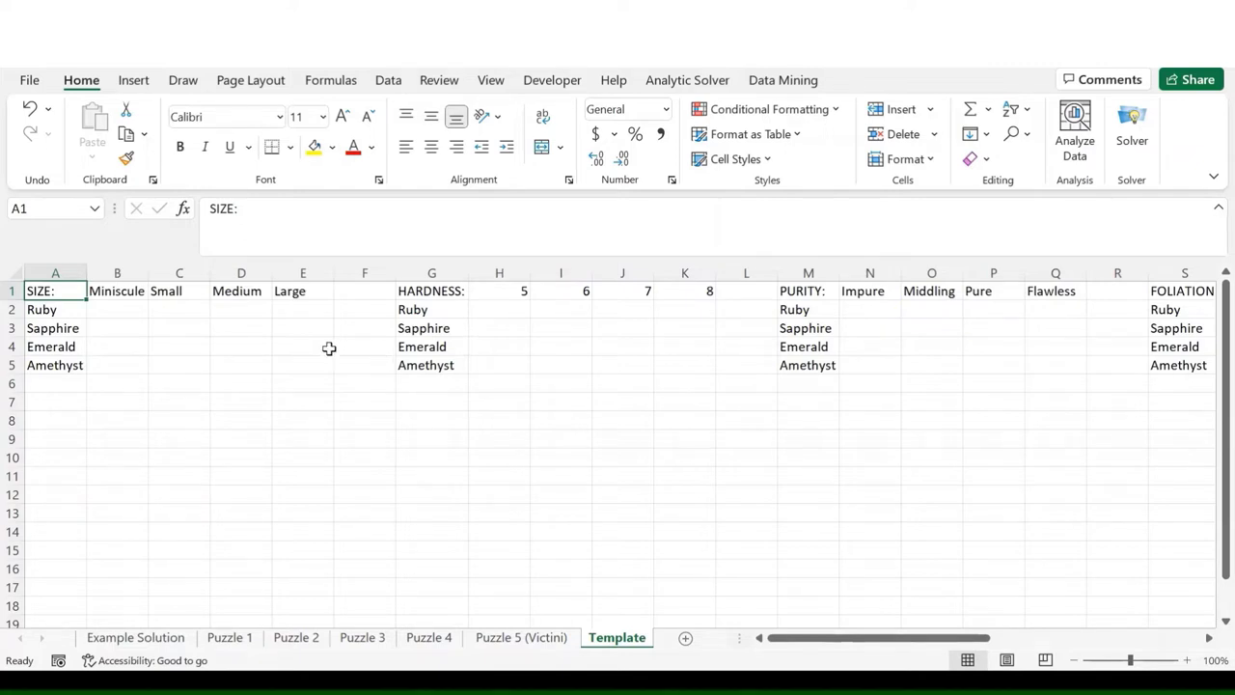
- Examine the blank Size and Hardness grids on the Template sheet, following the Ruby row across their columns
{"action": "left_click", "coordinate": [121, 311]}
{"action": "key", "text": "Up"}
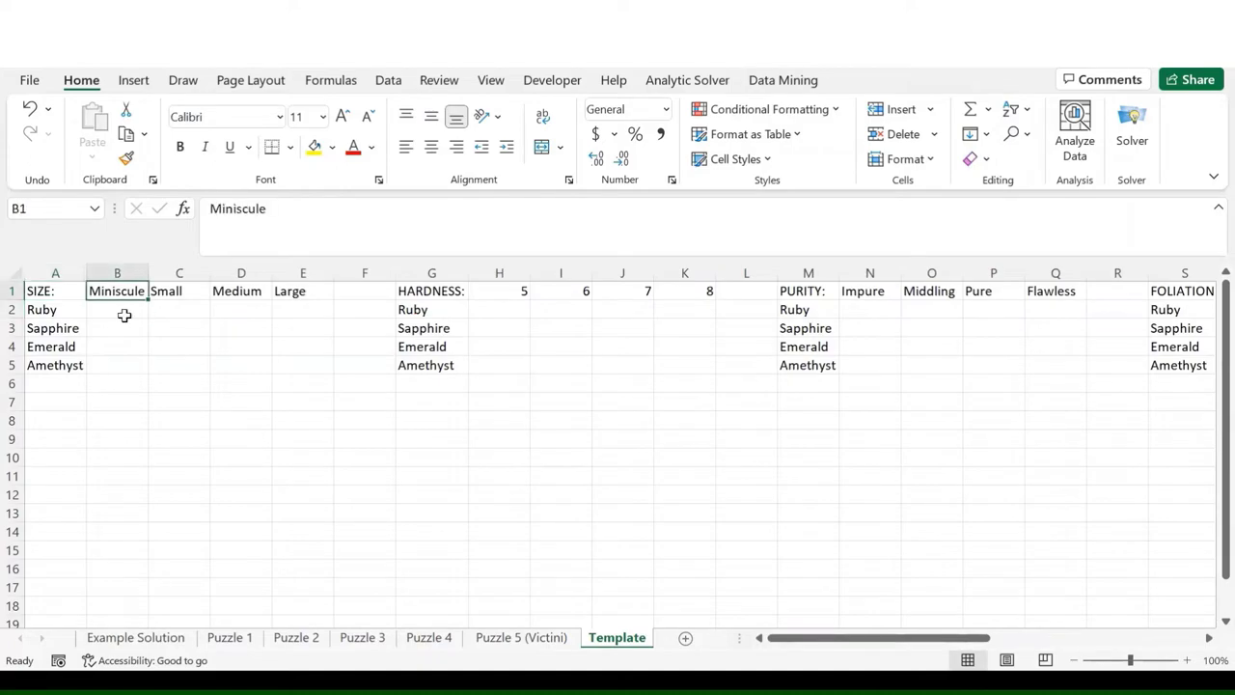
{"action": "key", "text": "Left"}
{"action": "left_click", "coordinate": [124, 312]}
{"action": "key", "text": "Right"}
{"action": "key", "text": "Right"}
{"action": "key", "text": "Right"}
{"action": "key", "text": "Right"}
{"action": "key", "text": "Right"}
{"action": "key", "text": "Right"}
{"action": "key", "text": "Right"}
{"action": "key", "text": "Right"}
{"action": "key", "text": "Right"}
{"action": "key", "text": "Right"}
{"action": "key", "text": "Right"}
{"action": "key", "text": "Right"}
{"action": "key", "text": "Right"}
{"action": "key", "text": "Right"}
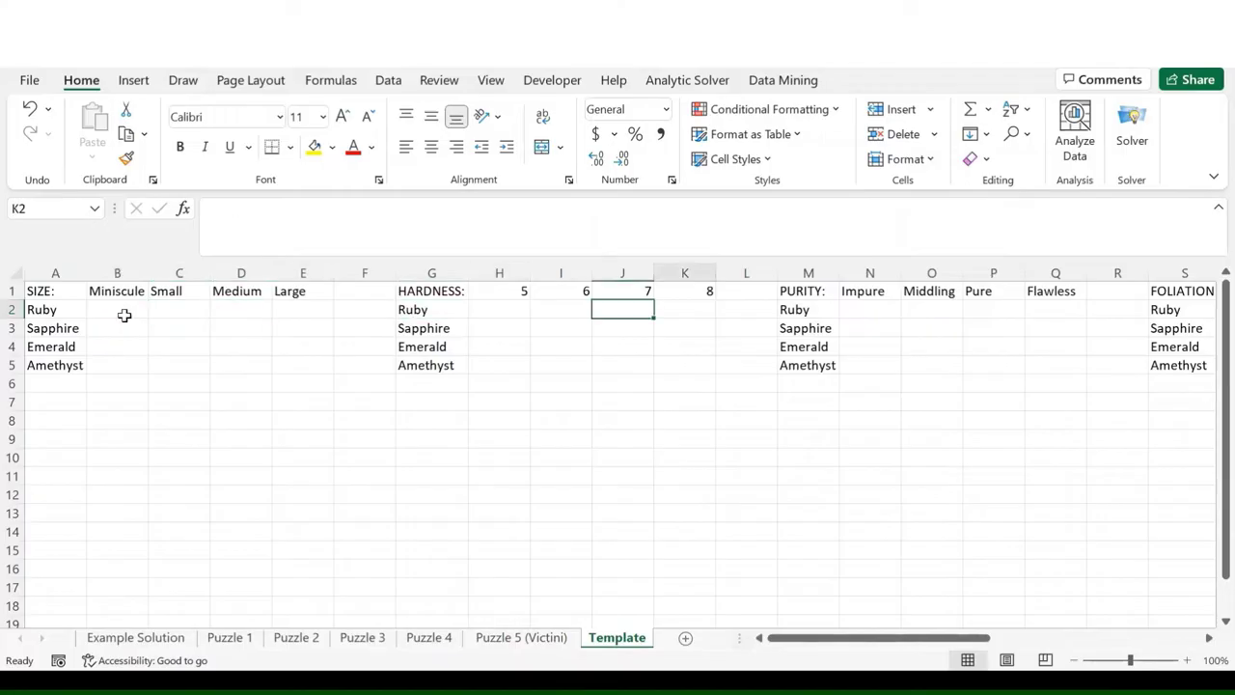
{"action": "key", "text": "Left"}
{"action": "key", "text": "Left"}
{"action": "key", "text": "Left"}
{"action": "key", "text": "Left"}
{"action": "key", "text": "Home"}
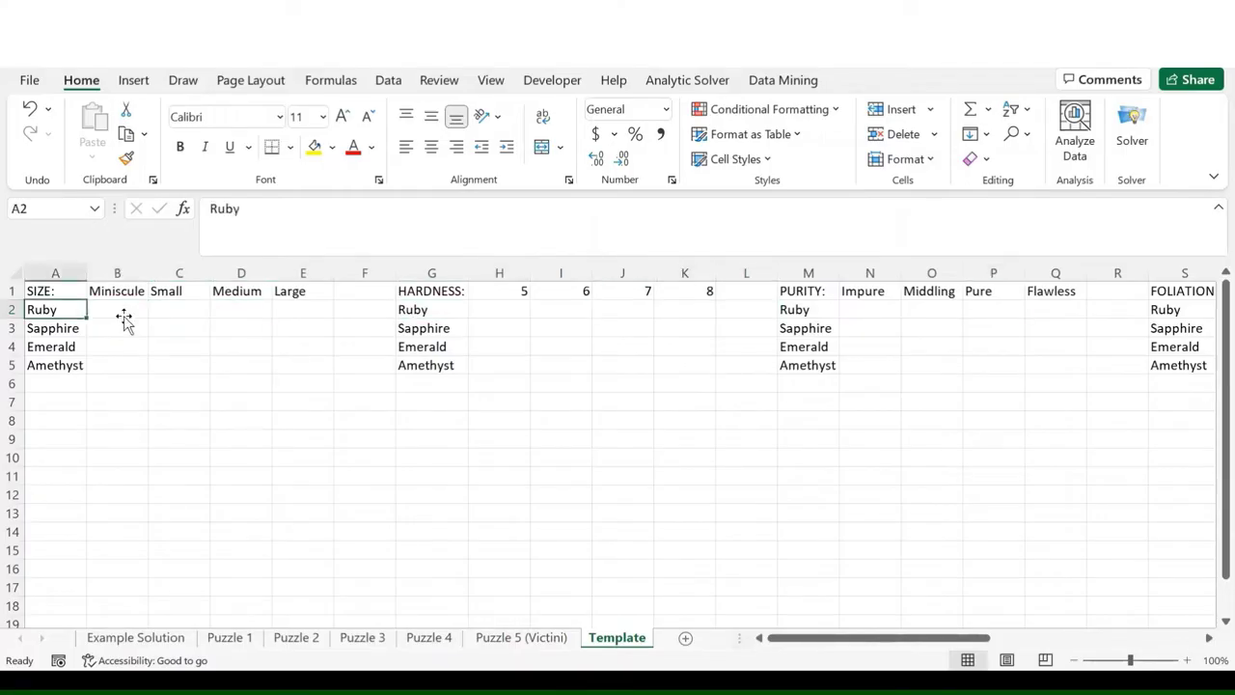
- Enter X for Ruby and O for Sapphire in the Miniscule column of the Size grid
{"action": "left_click", "coordinate": [123, 320]}
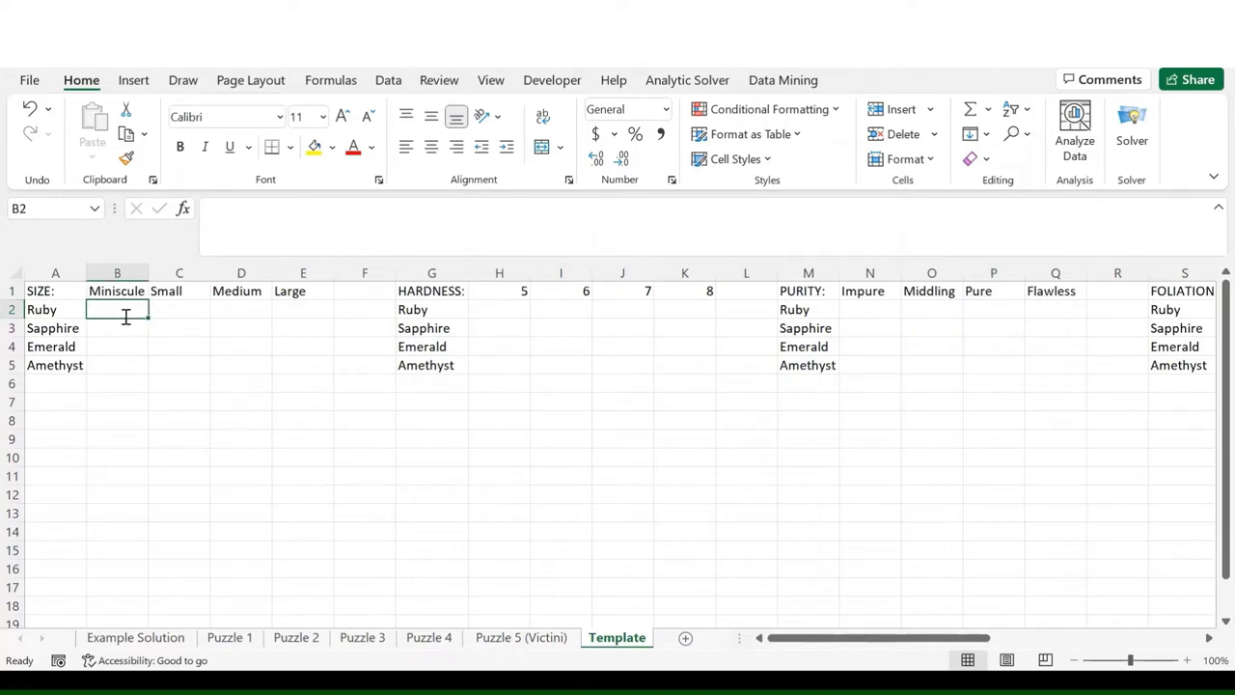
{"action": "type", "text": "X"}
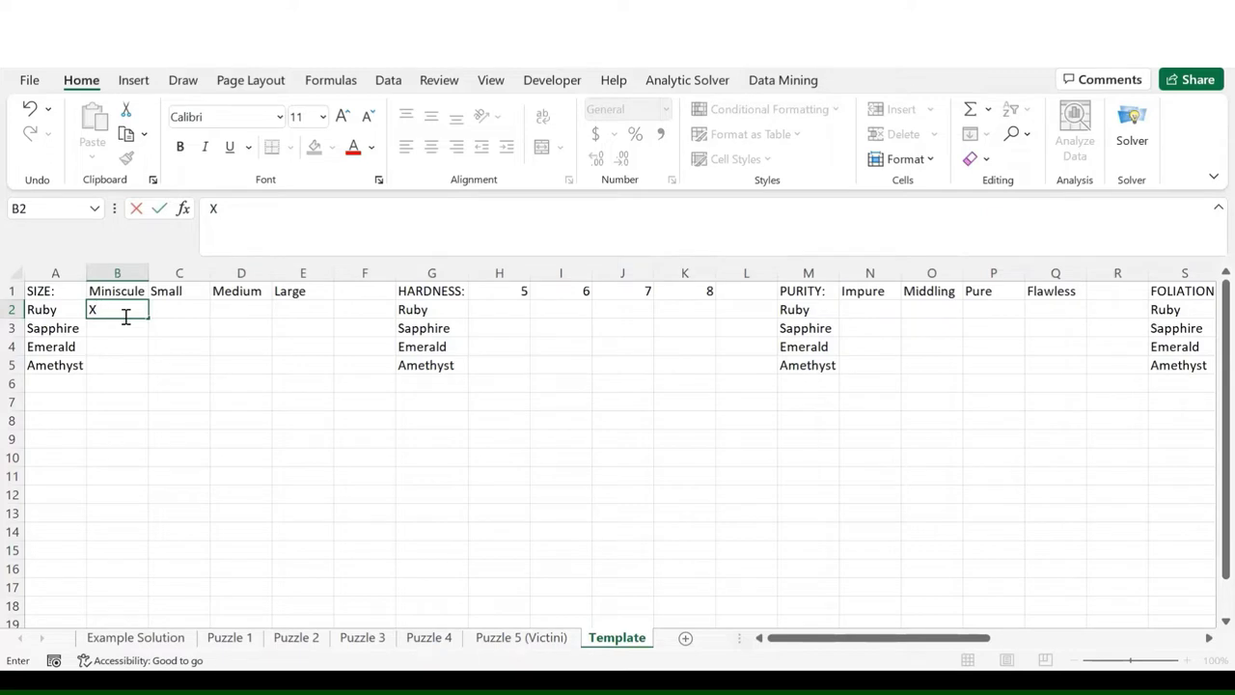
{"action": "left_click", "coordinate": [127, 325]}
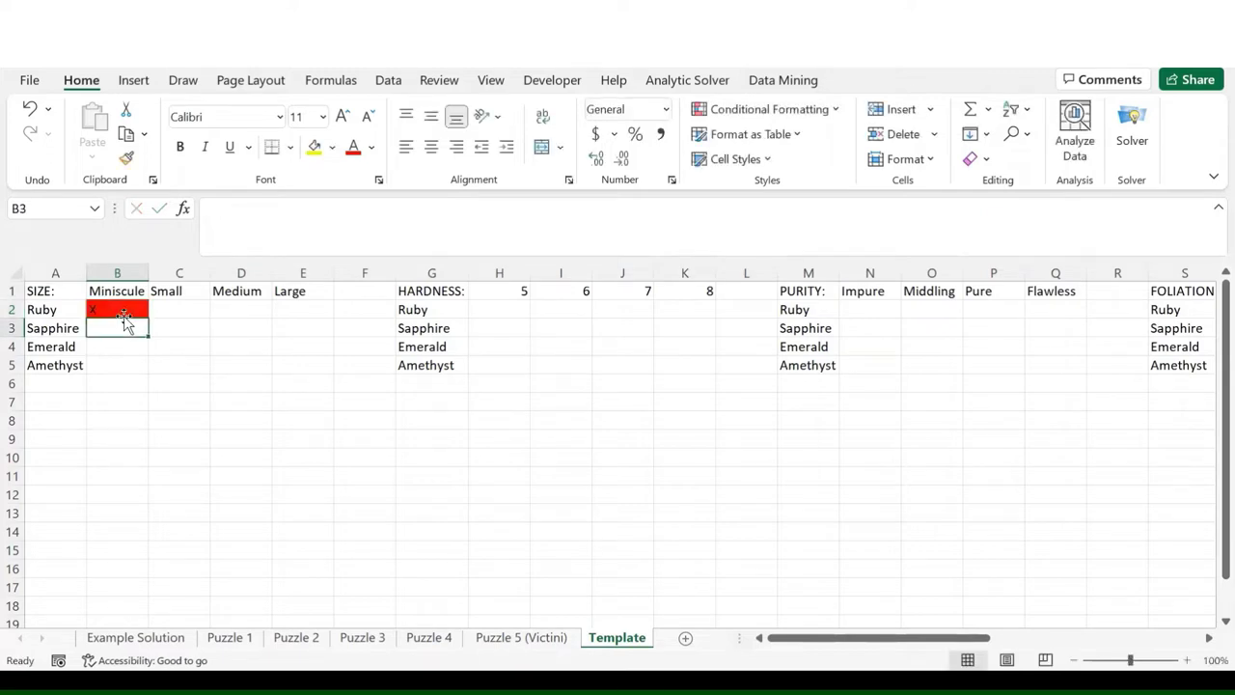
{"action": "type", "text": "O"}
{"action": "key", "text": "Return"}
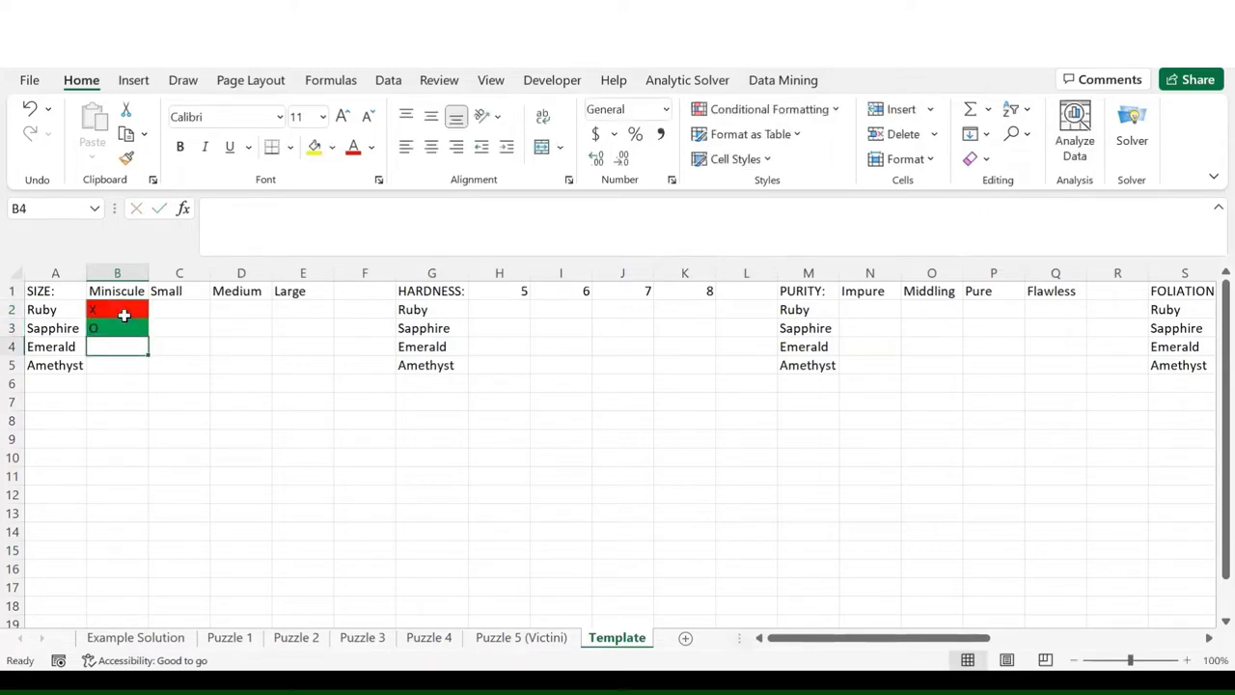
- Clear the Ruby and Sapphire marks from the Miniscule column and return to cell A1
{"action": "key", "text": "Up"}
{"action": "key", "text": "Right"}
{"action": "key", "text": "Up"}
{"action": "key", "text": "Left"}
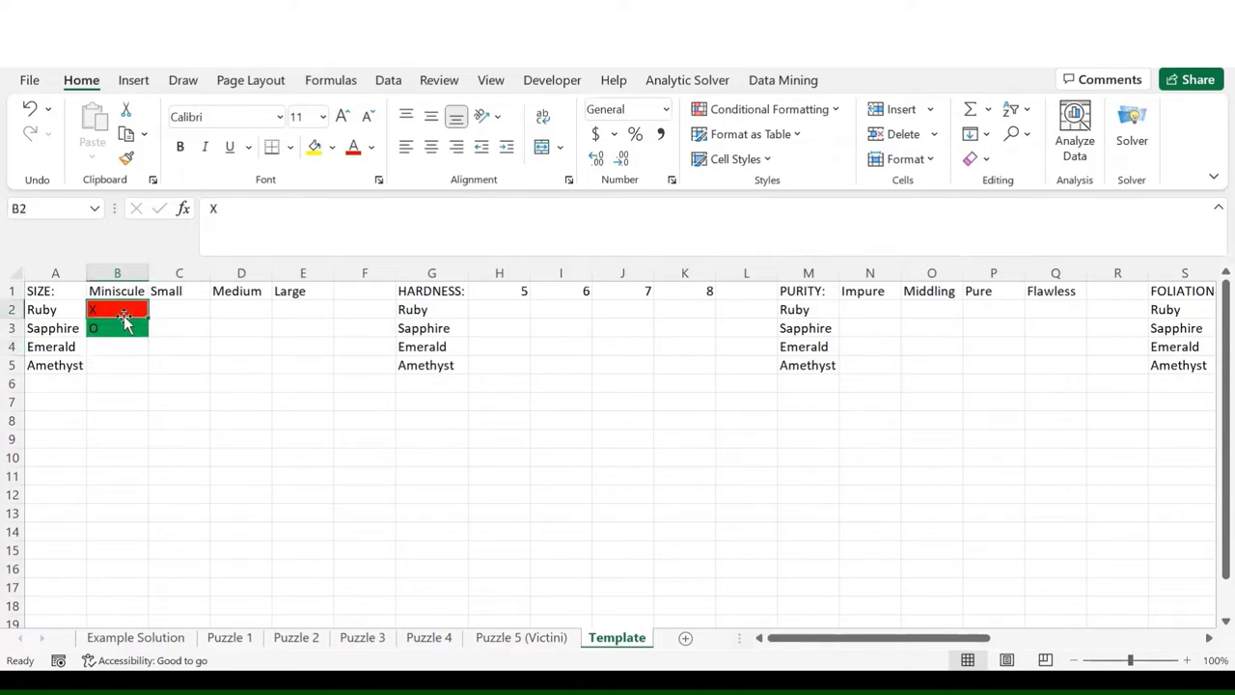
{"action": "key", "text": "Delete"}
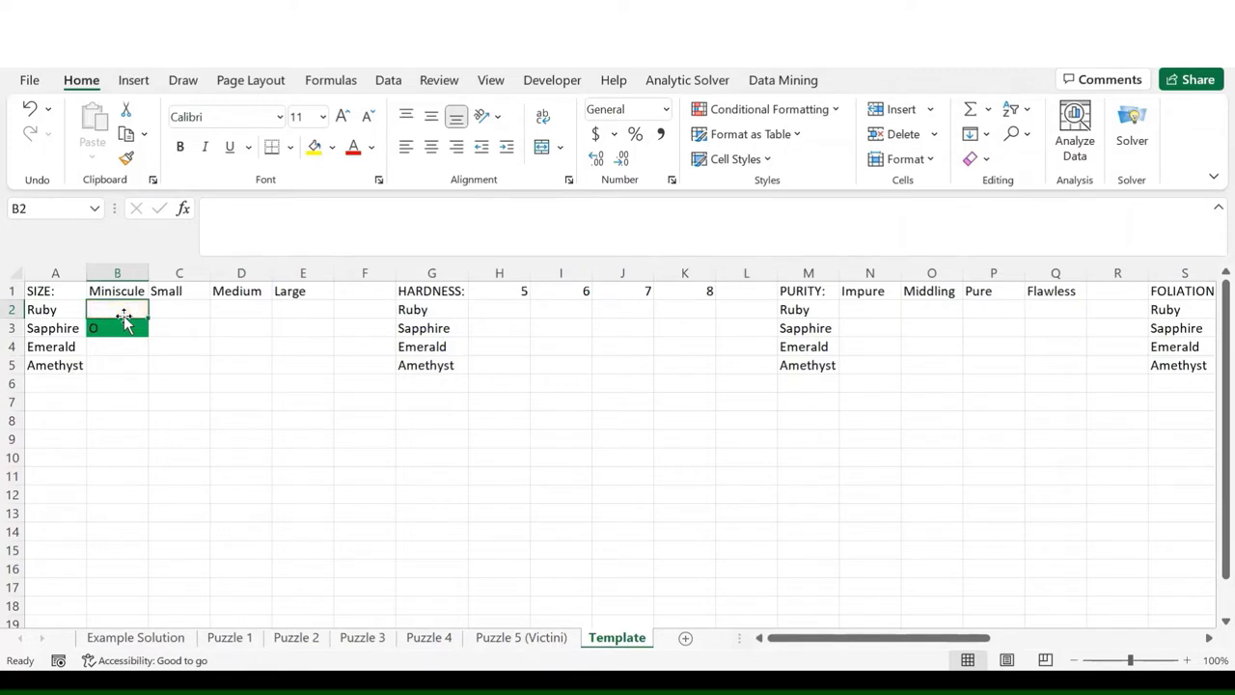
{"action": "key", "text": "Down"}
{"action": "key", "text": "Delete"}
{"action": "key", "text": "ctrl+Home"}
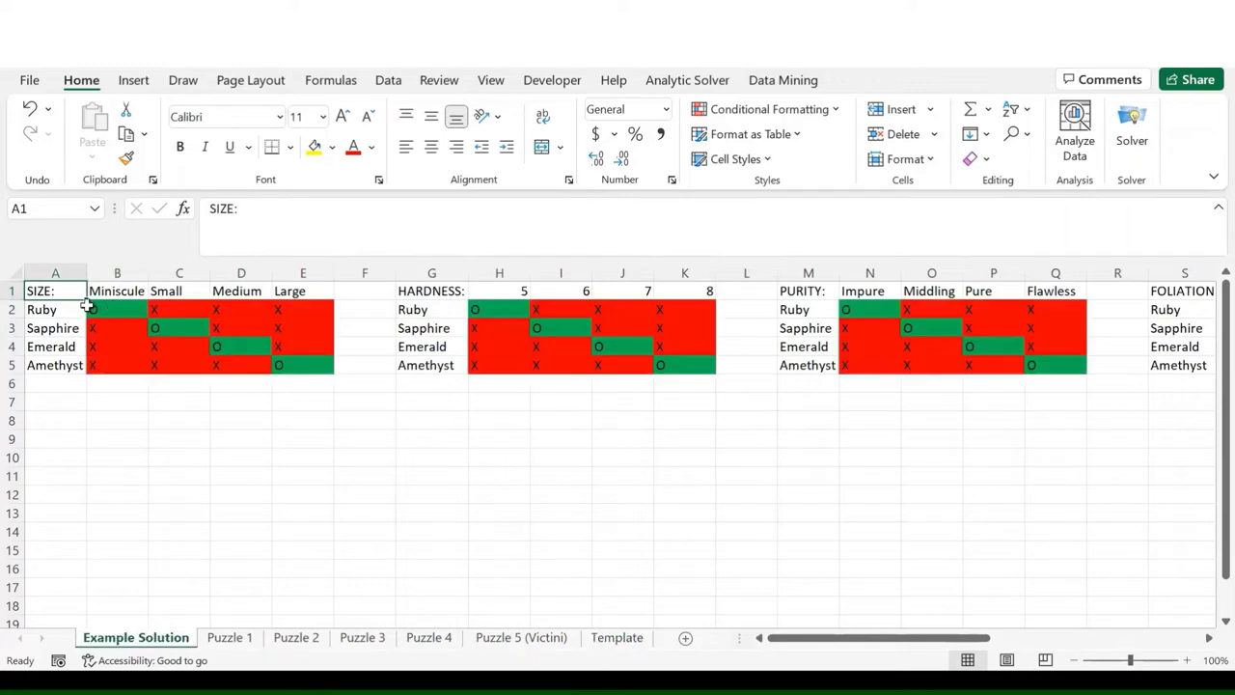
- Examine the solved grids from Size through Habit along the Ruby row of the Example Solution sheet
{"action": "key", "text": "Down"}
{"action": "key", "text": "Right"}
{"action": "key", "text": "Right"}
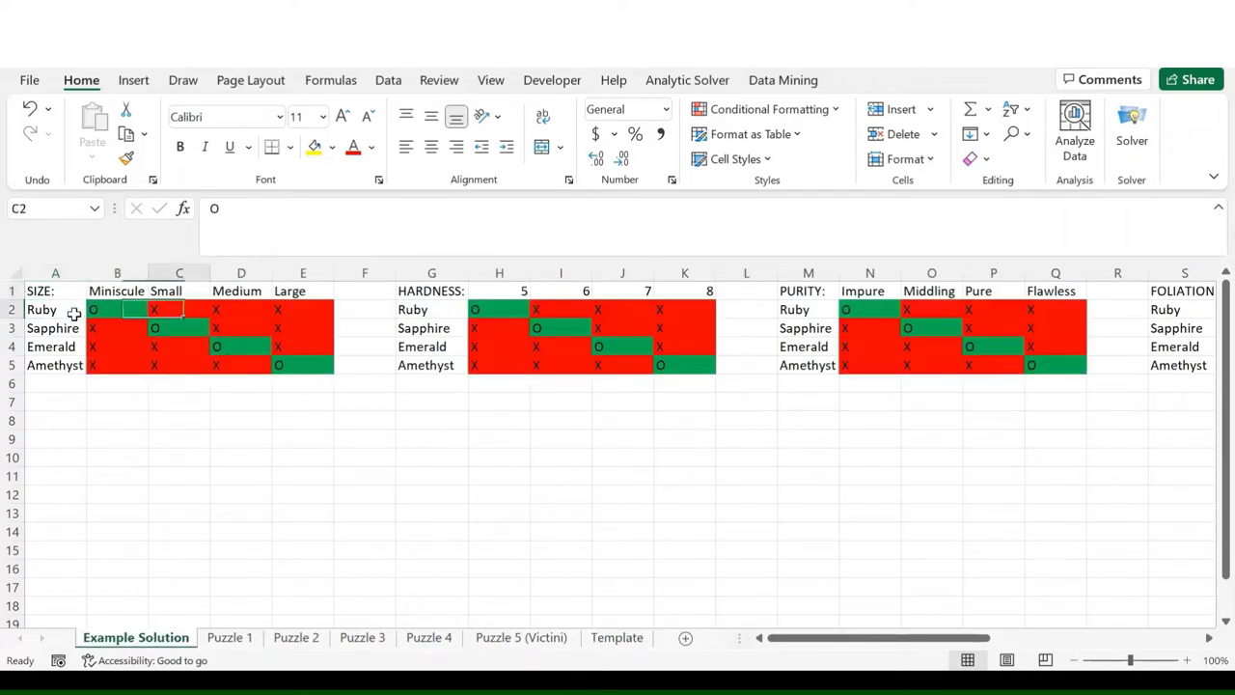
{"action": "key", "text": "Right"}
{"action": "key", "text": "Right"}
{"action": "key", "text": "Right"}
{"action": "key", "text": "Right"}
{"action": "key", "text": "Right"}
{"action": "key", "text": "Right"}
{"action": "key", "text": "Right"}
{"action": "key", "text": "Right"}
{"action": "key", "text": "Right"}
{"action": "key", "text": "Right"}
{"action": "key", "text": "Right"}
{"action": "key", "text": "Right"}
{"action": "key", "text": "Right"}
{"action": "key", "text": "Right"}
{"action": "key", "text": "Right"}
{"action": "key", "text": "Right"}
{"action": "key", "text": "Right"}
{"action": "key", "text": "Right"}
{"action": "key", "text": "Right"}
{"action": "key", "text": "Right"}
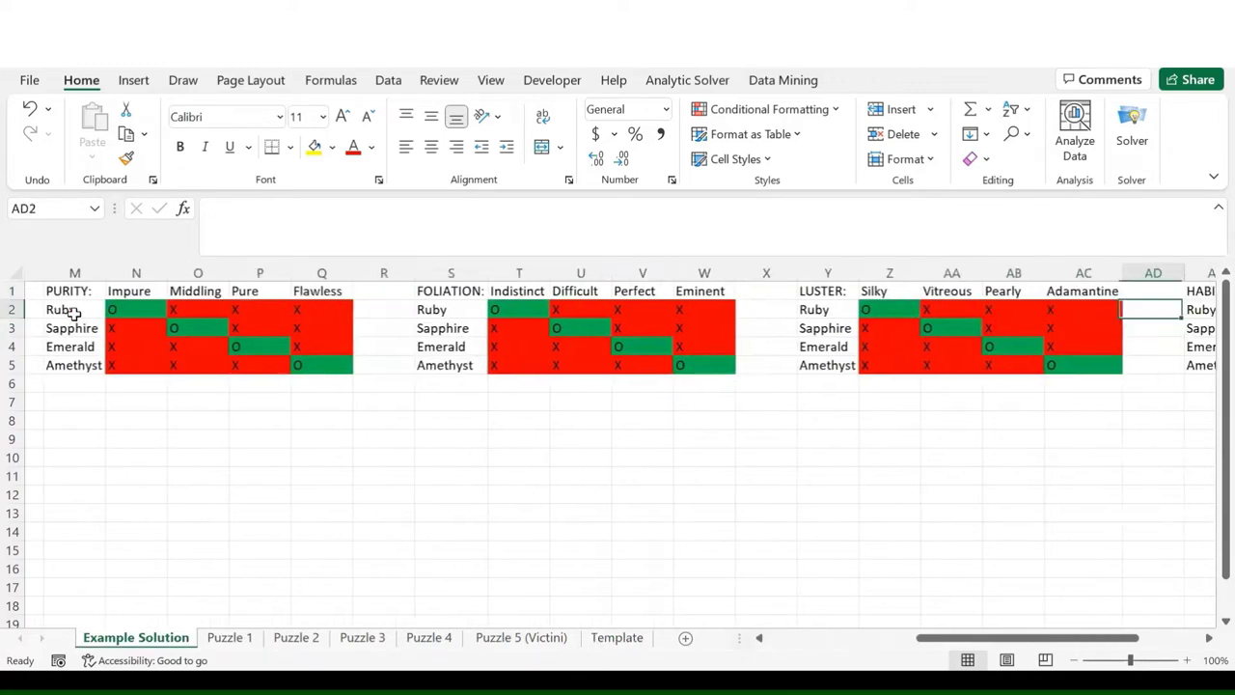
{"action": "key", "text": "Right"}
{"action": "key", "text": "Right"}
{"action": "key", "text": "Right"}
{"action": "key", "text": "Right"}
{"action": "key", "text": "Right"}
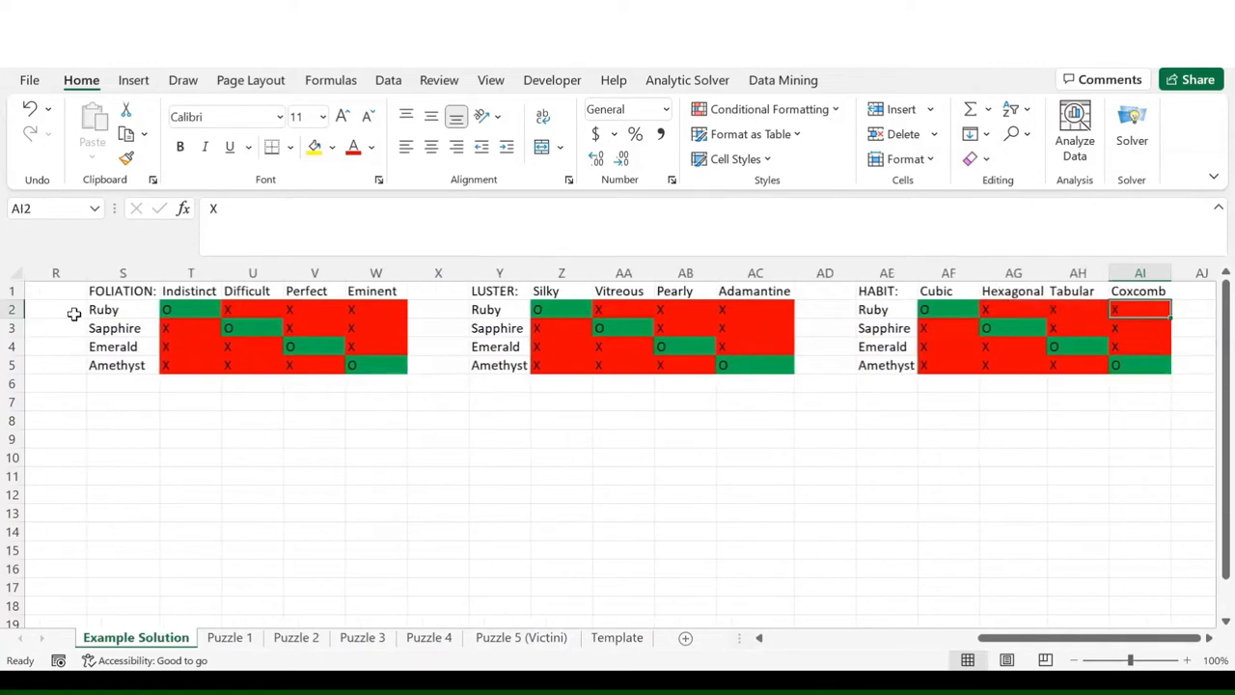
{"action": "key", "text": "Left"}
{"action": "key", "text": "Left"}
{"action": "key", "text": "Left"}
{"action": "key", "text": "Left"}
{"action": "key", "text": "Left"}
{"action": "key", "text": "Left"}
{"action": "key", "text": "Left"}
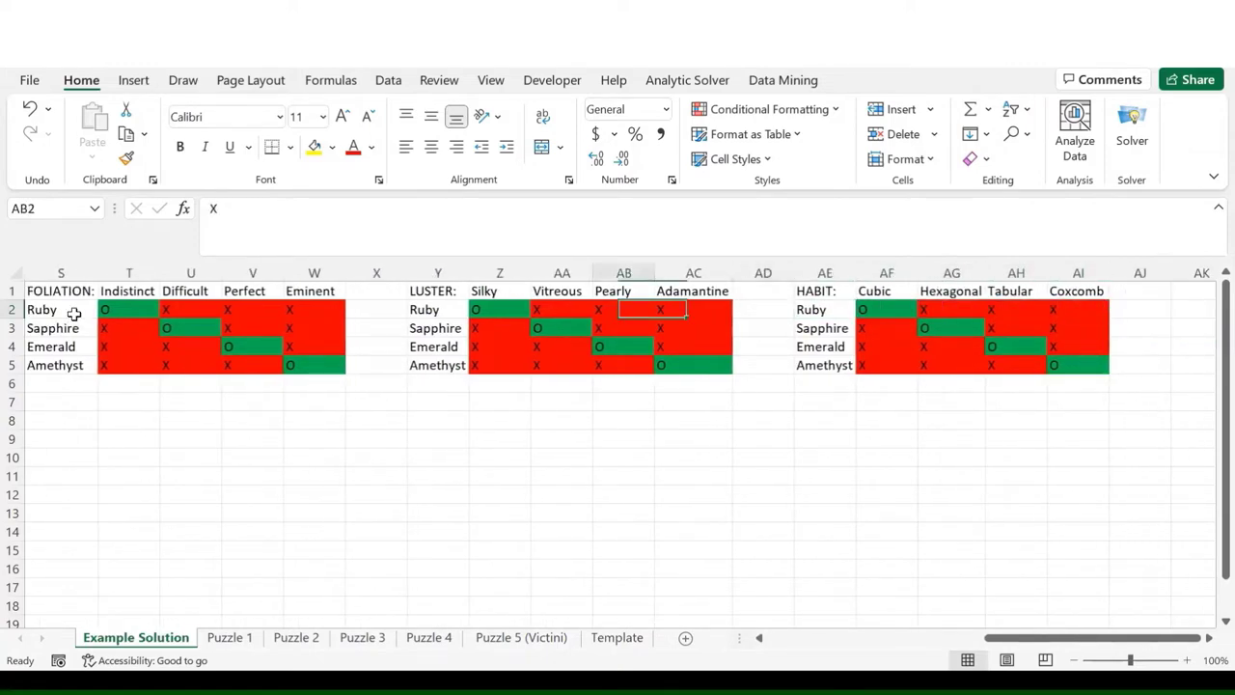
{"action": "key", "text": "Left"}
{"action": "key", "text": "Left"}
{"action": "key", "text": "Left"}
{"action": "key", "text": "Left"}
{"action": "key", "text": "Left"}
{"action": "key", "text": "Left"}
{"action": "key", "text": "Left"}
{"action": "key", "text": "Left"}
{"action": "key", "text": "Left"}
{"action": "key", "text": "Left"}
{"action": "key", "text": "Left"}
{"action": "key", "text": "Left"}
{"action": "key", "text": "Left"}
{"action": "key", "text": "Left"}
{"action": "key", "text": "Left"}
{"action": "key", "text": "Left"}
{"action": "key", "text": "Left"}
{"action": "key", "text": "Left"}
{"action": "key", "text": "Left"}
{"action": "key", "text": "Left"}
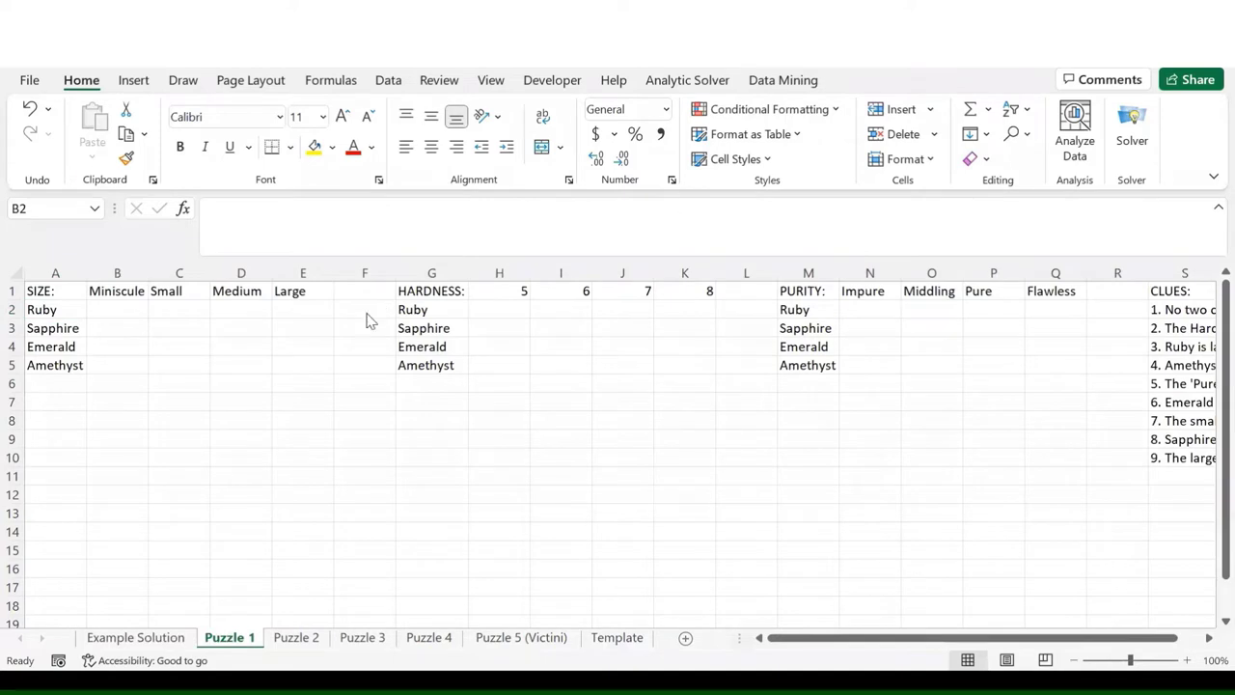
- Look across the Size, Hardness and Purity grids on the Puzzle 1 sheet as far as the clues
{"action": "left_click", "coordinate": [57, 291]}
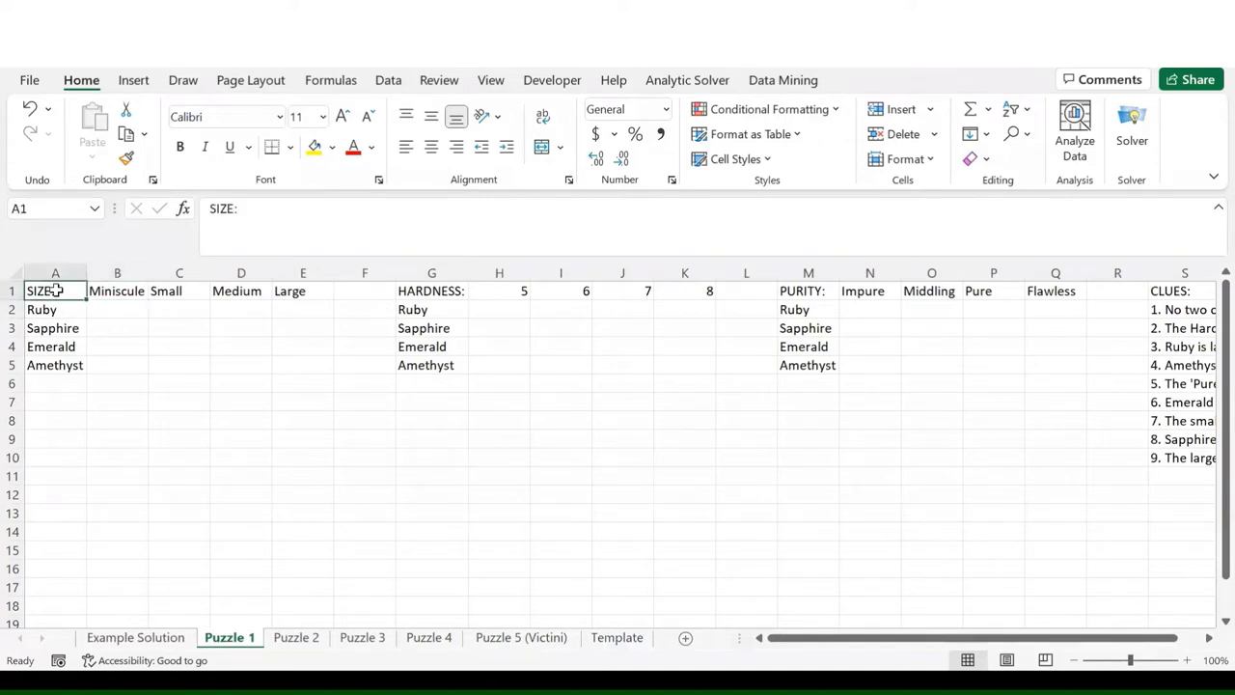
{"action": "key", "text": "Right"}
{"action": "key", "text": "Right"}
{"action": "key", "text": "Right"}
{"action": "key", "text": "Right"}
{"action": "key", "text": "Right"}
{"action": "key", "text": "Right"}
{"action": "key", "text": "Right"}
{"action": "key", "text": "Right"}
{"action": "key", "text": "Right"}
{"action": "key", "text": "Right"}
{"action": "key", "text": "Right"}
{"action": "key", "text": "Right"}
{"action": "key", "text": "Right"}
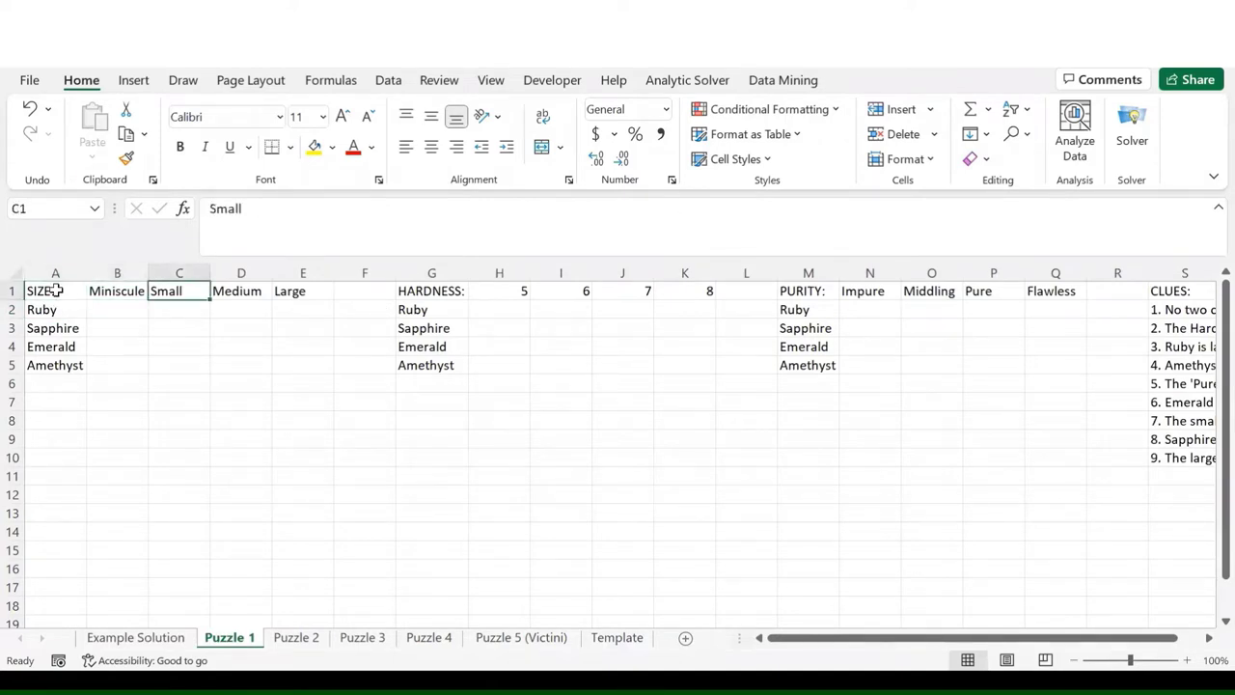
{"action": "key", "text": "Right"}
{"action": "key", "text": "Right"}
{"action": "key", "text": "Right"}
{"action": "key", "text": "Right"}
{"action": "key", "text": "Right"}
{"action": "key", "text": "Right"}
{"action": "key", "text": "Right"}
{"action": "key", "text": "Right"}
{"action": "key", "text": "Right"}
{"action": "key", "text": "Right"}
{"action": "key", "text": "Right"}
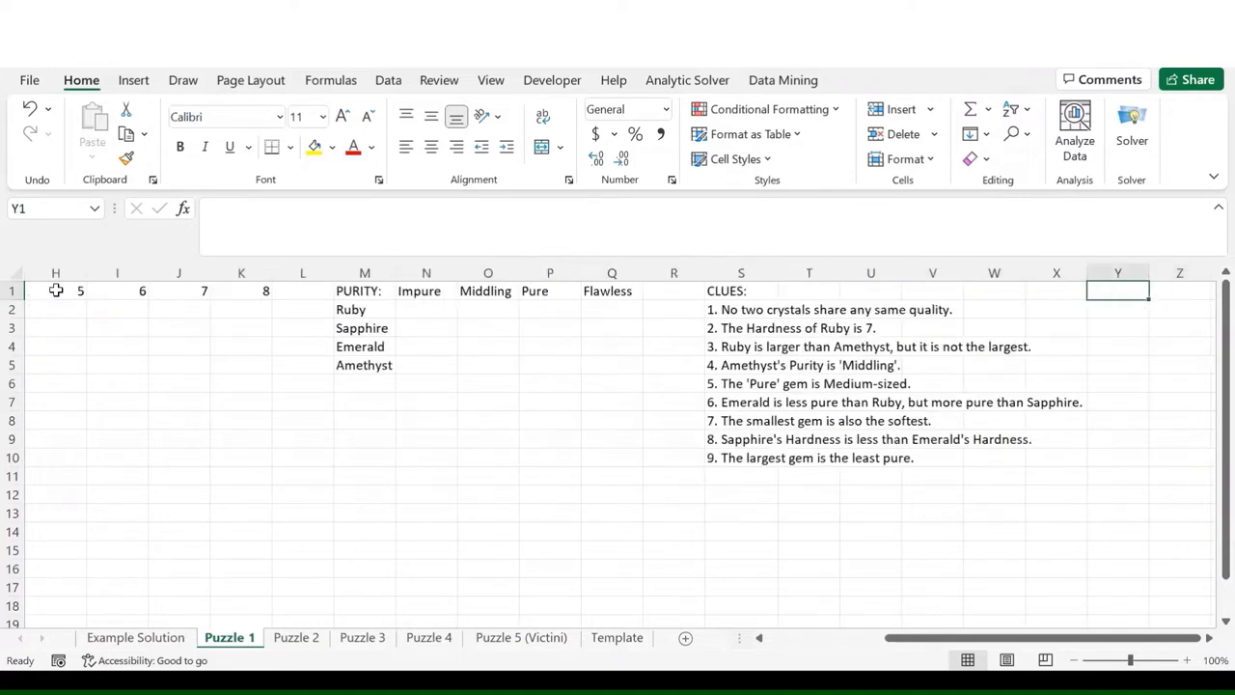
- Read the list of clues in column S, starting with clue 1 in cell S2
{"action": "key", "text": "Left"}
{"action": "key", "text": "Left"}
{"action": "key", "text": "Left"}
{"action": "key", "text": "Left"}
{"action": "key", "text": "Left"}
{"action": "key", "text": "Left"}
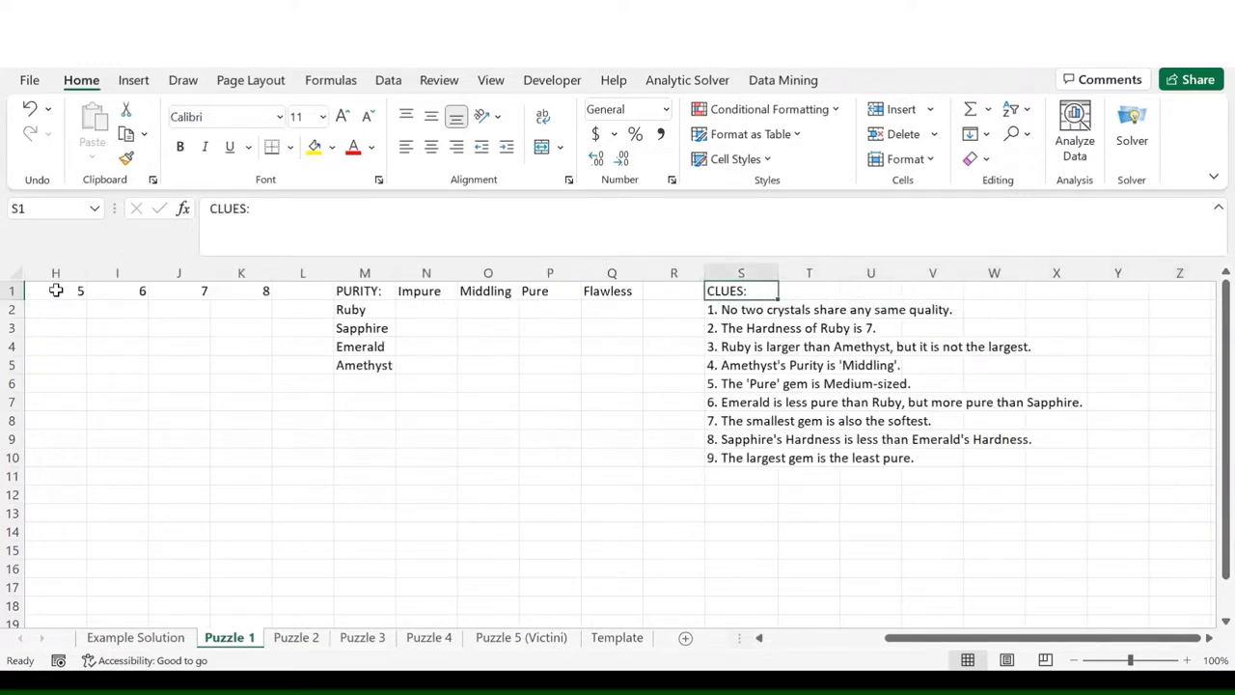
{"action": "key", "text": "Left"}
{"action": "key", "text": "Right"}
{"action": "key", "text": "Down"}
{"action": "key", "text": "Up"}
{"action": "key", "text": "Down"}
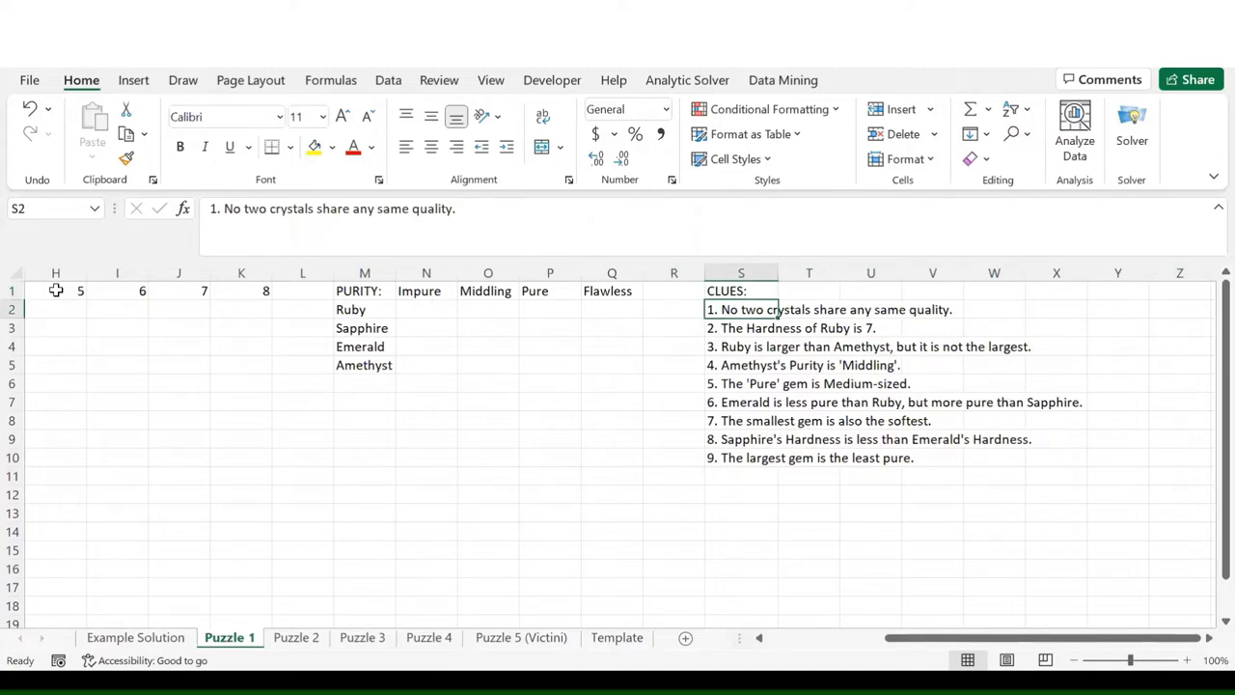
- Return to the Size grid at the start of the Puzzle 1 sheet and select cell A7 below it
{"action": "key", "text": "Left"}
{"action": "key", "text": "Left"}
{"action": "key", "text": "Left"}
{"action": "key", "text": "Left"}
{"action": "key", "text": "Left"}
{"action": "key", "text": "Left"}
{"action": "key", "text": "Left"}
{"action": "key", "text": "Left"}
{"action": "key", "text": "Left"}
{"action": "key", "text": "Left"}
{"action": "key", "text": "Left"}
{"action": "key", "text": "Left"}
{"action": "key", "text": "Left"}
{"action": "key", "text": "Left"}
{"action": "key", "text": "Left"}
{"action": "key", "text": "Left"}
{"action": "key", "text": "Left"}
{"action": "key", "text": "Left"}
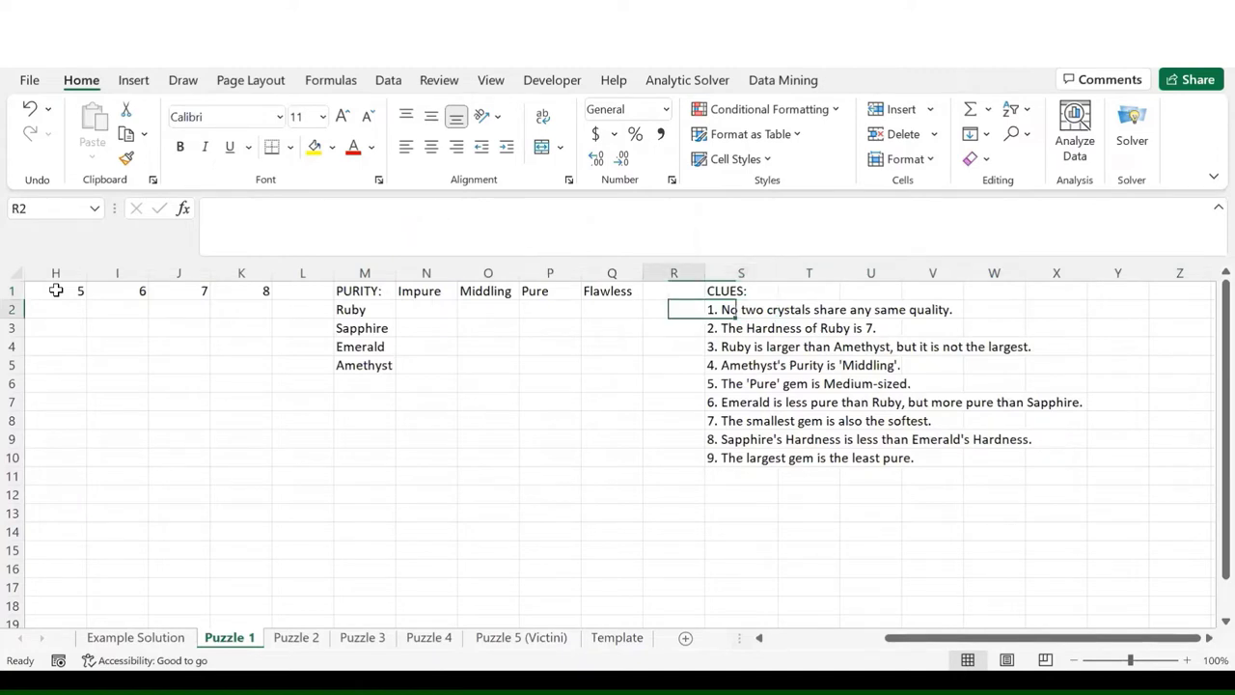
{"action": "key", "text": "Down"}
{"action": "key", "text": "Down"}
{"action": "key", "text": "Down"}
{"action": "key", "text": "Down"}
{"action": "key", "text": "Down"}
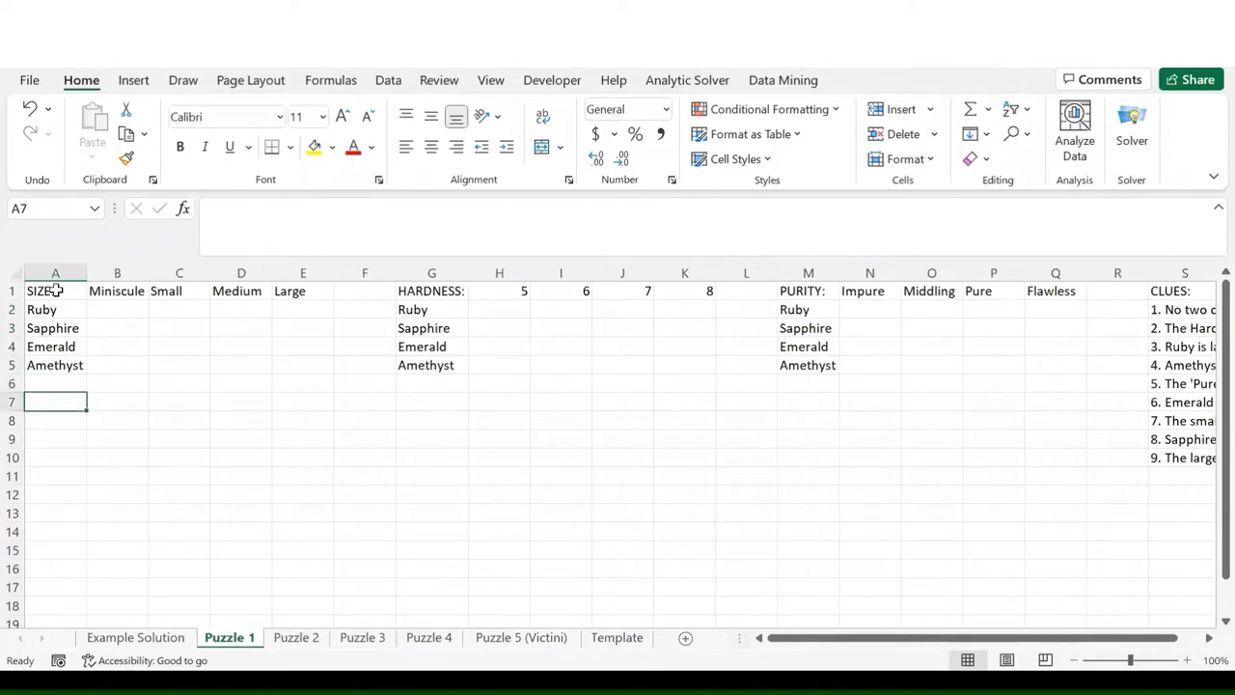
- Bring the full clue list in column S into view and read clue 1 in cell S2
{"action": "key", "text": "Right"}
{"action": "key", "text": "Right"}
{"action": "key", "text": "Right"}
{"action": "key", "text": "Right"}
{"action": "key", "text": "Right"}
{"action": "key", "text": "Right"}
{"action": "key", "text": "Right"}
{"action": "key", "text": "Right"}
{"action": "key", "text": "Right"}
{"action": "key", "text": "Right"}
{"action": "key", "text": "Right"}
{"action": "key", "text": "Right"}
{"action": "key", "text": "Right"}
{"action": "key", "text": "Right"}
{"action": "key", "text": "Right"}
{"action": "key", "text": "Right"}
{"action": "key", "text": "Right"}
{"action": "key", "text": "Right"}
{"action": "key", "text": "Right"}
{"action": "key", "text": "Right"}
{"action": "key", "text": "Right"}
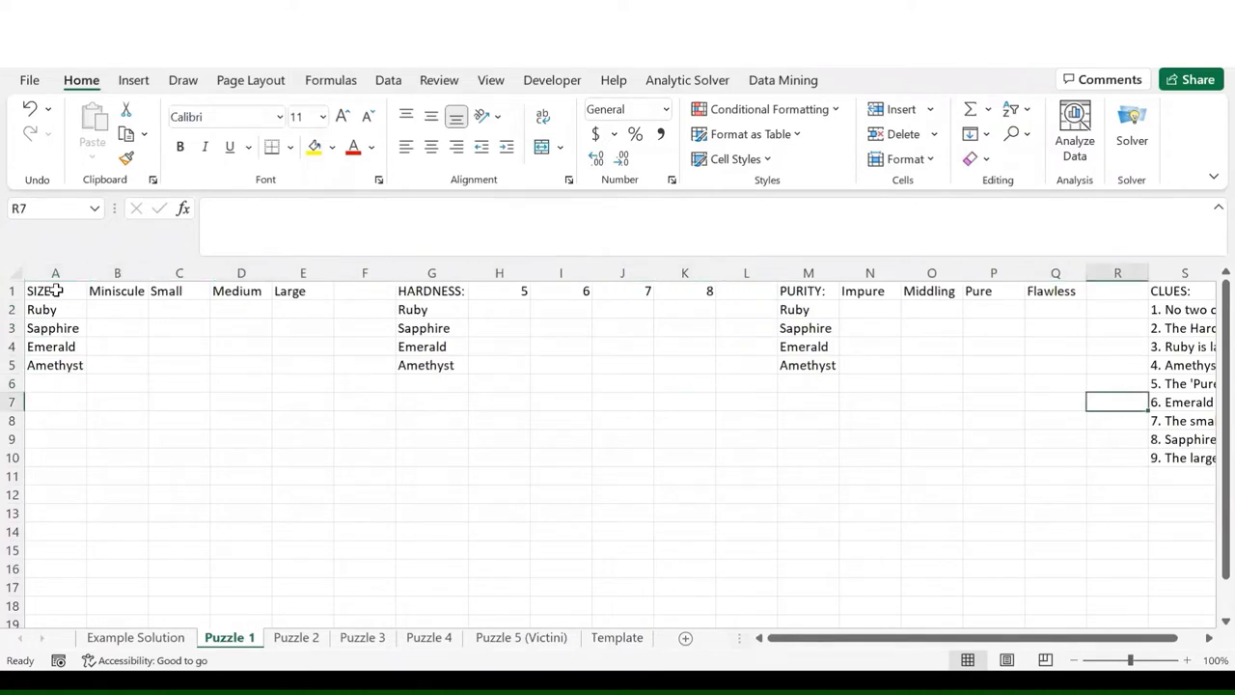
{"action": "key", "text": "Right"}
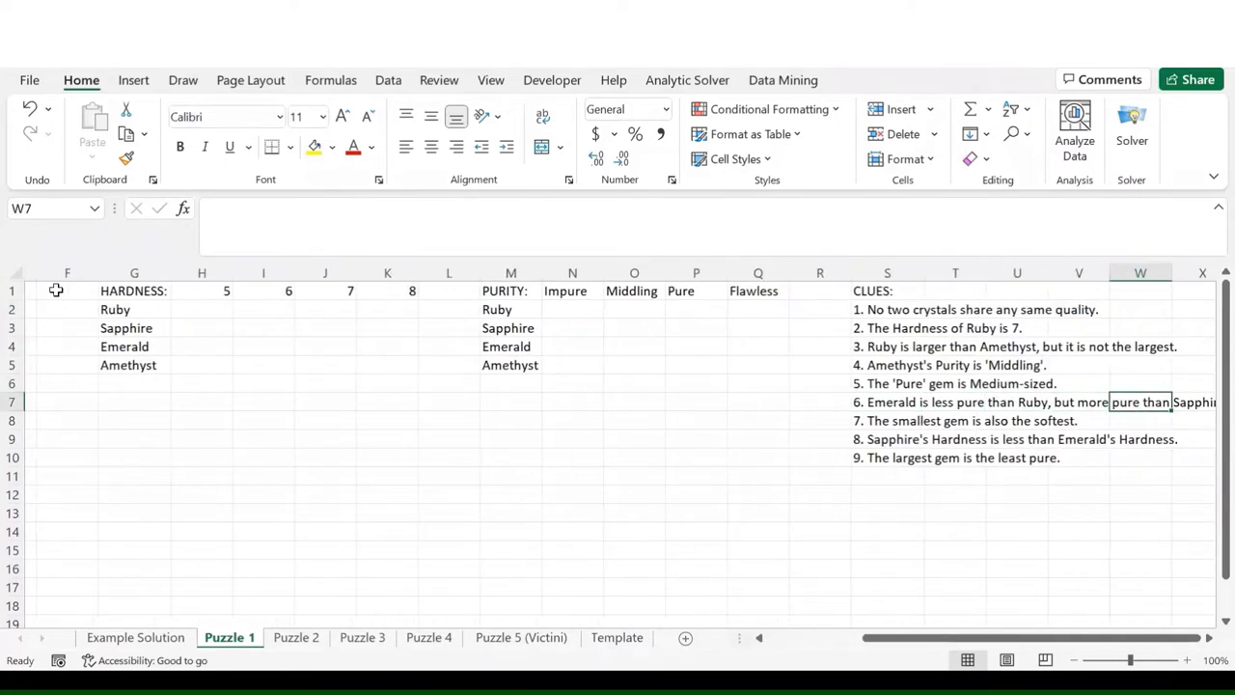
{"action": "key", "text": "Left"}
{"action": "key", "text": "Left"}
{"action": "key", "text": "Left"}
{"action": "key", "text": "Left"}
{"action": "key", "text": "Left"}
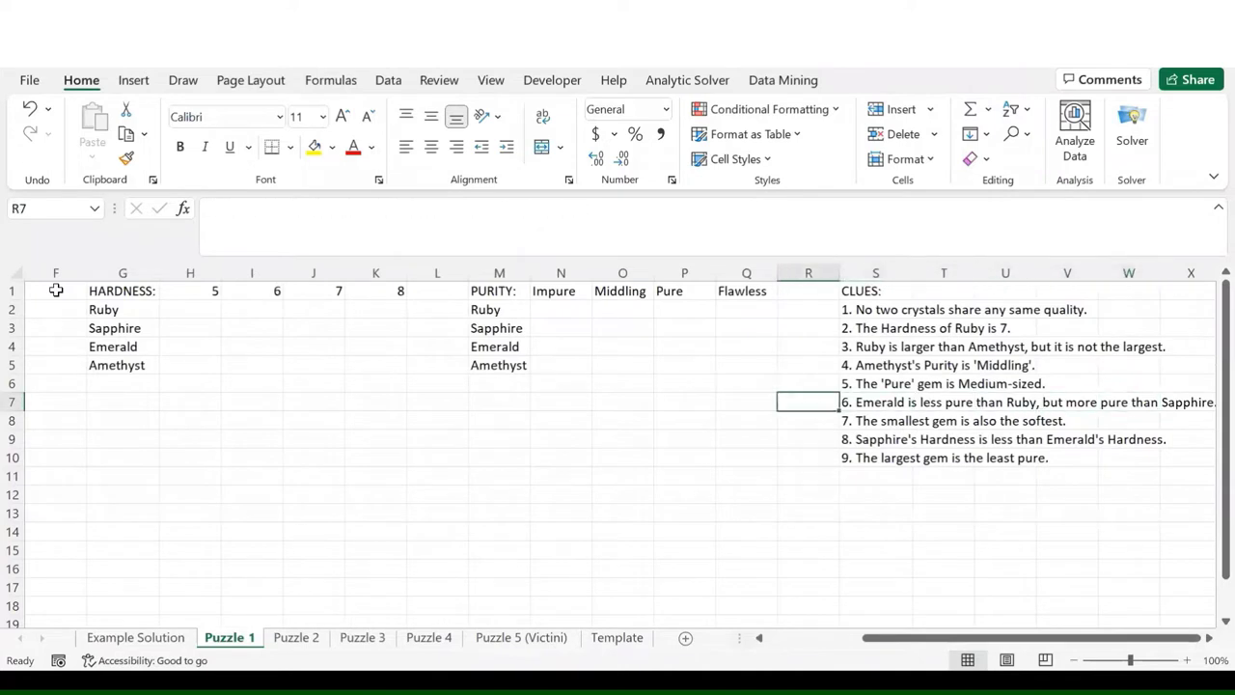
{"action": "key", "text": "Right"}
{"action": "key", "text": "Up"}
{"action": "key", "text": "Up"}
{"action": "key", "text": "Up"}
{"action": "key", "text": "Up"}
{"action": "key", "text": "Up"}
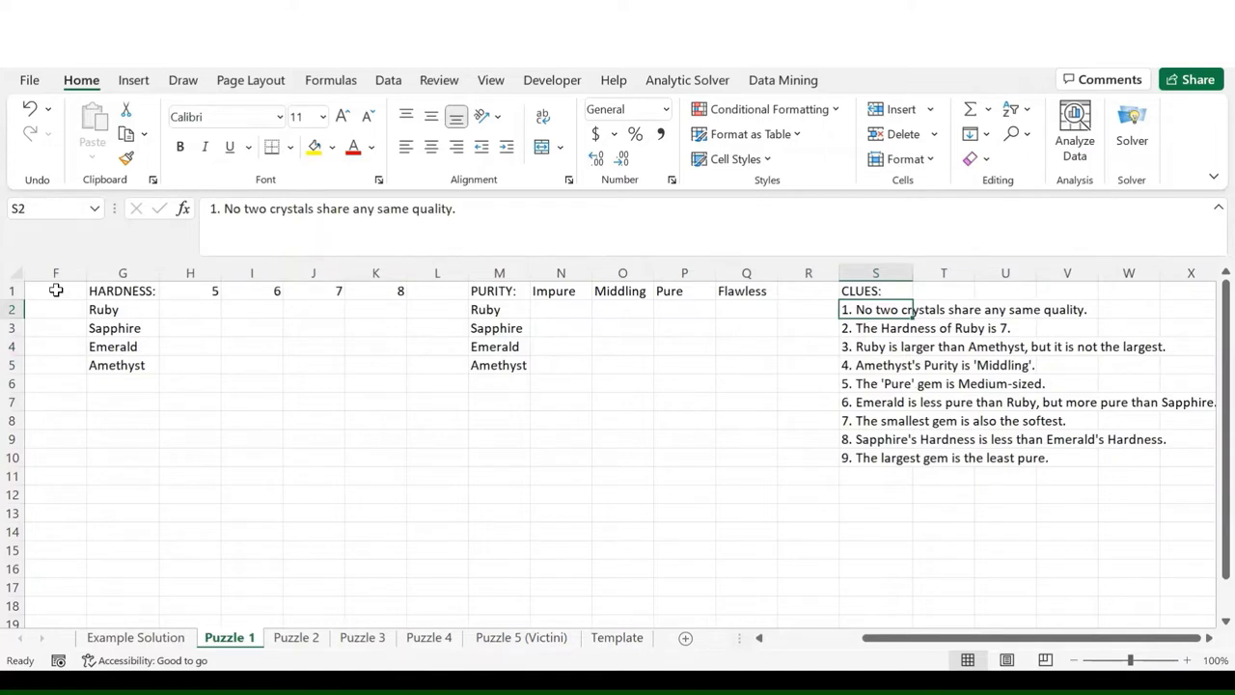
- Check how clue 1 applies between the gems down the Impure column of the Purity grid
{"action": "key", "text": "Left"}
{"action": "key", "text": "Left"}
{"action": "key", "text": "Left"}
{"action": "key", "text": "Left"}
{"action": "key", "text": "Left"}
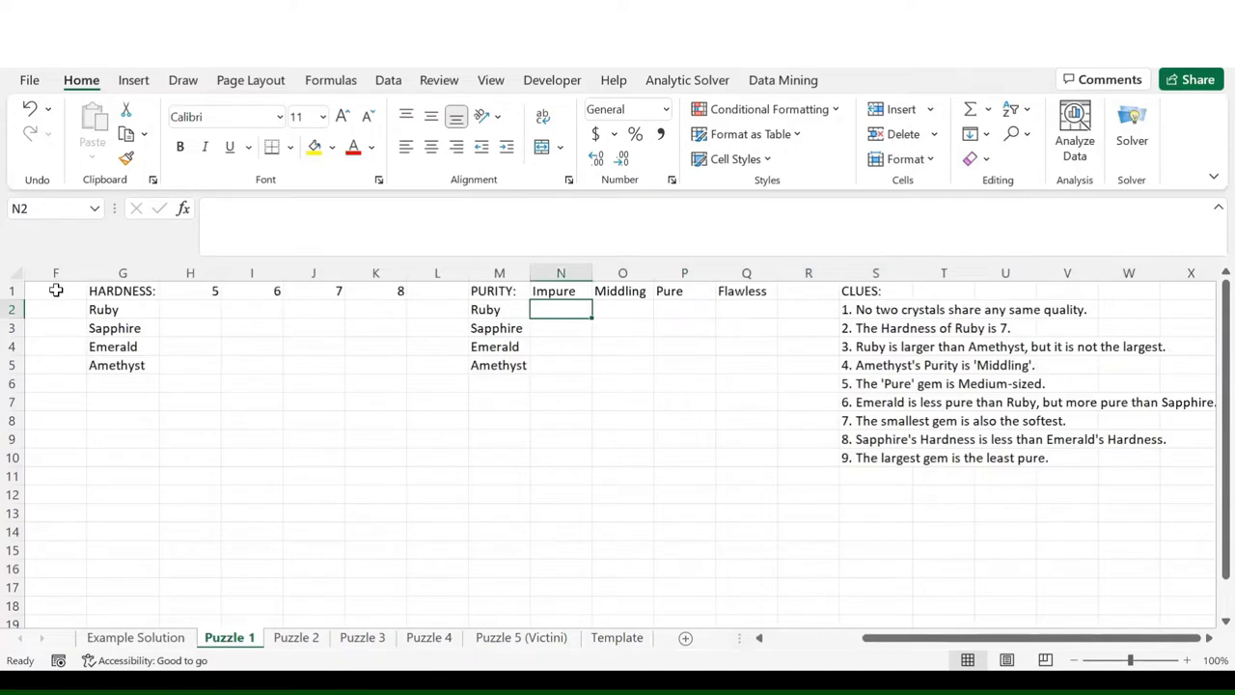
{"action": "key", "text": "Down"}
{"action": "key", "text": "Down"}
{"action": "key", "text": "Down"}
{"action": "key", "text": "Up"}
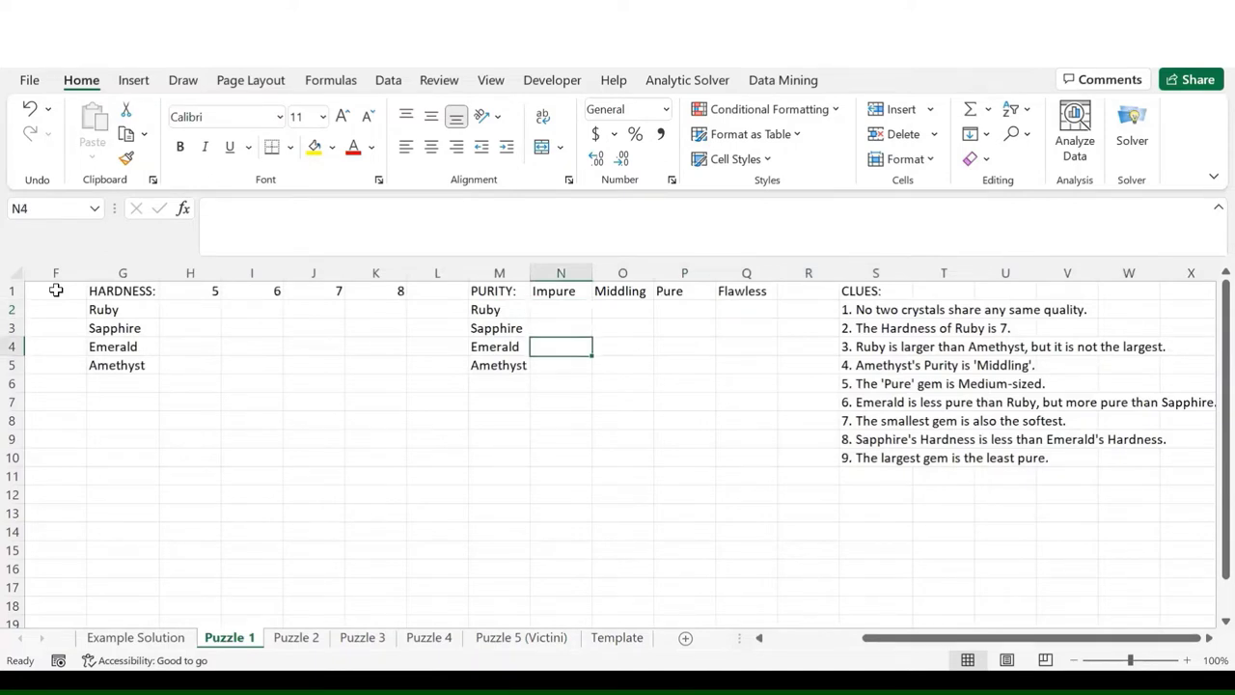
{"action": "key", "text": "Up"}
{"action": "key", "text": "Up"}
{"action": "key", "text": "Down"}
{"action": "key", "text": "Down"}
{"action": "key", "text": "Up"}
{"action": "key", "text": "Up"}
- Trace the Ruby and Sapphire rows across the Purity grid from Impure to Flawless, comparing how clue 1 limits them
{"action": "key", "text": "Right"}
{"action": "key", "text": "Right"}
{"action": "key", "text": "Right"}
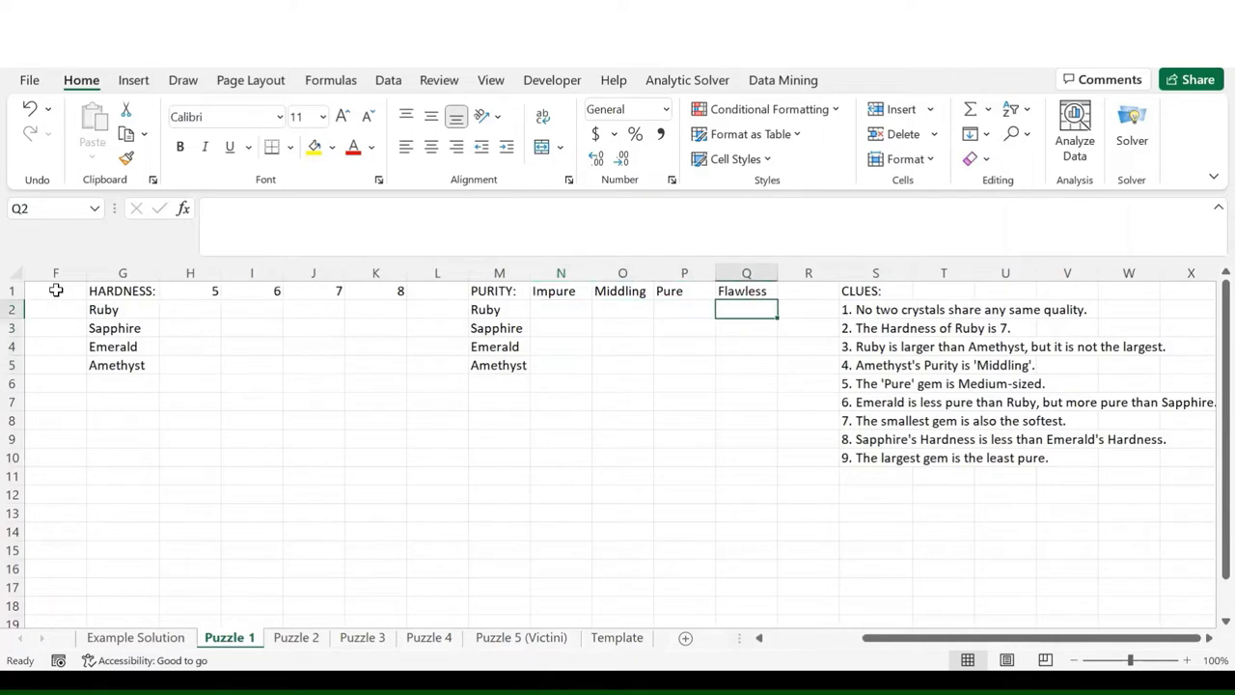
{"action": "key", "text": "Left"}
{"action": "key", "text": "Left"}
{"action": "key", "text": "Left"}
{"action": "key", "text": "Right"}
{"action": "key", "text": "Right"}
{"action": "key", "text": "Right"}
{"action": "key", "text": "Left"}
{"action": "key", "text": "Left"}
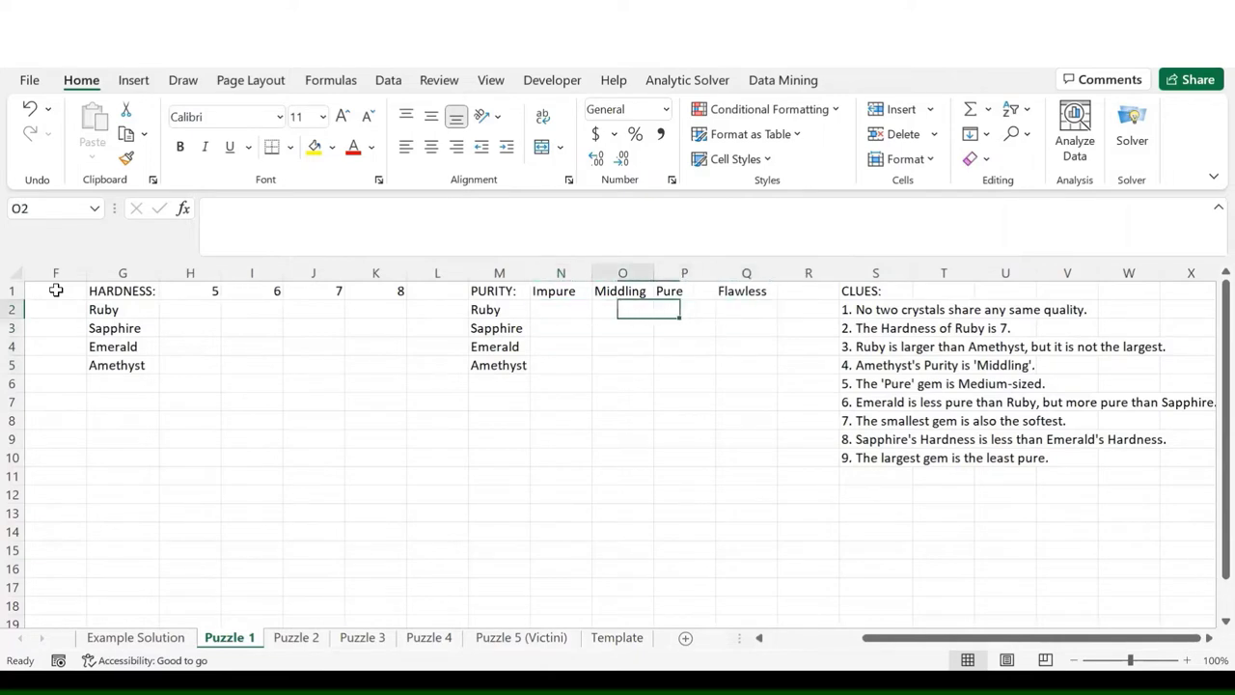
{"action": "key", "text": "Left"}
{"action": "key", "text": "Down"}
{"action": "key", "text": "Right"}
{"action": "key", "text": "Up"}
{"action": "key", "text": "Left"}
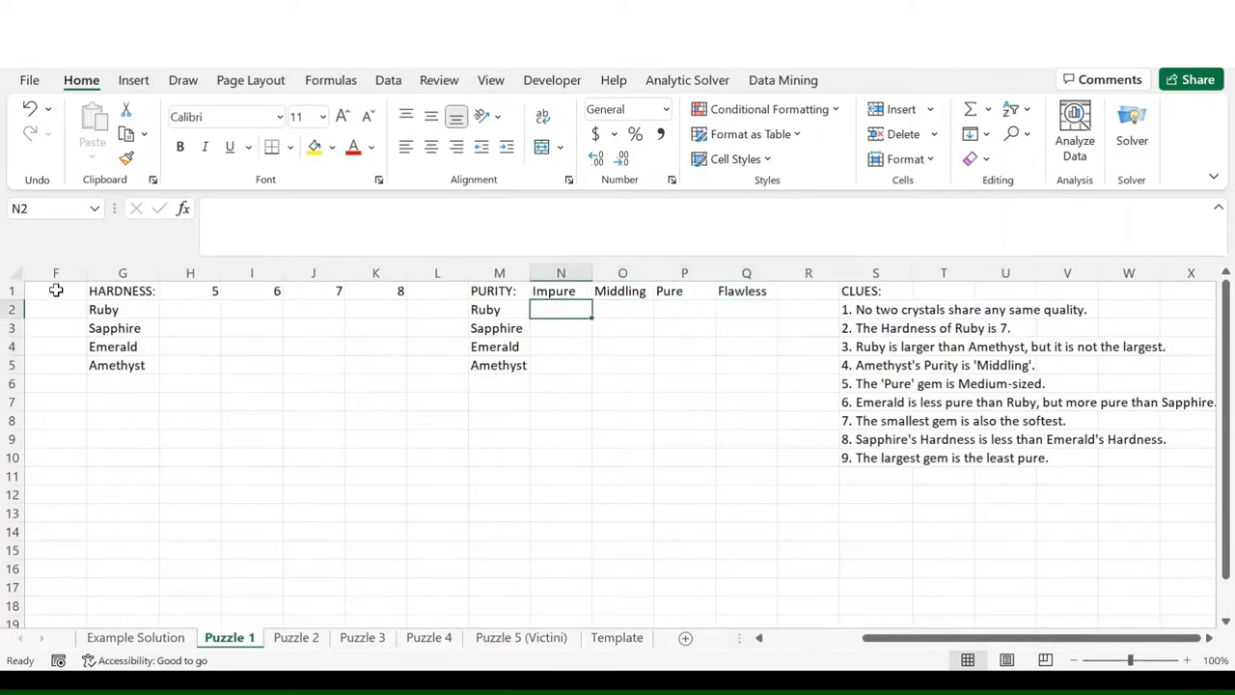
{"action": "key", "text": "Down"}
{"action": "key", "text": "Right"}
{"action": "key", "text": "Up"}
{"action": "key", "text": "Right"}
{"action": "key", "text": "Right"}
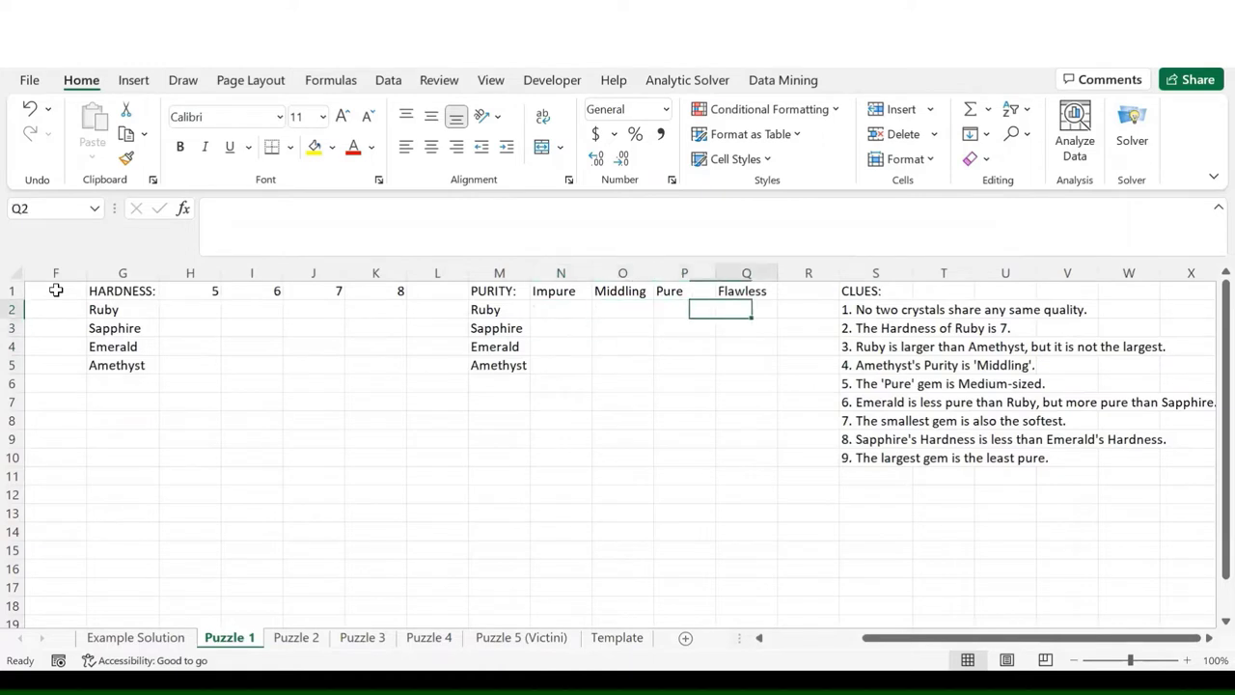
{"action": "key", "text": "Left"}
{"action": "key", "text": "Left"}
{"action": "key", "text": "Left"}
{"action": "key", "text": "Down"}
{"action": "key", "text": "Right"}
{"action": "key", "text": "Right"}
{"action": "key", "text": "Right"}
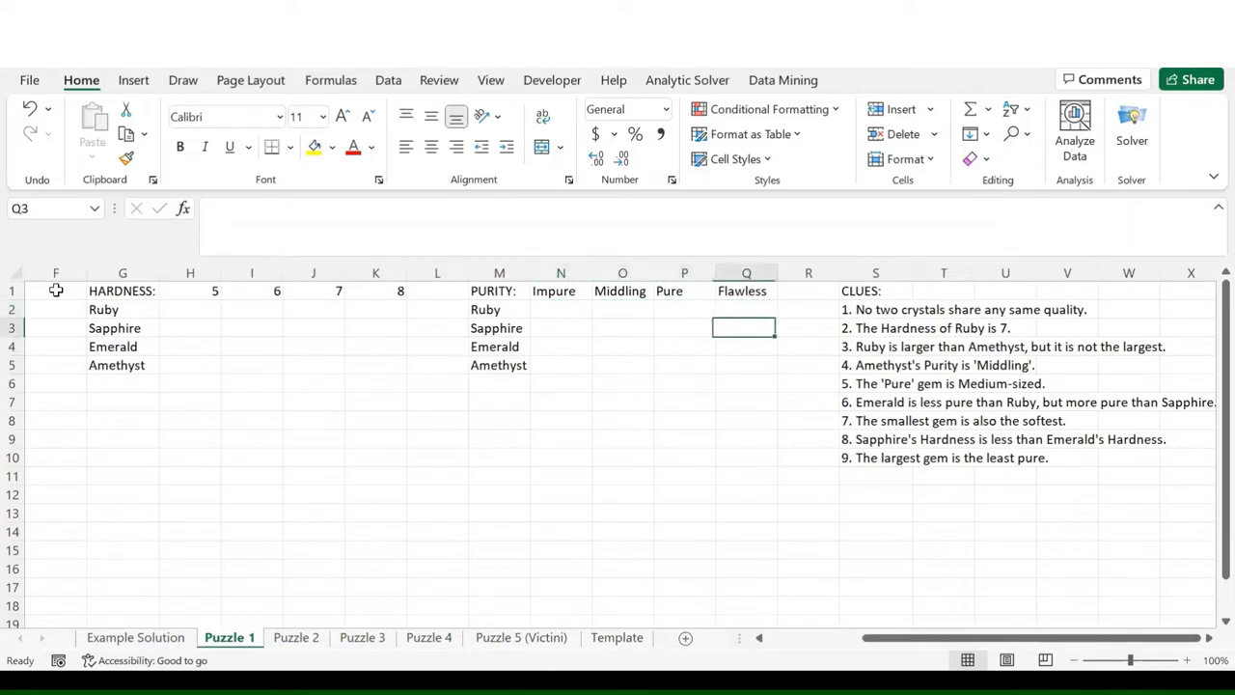
- Read clue 2 in cell S3, and return along row 3 to the Size grid at cell B3
{"action": "key", "text": "Right"}
{"action": "key", "text": "Right"}
{"action": "key", "text": "Right"}
{"action": "key", "text": "Left"}
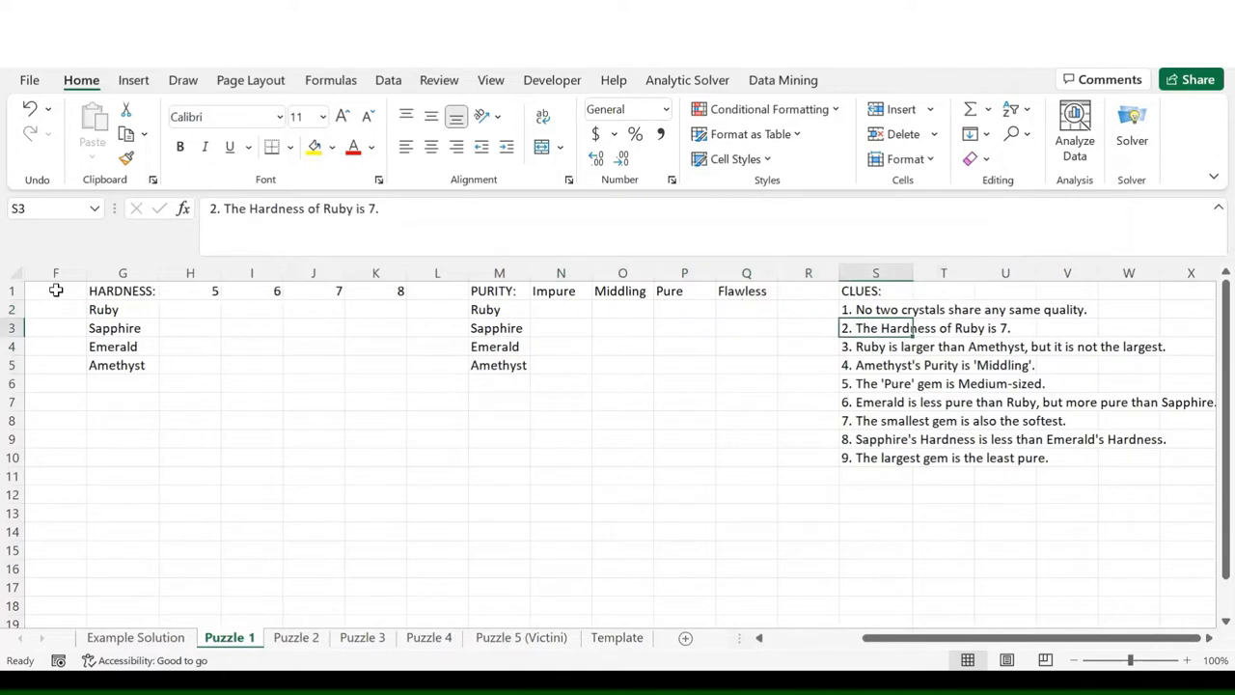
{"action": "key", "text": "Right"}
{"action": "key", "text": "Left"}
{"action": "key", "text": "Left"}
{"action": "key", "text": "Left"}
{"action": "key", "text": "Left"}
{"action": "key", "text": "Left"}
{"action": "key", "text": "Left"}
{"action": "key", "text": "Left"}
{"action": "key", "text": "Left"}
{"action": "key", "text": "Left"}
{"action": "key", "text": "Left"}
{"action": "key", "text": "Left"}
{"action": "key", "text": "Left"}
{"action": "key", "text": "Left"}
{"action": "key", "text": "Left"}
{"action": "key", "text": "Left"}
{"action": "key", "text": "Left"}
{"action": "key", "text": "Left"}
{"action": "key", "text": "Left"}
{"action": "key", "text": "Left"}
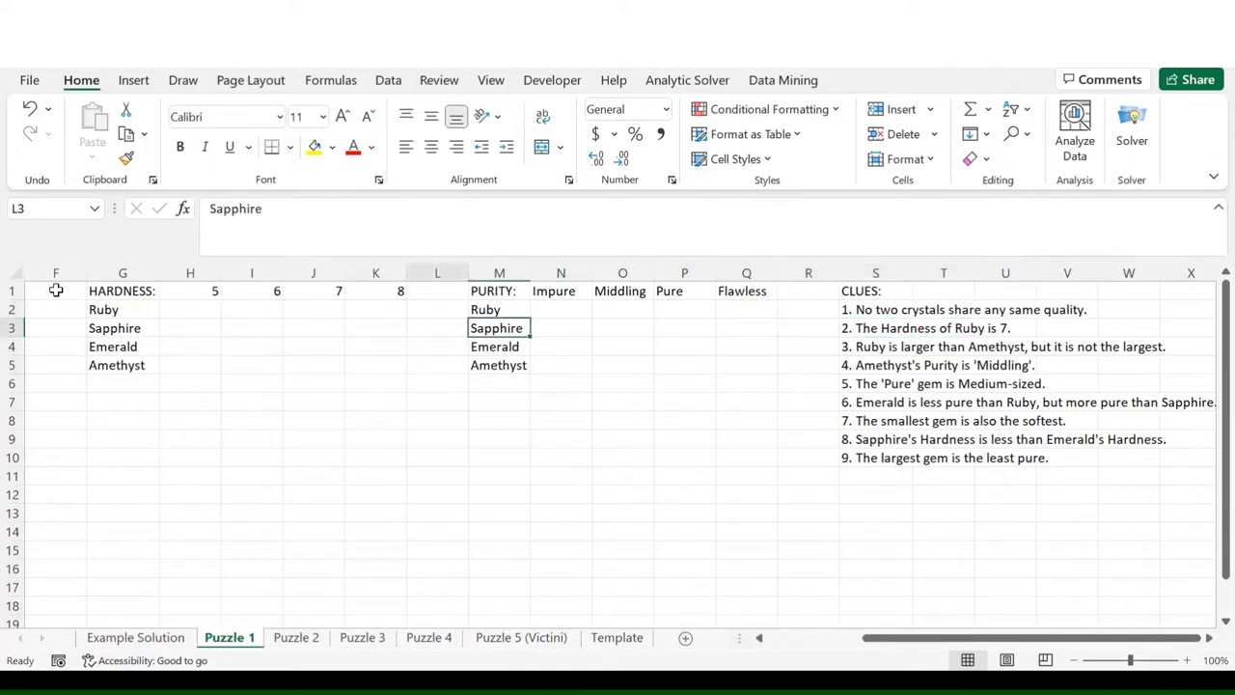
{"action": "key", "text": "Right"}
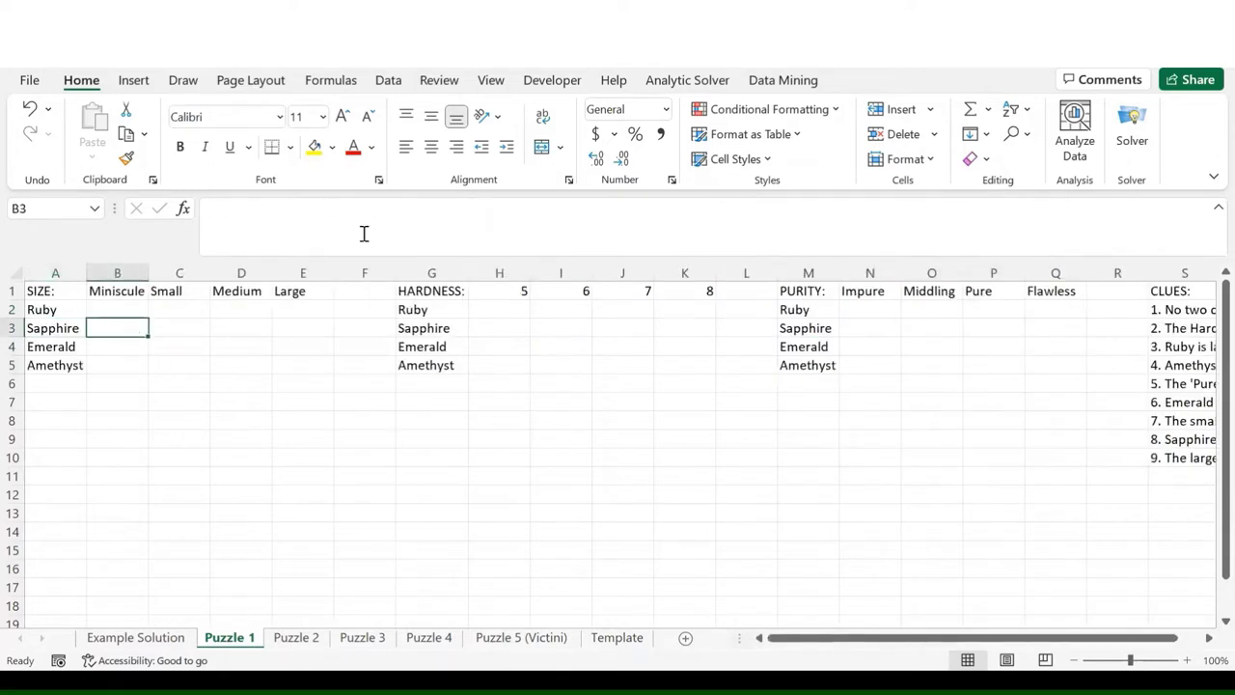
- In the Hardness grid's 7 column, mark Ruby with O and Sapphire, Emerald and Amethyst with X
{"action": "left_click", "coordinate": [609, 310]}
{"action": "type", "text": "O"}
{"action": "key", "text": "Return"}
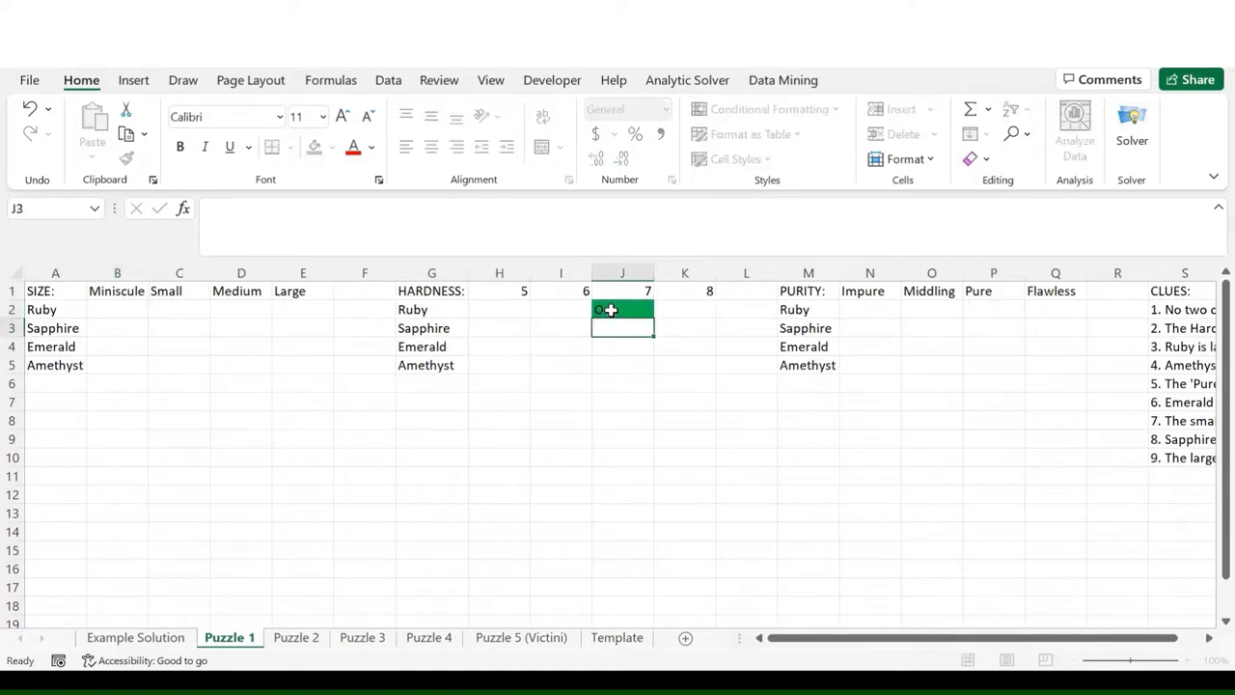
{"action": "type", "text": "X"}
{"action": "key", "text": "Return"}
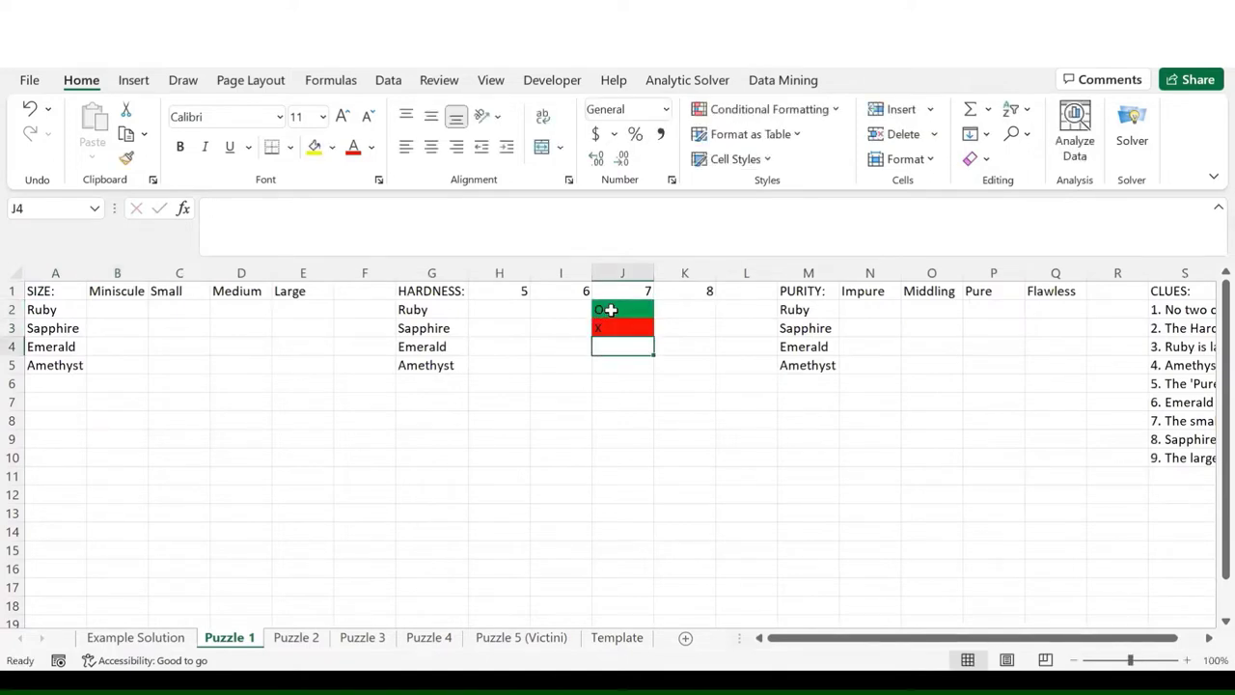
{"action": "type", "text": "X"}
{"action": "key", "text": "Return"}
{"action": "type", "text": "X"}
{"action": "key", "text": "Return"}
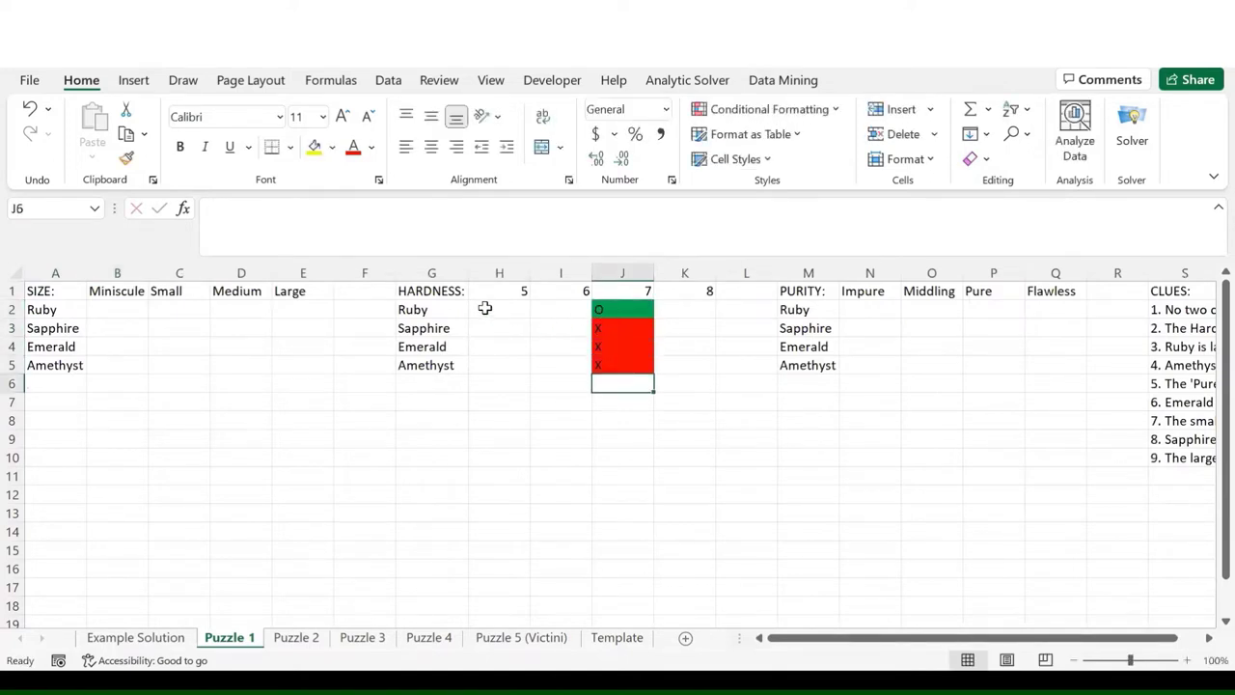
- Rule out hardness 5, 6 and 8 for Ruby by entering X in H2, I2 and K2
{"action": "left_click", "coordinate": [485, 309]}
{"action": "type", "text": "X"}
{"action": "key", "text": "Tab"}
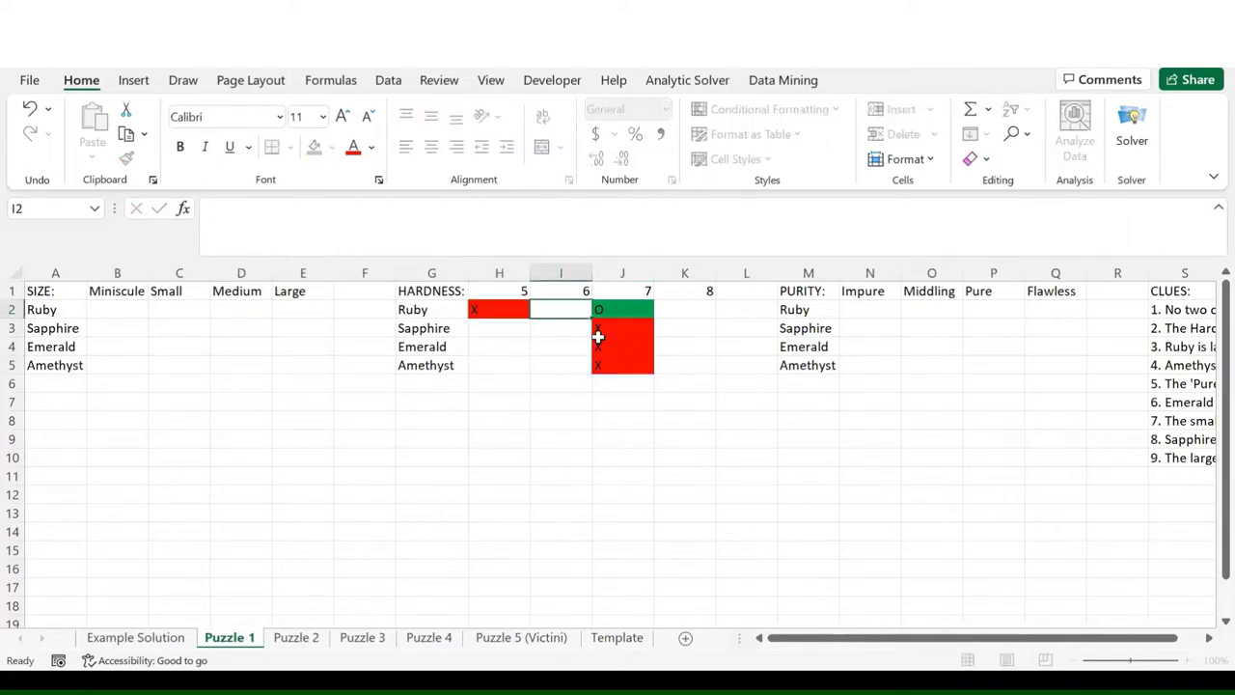
{"action": "type", "text": "X"}
{"action": "key", "text": "Tab"}
{"action": "key", "text": "Tab"}
{"action": "type", "text": "X"}
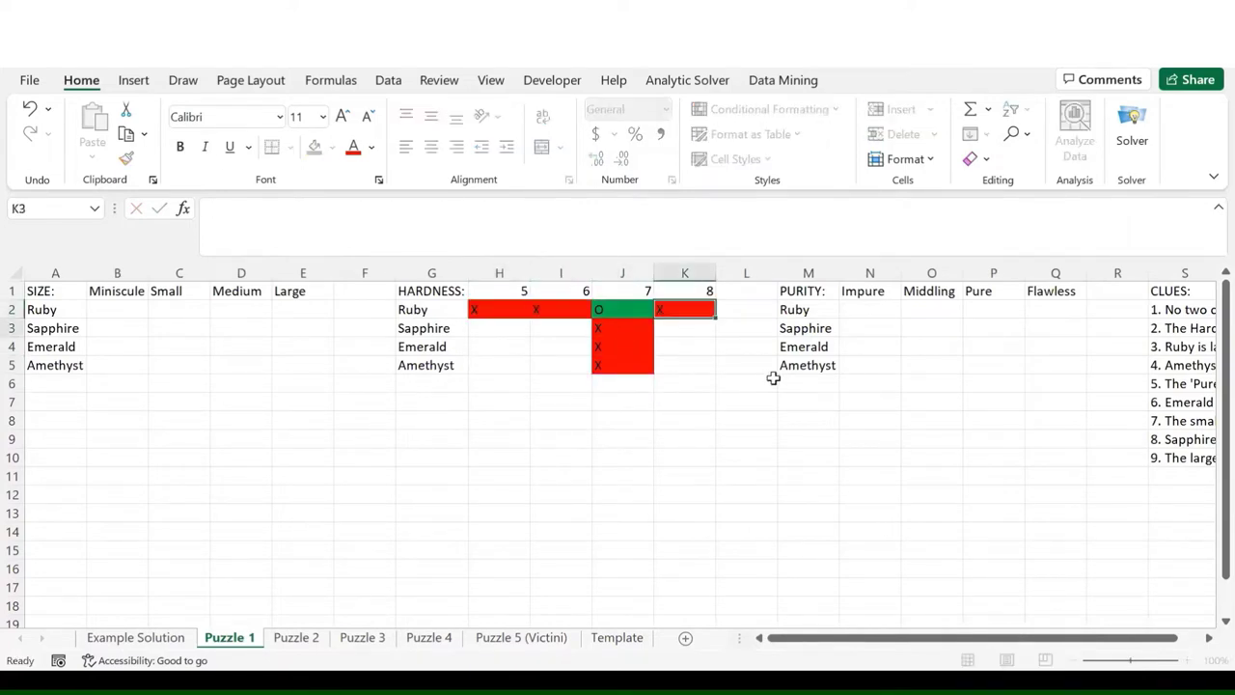
{"action": "key", "text": "Return"}
- Read clue 3 in cell S4 and enter X for Ruby under Large in the Size grid
{"action": "left_click", "coordinate": [771, 381]}
{"action": "scroll", "coordinate": [772, 379], "scroll_direction": "right", "scroll_amount": 3}
{"action": "scroll", "coordinate": [965, 357], "scroll_direction": "left", "scroll_amount": 1}
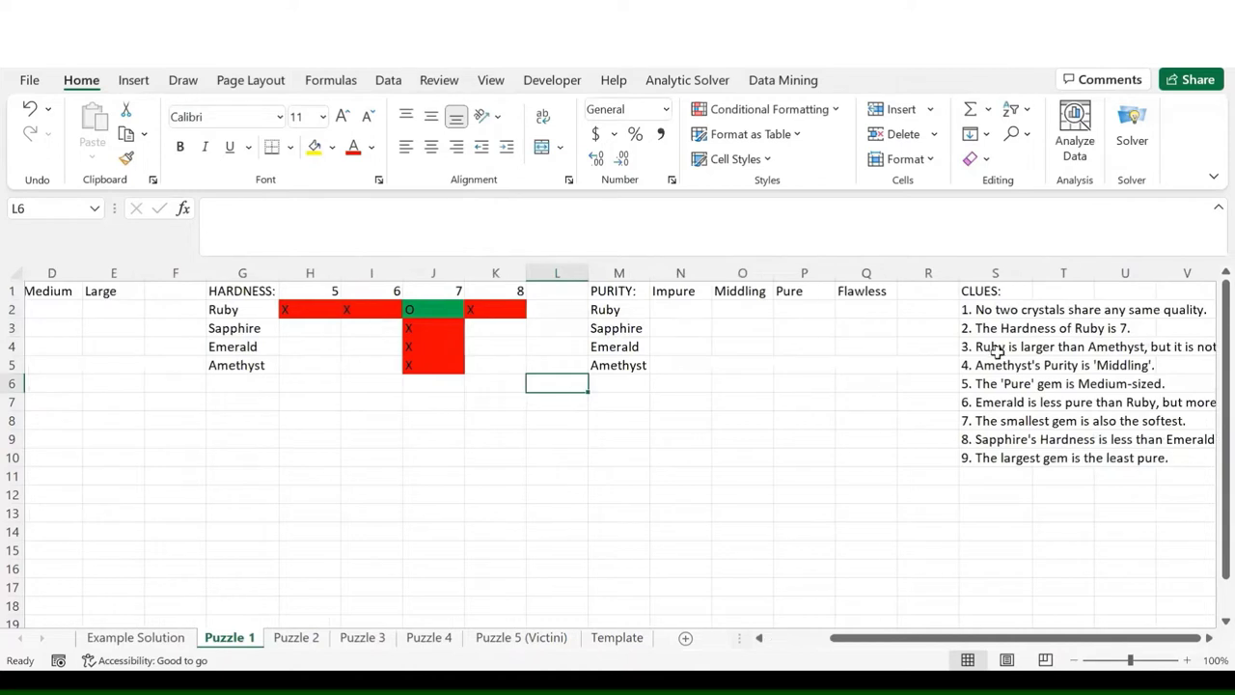
{"action": "left_click", "coordinate": [1023, 348]}
{"action": "scroll", "coordinate": [1093, 349], "scroll_direction": "right", "scroll_amount": 2}
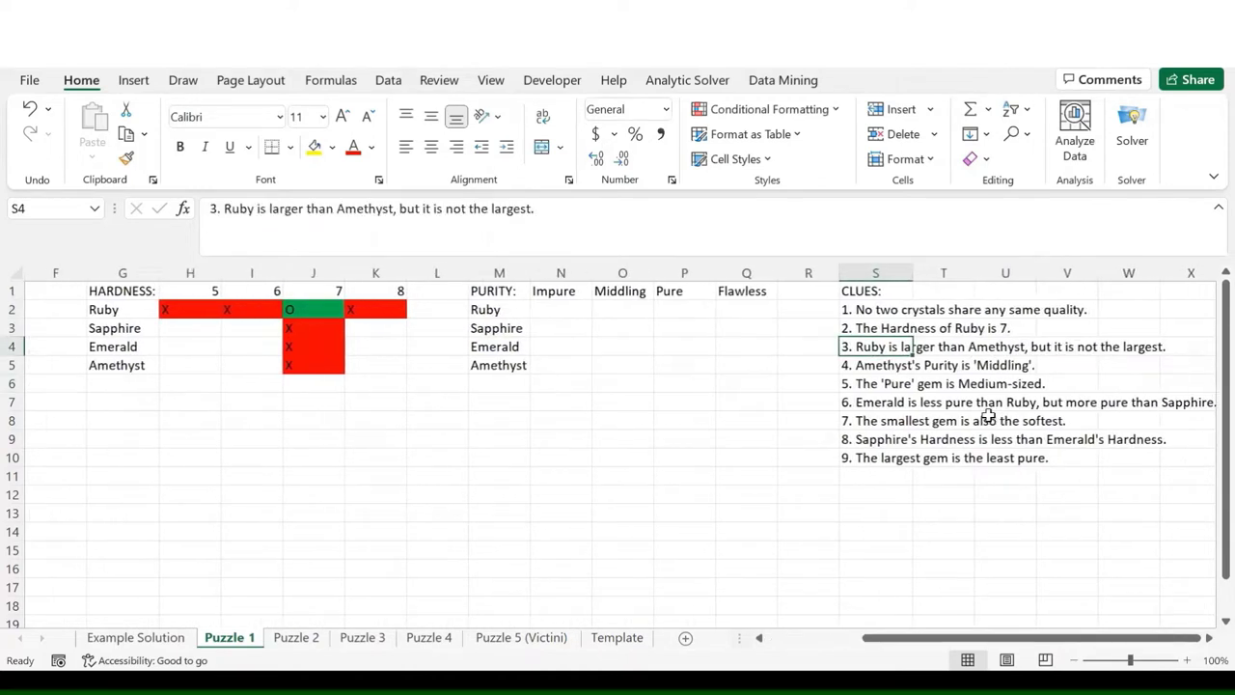
{"action": "scroll", "coordinate": [989, 415], "scroll_direction": "left", "scroll_amount": 5}
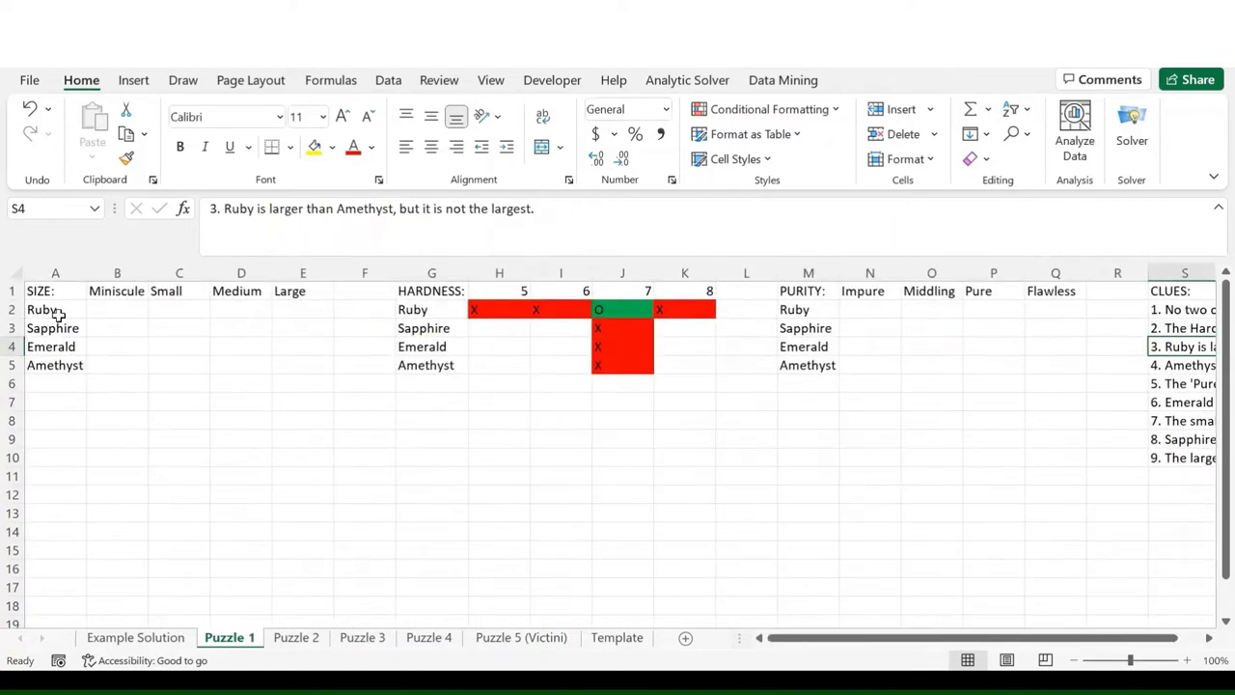
{"action": "left_click", "coordinate": [291, 309]}
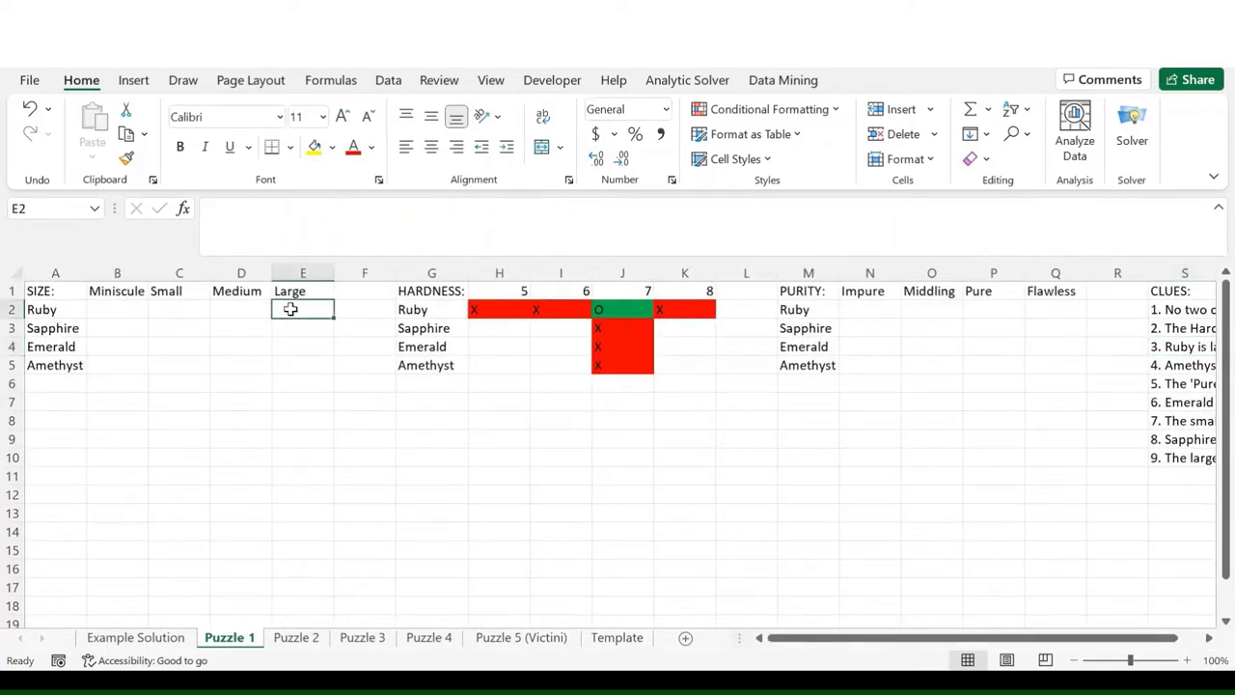
{"action": "type", "text": "x"}
{"action": "key", "text": "Return"}
- Record the size relation from clue 3 as the note "Amethyst < Ruby" in cell A7
{"action": "scroll", "coordinate": [493, 432], "scroll_direction": "right", "scroll_amount": 4}
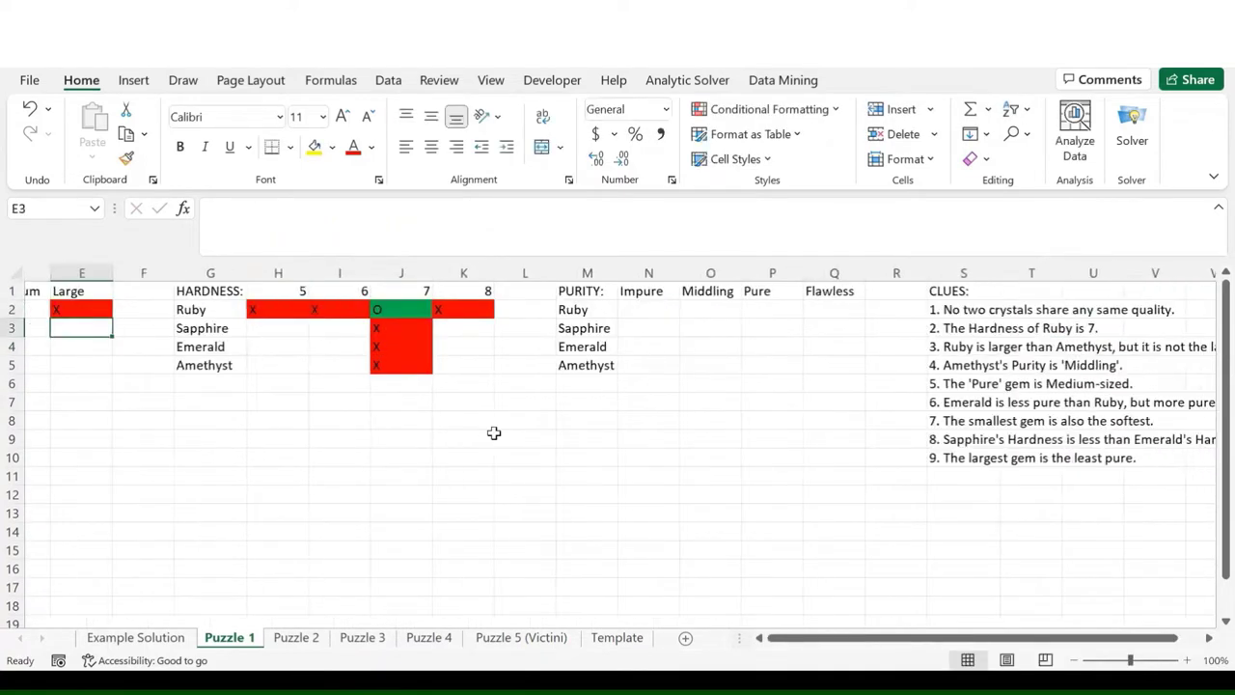
{"action": "scroll", "coordinate": [493, 432], "scroll_direction": "left", "scroll_amount": 4}
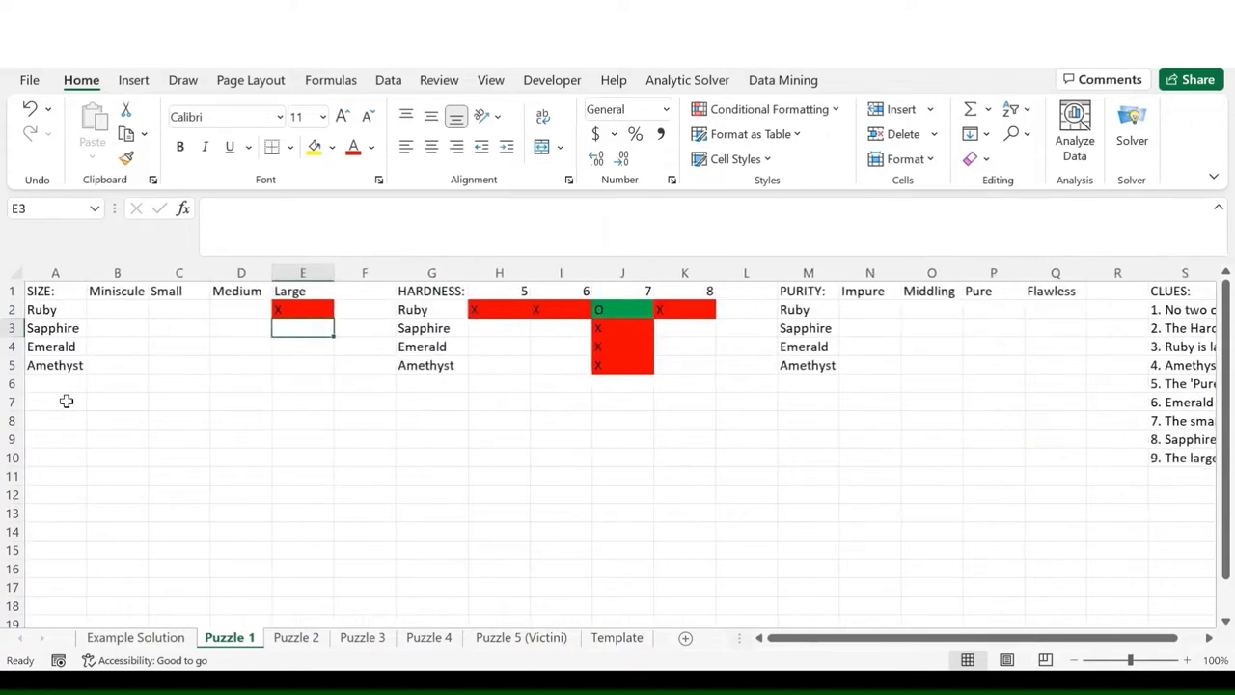
{"action": "left_click", "coordinate": [67, 401]}
{"action": "type", "text": "Amet"}
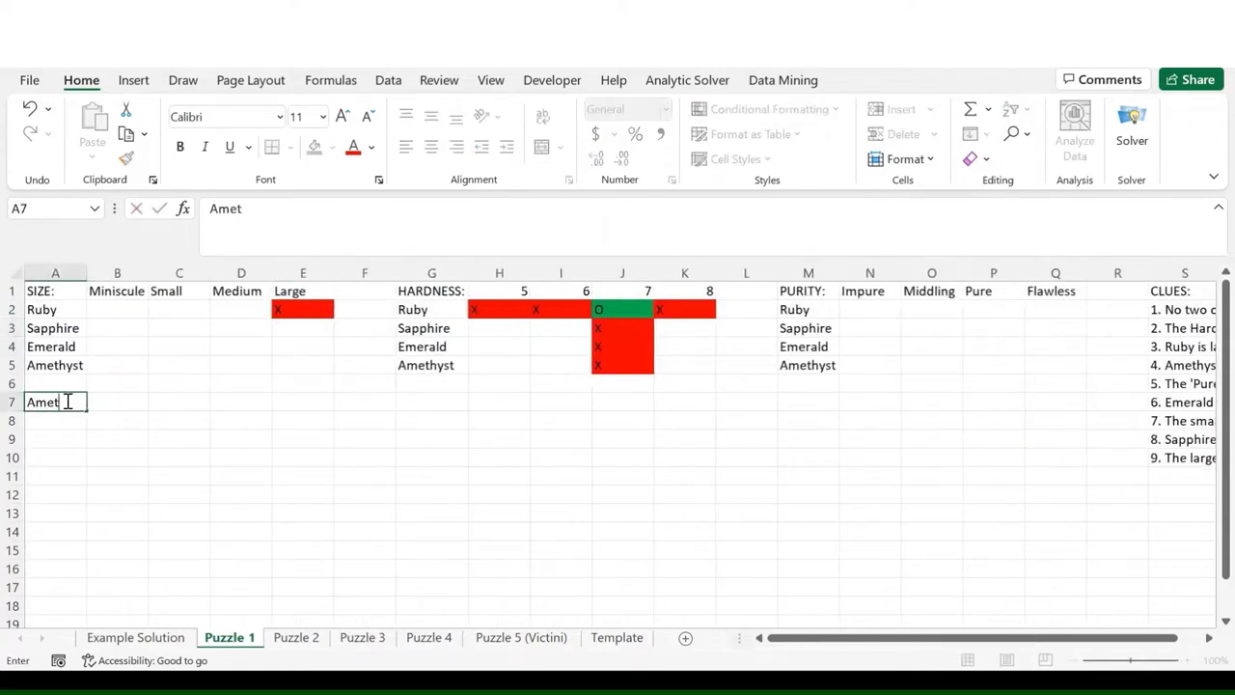
{"action": "type", "text": "hyst < Ruby"}
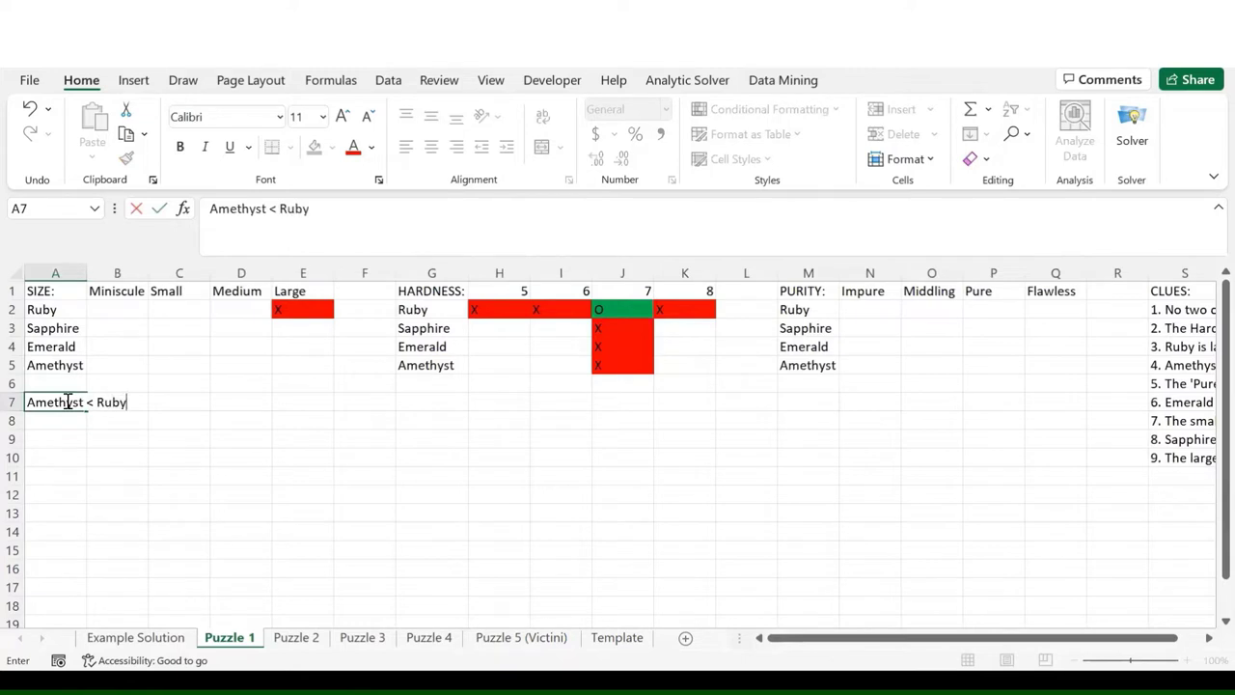
{"action": "key", "text": "Return"}
- Check clue 4 and mark Amethyst as Middling with an O in the Purity grid
{"action": "scroll", "coordinate": [287, 450], "scroll_direction": "right", "scroll_amount": 2}
{"action": "scroll", "coordinate": [287, 450], "scroll_direction": "right", "scroll_amount": 2}
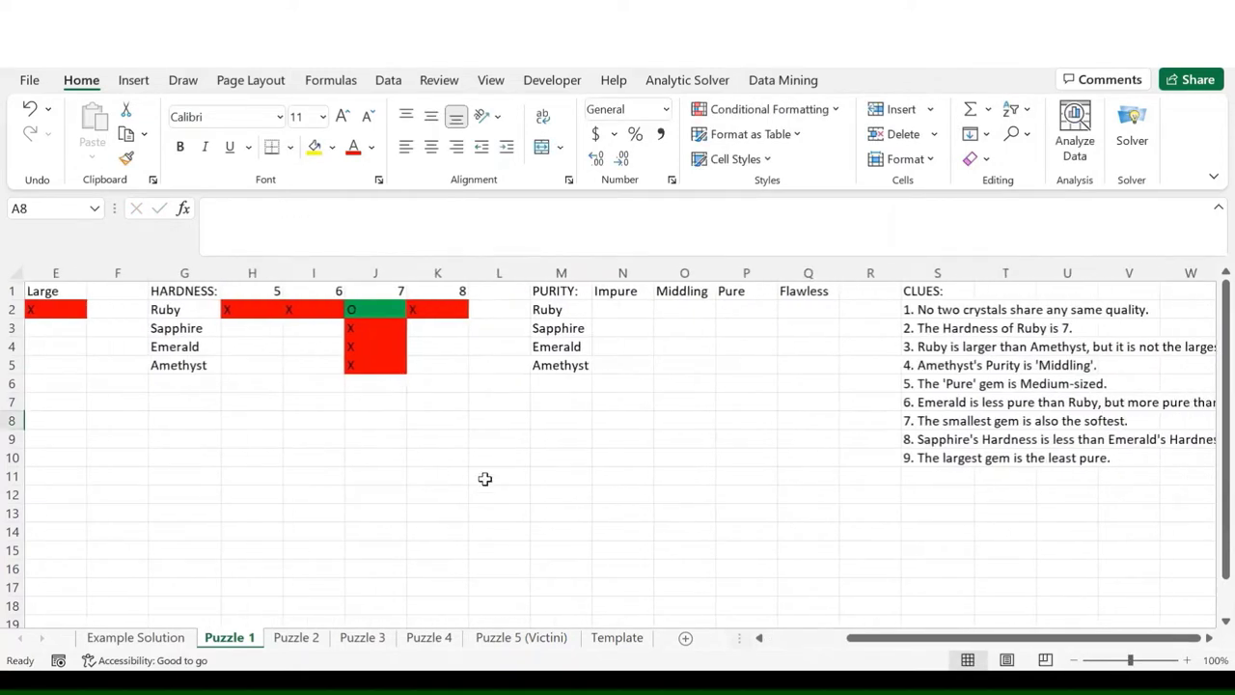
{"action": "scroll", "coordinate": [485, 479], "scroll_direction": "left", "scroll_amount": 4}
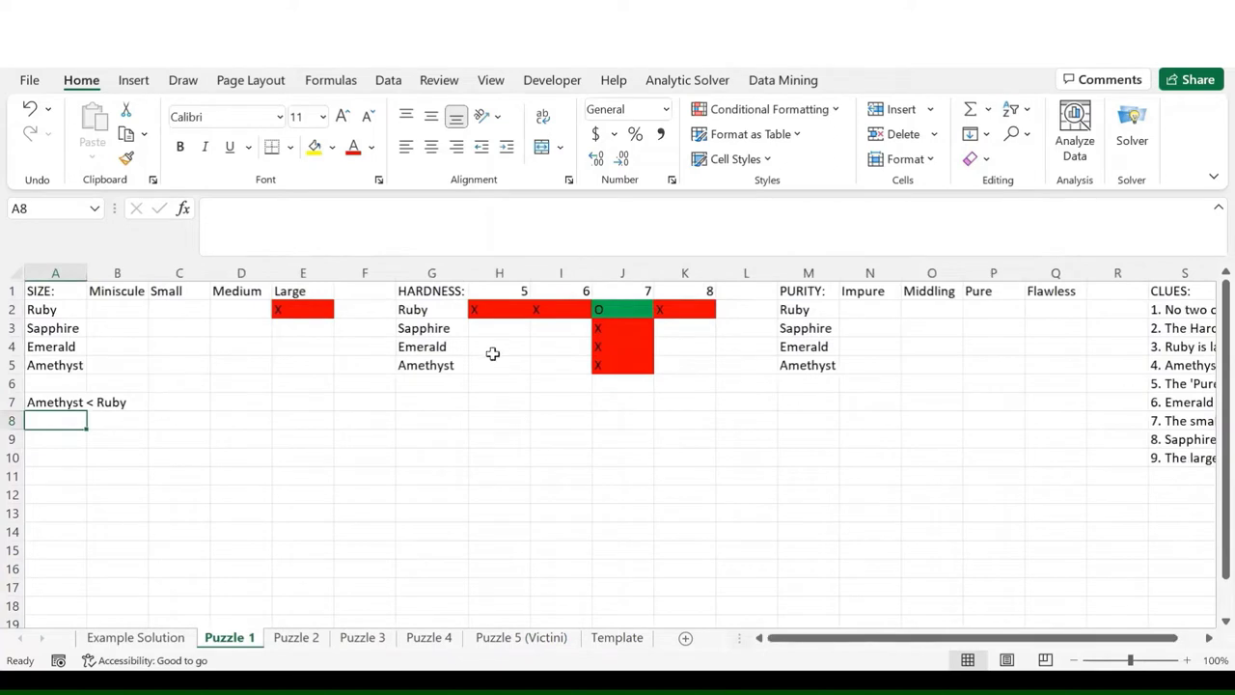
{"action": "left_click", "coordinate": [948, 364]}
{"action": "type", "text": "O"}
{"action": "key", "text": "Return"}
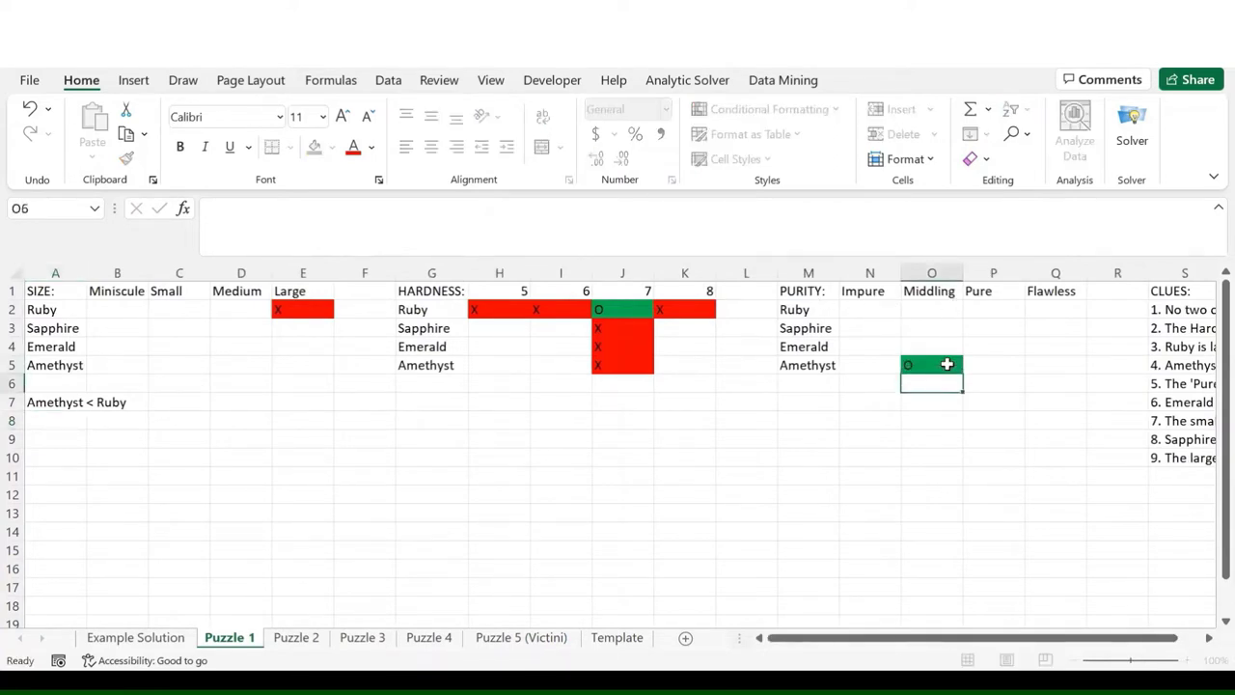
- Enter X for Amethyst under Impure, Pure and Flawless in the Purity grid
{"action": "left_click", "coordinate": [947, 364]}
{"action": "key", "text": "Left"}
{"action": "type", "text": "x"}
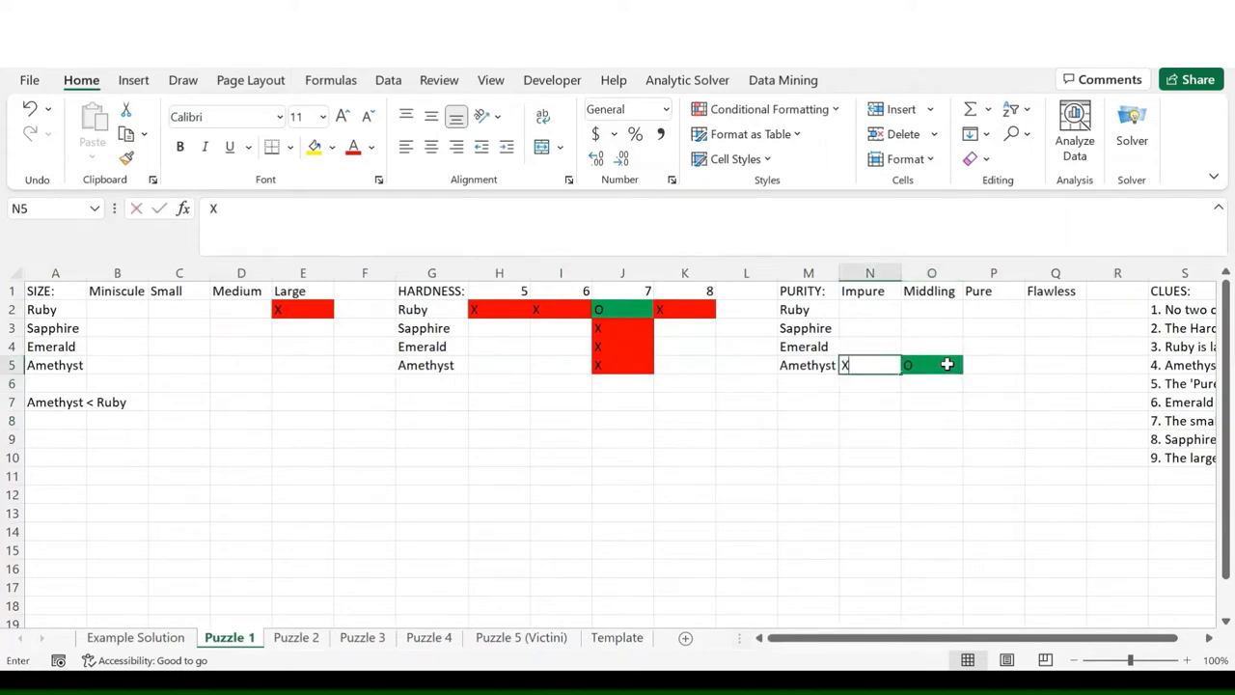
{"action": "key", "text": "Right"}
{"action": "key", "text": "Right"}
{"action": "type", "text": "x"}
{"action": "key", "text": "Tab"}
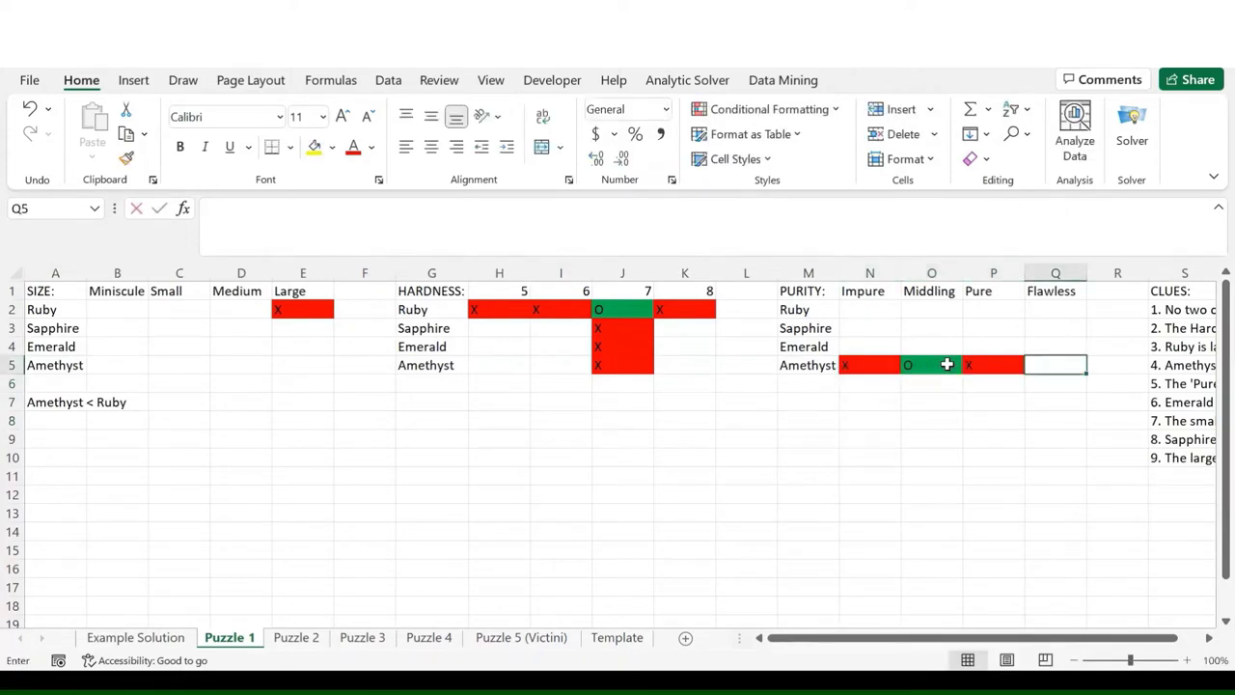
{"action": "type", "text": "x"}
{"action": "key", "text": "Return"}
- Rule out Middling purity for Ruby, Sapphire and Emerald by entering X in O2 through O4
{"action": "left_click", "coordinate": [918, 309]}
{"action": "type", "text": "X"}
{"action": "key", "text": "Return"}
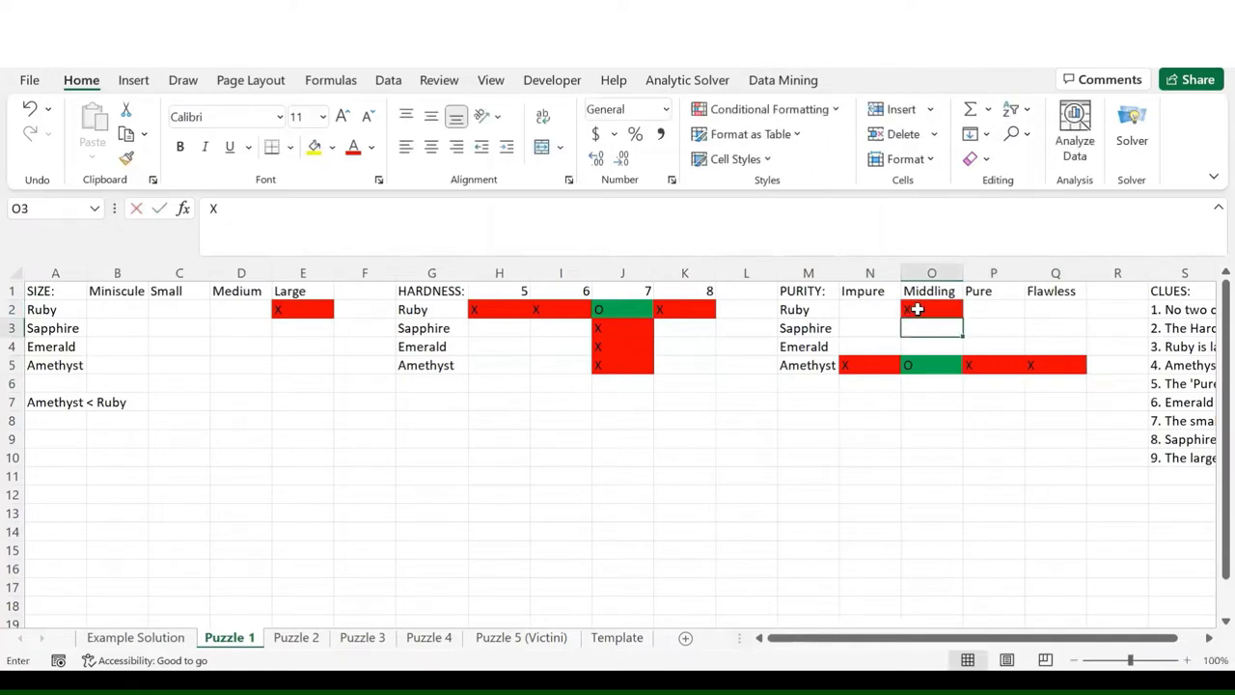
{"action": "type", "text": "X"}
{"action": "key", "text": "Return"}
{"action": "type", "text": "X"}
{"action": "key", "text": "Return"}
- Check clue 5 and record it under the Size grid as the note "'Medium' = 'Pure'" in cell A8
{"action": "left_click", "coordinate": [1000, 452]}
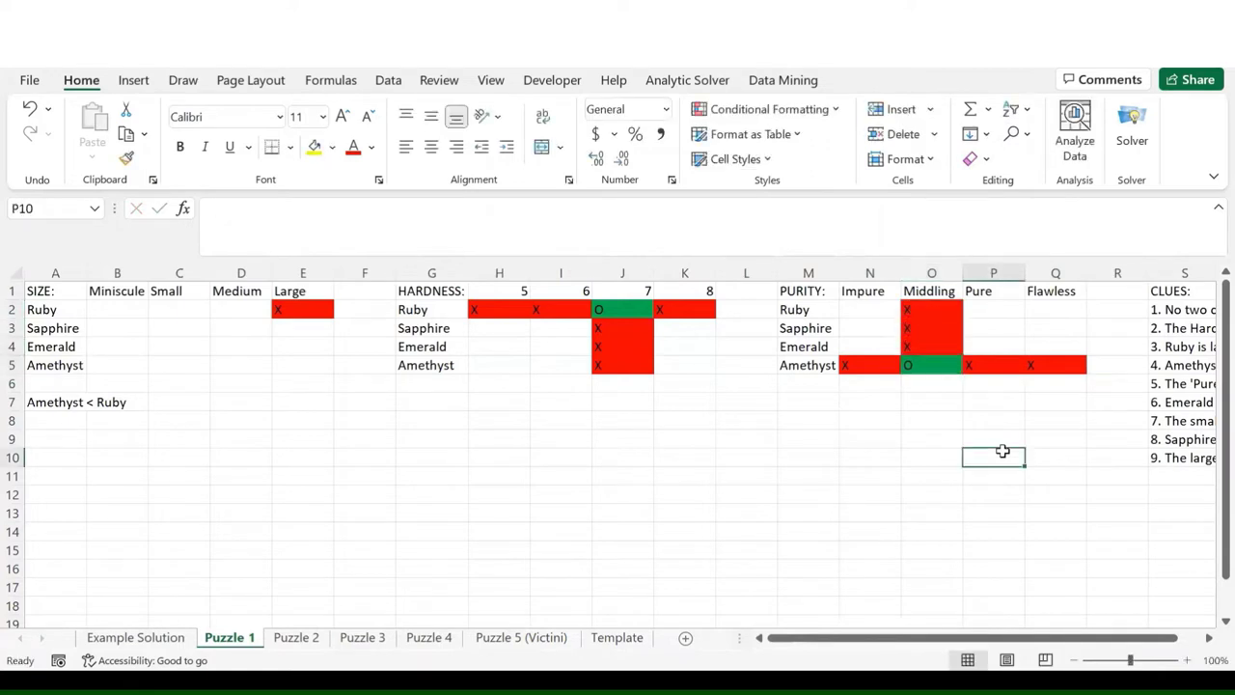
{"action": "scroll", "coordinate": [1002, 451], "scroll_direction": "right", "scroll_amount": 2}
{"action": "scroll", "coordinate": [1002, 451], "scroll_direction": "right", "scroll_amount": 1}
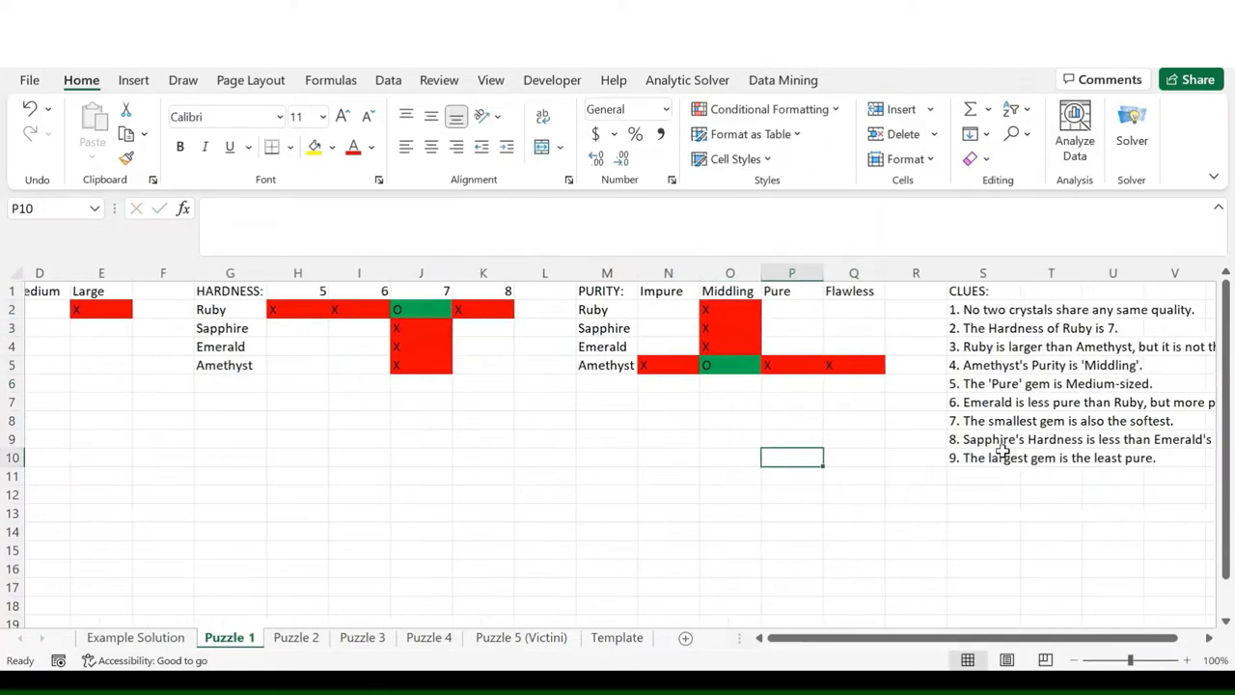
{"action": "scroll", "coordinate": [1003, 451], "scroll_direction": "left", "scroll_amount": 3}
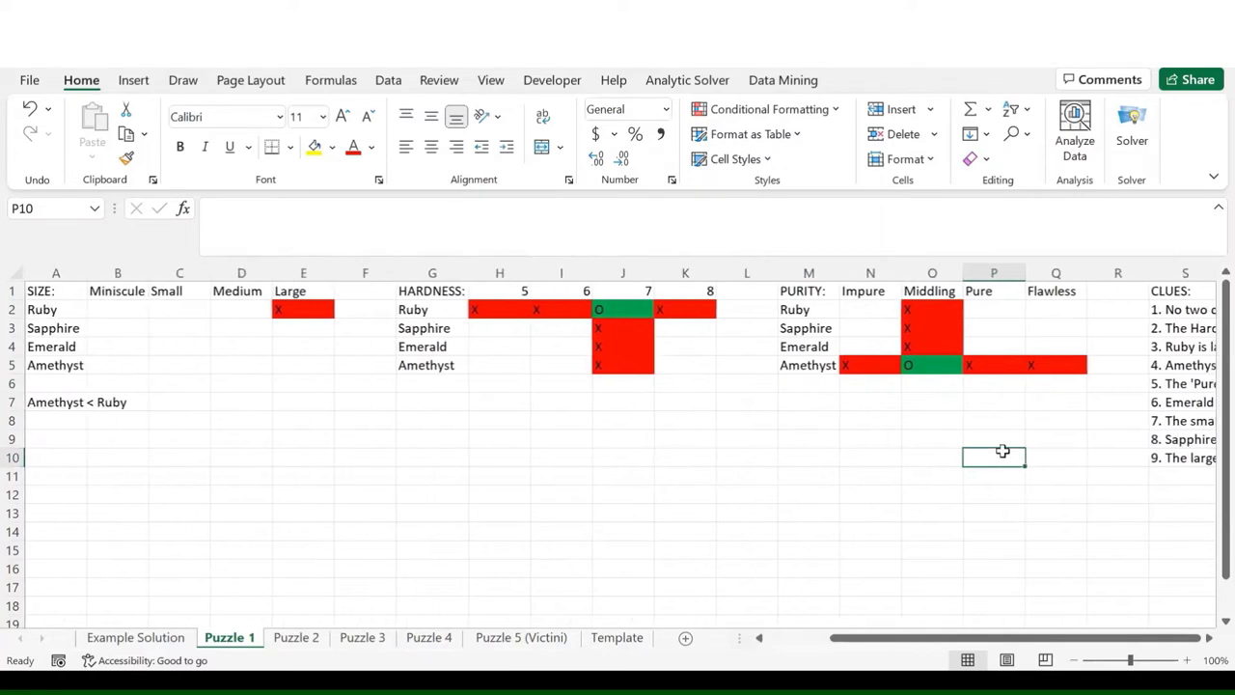
{"action": "left_click", "coordinate": [69, 421]}
{"action": "type", "text": "'Medium'"}
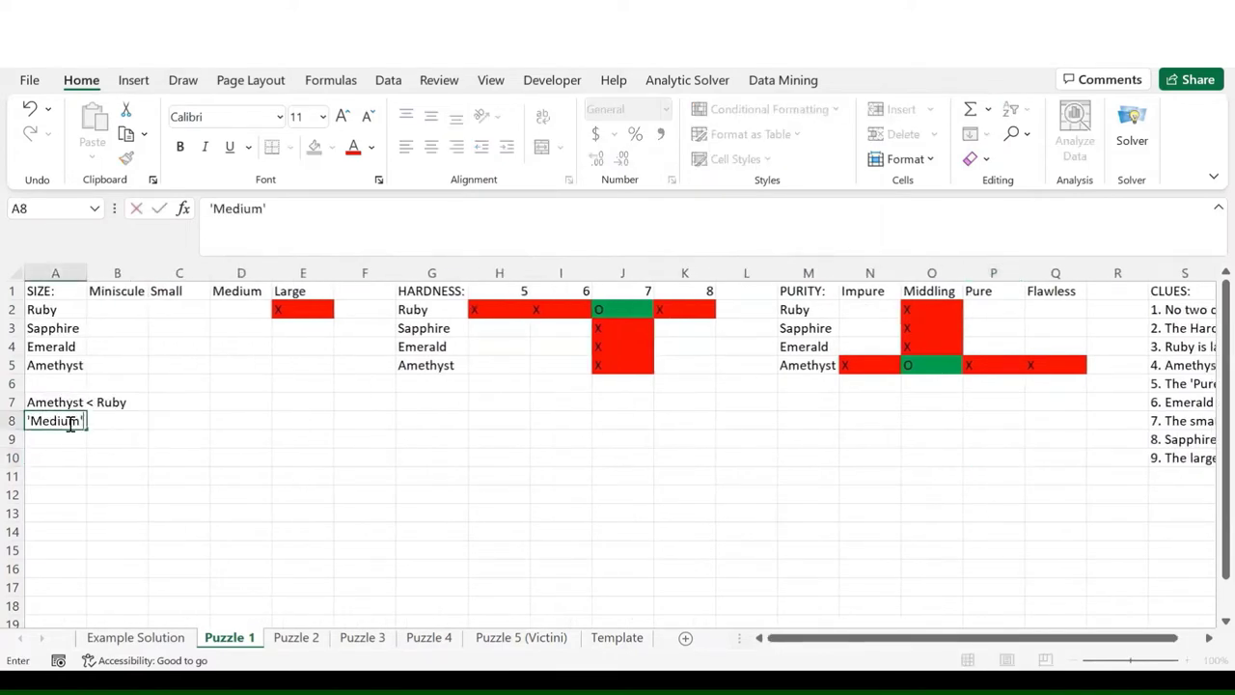
{"action": "type", "text": " = 'Pure'"}
{"action": "key", "text": "Return"}
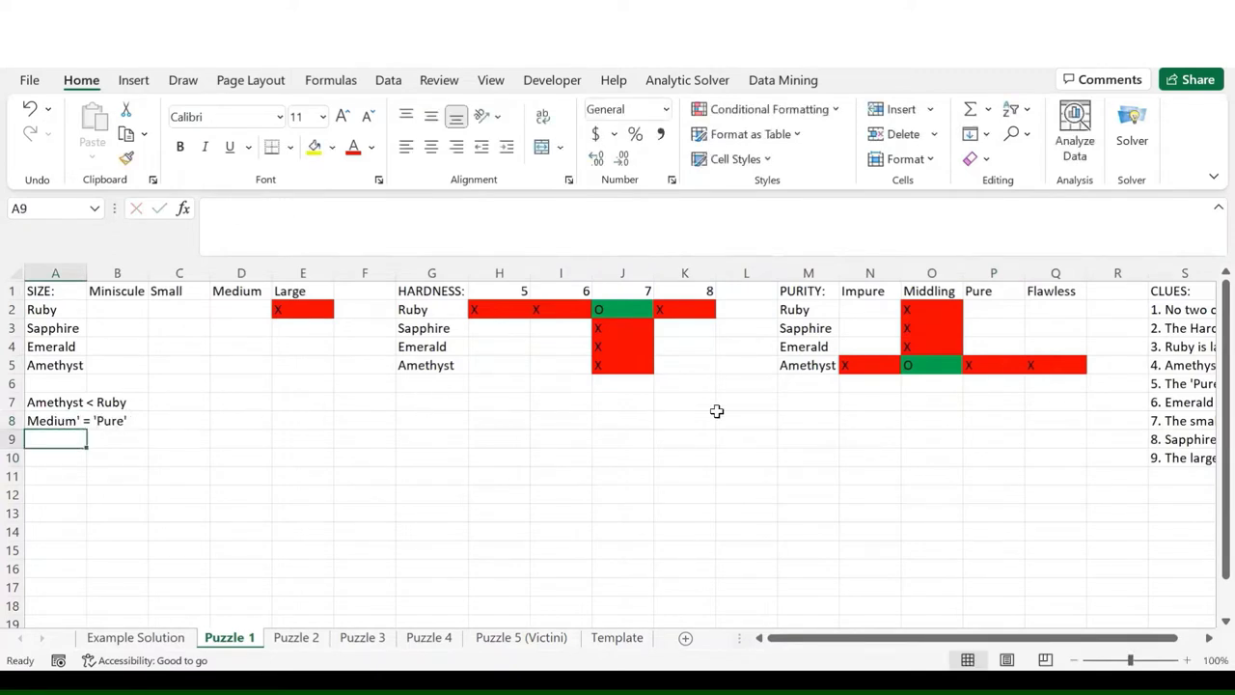
- Record the same clue under the Purity grid as the note "'Pure' = 'Medium'" in cell M7
{"action": "left_click", "coordinate": [798, 404]}
{"action": "type", "text": "'Pur"}
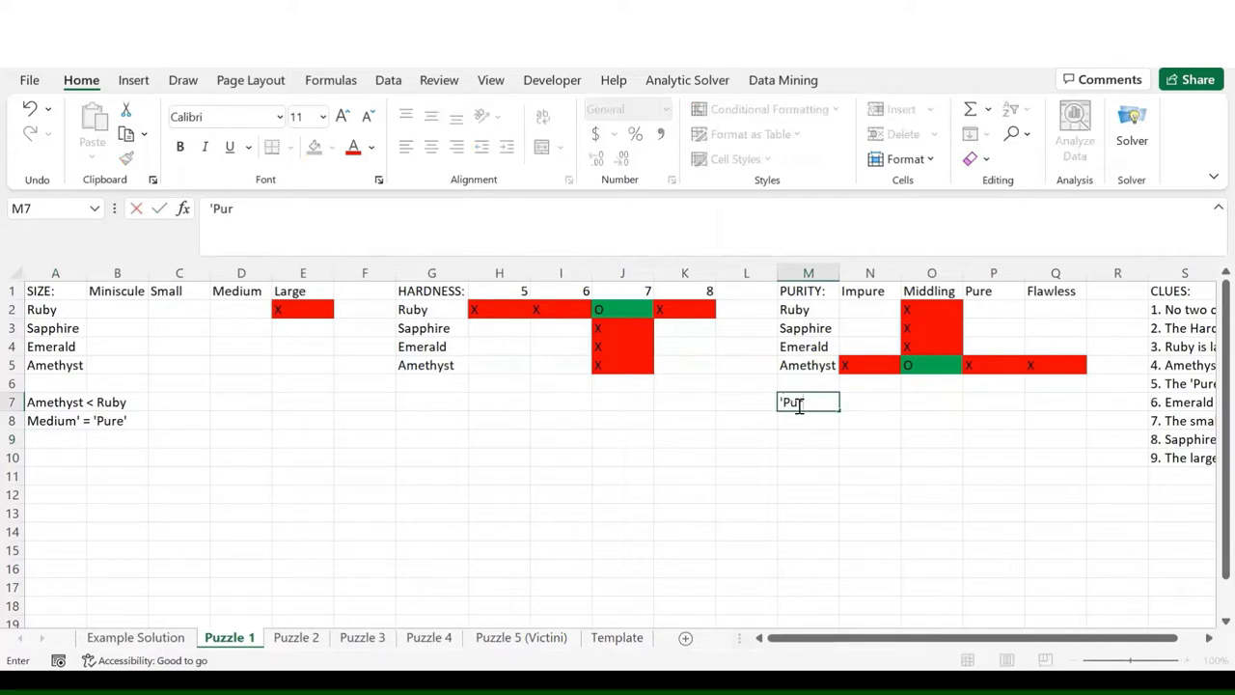
{"action": "type", "text": "e' = 'Medium'"}
{"action": "key", "text": "Return"}
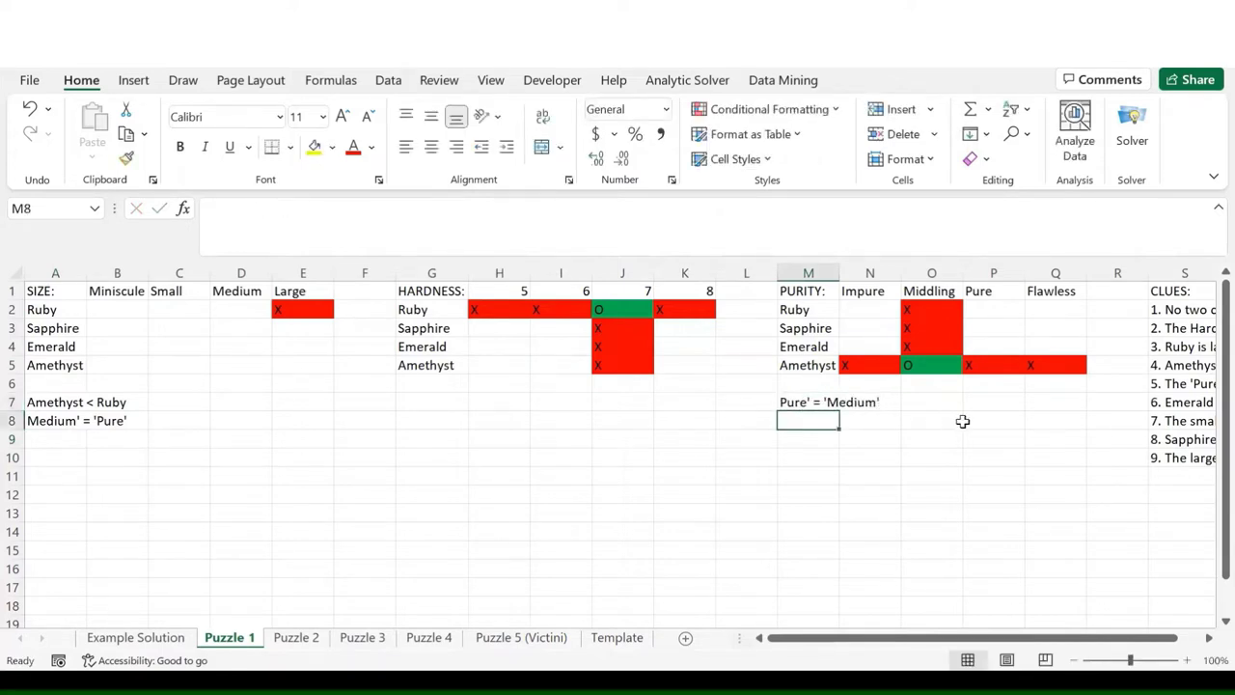
- Check clue 6 and record the purity order as the note "Sapphire < Emerald < Ruby" in cell M8
{"action": "scroll", "coordinate": [962, 420], "scroll_direction": "right", "scroll_amount": 5}
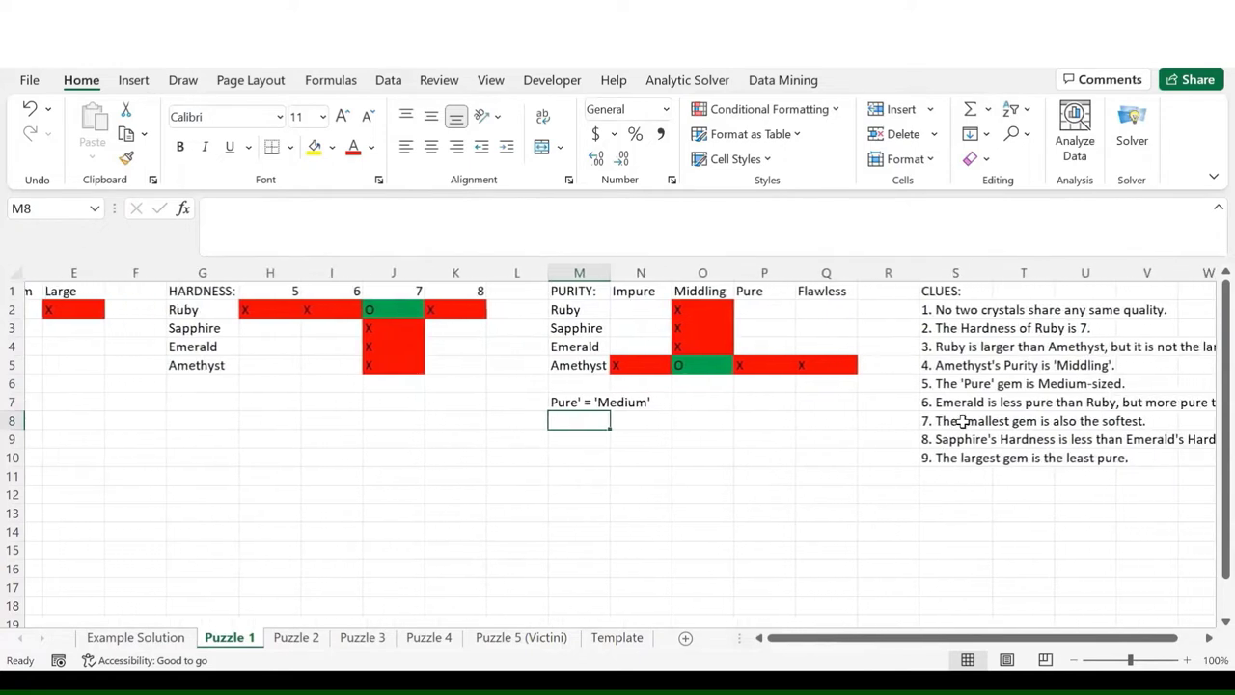
{"action": "scroll", "coordinate": [962, 421], "scroll_direction": "right", "scroll_amount": 2}
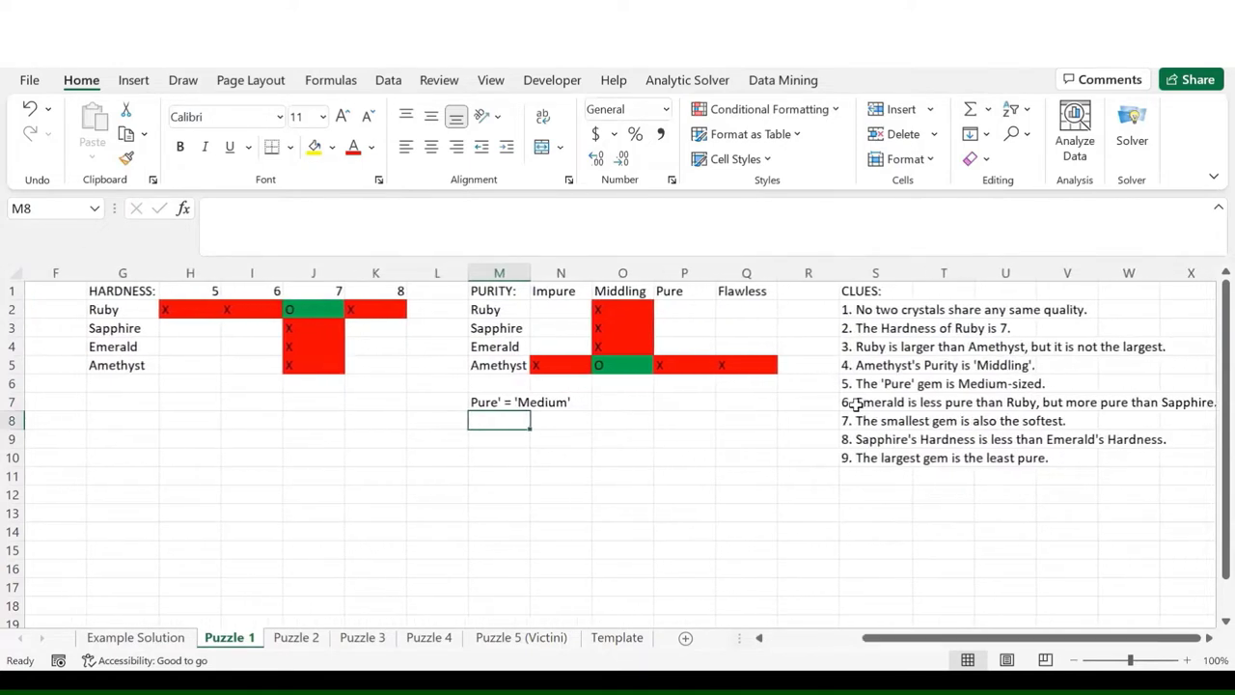
{"action": "left_click", "coordinate": [857, 405]}
{"action": "scroll", "coordinate": [974, 415], "scroll_direction": "right", "scroll_amount": 1}
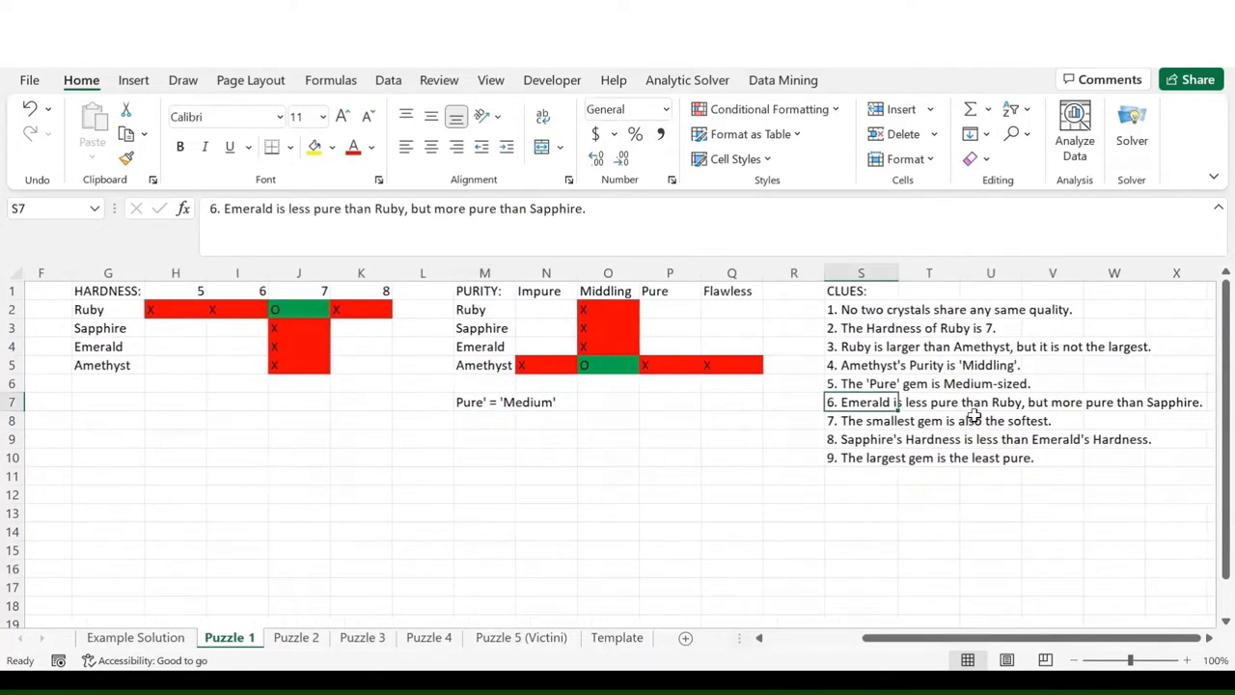
{"action": "scroll", "coordinate": [974, 415], "scroll_direction": "right", "scroll_amount": 1}
{"action": "scroll", "coordinate": [784, 434], "scroll_direction": "left", "scroll_amount": 3}
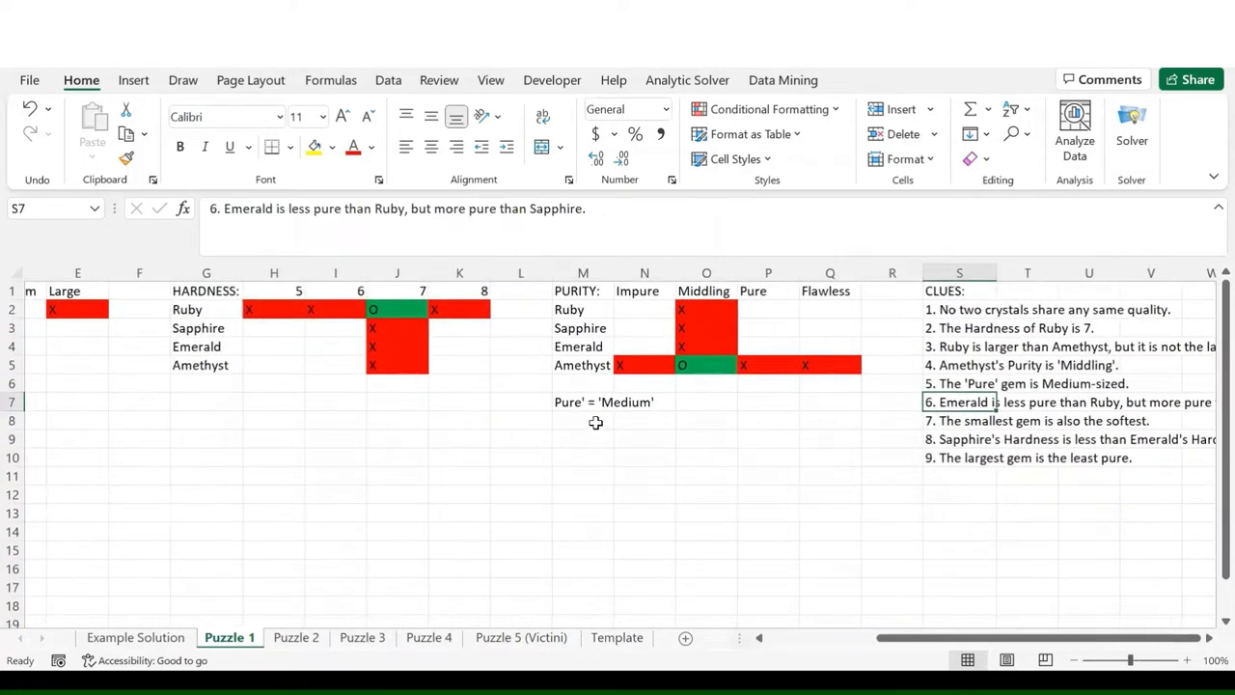
{"action": "scroll", "coordinate": [596, 422], "scroll_direction": "right", "scroll_amount": 1}
{"action": "left_click", "coordinate": [592, 419]}
{"action": "left_click", "coordinate": [573, 421]}
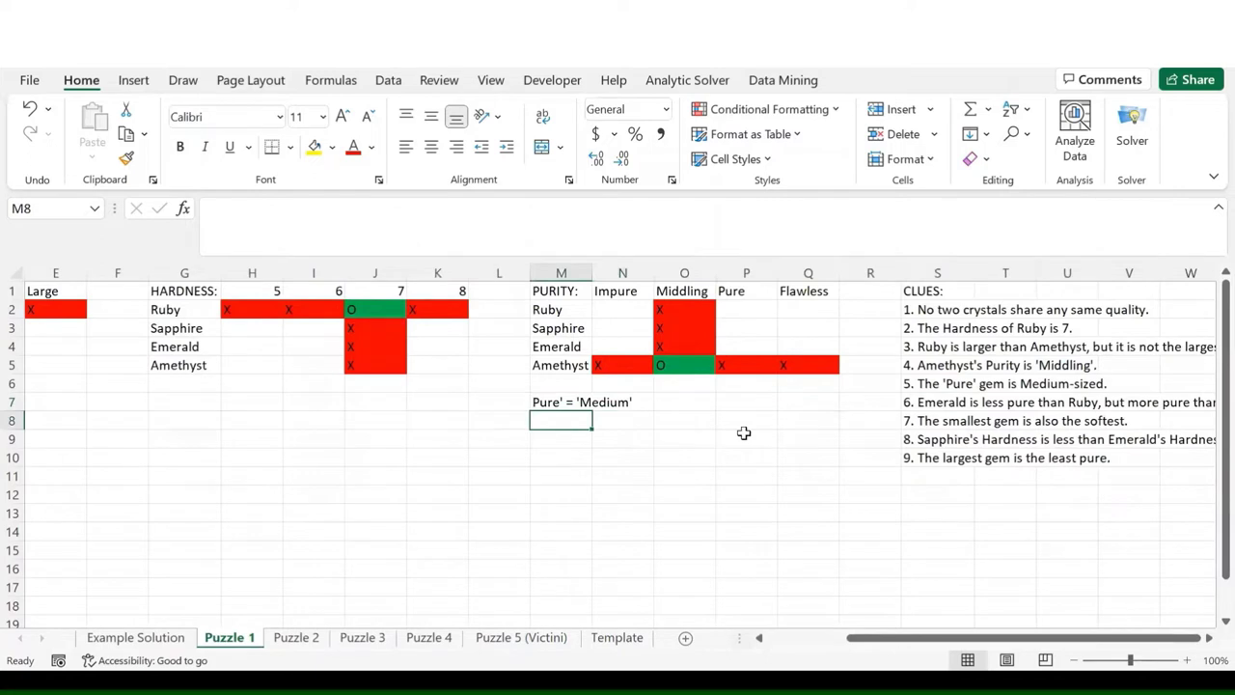
{"action": "type", "text": "Emerald < Ruby"}
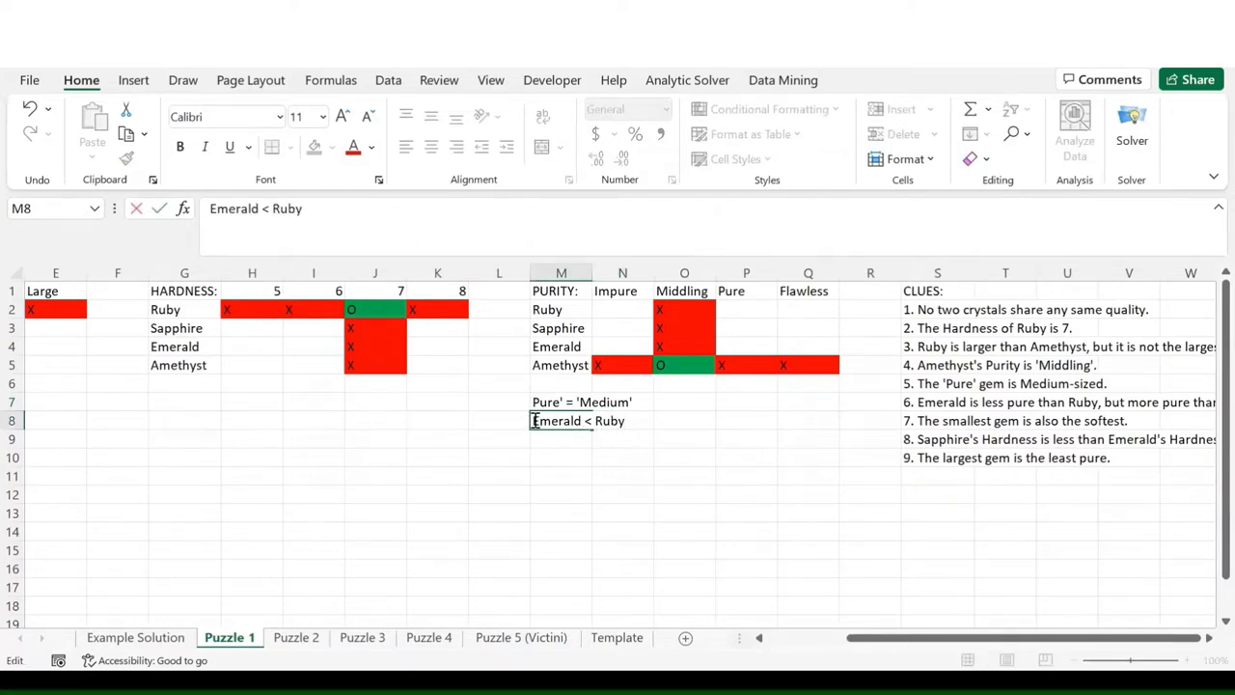
{"action": "type", "text": "Sapphire <"}
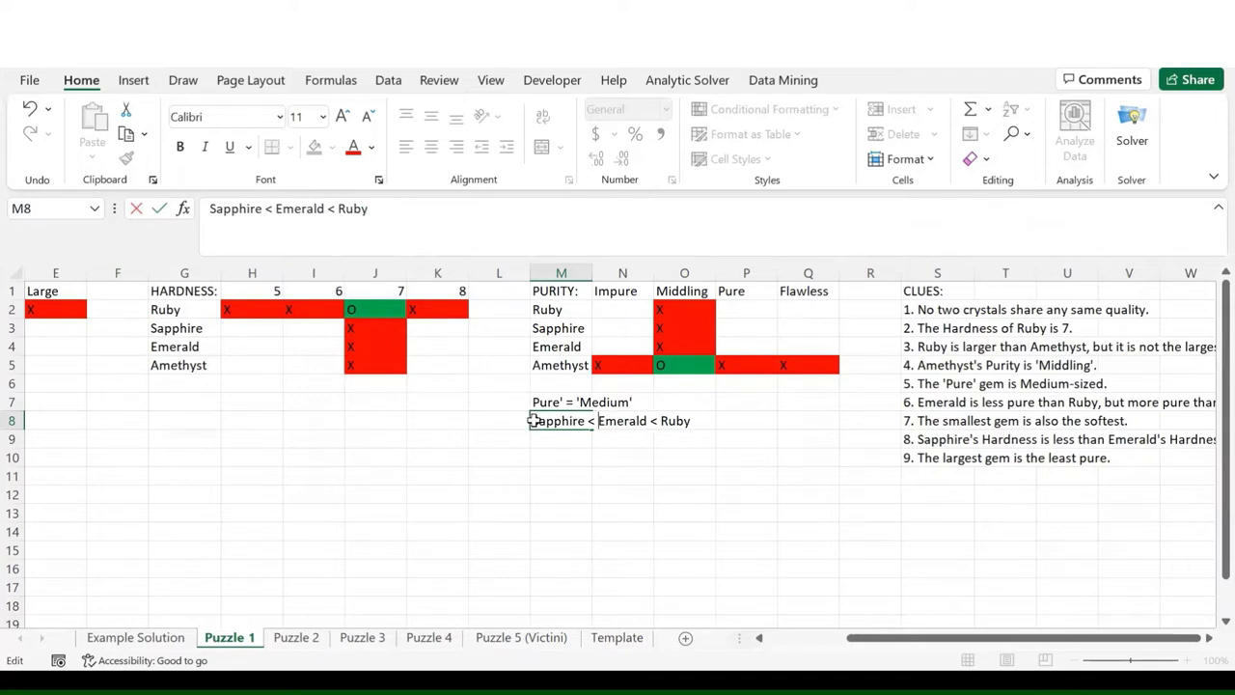
{"action": "key", "text": "Return"}
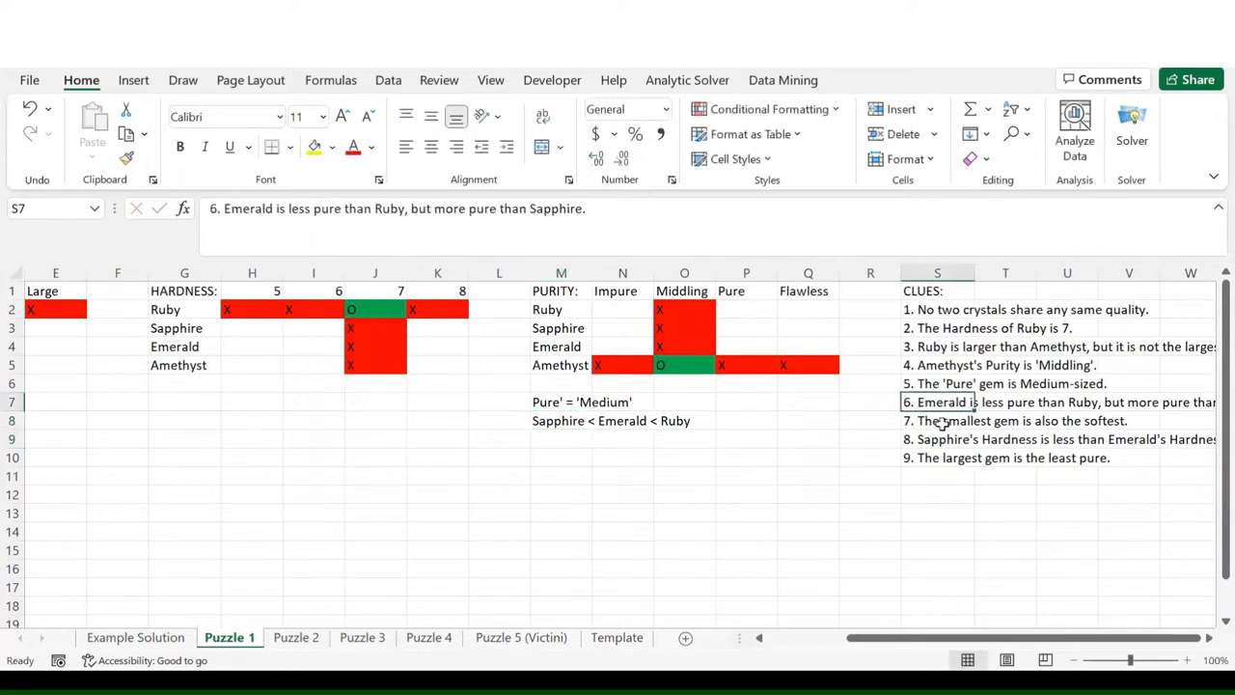
- Check clue 7 and record it under the Size grid as the note "'Miniscule' = '5'" in cell A9
{"action": "left_click", "coordinate": [946, 422]}
{"action": "scroll", "coordinate": [979, 450], "scroll_direction": "left", "scroll_amount": 3}
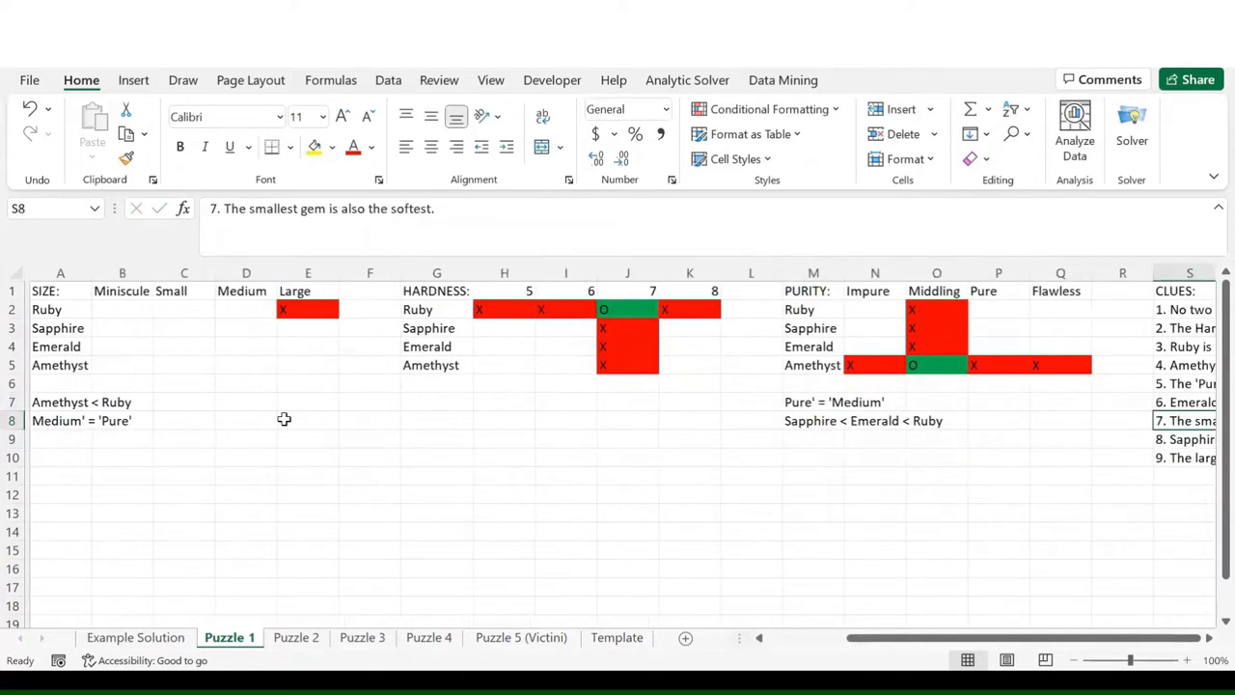
{"action": "left_click", "coordinate": [51, 438]}
{"action": "type", "text": "'M"}
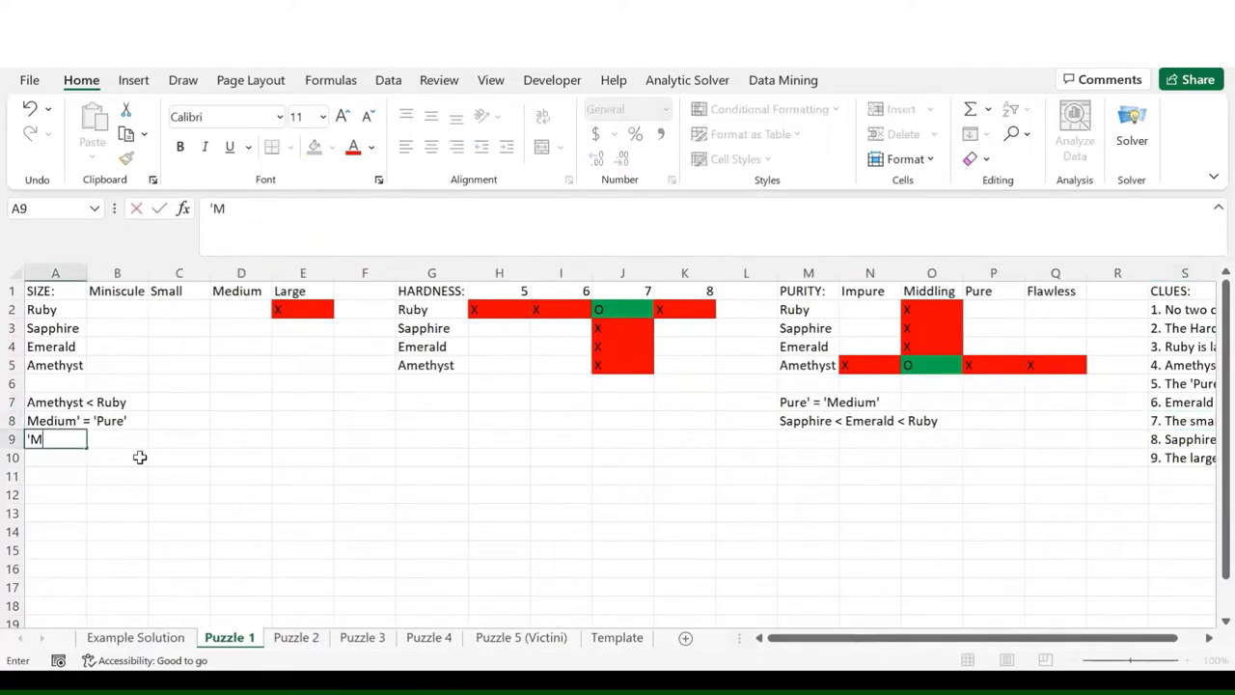
{"action": "type", "text": "iniscule'p"}
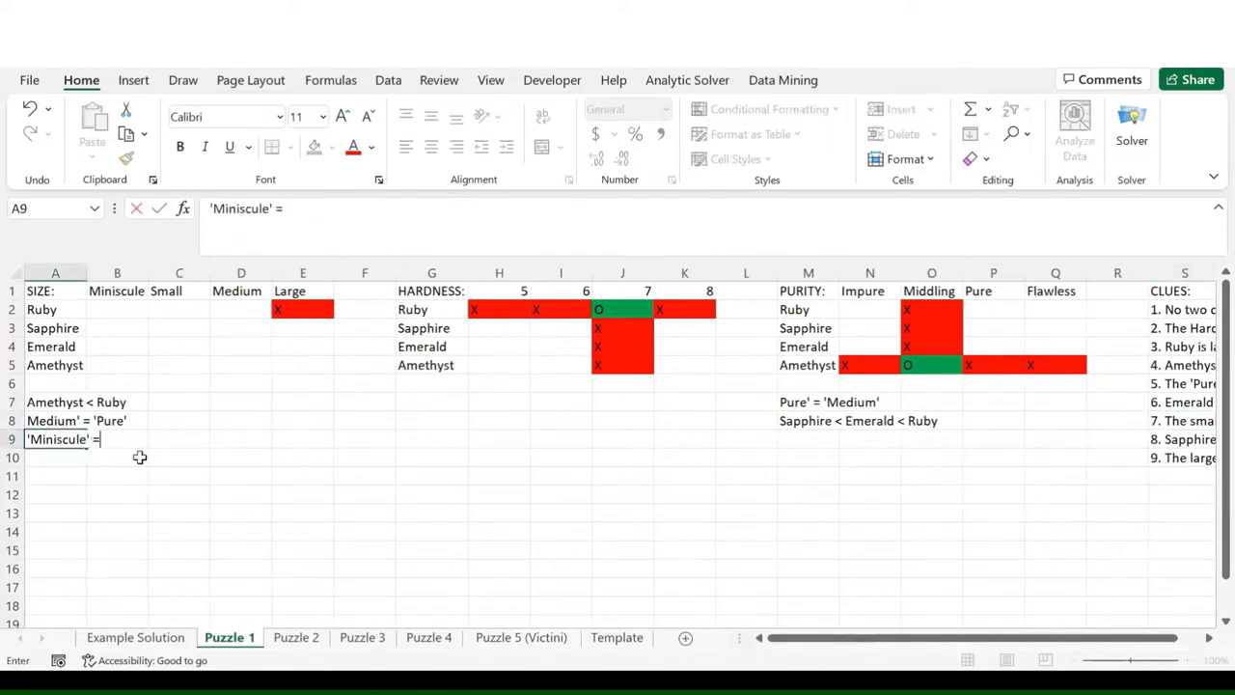
{"action": "type", "text": " = '5'"}
{"action": "key", "text": "Return"}
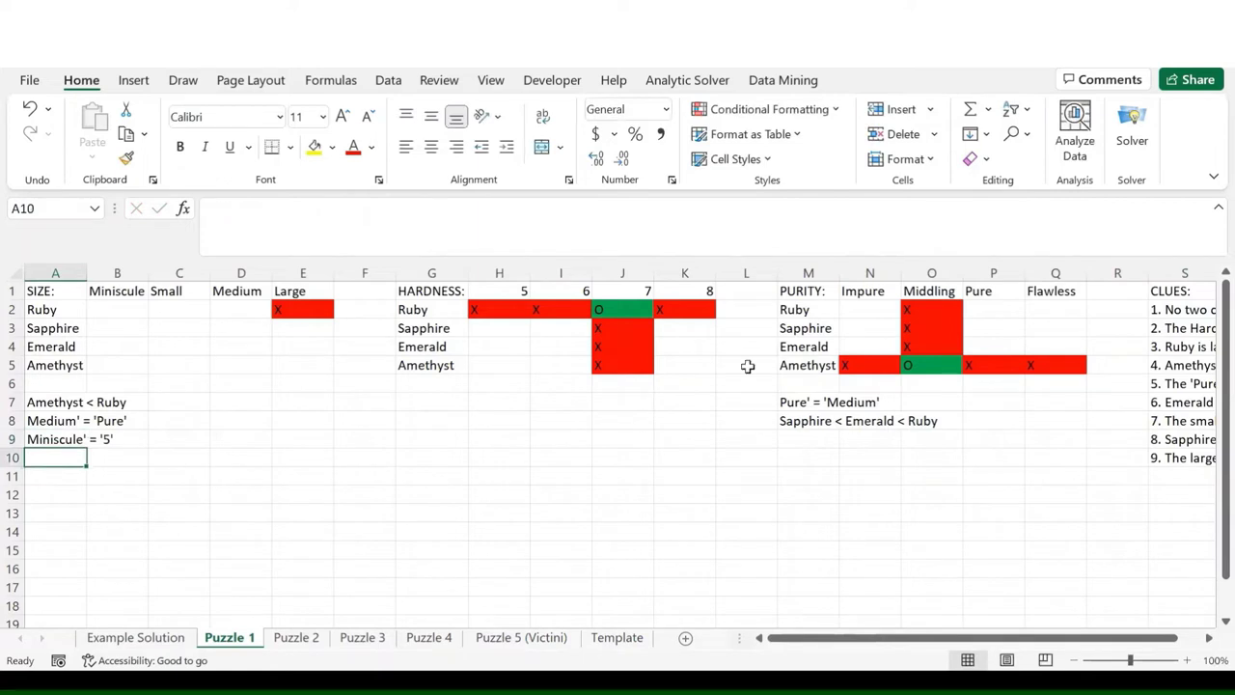
- Record clue 7 under the Hardness grid as the note "'5' = 'Miniscule'" in cell G7
{"action": "left_click", "coordinate": [439, 403]}
{"action": "type", "text": "'"}
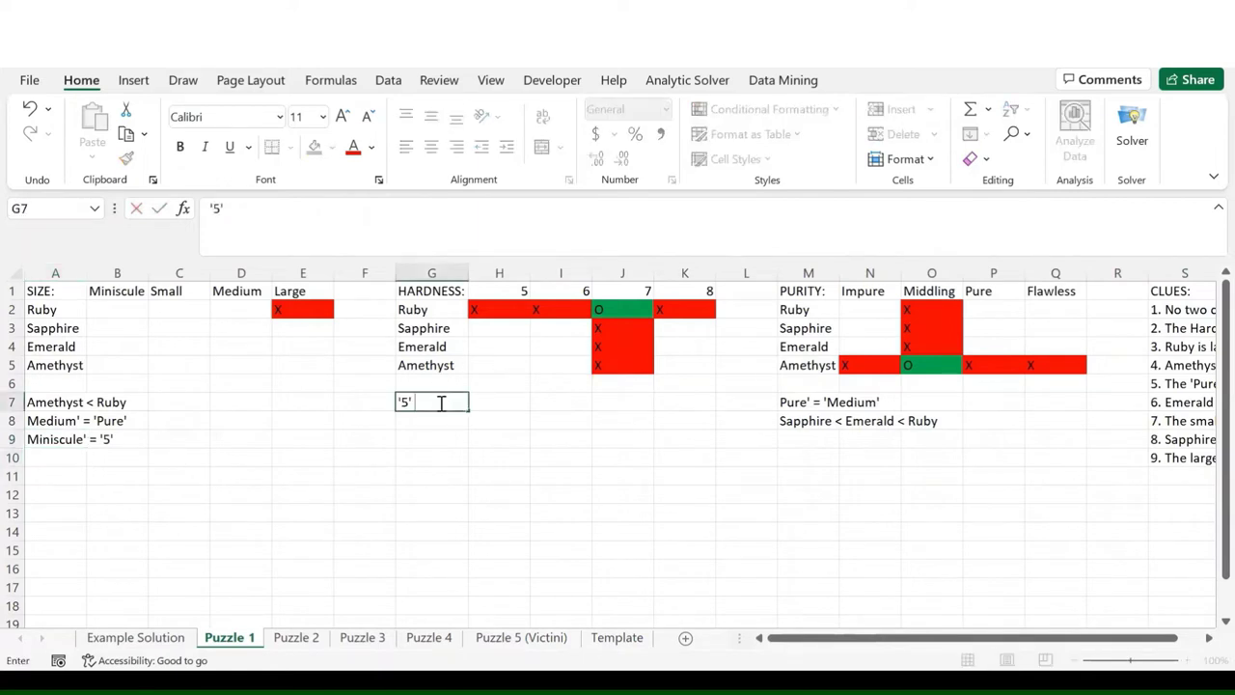
{"action": "type", "text": "5' = 'Miniscule'"}
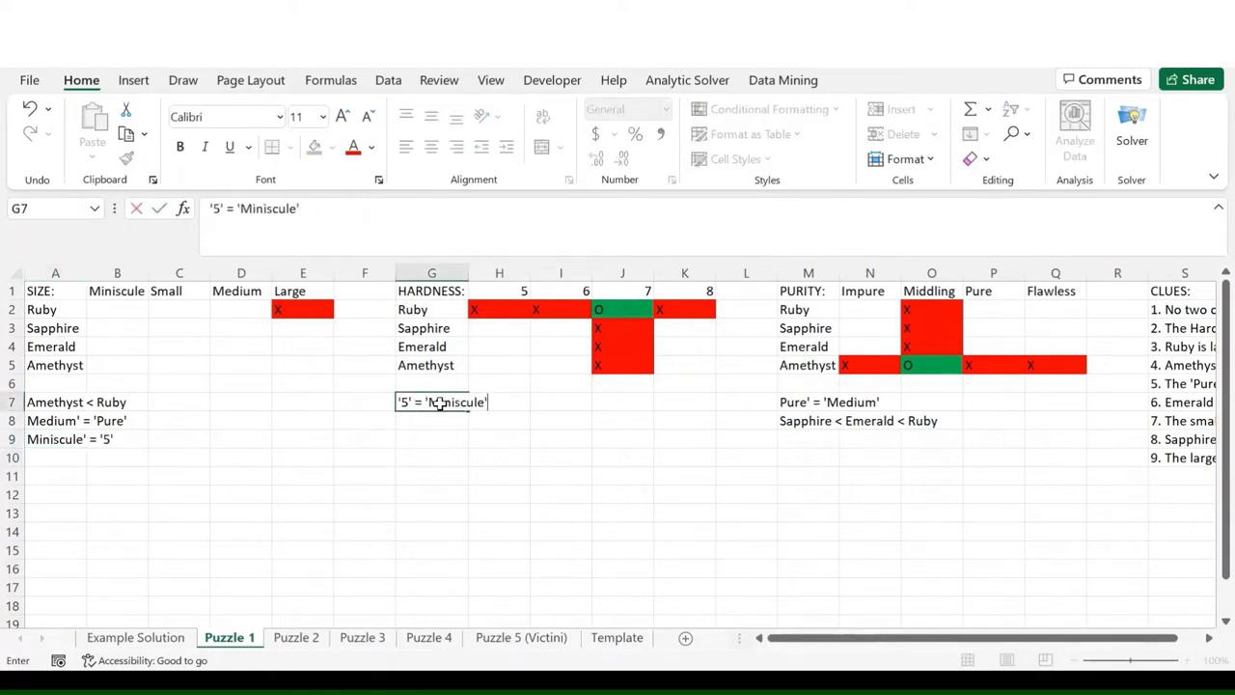
{"action": "key", "text": "Return"}
- Check clue 8 and record the hardness relation as the note "Sapphire < Emerald" in cell G8
{"action": "scroll", "coordinate": [619, 457], "scroll_direction": "right", "scroll_amount": 5}
{"action": "scroll", "coordinate": [618, 457], "scroll_direction": "left", "scroll_amount": 1}
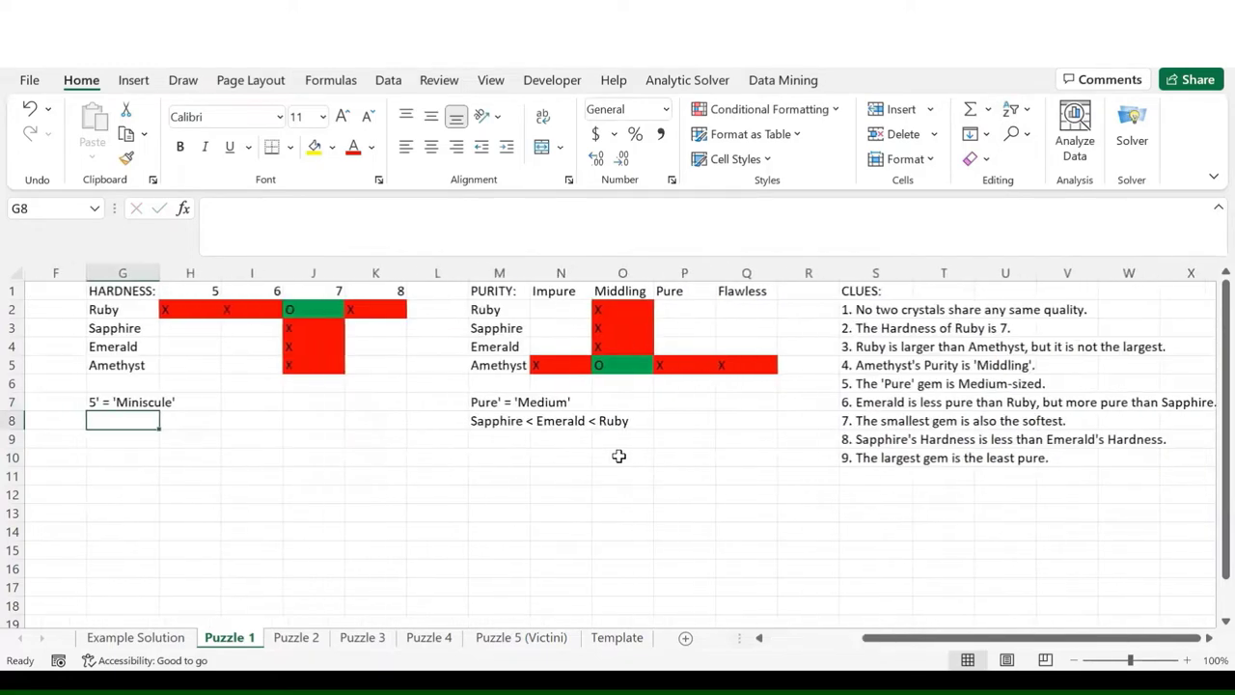
{"action": "left_click", "coordinate": [876, 442]}
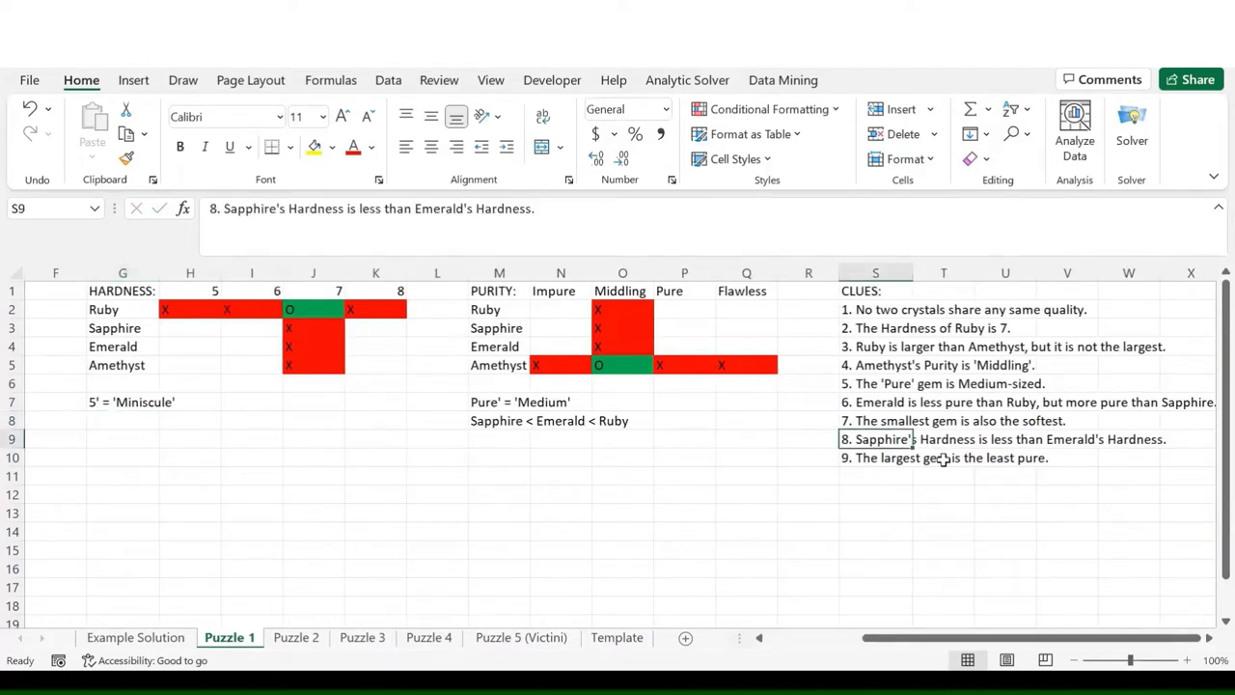
{"action": "scroll", "coordinate": [943, 459], "scroll_direction": "left", "scroll_amount": 5}
{"action": "scroll", "coordinate": [434, 419], "scroll_direction": "right", "scroll_amount": 1}
{"action": "left_click", "coordinate": [431, 421]}
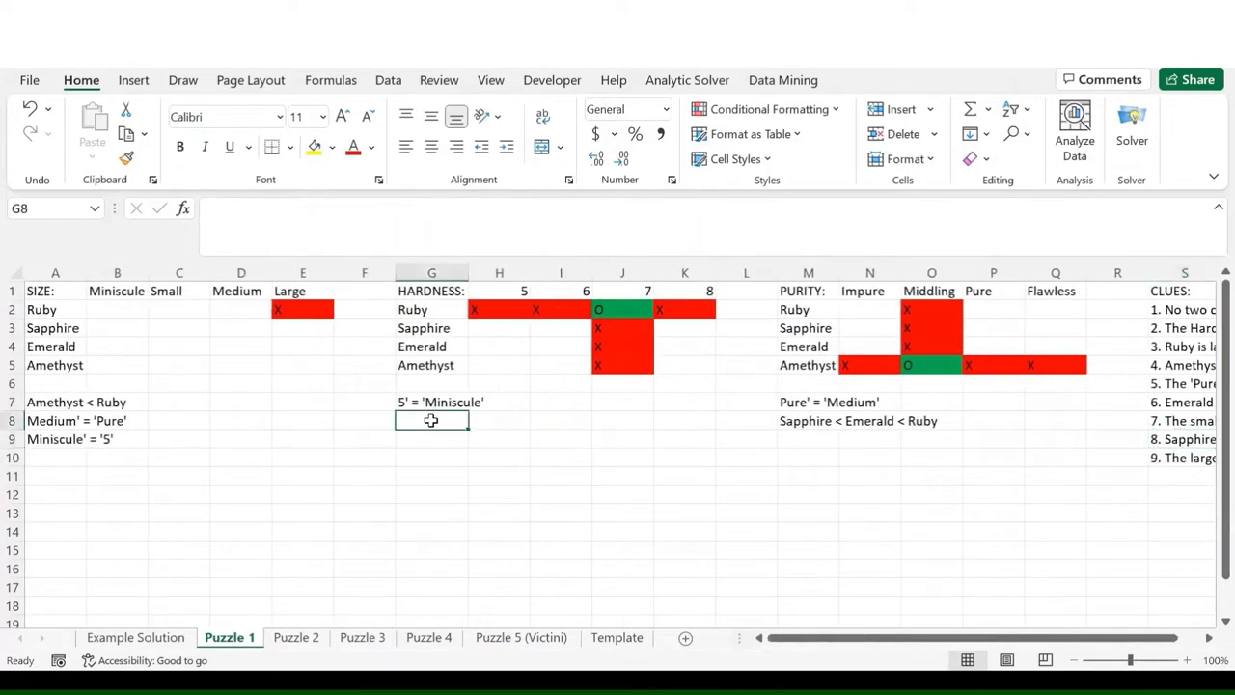
{"action": "type", "text": "Sapphire < Emera"}
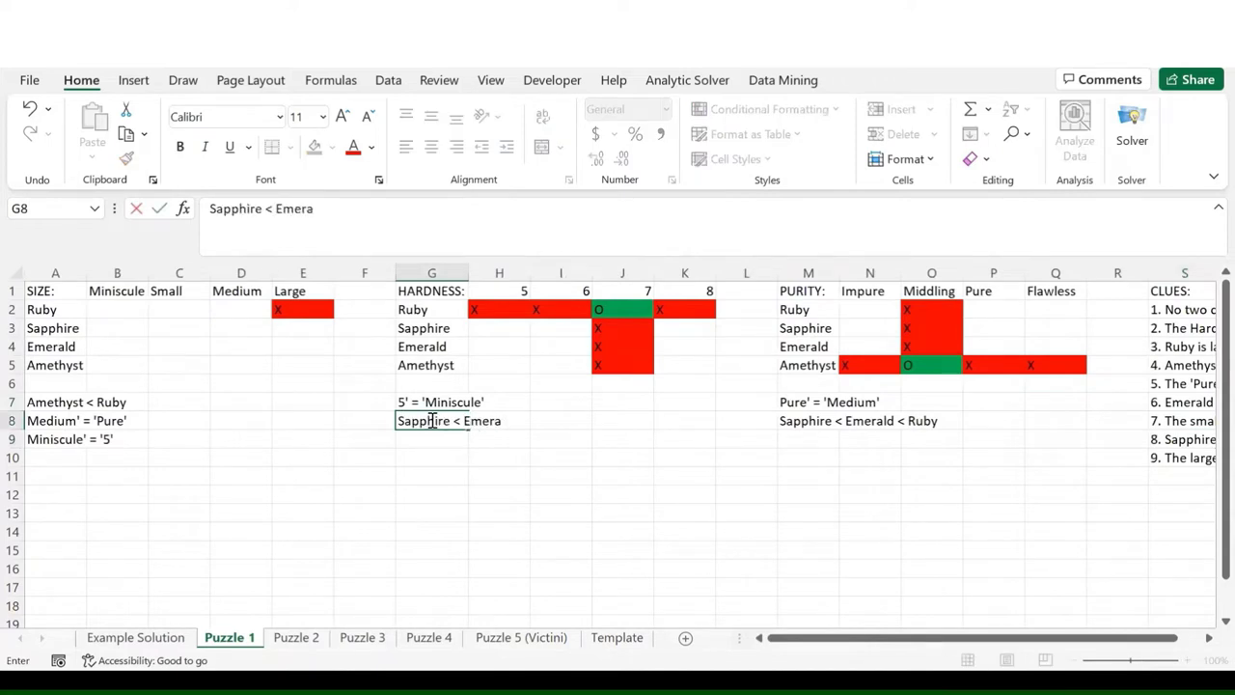
{"action": "type", "text": "ld"}
{"action": "key", "text": "Return"}
- Check clue 9 and record it under the Size grid as the note "'Large' = 'Impure'" in cell A10
{"action": "scroll", "coordinate": [625, 469], "scroll_direction": "right", "scroll_amount": 3}
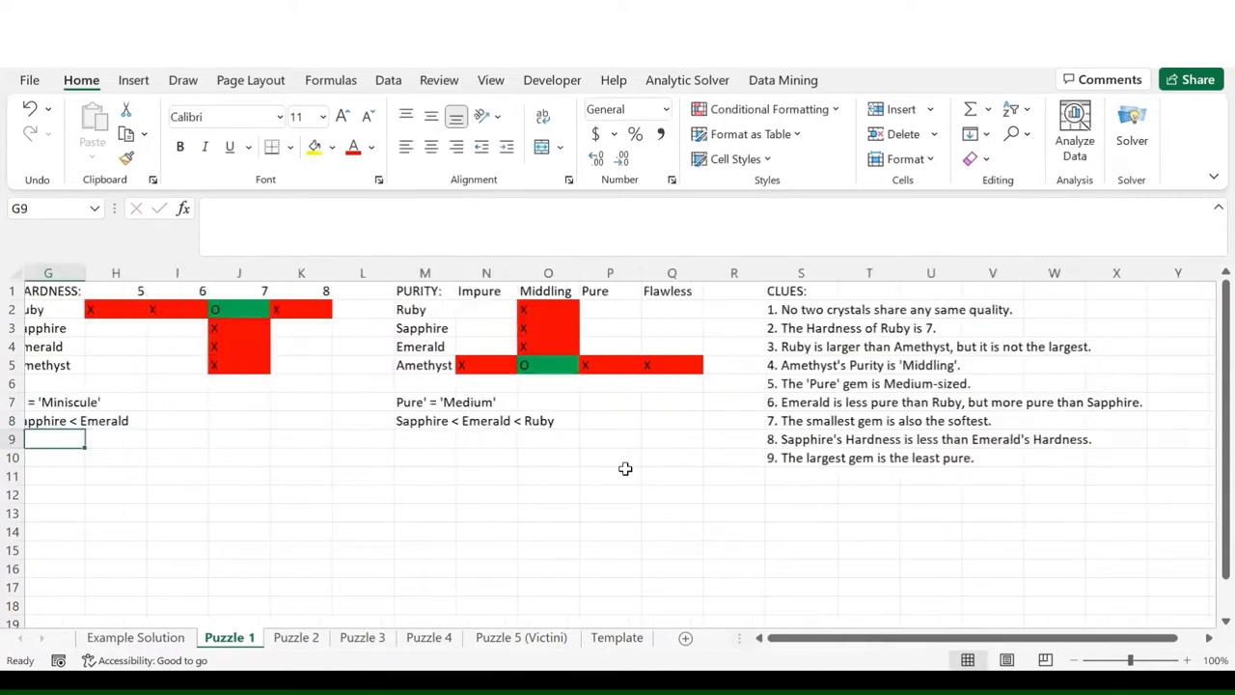
{"action": "scroll", "coordinate": [637, 479], "scroll_direction": "right", "scroll_amount": 1}
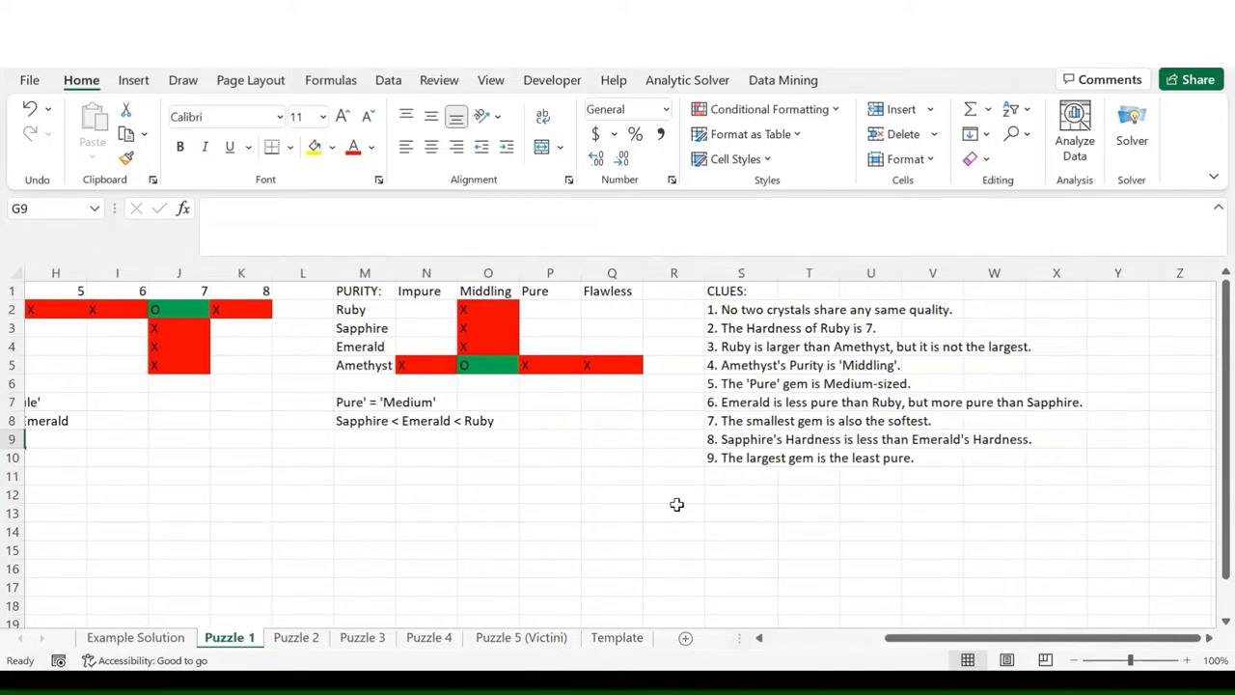
{"action": "scroll", "coordinate": [725, 503], "scroll_direction": "left", "scroll_amount": 4}
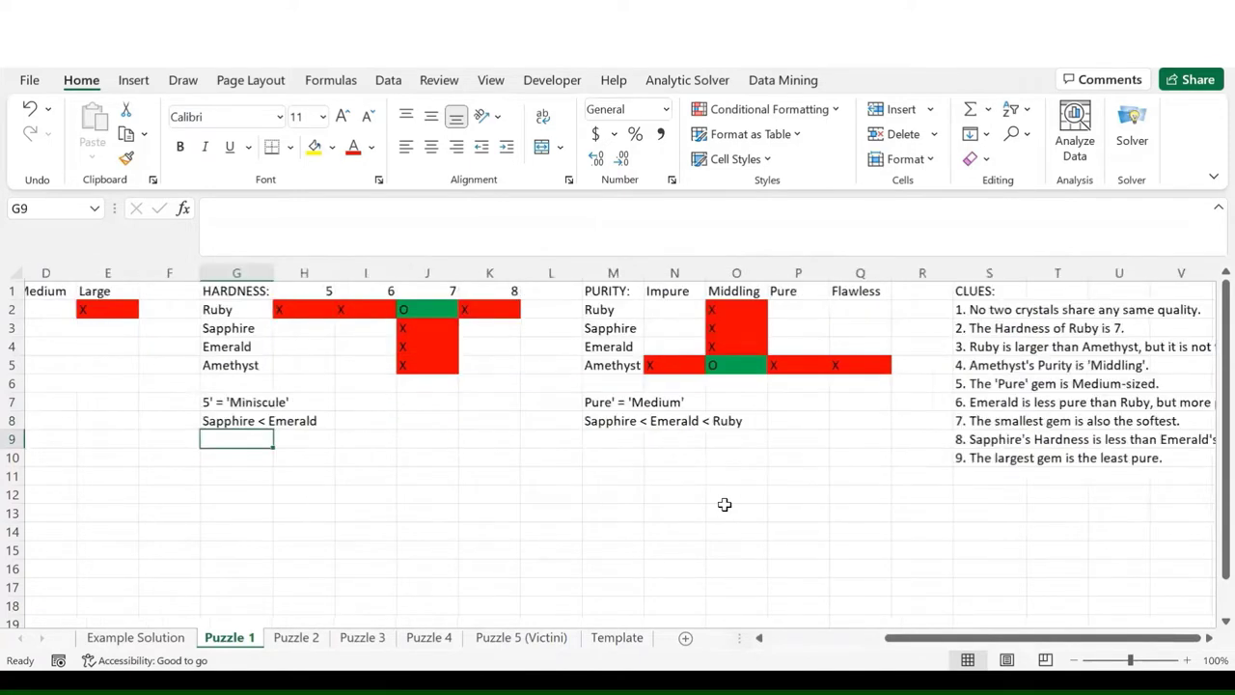
{"action": "left_click", "coordinate": [64, 457]}
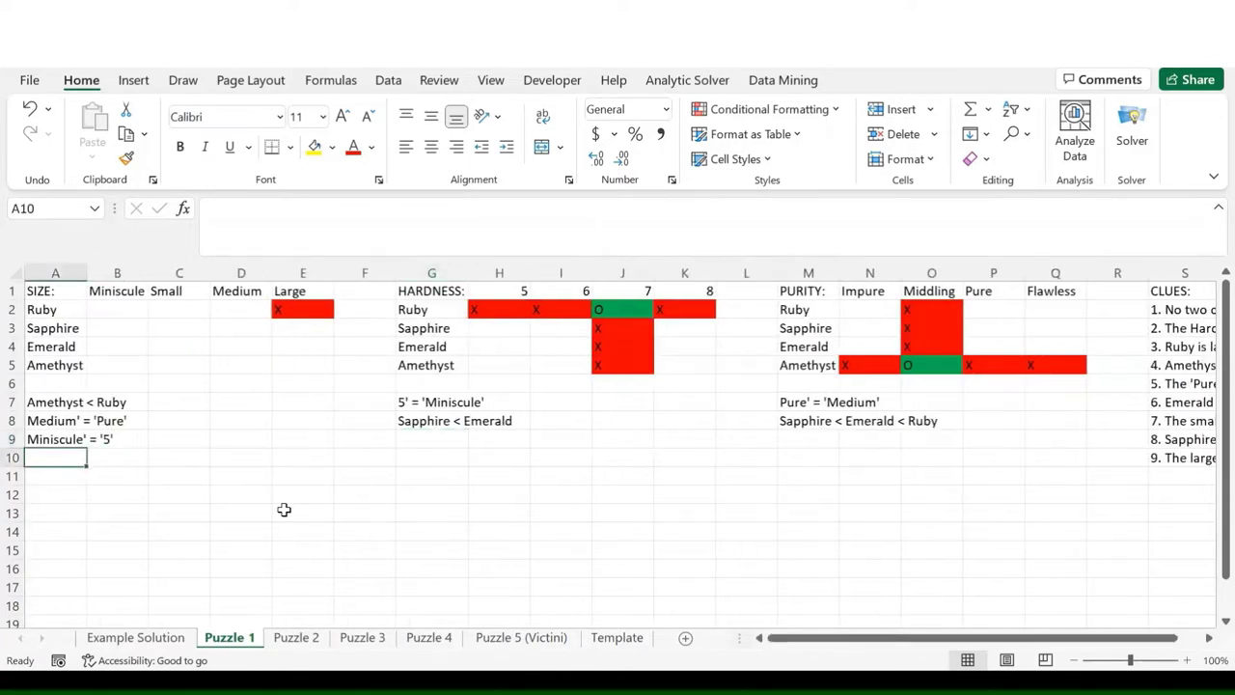
{"action": "type", "text": "'Large' = '"}
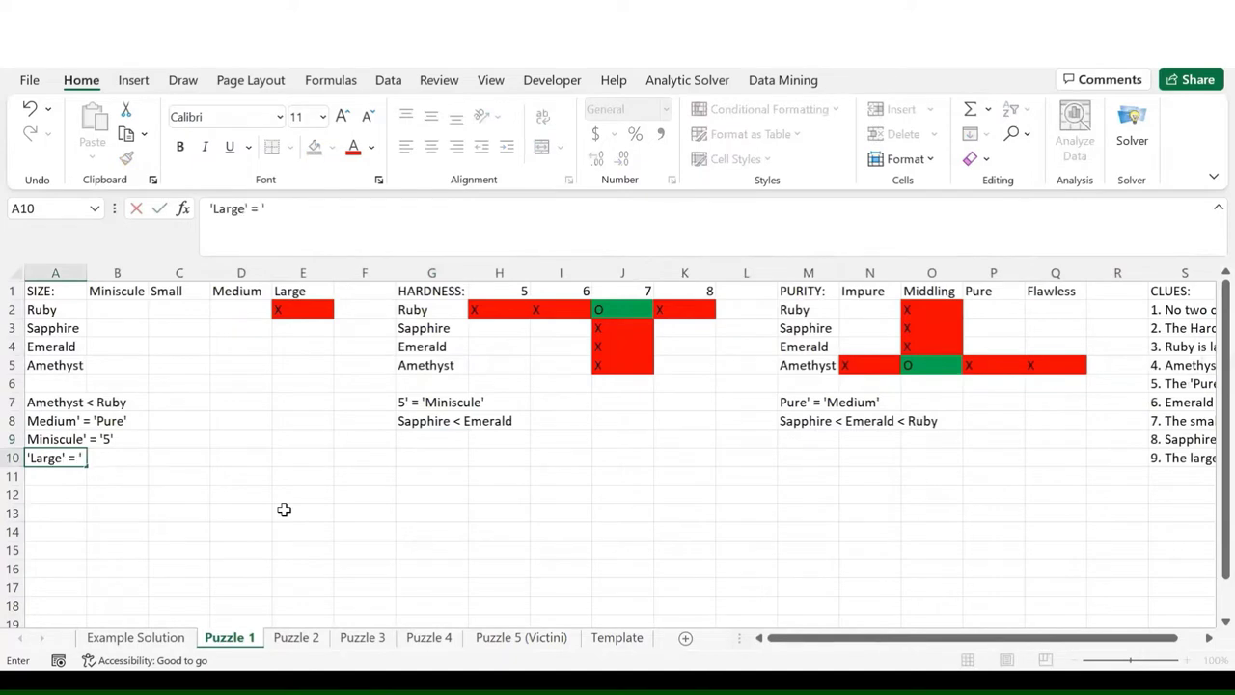
{"action": "type", "text": "Impure'"}
{"action": "key", "text": "Return"}
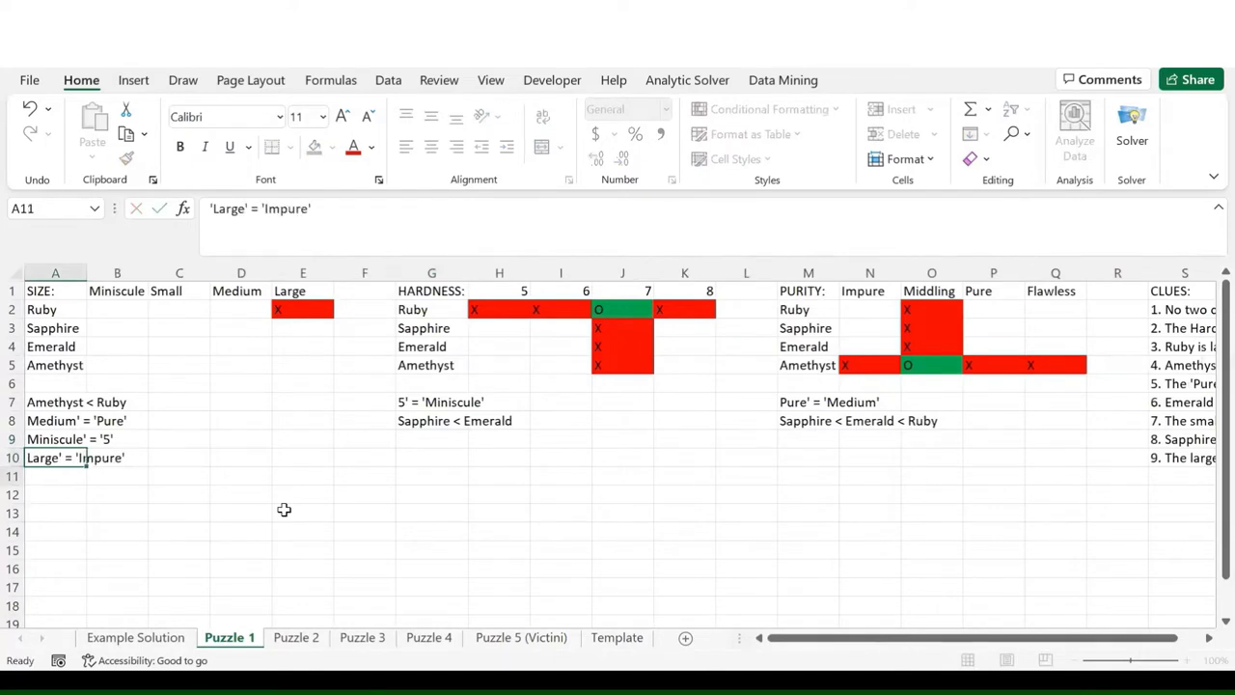
- Record clue 9 under the Purity grid as the note "'Impure' = 'Large'" in cell M9
{"action": "left_click", "coordinate": [814, 440]}
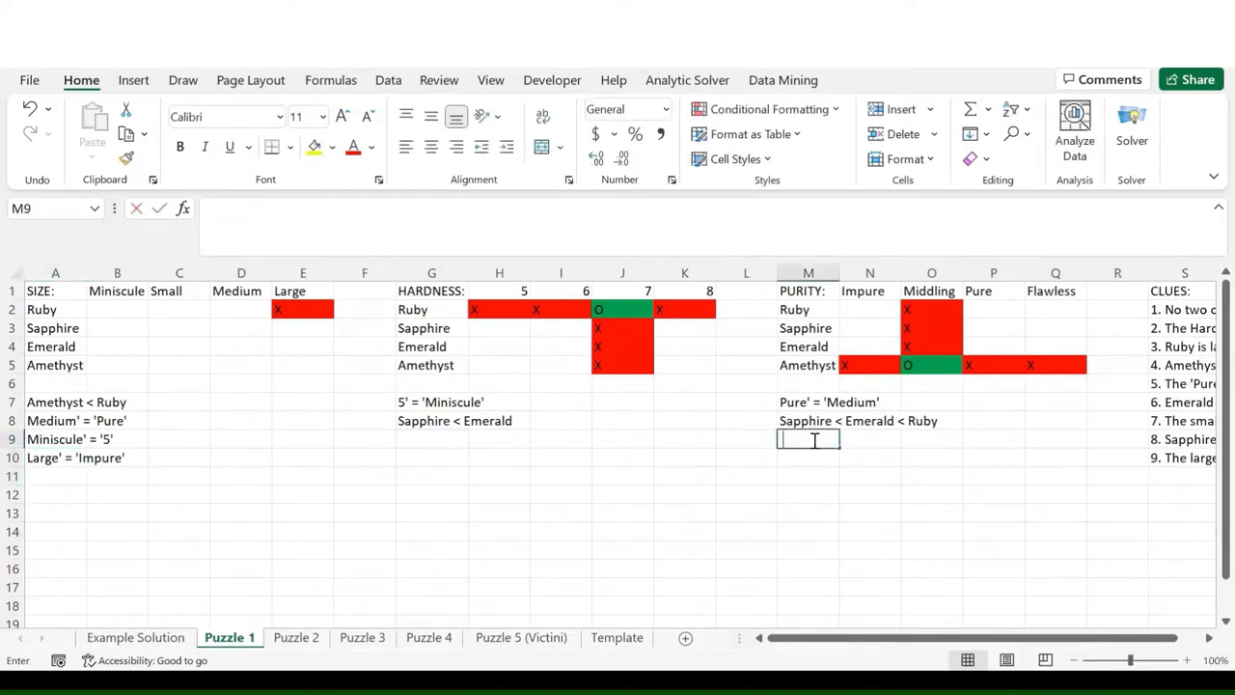
{"action": "type", "text": "'Impure' = 'Large'"}
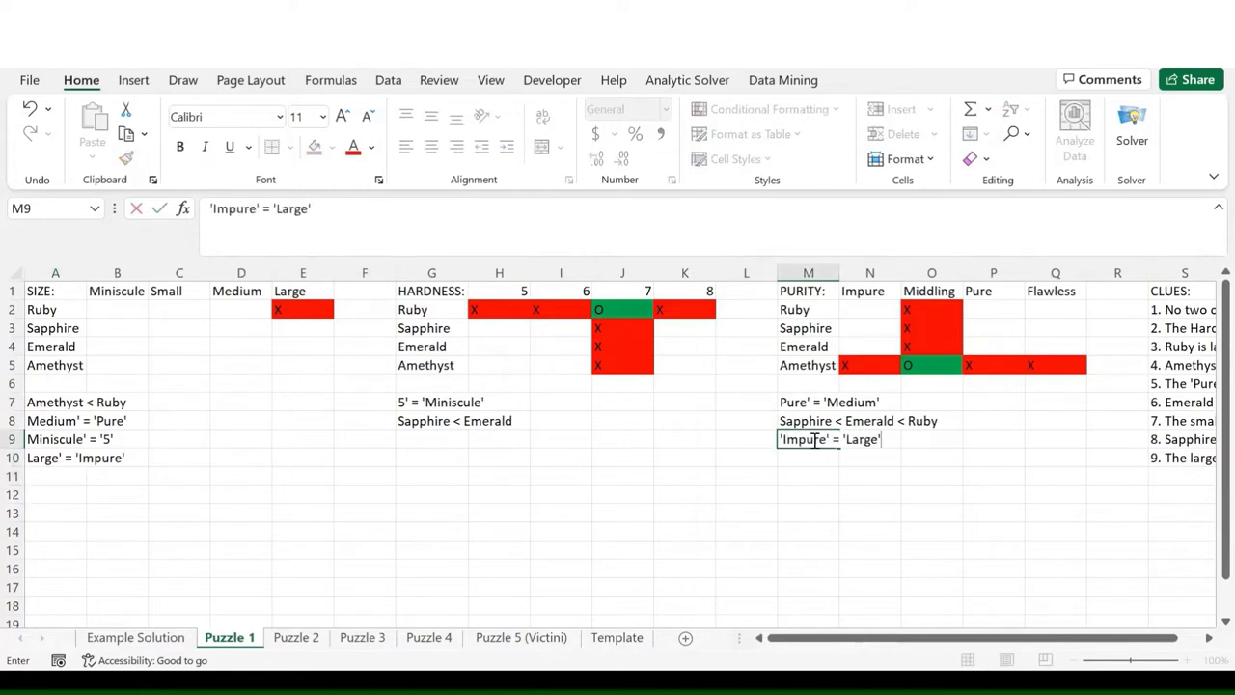
{"action": "key", "text": "Return"}
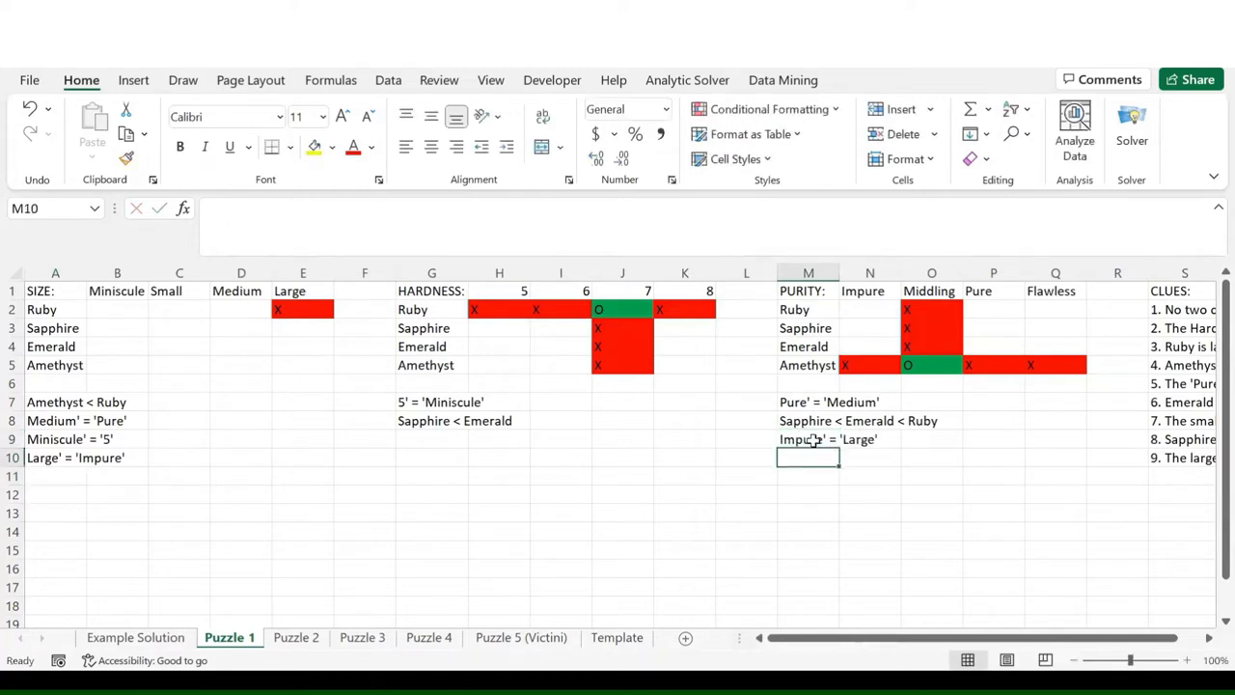
{"action": "left_click", "coordinate": [63, 404]}
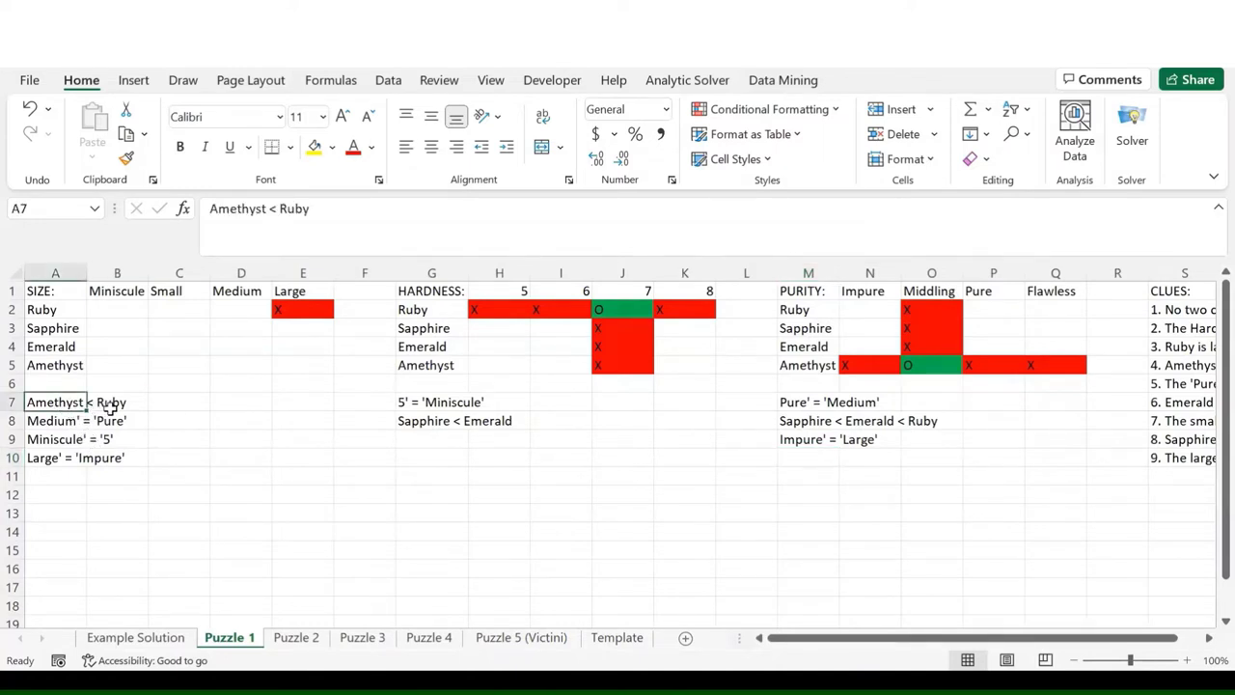
- Apply the 'Amethyst < Ruby' note in the Size grid: mark X for Amethyst as Large (E5) and Ruby as Miniscule (B2)
{"action": "left_click", "coordinate": [295, 366]}
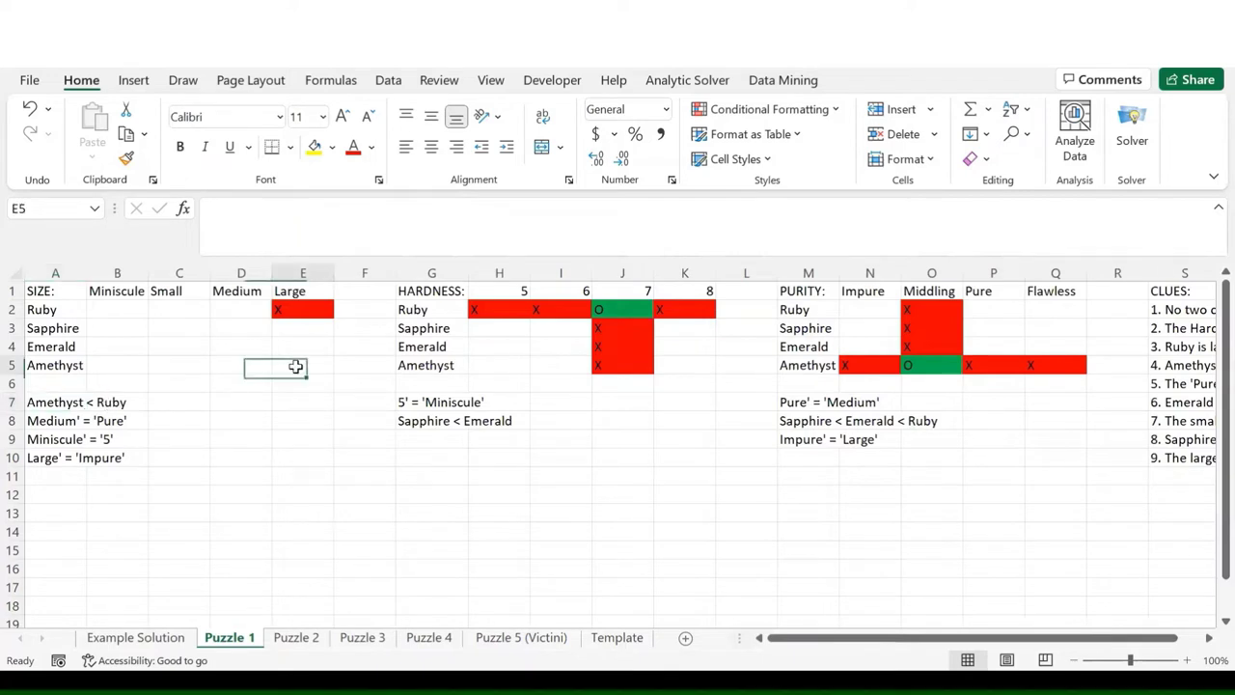
{"action": "type", "text": "x"}
{"action": "key", "text": "Return"}
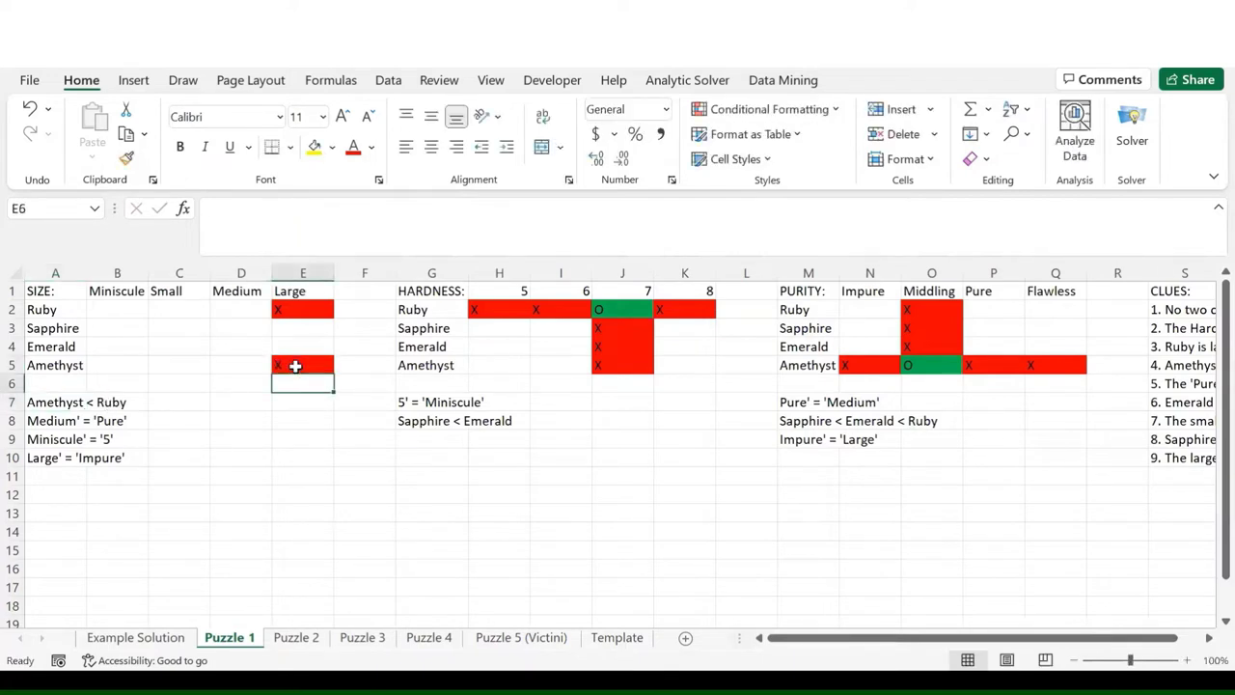
{"action": "left_click", "coordinate": [84, 403]}
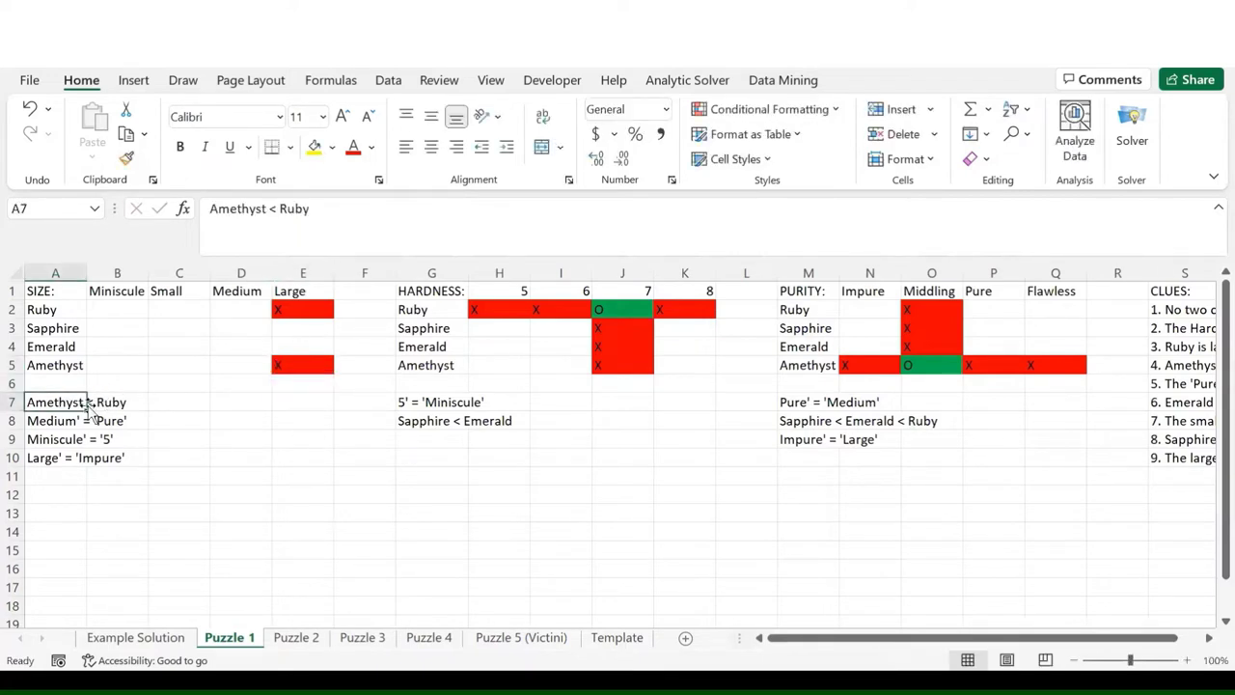
{"action": "left_click", "coordinate": [115, 313]}
{"action": "type", "text": "x"}
{"action": "key", "text": "Return"}
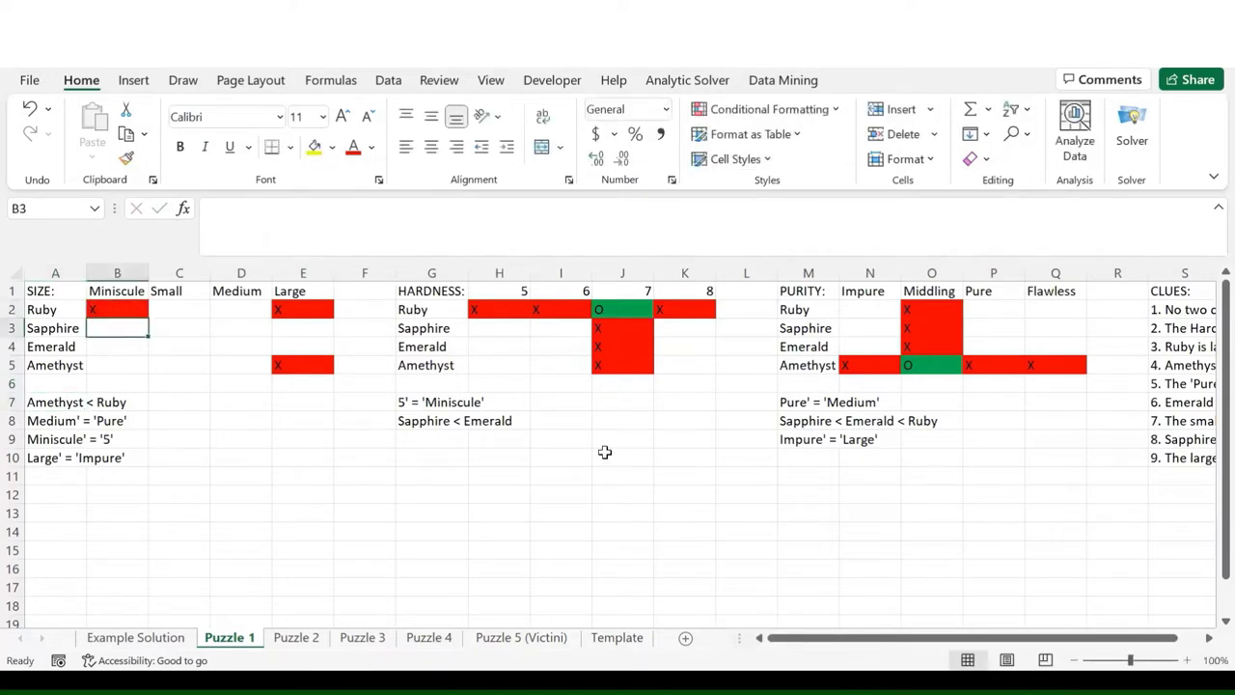
- Apply the 'Sapphire < Emerald' note in the Hardness grid: mark X for Sapphire at 8 (K3) and Emerald at 5 (H4)
{"action": "left_click", "coordinate": [468, 431]}
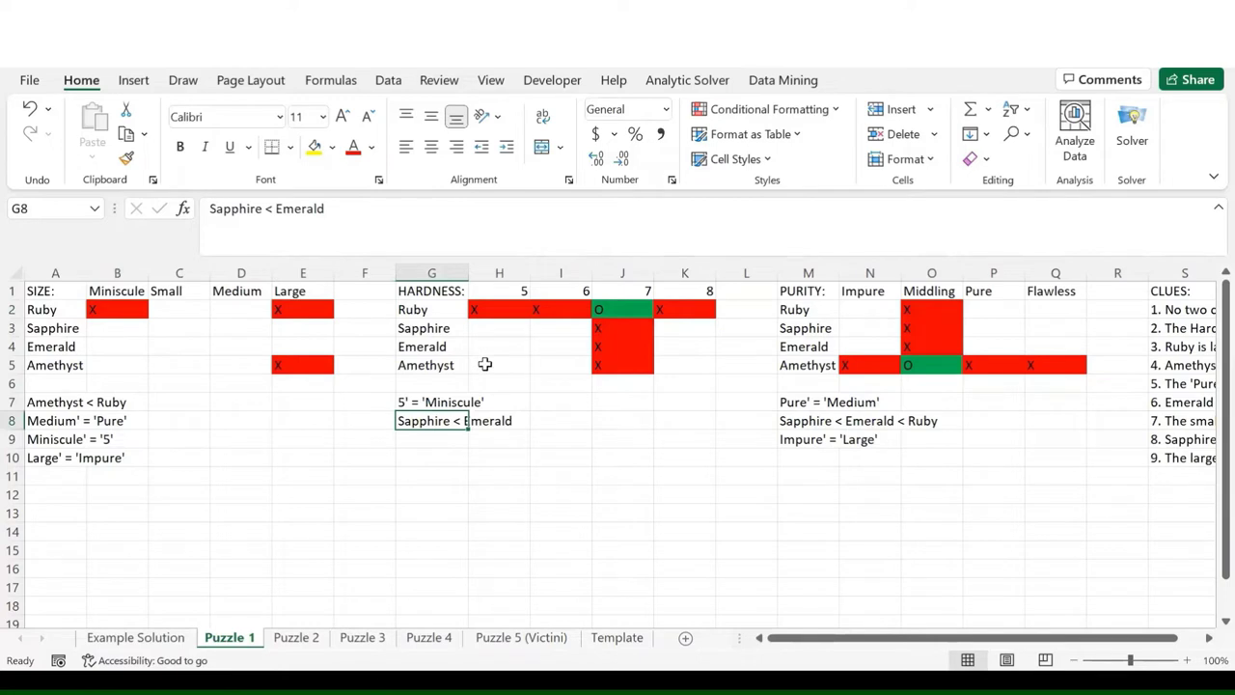
{"action": "left_click", "coordinate": [683, 329]}
{"action": "type", "text": "X"}
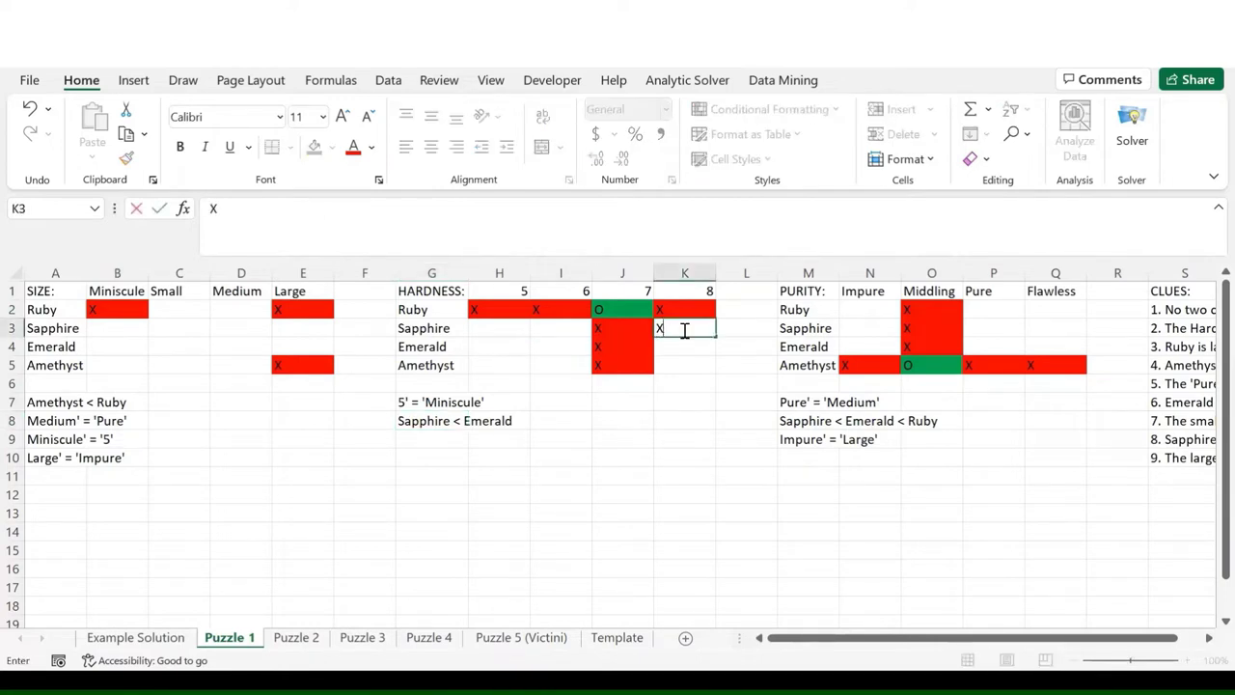
{"action": "key", "text": "Return"}
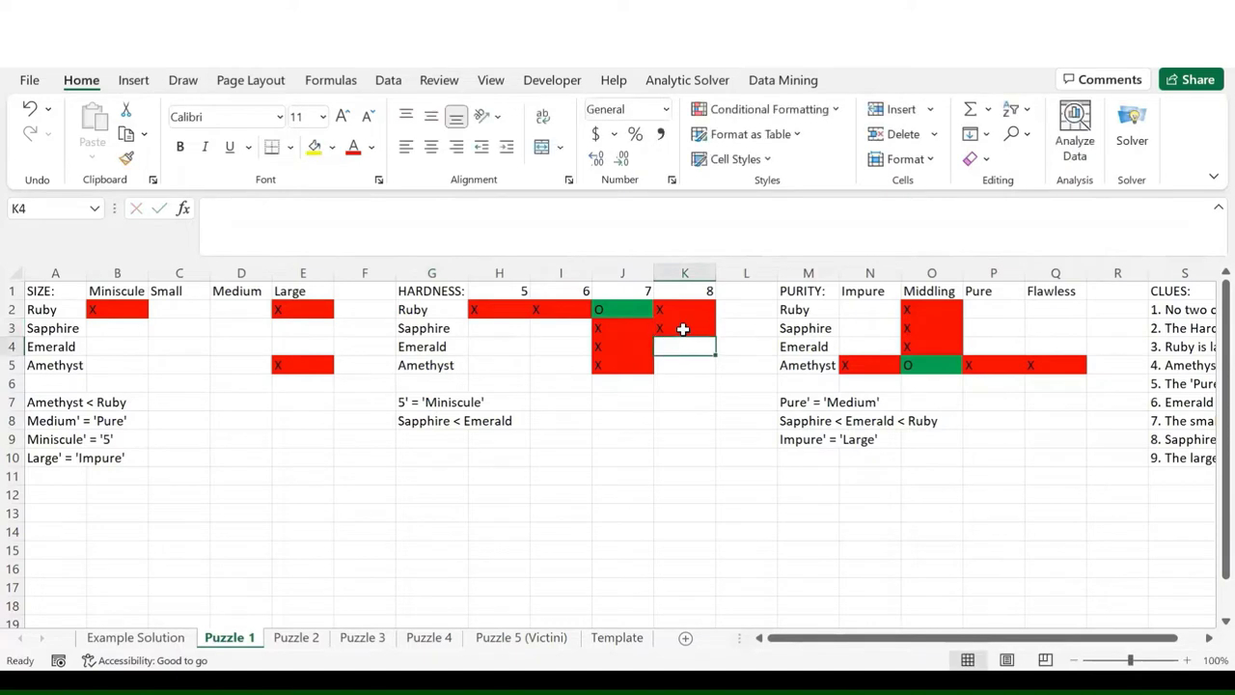
{"action": "left_click", "coordinate": [443, 423]}
{"action": "left_click", "coordinate": [496, 347]}
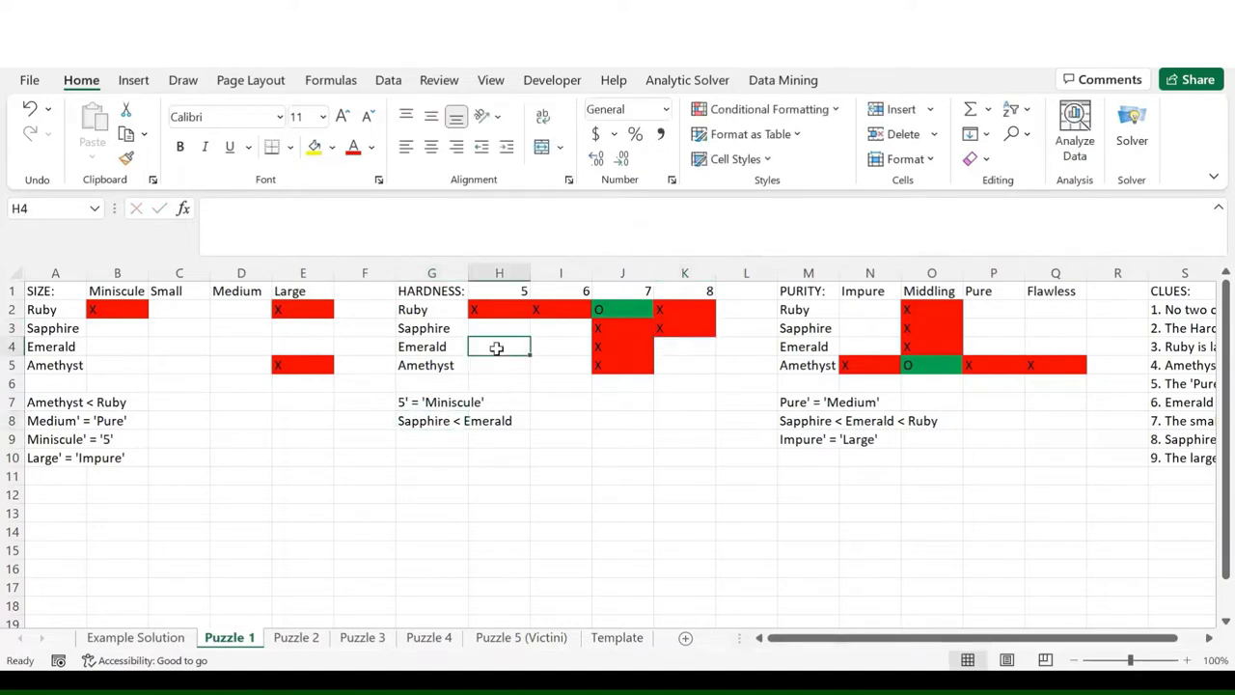
{"action": "type", "text": "X"}
{"action": "key", "text": "Return"}
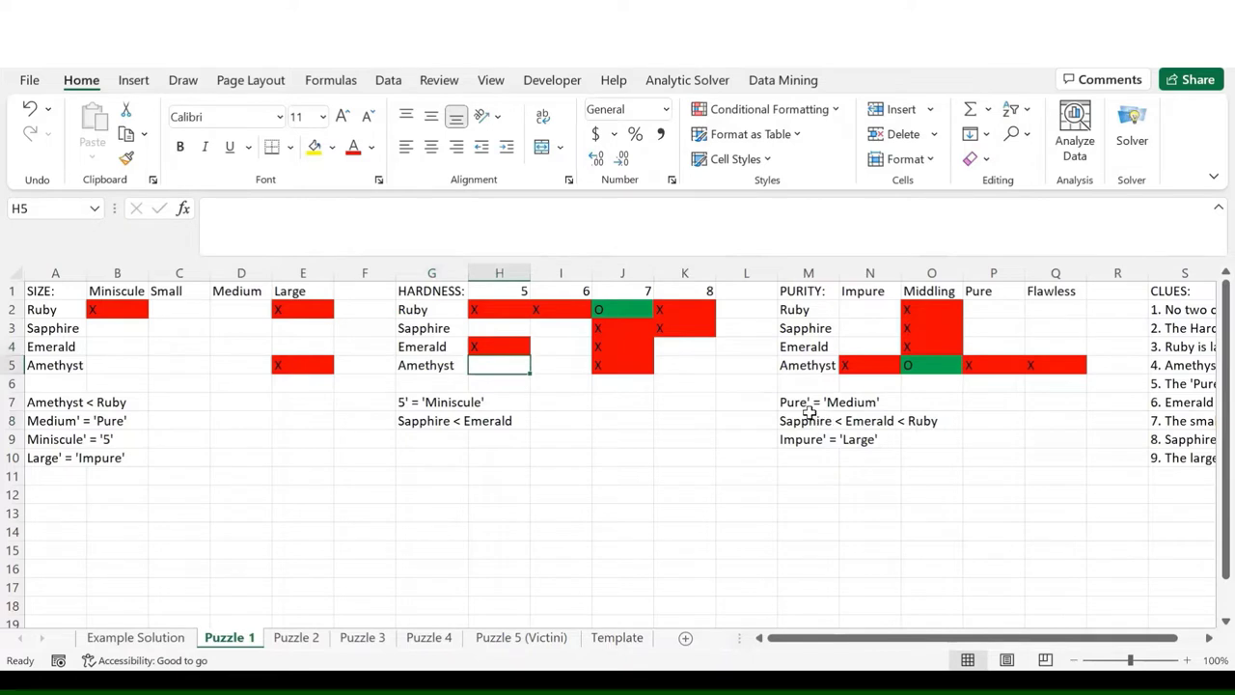
- Using the 'Sapphire < Emerald < Ruby' note, mark X for Sapphire under Pure and Flawless in P3 and Q3 of the Purity grid
{"action": "left_click", "coordinate": [809, 413]}
{"action": "scroll", "coordinate": [879, 441], "scroll_direction": "right", "scroll_amount": 3}
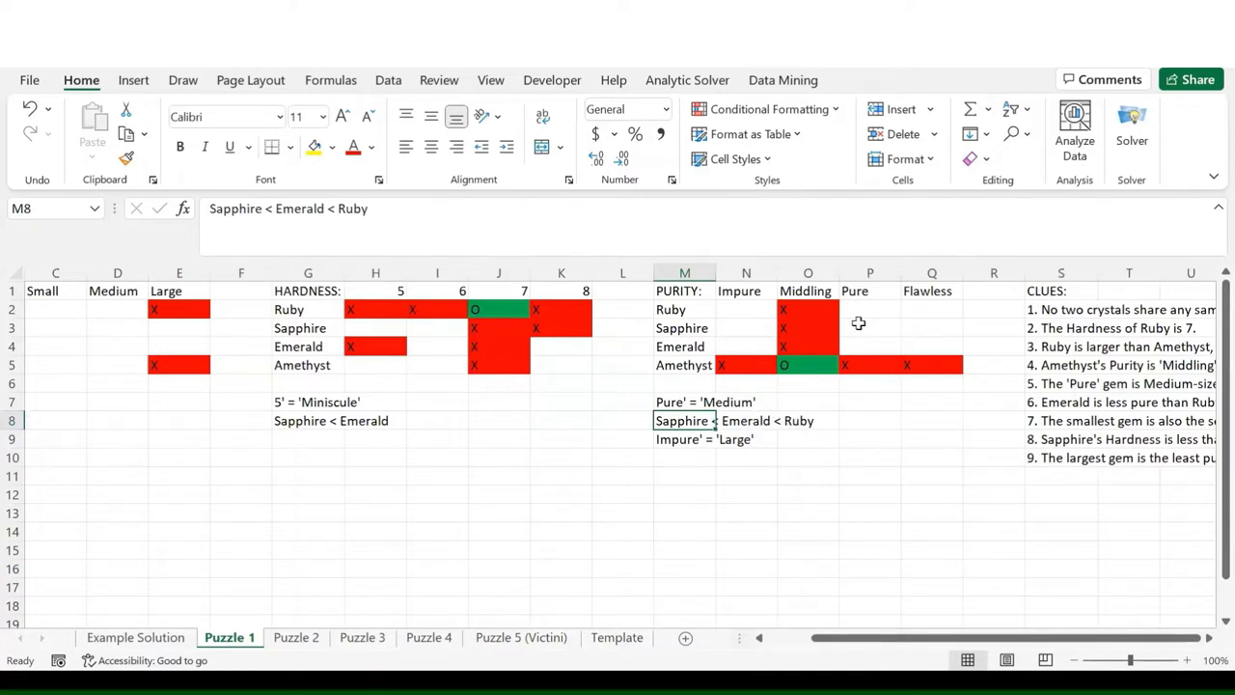
{"action": "left_click", "coordinate": [862, 328]}
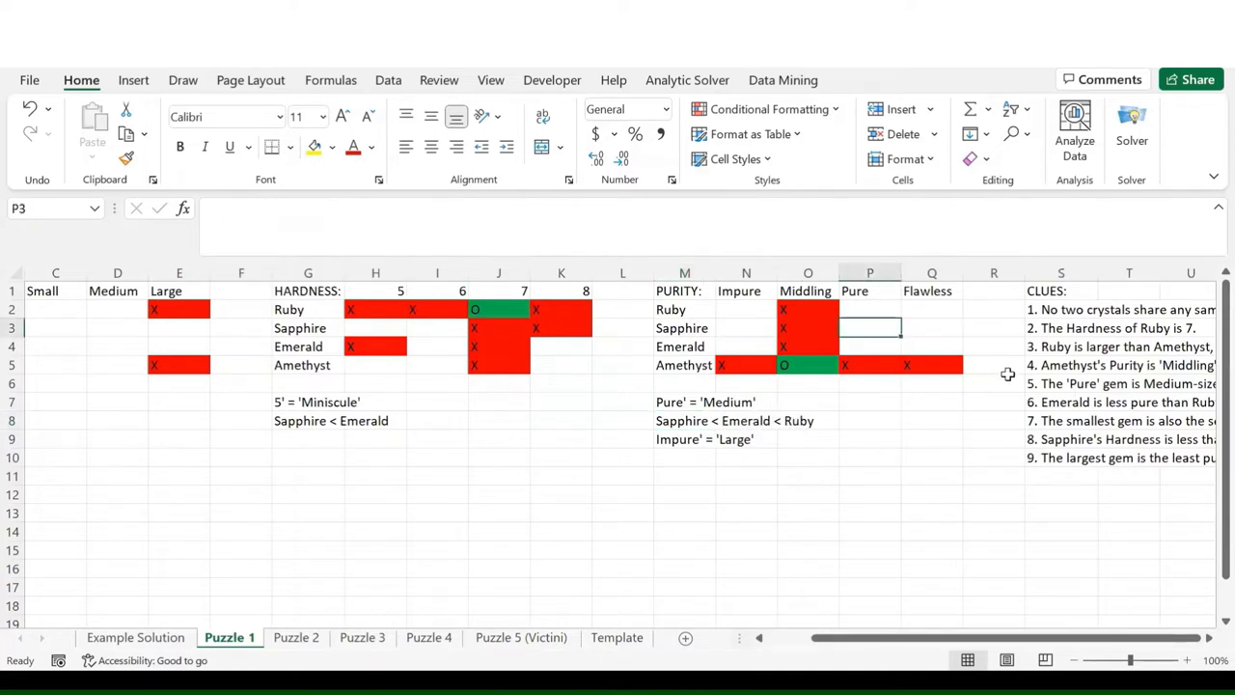
{"action": "type", "text": "X"}
{"action": "key", "text": "Tab"}
{"action": "type", "text": "X"}
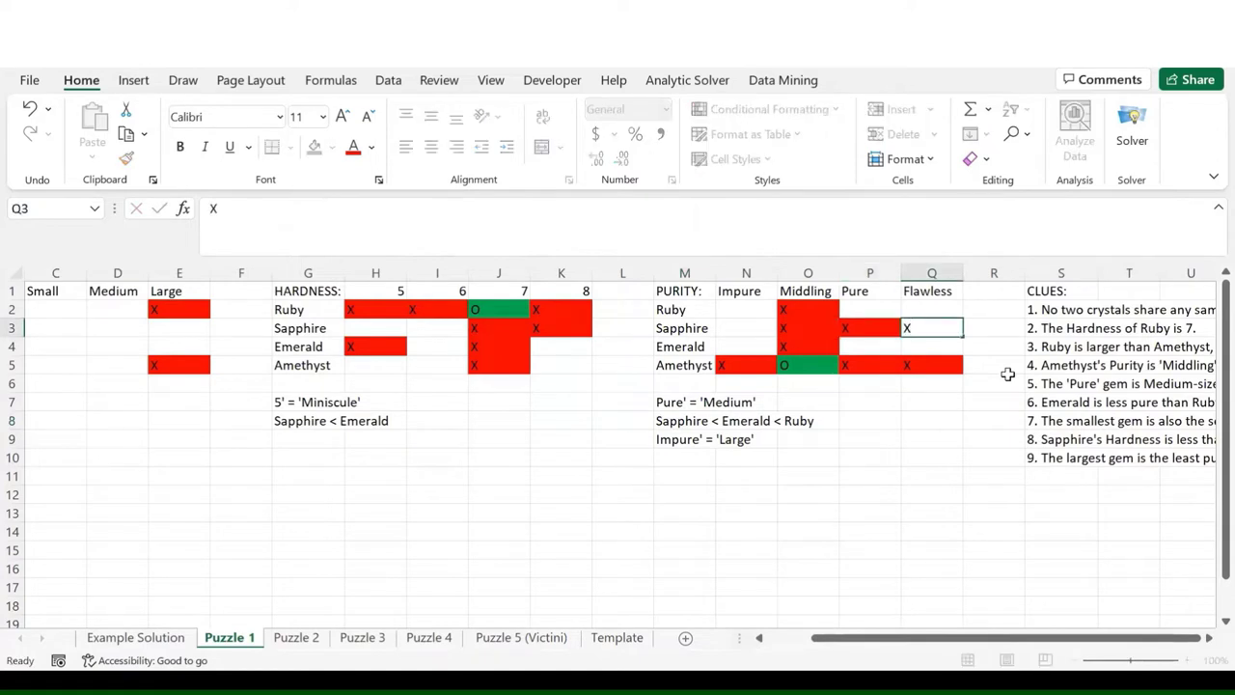
{"action": "key", "text": "Return"}
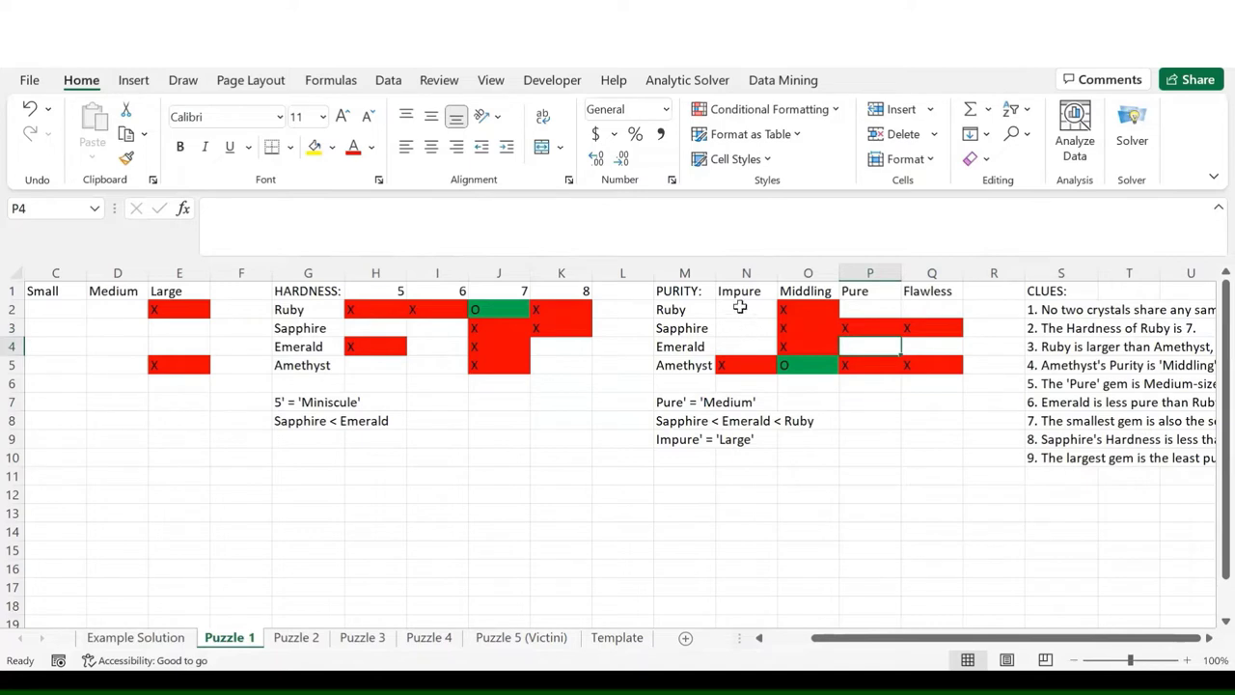
- Rule out Impure for Ruby and Emerald with an X in N2 and N4 of the Purity grid
{"action": "left_click", "coordinate": [740, 306]}
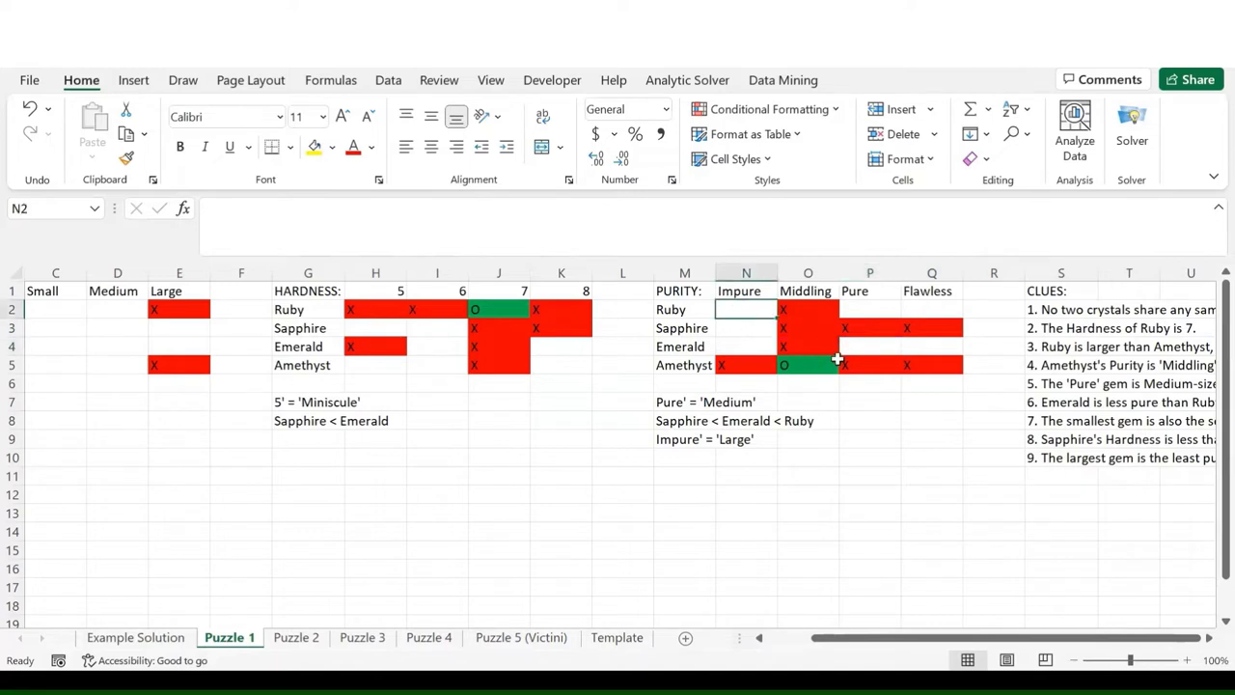
{"action": "type", "text": "X"}
{"action": "key", "text": "Return"}
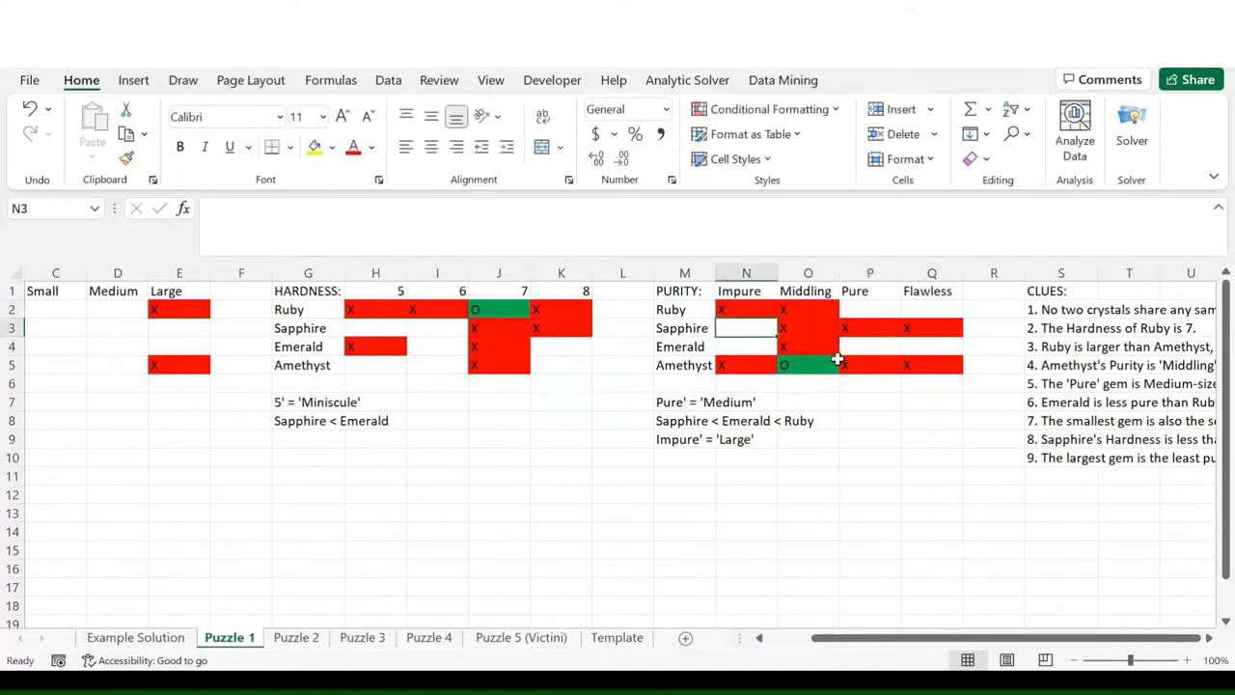
{"action": "left_click", "coordinate": [707, 425]}
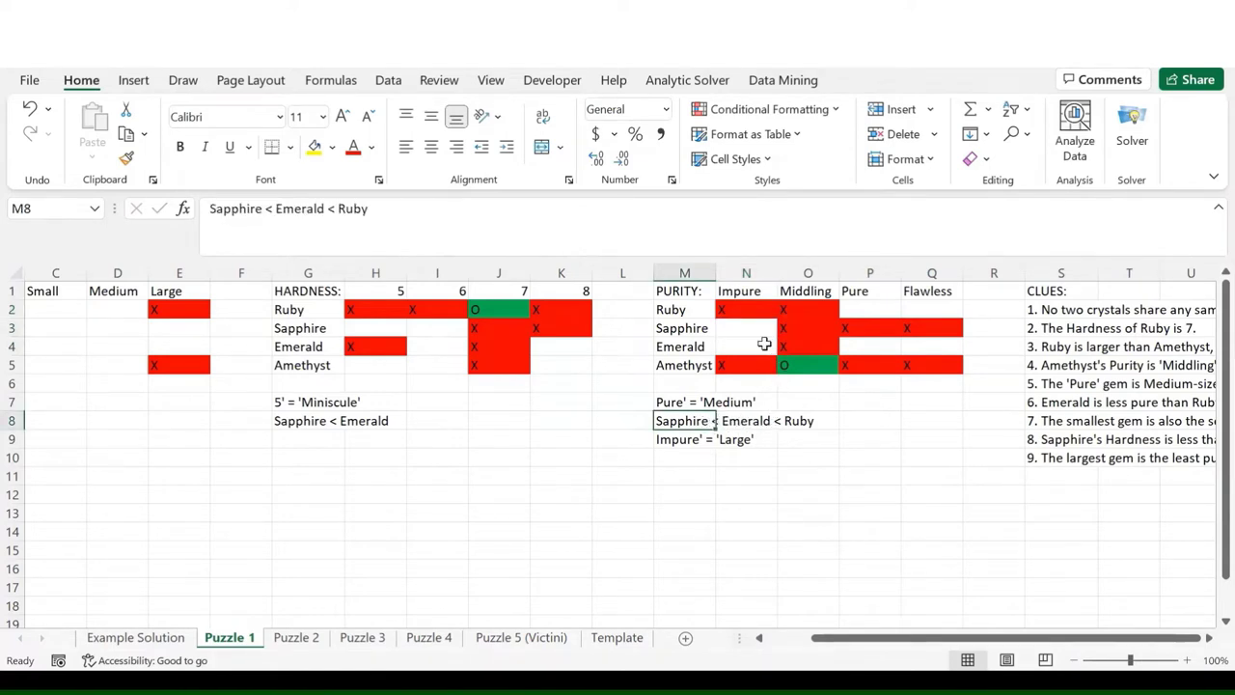
{"action": "left_click", "coordinate": [763, 346]}
{"action": "type", "text": "X"}
{"action": "key", "text": "Return"}
- Complete Emerald's purity row with an X under Flawless in Q4 and an O under Pure in P4
{"action": "key", "text": "Right"}
{"action": "key", "text": "Right"}
{"action": "key", "text": "Right"}
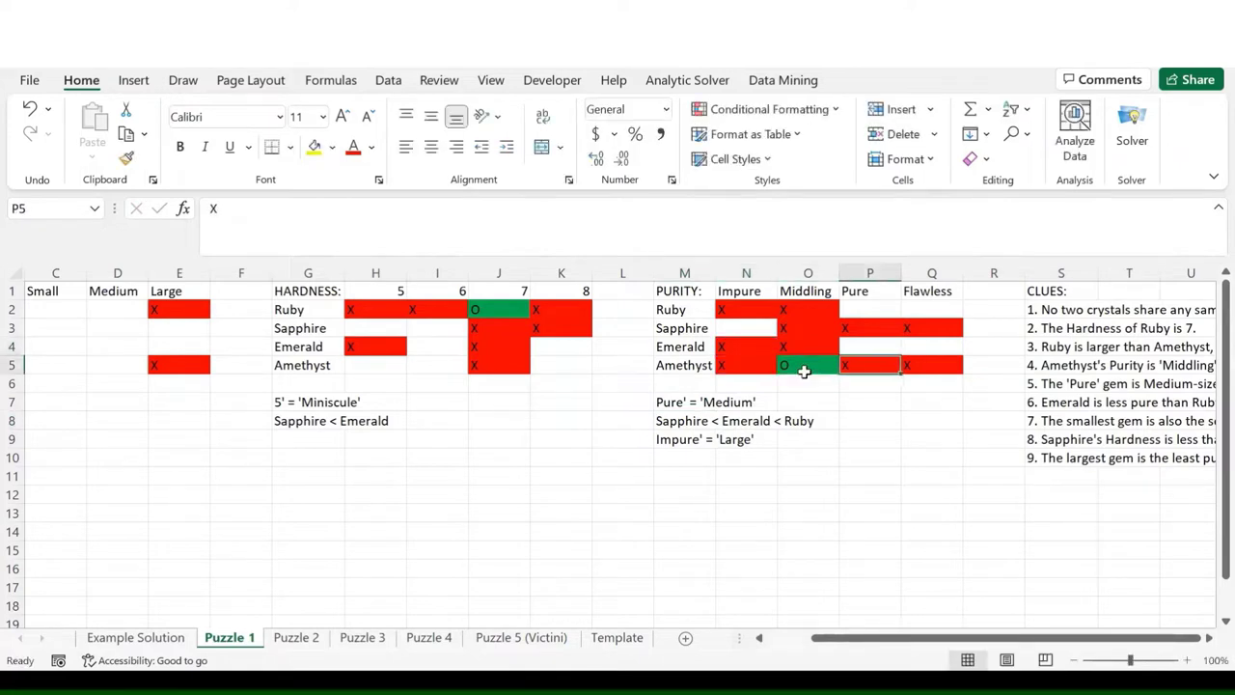
{"action": "key", "text": "Up"}
{"action": "type", "text": "X"}
{"action": "key", "text": "Return"}
{"action": "key", "text": "Left"}
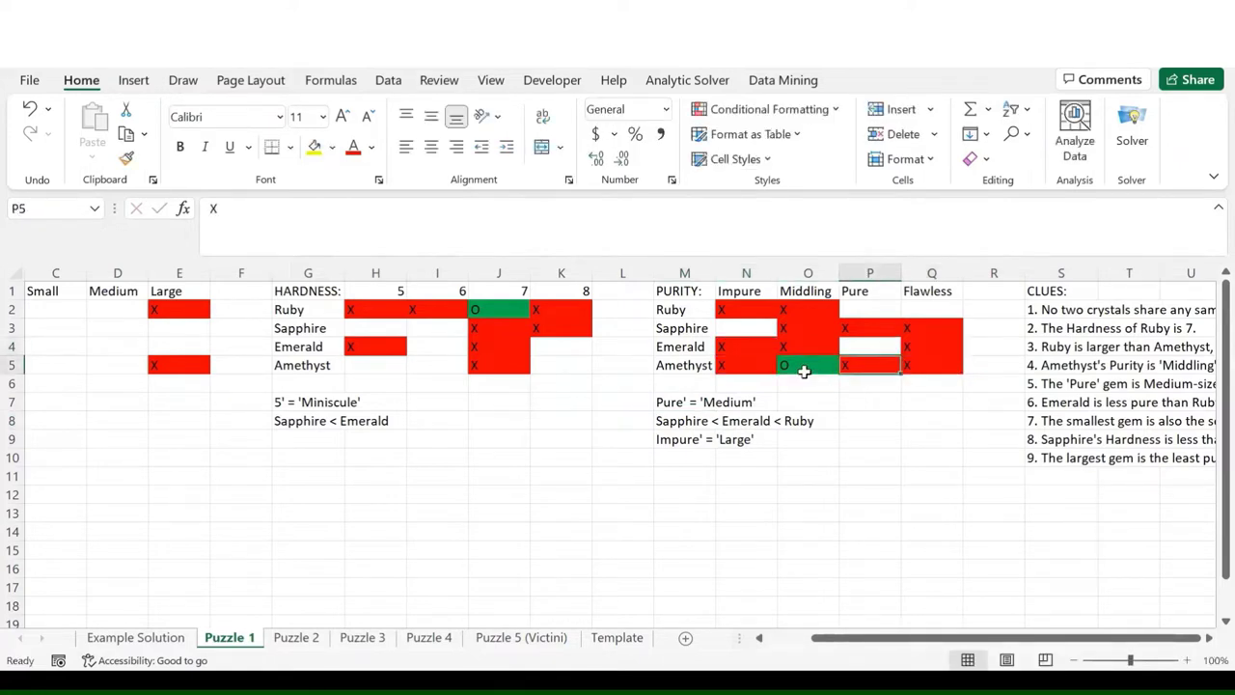
{"action": "key", "text": "Up"}
{"action": "type", "text": "O"}
{"action": "key", "text": "Return"}
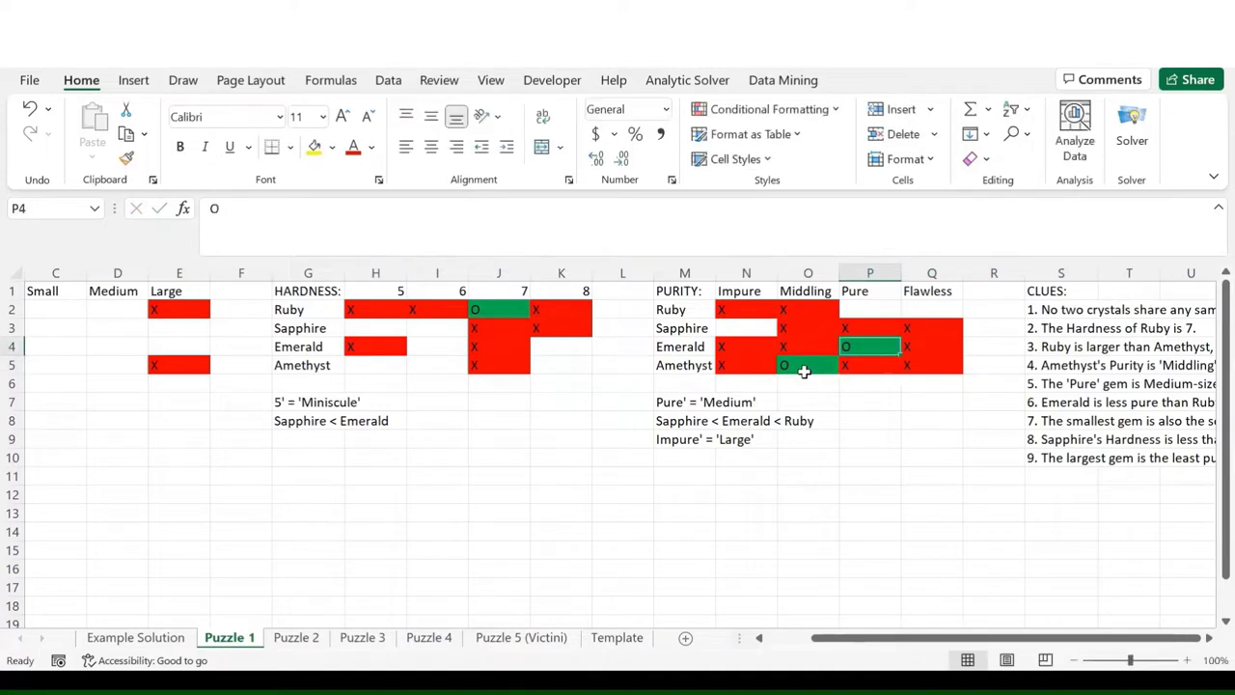
- Mark Sapphire as Impure with an O in cell N3 of the Purity grid
{"action": "key", "text": "Up"}
{"action": "key", "text": "Up"}
{"action": "key", "text": "Left"}
{"action": "key", "text": "Left"}
{"action": "type", "text": "O"}
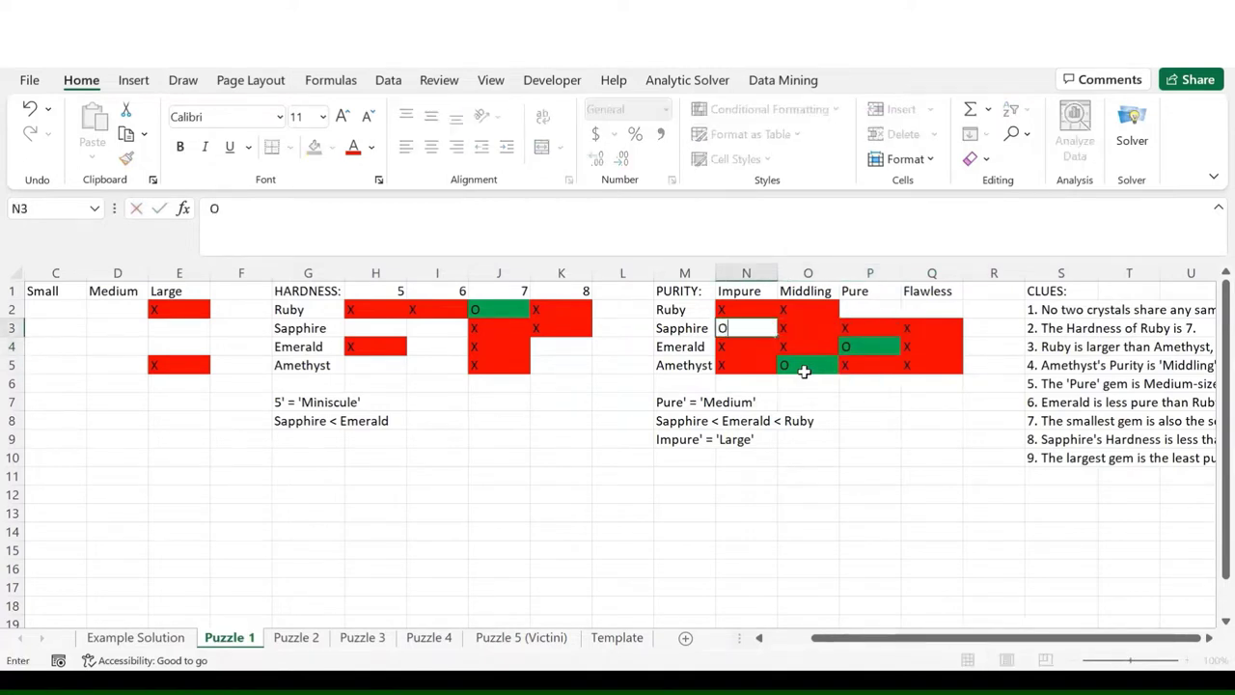
{"action": "key", "text": "Return"}
- Complete Ruby's purity row with an X under Pure in P2 and an O under Flawless in Q2
{"action": "key", "text": "Right"}
{"action": "key", "text": "Right"}
{"action": "key", "text": "Right"}
{"action": "key", "text": "Up"}
{"action": "key", "text": "Up"}
{"action": "key", "text": "Left"}
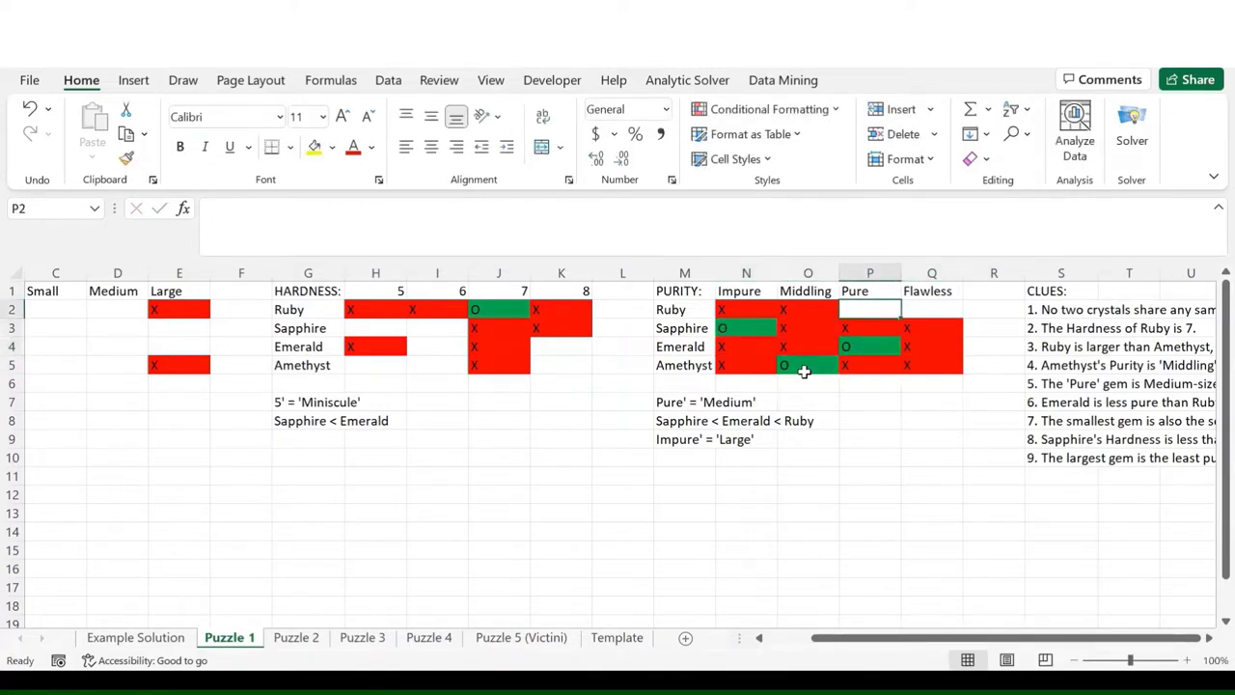
{"action": "type", "text": "X"}
{"action": "key", "text": "Return"}
{"action": "key", "text": "Right"}
{"action": "key", "text": "Up"}
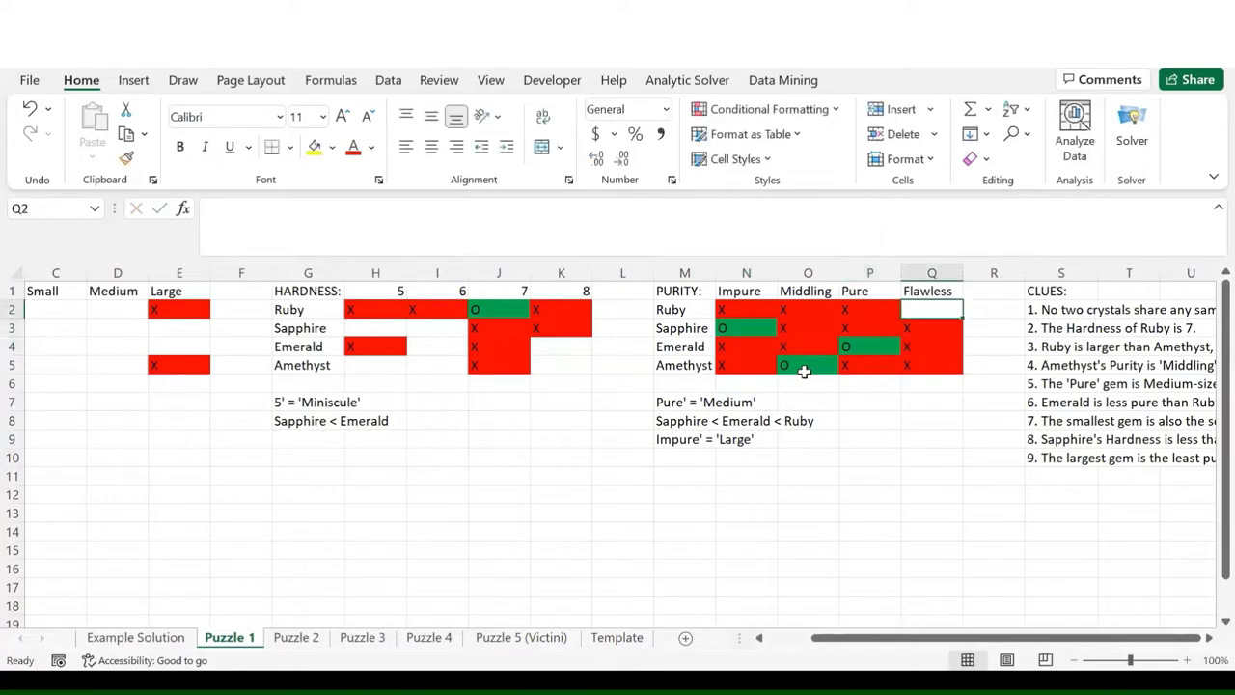
{"action": "type", "text": "O"}
{"action": "key", "text": "Return"}
- Apply the 'Pure' = 'Medium' note by marking Emerald as Medium with an O in cell D4 of the Size grid
{"action": "left_click", "coordinate": [683, 420]}
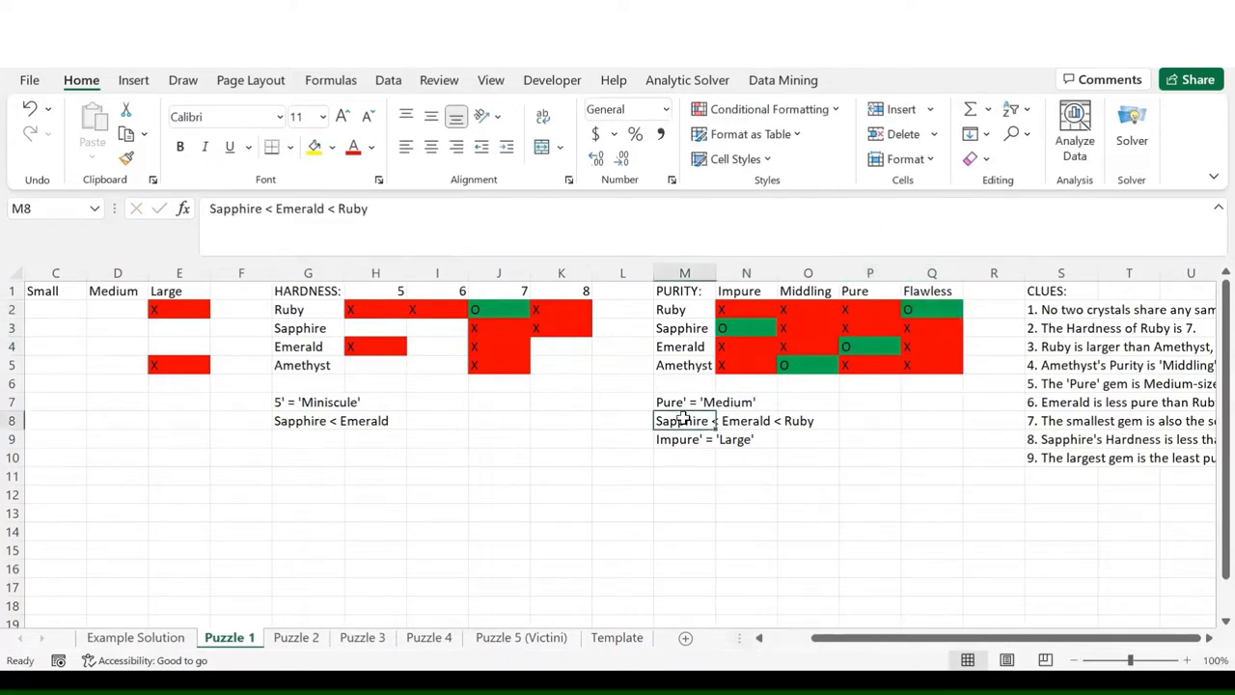
{"action": "scroll", "coordinate": [682, 417], "scroll_direction": "left", "scroll_amount": 1}
{"action": "scroll", "coordinate": [682, 417], "scroll_direction": "left", "scroll_amount": 1}
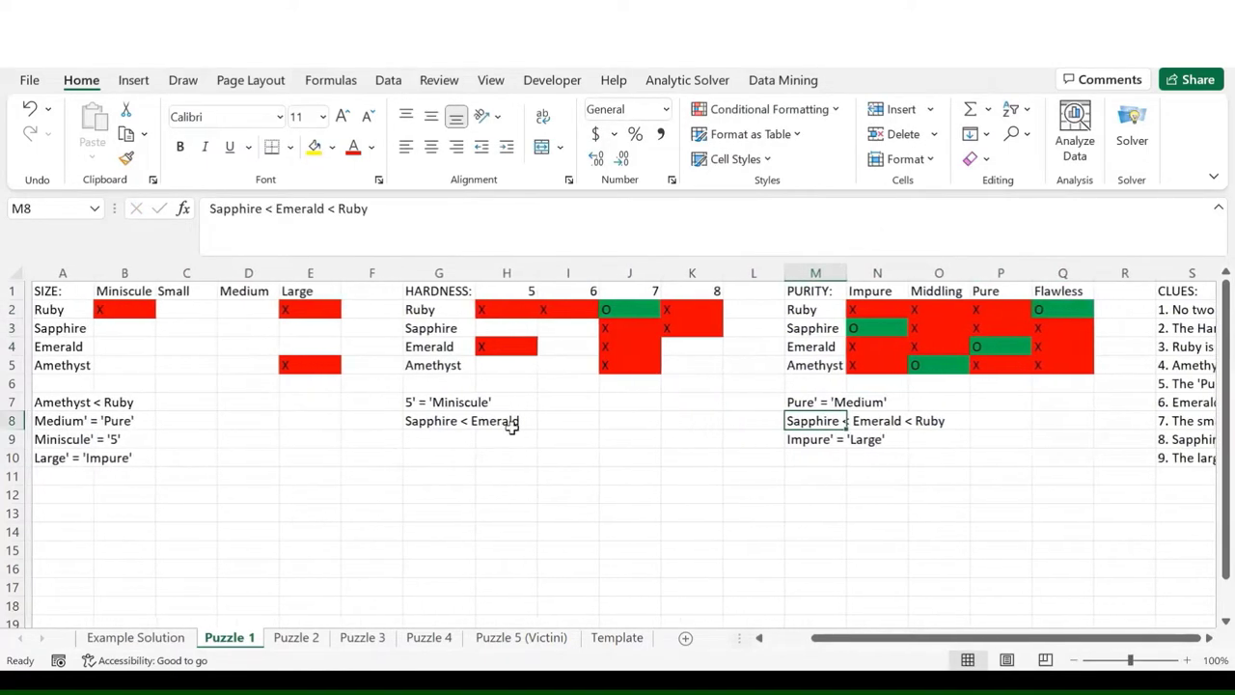
{"action": "left_click", "coordinate": [823, 401]}
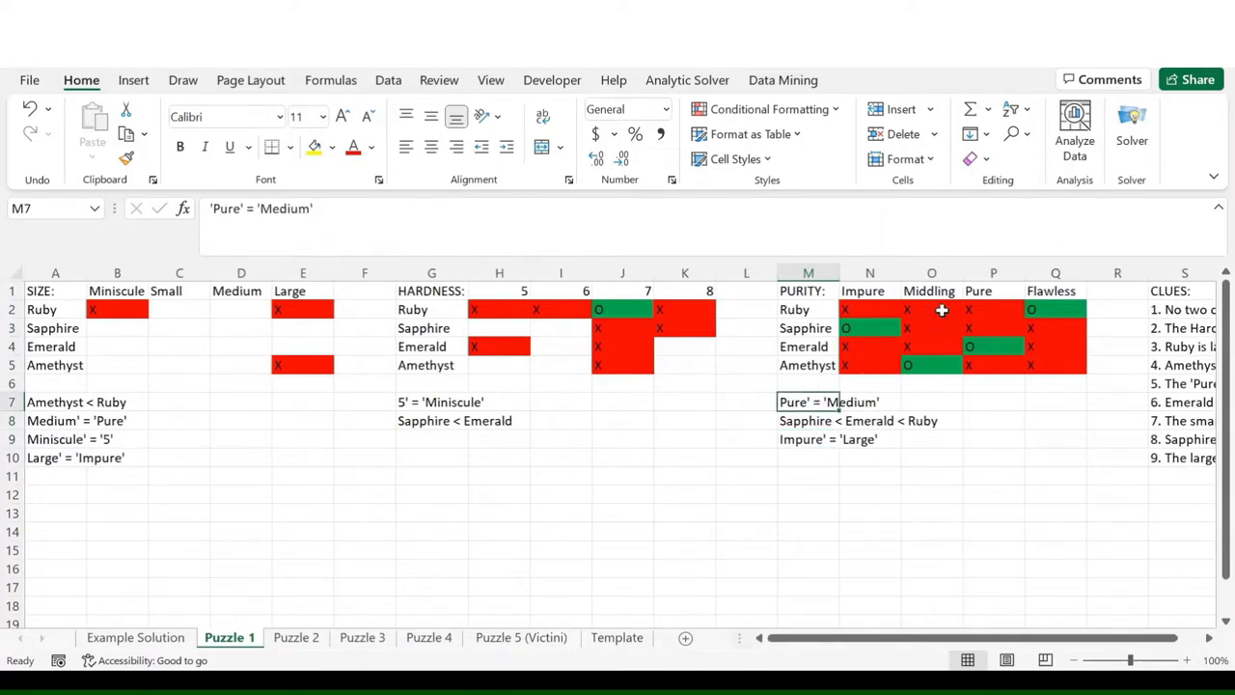
{"action": "left_click", "coordinate": [999, 349]}
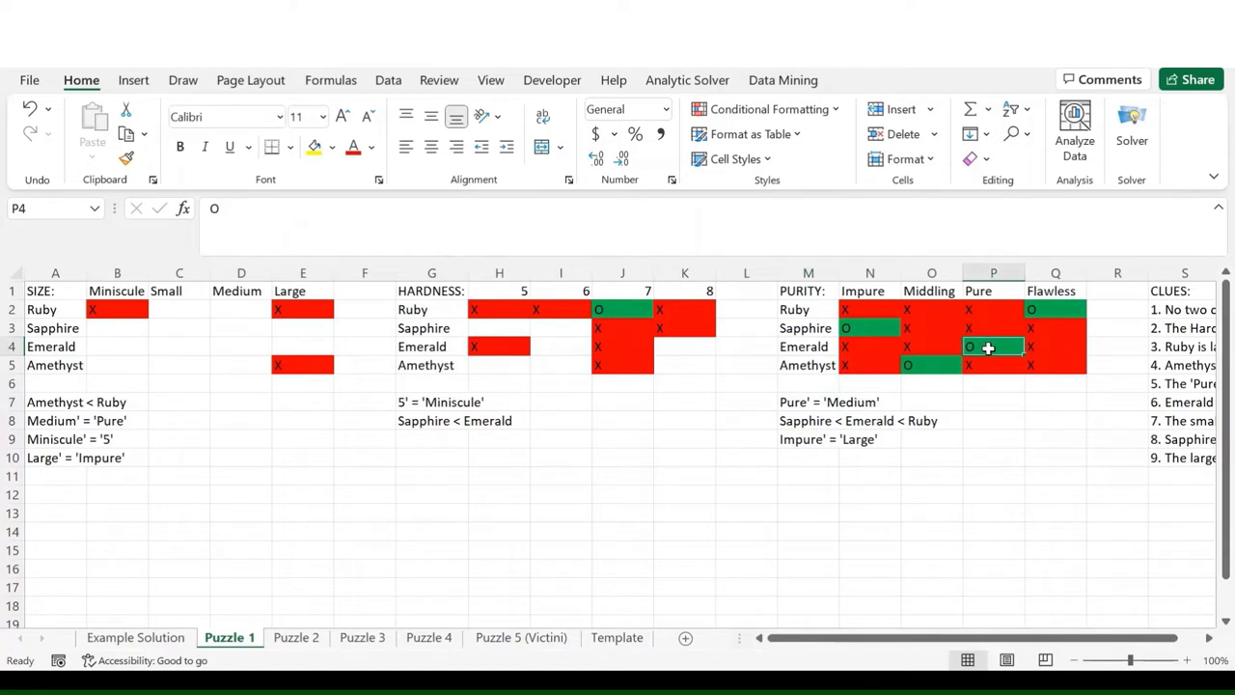
{"action": "left_click", "coordinate": [225, 349]}
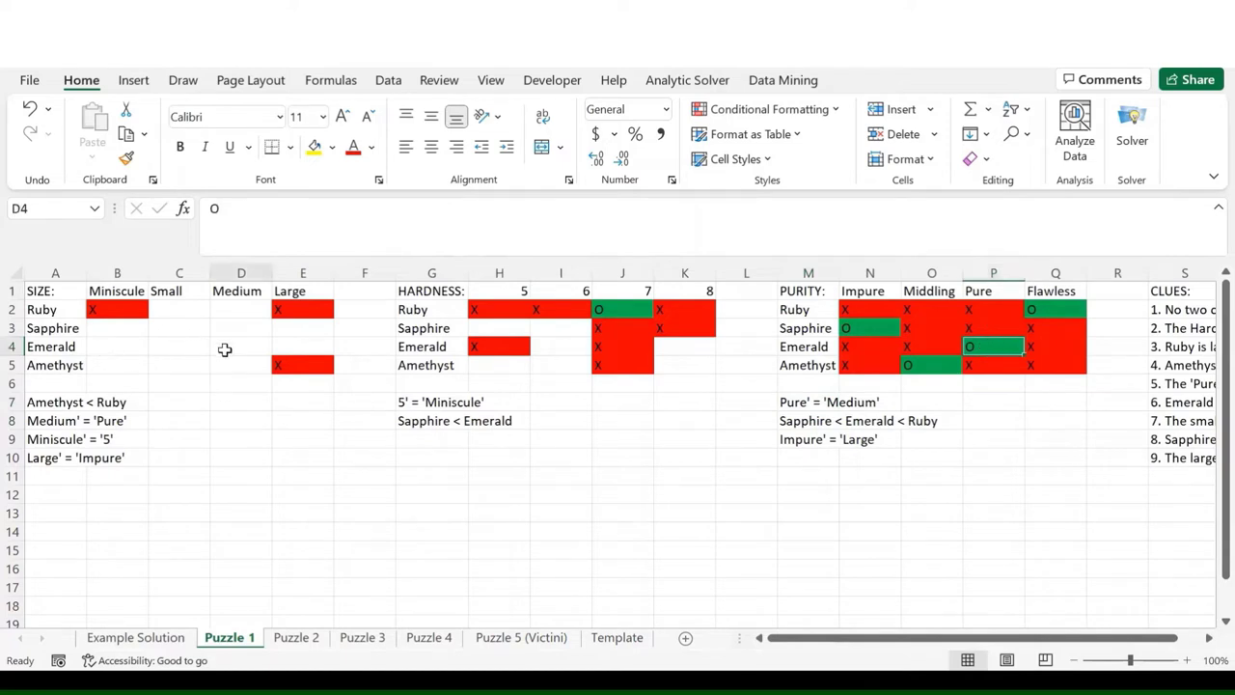
{"action": "type", "text": "O"}
{"action": "key", "text": "Return"}
- Rule out Medium size for Ruby, Sapphire and Amethyst with an X in D2, D3 and D5
{"action": "key", "text": "Up"}
{"action": "key", "text": "Up"}
{"action": "key", "text": "Up"}
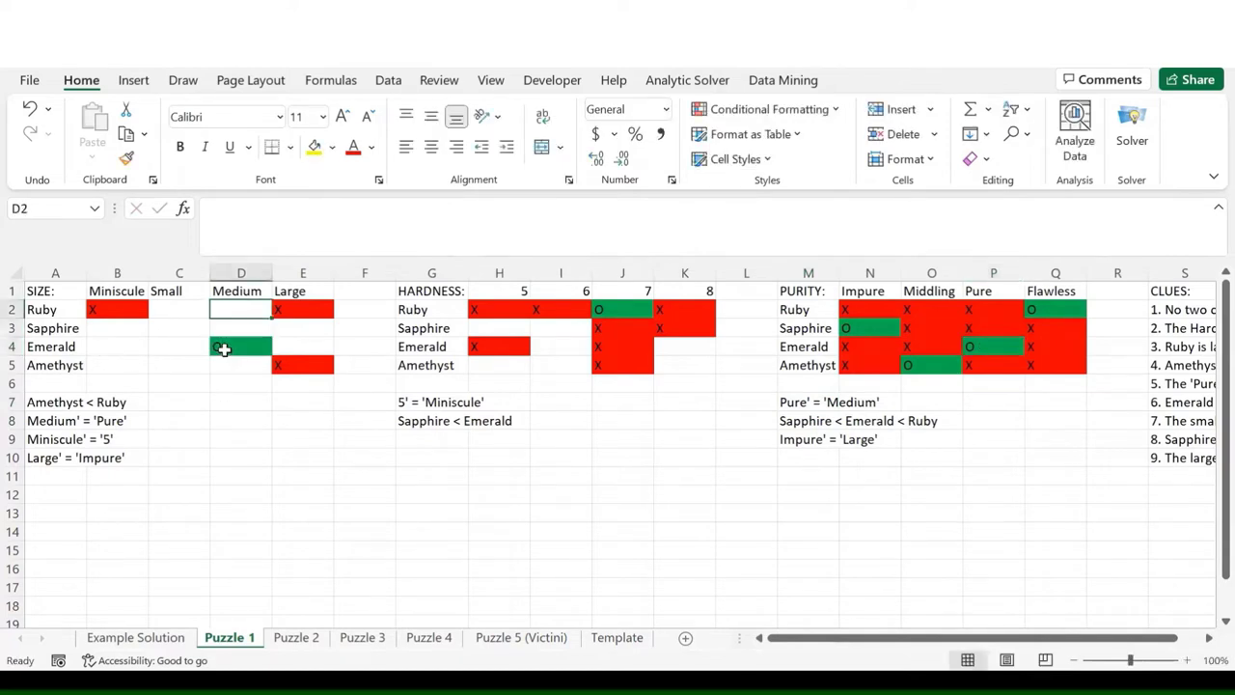
{"action": "type", "text": "X"}
{"action": "key", "text": "Return"}
{"action": "type", "text": "X"}
{"action": "key", "text": "Return"}
{"action": "key", "text": "Return"}
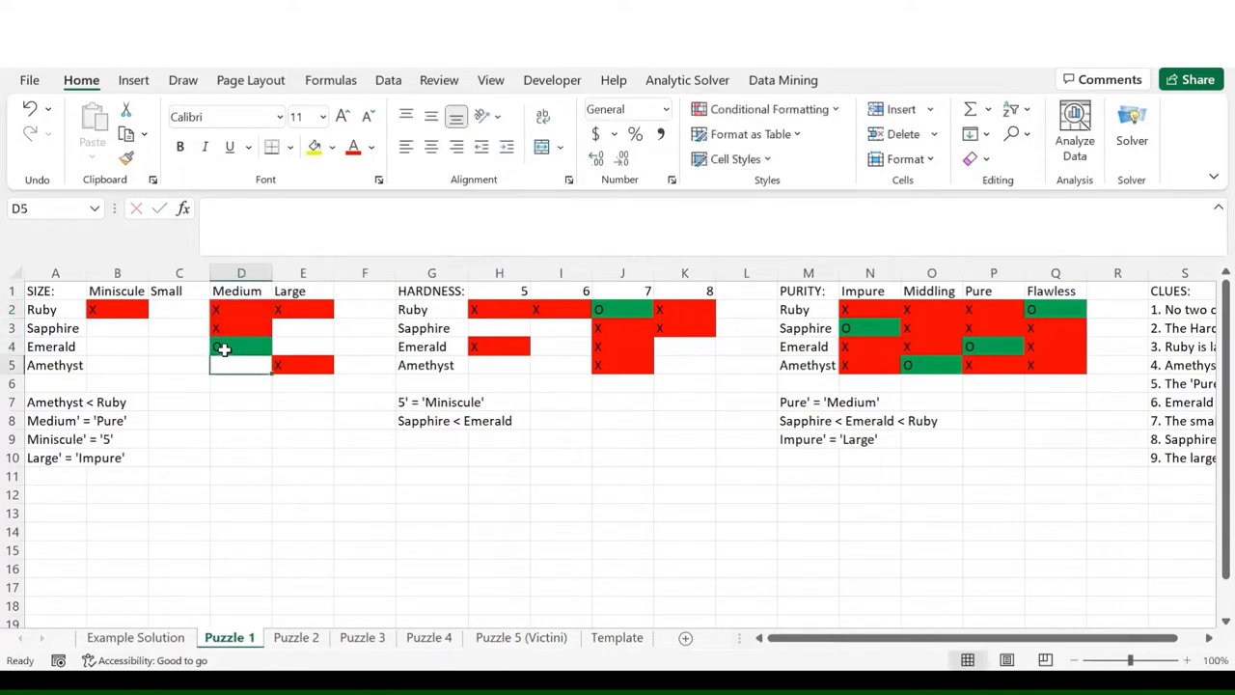
{"action": "type", "text": "X"}
{"action": "key", "text": "Return"}
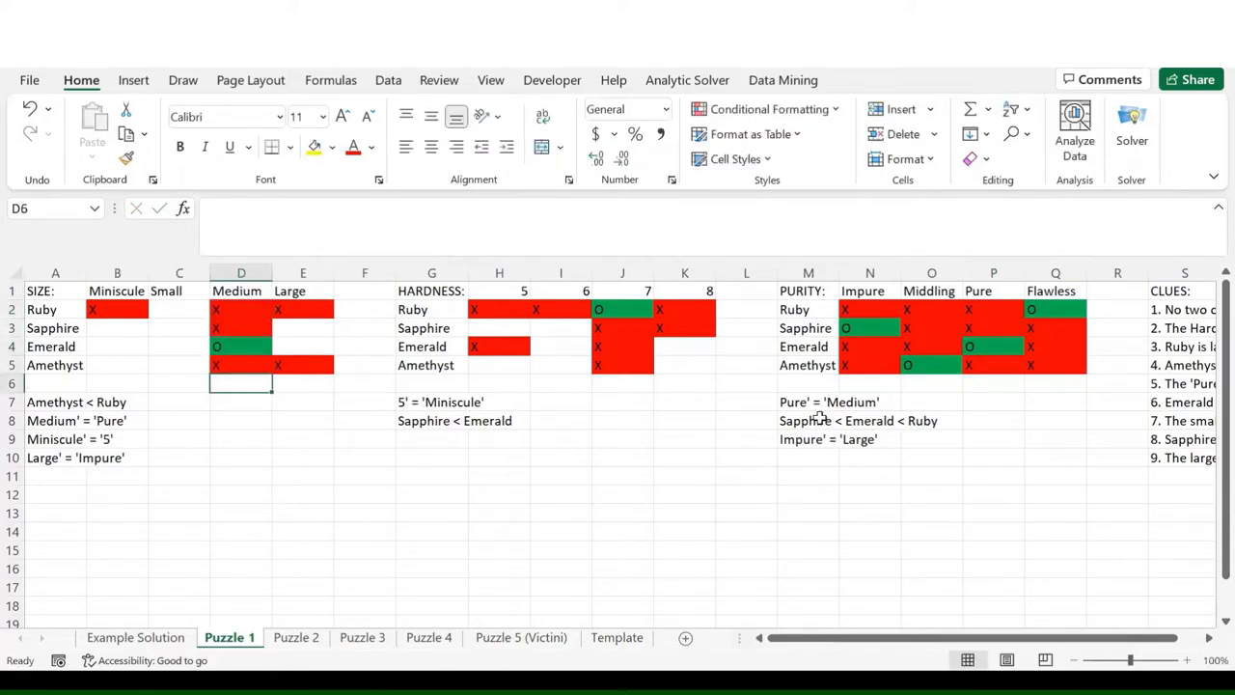
- Delete the used notes 'Sapphire < Emerald < Ruby' in M8, 'Pure' = 'Medium' in M7 and 'Medium' = 'Pure' in A8
{"action": "left_click", "coordinate": [815, 417]}
{"action": "key", "text": "Delete"}
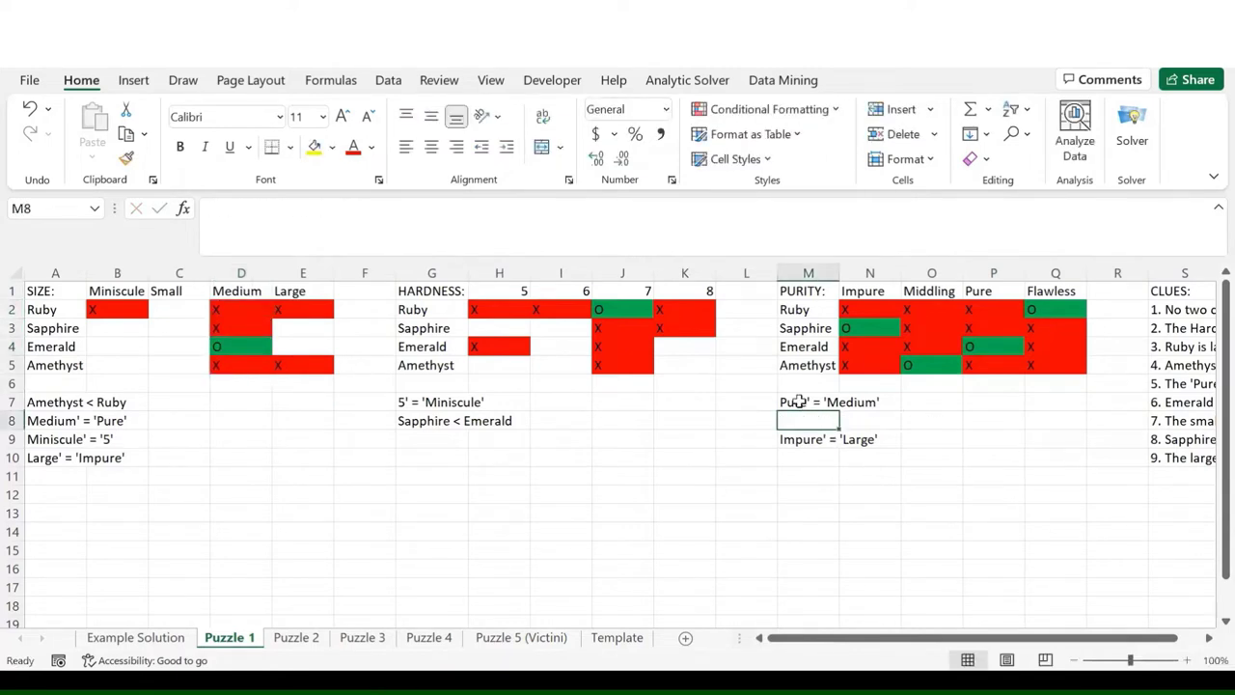
{"action": "left_click", "coordinate": [799, 400]}
{"action": "key", "text": "Delete"}
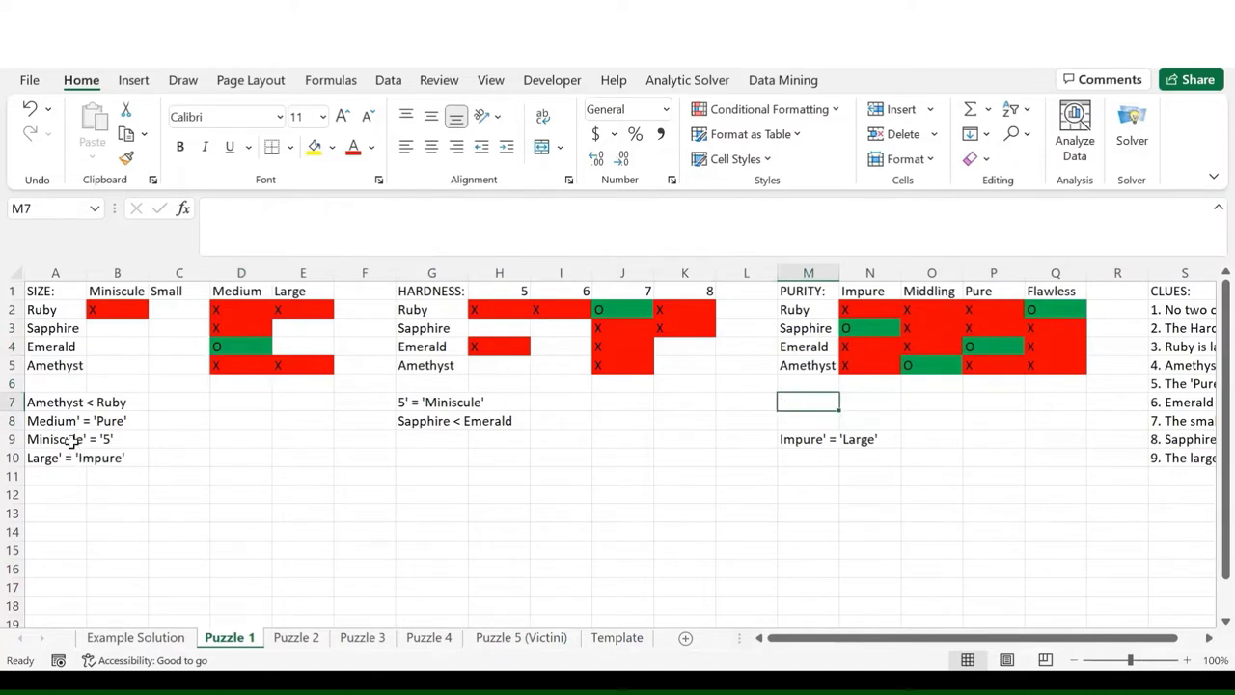
{"action": "left_click", "coordinate": [57, 421]}
{"action": "key", "text": "Delete"}
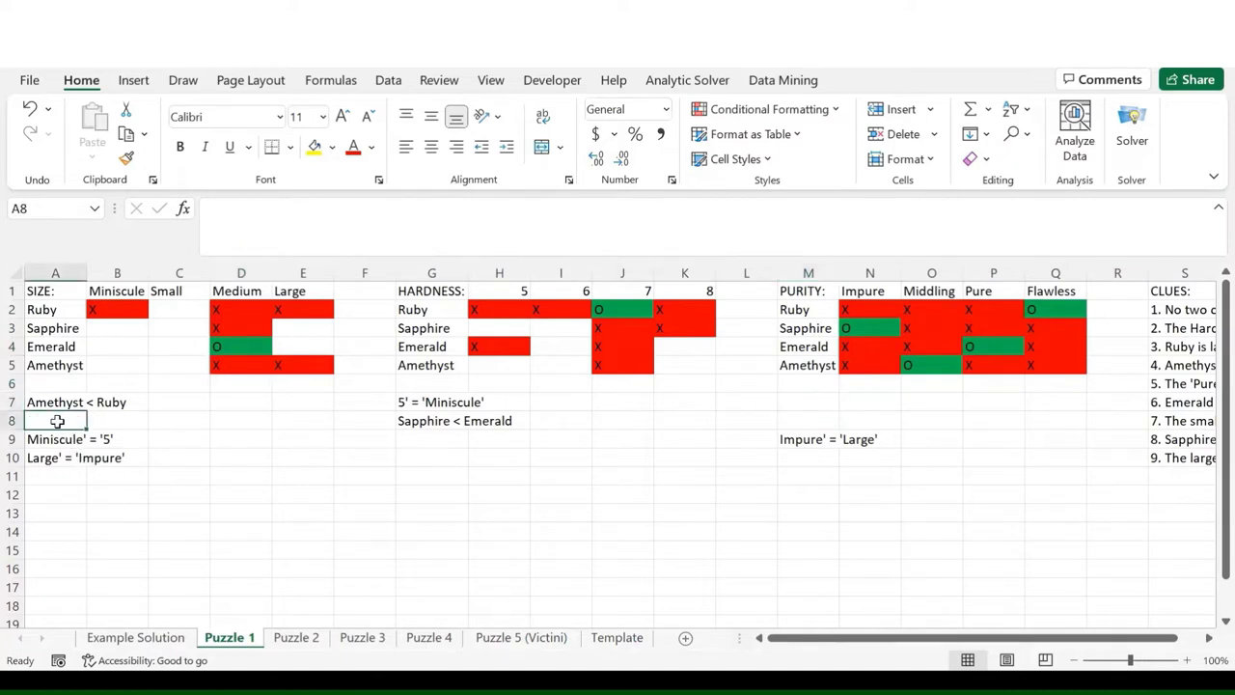
- Complete Emerald's size row with an X under Miniscule, Small and Large in B4, C4 and E4
{"action": "double_click", "coordinate": [114, 347]}
{"action": "key", "text": "Tab"}
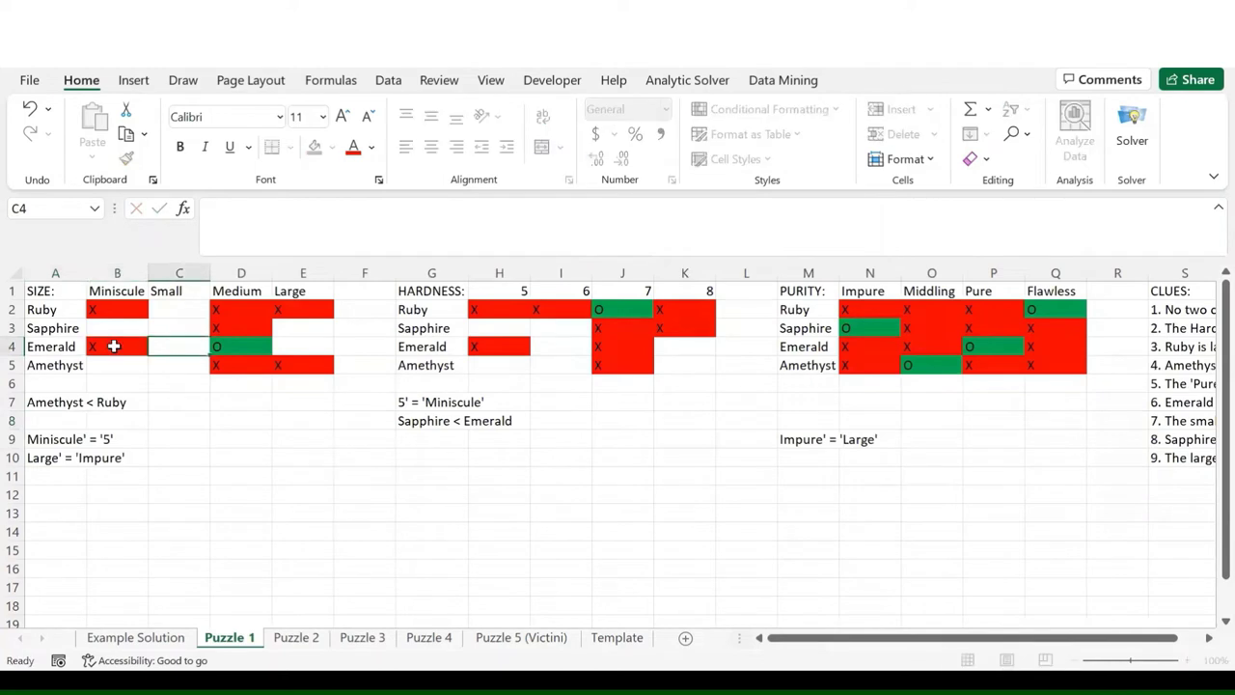
{"action": "type", "text": "X"}
{"action": "key", "text": "Tab"}
{"action": "key", "text": "Tab"}
{"action": "type", "text": "X"}
{"action": "key", "text": "Return"}
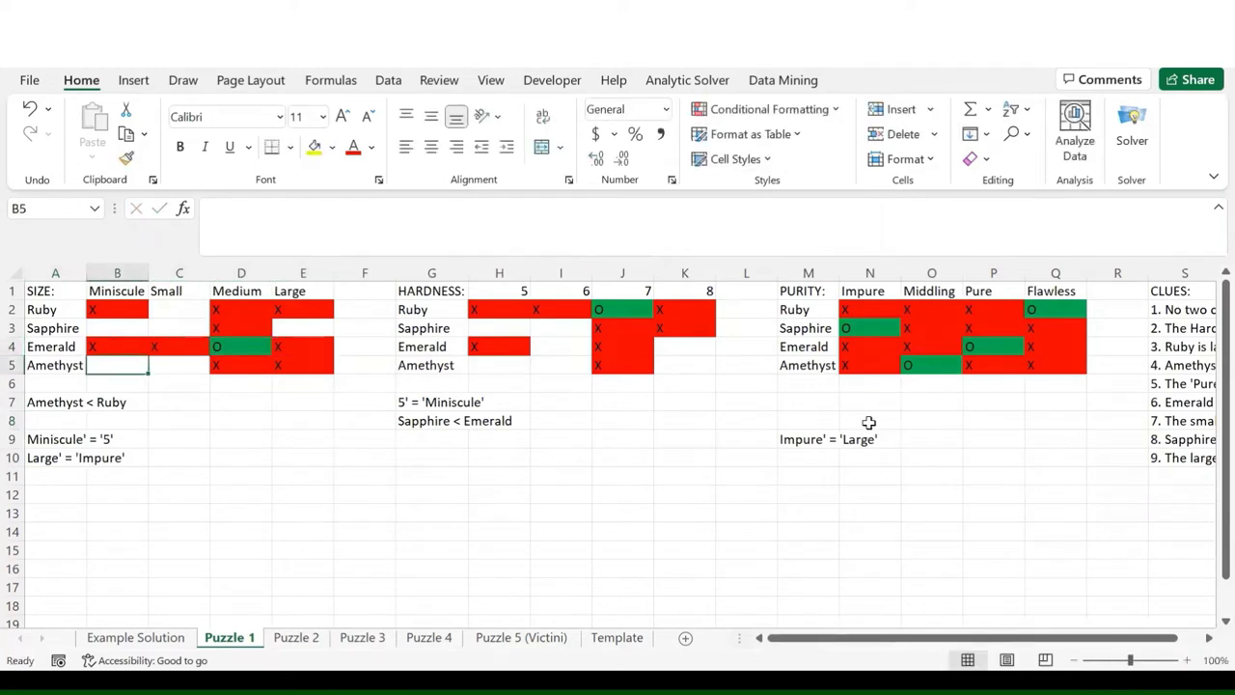
- Mark Sapphire as Large with an O in E3 of the Size grid, and put an X under Miniscule and Small in B3 and C3
{"action": "left_click", "coordinate": [301, 328]}
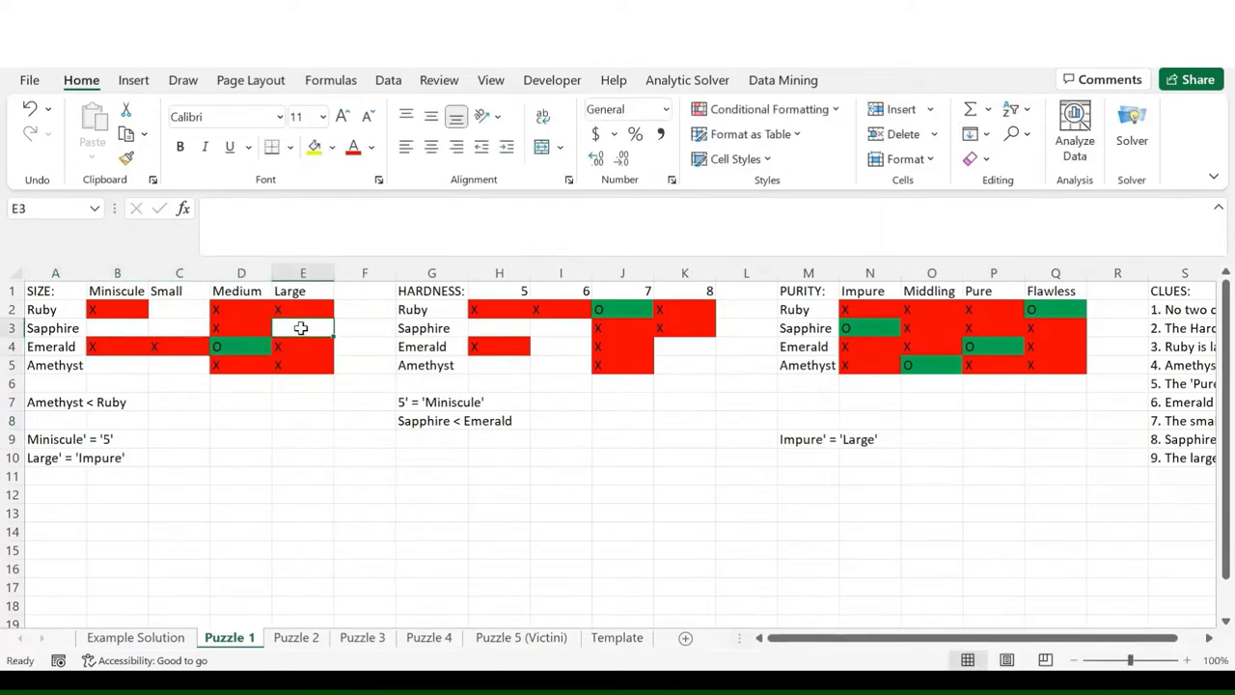
{"action": "type", "text": "O"}
{"action": "key", "text": "Return"}
{"action": "key", "text": "Left"}
{"action": "key", "text": "Left"}
{"action": "key", "text": "Up"}
{"action": "key", "text": "Left"}
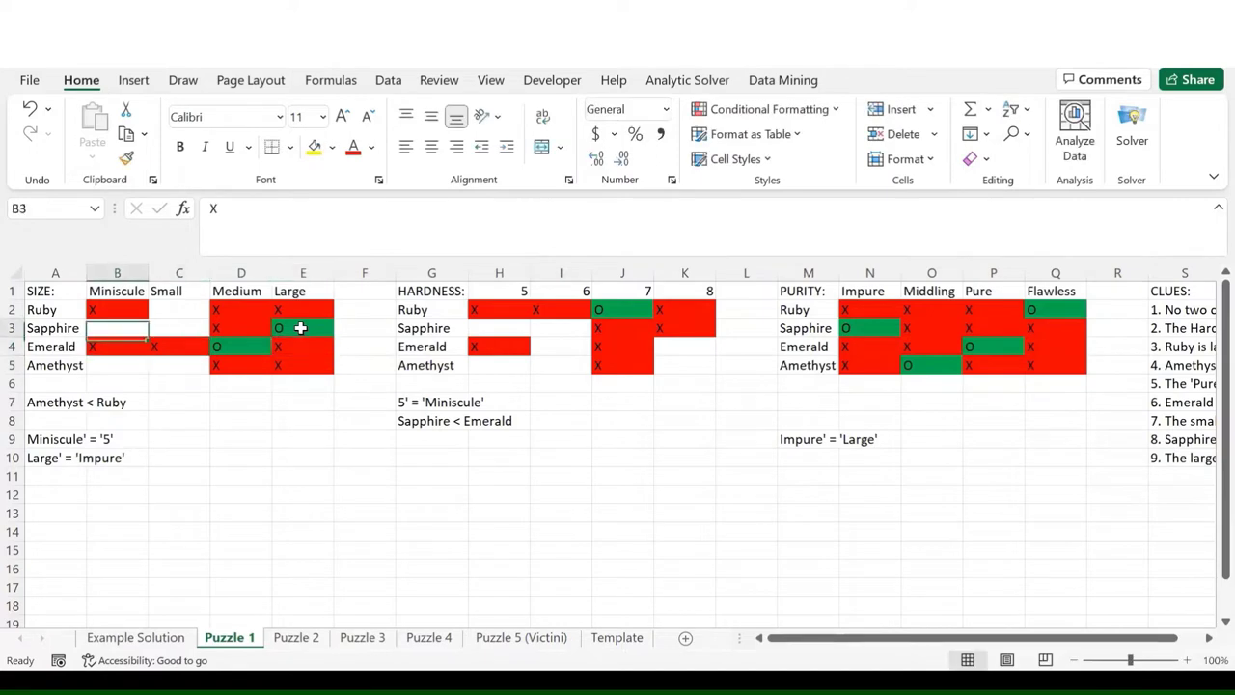
{"action": "type", "text": "X"}
{"action": "key", "text": "Tab"}
{"action": "type", "text": "X"}
{"action": "key", "text": "Return"}
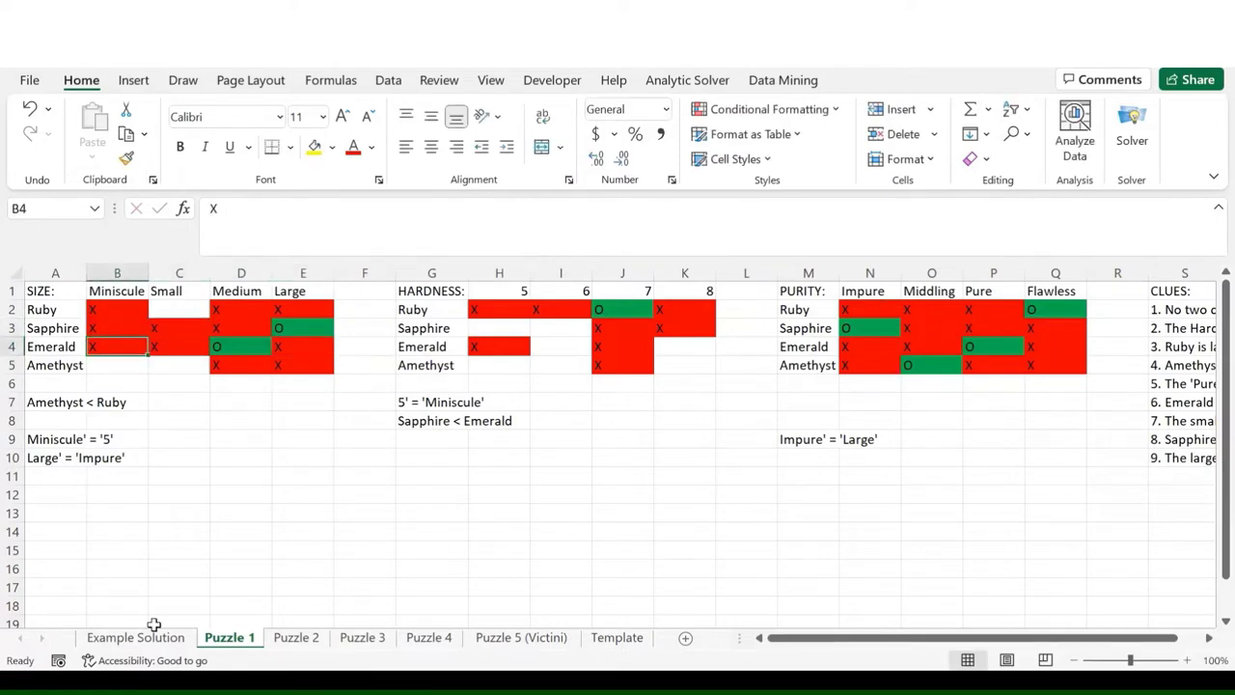
- Delete the used notes 'Large' = 'Impure' in A10 and 'Impure' = 'Large' in M9
{"action": "left_click", "coordinate": [58, 458]}
{"action": "key", "text": "Delete"}
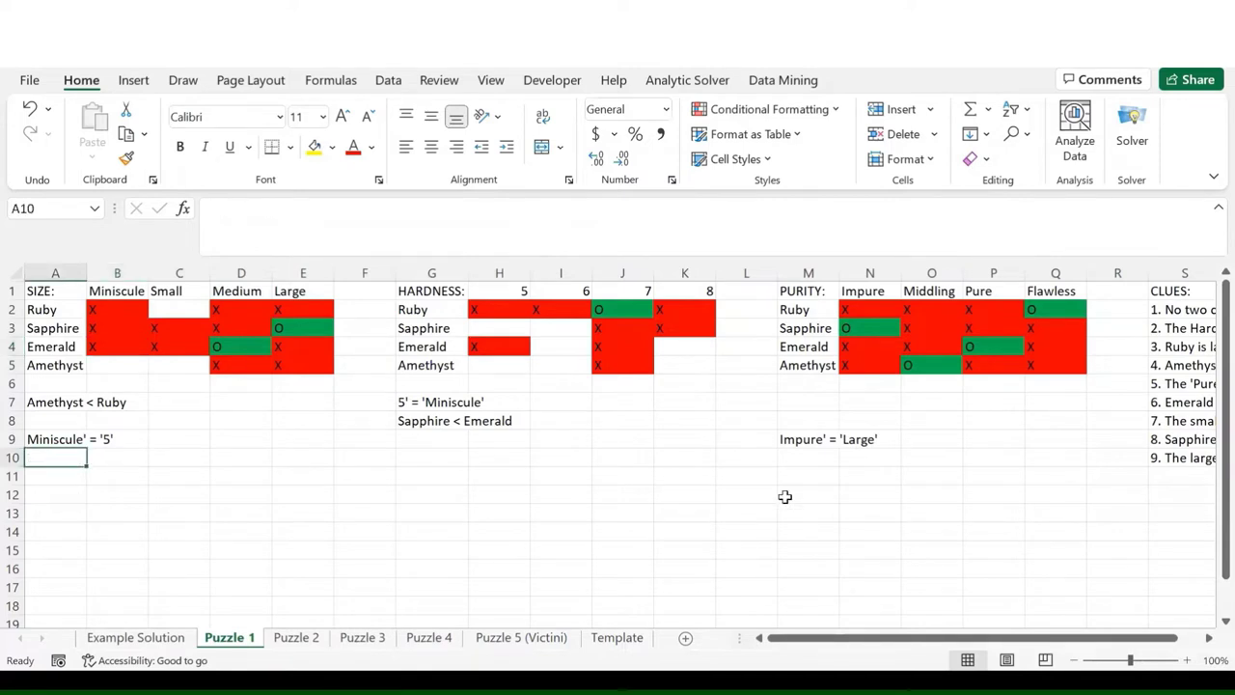
{"action": "left_click", "coordinate": [807, 439]}
{"action": "key", "text": "Delete"}
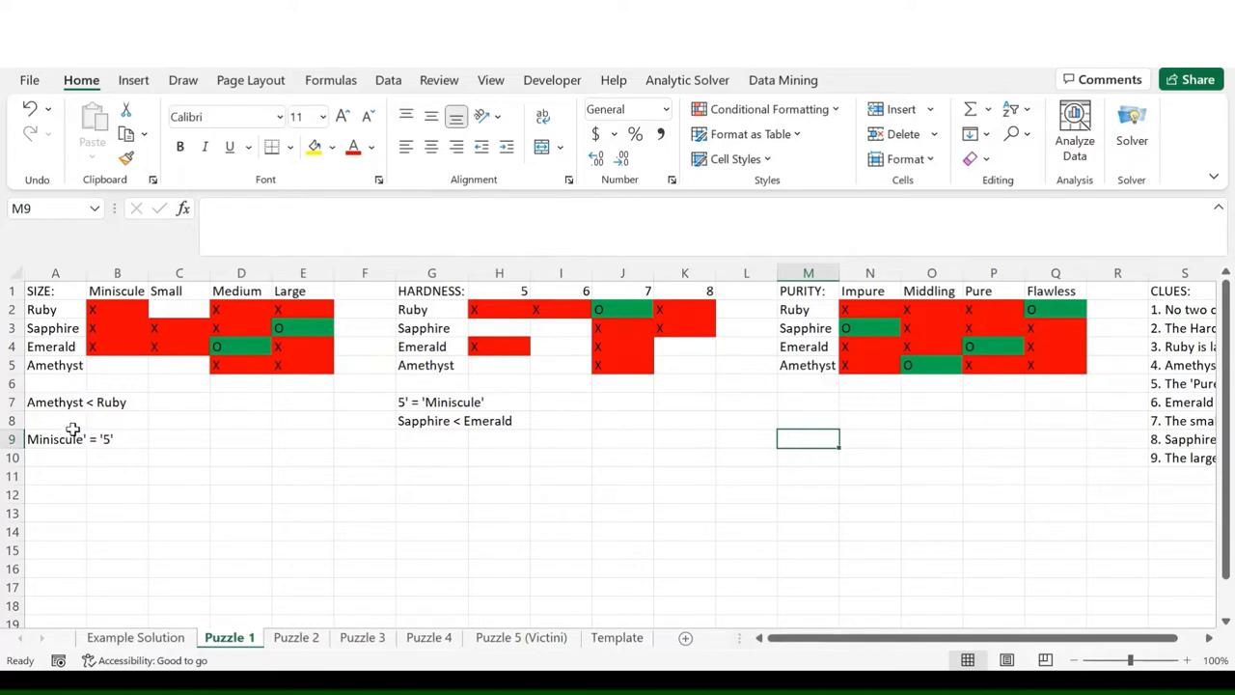
- Apply the 'Amethyst < Ruby' note with an O in C2 and B5 and an X in C5, and delete the note from A7
{"action": "left_click", "coordinate": [62, 403]}
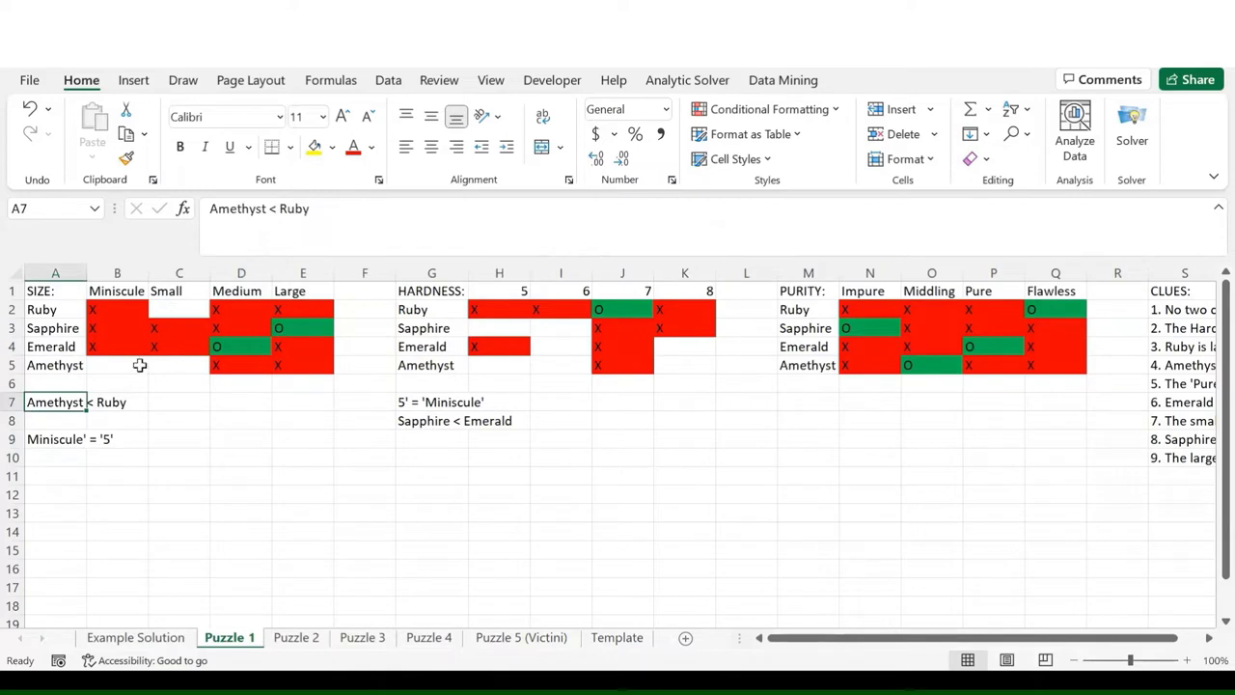
{"action": "left_click", "coordinate": [188, 311]}
{"action": "type", "text": "O"}
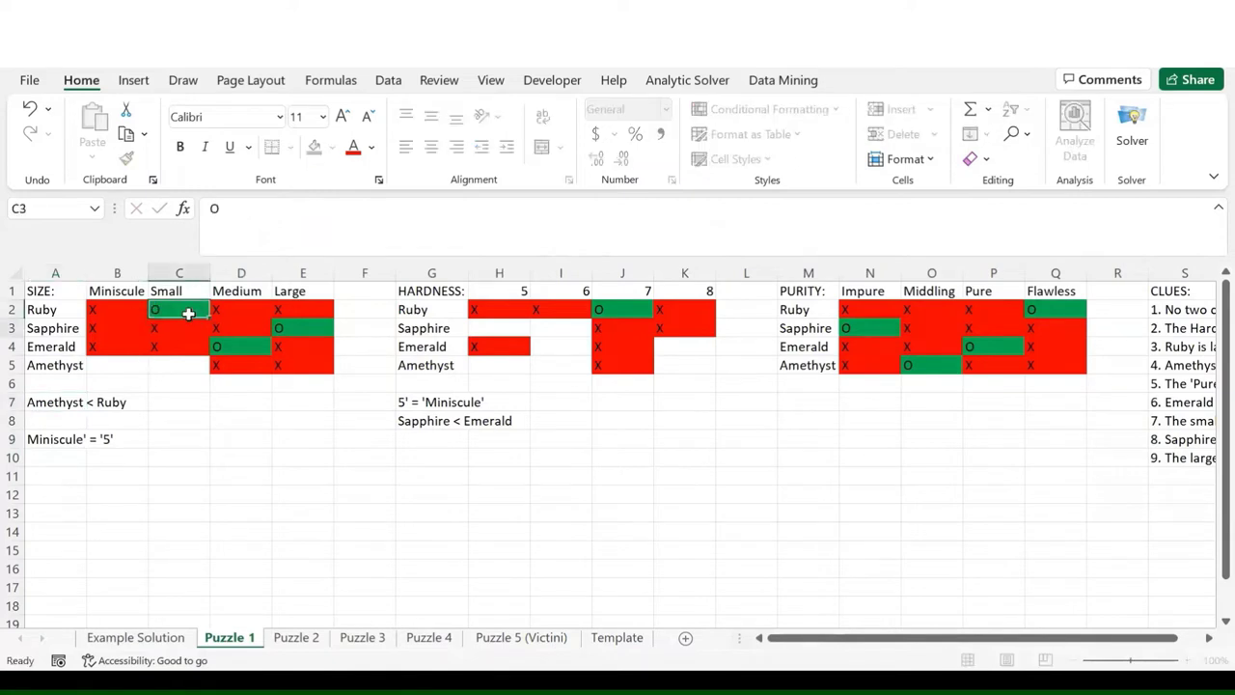
{"action": "key", "text": "Return"}
{"action": "key", "text": "Return"}
{"action": "key", "text": "Return"}
{"action": "type", "text": "X"}
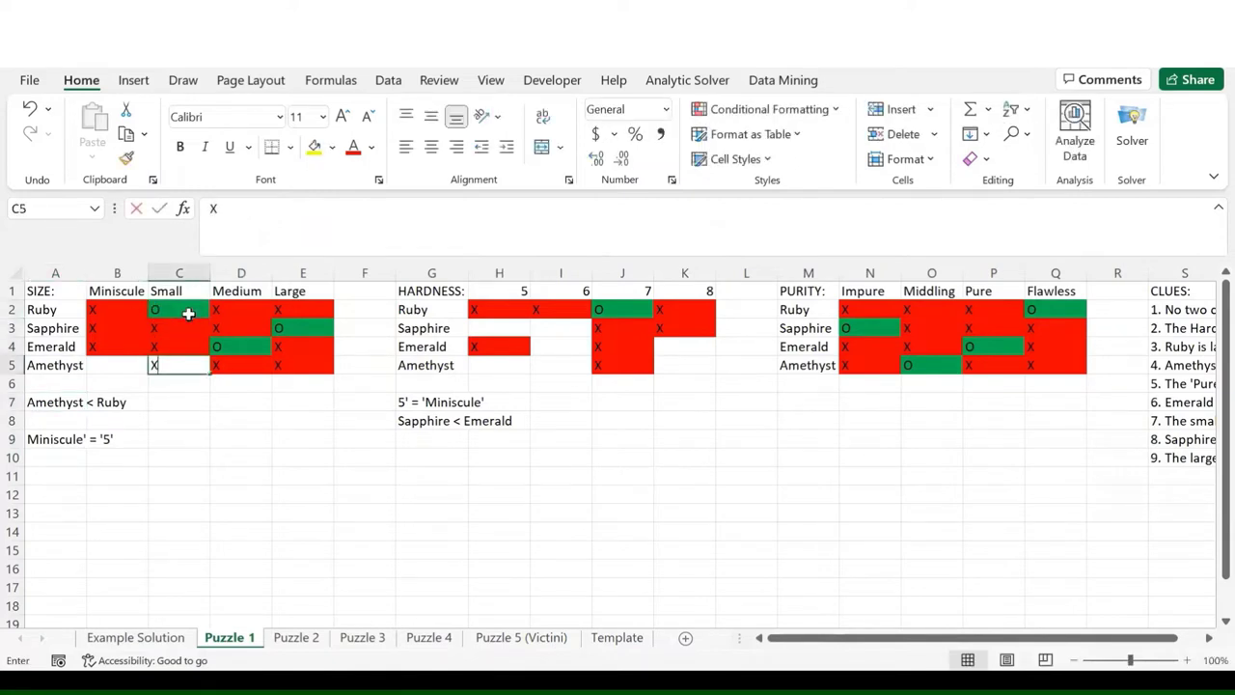
{"action": "key", "text": "Left"}
{"action": "type", "text": "O"}
{"action": "key", "text": "Return"}
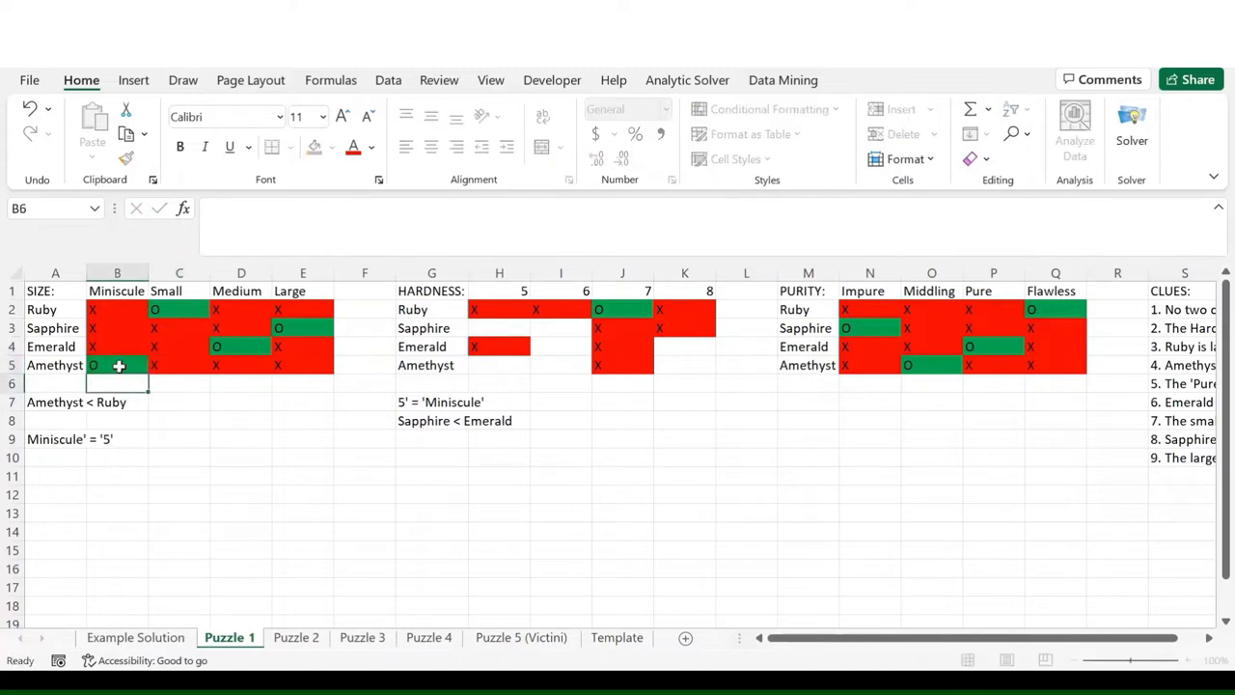
{"action": "left_click", "coordinate": [61, 403]}
{"action": "key", "text": "Delete"}
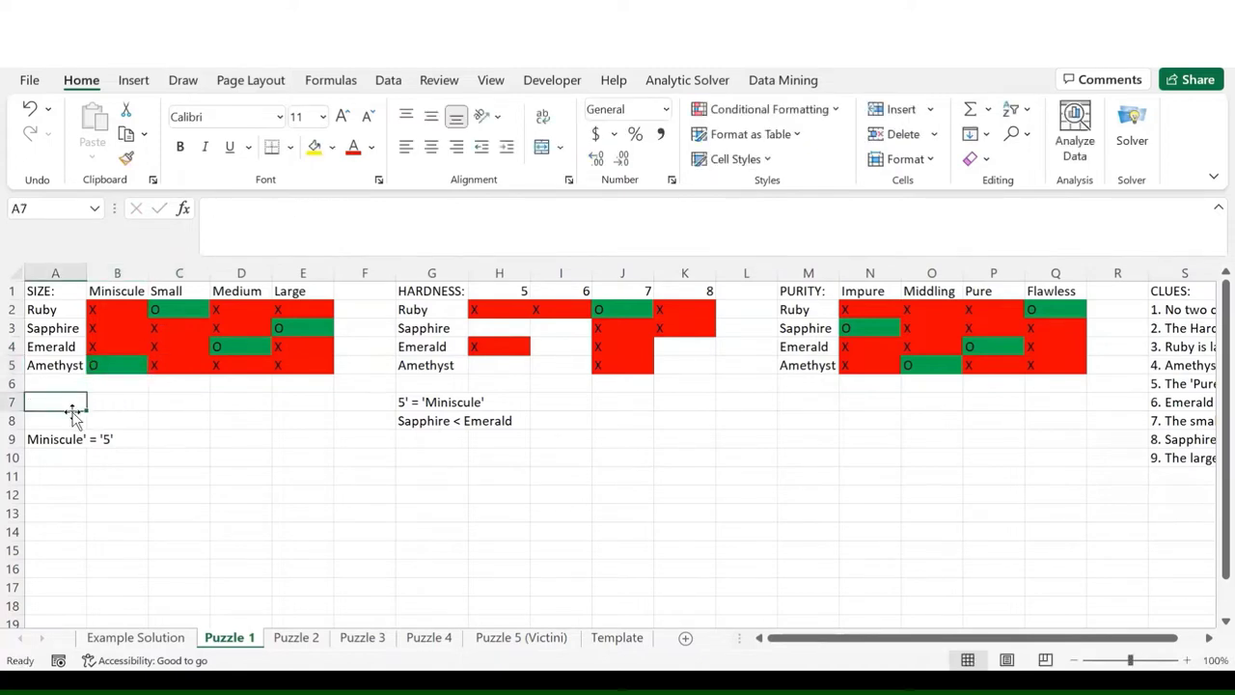
- Apply the 'Miniscule' = '5' note by marking Amethyst as hardness 5 with an O in H5 and ruling out Sapphire with an X in H3
{"action": "left_click", "coordinate": [74, 440]}
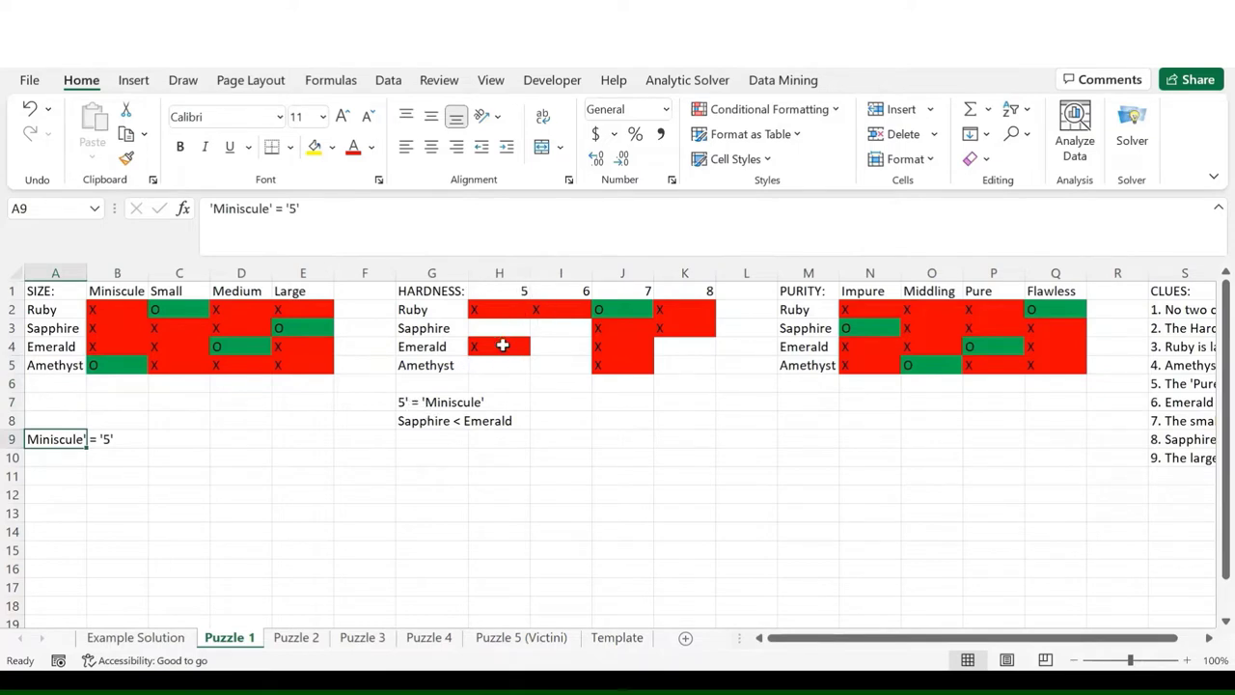
{"action": "left_click", "coordinate": [130, 365]}
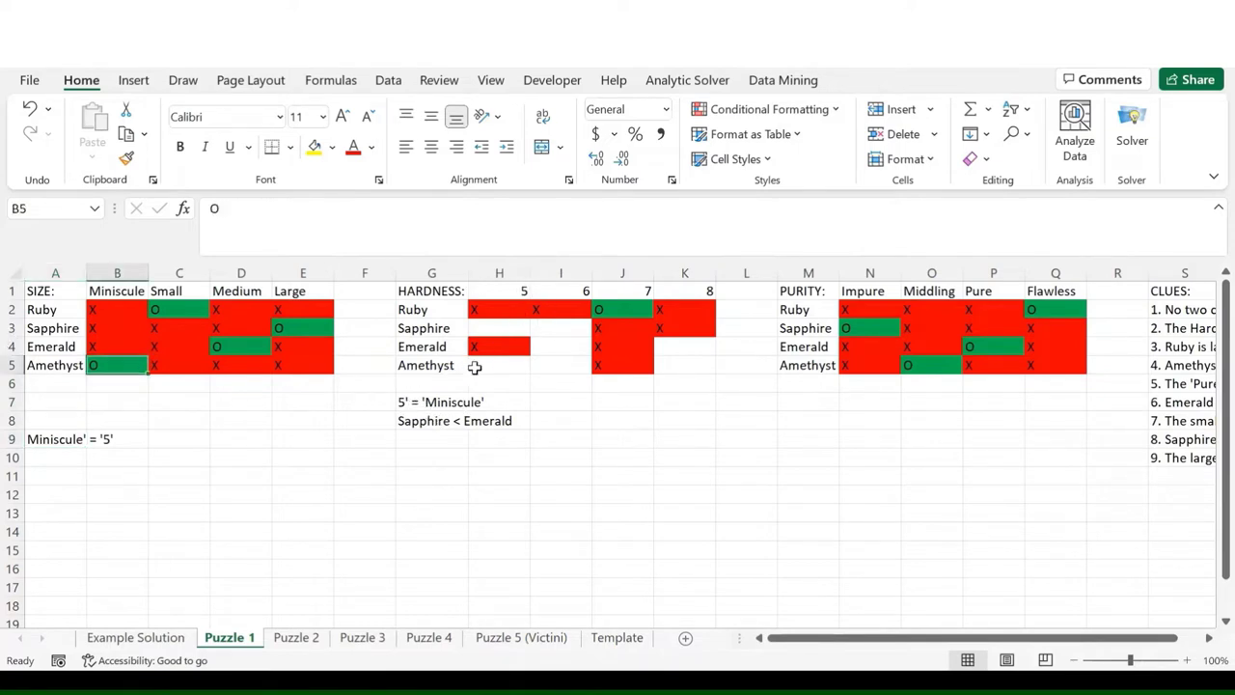
{"action": "left_click", "coordinate": [487, 366]}
{"action": "type", "text": "O"}
{"action": "key", "text": "Up"}
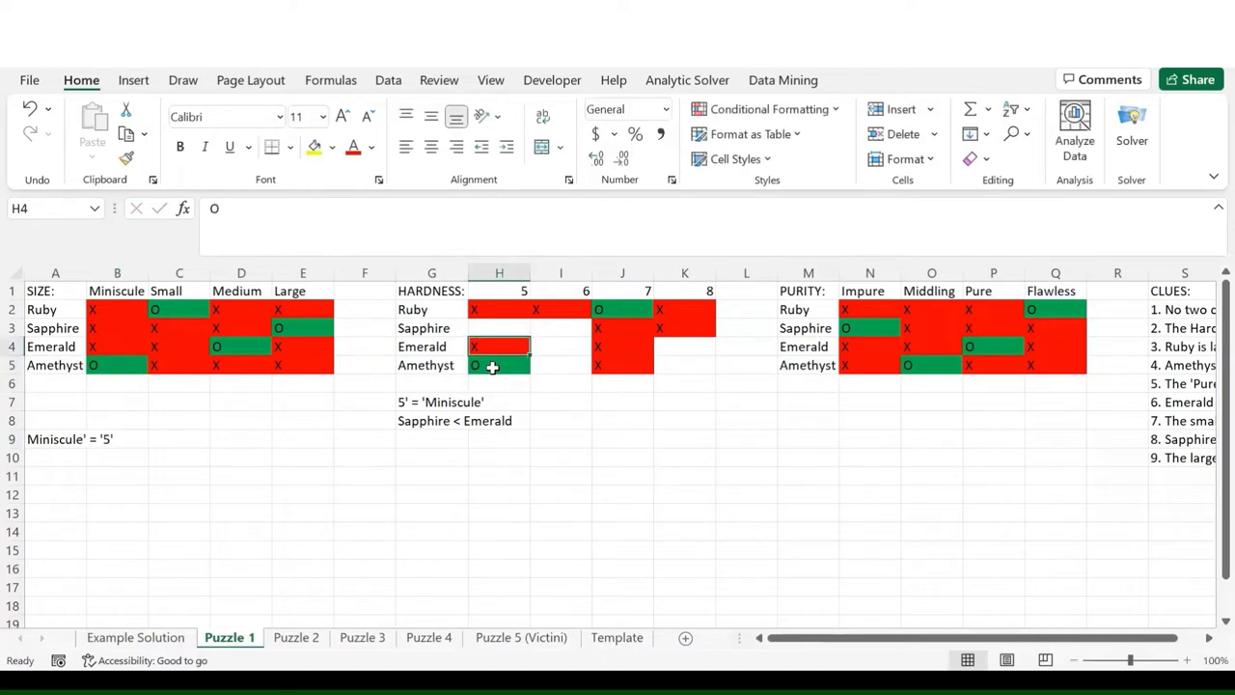
{"action": "key", "text": "Up"}
{"action": "type", "text": "X"}
{"action": "key", "text": "Return"}
- Complete Amethyst's hardness row with an X under 6 and 8 in I5 and K5
{"action": "key", "text": "Down"}
{"action": "key", "text": "Right"}
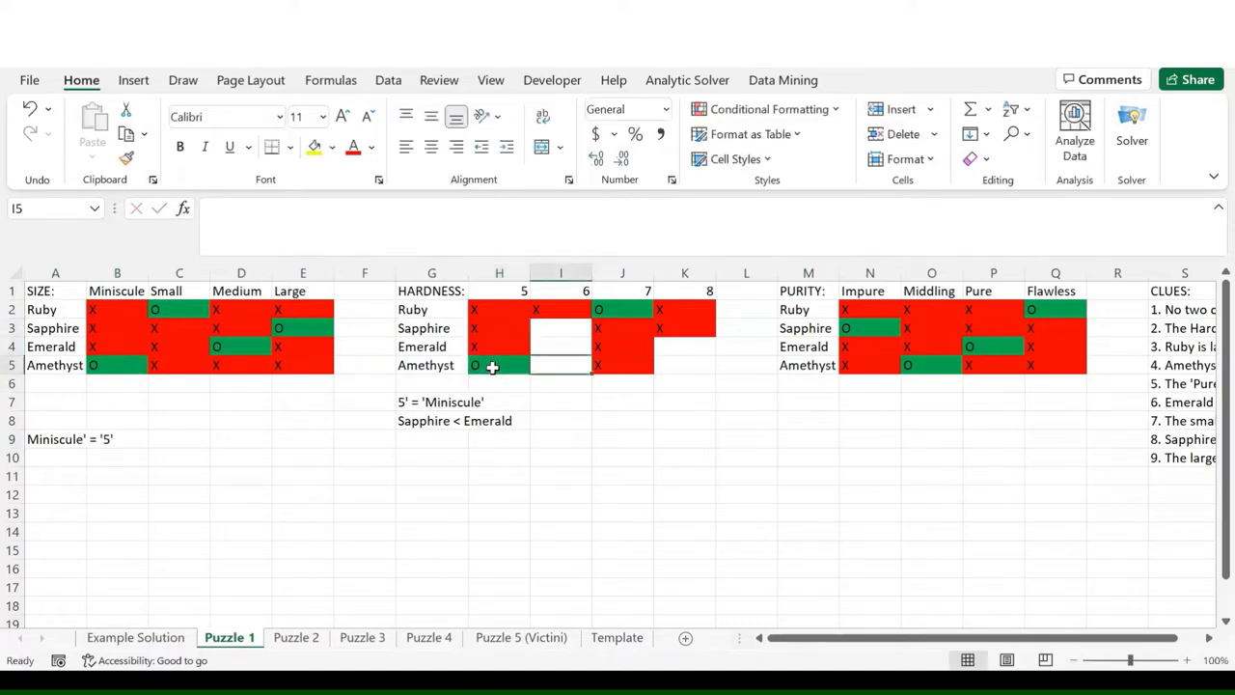
{"action": "type", "text": "X"}
{"action": "key", "text": "Right"}
{"action": "key", "text": "Right"}
{"action": "key", "text": "BackSpace"}
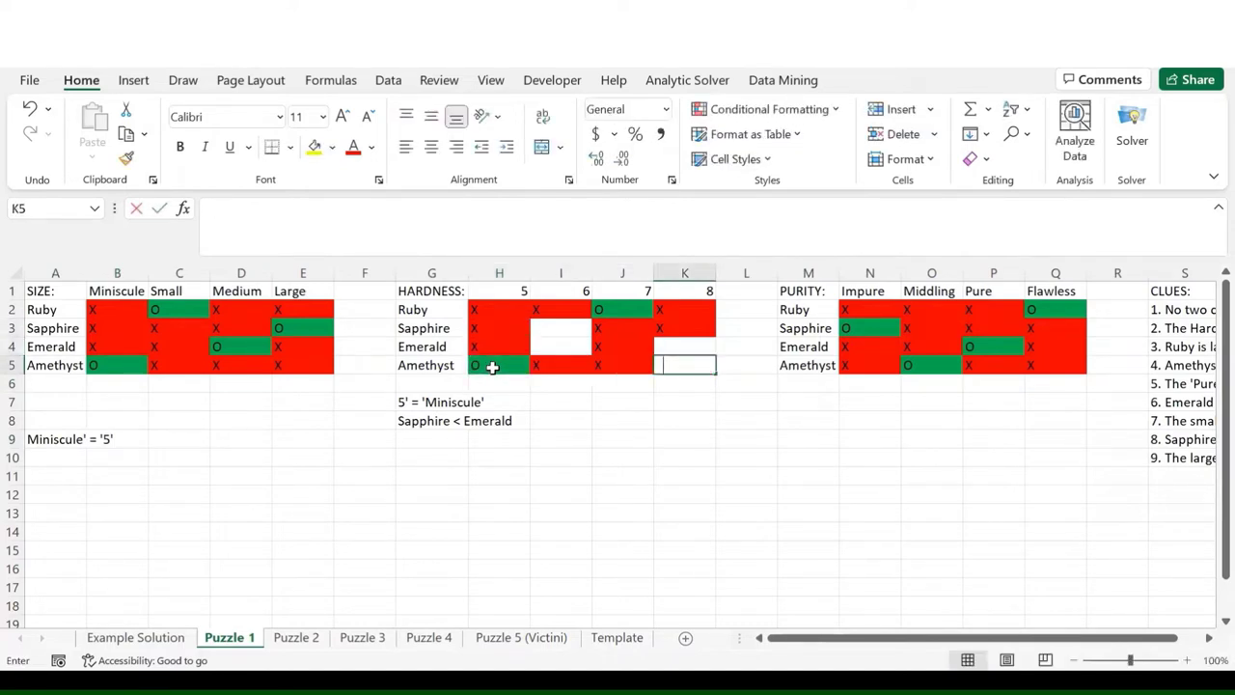
{"action": "type", "text": "X"}
{"action": "key", "text": "Return"}
- Mark Emerald as hardness 8 with an O in K4 and an X in I4, and Sapphire as hardness 6 with an O in I3
{"action": "left_click", "coordinate": [693, 349]}
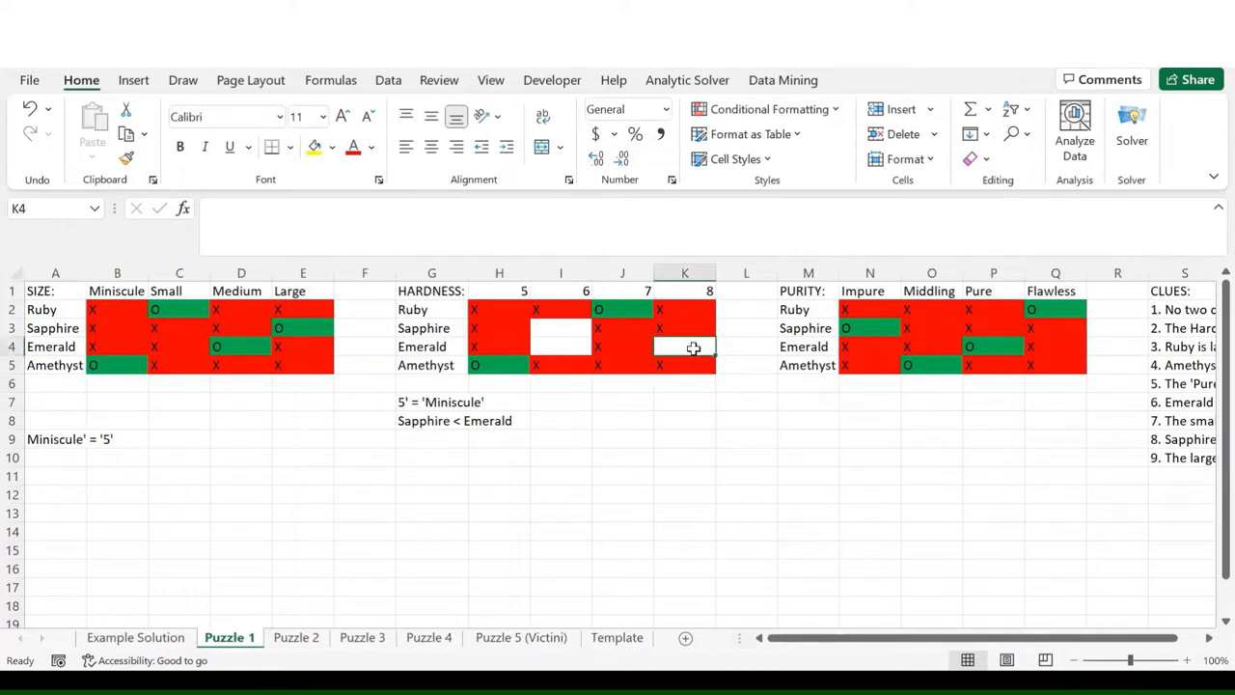
{"action": "type", "text": "O"}
{"action": "key", "text": "Left"}
{"action": "key", "text": "Left"}
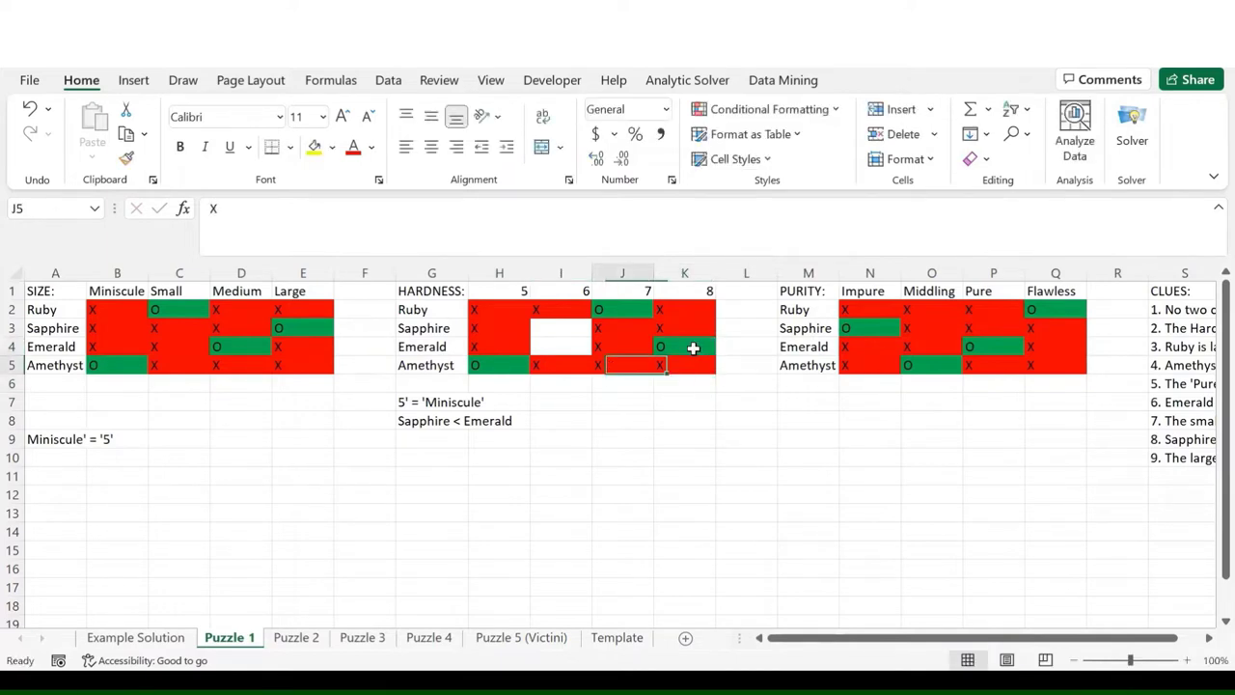
{"action": "type", "text": "X"}
{"action": "key", "text": "ctrl+Return"}
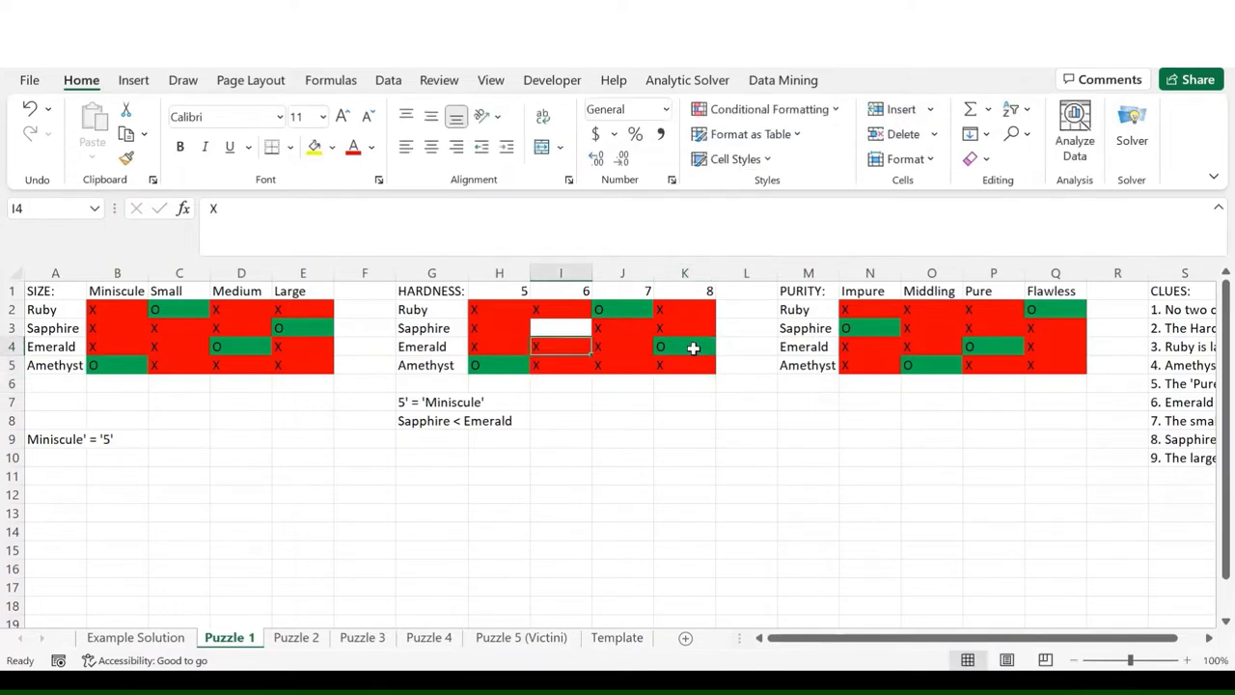
{"action": "key", "text": "Up"}
{"action": "type", "text": "O"}
{"action": "key", "text": "Return"}
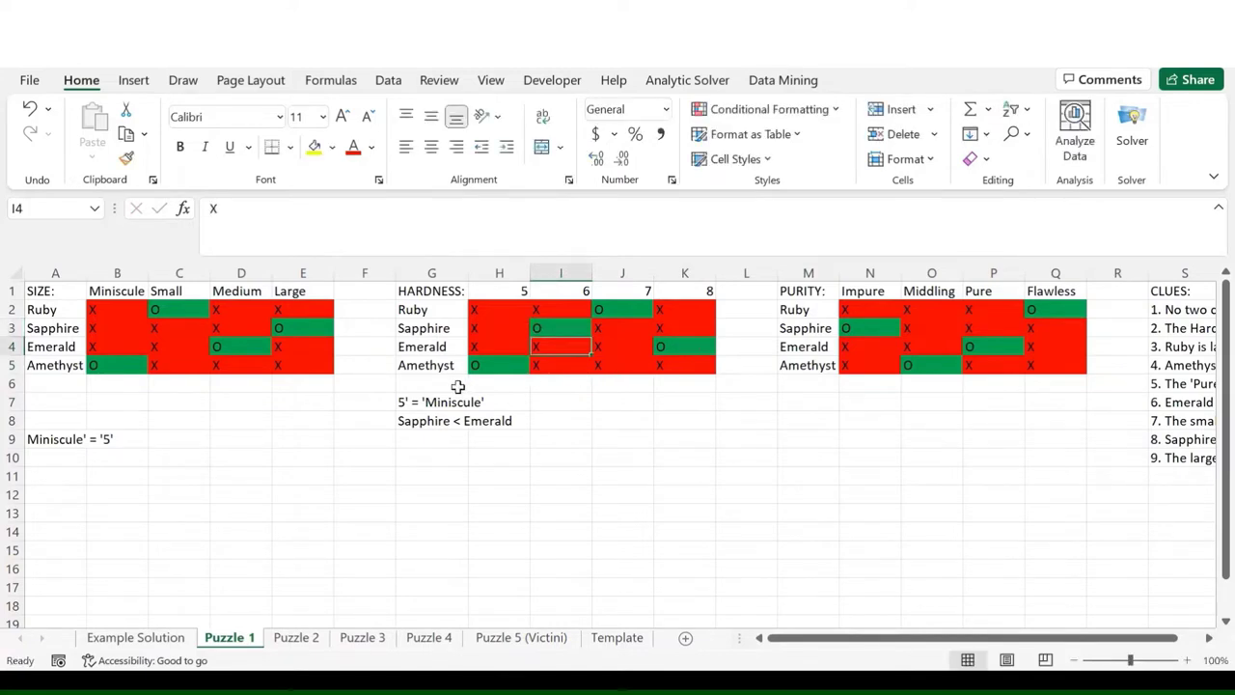
- Delete the remaining notes '5' = 'Miniscule' and 'Sapphire < Emerald' in G7:G8 and 'Miniscule' = '5' in A9
{"action": "left_click_drag", "start_coordinate": [429, 402], "coordinate": [431, 421]}
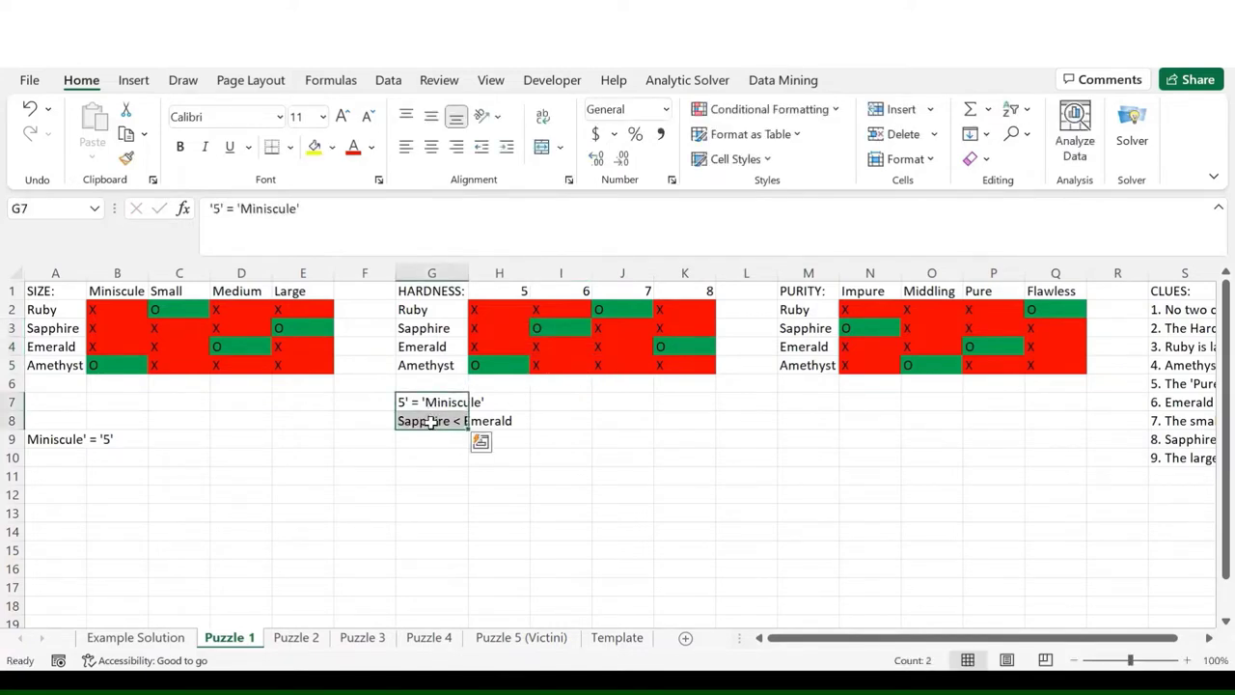
{"action": "key", "text": "Delete"}
{"action": "key", "text": "Delete"}
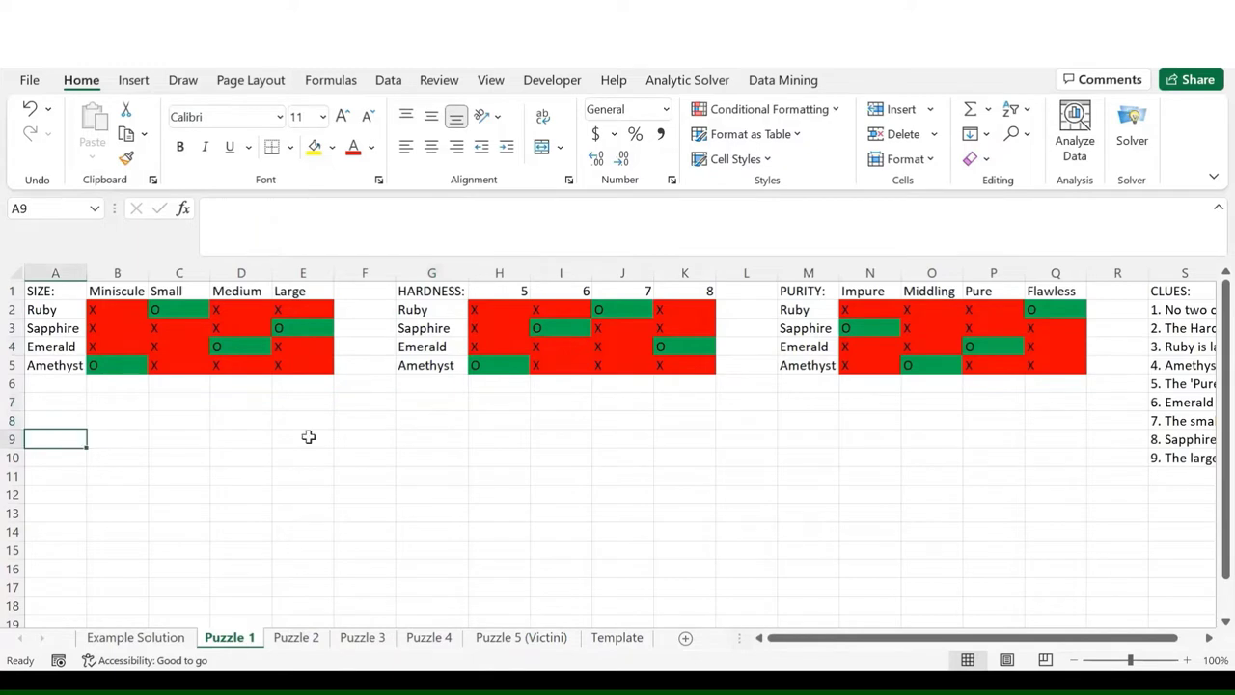
- Return to cell A1 of the solved sheet and switch to the Puzzle 2 sheet
{"action": "scroll", "coordinate": [373, 448], "scroll_direction": "right", "scroll_amount": 2}
{"action": "scroll", "coordinate": [372, 448], "scroll_direction": "left", "scroll_amount": 2}
{"action": "key", "text": "ctrl+Home"}
{"action": "key", "text": "ctrl+Page_Down"}
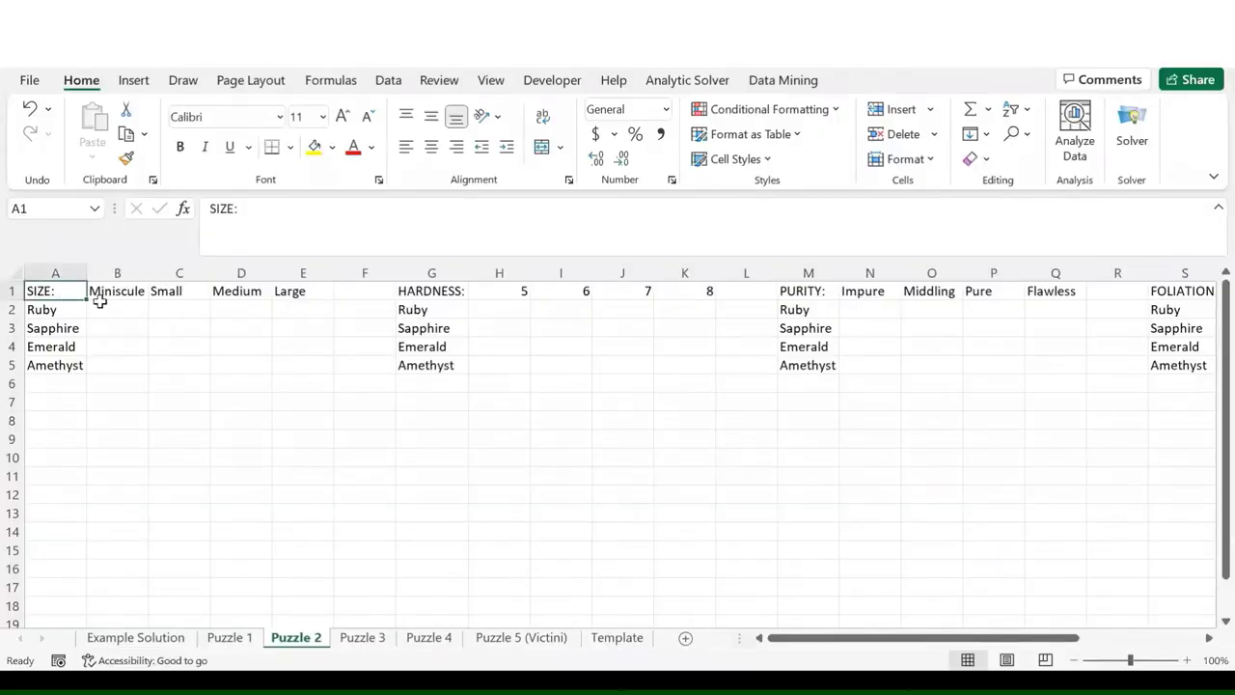
- Examine the Puzzle 2 category grids across row 1 and read the first two clues in column Y
{"action": "key", "text": "Right"}
{"action": "key", "text": "Right"}
{"action": "key", "text": "Right"}
{"action": "key", "text": "Right"}
{"action": "key", "text": "Right"}
{"action": "key", "text": "Right"}
{"action": "key", "text": "Right"}
{"action": "key", "text": "Right"}
{"action": "key", "text": "Right"}
{"action": "key", "text": "Right"}
{"action": "key", "text": "Right"}
{"action": "key", "text": "Right"}
{"action": "key", "text": "Right"}
{"action": "key", "text": "Right"}
{"action": "key", "text": "Right"}
{"action": "key", "text": "Right"}
{"action": "key", "text": "Right"}
{"action": "key", "text": "Right"}
{"action": "key", "text": "Right"}
{"action": "key", "text": "Right"}
{"action": "key", "text": "Right"}
{"action": "key", "text": "Right"}
{"action": "key", "text": "Right"}
{"action": "key", "text": "Right"}
{"action": "key", "text": "Right"}
{"action": "key", "text": "Right"}
{"action": "key", "text": "Right"}
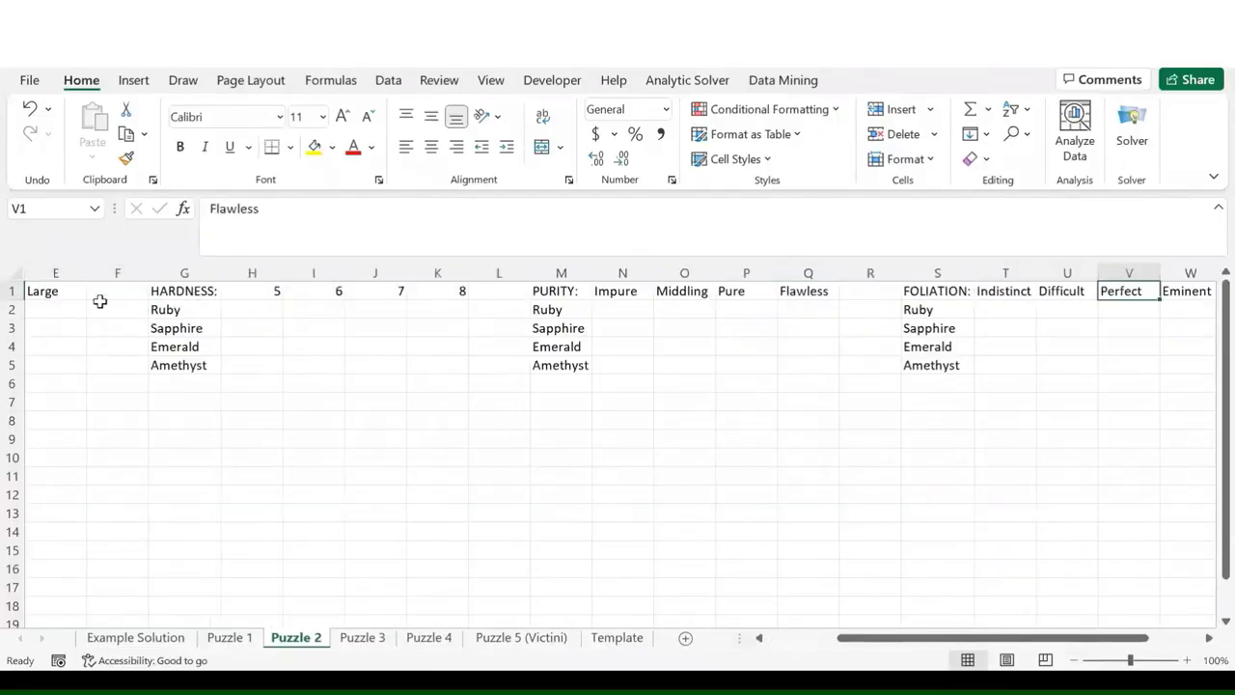
{"action": "key", "text": "Right"}
{"action": "key", "text": "Right"}
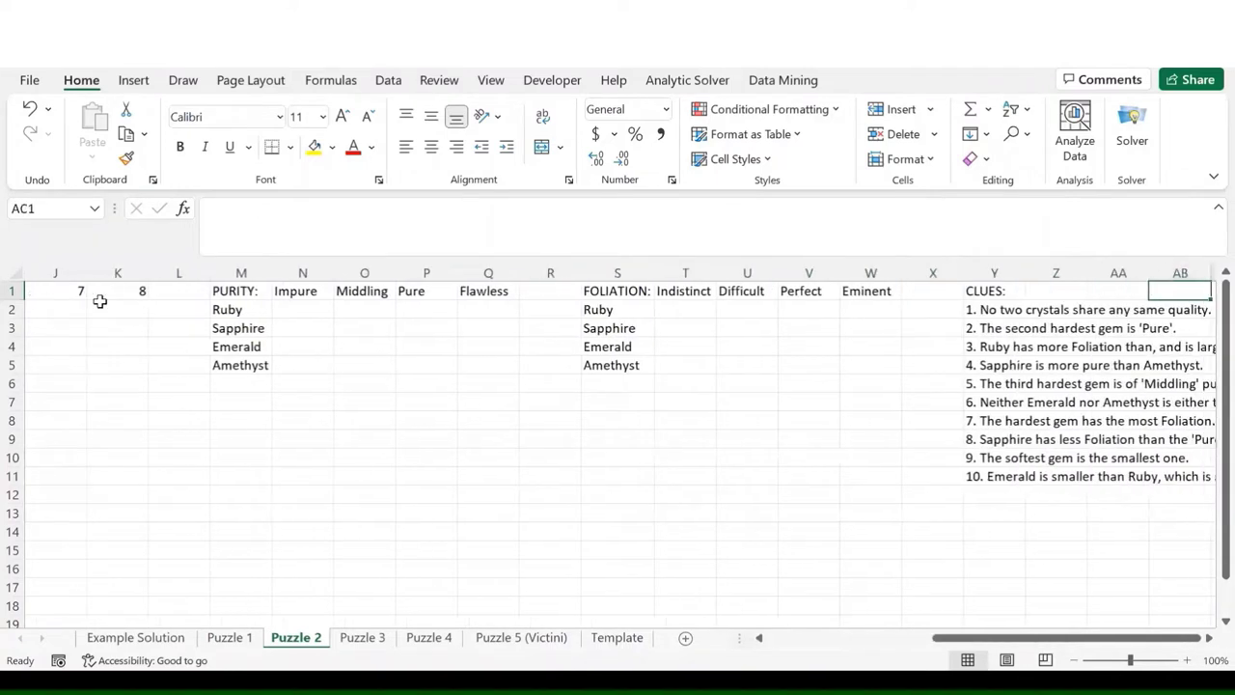
{"action": "key", "text": "Left"}
{"action": "key", "text": "Left"}
{"action": "key", "text": "Left"}
{"action": "key", "text": "Left"}
{"action": "key", "text": "Left"}
{"action": "key", "text": "Down"}
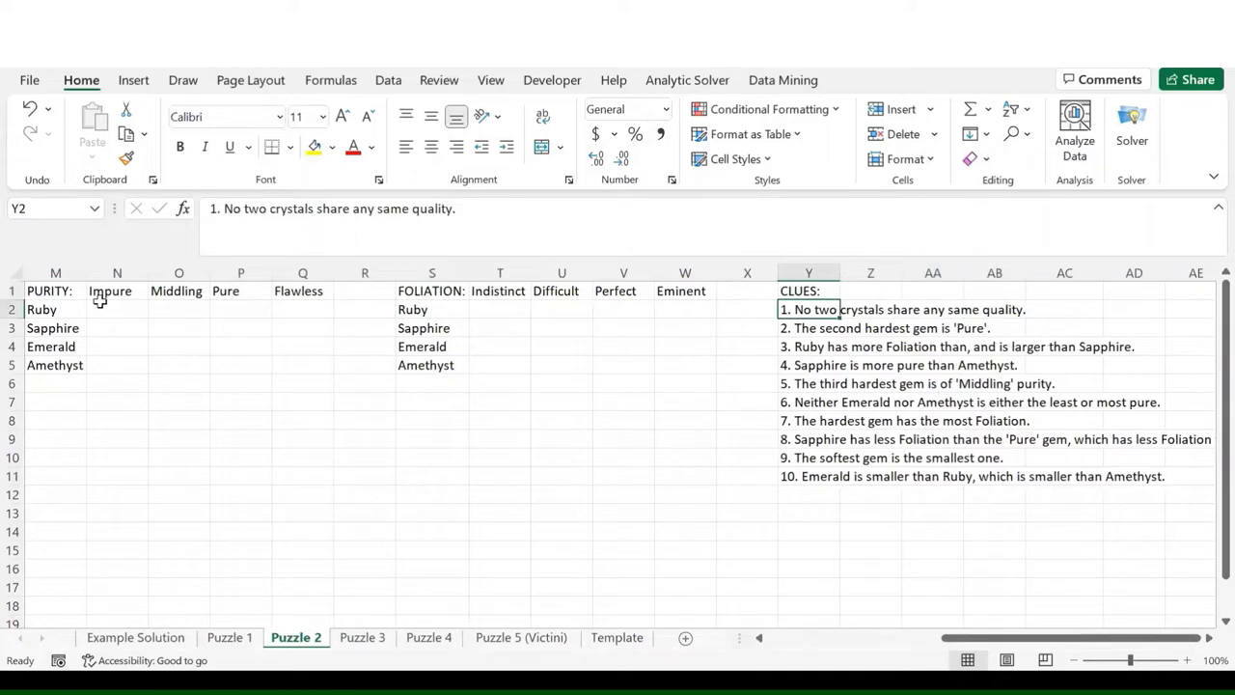
{"action": "key", "text": "Down"}
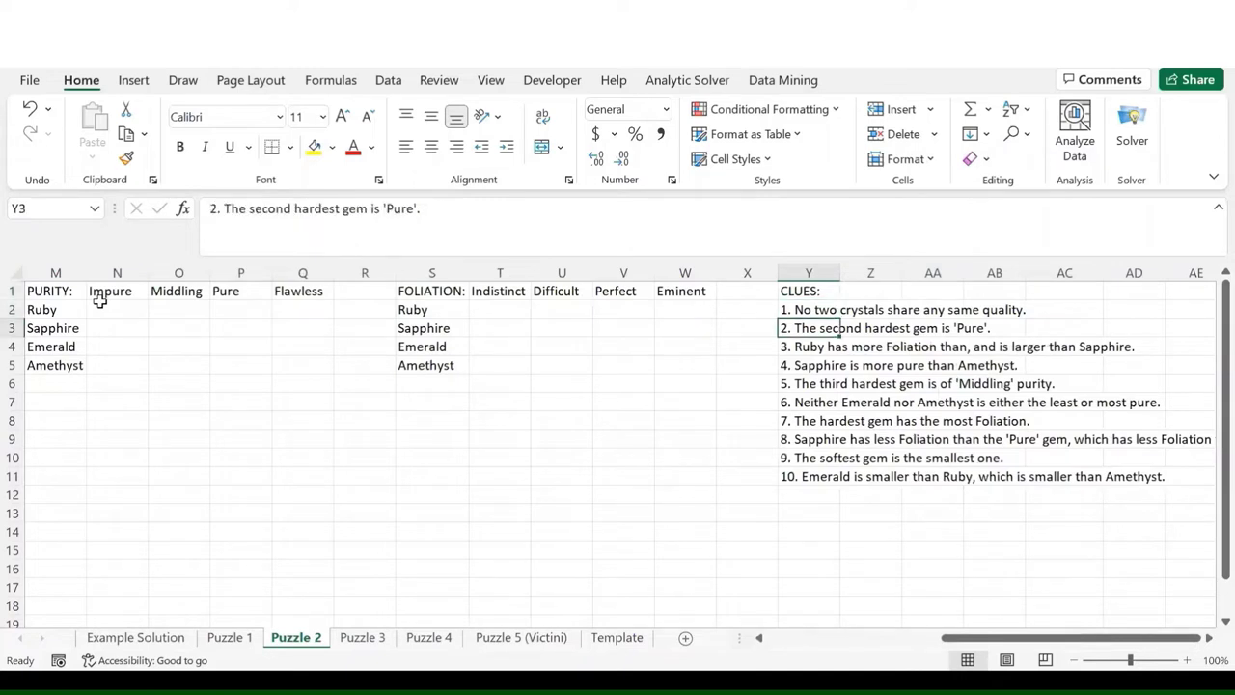
- Record clue 2 by entering the note '7' = 'Pure' in G7 under Hardness and 'Pure' = '7' in M7 under Purity
{"action": "key", "text": "Left"}
{"action": "key", "text": "Left"}
{"action": "key", "text": "Left"}
{"action": "key", "text": "Left"}
{"action": "key", "text": "Left"}
{"action": "key", "text": "Left"}
{"action": "key", "text": "Left"}
{"action": "key", "text": "Left"}
{"action": "key", "text": "Left"}
{"action": "key", "text": "Left"}
{"action": "key", "text": "Left"}
{"action": "key", "text": "Left"}
{"action": "key", "text": "Left"}
{"action": "key", "text": "Left"}
{"action": "key", "text": "Left"}
{"action": "key", "text": "Left"}
{"action": "key", "text": "Left"}
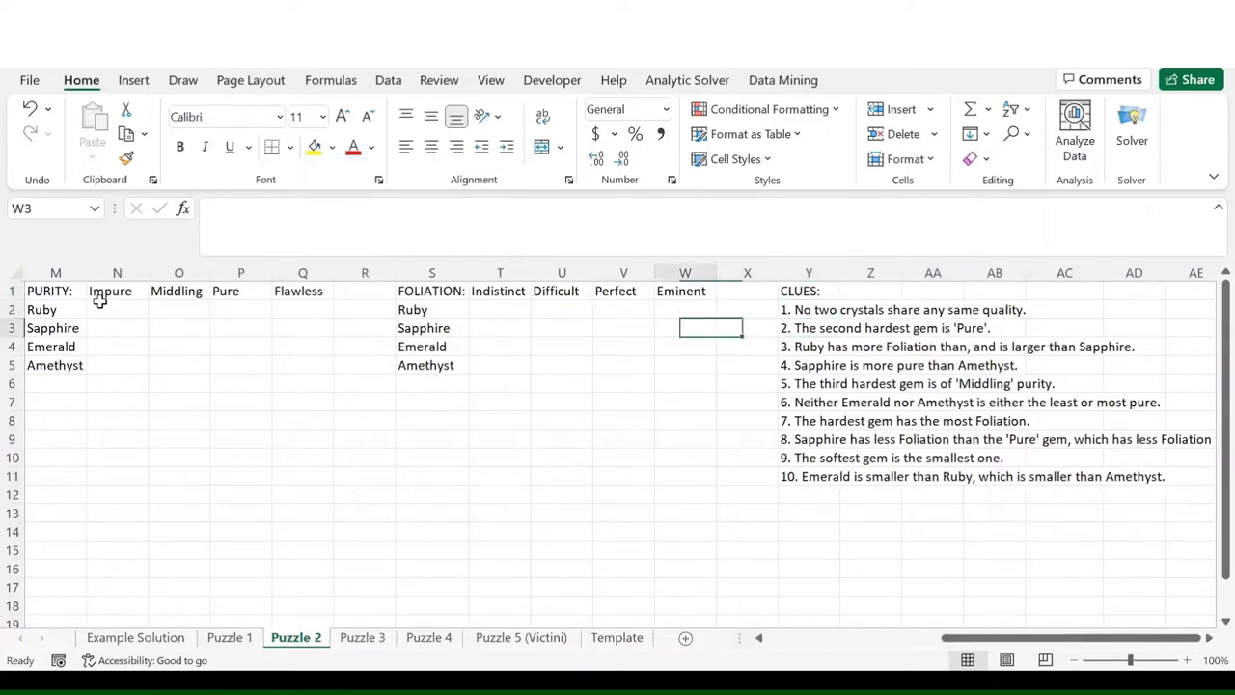
{"action": "key", "text": "Left"}
{"action": "key", "text": "Left"}
{"action": "key", "text": "Left"}
{"action": "key", "text": "Left"}
{"action": "key", "text": "Left"}
{"action": "key", "text": "Left"}
{"action": "key", "text": "Left"}
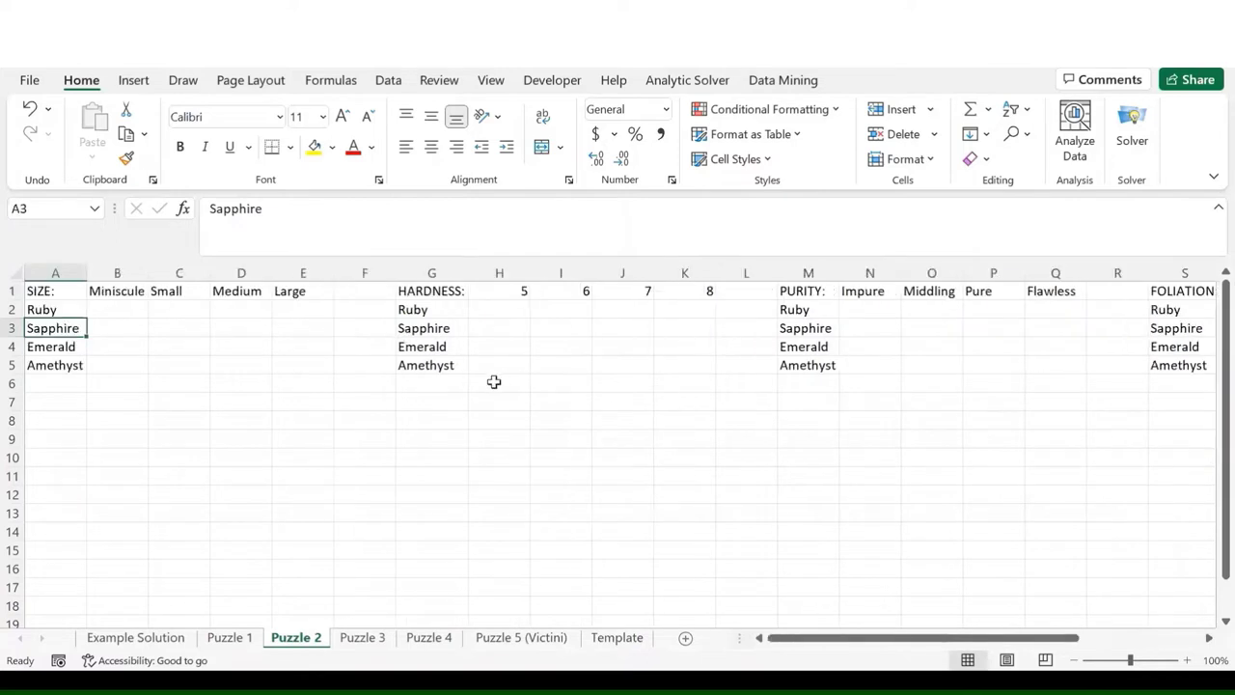
{"action": "left_click", "coordinate": [640, 291]}
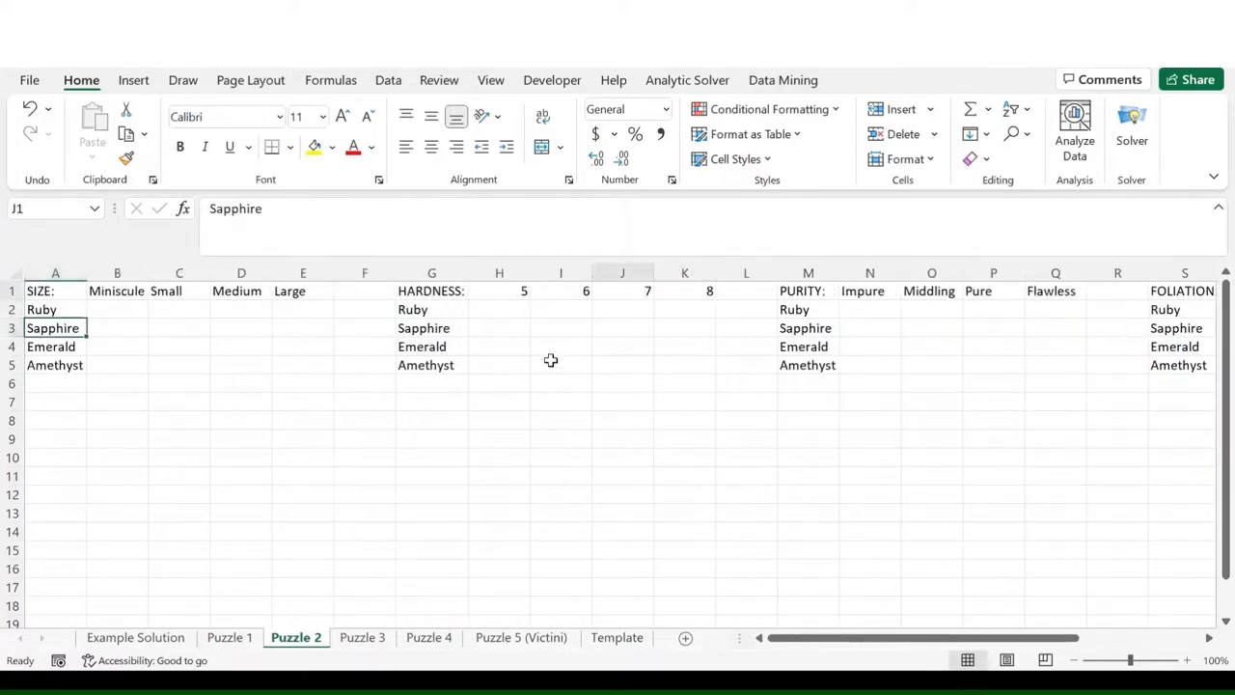
{"action": "left_click", "coordinate": [441, 403]}
{"action": "type", "text": "'7"}
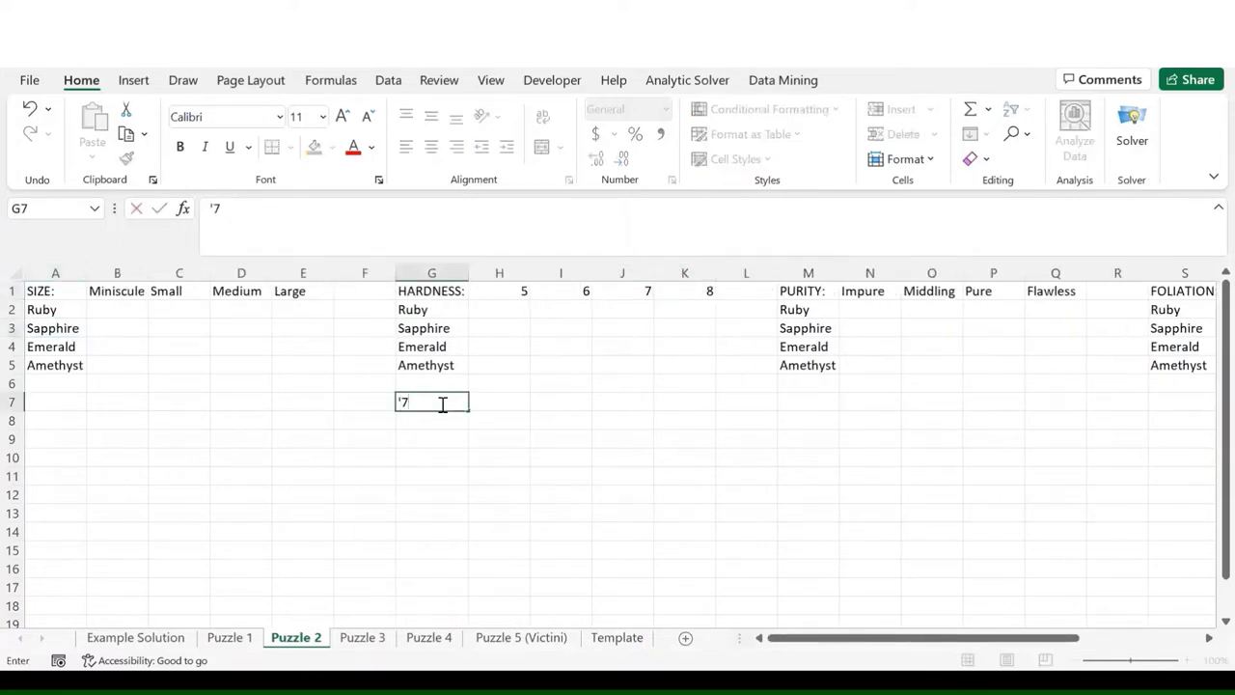
{"action": "type", "text": "' = 'Pure'"}
{"action": "key", "text": "Return"}
{"action": "left_click", "coordinate": [830, 405]}
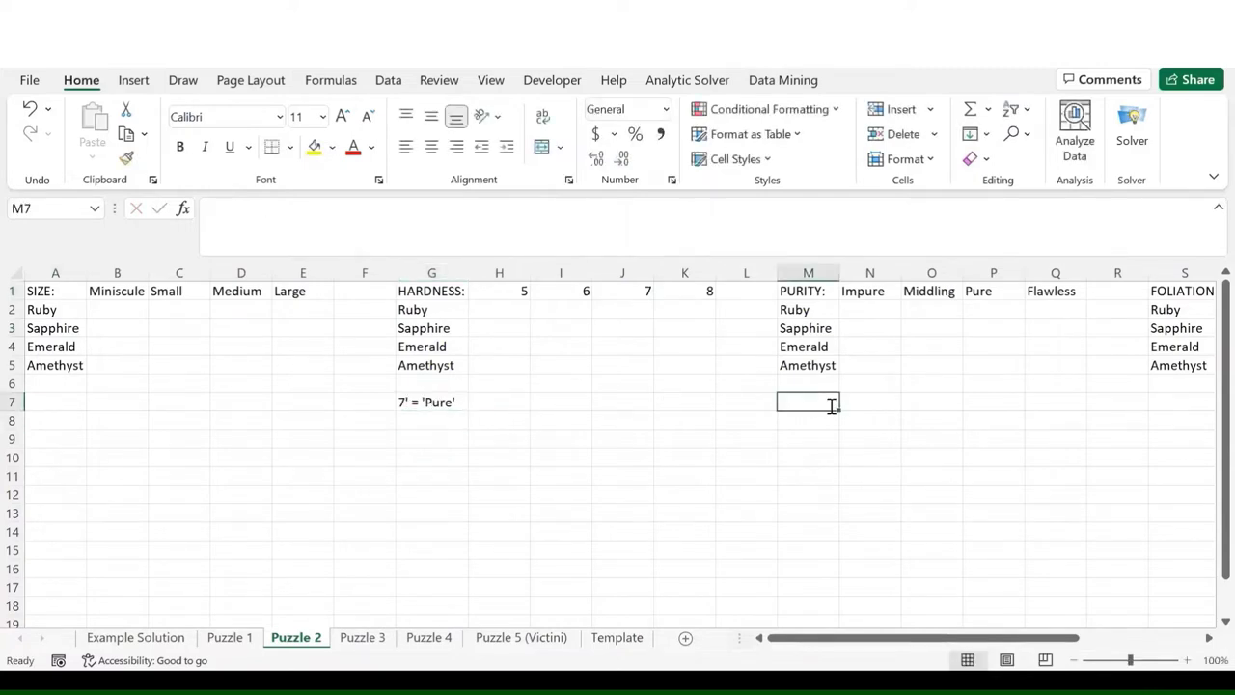
{"action": "type", "text": "'Pure' = '7'"}
{"action": "key", "text": "Return"}
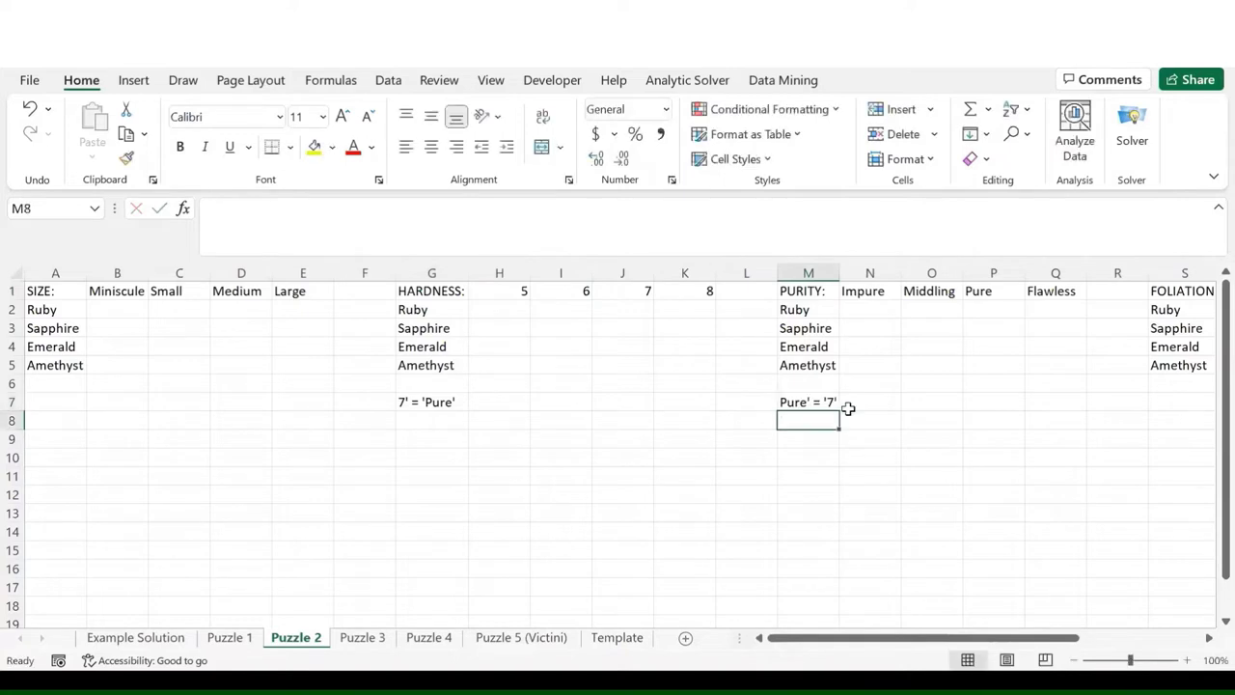
- Record clue 3 by entering the note 'Sapphire < Ruby' in S7 under Foliation and in A7 under Size
{"action": "scroll", "coordinate": [927, 416], "scroll_direction": "right", "scroll_amount": 3}
{"action": "scroll", "coordinate": [927, 416], "scroll_direction": "right", "scroll_amount": 3}
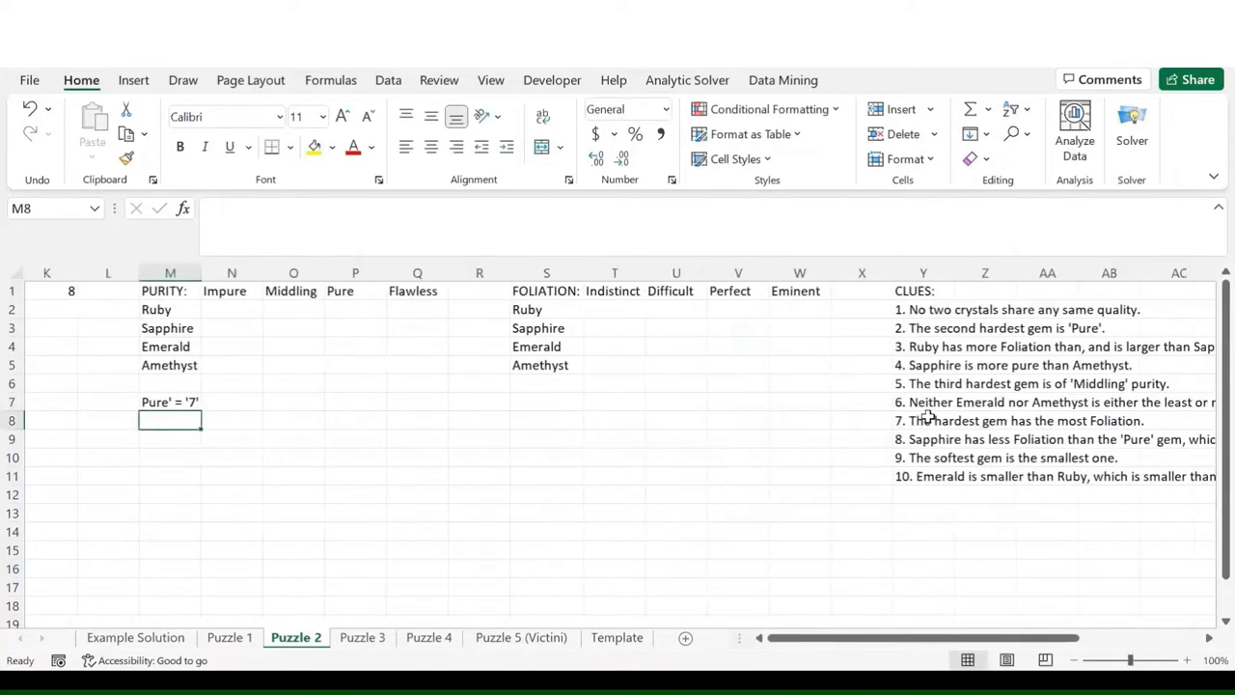
{"action": "scroll", "coordinate": [927, 416], "scroll_direction": "left", "scroll_amount": 1}
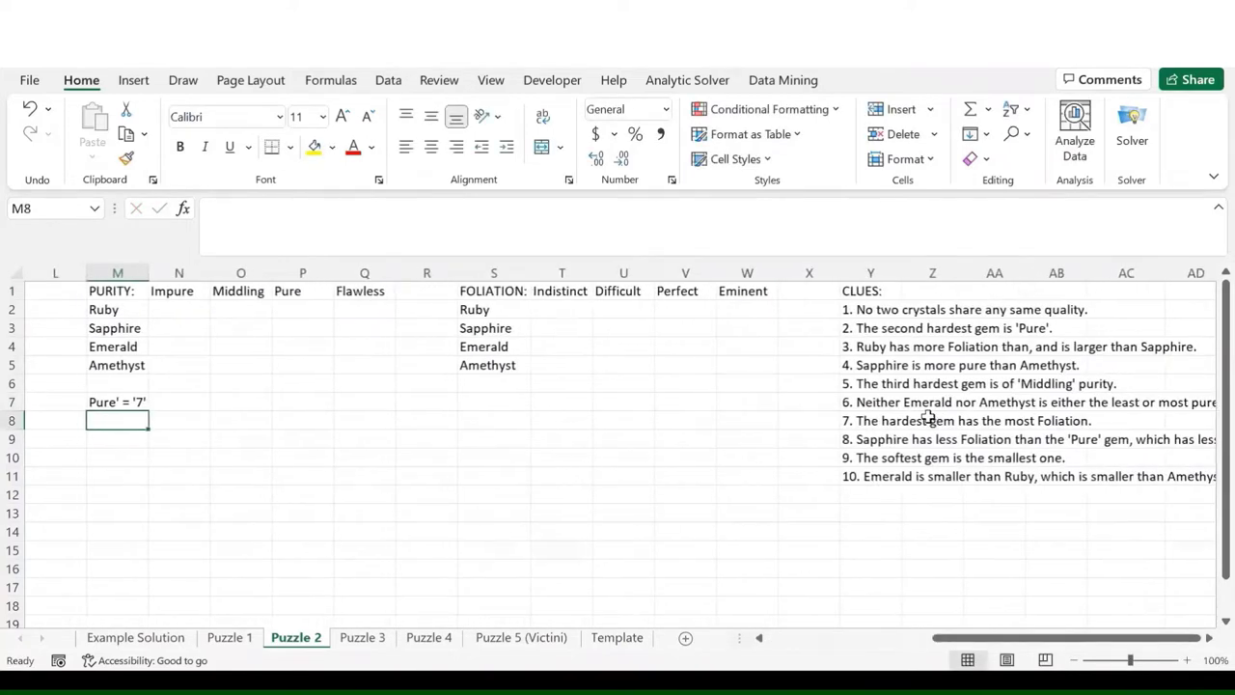
{"action": "left_click", "coordinate": [499, 400]}
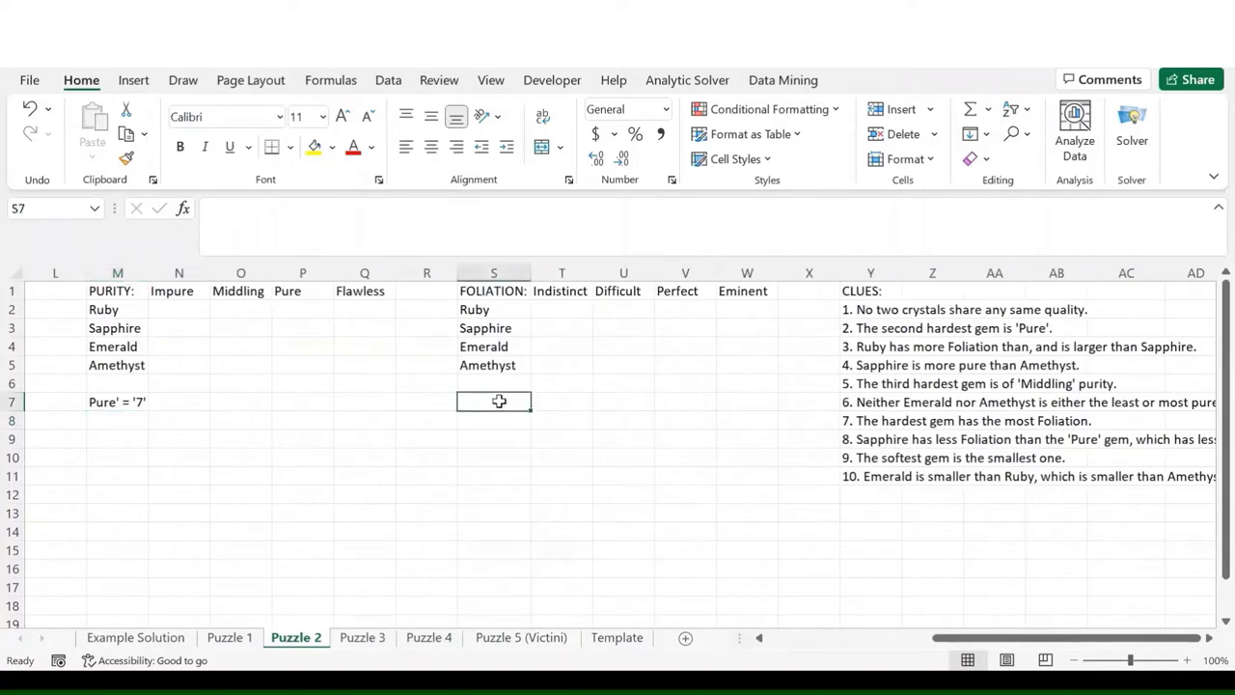
{"action": "type", "text": "Sapphire < Ruby"}
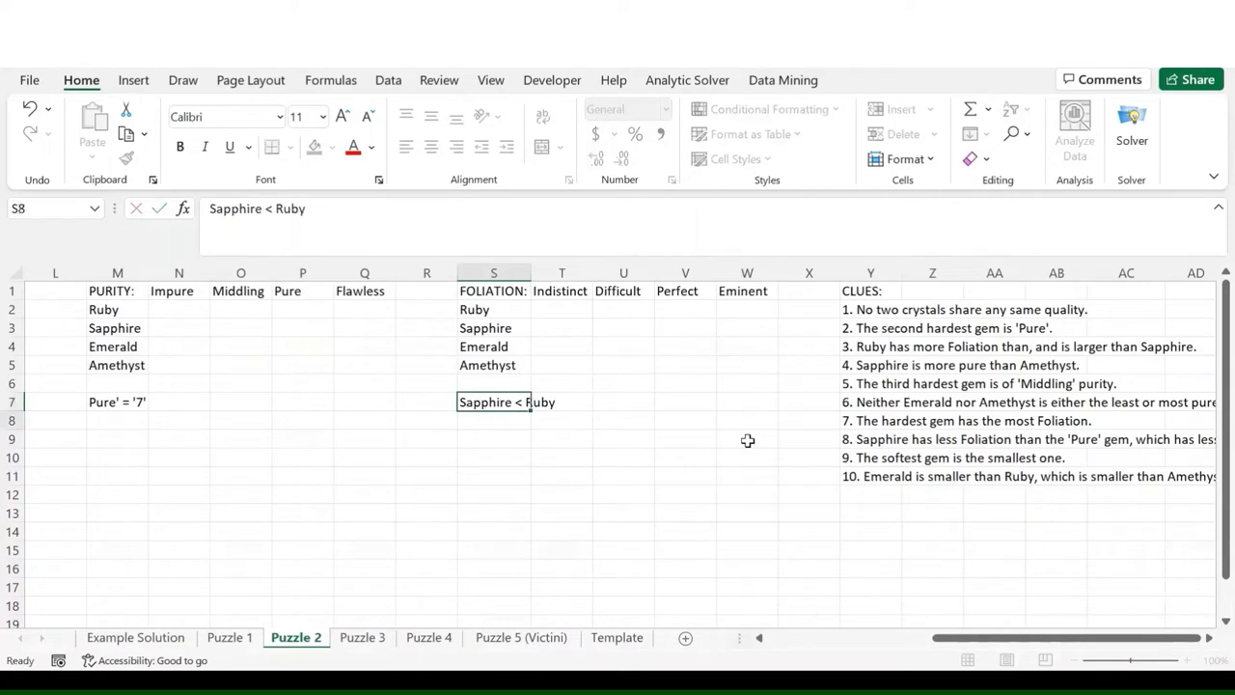
{"action": "key", "text": "Return"}
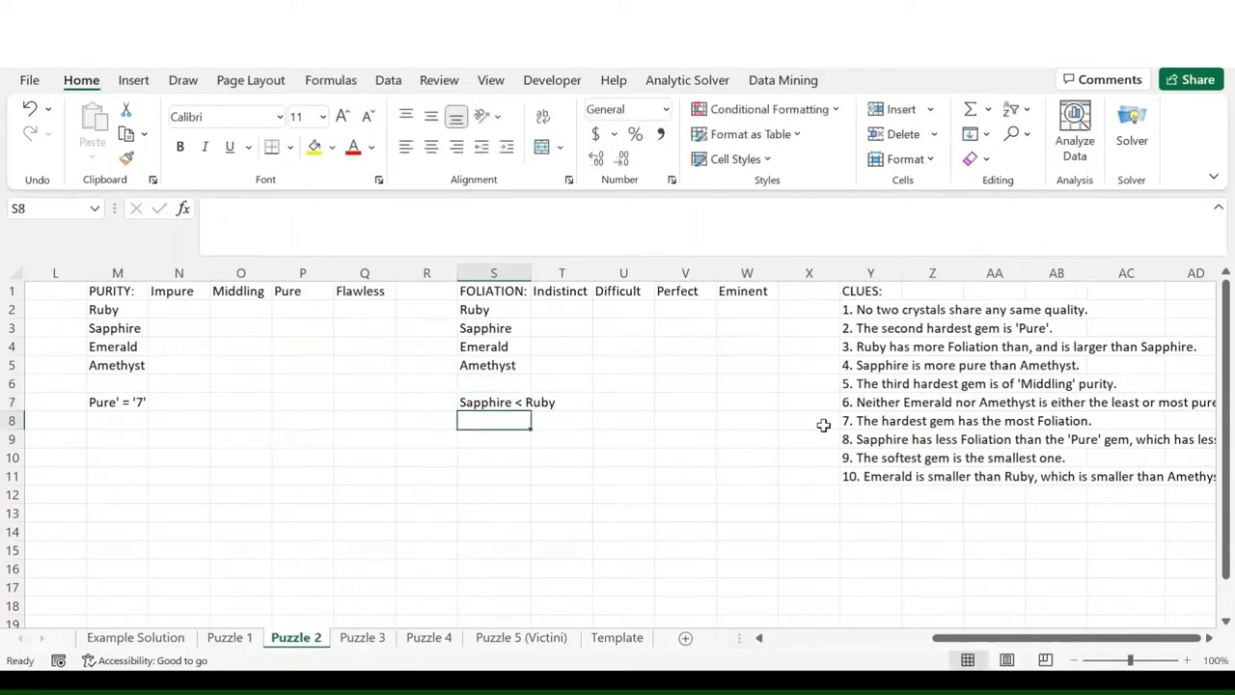
{"action": "scroll", "coordinate": [311, 433], "scroll_direction": "left", "scroll_amount": 5}
{"action": "left_click", "coordinate": [64, 403]}
{"action": "type", "text": "Sapphir"}
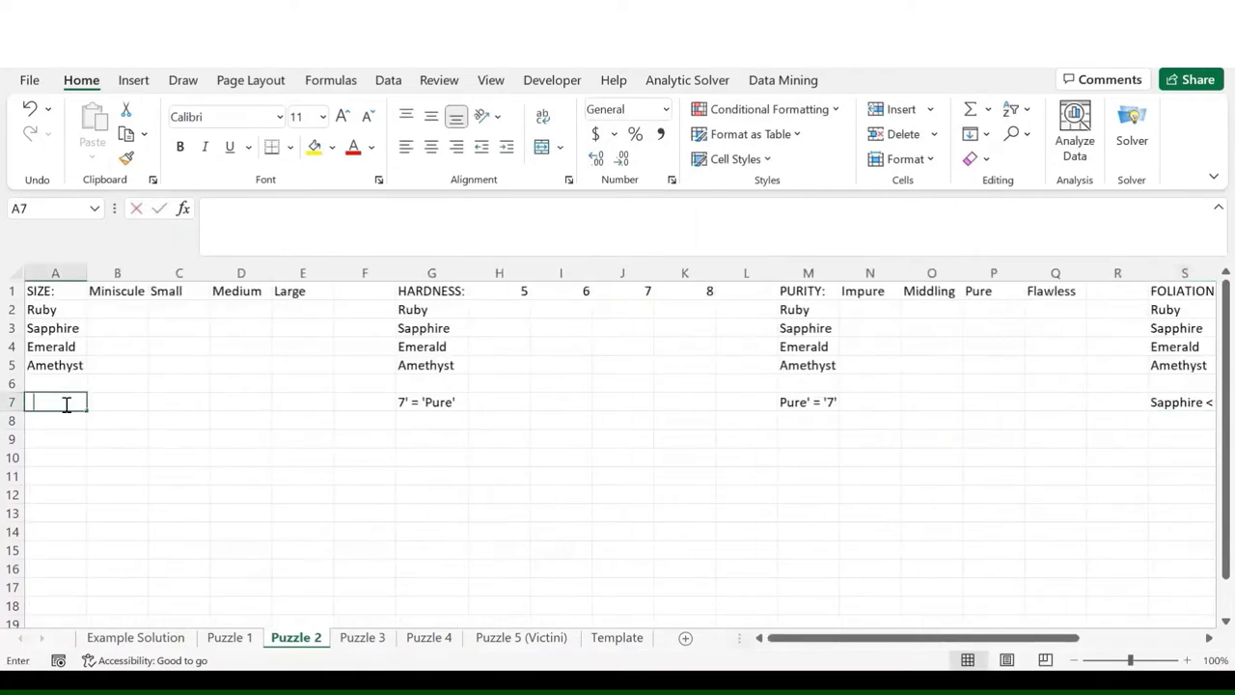
{"action": "type", "text": "e < Ruby"}
{"action": "key", "text": "Return"}
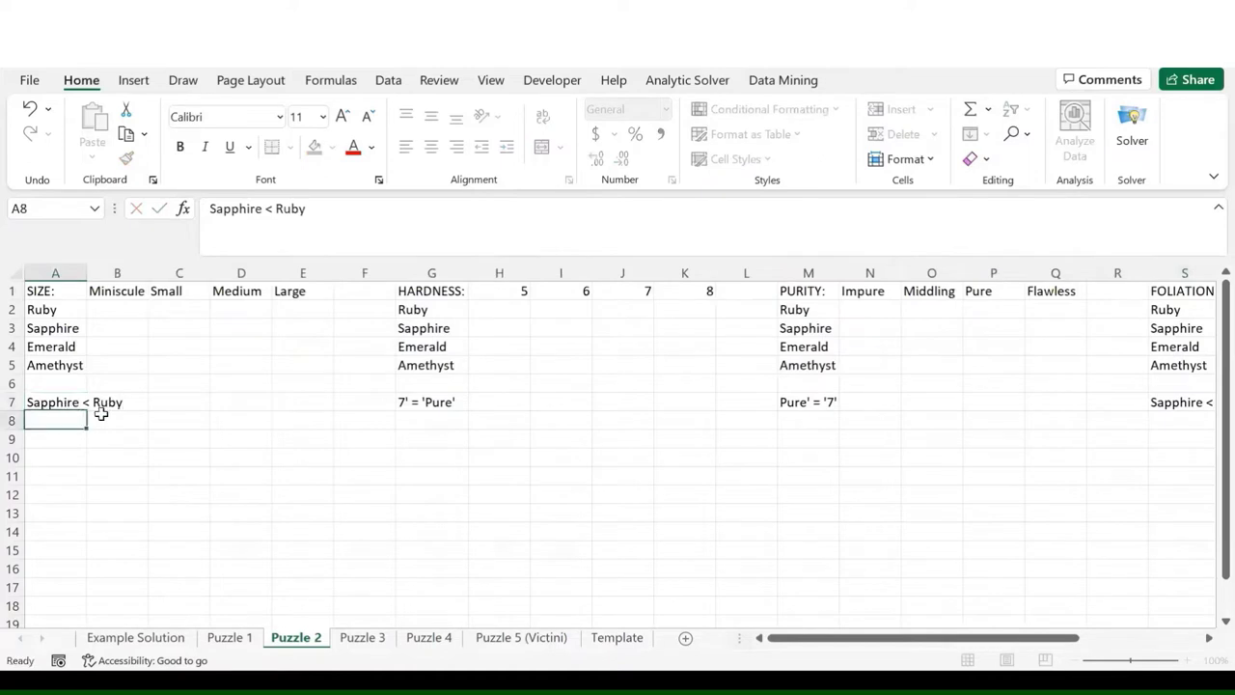
- Record clue 4 by entering the note 'Amethyst < Sapphire' in M8 under Purity
{"action": "scroll", "coordinate": [310, 463], "scroll_direction": "right", "scroll_amount": 10}
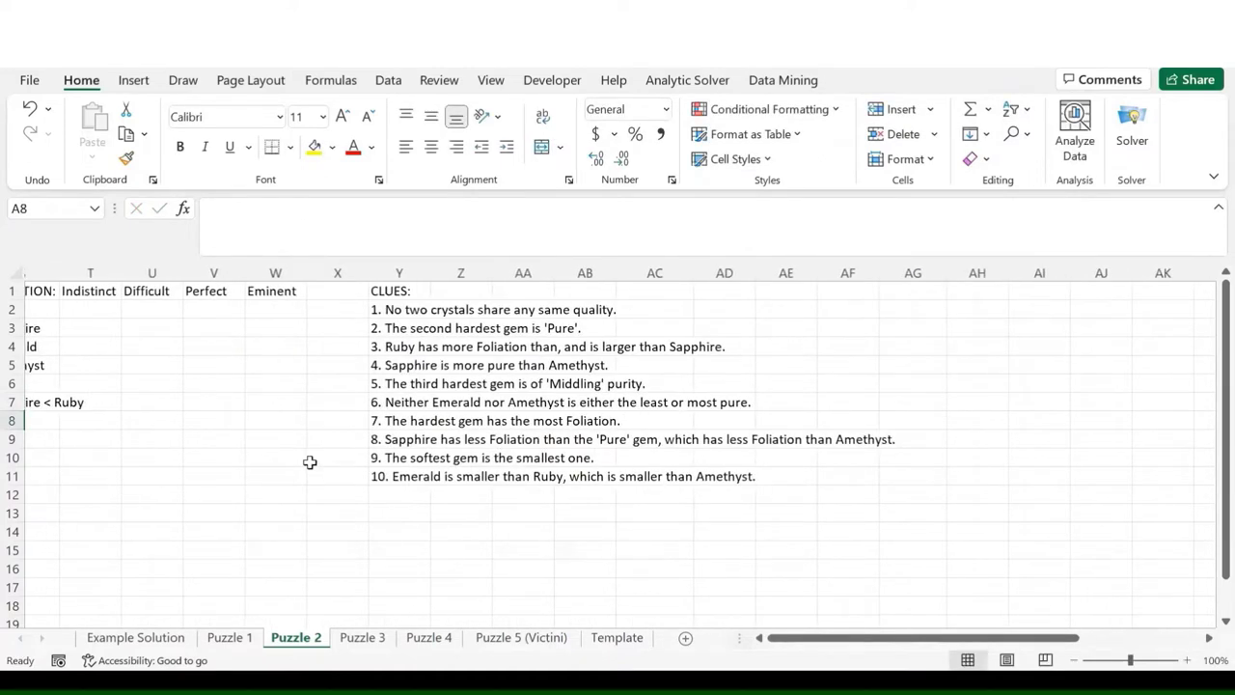
{"action": "scroll", "coordinate": [390, 462], "scroll_direction": "right", "scroll_amount": 1}
{"action": "scroll", "coordinate": [390, 464], "scroll_direction": "left", "scroll_amount": 6}
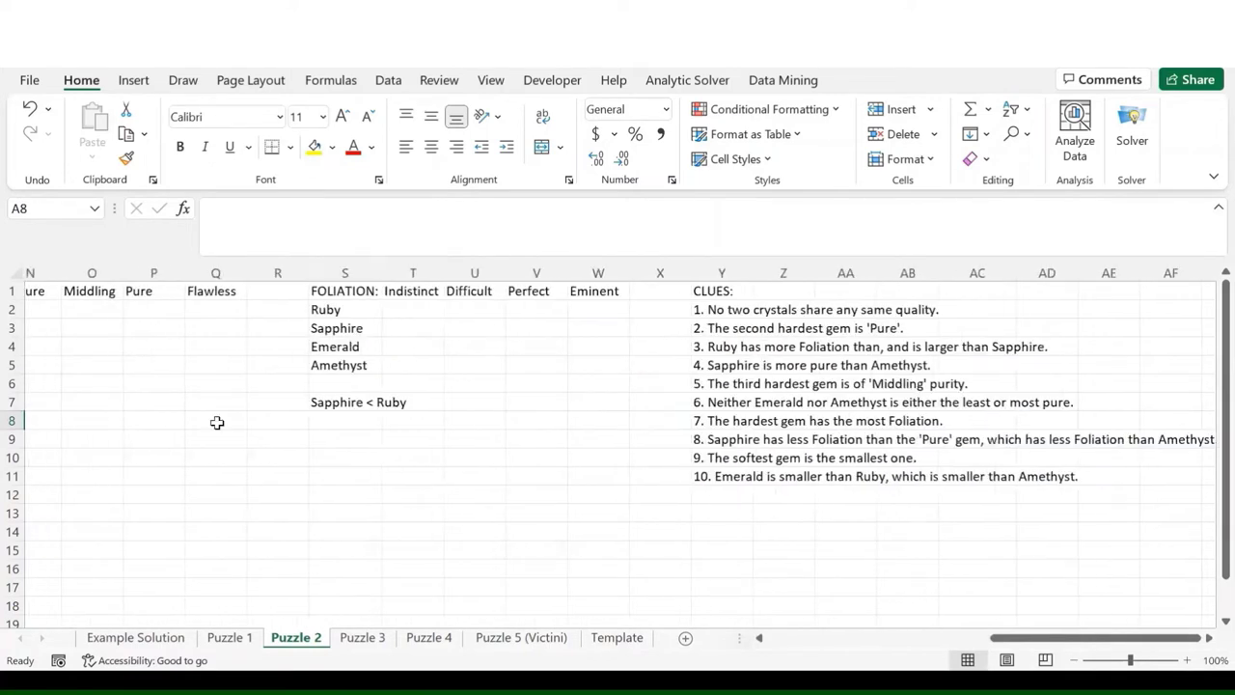
{"action": "scroll", "coordinate": [217, 423], "scroll_direction": "left", "scroll_amount": 3}
{"action": "left_click", "coordinate": [185, 421]}
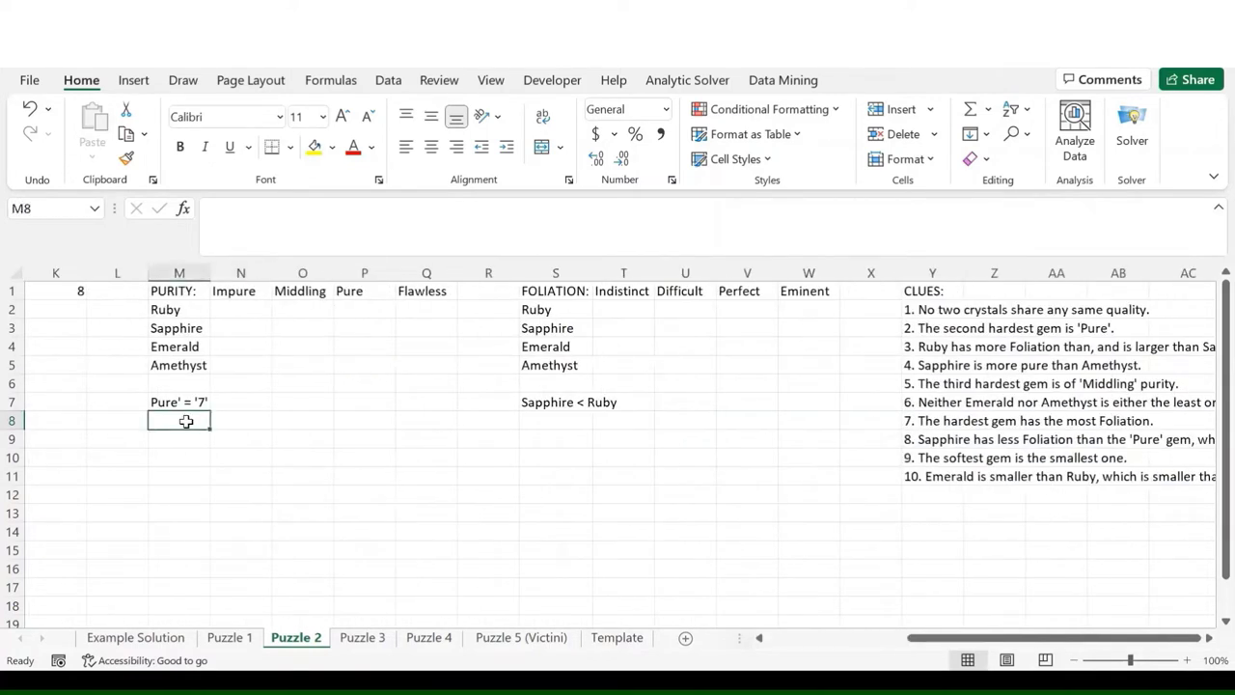
{"action": "type", "text": "methyst < S"}
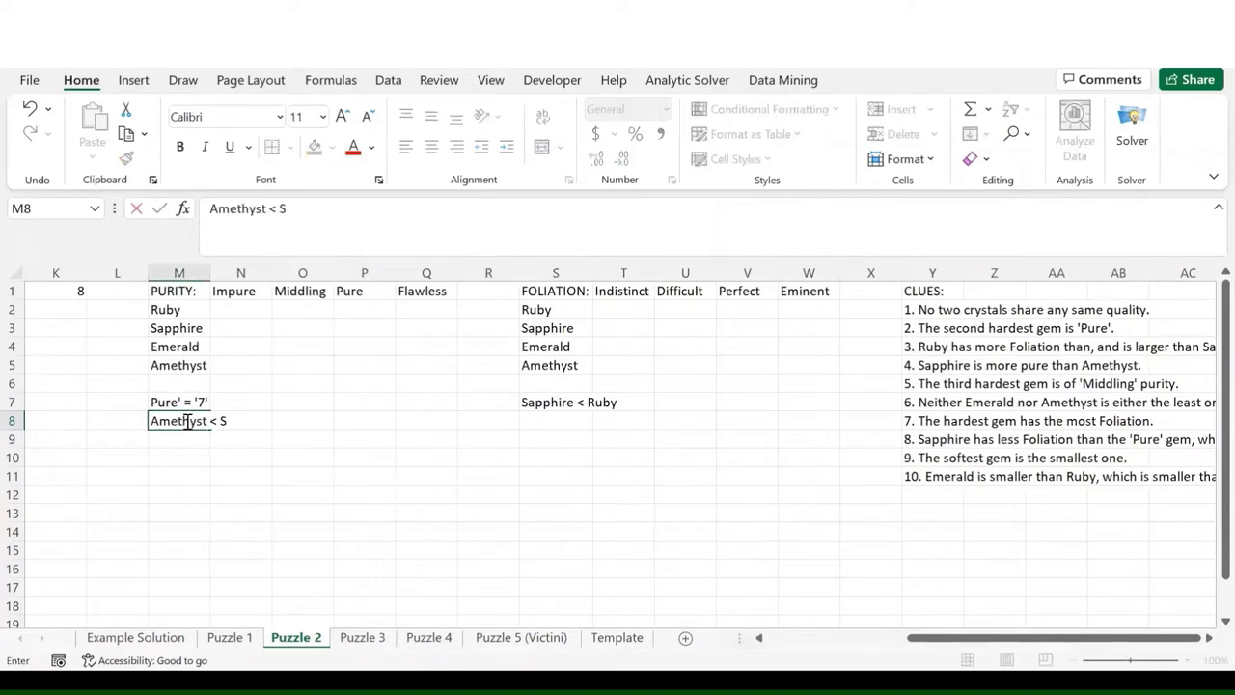
{"action": "type", "text": "apphire"}
{"action": "key", "text": "Return"}
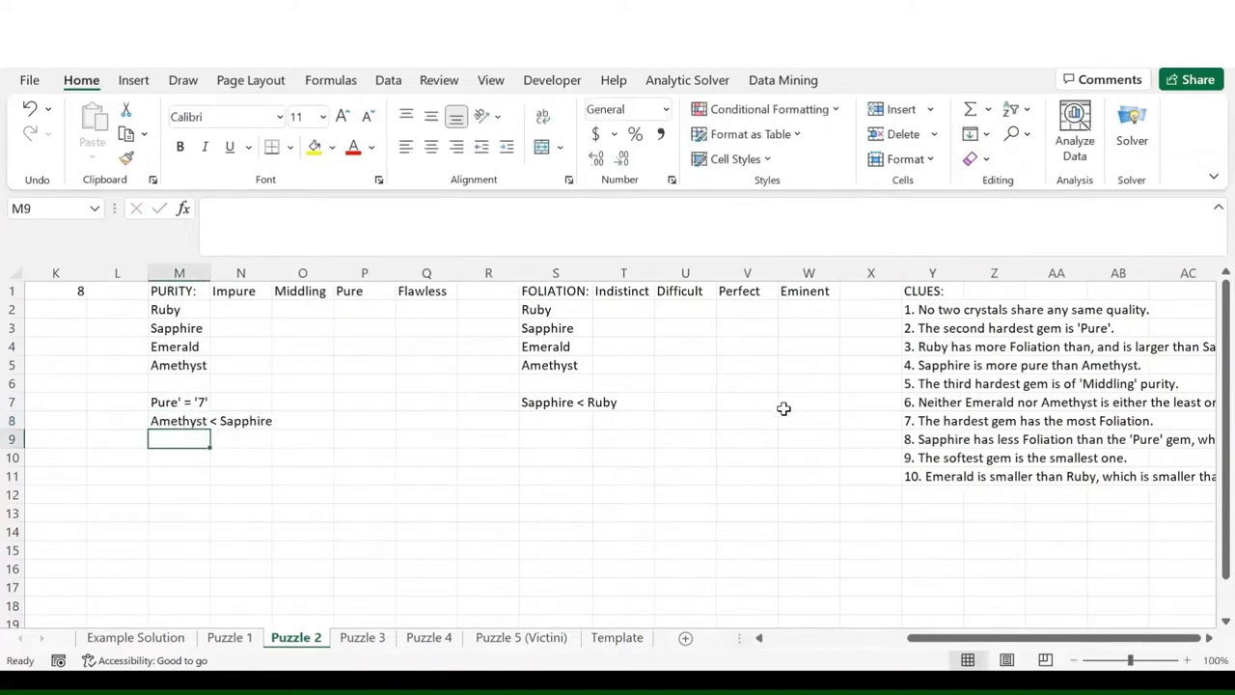
- Record clue 5 under Hardness by entering the note '6' = 'Middling' in G8
{"action": "left_click", "coordinate": [957, 384]}
{"action": "scroll", "coordinate": [828, 408], "scroll_direction": "left", "scroll_amount": 1}
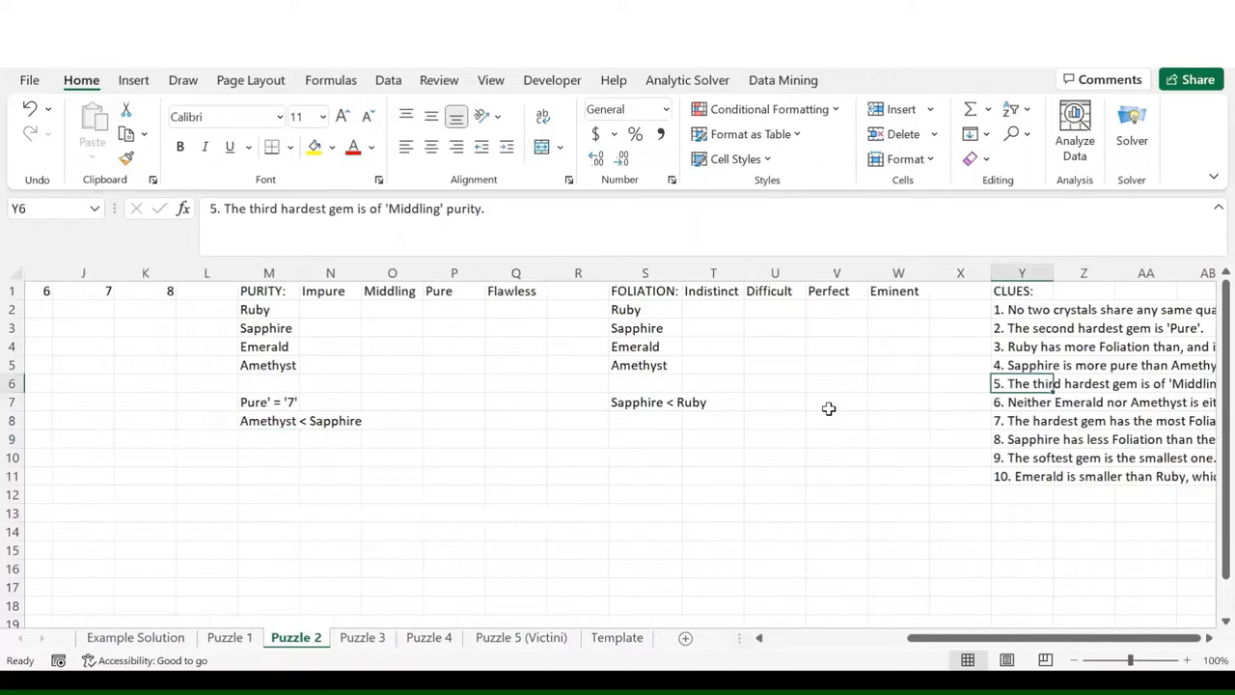
{"action": "scroll", "coordinate": [828, 408], "scroll_direction": "left", "scroll_amount": 5}
{"action": "left_click", "coordinate": [362, 424]}
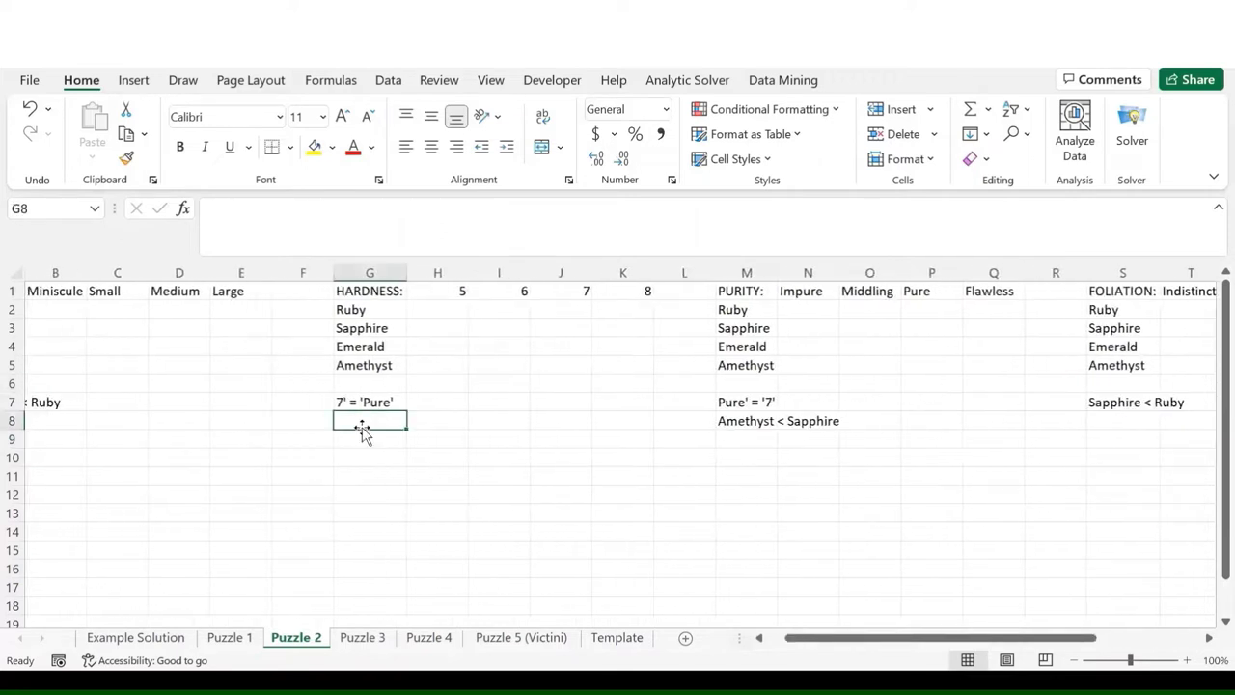
{"action": "type", "text": "'6"}
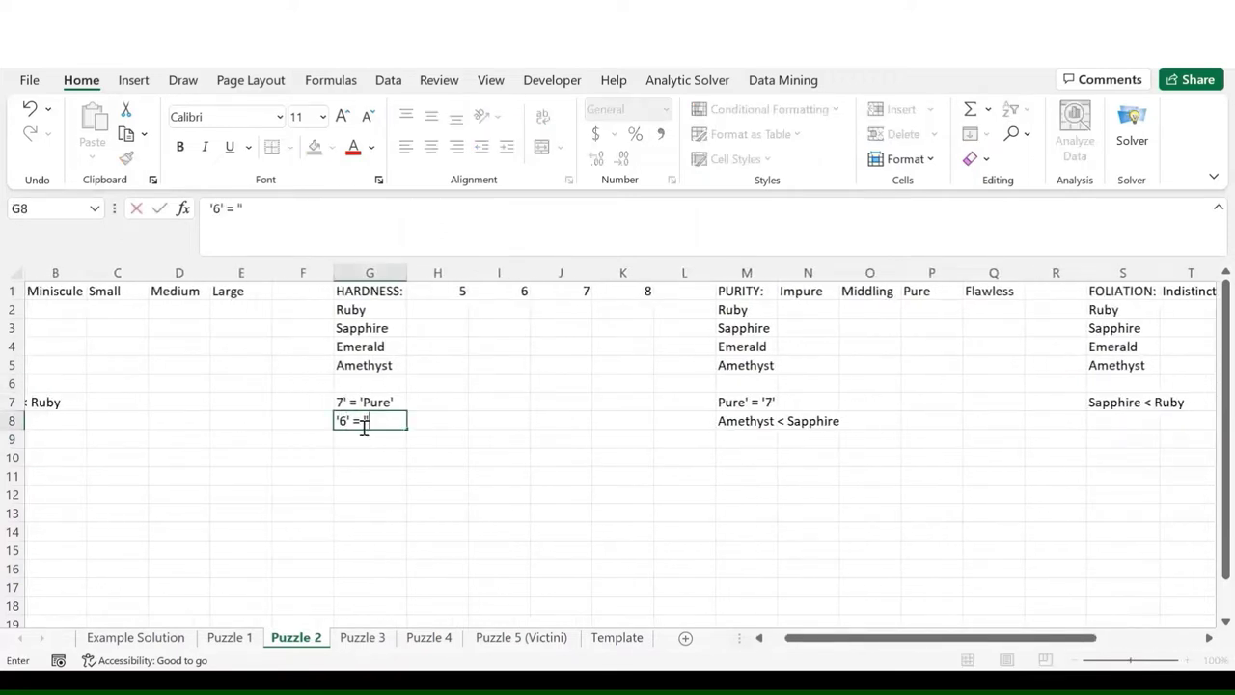
{"action": "type", "text": "' = 'Middling'"}
{"action": "key", "text": "Return"}
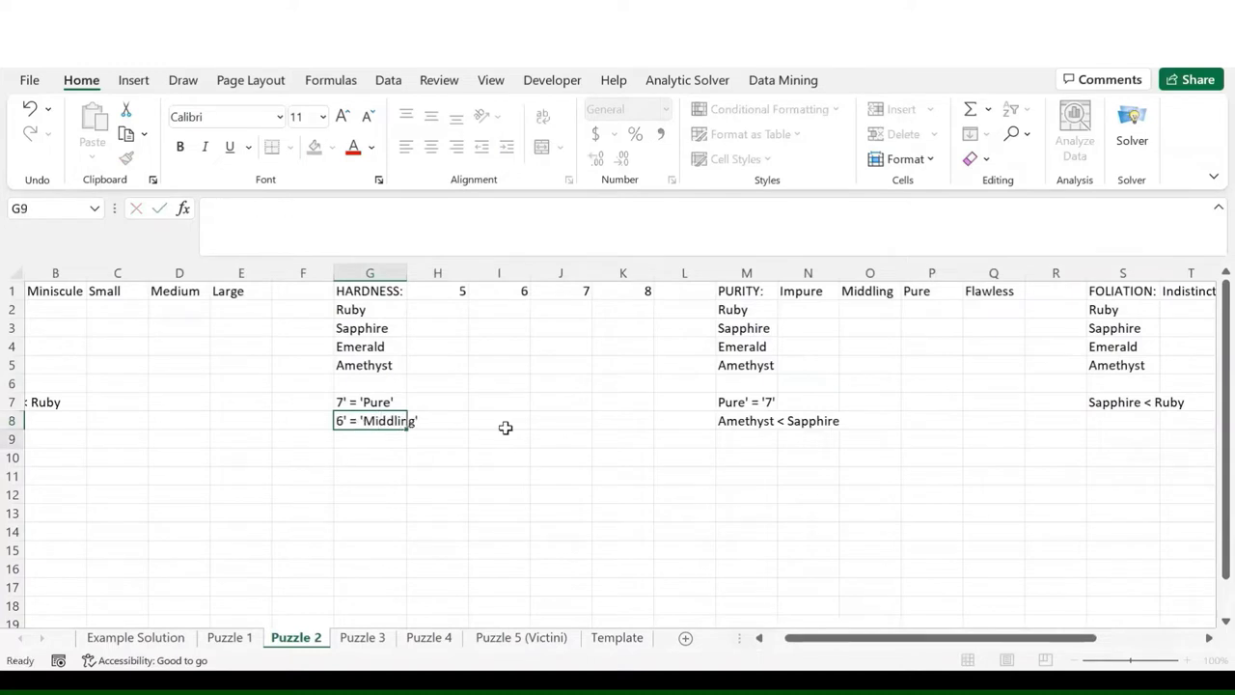
- Add the matching clue 5 note 'Middling' = '6' in M9 under Purity
{"action": "left_click", "coordinate": [768, 443]}
{"action": "type", "text": "'Mi"}
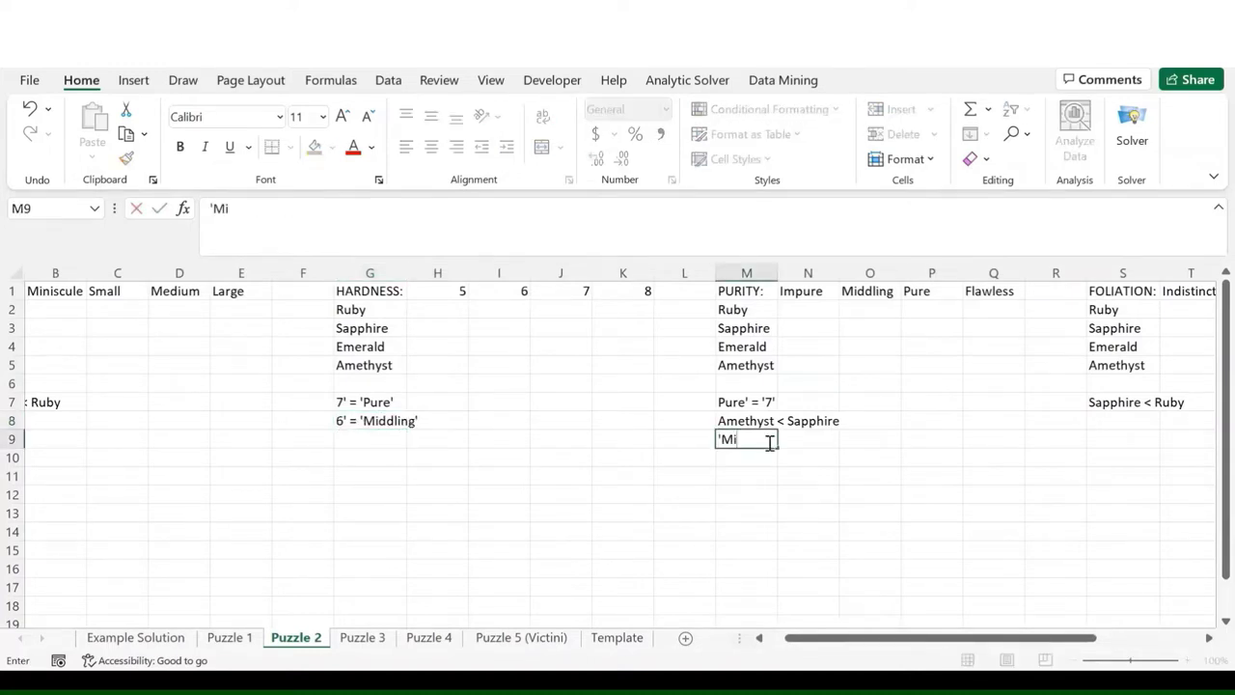
{"action": "type", "text": "ddling' = '6'"}
{"action": "key", "text": "Return"}
{"action": "type", "text": "'"}
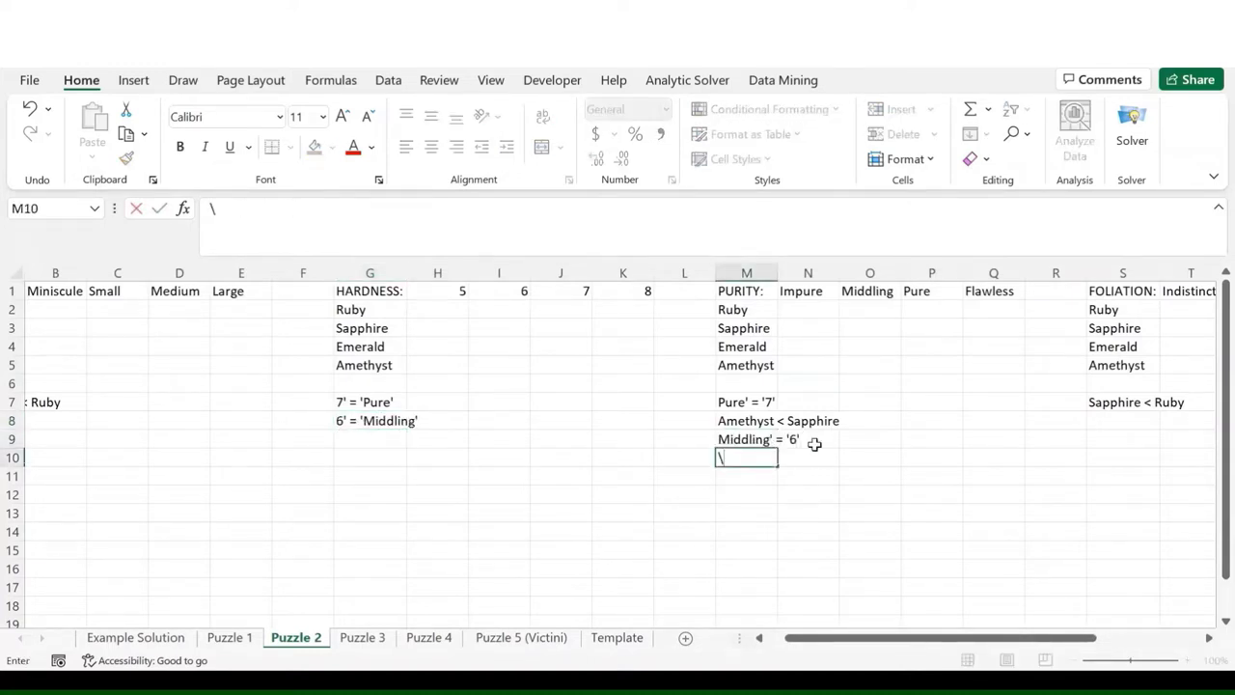
{"action": "key", "text": "BackSpace"}
{"action": "key", "text": "Return"}
- Apply clue 6 by marking X for Emerald and Amethyst in the Impure column of the Purity grid, N4:N5
{"action": "scroll", "coordinate": [847, 447], "scroll_direction": "right", "scroll_amount": 6}
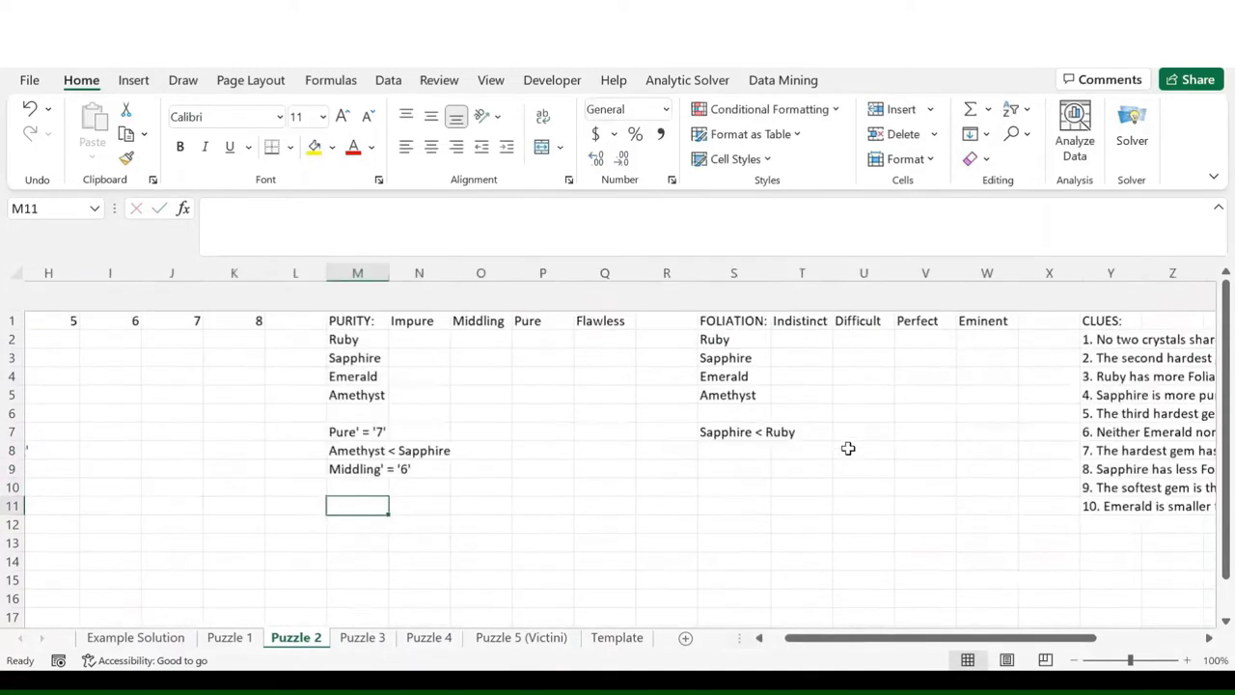
{"action": "scroll", "coordinate": [847, 447], "scroll_direction": "right", "scroll_amount": 3}
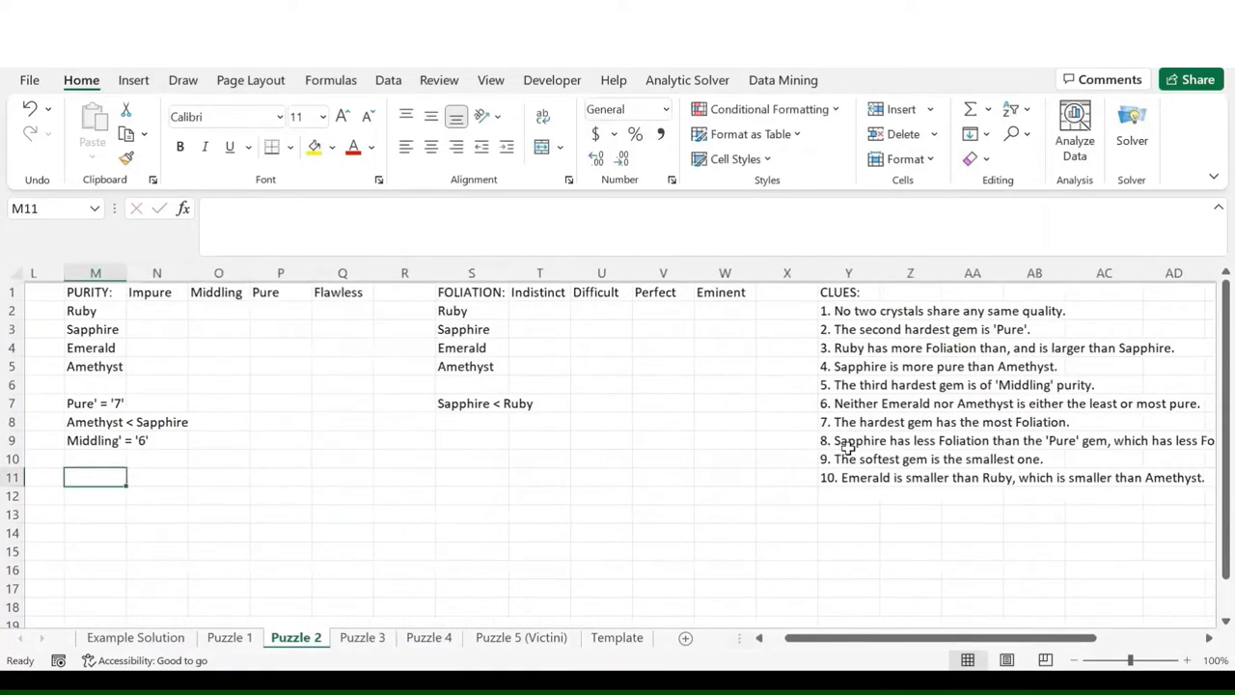
{"action": "scroll", "coordinate": [848, 448], "scroll_direction": "left", "scroll_amount": 1}
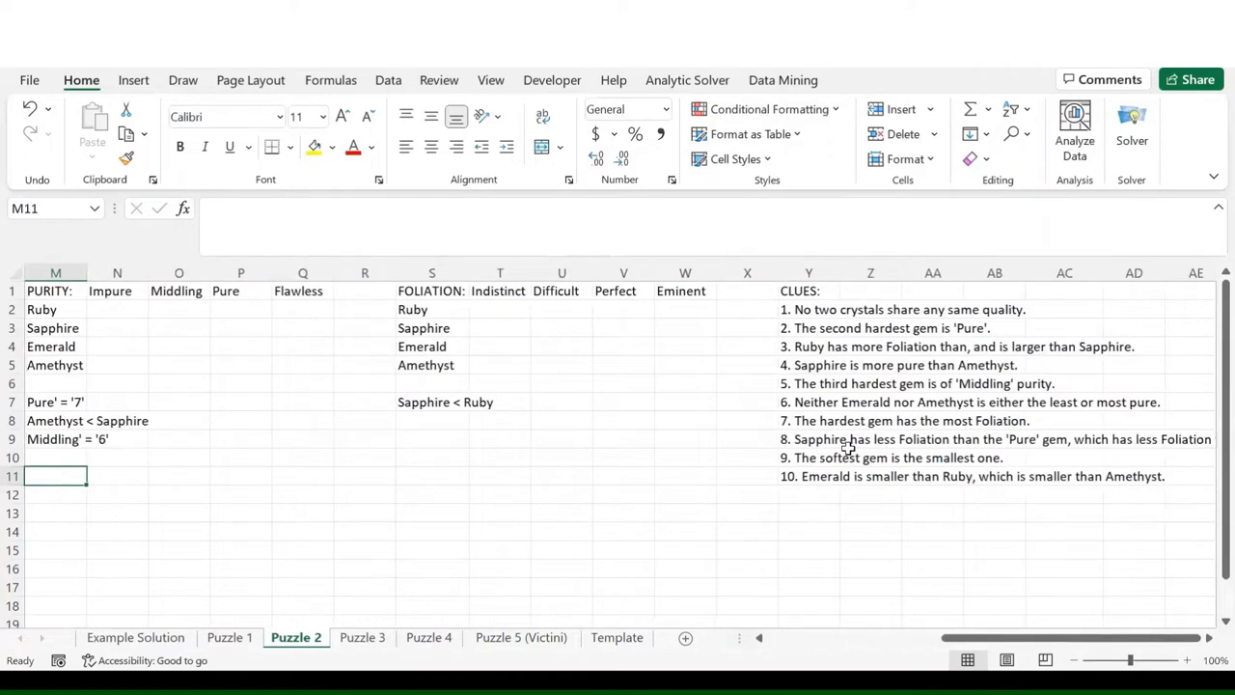
{"action": "scroll", "coordinate": [847, 447], "scroll_direction": "left", "scroll_amount": 3}
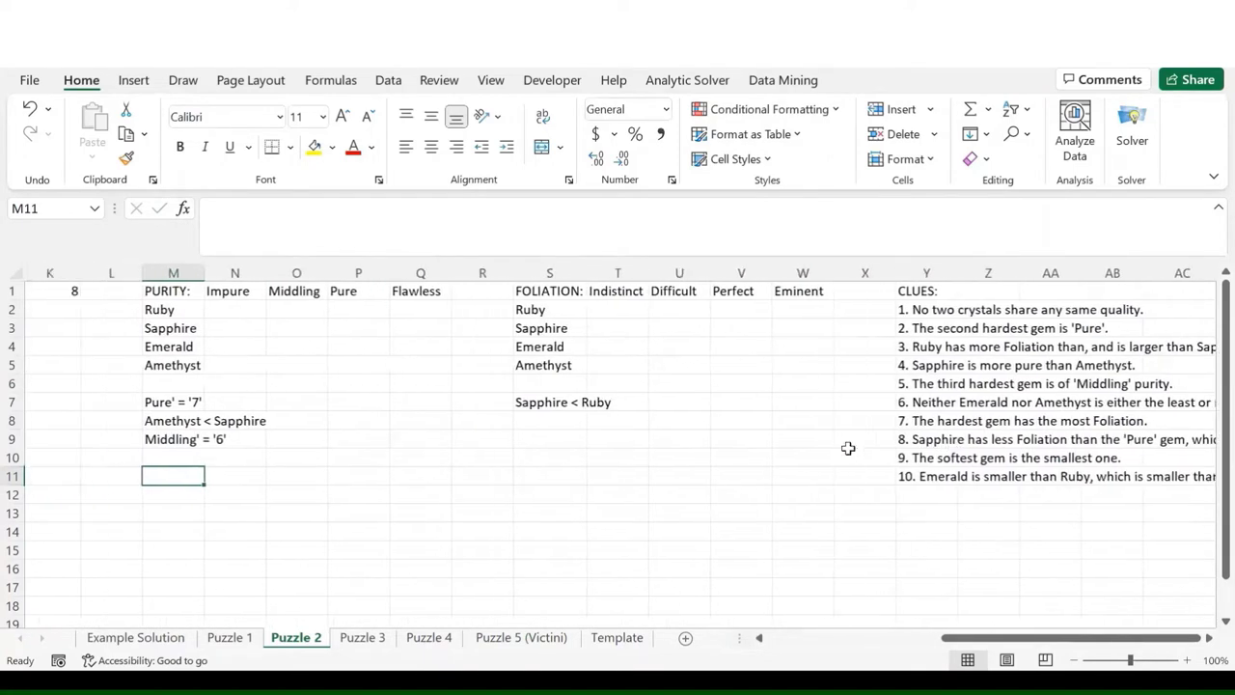
{"action": "left_click", "coordinate": [317, 347]}
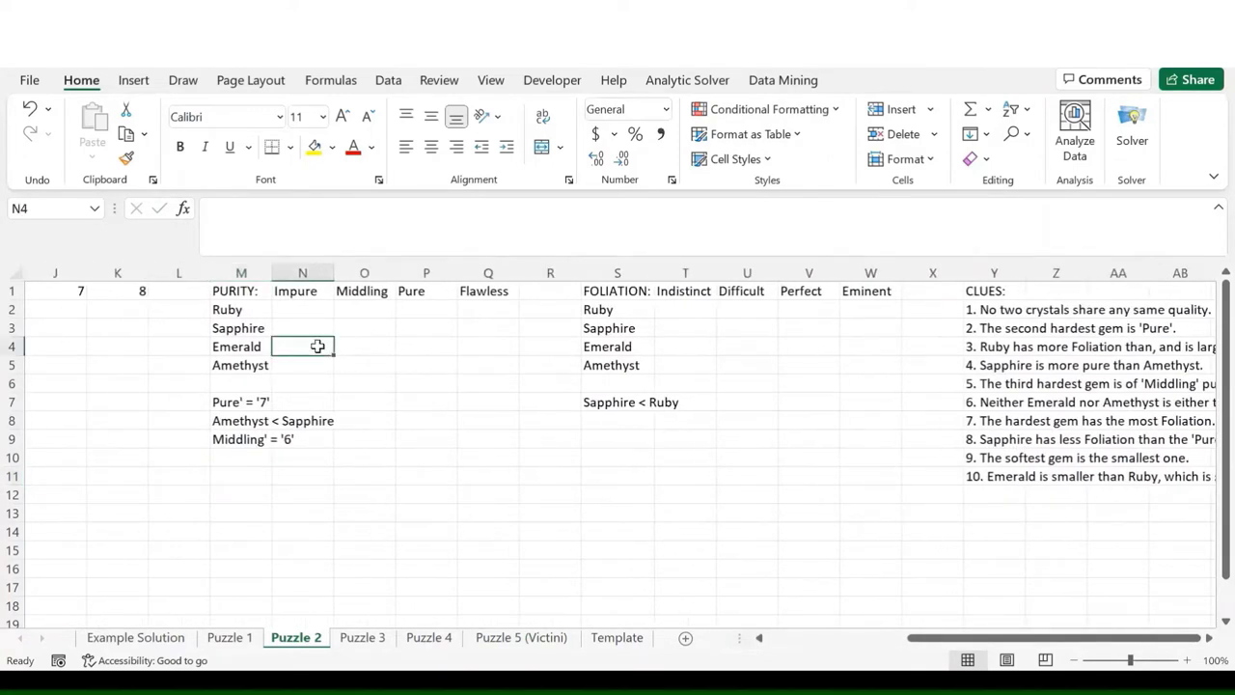
{"action": "type", "text": "X"}
{"action": "key", "text": "Return"}
{"action": "type", "text": "X"}
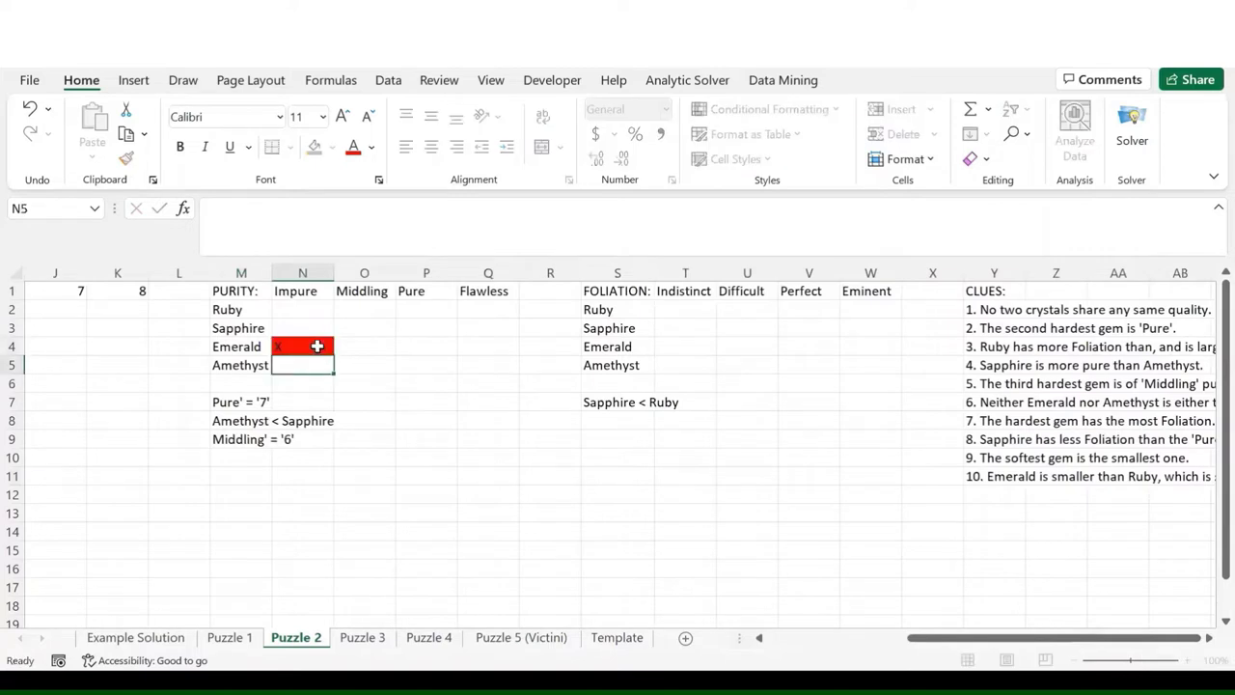
{"action": "key", "text": "Return"}
- Rule out Flawless for Emerald and Amethyst by marking X in Q4:Q5 of the Purity grid
{"action": "left_click", "coordinate": [487, 345]}
{"action": "type", "text": "X"}
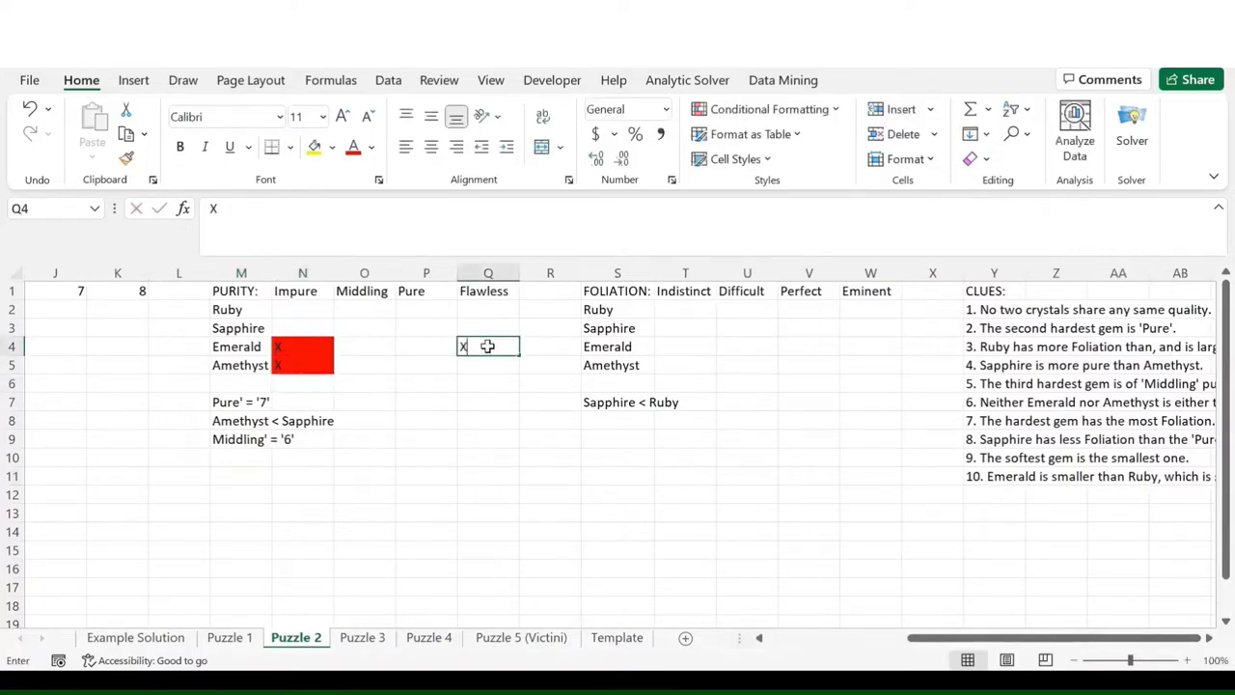
{"action": "key", "text": "Return"}
{"action": "type", "text": "X"}
{"action": "key", "text": "Return"}
- Record clue 7 under Hardness by entering the note '8' = 'Eminent' in G9
{"action": "scroll", "coordinate": [883, 454], "scroll_direction": "right", "scroll_amount": 2}
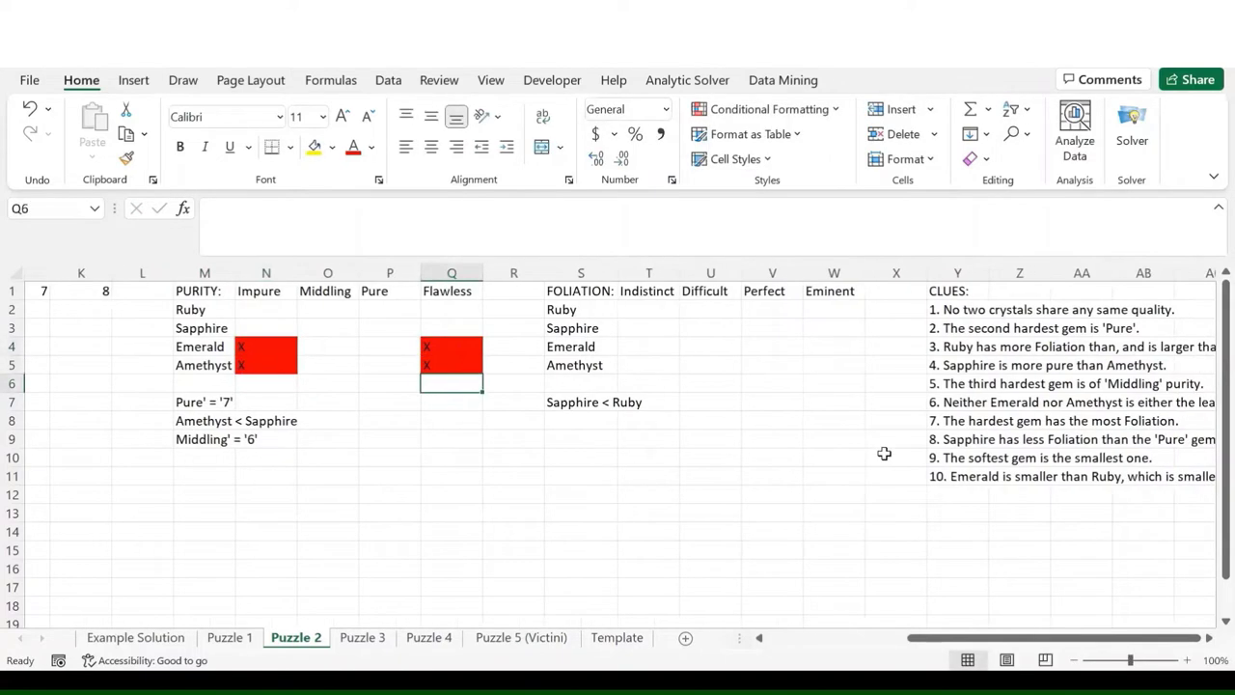
{"action": "scroll", "coordinate": [884, 453], "scroll_direction": "left", "scroll_amount": 5}
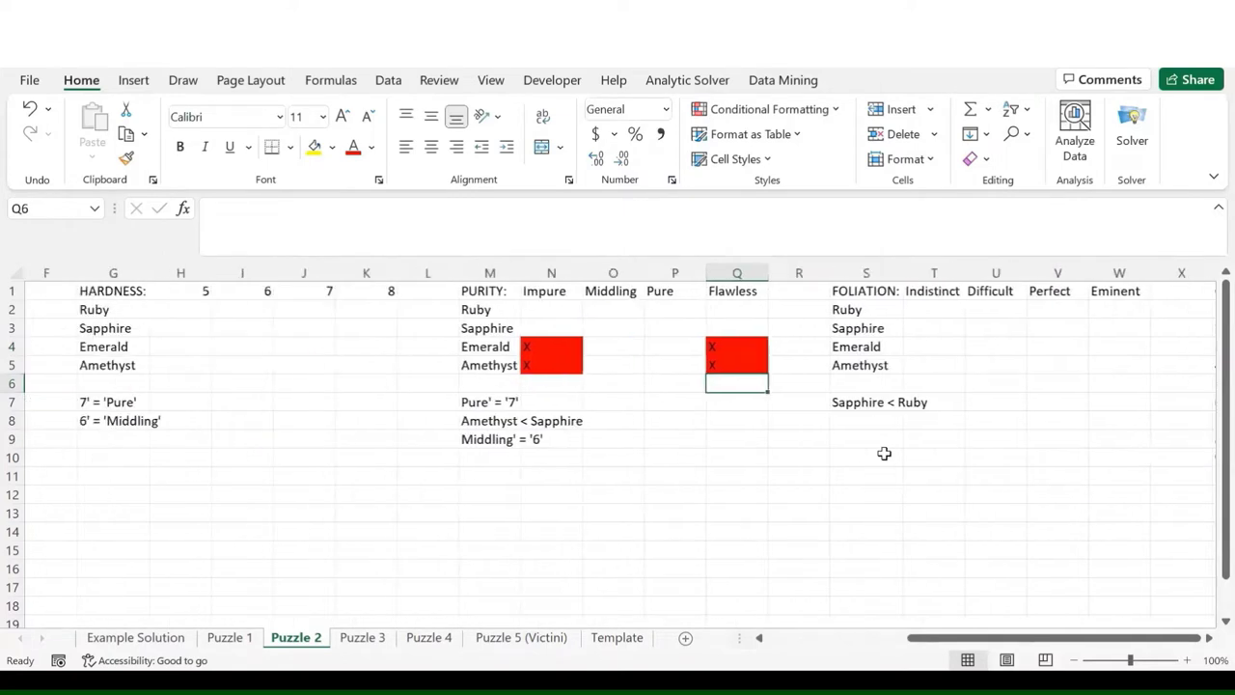
{"action": "left_click", "coordinate": [1136, 292]}
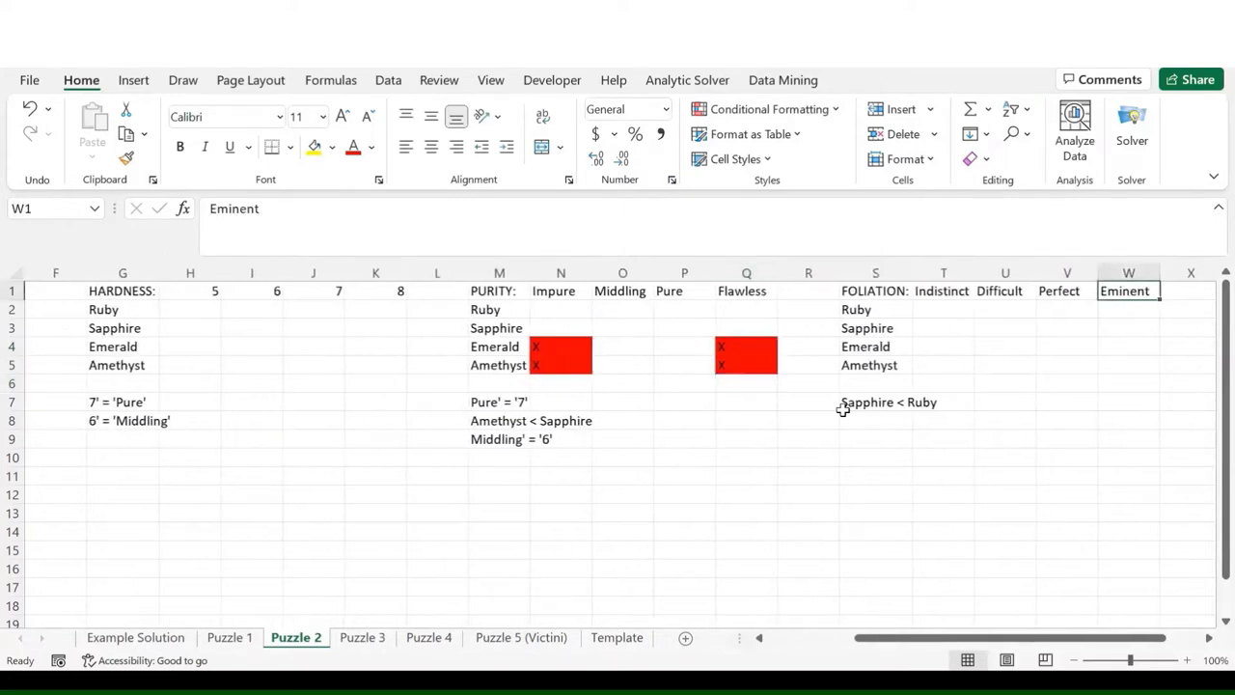
{"action": "scroll", "coordinate": [840, 408], "scroll_direction": "left", "scroll_amount": 3}
{"action": "left_click", "coordinate": [248, 441]}
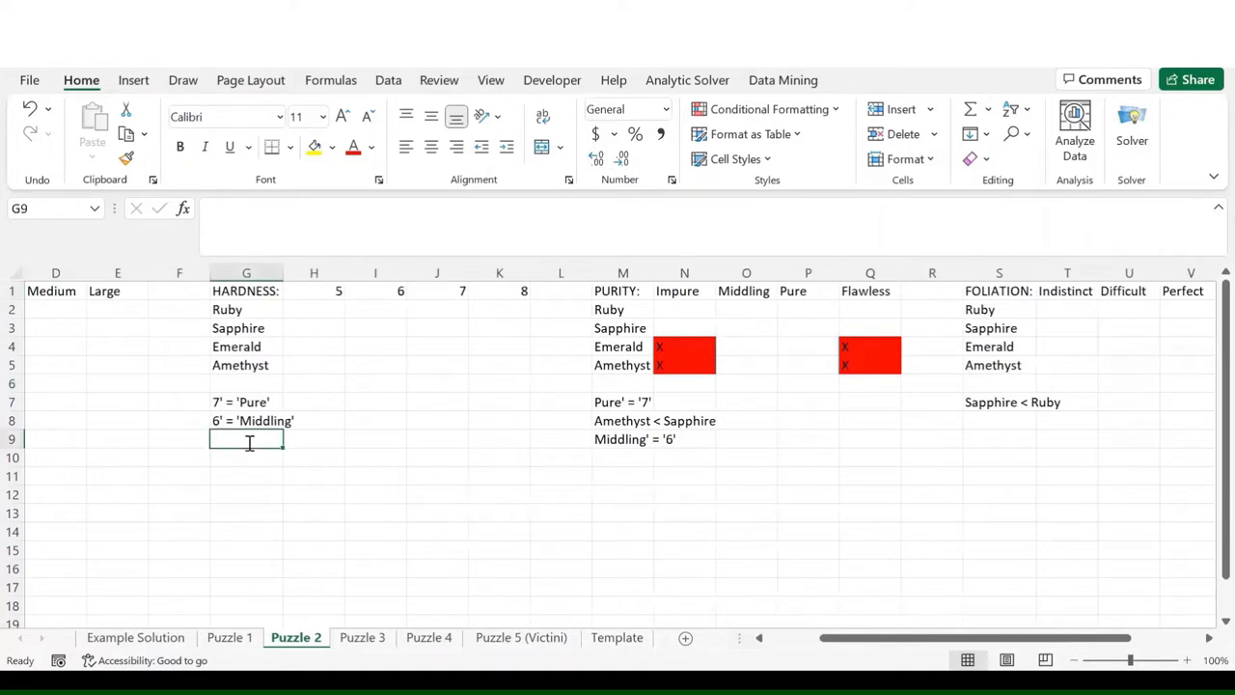
{"action": "type", "text": "'8' = 'Emi"}
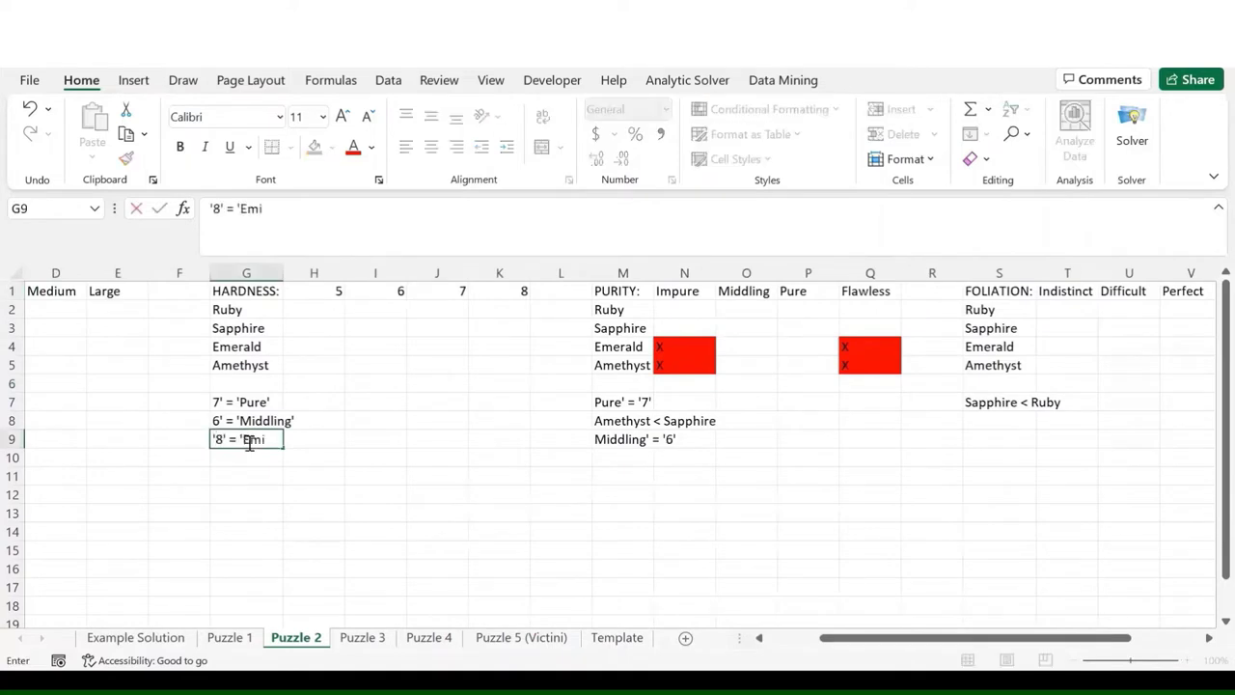
{"action": "type", "text": "nent'"}
{"action": "key", "text": "Return"}
- Record clue 8 under Foliation by entering the note Sapphire < 'Pure' < Amethyst in S8
{"action": "scroll", "coordinate": [512, 479], "scroll_direction": "right", "scroll_amount": 4}
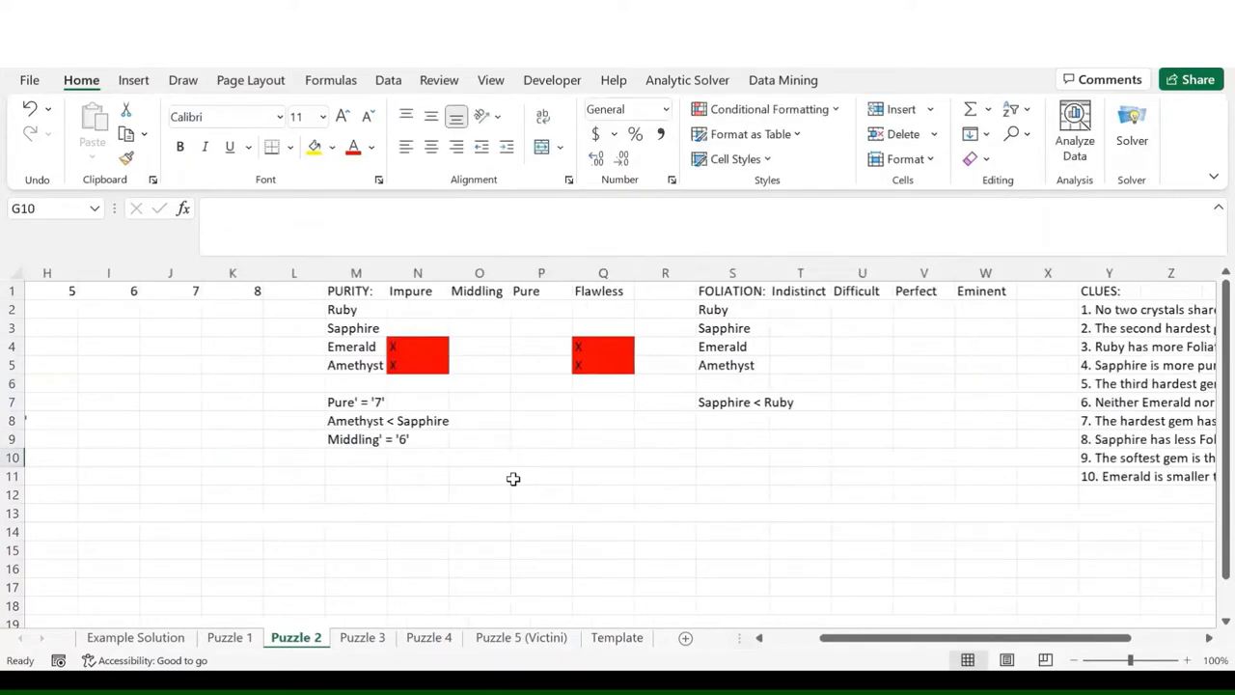
{"action": "scroll", "coordinate": [512, 479], "scroll_direction": "right", "scroll_amount": 6}
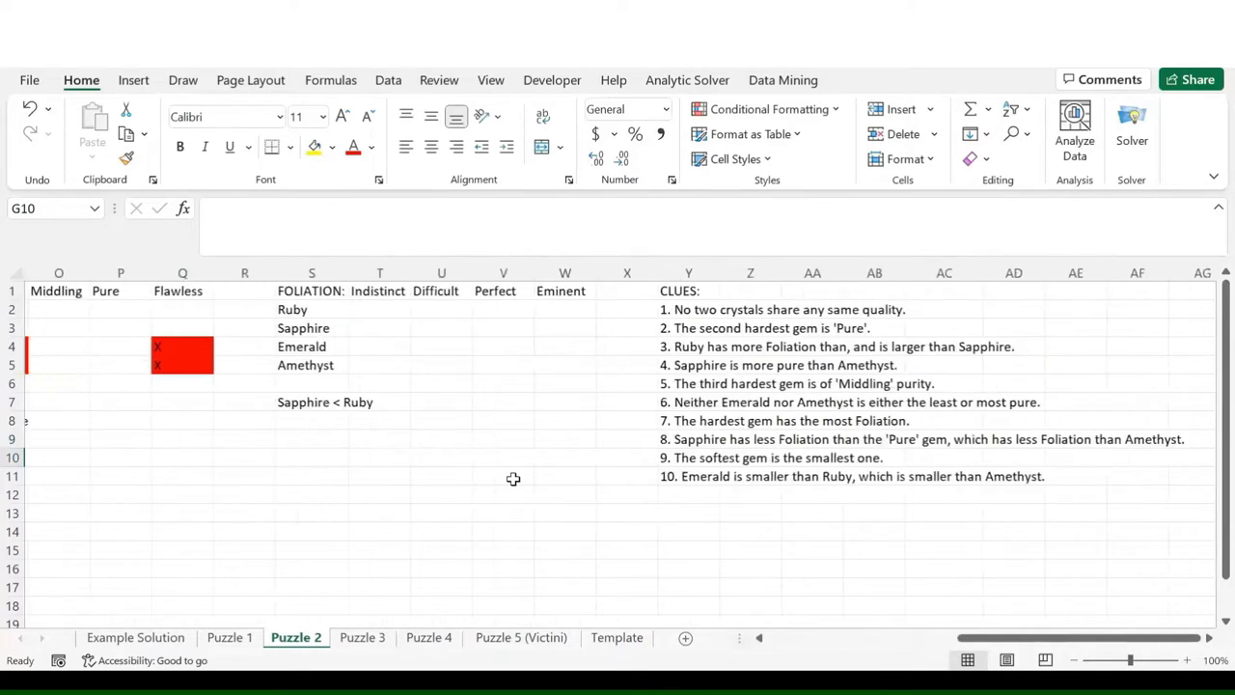
{"action": "left_click", "coordinate": [702, 442]}
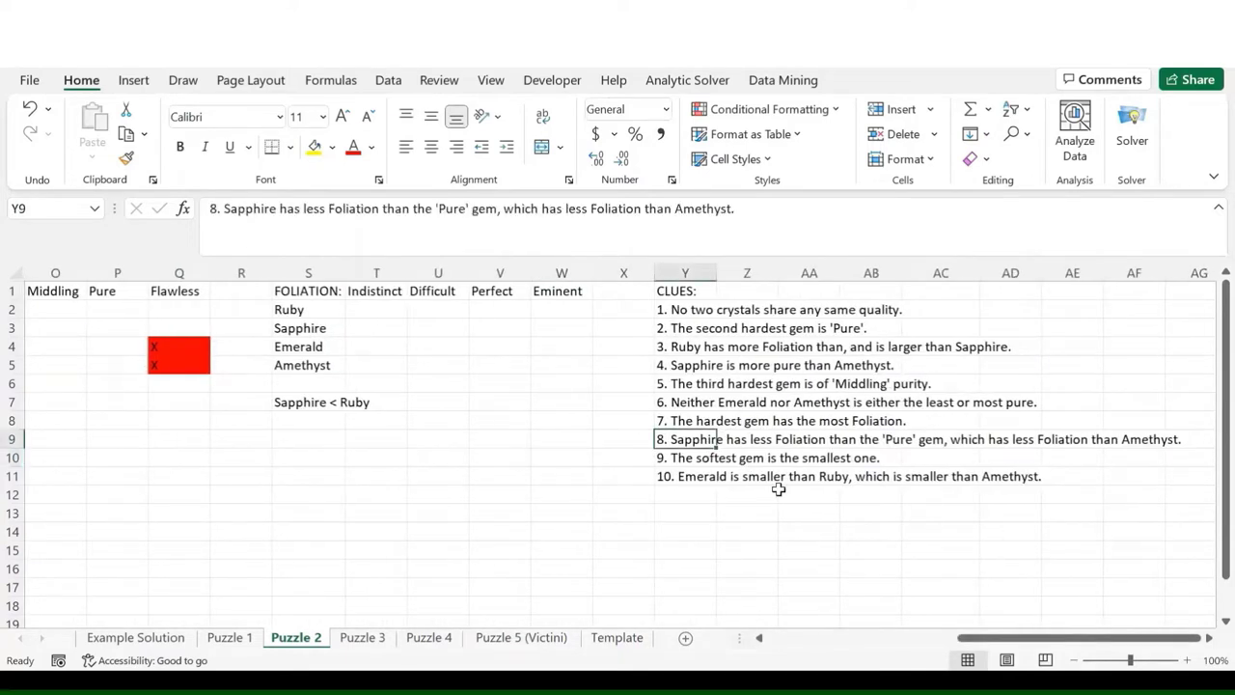
{"action": "scroll", "coordinate": [778, 489], "scroll_direction": "left", "scroll_amount": 1}
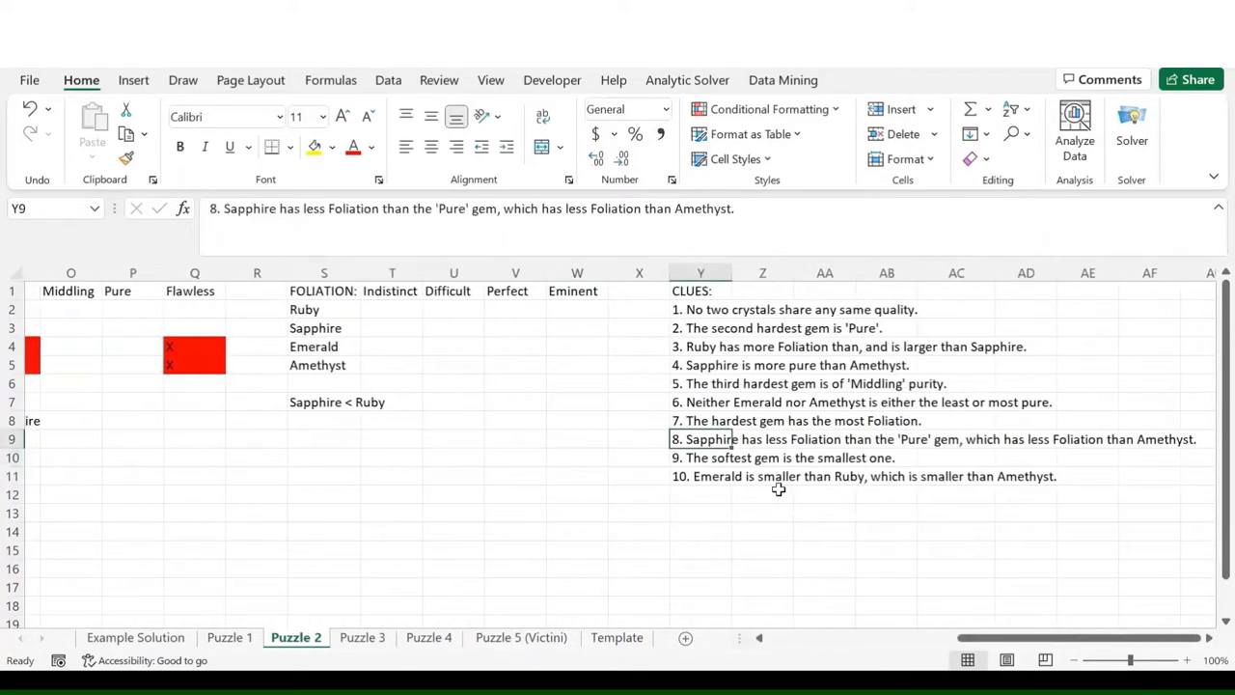
{"action": "scroll", "coordinate": [777, 490], "scroll_direction": "right", "scroll_amount": 1}
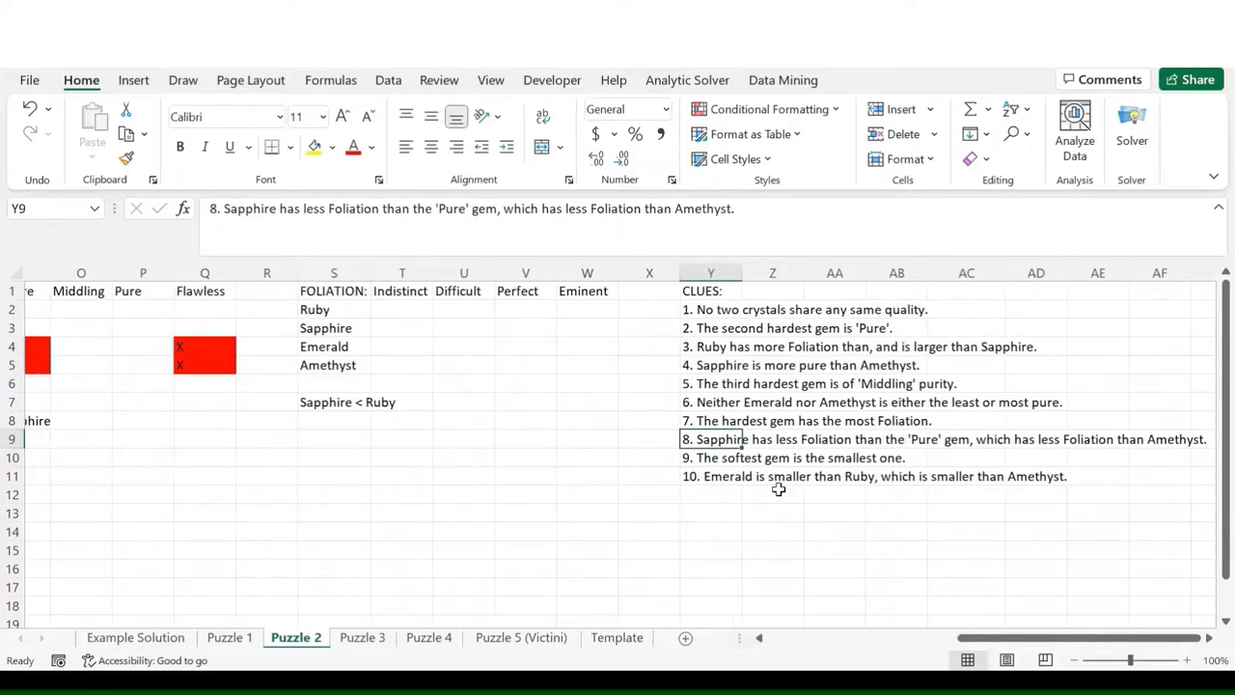
{"action": "left_click", "coordinate": [299, 422]}
{"action": "type", "text": "Sapphire "}
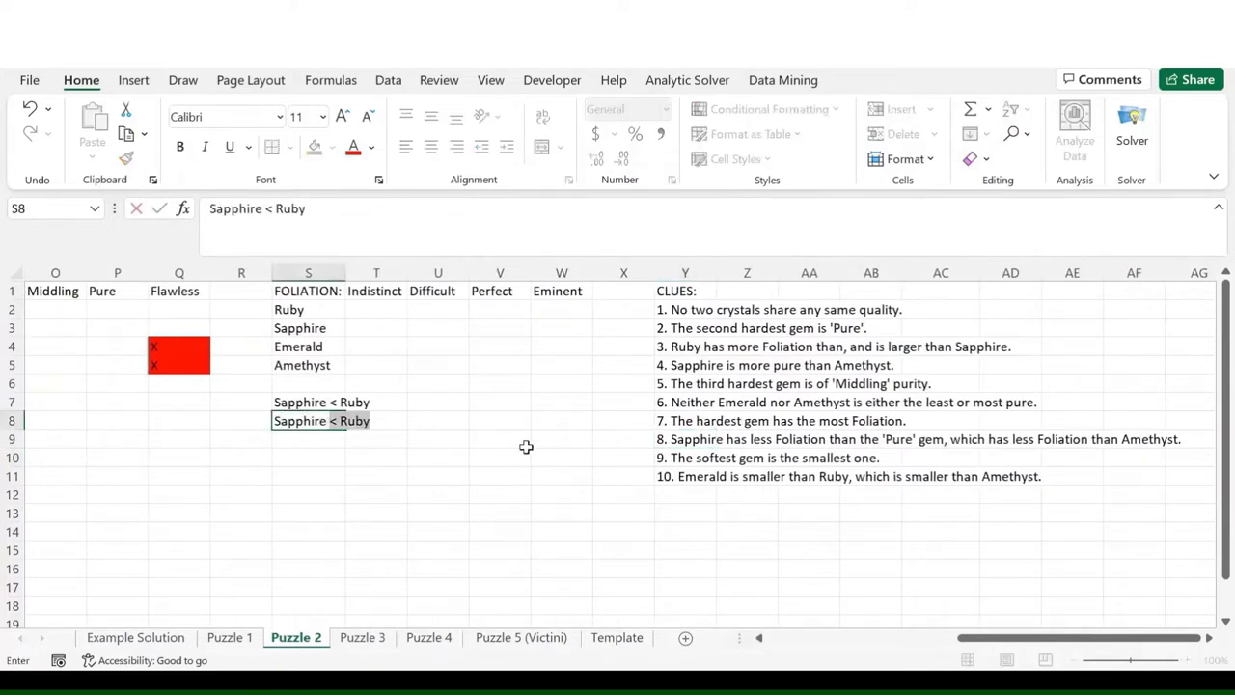
{"action": "type", "text": "< 'Pure"}
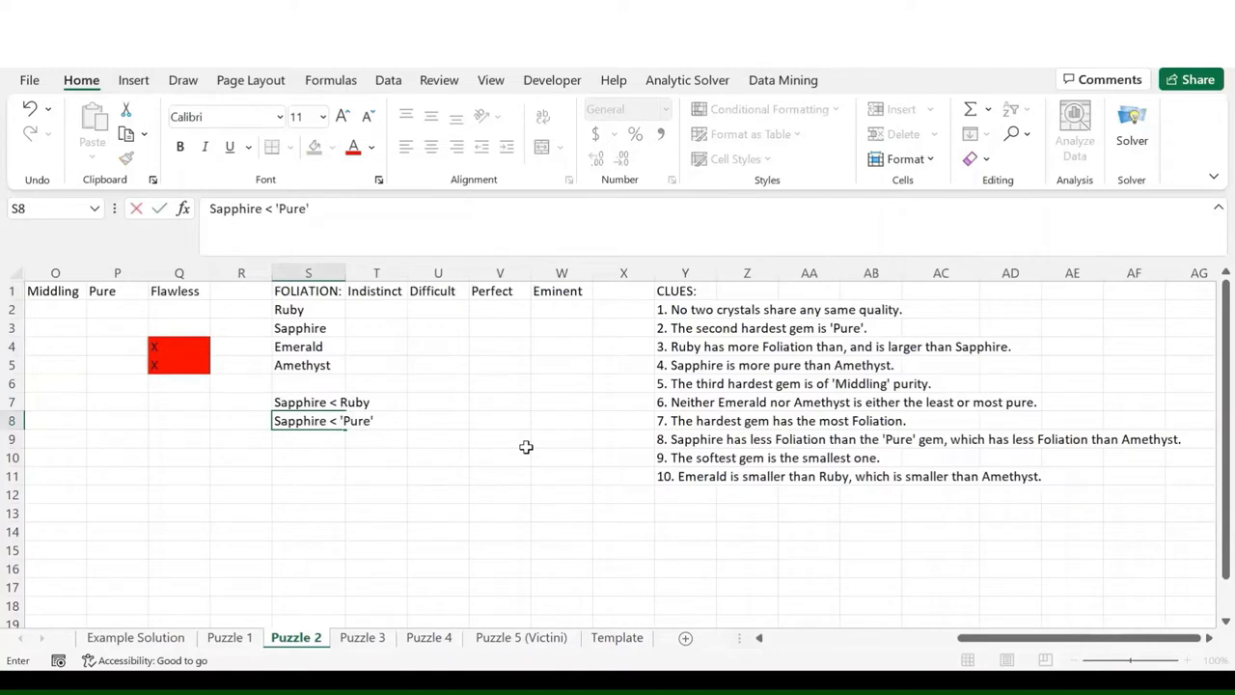
{"action": "type", "text": "' < Amethyst"}
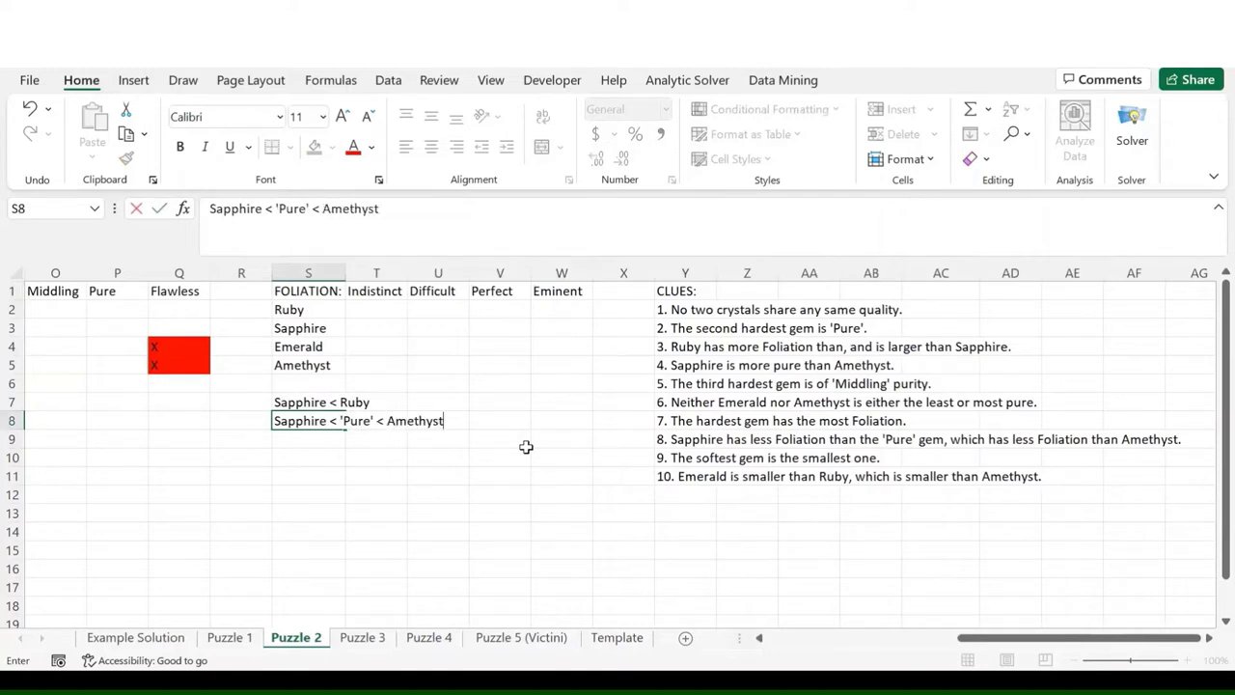
{"action": "key", "text": "Return"}
- Record clue 9 under Hardness by entering the note '5' = 'Miniscule' in G10
{"action": "scroll", "coordinate": [559, 494], "scroll_direction": "left", "scroll_amount": 5}
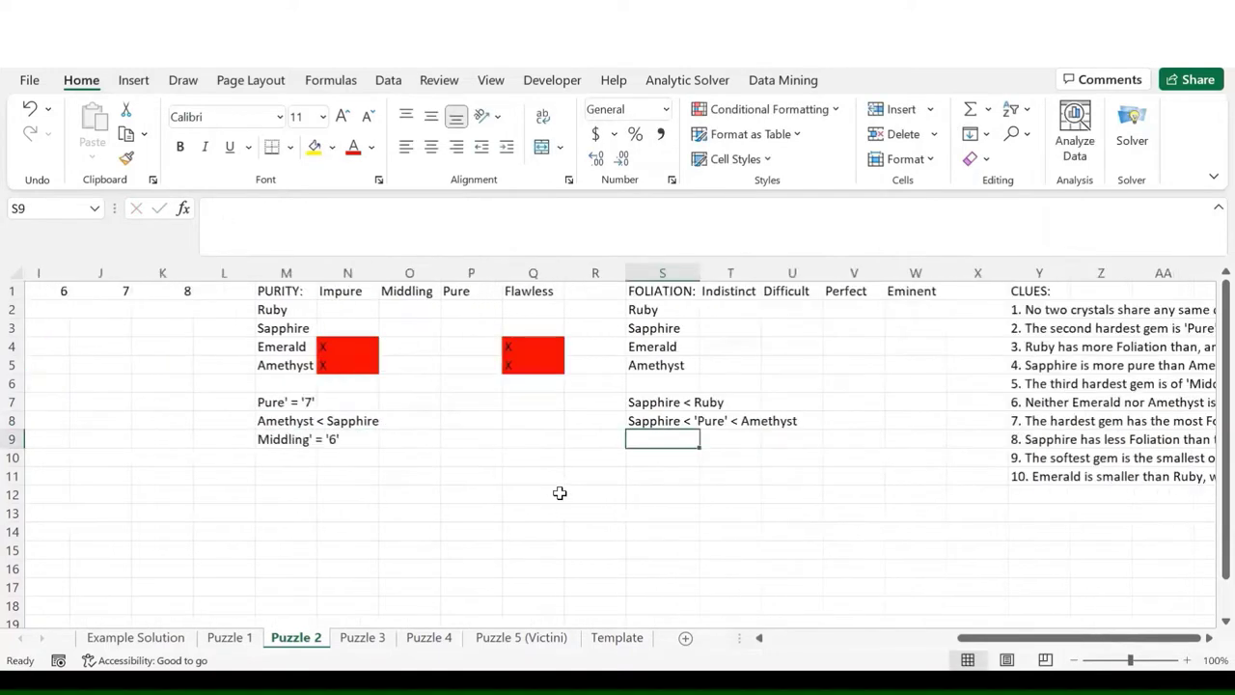
{"action": "left_click", "coordinate": [501, 289]}
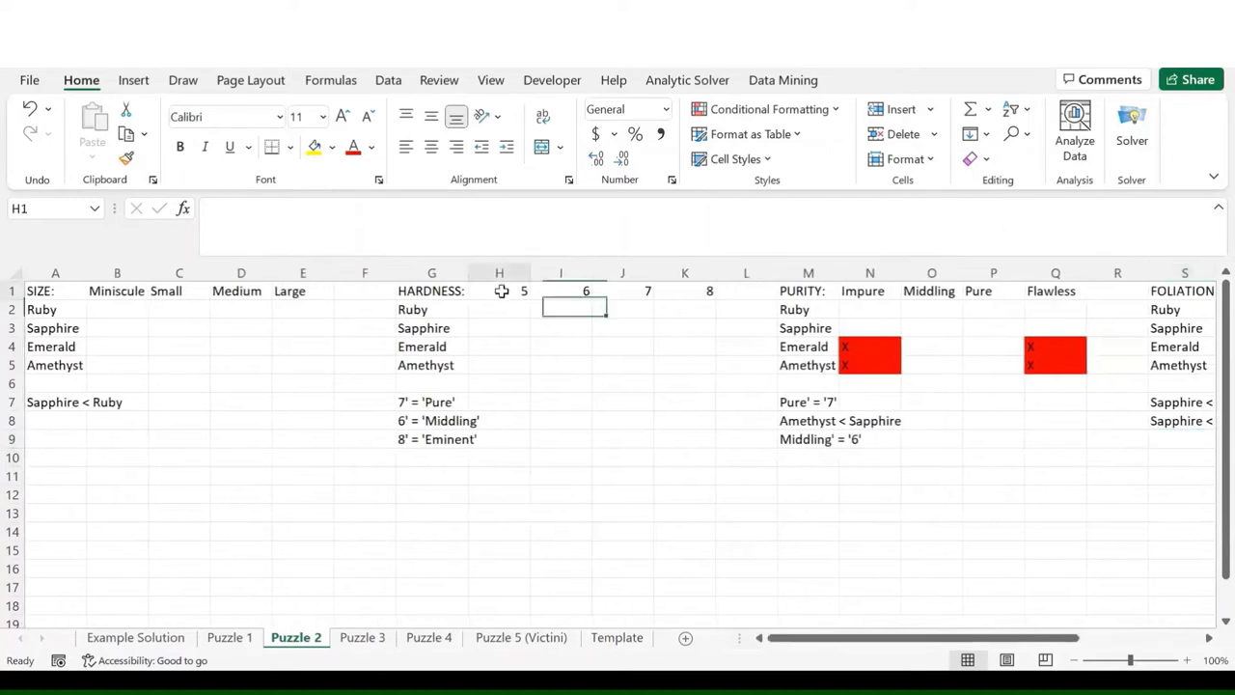
{"action": "left_click", "coordinate": [439, 457]}
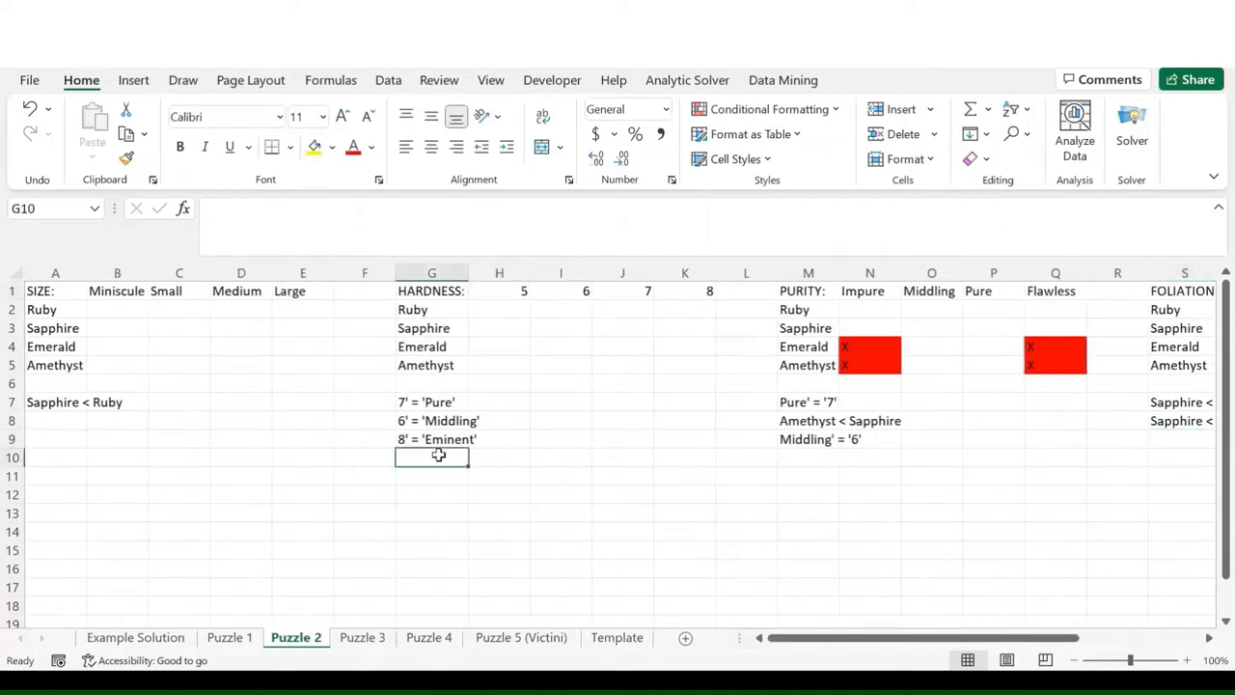
{"action": "type", "text": "'5' = '"}
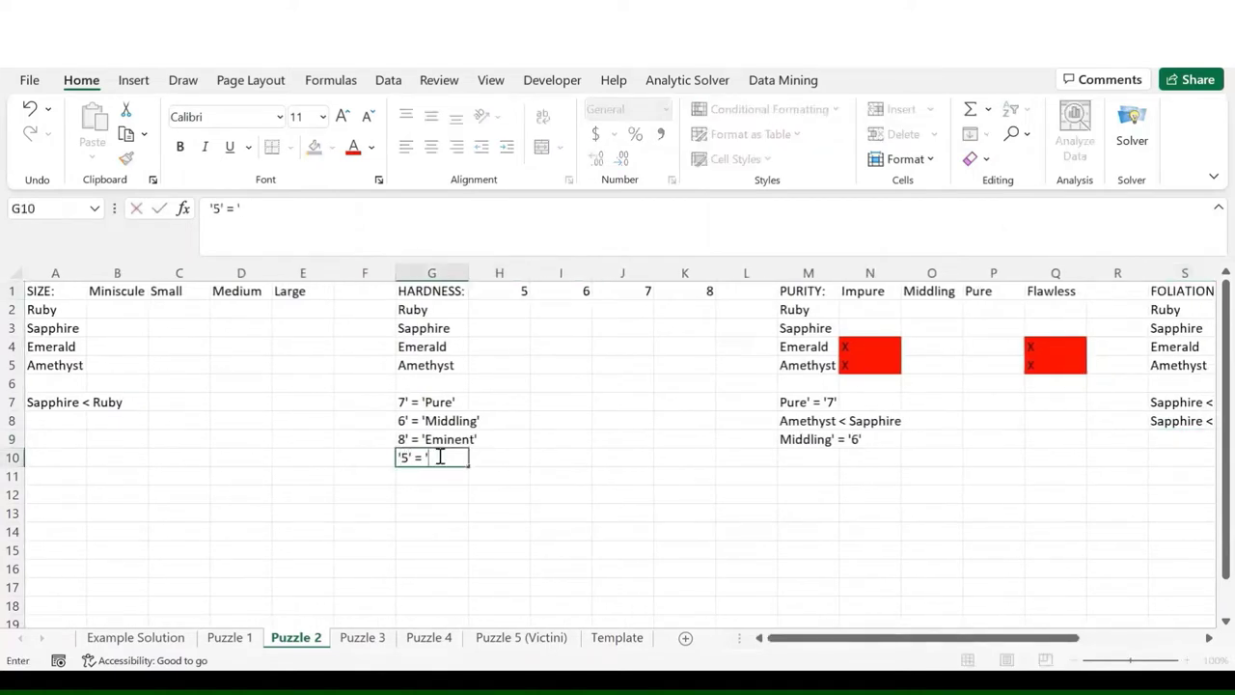
{"action": "type", "text": "Miniscule'"}
{"action": "key", "text": "Return"}
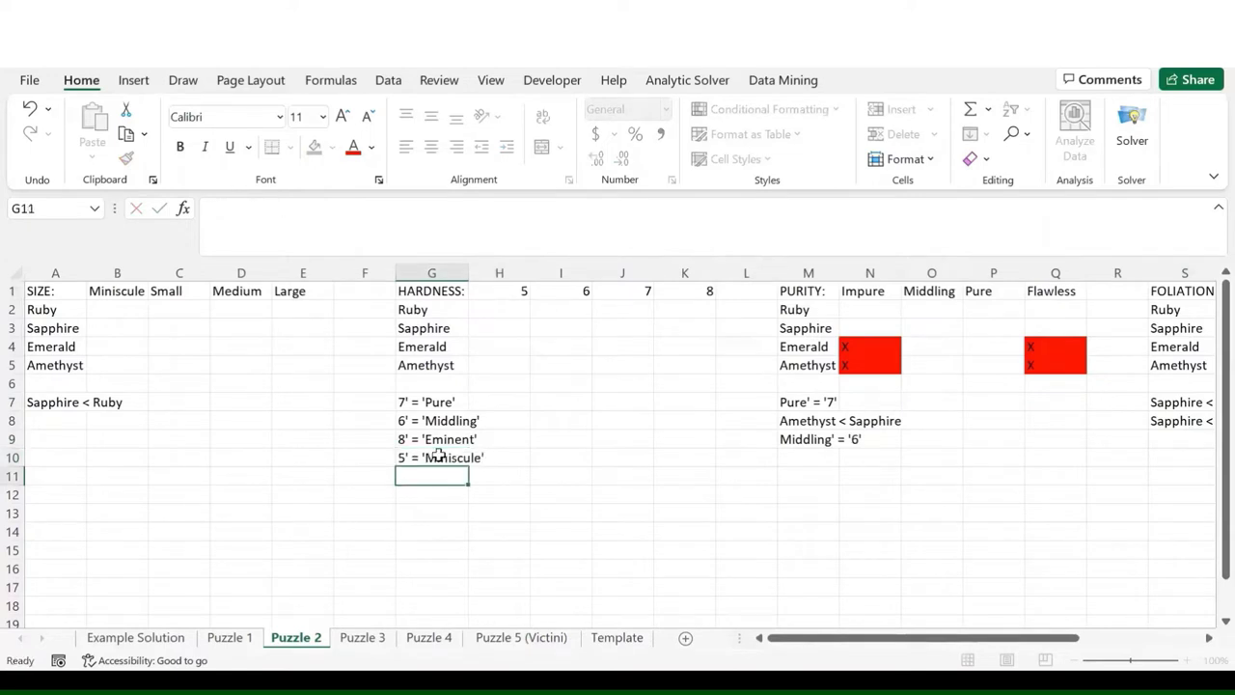
- Add the matching clue 9 note 'Miniscule' = '5' in A8 under Size, including its closing quote
{"action": "left_click", "coordinate": [67, 428]}
{"action": "type", "text": "'Mi"}
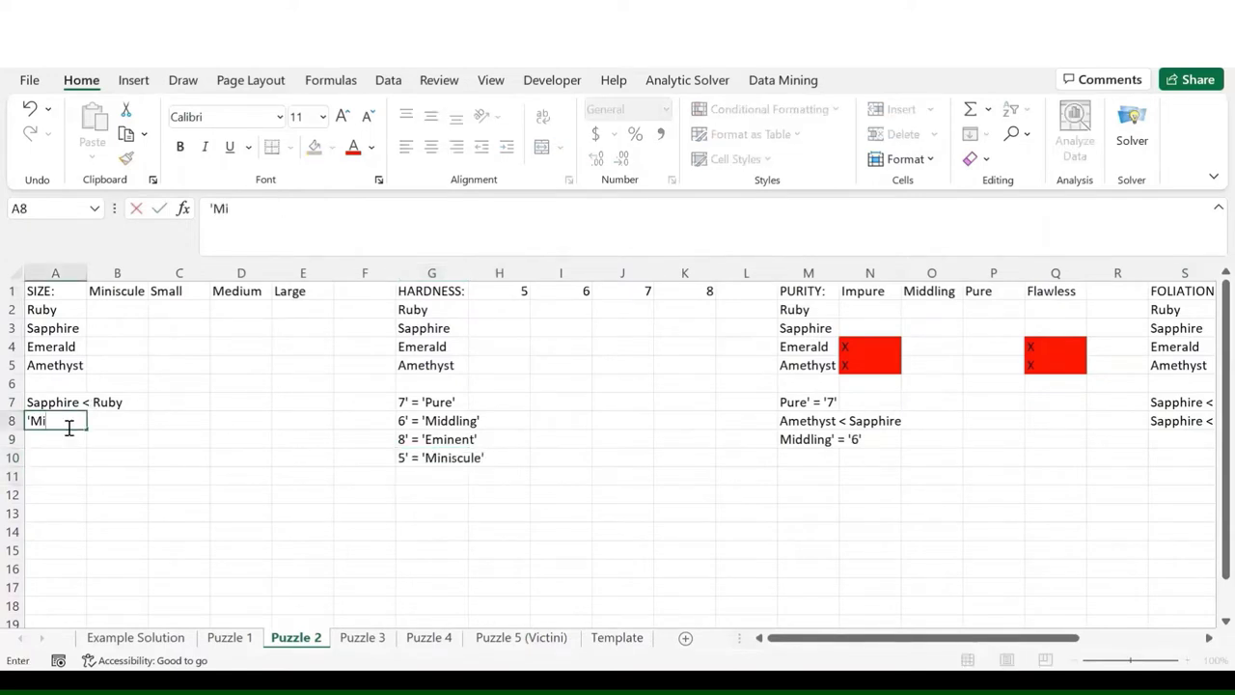
{"action": "type", "text": "niscule' = '5"}
{"action": "key", "text": "Return"}
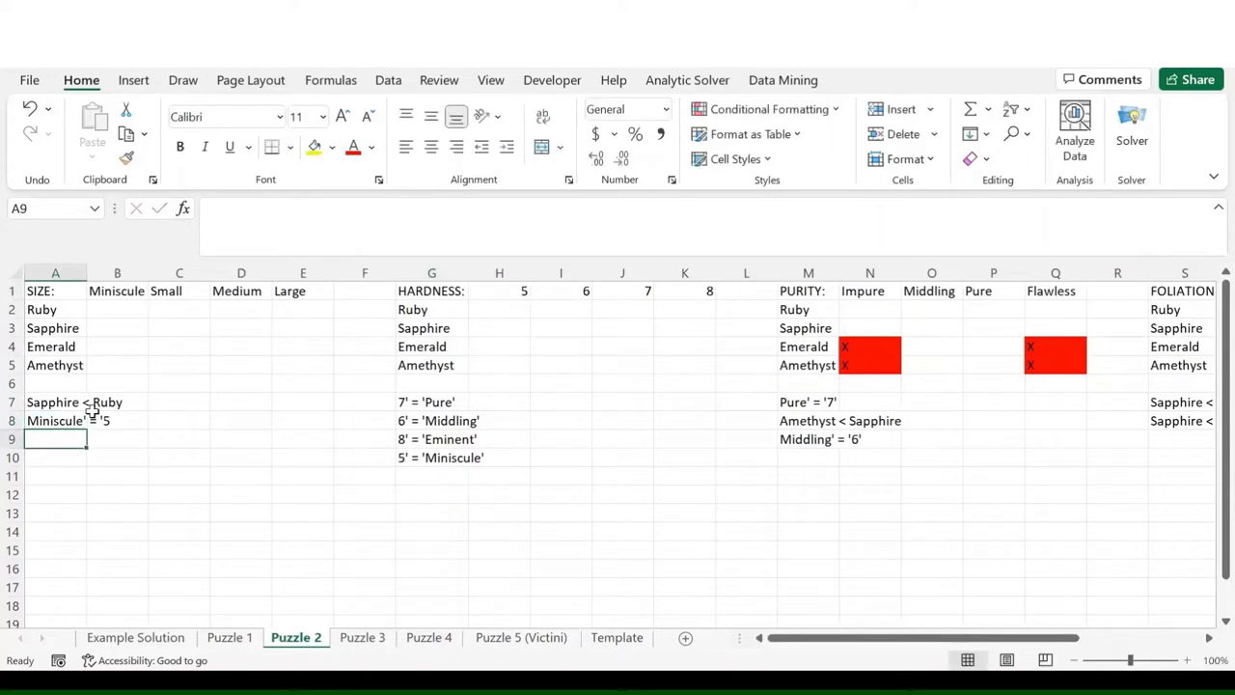
{"action": "left_click", "coordinate": [71, 417]}
{"action": "left_click", "coordinate": [402, 220]}
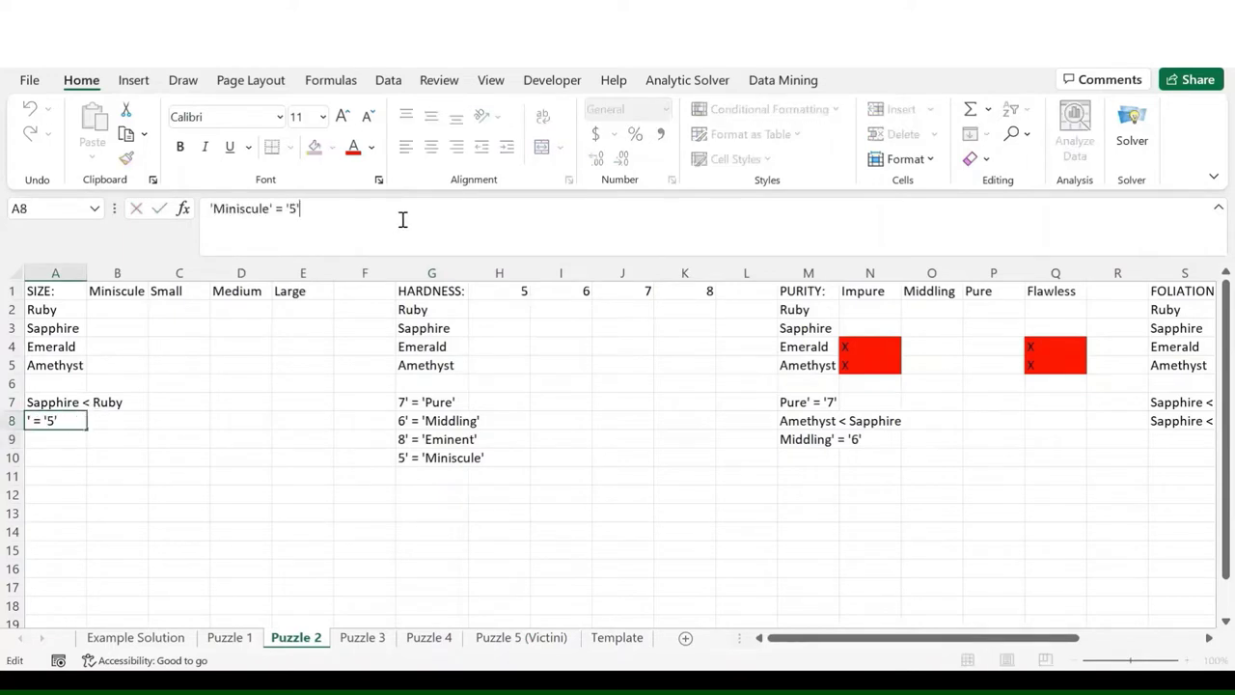
{"action": "type", "text": "'"}
{"action": "key", "text": "Return"}
- Record clue 10 under Size by entering the note Emerald < Ruby < Amethyst in A9
{"action": "scroll", "coordinate": [562, 443], "scroll_direction": "right", "scroll_amount": 5}
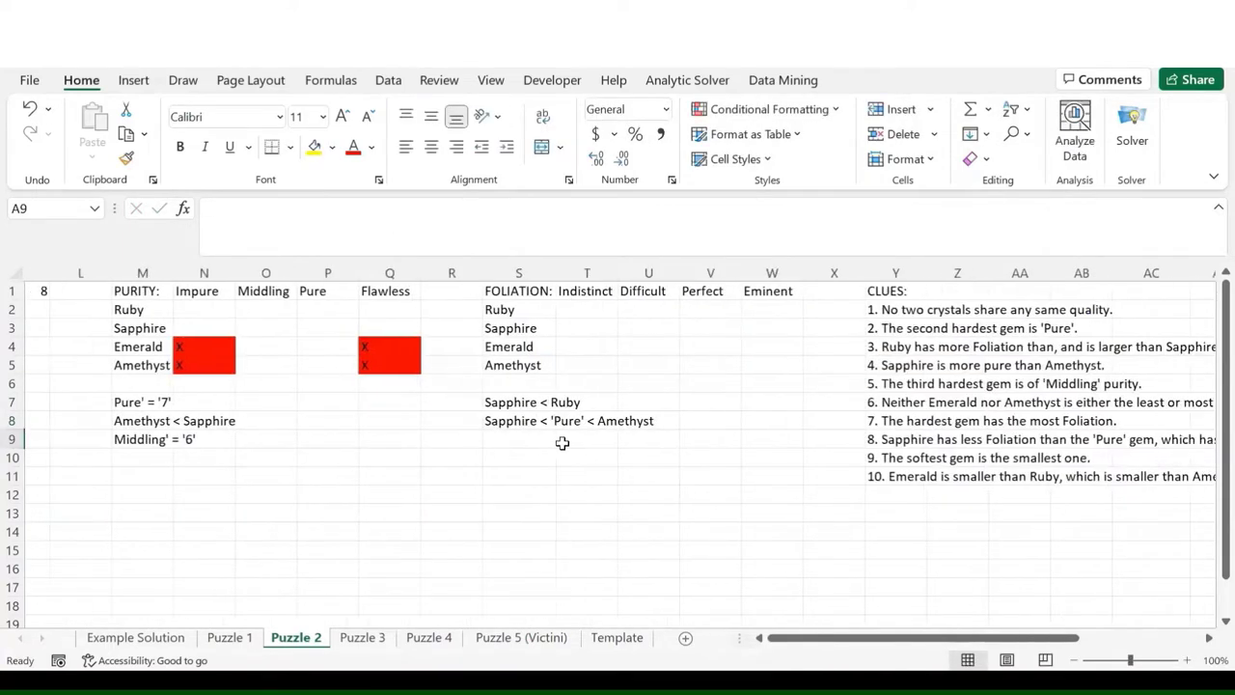
{"action": "scroll", "coordinate": [563, 443], "scroll_direction": "right", "scroll_amount": 3}
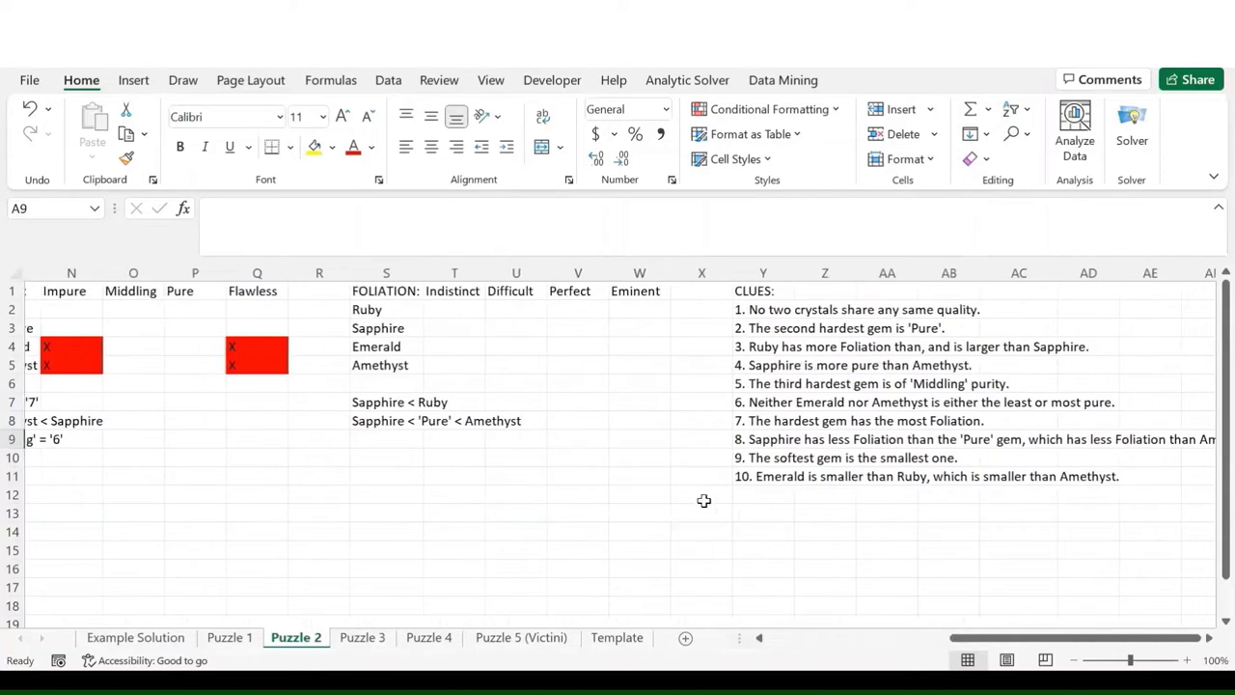
{"action": "scroll", "coordinate": [579, 488], "scroll_direction": "left", "scroll_amount": 8}
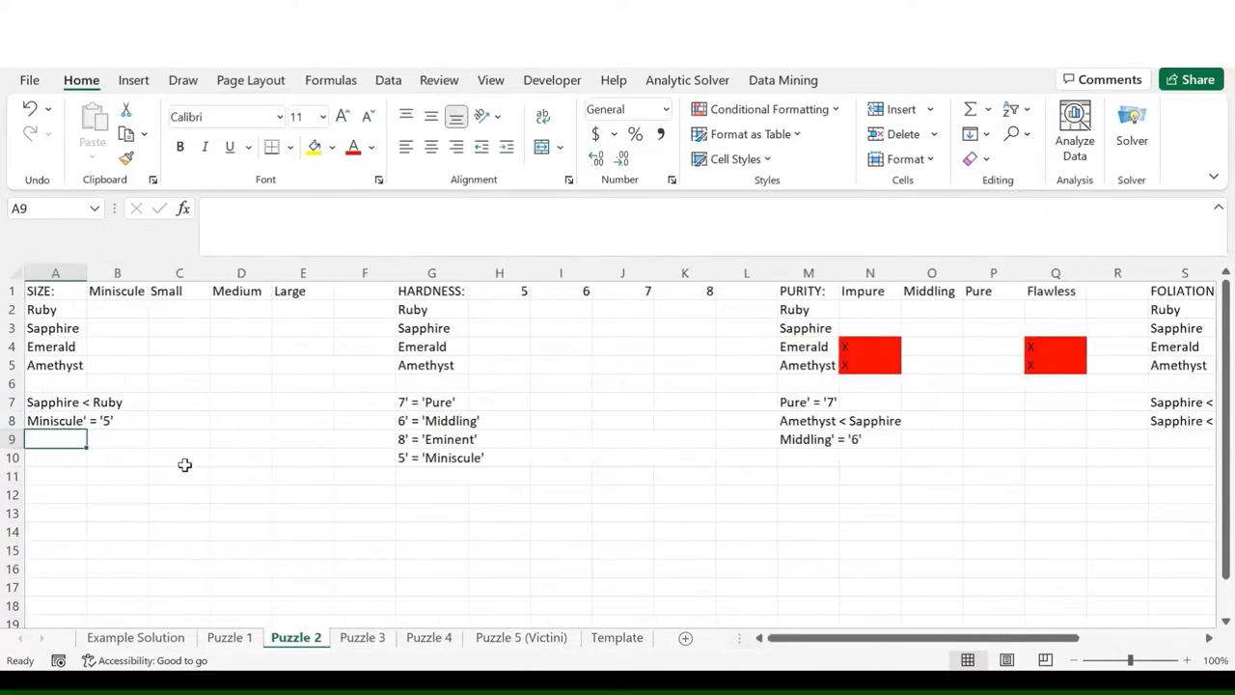
{"action": "type", "text": "merald < R"}
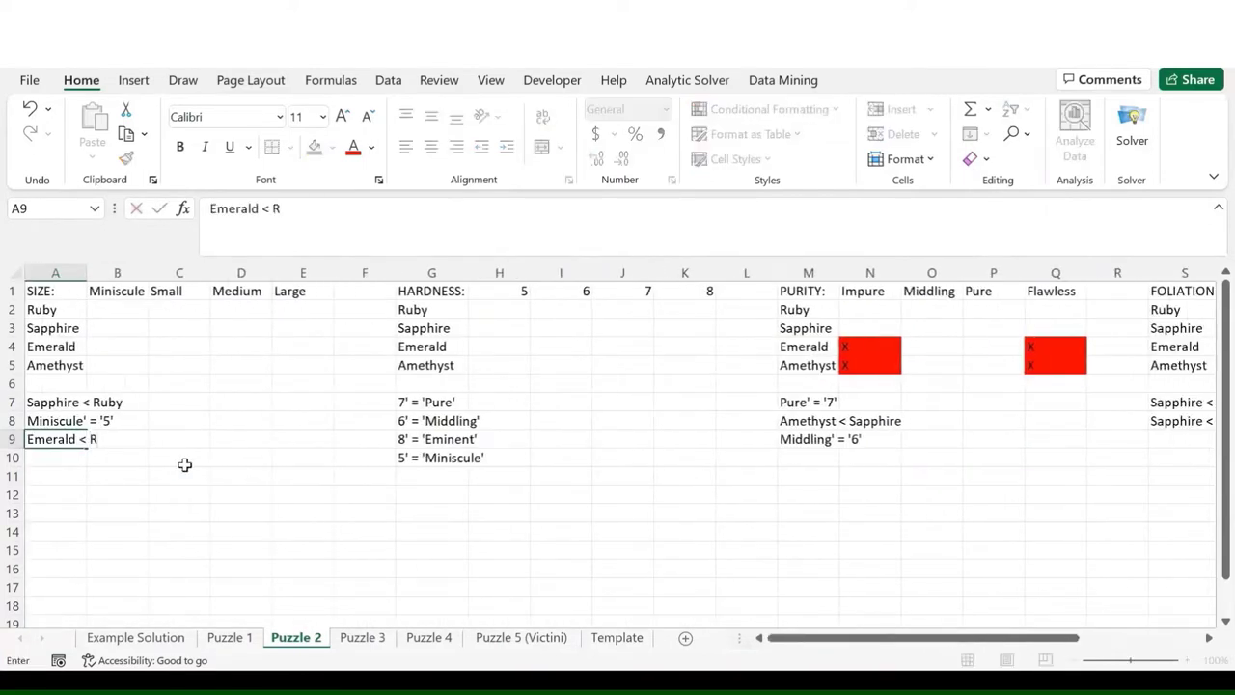
{"action": "type", "text": "uby < Amethyst"}
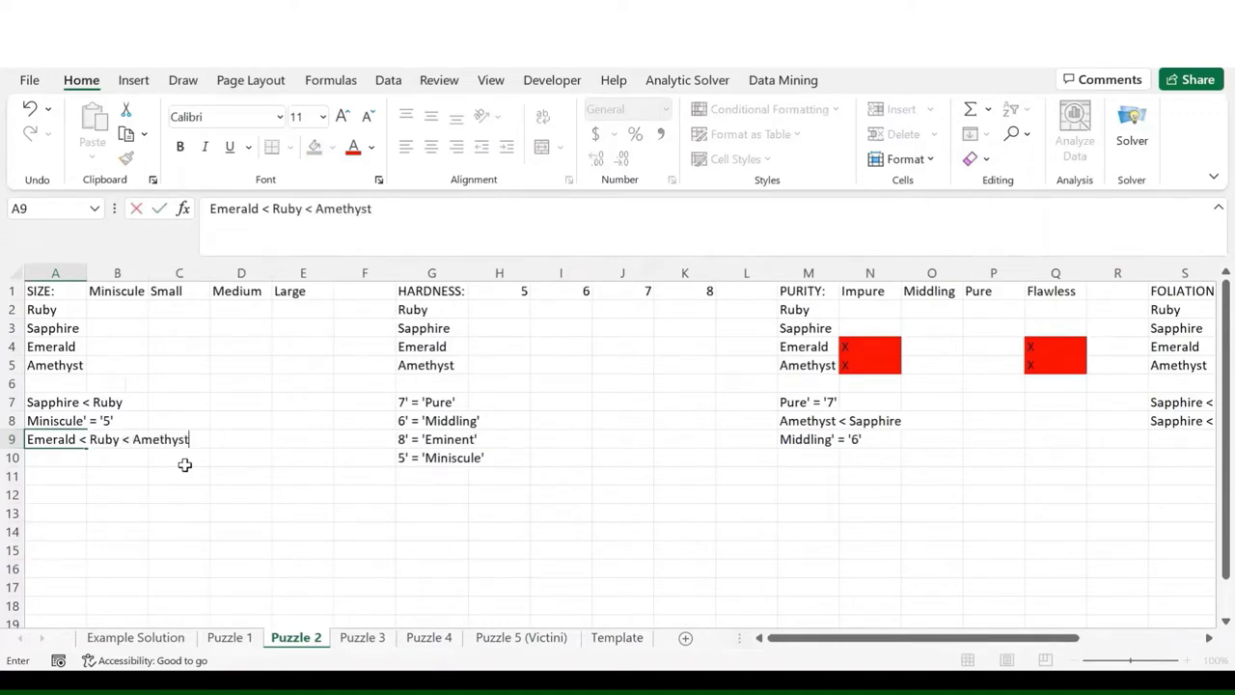
{"action": "key", "text": "Return"}
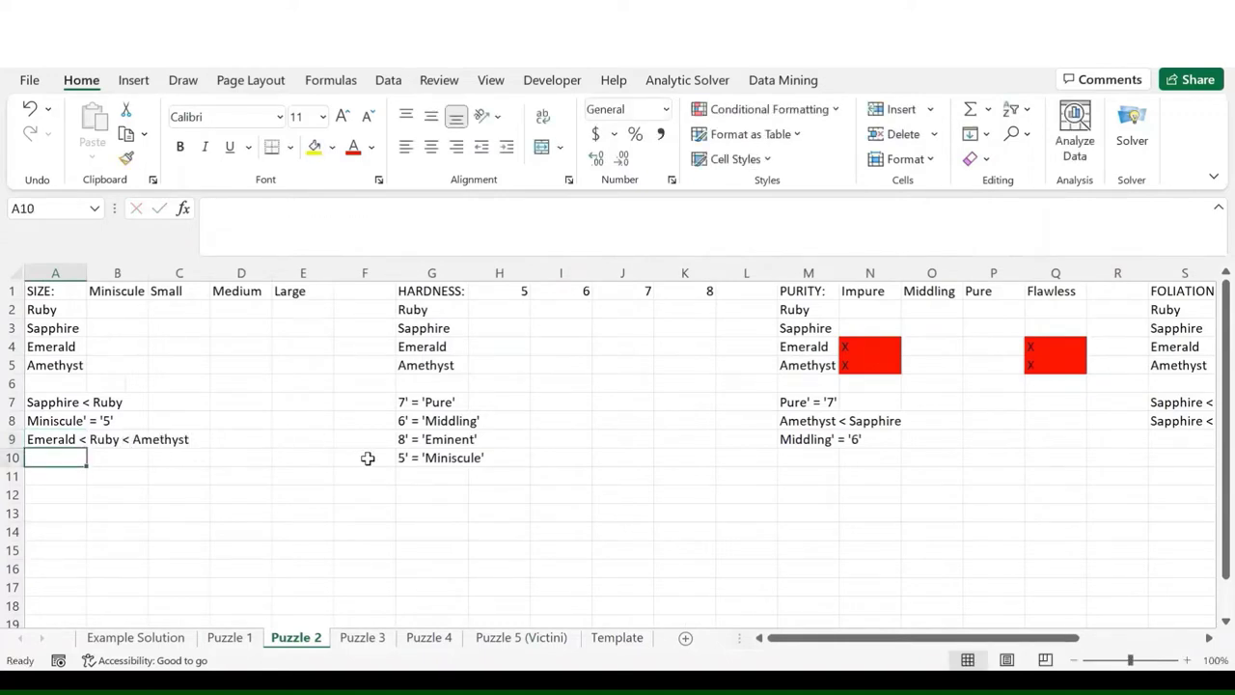
- Apply clue 8 to the Purity grid by marking X for Sapphire and Amethyst in the Pure column, P3 and P5
{"action": "scroll", "coordinate": [368, 457], "scroll_direction": "right", "scroll_amount": 3}
{"action": "scroll", "coordinate": [367, 457], "scroll_direction": "right", "scroll_amount": 2}
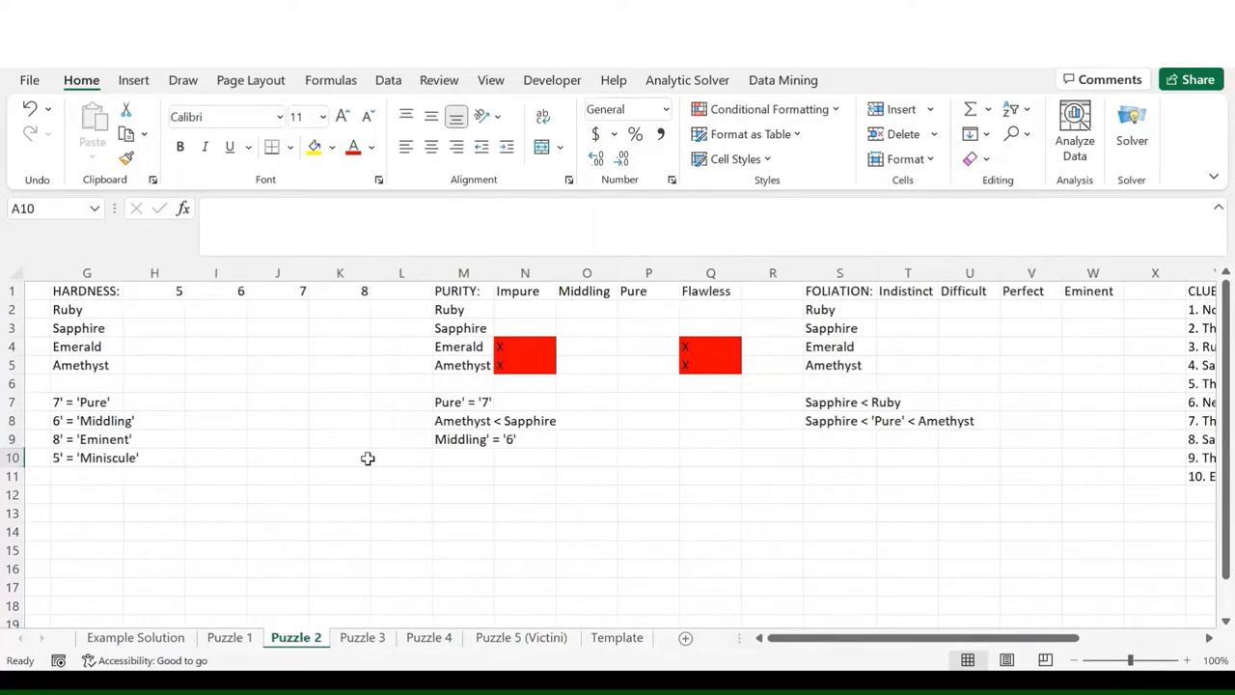
{"action": "scroll", "coordinate": [368, 457], "scroll_direction": "left", "scroll_amount": 5}
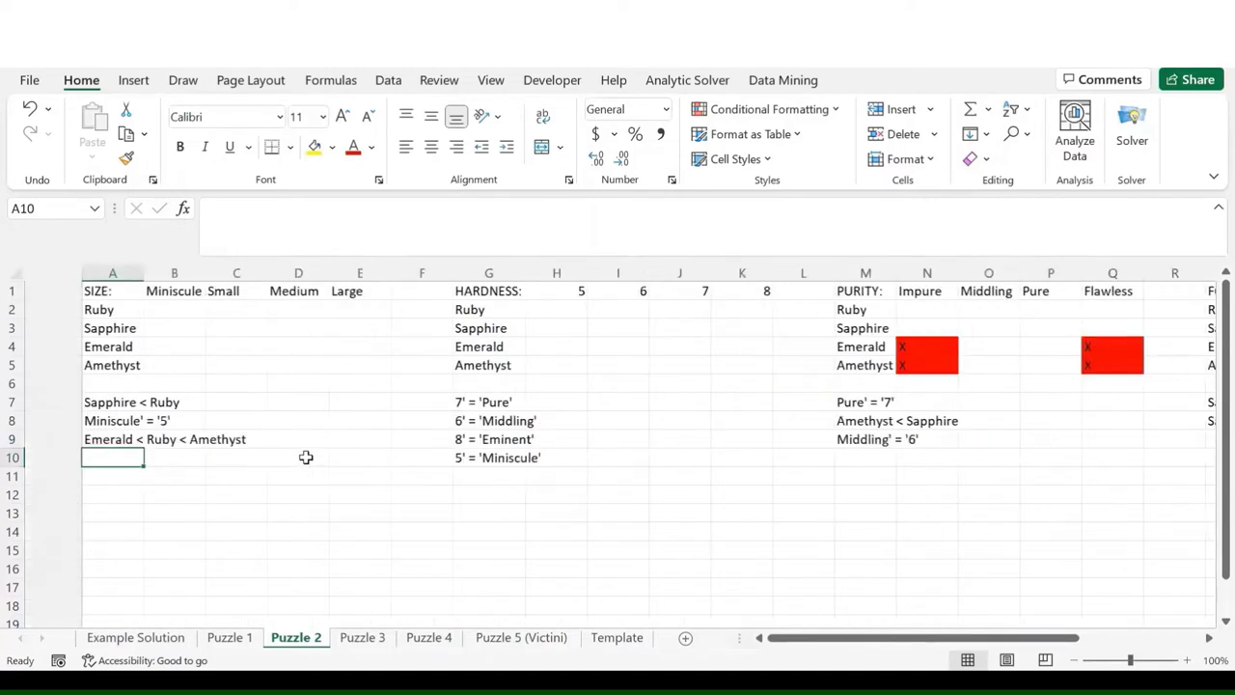
{"action": "scroll", "coordinate": [306, 458], "scroll_direction": "right", "scroll_amount": 6}
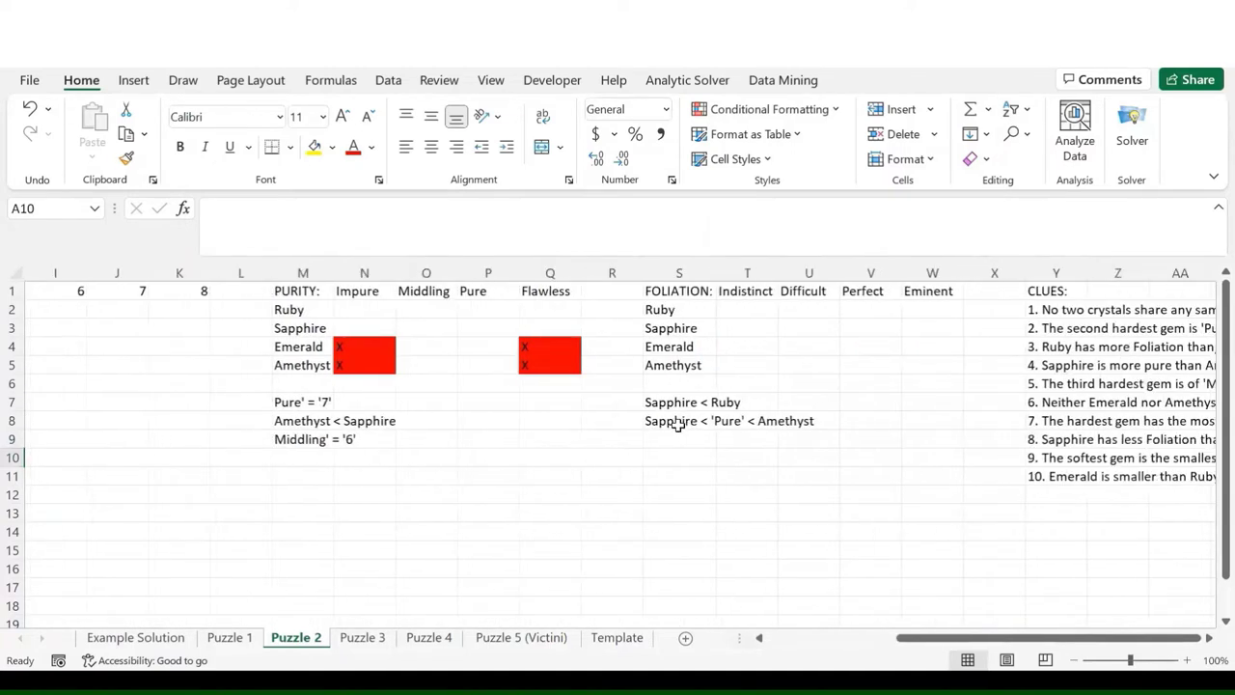
{"action": "left_click", "coordinate": [678, 426]}
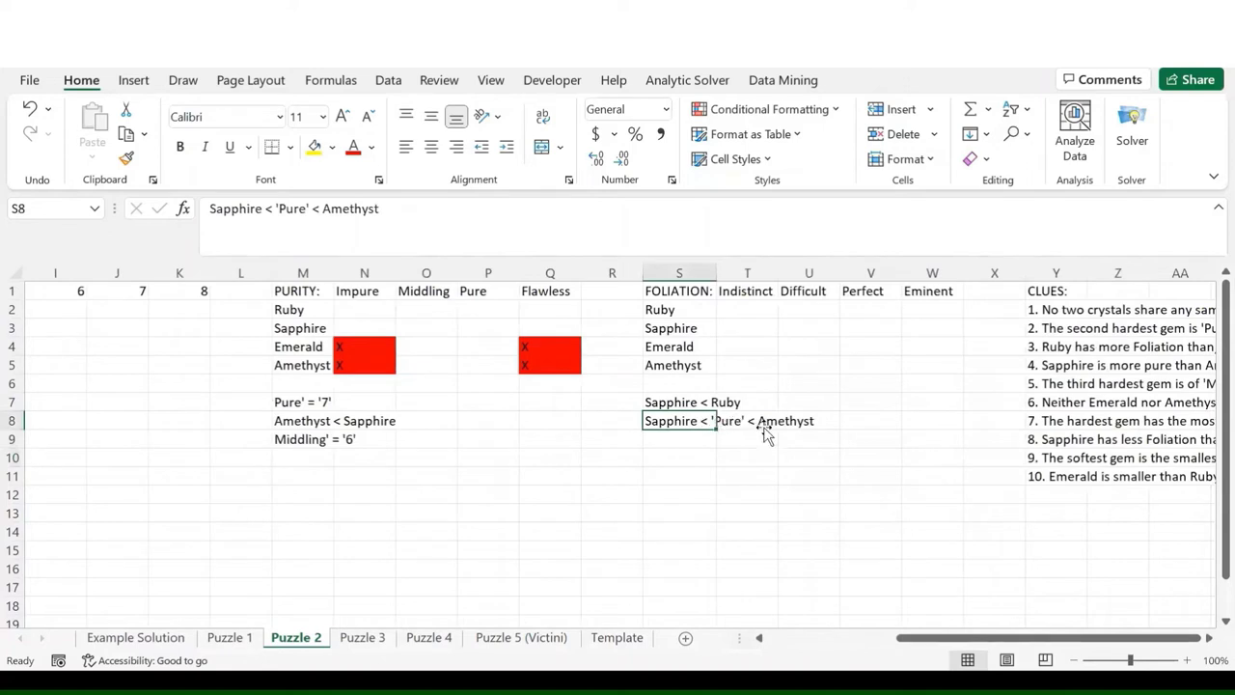
{"action": "left_click", "coordinate": [764, 435]}
{"action": "left_click", "coordinate": [689, 423]}
{"action": "left_click", "coordinate": [480, 328]}
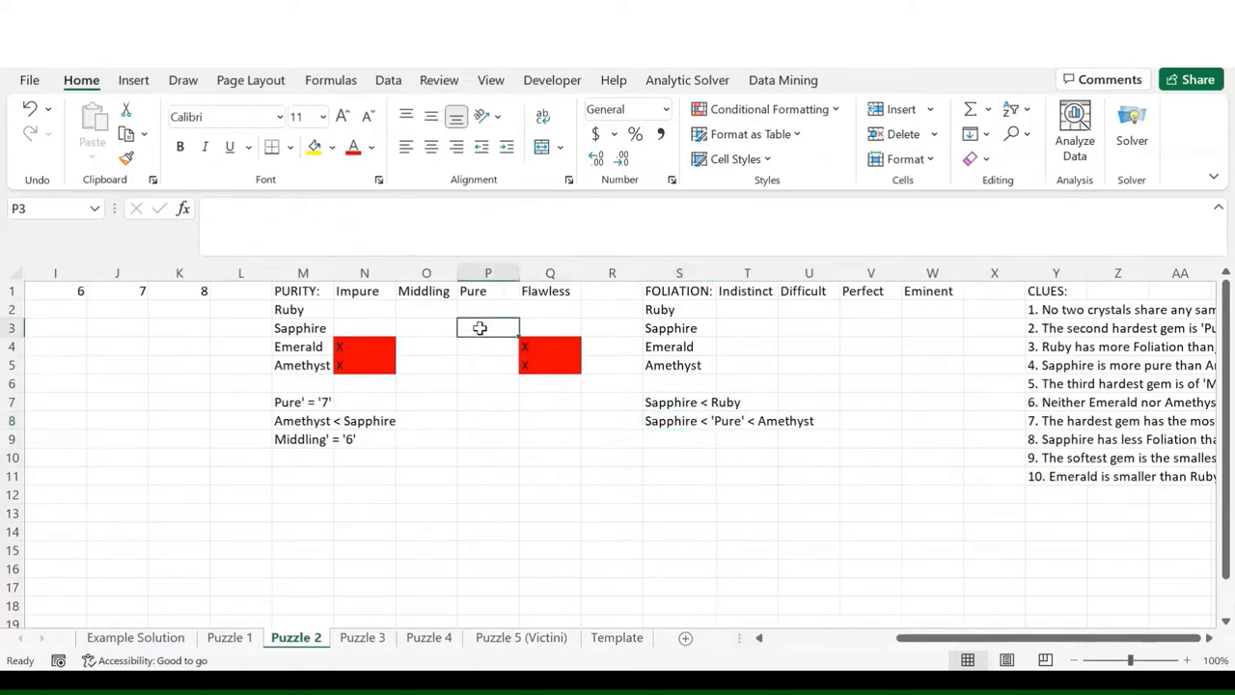
{"action": "type", "text": "x"}
{"action": "key", "text": "Return"}
{"action": "key", "text": "Return"}
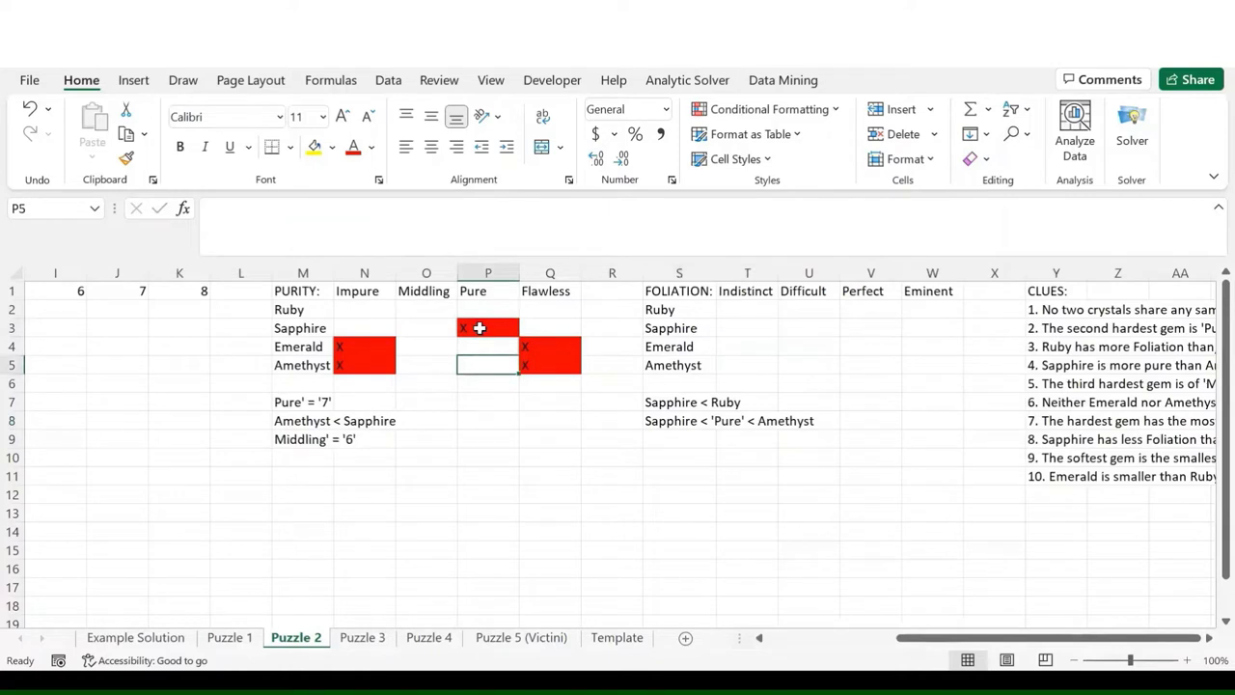
{"action": "type", "text": "x"}
{"action": "key", "text": "Return"}
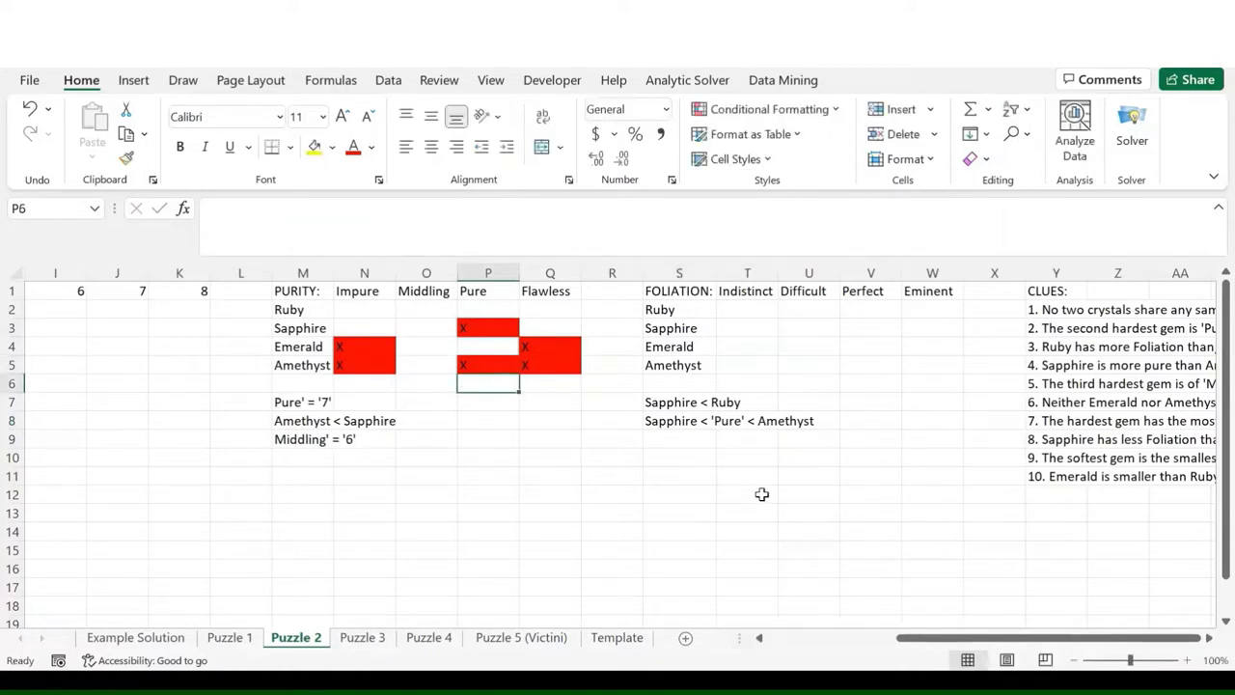
- Apply the Size notes by marking O for Amethyst as Large in E5 and for Ruby as Medium in D2
{"action": "scroll", "coordinate": [761, 494], "scroll_direction": "left", "scroll_amount": 8}
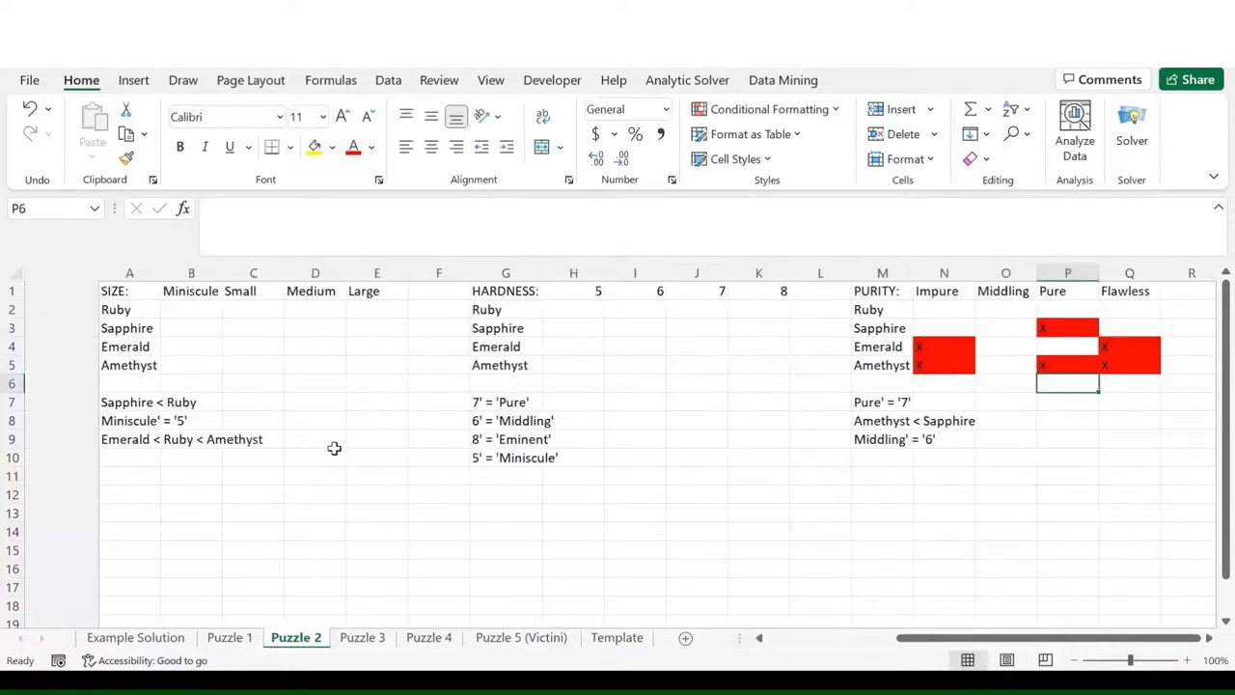
{"action": "left_click", "coordinate": [58, 441]}
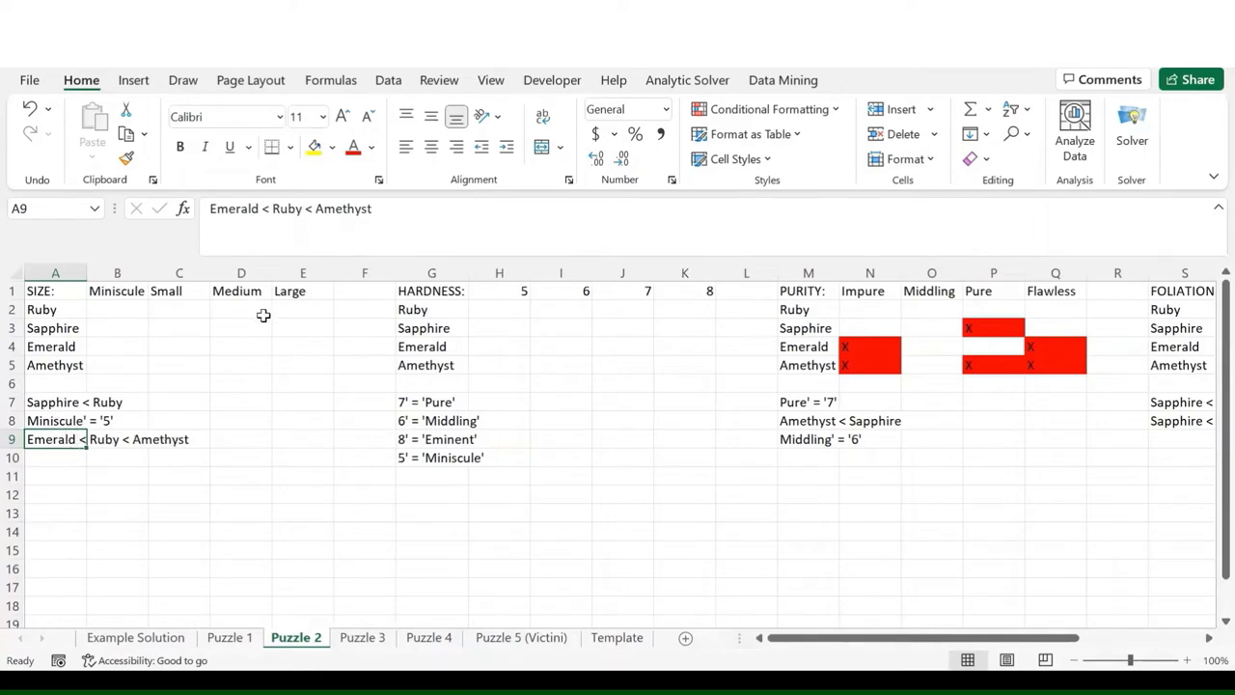
{"action": "left_click", "coordinate": [298, 364]}
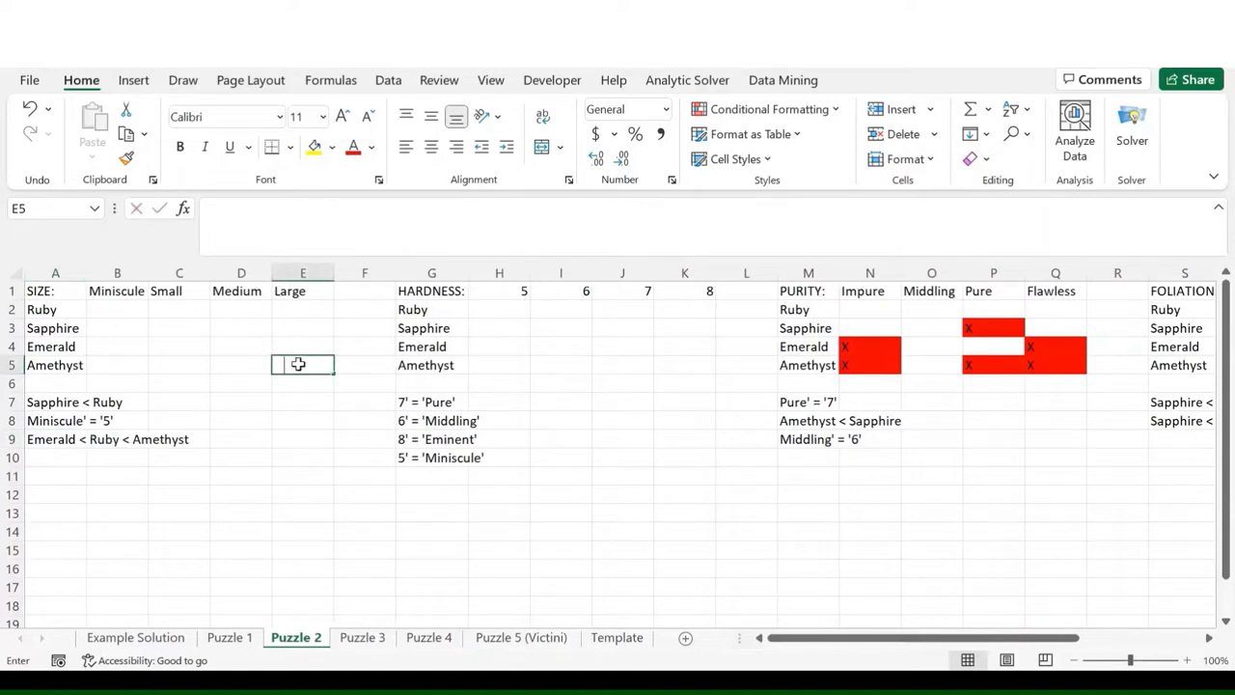
{"action": "type", "text": "O"}
{"action": "key", "text": "Return"}
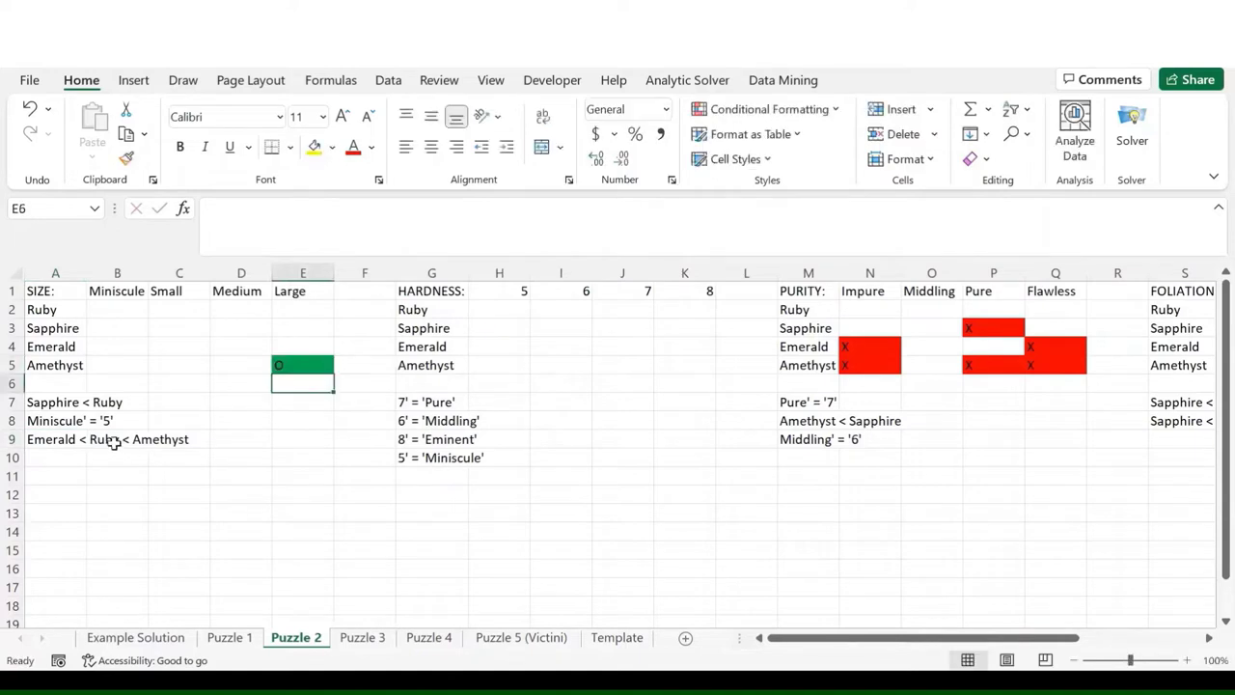
{"action": "left_click", "coordinate": [242, 309]}
{"action": "type", "text": "O"}
{"action": "key", "text": "Return"}
- Rule out Large for Ruby, Sapphire and Emerald by marking X in E2:E4 of the Size grid
{"action": "left_click", "coordinate": [296, 309]}
{"action": "type", "text": "X"}
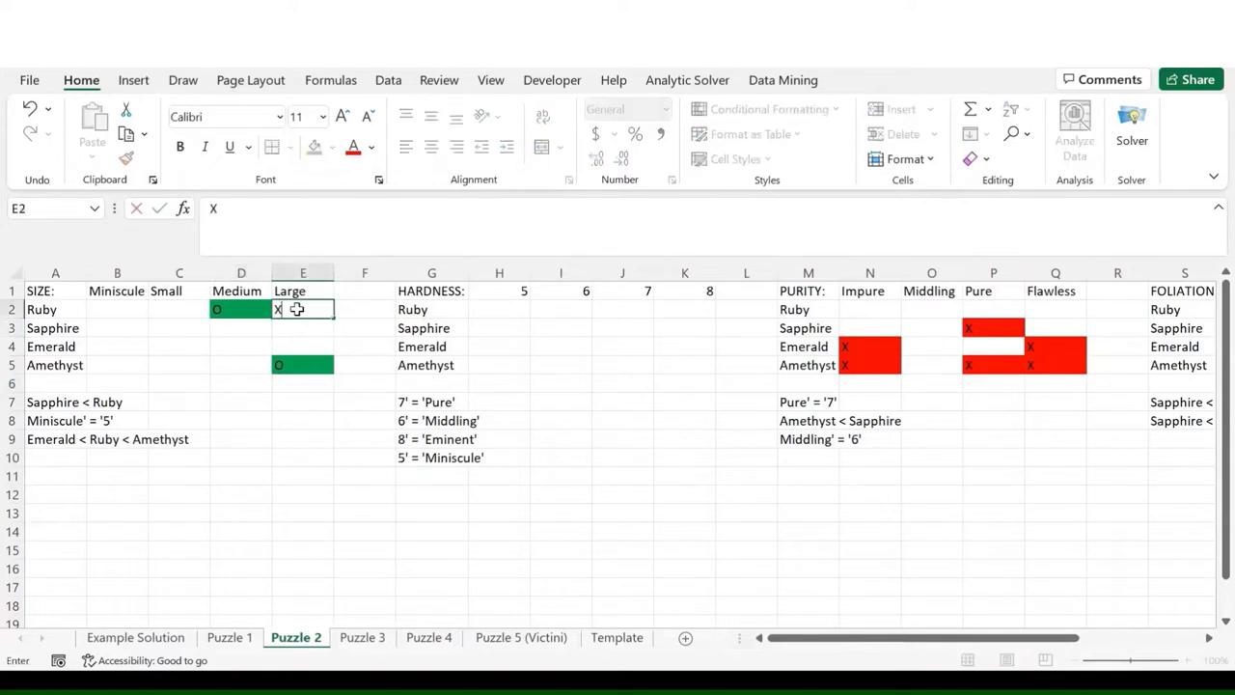
{"action": "key", "text": "Return"}
{"action": "type", "text": "X"}
{"action": "key", "text": "Return"}
{"action": "type", "text": "X"}
{"action": "key", "text": "Return"}
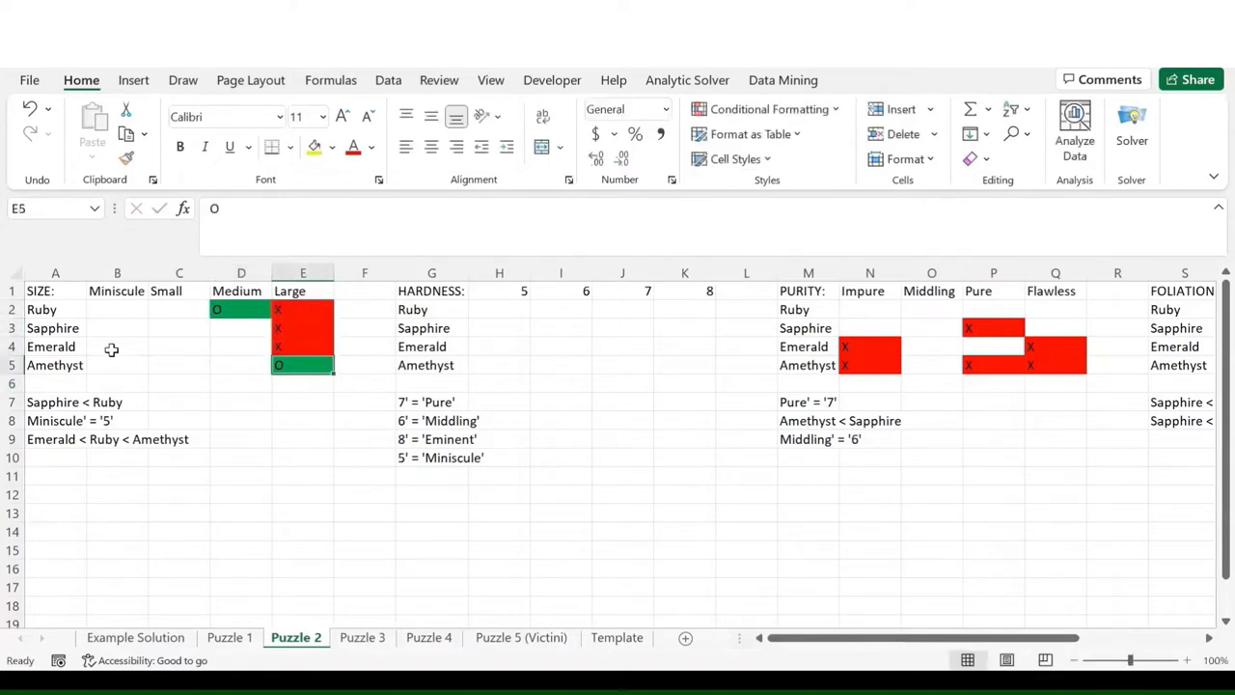
- Rule out Miniscule, Small and Medium for Amethyst by marking X in B5:D5 of the Size grid
{"action": "left_click", "coordinate": [113, 363]}
{"action": "type", "text": "X"}
{"action": "key", "text": "Tab"}
{"action": "type", "text": "X"}
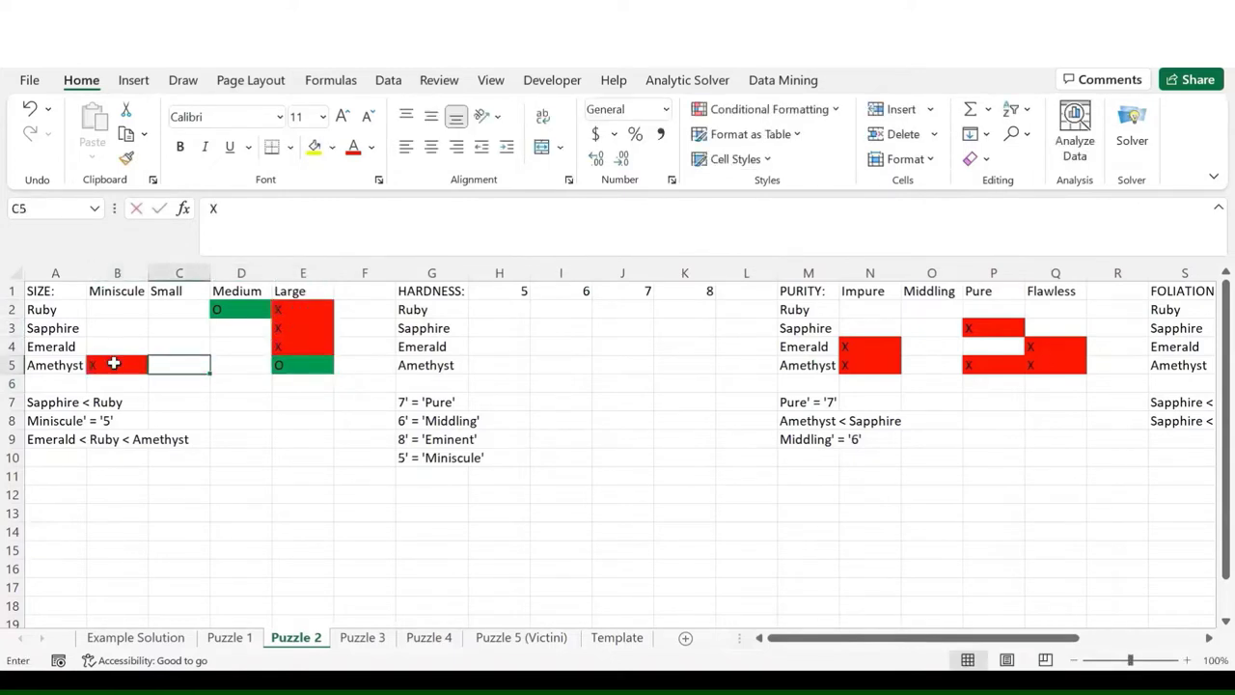
{"action": "key", "text": "Tab"}
{"action": "type", "text": "X"}
{"action": "key", "text": "Return"}
- Rule out Miniscule and Small for Ruby by marking X in B2:C2 of the Size grid
{"action": "left_click", "coordinate": [126, 308]}
{"action": "type", "text": "X"}
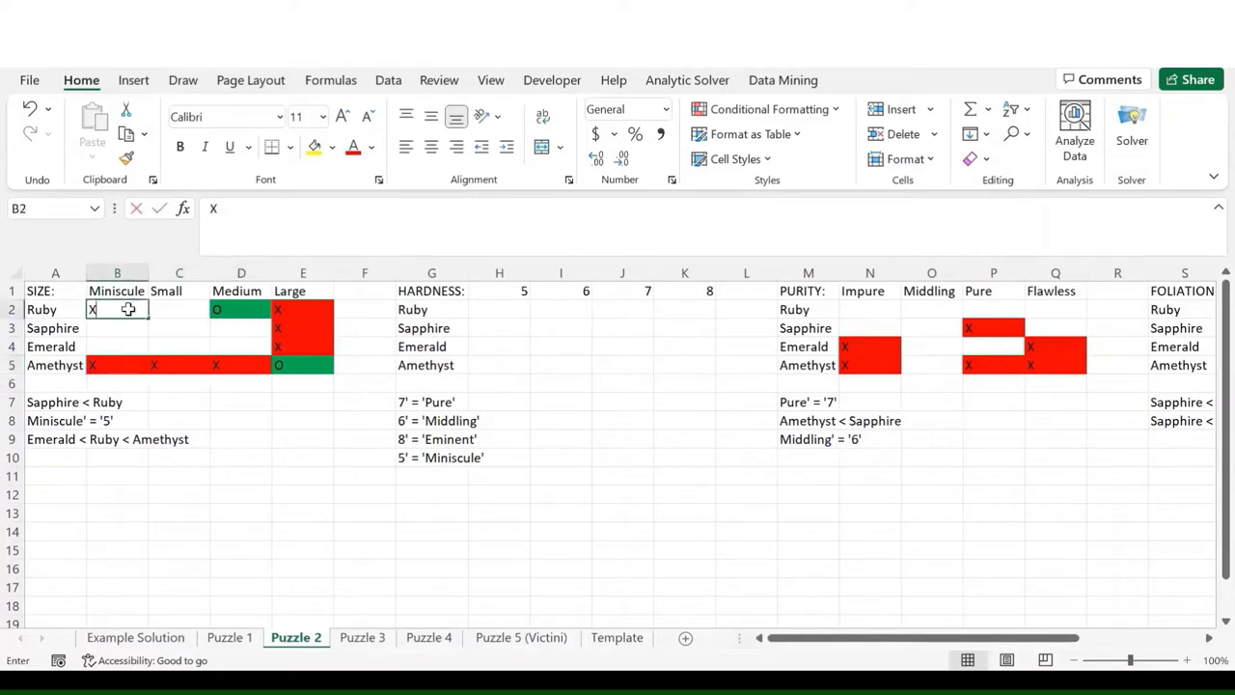
{"action": "key", "text": "Tab"}
{"action": "type", "text": "X"}
{"action": "key", "text": "Tab"}
- Rule out Medium for Sapphire and Emerald by marking X in D3:D4 of the Size grid
{"action": "key", "text": "Down"}
{"action": "type", "text": "X"}
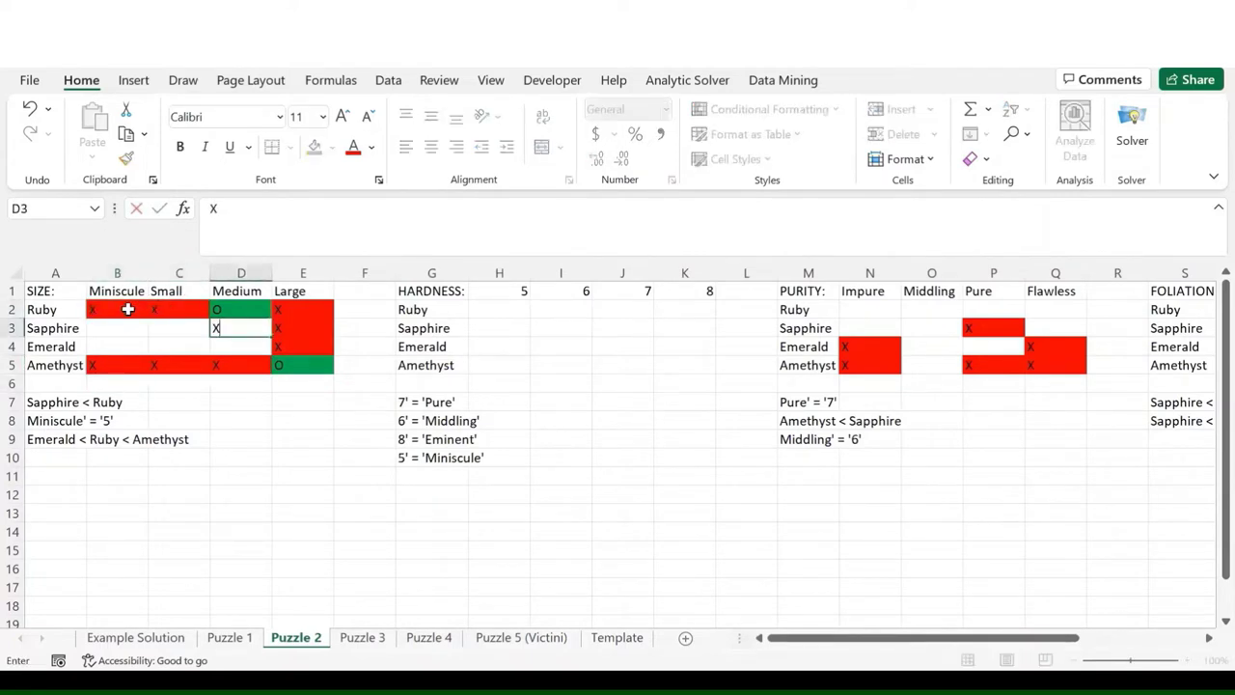
{"action": "key", "text": "Return"}
{"action": "type", "text": "X"}
{"action": "key", "text": "Return"}
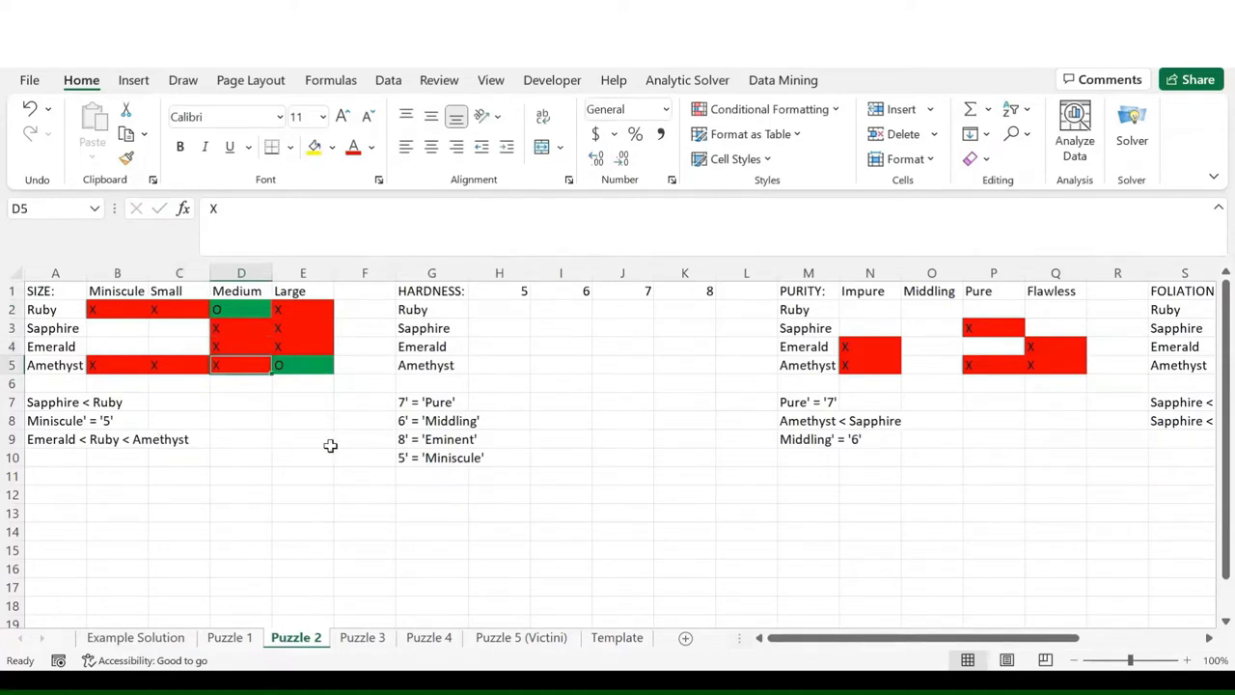
- Mark O for Amethyst as Middling in O5 of the Purity grid
{"action": "scroll", "coordinate": [330, 445], "scroll_direction": "right", "scroll_amount": 1}
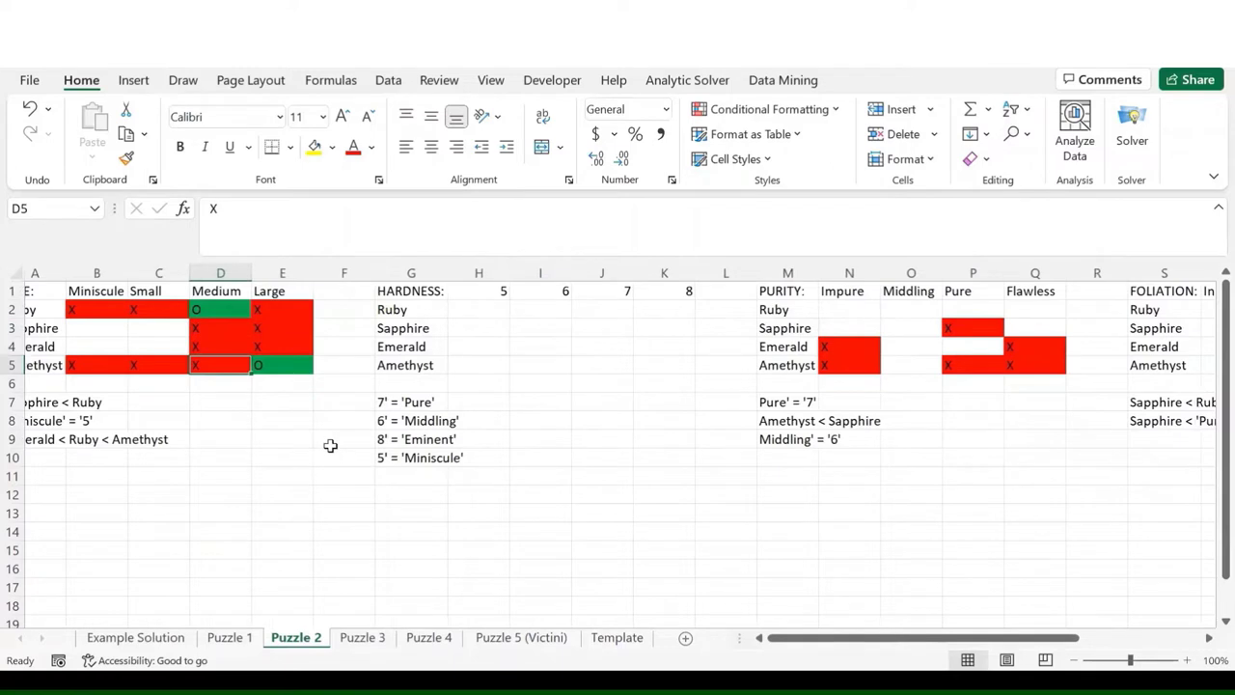
{"action": "scroll", "coordinate": [330, 445], "scroll_direction": "right", "scroll_amount": 1}
{"action": "scroll", "coordinate": [330, 444], "scroll_direction": "right", "scroll_amount": 3}
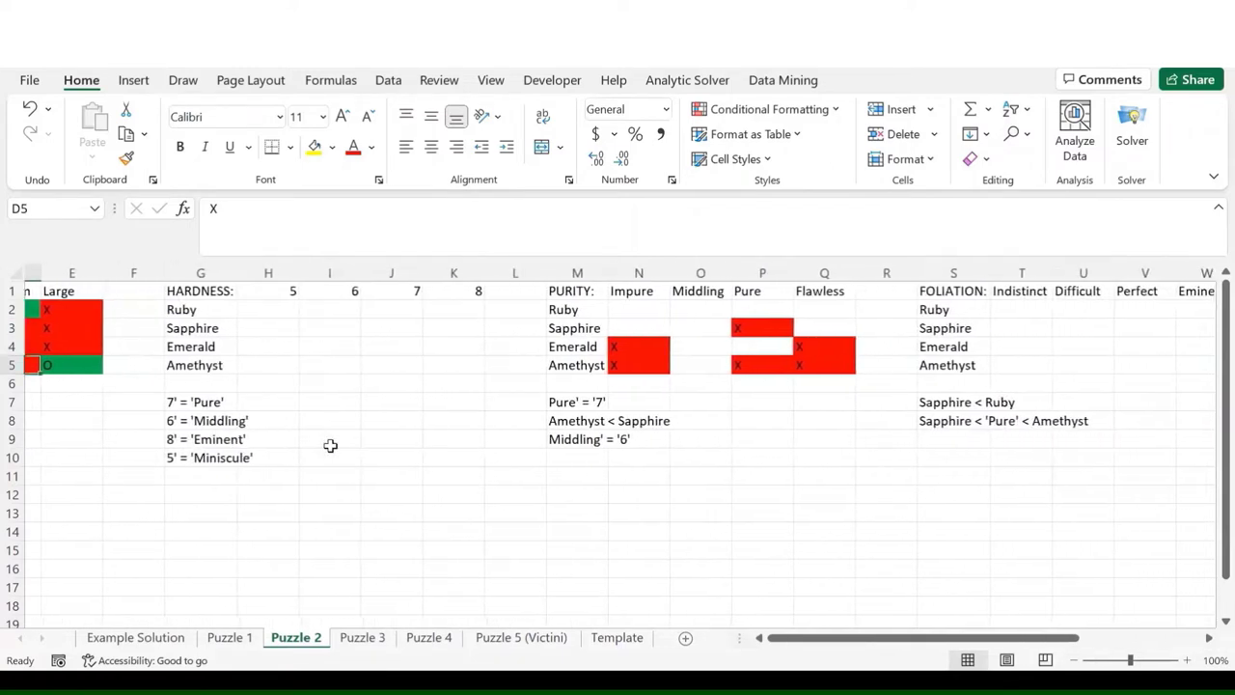
{"action": "scroll", "coordinate": [697, 349], "scroll_direction": "right", "scroll_amount": 1}
{"action": "left_click", "coordinate": [699, 372]}
{"action": "type", "text": "O"}
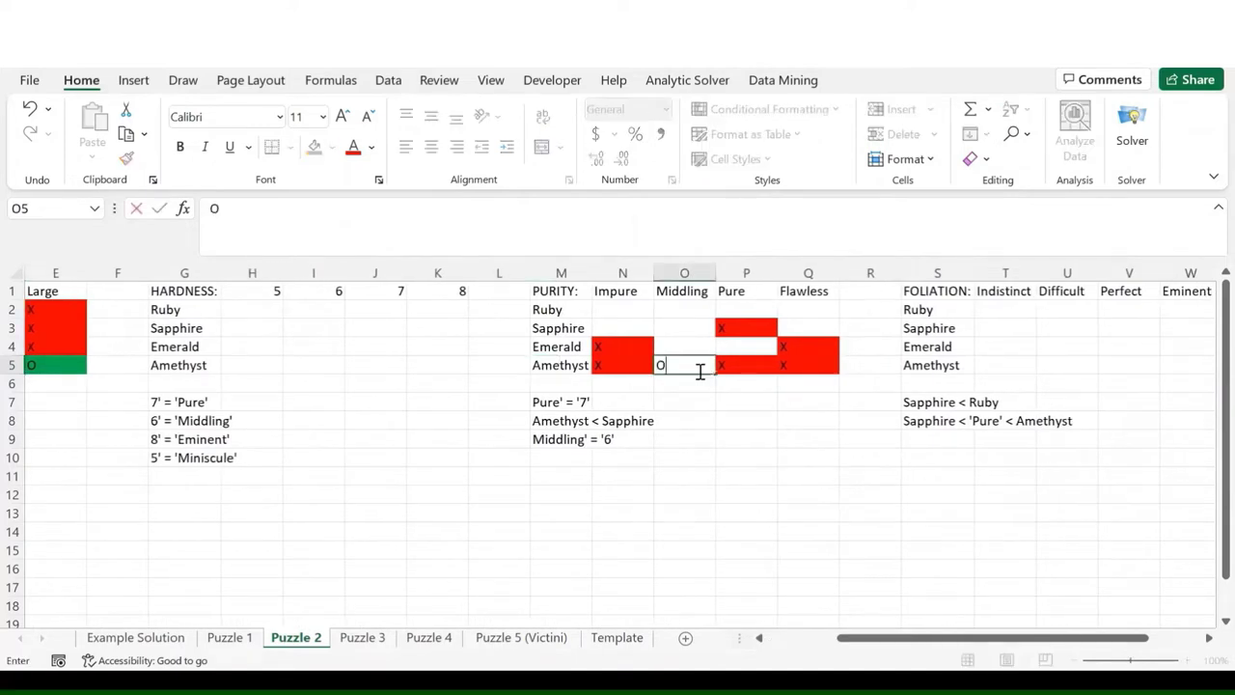
{"action": "key", "text": "Return"}
- Rule out Middling for Ruby, Sapphire and Emerald by marking X in O2:O4 of the Purity grid
{"action": "left_click", "coordinate": [688, 310]}
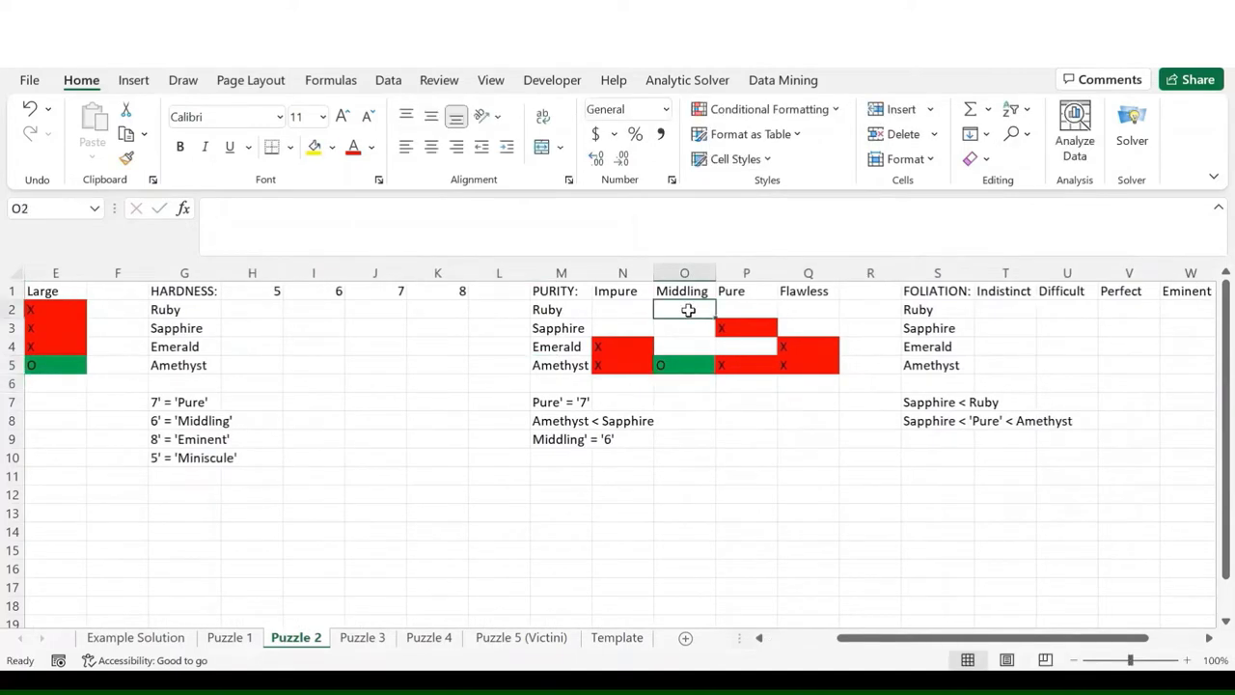
{"action": "type", "text": "X"}
{"action": "key", "text": "Return"}
{"action": "type", "text": "X"}
{"action": "key", "text": "Return"}
{"action": "type", "text": "X"}
{"action": "key", "text": "Return"}
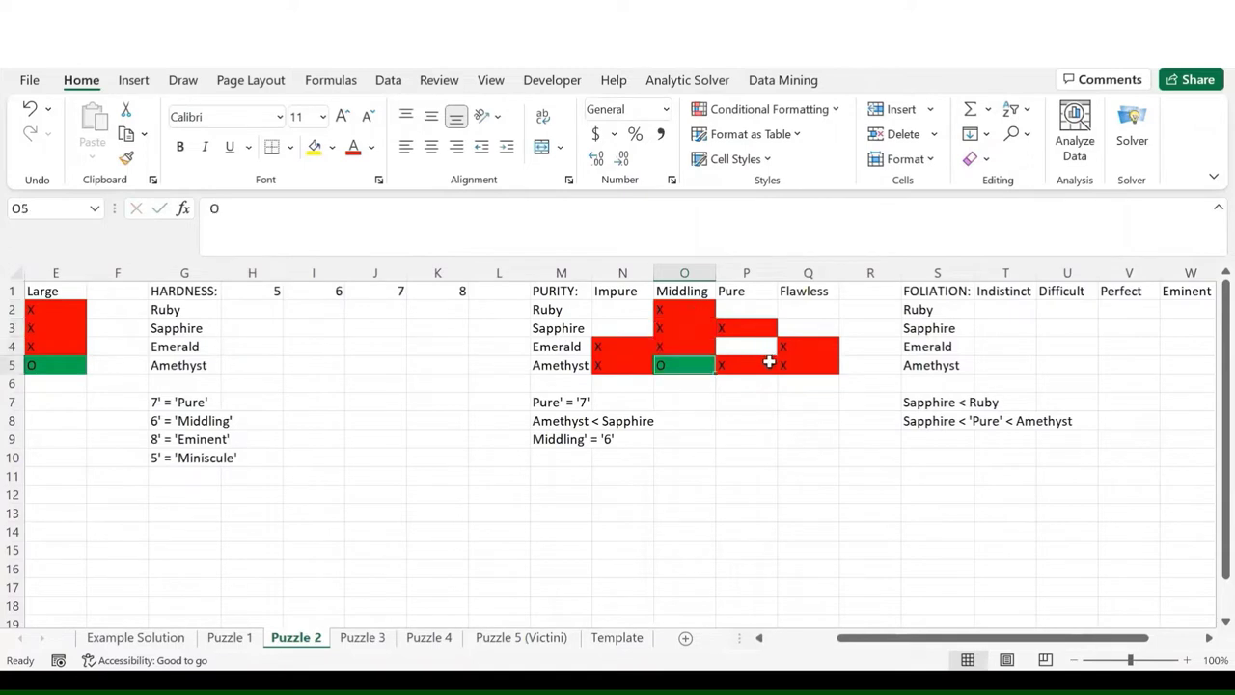
- Settle the Pure column of the Purity grid by marking O for Emerald in P4 and X for Ruby in P2
{"action": "left_click", "coordinate": [740, 347]}
{"action": "type", "text": "O"}
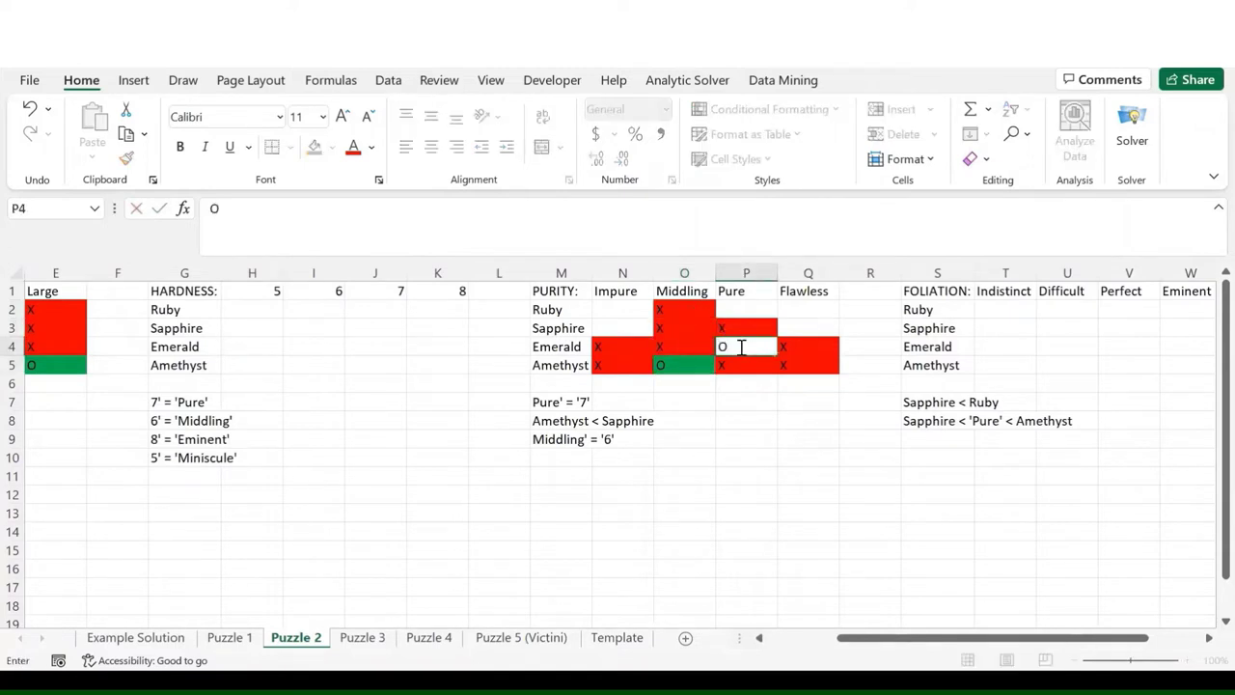
{"action": "key", "text": "Return"}
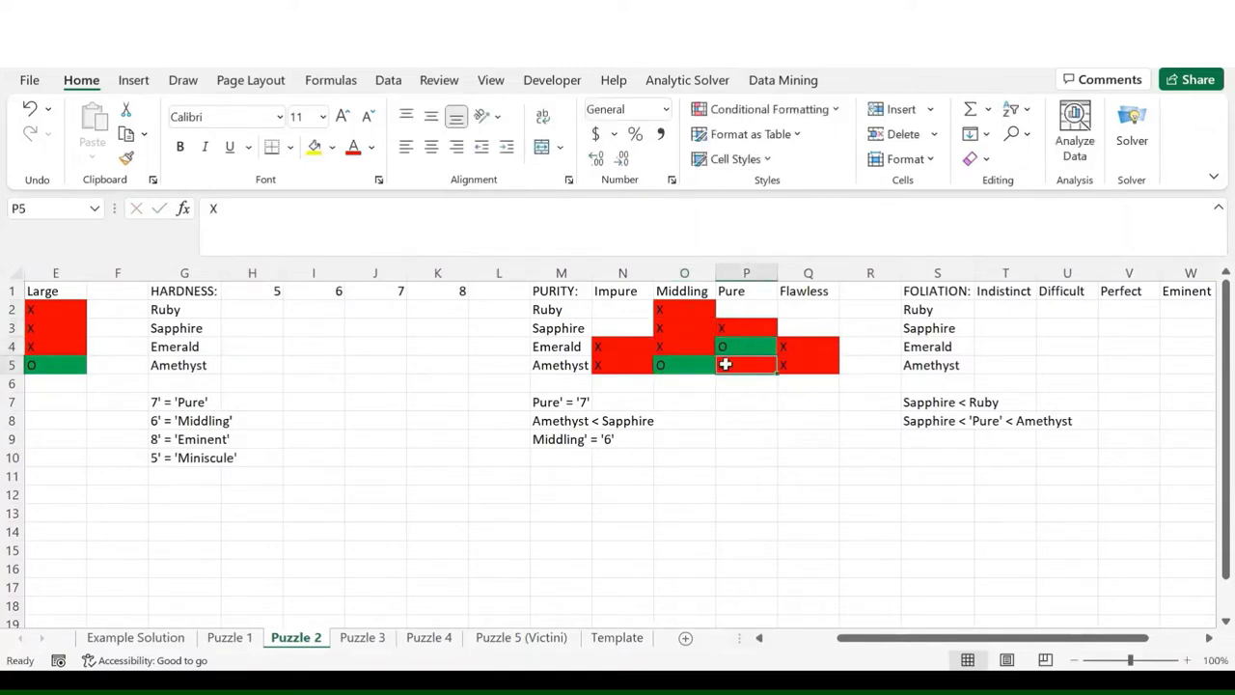
{"action": "left_click", "coordinate": [737, 310]}
{"action": "type", "text": "X"}
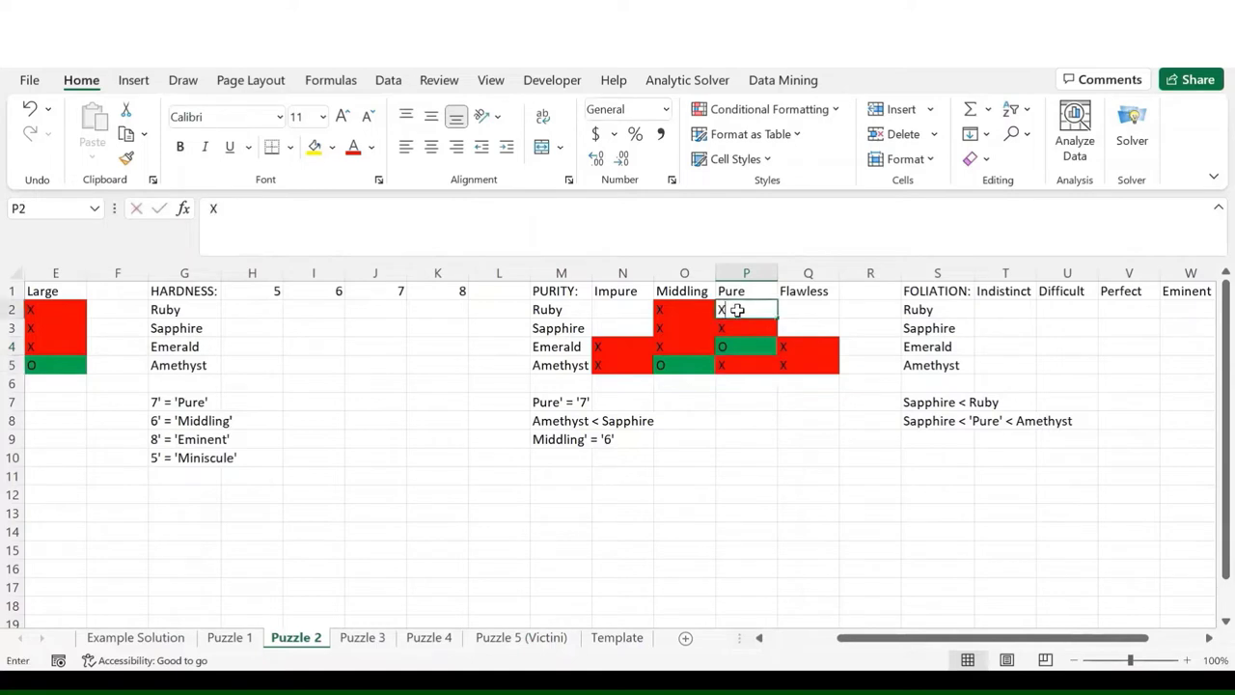
{"action": "key", "text": "Return"}
- Apply the note Amethyst < Sapphire to the Flawless column, marking O for Sapphire in Q3 and X for Ruby in Q2
{"action": "left_click", "coordinate": [573, 421]}
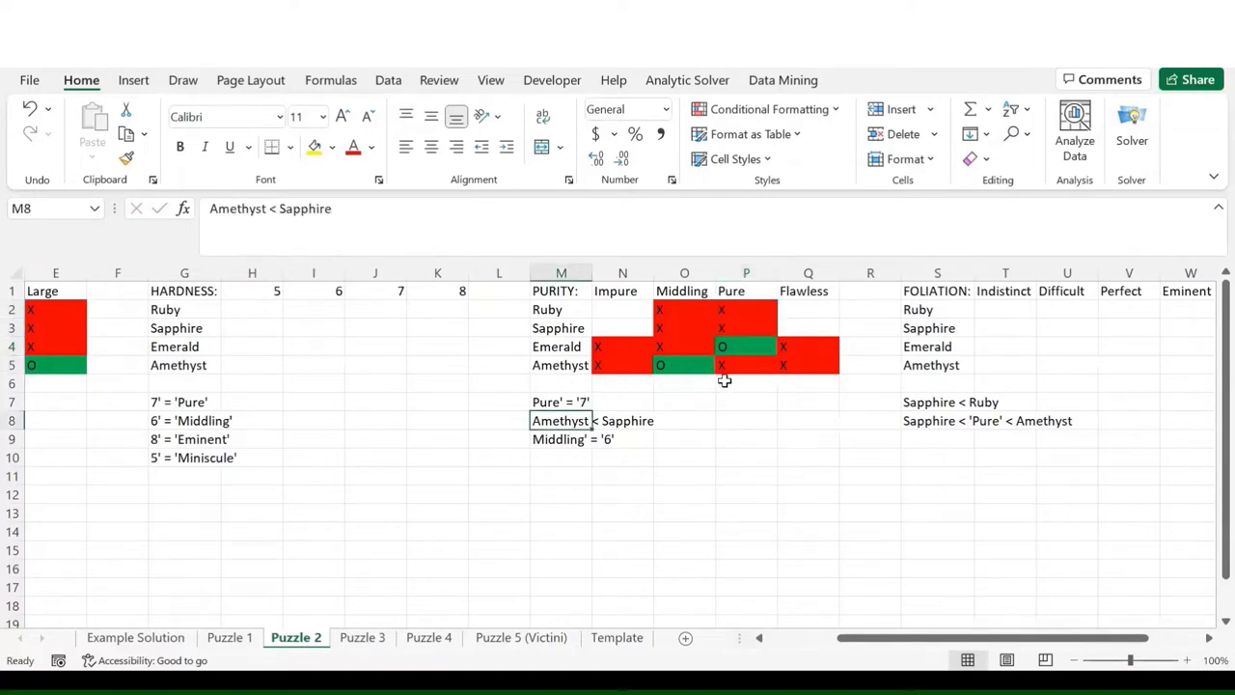
{"action": "left_click", "coordinate": [665, 365]}
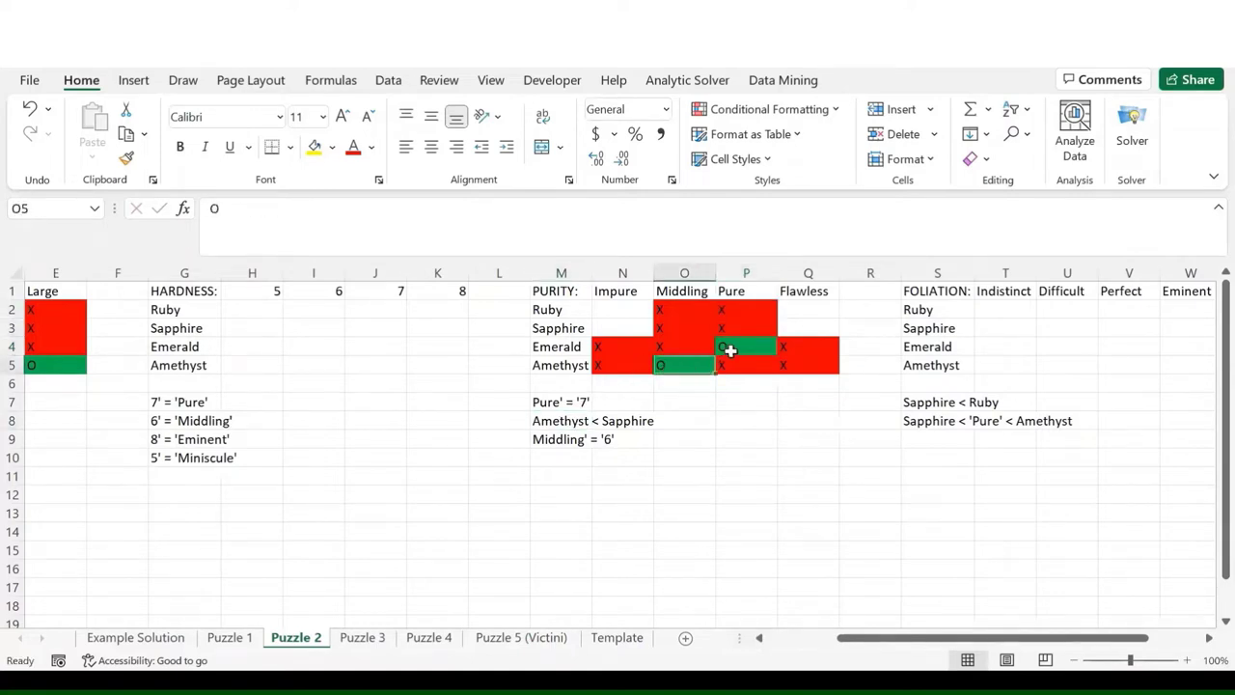
{"action": "left_click", "coordinate": [809, 330]}
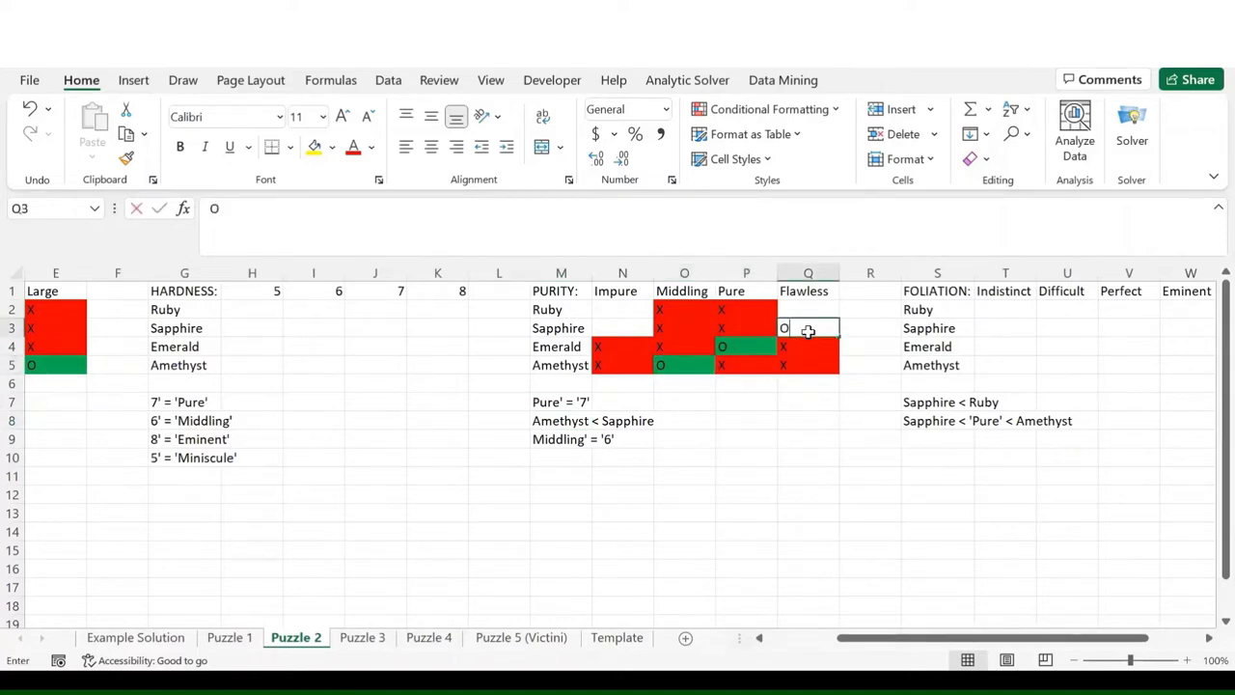
{"action": "type", "text": "O"}
{"action": "key", "text": "Return"}
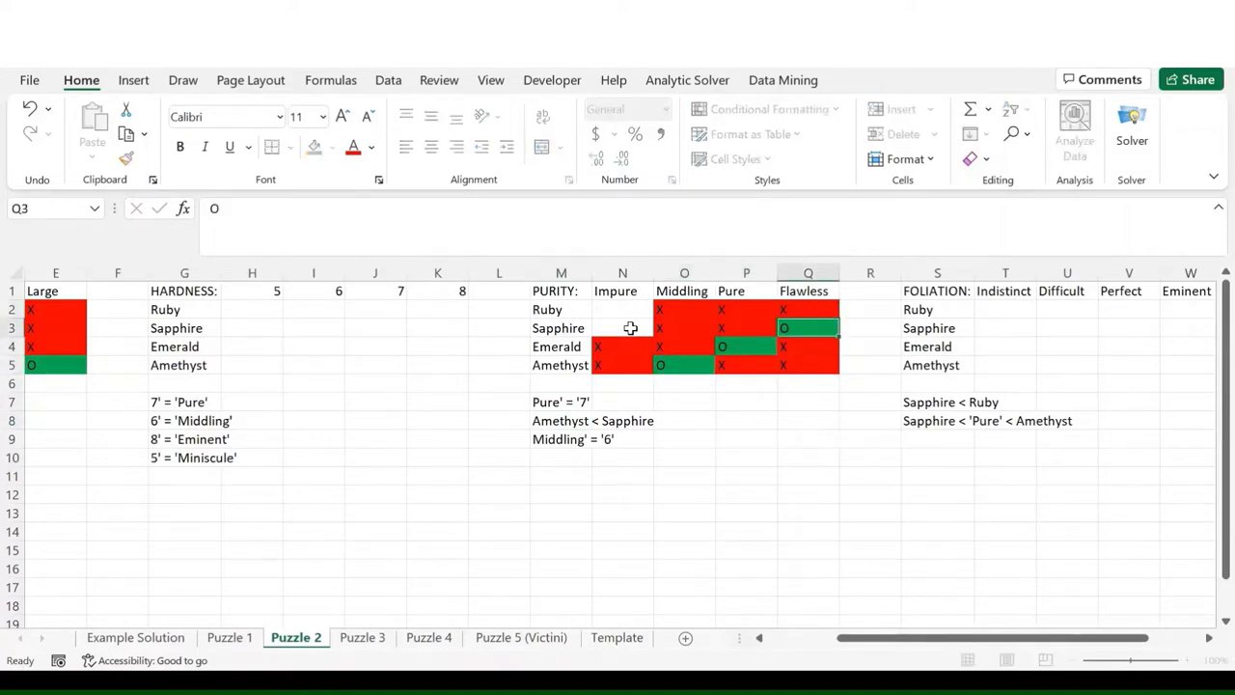
- Complete the Impure column of the Purity grid by marking X for Sapphire in N3 and O for Ruby in N2
{"action": "left_click", "coordinate": [628, 328]}
{"action": "type", "text": "X"}
{"action": "key", "text": "Return"}
{"action": "left_click", "coordinate": [611, 309]}
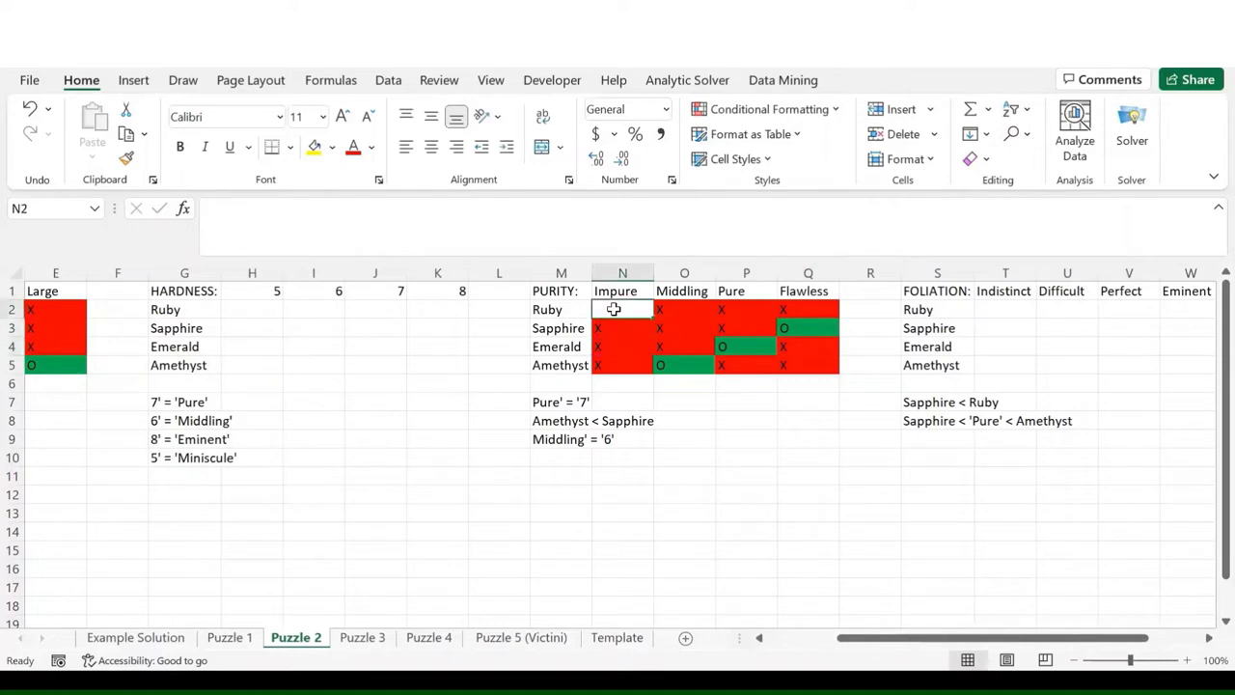
{"action": "type", "text": "O"}
{"action": "key", "text": "Return"}
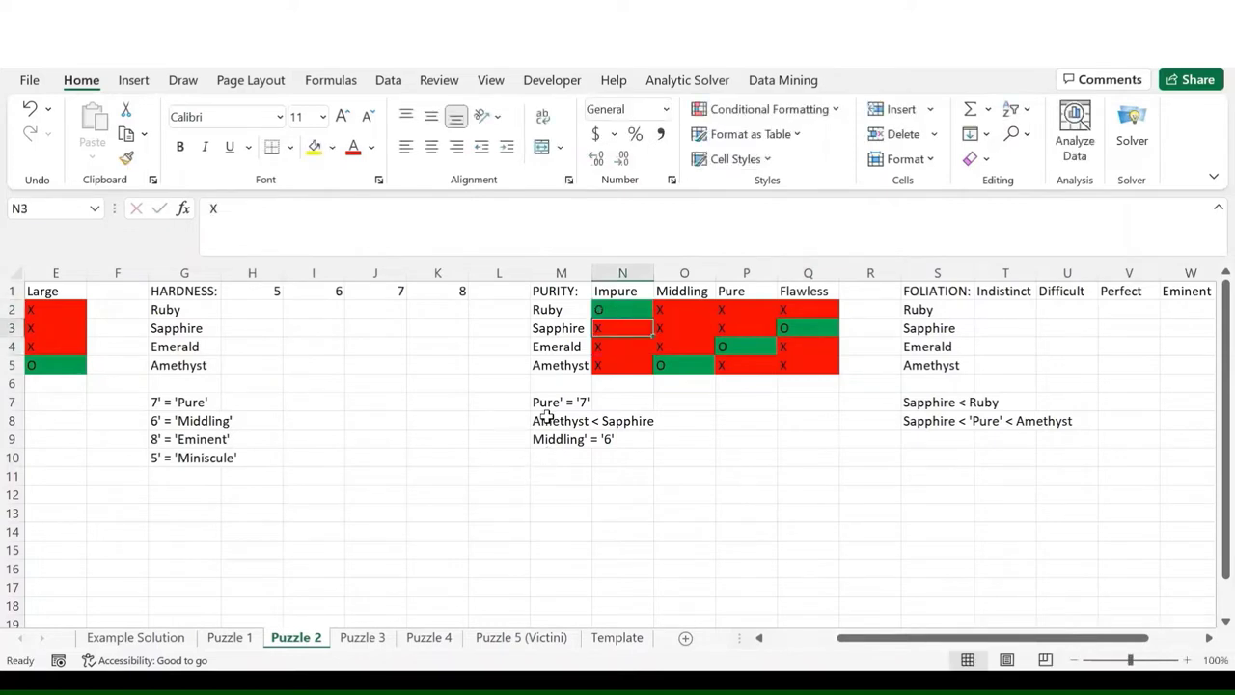
- Clear the used Purity notes Amethyst < Sapphire in M8 and 'Pure' = '7' in M7
{"action": "left_click", "coordinate": [546, 416]}
{"action": "key", "text": "Delete"}
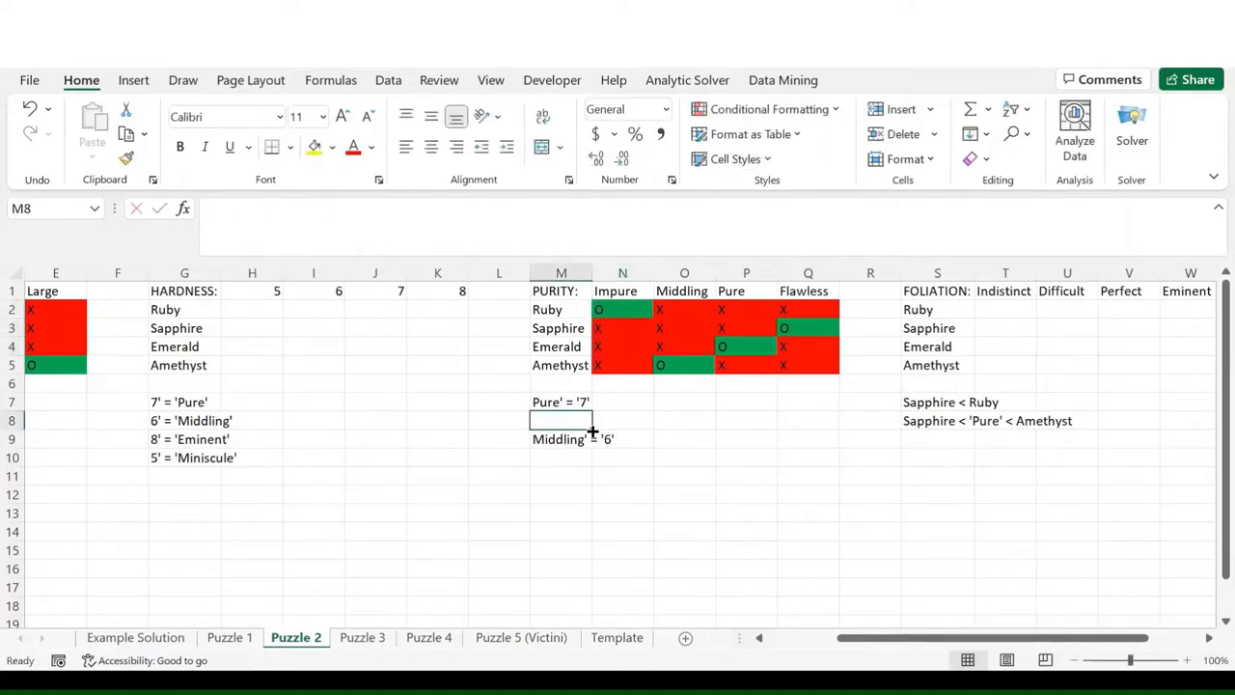
{"action": "left_click", "coordinate": [748, 349]}
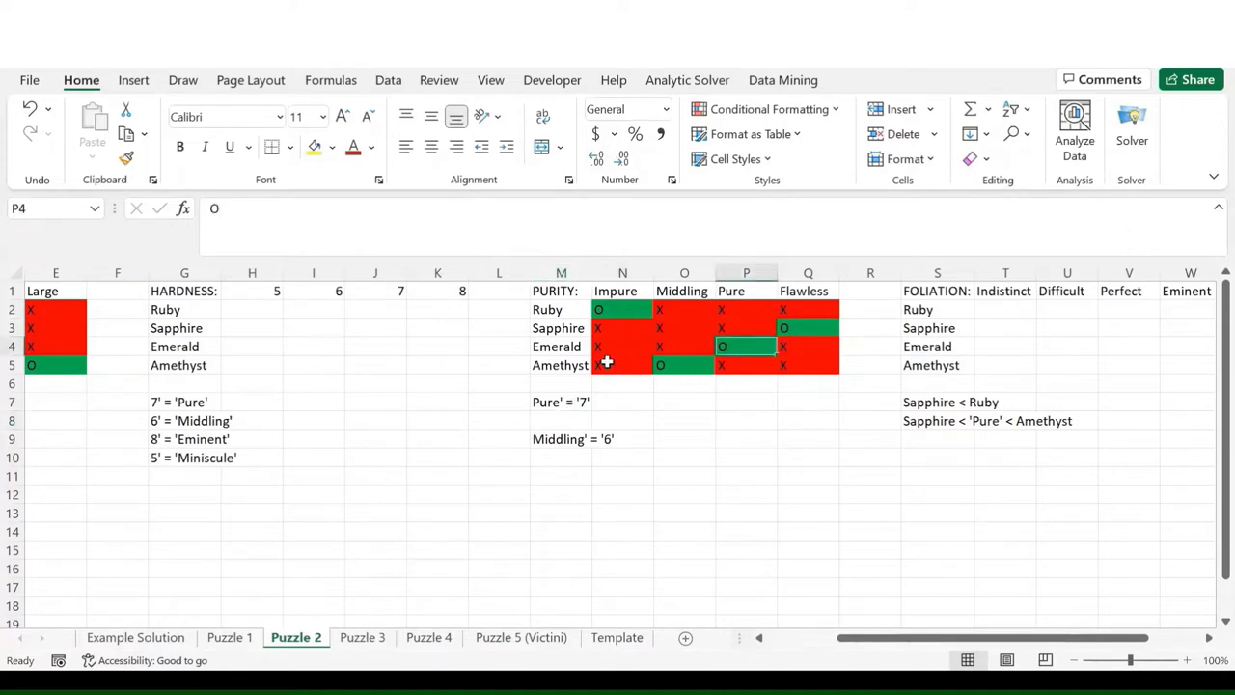
{"action": "left_click", "coordinate": [575, 406]}
{"action": "key", "text": "Delete"}
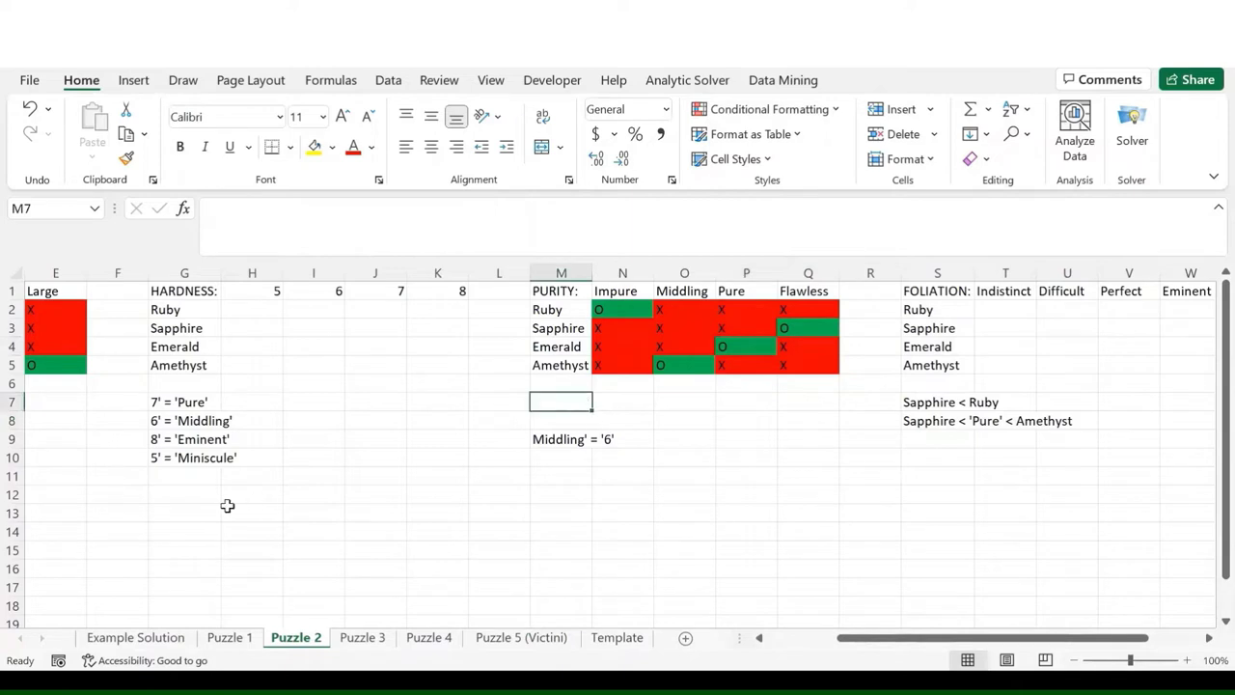
- Clear the Hardness note '7' = 'Pure' in G7 and mark O for Emerald at hardness 7 in J4
{"action": "left_click", "coordinate": [189, 406]}
{"action": "key", "text": "Delete"}
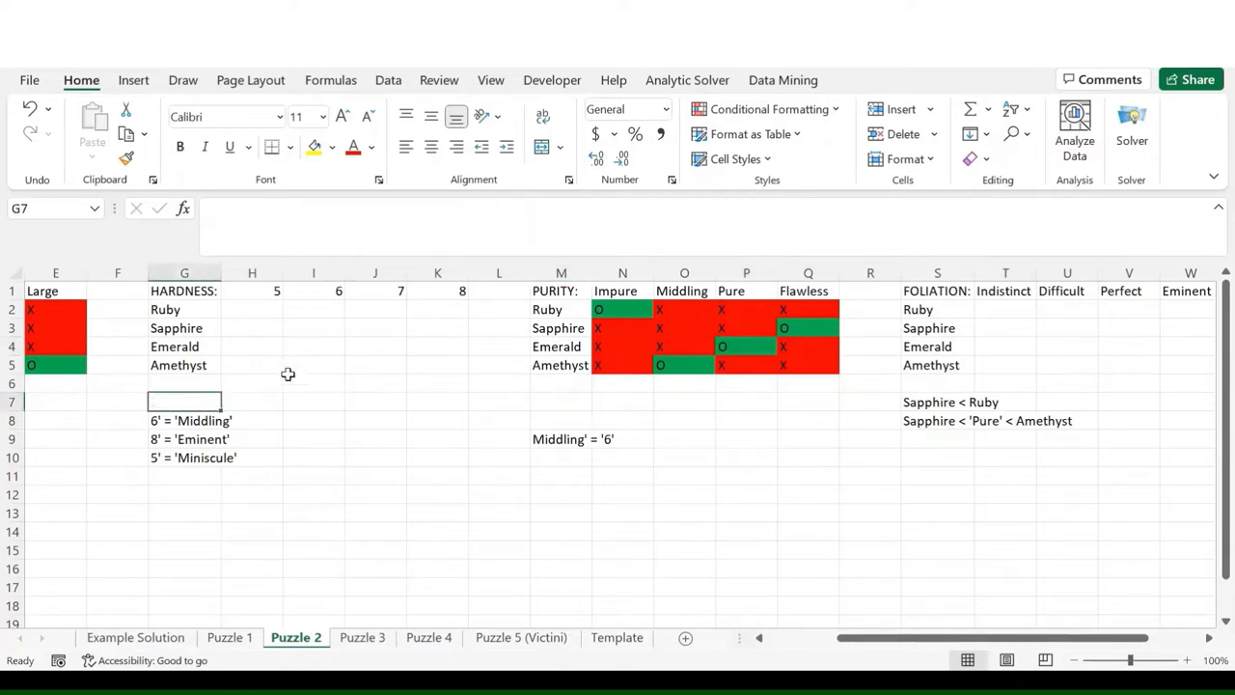
{"action": "left_click", "coordinate": [383, 350]}
{"action": "type", "text": "O"}
{"action": "key", "text": "Return"}
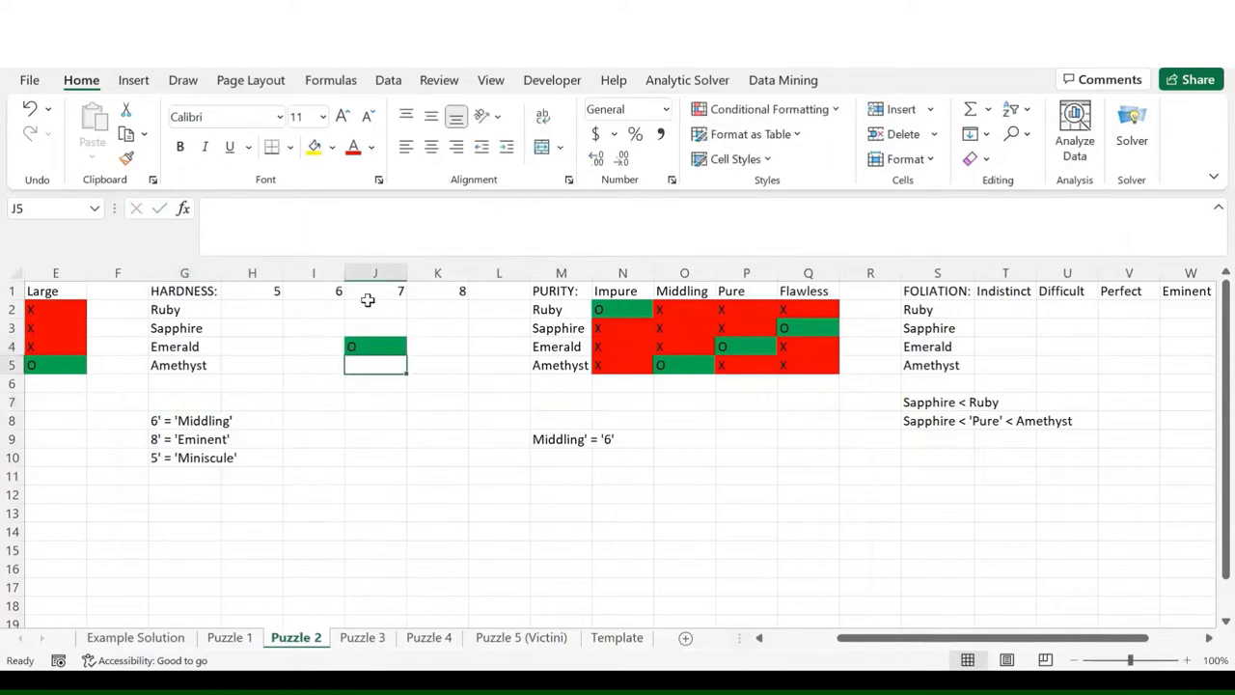
- Rule out hardness 7 for Ruby, Sapphire and Amethyst by marking X in J2, J3 and J5
{"action": "left_click", "coordinate": [370, 305]}
{"action": "type", "text": "X"}
{"action": "key", "text": "Return"}
{"action": "type", "text": "X"}
{"action": "key", "text": "Return"}
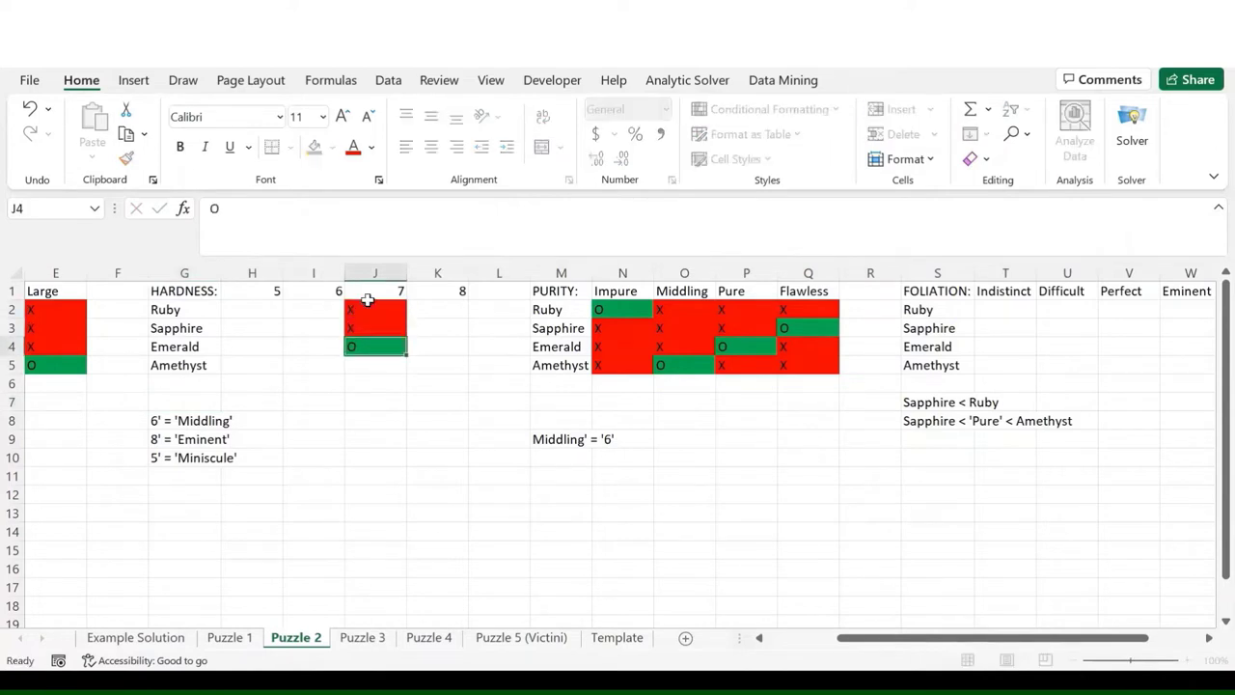
{"action": "key", "text": "Return"}
{"action": "type", "text": "X"}
{"action": "key", "text": "Return"}
- Rule out hardness 5, 6 and 8 for Emerald by marking X in H4, I4 and K4
{"action": "left_click", "coordinate": [239, 347]}
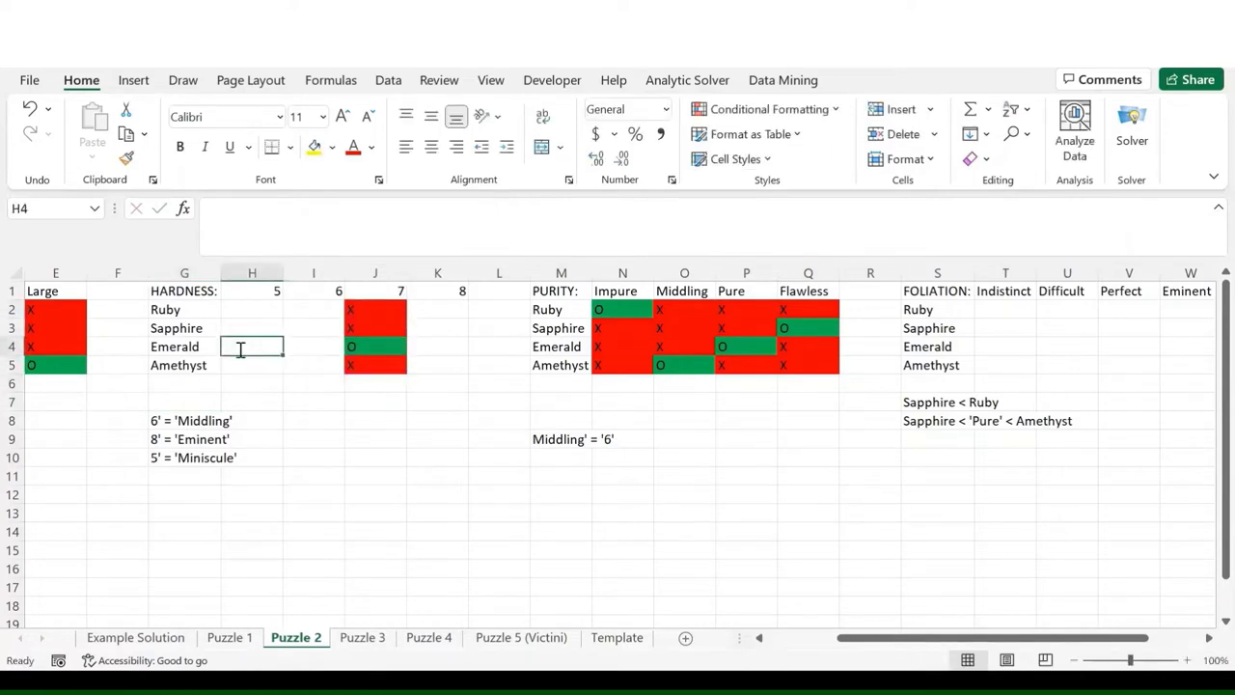
{"action": "type", "text": "X"}
{"action": "key", "text": "Tab"}
{"action": "type", "text": "X"}
{"action": "key", "text": "Tab"}
{"action": "key", "text": "Tab"}
{"action": "type", "text": "X"}
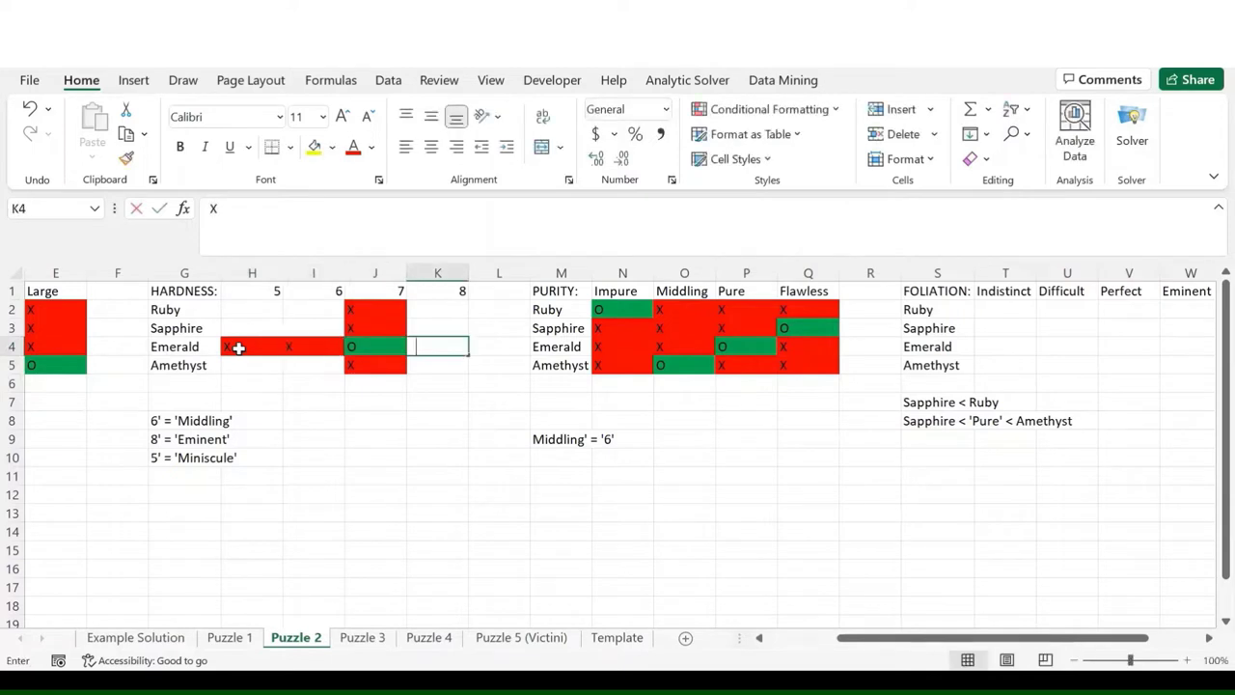
{"action": "key", "text": "Return"}
- Clear the Purity note 'Middling' = '6' in M9 and mark O for Amethyst at hardness 6 in I5
{"action": "left_click", "coordinate": [567, 437]}
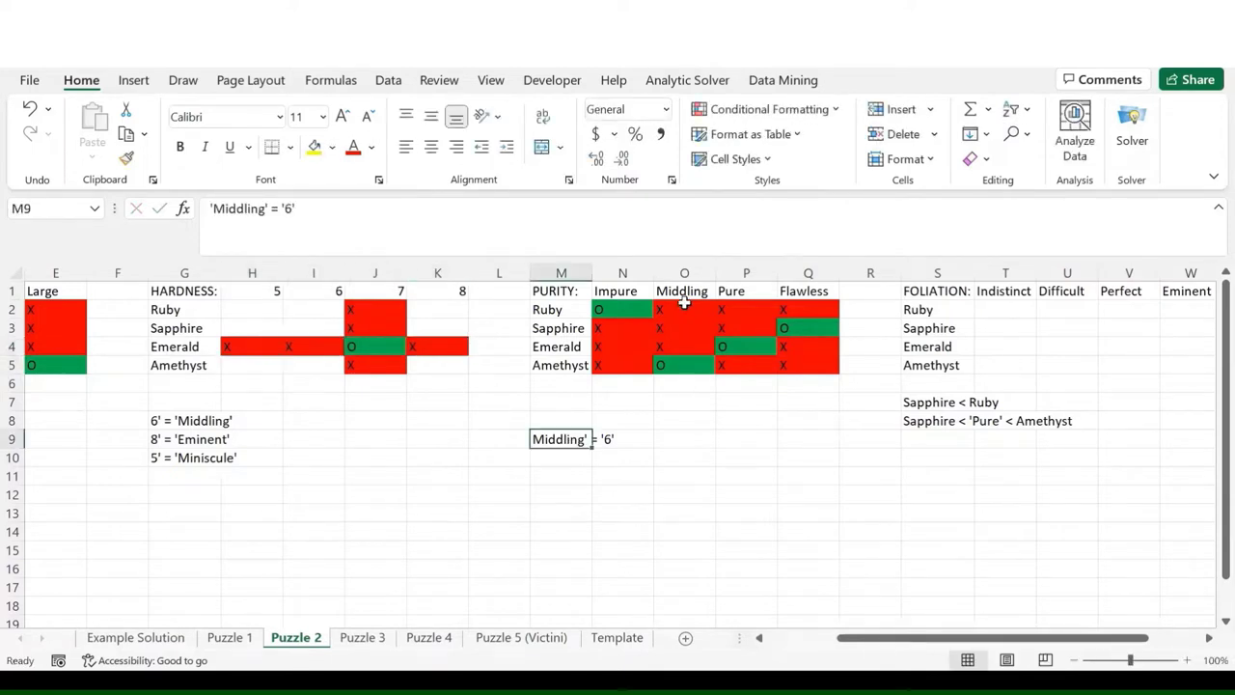
{"action": "left_click", "coordinate": [680, 369]}
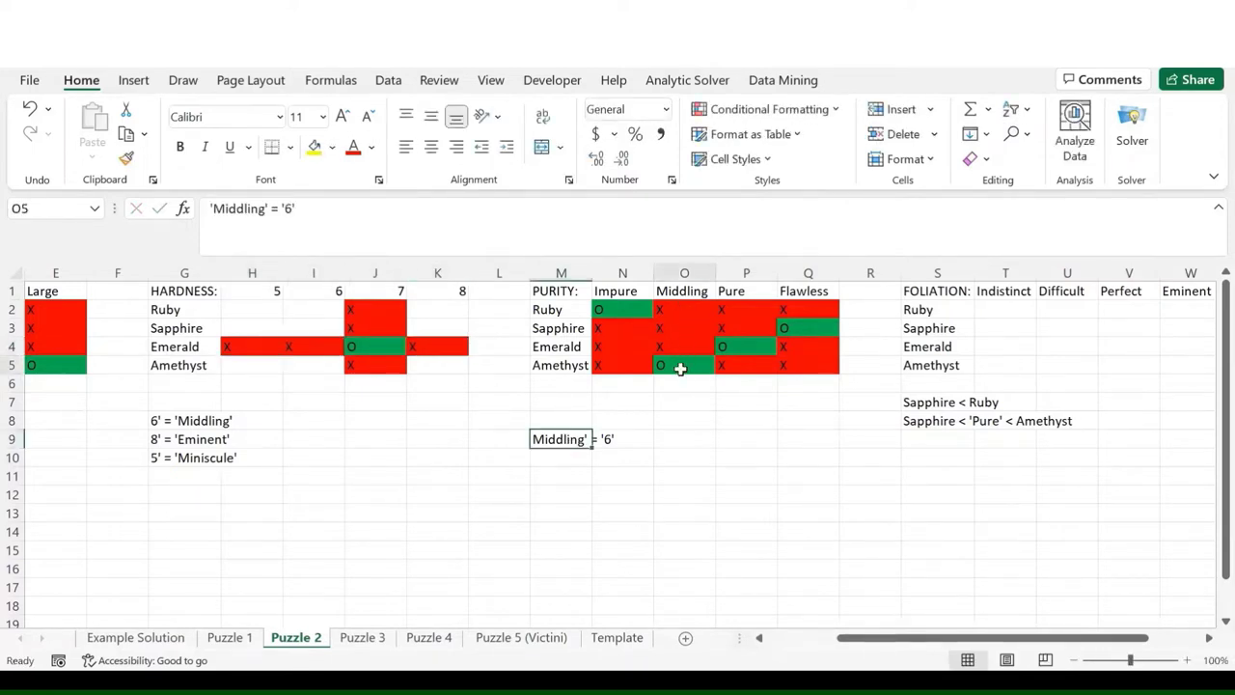
{"action": "left_click", "coordinate": [577, 436]}
{"action": "key", "text": "Delete"}
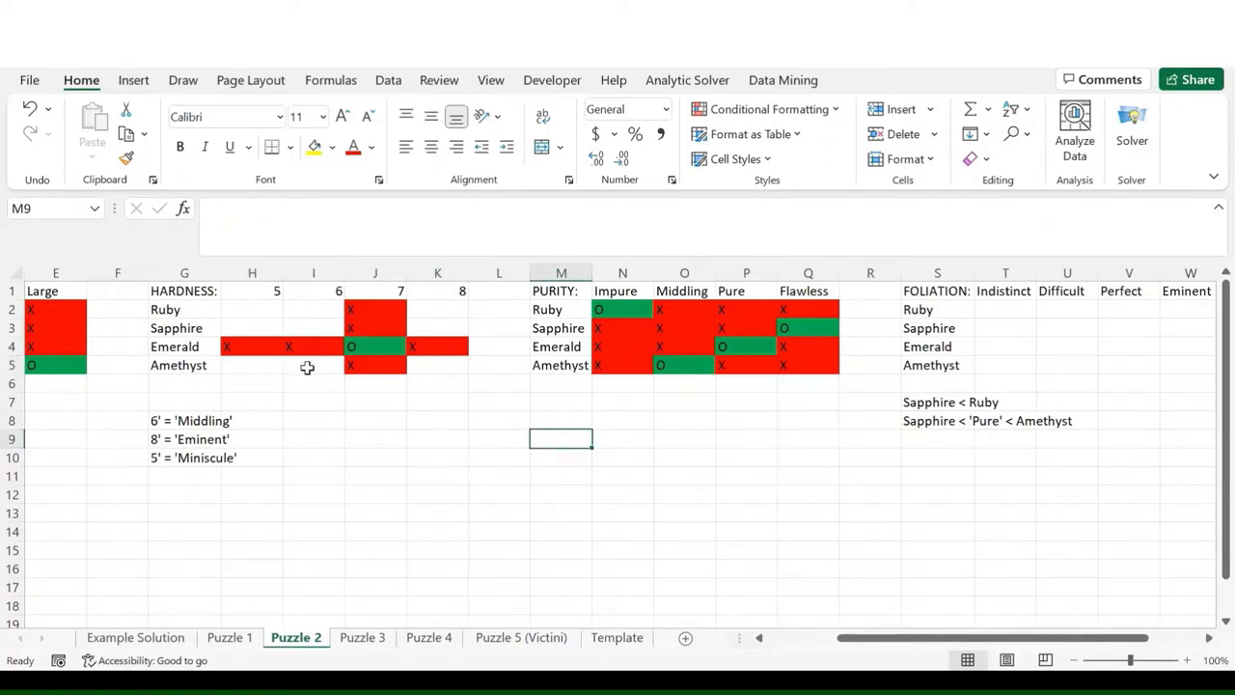
{"action": "left_click", "coordinate": [307, 368]}
{"action": "type", "text": "O"}
{"action": "key", "text": "Return"}
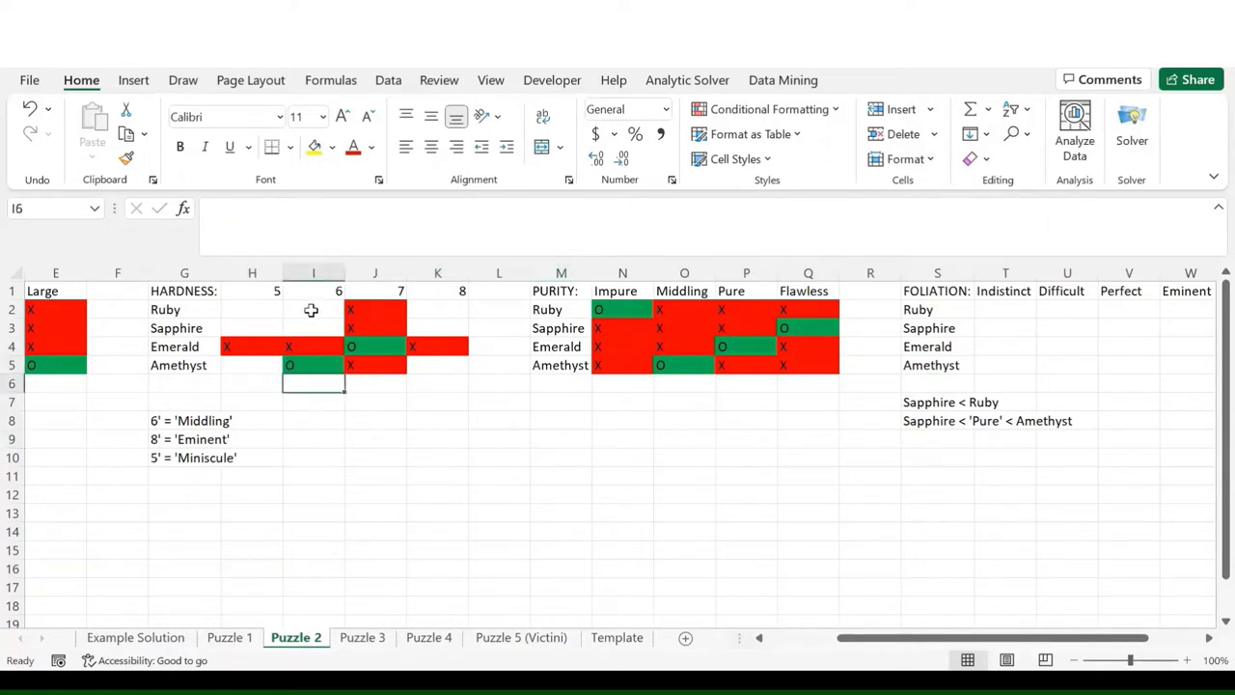
- Rule out hardness 6 for Ruby and Sapphire by marking X in I2:I3
{"action": "left_click", "coordinate": [312, 310]}
{"action": "type", "text": "X"}
{"action": "key", "text": "Return"}
{"action": "type", "text": "X"}
{"action": "key", "text": "Return"}
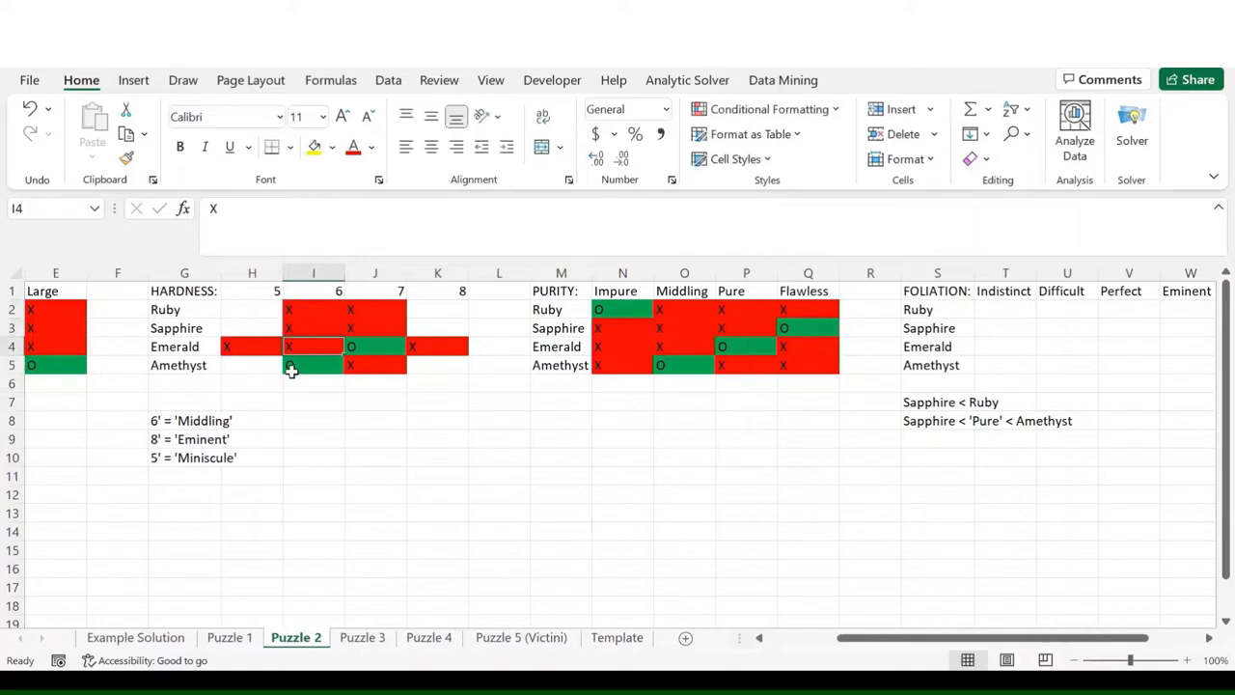
- Rule out hardness 5 and 8 for Amethyst by marking X in H5 and K5
{"action": "left_click", "coordinate": [265, 365]}
{"action": "type", "text": "X"}
{"action": "left_click", "coordinate": [450, 367]}
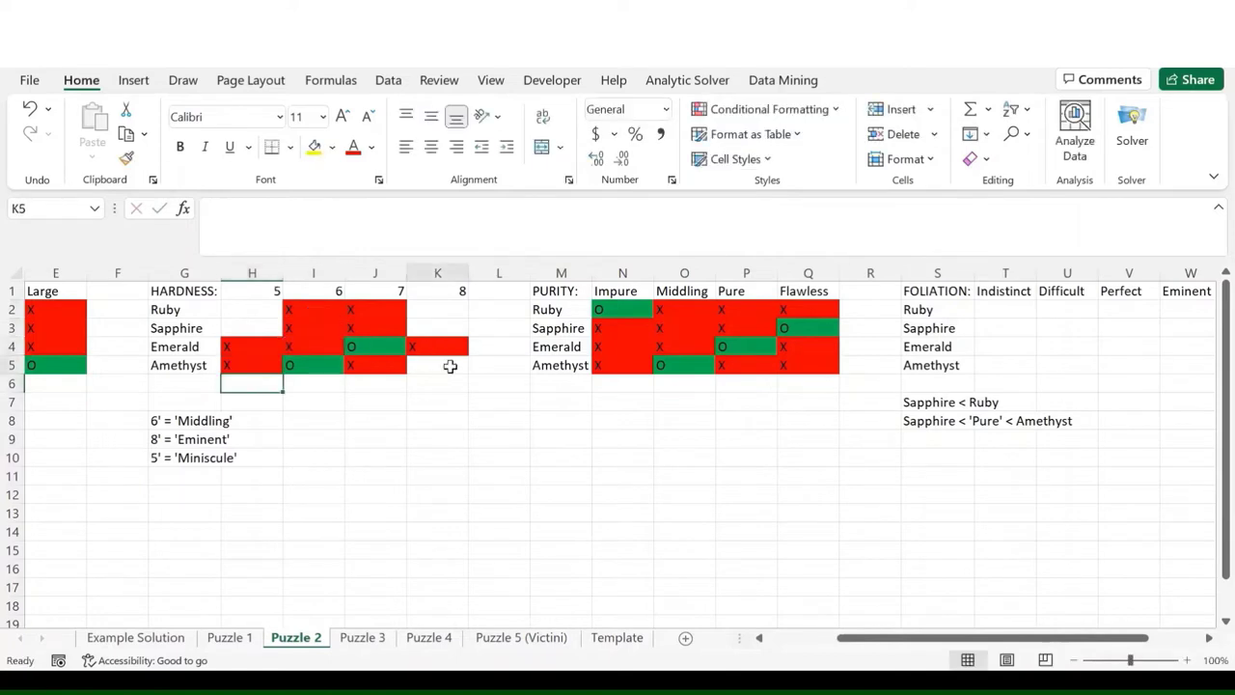
{"action": "type", "text": "X"}
{"action": "key", "text": "Return"}
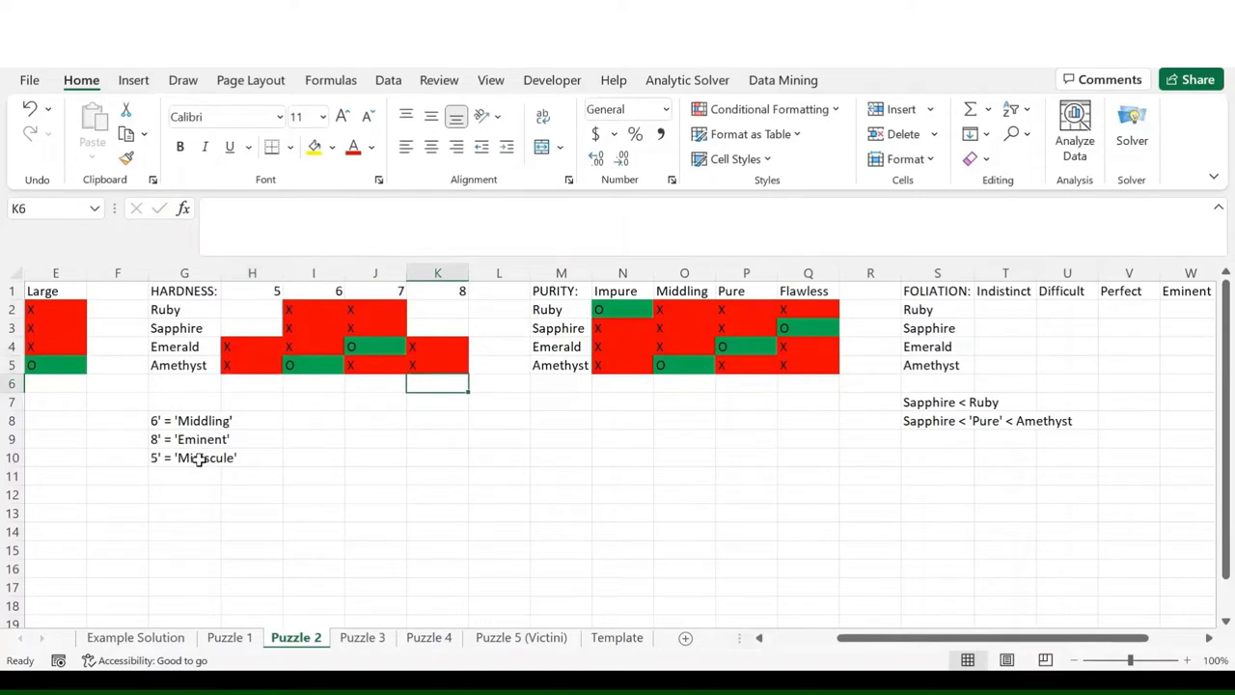
- Clear the used Hardness note '6' = 'Middling' in G8
{"action": "left_click", "coordinate": [185, 421]}
{"action": "key", "text": "Delete"}
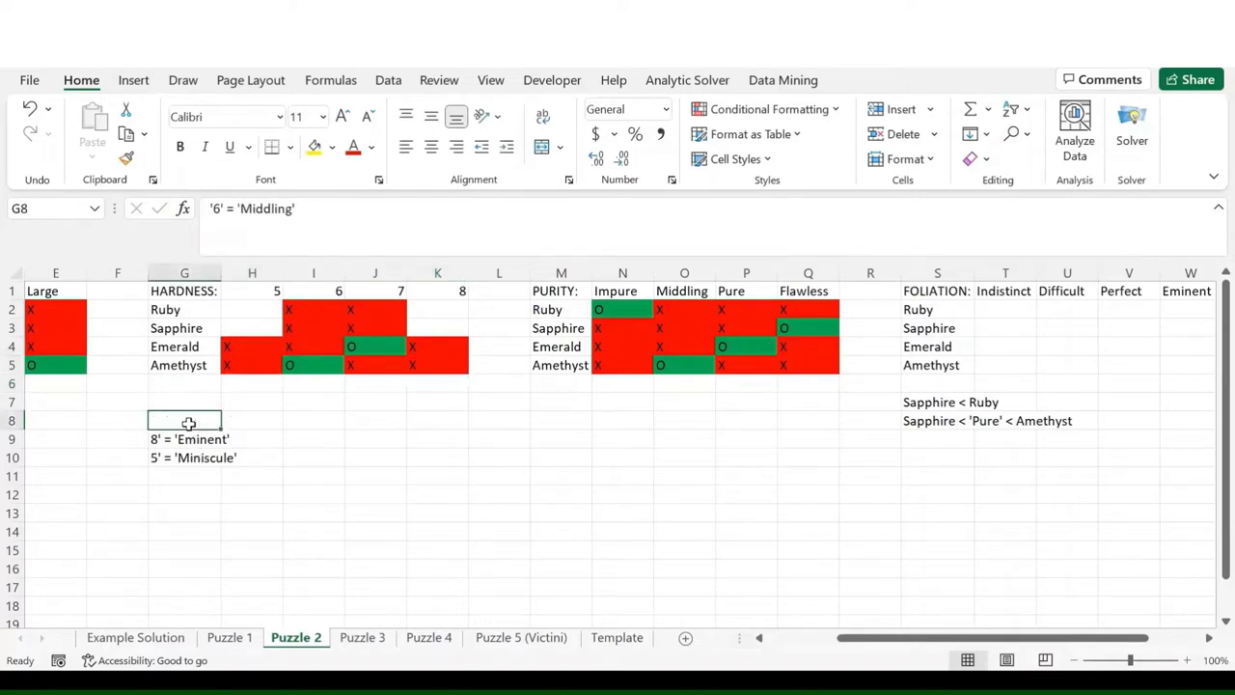
{"action": "left_click", "coordinate": [529, 401]}
{"action": "scroll", "coordinate": [530, 401], "scroll_direction": "right", "scroll_amount": 1}
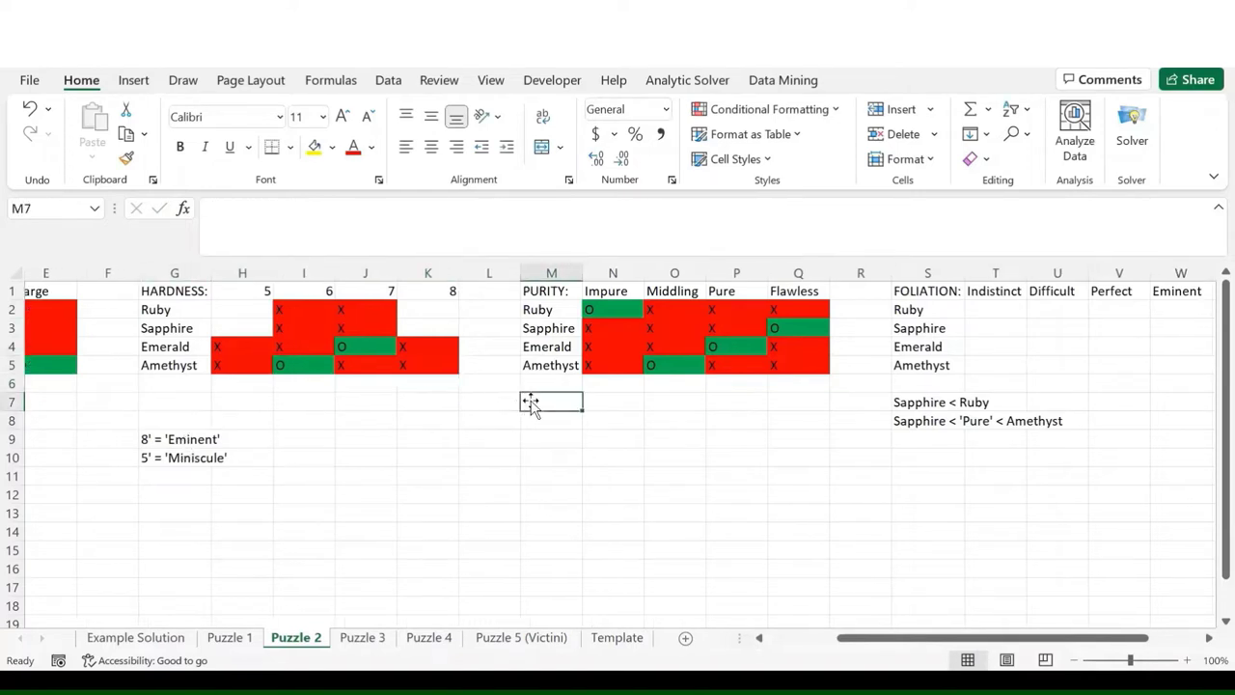
- Replace 'Pure' with Emerald in the Foliation note in S8 so it reads Sapphire < Emerald < Amethyst
{"action": "scroll", "coordinate": [532, 403], "scroll_direction": "right", "scroll_amount": 3}
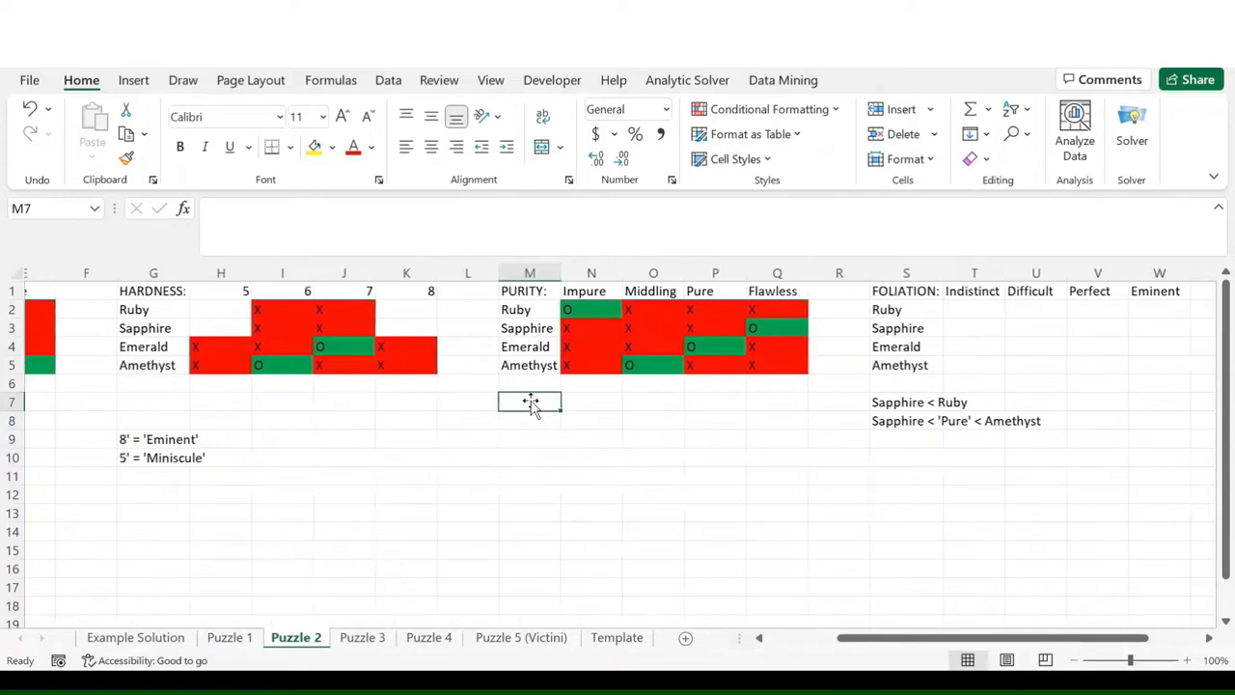
{"action": "left_click", "coordinate": [680, 344]}
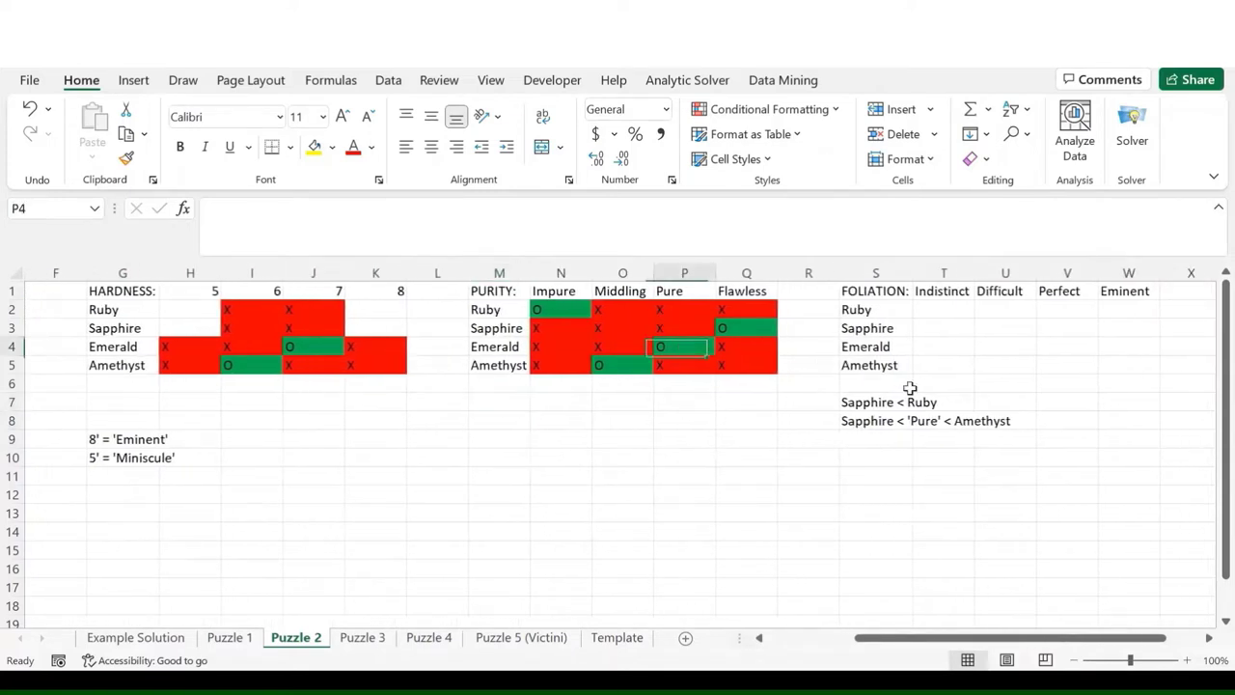
{"action": "left_click", "coordinate": [892, 421]}
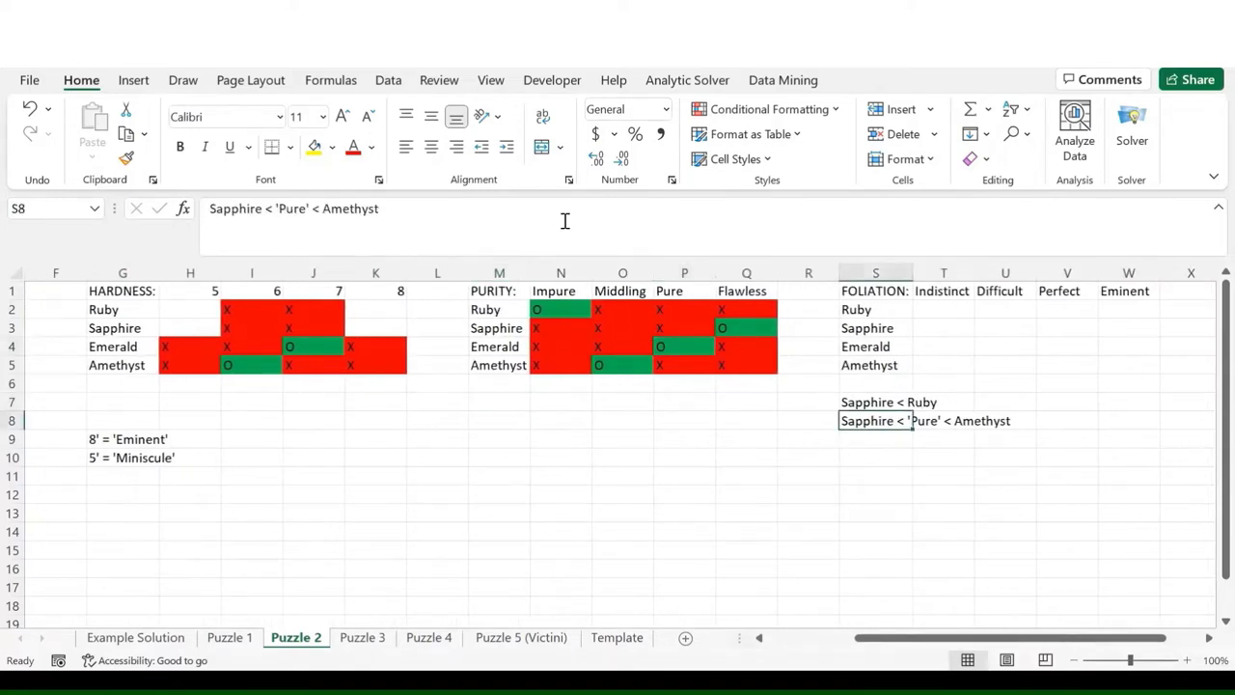
{"action": "left_click", "coordinate": [294, 207]}
{"action": "key", "text": "BackSpace"}
{"action": "key", "text": "BackSpace"}
{"action": "key", "text": "BackSpace"}
{"action": "key", "text": "BackSpace"}
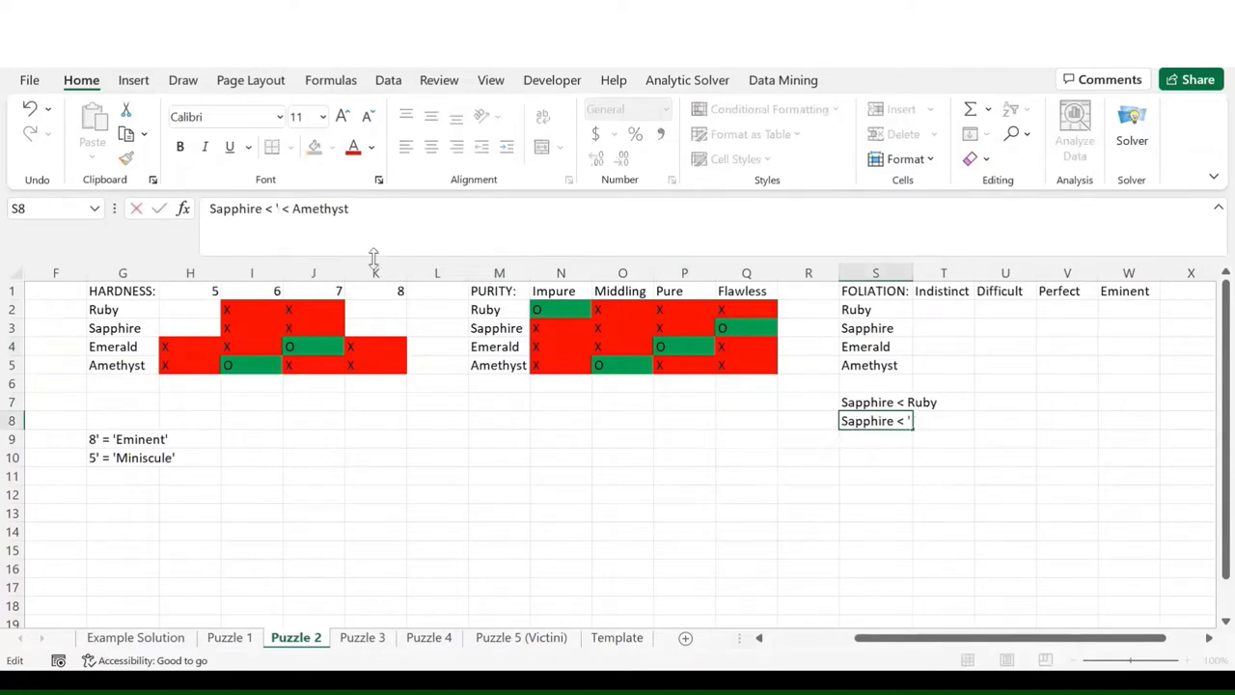
{"action": "key", "text": "BackSpace"}
{"action": "key", "text": "Delete"}
{"action": "type", "text": "Emerald"}
{"action": "key", "text": "Return"}
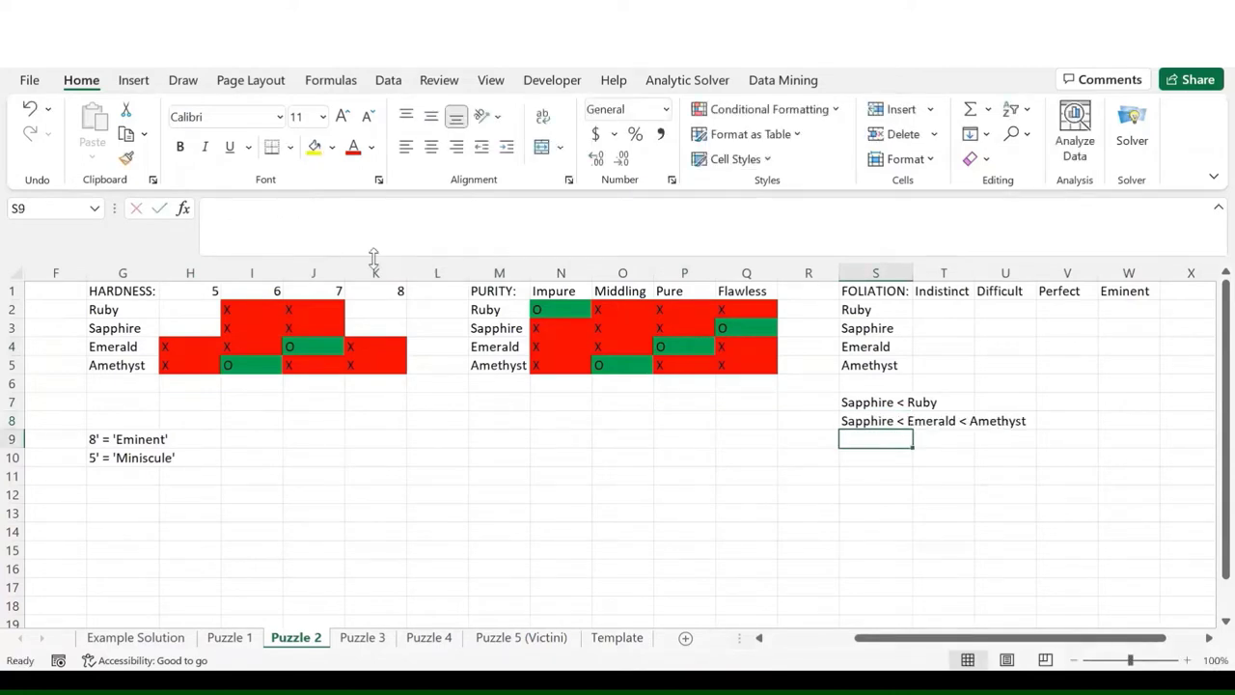
- Use the Foliation notes in S7:S8 to mark O for Sapphire at Indistinct in T3
{"action": "left_click", "coordinate": [895, 405]}
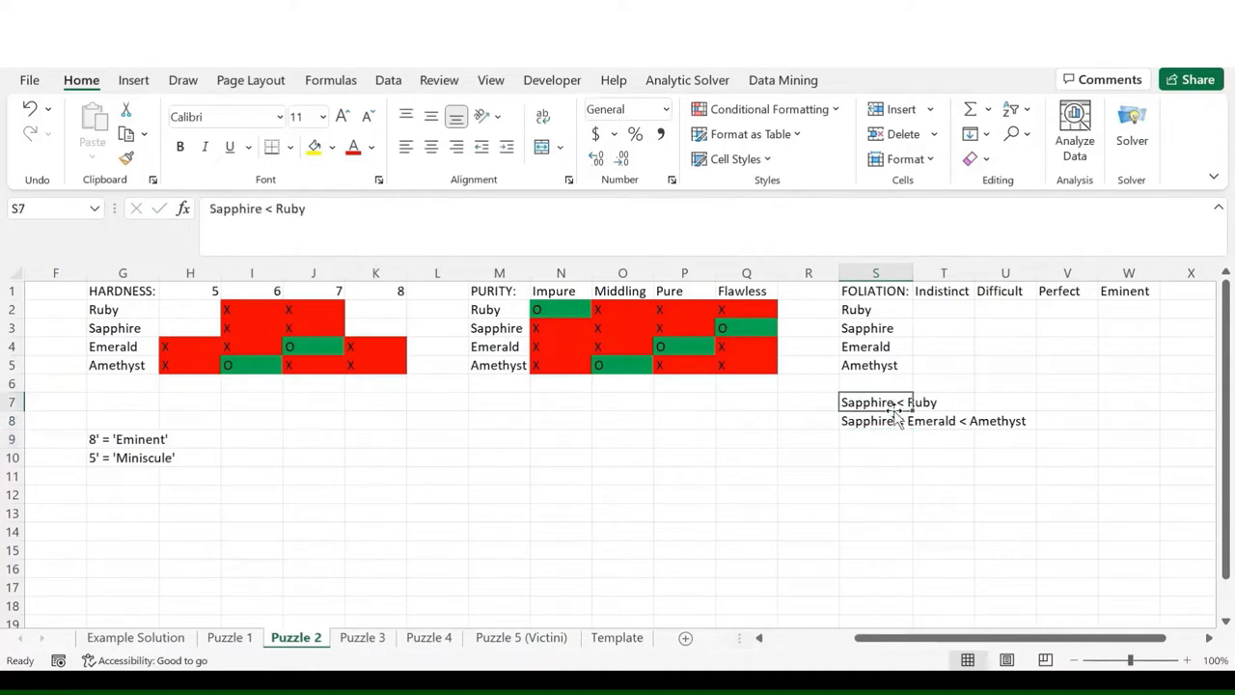
{"action": "left_click", "coordinate": [893, 421]}
{"action": "scroll", "coordinate": [985, 443], "scroll_direction": "right", "scroll_amount": 1}
{"action": "scroll", "coordinate": [985, 443], "scroll_direction": "right", "scroll_amount": 2}
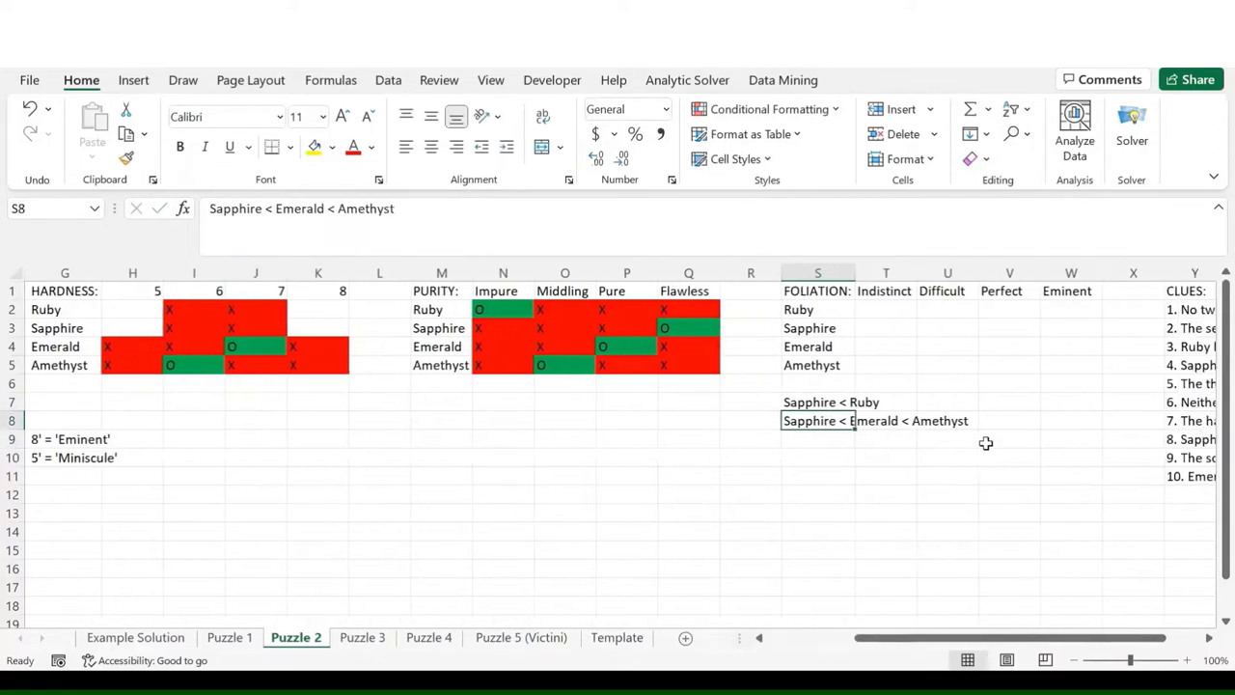
{"action": "scroll", "coordinate": [985, 443], "scroll_direction": "right", "scroll_amount": 2}
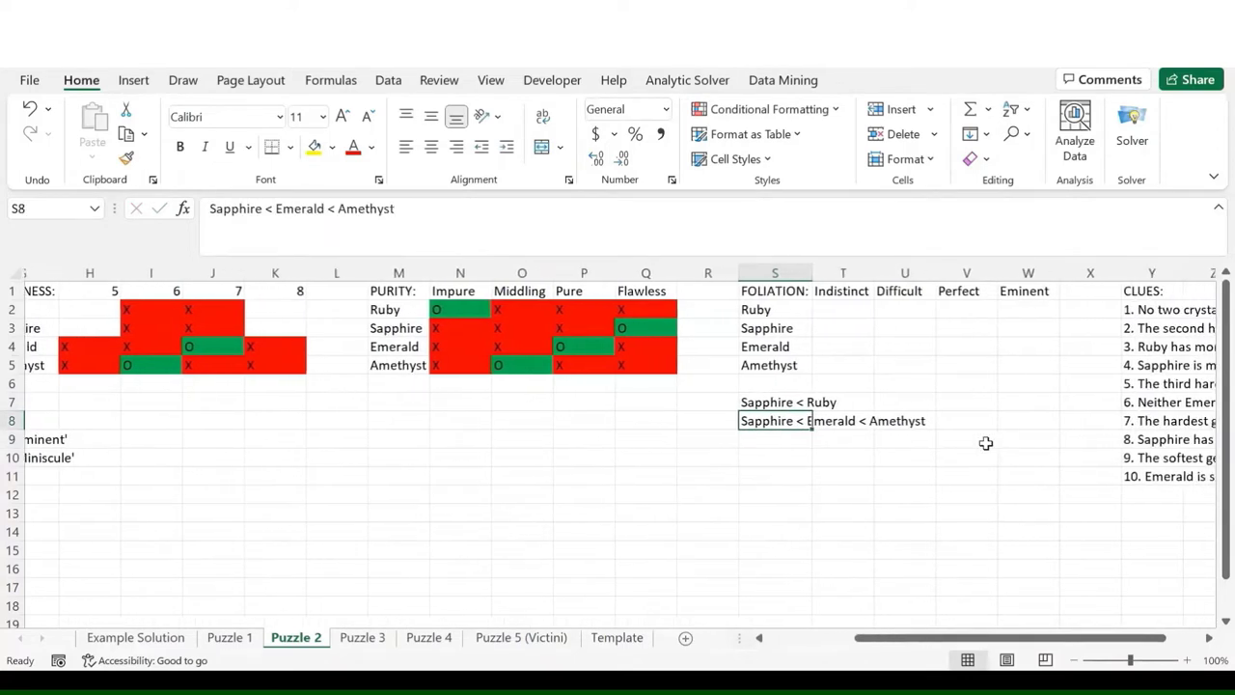
{"action": "left_click", "coordinate": [811, 332]}
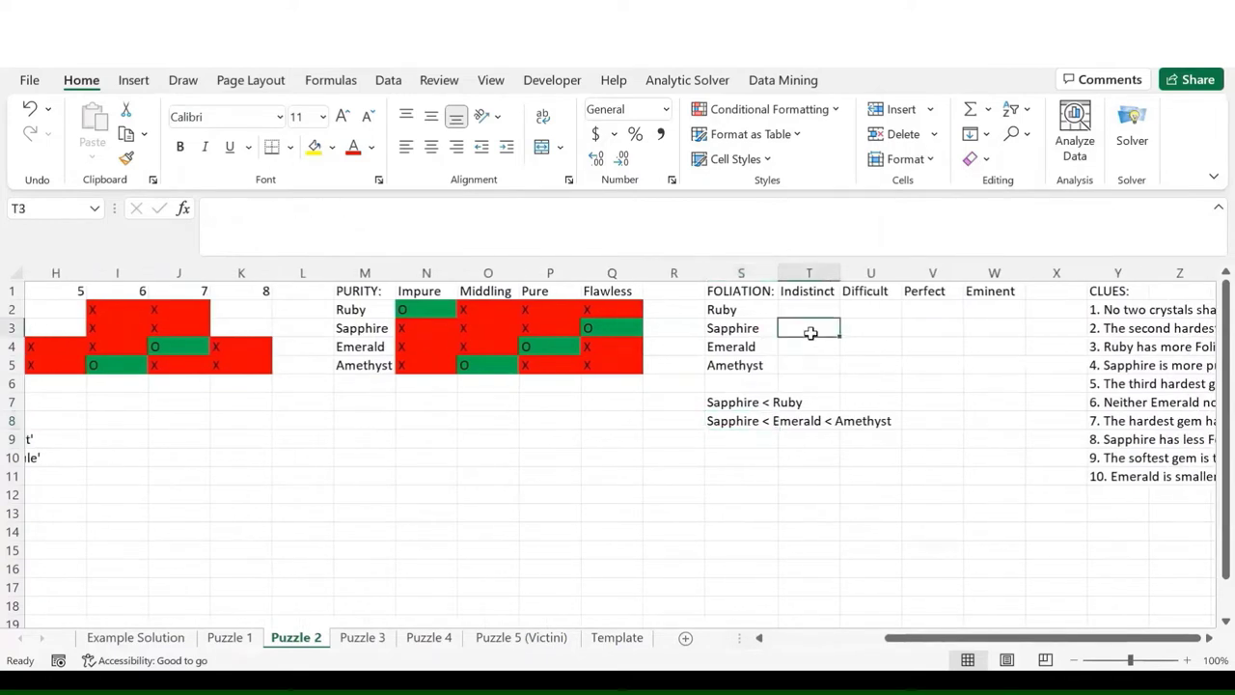
{"action": "type", "text": "O"}
{"action": "key", "text": "Return"}
- Rule out Indistinct foliation for Ruby, Emerald and Amethyst by marking X in T2, T4 and T5
{"action": "key", "text": "Up"}
{"action": "key", "text": "Up"}
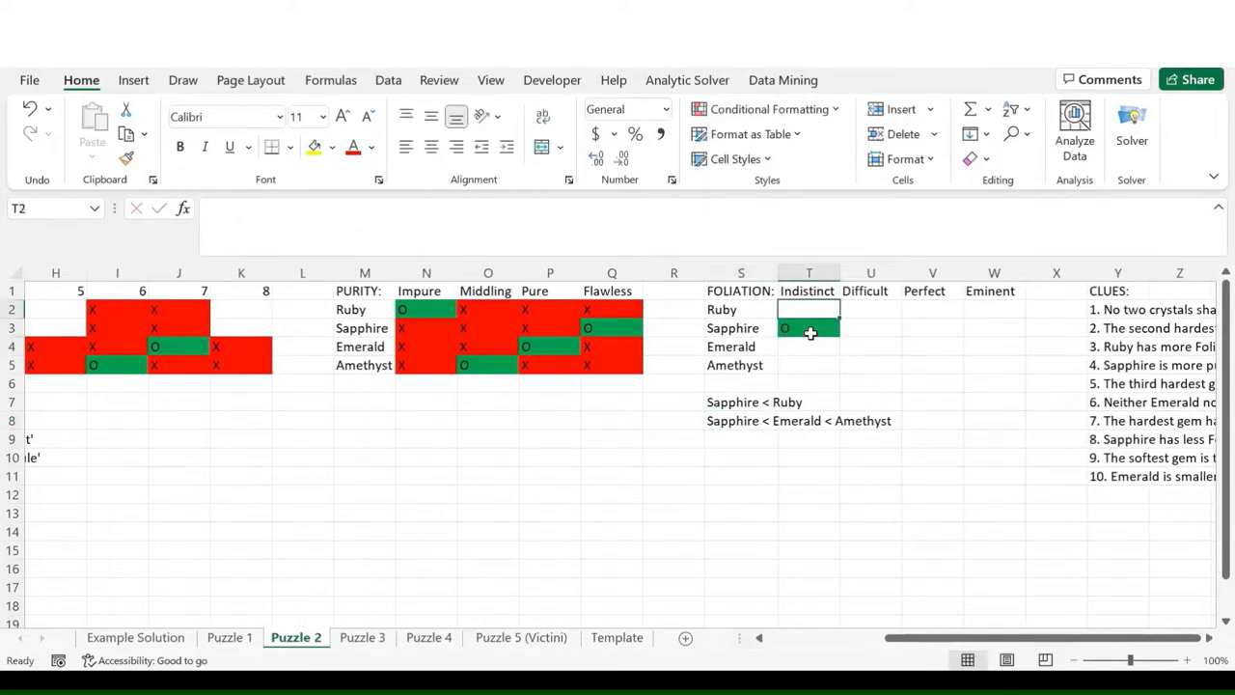
{"action": "type", "text": "X"}
{"action": "key", "text": "Return"}
{"action": "key", "text": "Return"}
{"action": "type", "text": "X"}
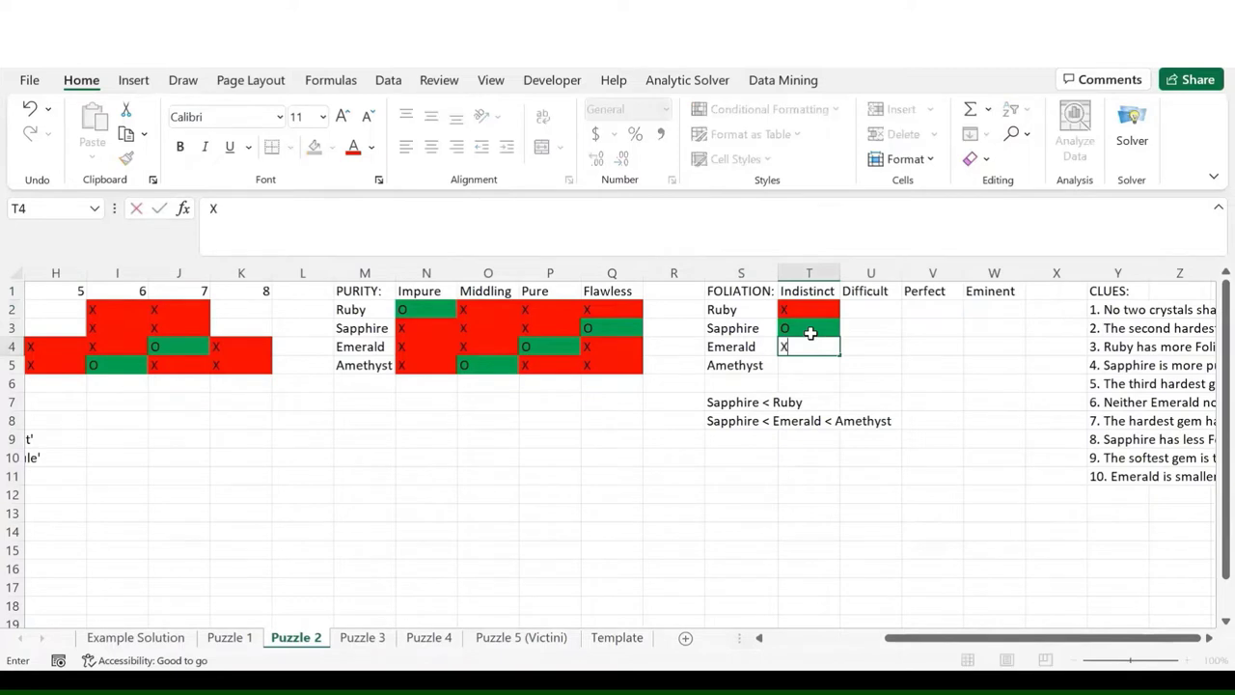
{"action": "key", "text": "Return"}
{"action": "type", "text": "X"}
{"action": "key", "text": "Return"}
- Rule out Difficult, Perfect and Eminent foliation for Sapphire by marking X in U3:W3
{"action": "left_click", "coordinate": [862, 330]}
{"action": "type", "text": "X"}
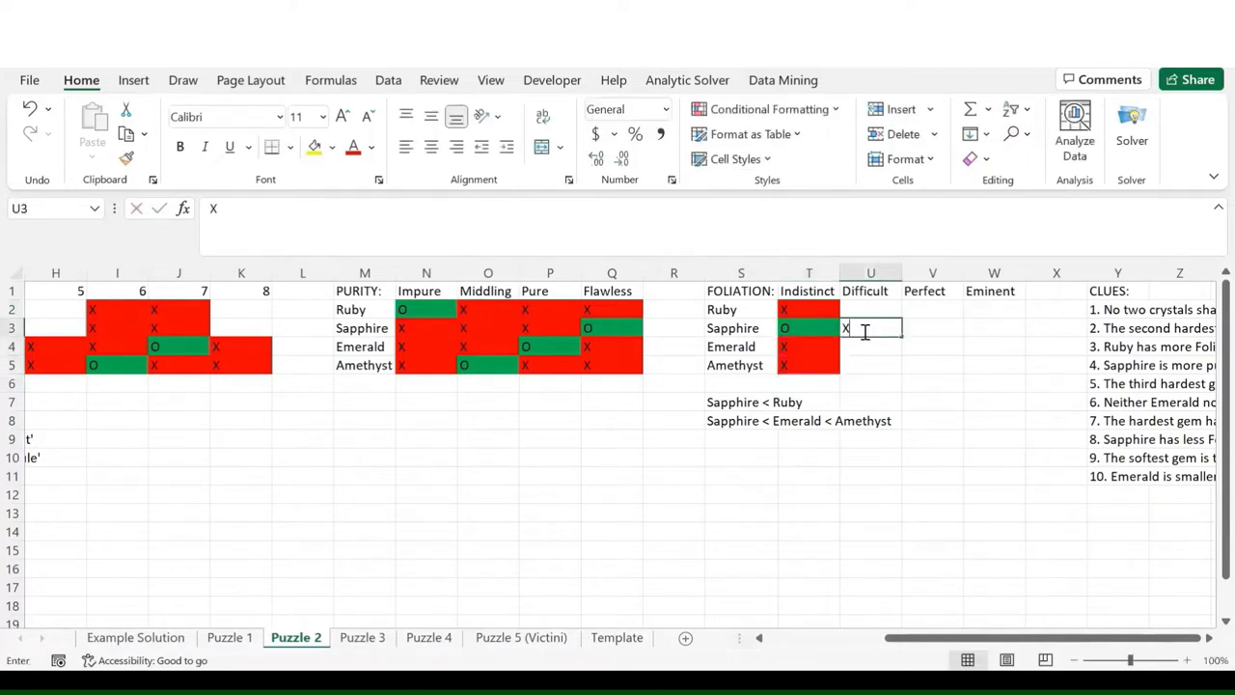
{"action": "key", "text": "Tab"}
{"action": "type", "text": "X"}
{"action": "key", "text": "Tab"}
{"action": "type", "text": "X"}
{"action": "key", "text": "Return"}
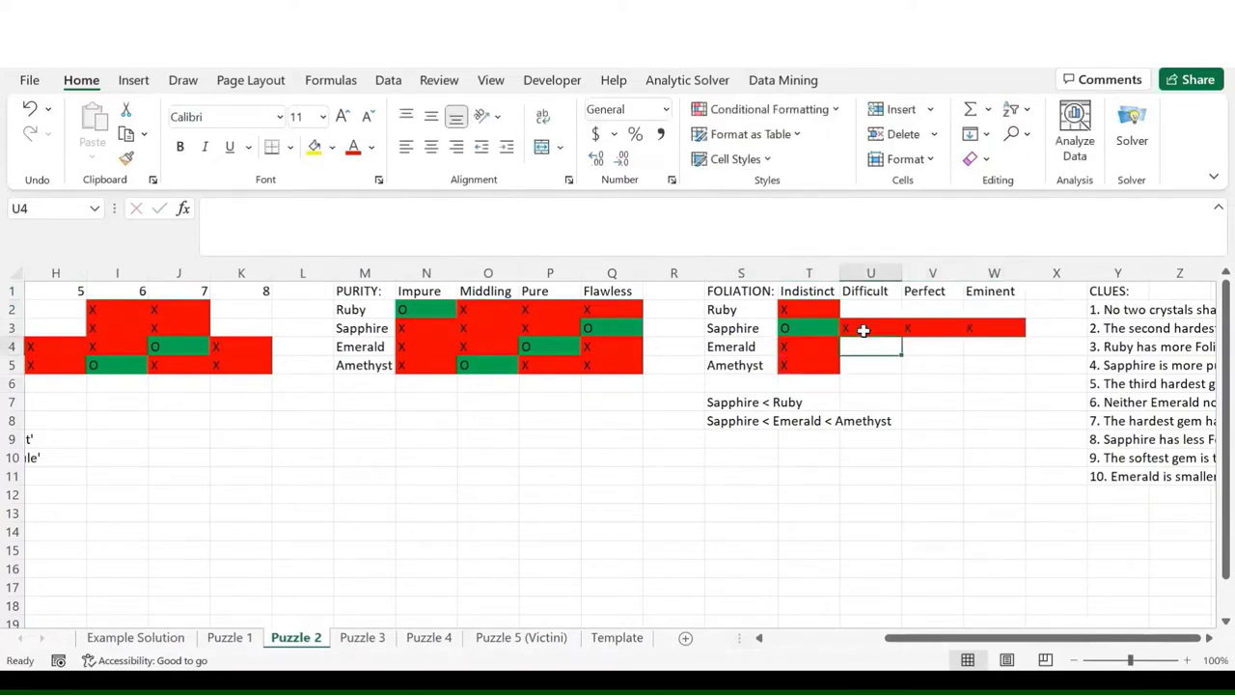
- Review the remaining Size notes in A7:A8 against the Size grid for further deductions
{"action": "key", "text": "Down"}
{"action": "key", "text": "Down"}
{"action": "key", "text": "Down"}
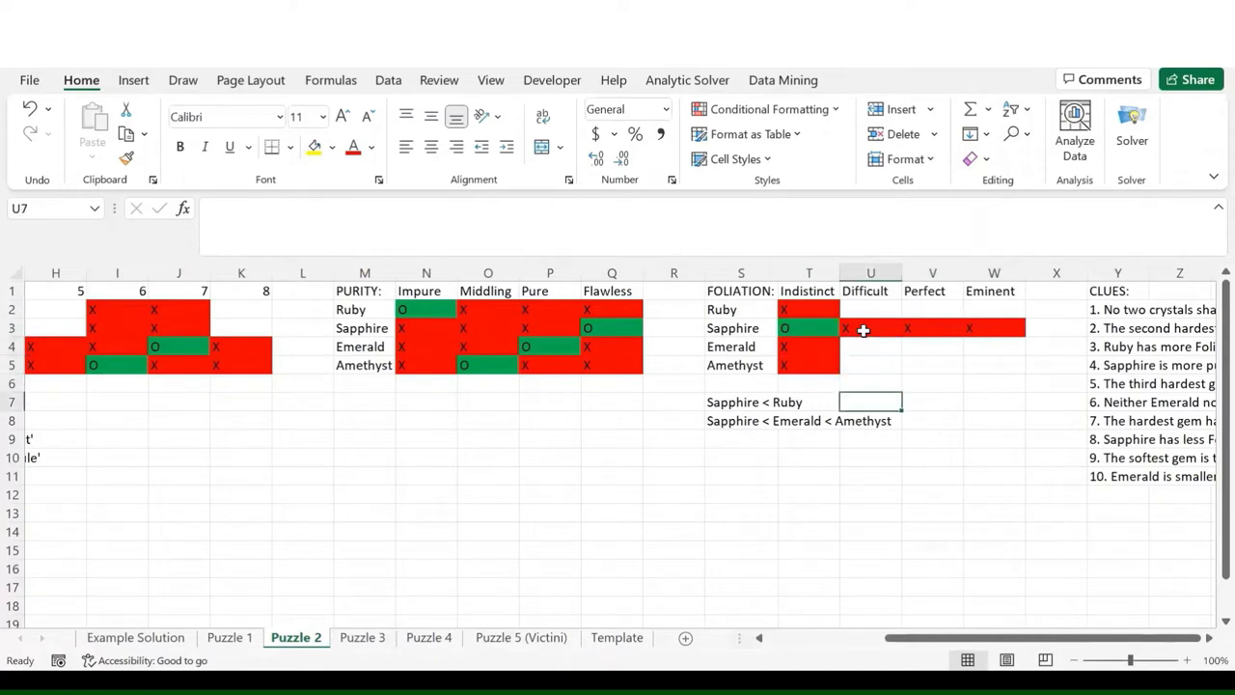
{"action": "key", "text": "Left"}
{"action": "key", "text": "Left"}
{"action": "key", "text": "Left"}
{"action": "key", "text": "Left"}
{"action": "key", "text": "Left"}
{"action": "key", "text": "Left"}
{"action": "key", "text": "Left"}
{"action": "key", "text": "Left"}
{"action": "key", "text": "Left"}
{"action": "key", "text": "Left"}
{"action": "key", "text": "Left"}
{"action": "key", "text": "Left"}
{"action": "key", "text": "Left"}
{"action": "key", "text": "Left"}
{"action": "key", "text": "Left"}
{"action": "key", "text": "Left"}
{"action": "key", "text": "Left"}
{"action": "key", "text": "Left"}
{"action": "key", "text": "Left"}
{"action": "key", "text": "Left"}
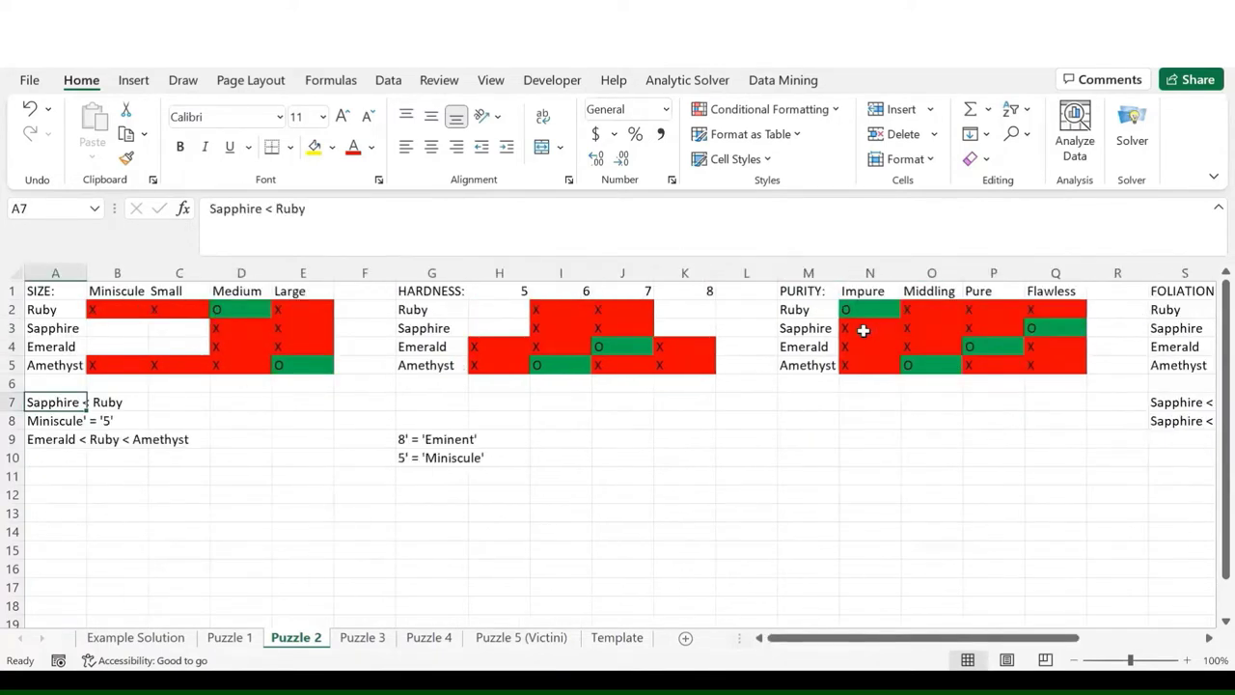
{"action": "key", "text": "Down"}
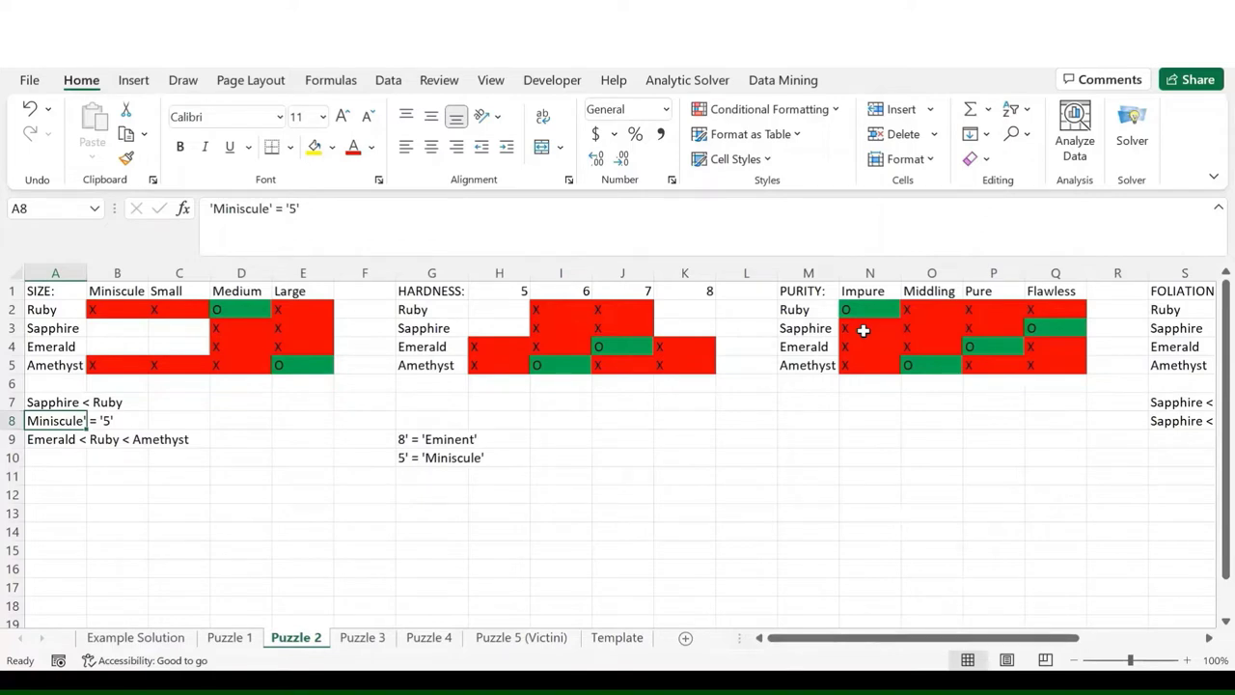
- Examine the Hardness, Purity and Foliation grids and the clue list, ending at the Foliation note in S7
{"action": "key", "text": "Up"}
{"action": "key", "text": "Right"}
{"action": "key", "text": "Right"}
{"action": "key", "text": "Right"}
{"action": "key", "text": "Right"}
{"action": "key", "text": "Right"}
{"action": "key", "text": "Right"}
{"action": "key", "text": "Right"}
{"action": "key", "text": "Right"}
{"action": "key", "text": "Right"}
{"action": "key", "text": "Right"}
{"action": "key", "text": "Right"}
{"action": "key", "text": "Right"}
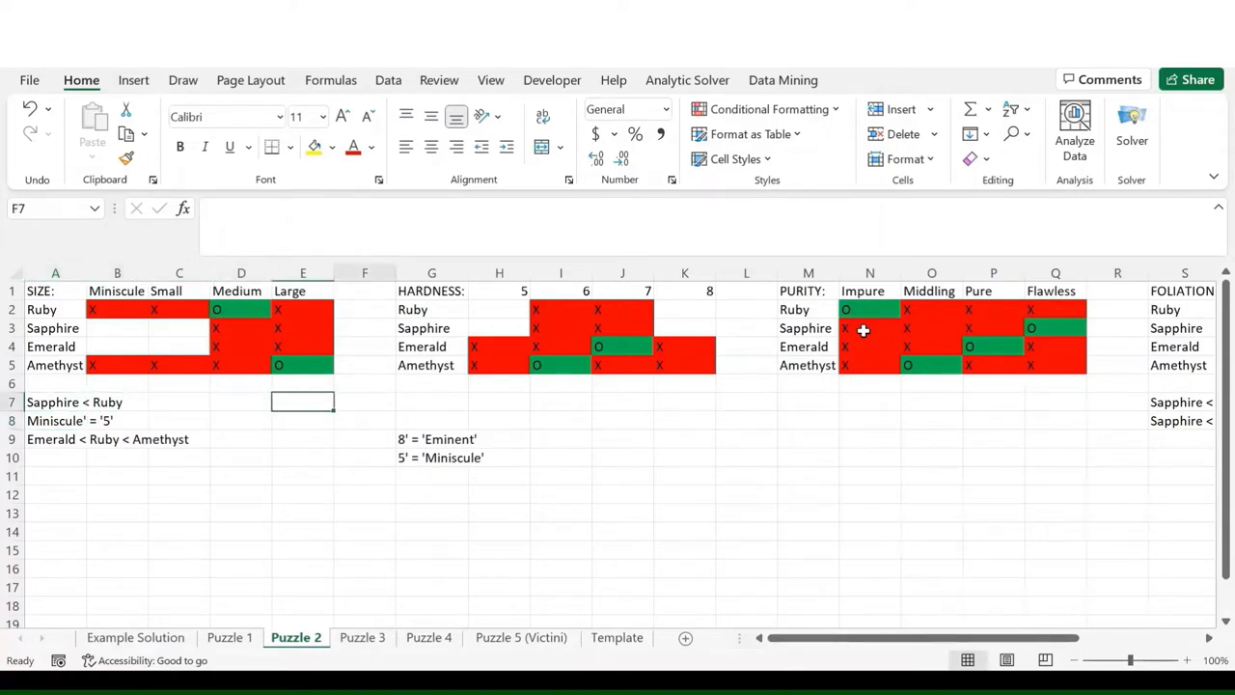
{"action": "key", "text": "Right"}
{"action": "key", "text": "Right"}
{"action": "key", "text": "Right"}
{"action": "key", "text": "Right"}
{"action": "key", "text": "Right"}
{"action": "key", "text": "Right"}
{"action": "key", "text": "Right"}
{"action": "key", "text": "Right"}
{"action": "key", "text": "Right"}
{"action": "key", "text": "Right"}
{"action": "key", "text": "Right"}
{"action": "key", "text": "Right"}
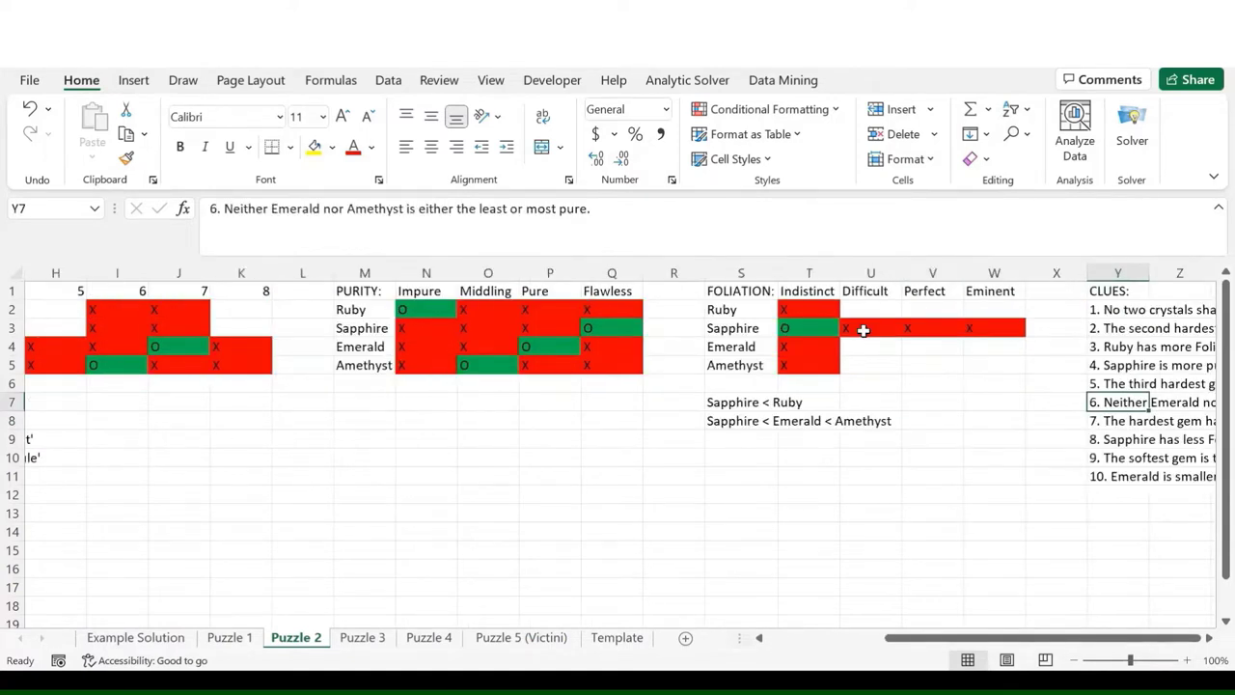
{"action": "key", "text": "Left"}
{"action": "key", "text": "Left"}
{"action": "key", "text": "Left"}
{"action": "key", "text": "Left"}
{"action": "key", "text": "Left"}
{"action": "key", "text": "Left"}
{"action": "key", "text": "Left"}
{"action": "key", "text": "Right"}
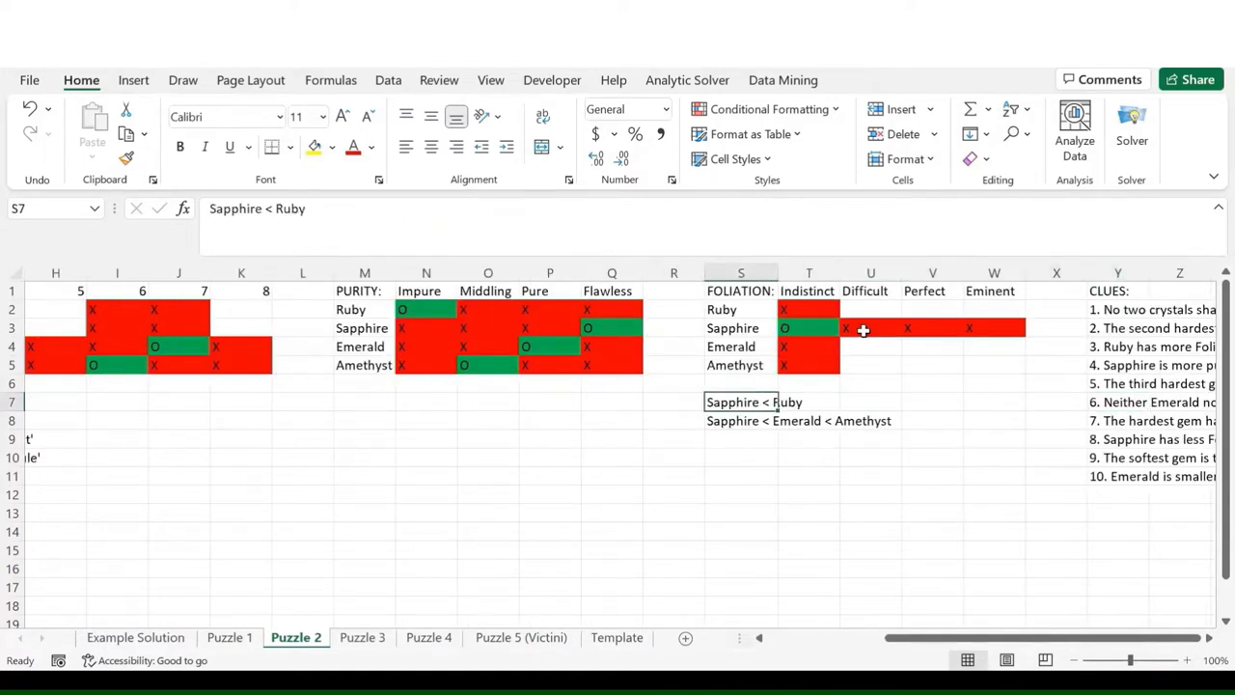
- Apply the Foliation note in S8 to rule out Difficult for Amethyst by marking X in U5
{"action": "key", "text": "Down"}
{"action": "key", "text": "Right"}
{"action": "key", "text": "Right"}
{"action": "key", "text": "Left"}
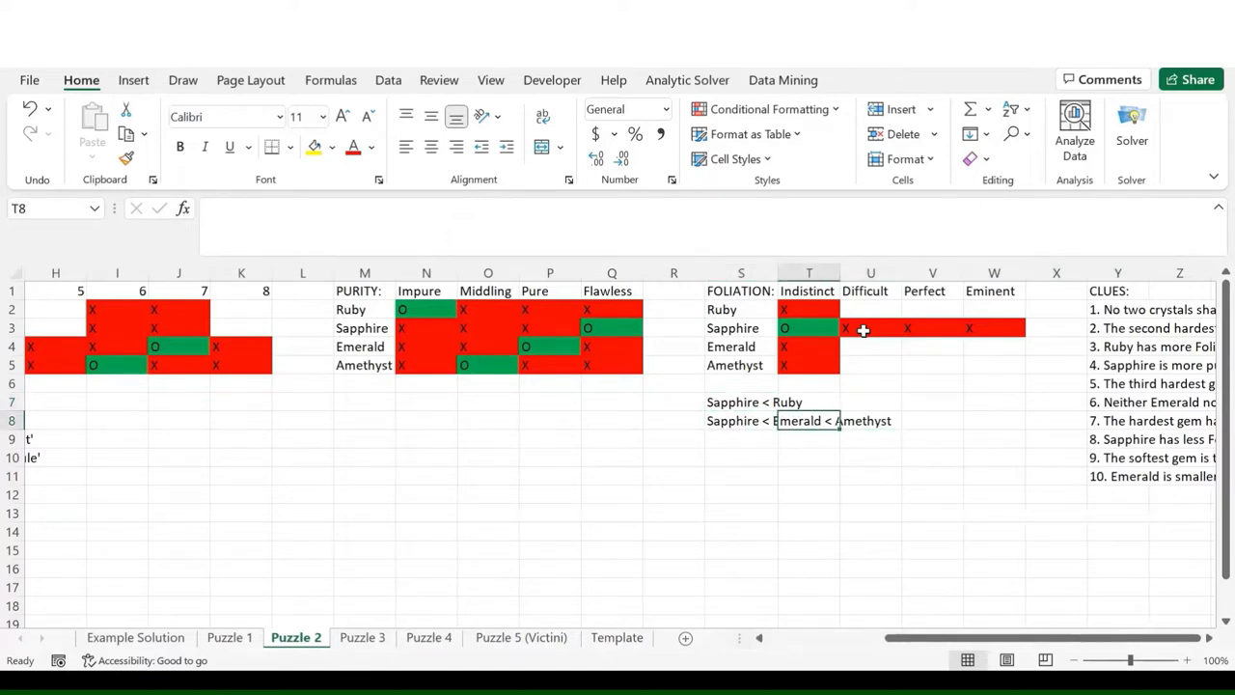
{"action": "key", "text": "Left"}
{"action": "key", "text": "Right"}
{"action": "key", "text": "Right"}
{"action": "key", "text": "Up"}
{"action": "key", "text": "Up"}
{"action": "key", "text": "Up"}
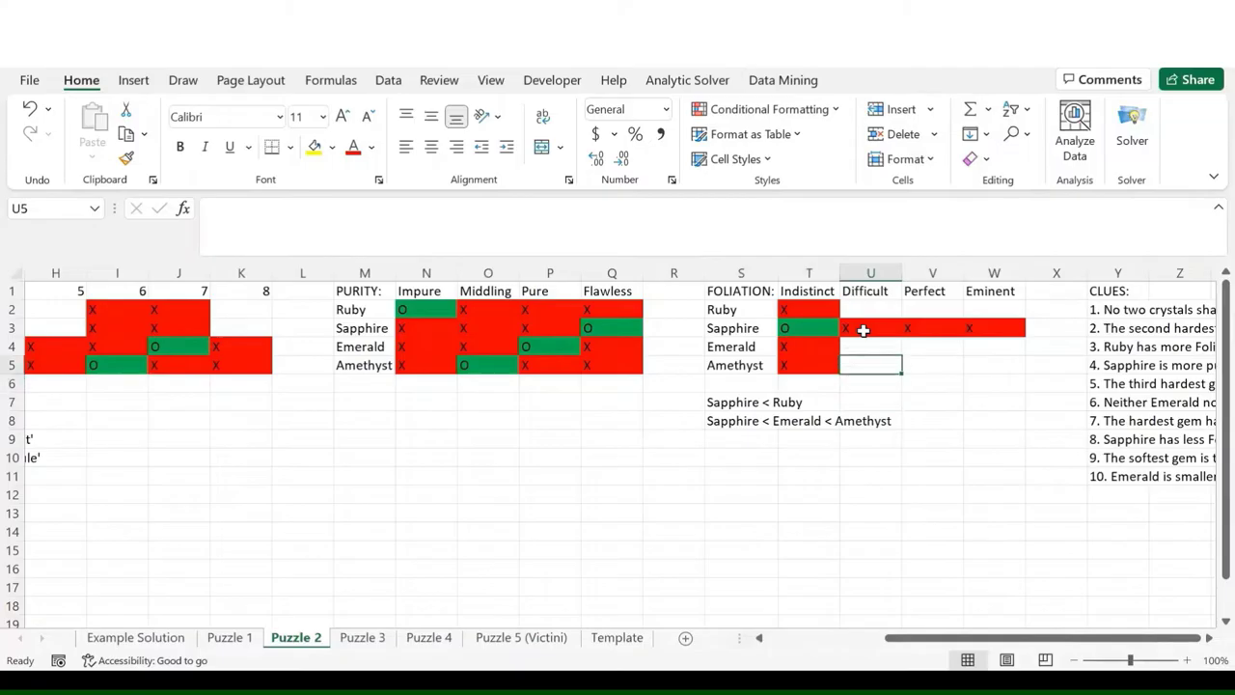
{"action": "type", "text": "x"}
{"action": "key", "text": "Return"}
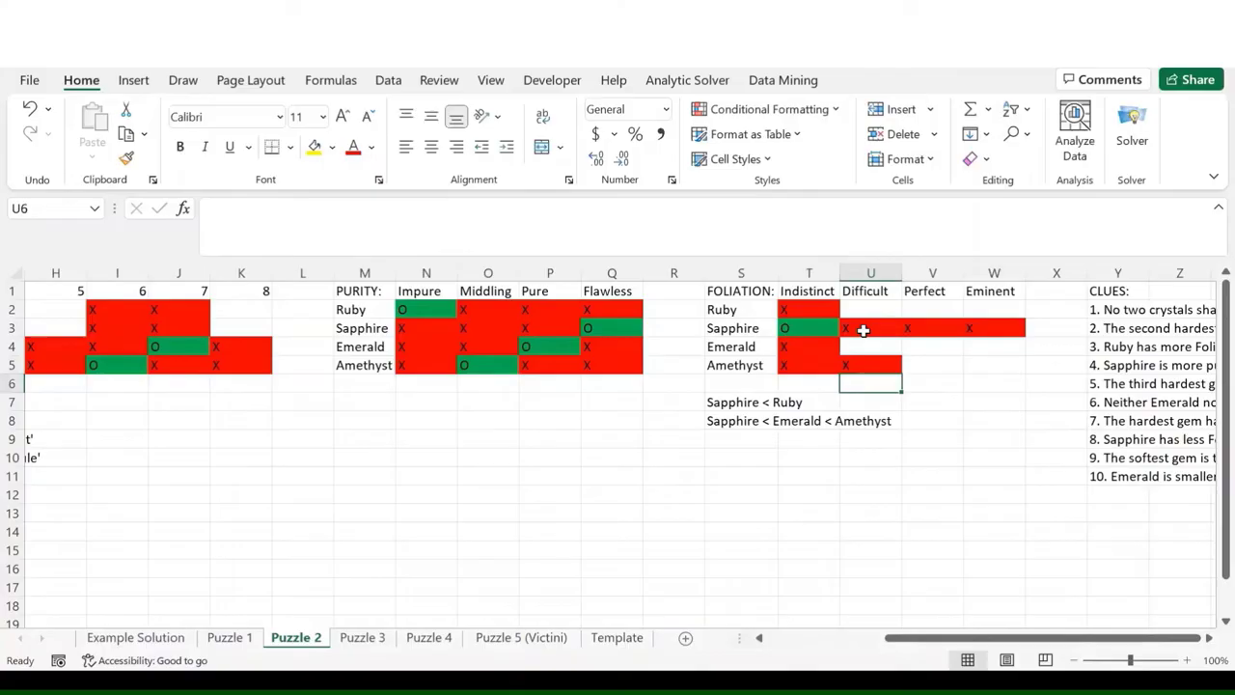
- Examine the Amethyst row across the Foliation, Purity, Hardness and Size grids
{"action": "key", "text": "Up"}
{"action": "key", "text": "Right"}
{"action": "key", "text": "Right"}
{"action": "key", "text": "Left"}
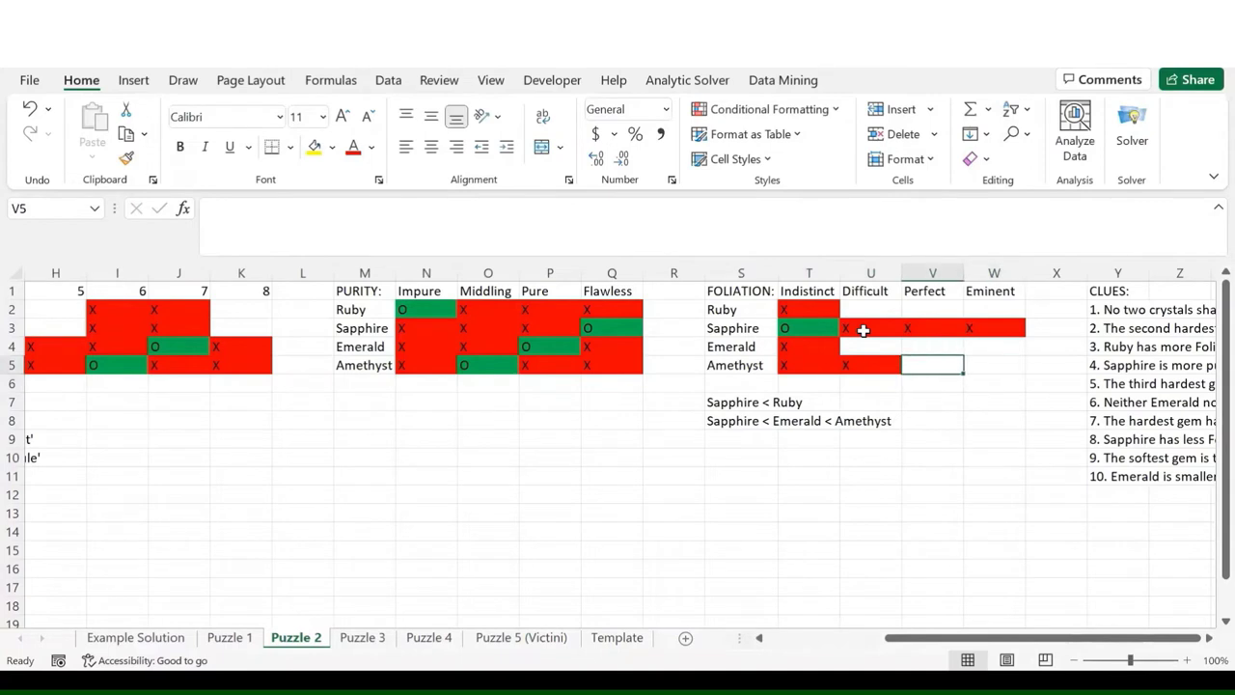
{"action": "key", "text": "Left"}
{"action": "key", "text": "Left"}
{"action": "key", "text": "Left"}
{"action": "key", "text": "Left"}
{"action": "key", "text": "Left"}
{"action": "key", "text": "Left"}
{"action": "key", "text": "Left"}
{"action": "key", "text": "Left"}
{"action": "key", "text": "Left"}
{"action": "key", "text": "Left"}
{"action": "key", "text": "Left"}
{"action": "key", "text": "Left"}
{"action": "key", "text": "Left"}
{"action": "key", "text": "Left"}
{"action": "key", "text": "Left"}
{"action": "key", "text": "Left"}
{"action": "key", "text": "Left"}
{"action": "key", "text": "Left"}
{"action": "key", "text": "Left"}
{"action": "key", "text": "Left"}
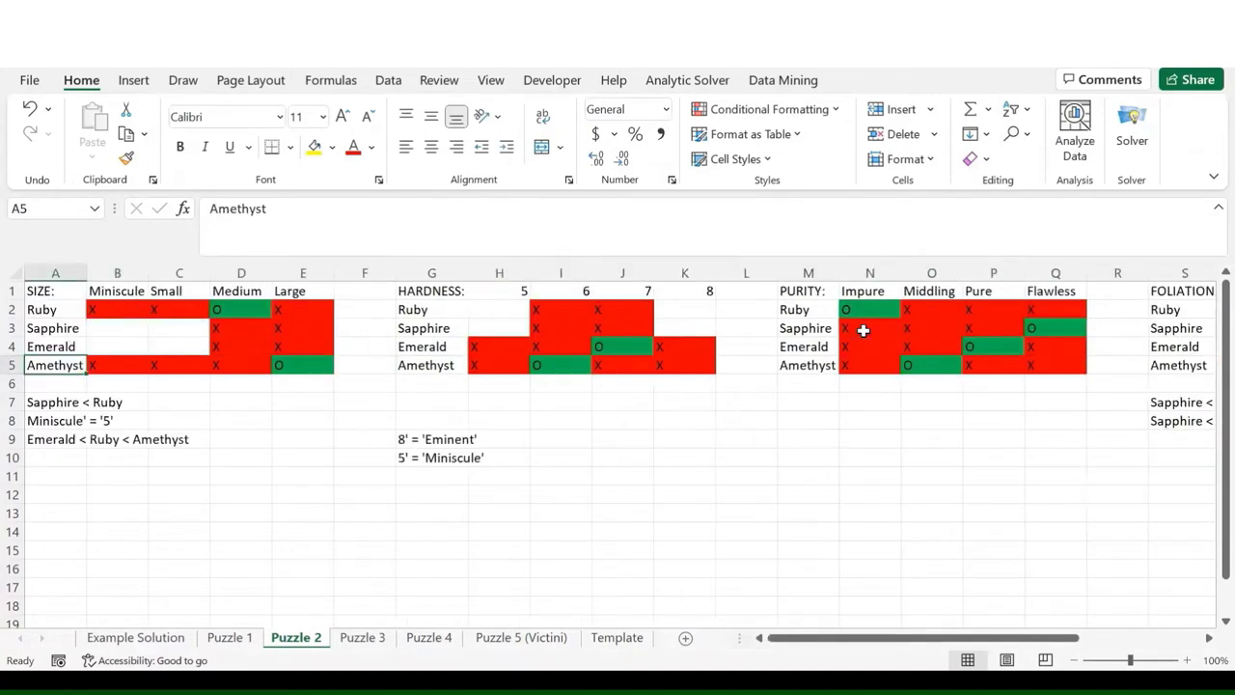
- Use the Foliation note in S8 to rule out Eminent for Emerald by marking X in W4
{"action": "key", "text": "Right"}
{"action": "key", "text": "Down"}
{"action": "key", "text": "Down"}
{"action": "key", "text": "Down"}
{"action": "key", "text": "ctrl+Right"}
{"action": "key", "text": "Right"}
{"action": "key", "text": "Right"}
{"action": "key", "text": "Right"}
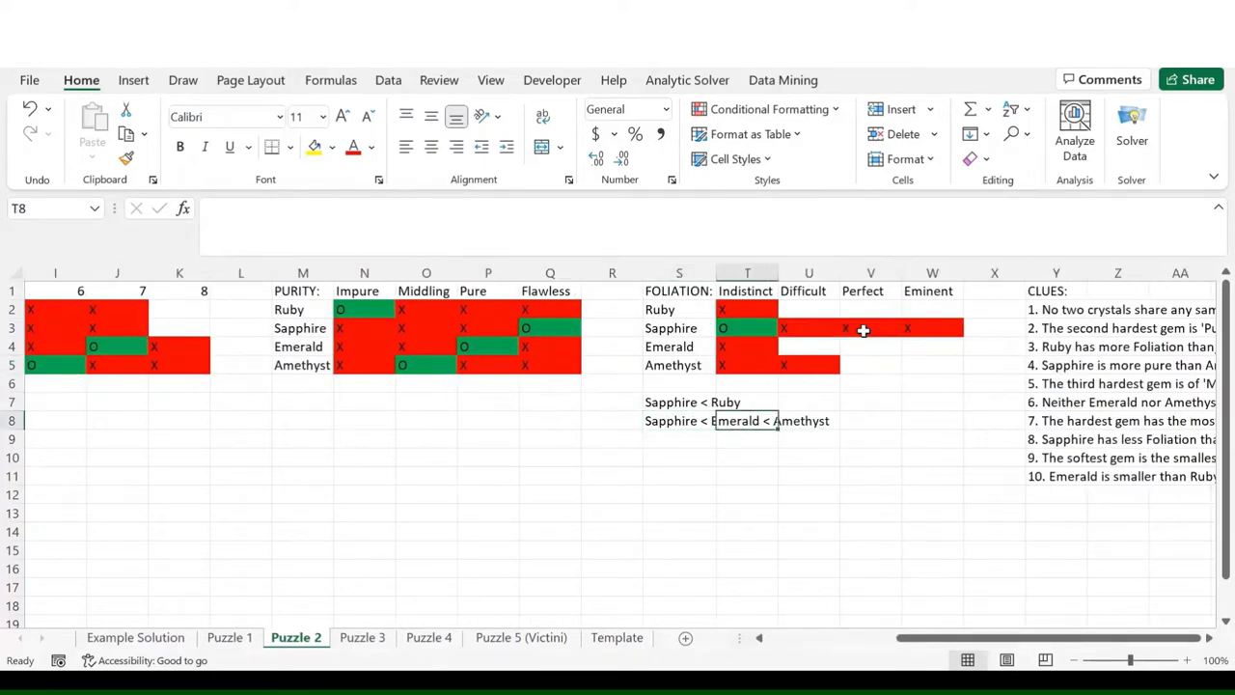
{"action": "key", "text": "Up"}
{"action": "key", "text": "Up"}
{"action": "key", "text": "Up"}
{"action": "key", "text": "Up"}
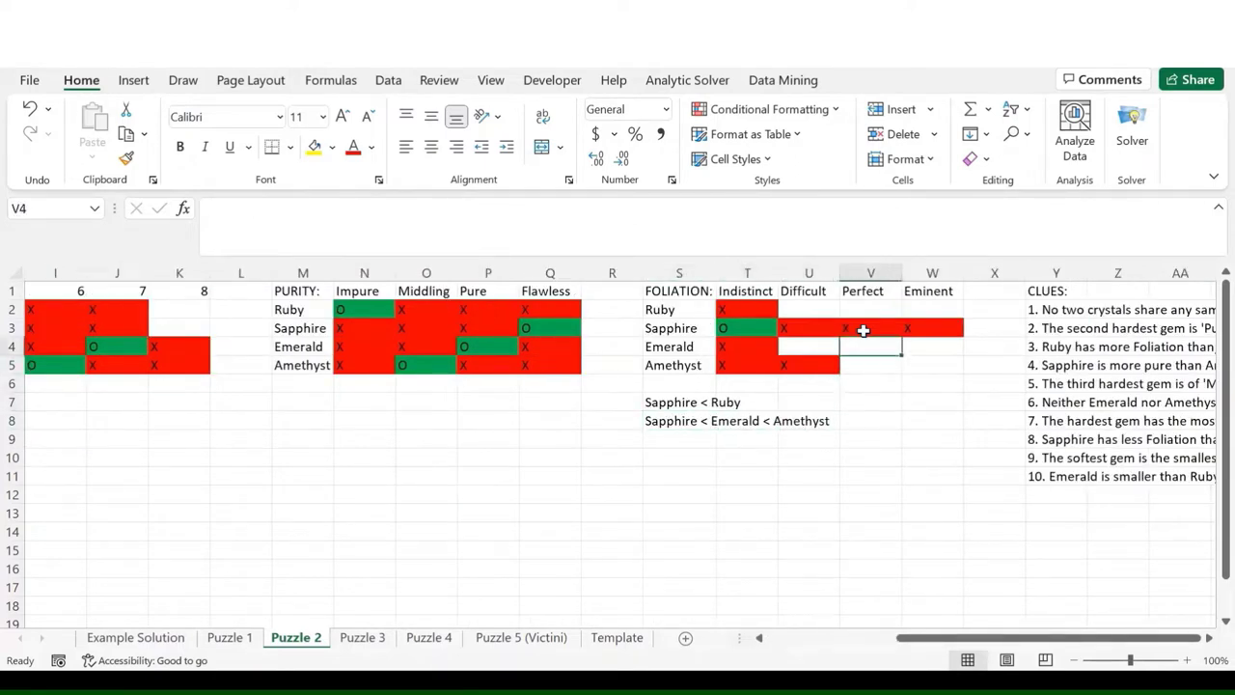
{"action": "key", "text": "Right"}
{"action": "type", "text": "x"}
{"action": "key", "text": "Return"}
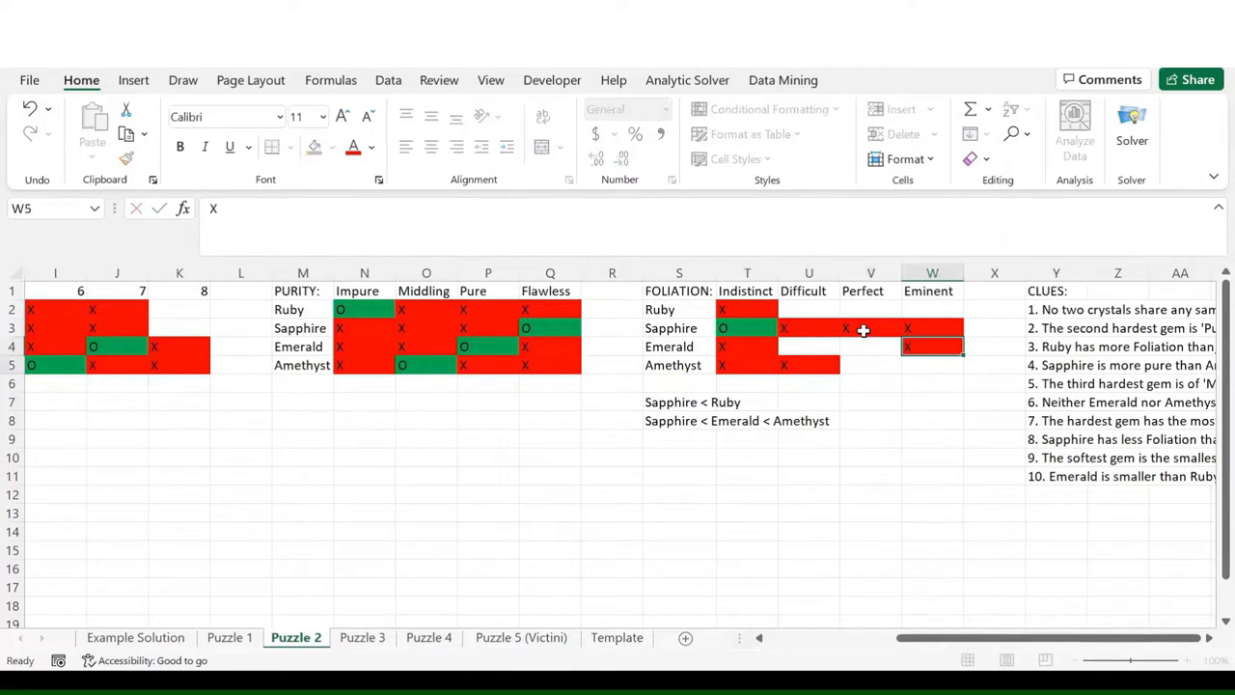
- Examine the Hardness note in G9 that links hardness 8 with Eminent foliation
{"action": "key", "text": "Left"}
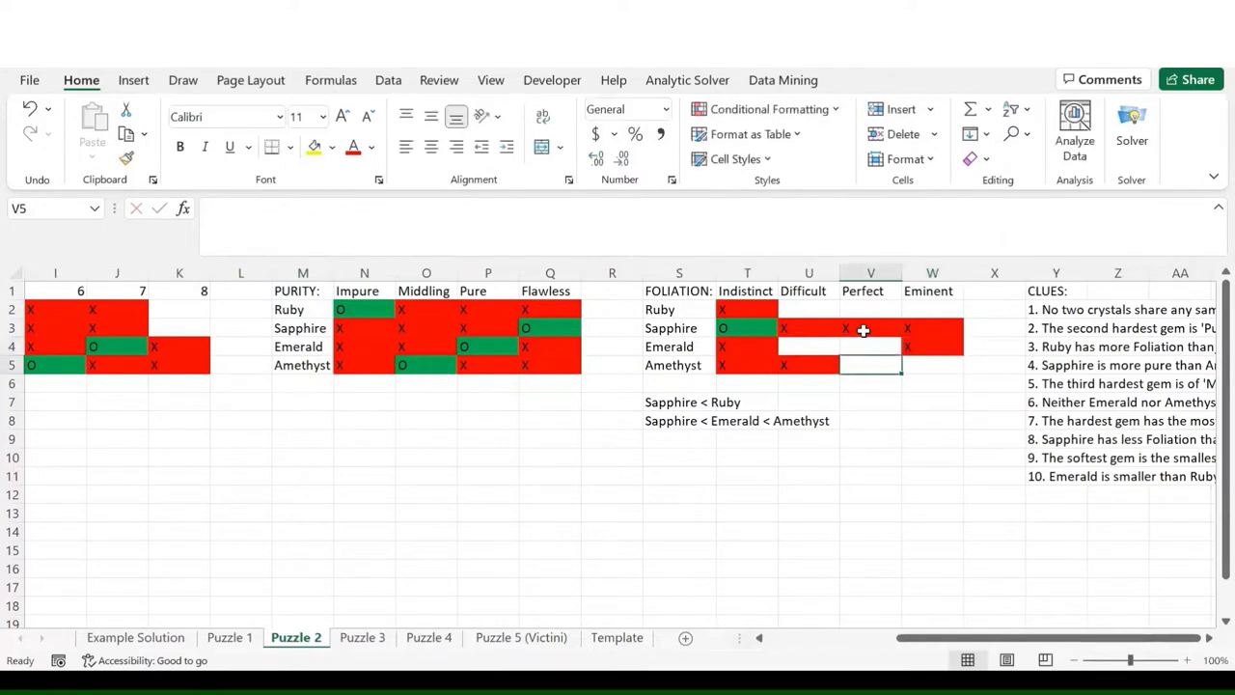
{"action": "key", "text": "Home"}
{"action": "key", "text": "Right"}
{"action": "key", "text": "Right"}
{"action": "key", "text": "Right"}
{"action": "key", "text": "Right"}
{"action": "key", "text": "Right"}
{"action": "key", "text": "Right"}
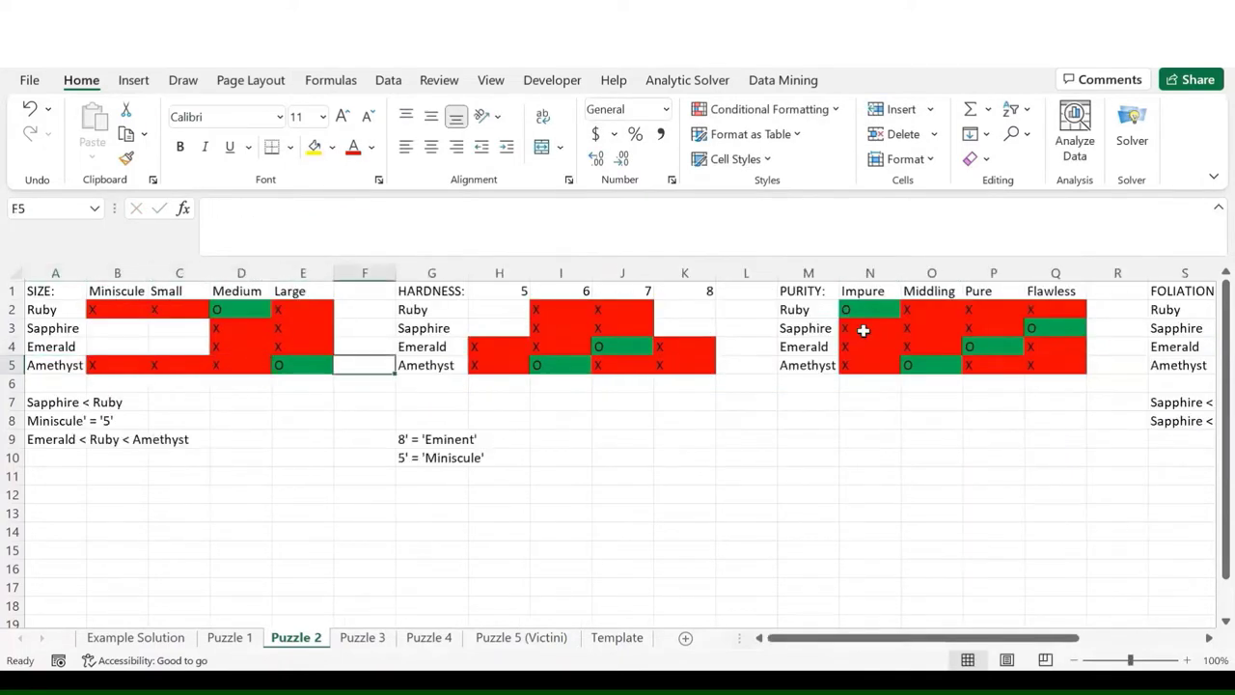
{"action": "key", "text": "Down"}
{"action": "key", "text": "Down"}
{"action": "key", "text": "Down"}
{"action": "key", "text": "Down"}
{"action": "key", "text": "Down"}
{"action": "key", "text": "Up"}
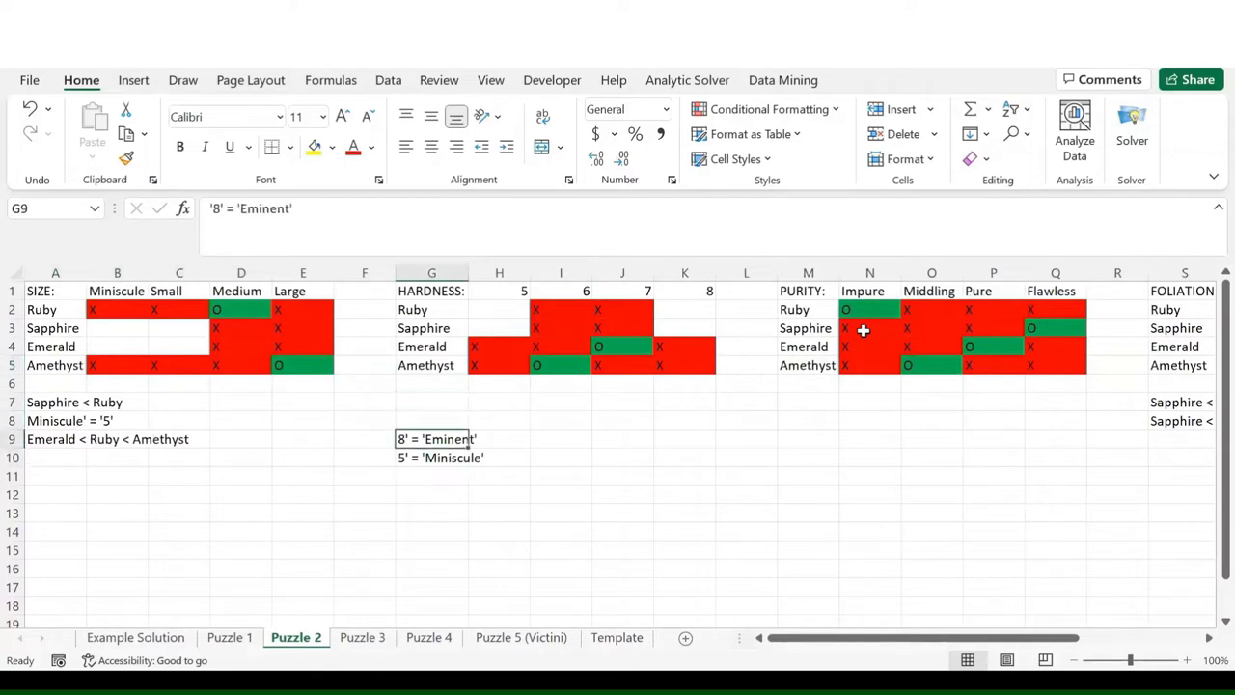
- Use the Hardness note in G9 and Sapphire's Foliation row to rule out hardness 8 for Sapphire by marking X in K3
{"action": "key", "text": "Right"}
{"action": "key", "text": "Right"}
{"action": "key", "text": "Right"}
{"action": "key", "text": "Right"}
{"action": "key", "text": "Right"}
{"action": "key", "text": "Right"}
{"action": "key", "text": "Right"}
{"action": "key", "text": "Right"}
{"action": "key", "text": "Right"}
{"action": "key", "text": "Right"}
{"action": "key", "text": "Right"}
{"action": "key", "text": "Right"}
{"action": "key", "text": "Right"}
{"action": "key", "text": "Right"}
{"action": "key", "text": "Right"}
{"action": "key", "text": "Right"}
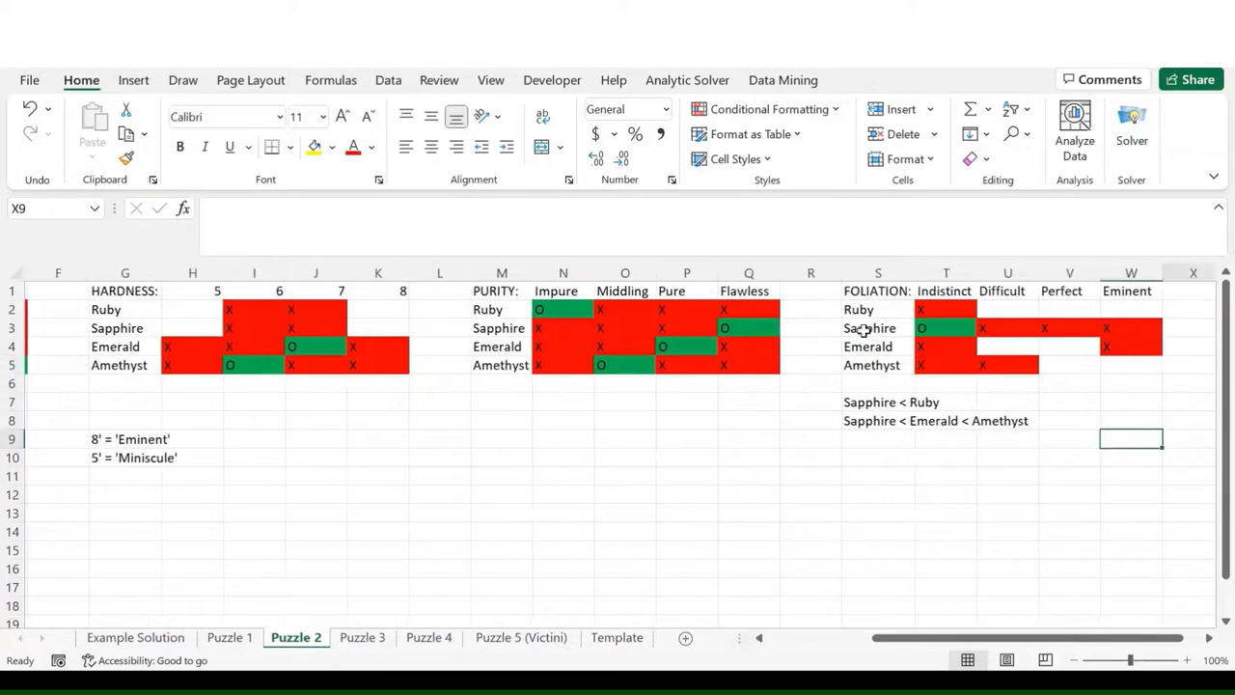
{"action": "key", "text": "Right"}
{"action": "key", "text": "Left"}
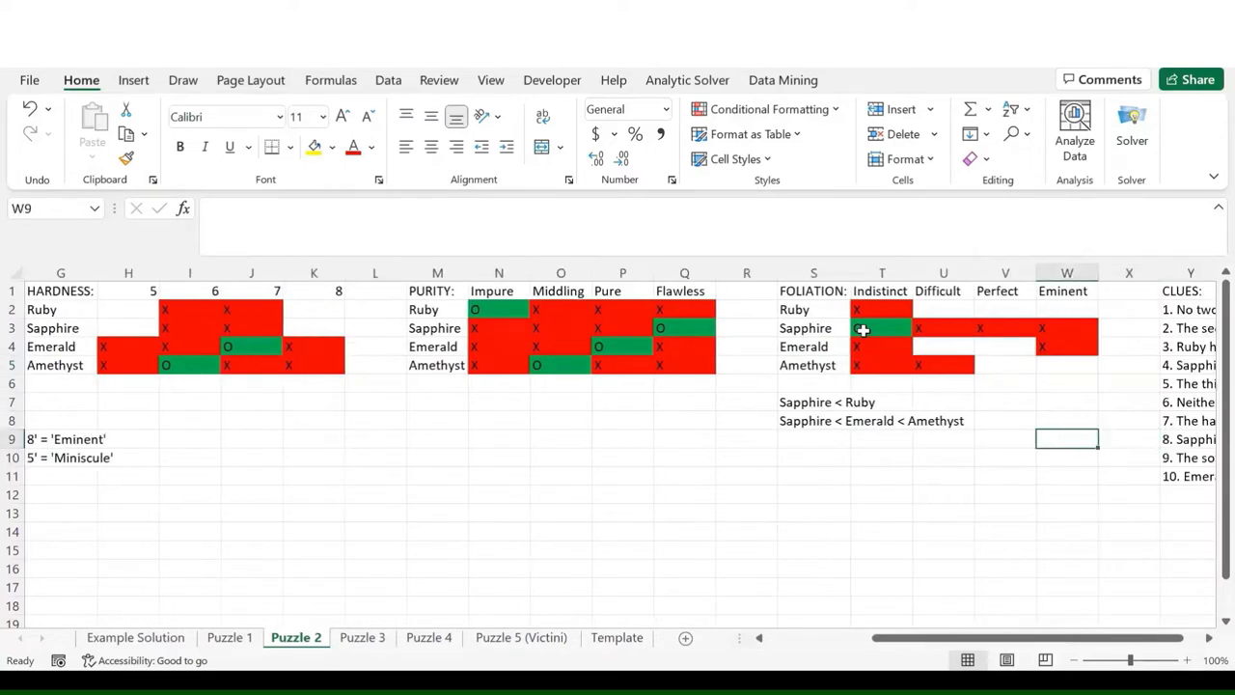
{"action": "key", "text": "Up"}
{"action": "key", "text": "Up"}
{"action": "key", "text": "Up"}
{"action": "key", "text": "Up"}
{"action": "key", "text": "Up"}
{"action": "key", "text": "Up"}
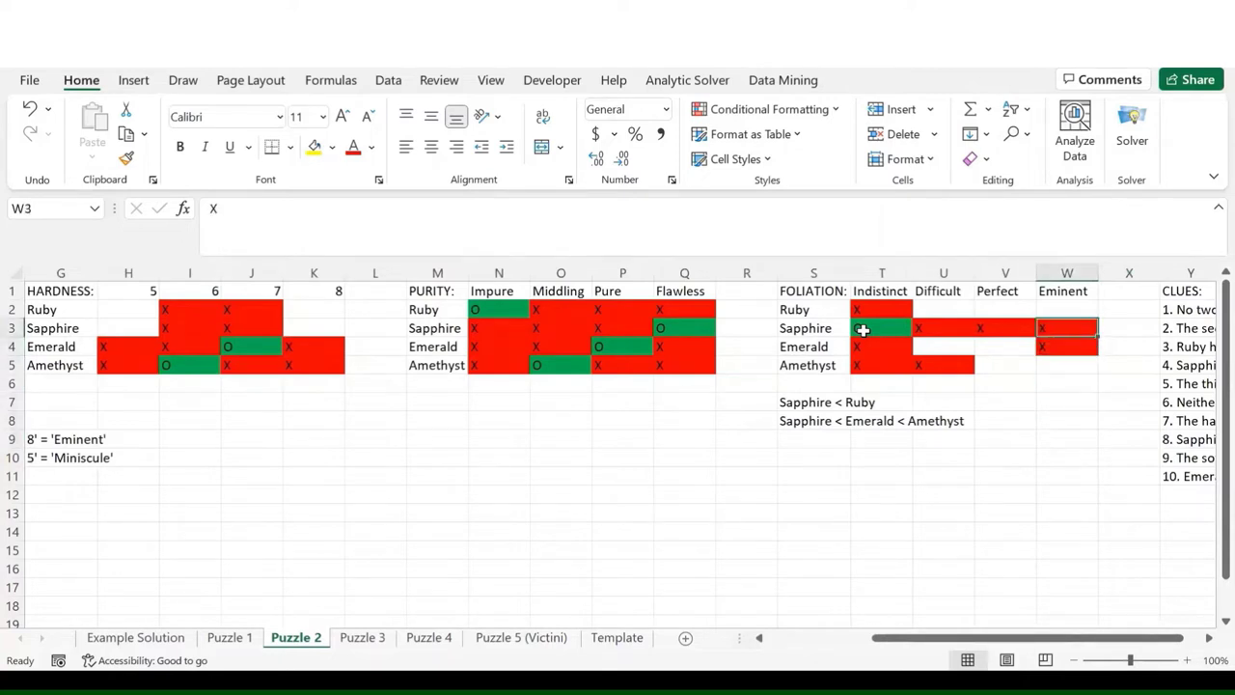
{"action": "key", "text": "Left"}
{"action": "key", "text": "Left"}
{"action": "key", "text": "Left"}
{"action": "key", "text": "Left"}
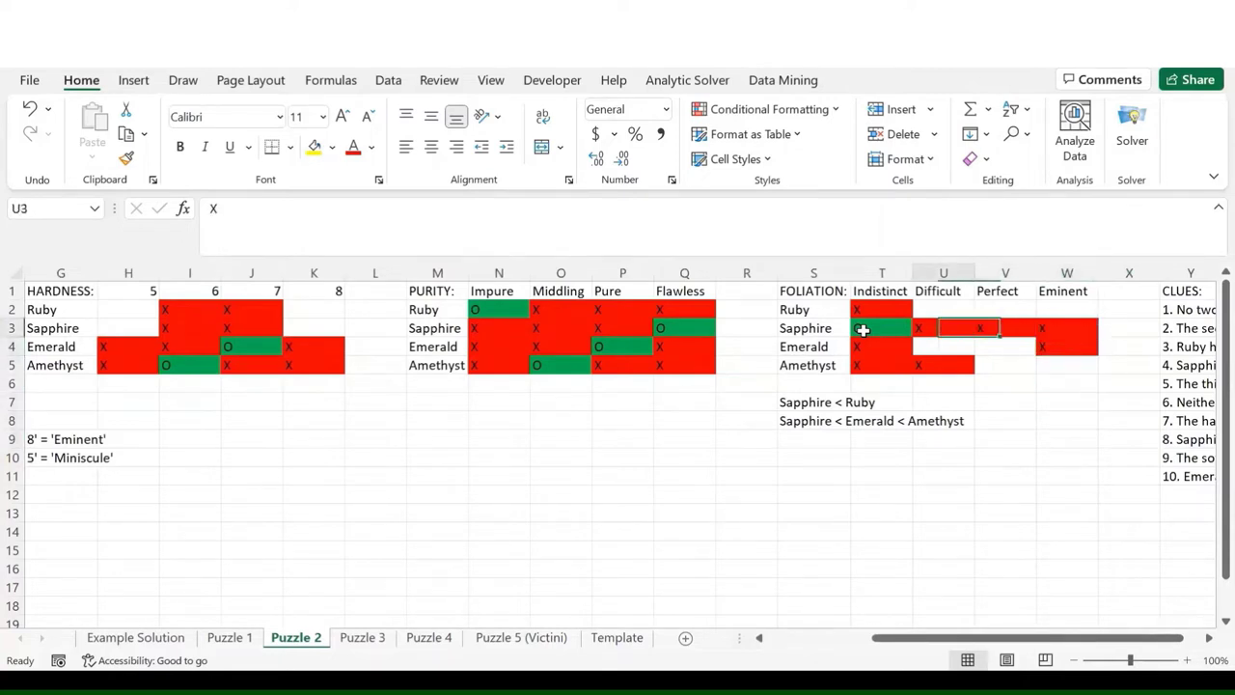
{"action": "key", "text": "Left"}
{"action": "key", "text": "Left"}
{"action": "key", "text": "Left"}
{"action": "key", "text": "Left"}
{"action": "key", "text": "Left"}
{"action": "key", "text": "Left"}
{"action": "key", "text": "Left"}
{"action": "key", "text": "Left"}
{"action": "type", "text": "X"}
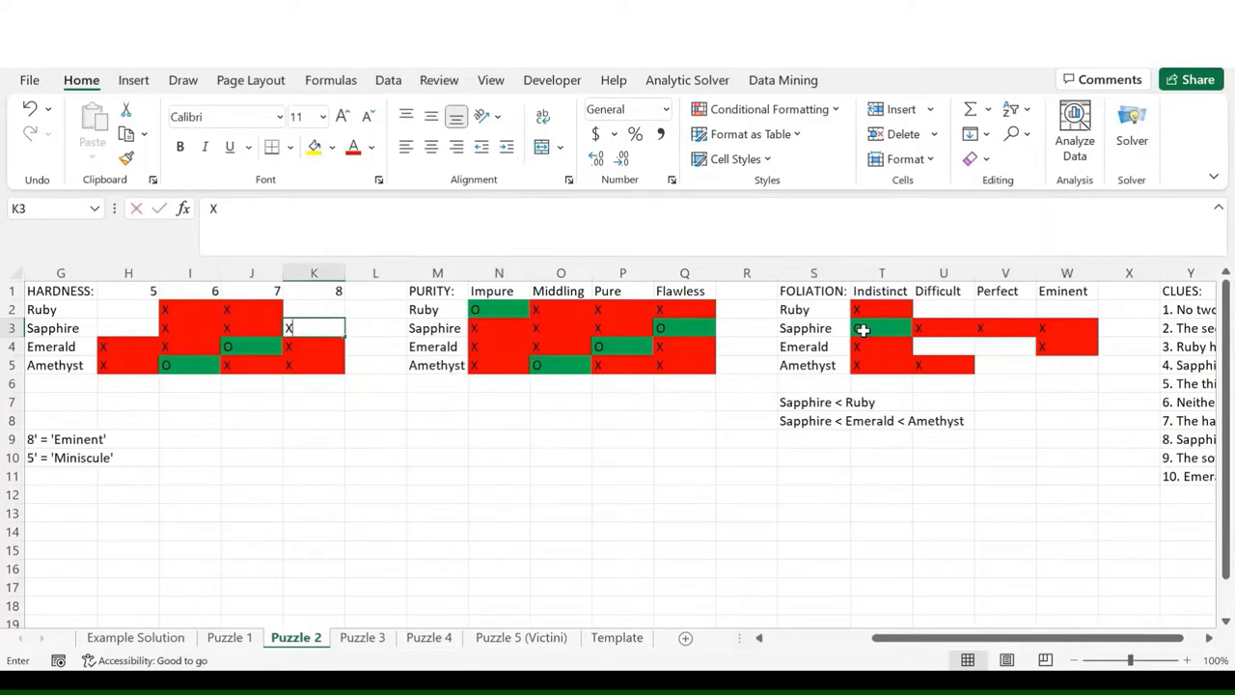
{"action": "key", "text": "Return"}
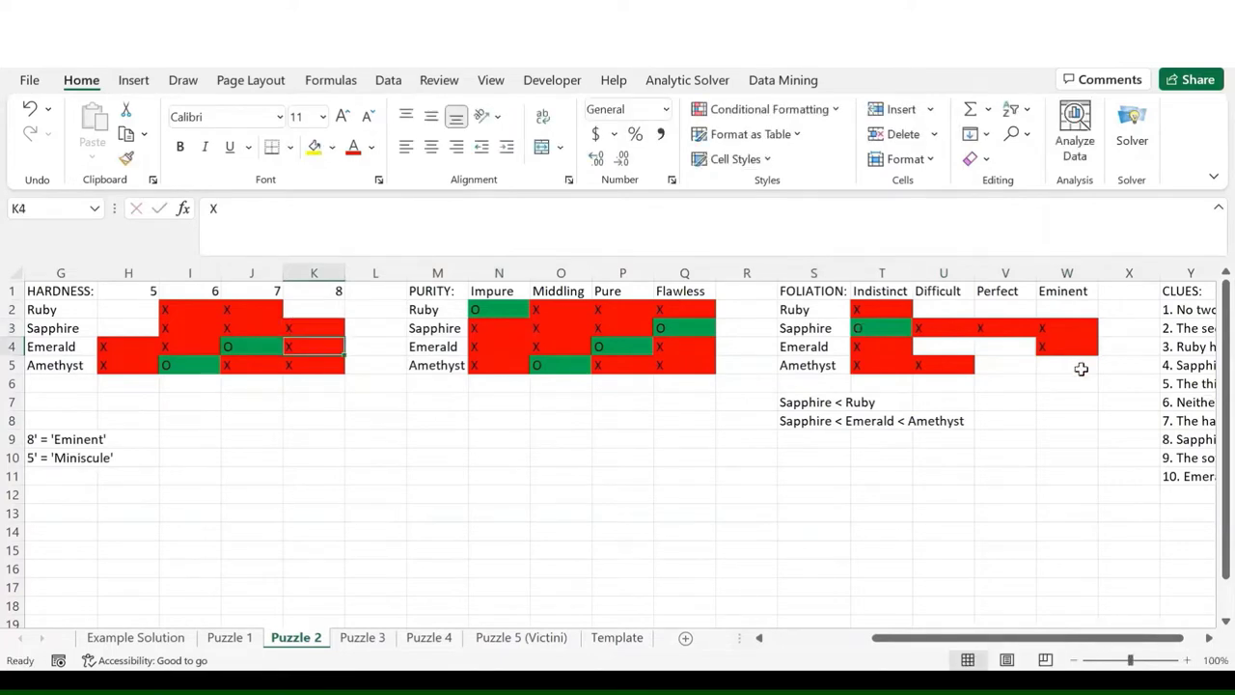
- Rule out Eminent foliation for Amethyst by marking X in W5
{"action": "left_click", "coordinate": [1081, 369]}
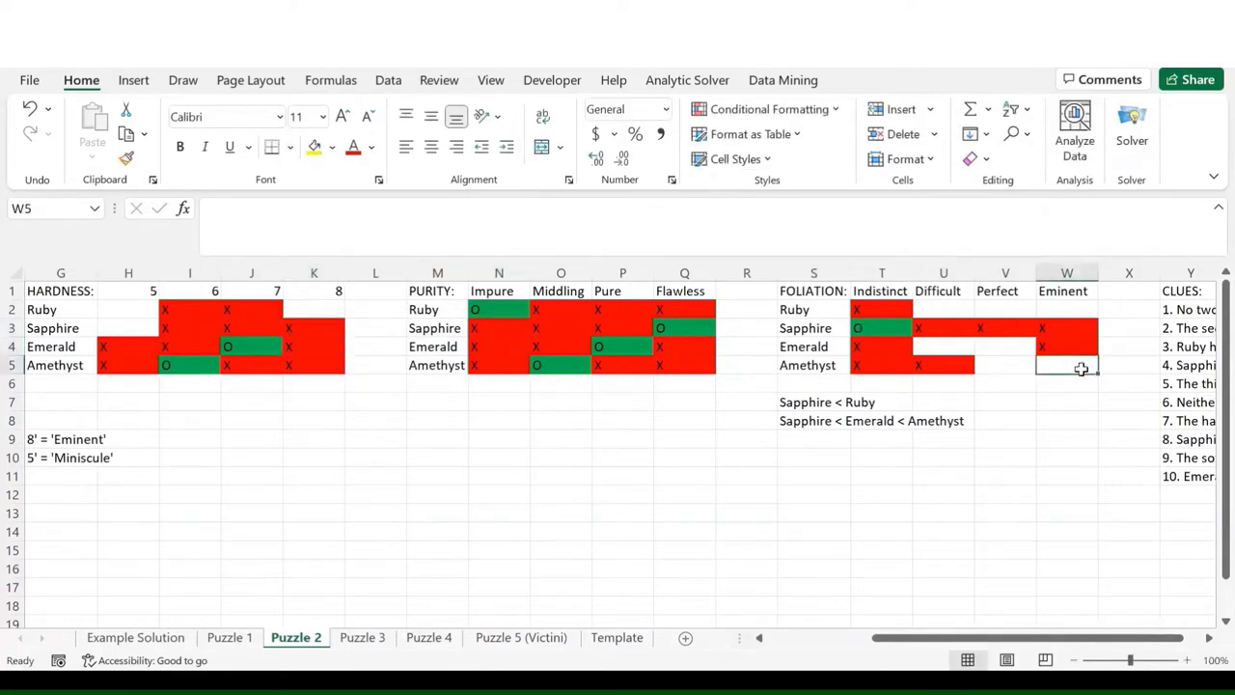
{"action": "type", "text": "X"}
{"action": "key", "text": "Return"}
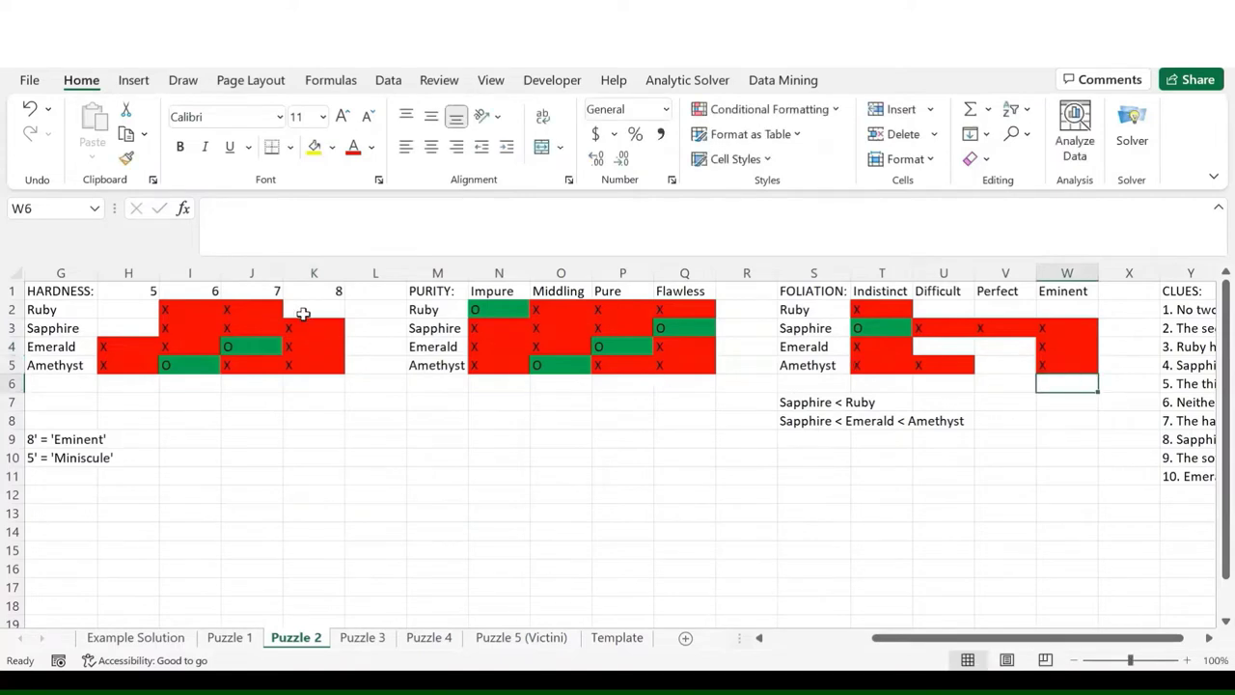
- Complete the Hardness grid by marking O in K2 for Ruby, O in H3 for Sapphire and X in H2
{"action": "left_click", "coordinate": [303, 314]}
{"action": "type", "text": "O"}
{"action": "key", "text": "Return"}
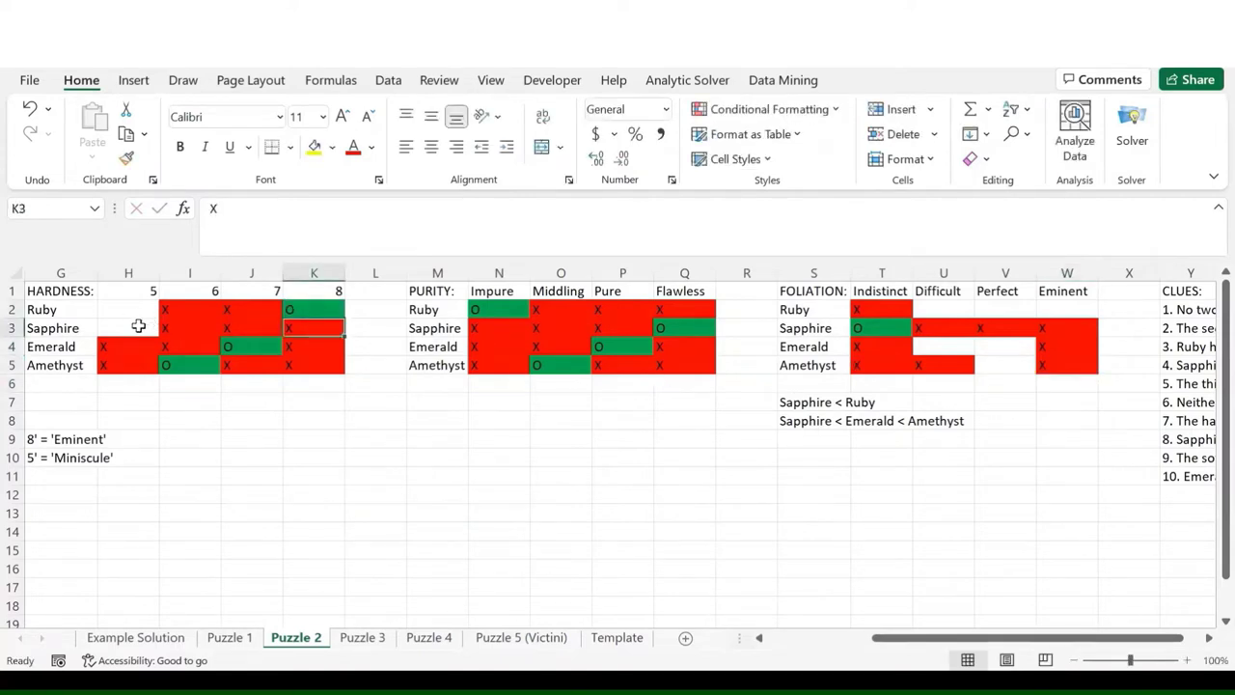
{"action": "left_click", "coordinate": [138, 326]}
{"action": "type", "text": "O"}
{"action": "key", "text": "Return"}
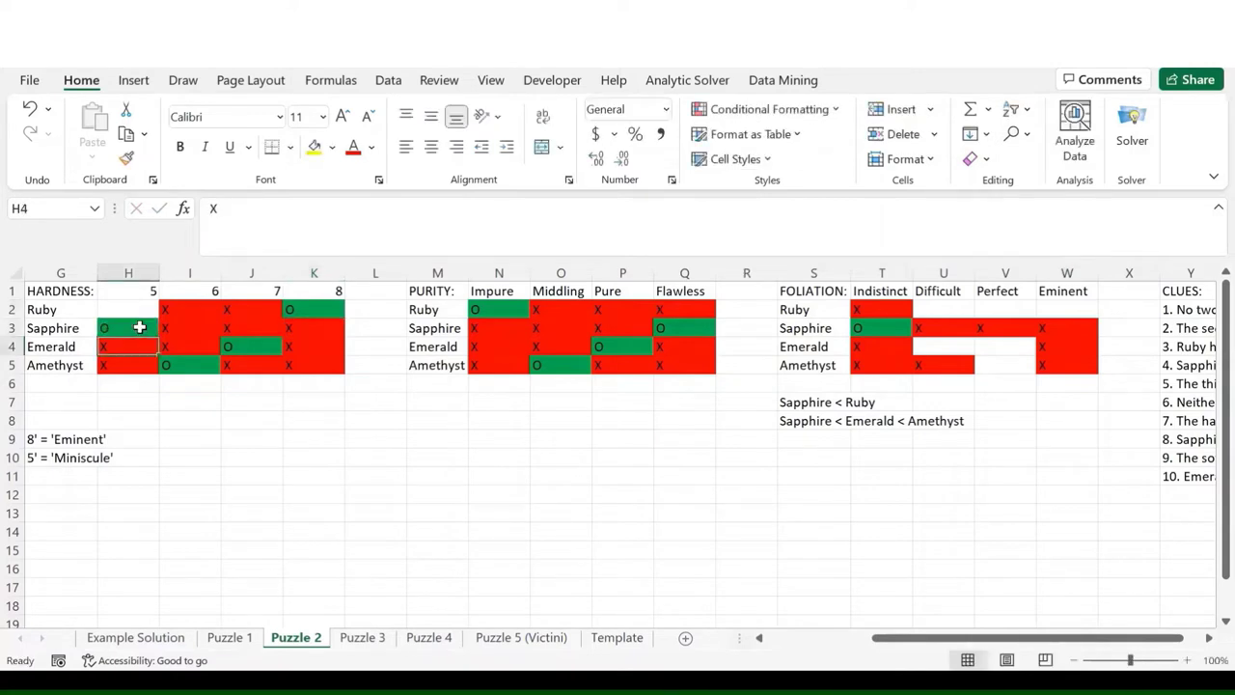
{"action": "key", "text": "Up"}
{"action": "key", "text": "Up"}
{"action": "type", "text": "X"}
{"action": "key", "text": "Return"}
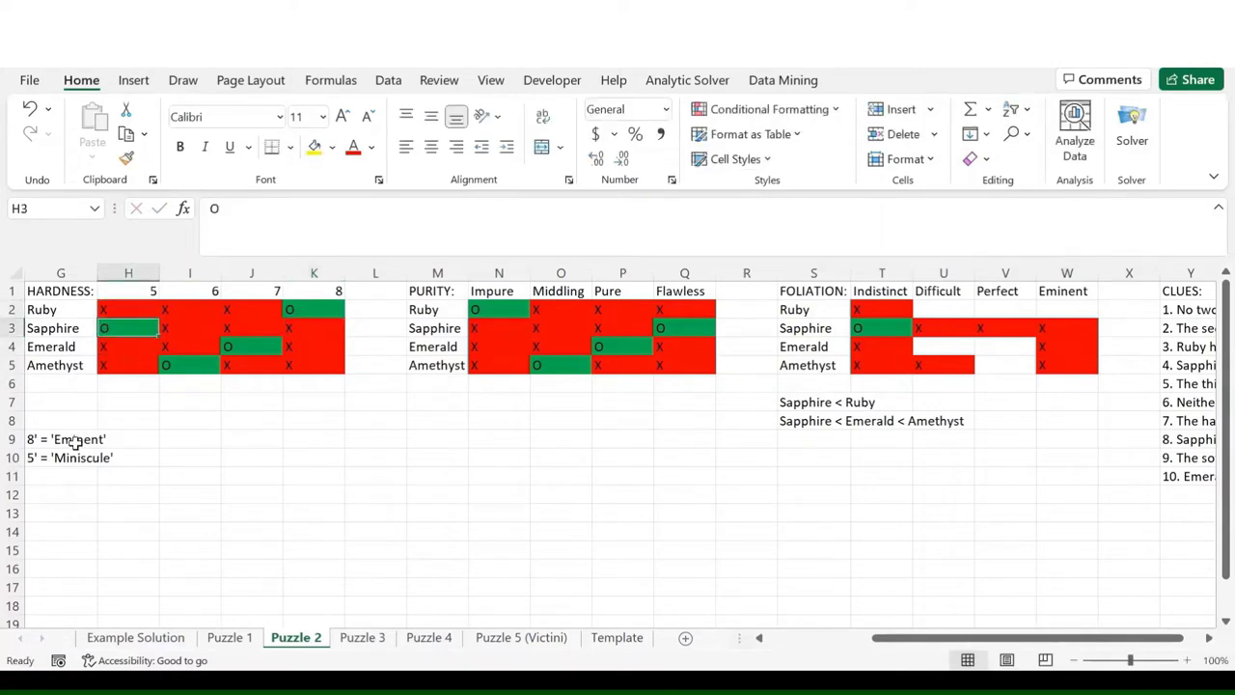
- Delete the used Hardness note in G9 that links hardness 8 with Eminent
{"action": "left_click", "coordinate": [77, 441]}
{"action": "key", "text": "Delete"}
{"action": "key", "text": "Down"}
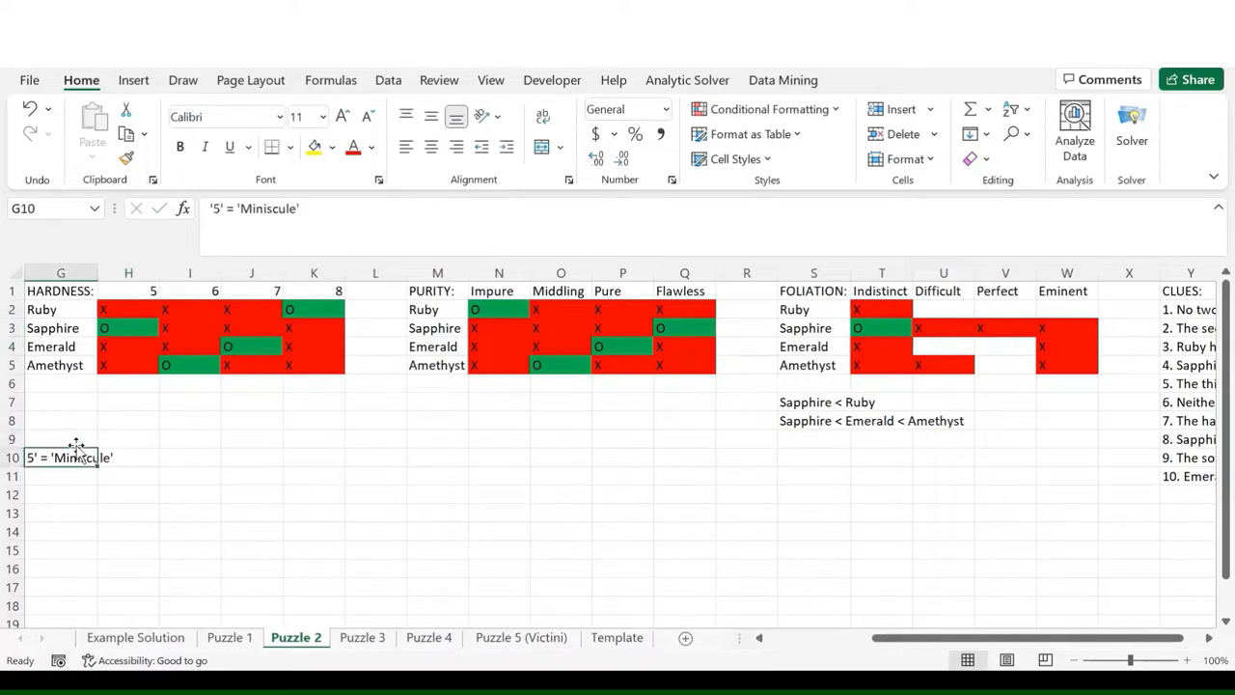
- Assign Eminent foliation to Ruby with O in W2 and mark X in U2 and V2
{"action": "left_click", "coordinate": [1056, 310]}
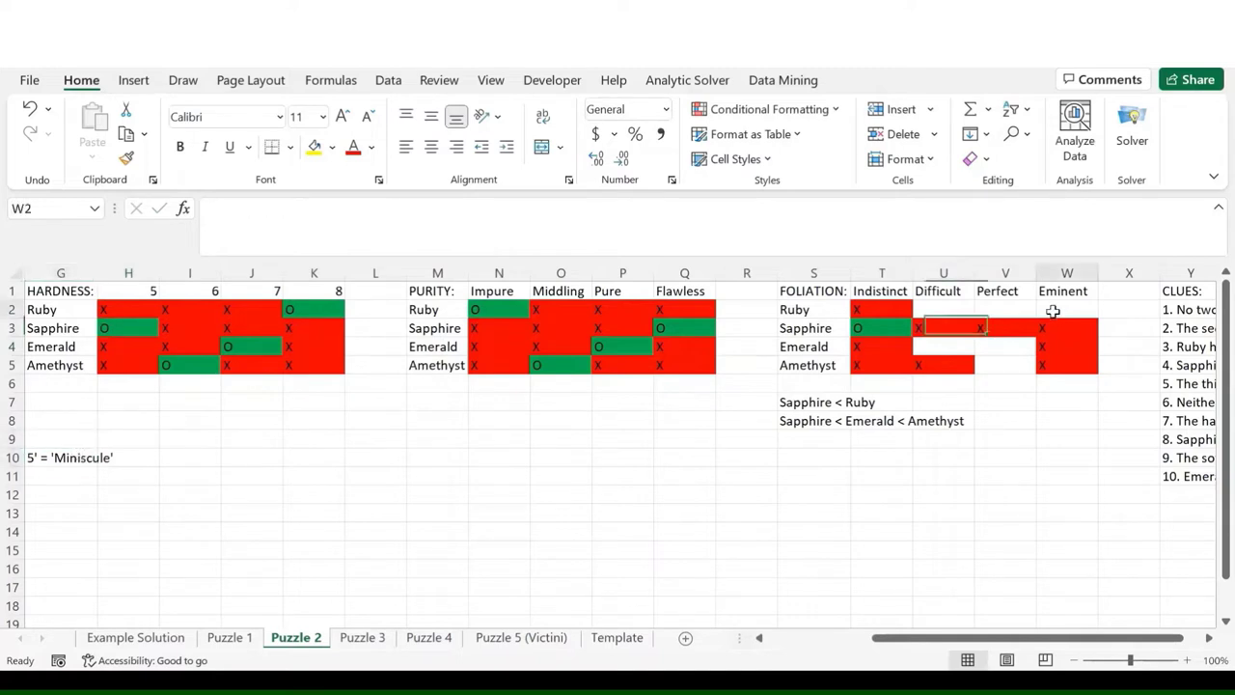
{"action": "type", "text": "O"}
{"action": "key", "text": "Left"}
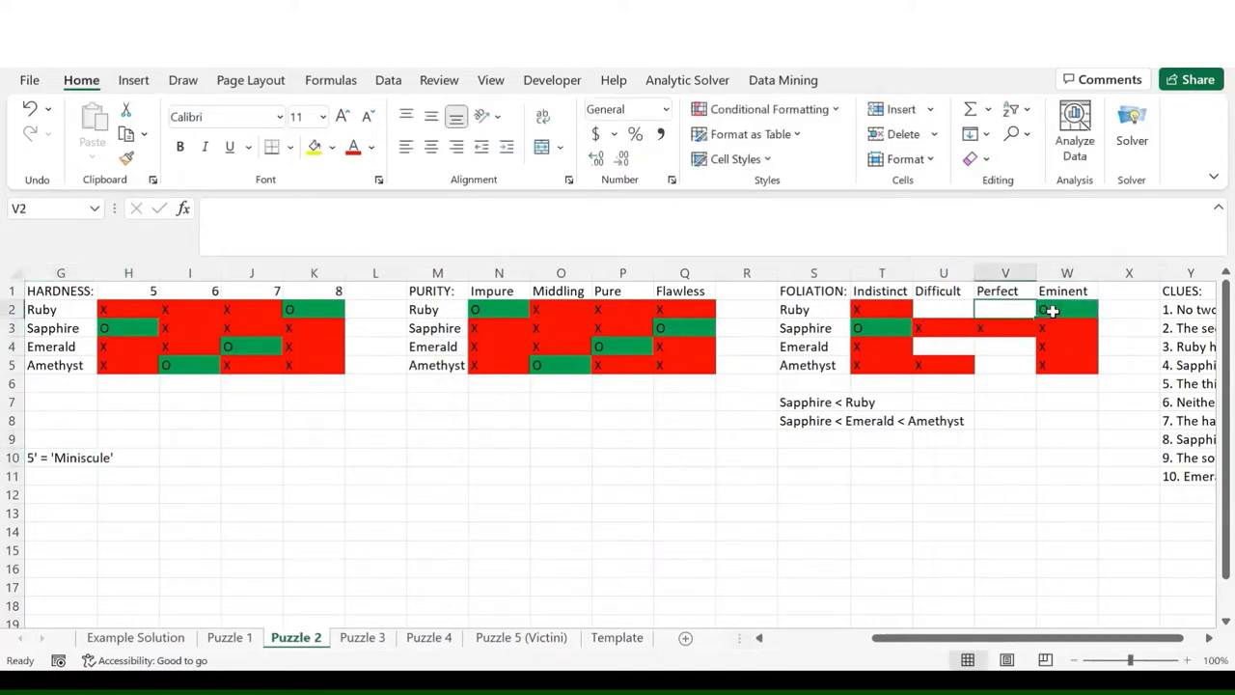
{"action": "key", "text": "Left"}
{"action": "type", "text": "X"}
{"action": "key", "text": "Right"}
{"action": "type", "text": "X"}
{"action": "key", "text": "Down"}
{"action": "key", "text": "Left"}
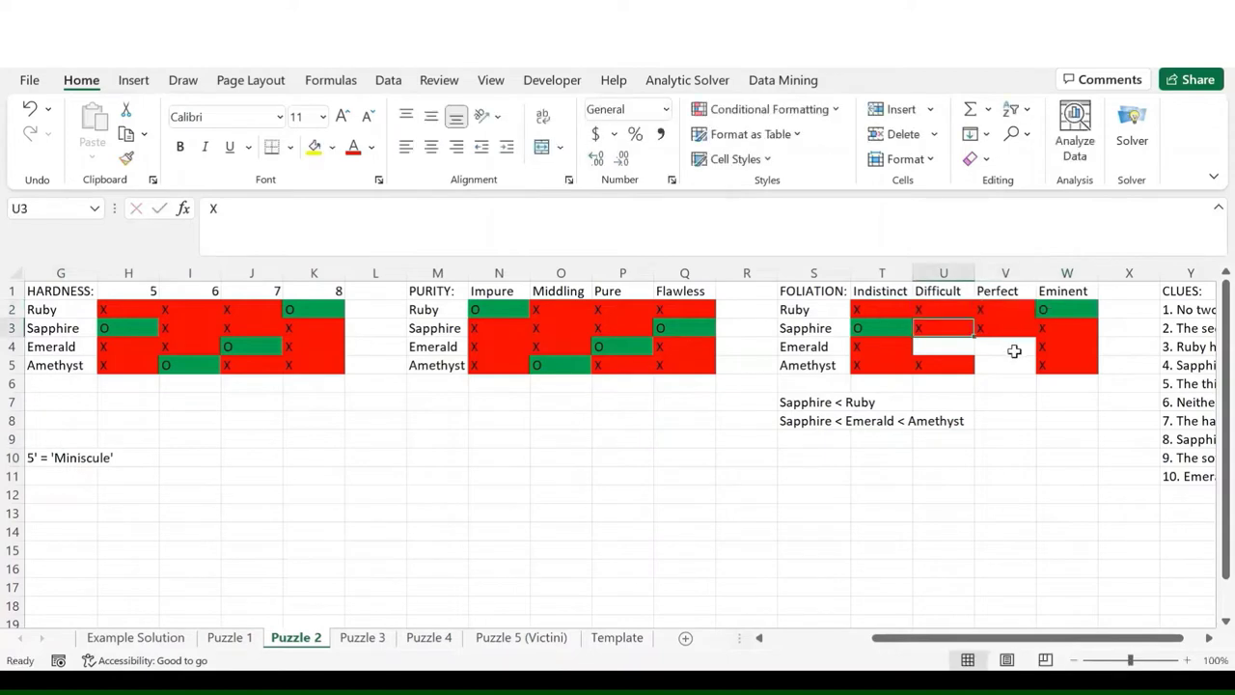
- Complete the Foliation grid with O in U4 for Emerald, O in V5 for Amethyst and X in V4
{"action": "left_click", "coordinate": [955, 347]}
{"action": "type", "text": "O"}
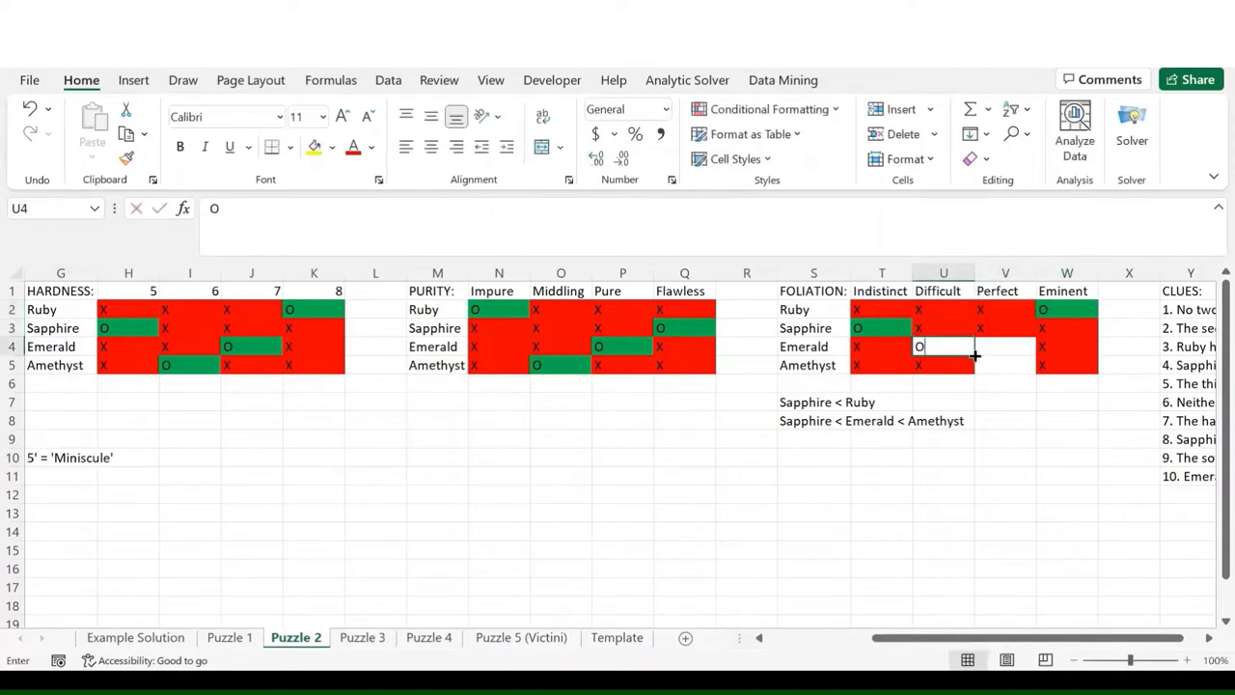
{"action": "key", "text": "Return"}
{"action": "key", "text": "Right"}
{"action": "type", "text": "O"}
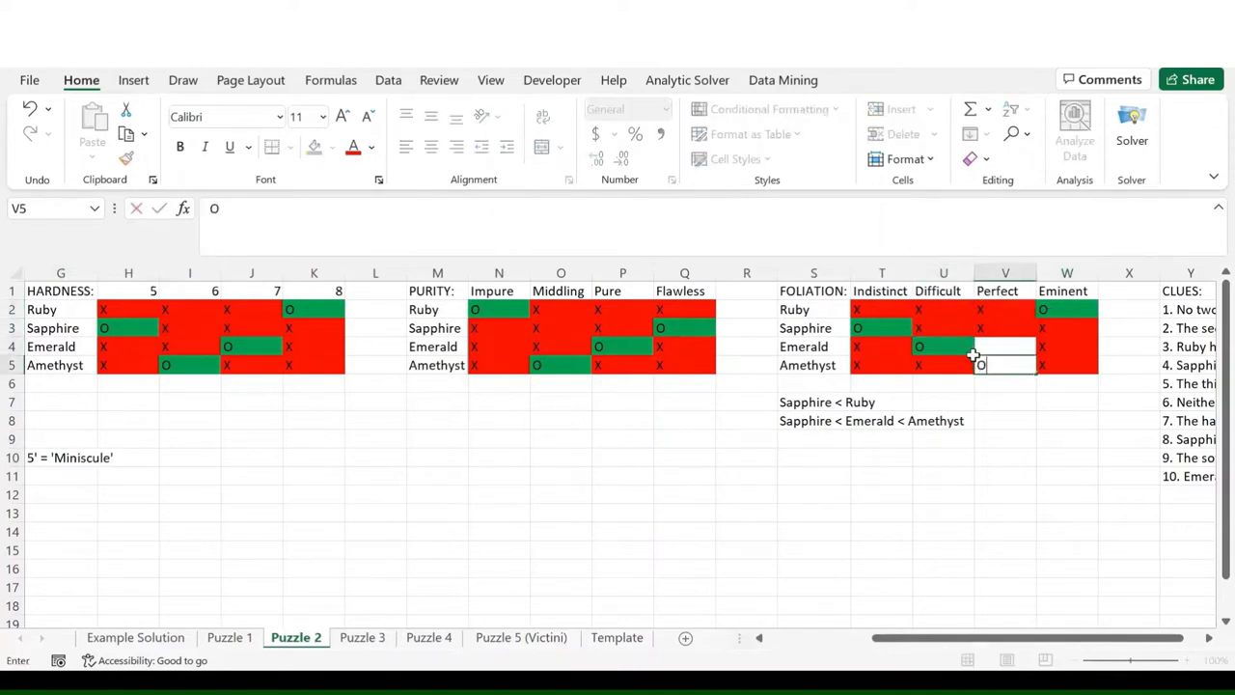
{"action": "left_click", "coordinate": [977, 362]}
{"action": "key", "text": "Up"}
{"action": "type", "text": "X"}
{"action": "key", "text": "Return"}
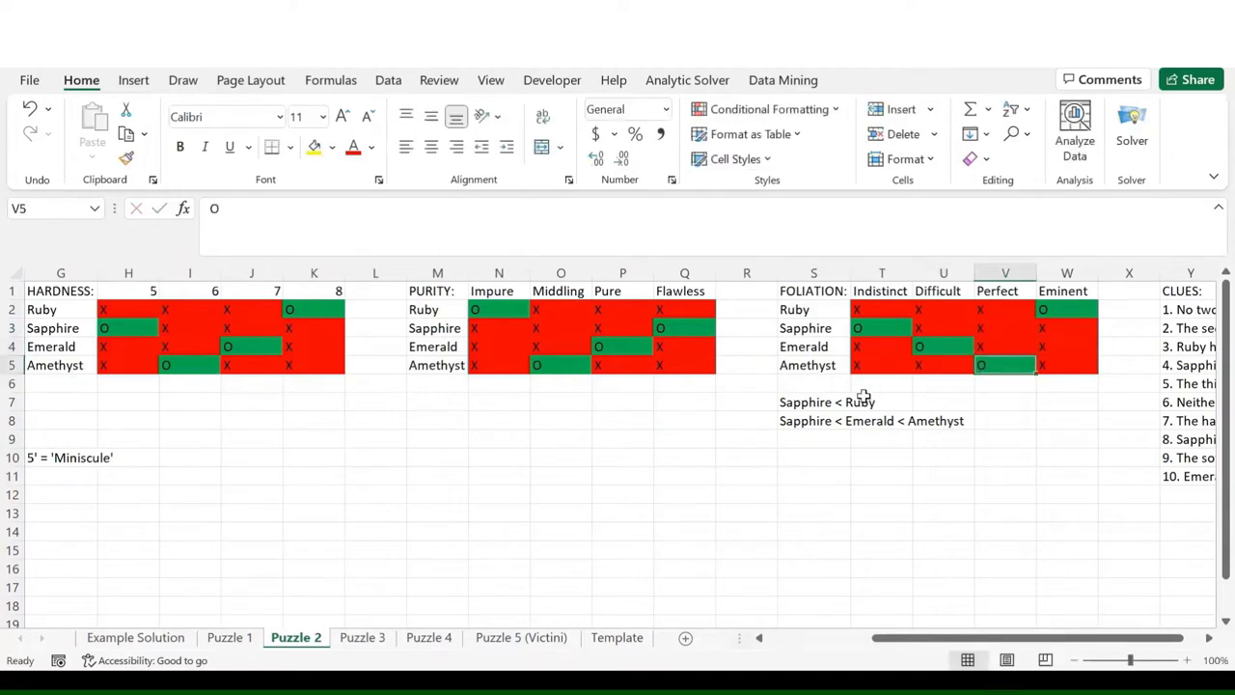
- Clear the two used Foliation notes in S7:S8
{"action": "left_click_drag", "start_coordinate": [801, 402], "coordinate": [810, 420]}
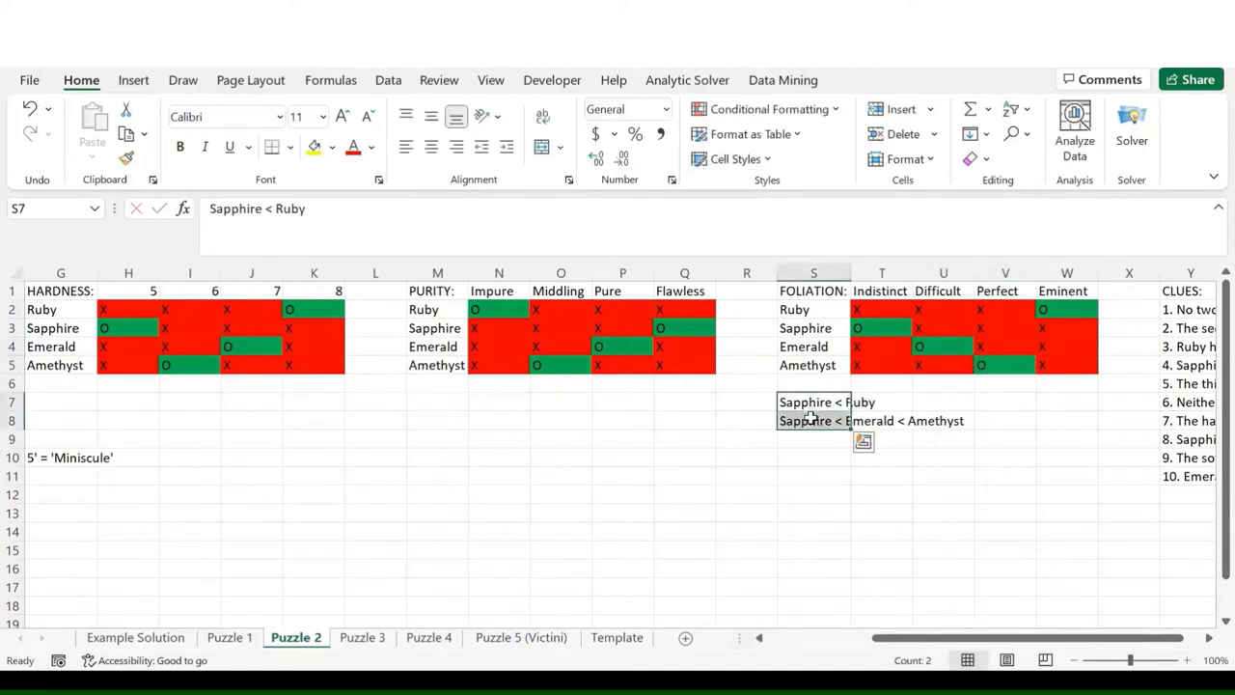
{"action": "key", "text": "Delete"}
{"action": "left_click", "coordinate": [673, 402]}
- Apply the Size note in A8 by marking O in B3 for Sapphire as Miniscule and X in B4 for Emerald
{"action": "scroll", "coordinate": [672, 402], "scroll_direction": "left", "scroll_amount": 6}
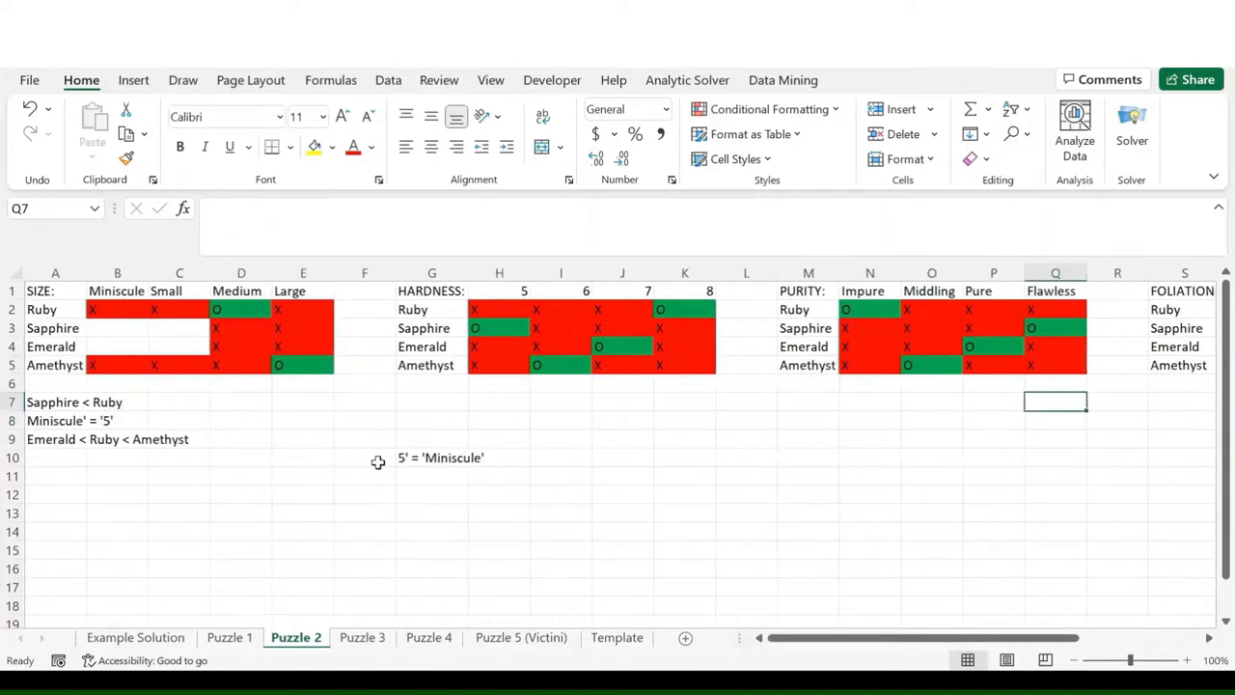
{"action": "left_click", "coordinate": [85, 424]}
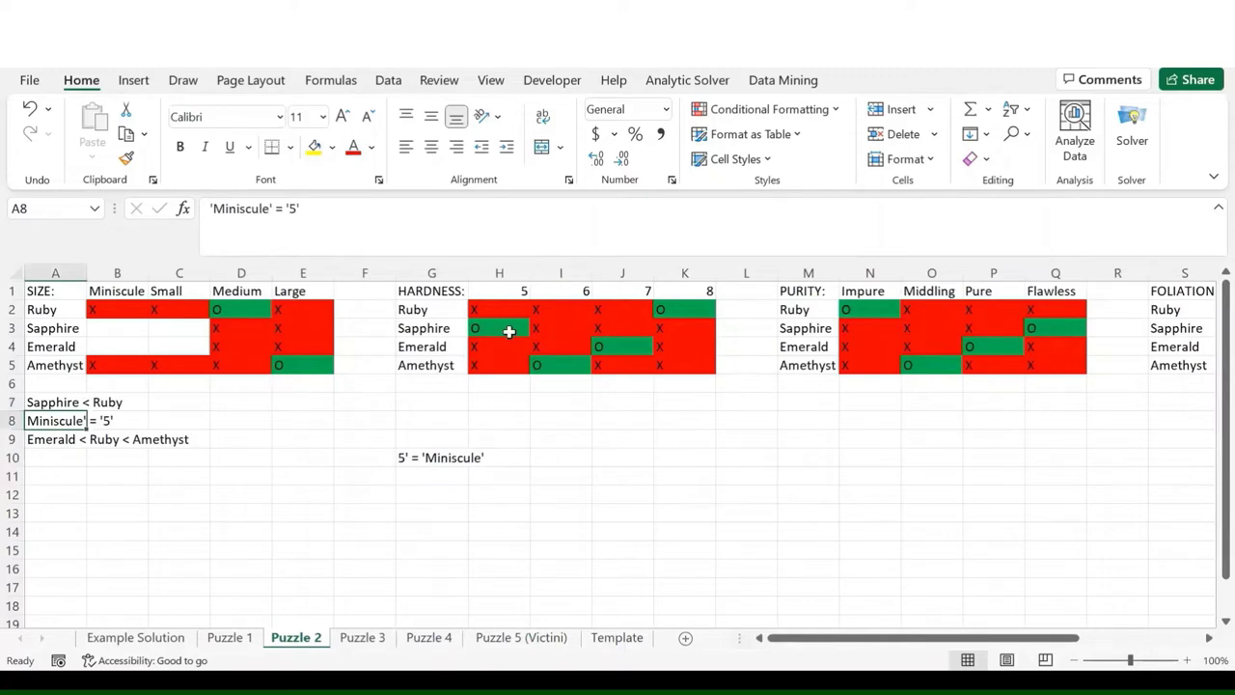
{"action": "left_click", "coordinate": [508, 331]}
{"action": "left_click", "coordinate": [116, 330]}
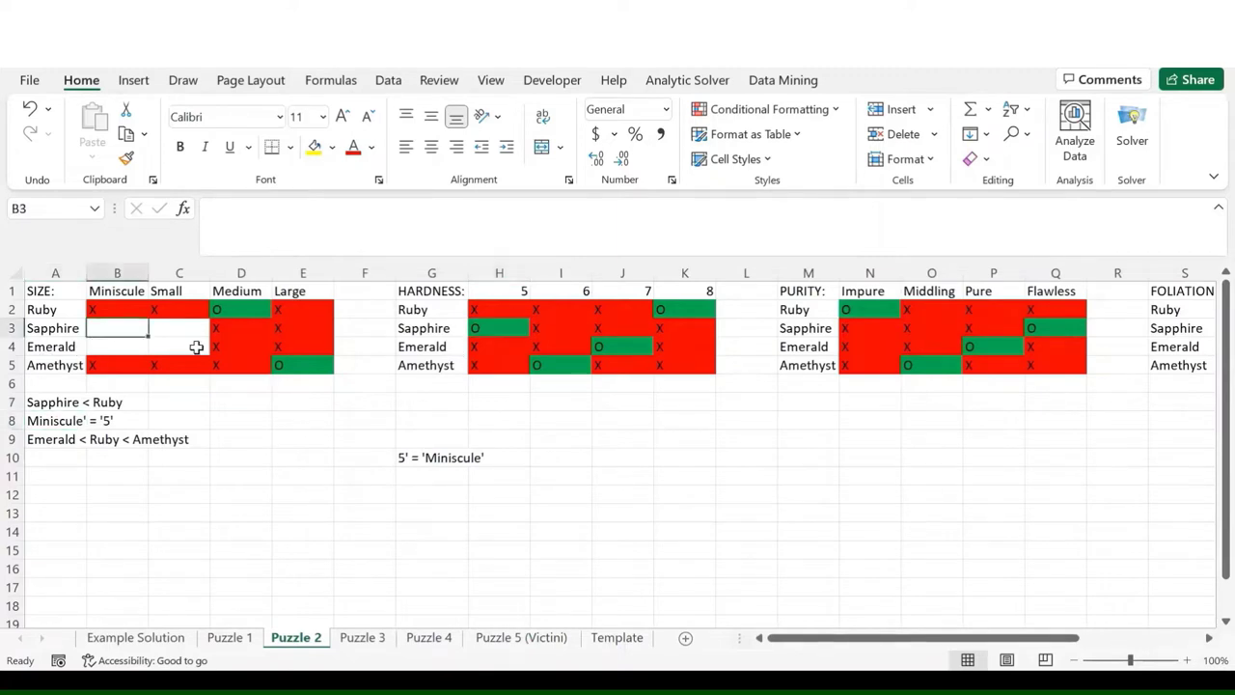
{"action": "type", "text": "O"}
{"action": "key", "text": "Return"}
{"action": "type", "text": "X"}
{"action": "key", "text": "Return"}
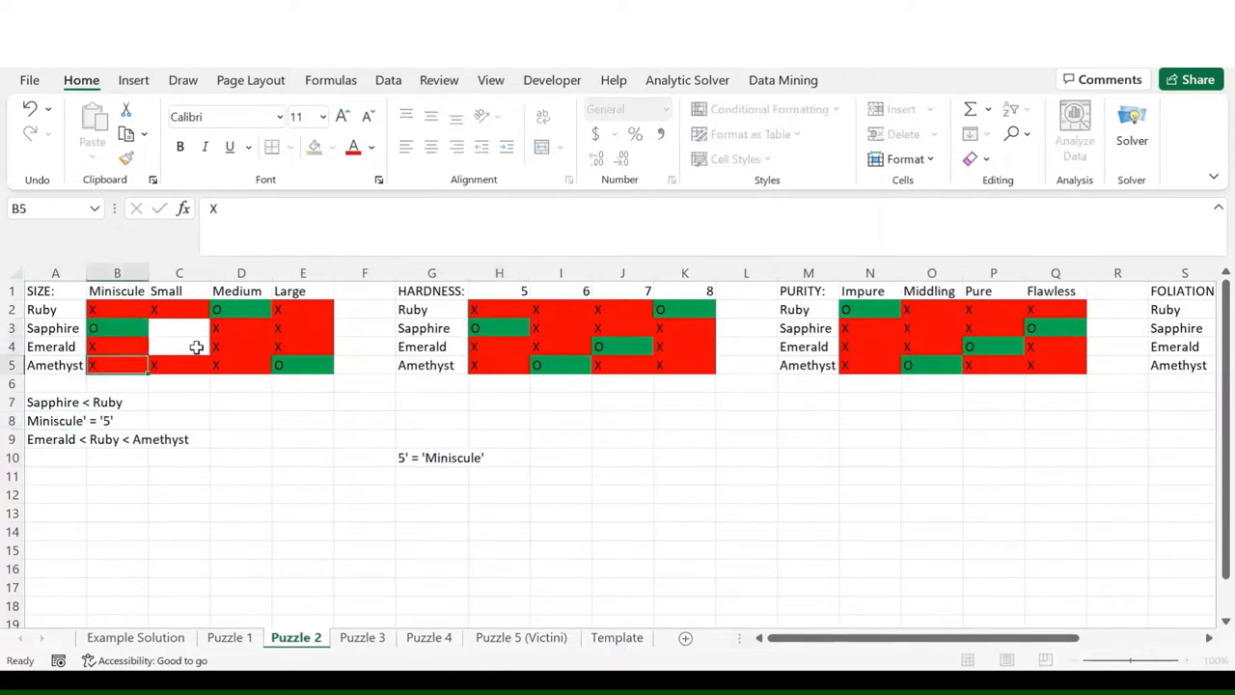
- Complete the Size grid by marking O in C4 for Emerald as Small and X in C3 for Sapphire
{"action": "left_click", "coordinate": [196, 346]}
{"action": "type", "text": "O"}
{"action": "key", "text": "Return"}
{"action": "key", "text": "Up"}
{"action": "key", "text": "Up"}
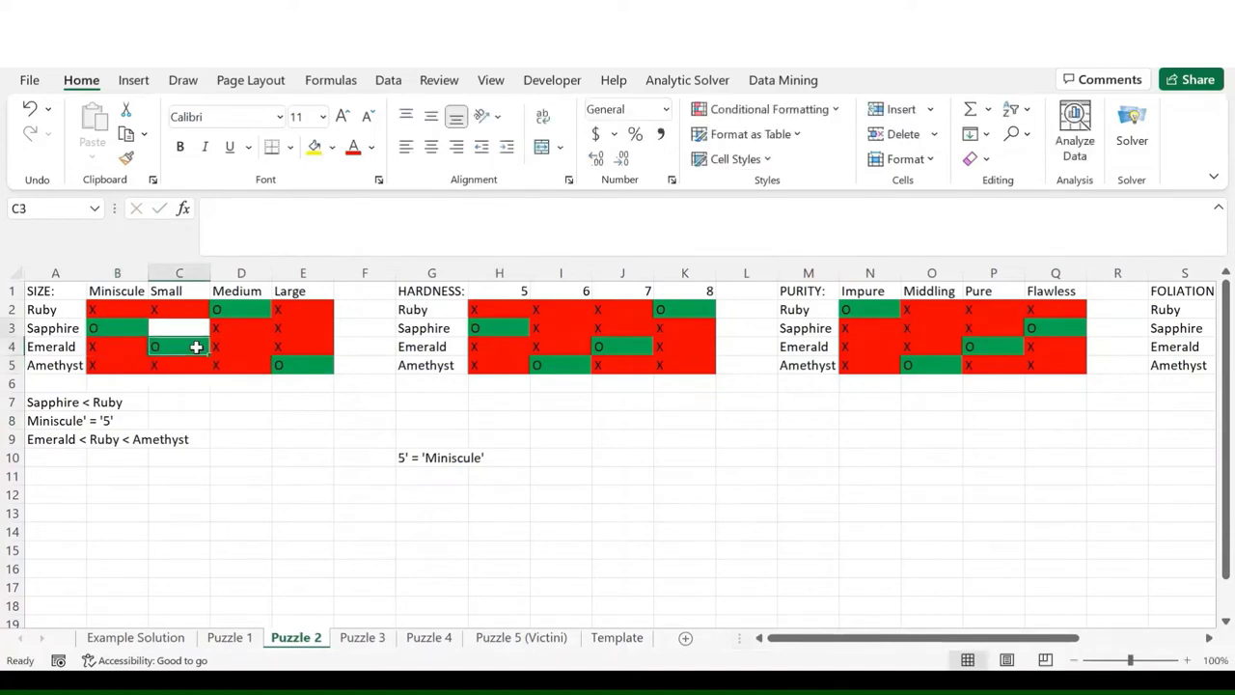
{"action": "type", "text": "X"}
- Clear the remaining Size notes in A7:A9 and the Hardness note in G10
{"action": "left_click_drag", "start_coordinate": [68, 401], "coordinate": [73, 437]}
{"action": "key", "text": "Delete"}
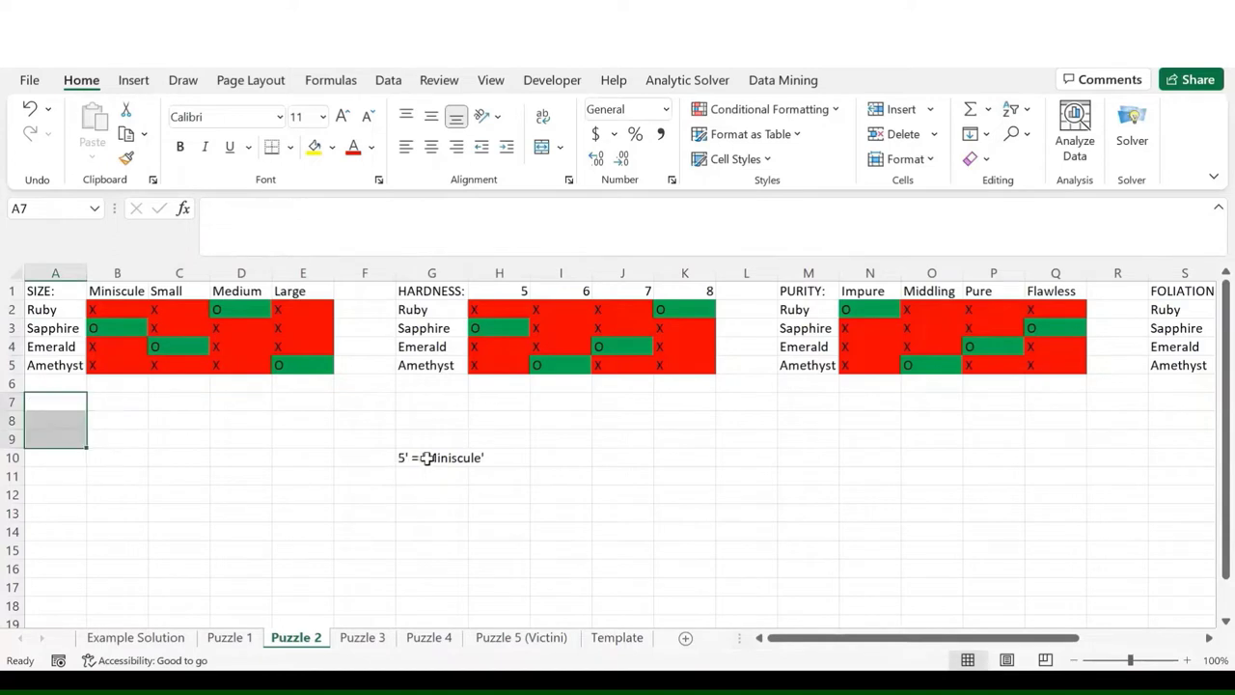
{"action": "left_click", "coordinate": [427, 457]}
{"action": "key", "text": "Delete"}
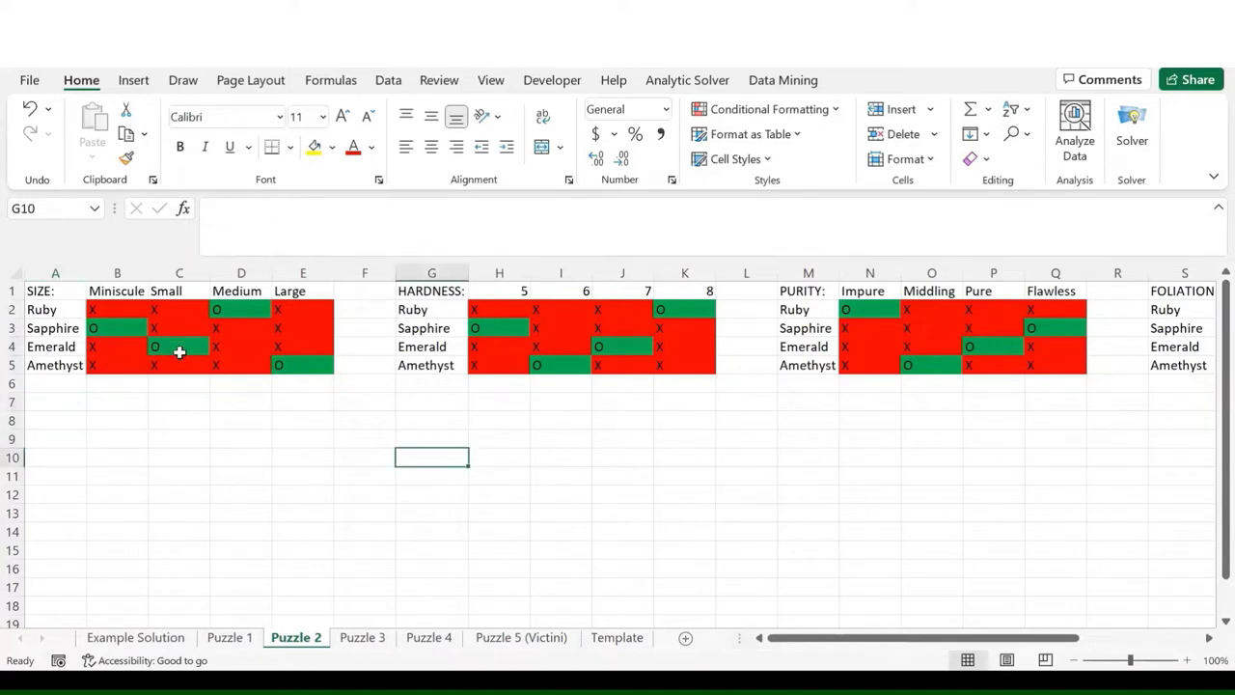
- Review the completed Puzzle 2 grids from Size across to Foliation
{"action": "left_click", "coordinate": [65, 291]}
{"action": "scroll", "coordinate": [502, 489], "scroll_direction": "right", "scroll_amount": 6}
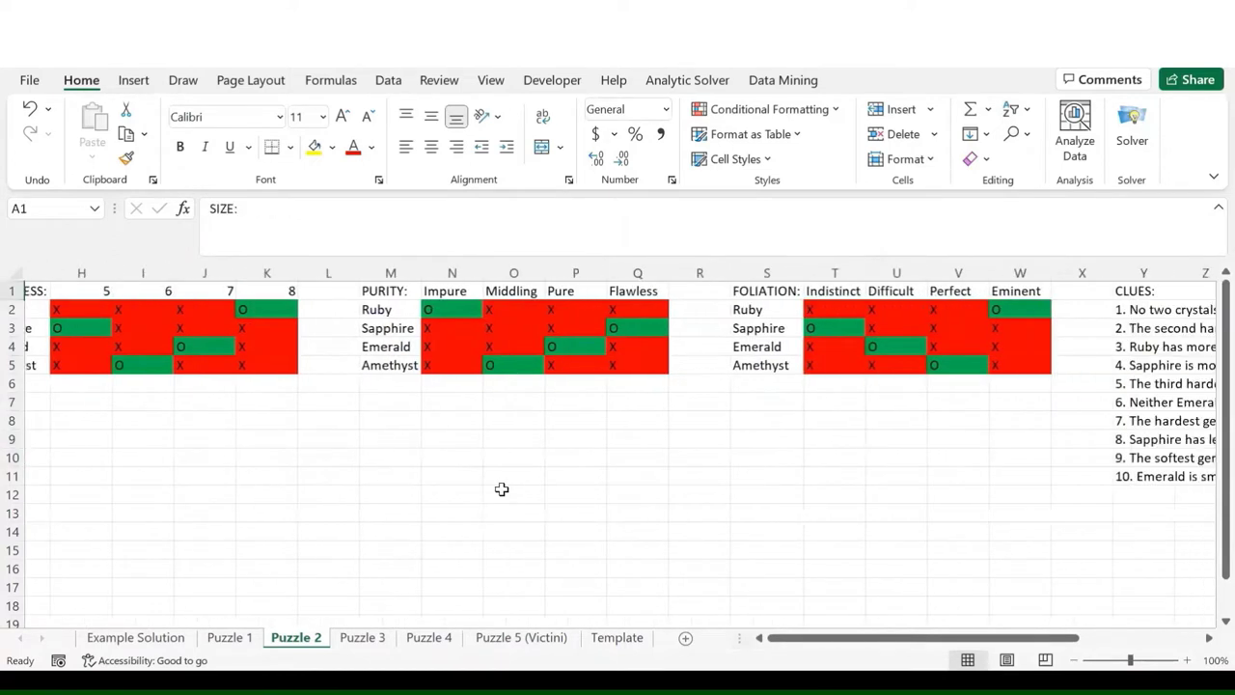
{"action": "scroll", "coordinate": [502, 489], "scroll_direction": "right", "scroll_amount": 1}
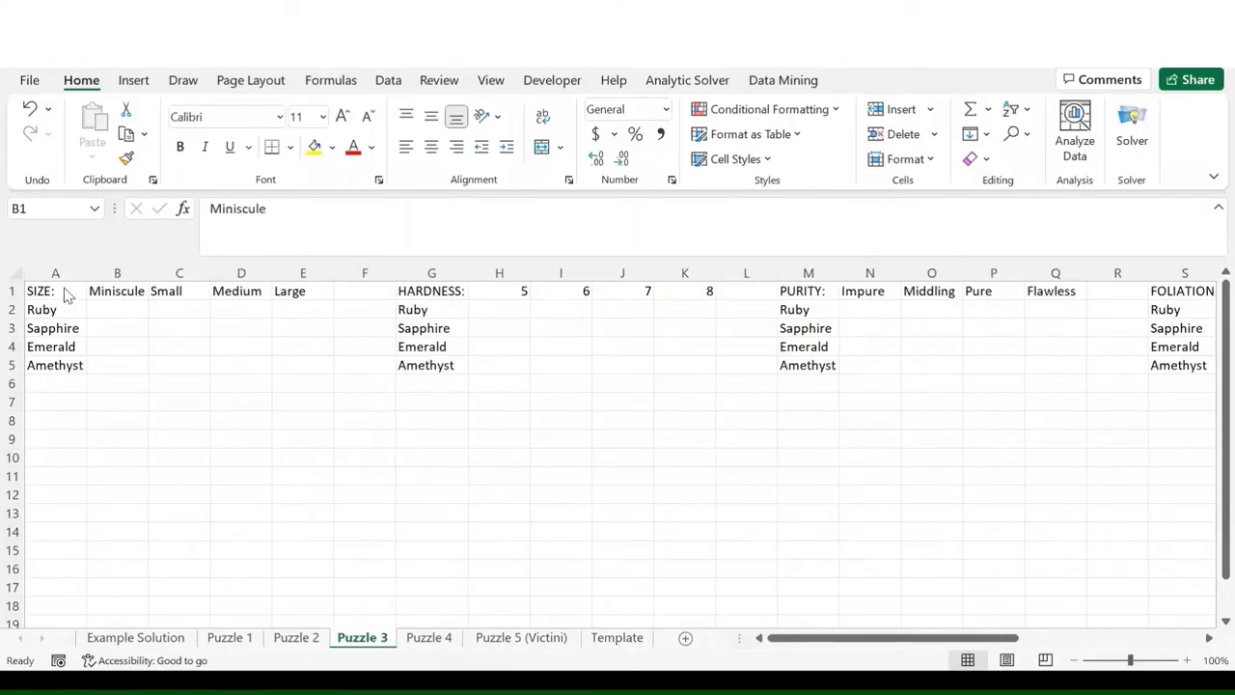
- Open the Puzzle 3 sheet and examine its Size, Hardness, Purity, Foliation and Luster grids and its clue list
{"action": "left_click", "coordinate": [56, 290]}
{"action": "key", "text": "Right"}
{"action": "key", "text": "Right"}
{"action": "key", "text": "Right"}
{"action": "key", "text": "Right"}
{"action": "key", "text": "Right"}
{"action": "key", "text": "Right"}
{"action": "key", "text": "Right"}
{"action": "key", "text": "Right"}
{"action": "key", "text": "Right"}
{"action": "key", "text": "Right"}
{"action": "key", "text": "Right"}
{"action": "key", "text": "Right"}
{"action": "key", "text": "Right"}
{"action": "key", "text": "Right"}
{"action": "key", "text": "Right"}
{"action": "key", "text": "Right"}
{"action": "key", "text": "Right"}
{"action": "key", "text": "Right"}
{"action": "key", "text": "Right"}
{"action": "key", "text": "Right"}
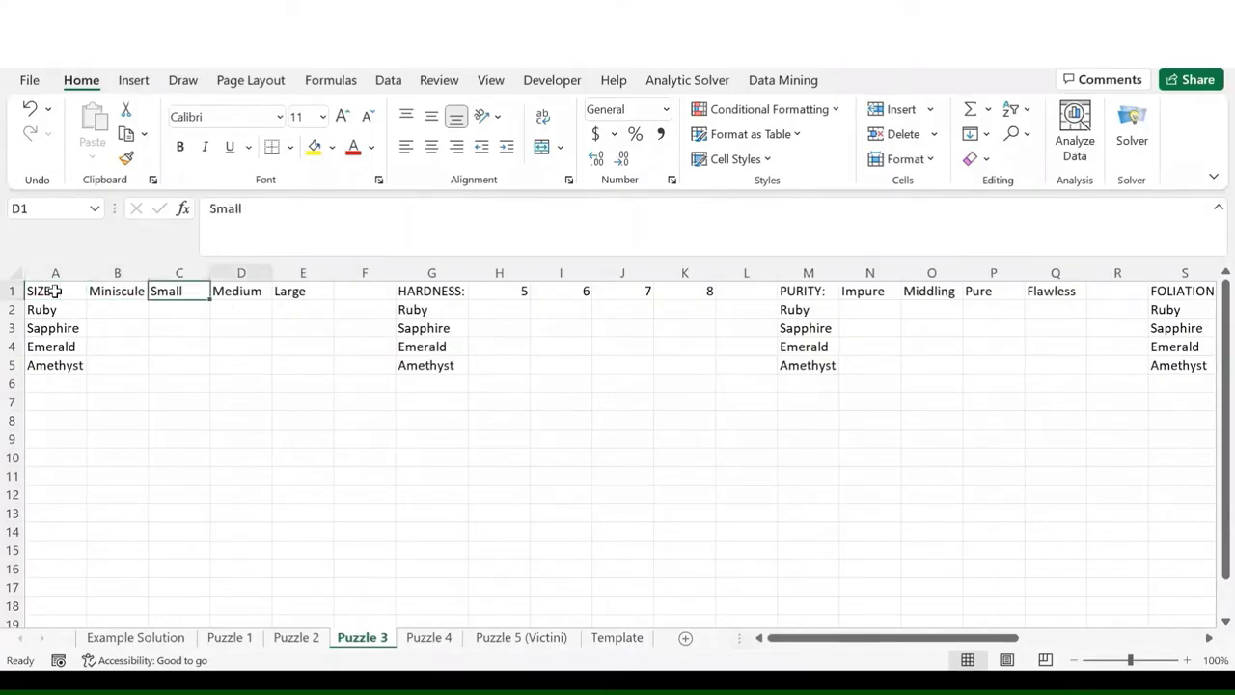
{"action": "key", "text": "Right"}
{"action": "key", "text": "Right"}
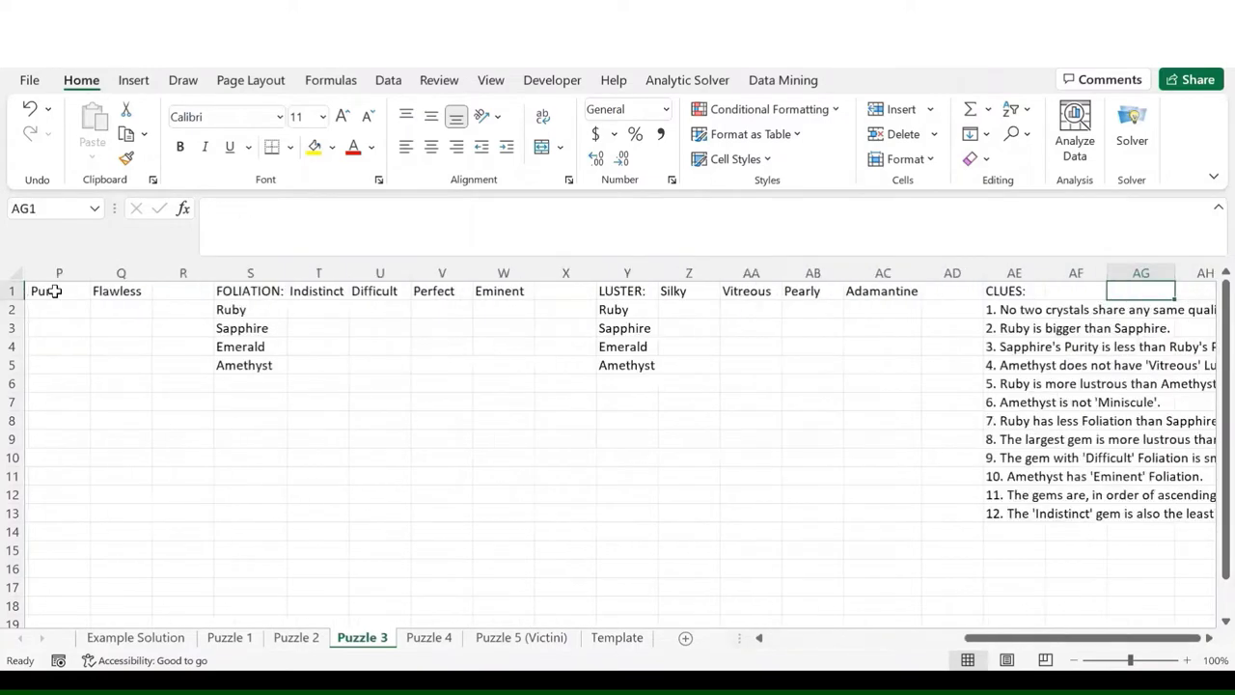
{"action": "key", "text": "Left"}
{"action": "key", "text": "Left"}
{"action": "key", "text": "Left"}
{"action": "key", "text": "Left"}
{"action": "key", "text": "Left"}
{"action": "key", "text": "Left"}
{"action": "key", "text": "Left"}
{"action": "key", "text": "Left"}
{"action": "key", "text": "Left"}
{"action": "key", "text": "Left"}
{"action": "key", "text": "Left"}
{"action": "key", "text": "Left"}
{"action": "key", "text": "Left"}
{"action": "key", "text": "Left"}
{"action": "key", "text": "Left"}
{"action": "key", "text": "Left"}
{"action": "key", "text": "Left"}
{"action": "key", "text": "Left"}
{"action": "key", "text": "Left"}
{"action": "key", "text": "Left"}
{"action": "key", "text": "Left"}
{"action": "key", "text": "Left"}
{"action": "key", "text": "Left"}
{"action": "key", "text": "Left"}
{"action": "key", "text": "Left"}
{"action": "key", "text": "Left"}
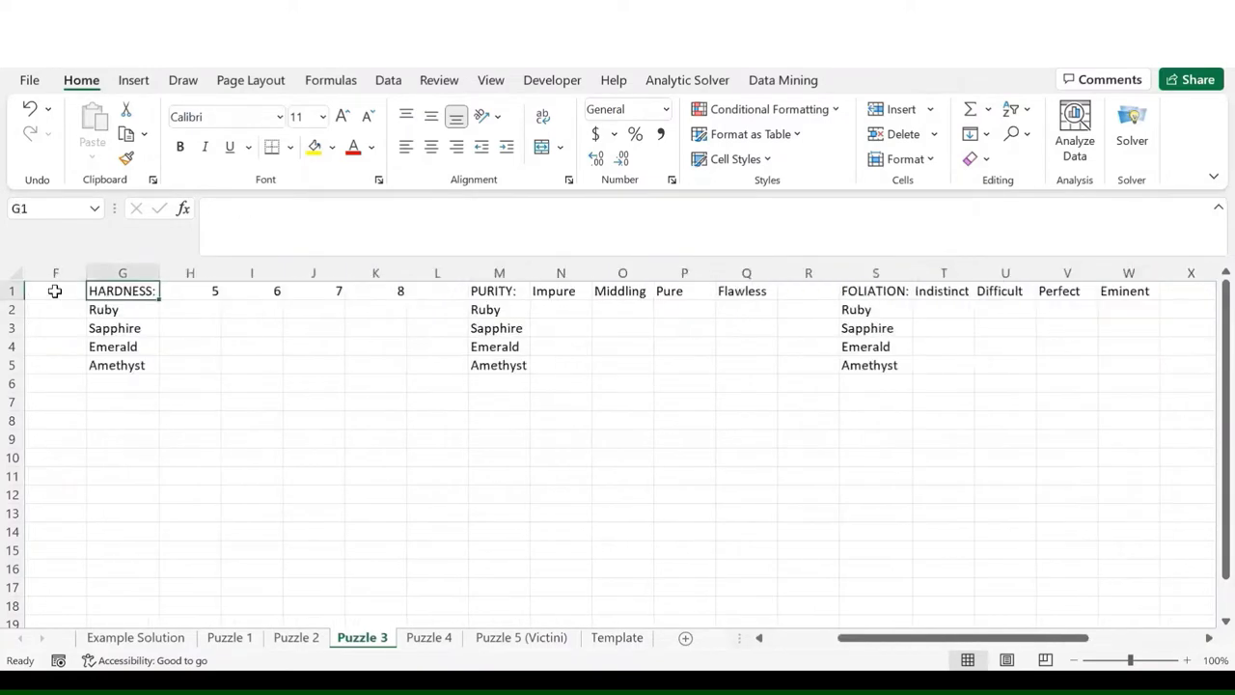
- Examine the first two Puzzle 3 clues, on shared qualities and on the relative size of Ruby and Sapphire
{"action": "key", "text": "Right"}
{"action": "key", "text": "Right"}
{"action": "key", "text": "Right"}
{"action": "key", "text": "Right"}
{"action": "key", "text": "Right"}
{"action": "key", "text": "Right"}
{"action": "key", "text": "Right"}
{"action": "key", "text": "Right"}
{"action": "key", "text": "Right"}
{"action": "key", "text": "Right"}
{"action": "key", "text": "Right"}
{"action": "key", "text": "Right"}
{"action": "key", "text": "Right"}
{"action": "key", "text": "Right"}
{"action": "key", "text": "Right"}
{"action": "key", "text": "Right"}
{"action": "key", "text": "Right"}
{"action": "key", "text": "Right"}
{"action": "key", "text": "Right"}
{"action": "key", "text": "Right"}
{"action": "key", "text": "Right"}
{"action": "key", "text": "Right"}
{"action": "key", "text": "Right"}
{"action": "key", "text": "Right"}
{"action": "key", "text": "Right"}
{"action": "key", "text": "Right"}
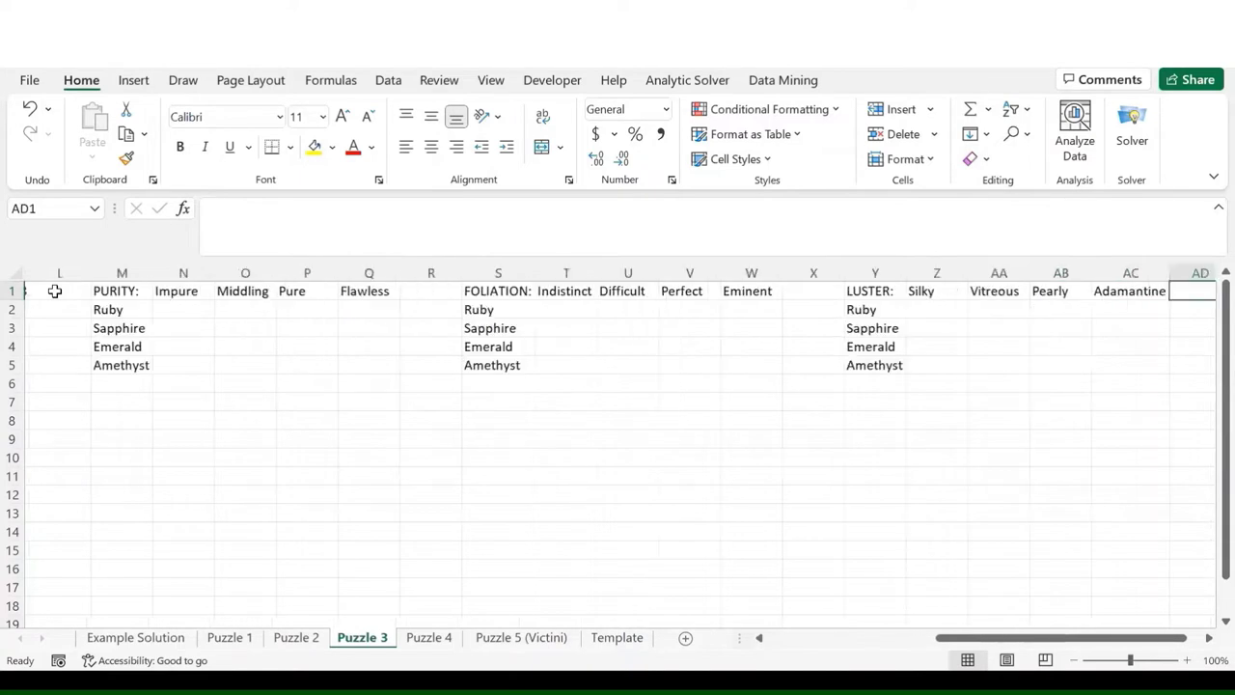
{"action": "key", "text": "Right"}
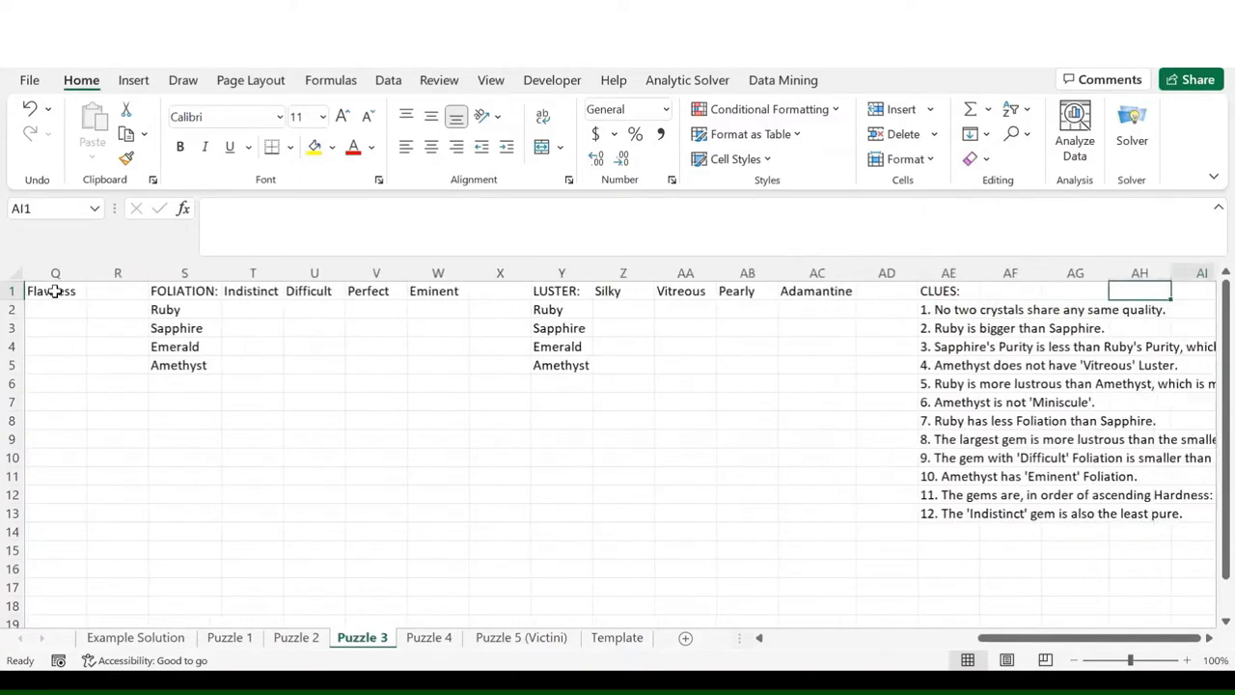
{"action": "key", "text": "Right"}
{"action": "key", "text": "Left"}
{"action": "key", "text": "Left"}
{"action": "key", "text": "Left"}
{"action": "key", "text": "Left"}
{"action": "key", "text": "Down"}
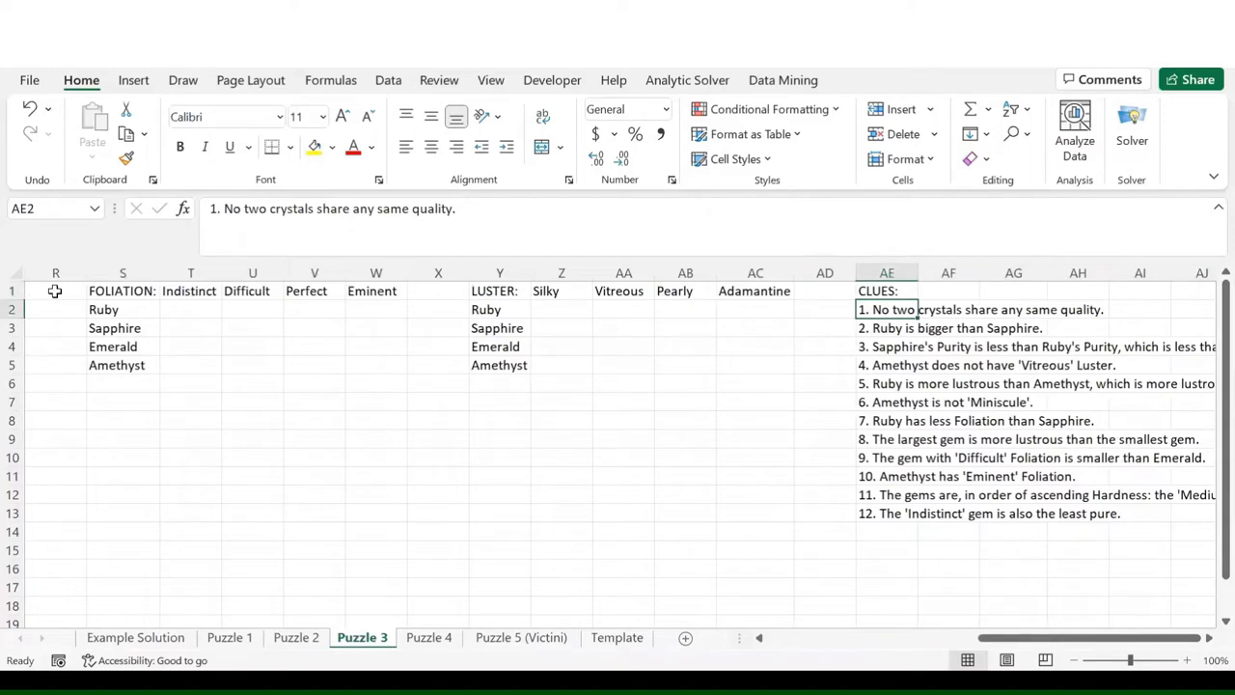
{"action": "key", "text": "Down"}
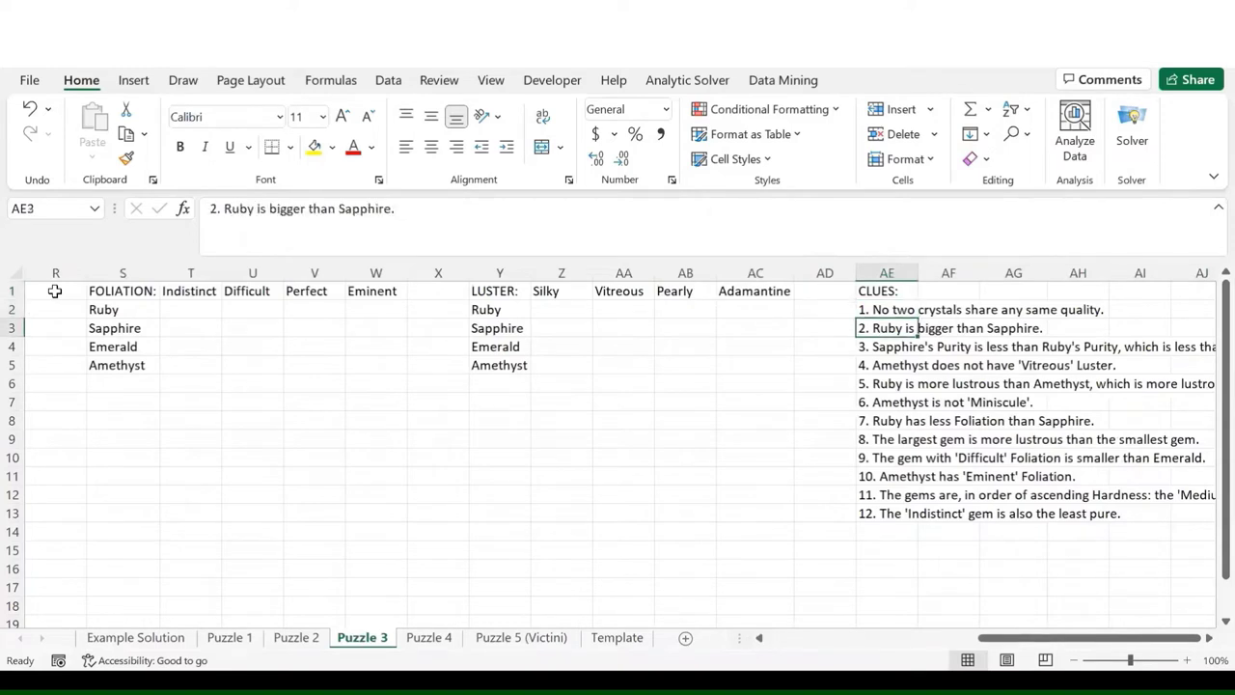
- Enter the size-order note "Sapphire < Ruby" in A7 under the Size grid
{"action": "key", "text": "Left"}
{"action": "key", "text": "Left"}
{"action": "key", "text": "Left"}
{"action": "key", "text": "Left"}
{"action": "key", "text": "Left"}
{"action": "key", "text": "Left"}
{"action": "key", "text": "Left"}
{"action": "key", "text": "Left"}
{"action": "key", "text": "Left"}
{"action": "key", "text": "Left"}
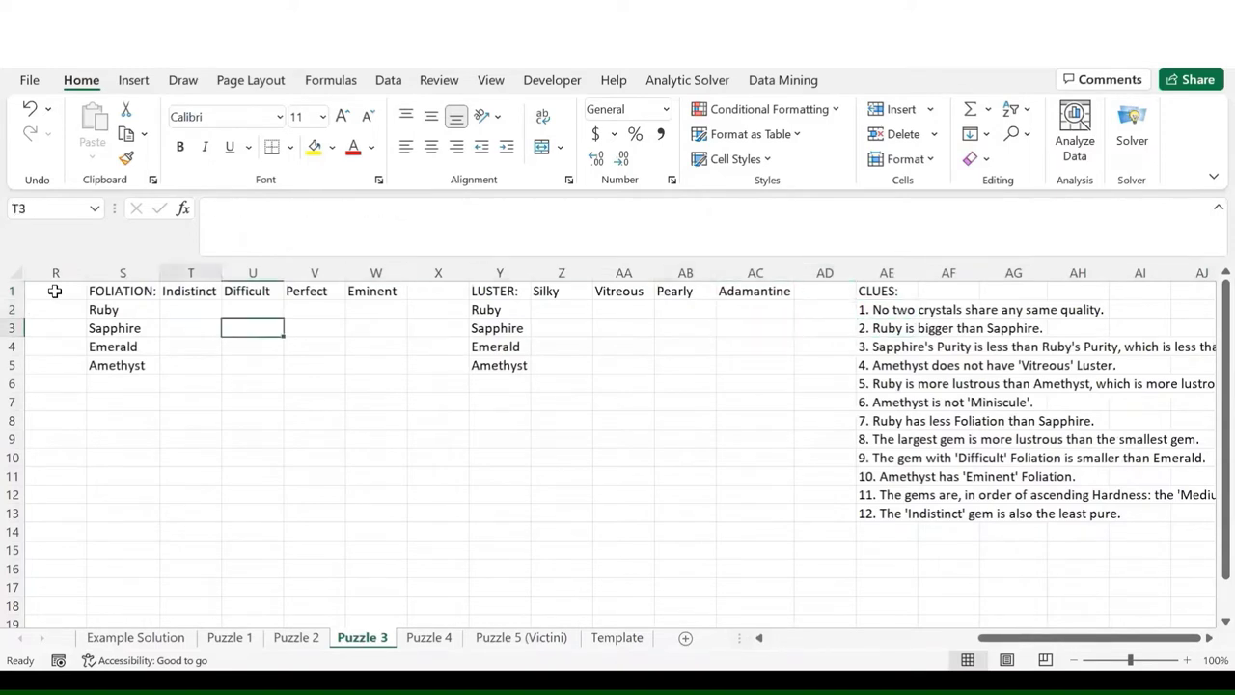
{"action": "key", "text": "Home"}
{"action": "key", "text": "Down"}
{"action": "key", "text": "Down"}
{"action": "key", "text": "Down"}
{"action": "key", "text": "Down"}
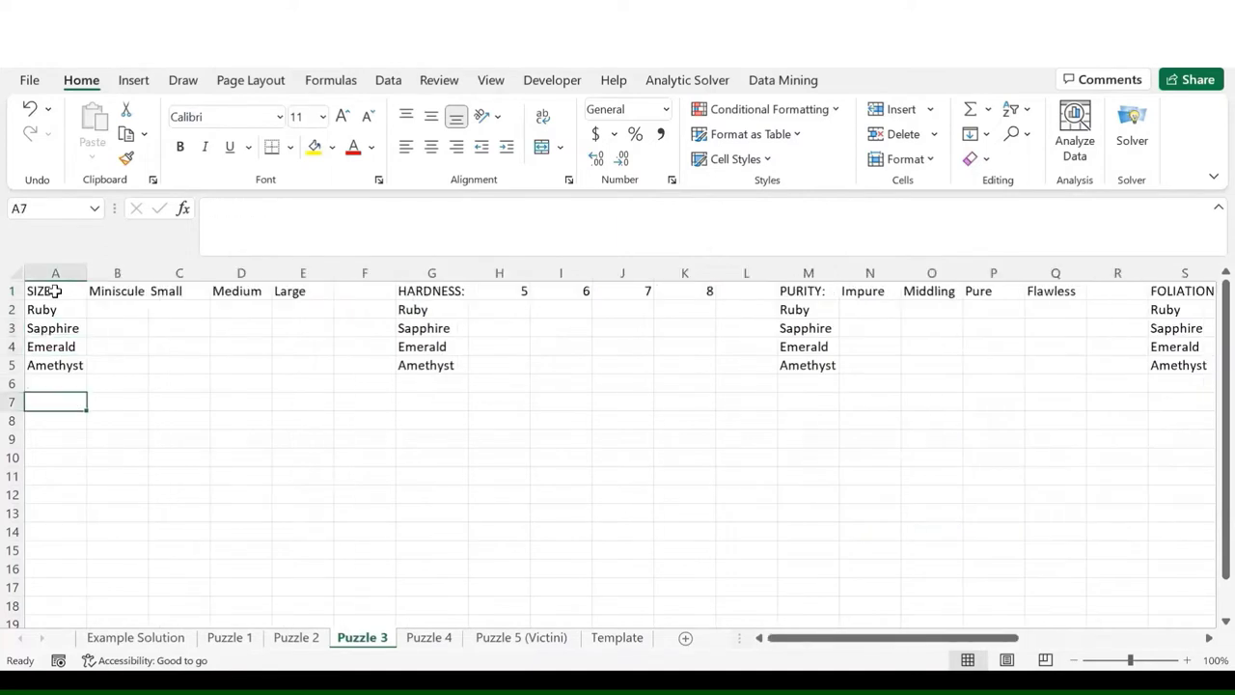
{"action": "type", "text": "Sapphi"}
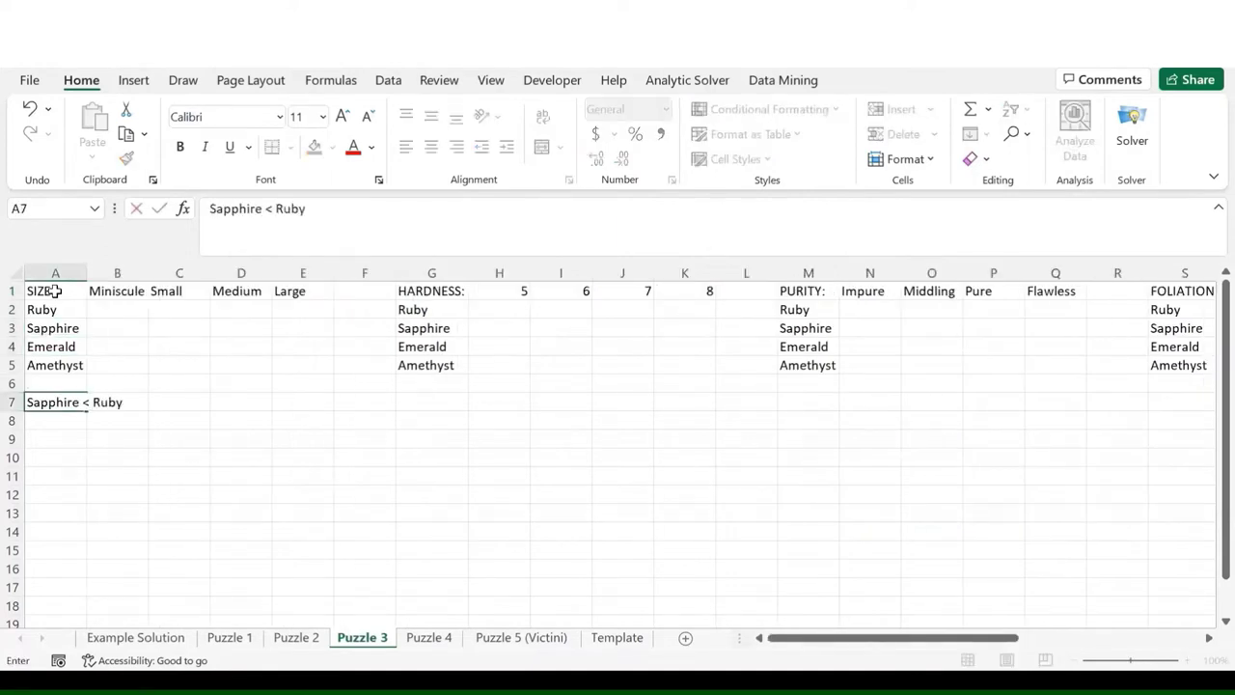
{"action": "type", "text": "re < Ruby"}
{"action": "key", "text": "Right"}
- Examine clue 3 in the clue list for the Purity order of Sapphire, Ruby and Amethyst
{"action": "key", "text": "Right"}
{"action": "key", "text": "Right"}
{"action": "key", "text": "Right"}
{"action": "key", "text": "Right"}
{"action": "key", "text": "Right"}
{"action": "key", "text": "Right"}
{"action": "key", "text": "Right"}
{"action": "key", "text": "Right"}
{"action": "key", "text": "Right"}
{"action": "key", "text": "Right"}
{"action": "key", "text": "Right"}
{"action": "key", "text": "Right"}
{"action": "key", "text": "Right"}
{"action": "key", "text": "Right"}
{"action": "key", "text": "Right"}
{"action": "key", "text": "Right"}
{"action": "key", "text": "Right"}
{"action": "key", "text": "Right"}
{"action": "key", "text": "Right"}
{"action": "key", "text": "Right"}
{"action": "key", "text": "Right"}
{"action": "key", "text": "Right"}
{"action": "key", "text": "Right"}
{"action": "key", "text": "Right"}
{"action": "key", "text": "Right"}
{"action": "key", "text": "Right"}
{"action": "key", "text": "Right"}
{"action": "key", "text": "Right"}
{"action": "key", "text": "Right"}
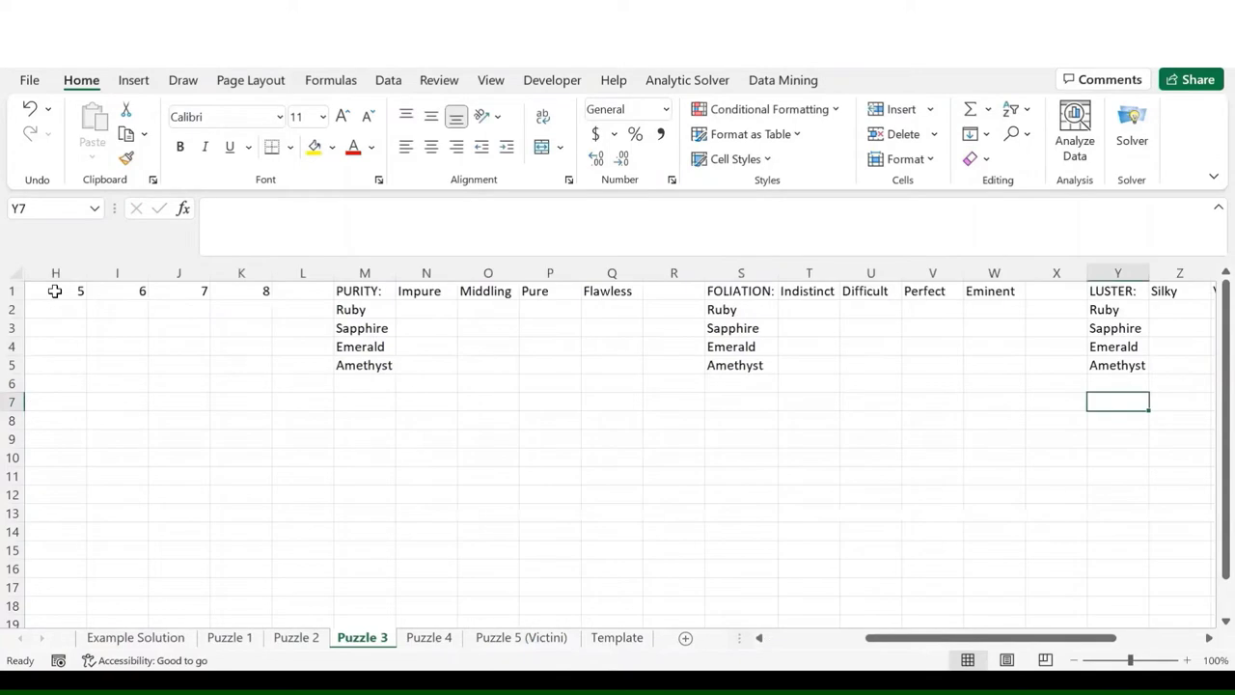
{"action": "key", "text": "Left"}
{"action": "key", "text": "Left"}
{"action": "key", "text": "Left"}
{"action": "key", "text": "Left"}
{"action": "key", "text": "Left"}
{"action": "key", "text": "Left"}
{"action": "key", "text": "Left"}
{"action": "key", "text": "Left"}
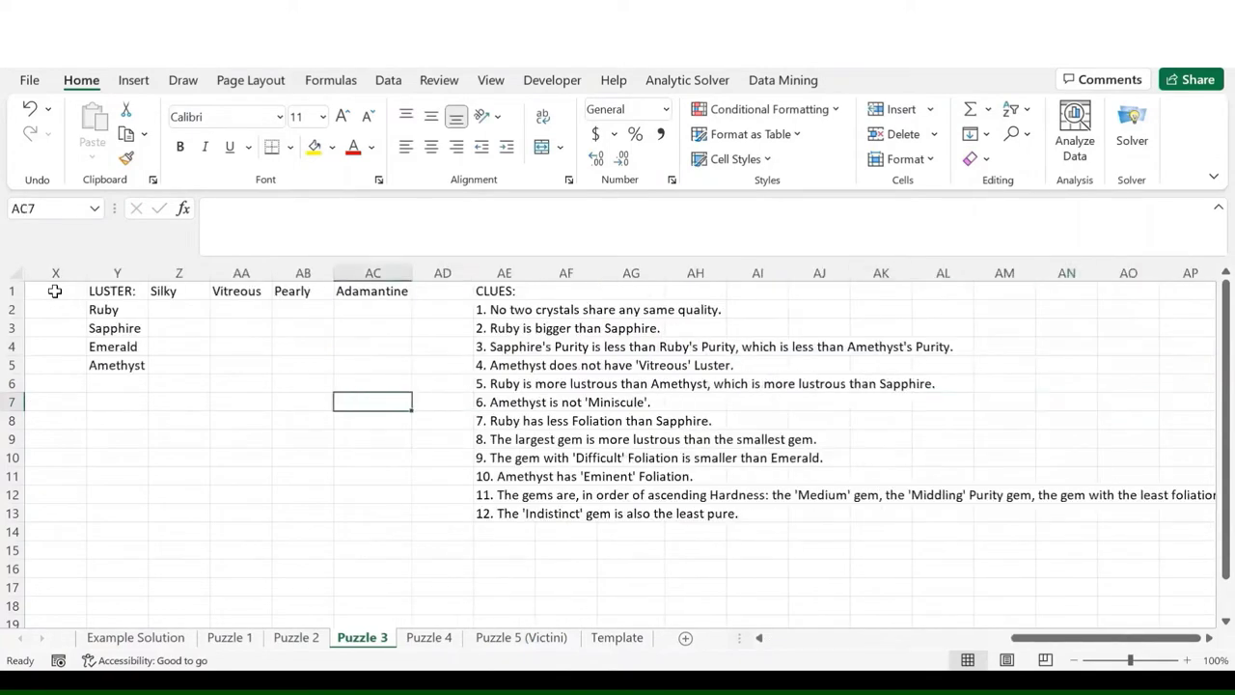
- Enter a purity-order note in M7 under the Purity grid, beginning with "Sapphire < R"
{"action": "key", "text": "Left"}
{"action": "key", "text": "Left"}
{"action": "key", "text": "Left"}
{"action": "key", "text": "Left"}
{"action": "key", "text": "Left"}
{"action": "key", "text": "Left"}
{"action": "key", "text": "Left"}
{"action": "key", "text": "Left"}
{"action": "key", "text": "Left"}
{"action": "key", "text": "Left"}
{"action": "key", "text": "Left"}
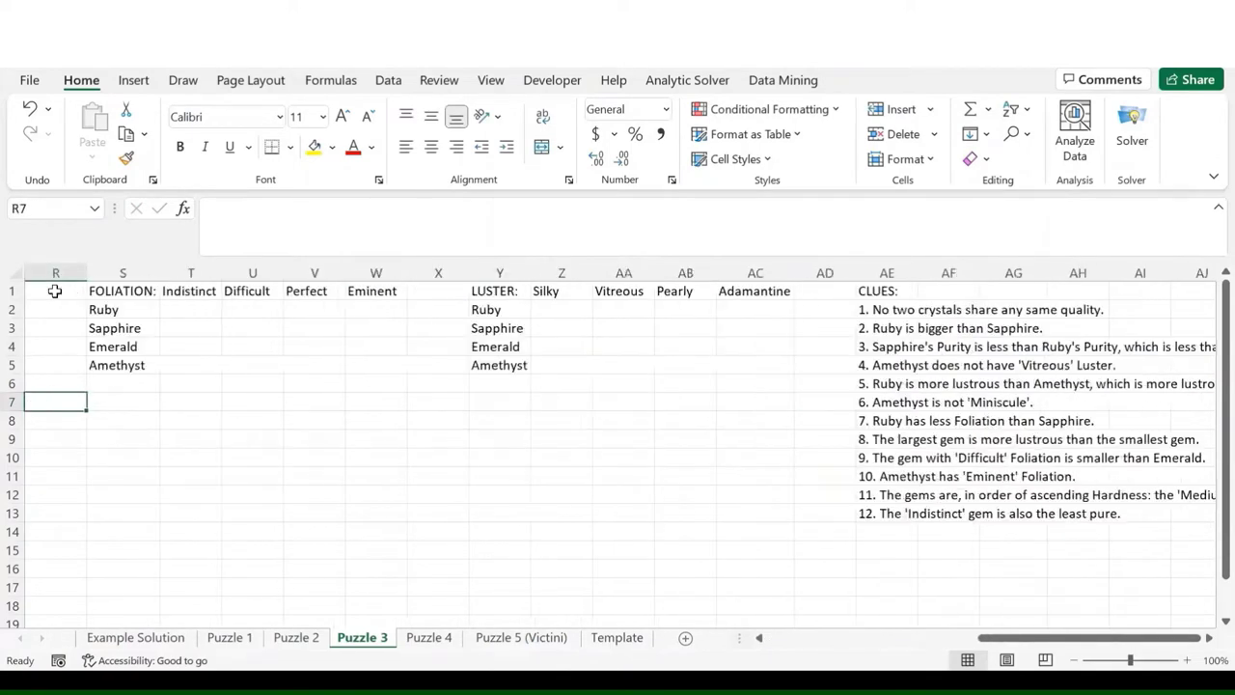
{"action": "key", "text": "Left"}
{"action": "key", "text": "Left"}
{"action": "key", "text": "Left"}
{"action": "key", "text": "Left"}
{"action": "key", "text": "Left"}
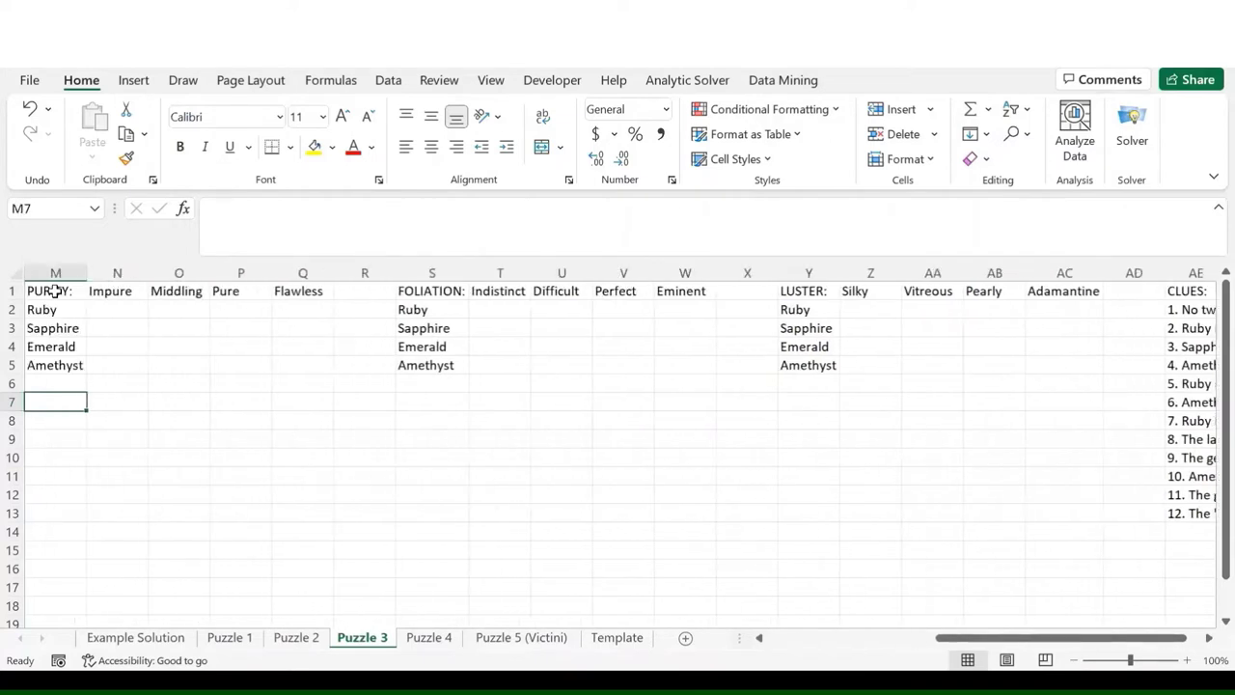
{"action": "type", "text": "Sapphire < R"}
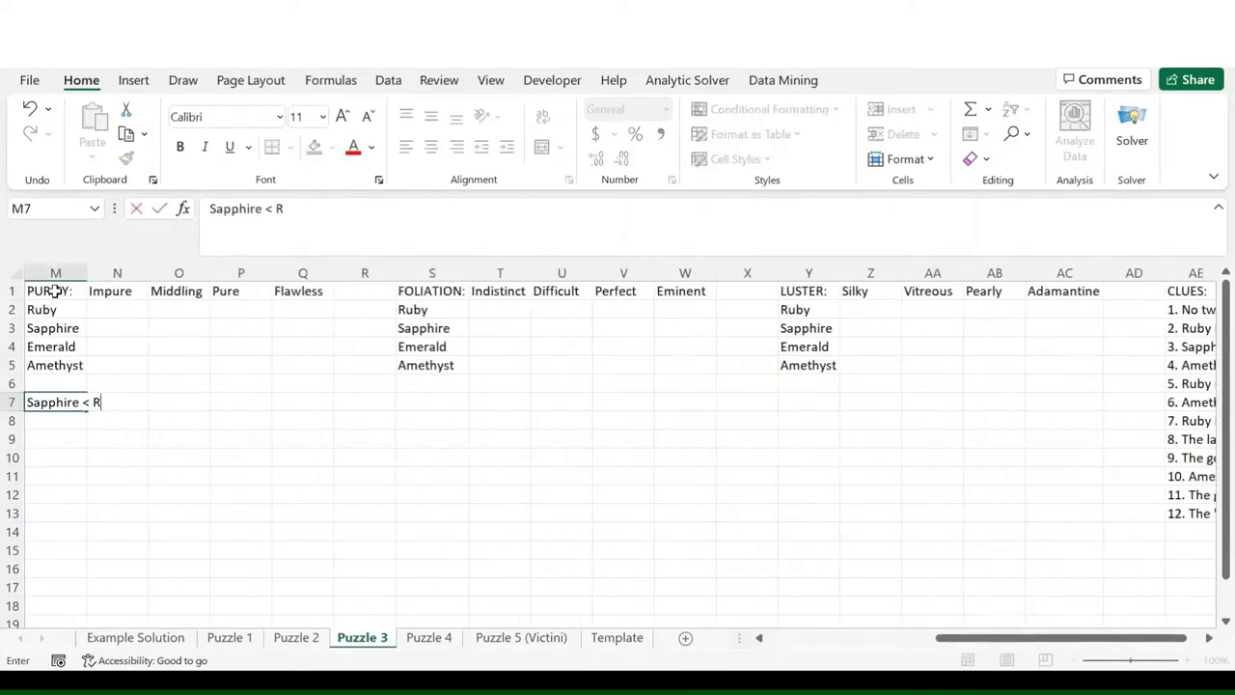
- Complete the note in M7 under the Purity grid as "Sapphire < Ruby < Amethyst"
{"action": "type", "text": "uby < Amethyst"}
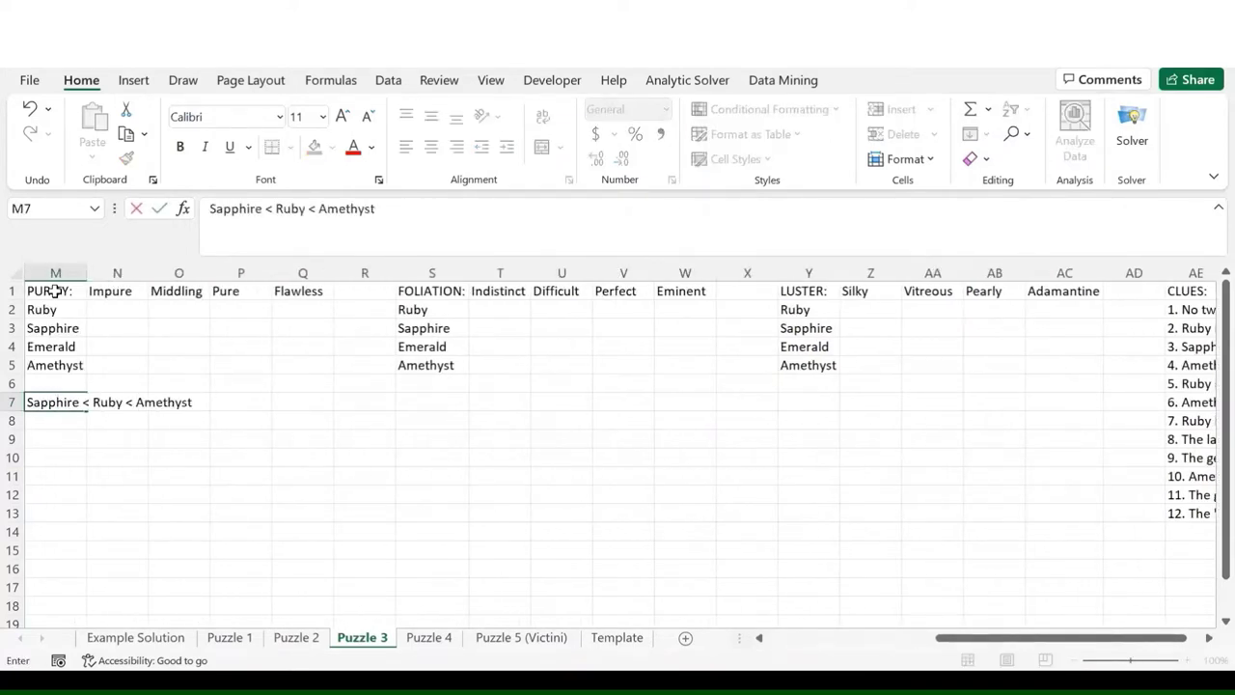
{"action": "key", "text": "Return"}
- Check clue 4 and mark Vitreous as ruled out for Amethyst in the Luster grid with an x in AA5
{"action": "key", "text": "Right"}
{"action": "key", "text": "Right"}
{"action": "key", "text": "Right"}
{"action": "scroll", "coordinate": [775, 352], "scroll_direction": "right", "scroll_amount": 3}
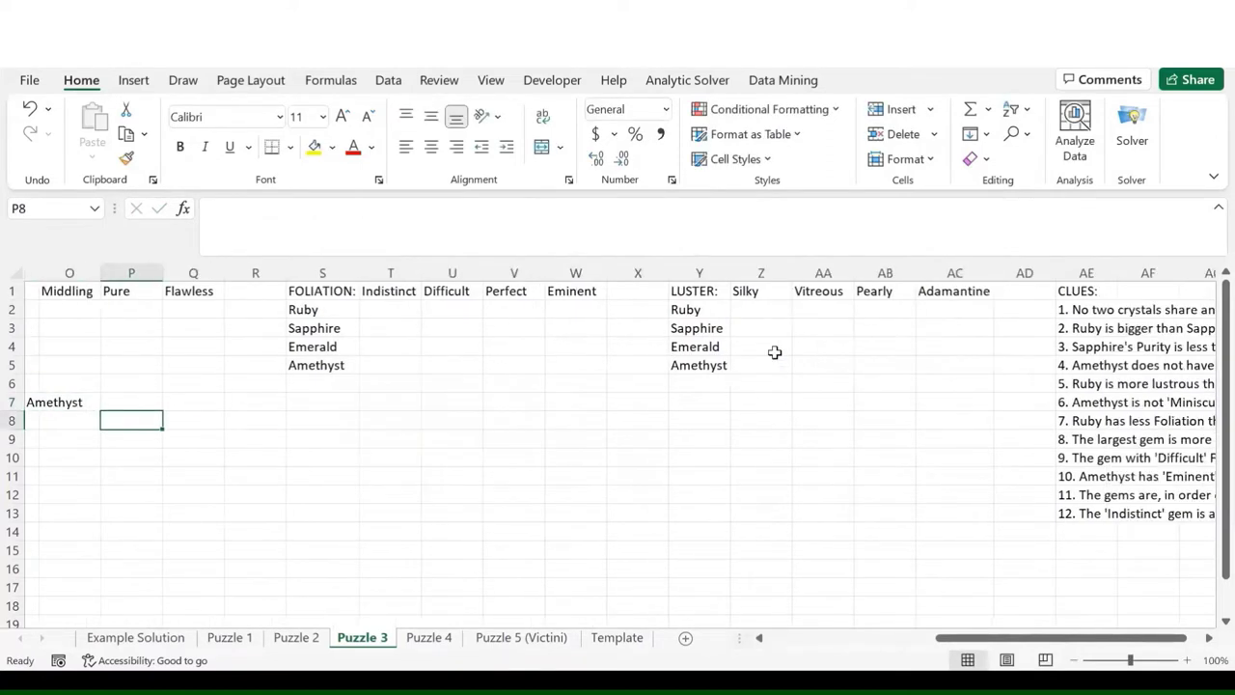
{"action": "left_click", "coordinate": [1052, 364]}
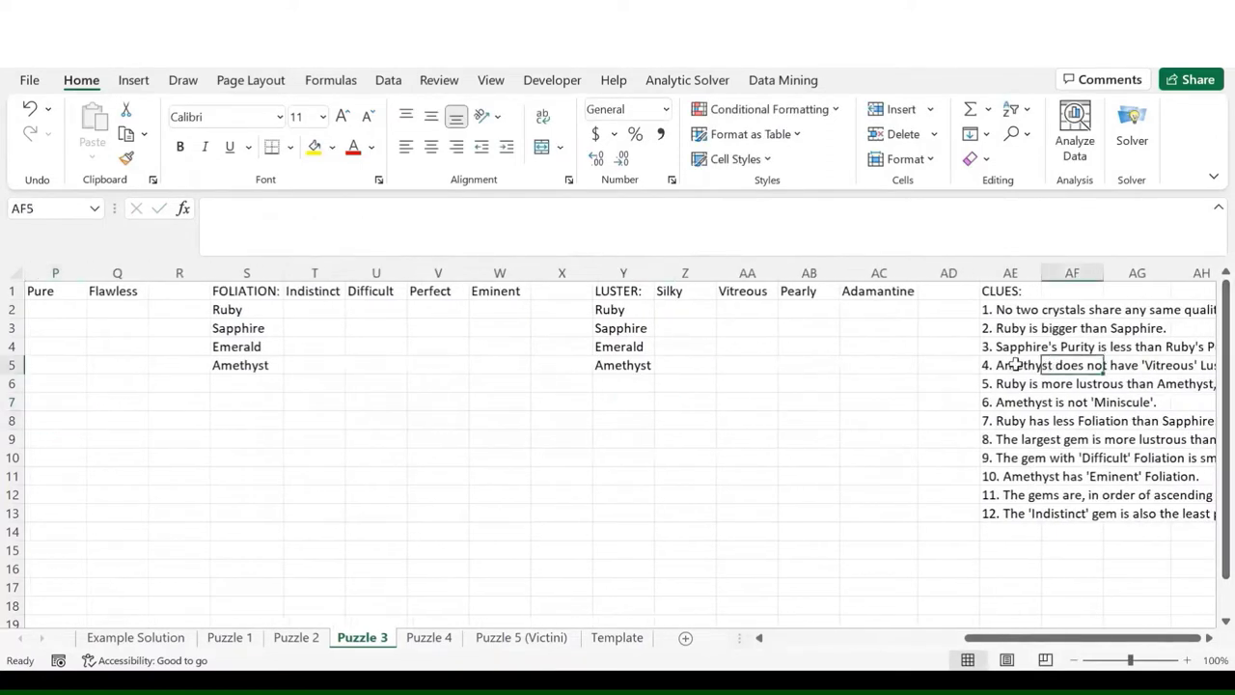
{"action": "scroll", "coordinate": [945, 360], "scroll_direction": "right", "scroll_amount": 2}
{"action": "scroll", "coordinate": [938, 360], "scroll_direction": "left", "scroll_amount": 3}
{"action": "scroll", "coordinate": [938, 360], "scroll_direction": "left", "scroll_amount": 1}
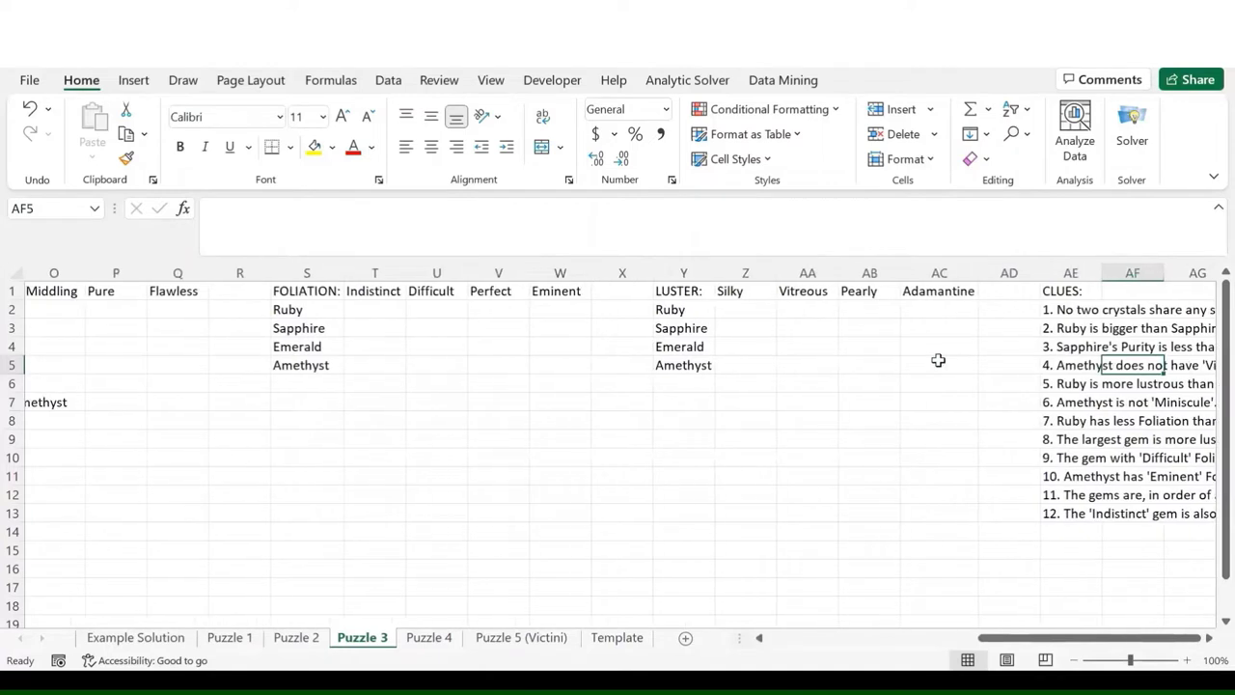
{"action": "left_click", "coordinate": [802, 363]}
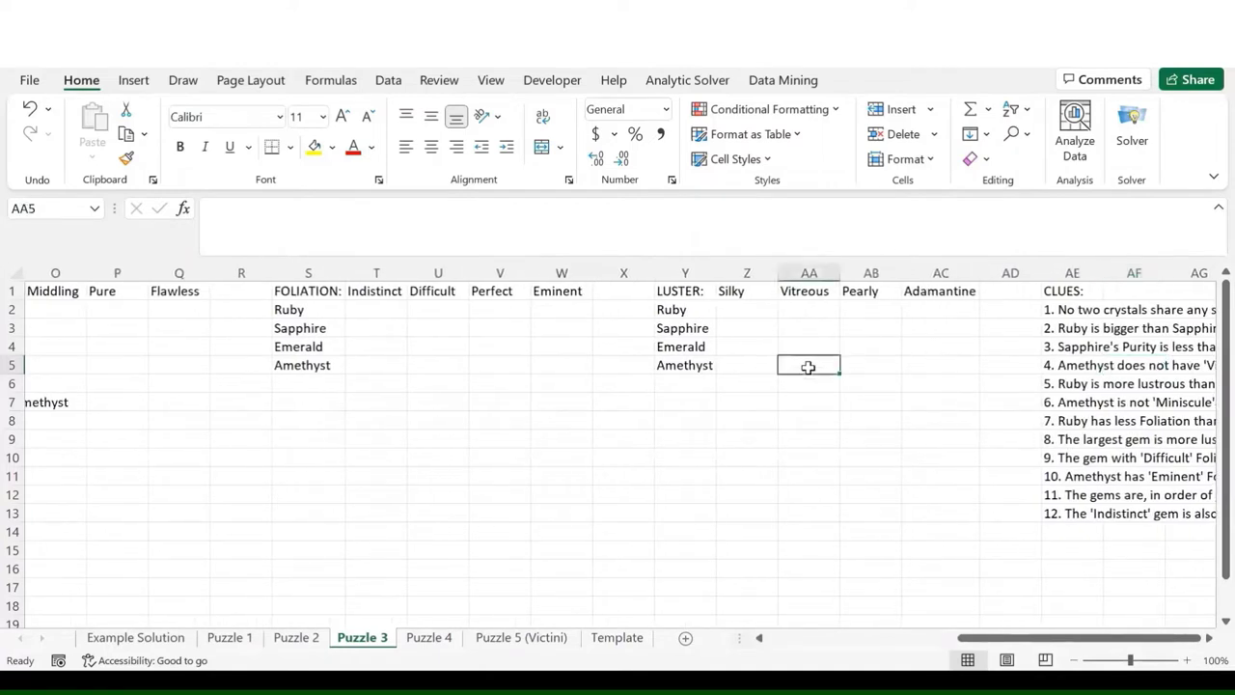
{"action": "type", "text": "x"}
{"action": "key", "text": "Return"}
- Record clue 5 in Y7 under the Luster grid as "Sapphire < Amethyst < Ruby"
{"action": "scroll", "coordinate": [1017, 463], "scroll_direction": "right", "scroll_amount": 3}
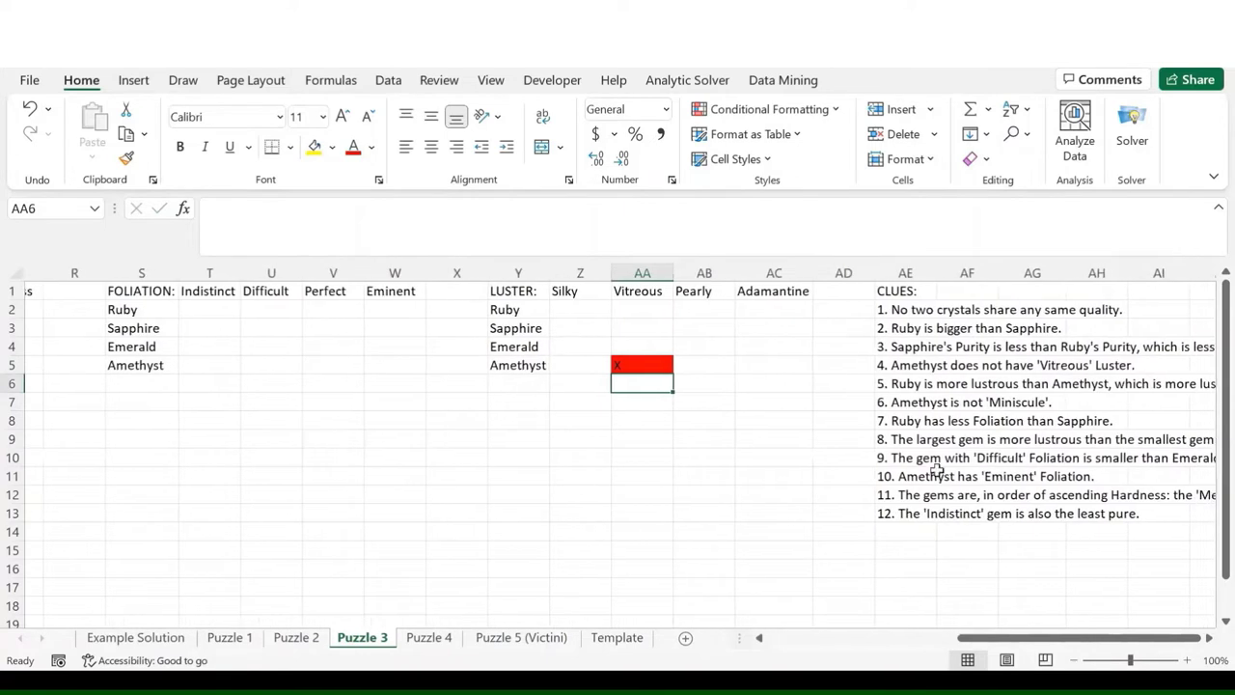
{"action": "scroll", "coordinate": [521, 410], "scroll_direction": "right", "scroll_amount": 1}
{"action": "left_click", "coordinate": [500, 403]}
{"action": "type", "text": "Am"}
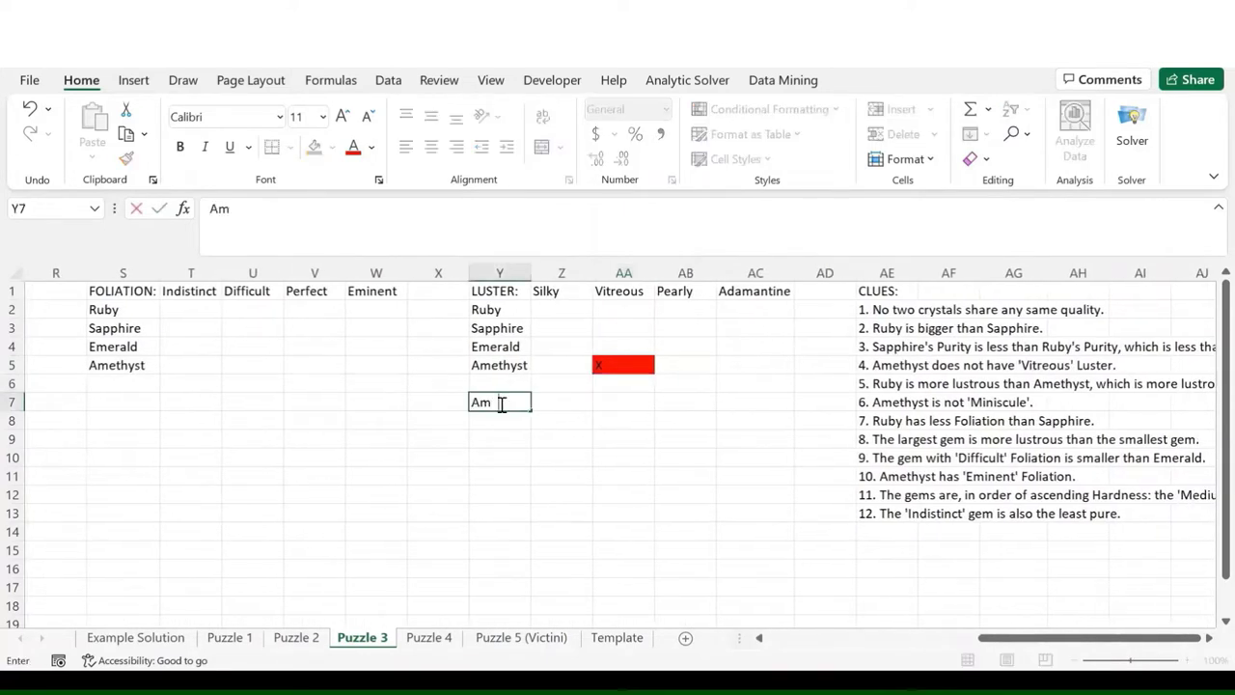
{"action": "type", "text": "ethyst < Ruby"}
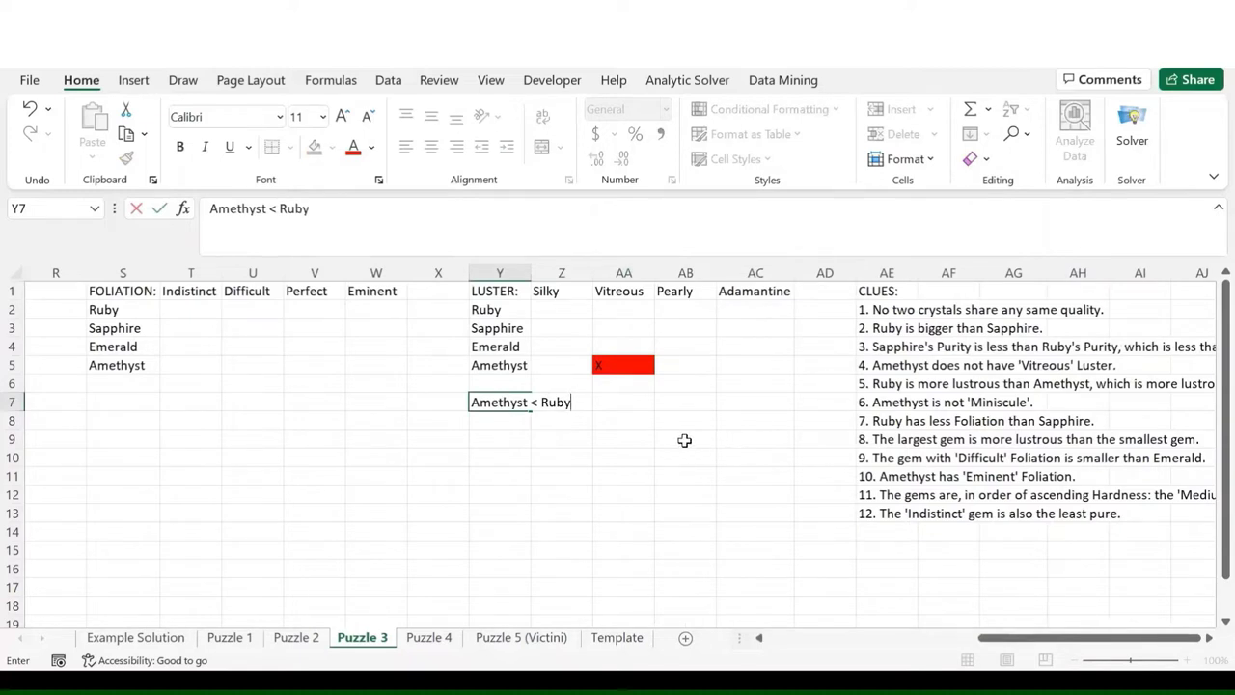
{"action": "scroll", "coordinate": [685, 440], "scroll_direction": "right", "scroll_amount": 3}
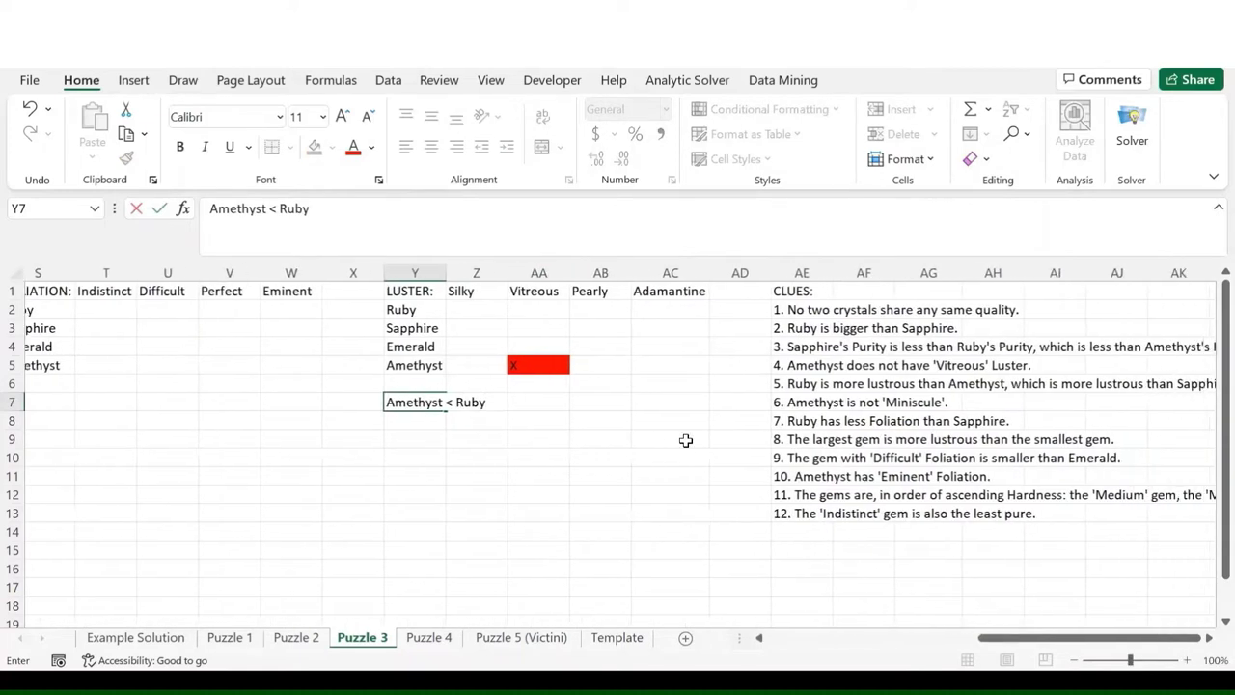
{"action": "scroll", "coordinate": [685, 440], "scroll_direction": "right", "scroll_amount": 1}
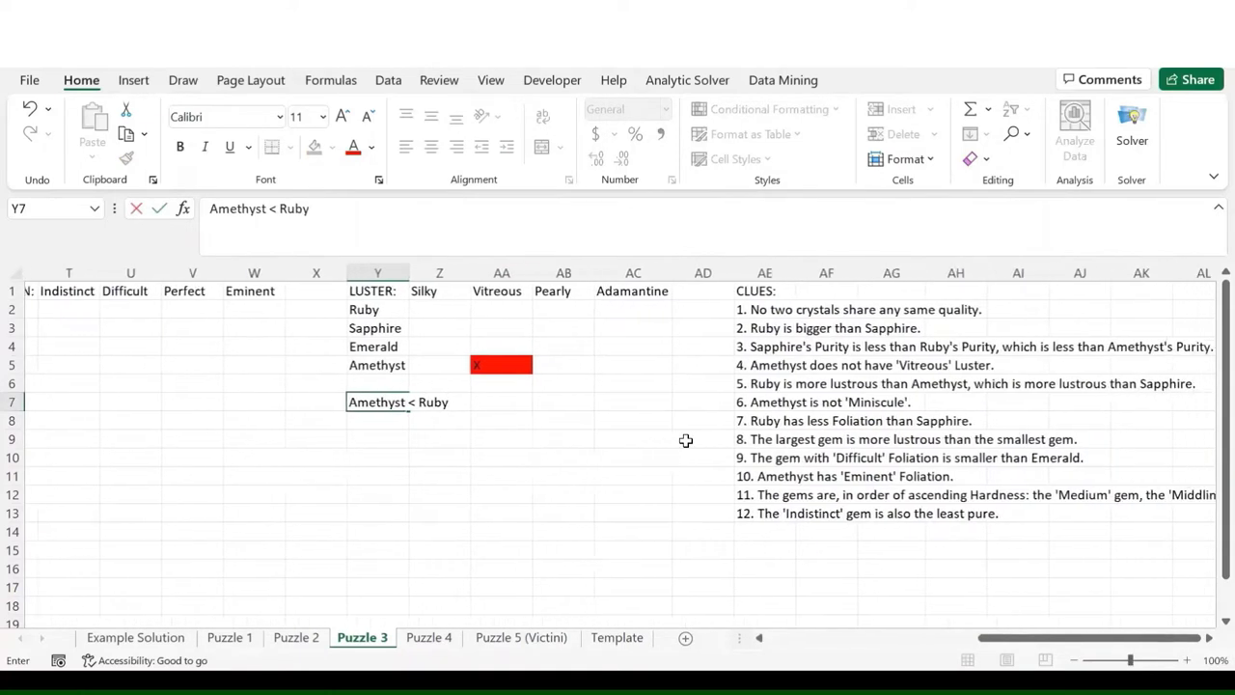
{"action": "left_click", "coordinate": [334, 402]}
{"action": "type", "text": "Sapphire <"}
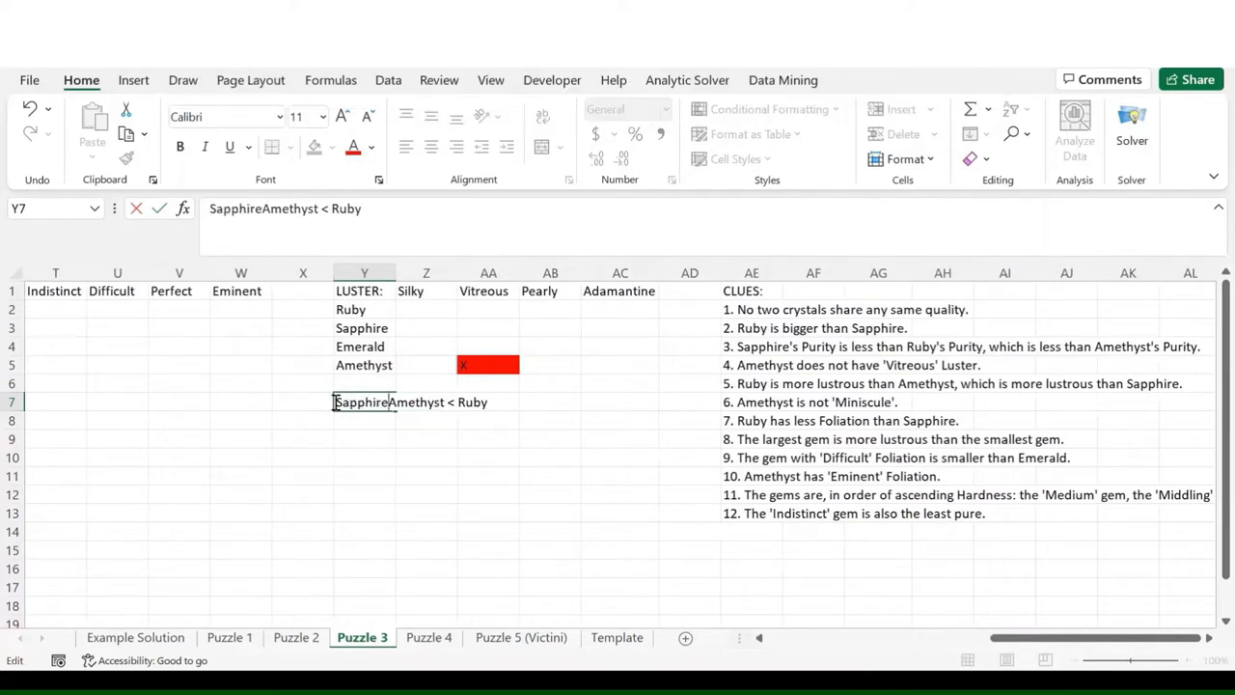
{"action": "key", "text": "Return"}
{"action": "left_click", "coordinate": [335, 403]}
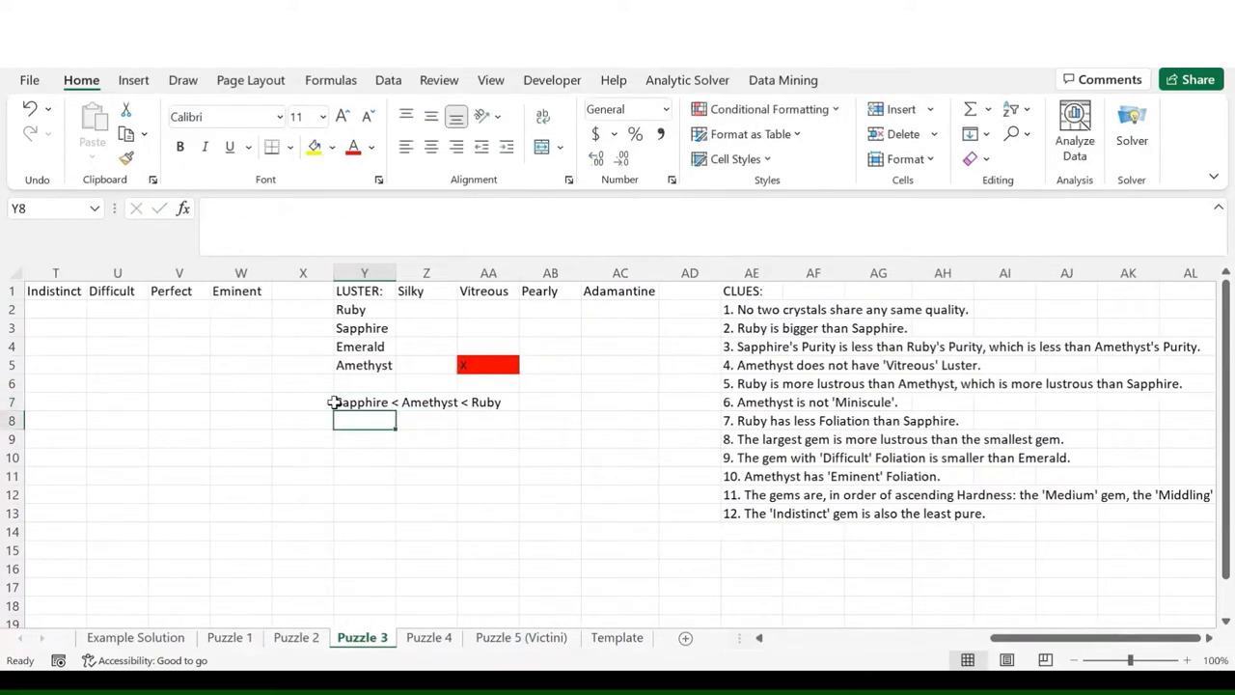
- Rule out Miniscule for Amethyst in the Size grid with an x in B5
{"action": "scroll", "coordinate": [193, 386], "scroll_direction": "left", "scroll_amount": 6}
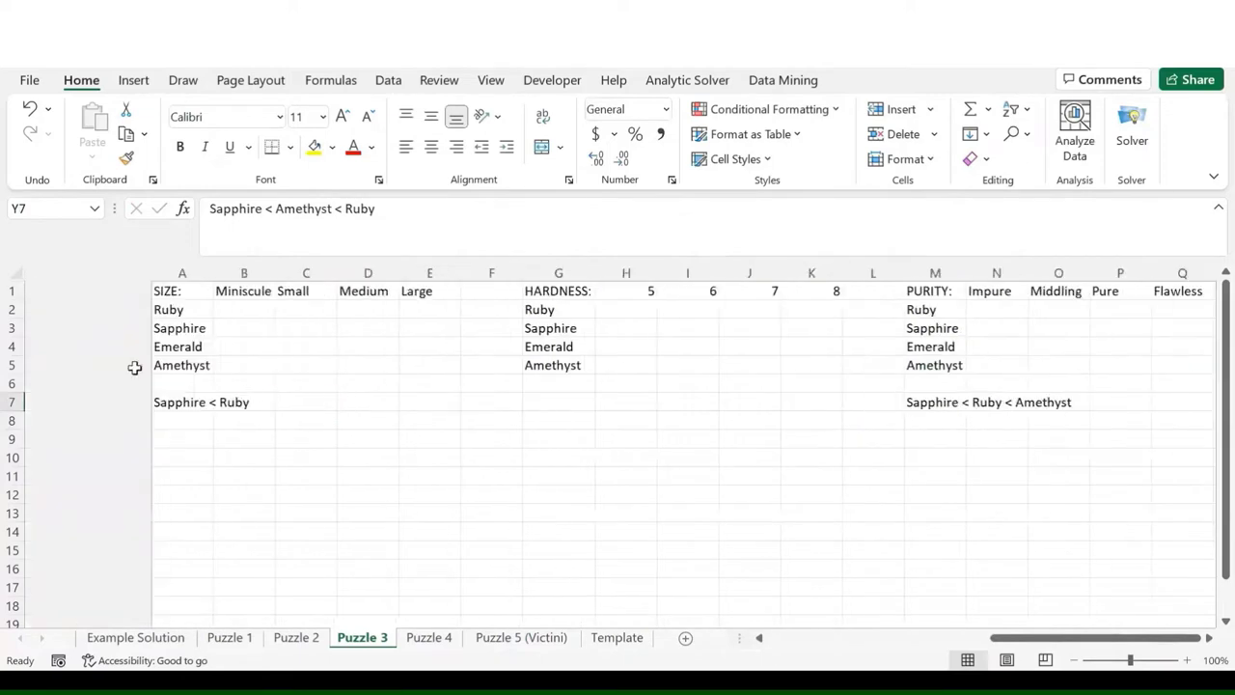
{"action": "left_click", "coordinate": [116, 367]}
{"action": "type", "text": "x"}
{"action": "key", "text": "Return"}
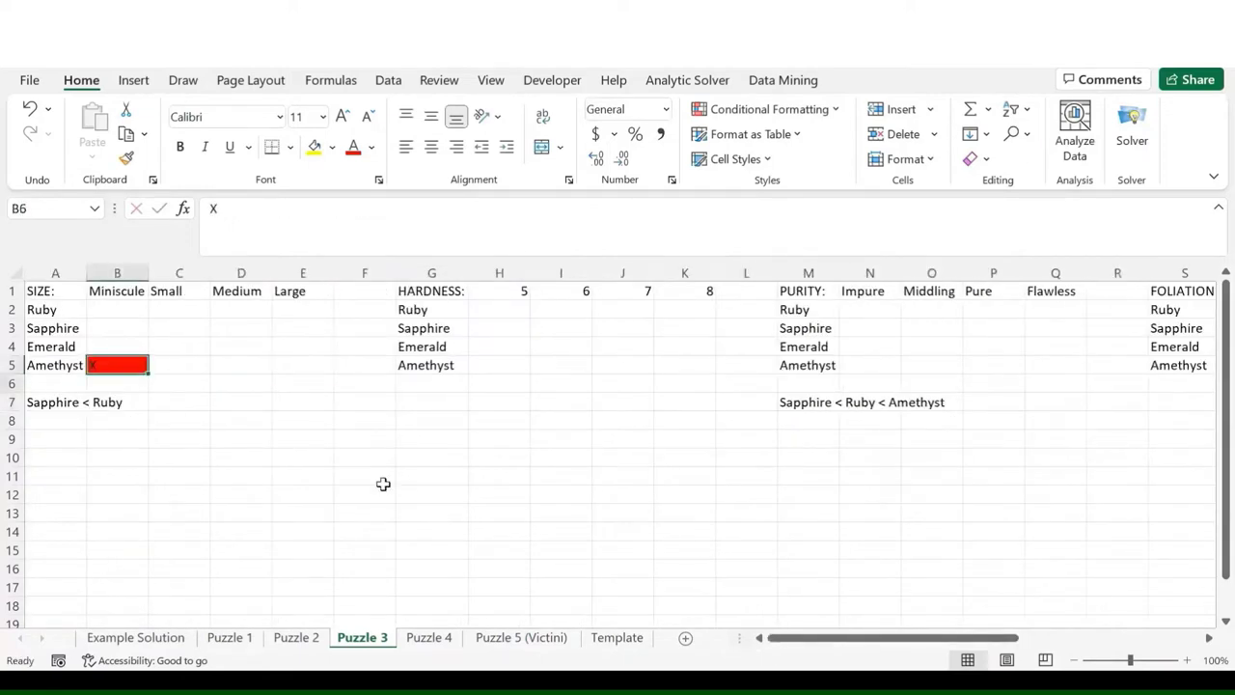
- Read clue 7 and record it in S7 under the Foliation grid as "Ruby < Sapphire"
{"action": "scroll", "coordinate": [383, 484], "scroll_direction": "right", "scroll_amount": 6}
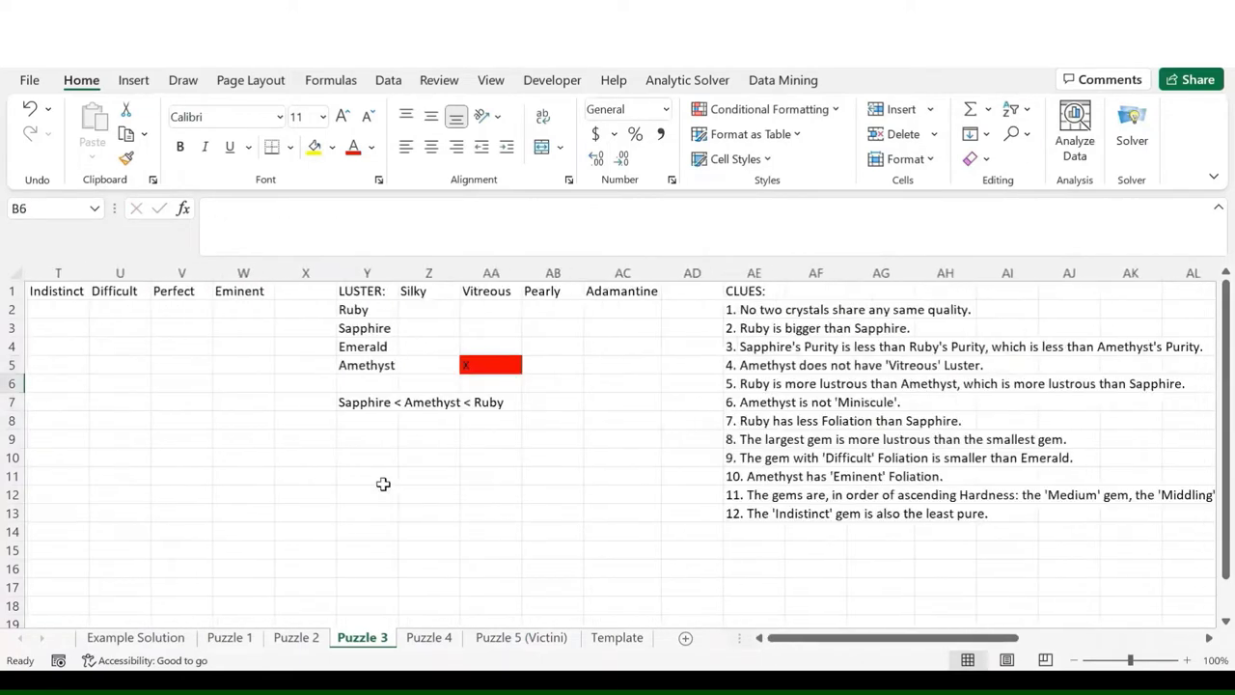
{"action": "left_click", "coordinate": [735, 421]}
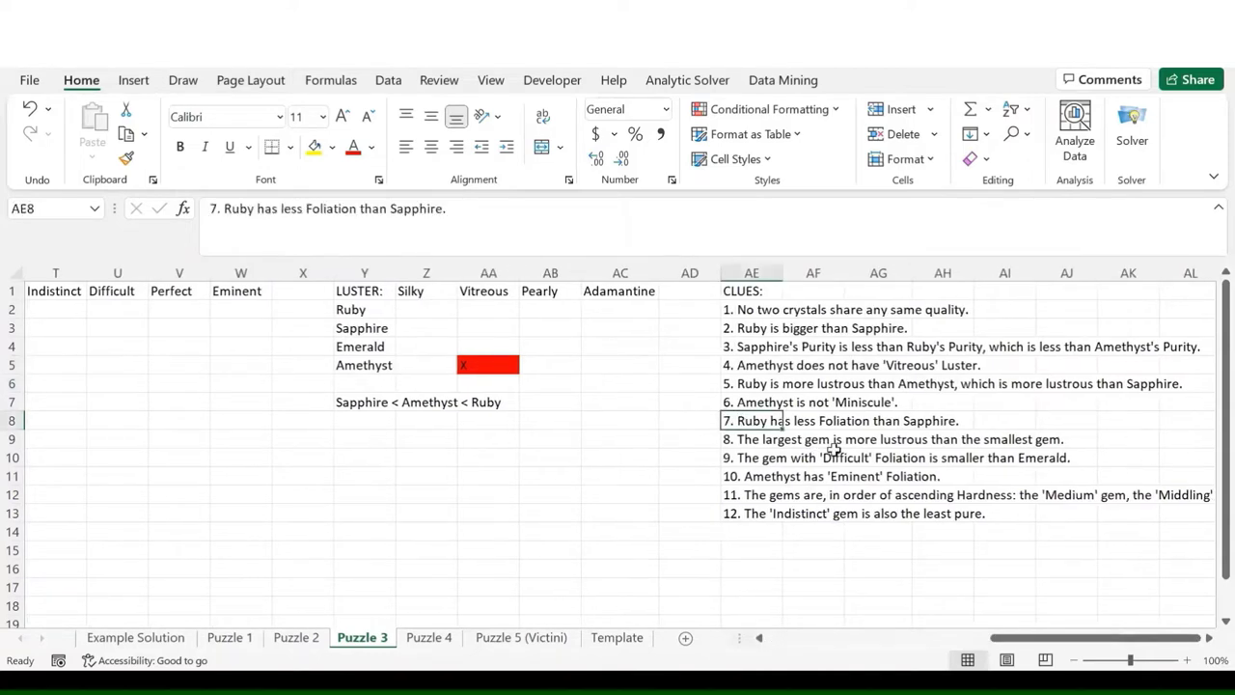
{"action": "scroll", "coordinate": [647, 429], "scroll_direction": "left", "scroll_amount": 2}
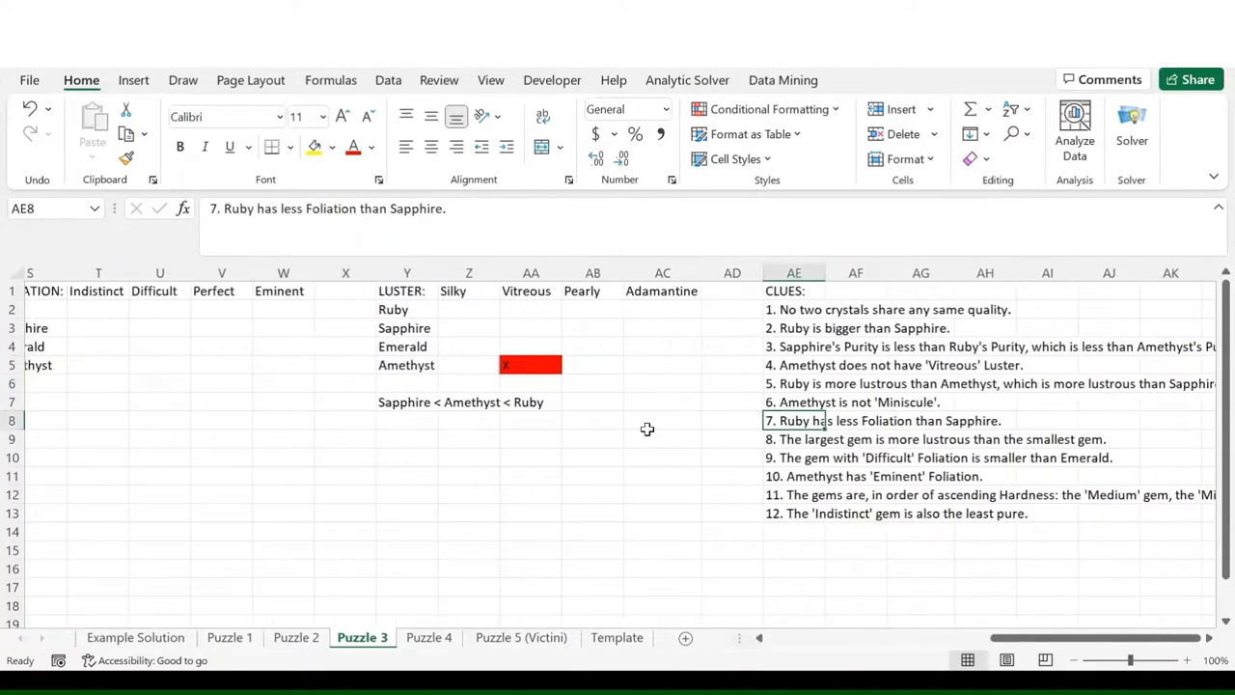
{"action": "scroll", "coordinate": [647, 428], "scroll_direction": "left", "scroll_amount": 4}
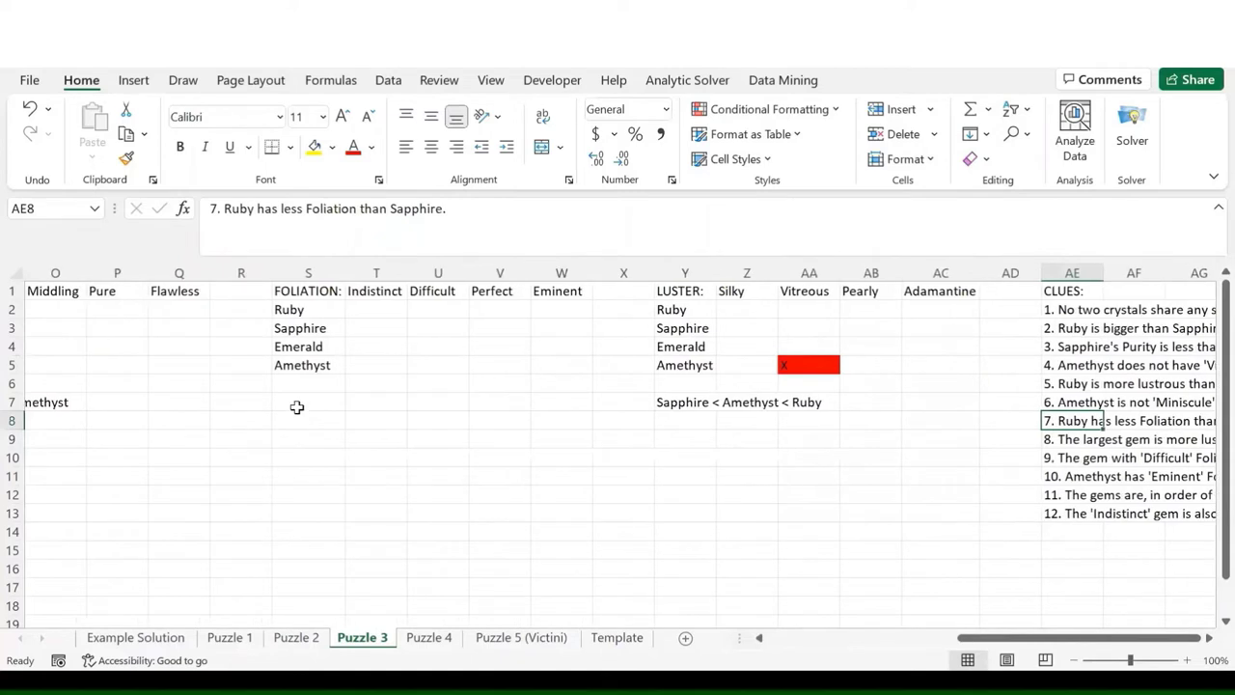
{"action": "left_click", "coordinate": [292, 400]}
{"action": "type", "text": "Ruby < S"}
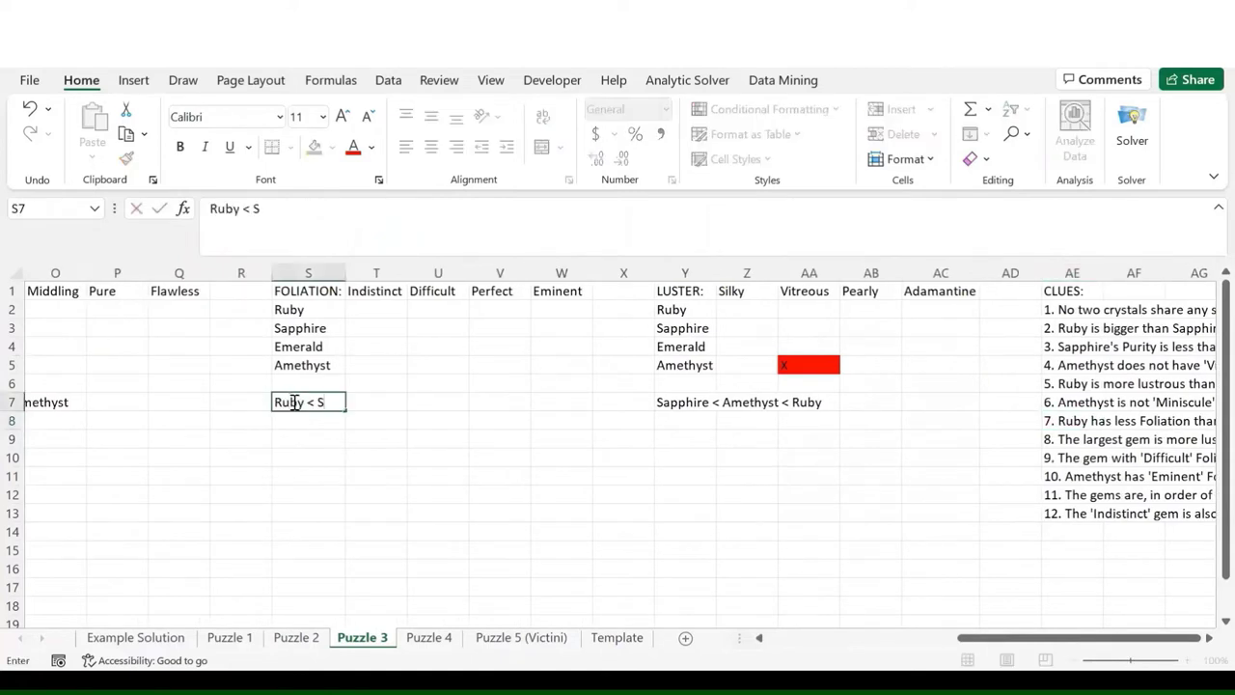
{"action": "type", "text": "apphire"}
{"action": "key", "text": "Return"}
- Record clue 8 in Y8 under the Luster grid as 'Miniscule' < 'Large', checking the size names in the Size grid
{"action": "scroll", "coordinate": [863, 488], "scroll_direction": "right", "scroll_amount": 2}
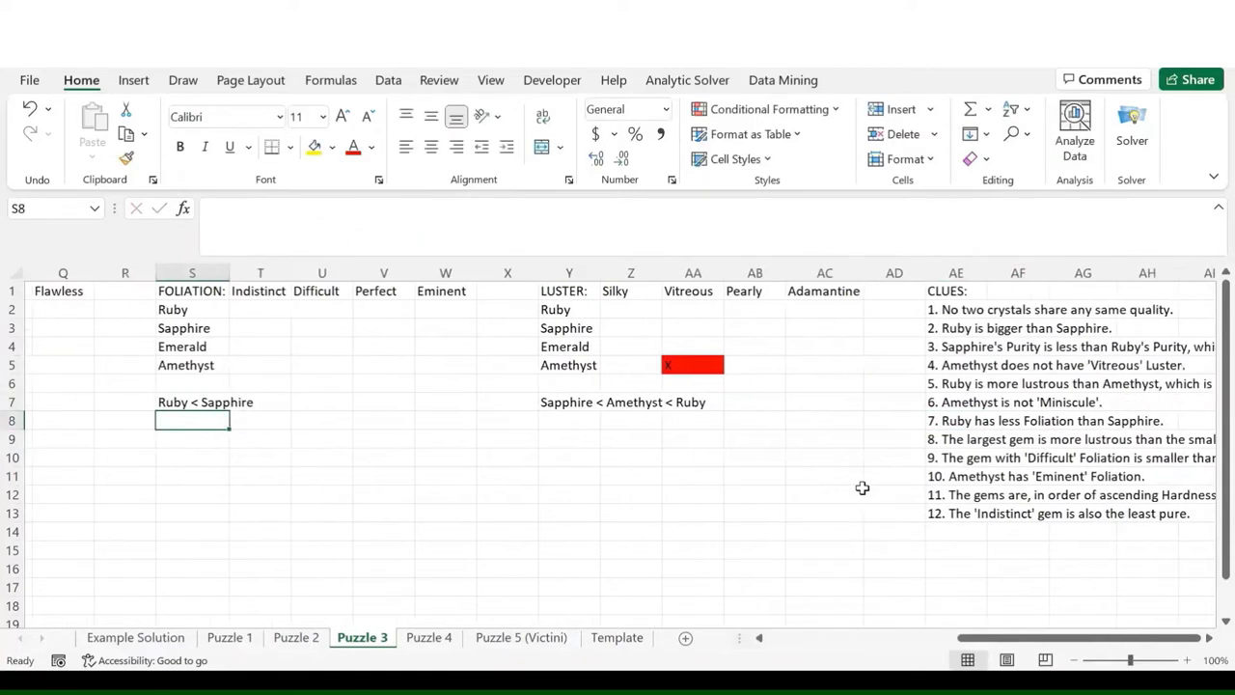
{"action": "scroll", "coordinate": [863, 488], "scroll_direction": "right", "scroll_amount": 2}
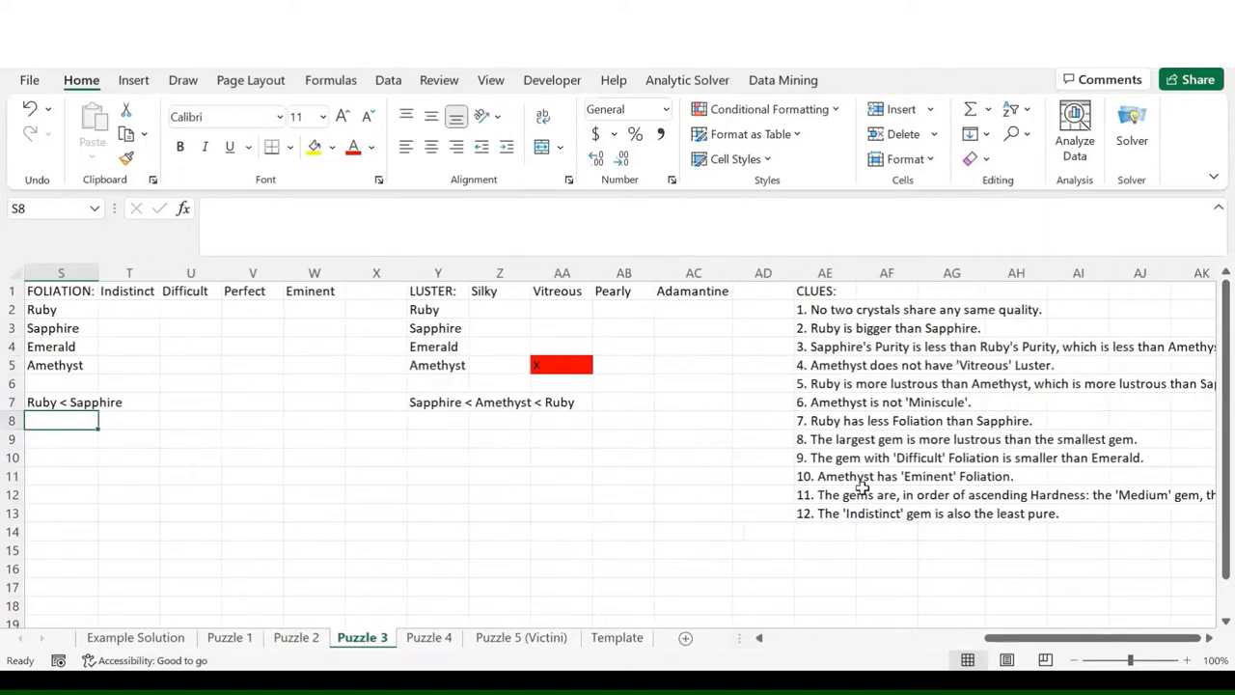
{"action": "scroll", "coordinate": [862, 487], "scroll_direction": "left", "scroll_amount": 1}
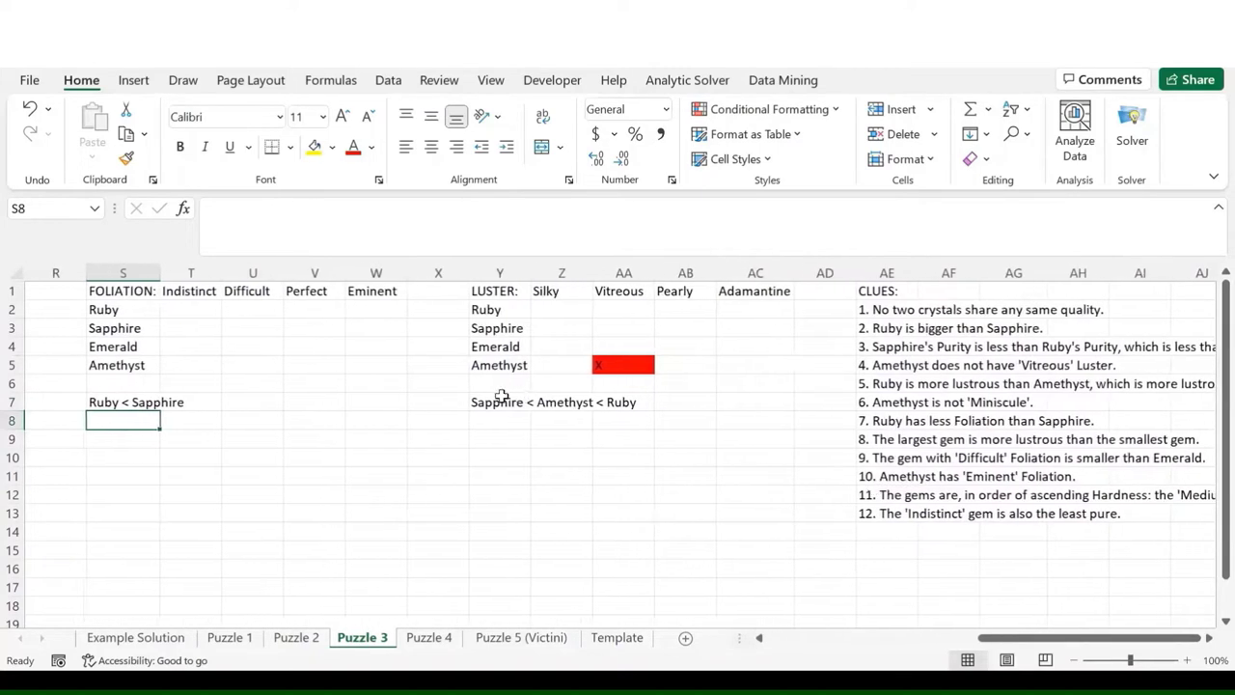
{"action": "left_click", "coordinate": [502, 421]}
{"action": "scroll", "coordinate": [642, 469], "scroll_direction": "left", "scroll_amount": 7}
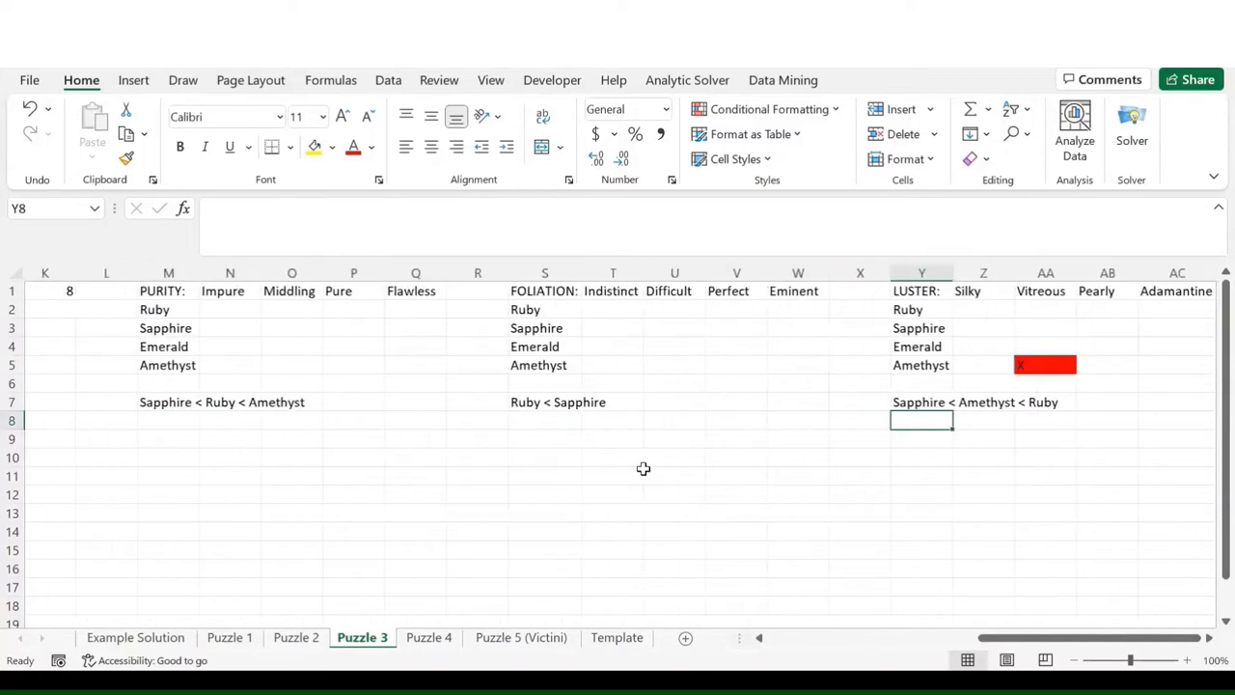
{"action": "scroll", "coordinate": [643, 469], "scroll_direction": "left", "scroll_amount": 10}
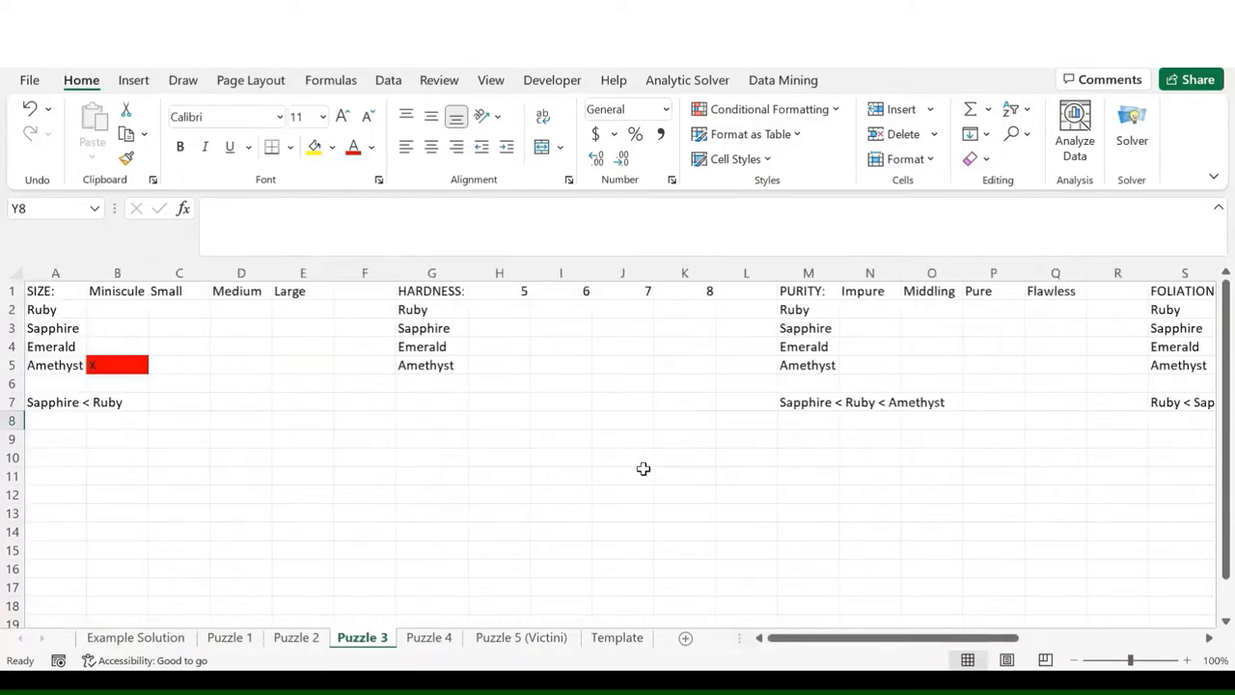
{"action": "scroll", "coordinate": [642, 469], "scroll_direction": "left", "scroll_amount": 2}
{"action": "scroll", "coordinate": [643, 469], "scroll_direction": "right", "scroll_amount": 13}
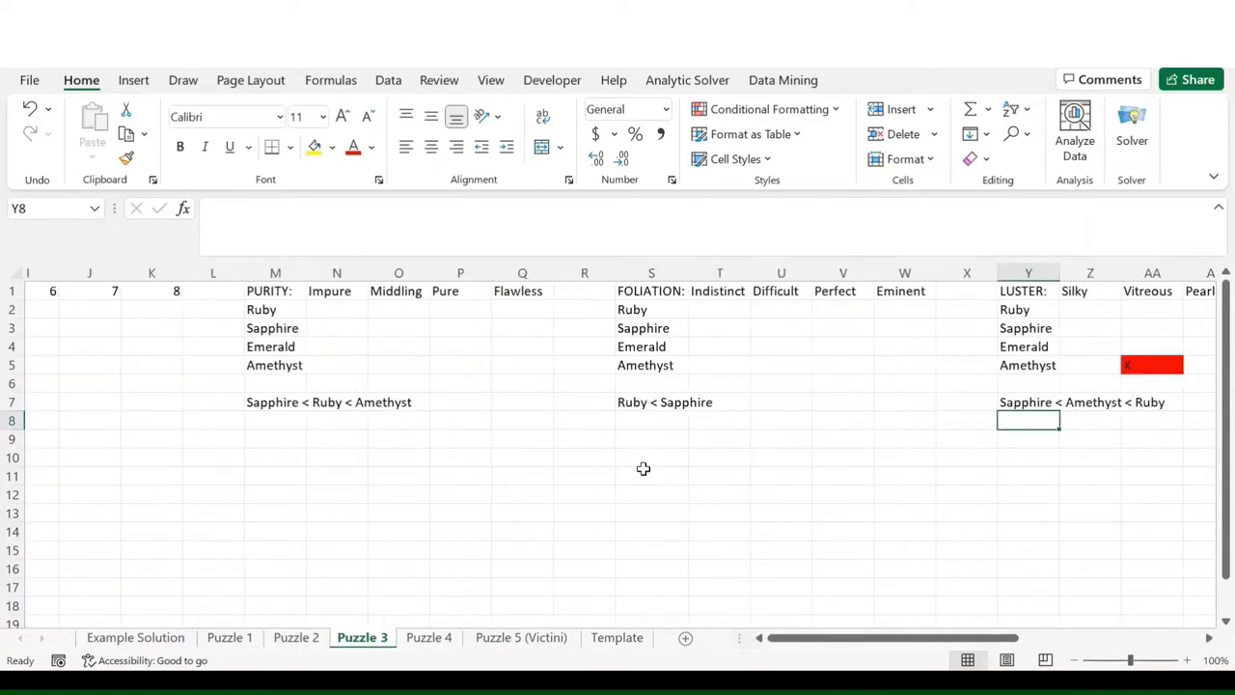
{"action": "scroll", "coordinate": [642, 469], "scroll_direction": "right", "scroll_amount": 6}
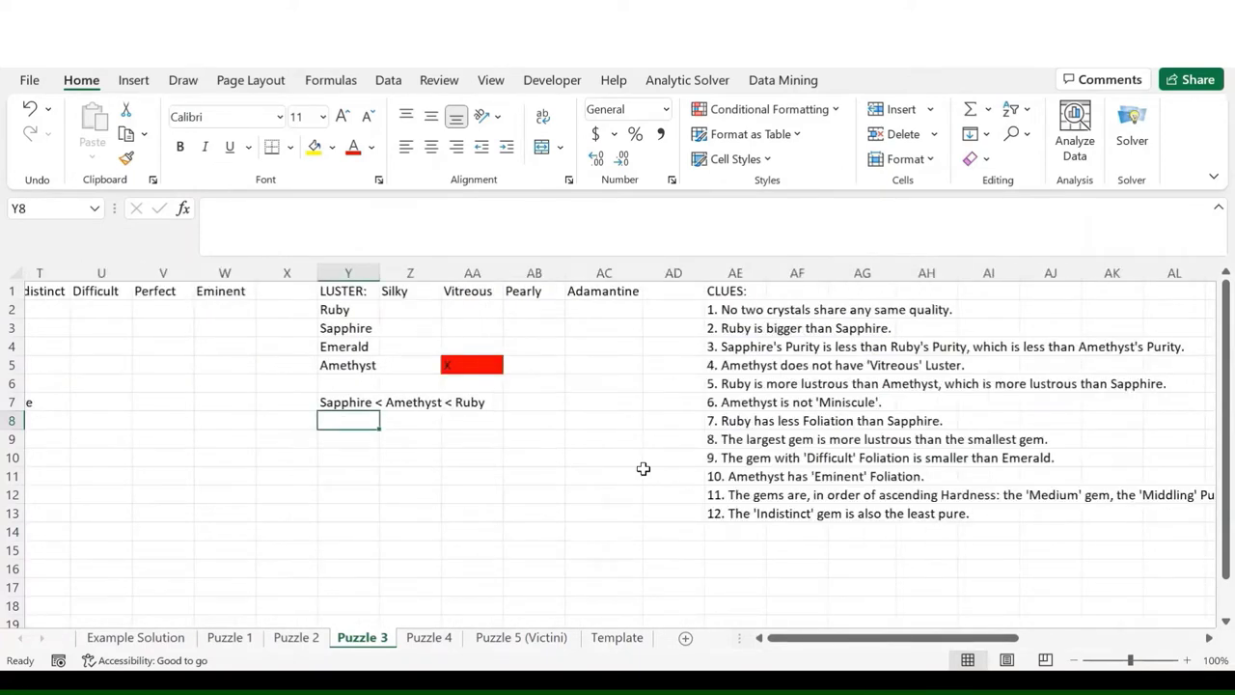
{"action": "type", "text": "'Miniscule' < 'Large"}
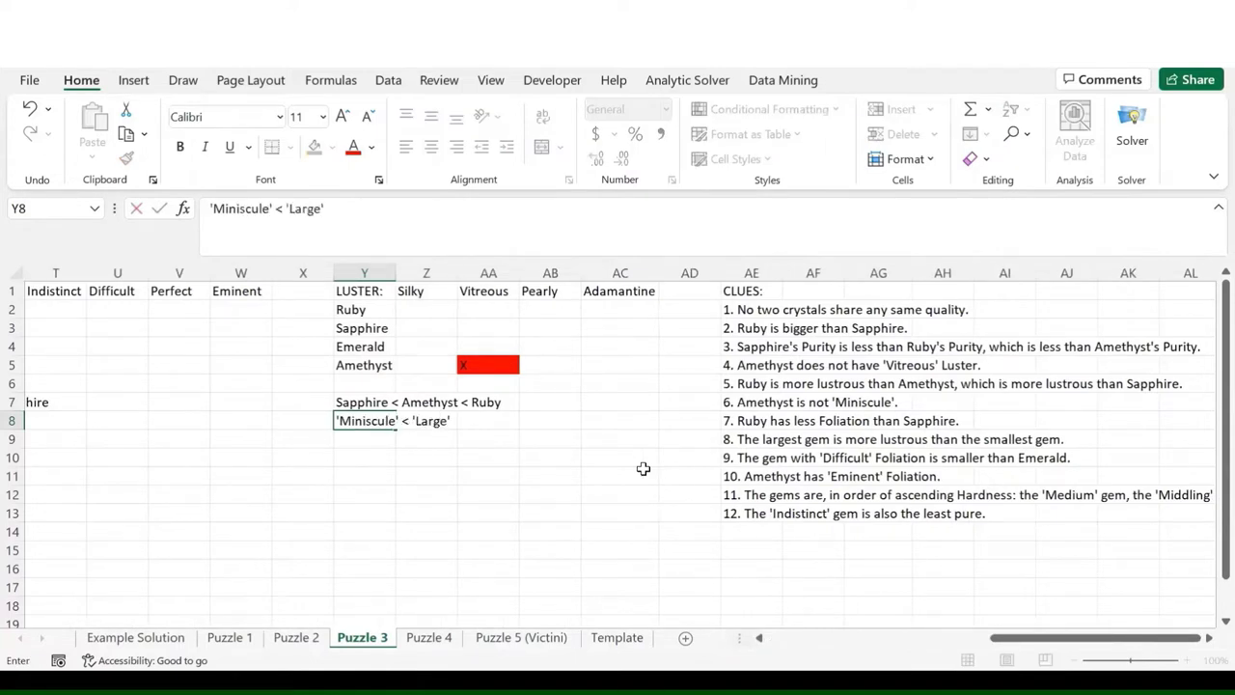
{"action": "key", "text": "Return"}
{"action": "key", "text": "Up"}
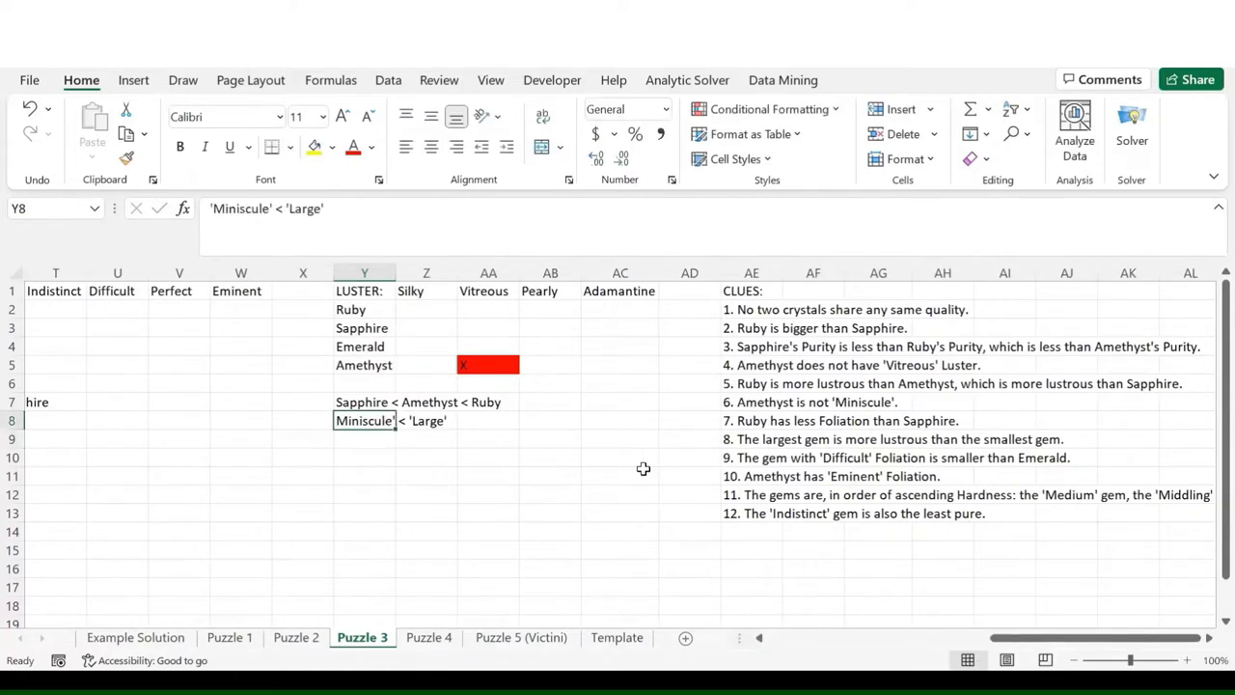
- Record clue 9 in A8 under the Size grid as 'Difficult' < Emerald
{"action": "key", "text": "Left"}
{"action": "key", "text": "Left"}
{"action": "key", "text": "Left"}
{"action": "key", "text": "Left"}
{"action": "key", "text": "Left"}
{"action": "key", "text": "Left"}
{"action": "key", "text": "Left"}
{"action": "key", "text": "Left"}
{"action": "key", "text": "Left"}
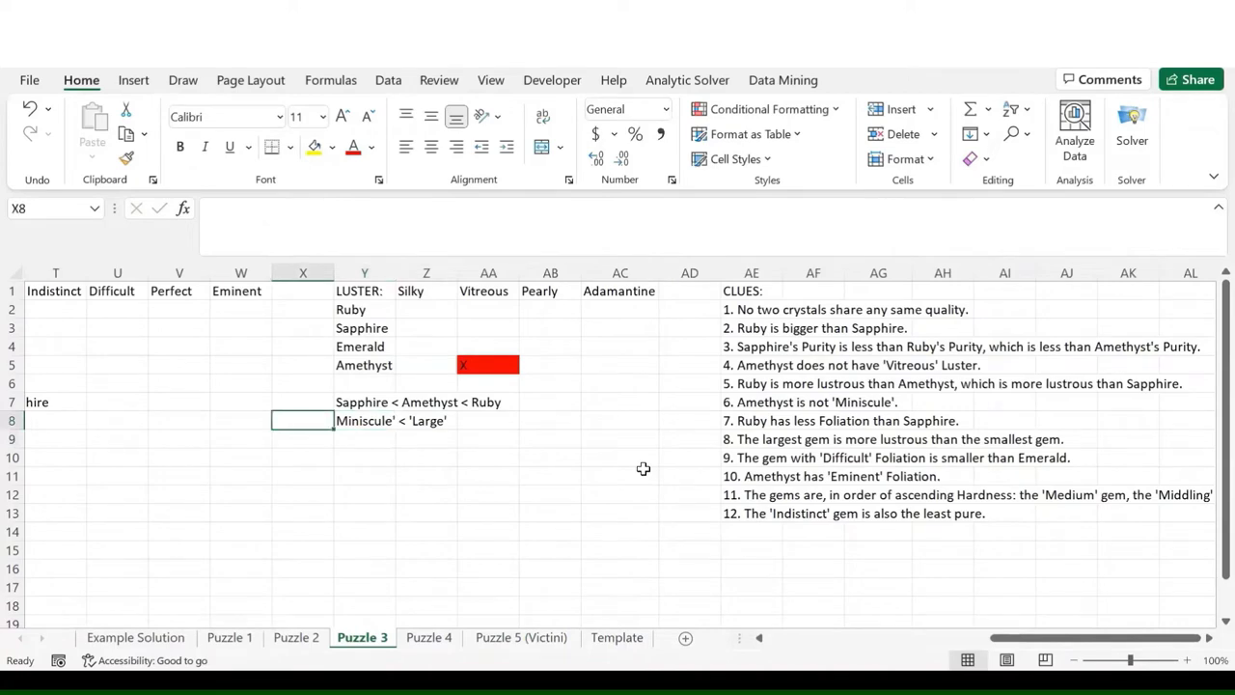
{"action": "key", "text": "Left"}
{"action": "key", "text": "Left"}
{"action": "key", "text": "Left"}
{"action": "key", "text": "Left"}
{"action": "key", "text": "Left"}
{"action": "key", "text": "Left"}
{"action": "key", "text": "Left"}
{"action": "key", "text": "Left"}
{"action": "key", "text": "Left"}
{"action": "key", "text": "Left"}
{"action": "key", "text": "Left"}
{"action": "key", "text": "Left"}
{"action": "key", "text": "Left"}
{"action": "key", "text": "Left"}
{"action": "key", "text": "Left"}
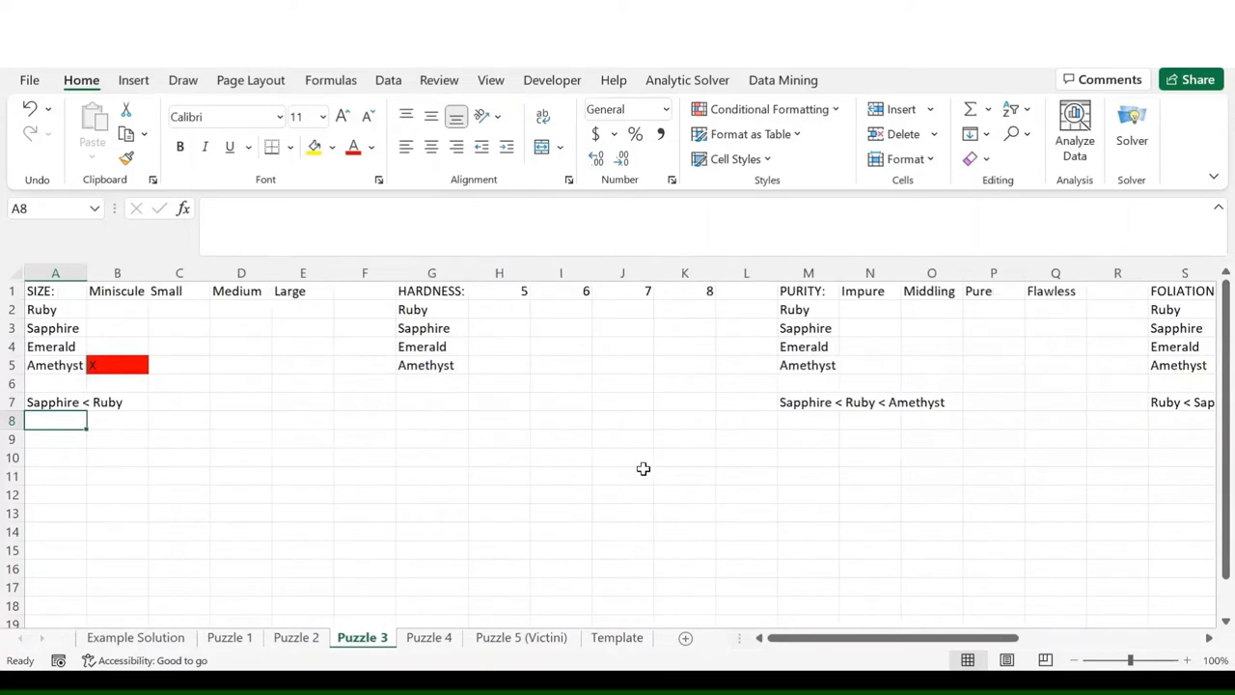
{"action": "type", "text": "Emera"}
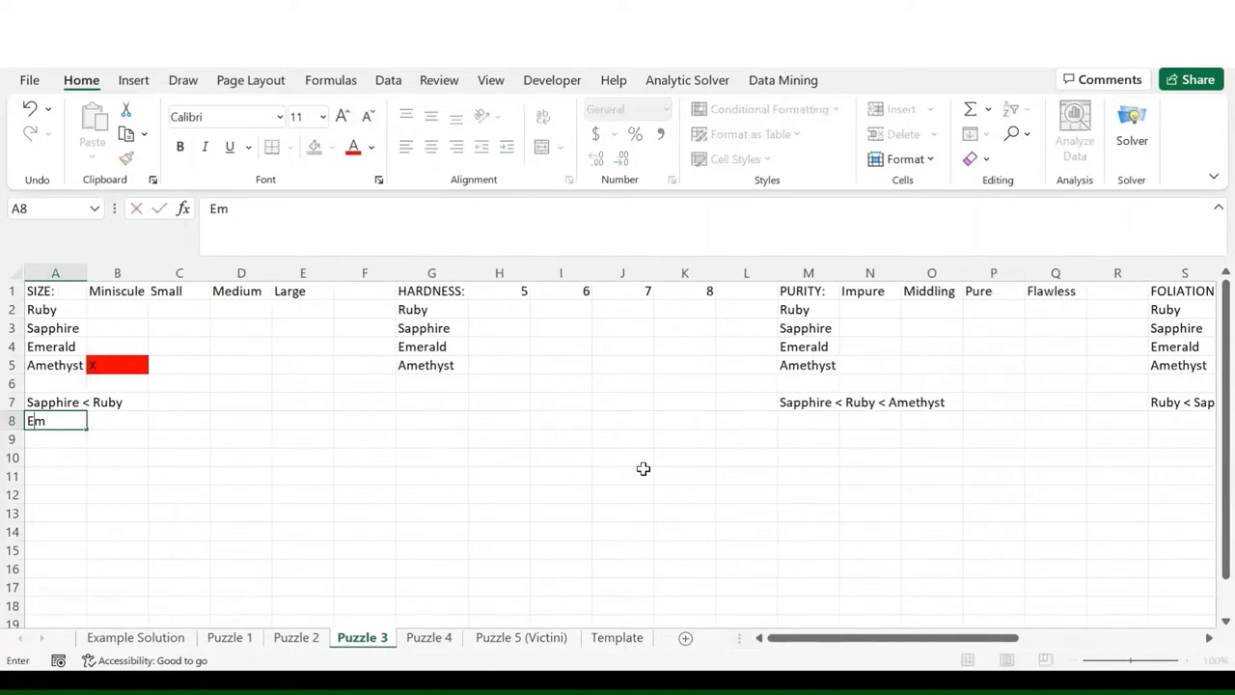
{"action": "key", "text": "BackSpace"}
{"action": "key", "text": "BackSpace"}
{"action": "type", "text": "'"}
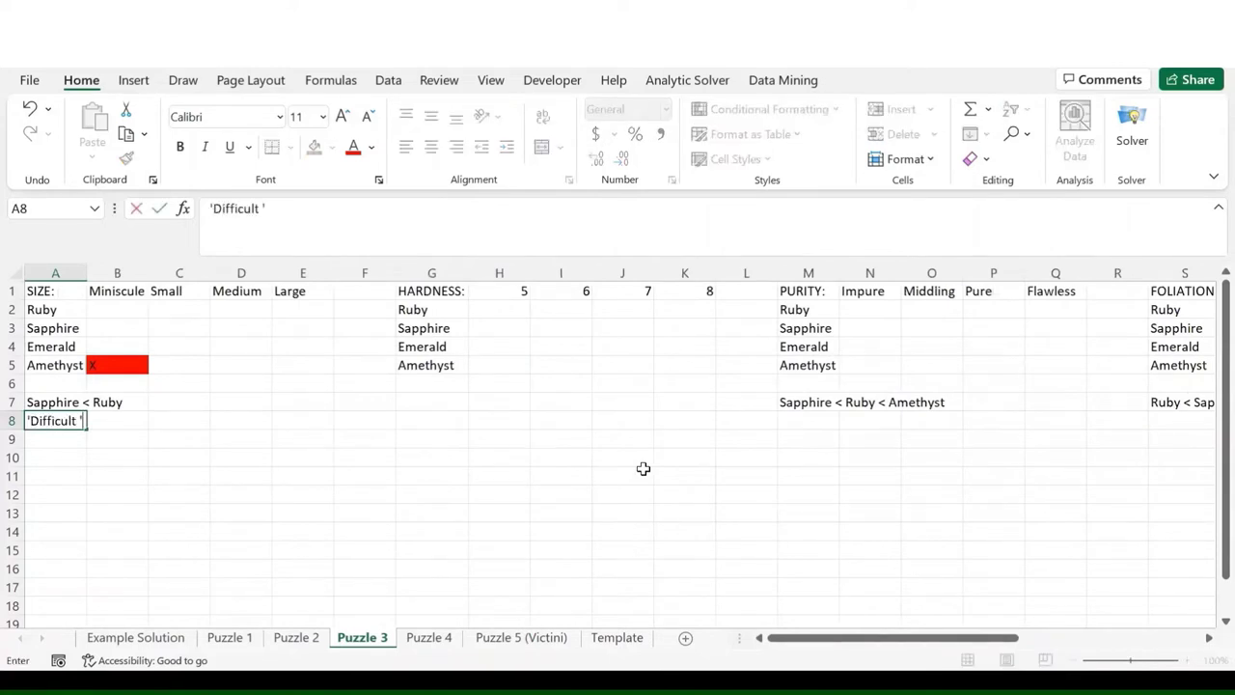
{"action": "type", "text": "Difficult' < Emerald"}
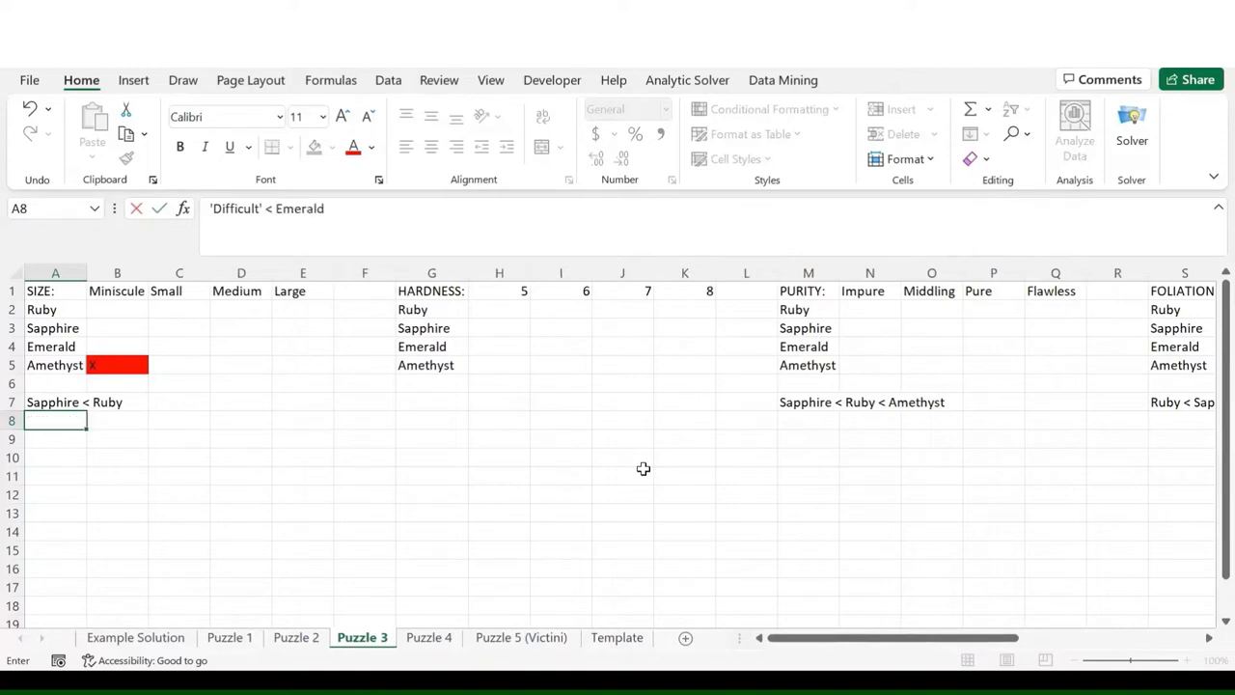
{"action": "key", "text": "Return"}
- Read clue 10 and mark Amethyst as Eminent in the Foliation grid with an O in W5
{"action": "key", "text": "Right"}
{"action": "key", "text": "Right"}
{"action": "key", "text": "Right"}
{"action": "key", "text": "Right"}
{"action": "key", "text": "Right"}
{"action": "key", "text": "Right"}
{"action": "key", "text": "Right"}
{"action": "key", "text": "Right"}
{"action": "key", "text": "Right"}
{"action": "key", "text": "Right"}
{"action": "key", "text": "Right"}
{"action": "key", "text": "Right"}
{"action": "key", "text": "Right"}
{"action": "key", "text": "Right"}
{"action": "key", "text": "Right"}
{"action": "key", "text": "Right"}
{"action": "key", "text": "Right"}
{"action": "key", "text": "Right"}
{"action": "key", "text": "Right"}
{"action": "key", "text": "Right"}
{"action": "key", "text": "Right"}
{"action": "key", "text": "Right"}
{"action": "key", "text": "Right"}
{"action": "key", "text": "Right"}
{"action": "key", "text": "Right"}
{"action": "key", "text": "Right"}
{"action": "key", "text": "Right"}
{"action": "key", "text": "Right"}
{"action": "key", "text": "Right"}
{"action": "key", "text": "Right"}
{"action": "key", "text": "Right"}
{"action": "key", "text": "Right"}
{"action": "key", "text": "Right"}
{"action": "key", "text": "Right"}
{"action": "key", "text": "Right"}
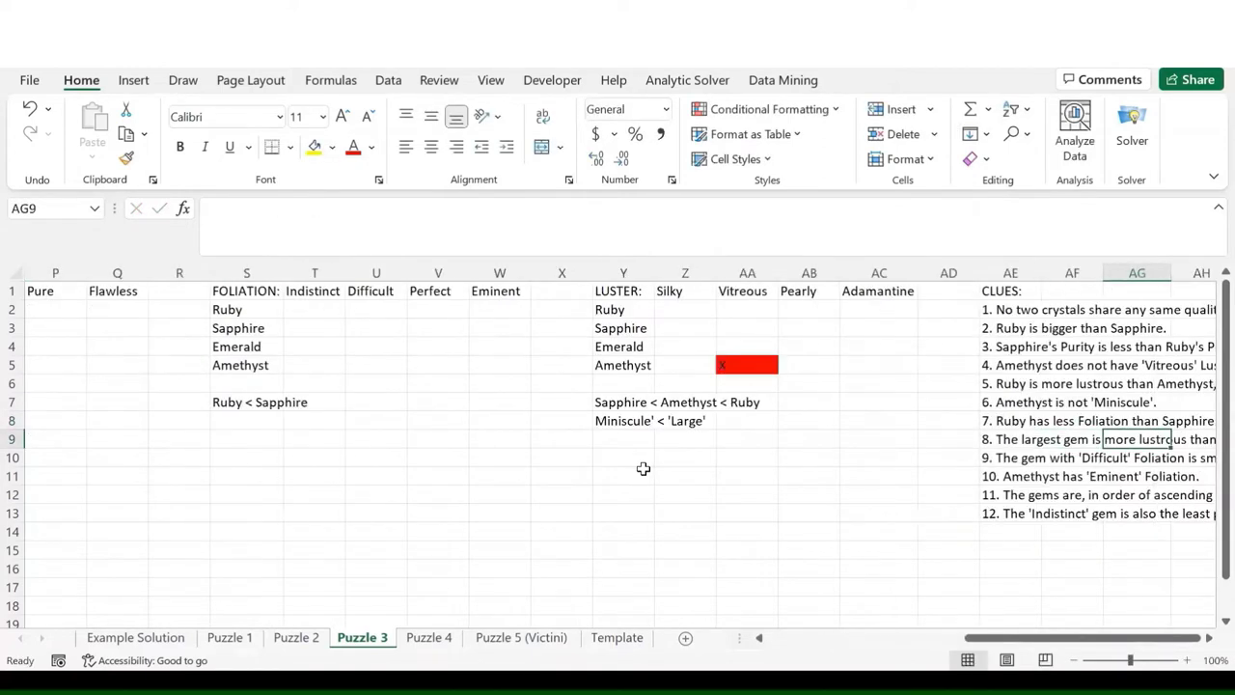
{"action": "key", "text": "Down"}
{"action": "key", "text": "Left"}
{"action": "key", "text": "Left"}
{"action": "key", "text": "Left"}
{"action": "key", "text": "Left"}
{"action": "key", "text": "Left"}
{"action": "key", "text": "Left"}
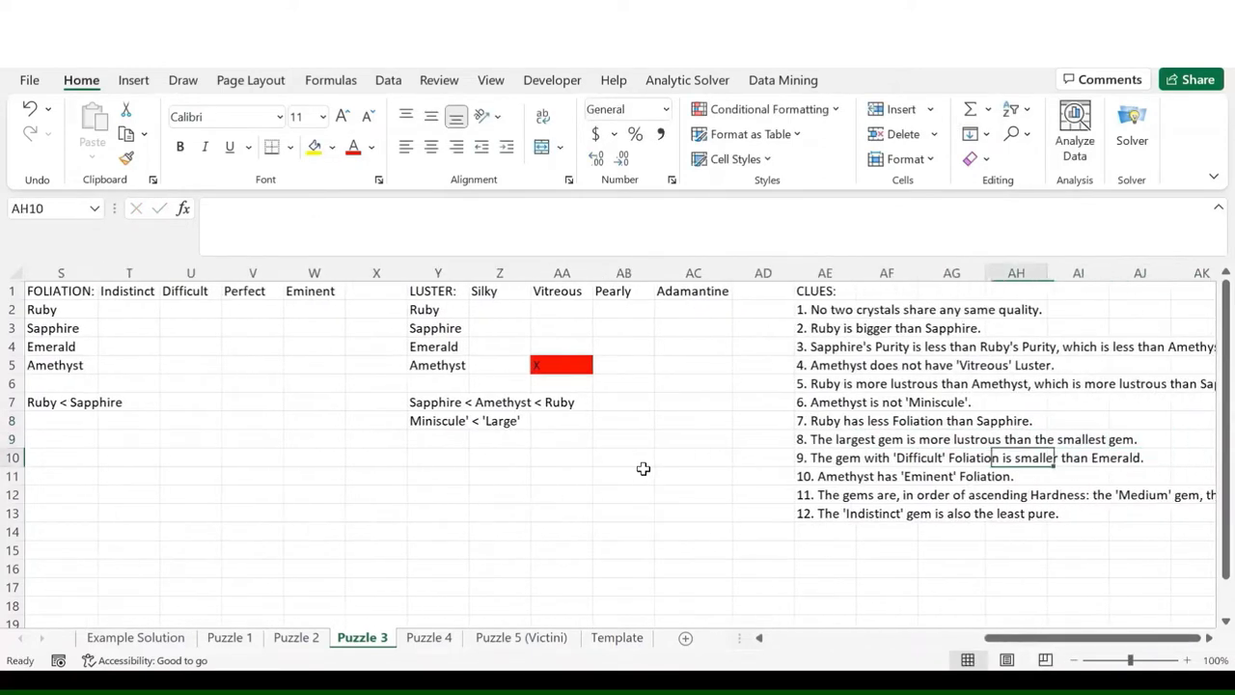
{"action": "key", "text": "Left"}
{"action": "key", "text": "Left"}
{"action": "key", "text": "Left"}
{"action": "key", "text": "Left"}
{"action": "key", "text": "Left"}
{"action": "key", "text": "Left"}
{"action": "key", "text": "Left"}
{"action": "key", "text": "Left"}
{"action": "key", "text": "Left"}
{"action": "key", "text": "Left"}
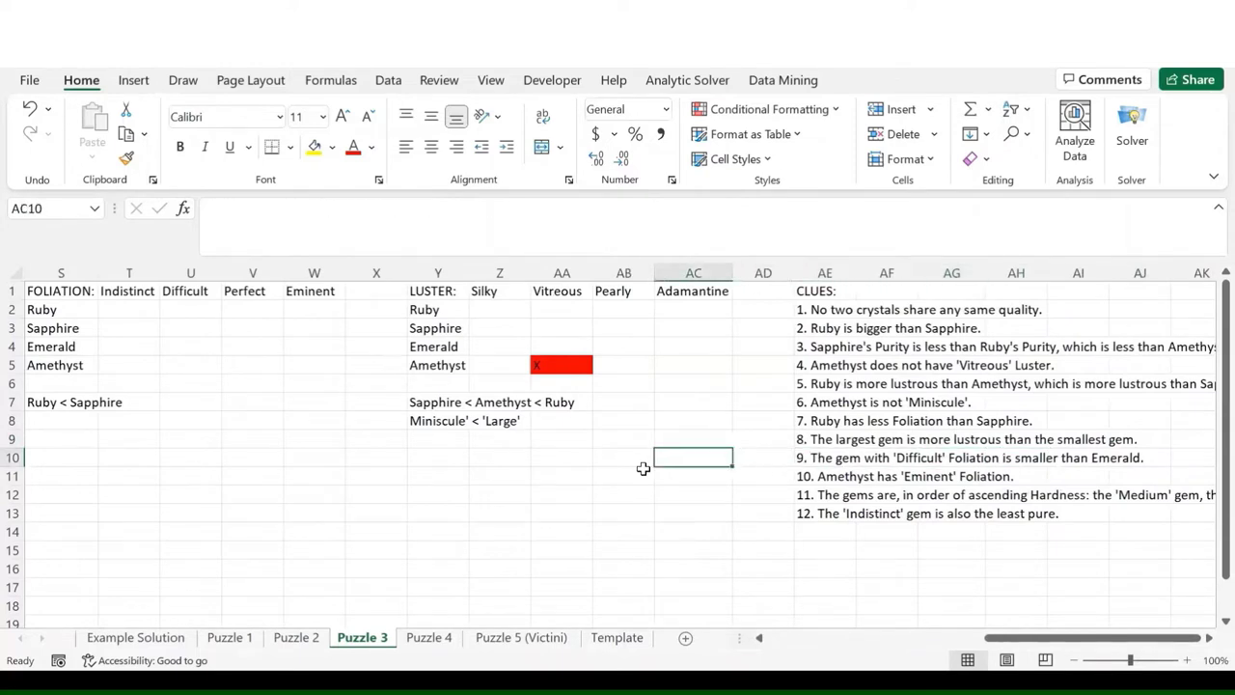
{"action": "left_click", "coordinate": [312, 363]}
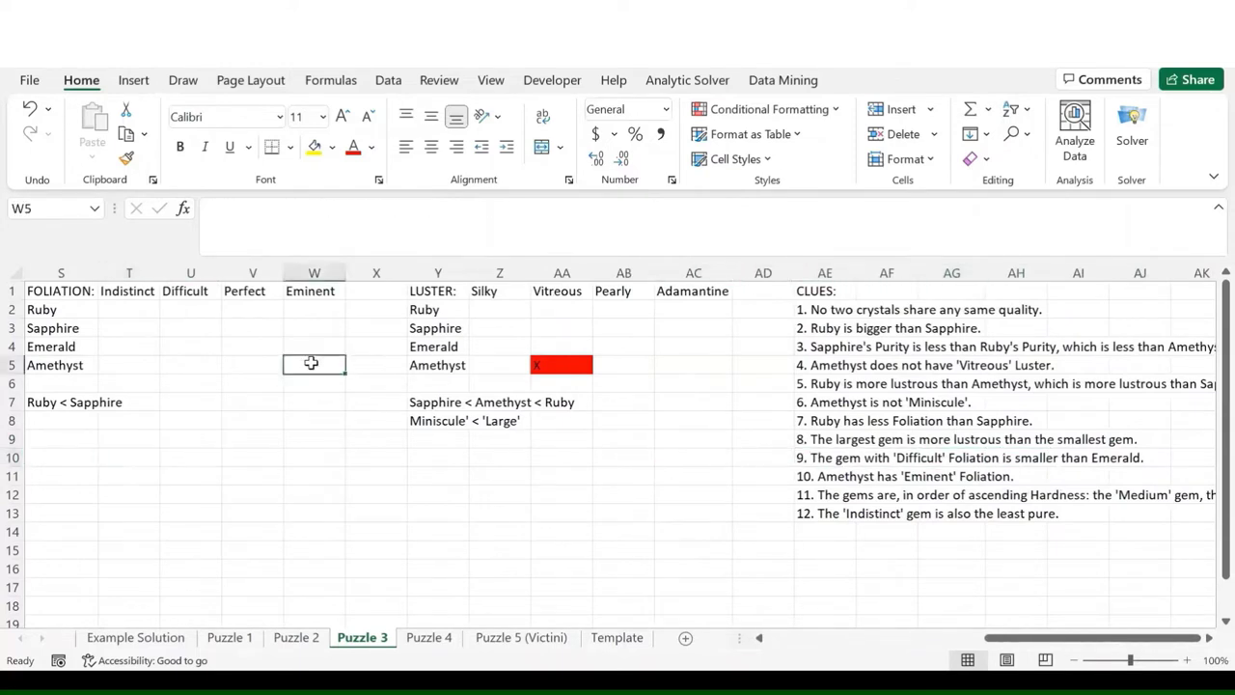
{"action": "type", "text": "o"}
{"action": "key", "text": "Return"}
- Rule out Eminent for Ruby, Sapphire and Emerald in the Foliation grid with an X in W2 to W4
{"action": "left_click", "coordinate": [300, 310]}
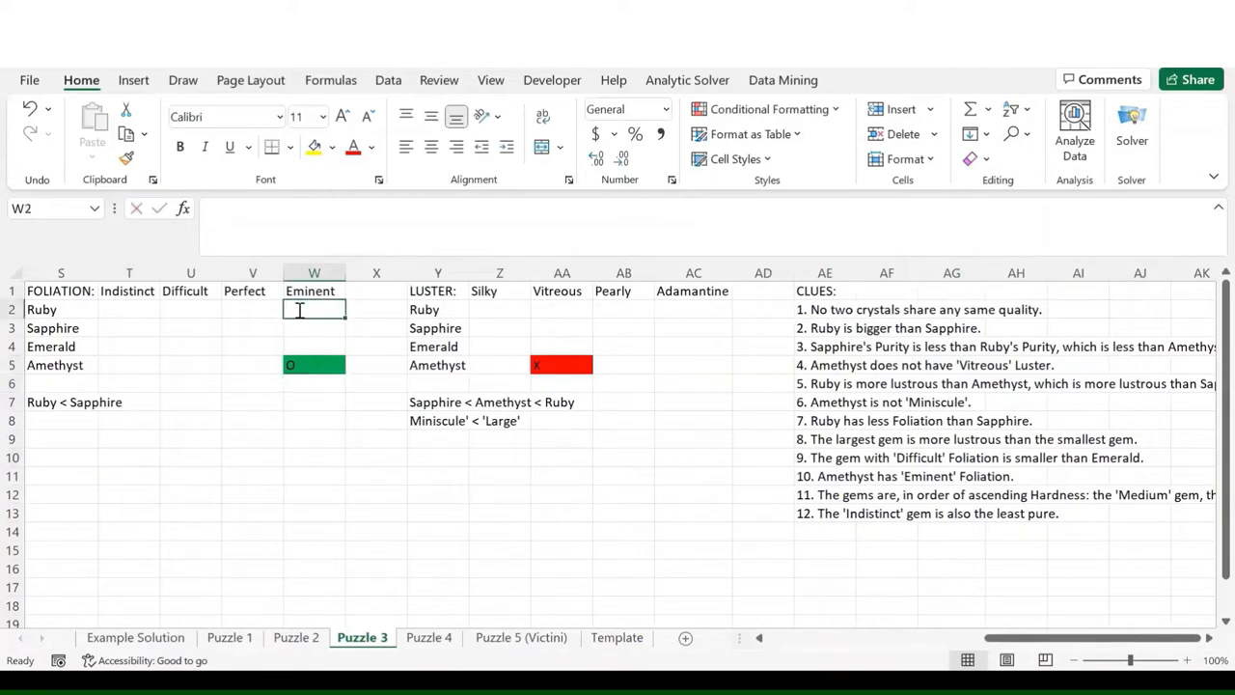
{"action": "type", "text": "x"}
{"action": "key", "text": "Return"}
{"action": "type", "text": "x"}
{"action": "key", "text": "Return"}
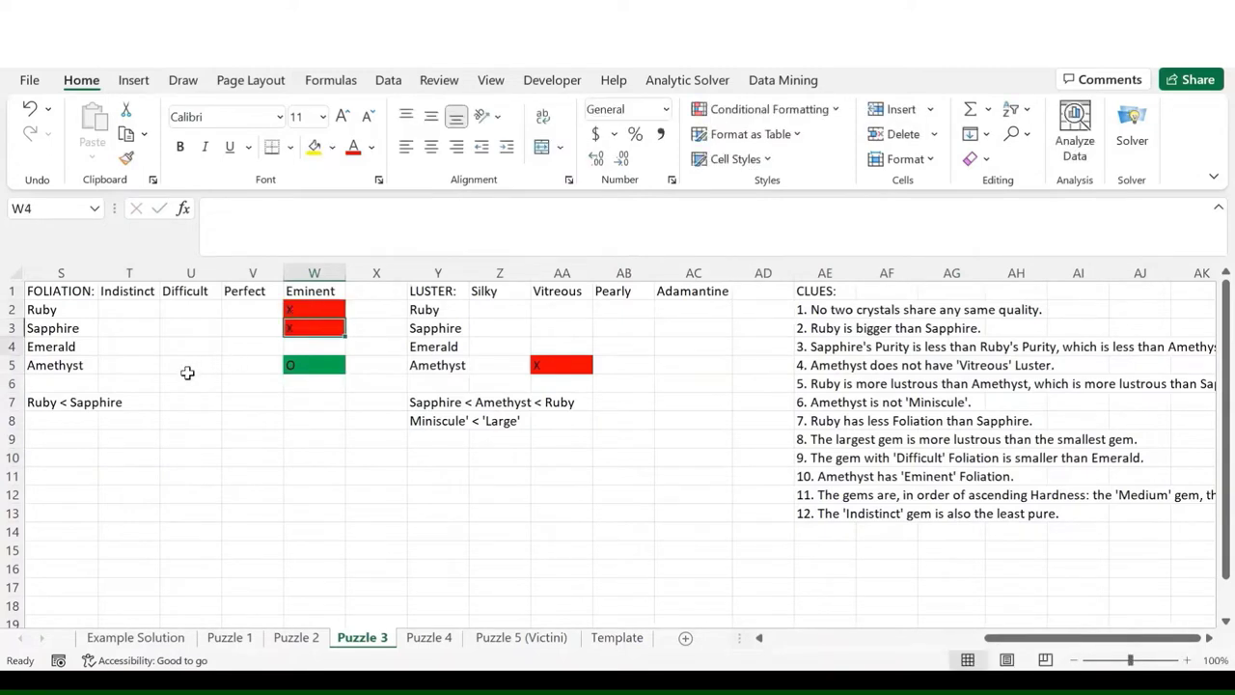
{"action": "type", "text": "x"}
{"action": "key", "text": "Return"}
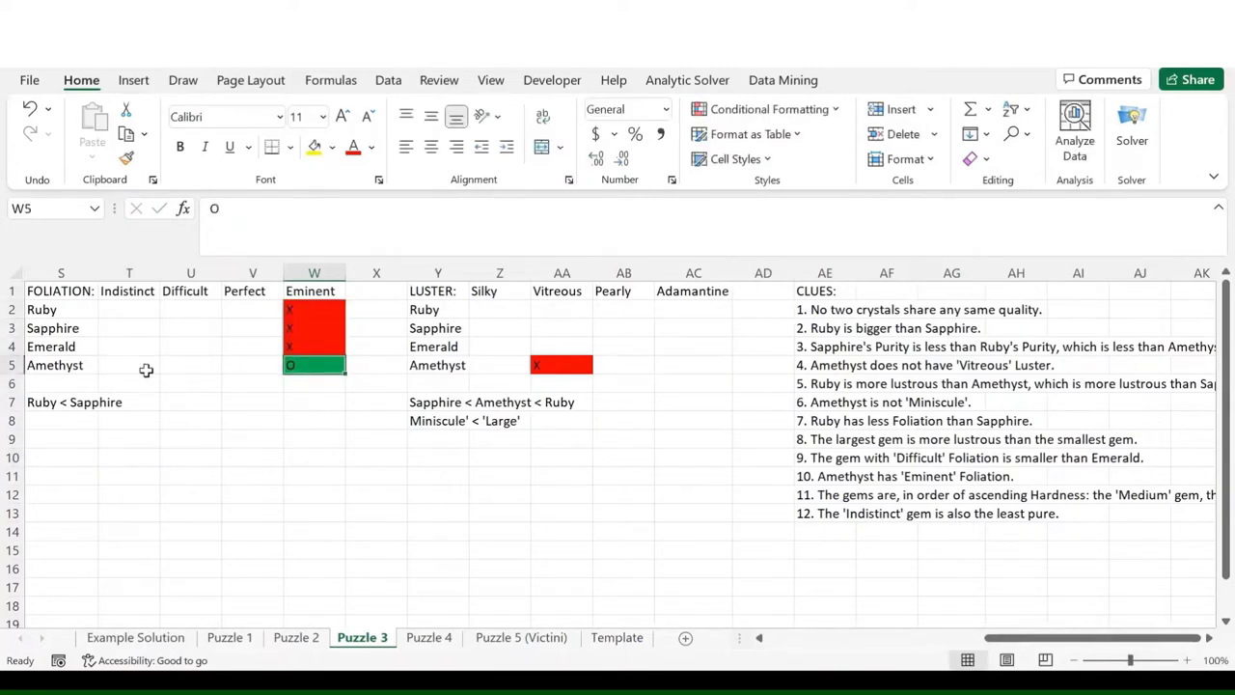
- Rule out Indistinct, Difficult and Perfect for Amethyst in the Foliation grid with an X in T5 to V5
{"action": "left_click", "coordinate": [146, 369]}
{"action": "type", "text": "x"}
{"action": "key", "text": "Tab"}
{"action": "type", "text": "x"}
{"action": "key", "text": "Tab"}
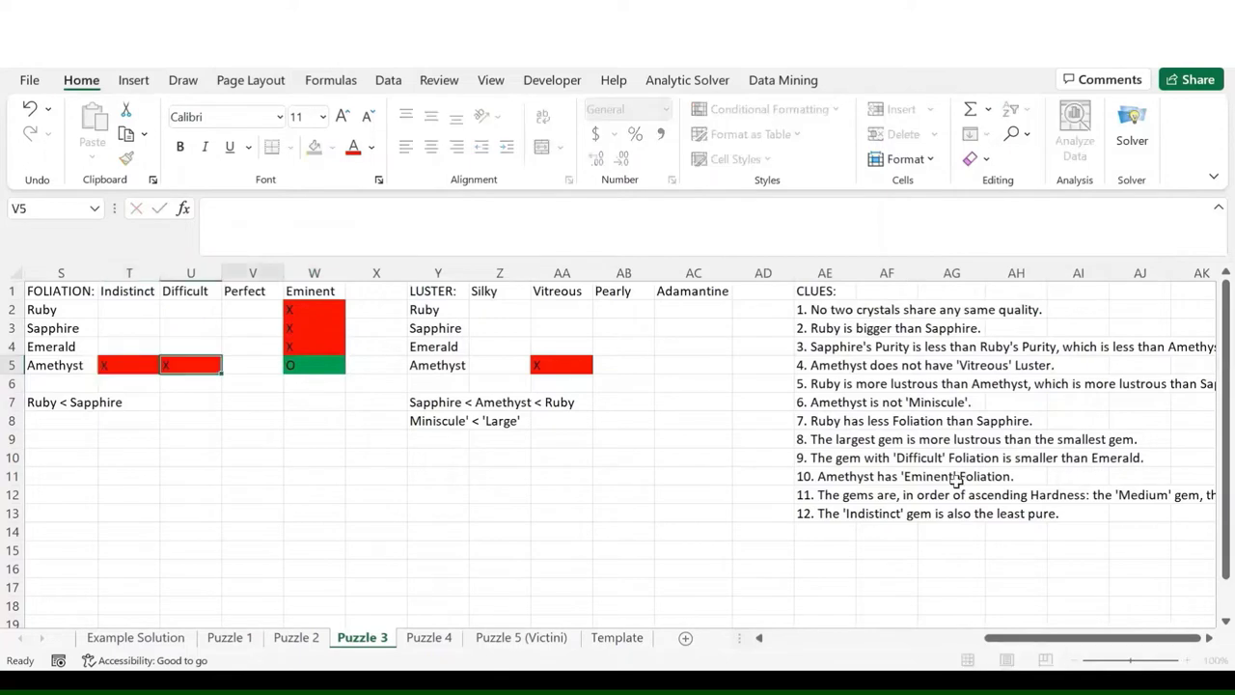
{"action": "type", "text": "x"}
{"action": "key", "text": "Return"}
- Record clue 11 in G7 under the Hardness grid as 'Medium' < 'Middling' < 'Indistinct' < 'Pearly', checking the foliation names
{"action": "left_click", "coordinate": [886, 495]}
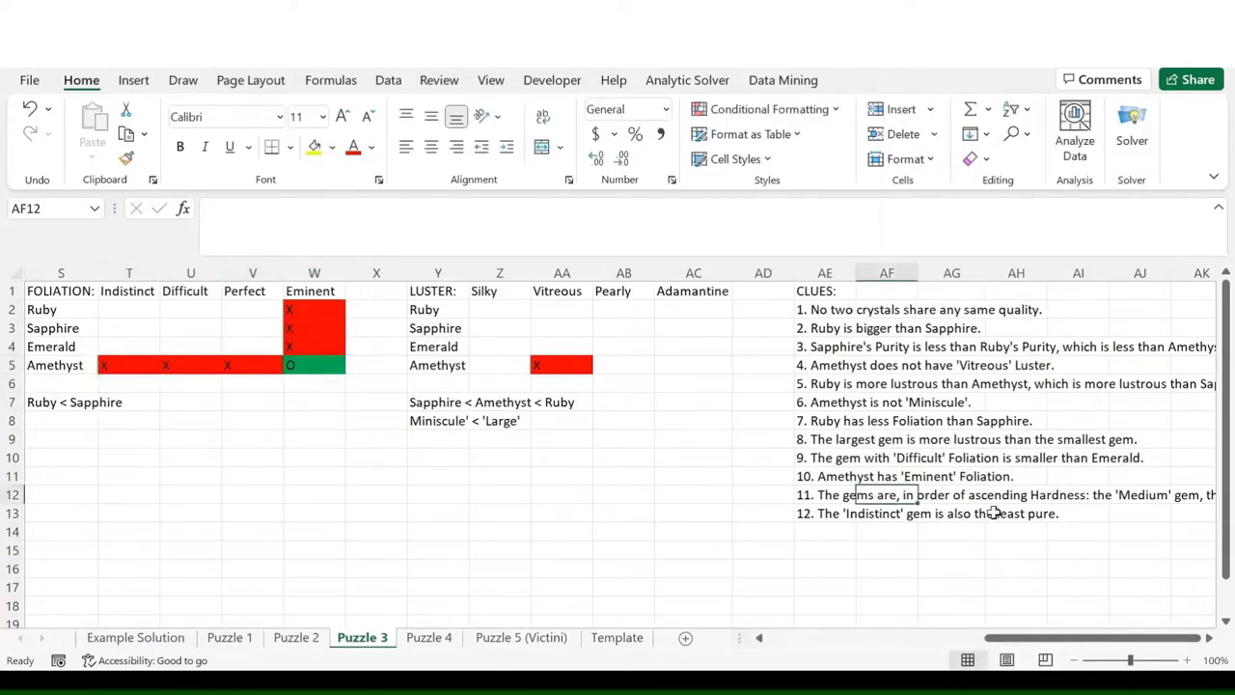
{"action": "scroll", "coordinate": [994, 512], "scroll_direction": "left", "scroll_amount": 6}
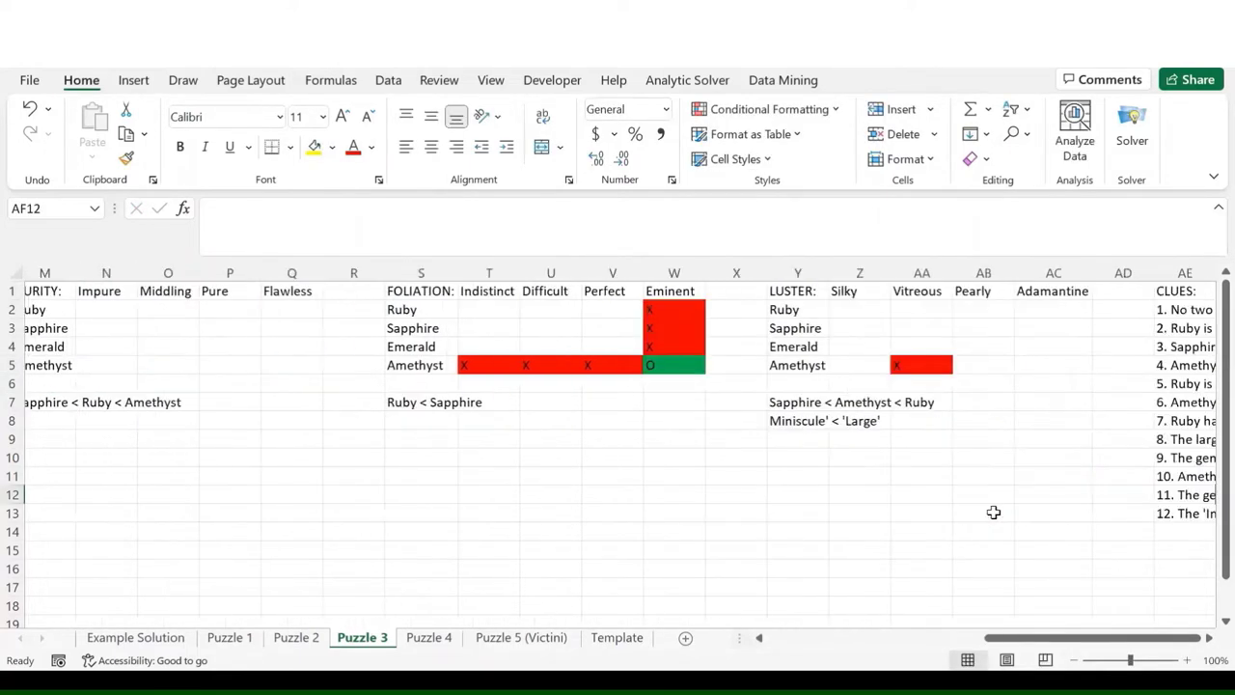
{"action": "scroll", "coordinate": [408, 460], "scroll_direction": "left", "scroll_amount": 10}
{"action": "left_click", "coordinate": [313, 406]}
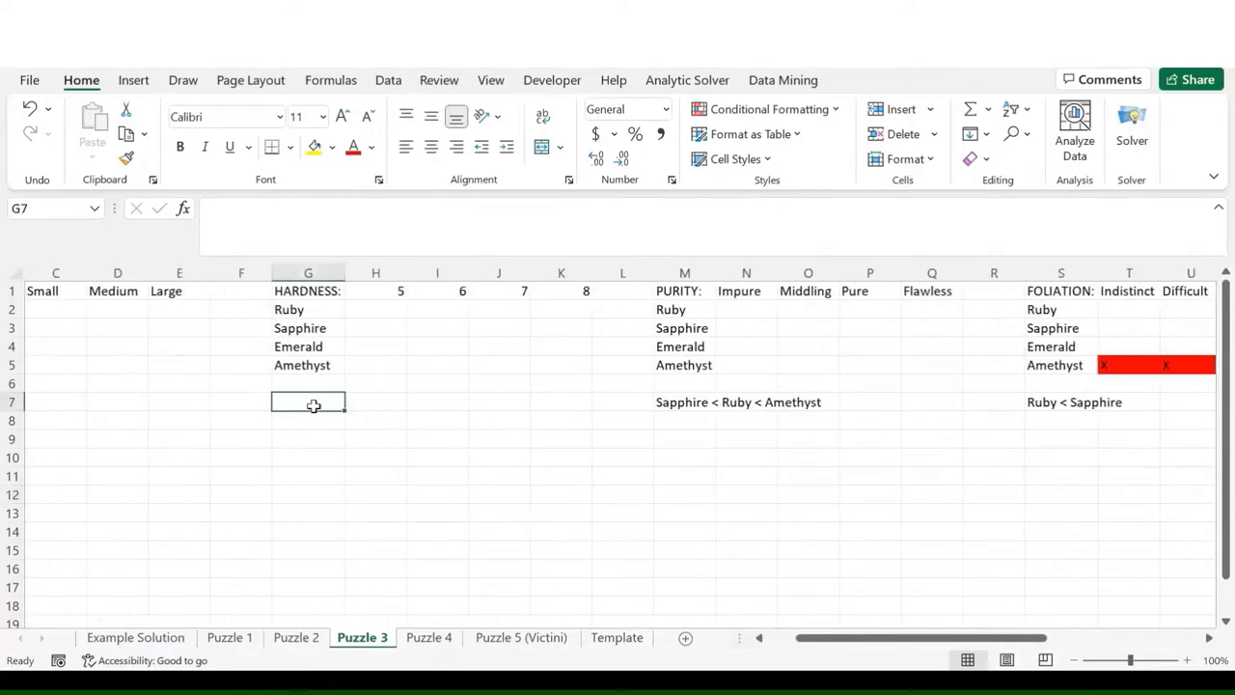
{"action": "type", "text": "'Medium' <"}
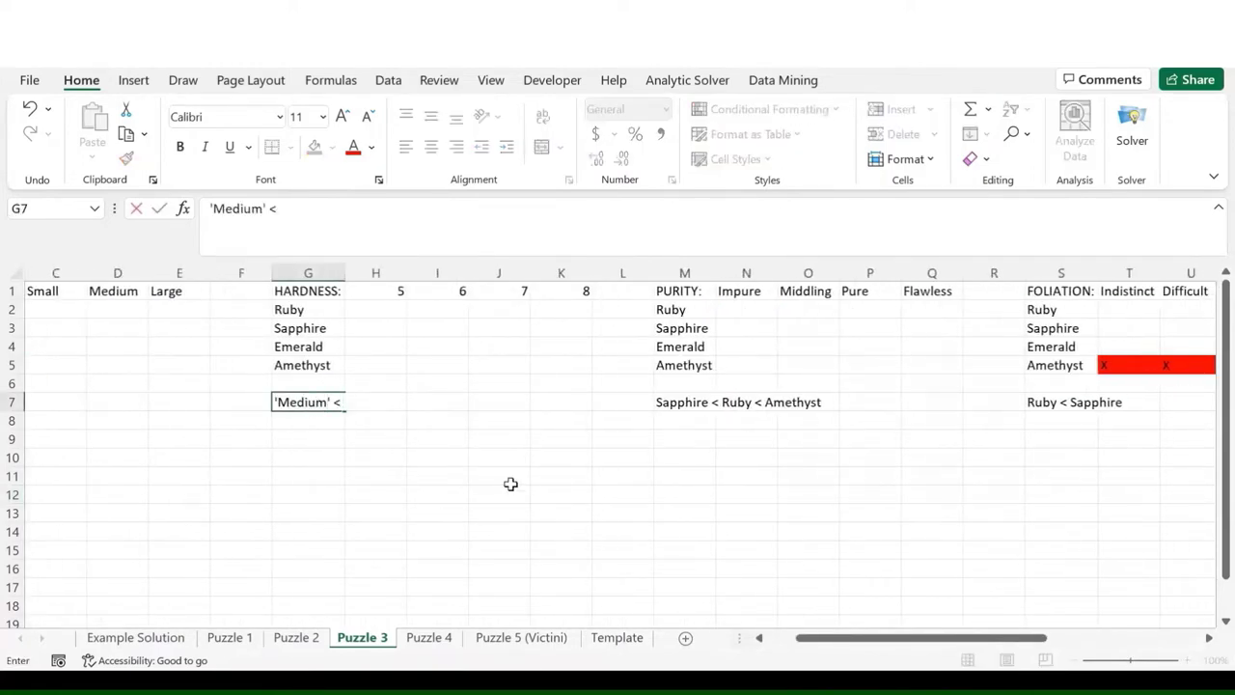
{"action": "scroll", "coordinate": [511, 483], "scroll_direction": "right", "scroll_amount": 10}
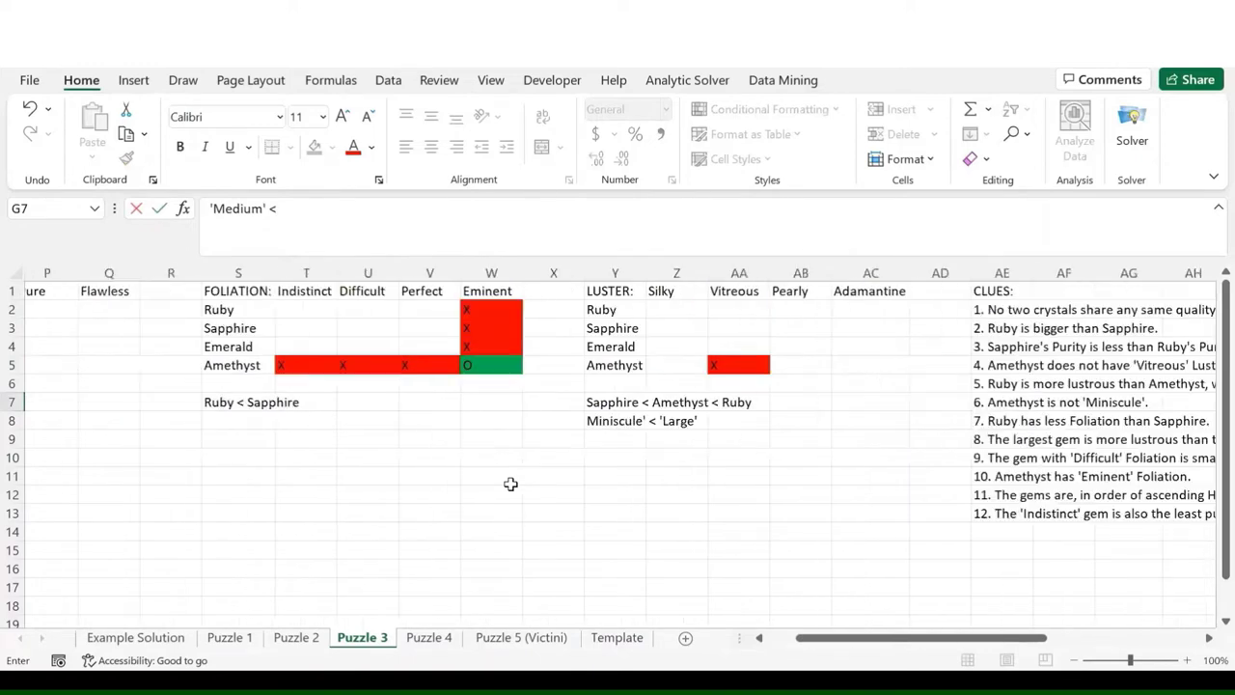
{"action": "type", "text": "' <"}
{"action": "scroll", "coordinate": [511, 484], "scroll_direction": "right", "scroll_amount": 2}
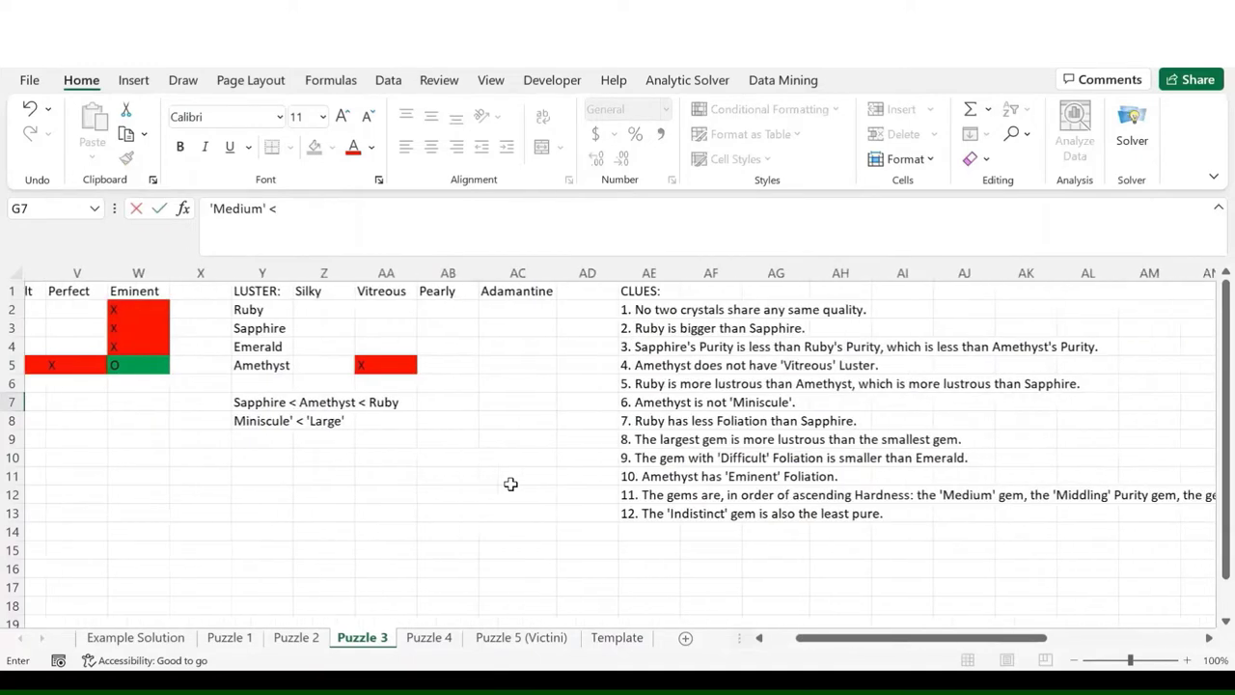
{"action": "type", "text": "'Middling' <"}
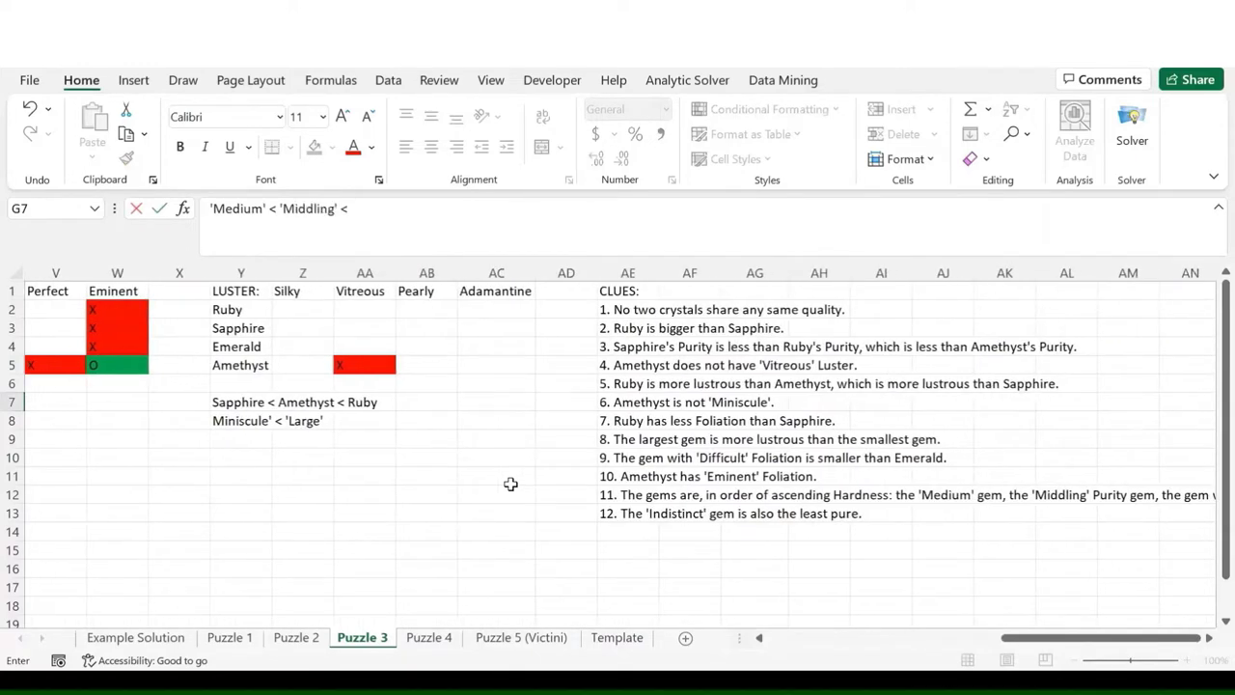
{"action": "scroll", "coordinate": [696, 526], "scroll_direction": "right", "scroll_amount": 3}
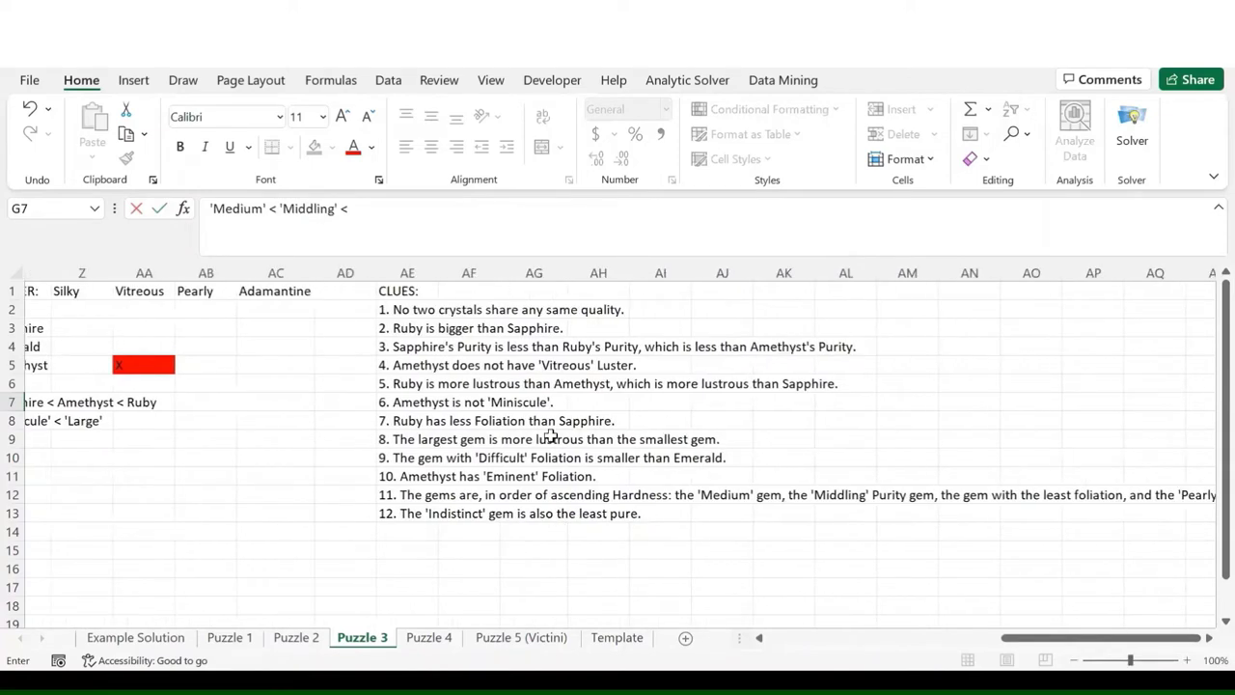
{"action": "scroll", "coordinate": [517, 417], "scroll_direction": "left", "scroll_amount": 5}
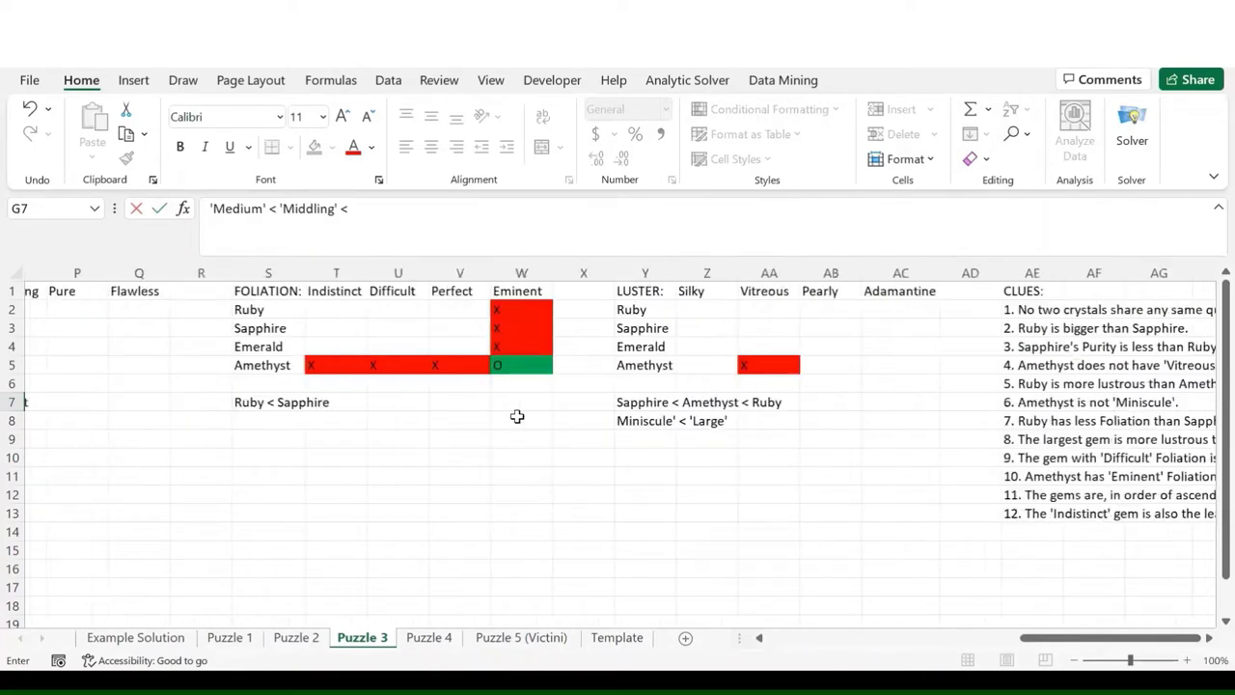
{"action": "type", "text": "iddling' <"}
{"action": "scroll", "coordinate": [517, 417], "scroll_direction": "left", "scroll_amount": 1}
{"action": "type", "text": "'Indist"}
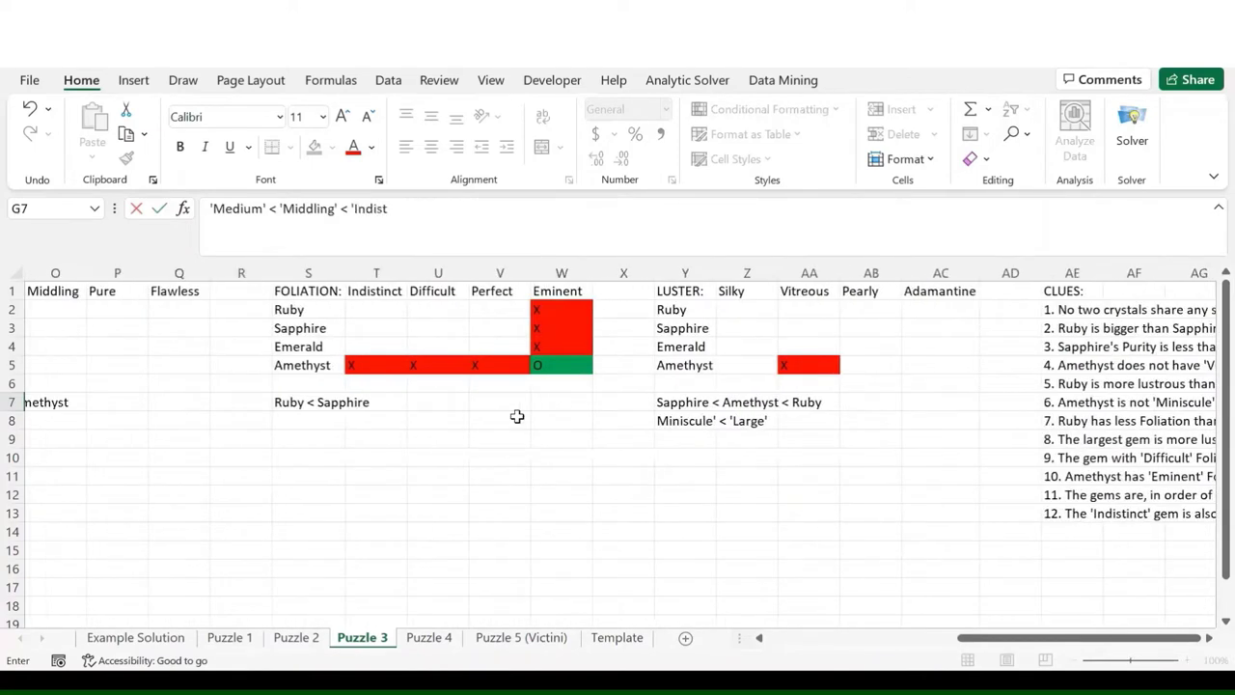
{"action": "type", "text": "inct' <"}
{"action": "scroll", "coordinate": [741, 497], "scroll_direction": "right", "scroll_amount": 6}
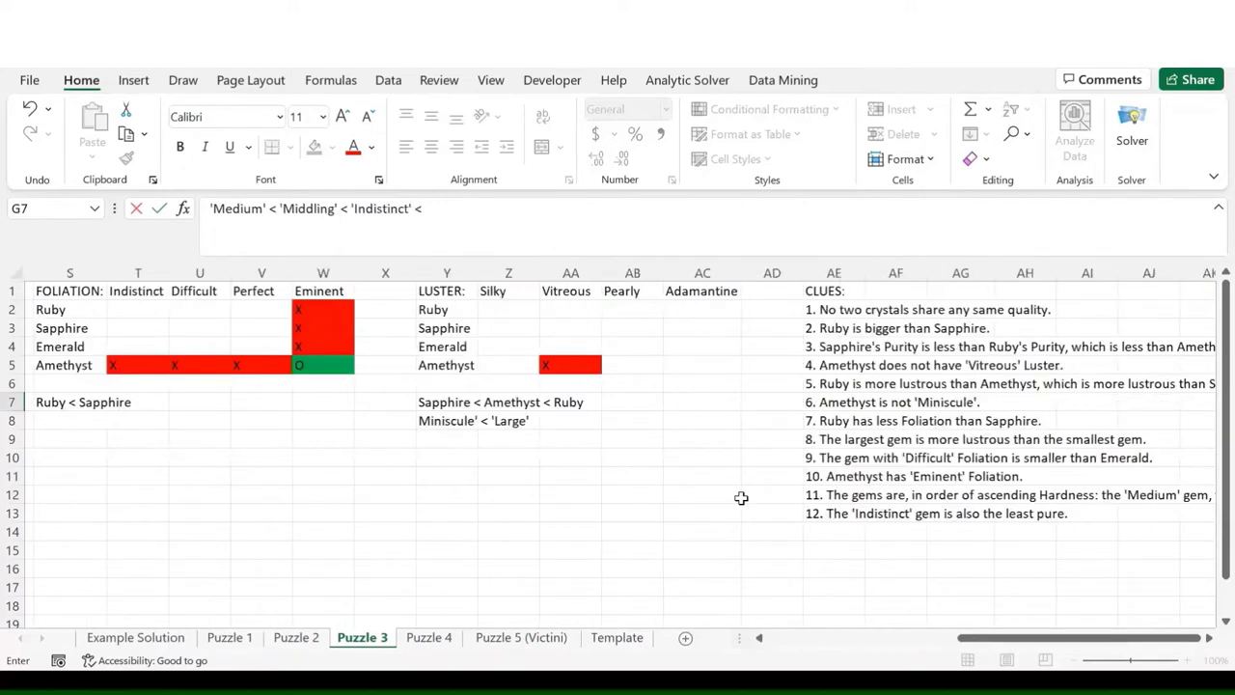
{"action": "scroll", "coordinate": [741, 497], "scroll_direction": "left", "scroll_amount": 9}
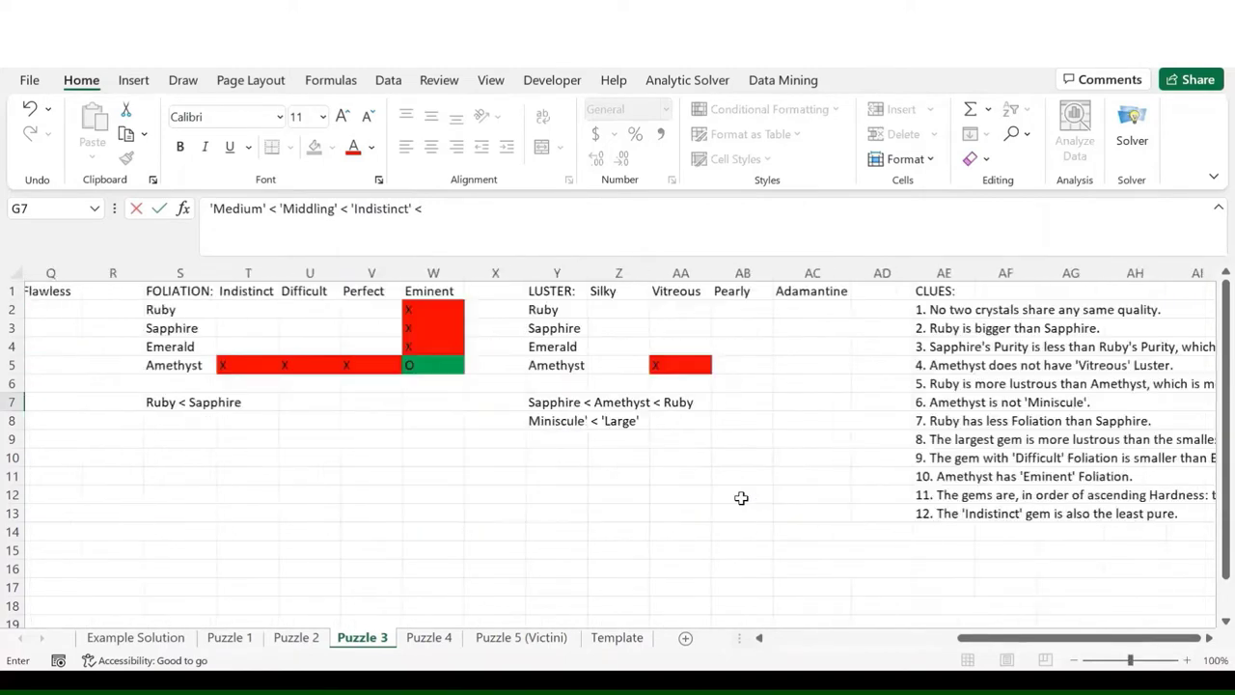
{"action": "type", "text": "'Pearly'"}
{"action": "key", "text": "Return"}
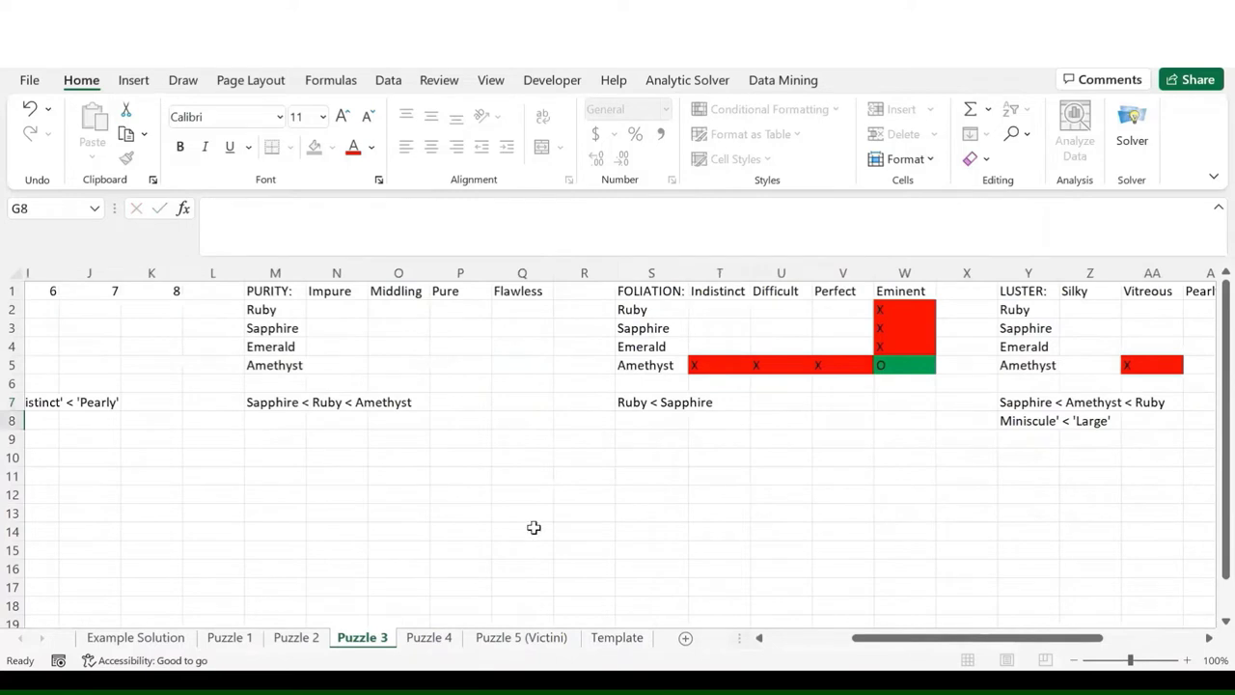
- Read clue 12 and record it in S8 under the Foliation grid as 'Indistinct' = 'Impure'
{"action": "scroll", "coordinate": [454, 502], "scroll_direction": "left", "scroll_amount": 1}
{"action": "scroll", "coordinate": [377, 466], "scroll_direction": "right", "scroll_amount": 6}
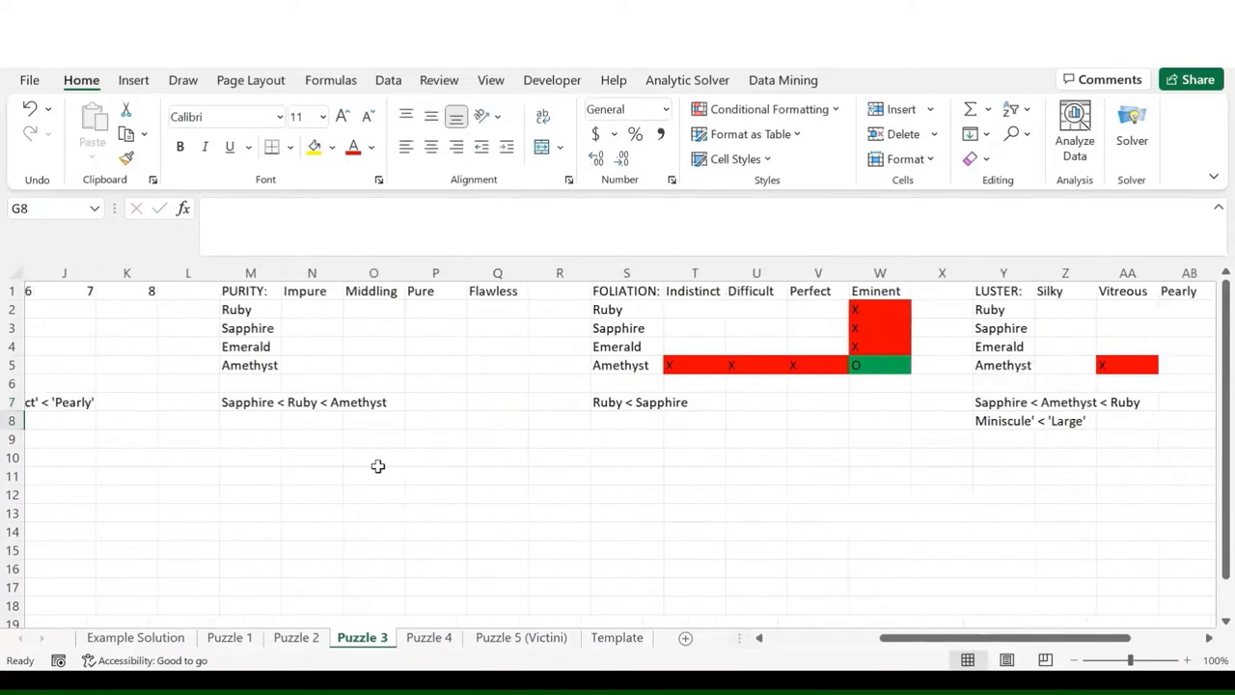
{"action": "scroll", "coordinate": [708, 519], "scroll_direction": "right", "scroll_amount": 1}
{"action": "left_click", "coordinate": [708, 519]}
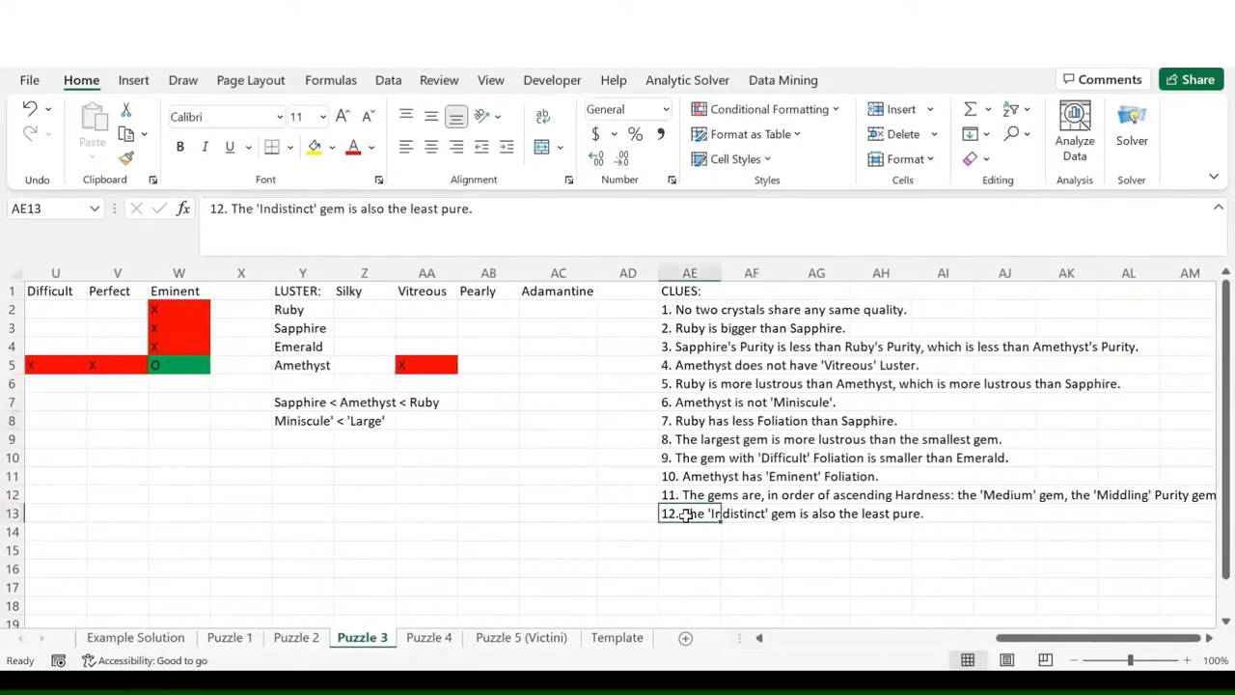
{"action": "left_click", "coordinate": [748, 513]}
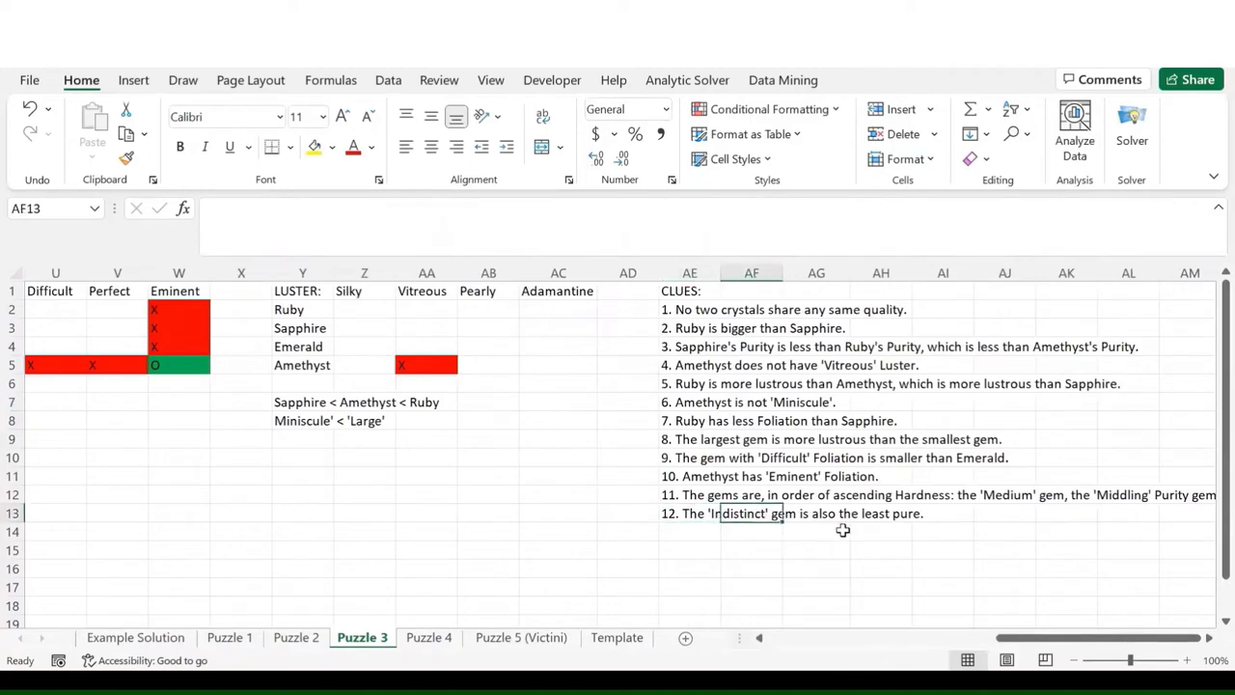
{"action": "scroll", "coordinate": [844, 527], "scroll_direction": "left", "scroll_amount": 6}
{"action": "scroll", "coordinate": [842, 530], "scroll_direction": "left", "scroll_amount": 3}
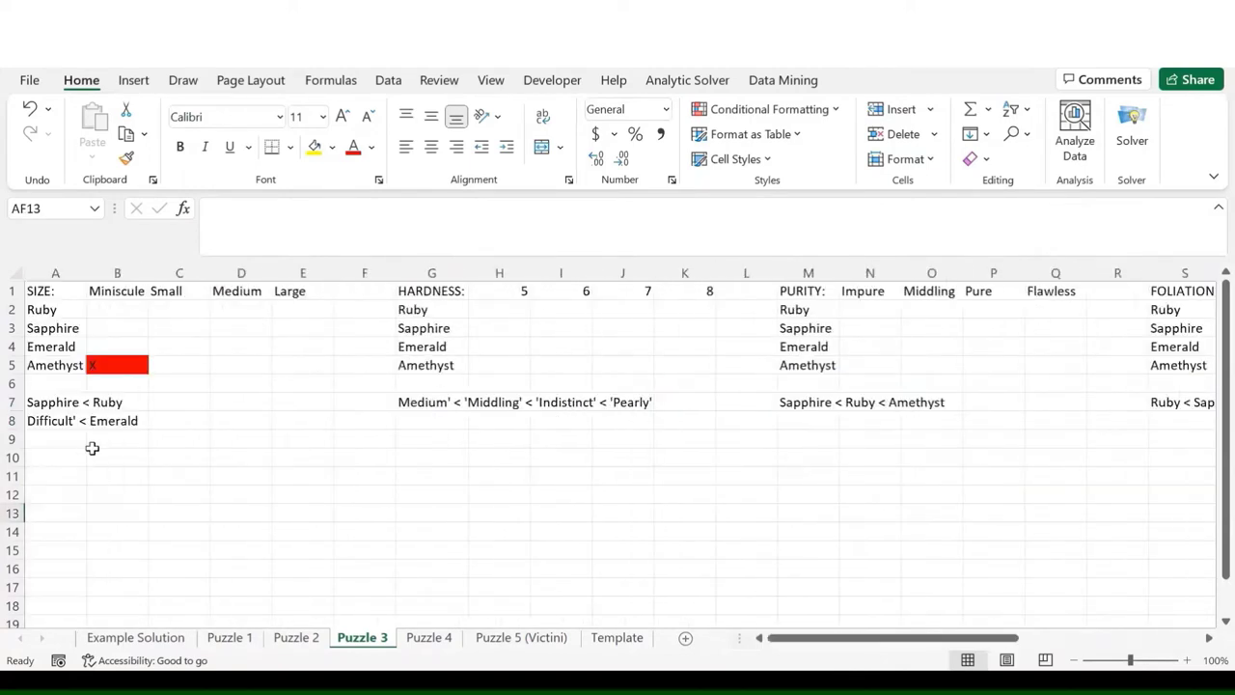
{"action": "scroll", "coordinate": [341, 438], "scroll_direction": "right", "scroll_amount": 3}
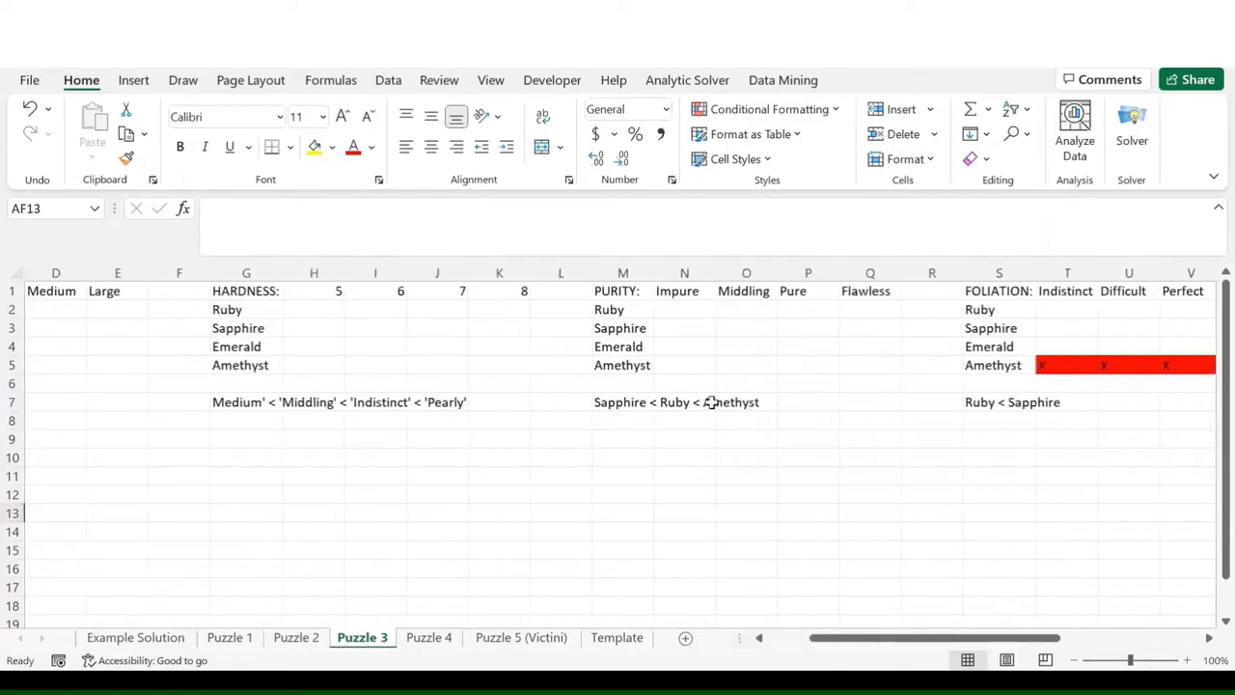
{"action": "left_click", "coordinate": [997, 421]}
{"action": "type", "text": "'I"}
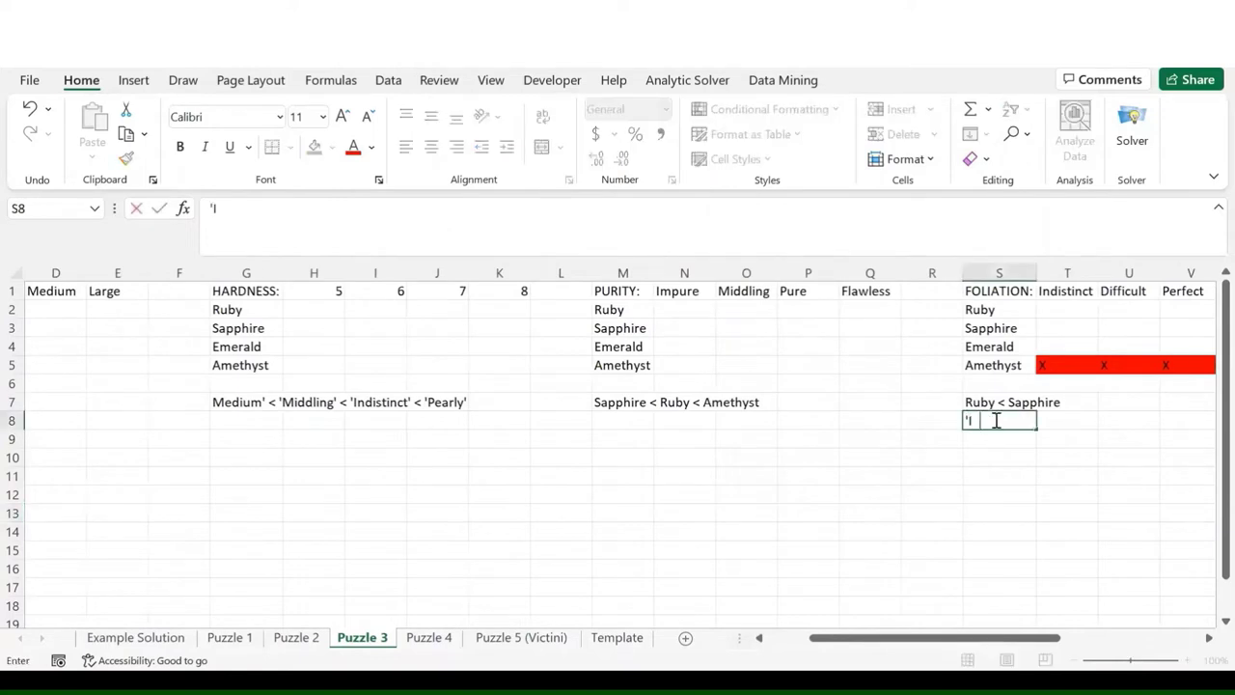
{"action": "type", "text": "ndistinct"}
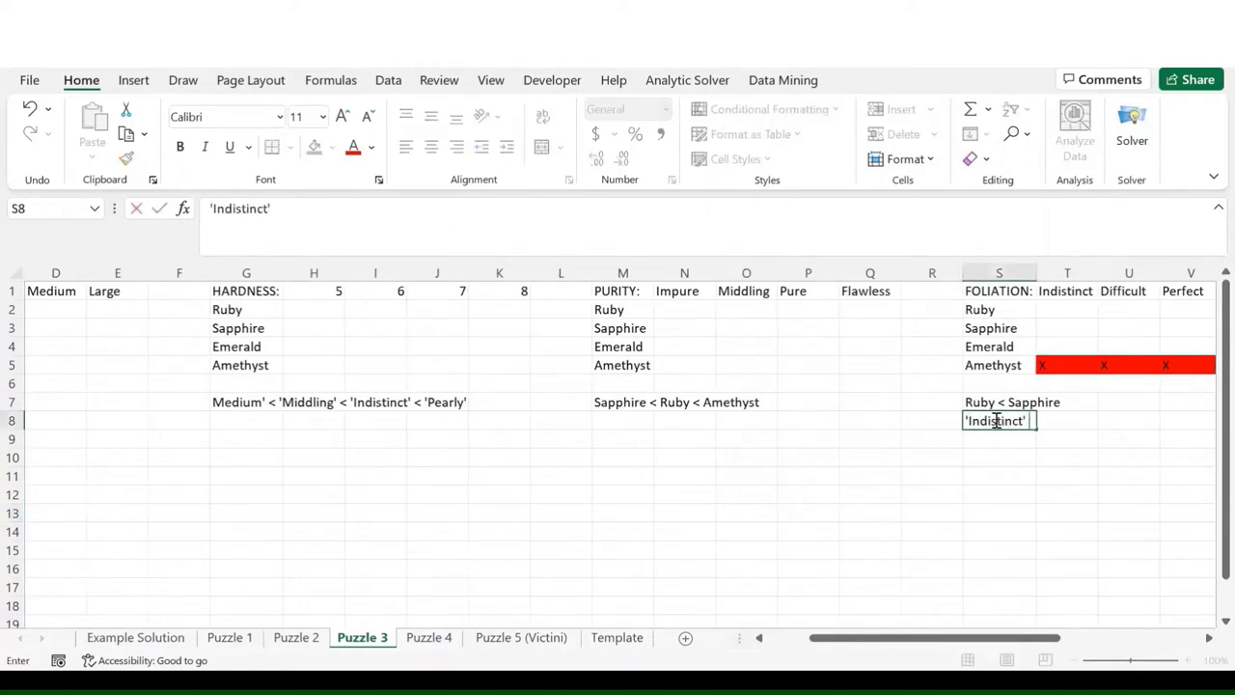
{"action": "type", "text": "' = 'Impure'"}
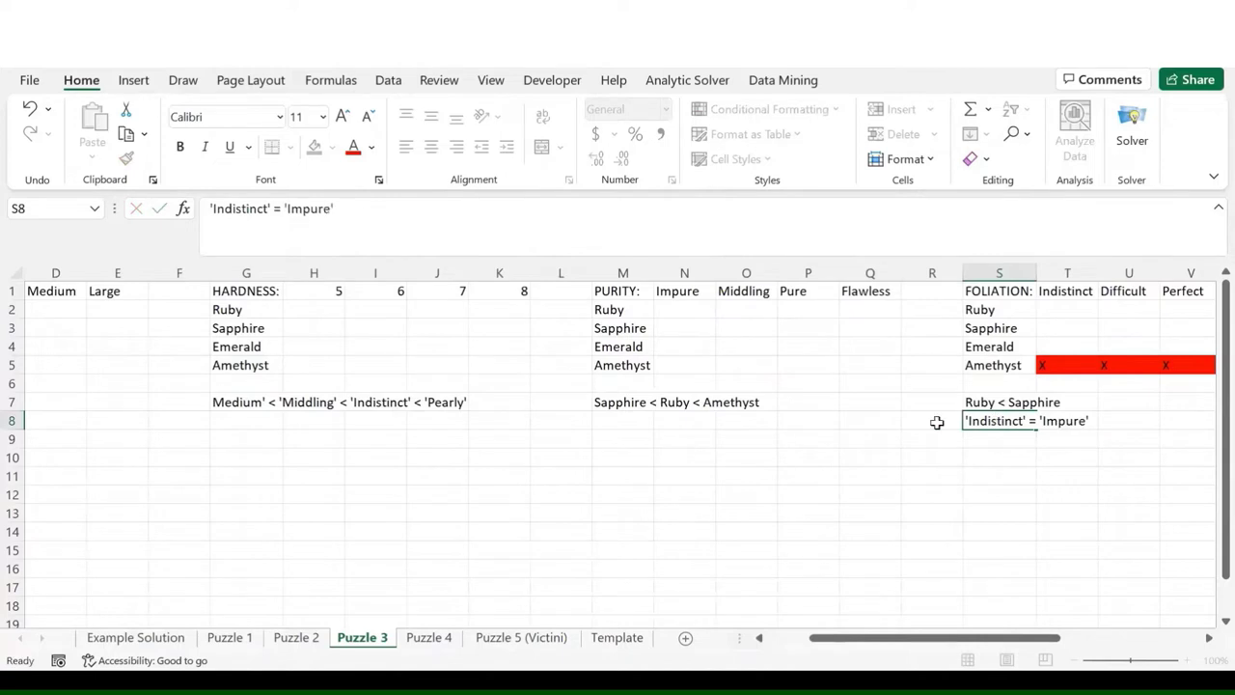
{"action": "key", "text": "Return"}
- Record the same clue in M8 under the Purity grid as 'Impure' = 'Indistinct'
{"action": "left_click", "coordinate": [637, 422]}
{"action": "type", "text": "'Impure' = 'Ind"}
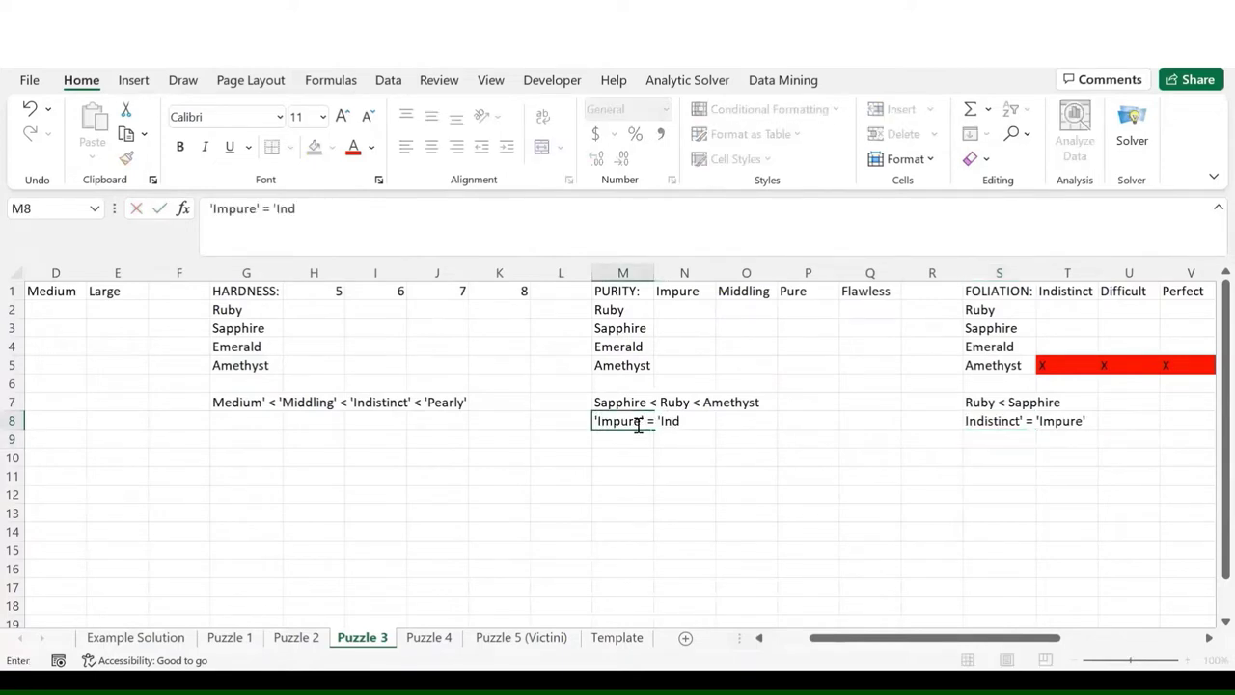
{"action": "type", "text": "istinct'"}
{"action": "key", "text": "Return"}
- Review the clue notes under the Size, Hardness, Purity and Foliation grids for possible deductions
{"action": "key", "text": "Up"}
{"action": "key", "text": "Up"}
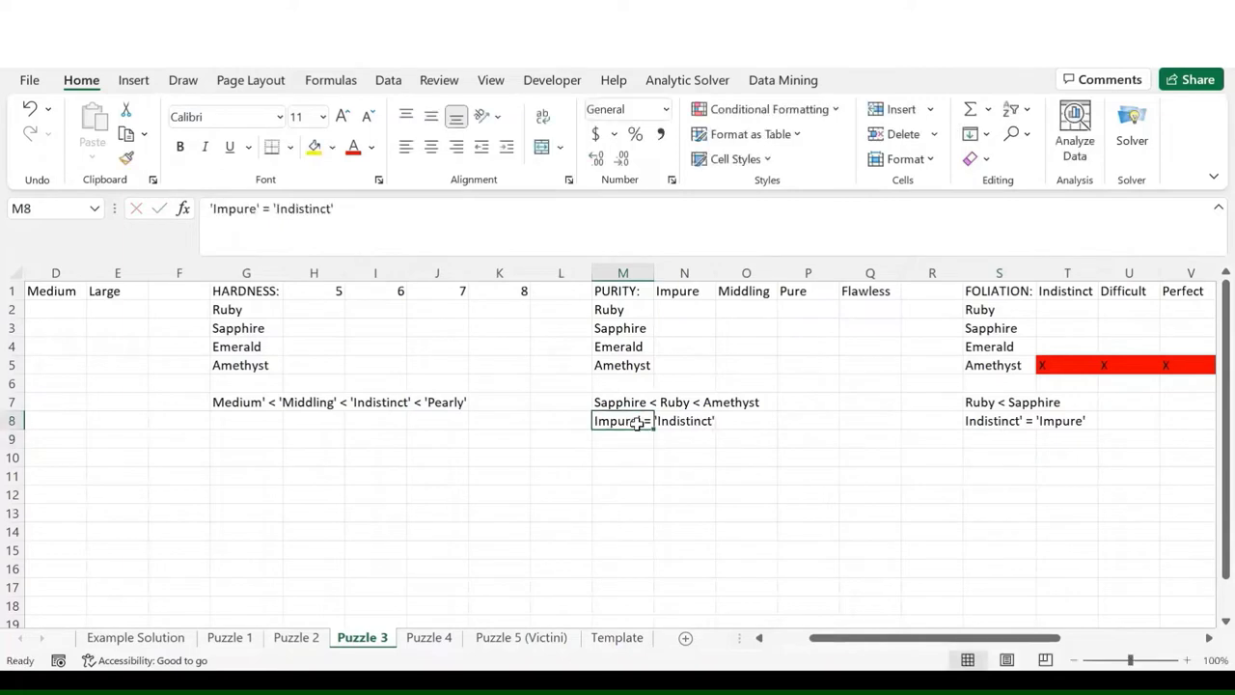
{"action": "key", "text": "Left"}
{"action": "key", "text": "ctrl+Left"}
{"action": "key", "text": "ctrl+Left"}
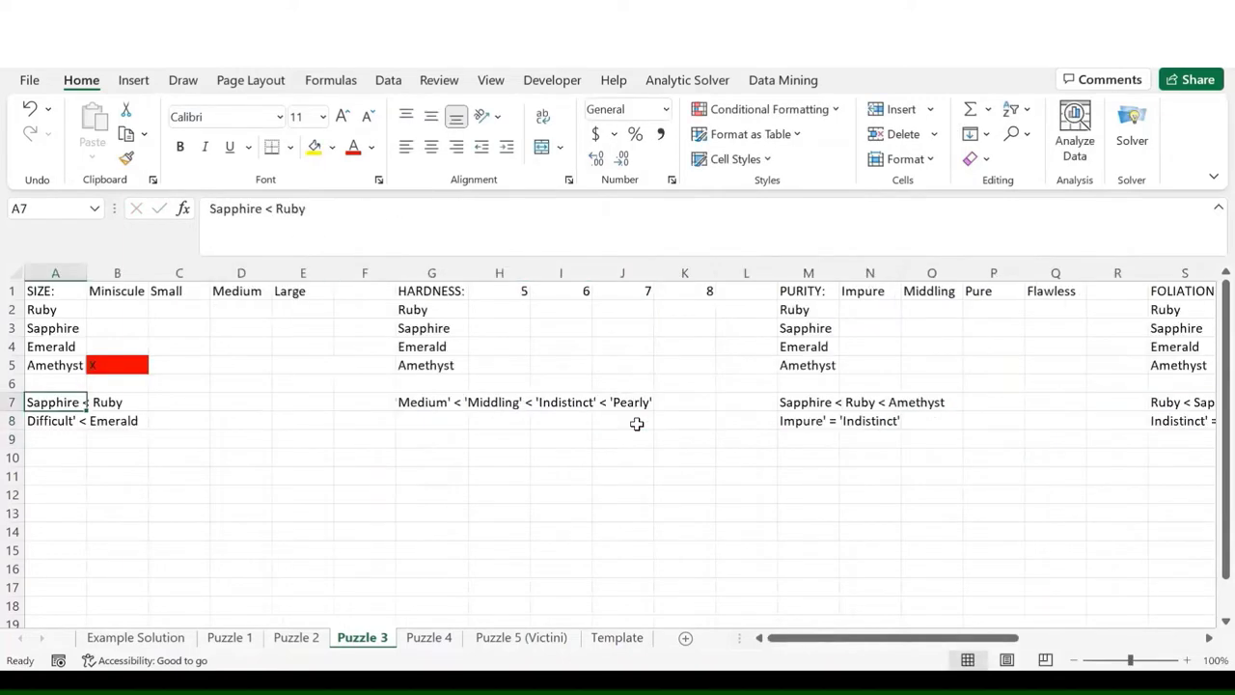
{"action": "key", "text": "Right"}
{"action": "key", "text": "Left"}
{"action": "key", "text": "Down"}
{"action": "key", "text": "Right"}
{"action": "key", "text": "Right"}
{"action": "key", "text": "Right"}
{"action": "key", "text": "Right"}
{"action": "key", "text": "Right"}
{"action": "key", "text": "Right"}
{"action": "key", "text": "Right"}
{"action": "key", "text": "Right"}
{"action": "key", "text": "Right"}
{"action": "key", "text": "Right"}
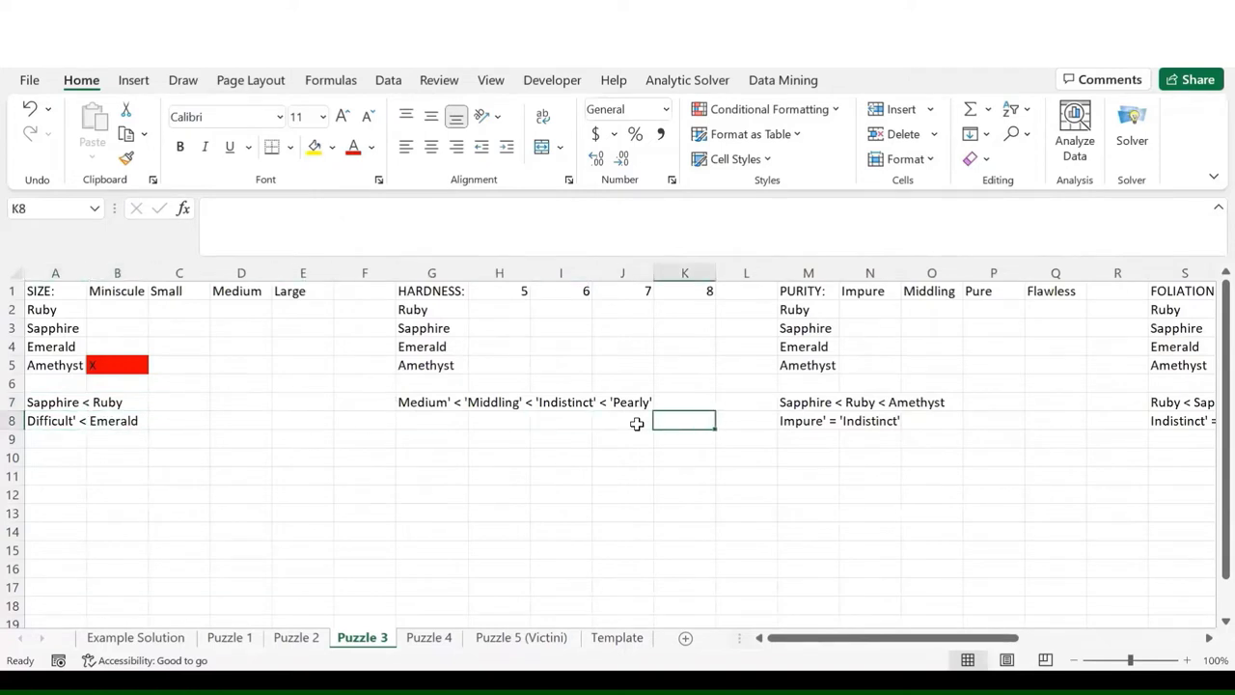
{"action": "key", "text": "Left"}
{"action": "key", "text": "Left"}
{"action": "key", "text": "Left"}
{"action": "key", "text": "Left"}
{"action": "key", "text": "Left"}
{"action": "key", "text": "Left"}
{"action": "key", "text": "Left"}
{"action": "key", "text": "Left"}
{"action": "key", "text": "Left"}
{"action": "key", "text": "Left"}
{"action": "key", "text": "Right"}
{"action": "key", "text": "Right"}
{"action": "key", "text": "Right"}
{"action": "key", "text": "Right"}
{"action": "key", "text": "Right"}
{"action": "key", "text": "Right"}
{"action": "key", "text": "Right"}
{"action": "key", "text": "Right"}
{"action": "key", "text": "Right"}
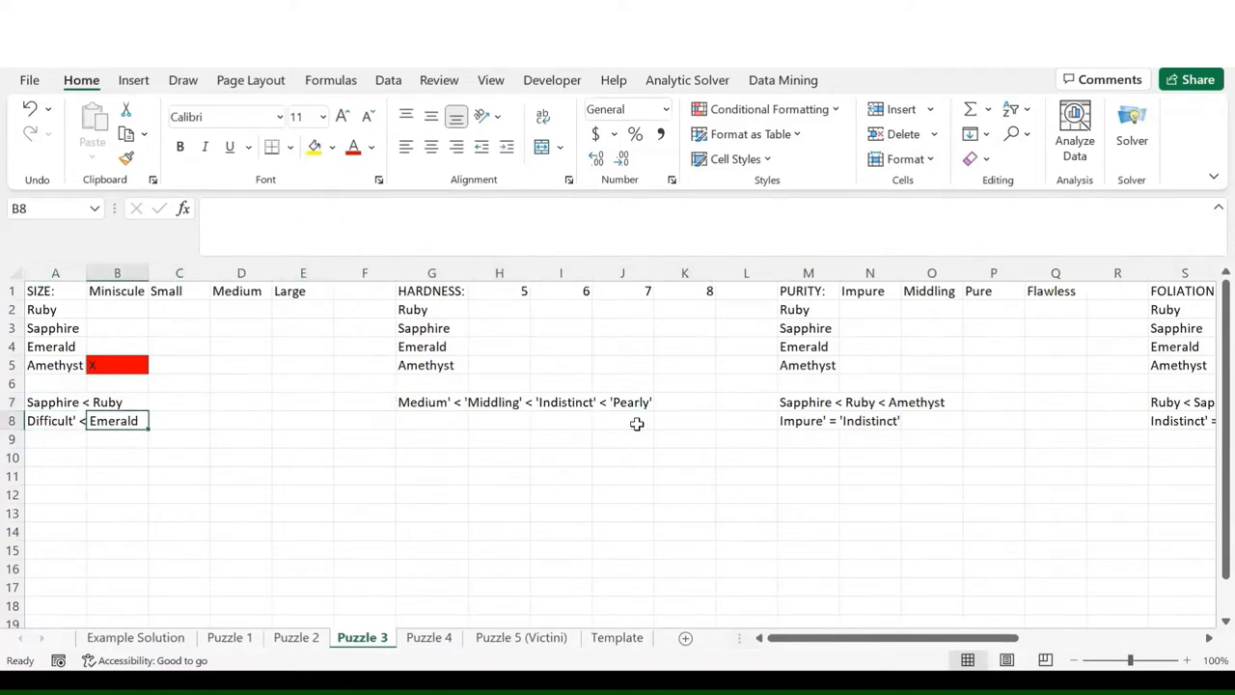
{"action": "key", "text": "Right"}
{"action": "key", "text": "Right"}
{"action": "key", "text": "Right"}
{"action": "key", "text": "Right"}
{"action": "key", "text": "Right"}
{"action": "key", "text": "Right"}
{"action": "key", "text": "Right"}
{"action": "key", "text": "Right"}
{"action": "key", "text": "Right"}
{"action": "key", "text": "Right"}
{"action": "key", "text": "Right"}
{"action": "key", "text": "Right"}
{"action": "key", "text": "Right"}
{"action": "key", "text": "Left"}
{"action": "key", "text": "Left"}
{"action": "key", "text": "Left"}
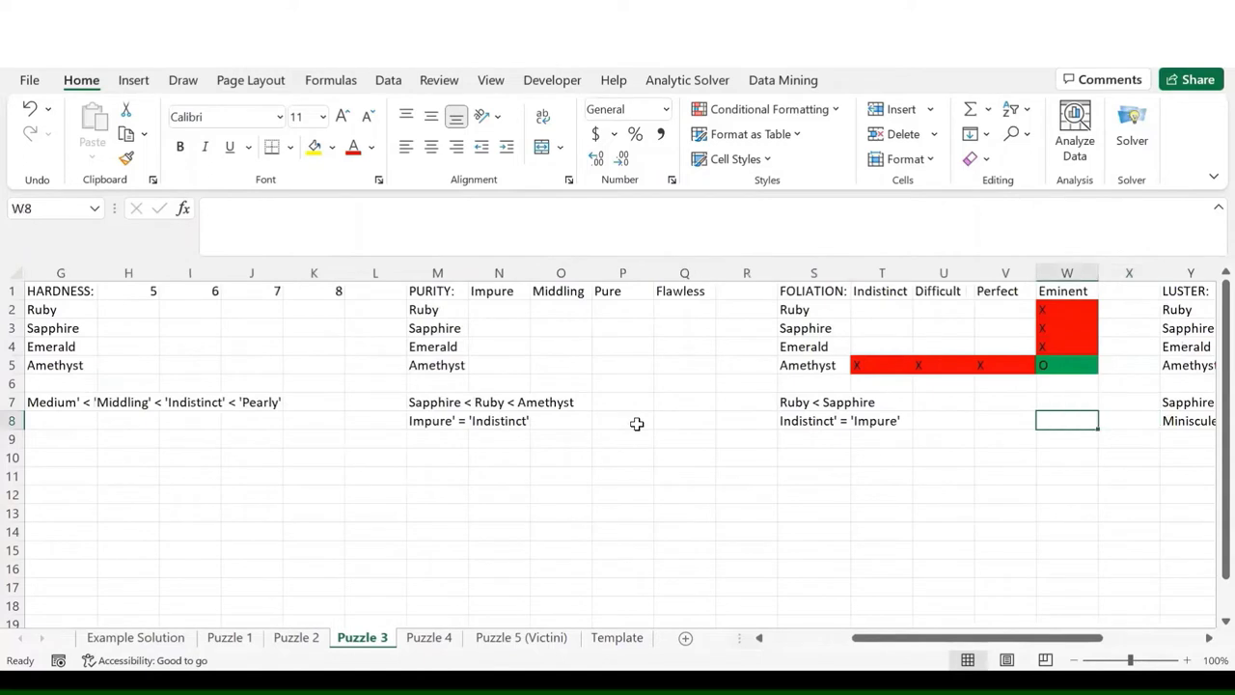
- Rule out Difficult for Emerald by entering X in cell U4 of the Foliation grid
{"action": "key", "text": "Up"}
{"action": "key", "text": "Up"}
{"action": "key", "text": "Up"}
{"action": "key", "text": "Up"}
{"action": "type", "text": "X"}
{"action": "key", "text": "Return"}
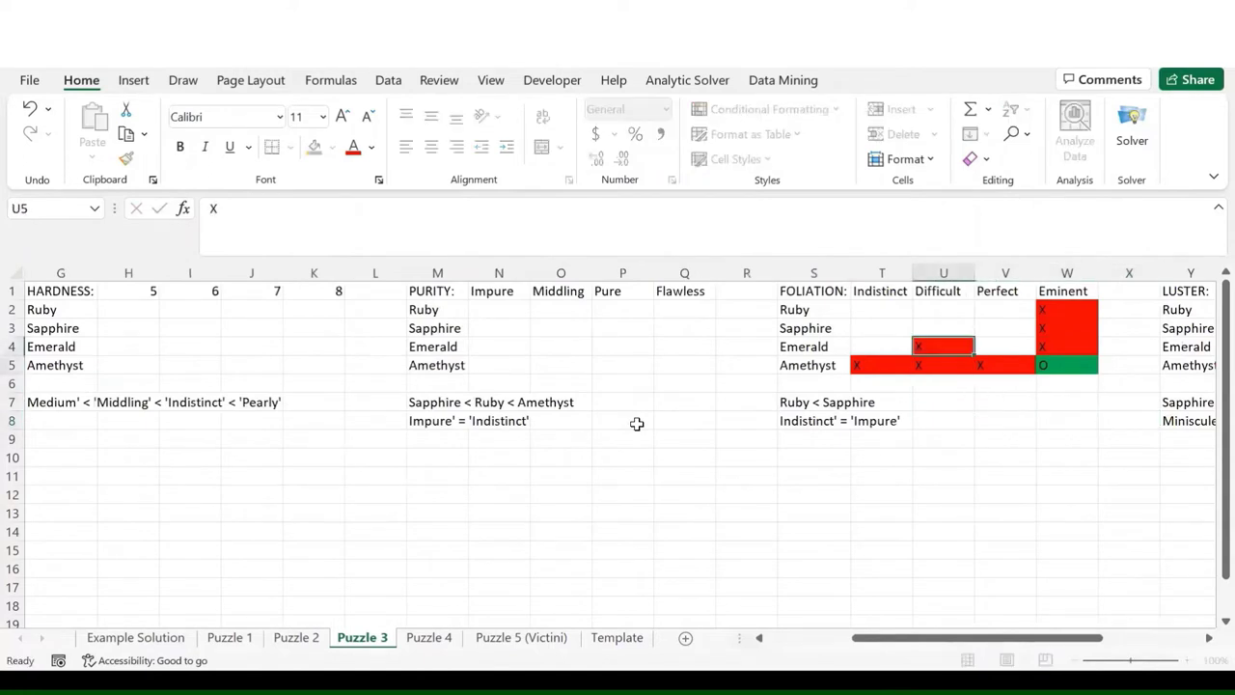
- Examine the clue notes under each property grid from Size through Luster for further deductions
{"action": "key", "text": "Left"}
{"action": "key", "text": "Left"}
{"action": "key", "text": "Left"}
{"action": "key", "text": "Left"}
{"action": "key", "text": "Left"}
{"action": "key", "text": "Left"}
{"action": "key", "text": "Left"}
{"action": "key", "text": "Left"}
{"action": "key", "text": "Left"}
{"action": "key", "text": "Left"}
{"action": "key", "text": "Left"}
{"action": "key", "text": "Left"}
{"action": "key", "text": "Left"}
{"action": "key", "text": "Left"}
{"action": "key", "text": "Left"}
{"action": "key", "text": "Left"}
{"action": "key", "text": "Left"}
{"action": "key", "text": "Left"}
{"action": "key", "text": "Left"}
{"action": "key", "text": "Left"}
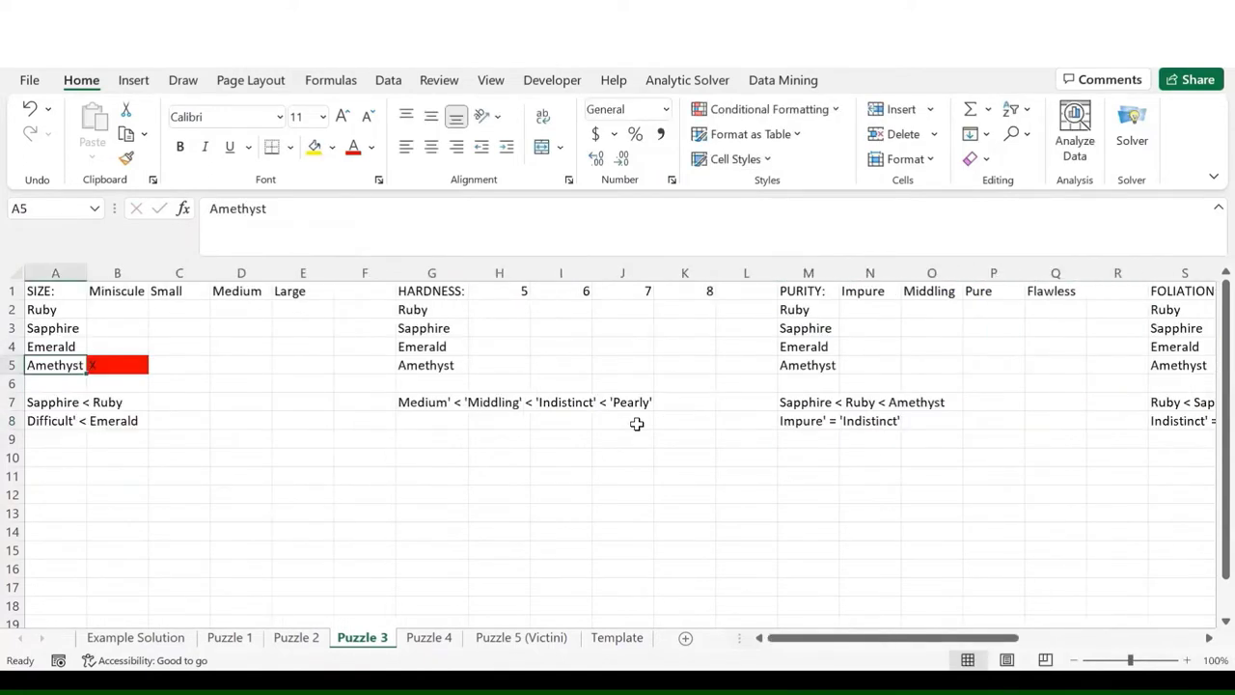
{"action": "key", "text": "Down"}
{"action": "key", "text": "Down"}
{"action": "key", "text": "Right"}
{"action": "key", "text": "Right"}
{"action": "key", "text": "Right"}
{"action": "key", "text": "Right"}
{"action": "key", "text": "Right"}
{"action": "key", "text": "Right"}
{"action": "key", "text": "Right"}
{"action": "key", "text": "Right"}
{"action": "key", "text": "Right"}
{"action": "key", "text": "Right"}
{"action": "key", "text": "Right"}
{"action": "key", "text": "Right"}
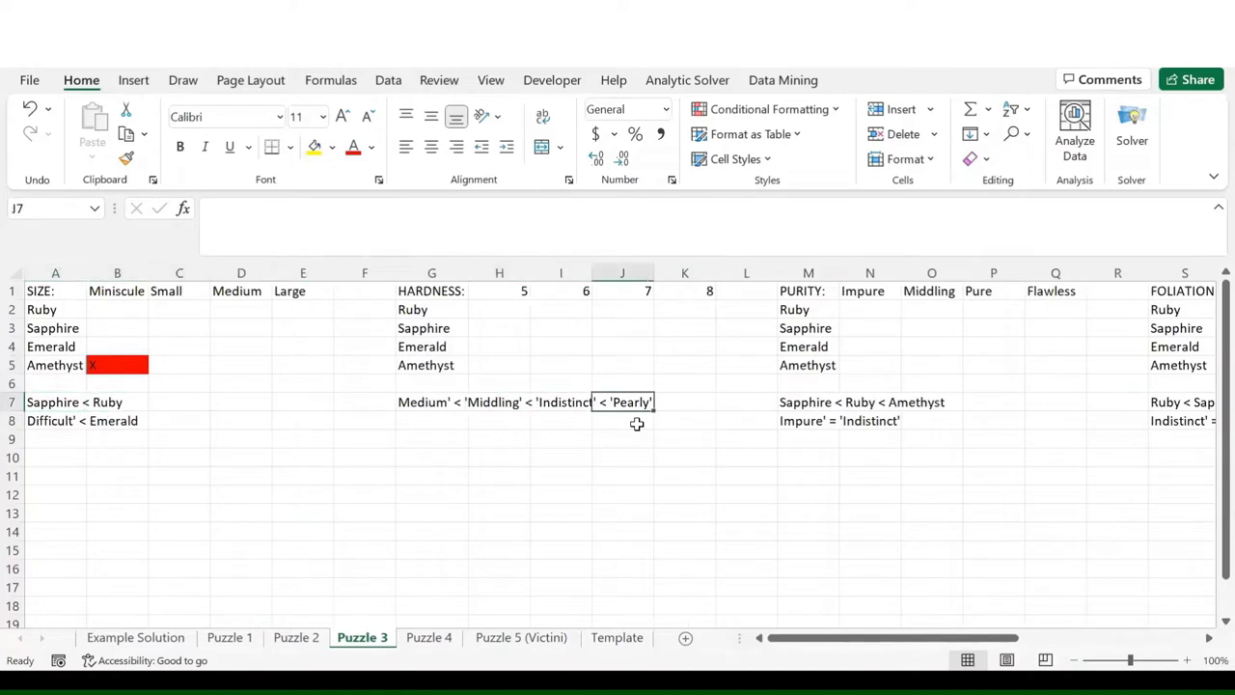
{"action": "key", "text": "Right"}
{"action": "key", "text": "Right"}
{"action": "key", "text": "Right"}
{"action": "key", "text": "Right"}
{"action": "key", "text": "Right"}
{"action": "key", "text": "Right"}
{"action": "key", "text": "Right"}
{"action": "key", "text": "Right"}
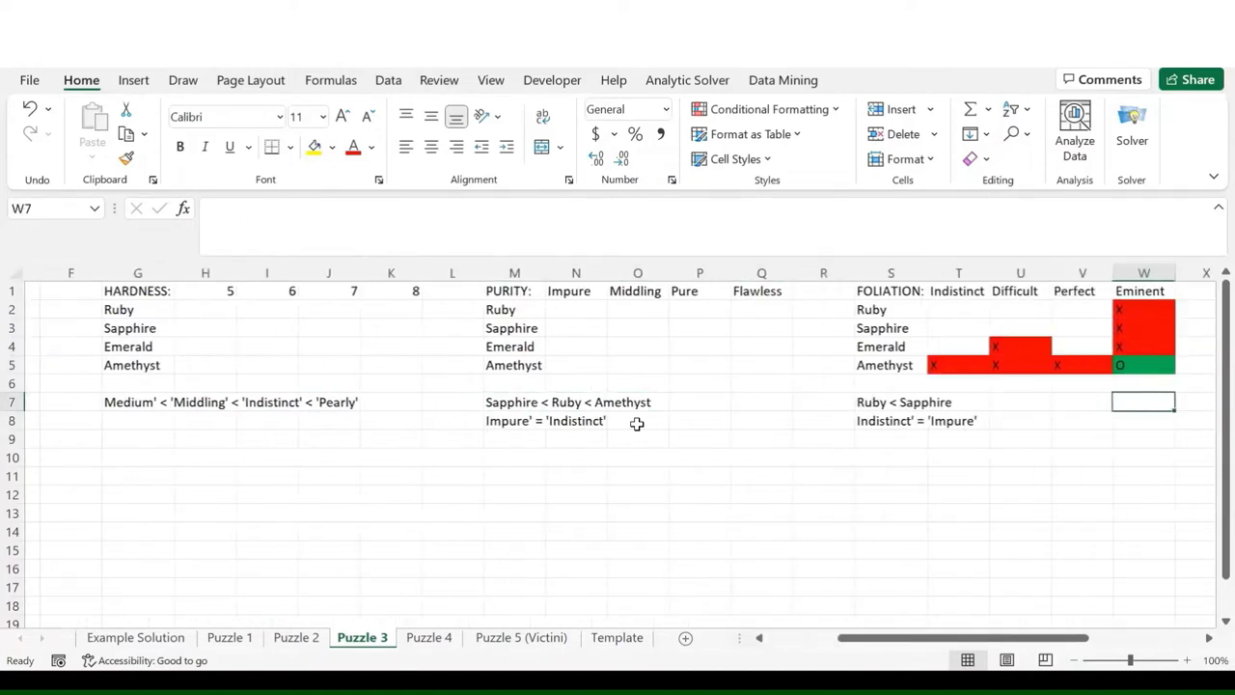
{"action": "key", "text": "Right"}
{"action": "key", "text": "Right"}
{"action": "key", "text": "Right"}
{"action": "key", "text": "Right"}
{"action": "key", "text": "Right"}
{"action": "key", "text": "Right"}
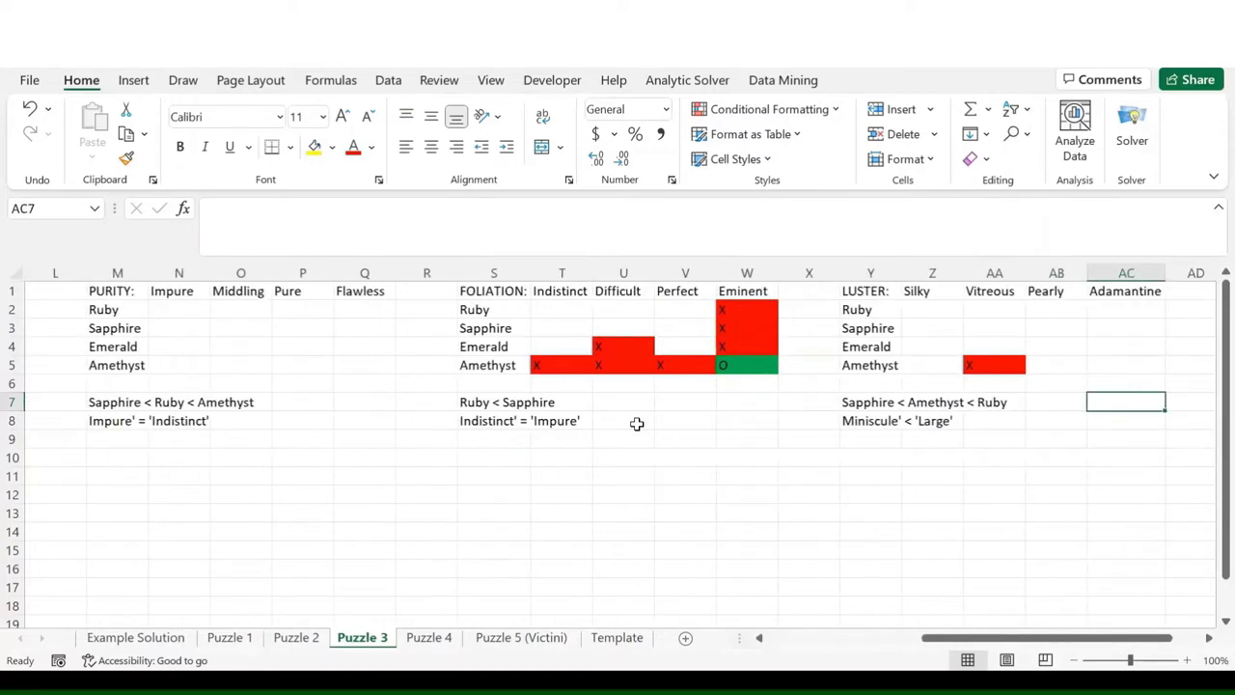
- Using the Luster order Sapphire < Amethyst < Ruby, enter X for Sapphire under Pearly and Adamantine
{"action": "key", "text": "Left"}
{"action": "key", "text": "Left"}
{"action": "key", "text": "Left"}
{"action": "key", "text": "Left"}
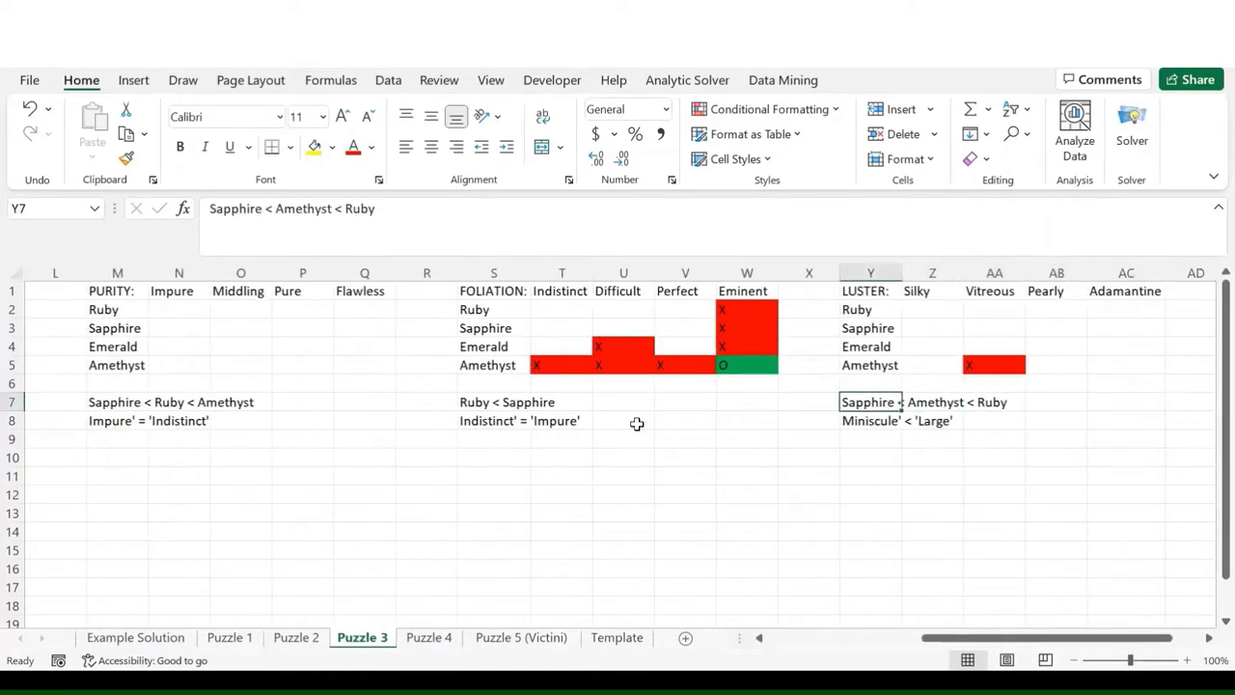
{"action": "key", "text": "Right"}
{"action": "key", "text": "Right"}
{"action": "key", "text": "Right"}
{"action": "key", "text": "Right"}
{"action": "key", "text": "Right"}
{"action": "key", "text": "Left"}
{"action": "key", "text": "Left"}
{"action": "key", "text": "Left"}
{"action": "key", "text": "Left"}
{"action": "key", "text": "Left"}
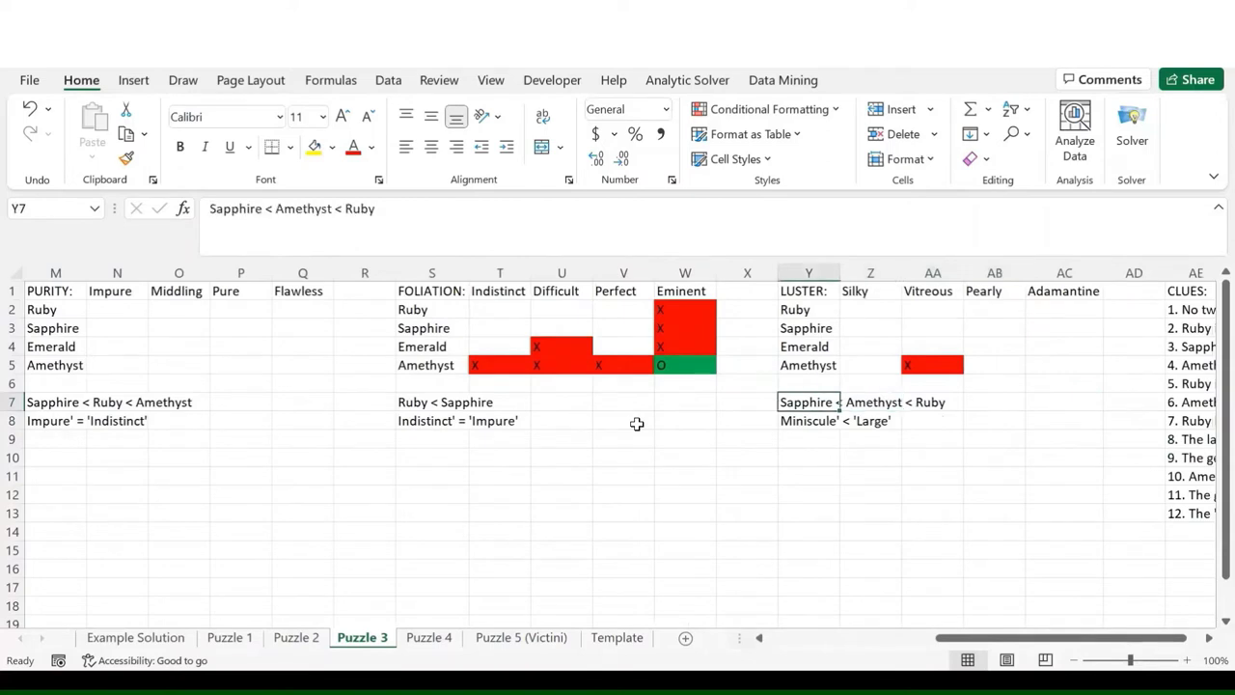
{"action": "key", "text": "Right"}
{"action": "key", "text": "Right"}
{"action": "key", "text": "Up"}
{"action": "key", "text": "Up"}
{"action": "key", "text": "Up"}
{"action": "key", "text": "Up"}
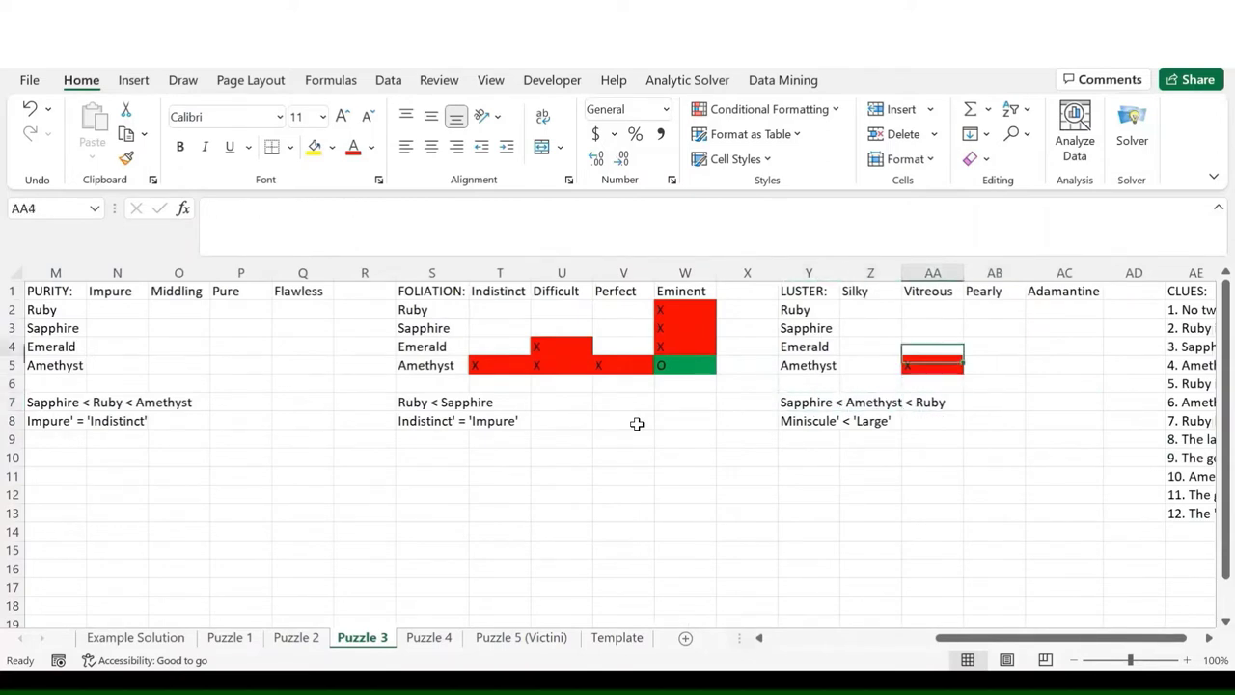
{"action": "key", "text": "Right"}
{"action": "type", "text": "x"}
{"action": "key", "text": "Tab"}
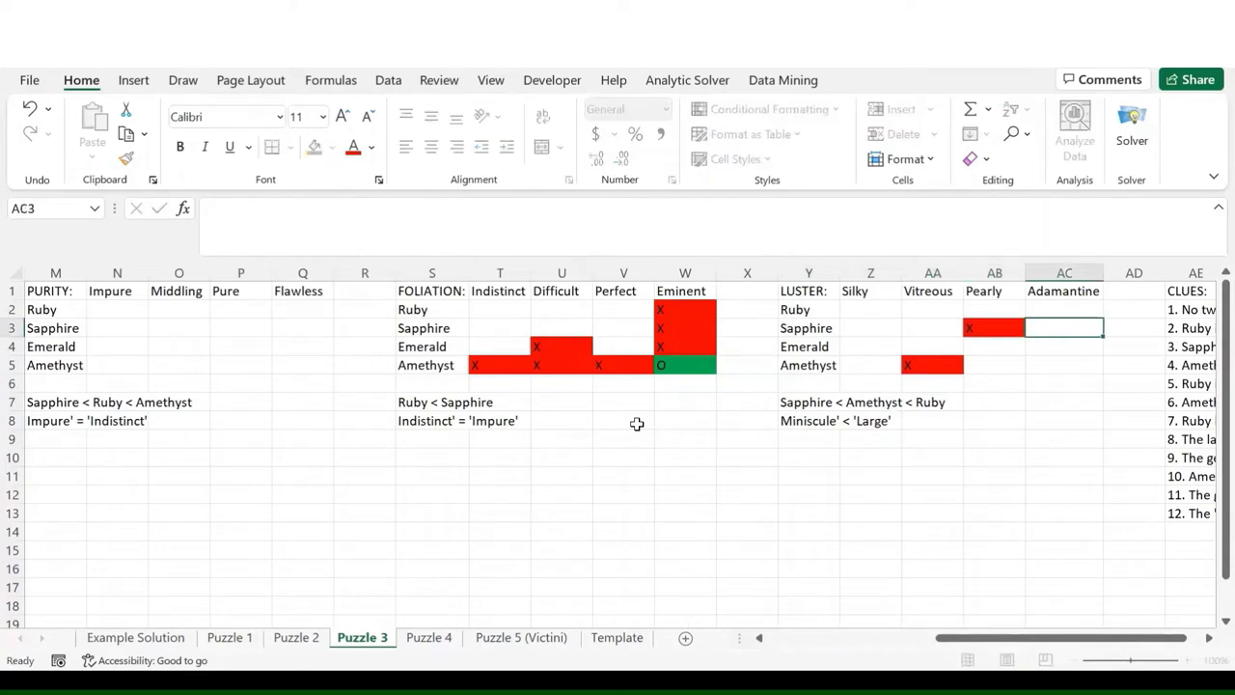
{"action": "type", "text": "x"}
{"action": "key", "text": "Return"}
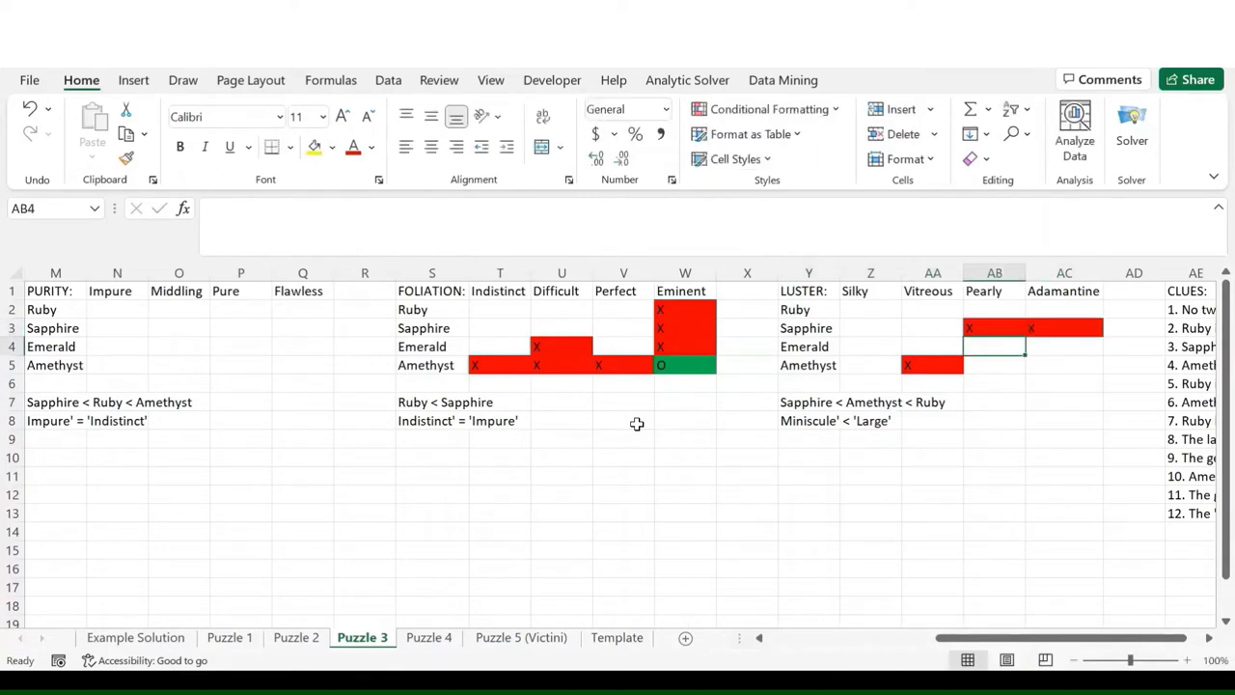
- Enter X for Ruby under Silky and Vitreous in the Luster grid
{"action": "key", "text": "Left"}
{"action": "key", "text": "Left"}
{"action": "key", "text": "Up"}
{"action": "key", "text": "Up"}
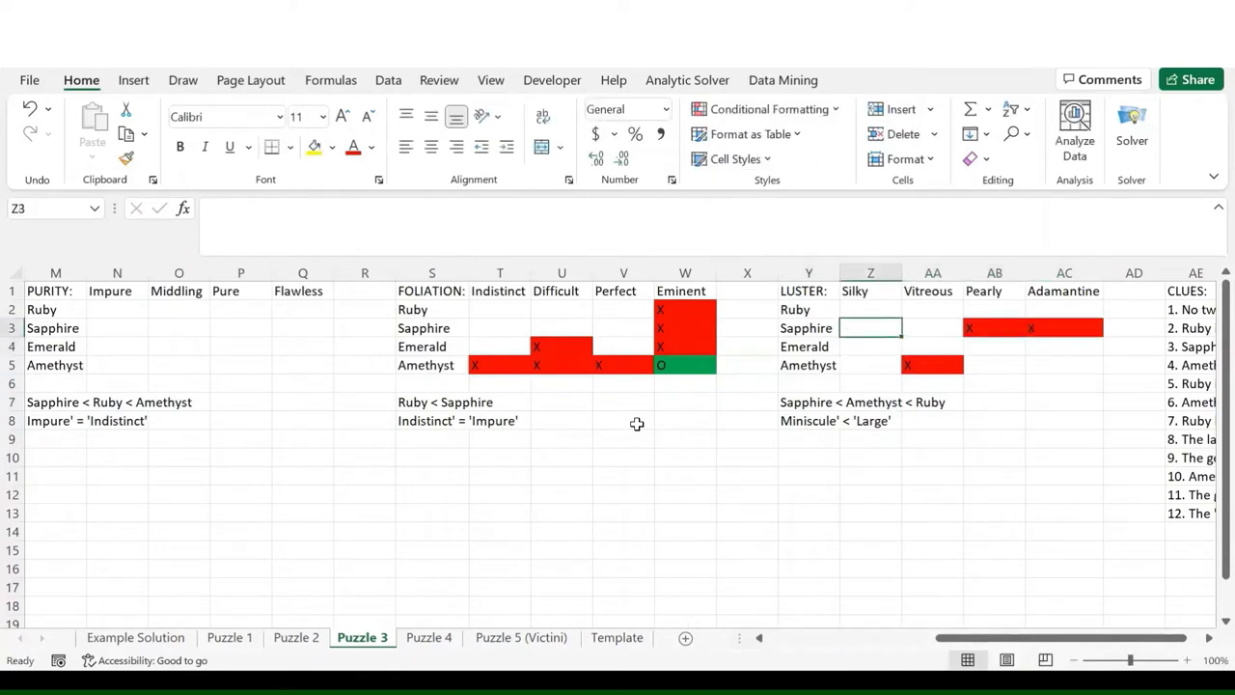
{"action": "type", "text": "x"}
{"action": "key", "text": "Tab"}
{"action": "type", "text": "x"}
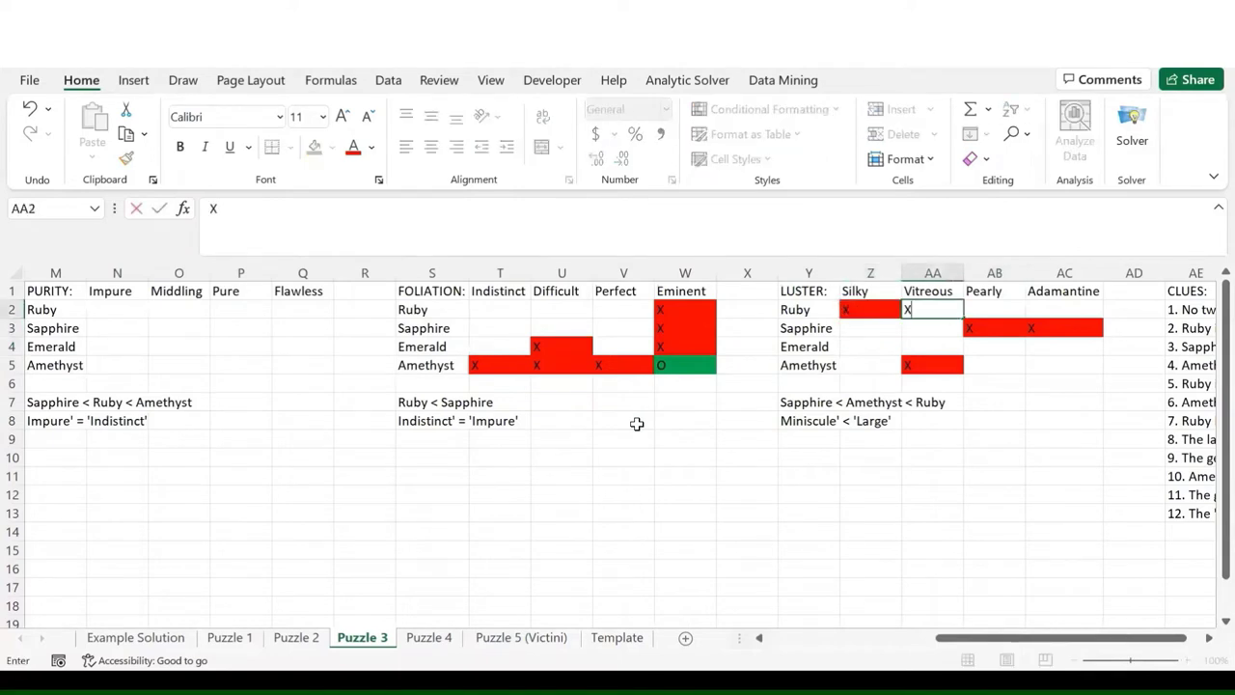
{"action": "key", "text": "Return"}
- Enter X for Amethyst under Silky and Adamantine in the Luster grid
{"action": "key", "text": "Down"}
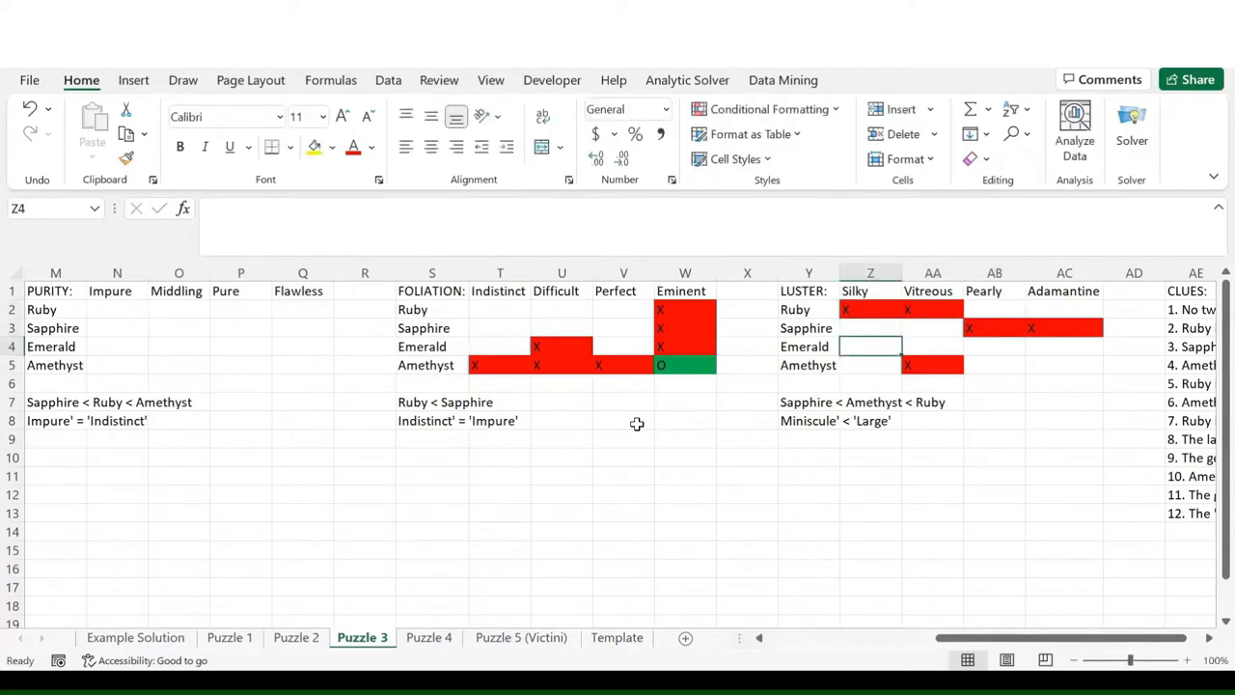
{"action": "key", "text": "Down"}
{"action": "type", "text": "x"}
{"action": "key", "text": "Tab"}
{"action": "key", "text": "Tab"}
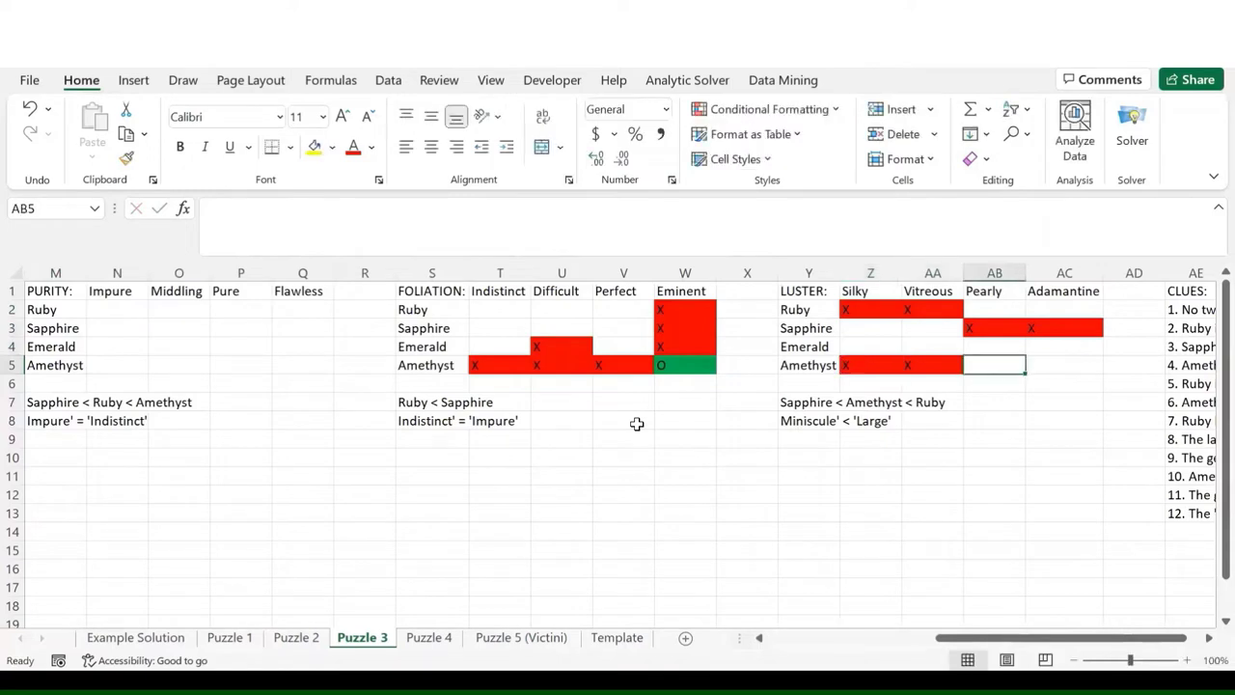
{"action": "key", "text": "Tab"}
{"action": "type", "text": "x"}
{"action": "key", "text": "Return"}
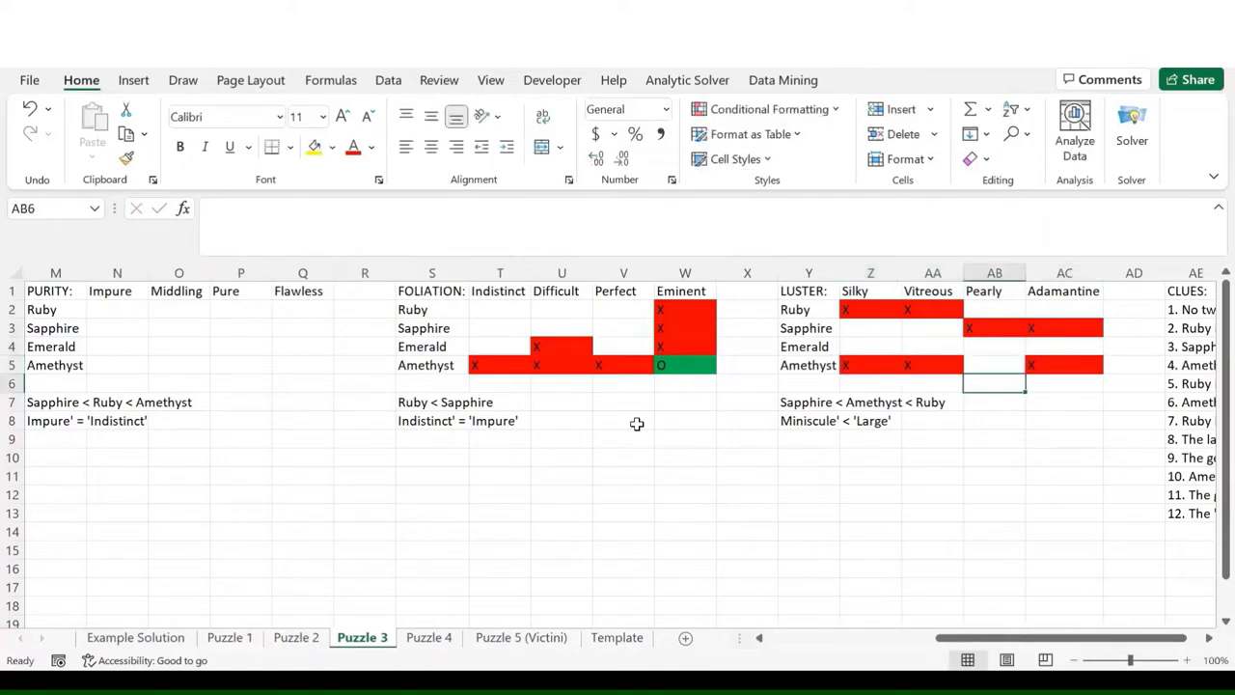
- Assign Pearly luster to Amethyst by entering O in cell AB5
{"action": "key", "text": "Up"}
{"action": "key", "text": "Left"}
{"action": "type", "text": "O"}
{"action": "key", "text": "Return"}
- Rule out Pearly for Ruby and Emerald with X marks in AB2 and AB4 of the Luster grid
{"action": "key", "text": "Up"}
{"action": "key", "text": "Up"}
{"action": "key", "text": "Up"}
{"action": "key", "text": "Up"}
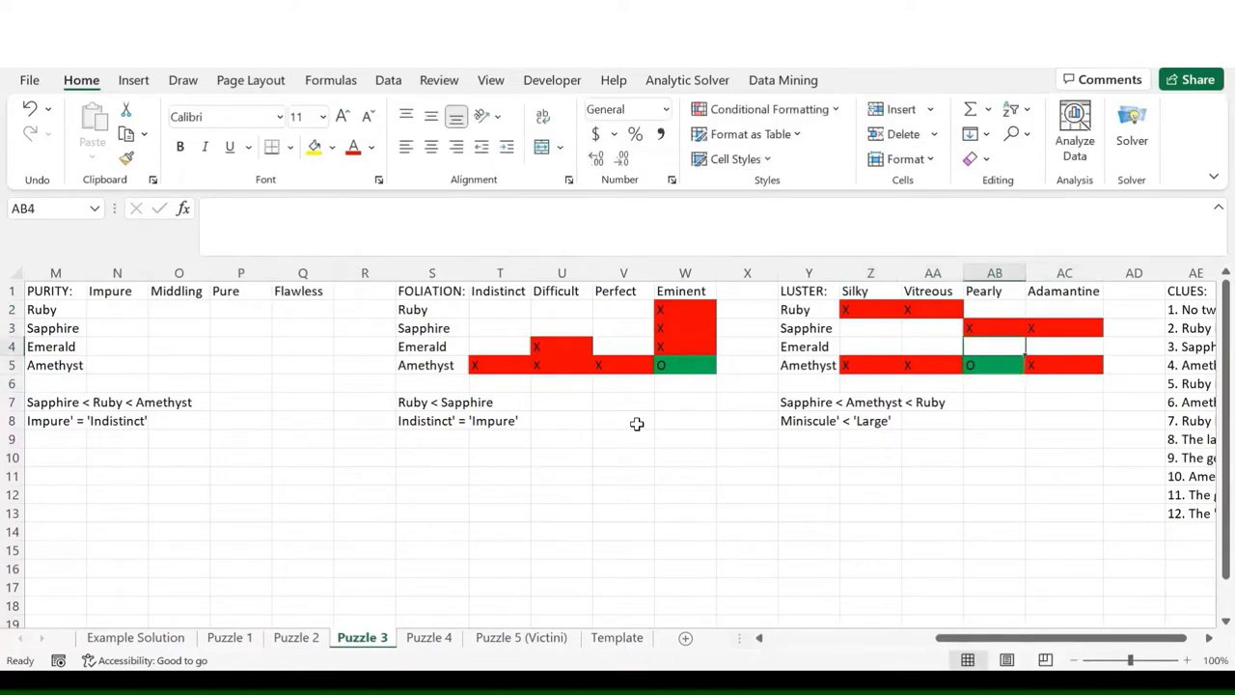
{"action": "type", "text": "x"}
{"action": "key", "text": "Return"}
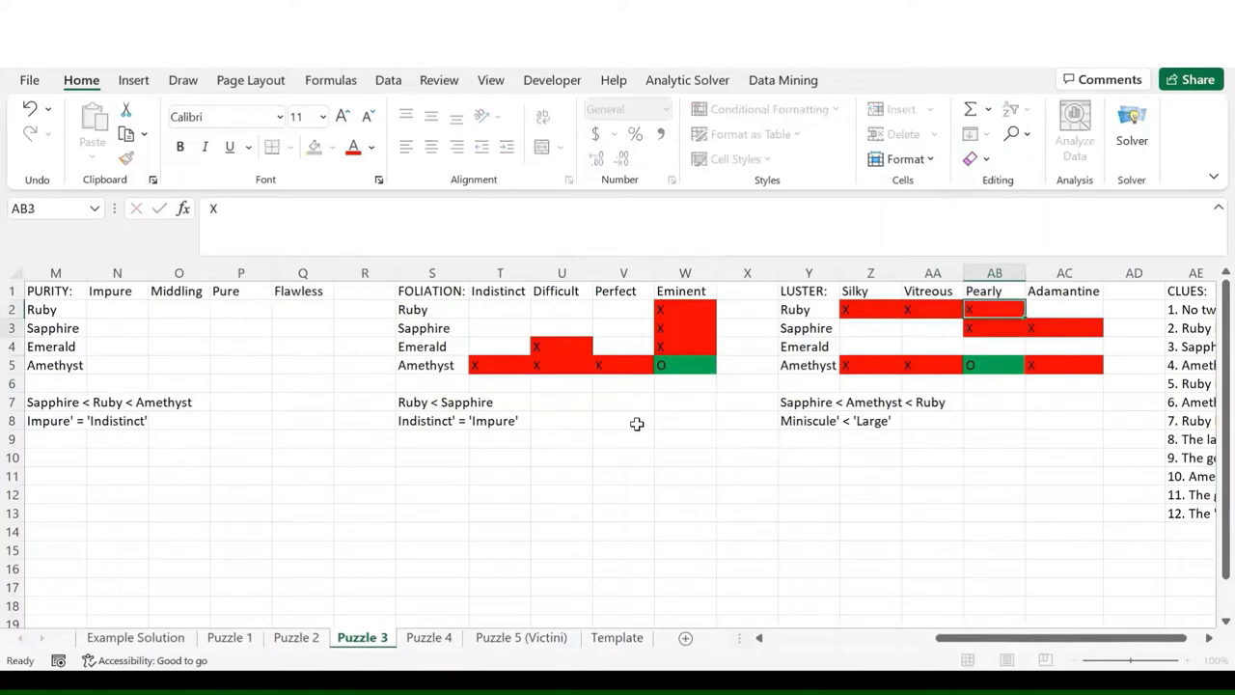
{"action": "key", "text": "Down"}
{"action": "type", "text": "X"}
{"action": "key", "text": "Return"}
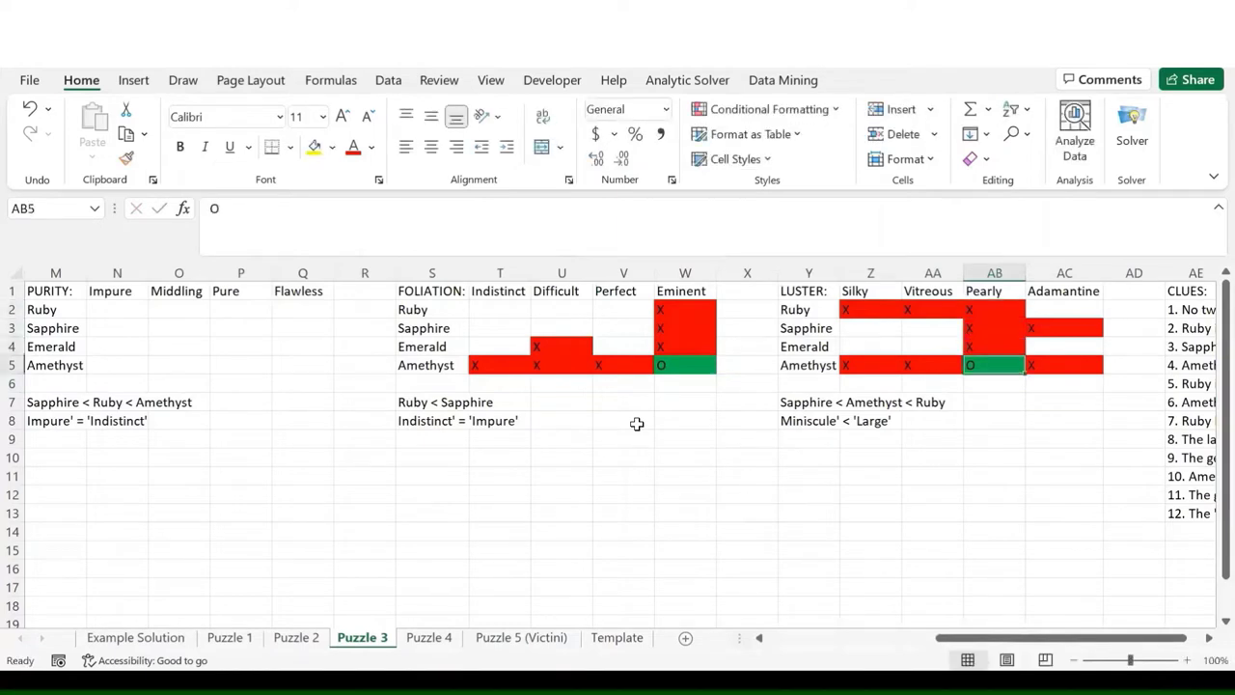
- Apply the Foliation clue Ruby < Sapphire by entering X for Sapphire under Indistinct in T3
{"action": "key", "text": "Left"}
{"action": "key", "text": "Left"}
{"action": "key", "text": "Left"}
{"action": "key", "text": "Left"}
{"action": "key", "text": "Left"}
{"action": "key", "text": "Left"}
{"action": "key", "text": "Left"}
{"action": "key", "text": "Left"}
{"action": "key", "text": "Left"}
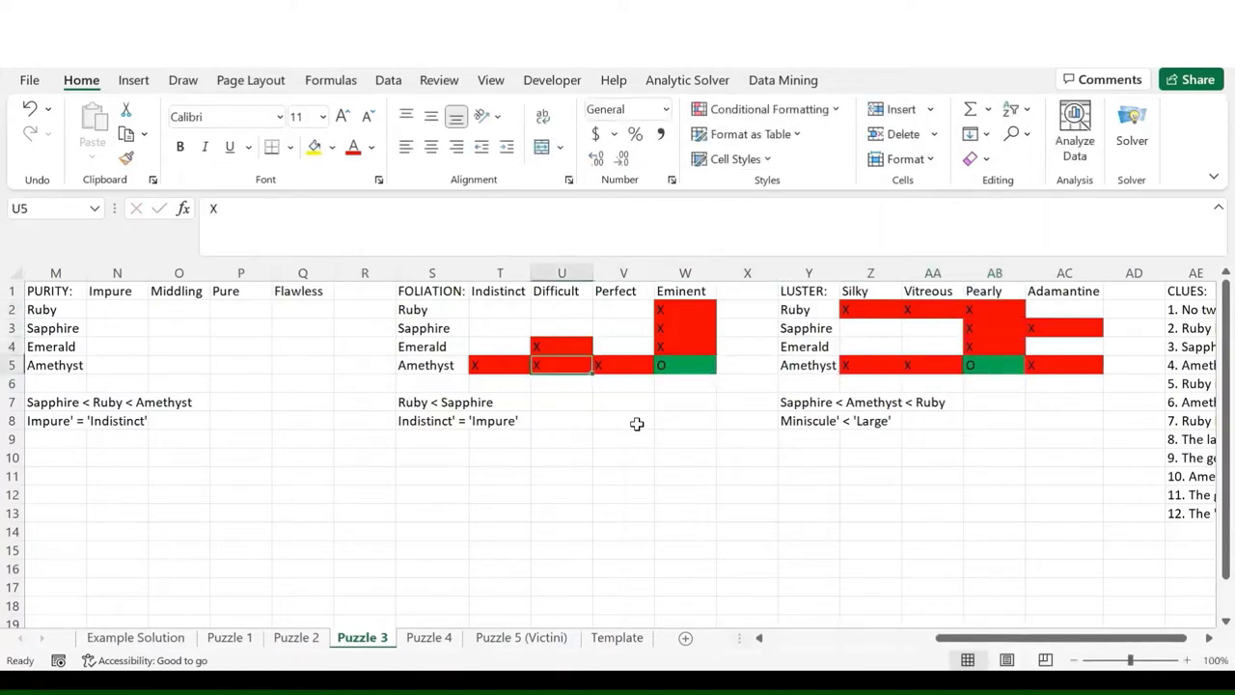
{"action": "key", "text": "Down"}
{"action": "key", "text": "Down"}
{"action": "key", "text": "Up"}
{"action": "key", "text": "Up"}
{"action": "key", "text": "Up"}
{"action": "key", "text": "Up"}
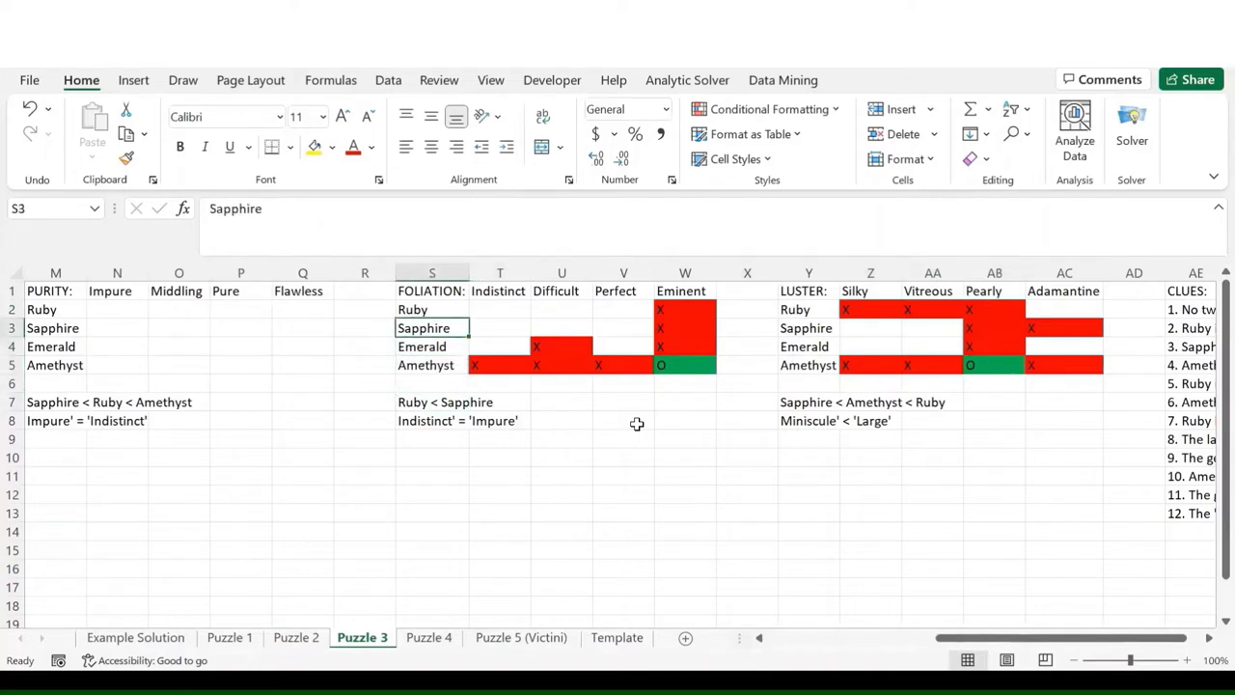
{"action": "key", "text": "Right"}
{"action": "key", "text": "Right"}
{"action": "key", "text": "Right"}
{"action": "key", "text": "Right"}
{"action": "key", "text": "Up"}
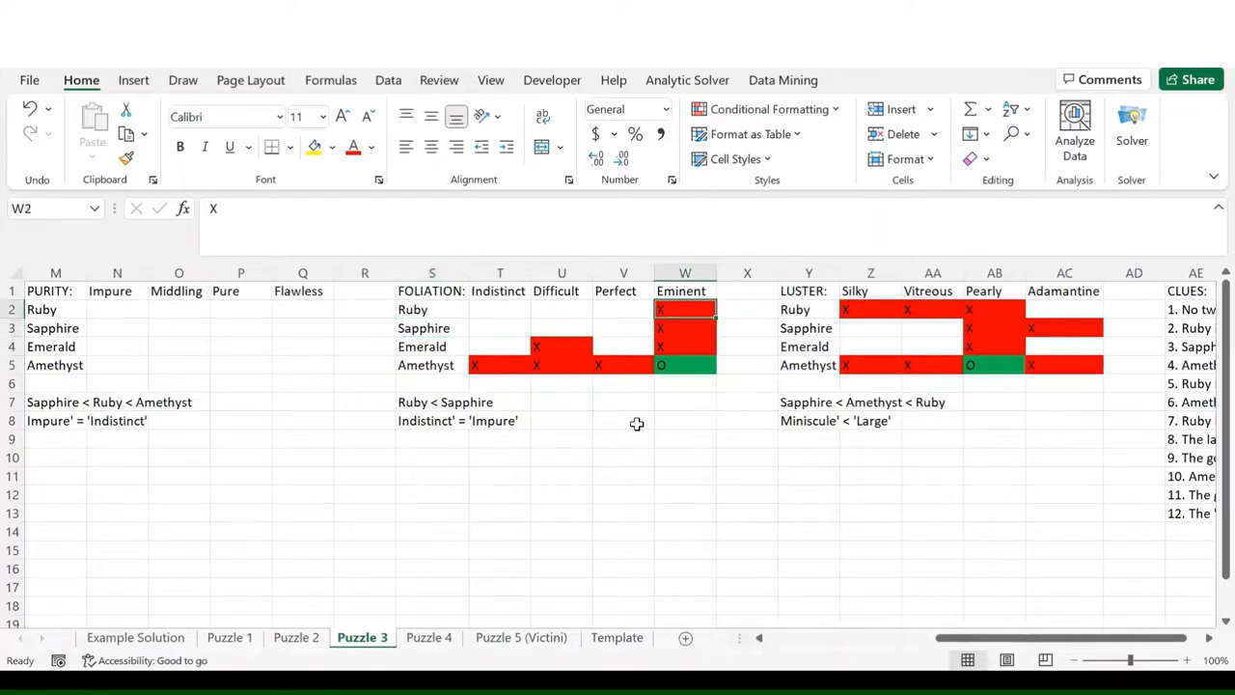
{"action": "key", "text": "Down"}
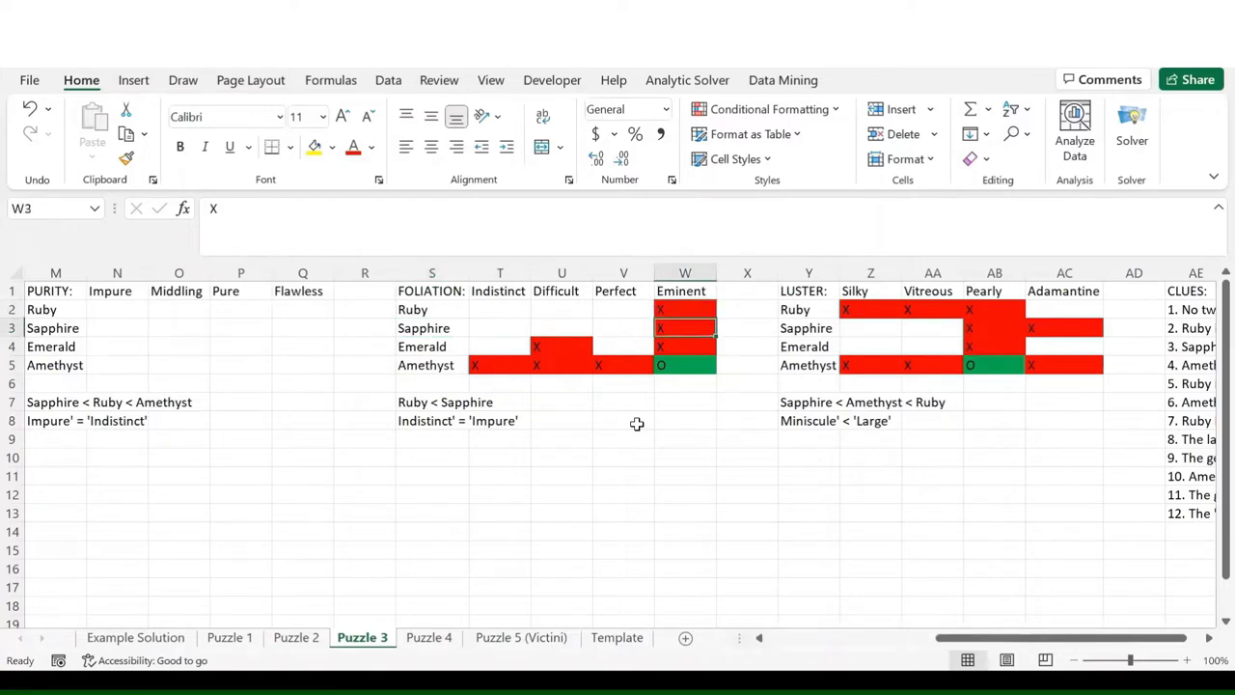
{"action": "key", "text": "Left"}
{"action": "key", "text": "Left"}
{"action": "key", "text": "Left"}
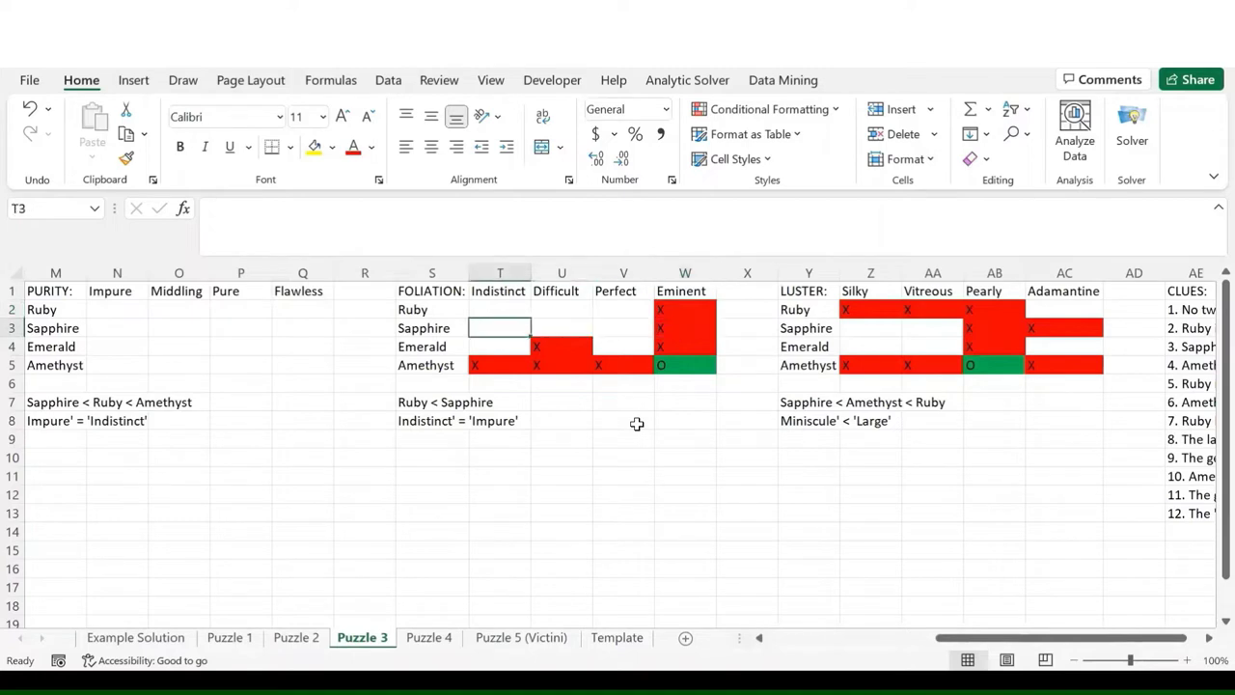
{"action": "type", "text": "x"}
{"action": "key", "text": "Return"}
- Apply the Purity order Sapphire < Ruby < Amethyst by entering X for Sapphire under Pure and Flawless
{"action": "key", "text": "Left"}
{"action": "key", "text": "Left"}
{"action": "key", "text": "Left"}
{"action": "key", "text": "Left"}
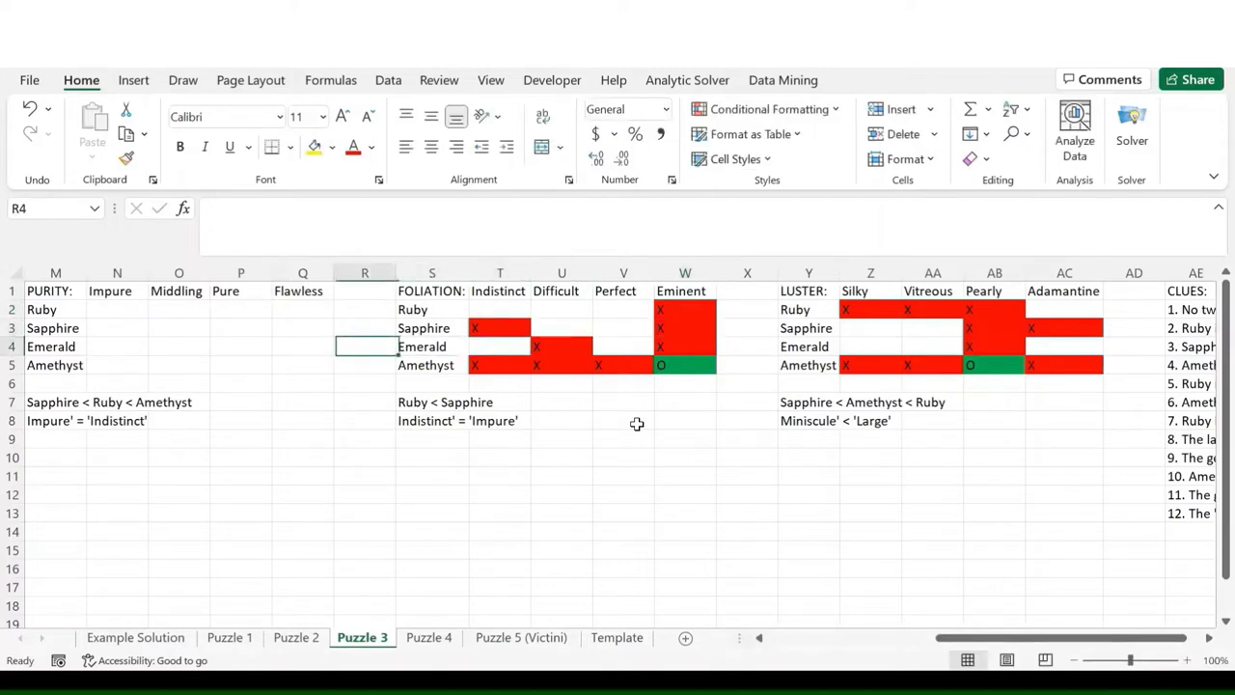
{"action": "key", "text": "Left"}
{"action": "key", "text": "Left"}
{"action": "key", "text": "Left"}
{"action": "key", "text": "Left"}
{"action": "key", "text": "Left"}
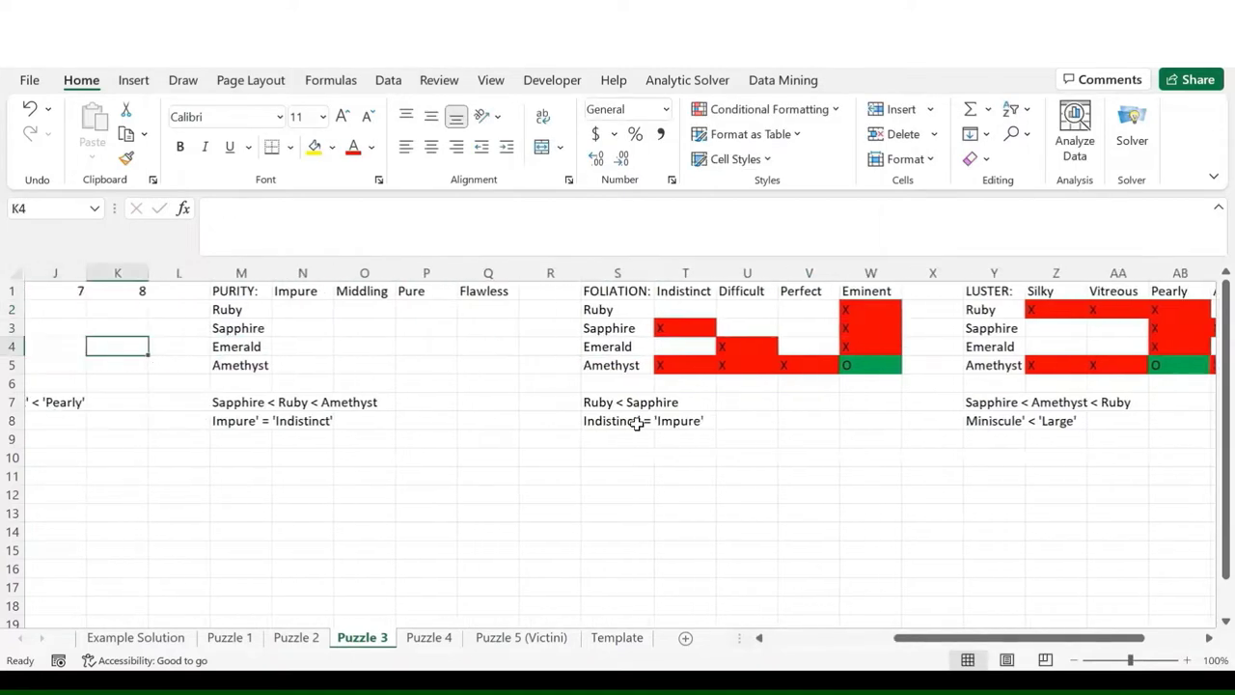
{"action": "key", "text": "Right"}
{"action": "key", "text": "Right"}
{"action": "key", "text": "Right"}
{"action": "key", "text": "Right"}
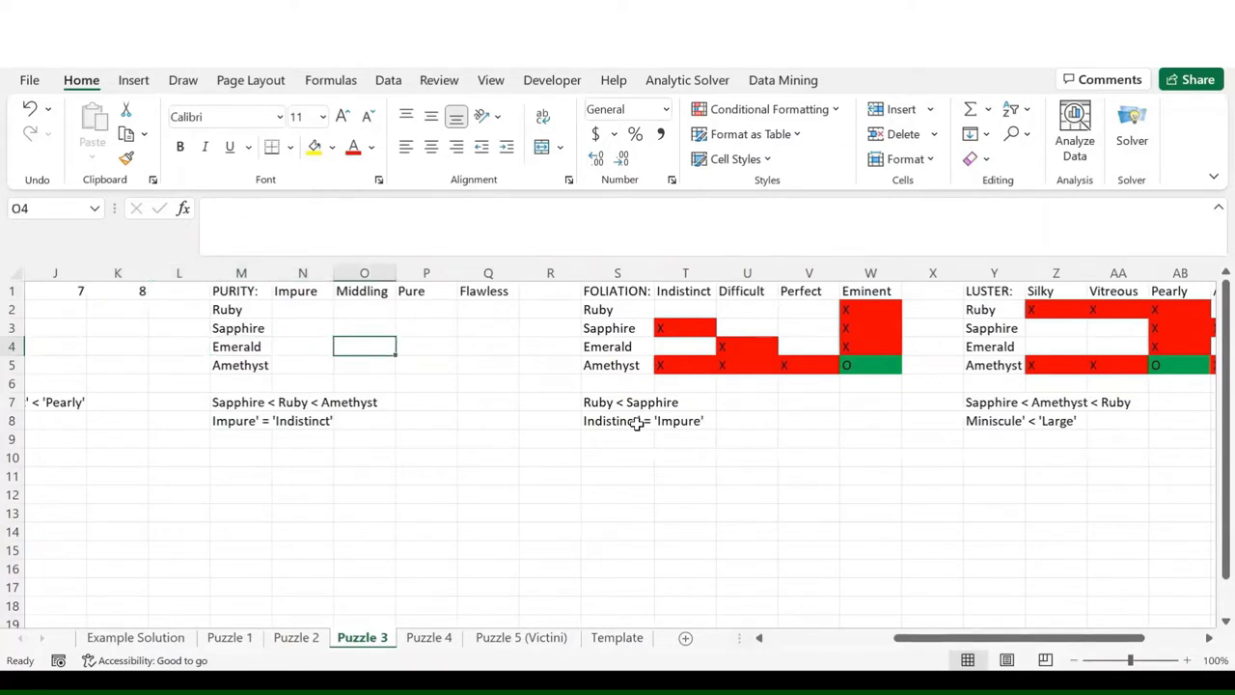
{"action": "key", "text": "Up"}
{"action": "key", "text": "Right"}
{"action": "type", "text": "x"}
{"action": "key", "text": "Tab"}
{"action": "type", "text": "x"}
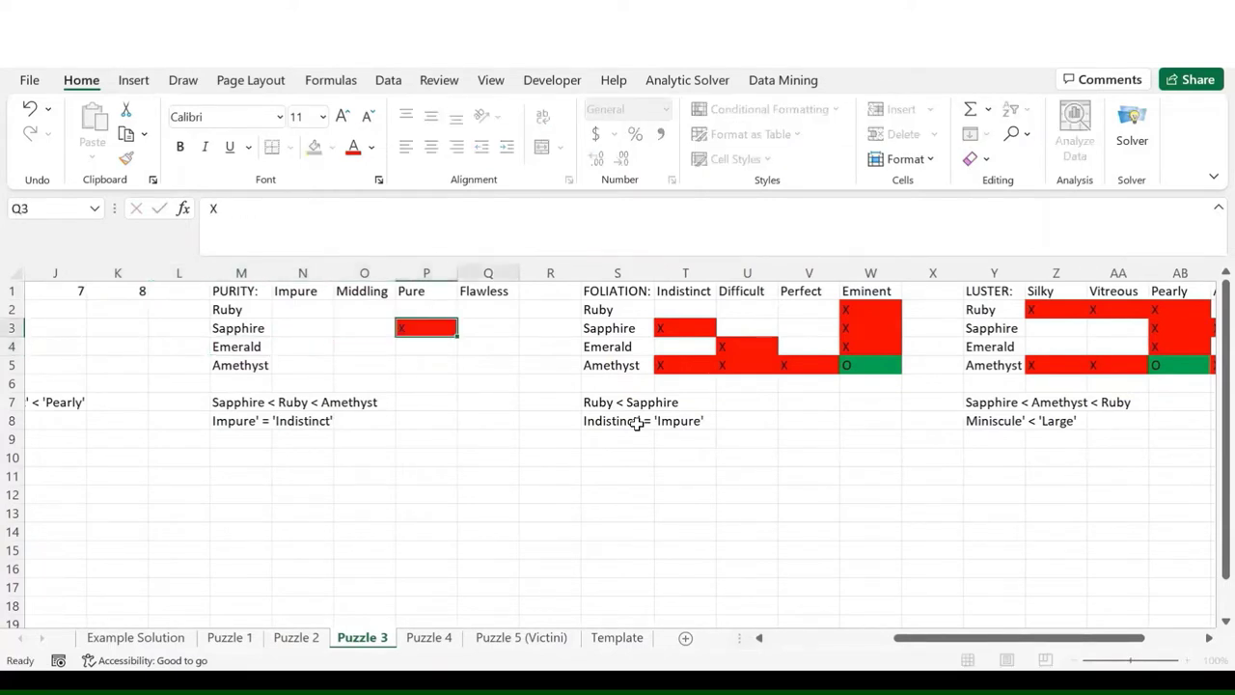
{"action": "key", "text": "Return"}
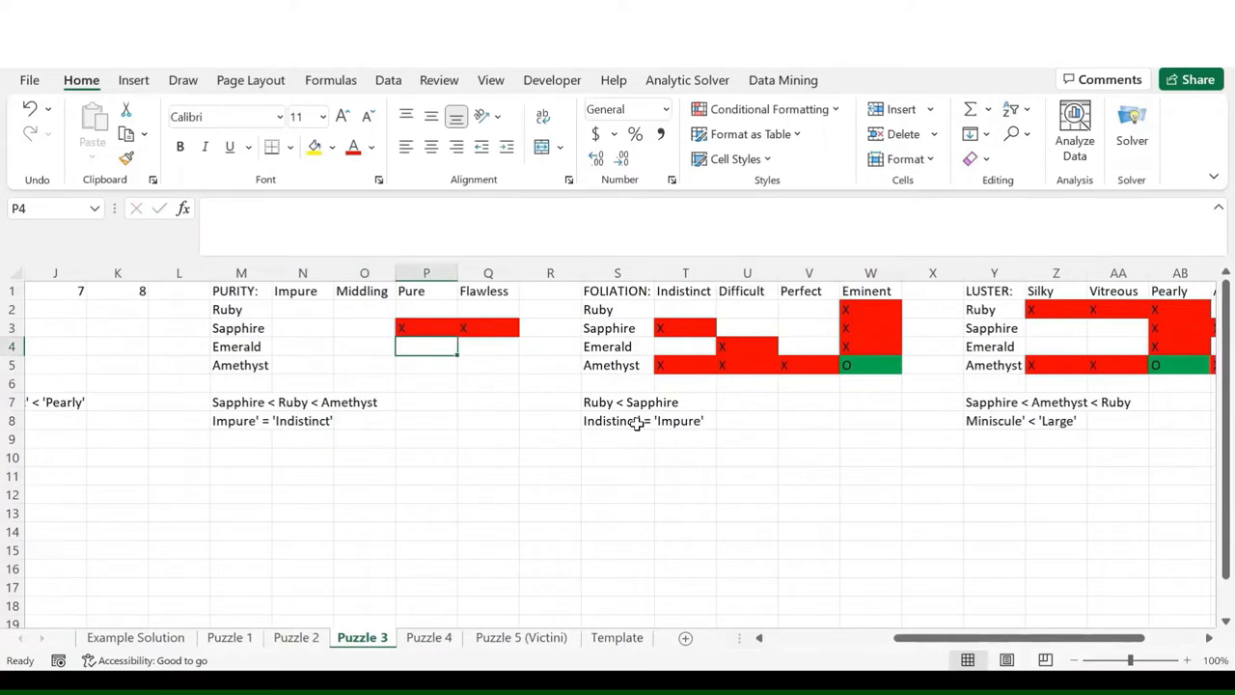
- Apply the Purity order to Amethyst by entering X under Impure and Middling in N5 and O5
{"action": "key", "text": "Left"}
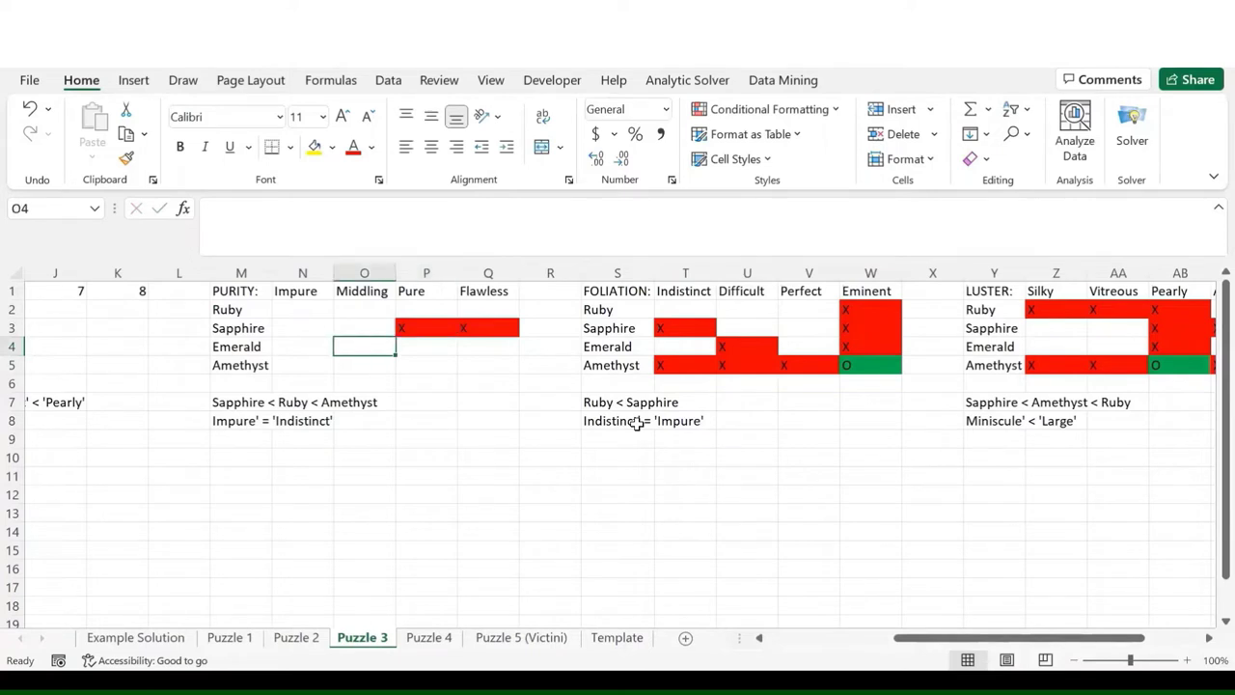
{"action": "key", "text": "Left"}
{"action": "key", "text": "Down"}
{"action": "type", "text": "x"}
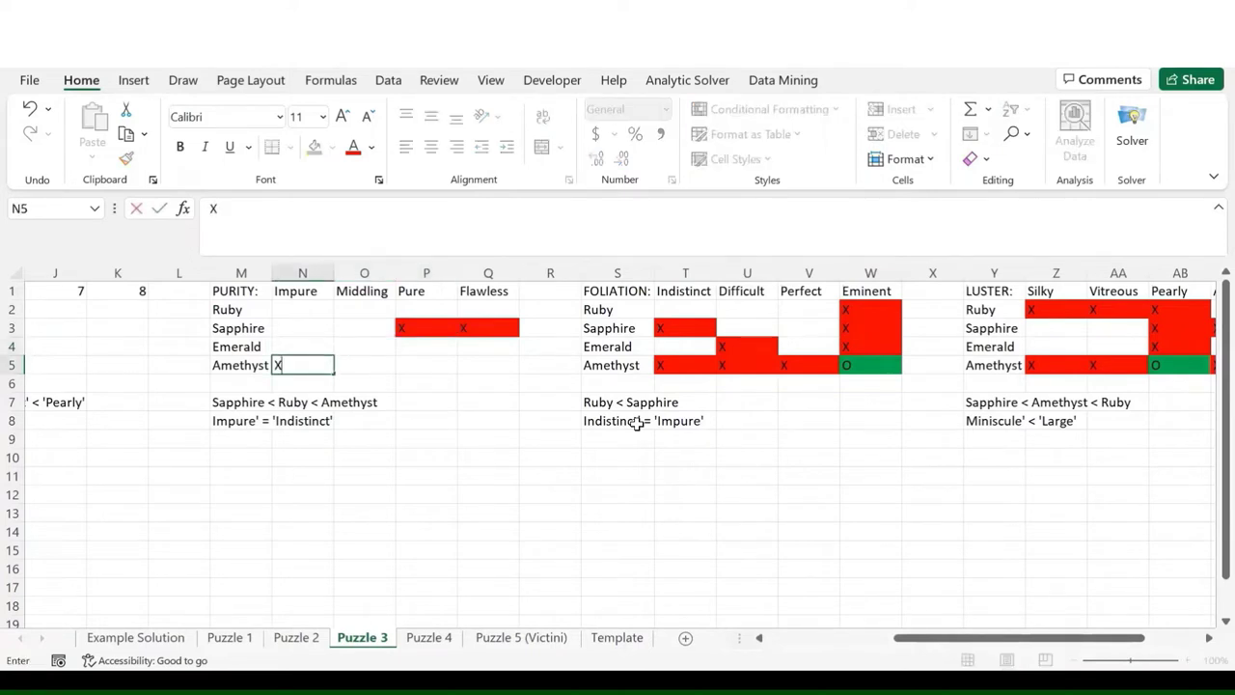
{"action": "key", "text": "Tab"}
{"action": "type", "text": "x"}
{"action": "key", "text": "Return"}
- Rule out Impure and Flawless for Ruby with X marks in N2 and Q2 of the Purity grid
{"action": "key", "text": "Up"}
{"action": "key", "text": "Up"}
{"action": "key", "text": "Up"}
{"action": "key", "text": "Up"}
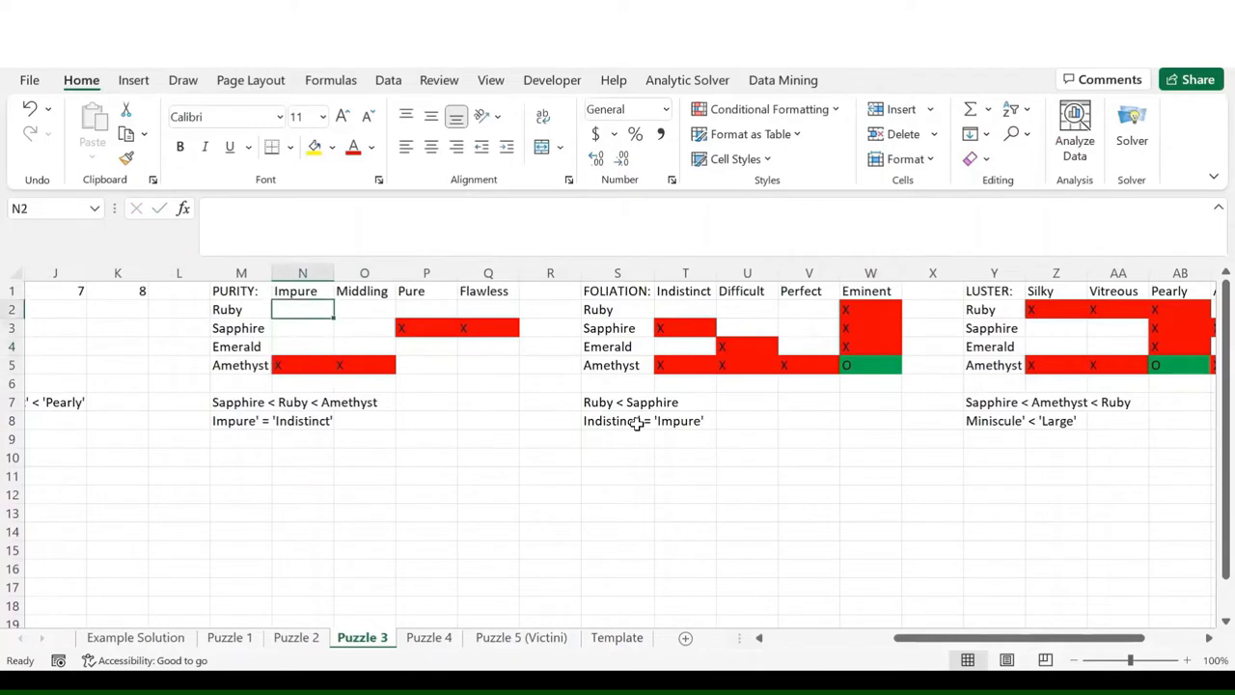
{"action": "type", "text": "x"}
{"action": "key", "text": "Tab"}
{"action": "key", "text": "Tab"}
{"action": "key", "text": "Tab"}
{"action": "type", "text": "x"}
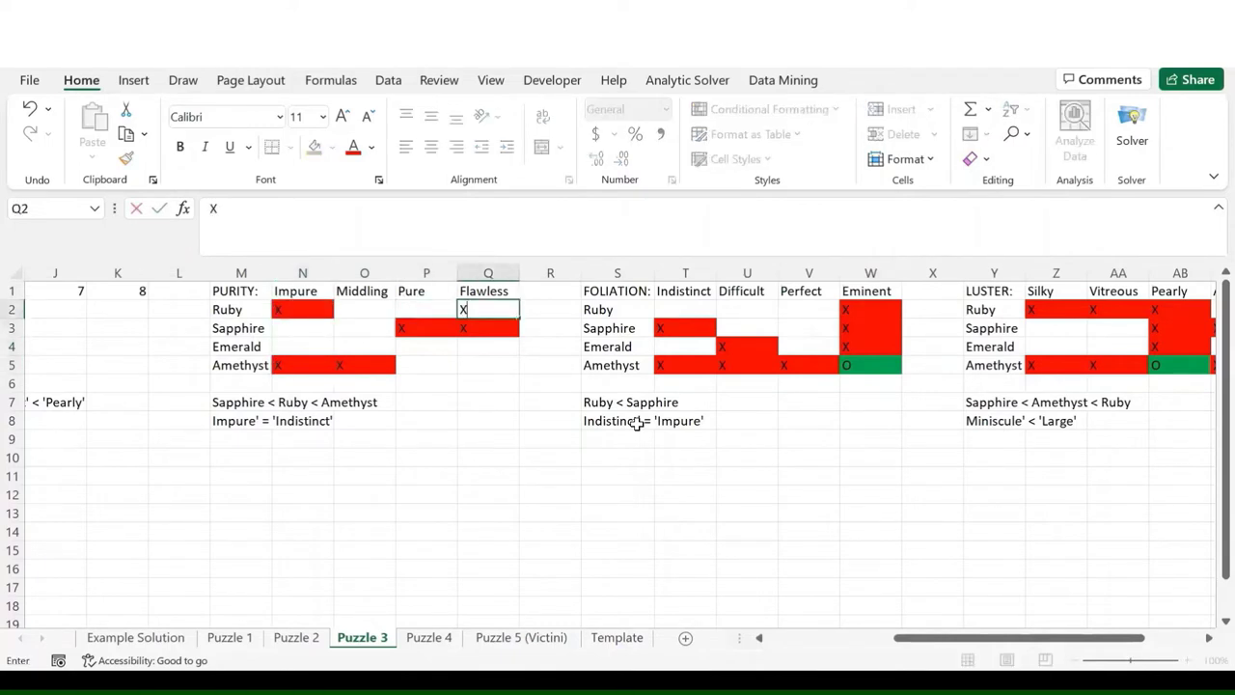
{"action": "key", "text": "Return"}
- Apply the Size clue Sapphire < Ruby by entering X for Sapphire under Large in E3
{"action": "key", "text": "Down"}
{"action": "key", "text": "Down"}
{"action": "key", "text": "Left"}
{"action": "key", "text": "Left"}
{"action": "key", "text": "Left"}
{"action": "key", "text": "Left"}
{"action": "key", "text": "Left"}
{"action": "key", "text": "Left"}
{"action": "key", "text": "Left"}
{"action": "key", "text": "Left"}
{"action": "key", "text": "Left"}
{"action": "key", "text": "Left"}
{"action": "key", "text": "Left"}
{"action": "key", "text": "Left"}
{"action": "key", "text": "Left"}
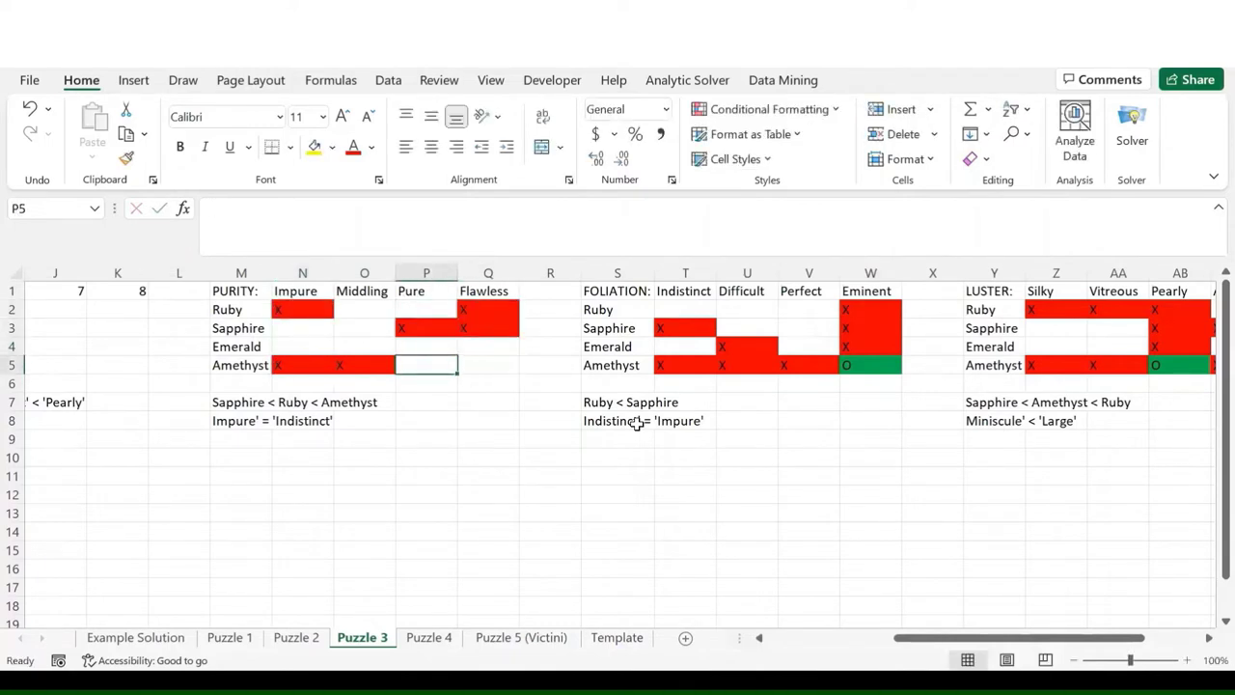
{"action": "key", "text": "Left"}
{"action": "key", "text": "Left"}
{"action": "key", "text": "Left"}
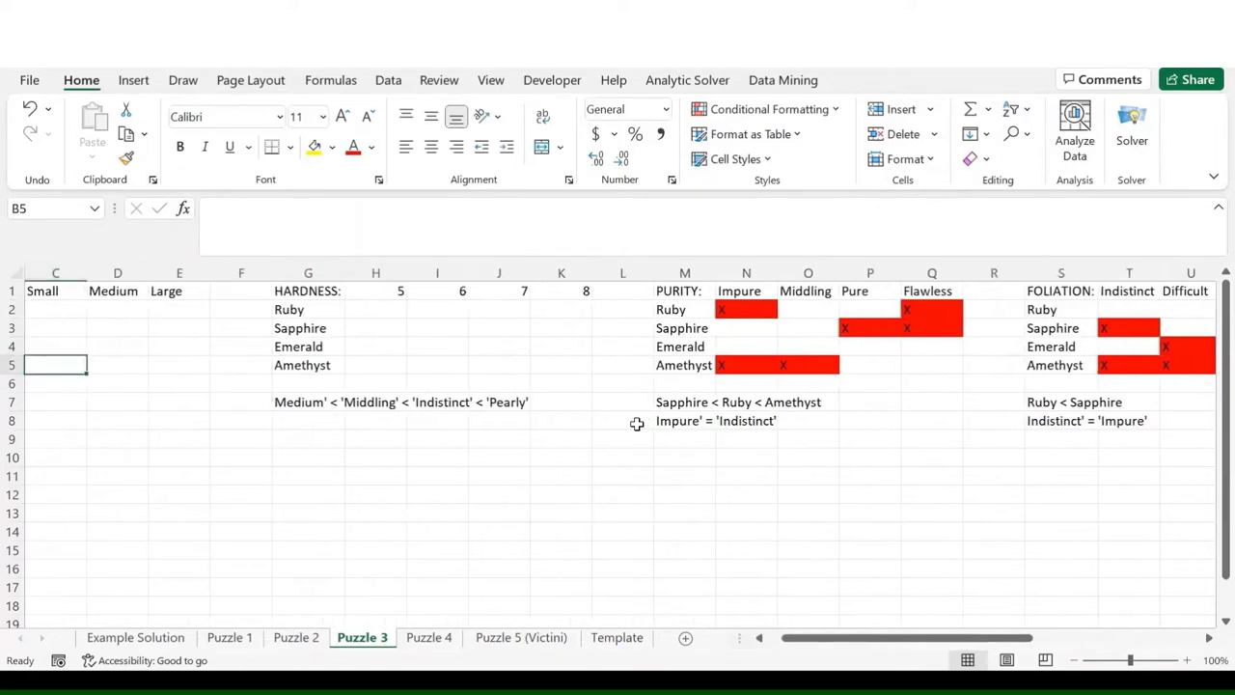
{"action": "key", "text": "Up"}
{"action": "key", "text": "Up"}
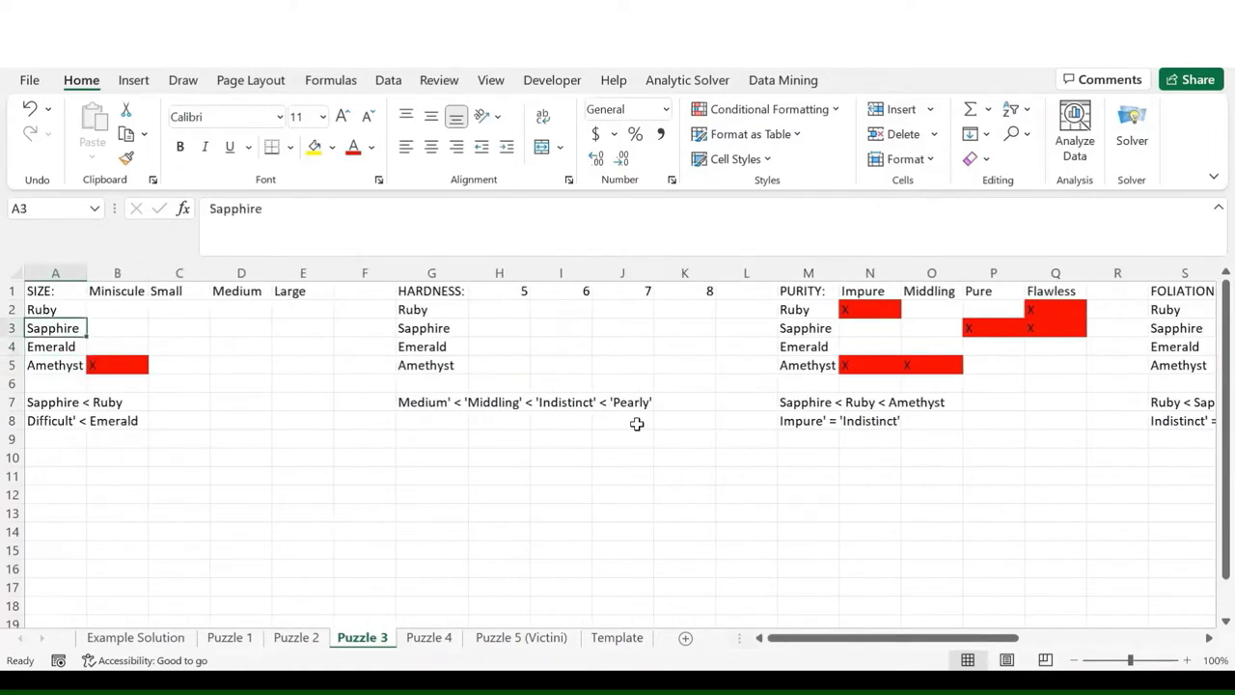
{"action": "key", "text": "Right"}
{"action": "key", "text": "Right"}
{"action": "key", "text": "Right"}
{"action": "key", "text": "Right"}
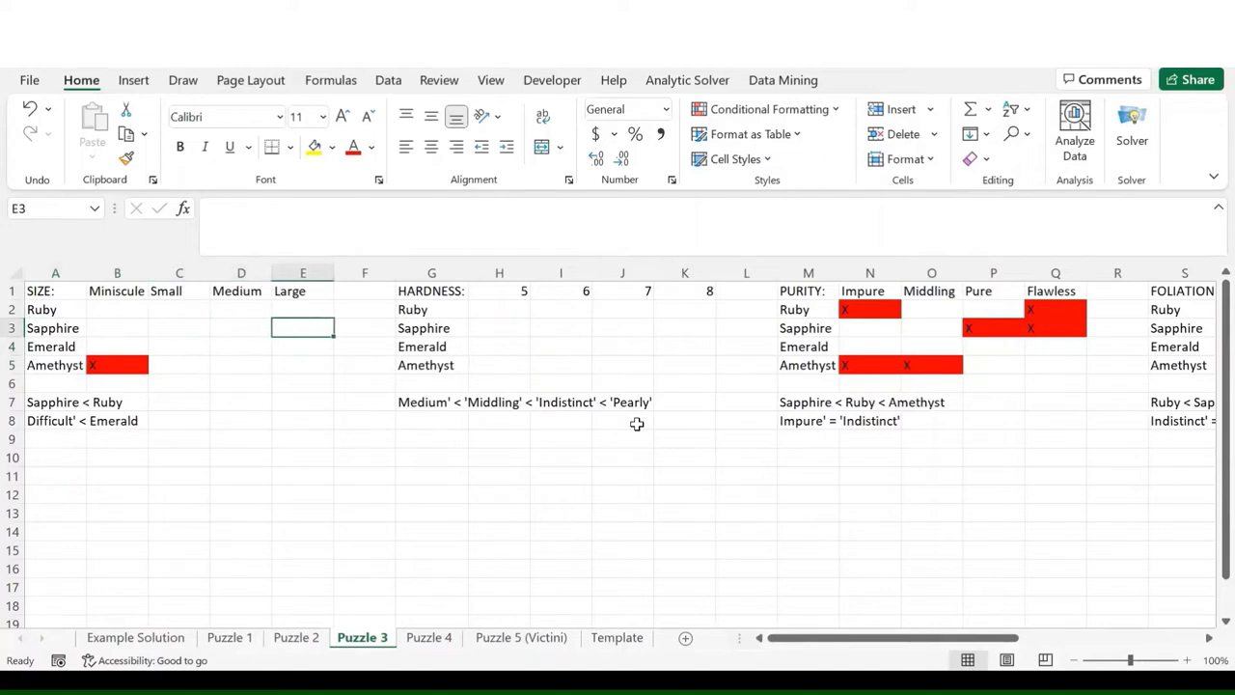
{"action": "type", "text": "x"}
{"action": "key", "text": "Return"}
- Rule out Miniscule for Ruby by entering X in B2 of the Size grid
{"action": "key", "text": "Up"}
{"action": "key", "text": "Up"}
{"action": "key", "text": "Left"}
{"action": "key", "text": "Left"}
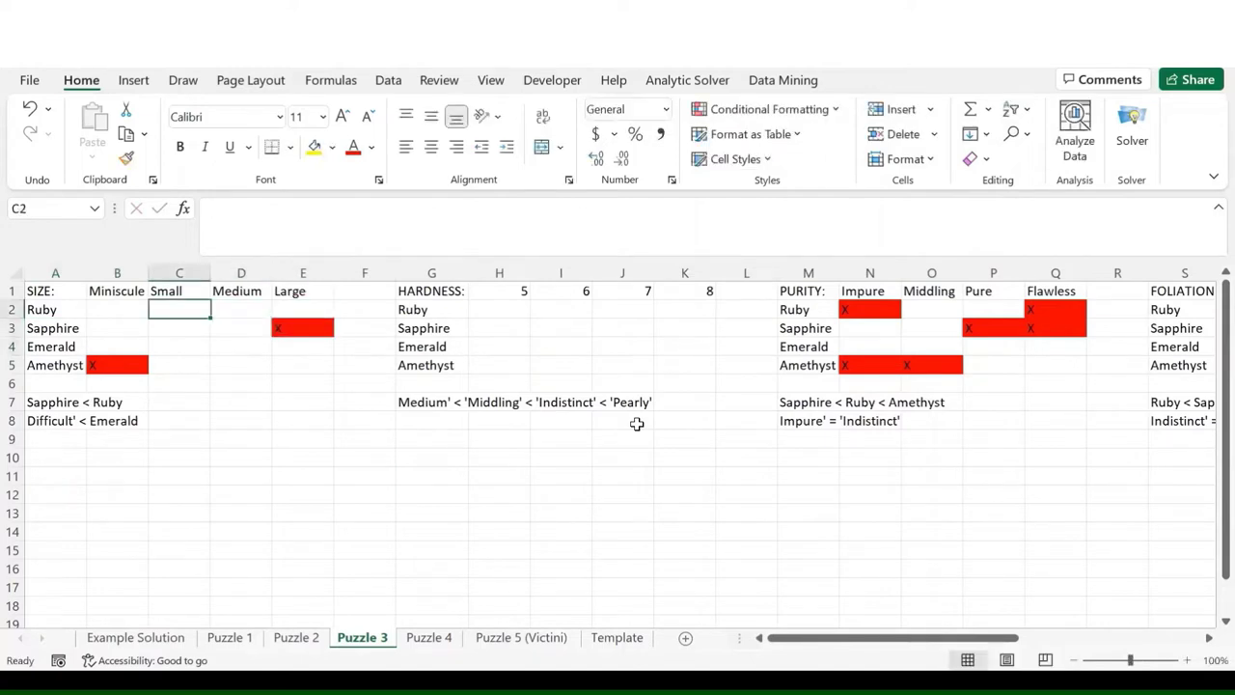
{"action": "key", "text": "Left"}
{"action": "type", "text": "X"}
{"action": "key", "text": "Return"}
- Examine Emerald's row across the Size, Hardness, Purity, Foliation and Luster grids for possible deductions
{"action": "key", "text": "Down"}
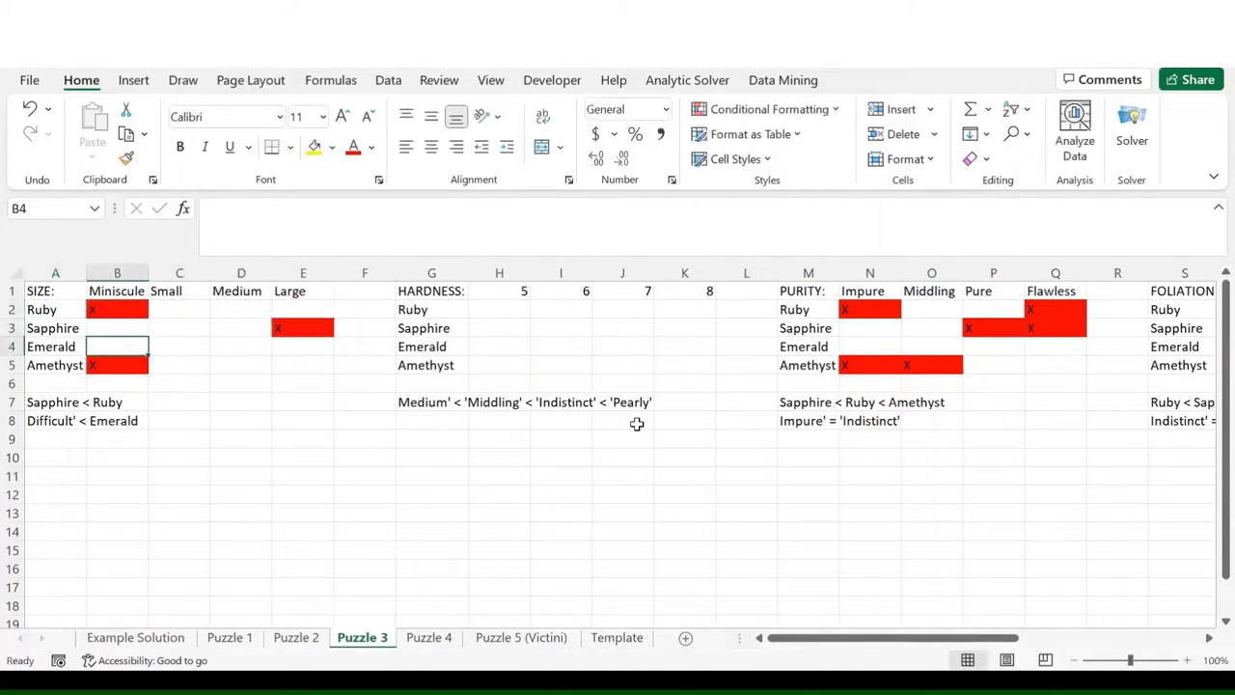
{"action": "key", "text": "Right"}
{"action": "key", "text": "Right"}
{"action": "key", "text": "Right"}
{"action": "key", "text": "Right"}
{"action": "key", "text": "Right"}
{"action": "key", "text": "Right"}
{"action": "key", "text": "Right"}
{"action": "key", "text": "Right"}
{"action": "key", "text": "Right"}
{"action": "key", "text": "Right"}
{"action": "key", "text": "Right"}
{"action": "key", "text": "Right"}
{"action": "key", "text": "Right"}
{"action": "key", "text": "Right"}
{"action": "key", "text": "Right"}
{"action": "key", "text": "Right"}
{"action": "key", "text": "Right"}
{"action": "key", "text": "Right"}
{"action": "key", "text": "Right"}
{"action": "key", "text": "Right"}
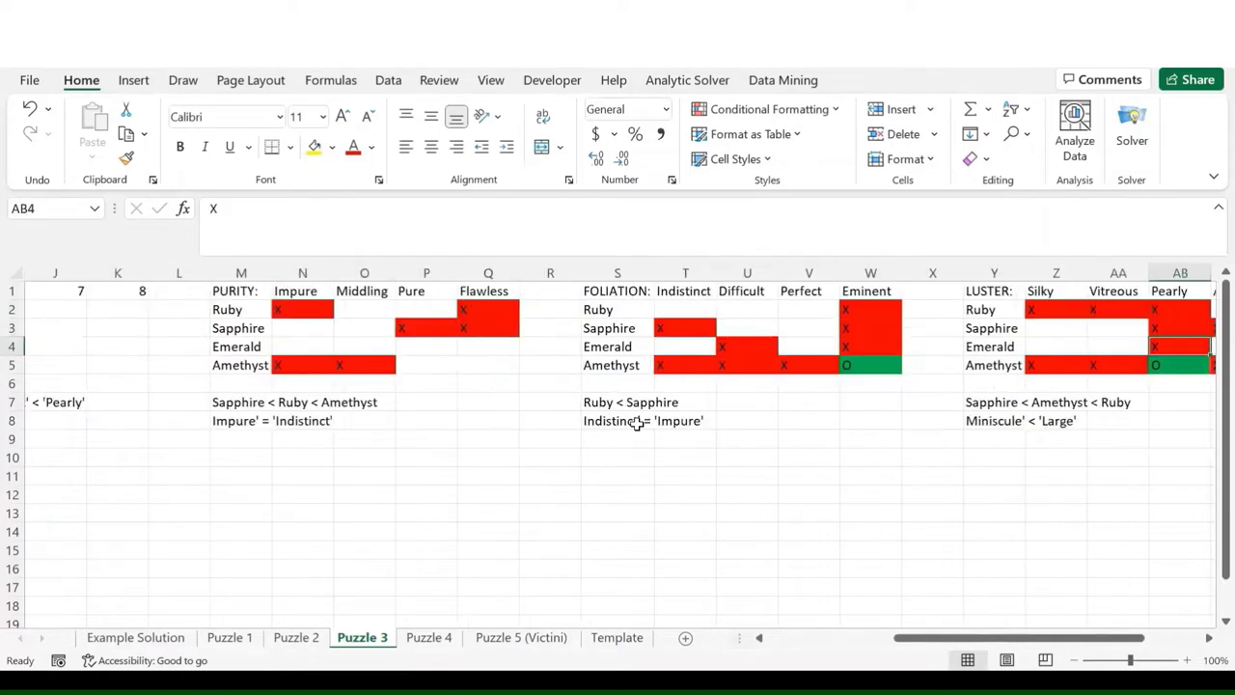
{"action": "key", "text": "Right"}
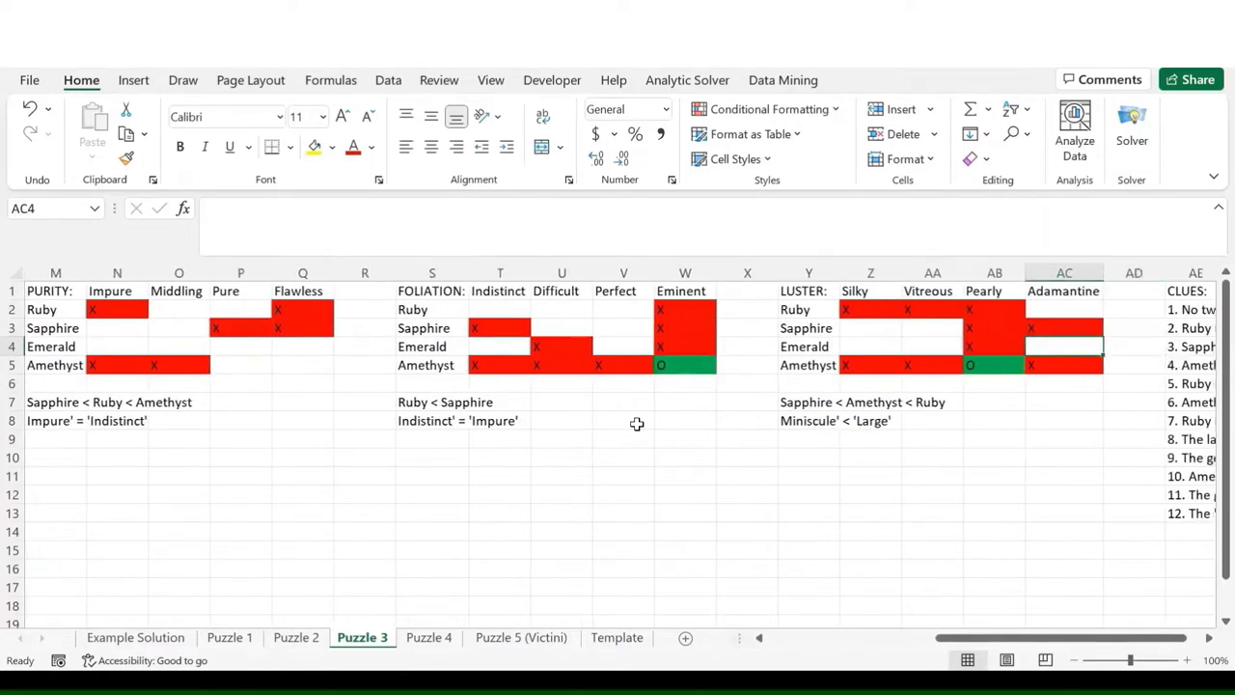
{"action": "key", "text": "Left"}
{"action": "key", "text": "Left"}
{"action": "key", "text": "Left"}
{"action": "key", "text": "Left"}
{"action": "key", "text": "Left"}
{"action": "key", "text": "Left"}
{"action": "key", "text": "Left"}
{"action": "key", "text": "Left"}
{"action": "key", "text": "Left"}
{"action": "key", "text": "Left"}
{"action": "key", "text": "Left"}
{"action": "key", "text": "Left"}
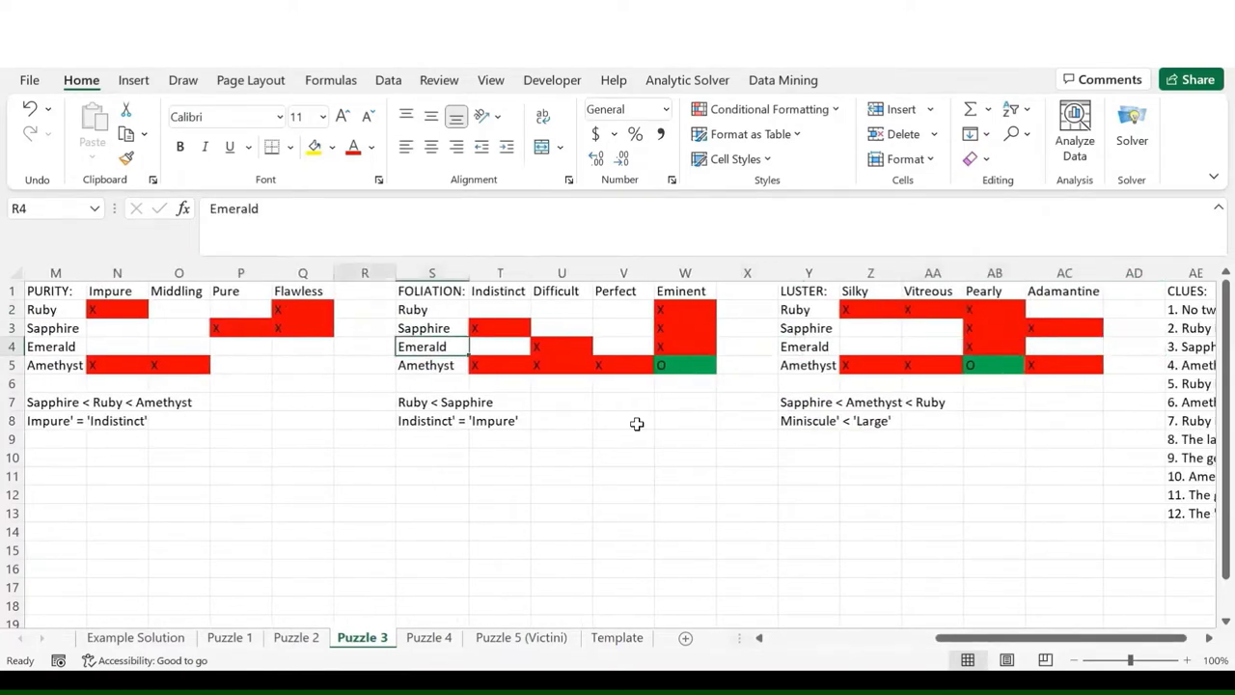
{"action": "key", "text": "Left"}
{"action": "key", "text": "Left"}
{"action": "key", "text": "Left"}
{"action": "key", "text": "Left"}
{"action": "key", "text": "Left"}
{"action": "key", "text": "Left"}
{"action": "key", "text": "Left"}
{"action": "key", "text": "Left"}
{"action": "key", "text": "Left"}
{"action": "key", "text": "Left"}
{"action": "key", "text": "Left"}
{"action": "key", "text": "Left"}
{"action": "key", "text": "Left"}
{"action": "key", "text": "Left"}
{"action": "key", "text": "Left"}
{"action": "key", "text": "Left"}
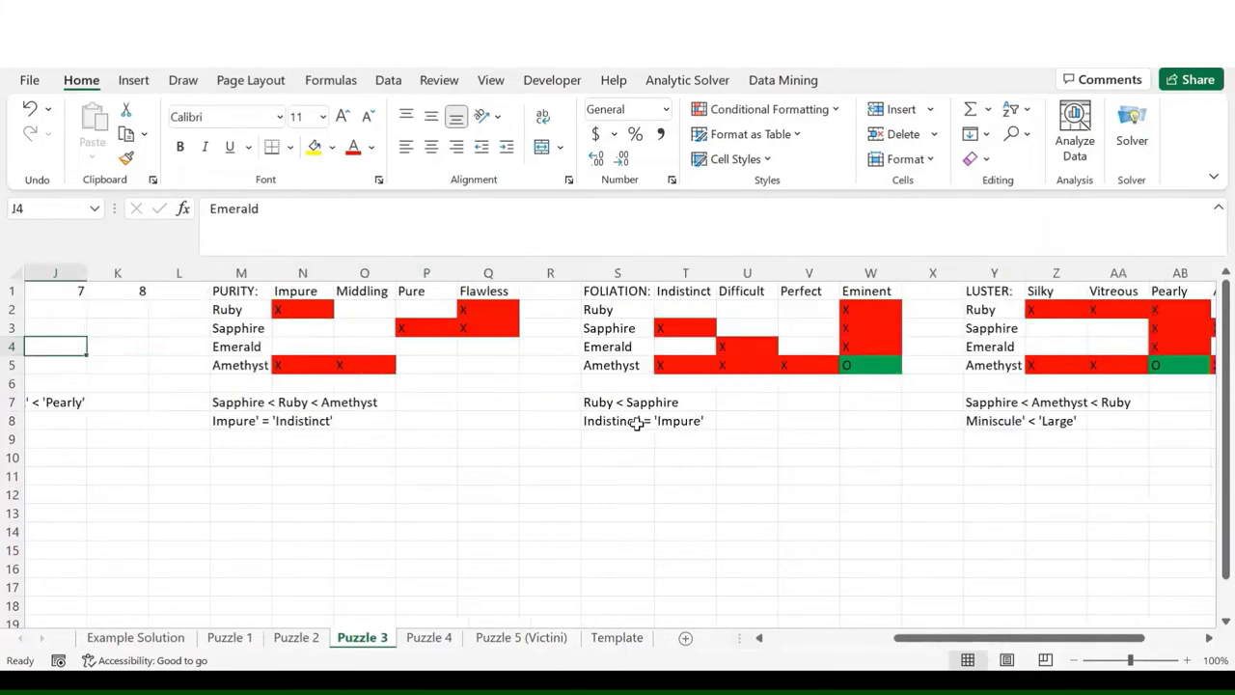
- Examine Amethyst's row across all property grids for further eliminations
{"action": "key", "text": "Down"}
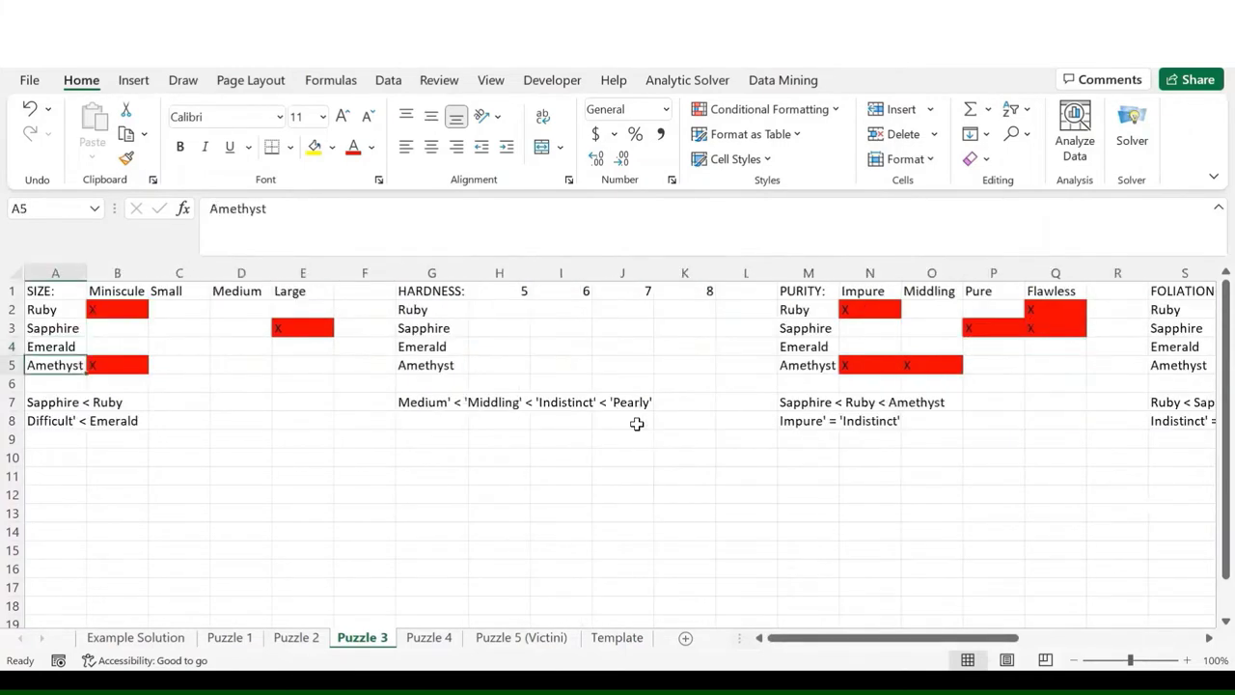
{"action": "key", "text": "Right"}
{"action": "key", "text": "Right"}
{"action": "key", "text": "Right"}
{"action": "key", "text": "Right"}
{"action": "key", "text": "Right"}
{"action": "key", "text": "Right"}
{"action": "key", "text": "Right"}
{"action": "key", "text": "Right"}
{"action": "key", "text": "Right"}
{"action": "key", "text": "Right"}
{"action": "key", "text": "Right"}
{"action": "key", "text": "Right"}
{"action": "key", "text": "Right"}
{"action": "key", "text": "Right"}
{"action": "key", "text": "Right"}
{"action": "key", "text": "Right"}
{"action": "key", "text": "Right"}
{"action": "key", "text": "Right"}
{"action": "key", "text": "Right"}
{"action": "key", "text": "Right"}
{"action": "key", "text": "Right"}
{"action": "key", "text": "Right"}
{"action": "key", "text": "Right"}
{"action": "key", "text": "Right"}
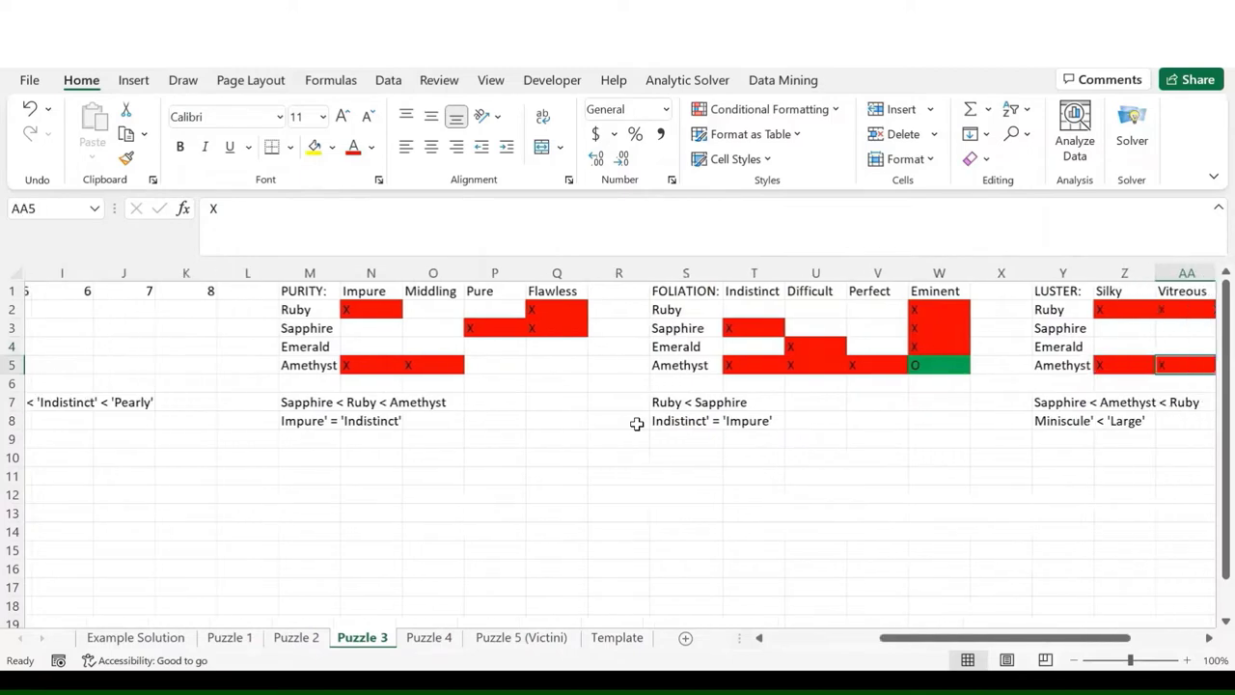
{"action": "key", "text": "Left"}
{"action": "key", "text": "Left"}
{"action": "key", "text": "Left"}
{"action": "key", "text": "Left"}
{"action": "key", "text": "Left"}
{"action": "key", "text": "Left"}
{"action": "key", "text": "Left"}
{"action": "key", "text": "Left"}
{"action": "key", "text": "Left"}
{"action": "key", "text": "Left"}
{"action": "key", "text": "Left"}
{"action": "key", "text": "Left"}
{"action": "key", "text": "Left"}
{"action": "key", "text": "Left"}
{"action": "key", "text": "Left"}
{"action": "key", "text": "Left"}
{"action": "key", "text": "Left"}
{"action": "key", "text": "Left"}
{"action": "key", "text": "Left"}
{"action": "key", "text": "Left"}
{"action": "key", "text": "Left"}
{"action": "key", "text": "Left"}
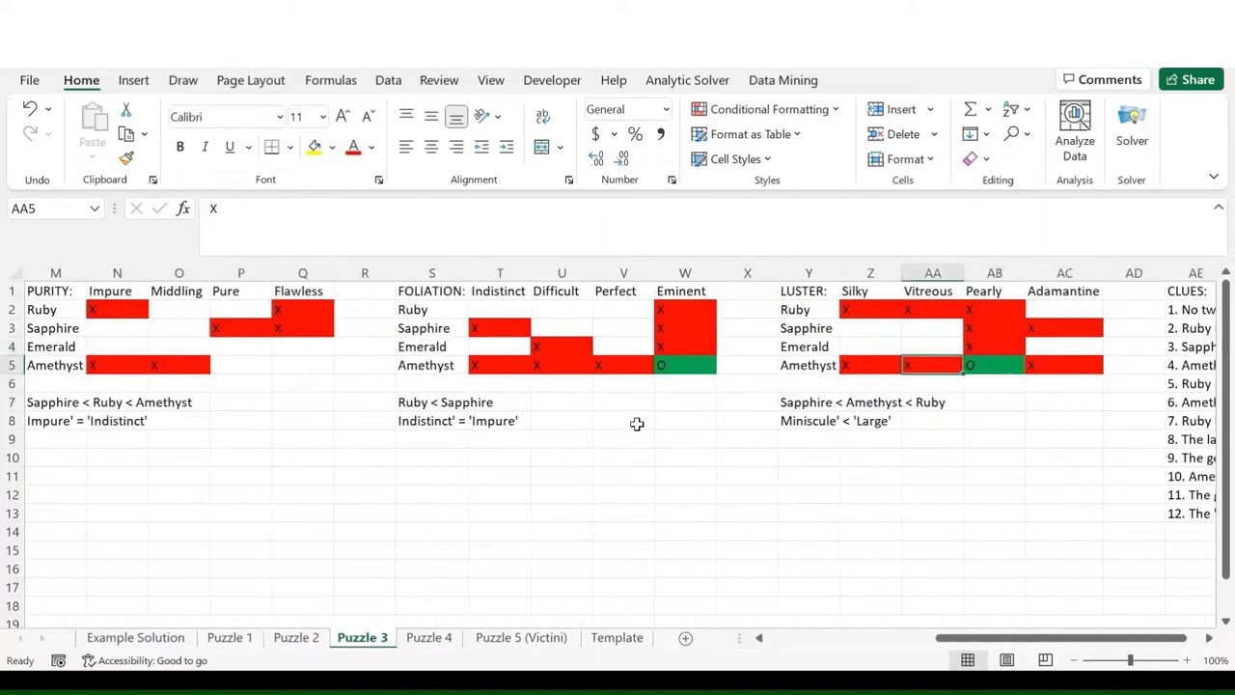
{"action": "key", "text": "Right"}
{"action": "key", "text": "Right"}
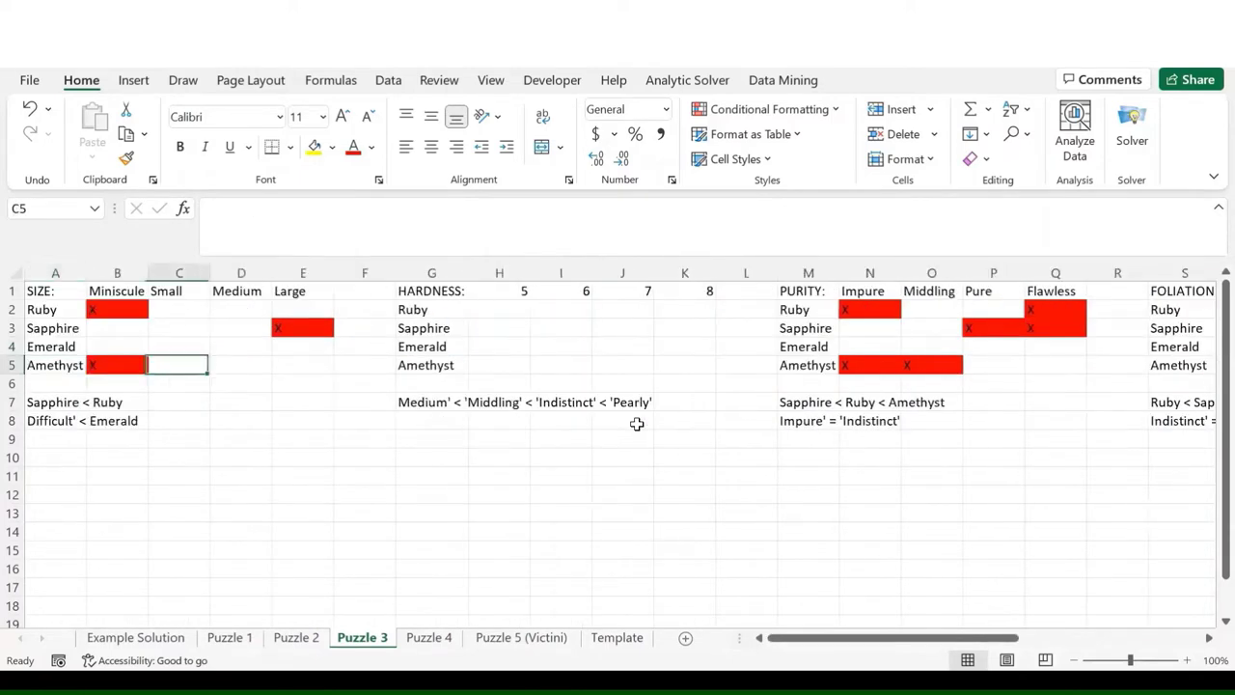
- Select the Hardness clue in G7 to read the order of Medium, Middling, Indistinct and Pearly
{"action": "key", "text": "Right"}
{"action": "key", "text": "Right"}
{"action": "key", "text": "Right"}
{"action": "key", "text": "Right"}
{"action": "key", "text": "Right"}
{"action": "key", "text": "Down"}
{"action": "key", "text": "Down"}
{"action": "key", "text": "Left"}
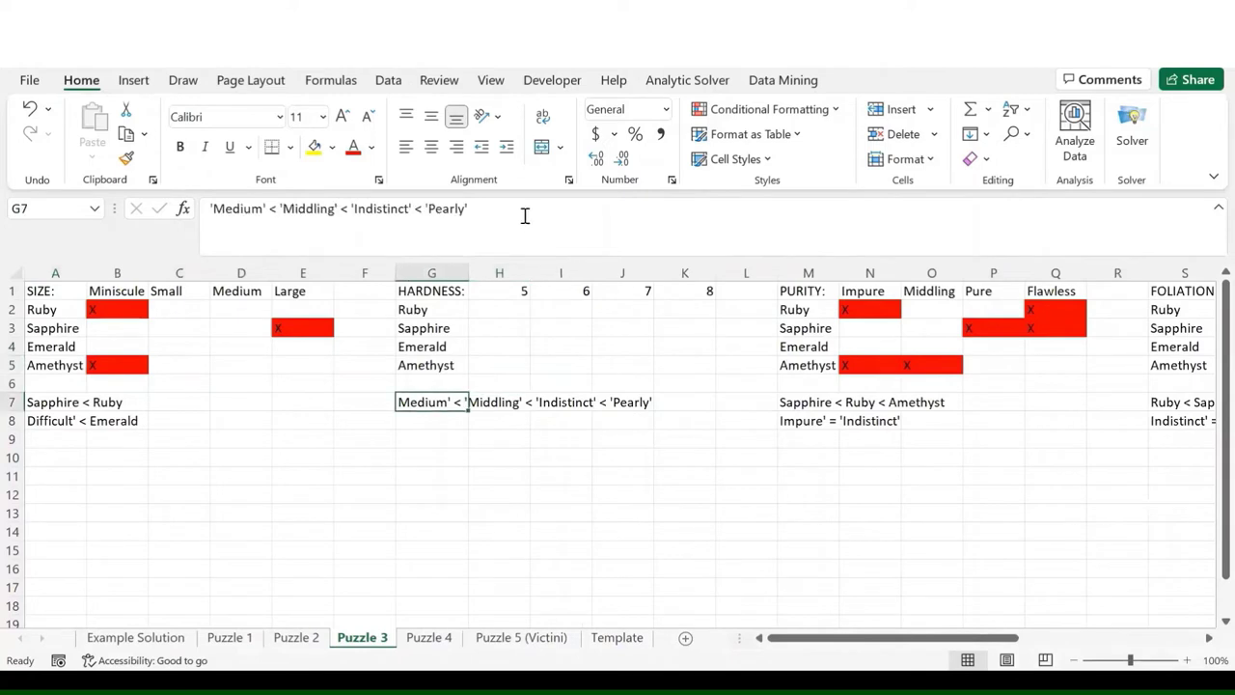
- Replace 'Pearly' with Amethyst at the end of the Hardness clue in G7
{"action": "key", "text": "F2"}
{"action": "key", "text": "BackSpace"}
{"action": "key", "text": "BackSpace"}
{"action": "key", "text": "BackSpace"}
{"action": "key", "text": "BackSpace"}
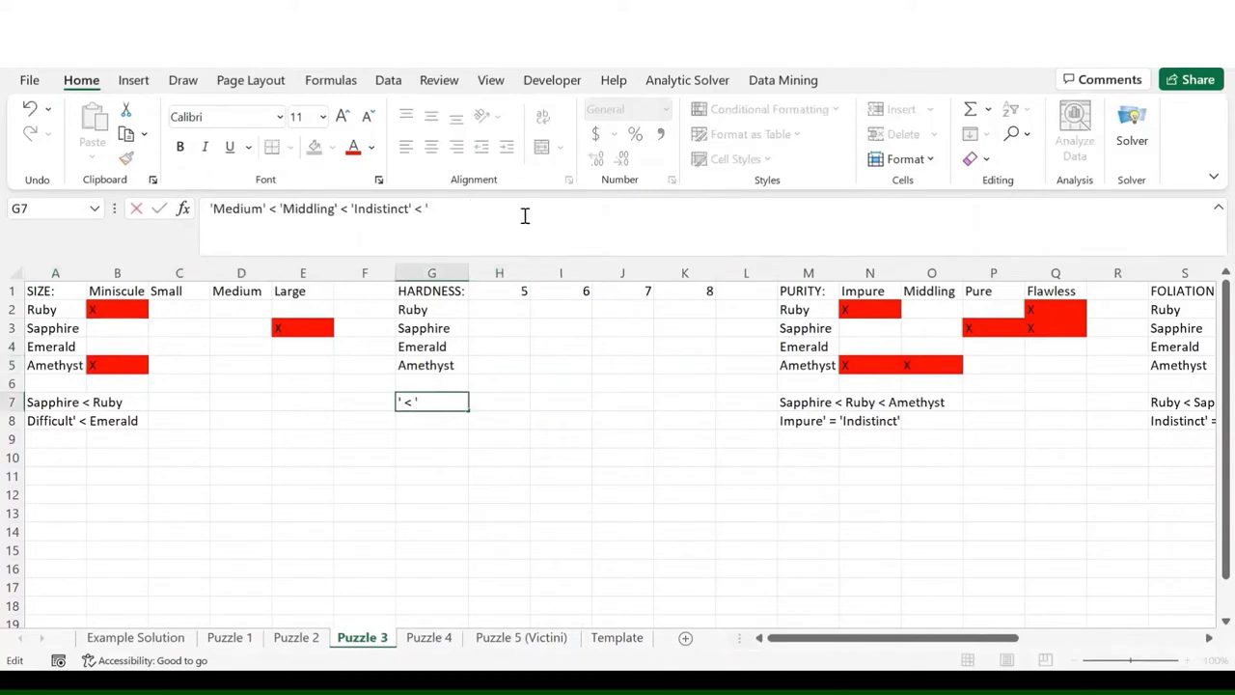
{"action": "key", "text": "BackSpace"}
{"action": "type", "text": "Amethyst"}
{"action": "key", "text": "Return"}
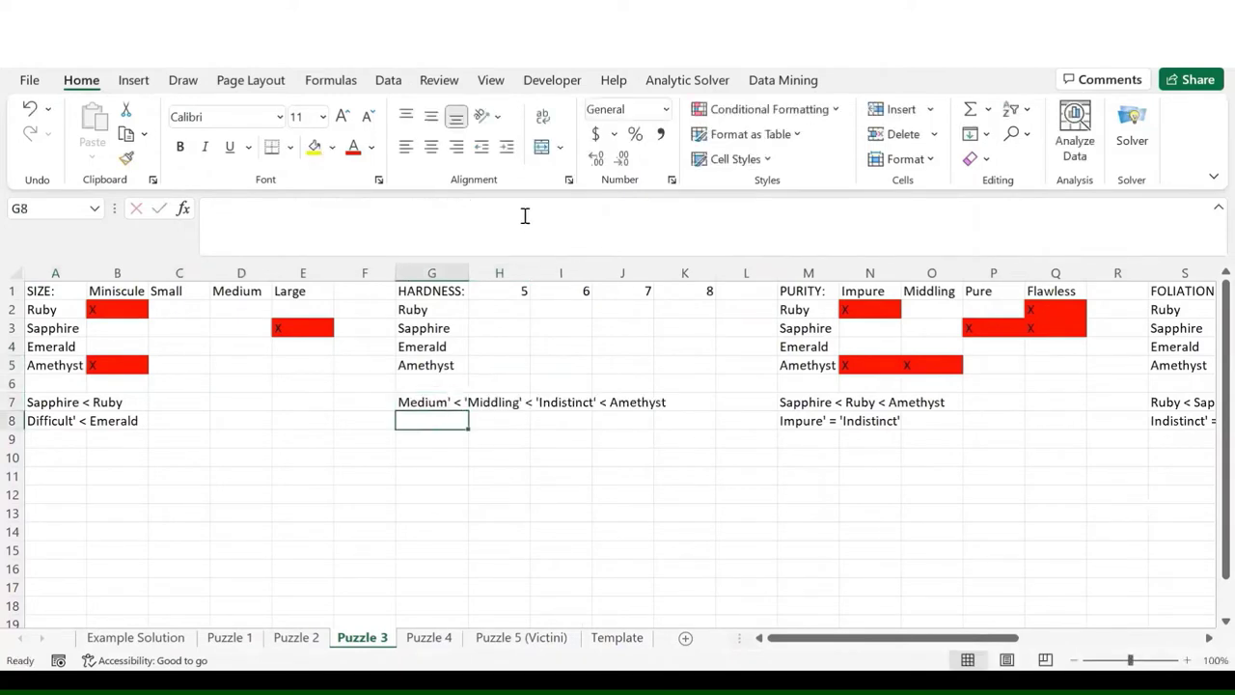
- Mark Amethyst as hardness 8 with O in K5 and rule out 8 for the other gems with X in K2:K4
{"action": "left_click", "coordinate": [680, 365]}
{"action": "type", "text": "O"}
{"action": "key", "text": "ctrl+Return"}
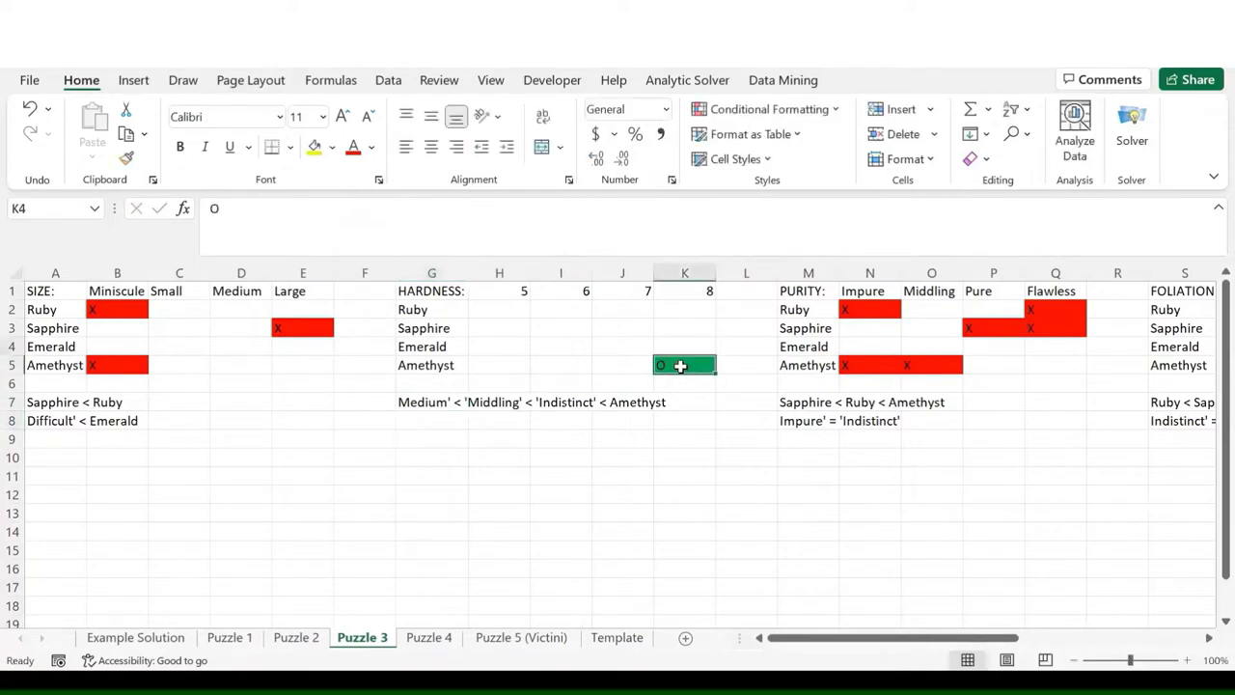
{"action": "key", "text": "Up"}
{"action": "key", "text": "Up"}
{"action": "key", "text": "Up"}
{"action": "type", "text": "X"}
{"action": "key", "text": "Return"}
{"action": "type", "text": "X"}
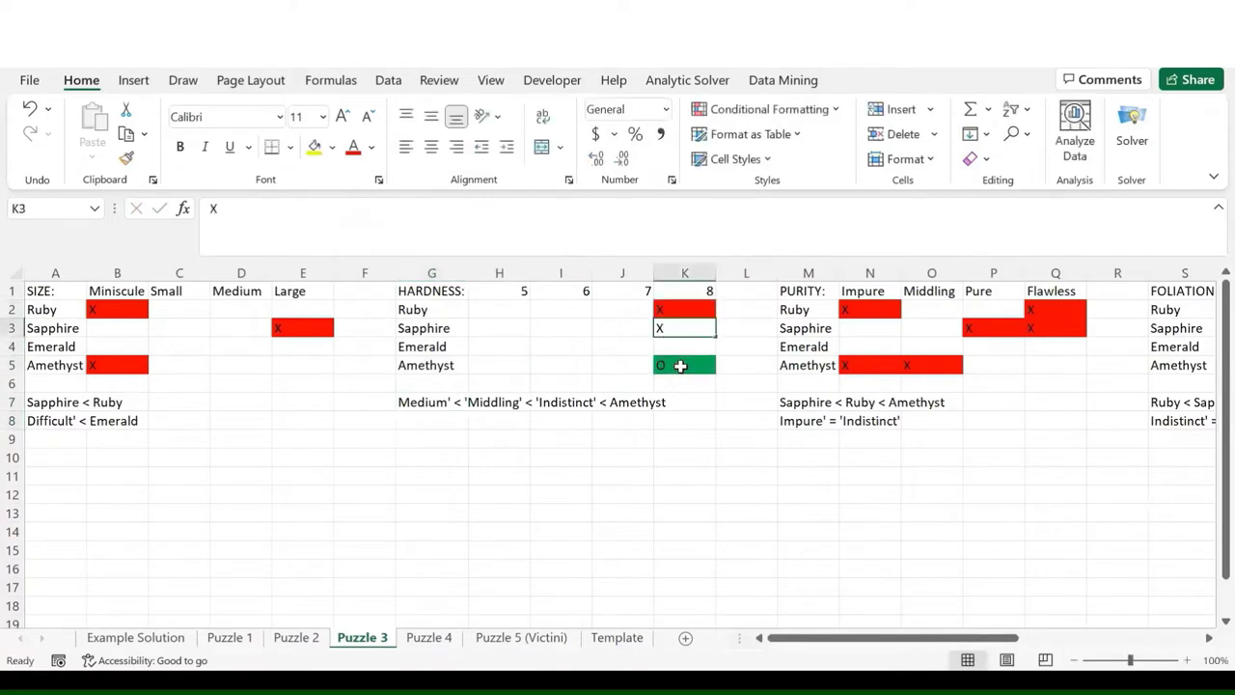
{"action": "key", "text": "Return"}
{"action": "type", "text": "X"}
{"action": "key", "text": "Return"}
- Rule out hardness 5, 6 and 7 for Amethyst by entering X in H5:J5
{"action": "key", "text": "Left"}
{"action": "key", "text": "Left"}
{"action": "key", "text": "Left"}
{"action": "type", "text": "X"}
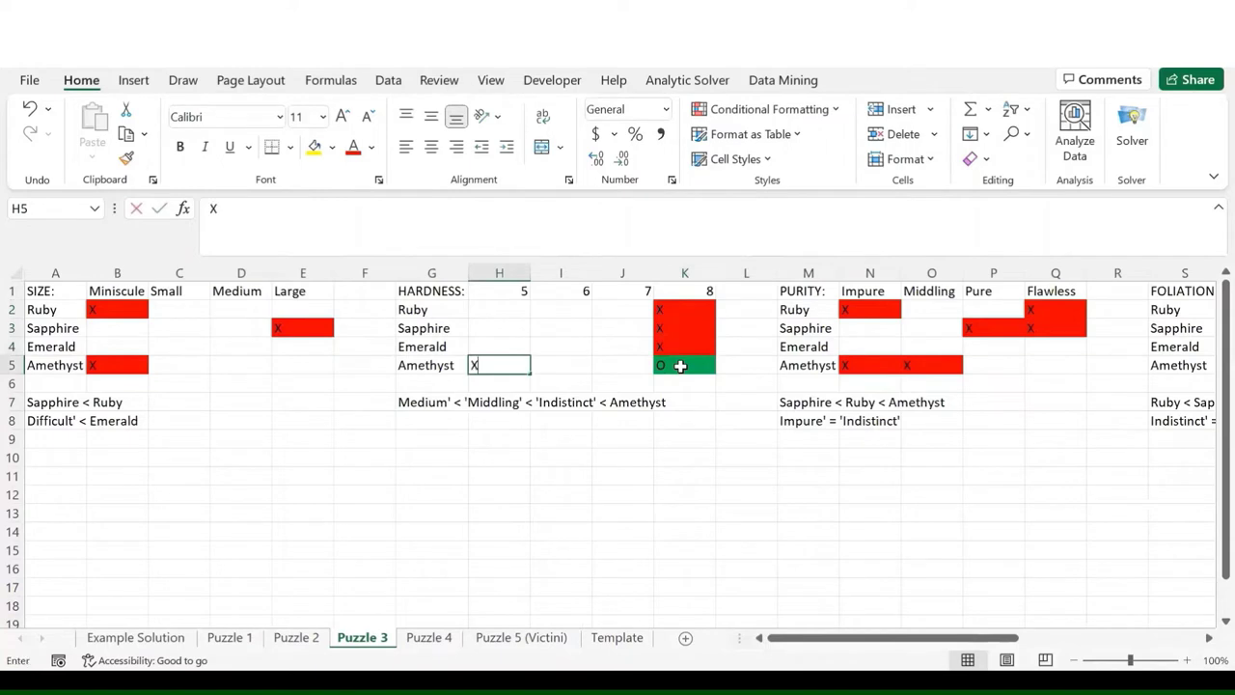
{"action": "key", "text": "Tab"}
{"action": "type", "text": "X"}
{"action": "key", "text": "Tab"}
{"action": "type", "text": "X"}
{"action": "key", "text": "Return"}
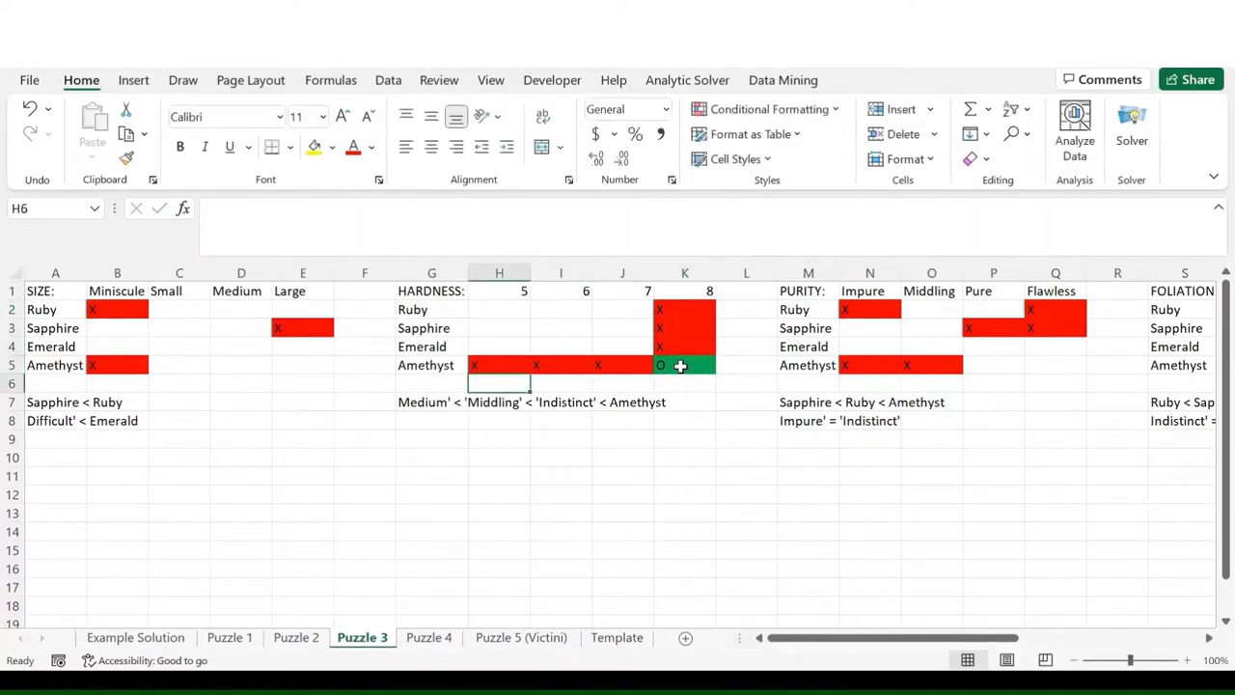
- Rule out Medium for Amethyst by entering X in D5 of the Size grid
{"action": "key", "text": "Down"}
{"action": "key", "text": "Right"}
{"action": "key", "text": "Left"}
{"action": "key", "text": "Left"}
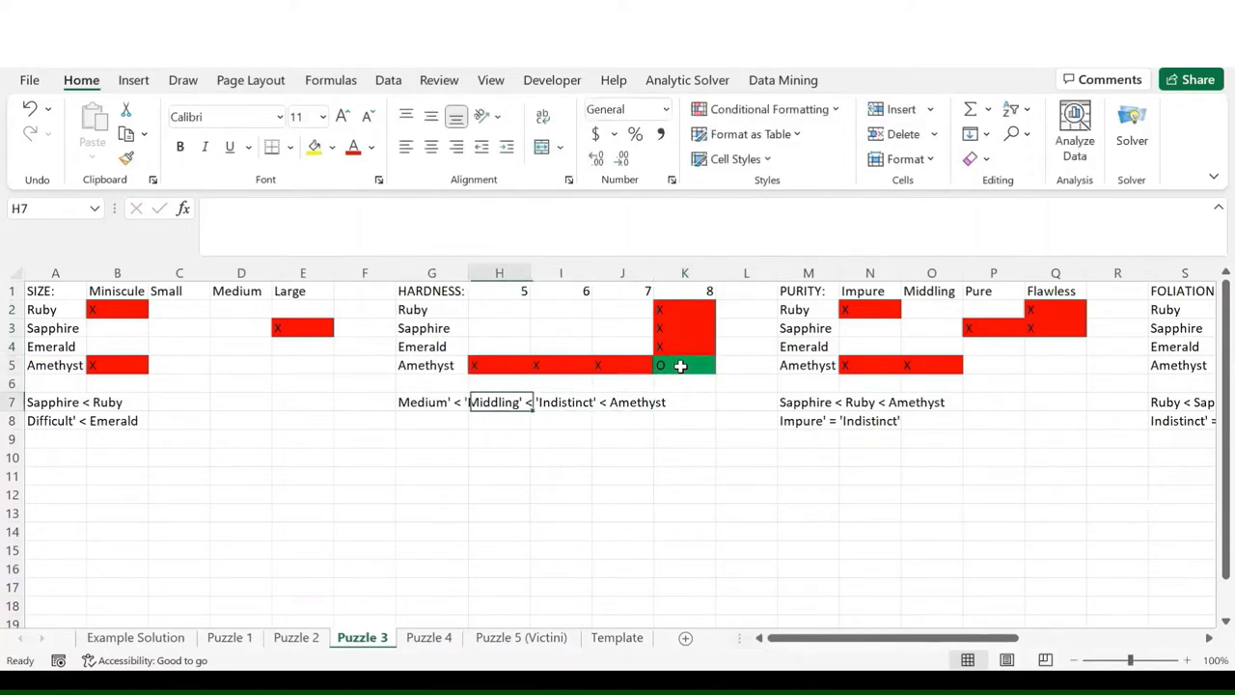
{"action": "key", "text": "Left"}
{"action": "key", "text": "Left"}
{"action": "key", "text": "Left"}
{"action": "key", "text": "Up"}
{"action": "key", "text": "Up"}
{"action": "type", "text": "X"}
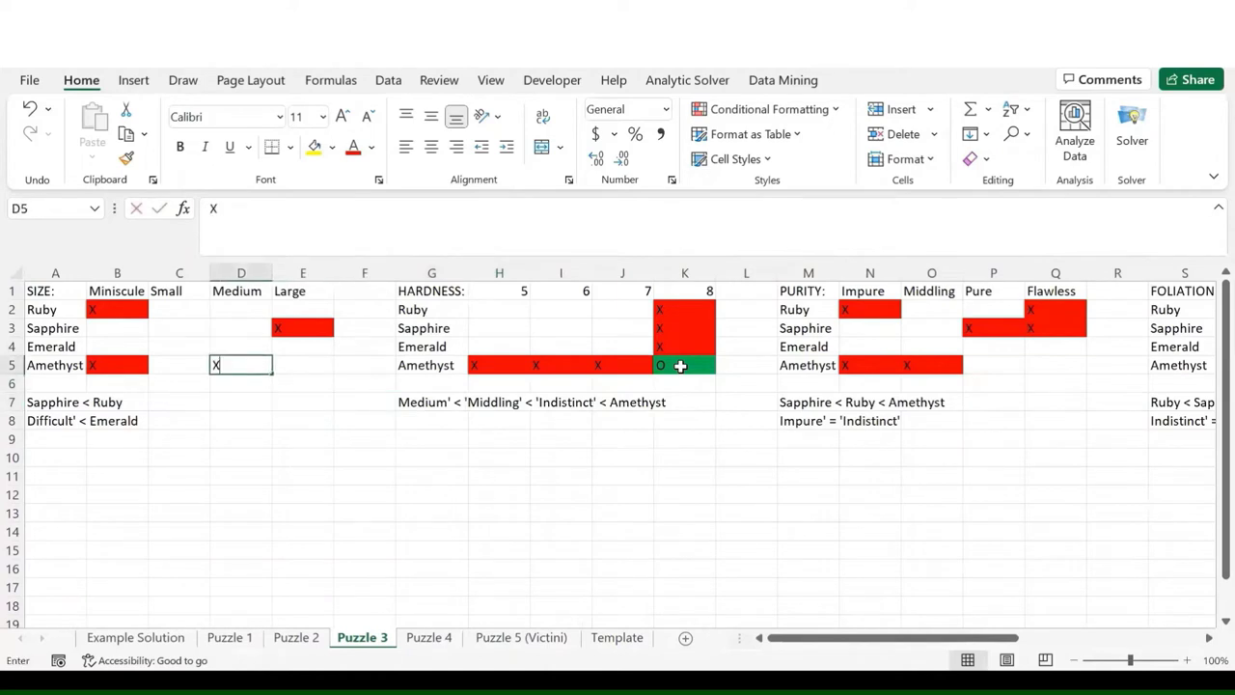
{"action": "key", "text": "Return"}
- Reread the Hardness clue in G7 and compare it with the Size, Purity, Foliation and Luster grids
{"action": "key", "text": "Down"}
{"action": "key", "text": "Right"}
{"action": "key", "text": "Right"}
{"action": "key", "text": "Right"}
{"action": "key", "text": "Right"}
{"action": "key", "text": "Right"}
{"action": "key", "text": "Right"}
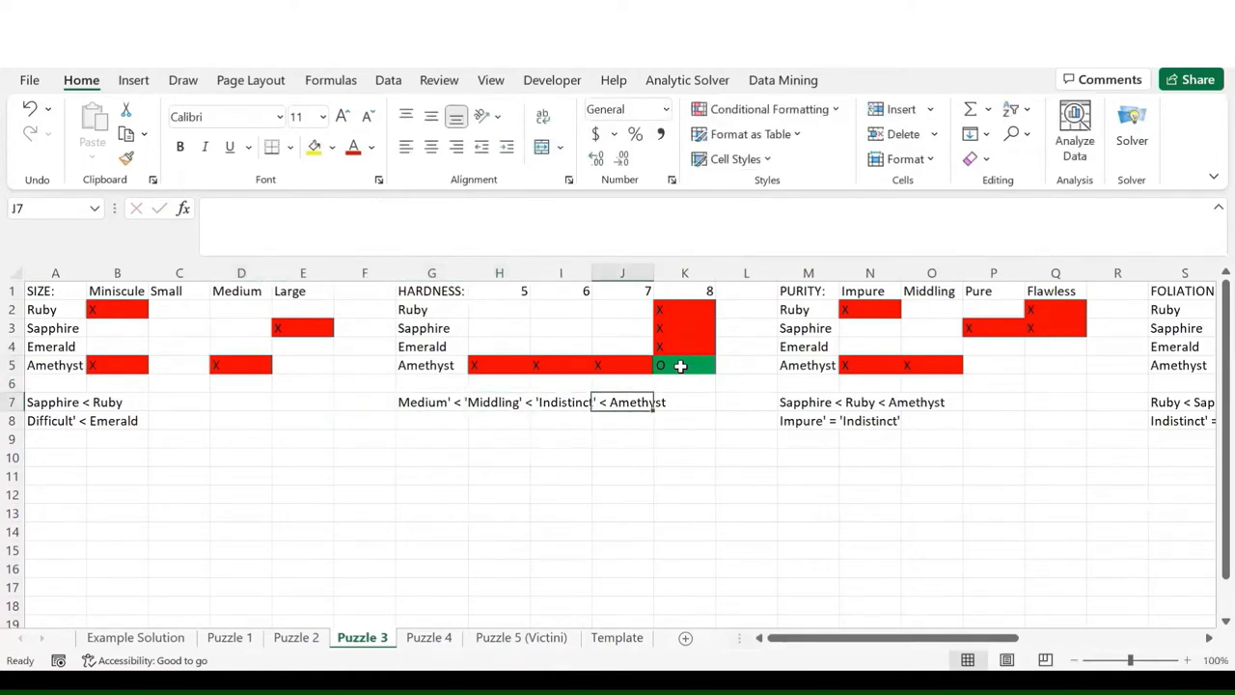
{"action": "key", "text": "Left"}
{"action": "key", "text": "Left"}
{"action": "key", "text": "Left"}
{"action": "key", "text": "Left"}
{"action": "key", "text": "Right"}
{"action": "key", "text": "Right"}
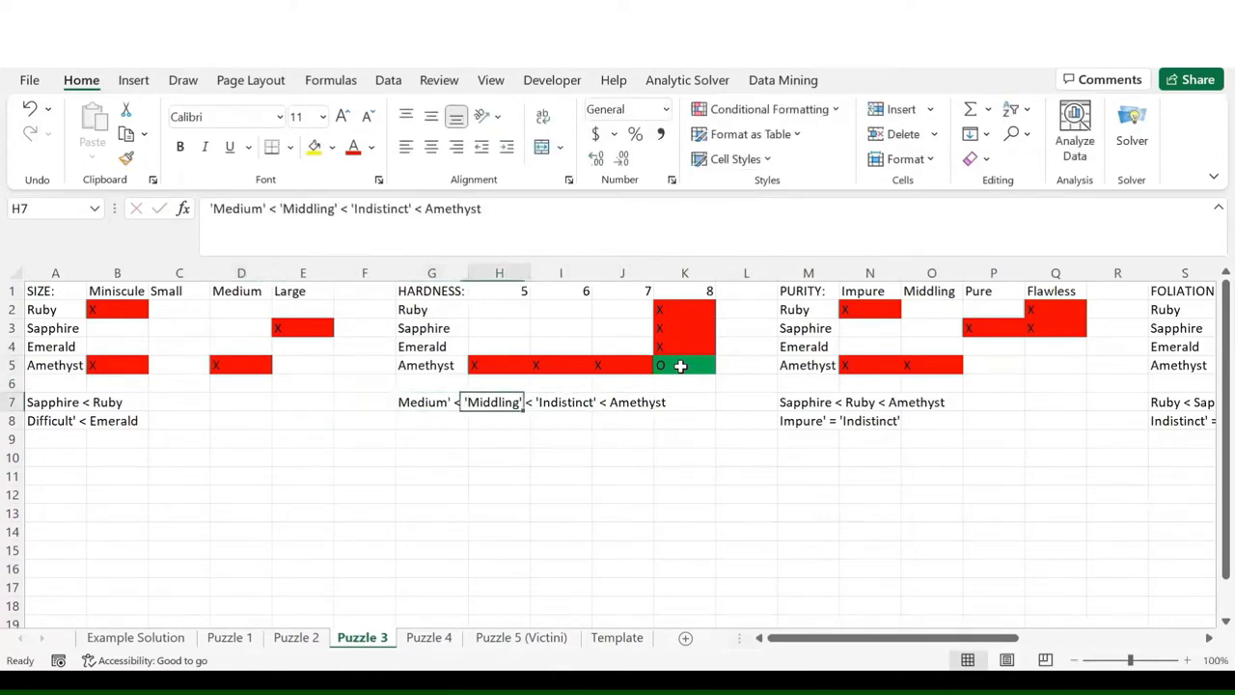
{"action": "key", "text": "Right"}
{"action": "key", "text": "Right"}
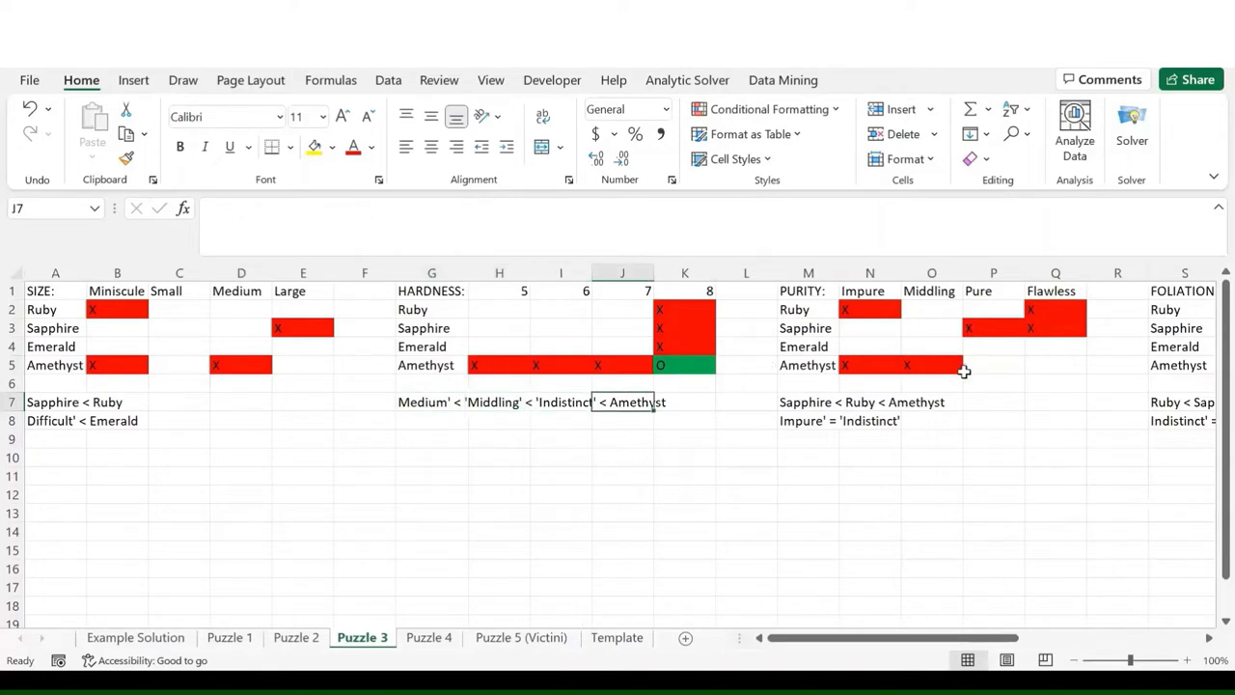
{"action": "left_click", "coordinate": [437, 402]}
{"action": "scroll", "coordinate": [697, 436], "scroll_direction": "right", "scroll_amount": 5}
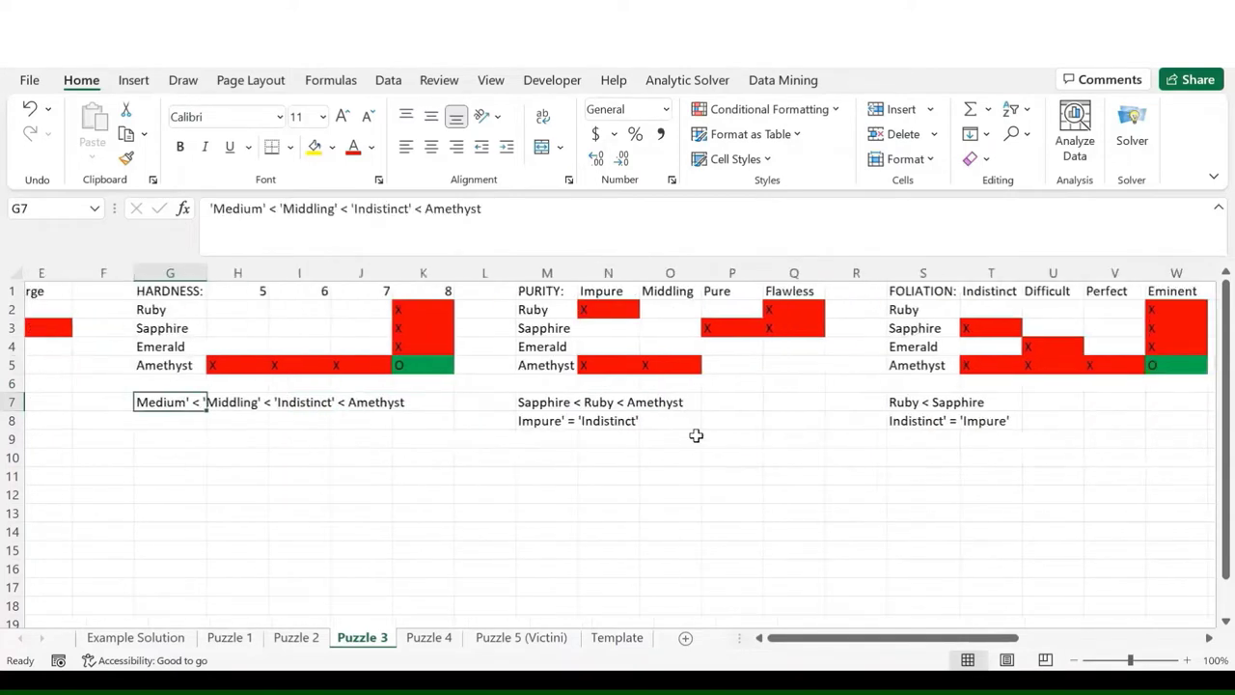
{"action": "scroll", "coordinate": [990, 383], "scroll_direction": "left", "scroll_amount": 5}
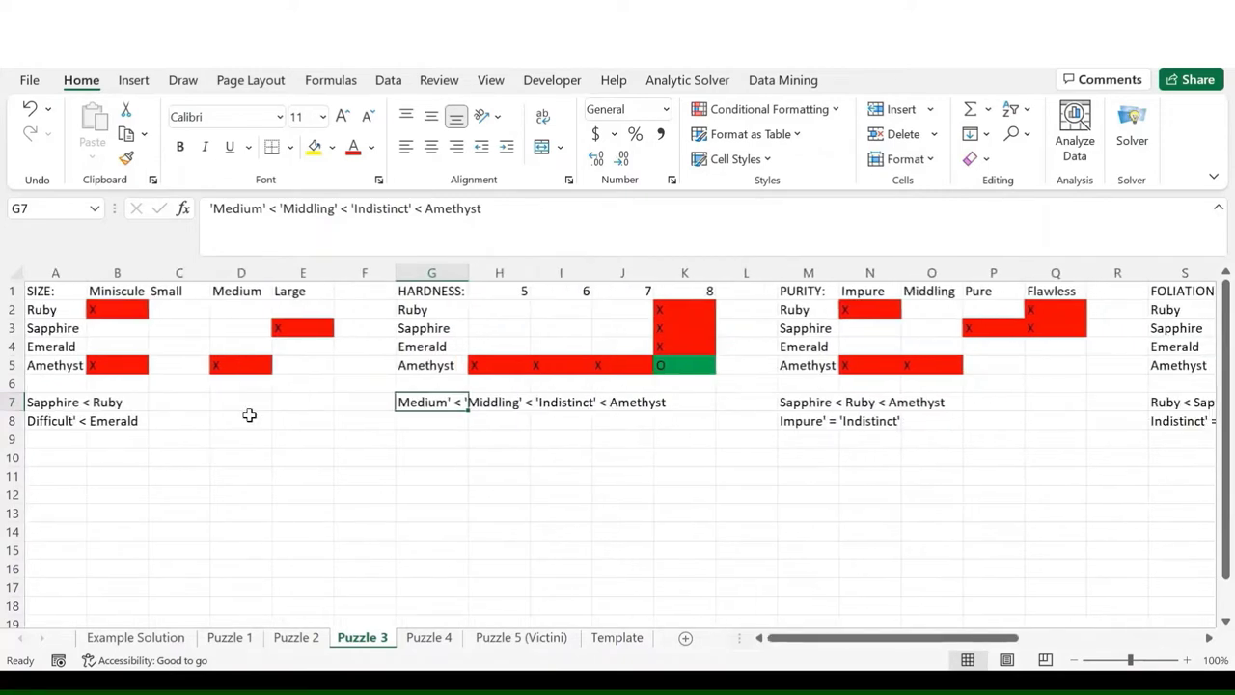
{"action": "scroll", "coordinate": [249, 415], "scroll_direction": "right", "scroll_amount": 8}
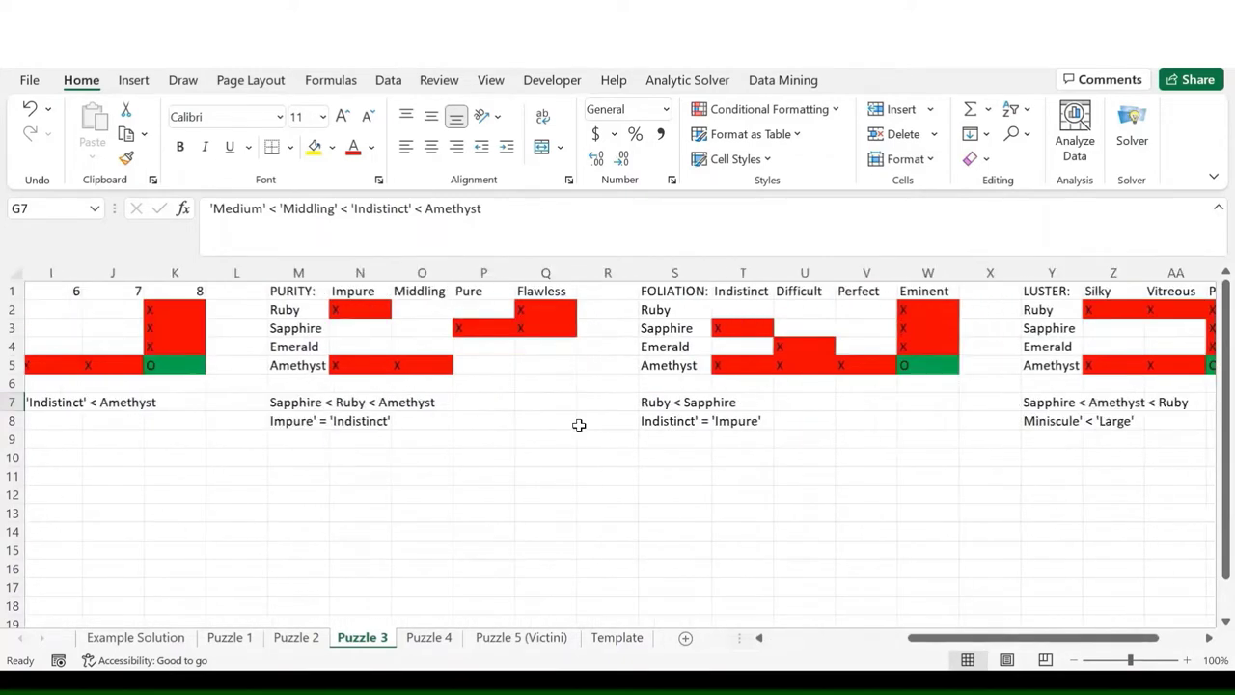
{"action": "scroll", "coordinate": [579, 425], "scroll_direction": "right", "scroll_amount": 1}
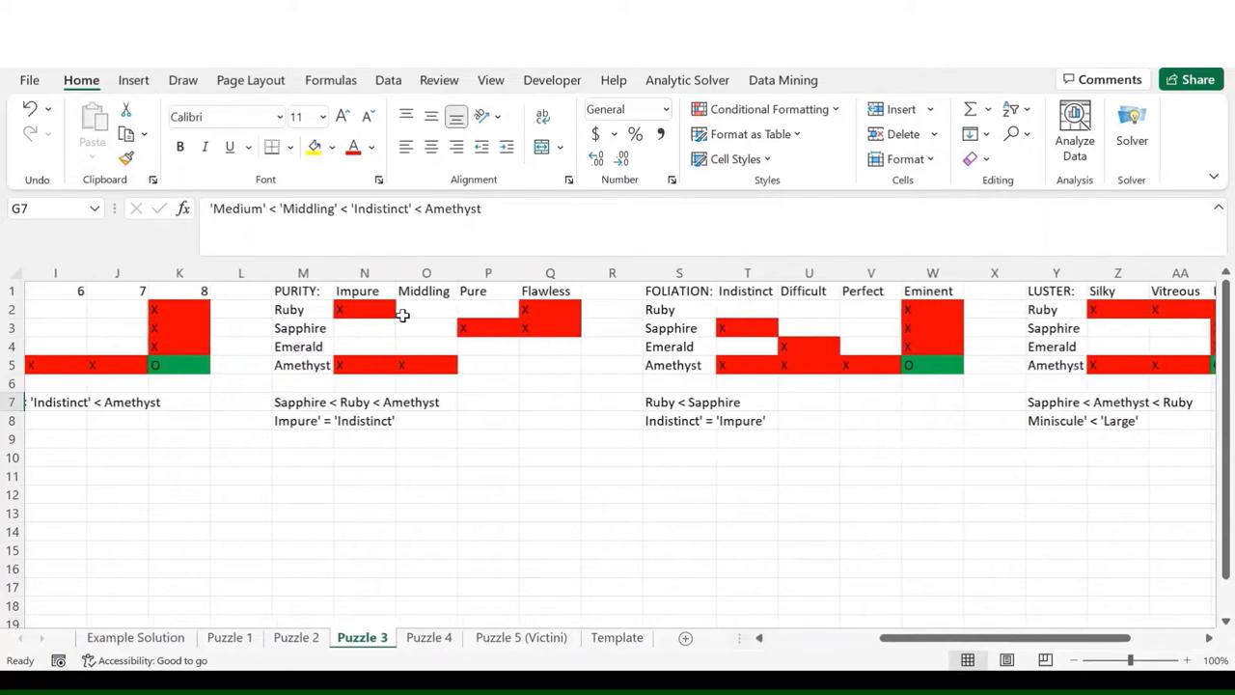
- Apply the Indistinct = Impure clue to Sapphire by entering X under Impure in N3 of the Purity grid
{"action": "left_click", "coordinate": [682, 431]}
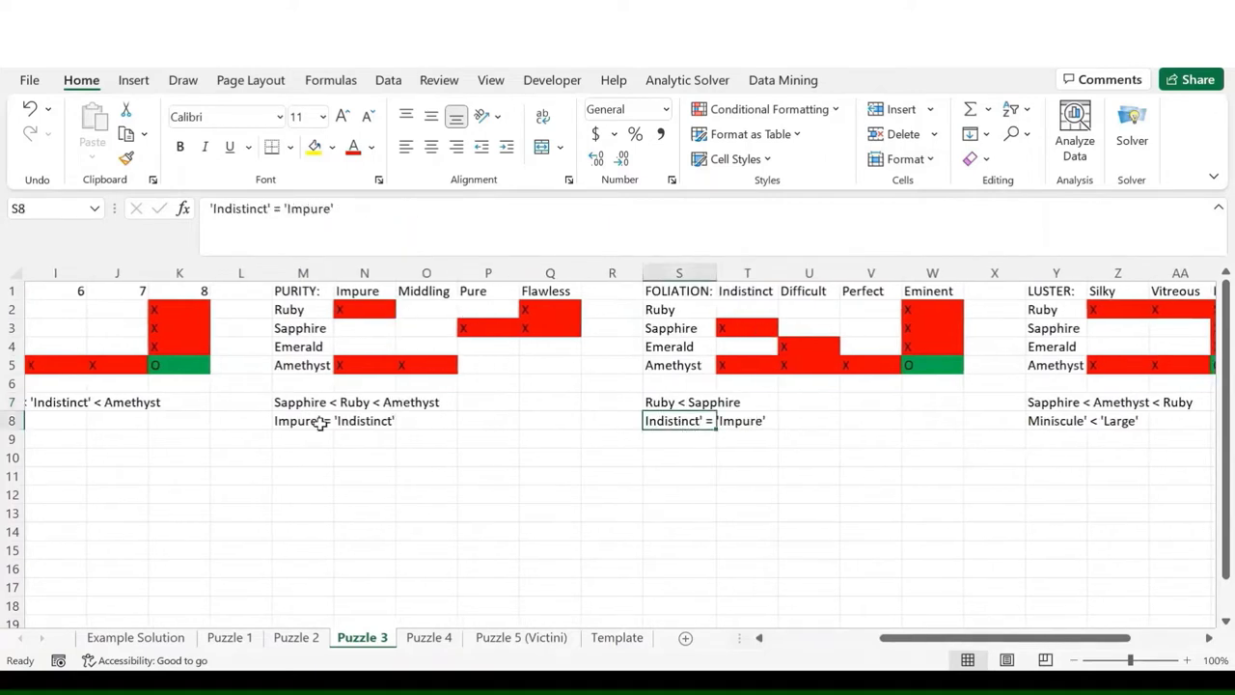
{"action": "left_click", "coordinate": [298, 422]}
{"action": "left_click", "coordinate": [670, 422]}
{"action": "left_click", "coordinate": [738, 362]}
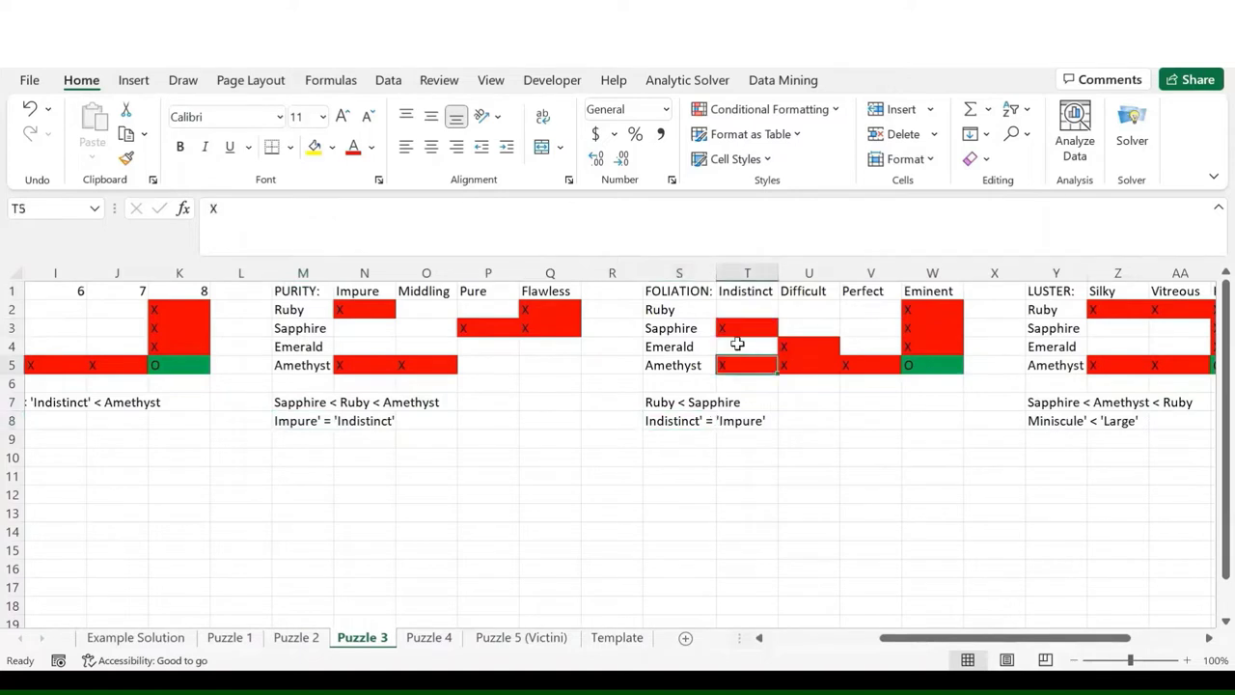
{"action": "left_click", "coordinate": [733, 328]}
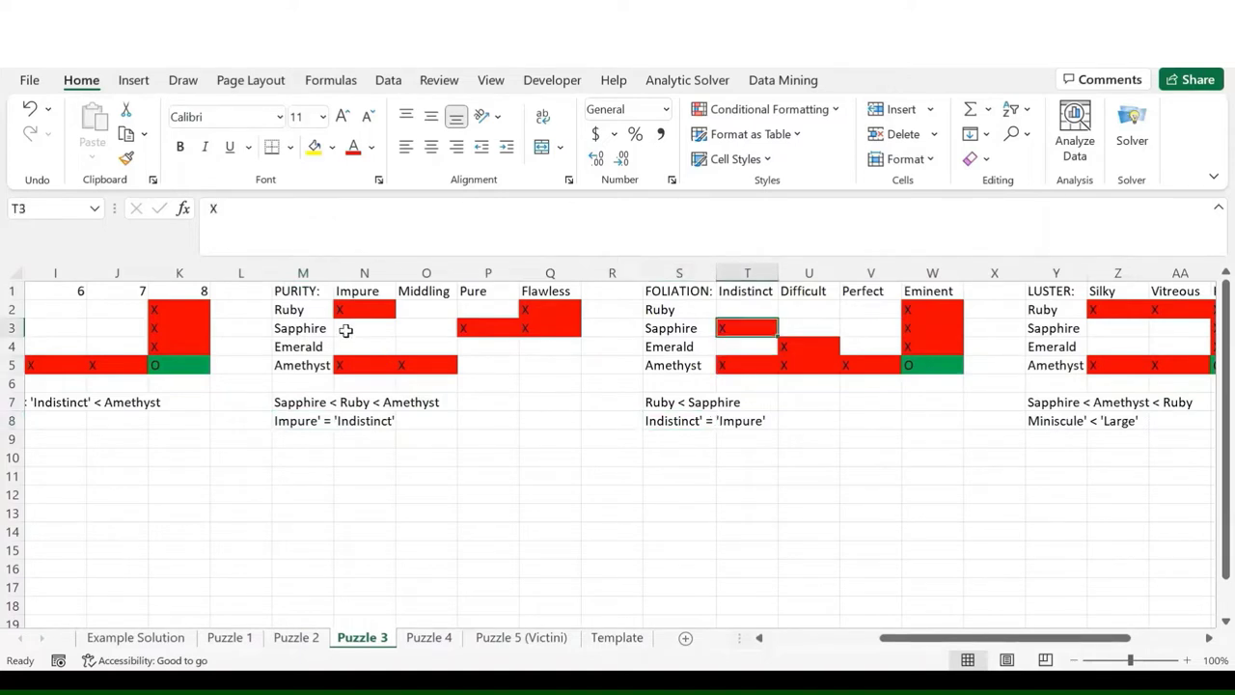
{"action": "left_click", "coordinate": [345, 330]}
{"action": "type", "text": "X"}
{"action": "key", "text": "Return"}
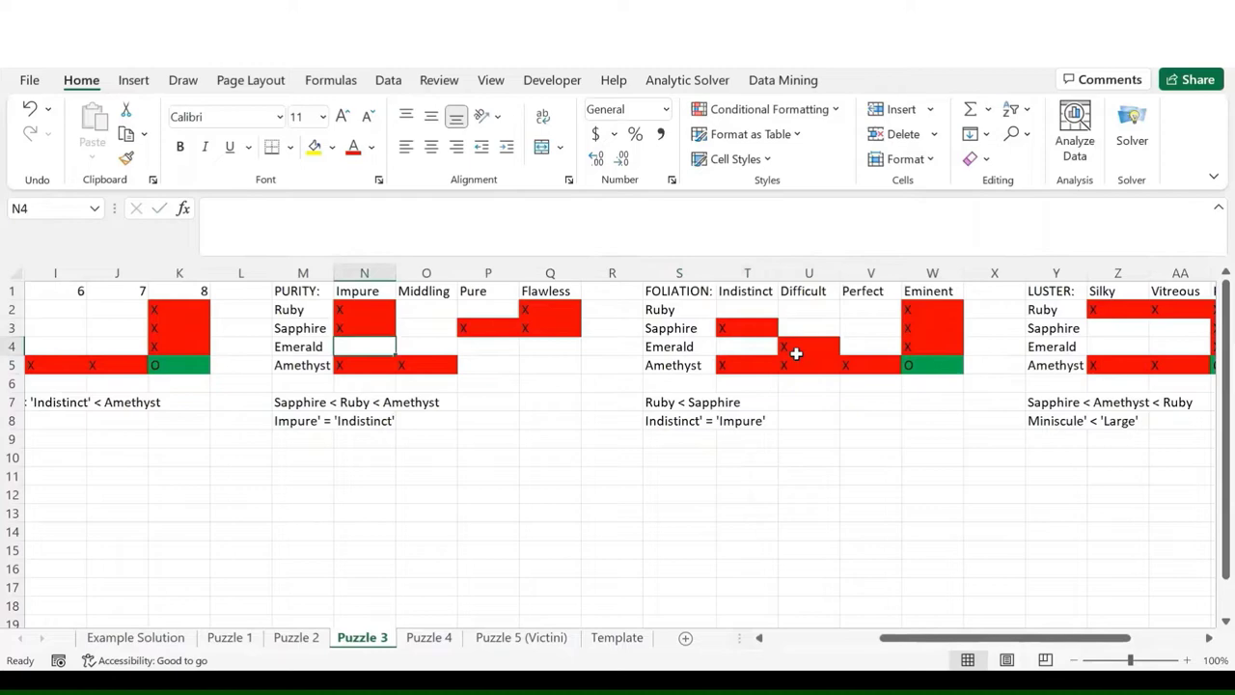
- In the Foliation grid, rule out Indistinct for Ruby with X in T2 and assign it to Emerald with O in T4
{"action": "left_click", "coordinate": [744, 308]}
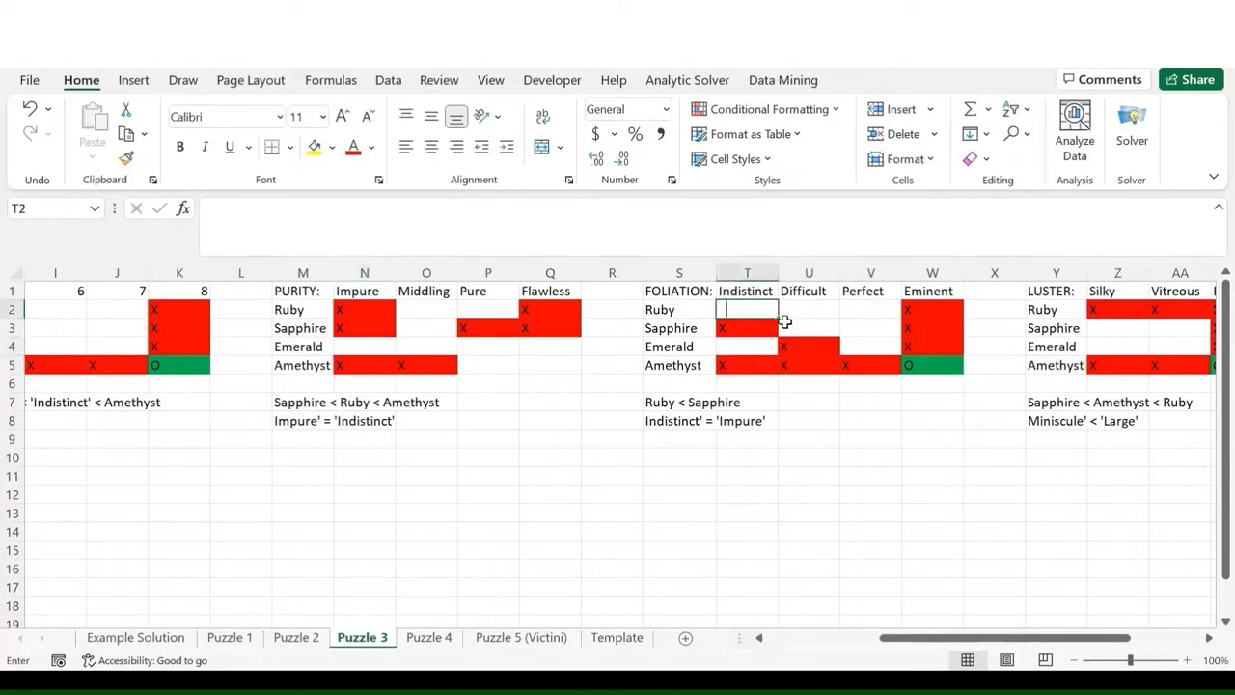
{"action": "type", "text": "X"}
{"action": "key", "text": "Return"}
{"action": "key", "text": "Return"}
{"action": "type", "text": "O"}
{"action": "key", "text": "Return"}
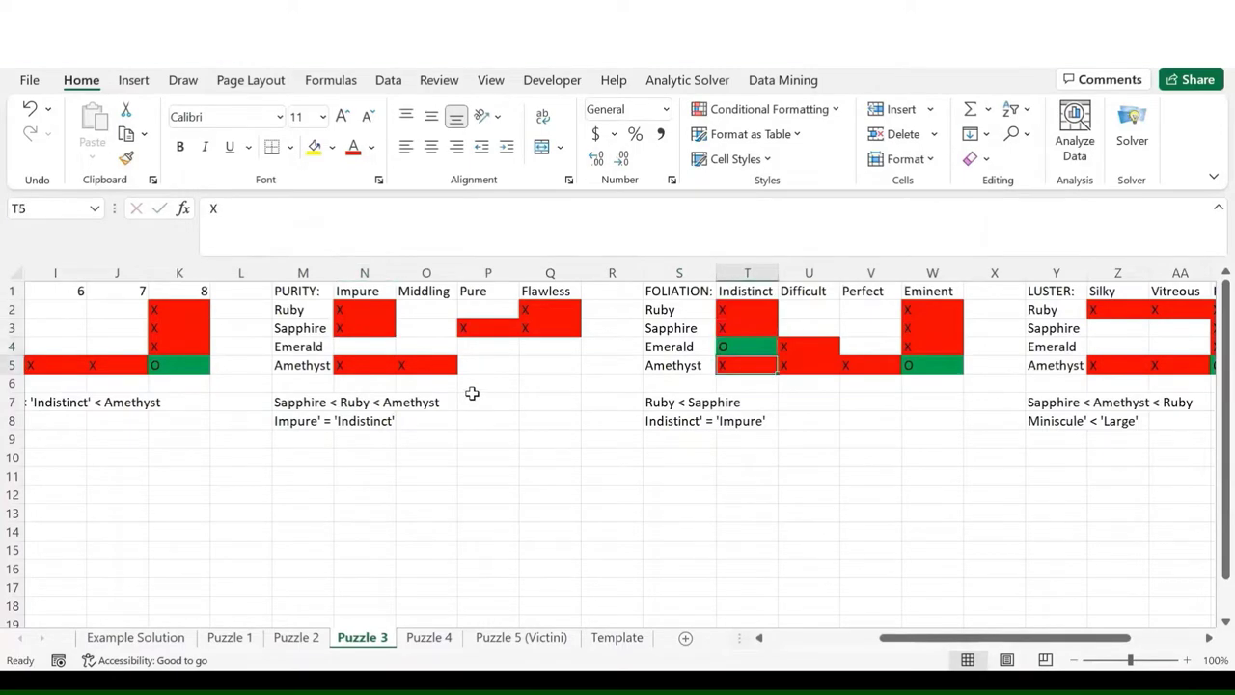
- Mark Emerald as Impure with O in N4 and rule out Perfect foliation for it with X in V4
{"action": "left_click", "coordinate": [371, 345]}
{"action": "type", "text": "O"}
{"action": "key", "text": "Return"}
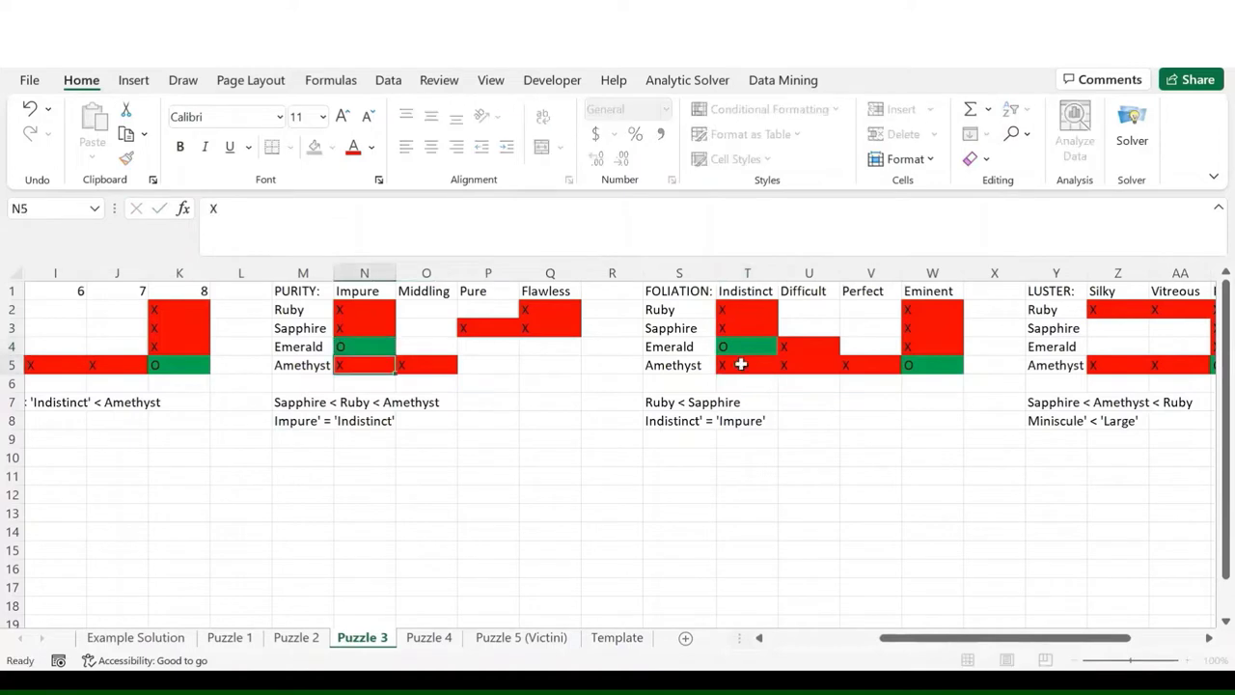
{"action": "left_click", "coordinate": [870, 348]}
{"action": "type", "text": "X"}
{"action": "key", "text": "Return"}
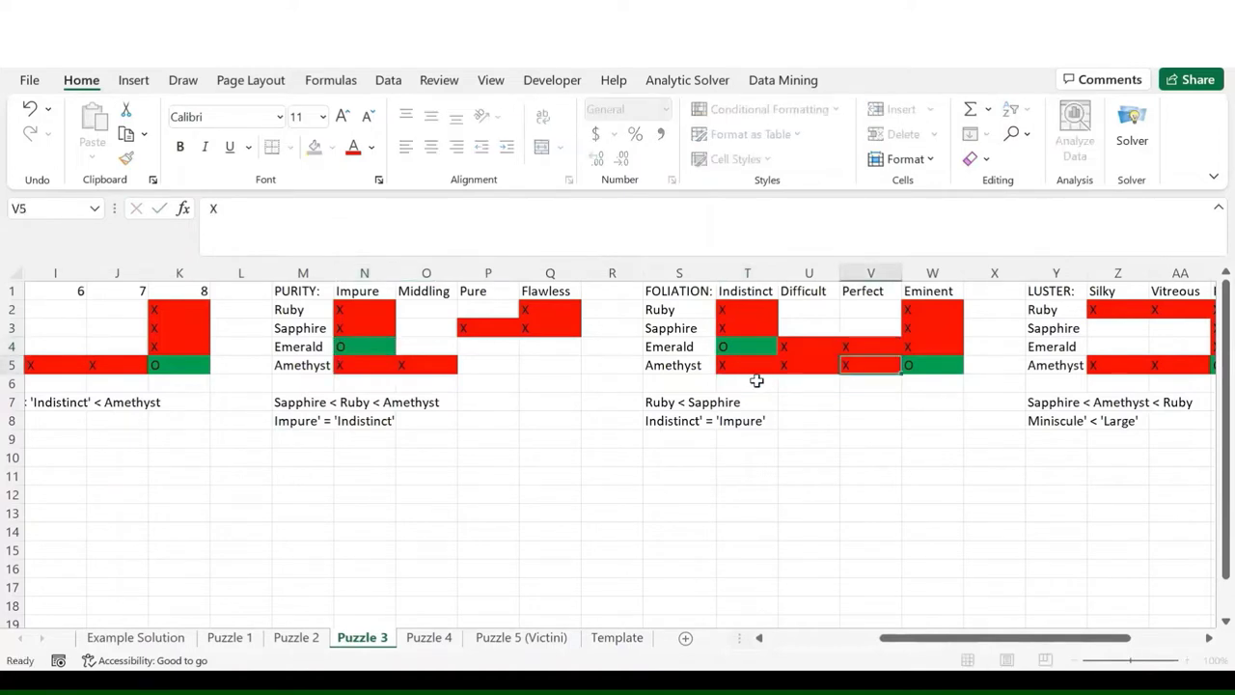
- Delete the used Indistinct = Impure clues from S8 and M8
{"action": "left_click", "coordinate": [701, 421]}
{"action": "key", "text": "Delete"}
{"action": "left_click", "coordinate": [318, 422]}
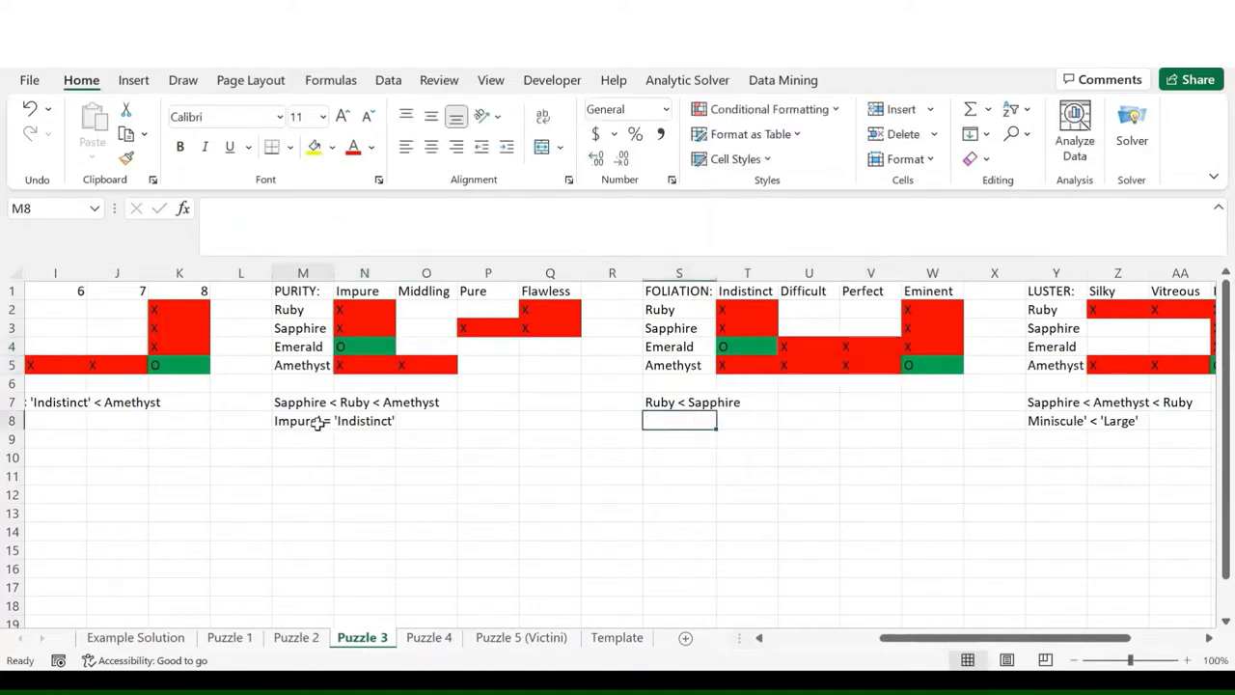
{"action": "key", "text": "Delete"}
- Rule out Middling, Pure and Flawless for Emerald by entering X in O4:Q4 of the Purity grid
{"action": "left_click", "coordinate": [438, 348]}
{"action": "type", "text": "X"}
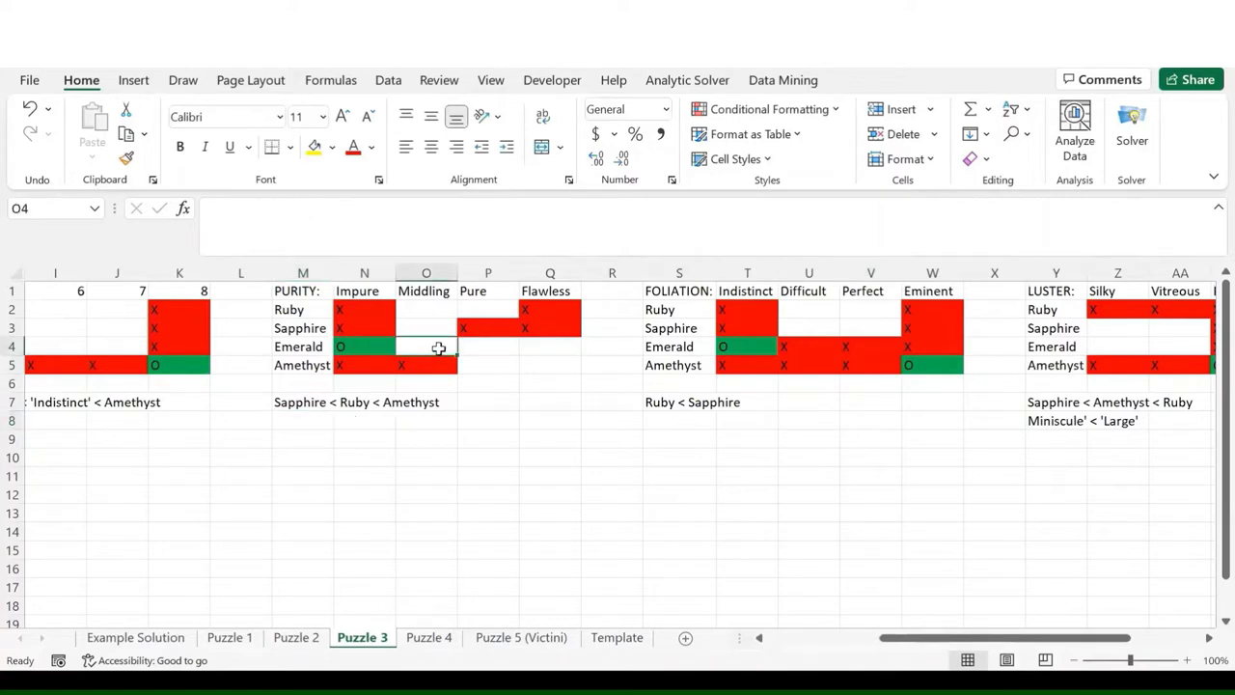
{"action": "key", "text": "Tab"}
{"action": "type", "text": "X"}
{"action": "key", "text": "Tab"}
{"action": "type", "text": "X"}
{"action": "key", "text": "Return"}
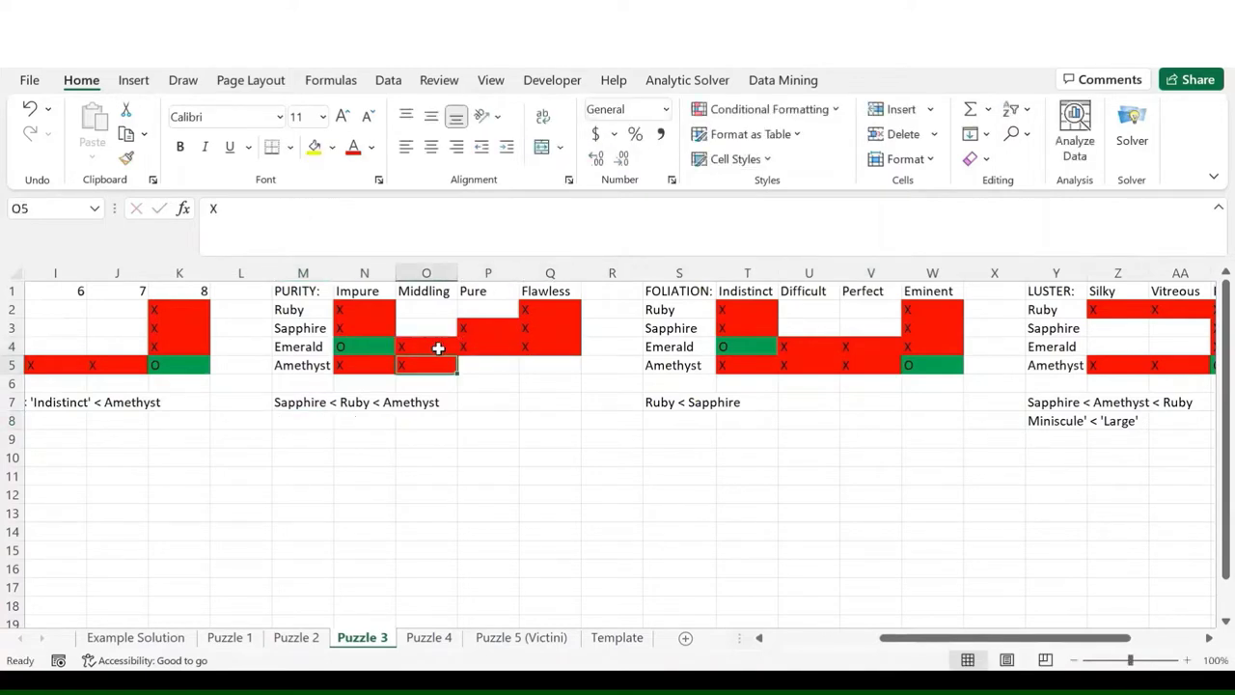
- Examine the open Ruby and Sapphire cells of the Foliation grid against the Ruby < Sapphire clue
{"action": "key", "text": "Tab"}
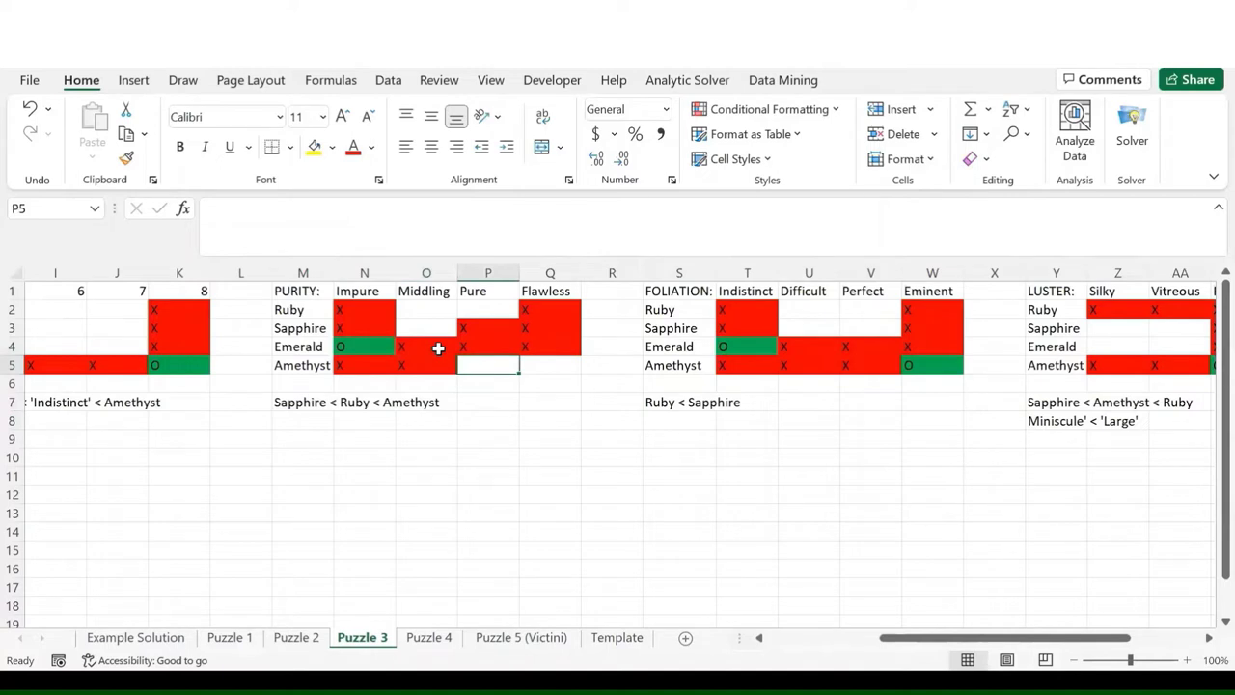
{"action": "key", "text": "Tab"}
{"action": "key", "text": "Tab"}
{"action": "key", "text": "Tab"}
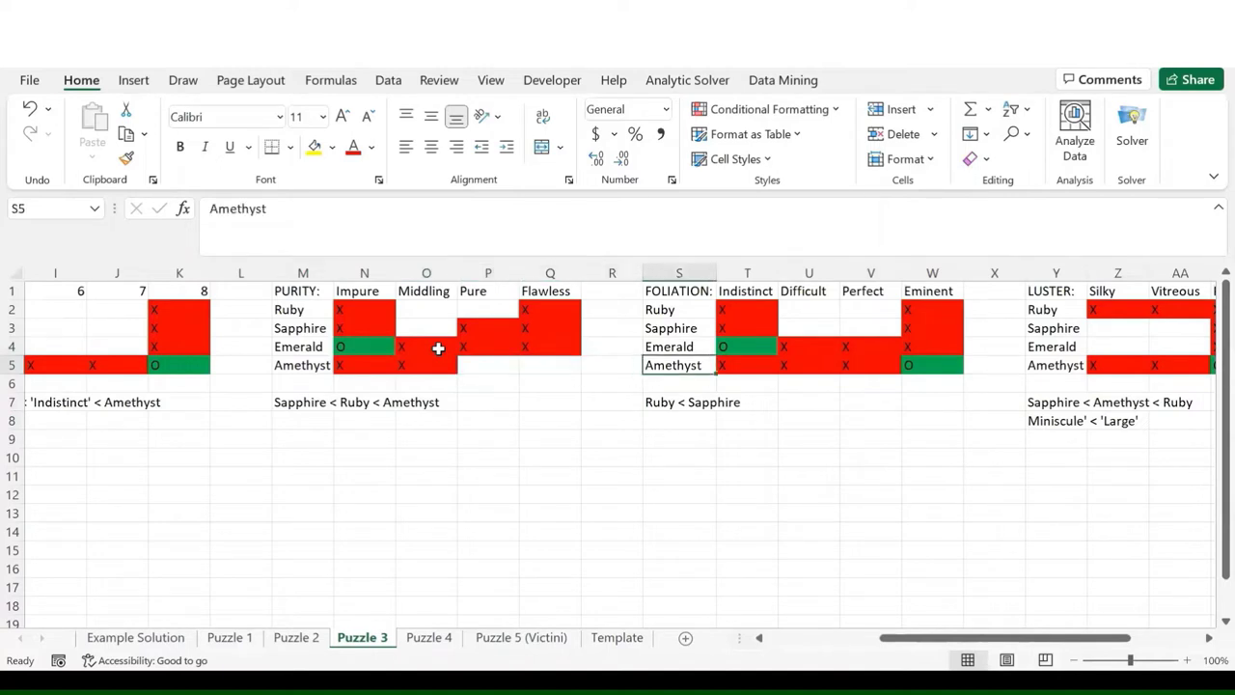
{"action": "key", "text": "Down"}
{"action": "key", "text": "Down"}
{"action": "key", "text": "Up"}
{"action": "key", "text": "Up"}
{"action": "key", "text": "Up"}
{"action": "key", "text": "Up"}
{"action": "key", "text": "Up"}
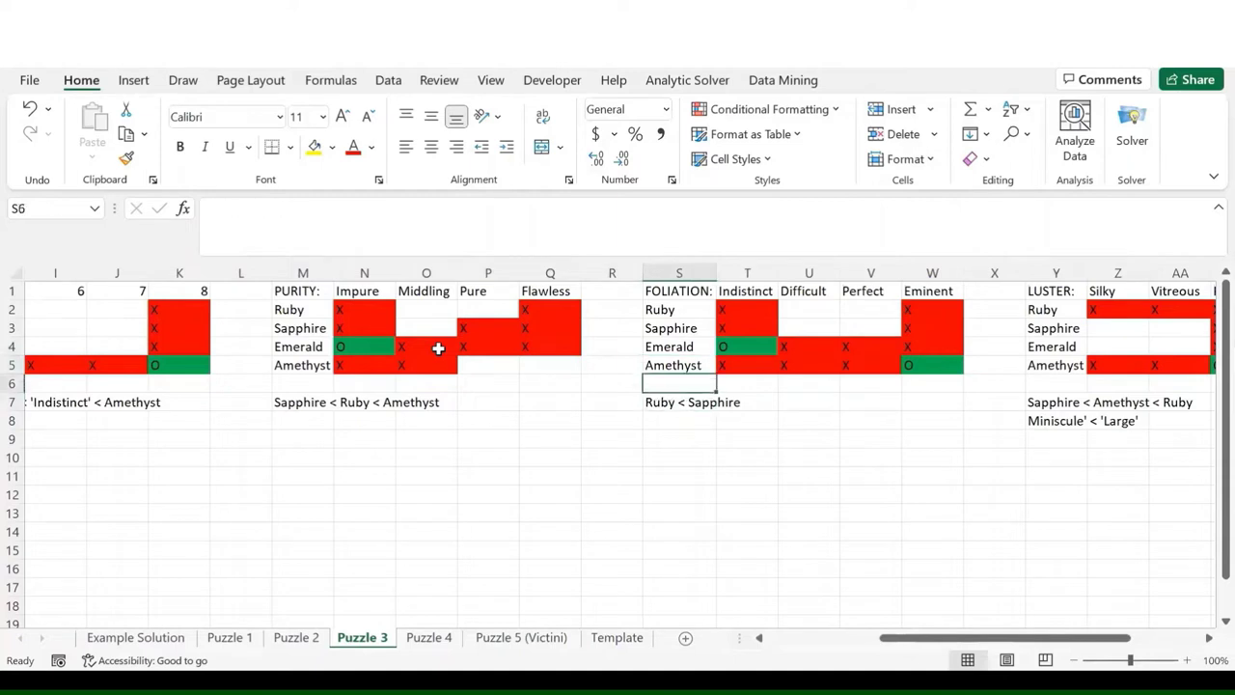
{"action": "key", "text": "Right"}
{"action": "key", "text": "Right"}
{"action": "key", "text": "Right"}
{"action": "key", "text": "Down"}
{"action": "key", "text": "Left"}
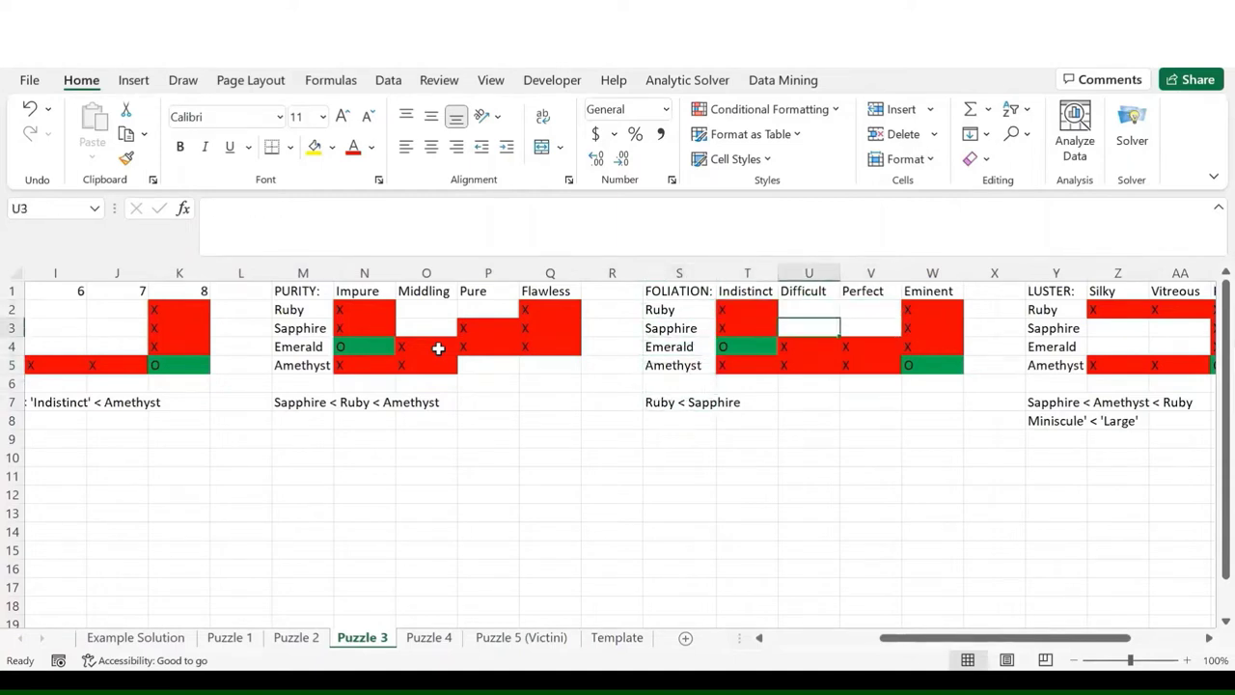
- Mark Ruby as Difficult with O in U2 and Sapphire as Perfect with O in V3 of the Foliation grid
{"action": "key", "text": "Up"}
{"action": "key", "text": "Right"}
{"action": "key", "text": "Left"}
{"action": "key", "text": "Down"}
{"action": "key", "text": "Up"}
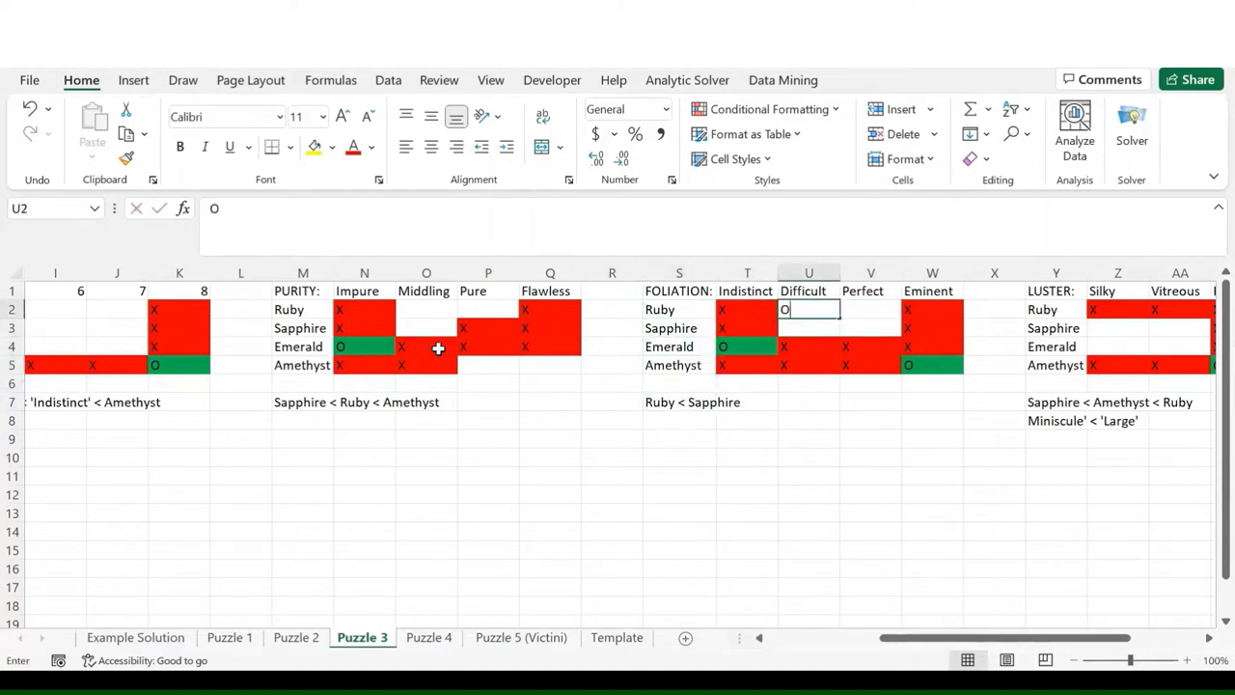
{"action": "key", "text": "Return"}
{"action": "key", "text": "Right"}
{"action": "type", "text": "O"}
{"action": "key", "text": "Return"}
- Rule out Perfect for Ruby and Difficult for Sapphire by entering X in V2 and U3
{"action": "key", "text": "Up"}
{"action": "key", "text": "Up"}
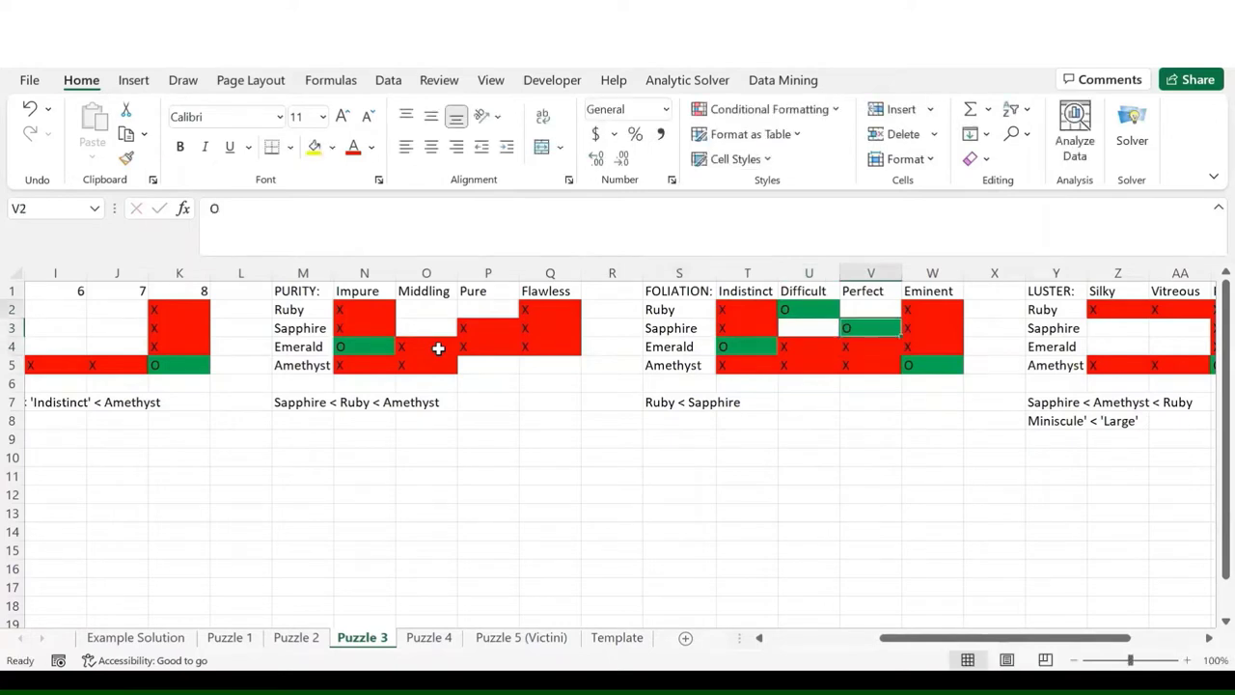
{"action": "type", "text": "X"}
{"action": "key", "text": "Return"}
{"action": "key", "text": "Left"}
{"action": "type", "text": "X"}
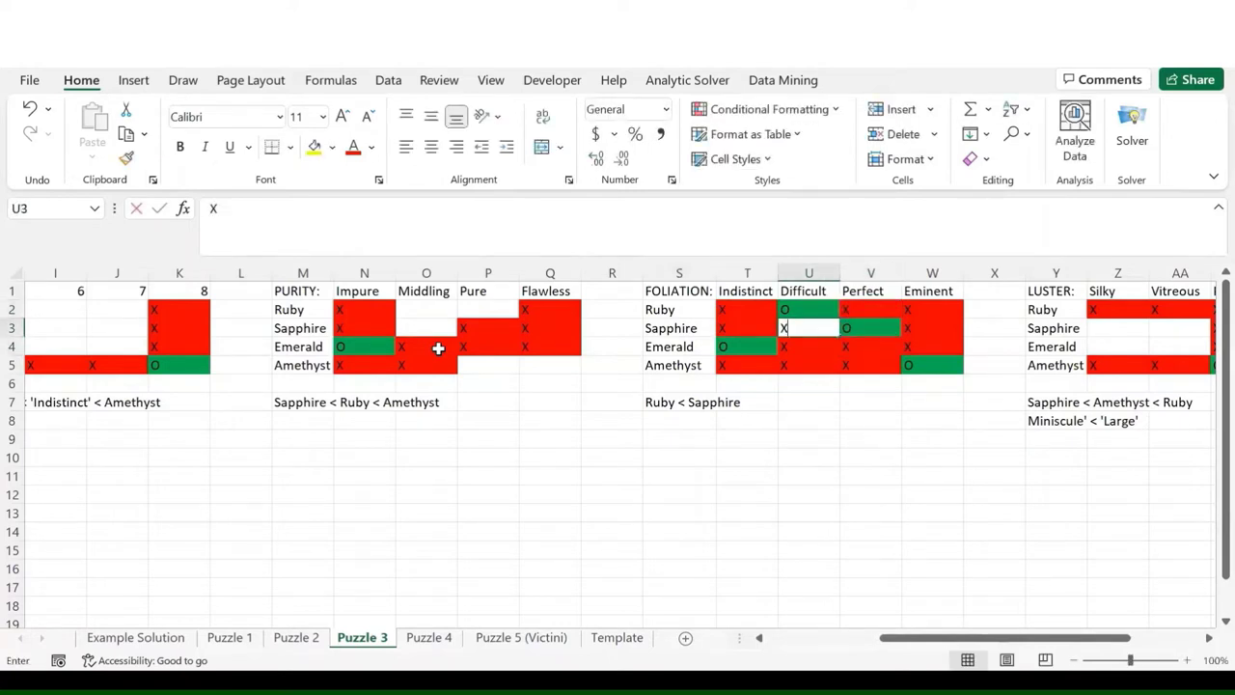
{"action": "key", "text": "Return"}
- Check the Purity clue in M7 and mark Sapphire as Middling with O in O3
{"action": "left_click", "coordinate": [311, 403]}
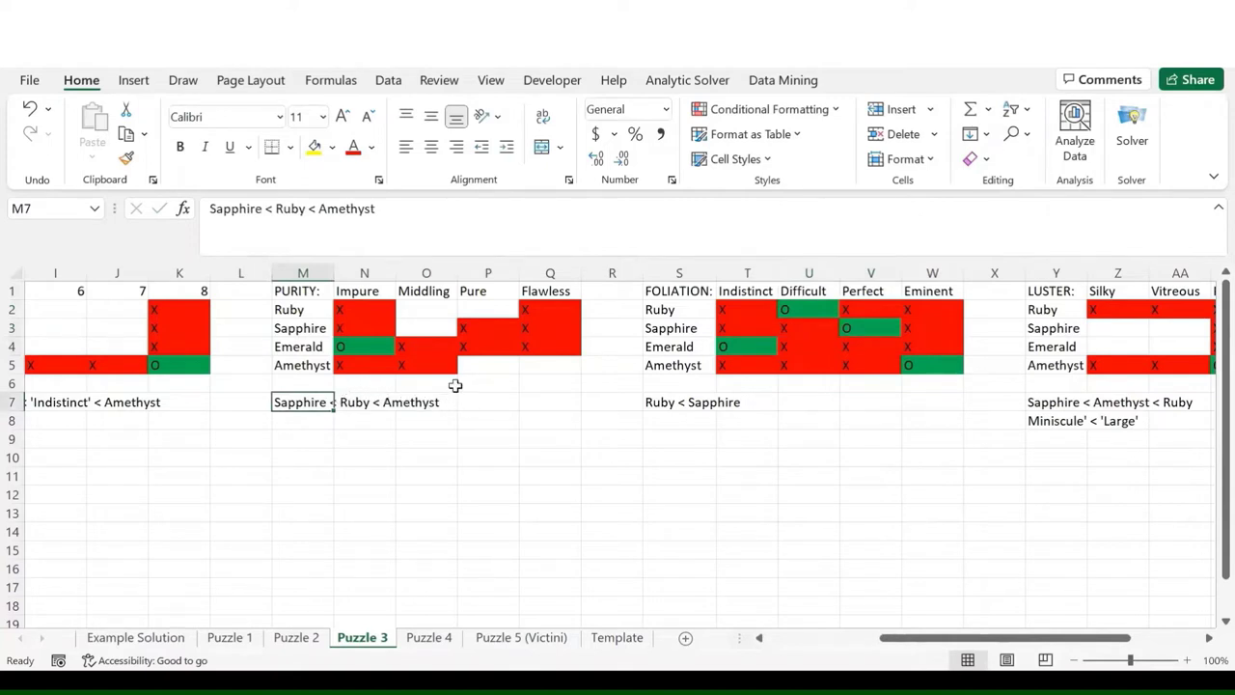
{"action": "left_click", "coordinate": [440, 329]}
{"action": "type", "text": "O"}
{"action": "key", "text": "Return"}
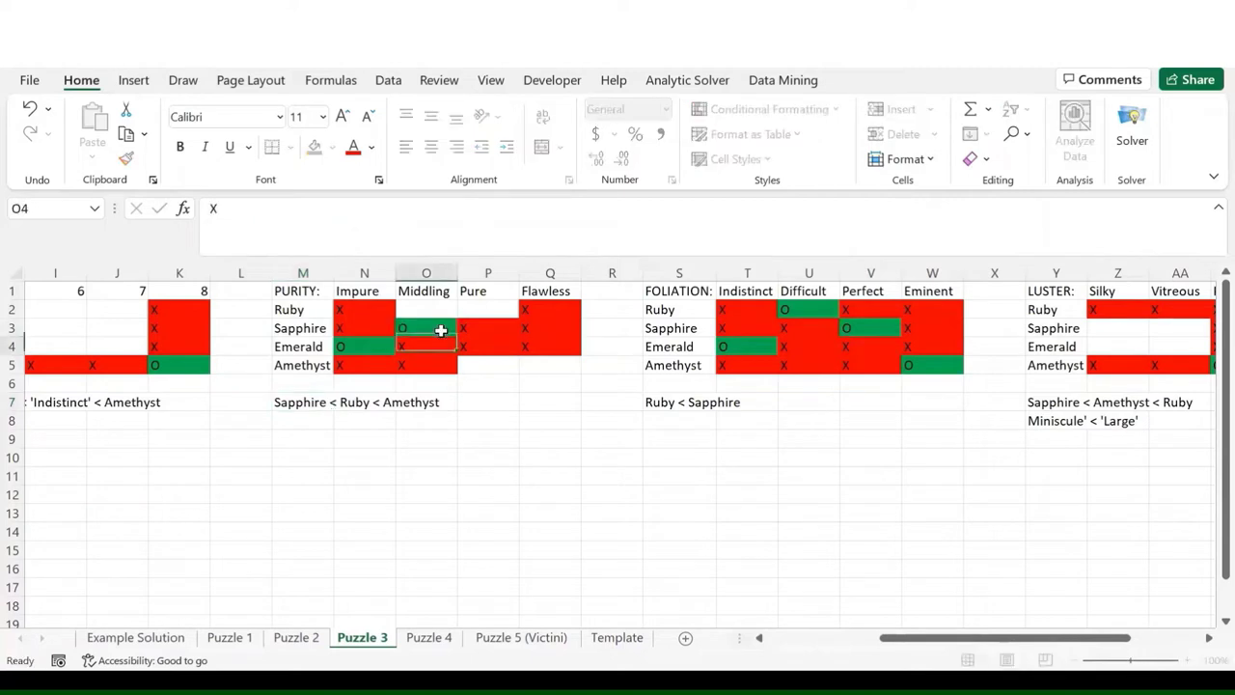
- Mark Ruby as Pure with O in P2 and Amethyst as Flawless with O in Q5 of the Purity grid
{"action": "left_click", "coordinate": [478, 308]}
{"action": "type", "text": "O"}
{"action": "key", "text": "Return"}
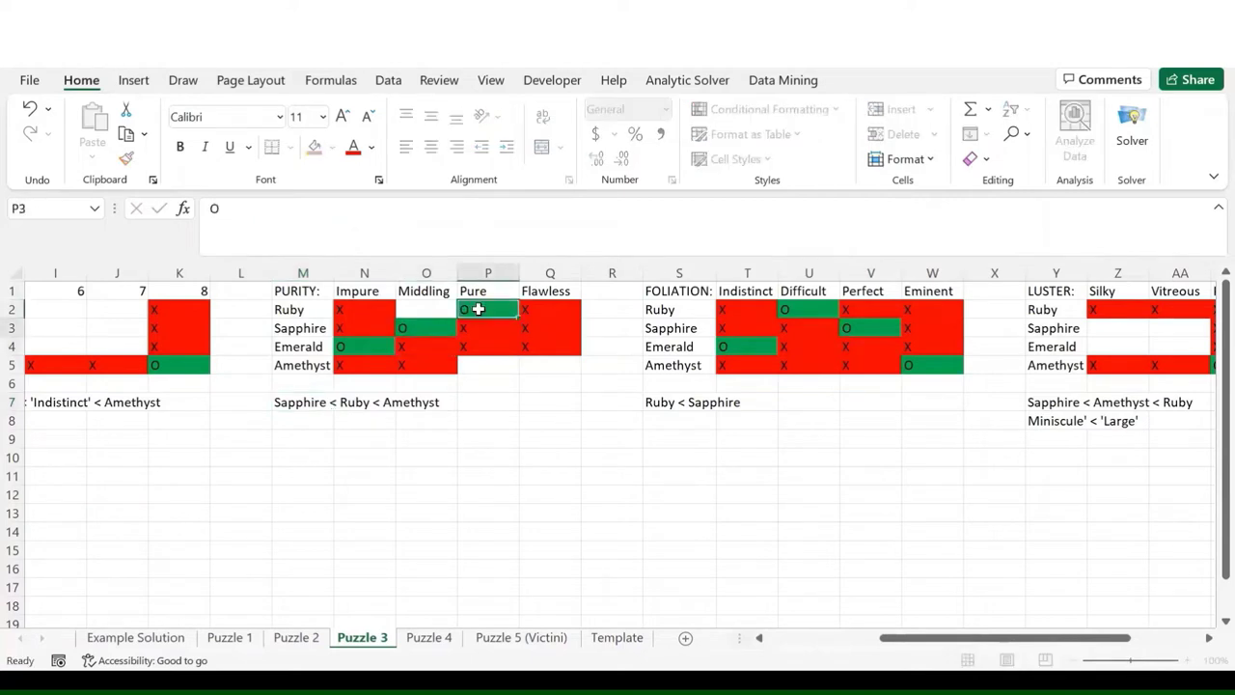
{"action": "left_click", "coordinate": [555, 372]}
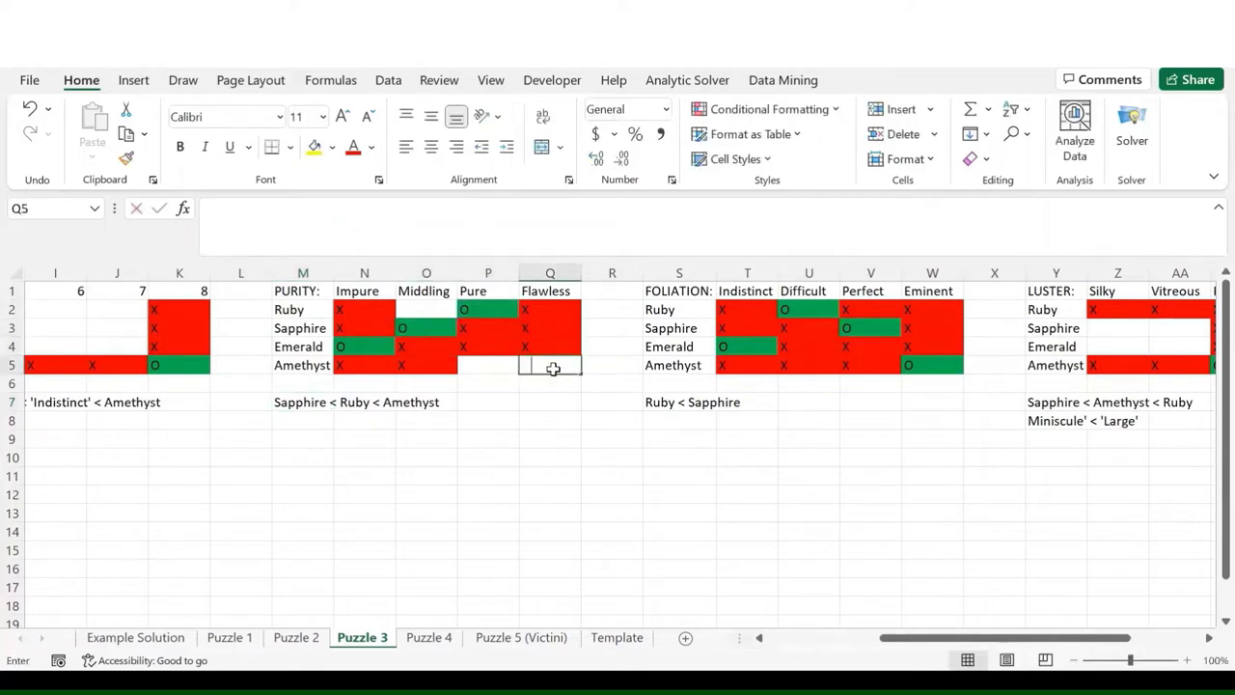
{"action": "type", "text": "O"}
{"action": "key", "text": "Return"}
{"action": "left_click", "coordinate": [371, 349]}
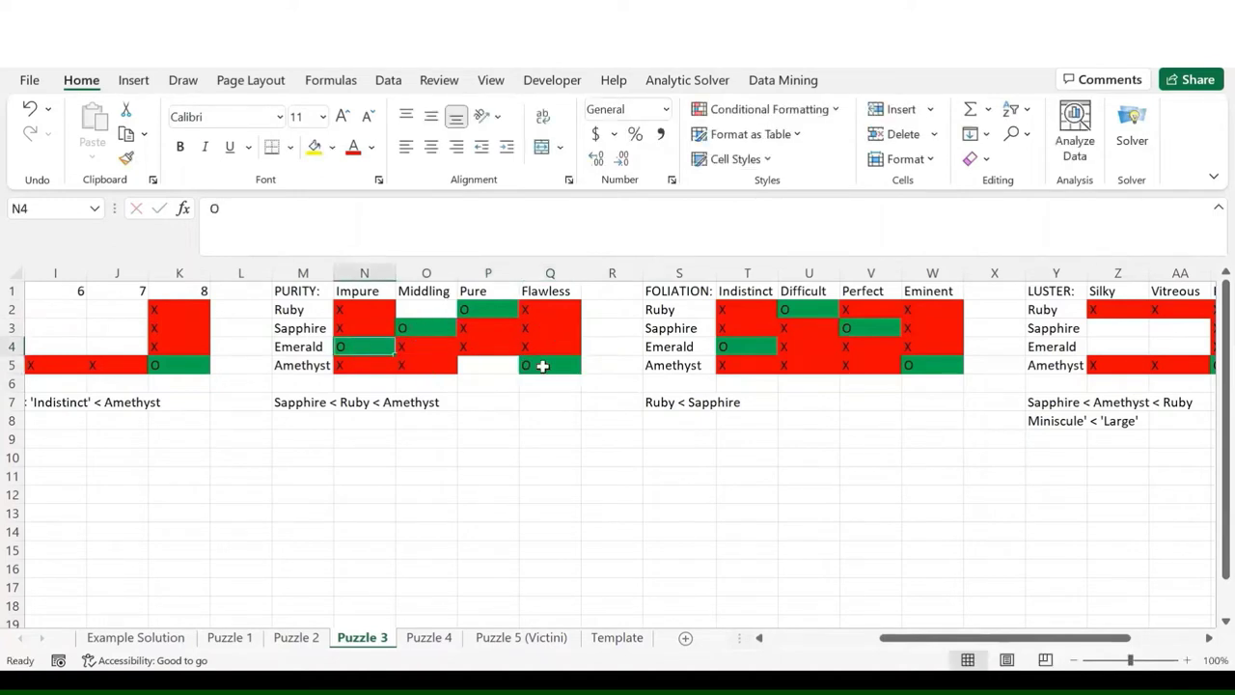
- Rule out Middling for Ruby and Pure for Amethyst by entering X in O2 and P5
{"action": "left_click", "coordinate": [422, 310]}
{"action": "type", "text": "X"}
{"action": "key", "text": "Return"}
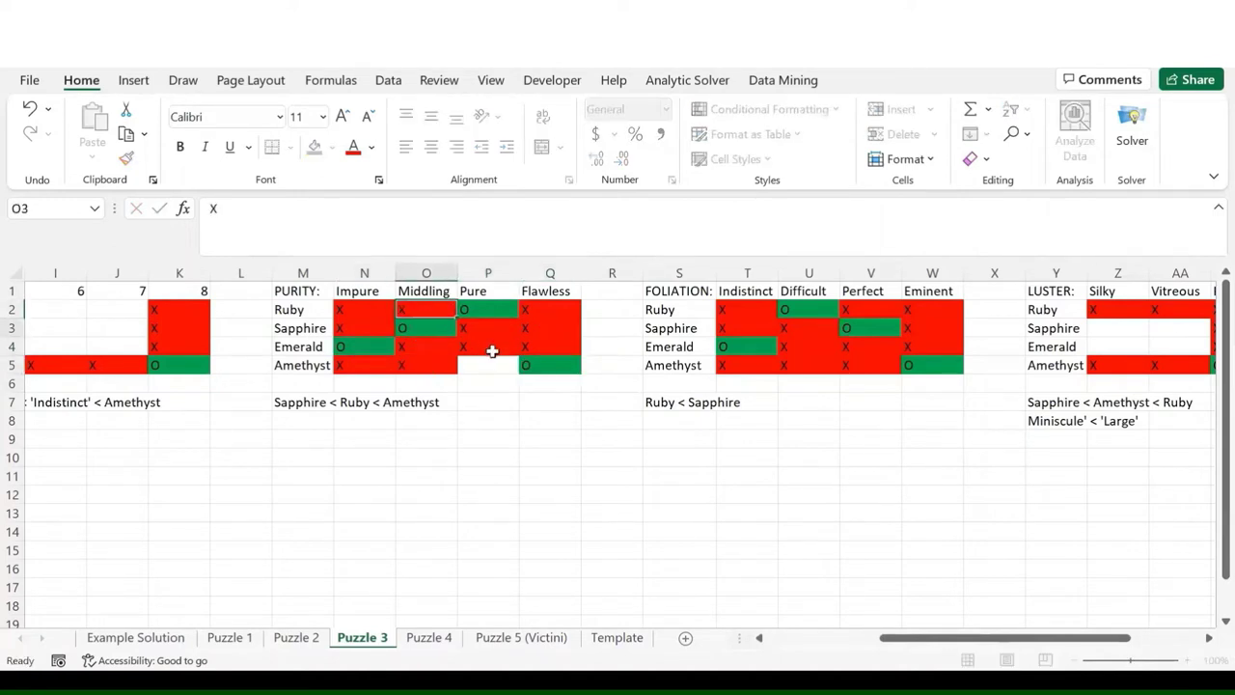
{"action": "left_click", "coordinate": [498, 367]}
{"action": "type", "text": "X"}
{"action": "key", "text": "Return"}
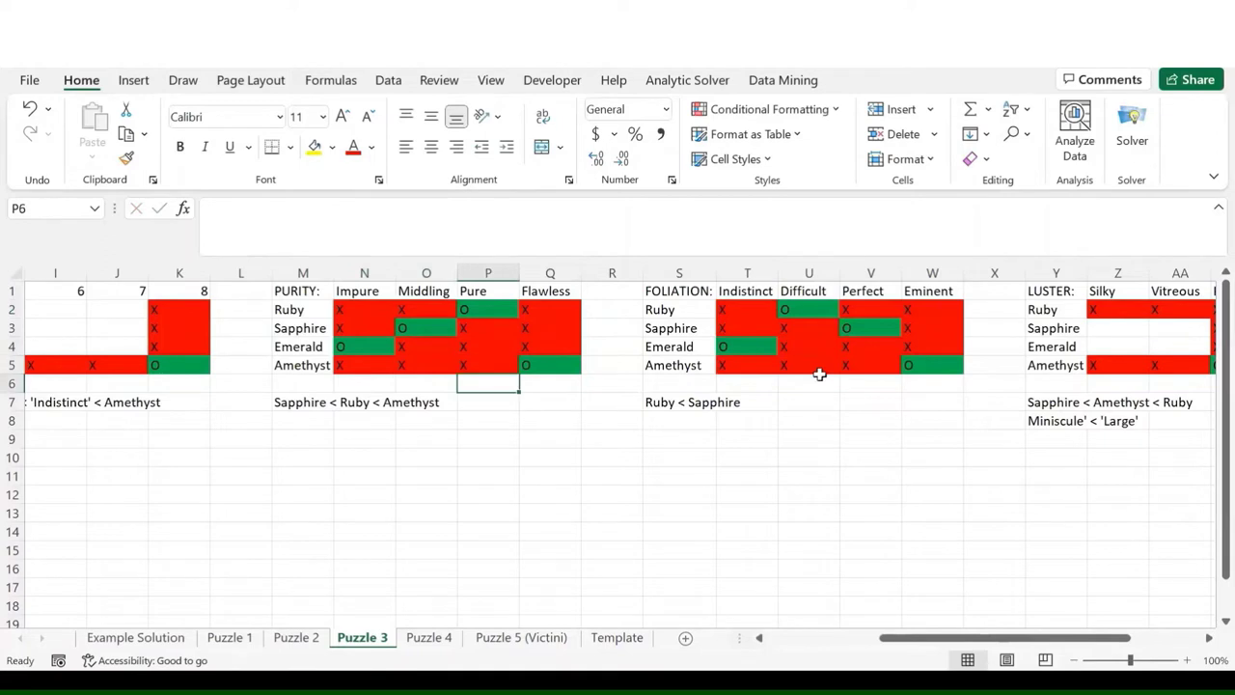
- Compare the Hardness clue with the Purity grid and mark Sapphire as hardness 6 with O in I3
{"action": "scroll", "coordinate": [818, 372], "scroll_direction": "right", "scroll_amount": 1}
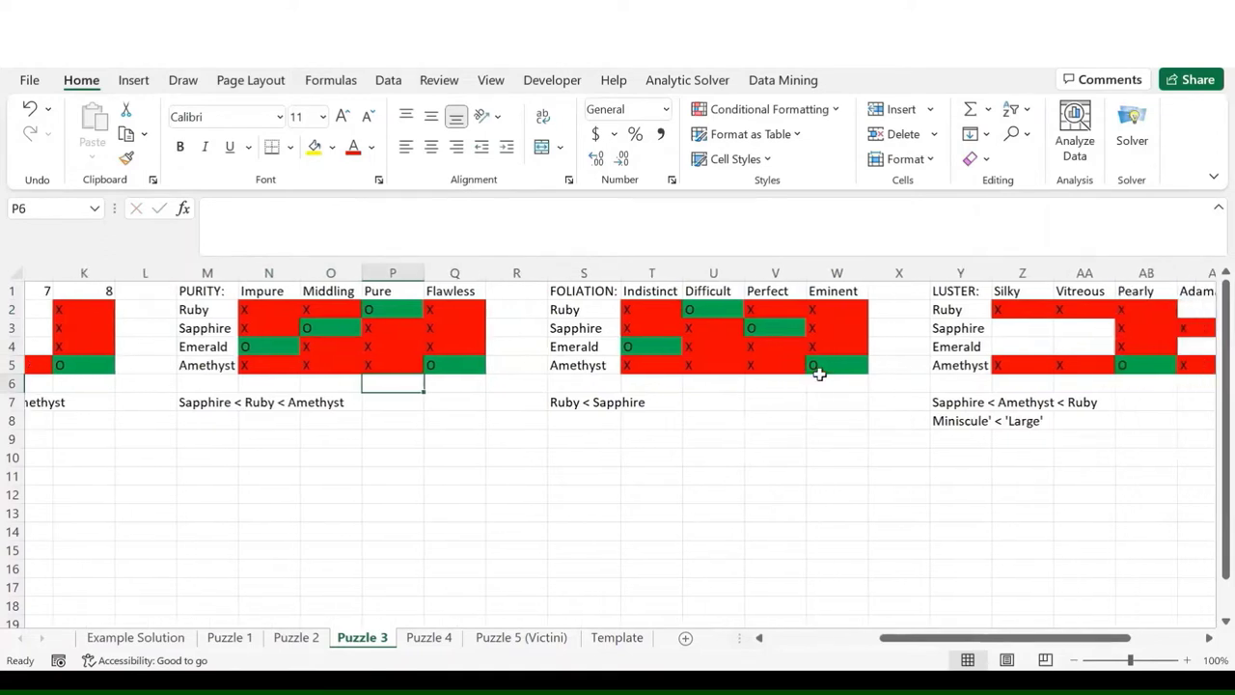
{"action": "scroll", "coordinate": [818, 375], "scroll_direction": "right", "scroll_amount": 2}
{"action": "scroll", "coordinate": [819, 375], "scroll_direction": "left", "scroll_amount": 8}
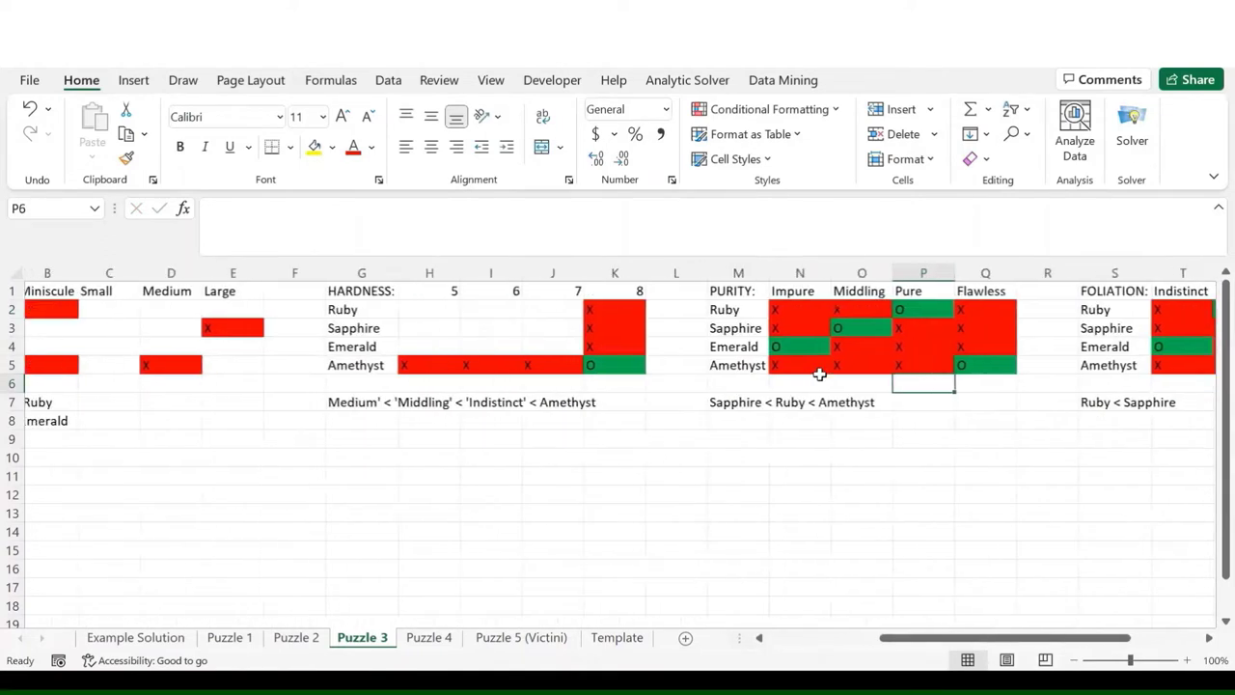
{"action": "scroll", "coordinate": [818, 375], "scroll_direction": "left", "scroll_amount": 1}
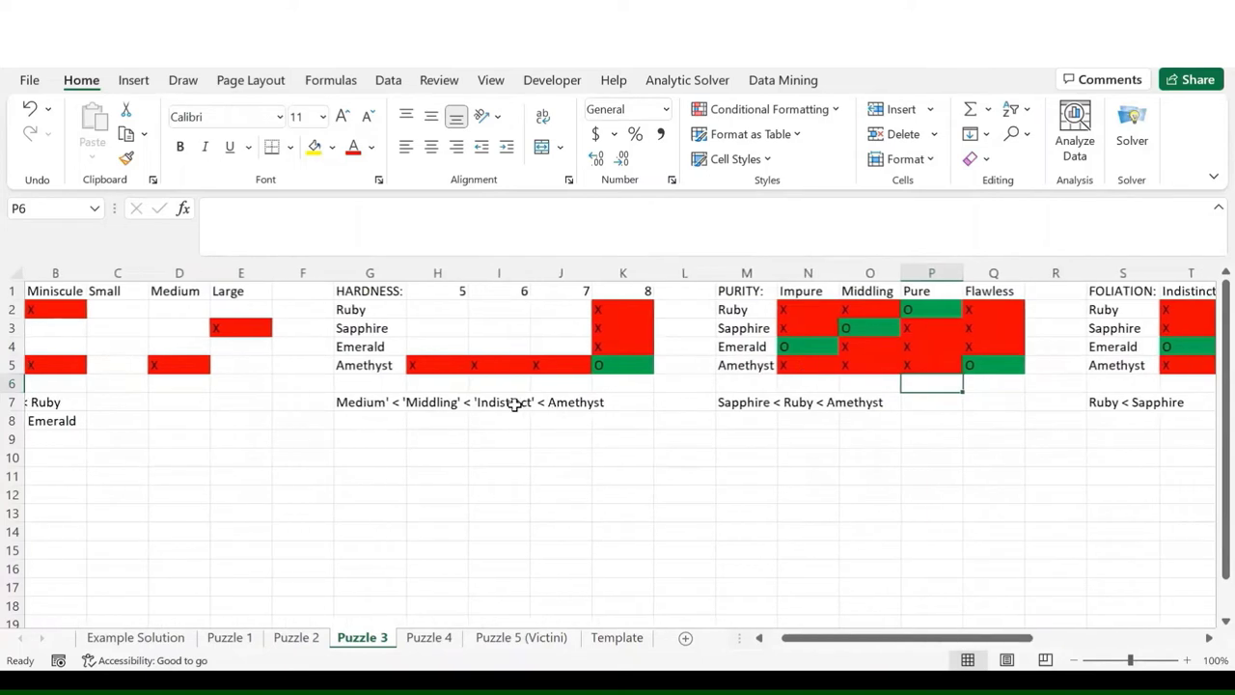
{"action": "scroll", "coordinate": [454, 405], "scroll_direction": "left", "scroll_amount": 1}
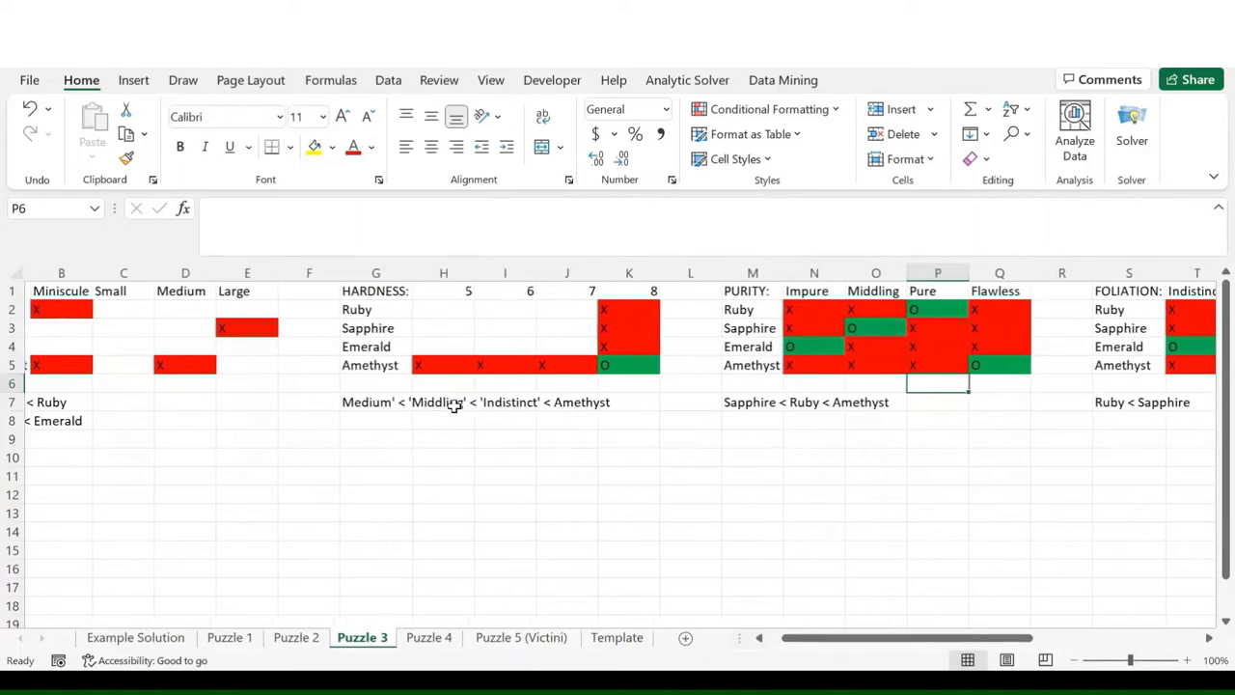
{"action": "scroll", "coordinate": [840, 348], "scroll_direction": "right", "scroll_amount": 1}
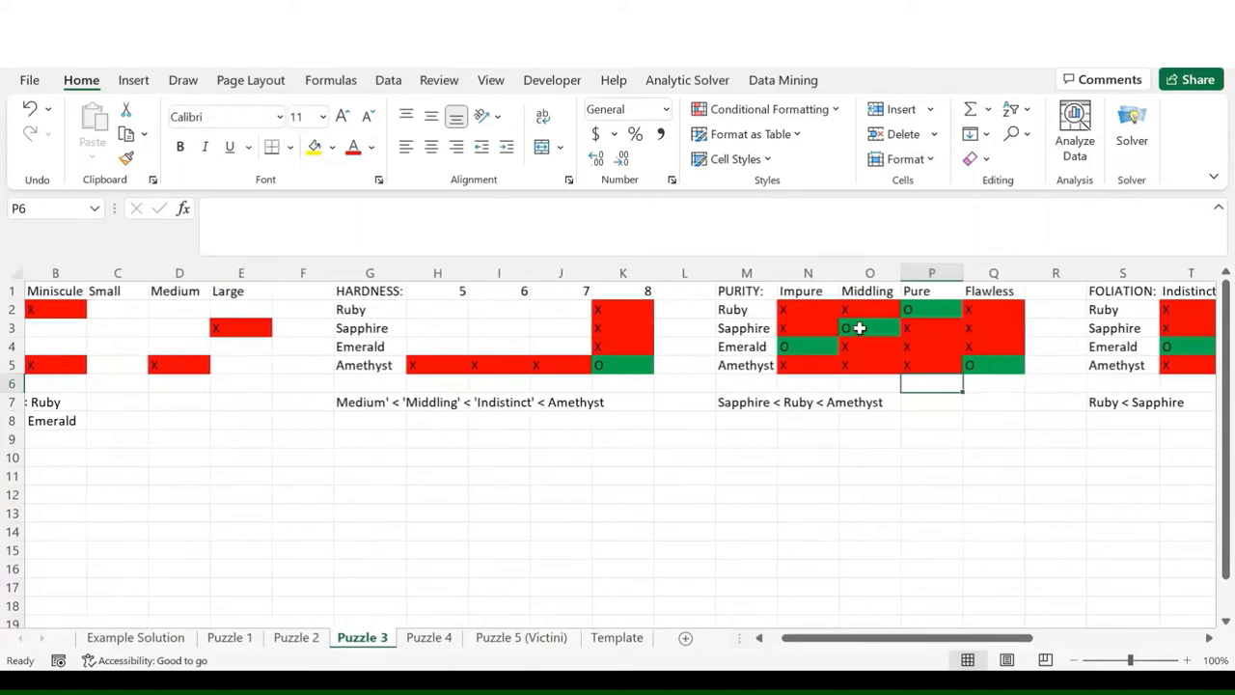
{"action": "key", "text": "Up"}
{"action": "key", "text": "Up"}
{"action": "key", "text": "Up"}
{"action": "key", "text": "Left"}
{"action": "left_click", "coordinate": [489, 331]}
{"action": "type", "text": "O"}
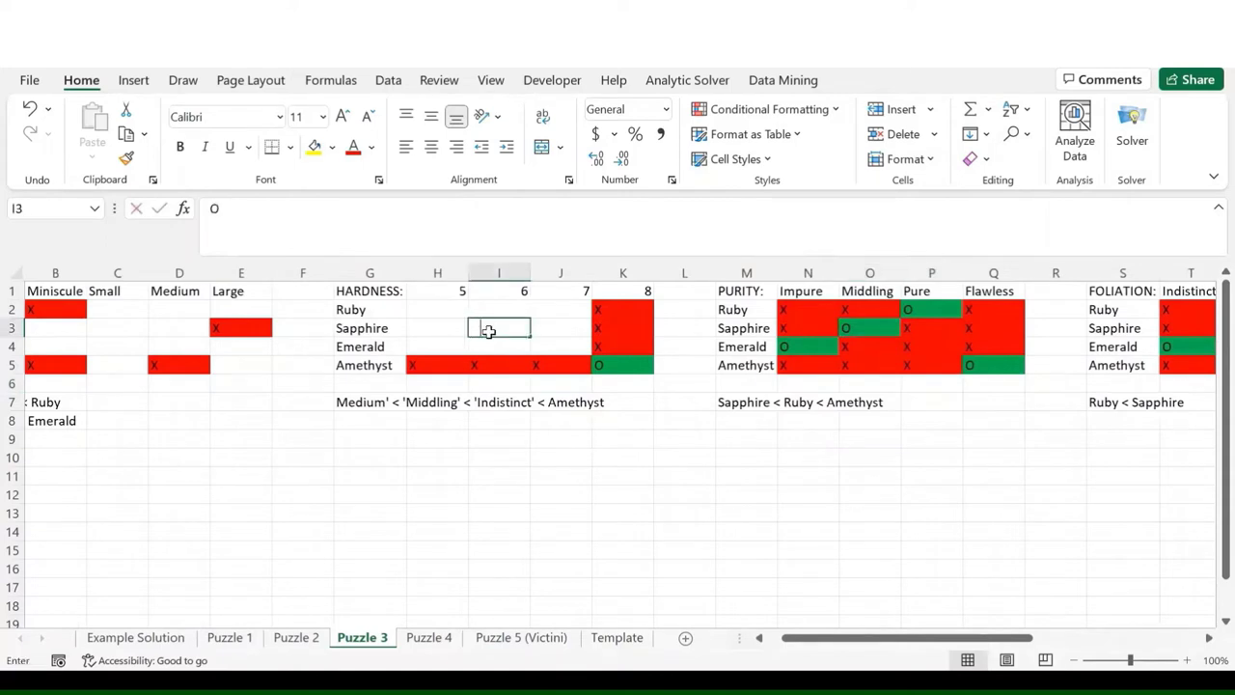
{"action": "key", "text": "Return"}
- Rule out hardness 6 for Emerald and Ruby and 7 and 5 for Sapphire with X in I4, I2, J3 and H3
{"action": "type", "text": "X"}
{"action": "key", "text": "Return"}
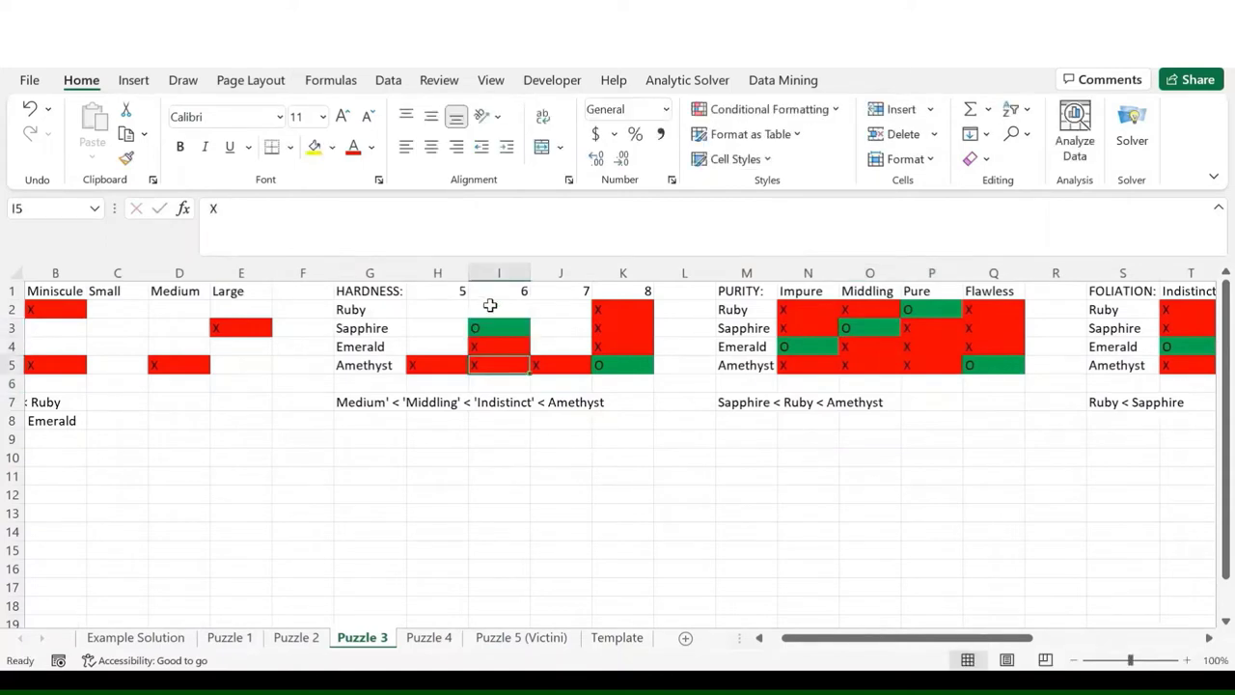
{"action": "left_click", "coordinate": [491, 307]}
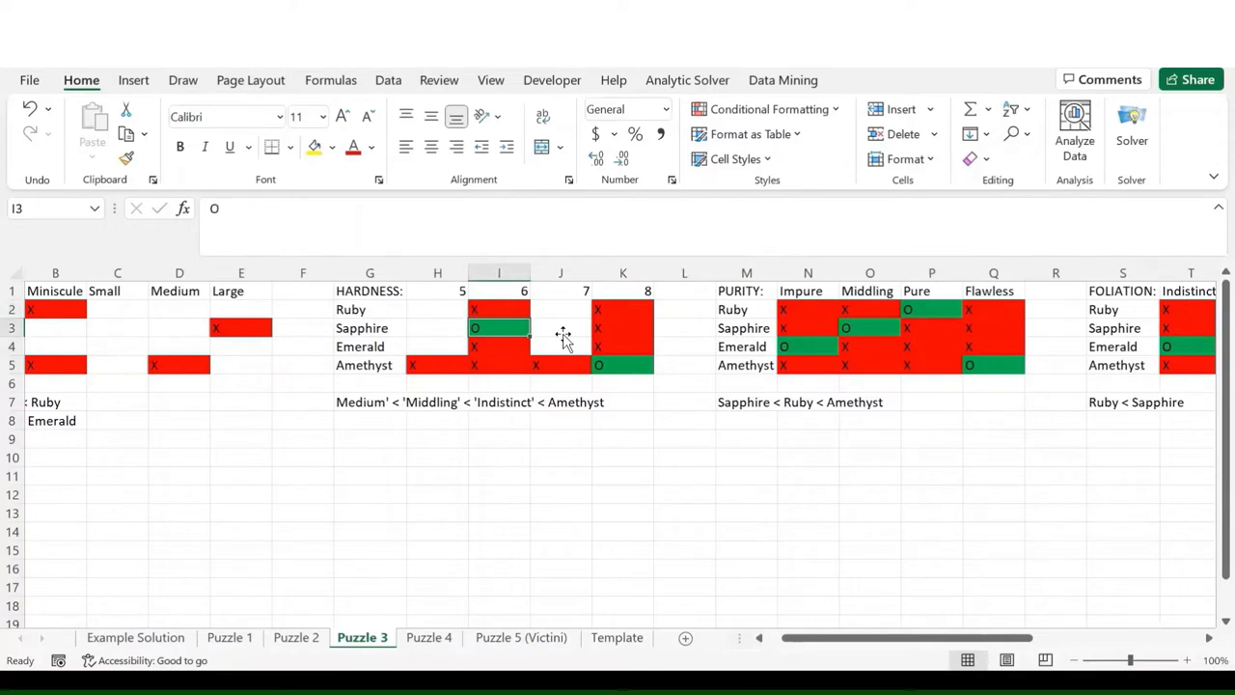
{"action": "left_click", "coordinate": [564, 338]}
{"action": "type", "text": "X"}
{"action": "key", "text": "ctrl+Return"}
{"action": "left_click", "coordinate": [450, 335]}
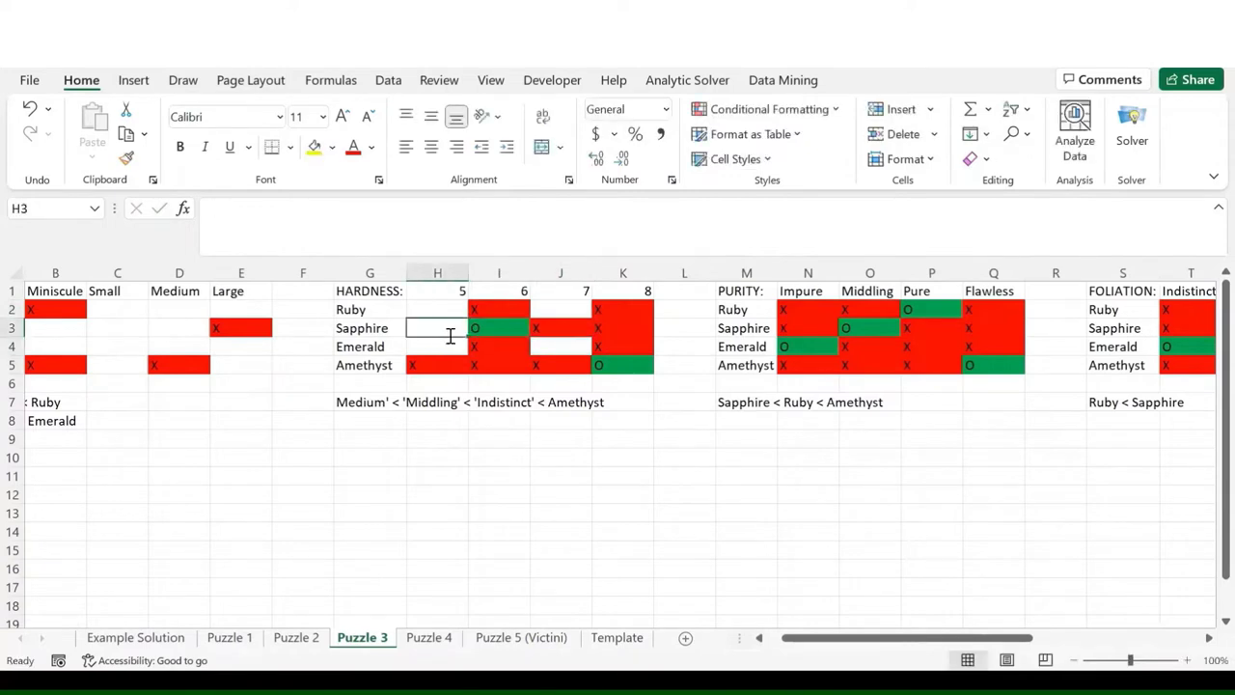
{"action": "type", "text": "X"}
{"action": "key", "text": "Return"}
- Replace 'Middling' with Sapphire in the Hardness clue in G7
{"action": "left_click", "coordinate": [391, 400]}
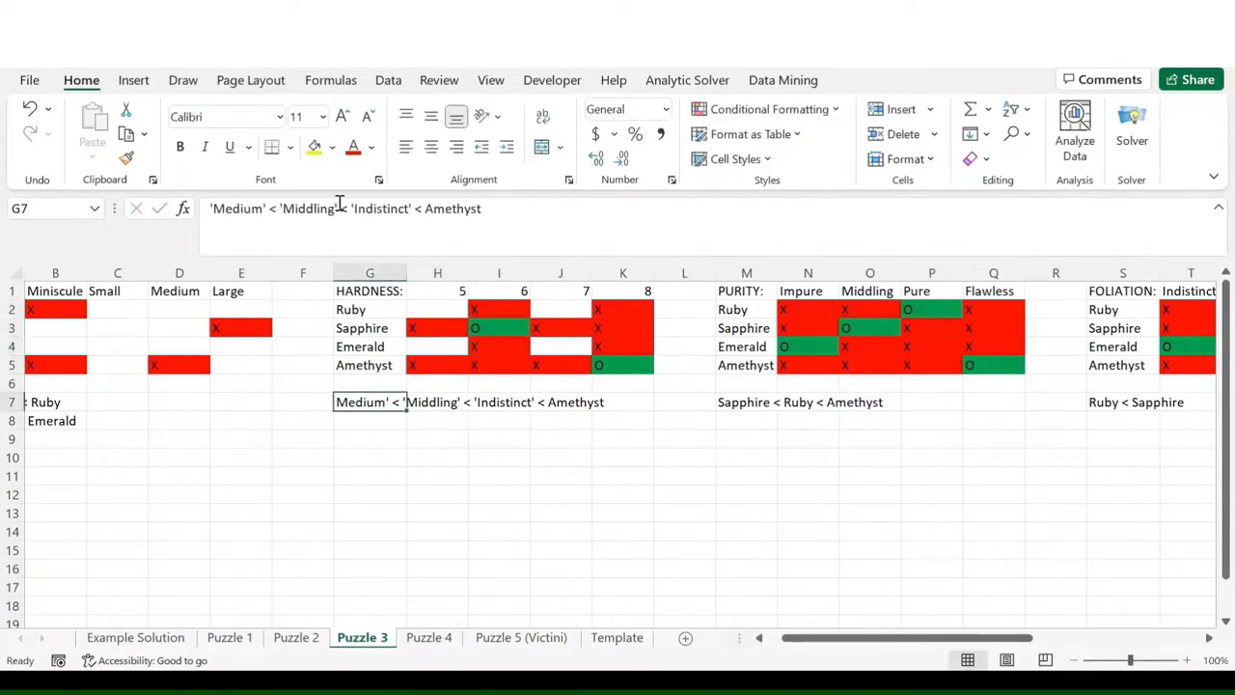
{"action": "left_click", "coordinate": [340, 209]}
{"action": "key", "text": "BackSpace"}
{"action": "key", "text": "BackSpace"}
{"action": "key", "text": "BackSpace"}
{"action": "key", "text": "BackSpace"}
{"action": "key", "text": "BackSpace"}
{"action": "key", "text": "BackSpace"}
{"action": "key", "text": "BackSpace"}
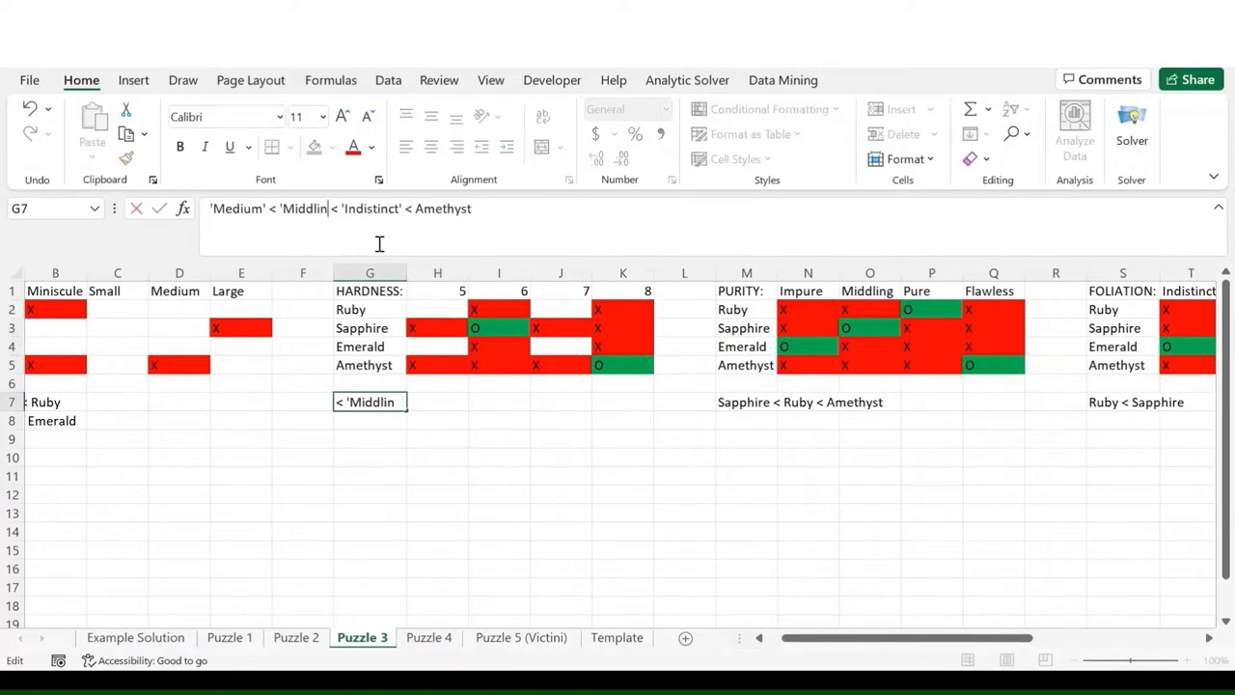
{"action": "key", "text": "BackSpace"}
{"action": "key", "text": "BackSpace"}
{"action": "key", "text": "BackSpace"}
{"action": "type", "text": "Sapphire"}
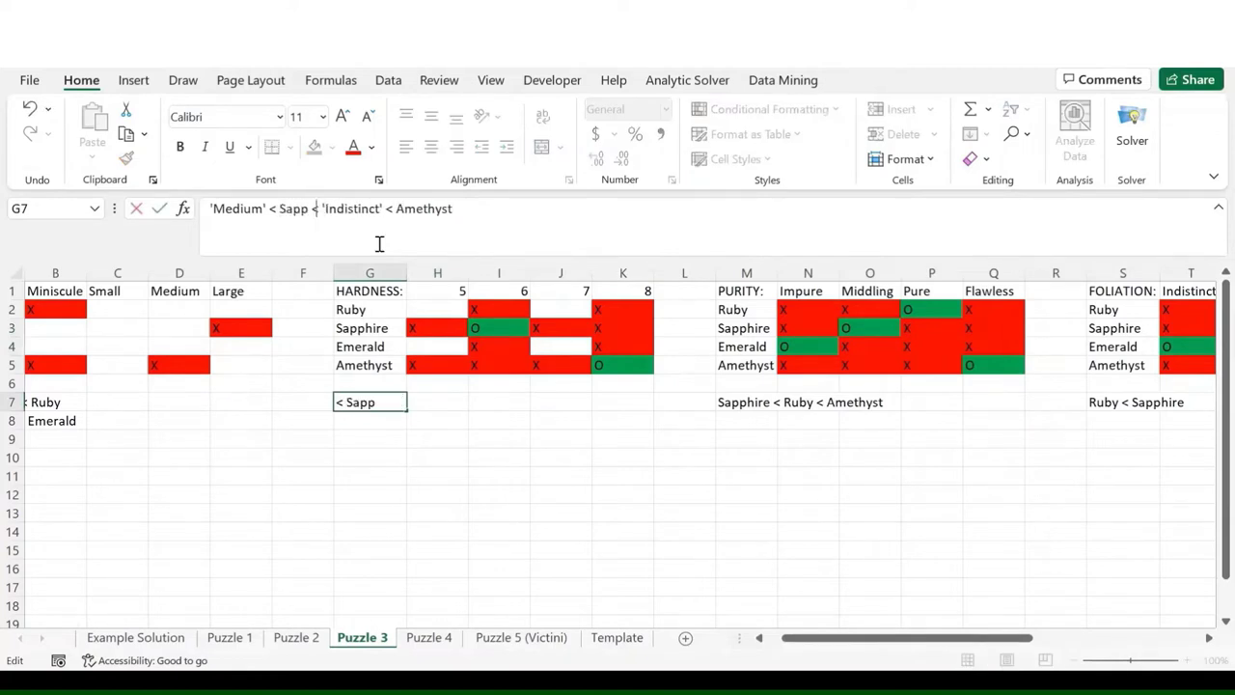
{"action": "key", "text": "Return"}
- Delete the used-up Purity clue in M7 and Foliation clue in S7
{"action": "scroll", "coordinate": [587, 414], "scroll_direction": "right", "scroll_amount": 2}
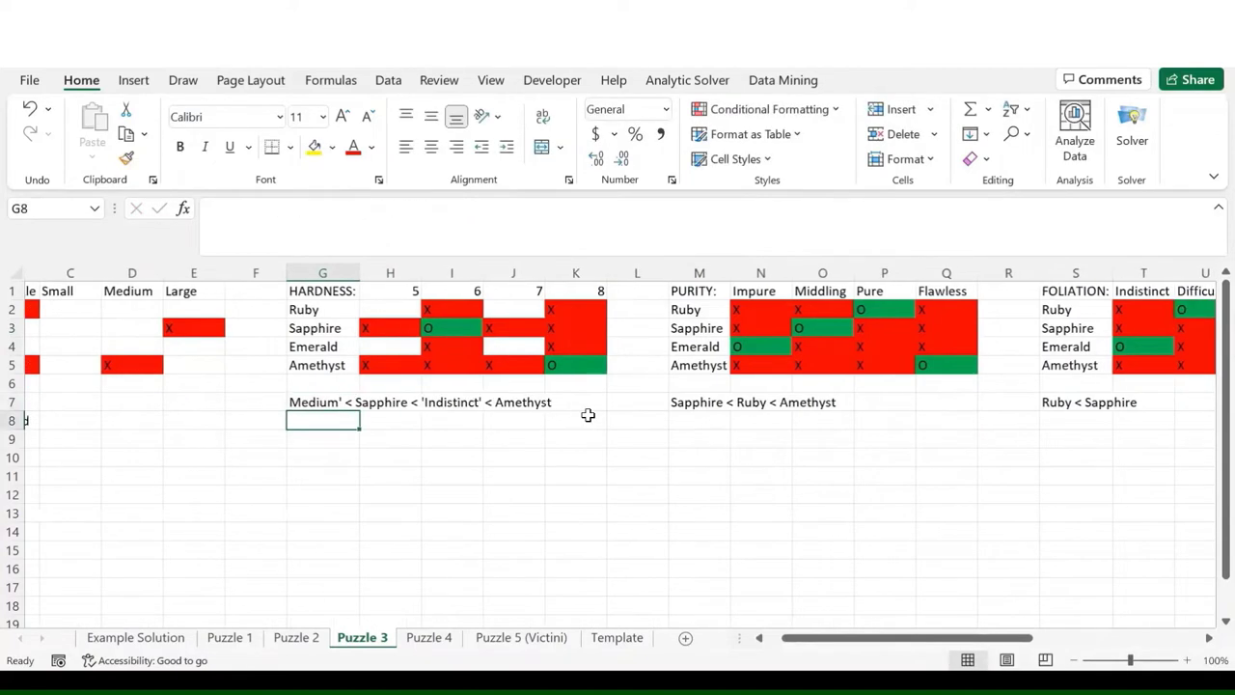
{"action": "left_click", "coordinate": [667, 407]}
{"action": "key", "text": "Delete"}
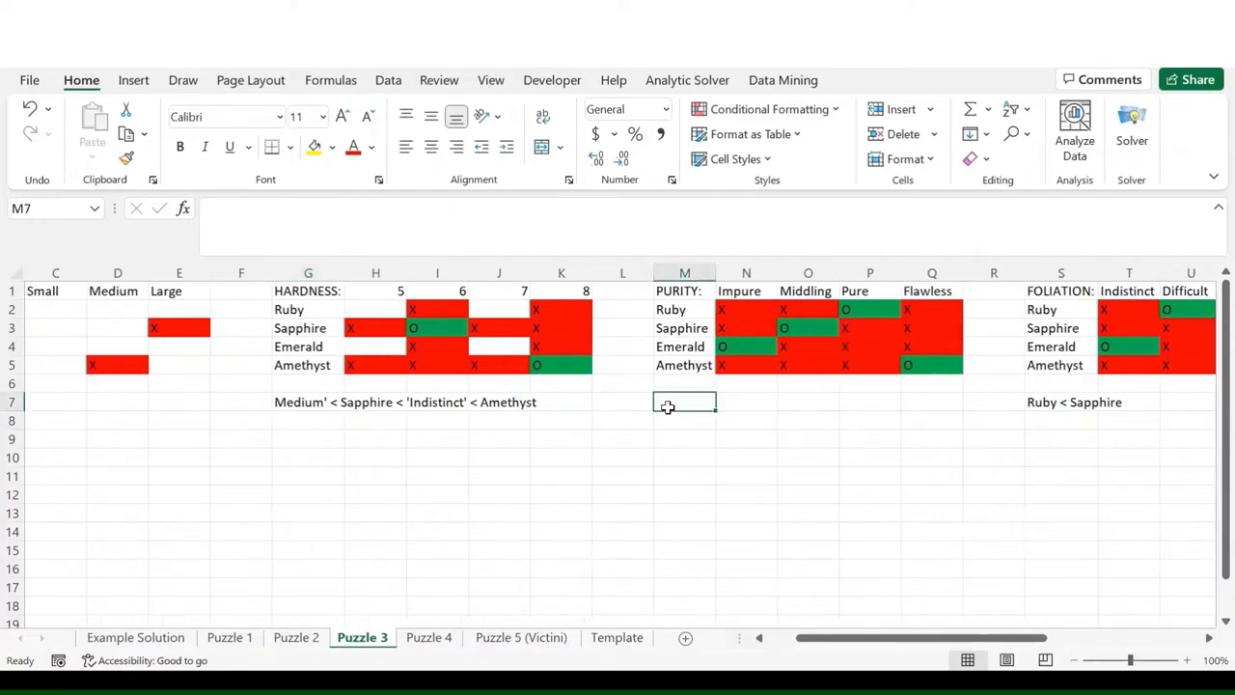
{"action": "scroll", "coordinate": [667, 406], "scroll_direction": "right", "scroll_amount": 6}
{"action": "left_click", "coordinate": [629, 402]}
{"action": "key", "text": "Delete"}
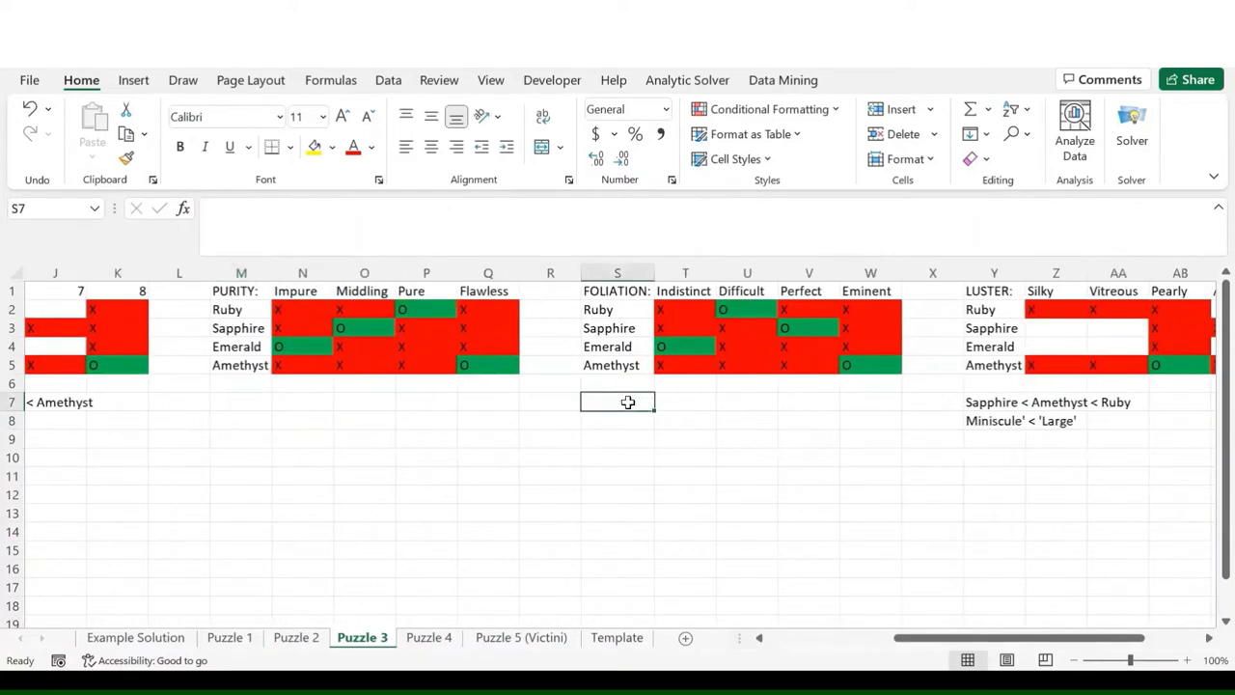
- Using the Luster clue in Y7, mark Ruby as Adamantine with O in AC2 and rule it out for Emerald with X in AC4
{"action": "scroll", "coordinate": [902, 446], "scroll_direction": "right", "scroll_amount": 4}
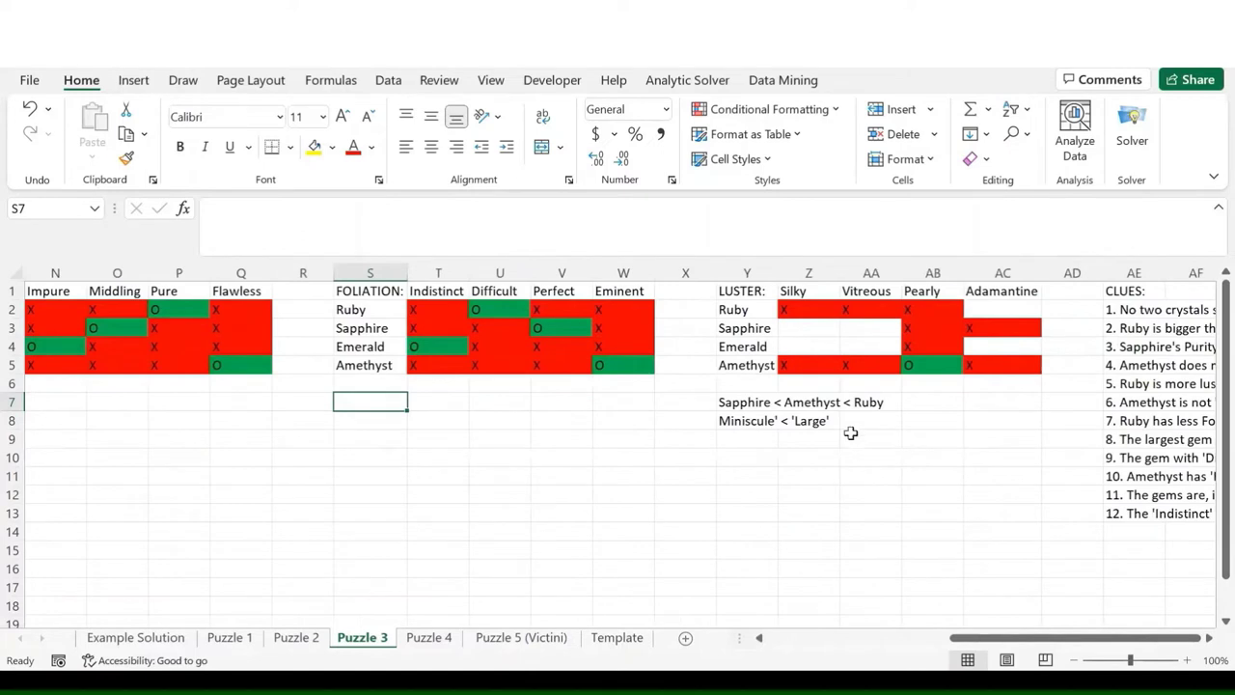
{"action": "left_click", "coordinate": [759, 402]}
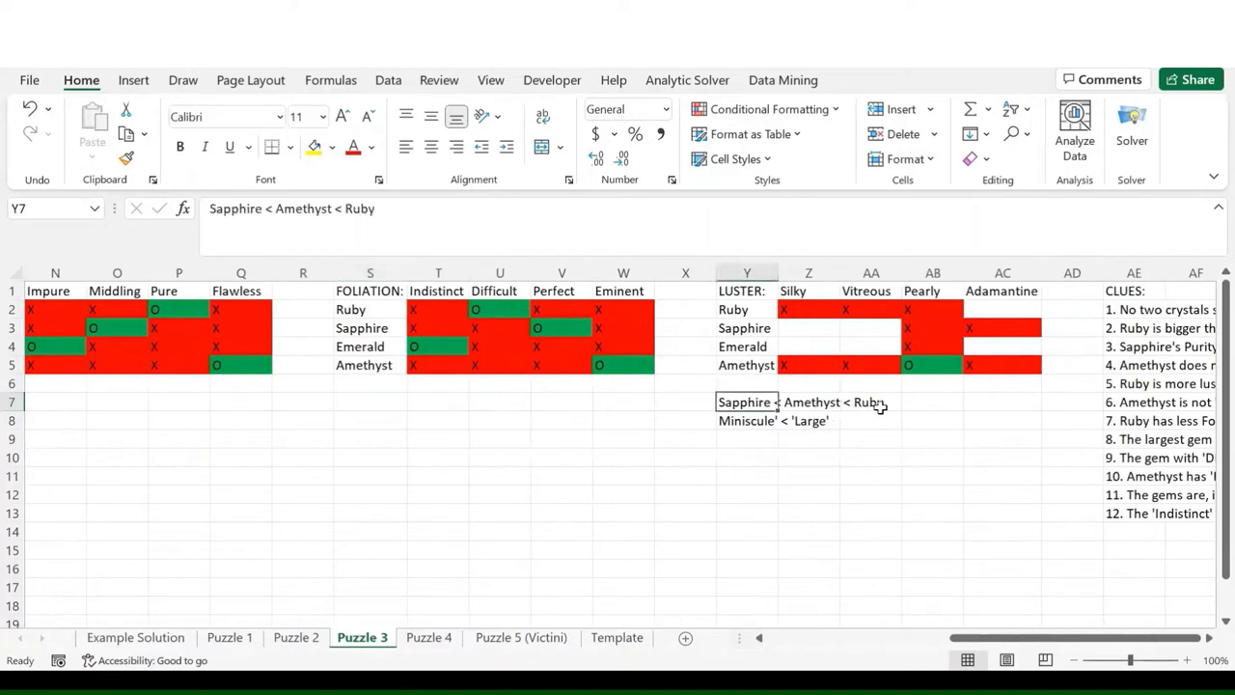
{"action": "left_click", "coordinate": [916, 367]}
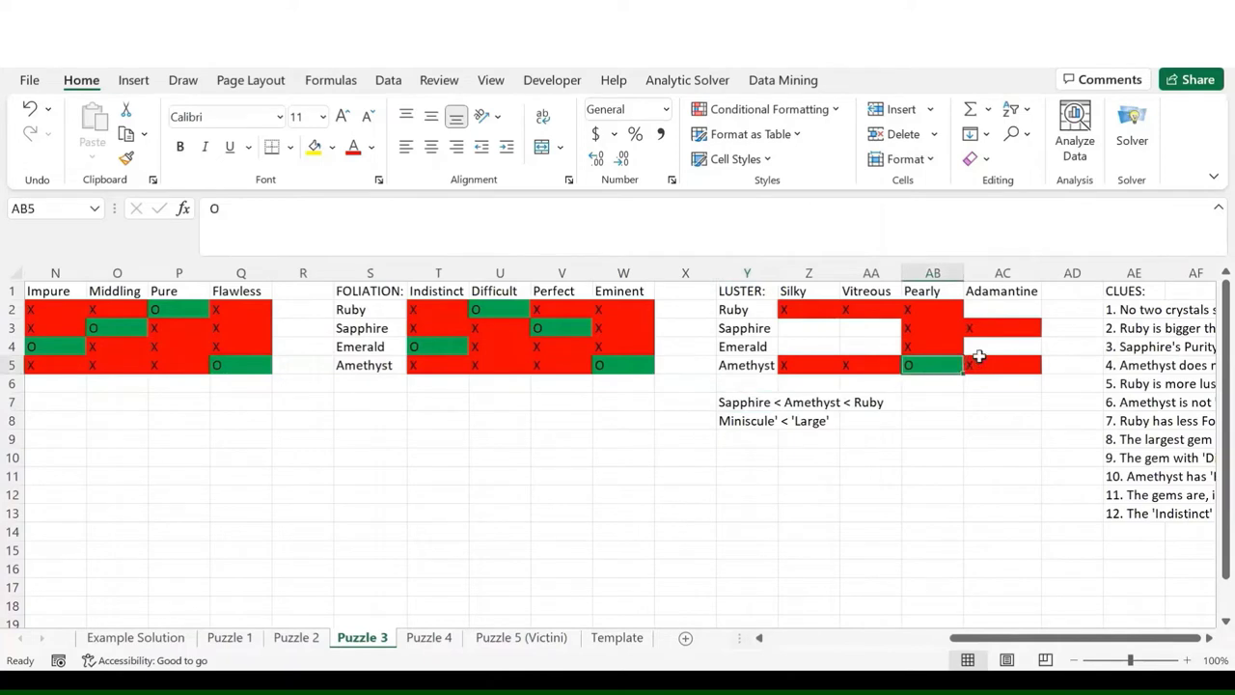
{"action": "left_click", "coordinate": [994, 309]}
{"action": "type", "text": "O"}
{"action": "key", "text": "Return"}
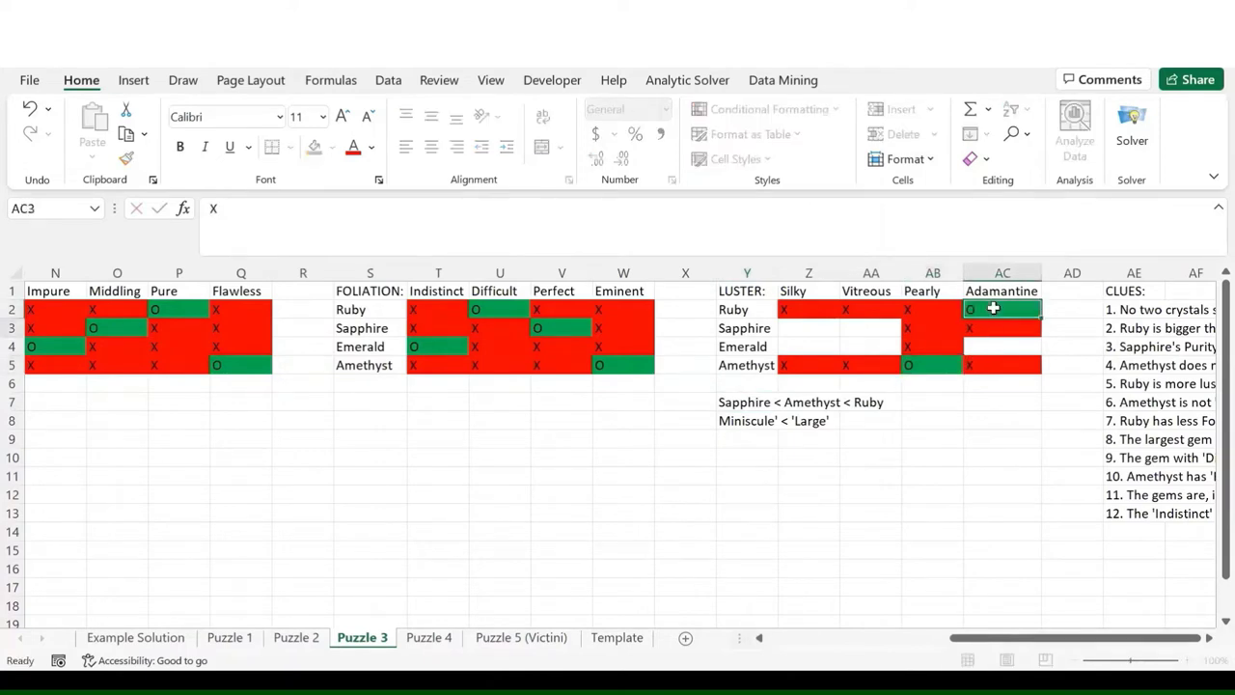
{"action": "key", "text": "Return"}
{"action": "type", "text": "X"}
{"action": "key", "text": "Return"}
- Using the 'Difficult' < Emerald clue in A8, rule out Miniscule for Emerald with X in B4 of the Size grid
{"action": "key", "text": "Left"}
{"action": "key", "text": "Left"}
{"action": "key", "text": "Left"}
{"action": "key", "text": "Left"}
{"action": "key", "text": "Left"}
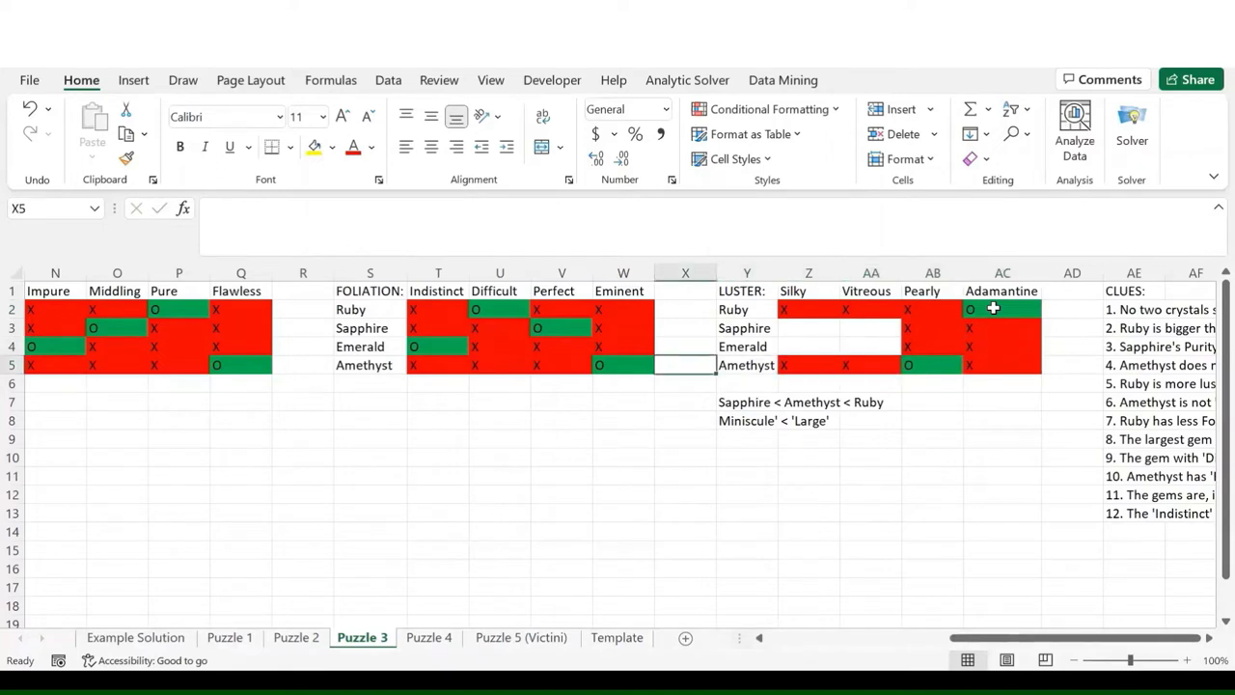
{"action": "key", "text": "Left"}
{"action": "key", "text": "Left"}
{"action": "key", "text": "Home"}
{"action": "key", "text": "Down"}
{"action": "key", "text": "Down"}
{"action": "key", "text": "Down"}
{"action": "key", "text": "Right"}
{"action": "key", "text": "Right"}
{"action": "key", "text": "Right"}
{"action": "key", "text": "Right"}
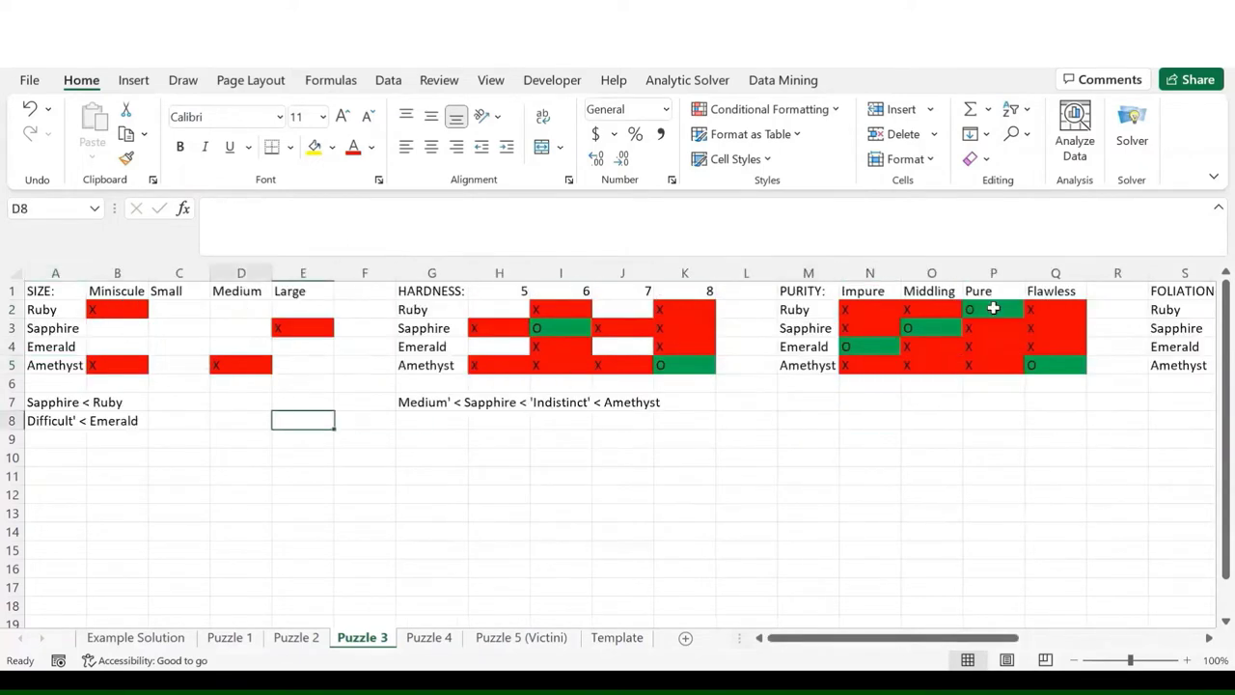
{"action": "key", "text": "Home"}
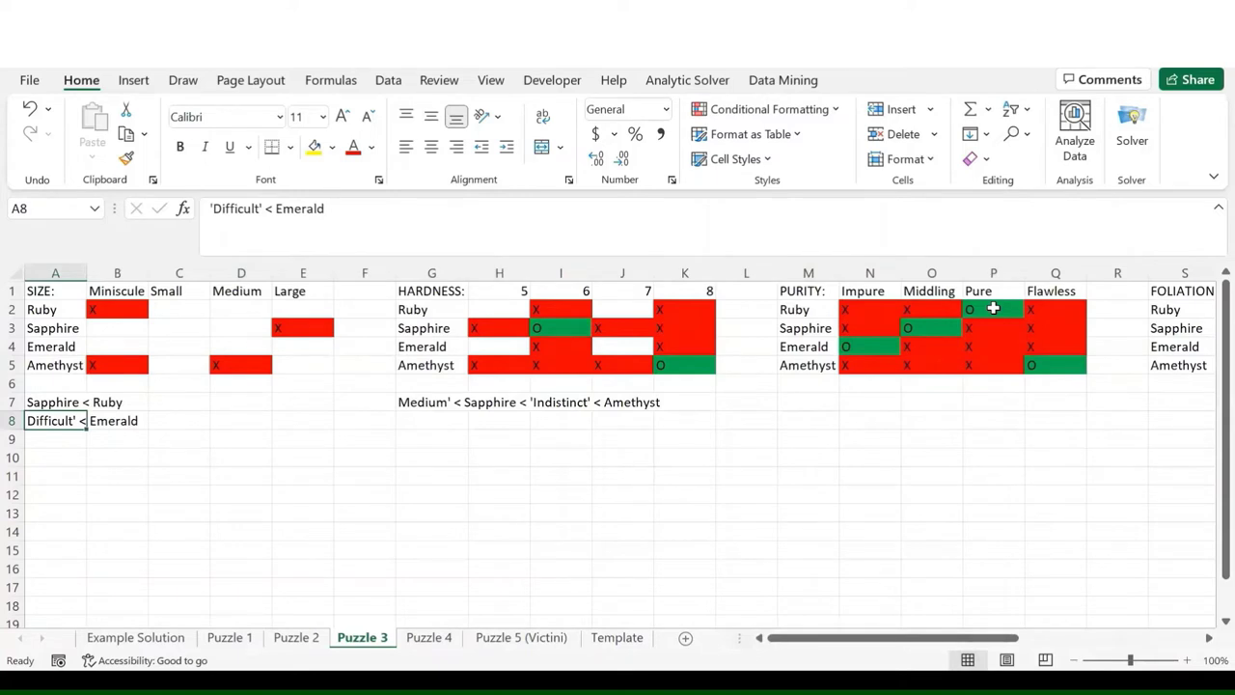
{"action": "key", "text": "Up"}
{"action": "key", "text": "Up"}
{"action": "key", "text": "Up"}
{"action": "key", "text": "Up"}
{"action": "key", "text": "Right"}
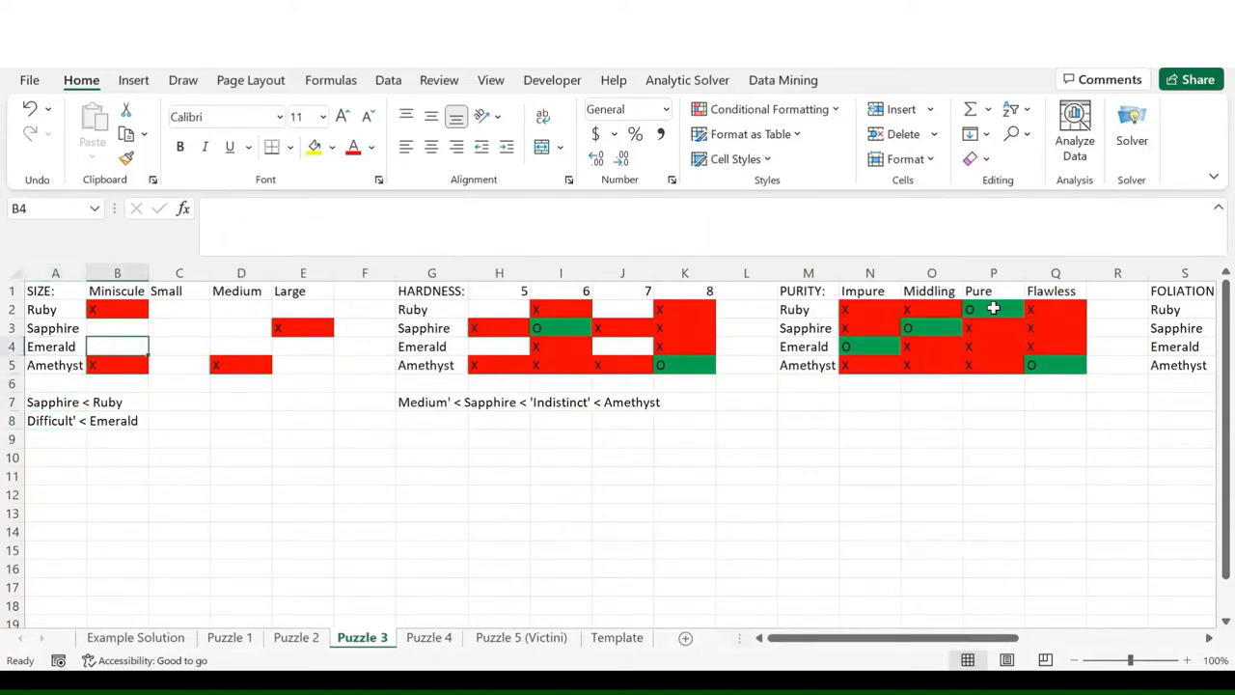
{"action": "type", "text": "X"}
{"action": "key", "text": "Return"}
- Mark Sapphire as Miniscule with O in B3 and rule out Small and Medium for it with X in C3 and D3
{"action": "key", "text": "Up"}
{"action": "key", "text": "Up"}
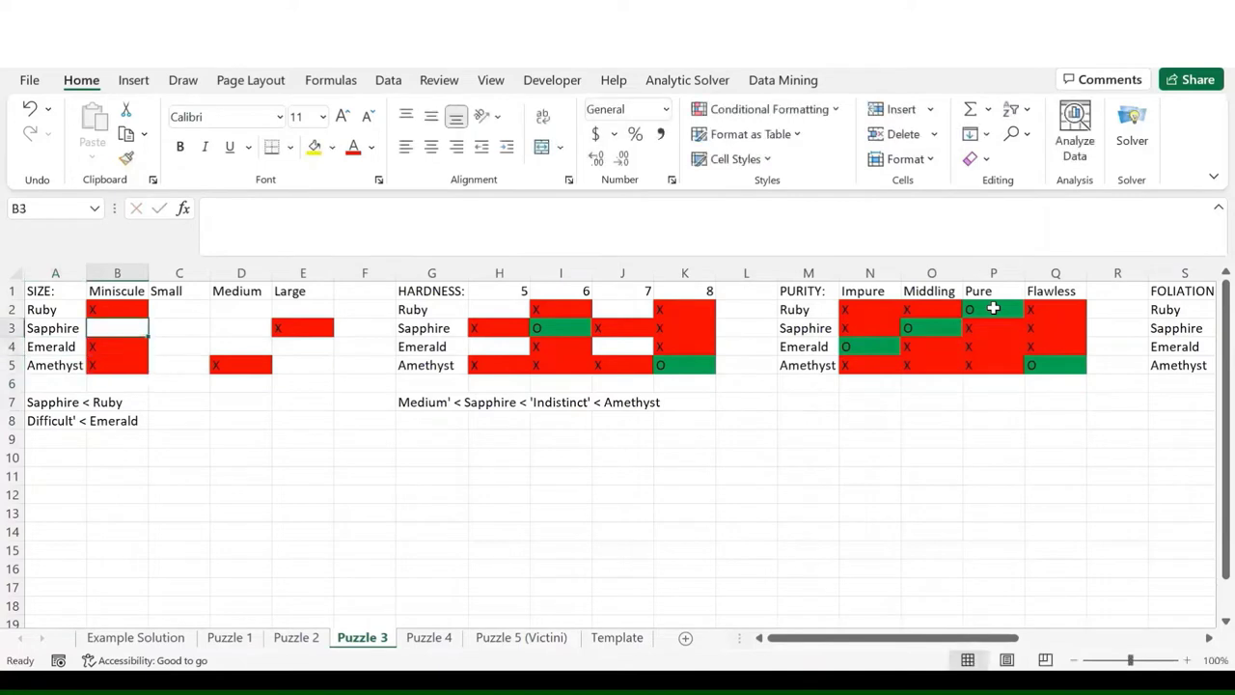
{"action": "type", "text": "O"}
{"action": "key", "text": "Tab"}
{"action": "type", "text": "X"}
{"action": "key", "text": "Tab"}
{"action": "type", "text": "X"}
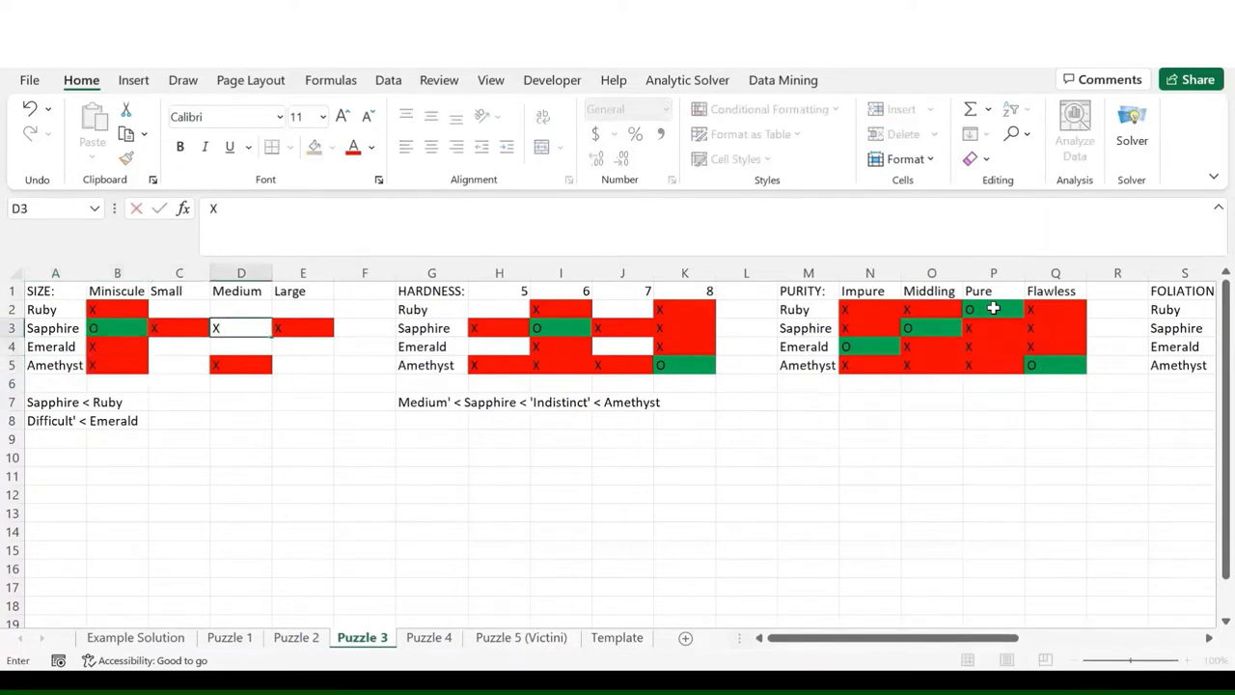
{"action": "key", "text": "Return"}
{"action": "type", "text": "X"}
{"action": "key", "text": "Return"}
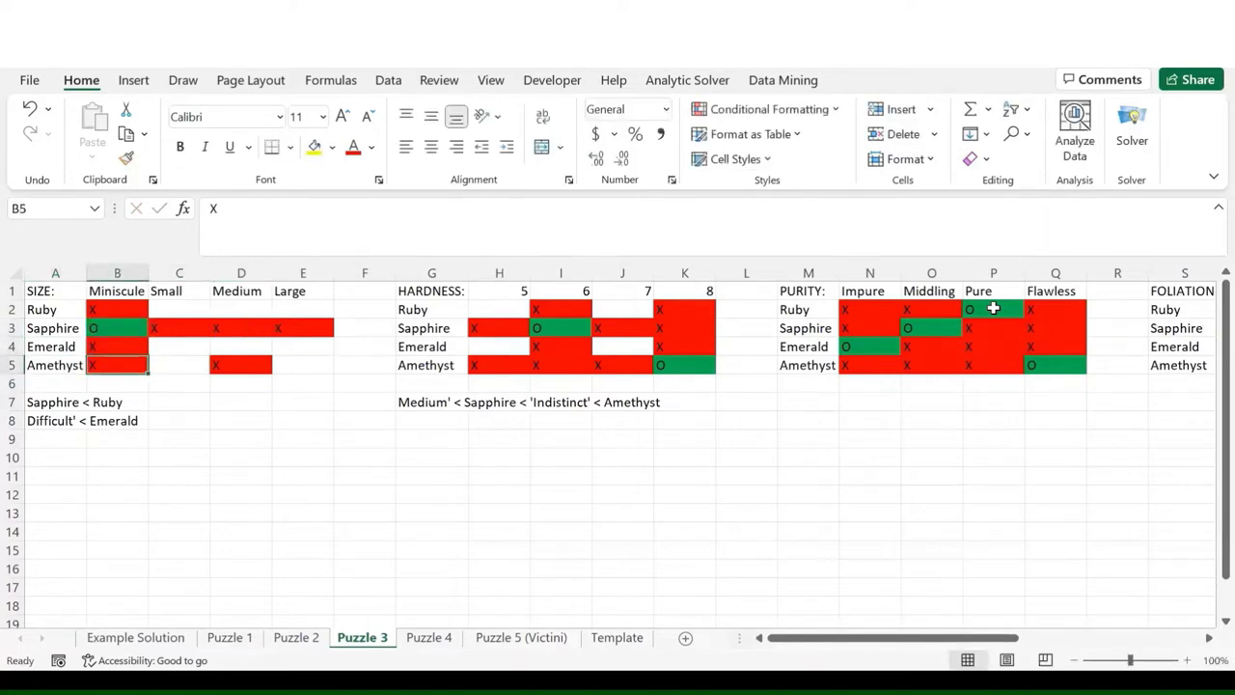
- Rewrite the Luster clue in Y8 as Sapphire < 'Large', replacing the size term with the gem it identifies
{"action": "key", "text": "Down"}
{"action": "key", "text": "Down"}
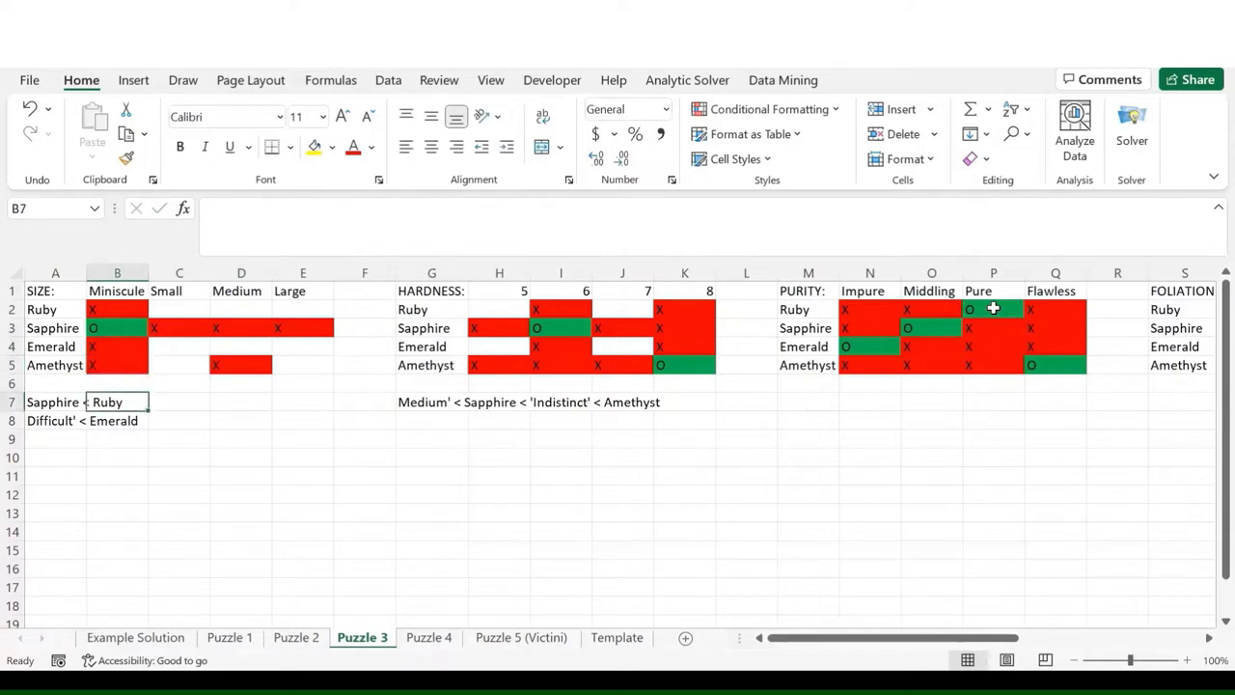
{"action": "key", "text": "Right"}
{"action": "key", "text": "Right"}
{"action": "key", "text": "Right"}
{"action": "key", "text": "Right"}
{"action": "key", "text": "Right"}
{"action": "key", "text": "Right"}
{"action": "key", "text": "Right"}
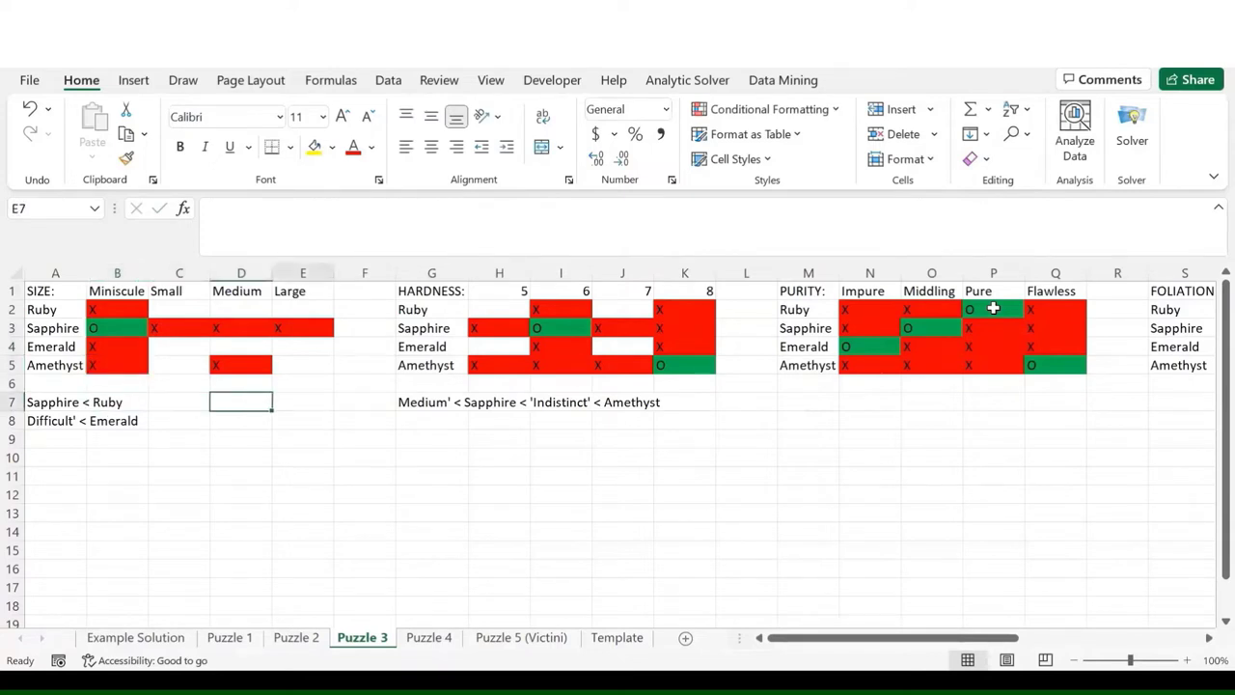
{"action": "key", "text": "Right"}
{"action": "key", "text": "Right"}
{"action": "key", "text": "Right"}
{"action": "key", "text": "Right"}
{"action": "key", "text": "Right"}
{"action": "key", "text": "Right"}
{"action": "key", "text": "Right"}
{"action": "key", "text": "Right"}
{"action": "key", "text": "Right"}
{"action": "key", "text": "Right"}
{"action": "key", "text": "Right"}
{"action": "key", "text": "Right"}
{"action": "key", "text": "Right"}
{"action": "key", "text": "Right"}
{"action": "key", "text": "Right"}
{"action": "key", "text": "Right"}
{"action": "key", "text": "Right"}
{"action": "key", "text": "Right"}
{"action": "key", "text": "Right"}
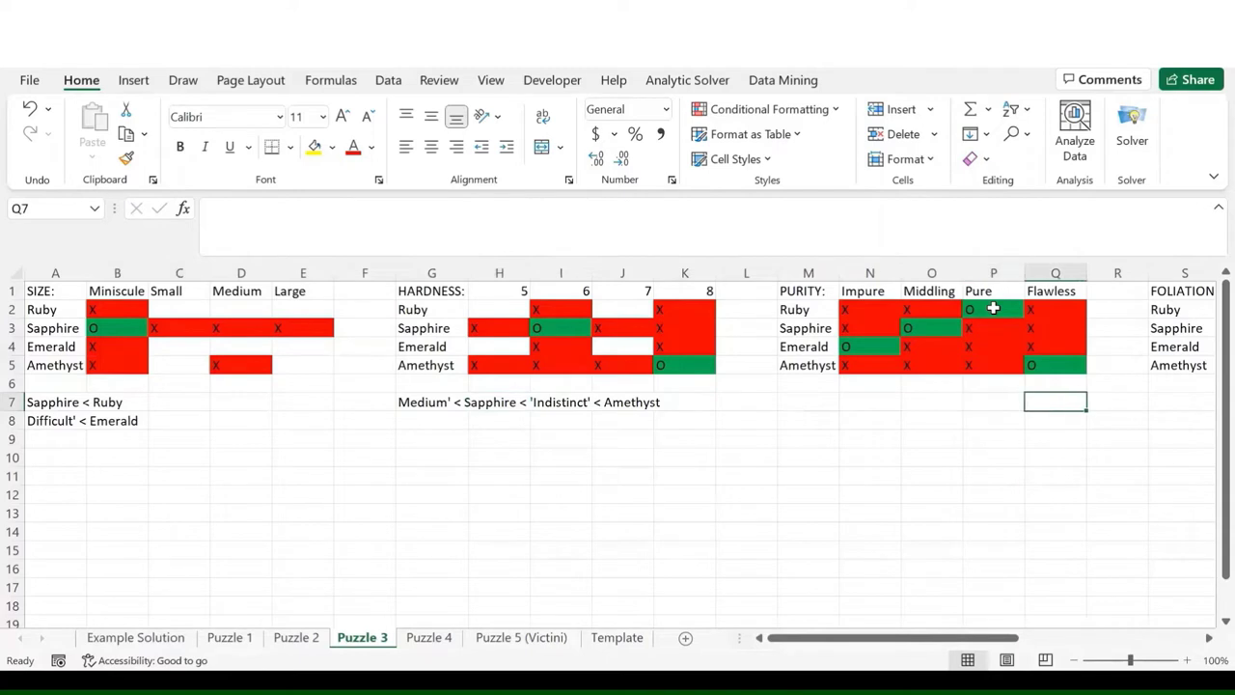
{"action": "key", "text": "Left"}
{"action": "key", "text": "Left"}
{"action": "key", "text": "Left"}
{"action": "key", "text": "Down"}
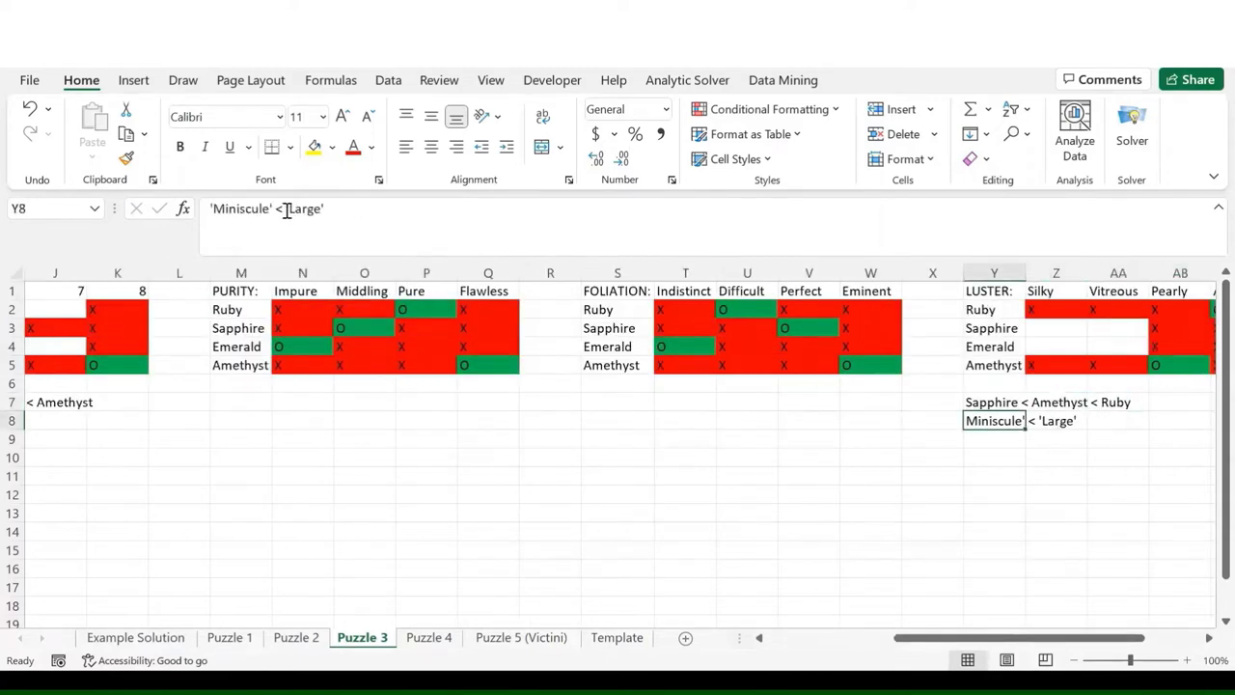
{"action": "left_click", "coordinate": [303, 238]}
{"action": "key", "text": "BackSpace"}
{"action": "key", "text": "BackSpace"}
{"action": "key", "text": "BackSpace"}
{"action": "key", "text": "BackSpace"}
{"action": "key", "text": "BackSpace"}
{"action": "key", "text": "BackSpace"}
{"action": "key", "text": "BackSpace"}
{"action": "key", "text": "BackSpace"}
{"action": "key", "text": "BackSpace"}
{"action": "key", "text": "BackSpace"}
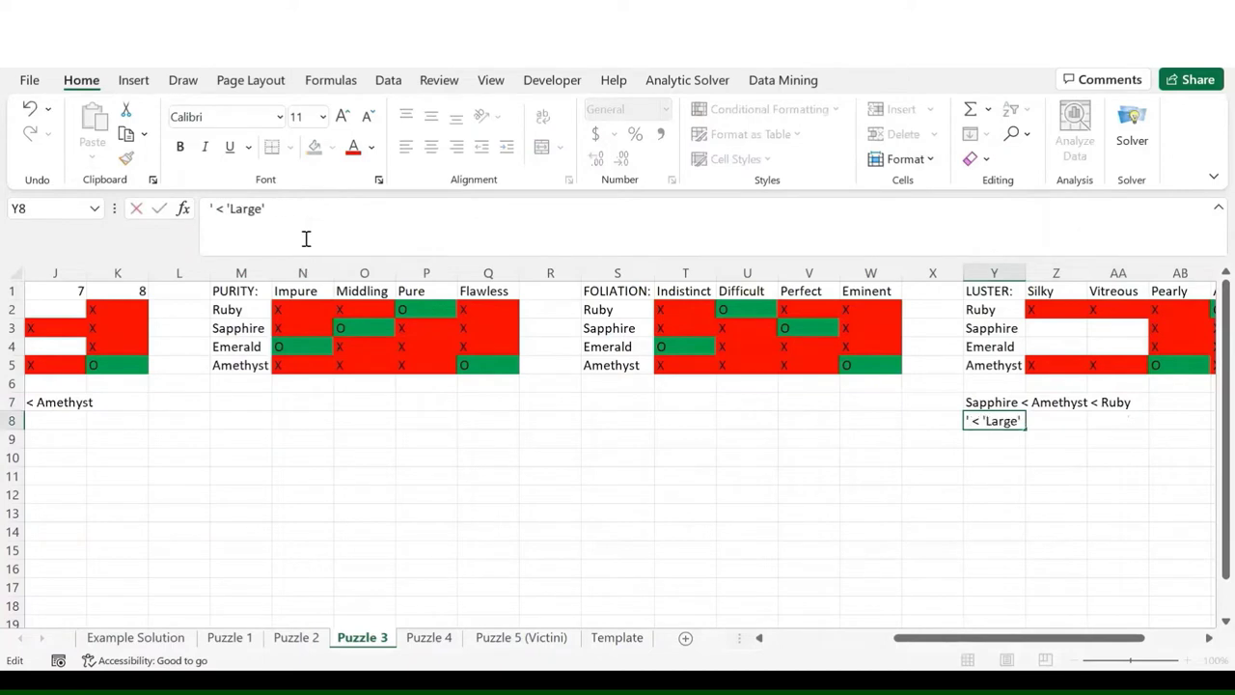
{"action": "key", "text": "BackSpace"}
{"action": "type", "text": "Sa"}
{"action": "type", "text": "pphire"}
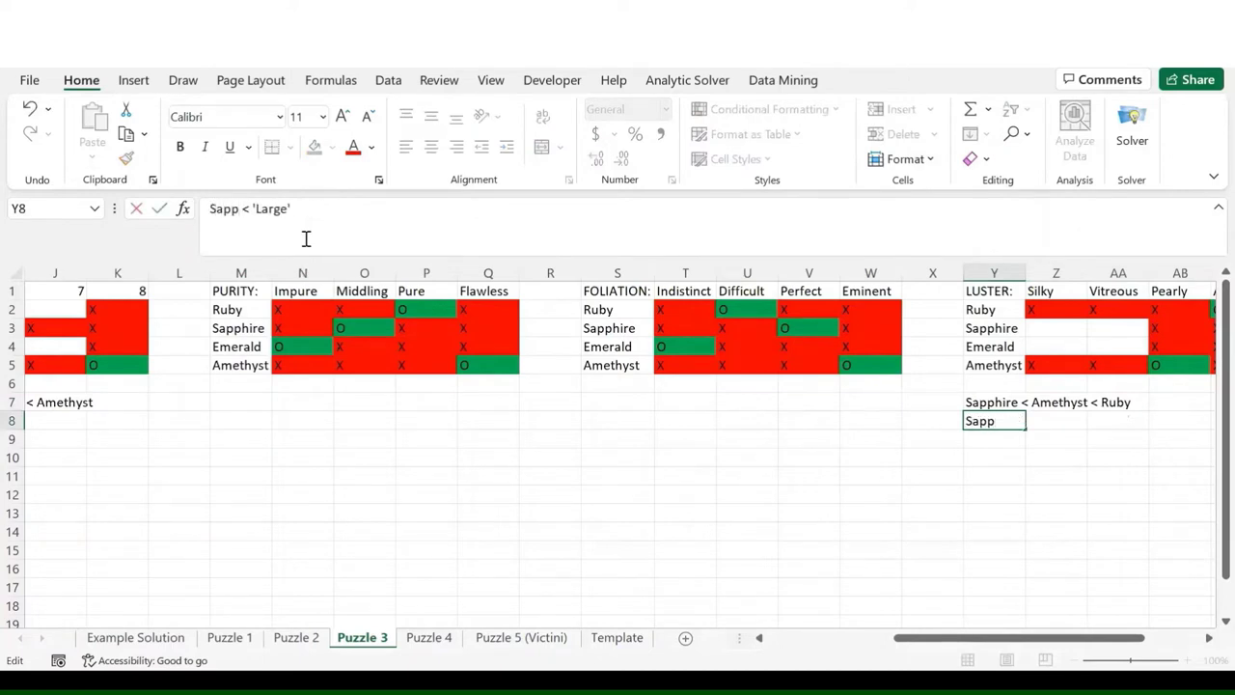
{"action": "key", "text": "Return"}
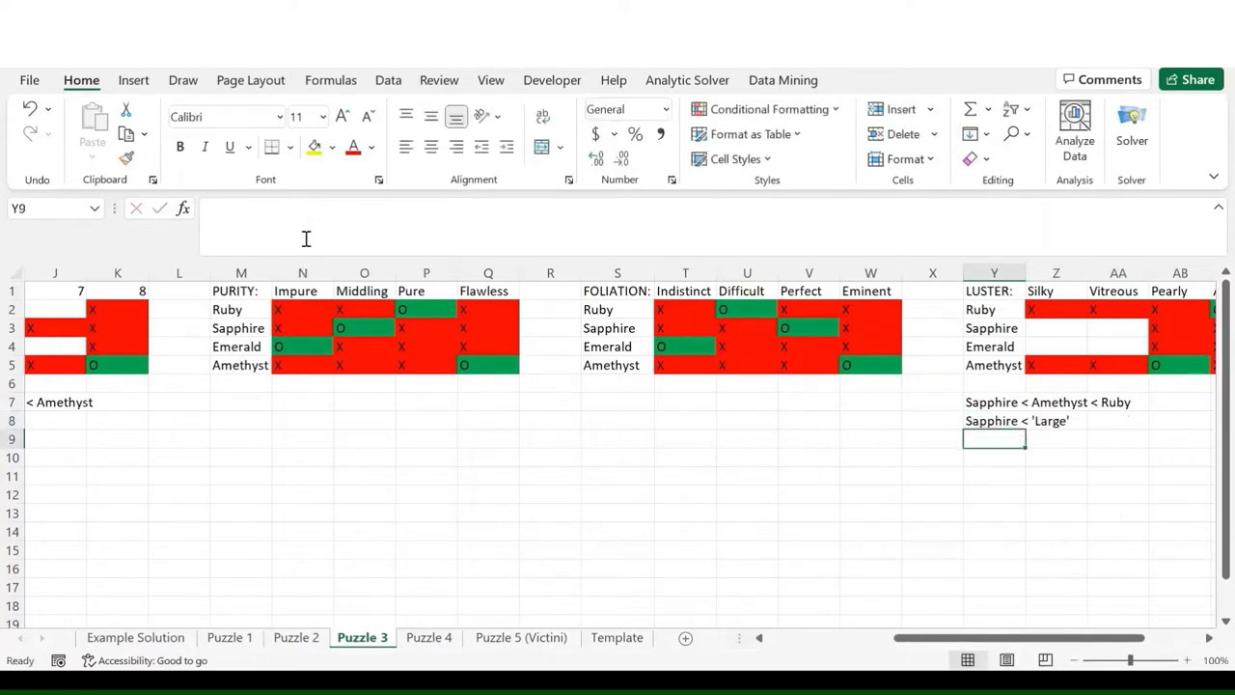
- Review the Size grid and its remaining clues in A7 and A8 for further deductions
{"action": "key", "text": "Up"}
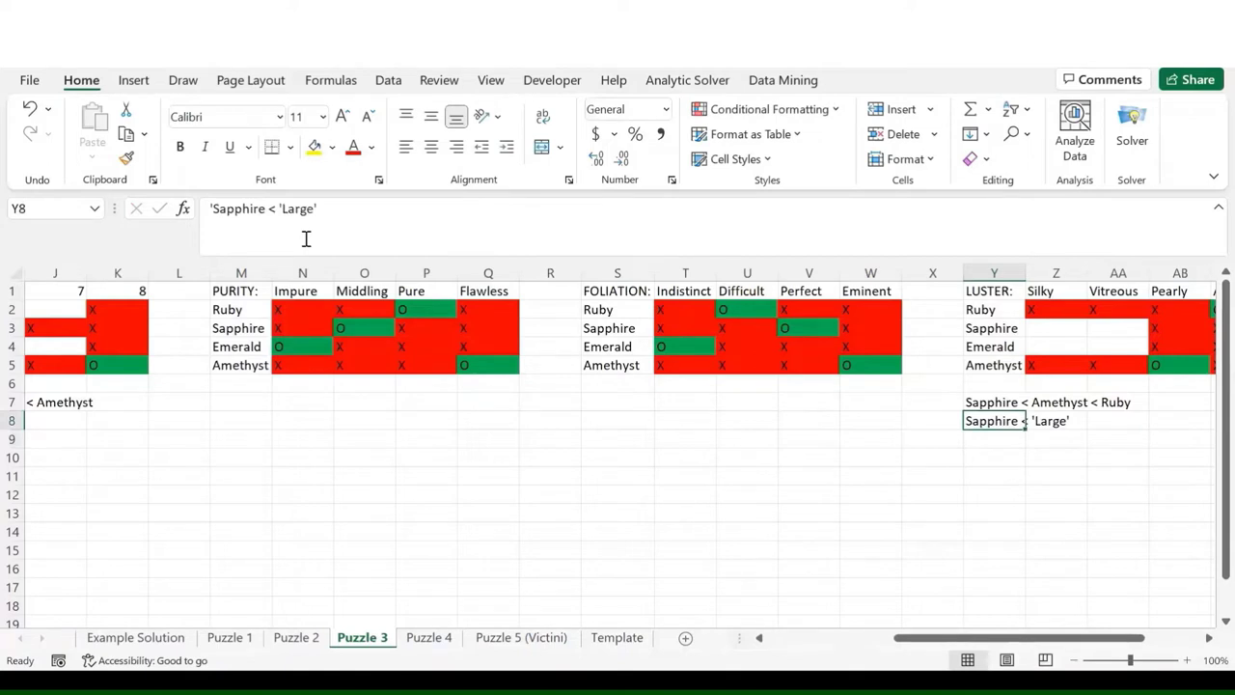
{"action": "key", "text": "Left"}
{"action": "key", "text": "Left"}
{"action": "key", "text": "Left"}
{"action": "key", "text": "Left"}
{"action": "key", "text": "Left"}
{"action": "key", "text": "Left"}
{"action": "key", "text": "Left"}
{"action": "key", "text": "Left"}
{"action": "key", "text": "Left"}
{"action": "key", "text": "Left"}
{"action": "key", "text": "Left"}
{"action": "key", "text": "Left"}
{"action": "key", "text": "Left"}
{"action": "key", "text": "Left"}
{"action": "key", "text": "Left"}
{"action": "key", "text": "Left"}
{"action": "key", "text": "Left"}
{"action": "key", "text": "Left"}
{"action": "key", "text": "Left"}
{"action": "key", "text": "Left"}
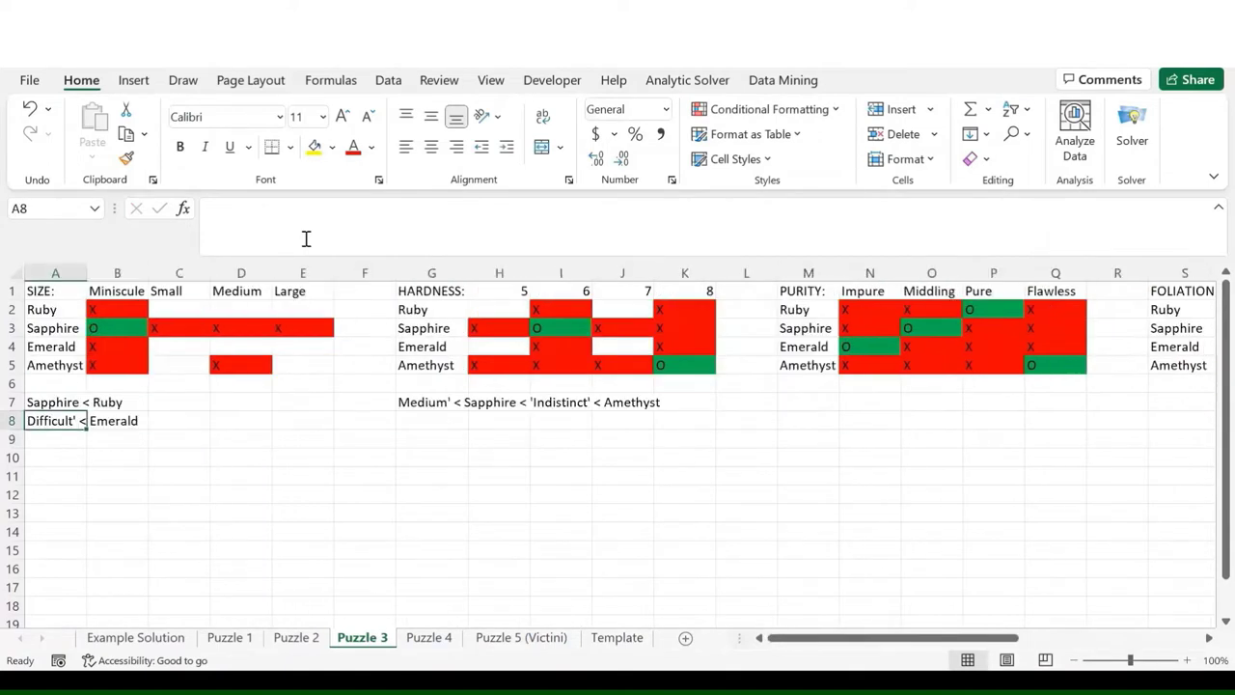
{"action": "left_click", "coordinate": [313, 327]}
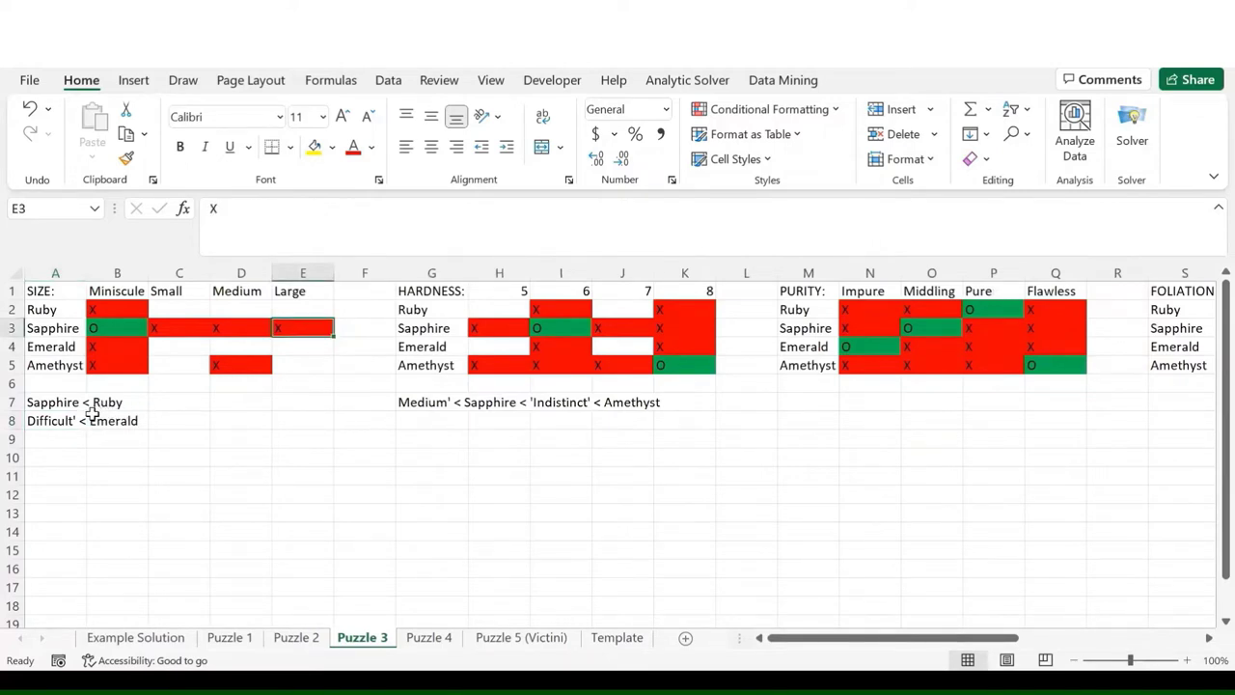
- Rewrite the Hardness clue in G7 as 'Medium' < Sapphire < Emerald < Amethyst, using the gem with Indistinct foliation
{"action": "scroll", "coordinate": [91, 417], "scroll_direction": "right", "scroll_amount": 2}
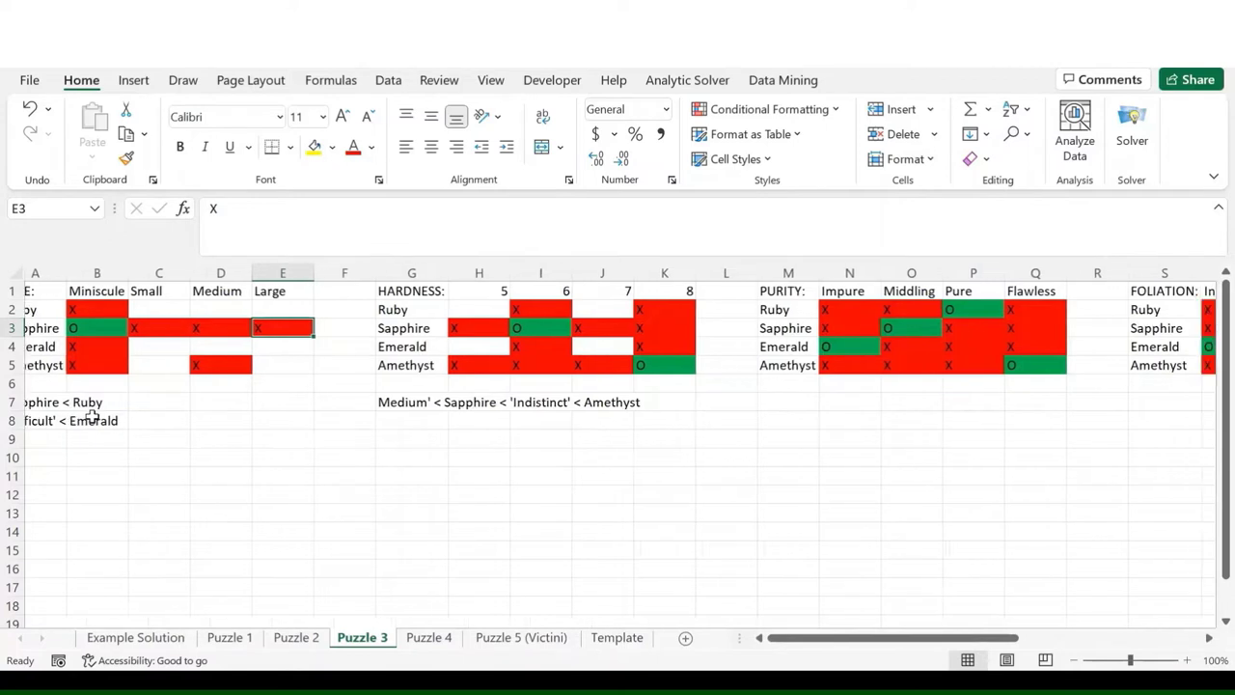
{"action": "scroll", "coordinate": [92, 417], "scroll_direction": "right", "scroll_amount": 4}
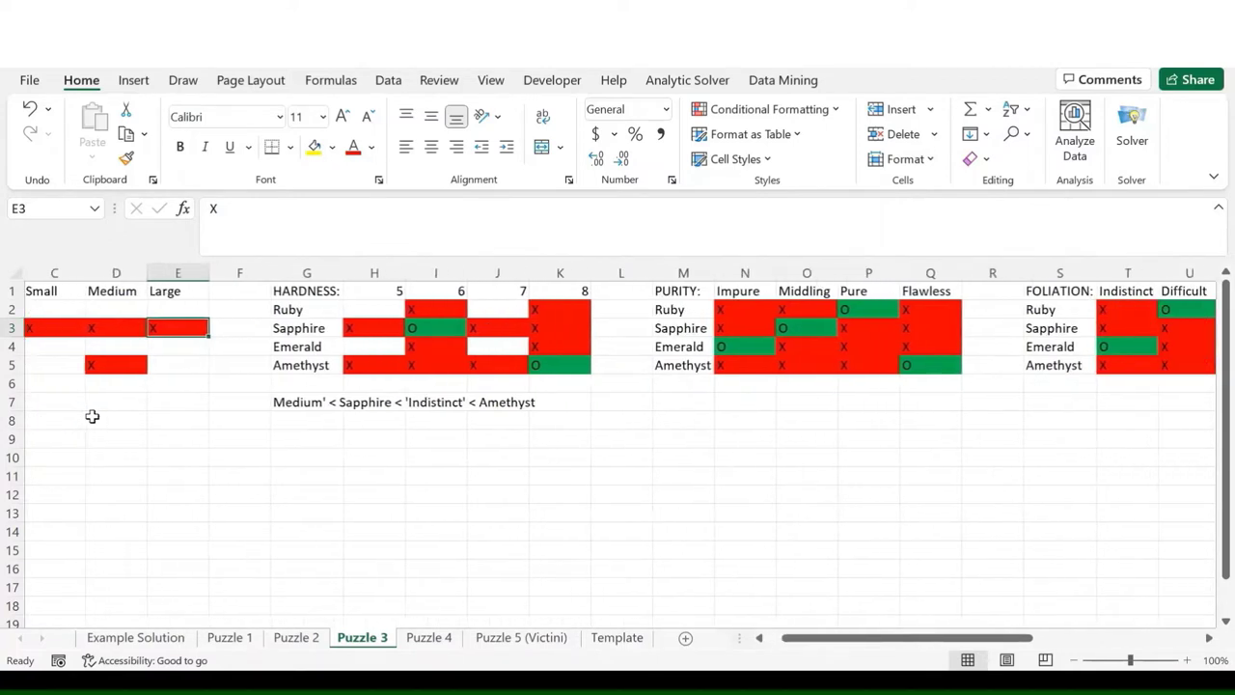
{"action": "scroll", "coordinate": [92, 417], "scroll_direction": "right", "scroll_amount": 1}
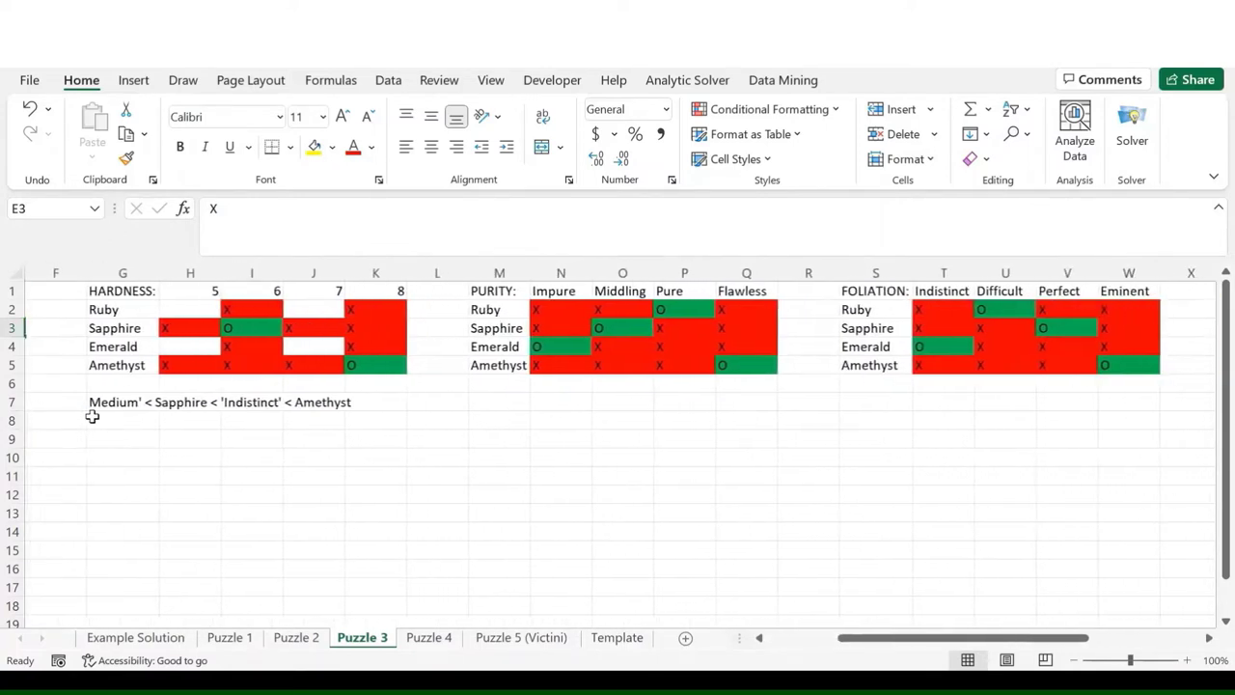
{"action": "left_click", "coordinate": [944, 348]}
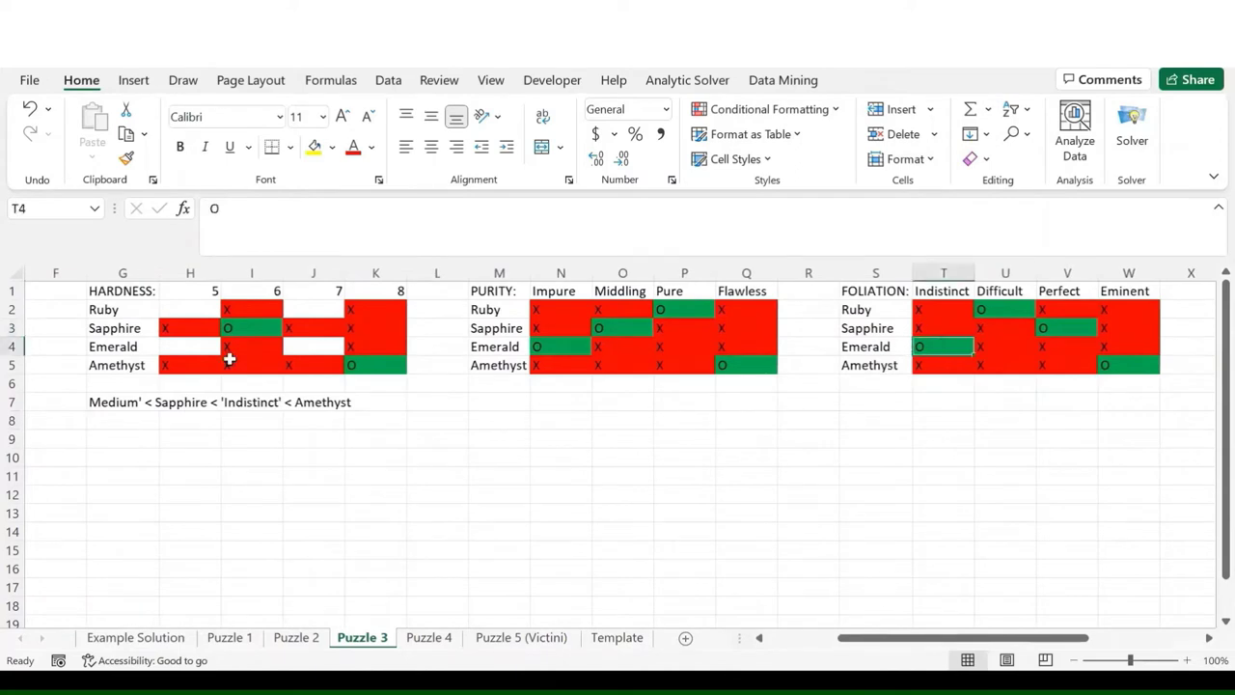
{"action": "left_click", "coordinate": [146, 405]}
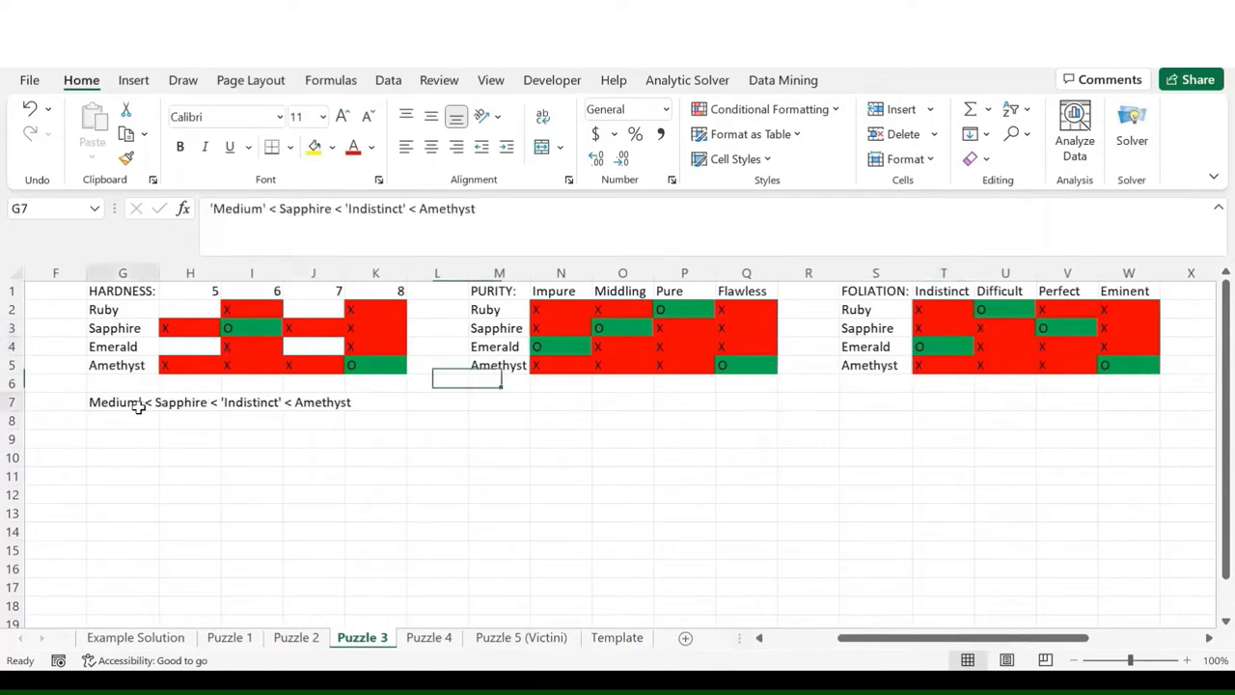
{"action": "left_click", "coordinate": [407, 210]}
{"action": "key", "text": "BackSpace"}
{"action": "key", "text": "BackSpace"}
{"action": "key", "text": "BackSpace"}
{"action": "key", "text": "BackSpace"}
{"action": "key", "text": "BackSpace"}
{"action": "key", "text": "BackSpace"}
{"action": "key", "text": "BackSpace"}
{"action": "key", "text": "BackSpace"}
{"action": "key", "text": "BackSpace"}
{"action": "key", "text": "BackSpace"}
{"action": "key", "text": "BackSpace"}
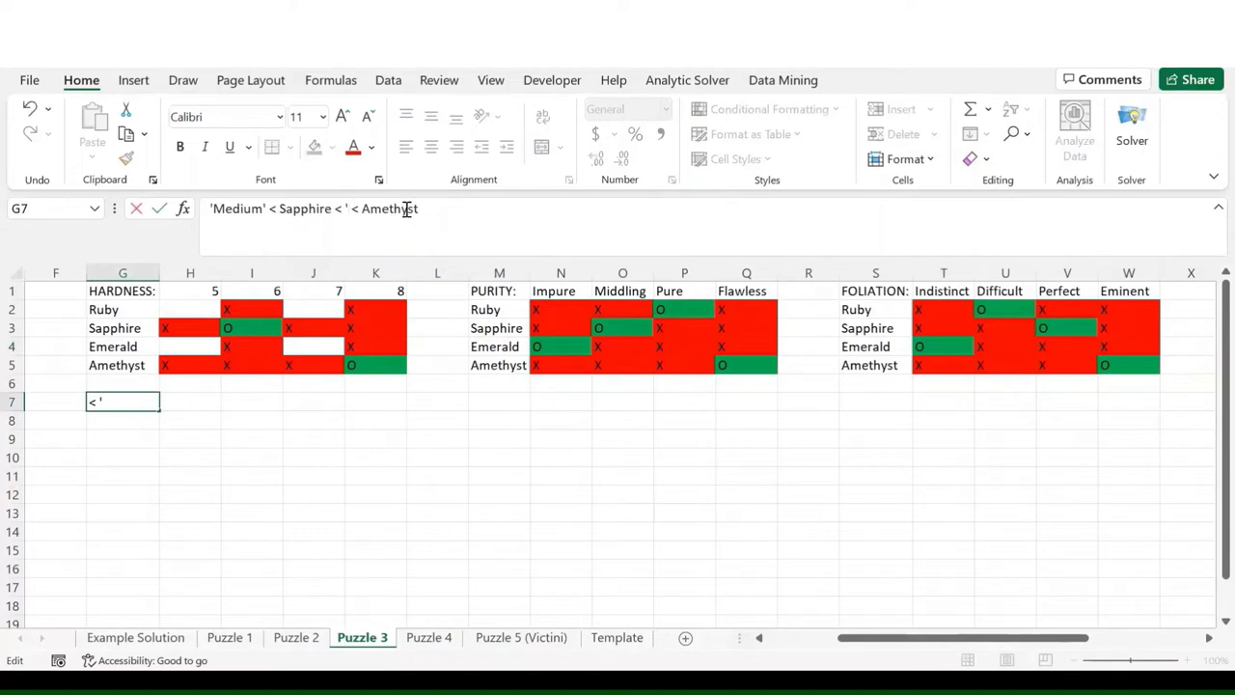
{"action": "key", "text": "BackSpace"}
{"action": "key", "text": "BackSpace"}
{"action": "key", "text": "BackSpace"}
{"action": "key", "text": "BackSpace"}
{"action": "type", "text": "< Emerald"}
{"action": "key", "text": "Return"}
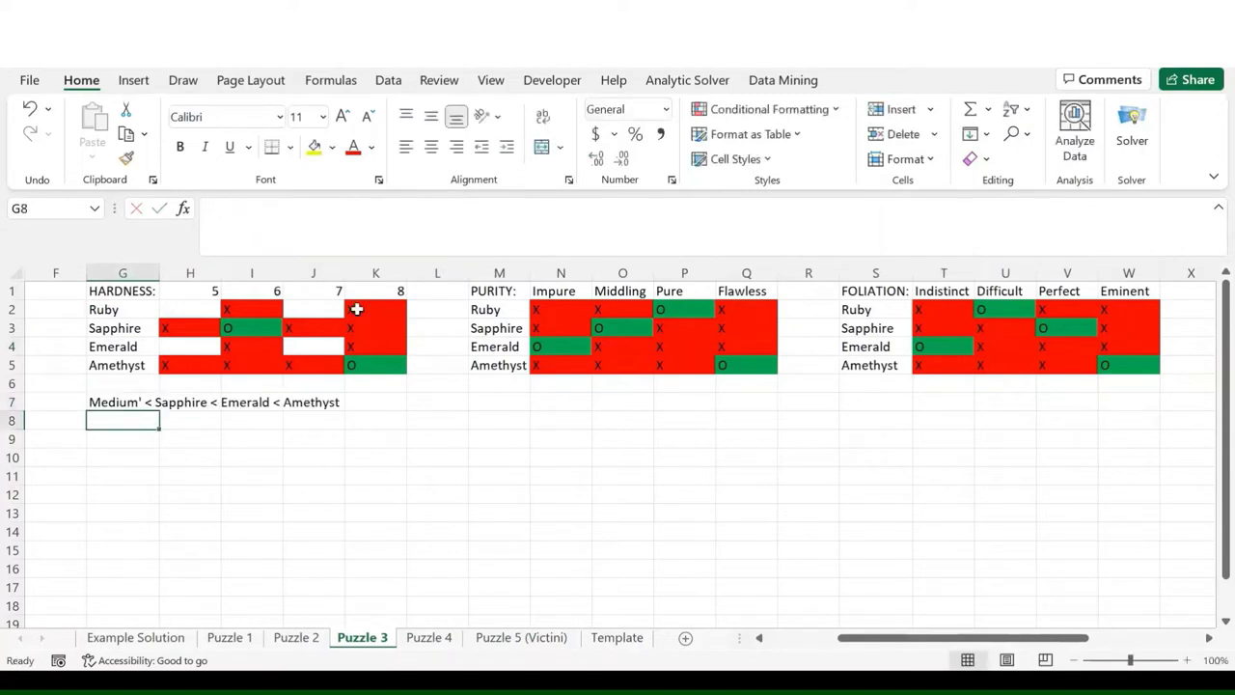
- Mark Emerald as hardness 7 with O in J4 and rule that hardness out for Ruby with X in J2
{"action": "left_click", "coordinate": [314, 348]}
{"action": "type", "text": "O"}
{"action": "key", "text": "Return"}
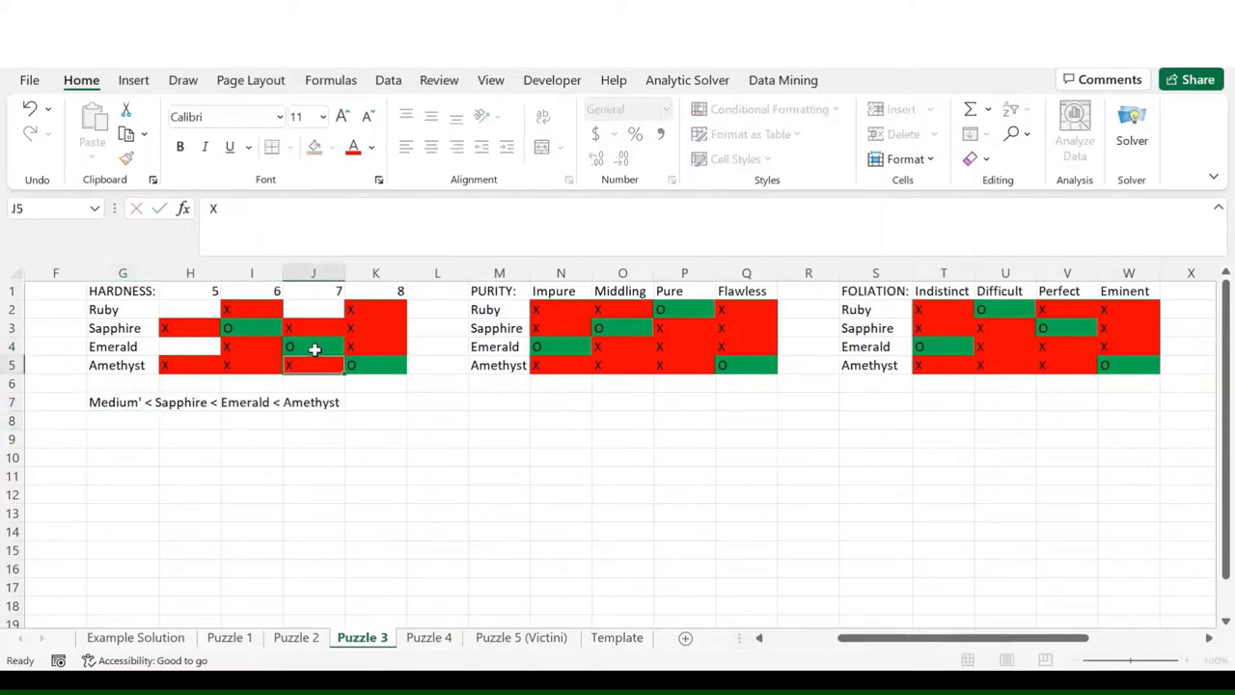
{"action": "key", "text": "Up"}
{"action": "key", "text": "Up"}
{"action": "key", "text": "Up"}
{"action": "type", "text": "X"}
{"action": "key", "text": "Return"}
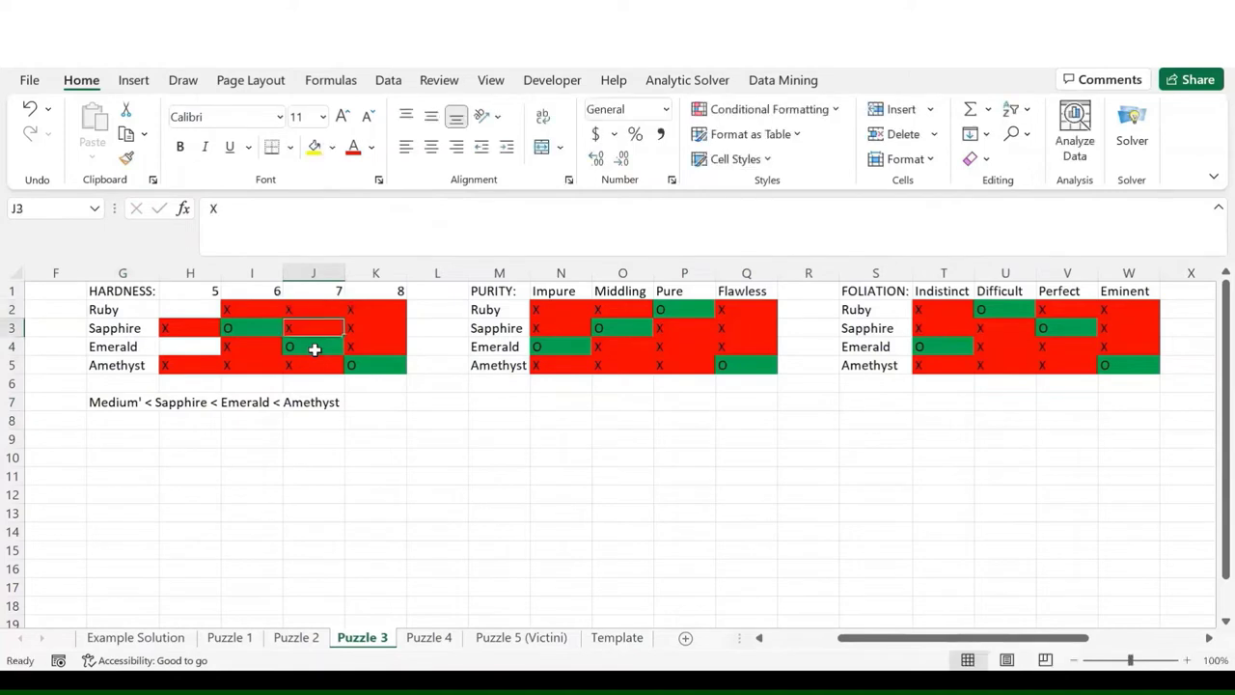
- Rule out hardness 5 for Emerald with X in H4
{"action": "key", "text": "Down"}
{"action": "key", "text": "Left"}
{"action": "key", "text": "Down"}
{"action": "key", "text": "Left"}
{"action": "key", "text": "Up"}
{"action": "type", "text": "X"}
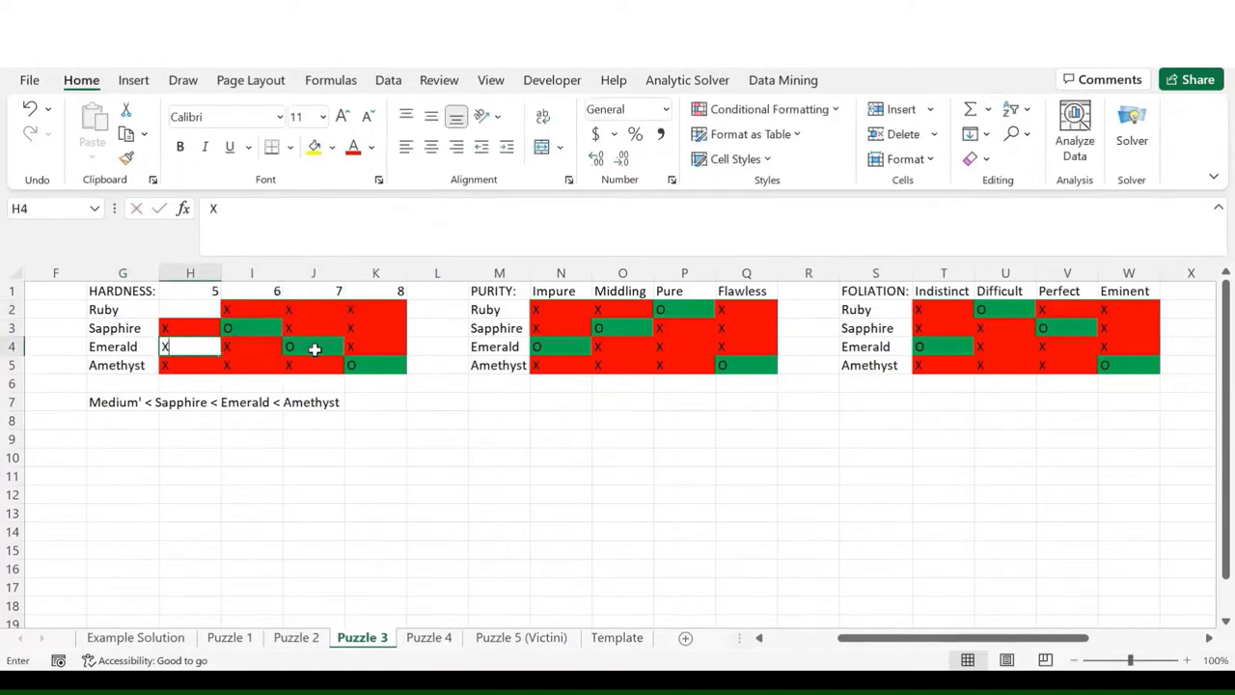
{"action": "key", "text": "Return"}
{"action": "key", "text": "Up"}
{"action": "key", "text": "Up"}
{"action": "key", "text": "Up"}
{"action": "key", "text": "Up"}
{"action": "type", "text": "O"}
{"action": "key", "text": "Return"}
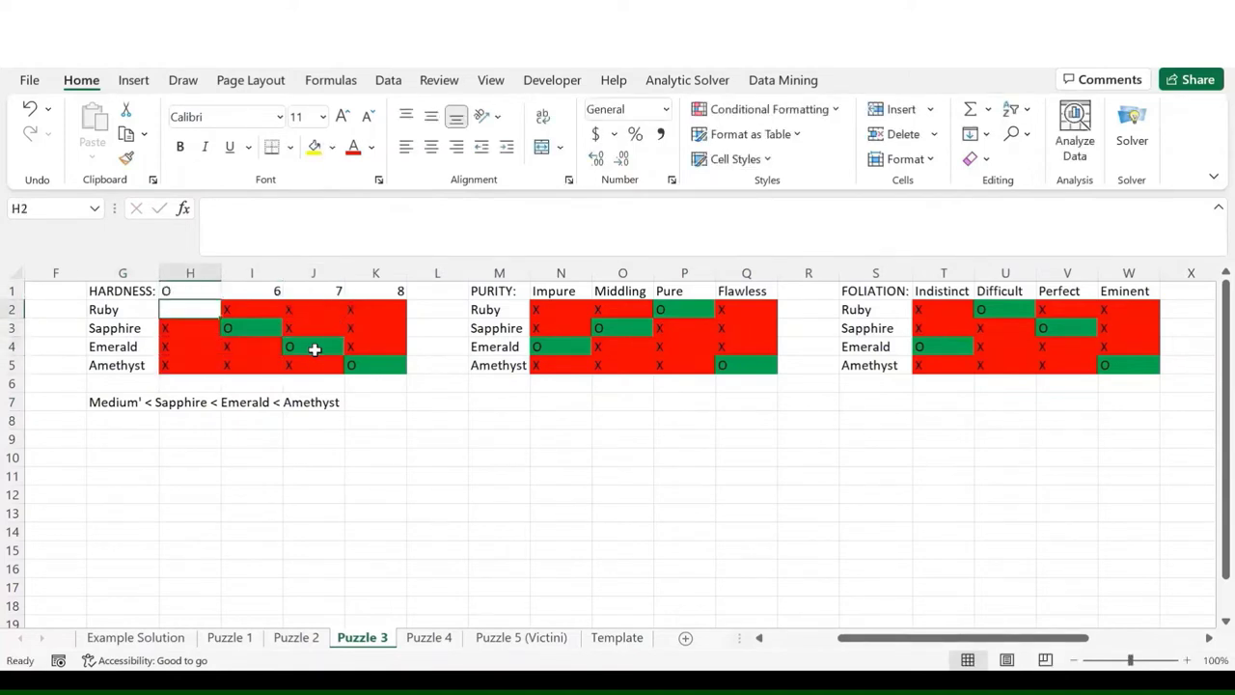
{"action": "key", "text": "ctrl+z"}
- Mark Ruby as hardness 5 with O in H2 and delete the used-up Hardness clue in G7
{"action": "key", "text": "Down"}
{"action": "type", "text": "O"}
{"action": "key", "text": "Return"}
{"action": "left_click", "coordinate": [123, 402]}
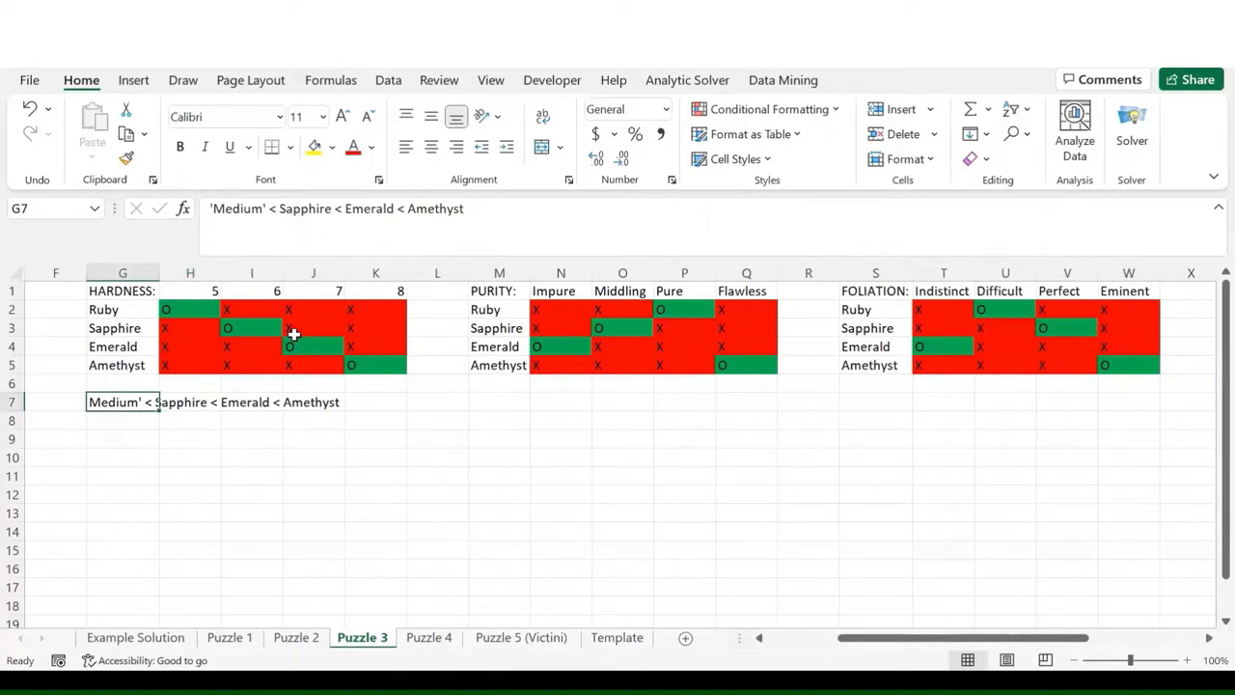
{"action": "key", "text": "Delete"}
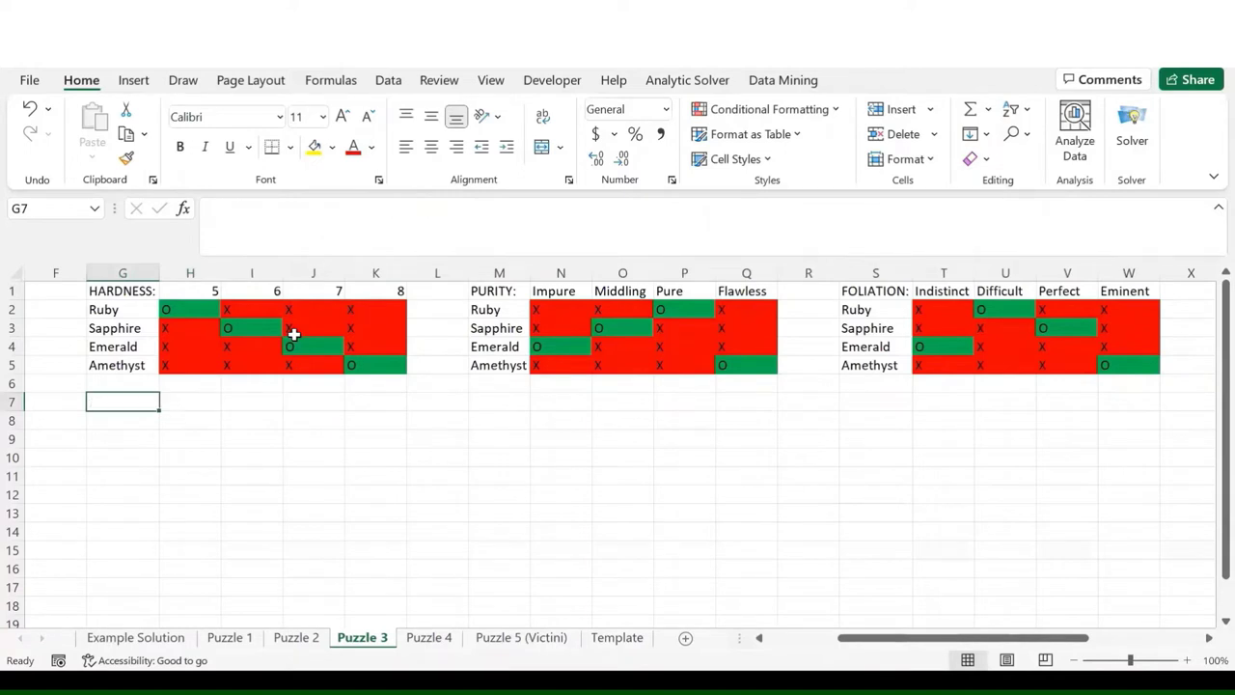
- In the Size grid, mark Ruby as Medium with O in D2 and rule out Medium for Emerald with X in D4
{"action": "key", "text": "Left"}
{"action": "key", "text": "ctrl+Left"}
{"action": "key", "text": "Right"}
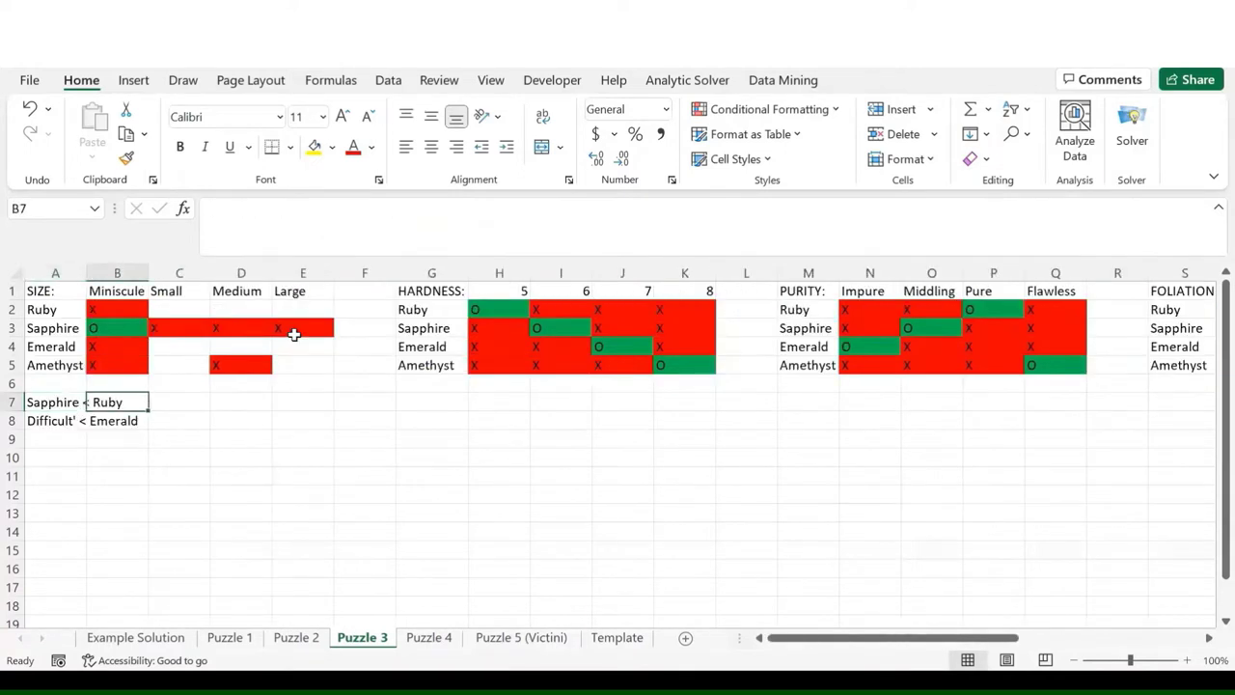
{"action": "key", "text": "Right"}
{"action": "key", "text": "Up"}
{"action": "key", "text": "Up"}
{"action": "key", "text": "Up"}
{"action": "key", "text": "Up"}
{"action": "key", "text": "Up"}
{"action": "key", "text": "Right"}
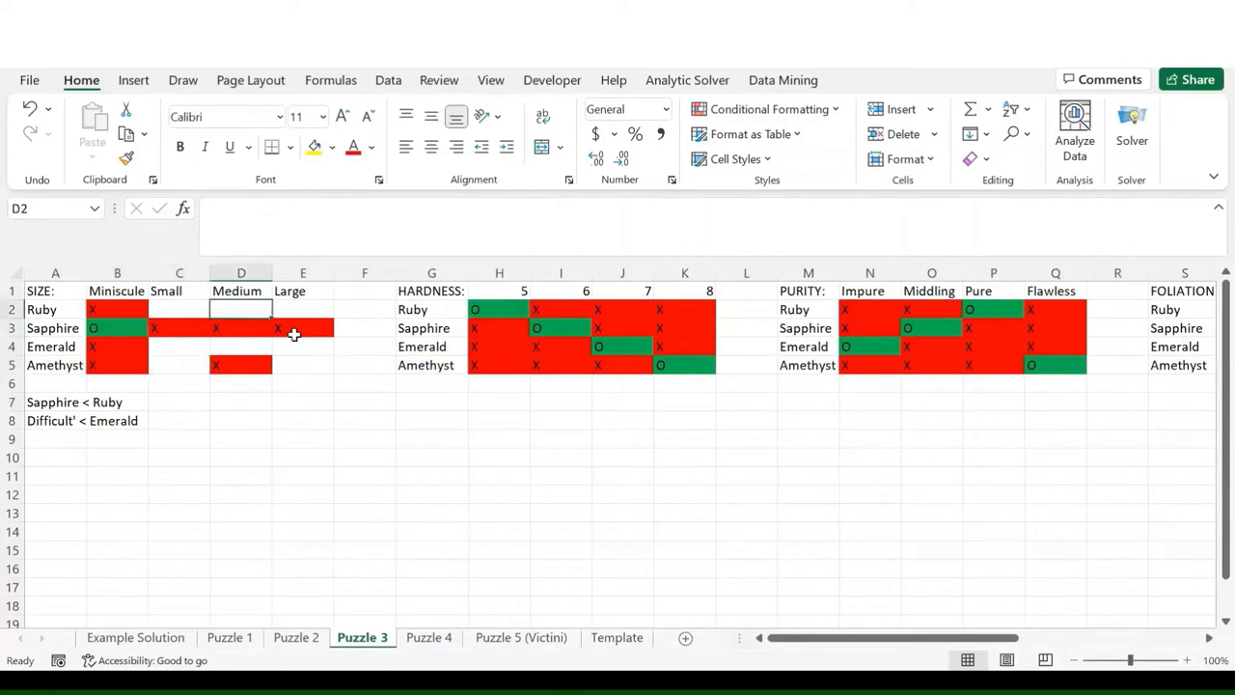
{"action": "type", "text": "O"}
{"action": "key", "text": "Return"}
{"action": "key", "text": "Down"}
{"action": "type", "text": "X"}
{"action": "key", "text": "Up"}
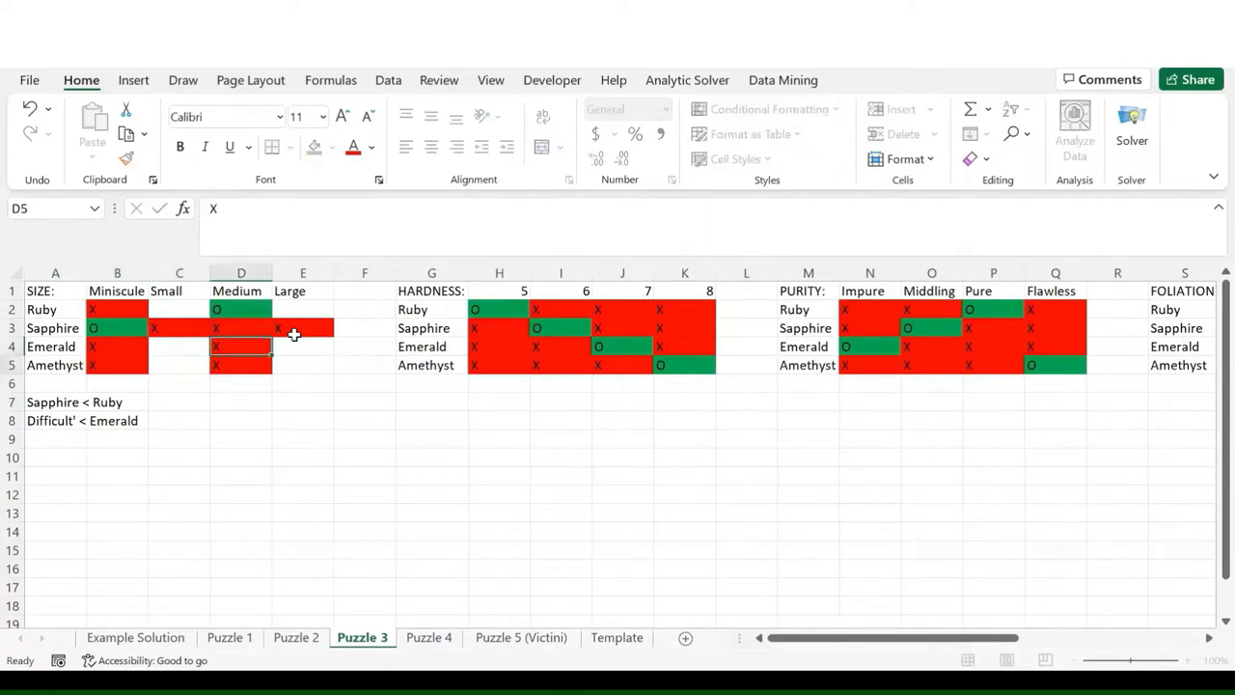
- Rule out Small and Large for Ruby with X in C2 and E2, and delete the used-up Sapphire < Ruby clue in A7
{"action": "key", "text": "Up"}
{"action": "key", "text": "Left"}
{"action": "type", "text": "X"}
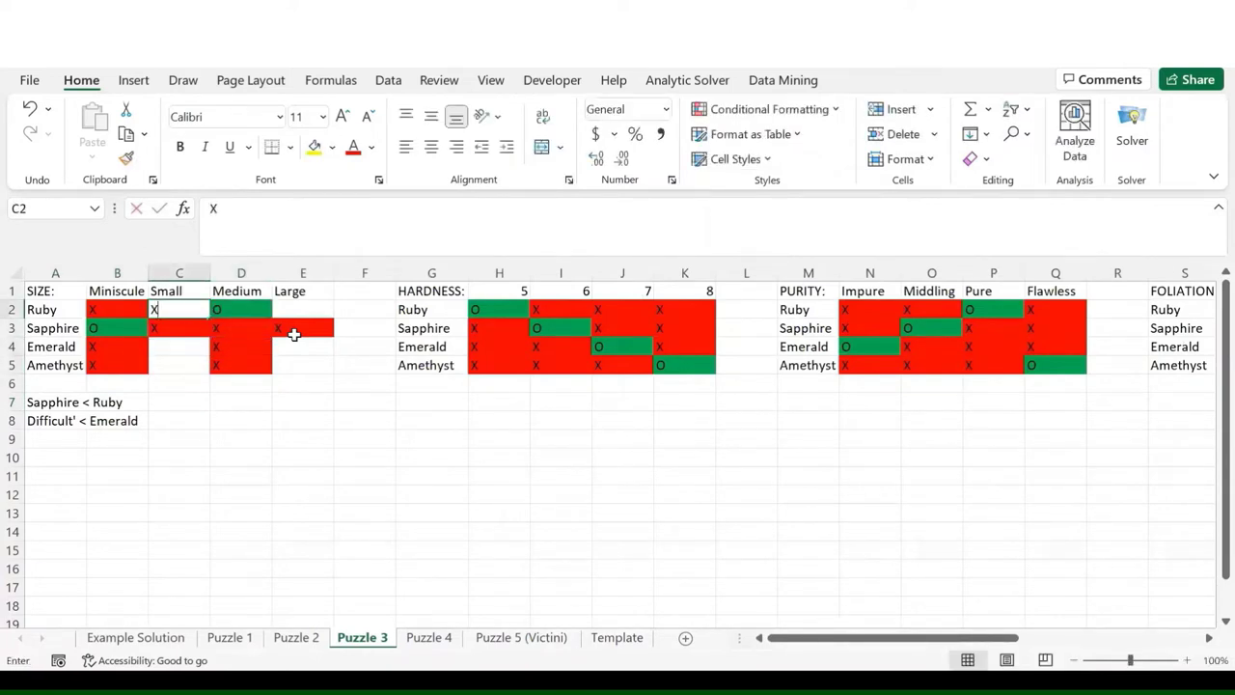
{"action": "key", "text": "Right"}
{"action": "key", "text": "Right"}
{"action": "type", "text": "X"}
{"action": "key", "text": "Return"}
{"action": "left_click", "coordinate": [68, 400]}
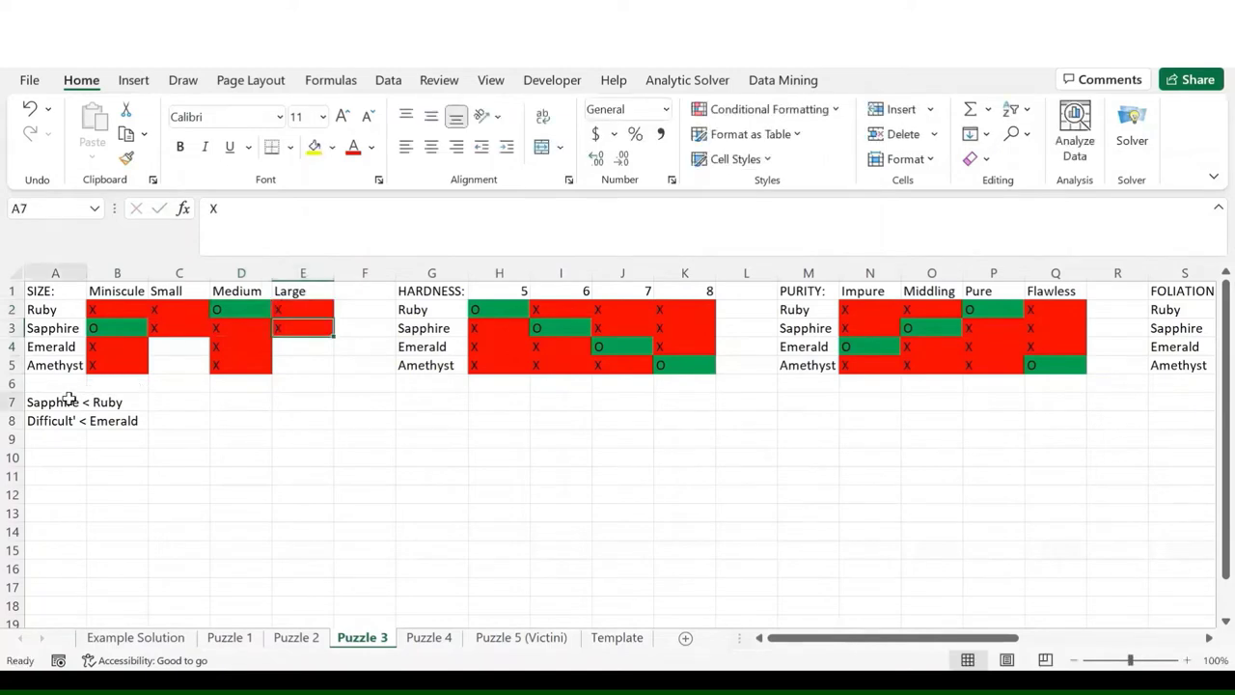
{"action": "key", "text": "Delete"}
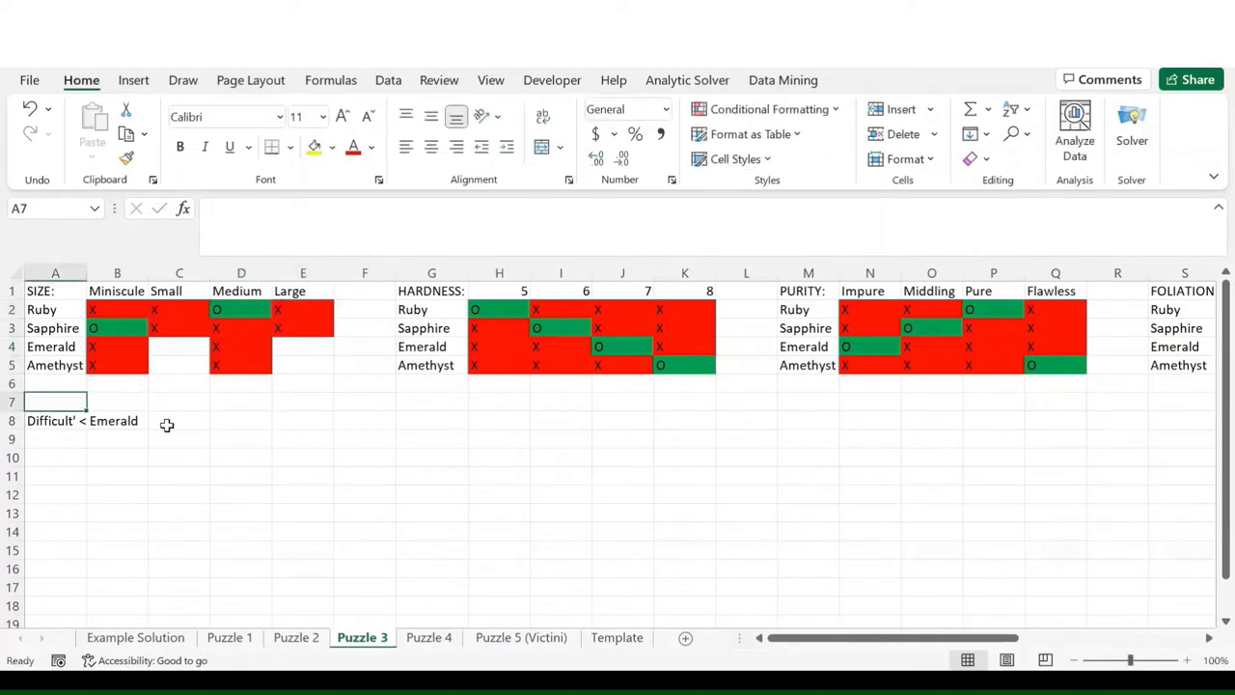
- Check which gem has Difficult foliation and rewrite the Size clue in A8 as "Ruby < Emerald"
{"action": "left_click", "coordinate": [65, 421]}
{"action": "scroll", "coordinate": [376, 403], "scroll_direction": "right", "scroll_amount": 6}
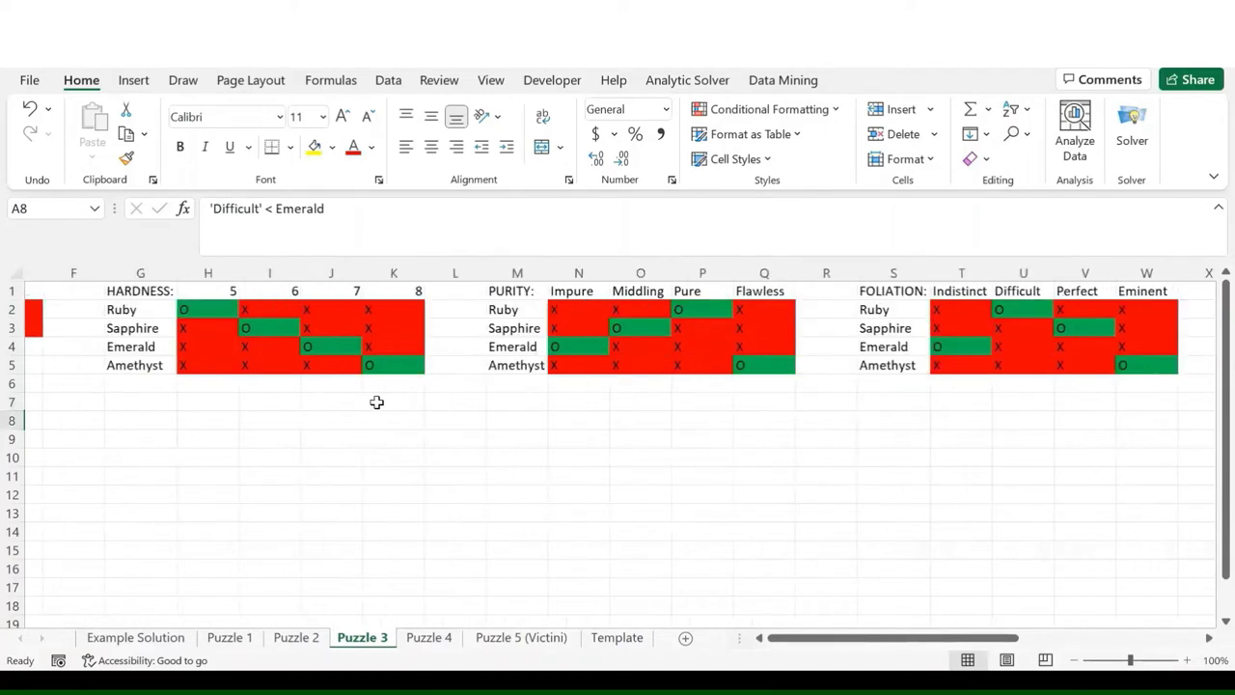
{"action": "left_click", "coordinate": [943, 309]}
{"action": "scroll", "coordinate": [948, 358], "scroll_direction": "left", "scroll_amount": 6}
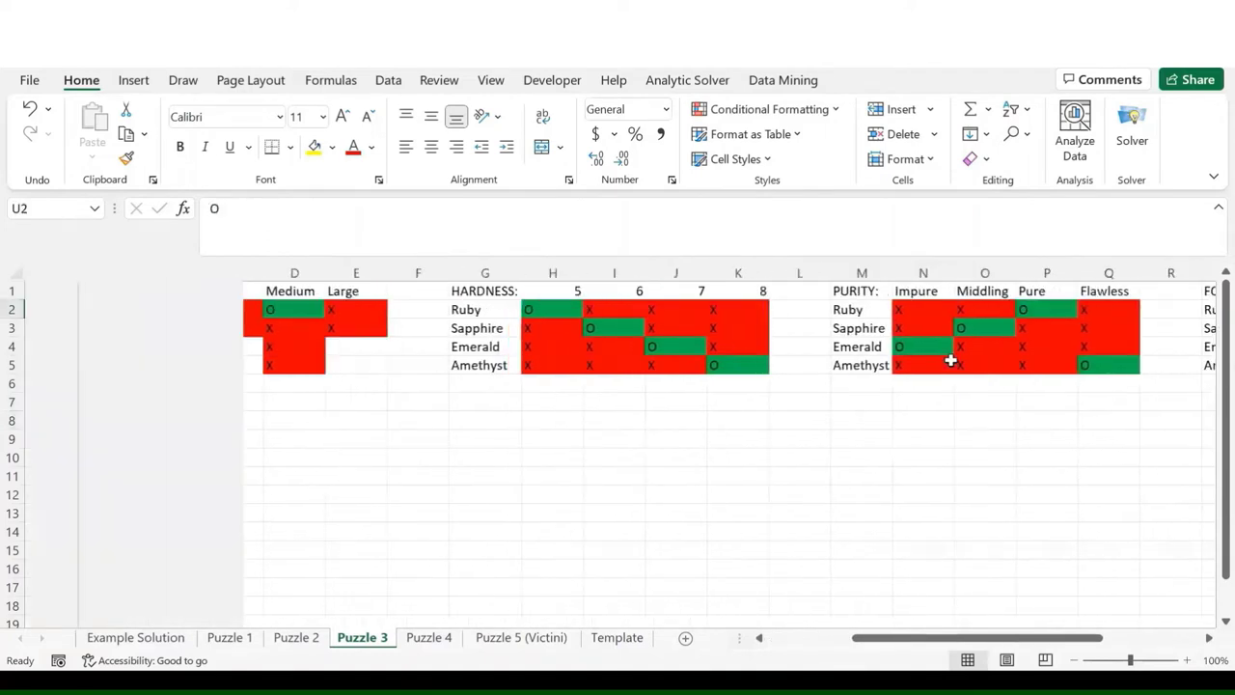
{"action": "left_click", "coordinate": [46, 425]}
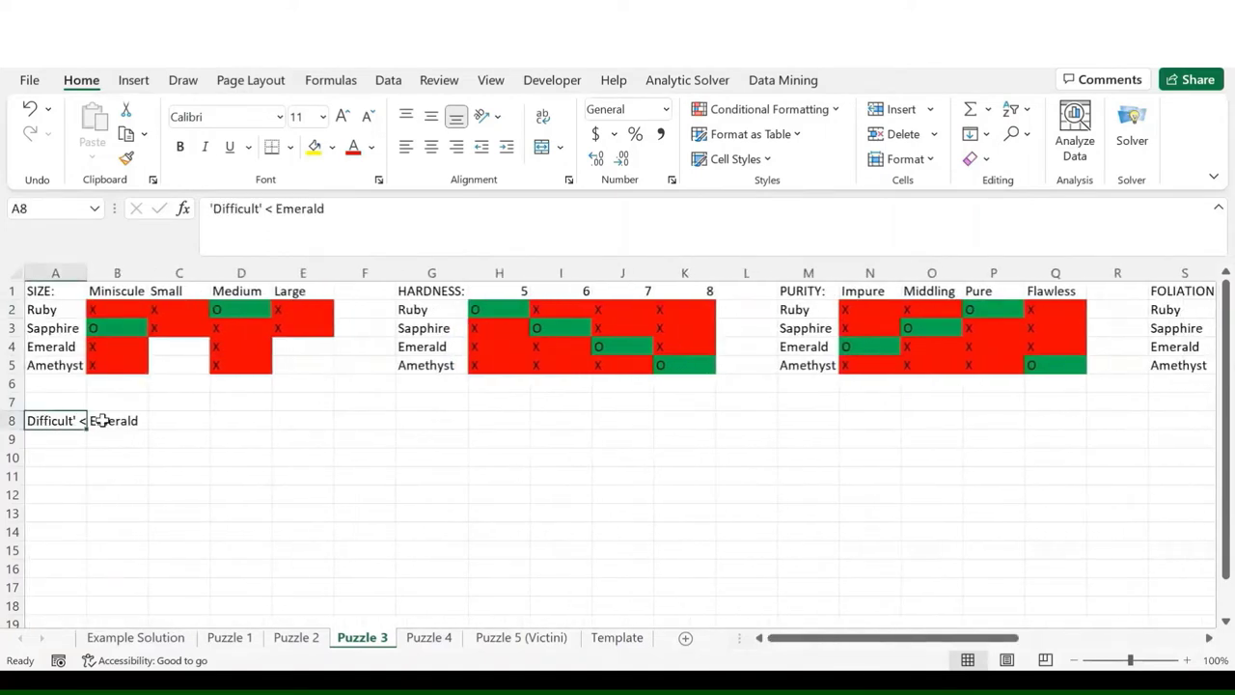
{"action": "double_click", "coordinate": [76, 422]}
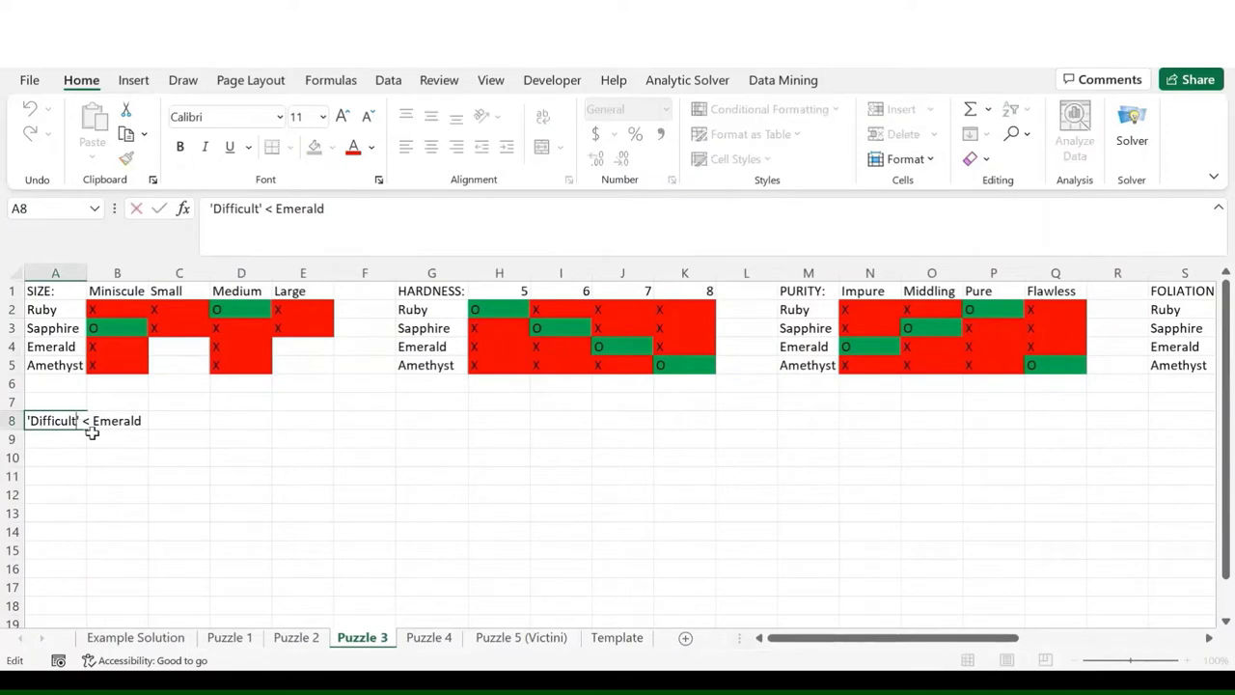
{"action": "key", "text": "BackSpace"}
{"action": "key", "text": "BackSpace"}
{"action": "key", "text": "BackSpace"}
{"action": "key", "text": "BackSpace"}
{"action": "key", "text": "BackSpace"}
{"action": "key", "text": "BackSpace"}
{"action": "key", "text": "BackSpace"}
{"action": "key", "text": "BackSpace"}
{"action": "key", "text": "BackSpace"}
{"action": "key", "text": "BackSpace"}
{"action": "key", "text": "BackSpace"}
{"action": "type", "text": "Ruby"}
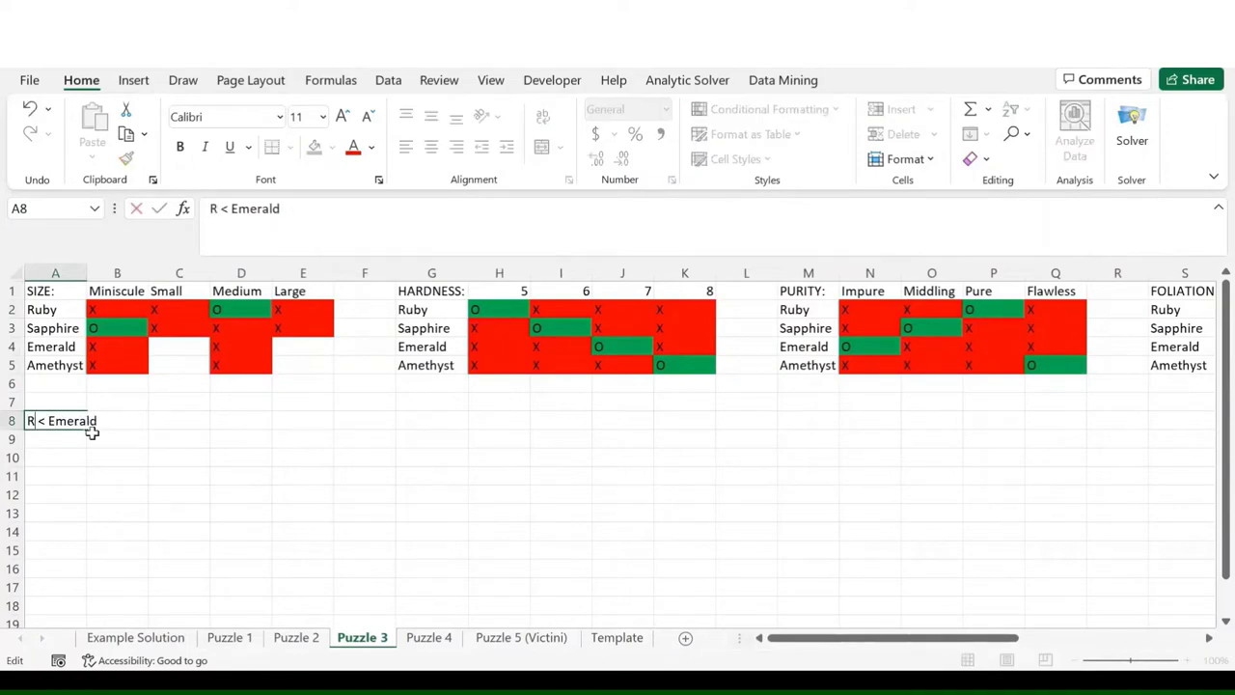
{"action": "key", "text": "Return"}
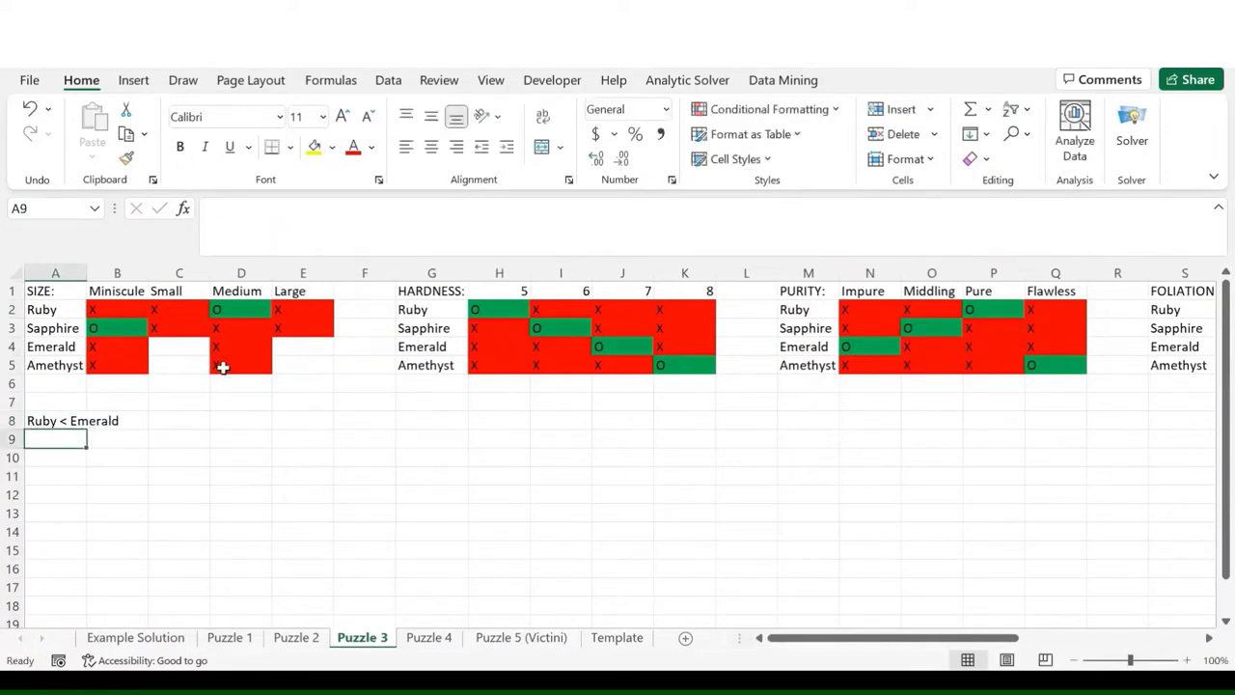
- In the Size grid, mark Emerald as Large with O in E4 and rule out Large for Amethyst with X in E5
{"action": "left_click", "coordinate": [254, 309]}
{"action": "left_click", "coordinate": [303, 346]}
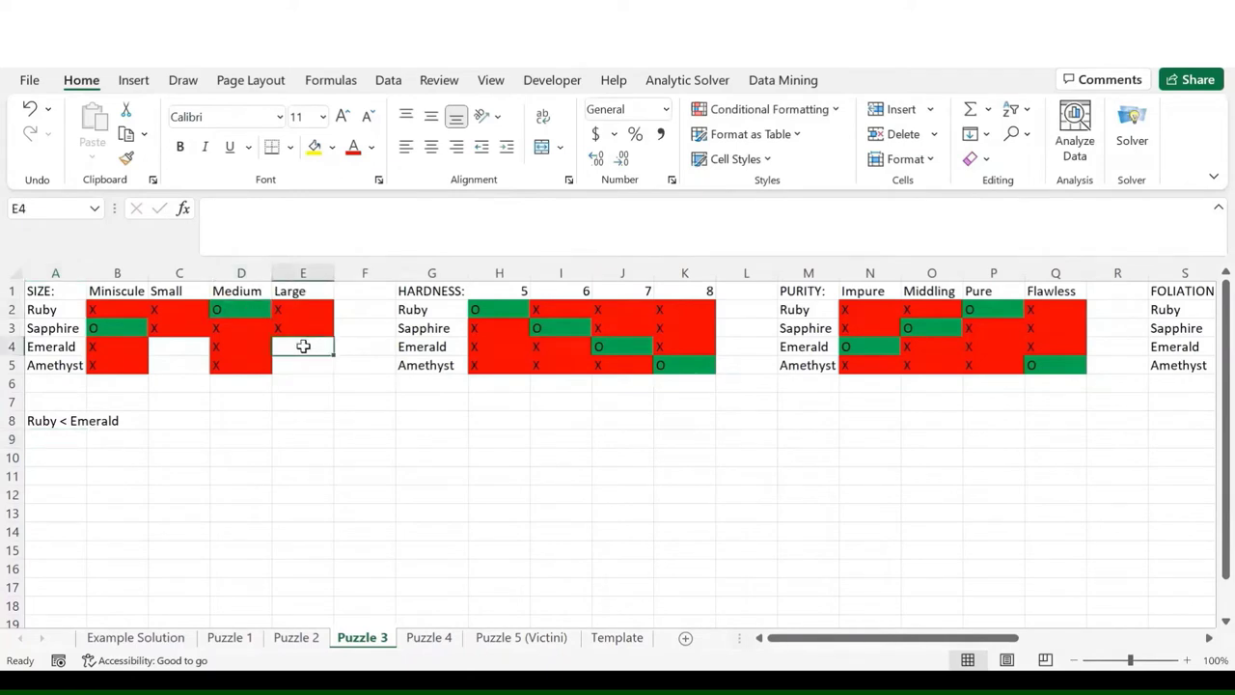
{"action": "type", "text": "O"}
{"action": "key", "text": "Return"}
{"action": "type", "text": "x"}
{"action": "key", "text": "Return"}
- Complete the Small column with X in C4 for Emerald and O in C5 for Amethyst, and delete the used-up clue in A8
{"action": "key", "text": "Left"}
{"action": "key", "text": "Left"}
{"action": "key", "text": "Left"}
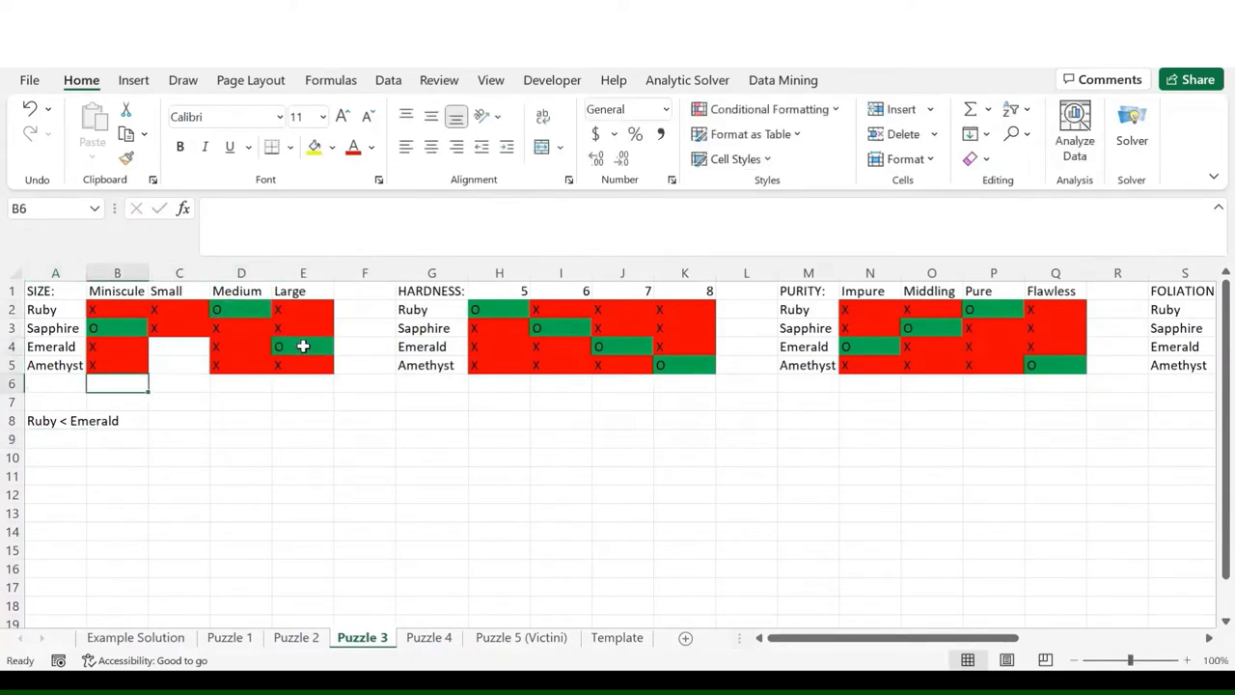
{"action": "key", "text": "Right"}
{"action": "key", "text": "Up"}
{"action": "key", "text": "Up"}
{"action": "type", "text": "x"}
{"action": "key", "text": "Return"}
{"action": "type", "text": "O"}
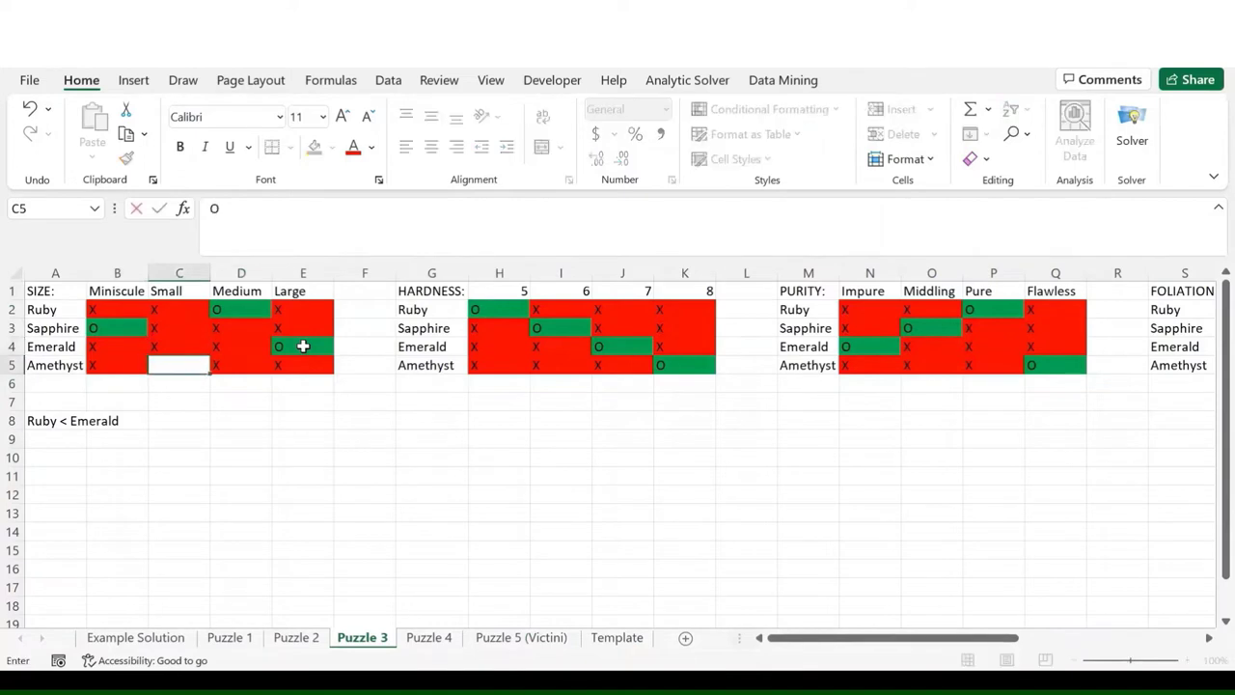
{"action": "key", "text": "Return"}
{"action": "left_click", "coordinate": [87, 421]}
{"action": "key", "text": "Delete"}
- Examine the remaining Luster clues in Y7 and Y8, and check in the Size grid which gem is Large
{"action": "key", "text": "Right"}
{"action": "key", "text": "Right"}
{"action": "key", "text": "Right"}
{"action": "key", "text": "Right"}
{"action": "key", "text": "Right"}
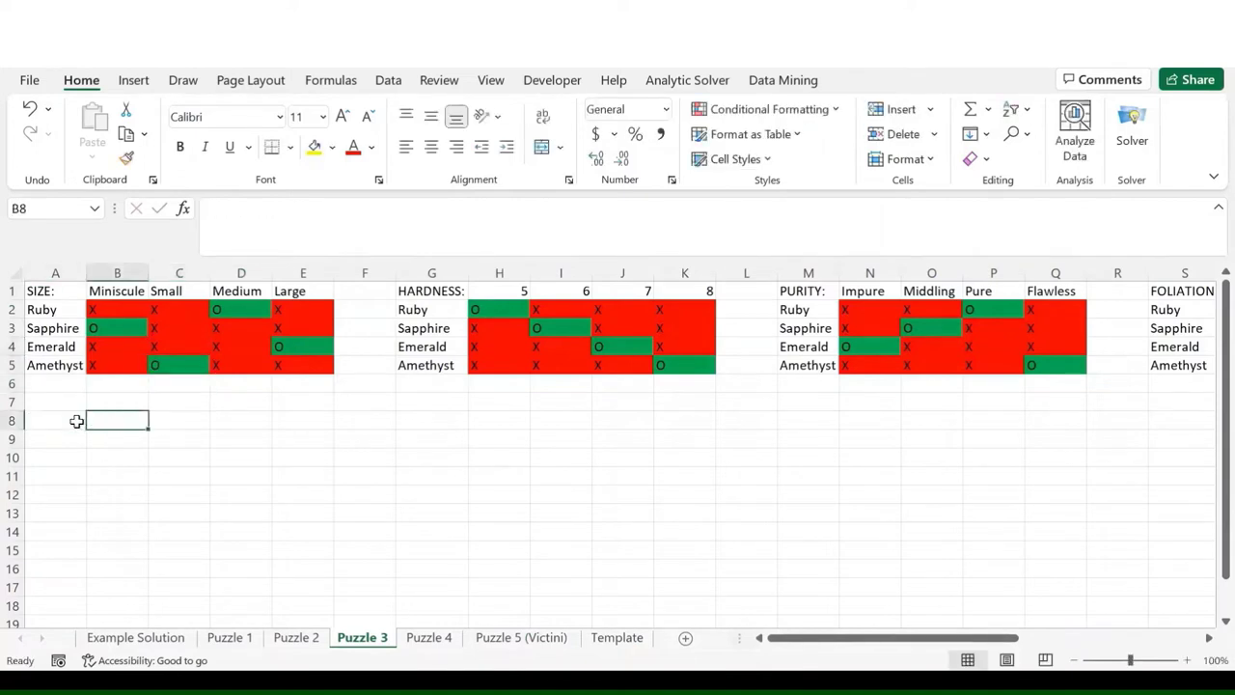
{"action": "key", "text": "Right"}
{"action": "key", "text": "Right"}
{"action": "key", "text": "Right"}
{"action": "key", "text": "Right"}
{"action": "key", "text": "Right"}
{"action": "key", "text": "Right"}
{"action": "key", "text": "Right"}
{"action": "key", "text": "Right"}
{"action": "key", "text": "Right"}
{"action": "key", "text": "Right"}
{"action": "key", "text": "Right"}
{"action": "key", "text": "Right"}
{"action": "key", "text": "Right"}
{"action": "key", "text": "Right"}
{"action": "key", "text": "Right"}
{"action": "key", "text": "Right"}
{"action": "key", "text": "Right"}
{"action": "key", "text": "Right"}
{"action": "key", "text": "Right"}
{"action": "key", "text": "Right"}
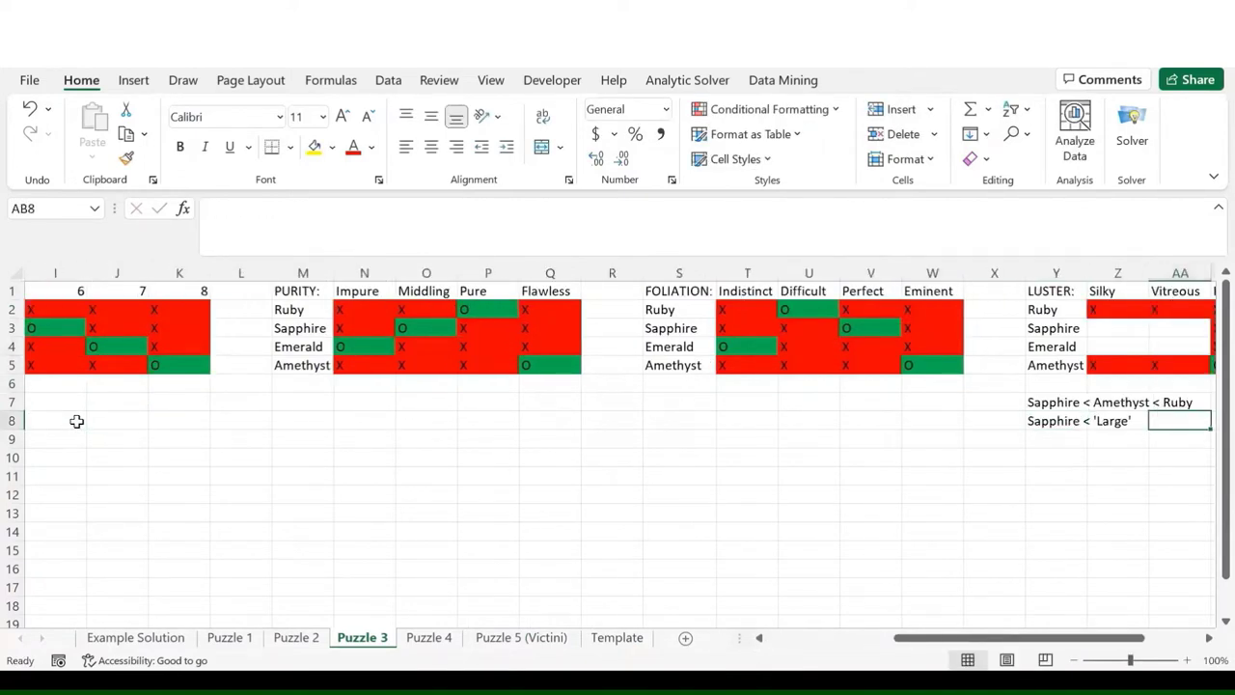
{"action": "key", "text": "Right"}
{"action": "key", "text": "Left"}
{"action": "key", "text": "Left"}
{"action": "key", "text": "Left"}
{"action": "key", "text": "Left"}
{"action": "key", "text": "Left"}
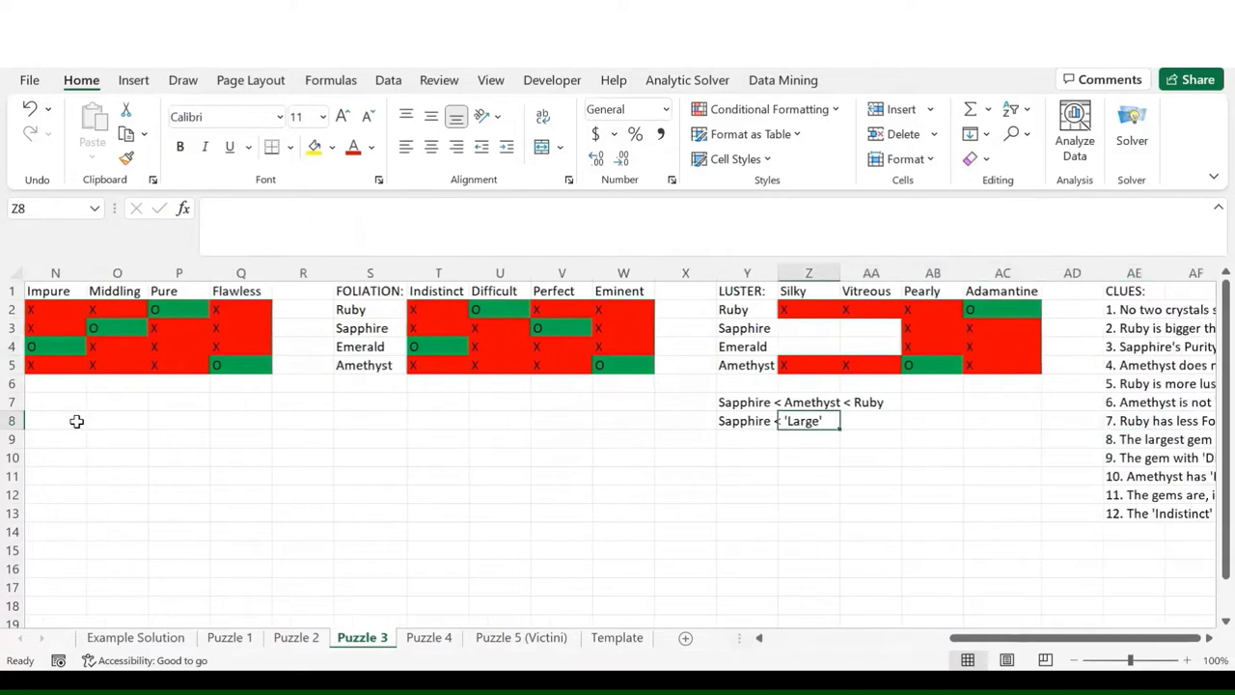
{"action": "key", "text": "Left"}
{"action": "key", "text": "Left"}
{"action": "key", "text": "Left"}
{"action": "key", "text": "Left"}
{"action": "key", "text": "Left"}
{"action": "key", "text": "Left"}
{"action": "key", "text": "Left"}
{"action": "key", "text": "Left"}
{"action": "key", "text": "Left"}
{"action": "key", "text": "Left"}
{"action": "key", "text": "Left"}
{"action": "key", "text": "Left"}
{"action": "key", "text": "Left"}
{"action": "key", "text": "Left"}
{"action": "key", "text": "Left"}
{"action": "key", "text": "Left"}
{"action": "key", "text": "Left"}
{"action": "key", "text": "Left"}
{"action": "key", "text": "Left"}
{"action": "key", "text": "Left"}
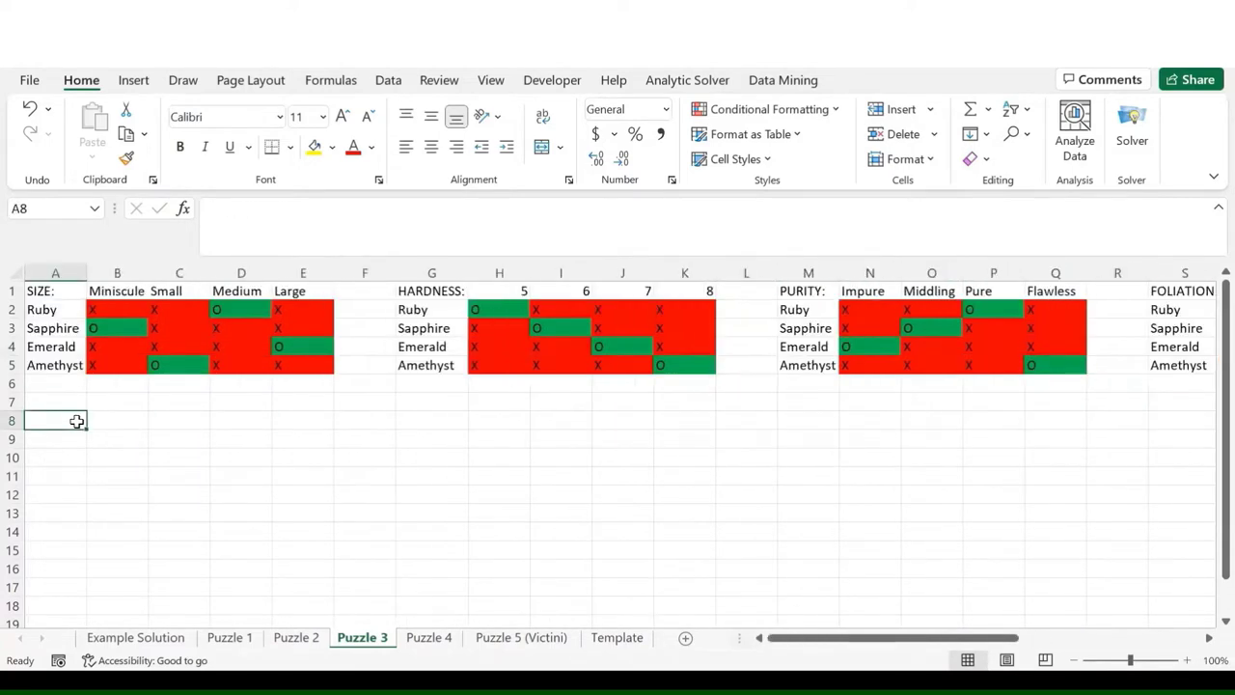
- Rewrite the Luster clue in Y8 as "Sapphire < Emerald" by replacing 'Large' with the gem's name
{"action": "key", "text": "Right"}
{"action": "key", "text": "Up"}
{"action": "key", "text": "Right"}
{"action": "key", "text": "Right"}
{"action": "key", "text": "Right"}
{"action": "key", "text": "Right"}
{"action": "key", "text": "Right"}
{"action": "key", "text": "Right"}
{"action": "key", "text": "Right"}
{"action": "key", "text": "Right"}
{"action": "key", "text": "Right"}
{"action": "key", "text": "Right"}
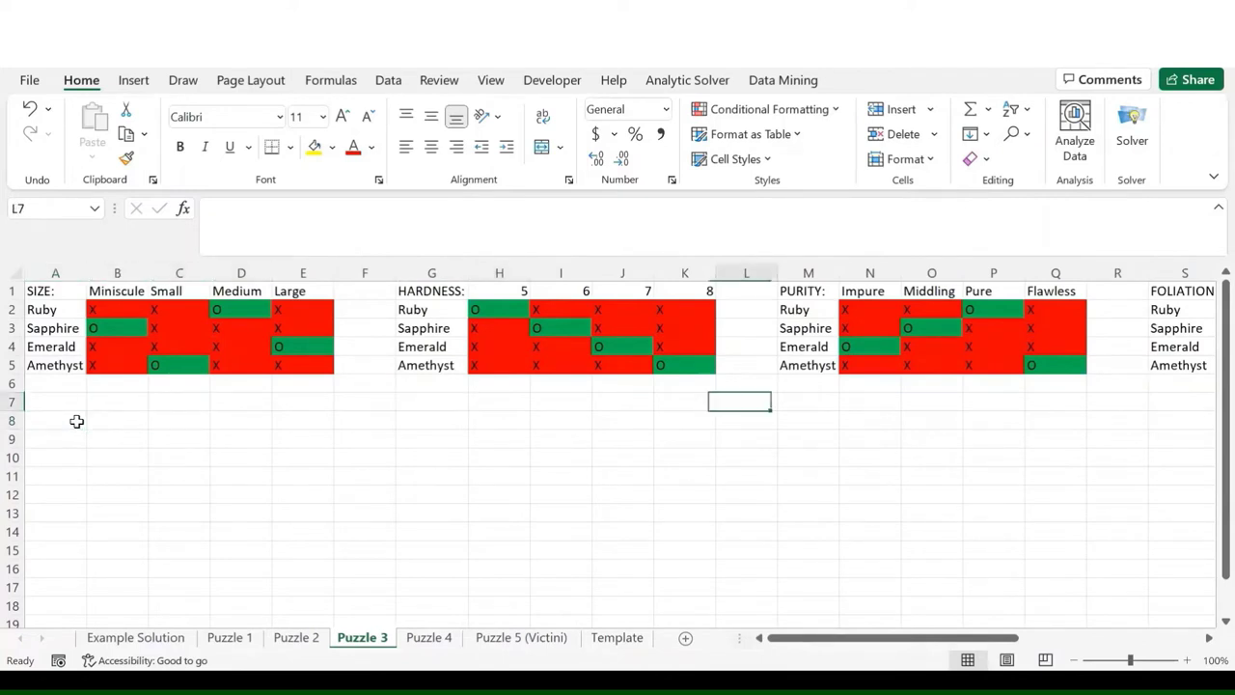
{"action": "key", "text": "Right"}
{"action": "key", "text": "Right"}
{"action": "key", "text": "Right"}
{"action": "key", "text": "Right"}
{"action": "key", "text": "Right"}
{"action": "key", "text": "Right"}
{"action": "key", "text": "Right"}
{"action": "key", "text": "Right"}
{"action": "key", "text": "Right"}
{"action": "key", "text": "Right"}
{"action": "key", "text": "Right"}
{"action": "key", "text": "Right"}
{"action": "key", "text": "Right"}
{"action": "key", "text": "Right"}
{"action": "key", "text": "Right"}
{"action": "key", "text": "Right"}
{"action": "key", "text": "Right"}
{"action": "key", "text": "Right"}
{"action": "key", "text": "Left"}
{"action": "key", "text": "Left"}
{"action": "key", "text": "Left"}
{"action": "key", "text": "Left"}
{"action": "key", "text": "Left"}
{"action": "key", "text": "Down"}
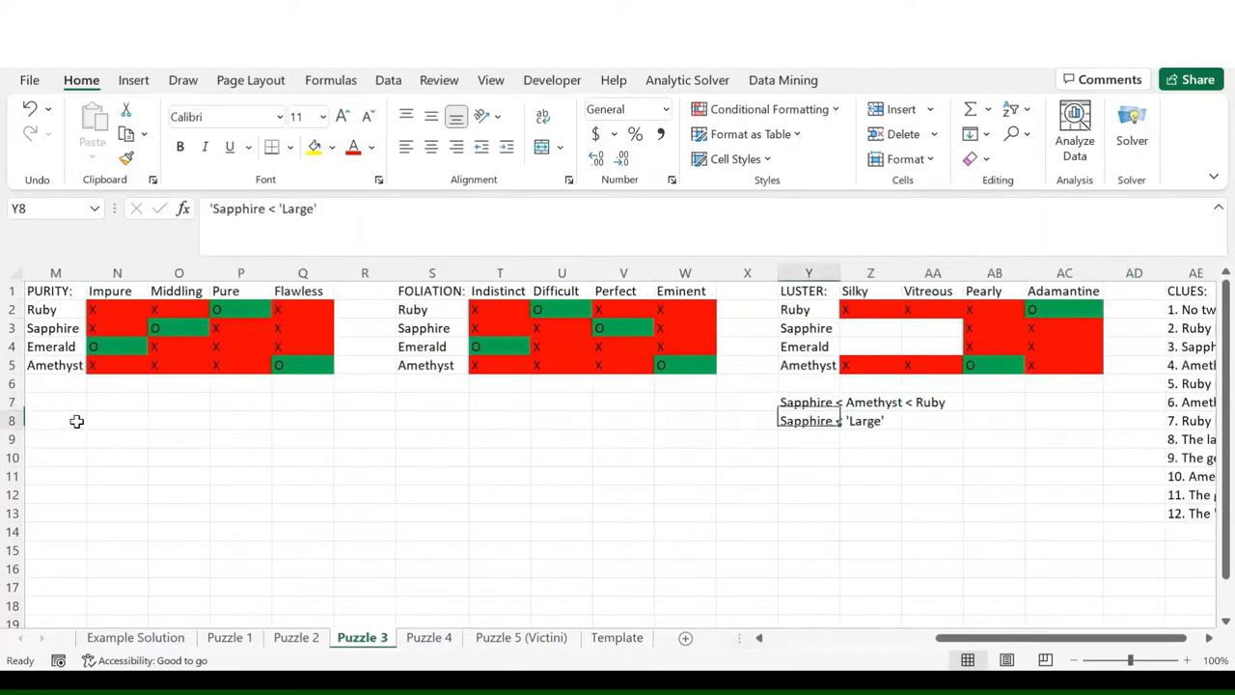
{"action": "left_click", "coordinate": [433, 212]}
{"action": "key", "text": "BackSpace"}
{"action": "key", "text": "BackSpace"}
{"action": "key", "text": "BackSpace"}
{"action": "key", "text": "BackSpace"}
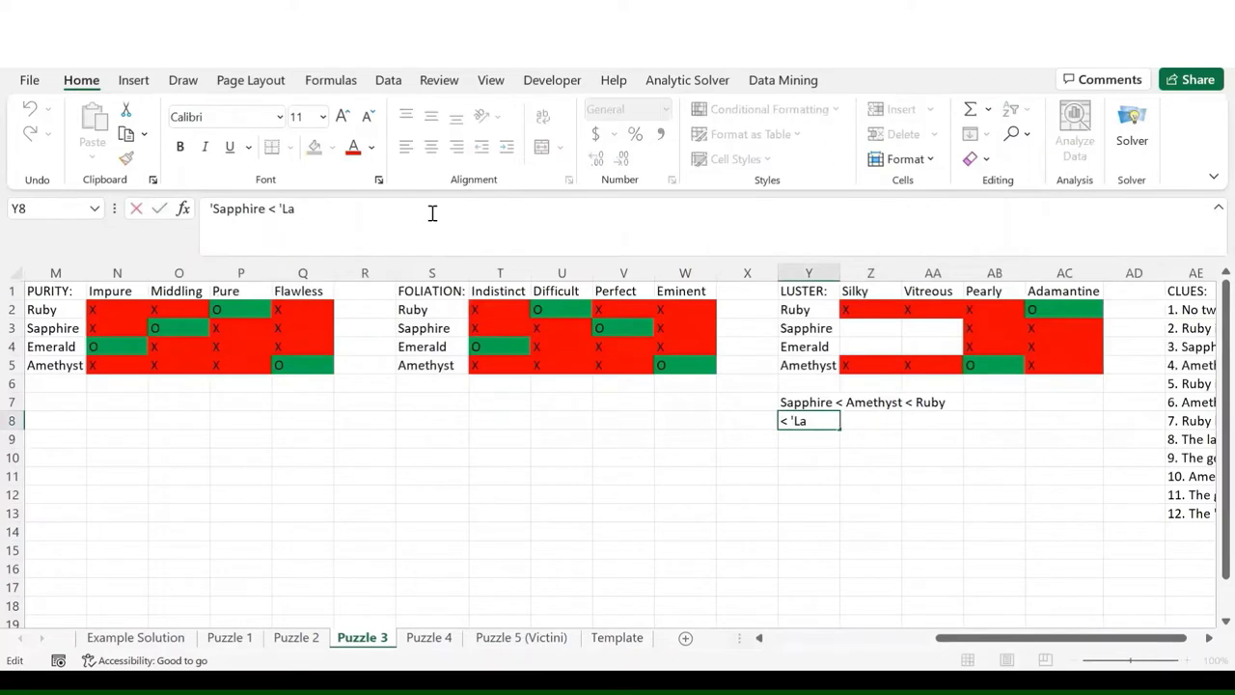
{"action": "key", "text": "BackSpace"}
{"action": "key", "text": "BackSpace"}
{"action": "type", "text": "Emerald"}
{"action": "key", "text": "Return"}
- In the Luster grid, mark Sapphire as Silky with O in Z3 and Emerald as Vitreous with O in AA4
{"action": "key", "text": "Up"}
{"action": "key", "text": "Up"}
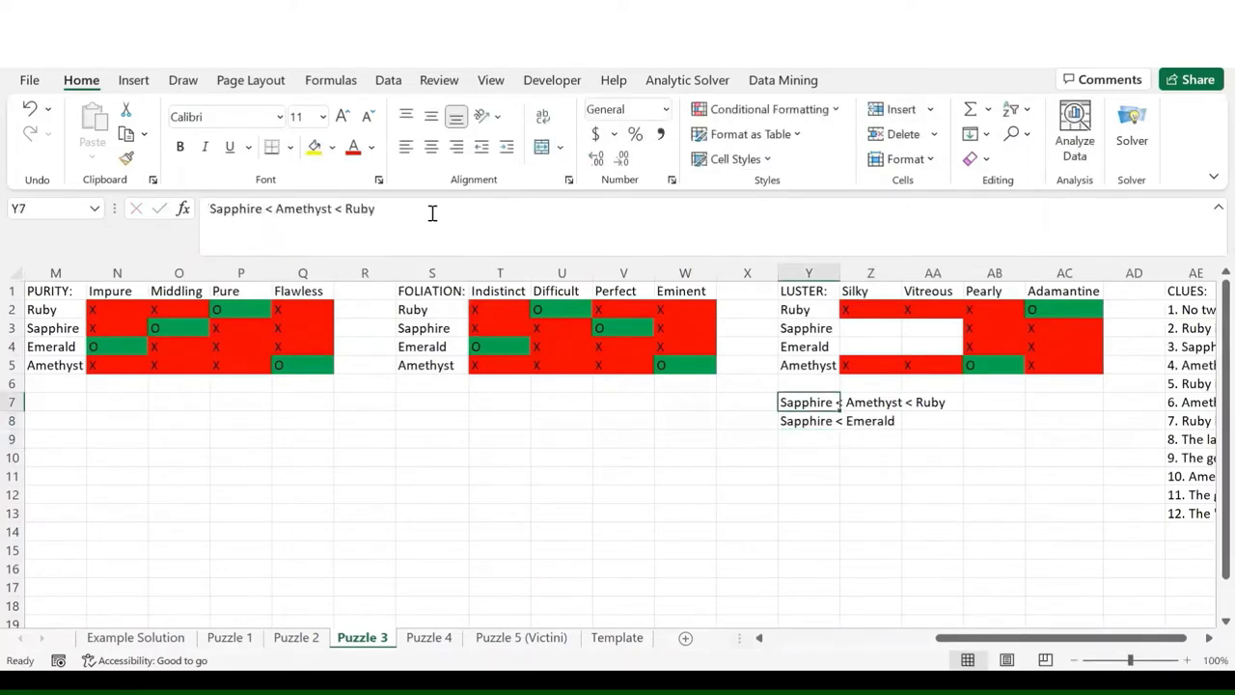
{"action": "key", "text": "Down"}
{"action": "key", "text": "Up"}
{"action": "key", "text": "Up"}
{"action": "key", "text": "Up"}
{"action": "key", "text": "Up"}
{"action": "key", "text": "Up"}
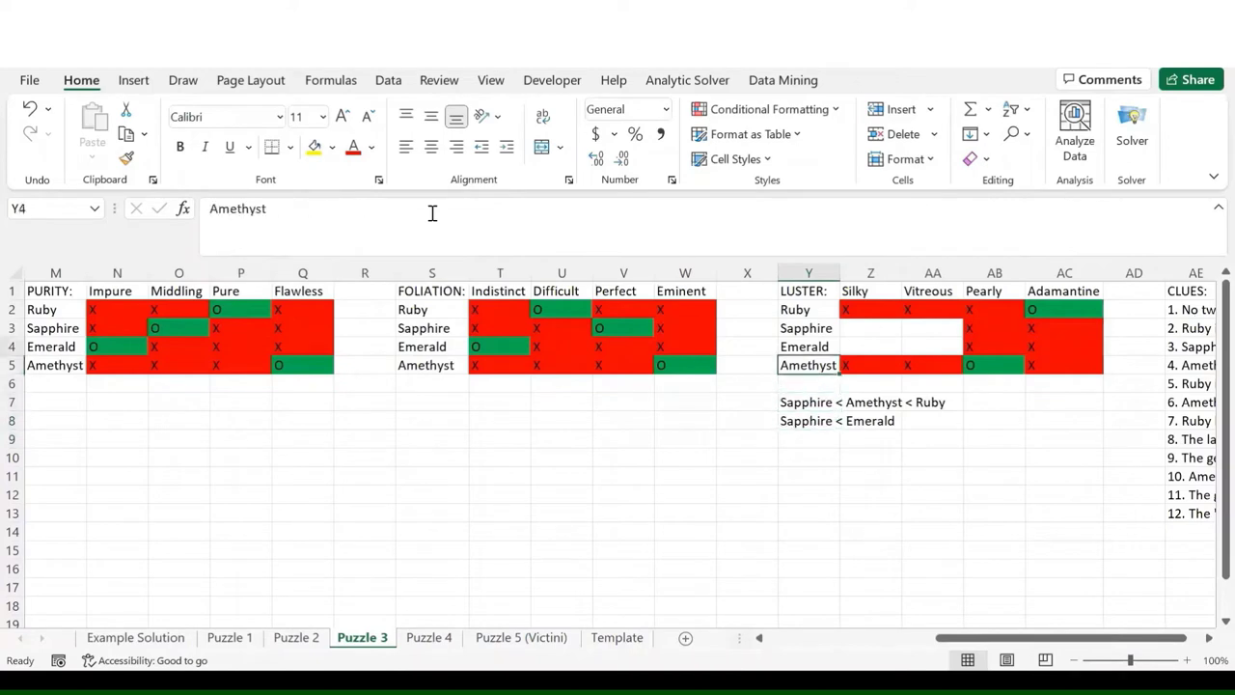
{"action": "key", "text": "Right"}
{"action": "type", "text": "O"}
{"action": "key", "text": "Down"}
{"action": "key", "text": "Right"}
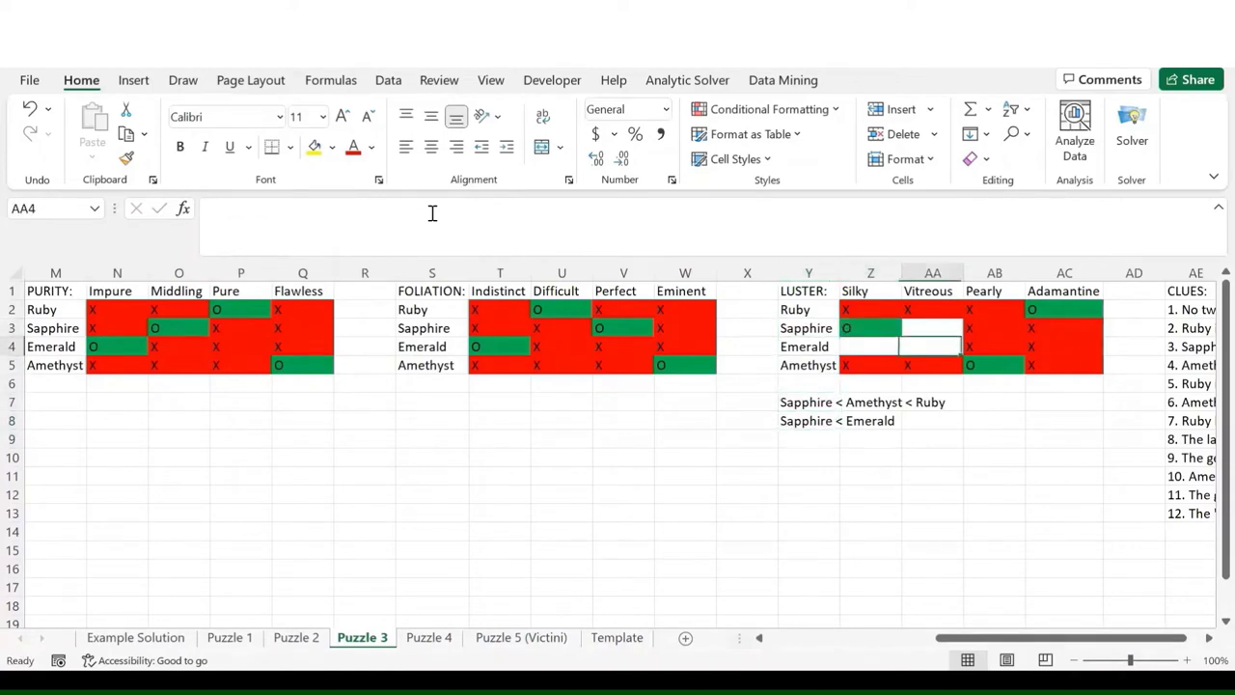
{"action": "type", "text": "O"}
{"action": "key", "text": "Down"}
- Rule out Vitreous for Sapphire with X in AA3 and Silky for Emerald with X in Z4
{"action": "key", "text": "Up"}
{"action": "key", "text": "Up"}
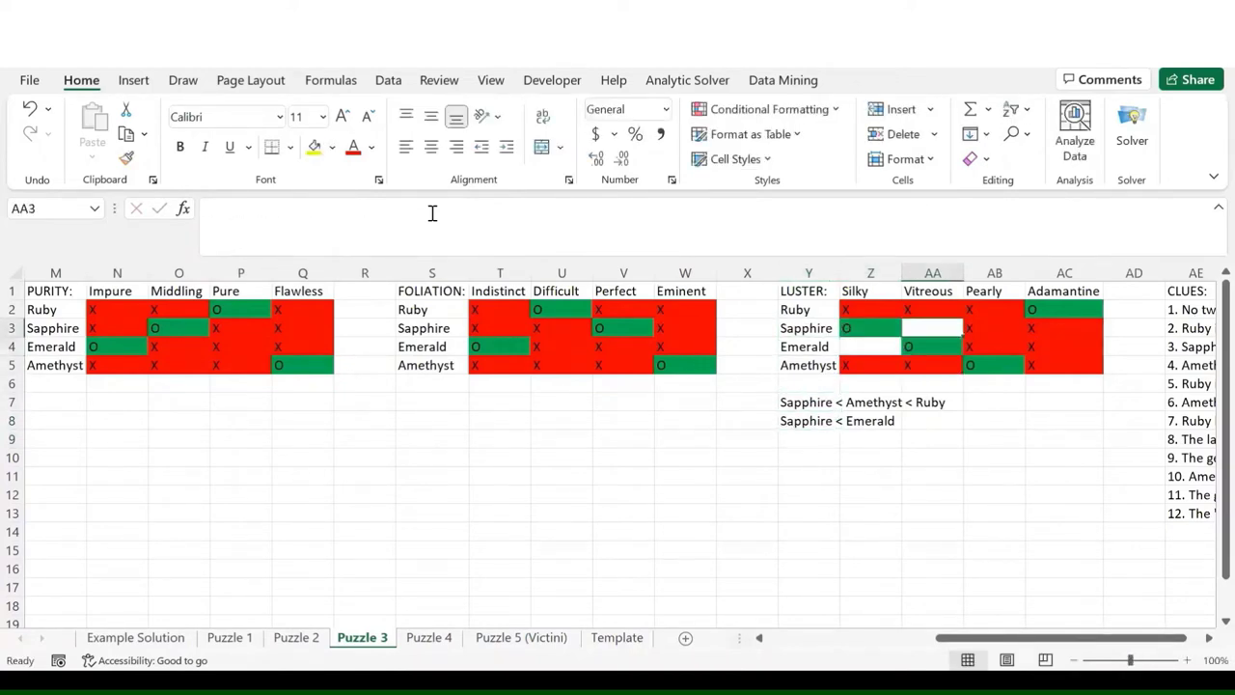
{"action": "type", "text": "X"}
{"action": "key", "text": "Down"}
{"action": "key", "text": "Left"}
{"action": "type", "text": "X"}
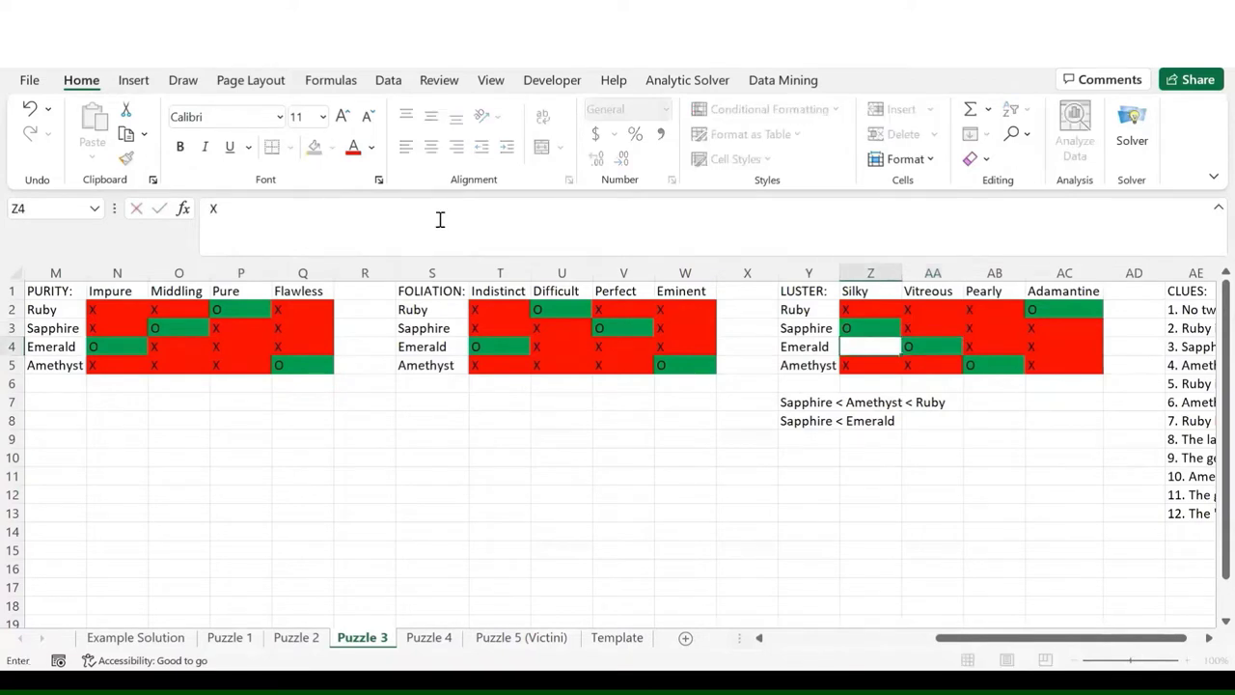
{"action": "key", "text": "Return"}
- Delete the used-up Luster clues in Y7 and Y8
{"action": "left_click_drag", "start_coordinate": [791, 401], "coordinate": [869, 402]}
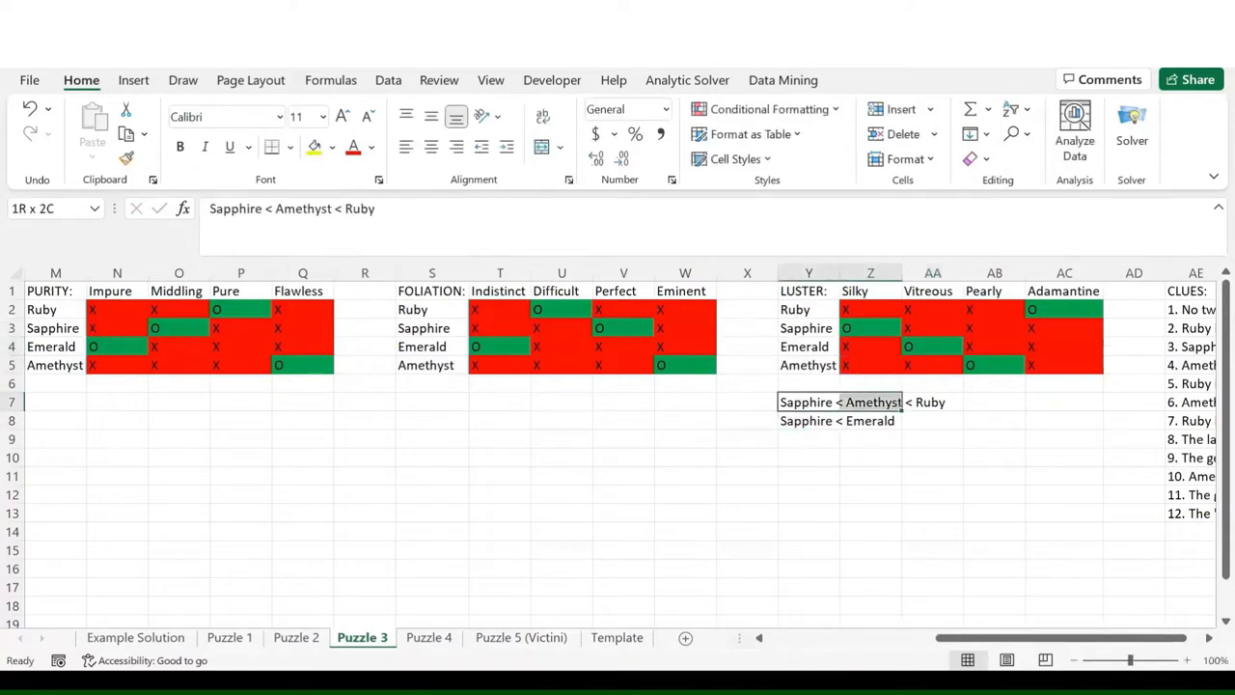
{"action": "key", "text": "Delete"}
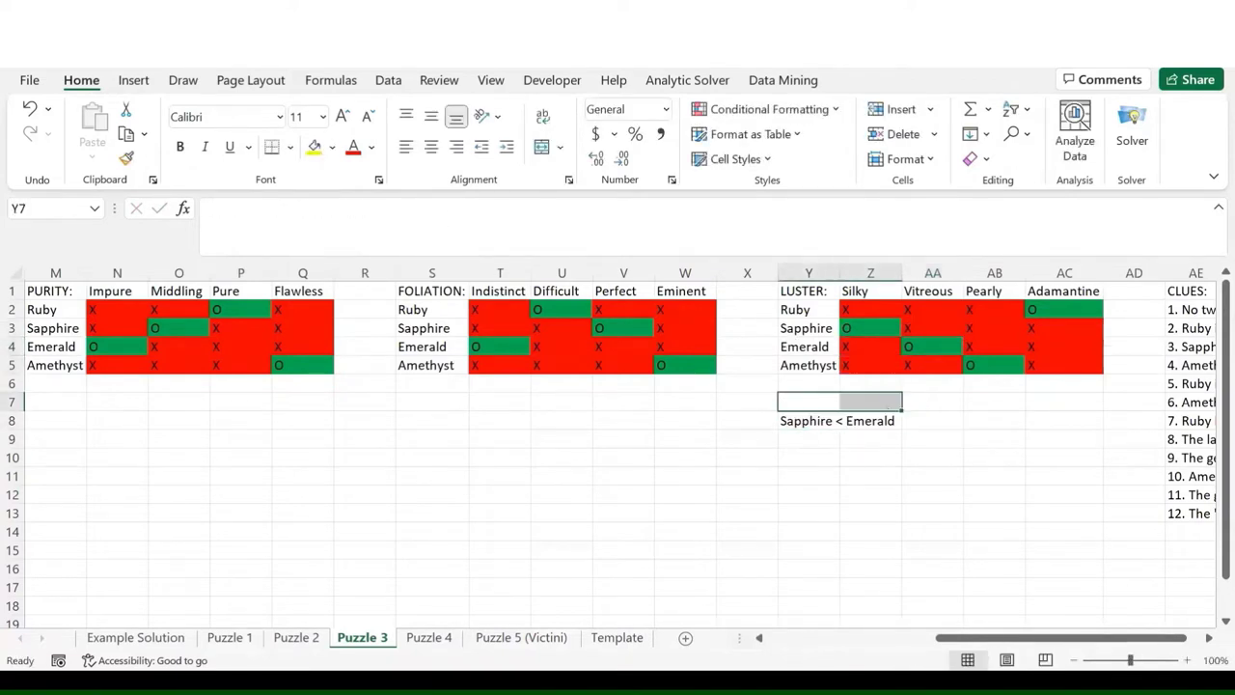
{"action": "left_click", "coordinate": [814, 420]}
{"action": "key", "text": "Delete"}
{"action": "left_click", "coordinate": [813, 404]}
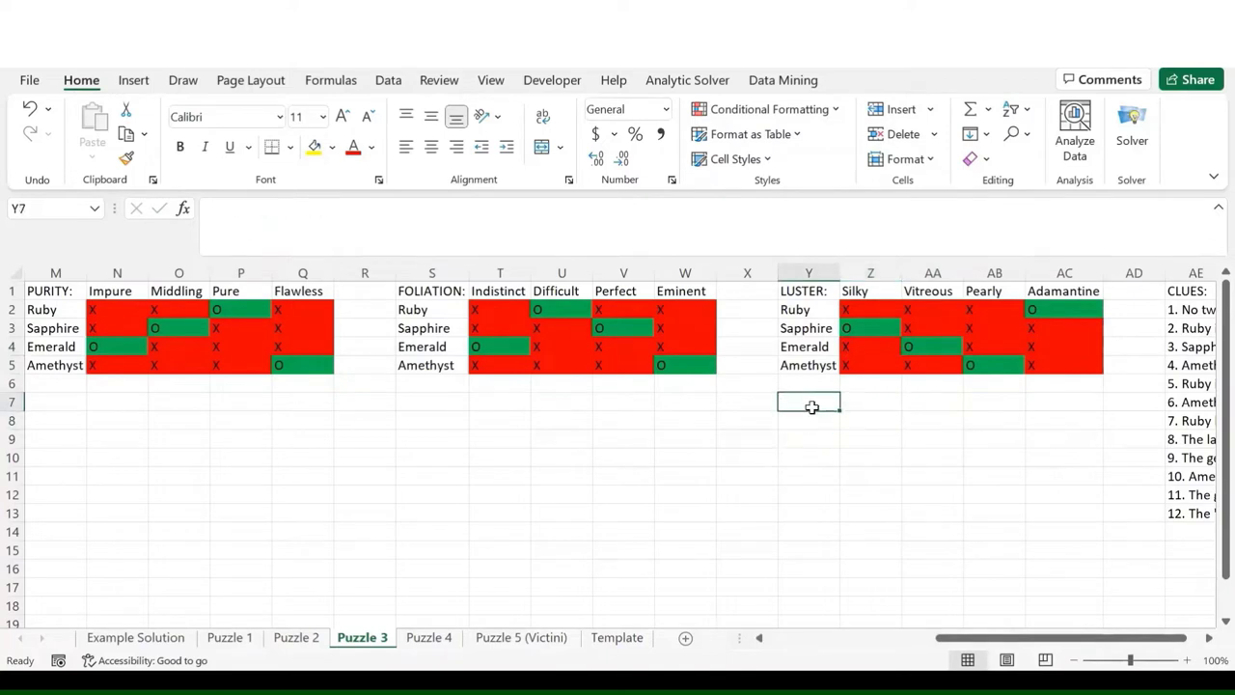
- Review the completed grids on the Puzzle 3 sheet from Luster back to Size
{"action": "key", "text": "Left"}
{"action": "key", "text": "Left"}
{"action": "key", "text": "Left"}
{"action": "key", "text": "Left"}
{"action": "key", "text": "Left"}
{"action": "key", "text": "Left"}
{"action": "key", "text": "Left"}
{"action": "key", "text": "Left"}
{"action": "key", "text": "Left"}
{"action": "key", "text": "Left"}
{"action": "key", "text": "Left"}
{"action": "key", "text": "Left"}
{"action": "key", "text": "Left"}
{"action": "key", "text": "Left"}
{"action": "key", "text": "Left"}
{"action": "key", "text": "Left"}
{"action": "key", "text": "Left"}
{"action": "key", "text": "Left"}
{"action": "key", "text": "Left"}
{"action": "key", "text": "Left"}
{"action": "key", "text": "Left"}
{"action": "key", "text": "Left"}
{"action": "key", "text": "Left"}
{"action": "key", "text": "Left"}
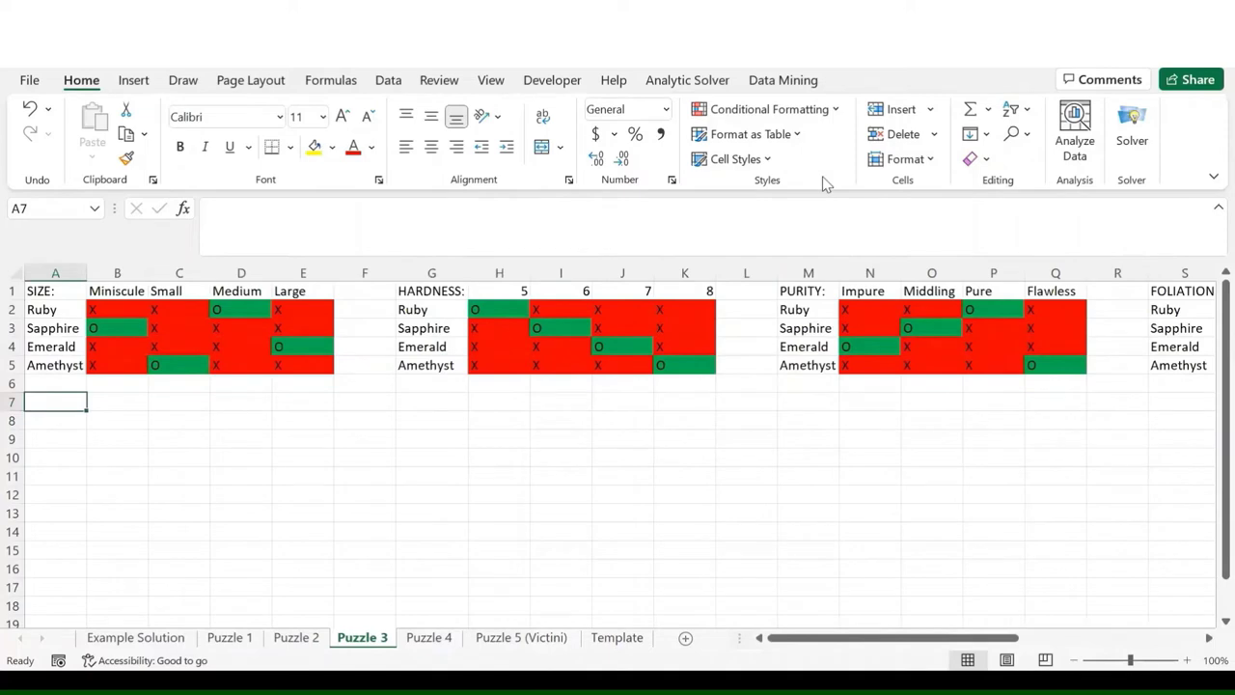
- Switch to the Puzzle 4 sheet and look over its property grids from Size through Habit to the clue list
{"action": "key", "text": "ctrl+Page_Down"}
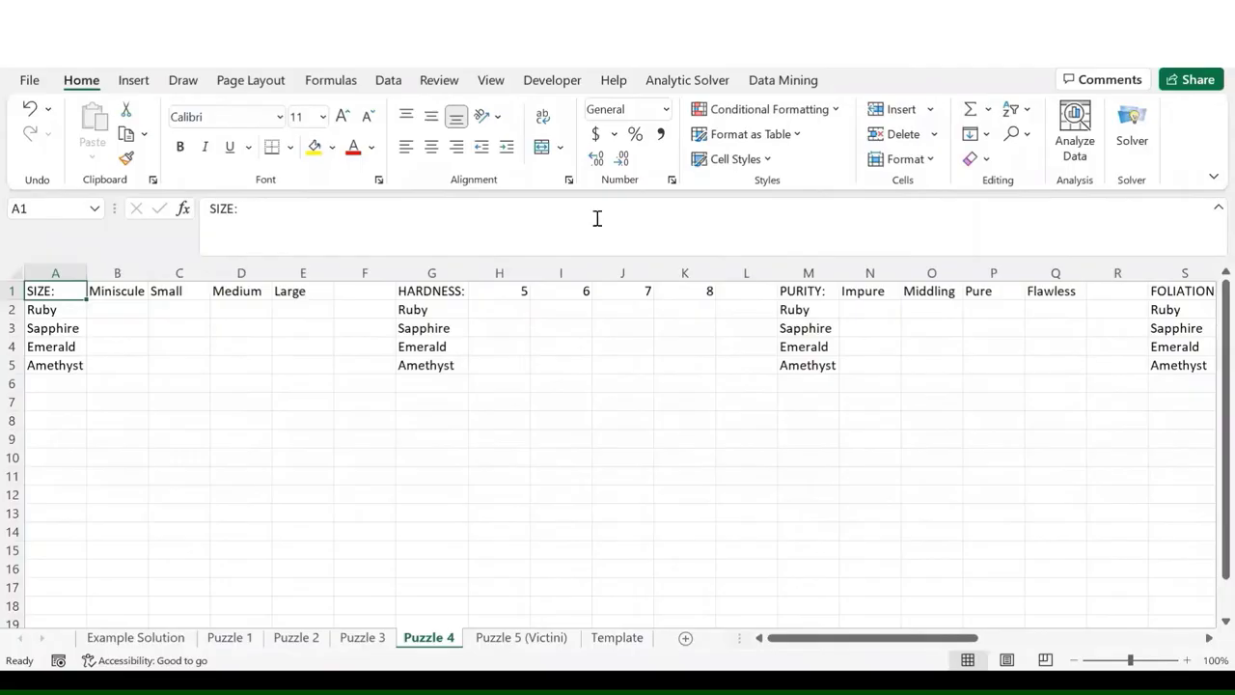
{"action": "left_click", "coordinate": [116, 293]}
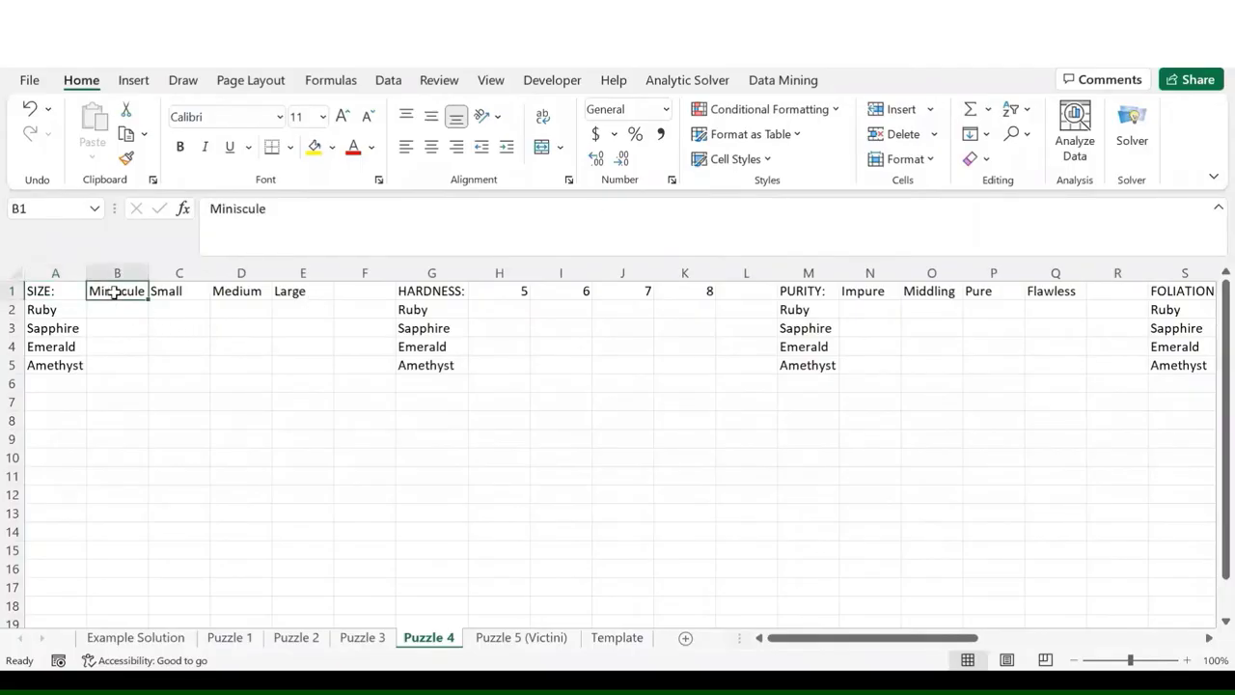
{"action": "key", "text": "Right"}
{"action": "key", "text": "Right"}
{"action": "key", "text": "Right"}
{"action": "key", "text": "Right"}
{"action": "key", "text": "Right"}
{"action": "key", "text": "Right"}
{"action": "key", "text": "Right"}
{"action": "key", "text": "Right"}
{"action": "key", "text": "Right"}
{"action": "key", "text": "Right"}
{"action": "key", "text": "Right"}
{"action": "key", "text": "Right"}
{"action": "key", "text": "Right"}
{"action": "key", "text": "Right"}
{"action": "key", "text": "Right"}
{"action": "key", "text": "Right"}
{"action": "key", "text": "Right"}
{"action": "key", "text": "Right"}
{"action": "key", "text": "Right"}
{"action": "key", "text": "Right"}
{"action": "key", "text": "Right"}
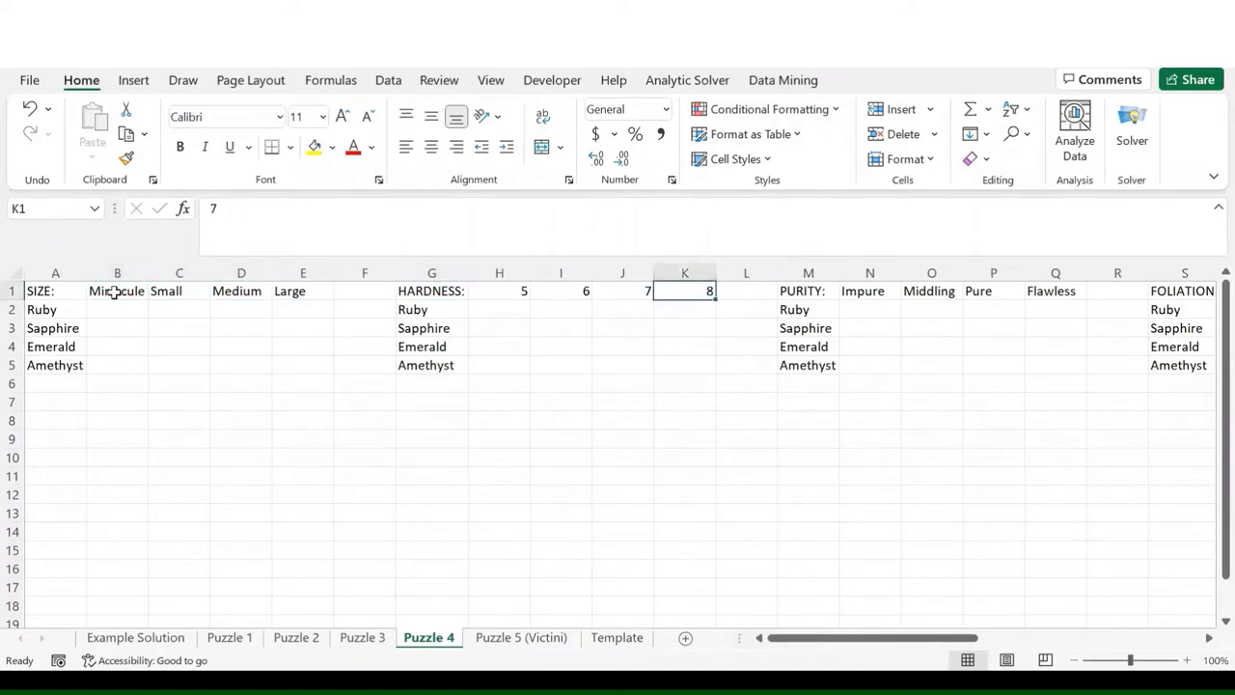
{"action": "key", "text": "Right"}
{"action": "key", "text": "Right"}
{"action": "key", "text": "Right"}
{"action": "key", "text": "Right"}
{"action": "key", "text": "Right"}
{"action": "key", "text": "Right"}
{"action": "key", "text": "Right"}
{"action": "key", "text": "Right"}
{"action": "key", "text": "Right"}
{"action": "key", "text": "Right"}
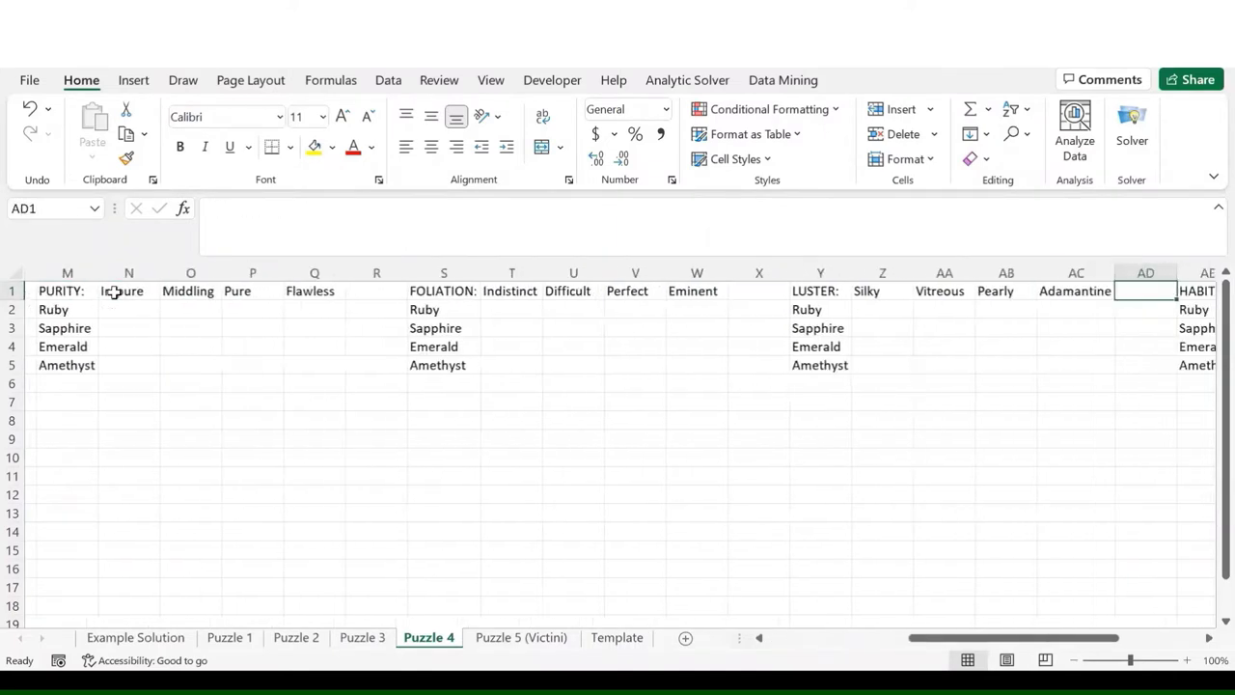
{"action": "key", "text": "Right"}
{"action": "key", "text": "Right"}
{"action": "key", "text": "Right"}
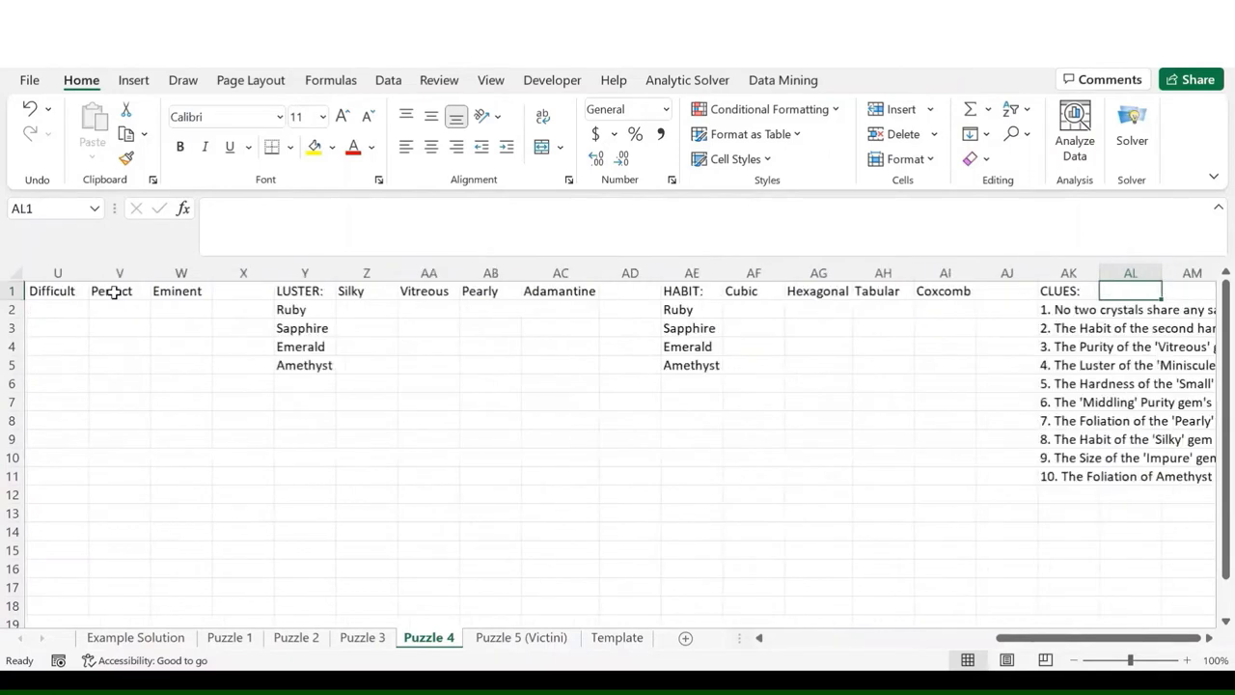
- Examine the Habit grid in AE1:AI5, checking its four gems and its property values from Cubic to Coxcomb
{"action": "key", "text": "Left"}
{"action": "key", "text": "Left"}
{"action": "key", "text": "Left"}
{"action": "key", "text": "Down"}
{"action": "key", "text": "Down"}
{"action": "key", "text": "Down"}
{"action": "key", "text": "Down"}
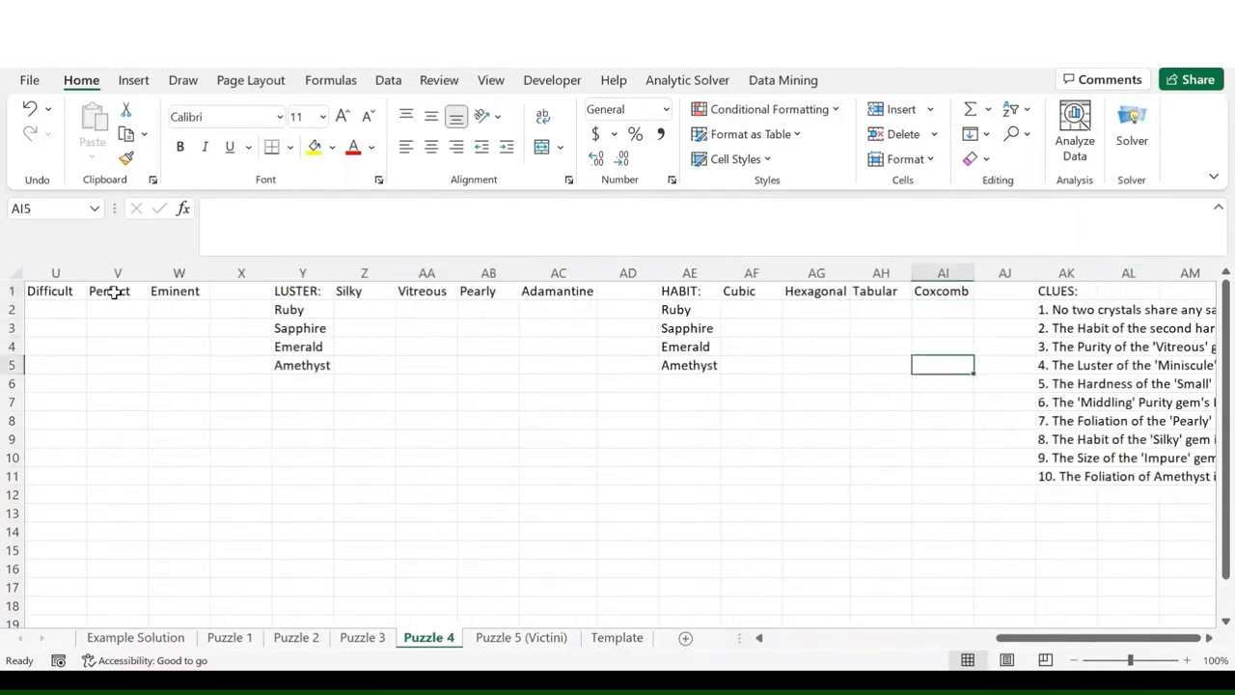
{"action": "key", "text": "Left"}
{"action": "key", "text": "Left"}
{"action": "key", "text": "Left"}
{"action": "key", "text": "Left"}
{"action": "key", "text": "Up"}
{"action": "key", "text": "Up"}
{"action": "key", "text": "Up"}
{"action": "key", "text": "Up"}
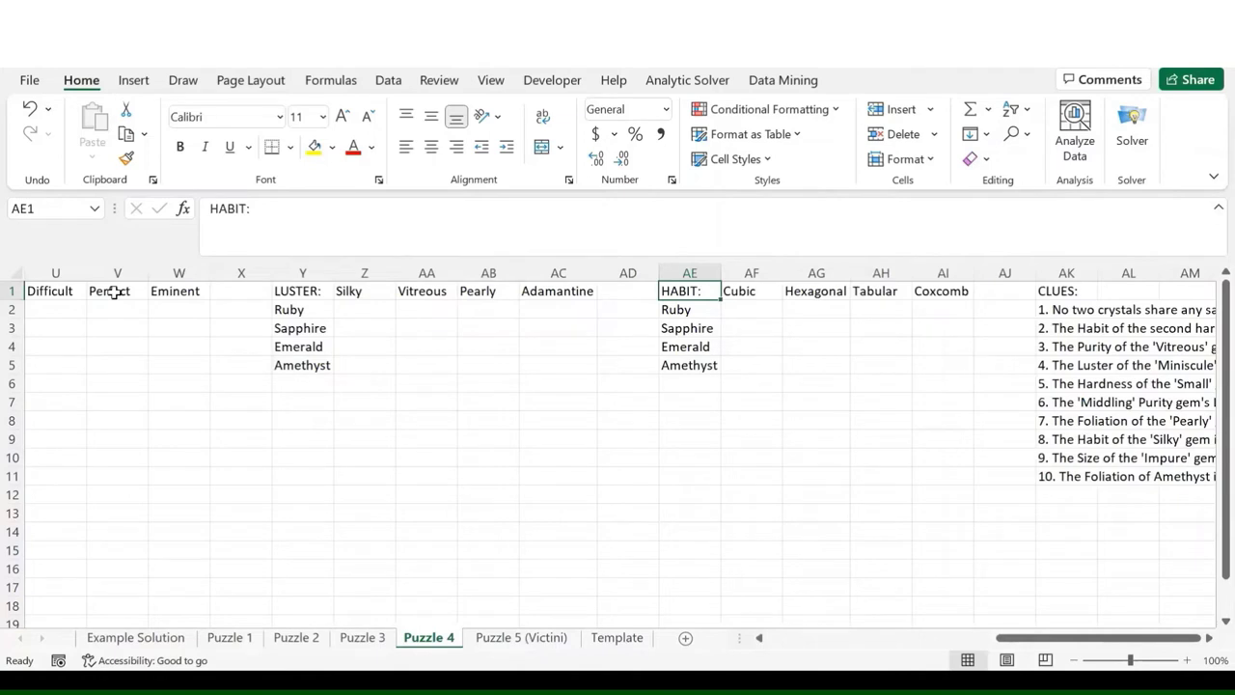
{"action": "key", "text": "Right"}
{"action": "key", "text": "Right"}
{"action": "key", "text": "Right"}
{"action": "key", "text": "Right"}
{"action": "key", "text": "Right"}
{"action": "key", "text": "Right"}
{"action": "key", "text": "Right"}
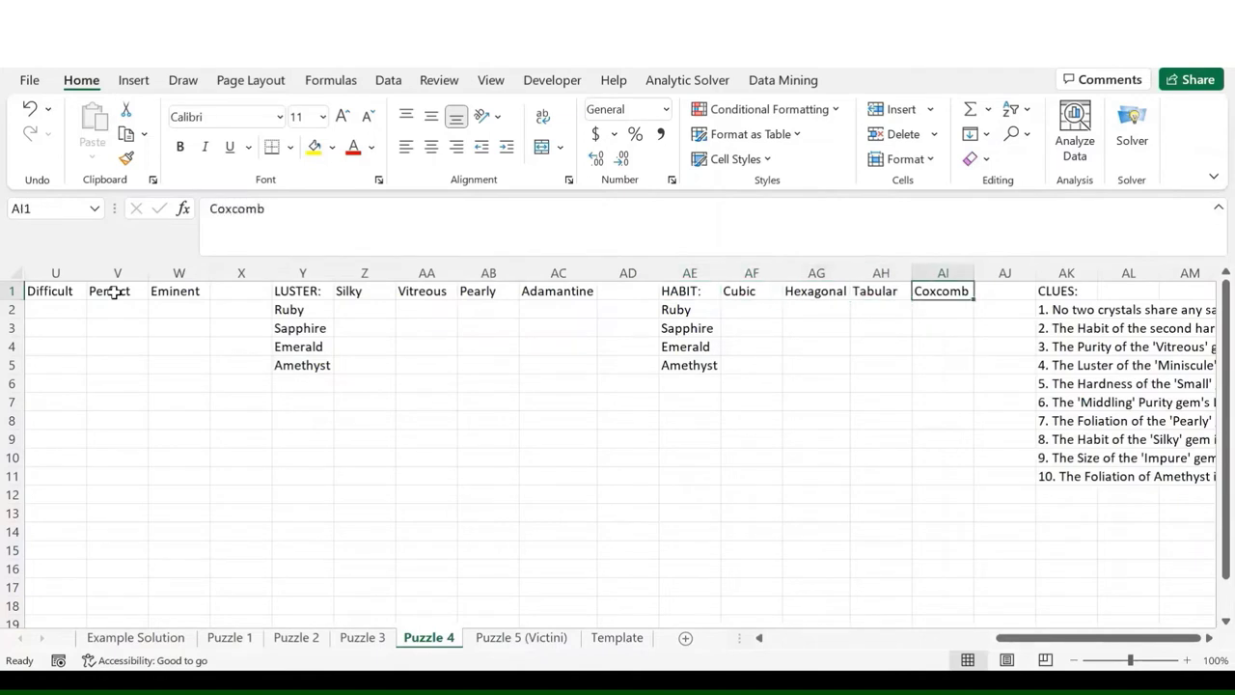
- Examine the Puzzle 4 clue list in column AK, starting with clue 1 about the crystals' qualities
{"action": "scroll", "coordinate": [114, 292], "scroll_direction": "right", "scroll_amount": 3}
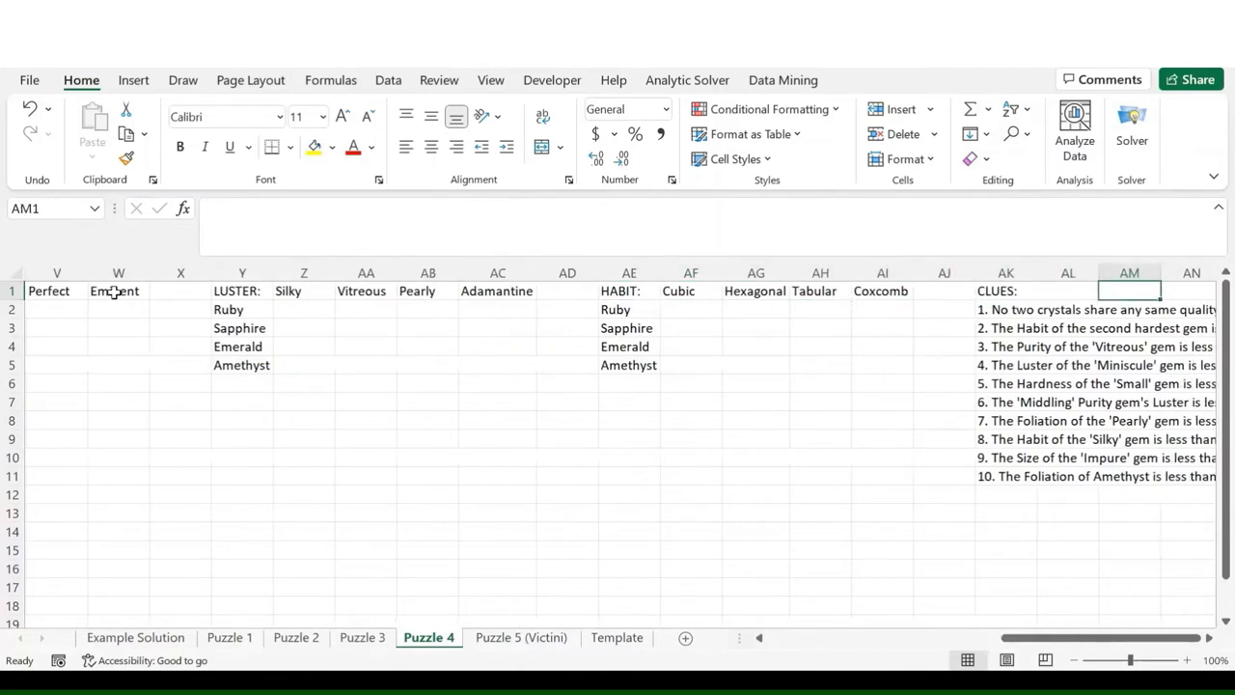
{"action": "key", "text": "Left"}
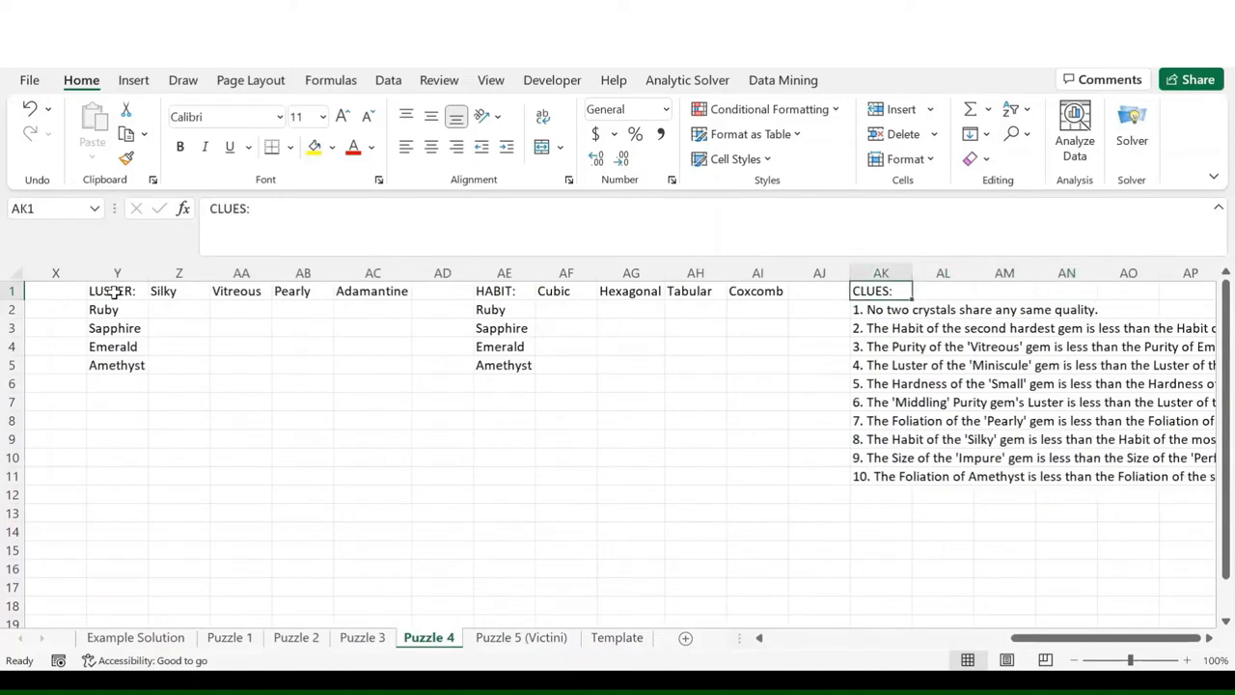
{"action": "key", "text": "Down"}
{"action": "key", "text": "Left"}
{"action": "key", "text": "Left"}
{"action": "key", "text": "Left"}
{"action": "key", "text": "Right"}
{"action": "key", "text": "Right"}
{"action": "key", "text": "Right"}
{"action": "key", "text": "Right"}
{"action": "key", "text": "Right"}
{"action": "key", "text": "Right"}
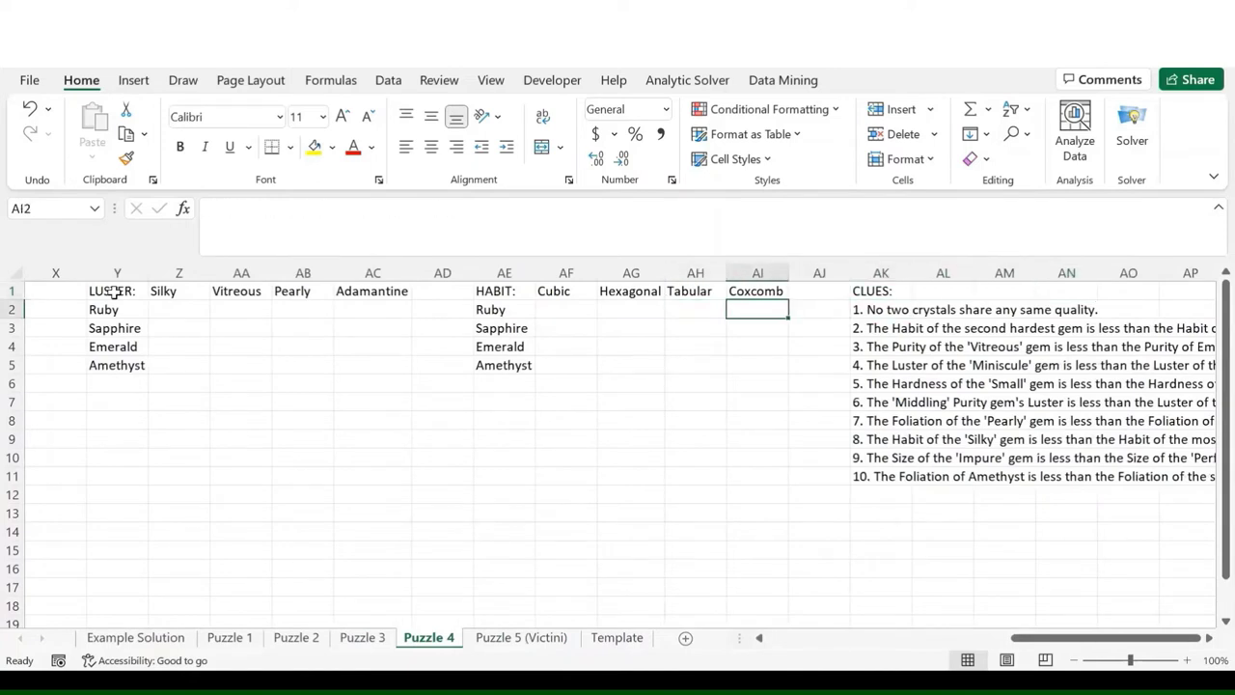
{"action": "key", "text": "Left"}
{"action": "key", "text": "Left"}
{"action": "key", "text": "Left"}
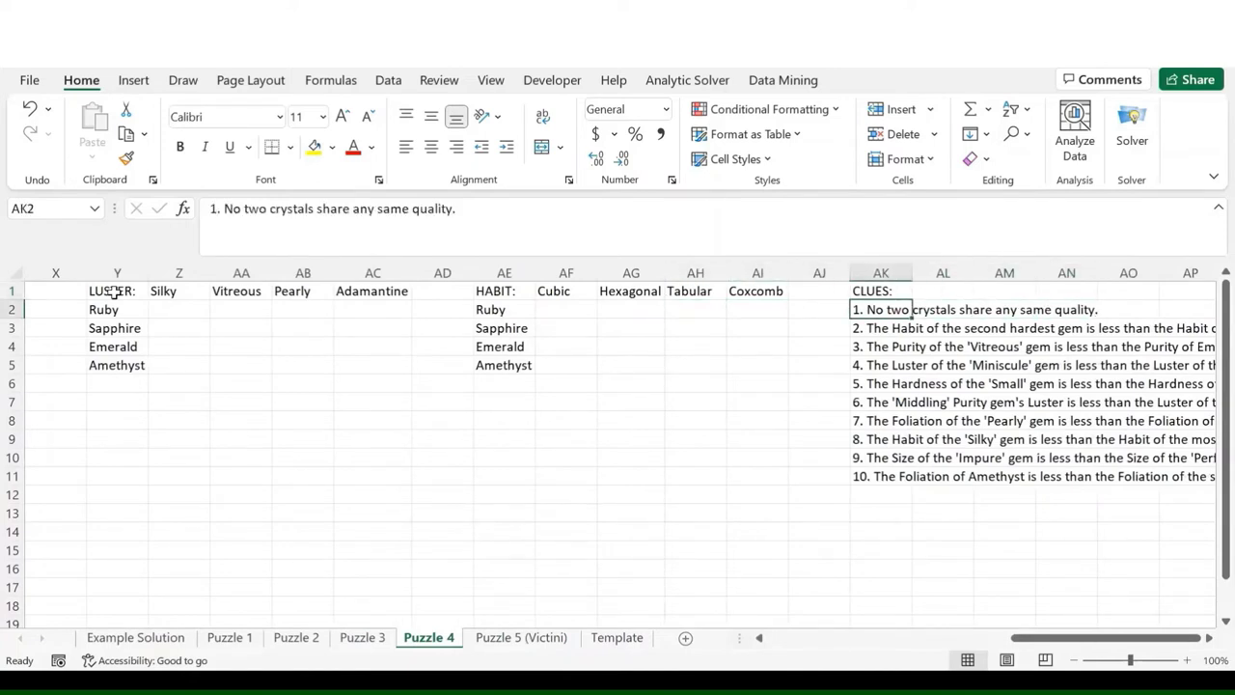
{"action": "key", "text": "Right"}
{"action": "key", "text": "Right"}
{"action": "key", "text": "Right"}
{"action": "key", "text": "Right"}
{"action": "key", "text": "Right"}
{"action": "key", "text": "Right"}
{"action": "key", "text": "Left"}
{"action": "key", "text": "Left"}
{"action": "key", "text": "Left"}
{"action": "key", "text": "Left"}
{"action": "key", "text": "Left"}
{"action": "key", "text": "Left"}
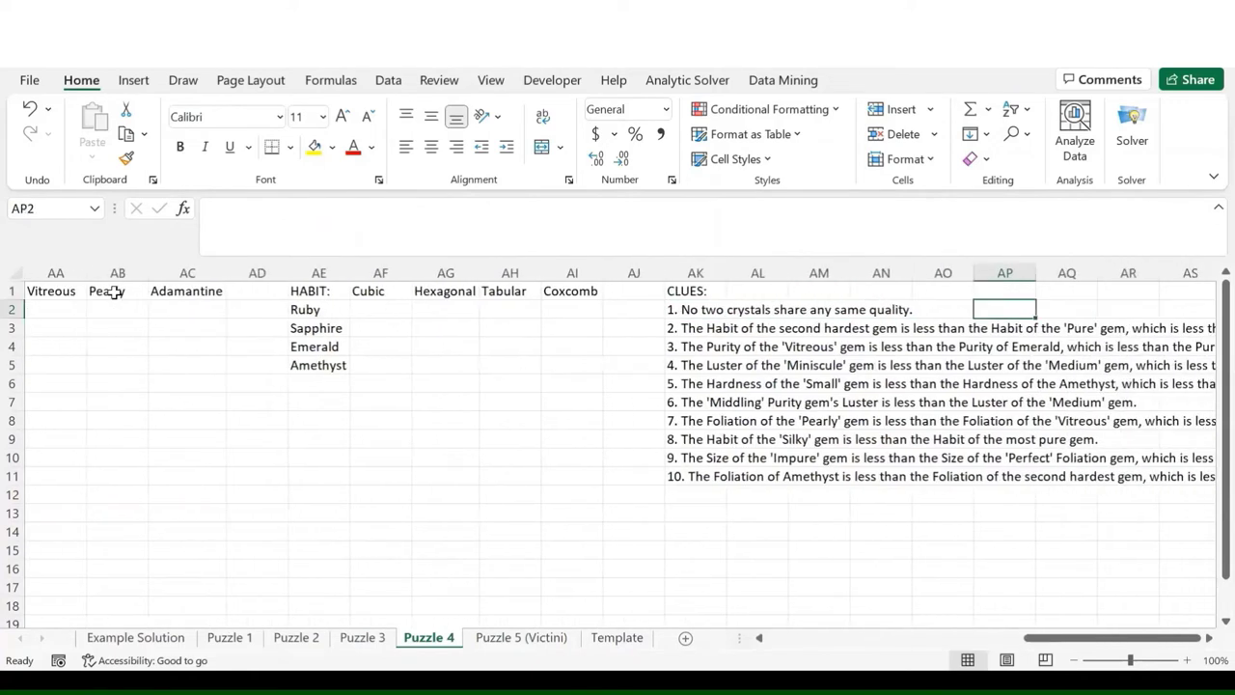
- Record clue 2 below the Habit grid by entering "'7' < 'Pure' < Emerald" in AE7
{"action": "key", "text": "Down"}
{"action": "key", "text": "Left"}
{"action": "key", "text": "Left"}
{"action": "key", "text": "Left"}
{"action": "key", "text": "Left"}
{"action": "key", "text": "Left"}
{"action": "key", "text": "Left"}
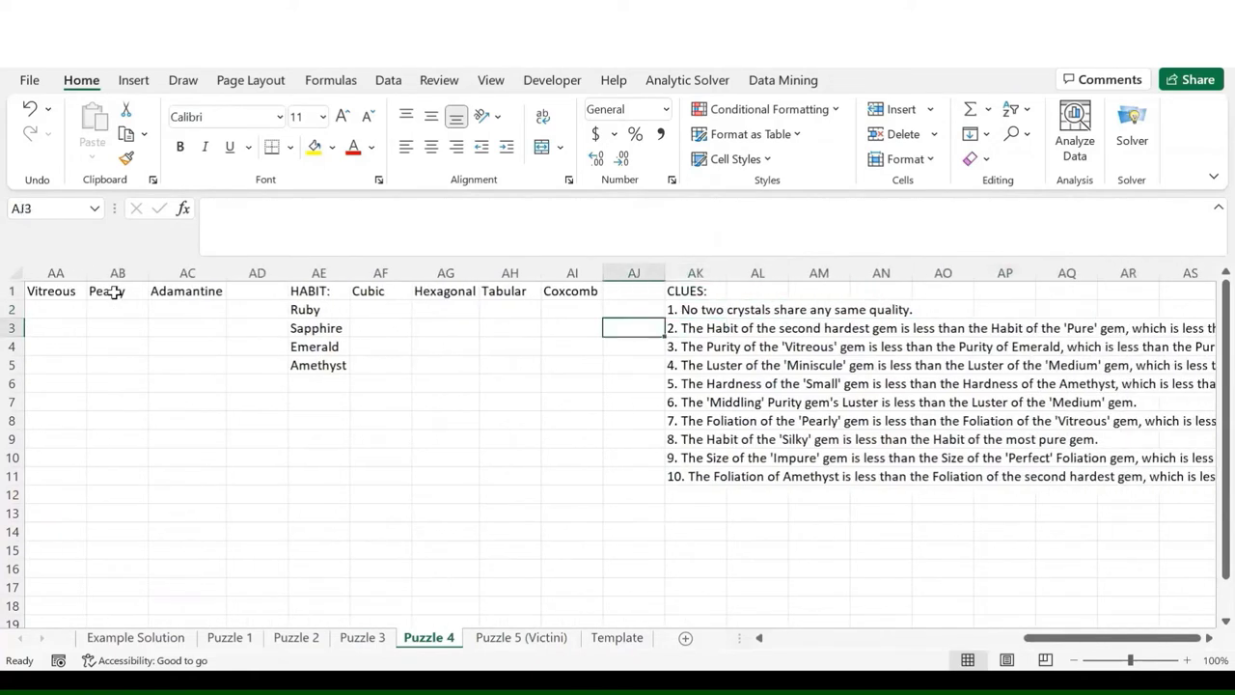
{"action": "key", "text": "Down"}
{"action": "key", "text": "Down"}
{"action": "key", "text": "Down"}
{"action": "key", "text": "Down"}
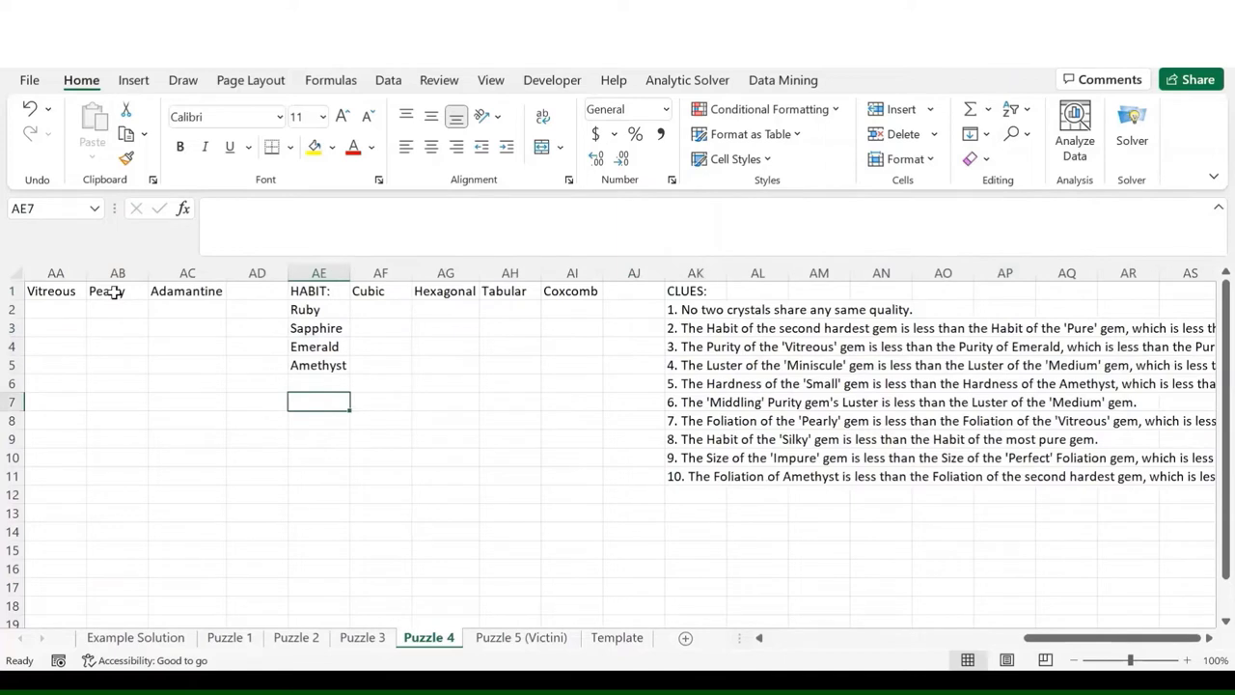
{"action": "type", "text": "'7' < 'Pure' <"}
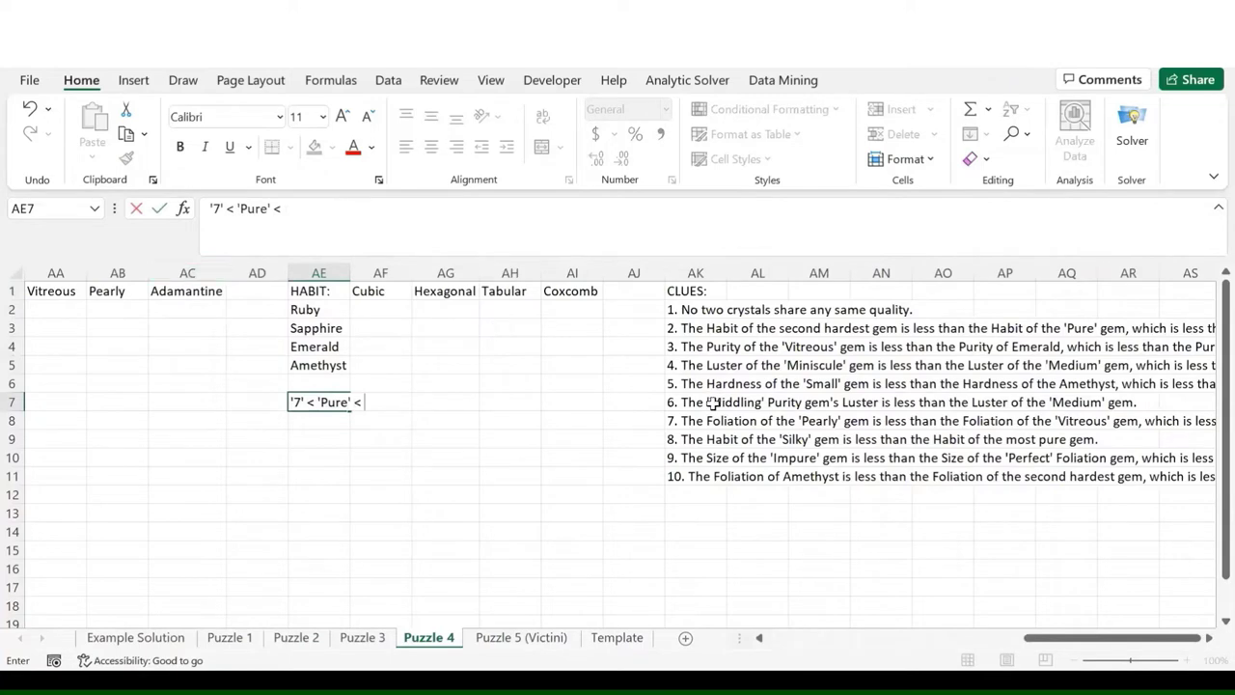
{"action": "scroll", "coordinate": [711, 404], "scroll_direction": "right", "scroll_amount": 2}
{"action": "scroll", "coordinate": [711, 403], "scroll_direction": "left", "scroll_amount": 2}
{"action": "type", "text": "Emerald"}
{"action": "key", "text": "Return"}
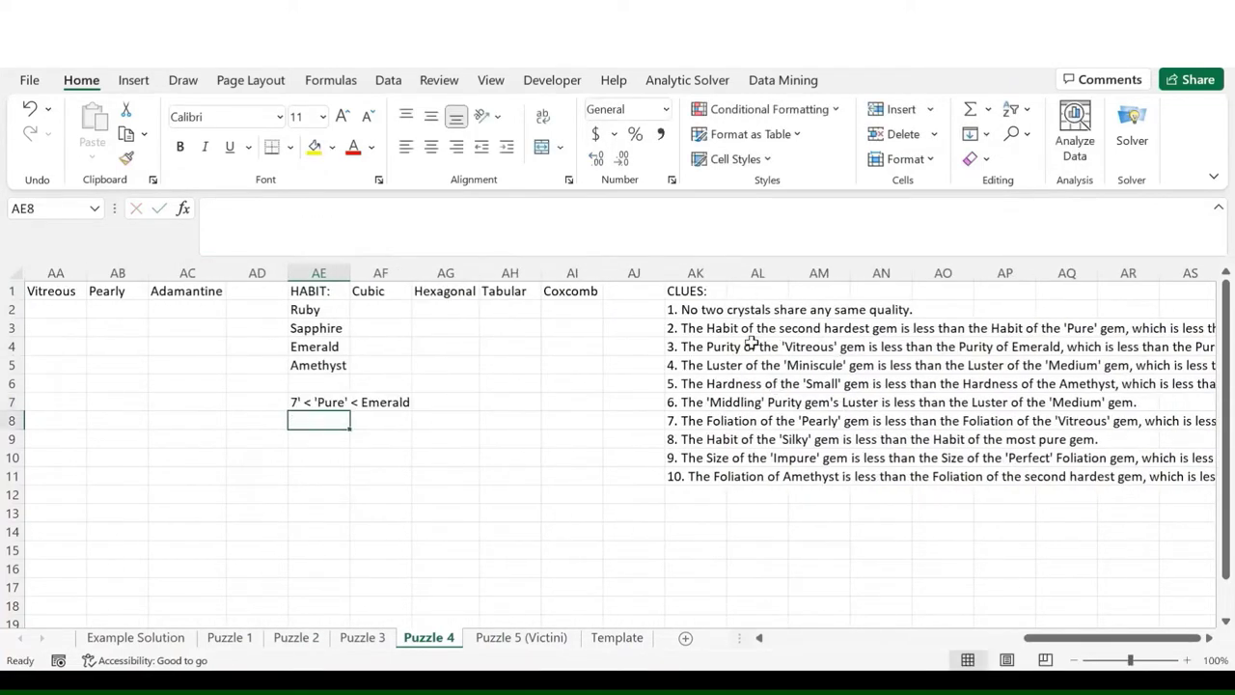
- Record clue 3 below the Purity grid by entering "'Vitreous' < Emerald < 'Pearly'" in M7
{"action": "scroll", "coordinate": [523, 400], "scroll_direction": "left", "scroll_amount": 7}
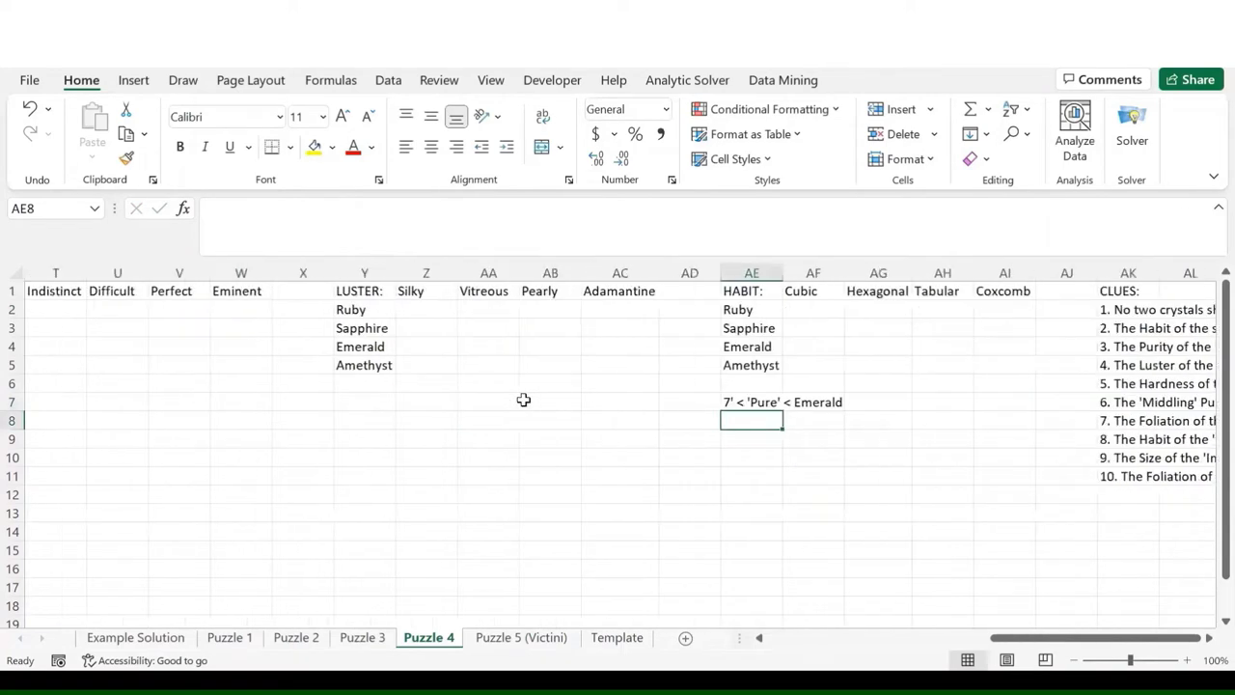
{"action": "scroll", "coordinate": [405, 402], "scroll_direction": "left", "scroll_amount": 11}
{"action": "scroll", "coordinate": [253, 405], "scroll_direction": "down", "scroll_amount": 1}
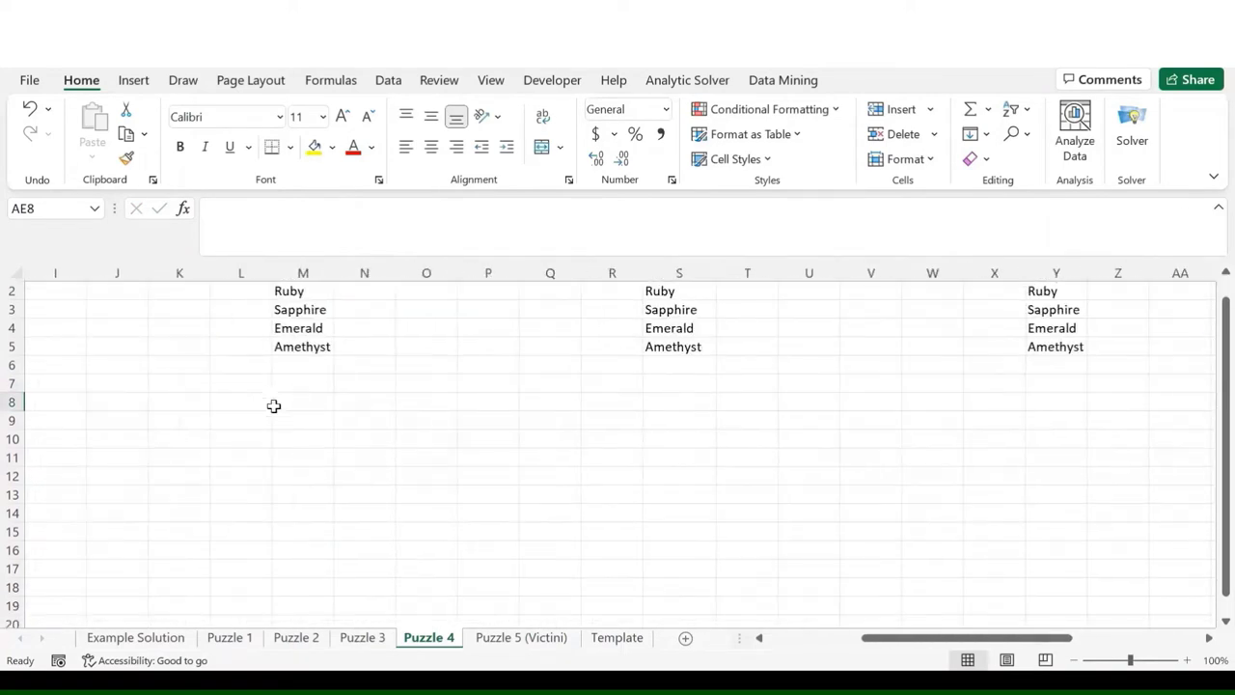
{"action": "scroll", "coordinate": [353, 392], "scroll_direction": "up", "scroll_amount": 1}
{"action": "left_click", "coordinate": [311, 399]}
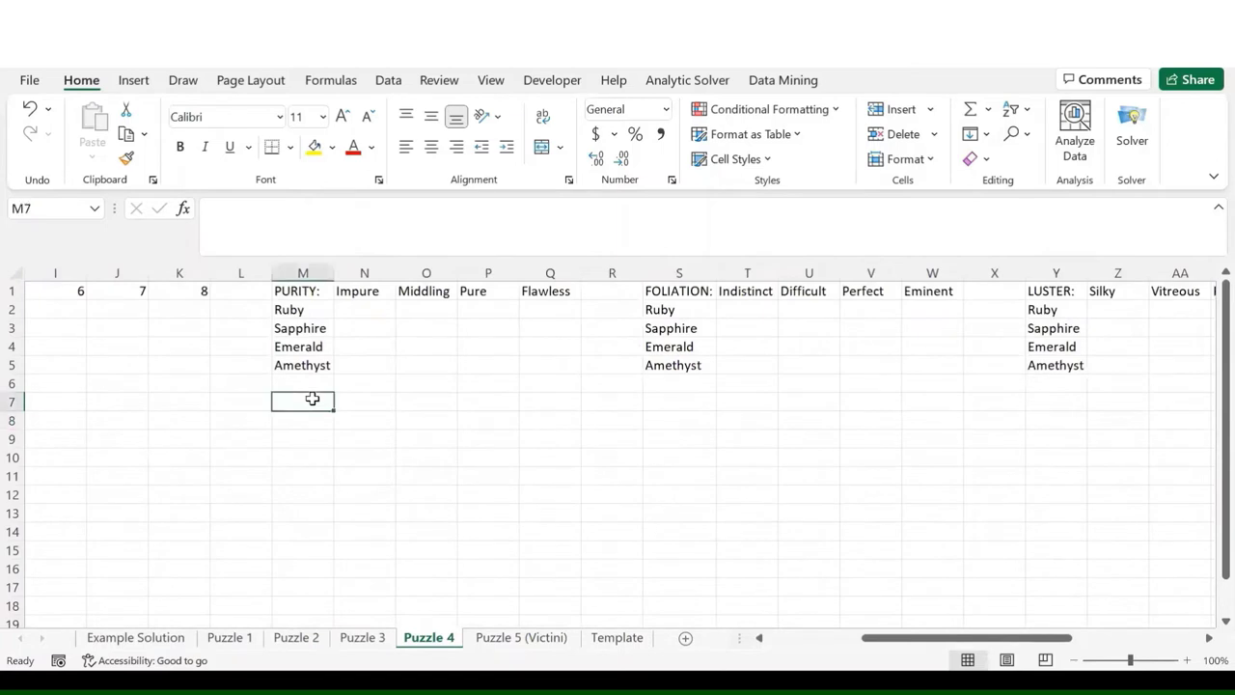
{"action": "type", "text": "'Vir"}
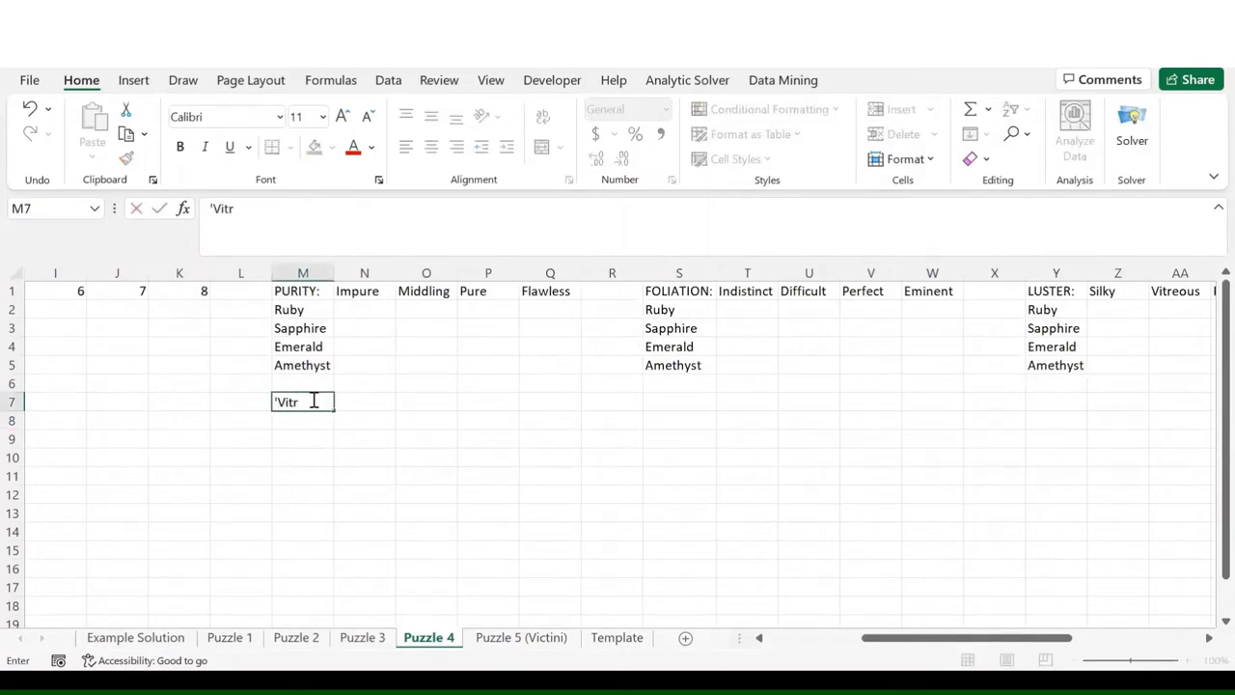
{"action": "type", "text": "reous' <"}
{"action": "scroll", "coordinate": [572, 502], "scroll_direction": "right", "scroll_amount": 6}
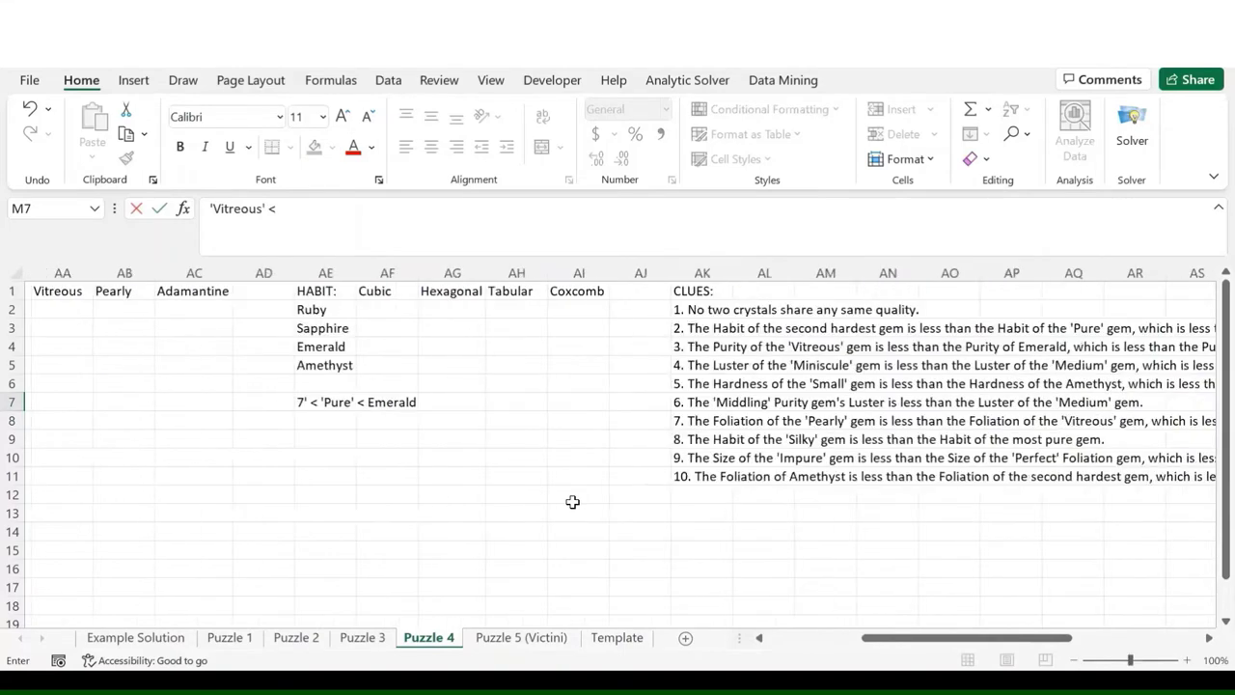
{"action": "scroll", "coordinate": [572, 502], "scroll_direction": "right", "scroll_amount": 3}
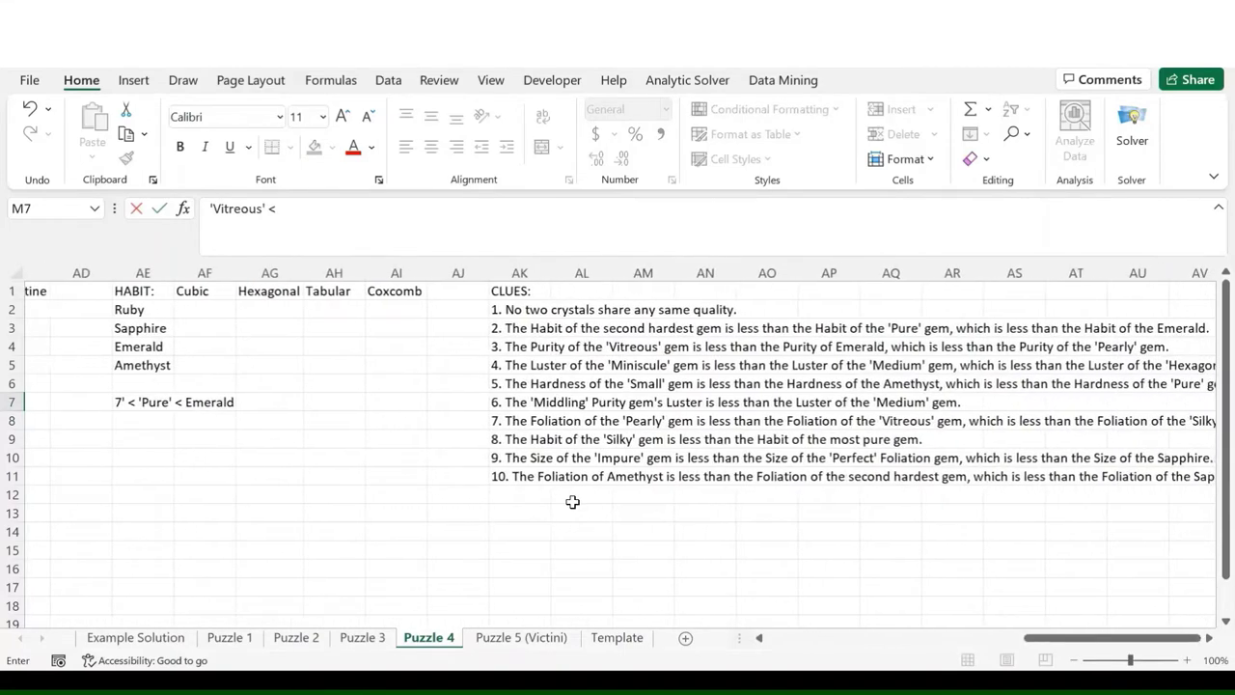
{"action": "scroll", "coordinate": [572, 502], "scroll_direction": "right", "scroll_amount": 1}
{"action": "type", "text": "Emerald < 'Pearly"}
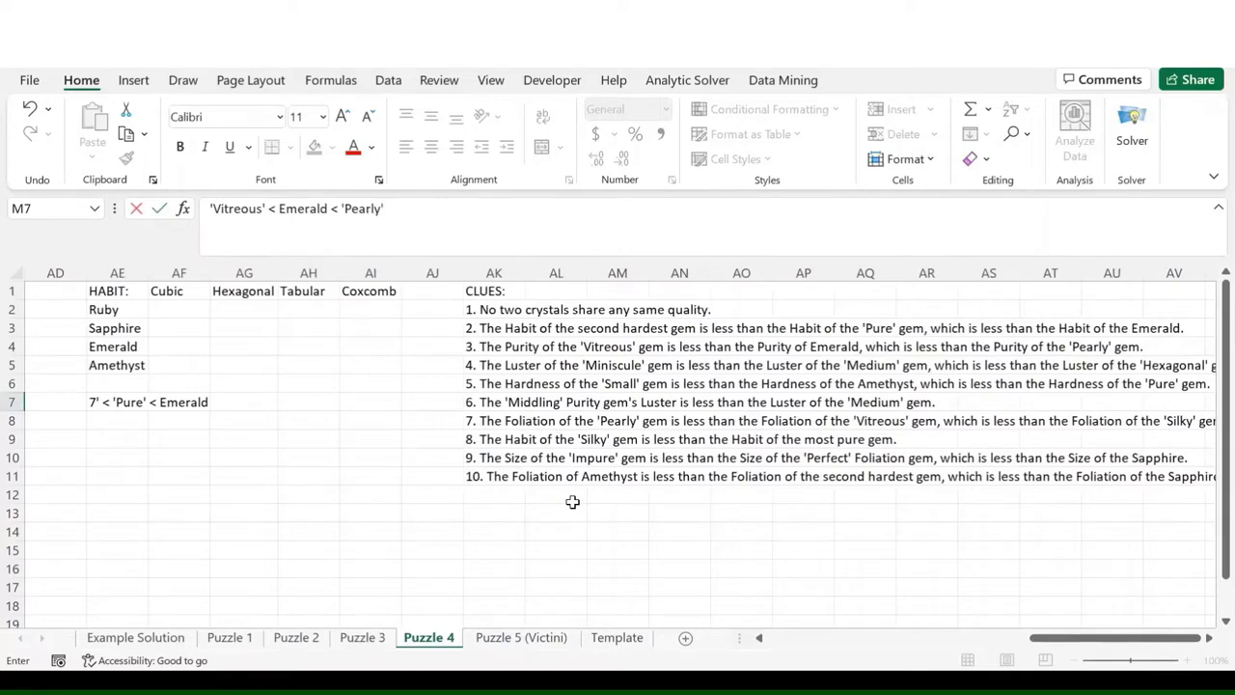
{"action": "key", "text": "Return"}
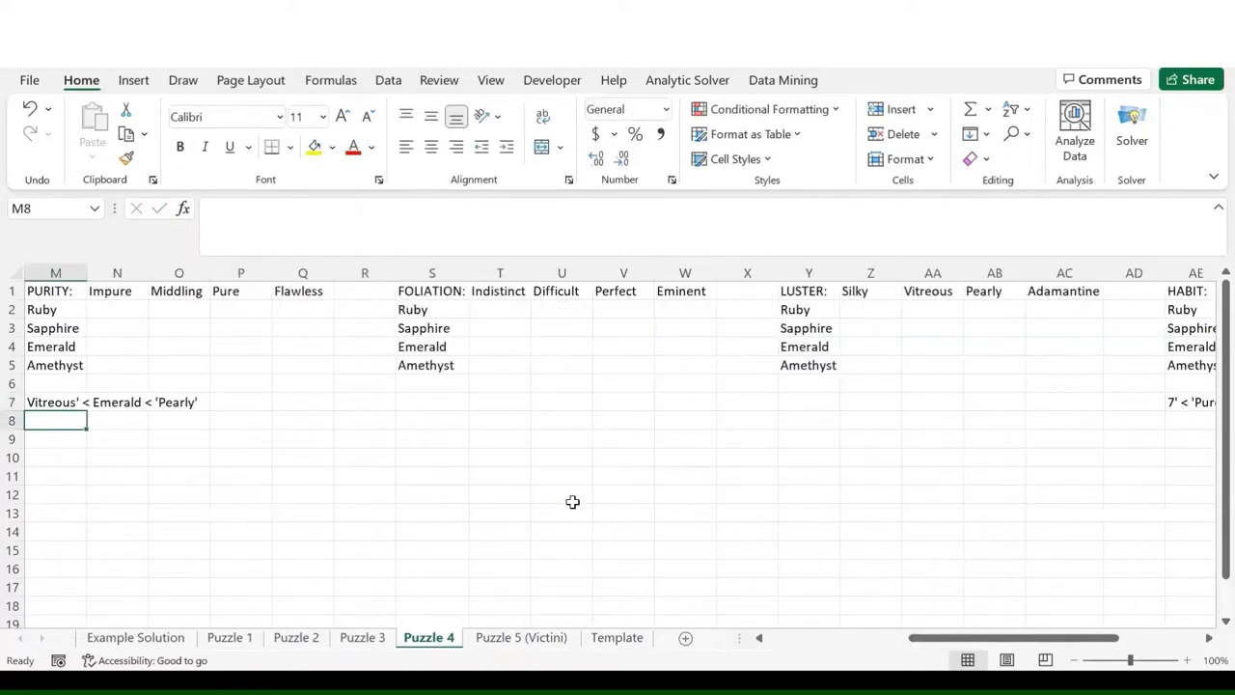
- Record clue 4 below the Luster grid by entering "'Miniscule' < 'Medium' < 'Hexagonal'" in Y7
{"action": "left_click", "coordinate": [816, 398]}
{"action": "scroll", "coordinate": [926, 410], "scroll_direction": "right", "scroll_amount": 5}
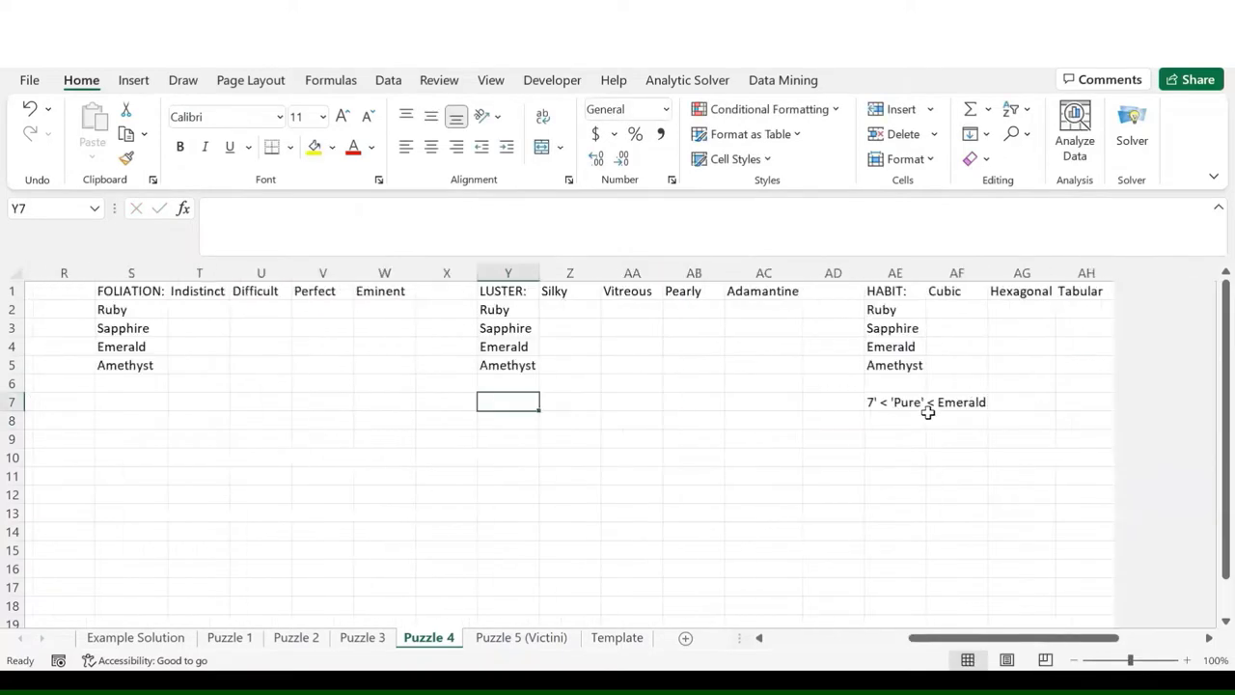
{"action": "scroll", "coordinate": [926, 410], "scroll_direction": "right", "scroll_amount": 1}
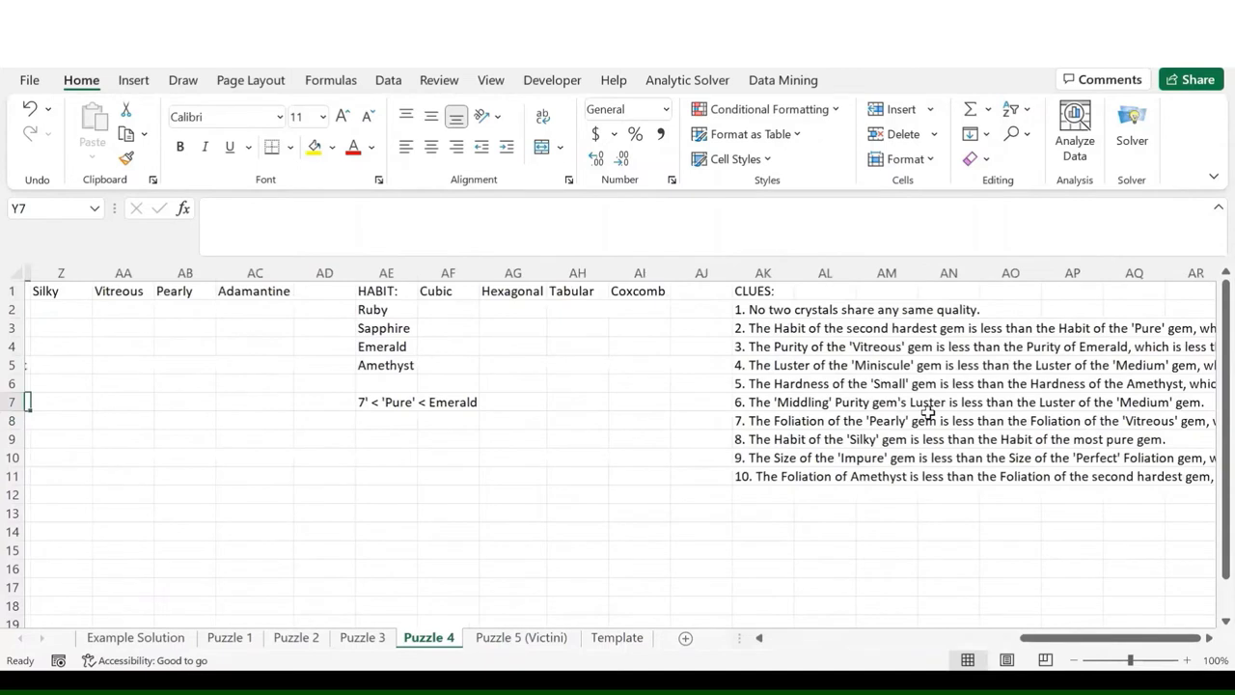
{"action": "type", "text": "'Miniscule' <"}
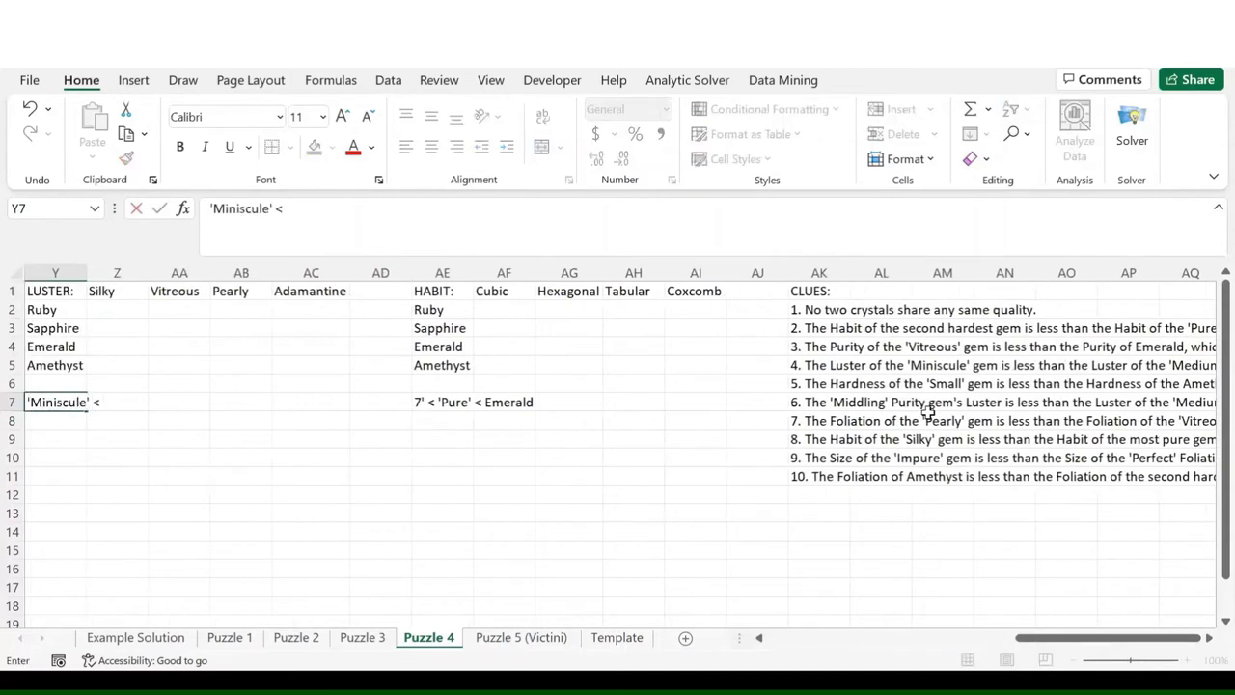
{"action": "type", "text": " 'Medium'"}
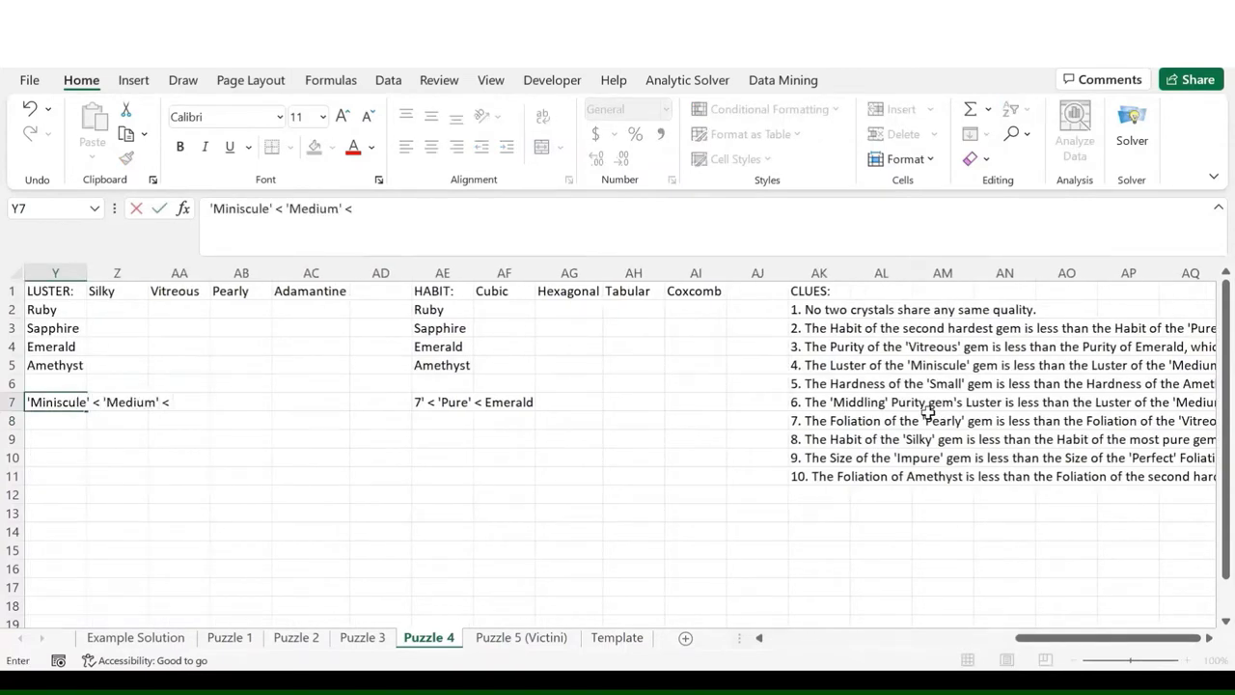
{"action": "type", "text": " <"}
{"action": "scroll", "coordinate": [1018, 446], "scroll_direction": "right", "scroll_amount": 1}
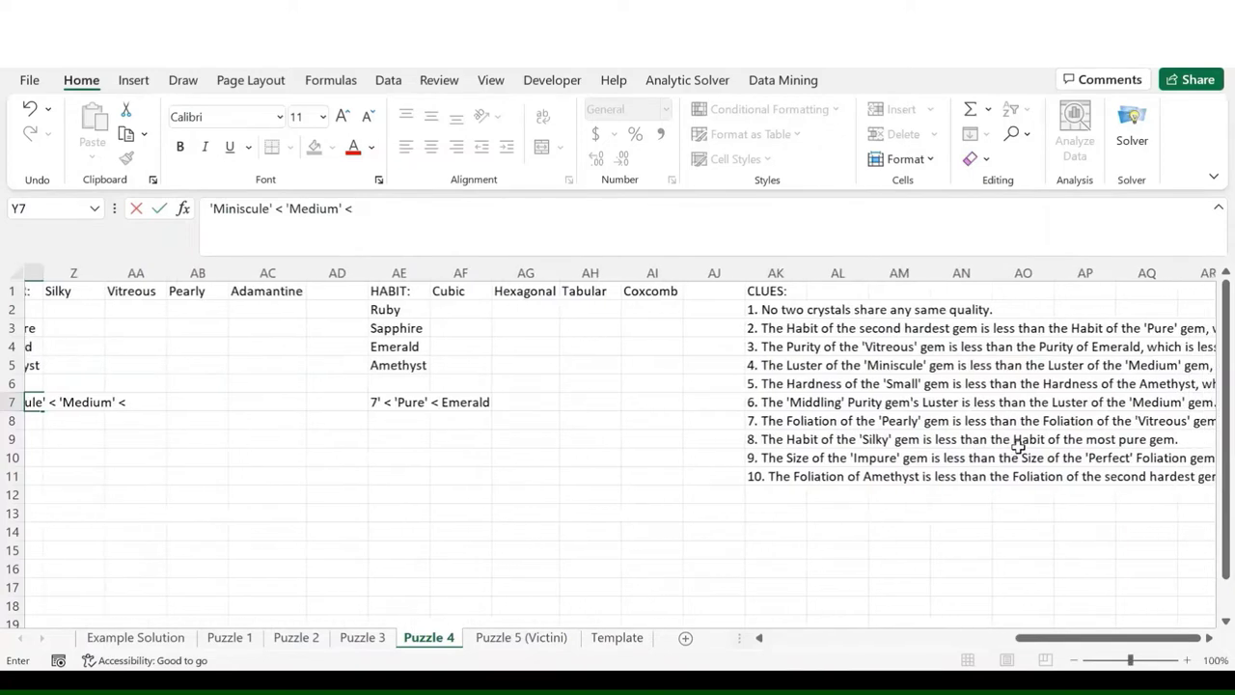
{"action": "scroll", "coordinate": [1018, 446], "scroll_direction": "right", "scroll_amount": 5}
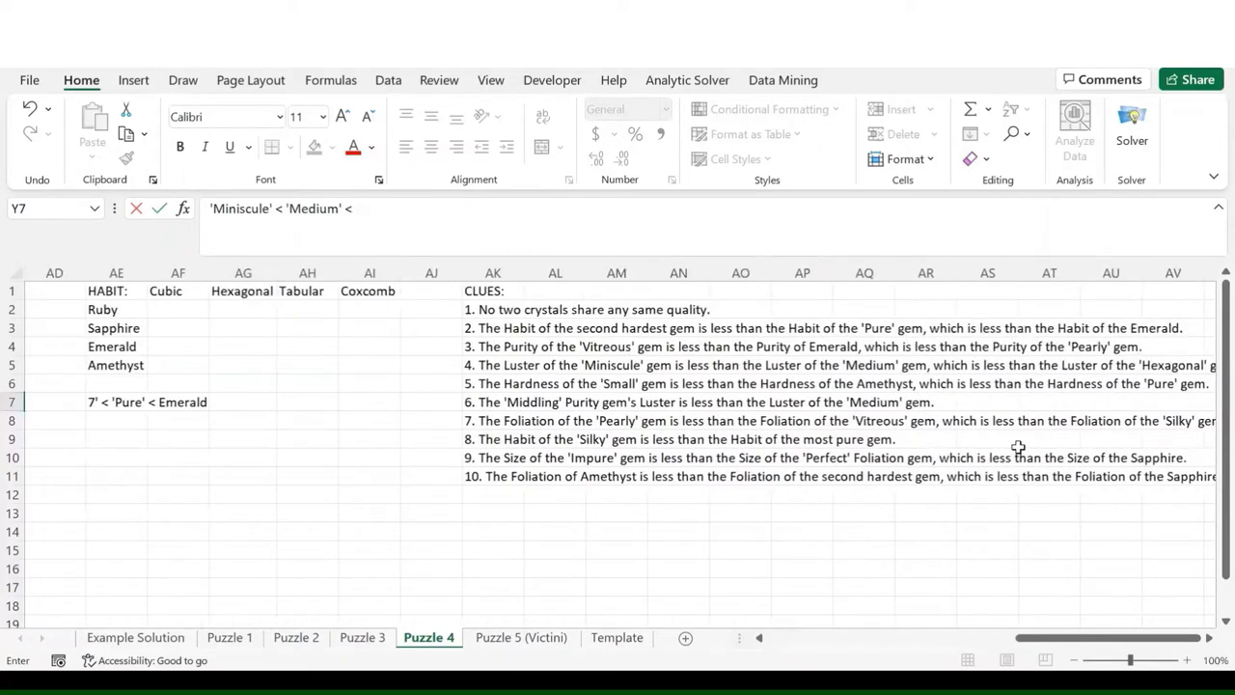
{"action": "scroll", "coordinate": [1018, 447], "scroll_direction": "left", "scroll_amount": 4}
{"action": "scroll", "coordinate": [1018, 446], "scroll_direction": "left", "scroll_amount": 5}
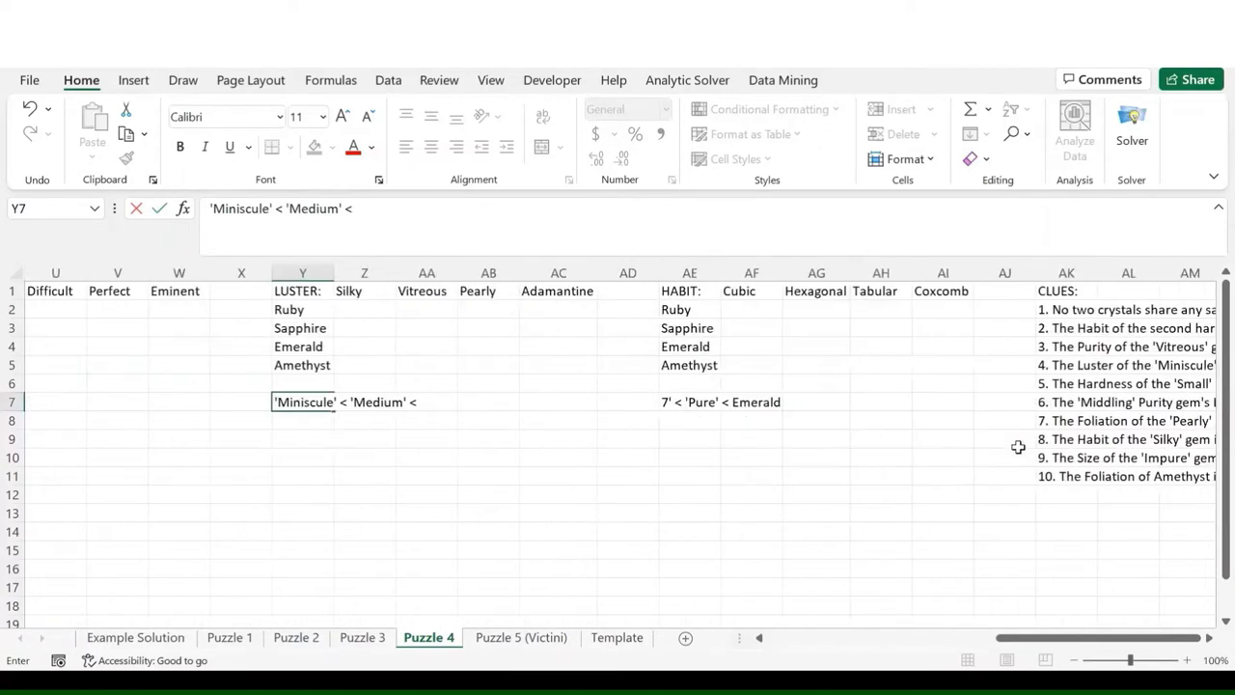
{"action": "type", "text": "'Hexagonal'"}
{"action": "key", "text": "Return"}
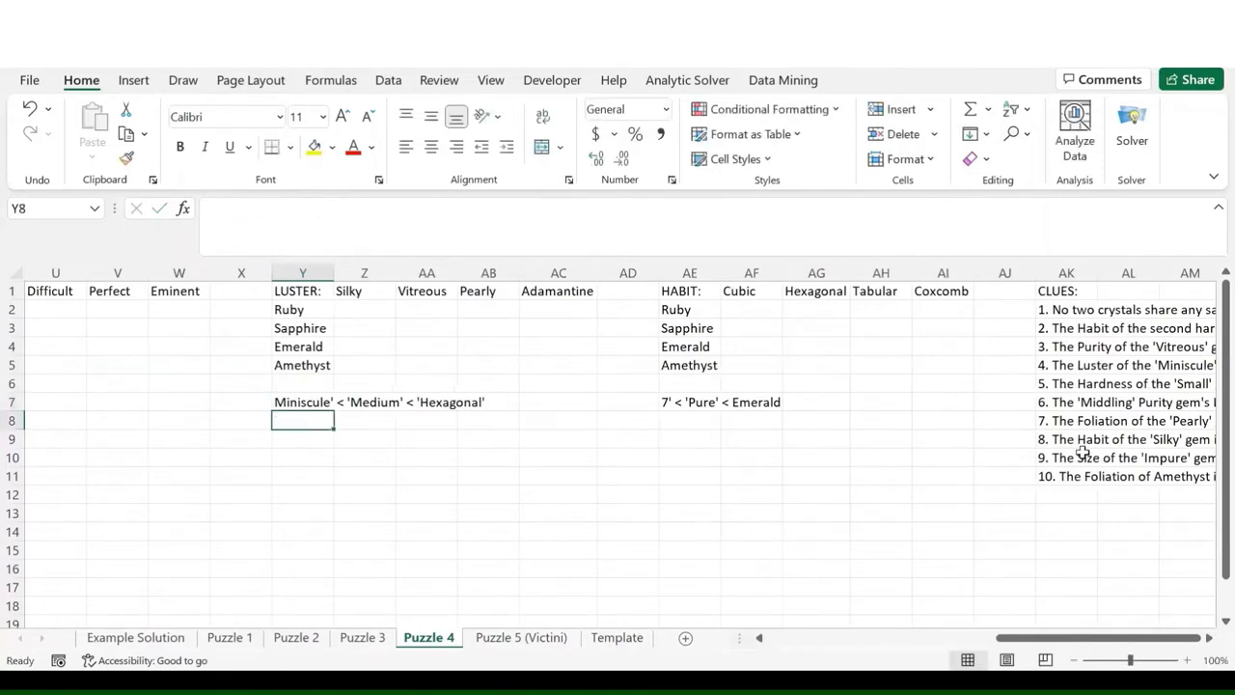
- Record clue 5 below the Hardness grid by entering "'Small' < Amethyst < 'Pure'" in G7
{"action": "scroll", "coordinate": [1083, 451], "scroll_direction": "right", "scroll_amount": 1}
{"action": "scroll", "coordinate": [1083, 450], "scroll_direction": "left", "scroll_amount": 20}
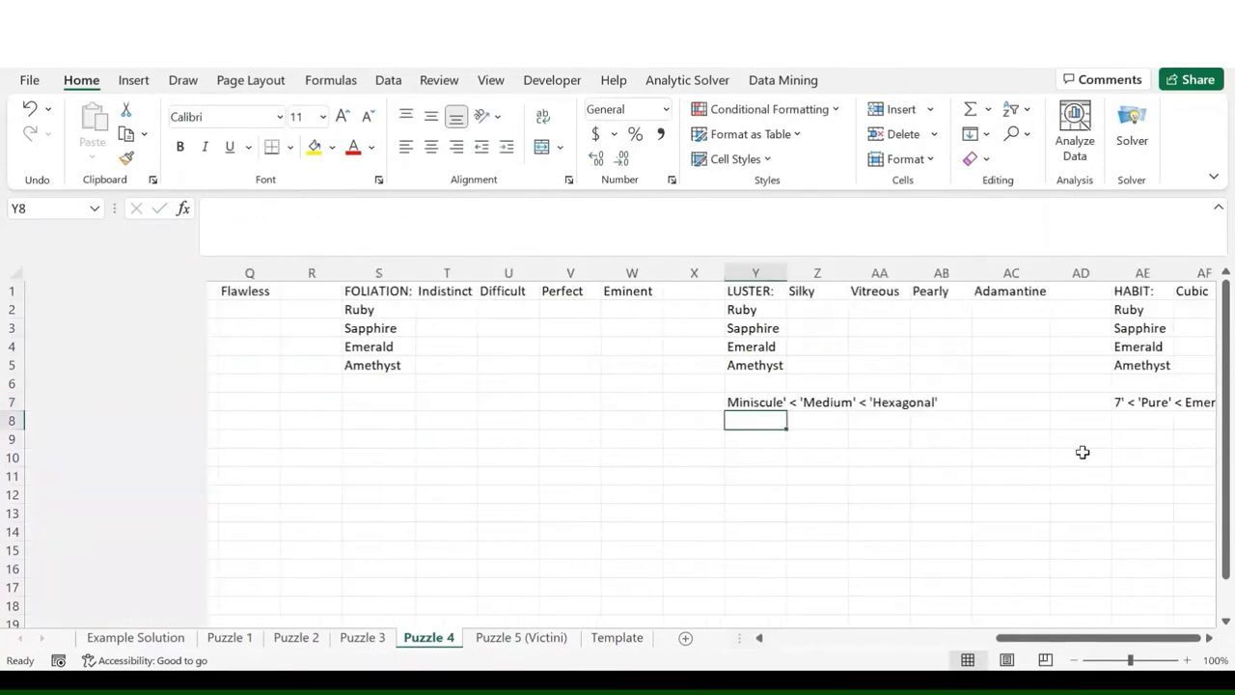
{"action": "left_click", "coordinate": [425, 402]}
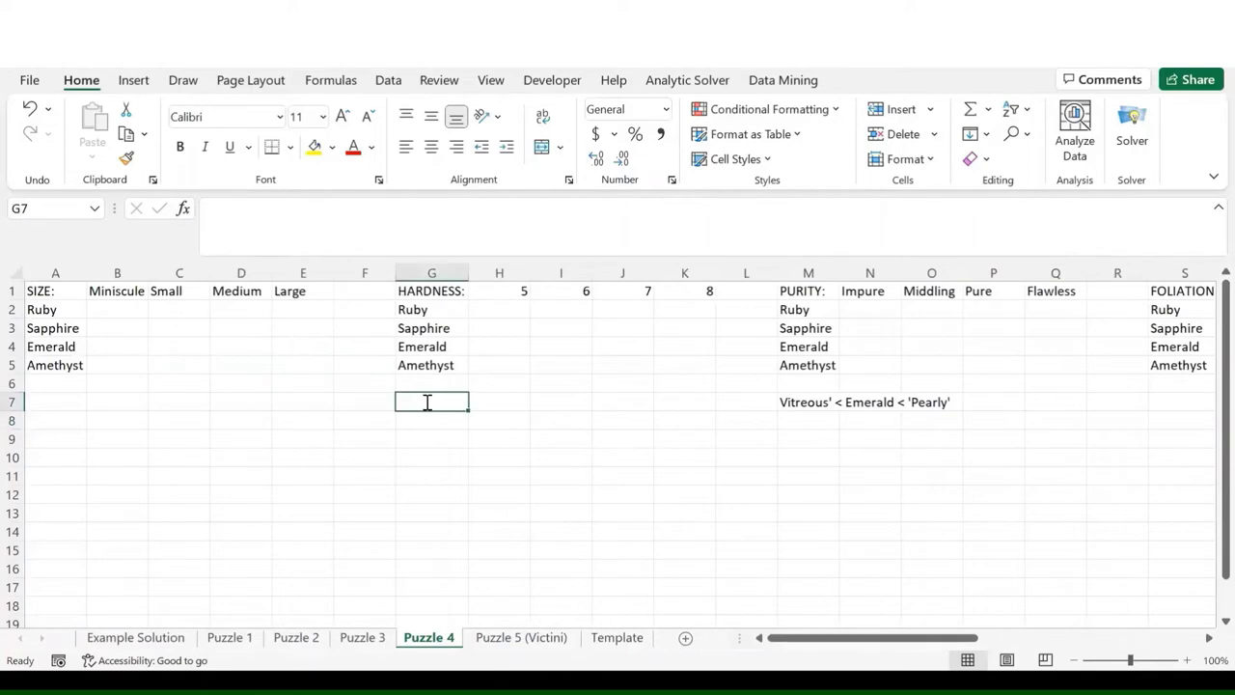
{"action": "type", "text": "'Small' <"}
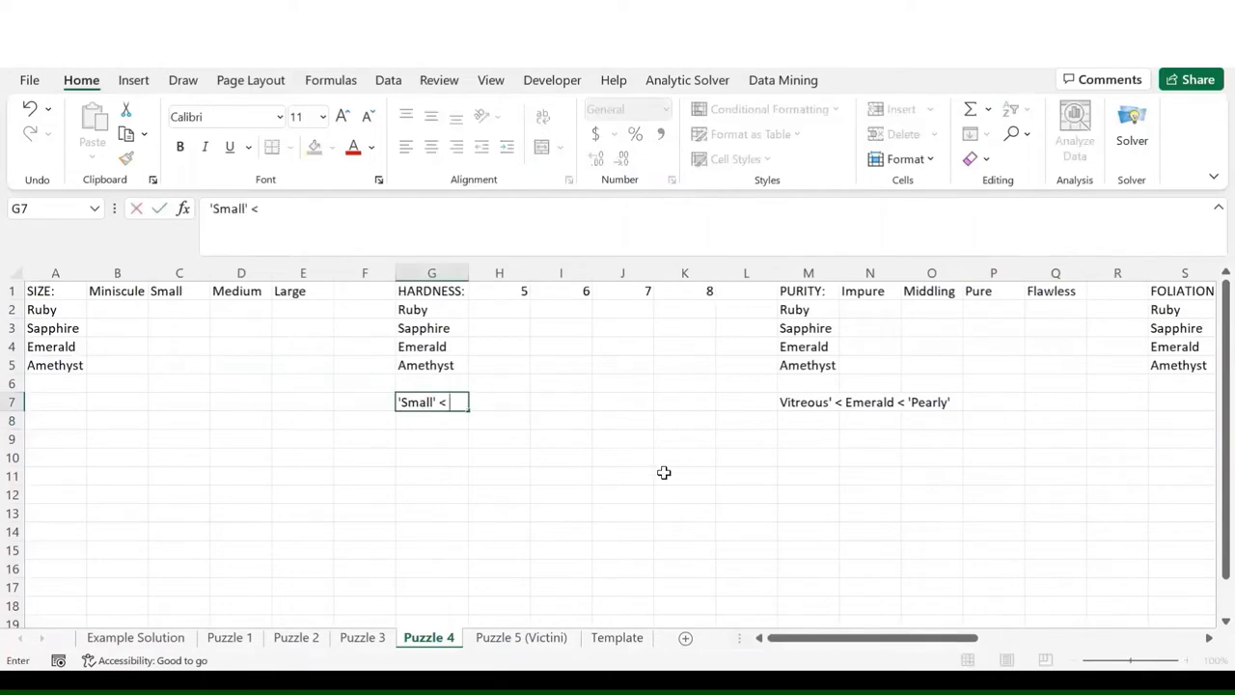
{"action": "scroll", "coordinate": [664, 473], "scroll_direction": "right", "scroll_amount": 20}
{"action": "scroll", "coordinate": [663, 473], "scroll_direction": "right", "scroll_amount": 3}
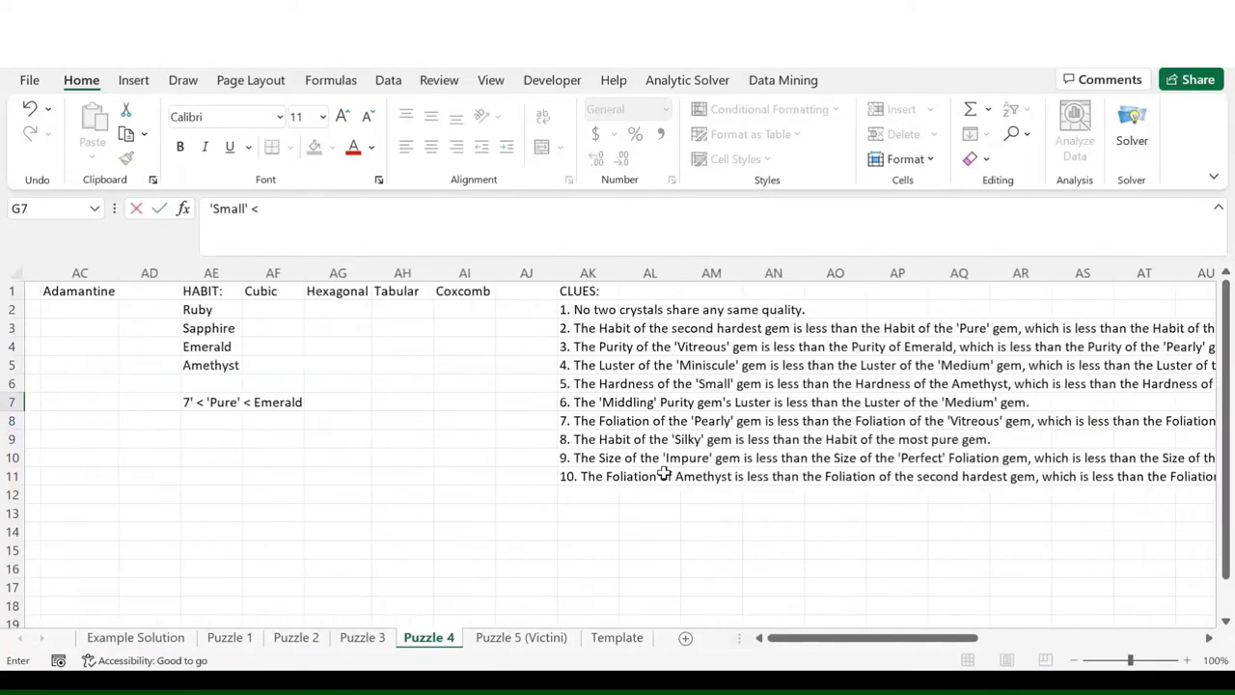
{"action": "type", "text": "<"}
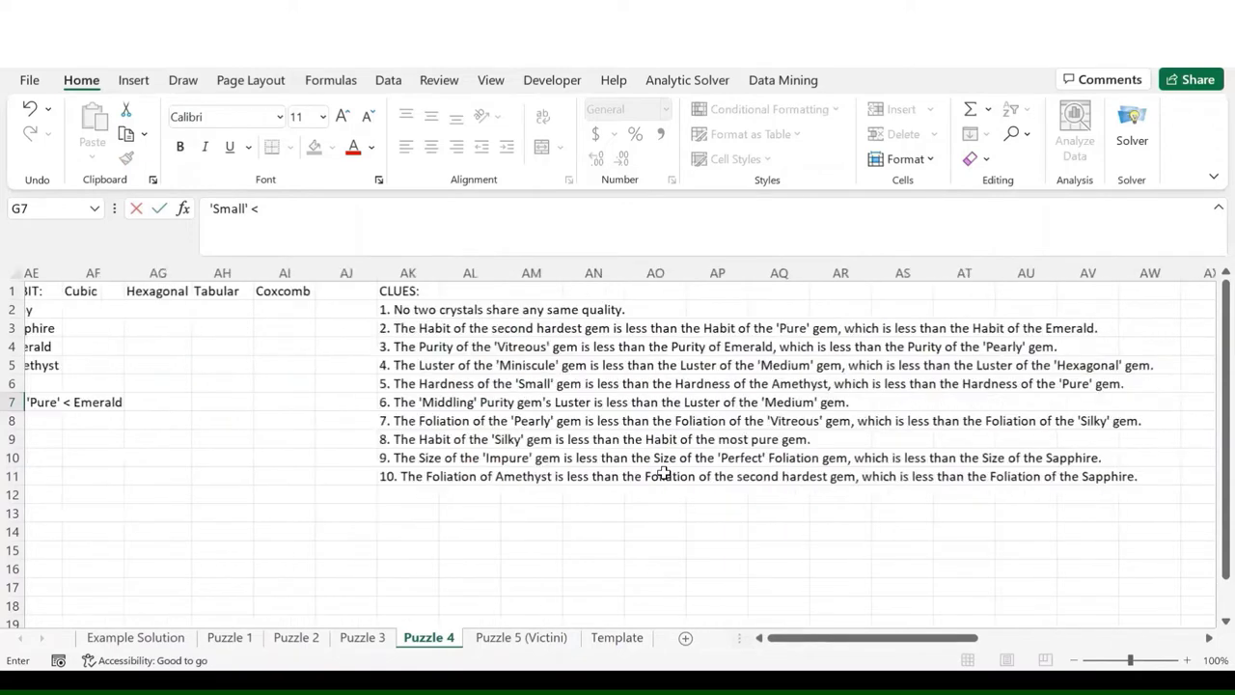
{"action": "scroll", "coordinate": [664, 473], "scroll_direction": "right", "scroll_amount": 1}
{"action": "type", "text": "Amethyst < 'Pure"}
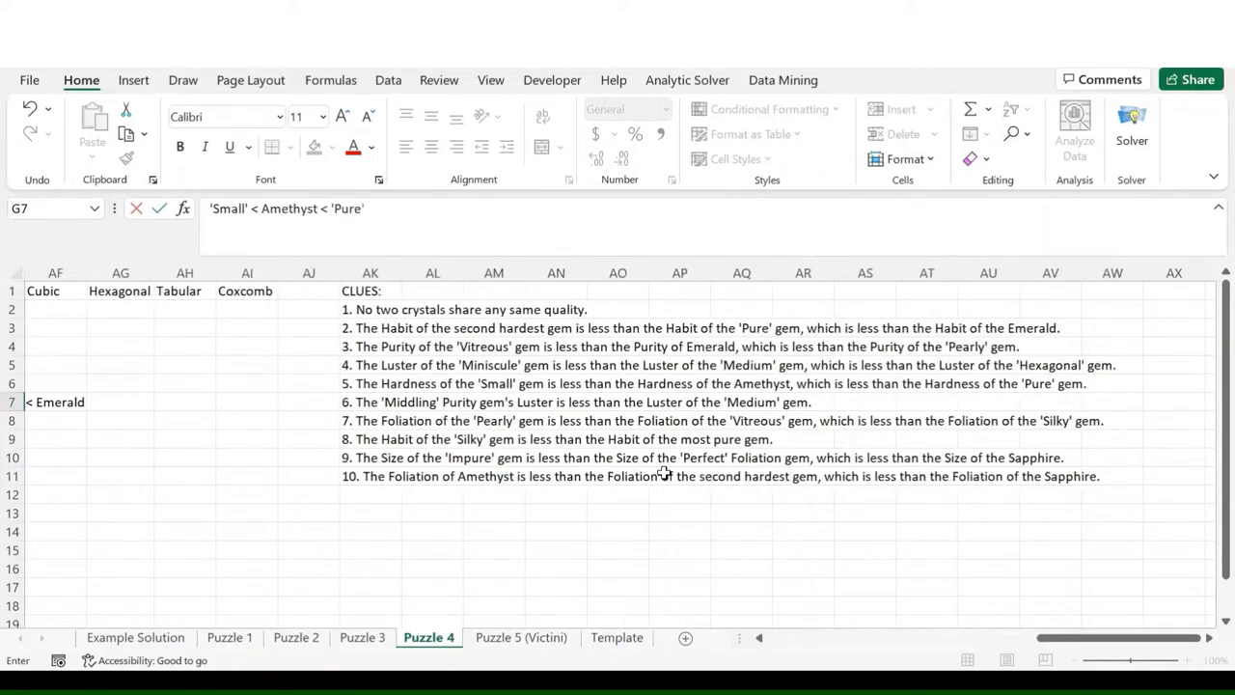
{"action": "key", "text": "Return"}
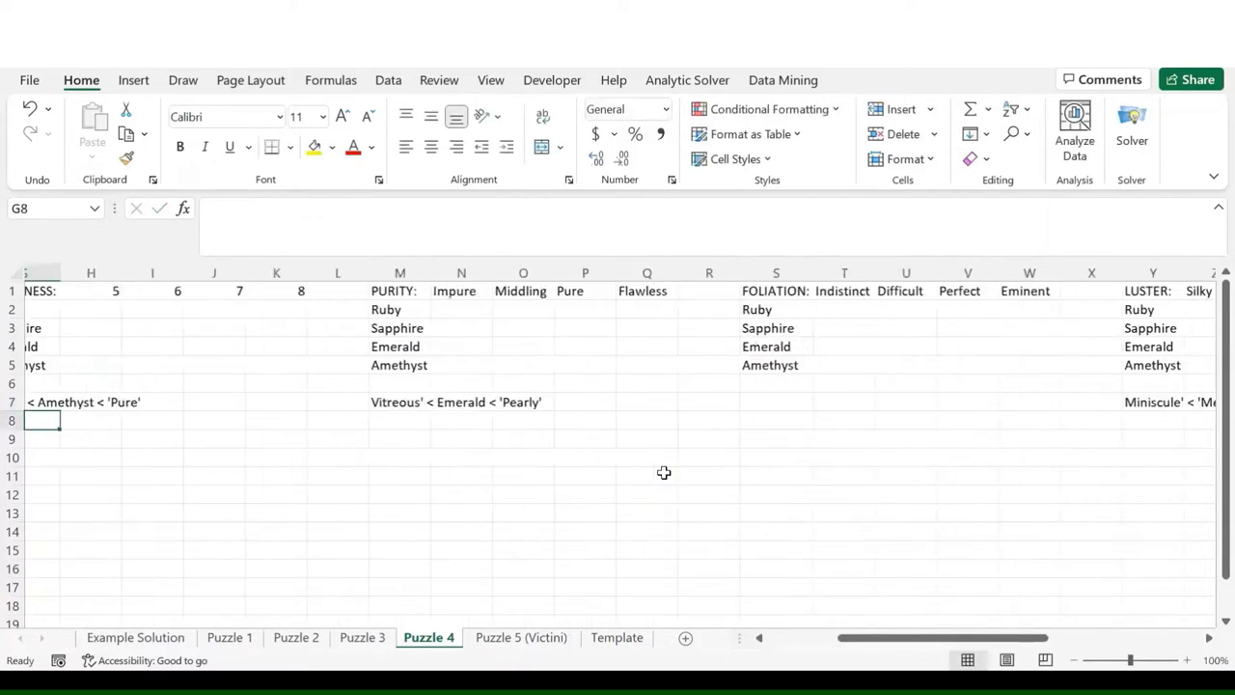
{"action": "left_click", "coordinate": [453, 419]}
{"action": "type", "text": "'Middl"}
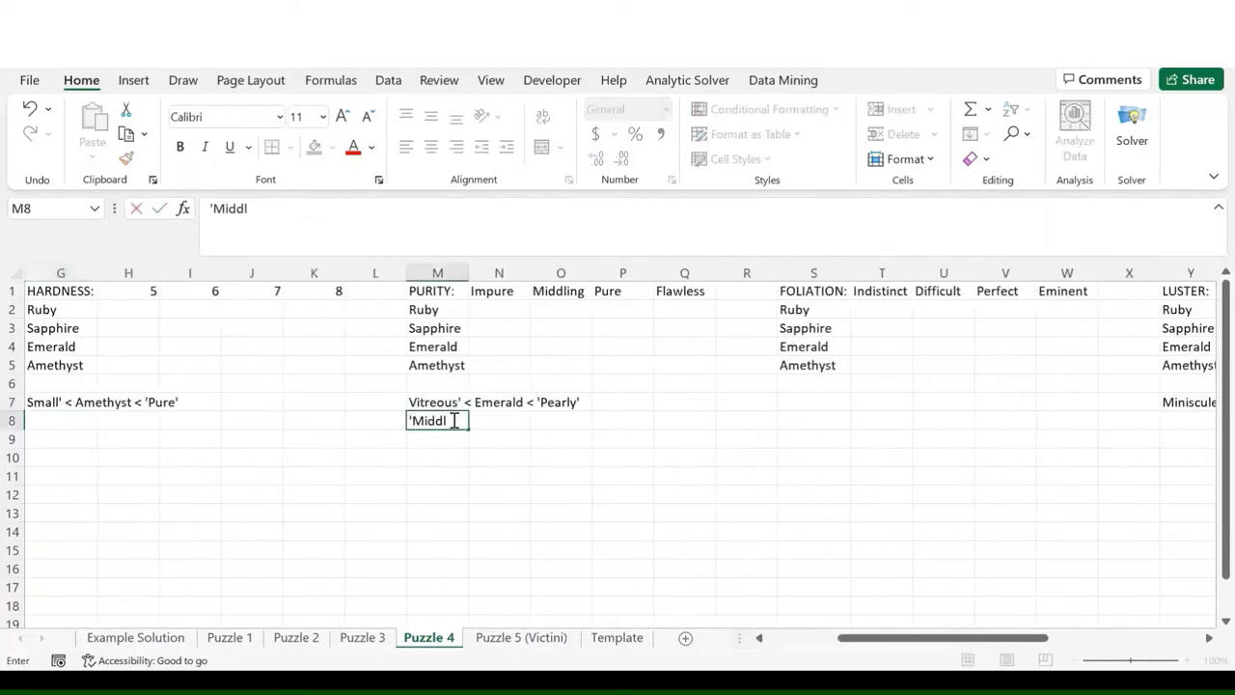
{"action": "type", "text": "ing' <"}
{"action": "scroll", "coordinate": [642, 487], "scroll_direction": "right", "scroll_amount": 6}
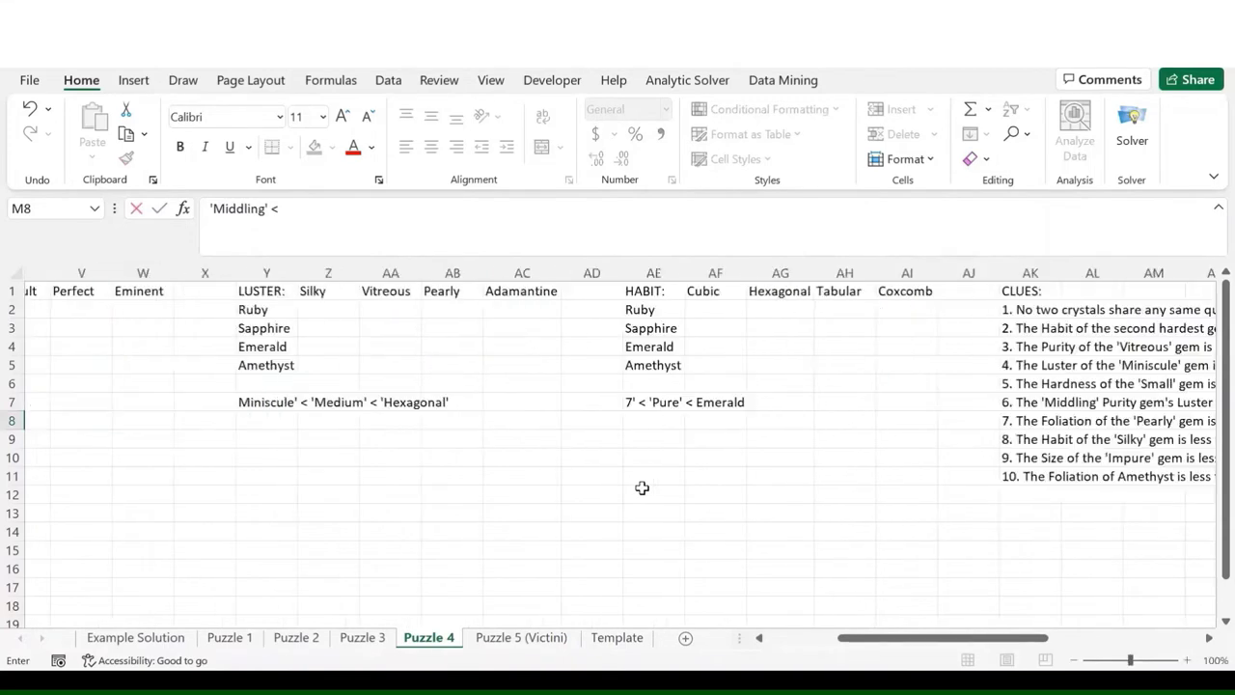
{"action": "scroll", "coordinate": [641, 488], "scroll_direction": "right", "scroll_amount": 2}
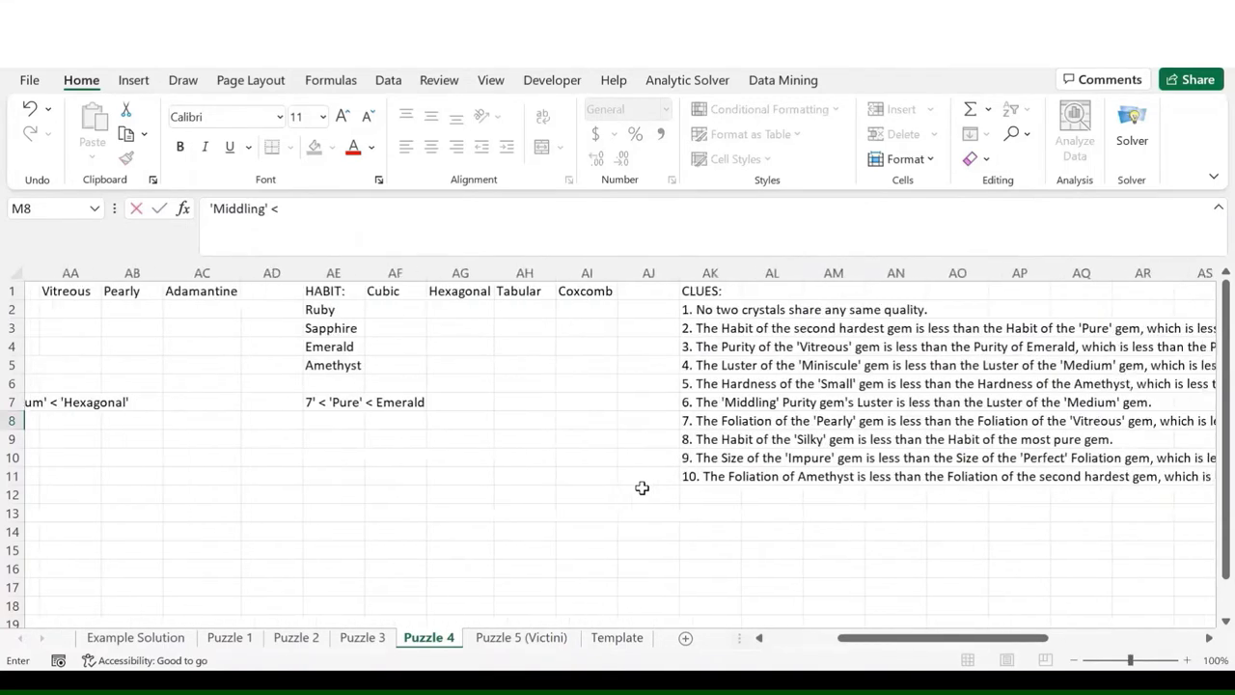
{"action": "scroll", "coordinate": [642, 488], "scroll_direction": "left", "scroll_amount": 10}
{"action": "scroll", "coordinate": [859, 434], "scroll_direction": "left", "scroll_amount": 1}
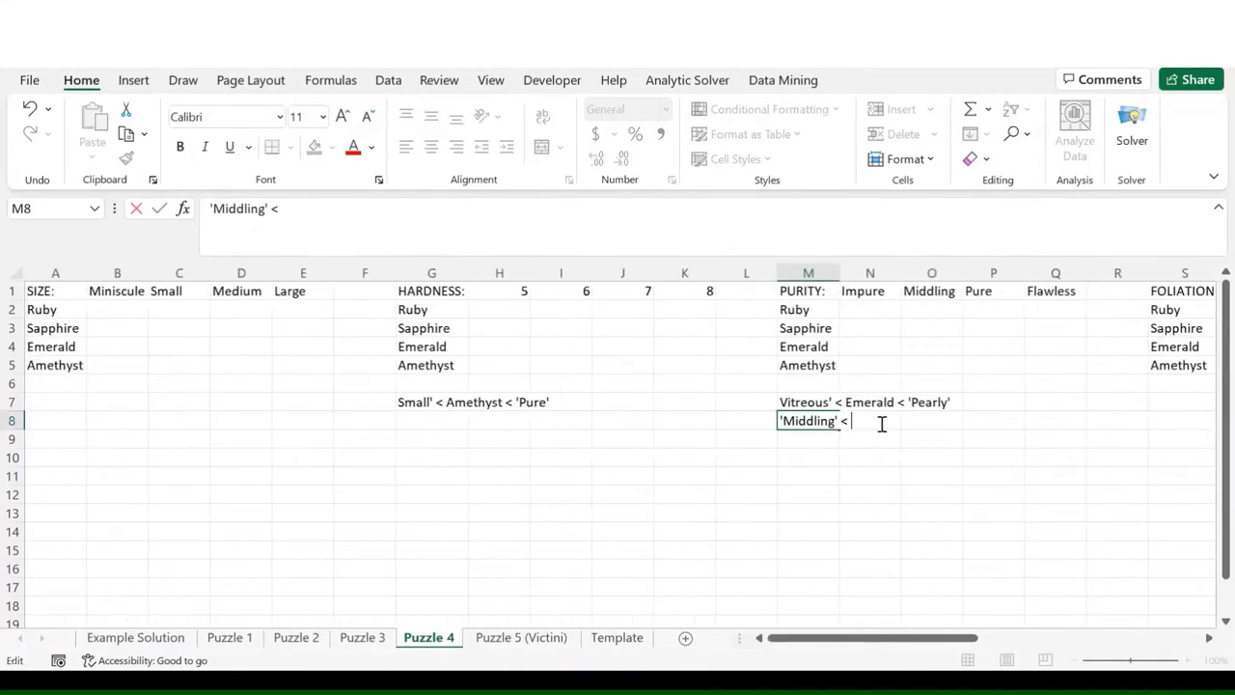
{"action": "key", "text": "Delete"}
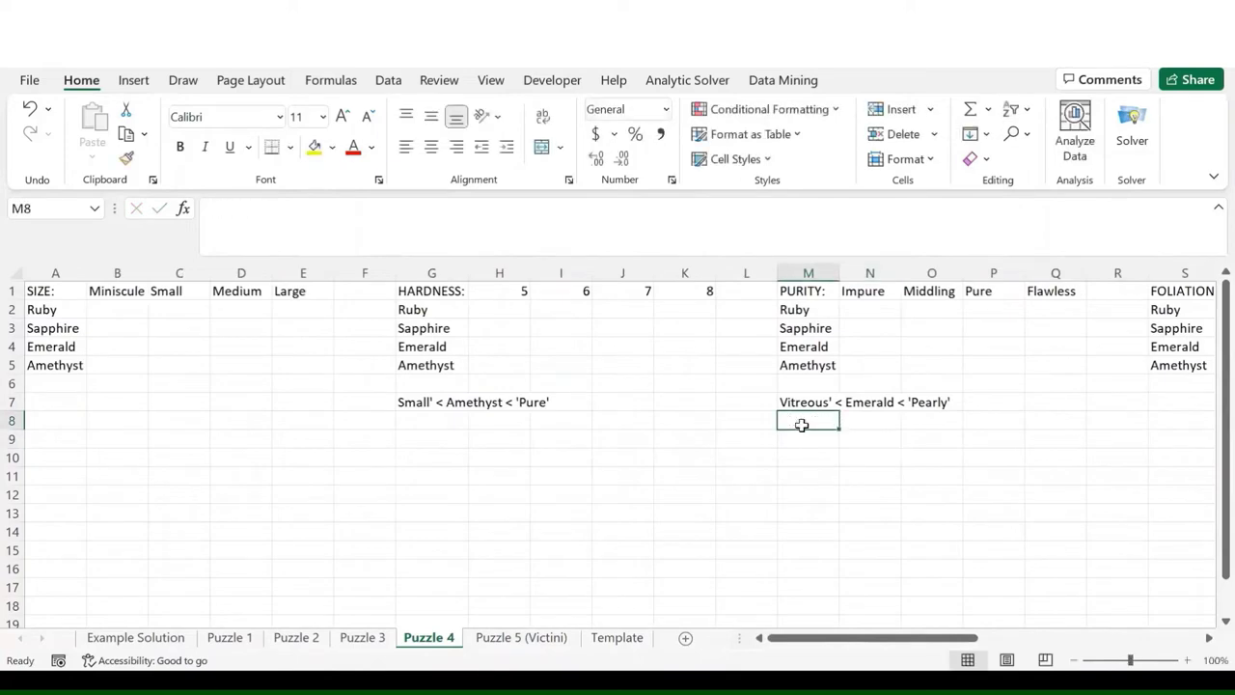
- Record clue 6 below the Luster grid by entering "'Middling' < 'Medium'" in Y8
{"action": "scroll", "coordinate": [943, 427], "scroll_direction": "right", "scroll_amount": 3}
{"action": "scroll", "coordinate": [943, 427], "scroll_direction": "right", "scroll_amount": 6}
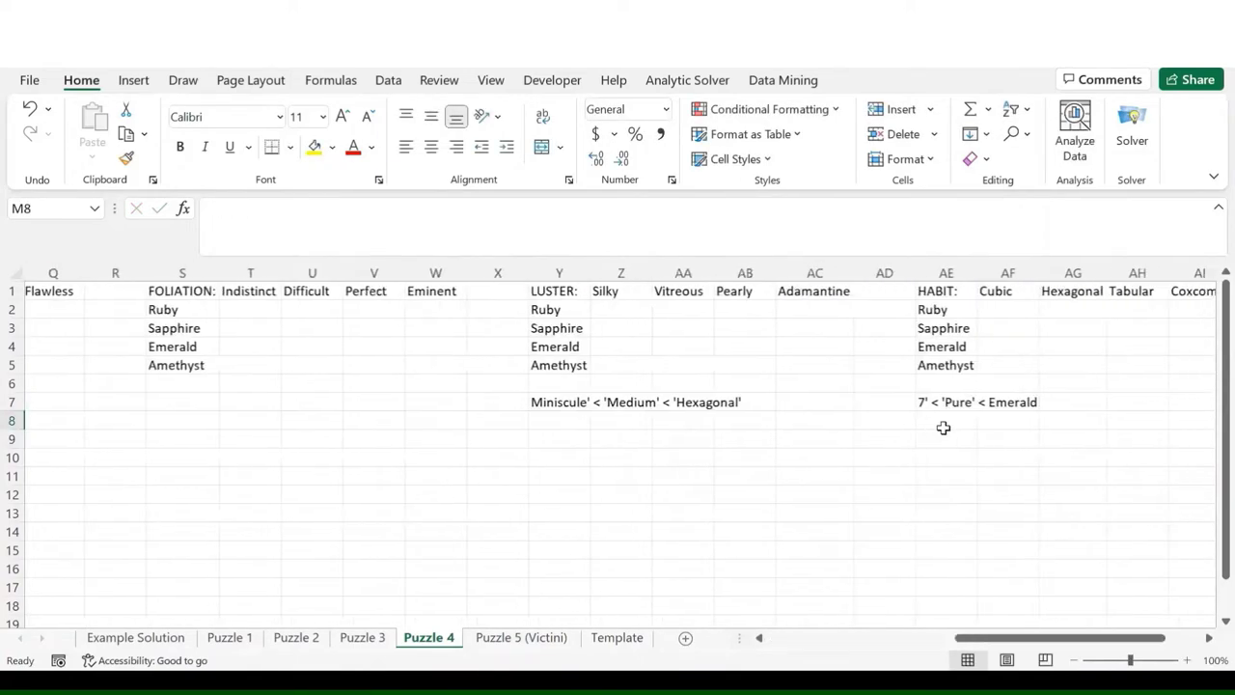
{"action": "left_click", "coordinate": [241, 425]}
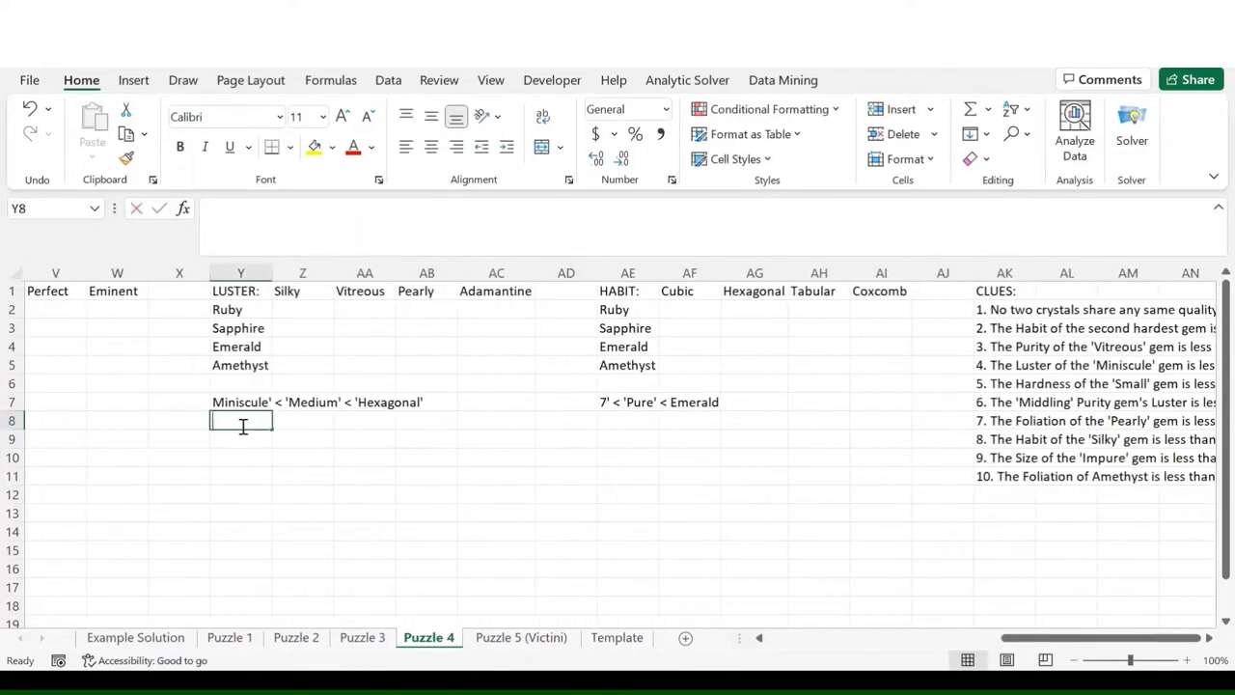
{"action": "type", "text": "'Middling' <"}
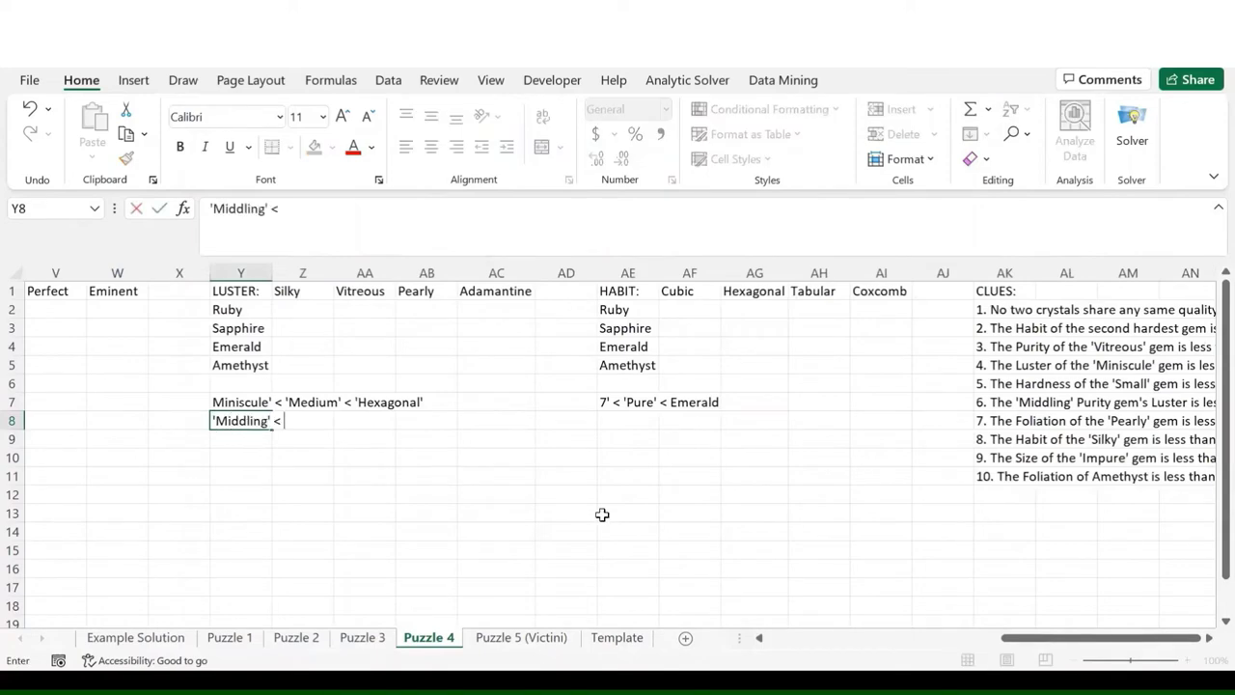
{"action": "scroll", "coordinate": [602, 514], "scroll_direction": "right", "scroll_amount": 4}
{"action": "scroll", "coordinate": [603, 514], "scroll_direction": "left", "scroll_amount": 5}
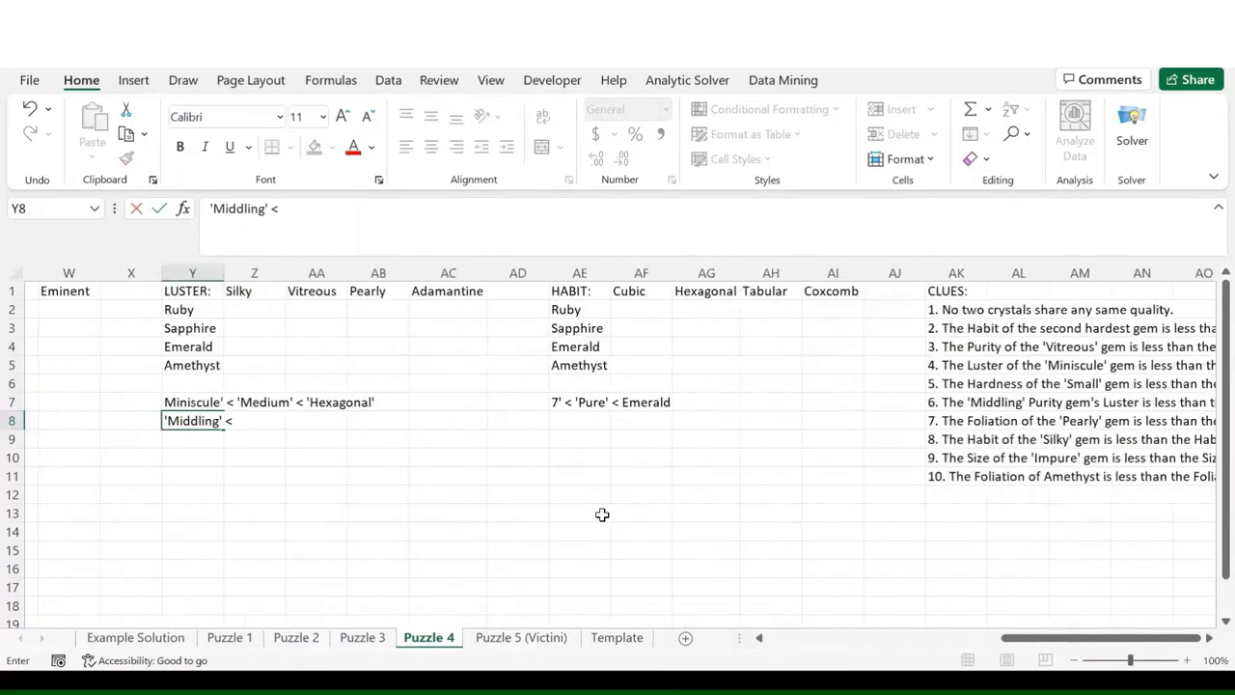
{"action": "scroll", "coordinate": [602, 514], "scroll_direction": "left", "scroll_amount": 1}
{"action": "type", "text": "'Medium' <"}
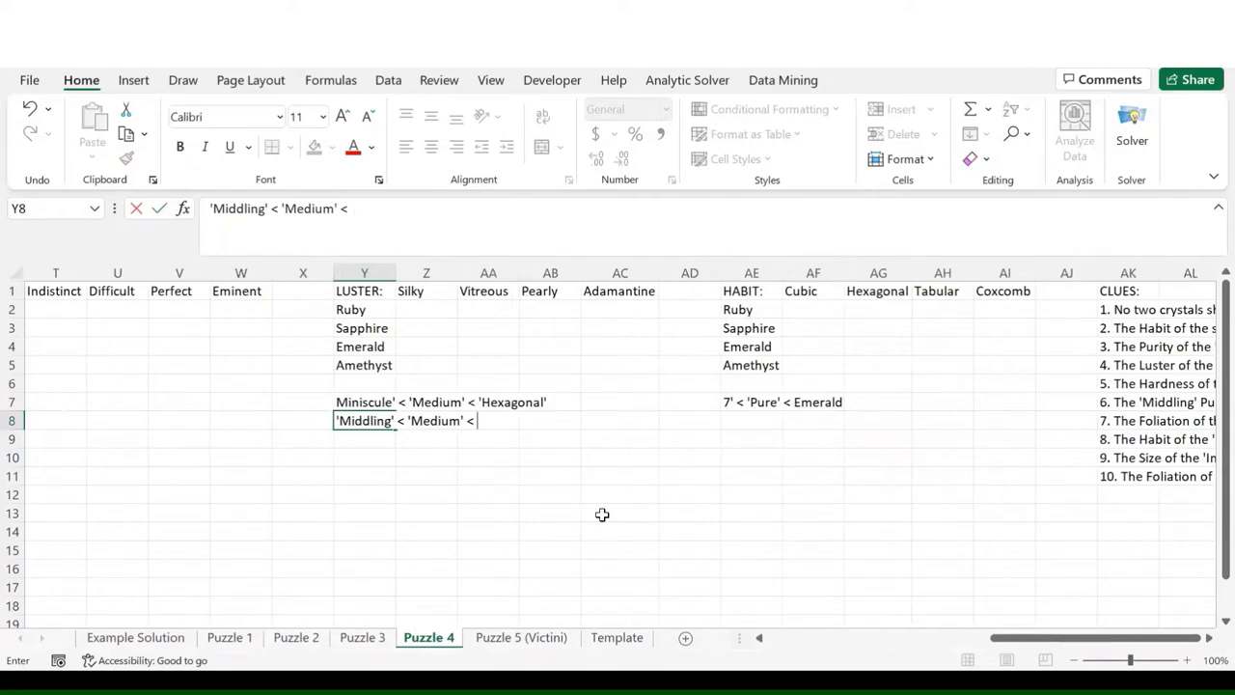
{"action": "scroll", "coordinate": [602, 515], "scroll_direction": "right", "scroll_amount": 9}
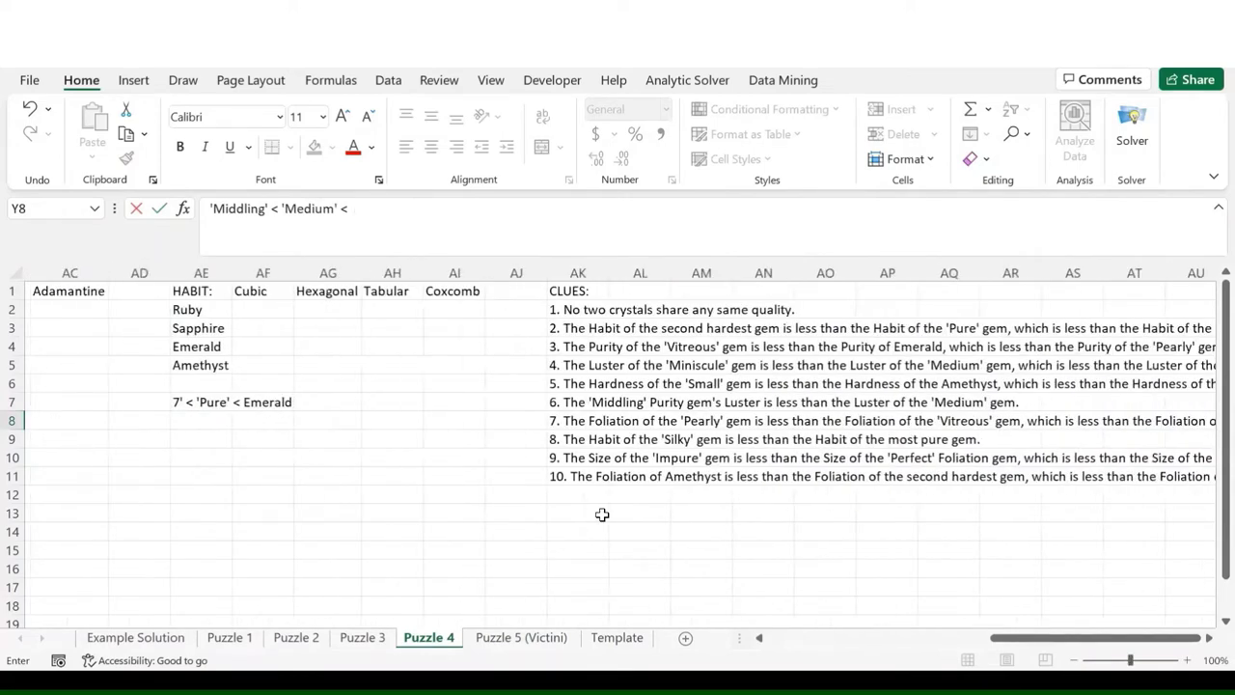
{"action": "scroll", "coordinate": [602, 515], "scroll_direction": "right", "scroll_amount": 1}
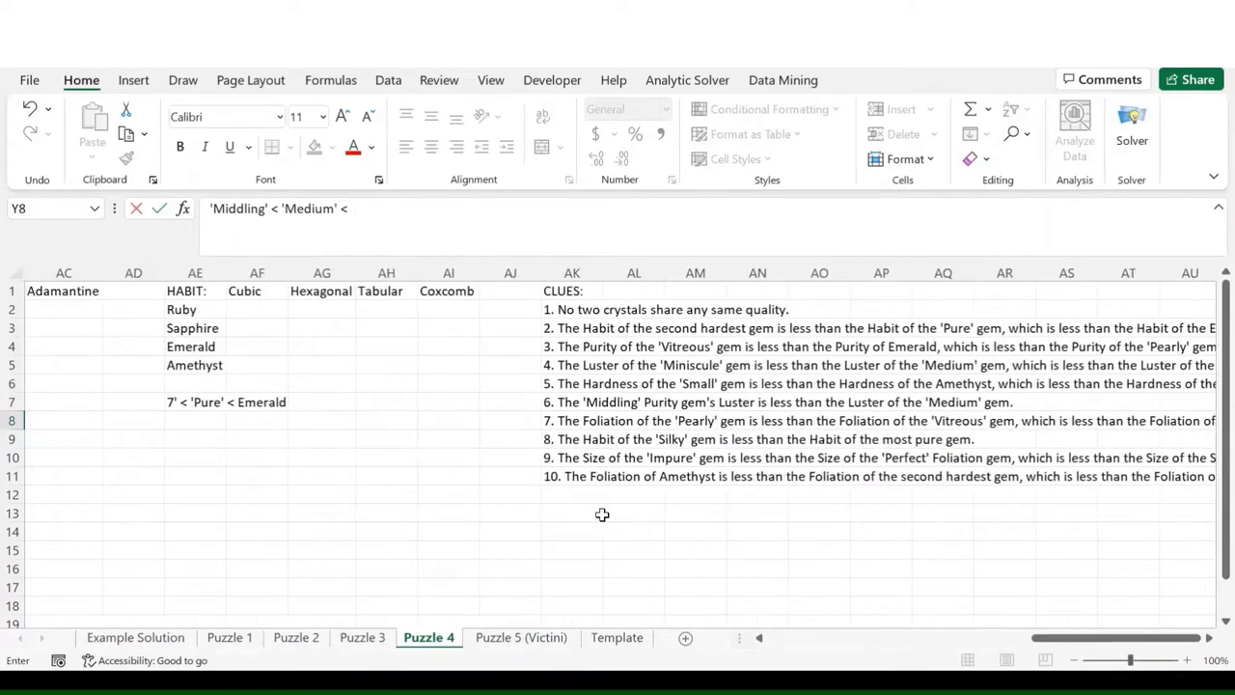
{"action": "scroll", "coordinate": [602, 514], "scroll_direction": "right", "scroll_amount": 1}
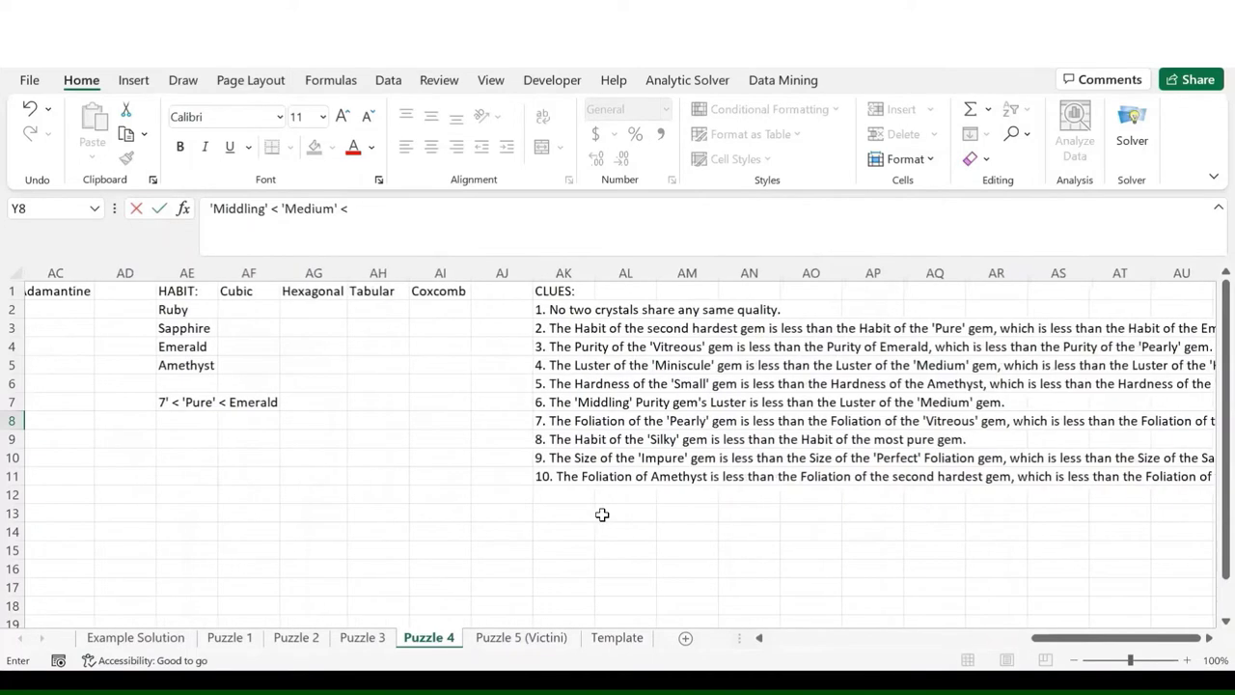
{"action": "scroll", "coordinate": [602, 514], "scroll_direction": "right", "scroll_amount": 2}
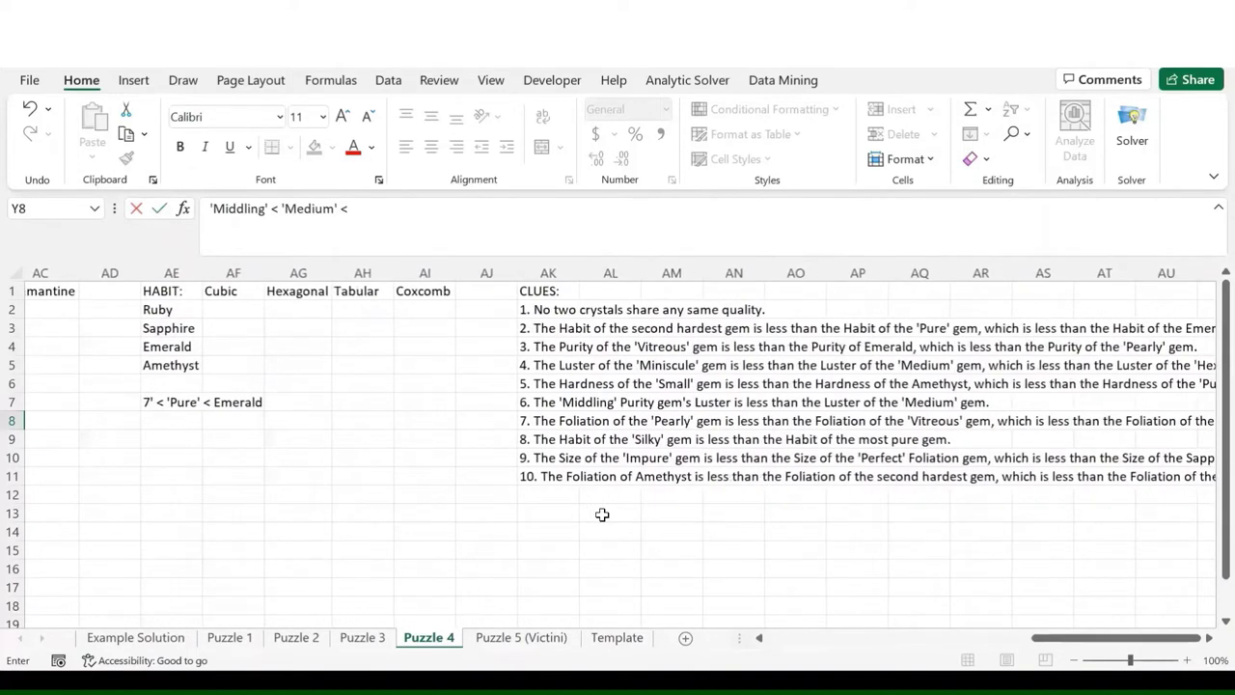
{"action": "scroll", "coordinate": [603, 514], "scroll_direction": "left", "scroll_amount": 10}
{"action": "scroll", "coordinate": [602, 514], "scroll_direction": "left", "scroll_amount": 3}
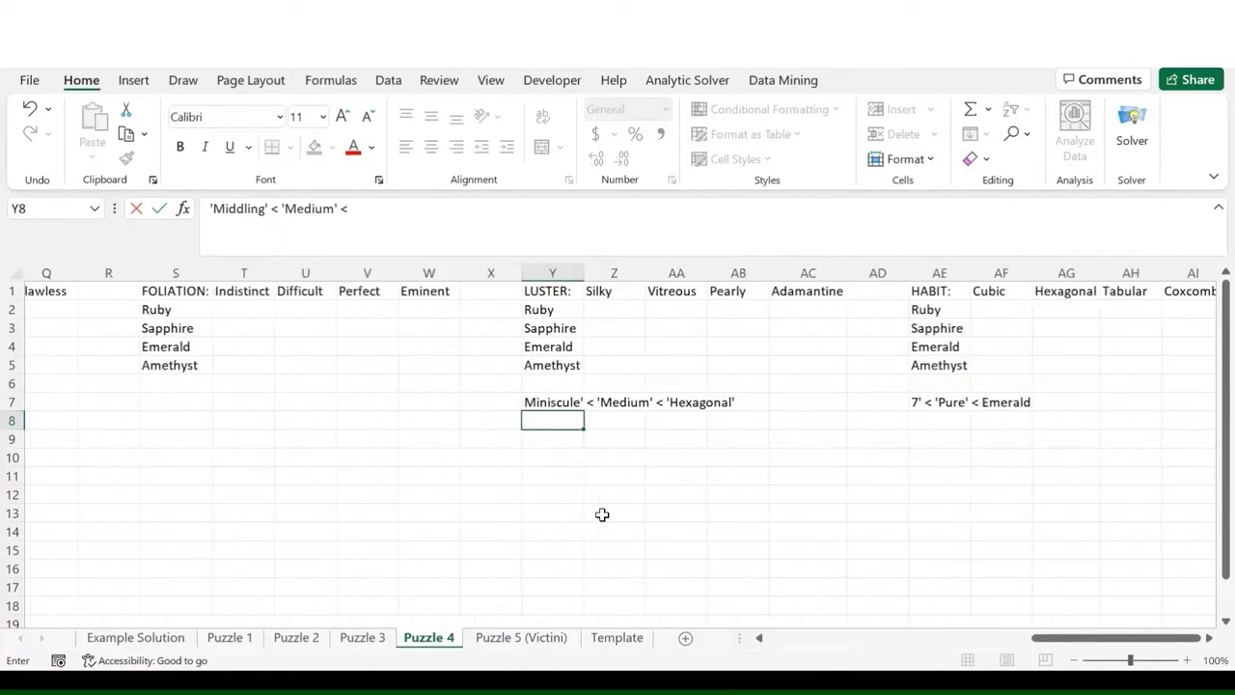
{"action": "key", "text": "BackSpace"}
{"action": "key", "text": "BackSpace"}
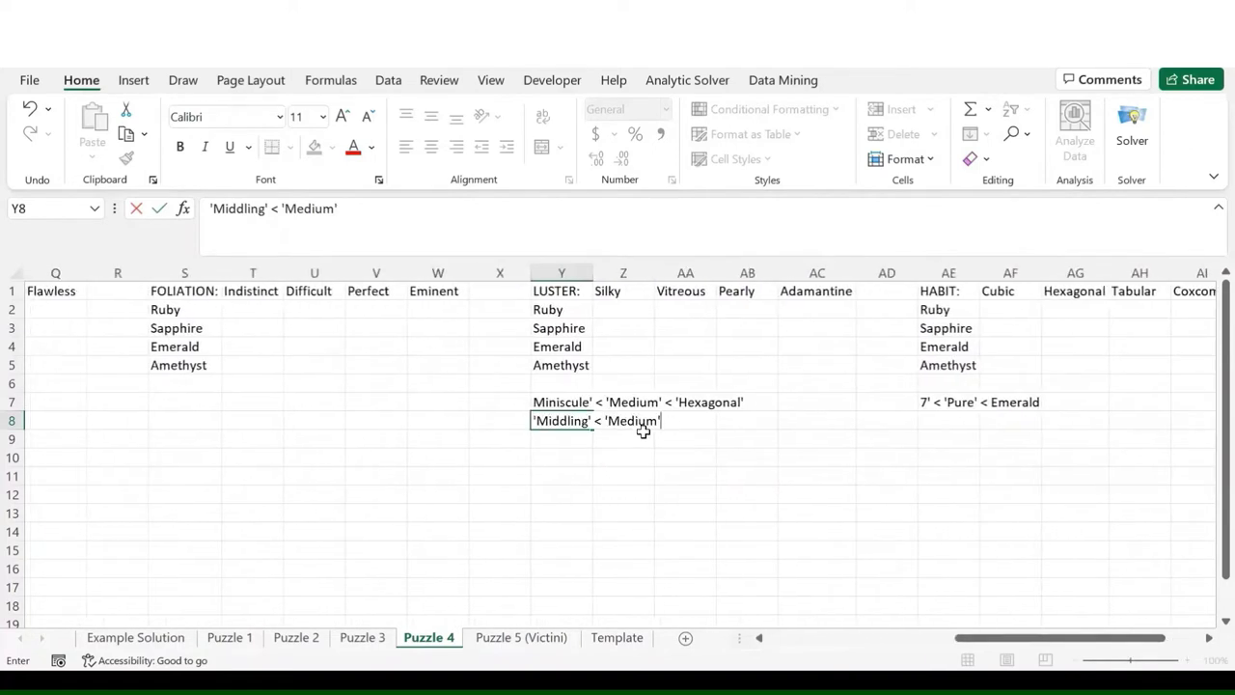
{"action": "key", "text": "Return"}
- Record clue 7 below the Foliation grid by entering "'Pearly' < 'Vitreous' < 'Silky'" in S7
{"action": "scroll", "coordinate": [643, 432], "scroll_direction": "right", "scroll_amount": 10}
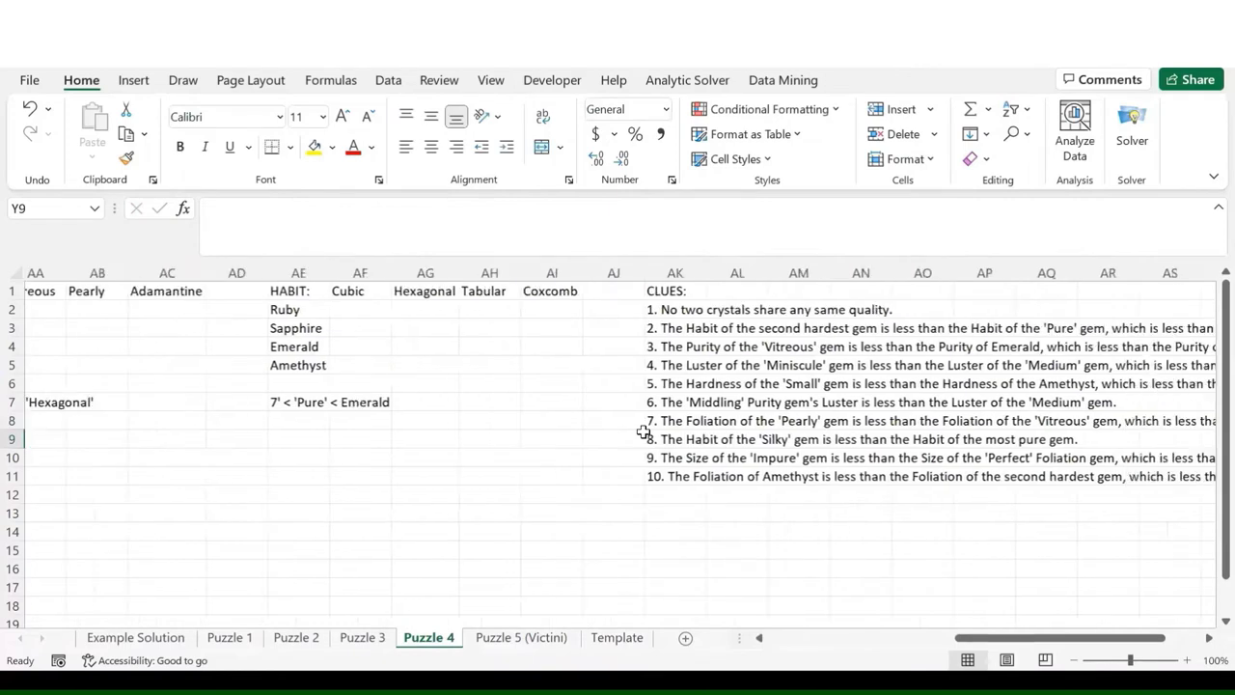
{"action": "scroll", "coordinate": [642, 431], "scroll_direction": "right", "scroll_amount": 1}
{"action": "left_click", "coordinate": [637, 420]}
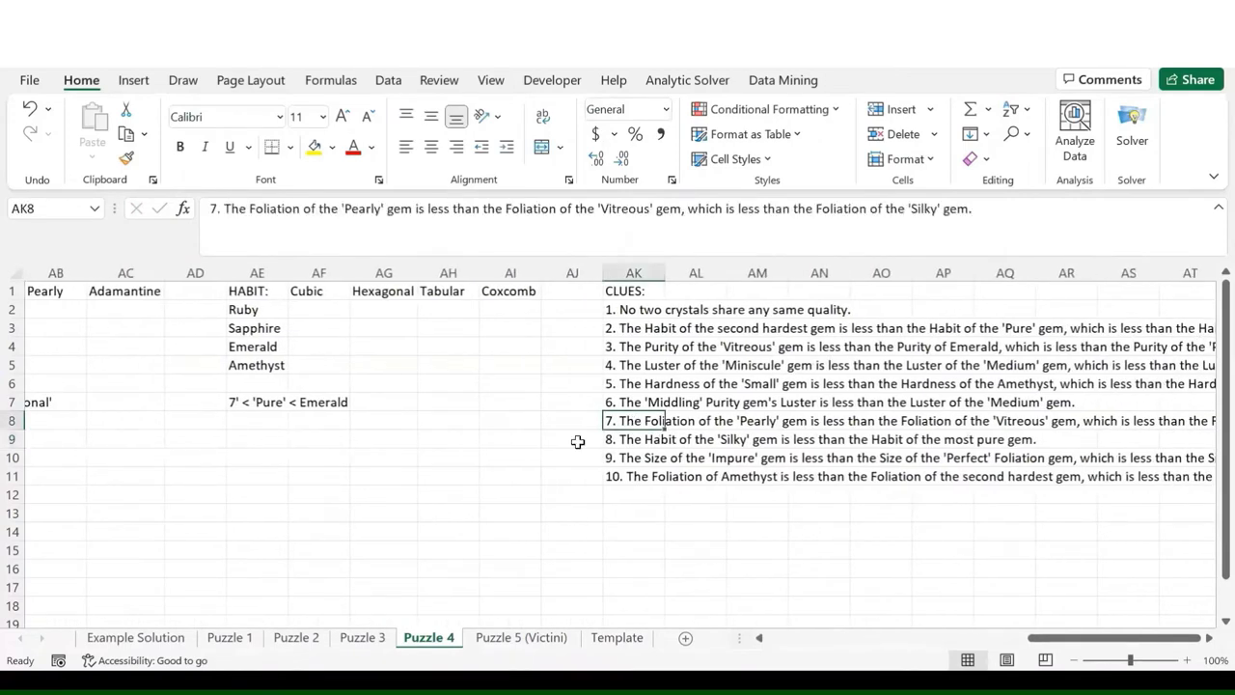
{"action": "scroll", "coordinate": [555, 438], "scroll_direction": "left", "scroll_amount": 5}
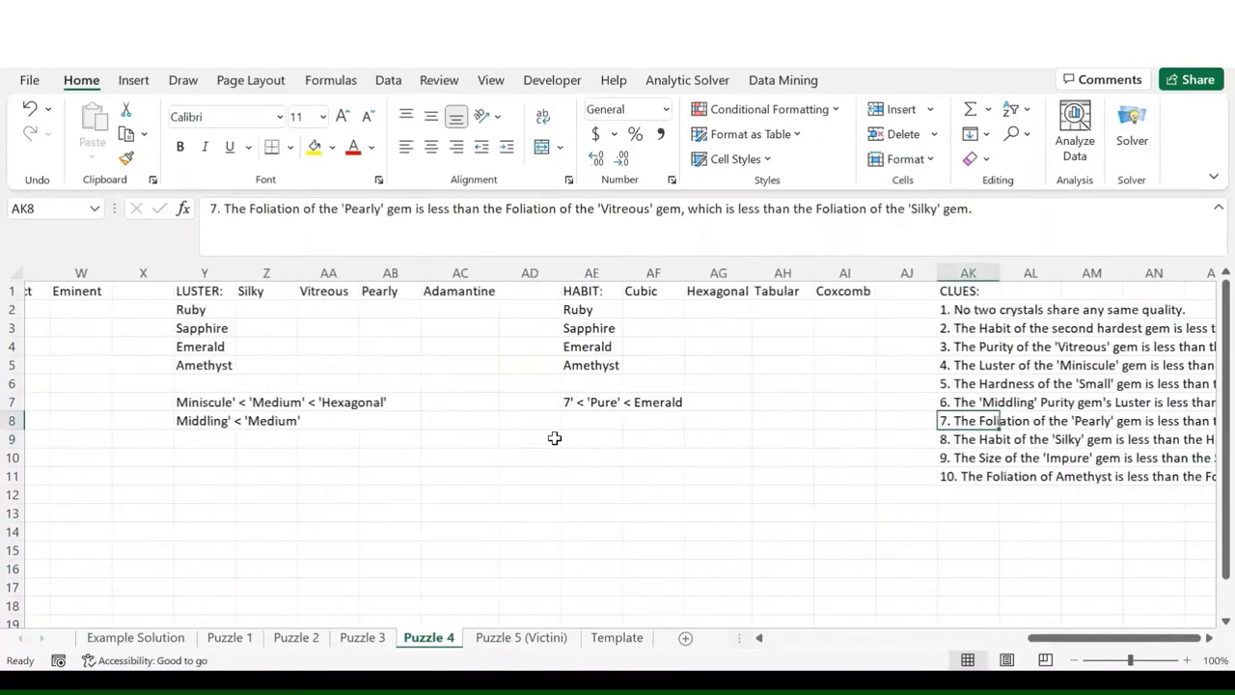
{"action": "scroll", "coordinate": [555, 438], "scroll_direction": "left", "scroll_amount": 12}
{"action": "left_click", "coordinate": [551, 402]}
{"action": "type", "text": "'"}
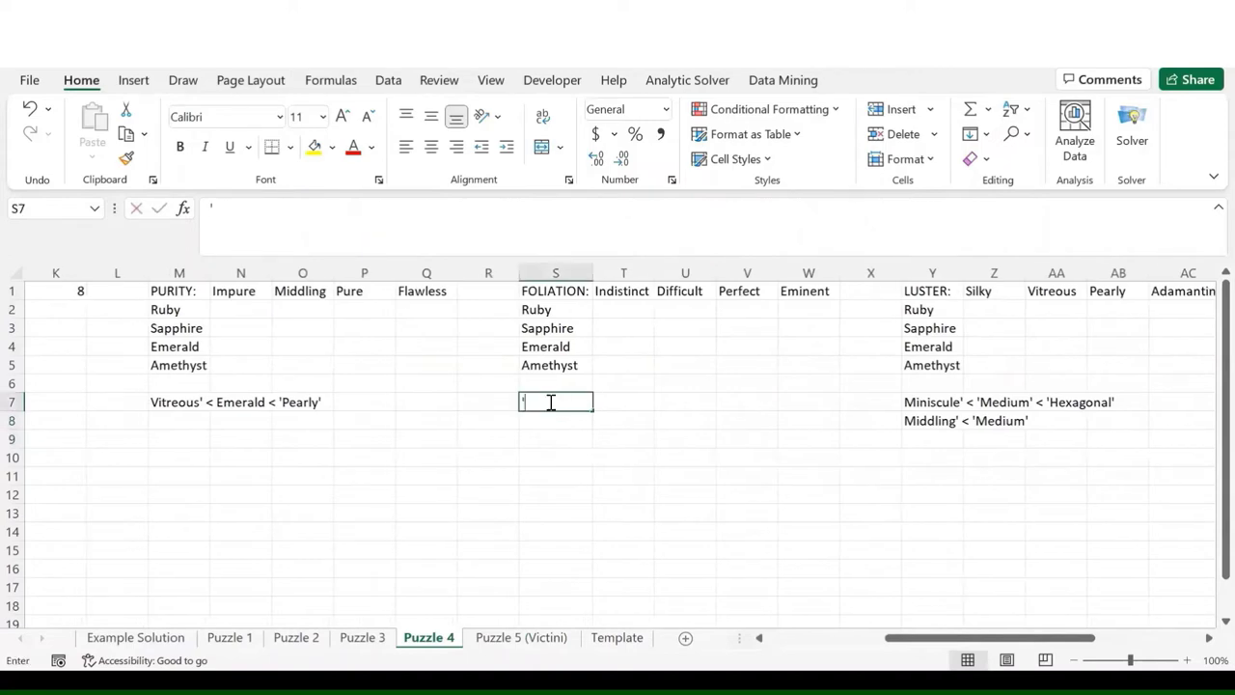
{"action": "type", "text": "Pearly' <"}
{"action": "scroll", "coordinate": [752, 488], "scroll_direction": "right", "scroll_amount": 15}
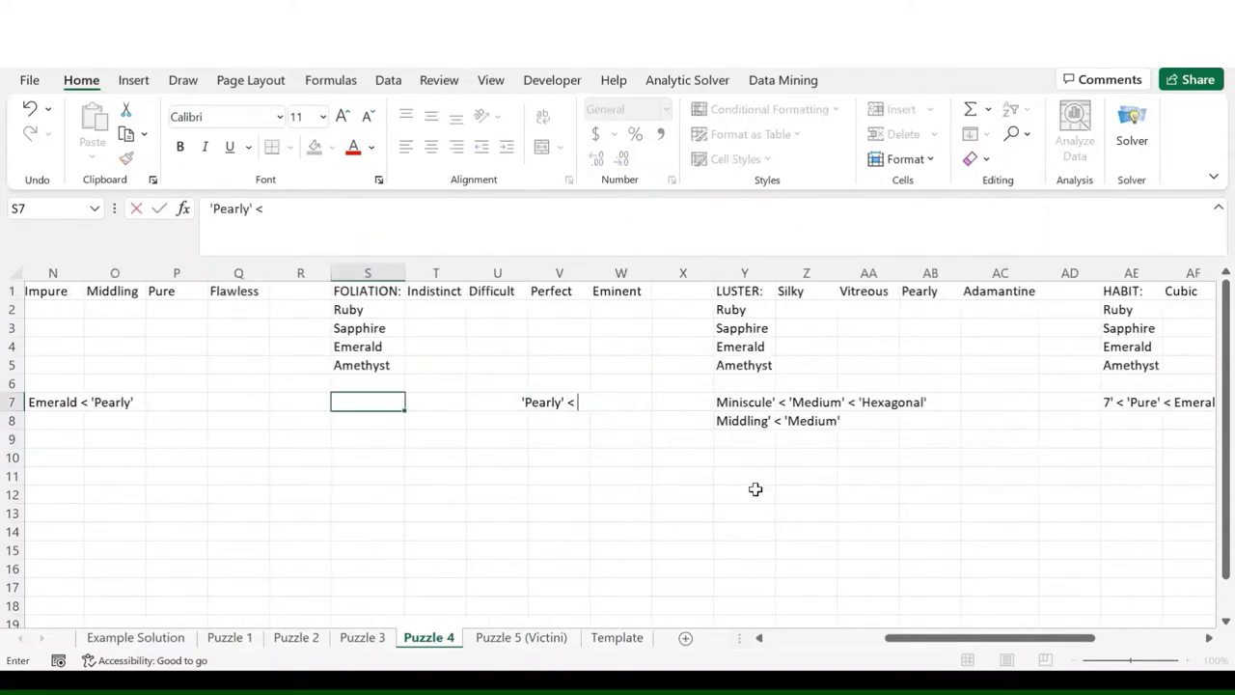
{"action": "scroll", "coordinate": [754, 490], "scroll_direction": "right", "scroll_amount": 1}
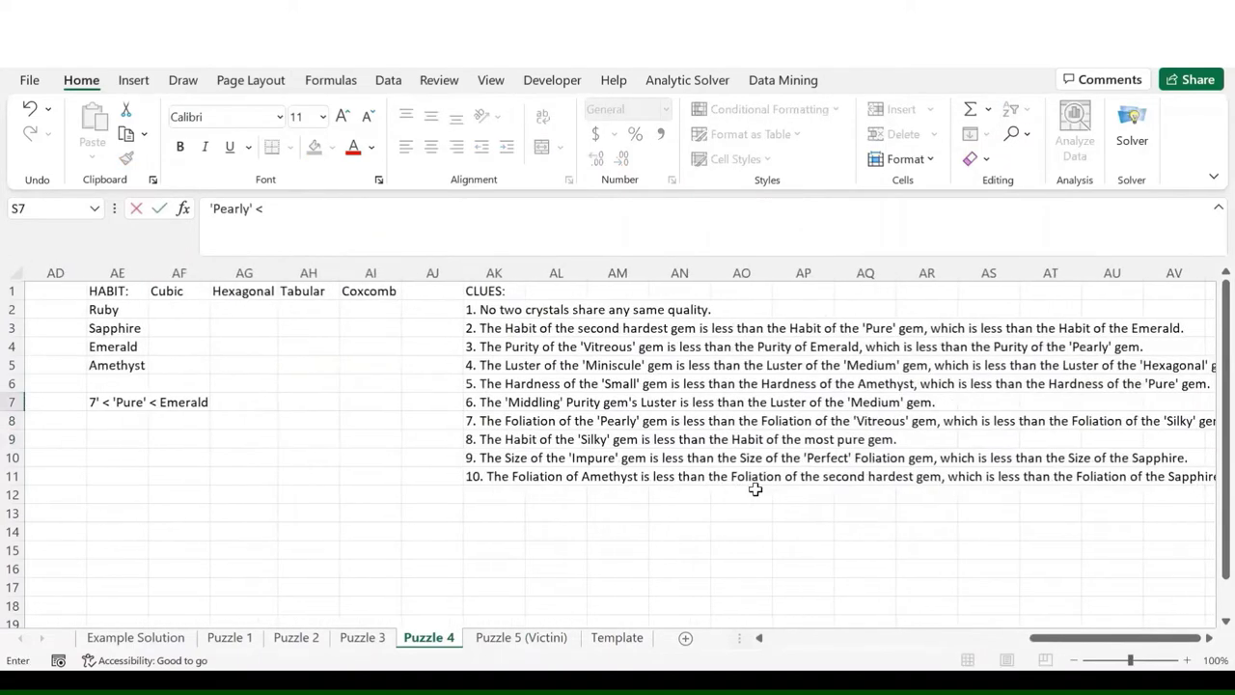
{"action": "type", "text": "< 'Vitreous' < 'Silky"}
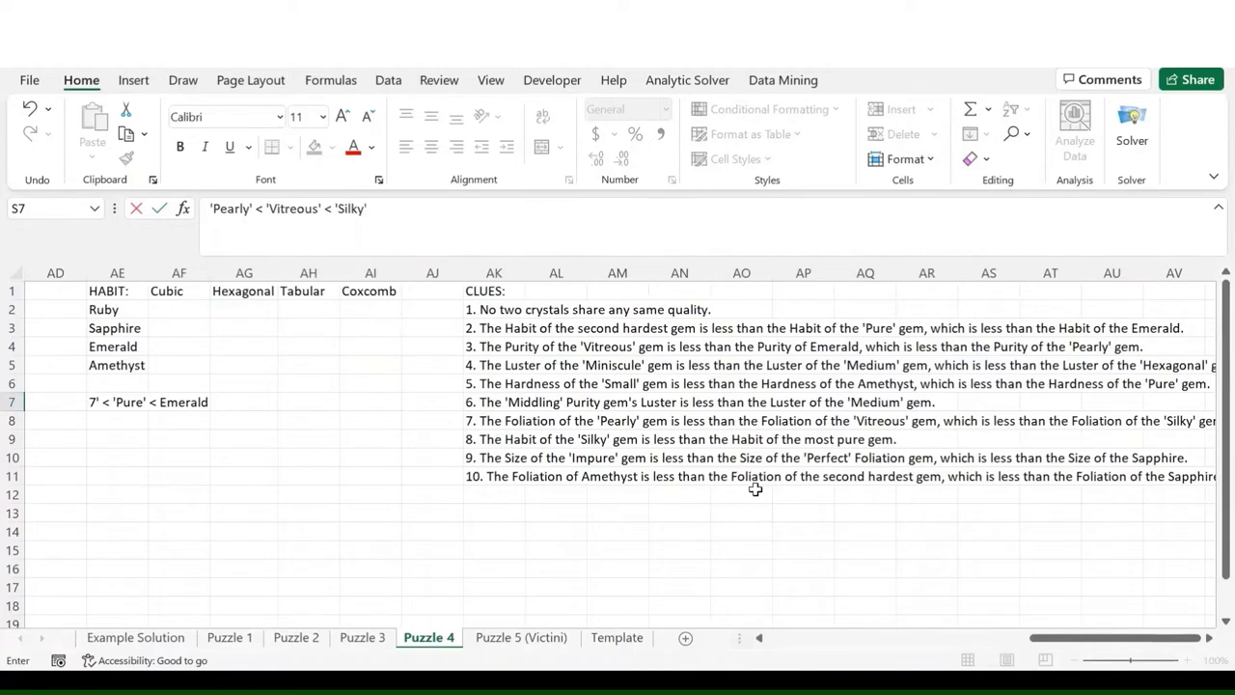
{"action": "scroll", "coordinate": [754, 489], "scroll_direction": "left", "scroll_amount": 4}
{"action": "key", "text": "Return"}
- Record clue 8 below the Habit grid by entering "'Silky' < 'Flawless'" in AE8
{"action": "scroll", "coordinate": [753, 489], "scroll_direction": "right", "scroll_amount": 8}
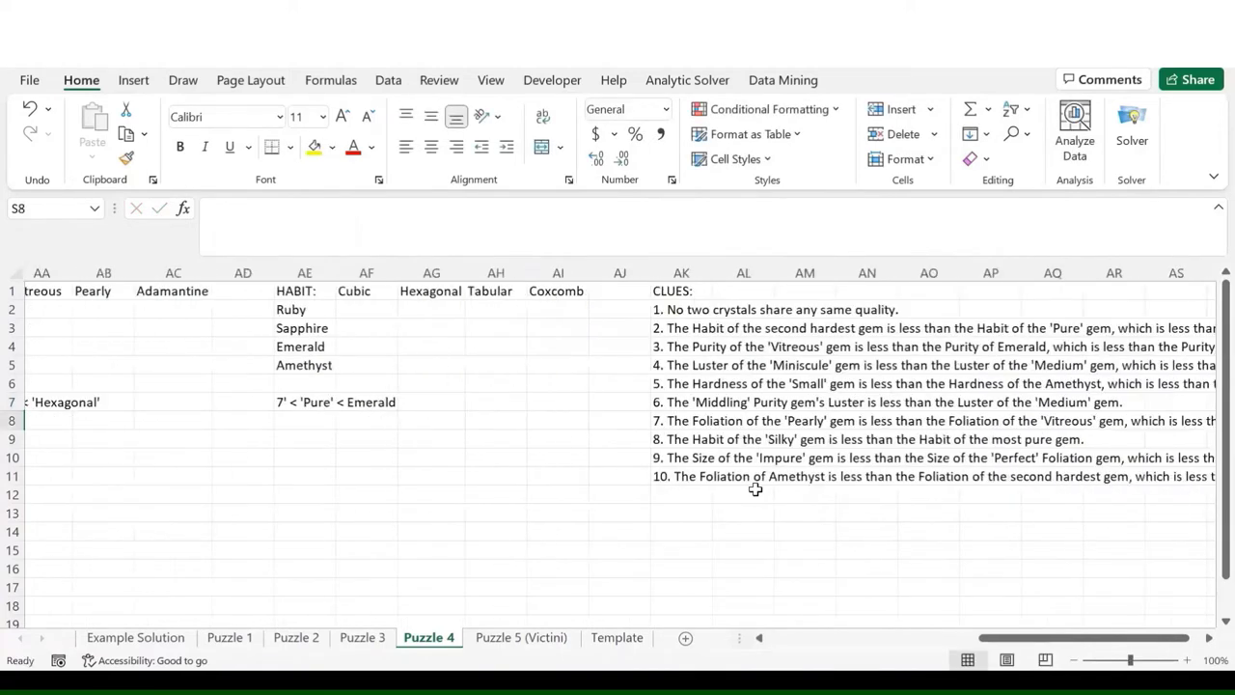
{"action": "left_click", "coordinate": [320, 422]}
{"action": "type", "text": "'Silky' <"}
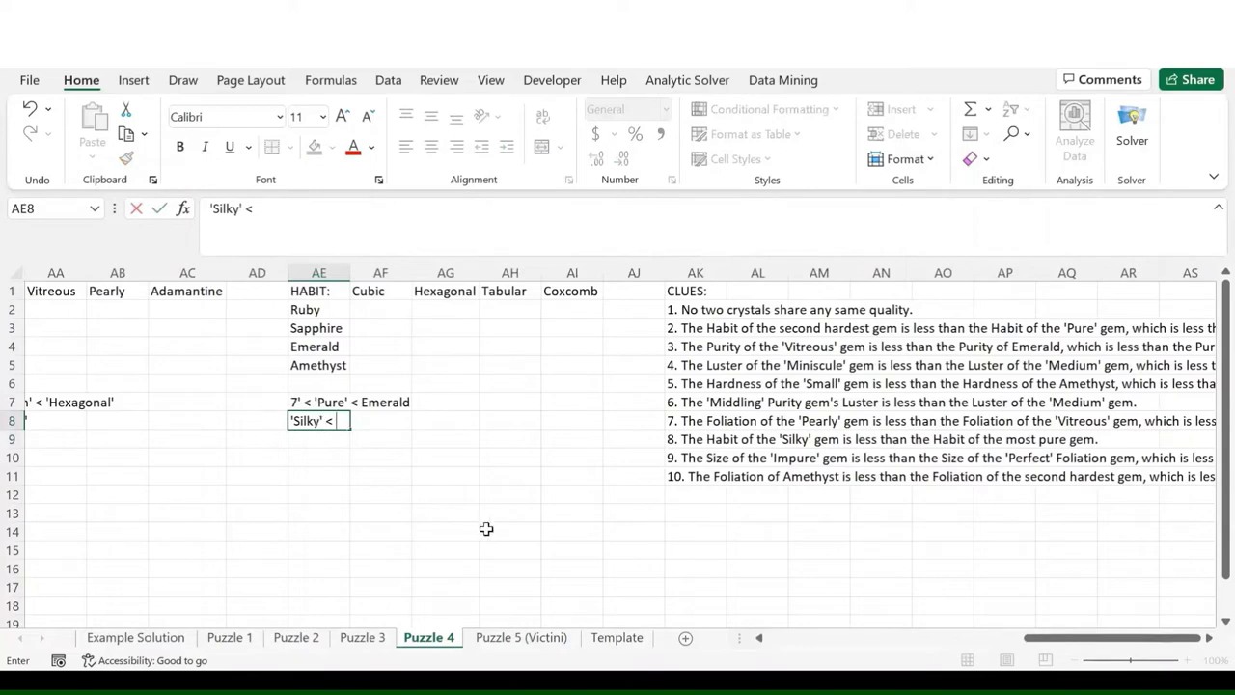
{"action": "scroll", "coordinate": [487, 529], "scroll_direction": "left", "scroll_amount": 8}
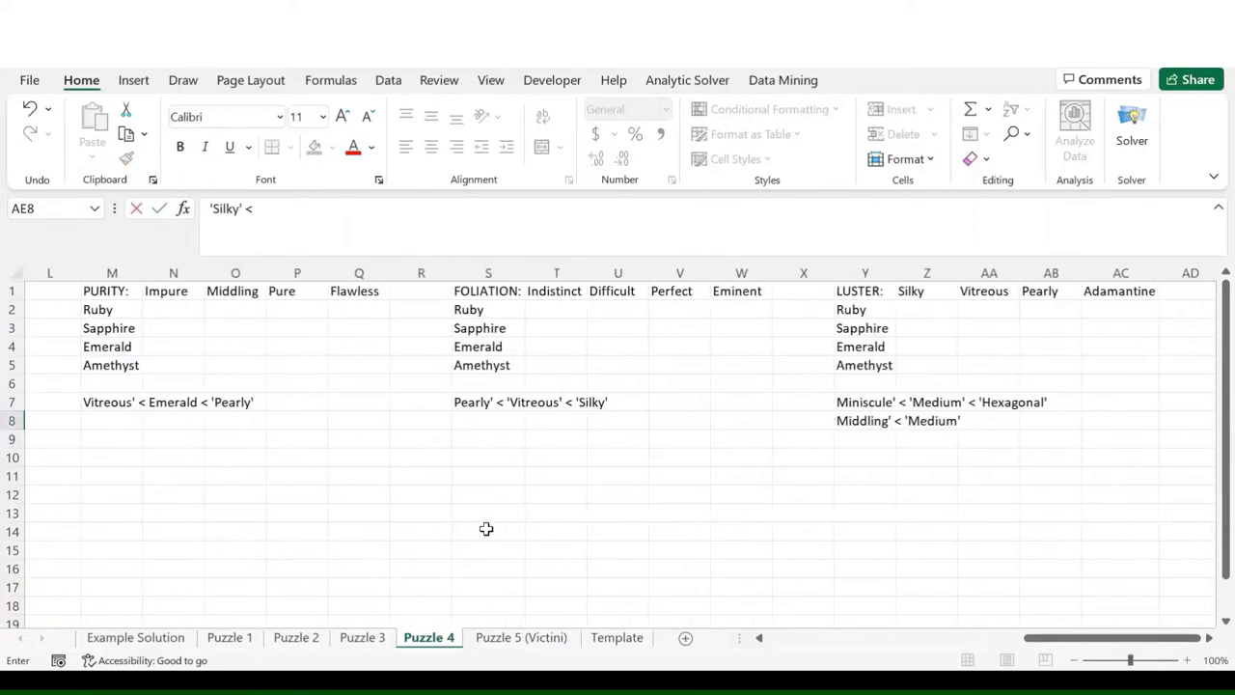
{"action": "scroll", "coordinate": [486, 529], "scroll_direction": "left", "scroll_amount": 2}
{"action": "scroll", "coordinate": [486, 529], "scroll_direction": "right", "scroll_amount": 10}
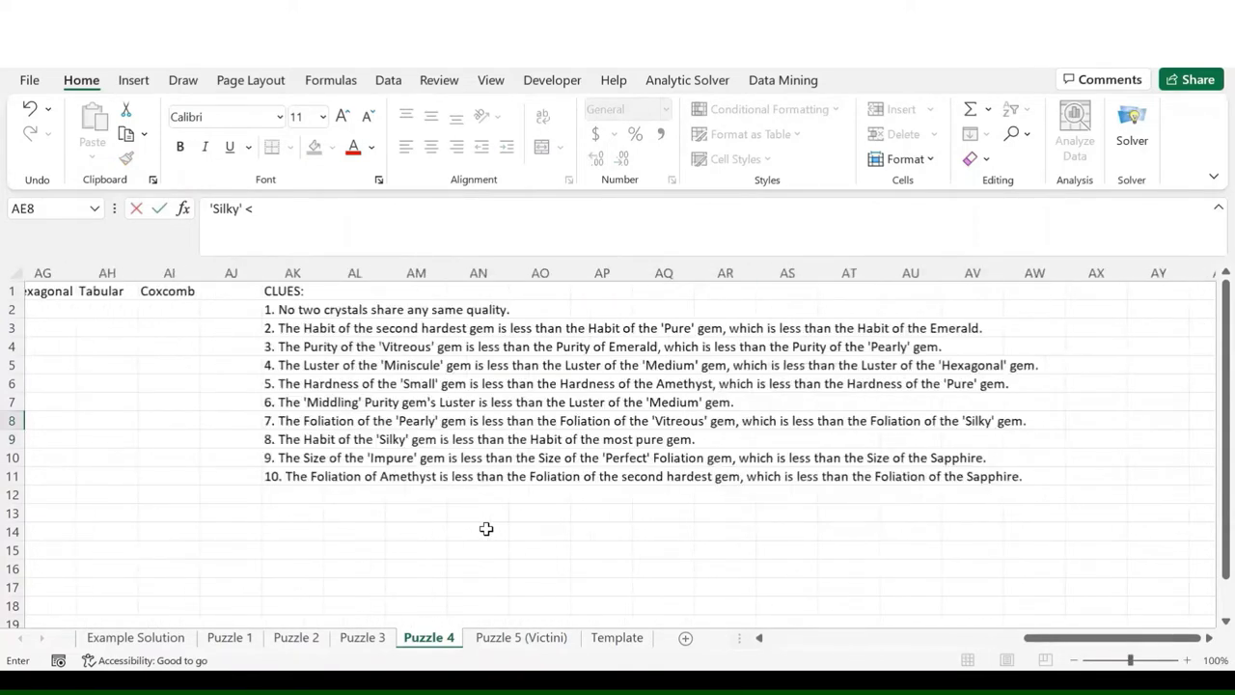
{"action": "scroll", "coordinate": [486, 529], "scroll_direction": "left", "scroll_amount": 2}
{"action": "scroll", "coordinate": [486, 529], "scroll_direction": "left", "scroll_amount": 1}
{"action": "type", "text": "'Flawless"}
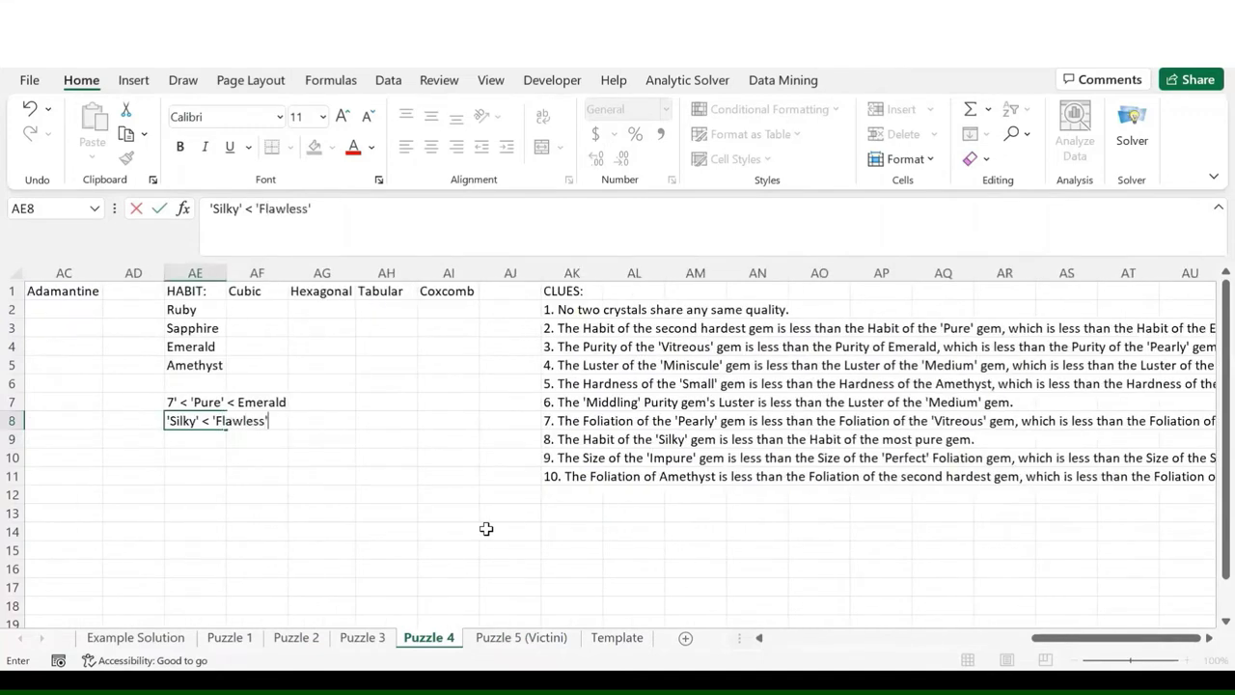
{"action": "key", "text": "Return"}
- Record clue 9 below the Size grid by entering "'Impure' < 'Perfect' < Sapphire" in A7
{"action": "scroll", "coordinate": [738, 528], "scroll_direction": "right", "scroll_amount": 1}
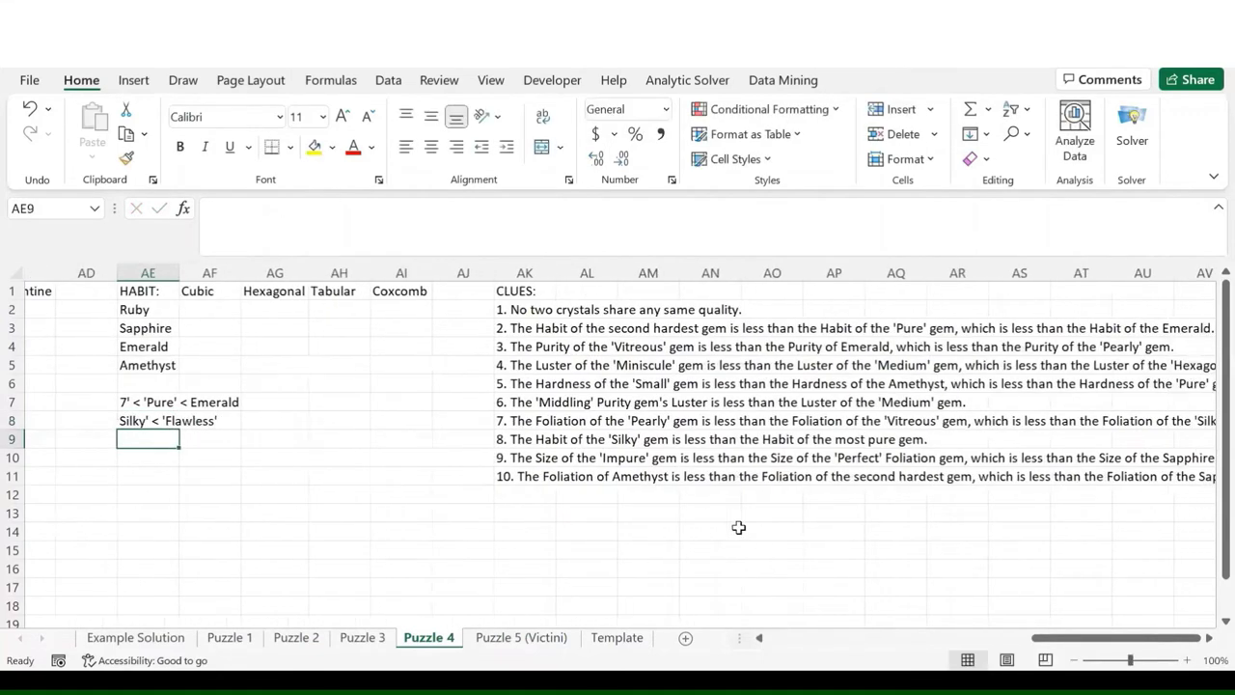
{"action": "scroll", "coordinate": [546, 527], "scroll_direction": "left", "scroll_amount": 15}
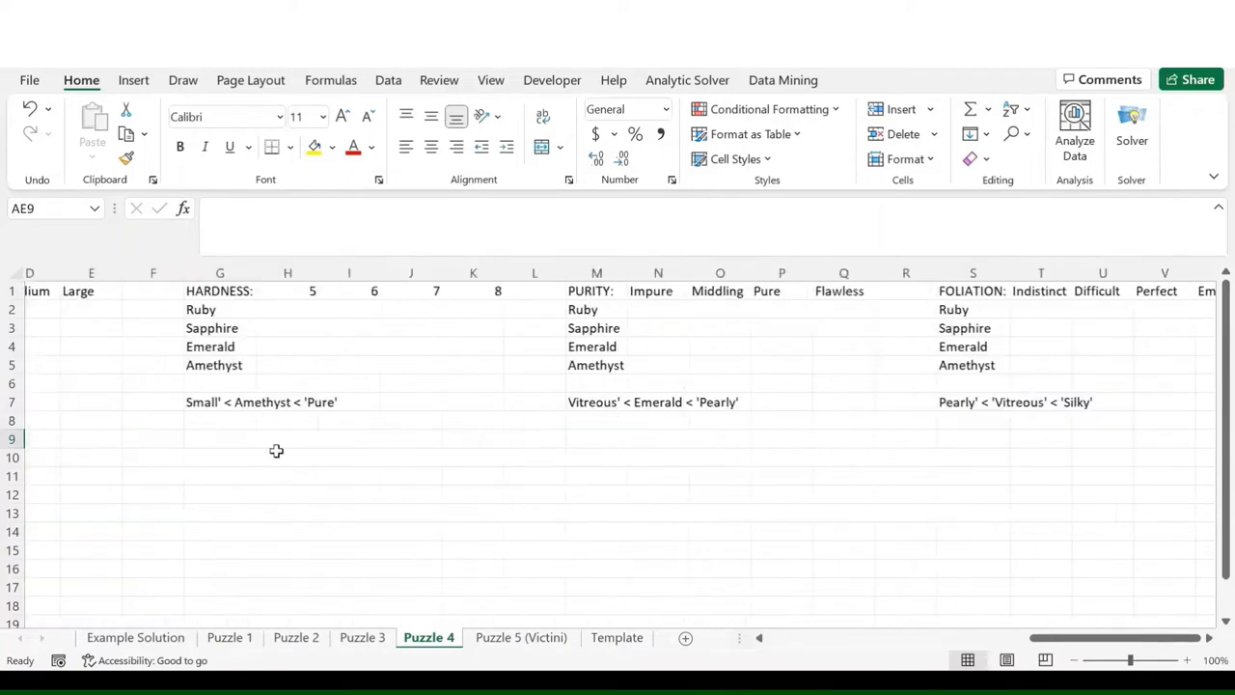
{"action": "left_click", "coordinate": [74, 401]}
{"action": "type", "text": "'Impure' <"}
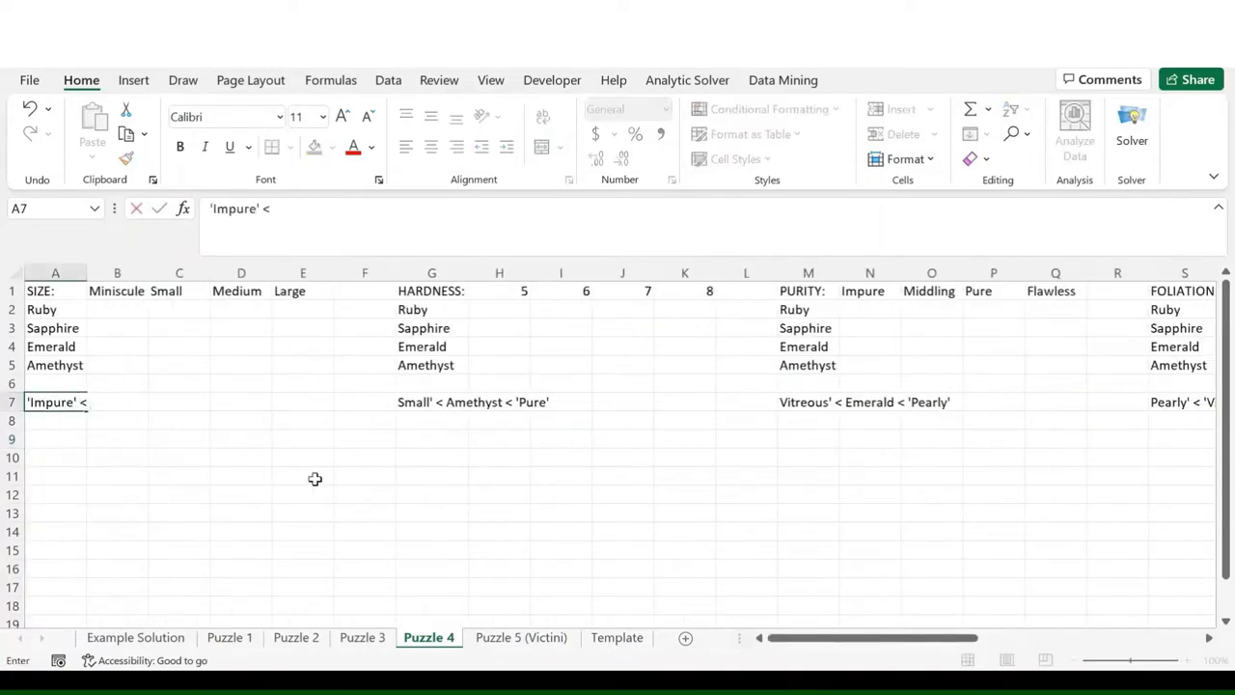
{"action": "scroll", "coordinate": [315, 479], "scroll_direction": "right", "scroll_amount": 18}
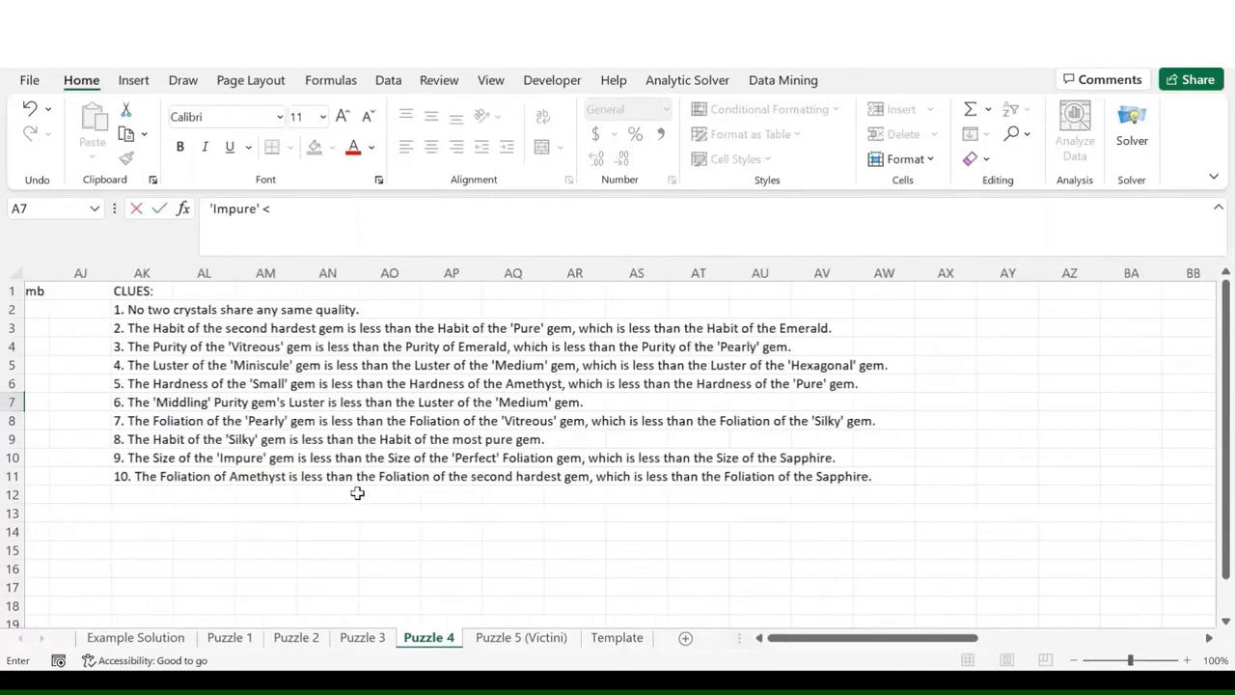
{"action": "scroll", "coordinate": [357, 493], "scroll_direction": "left", "scroll_amount": 18}
{"action": "type", "text": "< 'Perfect' <"}
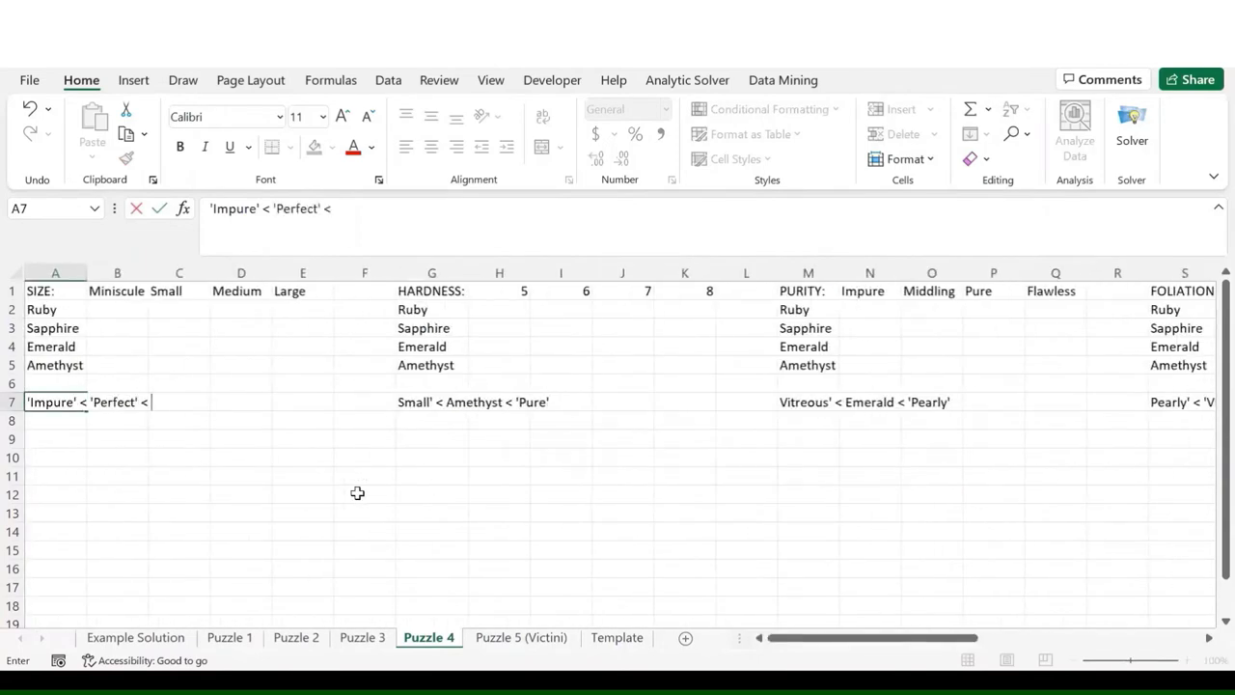
{"action": "scroll", "coordinate": [357, 493], "scroll_direction": "right", "scroll_amount": 15}
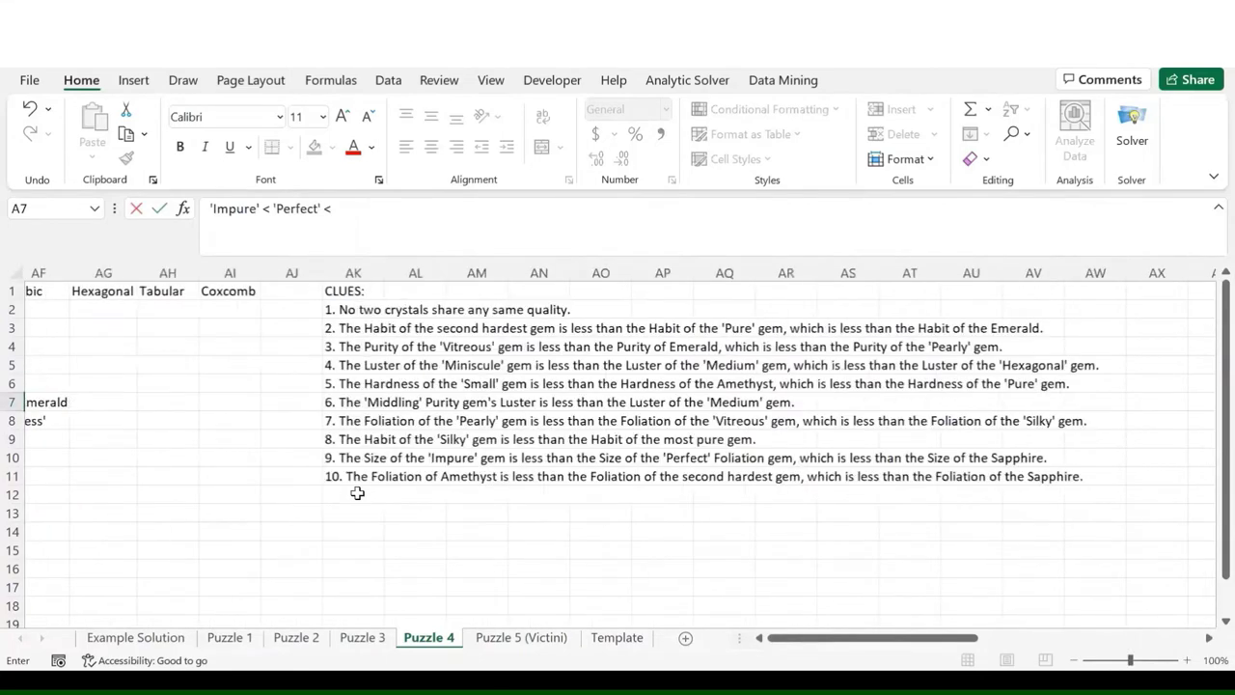
{"action": "type", "text": "S"}
{"action": "scroll", "coordinate": [357, 494], "scroll_direction": "right", "scroll_amount": 1}
{"action": "type", "text": "apphire"}
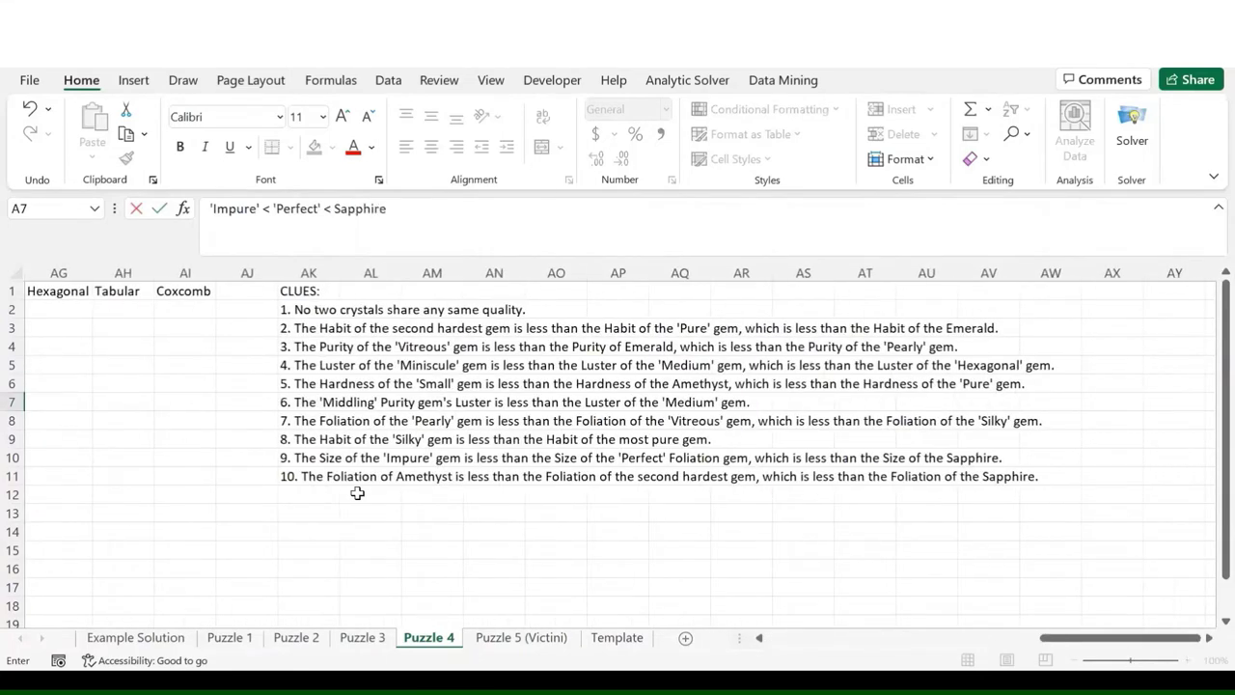
{"action": "key", "text": "Return"}
- Record clue 10 below the Foliation grid by entering "Amethyst < '7' < Sapphire" in S8
{"action": "scroll", "coordinate": [357, 493], "scroll_direction": "right", "scroll_amount": 10}
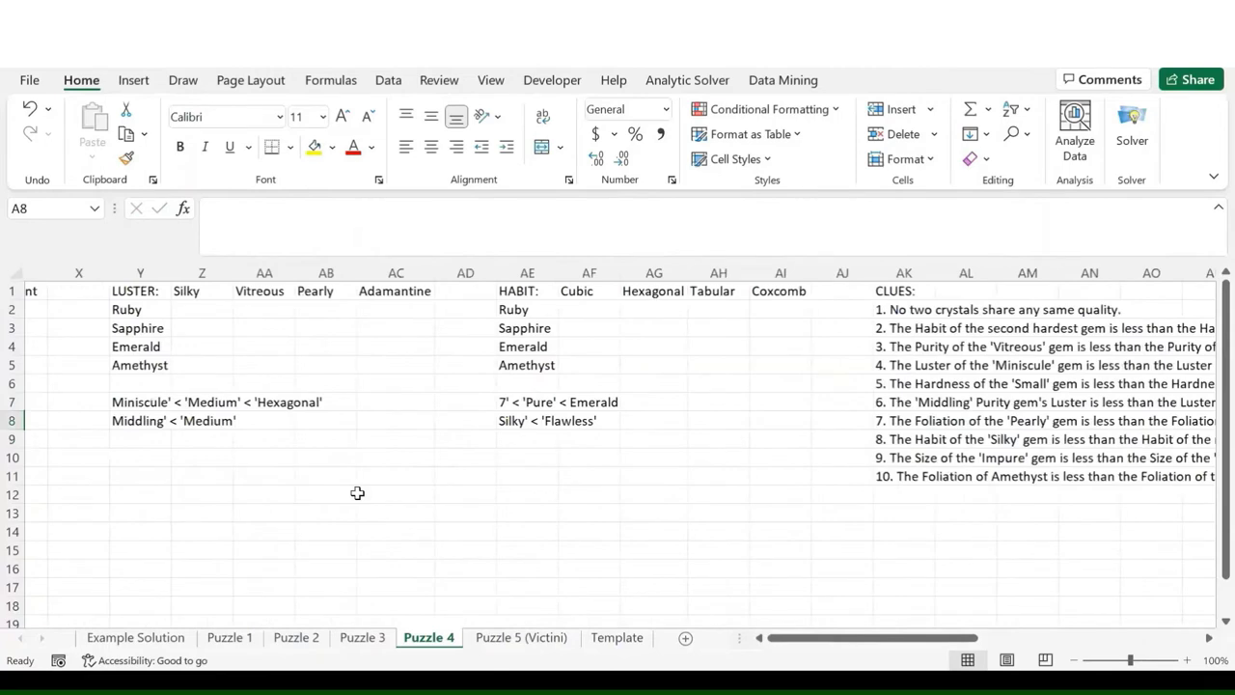
{"action": "scroll", "coordinate": [357, 493], "scroll_direction": "right", "scroll_amount": 3}
{"action": "scroll", "coordinate": [357, 493], "scroll_direction": "left", "scroll_amount": 10}
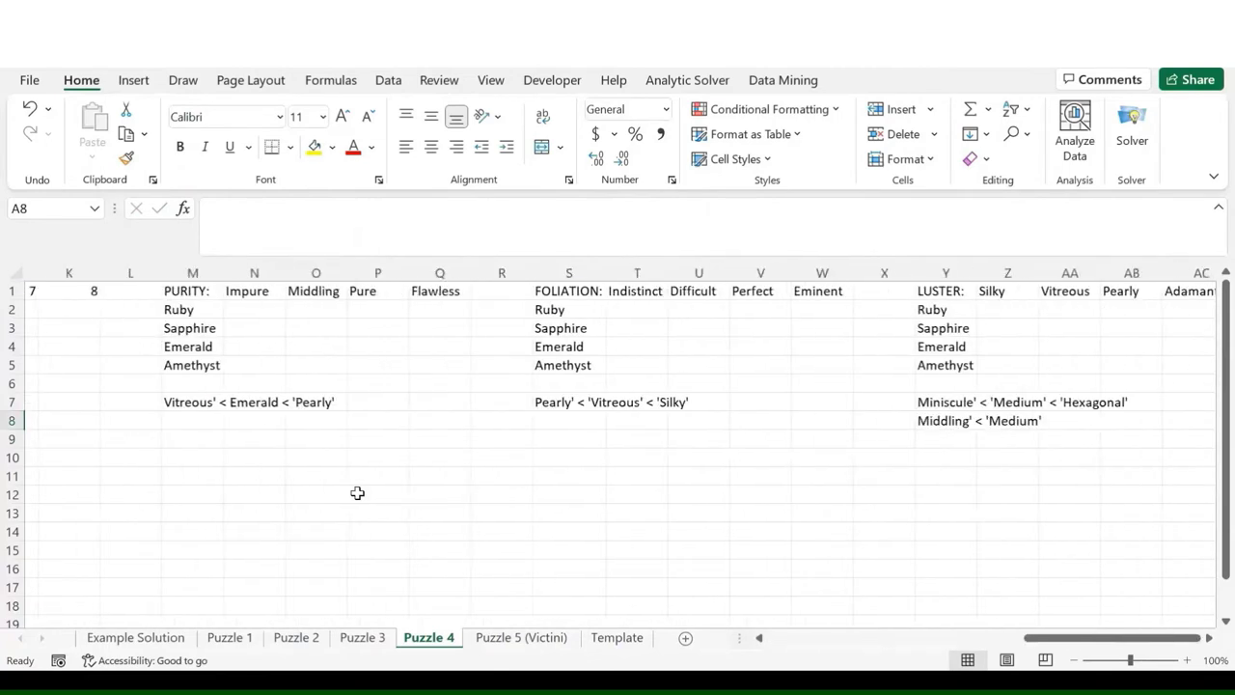
{"action": "left_click", "coordinate": [569, 419]}
{"action": "scroll", "coordinate": [750, 493], "scroll_direction": "right", "scroll_amount": 10}
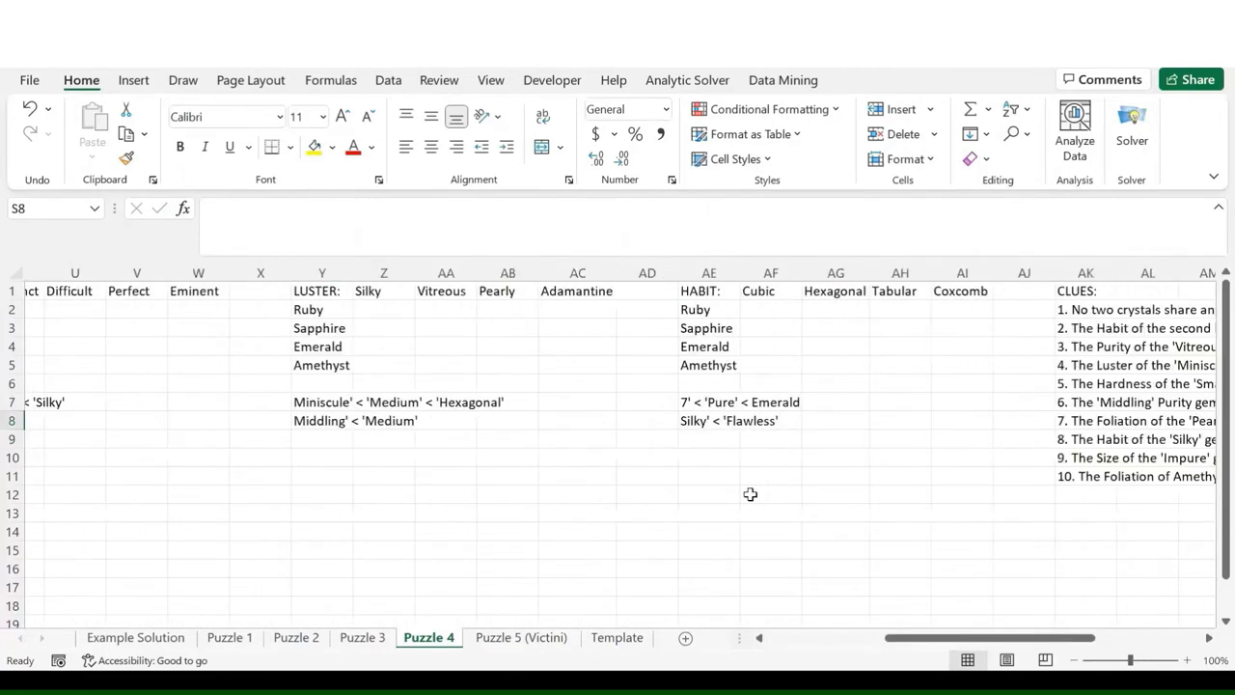
{"action": "scroll", "coordinate": [750, 493], "scroll_direction": "right", "scroll_amount": 8}
{"action": "type", "text": "Amethyst < '7' <"}
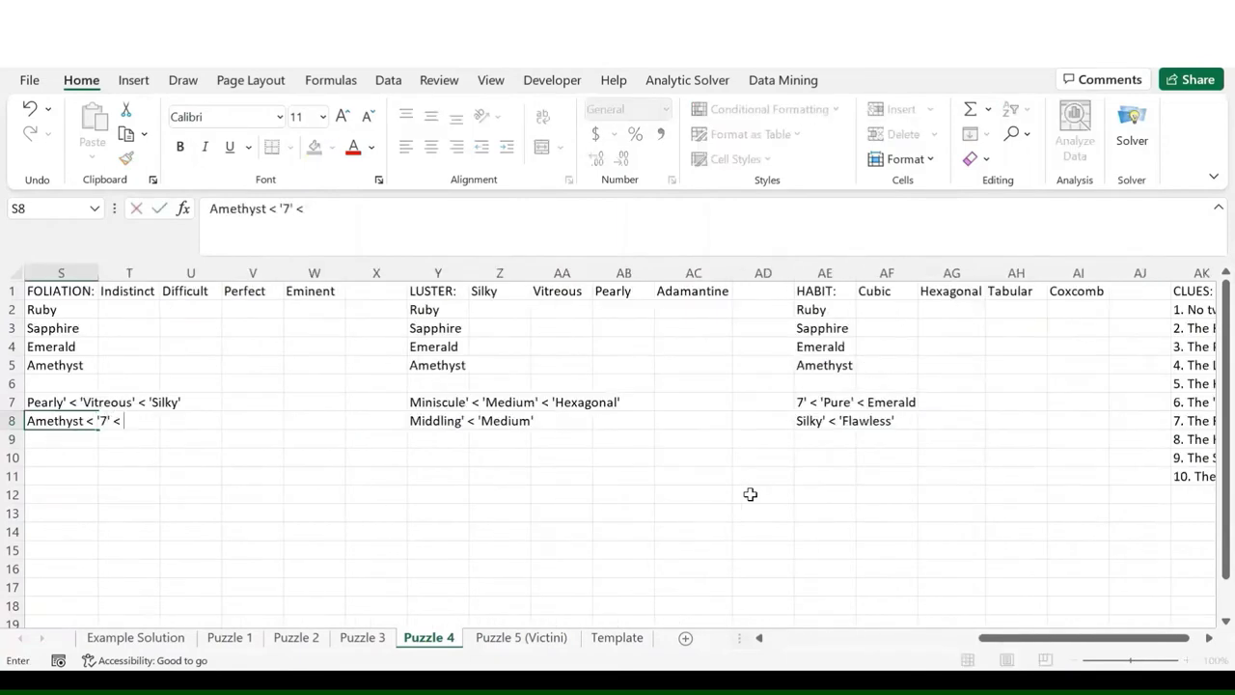
{"action": "scroll", "coordinate": [750, 493], "scroll_direction": "right", "scroll_amount": 10}
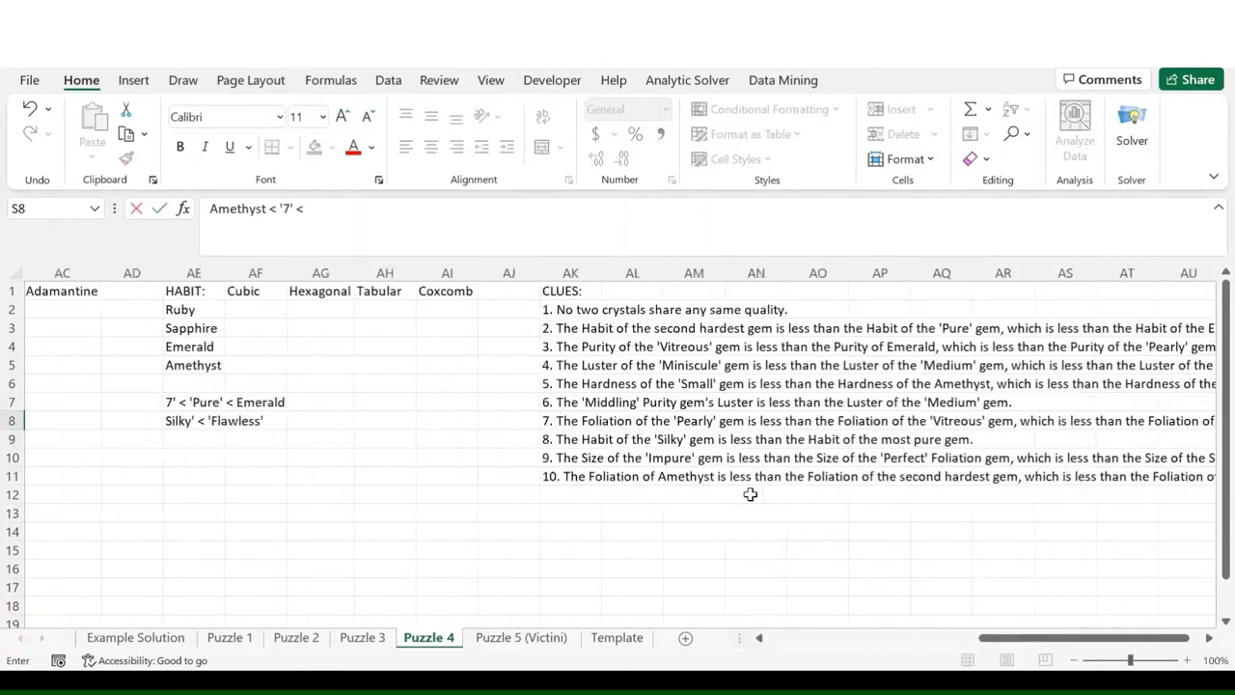
{"action": "scroll", "coordinate": [750, 493], "scroll_direction": "right", "scroll_amount": 2}
{"action": "scroll", "coordinate": [750, 494], "scroll_direction": "left", "scroll_amount": 2}
{"action": "scroll", "coordinate": [750, 493], "scroll_direction": "right", "scroll_amount": 1}
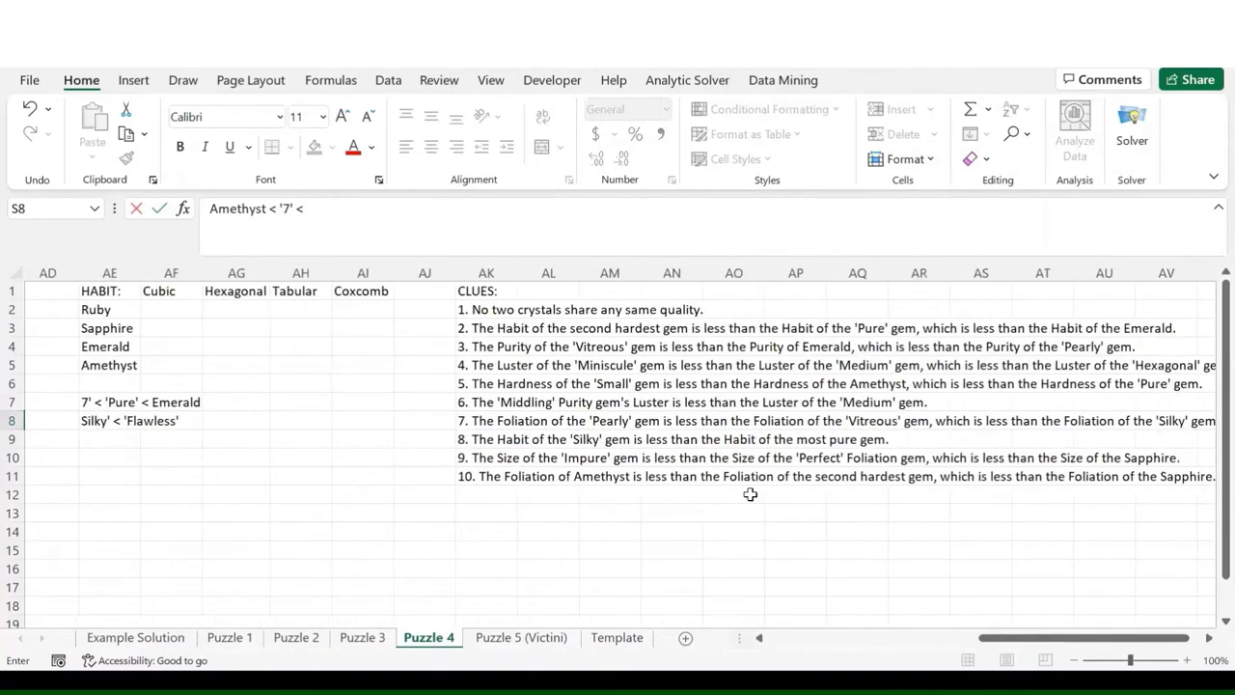
{"action": "scroll", "coordinate": [750, 493], "scroll_direction": "left", "scroll_amount": 3}
{"action": "type", "text": "< '7' <"}
{"action": "scroll", "coordinate": [750, 493], "scroll_direction": "left", "scroll_amount": 16}
{"action": "type", "text": "Sappphire"}
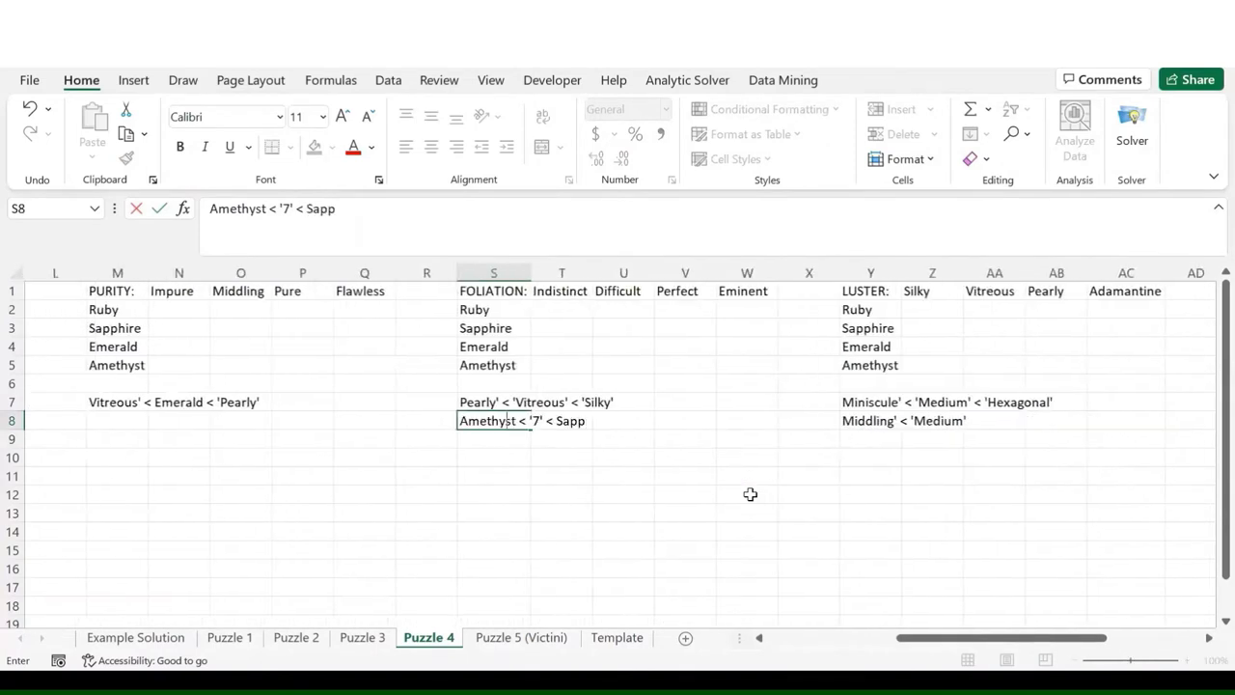
{"action": "key", "text": "BackSpace"}
{"action": "key", "text": "BackSpace"}
{"action": "key", "text": "BackSpace"}
{"action": "type", "text": "phire"}
{"action": "key", "text": "Return"}
- Apply clue 9 to the Size grid by marking Sapphire's Miniscule and Small cells, B3 and C3, with X
{"action": "key", "text": "Up"}
{"action": "key", "text": "Up"}
{"action": "key", "text": "Up"}
{"action": "key", "text": "Up"}
{"action": "key", "text": "Up"}
{"action": "key", "text": "Up"}
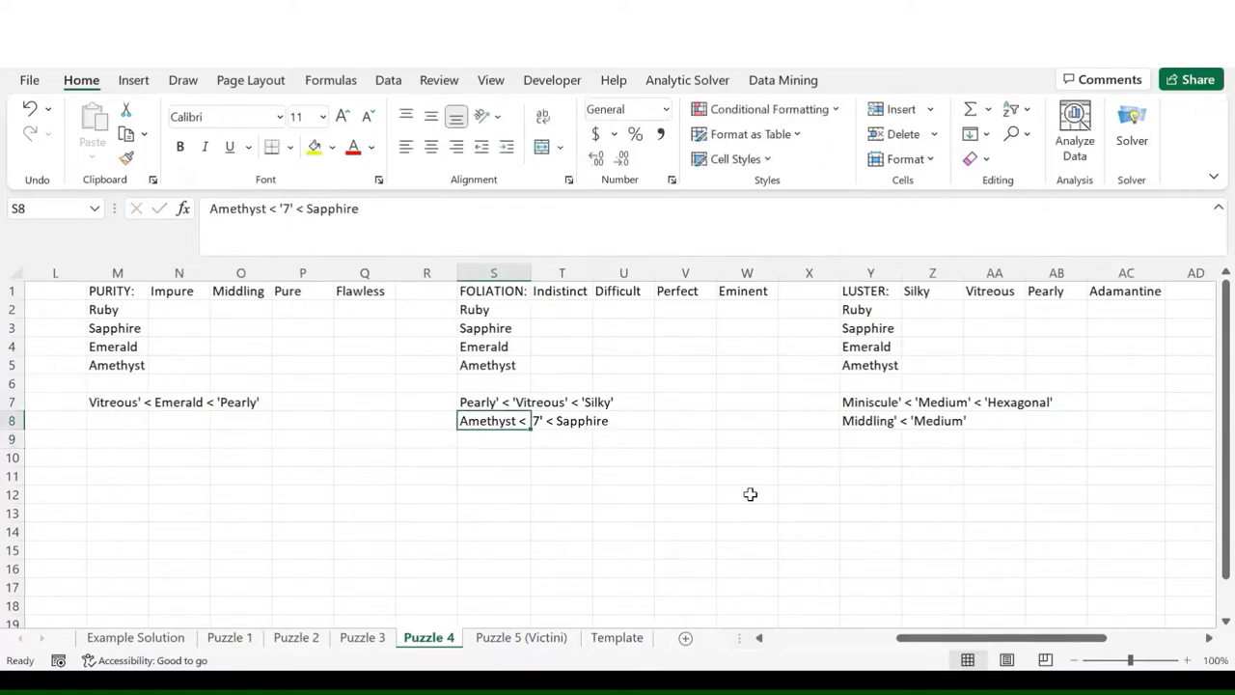
{"action": "key", "text": "Left"}
{"action": "key", "text": "Left"}
{"action": "key", "text": "Left"}
{"action": "key", "text": "Left"}
{"action": "key", "text": "Left"}
{"action": "key", "text": "Left"}
{"action": "key", "text": "Left"}
{"action": "key", "text": "Left"}
{"action": "key", "text": "Left"}
{"action": "key", "text": "Left"}
{"action": "key", "text": "Left"}
{"action": "key", "text": "Left"}
{"action": "key", "text": "Left"}
{"action": "key", "text": "Left"}
{"action": "key", "text": "Left"}
{"action": "key", "text": "Left"}
{"action": "key", "text": "Left"}
{"action": "key", "text": "Left"}
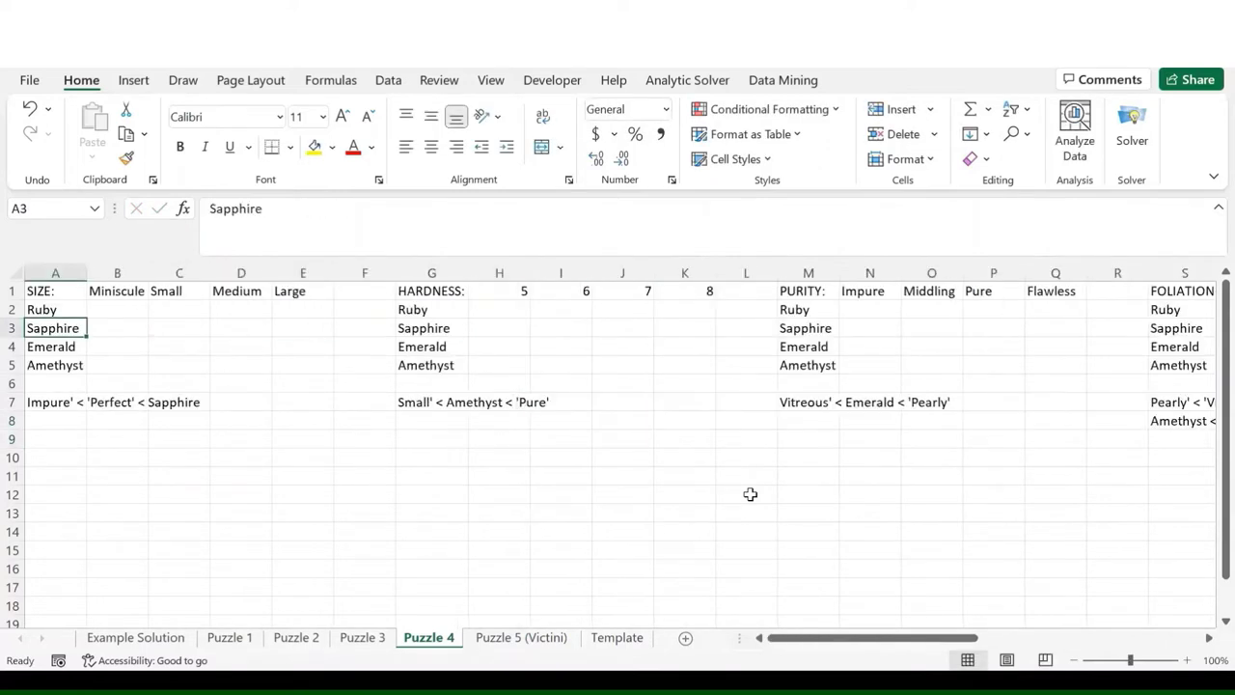
{"action": "key", "text": "Down"}
{"action": "key", "text": "Down"}
{"action": "key", "text": "Down"}
{"action": "left_click", "coordinate": [68, 402]}
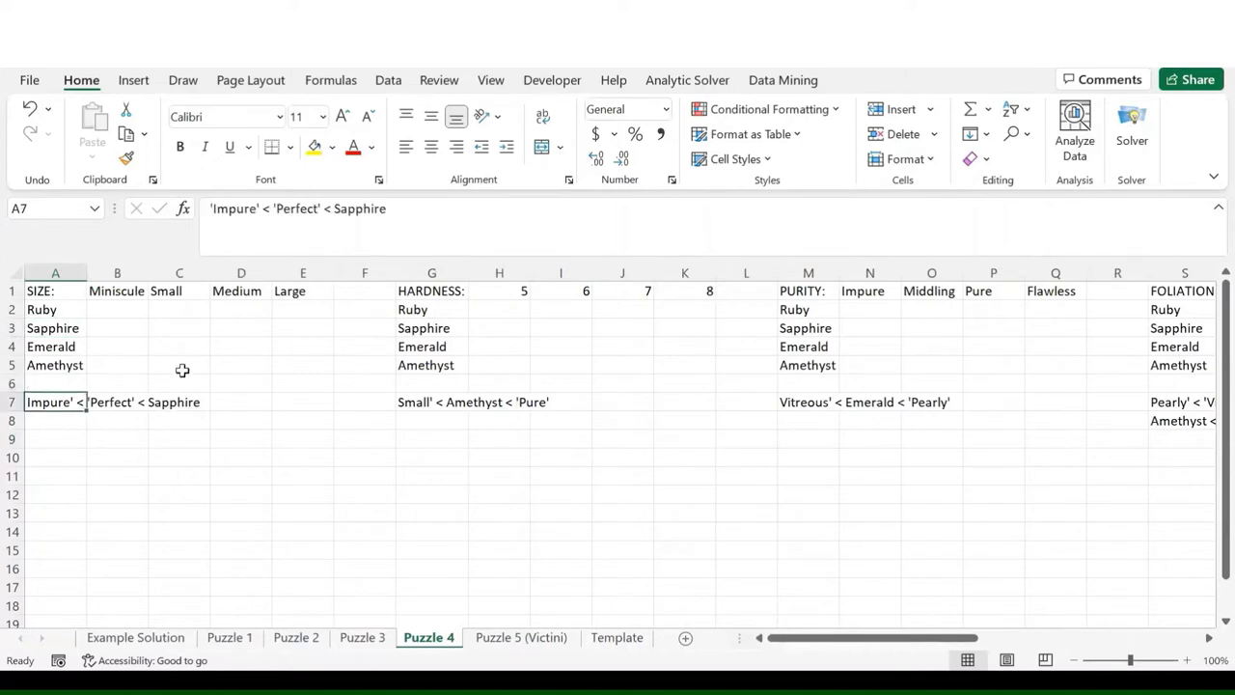
{"action": "left_click", "coordinate": [123, 329]}
{"action": "type", "text": "X"}
{"action": "key", "text": "Tab"}
{"action": "type", "text": "X"}
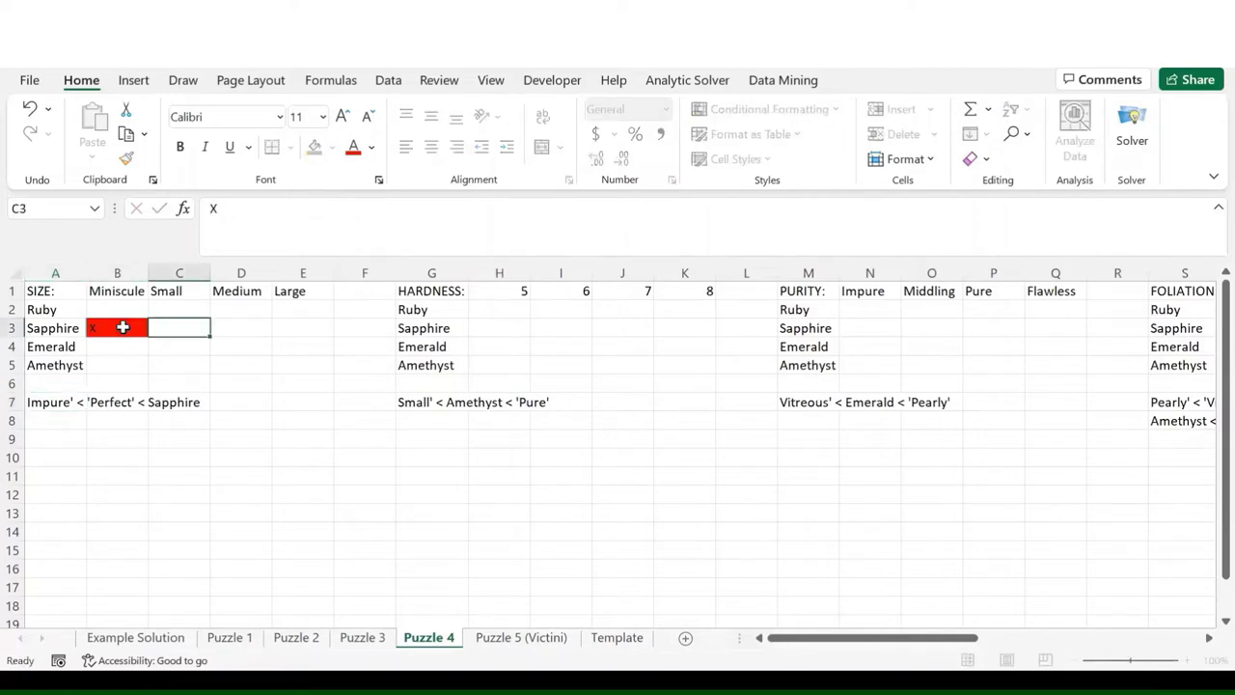
{"action": "key", "text": "ctrl+Return"}
{"action": "key", "text": "Return"}
- Rule out Impure purity and Perfect foliation for Sapphire by entering X in N3 and V3
{"action": "left_click", "coordinate": [63, 402]}
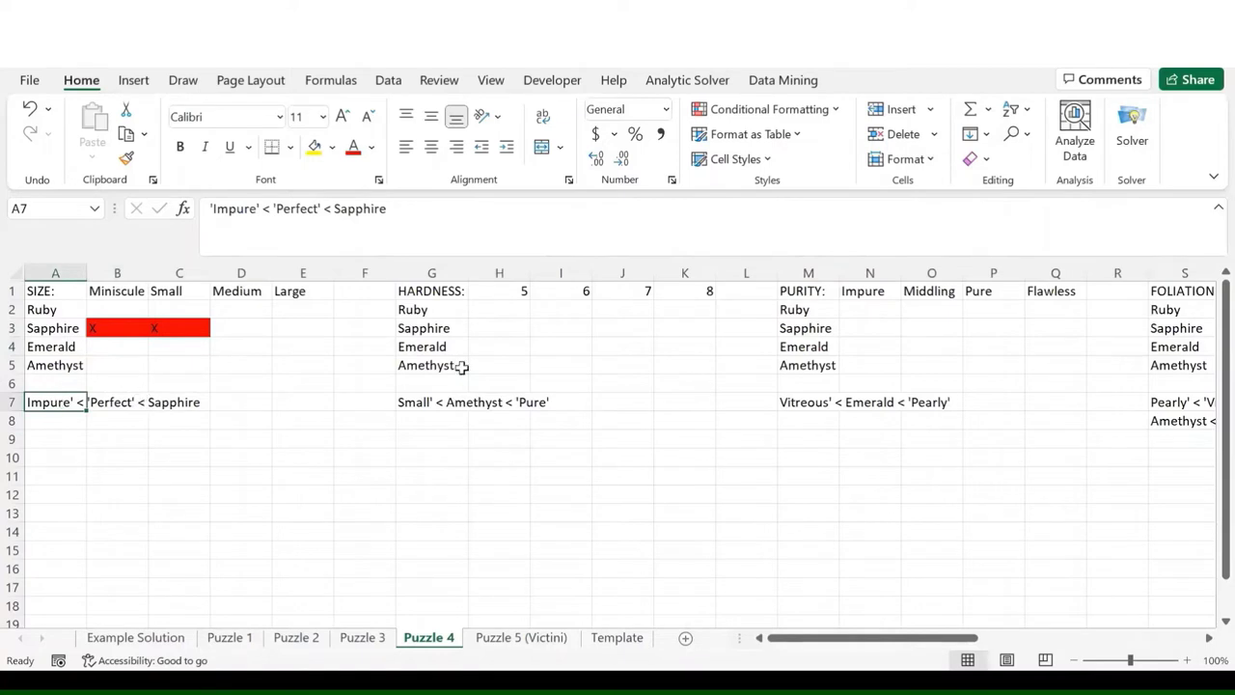
{"action": "scroll", "coordinate": [540, 348], "scroll_direction": "right", "scroll_amount": 1}
{"action": "left_click", "coordinate": [822, 329]}
{"action": "type", "text": "X"}
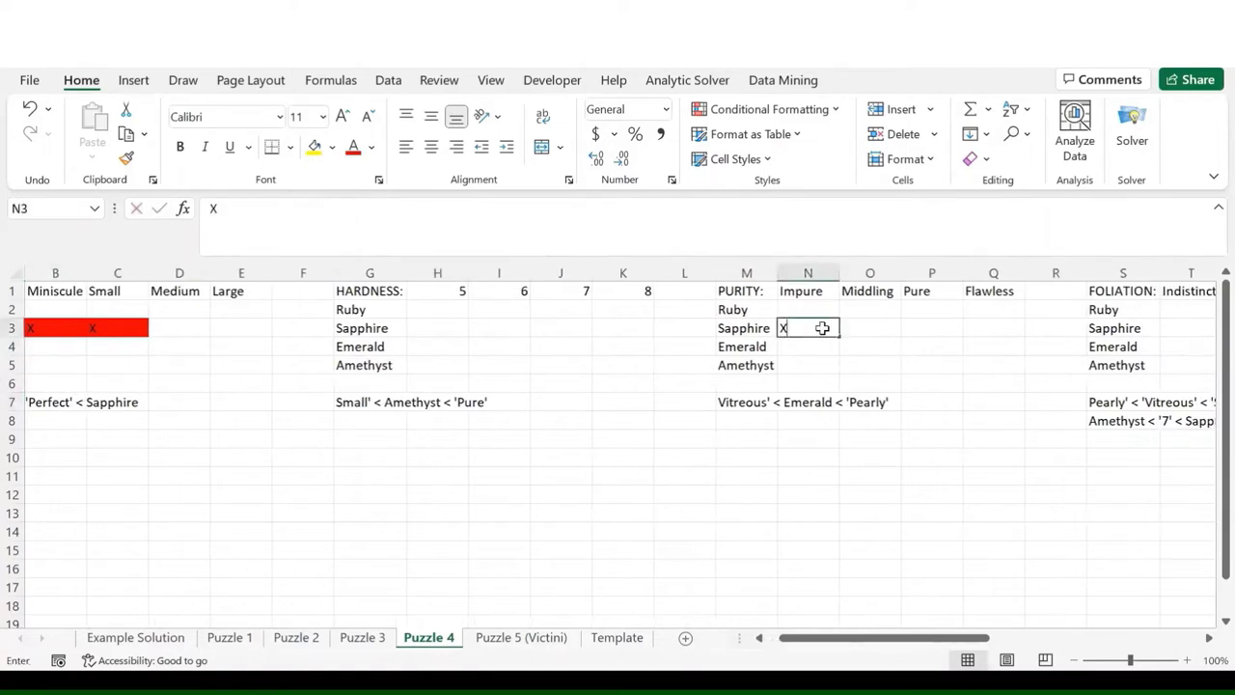
{"action": "key", "text": "Return"}
{"action": "scroll", "coordinate": [821, 348], "scroll_direction": "left", "scroll_amount": 3}
{"action": "scroll", "coordinate": [822, 348], "scroll_direction": "right", "scroll_amount": 6}
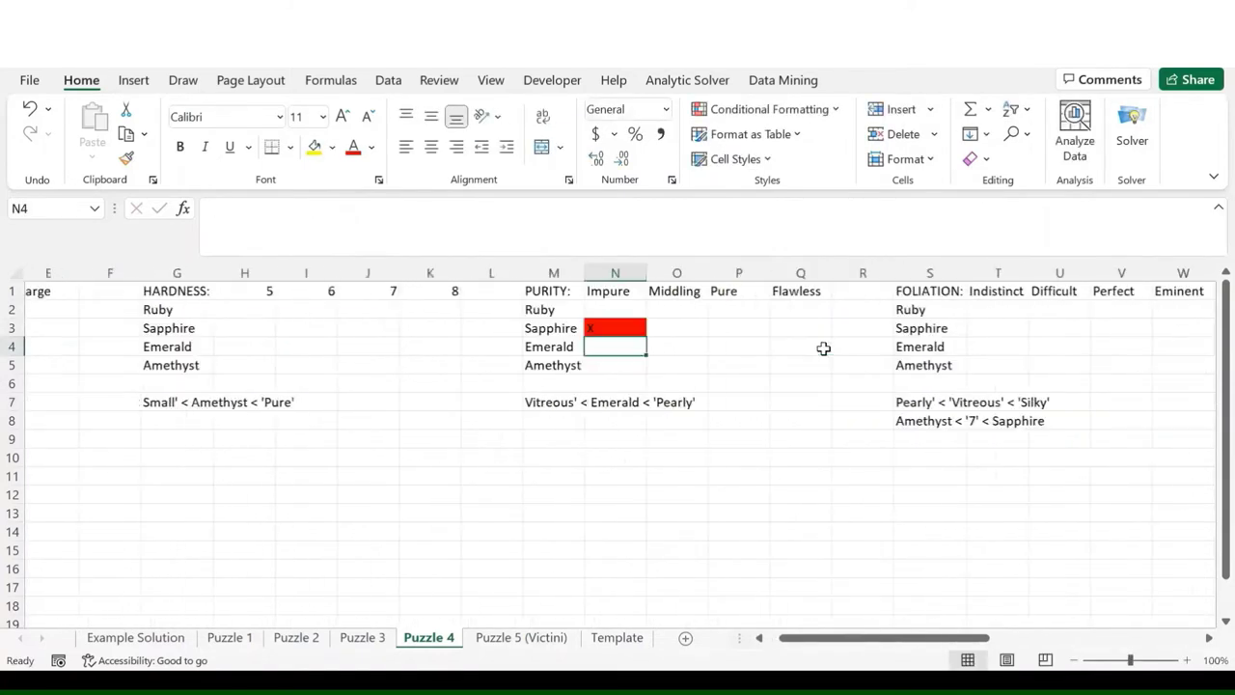
{"action": "scroll", "coordinate": [821, 347], "scroll_direction": "right", "scroll_amount": 3}
{"action": "scroll", "coordinate": [965, 336], "scroll_direction": "left", "scroll_amount": 1}
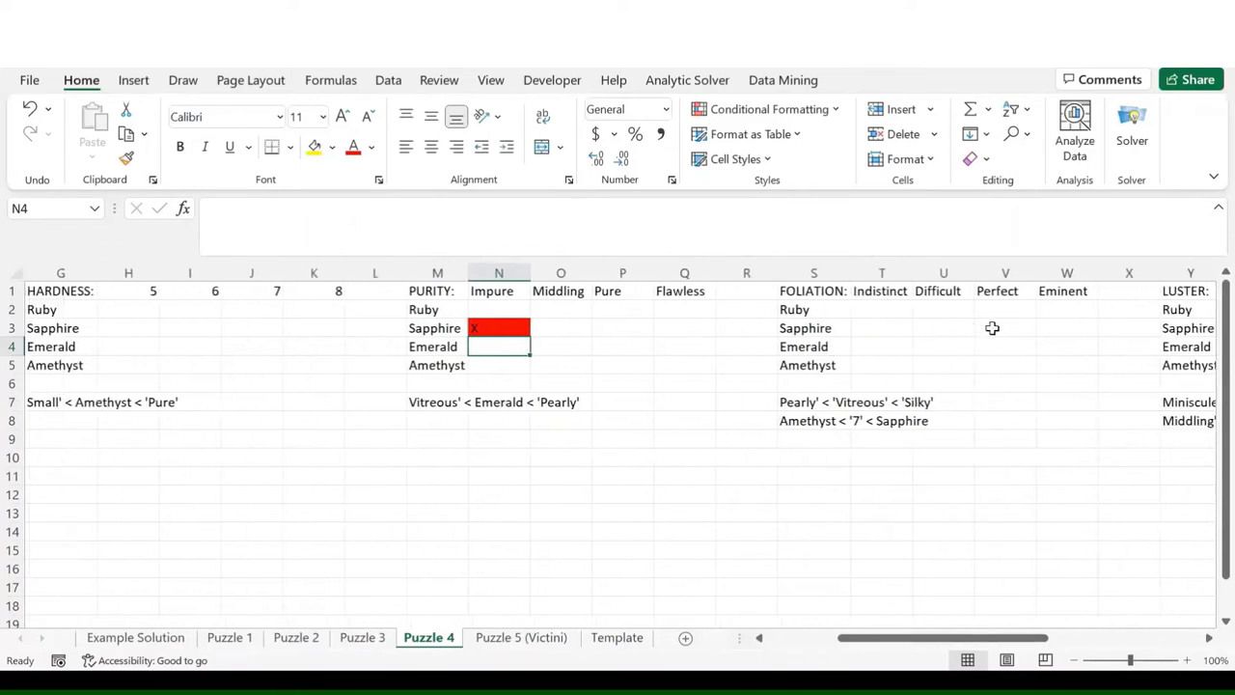
{"action": "left_click", "coordinate": [992, 328]}
{"action": "type", "text": "X"}
{"action": "key", "text": "Return"}
- Apply clue 5 to the Hardness grid by marking Amethyst's 5 and 8 cells, H5 and K5, with X
{"action": "scroll", "coordinate": [926, 399], "scroll_direction": "left", "scroll_amount": 6}
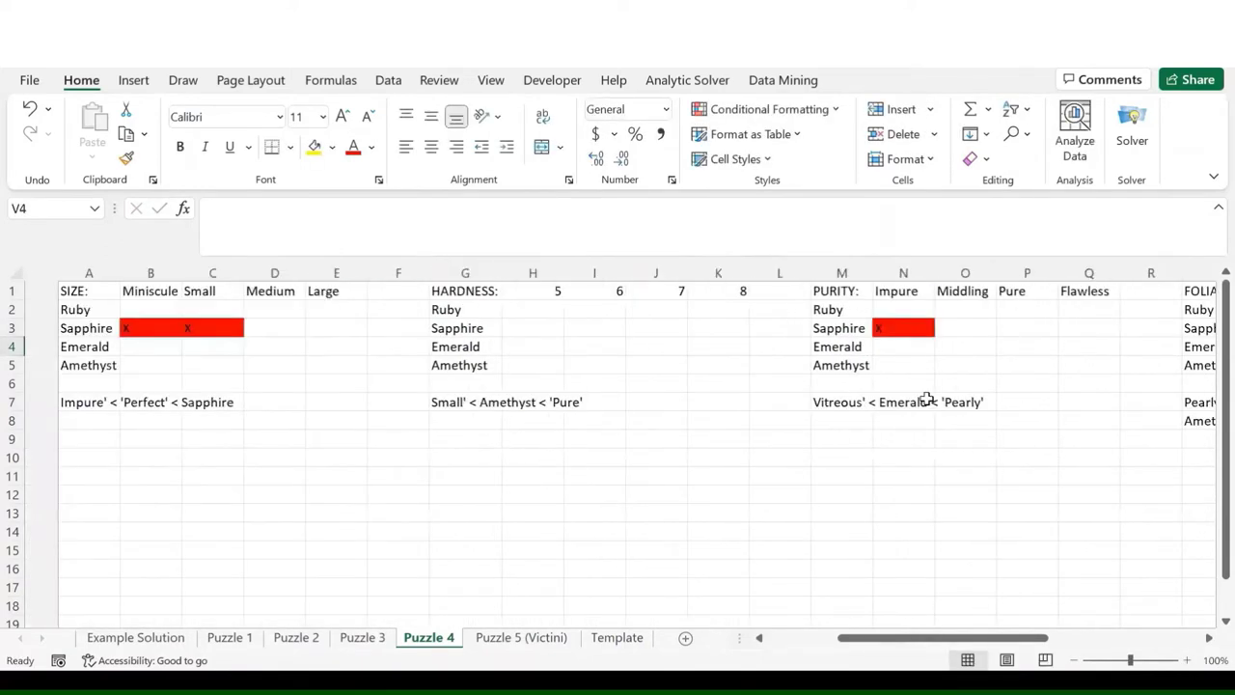
{"action": "scroll", "coordinate": [926, 400], "scroll_direction": "right", "scroll_amount": 1}
{"action": "left_click", "coordinate": [457, 409]}
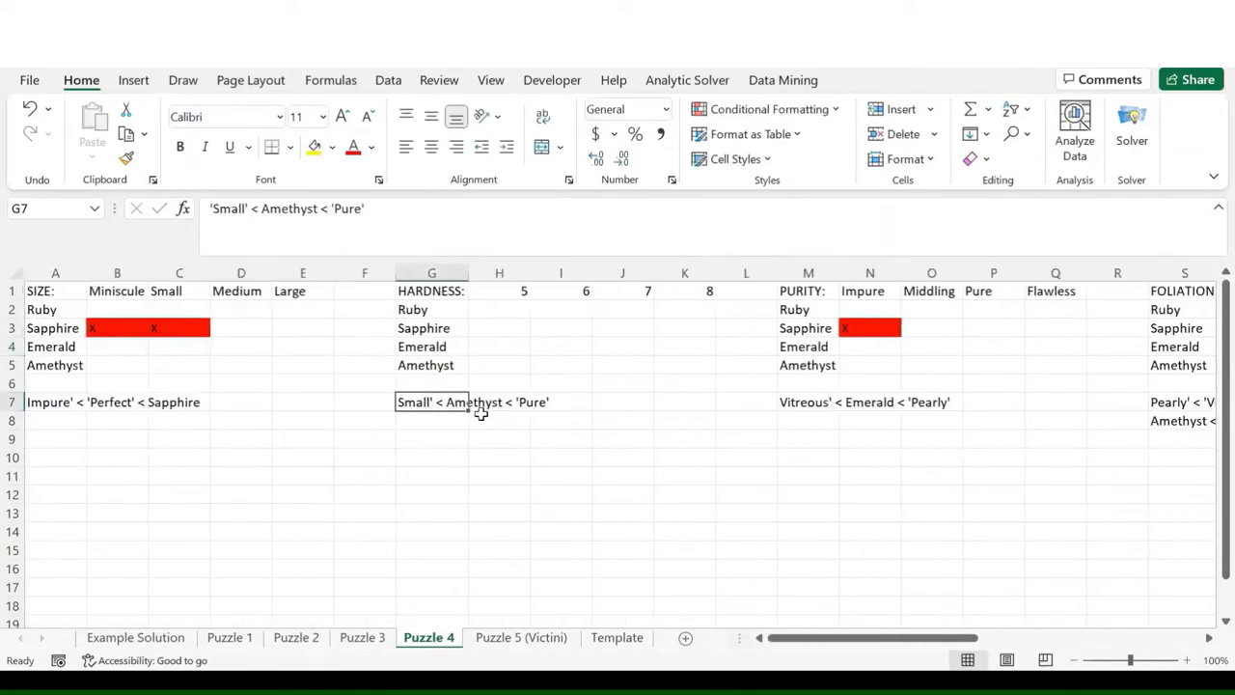
{"action": "left_click", "coordinate": [494, 363]}
{"action": "type", "text": "X"}
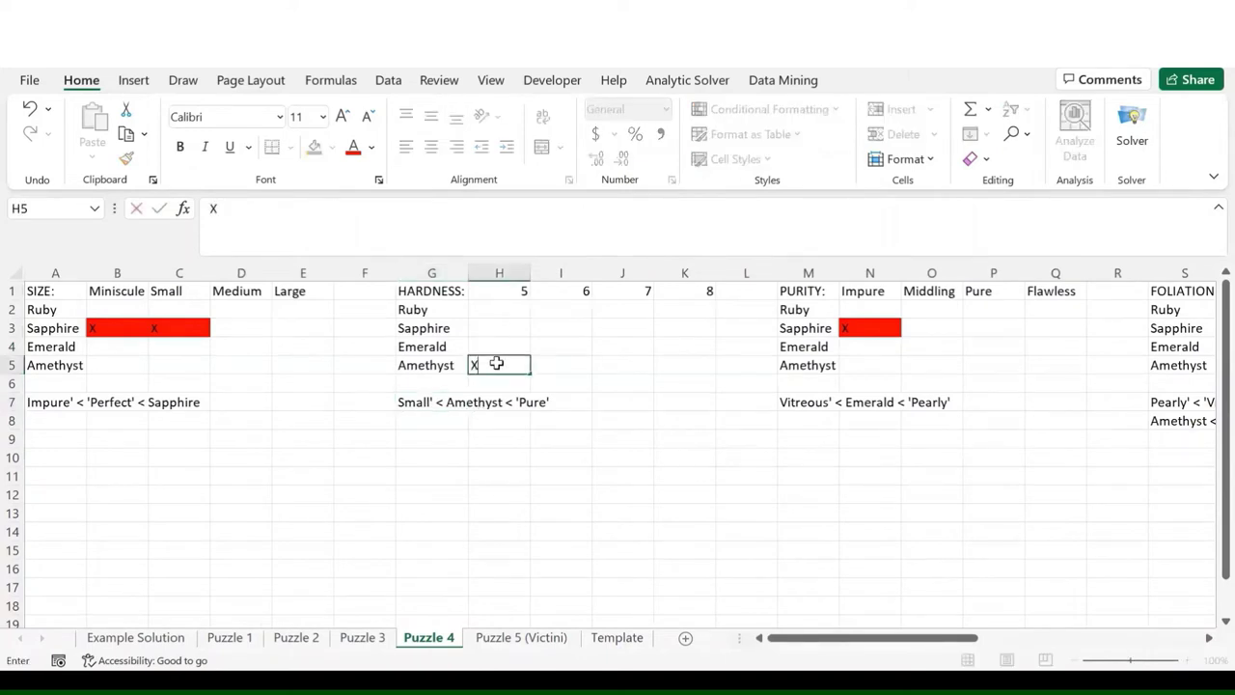
{"action": "key", "text": "ctrl+Return"}
{"action": "key", "text": "Right"}
{"action": "key", "text": "Right"}
{"action": "key", "text": "Right"}
{"action": "type", "text": "X"}
{"action": "key", "text": "Return"}
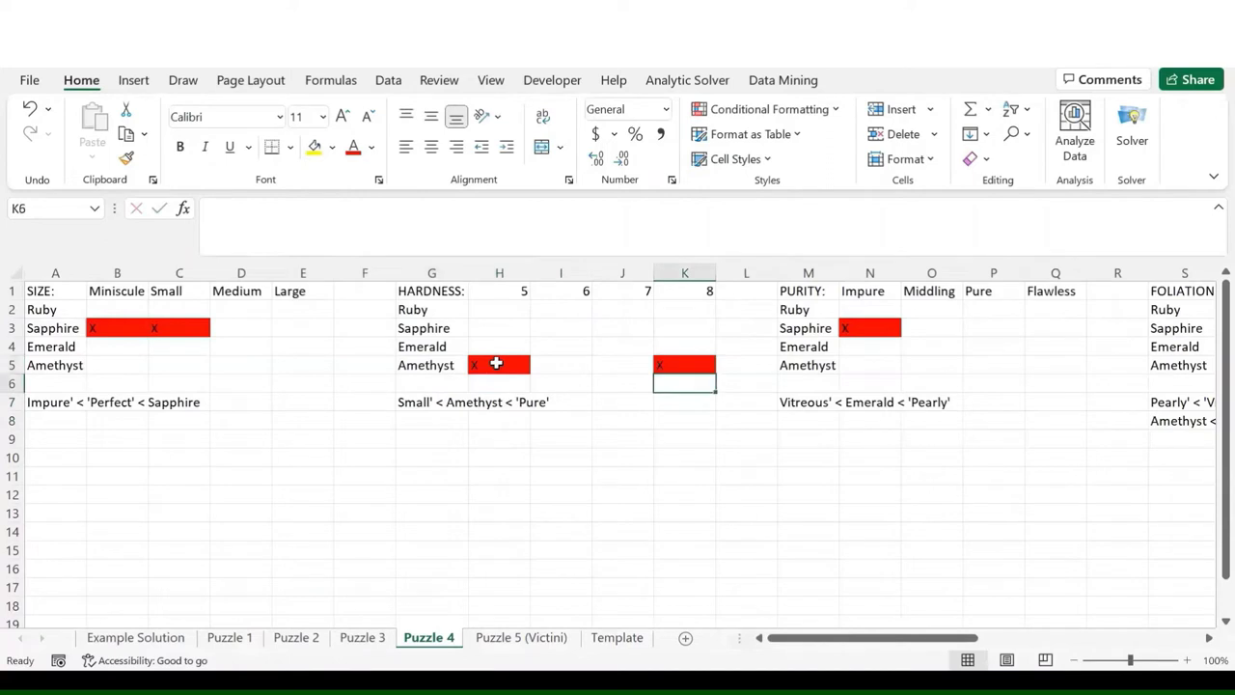
{"action": "key", "text": "Left"}
{"action": "key", "text": "Left"}
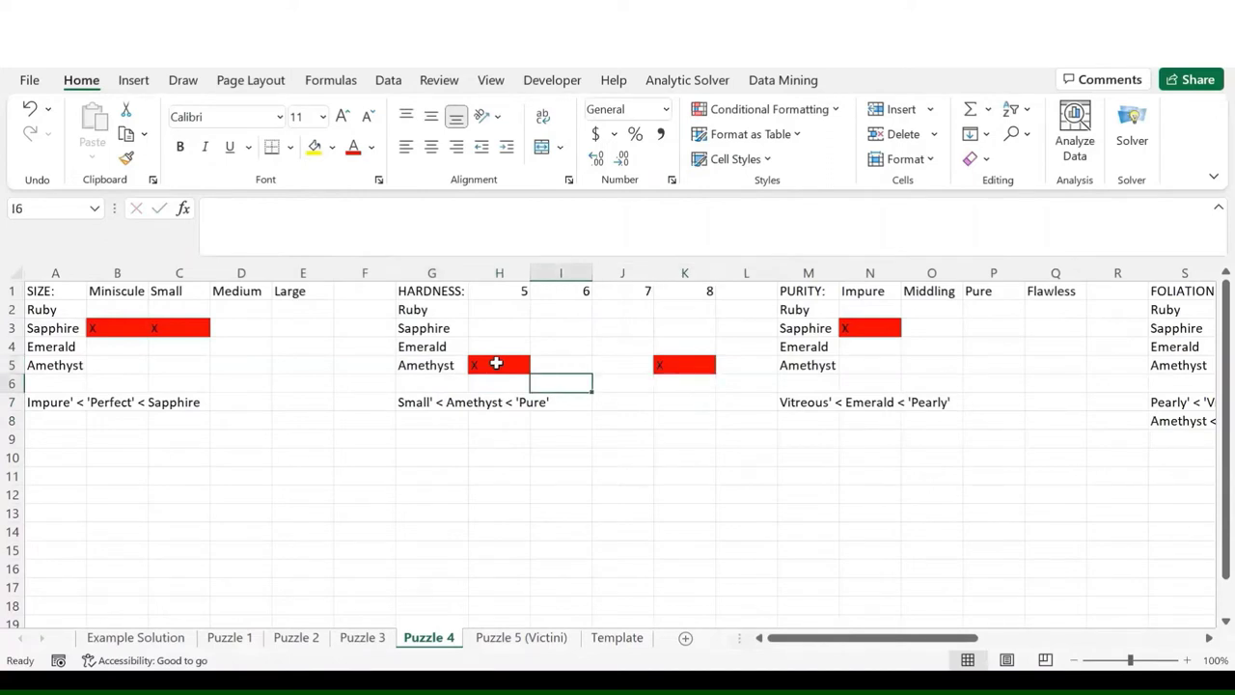
- Review the Hardness, Purity and Foliation grids and the ordering clues beneath them on the Puzzle 4 sheet
{"action": "key", "text": "Right"}
{"action": "key", "text": "Right"}
{"action": "key", "text": "Right"}
{"action": "key", "text": "Right"}
{"action": "key", "text": "Right"}
{"action": "key", "text": "Right"}
{"action": "key", "text": "Right"}
{"action": "key", "text": "Right"}
{"action": "key", "text": "Right"}
{"action": "key", "text": "Right"}
{"action": "key", "text": "Right"}
{"action": "key", "text": "Right"}
{"action": "key", "text": "Right"}
{"action": "key", "text": "Right"}
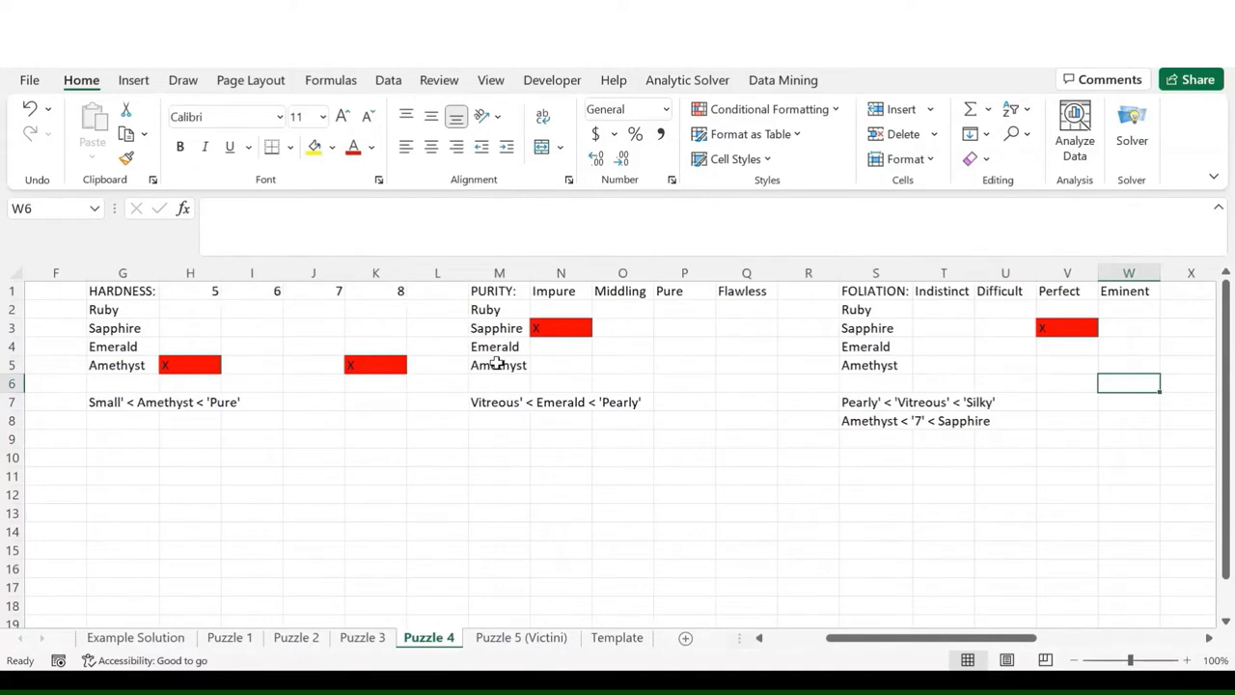
- Mark Amethyst with an X under Small in the Size grid
{"action": "key", "text": "Left"}
{"action": "key", "text": "Left"}
{"action": "key", "text": "Left"}
{"action": "key", "text": "Left"}
{"action": "key", "text": "Left"}
{"action": "key", "text": "Left"}
{"action": "key", "text": "Left"}
{"action": "key", "text": "Left"}
{"action": "key", "text": "Left"}
{"action": "key", "text": "Left"}
{"action": "key", "text": "Left"}
{"action": "key", "text": "Left"}
{"action": "key", "text": "Left"}
{"action": "key", "text": "Left"}
{"action": "key", "text": "Left"}
{"action": "key", "text": "Left"}
{"action": "key", "text": "Left"}
{"action": "key", "text": "Left"}
{"action": "key", "text": "Left"}
{"action": "key", "text": "Left"}
{"action": "key", "text": "Up"}
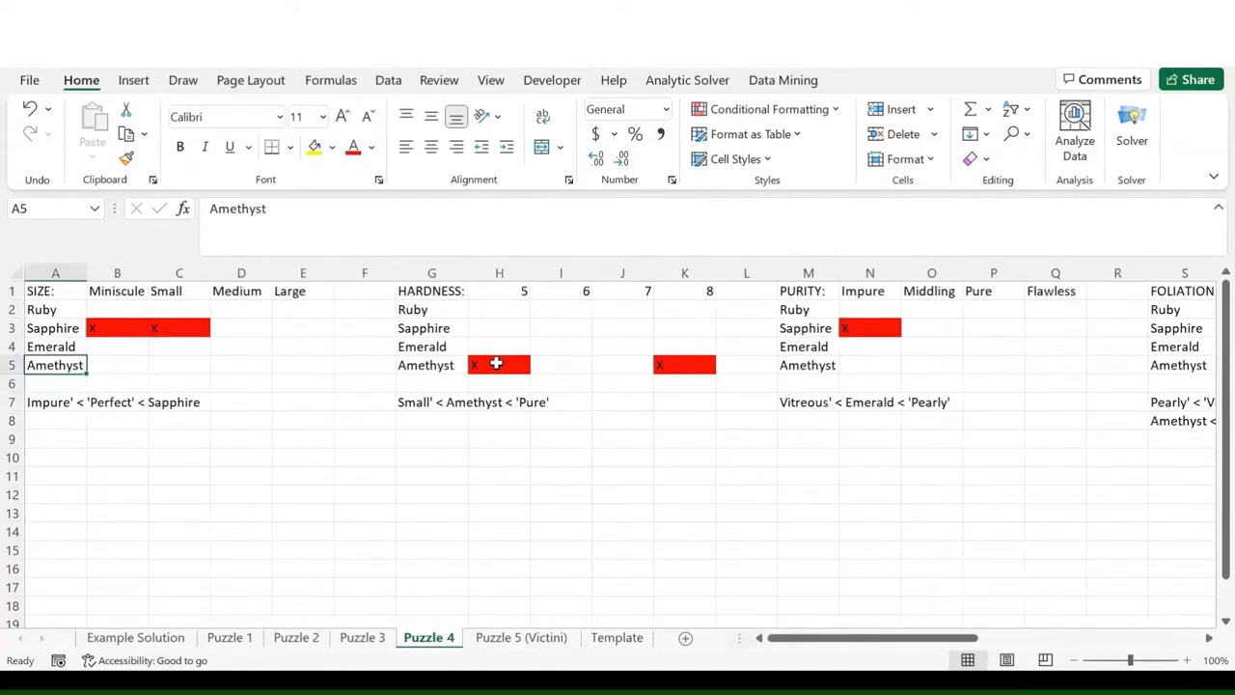
{"action": "key", "text": "Right"}
{"action": "key", "text": "Right"}
{"action": "type", "text": "x"}
{"action": "key", "text": "Return"}
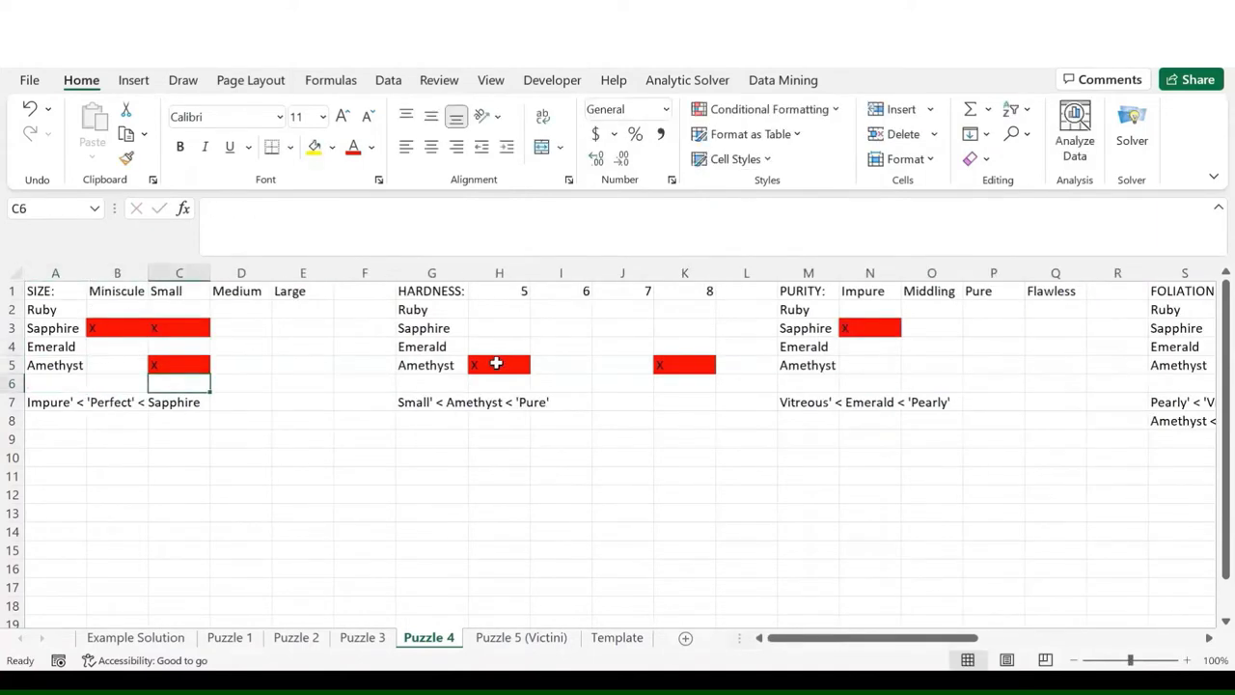
- Mark Amethyst with an X under Pure in the Purity grid
{"action": "scroll", "coordinate": [521, 406], "scroll_direction": "right", "scroll_amount": 2}
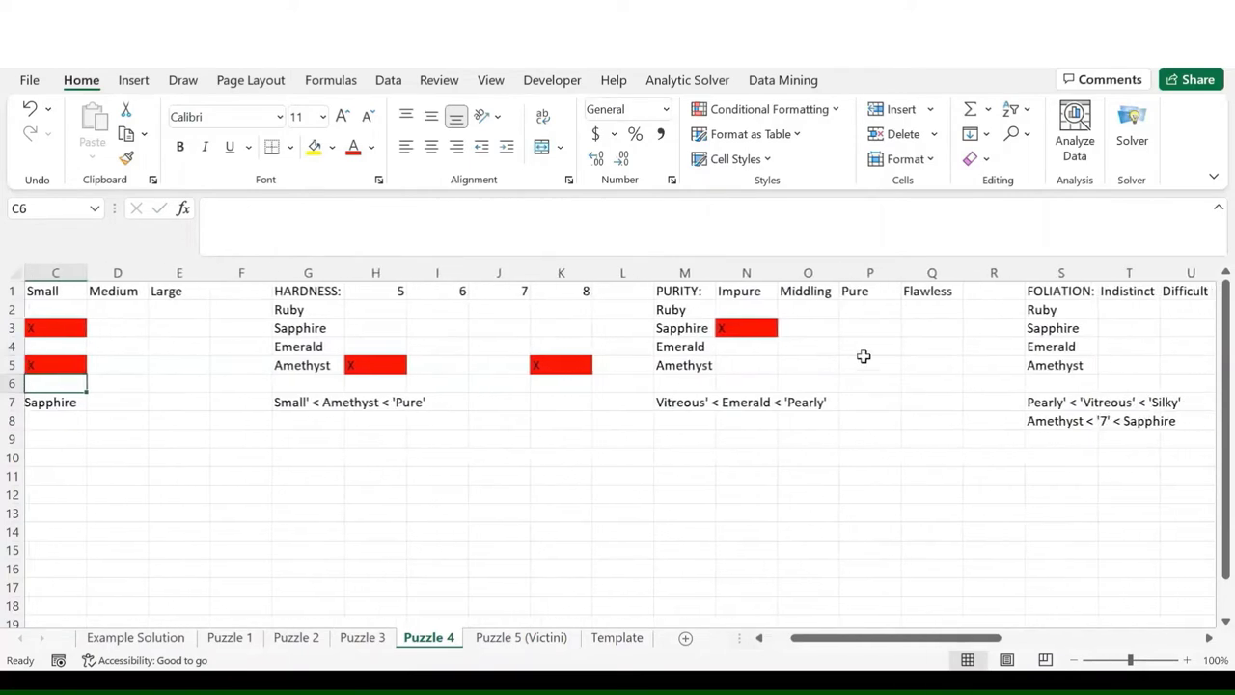
{"action": "left_click", "coordinate": [872, 358]}
{"action": "type", "text": "x"}
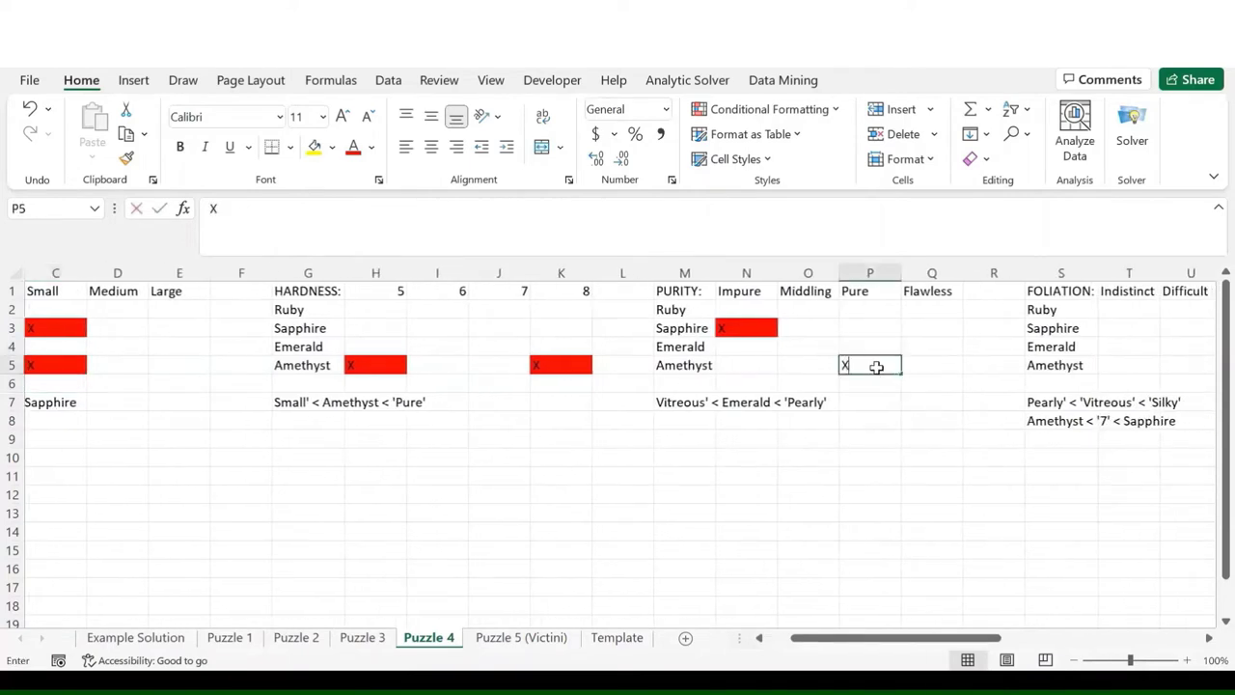
{"action": "key", "text": "Return"}
{"action": "type", "text": "\\"}
- Following the 'Vitreous' < Emerald < 'Pearly' clue, mark Emerald with an X under Impure and Flawless in the Purity grid
{"action": "left_click", "coordinate": [689, 400]}
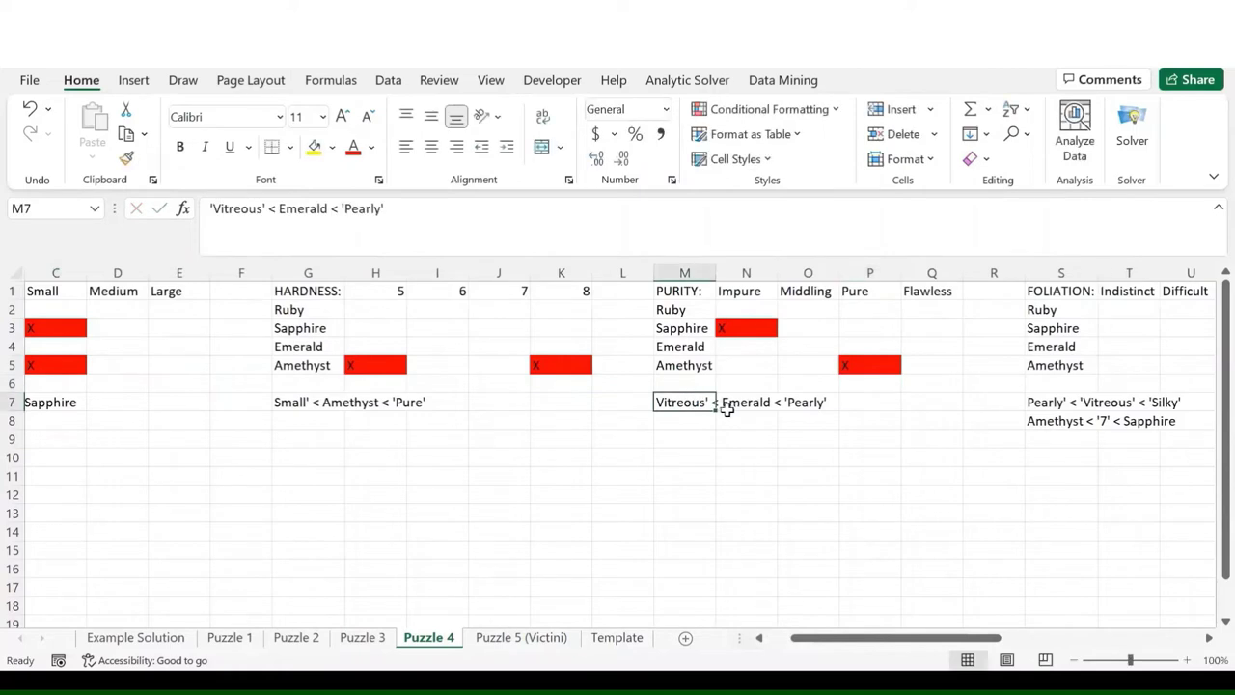
{"action": "left_click", "coordinate": [730, 350]}
{"action": "type", "text": "x"}
{"action": "key", "text": "Tab"}
{"action": "key", "text": "Tab"}
{"action": "key", "text": "Tab"}
{"action": "type", "text": "x"}
{"action": "key", "text": "Return"}
{"action": "type", "text": "X"}
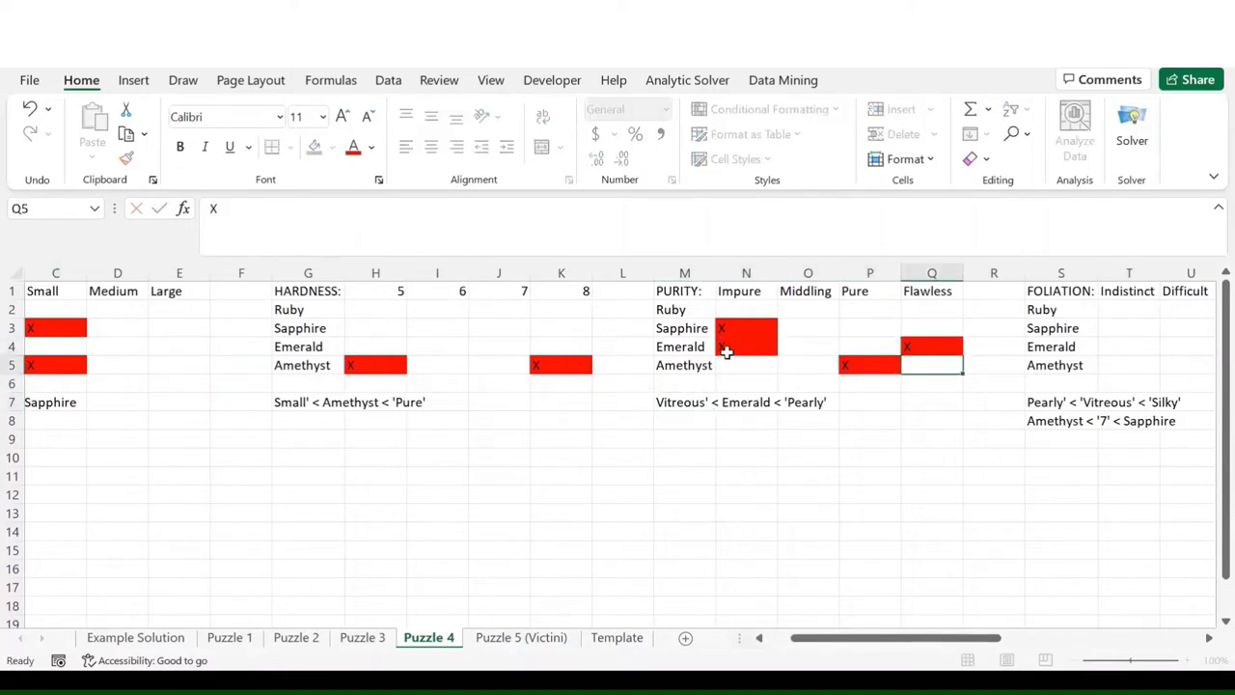
{"action": "key", "text": "Escape"}
- Mark Emerald with an X under Vitreous and Pearly in the Luster grid
{"action": "left_click", "coordinate": [689, 399]}
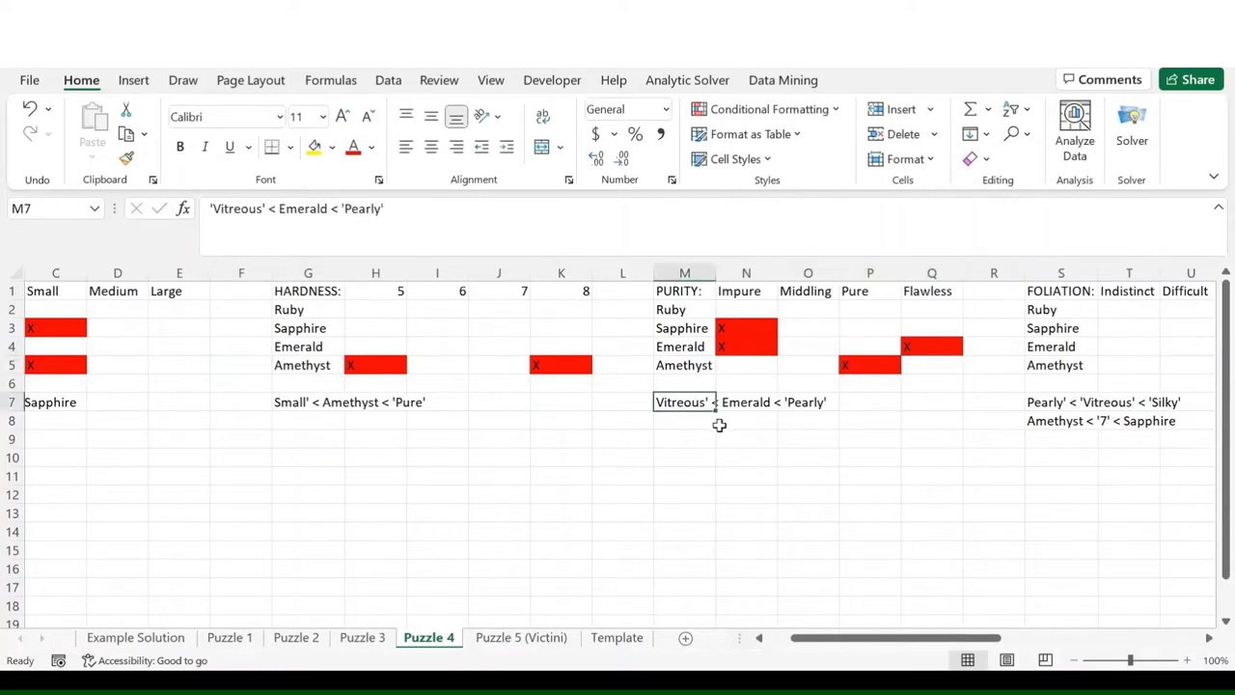
{"action": "scroll", "coordinate": [719, 425], "scroll_direction": "left", "scroll_amount": 2}
{"action": "scroll", "coordinate": [719, 425], "scroll_direction": "right", "scroll_amount": 6}
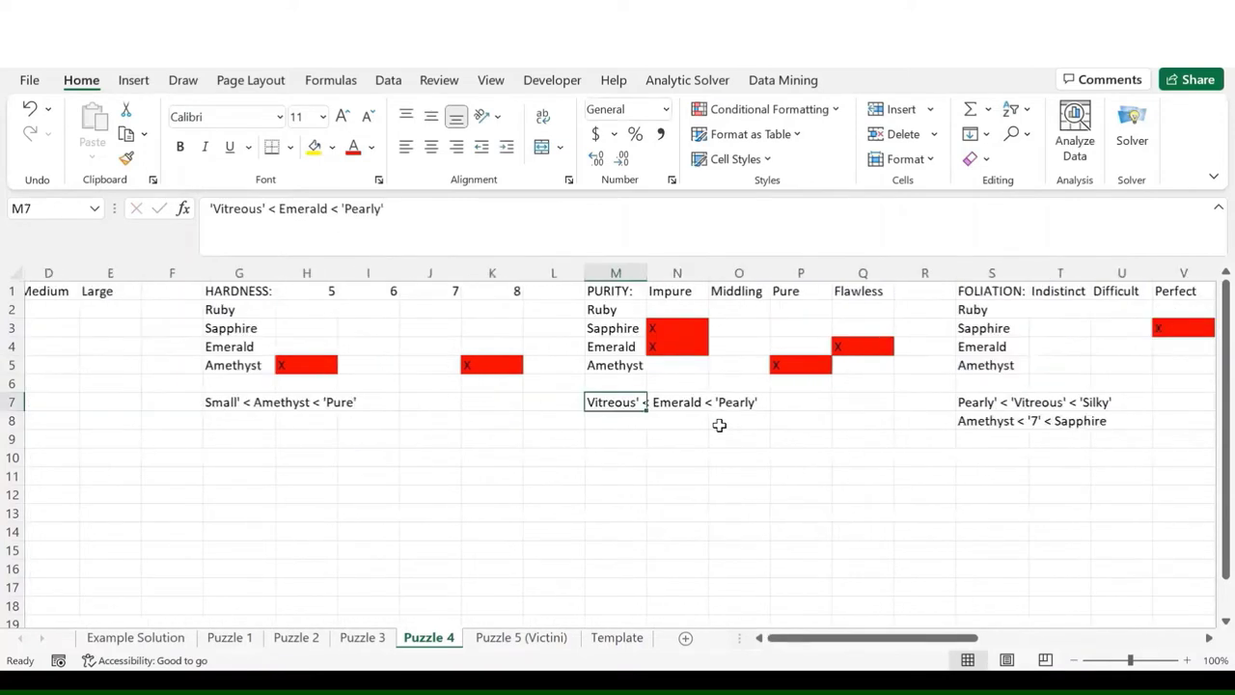
{"action": "scroll", "coordinate": [719, 424], "scroll_direction": "right", "scroll_amount": 2}
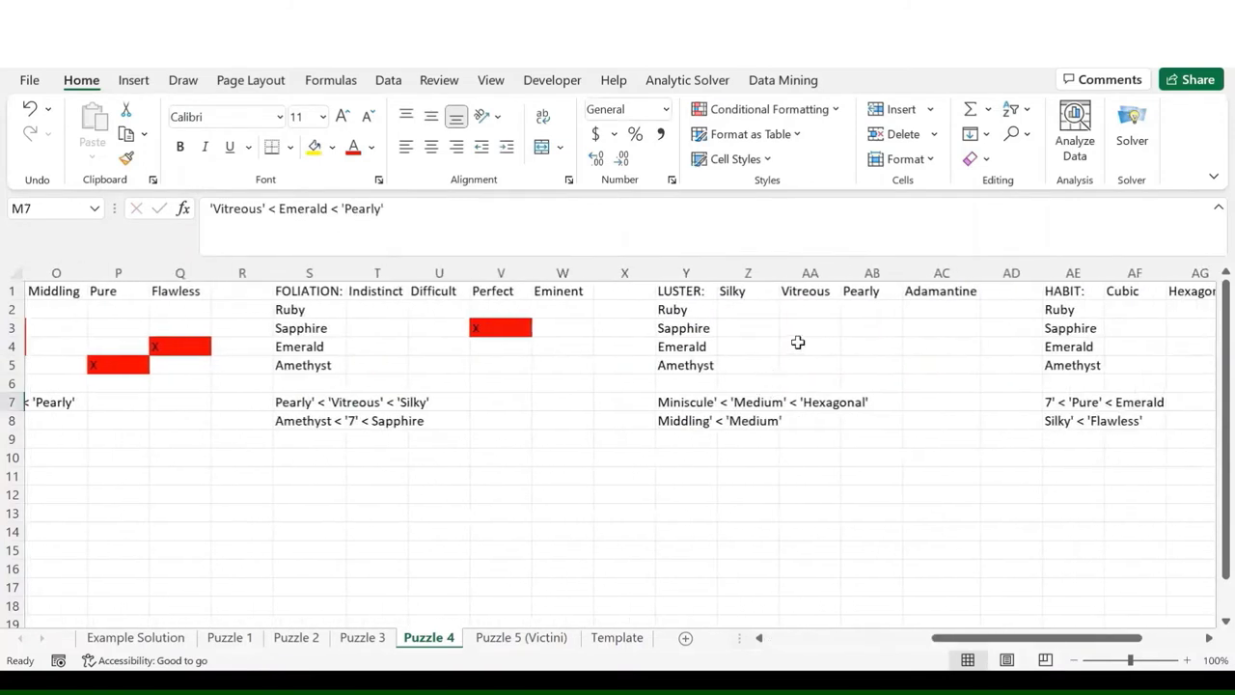
{"action": "left_click", "coordinate": [804, 342]}
{"action": "type", "text": "x"}
{"action": "key", "text": "Return"}
{"action": "scroll", "coordinate": [807, 469], "scroll_direction": "left", "scroll_amount": 6}
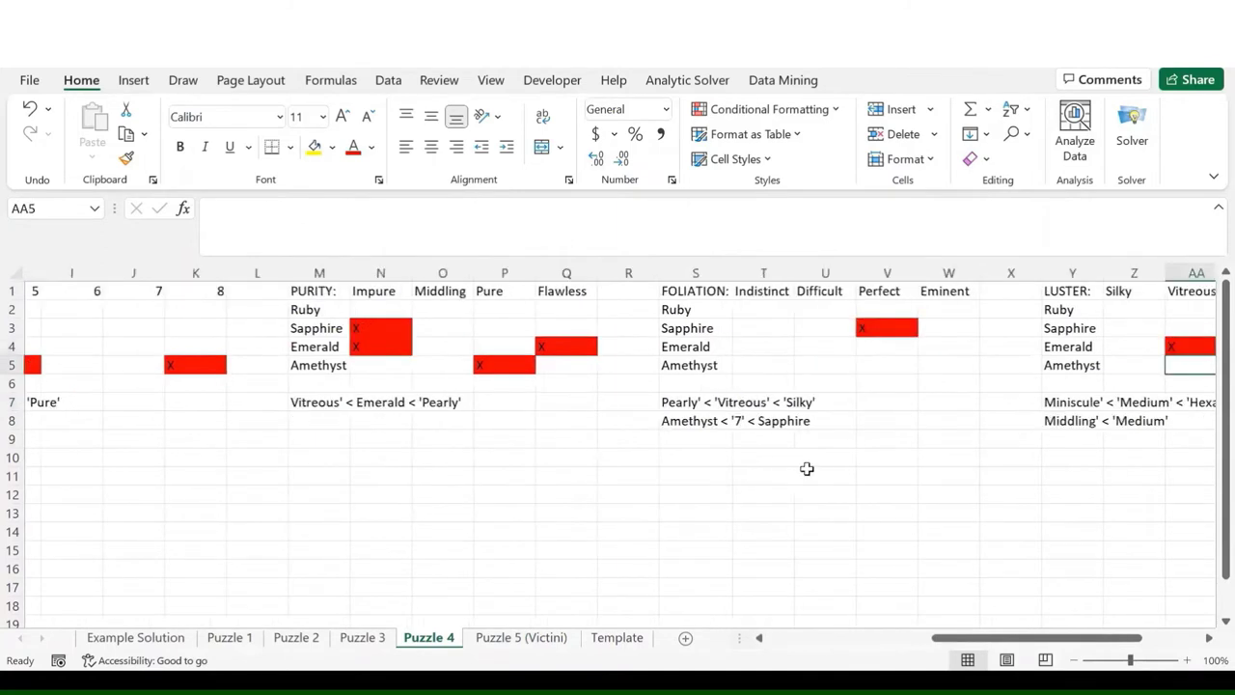
{"action": "scroll", "coordinate": [807, 469], "scroll_direction": "right", "scroll_amount": 5}
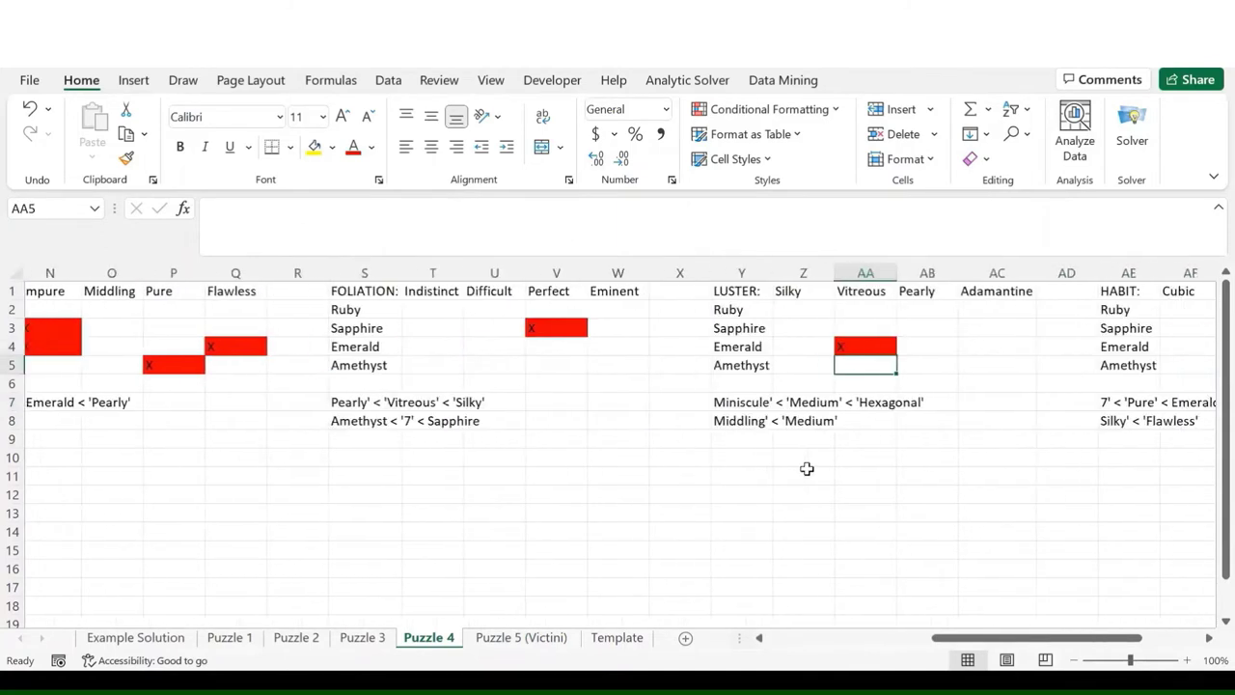
{"action": "left_click", "coordinate": [954, 344]}
{"action": "type", "text": "x"}
{"action": "key", "text": "Return"}
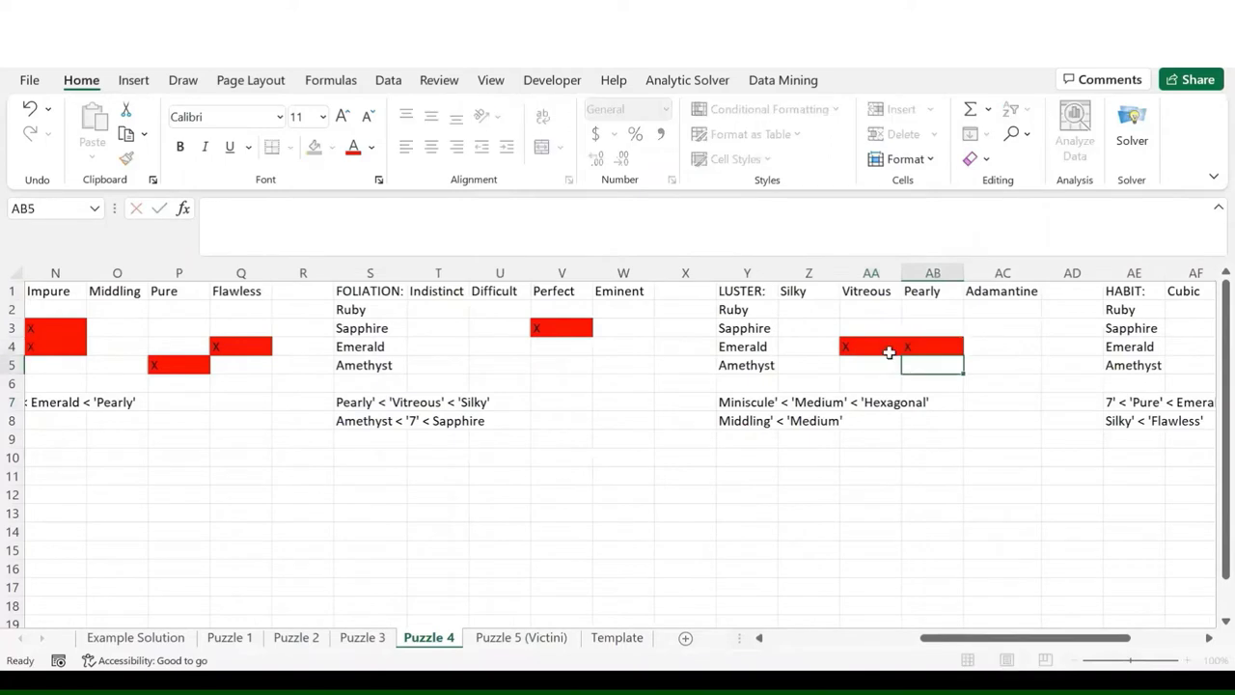
- Following the Amethyst < '7' < Sapphire clue, mark Amethyst with an X under Perfect and Eminent in the Foliation grid
{"action": "scroll", "coordinate": [888, 352], "scroll_direction": "left", "scroll_amount": 3}
{"action": "scroll", "coordinate": [889, 352], "scroll_direction": "left", "scroll_amount": 1}
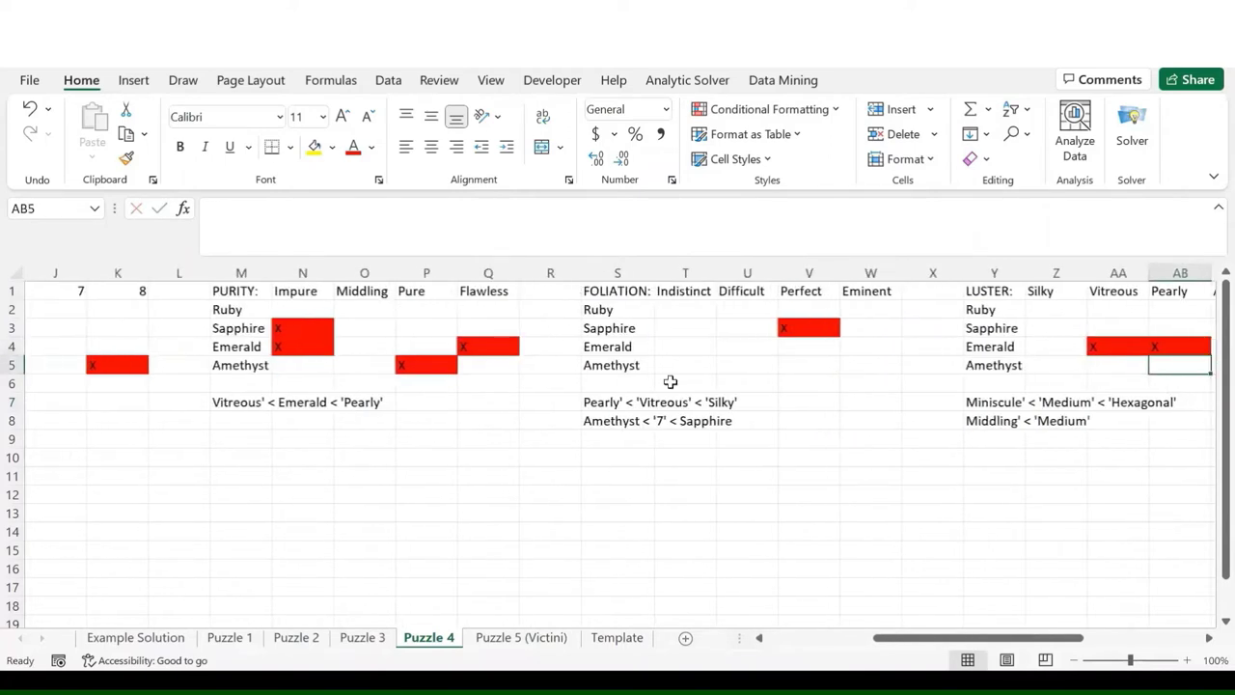
{"action": "left_click", "coordinate": [622, 405]}
{"action": "left_click", "coordinate": [629, 435]}
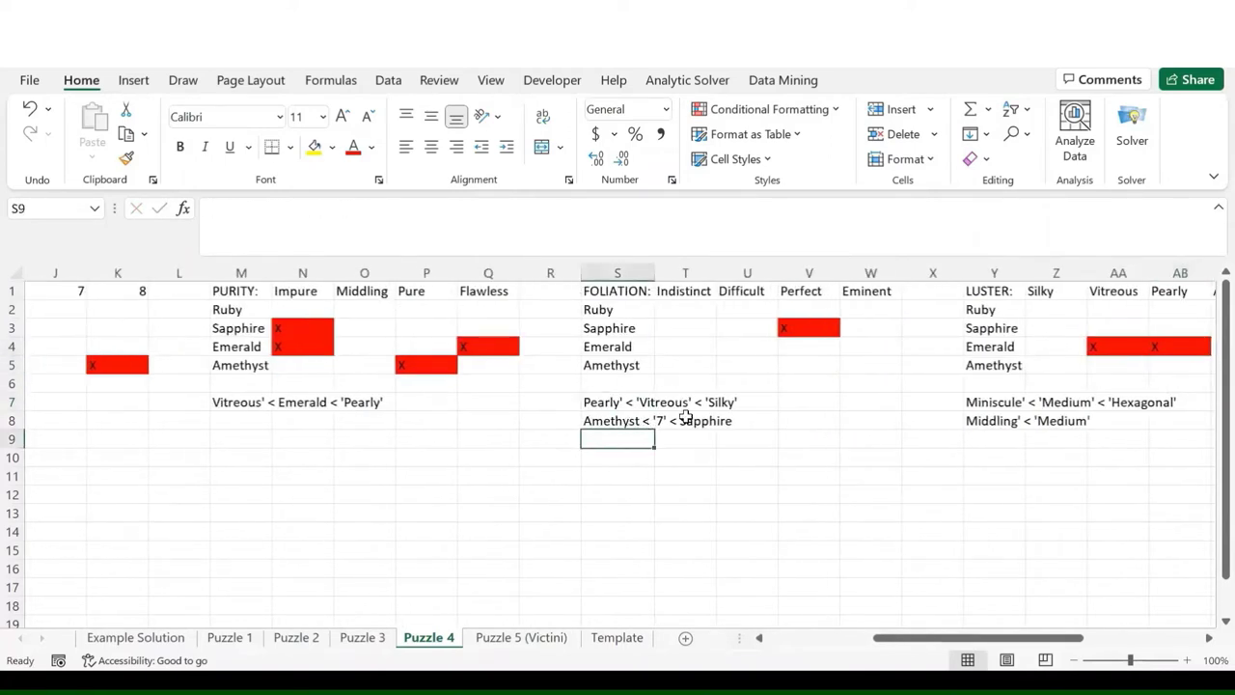
{"action": "left_click", "coordinate": [620, 421]}
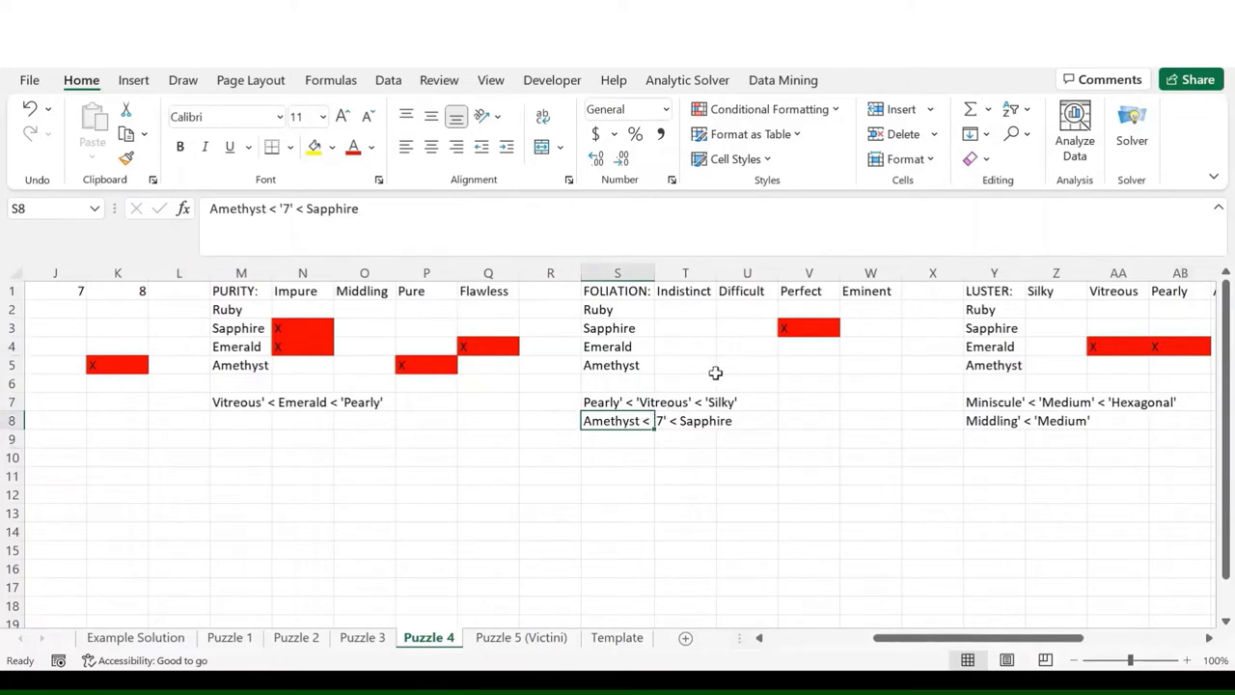
{"action": "left_click", "coordinate": [795, 364]}
{"action": "type", "text": "X"}
{"action": "key", "text": "Tab"}
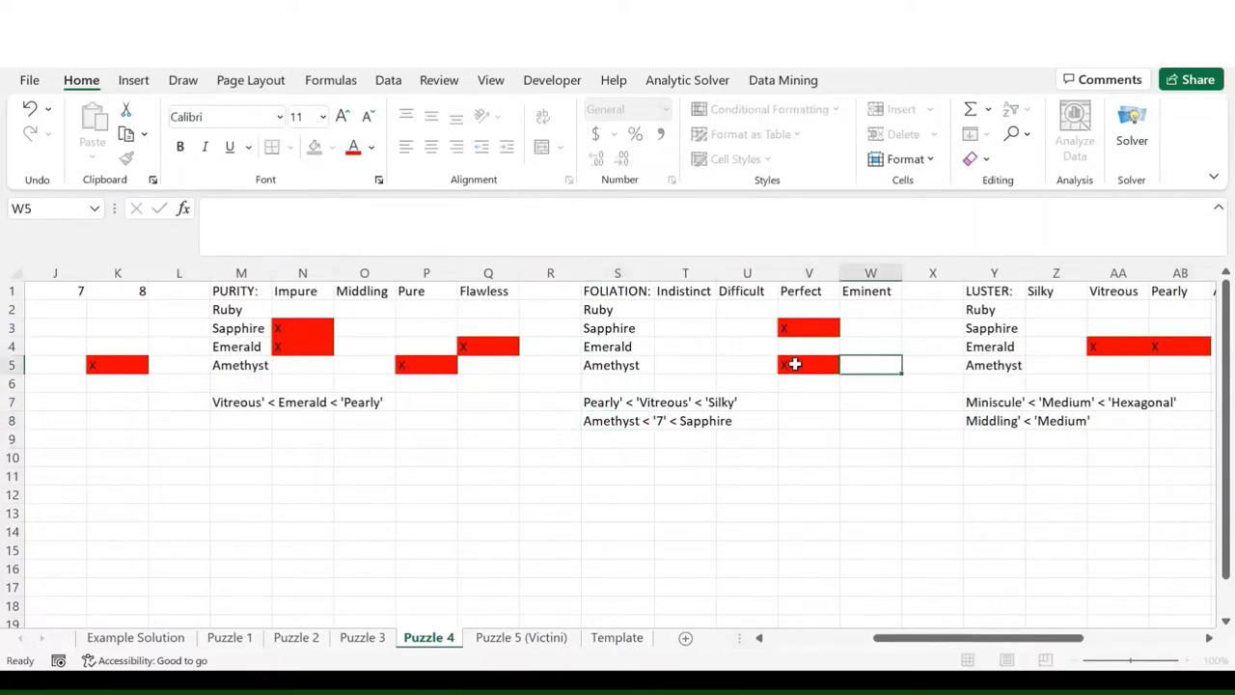
{"action": "type", "text": "X"}
{"action": "left_click", "coordinate": [795, 364]}
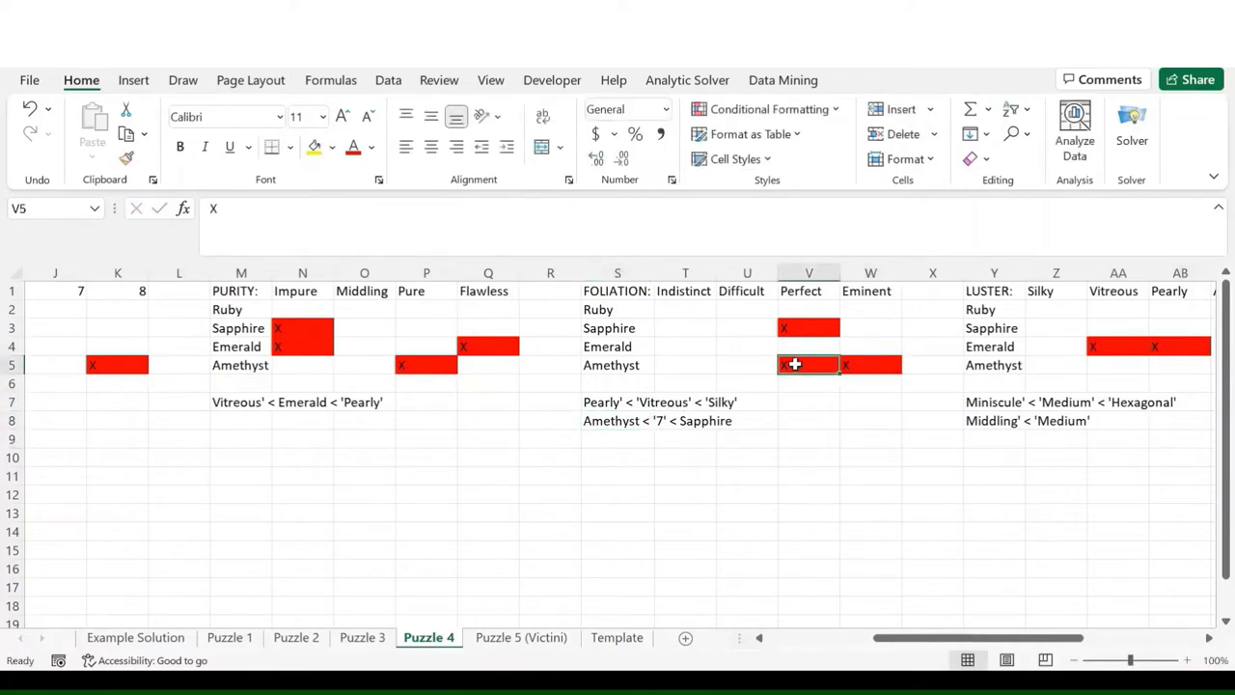
- Mark Sapphire with an X under Indistinct and Difficult in the Foliation grid
{"action": "key", "text": "Up"}
{"action": "key", "text": "Up"}
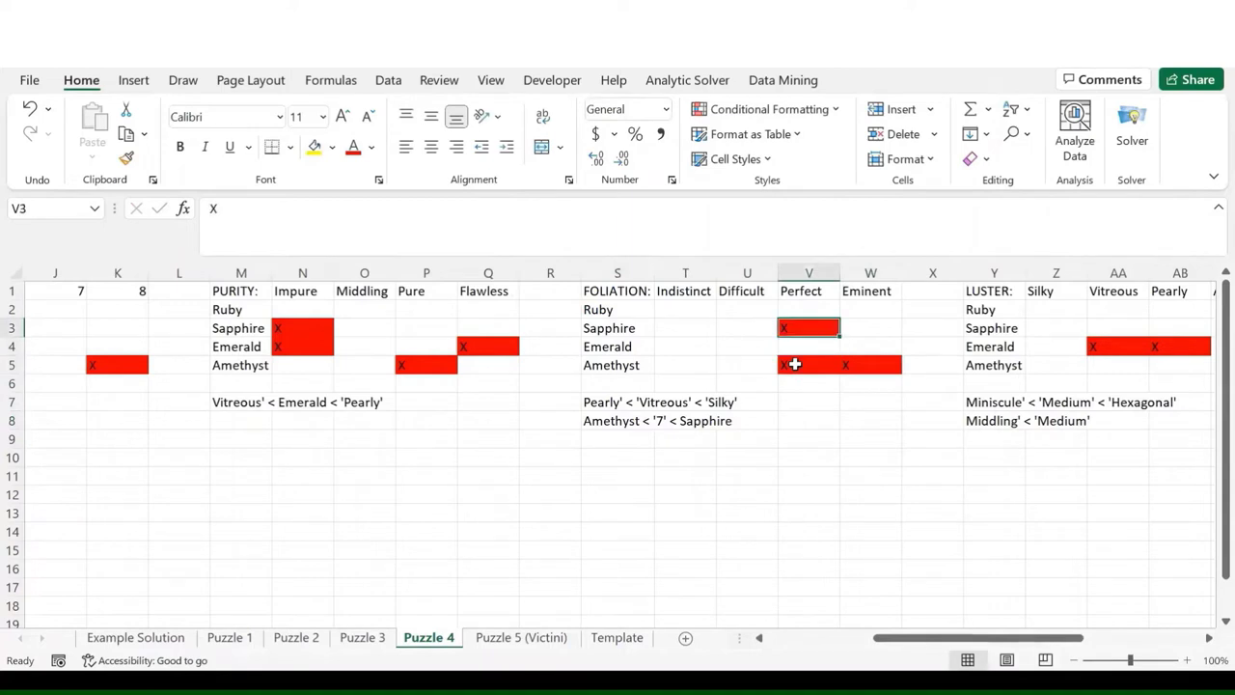
{"action": "key", "text": "Left"}
{"action": "key", "text": "Left"}
{"action": "type", "text": "X"}
{"action": "key", "text": "Tab"}
{"action": "type", "text": "X"}
{"action": "key", "text": "Return"}
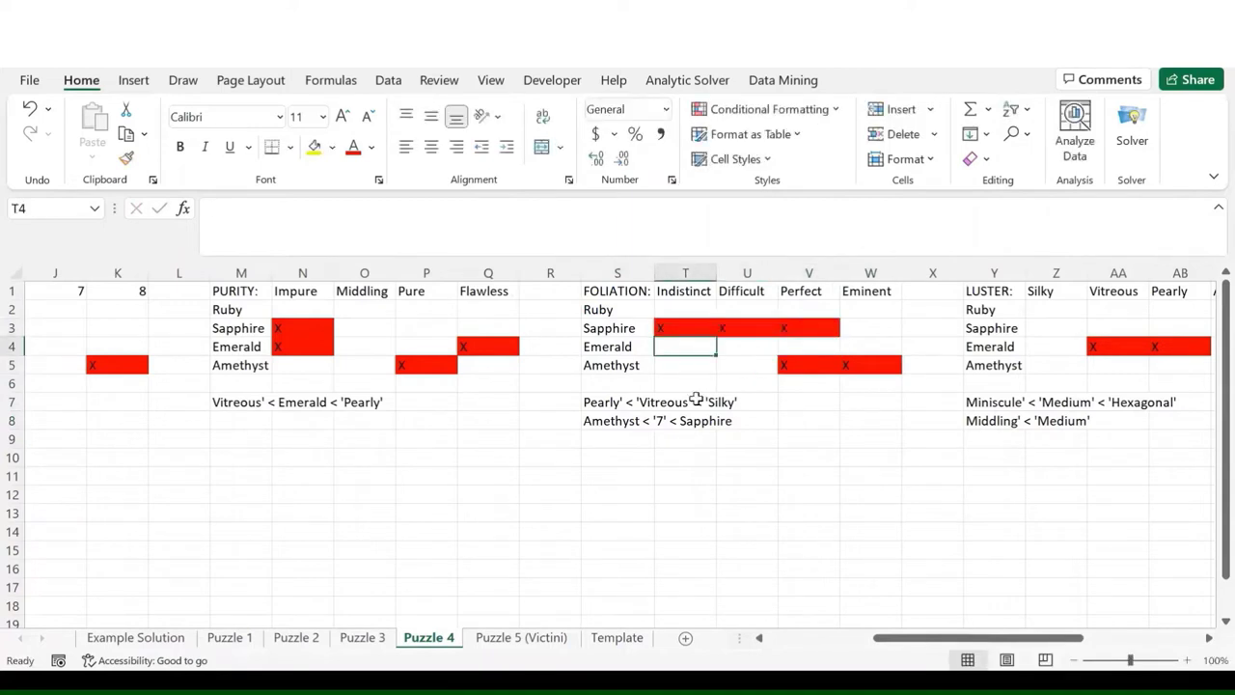
- Mark both Sapphire and Amethyst with an X under 7 in the Hardness grid
{"action": "left_click", "coordinate": [621, 423]}
{"action": "scroll", "coordinate": [722, 415], "scroll_direction": "left", "scroll_amount": 3}
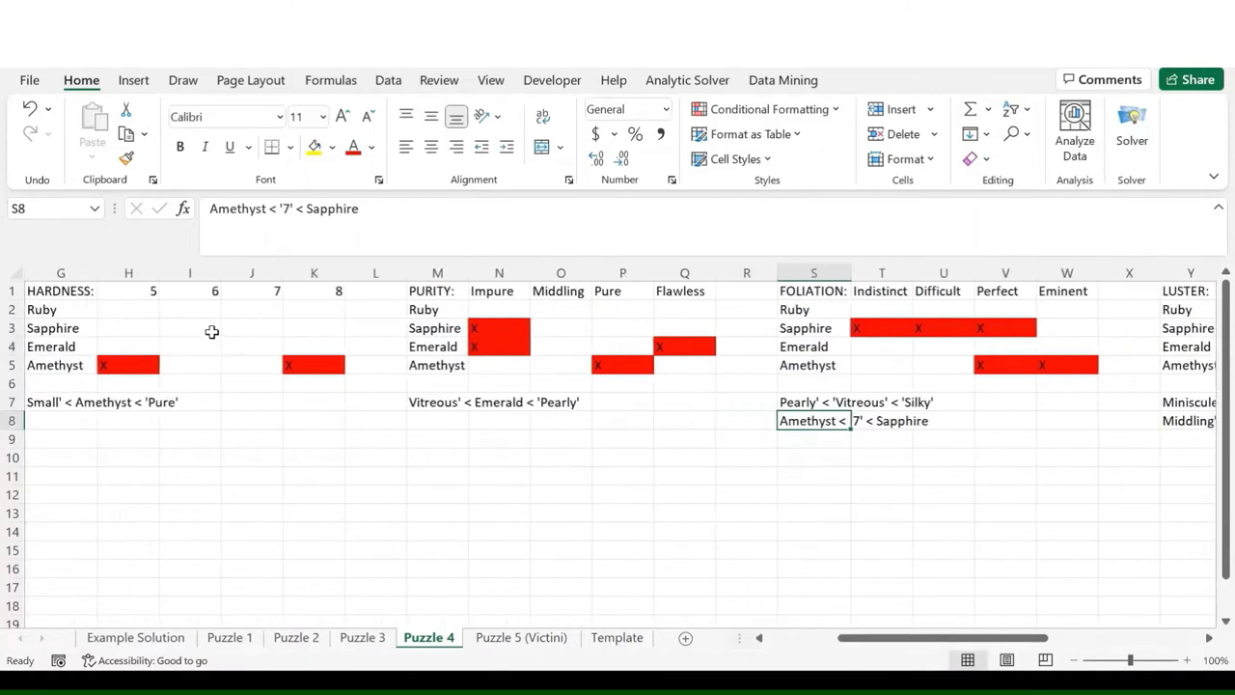
{"action": "left_click", "coordinate": [242, 328]}
{"action": "type", "text": "X"}
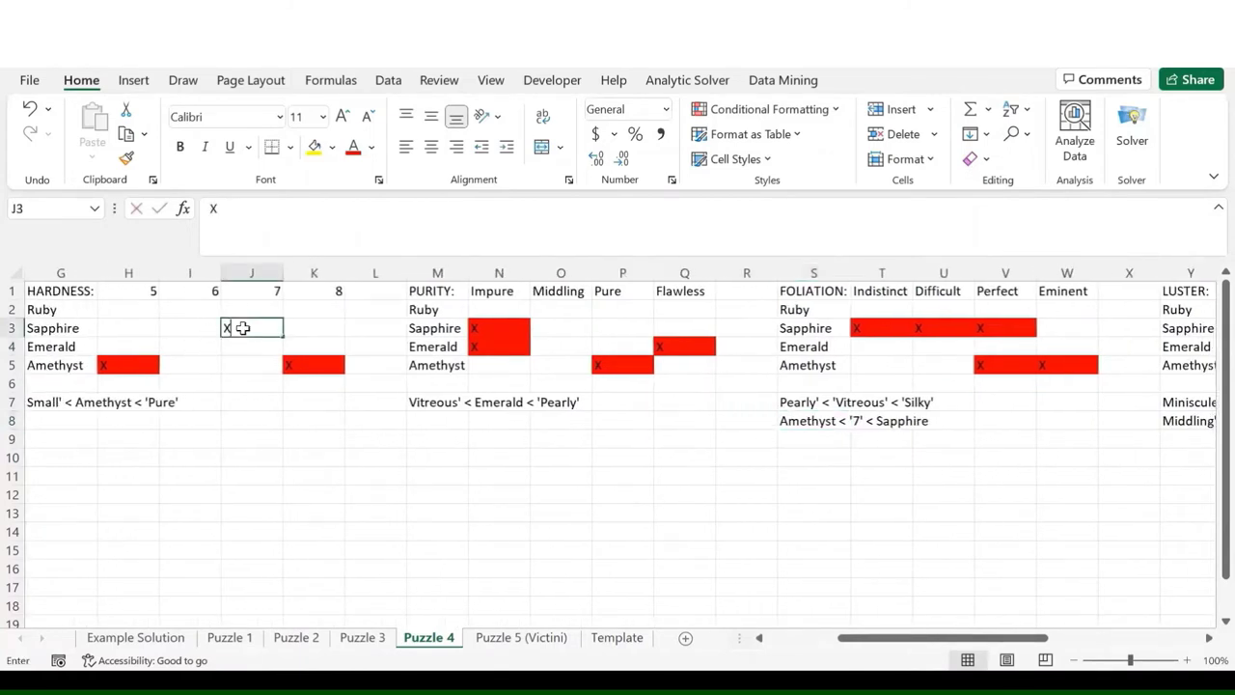
{"action": "key", "text": "Return"}
{"action": "key", "text": "Return"}
{"action": "type", "text": "X"}
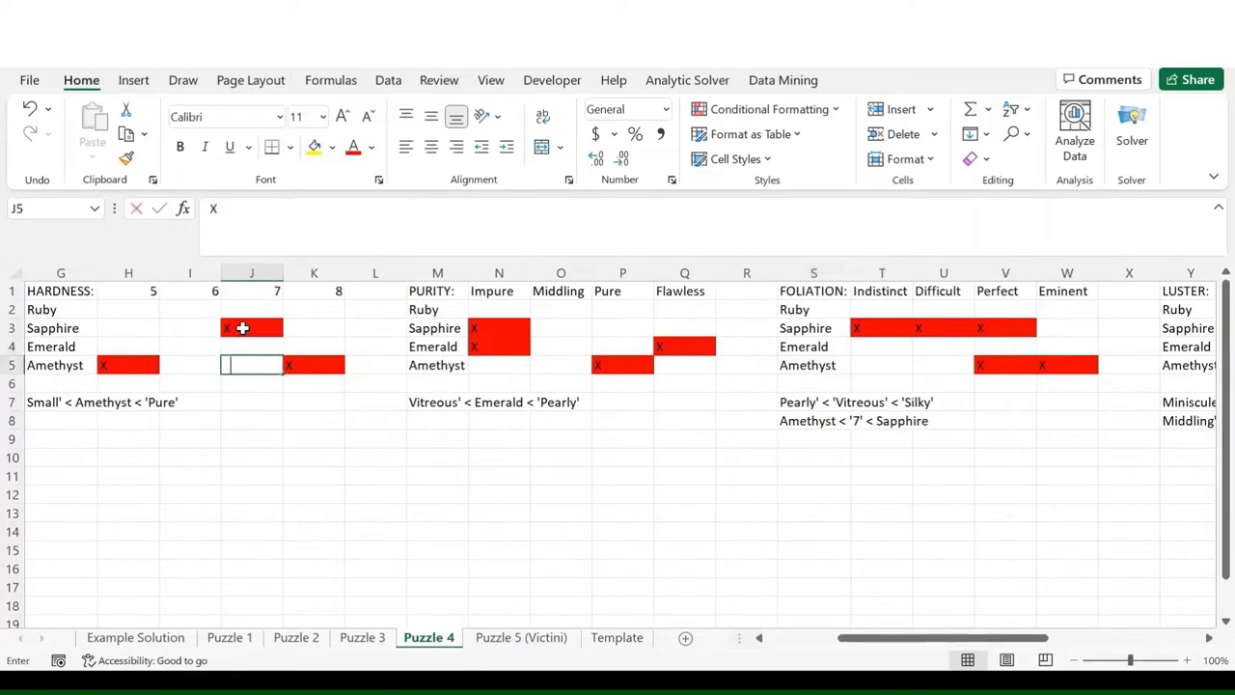
{"action": "key", "text": "Return"}
- Examine the two ordering clues below the Luster grid, 'Miniscule' < 'Medium' < 'Hexagonal' and 'Middling' < 'Medium'
{"action": "scroll", "coordinate": [812, 502], "scroll_direction": "right", "scroll_amount": 2}
{"action": "scroll", "coordinate": [812, 501], "scroll_direction": "right", "scroll_amount": 4}
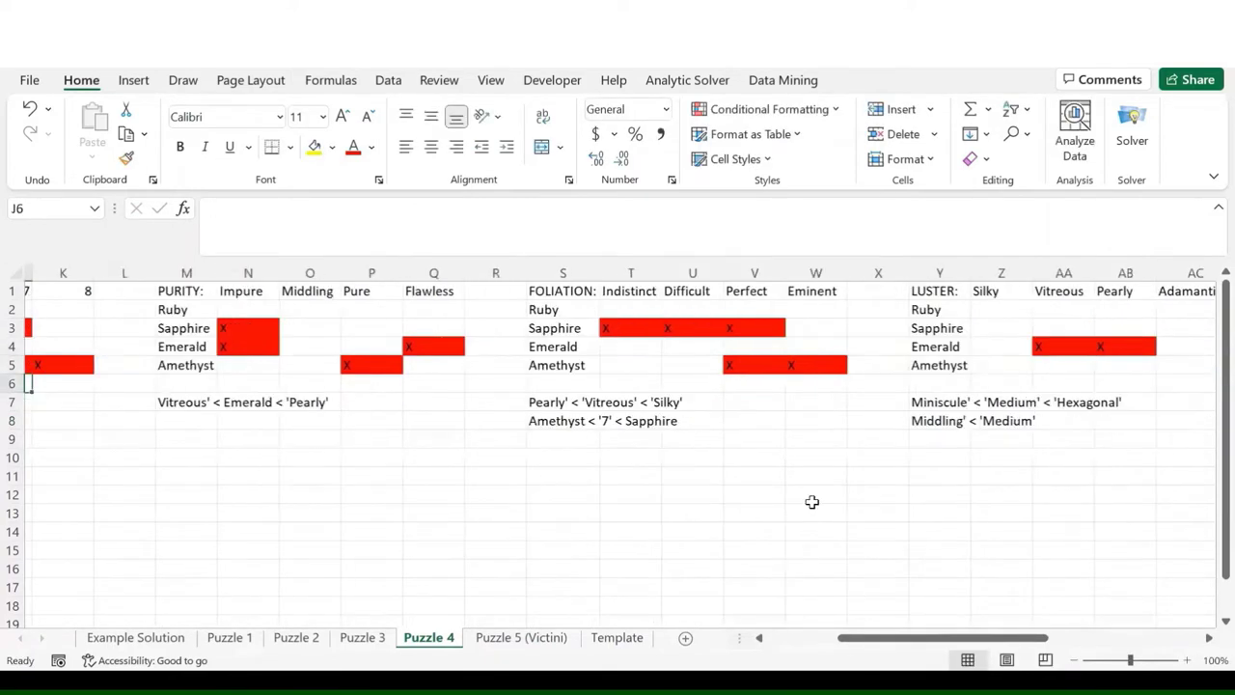
{"action": "left_click", "coordinate": [753, 421]}
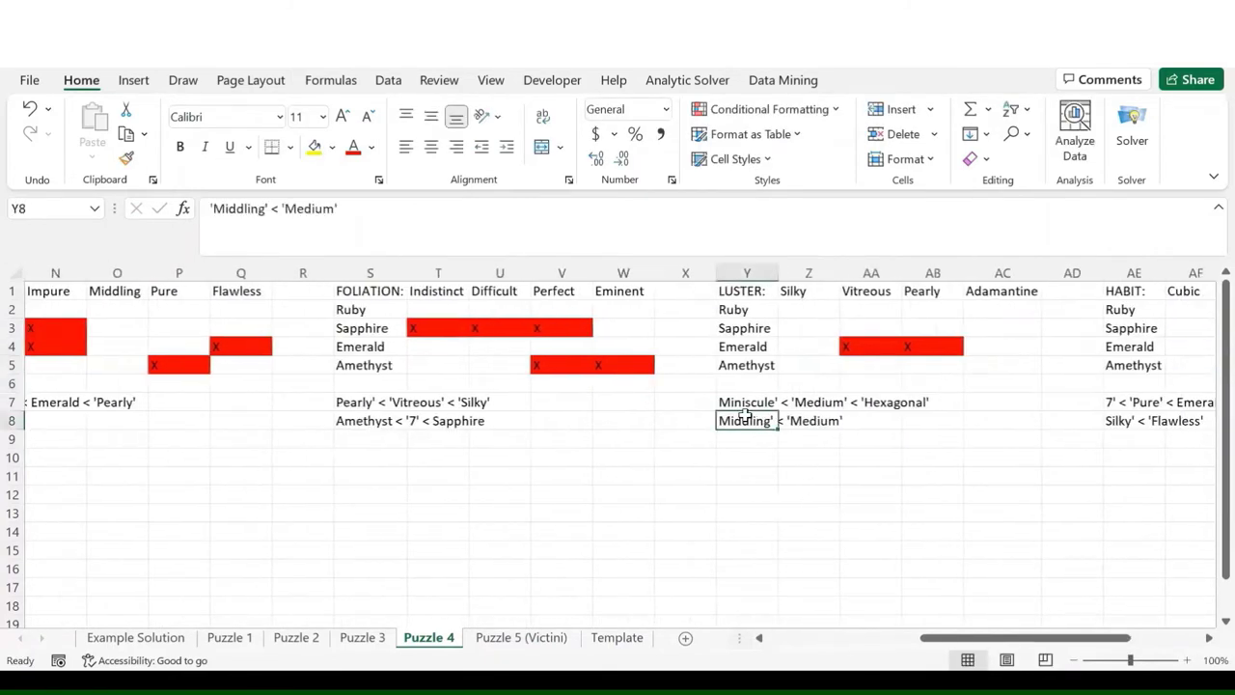
{"action": "left_click", "coordinate": [726, 403]}
{"action": "left_click", "coordinate": [739, 421]}
{"action": "scroll", "coordinate": [652, 422], "scroll_direction": "right", "scroll_amount": 3}
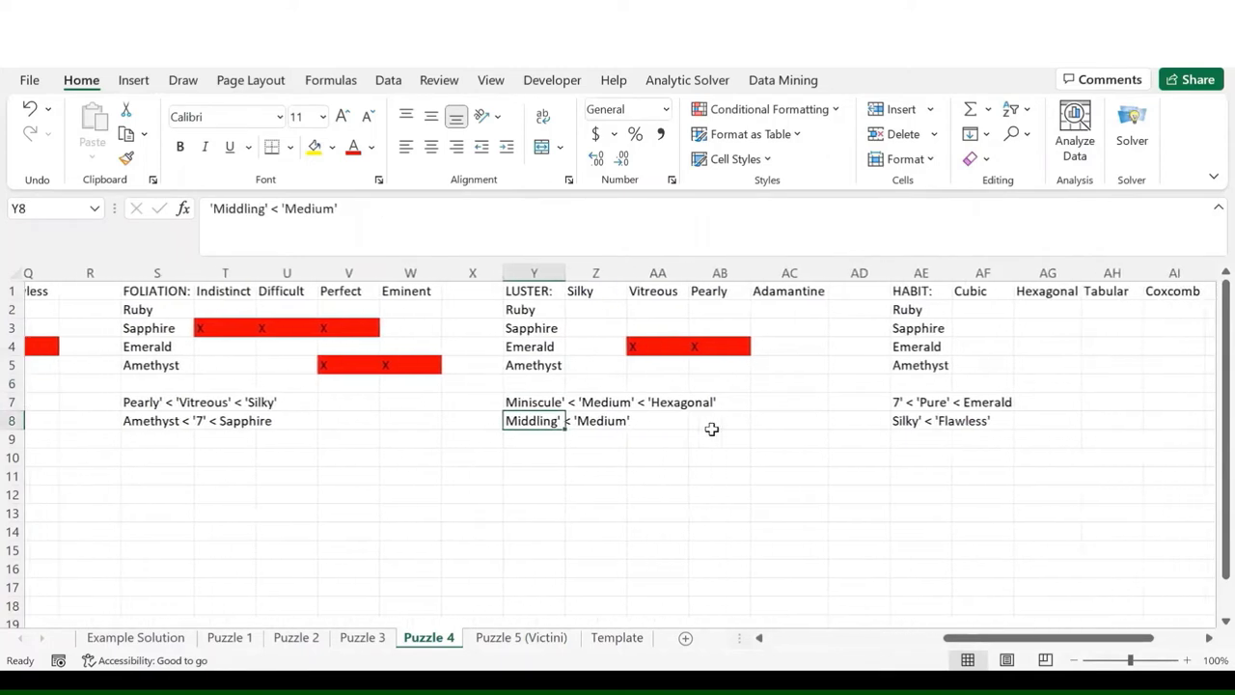
{"action": "scroll", "coordinate": [711, 428], "scroll_direction": "right", "scroll_amount": 3}
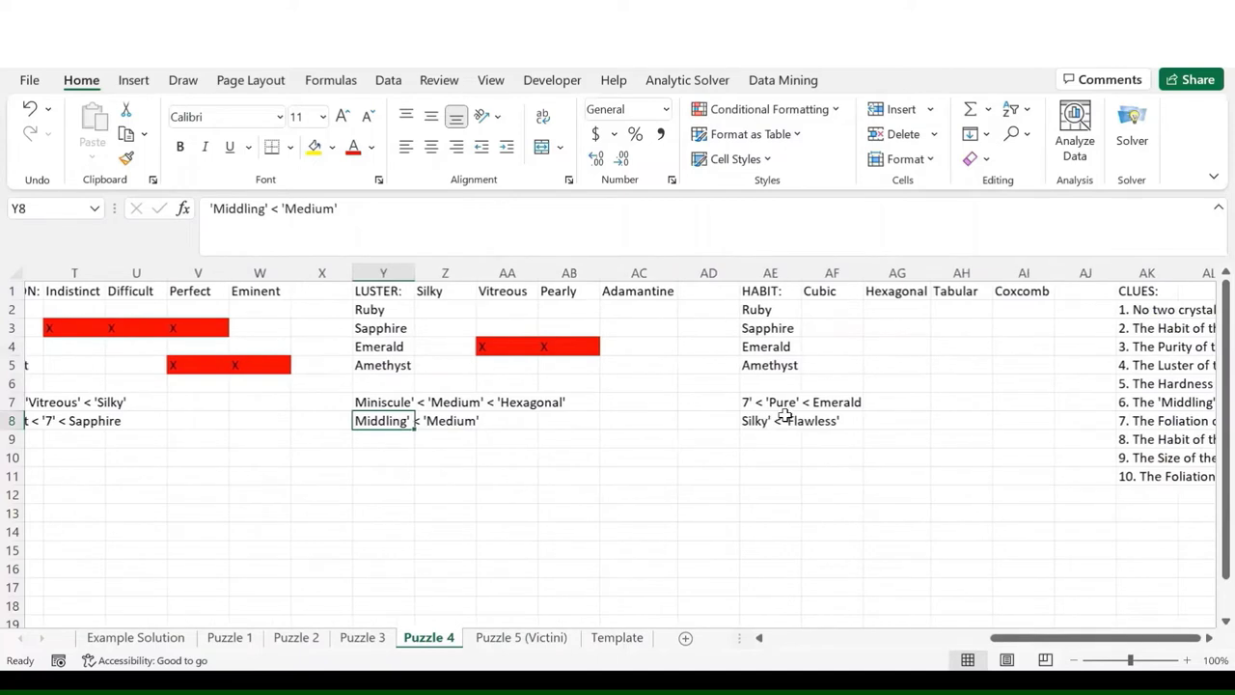
- Following the '7' < 'Pure' < Emerald clue, mark Emerald with an X under Cubic and Hexagonal in the Habit grid
{"action": "scroll", "coordinate": [785, 414], "scroll_direction": "right", "scroll_amount": 1}
{"action": "left_click", "coordinate": [778, 404]}
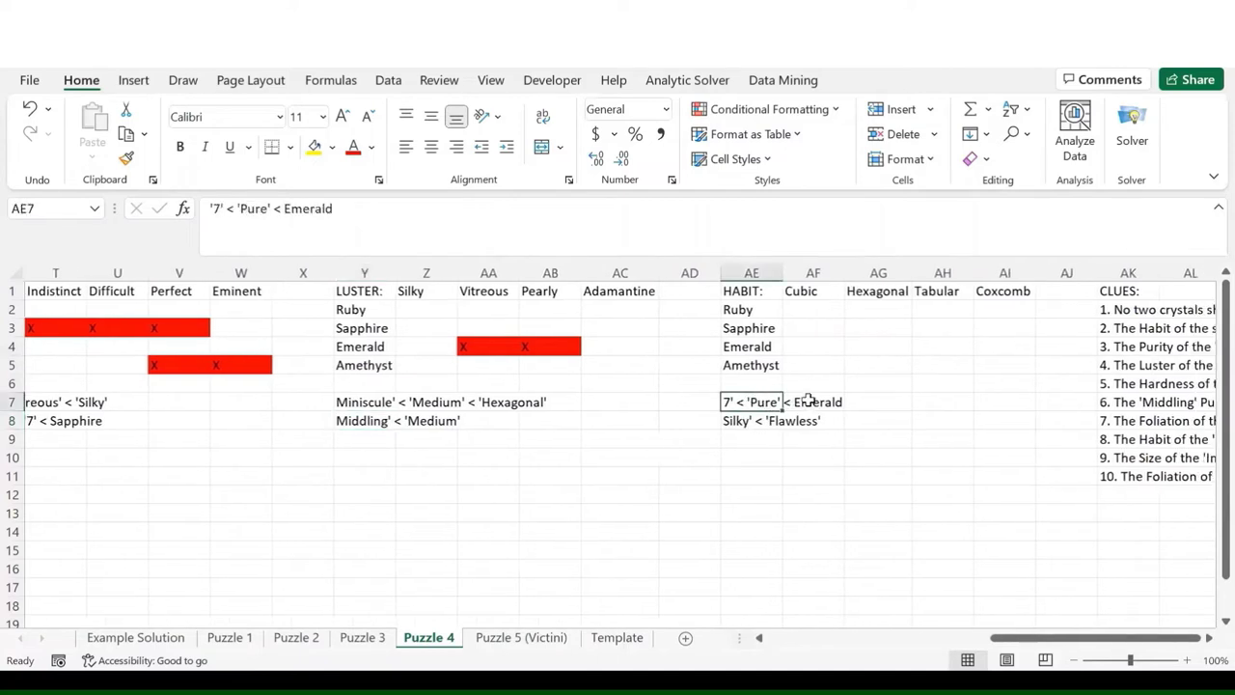
{"action": "scroll", "coordinate": [821, 377], "scroll_direction": "right", "scroll_amount": 1}
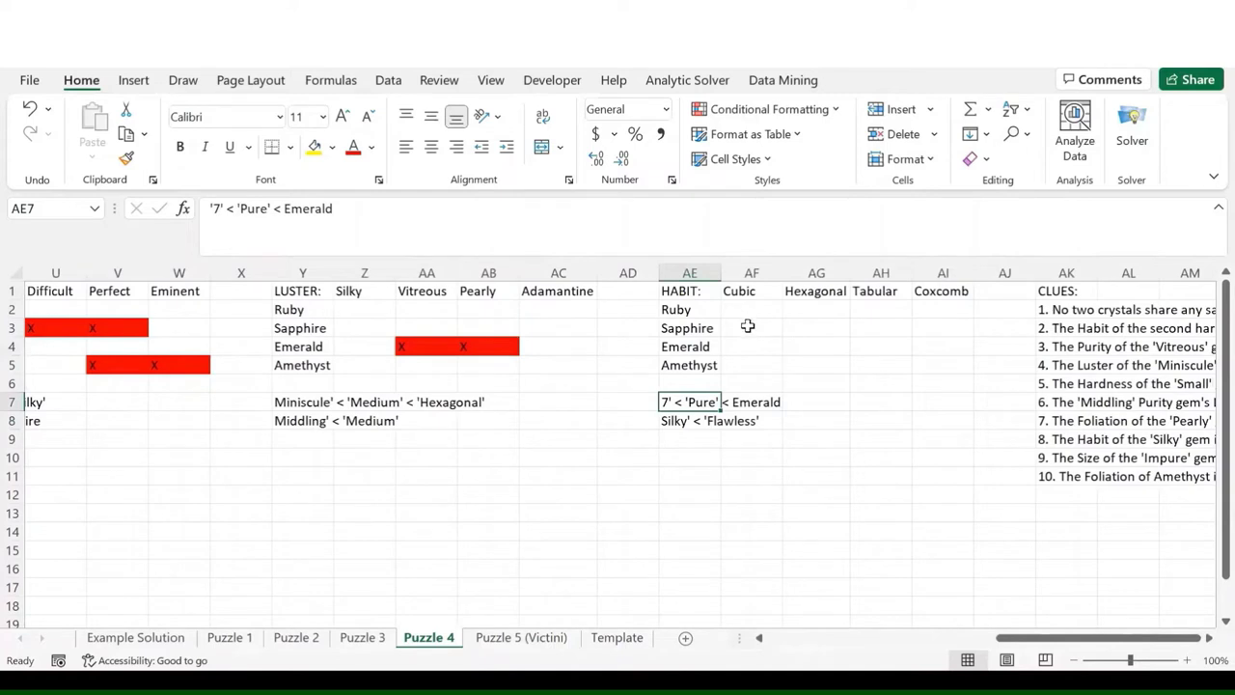
{"action": "left_click", "coordinate": [750, 344]}
{"action": "type", "text": "X"}
{"action": "key", "text": "Tab"}
{"action": "type", "text": "X"}
{"action": "key", "text": "Return"}
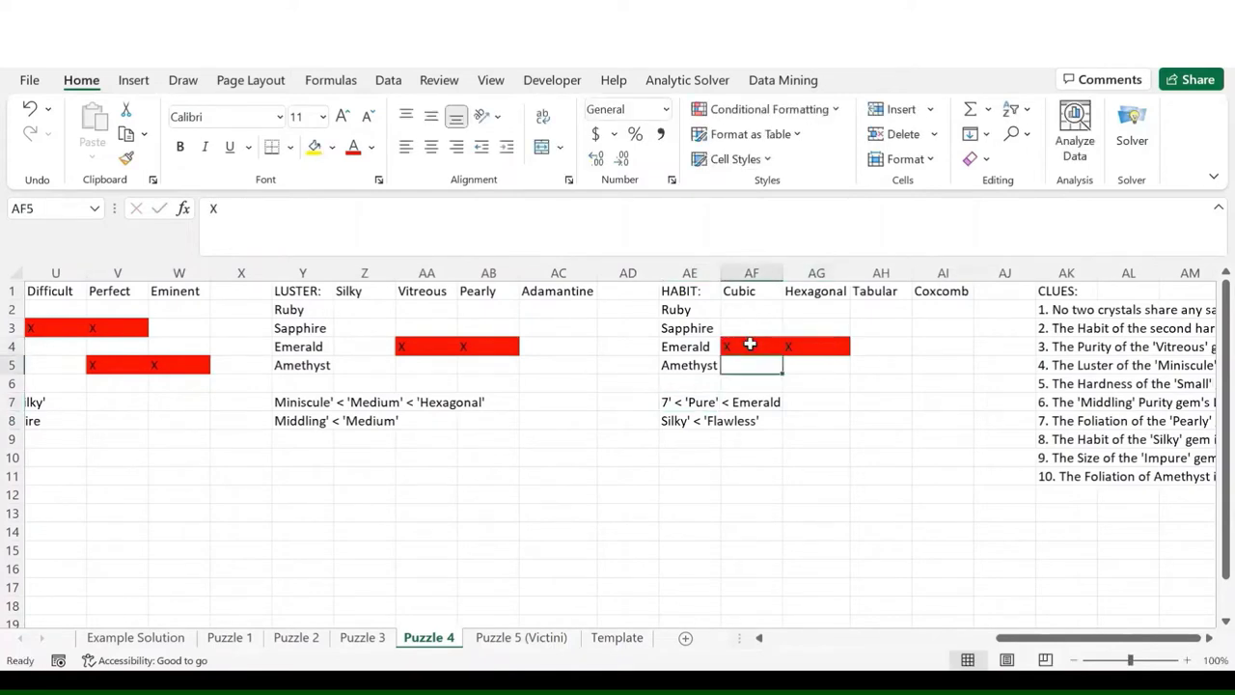
- Mark Emerald with an X under Pure in the Purity grid
{"action": "left_click", "coordinate": [711, 398]}
{"action": "scroll", "coordinate": [776, 414], "scroll_direction": "left", "scroll_amount": 10}
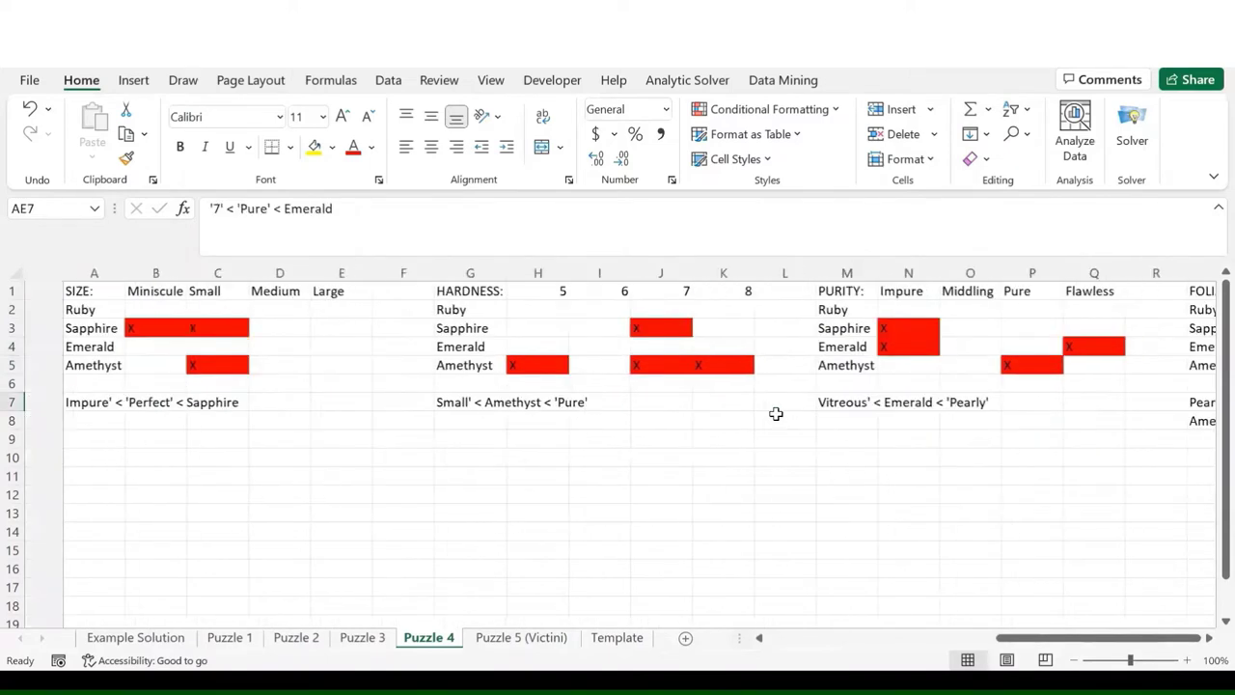
{"action": "scroll", "coordinate": [778, 414], "scroll_direction": "right", "scroll_amount": 3}
{"action": "left_click", "coordinate": [748, 349]}
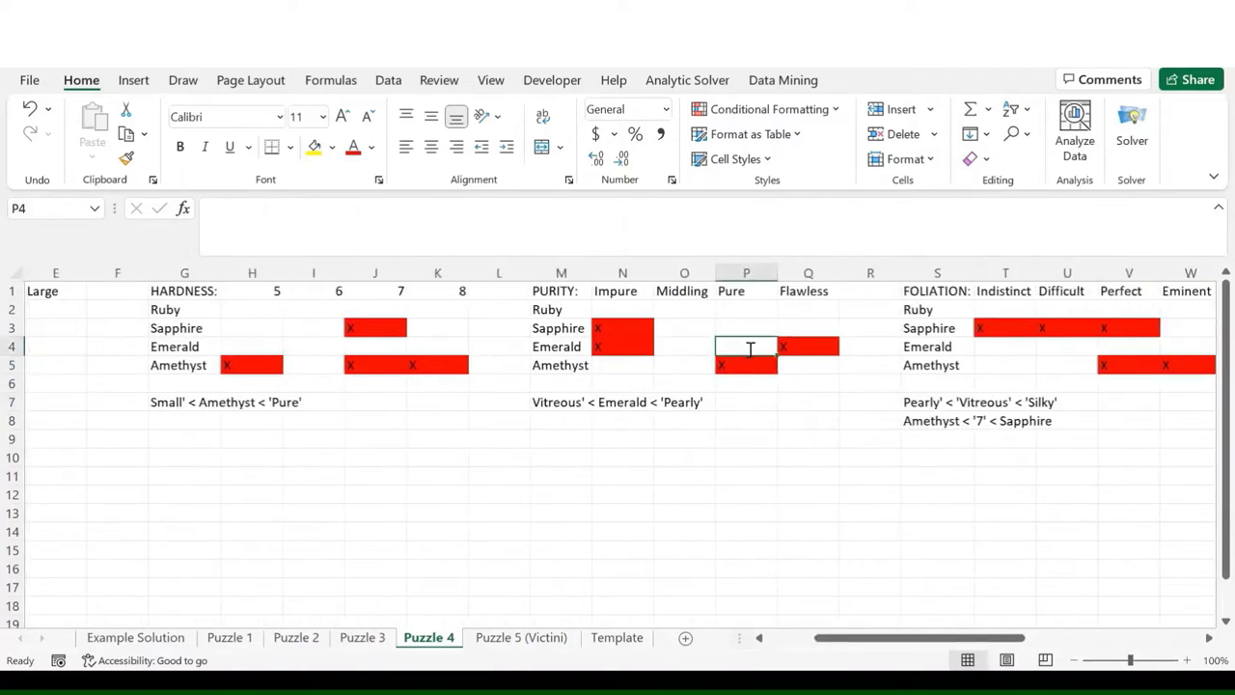
{"action": "type", "text": "X"}
{"action": "key", "text": "Return"}
- Following the '7' < 'Pure' < Emerald clue, mark Emerald with an X under 7 in the Hardness grid
{"action": "scroll", "coordinate": [885, 383], "scroll_direction": "right", "scroll_amount": 2}
{"action": "scroll", "coordinate": [885, 383], "scroll_direction": "right", "scroll_amount": 6}
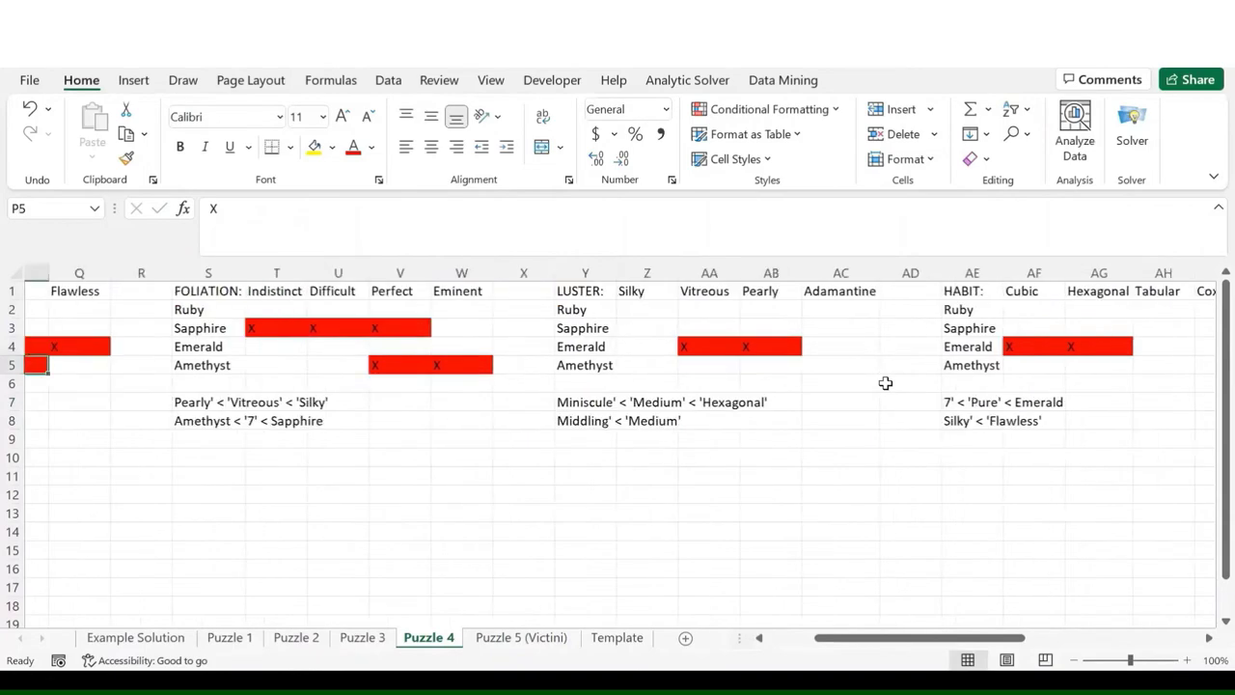
{"action": "left_click", "coordinate": [763, 400]}
{"action": "scroll", "coordinate": [799, 432], "scroll_direction": "left", "scroll_amount": 10}
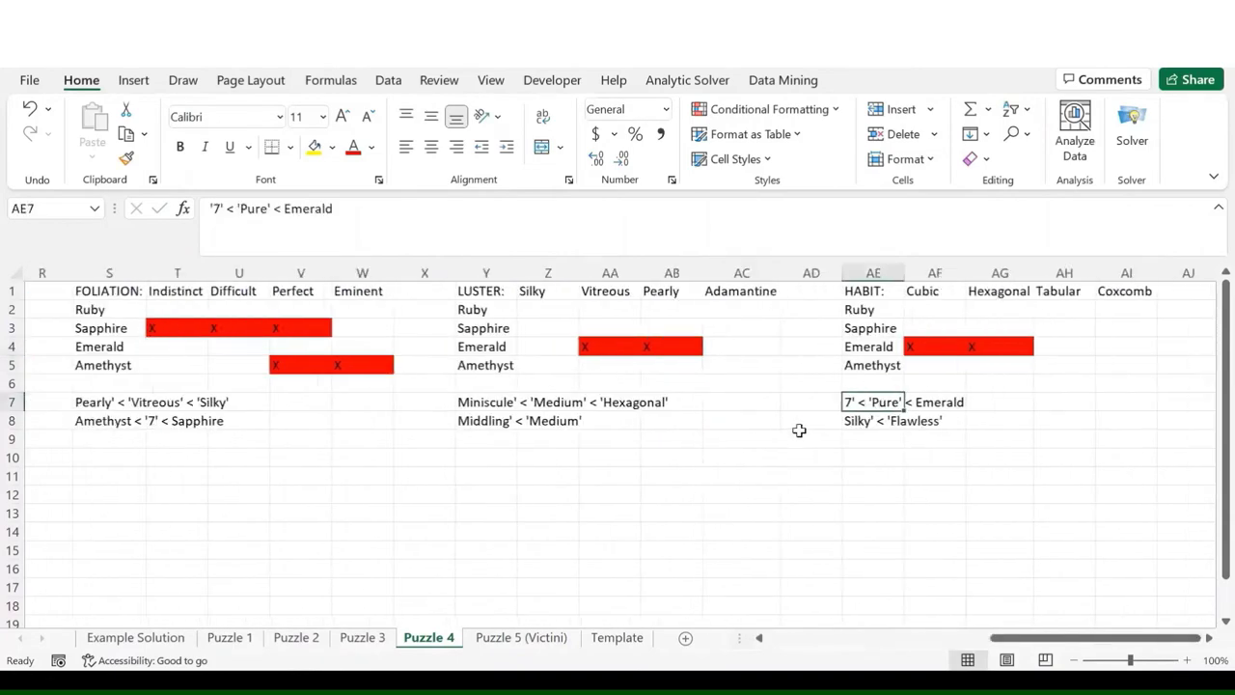
{"action": "left_click", "coordinate": [616, 341]}
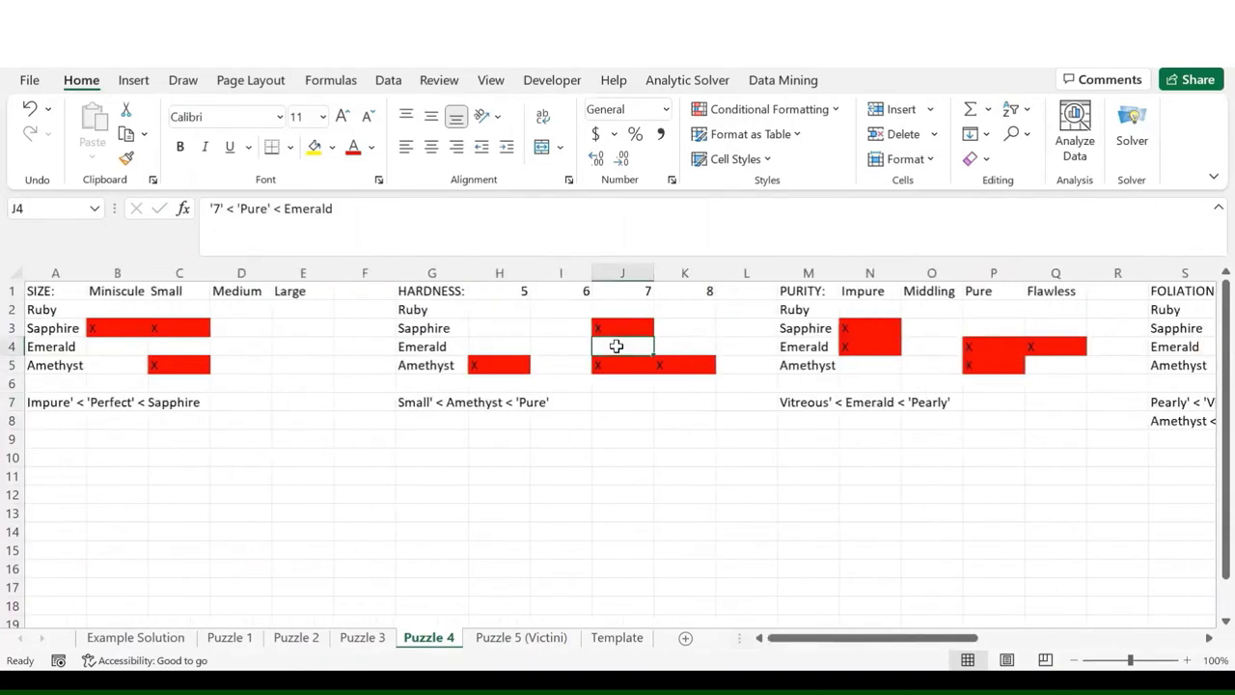
{"action": "type", "text": "X"}
{"action": "key", "text": "Return"}
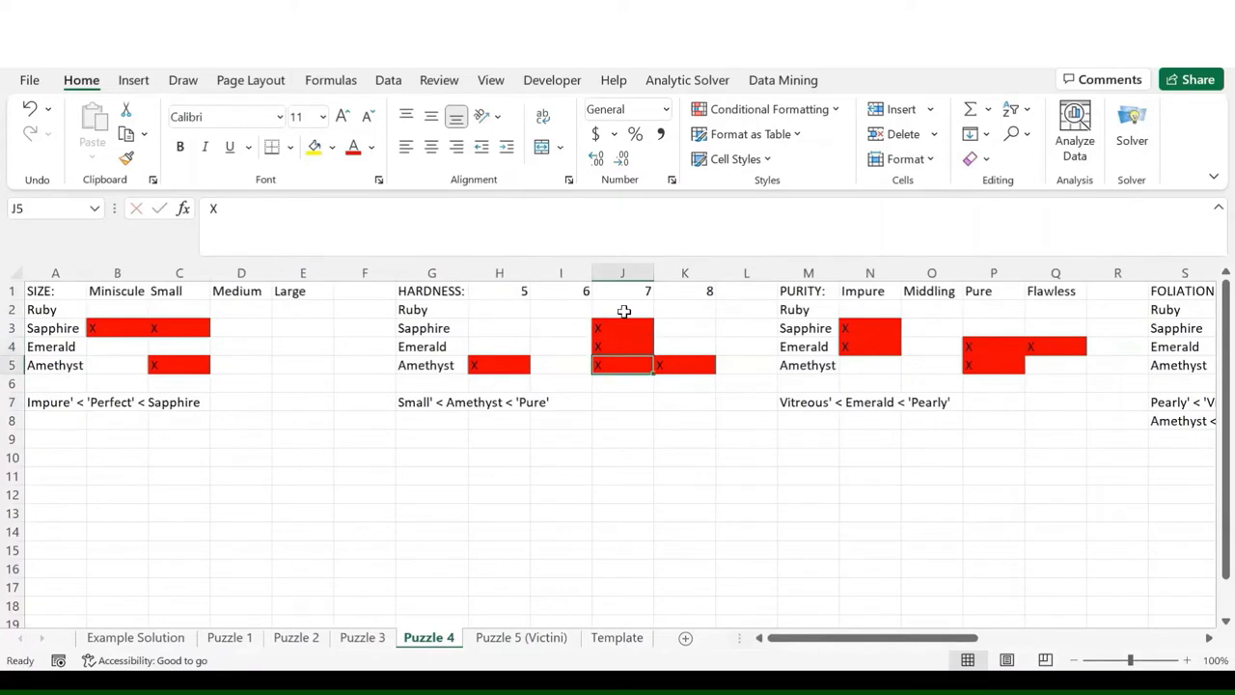
- Assign hardness 7 to Ruby by entering an O in the Hardness grid
{"action": "left_click", "coordinate": [625, 311]}
{"action": "type", "text": "O"}
{"action": "key", "text": "ctrl+Return"}
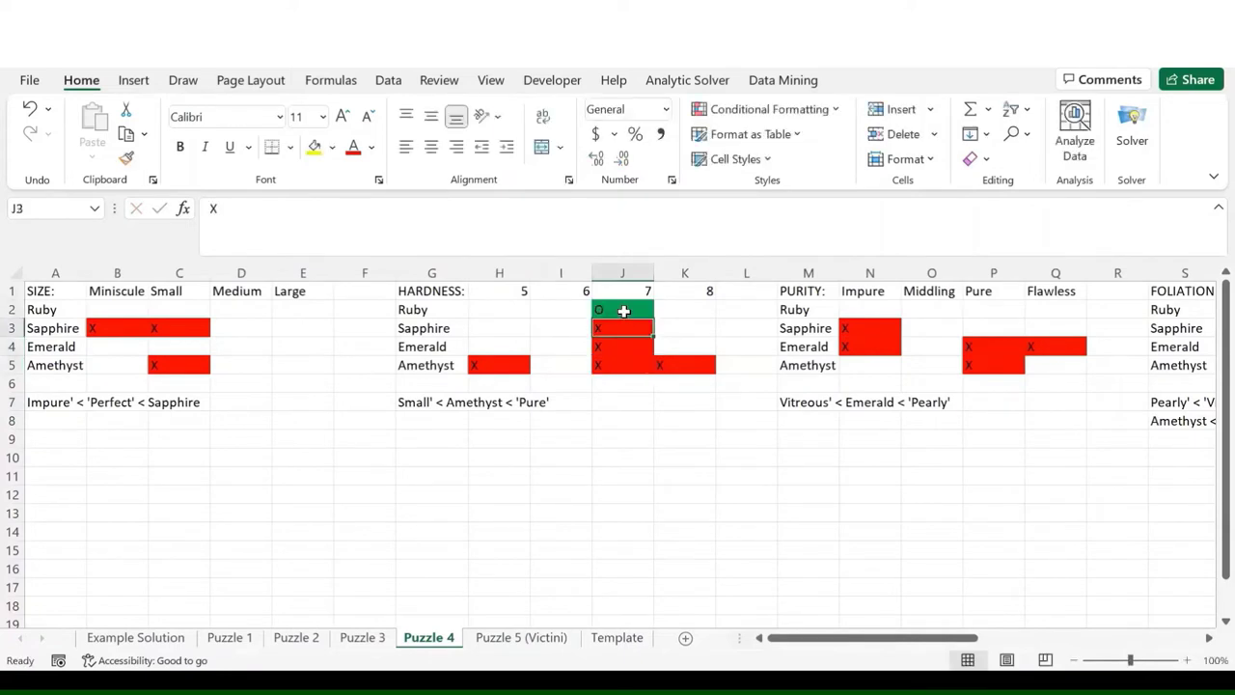
- Rule out the other hardness values for Ruby with an X under 5, 6 and 8
{"action": "key", "text": "Left"}
{"action": "key", "text": "Left"}
{"action": "type", "text": "X"}
{"action": "key", "text": "ctrl+Return"}
{"action": "key", "text": "Right"}
{"action": "type", "text": "X"}
{"action": "key", "text": "ctrl+Return"}
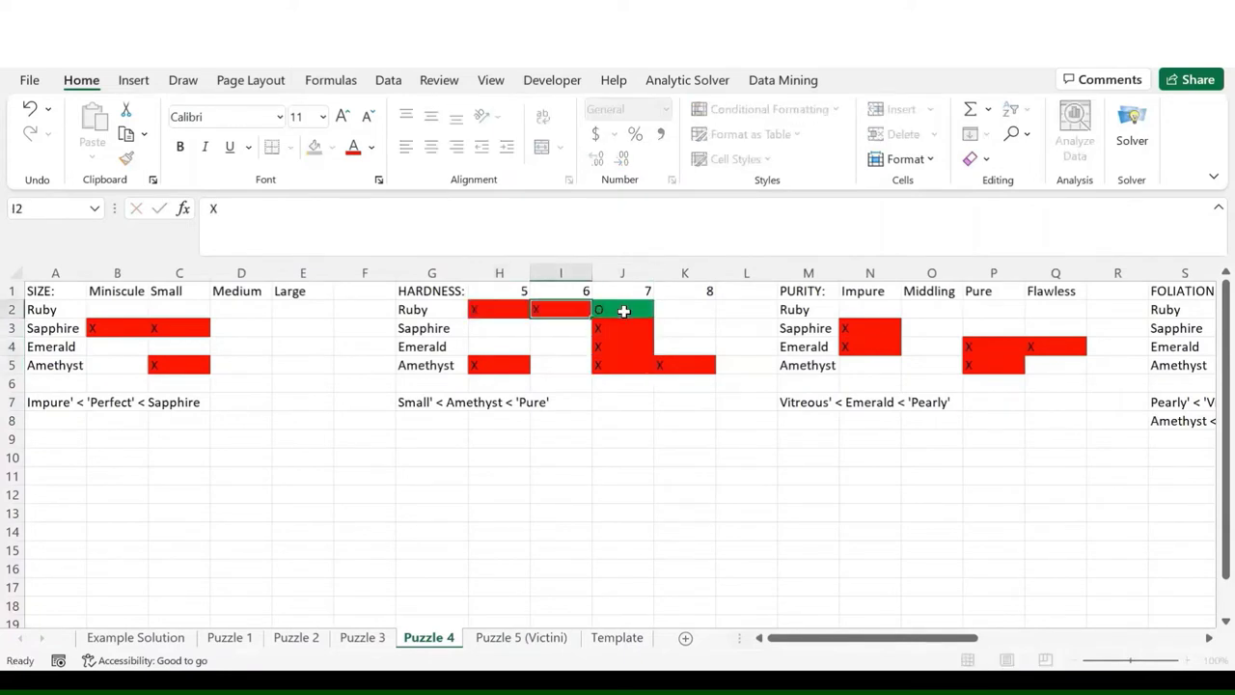
{"action": "key", "text": "Right"}
{"action": "key", "text": "Right"}
{"action": "type", "text": "X"}
{"action": "key", "text": "Return"}
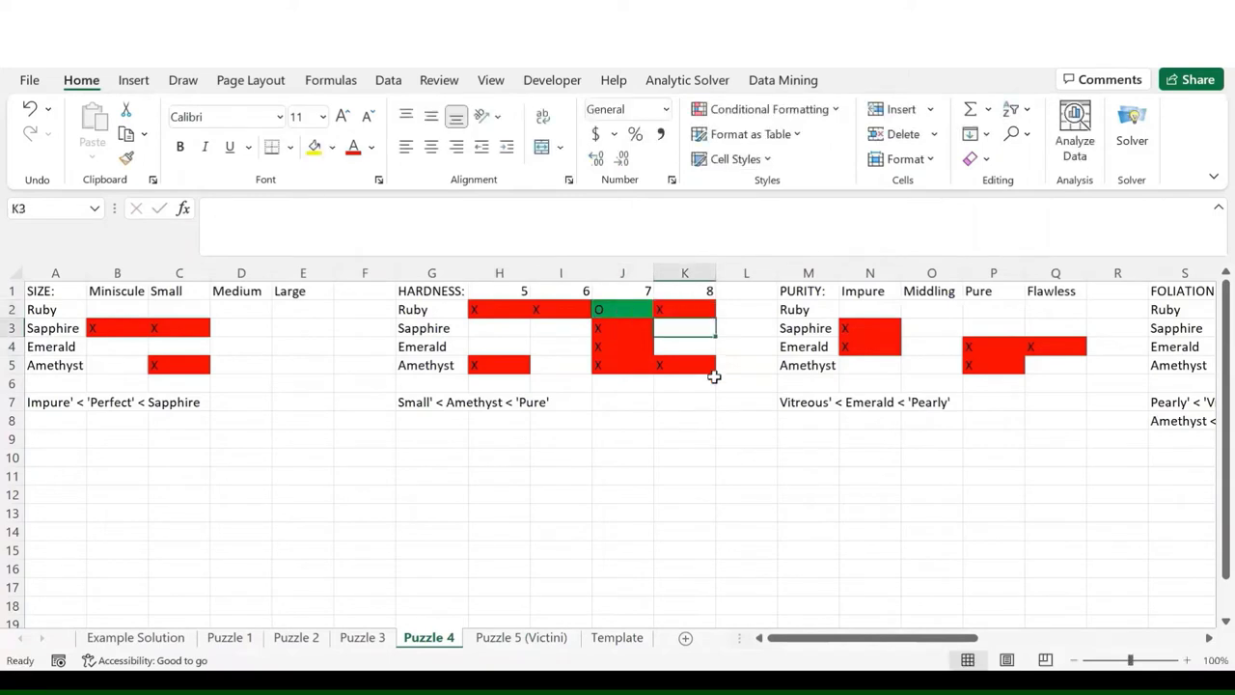
- Assign Middling purity to Emerald by entering an O in the Purity grid
{"action": "scroll", "coordinate": [714, 377], "scroll_direction": "right", "scroll_amount": 3}
{"action": "scroll", "coordinate": [714, 376], "scroll_direction": "right", "scroll_amount": 2}
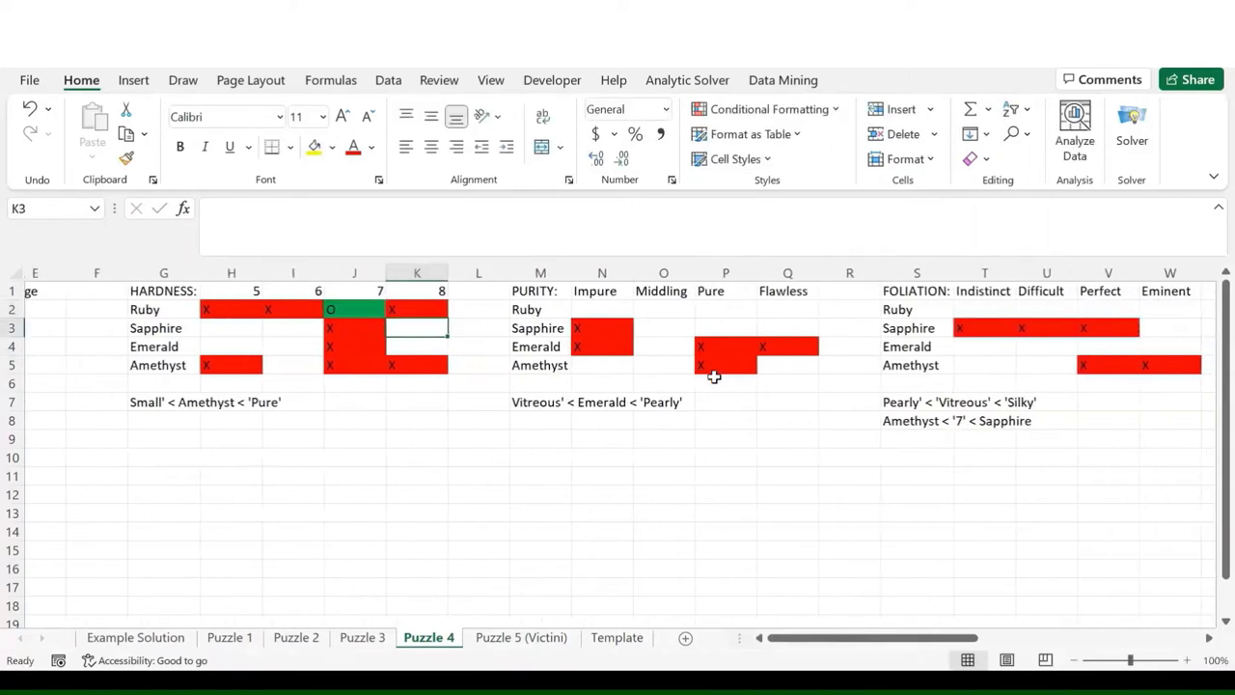
{"action": "left_click", "coordinate": [676, 346]}
{"action": "scroll", "coordinate": [677, 346], "scroll_direction": "left", "scroll_amount": 3}
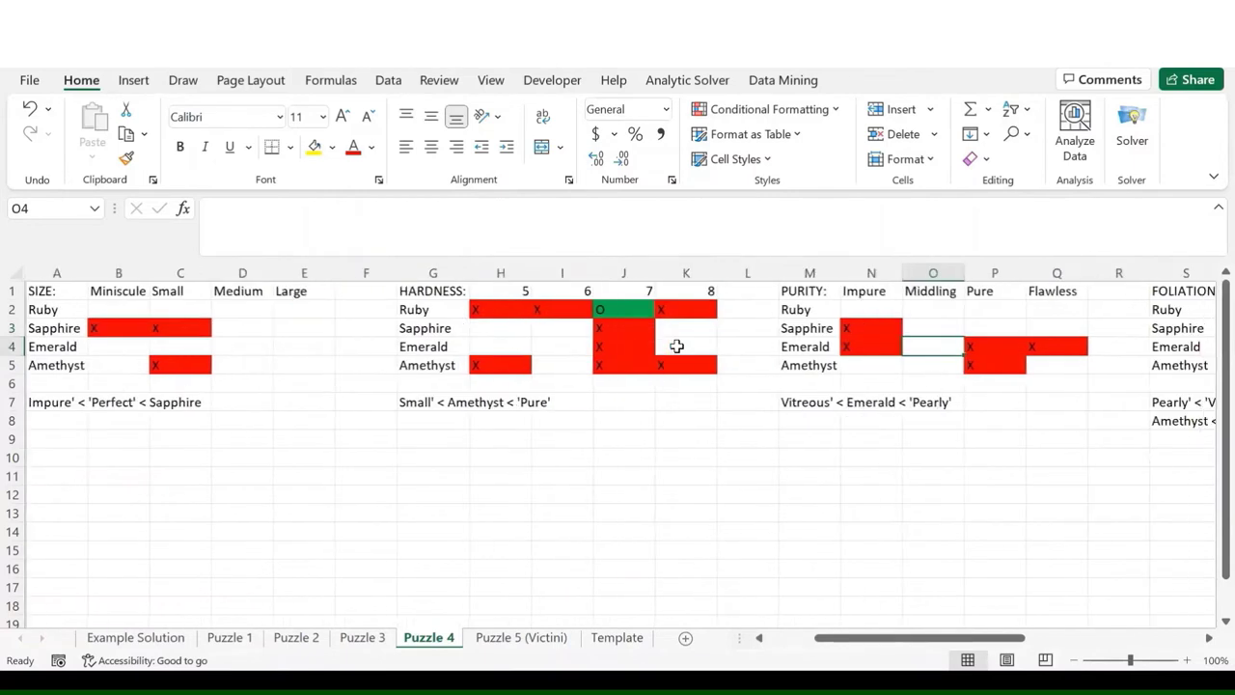
{"action": "type", "text": "O"}
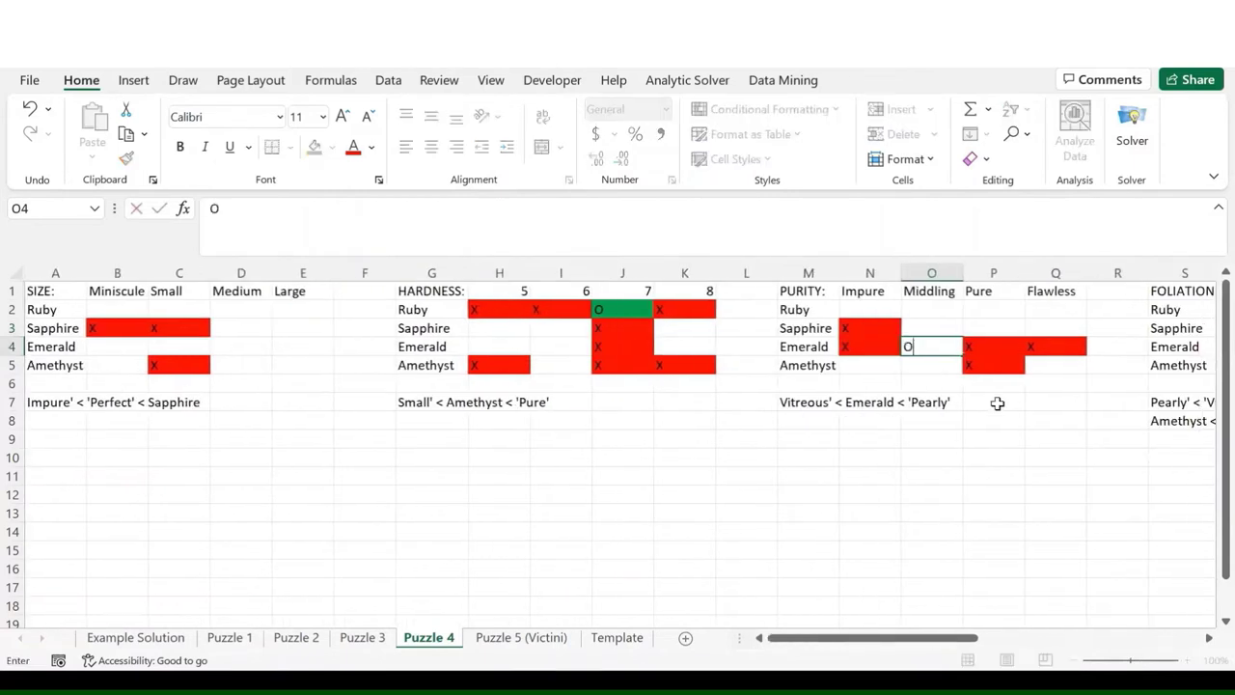
{"action": "key", "text": "Return"}
- Mark Amethyst, Ruby and Sapphire with an X under Middling in the Purity grid
{"action": "key", "text": "Return"}
{"action": "type", "text": "x"}
{"action": "key", "text": "BackSpace"}
{"action": "key", "text": "Up"}
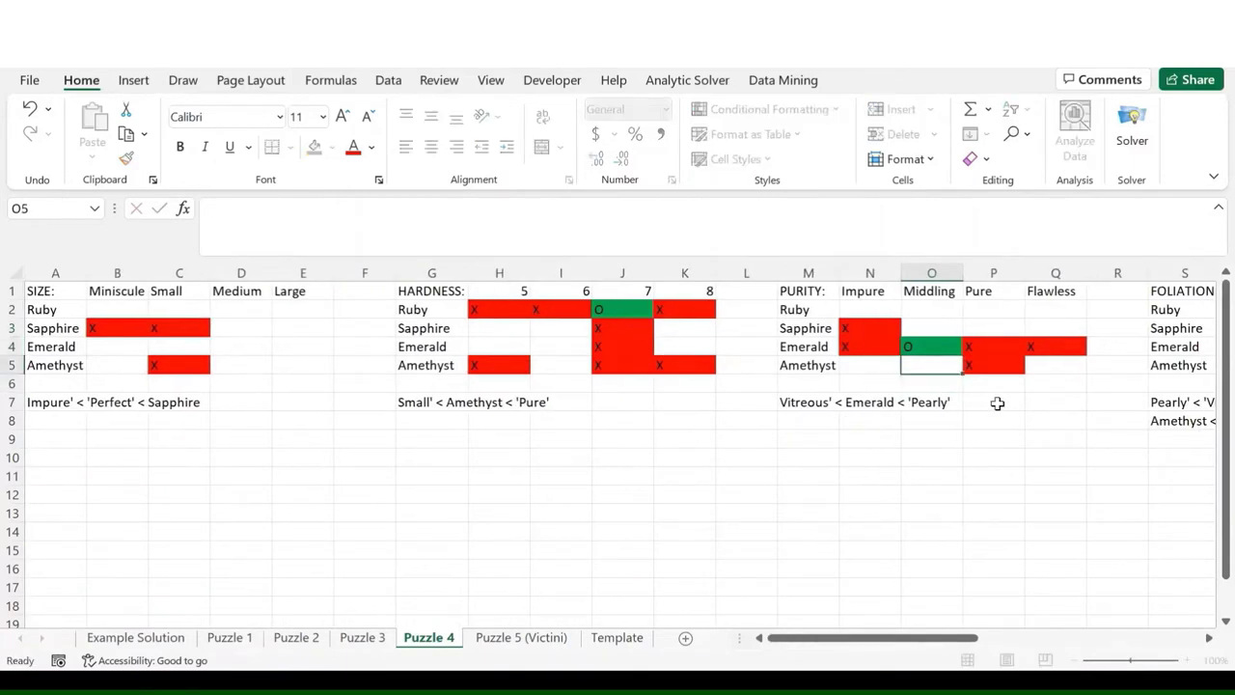
{"action": "type", "text": "x"}
{"action": "key", "text": "Return"}
{"action": "key", "text": "Up"}
{"action": "key", "text": "Up"}
{"action": "key", "text": "Up"}
{"action": "key", "text": "Up"}
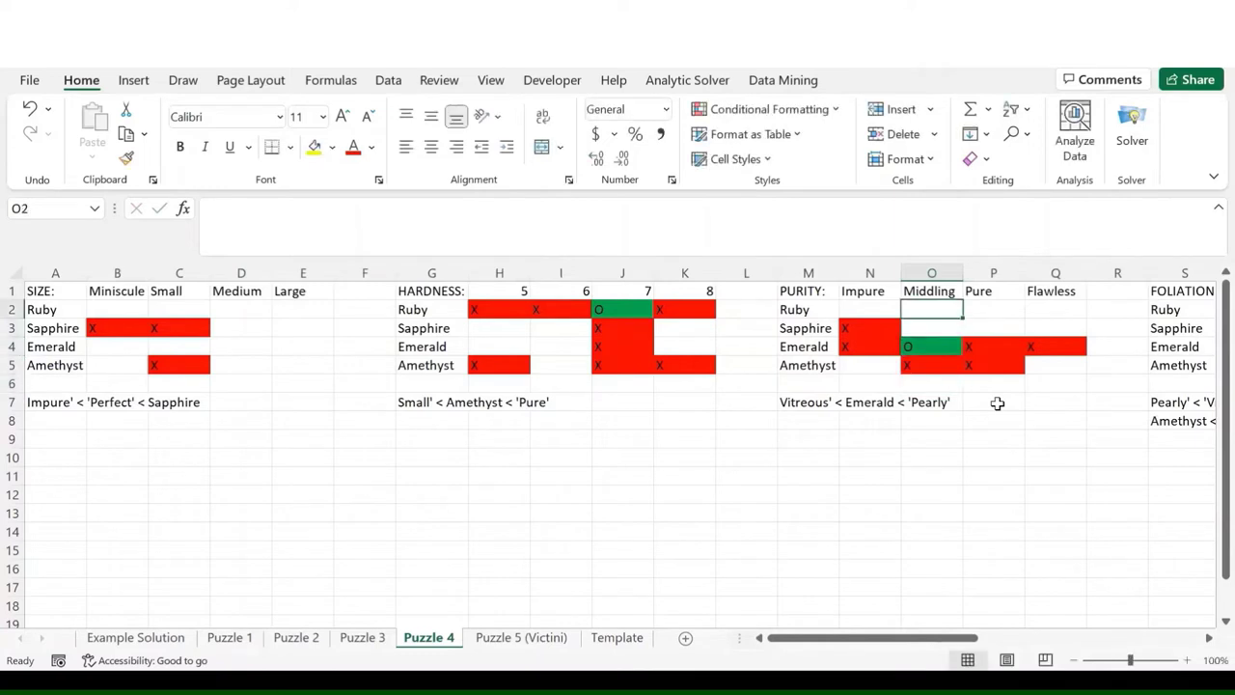
{"action": "type", "text": "x"}
{"action": "key", "text": "Return"}
{"action": "key", "text": "BackSpace"}
{"action": "type", "text": "x"}
{"action": "key", "text": "Return"}
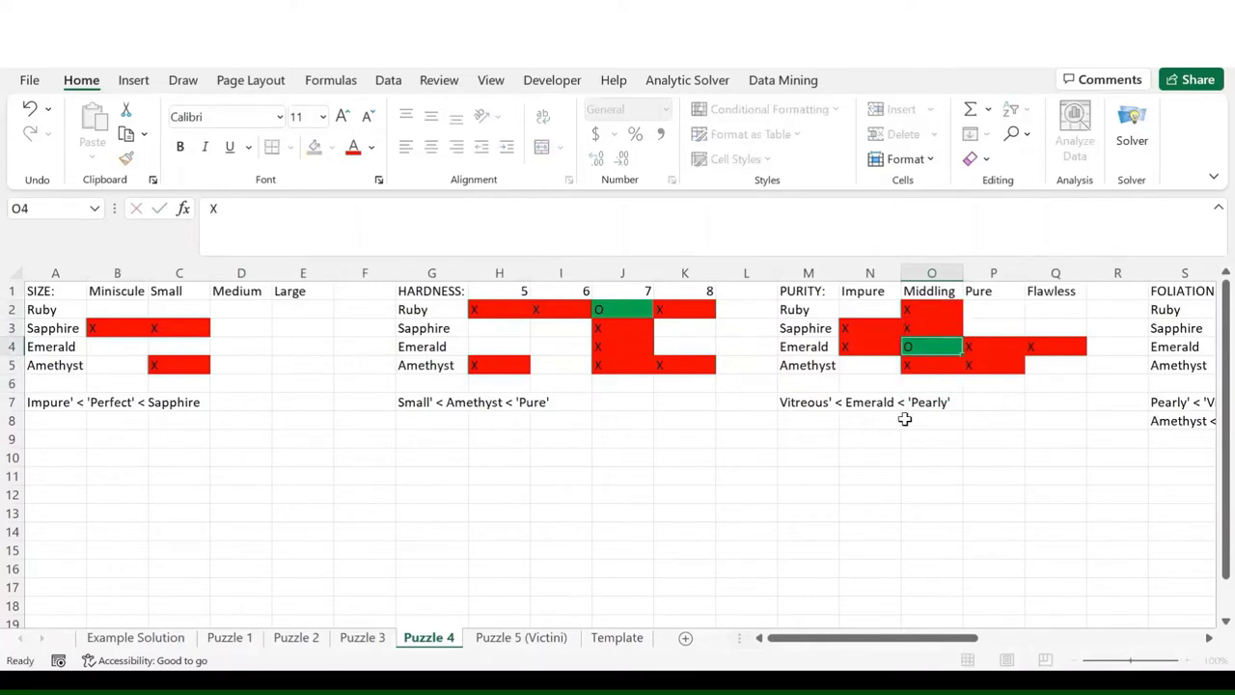
- Assign Eminent foliation to Sapphire by entering an O in the Foliation grid
{"action": "scroll", "coordinate": [893, 414], "scroll_direction": "right", "scroll_amount": 5}
{"action": "scroll", "coordinate": [895, 418], "scroll_direction": "right", "scroll_amount": 2}
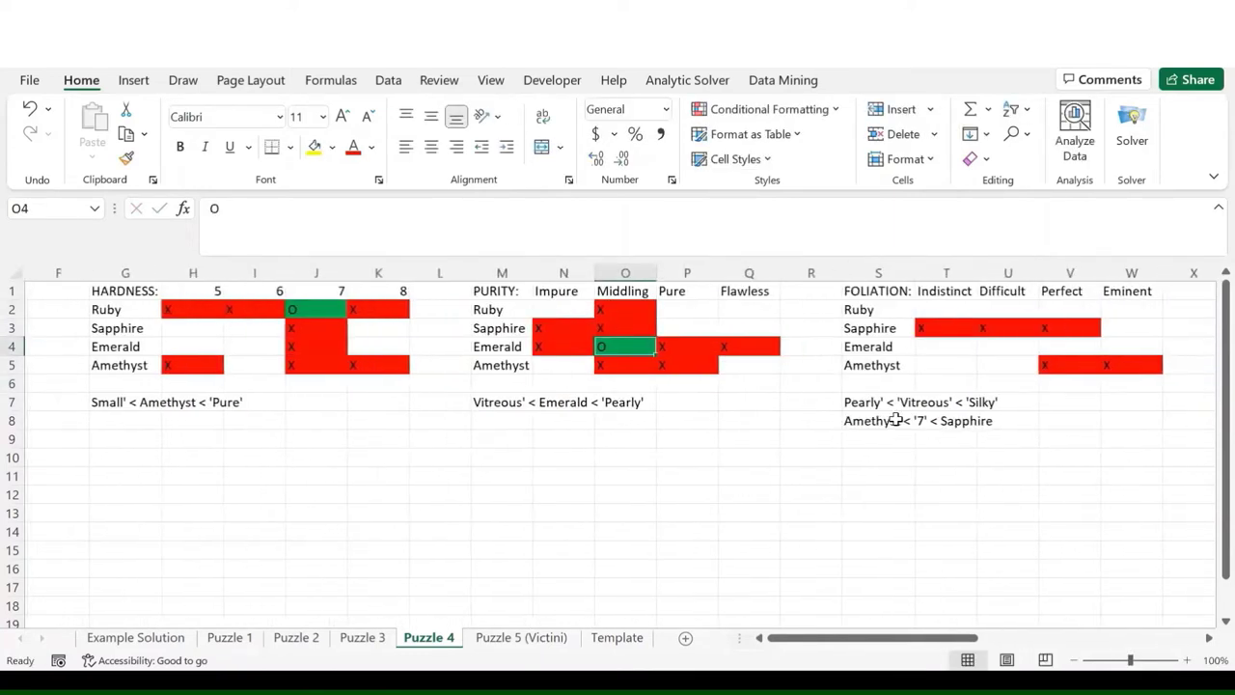
{"action": "scroll", "coordinate": [894, 416], "scroll_direction": "right", "scroll_amount": 3}
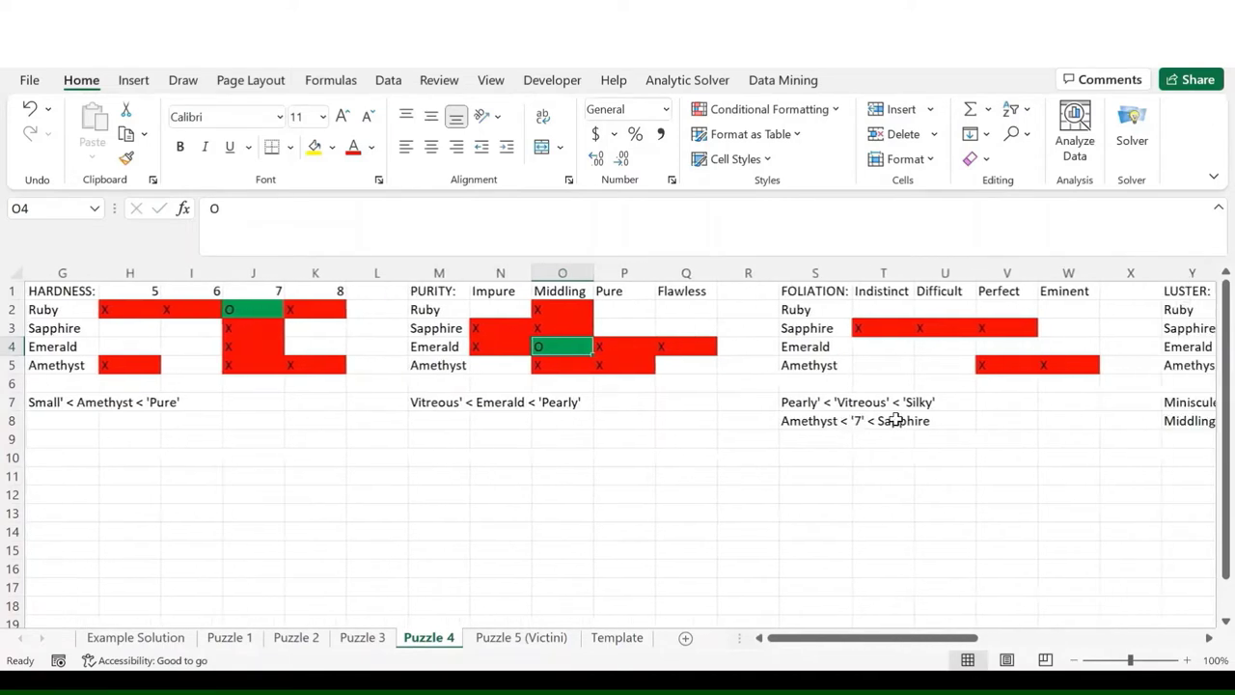
{"action": "left_click", "coordinate": [996, 326]}
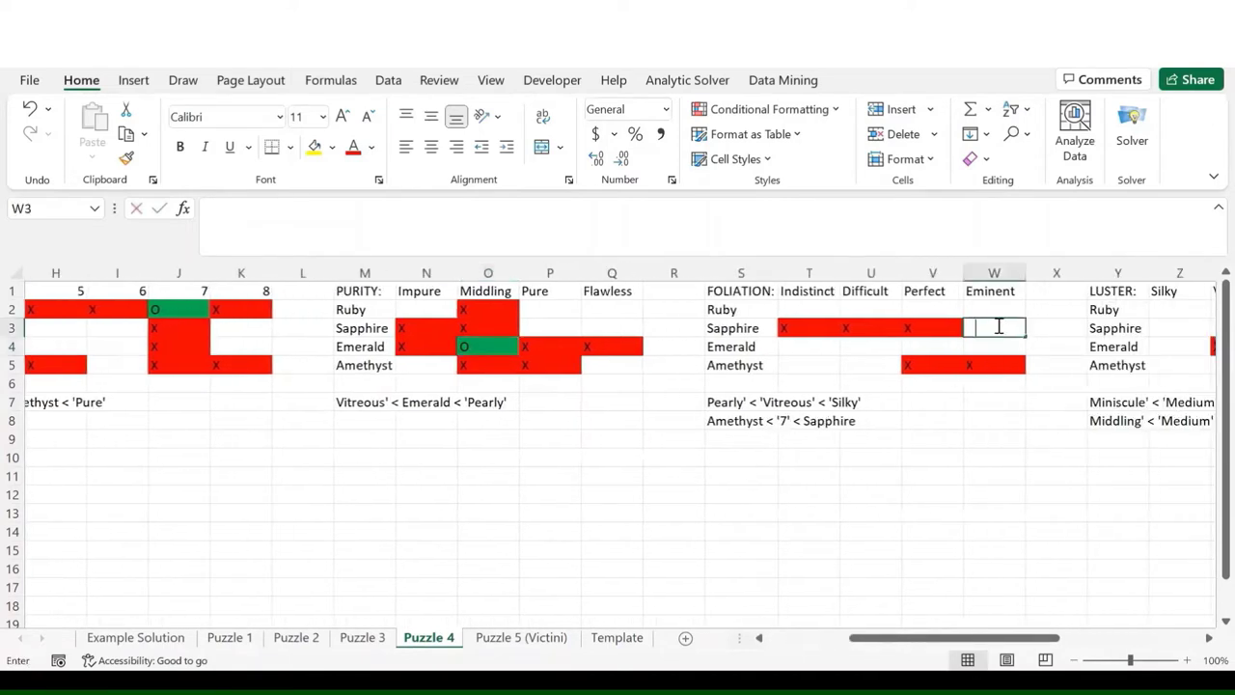
{"action": "type", "text": "o"}
{"action": "key", "text": "Return"}
- Mark Ruby and Emerald with an X under Eminent in the Foliation grid, and enter an X in cell W6
{"action": "key", "text": "Up"}
{"action": "key", "text": "Up"}
{"action": "type", "text": "X"}
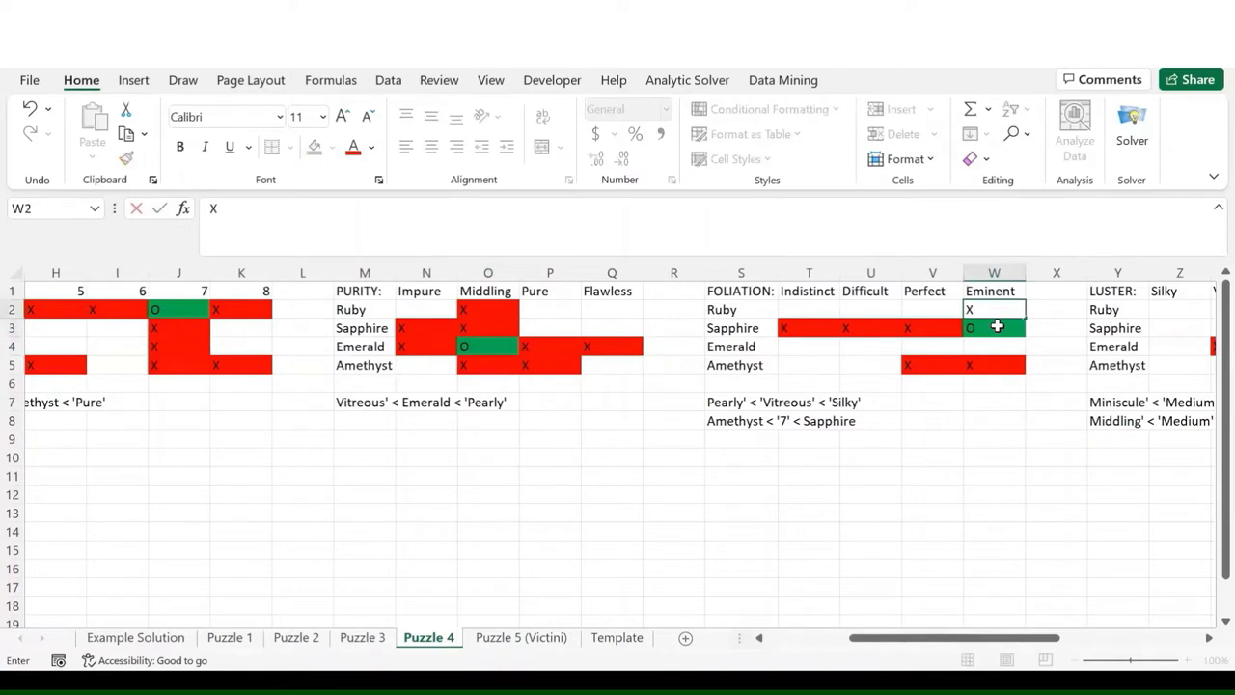
{"action": "key", "text": "Return"}
{"action": "key", "text": "Return"}
{"action": "type", "text": "X"}
{"action": "key", "text": "Return"}
{"action": "key", "text": "Return"}
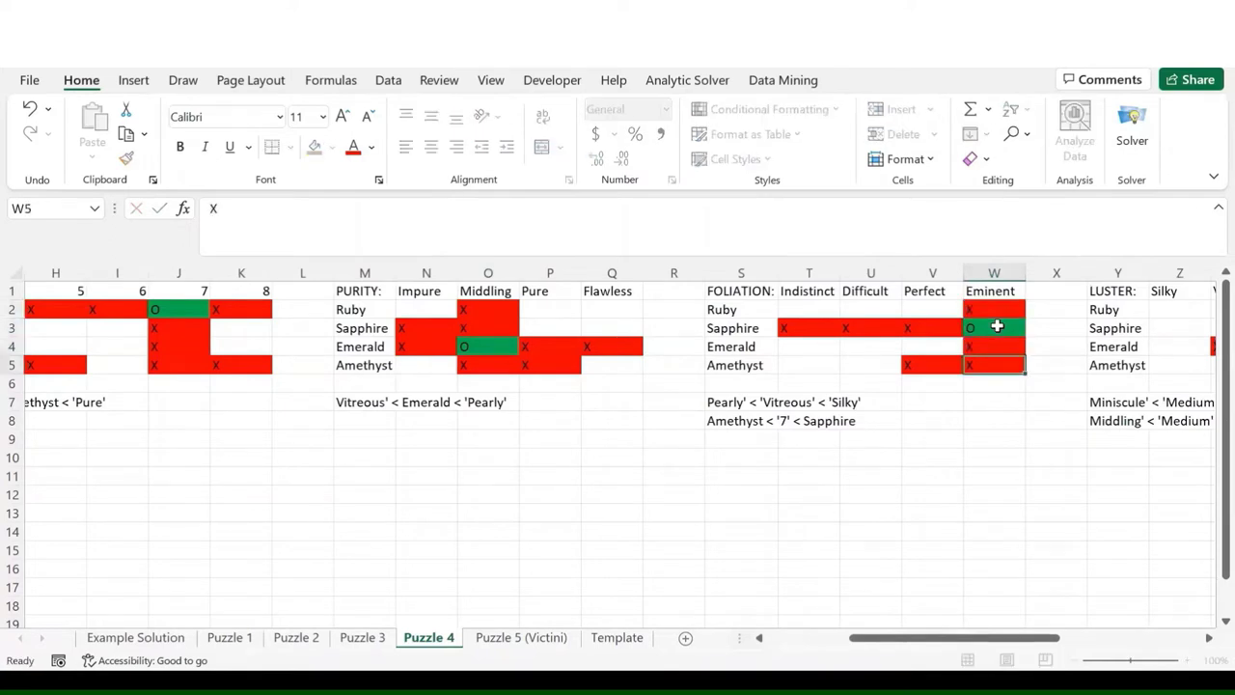
{"action": "type", "text": "X"}
{"action": "key", "text": "Return"}
- Examine the grids and their ordering clues for further deductions from Ruby having hardness 7
{"action": "scroll", "coordinate": [1014, 332], "scroll_direction": "right", "scroll_amount": 5}
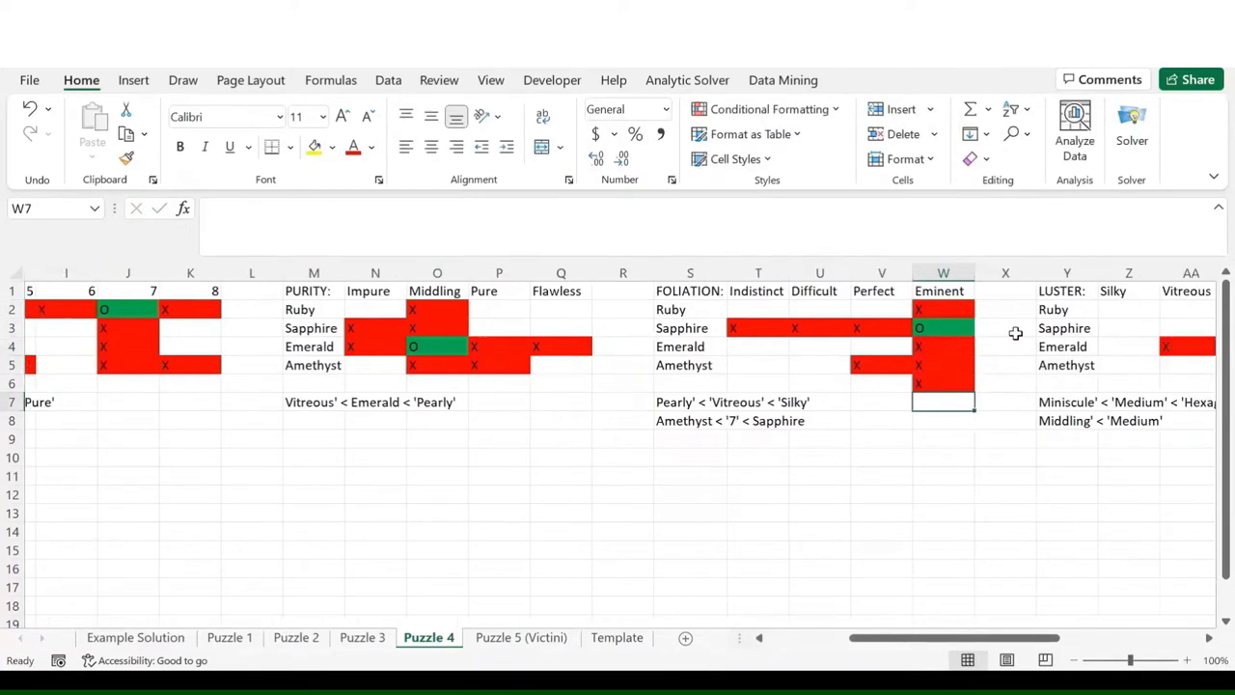
{"action": "scroll", "coordinate": [1014, 332], "scroll_direction": "right", "scroll_amount": 6}
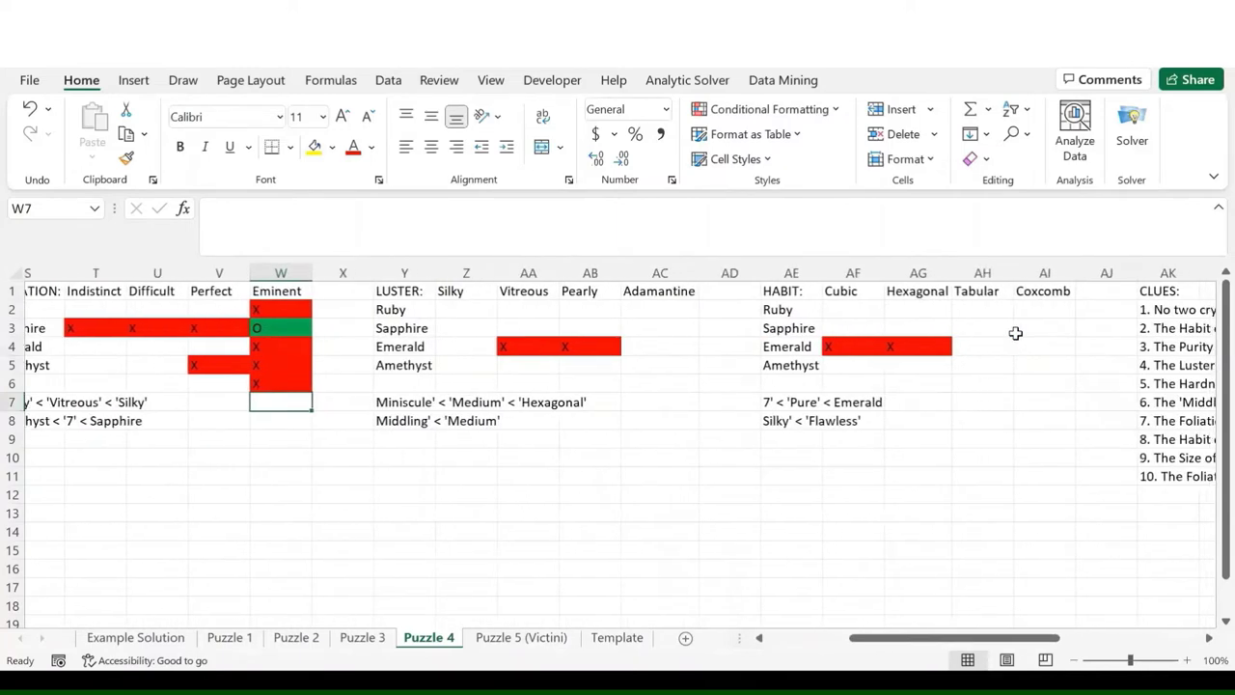
{"action": "scroll", "coordinate": [1015, 332], "scroll_direction": "left", "scroll_amount": 18}
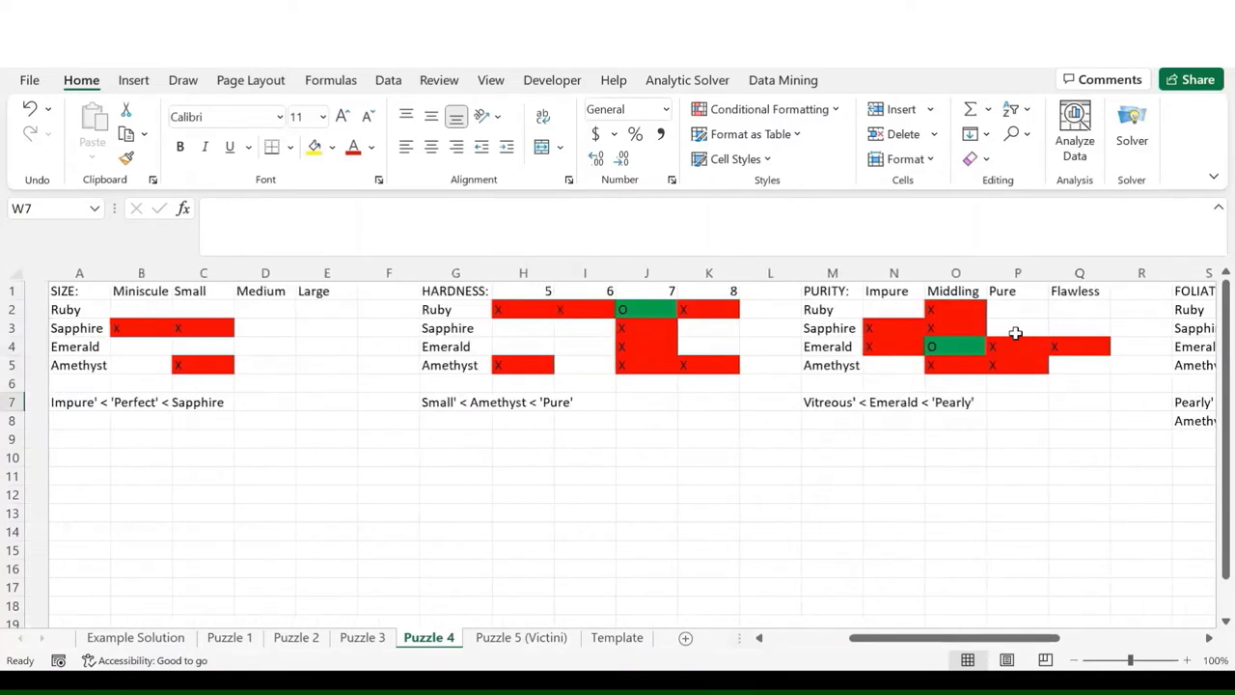
{"action": "scroll", "coordinate": [1014, 332], "scroll_direction": "right", "scroll_amount": 1}
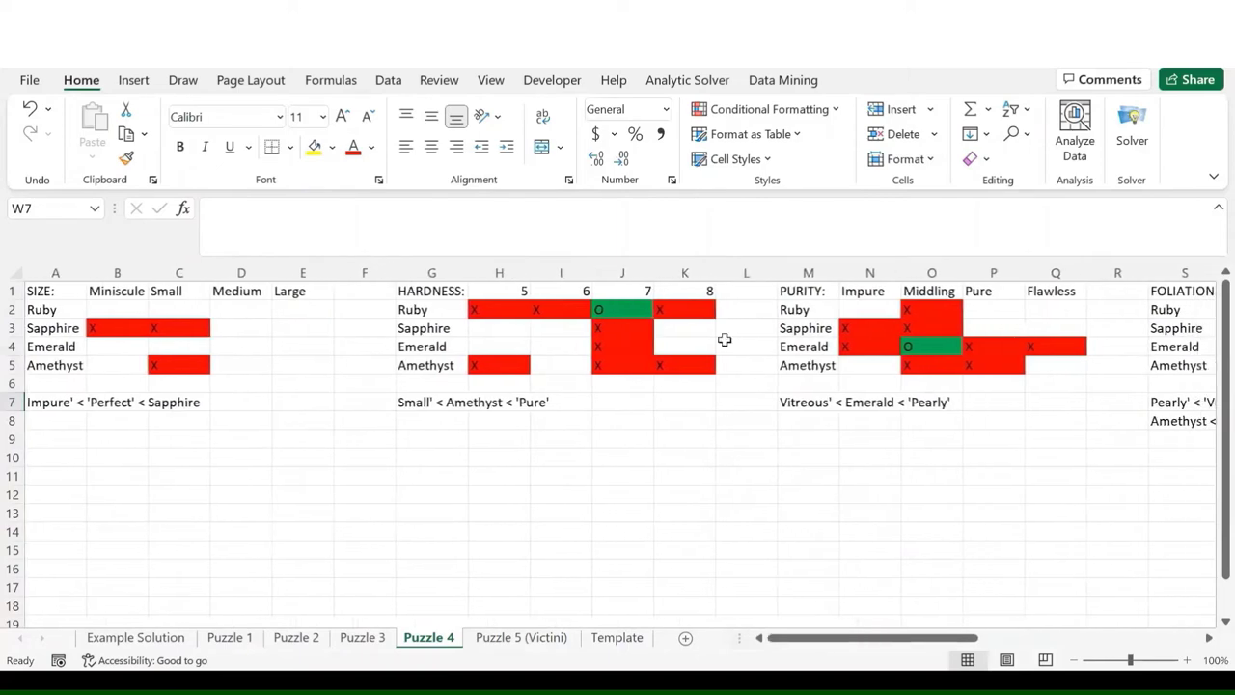
{"action": "left_click", "coordinate": [604, 324]}
{"action": "scroll", "coordinate": [775, 383], "scroll_direction": "right", "scroll_amount": 10}
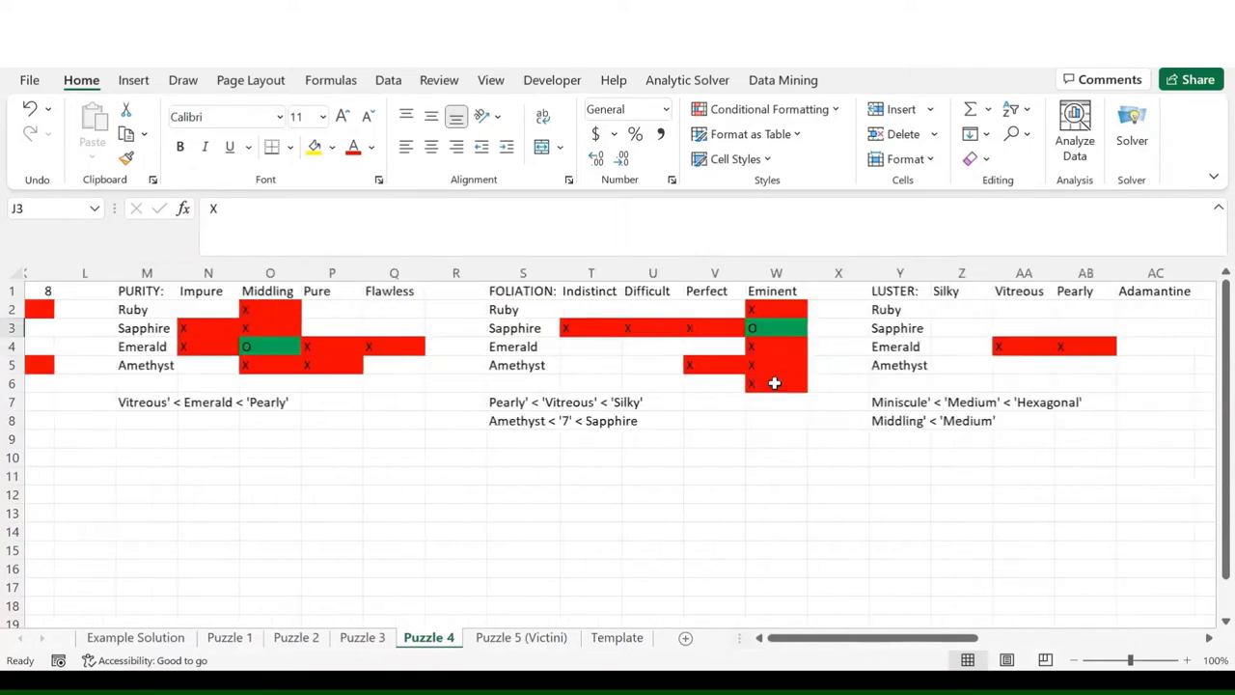
- Replace '7' with Ruby in the second Foliation clue so it reads Amethyst < Ruby < Sapphire
{"action": "left_click", "coordinate": [496, 420]}
{"action": "scroll", "coordinate": [362, 357], "scroll_direction": "left", "scroll_amount": 12}
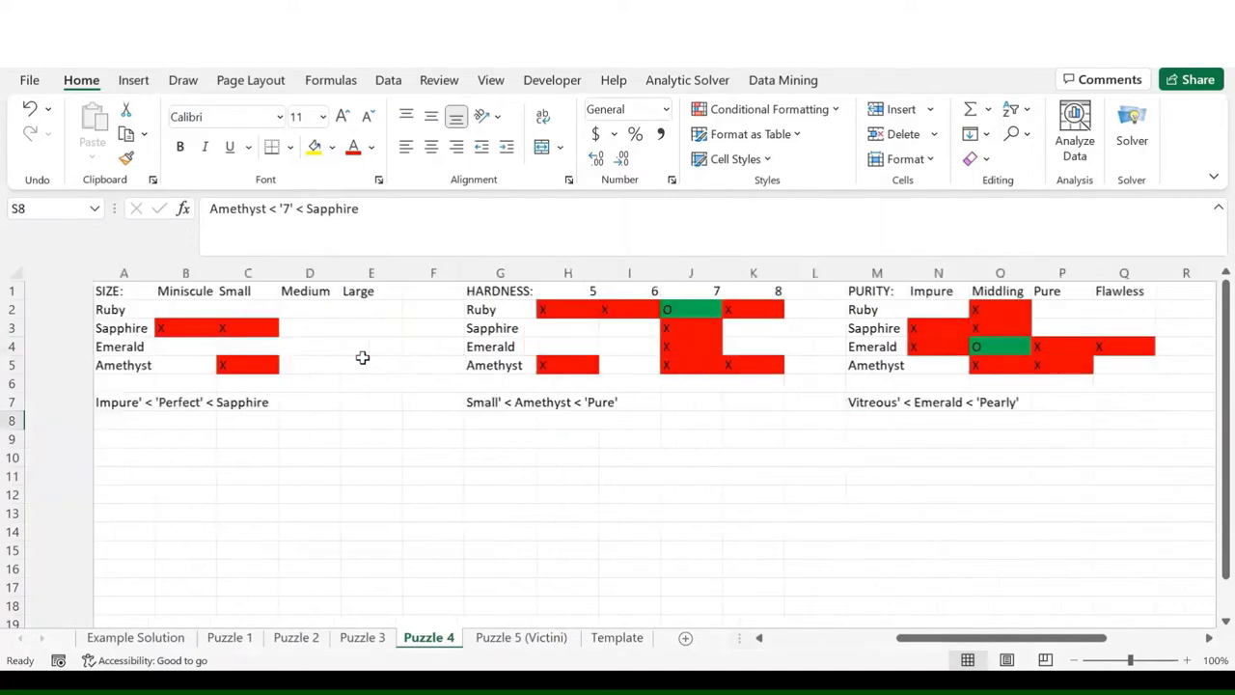
{"action": "scroll", "coordinate": [362, 357], "scroll_direction": "right", "scroll_amount": 10}
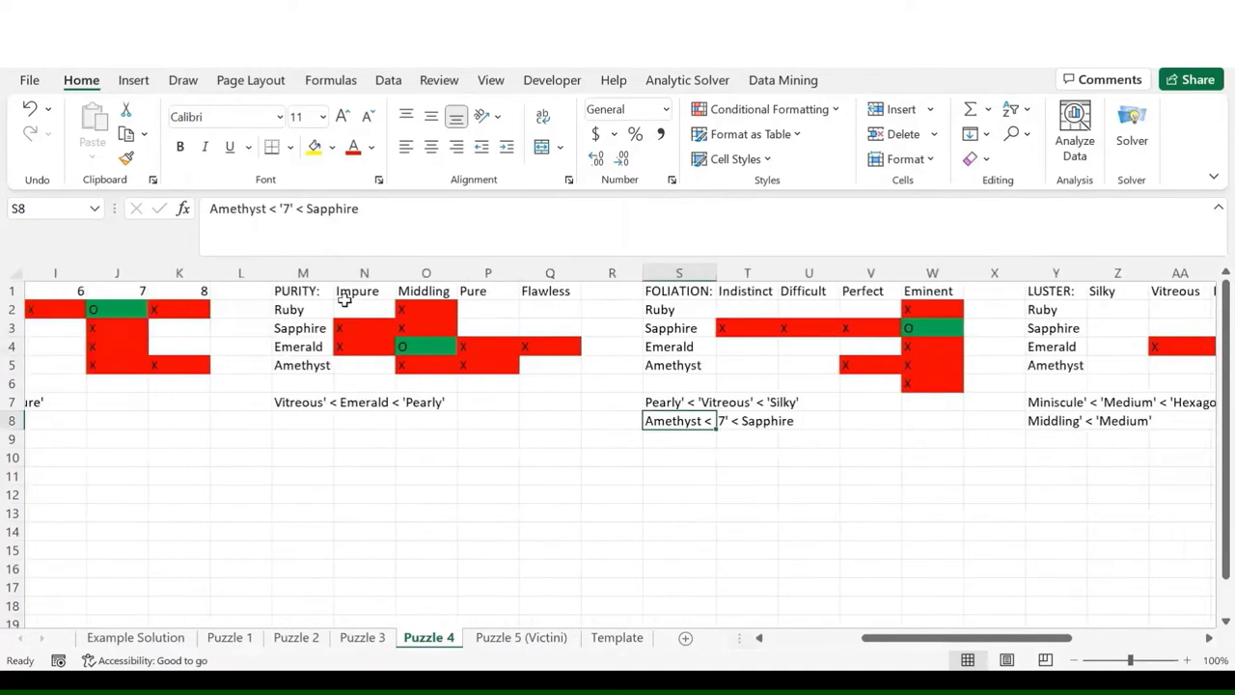
{"action": "left_click", "coordinate": [290, 209]}
{"action": "key", "text": "BackSpace"}
{"action": "key", "text": "BackSpace"}
{"action": "key", "text": "BackSpace"}
{"action": "key", "text": "BackSpace"}
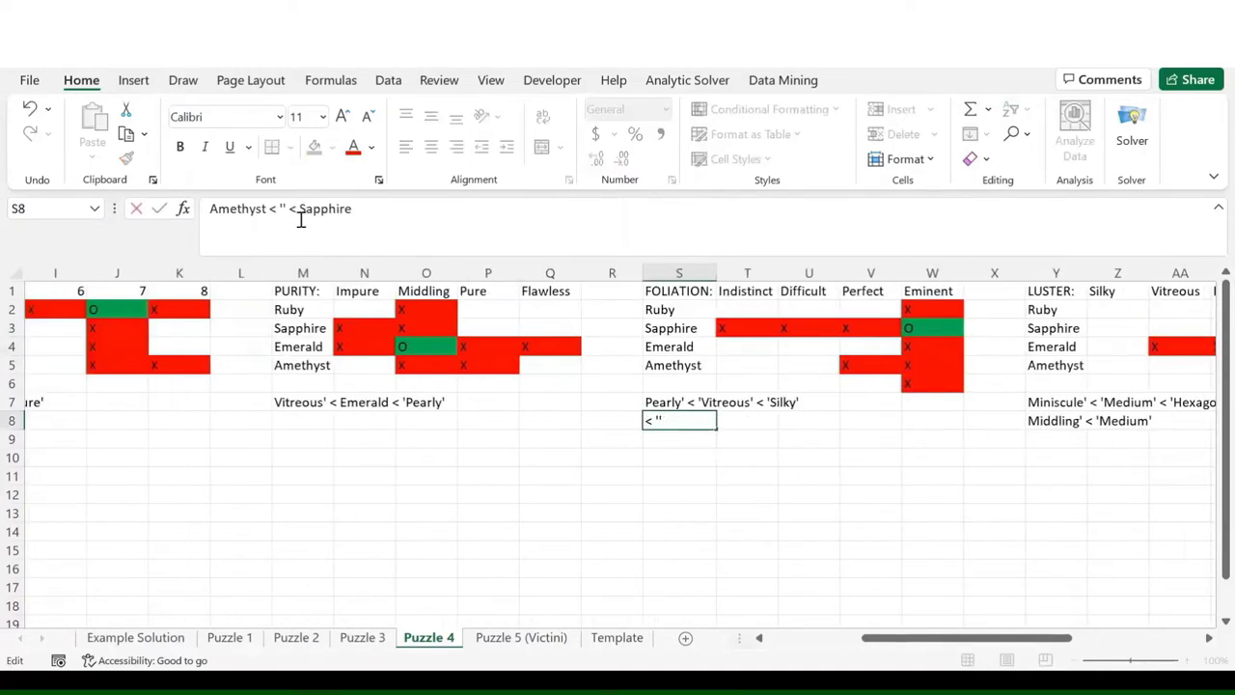
{"action": "key", "text": "BackSpace"}
{"action": "type", "text": "Ruby"}
{"action": "key", "text": "Return"}
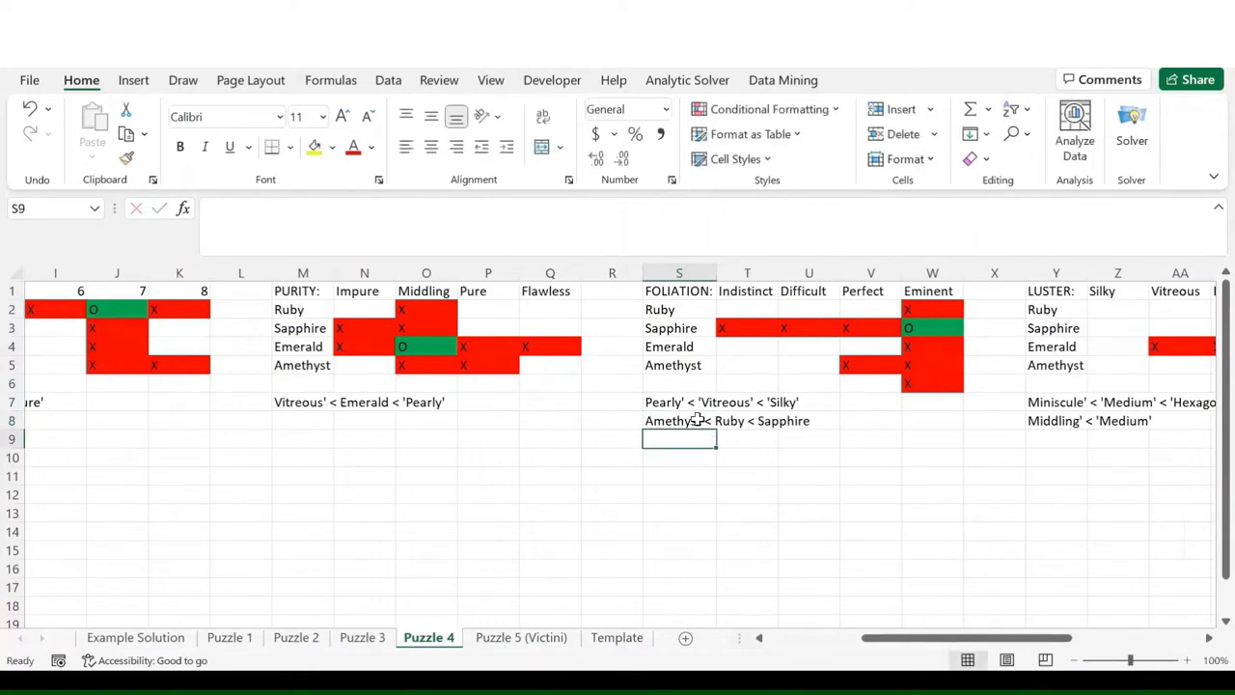
- Following the Amethyst < Ruby < Sapphire clue, mark Ruby with an X under Indistinct in the Foliation grid
{"action": "left_click", "coordinate": [710, 421]}
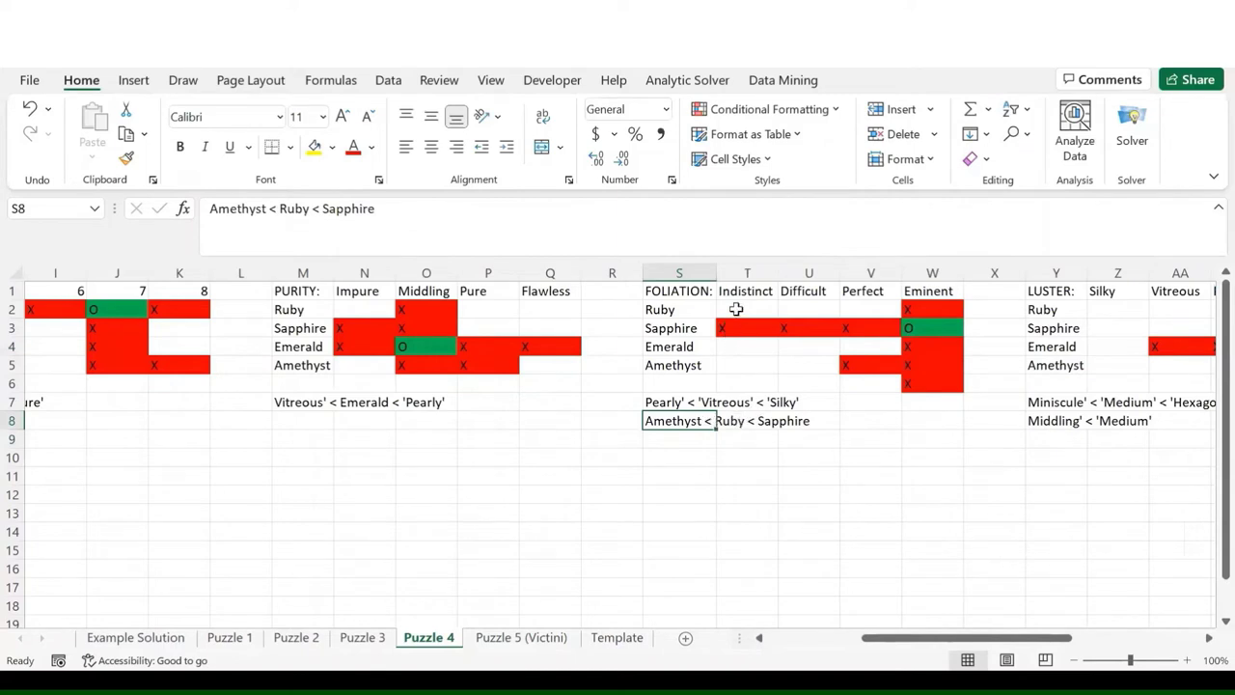
{"action": "left_click", "coordinate": [736, 308]}
{"action": "type", "text": "X"}
{"action": "key", "text": "Return"}
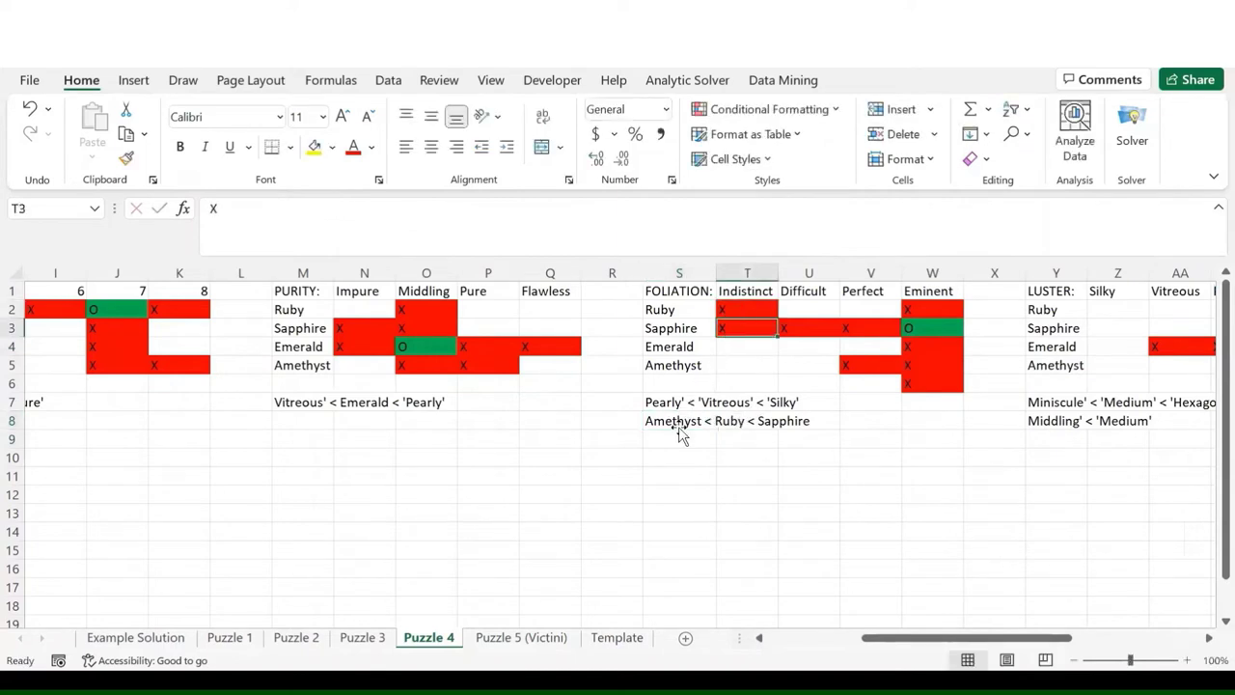
- Compare the Amethyst < Ruby < Sapphire clue with the other grids and ordering clues to find the next deduction
{"action": "left_click", "coordinate": [687, 424]}
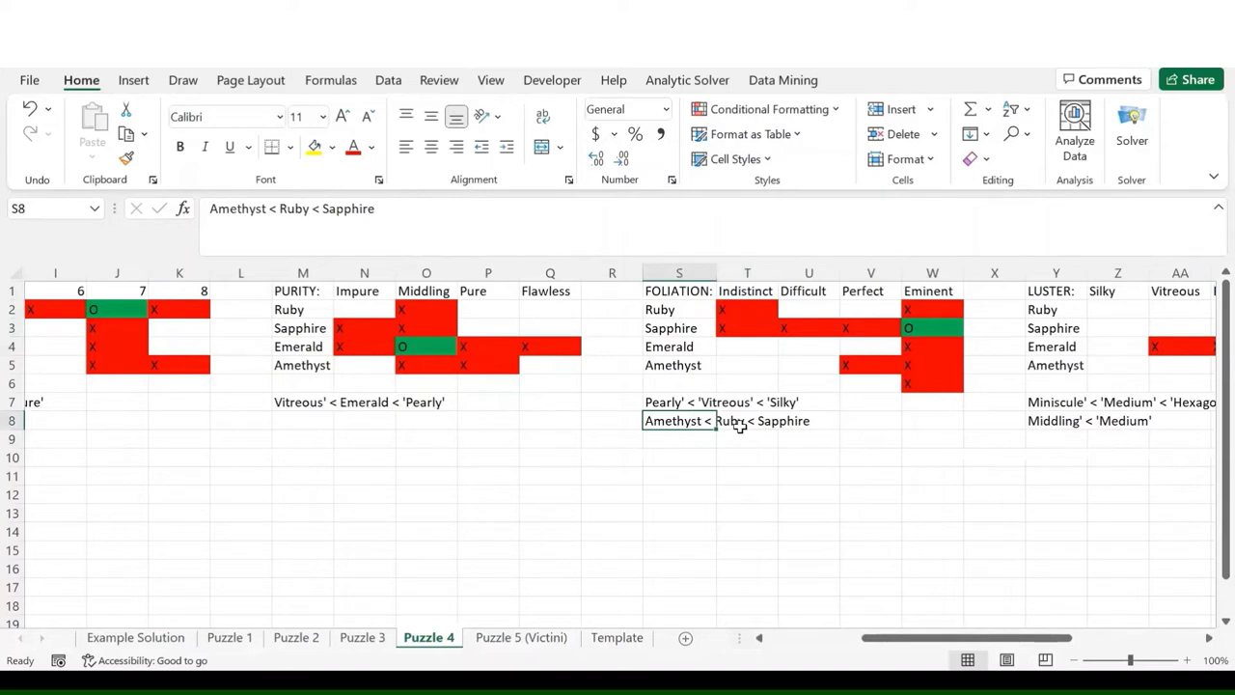
{"action": "scroll", "coordinate": [739, 426], "scroll_direction": "right", "scroll_amount": 5}
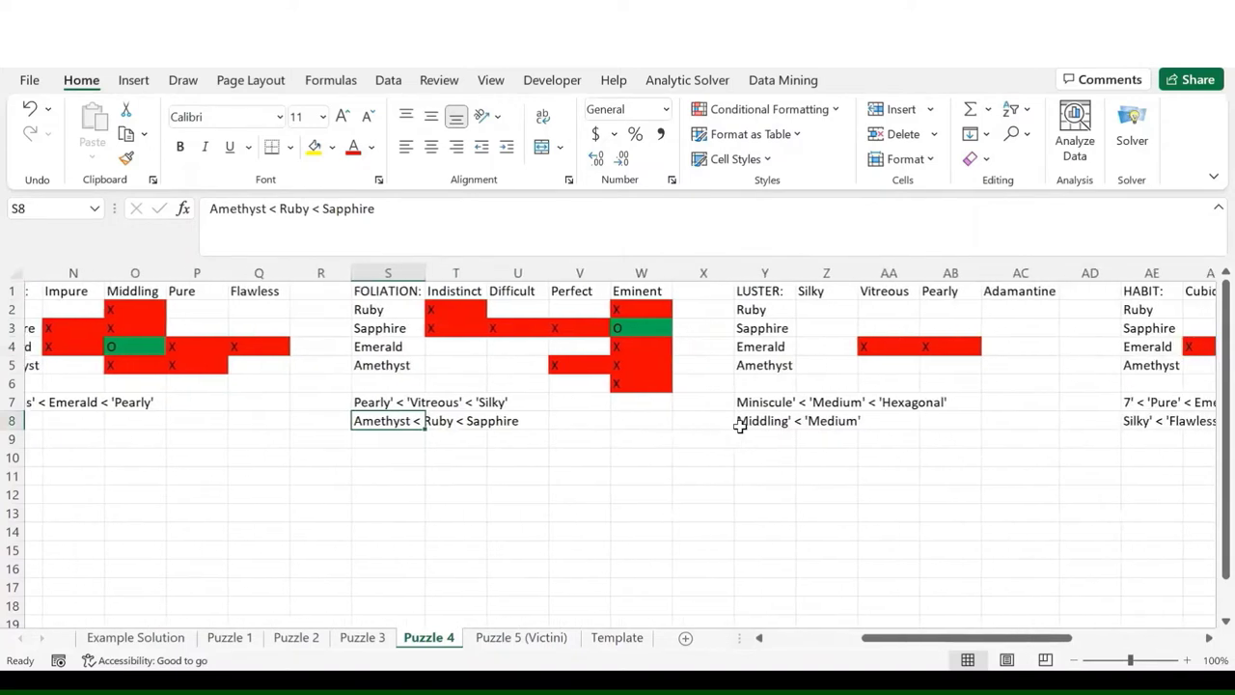
{"action": "scroll", "coordinate": [739, 426], "scroll_direction": "right", "scroll_amount": 3}
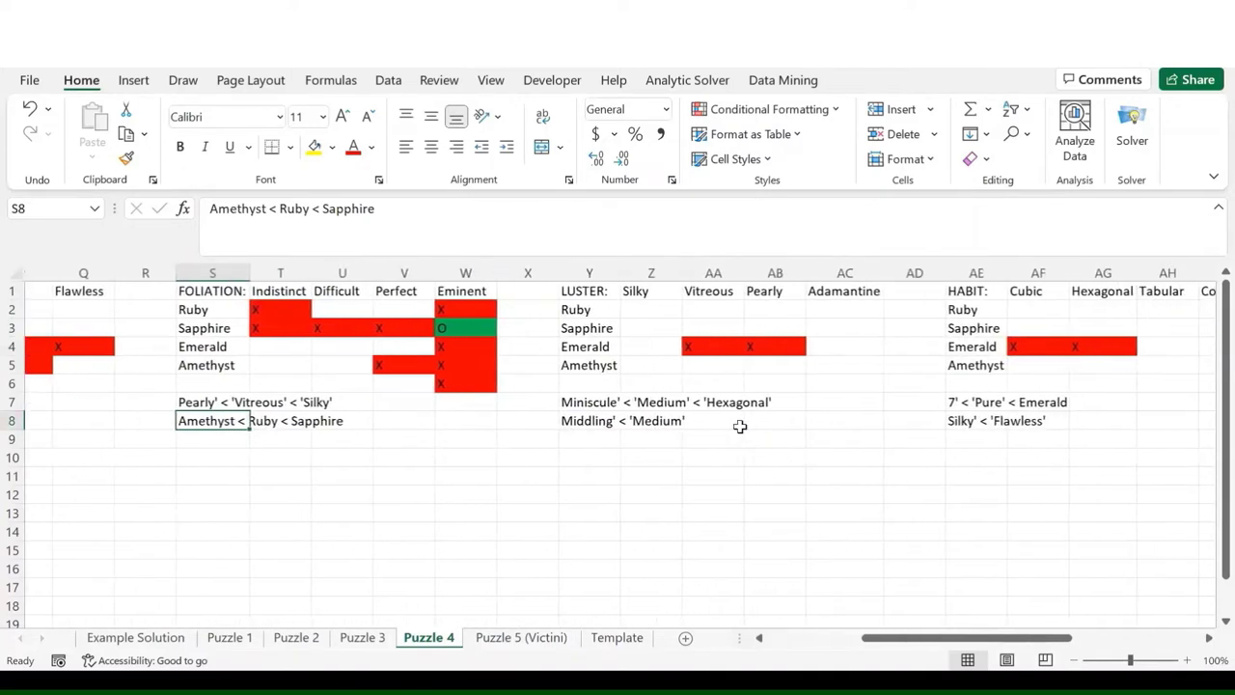
{"action": "scroll", "coordinate": [739, 427], "scroll_direction": "right", "scroll_amount": 3}
{"action": "scroll", "coordinate": [739, 426], "scroll_direction": "left", "scroll_amount": 1}
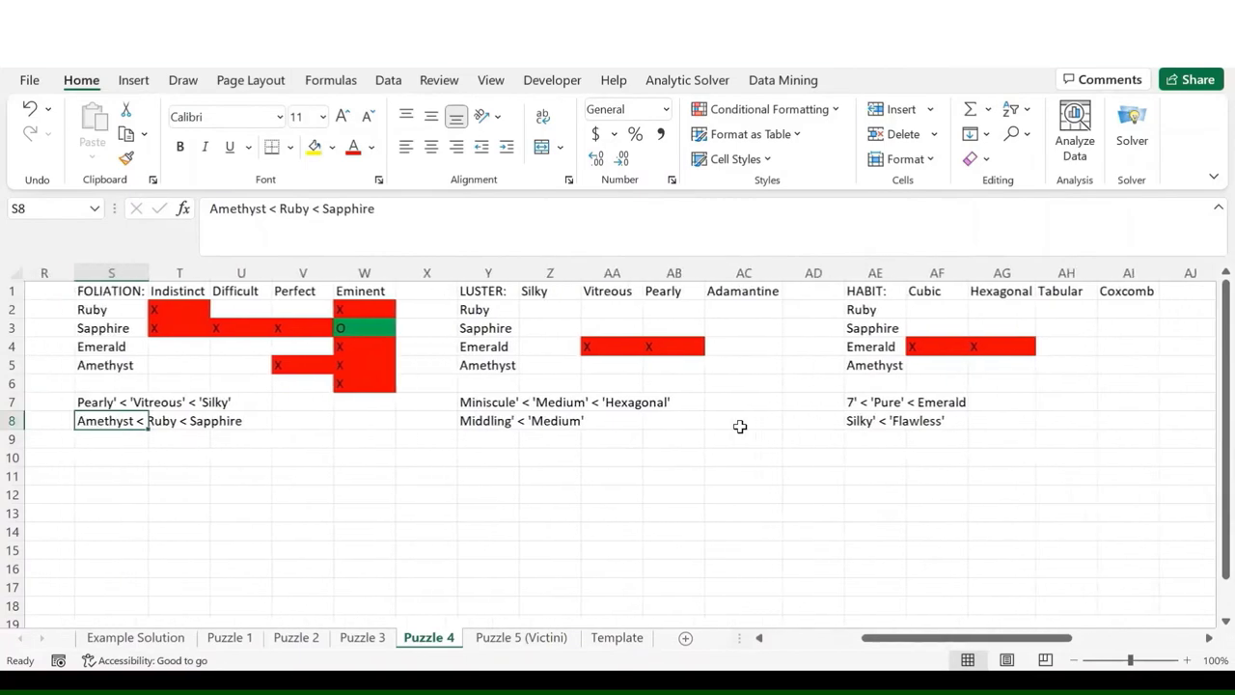
{"action": "scroll", "coordinate": [739, 427], "scroll_direction": "left", "scroll_amount": 12}
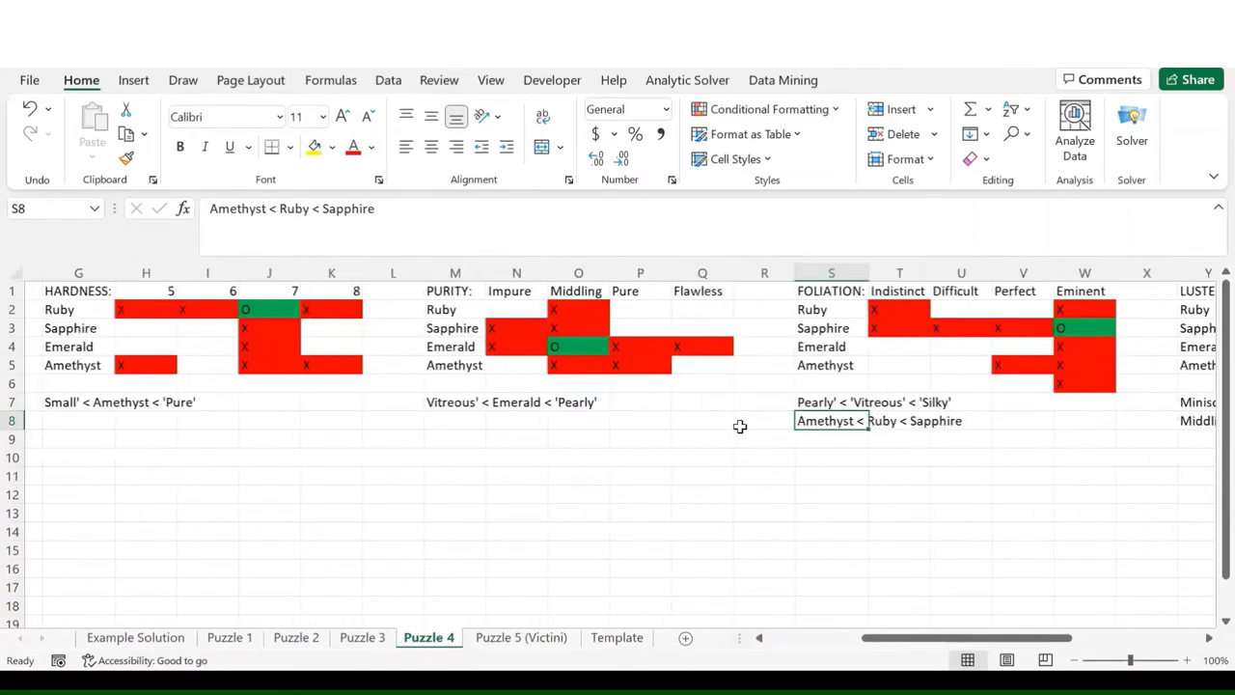
{"action": "scroll", "coordinate": [739, 426], "scroll_direction": "left", "scroll_amount": 6}
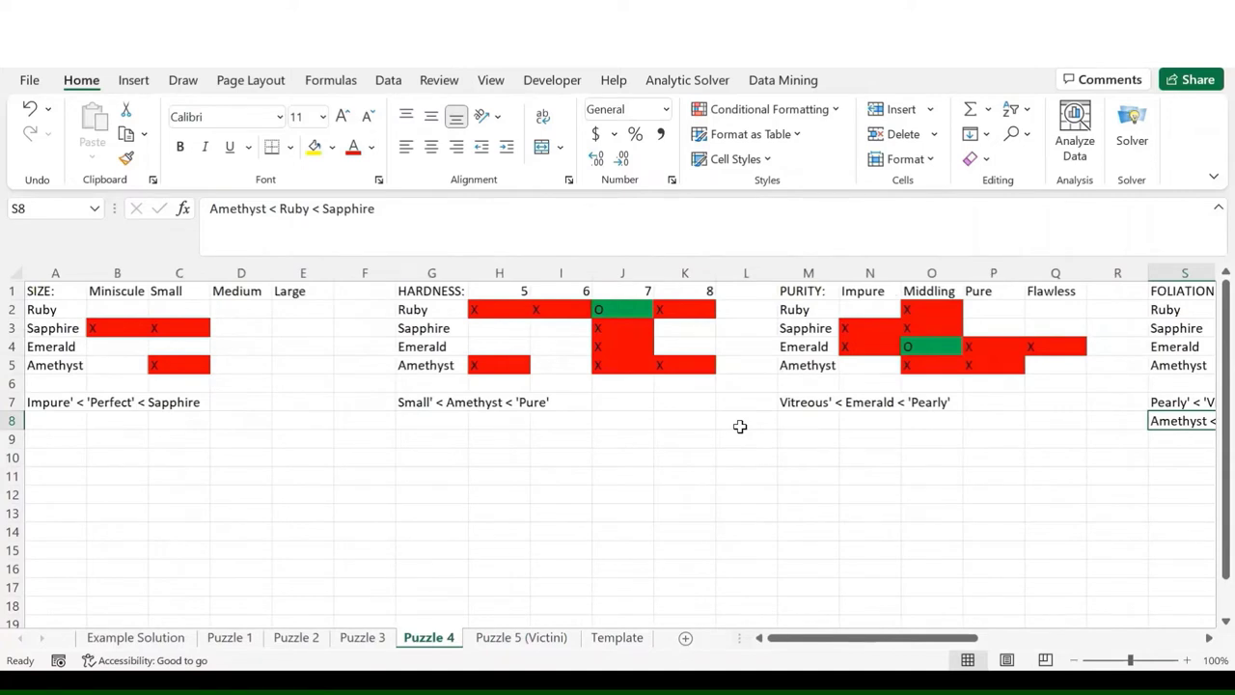
- Replace 'Middling' with Emerald in the second Luster clue so it reads Emerald < 'Medium'
{"action": "scroll", "coordinate": [739, 427], "scroll_direction": "right", "scroll_amount": 10}
{"action": "scroll", "coordinate": [739, 426], "scroll_direction": "left", "scroll_amount": 1}
{"action": "scroll", "coordinate": [658, 349], "scroll_direction": "left", "scroll_amount": 10}
{"action": "left_click", "coordinate": [942, 346]}
{"action": "scroll", "coordinate": [711, 420], "scroll_direction": "right", "scroll_amount": 13}
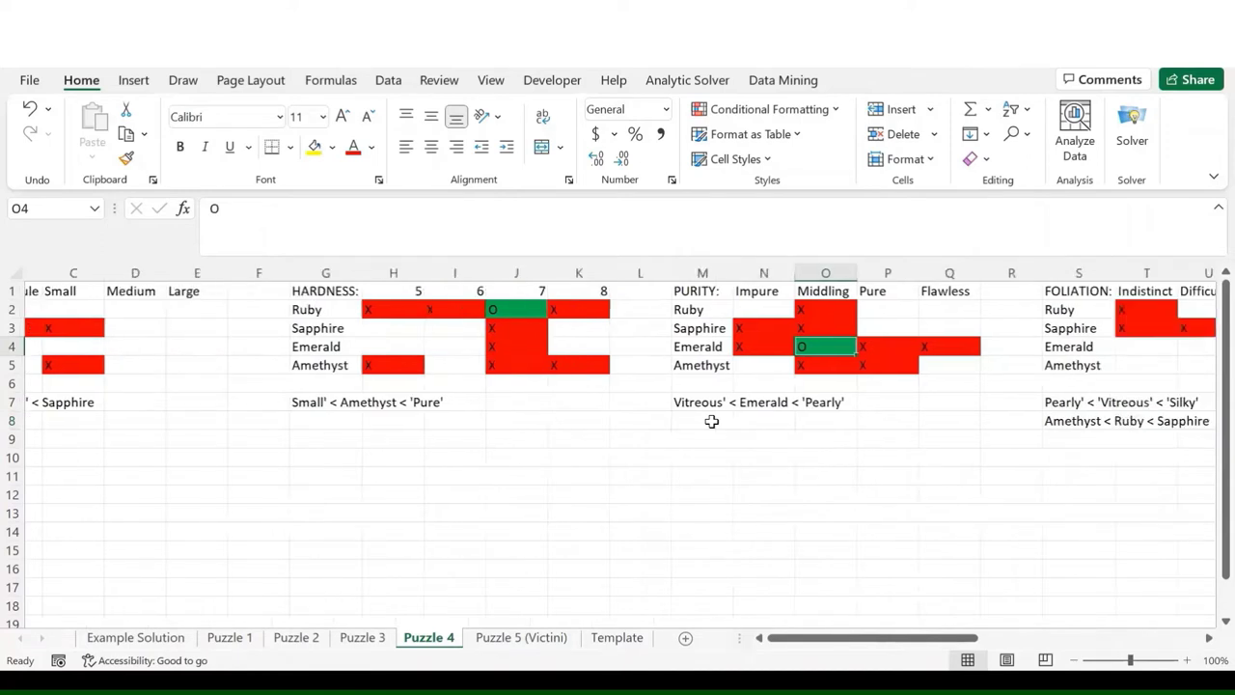
{"action": "scroll", "coordinate": [694, 415], "scroll_direction": "right", "scroll_amount": 2}
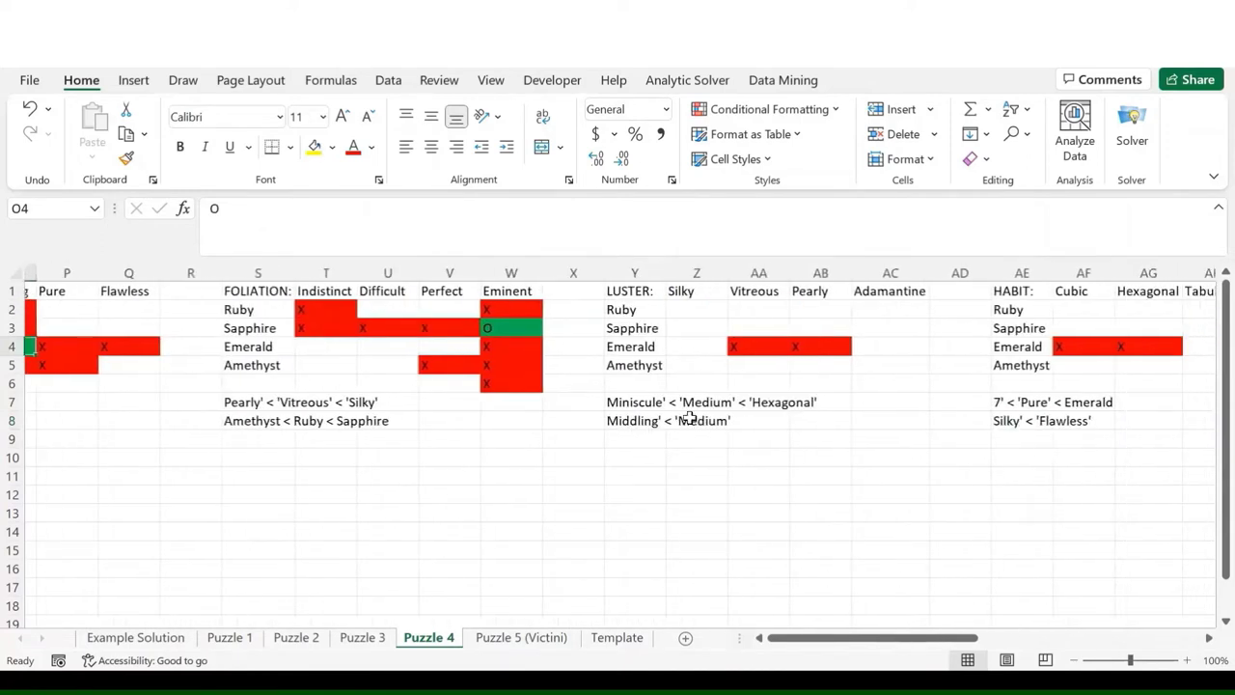
{"action": "left_click", "coordinate": [625, 402]}
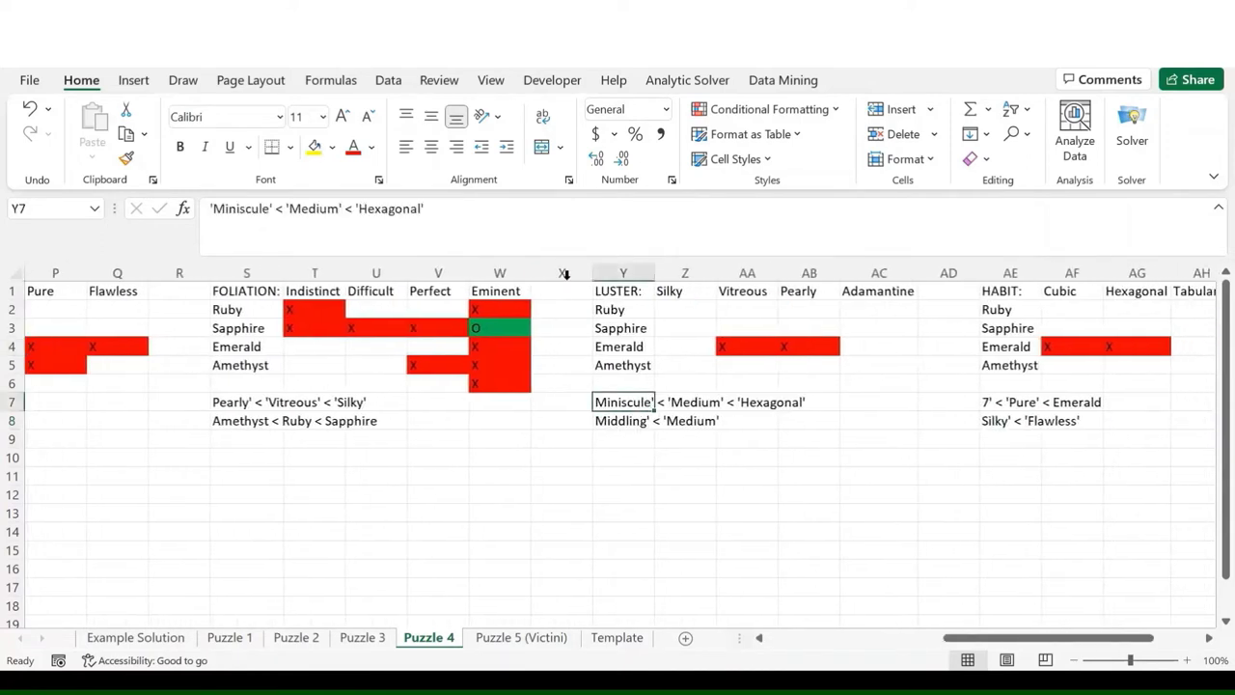
{"action": "left_click", "coordinate": [342, 208]}
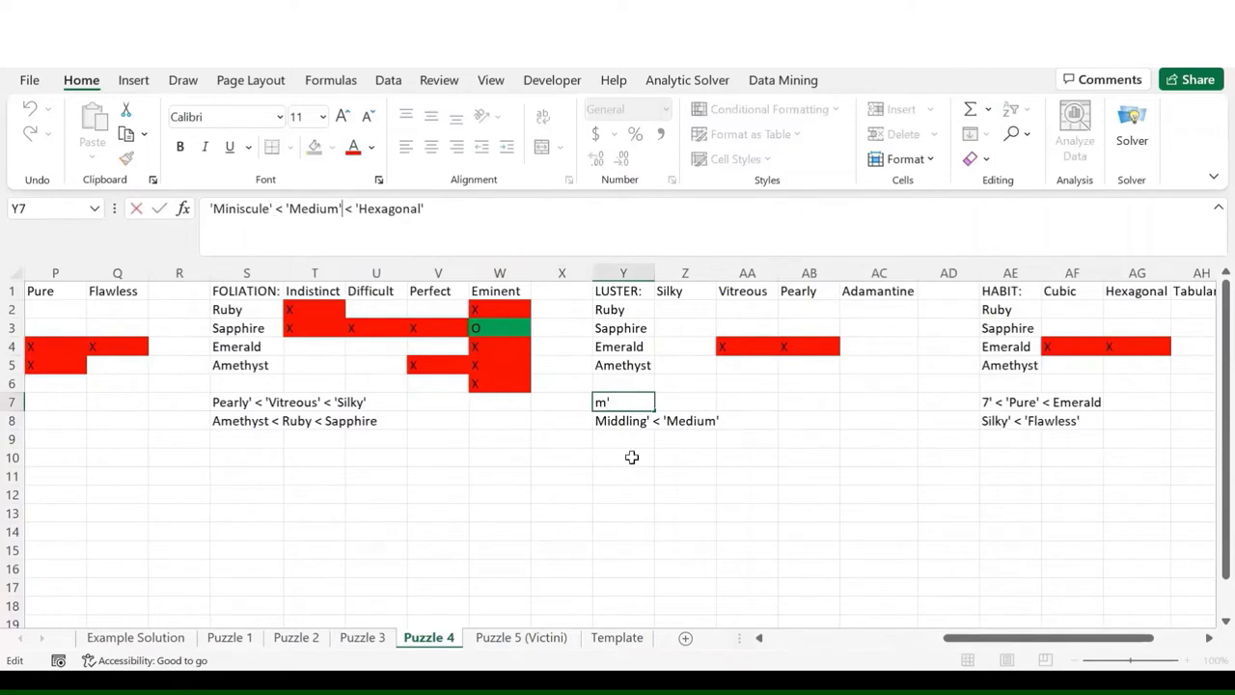
{"action": "left_click", "coordinate": [631, 421]}
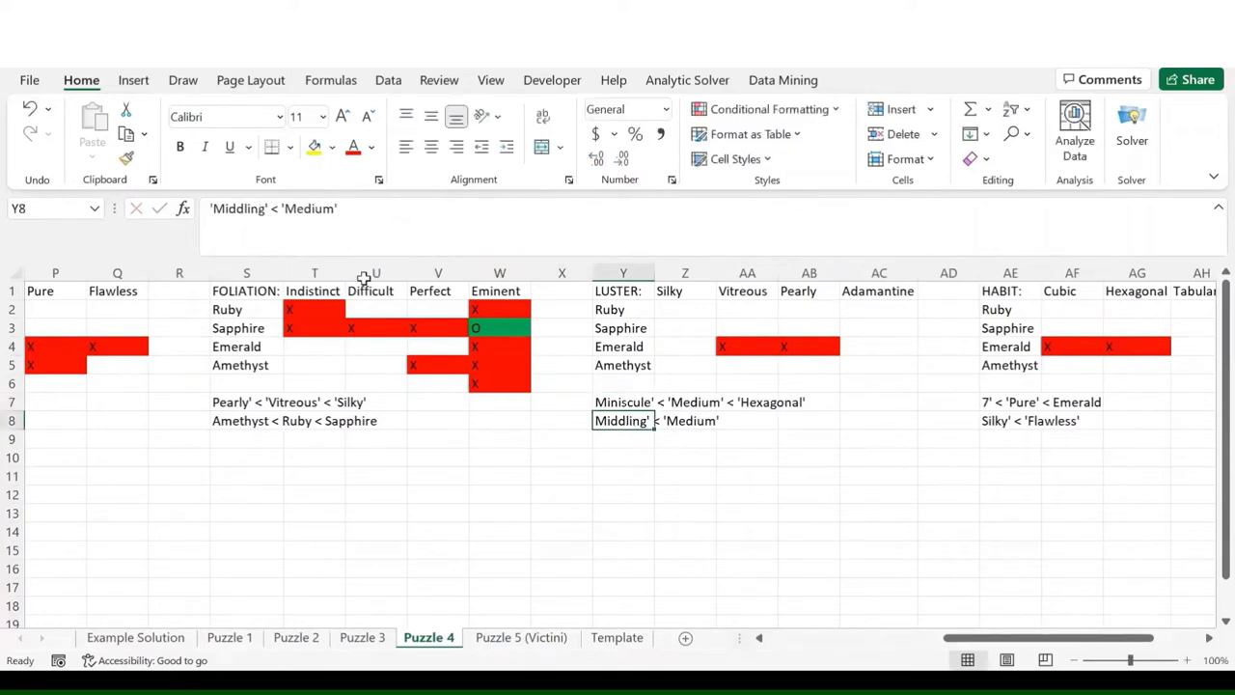
{"action": "left_click", "coordinate": [261, 209]}
{"action": "key", "text": "BackSpace"}
{"action": "key", "text": "BackSpace"}
{"action": "key", "text": "BackSpace"}
{"action": "key", "text": "BackSpace"}
{"action": "key", "text": "BackSpace"}
{"action": "key", "text": "BackSpace"}
{"action": "key", "text": "BackSpace"}
{"action": "key", "text": "BackSpace"}
{"action": "key", "text": "BackSpace"}
{"action": "key", "text": "BackSpace"}
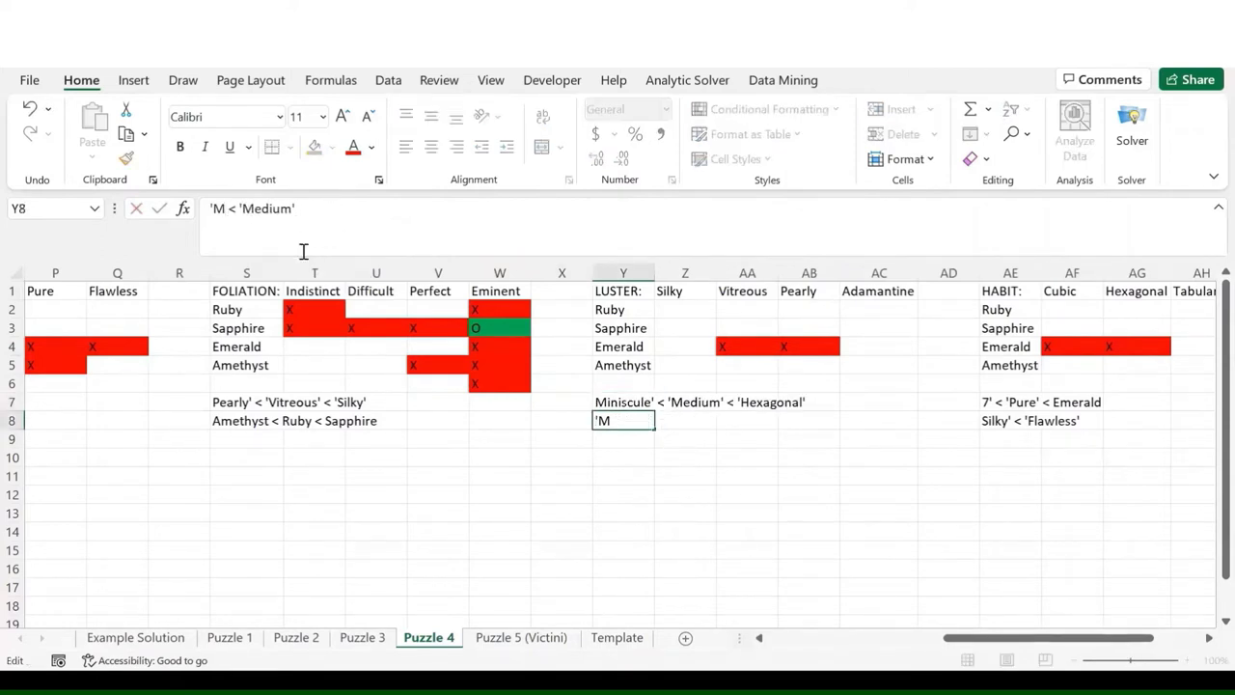
{"action": "type", "text": "Emerald"}
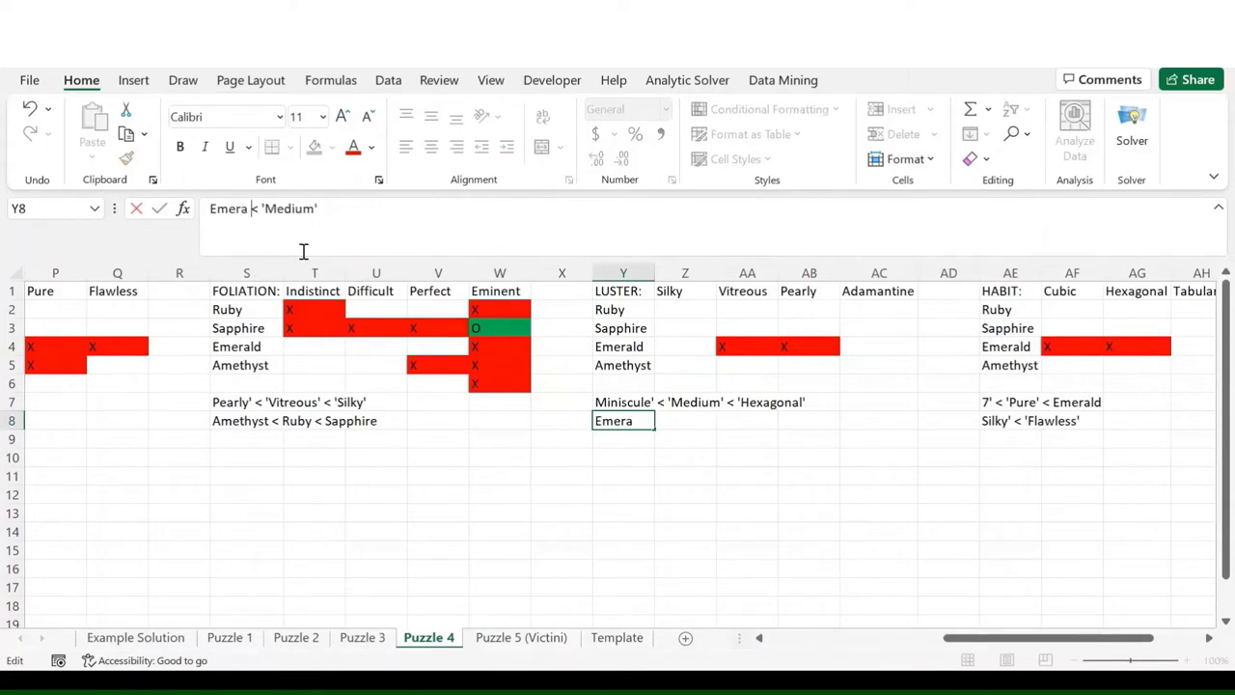
{"action": "key", "text": "Return"}
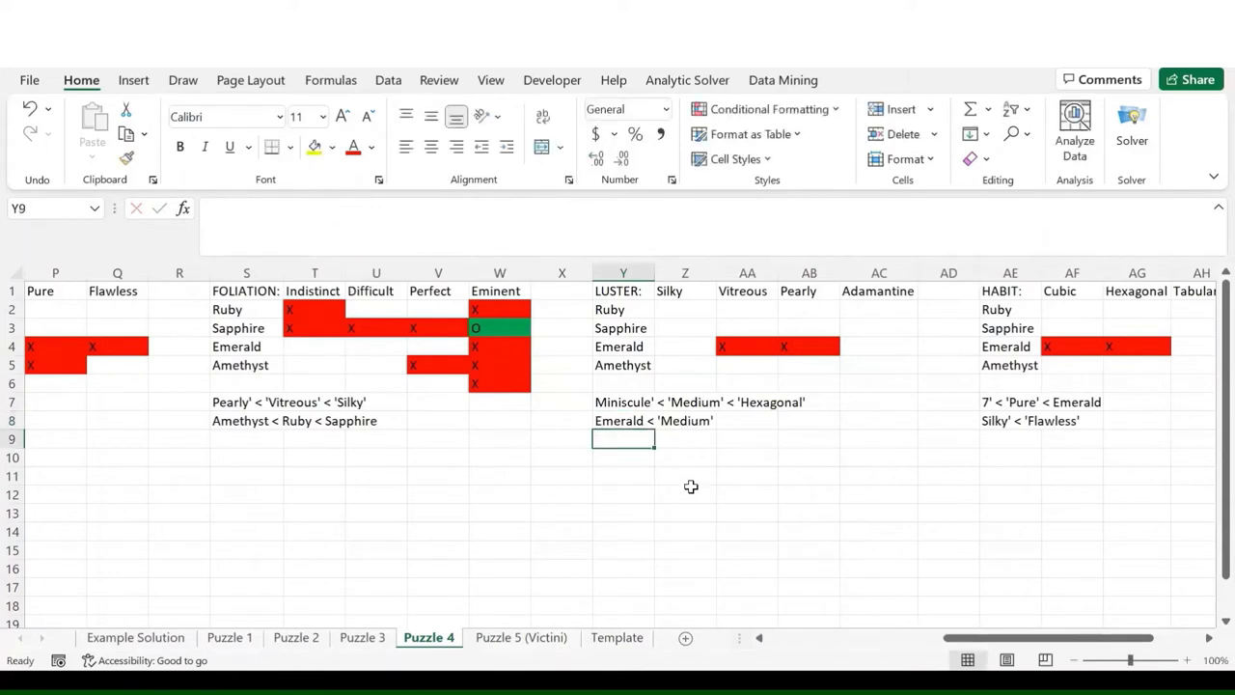
- Following the Emerald < 'Medium' clue, mark Emerald with an X under Adamantine in the Luster grid
{"action": "left_click", "coordinate": [617, 422]}
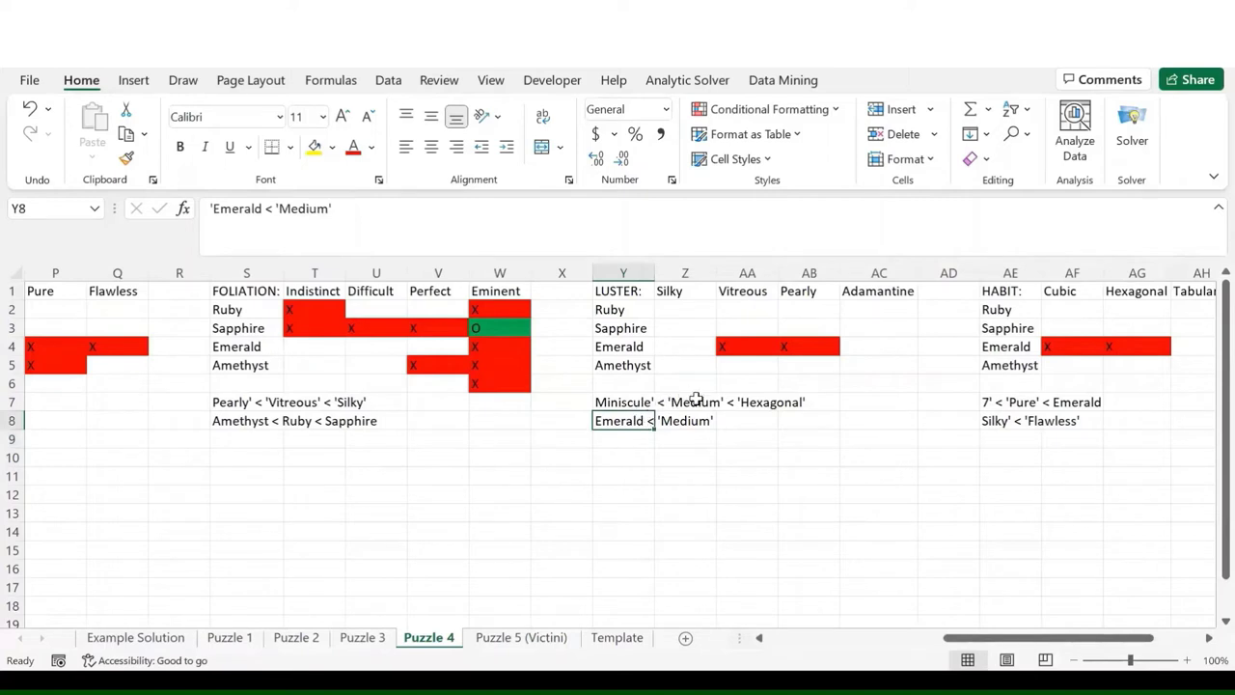
{"action": "left_click", "coordinate": [873, 340]}
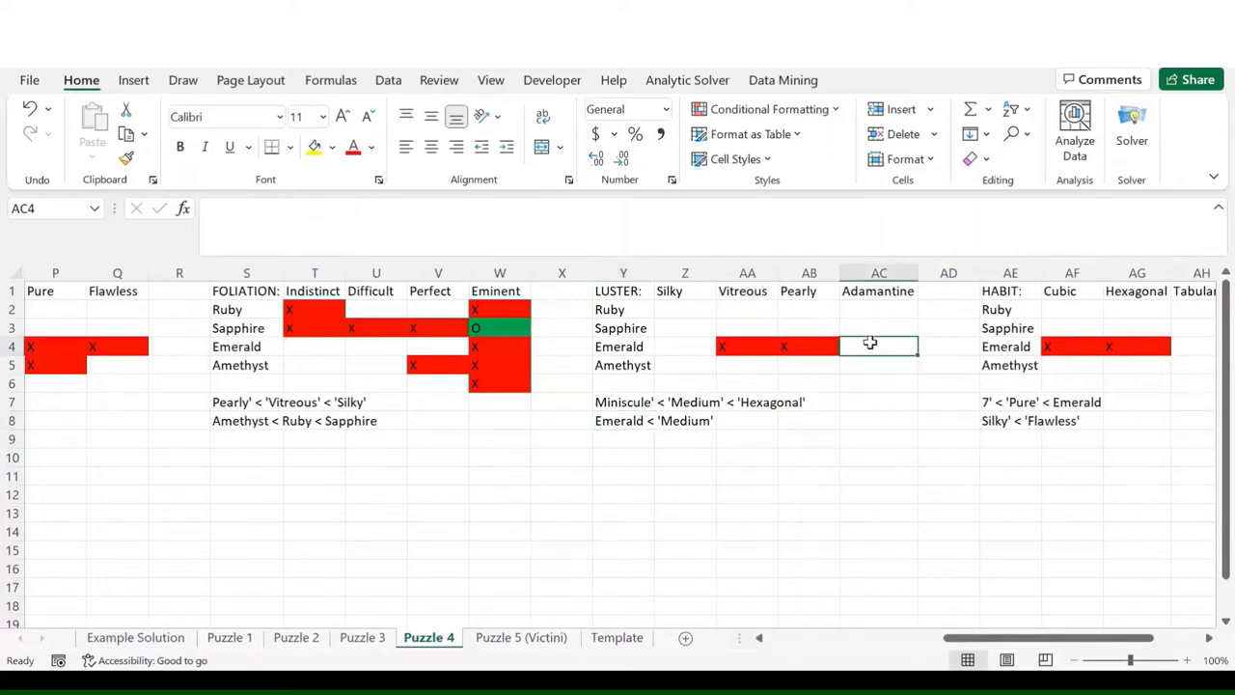
{"action": "type", "text": "x"}
{"action": "key", "text": "Return"}
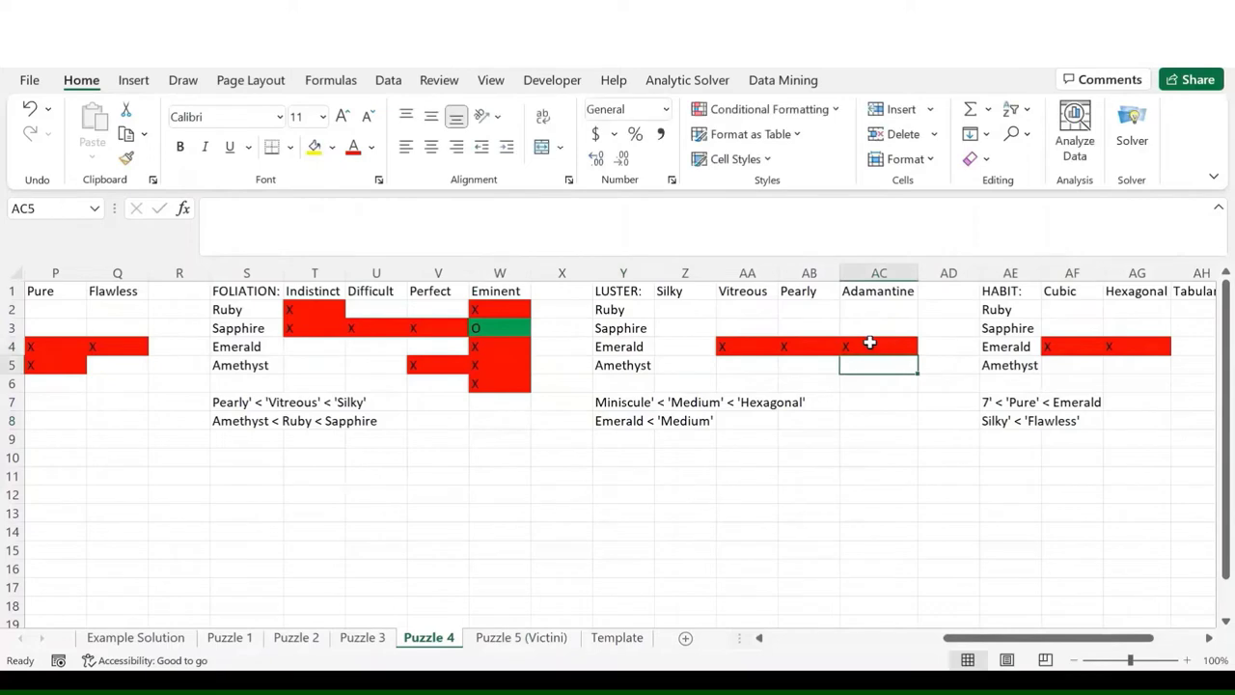
- Following the same Luster clue, mark Emerald with an X under Medium in the Size grid
{"action": "left_click", "coordinate": [637, 421]}
{"action": "scroll", "coordinate": [743, 440], "scroll_direction": "left", "scroll_amount": 3}
{"action": "scroll", "coordinate": [743, 439], "scroll_direction": "left", "scroll_amount": 8}
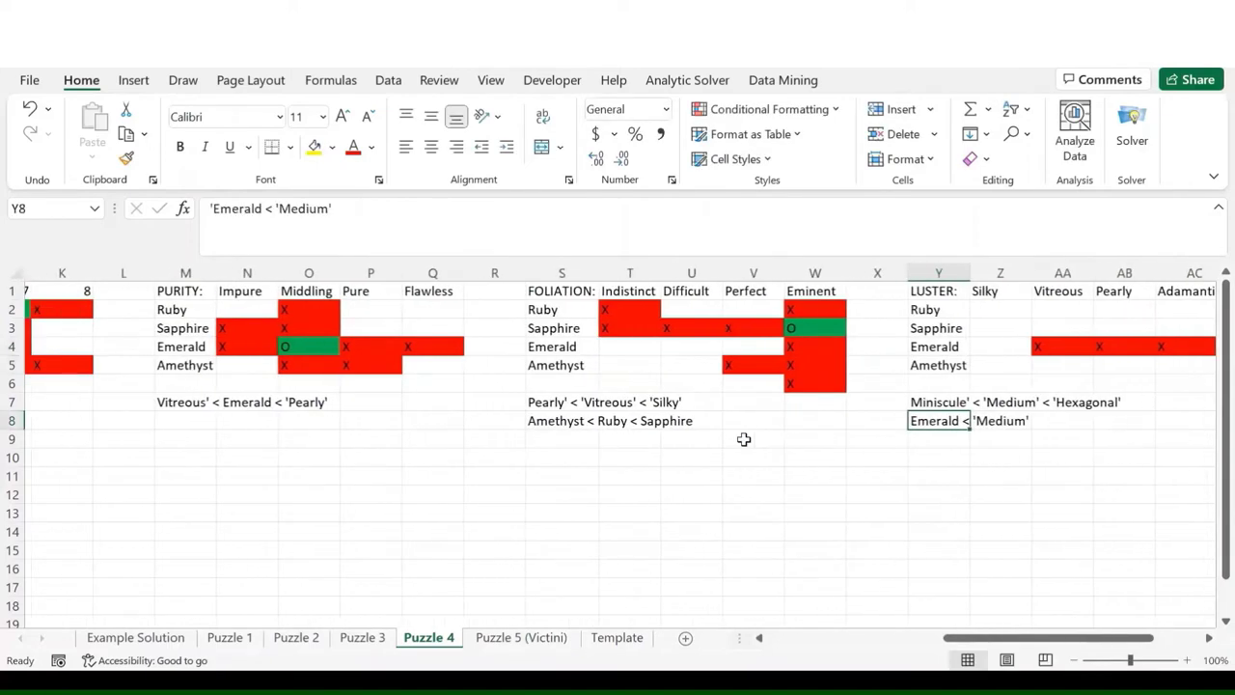
{"action": "scroll", "coordinate": [743, 439], "scroll_direction": "left", "scroll_amount": 2}
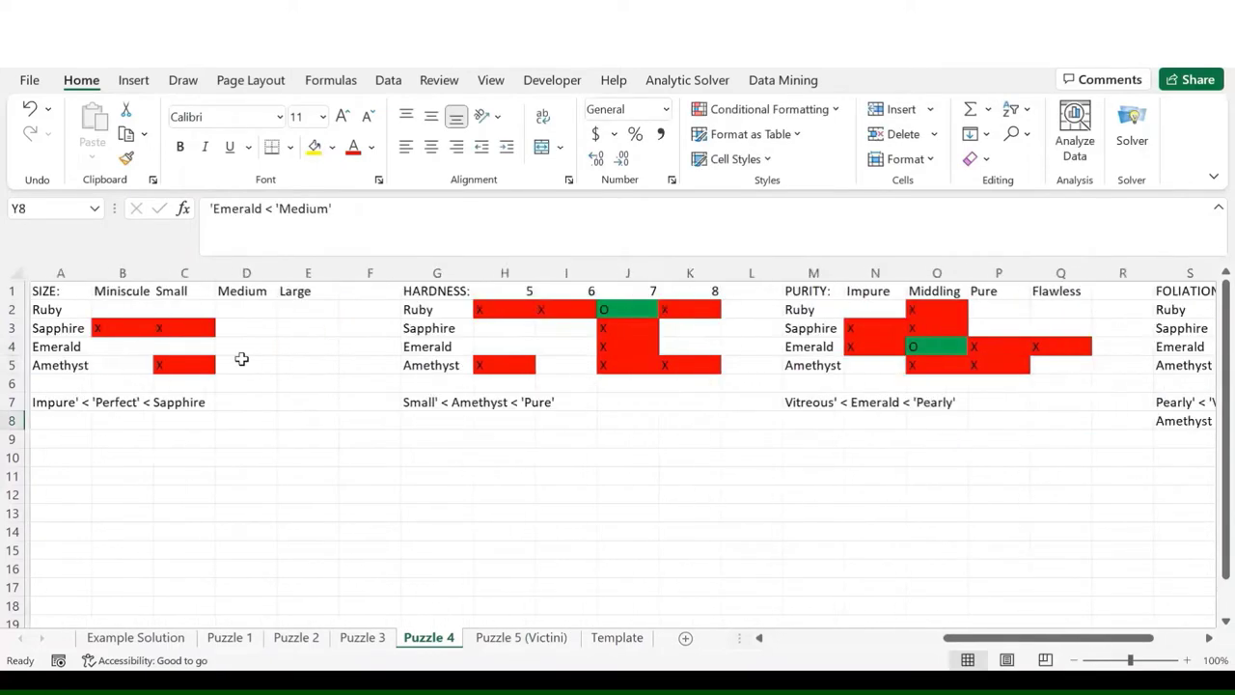
{"action": "left_click", "coordinate": [241, 347]}
{"action": "key", "text": "Return"}
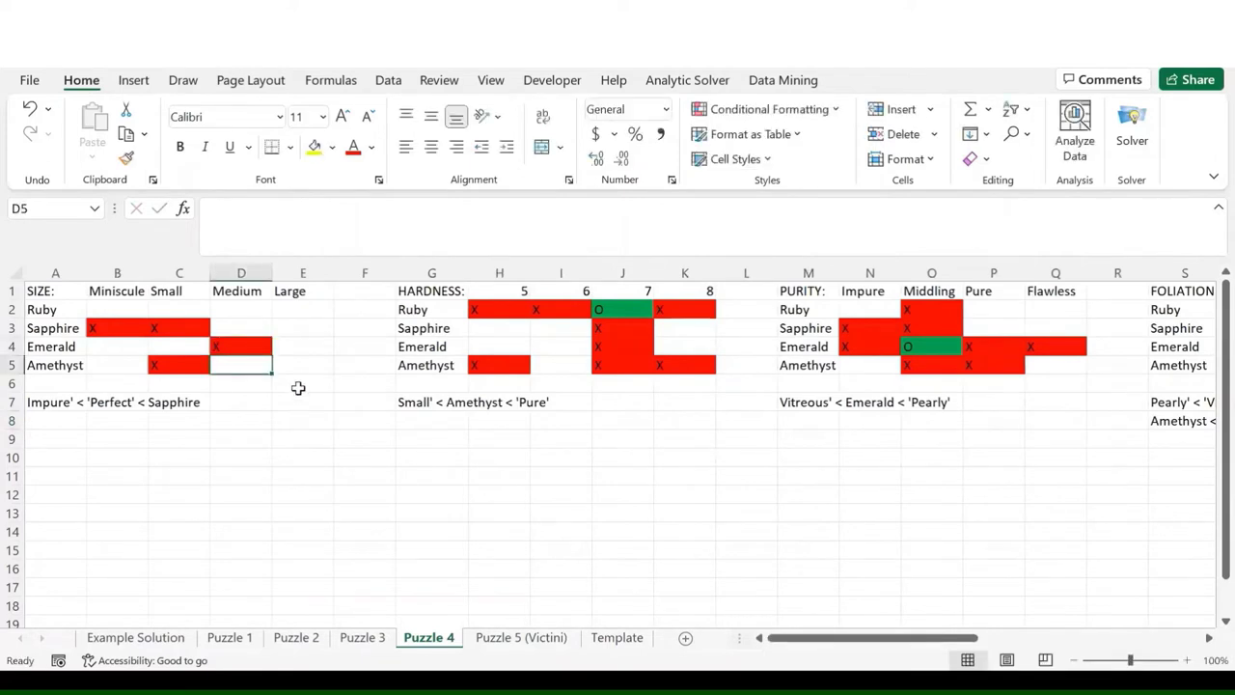
- Confirm Emerald as Silky with an O in the Luster grid
{"action": "scroll", "coordinate": [298, 386], "scroll_direction": "right", "scroll_amount": 16}
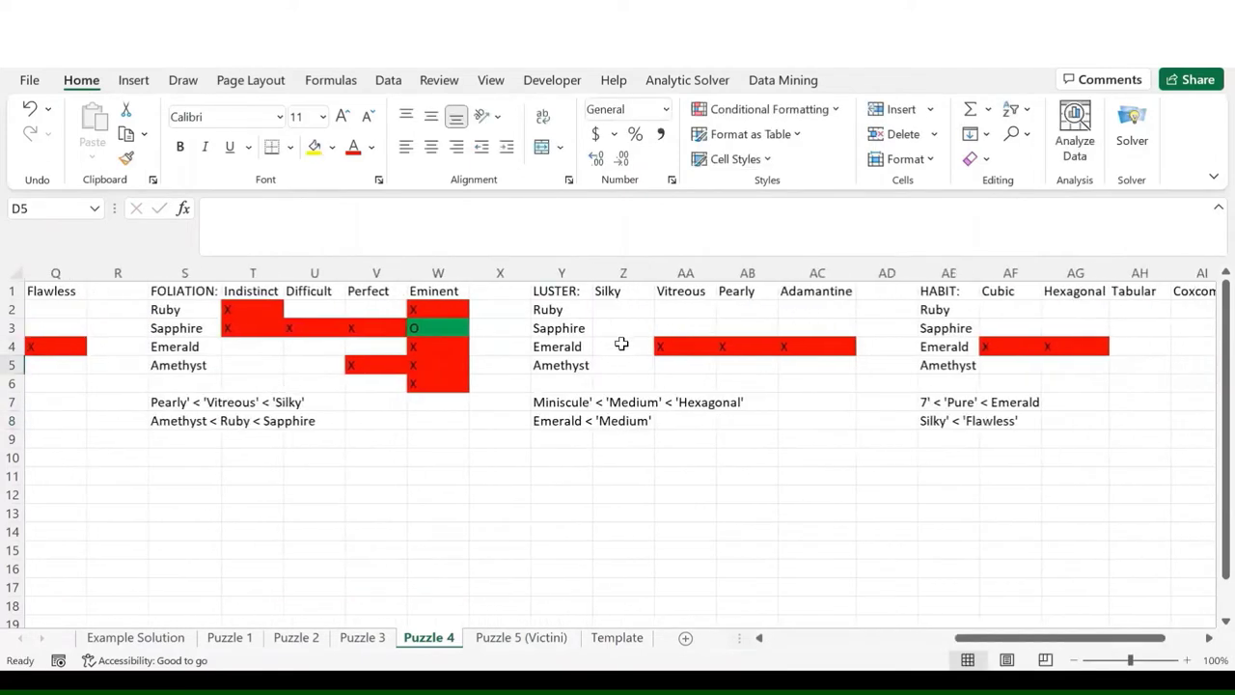
{"action": "left_click", "coordinate": [622, 344]}
{"action": "type", "text": "O"}
{"action": "key", "text": "Return"}
- Mark Ruby, Sapphire and Amethyst with an X under Silky in the Luster grid
{"action": "left_click", "coordinate": [622, 344]}
{"action": "key", "text": "Up"}
{"action": "key", "text": "Up"}
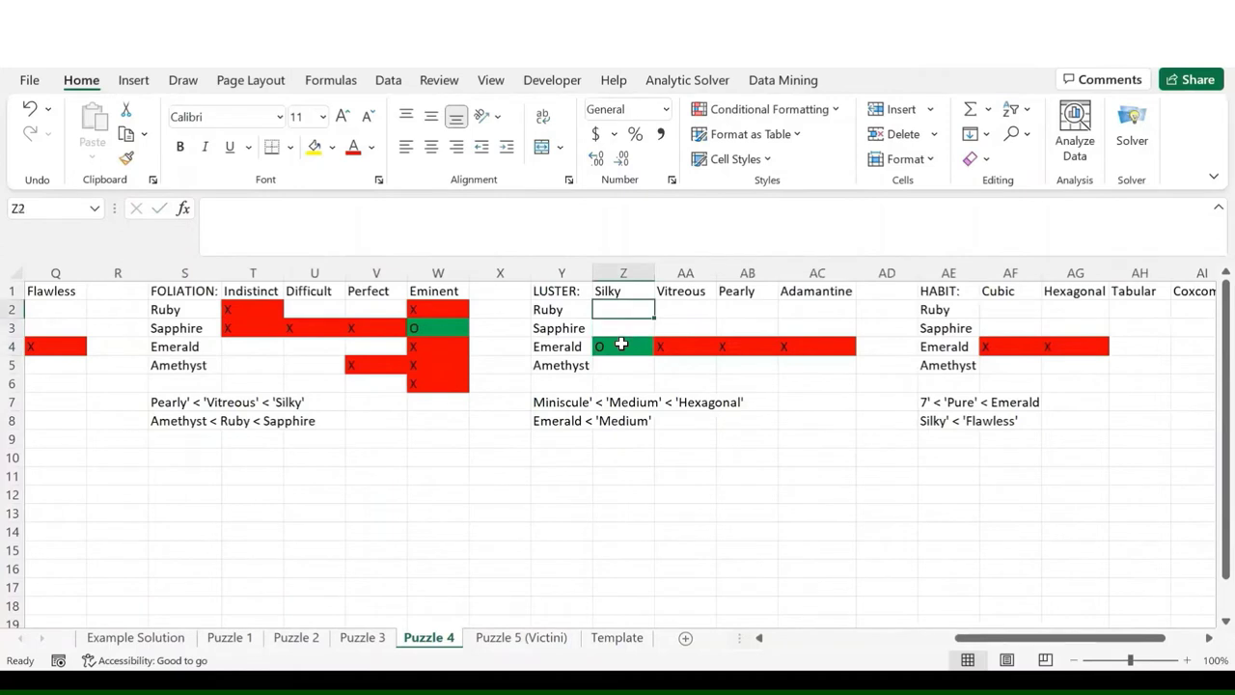
{"action": "type", "text": "X"}
{"action": "key", "text": "Return"}
{"action": "type", "text": "X"}
{"action": "key", "text": "Return"}
{"action": "key", "text": "Return"}
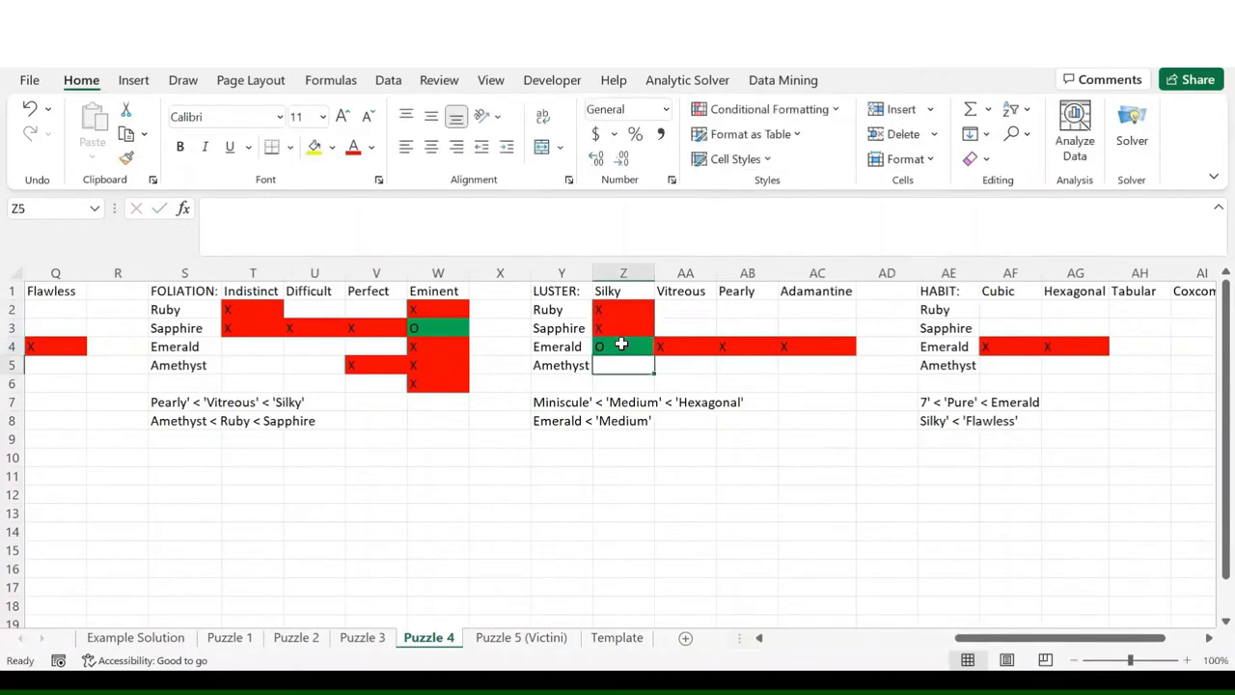
{"action": "key", "text": "Return"}
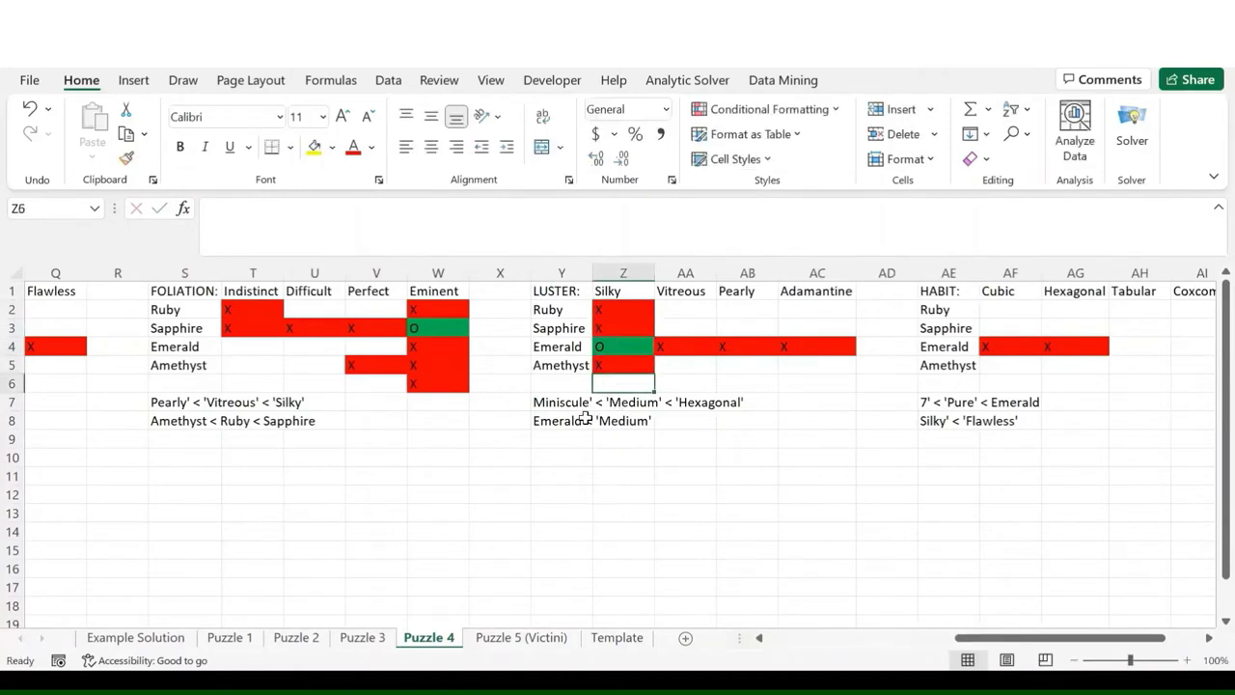
- Replace 'Silky' with Emerald in the second Habit clue so it reads Emerald < 'Flawless'
{"action": "scroll", "coordinate": [585, 417], "scroll_direction": "right", "scroll_amount": 3}
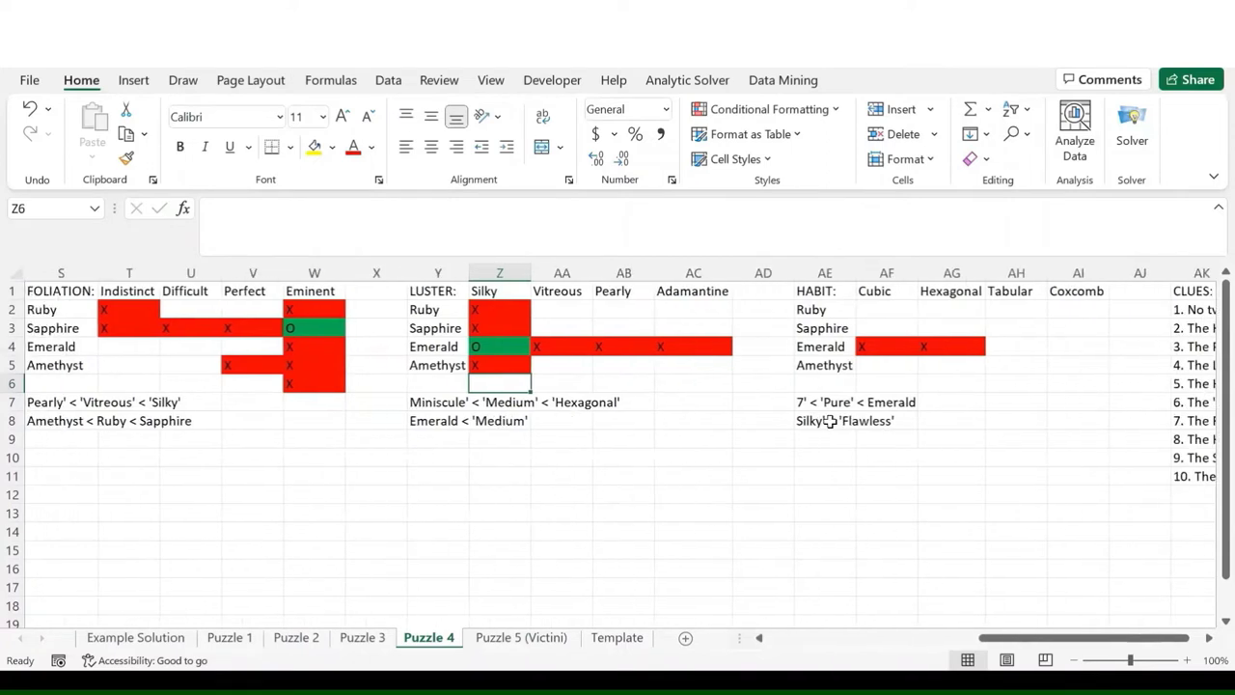
{"action": "left_click", "coordinate": [829, 421]}
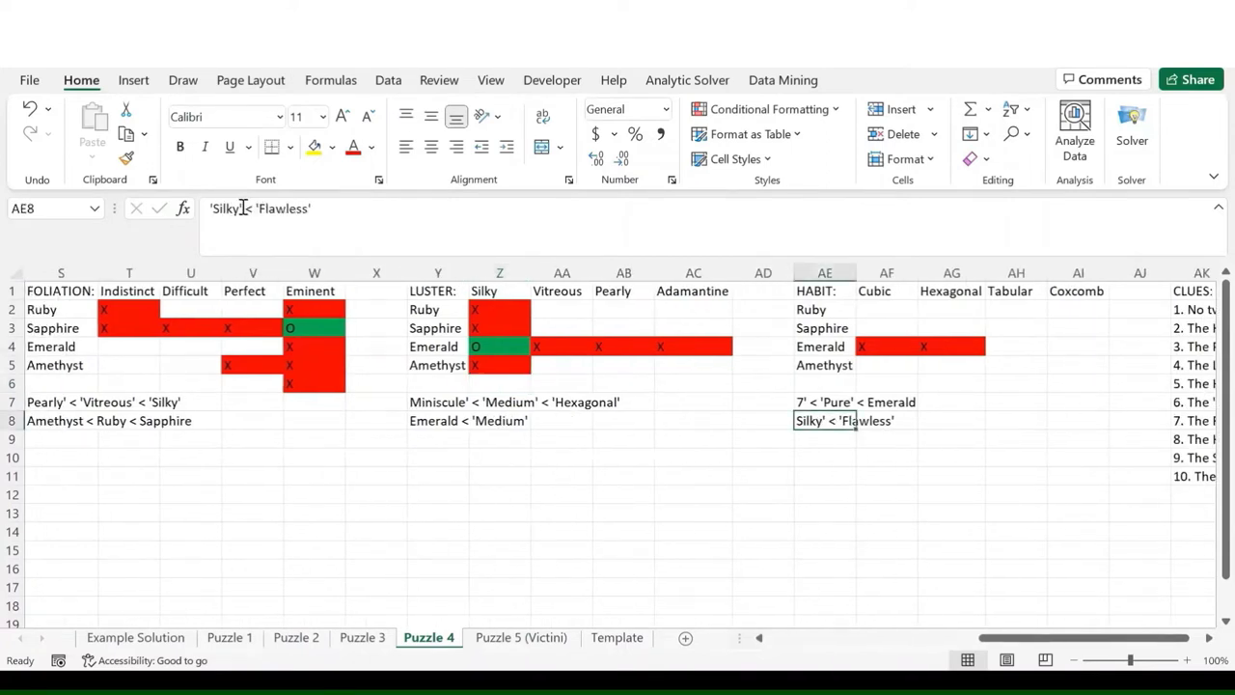
{"action": "left_click_drag", "start_coordinate": [243, 208], "coordinate": [160, 207]}
{"action": "type", "text": "'Emerald"}
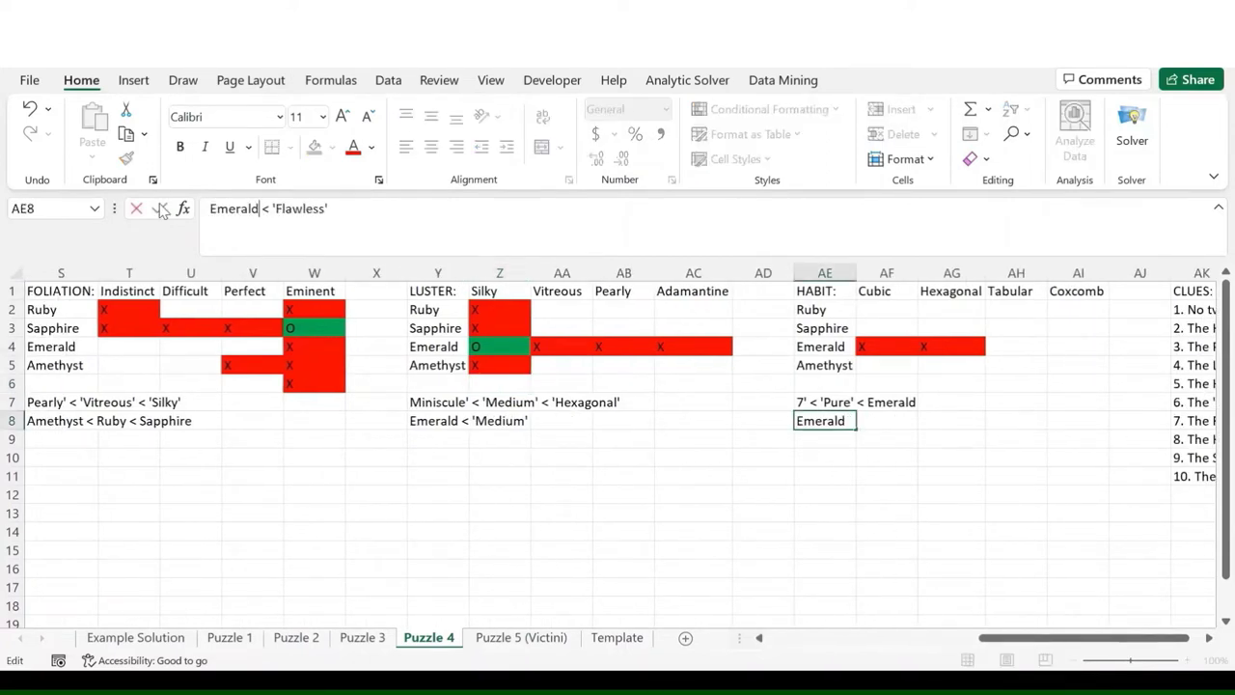
{"action": "key", "text": "Return"}
{"action": "key", "text": "Up"}
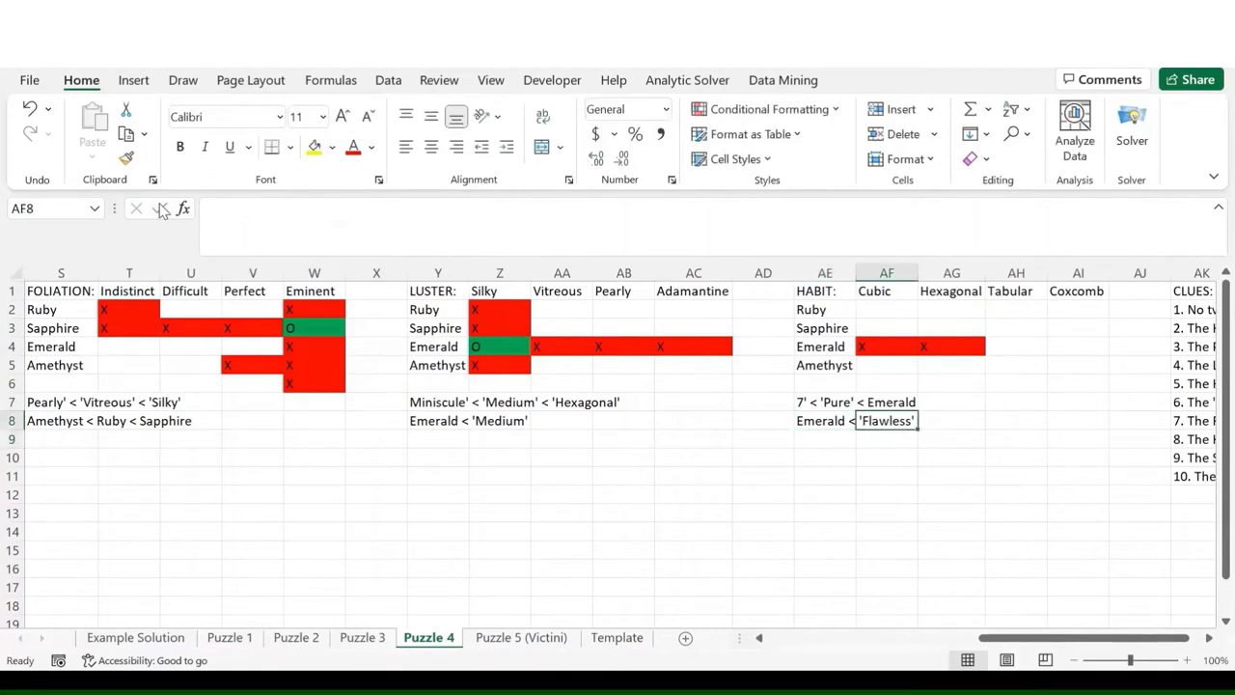
- Compare the Emerald < 'Flawless' clue with the Purity grid and the remaining grids to find the next deduction
{"action": "key", "text": "Left"}
{"action": "key", "text": "Left"}
{"action": "key", "text": "Left"}
{"action": "key", "text": "Left"}
{"action": "key", "text": "Left"}
{"action": "key", "text": "Left"}
{"action": "key", "text": "Left"}
{"action": "key", "text": "Left"}
{"action": "key", "text": "Left"}
{"action": "key", "text": "Left"}
{"action": "key", "text": "Left"}
{"action": "key", "text": "Left"}
{"action": "key", "text": "Left"}
{"action": "key", "text": "Left"}
{"action": "key", "text": "Left"}
{"action": "key", "text": "Left"}
{"action": "key", "text": "Left"}
{"action": "key", "text": "Left"}
{"action": "key", "text": "Left"}
{"action": "key", "text": "Left"}
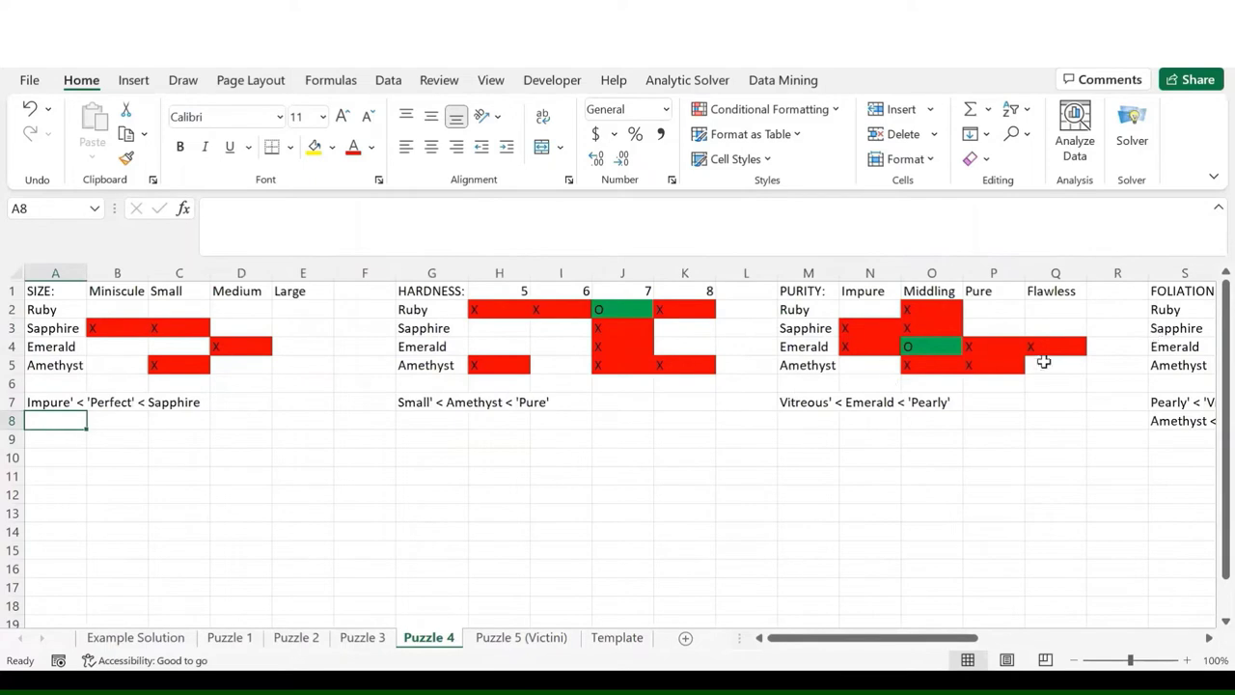
{"action": "scroll", "coordinate": [1034, 366], "scroll_direction": "right", "scroll_amount": 8}
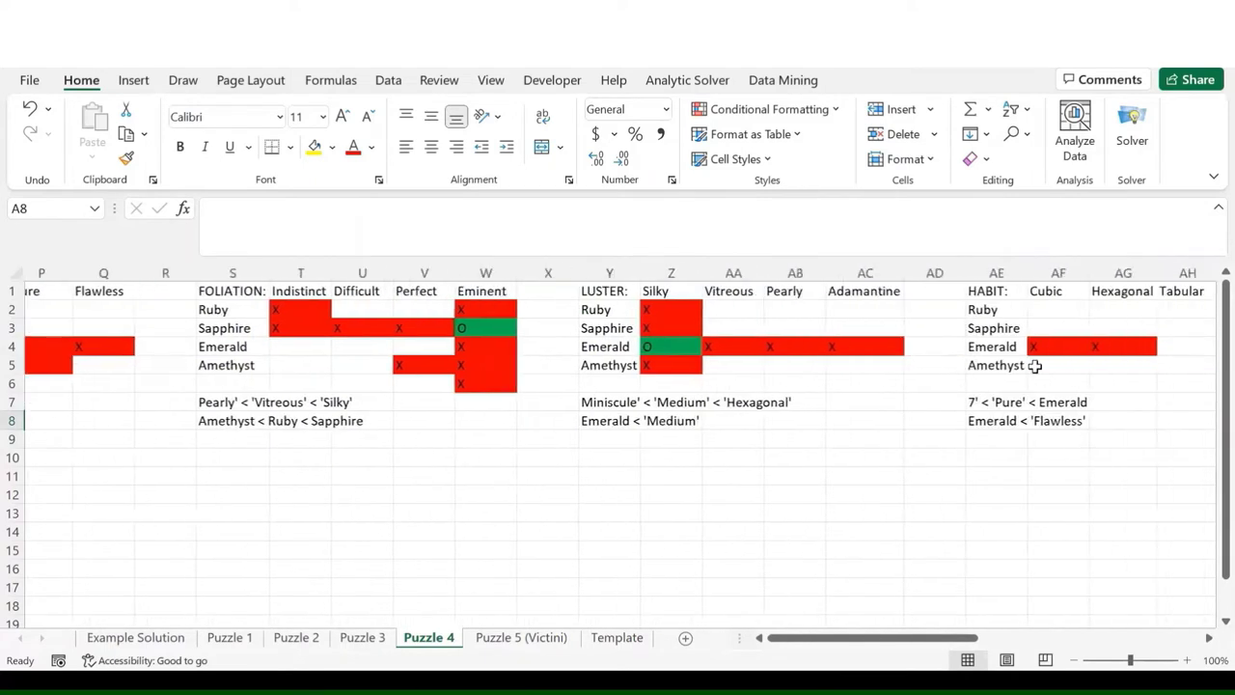
{"action": "scroll", "coordinate": [910, 406], "scroll_direction": "left", "scroll_amount": 1}
- Following the Emerald < 'Flawless' clue, mark Emerald with an O under Tabular and an X under Coxcomb in the Habit grid
{"action": "left_click", "coordinate": [904, 422]}
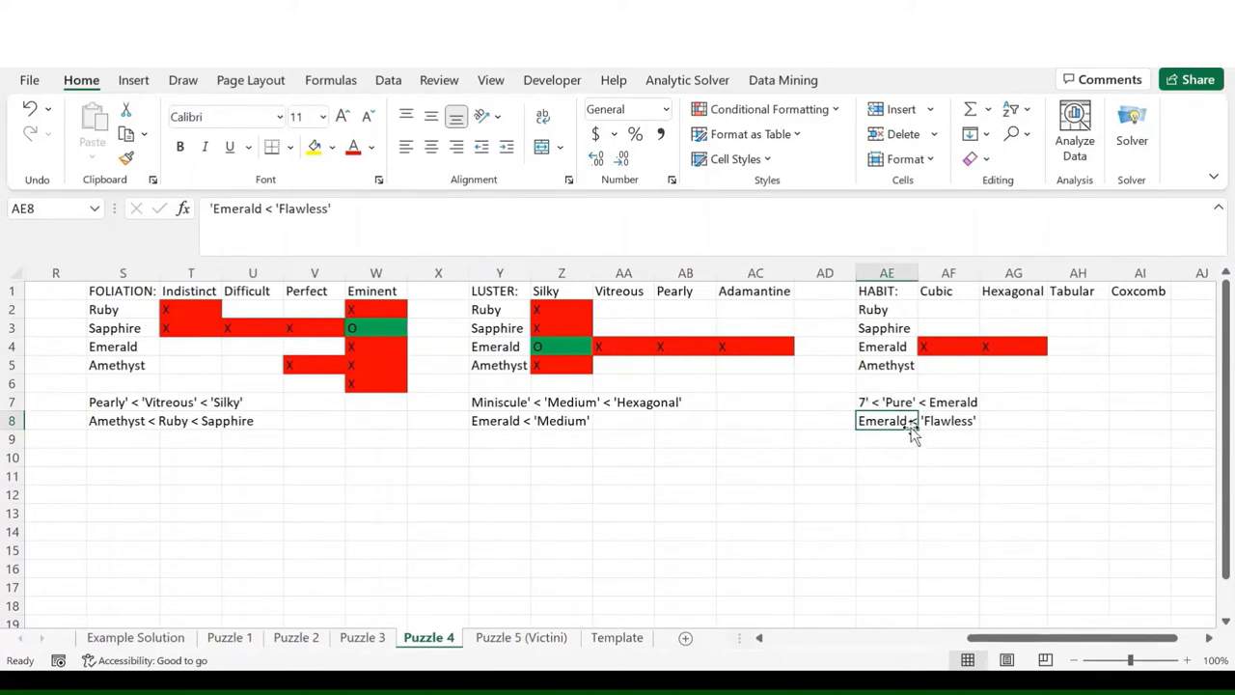
{"action": "left_click", "coordinate": [1084, 350]}
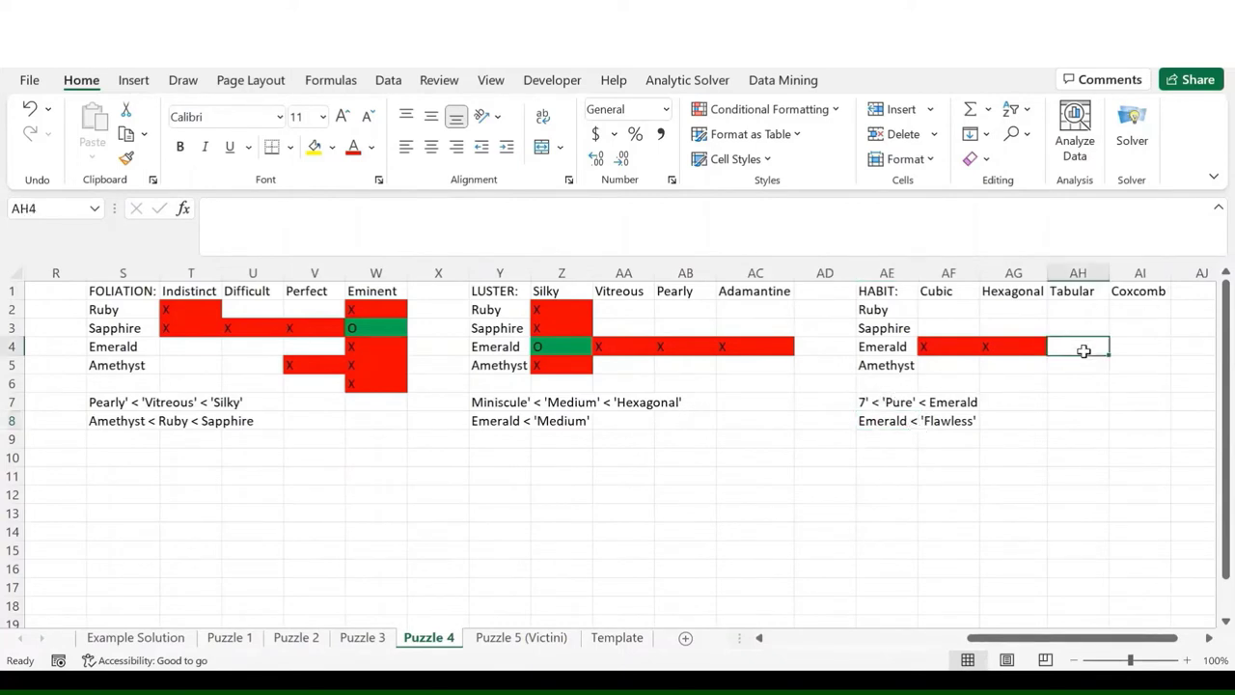
{"action": "type", "text": "O"}
{"action": "key", "text": "Tab"}
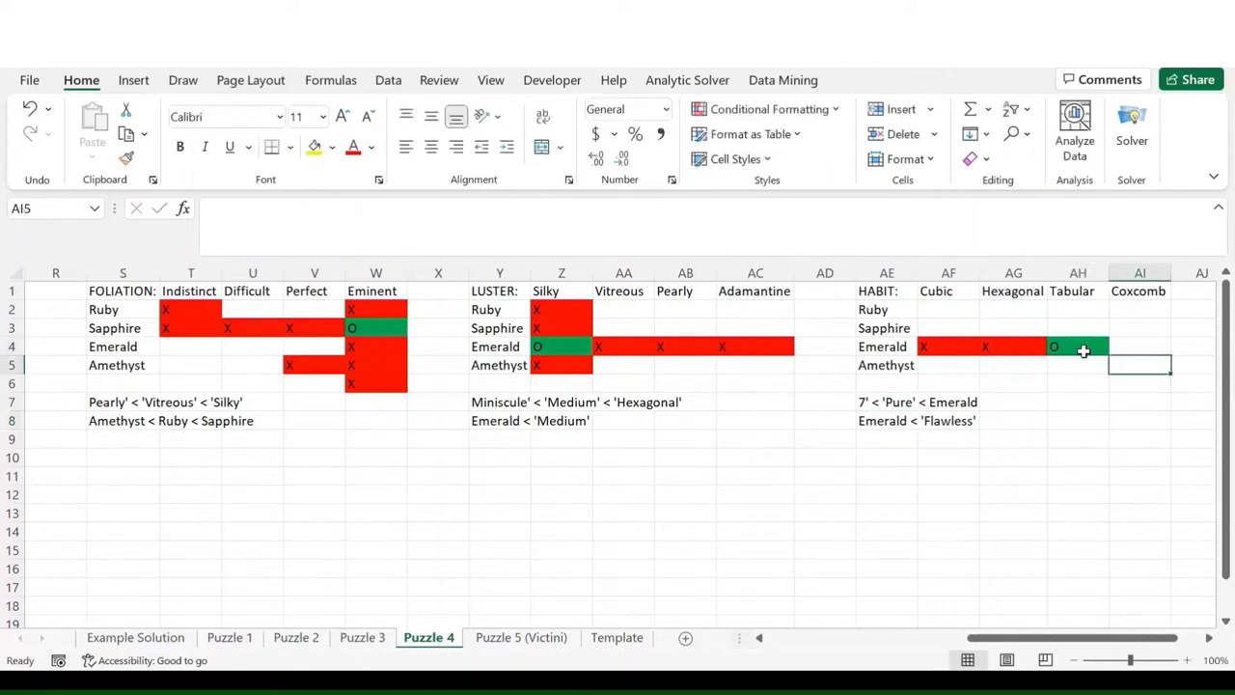
{"action": "type", "text": "X"}
{"action": "key", "text": "Down"}
- Mark Ruby, Sapphire and Amethyst with an X under Tabular in the Habit grid
{"action": "key", "text": "Left"}
{"action": "key", "text": "Up"}
{"action": "key", "text": "Up"}
{"action": "key", "text": "Up"}
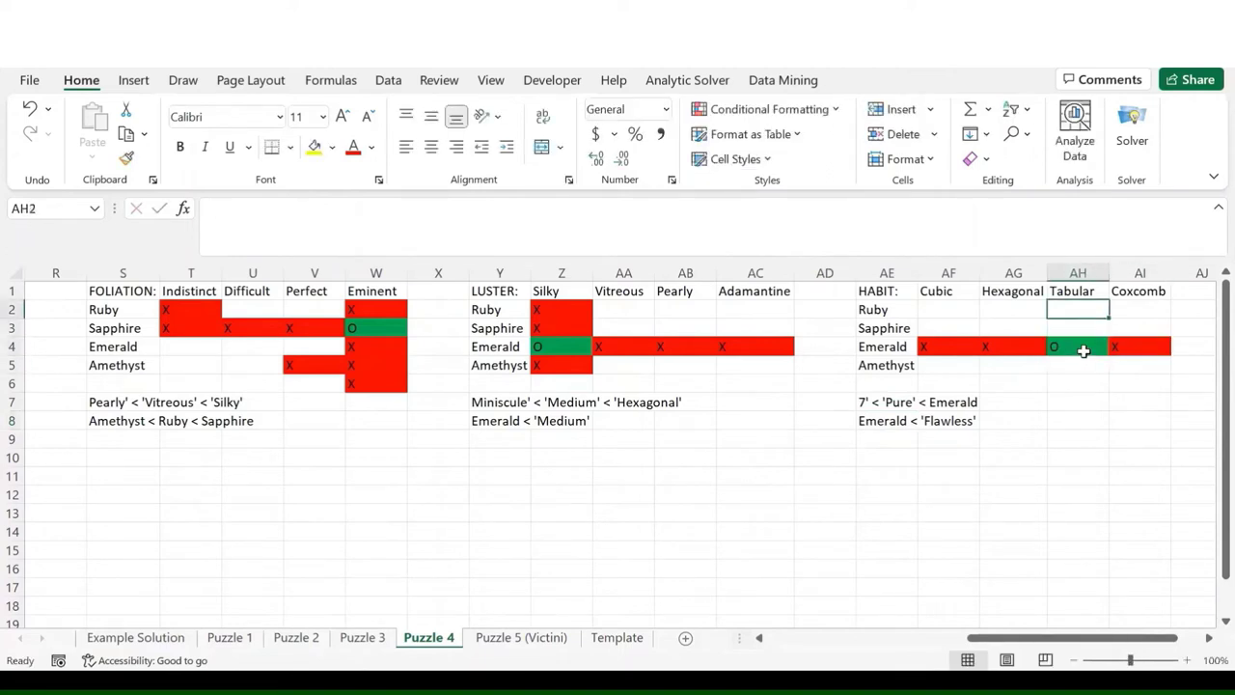
{"action": "type", "text": "X"}
{"action": "key", "text": "Return"}
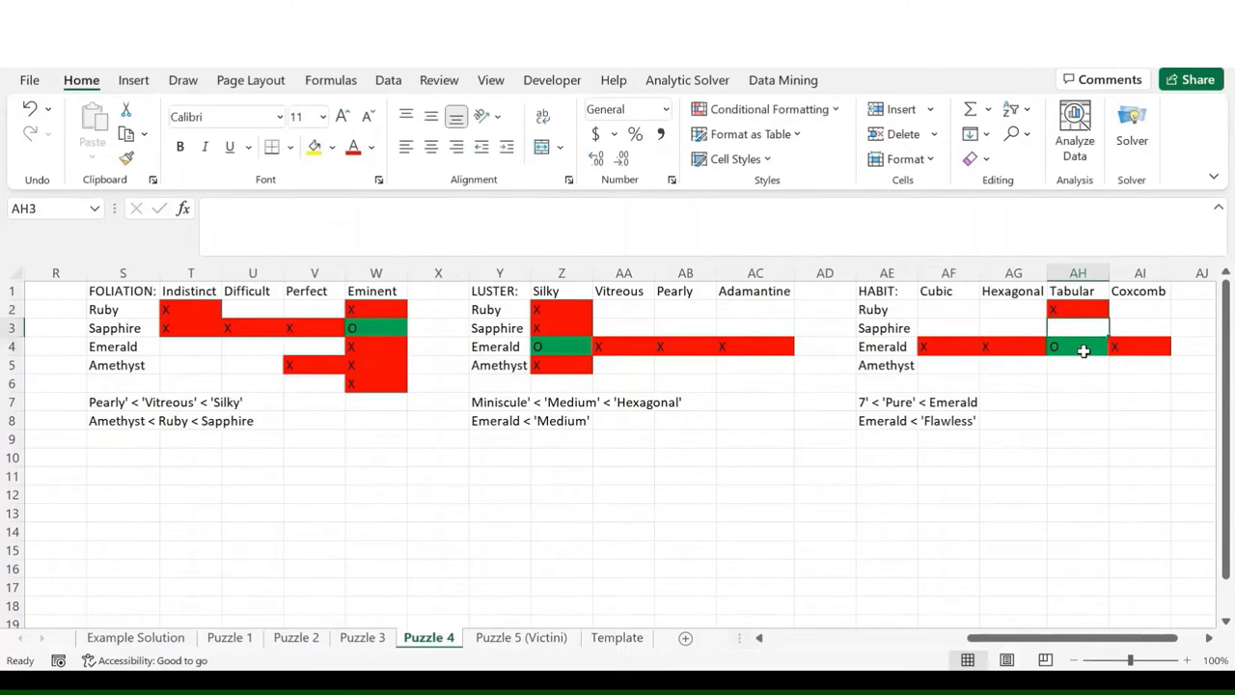
{"action": "type", "text": "X"}
{"action": "key", "text": "Return"}
{"action": "key", "text": "Down"}
{"action": "type", "text": "X"}
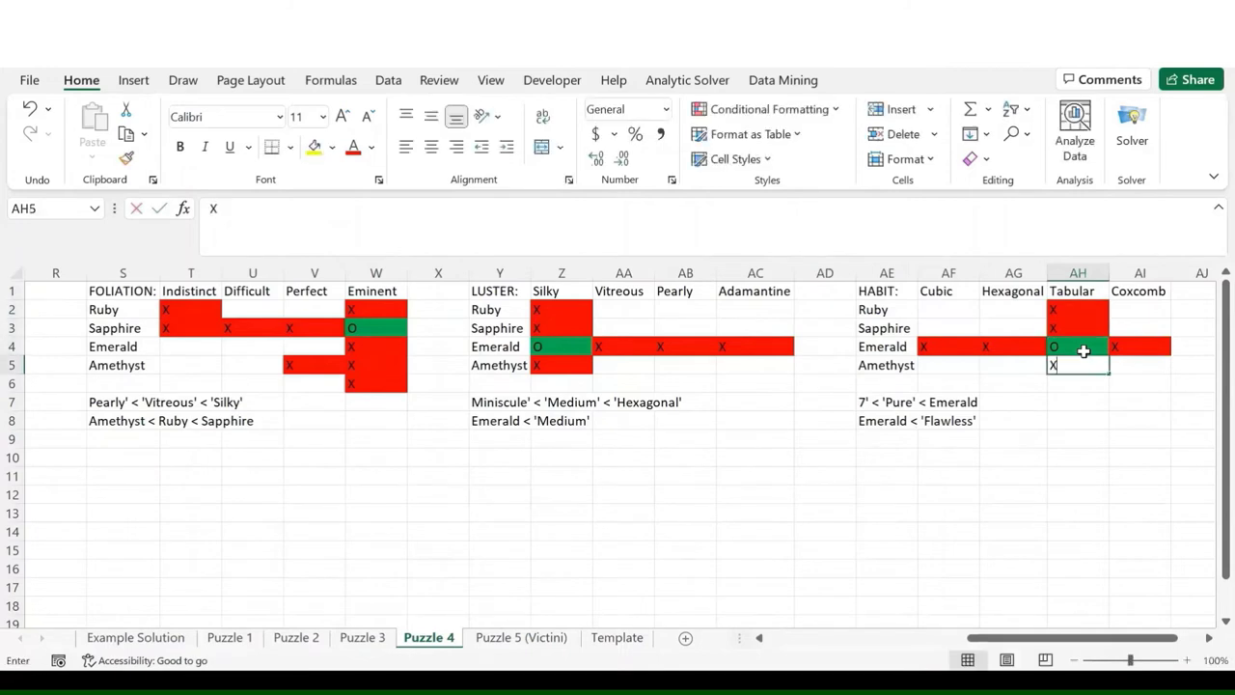
{"action": "key", "text": "Return"}
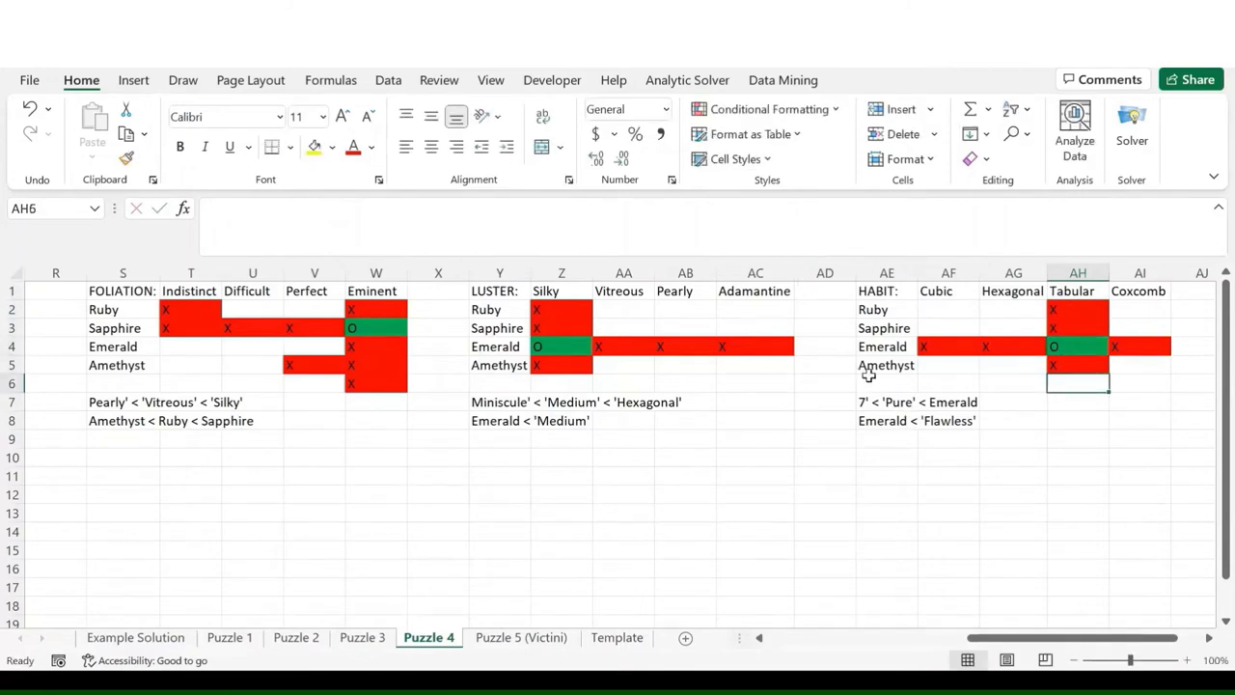
- Merge the two Habit clues into '7' < 'Pure' < Emerald < 'Flawless' and clear the second clue's cell
{"action": "left_click", "coordinate": [896, 402]}
{"action": "key", "text": "F2"}
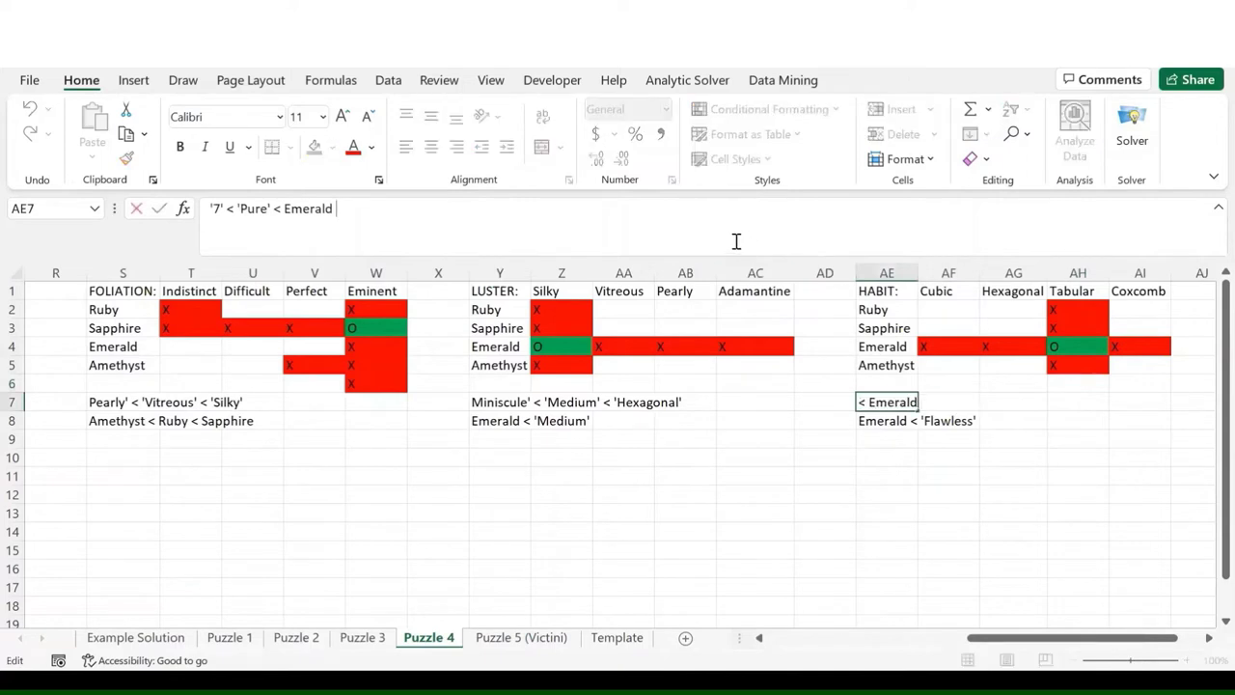
{"action": "type", "text": "< "}
{"action": "type", "text": "'Fla"}
{"action": "key", "text": "BackSpace"}
{"action": "type", "text": "lawl"}
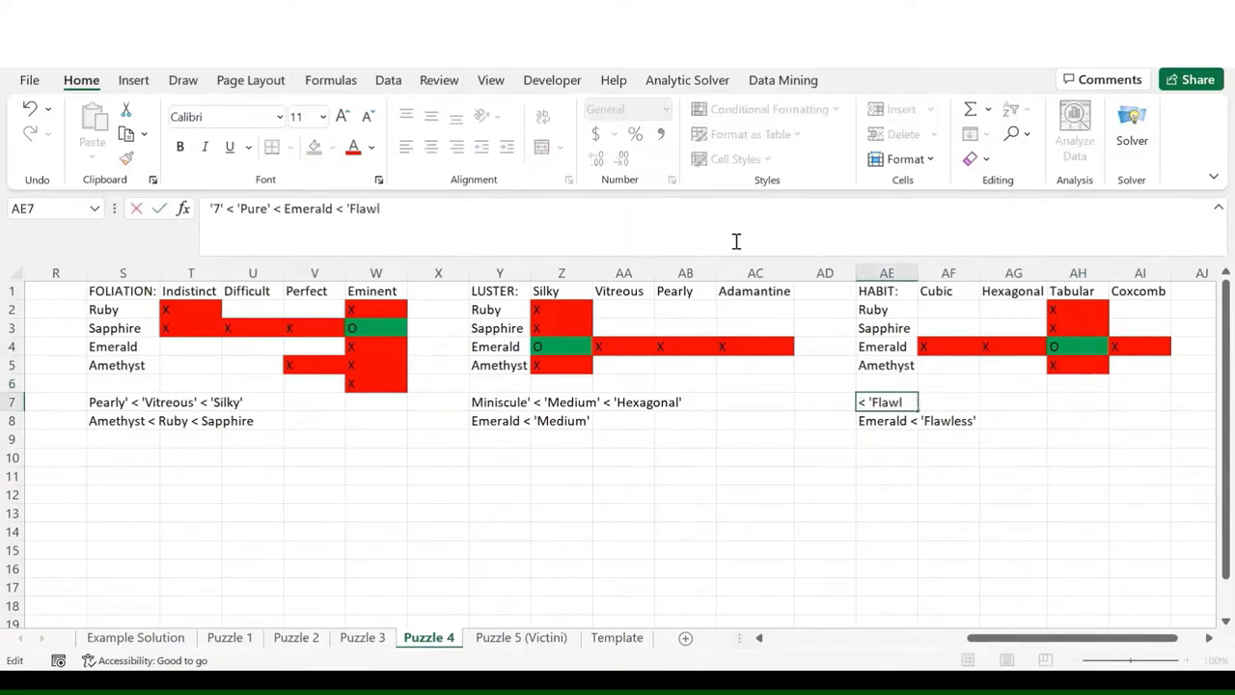
{"action": "type", "text": "ess'"}
{"action": "key", "text": "Return"}
{"action": "key", "text": "Delete"}
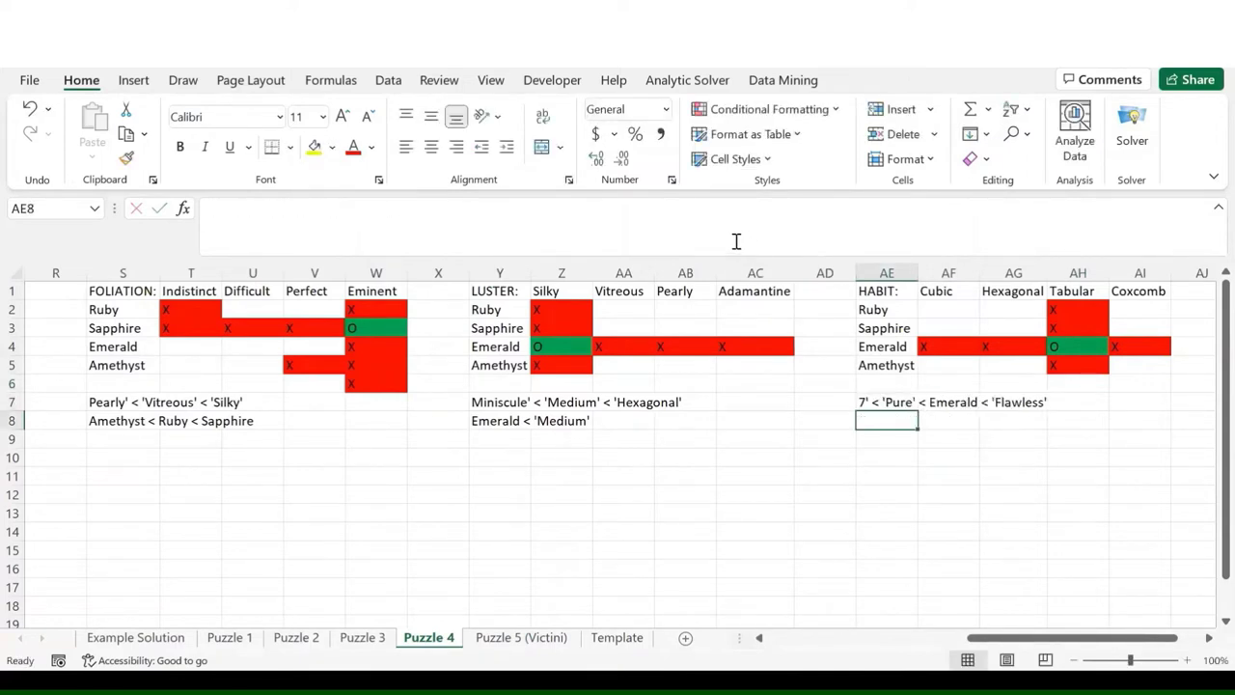
- Compare the '7' < 'Pure' < Emerald < 'Flawless' Habit clue with the Hardness grid to identify the gem with hardness 7
{"action": "key", "text": "Up"}
{"action": "key", "text": "Left"}
{"action": "key", "text": "Left"}
{"action": "key", "text": "Left"}
{"action": "key", "text": "Left"}
{"action": "key", "text": "Left"}
{"action": "key", "text": "Left"}
{"action": "key", "text": "Left"}
{"action": "key", "text": "Left"}
{"action": "key", "text": "Left"}
{"action": "key", "text": "Left"}
{"action": "key", "text": "Left"}
{"action": "key", "text": "Left"}
{"action": "key", "text": "Left"}
{"action": "key", "text": "Left"}
{"action": "key", "text": "Left"}
{"action": "key", "text": "Left"}
{"action": "key", "text": "Left"}
{"action": "key", "text": "Left"}
{"action": "key", "text": "Left"}
{"action": "key", "text": "Left"}
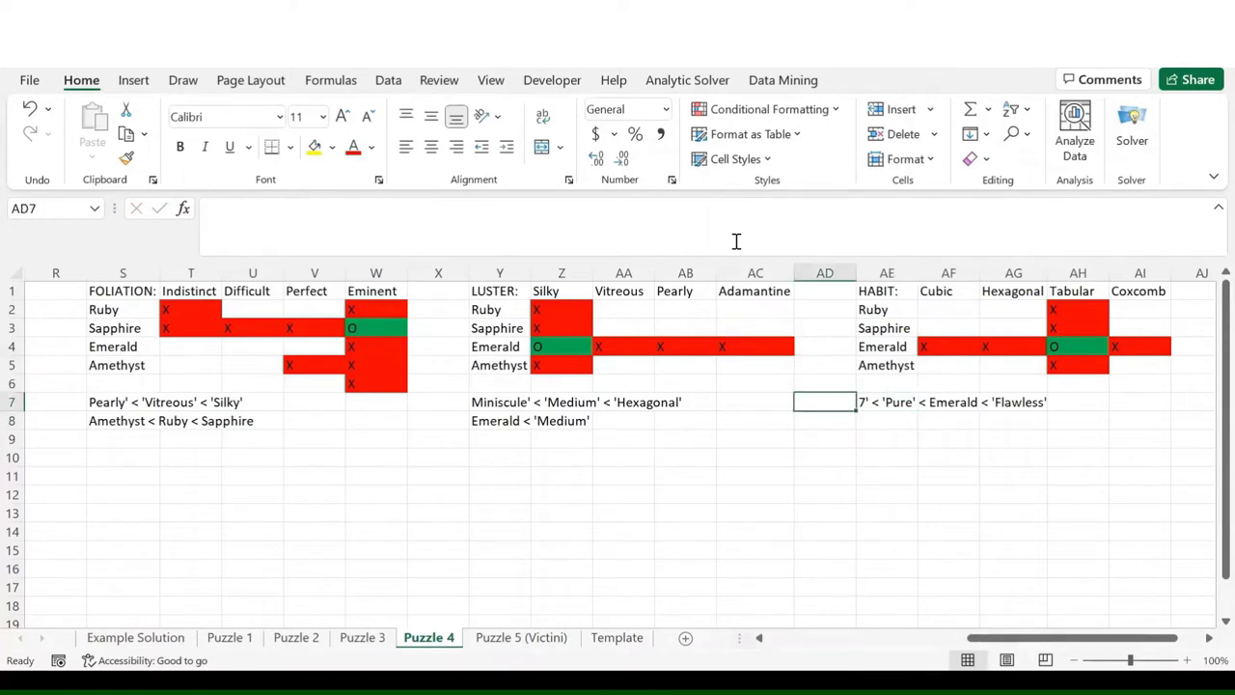
{"action": "key", "text": "Left"}
{"action": "key", "text": "Left"}
{"action": "key", "text": "Left"}
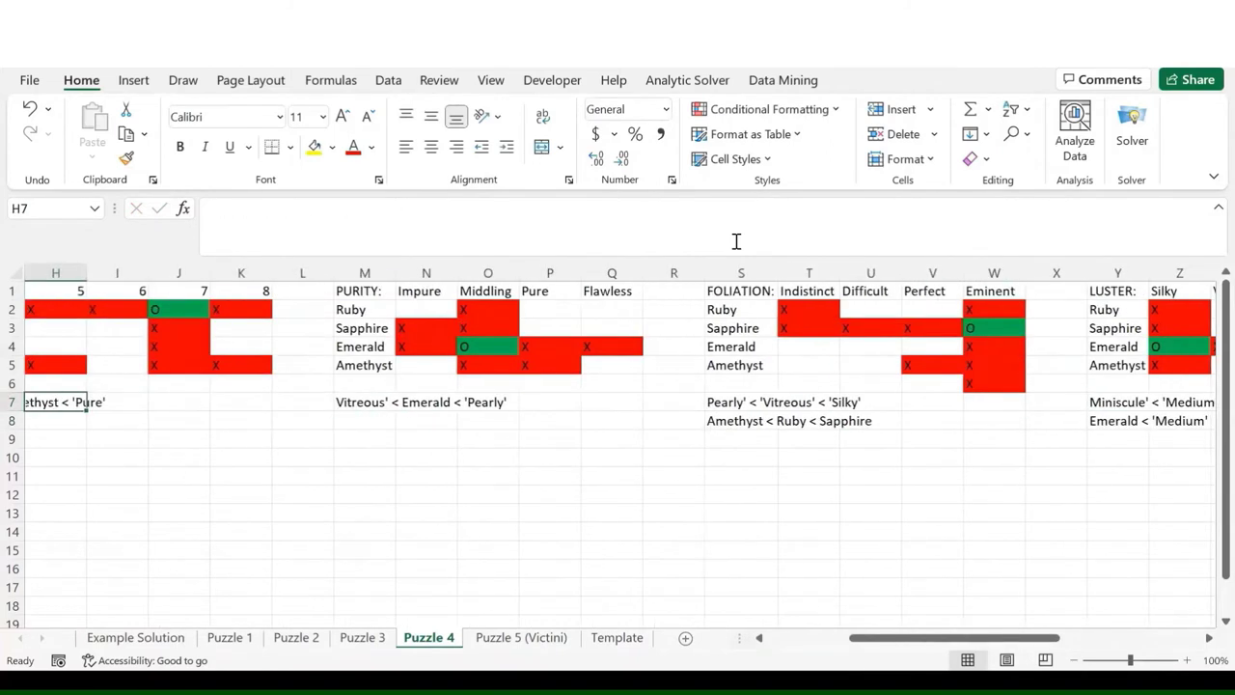
{"action": "key", "text": "Right"}
{"action": "key", "text": "Right"}
{"action": "key", "text": "Right"}
{"action": "key", "text": "Right"}
{"action": "key", "text": "Right"}
{"action": "key", "text": "Right"}
{"action": "key", "text": "Right"}
{"action": "key", "text": "Right"}
{"action": "key", "text": "Right"}
{"action": "key", "text": "Right"}
{"action": "key", "text": "Right"}
{"action": "key", "text": "Right"}
{"action": "key", "text": "Right"}
{"action": "key", "text": "Right"}
{"action": "key", "text": "Right"}
{"action": "key", "text": "Right"}
{"action": "key", "text": "Right"}
{"action": "key", "text": "Right"}
{"action": "key", "text": "Right"}
{"action": "key", "text": "Right"}
{"action": "key", "text": "Right"}
{"action": "key", "text": "Right"}
{"action": "key", "text": "Right"}
{"action": "key", "text": "Right"}
{"action": "key", "text": "Right"}
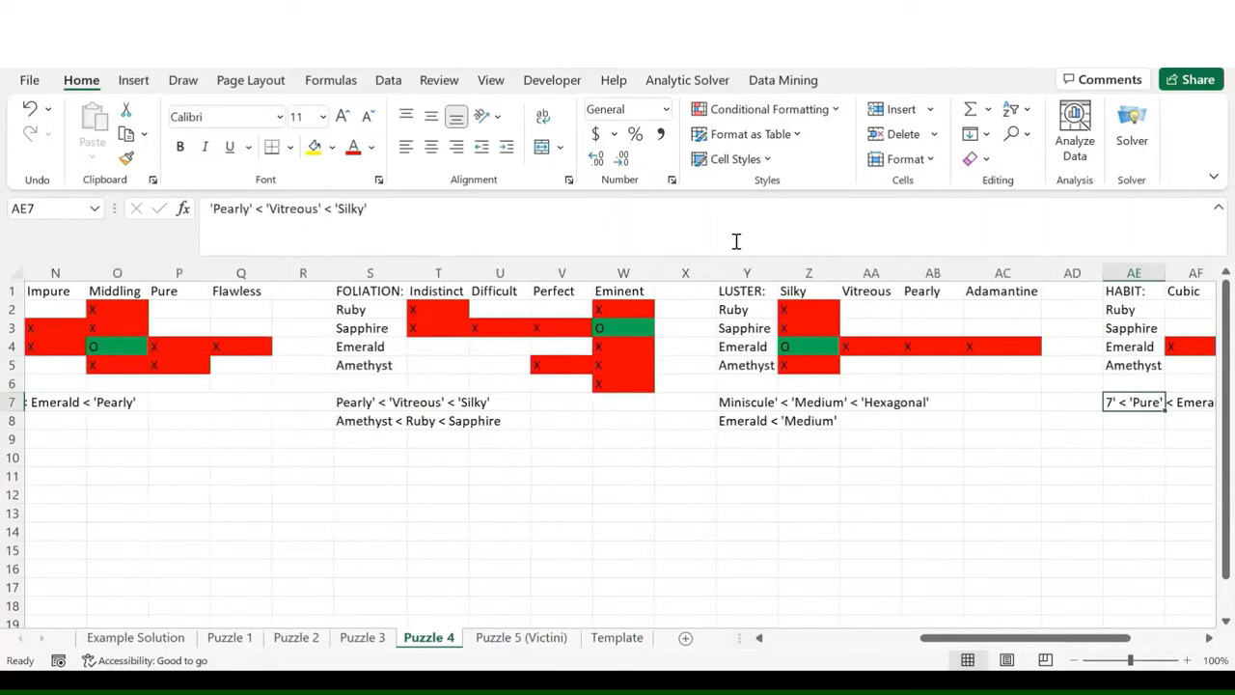
{"action": "key", "text": "Left"}
{"action": "key", "text": "Left"}
{"action": "key", "text": "Left"}
{"action": "key", "text": "Left"}
{"action": "key", "text": "Left"}
{"action": "key", "text": "Left"}
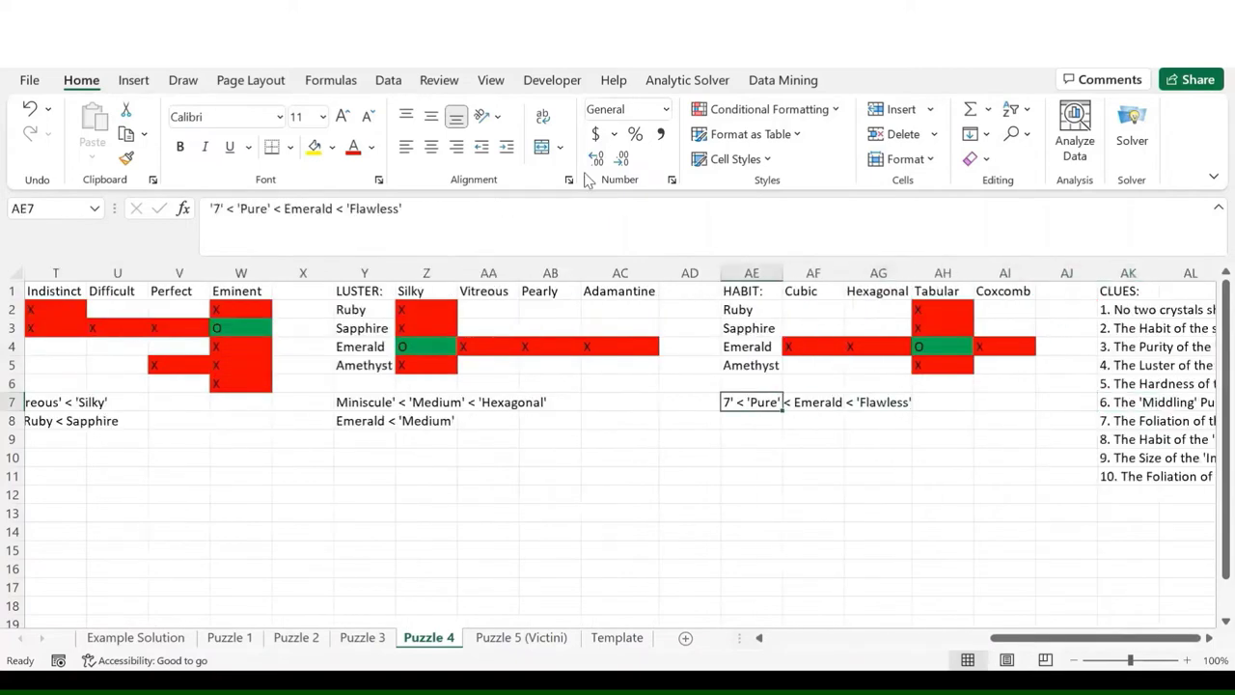
- Replace '7' with Ruby in the Habit clue so it reads Ruby < 'Pure' < Emerald < 'Flawless'
{"action": "key", "text": "F2"}
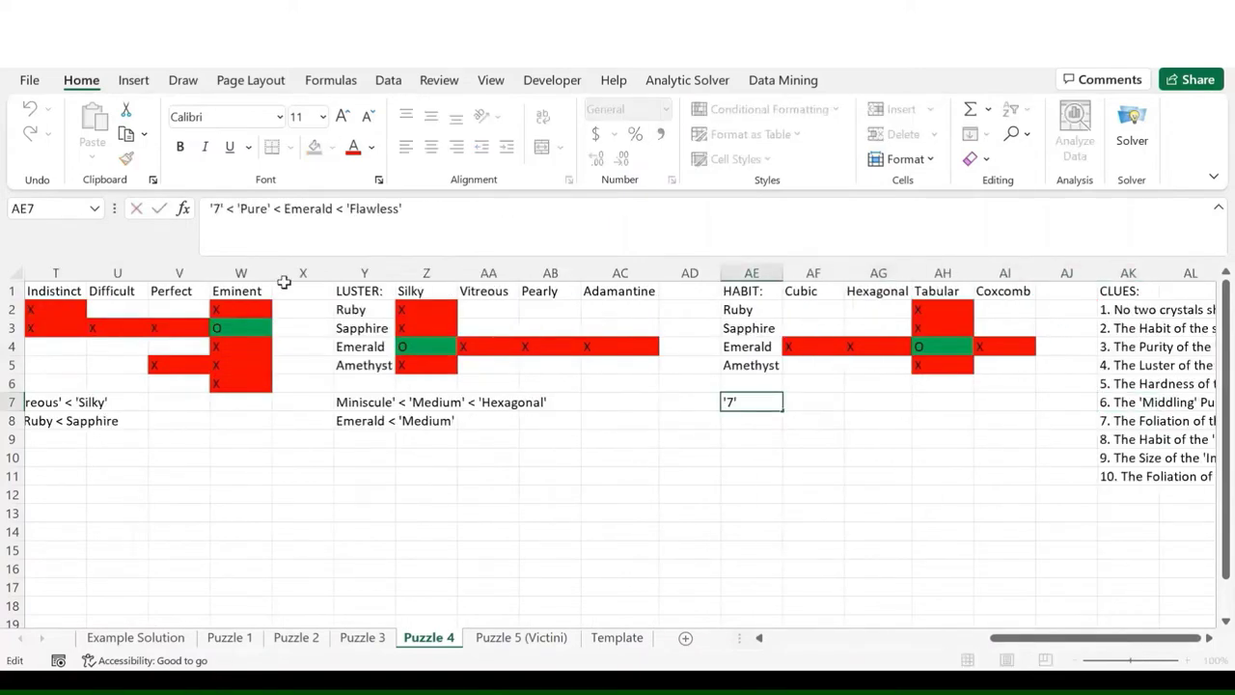
{"action": "key", "text": "BackSpace"}
{"action": "key", "text": "BackSpace"}
{"action": "key", "text": "BackSpace"}
{"action": "type", "text": "Ruby"}
{"action": "key", "text": "Return"}
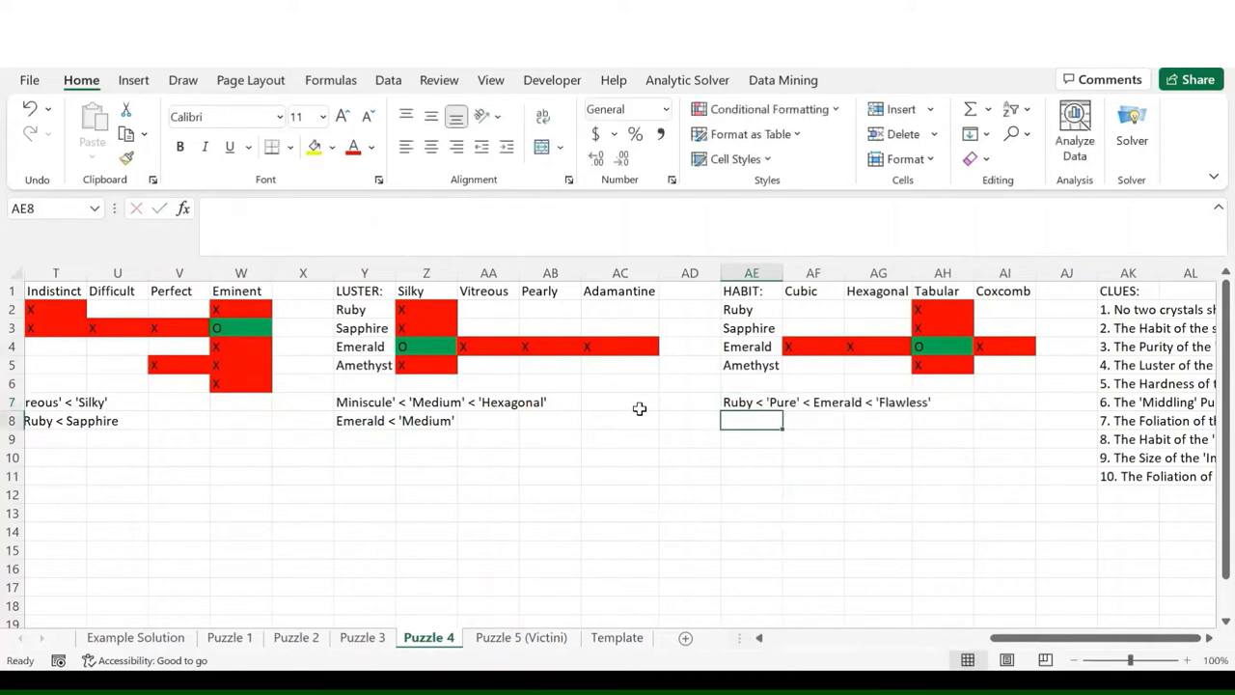
- In the Habit grid's Cubic column, mark Ruby with an O and Sapphire and Amethyst with an X
{"action": "left_click", "coordinate": [796, 307]}
{"action": "type", "text": "O"}
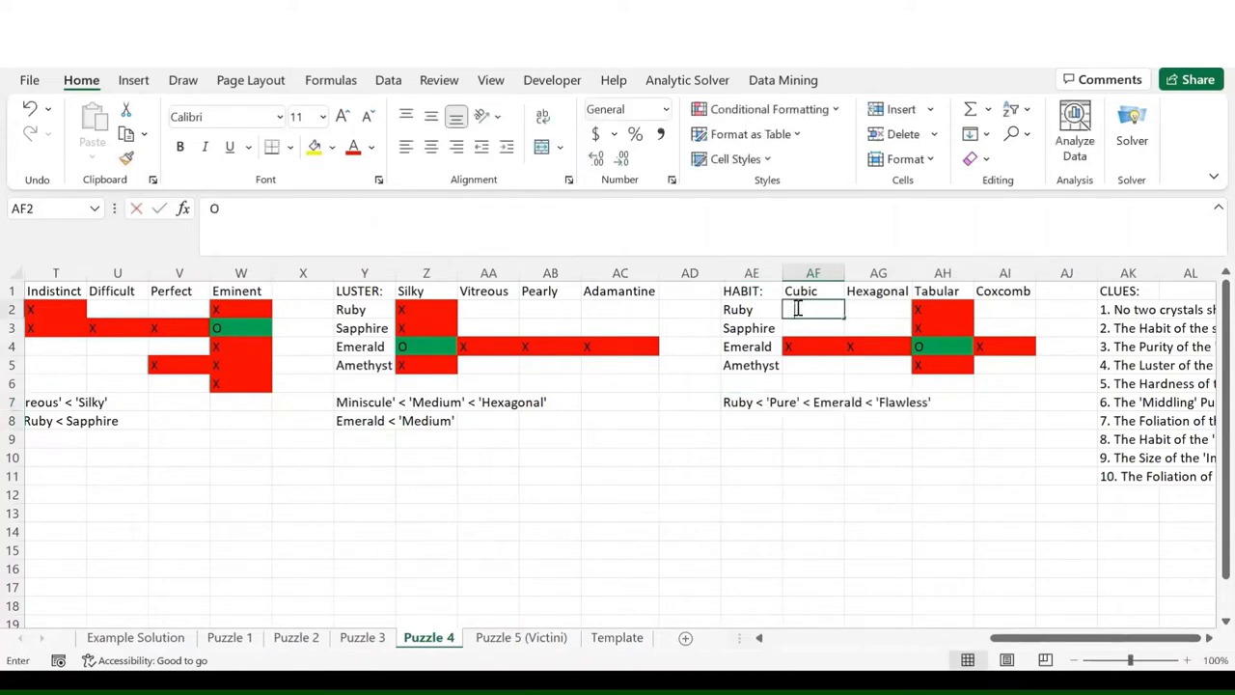
{"action": "key", "text": "Return"}
{"action": "type", "text": "X"}
{"action": "key", "text": "Return"}
{"action": "key", "text": "Return"}
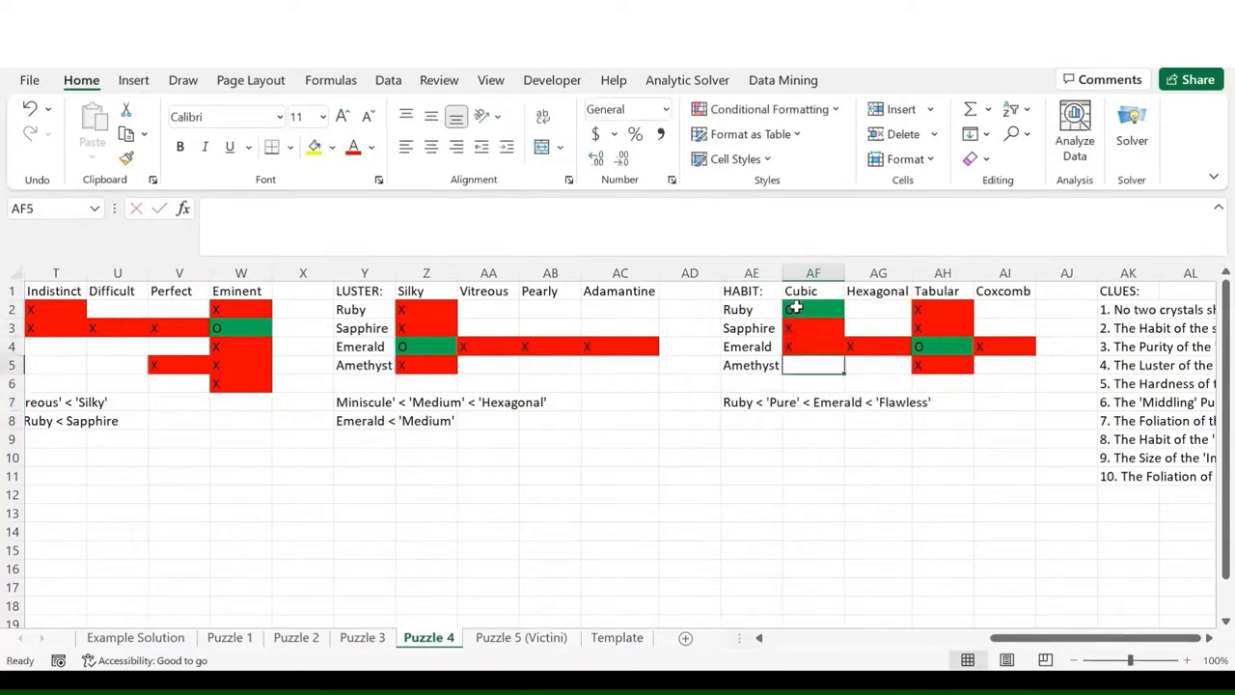
{"action": "type", "text": "X"}
{"action": "key", "text": "Return"}
- Mark Ruby with an X under Hexagonal and Coxcomb in the Habit grid
{"action": "left_click", "coordinate": [872, 310]}
{"action": "type", "text": "X"}
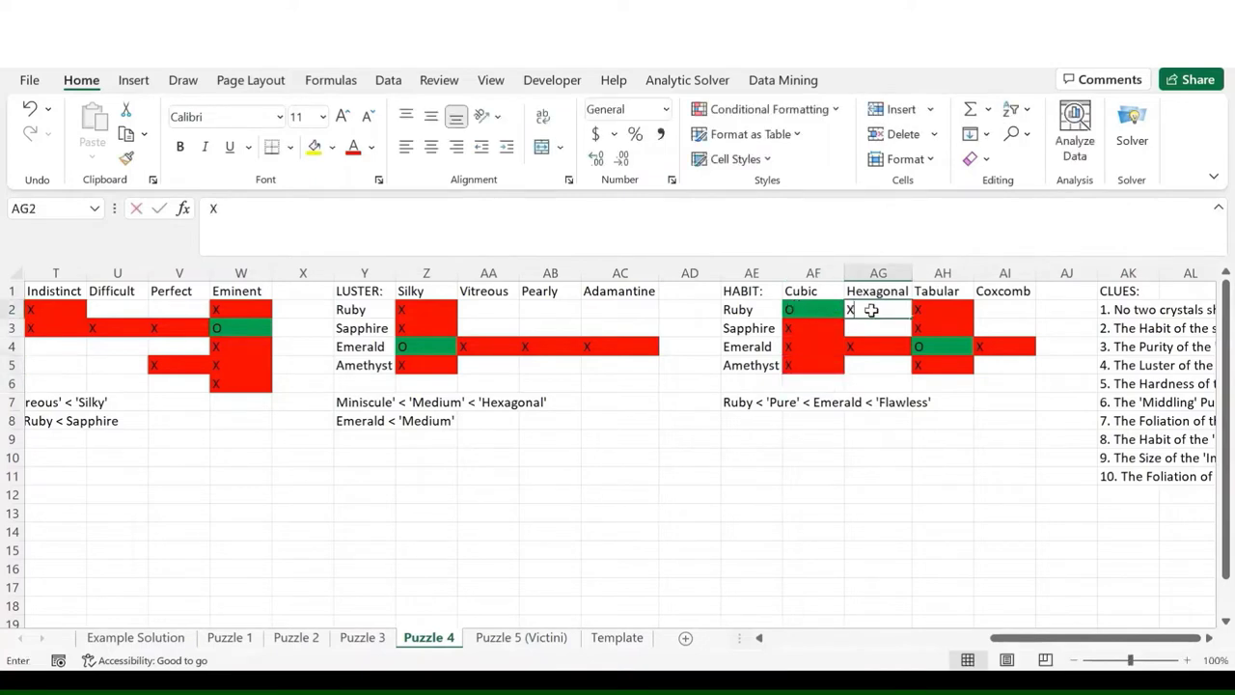
{"action": "key", "text": "Right"}
{"action": "key", "text": "Right"}
{"action": "type", "text": "X"}
{"action": "key", "text": "Return"}
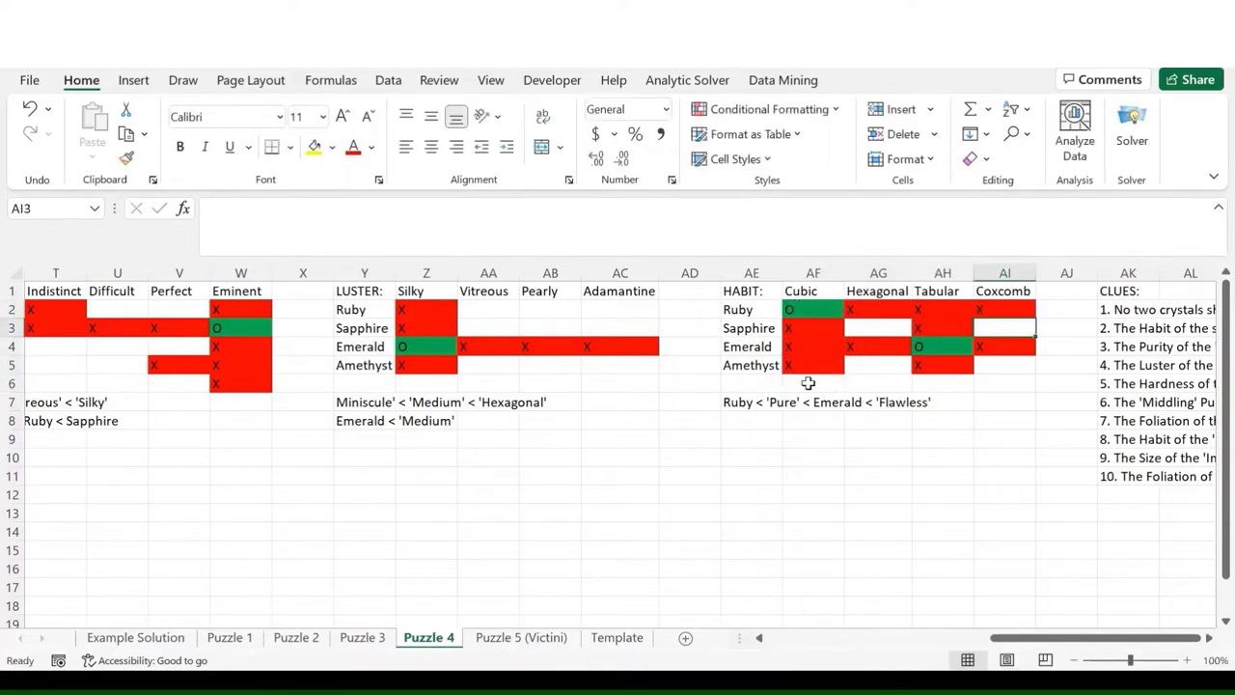
- Following the Ruby < 'Pure' < Emerald < 'Flawless' clue, mark Ruby with an X under Pure and Flawless in the Purity grid
{"action": "left_click", "coordinate": [762, 405]}
{"action": "scroll", "coordinate": [781, 407], "scroll_direction": "left", "scroll_amount": 1}
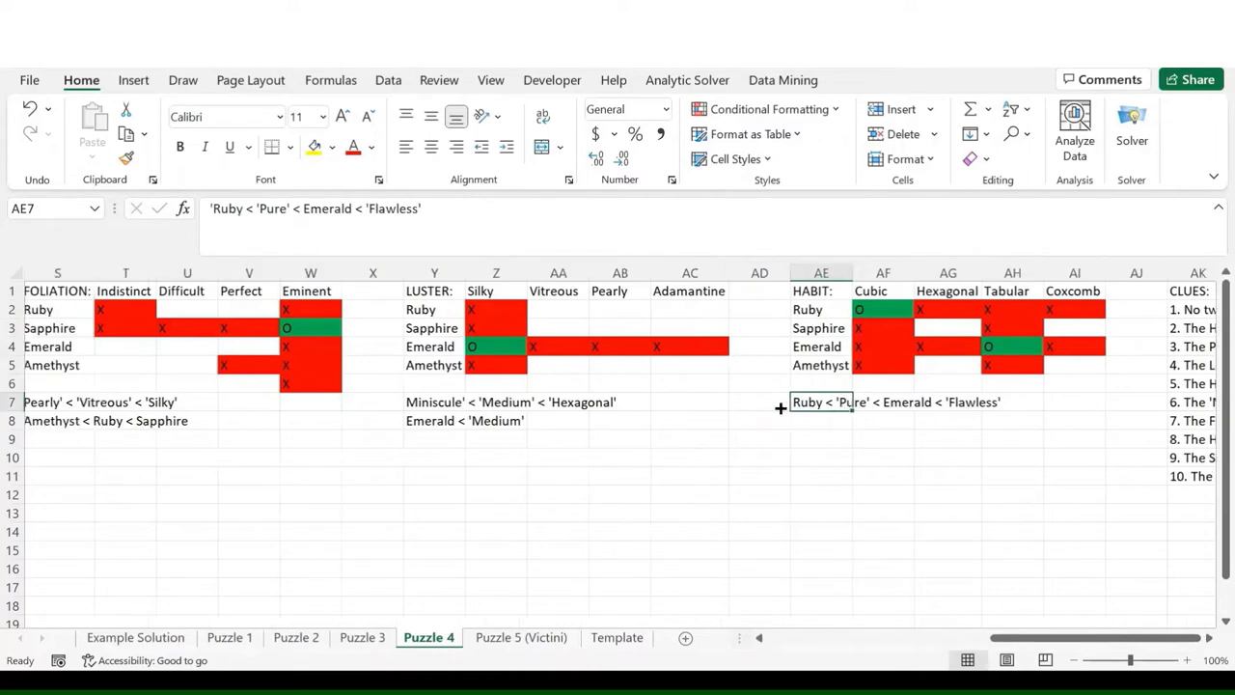
{"action": "scroll", "coordinate": [781, 407], "scroll_direction": "left", "scroll_amount": 6}
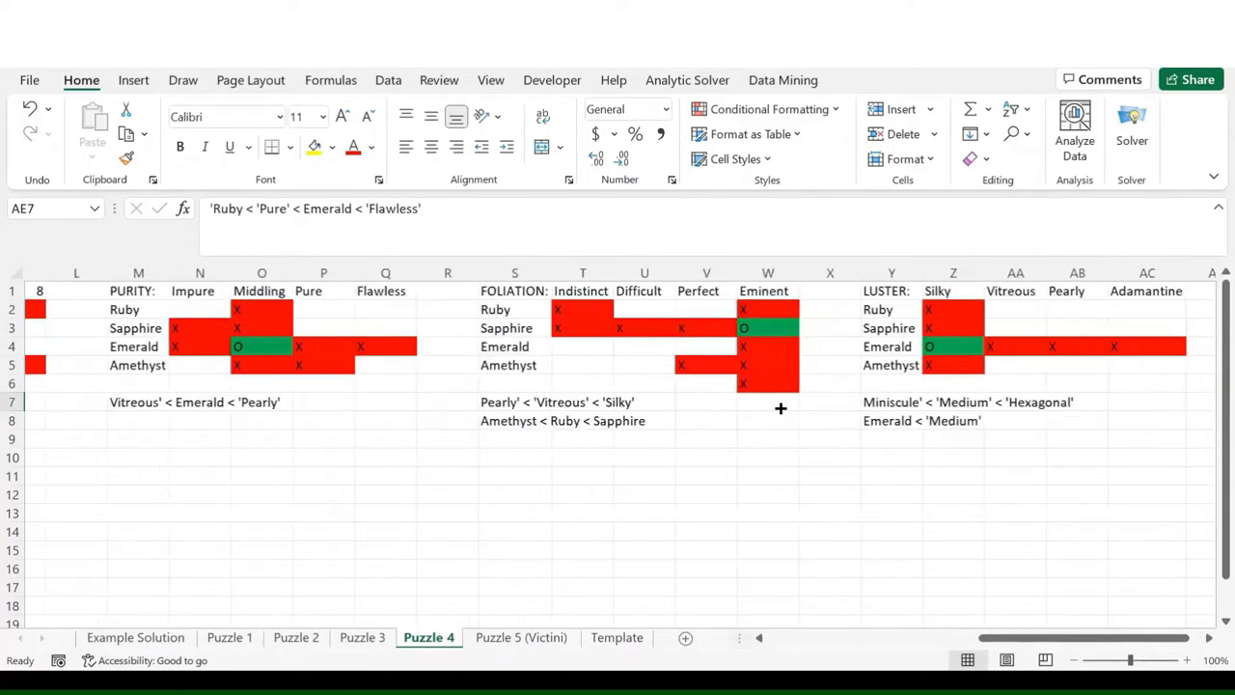
{"action": "left_click", "coordinate": [534, 308]}
{"action": "type", "text": "x"}
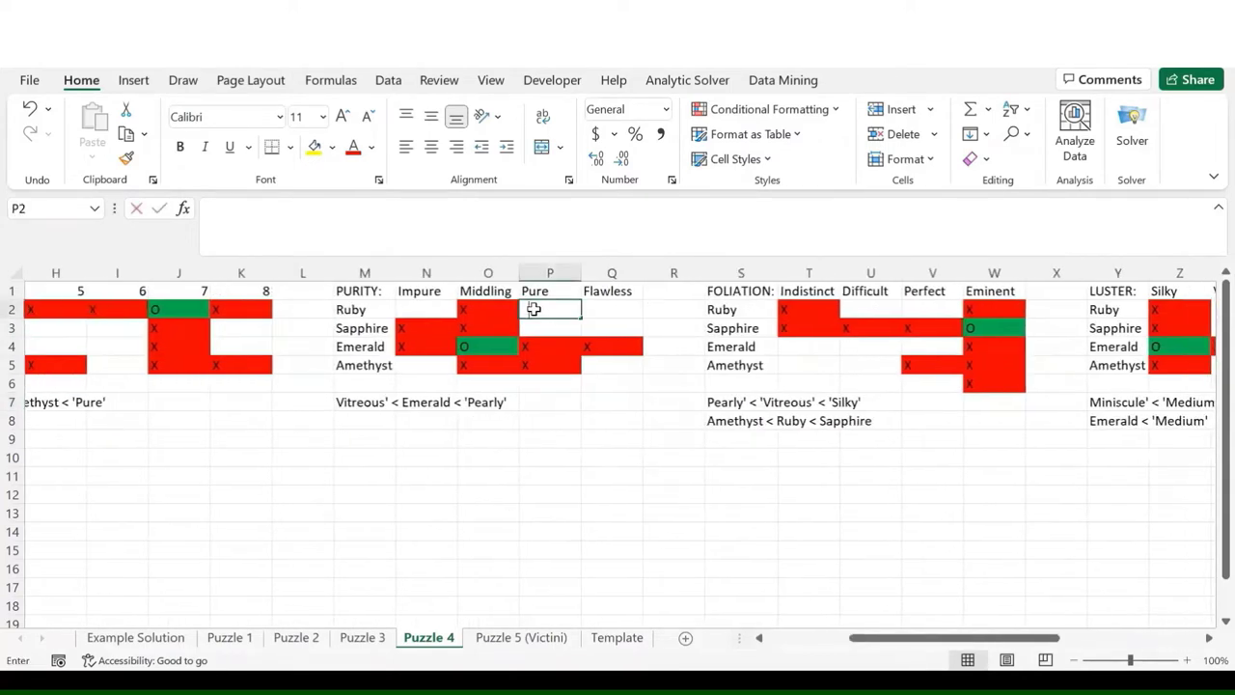
{"action": "key", "text": "Return"}
{"action": "key", "text": "Up"}
{"action": "key", "text": "Right"}
{"action": "type", "text": "x"}
{"action": "key", "text": "Return"}
- In the Purity grid's Impure column, mark Ruby with an O and Amethyst with an X
{"action": "key", "text": "Left"}
{"action": "key", "text": "Left"}
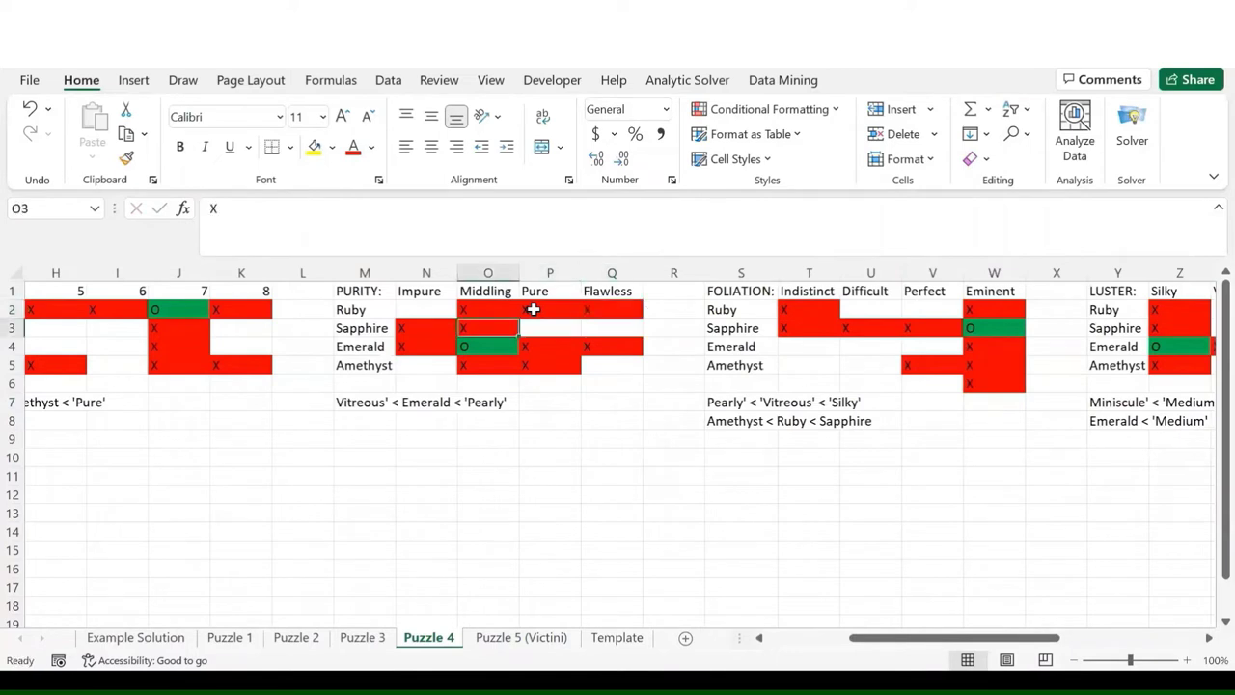
{"action": "key", "text": "Left"}
{"action": "key", "text": "Up"}
{"action": "type", "text": "o"}
{"action": "key", "text": "Return"}
{"action": "key", "text": "Down"}
{"action": "key", "text": "Down"}
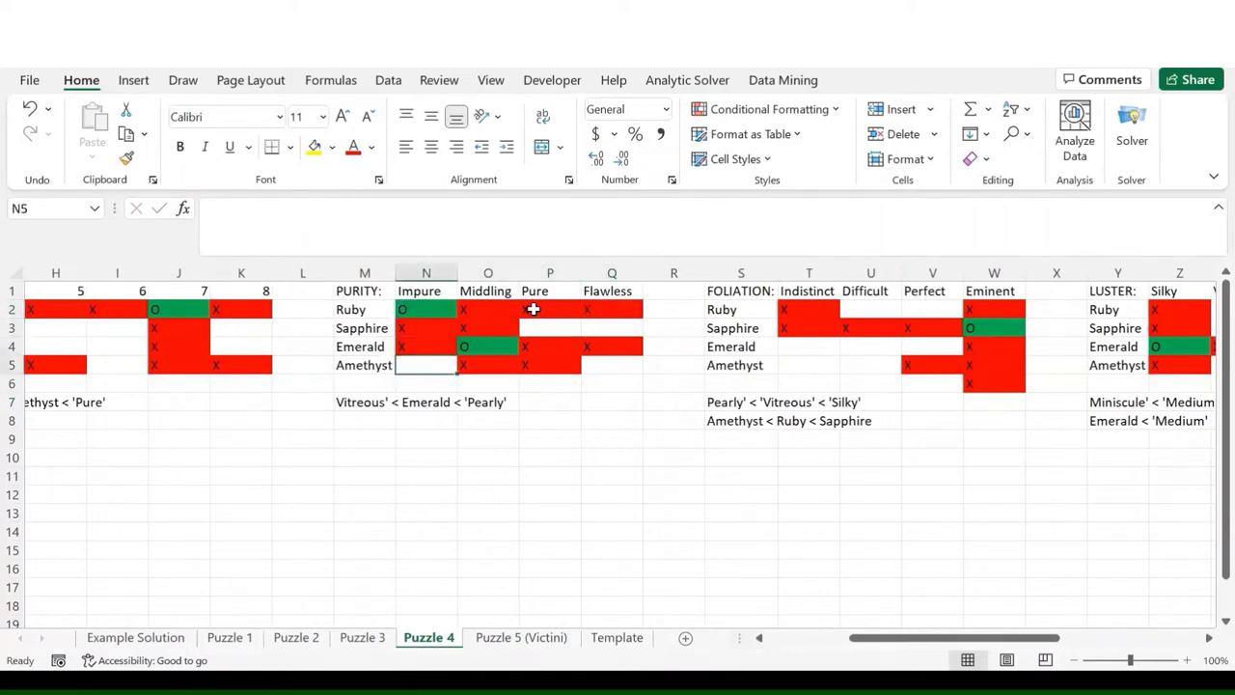
{"action": "type", "text": "x"}
{"action": "key", "text": "Return"}
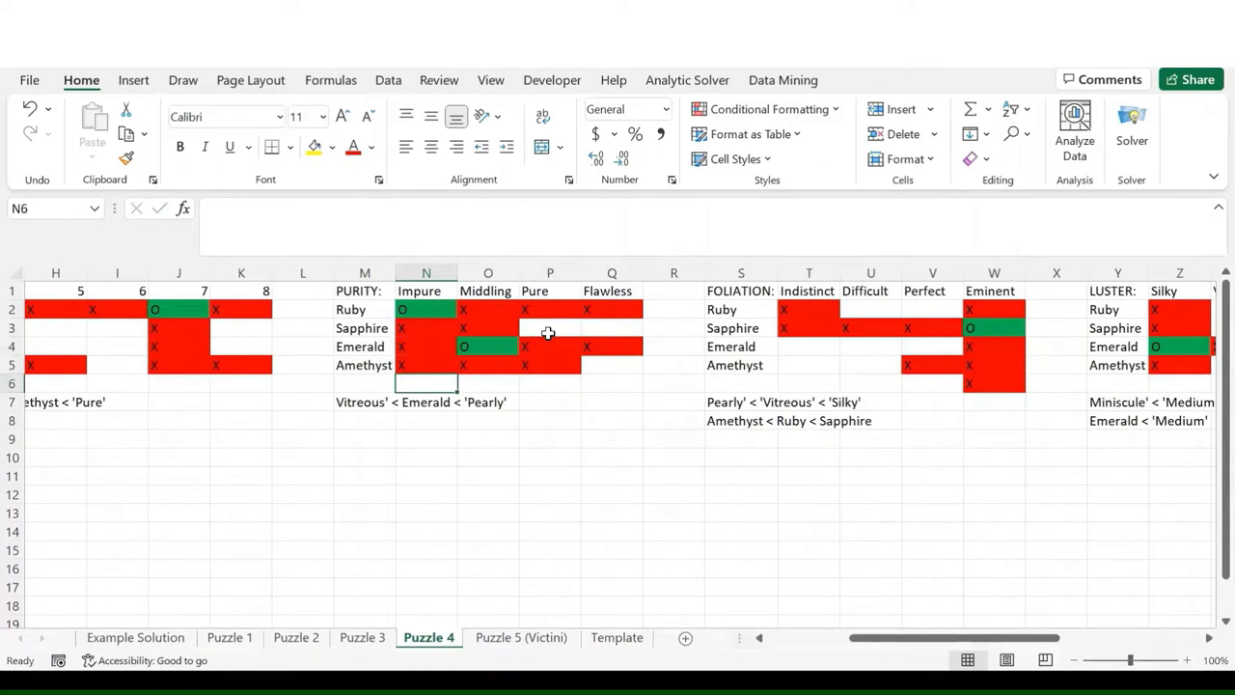
- In the Purity grid, mark Sapphire with an O under Pure and an X under Flawless, and Amethyst with an O under Flawless
{"action": "left_click", "coordinate": [554, 326]}
{"action": "type", "text": "o"}
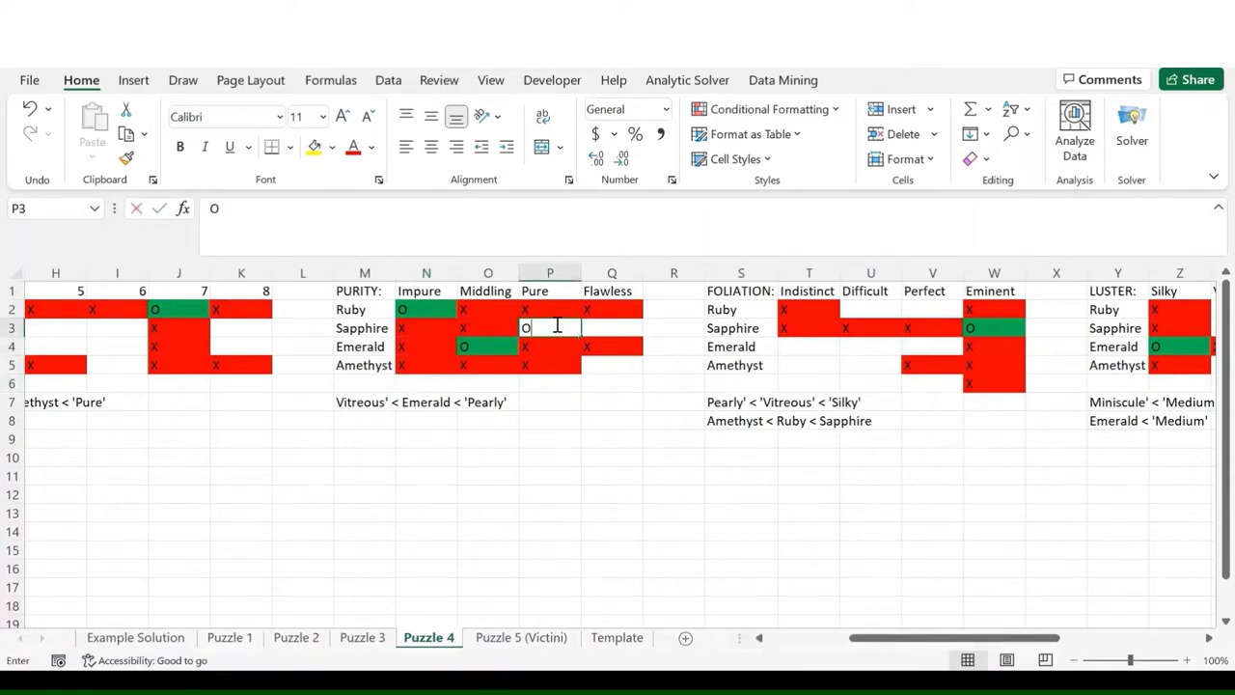
{"action": "key", "text": "Return"}
{"action": "key", "text": "Right"}
{"action": "key", "text": "Down"}
{"action": "type", "text": "o"}
{"action": "key", "text": "Return"}
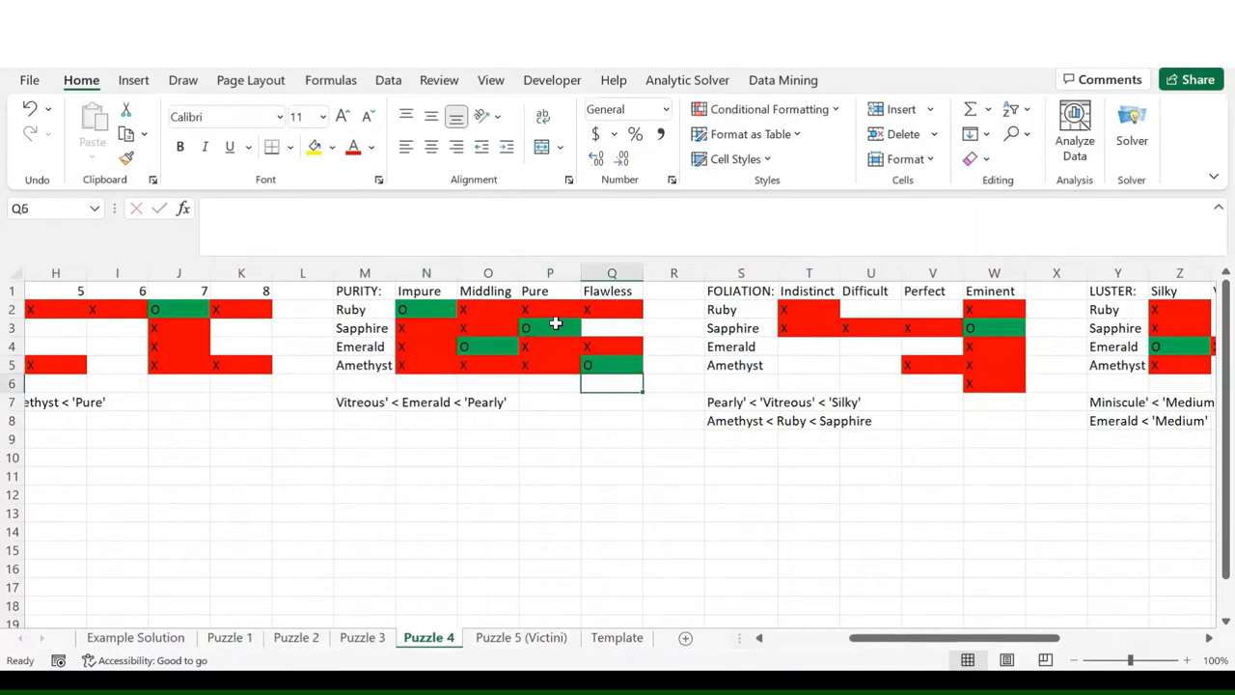
{"action": "key", "text": "Up"}
{"action": "key", "text": "Up"}
{"action": "key", "text": "Up"}
{"action": "type", "text": "x"}
{"action": "key", "text": "Return"}
- Replace 'Vitreous' with Ruby in the Purity clue so it reads Ruby < Emerald < 'Pearly'
{"action": "key", "text": "Left"}
{"action": "key", "text": "Left"}
{"action": "key", "text": "Left"}
{"action": "key", "text": "Left"}
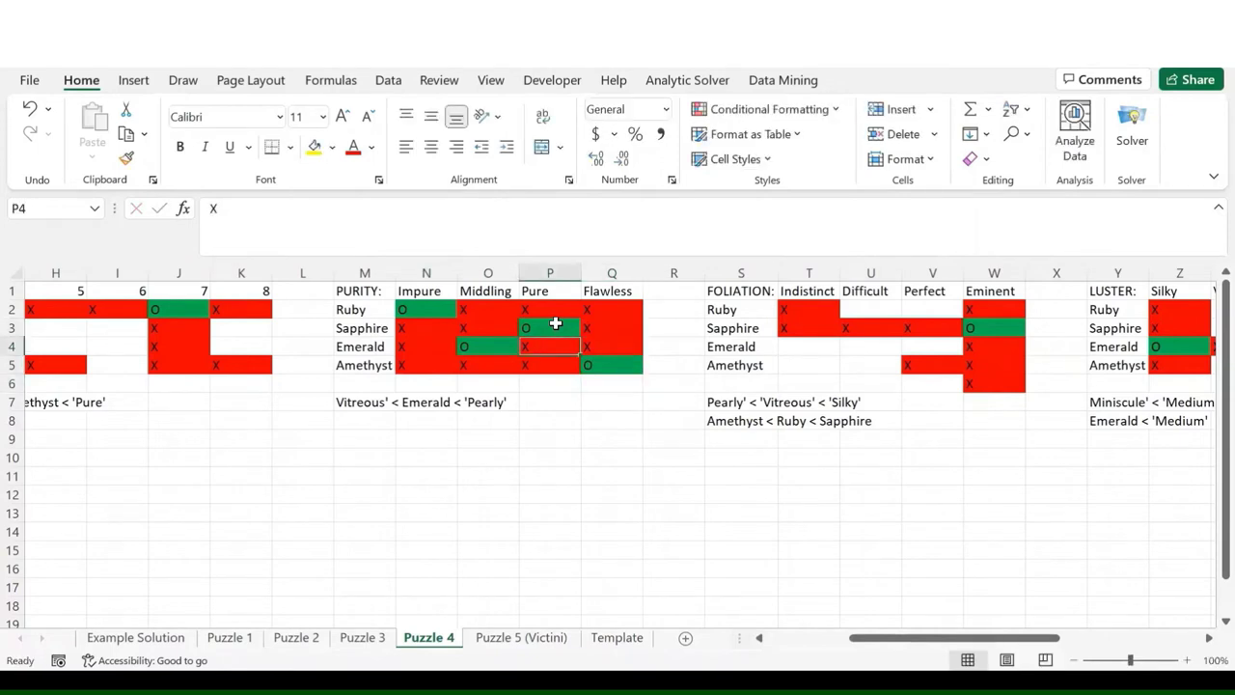
{"action": "key", "text": "Down"}
{"action": "key", "text": "Down"}
{"action": "key", "text": "Down"}
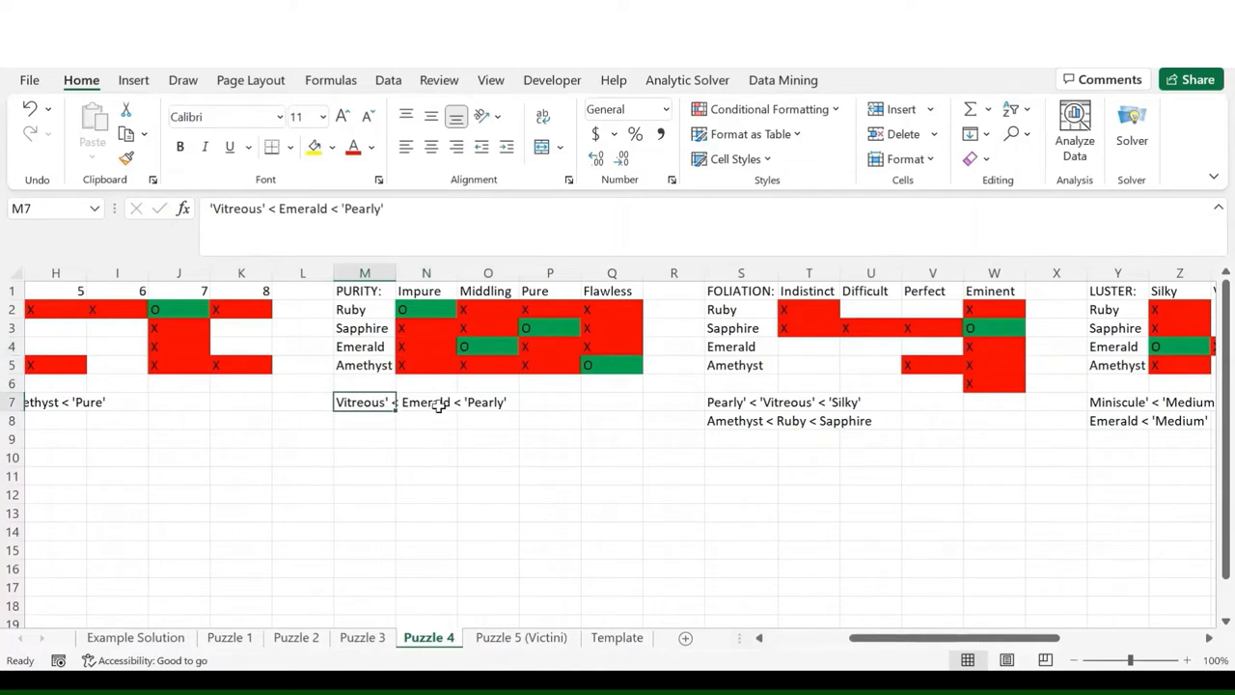
{"action": "left_click", "coordinate": [484, 346]}
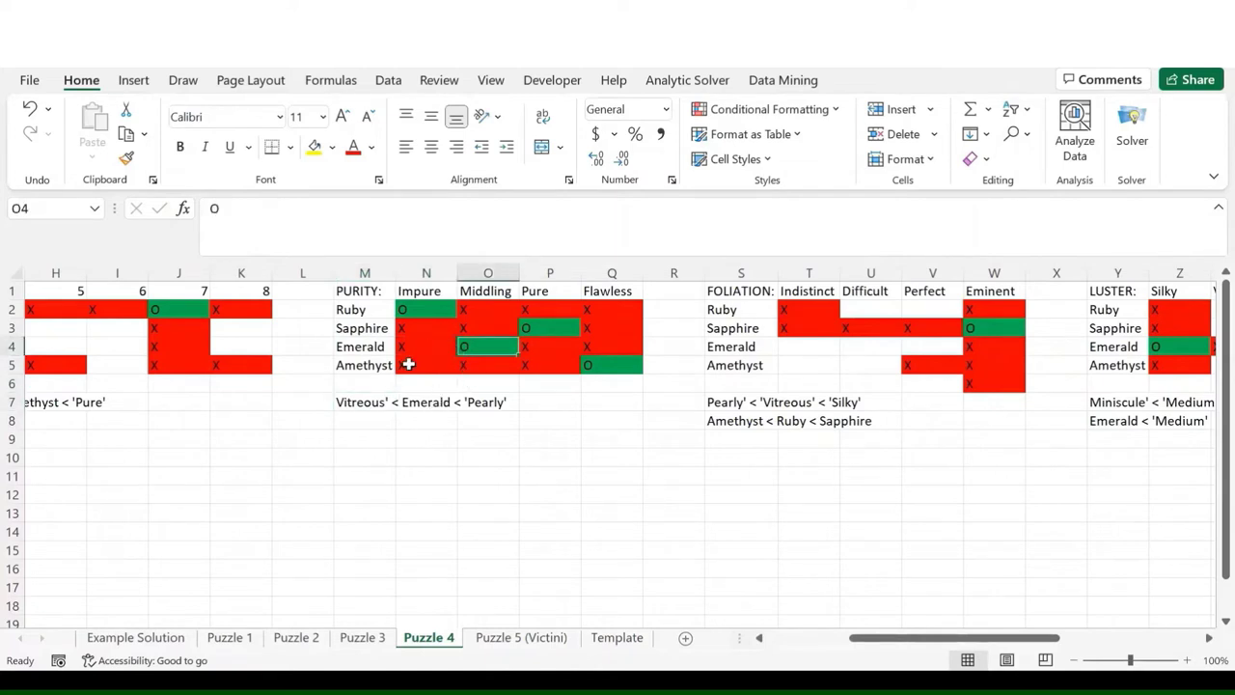
{"action": "left_click", "coordinate": [360, 405]}
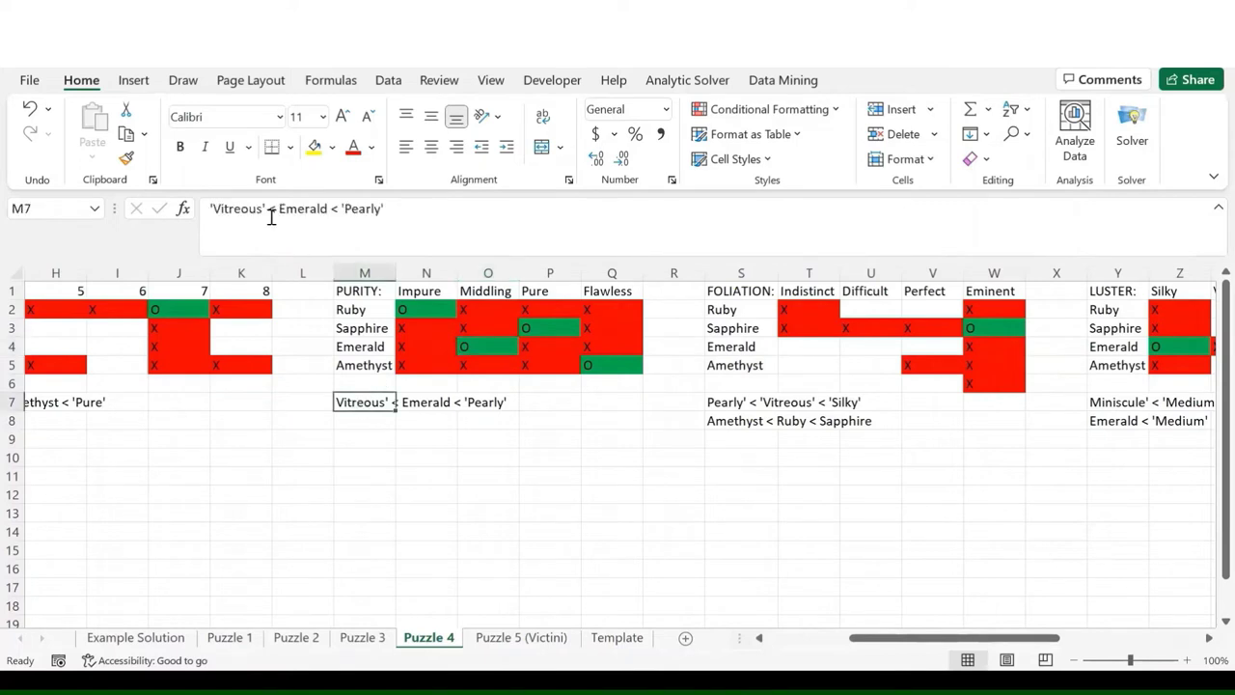
{"action": "key", "text": "F2"}
{"action": "key", "text": "Home"}
{"action": "key", "text": "Delete"}
{"action": "key", "text": "Delete"}
{"action": "key", "text": "Delete"}
{"action": "key", "text": "Delete"}
{"action": "key", "text": "Delete"}
{"action": "key", "text": "Delete"}
{"action": "key", "text": "Delete"}
{"action": "key", "text": "Delete"}
{"action": "key", "text": "Delete"}
{"action": "key", "text": "Delete"}
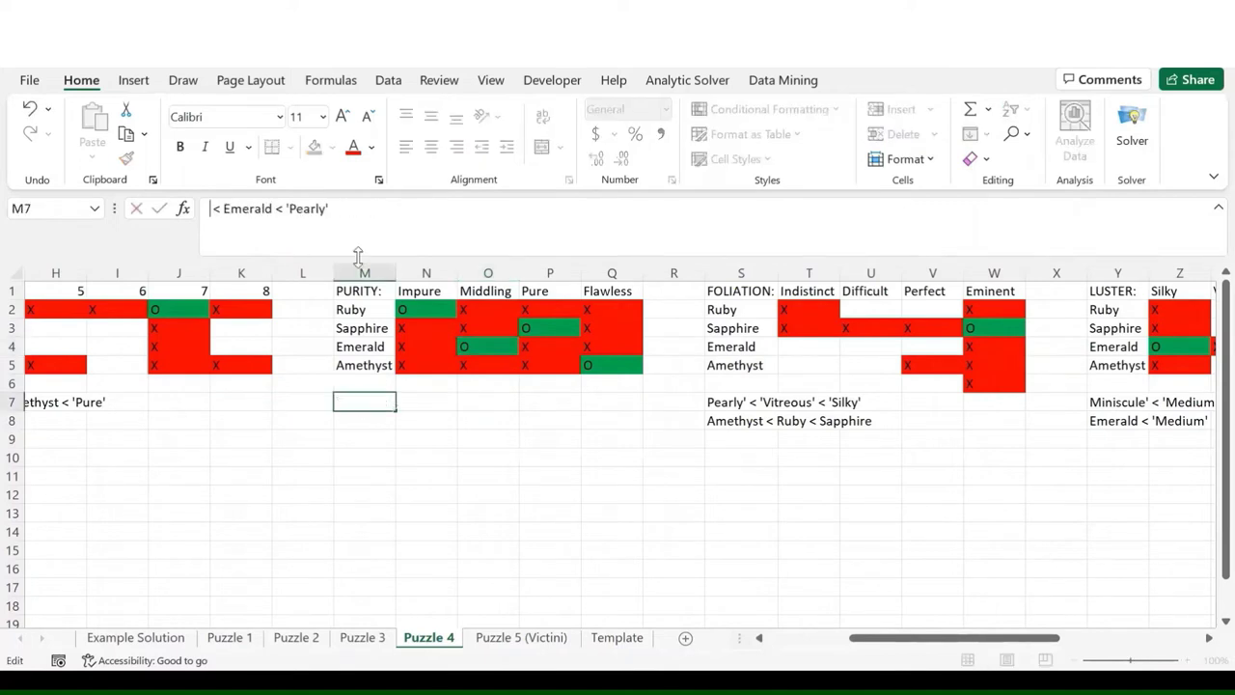
{"action": "type", "text": "Ruby"}
{"action": "key", "text": "Return"}
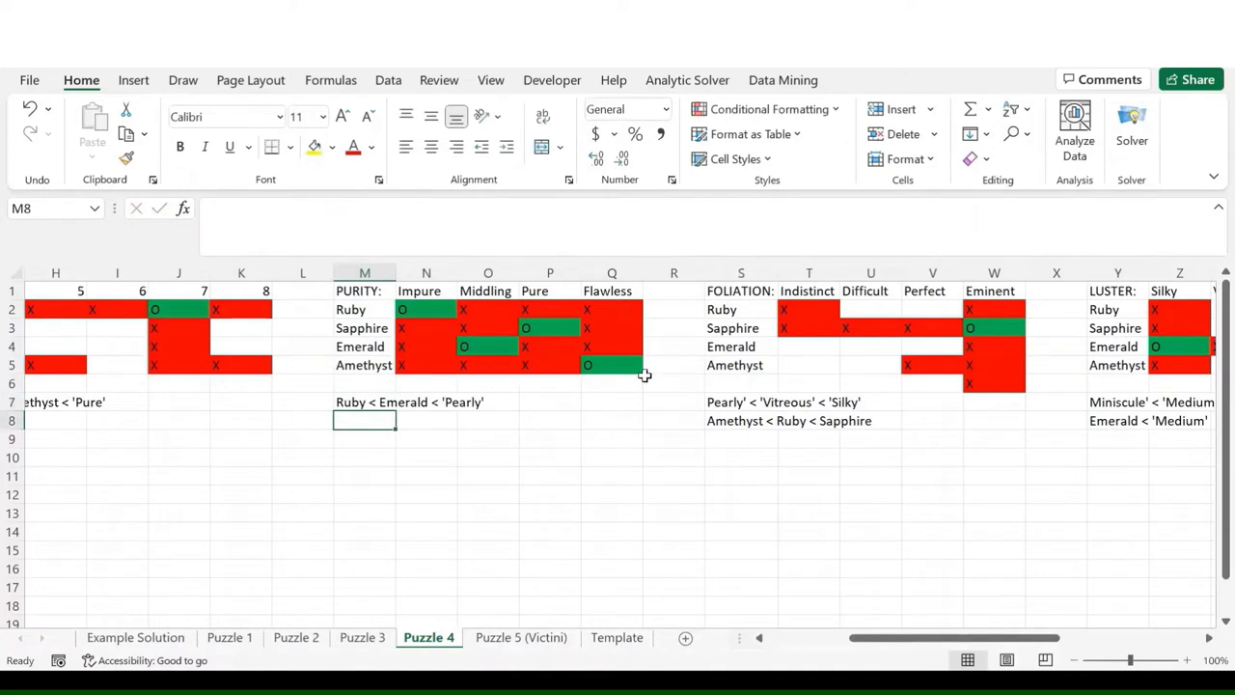
- In the Luster grid's Vitreous column, mark Ruby with an O and Sapphire and Amethyst with an X
{"action": "scroll", "coordinate": [646, 374], "scroll_direction": "right", "scroll_amount": 4}
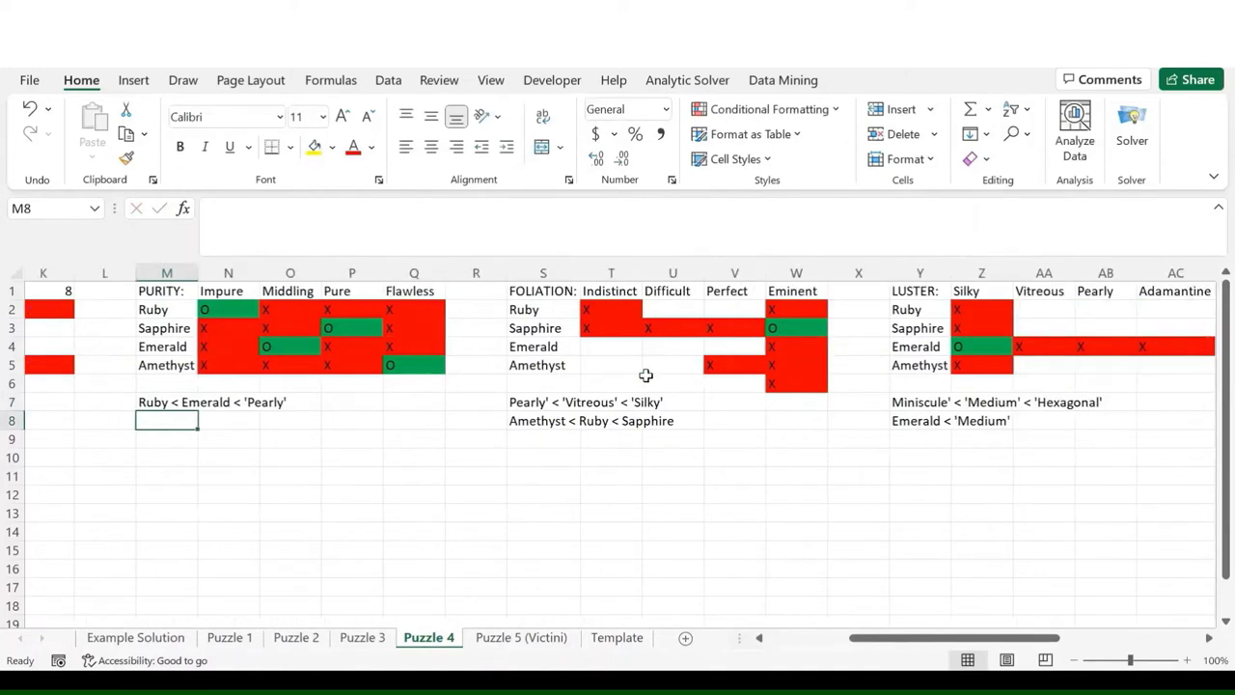
{"action": "left_click", "coordinate": [1016, 310]}
{"action": "type", "text": "O"}
{"action": "key", "text": "Return"}
{"action": "type", "text": "X"}
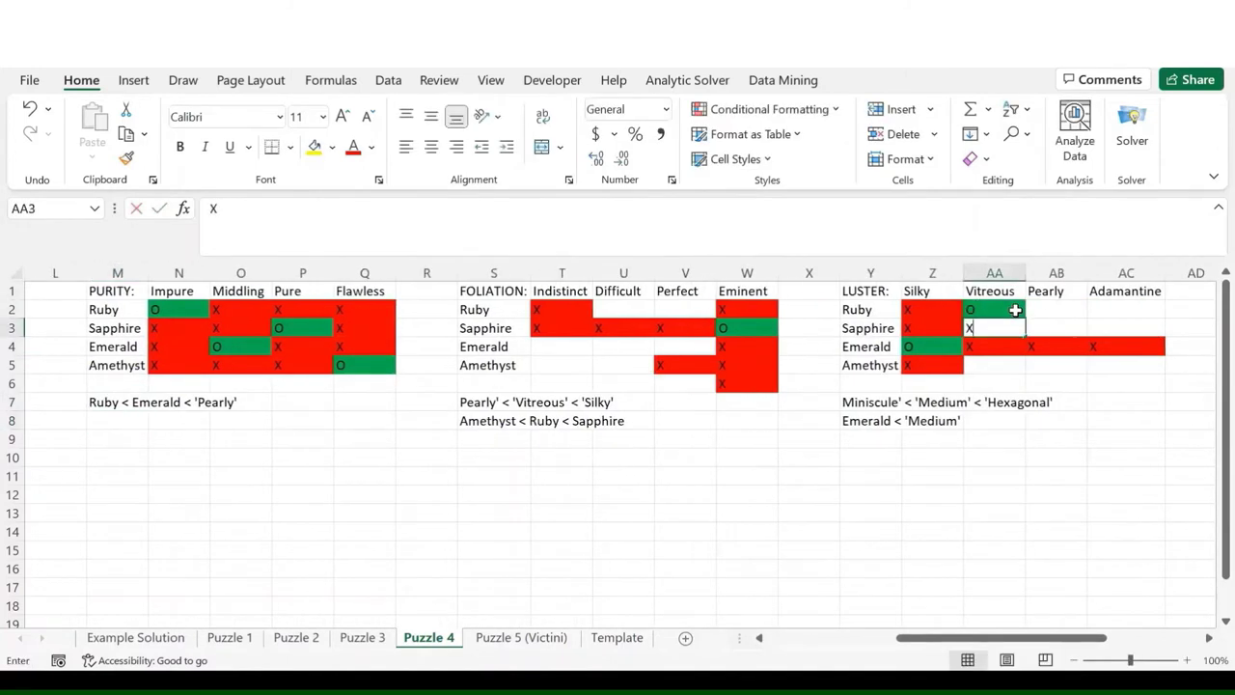
{"action": "key", "text": "Return"}
{"action": "key", "text": "Return"}
{"action": "type", "text": "X"}
{"action": "key", "text": "Return"}
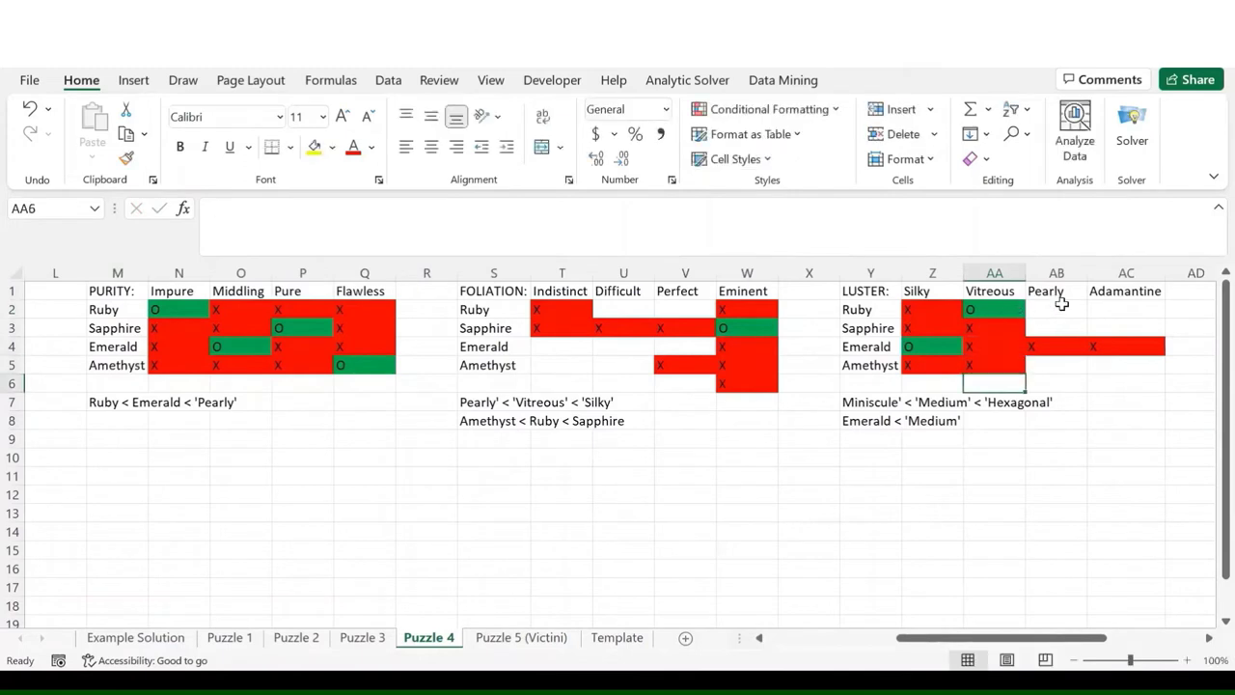
- Mark Ruby with an X under Pearly and Adamantine in the Luster grid
{"action": "left_click", "coordinate": [1062, 308]}
{"action": "type", "text": "X"}
{"action": "key", "text": "Tab"}
{"action": "type", "text": "X"}
{"action": "key", "text": "Return"}
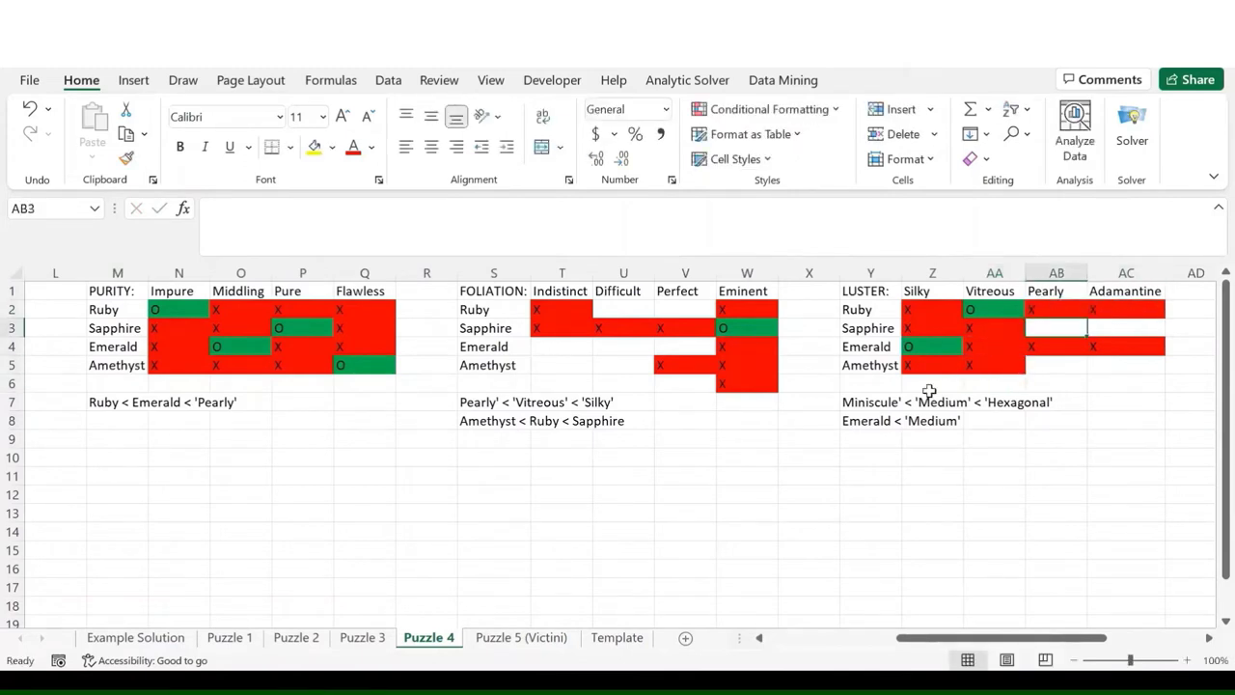
- In the Hardness grid's 6 column, mark Amethyst with an O and Sapphire and Emerald with an X, then select the Hardness clue
{"action": "scroll", "coordinate": [927, 395], "scroll_direction": "right", "scroll_amount": 3}
{"action": "scroll", "coordinate": [929, 390], "scroll_direction": "right", "scroll_amount": 4}
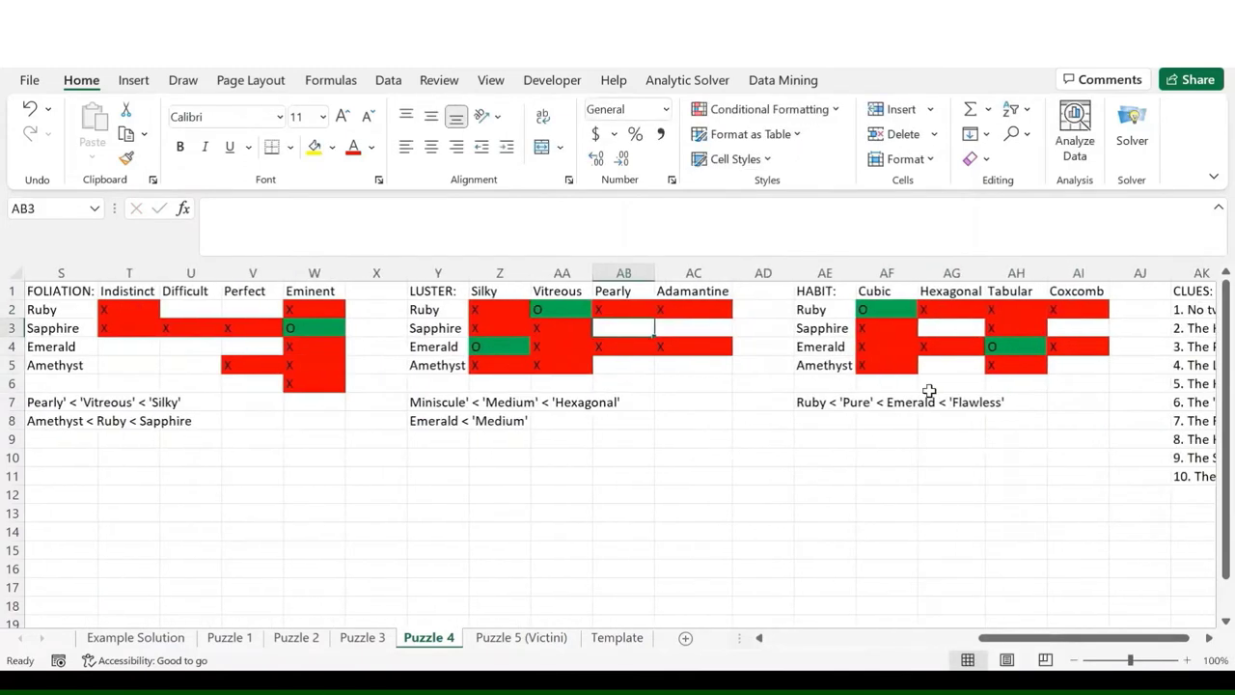
{"action": "scroll", "coordinate": [929, 390], "scroll_direction": "left", "scroll_amount": 18}
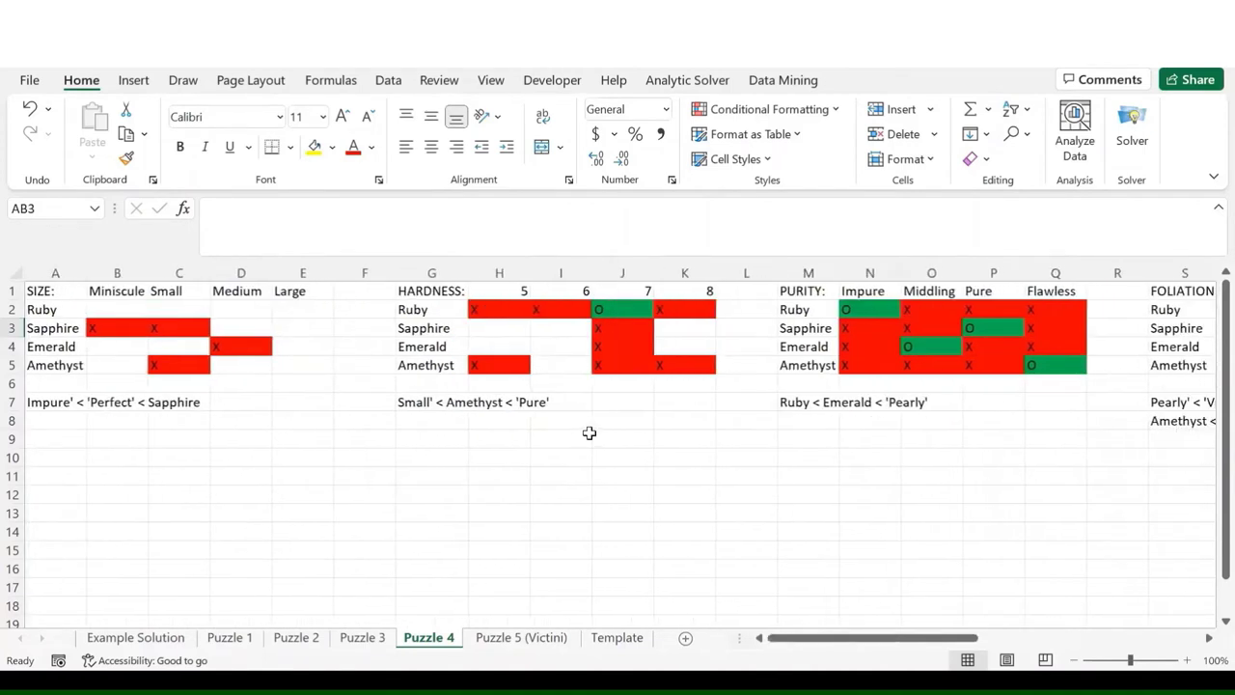
{"action": "scroll", "coordinate": [589, 433], "scroll_direction": "right", "scroll_amount": 2}
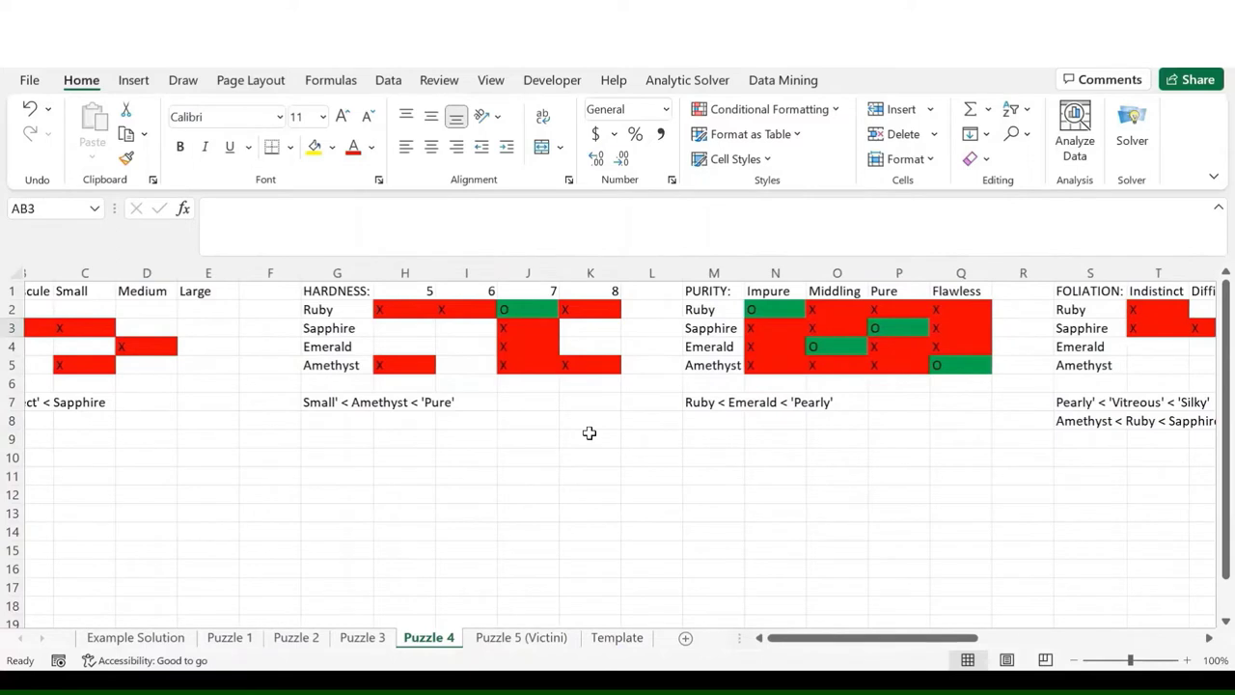
{"action": "scroll", "coordinate": [589, 434], "scroll_direction": "left", "scroll_amount": 2}
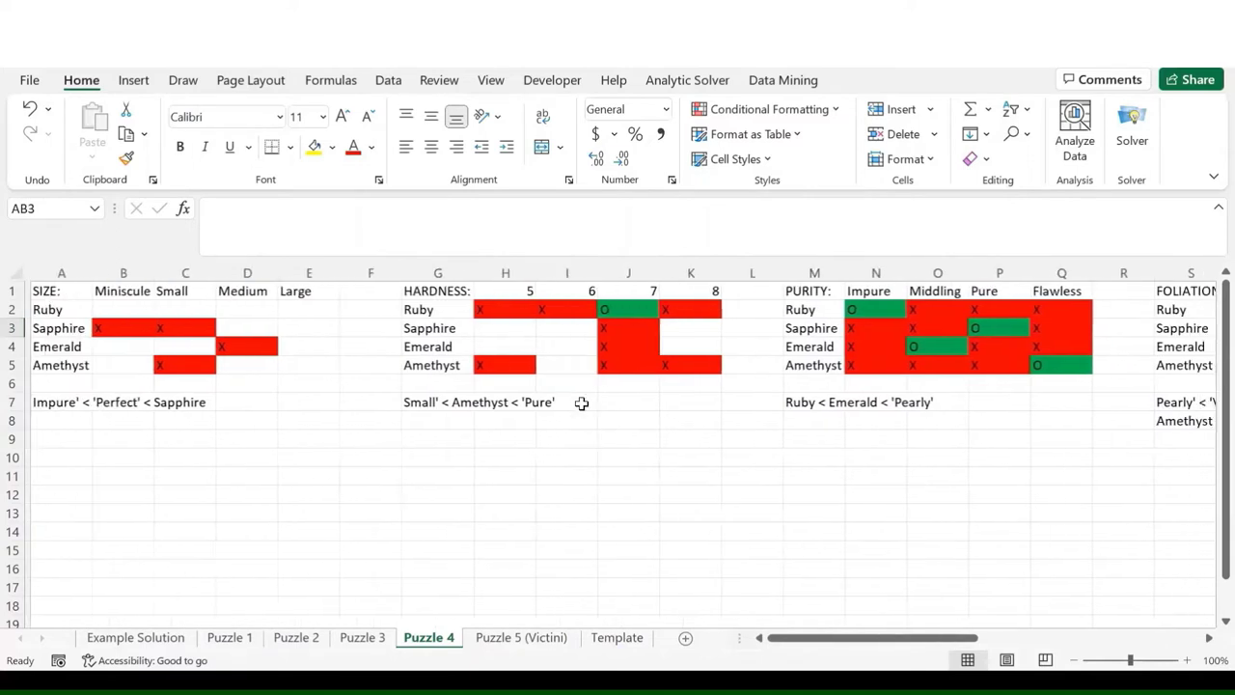
{"action": "left_click", "coordinate": [564, 366]}
{"action": "type", "text": "O"}
{"action": "key", "text": "Return"}
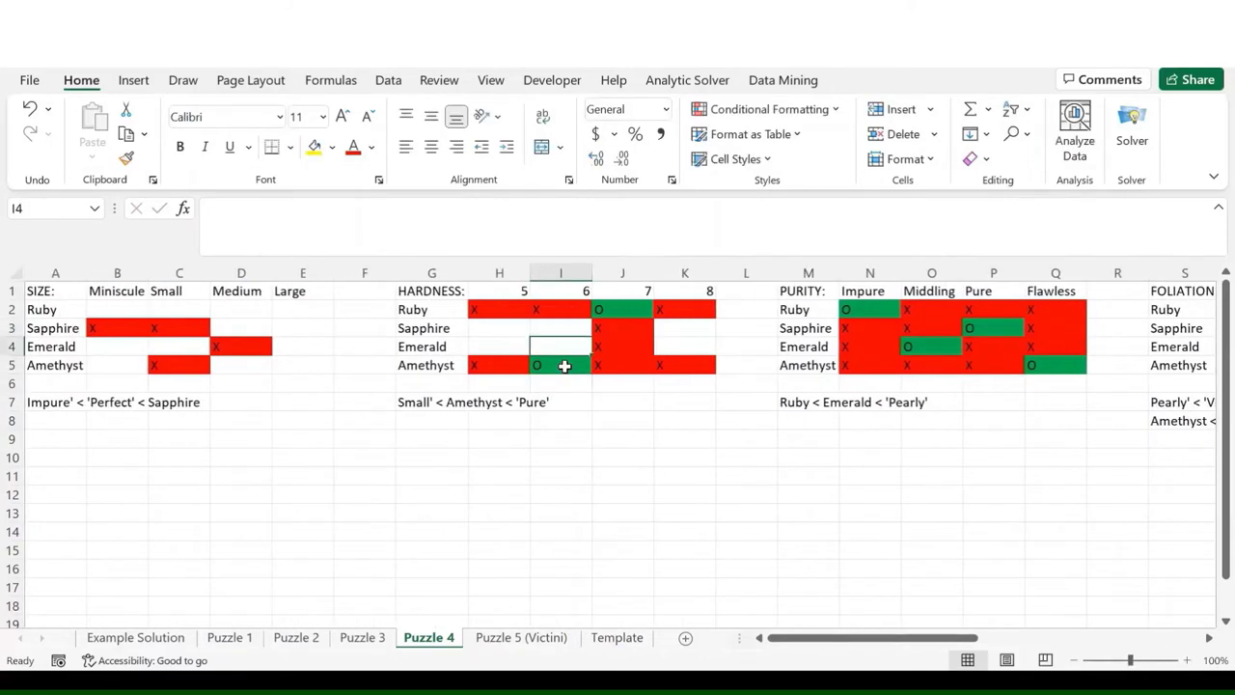
{"action": "left_click", "coordinate": [565, 366]}
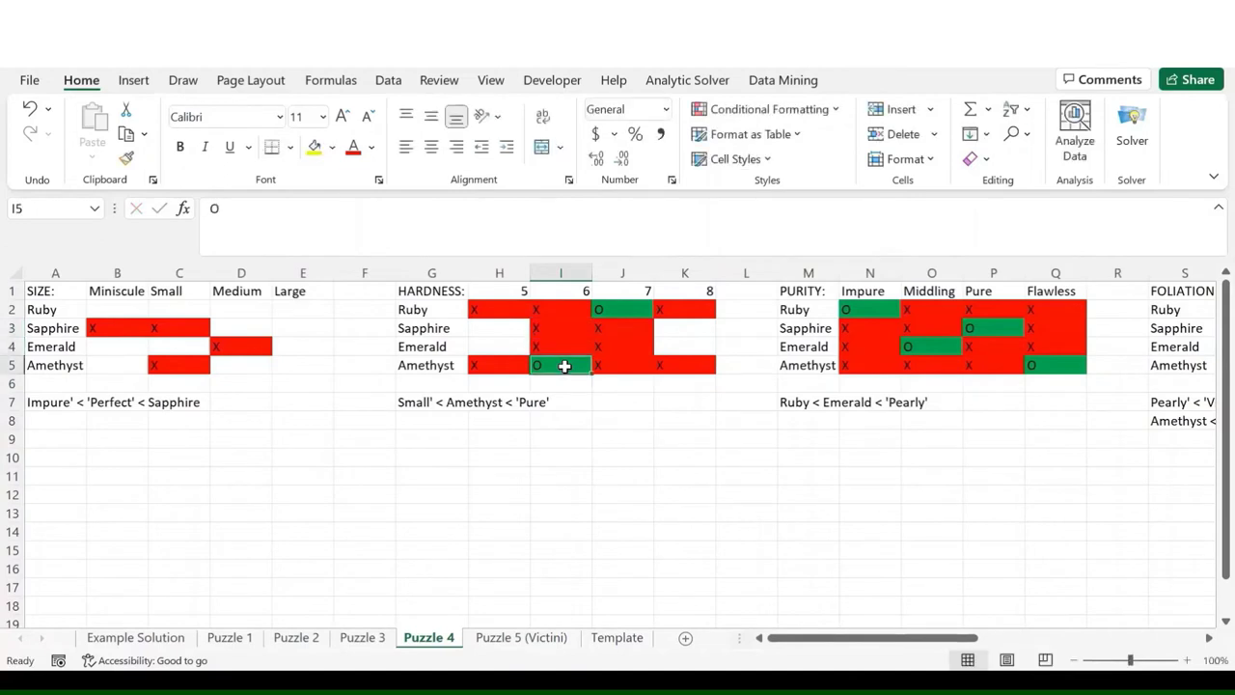
{"action": "left_click", "coordinate": [459, 406]}
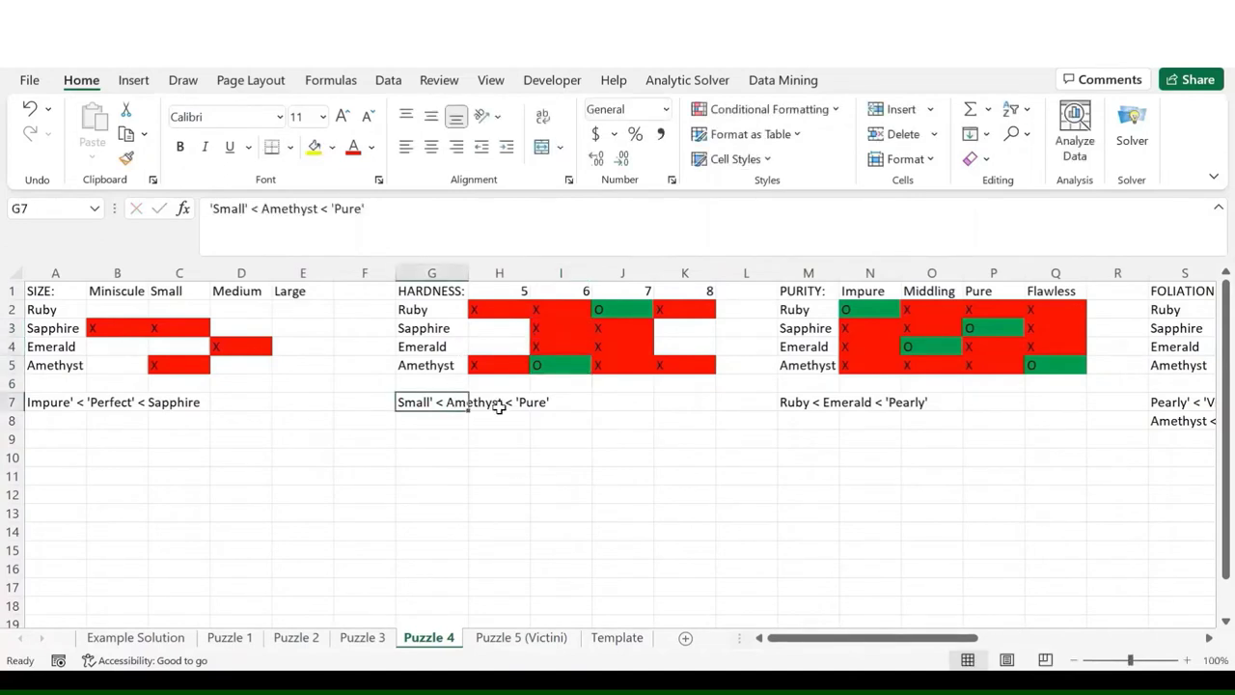
- Add the note '5' = 'Small' directly below the Size clue
{"action": "scroll", "coordinate": [486, 400], "scroll_direction": "right", "scroll_amount": 2}
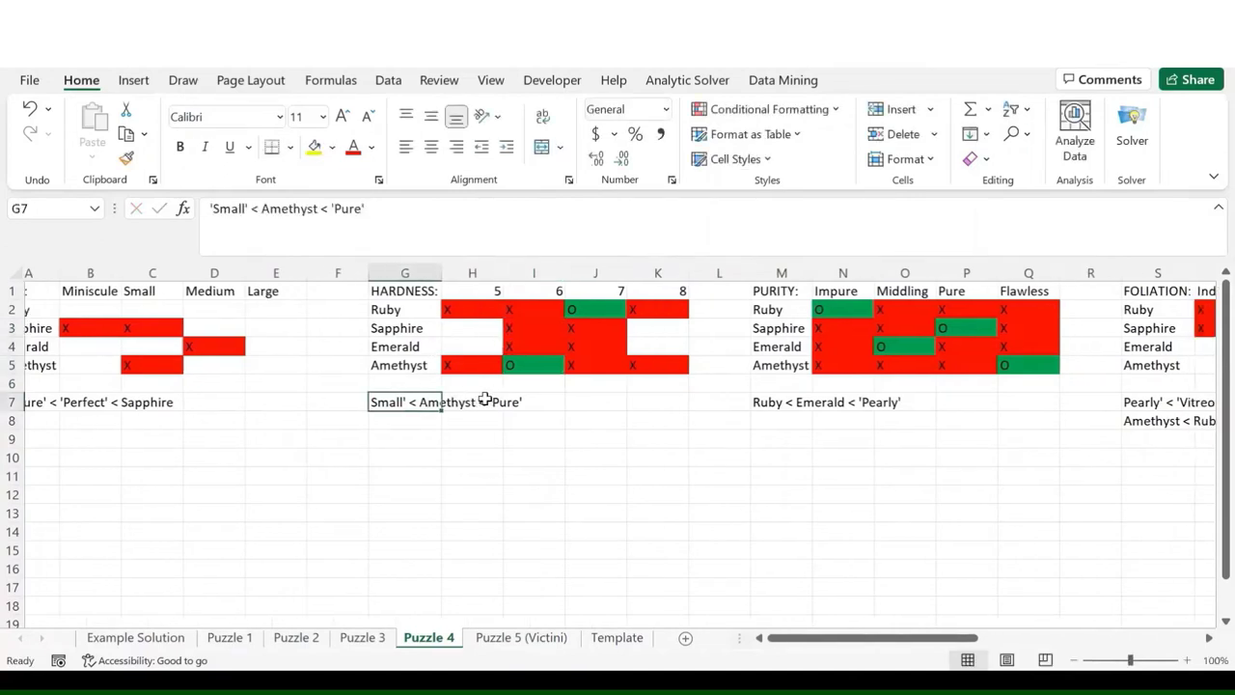
{"action": "scroll", "coordinate": [488, 400], "scroll_direction": "left", "scroll_amount": 2}
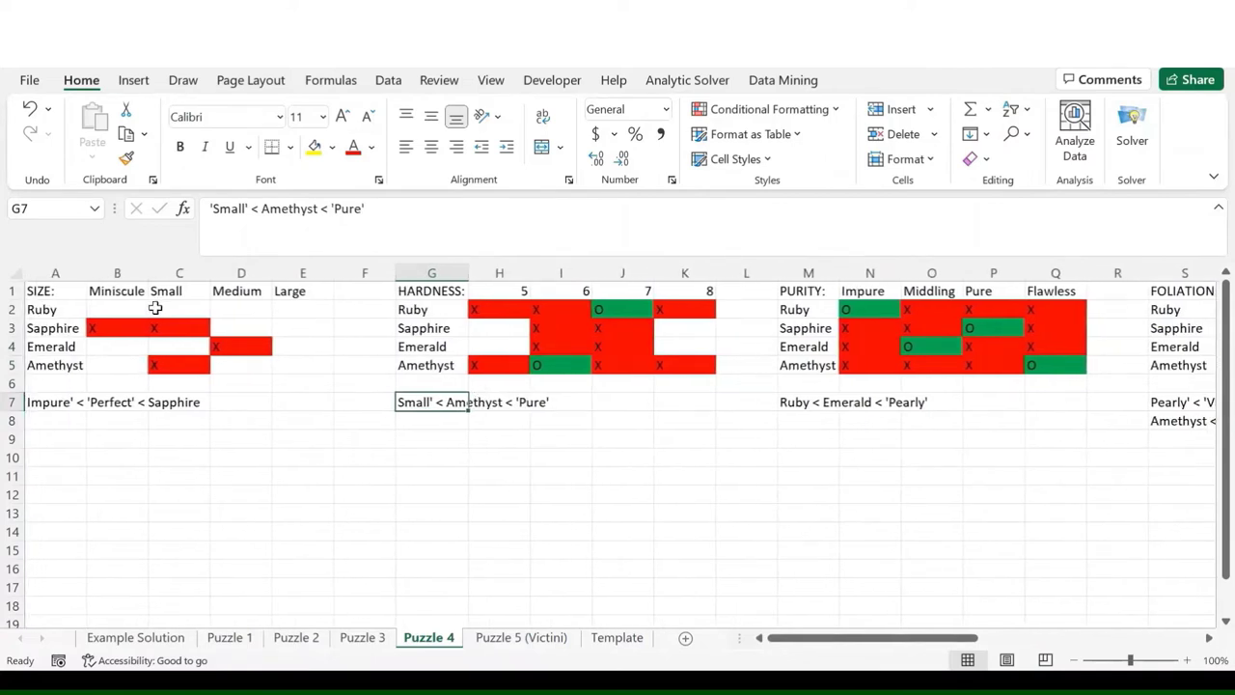
{"action": "left_click", "coordinate": [77, 422]}
{"action": "type", "text": "'"}
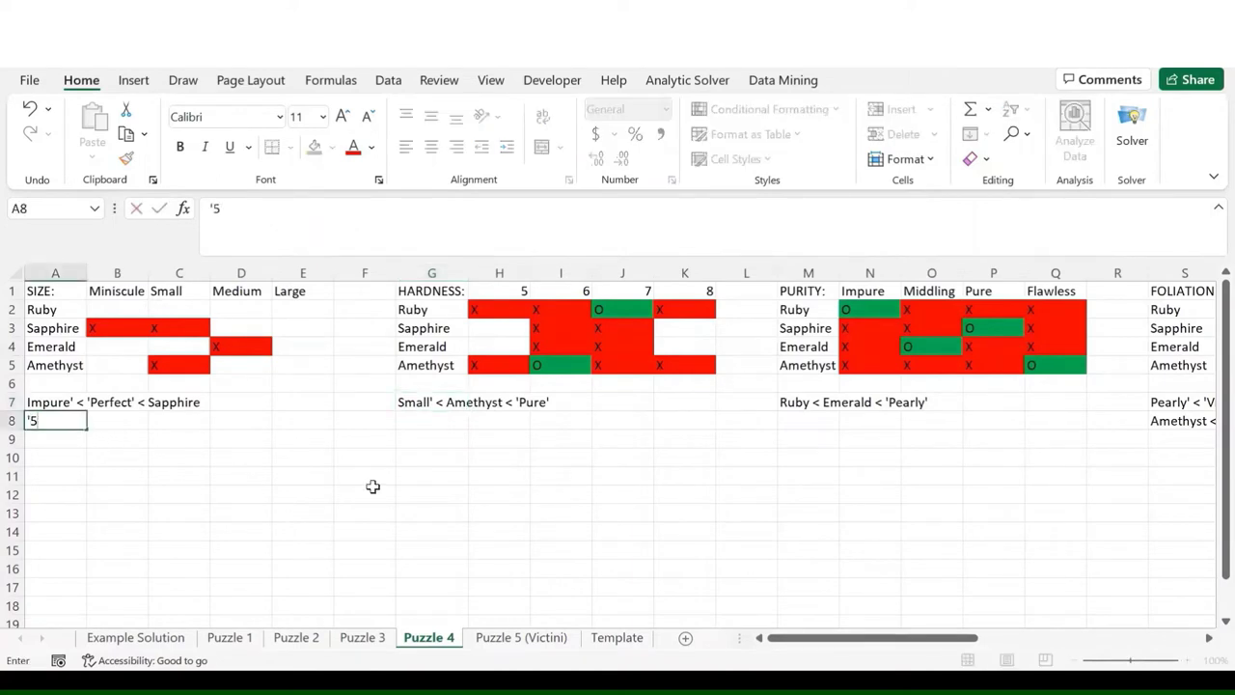
{"action": "type", "text": "5' = 'Small'"}
{"action": "key", "text": "Return"}
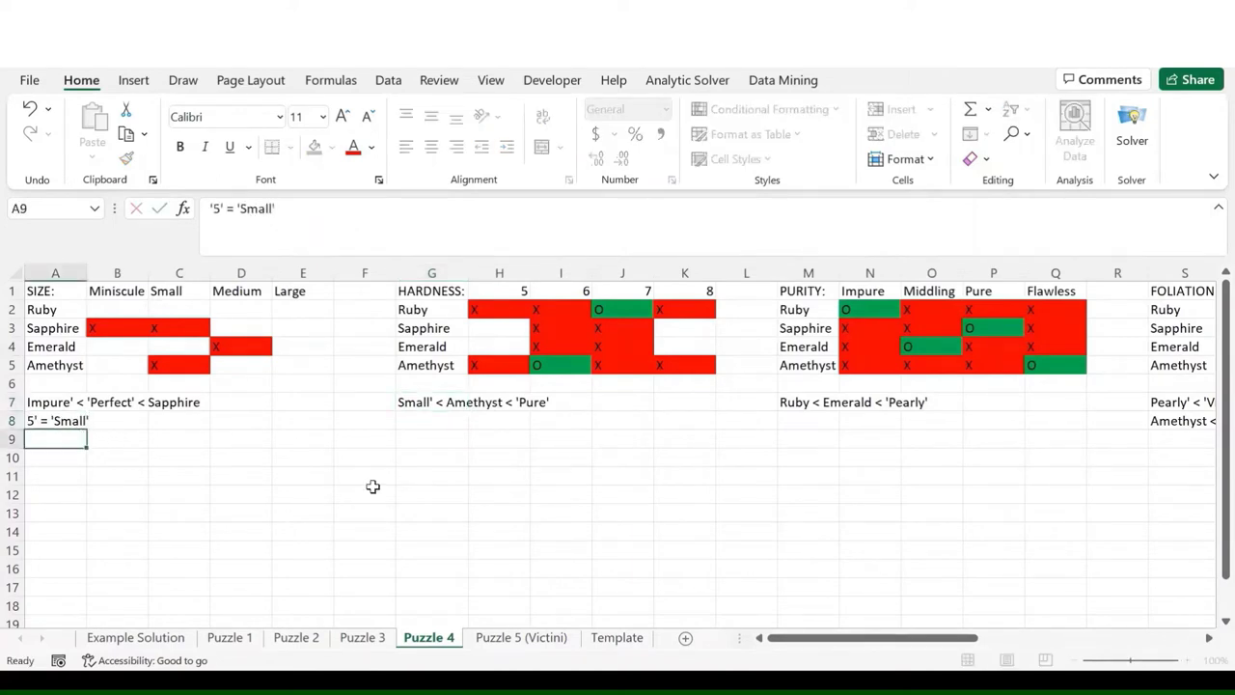
- Add the note 'Small' = '5 directly below the Hardness clue
{"action": "left_click", "coordinate": [439, 419]}
{"action": "type", "text": ";"}
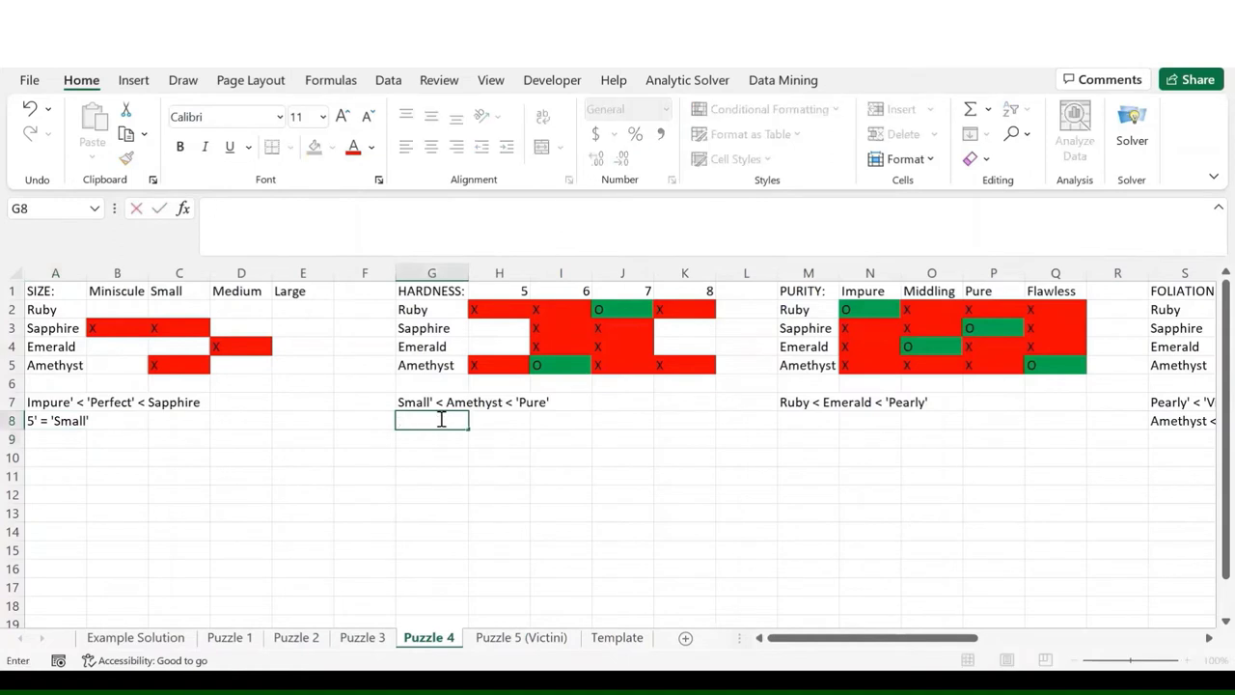
{"action": "type", "text": "Small' = '5"}
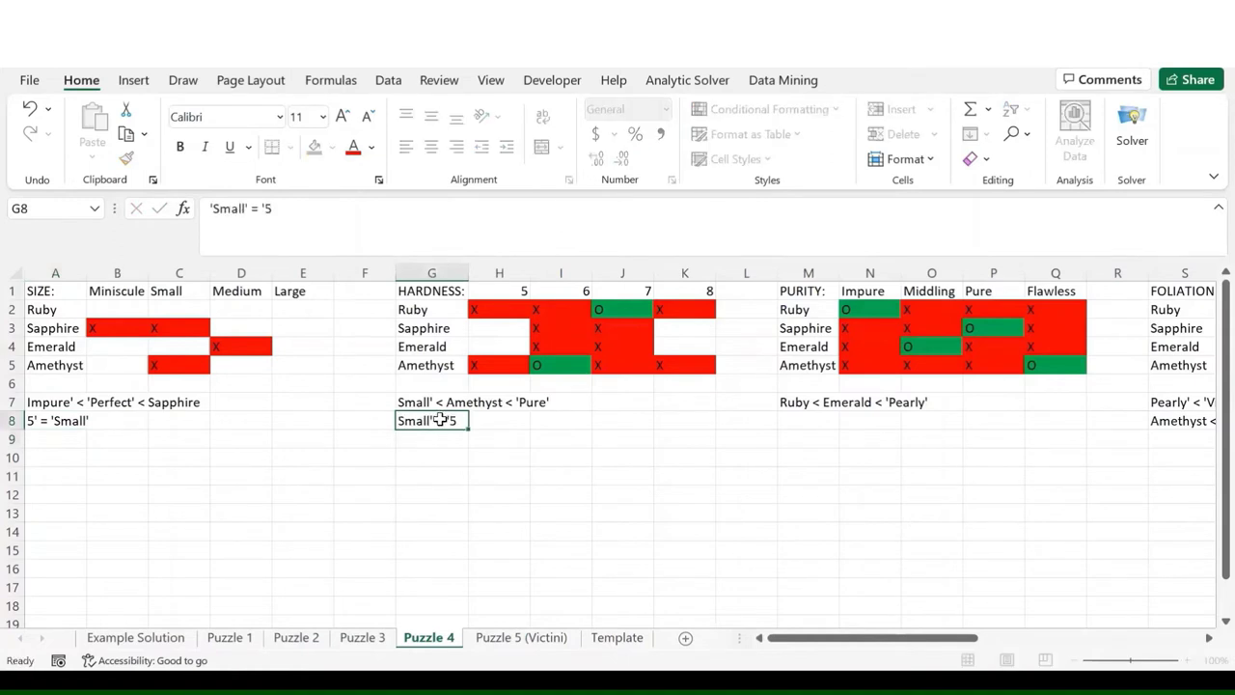
{"action": "key", "text": "Return"}
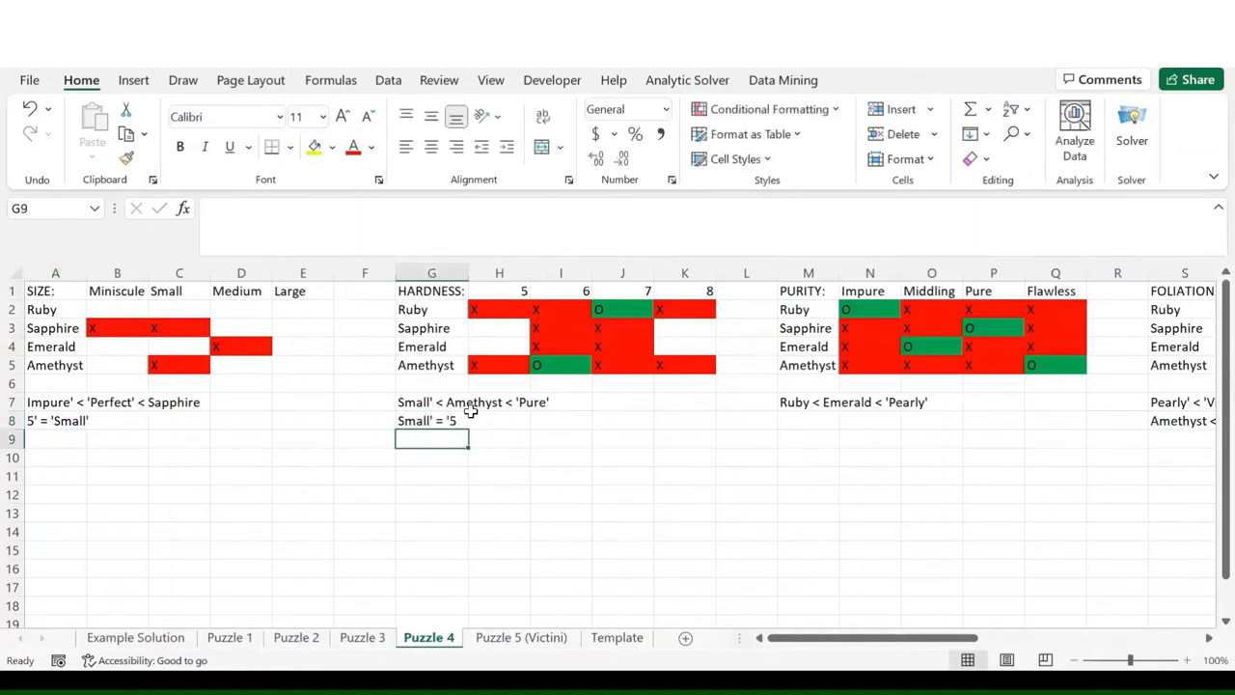
- Replace 'Impure' with Ruby in the Size clue so it reads Ruby < 'Perfect' < Sapphire
{"action": "left_click", "coordinate": [74, 403]}
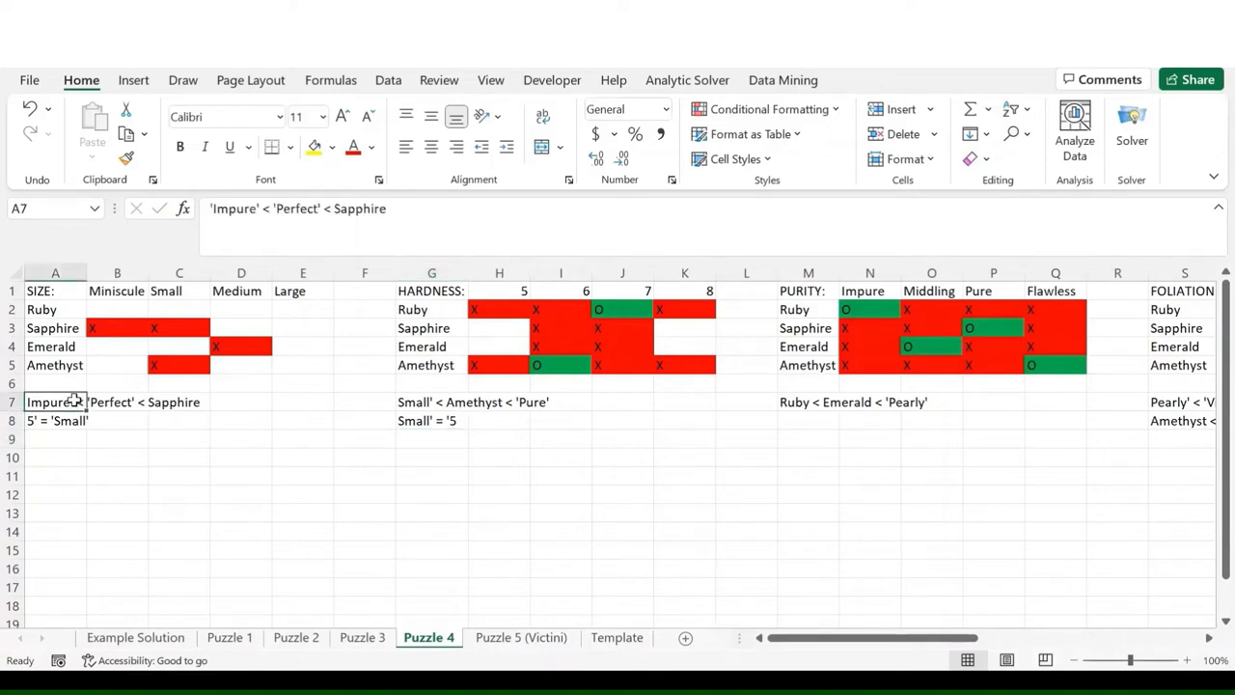
{"action": "scroll", "coordinate": [110, 403], "scroll_direction": "right", "scroll_amount": 1}
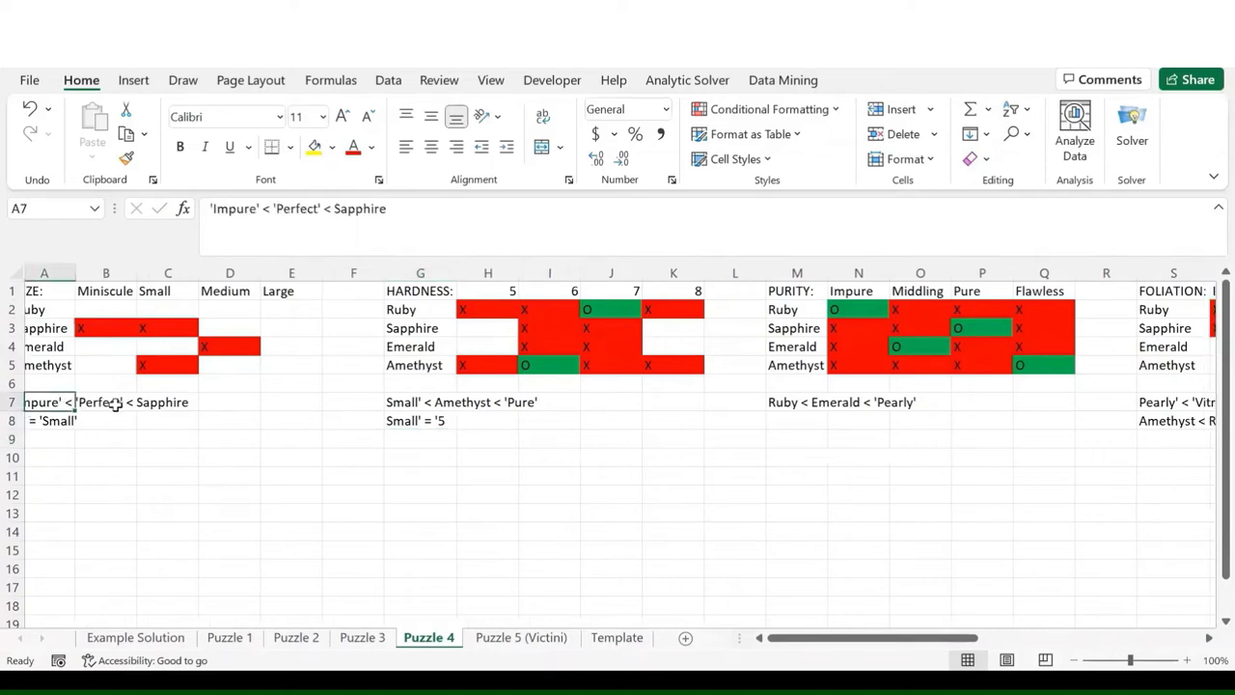
{"action": "scroll", "coordinate": [97, 404], "scroll_direction": "left", "scroll_amount": 1}
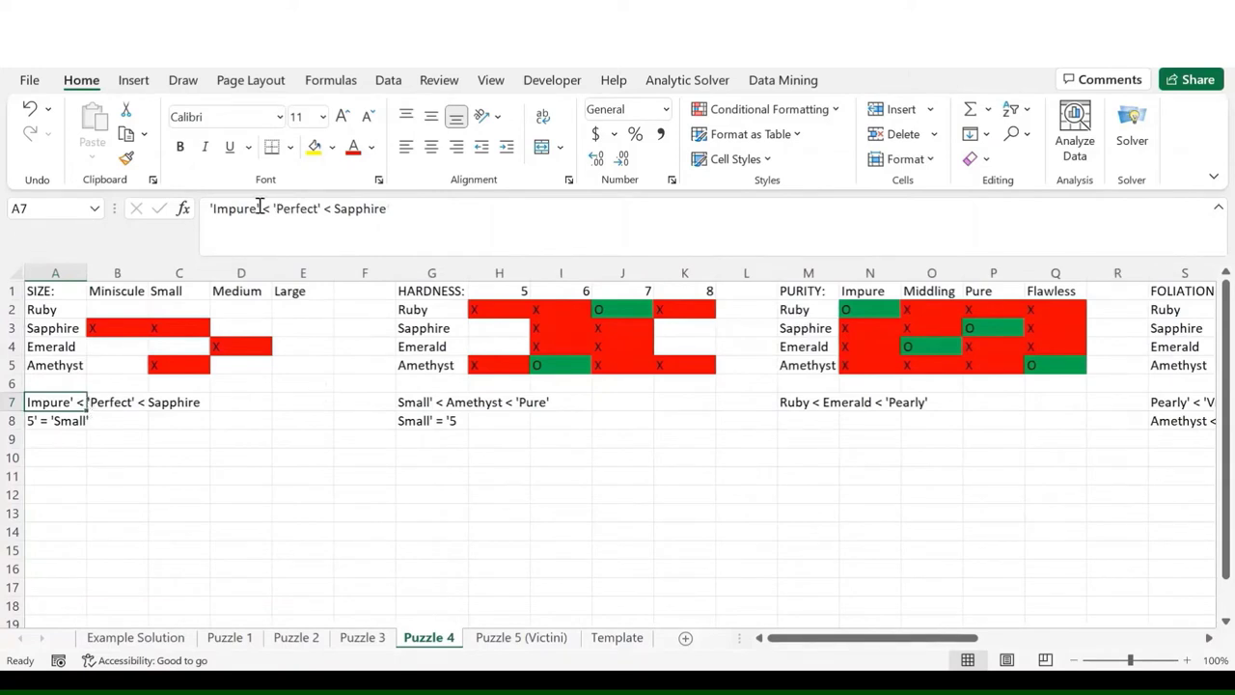
{"action": "type", "text": "Ruby"}
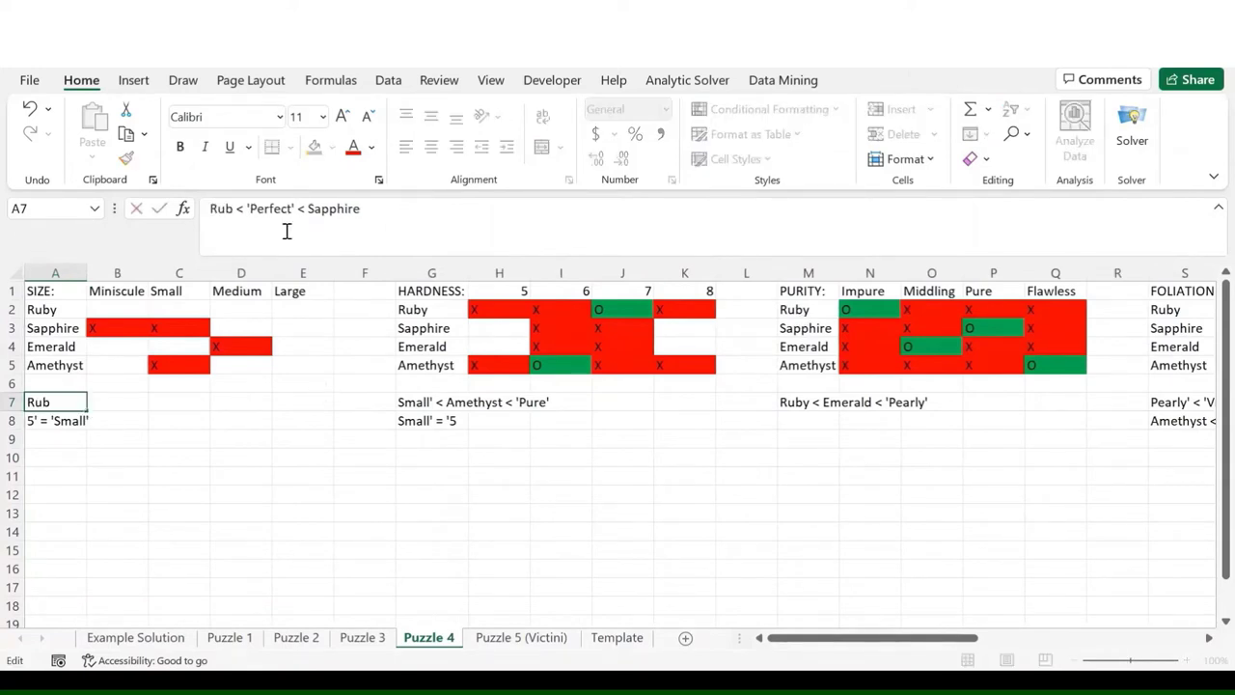
{"action": "key", "text": "Return"}
{"action": "key", "text": "Up"}
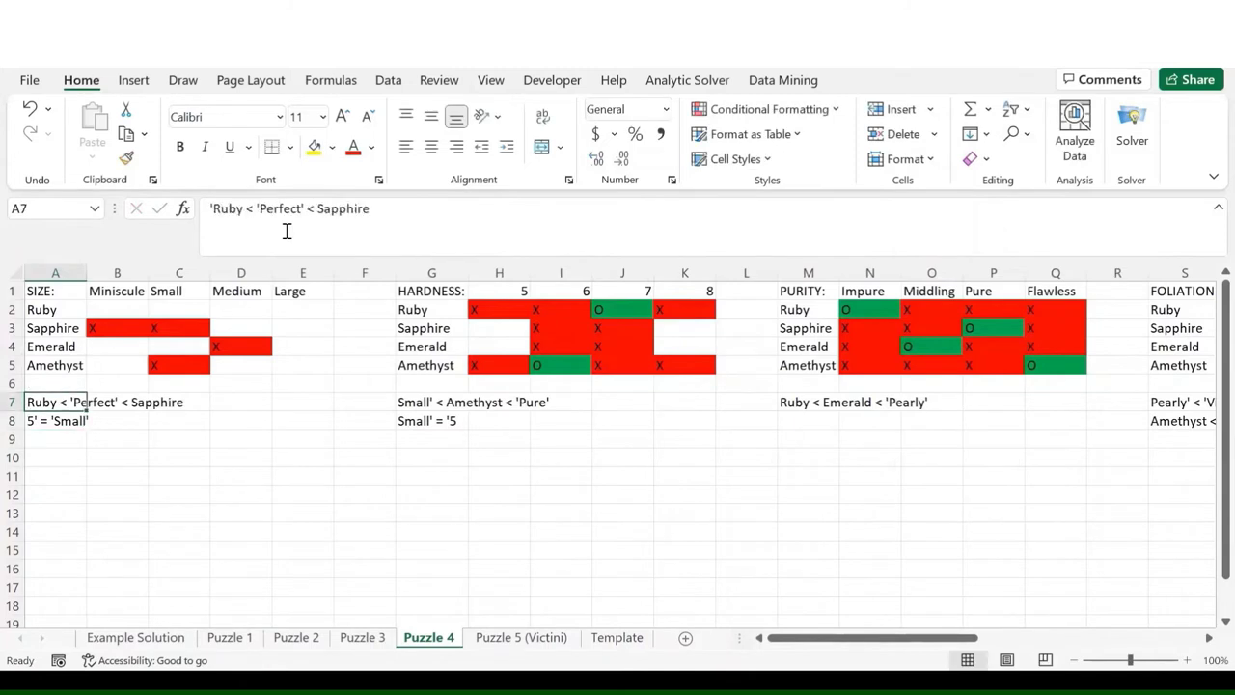
- Mark Ruby with an X under Perfect in the Foliation grid
{"action": "scroll", "coordinate": [635, 345], "scroll_direction": "right", "scroll_amount": 3}
{"action": "scroll", "coordinate": [635, 346], "scroll_direction": "right", "scroll_amount": 3}
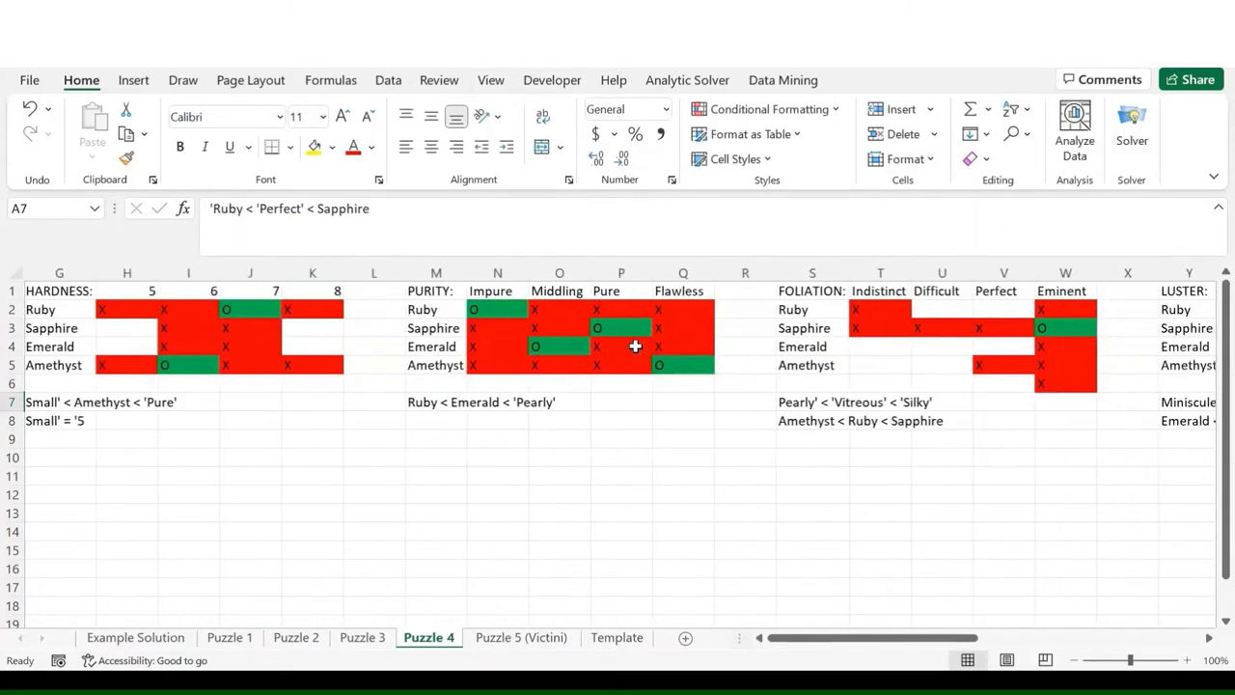
{"action": "left_click", "coordinate": [996, 309]}
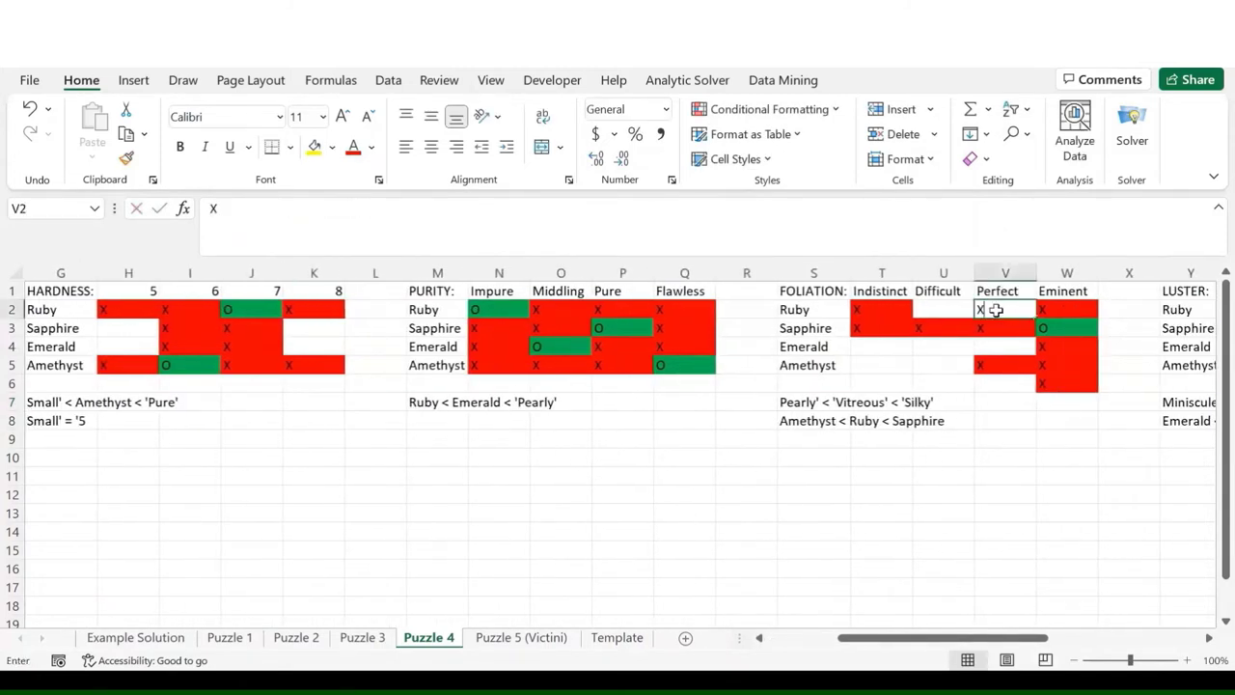
{"action": "key", "text": "Return"}
- Mark Ruby with an X under Medium and Large in the Size grid
{"action": "scroll", "coordinate": [987, 367], "scroll_direction": "left", "scroll_amount": 6}
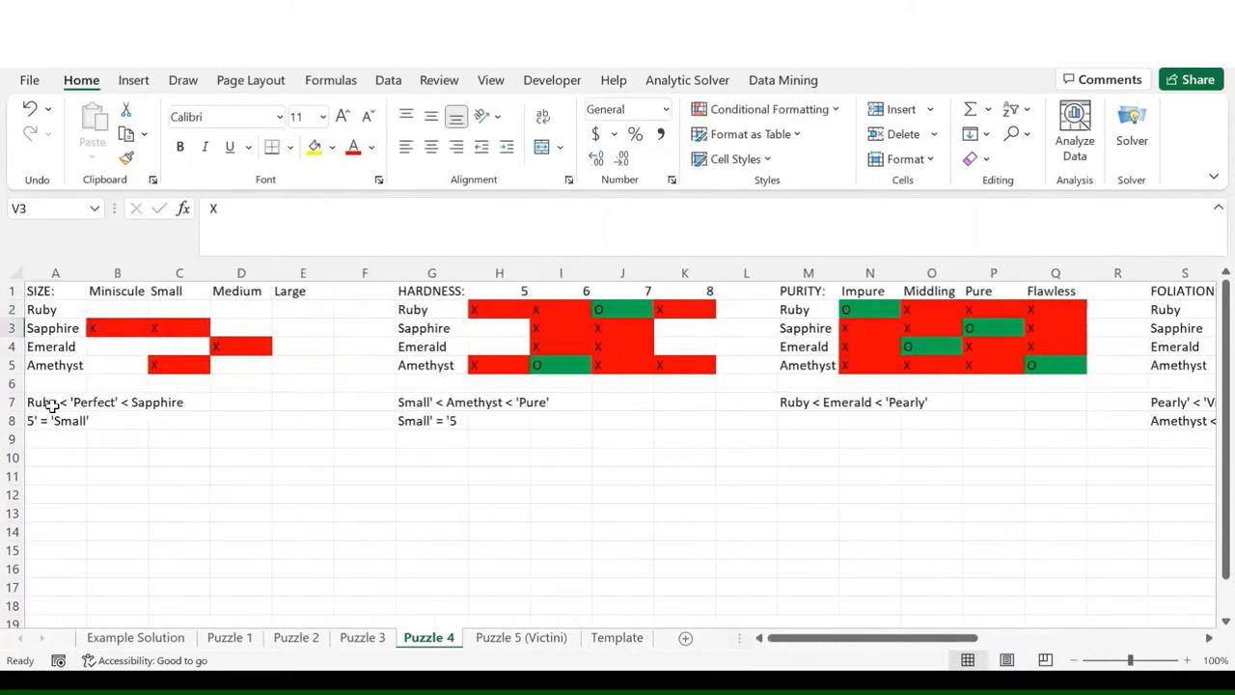
{"action": "left_click", "coordinate": [53, 404]}
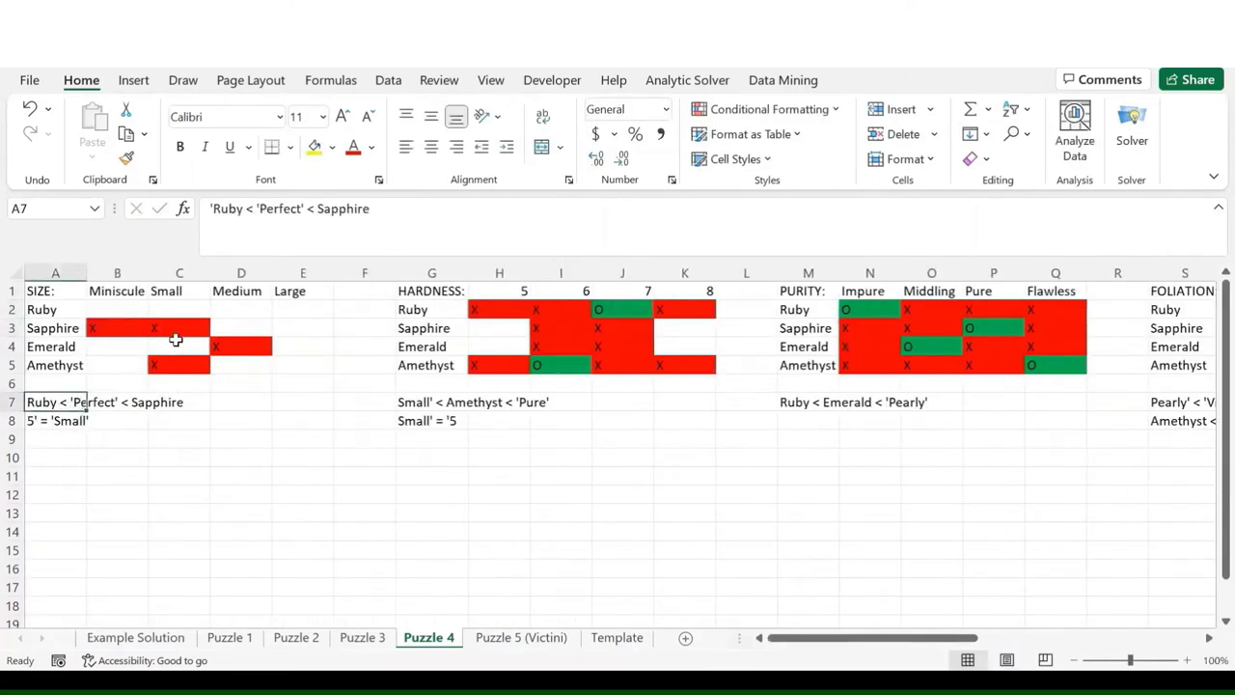
{"action": "left_click", "coordinate": [223, 313]}
{"action": "type", "text": "X"}
{"action": "key", "text": "Tab"}
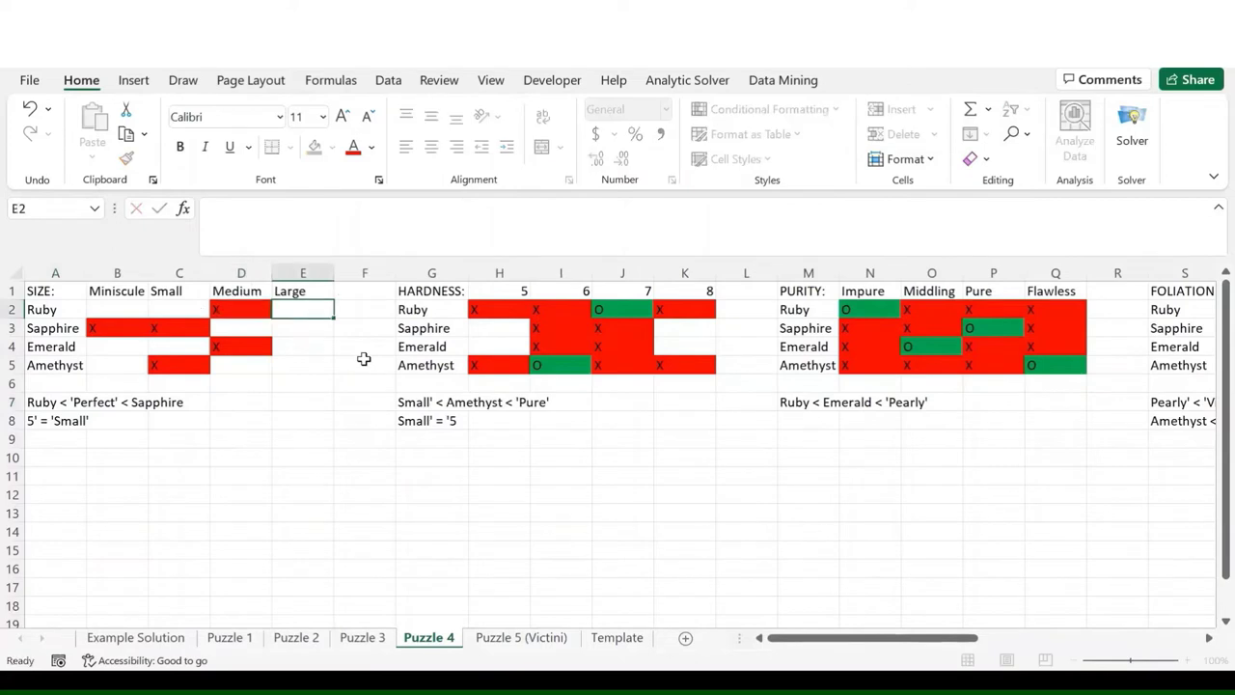
{"action": "type", "text": "X"}
{"action": "key", "text": "Return"}
- In the Foliation grid's Difficult column, mark Ruby with an O and Emerald and Amethyst with an X
{"action": "scroll", "coordinate": [364, 359], "scroll_direction": "right", "scroll_amount": 5}
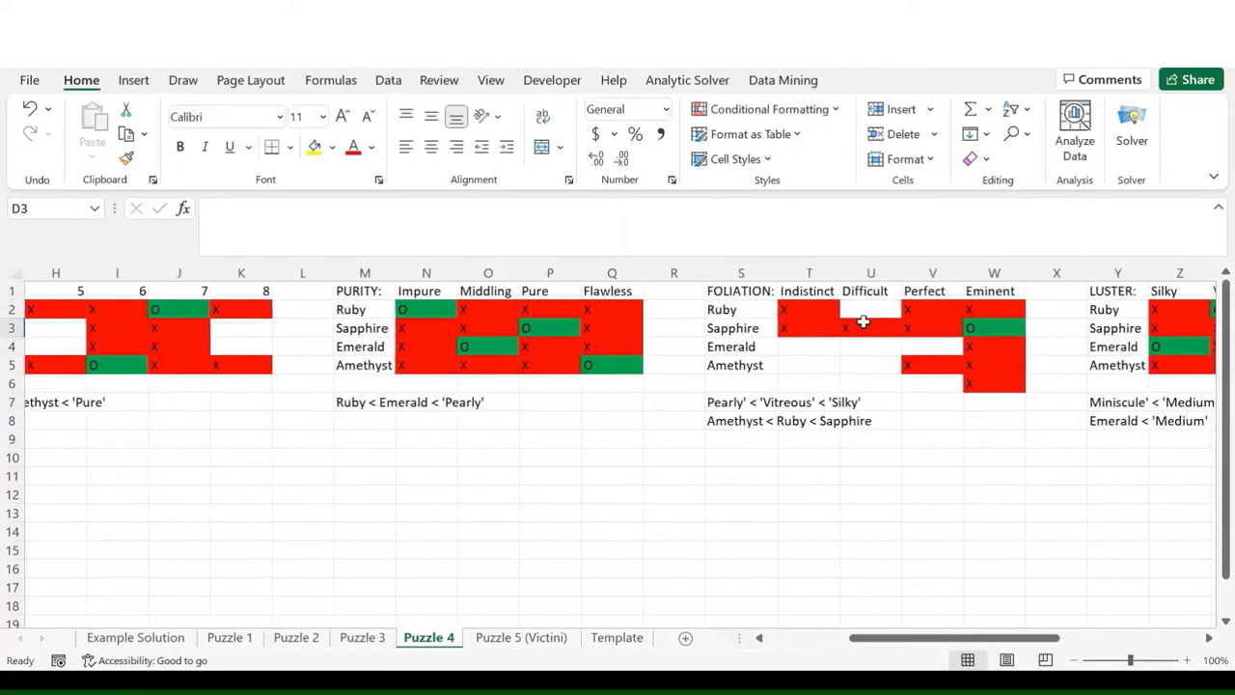
{"action": "left_click", "coordinate": [881, 307]}
{"action": "type", "text": "O"}
{"action": "key", "text": "Return"}
{"action": "key", "text": "Return"}
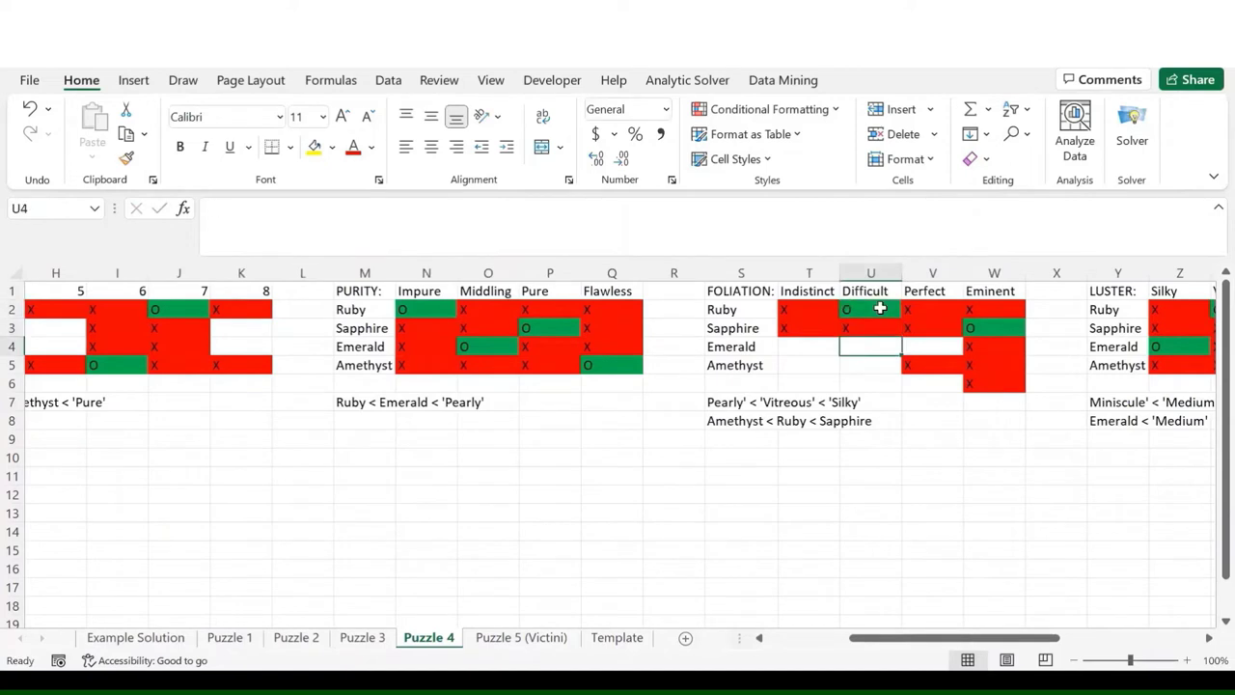
{"action": "type", "text": "X"}
{"action": "key", "text": "Return"}
{"action": "type", "text": "X"}
{"action": "key", "text": "Return"}
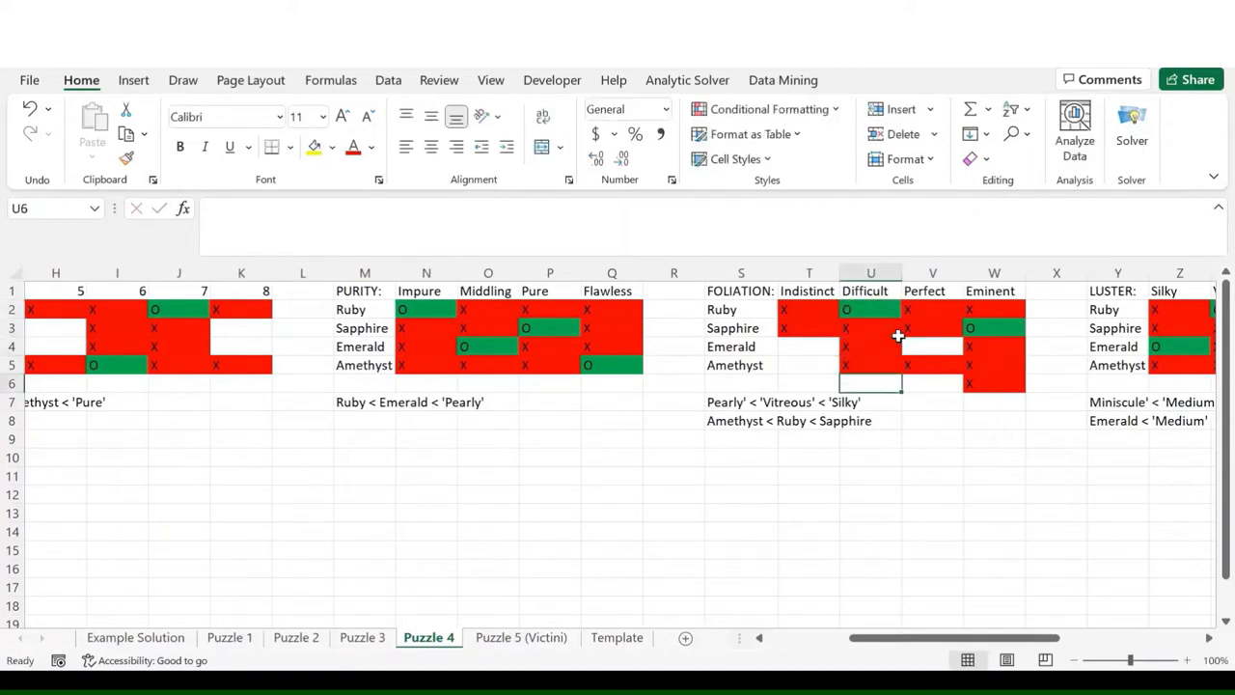
- In the Foliation grid, mark Emerald O under Perfect and X under Indistinct, and mark Amethyst O under Indistinct
{"action": "left_click", "coordinate": [932, 349]}
{"action": "type", "text": "O"}
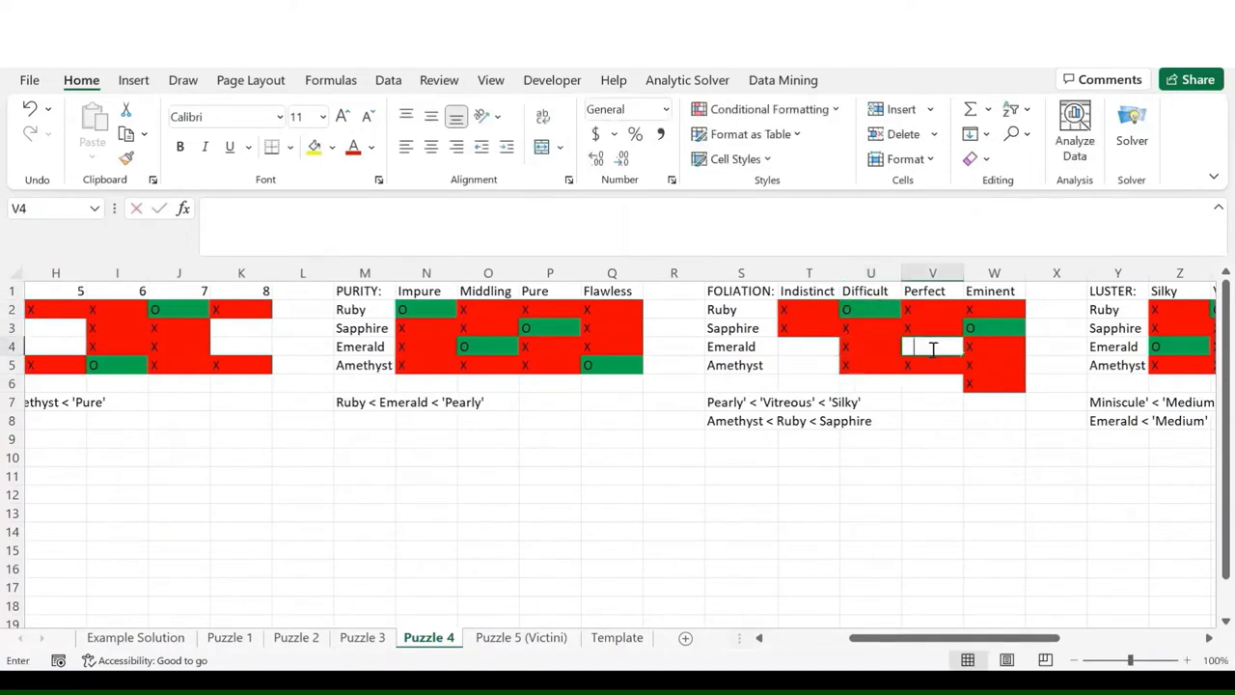
{"action": "key", "text": "Return"}
{"action": "key", "text": "Left"}
{"action": "key", "text": "Left"}
{"action": "type", "text": "O"}
{"action": "key", "text": "Return"}
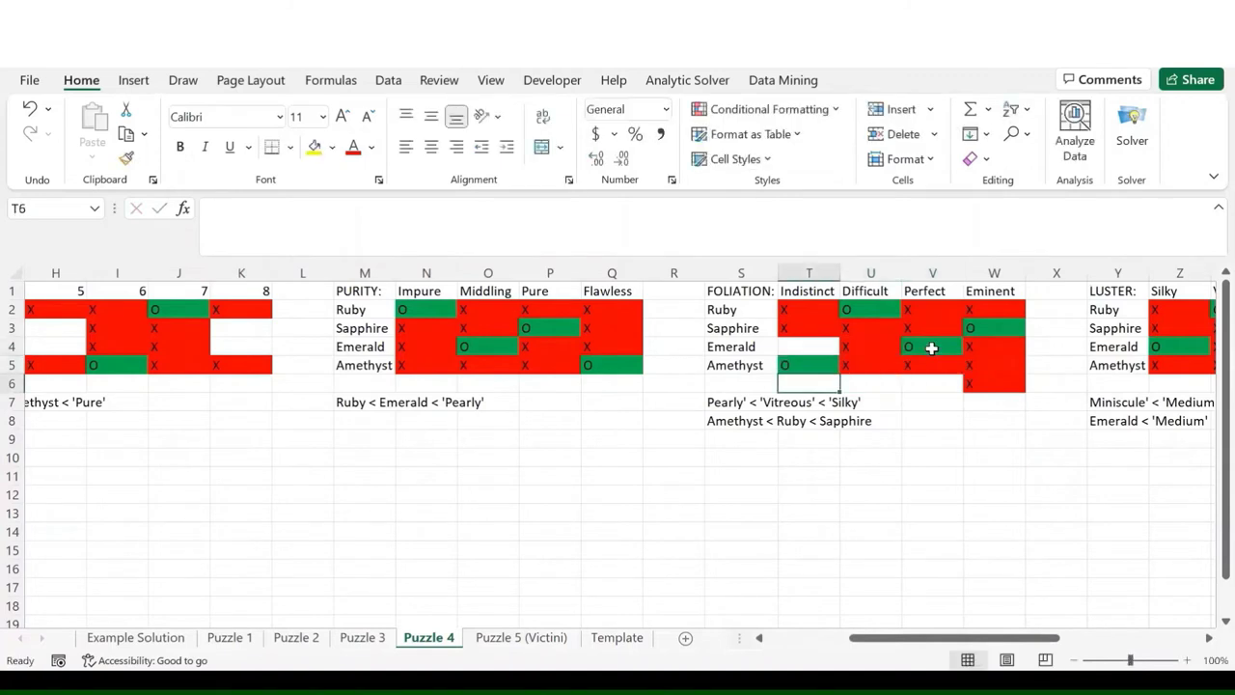
{"action": "key", "text": "Up"}
{"action": "key", "text": "Up"}
{"action": "type", "text": "X"}
{"action": "key", "text": "Return"}
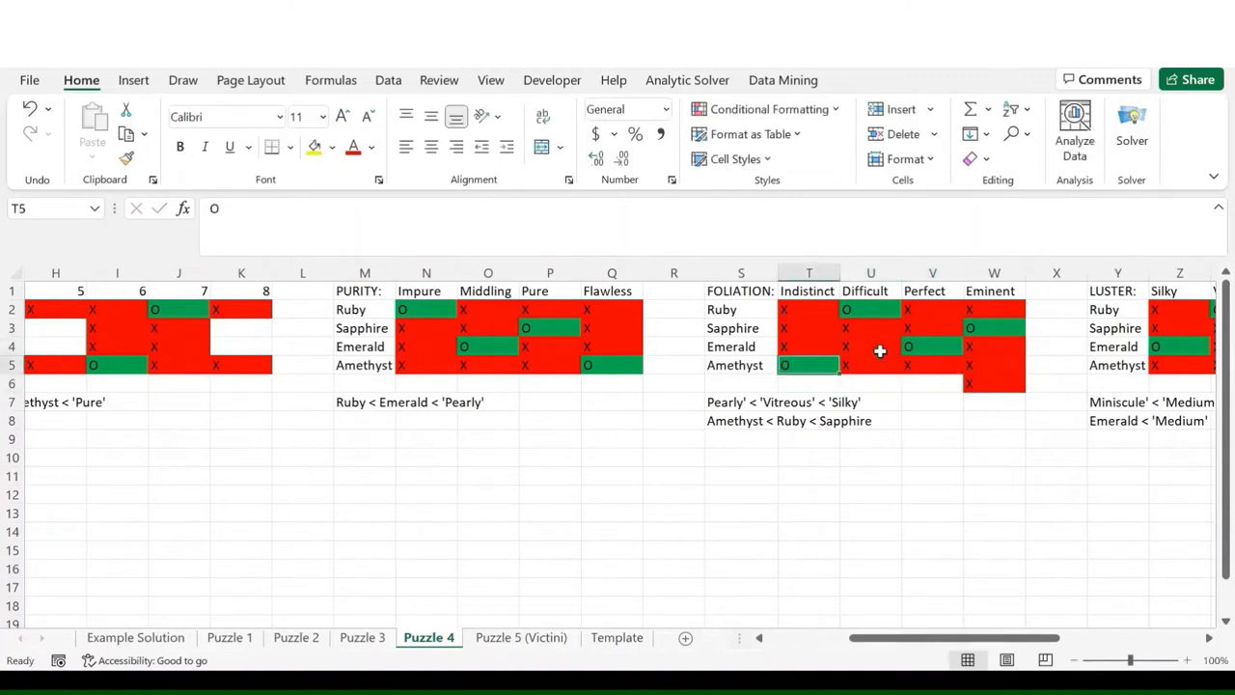
- Delete the Amethyst < Ruby < Sapphire clue below the Foliation grid
{"action": "left_click", "coordinate": [758, 422]}
{"action": "key", "text": "Delete"}
{"action": "key", "text": "Up"}
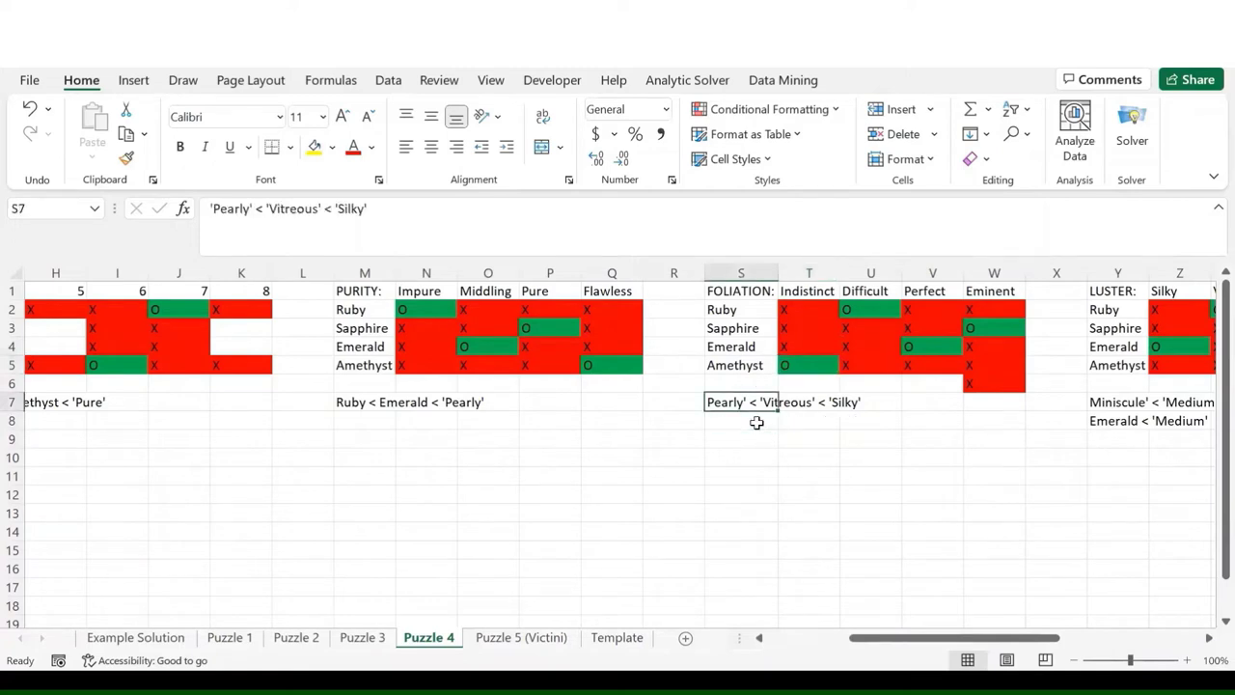
- Replace 'Silky' with Emerald in the Foliation clue so it reads 'Pearly' < 'Vitreous' < Emerald
{"action": "key", "text": "Right"}
{"action": "key", "text": "ctrl+Right"}
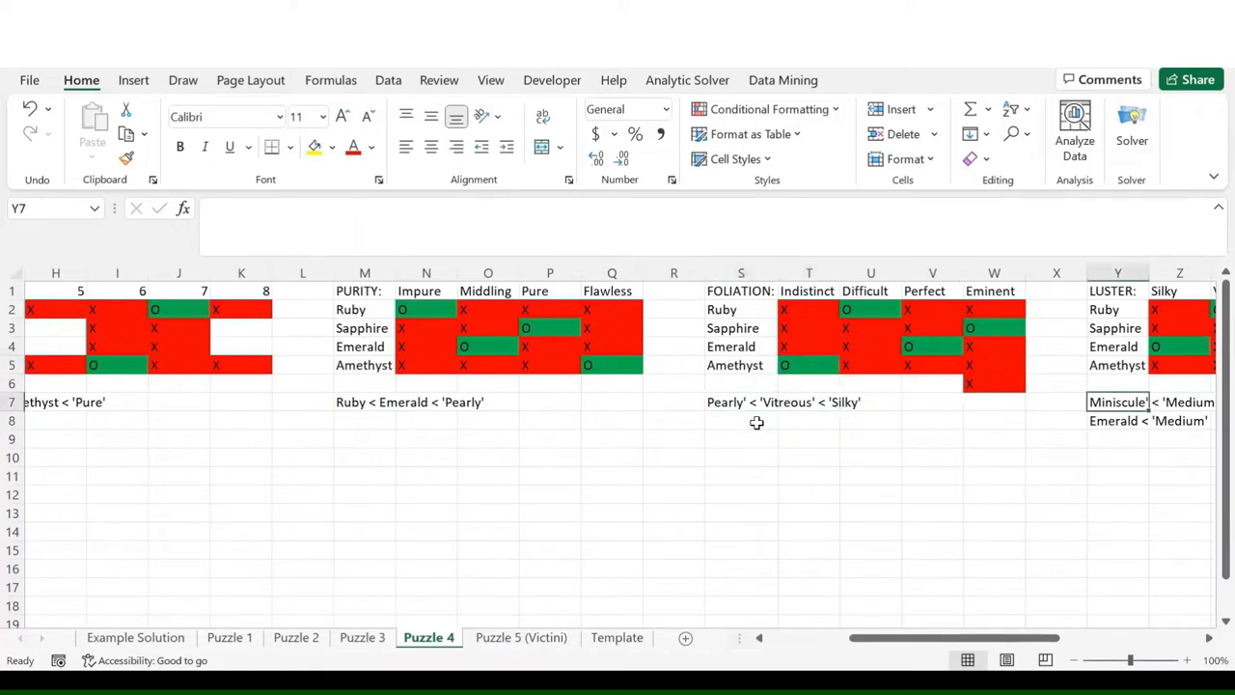
{"action": "key", "text": "Right"}
{"action": "key", "text": "Left"}
{"action": "key", "text": "Left"}
{"action": "key", "text": "Left"}
{"action": "key", "text": "Left"}
{"action": "key", "text": "Left"}
{"action": "key", "text": "Left"}
{"action": "key", "text": "Left"}
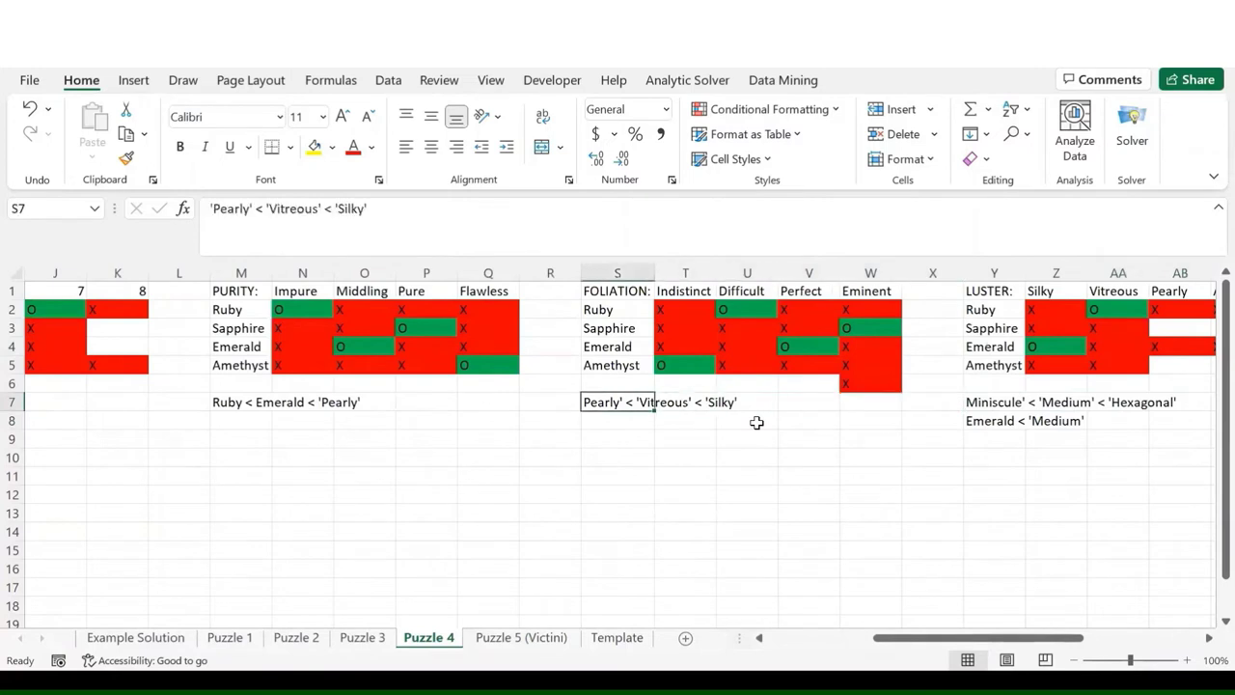
{"action": "key", "text": "F2"}
{"action": "key", "text": "BackSpace"}
{"action": "key", "text": "BackSpace"}
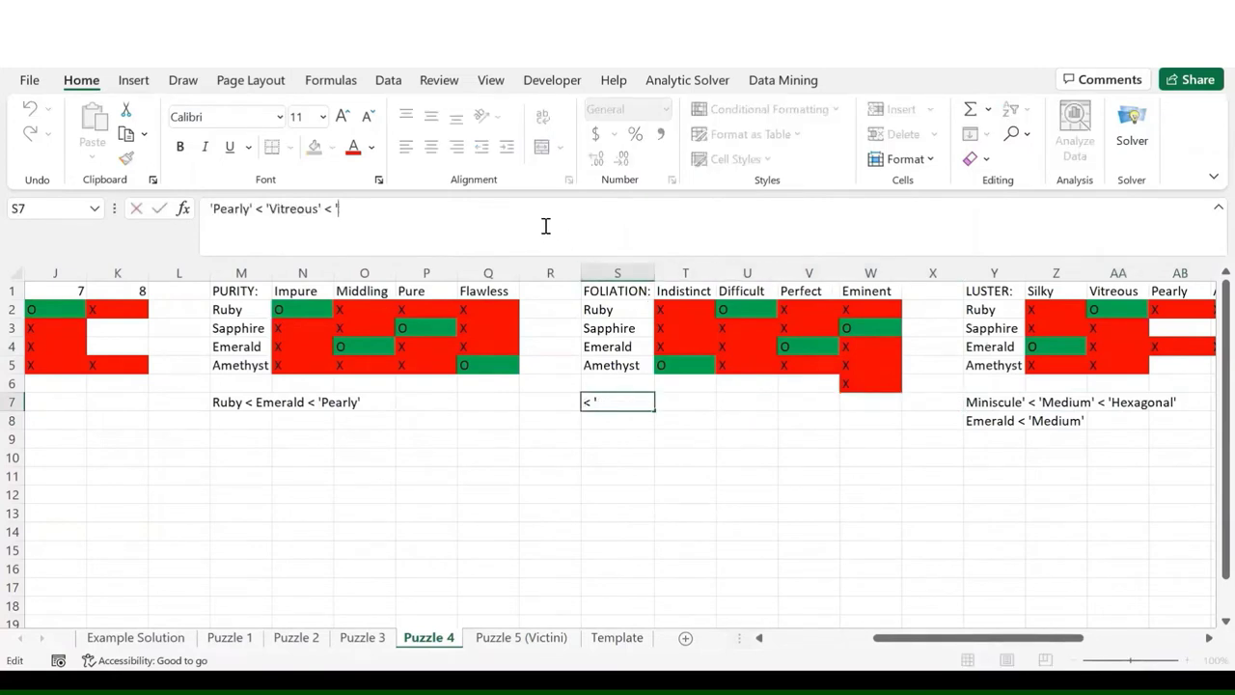
{"action": "type", "text": "Emerald"}
{"action": "key", "text": "Return"}
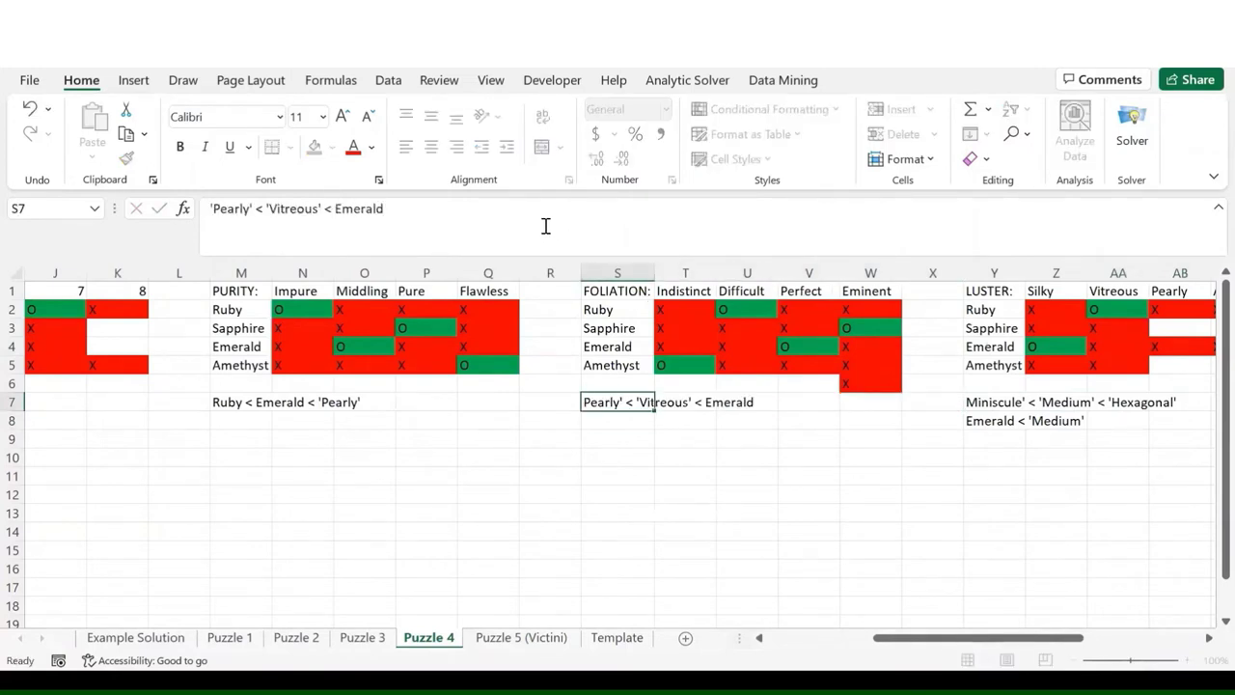
- Review the clues in row 7 from the Size grid to the Habit grid and return to the Foliation clue
{"action": "key", "text": "Up"}
{"action": "key", "text": "Left"}
{"action": "key", "text": "Left"}
{"action": "key", "text": "Left"}
{"action": "key", "text": "Left"}
{"action": "key", "text": "Left"}
{"action": "key", "text": "Left"}
{"action": "key", "text": "Left"}
{"action": "key", "text": "Left"}
{"action": "key", "text": "Left"}
{"action": "key", "text": "Left"}
{"action": "key", "text": "Left"}
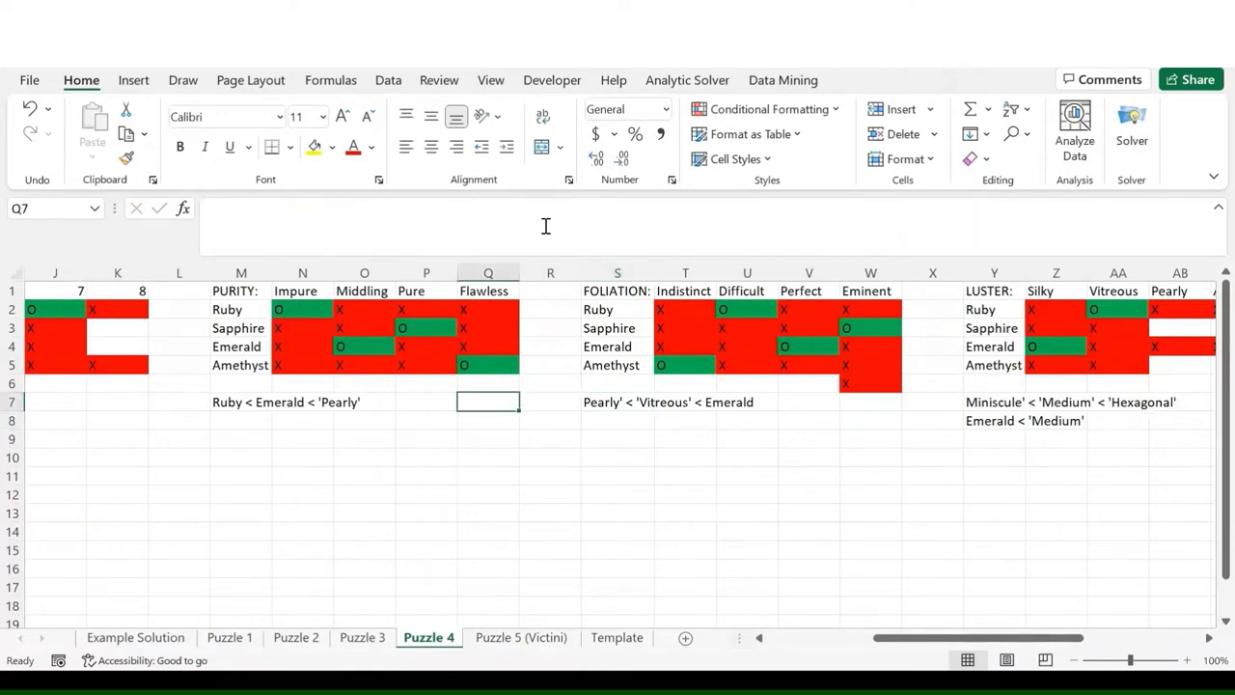
{"action": "key", "text": "Home"}
{"action": "key", "text": "Right"}
{"action": "key", "text": "Right"}
{"action": "key", "text": "Right"}
{"action": "key", "text": "Right"}
{"action": "key", "text": "Right"}
{"action": "key", "text": "Right"}
{"action": "key", "text": "Right"}
{"action": "key", "text": "Right"}
{"action": "key", "text": "Right"}
{"action": "key", "text": "Right"}
{"action": "key", "text": "Right"}
{"action": "key", "text": "Right"}
{"action": "key", "text": "Right"}
{"action": "key", "text": "Right"}
{"action": "key", "text": "Right"}
{"action": "key", "text": "Right"}
{"action": "key", "text": "Right"}
{"action": "key", "text": "Right"}
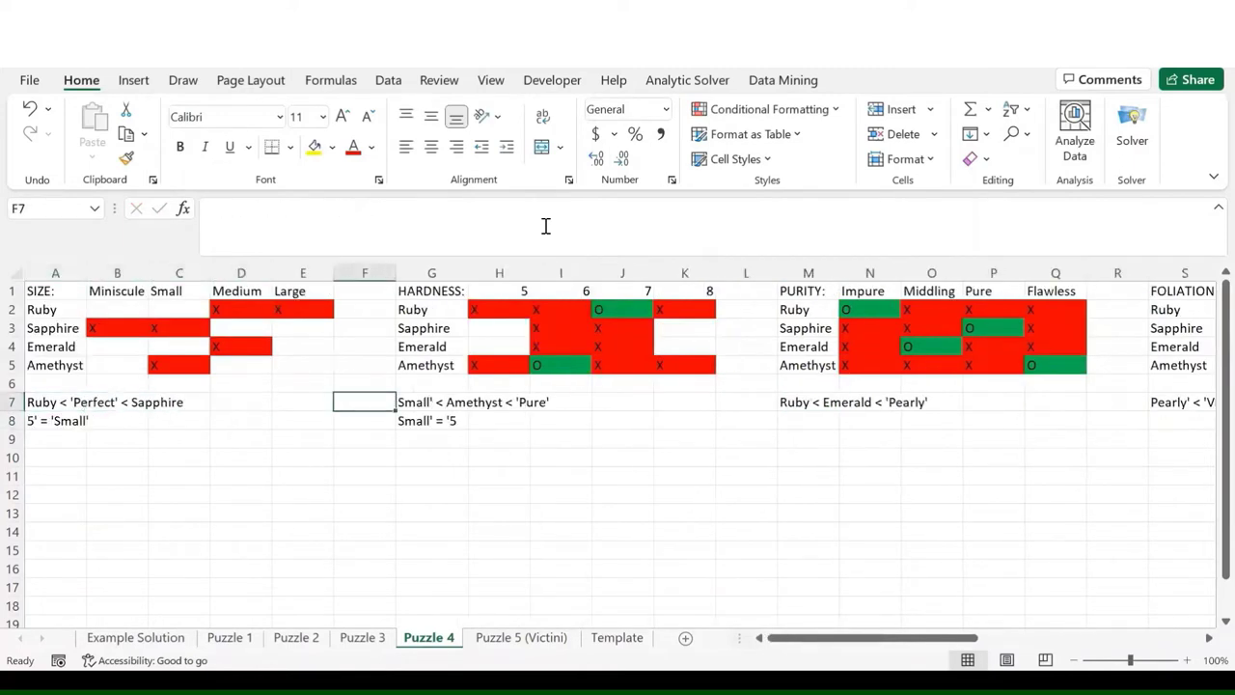
{"action": "key", "text": "Right"}
{"action": "key", "text": "Right"}
{"action": "key", "text": "Right"}
{"action": "key", "text": "Right"}
{"action": "key", "text": "Right"}
{"action": "key", "text": "Right"}
{"action": "key", "text": "Right"}
{"action": "key", "text": "Right"}
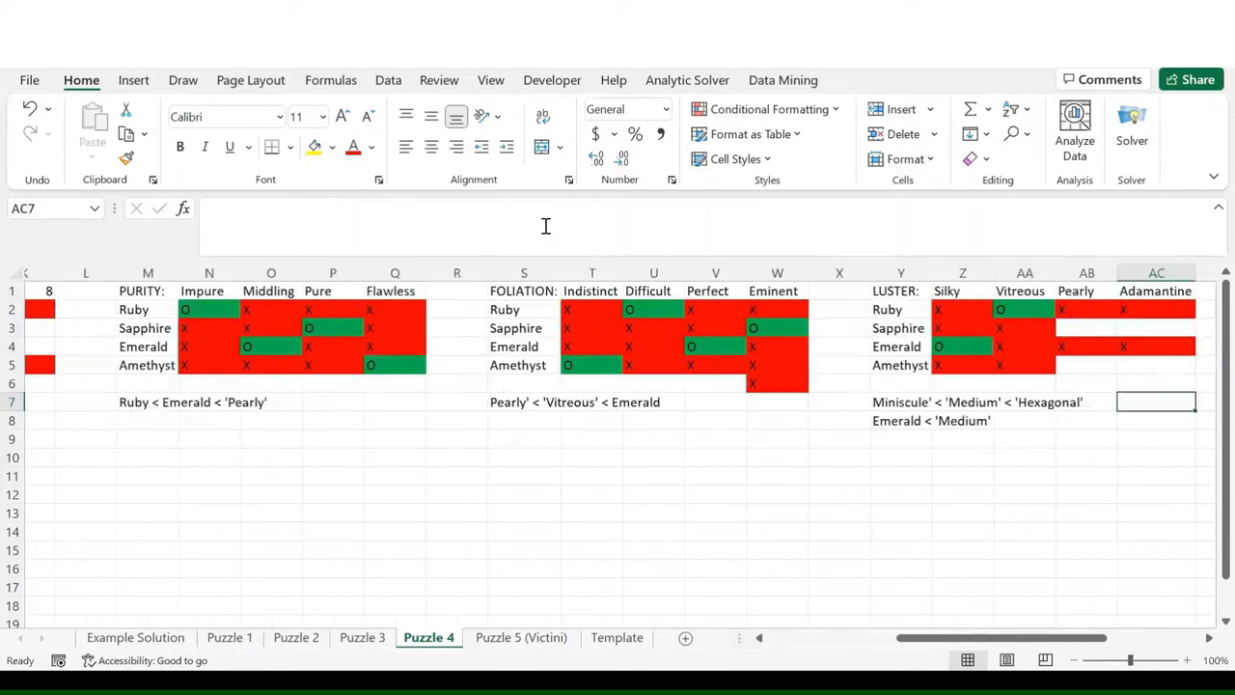
{"action": "key", "text": "Left"}
{"action": "key", "text": "Left"}
{"action": "key", "text": "Left"}
{"action": "key", "text": "Left"}
{"action": "key", "text": "Left"}
{"action": "key", "text": "Left"}
{"action": "key", "text": "Left"}
{"action": "key", "text": "Left"}
{"action": "key", "text": "Left"}
{"action": "key", "text": "Left"}
{"action": "key", "text": "Left"}
{"action": "key", "text": "Left"}
{"action": "key", "text": "Left"}
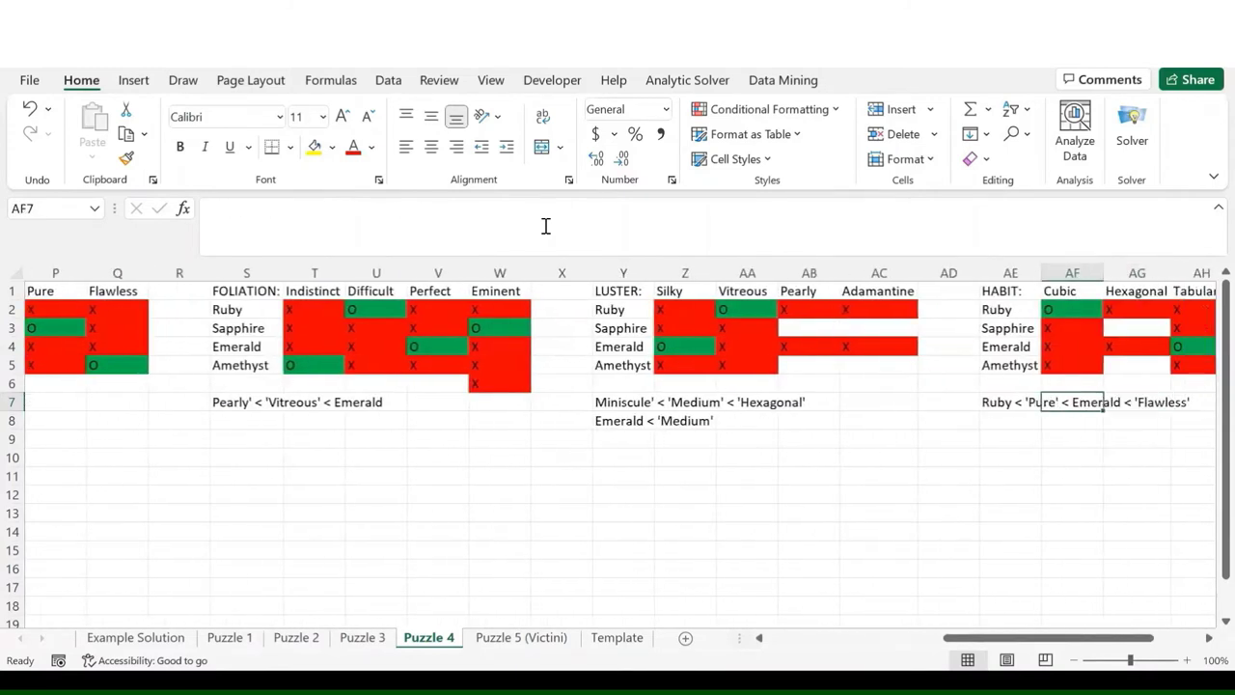
{"action": "key", "text": "Left"}
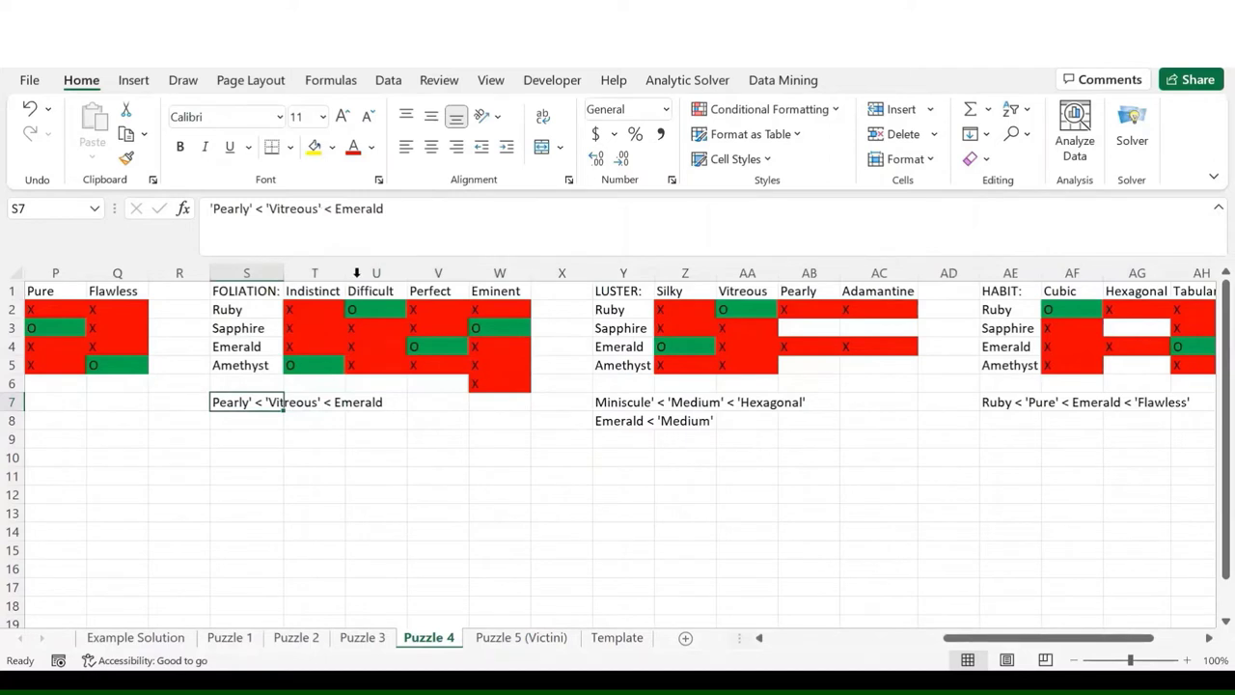
- Replace 'Vitreous' with Ruby in the Foliation clue so it reads 'Pearly' < Ruby < Emerald
{"action": "key", "text": "F2"}
{"action": "key", "text": "Left"}
{"action": "key", "text": "Left"}
{"action": "key", "text": "Left"}
{"action": "key", "text": "Left"}
{"action": "key", "text": "Left"}
{"action": "key", "text": "Left"}
{"action": "key", "text": "Left"}
{"action": "key", "text": "Left"}
{"action": "key", "text": "Left"}
{"action": "key", "text": "Left"}
{"action": "key", "text": "BackSpace"}
{"action": "key", "text": "BackSpace"}
{"action": "key", "text": "BackSpace"}
{"action": "key", "text": "BackSpace"}
{"action": "key", "text": "BackSpace"}
{"action": "key", "text": "BackSpace"}
{"action": "key", "text": "BackSpace"}
{"action": "key", "text": "BackSpace"}
{"action": "key", "text": "BackSpace"}
{"action": "key", "text": "BackSpace"}
{"action": "key", "text": "BackSpace"}
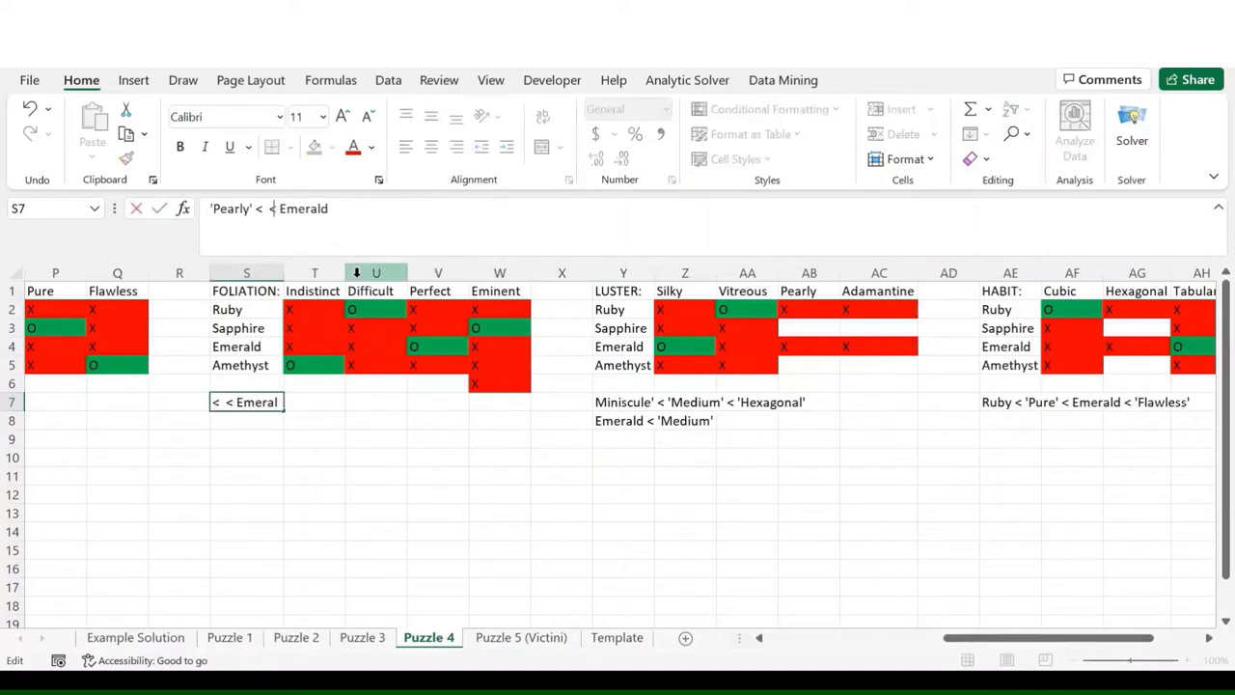
{"action": "type", "text": "R uby"}
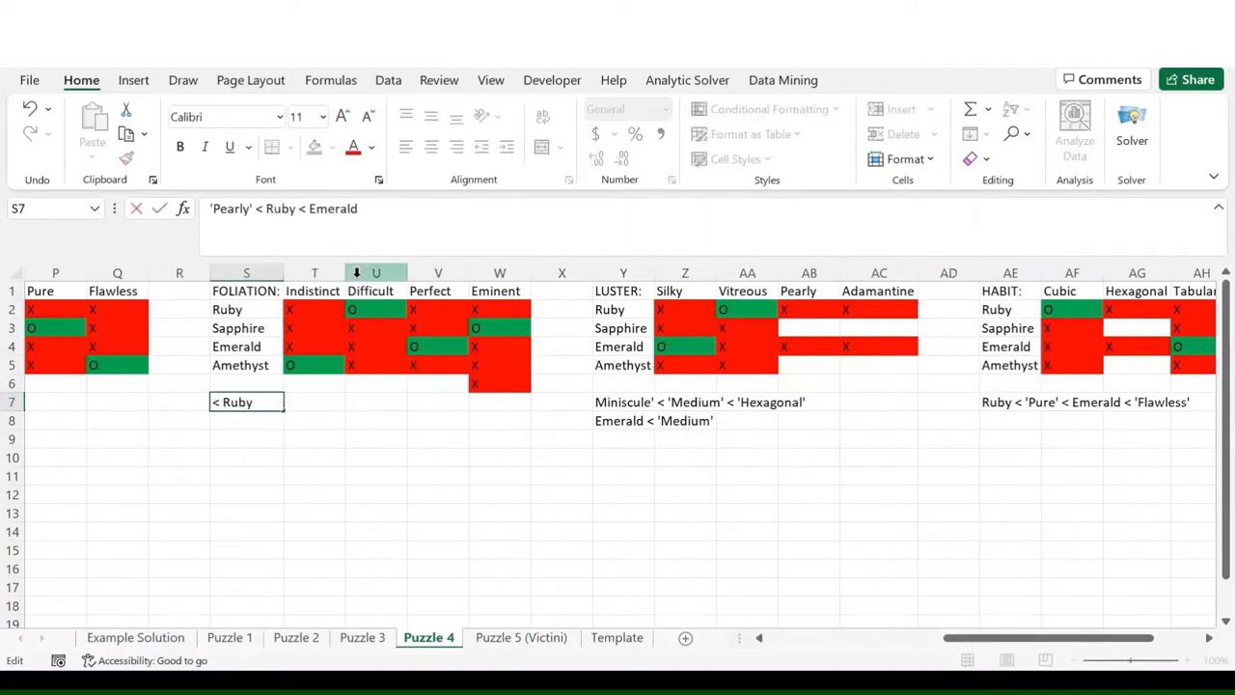
{"action": "key", "text": "Return"}
{"action": "left_click", "coordinate": [246, 401]}
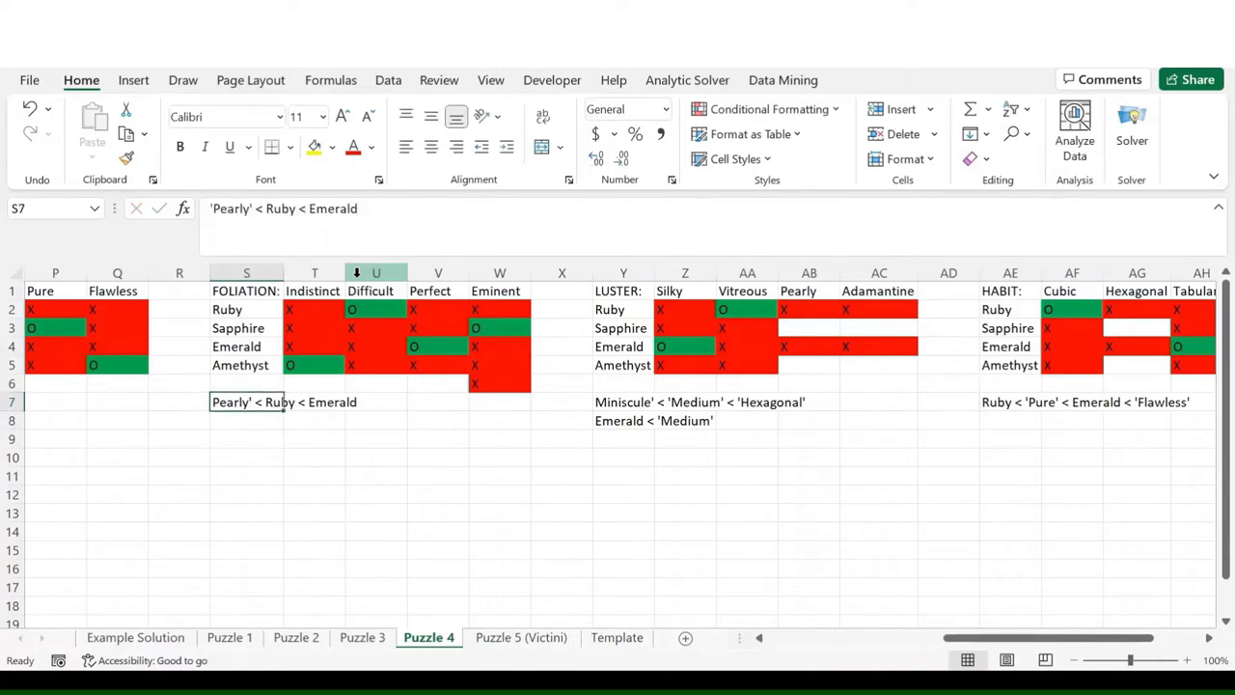
- Replace 'Pearly' with Amethyst in the Foliation clue, making it Amethyst < Ruby < Emerald, and delete that clue from the sheet
{"action": "key", "text": "Up"}
{"action": "key", "text": "Up"}
{"action": "key", "text": "Right"}
{"action": "key", "text": "Left"}
{"action": "key", "text": "Down"}
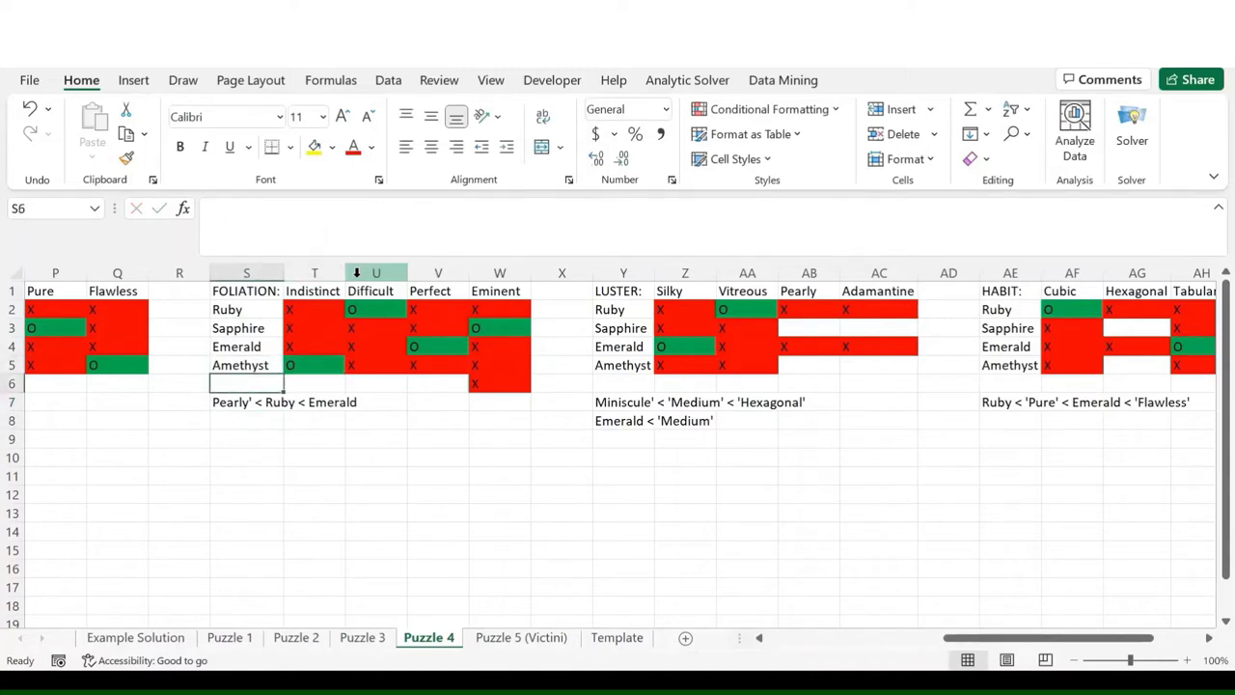
{"action": "key", "text": "Down"}
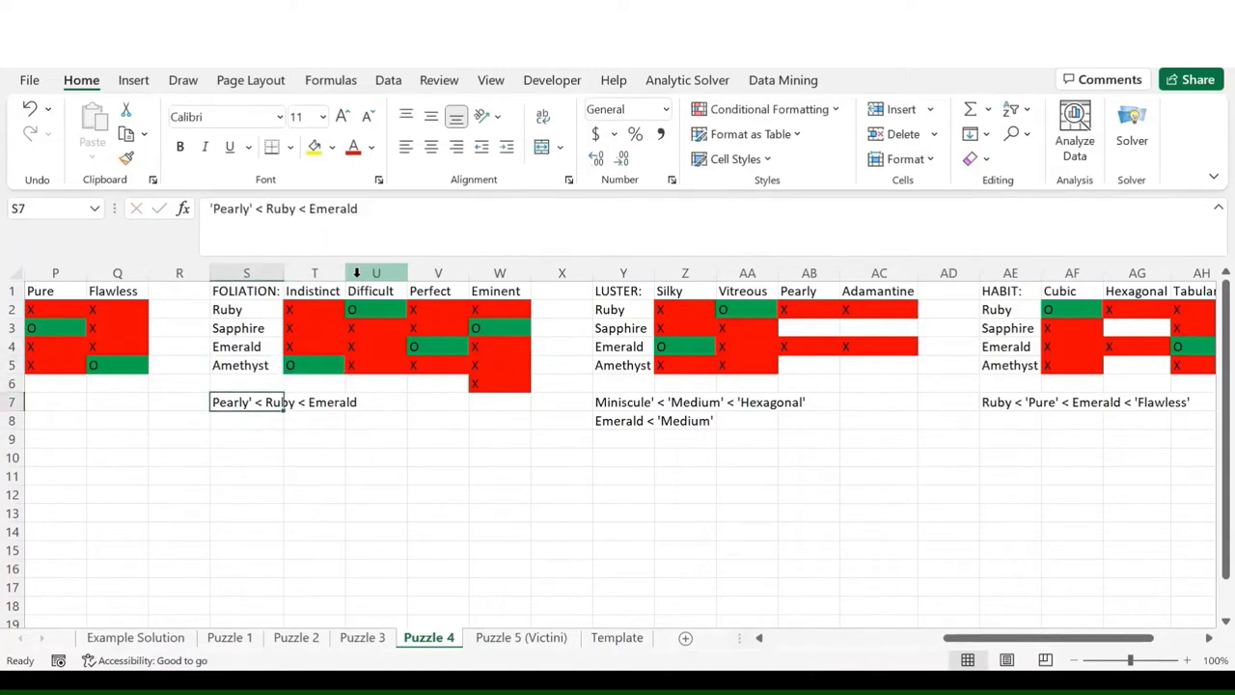
{"action": "left_click", "coordinate": [262, 222]}
{"action": "key", "text": "BackSpace"}
{"action": "key", "text": "BackSpace"}
{"action": "key", "text": "BackSpace"}
{"action": "key", "text": "BackSpace"}
{"action": "key", "text": "BackSpace"}
{"action": "key", "text": "BackSpace"}
{"action": "key", "text": "BackSpace"}
{"action": "key", "text": "BackSpace"}
{"action": "type", "text": "Am"}
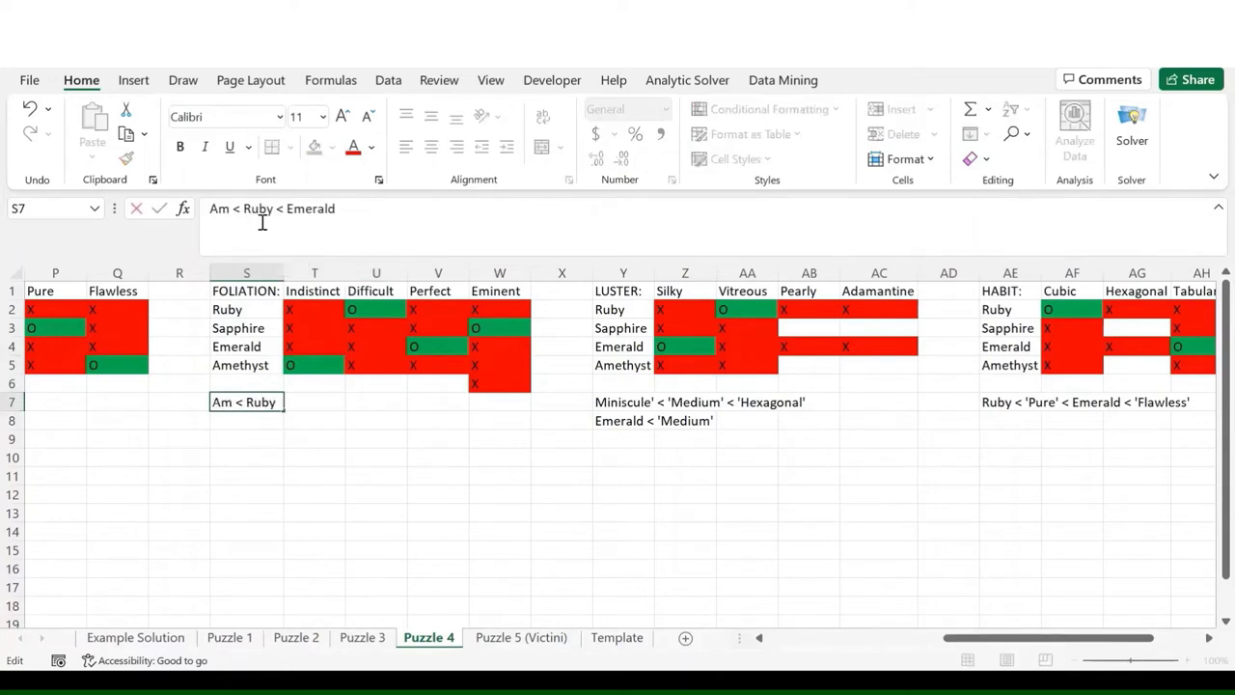
{"action": "type", "text": "ethyst"}
{"action": "key", "text": "Return"}
{"action": "key", "text": "Up"}
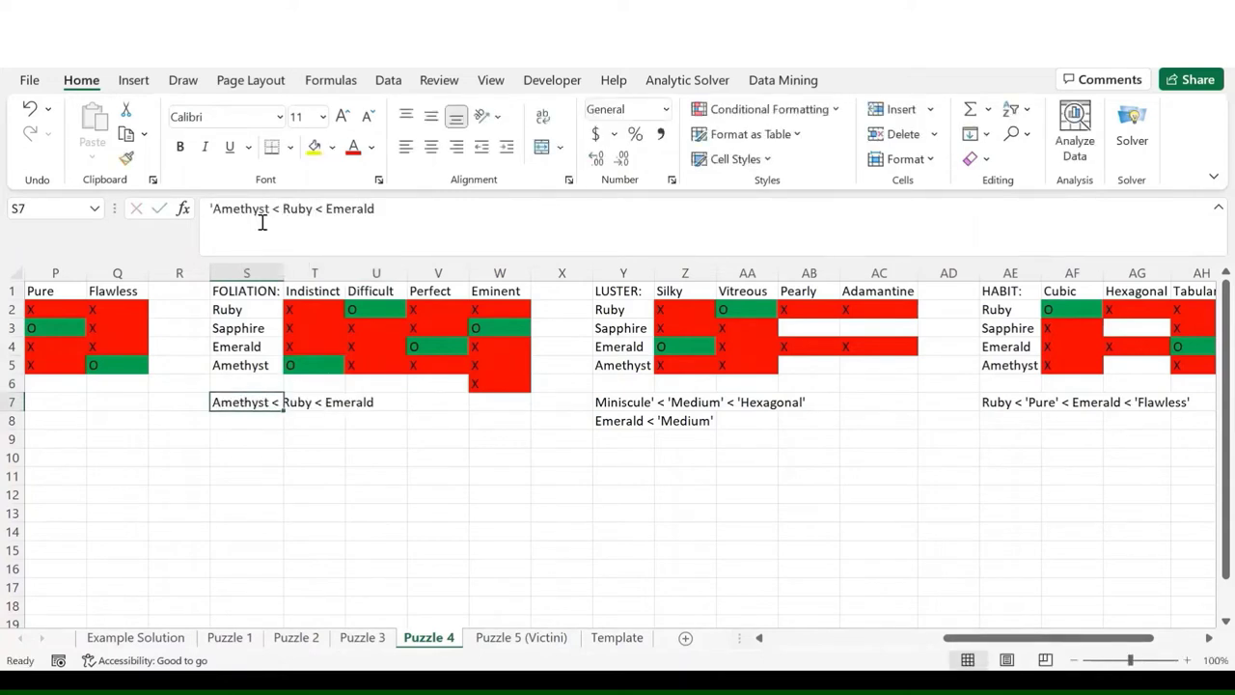
{"action": "key", "text": "Delete"}
- In the Luster grid, mark Amethyst O under Pearly and Sapphire O under Adamantine
{"action": "left_click", "coordinate": [804, 366]}
{"action": "type", "text": "O"}
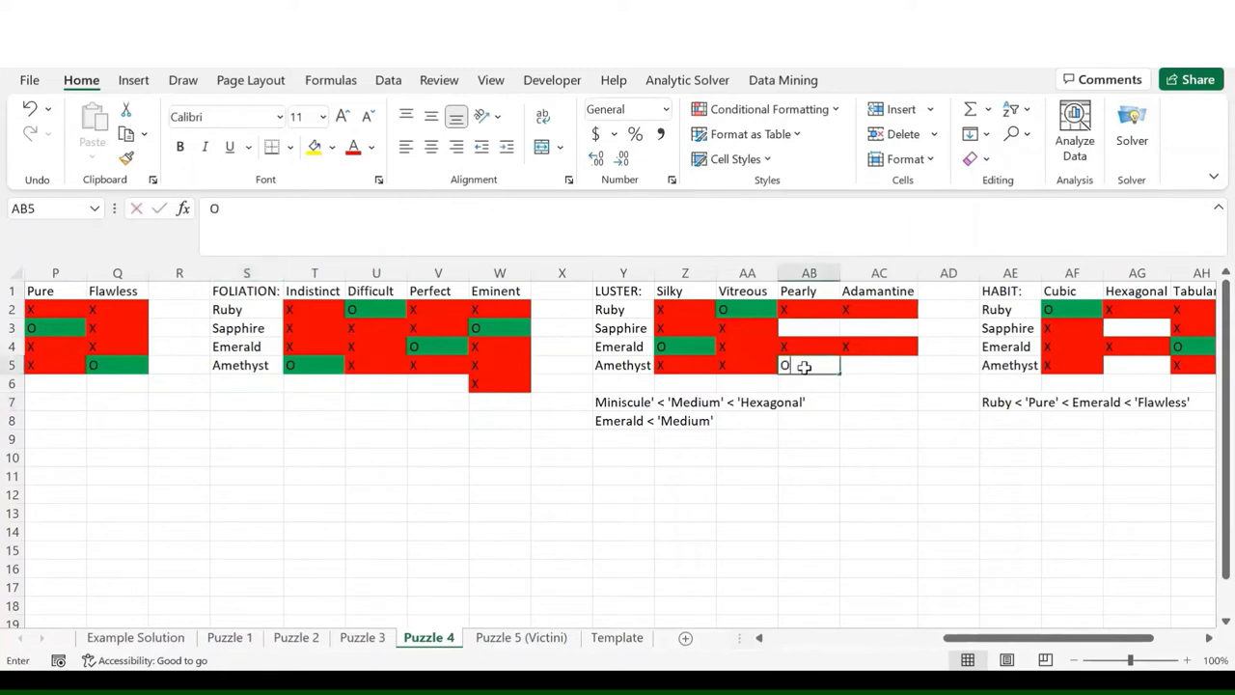
{"action": "key", "text": "Return"}
{"action": "left_click", "coordinate": [877, 327]}
{"action": "type", "text": "O"}
{"action": "key", "text": "Return"}
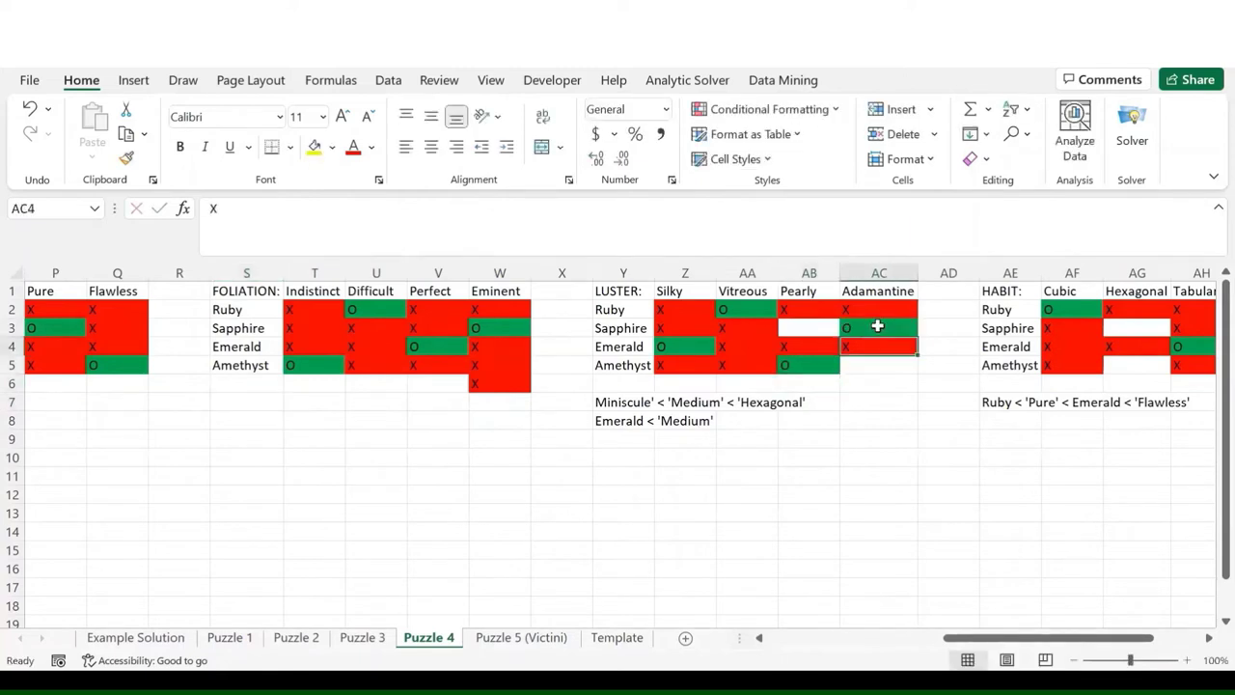
- In the Luster grid, mark Amethyst X under Adamantine and Sapphire X under Pearly
{"action": "key", "text": "Down"}
{"action": "type", "text": "X"}
{"action": "key", "text": "Left"}
{"action": "key", "text": "Up"}
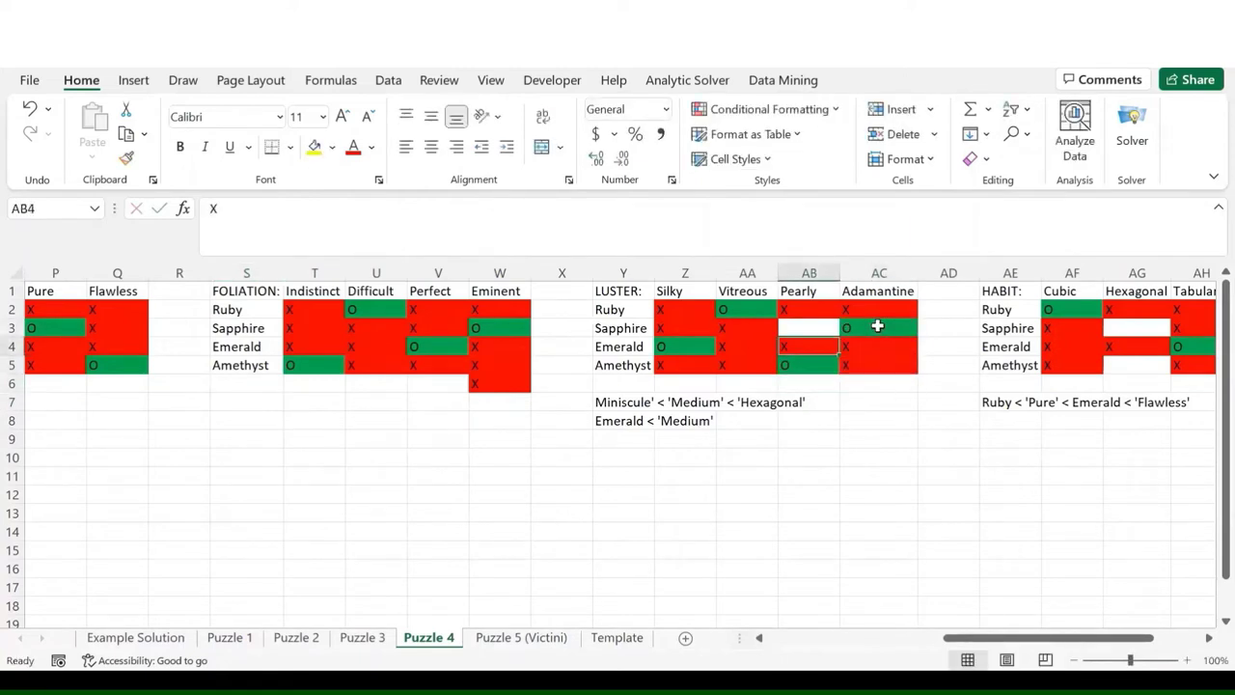
{"action": "key", "text": "Up"}
{"action": "type", "text": "X"}
{"action": "key", "text": "Return"}
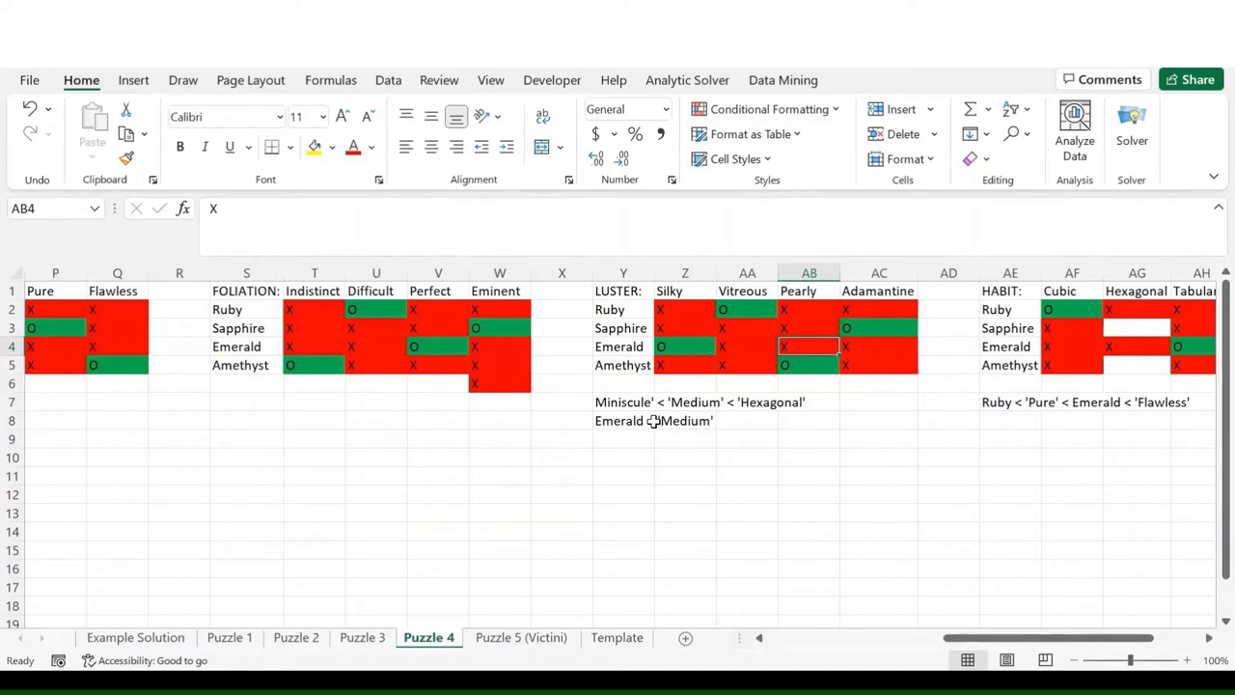
- Delete the stray X in cell W6 below the Eminent column of the Foliation grid
{"action": "scroll", "coordinate": [700, 436], "scroll_direction": "right", "scroll_amount": 3}
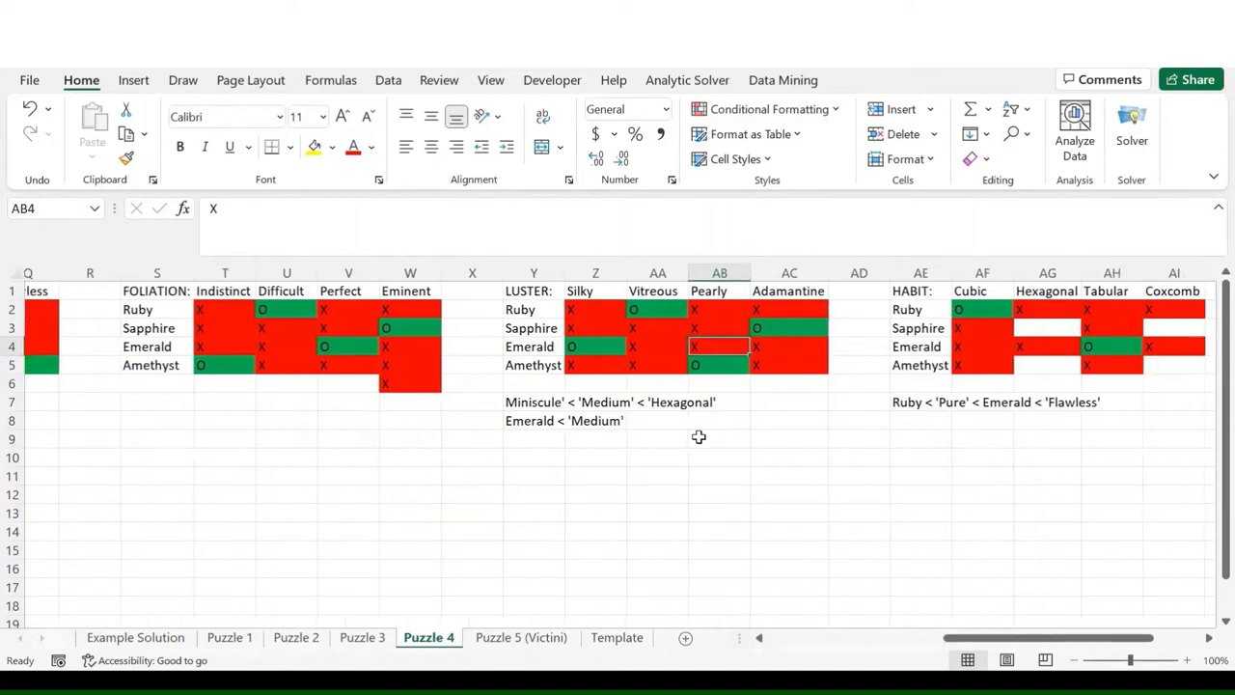
{"action": "scroll", "coordinate": [699, 437], "scroll_direction": "right", "scroll_amount": 2}
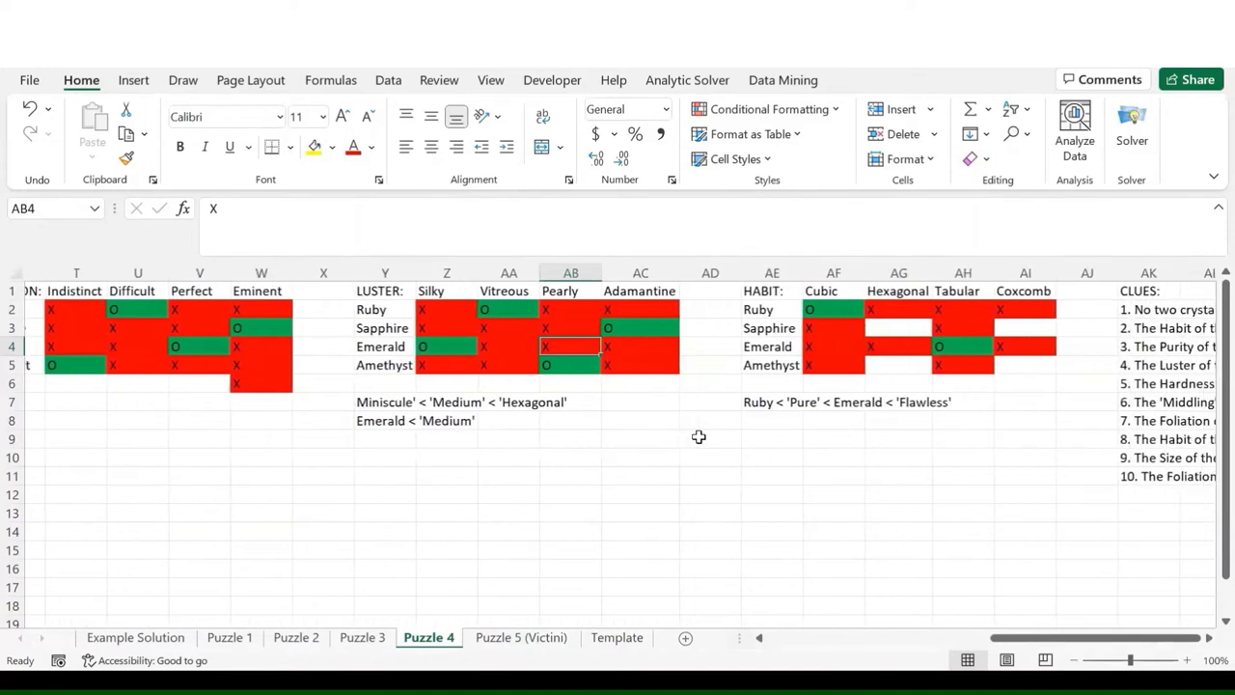
{"action": "scroll", "coordinate": [699, 437], "scroll_direction": "left", "scroll_amount": 3}
{"action": "scroll", "coordinate": [699, 436], "scroll_direction": "down", "scroll_amount": 1}
{"action": "scroll", "coordinate": [699, 436], "scroll_direction": "down", "scroll_amount": 1}
{"action": "scroll", "coordinate": [699, 436], "scroll_direction": "left", "scroll_amount": 4}
{"action": "scroll", "coordinate": [628, 388], "scroll_direction": "up", "scroll_amount": 2}
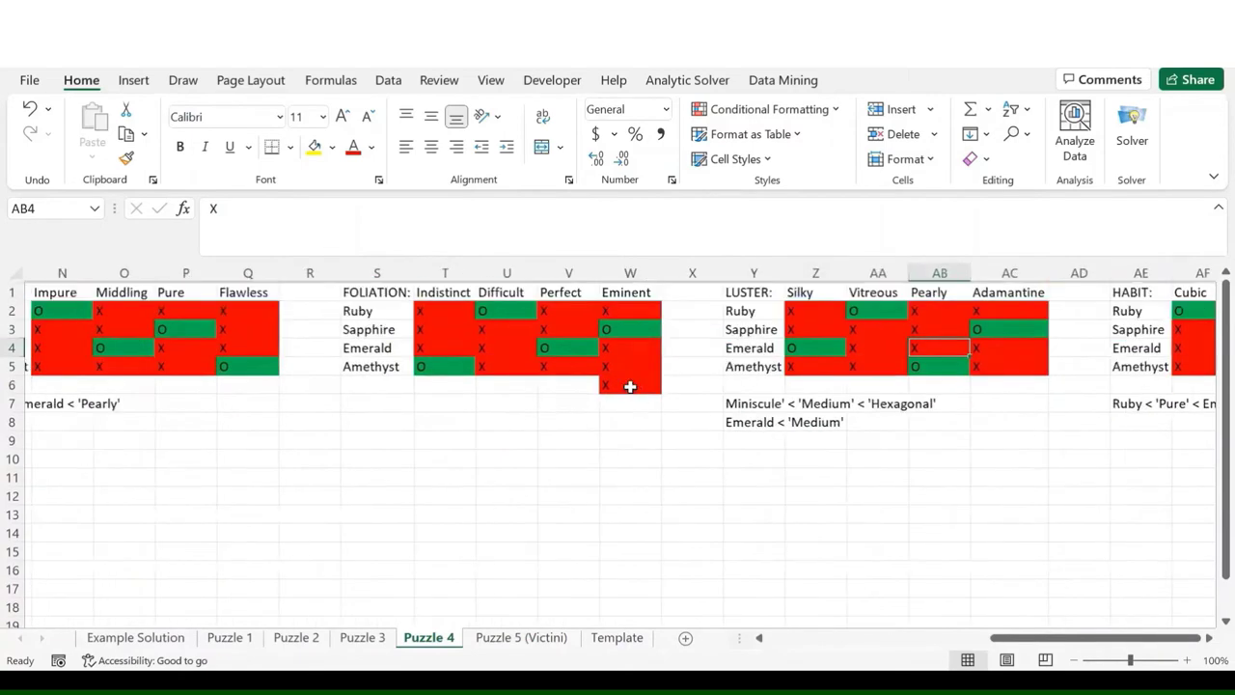
{"action": "left_click", "coordinate": [626, 382]}
{"action": "key", "text": "Delete"}
- Compare the clues equating 5 with 'Small' against the Size grid and mark Sapphire X under Hardness 5
{"action": "scroll", "coordinate": [758, 438], "scroll_direction": "left", "scroll_amount": 5}
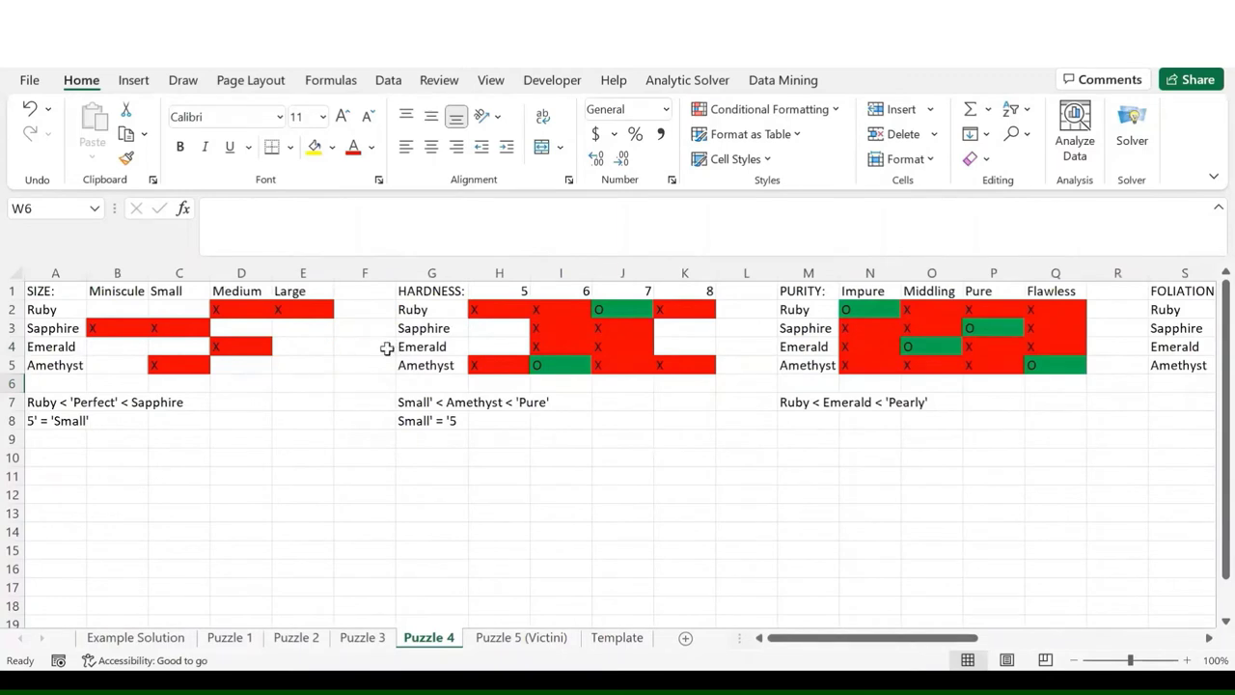
{"action": "left_click", "coordinate": [63, 422]}
{"action": "left_click", "coordinate": [423, 421]}
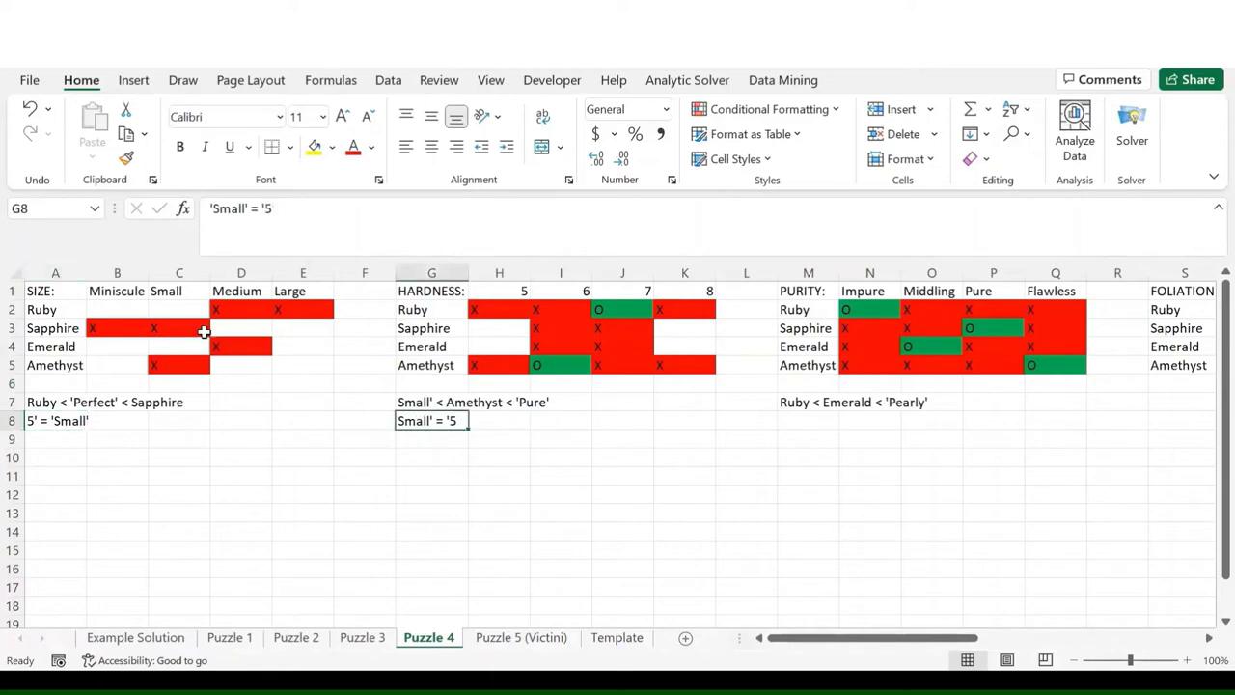
{"action": "left_click", "coordinate": [192, 328]}
{"action": "left_click", "coordinate": [193, 367]}
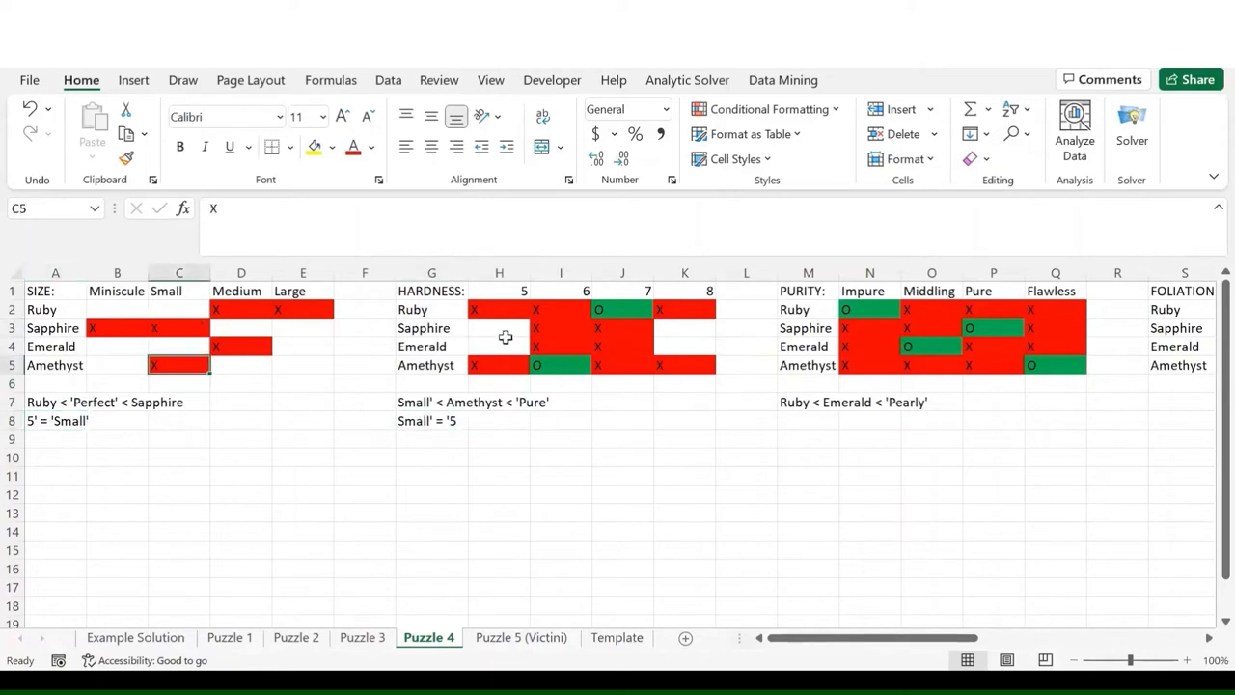
{"action": "left_click", "coordinate": [503, 328]}
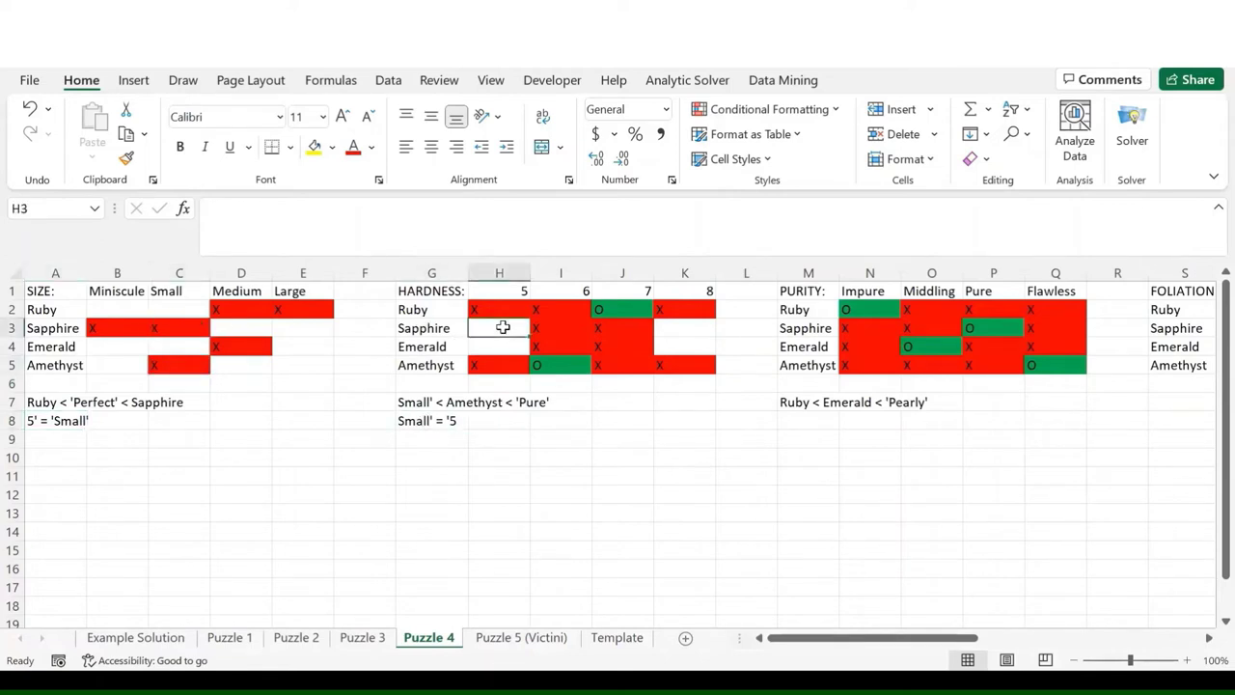
{"action": "type", "text": "X"}
{"action": "key", "text": "Return"}
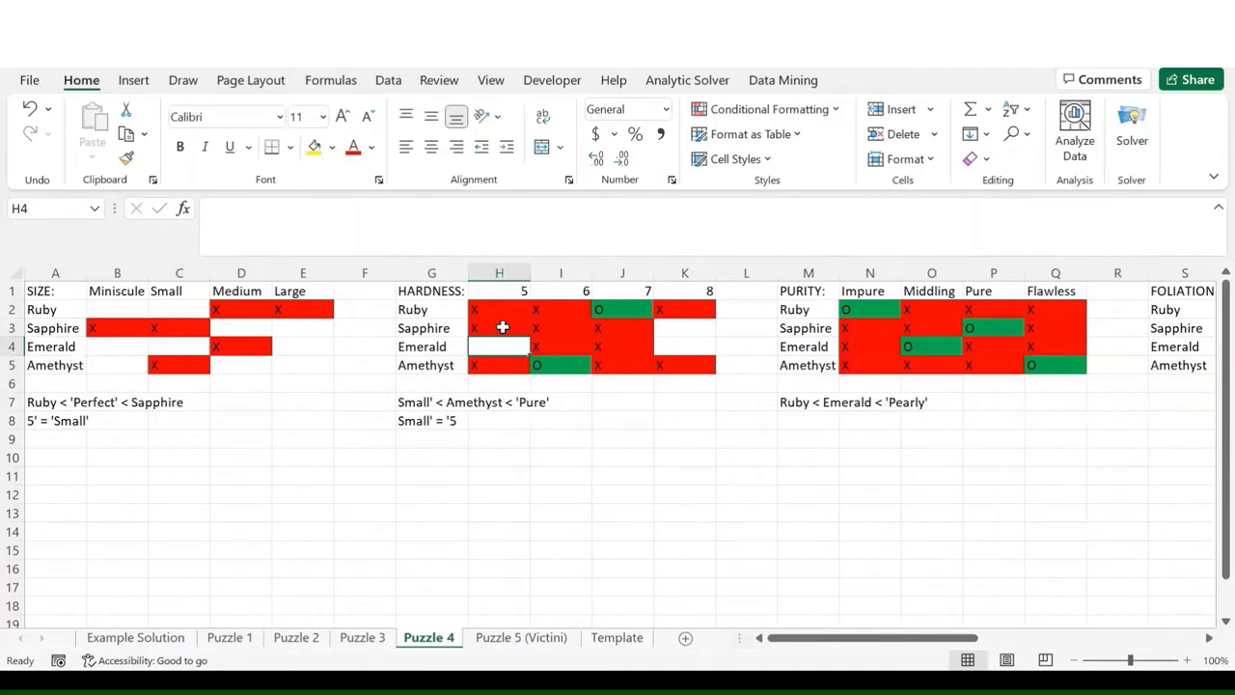
- In the Size grid, mark Ruby X under Small and Emerald O under Small
{"action": "left_click", "coordinate": [196, 314]}
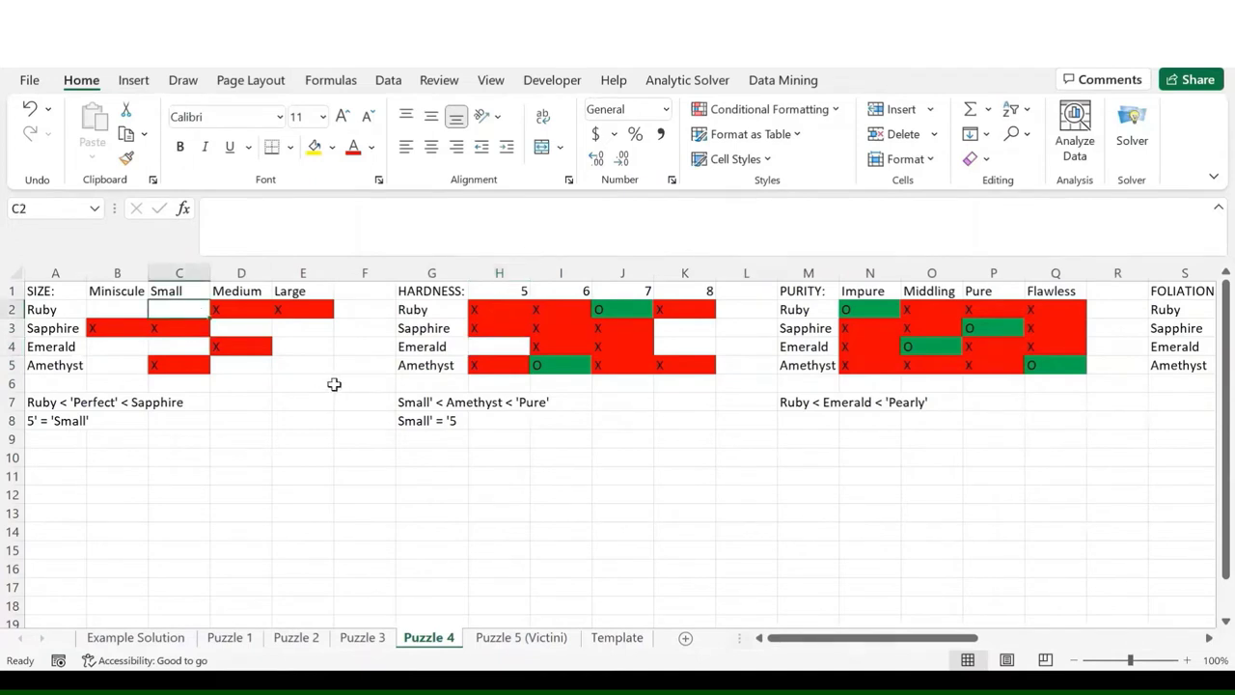
{"action": "type", "text": "X"}
{"action": "key", "text": "Return"}
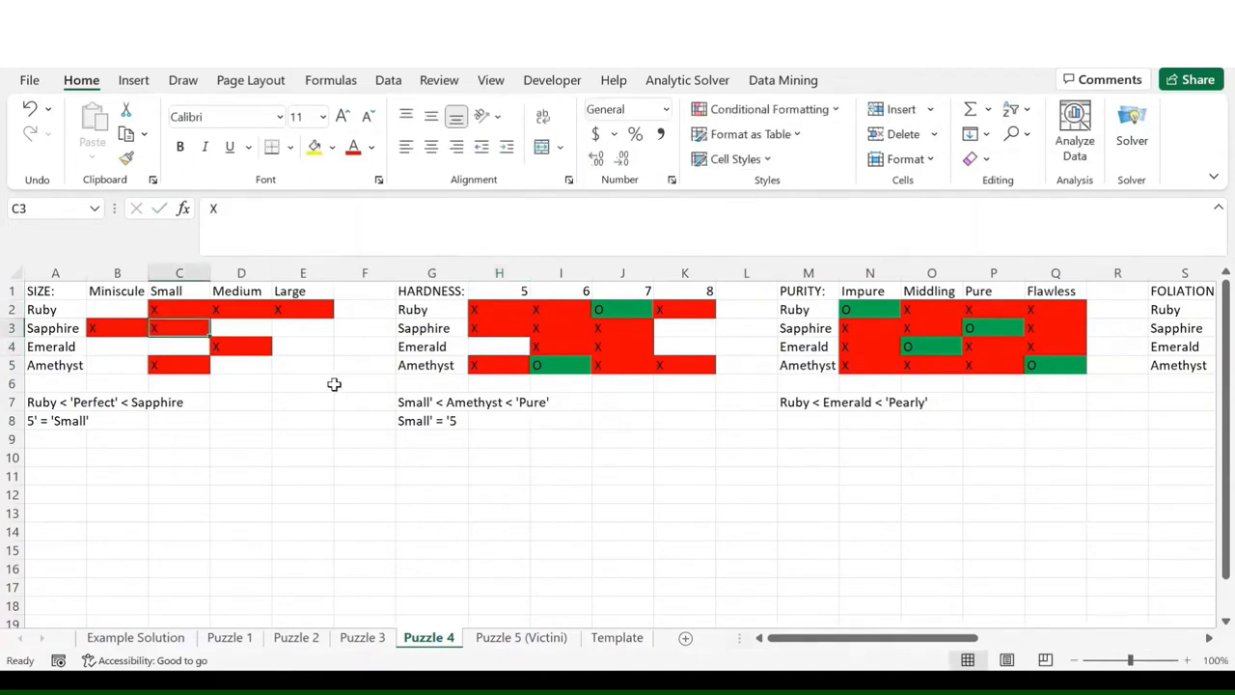
{"action": "left_click", "coordinate": [196, 349]}
{"action": "type", "text": "O"}
{"action": "key", "text": "Return"}
- In the Size grid, mark Emerald X under Miniscule and Large
{"action": "left_click", "coordinate": [135, 347]}
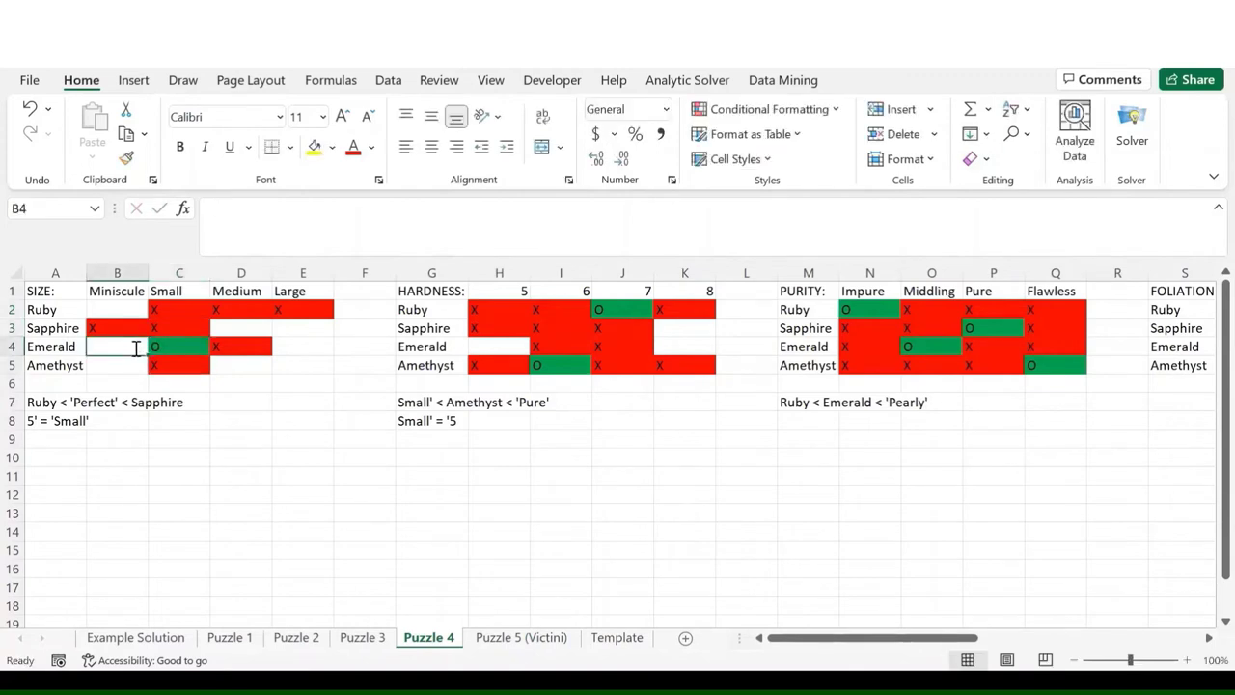
{"action": "type", "text": "X"}
{"action": "key", "text": "Tab"}
{"action": "left_click", "coordinate": [319, 352]}
{"action": "type", "text": "X"}
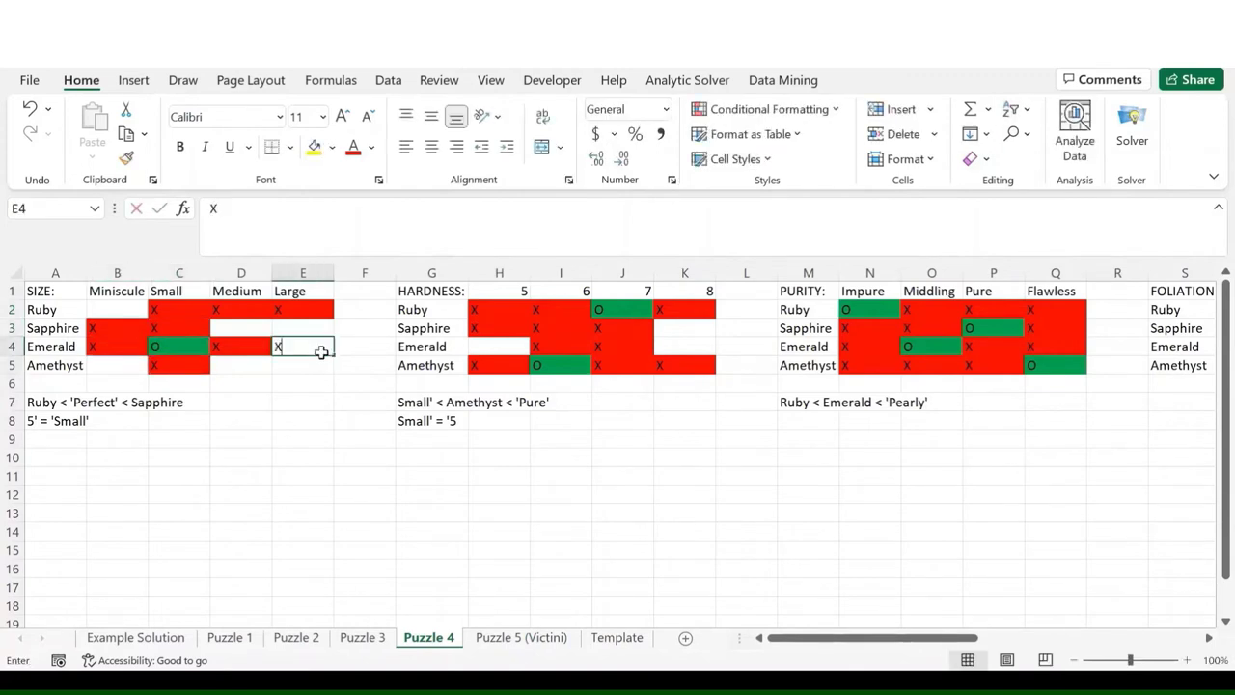
{"action": "key", "text": "Tab"}
- In the Hardness grid, mark Emerald O under 5
{"action": "left_click", "coordinate": [492, 348]}
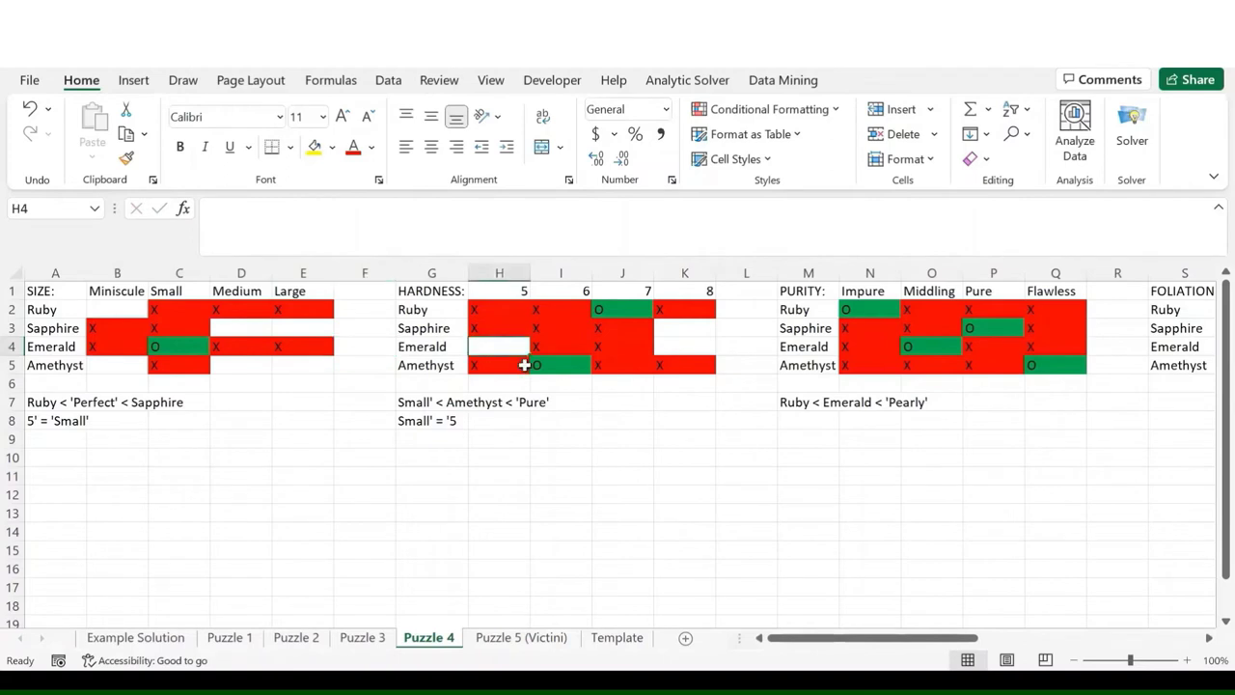
{"action": "type", "text": "O"}
{"action": "key", "text": "Return"}
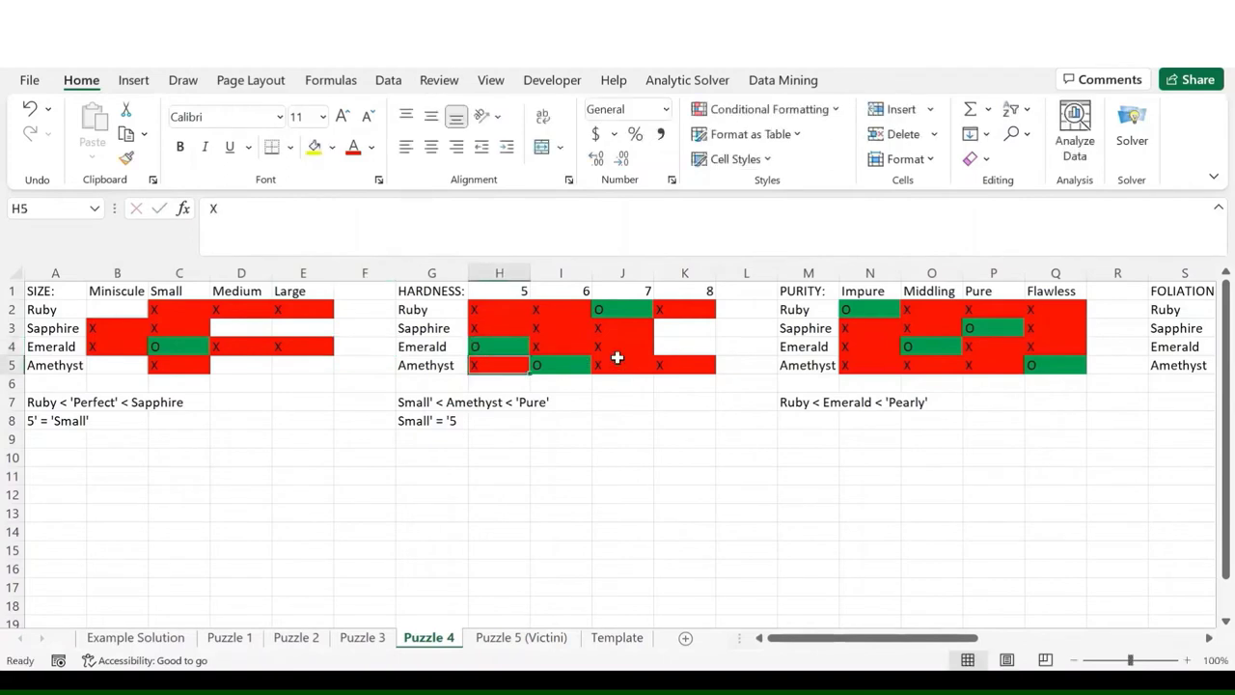
- Delete the clues equating 'Small' with 5 below the Hardness and Size grids
{"action": "left_click", "coordinate": [432, 421]}
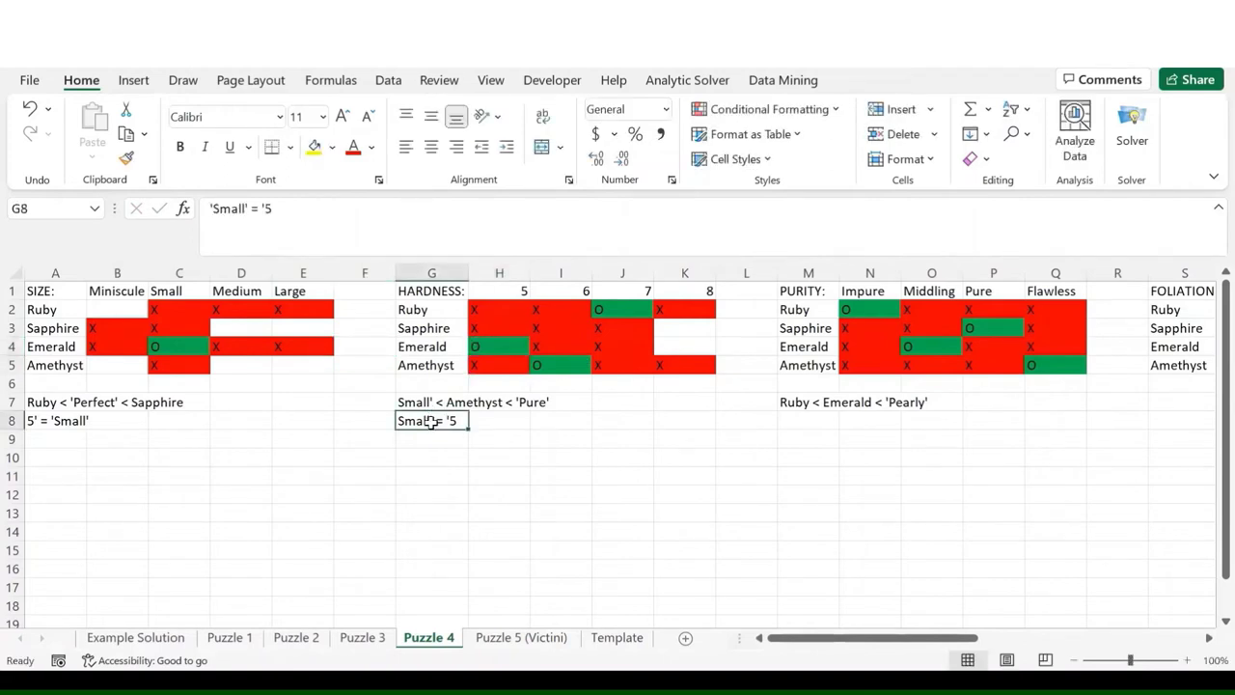
{"action": "key", "text": "Delete"}
{"action": "left_click", "coordinate": [56, 422]}
{"action": "key", "text": "Delete"}
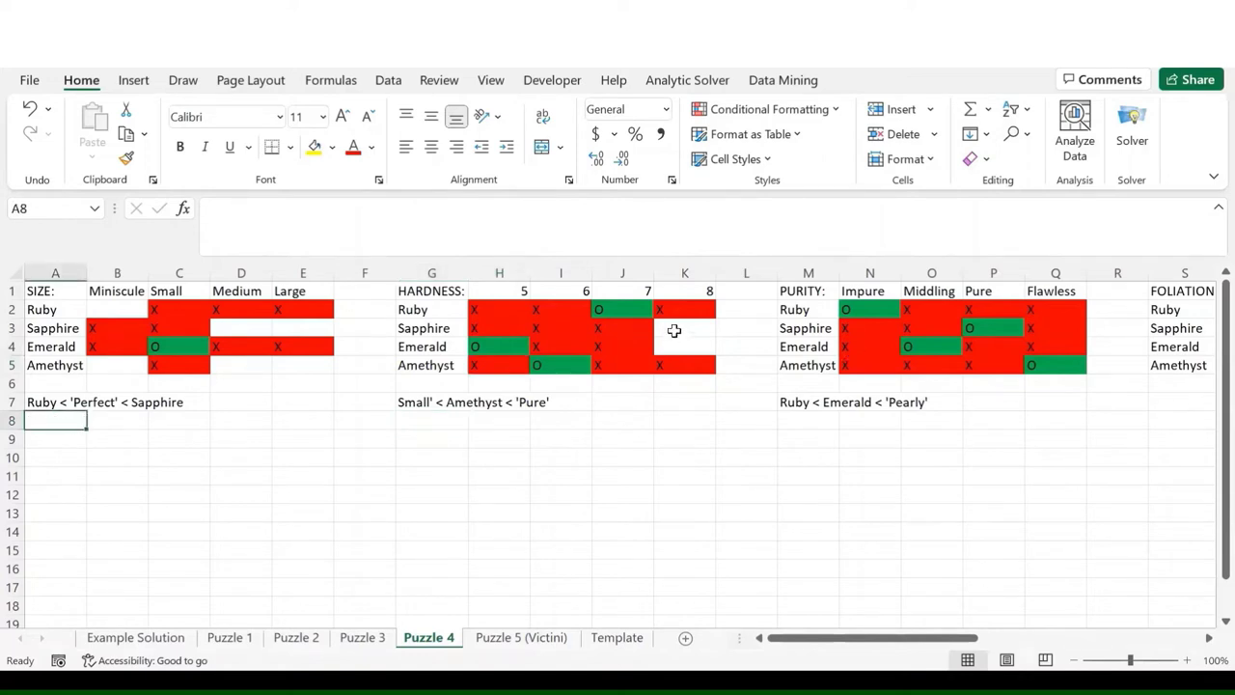
- In the Hardness grid, mark Sapphire O and Emerald X under 8
{"action": "left_click", "coordinate": [674, 330]}
{"action": "type", "text": "O"}
{"action": "key", "text": "Return"}
{"action": "type", "text": "X"}
{"action": "key", "text": "Return"}
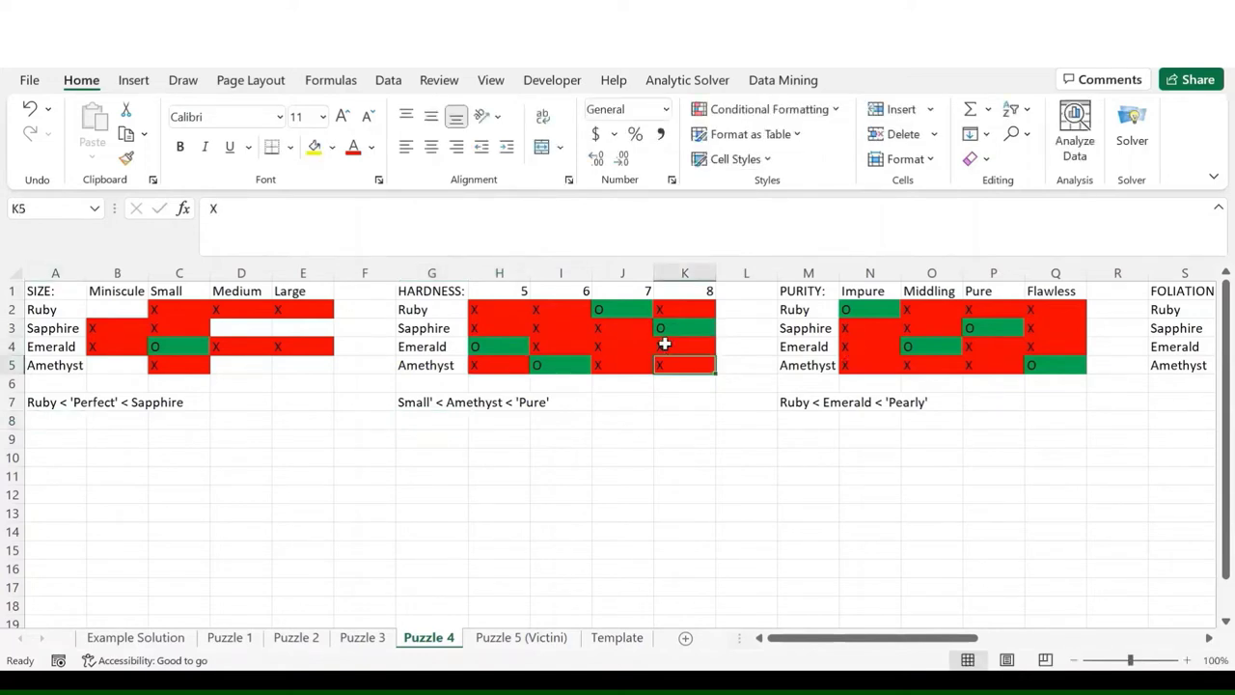
- Replace 'Small' with Emerald in the Hardness clue so it reads Emerald < Amethyst < 'Pure'
{"action": "left_click", "coordinate": [434, 409]}
{"action": "left_click", "coordinate": [244, 209]}
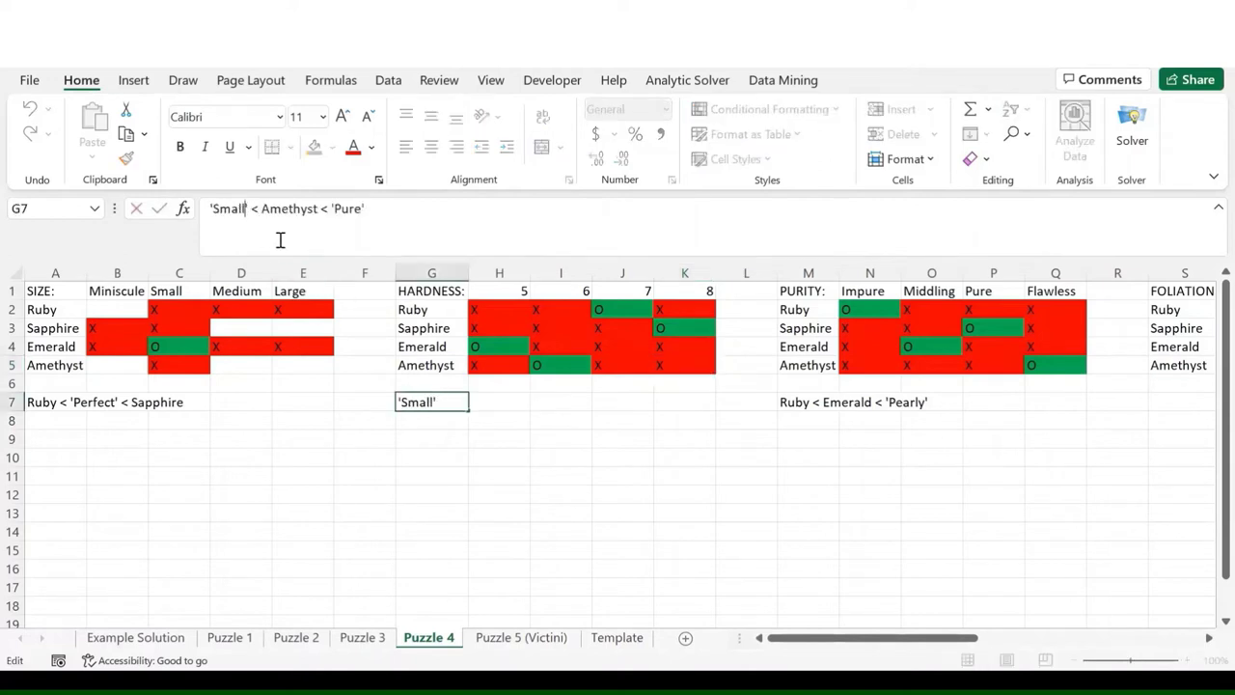
{"action": "key", "text": "BackSpace"}
{"action": "key", "text": "BackSpace"}
{"action": "key", "text": "BackSpace"}
{"action": "key", "text": "BackSpace"}
{"action": "key", "text": "BackSpace"}
{"action": "key", "text": "BackSpace"}
{"action": "key", "text": "BackSpace"}
{"action": "type", "text": "Eme"}
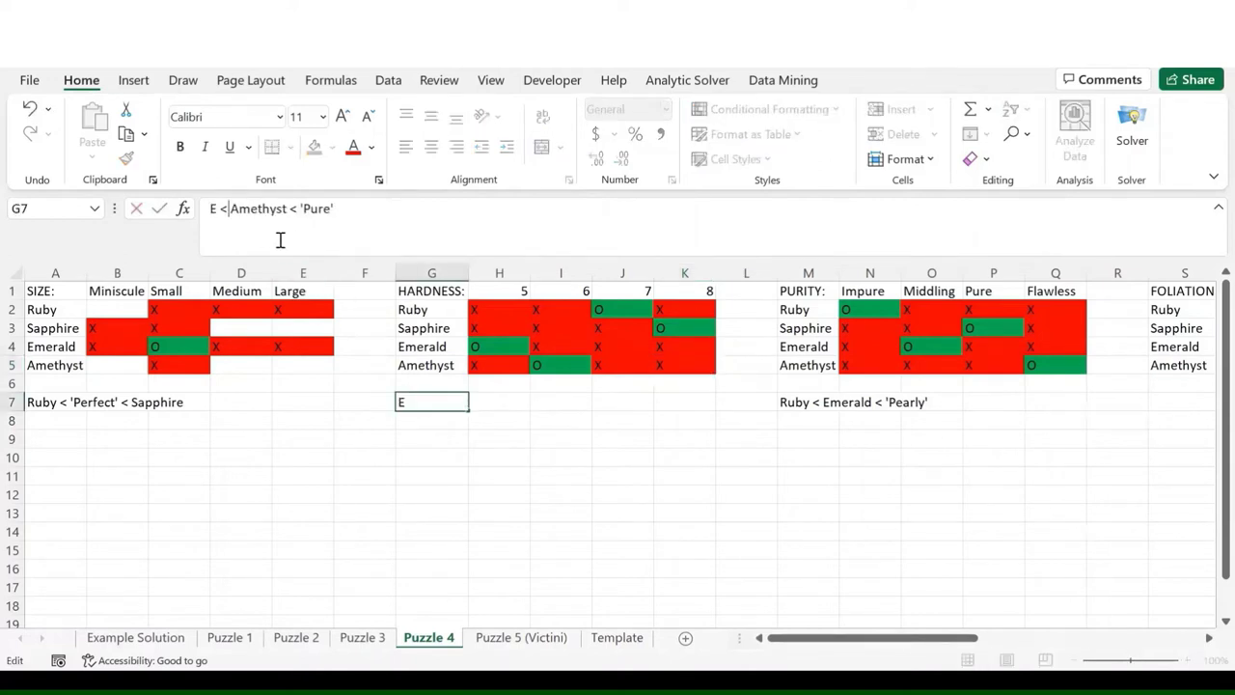
{"action": "type", "text": "rald"}
{"action": "key", "text": "Return"}
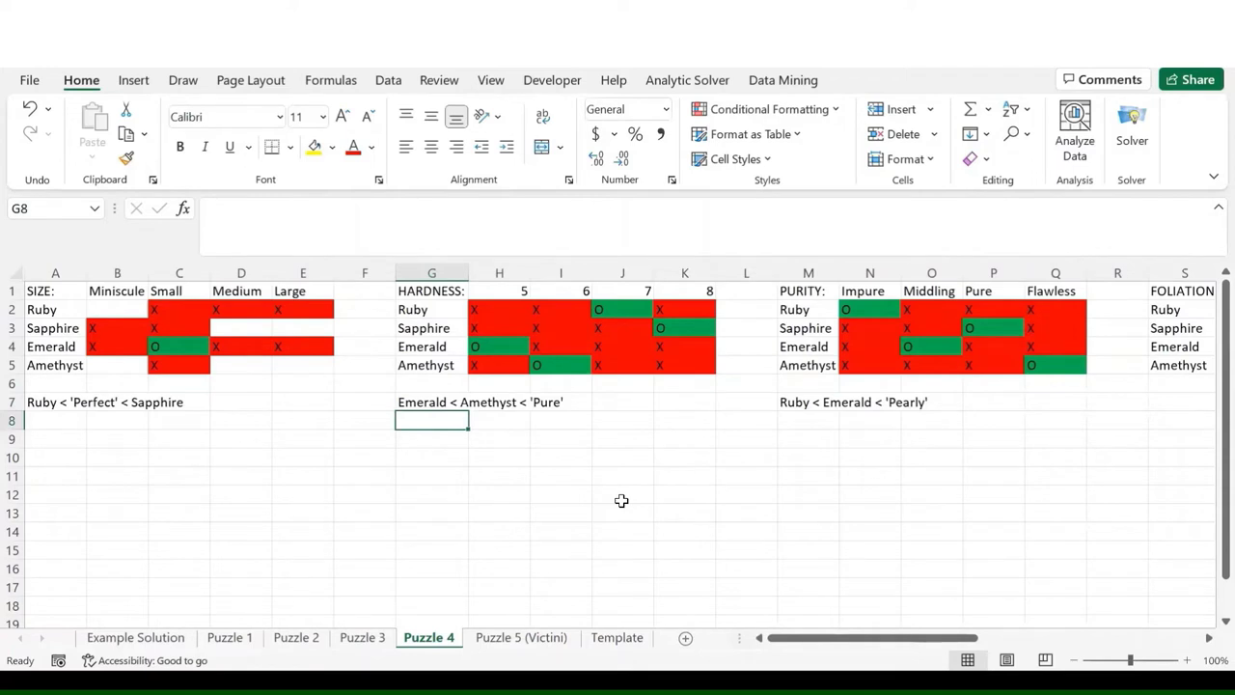
- Replace 'Perfect' with Emerald in the Size clue so it reads Ruby < Emerald < Sapphire
{"action": "scroll", "coordinate": [621, 500], "scroll_direction": "right", "scroll_amount": 7}
{"action": "scroll", "coordinate": [621, 501], "scroll_direction": "left", "scroll_amount": 2}
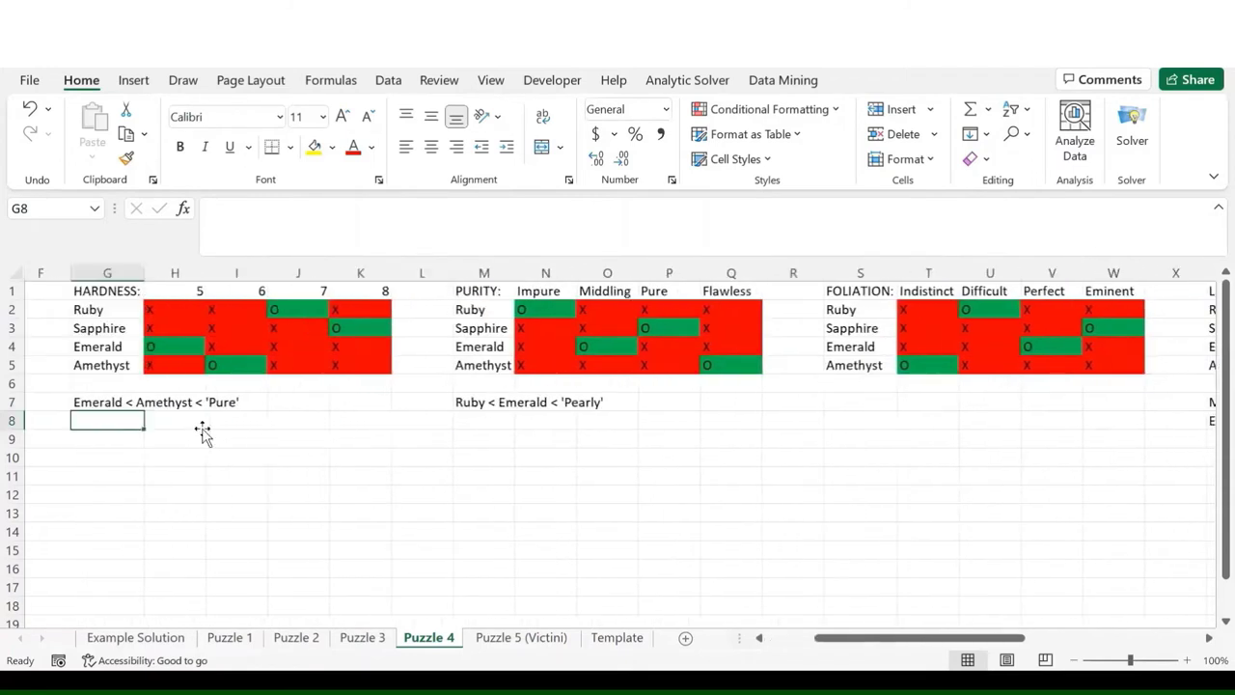
{"action": "scroll", "coordinate": [203, 431], "scroll_direction": "left", "scroll_amount": 1}
{"action": "scroll", "coordinate": [401, 430], "scroll_direction": "left", "scroll_amount": 4}
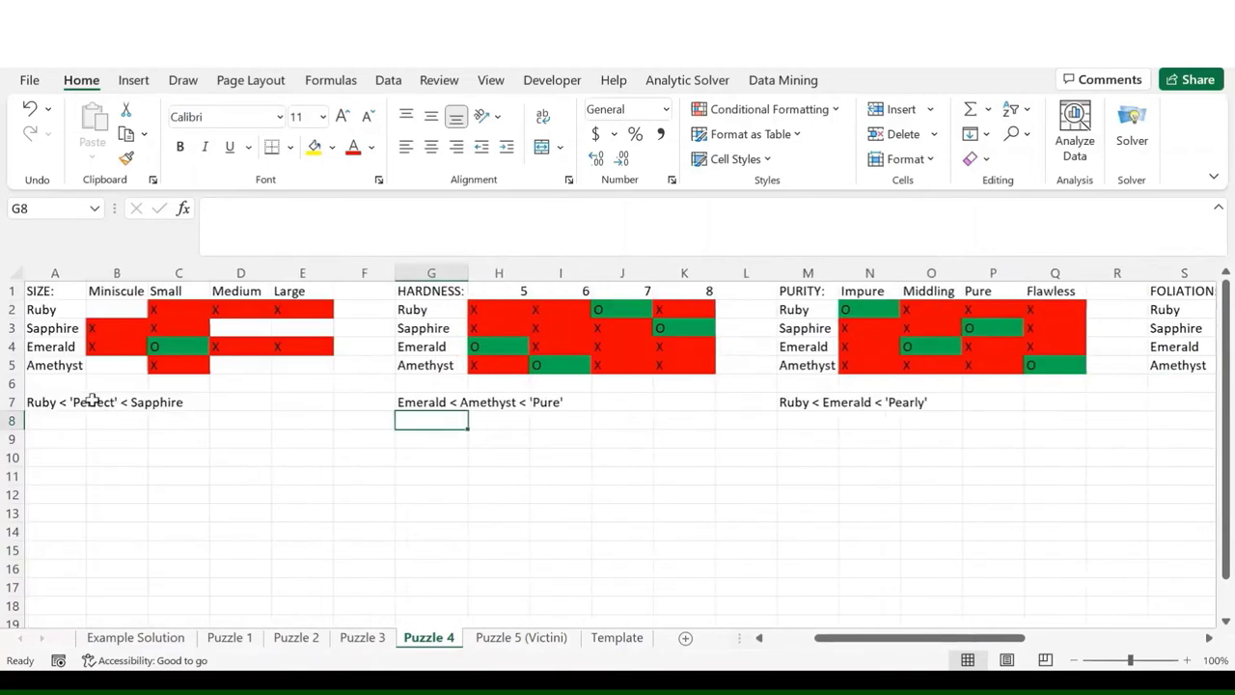
{"action": "left_click", "coordinate": [113, 402]}
{"action": "left_click", "coordinate": [63, 405]}
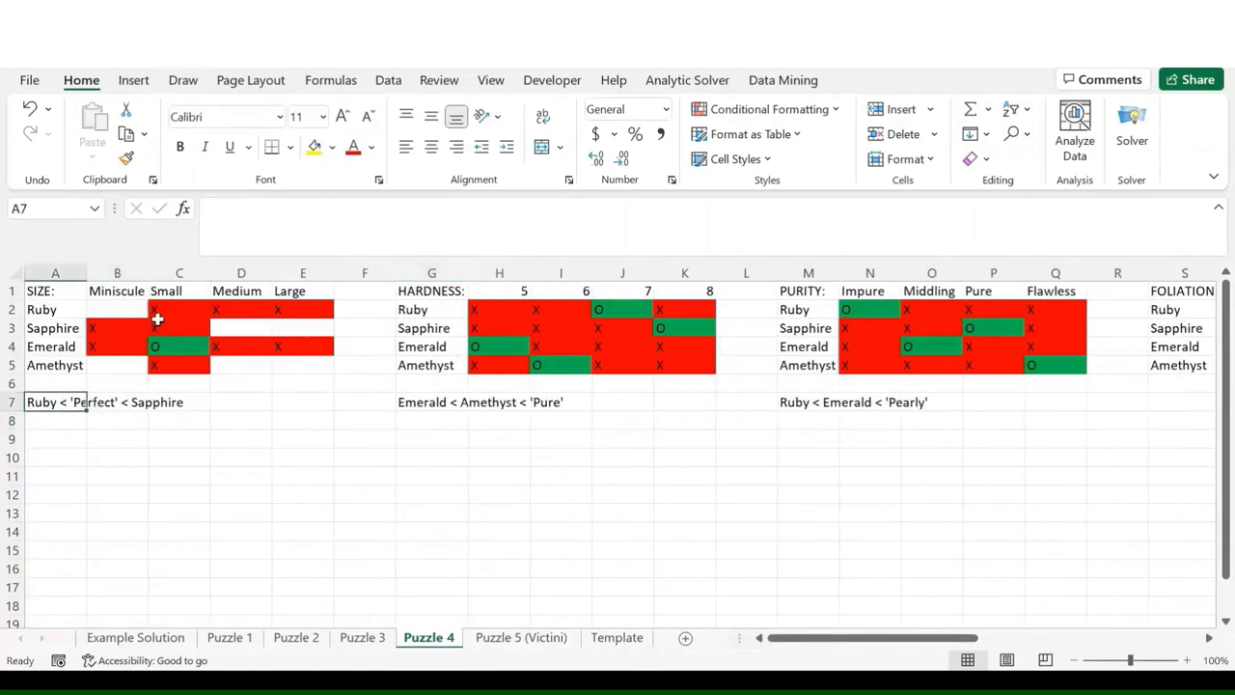
{"action": "left_click", "coordinate": [309, 210]}
{"action": "key", "text": "BackSpace"}
{"action": "key", "text": "BackSpace"}
{"action": "key", "text": "BackSpace"}
{"action": "key", "text": "BackSpace"}
{"action": "key", "text": "BackSpace"}
{"action": "key", "text": "BackSpace"}
{"action": "key", "text": "BackSpace"}
{"action": "key", "text": "BackSpace"}
{"action": "key", "text": "BackSpace"}
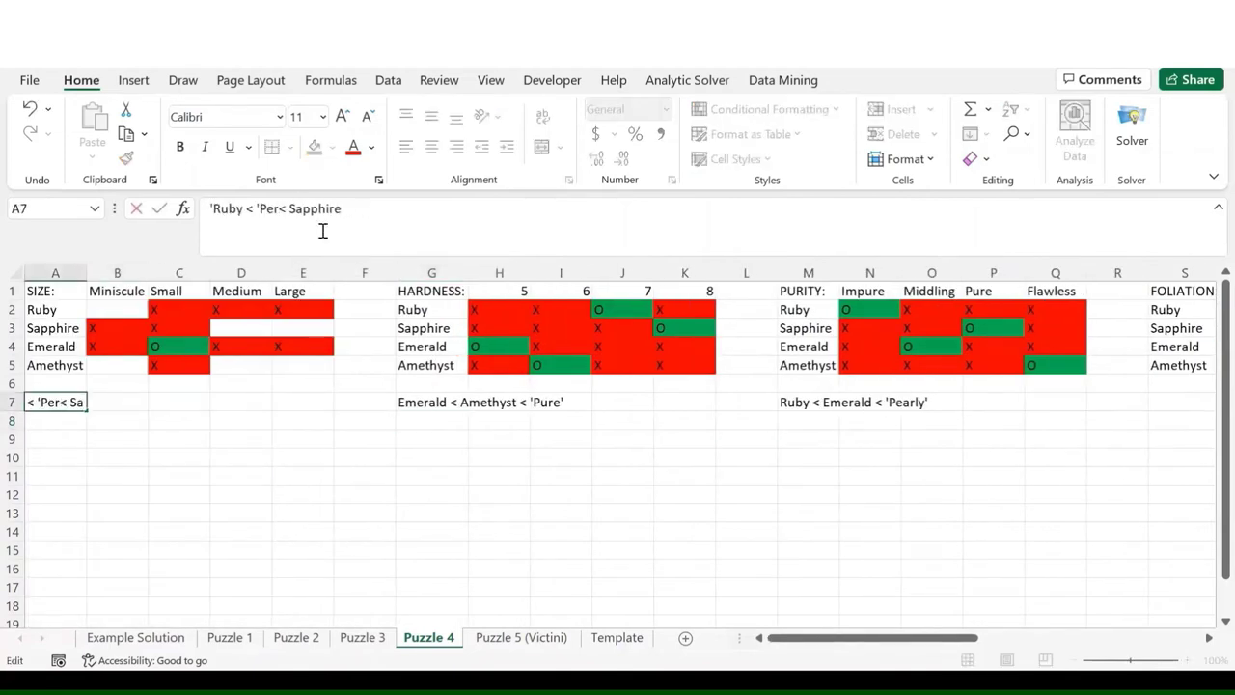
{"action": "key", "text": "BackSpace"}
{"action": "type", "text": "Emerald"}
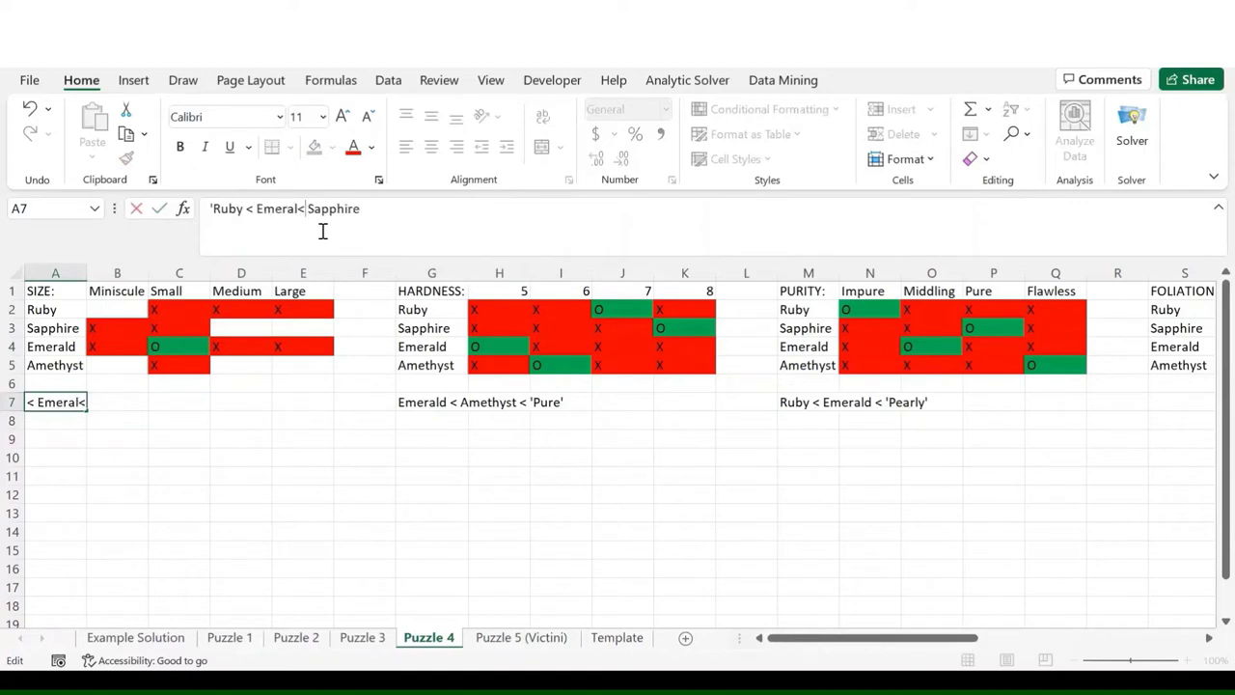
{"action": "key", "text": "Return"}
- In the Size grid, mark Ruby O and Amethyst X under Miniscule
{"action": "left_click", "coordinate": [64, 405]}
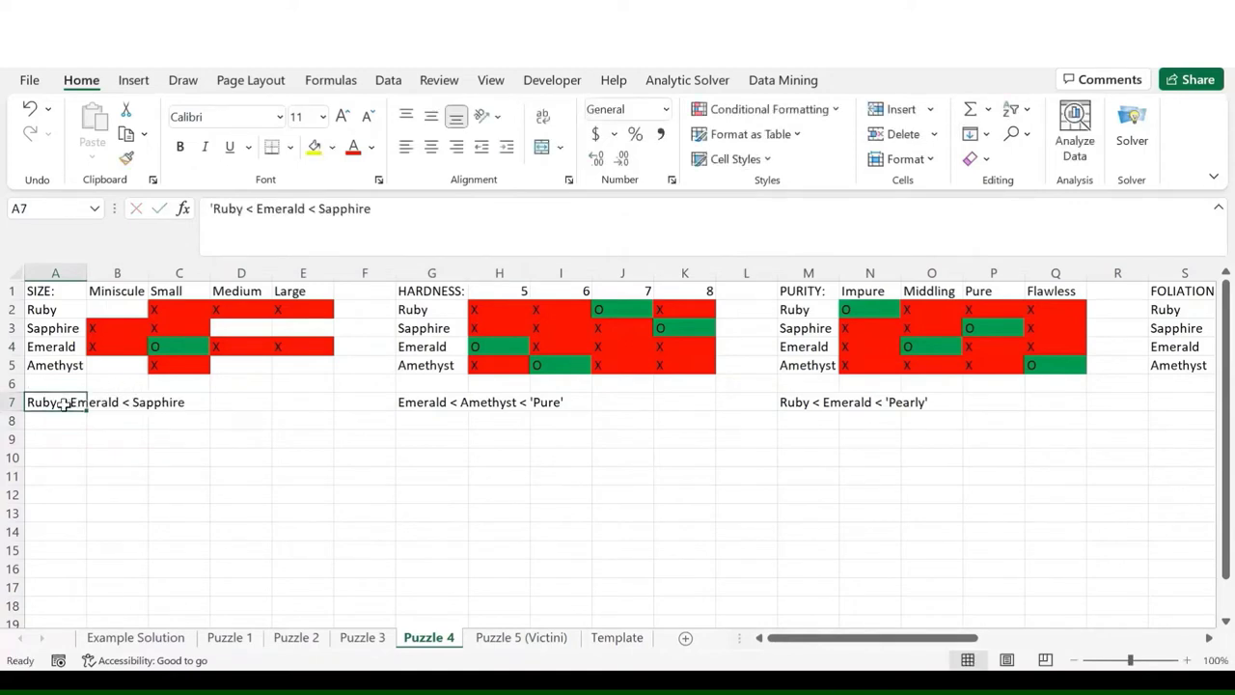
{"action": "left_click", "coordinate": [171, 348]}
{"action": "left_click", "coordinate": [115, 310]}
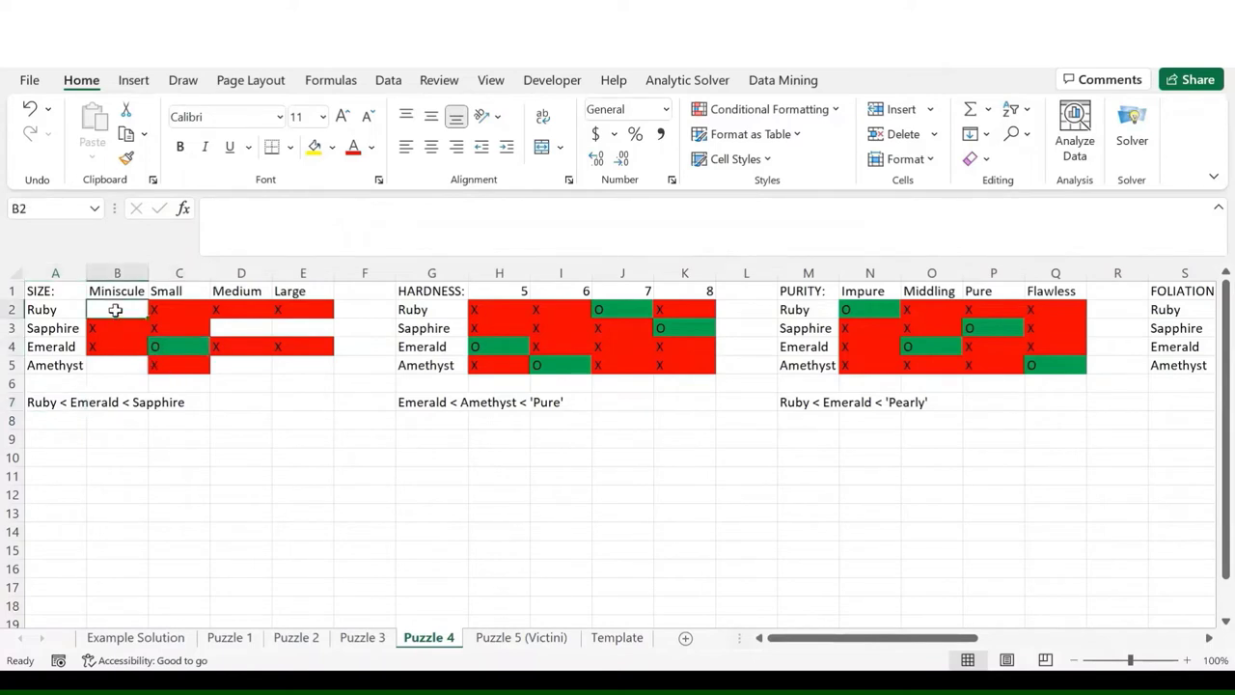
{"action": "type", "text": "O"}
{"action": "key", "text": "Return"}
{"action": "type", "text": "X"}
{"action": "key", "text": "Return"}
{"action": "key", "text": "Return"}
{"action": "type", "text": "X"}
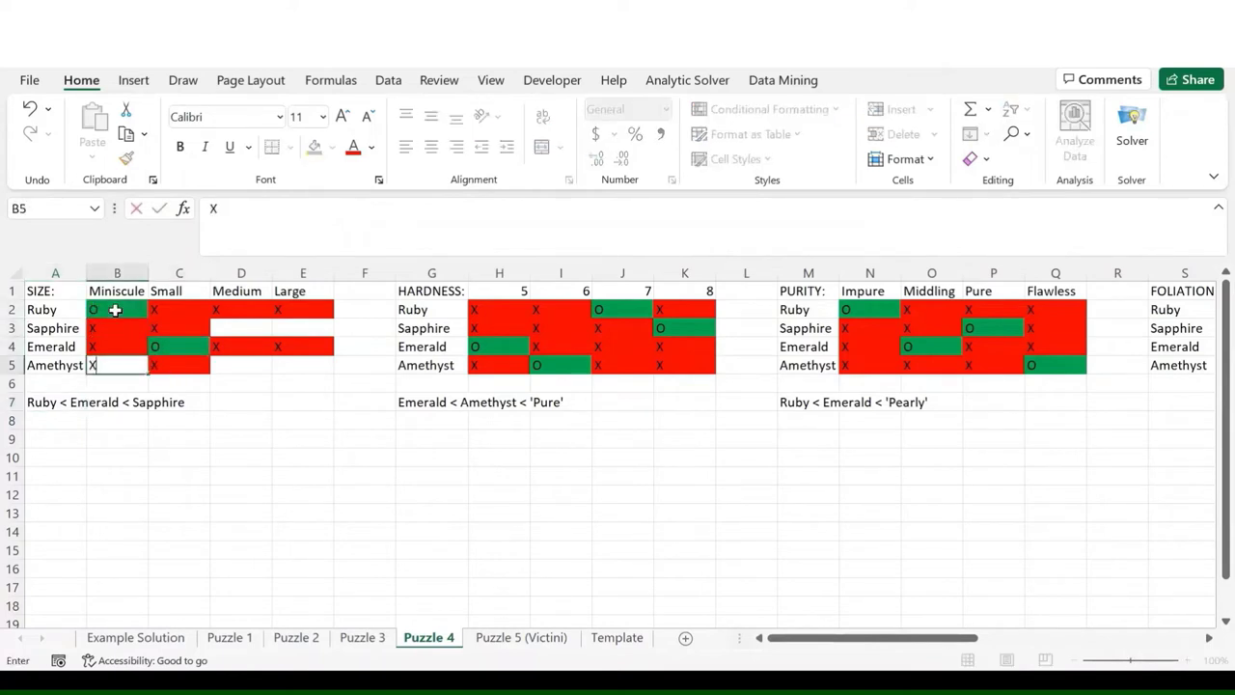
{"action": "key", "text": "Return"}
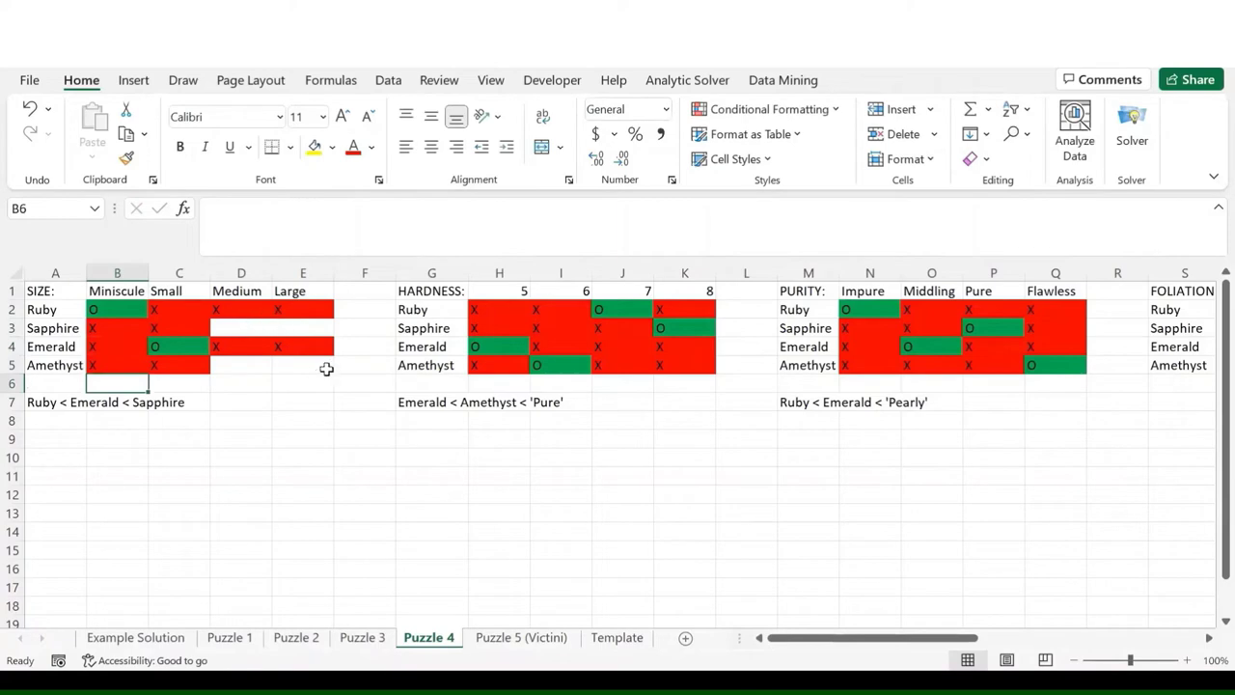
- Replace 'Pure' with Sapphire in the Habit clue so it reads Ruby < Sapphire < Emerald < 'Flawless'
{"action": "scroll", "coordinate": [315, 383], "scroll_direction": "right", "scroll_amount": 12}
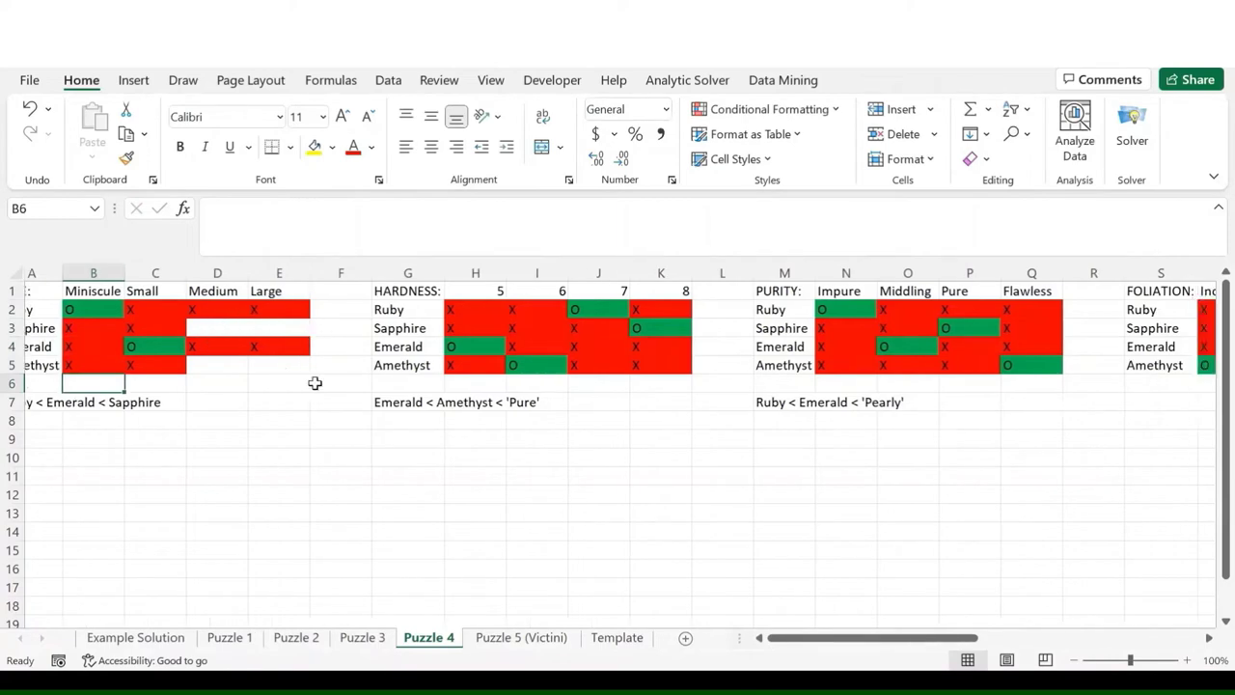
{"action": "scroll", "coordinate": [314, 383], "scroll_direction": "right", "scroll_amount": 8}
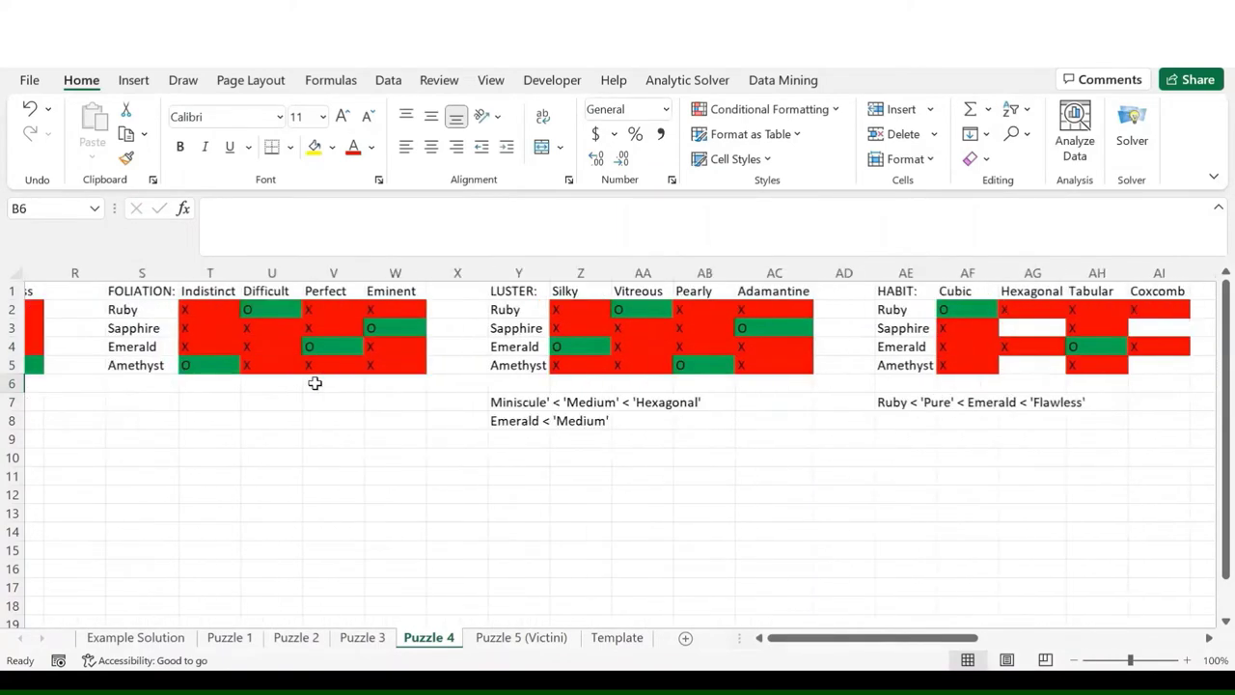
{"action": "scroll", "coordinate": [472, 406], "scroll_direction": "right", "scroll_amount": 2}
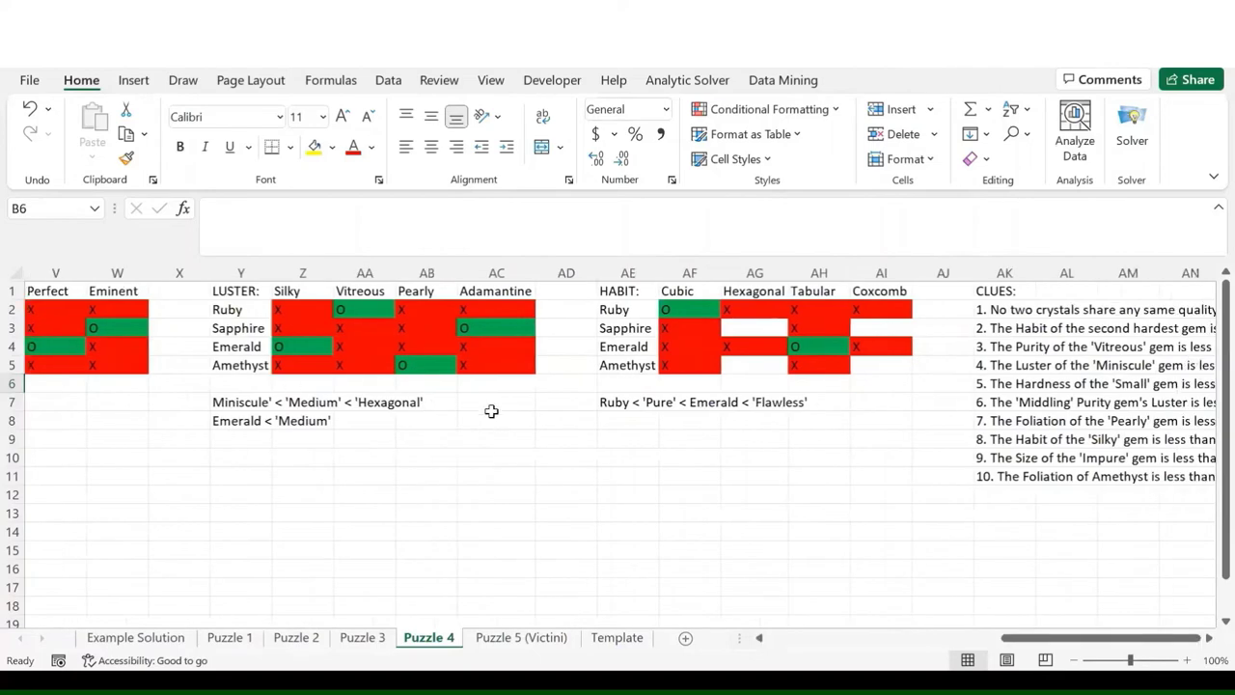
{"action": "left_click", "coordinate": [628, 402]}
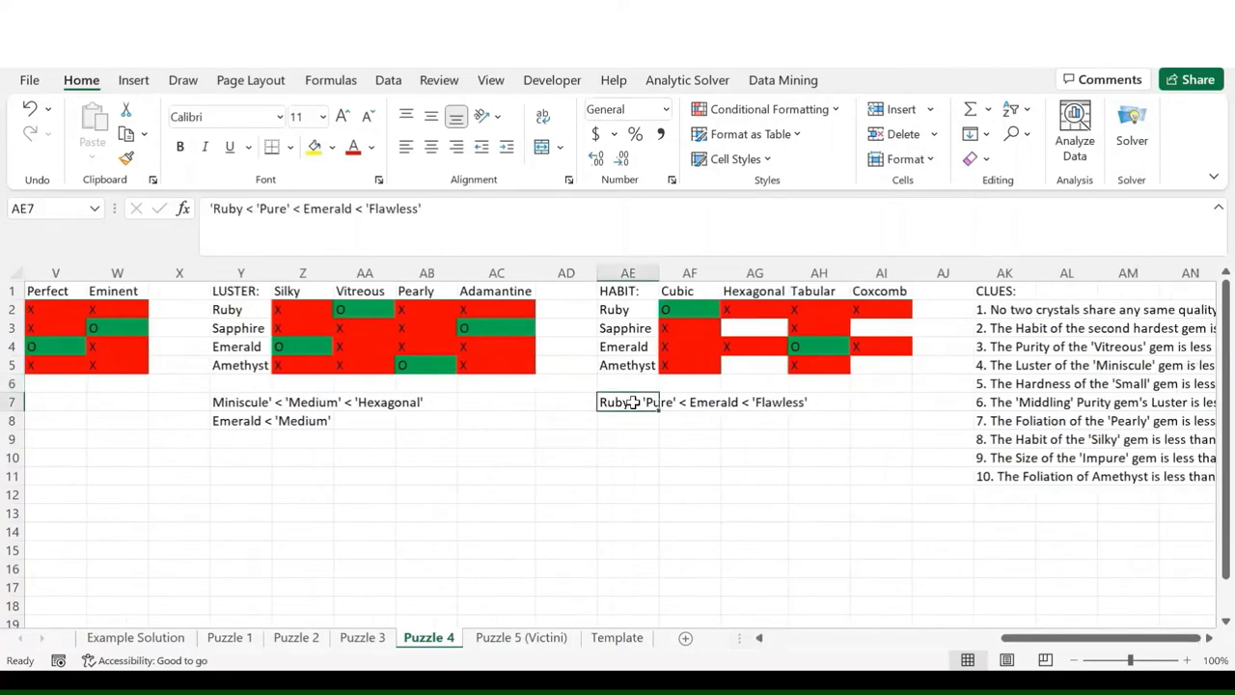
{"action": "scroll", "coordinate": [719, 428], "scroll_direction": "left", "scroll_amount": 9}
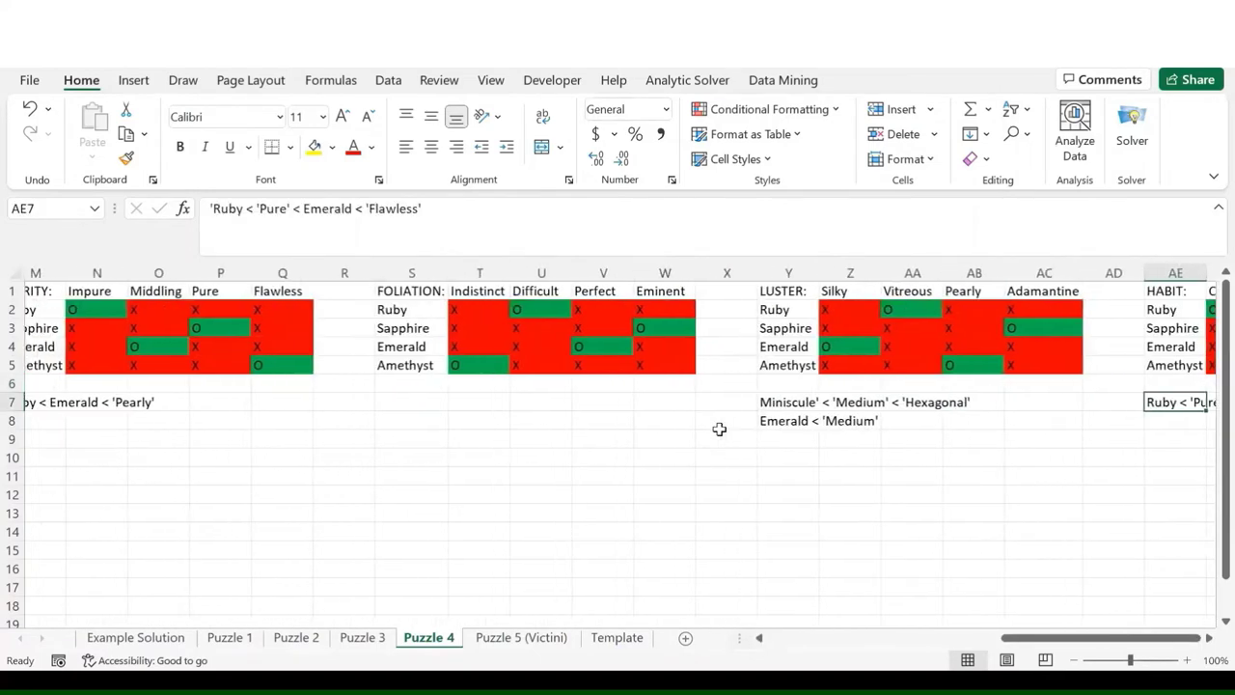
{"action": "scroll", "coordinate": [719, 429], "scroll_direction": "right", "scroll_amount": 7}
{"action": "scroll", "coordinate": [719, 428], "scroll_direction": "right", "scroll_amount": 1}
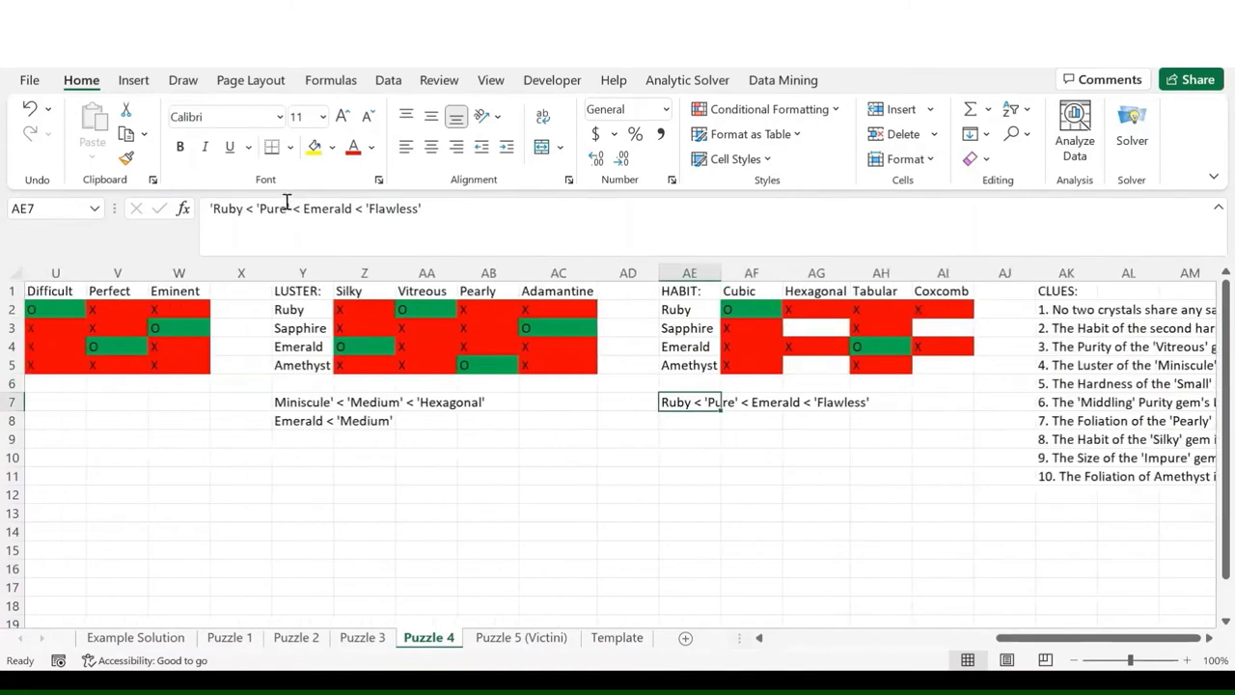
{"action": "key", "text": "F2"}
{"action": "key", "text": "Left"}
{"action": "key", "text": "Left"}
{"action": "key", "text": "Left"}
{"action": "key", "text": "Left"}
{"action": "key", "text": "Left"}
{"action": "key", "text": "Left"}
{"action": "key", "text": "Left"}
{"action": "key", "text": "Left"}
{"action": "key", "text": "Left"}
{"action": "key", "text": "Left"}
{"action": "key", "text": "Left"}
{"action": "key", "text": "Left"}
{"action": "key", "text": "Left"}
{"action": "key", "text": "Left"}
{"action": "key", "text": "Left"}
{"action": "key", "text": "Left"}
{"action": "key", "text": "Left"}
{"action": "key", "text": "Left"}
{"action": "key", "text": "Left"}
{"action": "key", "text": "Left"}
{"action": "key", "text": "BackSpace"}
{"action": "key", "text": "BackSpace"}
{"action": "key", "text": "BackSpace"}
{"action": "key", "text": "BackSpace"}
{"action": "key", "text": "BackSpace"}
{"action": "key", "text": "BackSpace"}
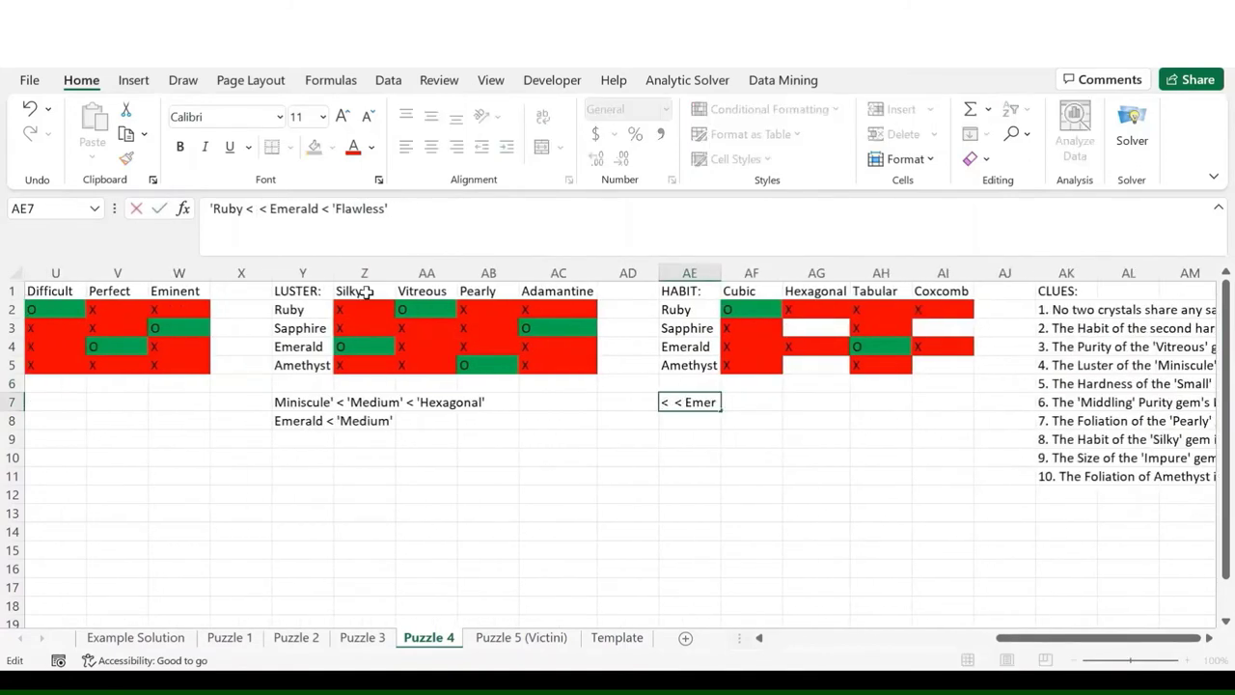
{"action": "type", "text": "Sapphire"}
{"action": "key", "text": "Return"}
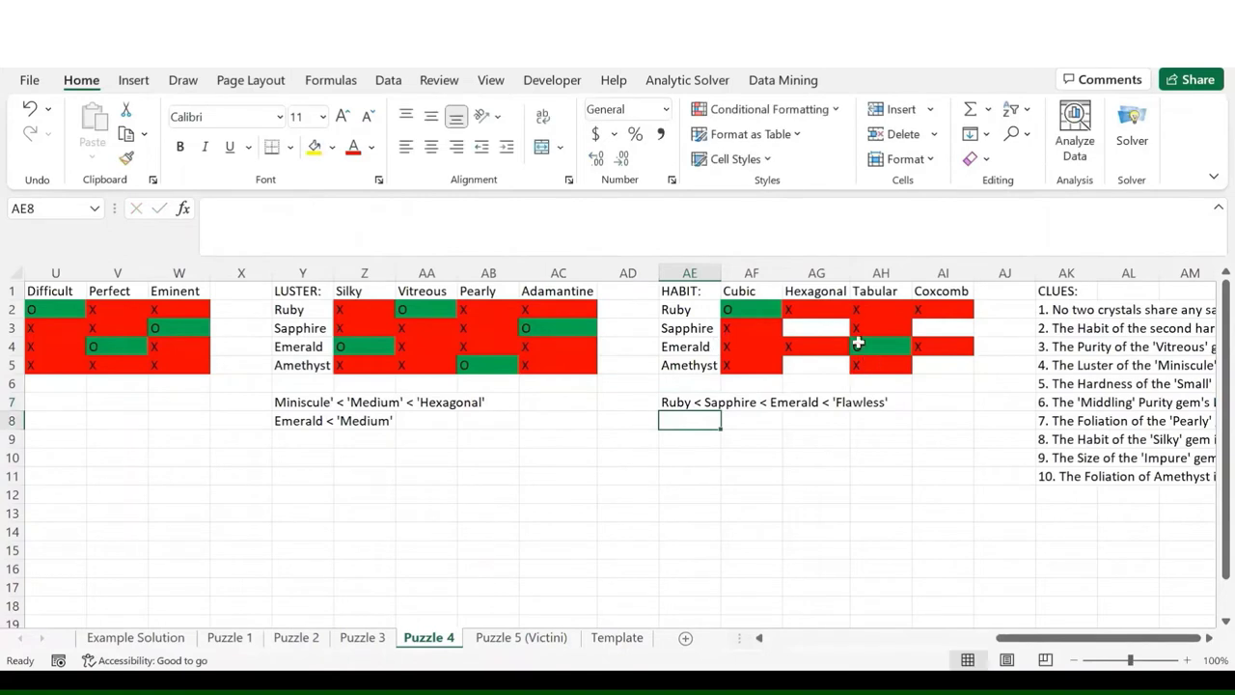
- In the Habit grid, mark Sapphire O under Hexagonal and Amethyst O under Coxcomb
{"action": "left_click", "coordinate": [826, 330]}
{"action": "type", "text": "O"}
{"action": "key", "text": "Return"}
{"action": "key", "text": "Right"}
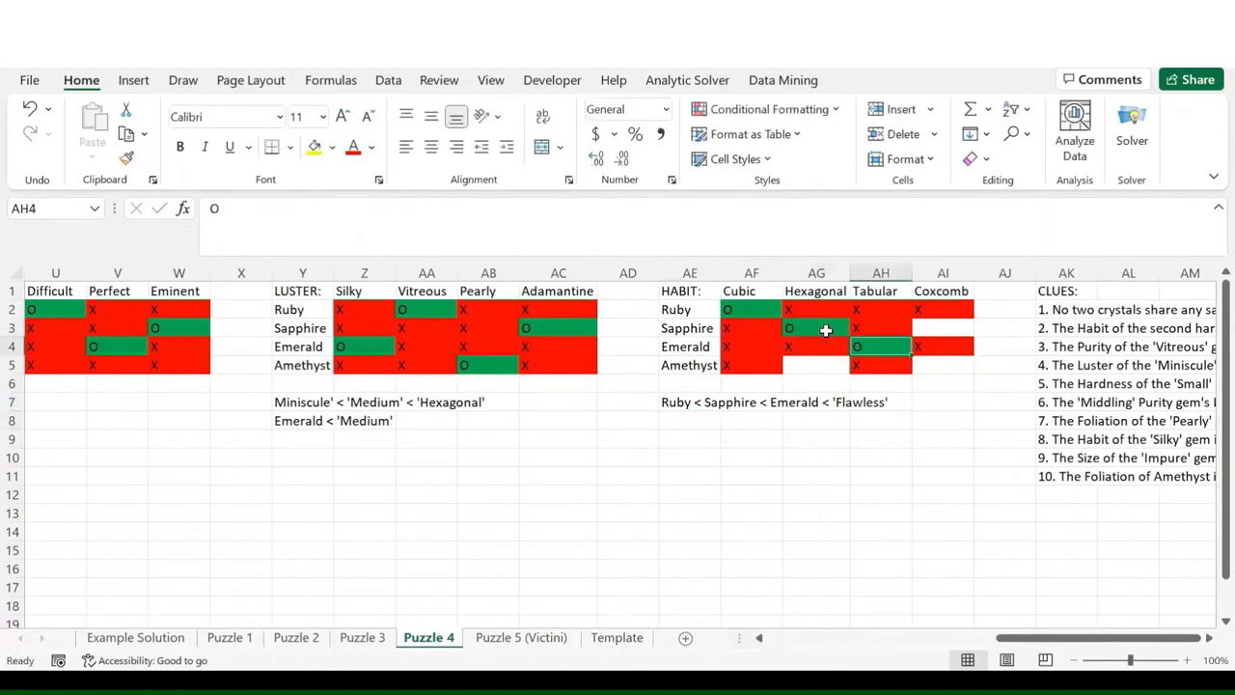
{"action": "key", "text": "Right"}
{"action": "key", "text": "Down"}
{"action": "type", "text": "O"}
{"action": "key", "text": "Return"}
- In the Habit grid, mark Sapphire X under Coxcomb and Amethyst X under Hexagonal
{"action": "key", "text": "Up"}
{"action": "key", "text": "Up"}
{"action": "key", "text": "Up"}
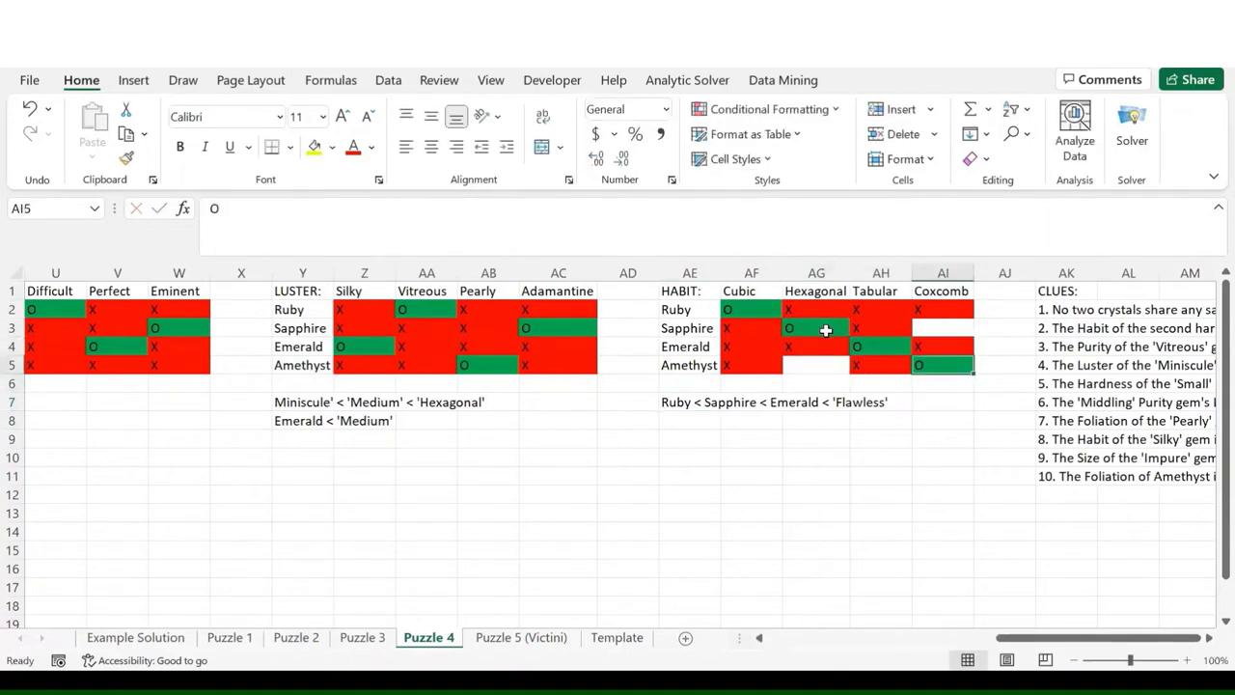
{"action": "key", "text": "Return"}
{"action": "key", "text": "Left"}
{"action": "key", "text": "Left"}
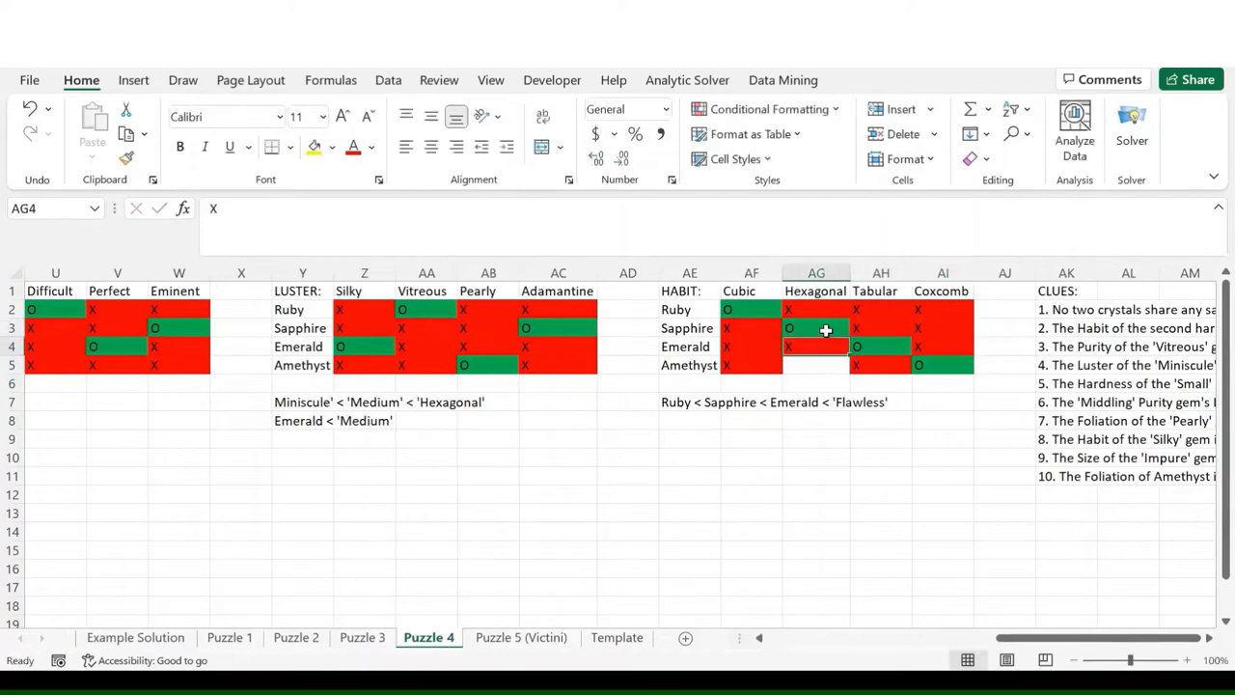
{"action": "key", "text": "Down"}
{"action": "type", "text": "X"}
{"action": "key", "text": "Return"}
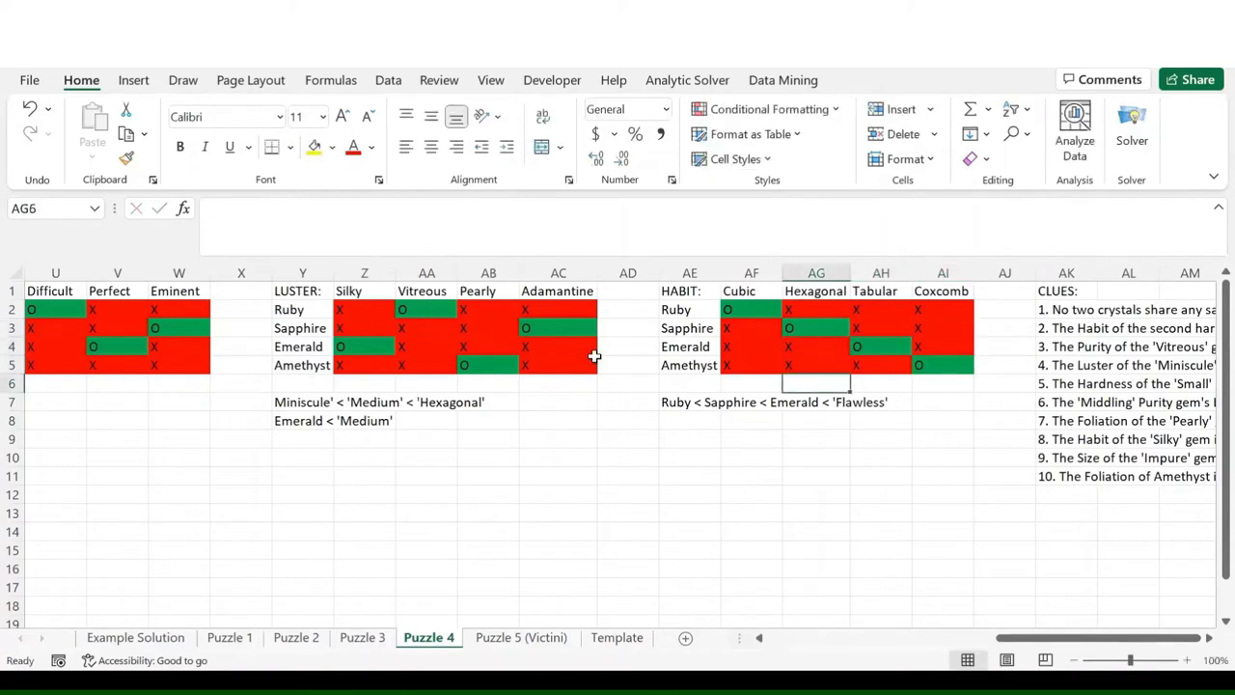
- Delete the clue Ruby < Sapphire < Emerald < 'Flawless' below the Habit grid
{"action": "scroll", "coordinate": [594, 356], "scroll_direction": "left", "scroll_amount": 3}
{"action": "scroll", "coordinate": [594, 357], "scroll_direction": "left", "scroll_amount": 2}
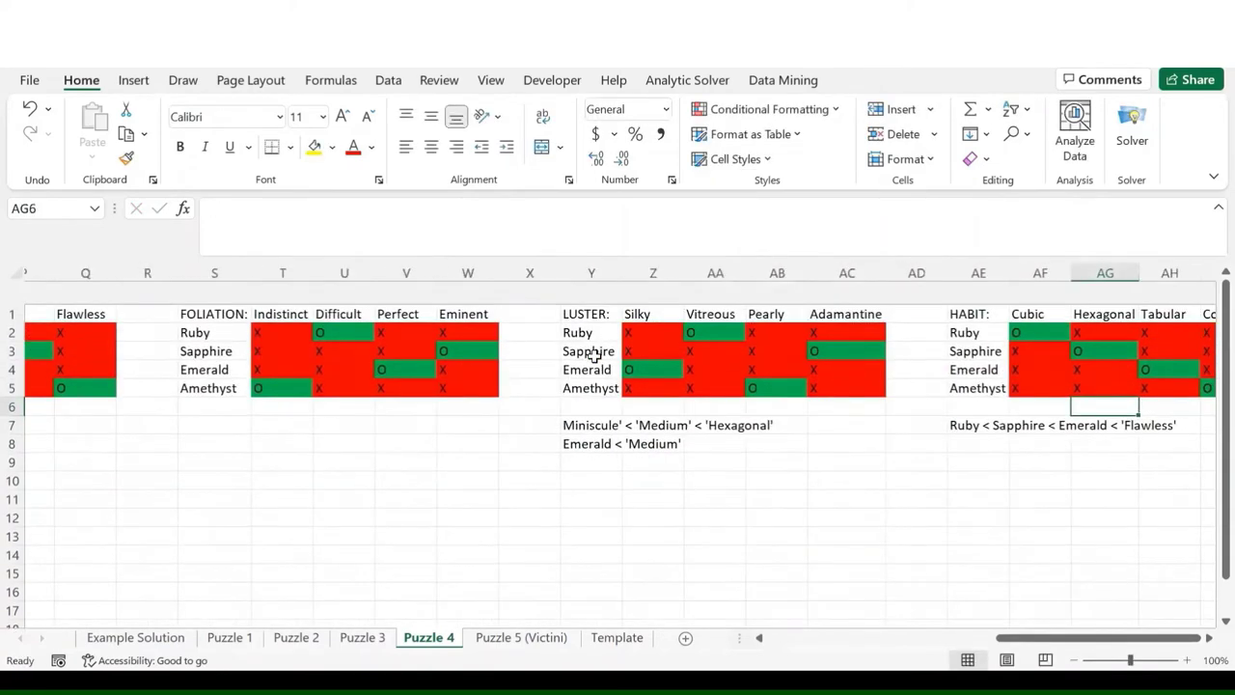
{"action": "left_click", "coordinate": [957, 403]}
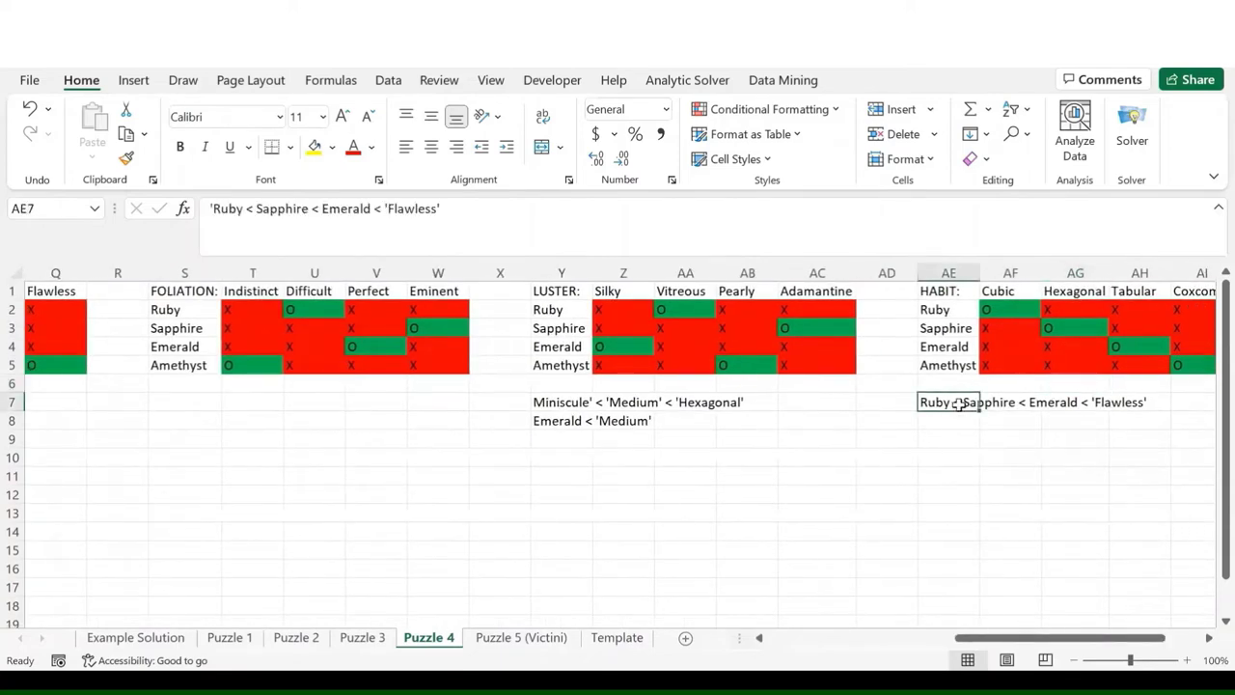
{"action": "key", "text": "Delete"}
- Check the Purity clue Ruby < Emerald < 'Pearly' against the solved grids and delete it
{"action": "scroll", "coordinate": [959, 430], "scroll_direction": "left", "scroll_amount": 10}
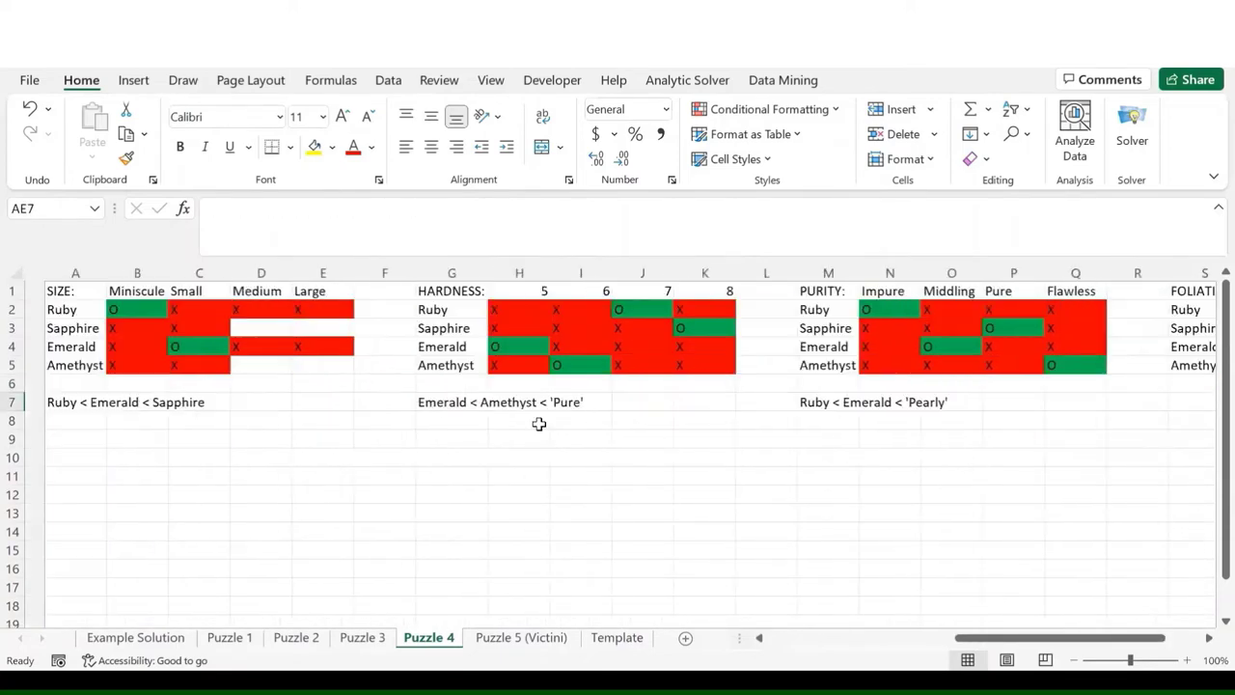
{"action": "scroll", "coordinate": [406, 381], "scroll_direction": "right", "scroll_amount": 5}
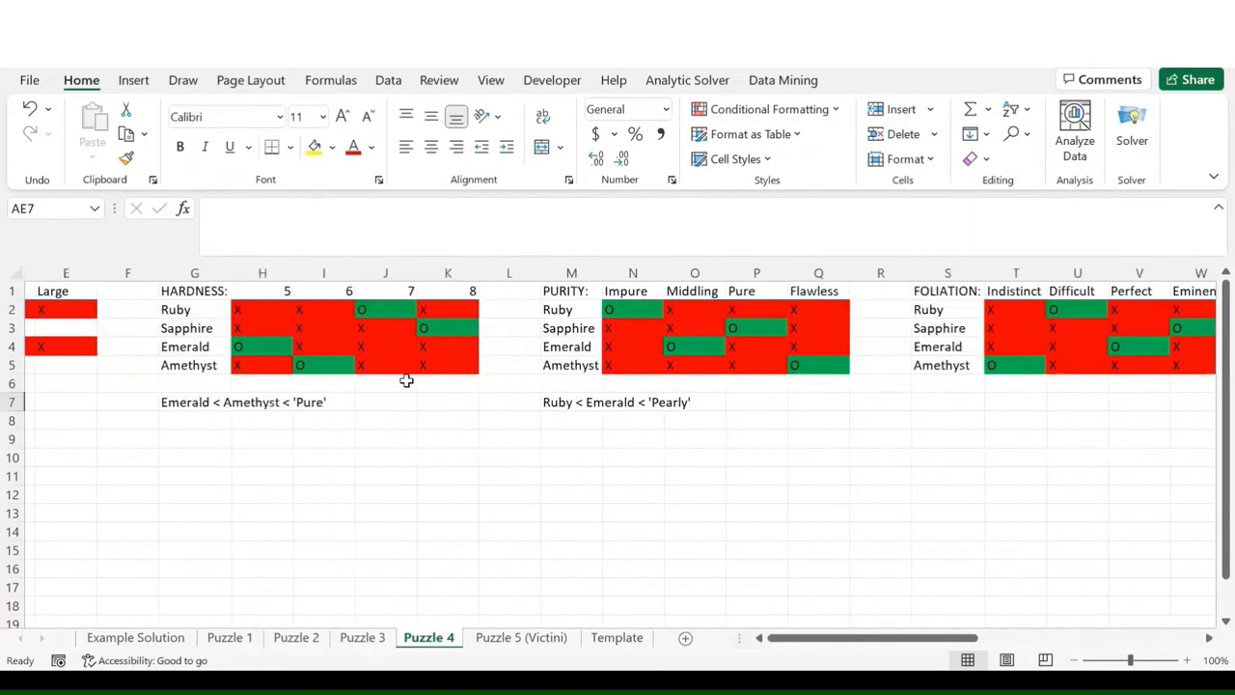
{"action": "left_click", "coordinate": [739, 369]}
{"action": "scroll", "coordinate": [739, 368], "scroll_direction": "right", "scroll_amount": 6}
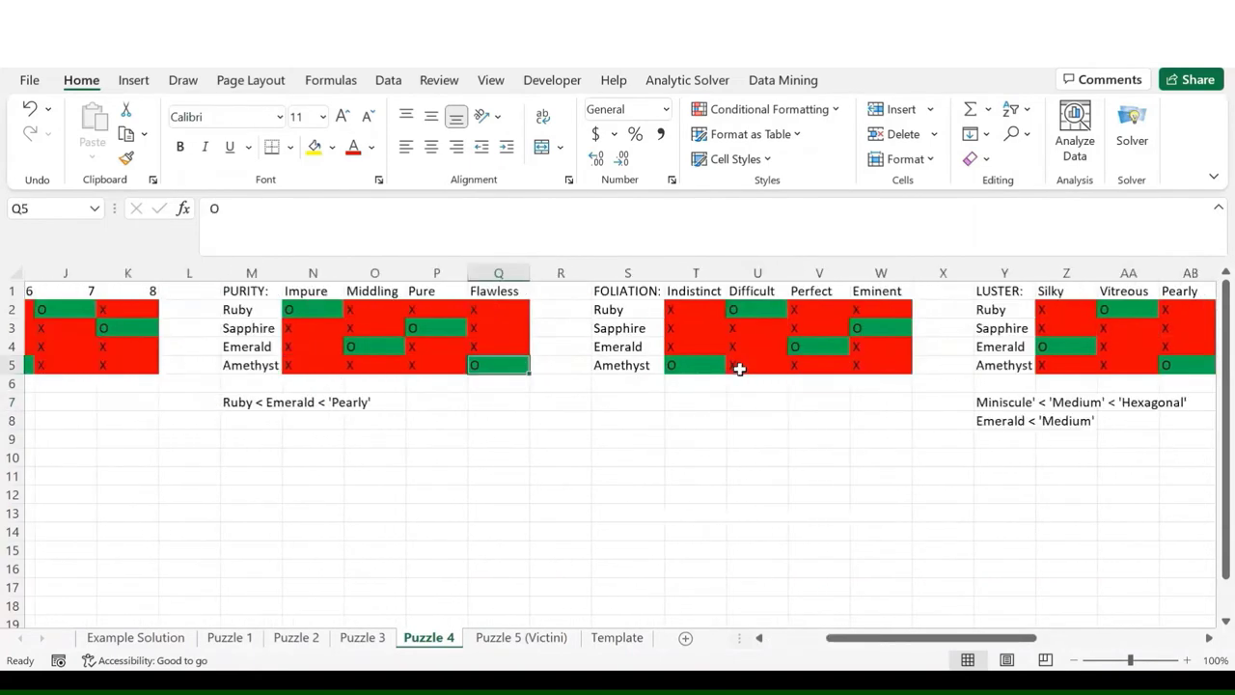
{"action": "scroll", "coordinate": [739, 369], "scroll_direction": "left", "scroll_amount": 6}
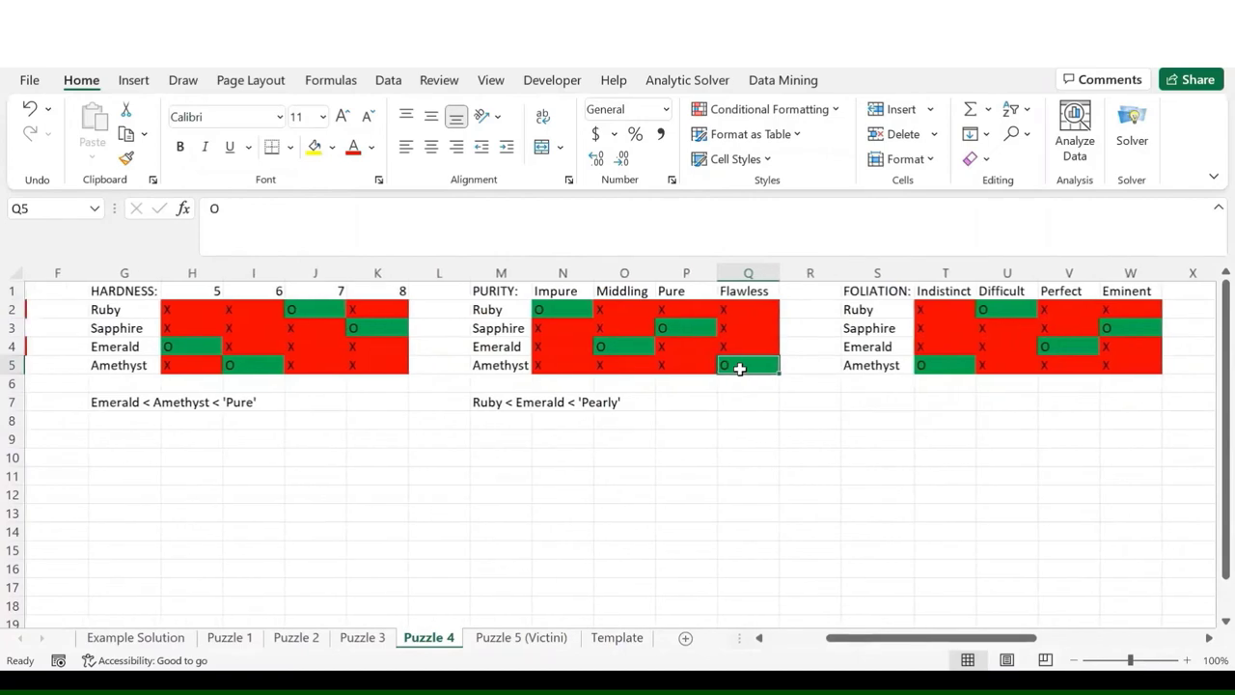
{"action": "scroll", "coordinate": [739, 369], "scroll_direction": "right", "scroll_amount": 1}
{"action": "scroll", "coordinate": [742, 416], "scroll_direction": "left", "scroll_amount": 5}
{"action": "scroll", "coordinate": [742, 416], "scroll_direction": "right", "scroll_amount": 3}
{"action": "scroll", "coordinate": [742, 416], "scroll_direction": "right", "scroll_amount": 7}
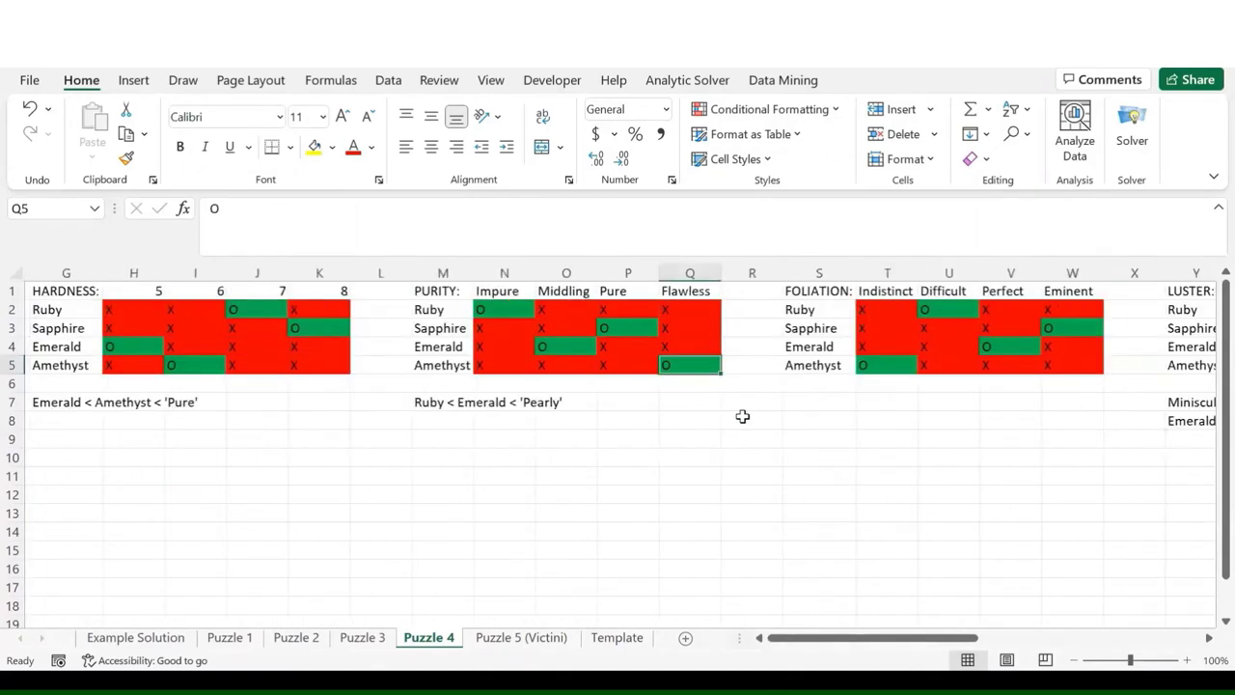
{"action": "scroll", "coordinate": [318, 414], "scroll_direction": "left", "scroll_amount": 2}
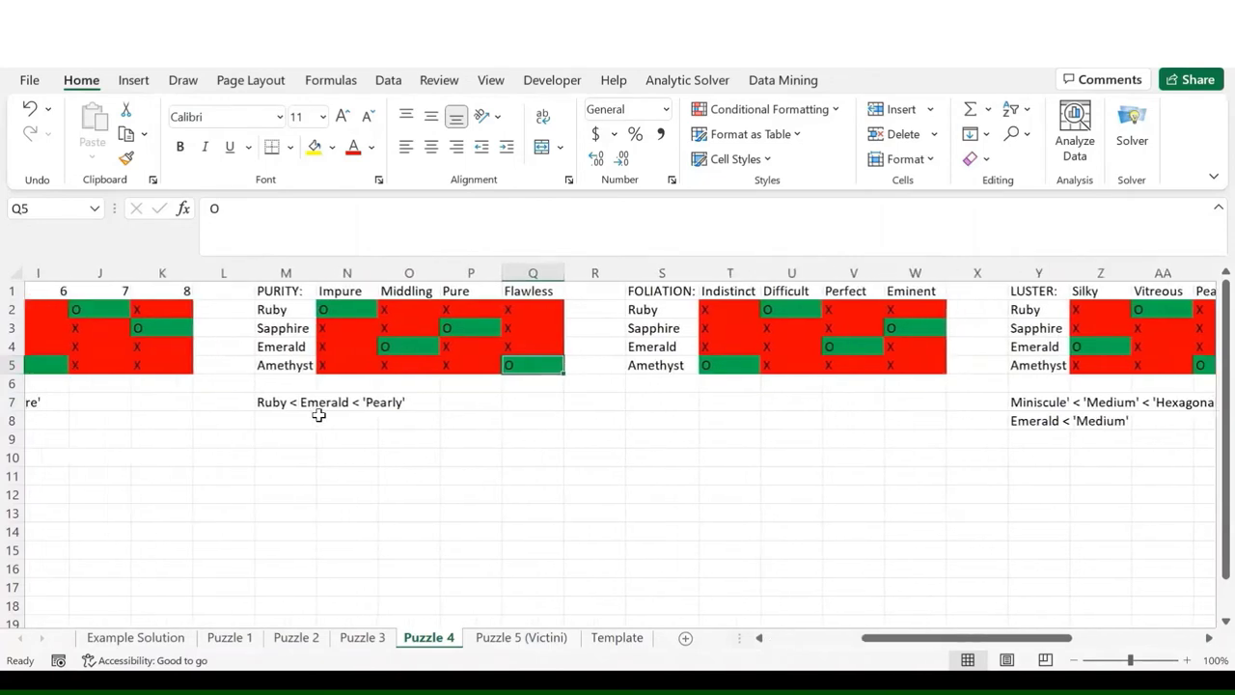
{"action": "left_click", "coordinate": [317, 403]}
{"action": "key", "text": "Delete"}
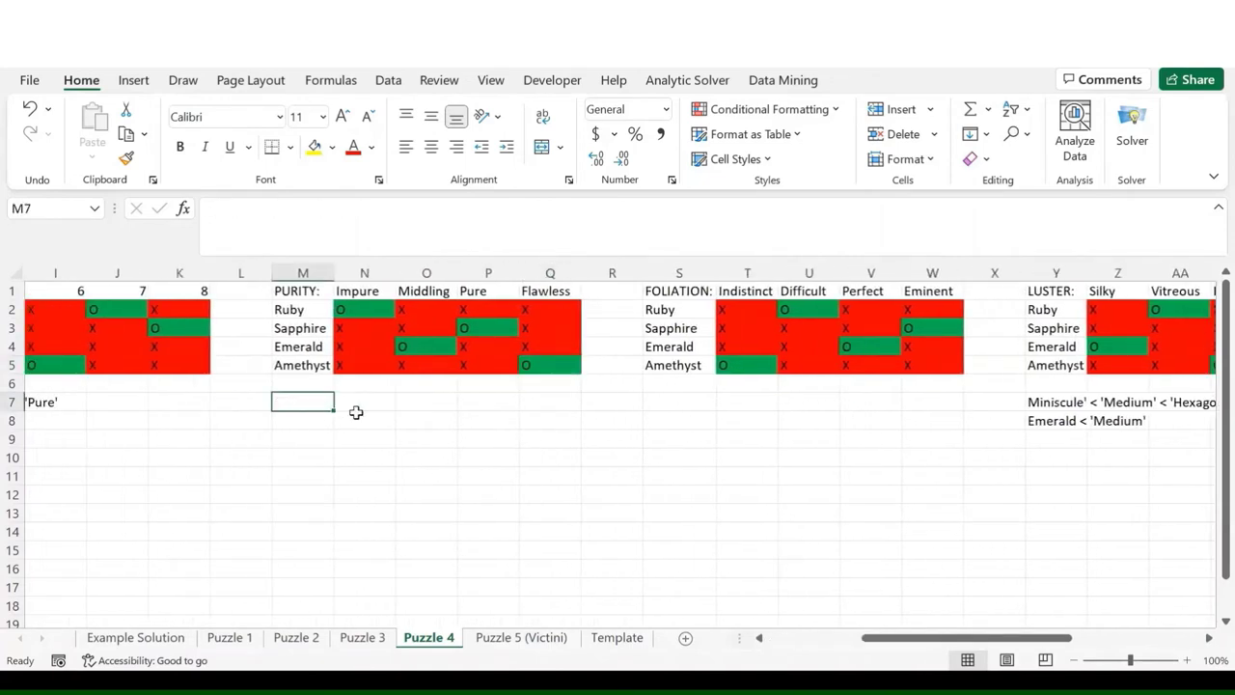
- Delete the clue Emerald < Amethyst < 'Pure' below the Hardness grid
{"action": "scroll", "coordinate": [618, 411], "scroll_direction": "right", "scroll_amount": 4}
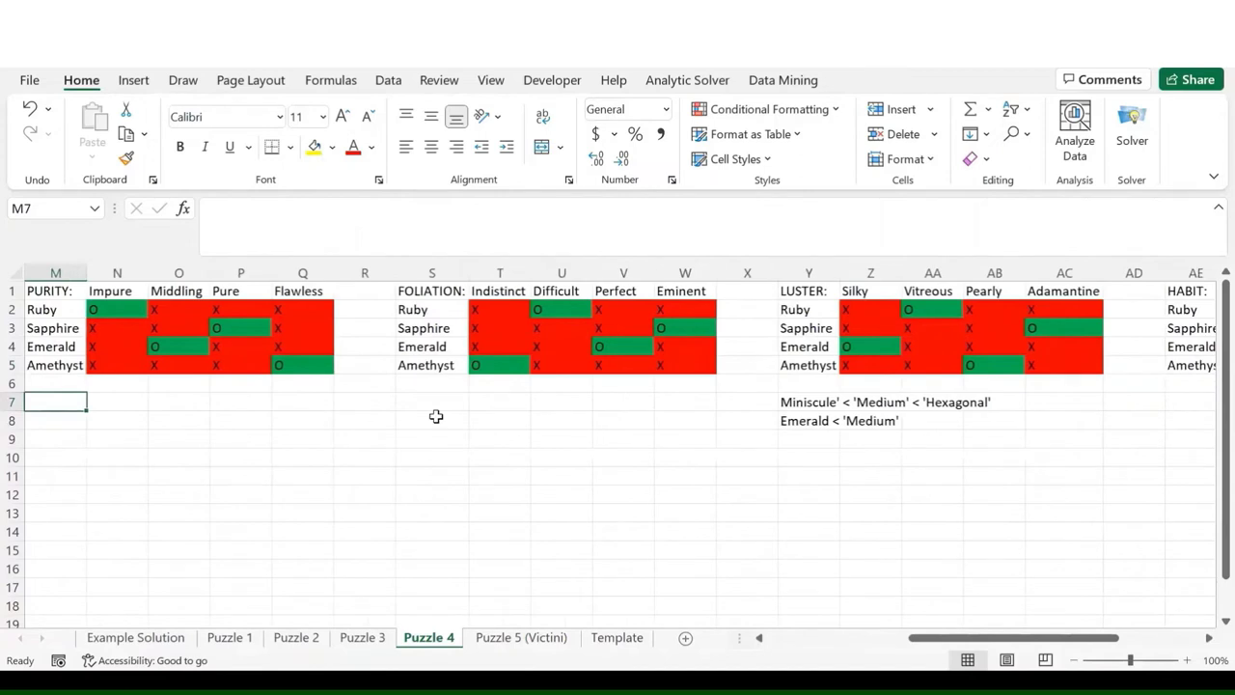
{"action": "scroll", "coordinate": [436, 415], "scroll_direction": "left", "scroll_amount": 5}
{"action": "scroll", "coordinate": [436, 415], "scroll_direction": "left", "scroll_amount": 5}
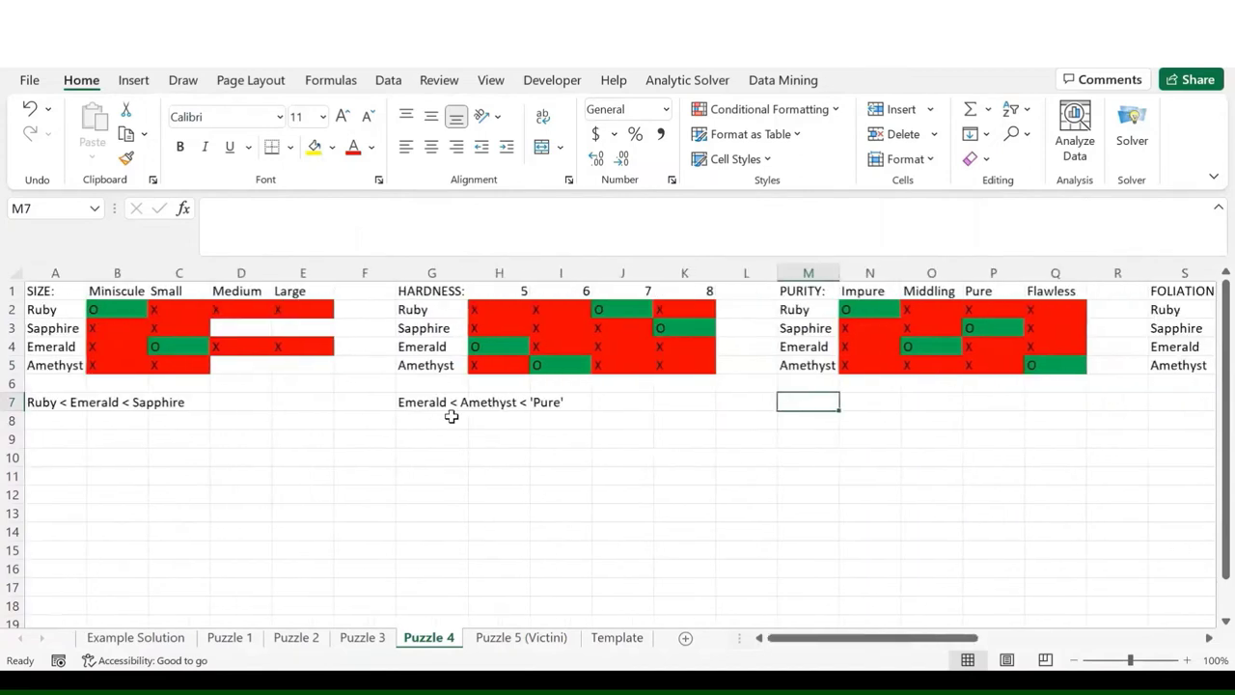
{"action": "scroll", "coordinate": [450, 413], "scroll_direction": "right", "scroll_amount": 2}
{"action": "scroll", "coordinate": [439, 405], "scroll_direction": "left", "scroll_amount": 2}
{"action": "left_click", "coordinate": [429, 400]}
{"action": "key", "text": "Delete"}
- Replace 'Hexagonal' with Sapphire in the Luster clue 'Miniscule' < 'Medium' < 'Hexagonal'
{"action": "scroll", "coordinate": [631, 452], "scroll_direction": "right", "scroll_amount": 5}
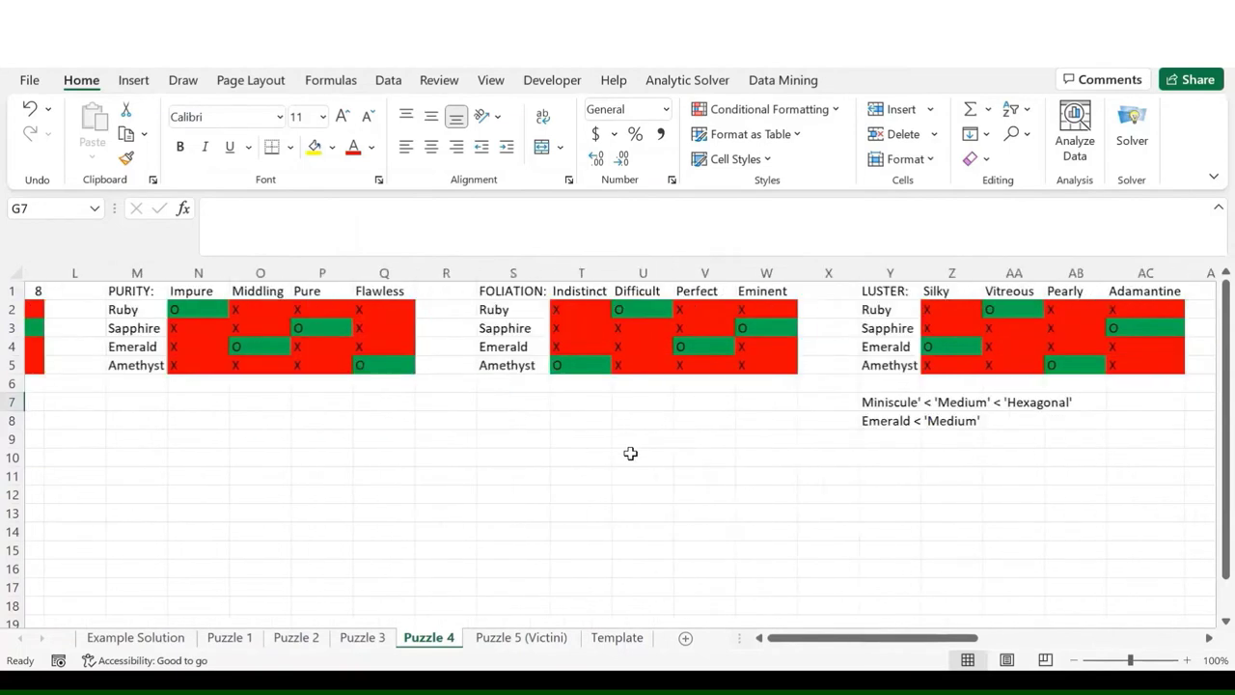
{"action": "scroll", "coordinate": [630, 452], "scroll_direction": "right", "scroll_amount": 1}
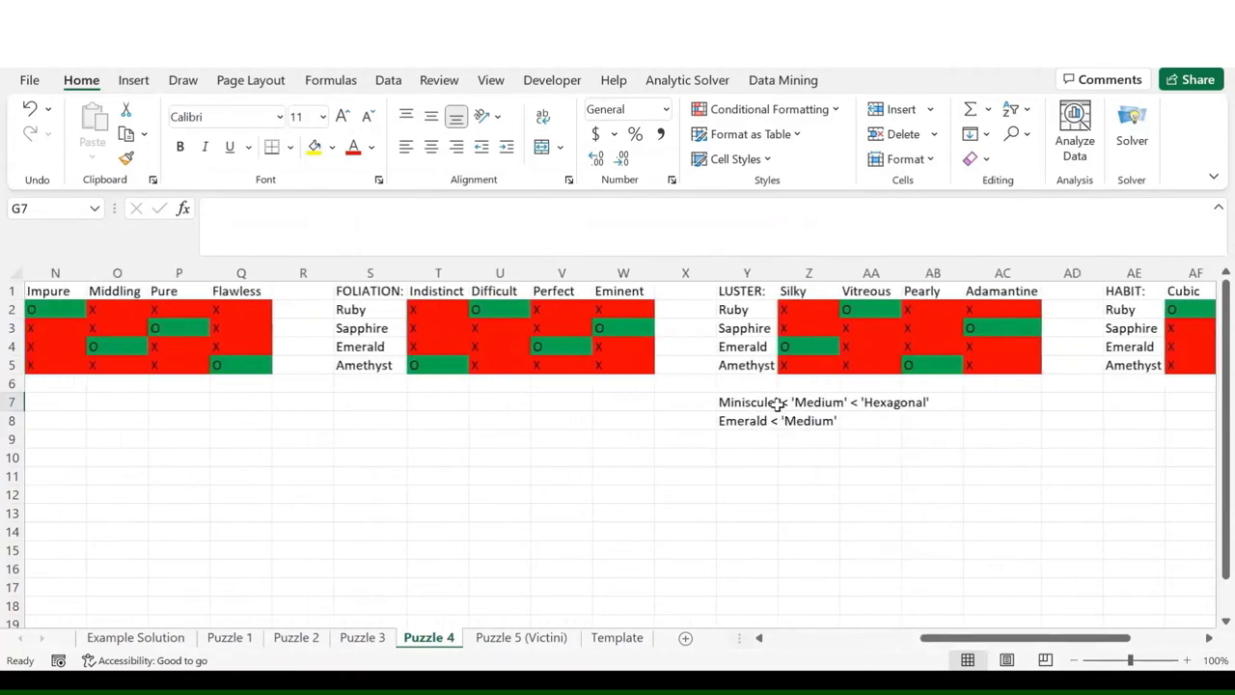
{"action": "left_click", "coordinate": [760, 402]}
{"action": "scroll", "coordinate": [943, 477], "scroll_direction": "right", "scroll_amount": 6}
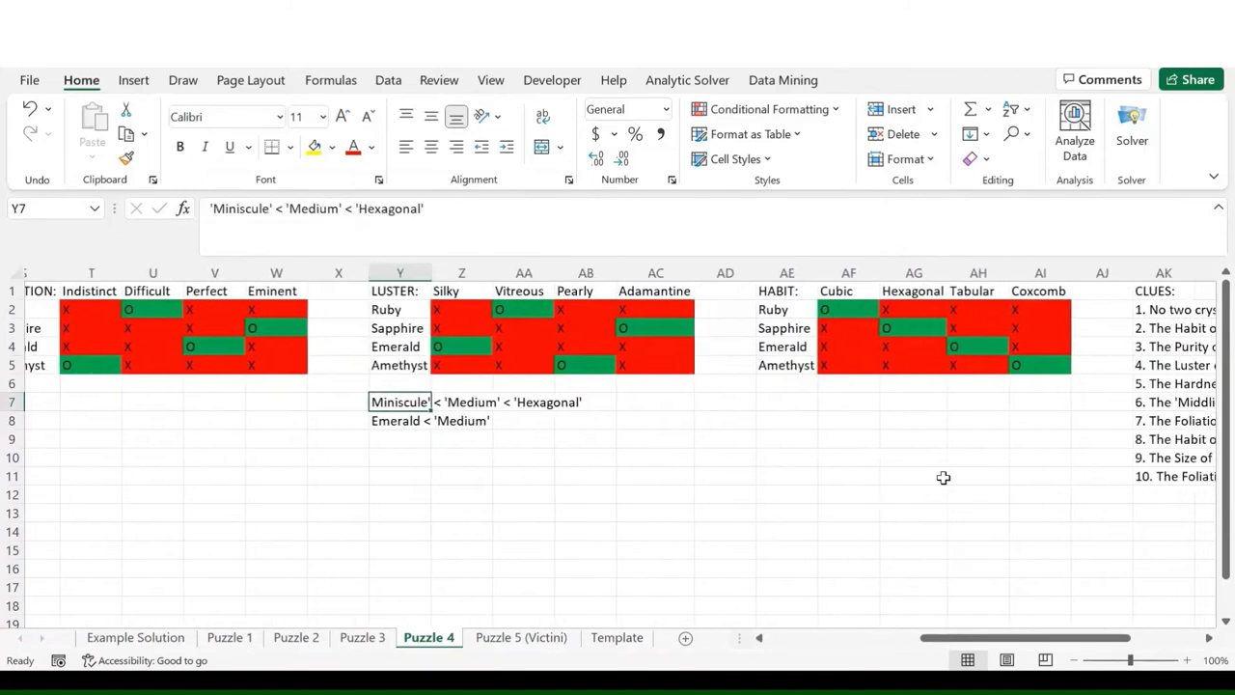
{"action": "left_click", "coordinate": [481, 230]}
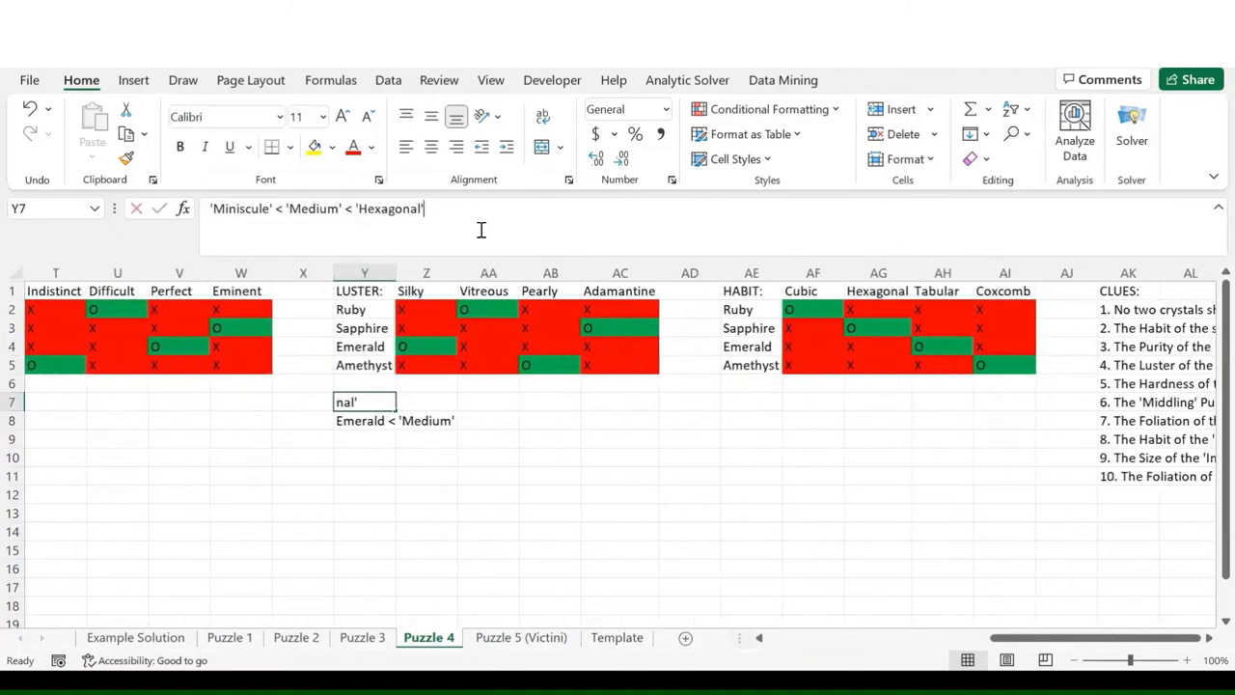
{"action": "key", "text": "BackSpace"}
{"action": "key", "text": "BackSpace"}
{"action": "key", "text": "BackSpace"}
{"action": "key", "text": "BackSpace"}
{"action": "key", "text": "BackSpace"}
{"action": "key", "text": "BackSpace"}
{"action": "key", "text": "BackSpace"}
{"action": "key", "text": "BackSpace"}
{"action": "key", "text": "BackSpace"}
{"action": "key", "text": "BackSpace"}
{"action": "type", "text": "Sapphire"}
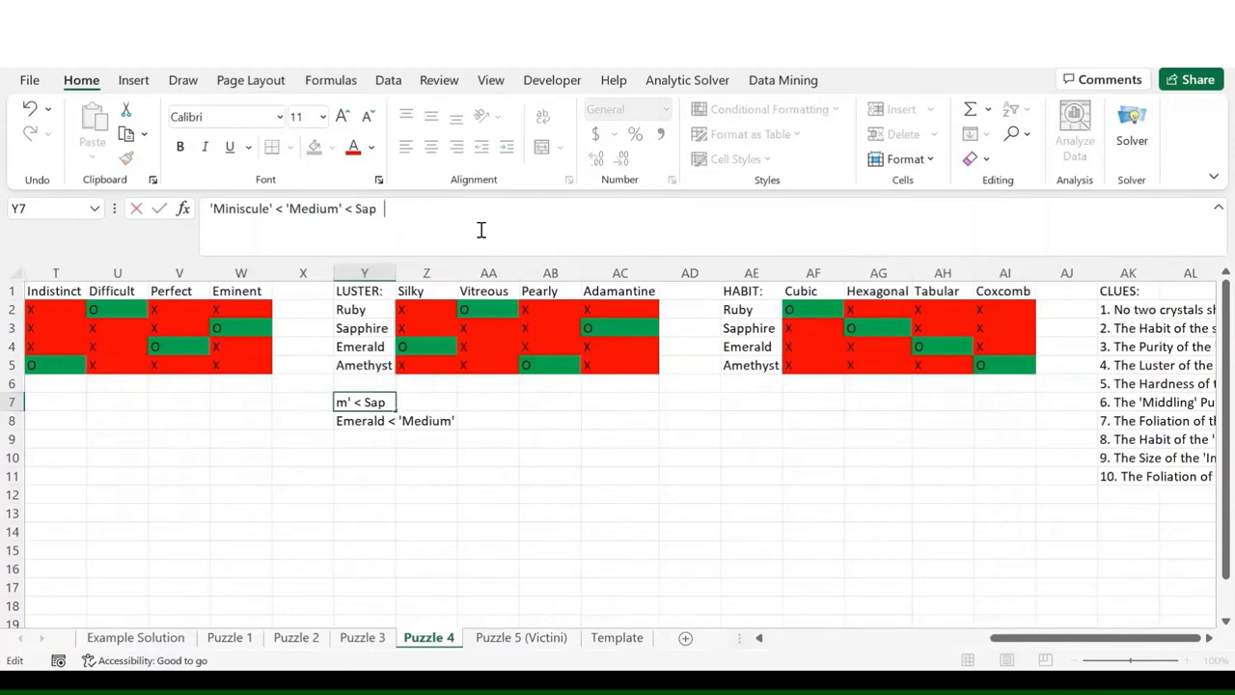
{"action": "key", "text": "Return"}
{"action": "key", "text": "Up"}
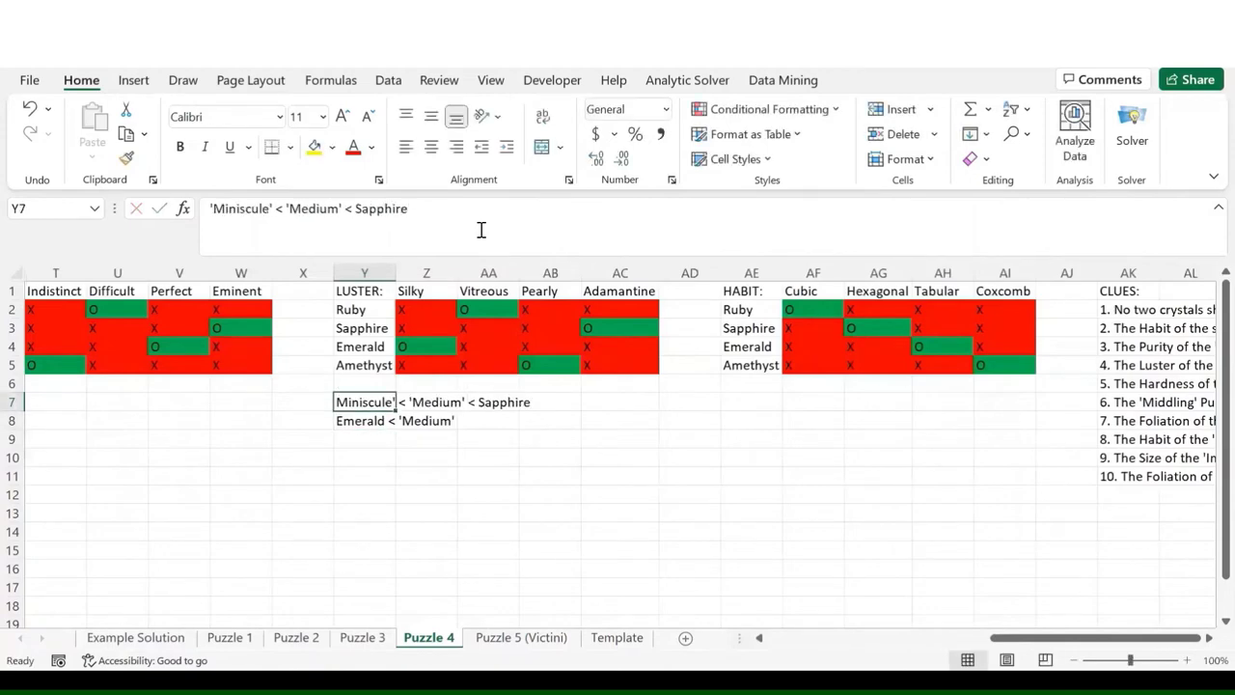
- In the Size grid, mark Sapphire X under Medium and O under Large
{"action": "key", "text": "Left"}
{"action": "key", "text": "Left"}
{"action": "key", "text": "Left"}
{"action": "key", "text": "Left"}
{"action": "key", "text": "Left"}
{"action": "key", "text": "Left"}
{"action": "key", "text": "Left"}
{"action": "key", "text": "Left"}
{"action": "key", "text": "Left"}
{"action": "key", "text": "Left"}
{"action": "key", "text": "Left"}
{"action": "key", "text": "Left"}
{"action": "key", "text": "Left"}
{"action": "key", "text": "Left"}
{"action": "key", "text": "Left"}
{"action": "key", "text": "Left"}
{"action": "key", "text": "Left"}
{"action": "key", "text": "Left"}
{"action": "key", "text": "Left"}
{"action": "key", "text": "Left"}
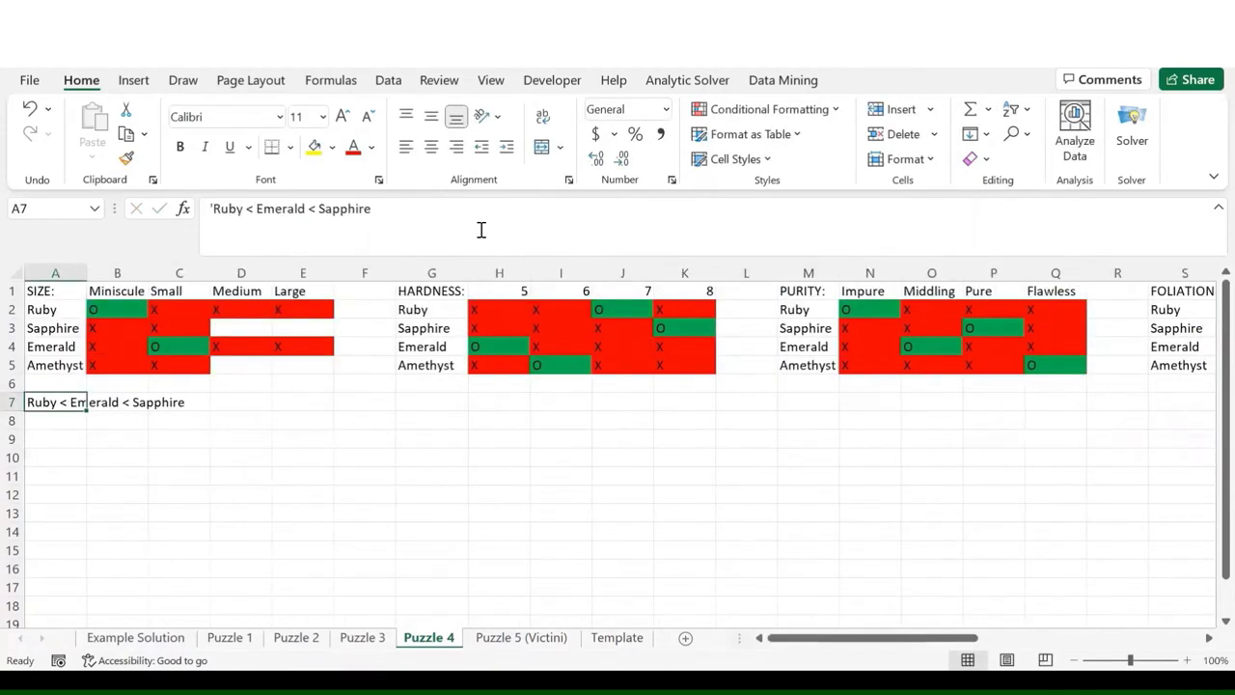
{"action": "left_click", "coordinate": [232, 322]}
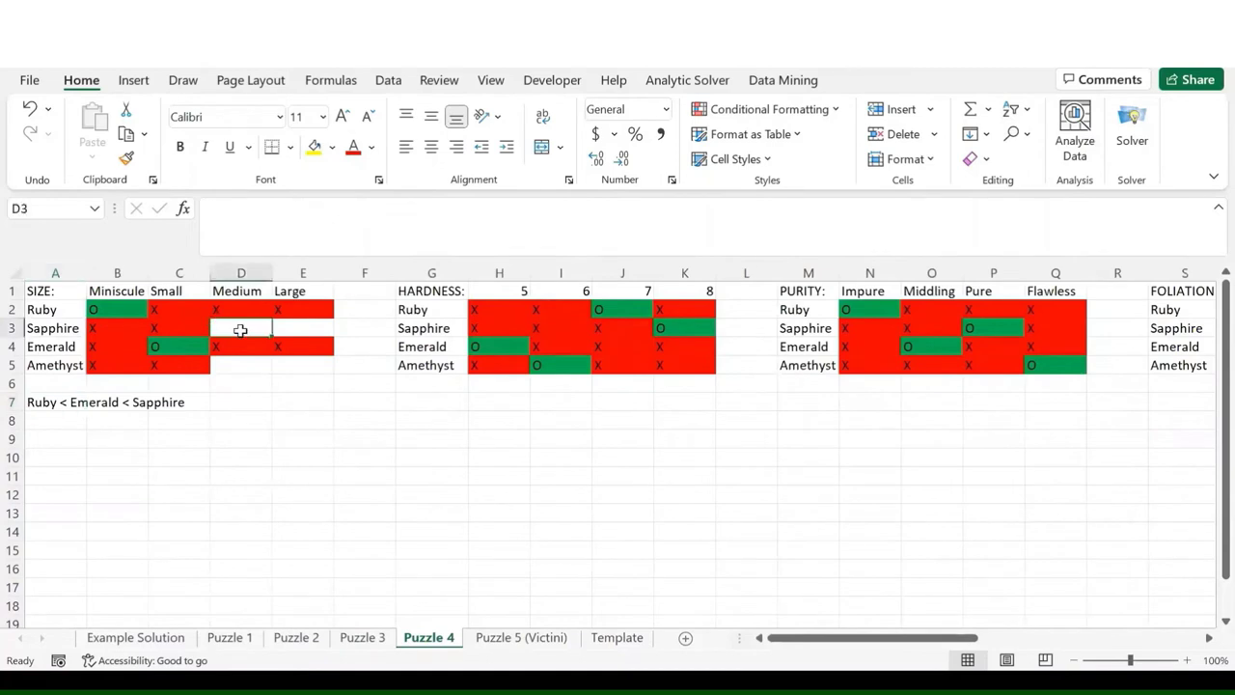
{"action": "type", "text": "X"}
{"action": "key", "text": "Return"}
{"action": "key", "text": "Right"}
{"action": "key", "text": "Up"}
{"action": "type", "text": "O"}
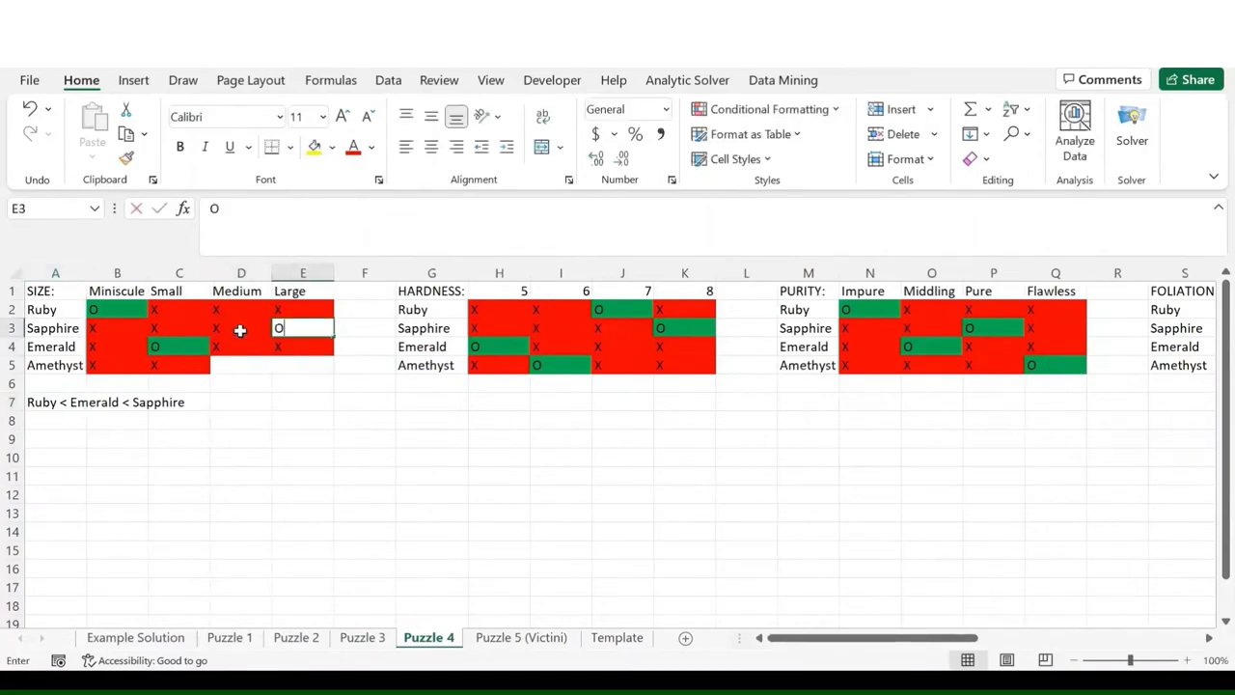
{"action": "key", "text": "Return"}
- In the Size grid, mark Amethyst O under Medium and X under Large
{"action": "key", "text": "Down"}
{"action": "key", "text": "Left"}
{"action": "type", "text": "O"}
{"action": "key", "text": "Tab"}
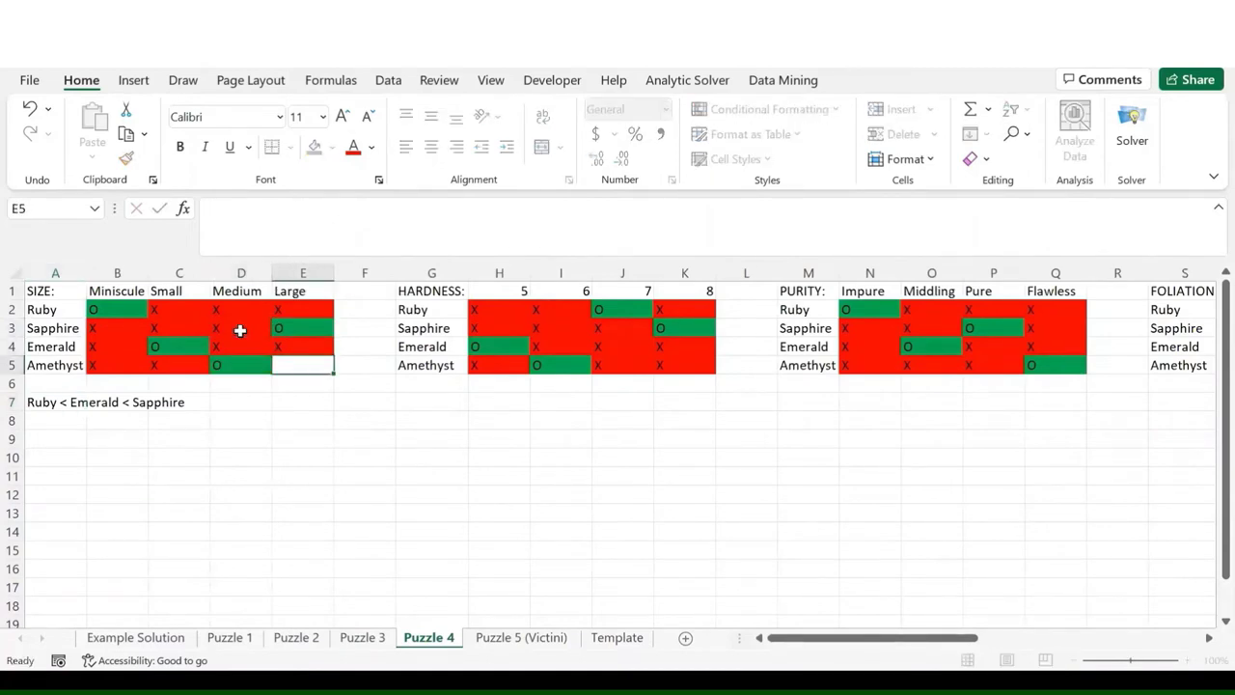
{"action": "key", "text": "Return"}
- Delete the clue Ruby < Emerald < Sapphire below the Size grid and both remaining clues below the Luster grid
{"action": "left_click", "coordinate": [64, 403]}
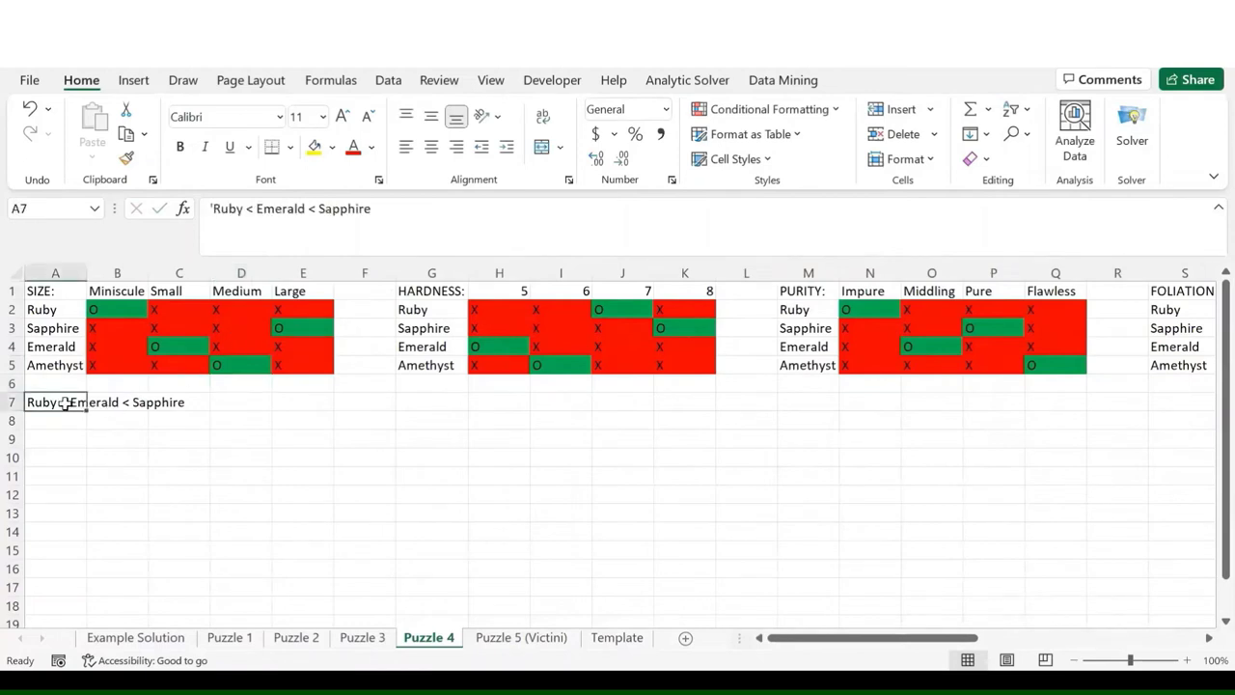
{"action": "key", "text": "Delete"}
{"action": "key", "text": "Right"}
{"action": "key", "text": "Right"}
{"action": "key", "text": "Right"}
{"action": "key", "text": "Right"}
{"action": "key", "text": "Right"}
{"action": "key", "text": "Right"}
{"action": "key", "text": "Right"}
{"action": "key", "text": "Right"}
{"action": "key", "text": "Right"}
{"action": "key", "text": "Right"}
{"action": "key", "text": "Right"}
{"action": "key", "text": "Right"}
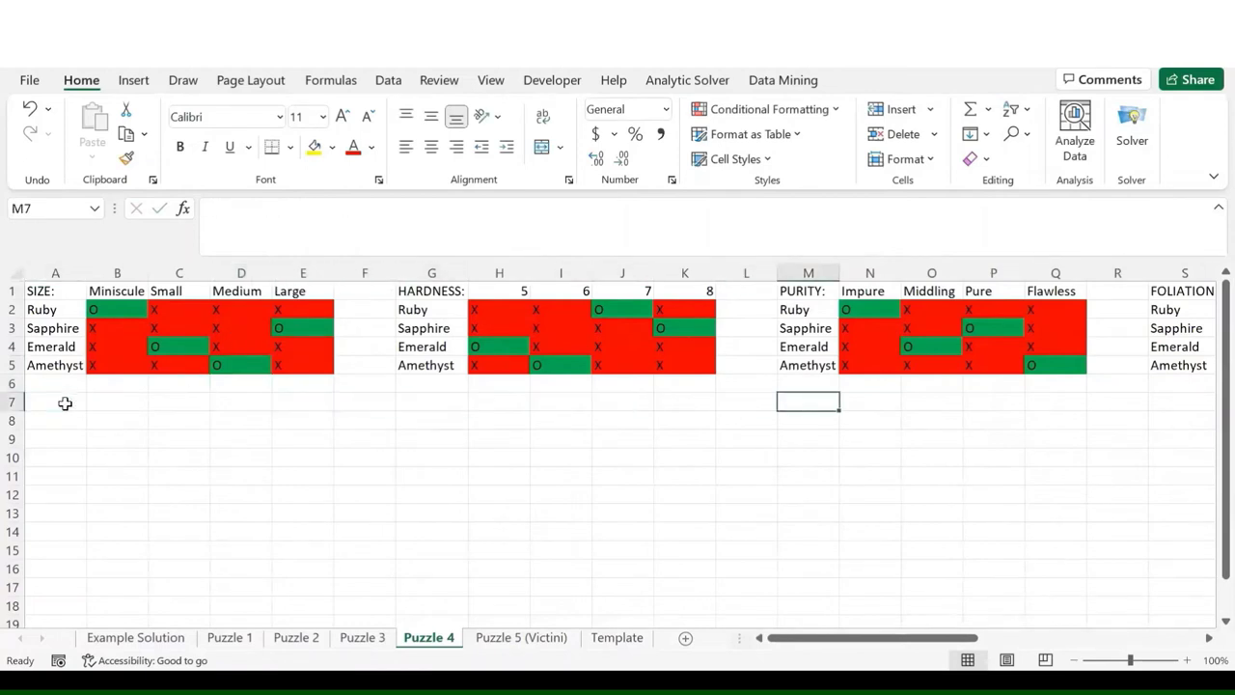
{"action": "key", "text": "Right"}
{"action": "key", "text": "Right"}
{"action": "key", "text": "Right"}
{"action": "key", "text": "Right"}
{"action": "key", "text": "Right"}
{"action": "key", "text": "Right"}
{"action": "key", "text": "Right"}
{"action": "key", "text": "Right"}
{"action": "key", "text": "Right"}
{"action": "key", "text": "Right"}
{"action": "key", "text": "Right"}
{"action": "key", "text": "Right"}
{"action": "key", "text": "Right"}
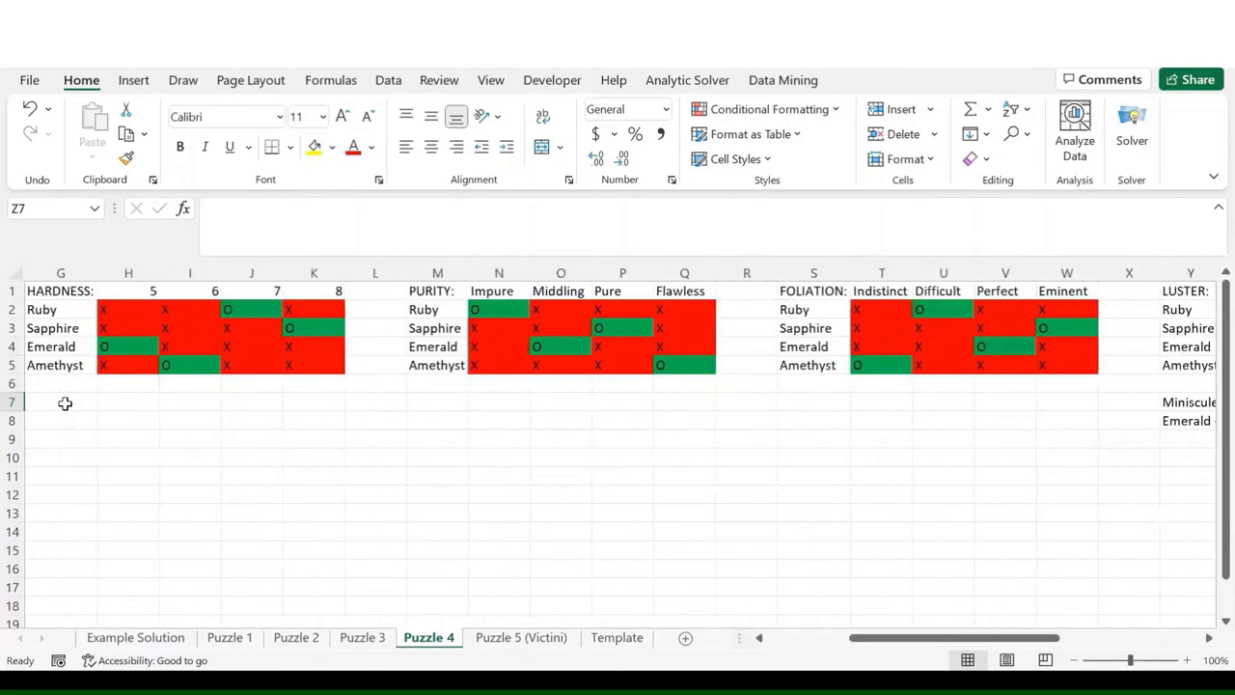
{"action": "key", "text": "Right"}
{"action": "key", "text": "Right"}
{"action": "key", "text": "Right"}
{"action": "key", "text": "Right"}
{"action": "key", "text": "Right"}
{"action": "key", "text": "Right"}
{"action": "key", "text": "Right"}
{"action": "key", "text": "Right"}
{"action": "key", "text": "Right"}
{"action": "key", "text": "Right"}
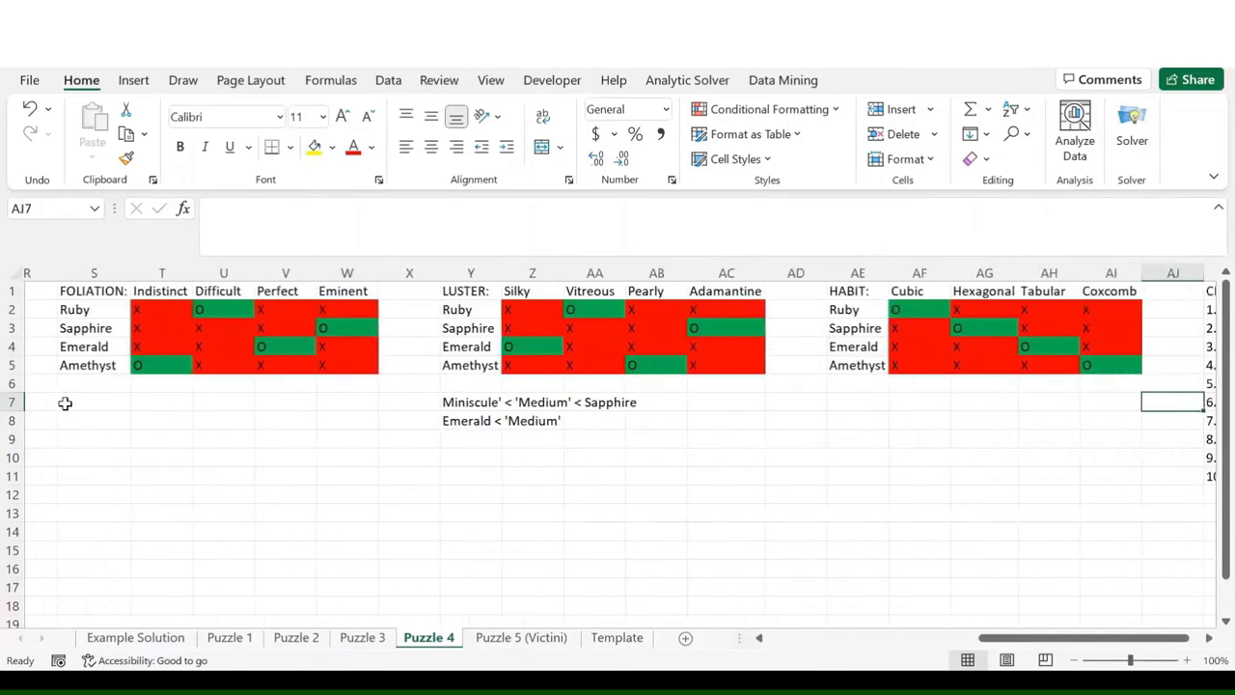
{"action": "key", "text": "Right"}
{"action": "left_click", "coordinate": [302, 404]}
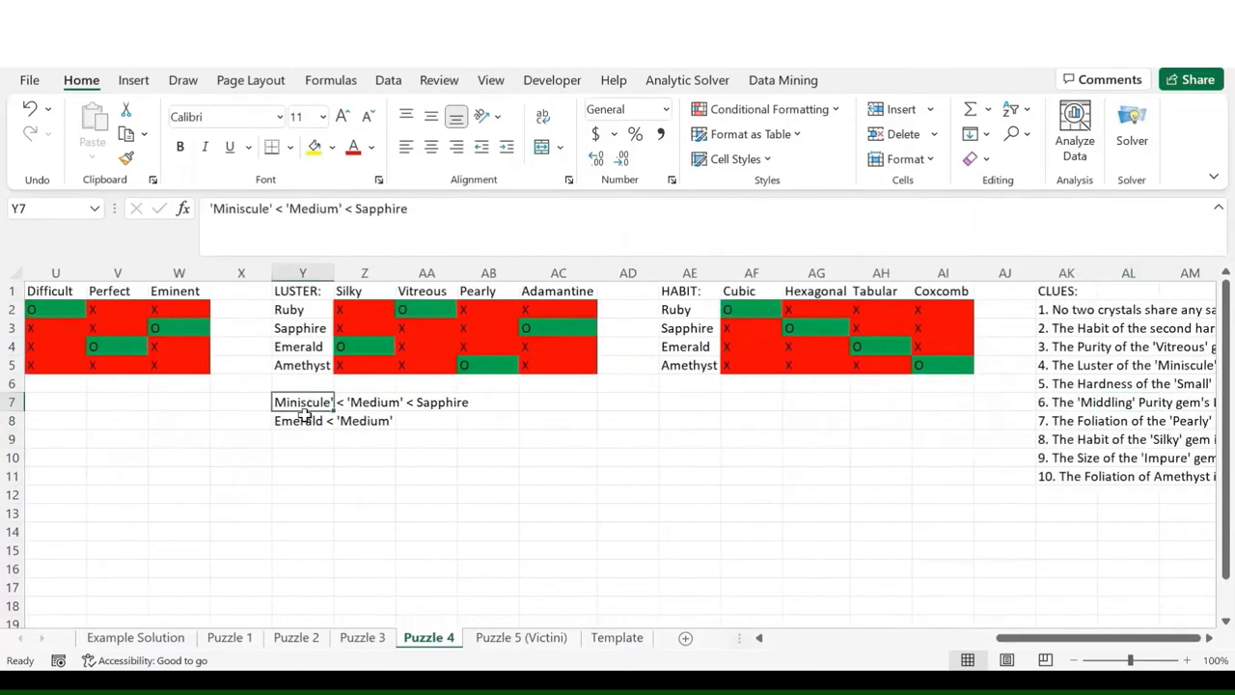
{"action": "left_click_drag", "start_coordinate": [305, 416], "coordinate": [304, 421]}
{"action": "key", "text": "Delete"}
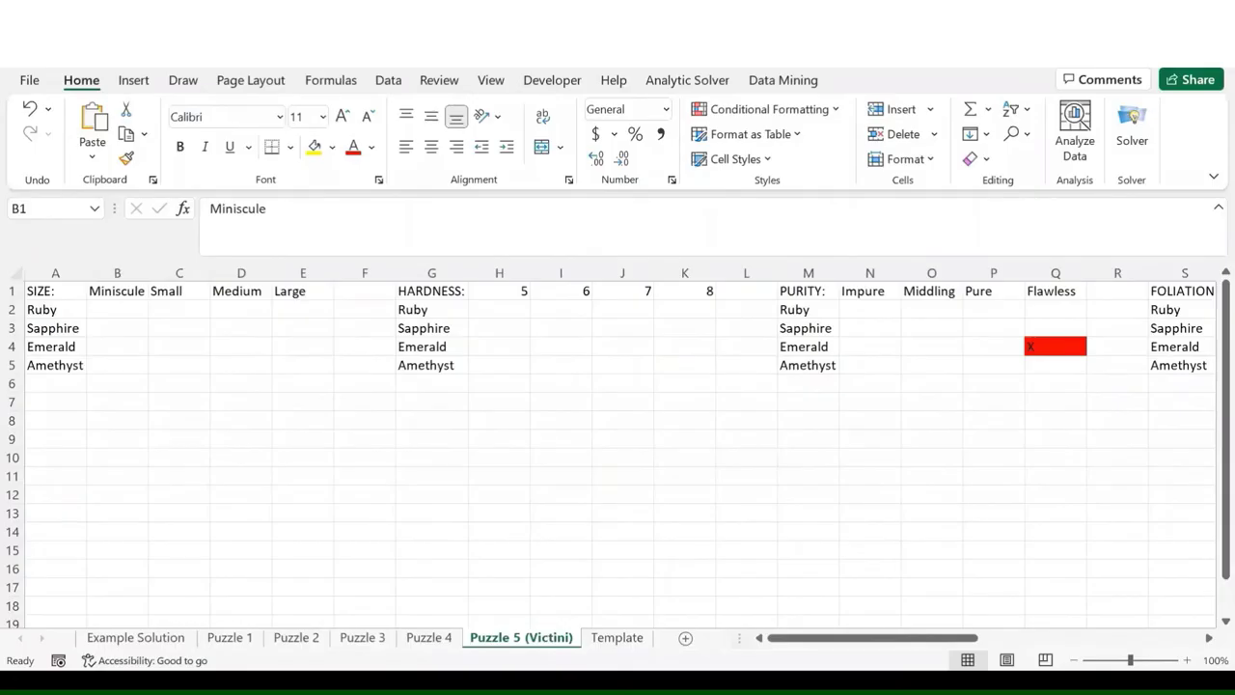
- Examine the Puzzle 5 (Victini) grids from Size through Luster for combinations that are already marked
{"action": "left_click", "coordinate": [56, 295]}
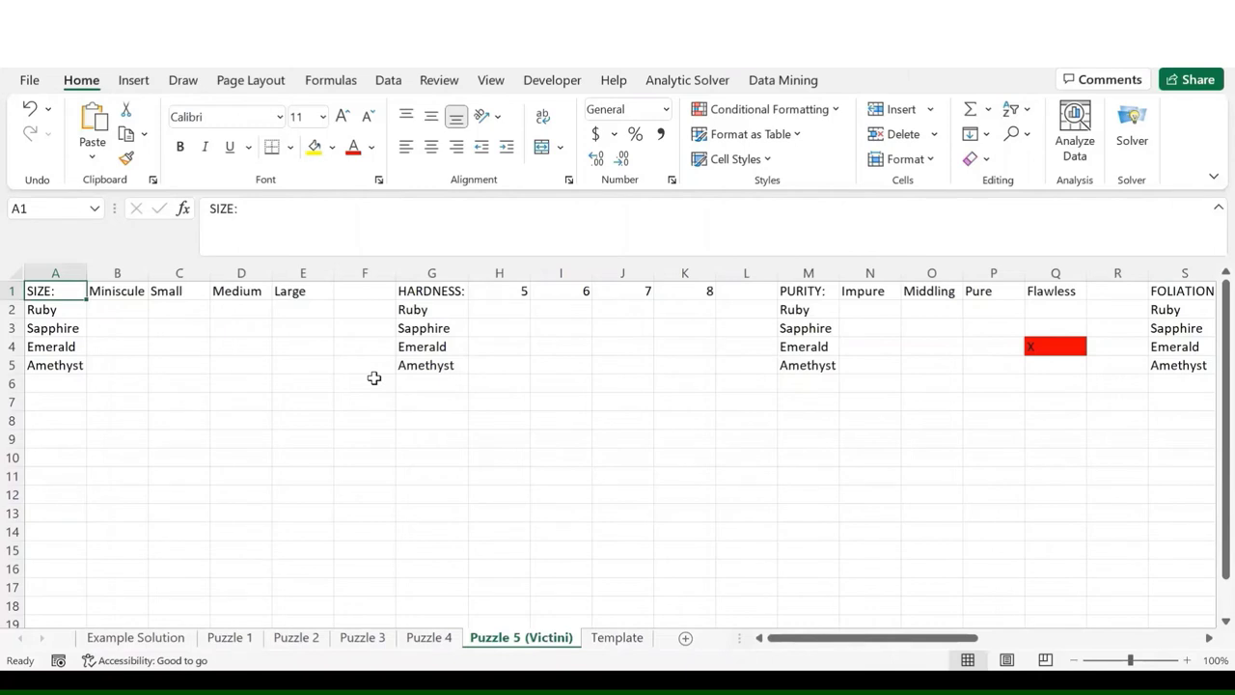
{"action": "left_click", "coordinate": [118, 310]}
{"action": "key", "text": "Right"}
{"action": "key", "text": "Right"}
{"action": "key", "text": "Right"}
{"action": "key", "text": "Right"}
{"action": "key", "text": "Right"}
{"action": "key", "text": "Right"}
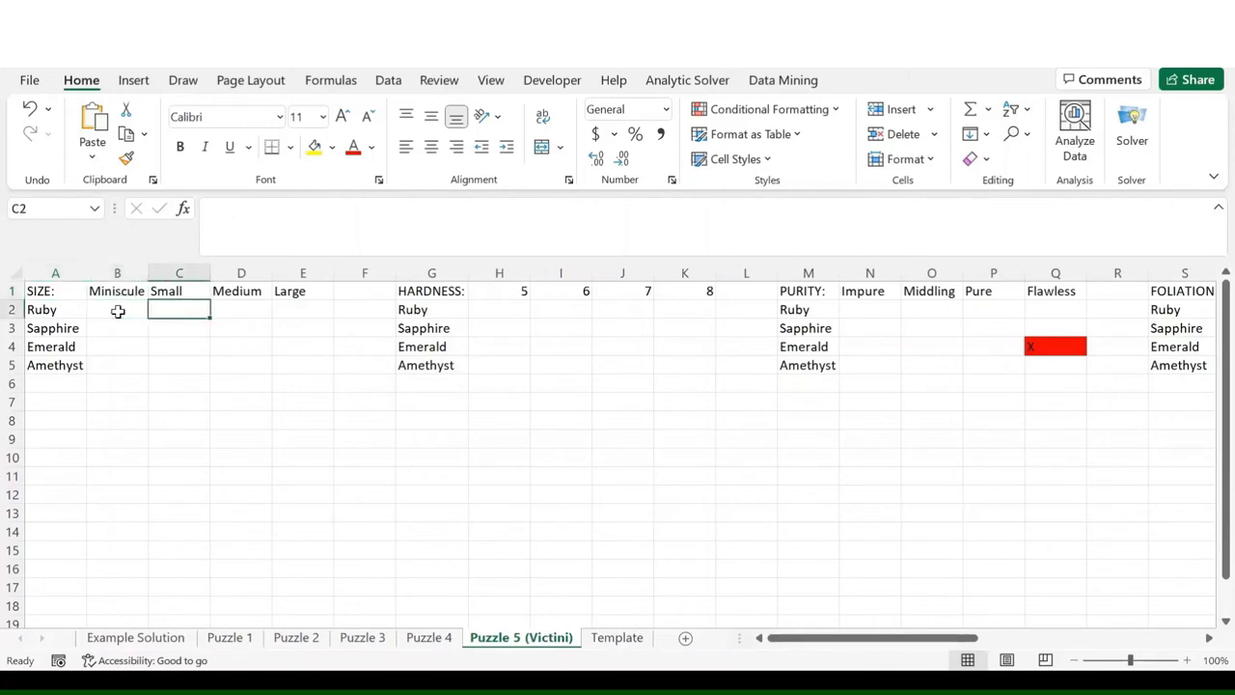
{"action": "key", "text": "Right"}
{"action": "key", "text": "Right"}
{"action": "key", "text": "Right"}
{"action": "key", "text": "Right"}
{"action": "key", "text": "Right"}
{"action": "key", "text": "Right"}
{"action": "key", "text": "Right"}
{"action": "key", "text": "Right"}
{"action": "key", "text": "Right"}
{"action": "key", "text": "Right"}
{"action": "key", "text": "Right"}
{"action": "key", "text": "Right"}
{"action": "key", "text": "Right"}
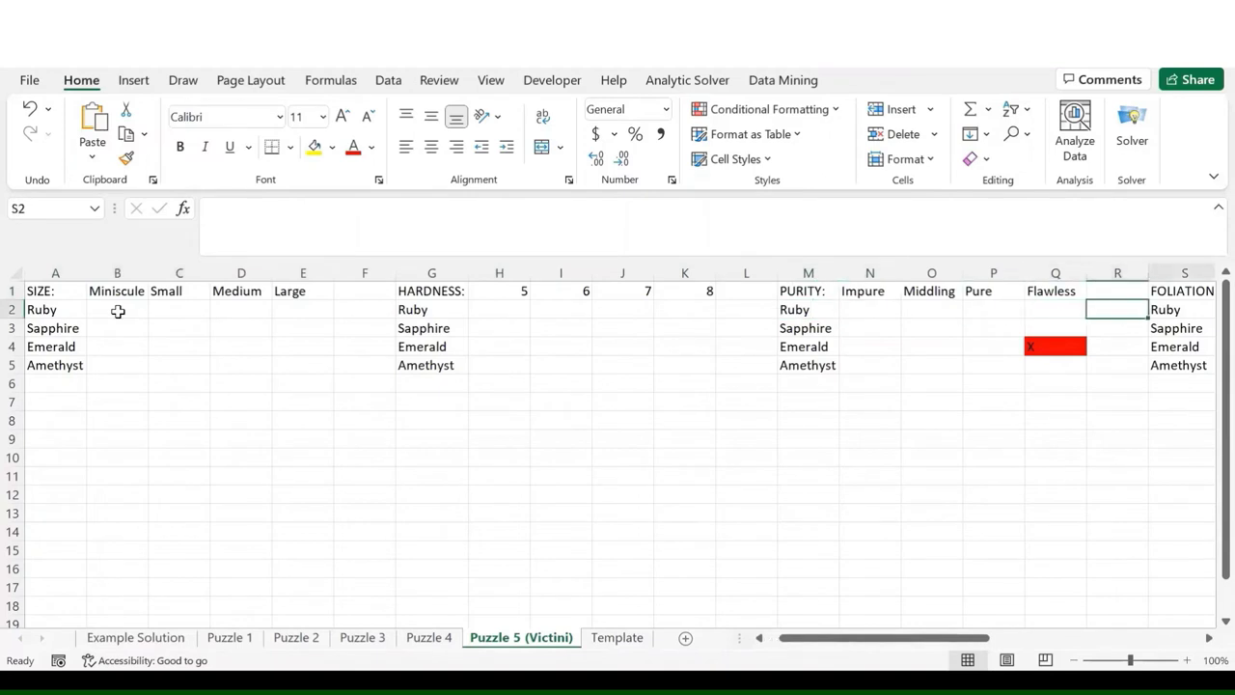
{"action": "key", "text": "Right"}
{"action": "key", "text": "Right"}
{"action": "key", "text": "Right"}
{"action": "key", "text": "Right"}
{"action": "key", "text": "Right"}
{"action": "key", "text": "Right"}
{"action": "key", "text": "Right"}
{"action": "key", "text": "Right"}
{"action": "key", "text": "Right"}
{"action": "key", "text": "Right"}
{"action": "key", "text": "Right"}
{"action": "key", "text": "Right"}
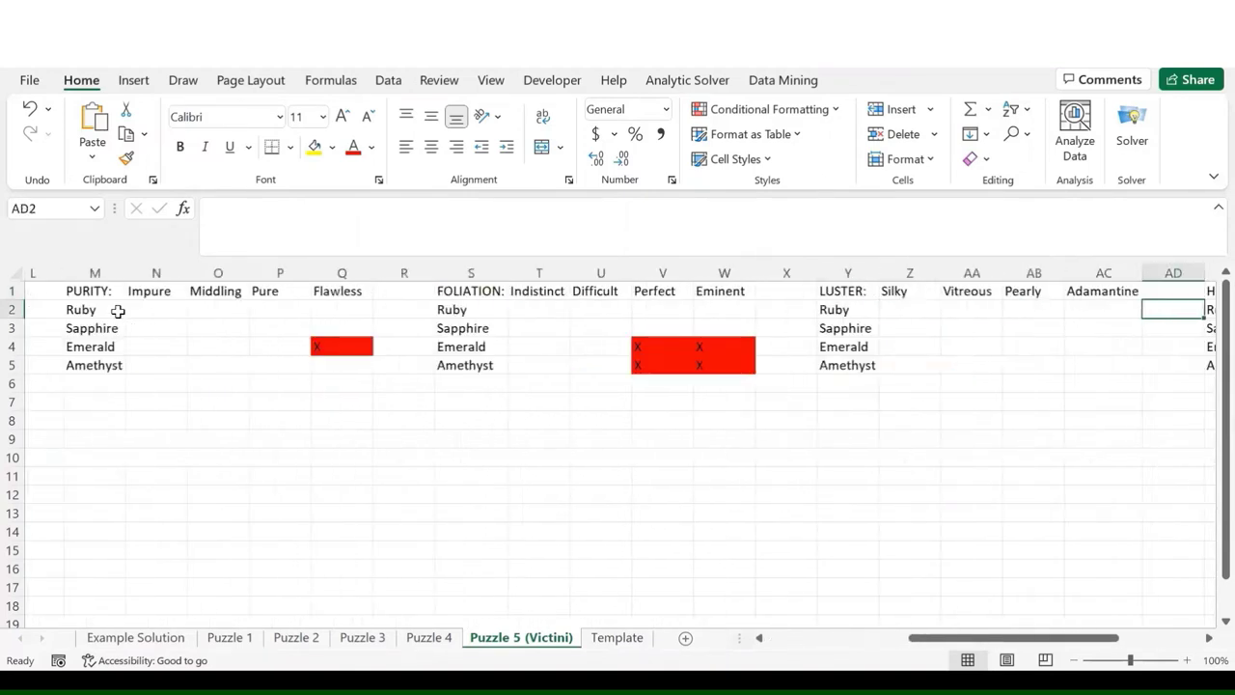
{"action": "key", "text": "Left"}
{"action": "key", "text": "Left"}
{"action": "key", "text": "Left"}
{"action": "key", "text": "Left"}
{"action": "key", "text": "Left"}
{"action": "key", "text": "Left"}
{"action": "key", "text": "Left"}
{"action": "key", "text": "Left"}
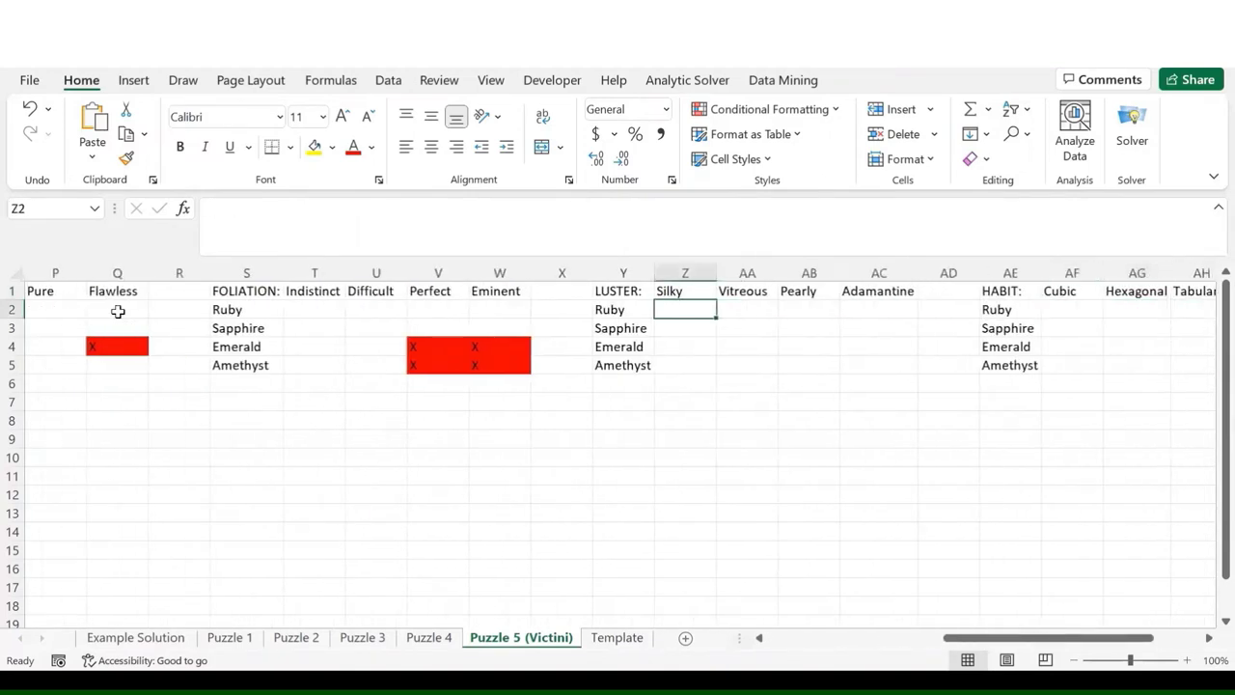
{"action": "key", "text": "Left"}
{"action": "key", "text": "Left"}
{"action": "key", "text": "Left"}
{"action": "key", "text": "Left"}
{"action": "key", "text": "Left"}
{"action": "key", "text": "Left"}
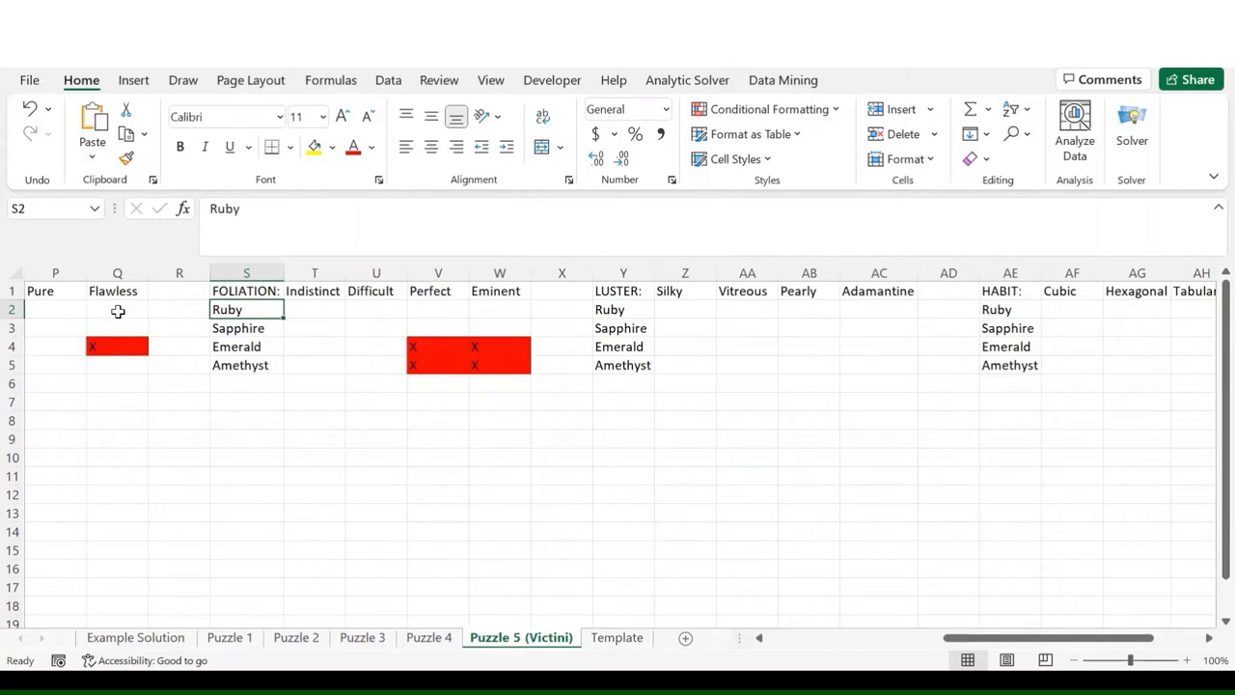
- Review the Emerald row across the Foliation, Luster and Habit grids as far as Coxcomb
{"action": "key", "text": "Down"}
{"action": "key", "text": "Down"}
{"action": "key", "text": "Right"}
{"action": "key", "text": "Right"}
{"action": "key", "text": "Right"}
{"action": "key", "text": "Right"}
{"action": "key", "text": "Right"}
{"action": "key", "text": "Right"}
{"action": "key", "text": "Right"}
{"action": "key", "text": "Right"}
{"action": "key", "text": "Right"}
{"action": "key", "text": "Right"}
{"action": "key", "text": "Right"}
{"action": "key", "text": "Right"}
{"action": "key", "text": "Right"}
{"action": "key", "text": "Right"}
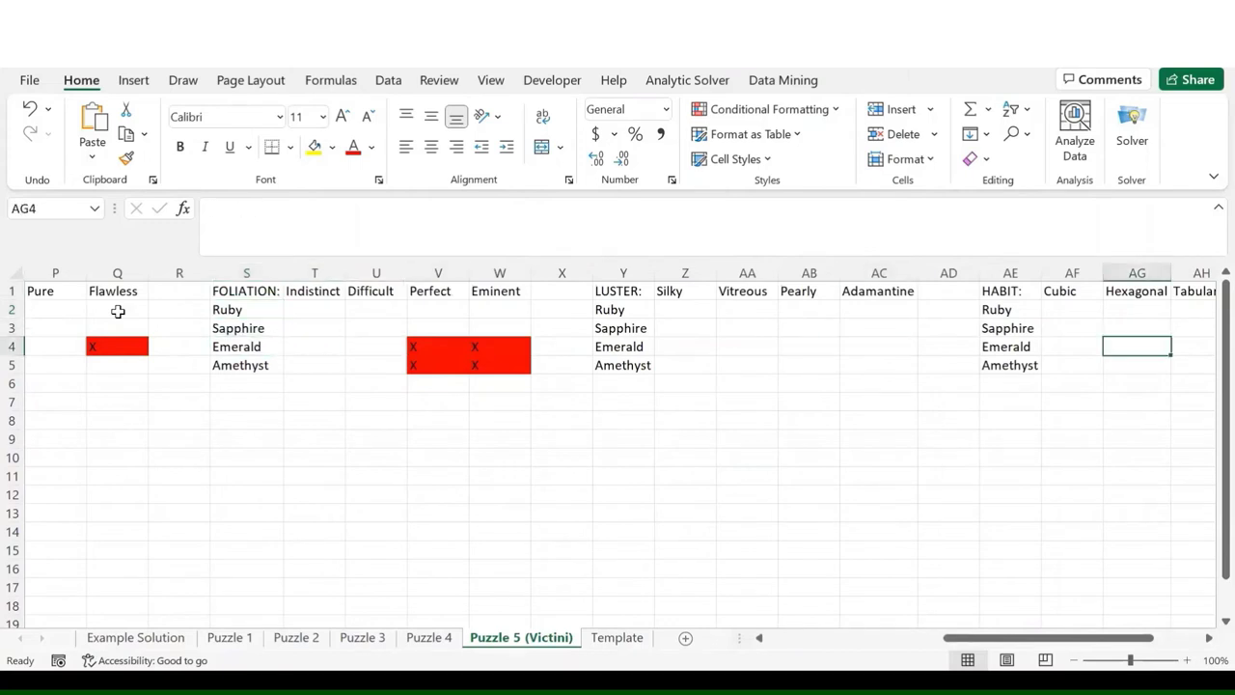
{"action": "key", "text": "Right"}
{"action": "key", "text": "Right"}
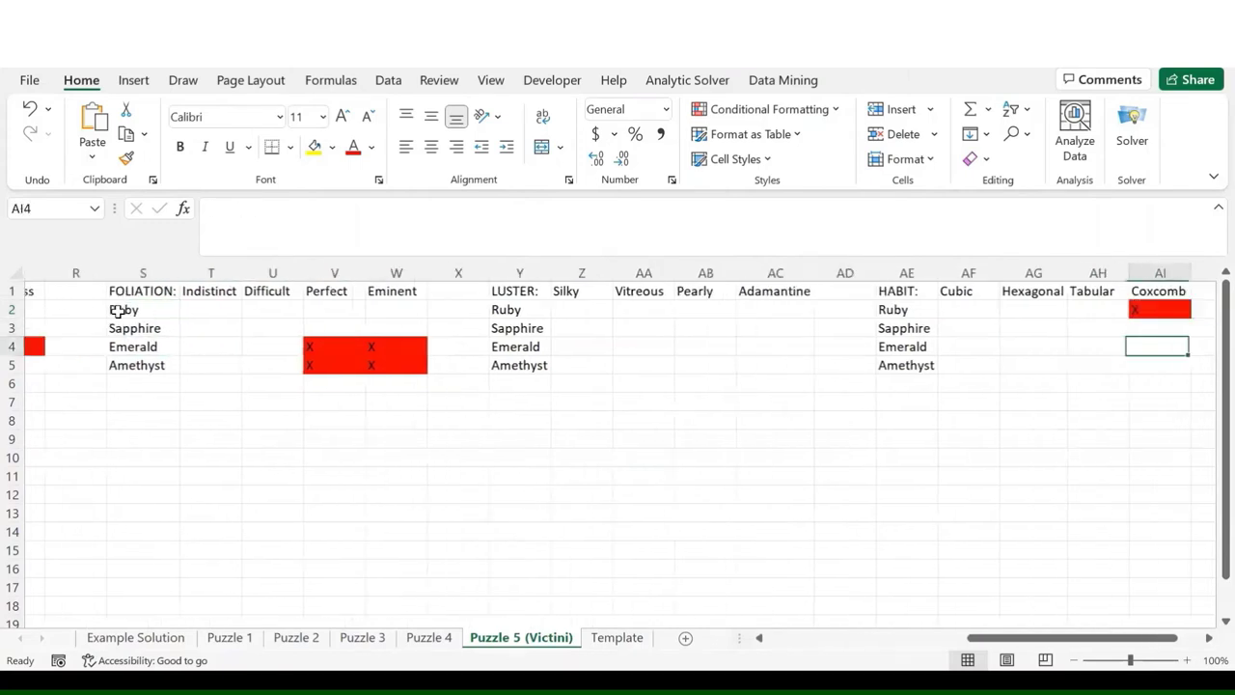
- Go to the clue list beyond the Habit grid and read clue 1 along its full length
{"action": "key", "text": "Up"}
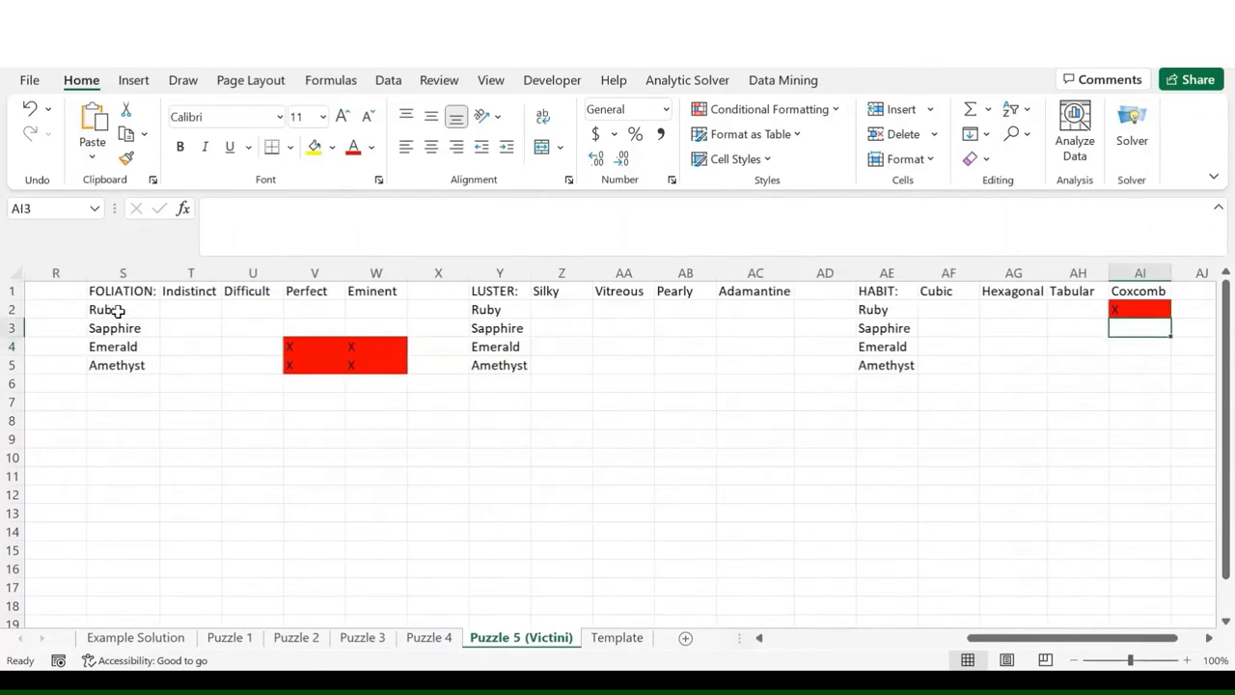
{"action": "key", "text": "Right"}
{"action": "key", "text": "Right"}
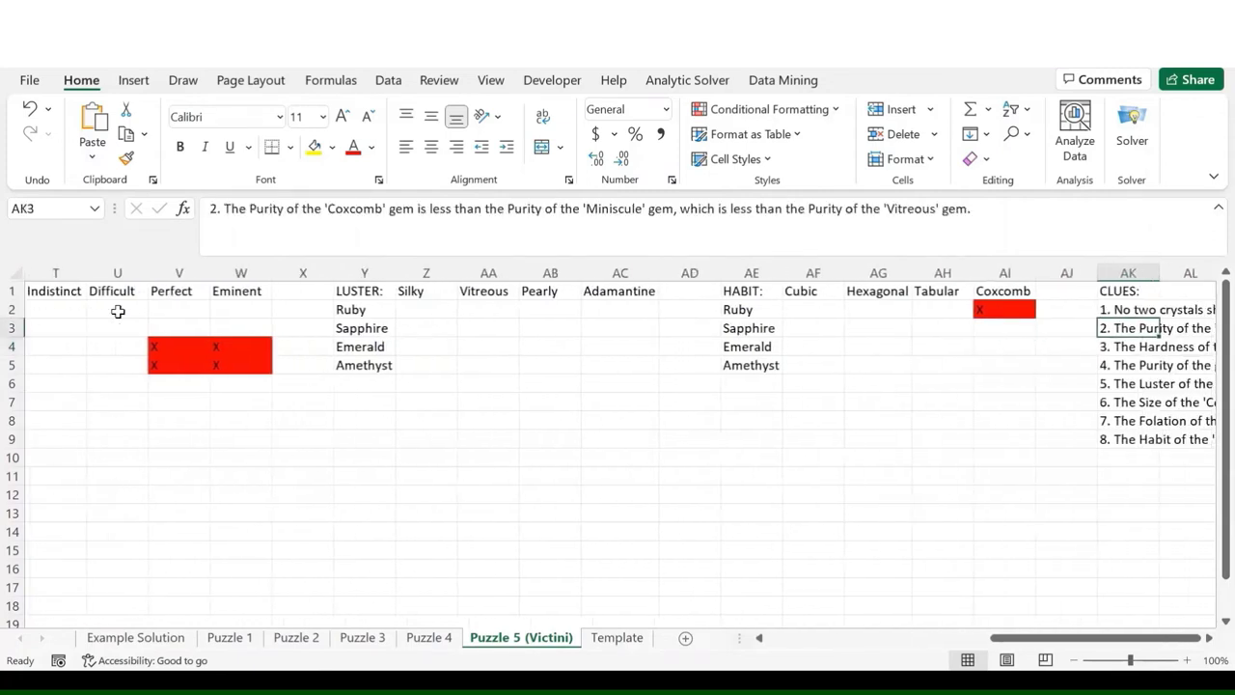
{"action": "key", "text": "Left"}
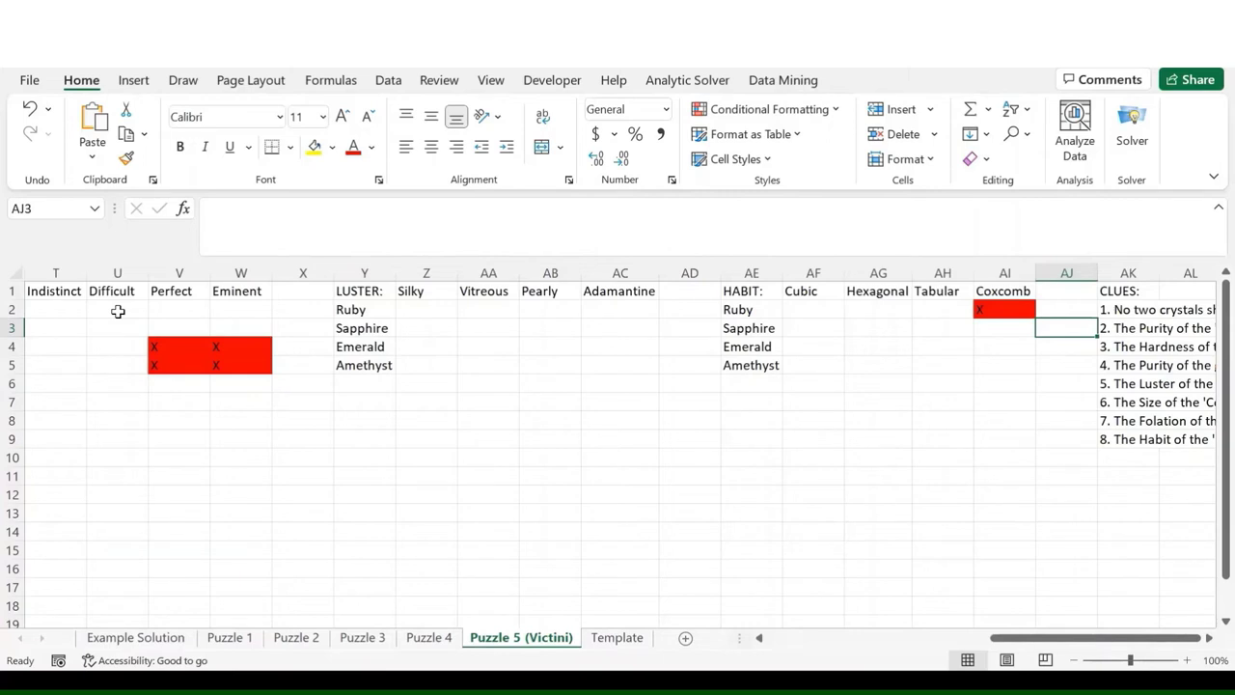
{"action": "key", "text": "Up"}
{"action": "key", "text": "Up"}
{"action": "key", "text": "Down"}
{"action": "key", "text": "Right"}
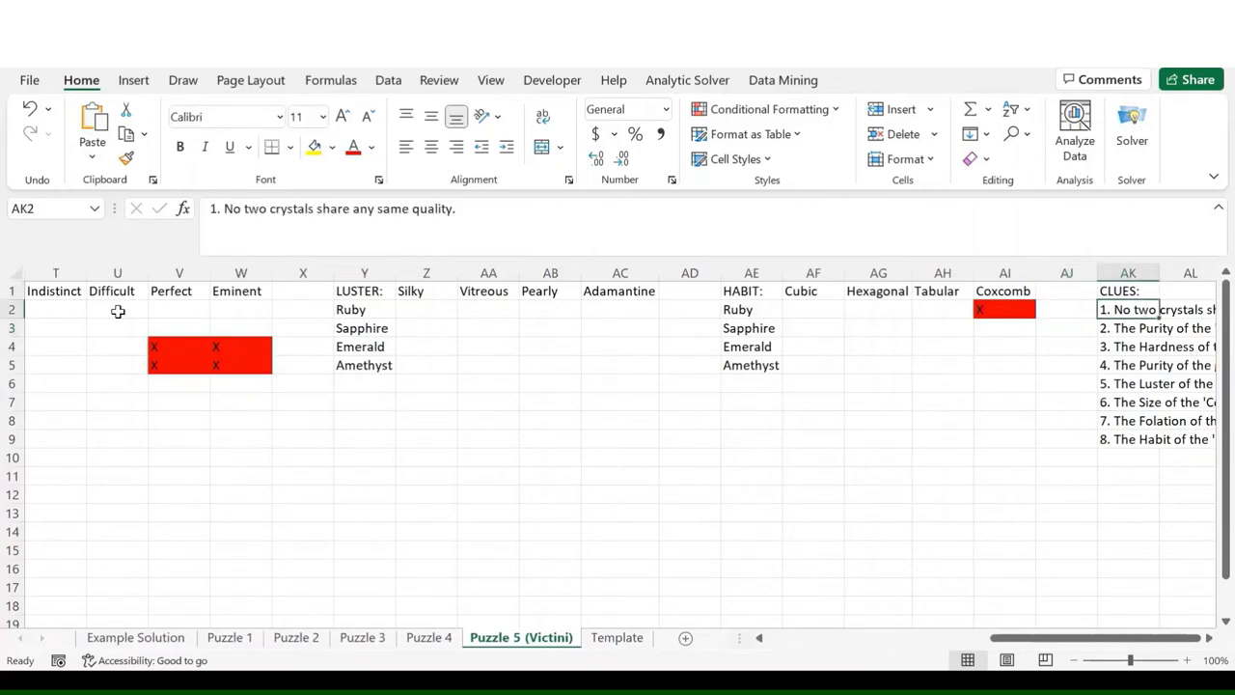
{"action": "key", "text": "Right"}
{"action": "key", "text": "Right"}
{"action": "key", "text": "Right"}
{"action": "key", "text": "Right"}
{"action": "key", "text": "Left"}
{"action": "key", "text": "Left"}
{"action": "key", "text": "Left"}
{"action": "key", "text": "Left"}
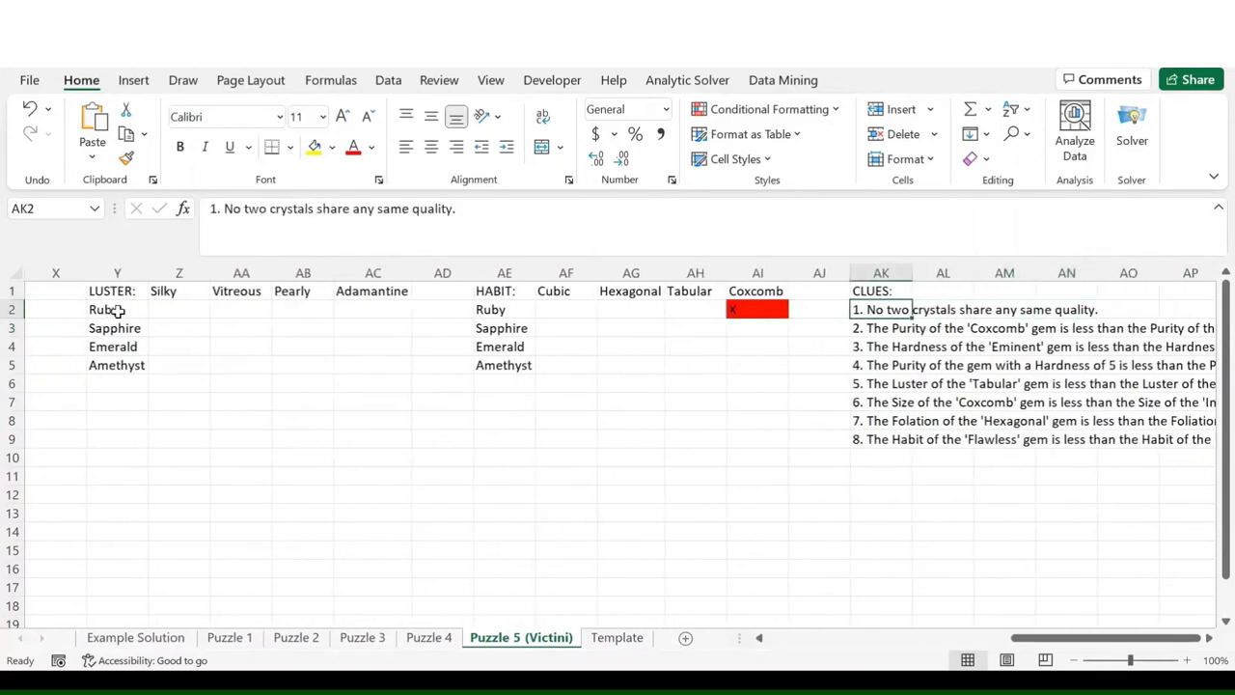
- Read clue 2, which compares the Purity of the Coxcomb, Miniscule and Vitreous gems
{"action": "key", "text": "Down"}
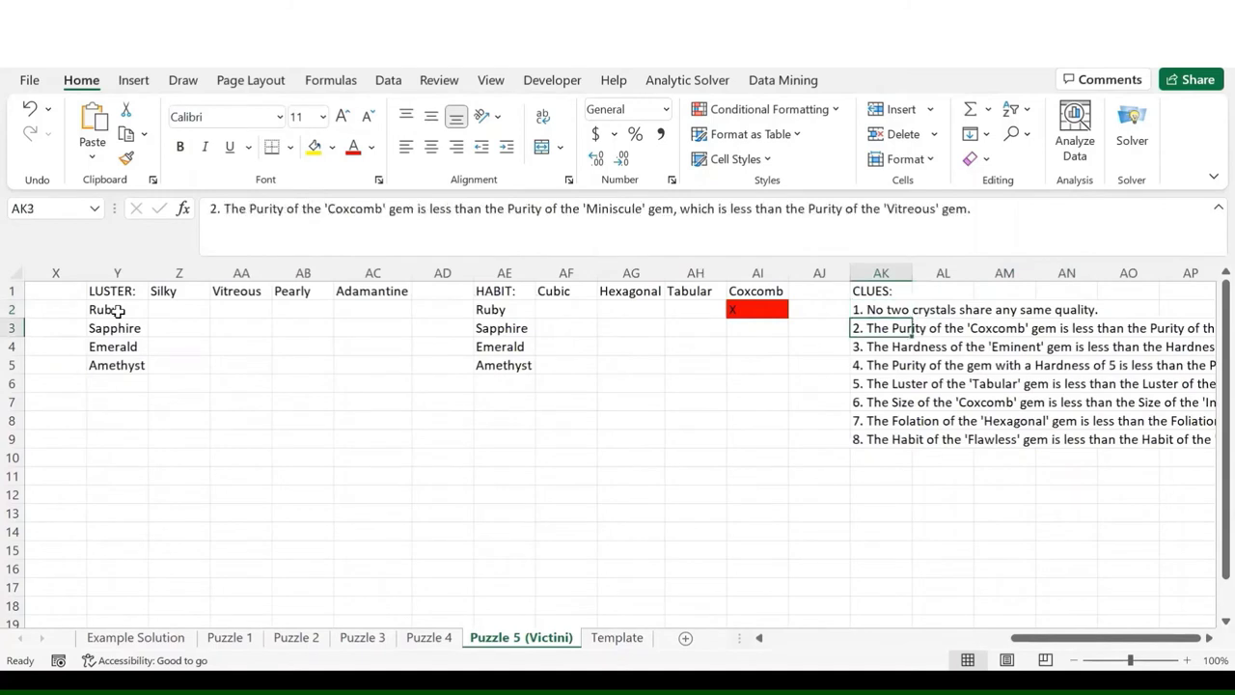
{"action": "key", "text": "Right"}
{"action": "key", "text": "Right"}
{"action": "key", "text": "Right"}
{"action": "key", "text": "Right"}
{"action": "key", "text": "Right"}
{"action": "key", "text": "Right"}
{"action": "key", "text": "Right"}
{"action": "key", "text": "Right"}
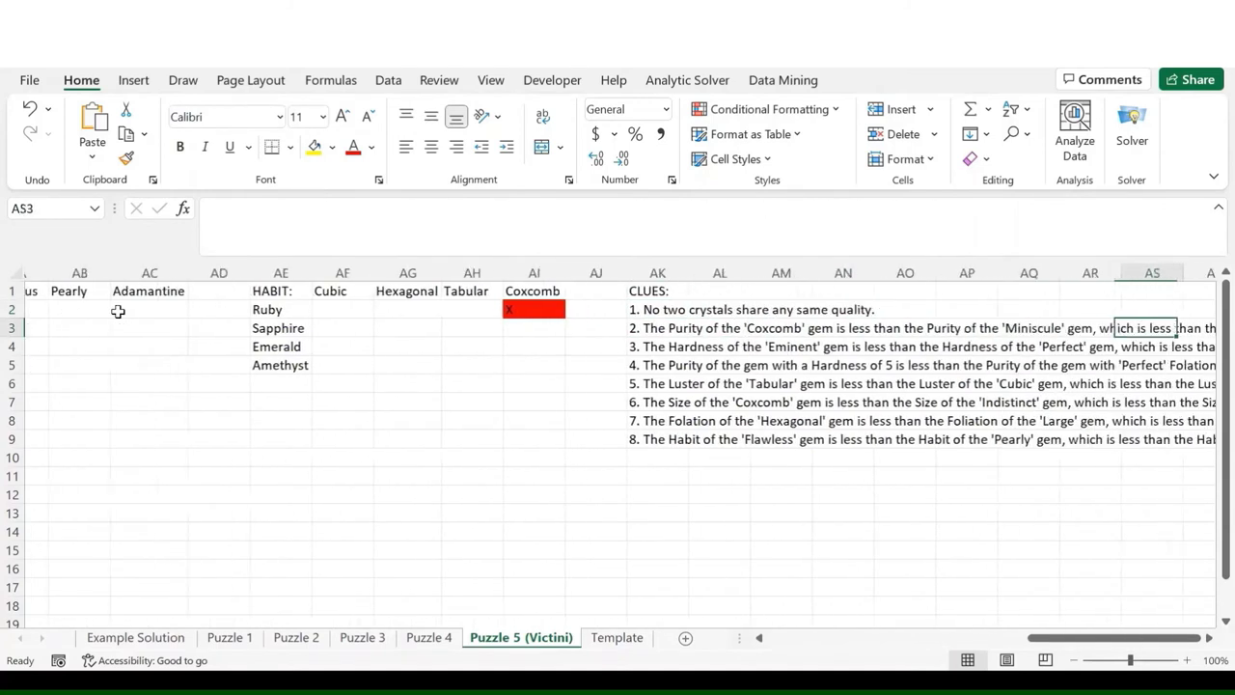
- Enter clue 2 as 'Coxcomb' < 'Miniscule' < 'Vitreous' in cell M7 below the Purity grid
{"action": "key", "text": "Left"}
{"action": "key", "text": "Left"}
{"action": "key", "text": "Left"}
{"action": "key", "text": "Left"}
{"action": "key", "text": "Left"}
{"action": "key", "text": "Left"}
{"action": "key", "text": "Left"}
{"action": "key", "text": "Left"}
{"action": "key", "text": "Left"}
{"action": "key", "text": "Left"}
{"action": "key", "text": "Left"}
{"action": "key", "text": "Left"}
{"action": "key", "text": "Left"}
{"action": "key", "text": "Left"}
{"action": "key", "text": "Left"}
{"action": "key", "text": "Left"}
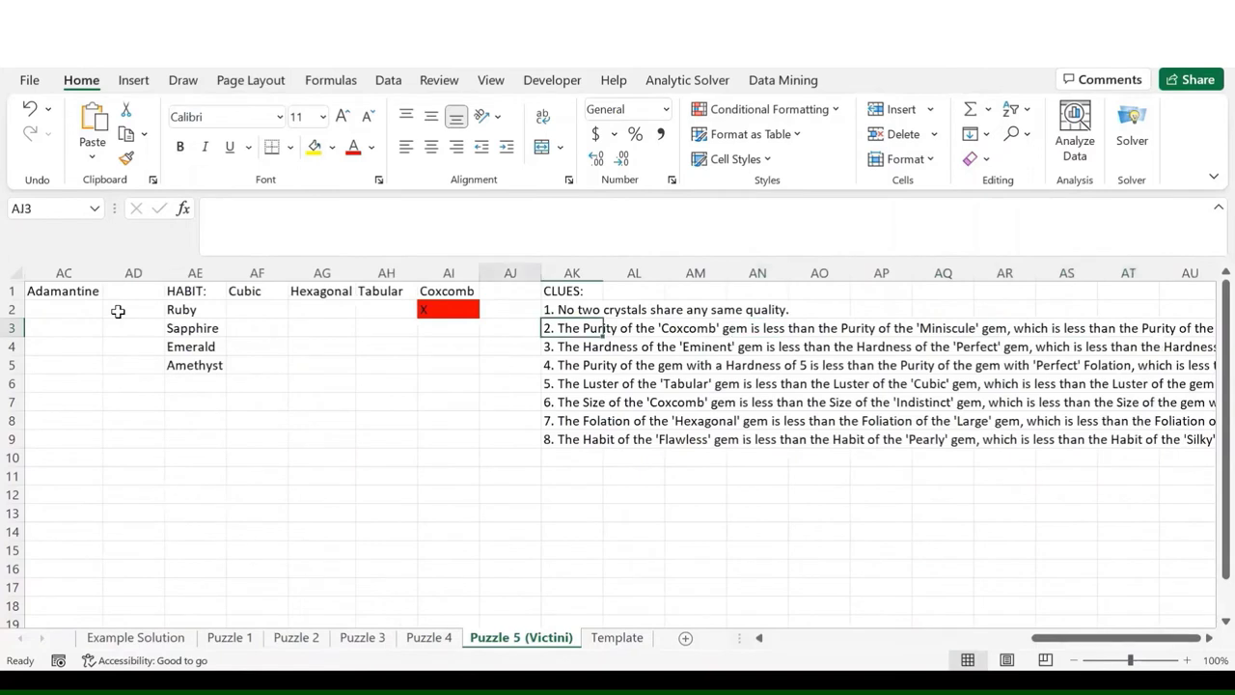
{"action": "key", "text": "Left"}
{"action": "key", "text": "Left"}
{"action": "key", "text": "Left"}
{"action": "key", "text": "Left"}
{"action": "key", "text": "Left"}
{"action": "key", "text": "Left"}
{"action": "key", "text": "Left"}
{"action": "key", "text": "Left"}
{"action": "key", "text": "Left"}
{"action": "key", "text": "Left"}
{"action": "key", "text": "Left"}
{"action": "key", "text": "Left"}
{"action": "key", "text": "Left"}
{"action": "key", "text": "Left"}
{"action": "key", "text": "Left"}
{"action": "key", "text": "Left"}
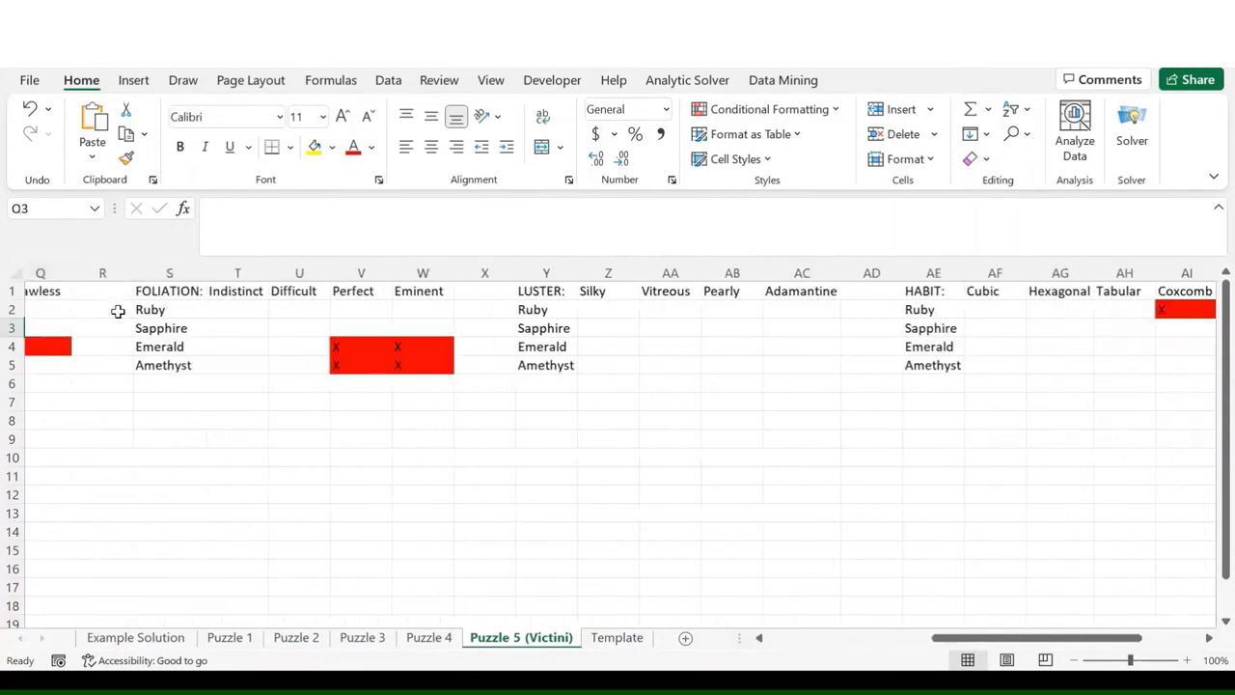
{"action": "key", "text": "Left"}
{"action": "key", "text": "Down"}
{"action": "key", "text": "Down"}
{"action": "key", "text": "Down"}
{"action": "key", "text": "Down"}
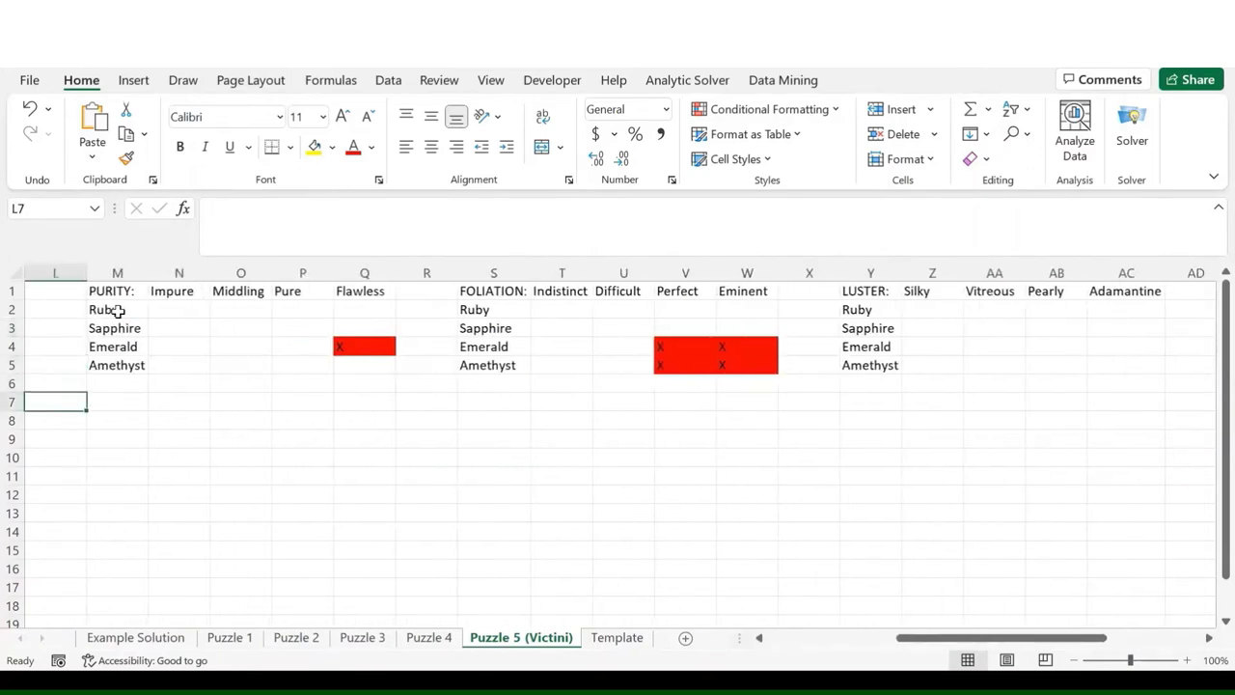
{"action": "key", "text": "Right"}
{"action": "type", "text": "'Coxcomb' <"}
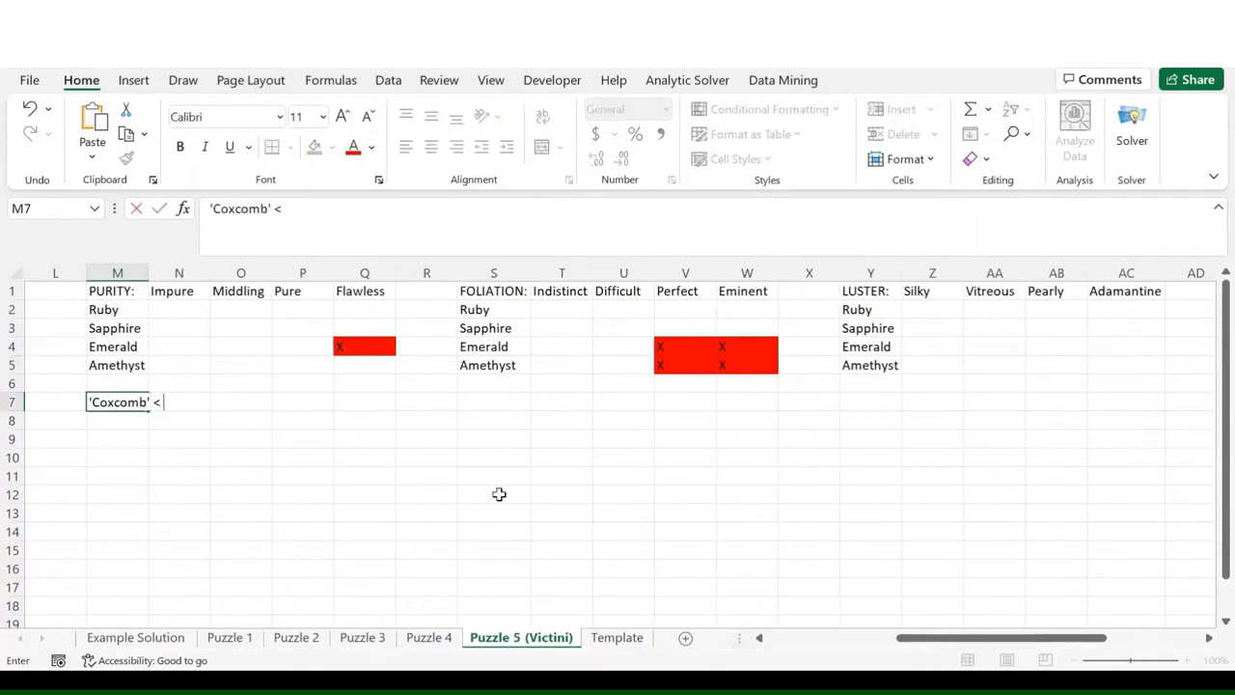
{"action": "scroll", "coordinate": [499, 495], "scroll_direction": "right", "scroll_amount": 5}
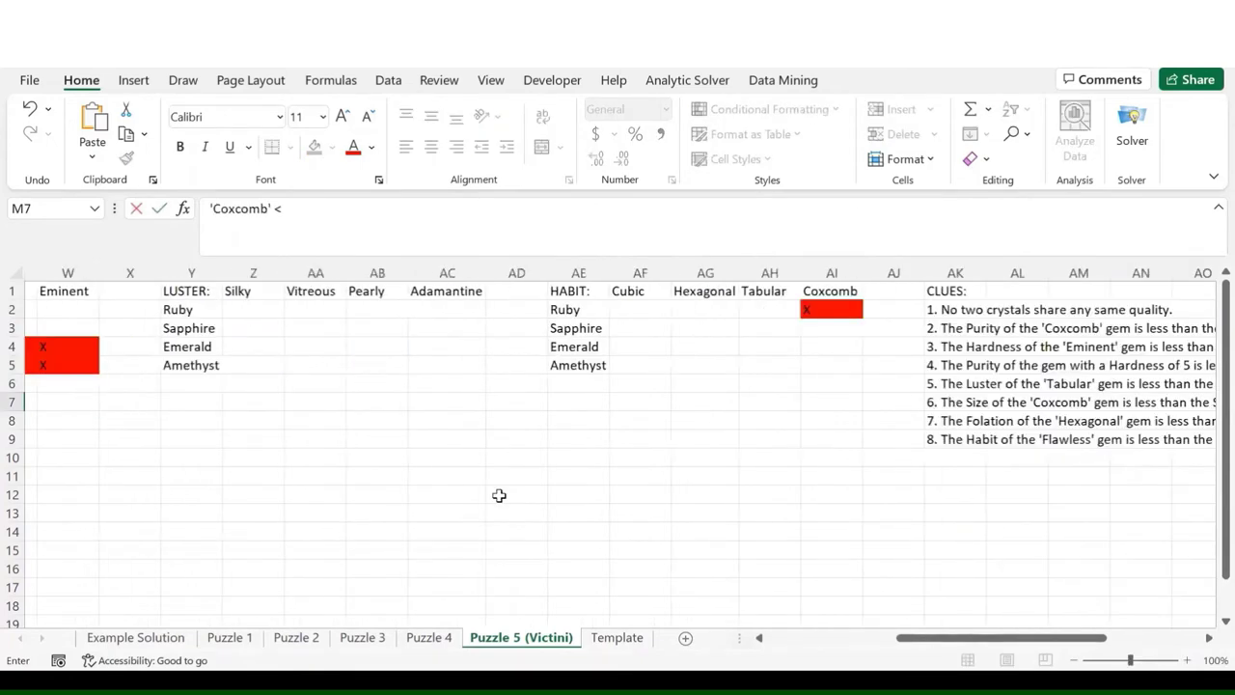
{"action": "scroll", "coordinate": [499, 495], "scroll_direction": "right", "scroll_amount": 1}
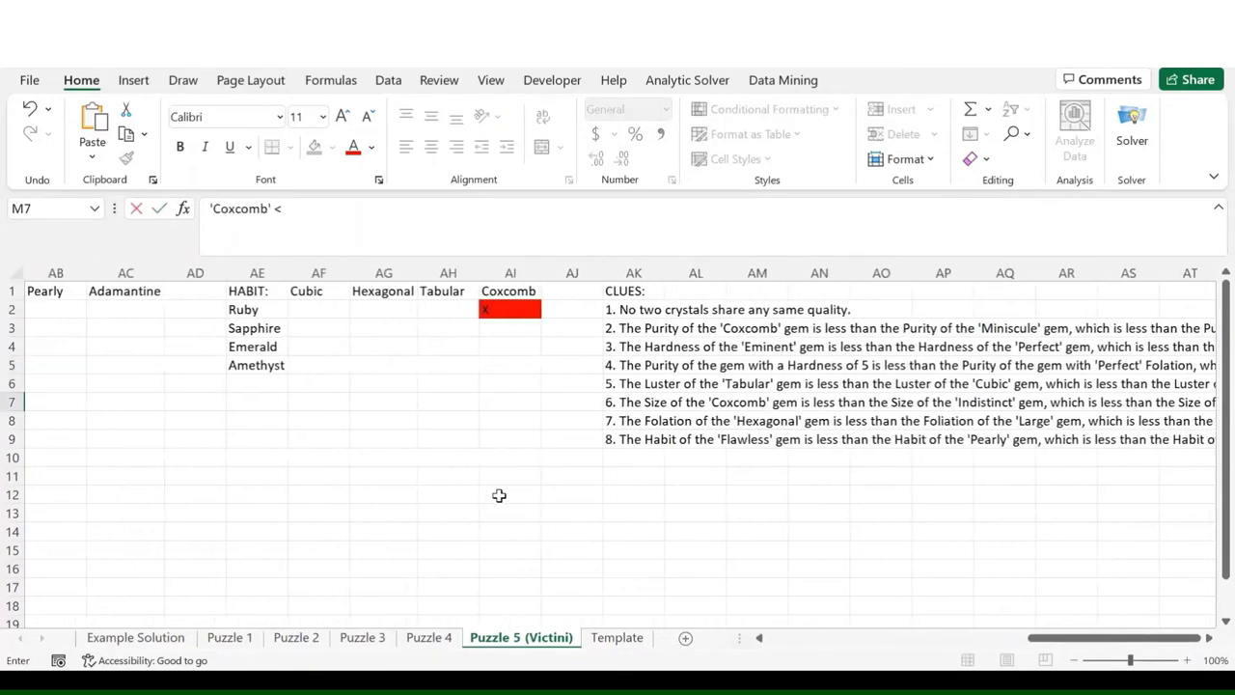
{"action": "type", "text": "'Miniscule' <"}
{"action": "scroll", "coordinate": [499, 495], "scroll_direction": "right", "scroll_amount": 3}
{"action": "type", "text": "< "}
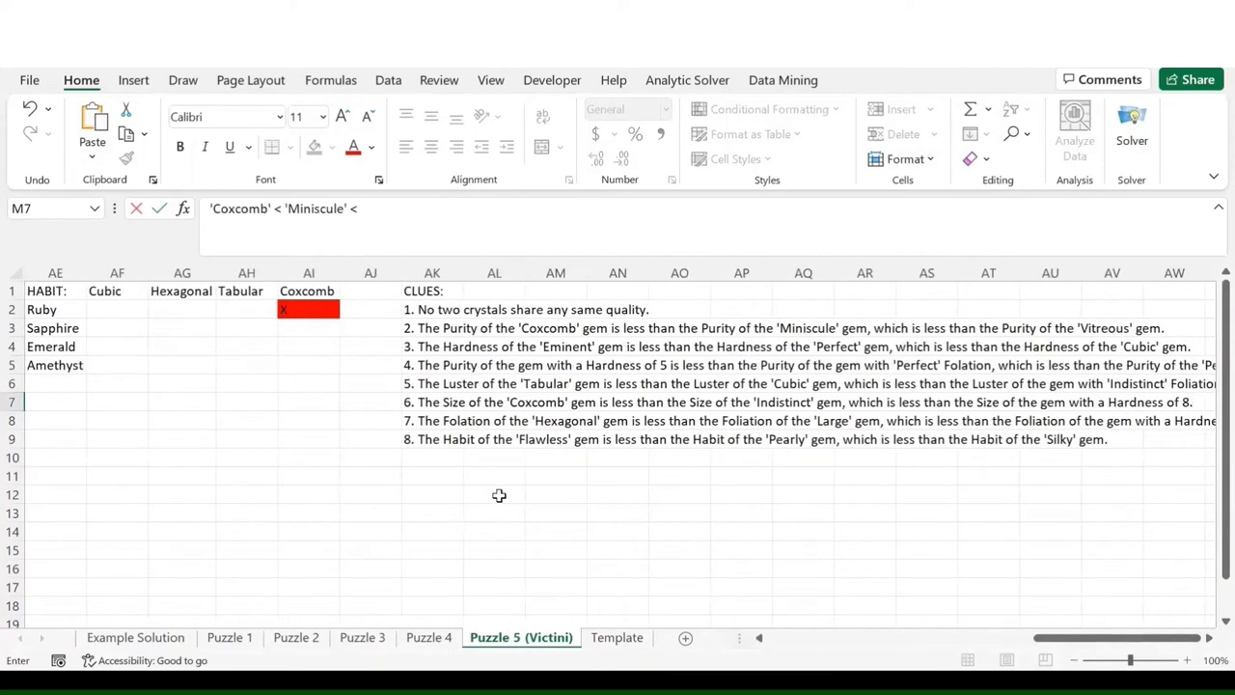
{"action": "type", "text": "'Vitreous'"}
{"action": "key", "text": "Return"}
- Enter clue 3 as 'Eminent' < 'Perfect' < 'Cubic' in cell G7 below the Hardness grid
{"action": "scroll", "coordinate": [700, 477], "scroll_direction": "right", "scroll_amount": 5}
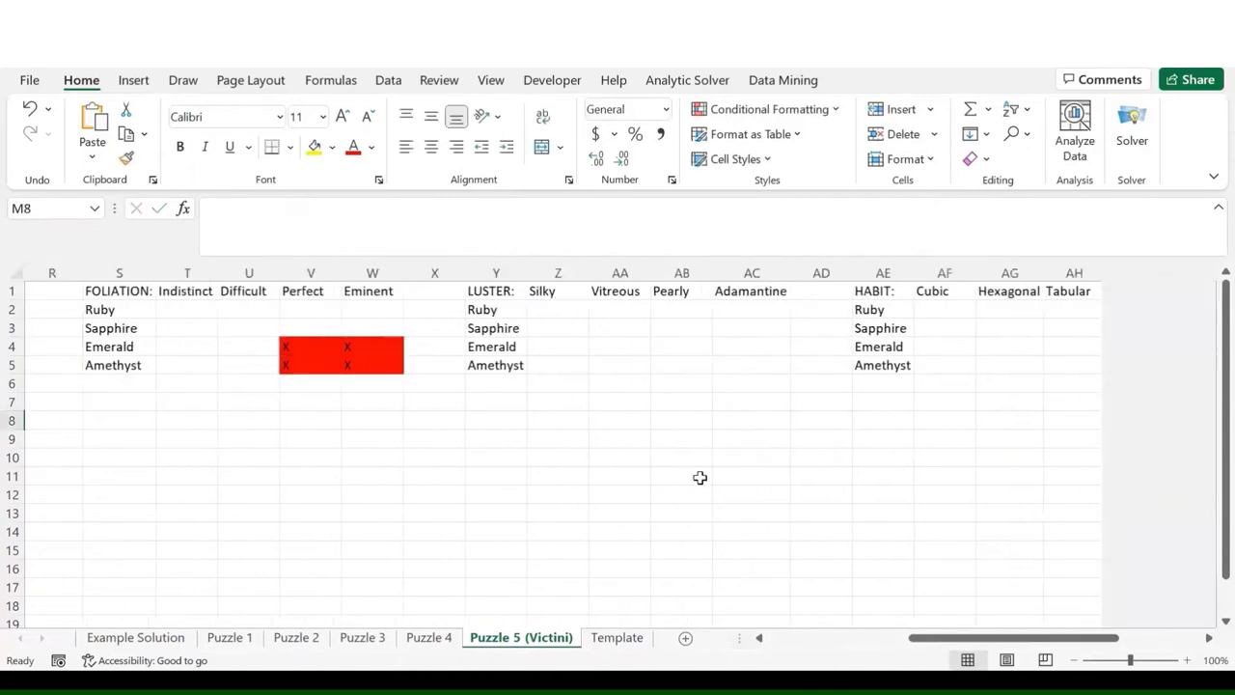
{"action": "scroll", "coordinate": [700, 478], "scroll_direction": "right", "scroll_amount": 4}
{"action": "scroll", "coordinate": [700, 478], "scroll_direction": "left", "scroll_amount": 10}
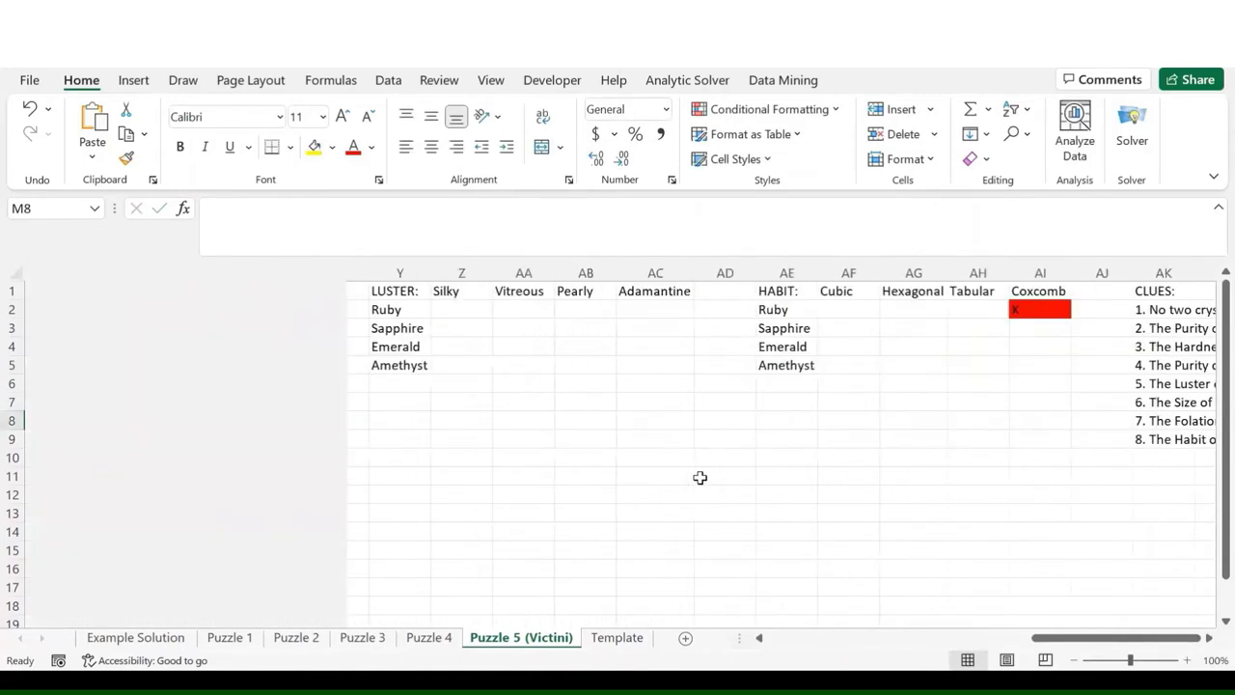
{"action": "left_click", "coordinate": [434, 402]}
{"action": "type", "text": "'"}
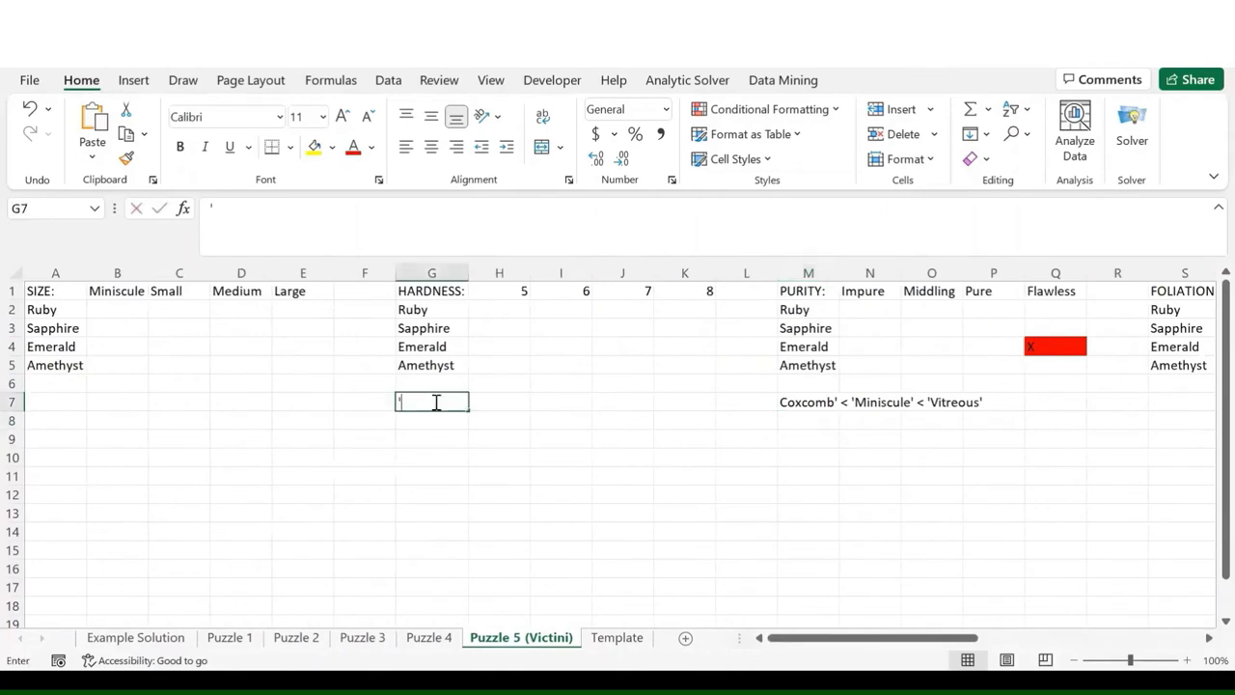
{"action": "type", "text": "Eminent' <"}
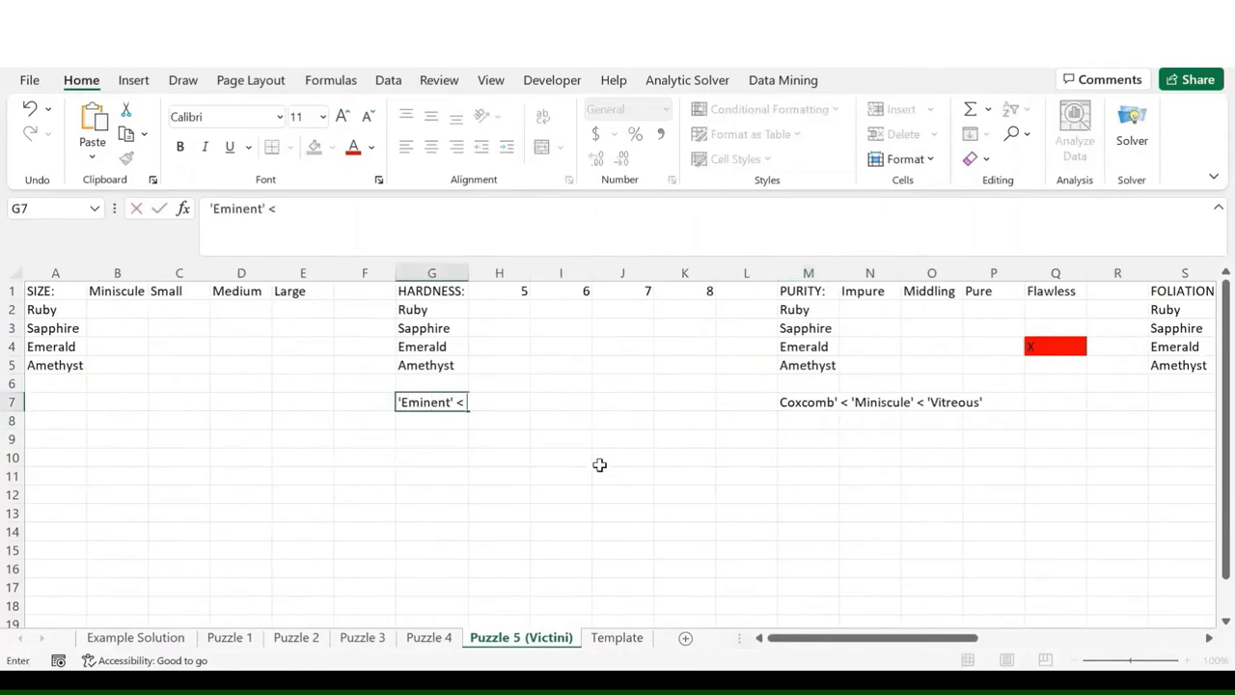
{"action": "scroll", "coordinate": [598, 464], "scroll_direction": "right", "scroll_amount": 8}
{"action": "scroll", "coordinate": [599, 465], "scroll_direction": "right", "scroll_amount": 3}
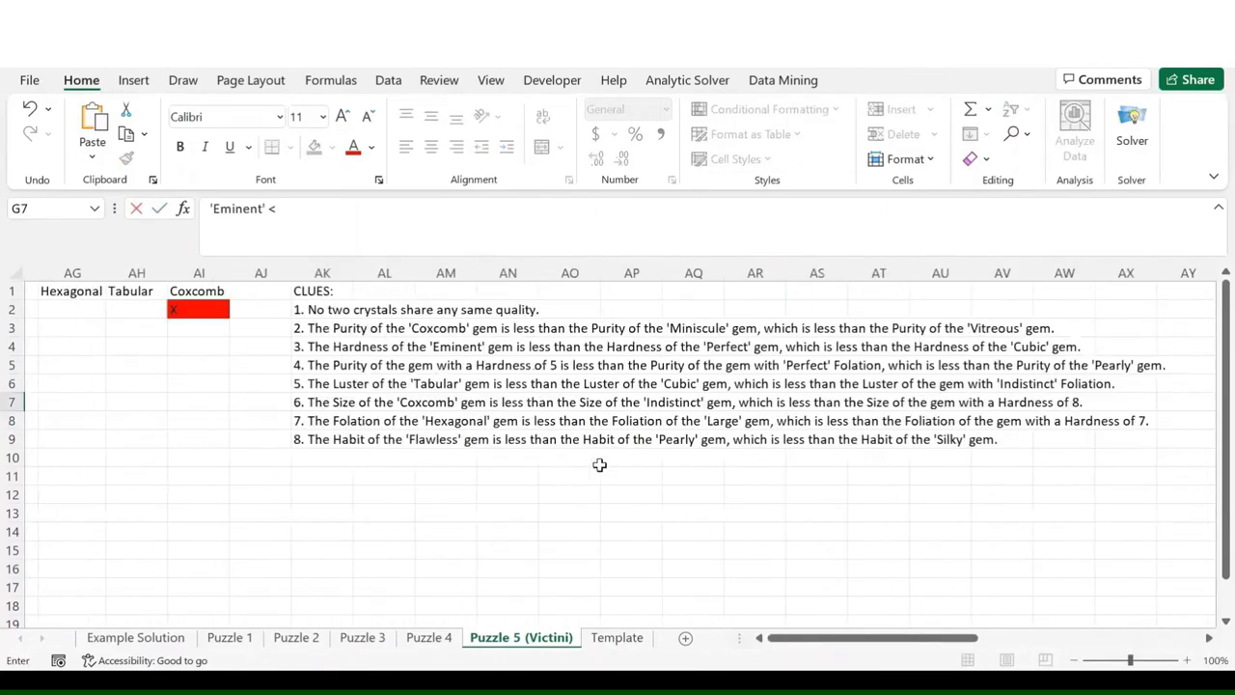
{"action": "scroll", "coordinate": [599, 465], "scroll_direction": "right", "scroll_amount": 1}
{"action": "type", "text": "'Perfect"}
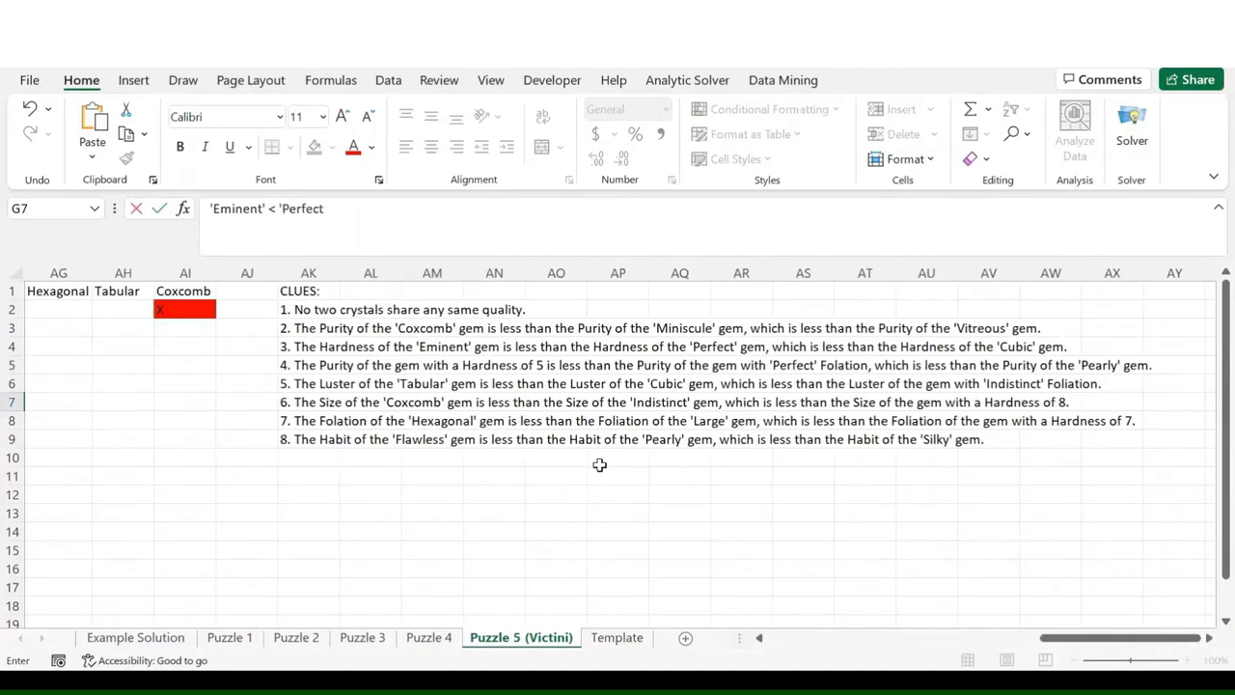
{"action": "type", "text": "' < 'Cubic"}
{"action": "key", "text": "Return"}
- Enter clue 4 as '5' < 'Perfect' < 'Pearly' in cell M8, under the first Purity clue
{"action": "left_click_drag", "start_coordinate": [435, 421], "coordinate": [418, 448]}
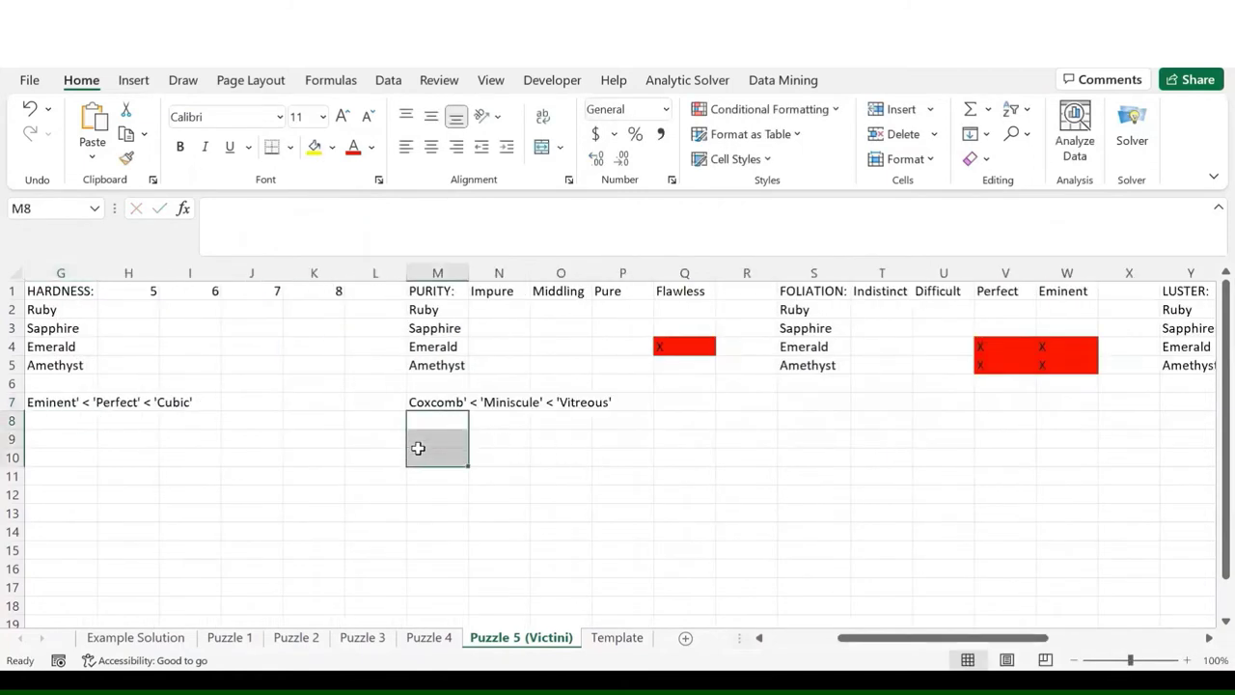
{"action": "left_click", "coordinate": [434, 427]}
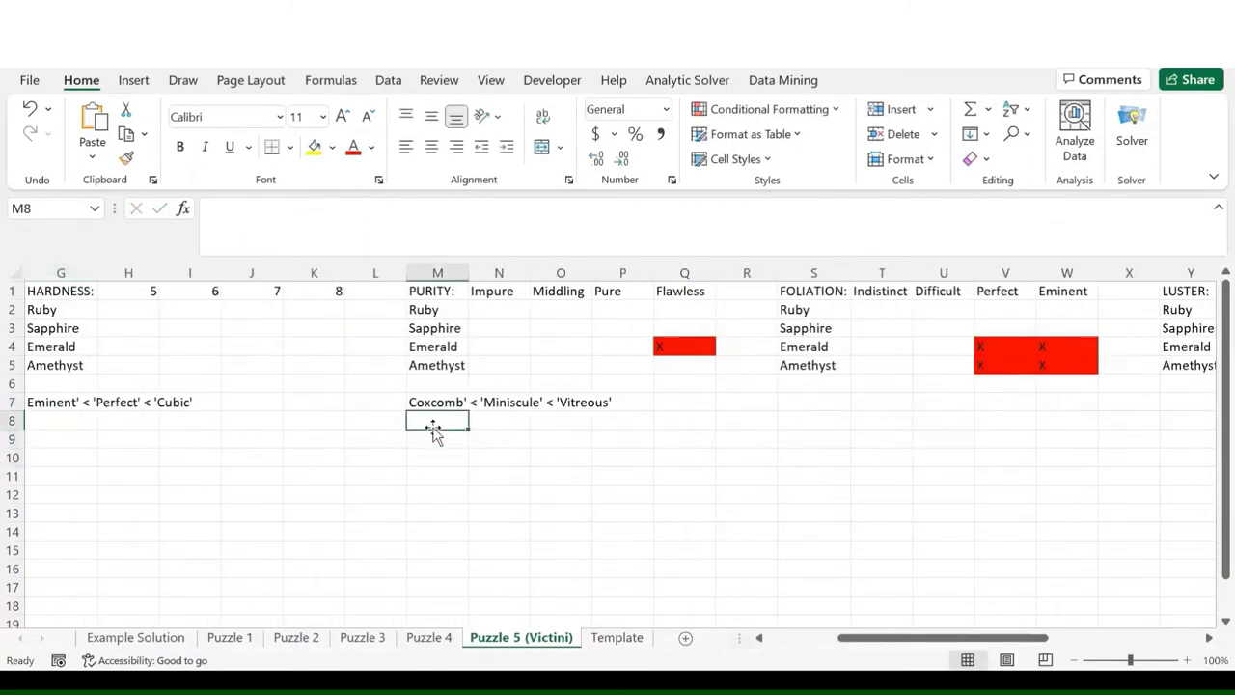
{"action": "type", "text": "'5' <"}
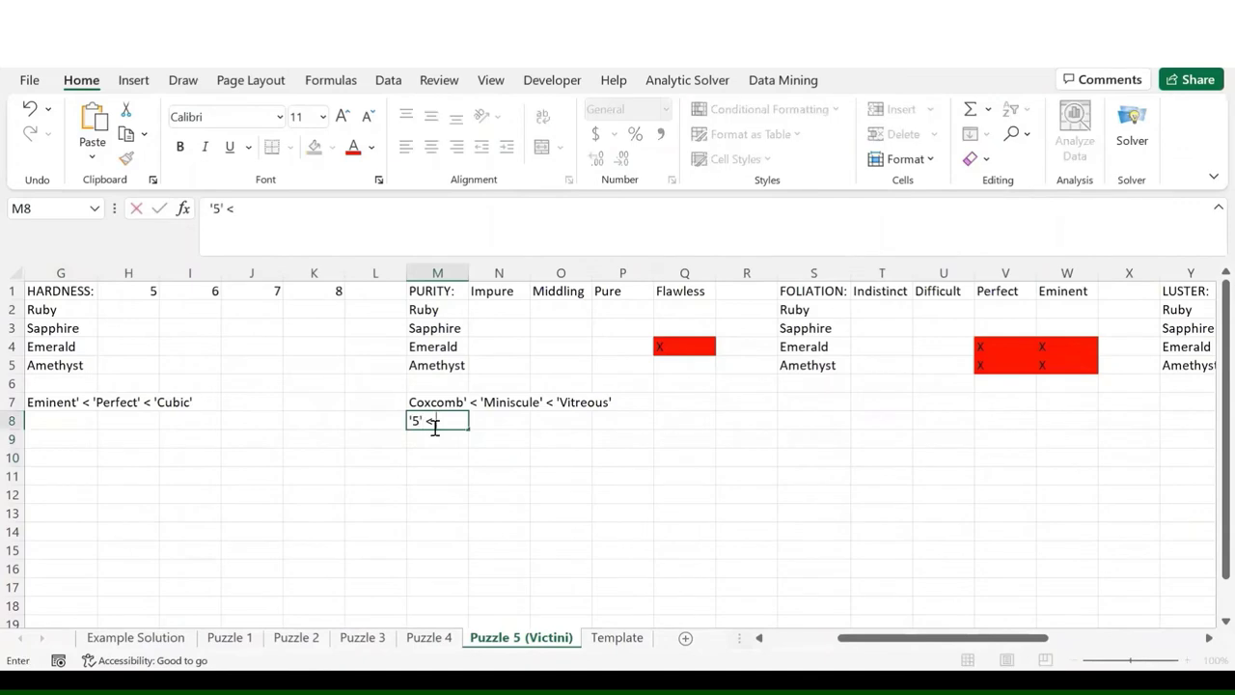
{"action": "scroll", "coordinate": [591, 470], "scroll_direction": "right", "scroll_amount": 10}
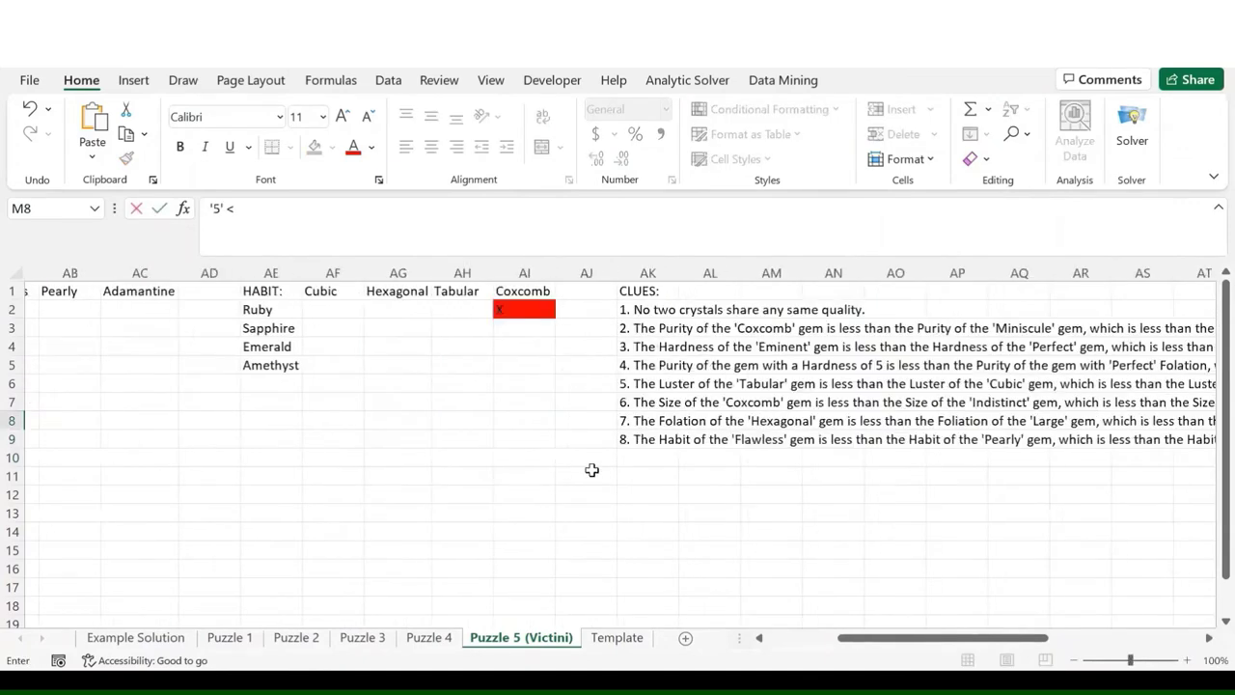
{"action": "scroll", "coordinate": [591, 470], "scroll_direction": "right", "scroll_amount": 1}
{"action": "scroll", "coordinate": [592, 470], "scroll_direction": "right", "scroll_amount": 2}
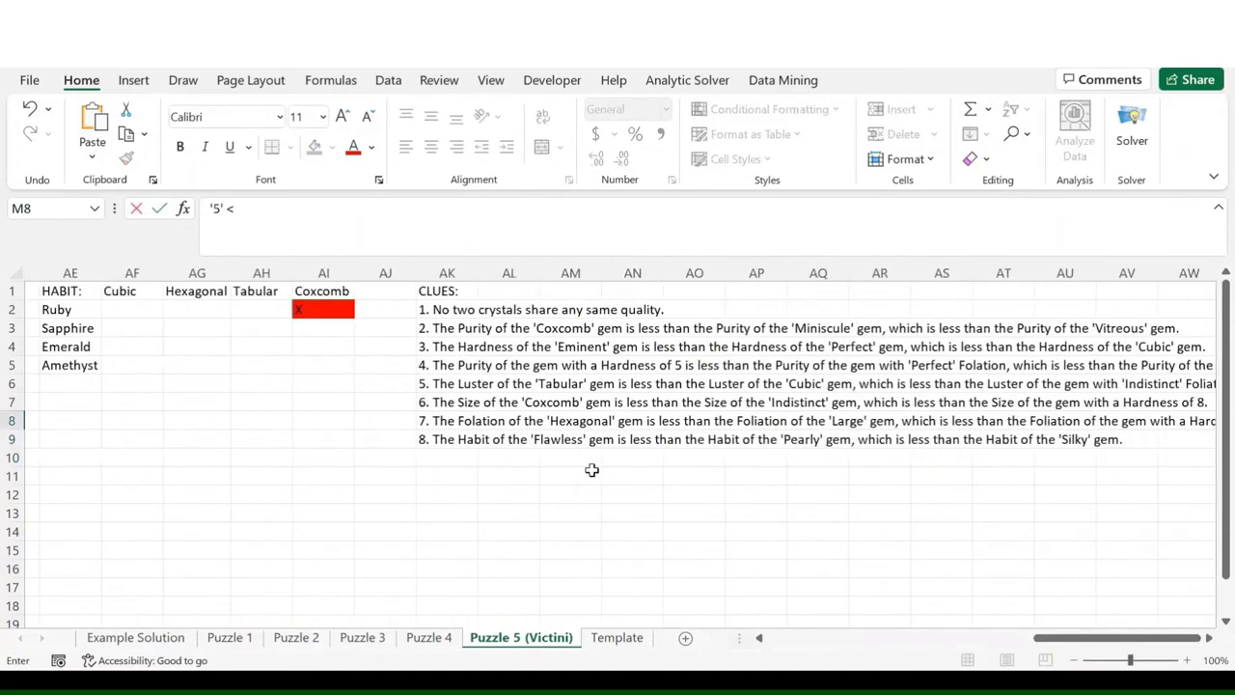
{"action": "type", "text": "'Perfect"}
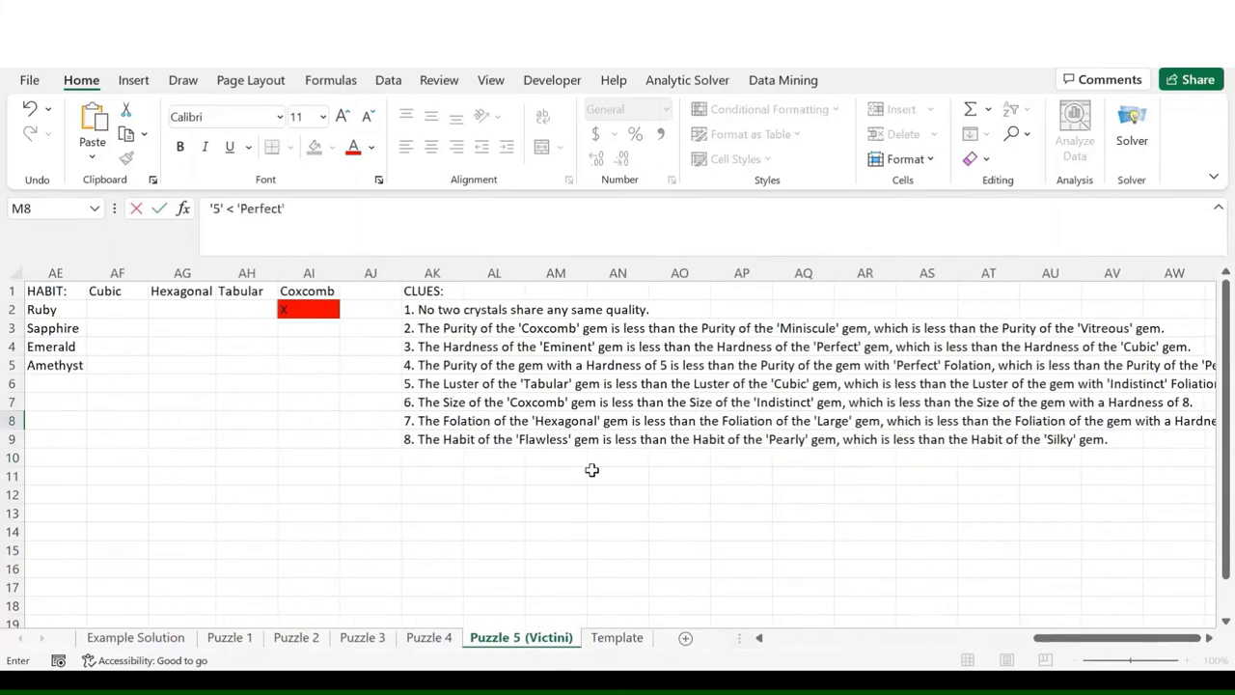
{"action": "type", "text": "' <"}
{"action": "scroll", "coordinate": [592, 470], "scroll_direction": "right", "scroll_amount": 2}
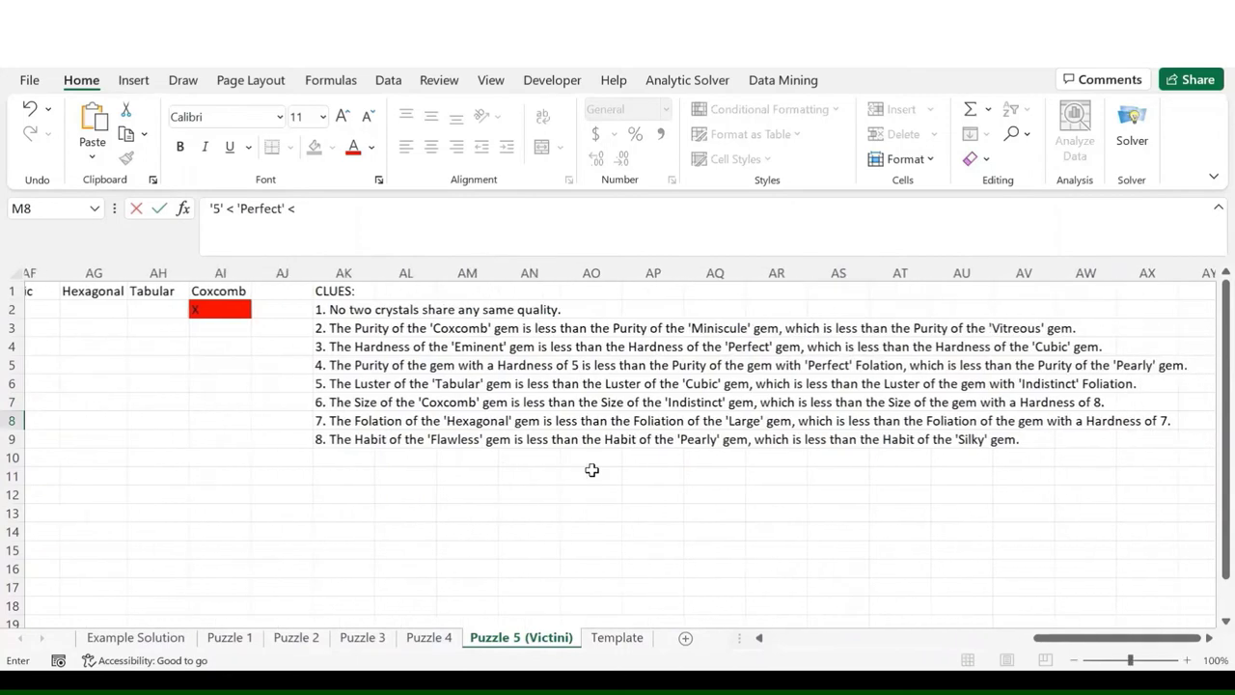
{"action": "type", "text": "'Pearly'"}
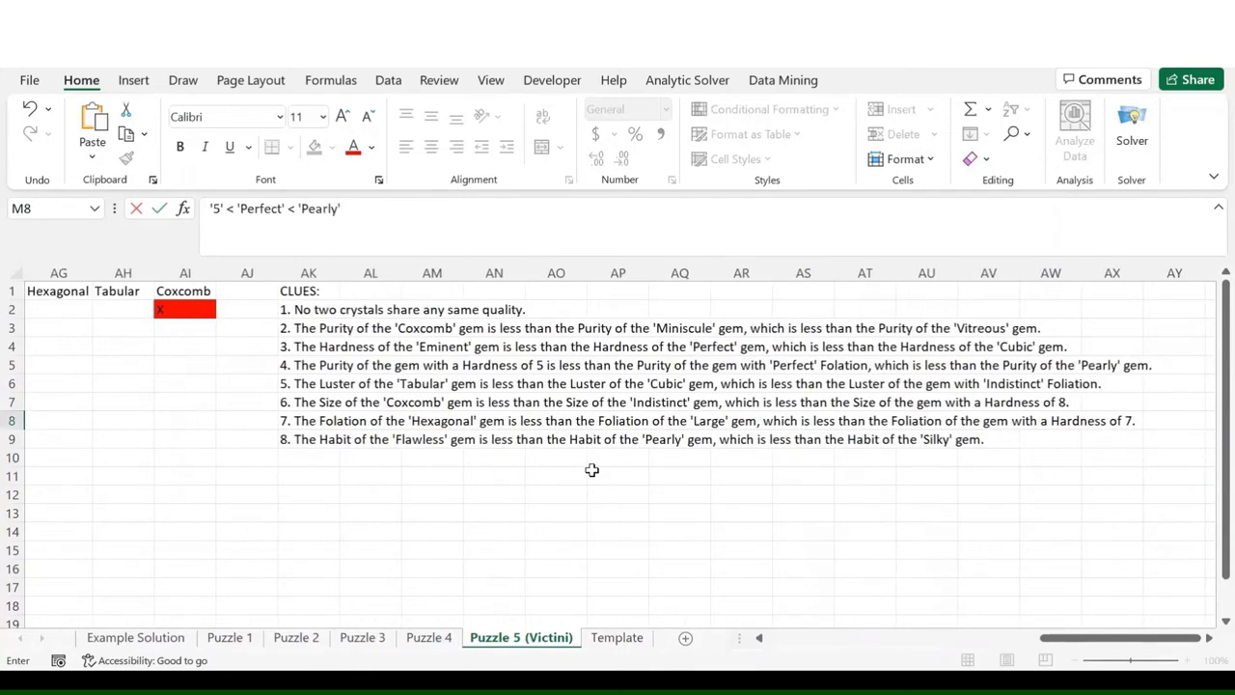
{"action": "key", "text": "Return"}
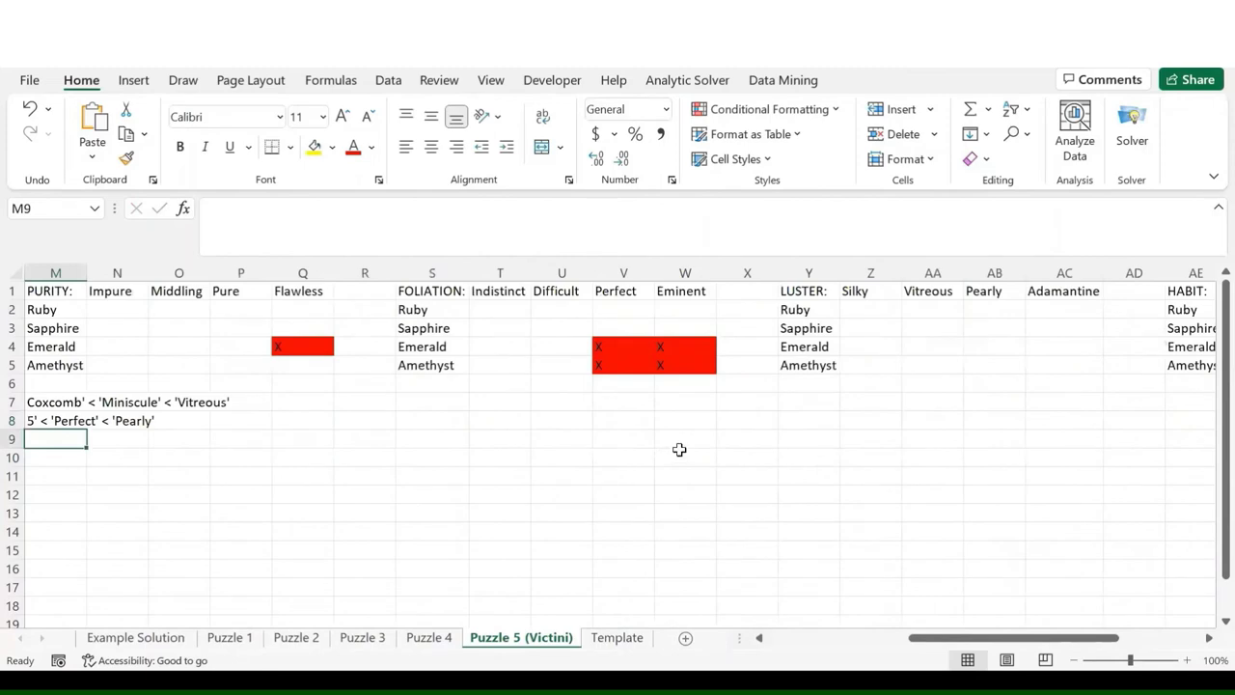
- Enter clue 5 as 'Tabular' < 'Cubic' < 'Indistinct' in cell Y7 below the Luster grid
{"action": "left_click", "coordinate": [810, 402]}
{"action": "type", "text": "'Tabular' <"}
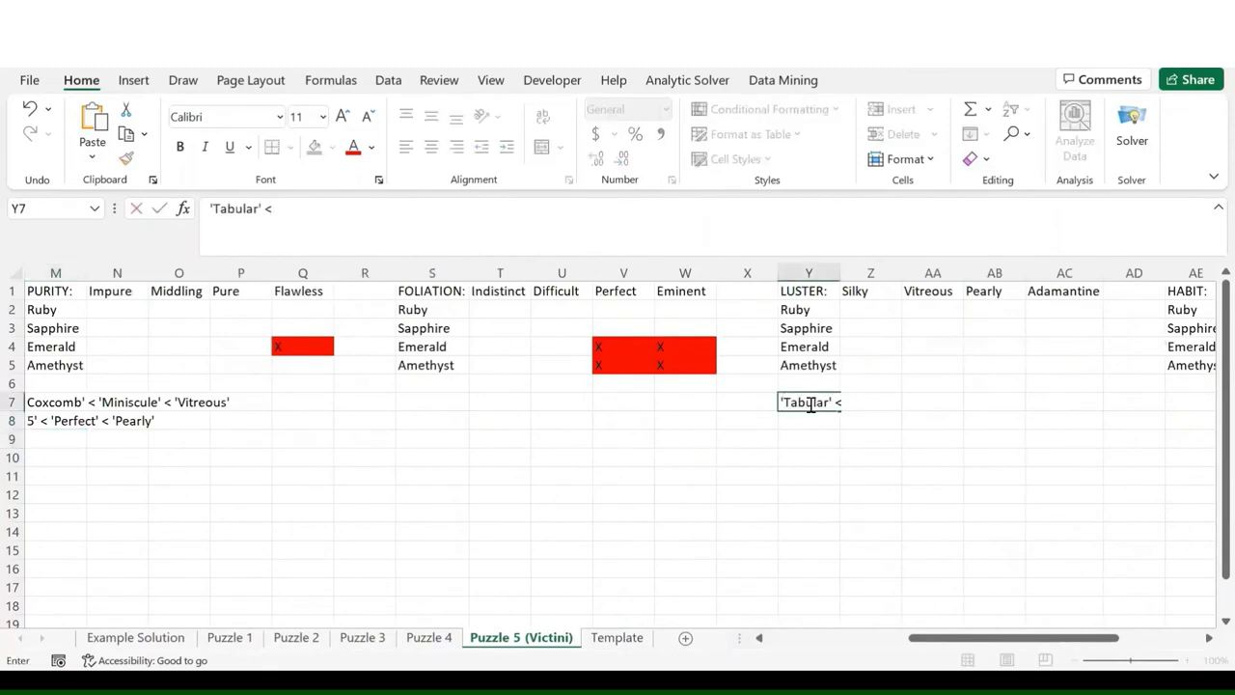
{"action": "scroll", "coordinate": [903, 462], "scroll_direction": "right", "scroll_amount": 5}
{"action": "type", "text": "<"}
{"action": "scroll", "coordinate": [903, 462], "scroll_direction": "right", "scroll_amount": 2}
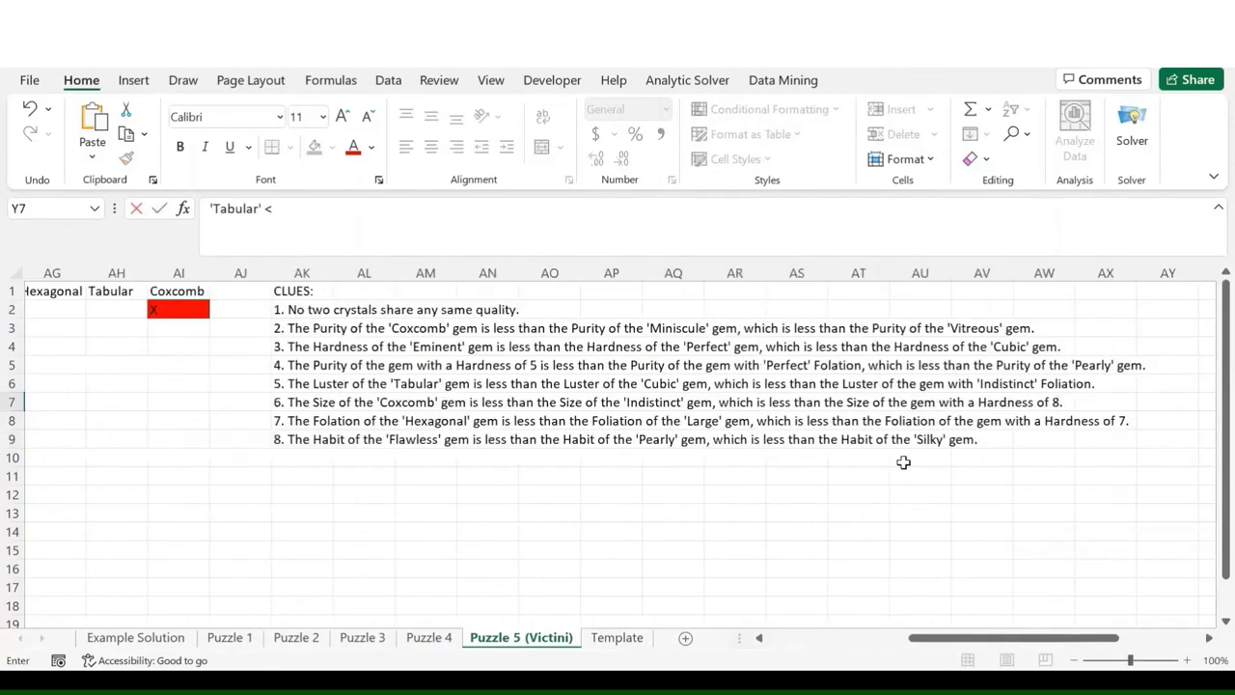
{"action": "type", "text": "'Cubic' <"}
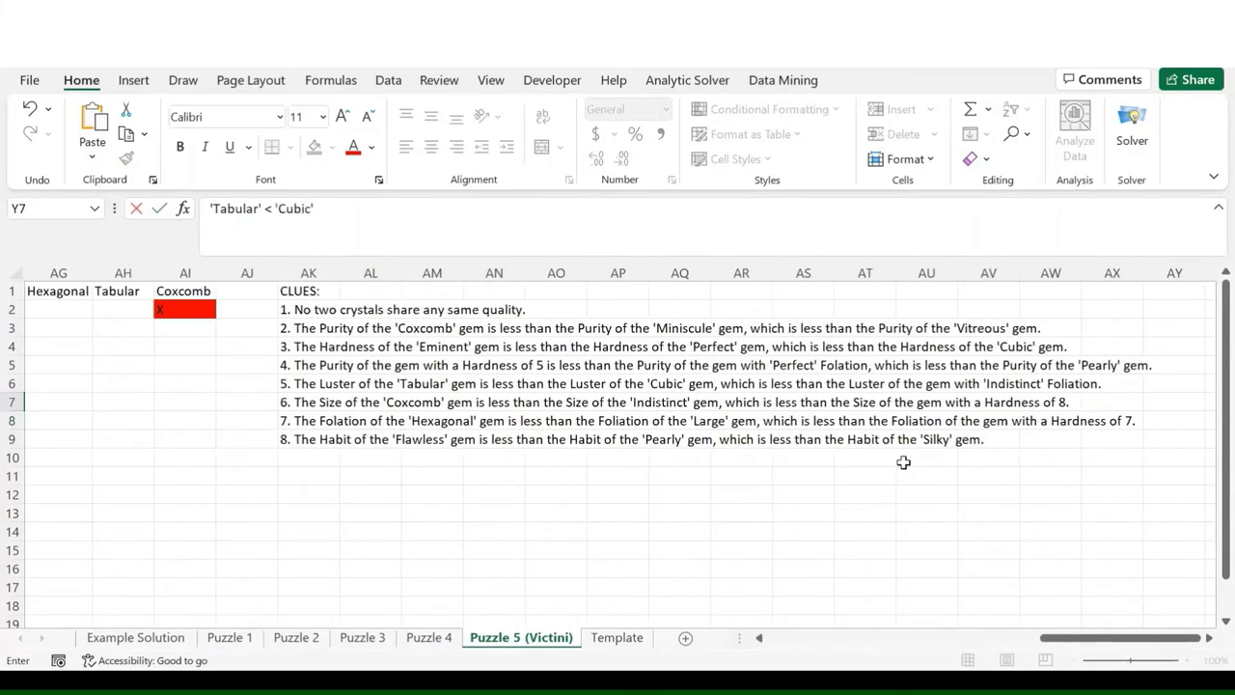
{"action": "type", "text": " 'Indistinct'"}
{"action": "key", "text": "Return"}
- Enter clue 6 as 'Coxcomb' < 'Indistinct' < '8' in cell A7 below the Size grid
{"action": "scroll", "coordinate": [372, 444], "scroll_direction": "left", "scroll_amount": 5}
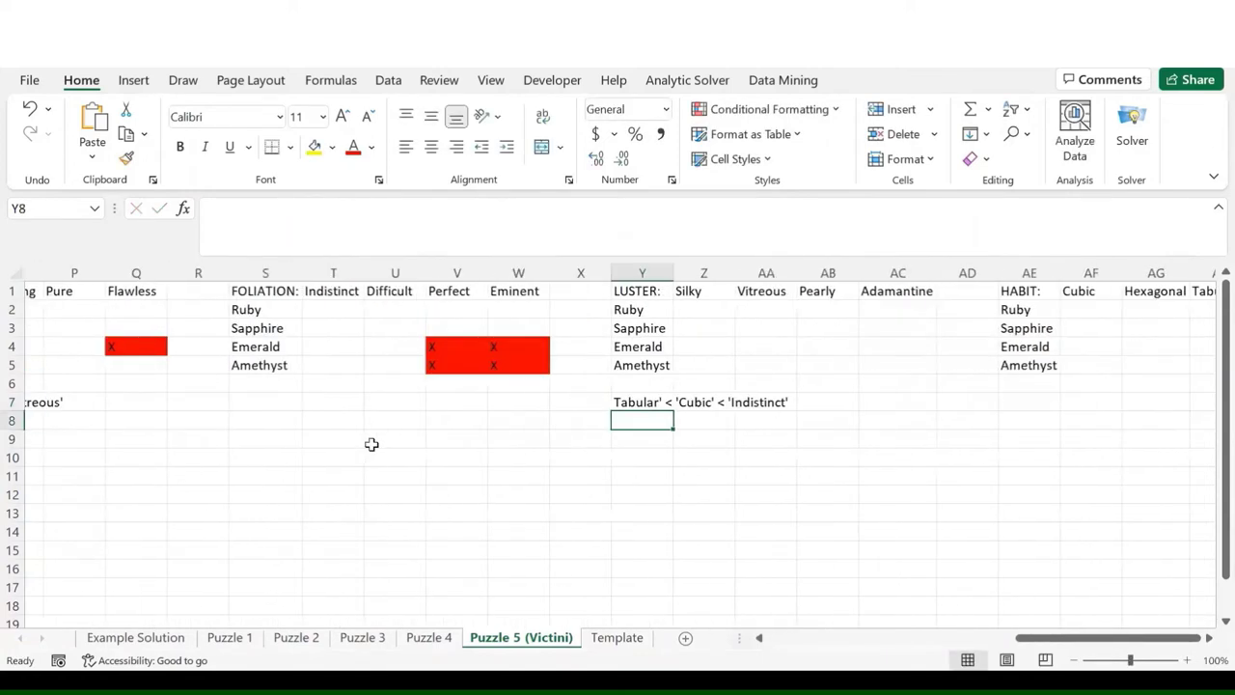
{"action": "scroll", "coordinate": [371, 444], "scroll_direction": "left", "scroll_amount": 5}
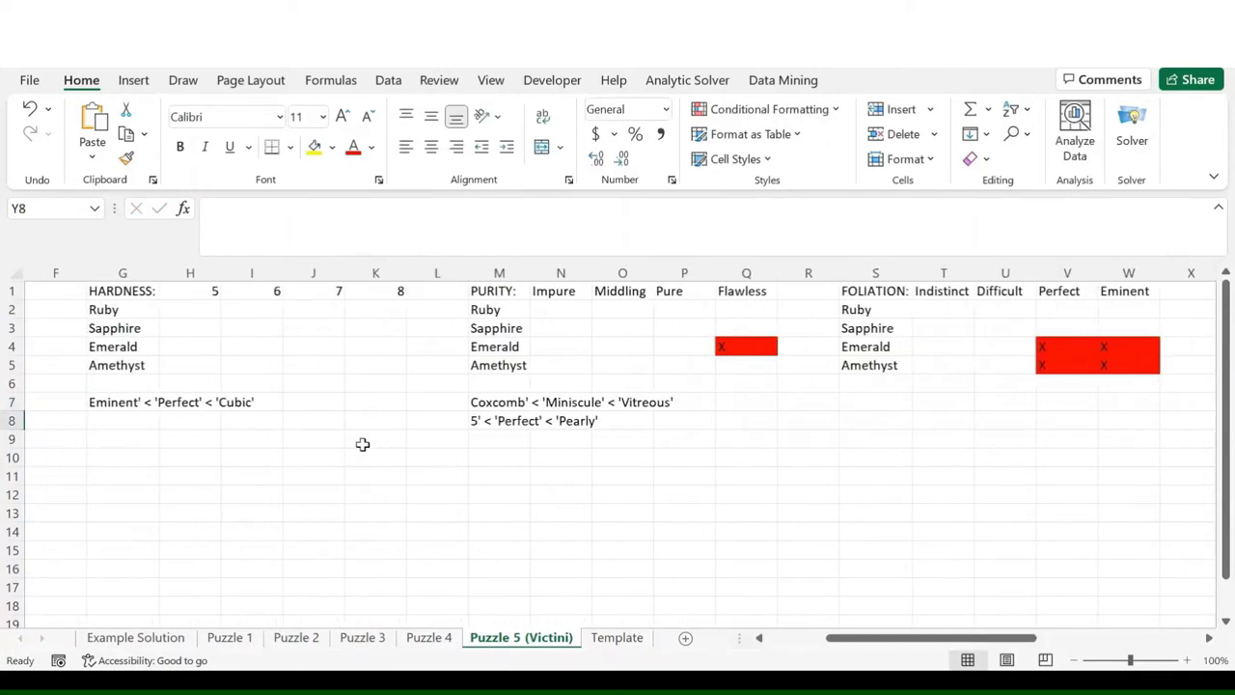
{"action": "scroll", "coordinate": [193, 430], "scroll_direction": "left", "scroll_amount": 3}
{"action": "left_click", "coordinate": [61, 407]}
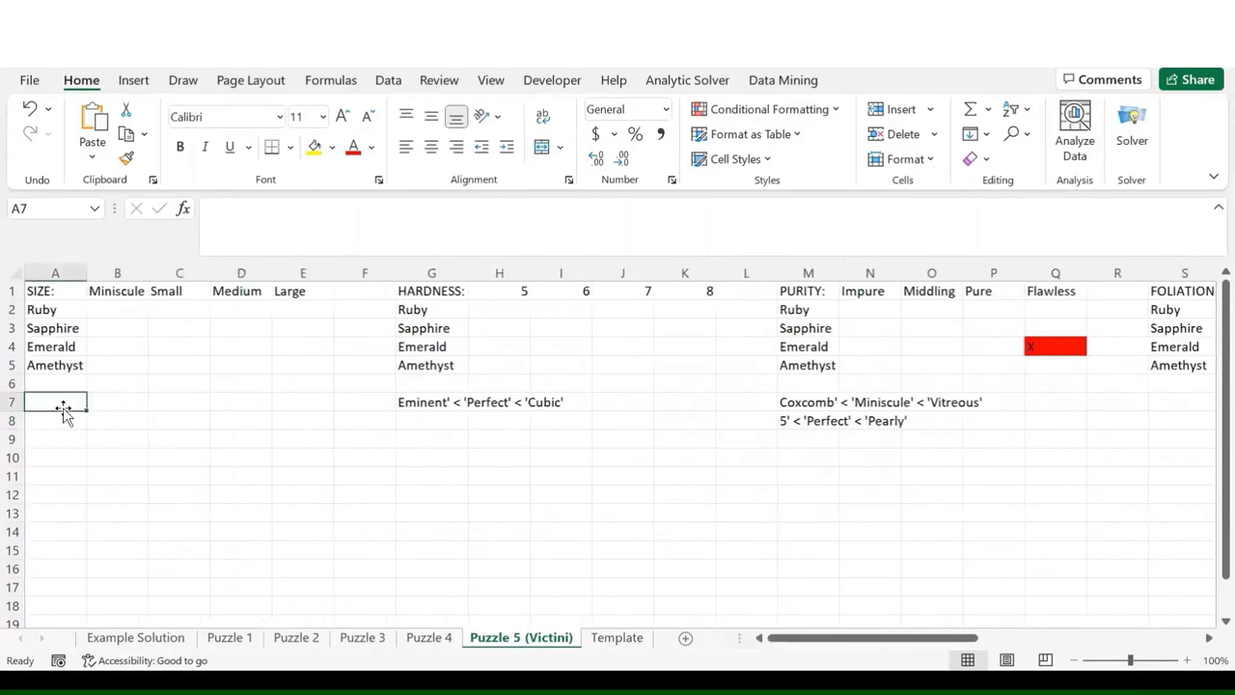
{"action": "type", "text": "'Coxcomb' <"}
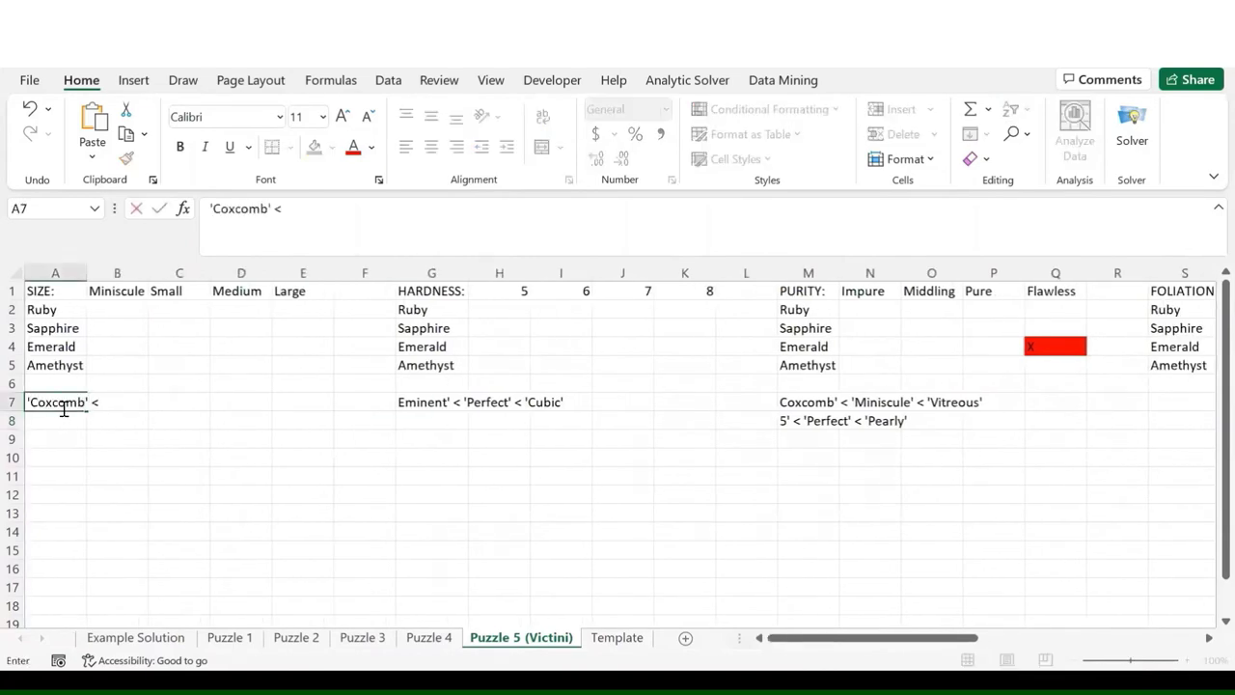
{"action": "scroll", "coordinate": [477, 507], "scroll_direction": "right", "scroll_amount": 15}
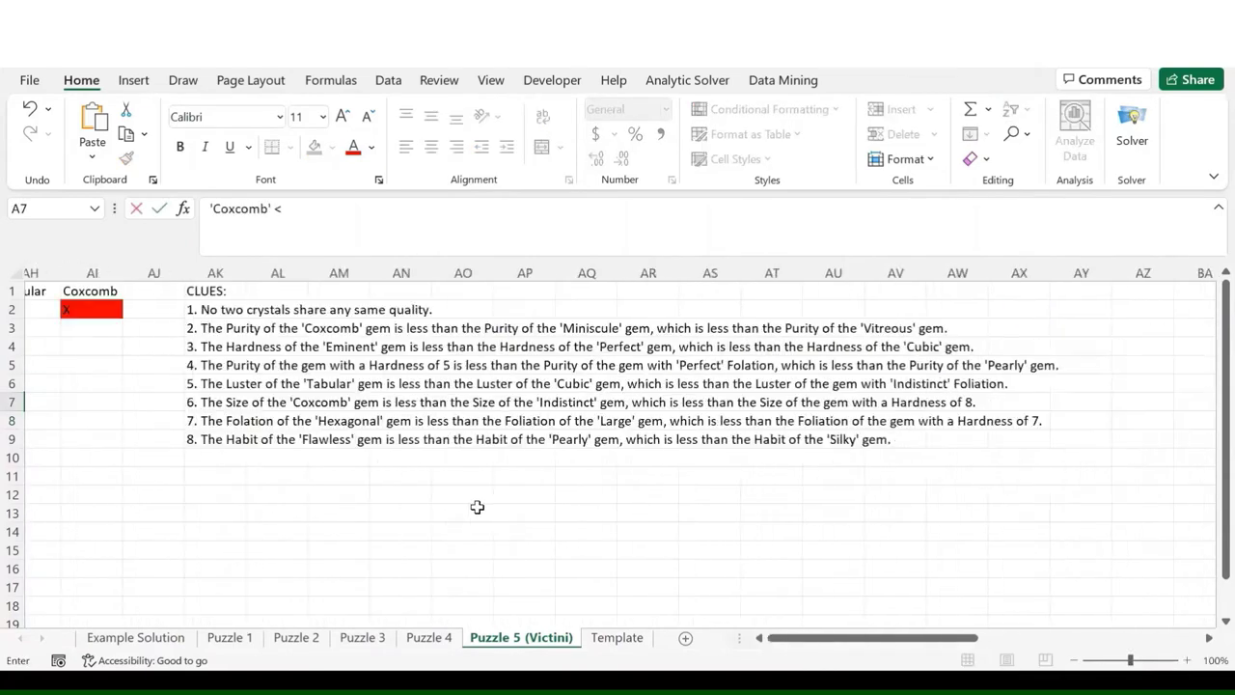
{"action": "scroll", "coordinate": [476, 507], "scroll_direction": "left", "scroll_amount": 1}
{"action": "type", "text": "'Indis"}
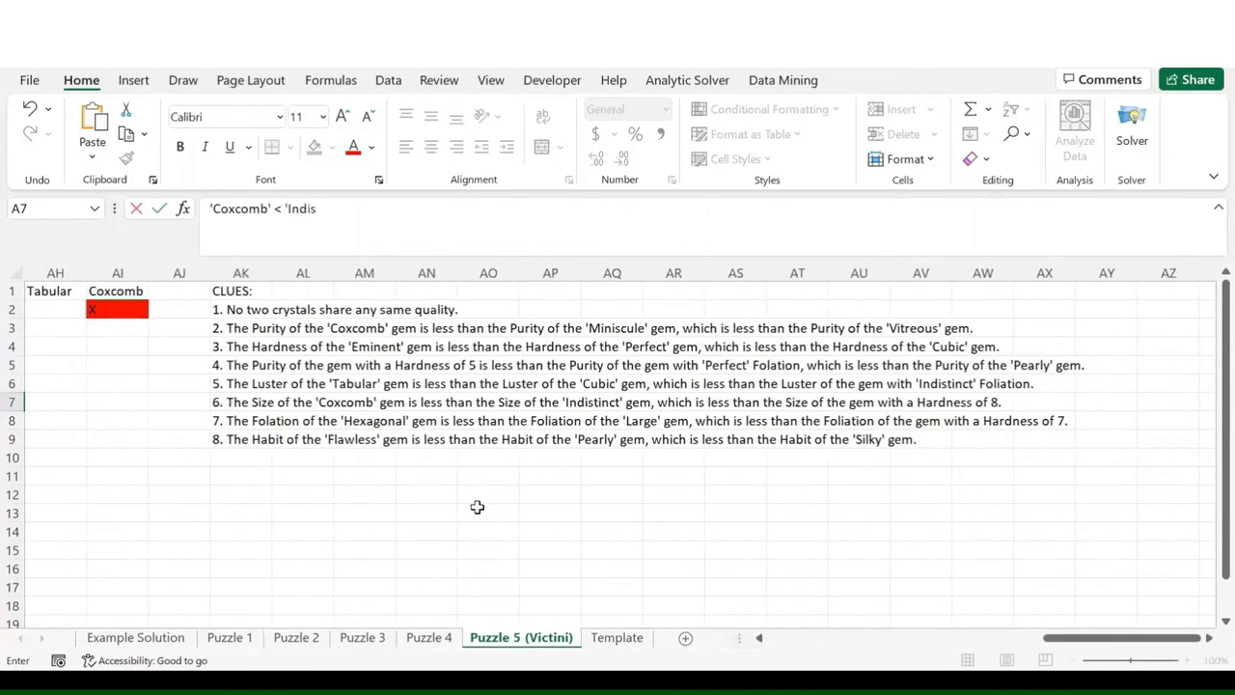
{"action": "type", "text": "tinct' < '8'"}
{"action": "key", "text": "Return"}
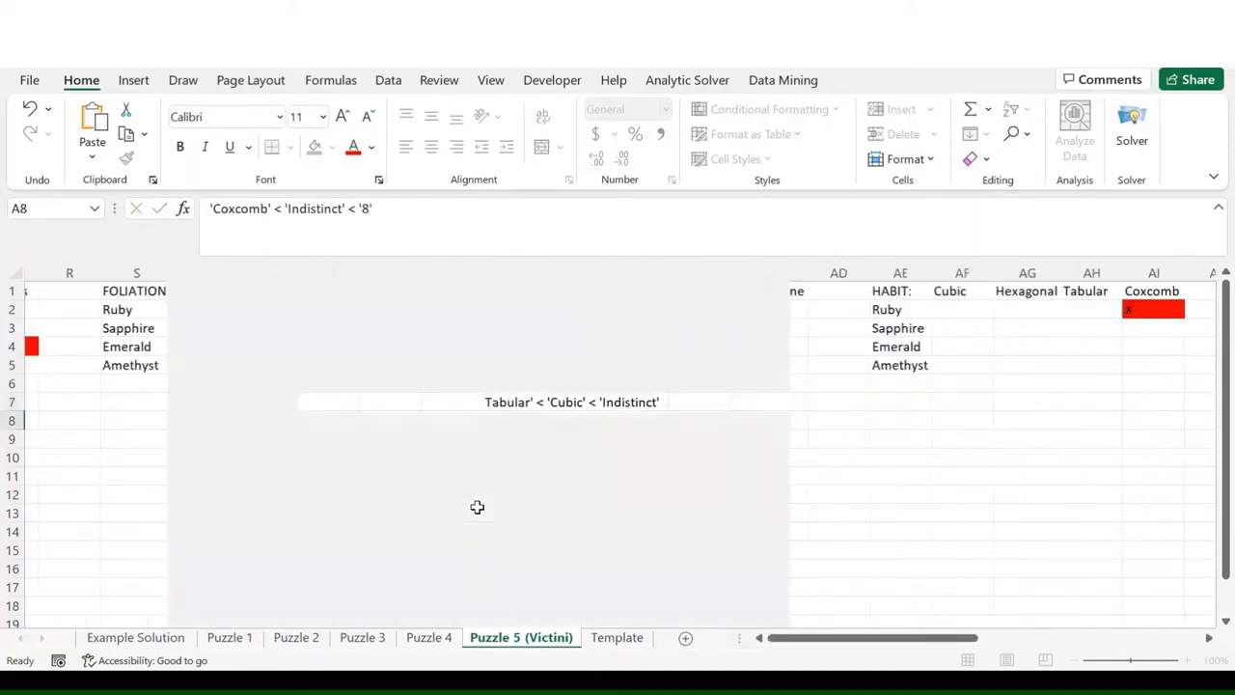
- Enter clue 7 as 'Hexagonal' < 'Large' < '7' in cell S7 below the Foliation grid
{"action": "scroll", "coordinate": [620, 493], "scroll_direction": "right", "scroll_amount": 15}
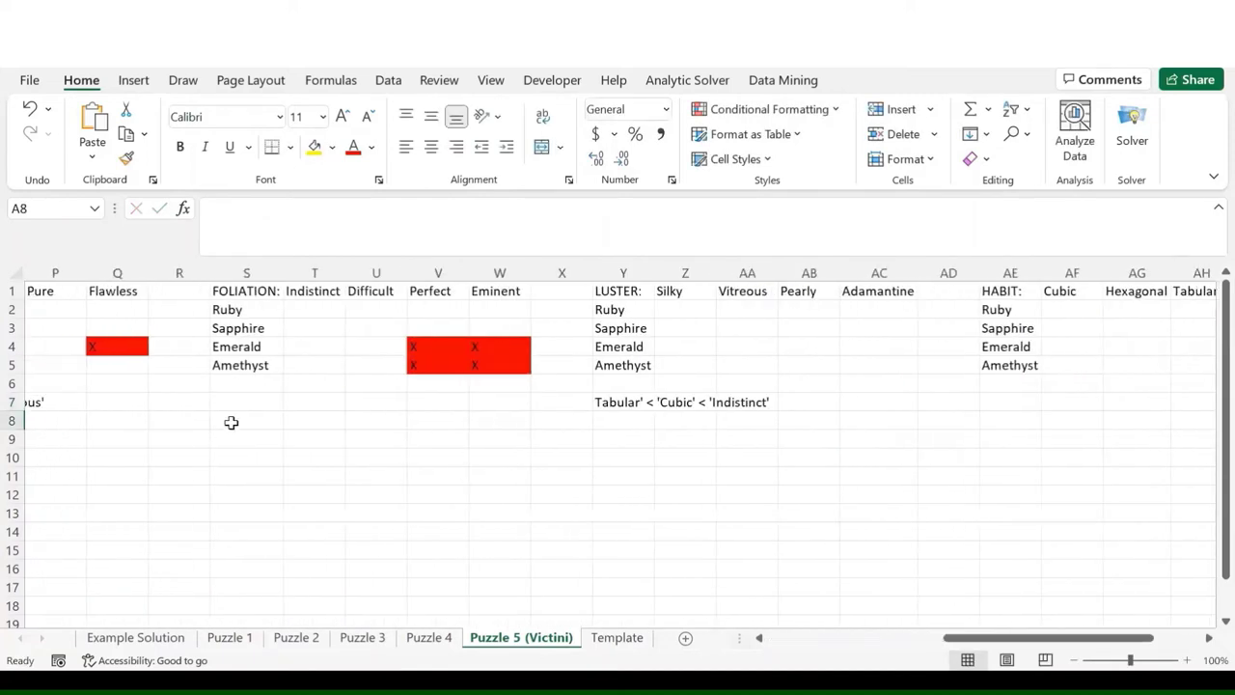
{"action": "left_click", "coordinate": [237, 408]}
{"action": "scroll", "coordinate": [573, 441], "scroll_direction": "right", "scroll_amount": 15}
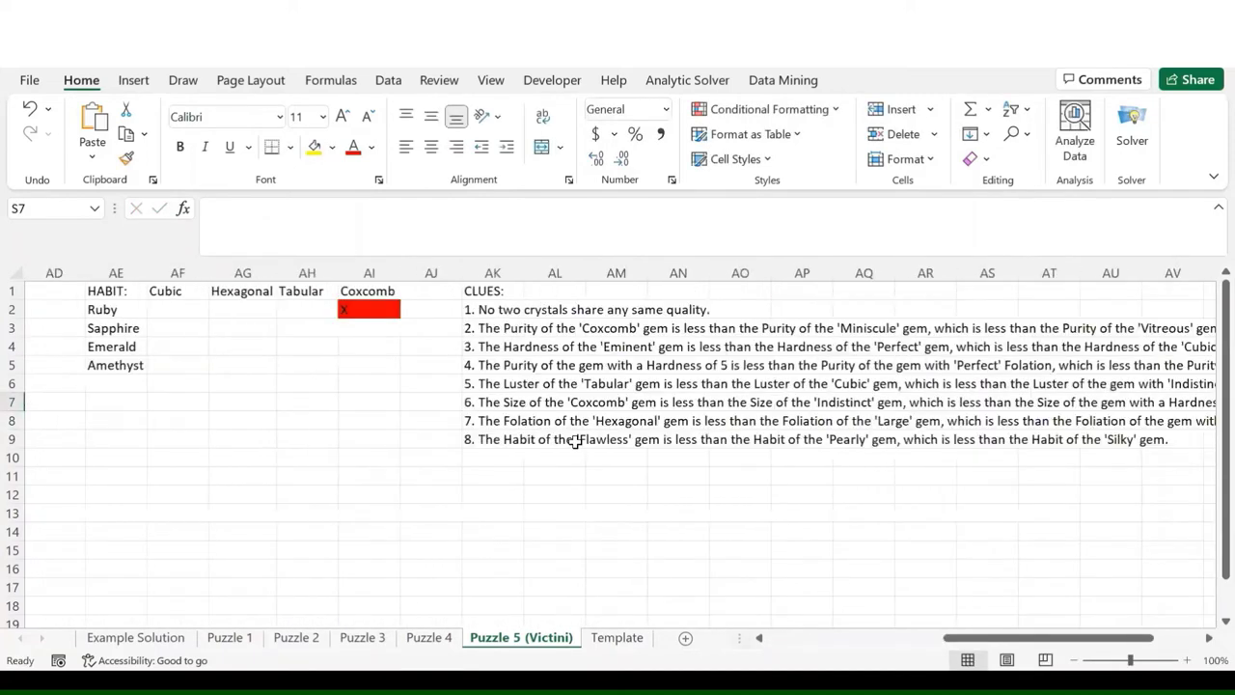
{"action": "type", "text": "'Hexa"}
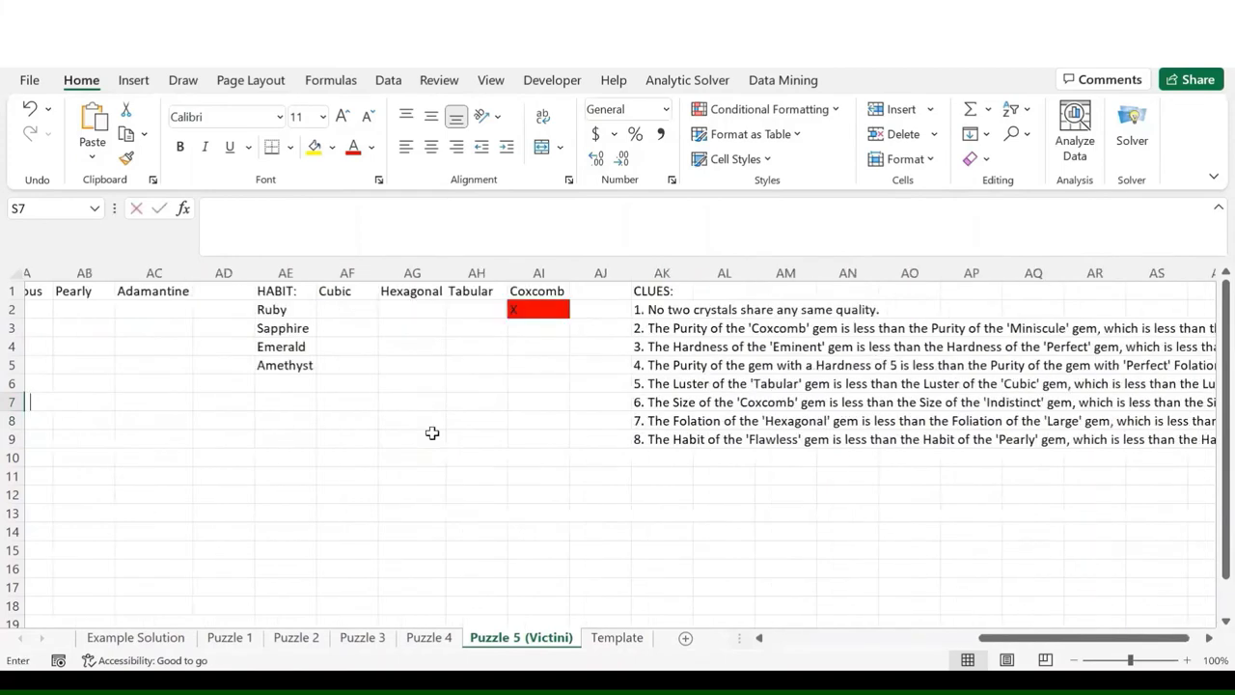
{"action": "type", "text": "gonal' <"}
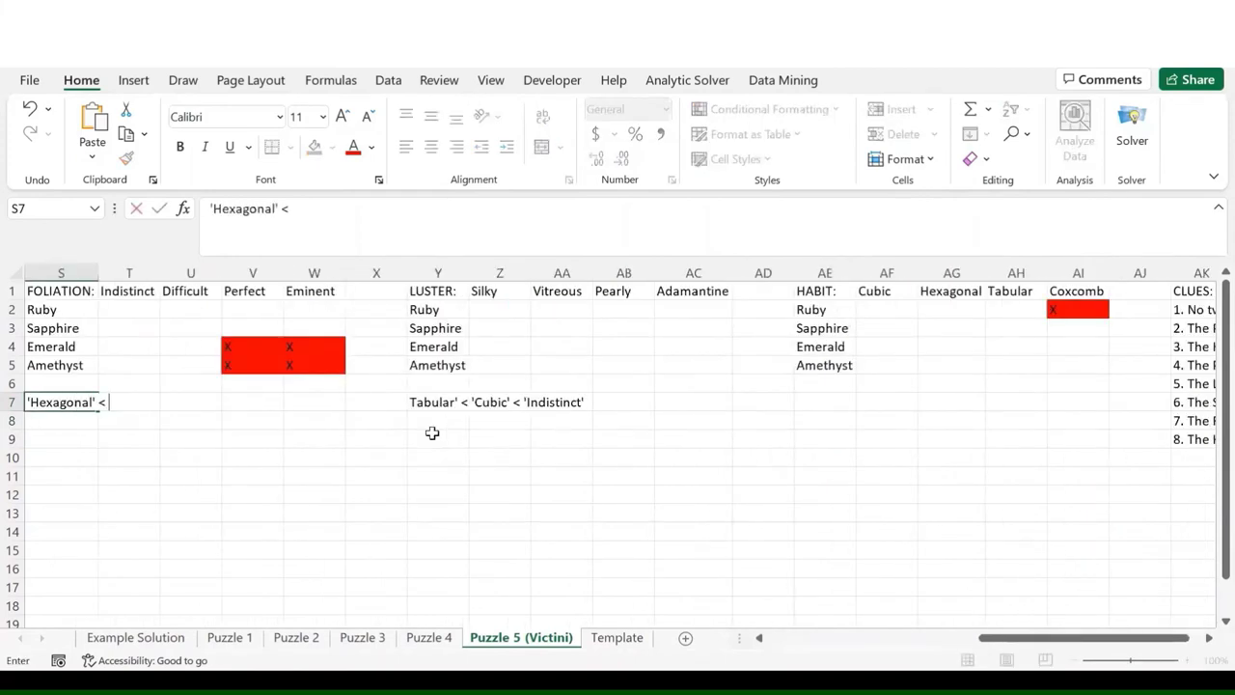
{"action": "scroll", "coordinate": [432, 434], "scroll_direction": "right", "scroll_amount": 6}
{"action": "scroll", "coordinate": [433, 433], "scroll_direction": "right", "scroll_amount": 7}
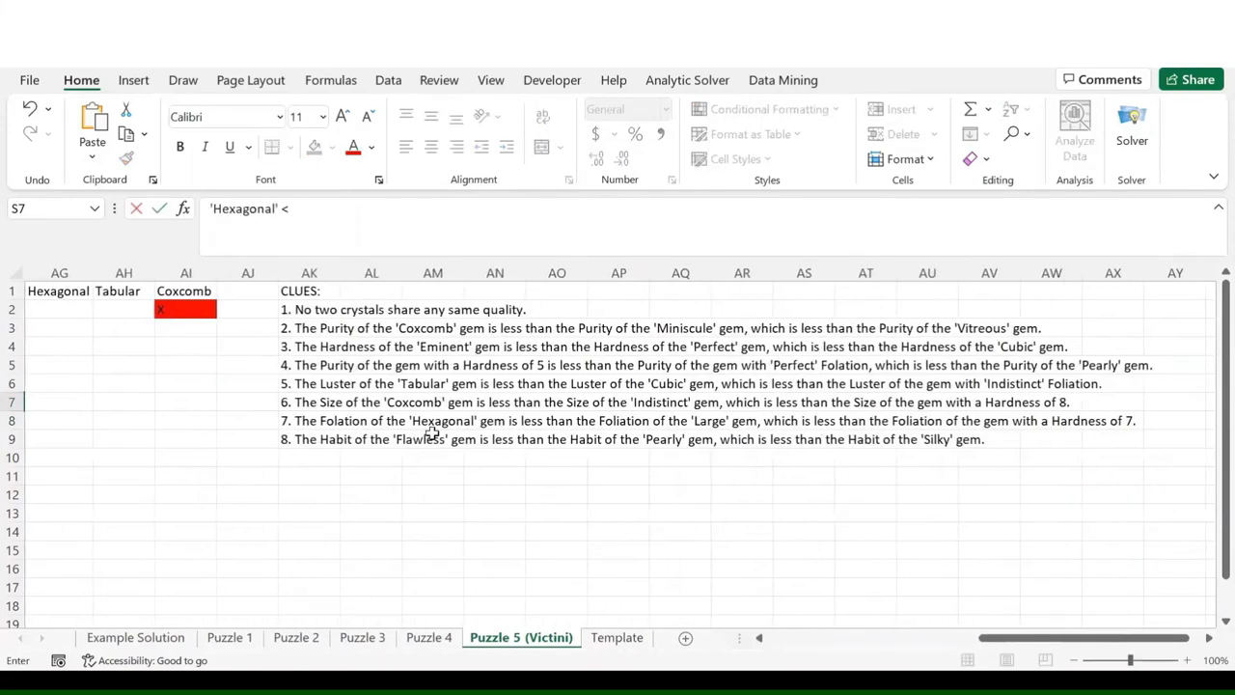
{"action": "type", "text": "'Large'"}
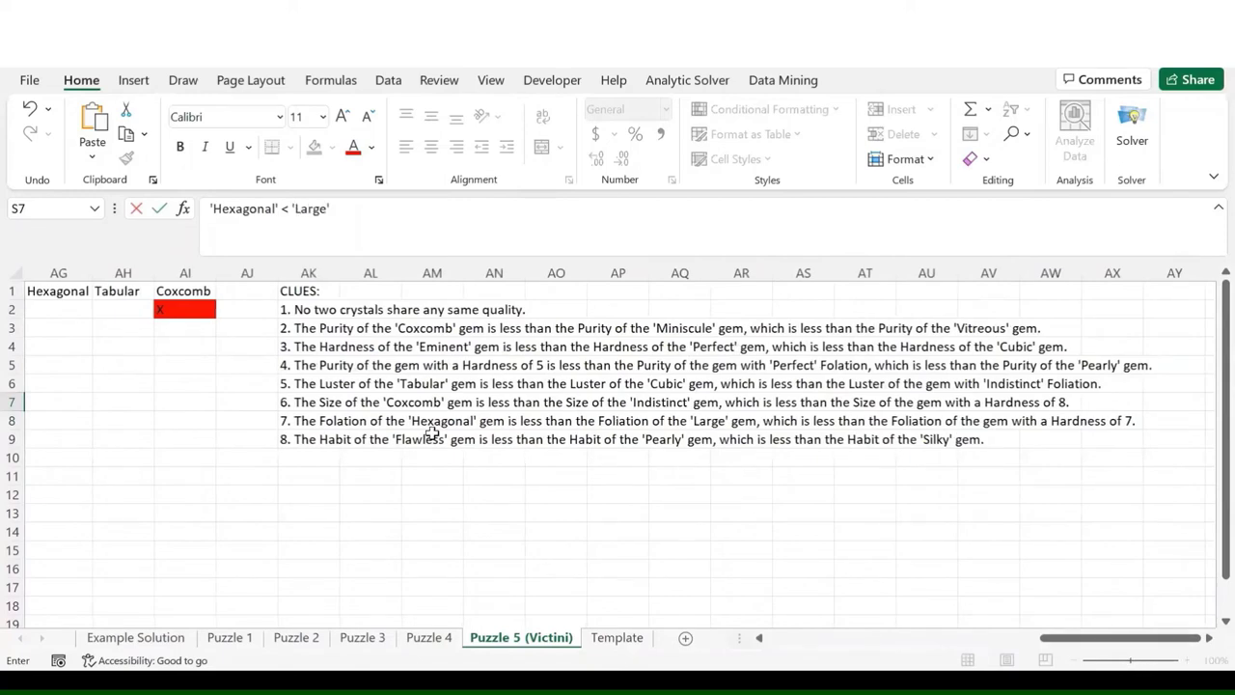
{"action": "type", "text": " < '7'"}
{"action": "key", "text": "Return"}
- Enter clue 8 as 'Flawless' < 'Pearly' < 'Silky' in cell AE7 below the Habit grid
{"action": "scroll", "coordinate": [432, 433], "scroll_direction": "right", "scroll_amount": 4}
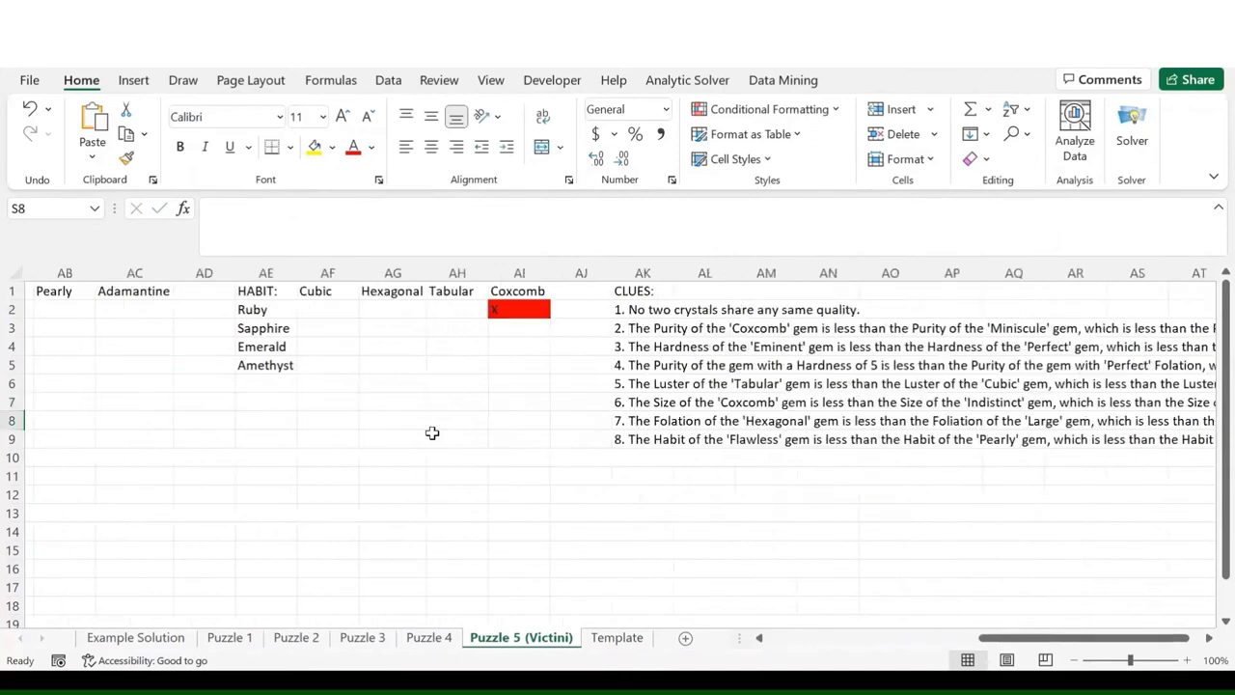
{"action": "left_click", "coordinate": [254, 401]}
{"action": "type", "text": "'"}
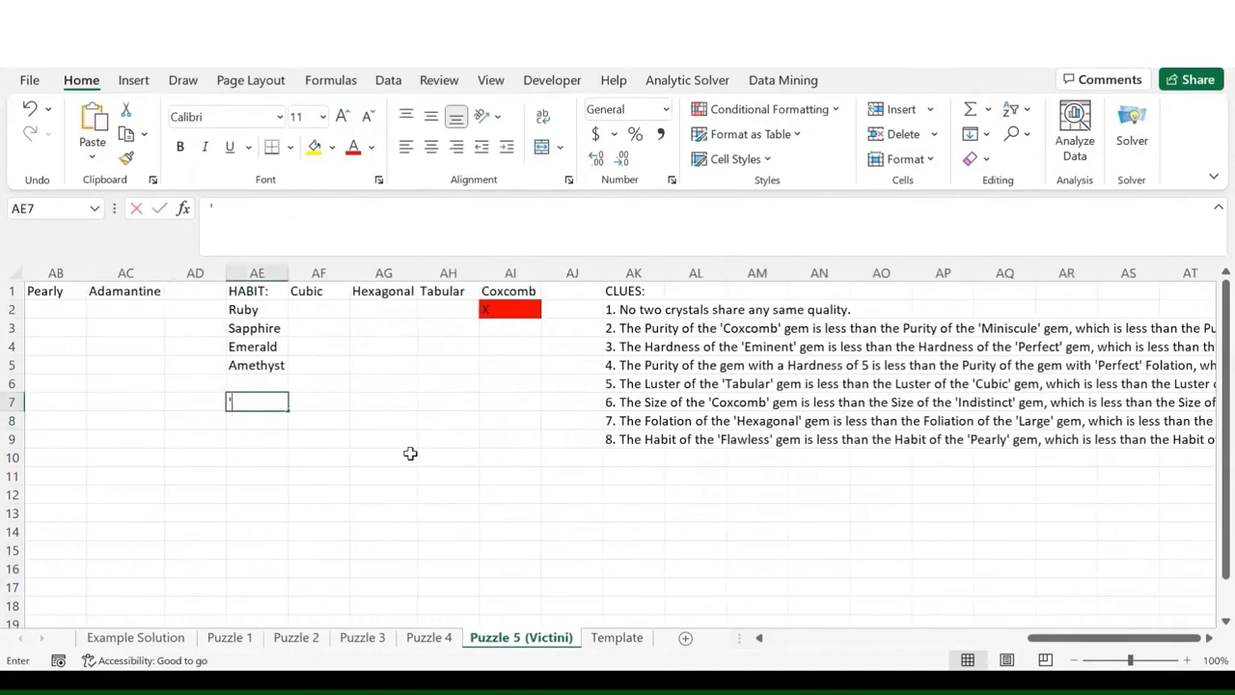
{"action": "type", "text": "Flawless'"}
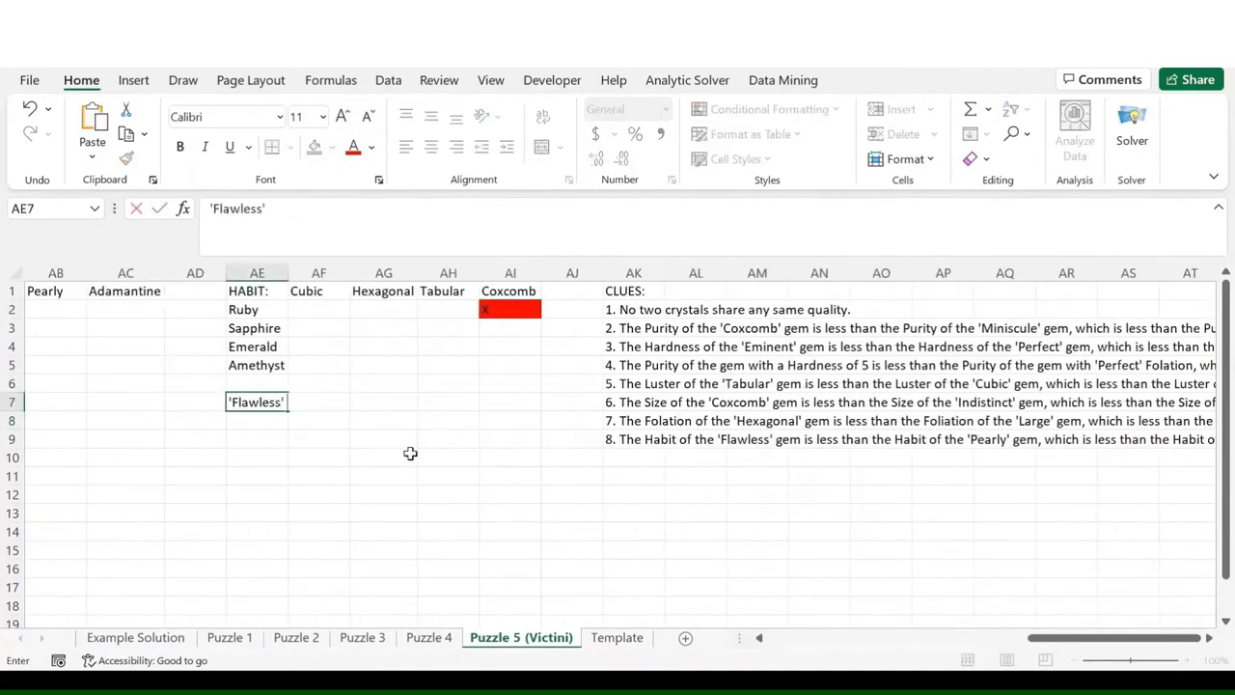
{"action": "type", "text": " < 'Pearly' <"}
{"action": "scroll", "coordinate": [410, 453], "scroll_direction": "right", "scroll_amount": 4}
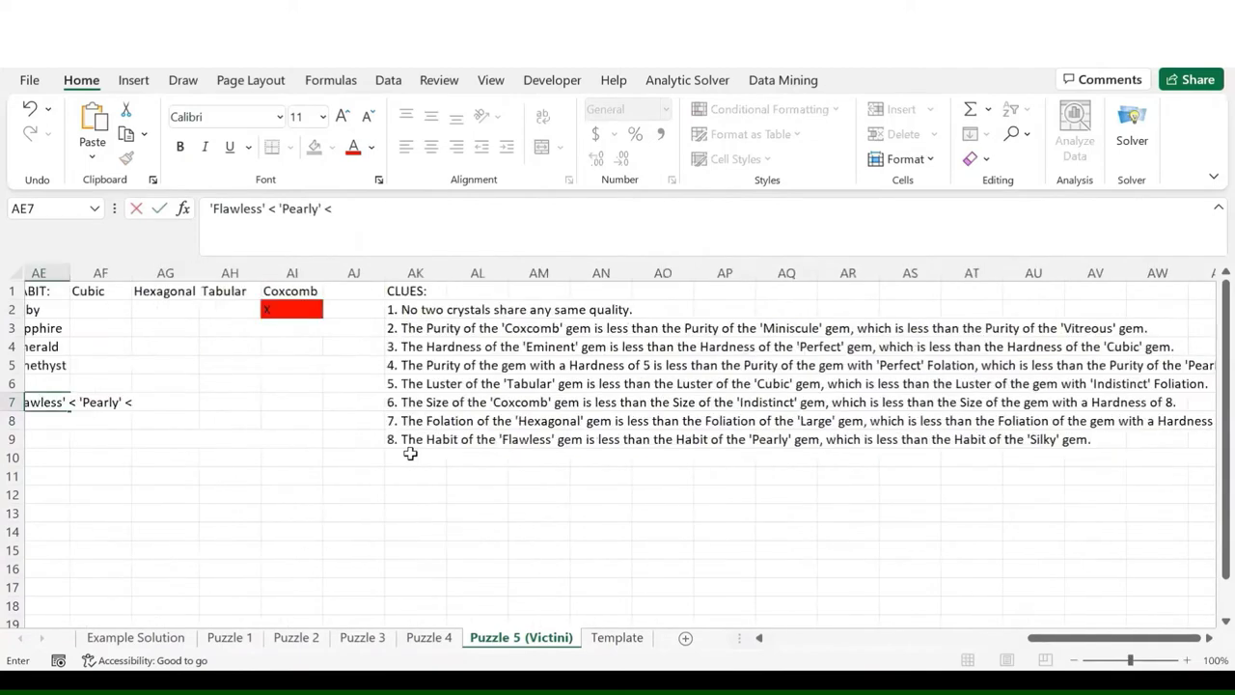
{"action": "scroll", "coordinate": [410, 453], "scroll_direction": "right", "scroll_amount": 1}
{"action": "scroll", "coordinate": [410, 454], "scroll_direction": "left", "scroll_amount": 4}
{"action": "type", "text": "'Silk"}
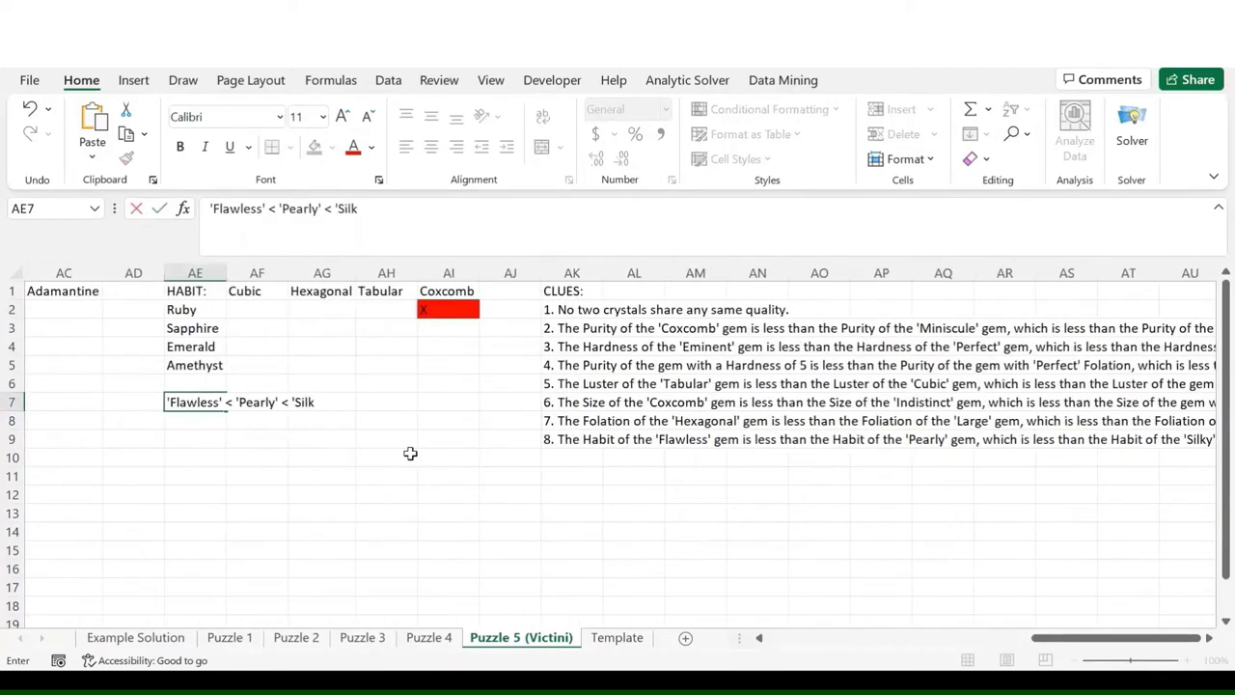
{"action": "type", "text": "y'"}
{"action": "key", "text": "Return"}
- Review the clue inequalities along row 7, going back from the Habit grid to the Size grid
{"action": "key", "text": "Up"}
{"action": "key", "text": "Left"}
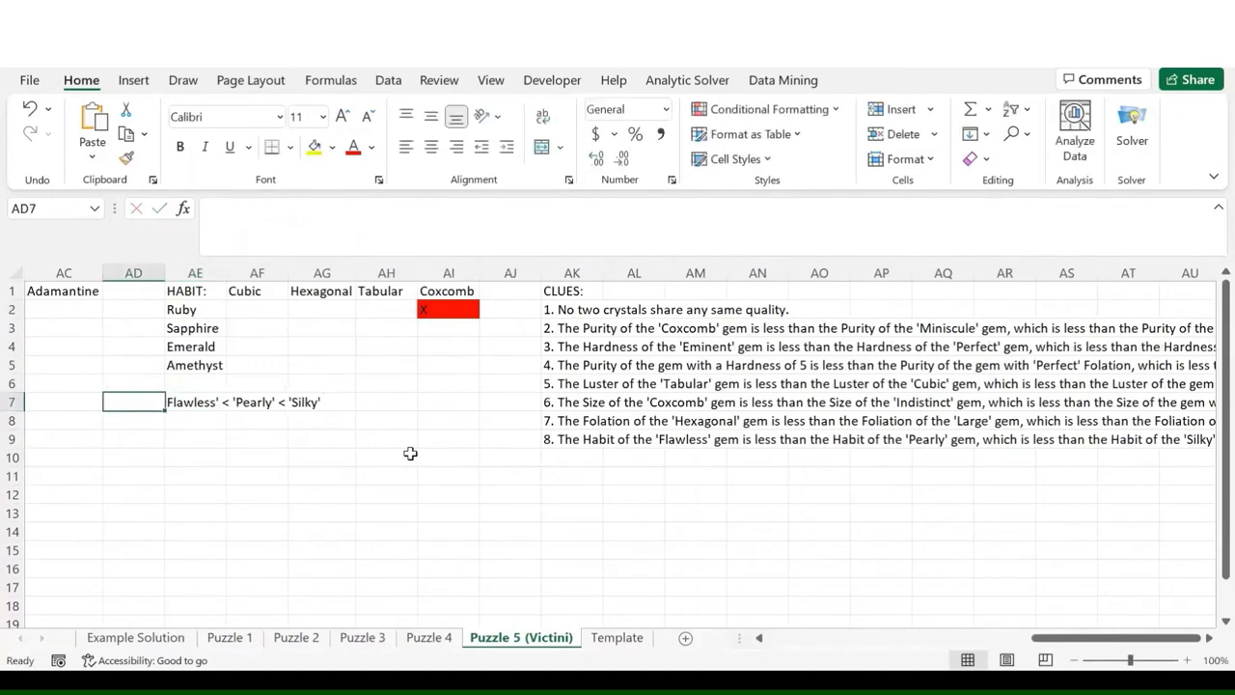
{"action": "key", "text": "Left"}
{"action": "key", "text": "Left"}
{"action": "key", "text": "Left"}
{"action": "key", "text": "Left"}
{"action": "key", "text": "Left"}
{"action": "key", "text": "Left"}
{"action": "key", "text": "Left"}
{"action": "key", "text": "Left"}
{"action": "key", "text": "Left"}
{"action": "key", "text": "Left"}
{"action": "key", "text": "Left"}
{"action": "key", "text": "Left"}
{"action": "key", "text": "Left"}
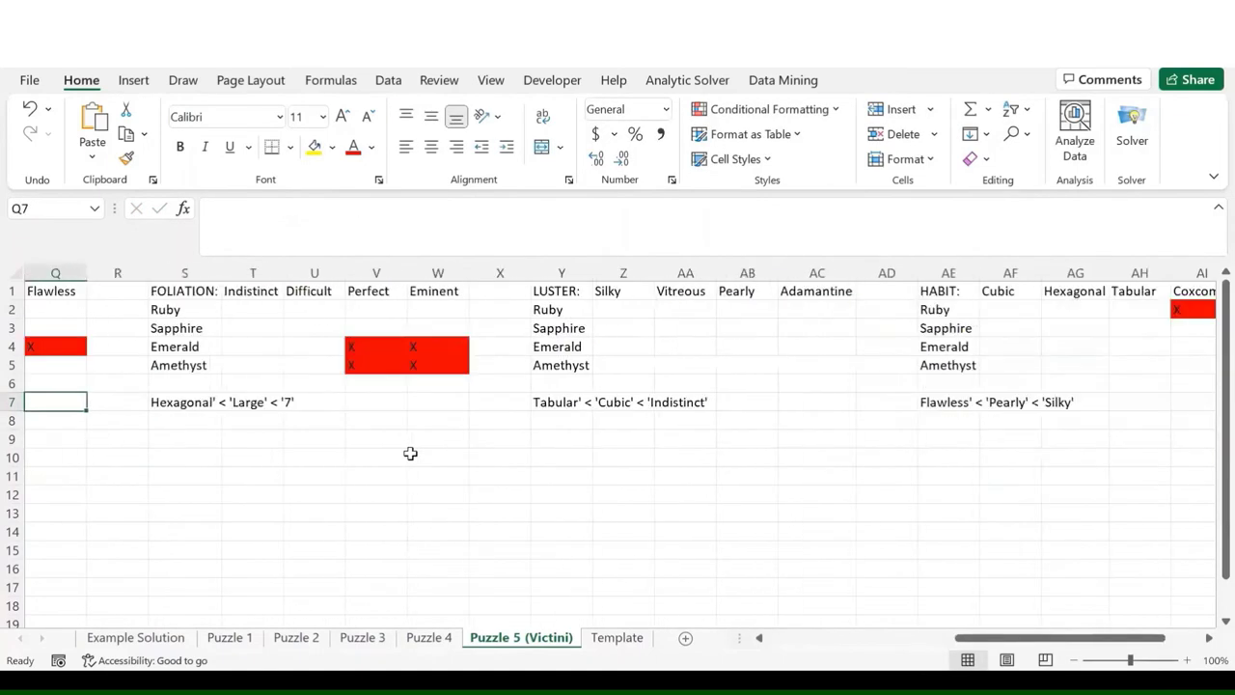
{"action": "key", "text": "Left"}
{"action": "key", "text": "Left"}
{"action": "key", "text": "Left"}
{"action": "key", "text": "Left"}
{"action": "key", "text": "Left"}
{"action": "key", "text": "Left"}
{"action": "key", "text": "Left"}
{"action": "key", "text": "Left"}
{"action": "key", "text": "Left"}
{"action": "key", "text": "Left"}
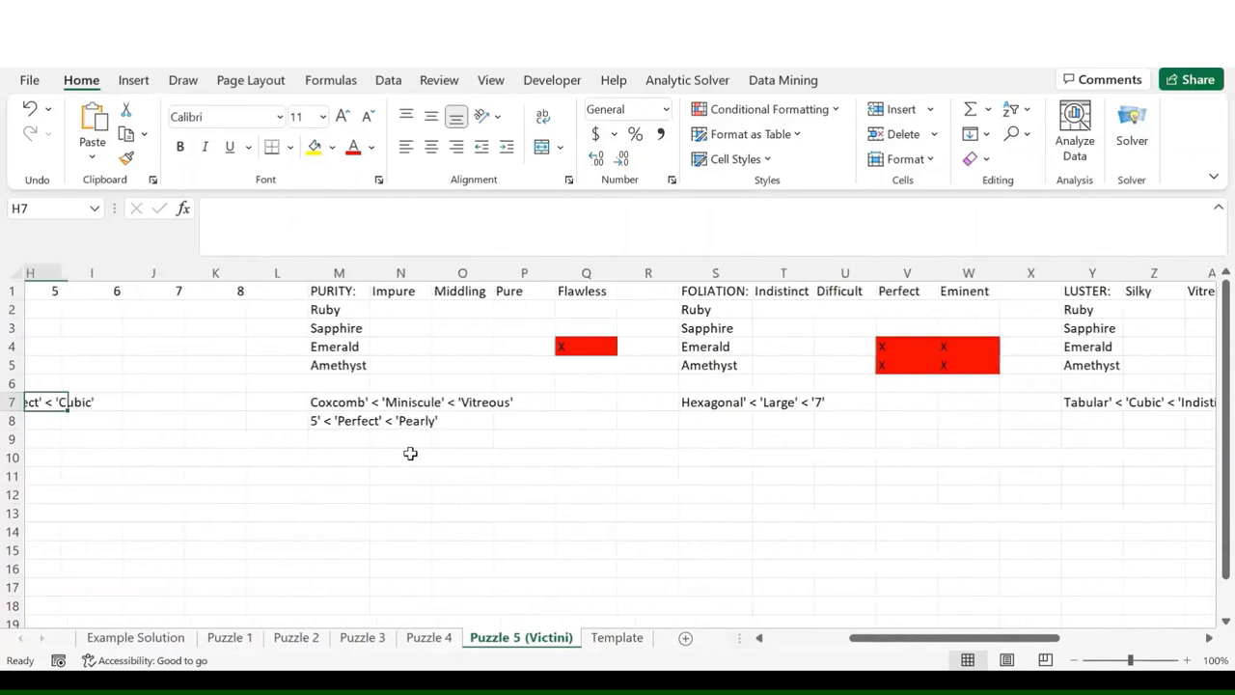
{"action": "key", "text": "Left"}
{"action": "key", "text": "Left"}
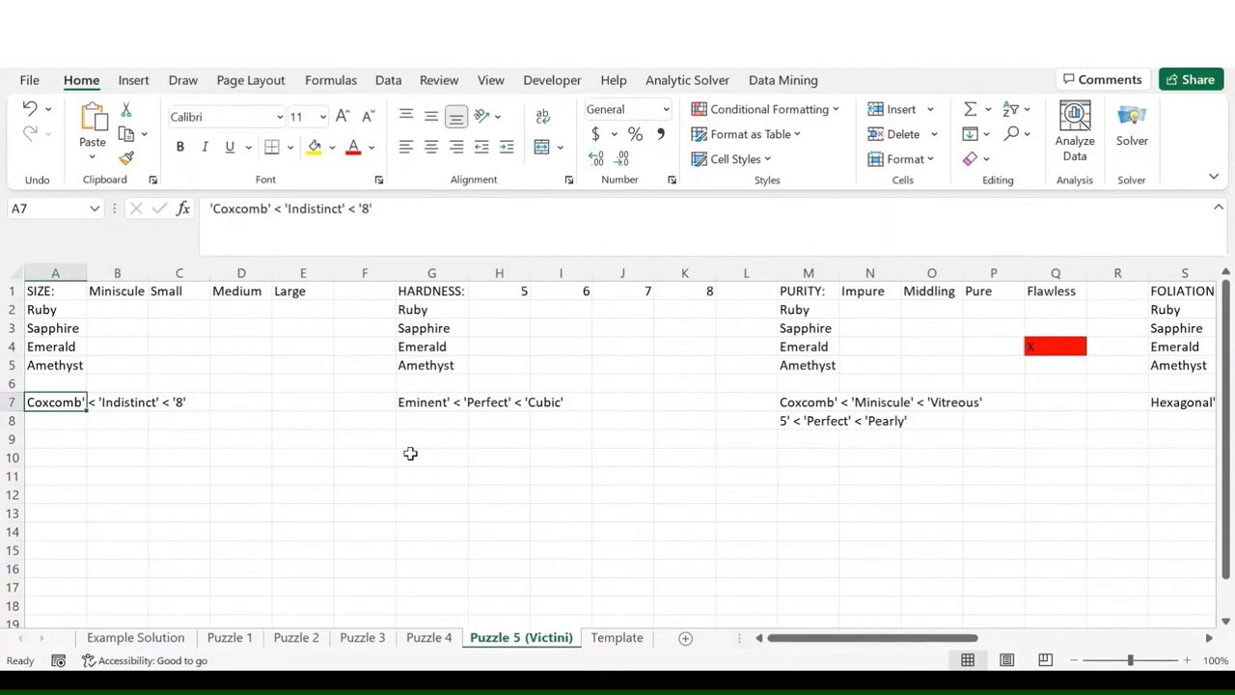
- Examine each grid and the inequality below it, from Size across to Habit, for a starting deduction
{"action": "key", "text": "Right"}
{"action": "key", "text": "Right"}
{"action": "key", "text": "Right"}
{"action": "key", "text": "Right"}
{"action": "key", "text": "Right"}
{"action": "key", "text": "Right"}
{"action": "key", "text": "Right"}
{"action": "key", "text": "Right"}
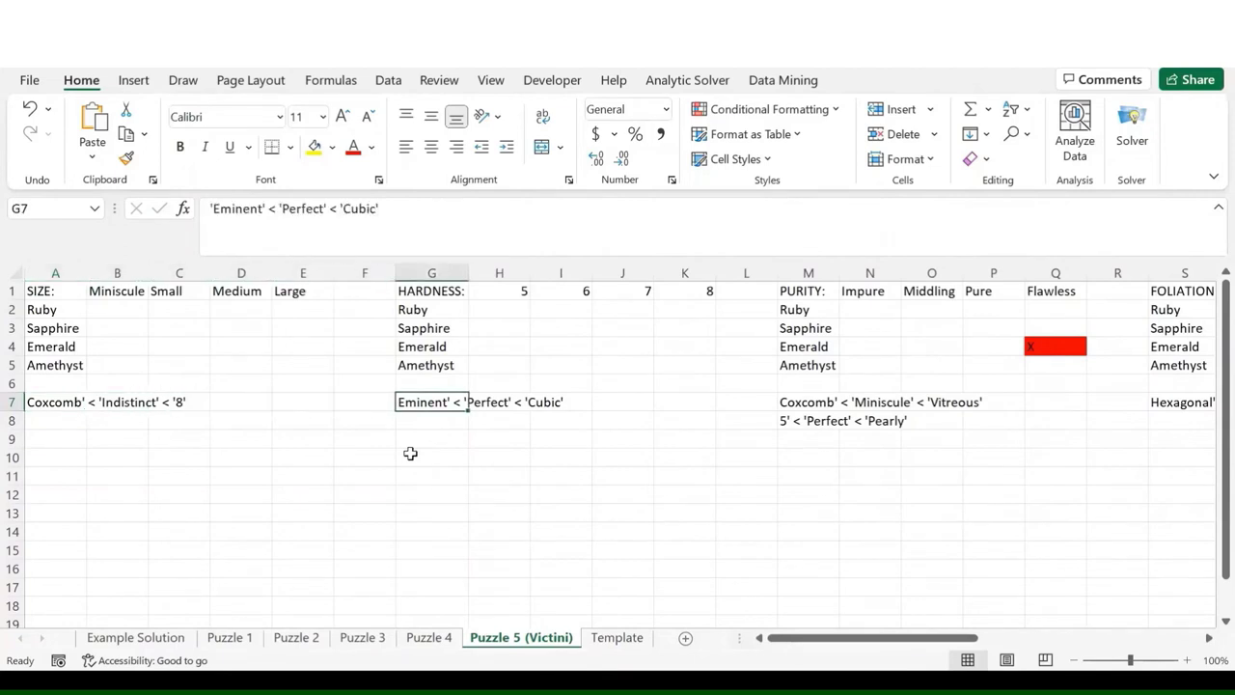
{"action": "key", "text": "Right"}
{"action": "key", "text": "Right"}
{"action": "key", "text": "Right"}
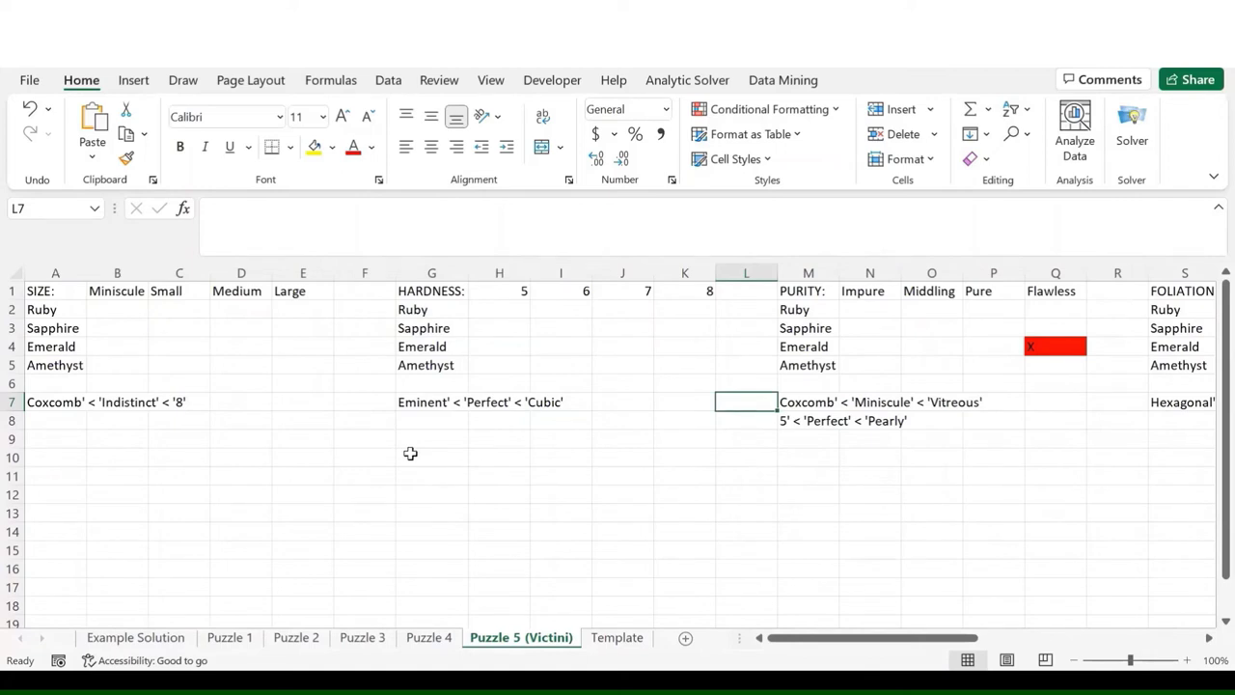
{"action": "key", "text": "Right"}
{"action": "key", "text": "Right"}
{"action": "key", "text": "Right"}
{"action": "key", "text": "Right"}
{"action": "key", "text": "Right"}
{"action": "key", "text": "Right"}
{"action": "key", "text": "Right"}
{"action": "key", "text": "Right"}
{"action": "key", "text": "Right"}
{"action": "key", "text": "Right"}
{"action": "key", "text": "Right"}
{"action": "key", "text": "Right"}
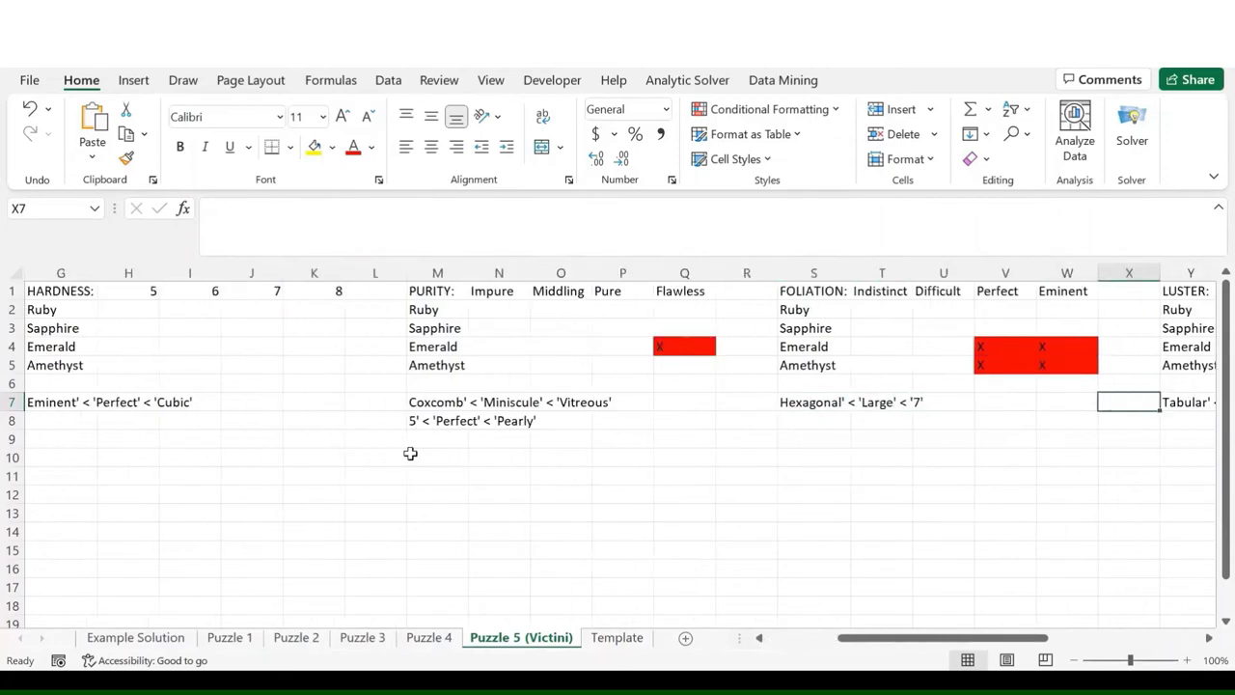
{"action": "key", "text": "Right"}
{"action": "key", "text": "Right"}
{"action": "key", "text": "Right"}
{"action": "key", "text": "Right"}
{"action": "key", "text": "Right"}
{"action": "key", "text": "Right"}
{"action": "key", "text": "Right"}
{"action": "key", "text": "Right"}
{"action": "key", "text": "Right"}
{"action": "key", "text": "Right"}
{"action": "key", "text": "Right"}
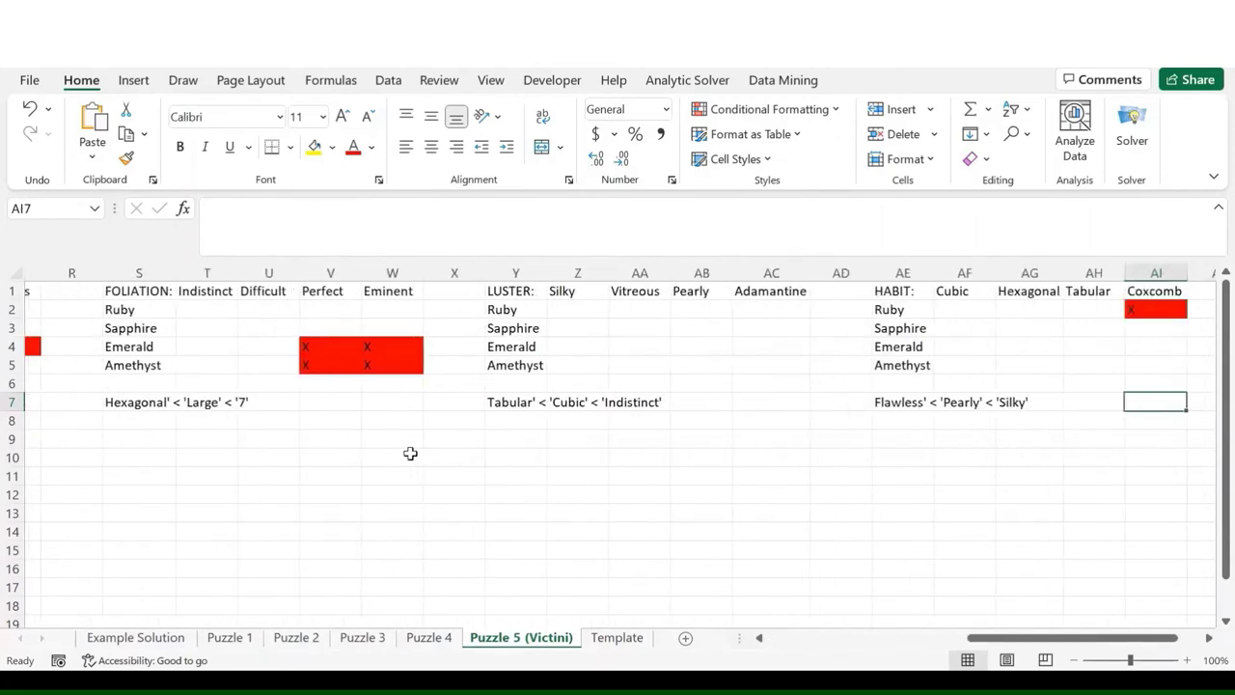
{"action": "key", "text": "Right"}
- Examine the X marks for Emerald and Amethyst under Perfect and Eminent in the Foliation grid
{"action": "key", "text": "Left"}
{"action": "key", "text": "Left"}
{"action": "key", "text": "Left"}
{"action": "key", "text": "Left"}
{"action": "key", "text": "Left"}
{"action": "key", "text": "Left"}
{"action": "key", "text": "Left"}
{"action": "key", "text": "Left"}
{"action": "key", "text": "Left"}
{"action": "key", "text": "Left"}
{"action": "key", "text": "Left"}
{"action": "key", "text": "Left"}
{"action": "key", "text": "Left"}
{"action": "key", "text": "Left"}
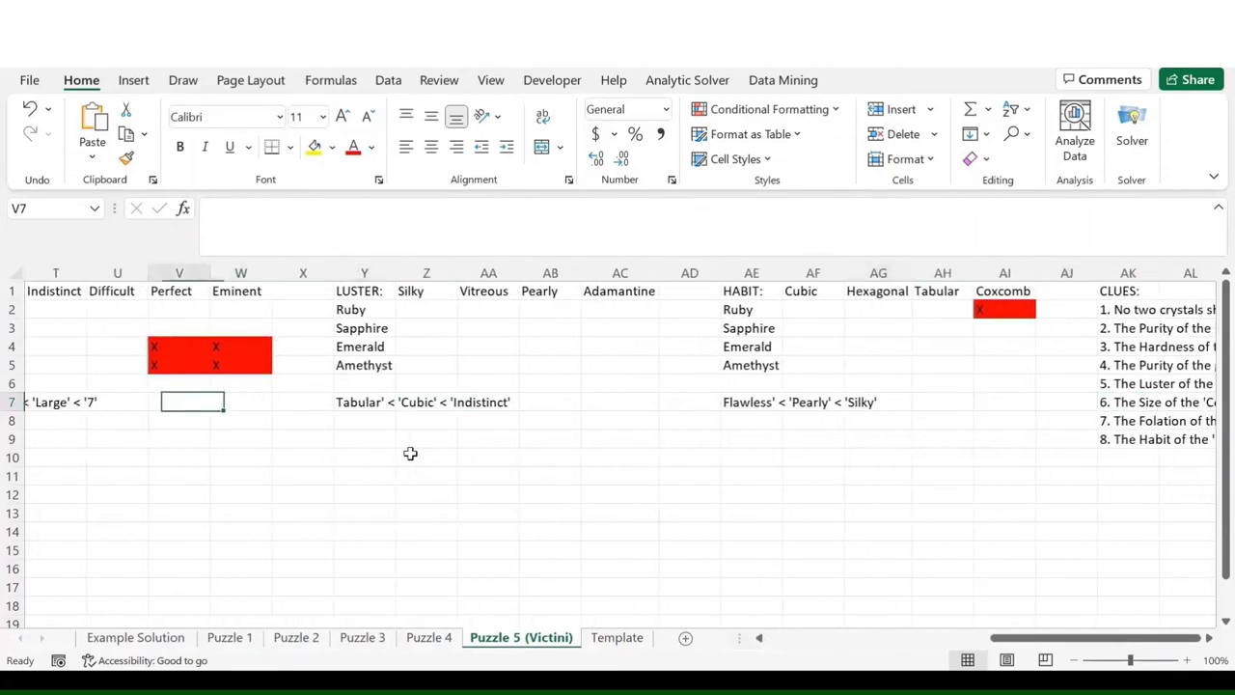
{"action": "key", "text": "Left"}
{"action": "key", "text": "Left"}
{"action": "key", "text": "Left"}
{"action": "key", "text": "Right"}
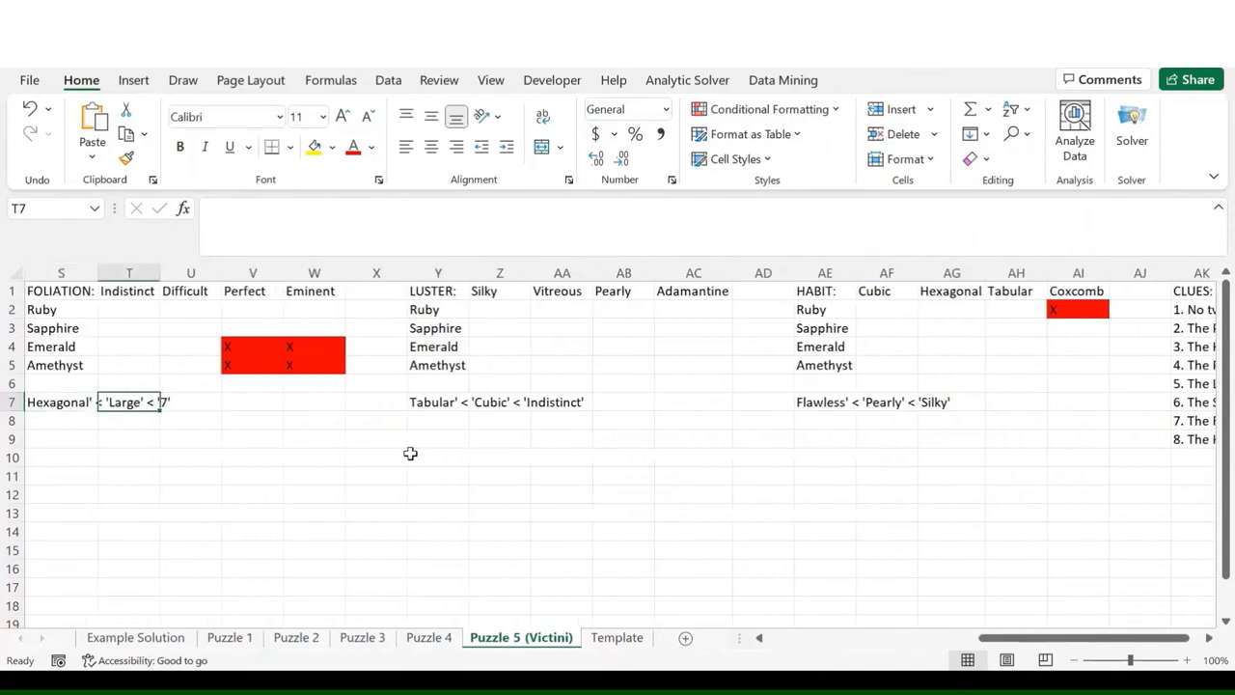
{"action": "key", "text": "Right"}
{"action": "key", "text": "Right"}
{"action": "key", "text": "Right"}
{"action": "key", "text": "Up"}
{"action": "key", "text": "Up"}
{"action": "key", "text": "Up"}
{"action": "key", "text": "Left"}
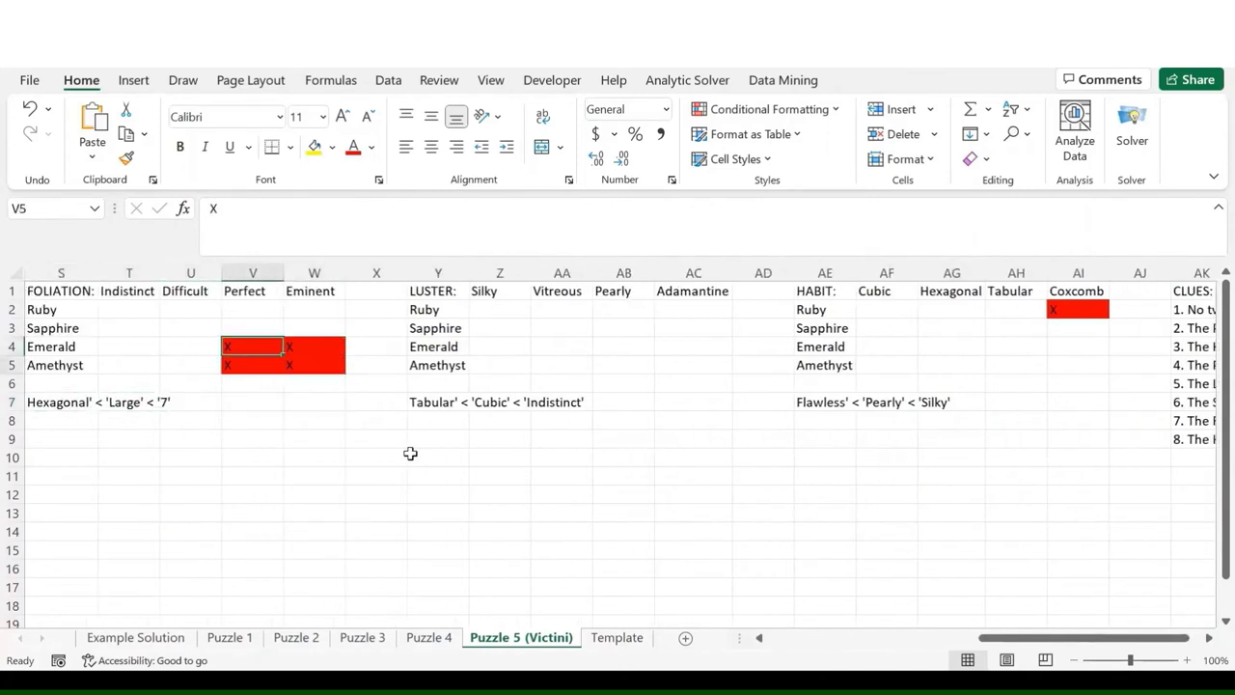
{"action": "key", "text": "Right"}
{"action": "key", "text": "Up"}
{"action": "key", "text": "Left"}
{"action": "key", "text": "Down"}
{"action": "key", "text": "Right"}
{"action": "key", "text": "Up"}
{"action": "key", "text": "Left"}
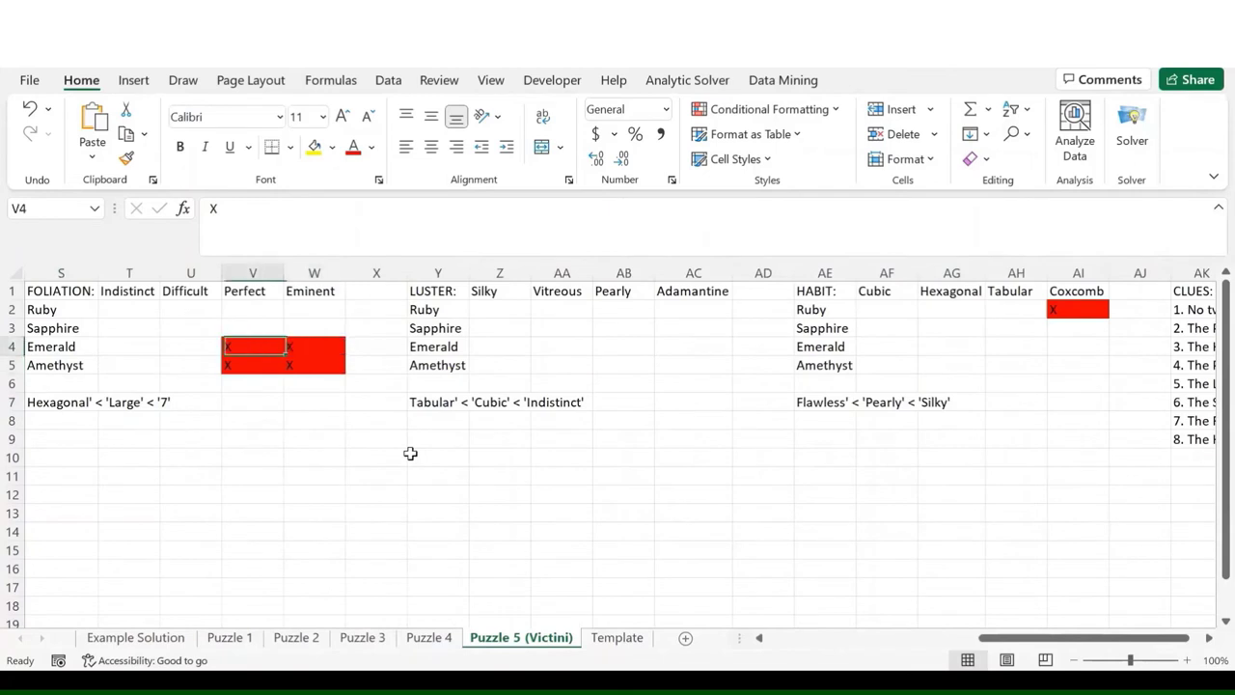
{"action": "key", "text": "Left"}
{"action": "key", "text": "Left"}
{"action": "key", "text": "Left"}
{"action": "key", "text": "Left"}
{"action": "key", "text": "Left"}
{"action": "key", "text": "Right"}
{"action": "key", "text": "Right"}
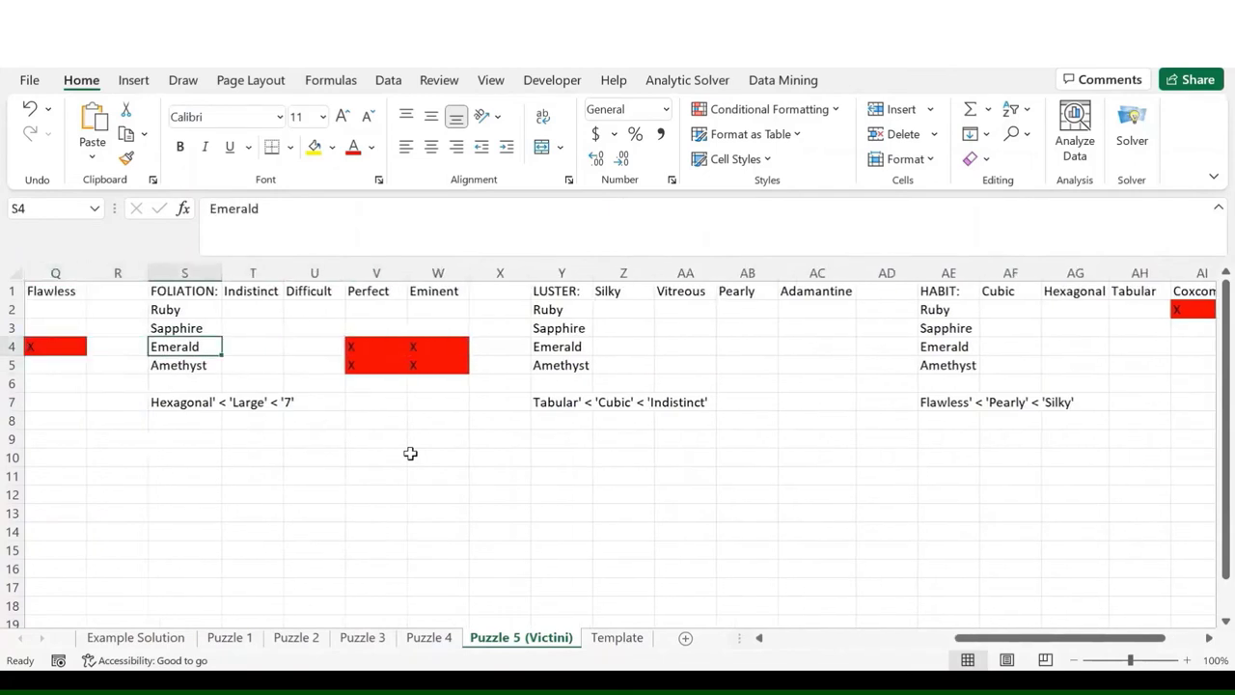
{"action": "key", "text": "Right"}
{"action": "key", "text": "Right"}
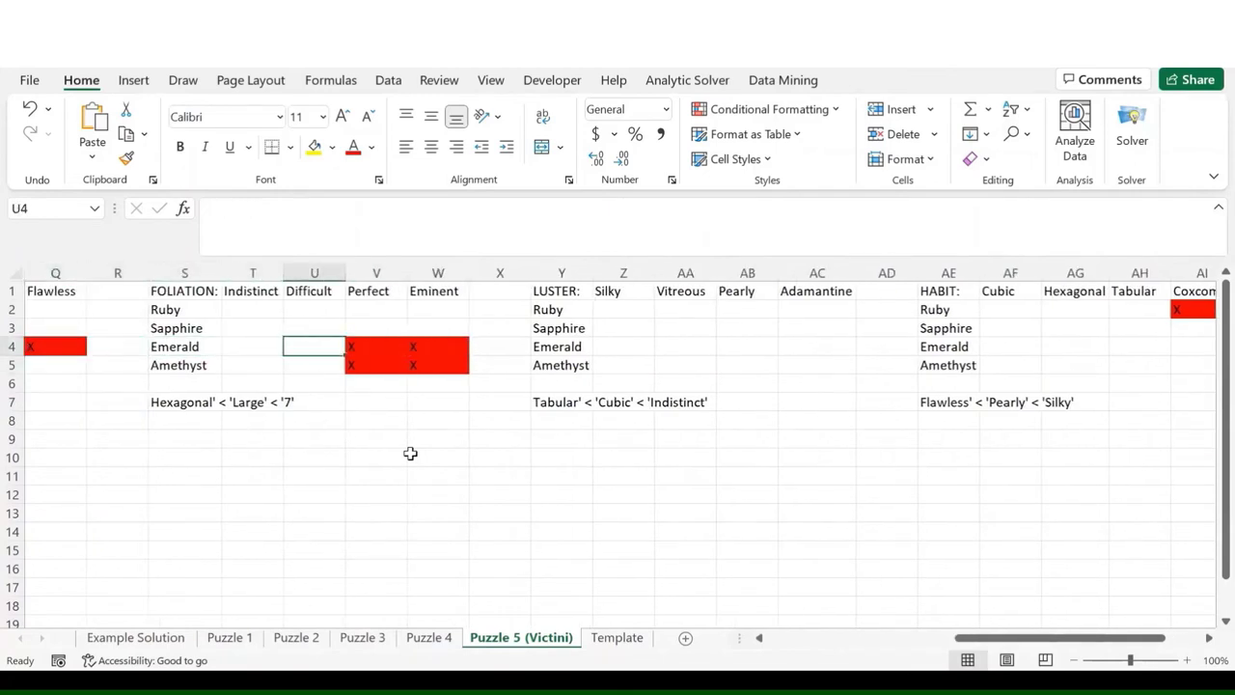
{"action": "key", "text": "Right"}
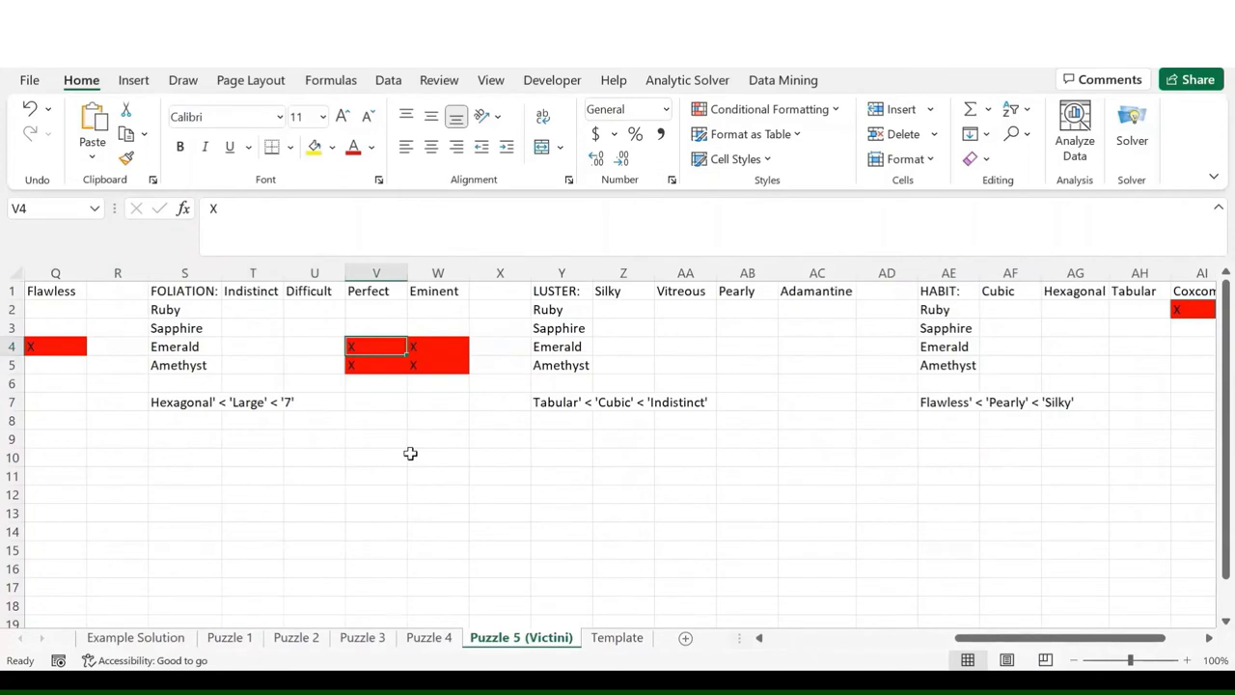
{"action": "key", "text": "Down"}
{"action": "key", "text": "Right"}
{"action": "key", "text": "Up"}
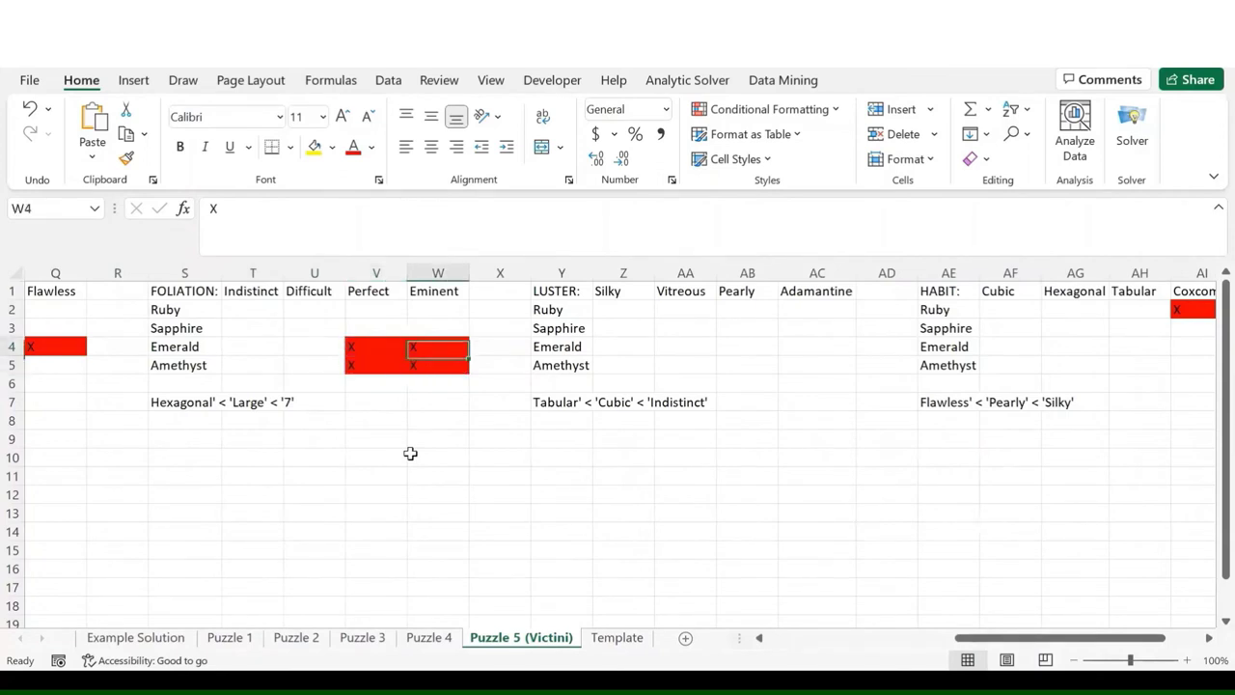
{"action": "key", "text": "Down"}
{"action": "key", "text": "Left"}
{"action": "key", "text": "Right"}
{"action": "key", "text": "Up"}
{"action": "key", "text": "Left"}
{"action": "key", "text": "Down"}
{"action": "key", "text": "Right"}
{"action": "key", "text": "Up"}
{"action": "key", "text": "Left"}
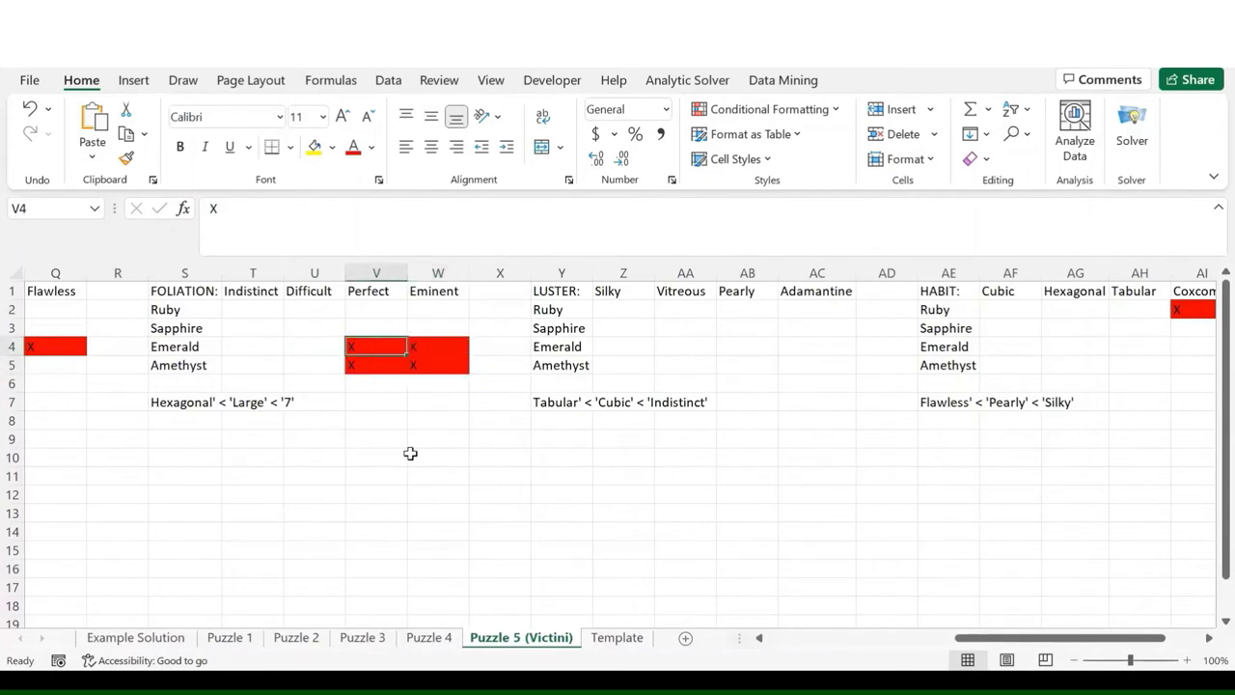
- Examine the open Indistinct and Difficult cells for Emerald and Amethyst in the Foliation grid
{"action": "key", "text": "Left"}
{"action": "key", "text": "Left"}
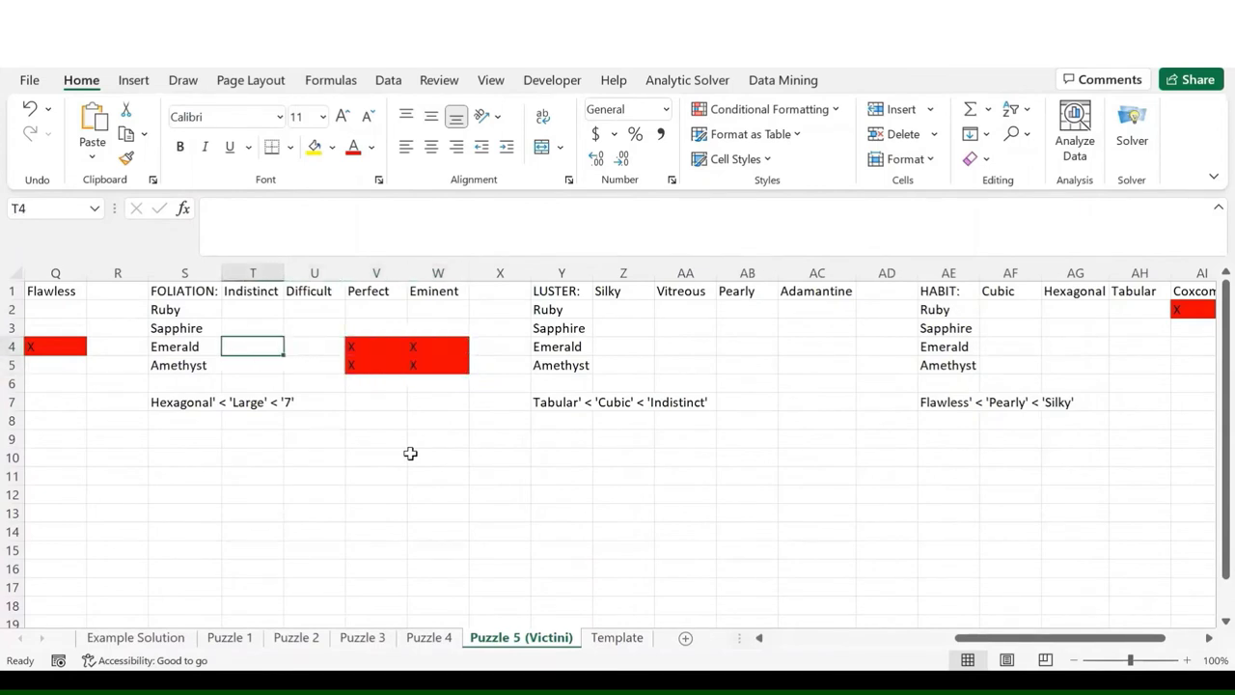
{"action": "key", "text": "Right"}
{"action": "key", "text": "Down"}
{"action": "key", "text": "Left"}
{"action": "key", "text": "Up"}
{"action": "key", "text": "Right"}
{"action": "key", "text": "Down"}
{"action": "key", "text": "Left"}
{"action": "key", "text": "Up"}
{"action": "key", "text": "Right"}
{"action": "key", "text": "Down"}
{"action": "key", "text": "Left"}
{"action": "key", "text": "Up"}
{"action": "key", "text": "Right"}
{"action": "key", "text": "Down"}
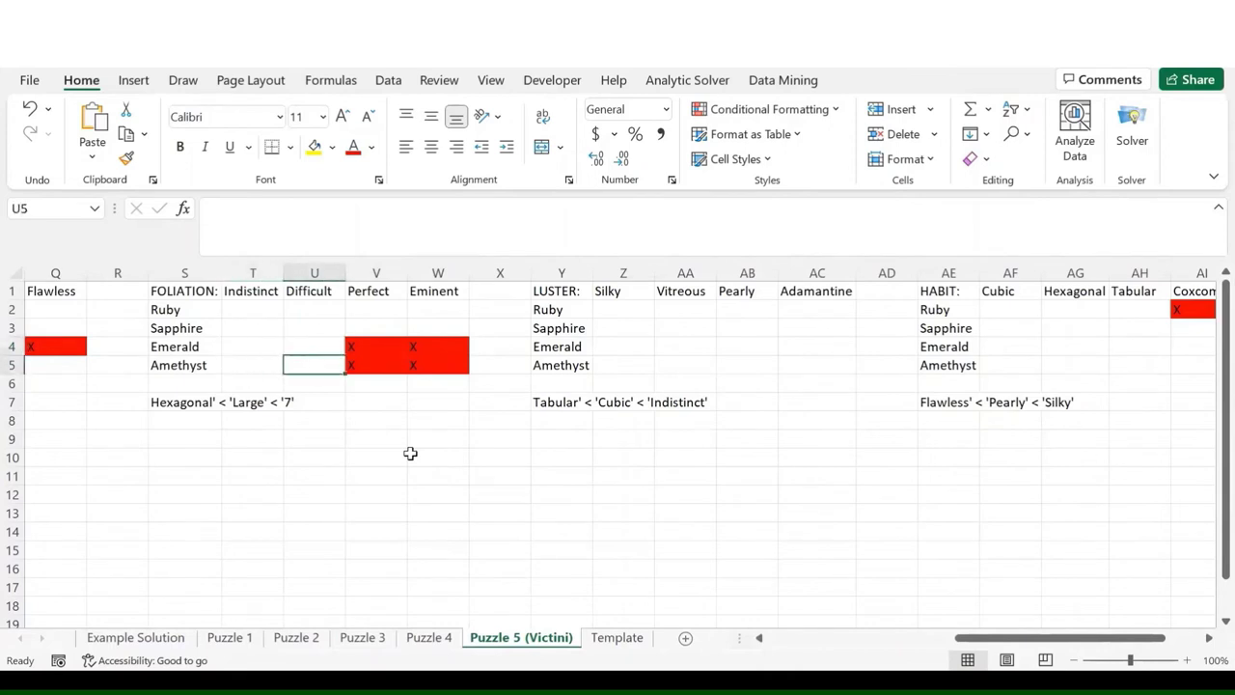
{"action": "key", "text": "Left"}
{"action": "key", "text": "Up"}
{"action": "key", "text": "Right"}
{"action": "key", "text": "Down"}
{"action": "key", "text": "Left"}
{"action": "key", "text": "Up"}
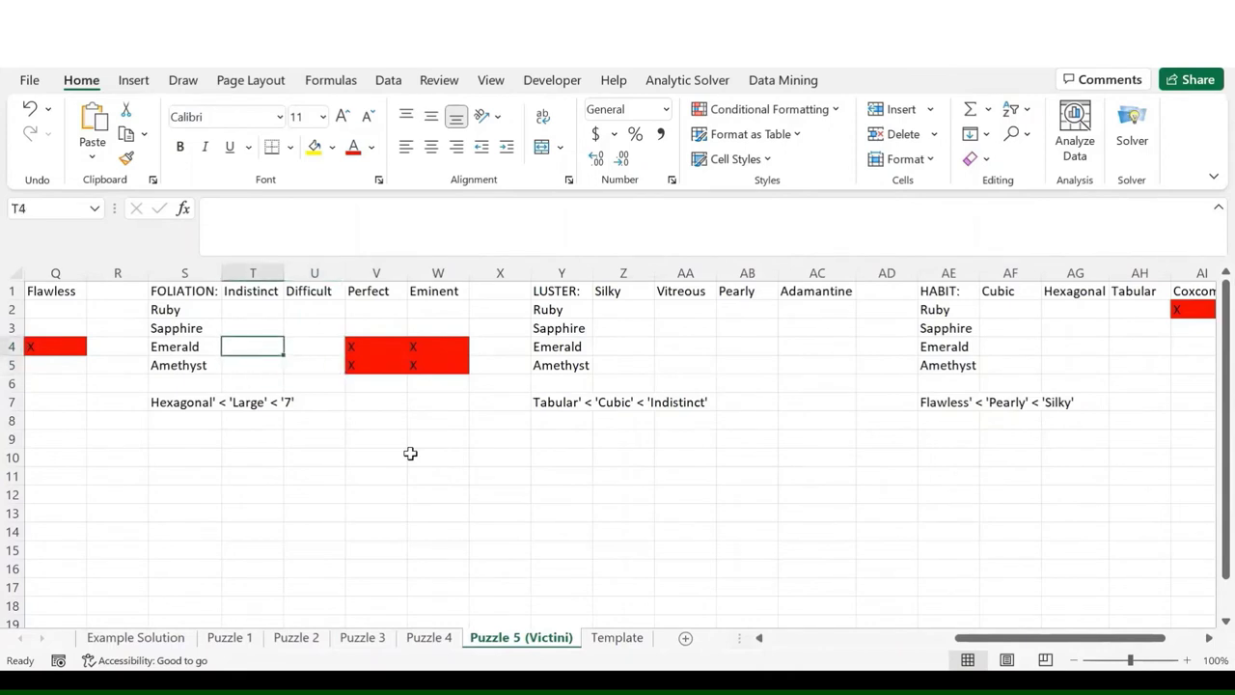
{"action": "key", "text": "Right"}
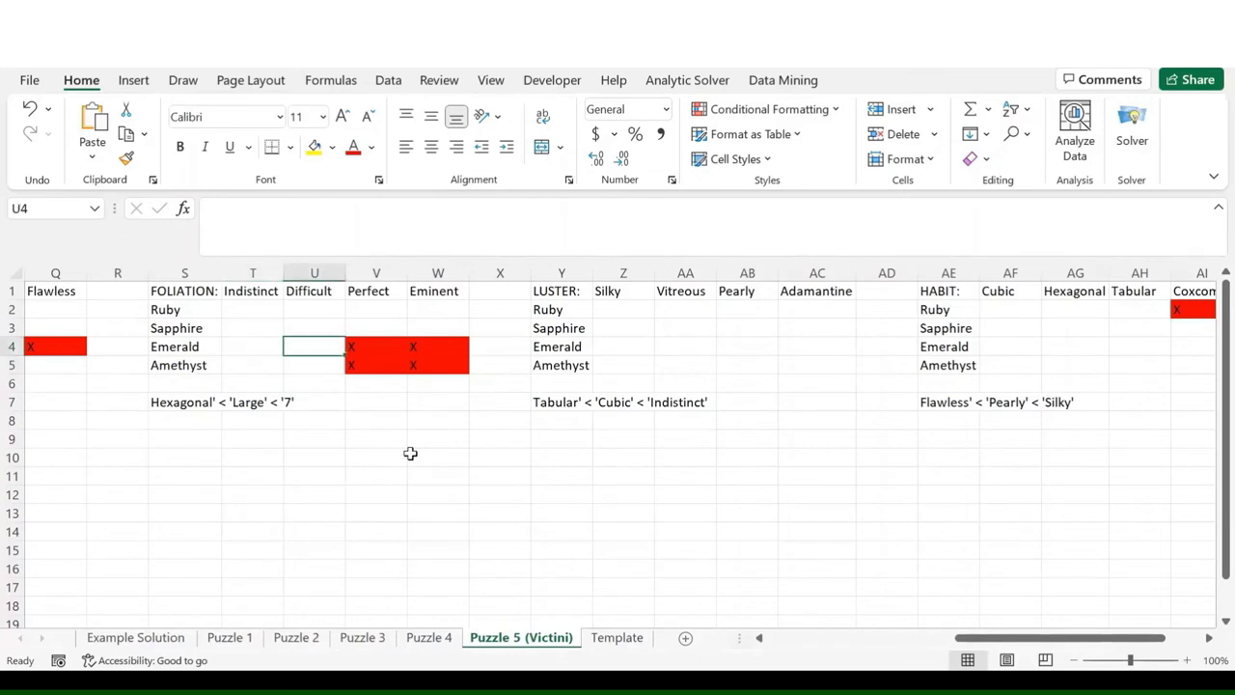
{"action": "key", "text": "Down"}
{"action": "key", "text": "Left"}
- Rule out Indistinct for Ruby and Sapphire in the Foliation grid with an X in T2 and T3
{"action": "key", "text": "Up"}
{"action": "key", "text": "Up"}
{"action": "key", "text": "Up"}
{"action": "type", "text": "x"}
{"action": "key", "text": "Return"}
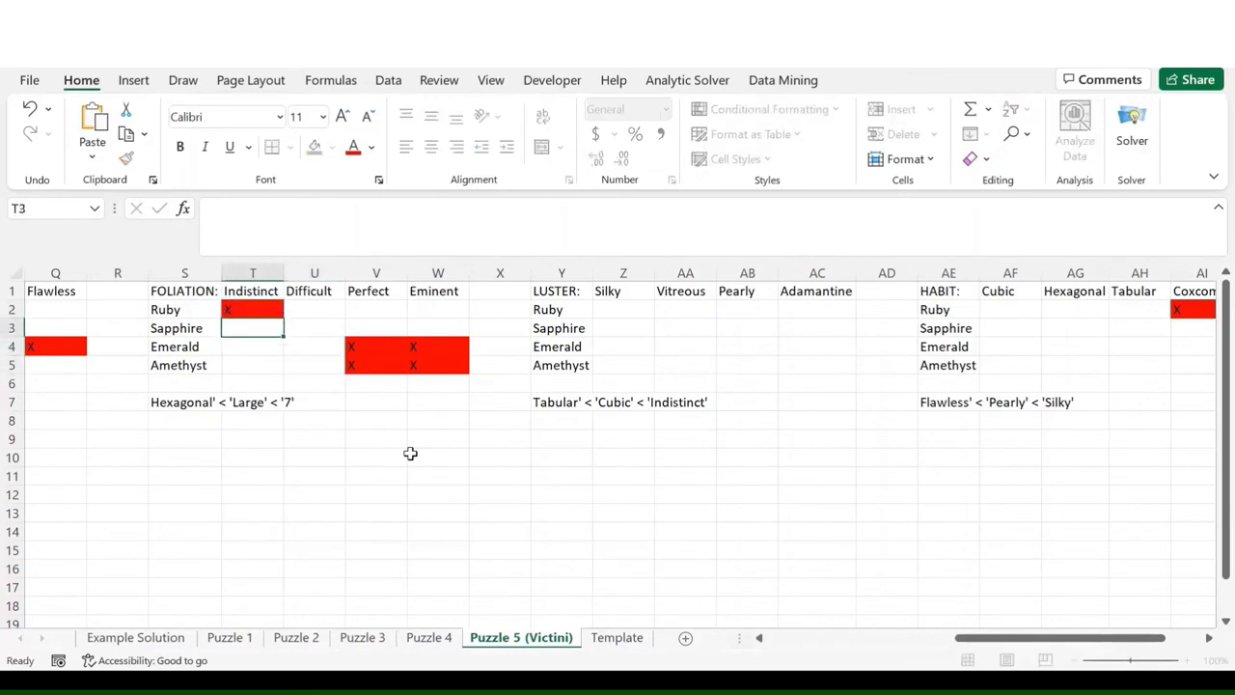
{"action": "type", "text": "x"}
{"action": "key", "text": "Return"}
- Rule out Difficult for Ruby and Sapphire in the Foliation grid with an X in U2 and U3
{"action": "key", "text": "Right"}
{"action": "key", "text": "Up"}
{"action": "key", "text": "Up"}
{"action": "type", "text": "x"}
{"action": "key", "text": "Return"}
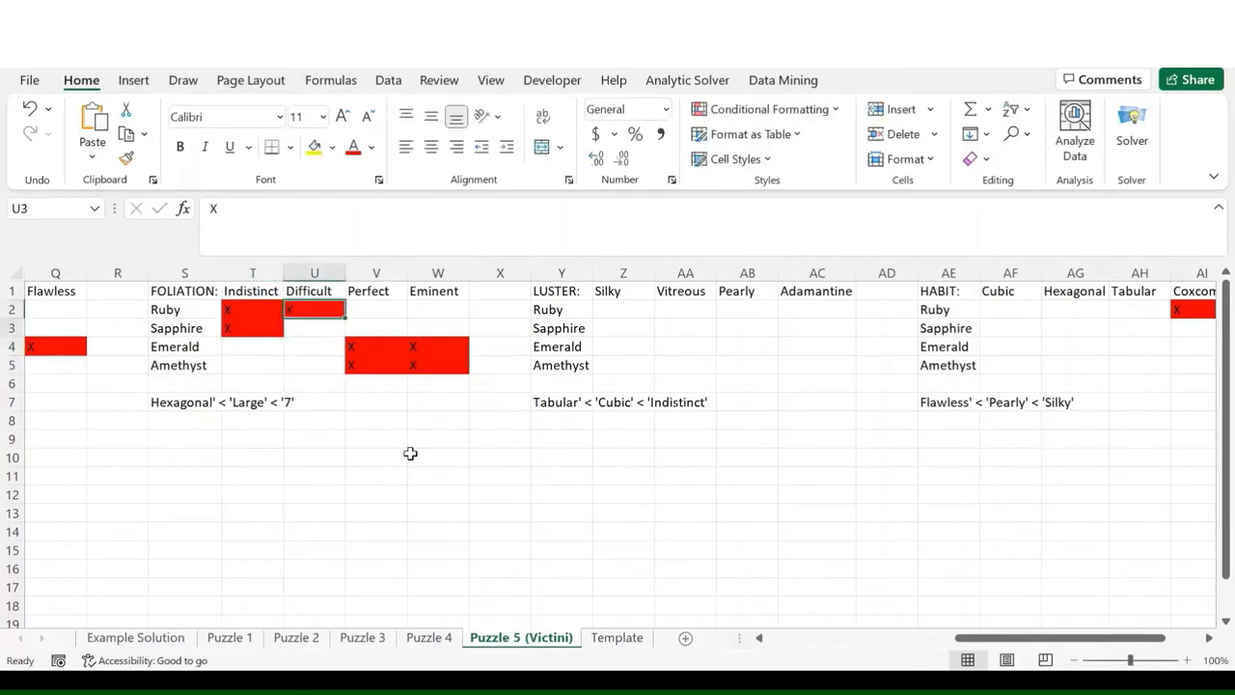
{"action": "type", "text": "x"}
{"action": "key", "text": "Return"}
- Review the remaining Foliation options for Emerald and Amethyst in cells T4 to U5
{"action": "key", "text": "Left"}
{"action": "key", "text": "Down"}
{"action": "key", "text": "Right"}
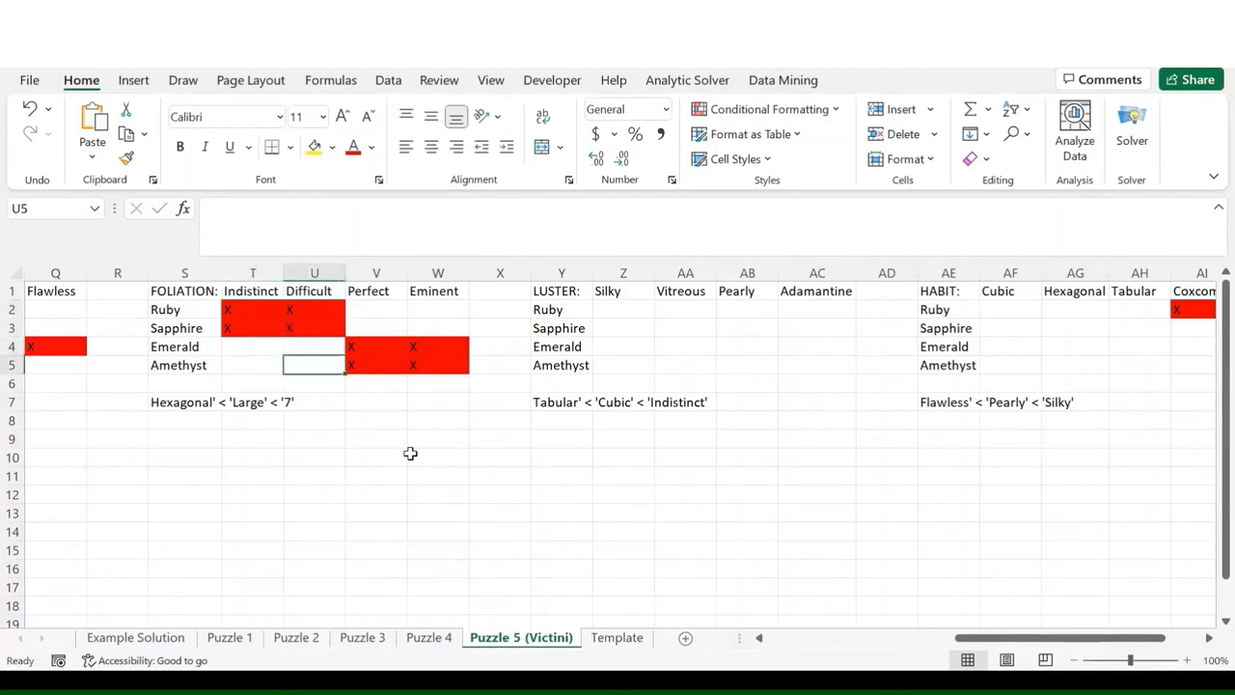
{"action": "key", "text": "Up"}
{"action": "key", "text": "Left"}
{"action": "key", "text": "Down"}
{"action": "key", "text": "Right"}
{"action": "key", "text": "Up"}
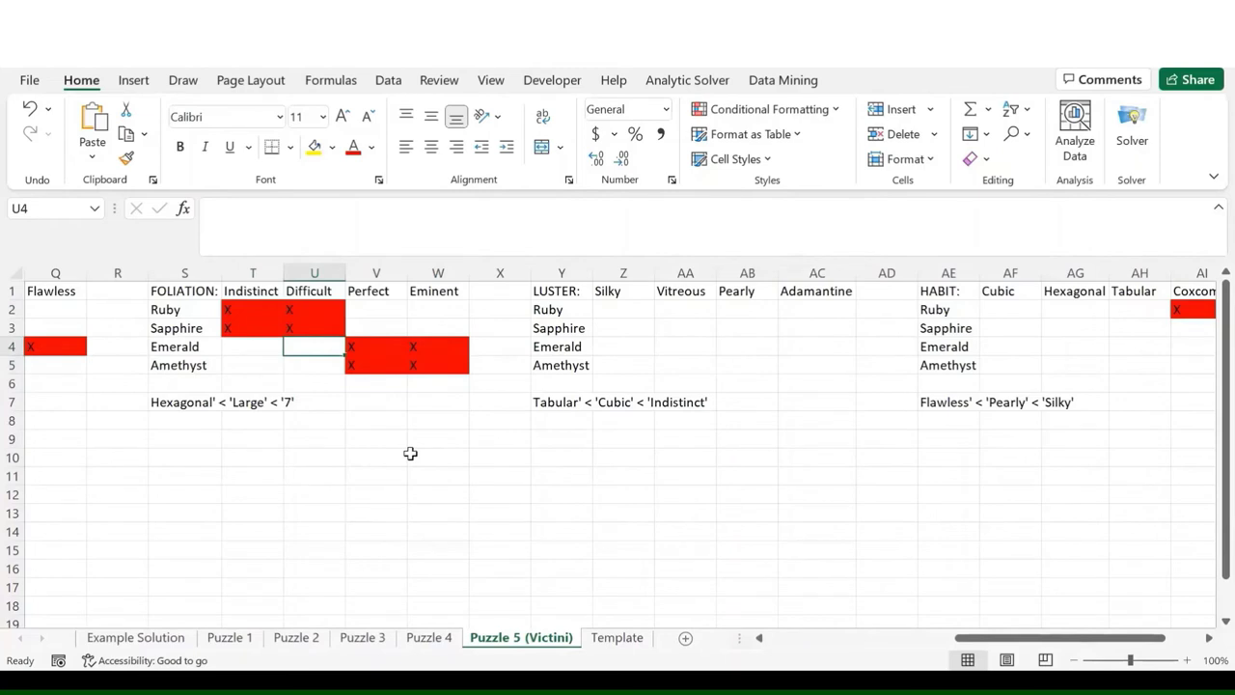
- Examine the two ordering clues in M7 and M8 under the Purity grid
{"action": "key", "text": "Left"}
{"action": "key", "text": "Left"}
{"action": "key", "text": "Left"}
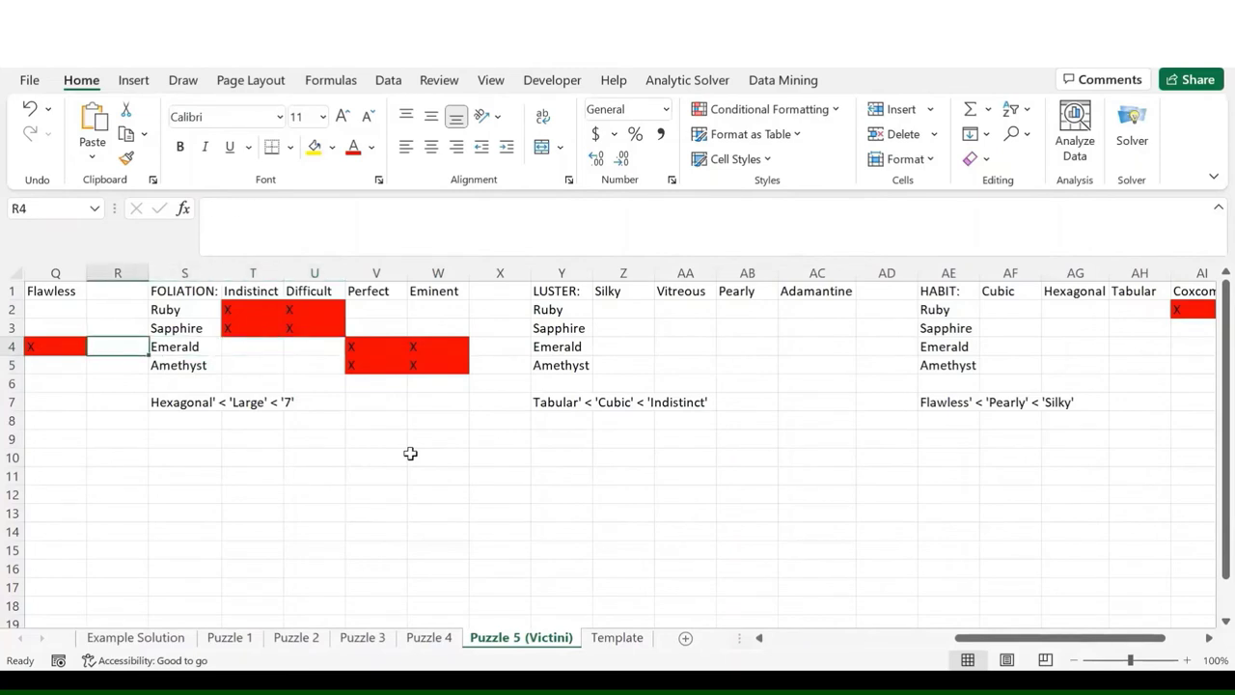
{"action": "key", "text": "Left"}
{"action": "key", "text": "Left"}
{"action": "key", "text": "Left"}
{"action": "key", "text": "Left"}
{"action": "key", "text": "Left"}
{"action": "key", "text": "Left"}
{"action": "key", "text": "Left"}
{"action": "key", "text": "Left"}
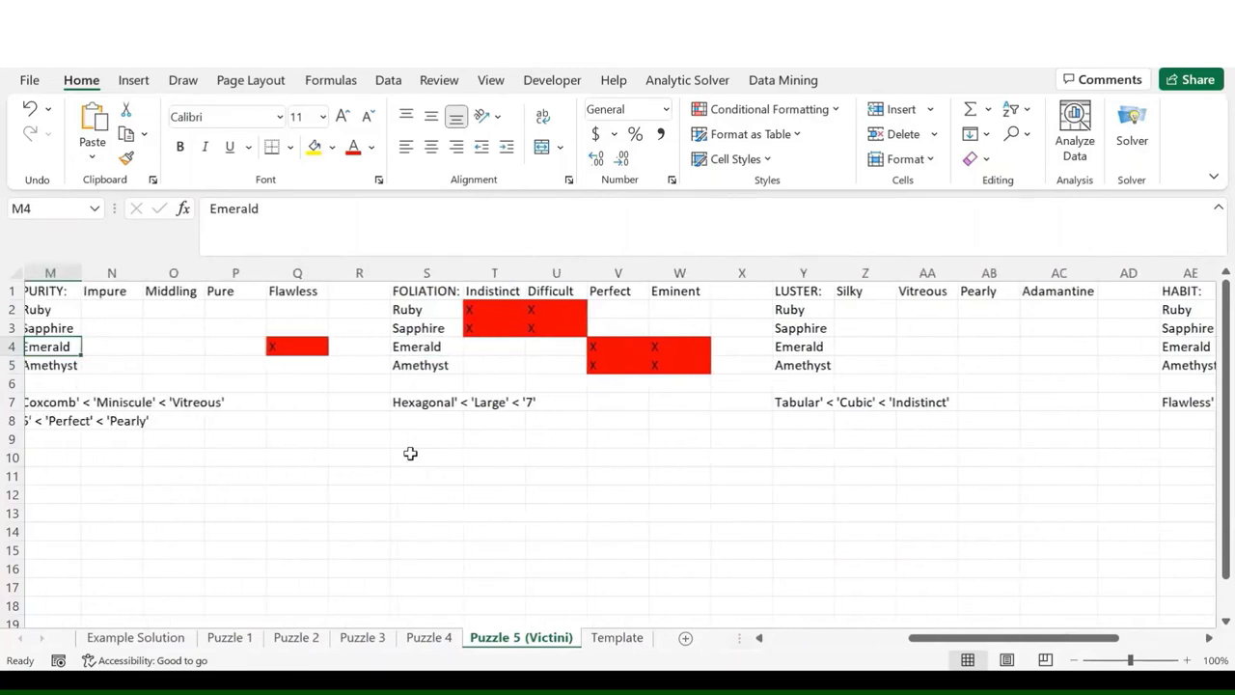
{"action": "key", "text": "Right"}
{"action": "key", "text": "Right"}
{"action": "key", "text": "Right"}
{"action": "key", "text": "Down"}
{"action": "key", "text": "Down"}
{"action": "key", "text": "Down"}
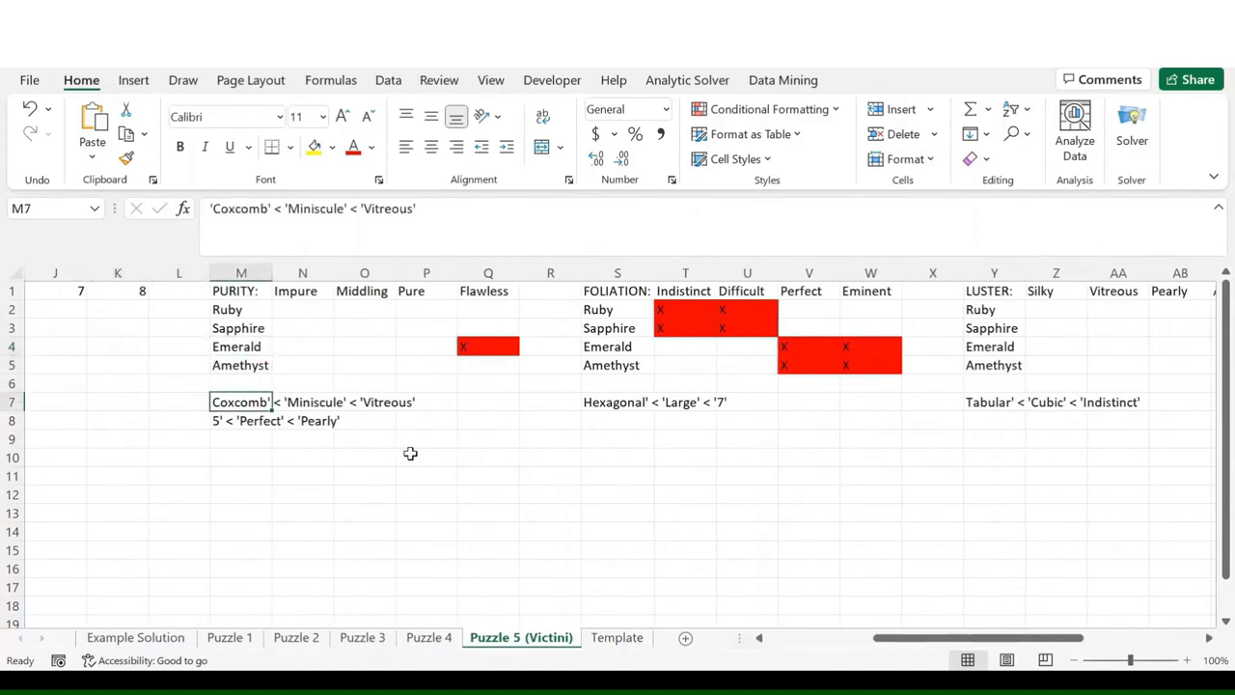
{"action": "key", "text": "shift+Down"}
{"action": "key", "text": "Down"}
{"action": "key", "text": "Down"}
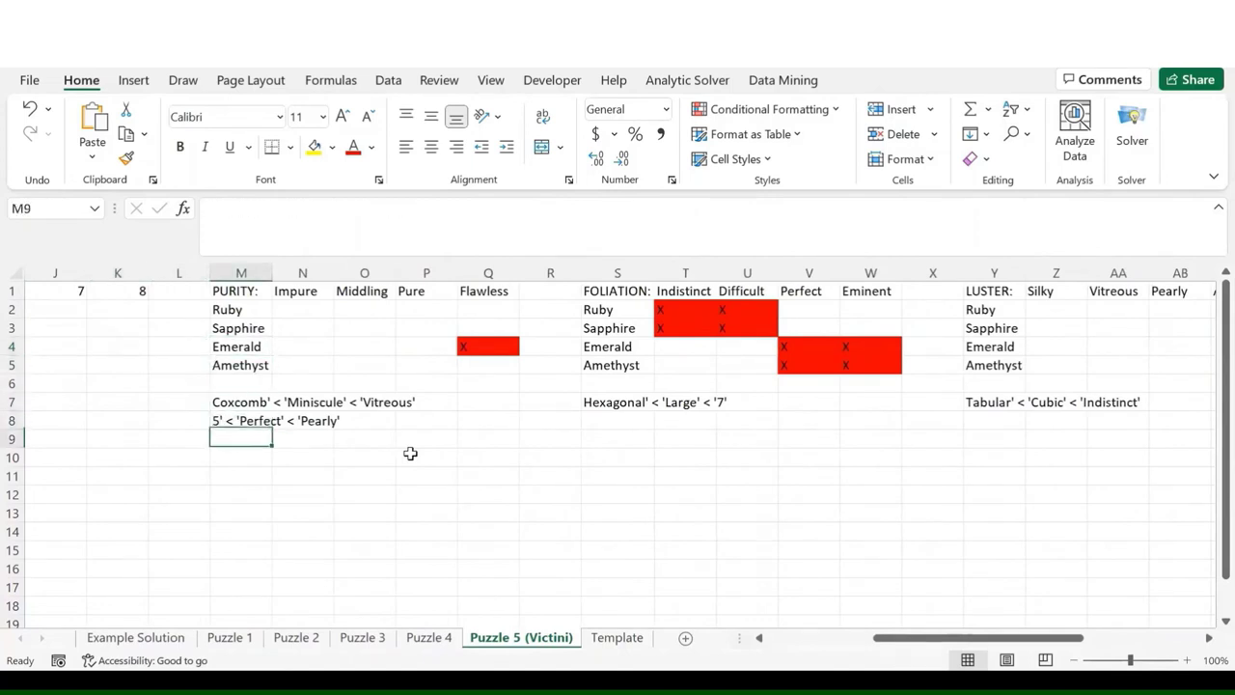
{"action": "key", "text": "Up"}
{"action": "key", "text": "Up"}
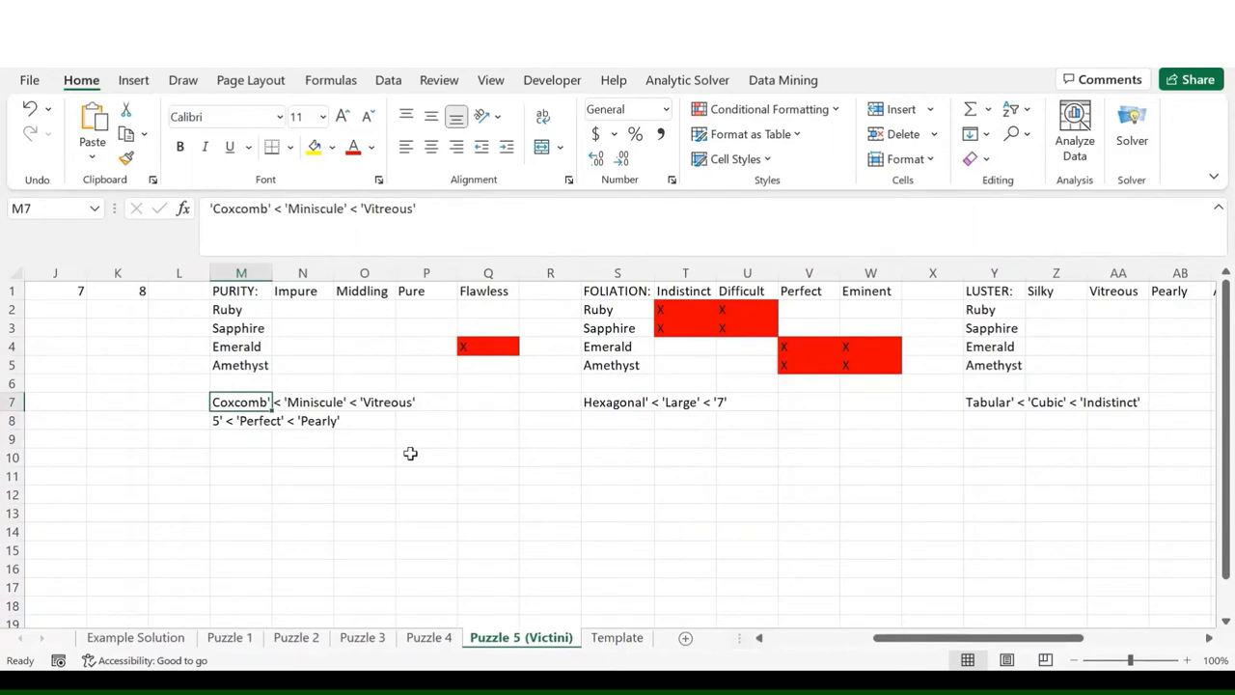
{"action": "key", "text": "Down"}
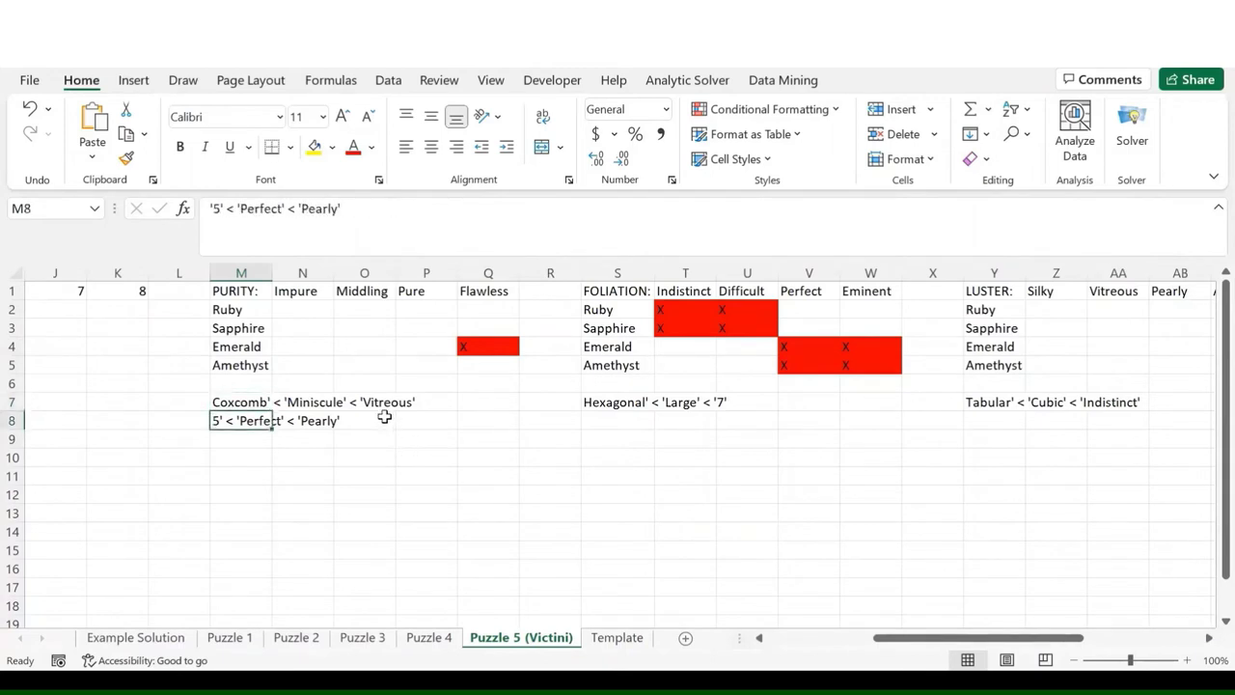
{"action": "left_click", "coordinate": [256, 401]}
{"action": "left_click", "coordinate": [255, 420]}
{"action": "key", "text": "Up"}
{"action": "scroll", "coordinate": [430, 416], "scroll_direction": "right", "scroll_amount": 5}
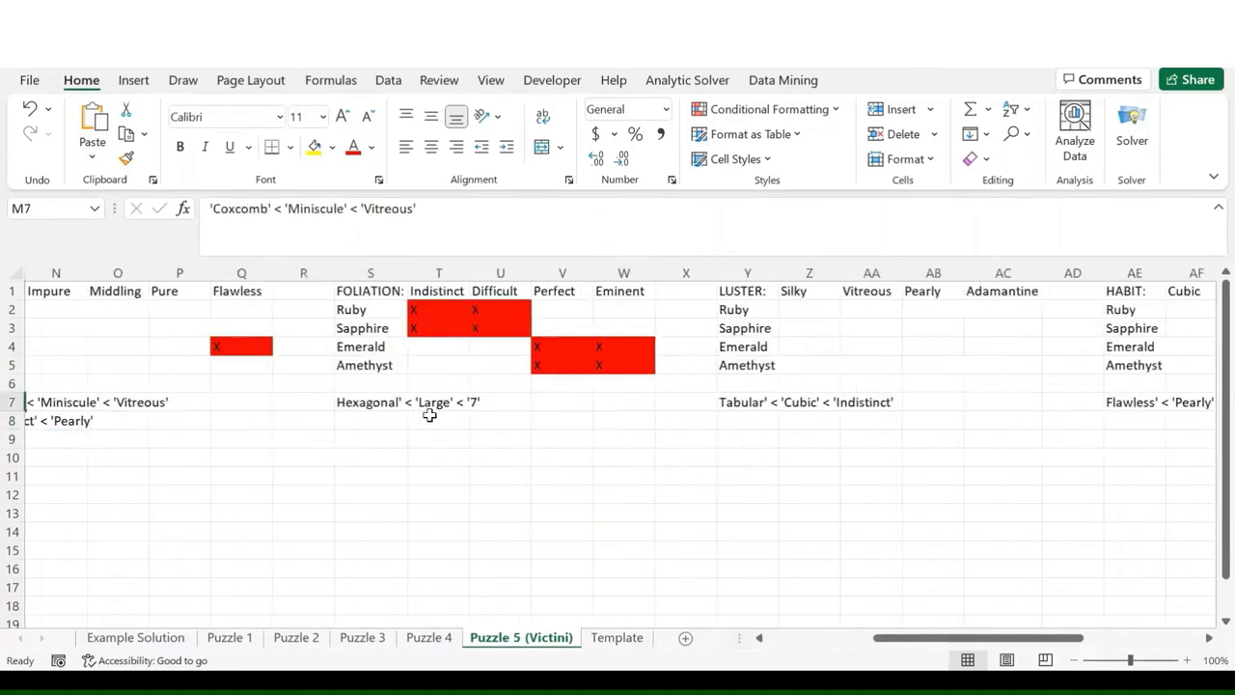
- Check the Vitreous and Pearly headings in the Luster grid against the Foliation headings
{"action": "left_click", "coordinate": [754, 294]}
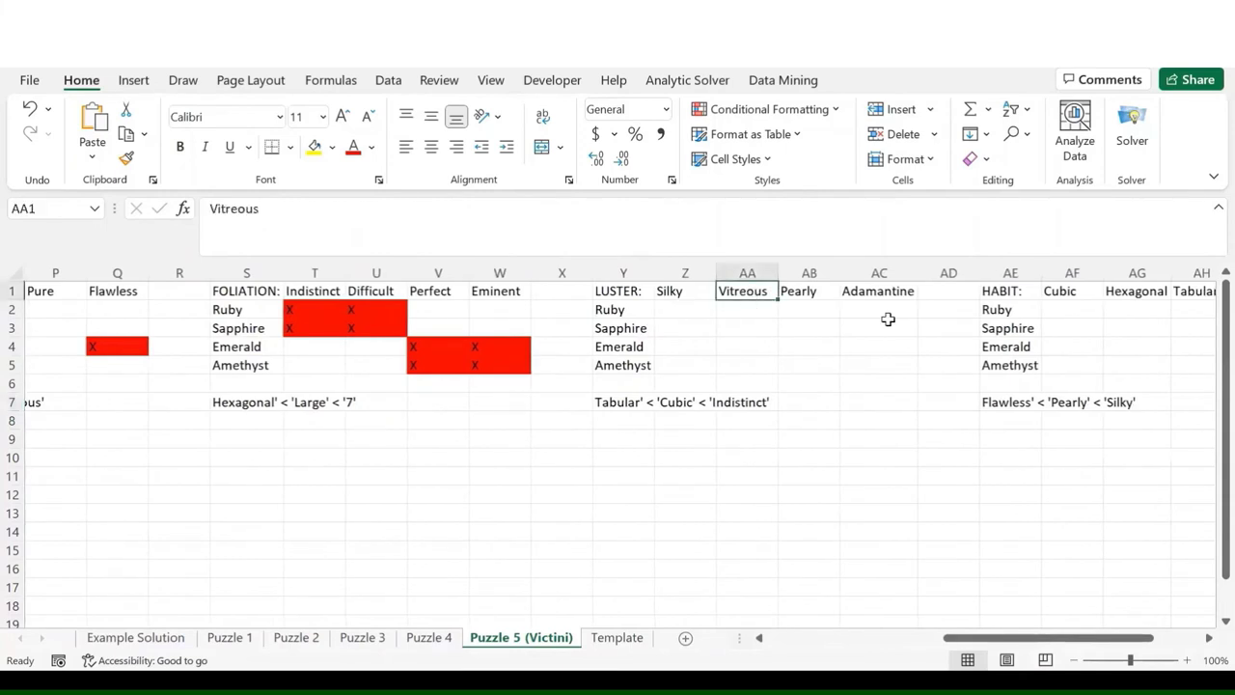
{"action": "key", "text": "Left"}
{"action": "key", "text": "Right"}
{"action": "key", "text": "Right"}
{"action": "key", "text": "Left"}
{"action": "key", "text": "Left"}
{"action": "key", "text": "Left"}
{"action": "key", "text": "Left"}
{"action": "key", "text": "Left"}
{"action": "key", "text": "Left"}
{"action": "key", "text": "Right"}
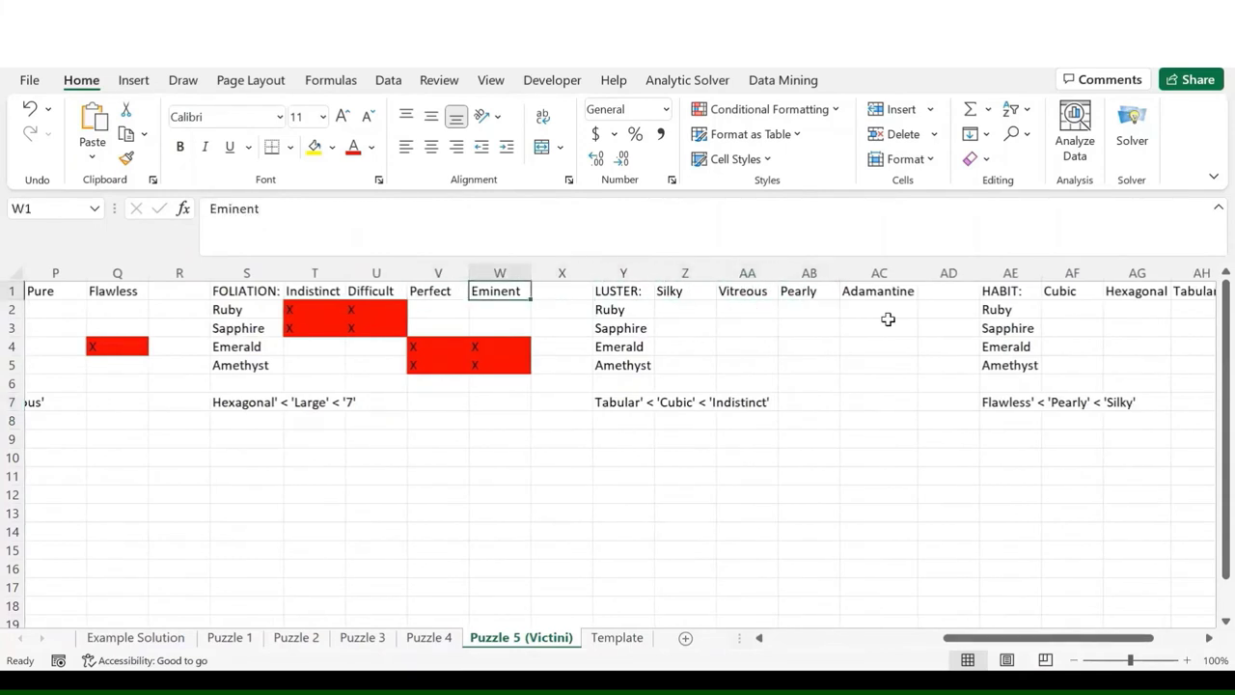
{"action": "key", "text": "Right"}
{"action": "key", "text": "Right"}
{"action": "key", "text": "Right"}
{"action": "key", "text": "Right"}
{"action": "key", "text": "Right"}
{"action": "key", "text": "Left"}
{"action": "key", "text": "Down"}
{"action": "key", "text": "Down"}
{"action": "key", "text": "Down"}
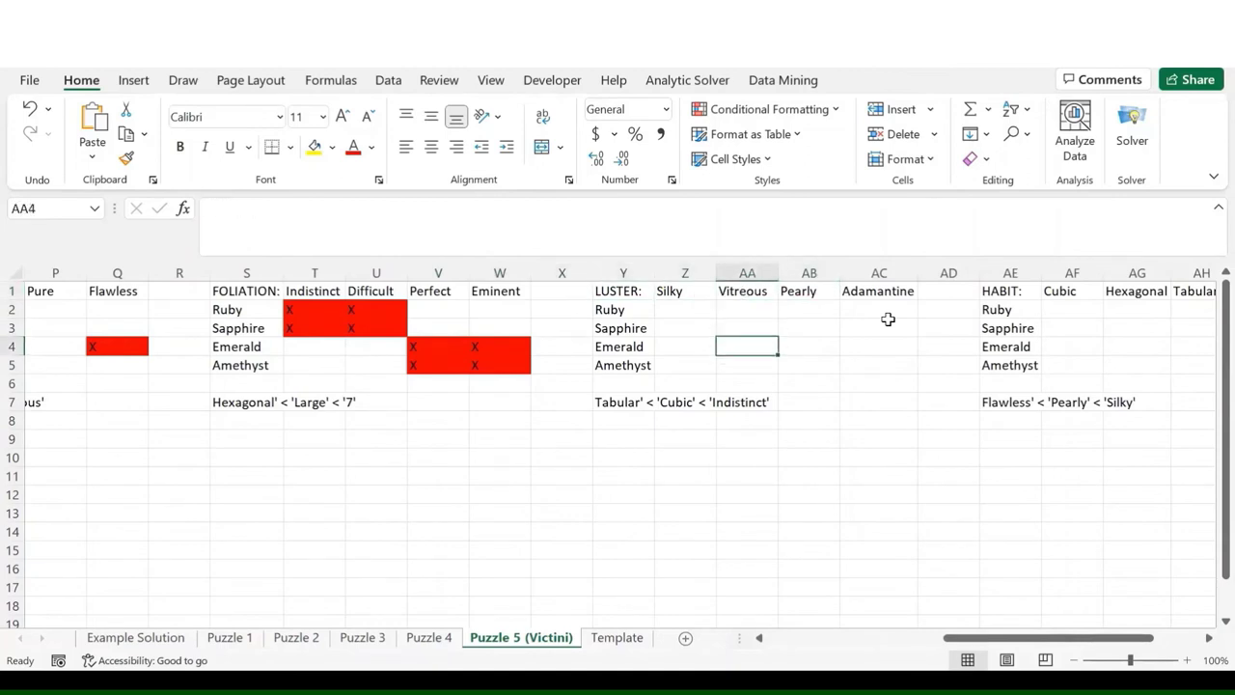
- Reread the Purity ordering clues in M7 and M8
{"action": "key", "text": "Down"}
{"action": "key", "text": "Left"}
{"action": "key", "text": "Left"}
{"action": "key", "text": "Left"}
{"action": "key", "text": "Left"}
{"action": "key", "text": "Left"}
{"action": "key", "text": "Left"}
{"action": "key", "text": "Left"}
{"action": "key", "text": "Left"}
{"action": "key", "text": "Left"}
{"action": "key", "text": "Left"}
{"action": "key", "text": "Left"}
{"action": "key", "text": "Left"}
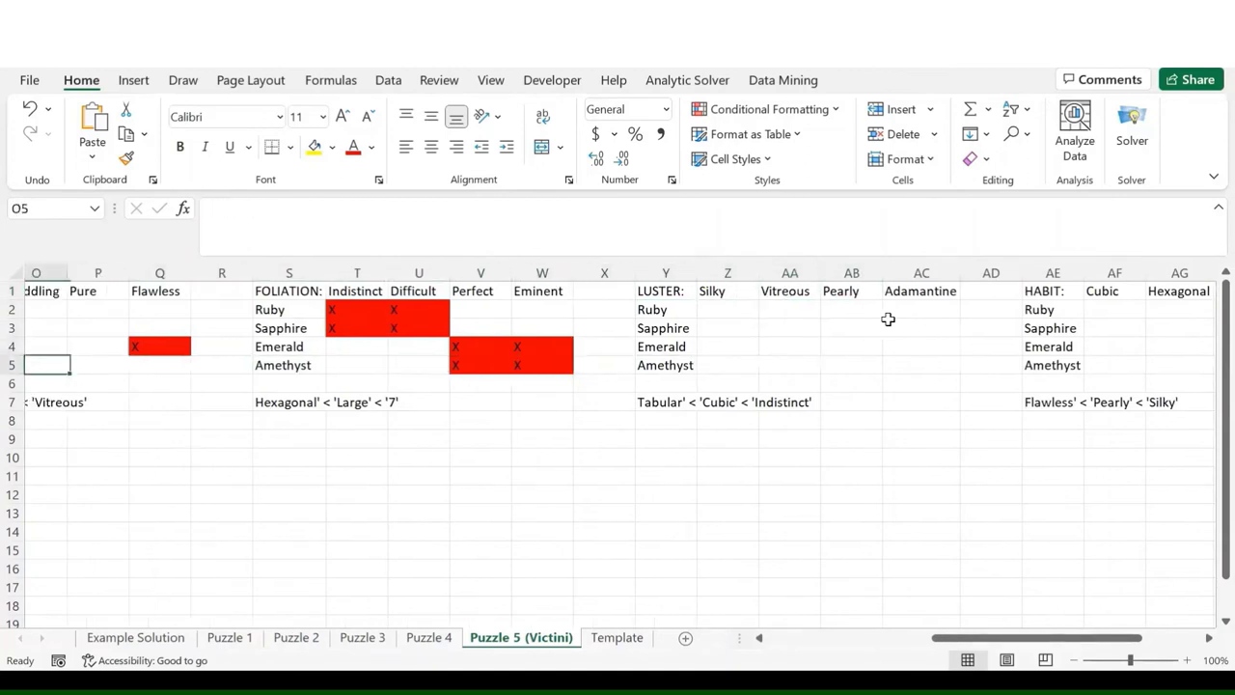
{"action": "key", "text": "Left"}
{"action": "key", "text": "Left"}
{"action": "key", "text": "Left"}
{"action": "key", "text": "Right"}
{"action": "key", "text": "Down"}
{"action": "key", "text": "Down"}
{"action": "key", "text": "Down"}
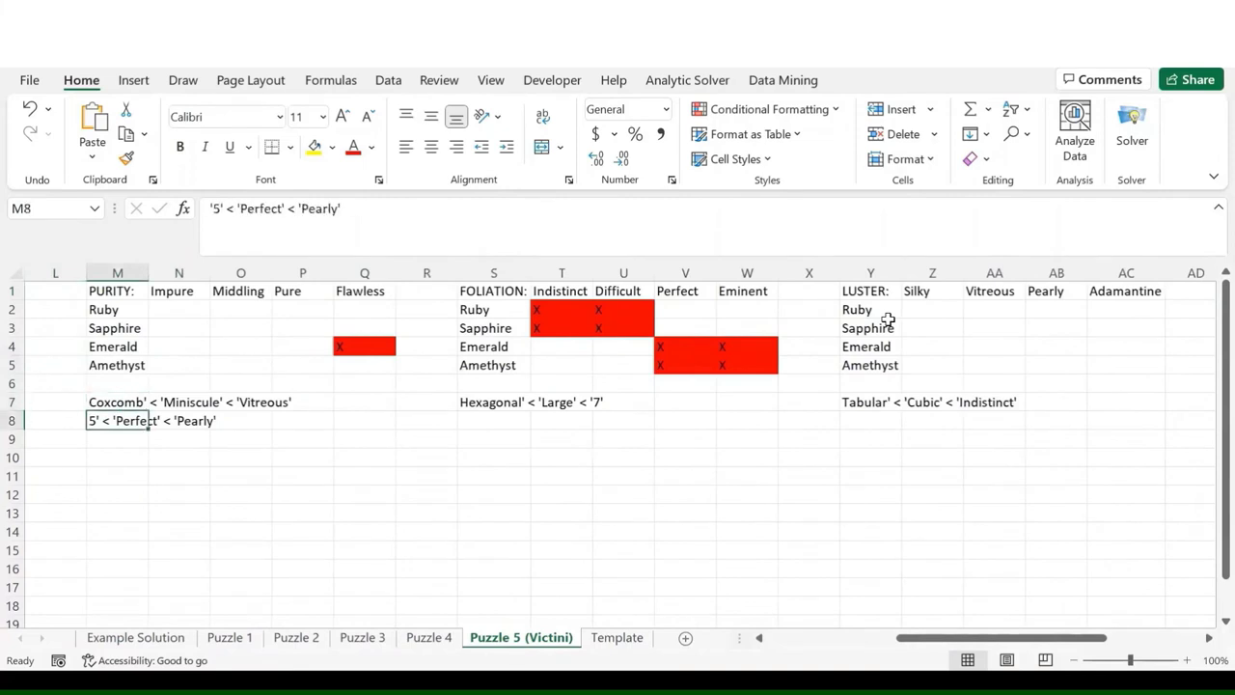
{"action": "key", "text": "Up"}
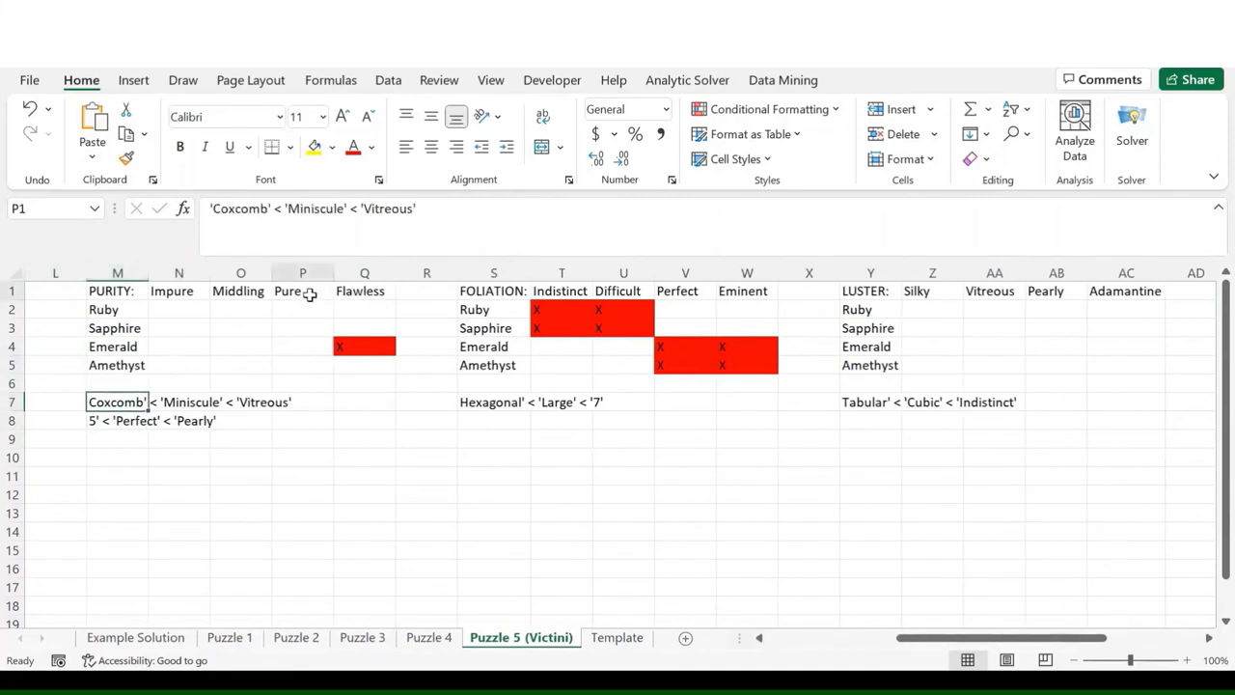
- Compare the Purity grade headings, Impure through Flawless, with the ordering clue in M7
{"action": "left_click", "coordinate": [340, 292]}
{"action": "left_click", "coordinate": [309, 292]}
{"action": "key", "text": "Right"}
{"action": "left_click", "coordinate": [309, 292]}
{"action": "key", "text": "Right"}
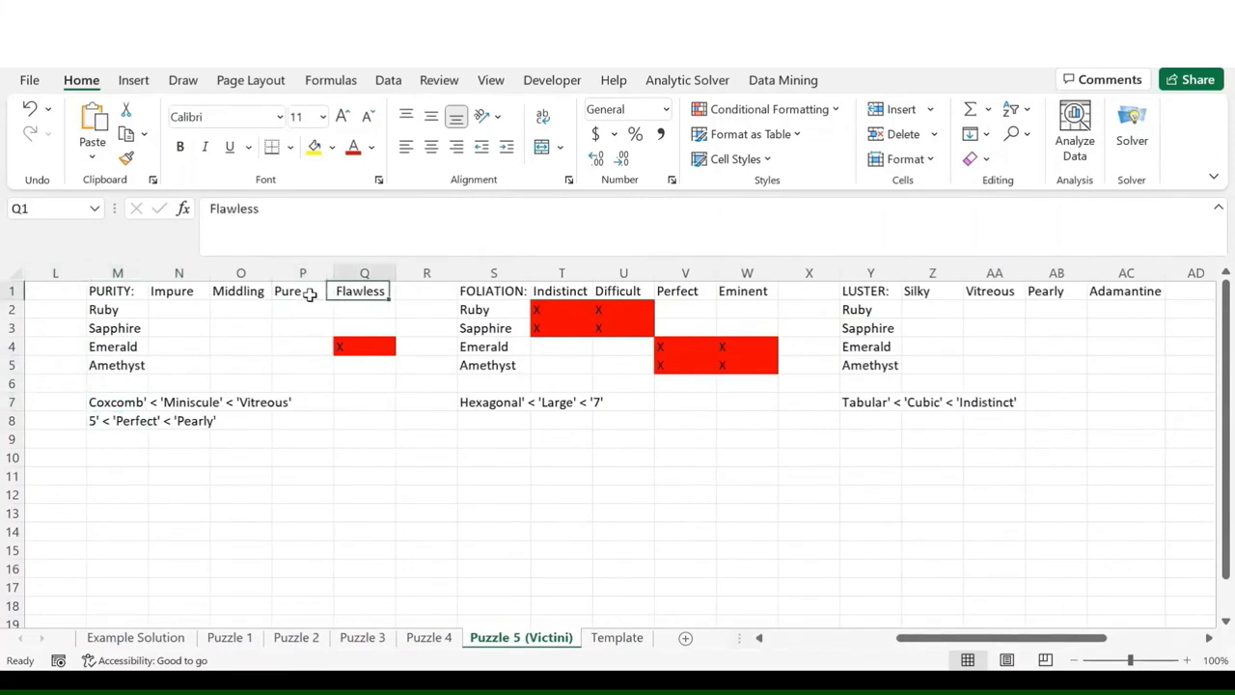
{"action": "left_click", "coordinate": [309, 292]}
{"action": "key", "text": "Right"}
{"action": "left_click", "coordinate": [309, 294]}
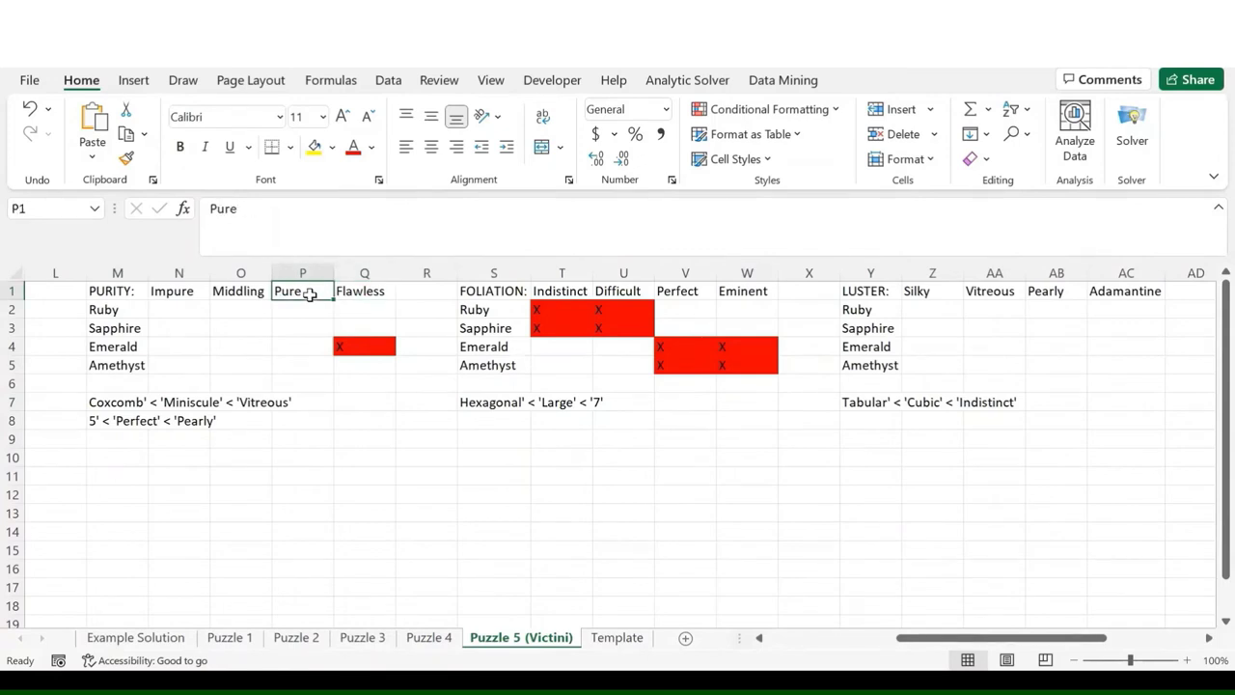
{"action": "left_click", "coordinate": [133, 400]}
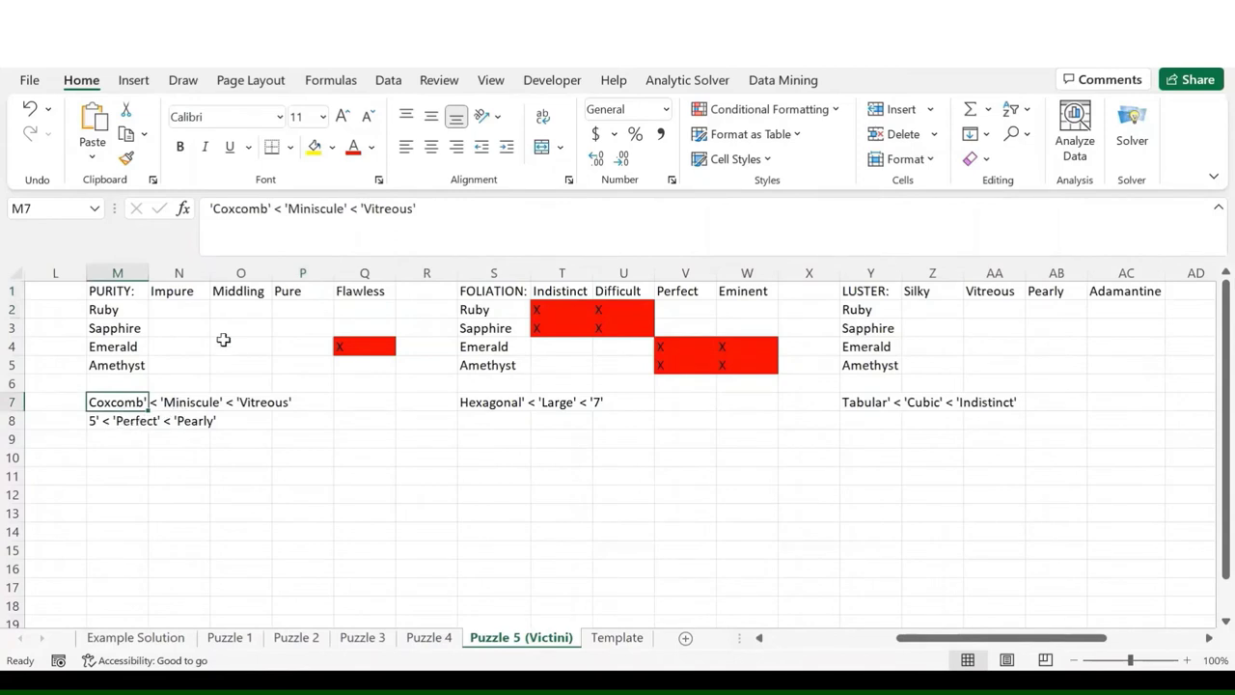
{"action": "left_click", "coordinate": [189, 290]}
{"action": "key", "text": "Right"}
{"action": "key", "text": "Left"}
{"action": "key", "text": "Down"}
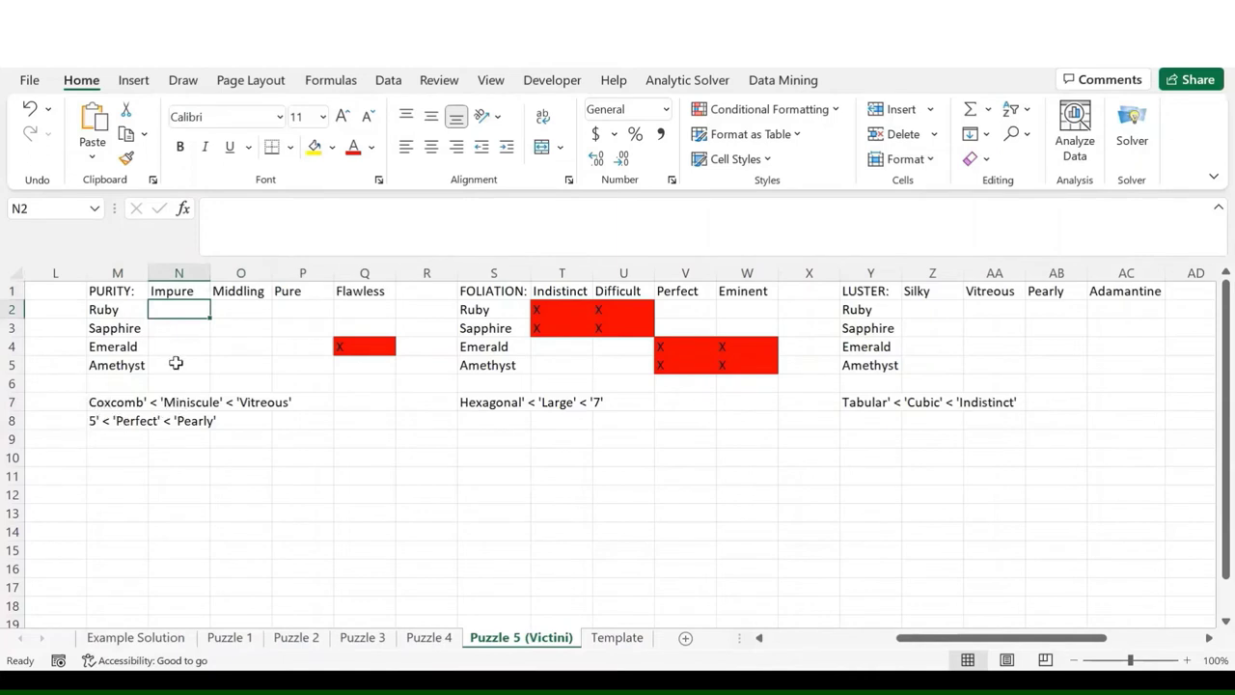
- Enter the deduction 'Coxcomb' = '5' = 'Impure' in M9, below the Purity clues
{"action": "left_click", "coordinate": [106, 441]}
{"action": "type", "text": "'Co"}
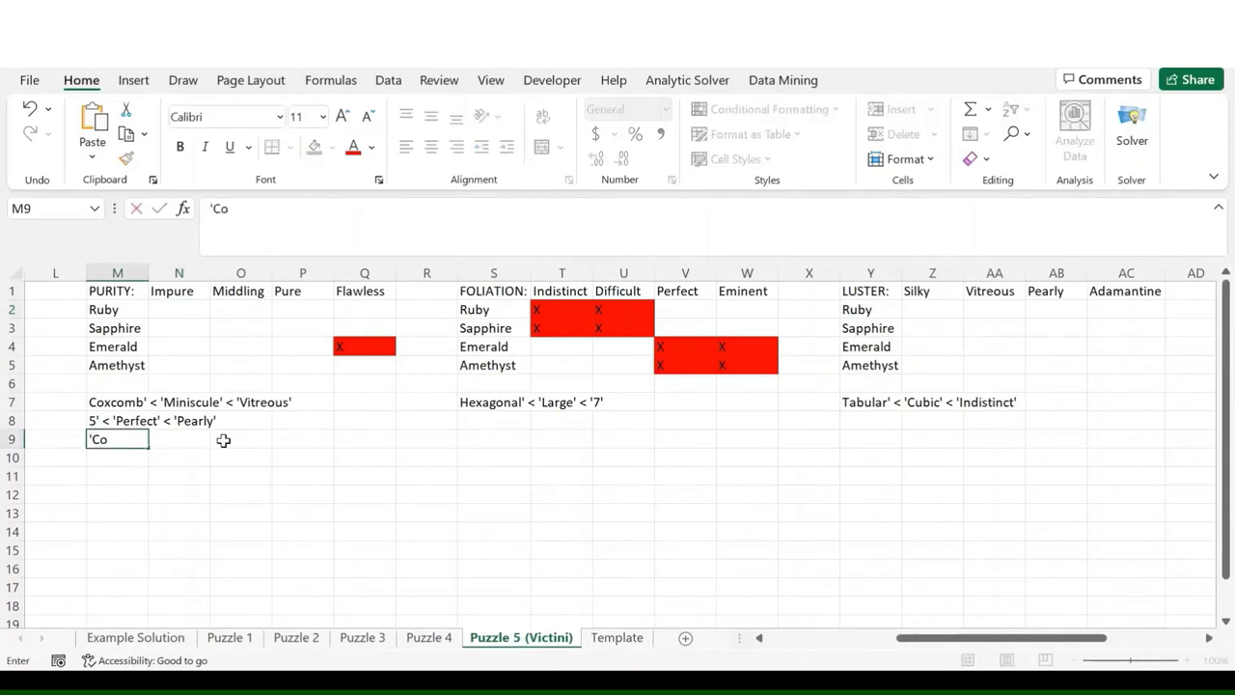
{"action": "type", "text": "xcomb'"}
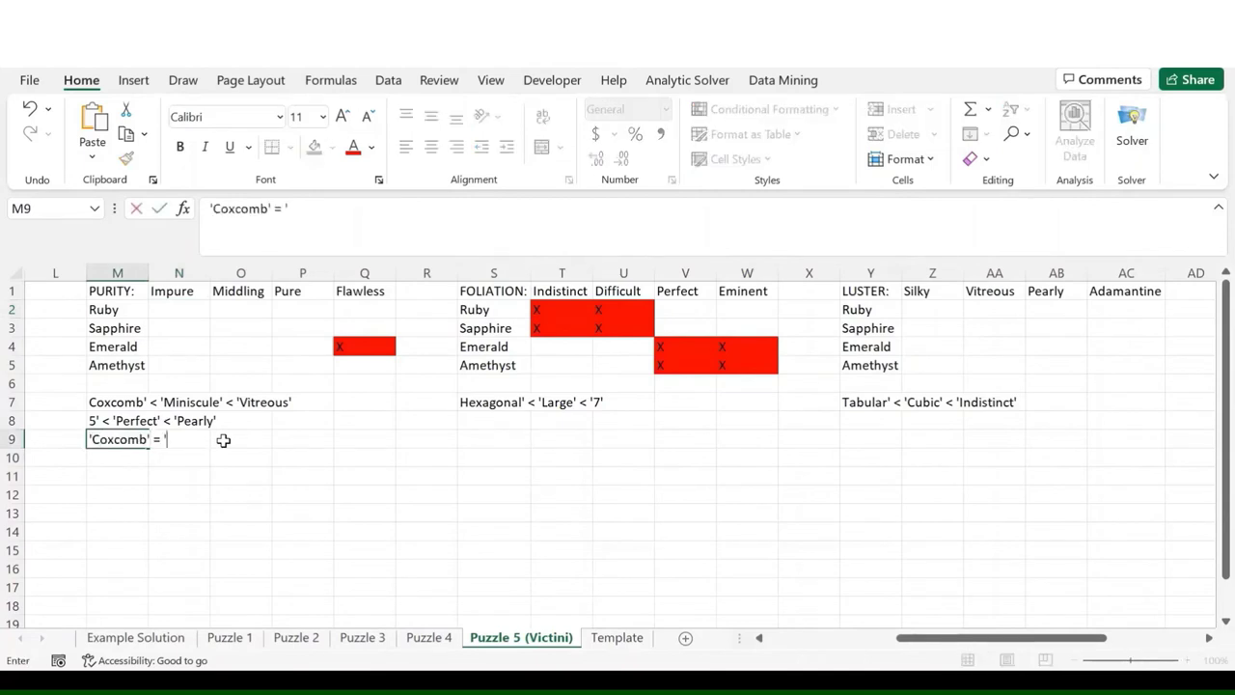
{"action": "type", "text": " = '5' = 'Impure'"}
{"action": "key", "text": "Return"}
- Enter the deduction 'Miniscule' = 'Perfect' = 'Middling' in M10
{"action": "type", "text": "'"}
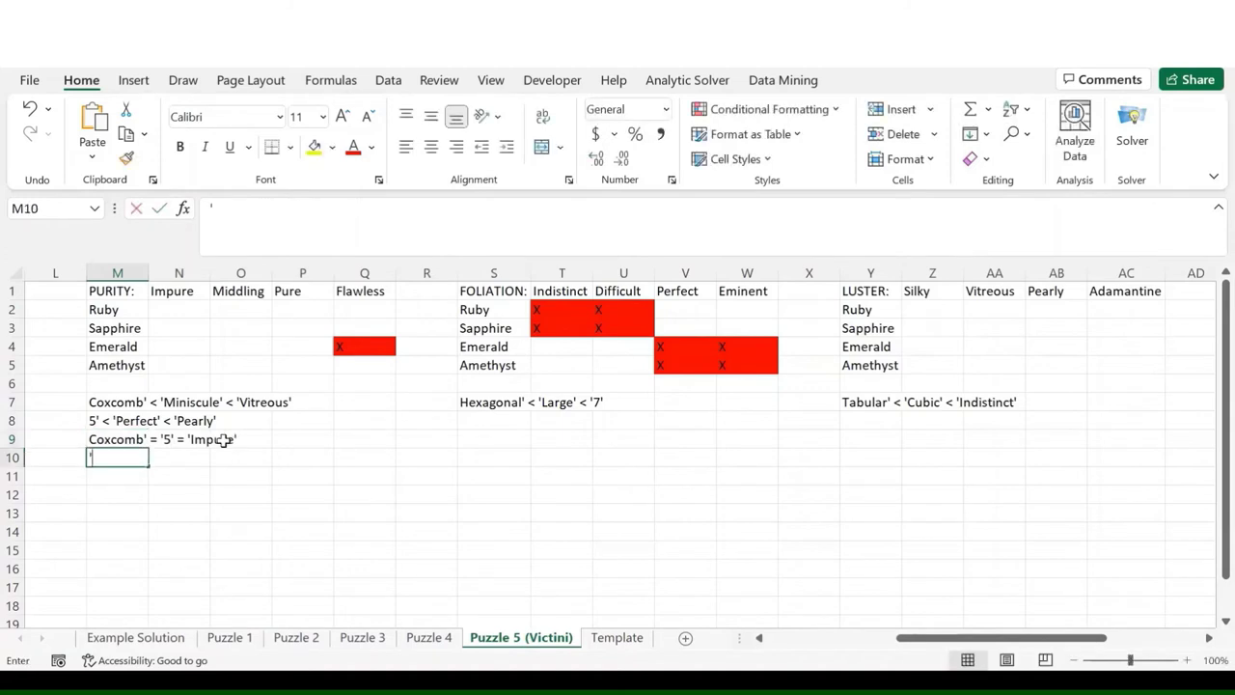
{"action": "type", "text": "Miniscule' = 'Perfect"}
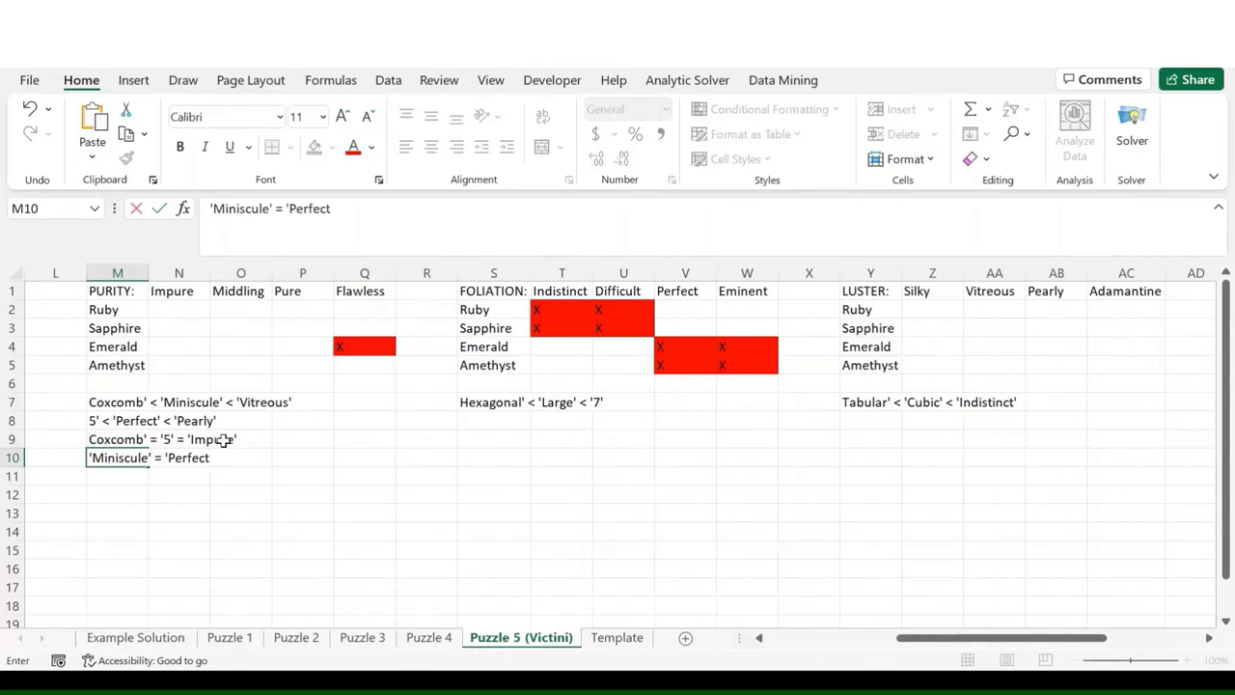
{"action": "type", "text": "' = 'Middling"}
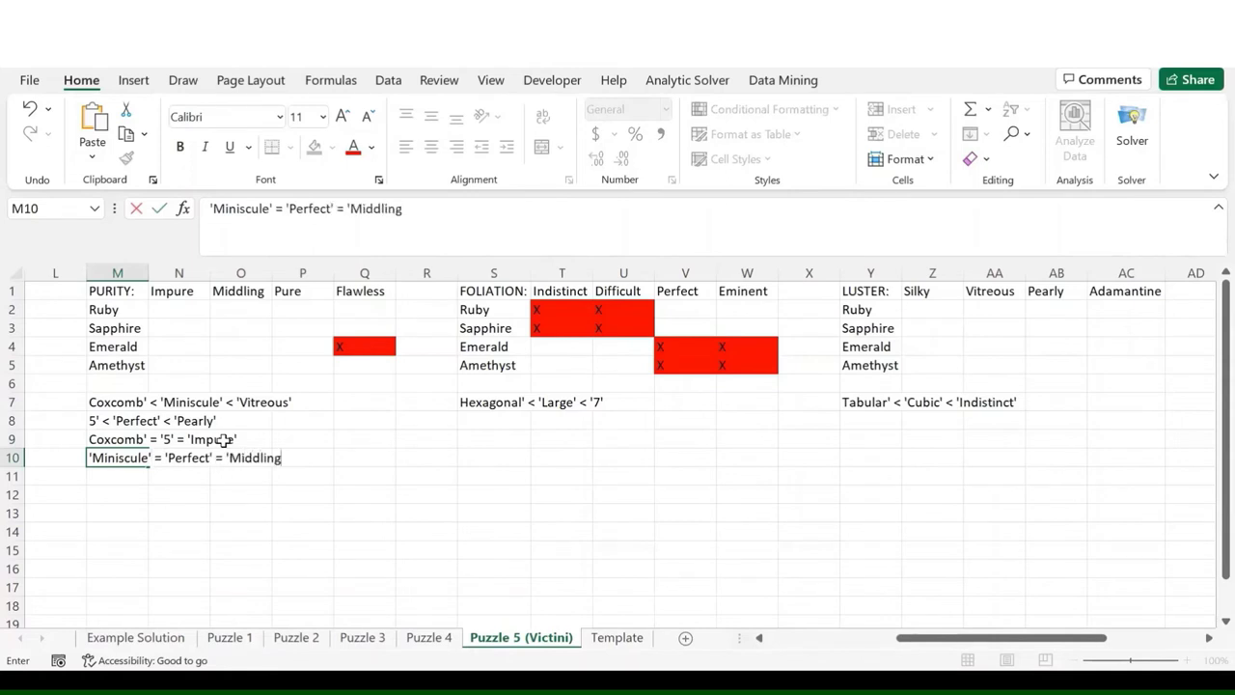
{"action": "key", "text": "Return"}
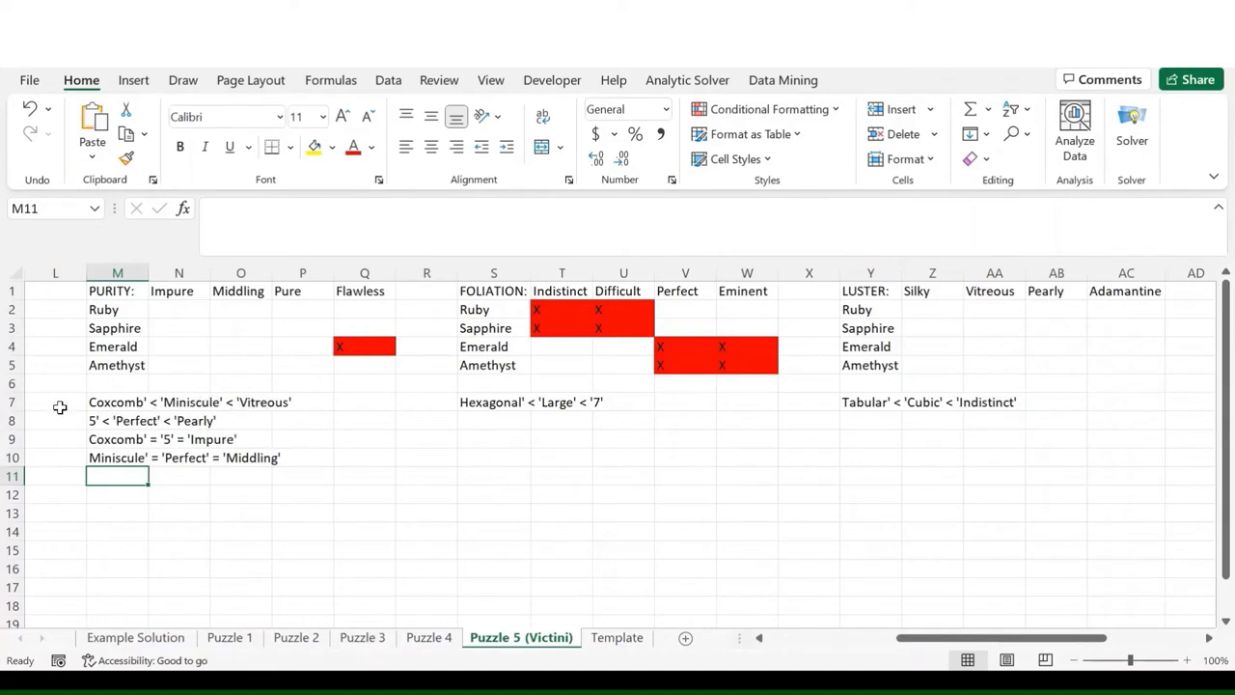
- Copy the Coxcomb deduction from M9 into G8, below the Hardness clue
{"action": "left_click", "coordinate": [129, 440]}
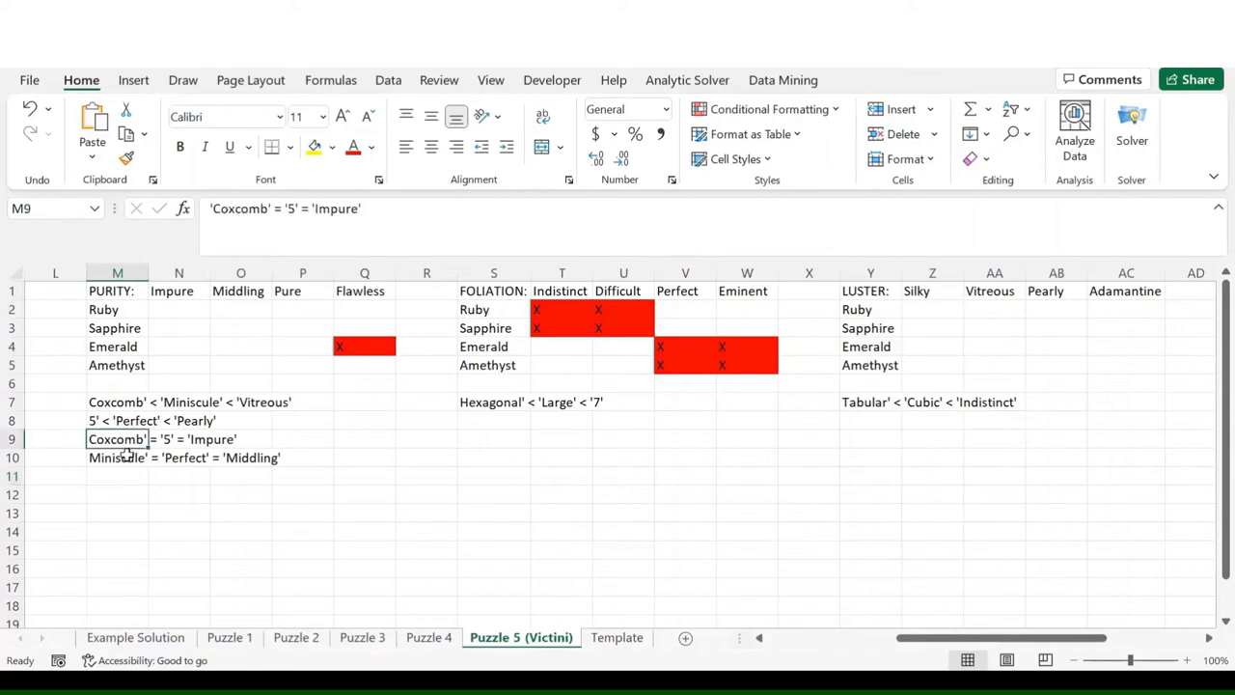
{"action": "left_click", "coordinate": [128, 457]}
{"action": "left_click", "coordinate": [138, 439]}
{"action": "key", "text": "ctrl+c"}
{"action": "scroll", "coordinate": [298, 485], "scroll_direction": "left", "scroll_amount": 4}
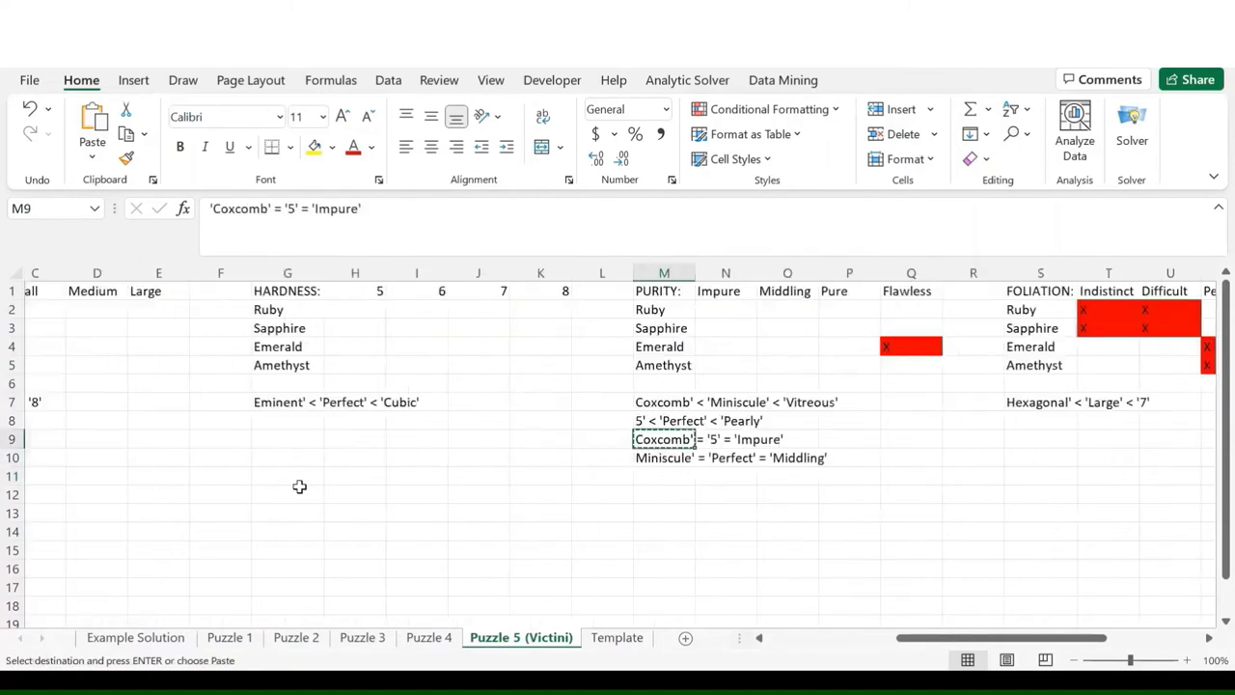
{"action": "left_click", "coordinate": [439, 426]}
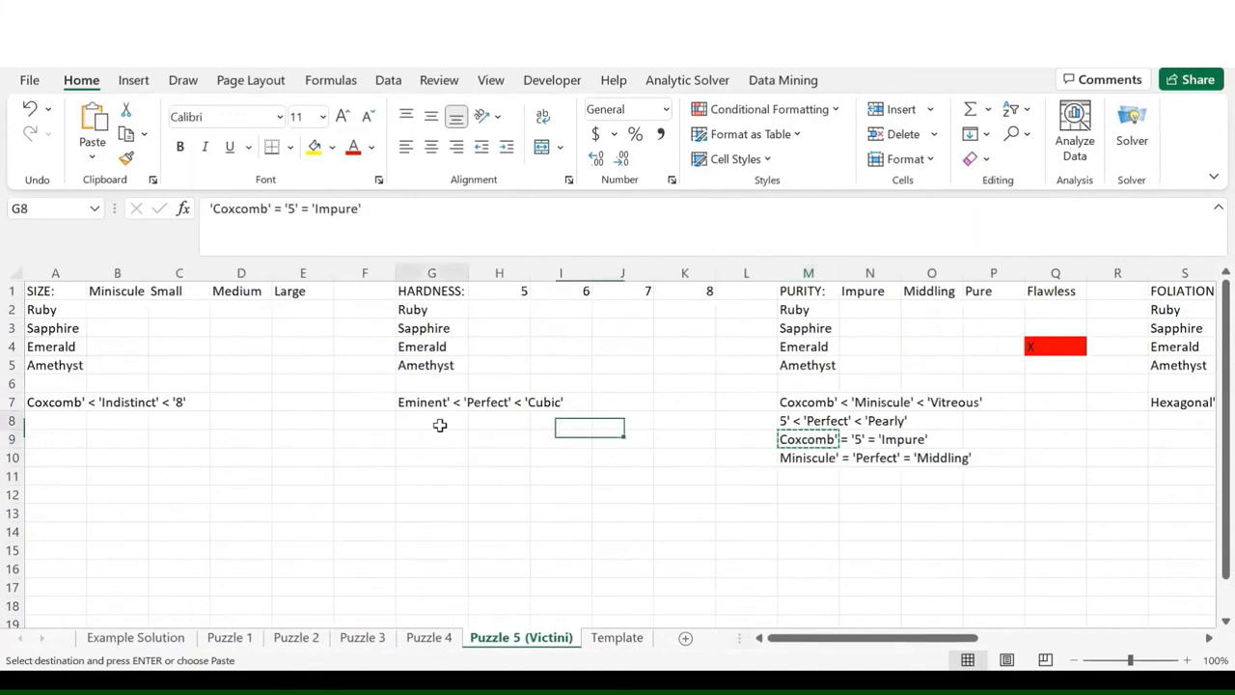
{"action": "key", "text": "ctrl+v"}
{"action": "scroll", "coordinate": [752, 461], "scroll_direction": "right", "scroll_amount": 4}
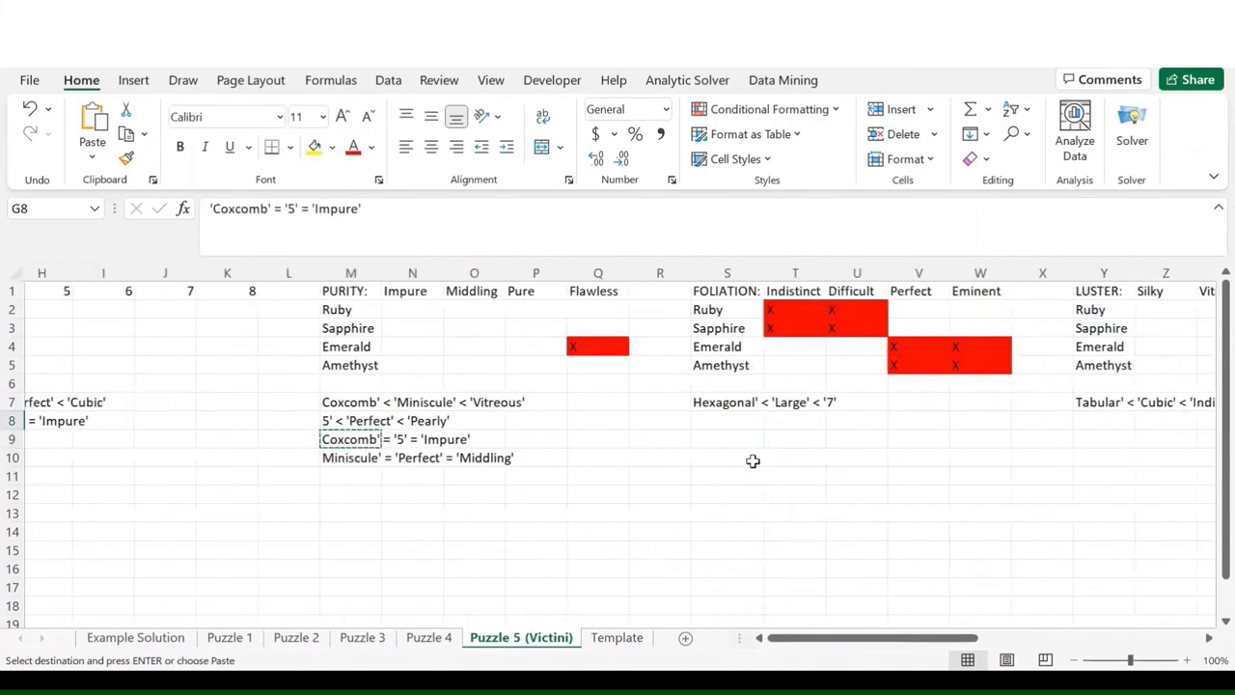
- Paste the copied Coxcomb deduction into AE8, below the Habit clue
{"action": "scroll", "coordinate": [753, 461], "scroll_direction": "right", "scroll_amount": 2}
{"action": "scroll", "coordinate": [752, 462], "scroll_direction": "left", "scroll_amount": 4}
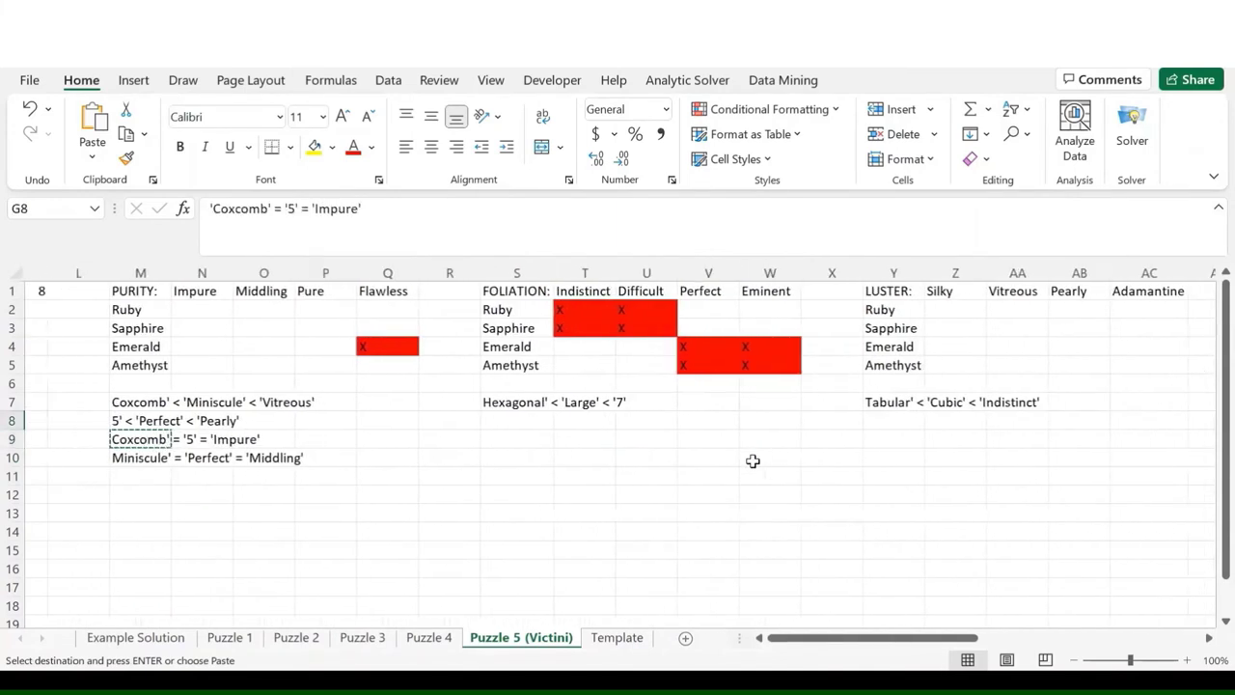
{"action": "scroll", "coordinate": [752, 461], "scroll_direction": "left", "scroll_amount": 2}
{"action": "scroll", "coordinate": [753, 461], "scroll_direction": "right", "scroll_amount": 6}
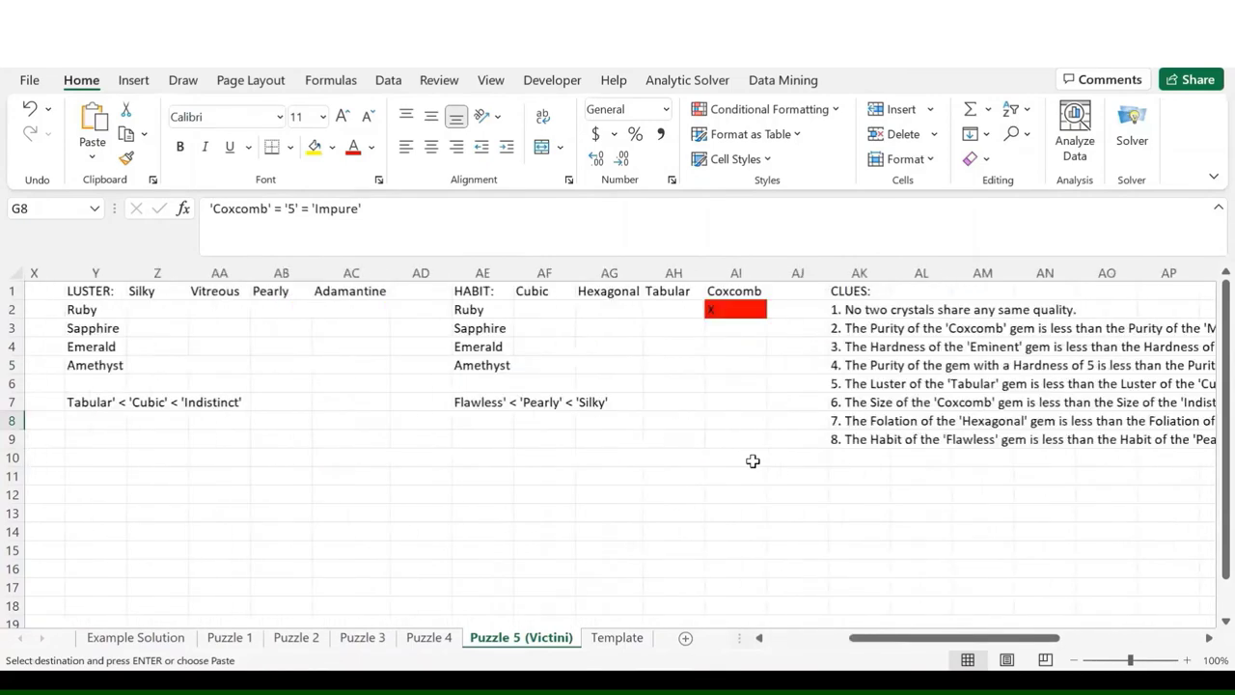
{"action": "left_click", "coordinate": [504, 421]}
{"action": "key", "text": "ctrl+v"}
- Copy the Miniscule deduction from M10 into A8, below the Size clue
{"action": "scroll", "coordinate": [651, 474], "scroll_direction": "left", "scroll_amount": 8}
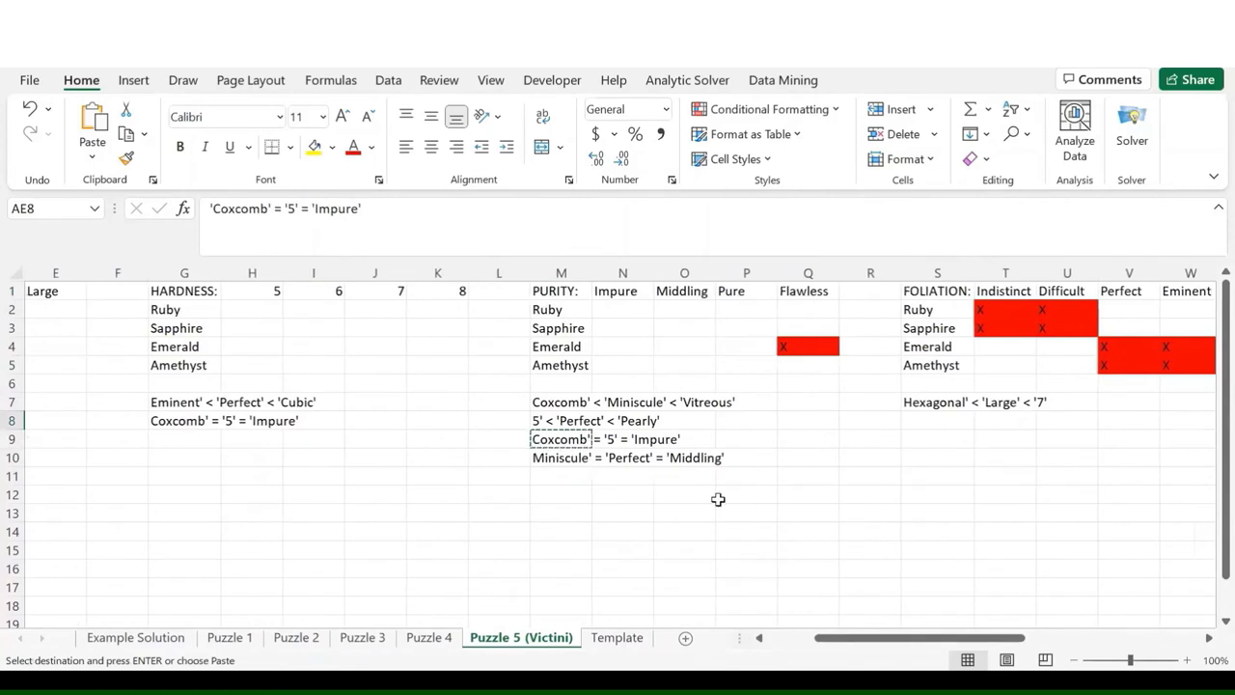
{"action": "scroll", "coordinate": [675, 508], "scroll_direction": "left", "scroll_amount": 4}
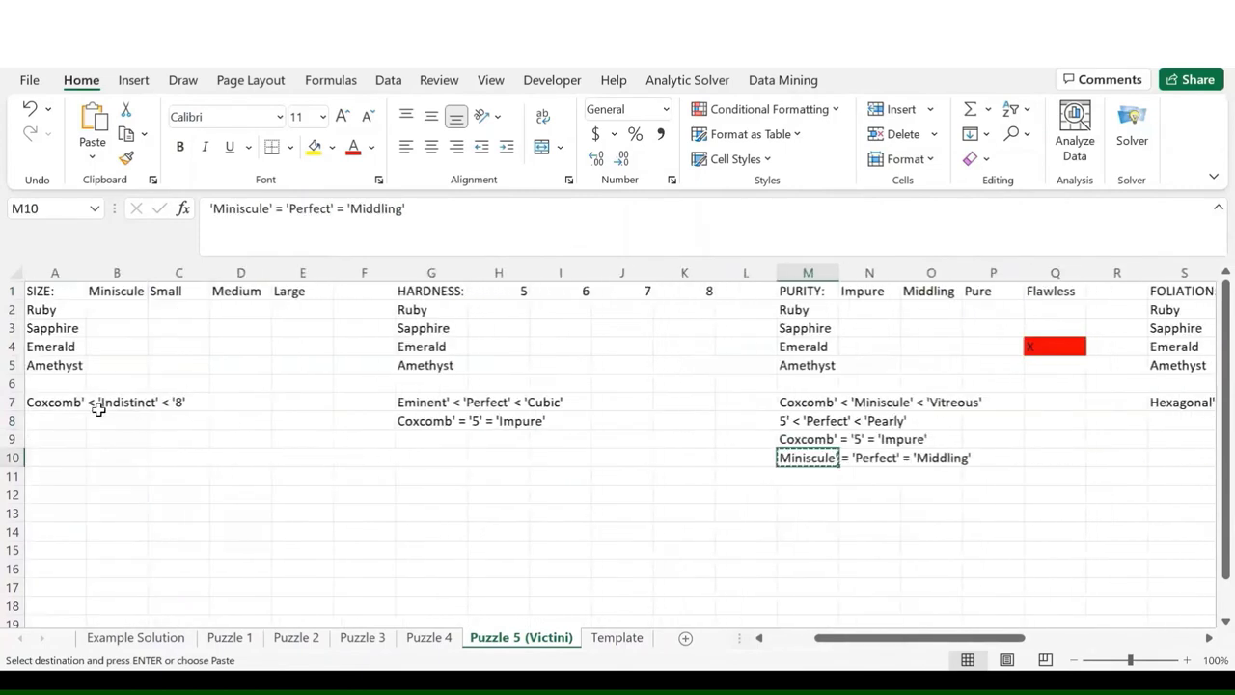
{"action": "left_click", "coordinate": [68, 421]}
{"action": "key", "text": "ctrl+v"}
- Paste the copied Miniscule deduction into S8, below the Foliation clue
{"action": "scroll", "coordinate": [457, 483], "scroll_direction": "right", "scroll_amount": 2}
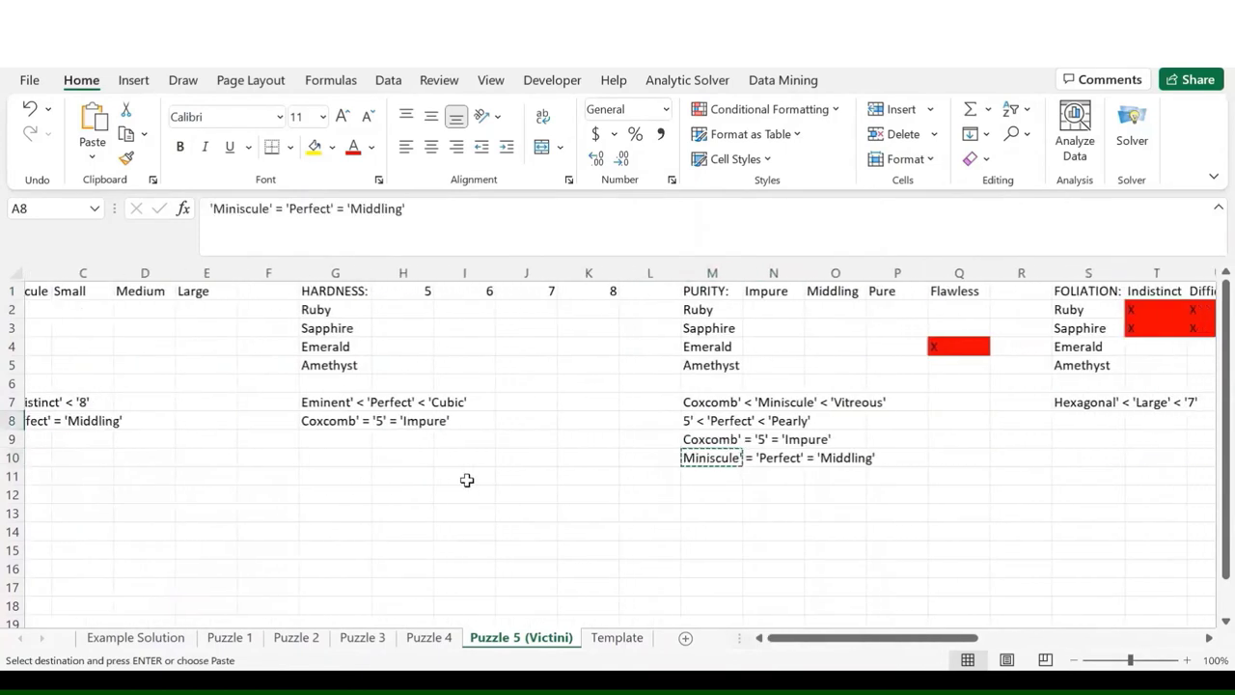
{"action": "scroll", "coordinate": [467, 480], "scroll_direction": "right", "scroll_amount": 5}
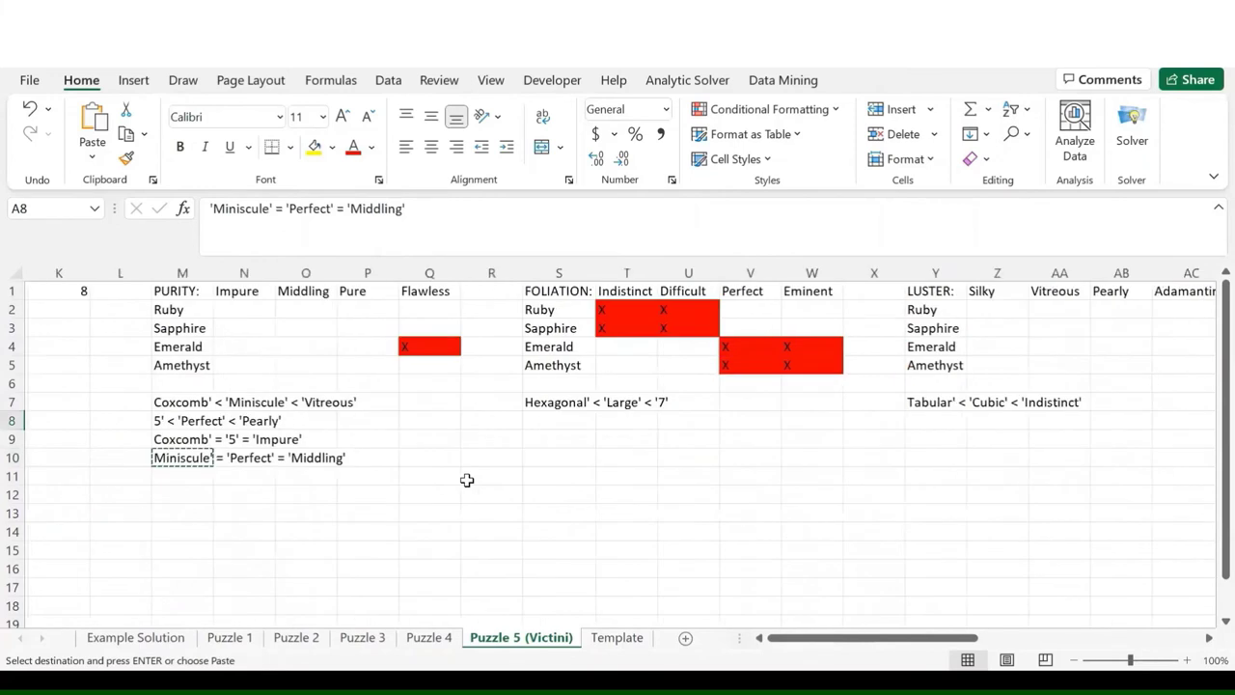
{"action": "left_click", "coordinate": [555, 420]}
{"action": "key", "text": "ctrl+v"}
{"action": "left_click", "coordinate": [434, 471]}
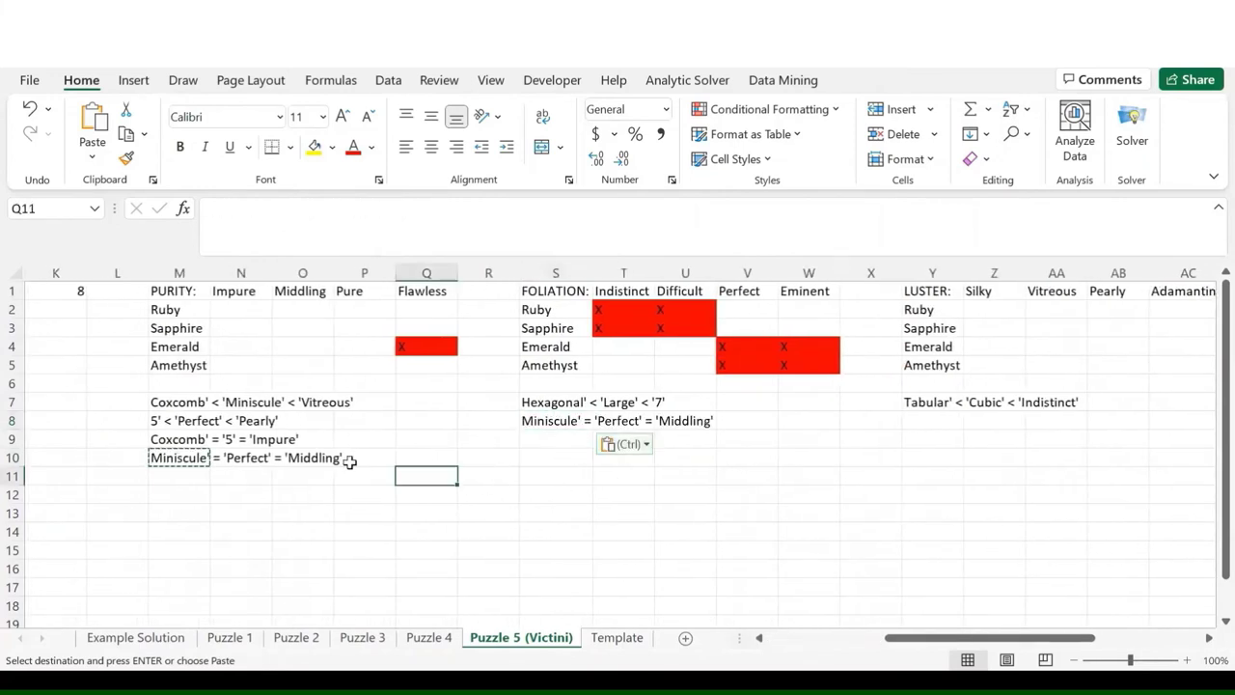
{"action": "scroll", "coordinate": [347, 461], "scroll_direction": "left", "scroll_amount": 4}
{"action": "scroll", "coordinate": [350, 462], "scroll_direction": "left", "scroll_amount": 6}
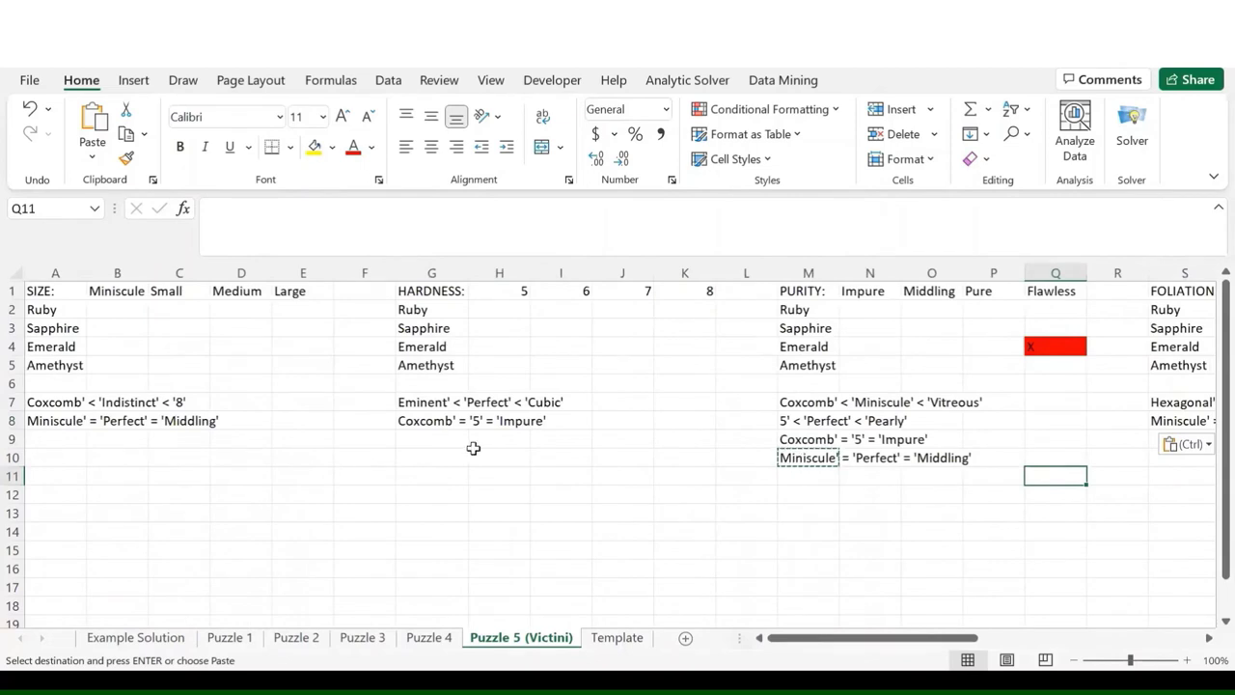
- Check the Coxcomb deduction in M9 against Ruby's entry under Coxcomb in the Habit grid
{"action": "left_click", "coordinate": [441, 421]}
{"action": "left_click", "coordinate": [818, 439]}
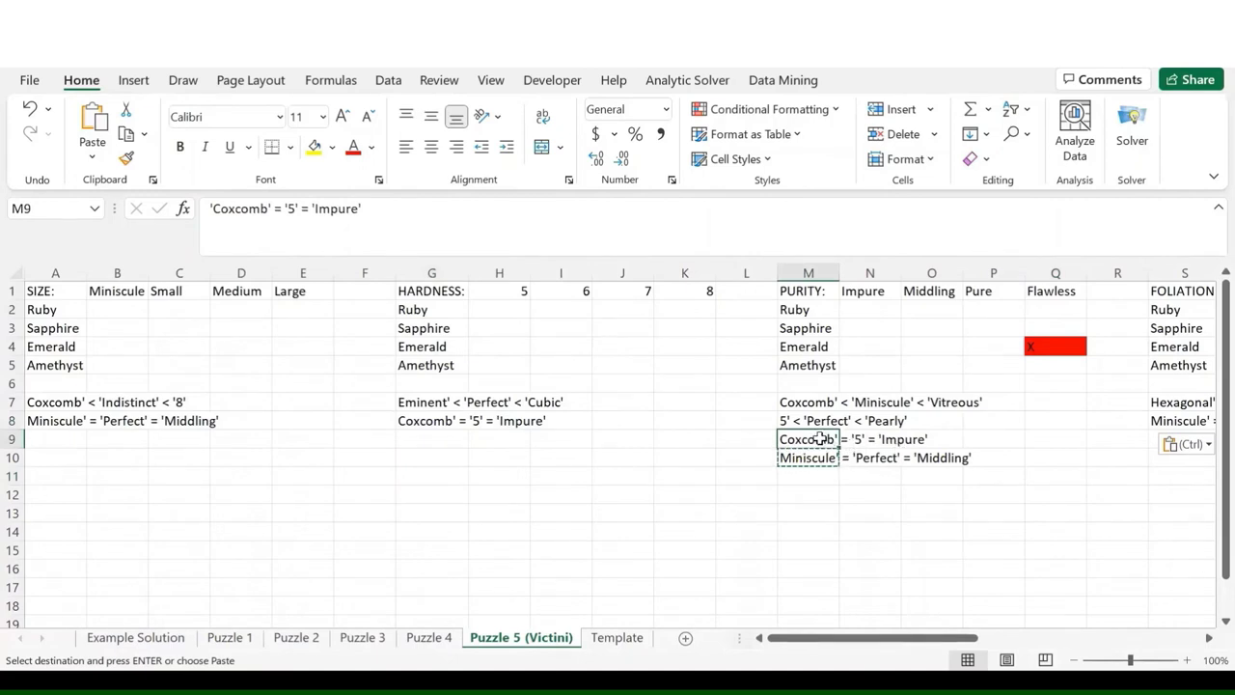
{"action": "scroll", "coordinate": [818, 439], "scroll_direction": "right", "scroll_amount": 8}
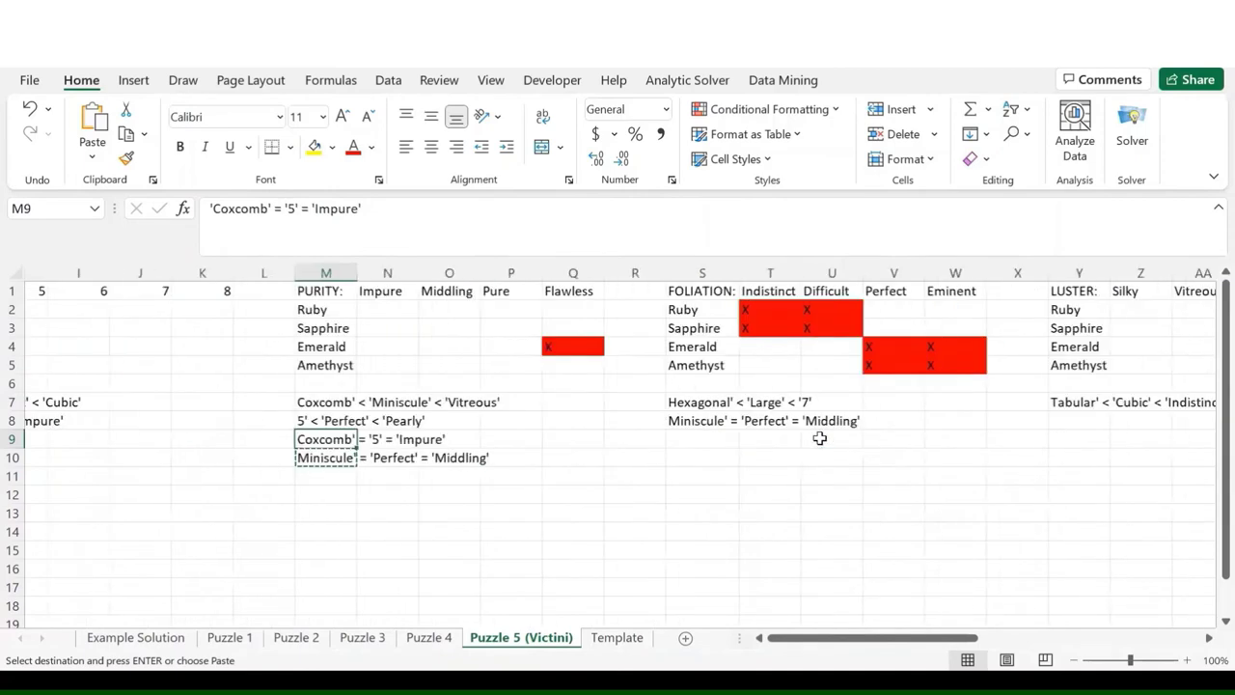
{"action": "scroll", "coordinate": [819, 438], "scroll_direction": "right", "scroll_amount": 2}
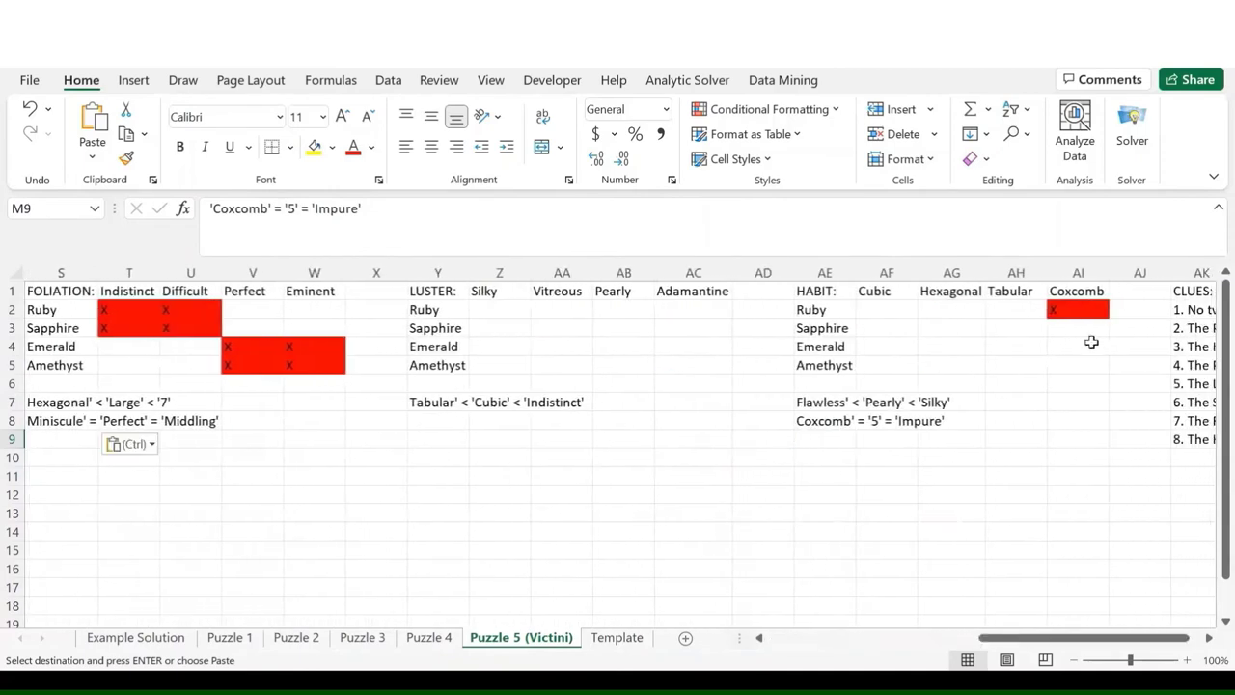
{"action": "left_click", "coordinate": [1062, 311]}
{"action": "scroll", "coordinate": [1084, 350], "scroll_direction": "left", "scroll_amount": 9}
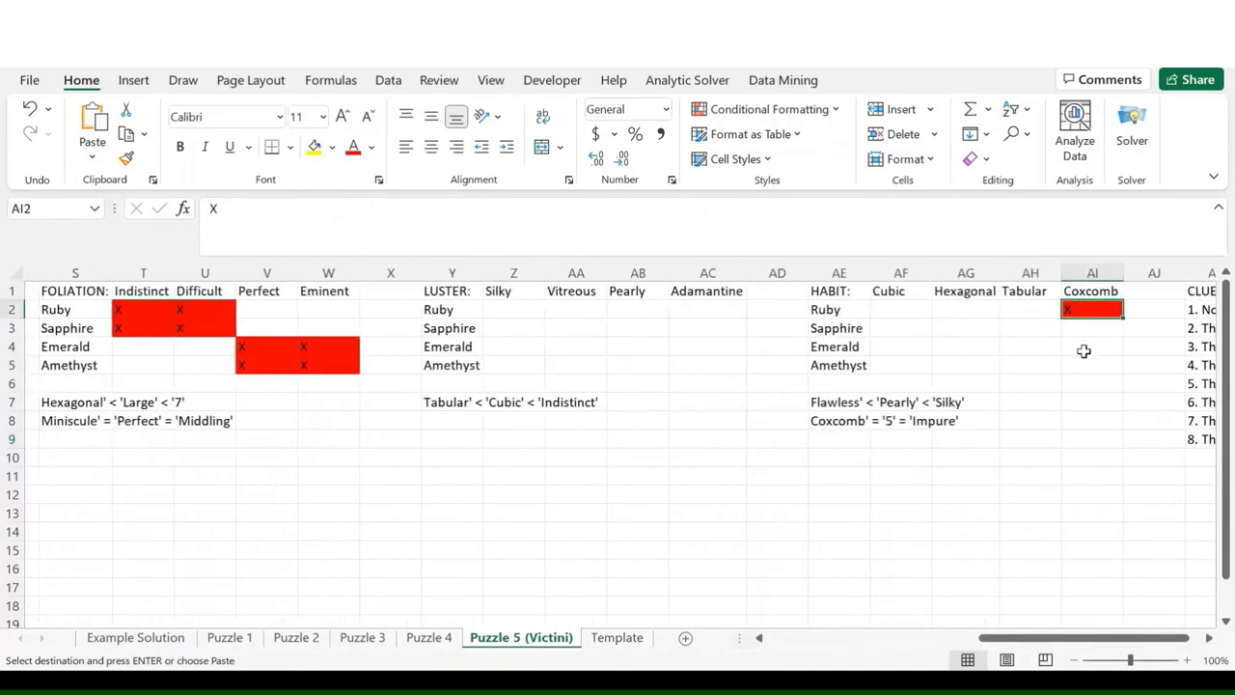
{"action": "scroll", "coordinate": [496, 312], "scroll_direction": "right", "scroll_amount": 1}
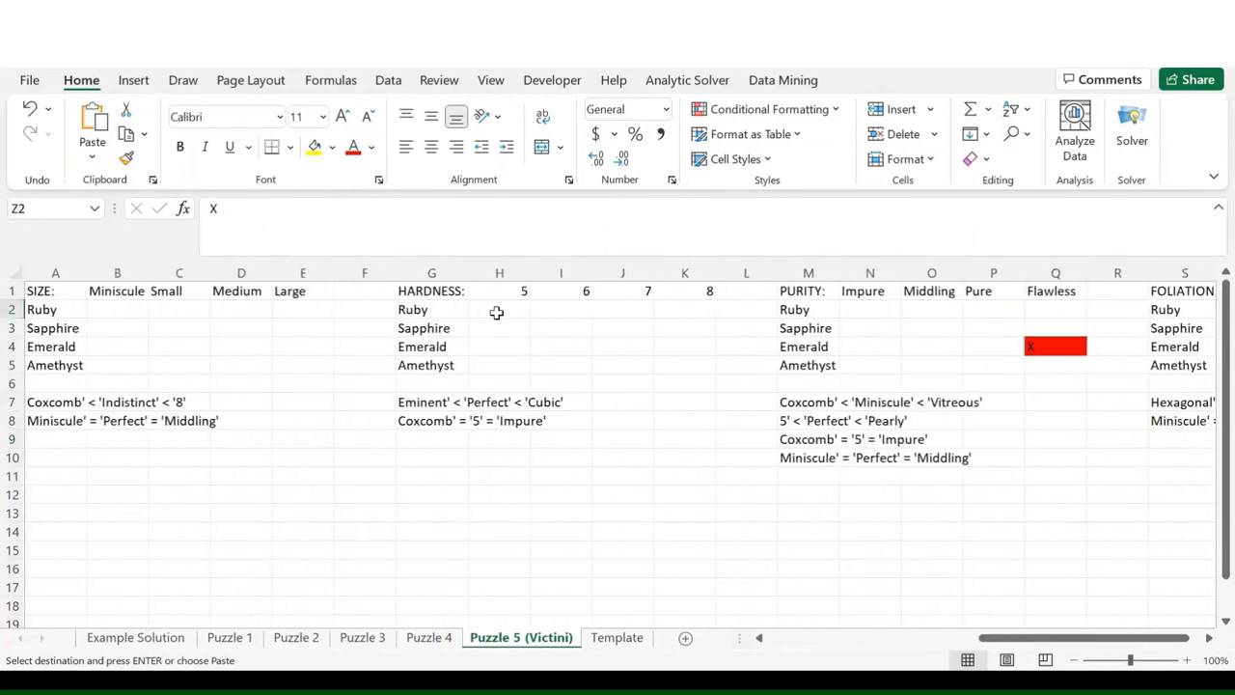
{"action": "left_click", "coordinate": [496, 311], "text": "shift"}
{"action": "type", "text": "X"}
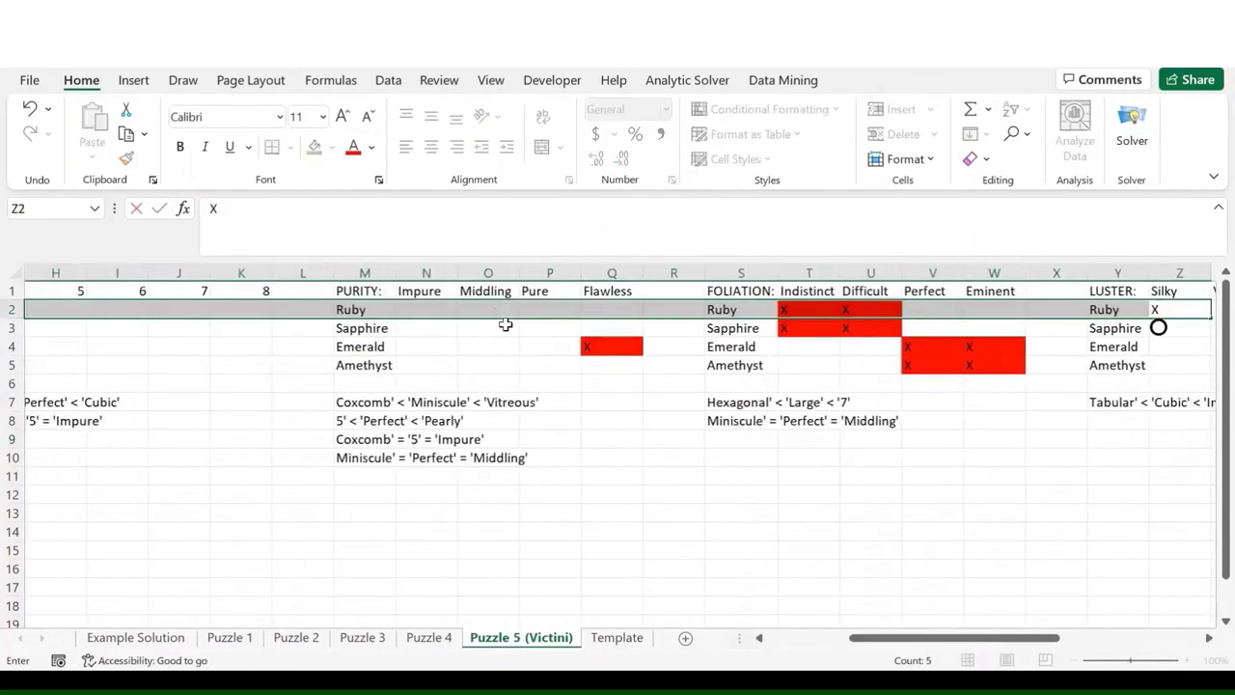
{"action": "key", "text": "Return"}
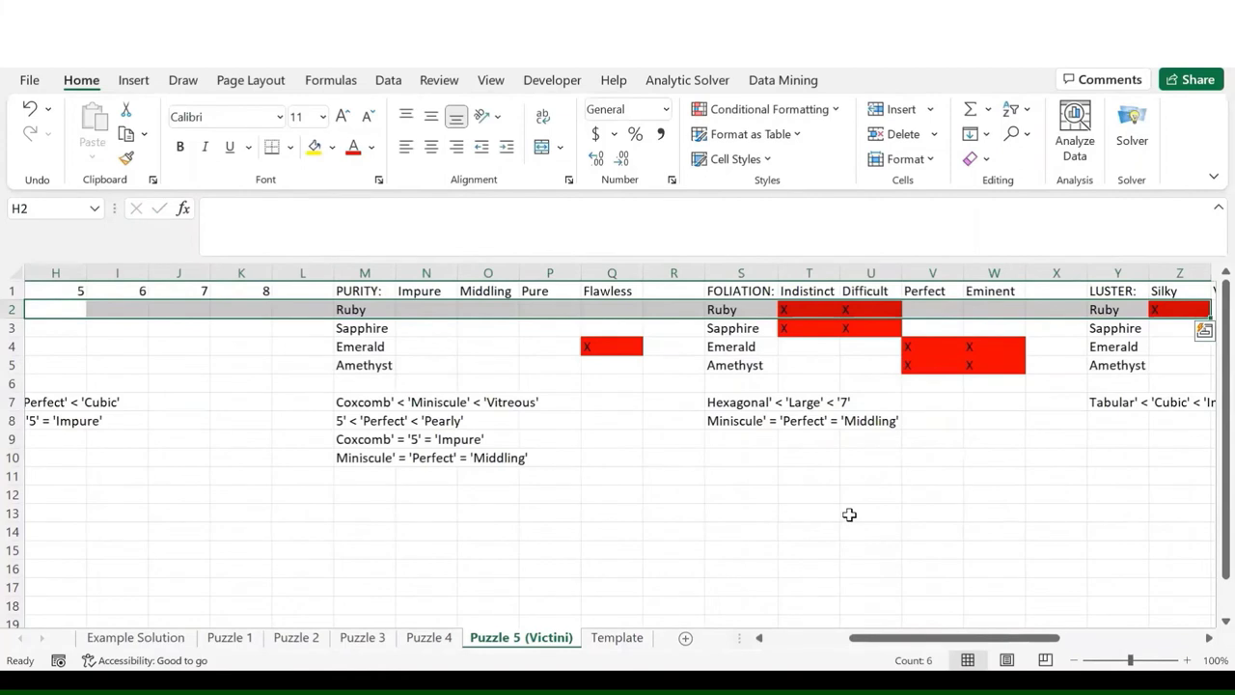
{"action": "left_click", "coordinate": [849, 515]}
{"action": "key", "text": "ctrl+z"}
{"action": "scroll", "coordinate": [952, 340], "scroll_direction": "left", "scroll_amount": 3}
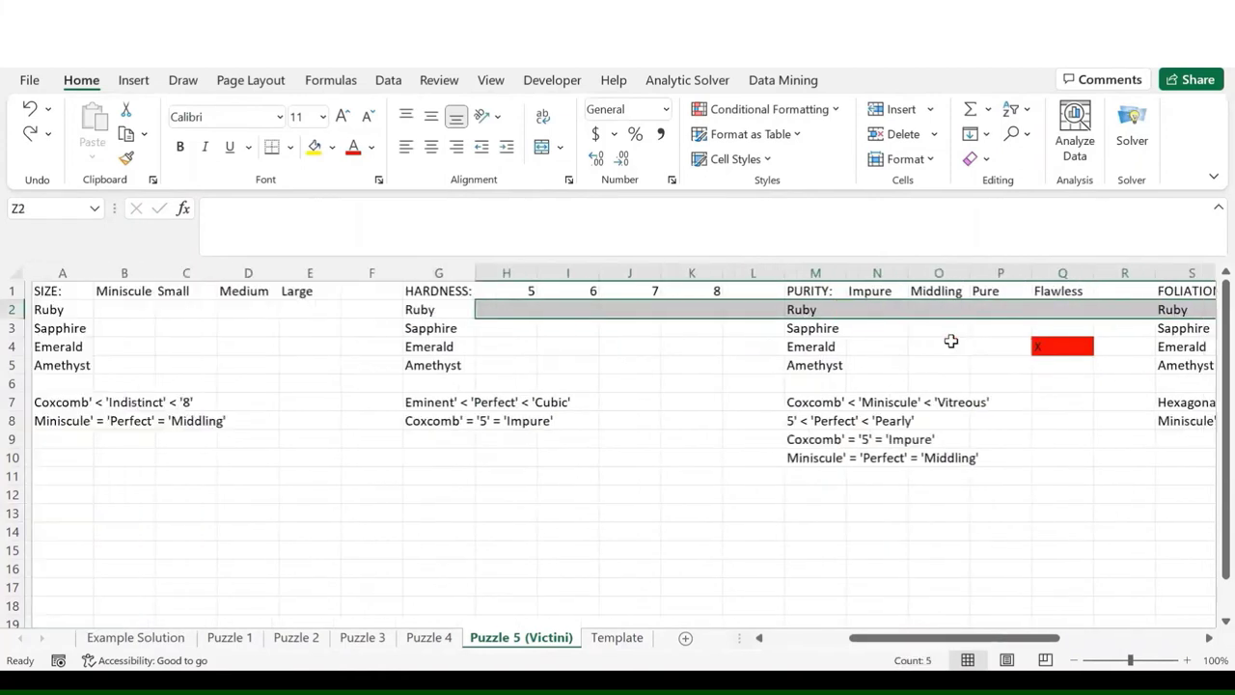
- Mark Ruby with an X under Hardness 5 in H2 and under Impure purity in N2
{"action": "left_click", "coordinate": [574, 344]}
{"action": "left_click", "coordinate": [496, 310]}
{"action": "type", "text": "X"}
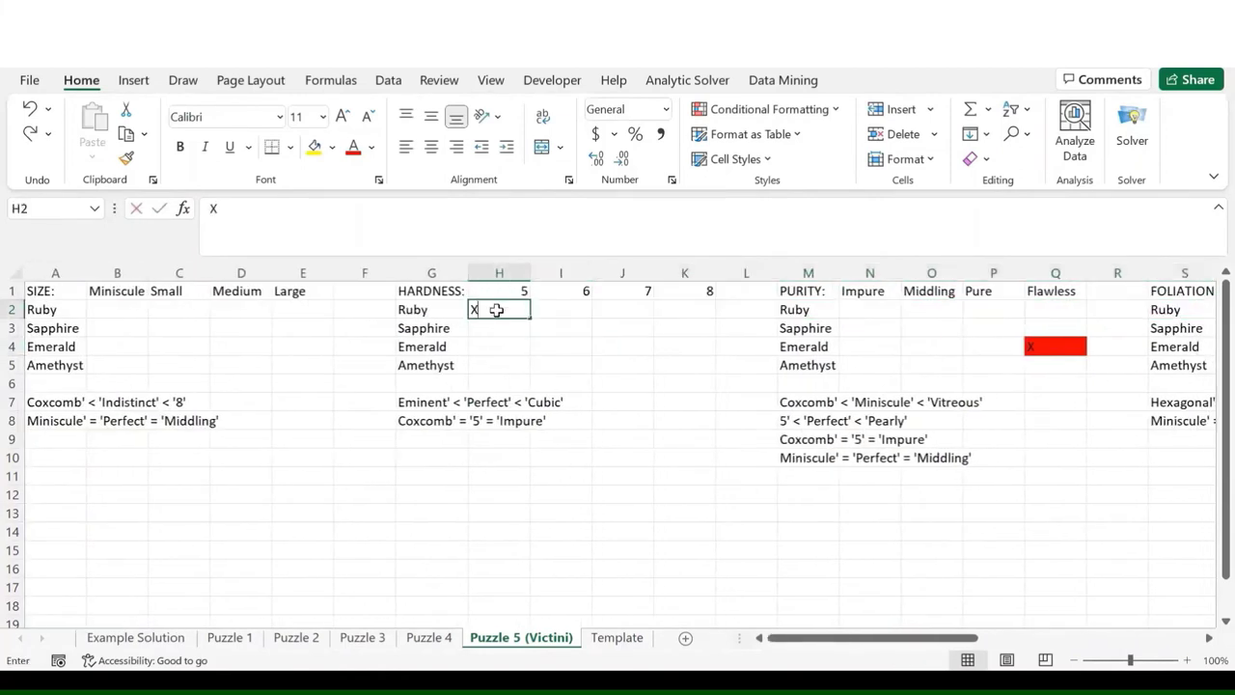
{"action": "key", "text": "Return"}
{"action": "scroll", "coordinate": [692, 367], "scroll_direction": "right", "scroll_amount": 1}
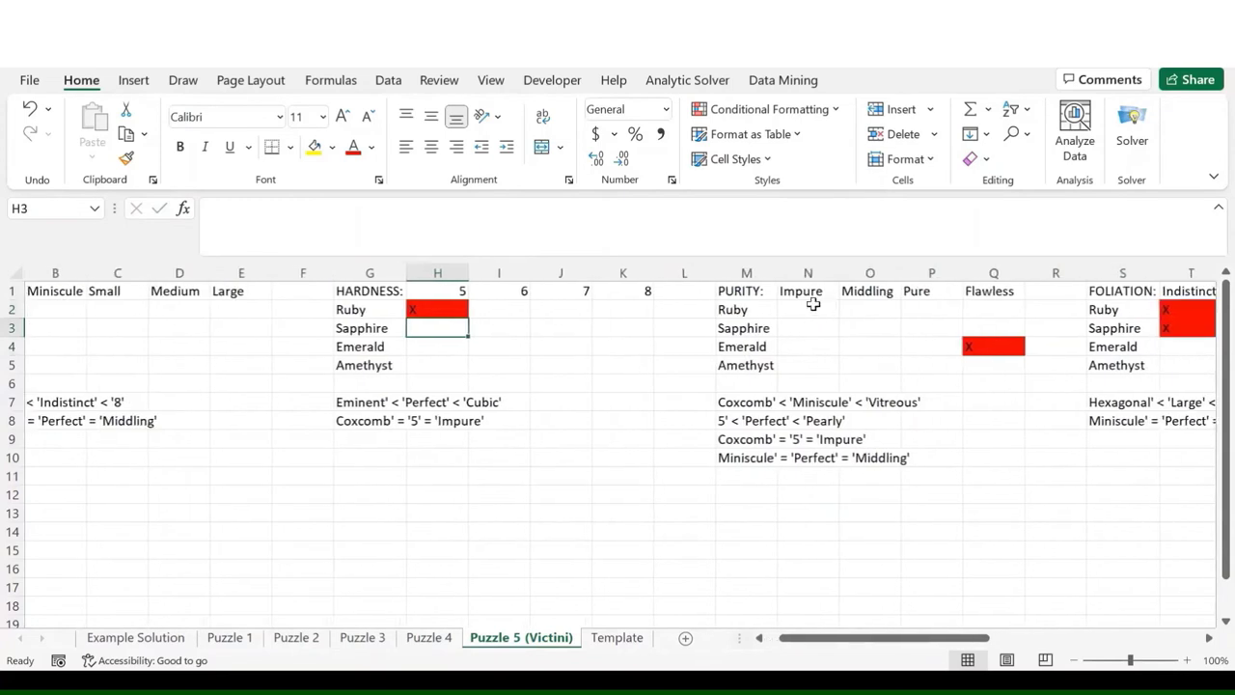
{"action": "left_click", "coordinate": [808, 311]}
{"action": "type", "text": "X"}
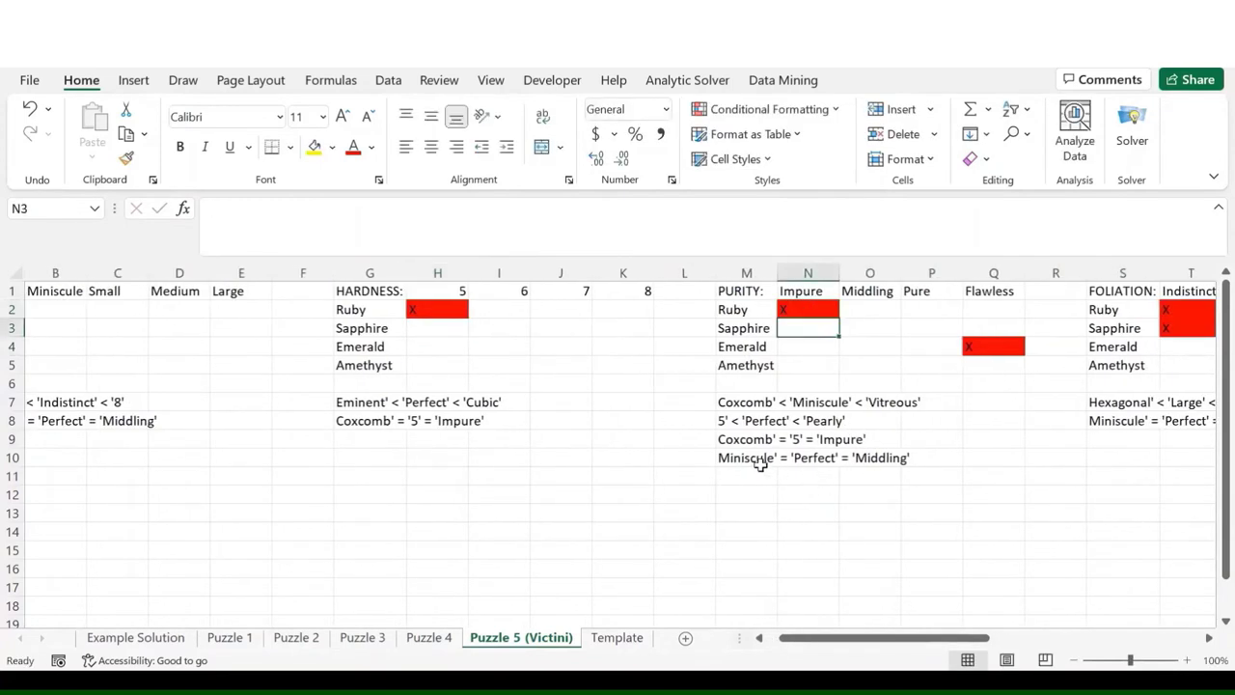
- Following the Miniscule deduction in M10, mark Emerald and Amethyst with an X under Miniscule in B4 and B5
{"action": "left_click", "coordinate": [758, 461]}
{"action": "scroll", "coordinate": [854, 481], "scroll_direction": "right", "scroll_amount": 2}
{"action": "scroll", "coordinate": [854, 480], "scroll_direction": "right", "scroll_amount": 5}
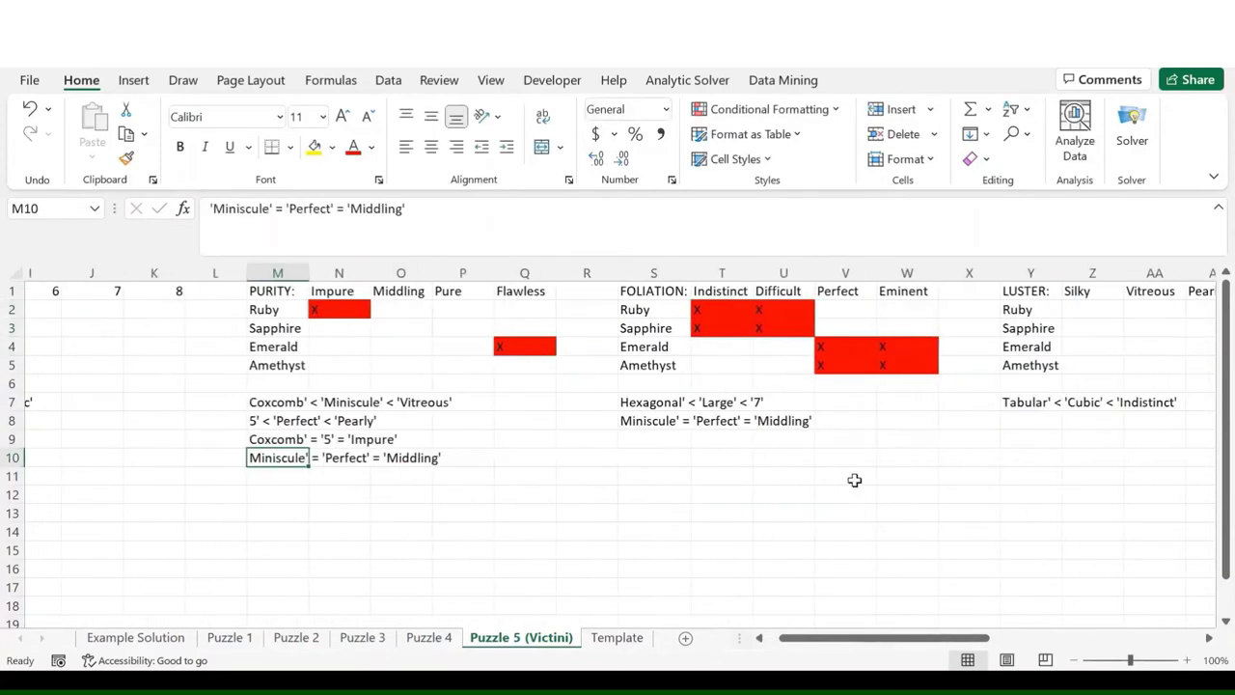
{"action": "scroll", "coordinate": [864, 425], "scroll_direction": "left", "scroll_amount": 1}
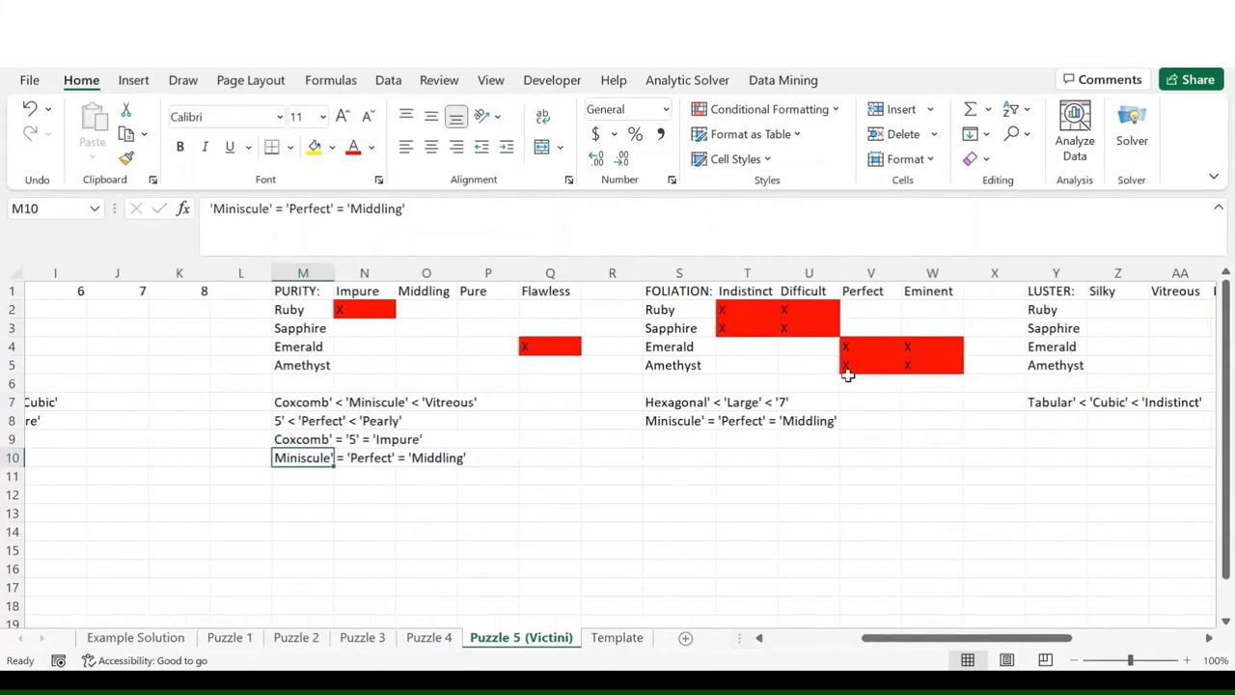
{"action": "scroll", "coordinate": [860, 393], "scroll_direction": "left", "scroll_amount": 8}
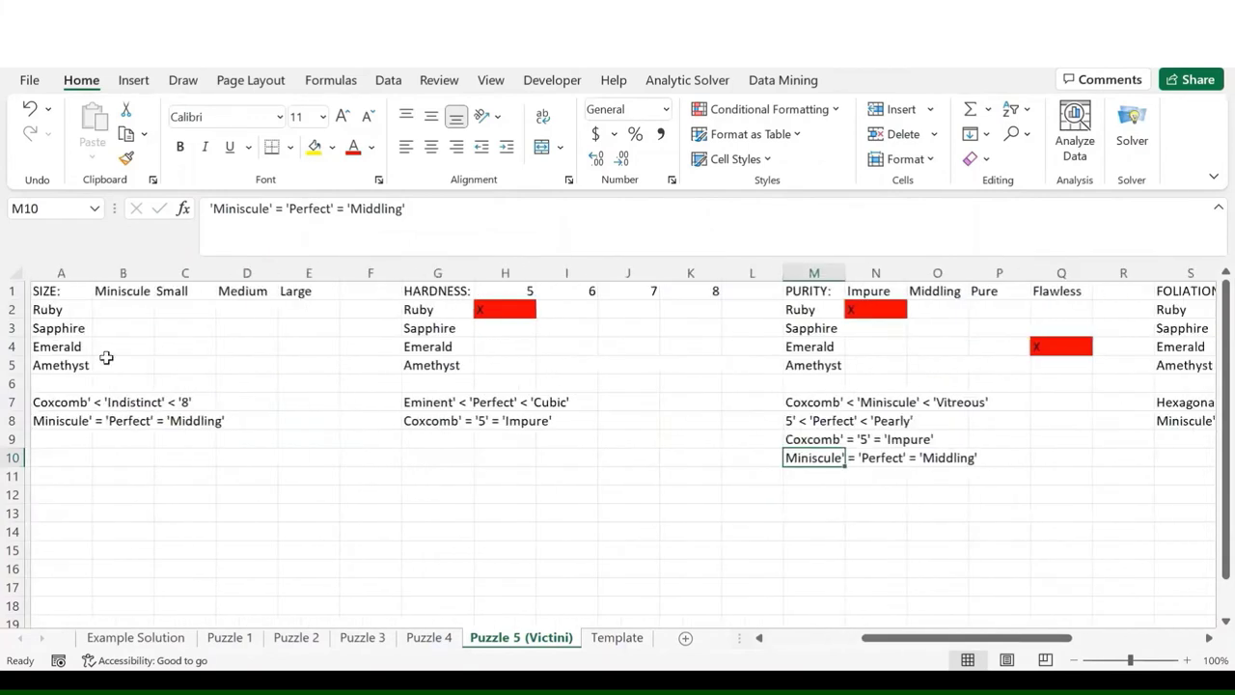
{"action": "left_click", "coordinate": [103, 347]}
{"action": "type", "text": "X"}
{"action": "key", "text": "Return"}
{"action": "key", "text": "Return"}
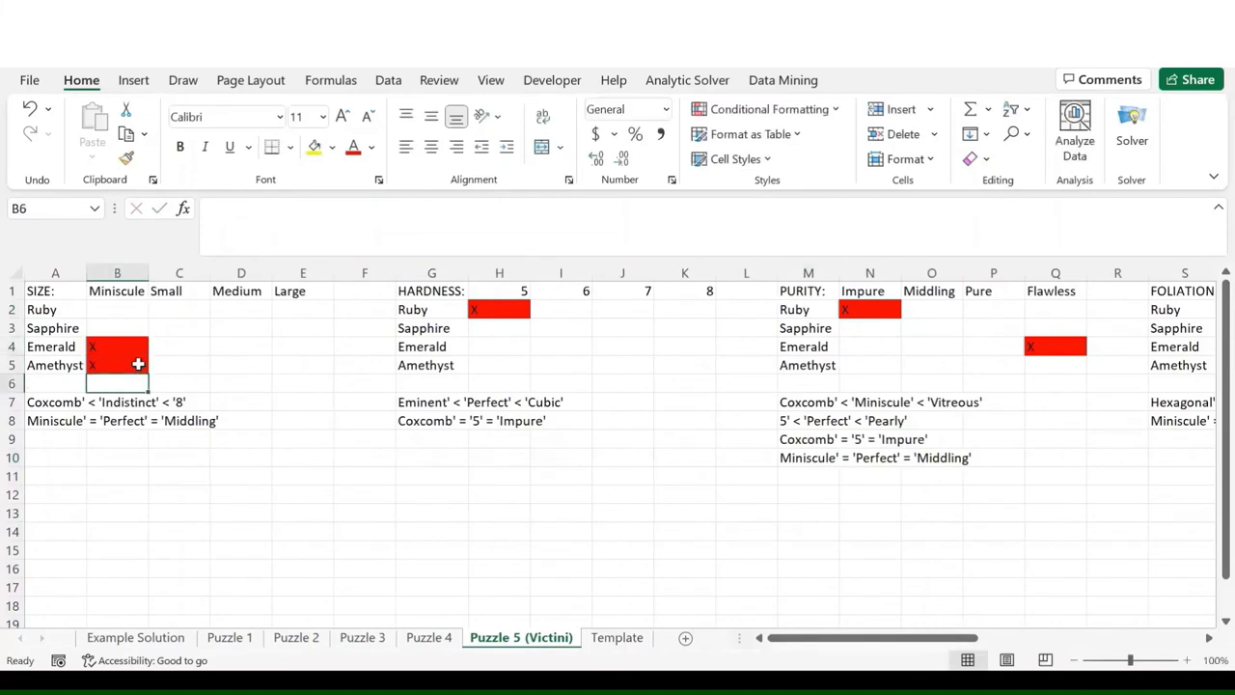
- Mark Emerald and Amethyst with an X under Middling purity in O4 and O5
{"action": "scroll", "coordinate": [664, 369], "scroll_direction": "right", "scroll_amount": 6}
{"action": "left_click", "coordinate": [568, 350]}
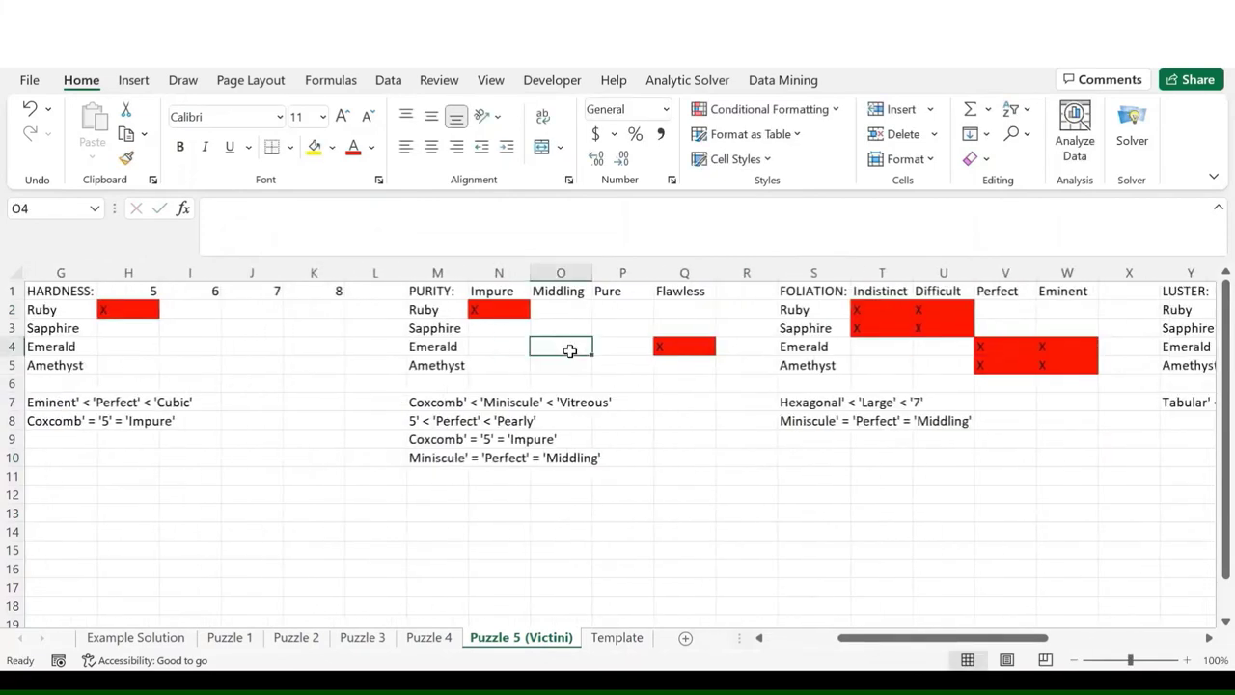
{"action": "type", "text": "X"}
{"action": "key", "text": "Return"}
{"action": "type", "text": "X"}
{"action": "key", "text": "Return"}
- Apply the Hexagonal foliation clue in S7 by marking Ruby and Sapphire with an X under Hexagonal in AG2 and AG3
{"action": "scroll", "coordinate": [882, 419], "scroll_direction": "right", "scroll_amount": 2}
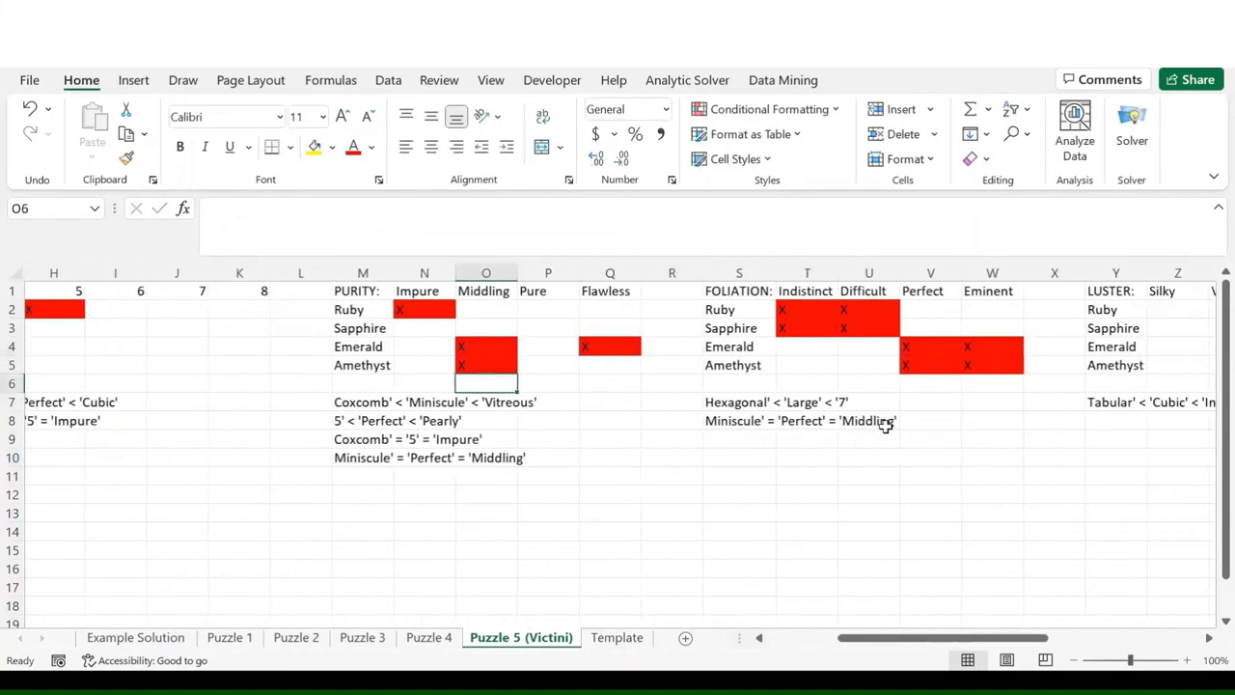
{"action": "left_click", "coordinate": [745, 404]}
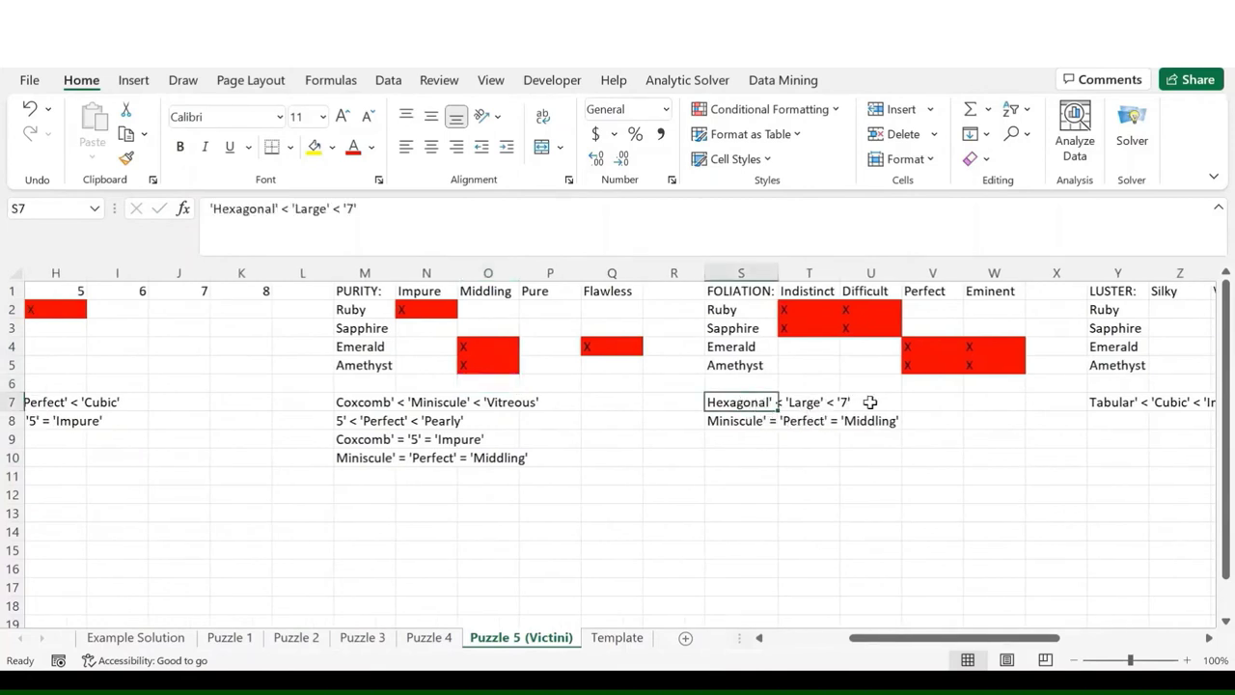
{"action": "left_click_drag", "start_coordinate": [815, 293], "coordinate": [849, 293]}
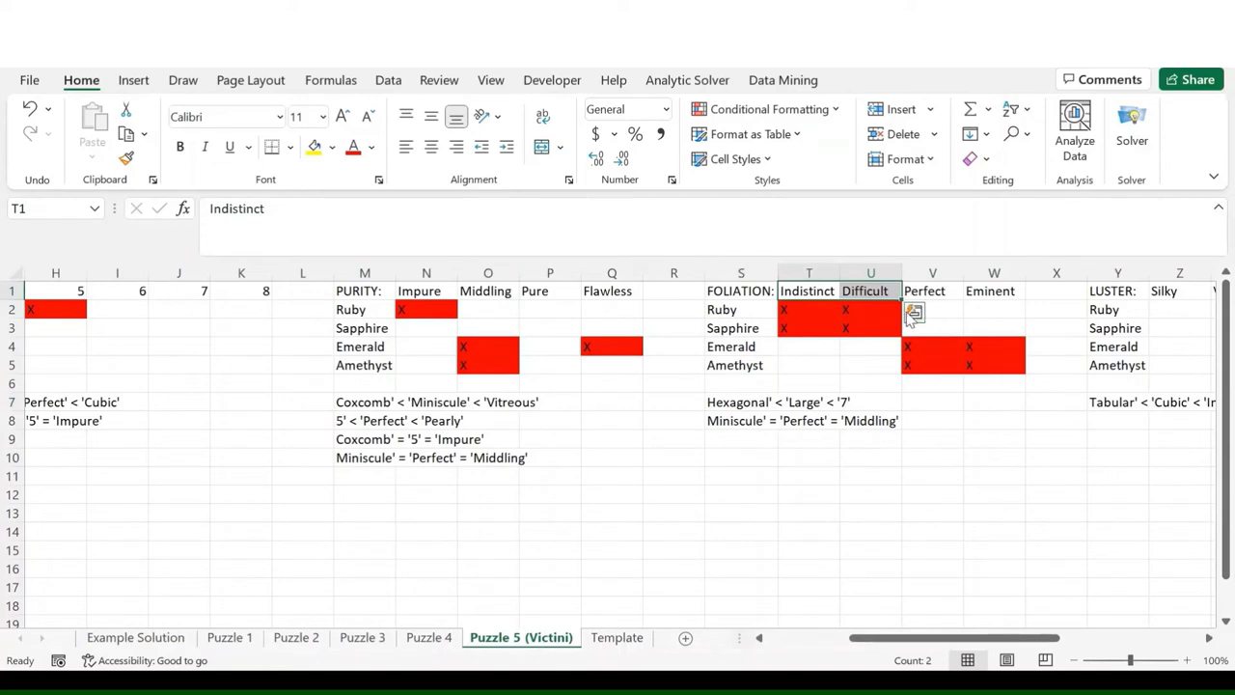
{"action": "left_click_drag", "start_coordinate": [819, 309], "coordinate": [855, 330]}
{"action": "left_click", "coordinate": [808, 328]}
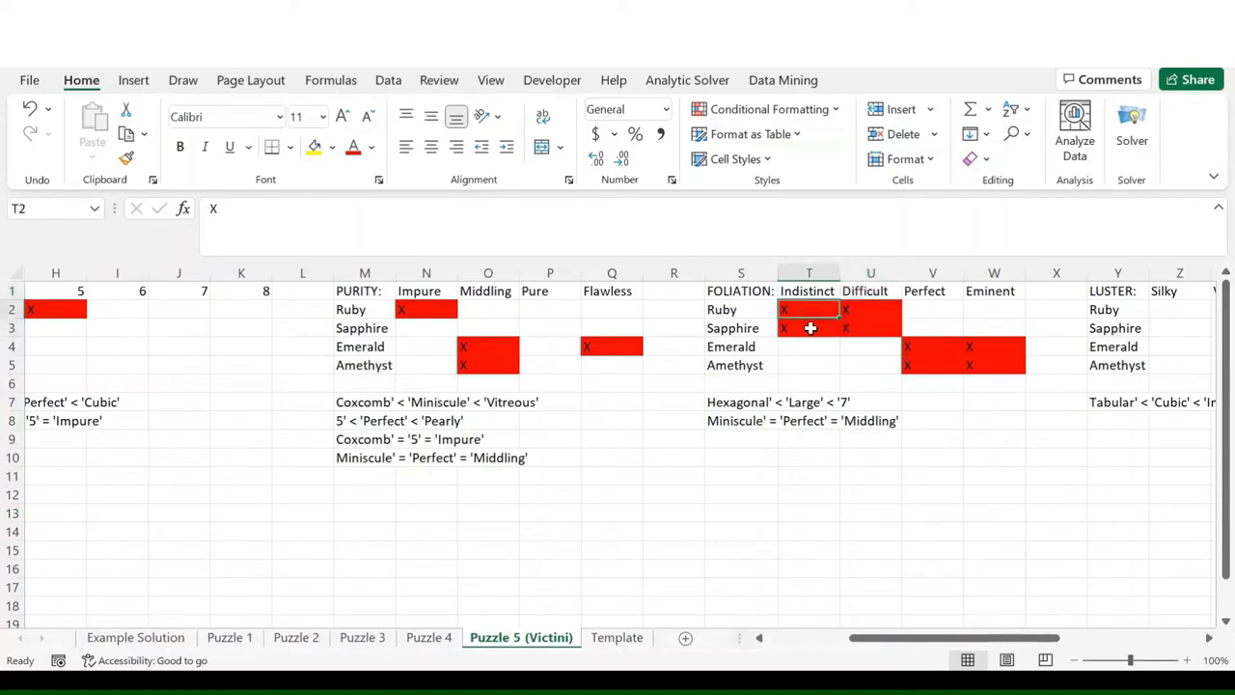
{"action": "left_click", "coordinate": [750, 403]}
{"action": "scroll", "coordinate": [634, 402], "scroll_direction": "right", "scroll_amount": 5}
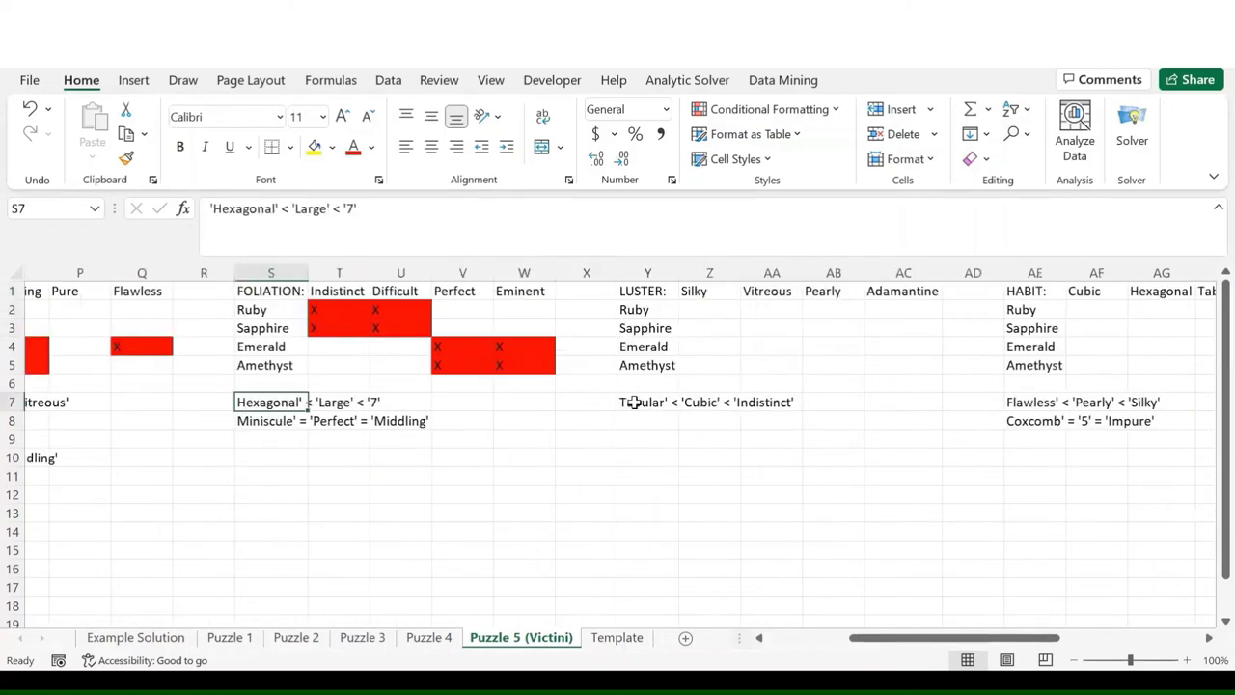
{"action": "left_click", "coordinate": [830, 308]}
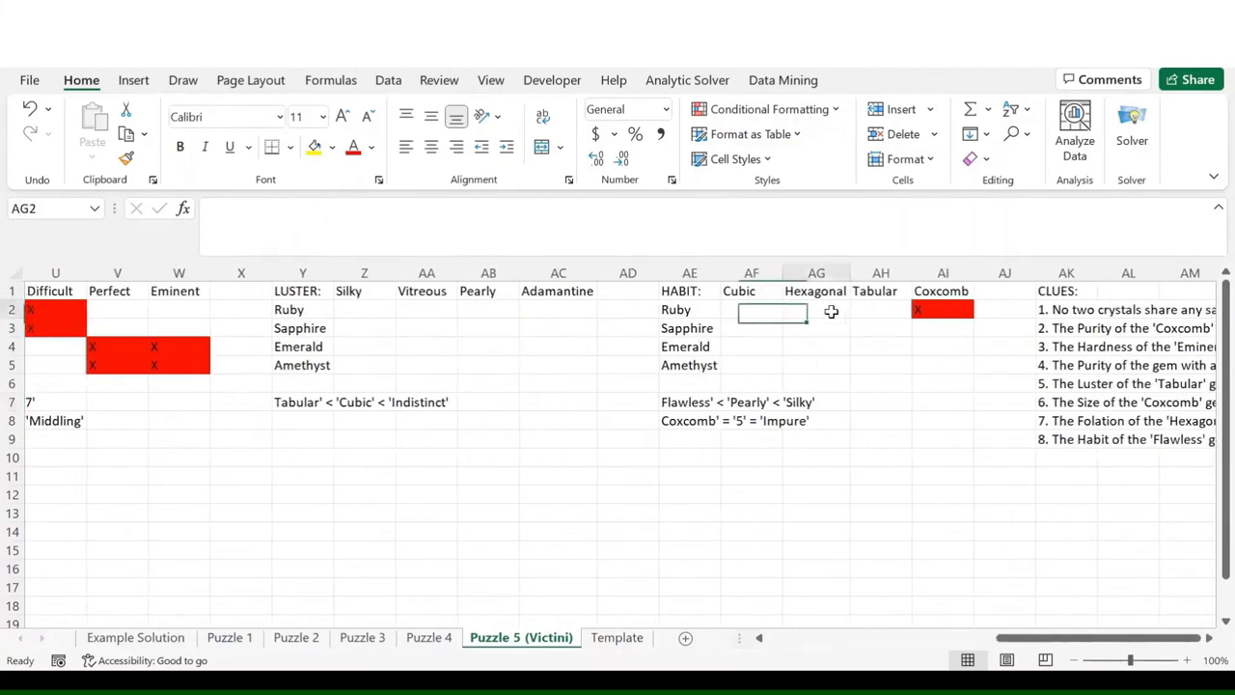
{"action": "type", "text": "x"}
{"action": "key", "text": "Return"}
{"action": "type", "text": "x"}
{"action": "key", "text": "Return"}
- Apply the same foliation clue in S7 to Hardness 7, marking Emerald and Amethyst with an X in J4 and J5
{"action": "scroll", "coordinate": [805, 457], "scroll_direction": "left", "scroll_amount": 3}
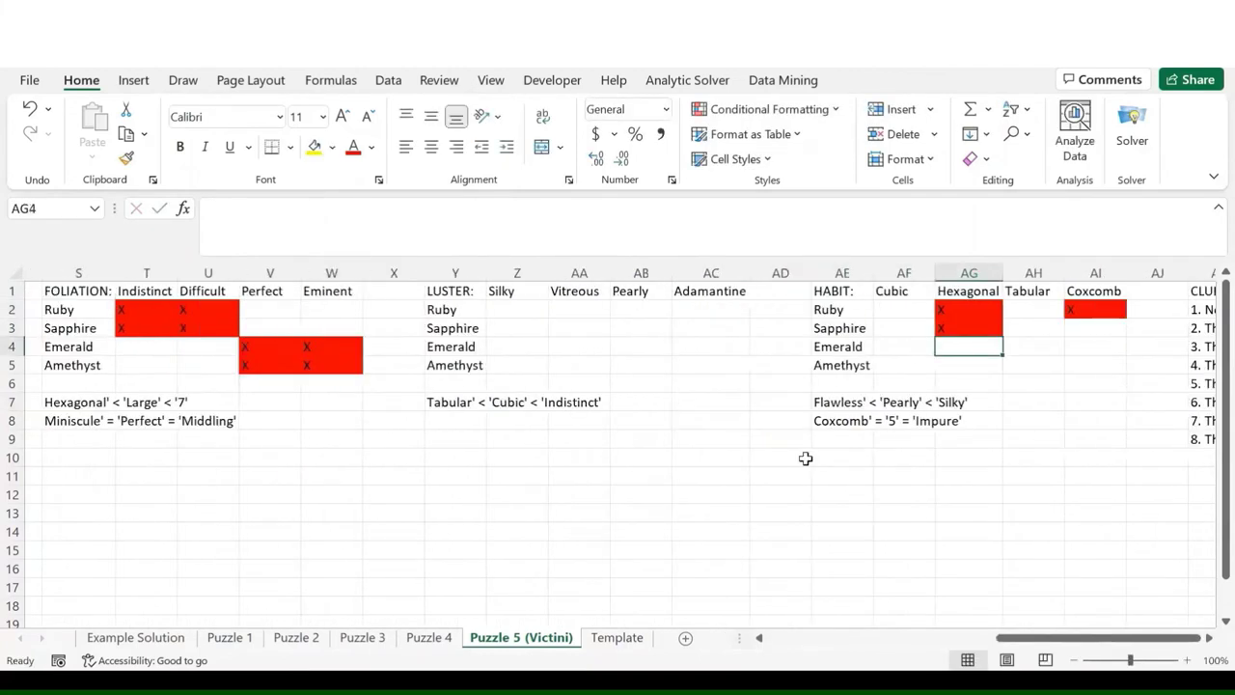
{"action": "left_click", "coordinate": [371, 401]}
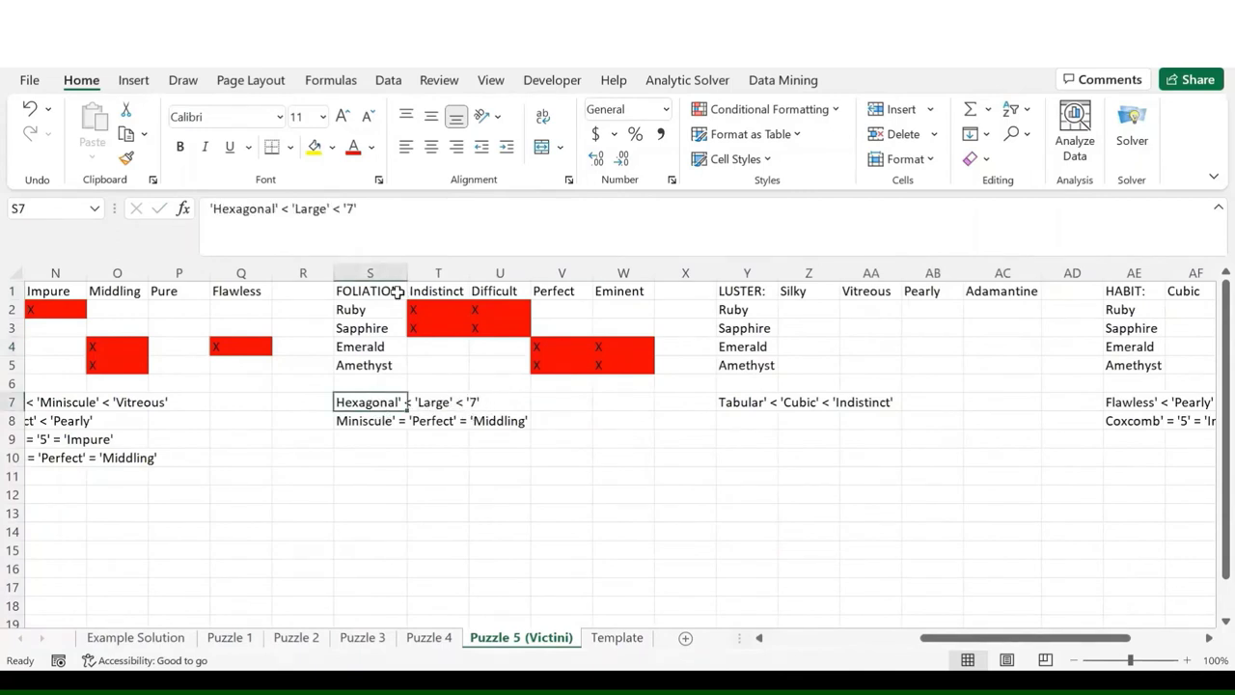
{"action": "left_click_drag", "start_coordinate": [569, 290], "coordinate": [612, 293]}
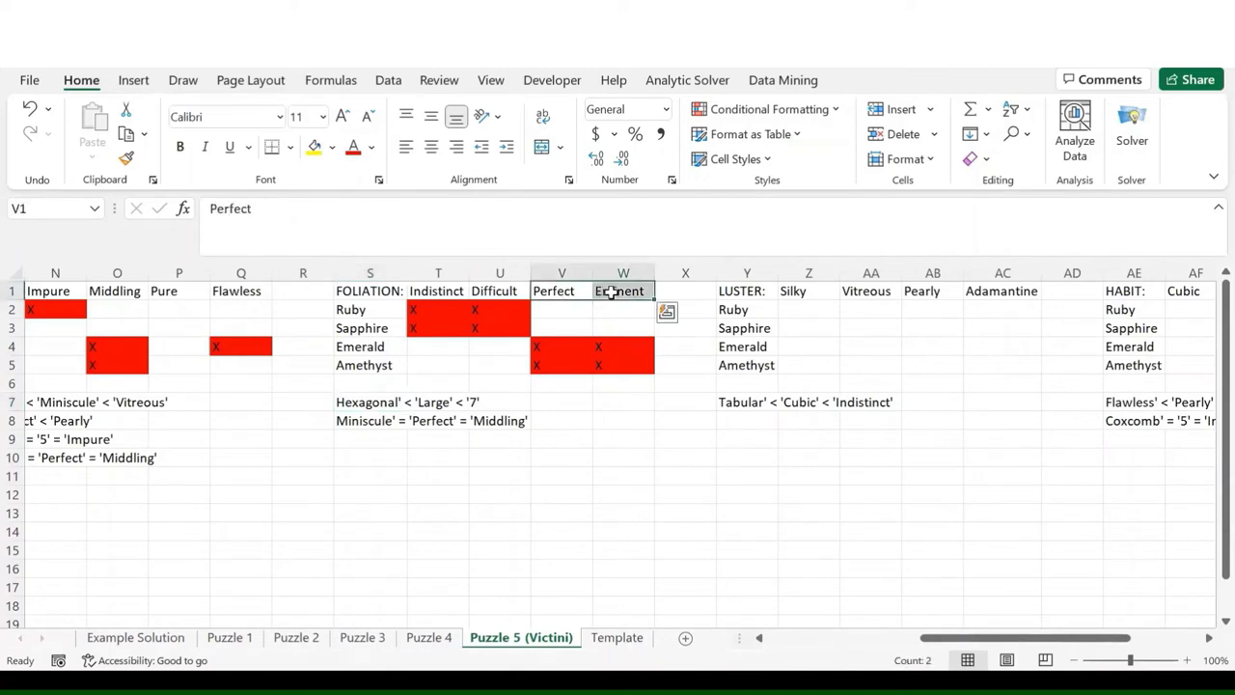
{"action": "left_click", "coordinate": [621, 311]}
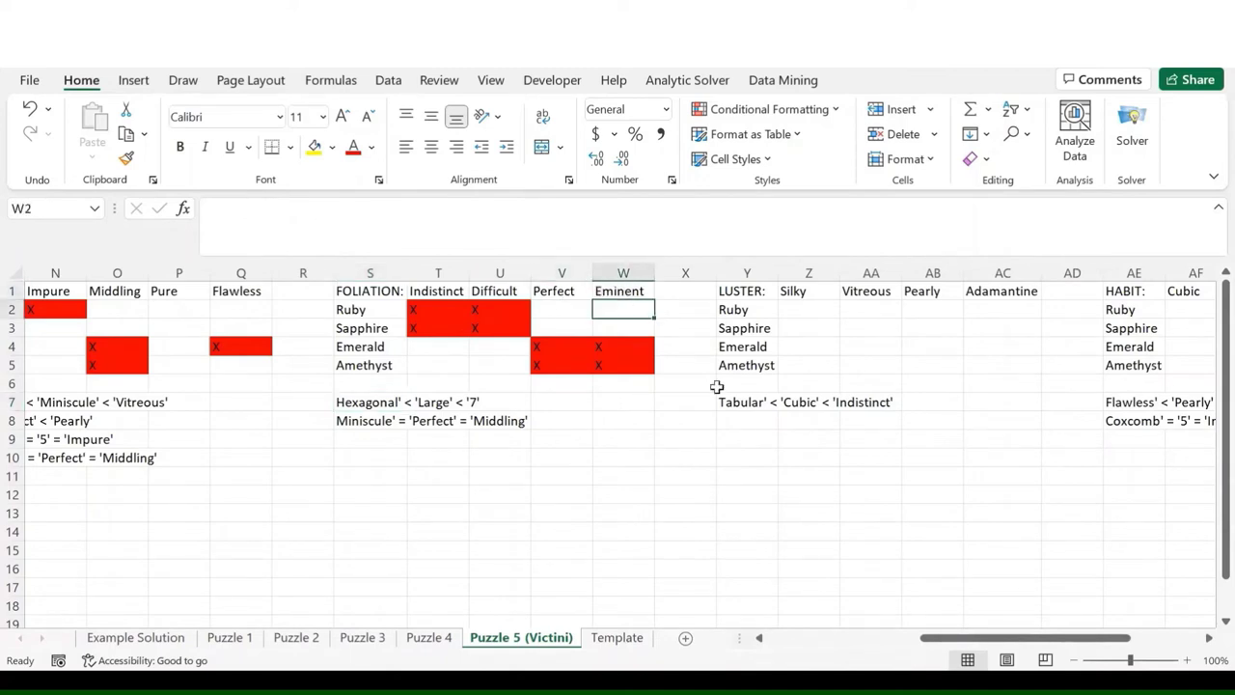
{"action": "scroll", "coordinate": [717, 386], "scroll_direction": "left", "scroll_amount": 2}
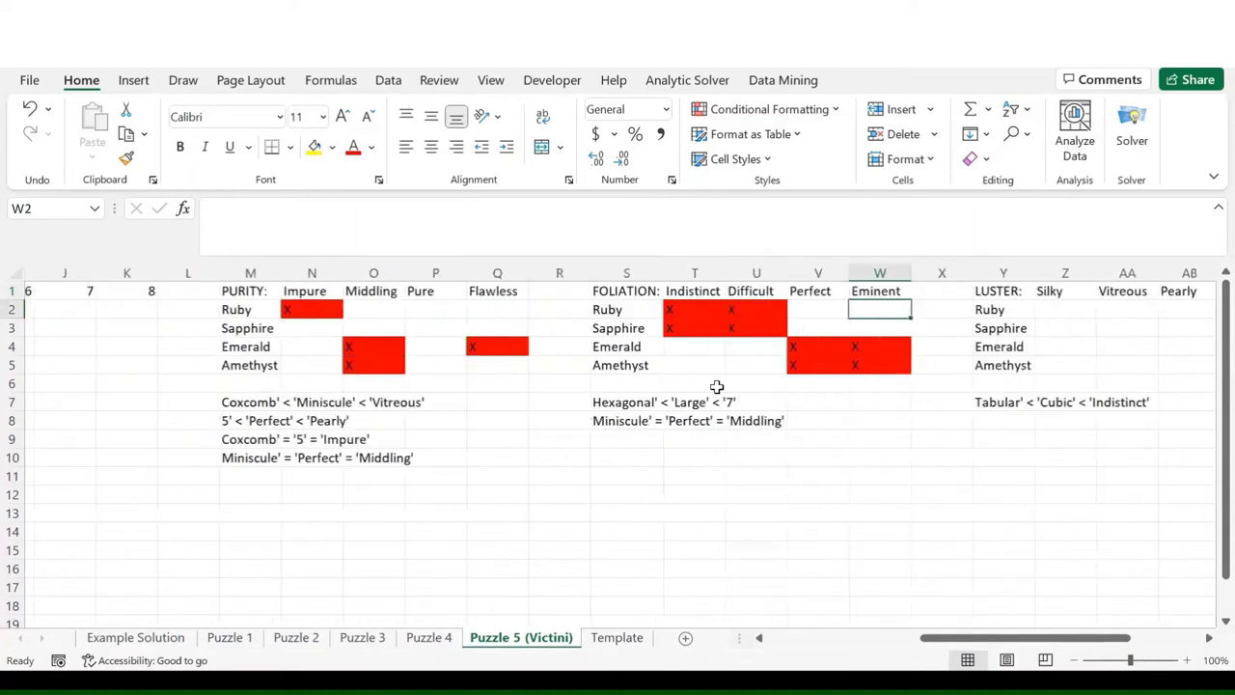
{"action": "left_click", "coordinate": [818, 349]}
{"action": "left_click_drag", "start_coordinate": [841, 359], "coordinate": [853, 367]}
{"action": "scroll", "coordinate": [879, 395], "scroll_direction": "left", "scroll_amount": 3}
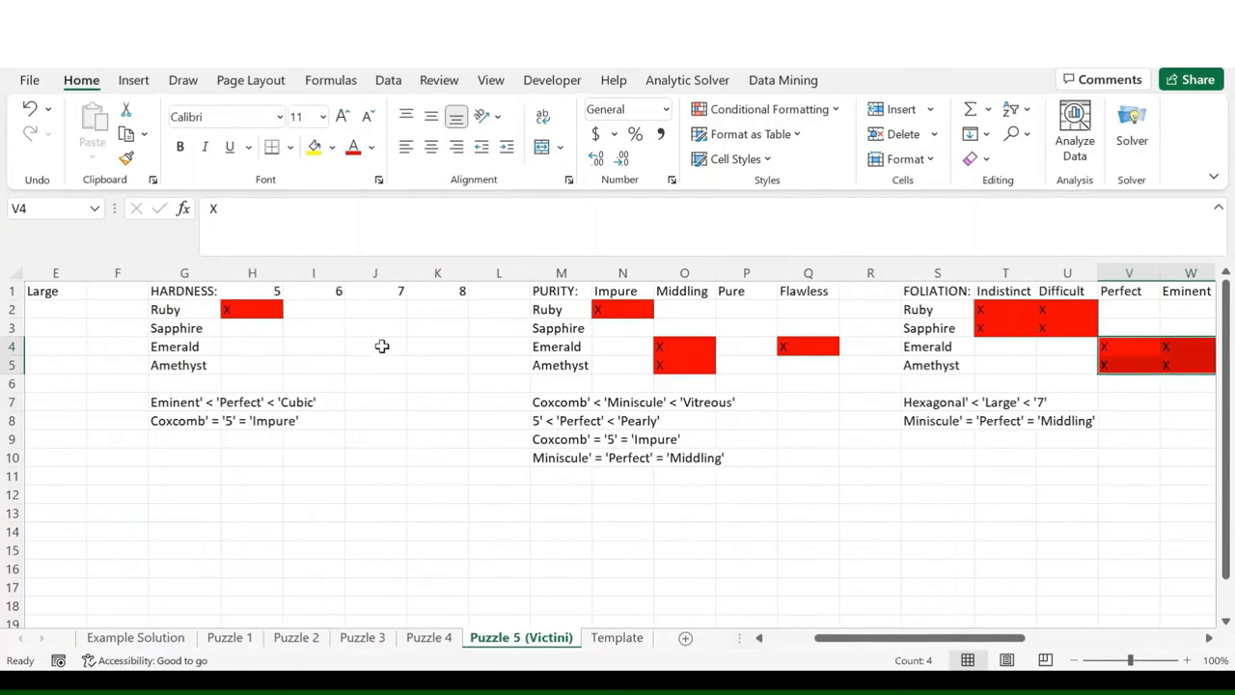
{"action": "left_click", "coordinate": [382, 347]}
{"action": "type", "text": "x"}
{"action": "key", "text": "Return"}
{"action": "type", "text": "x"}
{"action": "key", "text": "Return"}
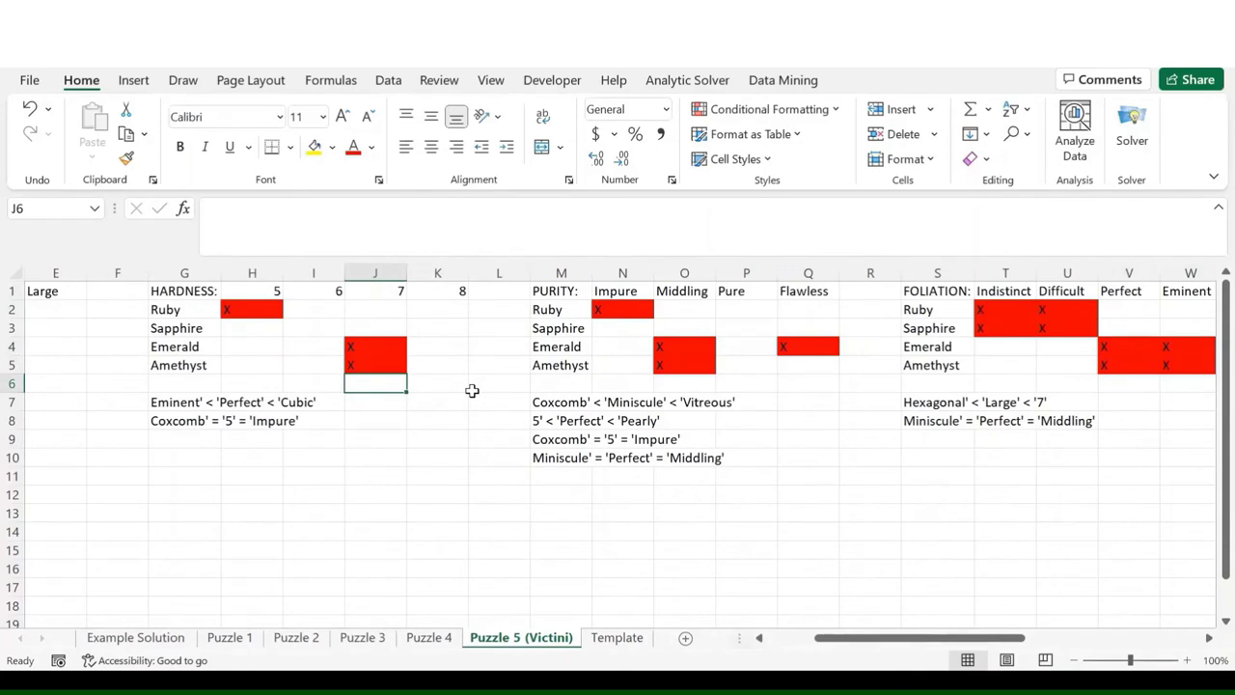
- Compare the Eminent, Perfect and Cubic clue in G7 with the Hardness 7 eliminations and the marked Foliation cells
{"action": "scroll", "coordinate": [472, 390], "scroll_direction": "right", "scroll_amount": 2}
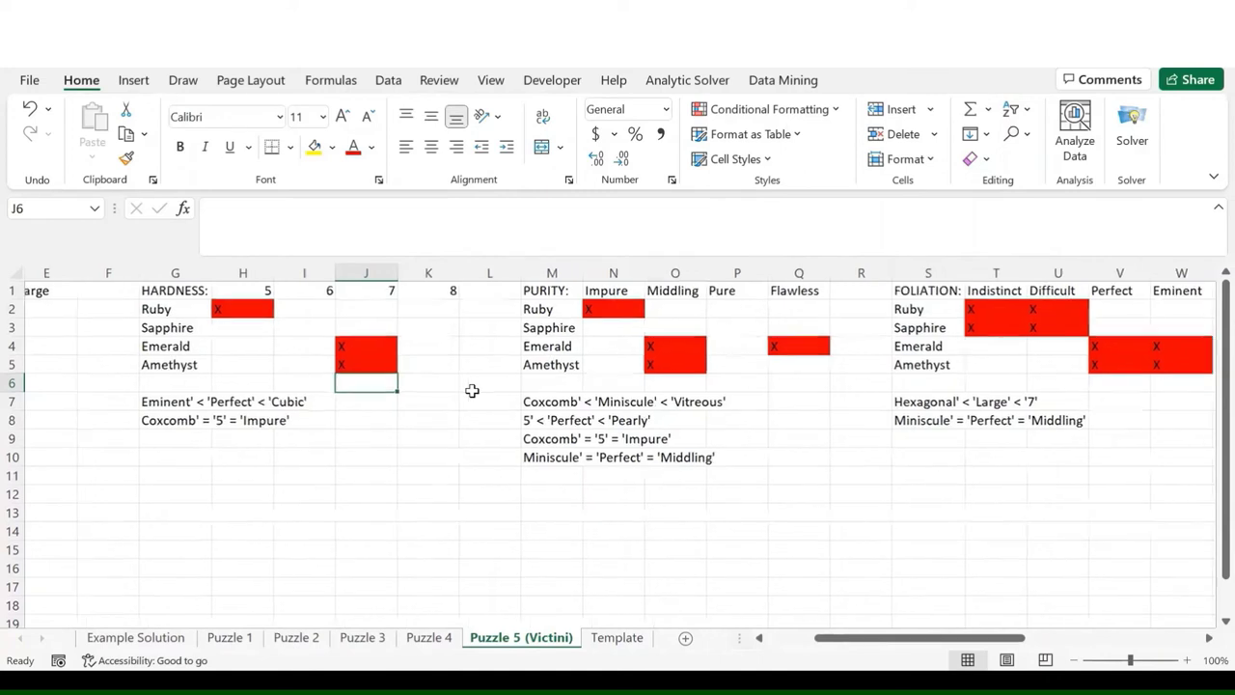
{"action": "scroll", "coordinate": [472, 390], "scroll_direction": "left", "scroll_amount": 2}
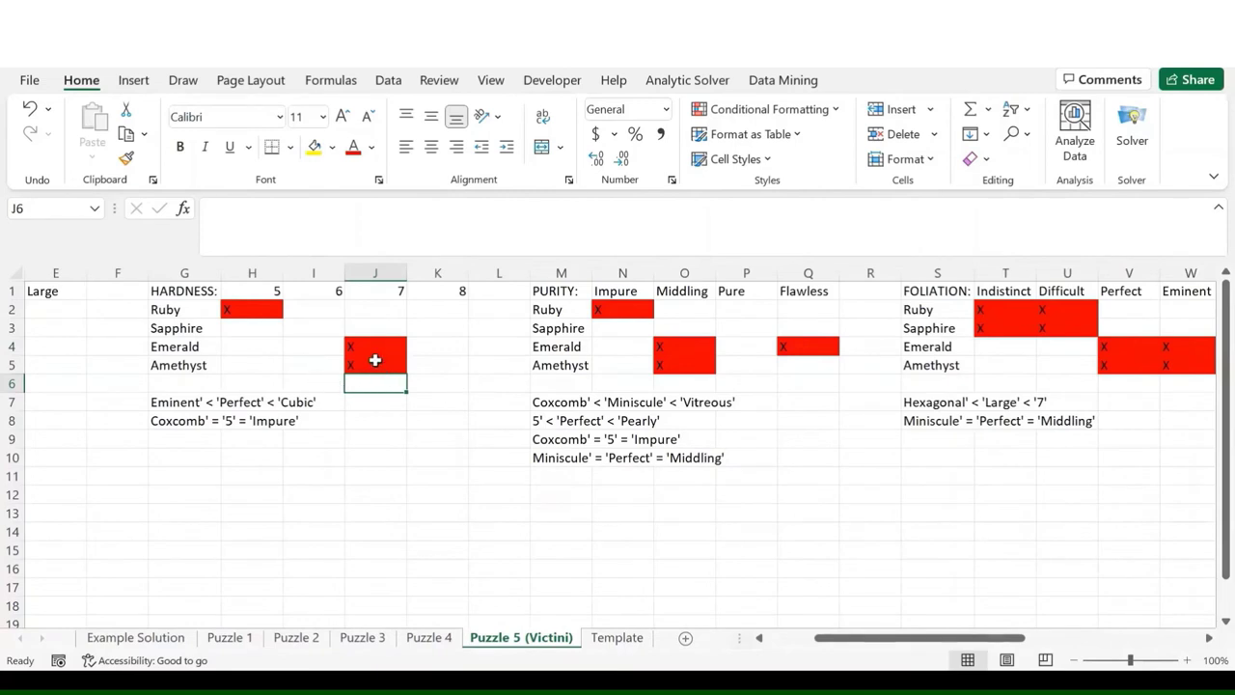
{"action": "scroll", "coordinate": [1097, 405], "scroll_direction": "right", "scroll_amount": 4}
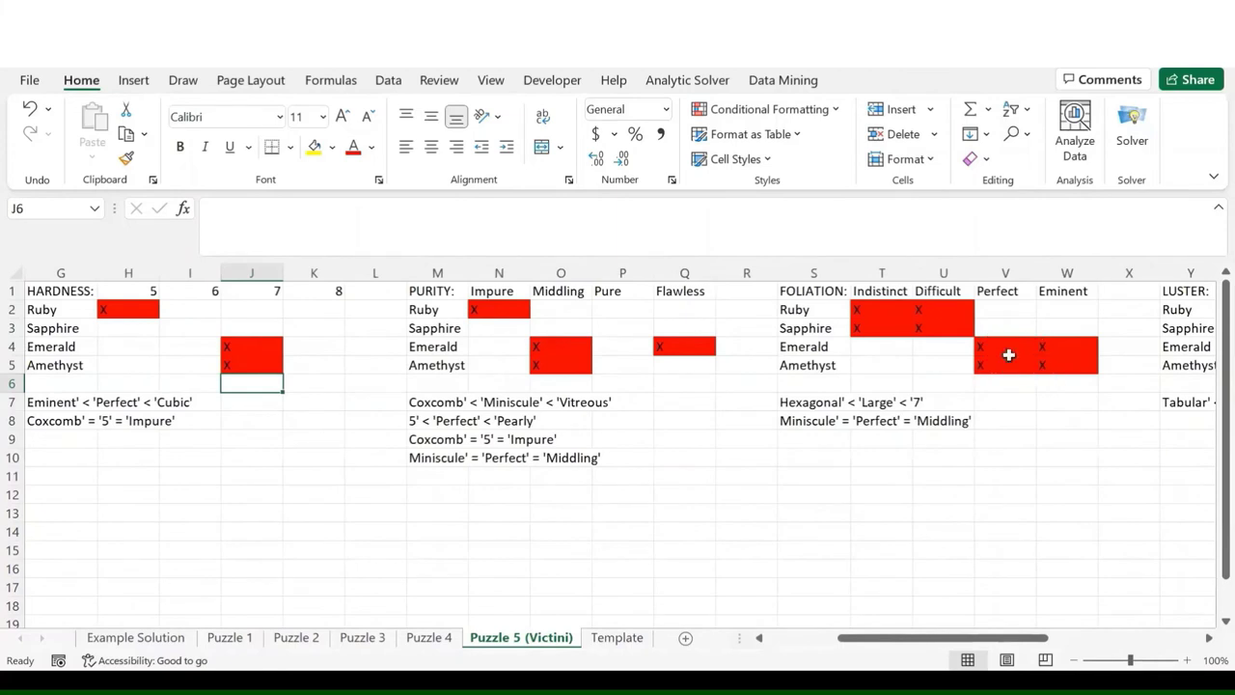
{"action": "scroll", "coordinate": [1011, 363], "scroll_direction": "left", "scroll_amount": 6}
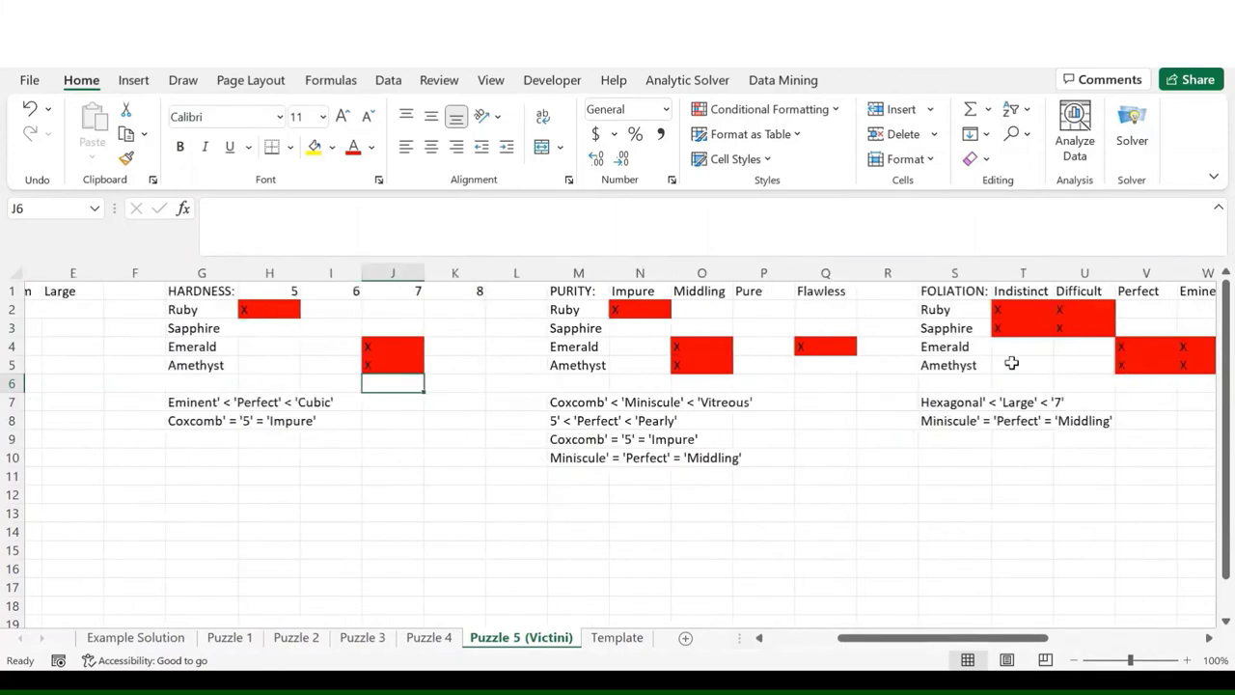
{"action": "left_click", "coordinate": [251, 403]}
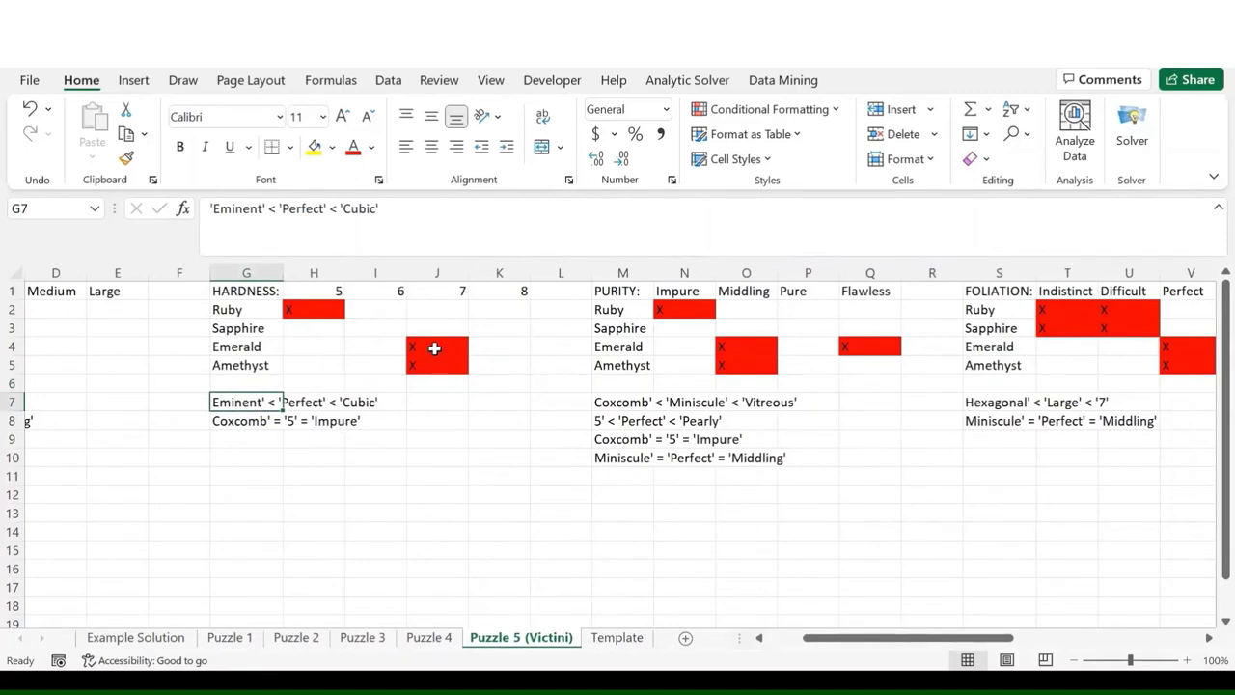
{"action": "left_click_drag", "start_coordinate": [434, 348], "coordinate": [433, 364]}
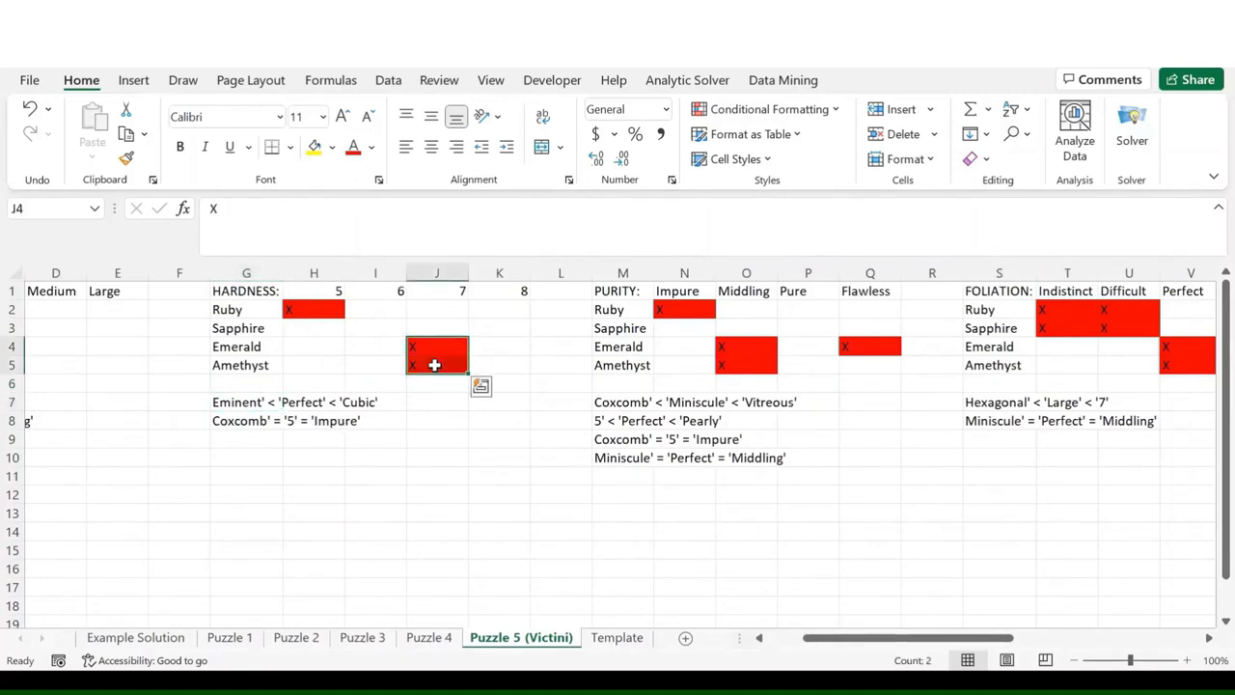
{"action": "left_click", "coordinate": [249, 403]}
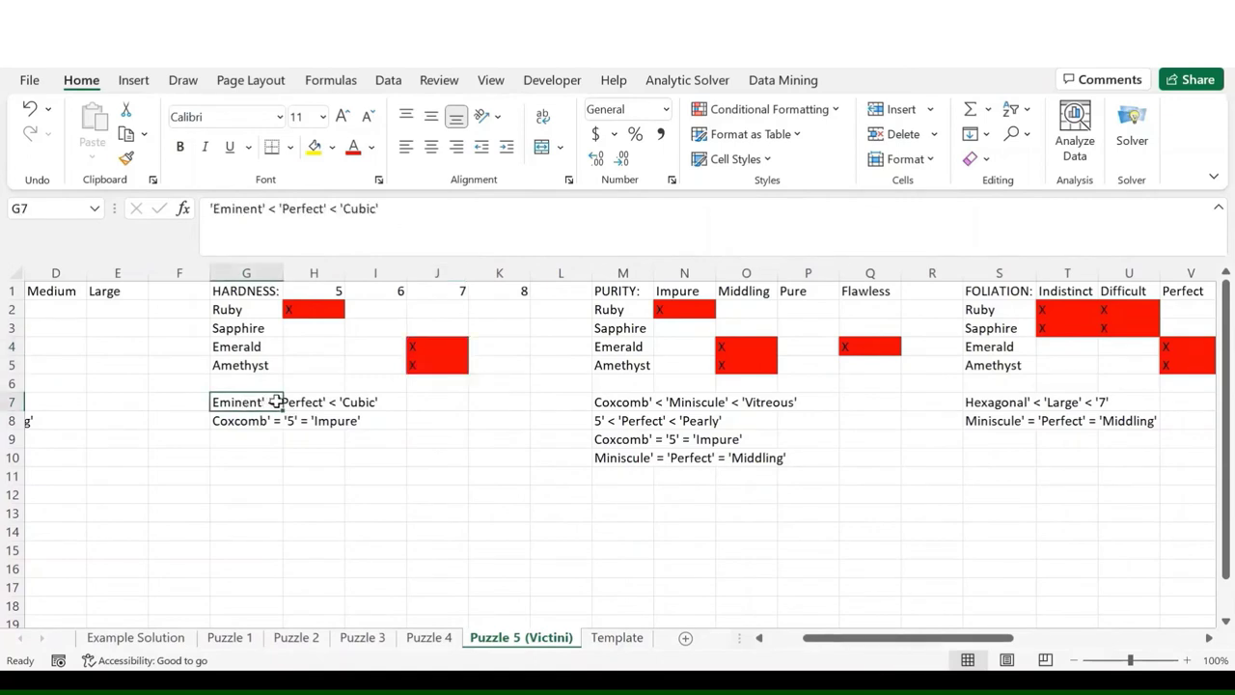
{"action": "left_click", "coordinate": [460, 290]}
{"action": "type", "text": "7"}
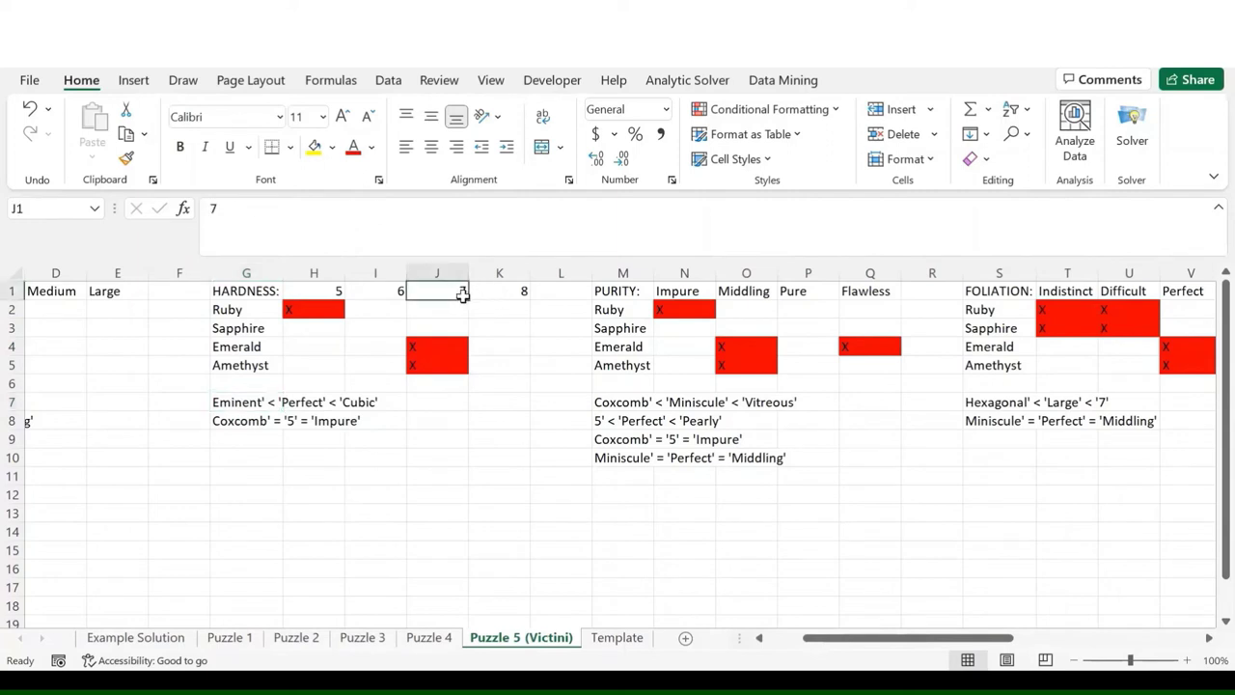
{"action": "key", "text": "ctrl+Return"}
{"action": "left_click", "coordinate": [258, 405]}
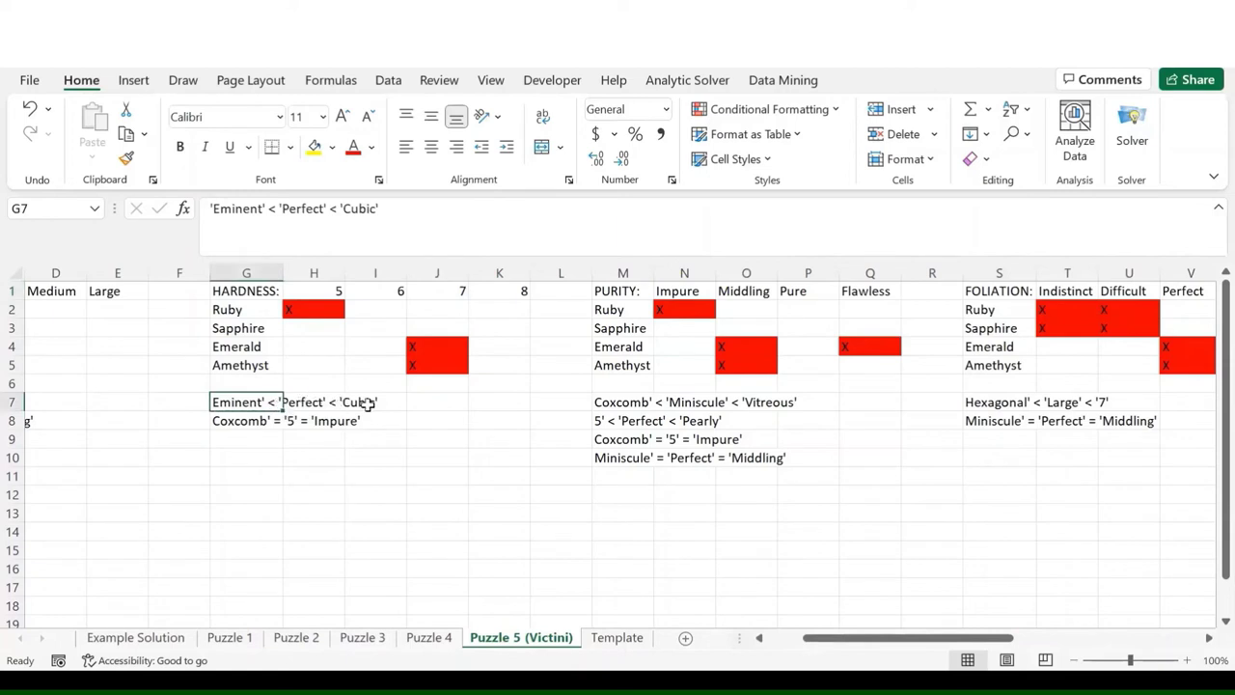
- Record the deduction '7' = 'Perfect' under the Hardness clues in G9
{"action": "left_click", "coordinate": [273, 438]}
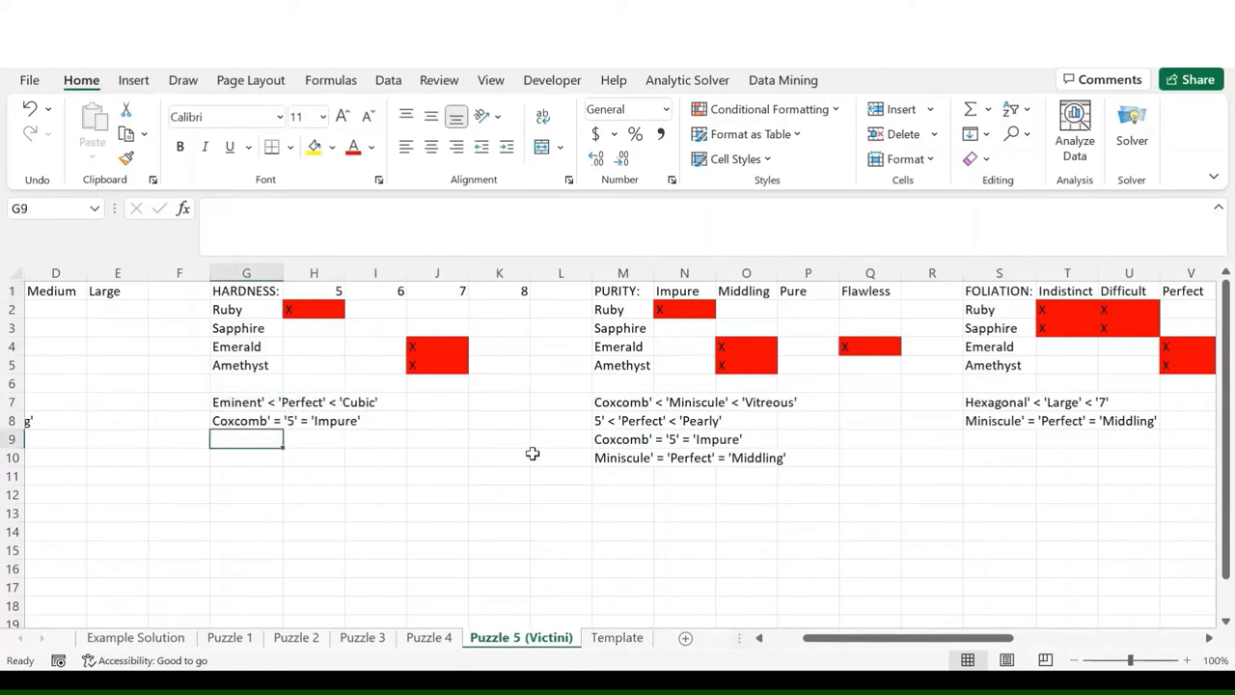
{"action": "type", "text": "'7' = '"}
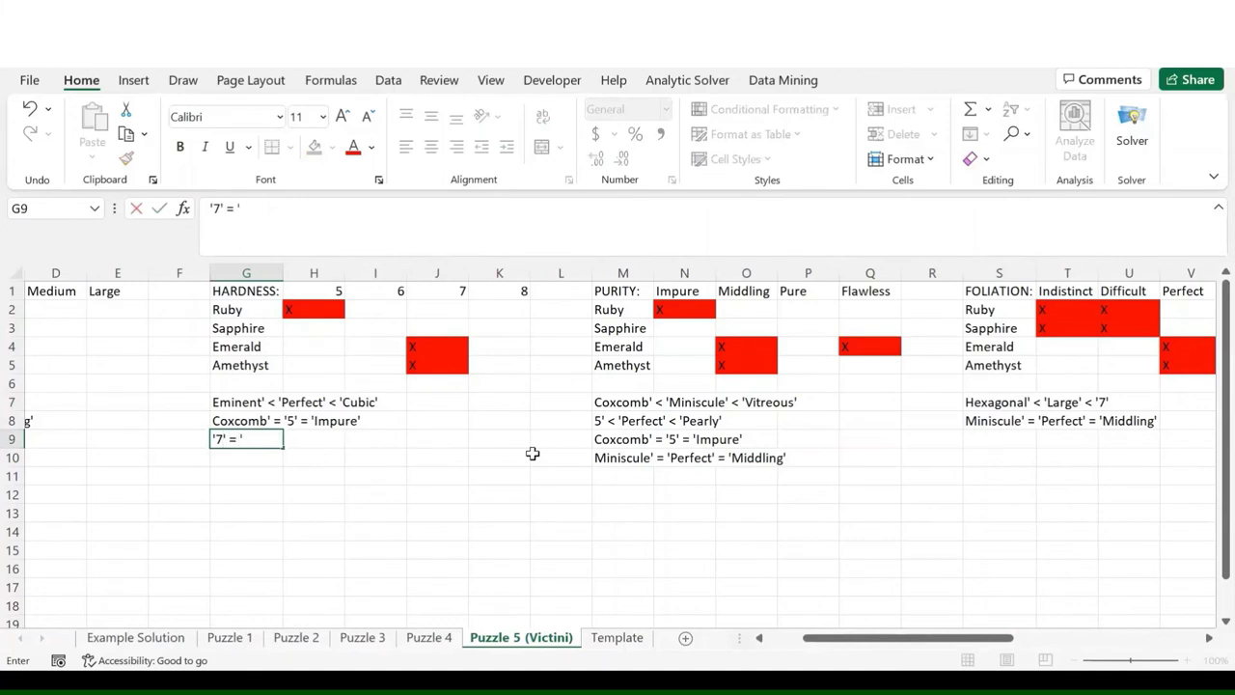
{"action": "type", "text": "Perfect'"}
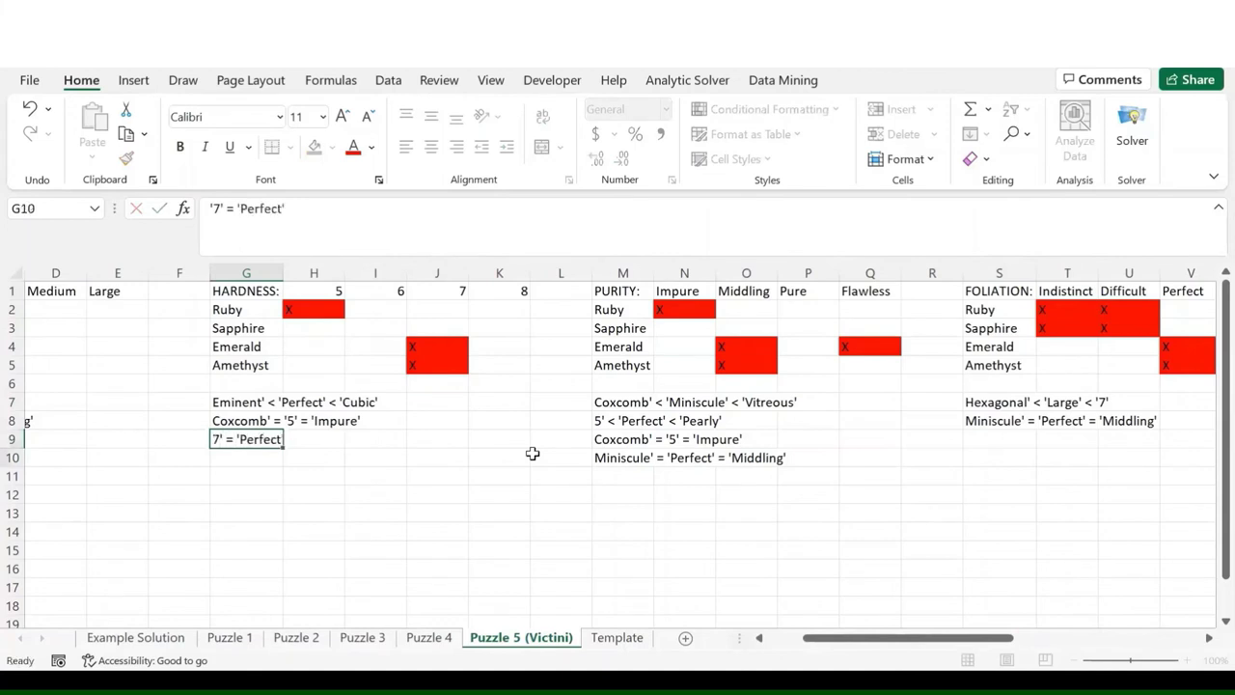
{"action": "key", "text": "Return"}
- Record the matching deduction 'Perfect' = '7' under the Foliation clues in S9
{"action": "scroll", "coordinate": [876, 454], "scroll_direction": "right", "scroll_amount": 2}
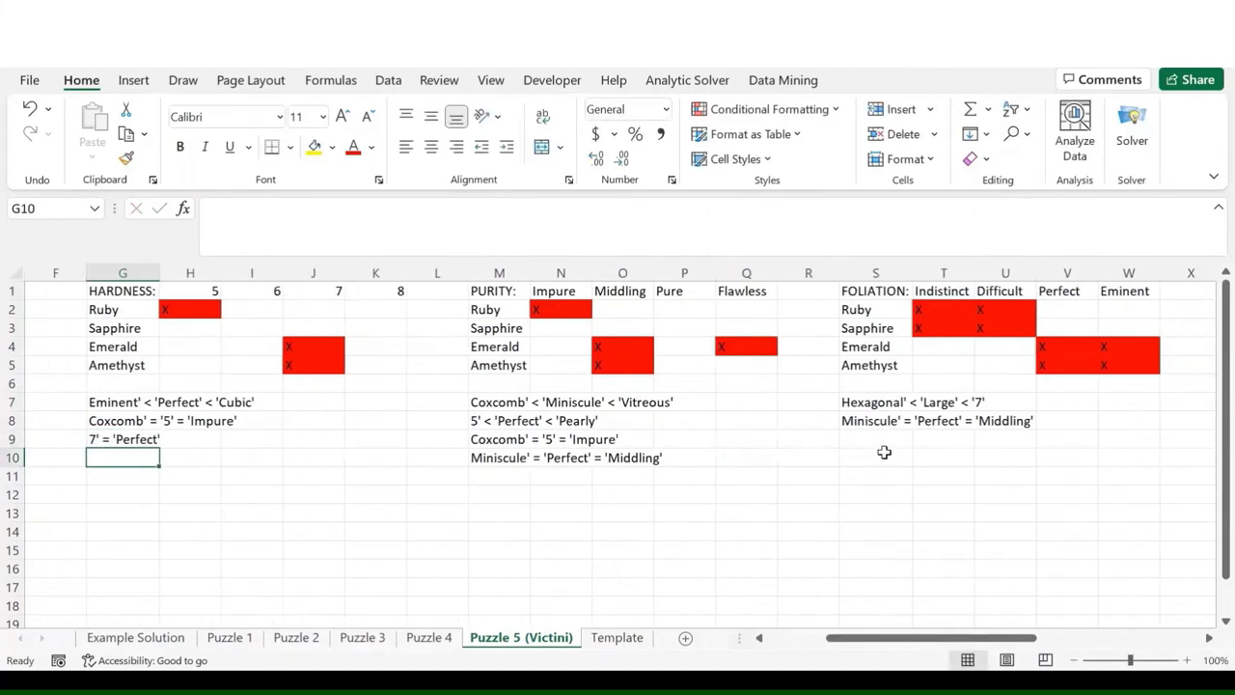
{"action": "left_click", "coordinate": [886, 442]}
{"action": "type", "text": "'"}
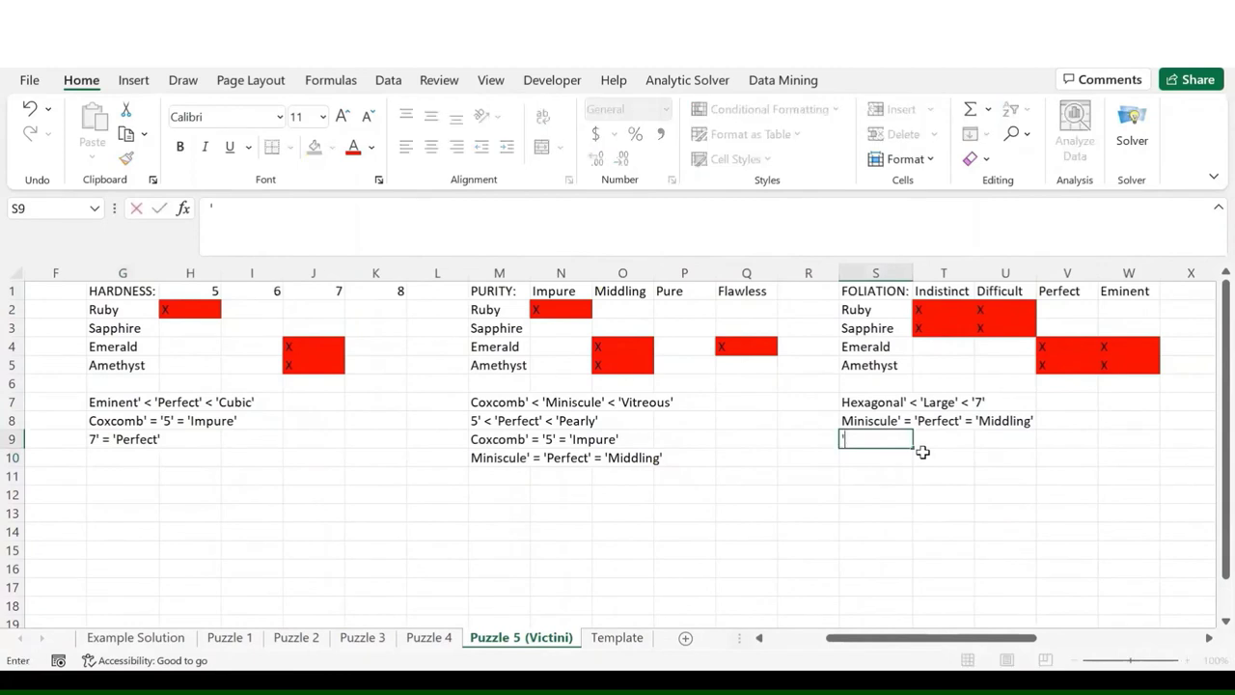
{"action": "type", "text": "Perfect' = '7"}
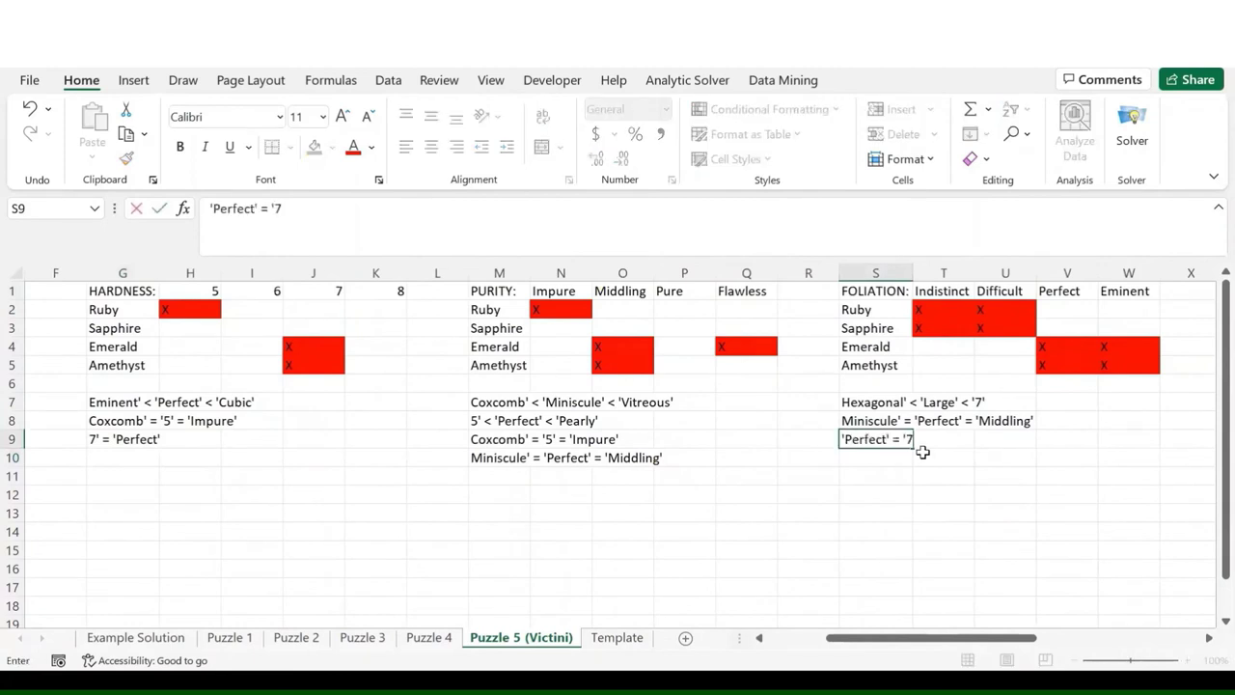
{"action": "type", "text": "'"}
{"action": "key", "text": "Return"}
- Check the Hardness clues in G7 and G9 against the Eminent column and the Emerald and Amethyst hardness cells
{"action": "left_click", "coordinate": [144, 442]}
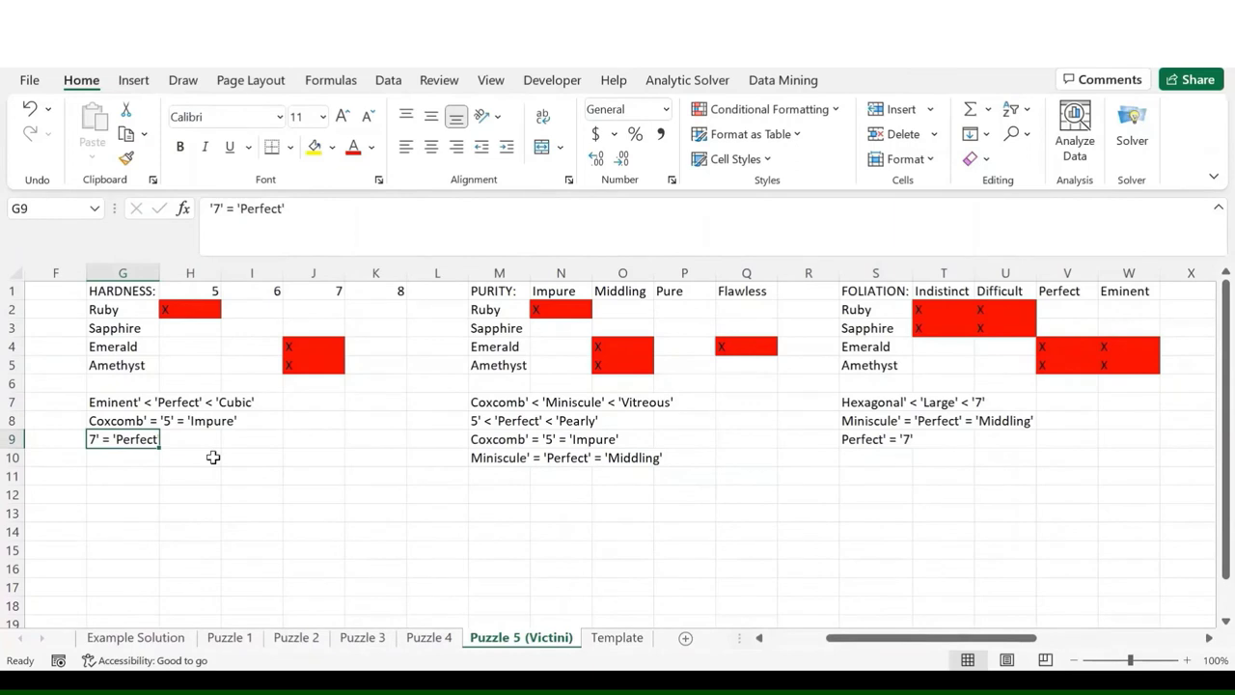
{"action": "left_click", "coordinate": [126, 402]}
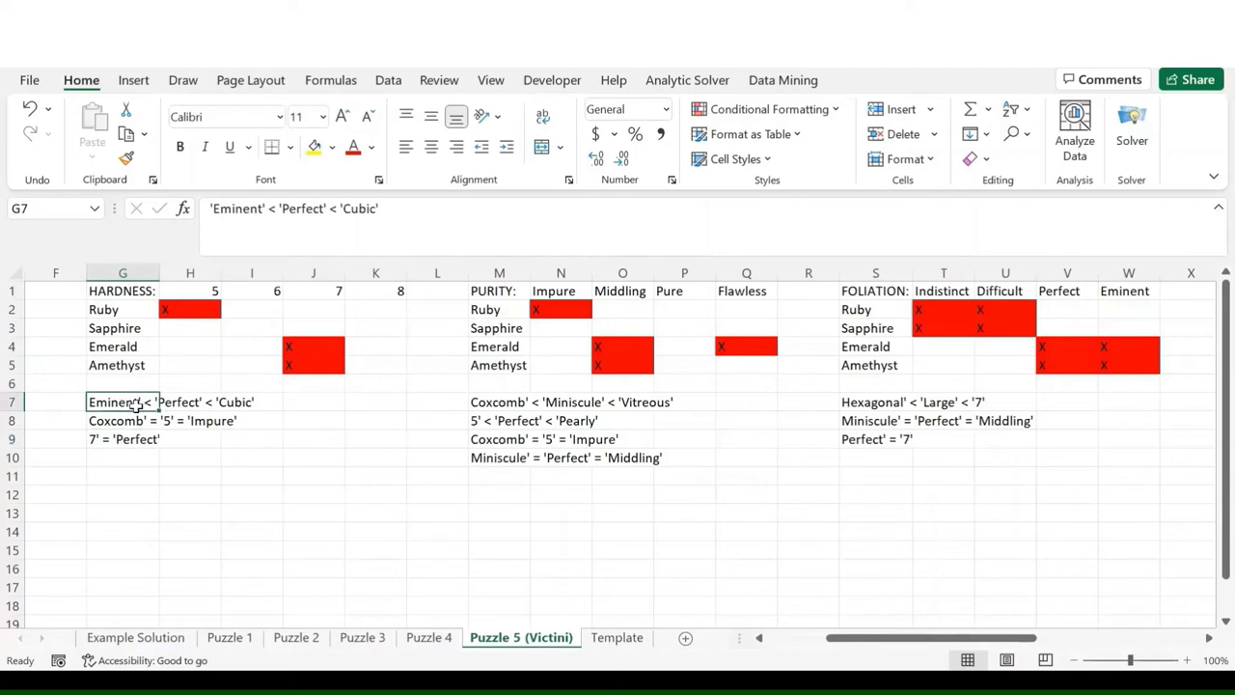
{"action": "left_click_drag", "start_coordinate": [1125, 353], "coordinate": [1124, 355]}
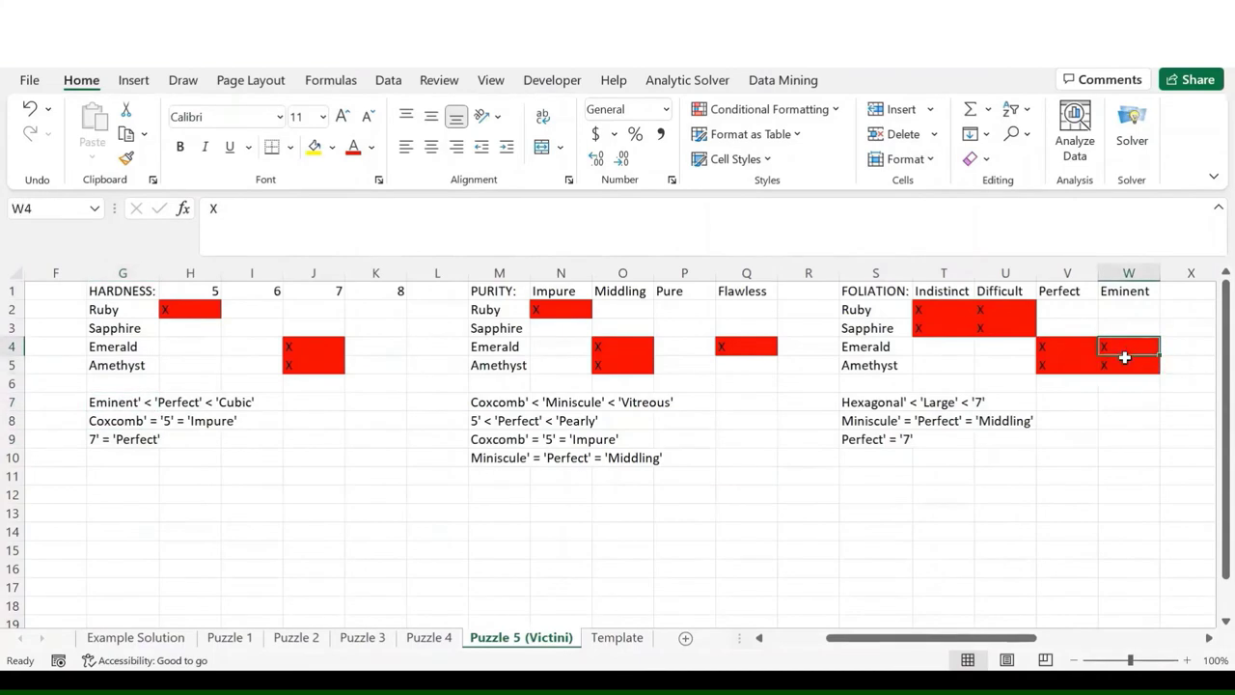
{"action": "left_click", "coordinate": [97, 401]}
{"action": "left_click_drag", "start_coordinate": [316, 345], "coordinate": [319, 365]}
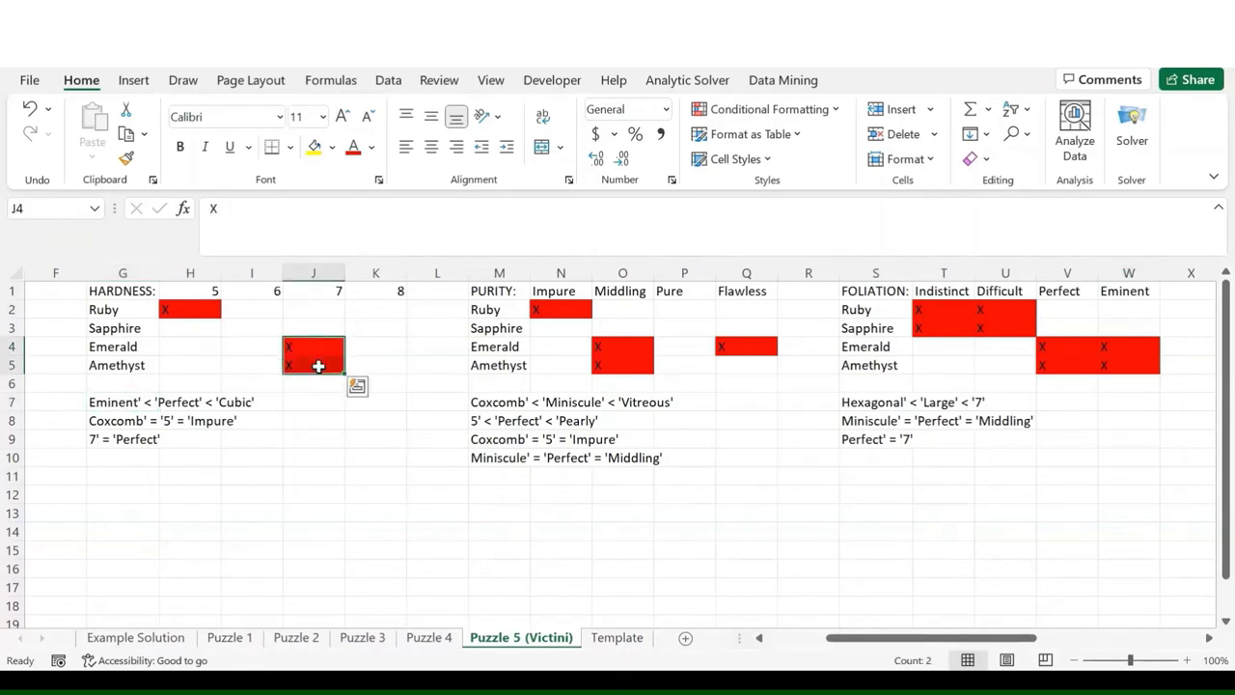
{"action": "left_click", "coordinate": [308, 368]}
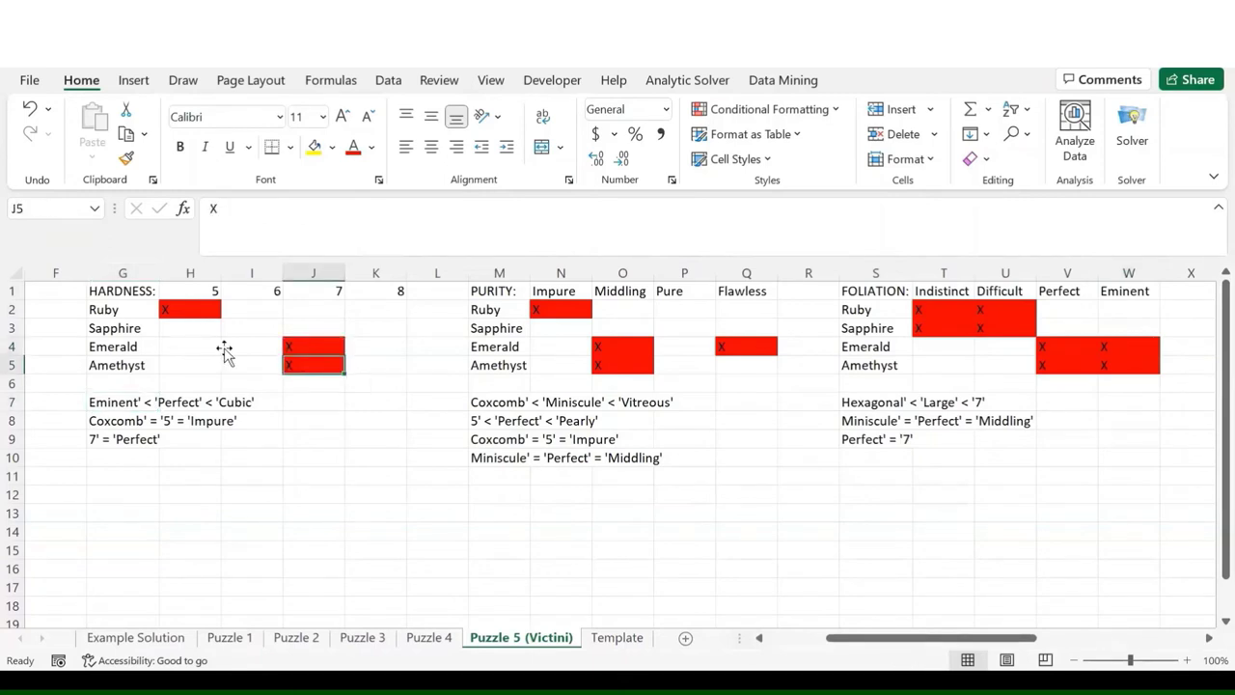
{"action": "left_click", "coordinate": [217, 348]}
{"action": "left_click", "coordinate": [251, 349]}
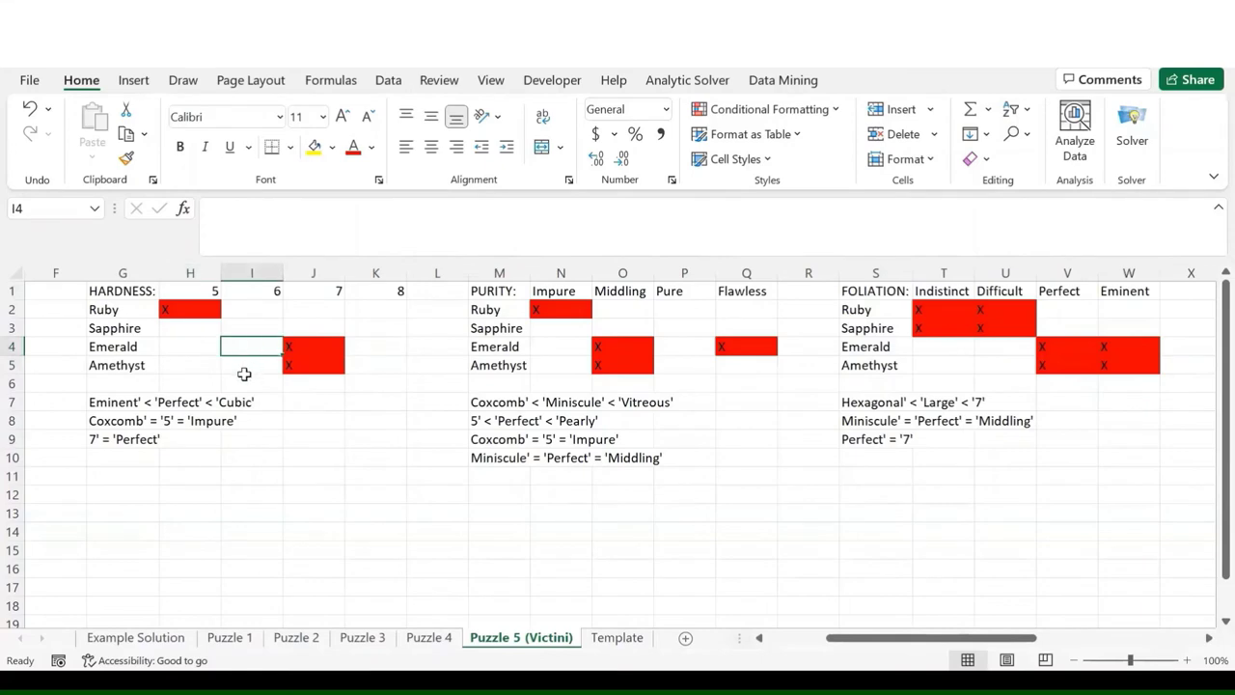
{"action": "left_click_drag", "start_coordinate": [198, 347], "coordinate": [233, 367]}
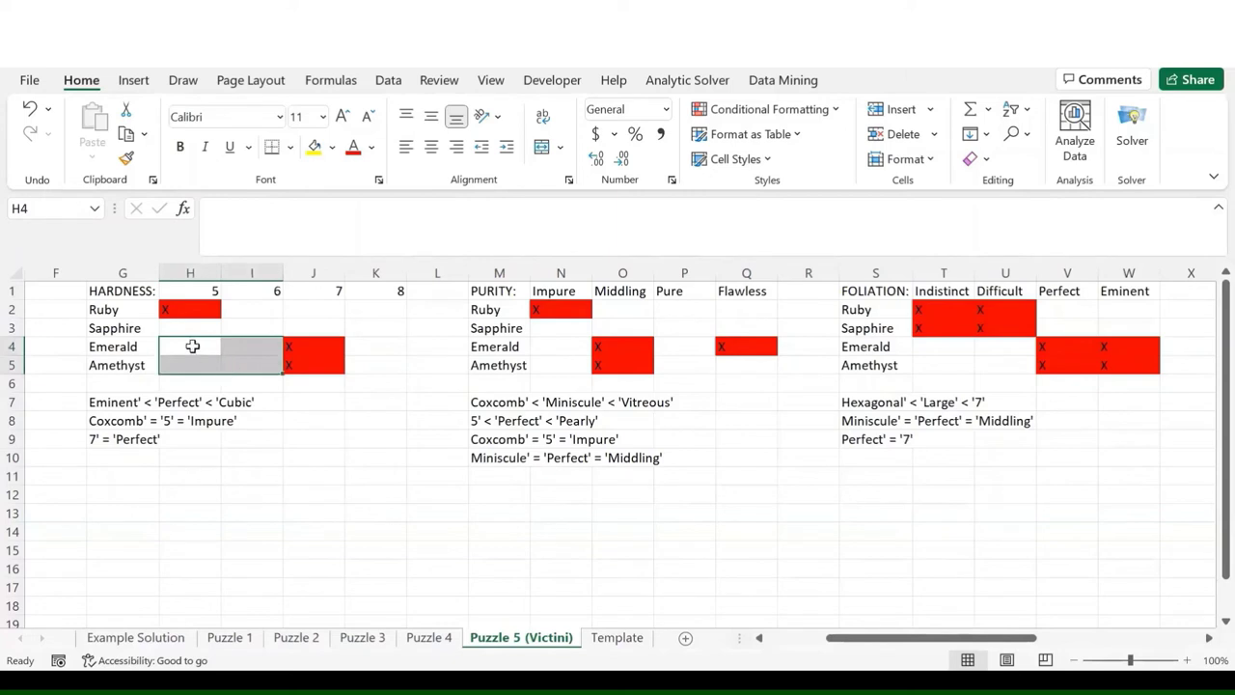
{"action": "left_click", "coordinate": [193, 346]}
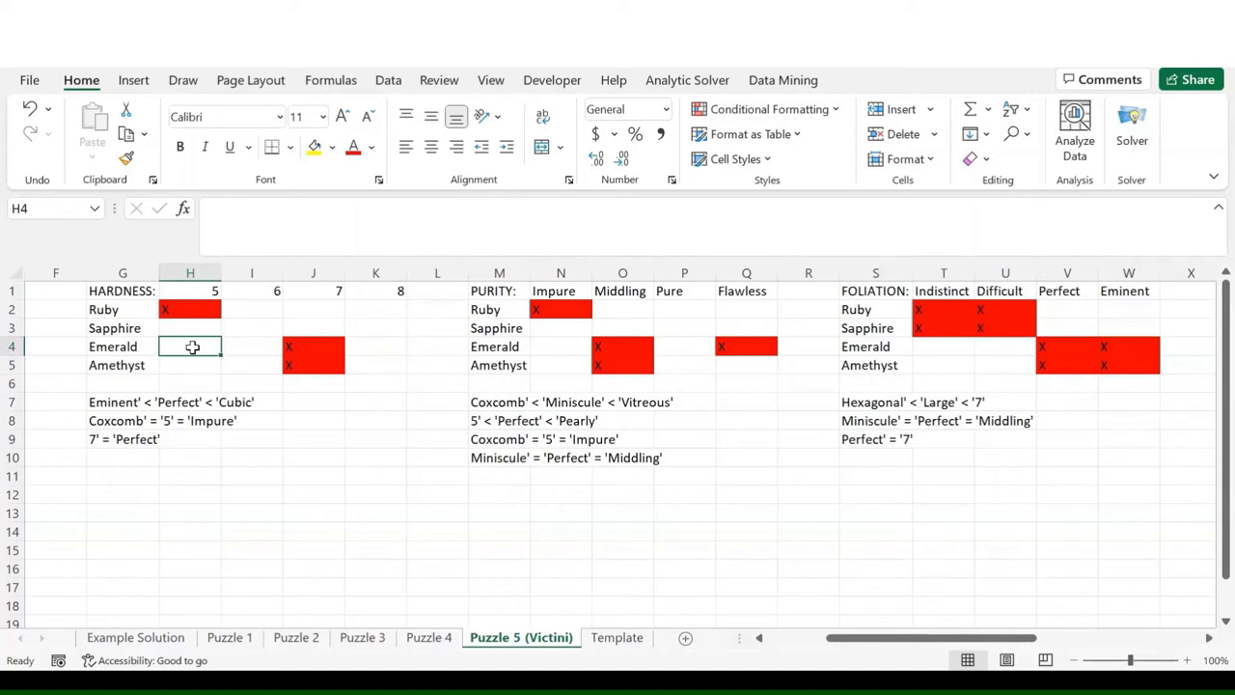
{"action": "left_click", "coordinate": [372, 310]}
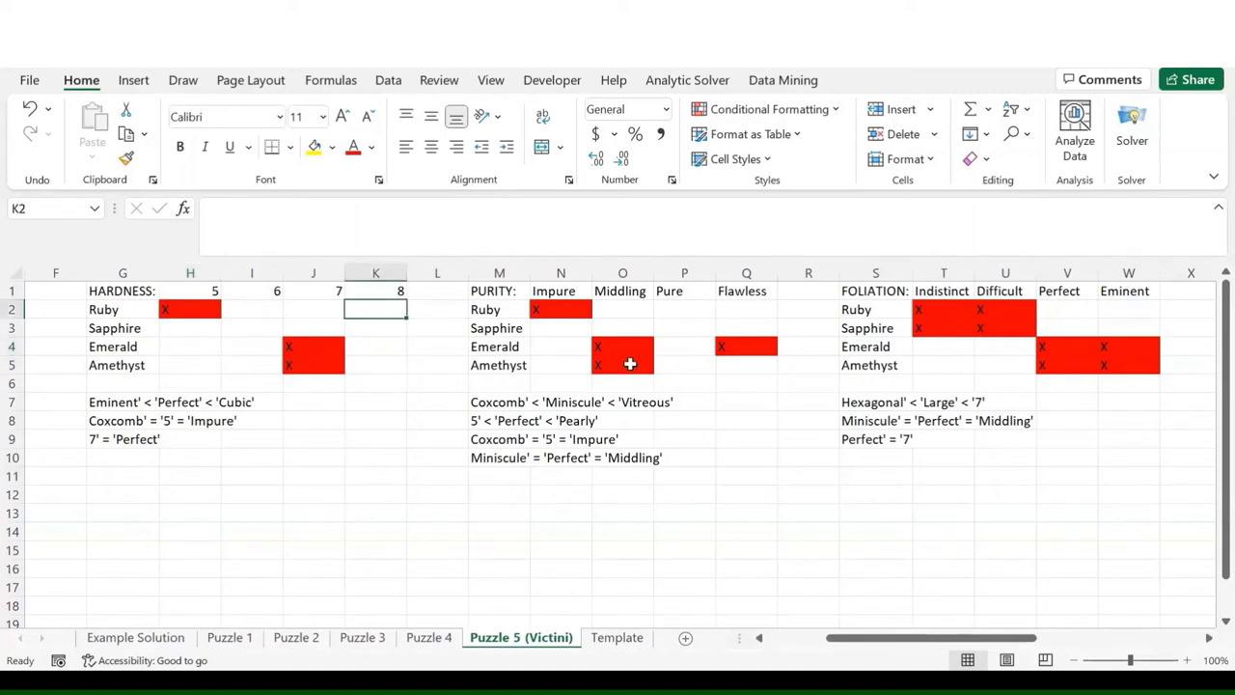
{"action": "type", "text": "X"}
{"action": "key", "text": "Return"}
{"action": "type", "text": "X"}
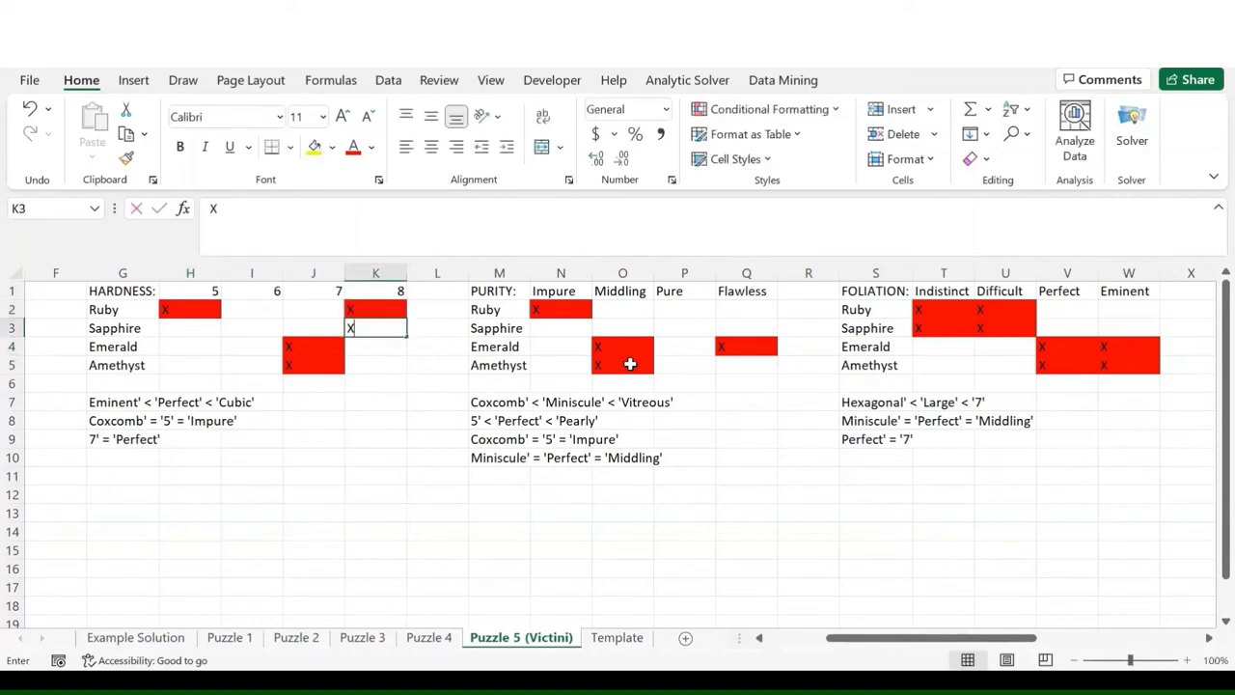
{"action": "key", "text": "Return"}
{"action": "key", "text": "Up"}
{"action": "key", "text": "Up"}
{"action": "key", "text": "Delete"}
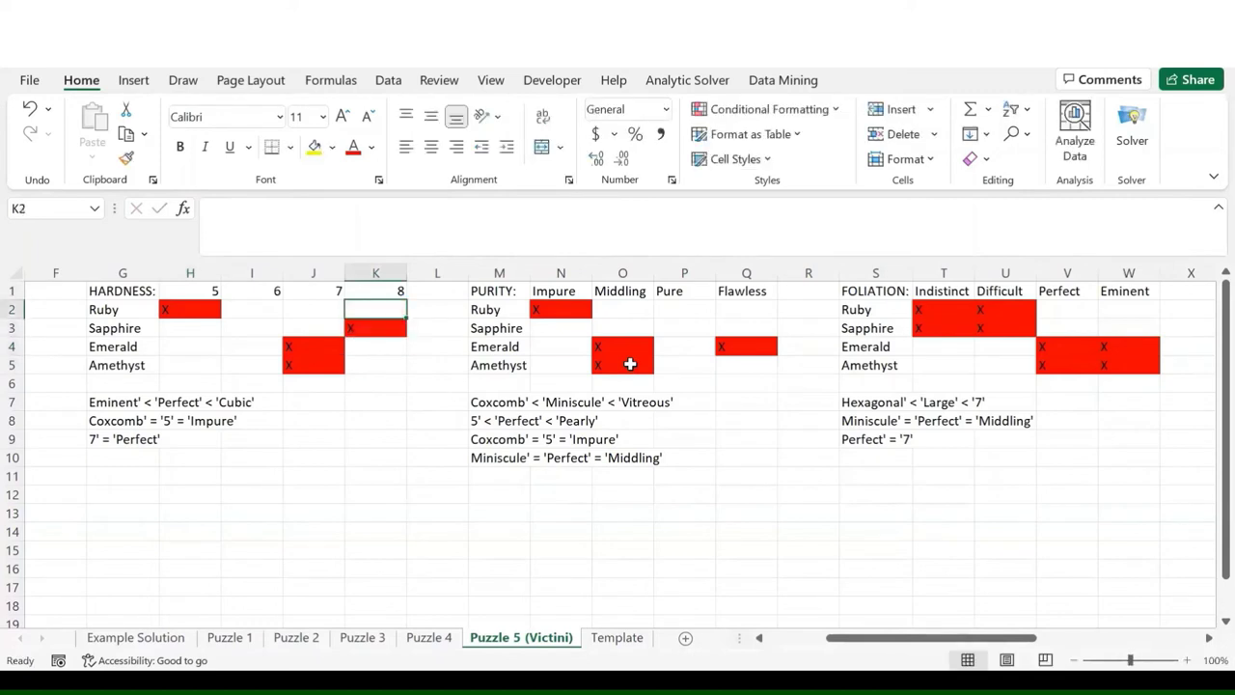
{"action": "key", "text": "Down"}
{"action": "key", "text": "Delete"}
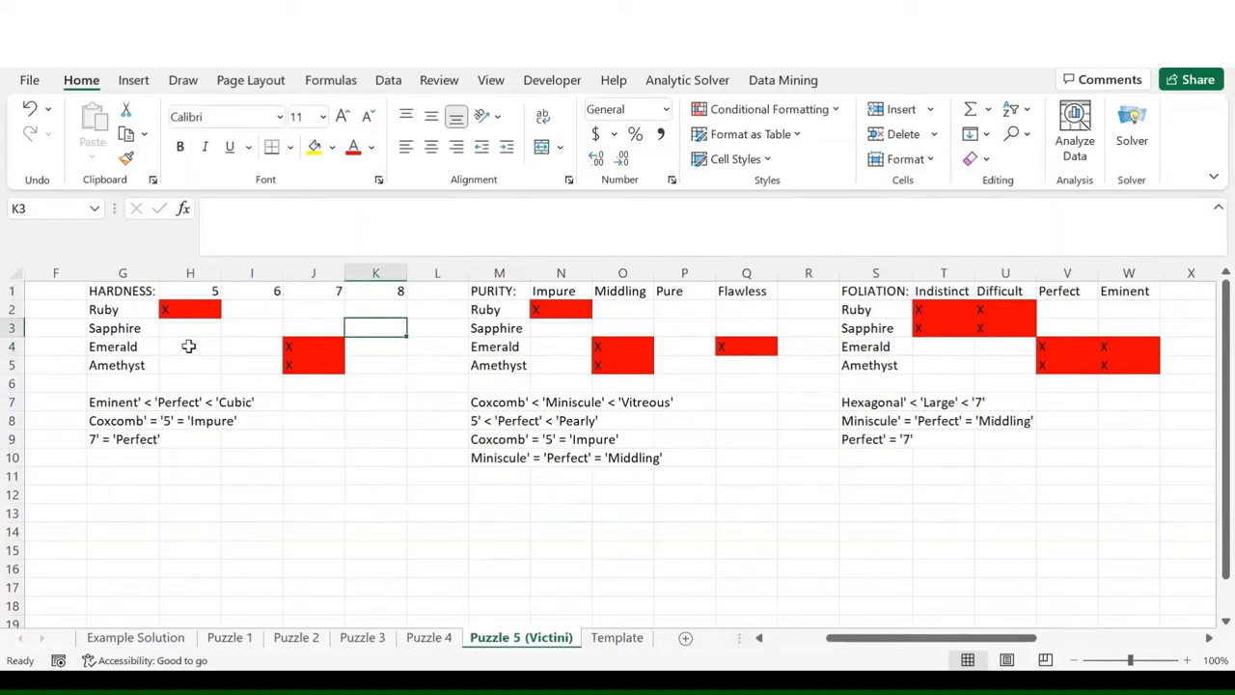
- Mark Emerald and Amethyst with an X under Hardness 5 in H4 and H5
{"action": "left_click", "coordinate": [188, 346]}
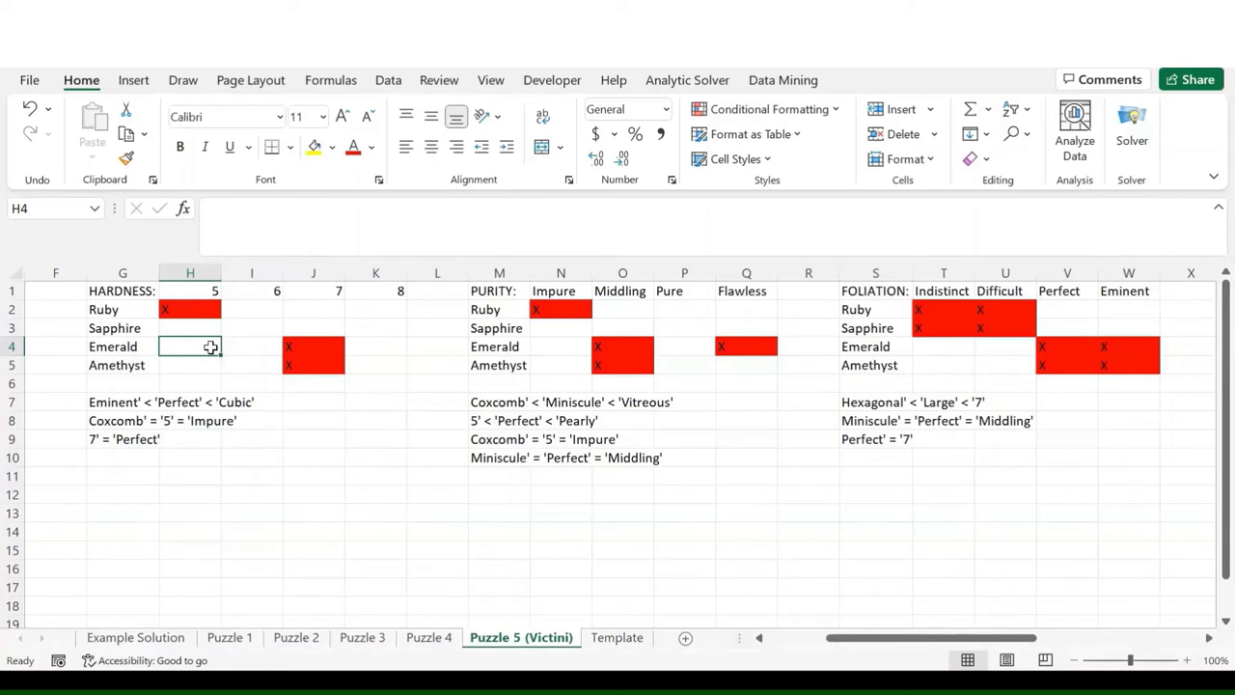
{"action": "type", "text": "X"}
{"action": "key", "text": "Return"}
{"action": "type", "text": "X"}
{"action": "key", "text": "Return"}
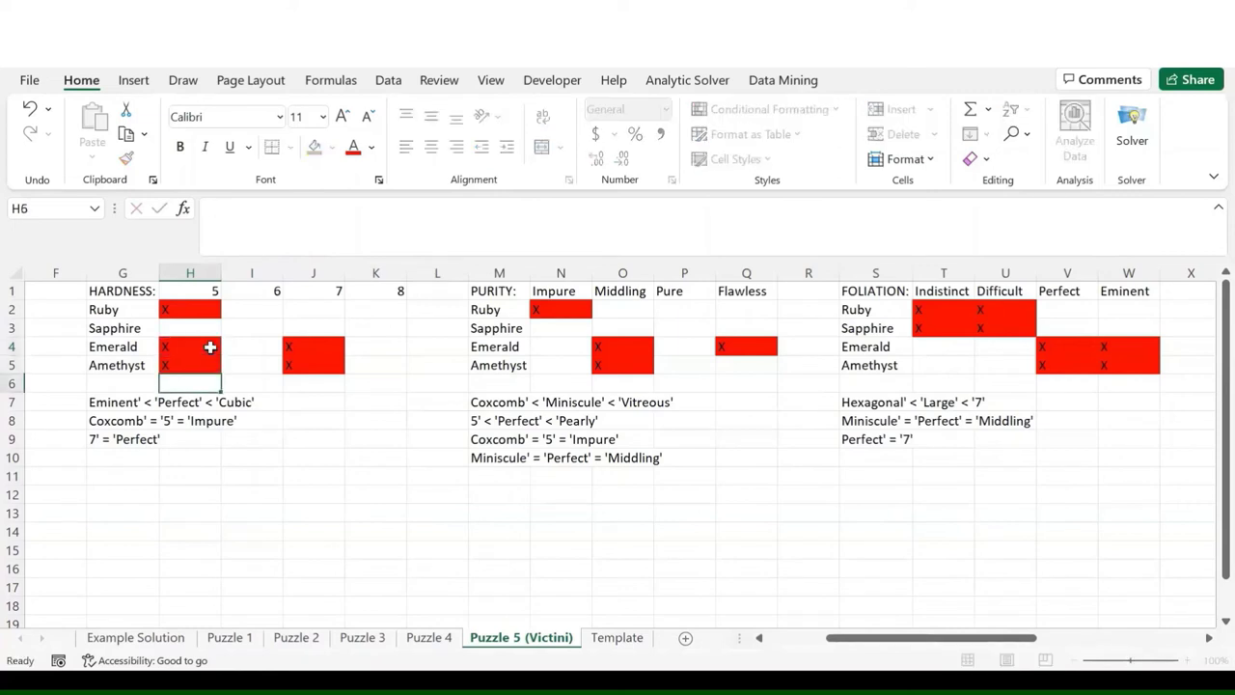
- Rule out Hardness 8 for Ruby and Sapphire by marking an X in K2 and K3
{"action": "key", "text": "Up"}
{"action": "key", "text": "Up"}
{"action": "key", "text": "Right"}
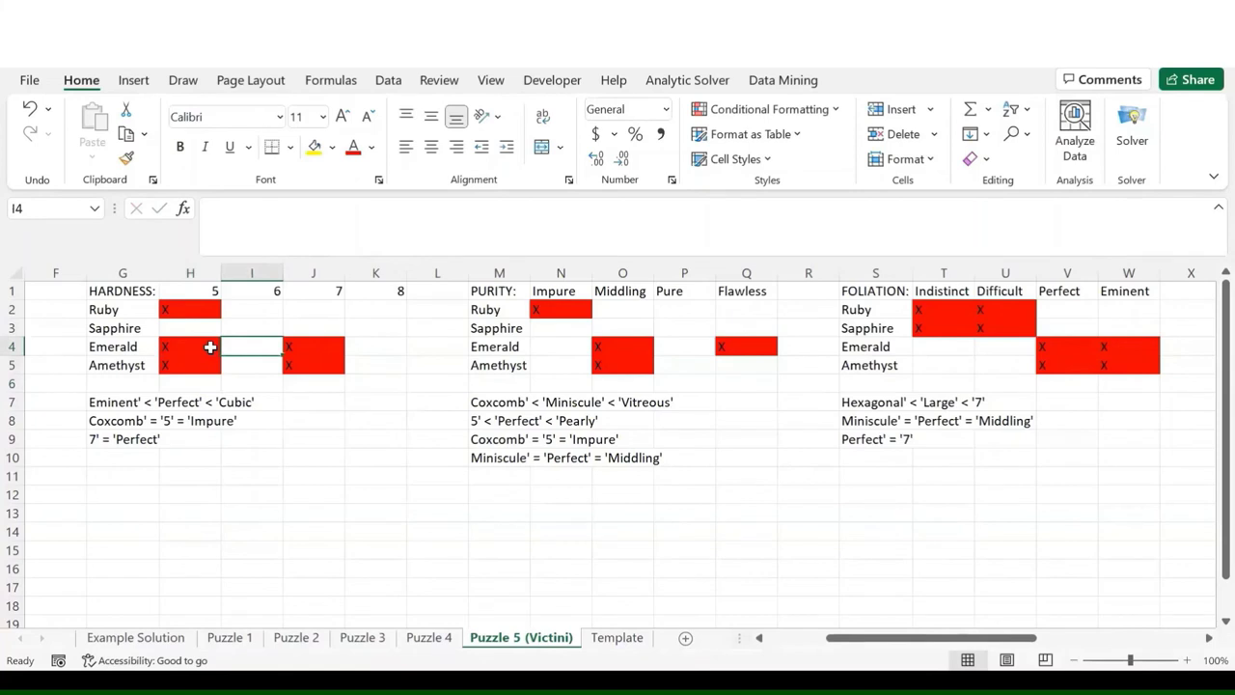
{"action": "left_click", "coordinate": [139, 349]}
{"action": "left_click", "coordinate": [141, 364]}
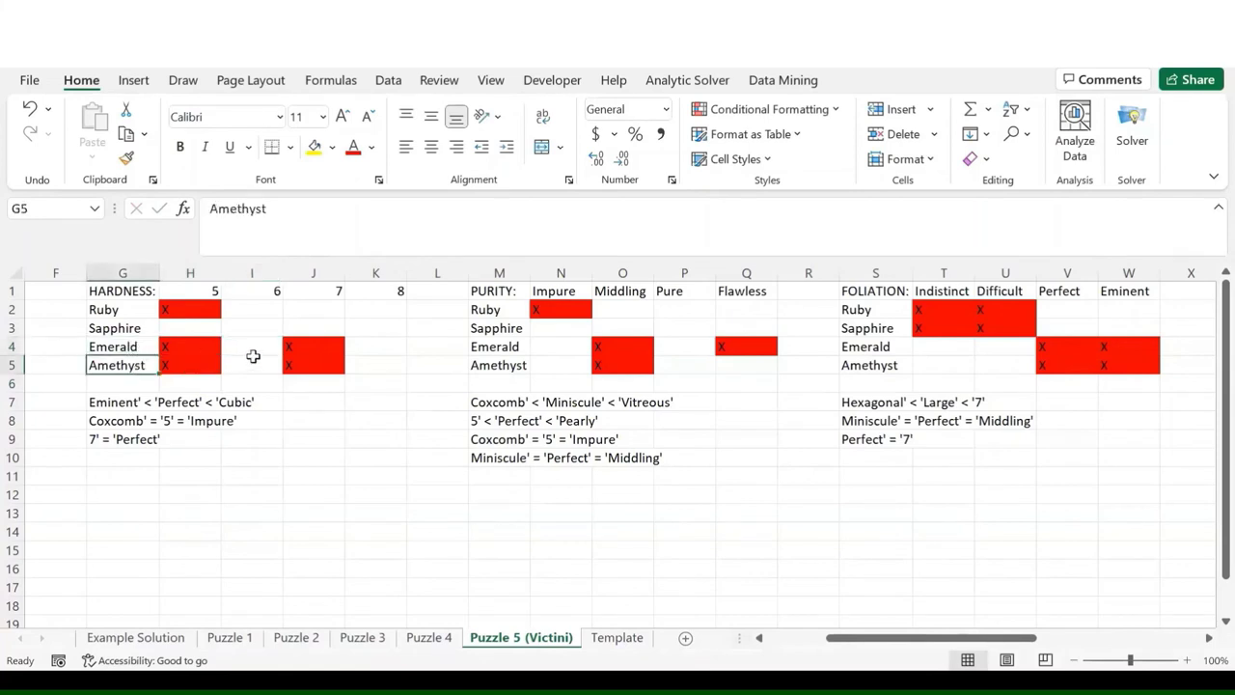
{"action": "left_click", "coordinate": [251, 348]}
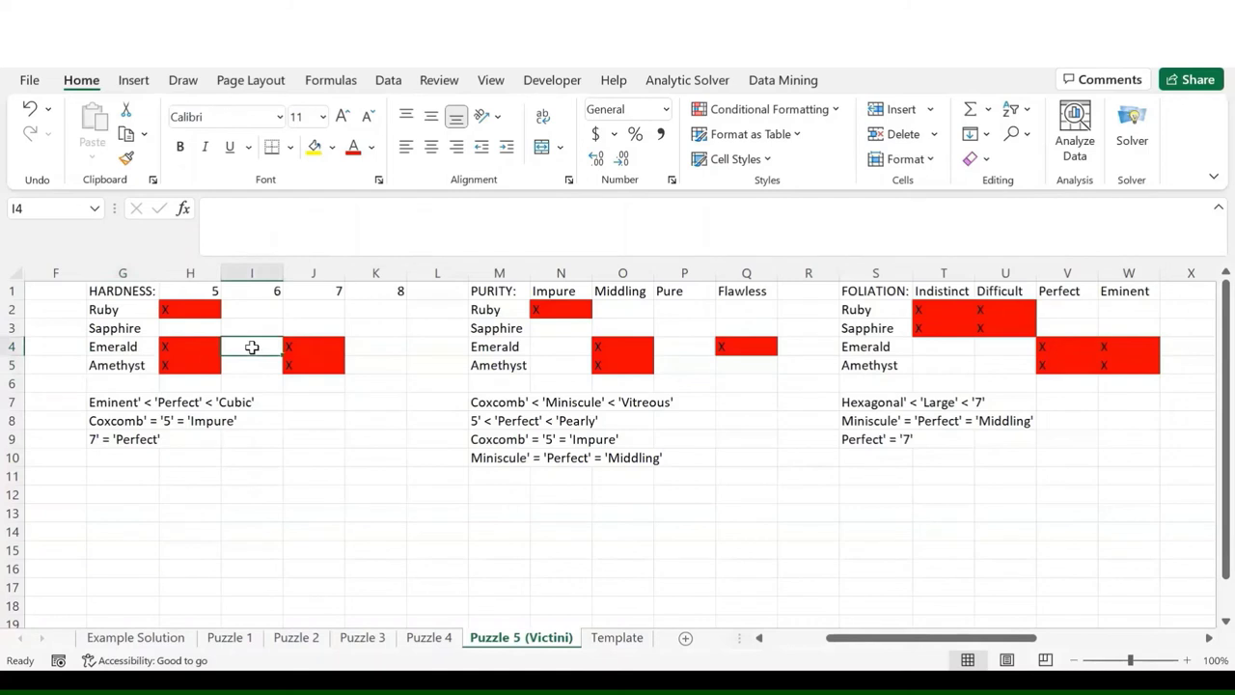
{"action": "left_click", "coordinate": [380, 367]}
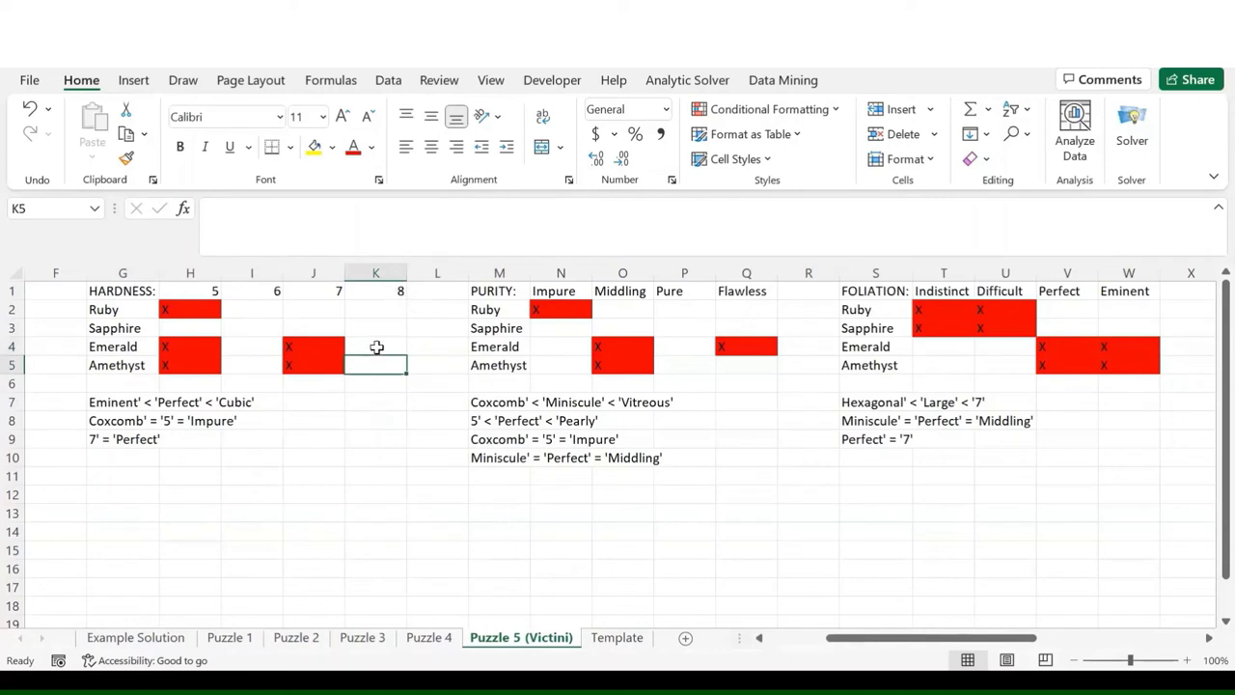
{"action": "left_click", "coordinate": [378, 347]}
{"action": "left_click", "coordinate": [377, 367]}
{"action": "left_click", "coordinate": [378, 307]}
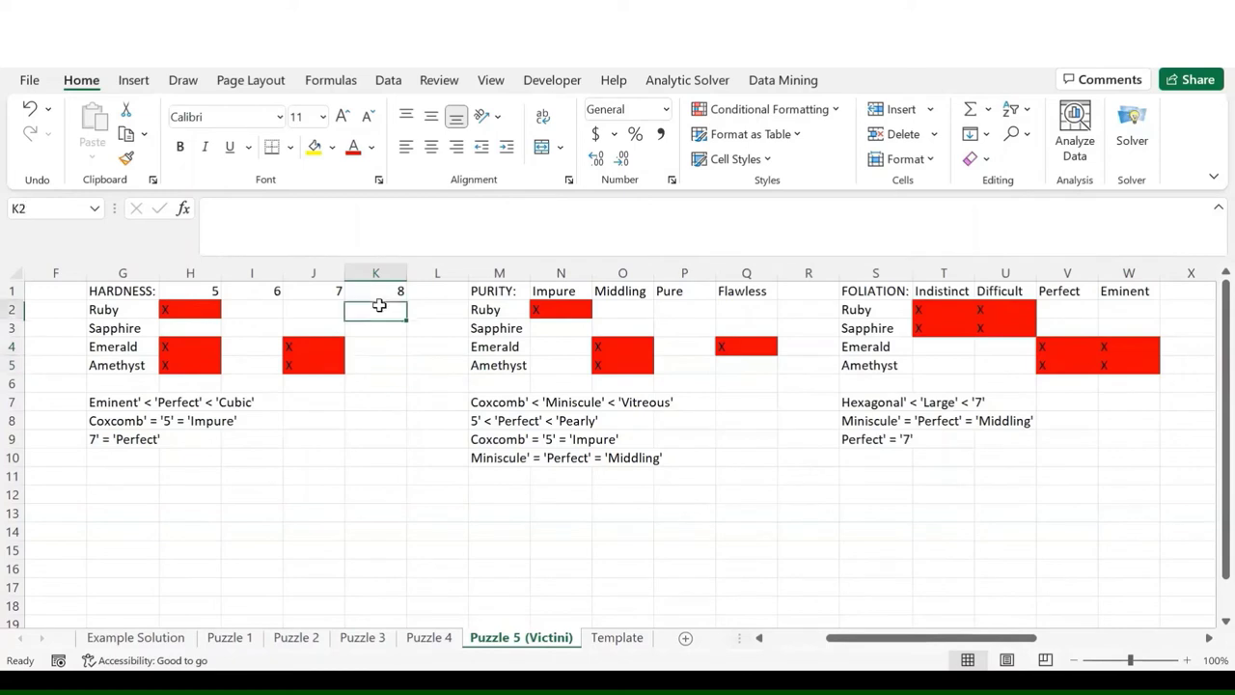
{"action": "type", "text": "X"}
{"action": "key", "text": "Return"}
{"action": "type", "text": "X"}
{"action": "key", "text": "Return"}
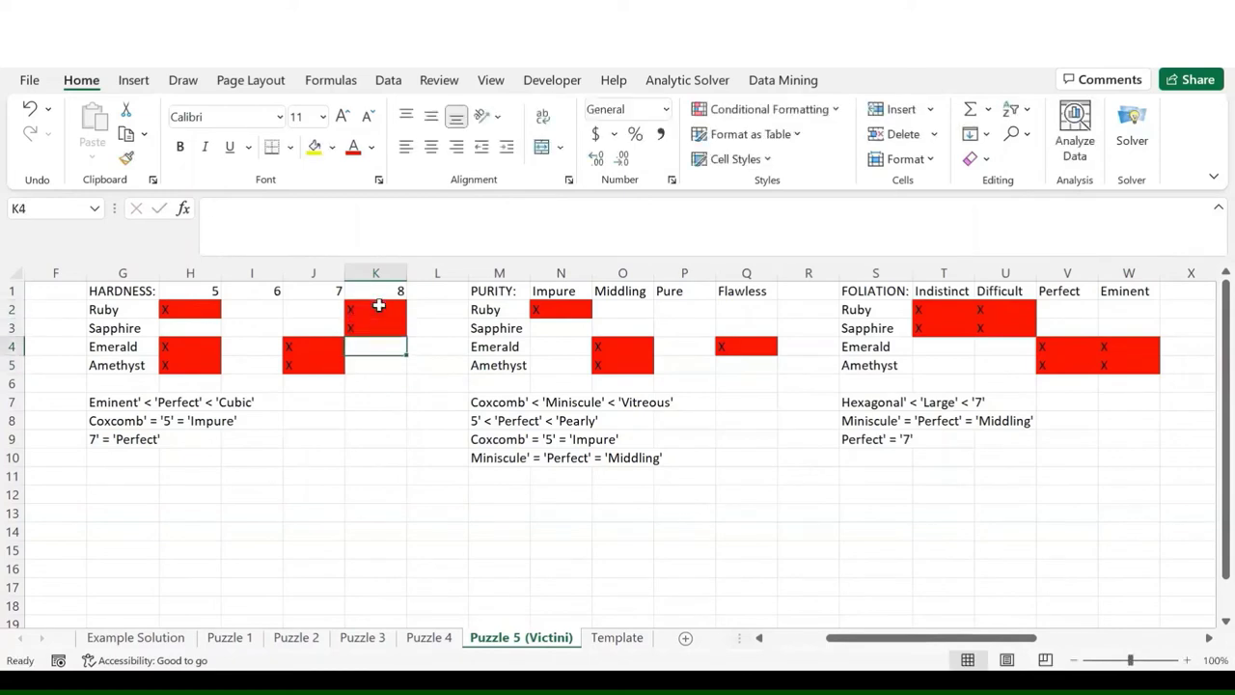
- Clear the X marks for Ruby and Sapphire under Hardness 8 and for Emerald and Amethyst under Hardness 5
{"action": "left_click", "coordinate": [379, 307]}
{"action": "key", "text": "Delete"}
{"action": "key", "text": "Down"}
{"action": "key", "text": "Delete"}
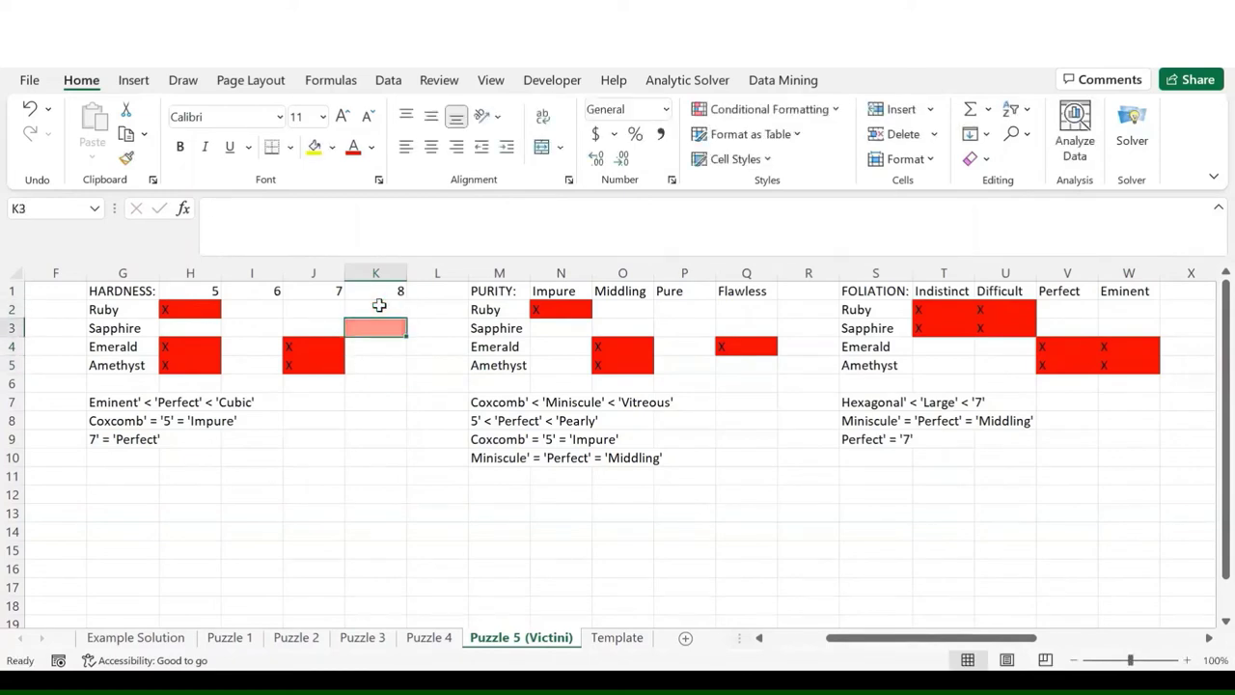
{"action": "left_click", "coordinate": [208, 345]}
{"action": "key", "text": "Delete"}
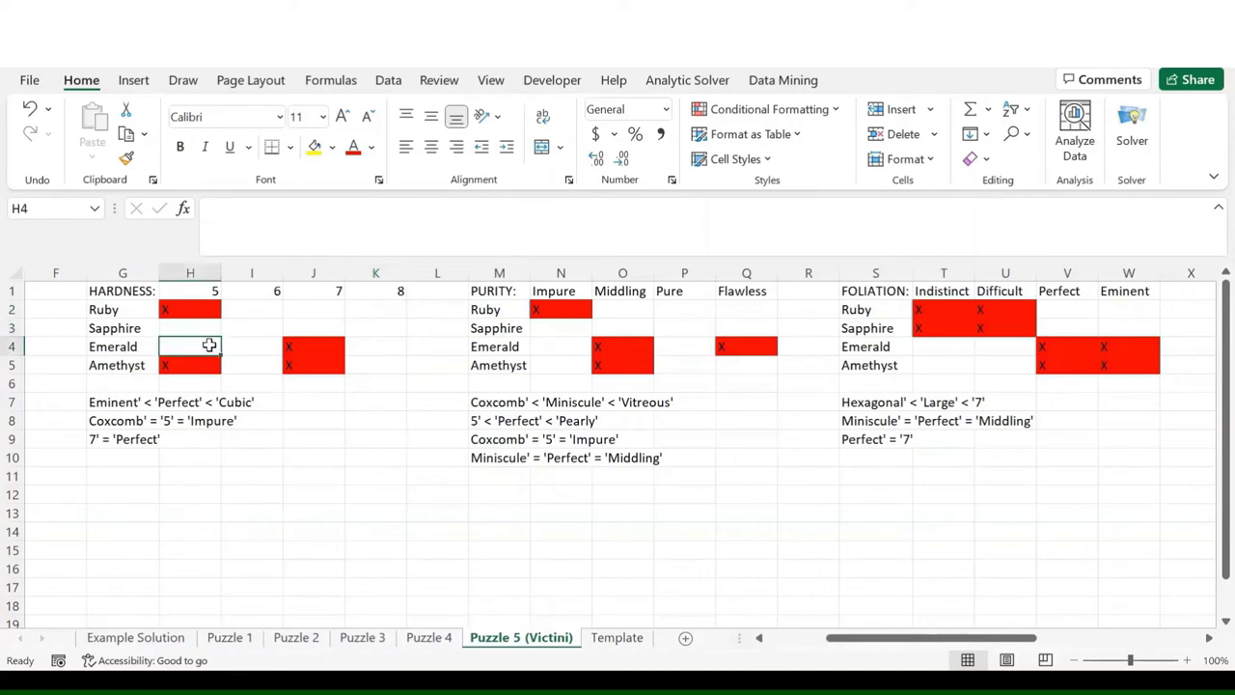
{"action": "key", "text": "Down"}
{"action": "key", "text": "Delete"}
- Try ruling out Hardness 6 for Emerald and Amethyst with an X in I4 and I5, and clear the stray backslash in I6
{"action": "key", "text": "Right"}
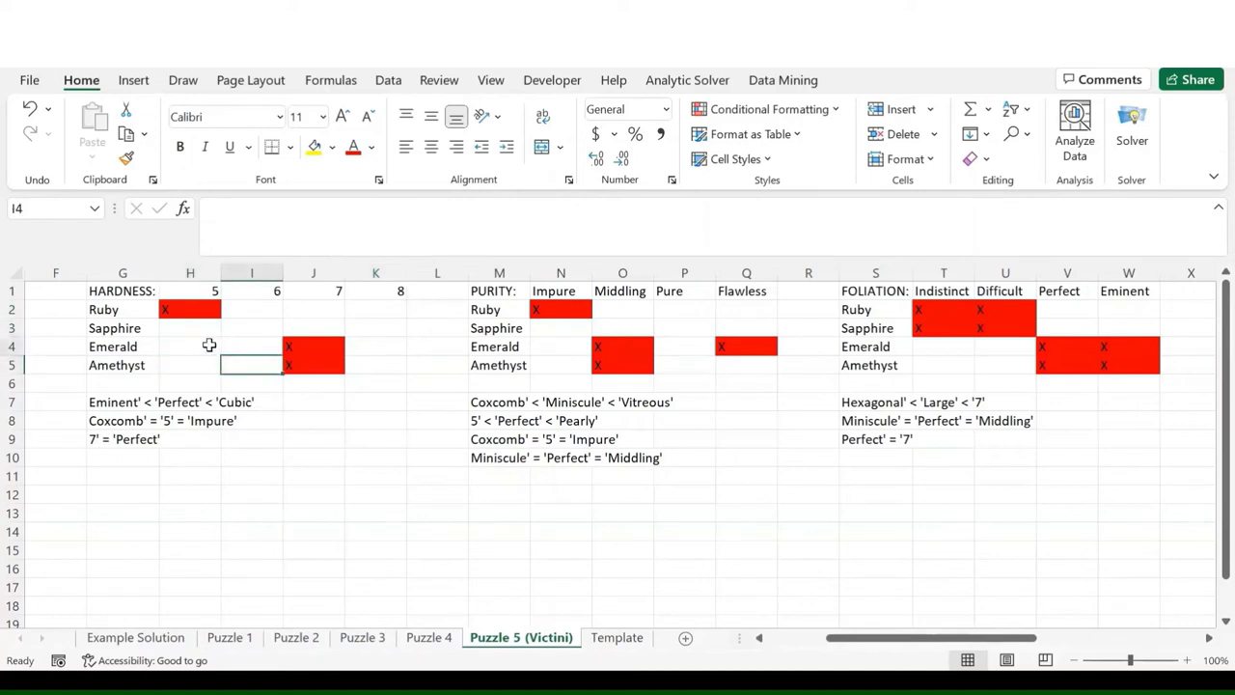
{"action": "key", "text": "Up"}
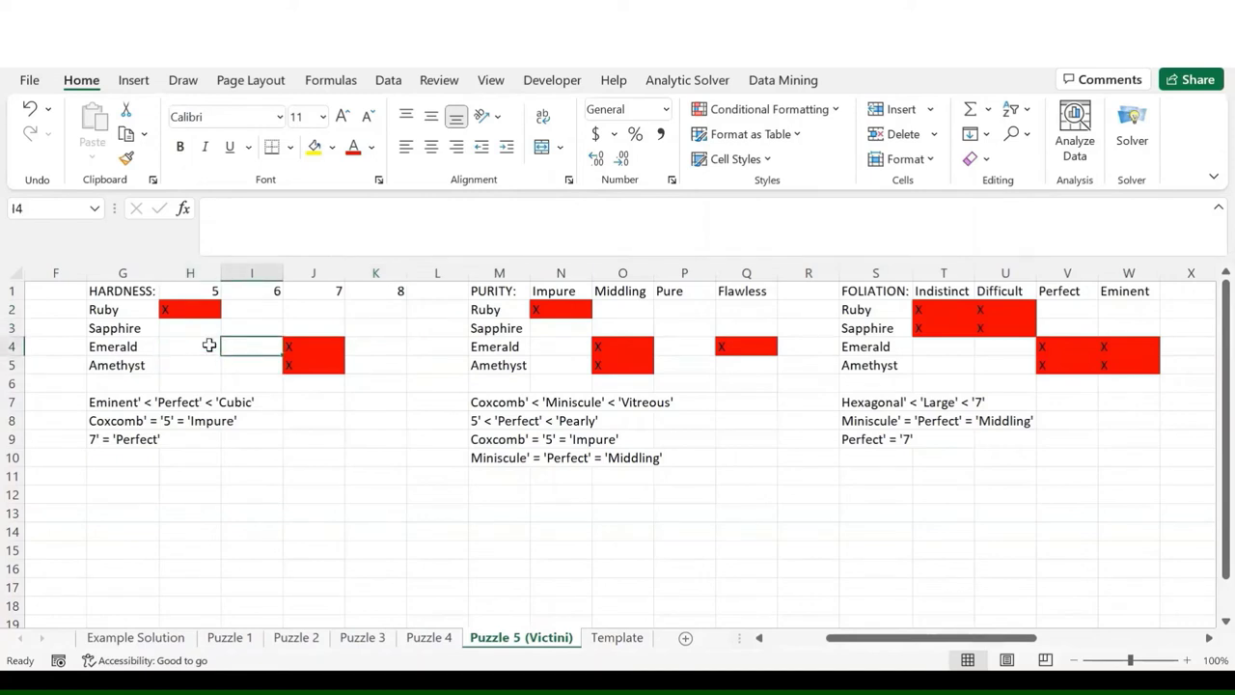
{"action": "type", "text": "X X"}
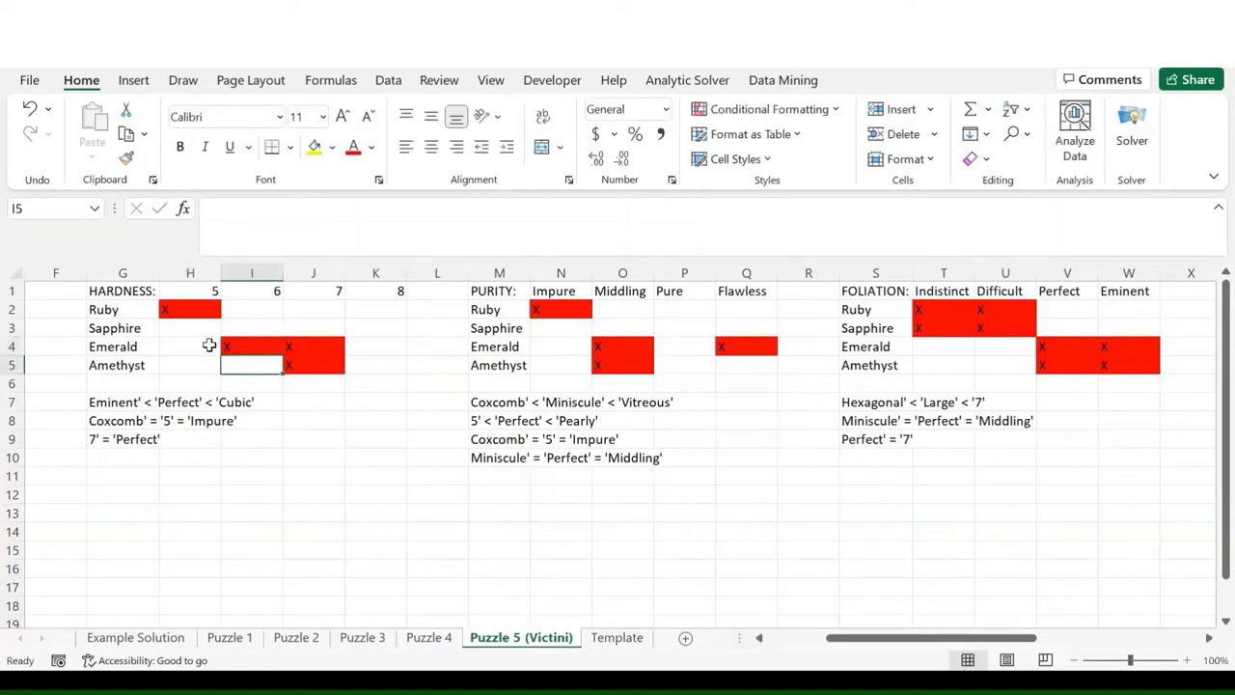
{"action": "key", "text": "Down"}
{"action": "key", "text": "Down"}
{"action": "type", "text": "\\"}
{"action": "key", "text": "Up"}
{"action": "key", "text": "Down"}
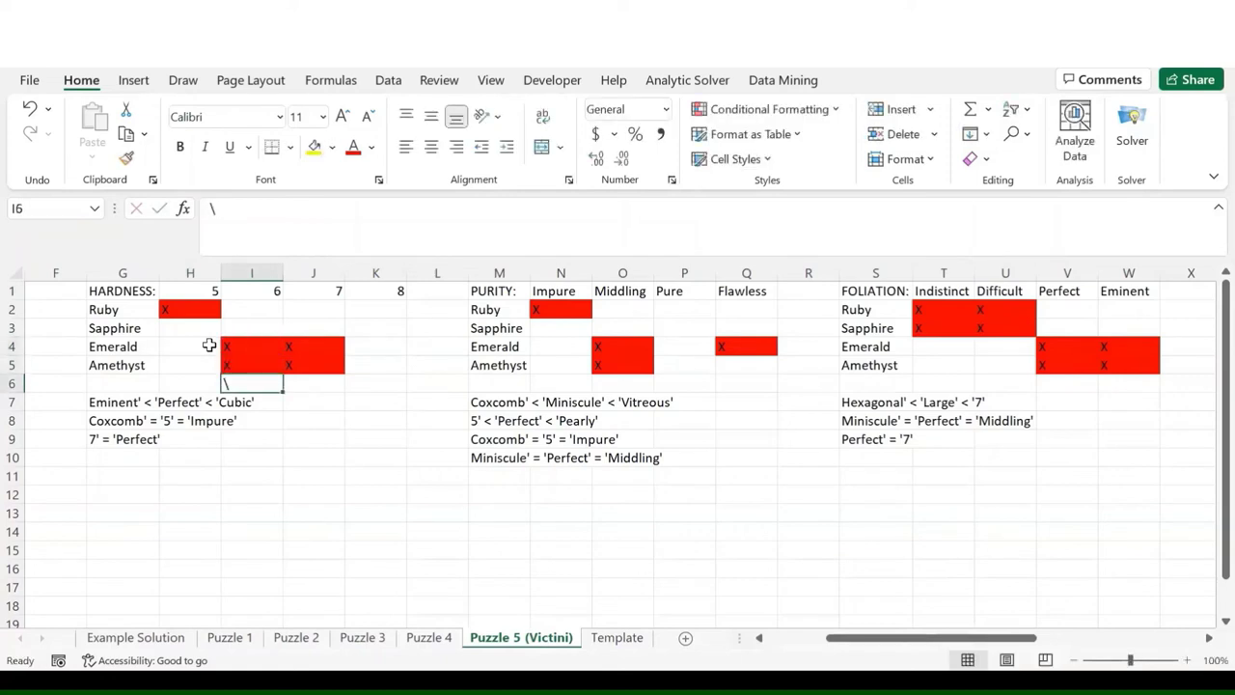
{"action": "key", "text": "Delete"}
{"action": "key", "text": "Left"}
- Mark Ruby and Sapphire with an X under Hardness 8 in K2 and K3
{"action": "left_click", "coordinate": [196, 349]}
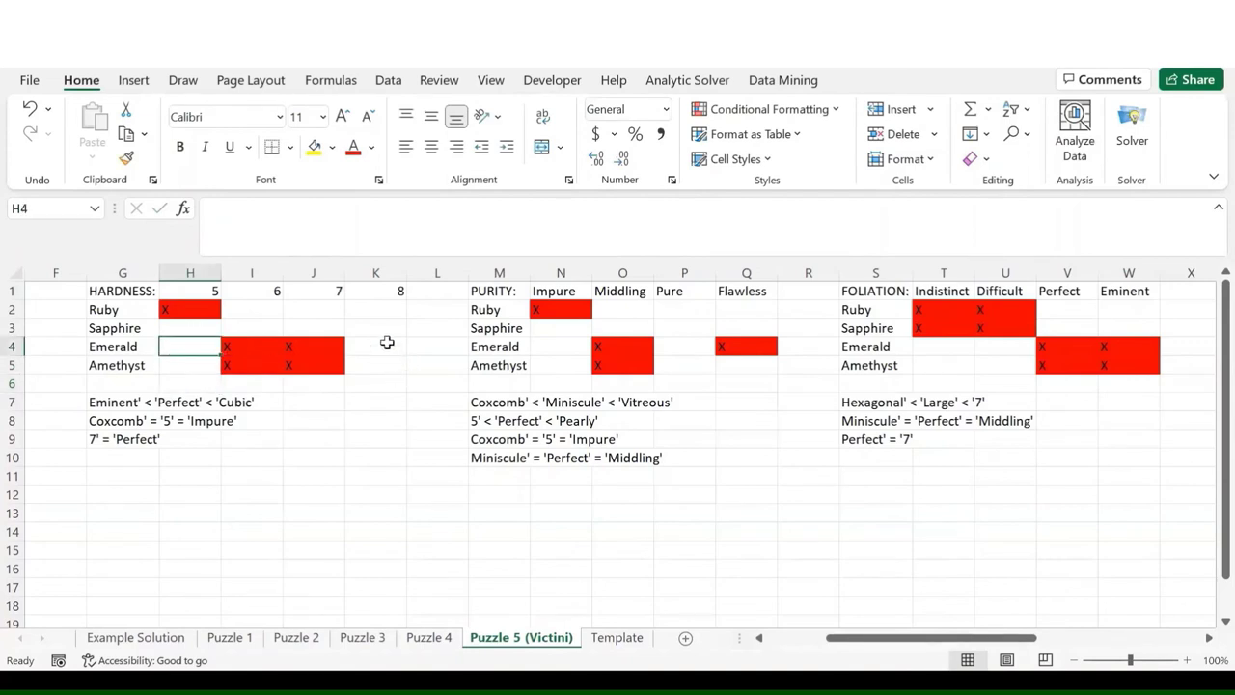
{"action": "left_click", "coordinate": [385, 293]}
{"action": "left_click", "coordinate": [388, 352]}
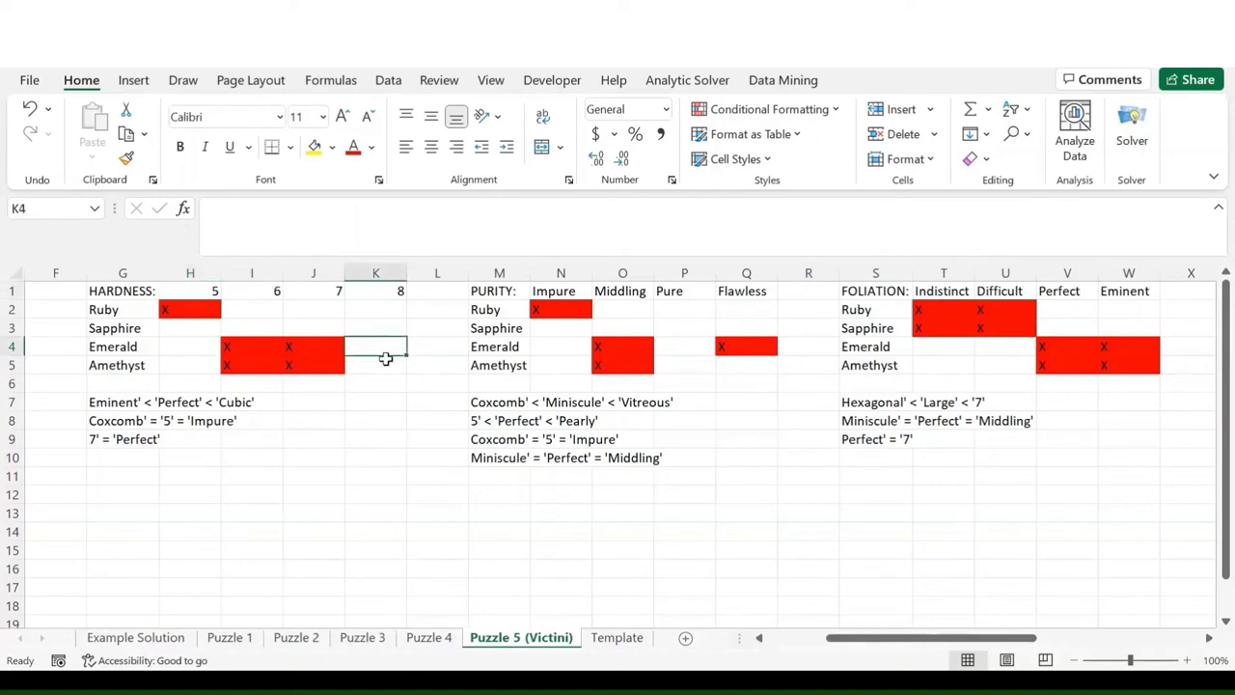
{"action": "left_click", "coordinate": [388, 367]}
{"action": "left_click", "coordinate": [373, 310]}
{"action": "type", "text": "X"}
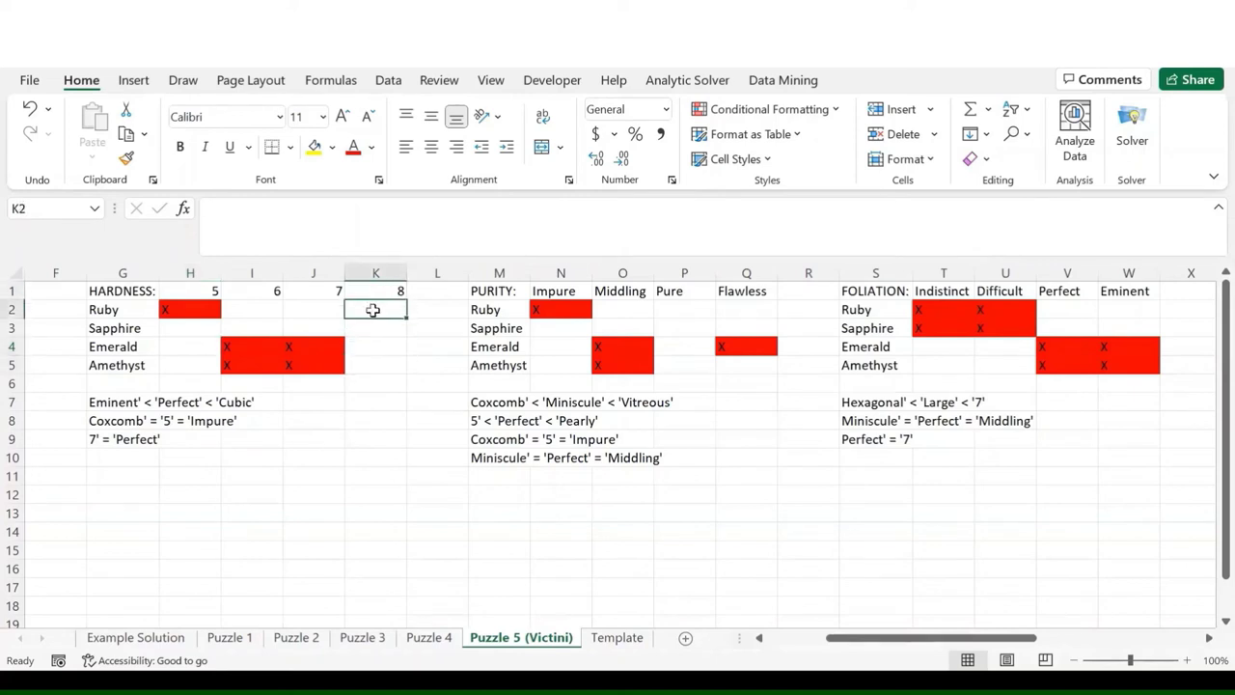
{"action": "key", "text": "Return"}
{"action": "type", "text": "X"}
{"action": "key", "text": "Return"}
- Remove the X marks from K2 and K3 under Hardness 8 and from I4 and I5 under Hardness 6
{"action": "key", "text": "Up"}
{"action": "key", "text": "Up"}
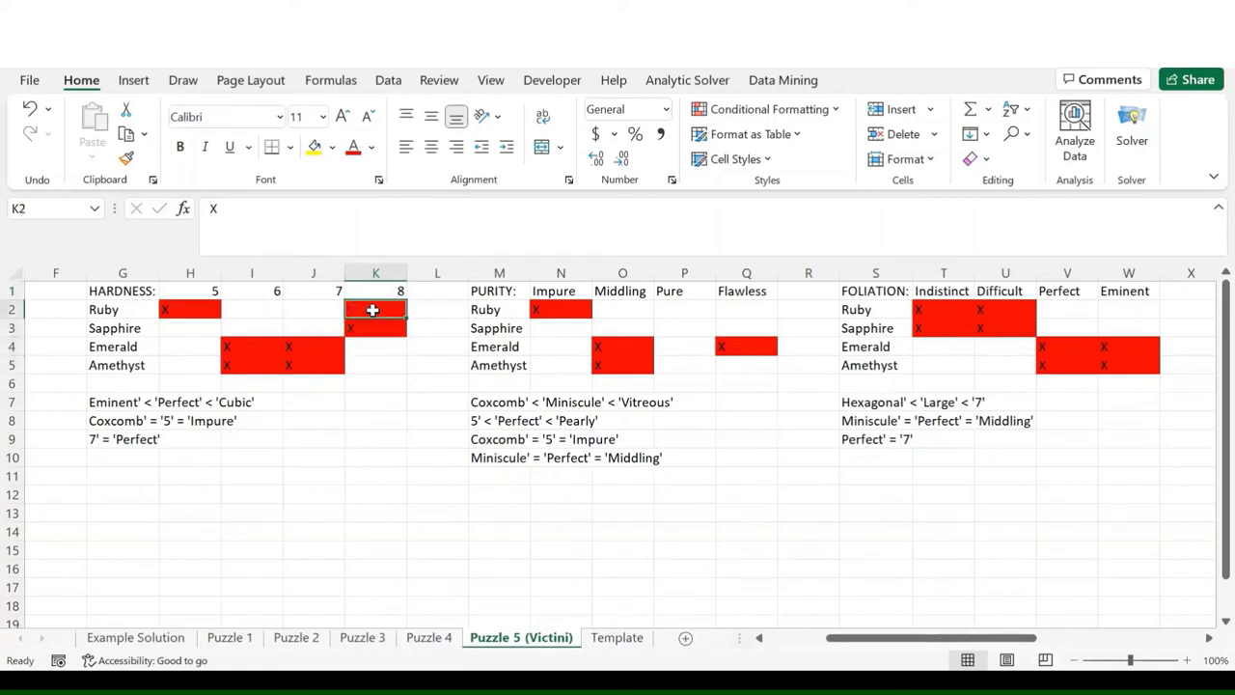
{"action": "key", "text": "Delete"}
{"action": "key", "text": "Down"}
{"action": "key", "text": "Delete"}
{"action": "key", "text": "Left"}
{"action": "key", "text": "Left"}
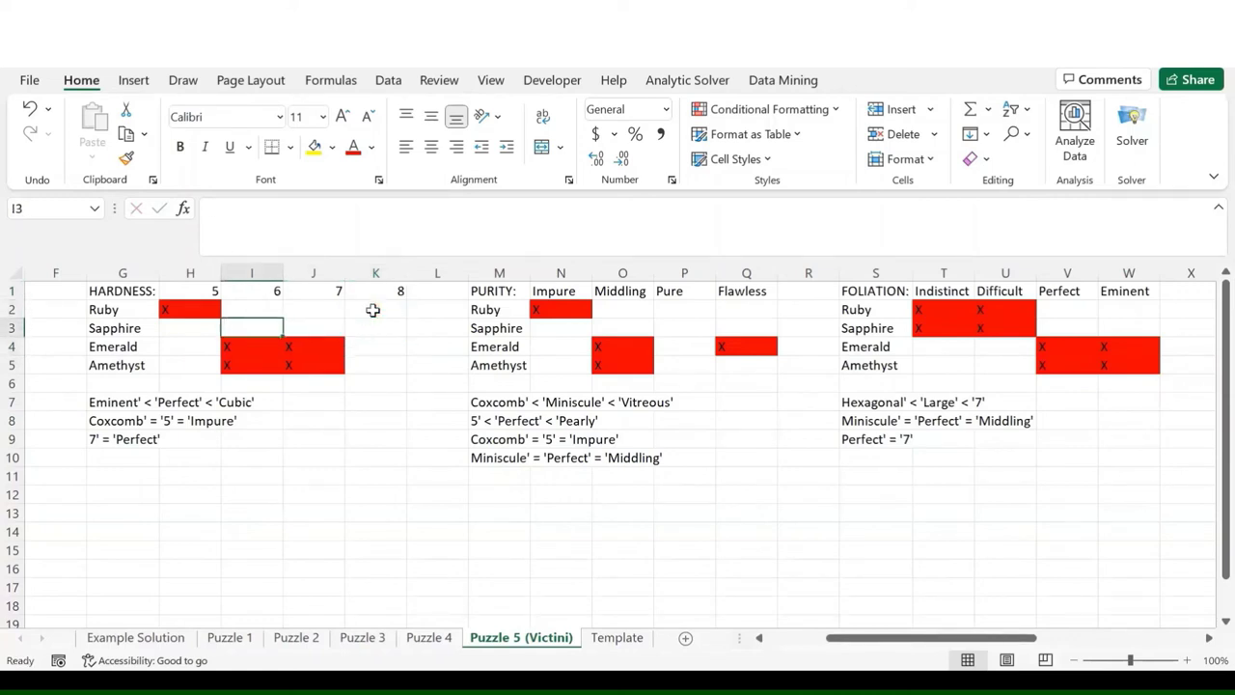
{"action": "key", "text": "Down"}
{"action": "key", "text": "Delete"}
{"action": "key", "text": "Down"}
{"action": "key", "text": "Delete"}
- Rule out Hardness 8 for Ruby and Sapphire again with an X in K2 and K3
{"action": "key", "text": "Right"}
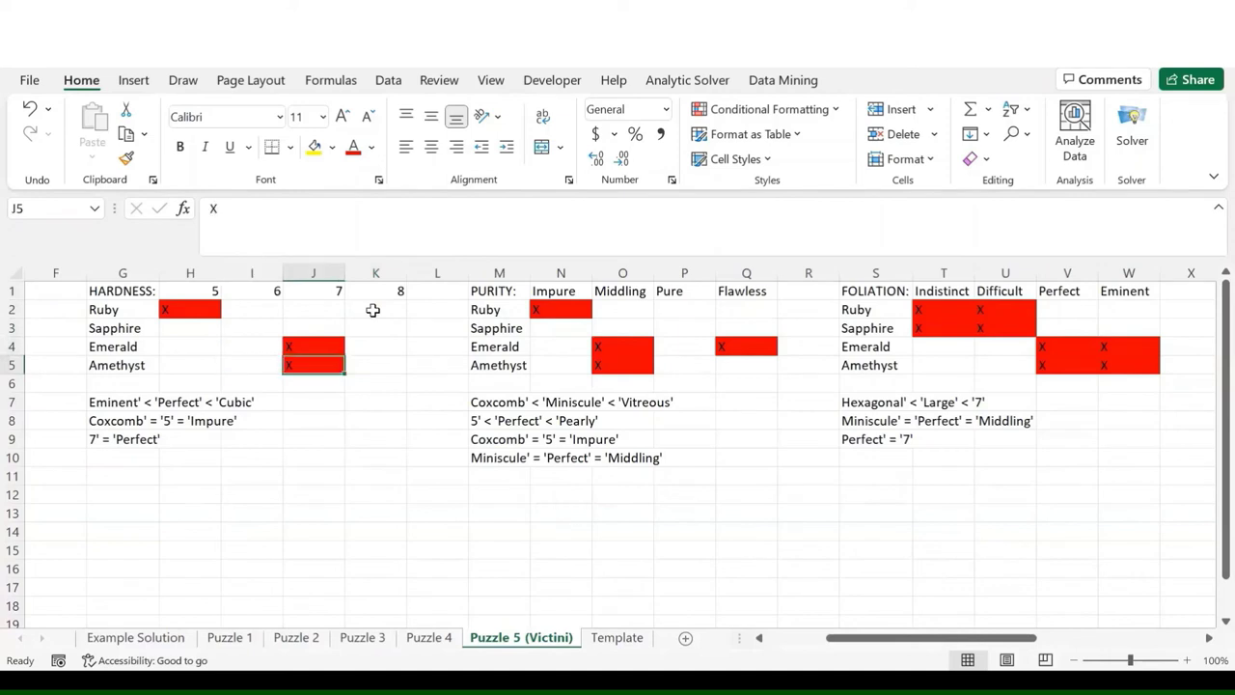
{"action": "key", "text": "Right"}
{"action": "key", "text": "Up"}
{"action": "key", "text": "Up"}
{"action": "key", "text": "Up"}
{"action": "type", "text": "X"}
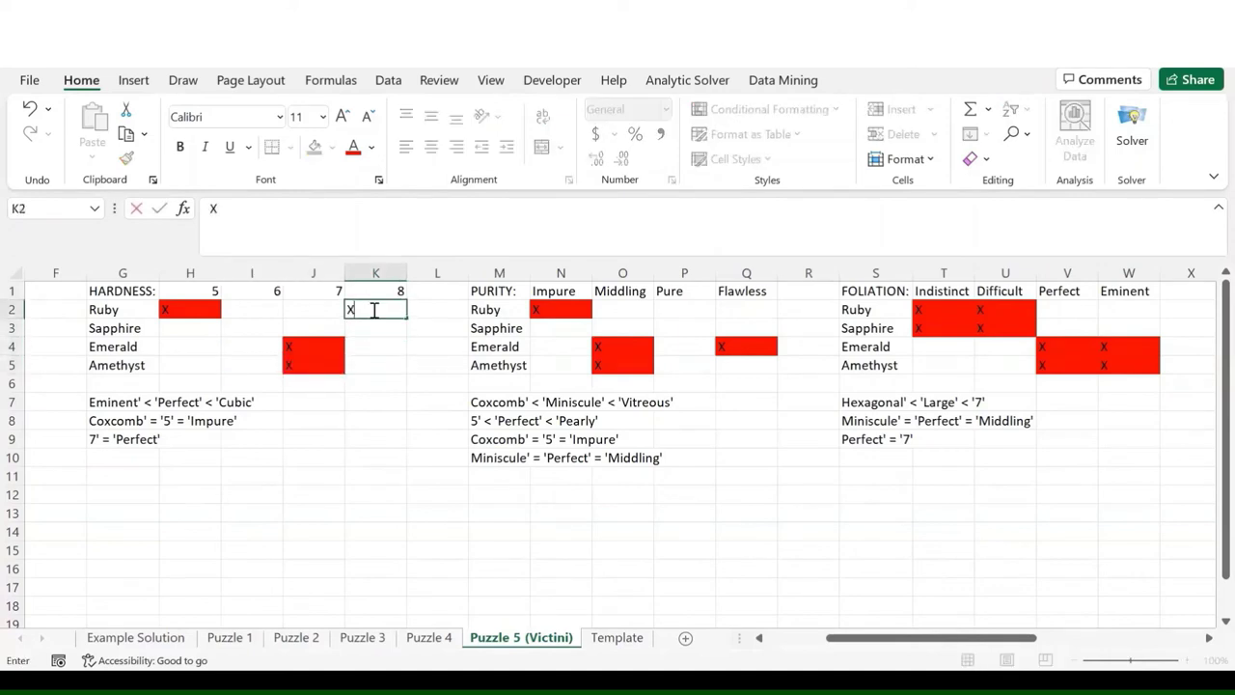
{"action": "key", "text": "Return"}
{"action": "type", "text": "X"}
{"action": "key", "text": "Return"}
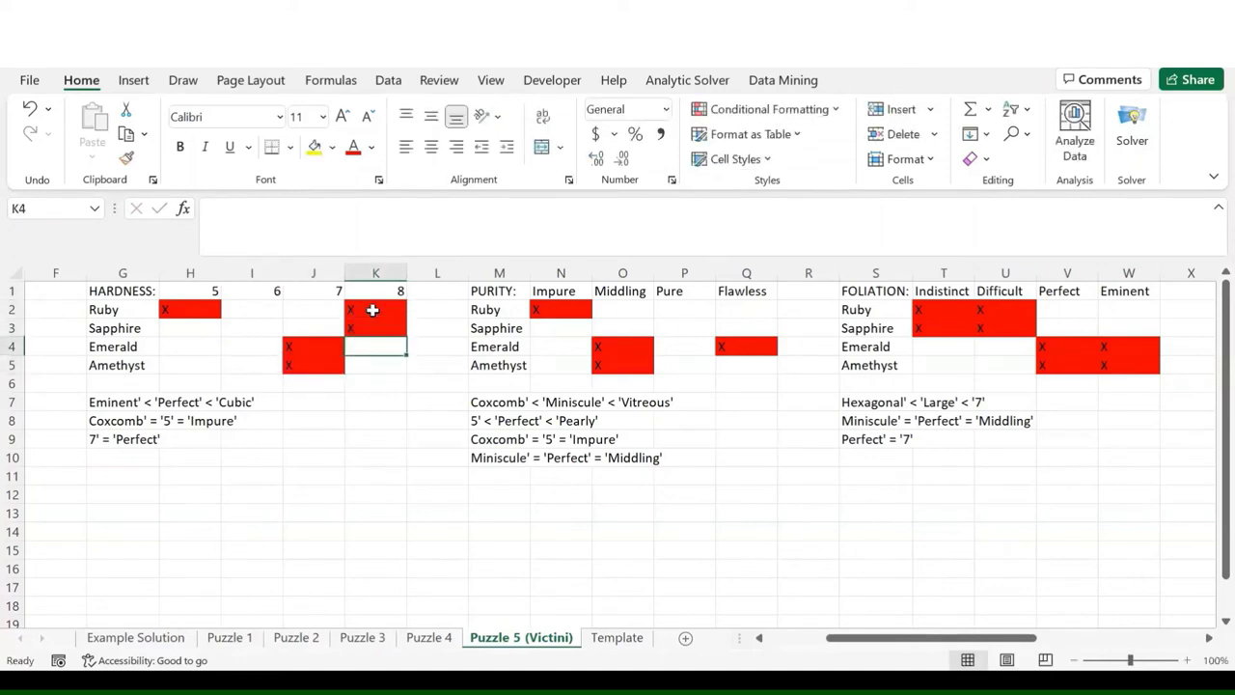
- Apply the Hardness clue in G7 to the Habit grid by marking Ruby and Sapphire with an X under Cubic in AF2 and AF3
{"action": "left_click", "coordinate": [143, 404]}
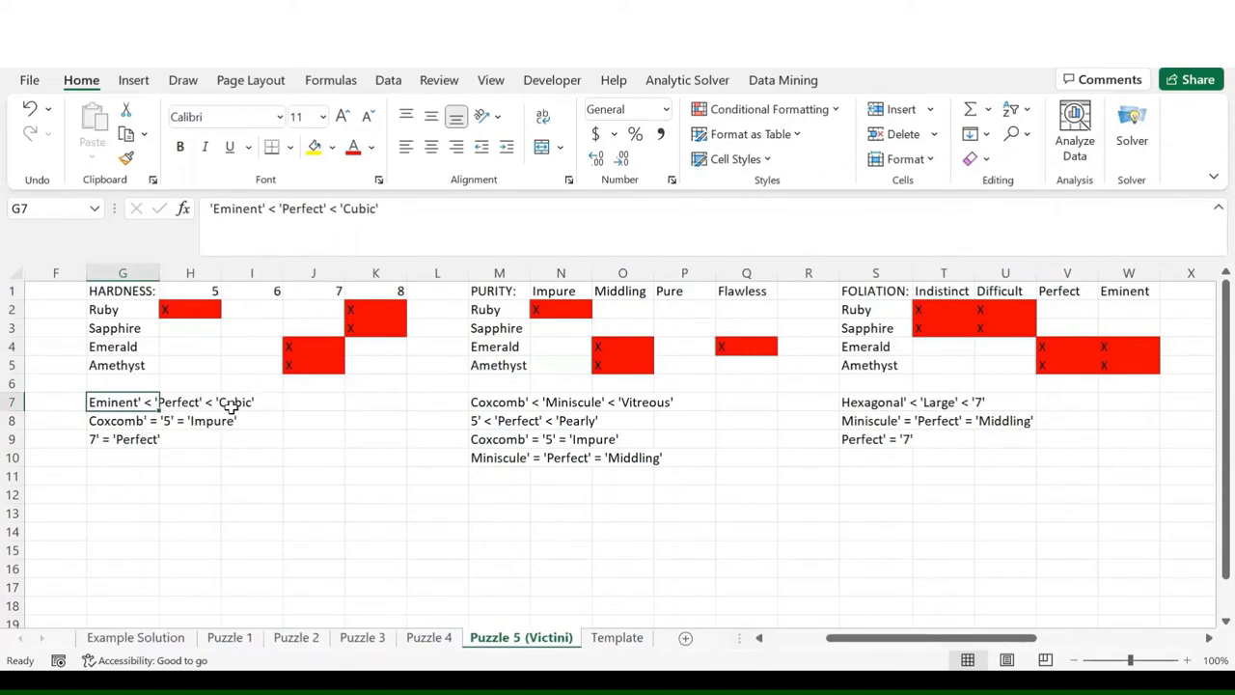
{"action": "mouse_move", "coordinate": [381, 310]}
{"action": "left_mouse_down"}
{"action": "mouse_move", "coordinate": [386, 327]}
{"action": "mouse_move", "coordinate": [372, 326]}
{"action": "left_mouse_up"}
{"action": "left_click", "coordinate": [380, 324]}
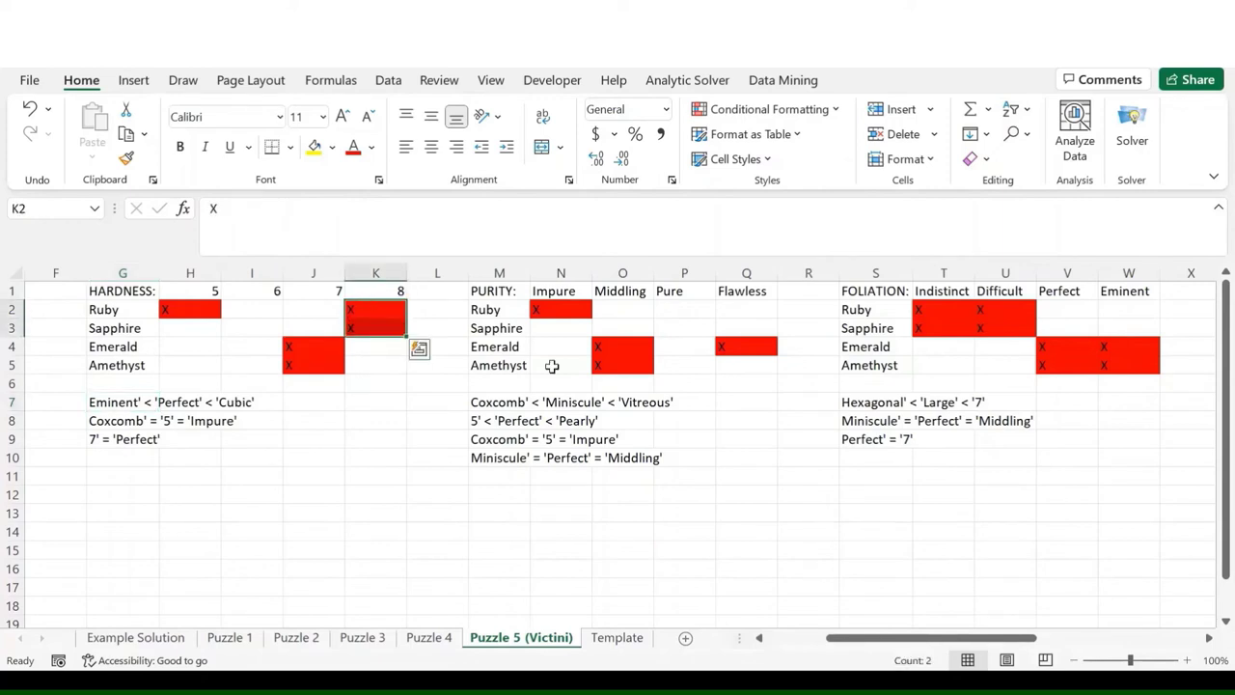
{"action": "scroll", "coordinate": [551, 365], "scroll_direction": "right", "scroll_amount": 5}
{"action": "scroll", "coordinate": [551, 365], "scroll_direction": "right", "scroll_amount": 5}
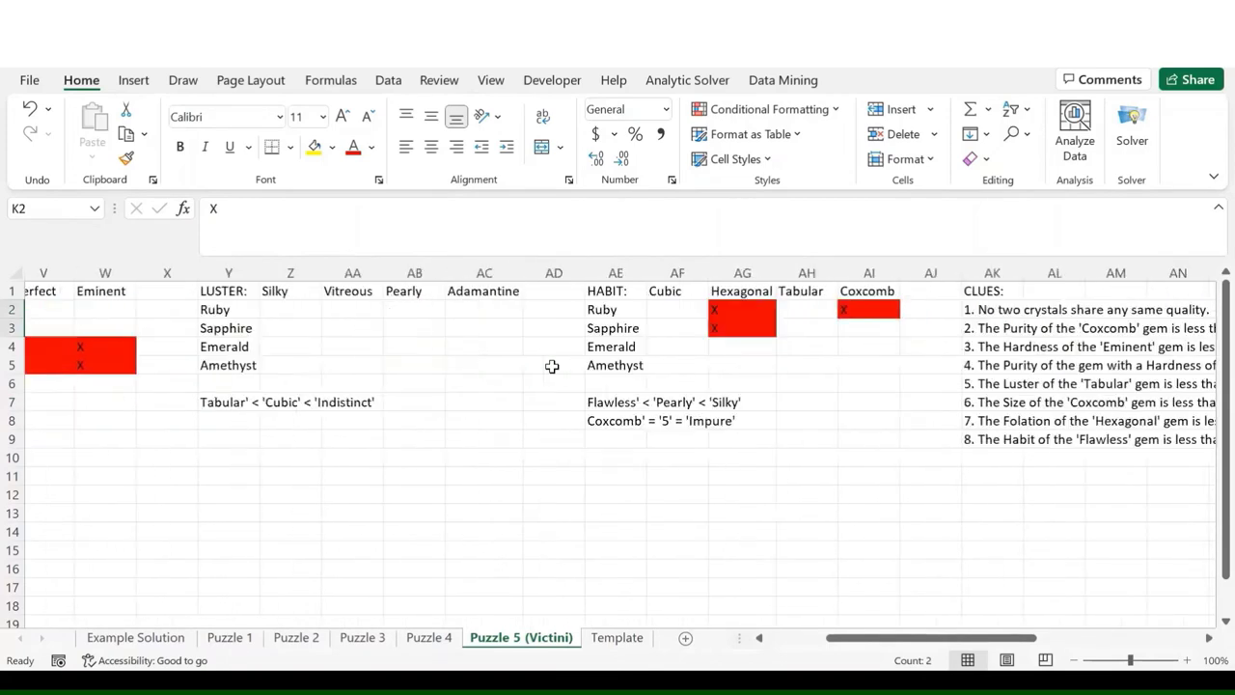
{"action": "scroll", "coordinate": [551, 365], "scroll_direction": "left", "scroll_amount": 10}
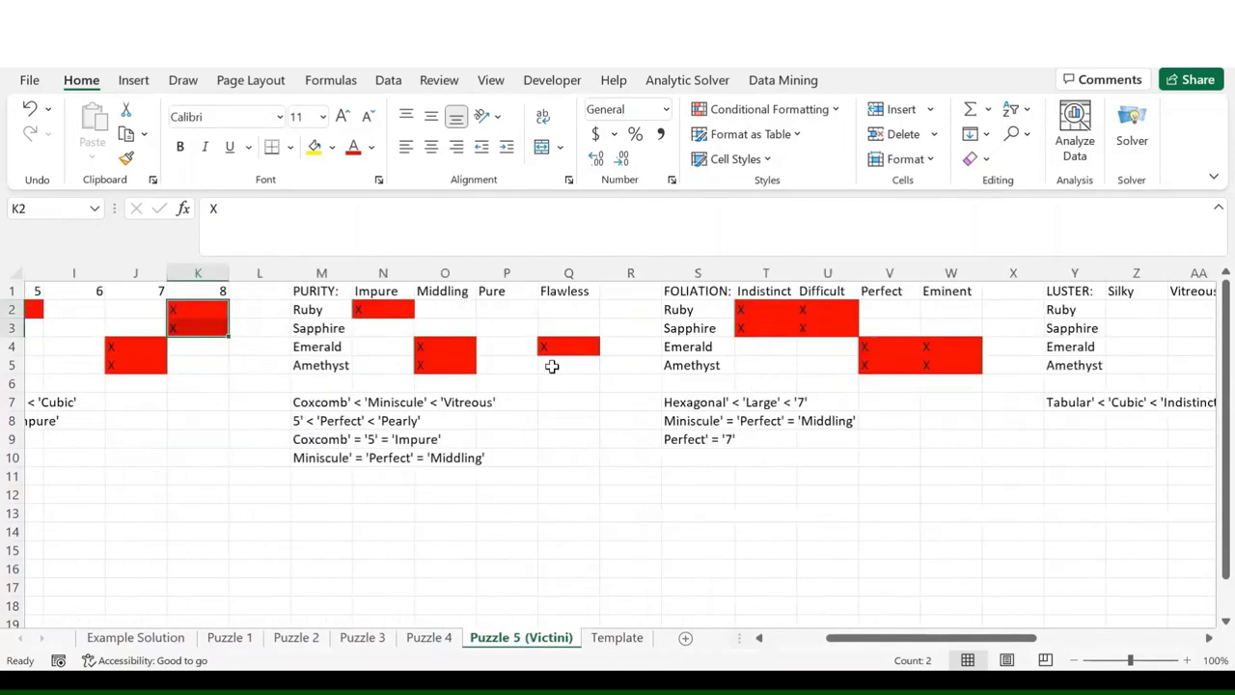
{"action": "scroll", "coordinate": [551, 365], "scroll_direction": "right", "scroll_amount": 7}
{"action": "scroll", "coordinate": [370, 321], "scroll_direction": "right", "scroll_amount": 2}
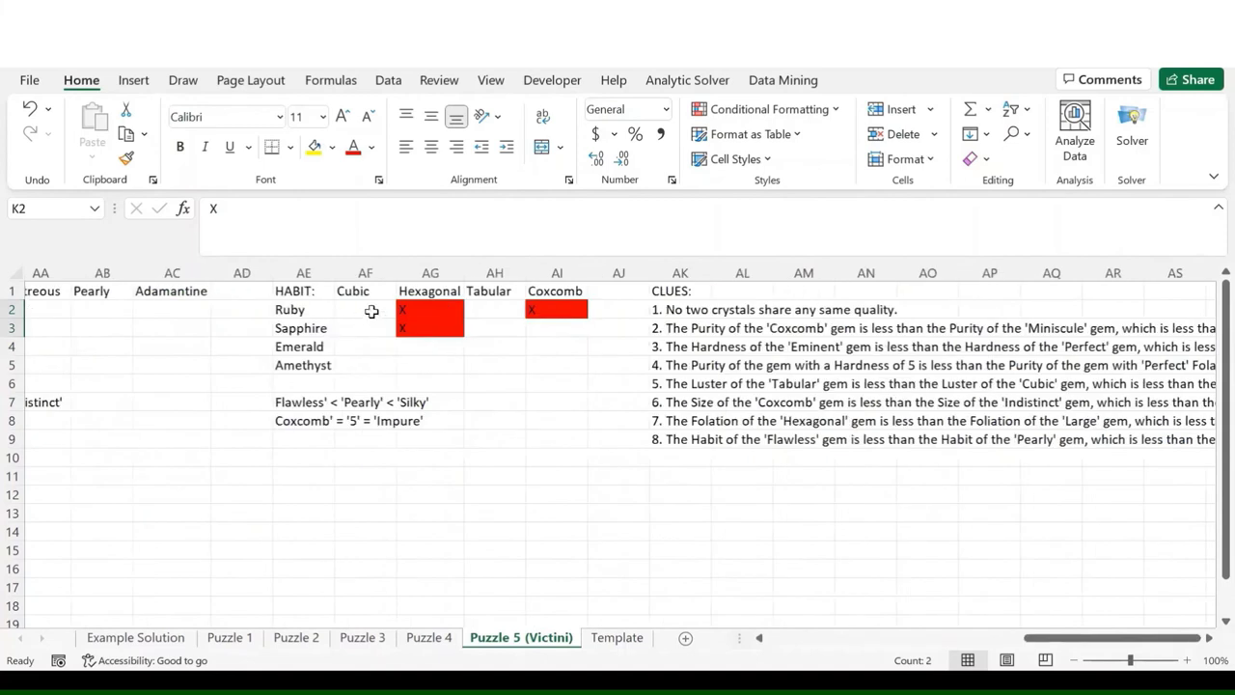
{"action": "double_click", "coordinate": [372, 310]}
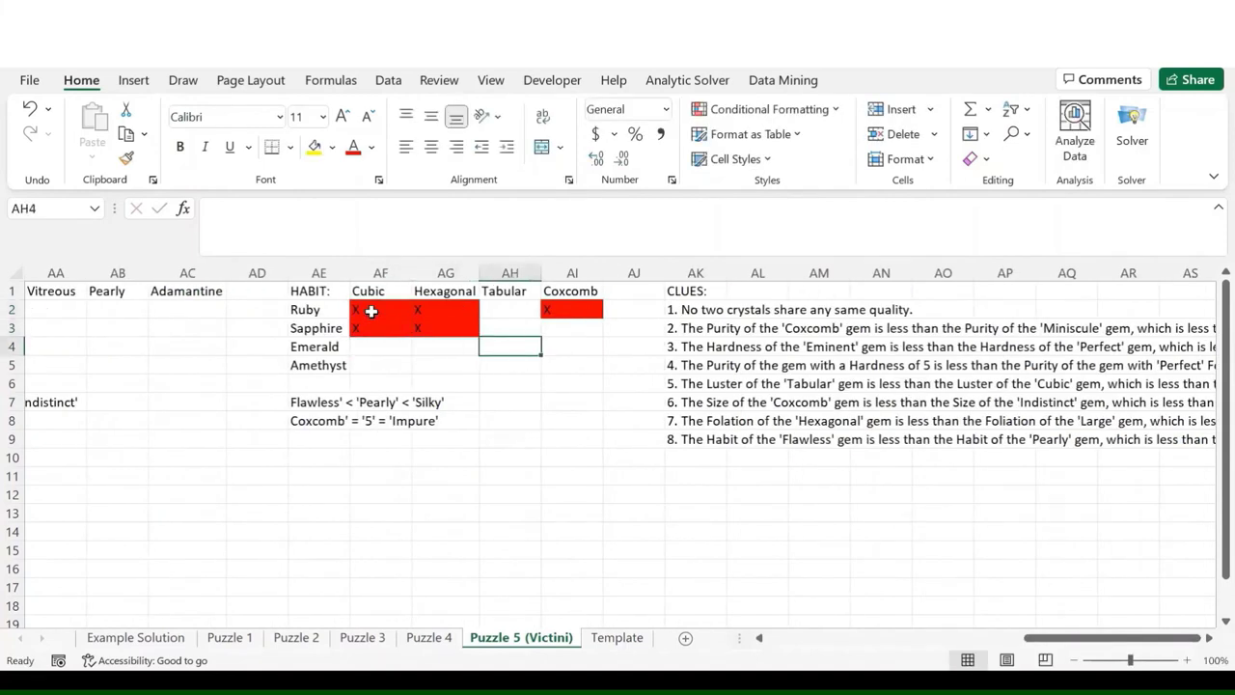
- Assign Tabular habit to Ruby with an O in AH2 and mark the other three gems with an X in AH3:AH5
{"action": "key", "text": "Up"}
{"action": "key", "text": "Up"}
{"action": "type", "text": "O"}
{"action": "key", "text": "Return"}
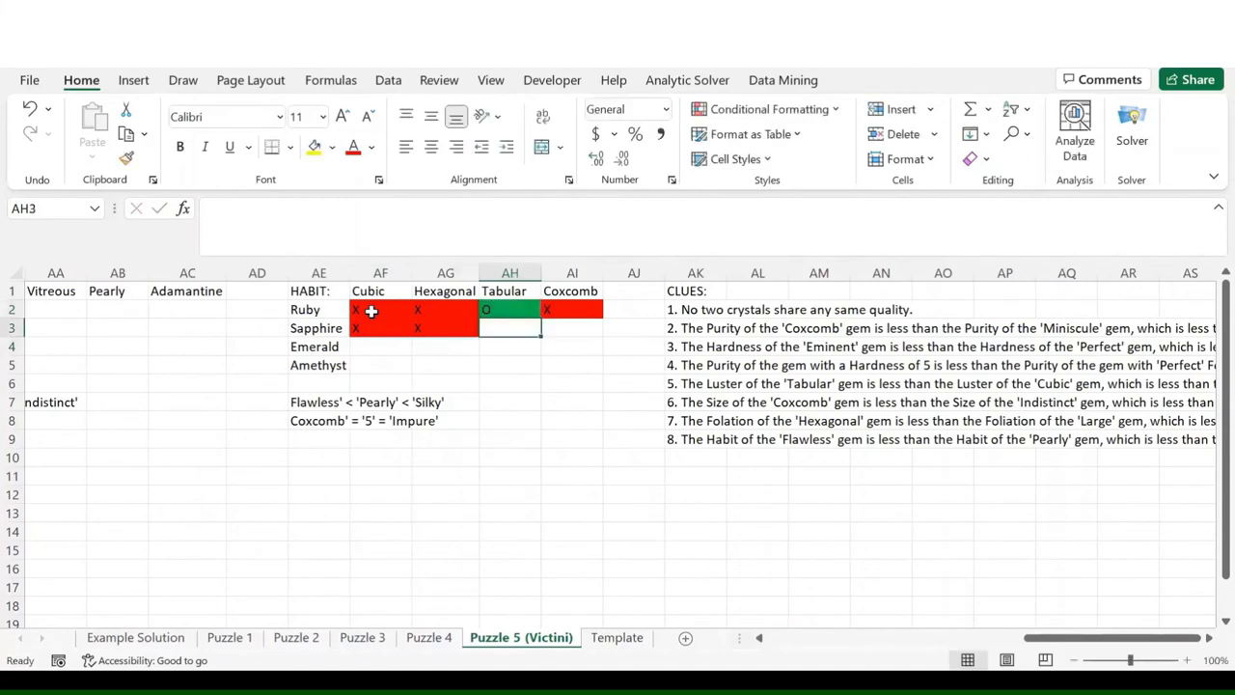
{"action": "type", "text": "X"}
{"action": "key", "text": "Return"}
{"action": "type", "text": "X"}
{"action": "key", "text": "Return"}
{"action": "type", "text": "X"}
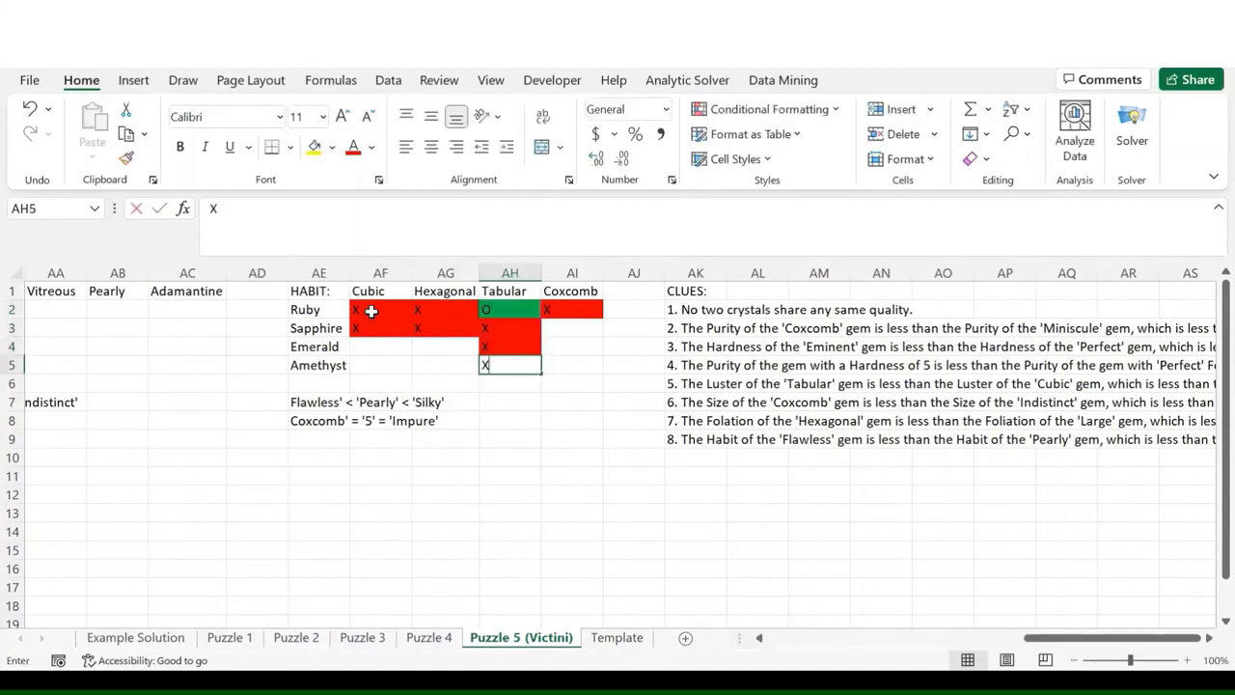
{"action": "key", "text": "Return"}
- Assign Coxcomb habit to Sapphire with an O in AI3 and mark Emerald and Amethyst with an X in AI4 and AI5
{"action": "key", "text": "Up"}
{"action": "key", "text": "Up"}
{"action": "key", "text": "Up"}
{"action": "key", "text": "Right"}
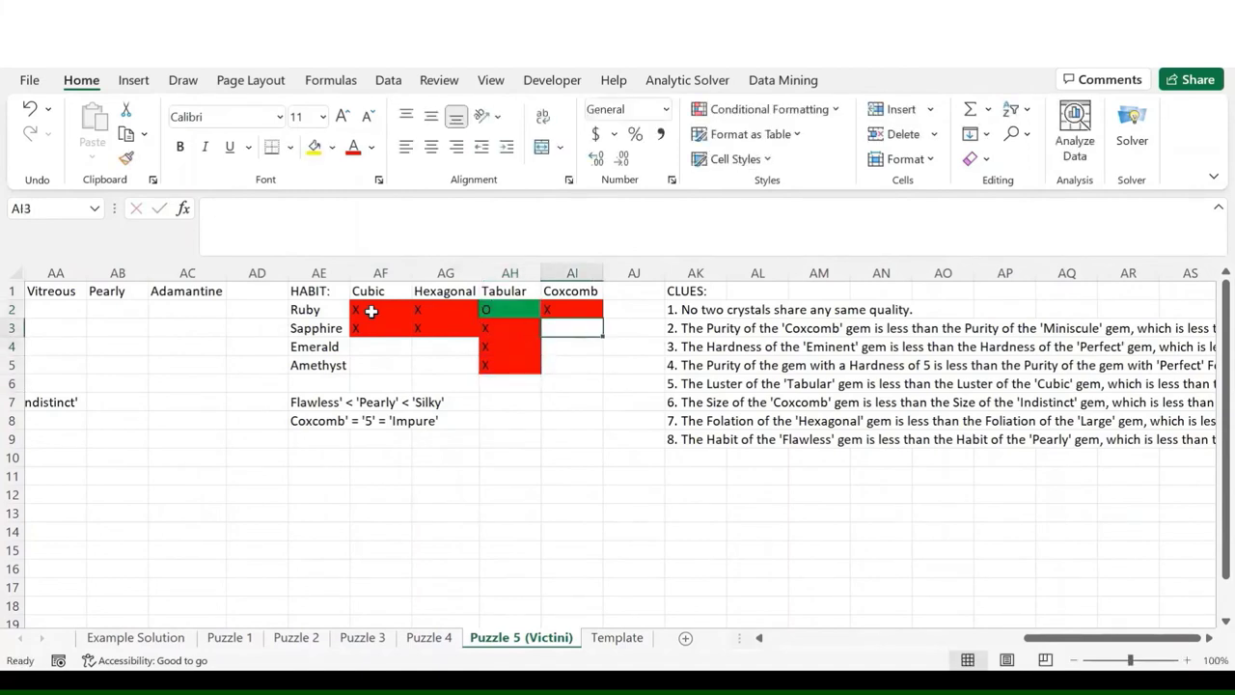
{"action": "type", "text": "O"}
{"action": "key", "text": "Return"}
{"action": "type", "text": "X"}
{"action": "key", "text": "Return"}
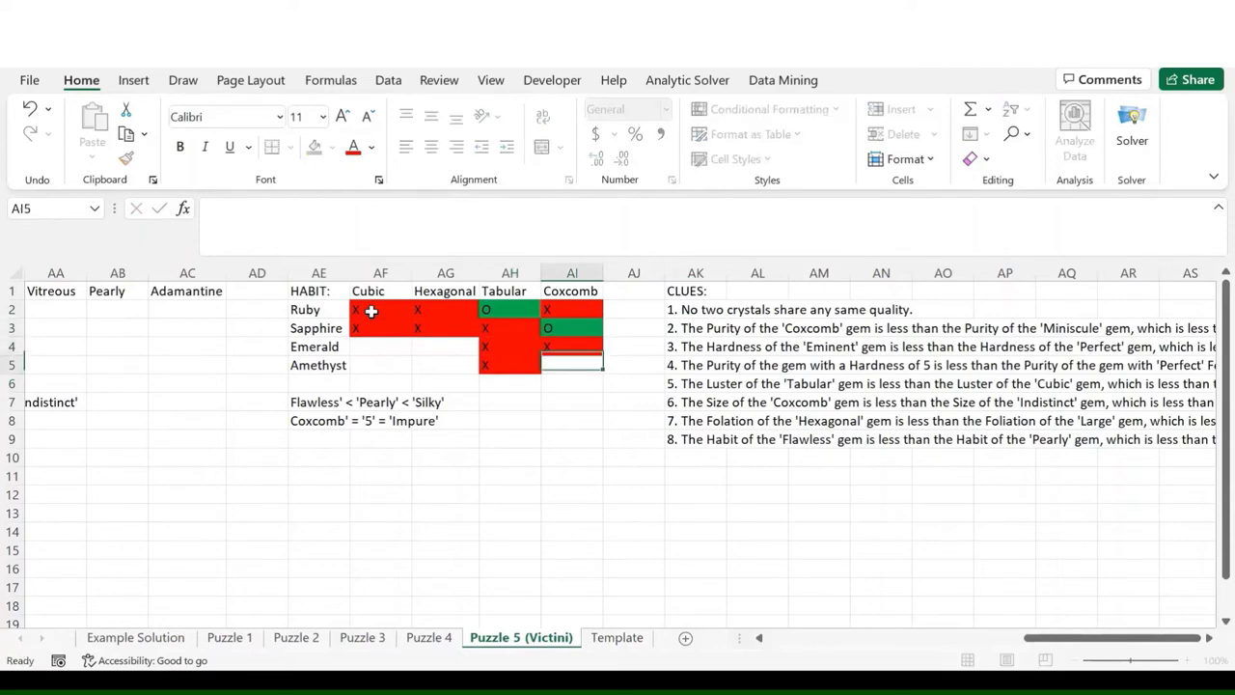
{"action": "type", "text": "X"}
{"action": "key", "text": "Return"}
- Following the 'Coxcomb' = '5' = 'Impure' clue, give Sapphire Hardness 5 with an O in H3 and put an X in H4 and H5
{"action": "left_click", "coordinate": [400, 400]}
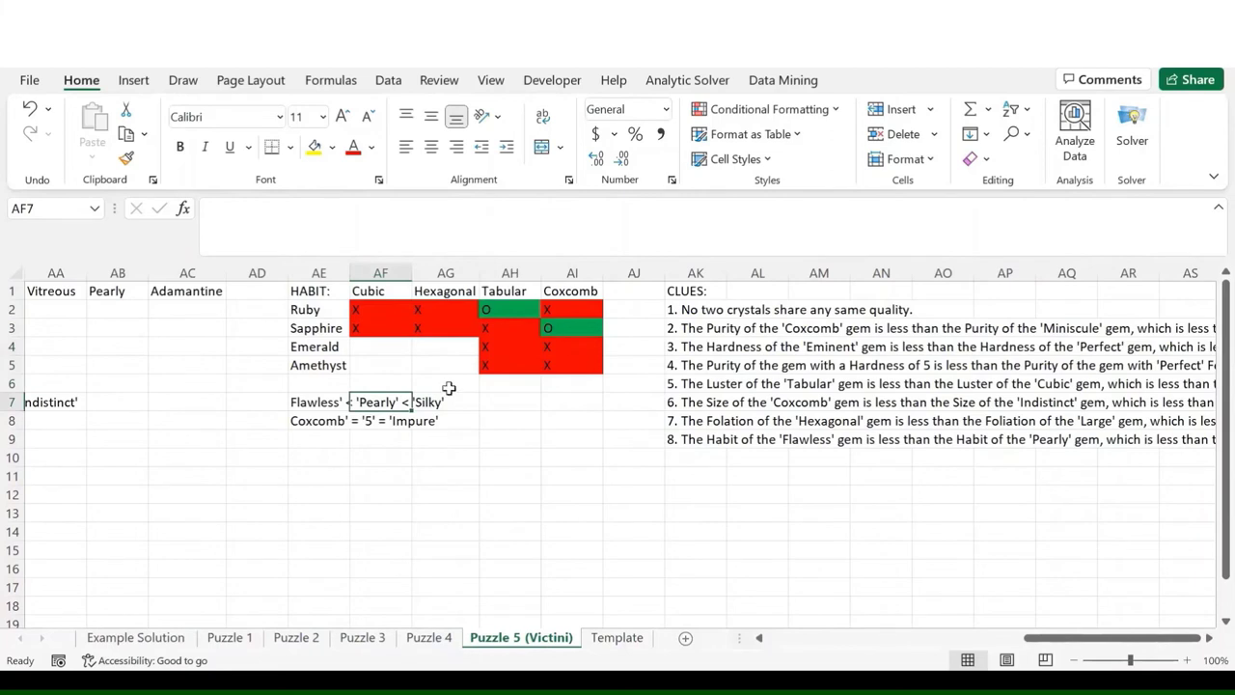
{"action": "left_click", "coordinate": [328, 420]}
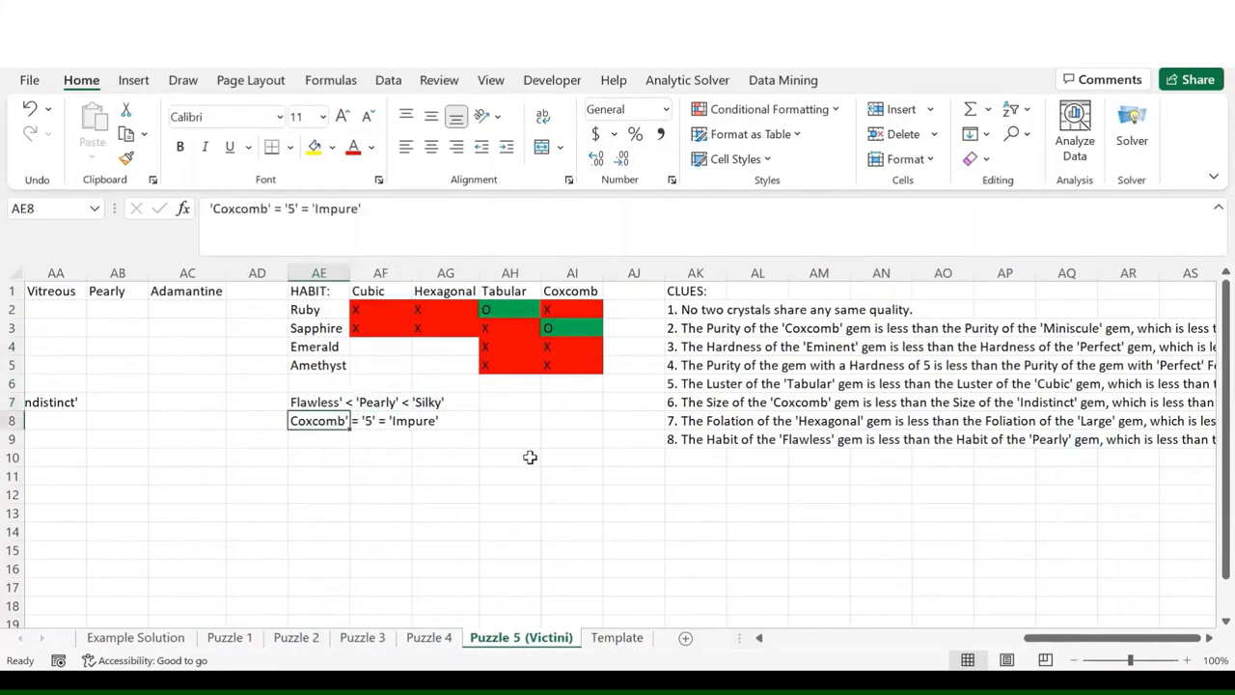
{"action": "scroll", "coordinate": [530, 457], "scroll_direction": "left", "scroll_amount": 10}
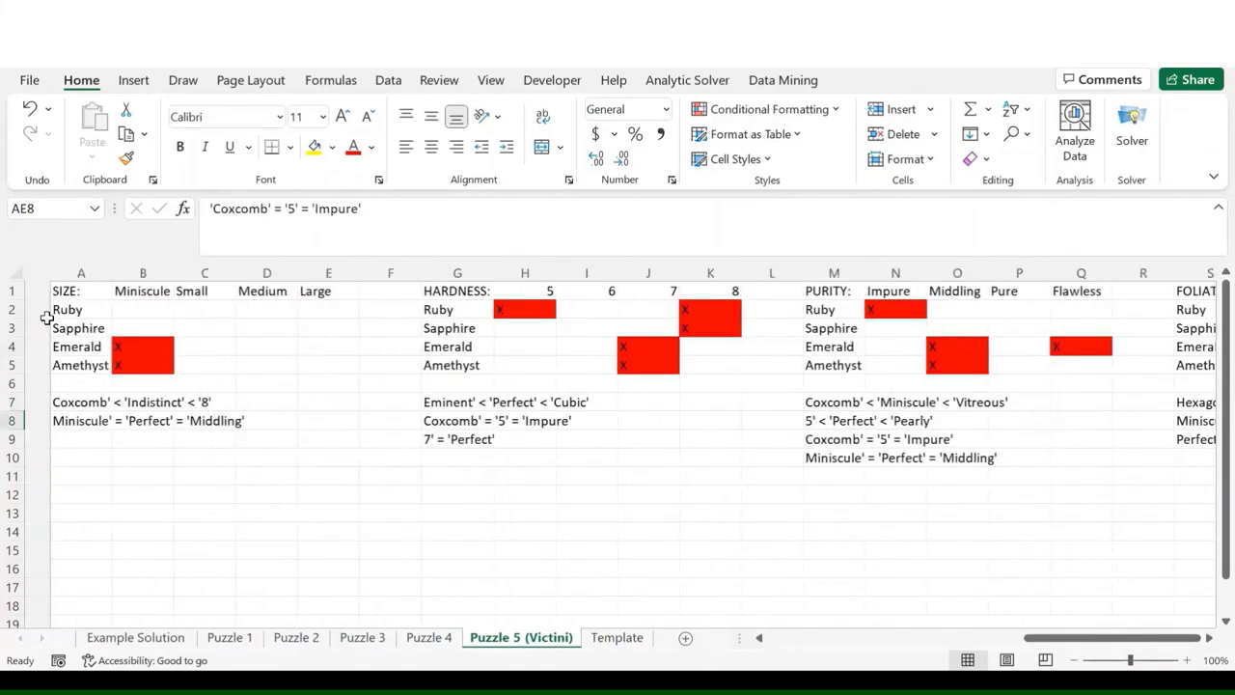
{"action": "left_click", "coordinate": [503, 331]}
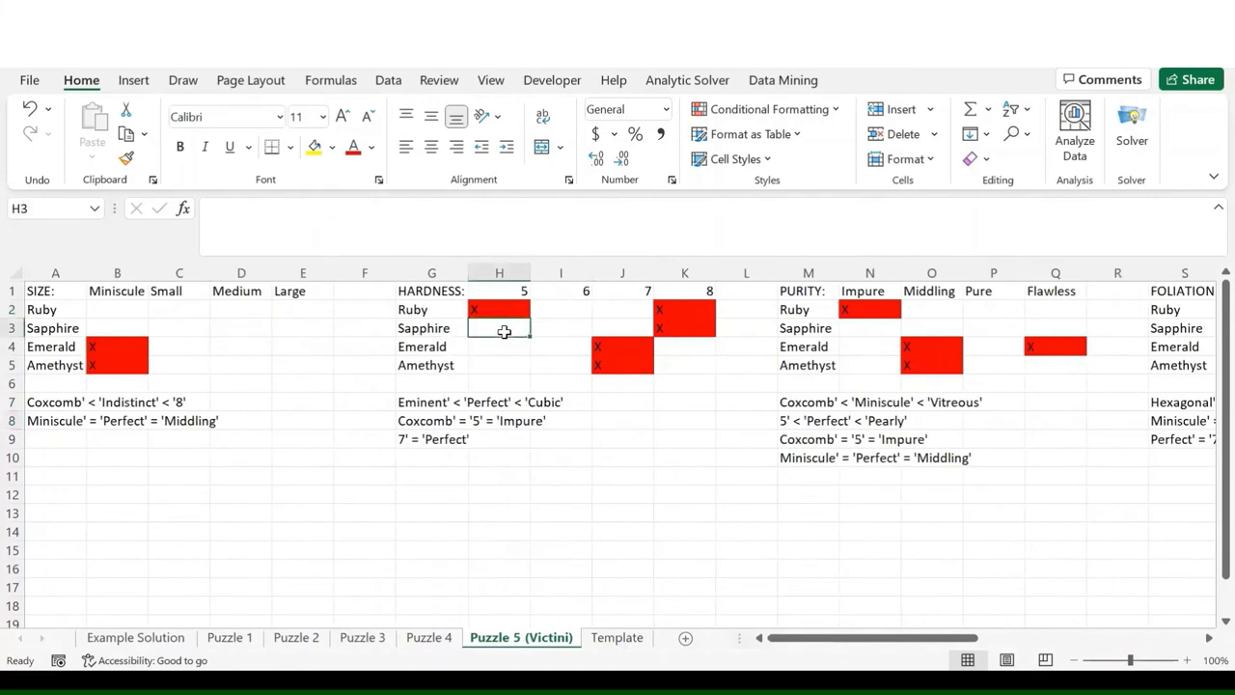
{"action": "type", "text": "O"}
{"action": "key", "text": "Return"}
{"action": "type", "text": "X"}
{"action": "key", "text": "Return"}
{"action": "type", "text": "X"}
- Rule out Hardness 6 and 7 for Sapphire with an X in I3 and J3
{"action": "left_click", "coordinate": [573, 328]}
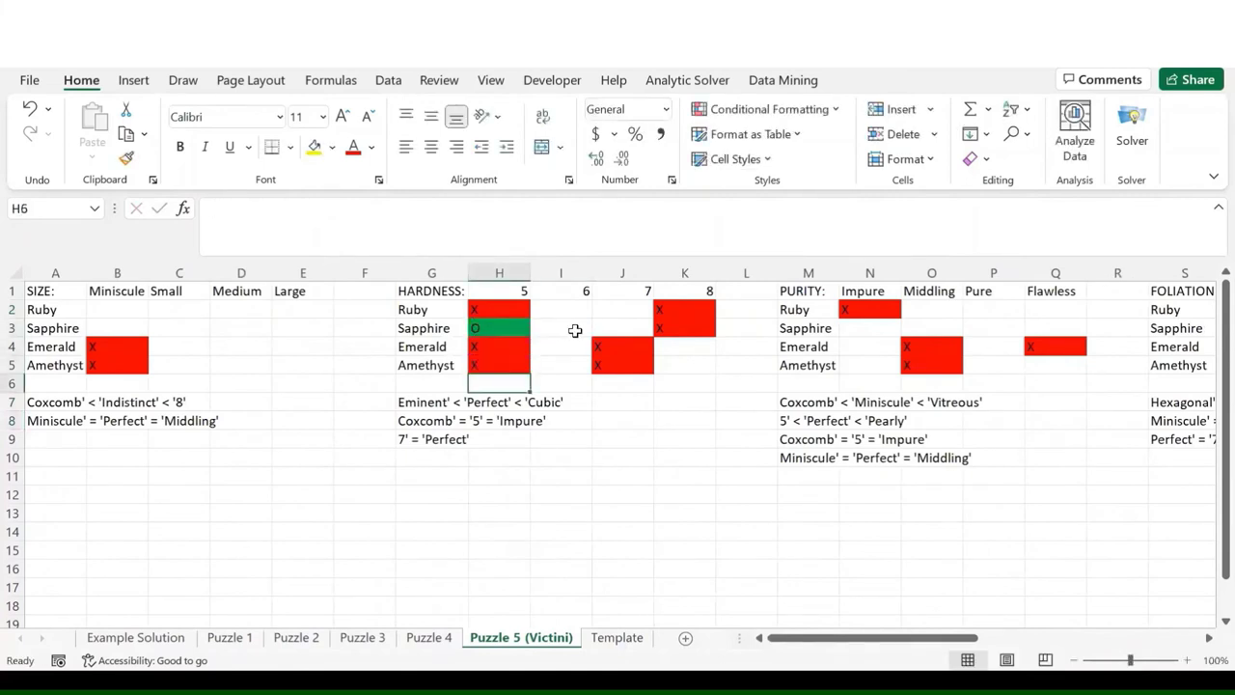
{"action": "type", "text": "X"}
{"action": "key", "text": "Tab"}
{"action": "left_click", "coordinate": [582, 347]}
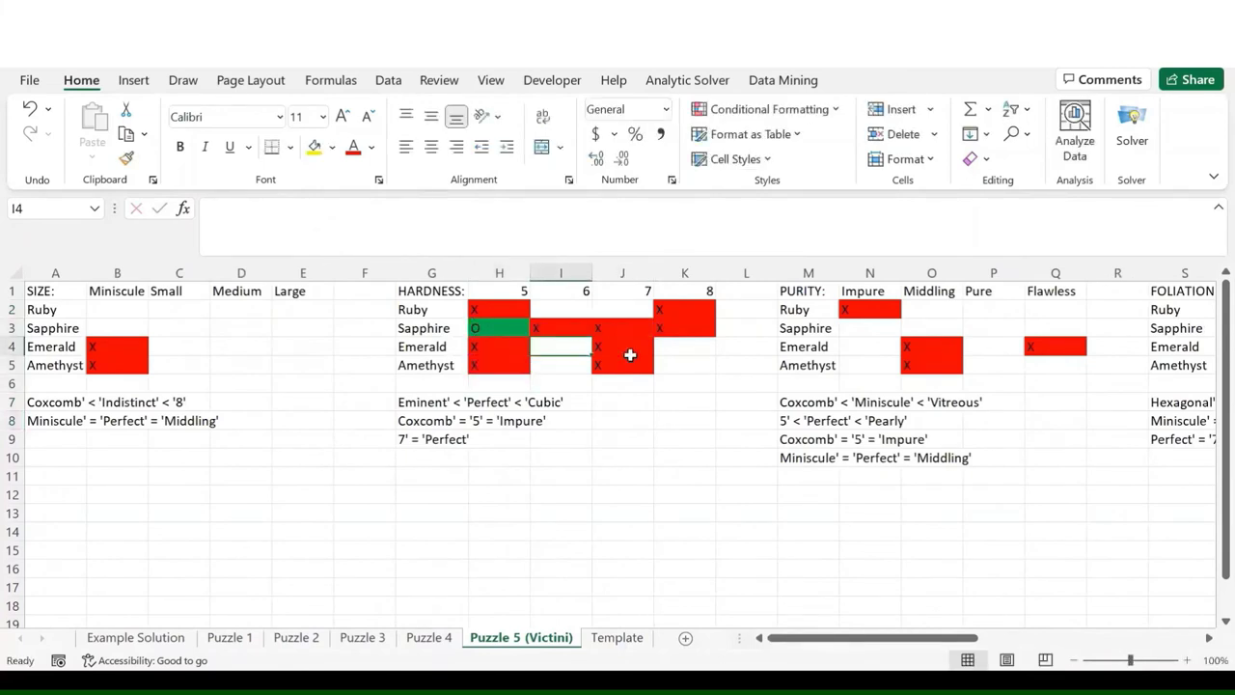
- Assign Impure purity to Sapphire with an O in N3 and mark Emerald and Amethyst with an X in N4 and N5
{"action": "scroll", "coordinate": [628, 353], "scroll_direction": "right", "scroll_amount": 8}
{"action": "scroll", "coordinate": [630, 355], "scroll_direction": "right", "scroll_amount": 1}
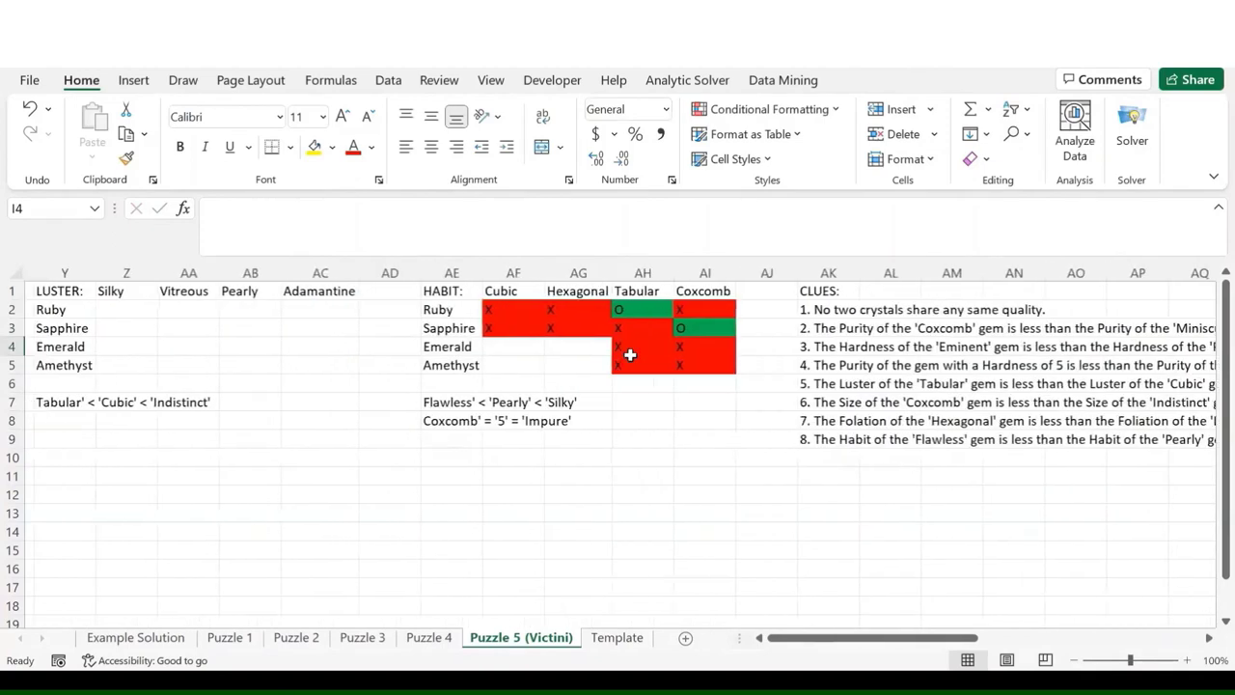
{"action": "scroll", "coordinate": [629, 356], "scroll_direction": "left", "scroll_amount": 8}
{"action": "scroll", "coordinate": [631, 354], "scroll_direction": "right", "scroll_amount": 2}
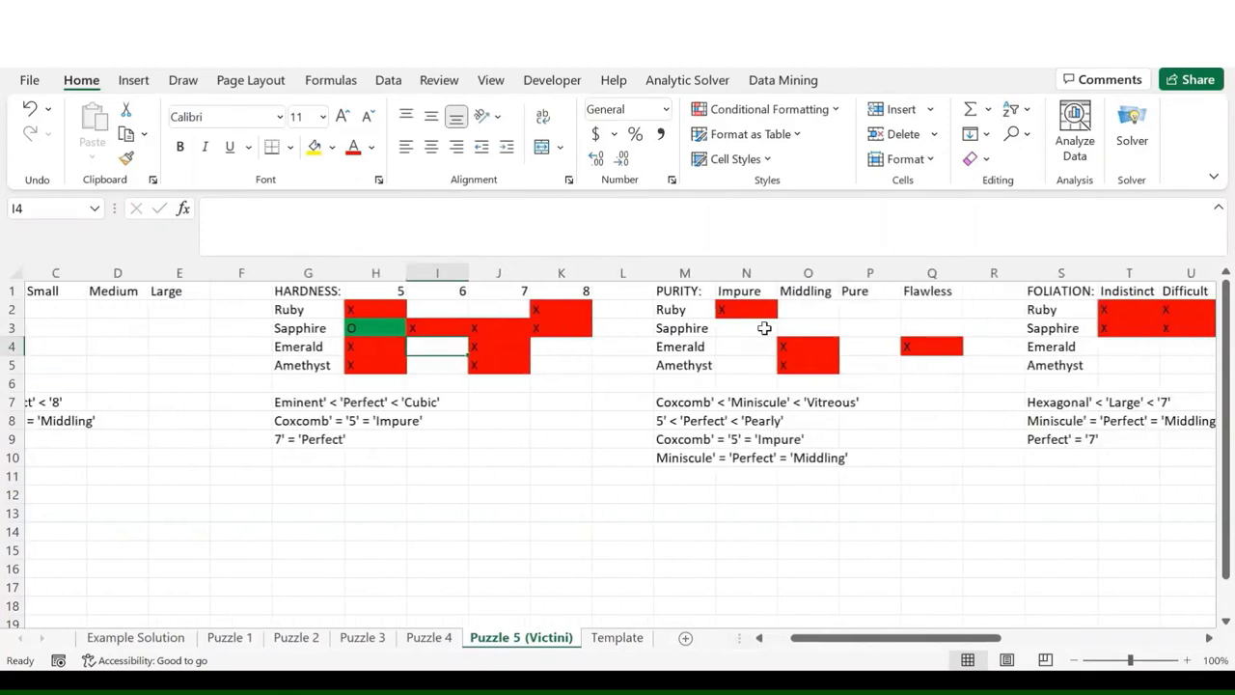
{"action": "left_click", "coordinate": [761, 328]}
{"action": "type", "text": "O"}
{"action": "key", "text": "Return"}
{"action": "type", "text": "X"}
{"action": "key", "text": "Return"}
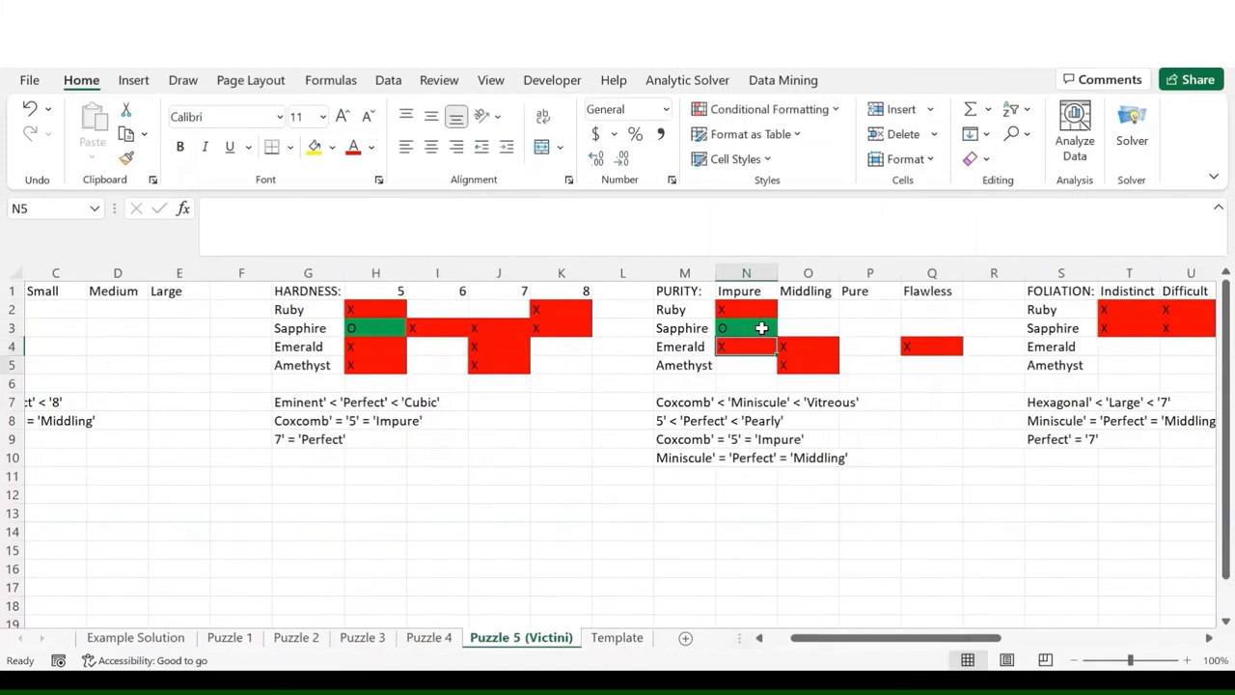
{"action": "type", "text": "X"}
{"action": "key", "text": "Return"}
- Rule out Middling, Pure and Flawless purity for Sapphire with an X in O3, P3 and Q3
{"action": "left_click", "coordinate": [797, 328]}
{"action": "type", "text": "X"}
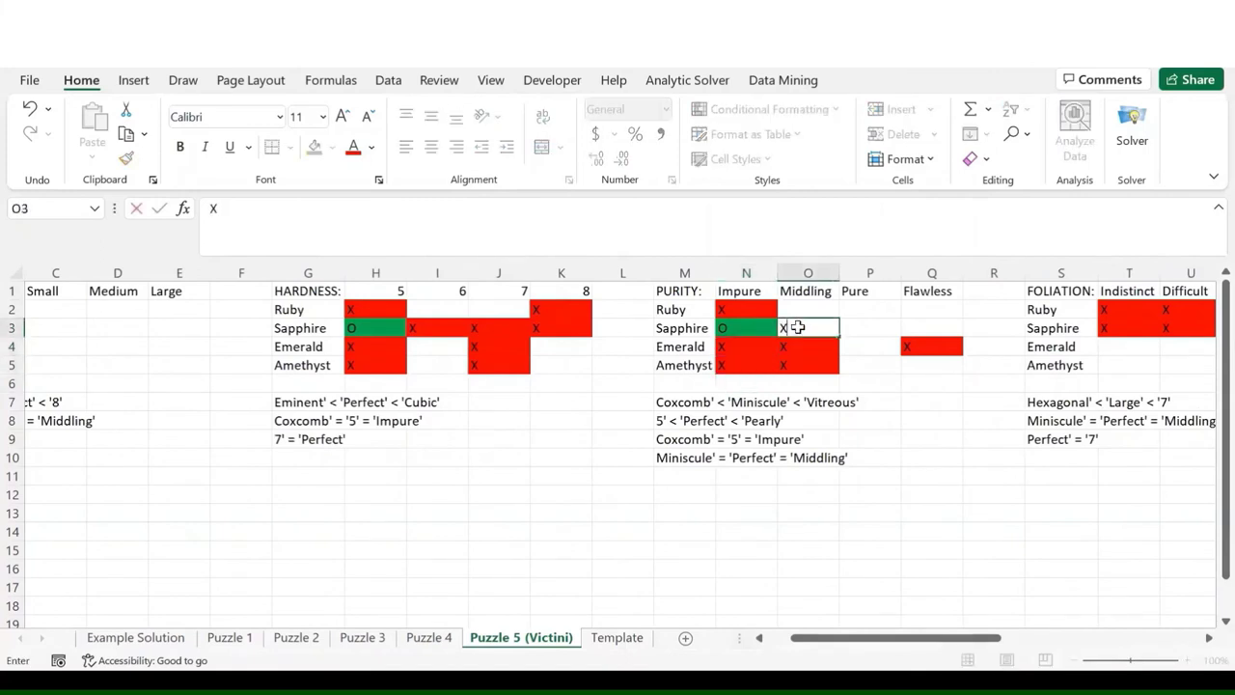
{"action": "key", "text": "Tab"}
{"action": "type", "text": "X"}
{"action": "key", "text": "Tab"}
{"action": "type", "text": "X"}
{"action": "key", "text": "Return"}
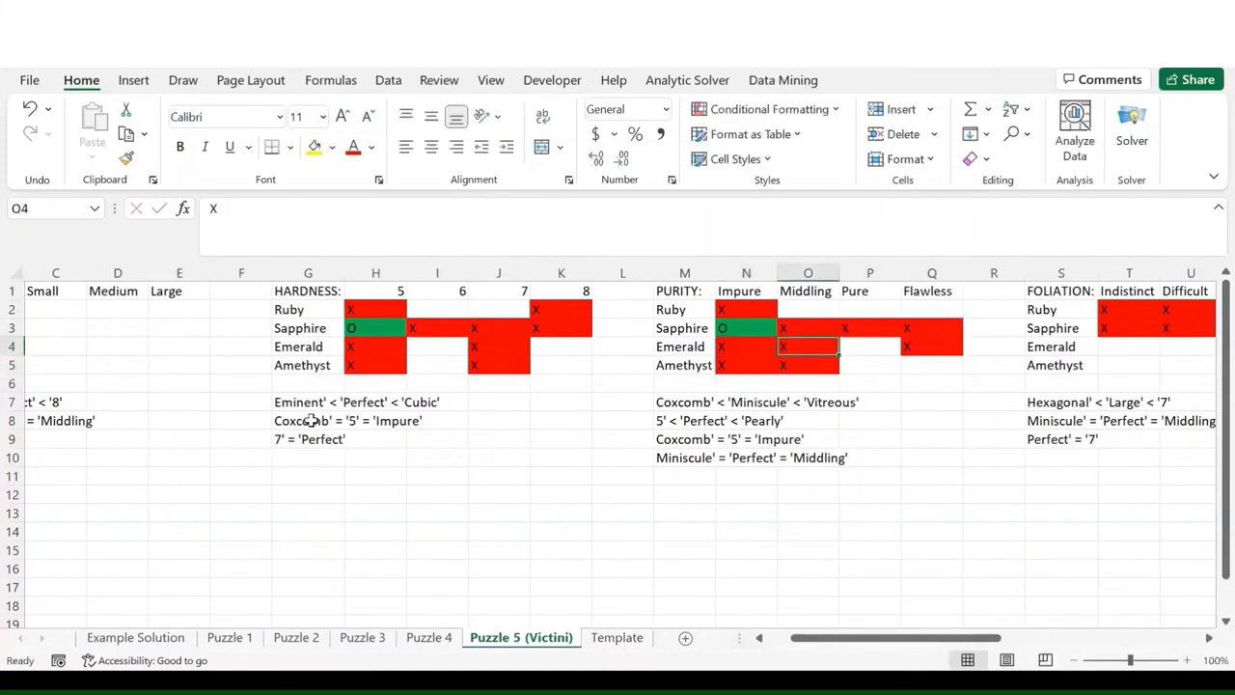
- Clear the used 'Coxcomb' = '5' = 'Impure' clue from under the Hardness, Habit and Purity grids (G8, AE8 and M9)
{"action": "left_click", "coordinate": [309, 420]}
{"action": "key", "text": "Delete"}
{"action": "scroll", "coordinate": [753, 469], "scroll_direction": "right", "scroll_amount": 4}
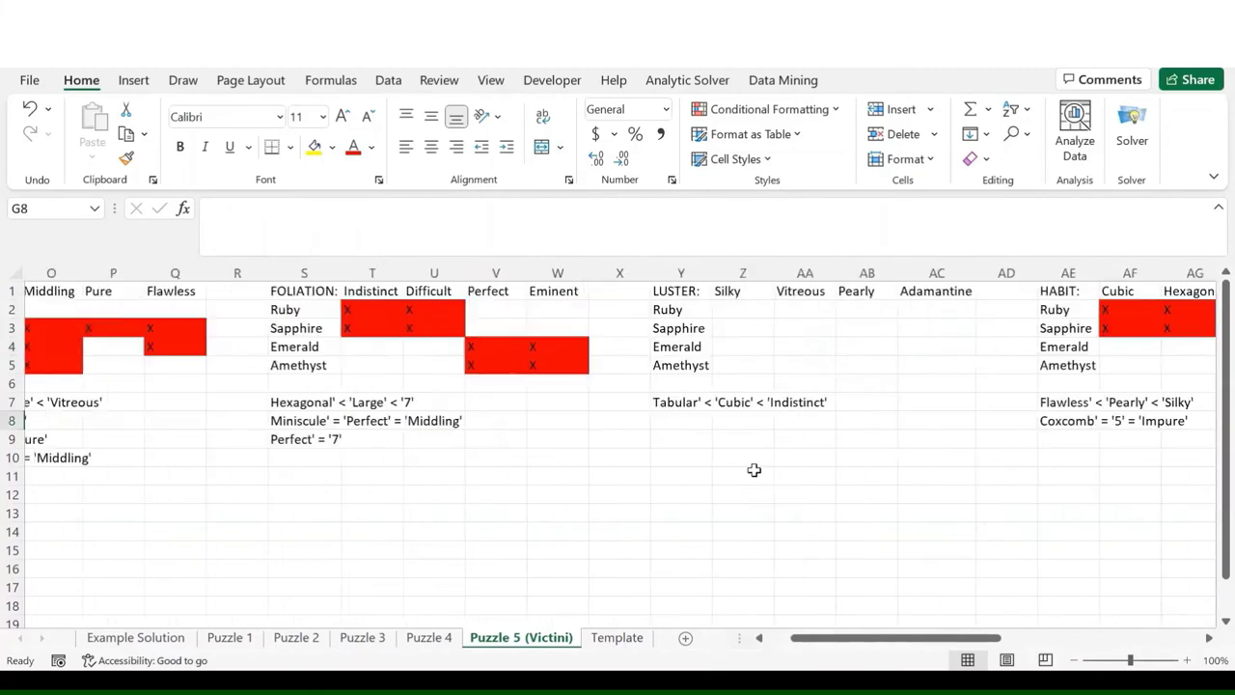
{"action": "scroll", "coordinate": [754, 469], "scroll_direction": "right", "scroll_amount": 3}
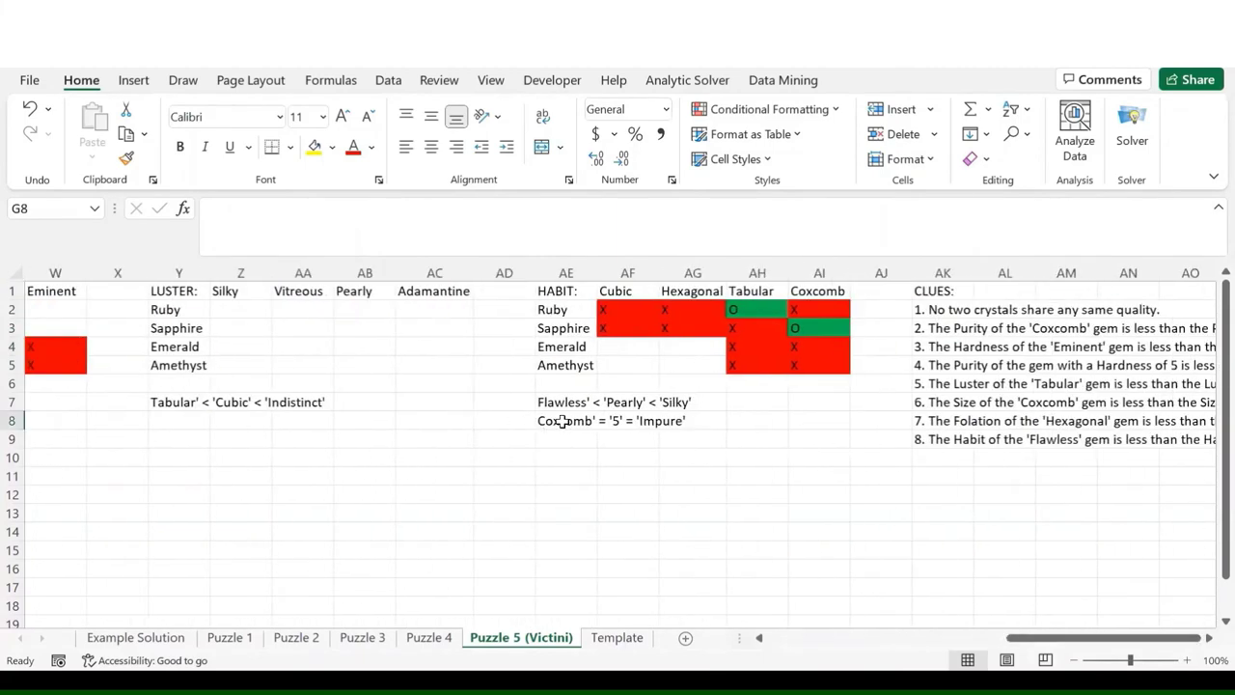
{"action": "left_click", "coordinate": [563, 422]}
{"action": "key", "text": "Delete"}
{"action": "scroll", "coordinate": [565, 419], "scroll_direction": "left", "scroll_amount": 8}
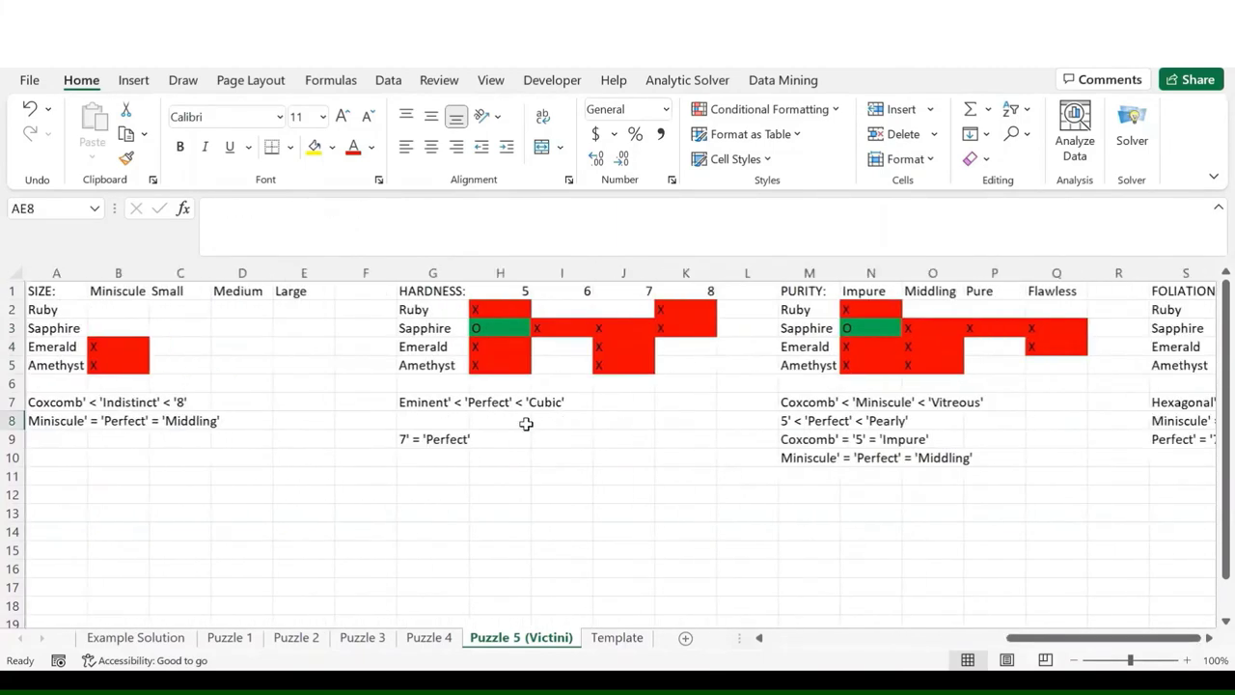
{"action": "left_click", "coordinate": [812, 441]}
{"action": "key", "text": "Delete"}
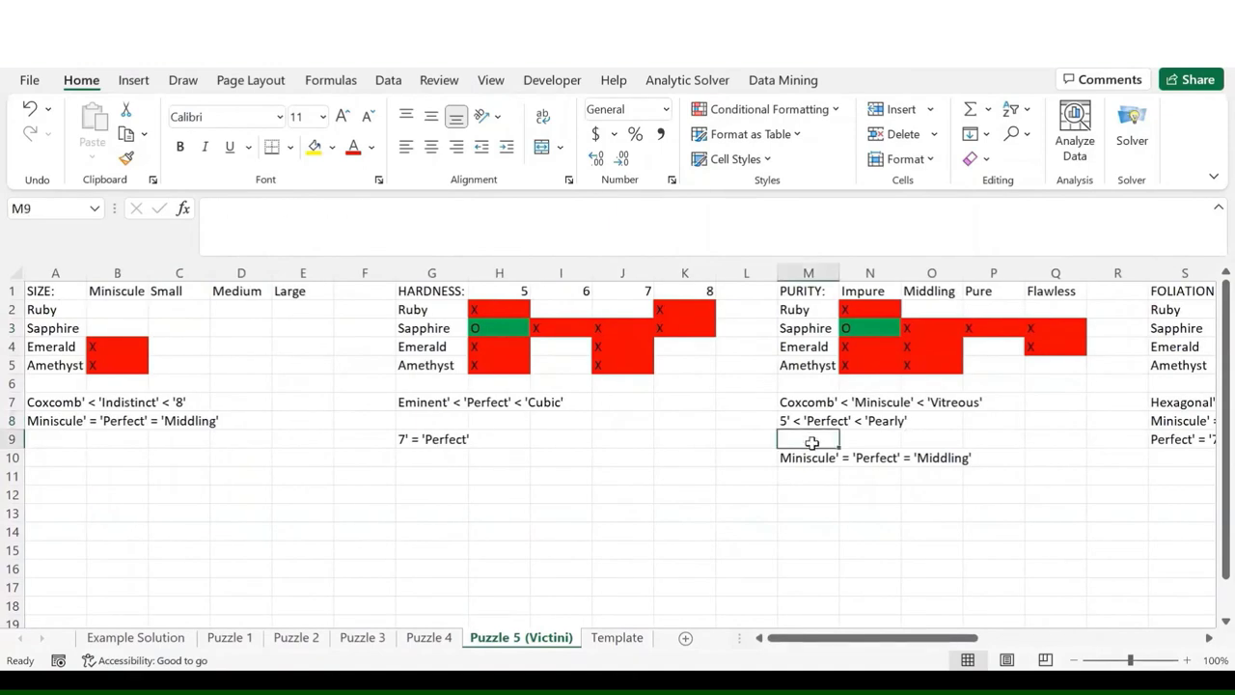
- Assign Pure purity to Emerald with an O in P4 and mark Amethyst and Ruby with an X in P5 and P2
{"action": "left_click", "coordinate": [1012, 340]}
{"action": "scroll", "coordinate": [1051, 362], "scroll_direction": "right", "scroll_amount": 3}
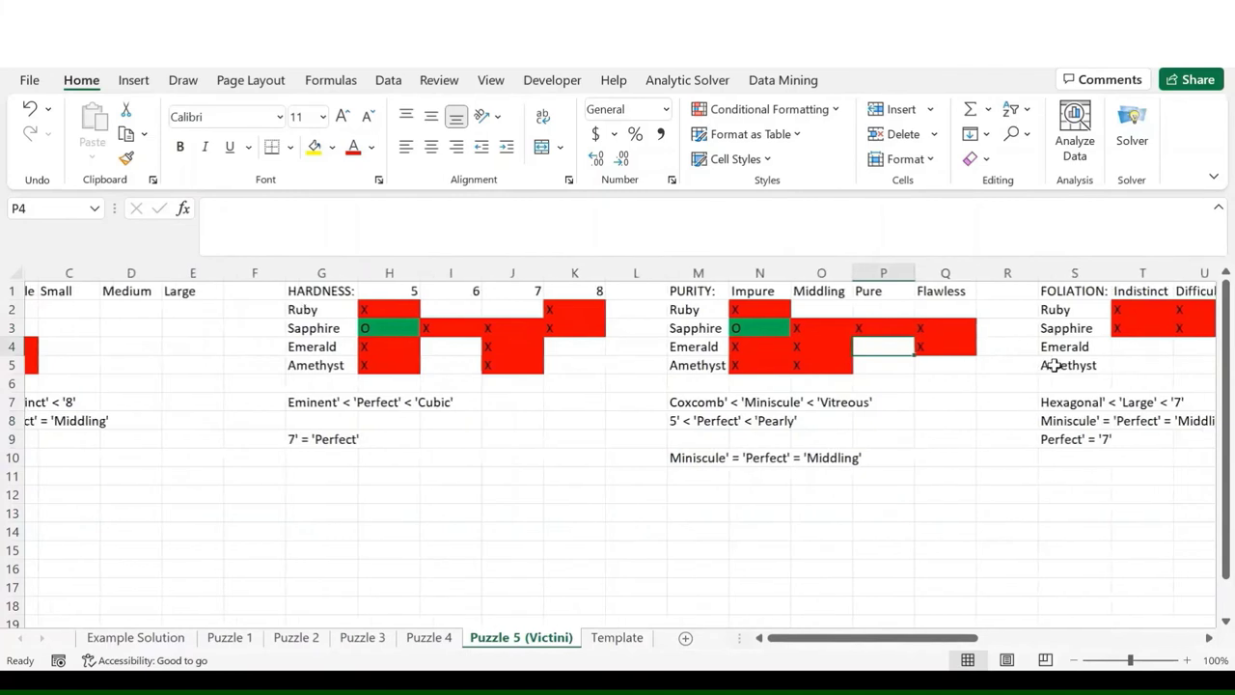
{"action": "type", "text": "O"}
{"action": "key", "text": "Return"}
{"action": "key", "text": "Down"}
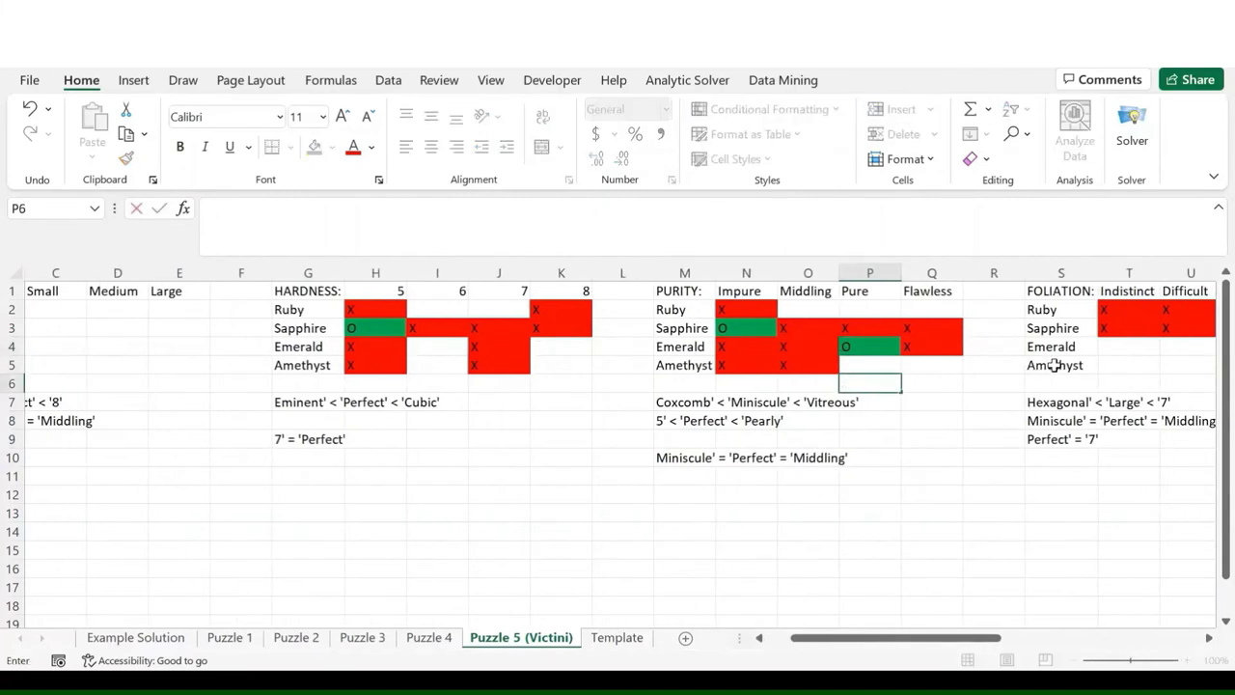
{"action": "type", "text": "x"}
{"action": "key", "text": "Return"}
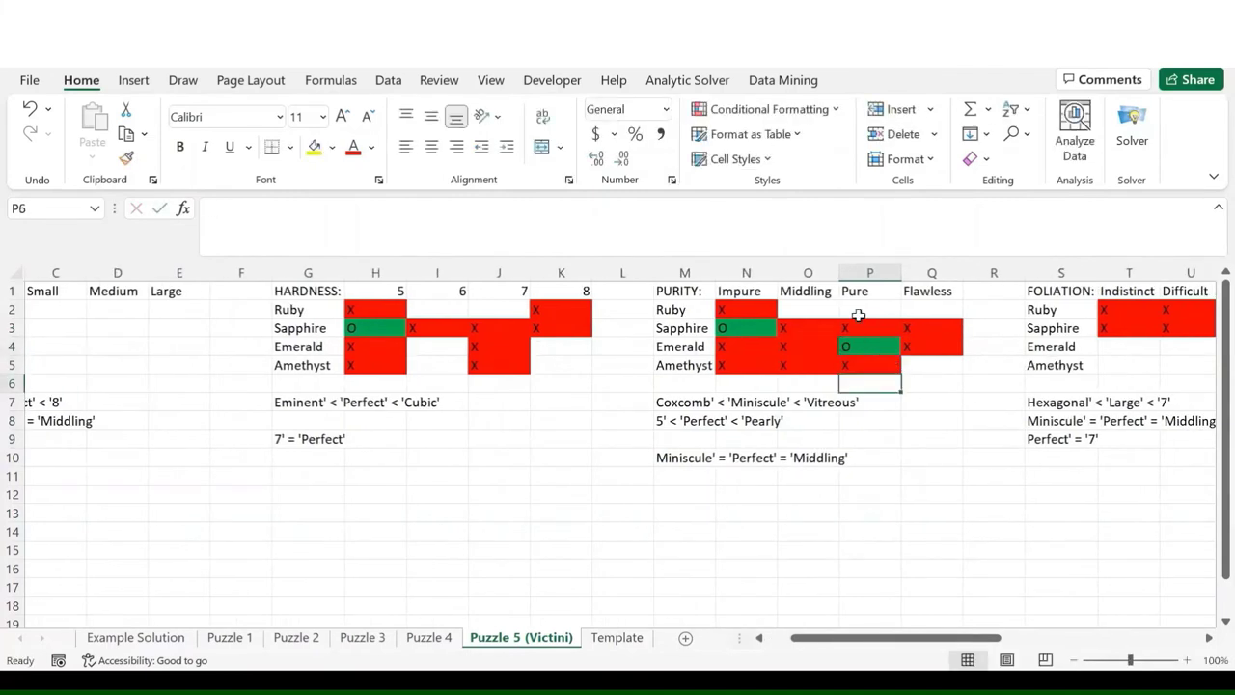
{"action": "left_click", "coordinate": [850, 305]}
{"action": "type", "text": "x"}
{"action": "key", "text": "Return"}
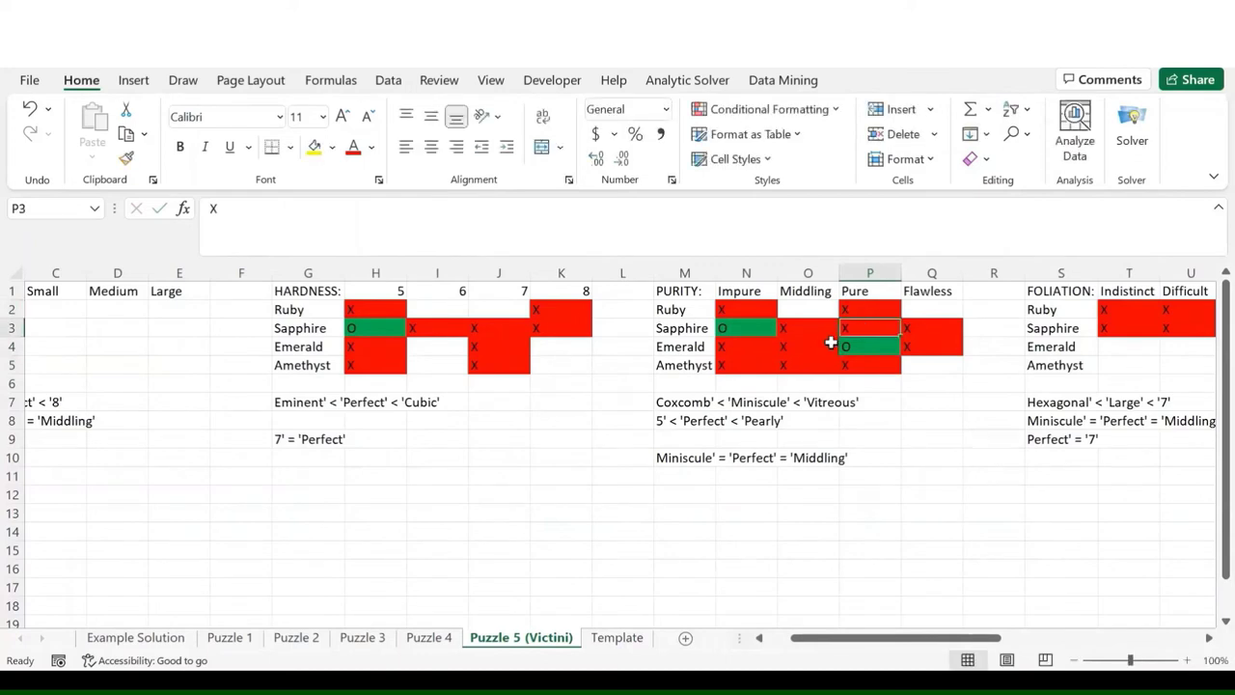
- Assign Middling to Ruby with an O in O2 and Flawless to Amethyst with an O in Q5, ruling out Flawless for Ruby in Q2
{"action": "left_click", "coordinate": [789, 307]}
{"action": "type", "text": "o"}
{"action": "key", "text": "Return"}
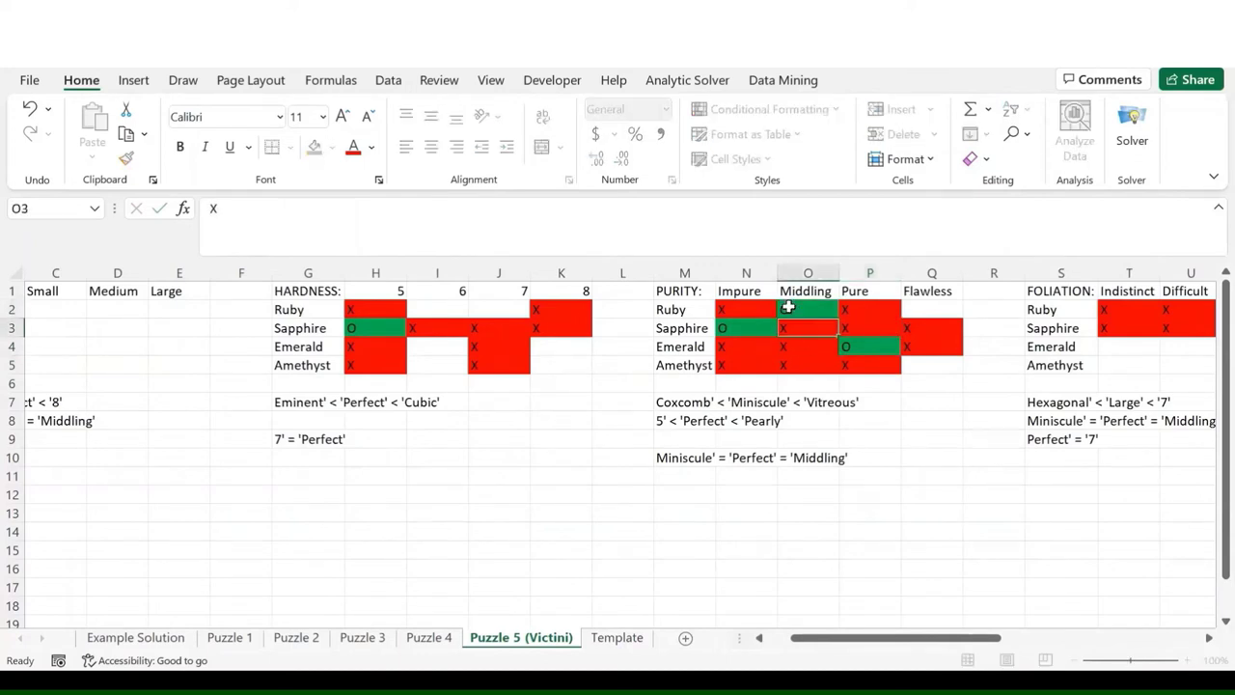
{"action": "left_click", "coordinate": [930, 366]}
{"action": "type", "text": "o"}
{"action": "key", "text": "Return"}
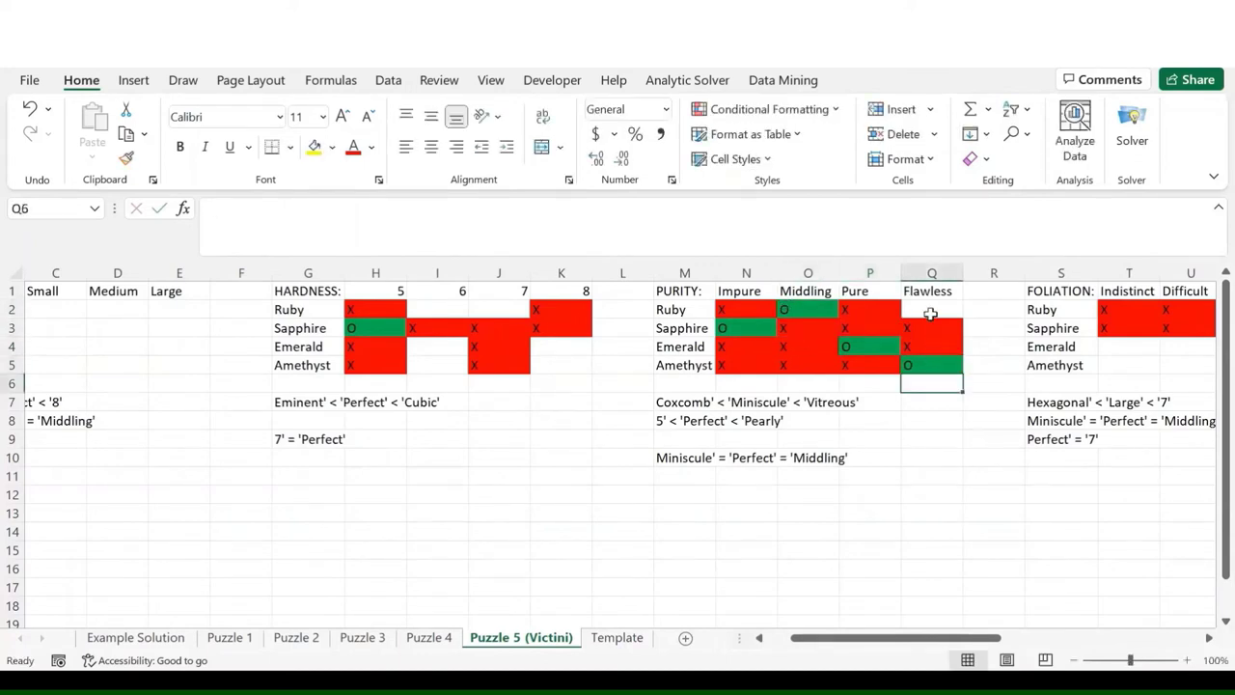
{"action": "left_click", "coordinate": [925, 306]}
{"action": "type", "text": "x"}
{"action": "key", "text": "Return"}
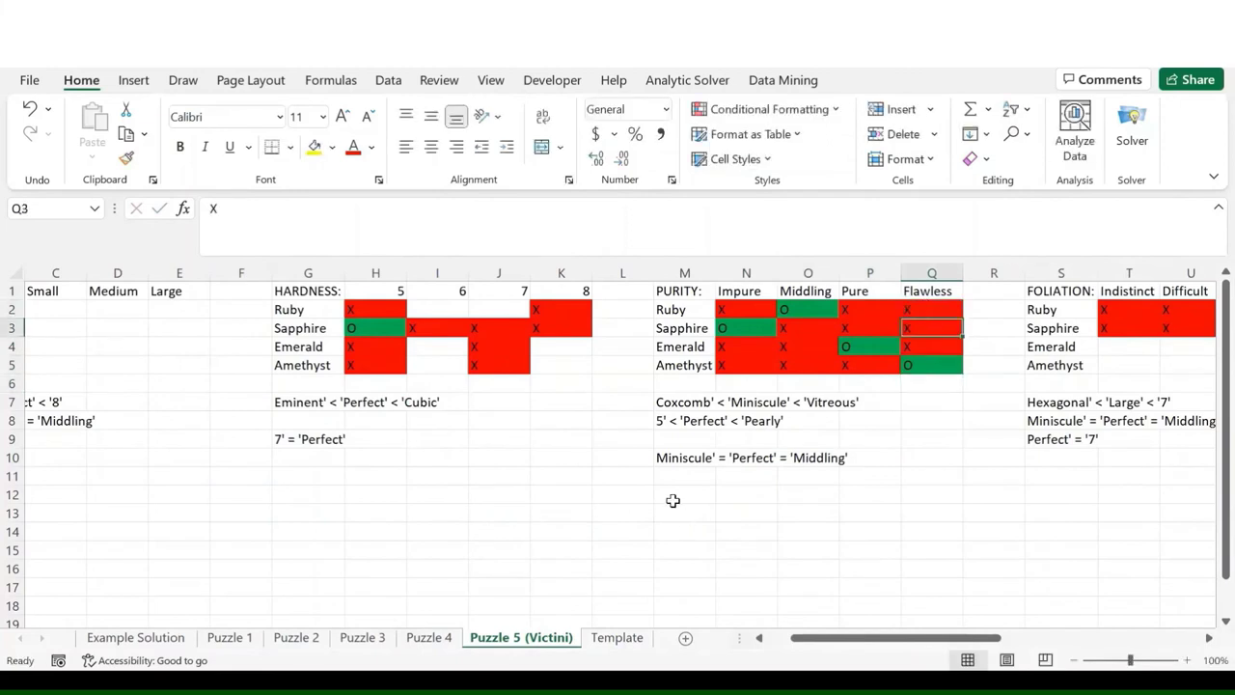
- Following the 'Miniscule' = 'Perfect' = 'Middling' clue, give Ruby Miniscule size with an O in B2 and put an X for Sapphire in B3
{"action": "left_click", "coordinate": [678, 460]}
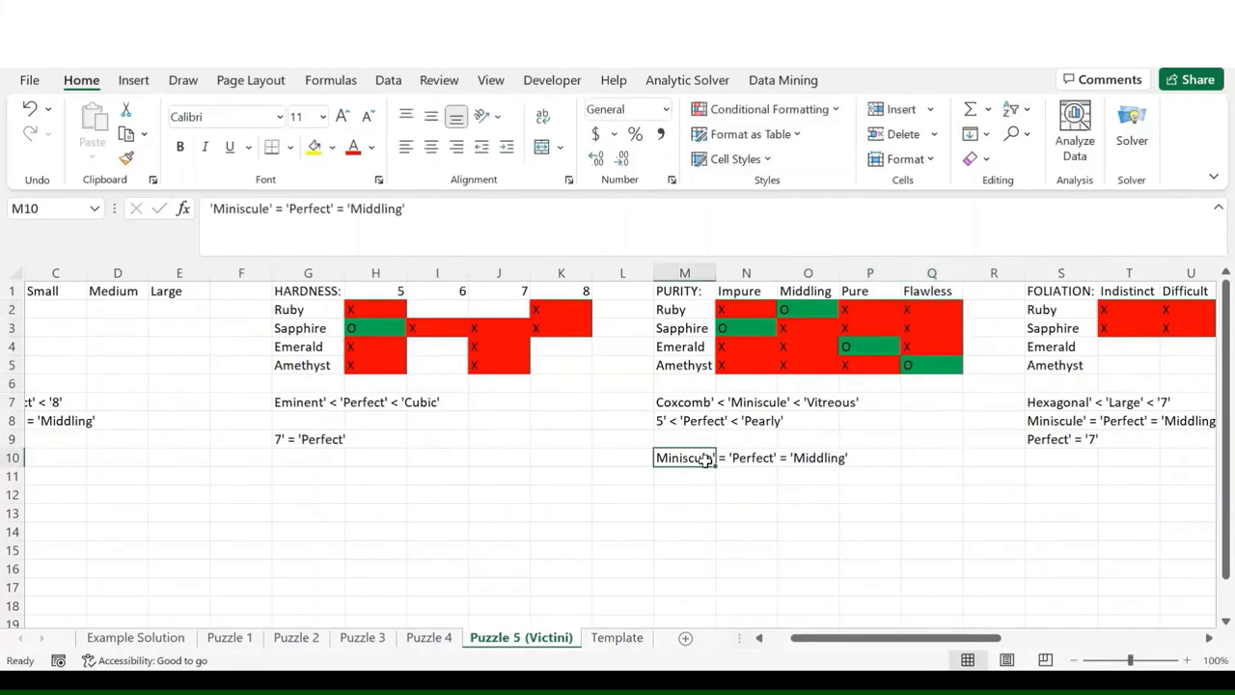
{"action": "left_click", "coordinate": [800, 309]}
{"action": "left_click", "coordinate": [701, 460]}
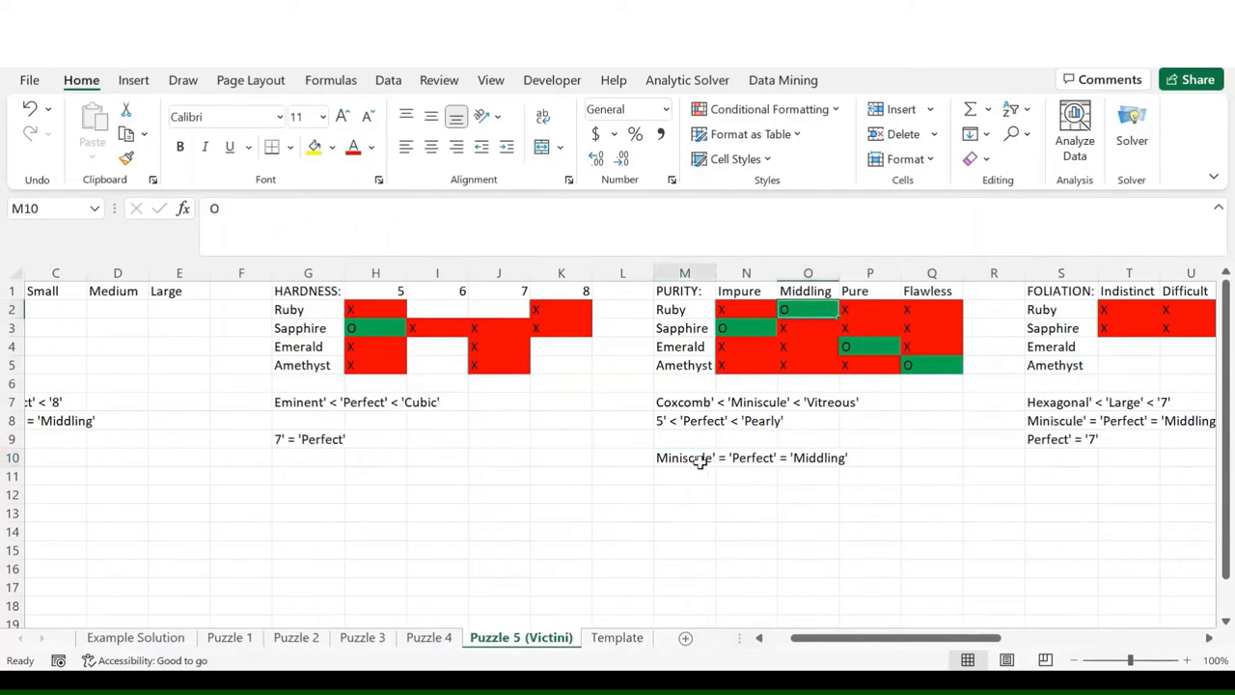
{"action": "scroll", "coordinate": [785, 492], "scroll_direction": "left", "scroll_amount": 3}
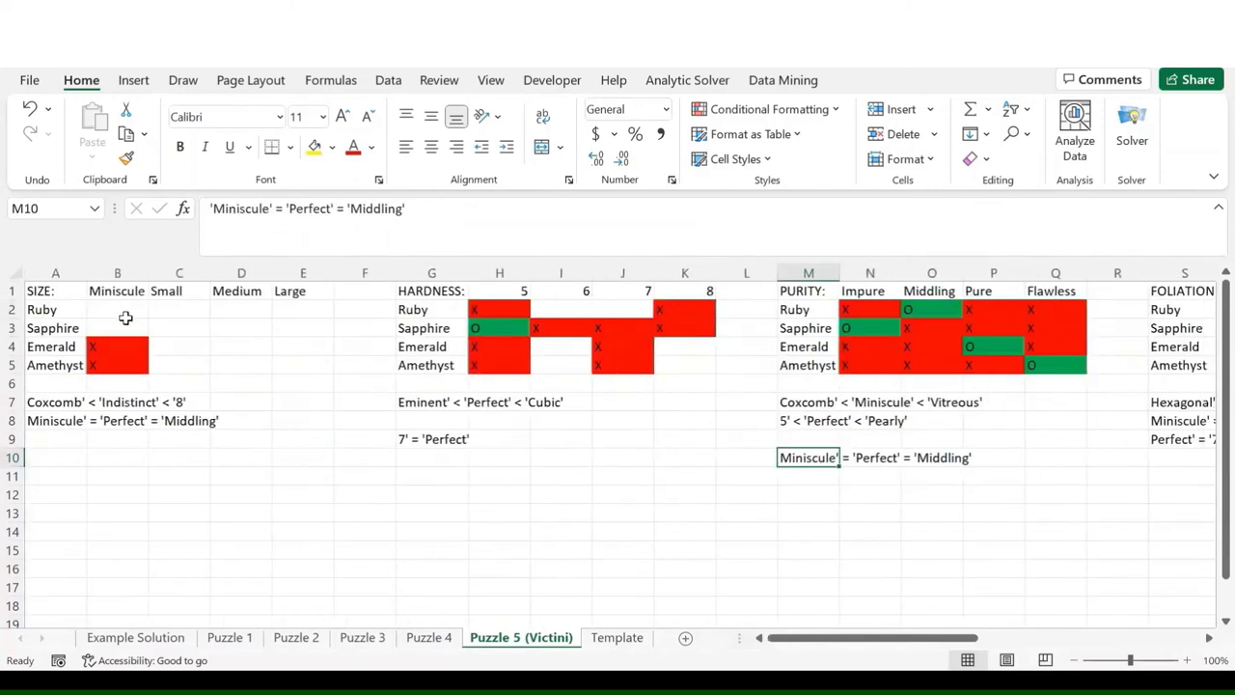
{"action": "left_click", "coordinate": [119, 311]}
{"action": "type", "text": "O"}
{"action": "key", "text": "Return"}
{"action": "type", "text": "X"}
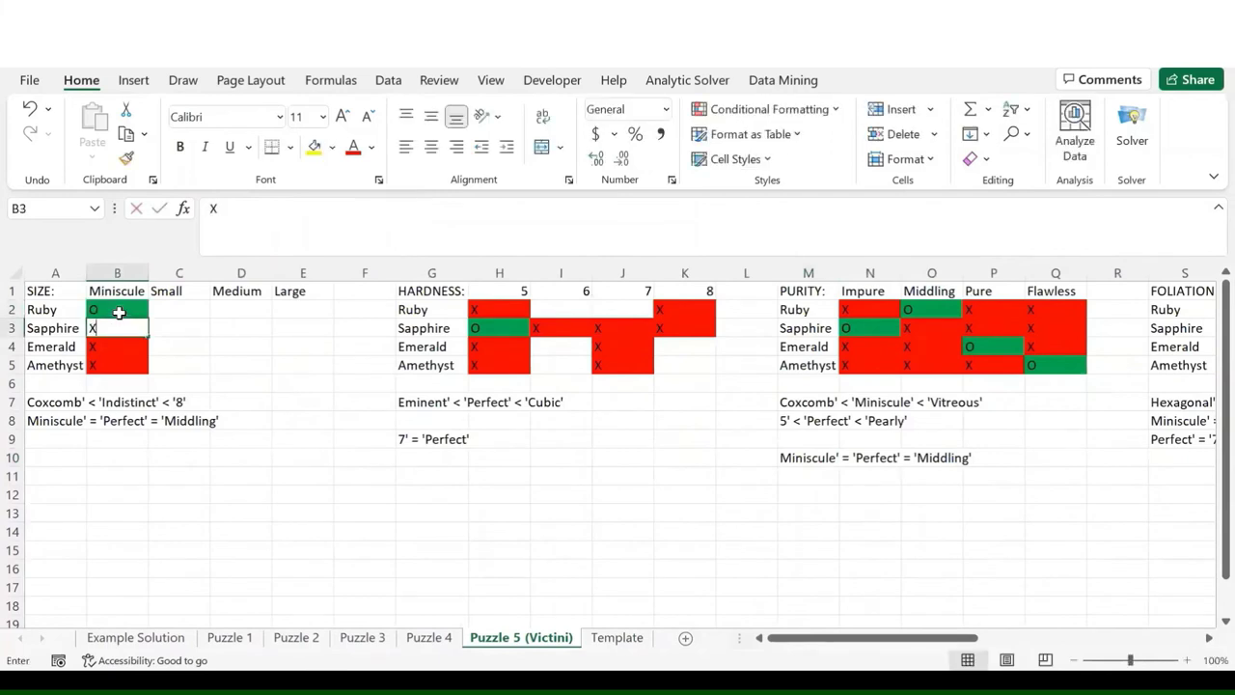
{"action": "key", "text": "Return"}
- Rule out Small, Medium and Large size for Ruby with an X in C2, D2 and E2
{"action": "left_click", "coordinate": [167, 312]}
{"action": "type", "text": "x"}
{"action": "key", "text": "Tab"}
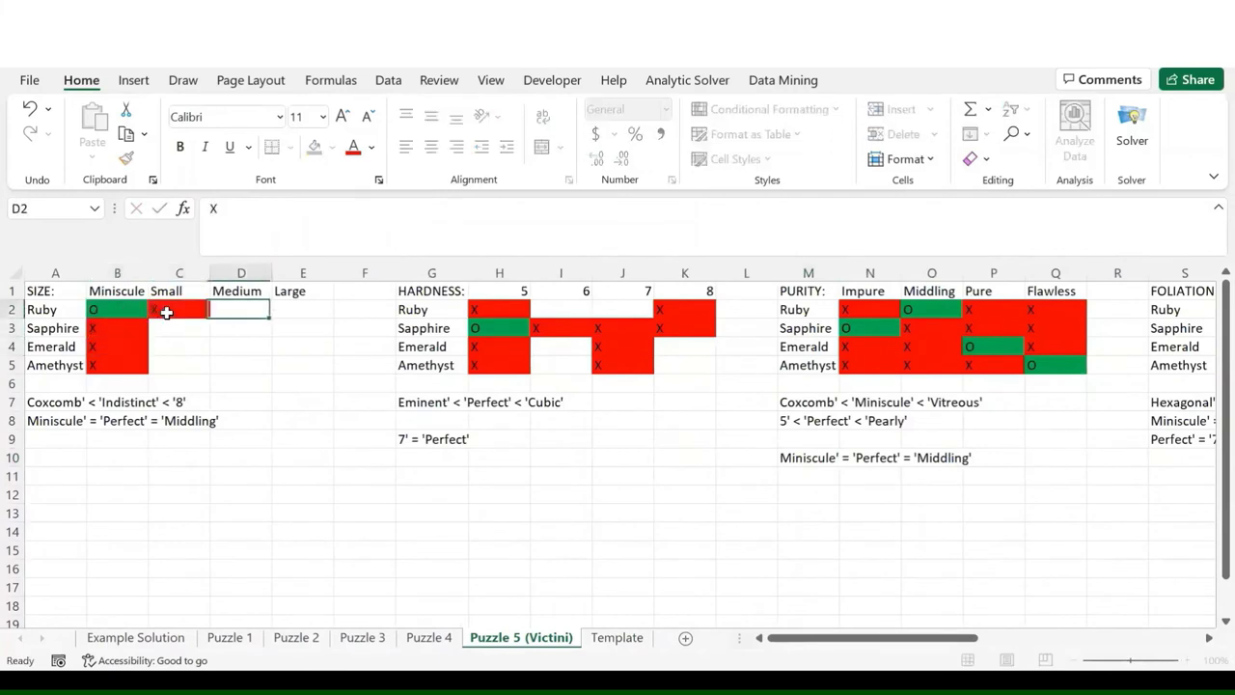
{"action": "type", "text": "x"}
{"action": "key", "text": "Tab"}
{"action": "type", "text": "x"}
{"action": "key", "text": "Return"}
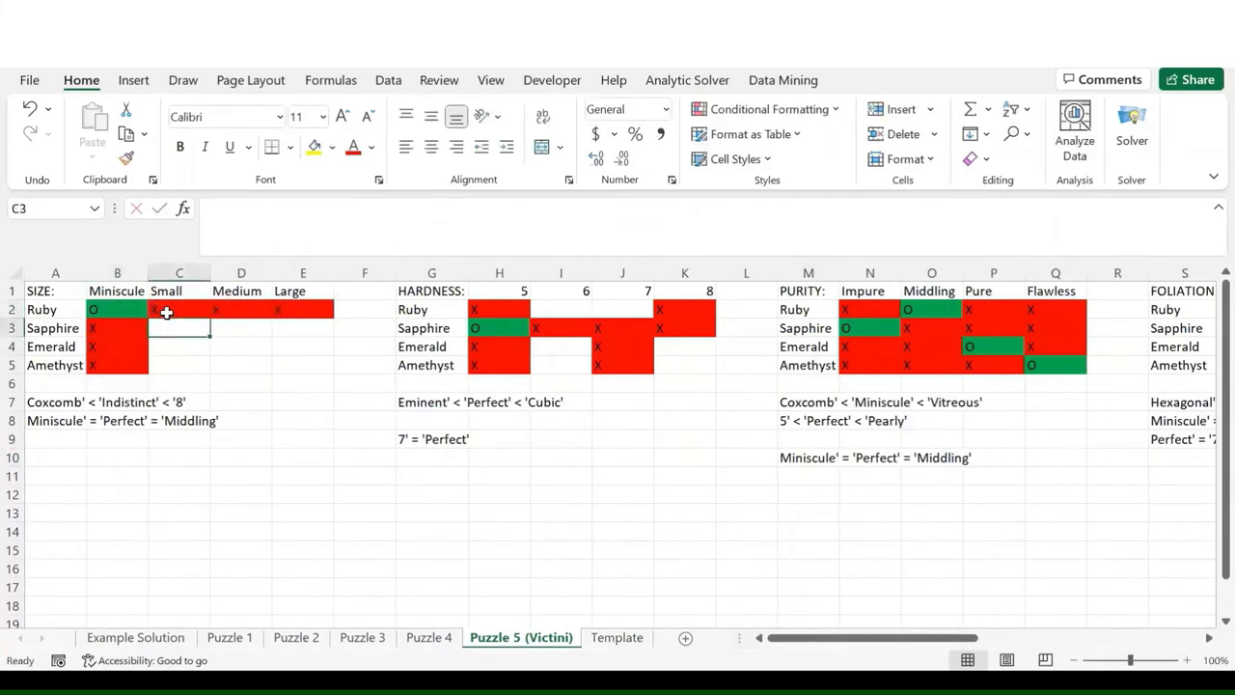
- Clear the used 'Miniscule' = 'Perfect' = 'Middling' clue from under the Size and Purity grids (A8 and M10)
{"action": "left_click", "coordinate": [58, 424]}
{"action": "key", "text": "Delete"}
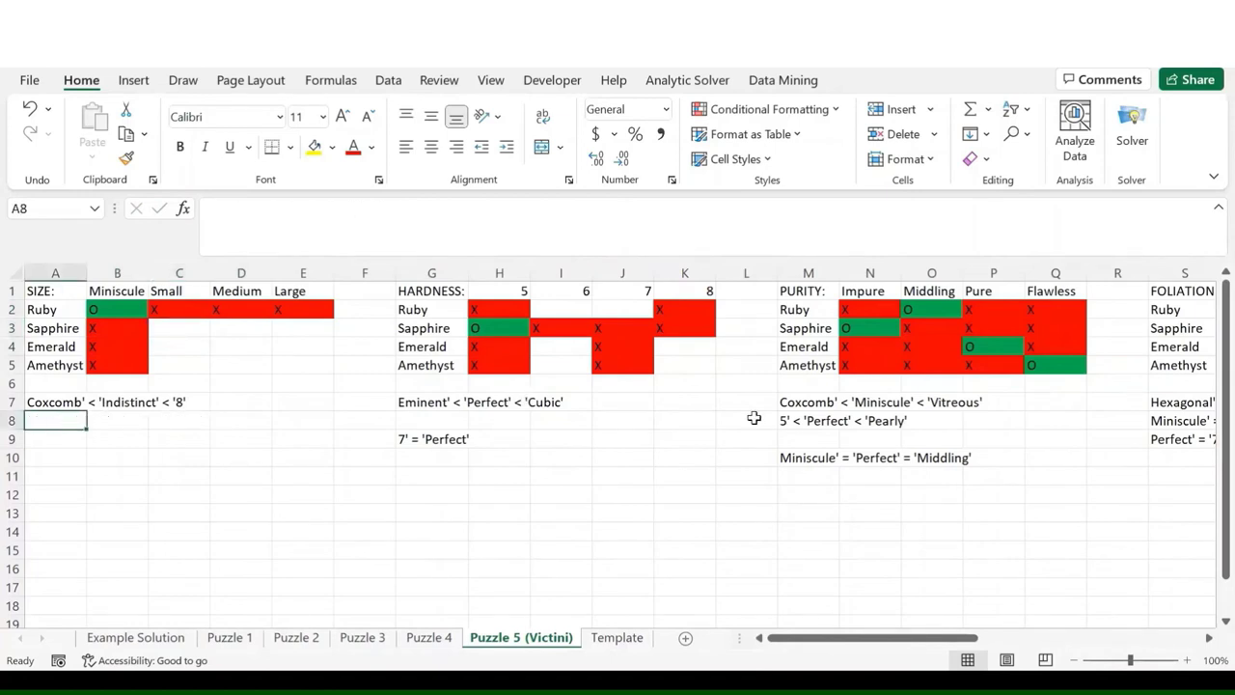
{"action": "left_click", "coordinate": [806, 458]}
{"action": "key", "text": "Delete"}
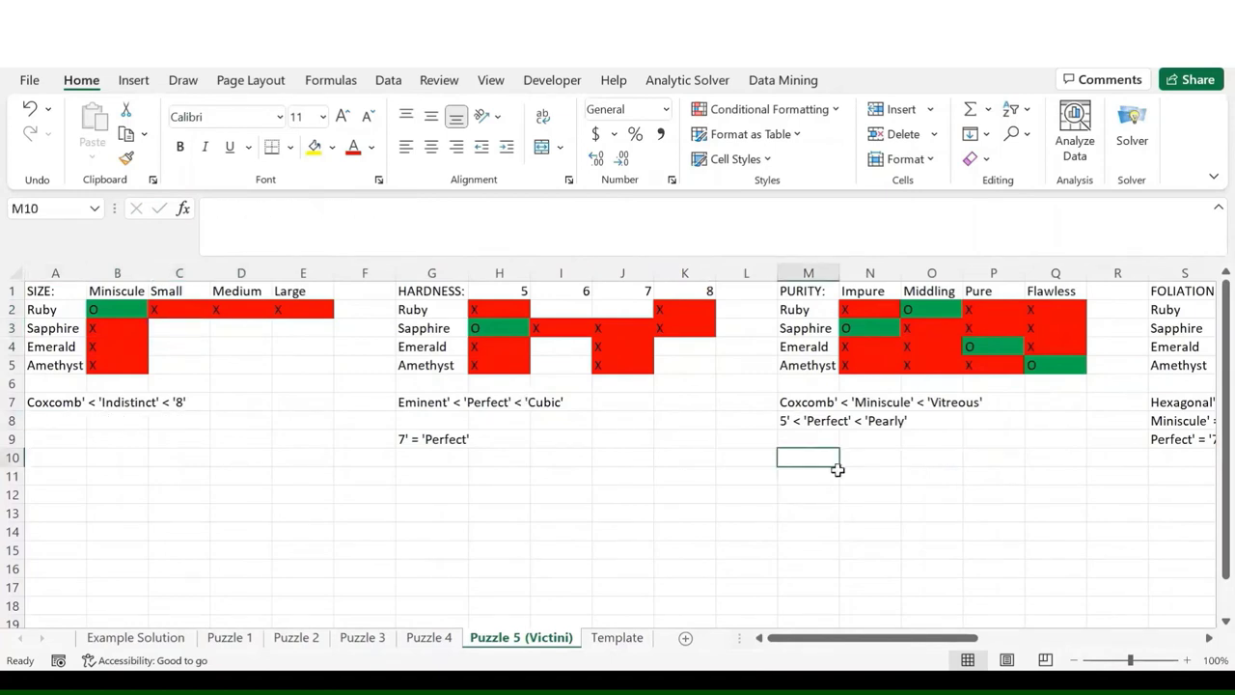
- Assign Perfect foliation to Ruby with an O in V2 and an X in V3 and W2, and clear the used Miniscule clue from S8
{"action": "scroll", "coordinate": [965, 485], "scroll_direction": "right", "scroll_amount": 3}
{"action": "scroll", "coordinate": [978, 485], "scroll_direction": "right", "scroll_amount": 3}
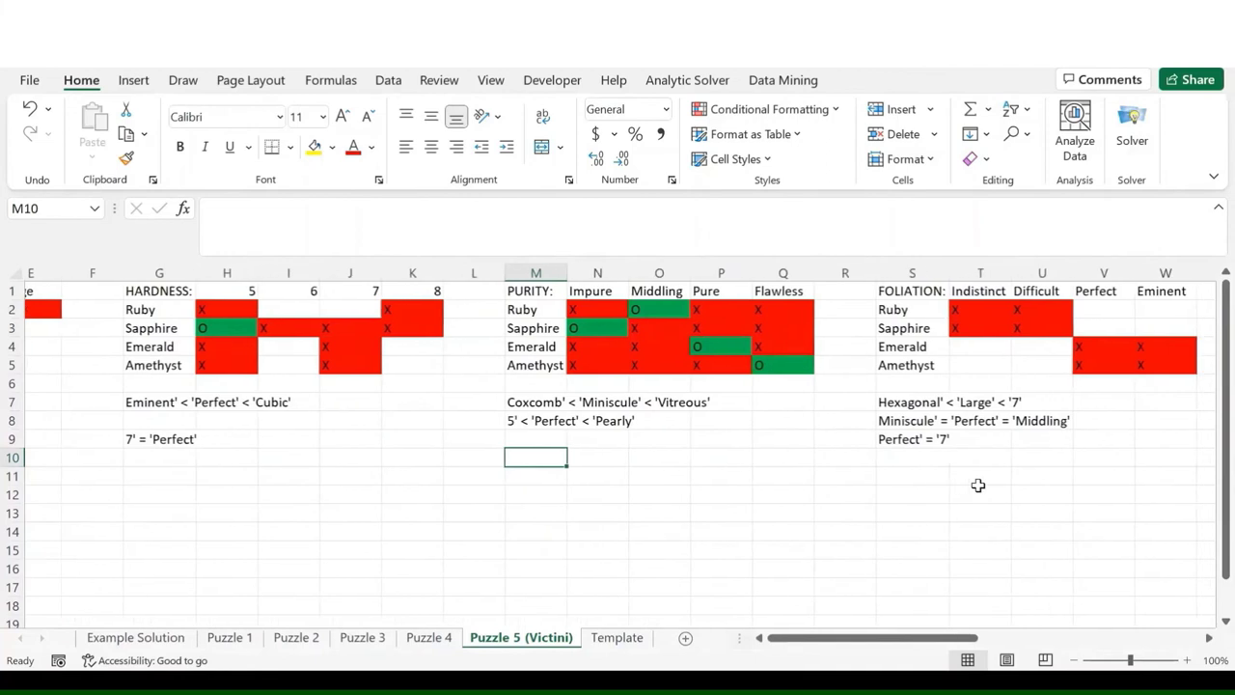
{"action": "left_click", "coordinate": [994, 310]}
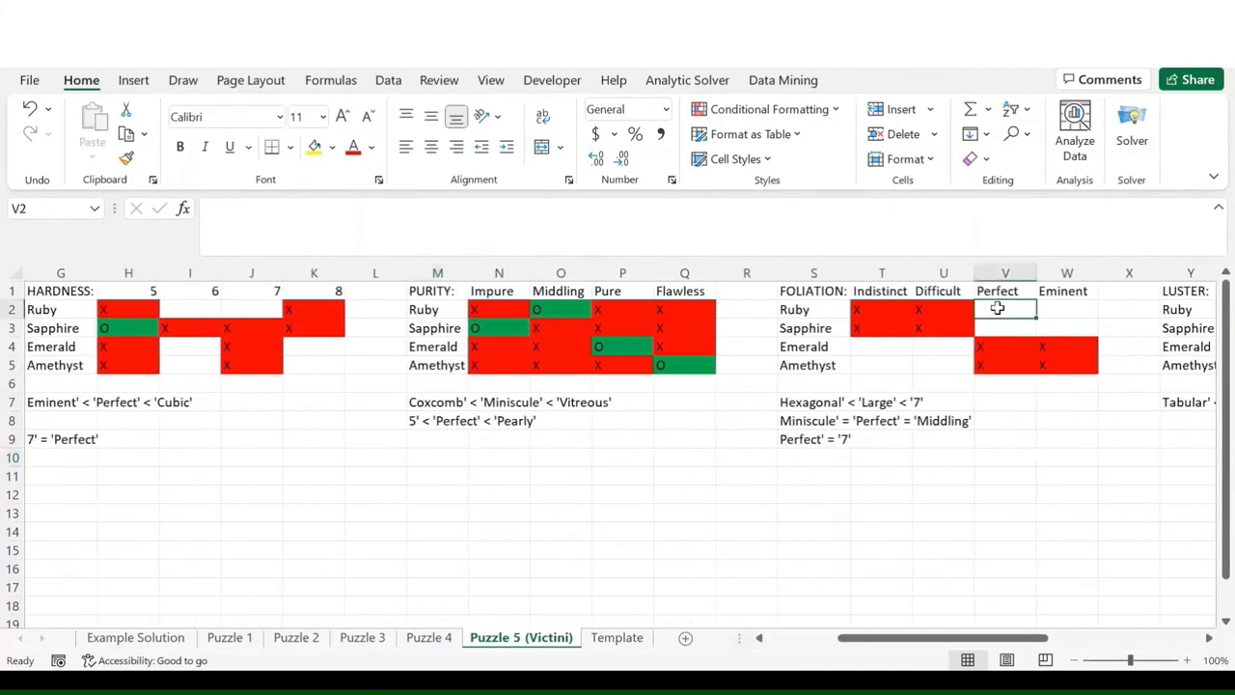
{"action": "type", "text": "O"}
{"action": "key", "text": "Return"}
{"action": "type", "text": "X"}
{"action": "key", "text": "Return"}
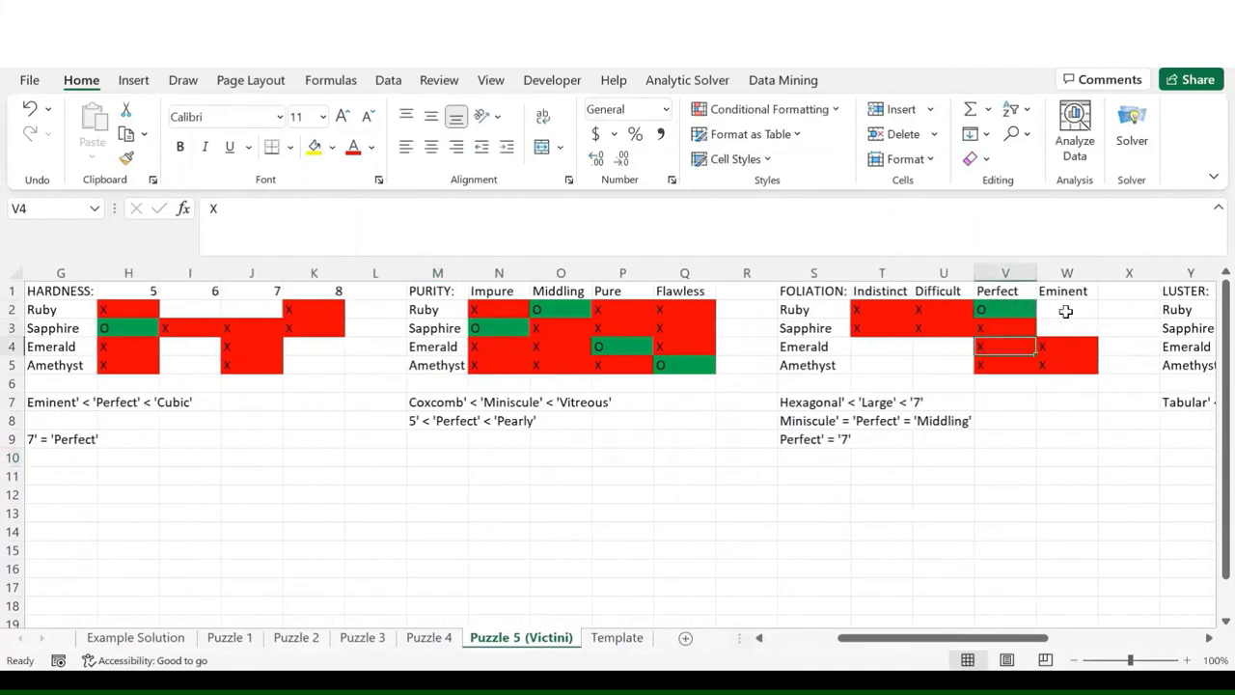
{"action": "left_click", "coordinate": [1064, 309]}
{"action": "type", "text": "X"}
{"action": "key", "text": "Return"}
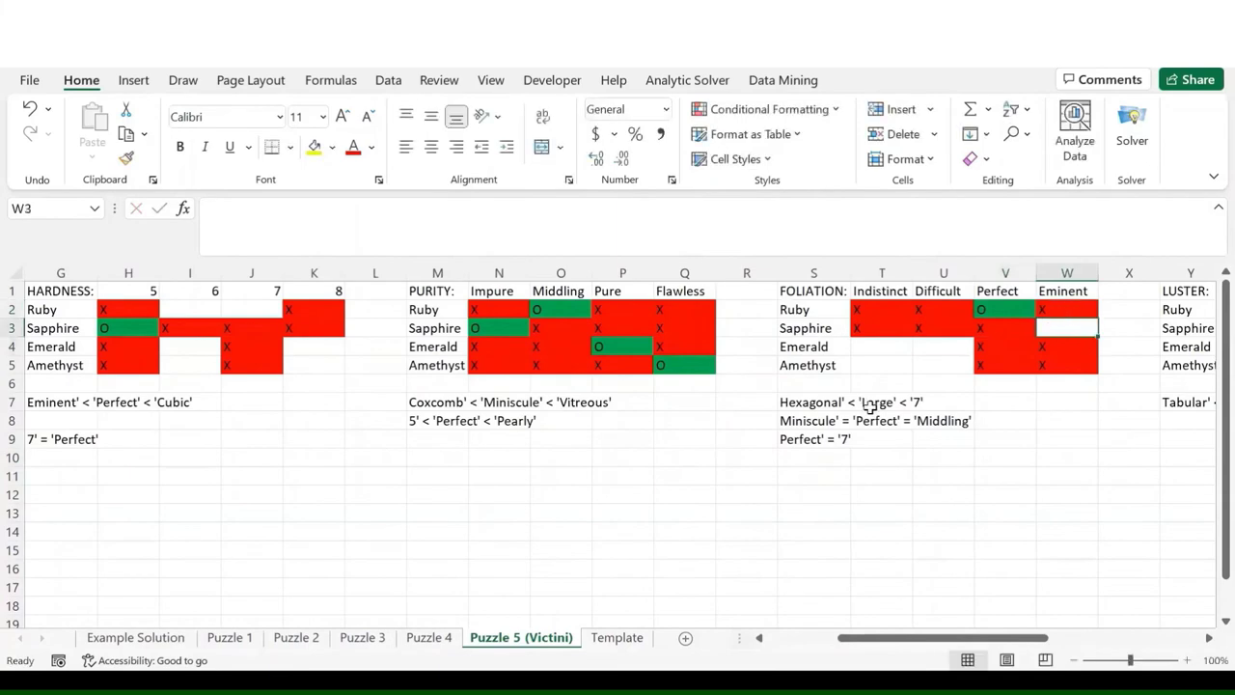
{"action": "left_click", "coordinate": [801, 422]}
{"action": "key", "text": "Delete"}
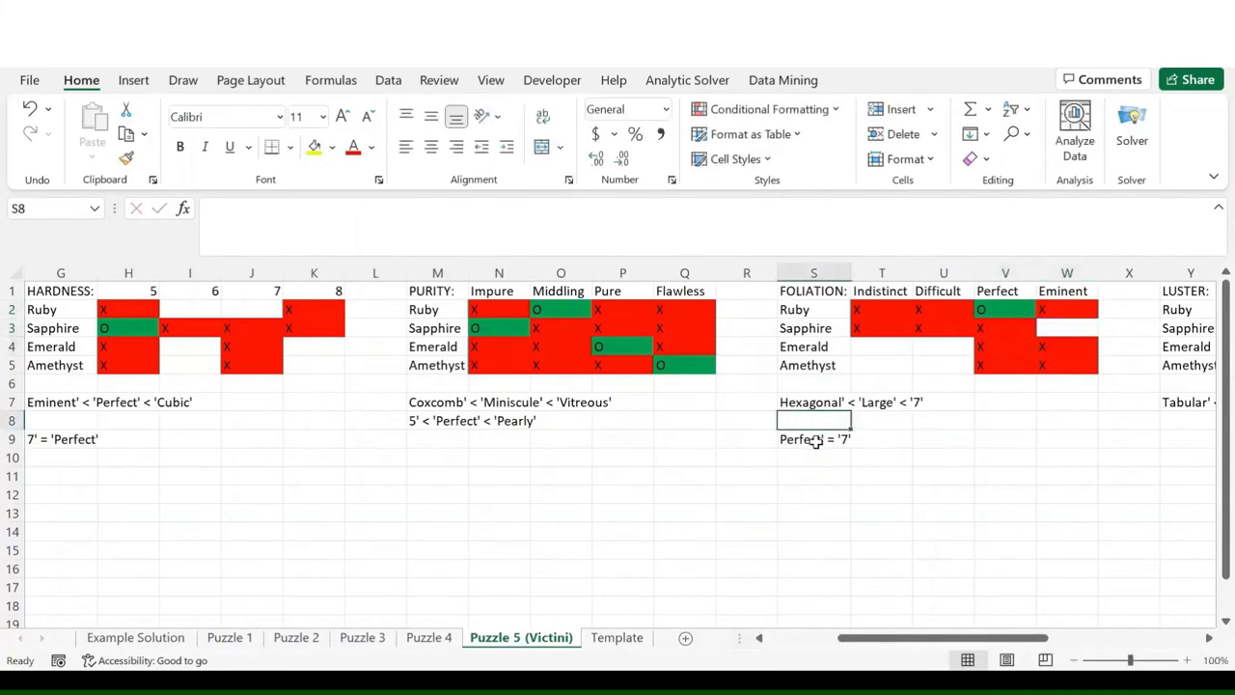
- Following the 'Perfect' = '7' clue, give Ruby Hardness 7 with an O in J2 and rule out Hardness 6 with an X in I2
{"action": "left_click", "coordinate": [815, 441]}
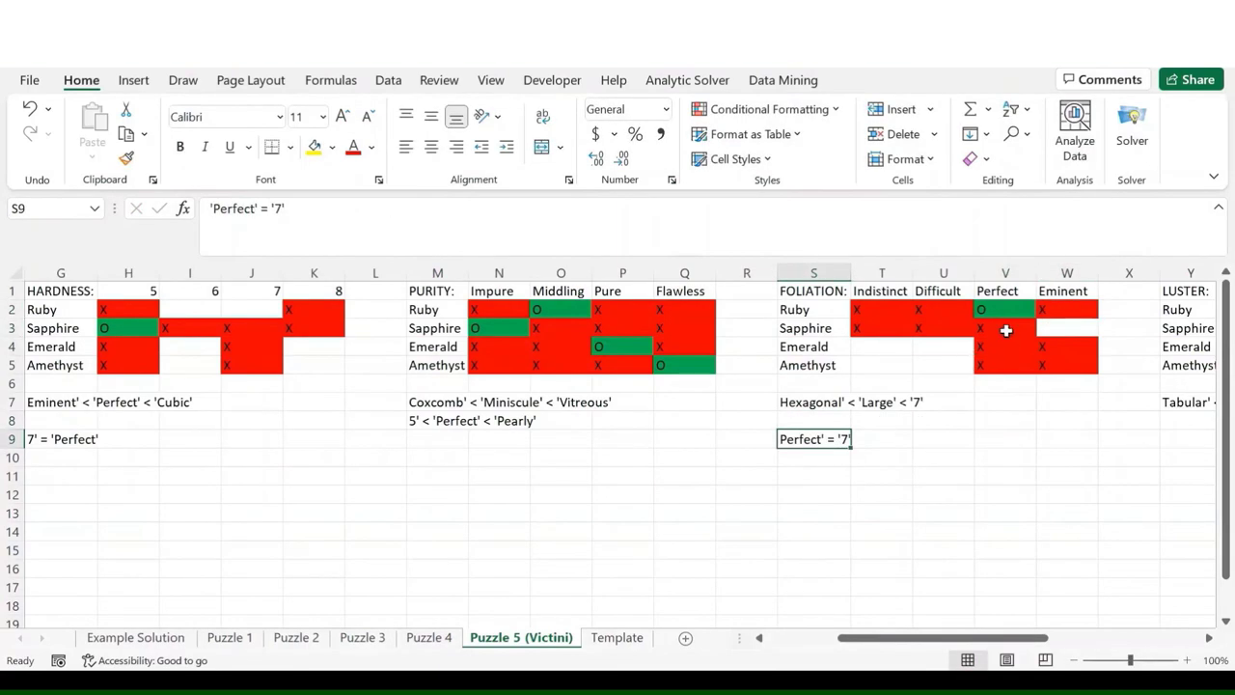
{"action": "left_click", "coordinate": [234, 309]}
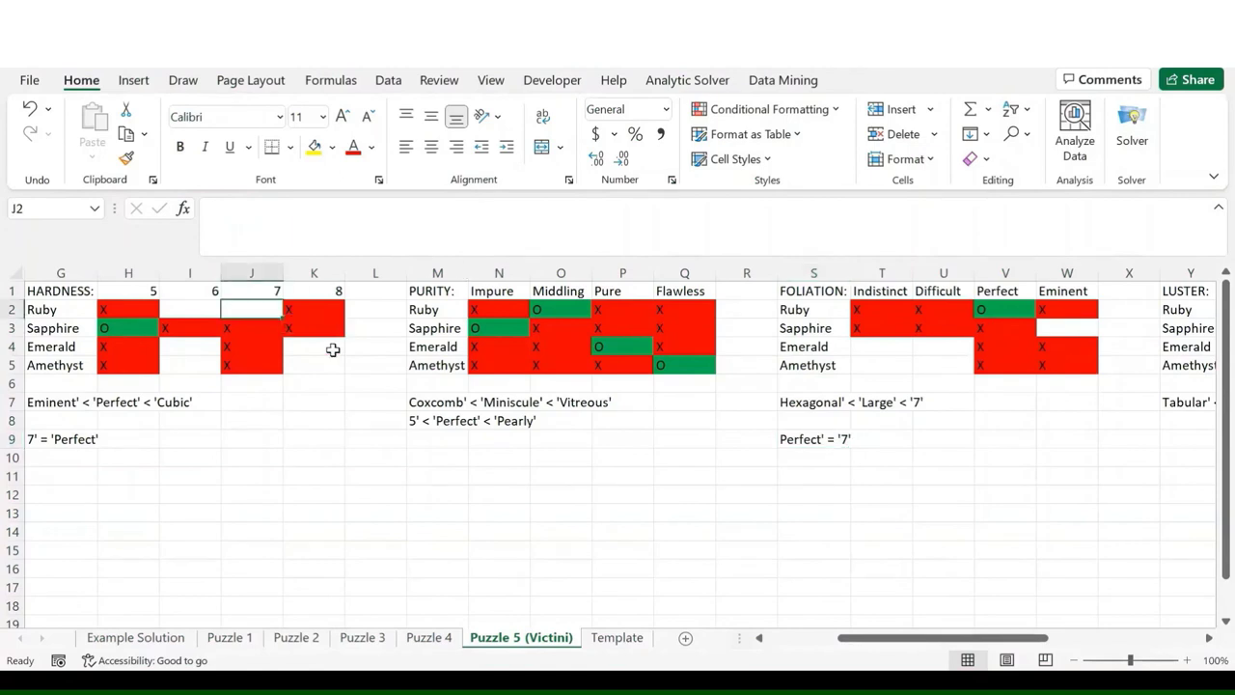
{"action": "type", "text": "O"}
{"action": "key", "text": "Return"}
{"action": "left_click", "coordinate": [196, 308]}
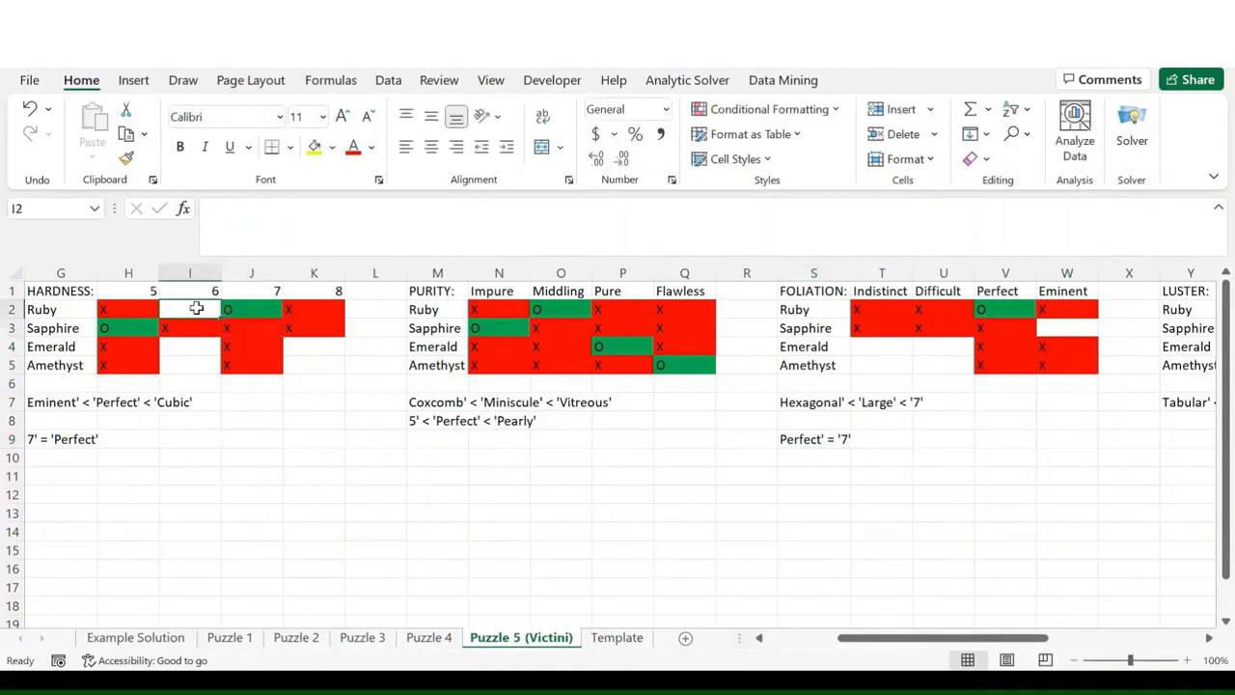
{"action": "type", "text": "x"}
{"action": "key", "text": "Return"}
- Clear the used clue equating 7 and Perfect from under the Hardness and Foliation grids (G9 and S9)
{"action": "left_click", "coordinate": [79, 436]}
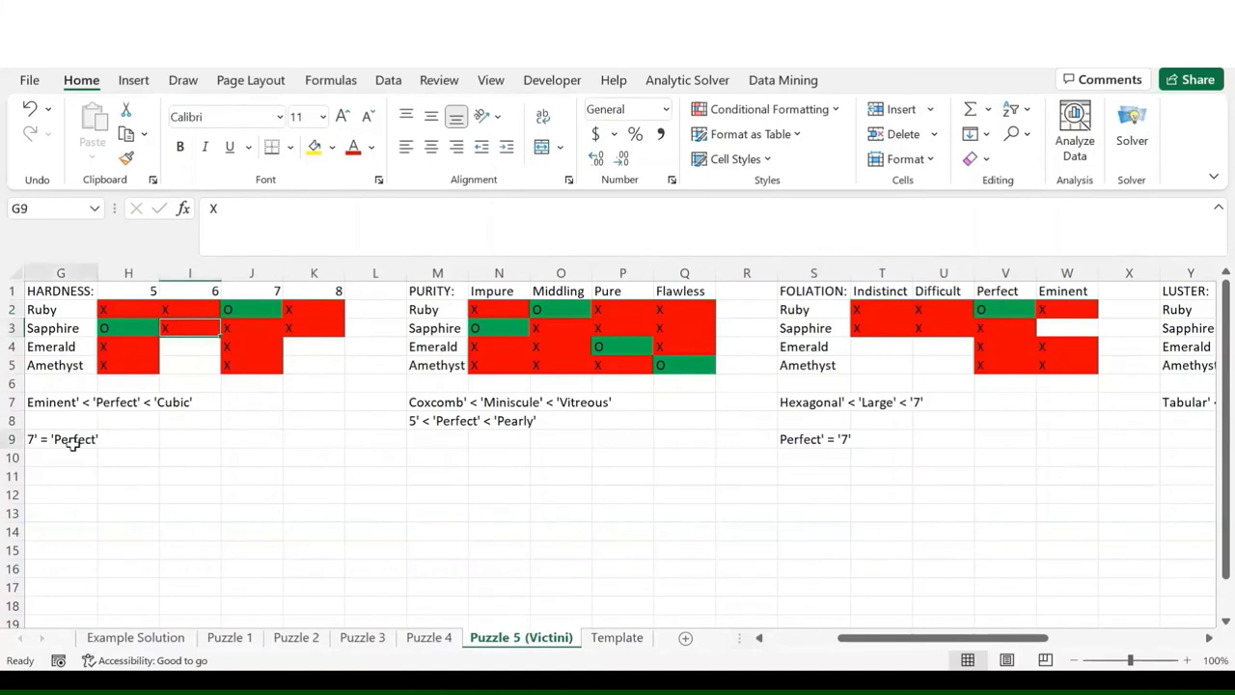
{"action": "key", "text": "Delete"}
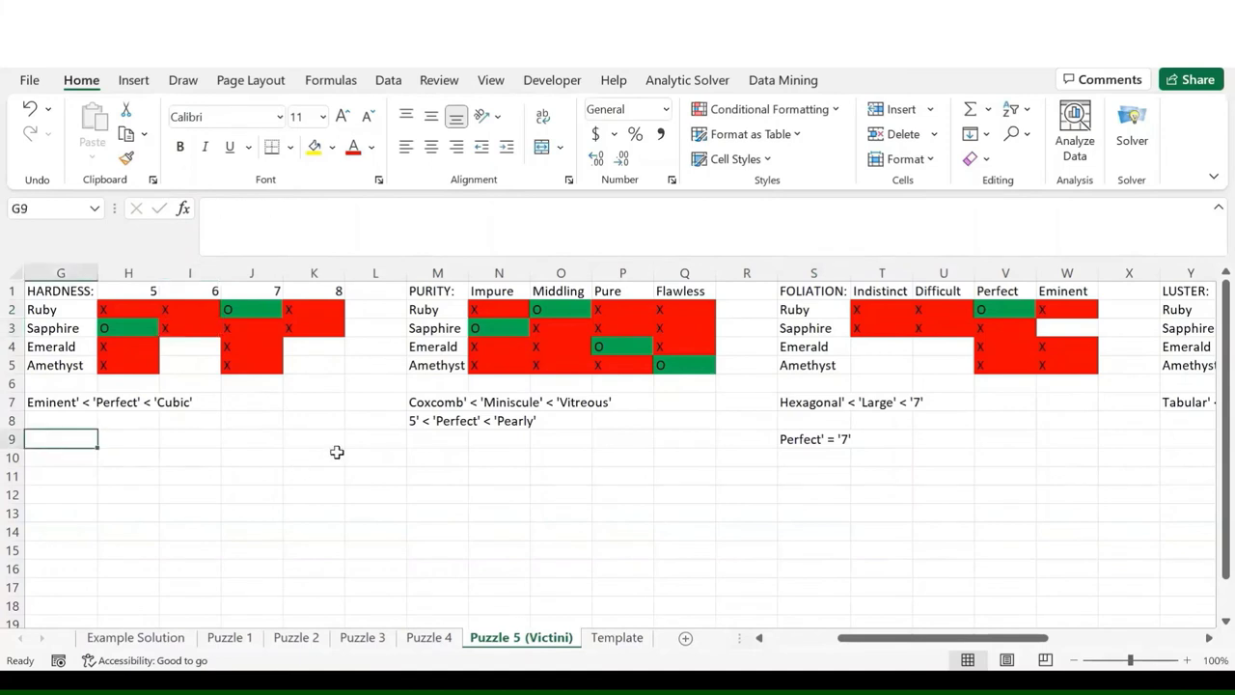
{"action": "left_click", "coordinate": [789, 441]}
{"action": "key", "text": "Delete"}
- Assign Eminent foliation to Sapphire with an O in W3
{"action": "scroll", "coordinate": [834, 518], "scroll_direction": "left", "scroll_amount": 3}
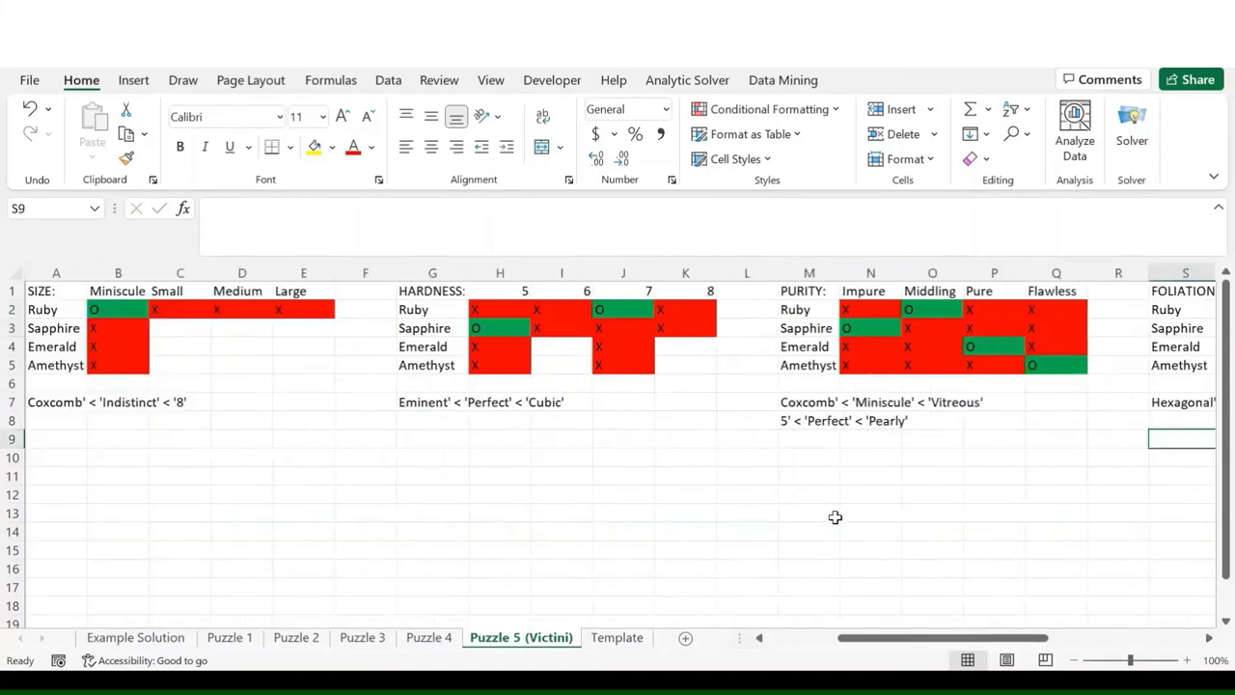
{"action": "scroll", "coordinate": [835, 517], "scroll_direction": "right", "scroll_amount": 5}
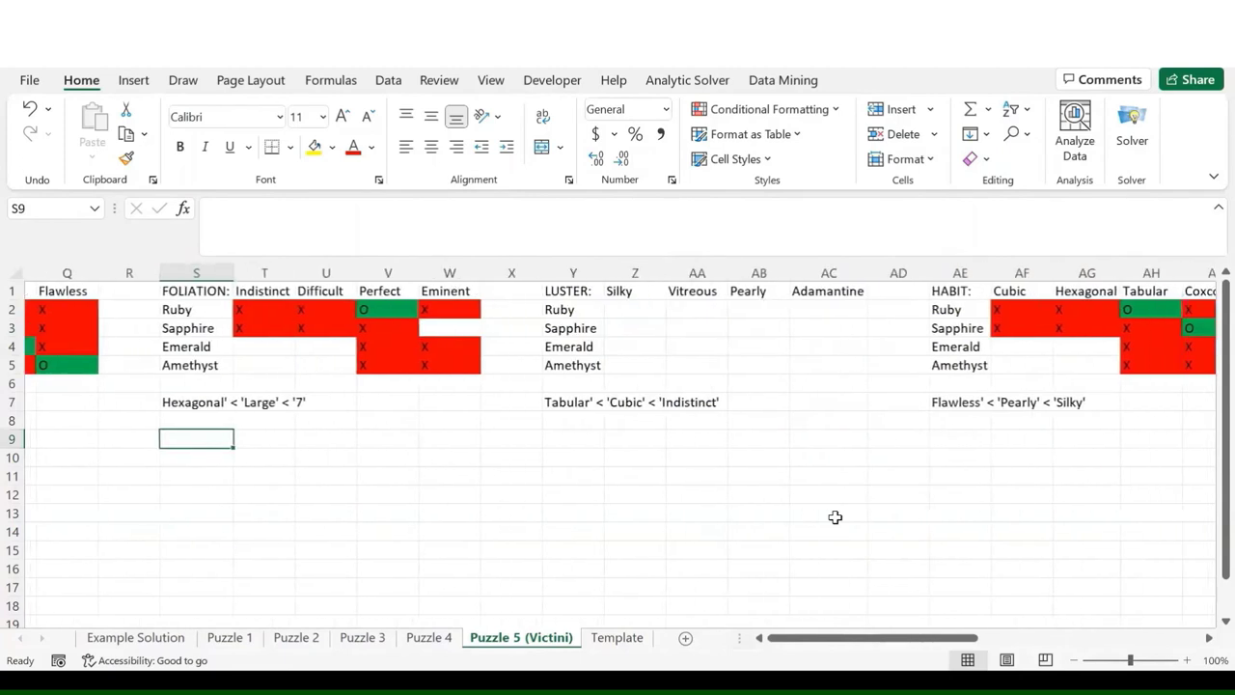
{"action": "scroll", "coordinate": [834, 518], "scroll_direction": "right", "scroll_amount": 3}
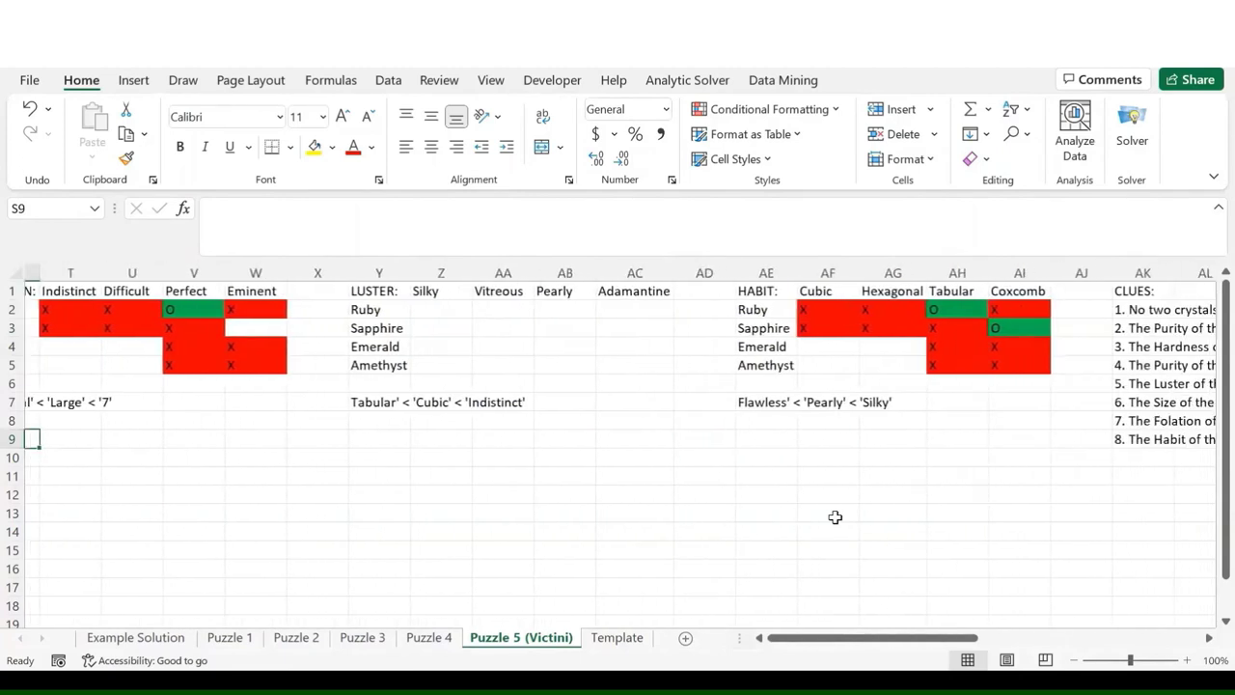
{"action": "scroll", "coordinate": [836, 518], "scroll_direction": "left", "scroll_amount": 4}
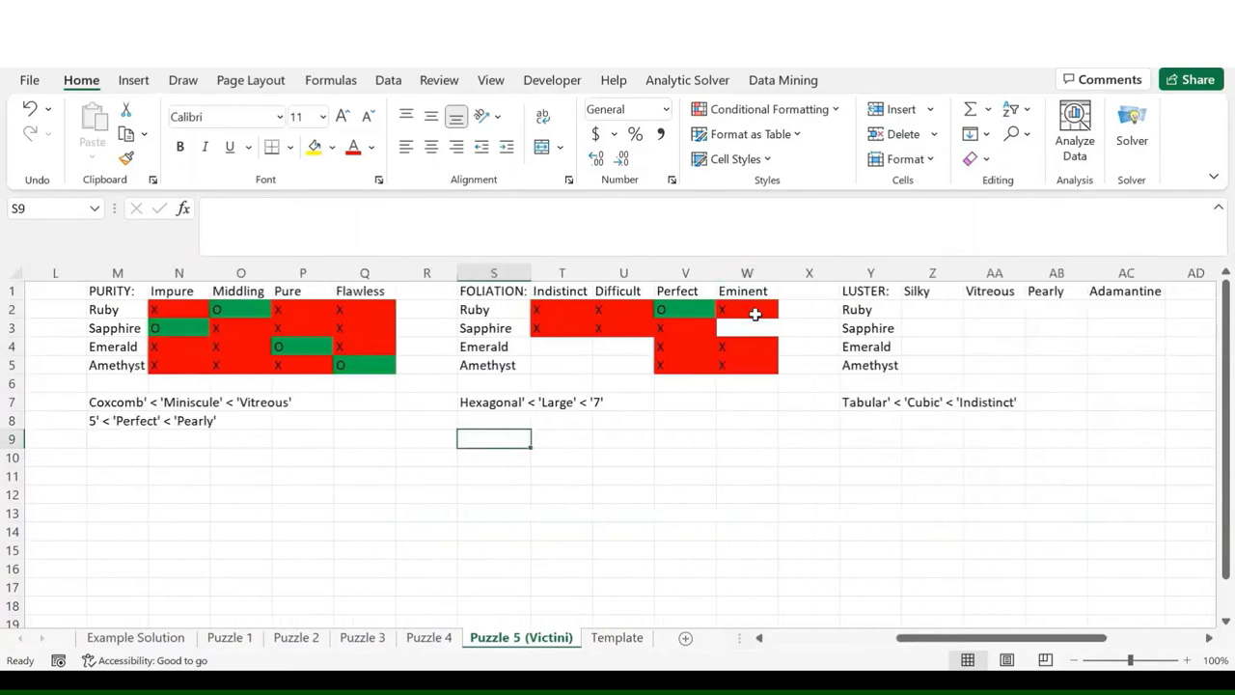
{"action": "left_click", "coordinate": [757, 330]}
{"action": "type", "text": "O"}
{"action": "key", "text": "Return"}
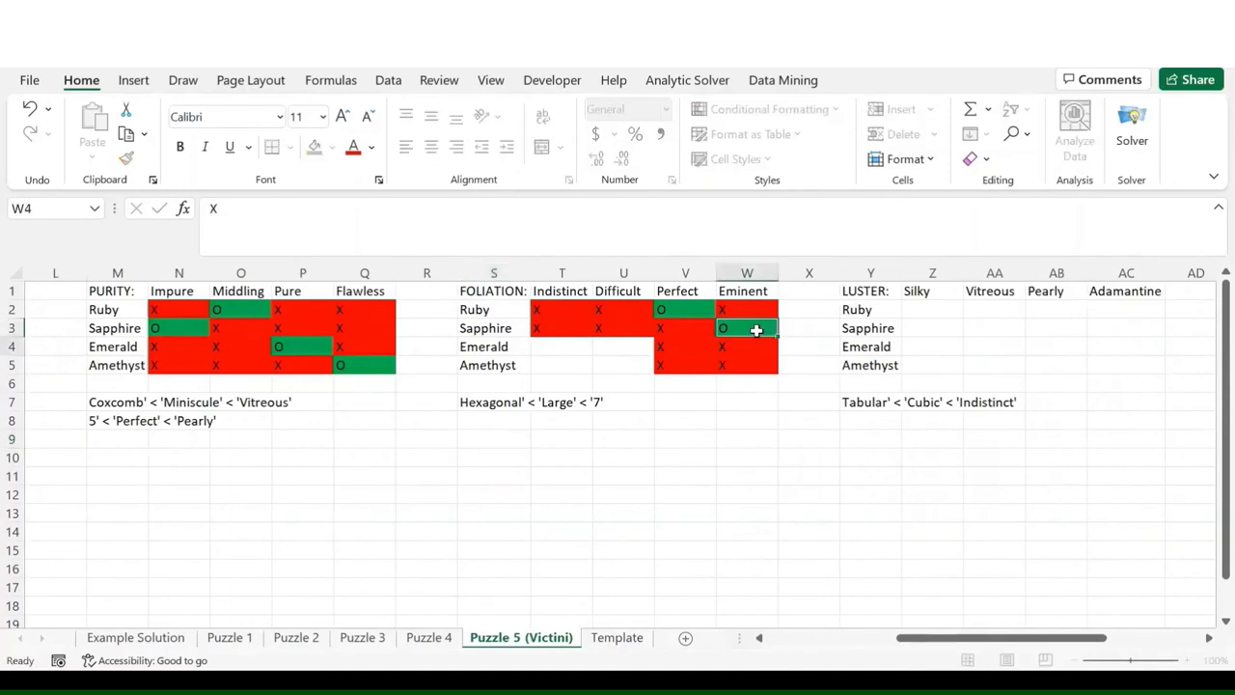
{"action": "scroll", "coordinate": [629, 372], "scroll_direction": "right", "scroll_amount": 1}
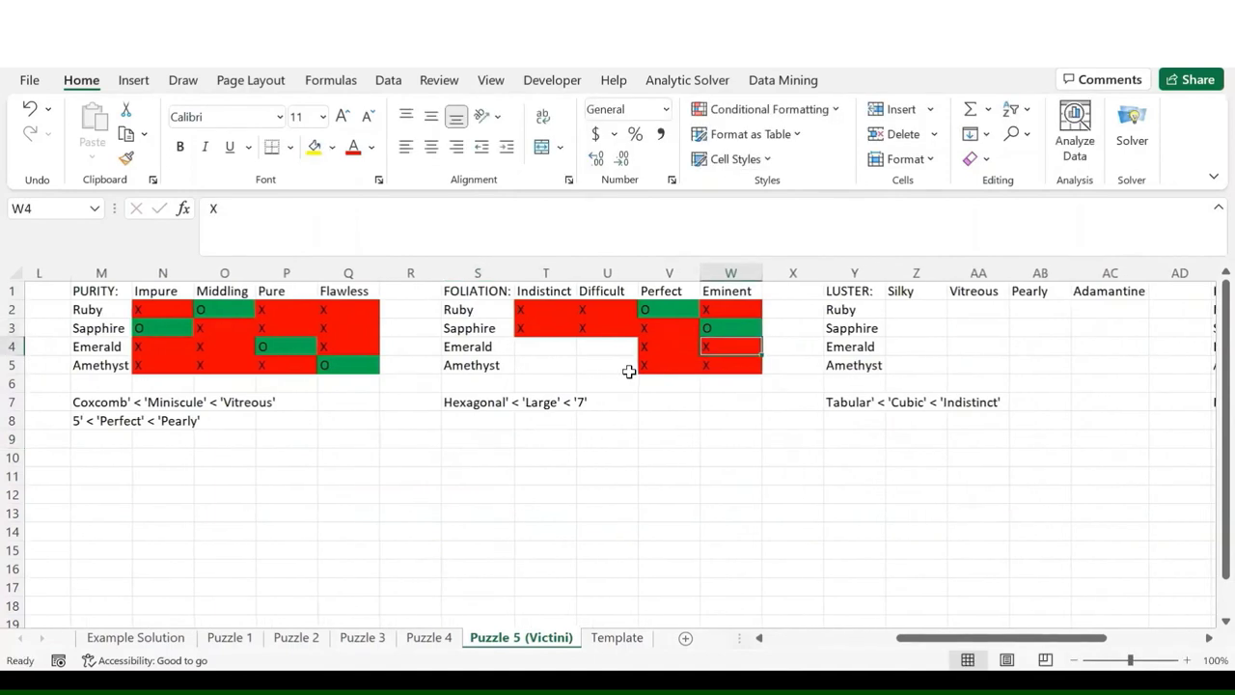
- Replace '7' with Ruby in the S7 foliation clue so it reads 'Hexagonal' < 'Large' < Ruby
{"action": "scroll", "coordinate": [628, 371], "scroll_direction": "left", "scroll_amount": 5}
{"action": "scroll", "coordinate": [628, 371], "scroll_direction": "left", "scroll_amount": 1}
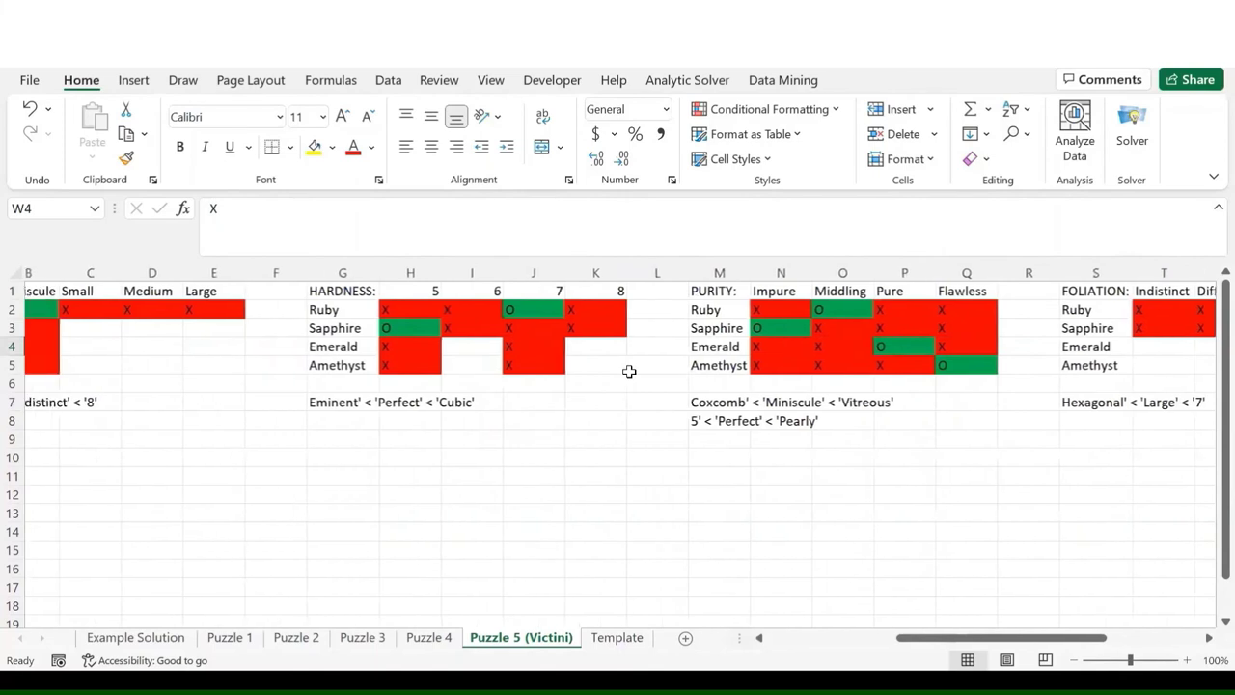
{"action": "scroll", "coordinate": [628, 371], "scroll_direction": "right", "scroll_amount": 3}
{"action": "scroll", "coordinate": [628, 371], "scroll_direction": "right", "scroll_amount": 1}
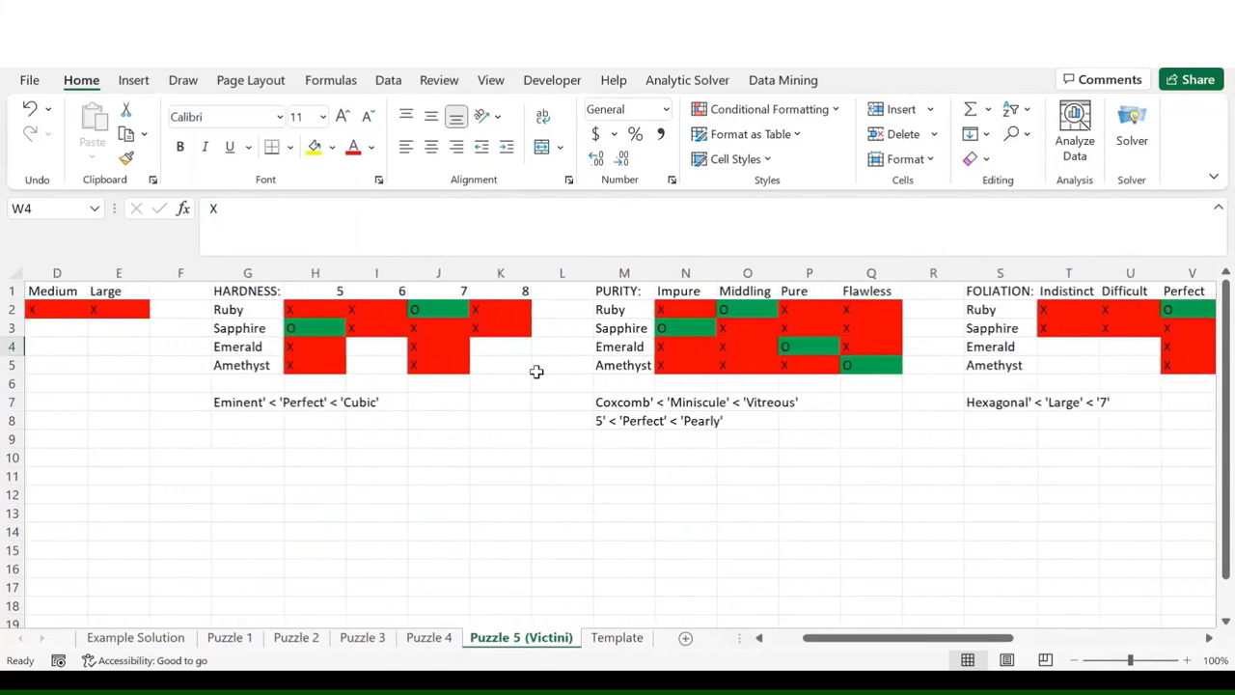
{"action": "left_click", "coordinate": [421, 309]}
{"action": "scroll", "coordinate": [719, 384], "scroll_direction": "right", "scroll_amount": 2}
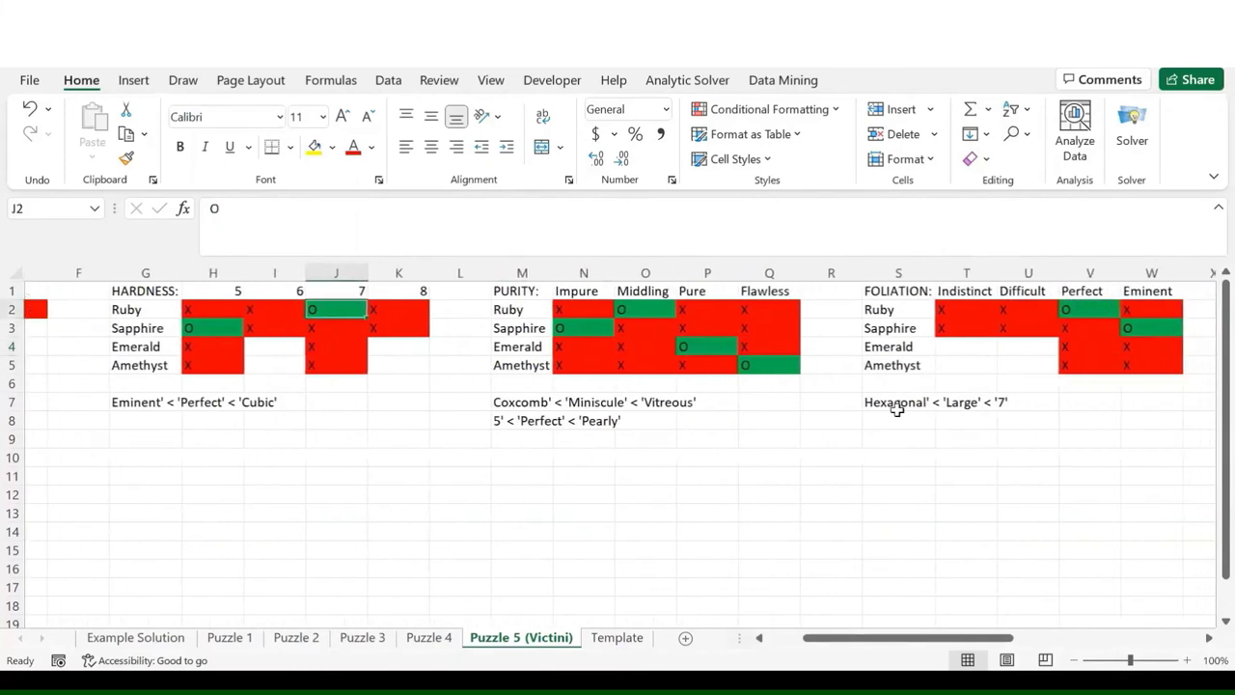
{"action": "left_click", "coordinate": [897, 405]}
{"action": "left_click", "coordinate": [566, 209]}
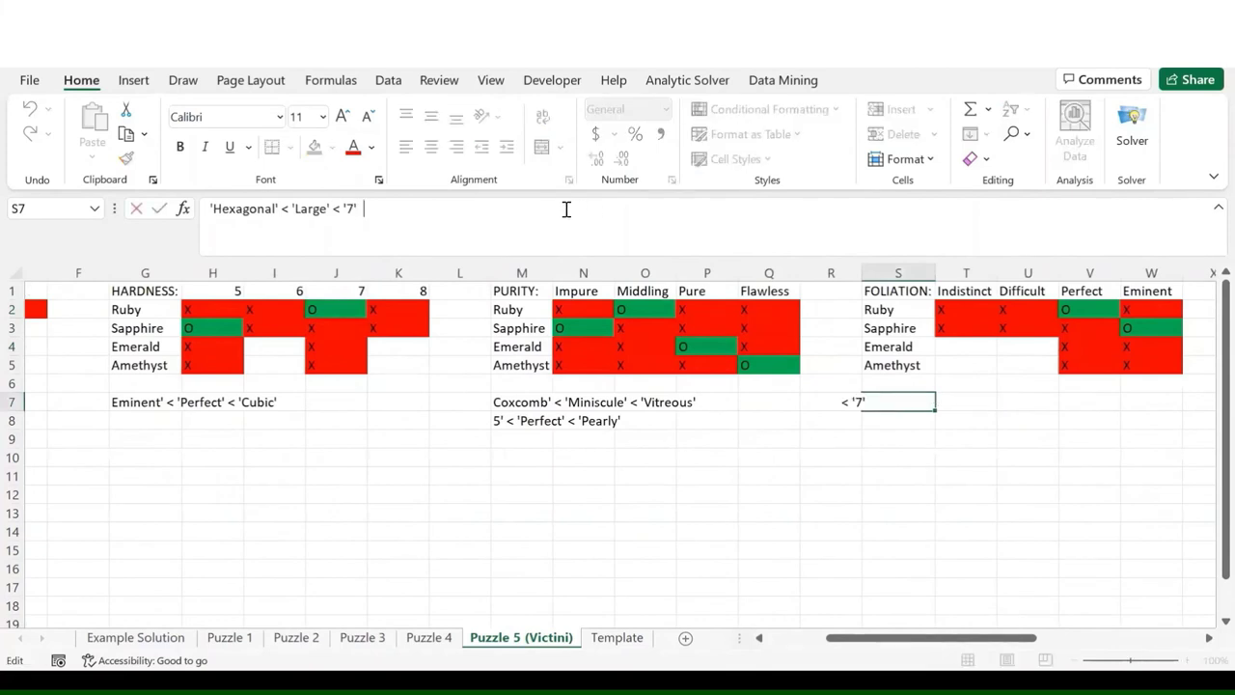
{"action": "key", "text": "BackSpace"}
{"action": "key", "text": "BackSpace"}
{"action": "key", "text": "BackSpace"}
{"action": "key", "text": "BackSpace"}
{"action": "type", "text": "Ru"}
{"action": "key", "text": "Return"}
{"action": "key", "text": "Up"}
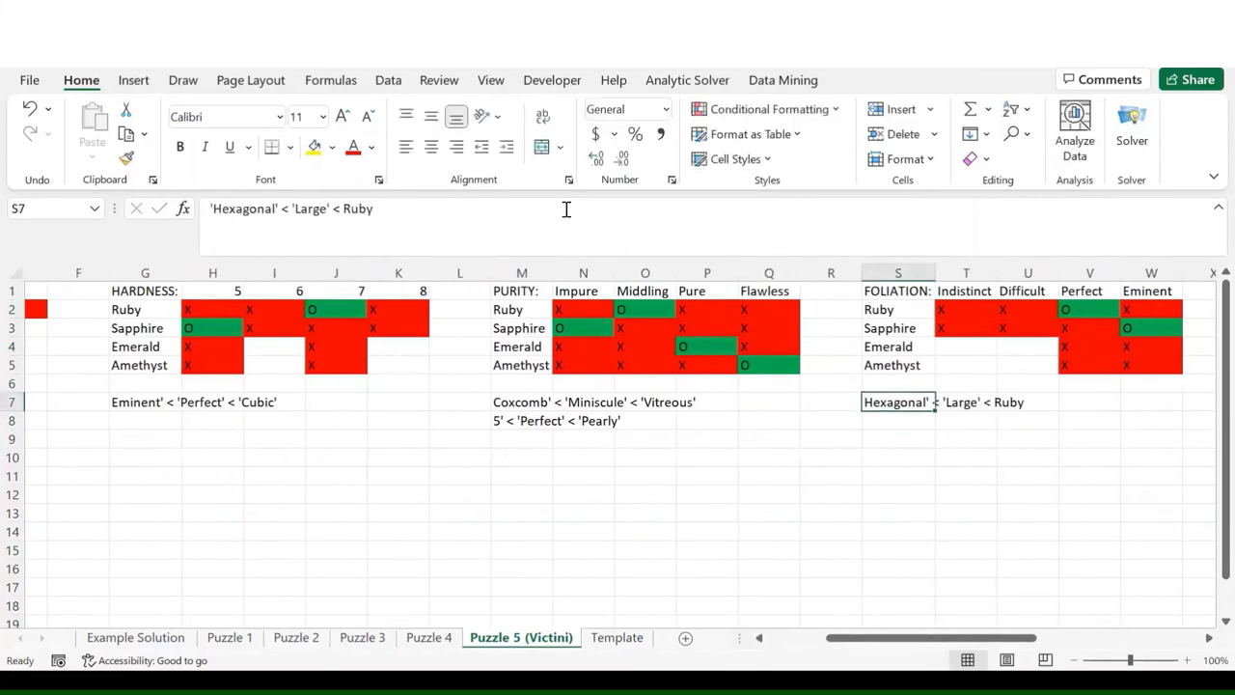
- Review the remaining clues and the filled cells across the grids from Size to Habit, focusing on Foliation
{"action": "key", "text": "Right"}
{"action": "key", "text": "Left"}
{"action": "key", "text": "ctrl+Left"}
{"action": "key", "text": "ctrl+Left"}
{"action": "key", "text": "ctrl+Left"}
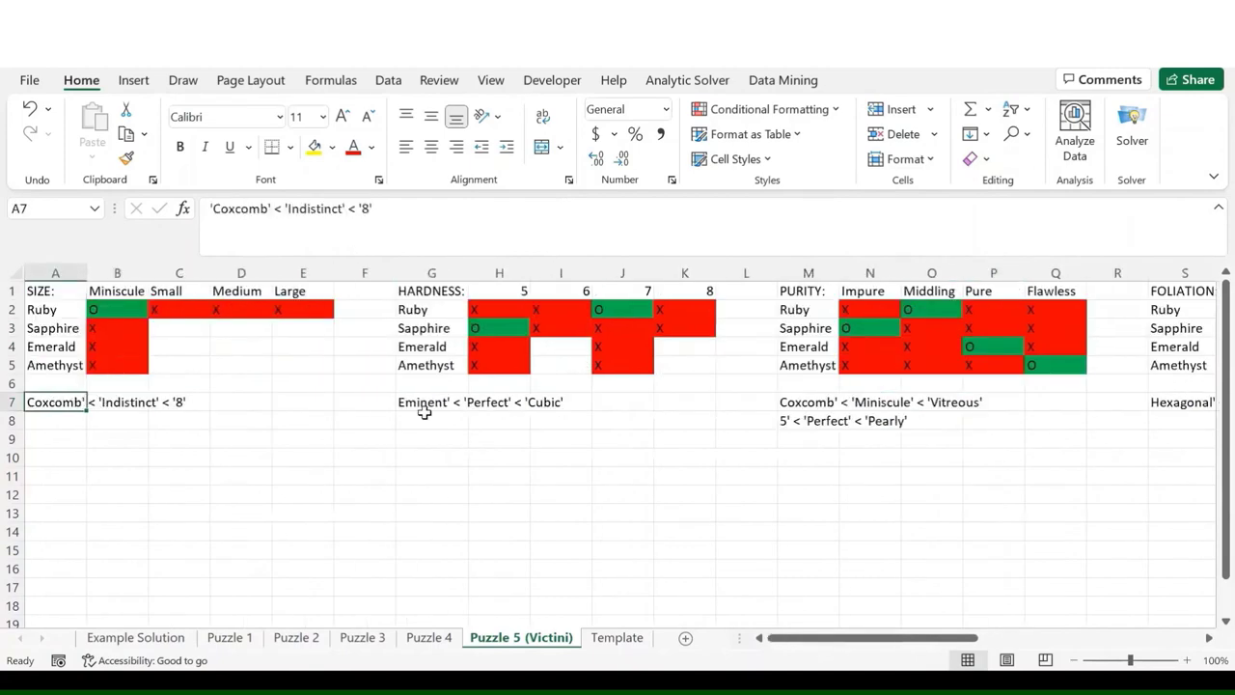
{"action": "scroll", "coordinate": [425, 412], "scroll_direction": "right", "scroll_amount": 8}
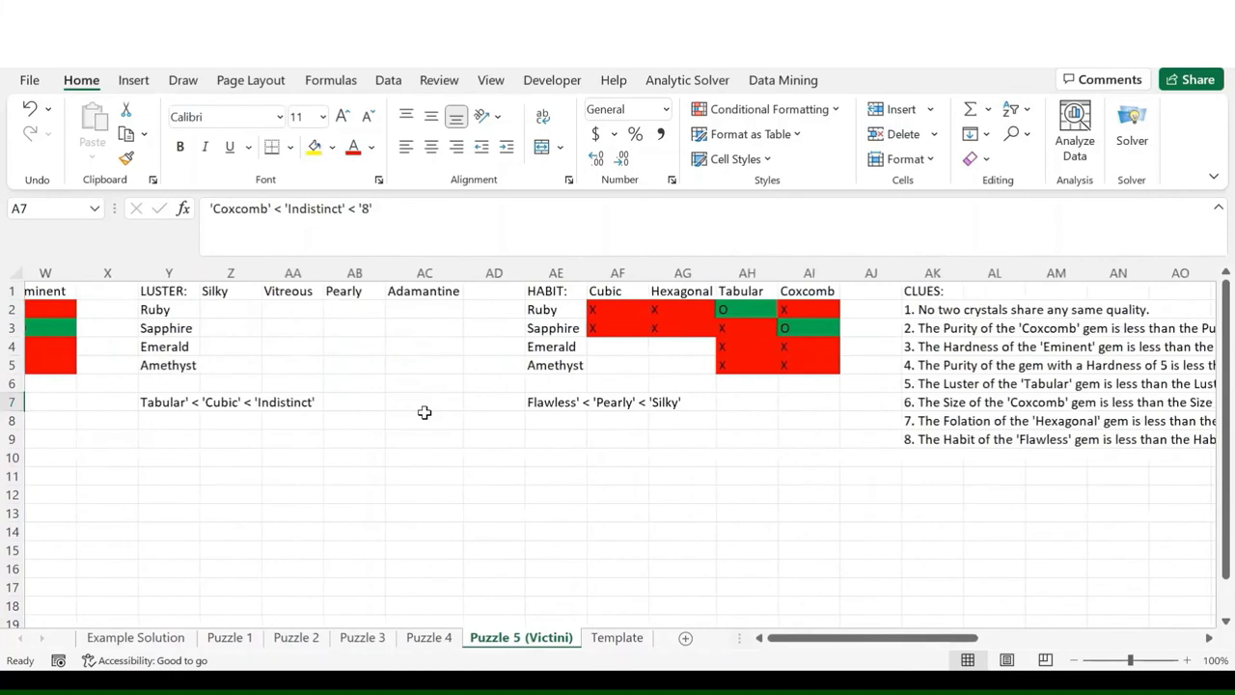
{"action": "scroll", "coordinate": [425, 412], "scroll_direction": "left", "scroll_amount": 5}
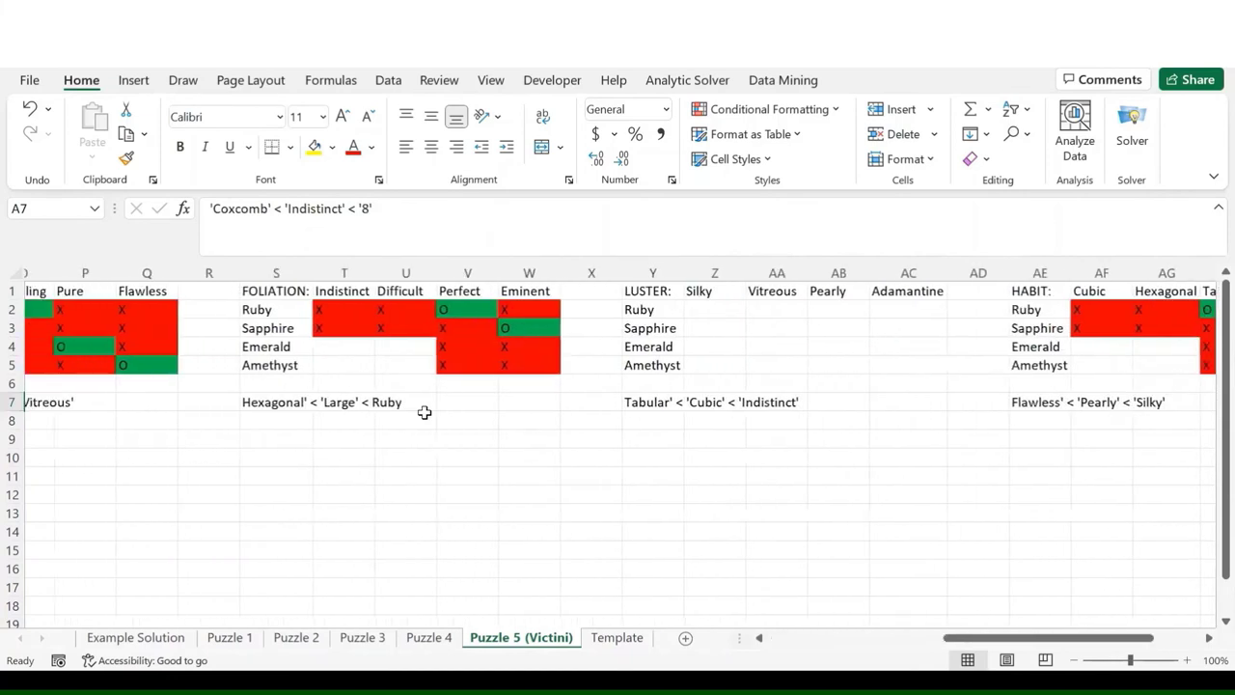
{"action": "scroll", "coordinate": [424, 412], "scroll_direction": "left", "scroll_amount": 2}
{"action": "scroll", "coordinate": [424, 412], "scroll_direction": "left", "scroll_amount": 1}
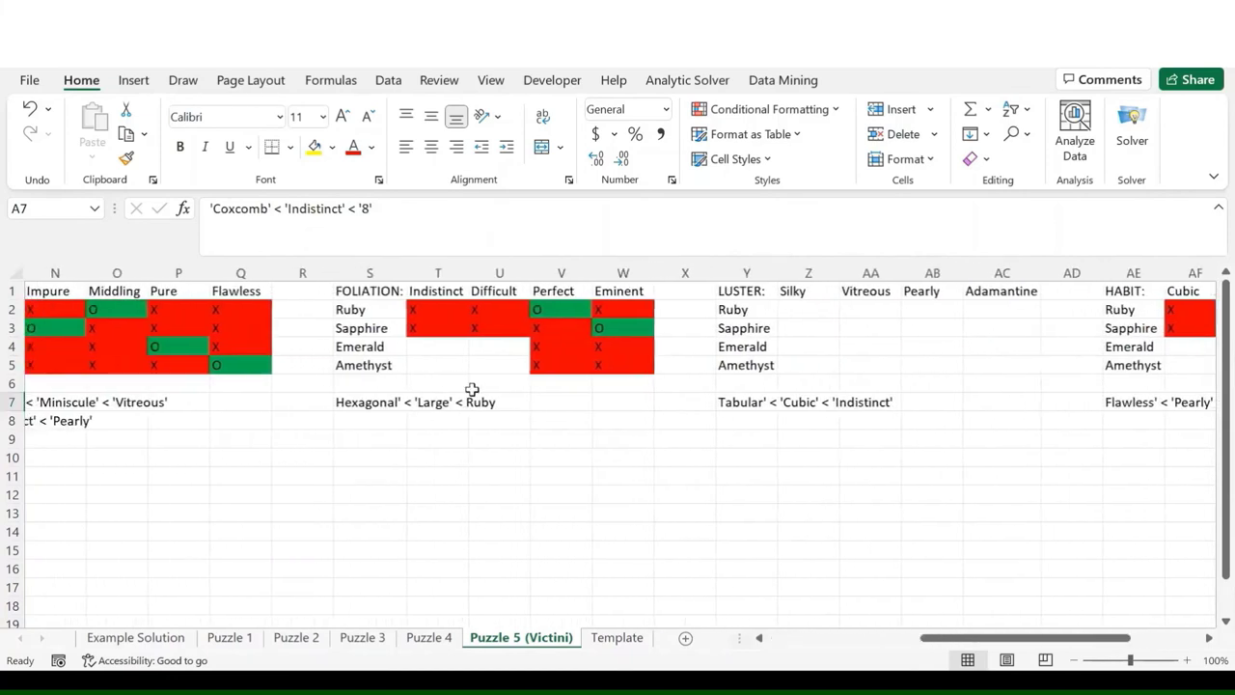
{"action": "left_click", "coordinate": [566, 311]}
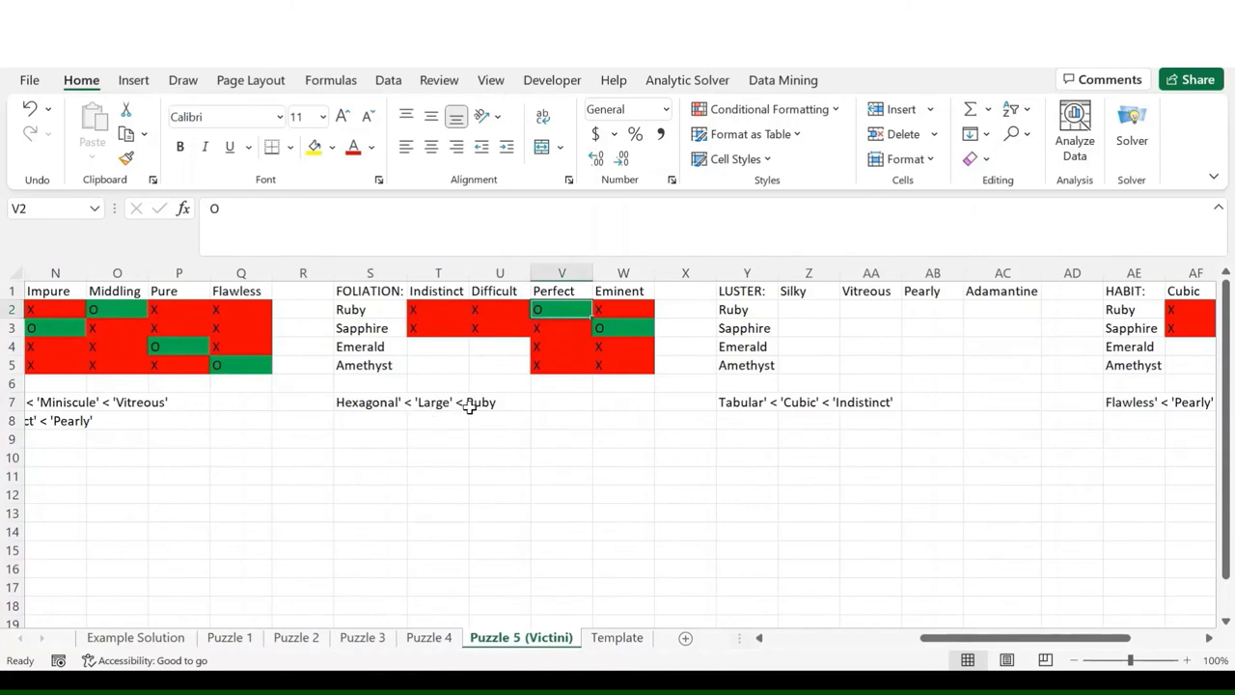
- Record the deduction 'Indistinct' = 'Hexagonal' in S8 under the Foliation grid
{"action": "left_click", "coordinate": [391, 424]}
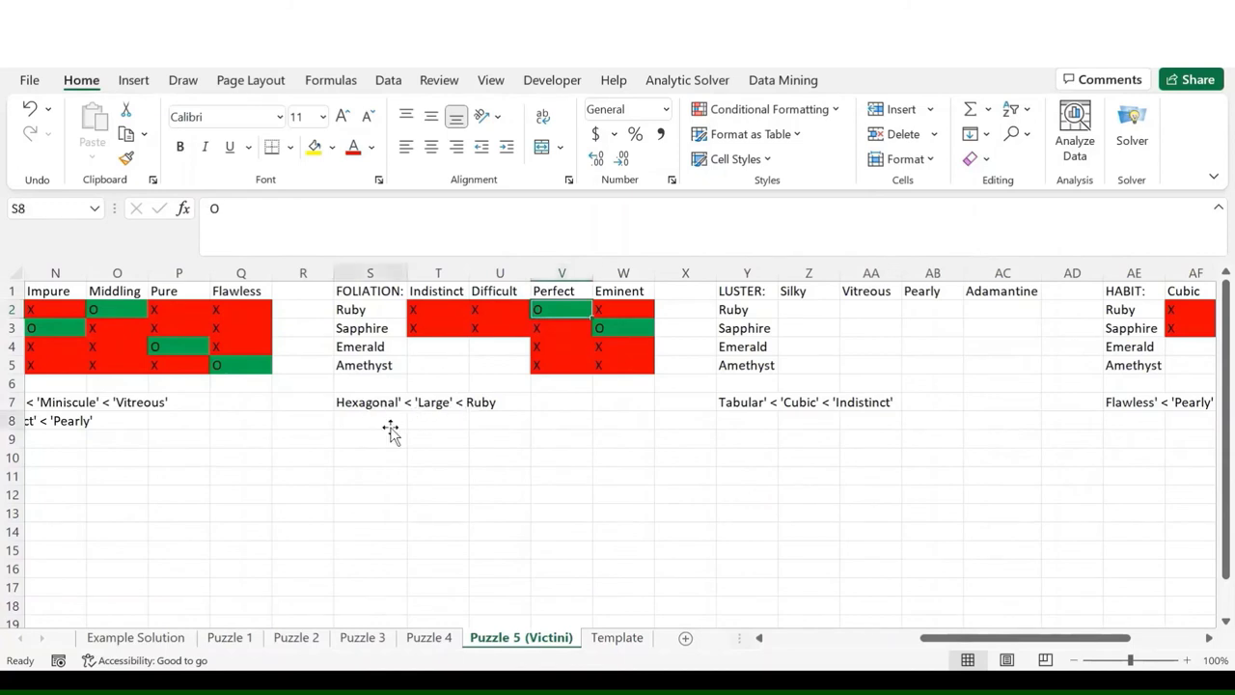
{"action": "type", "text": "'Hex"}
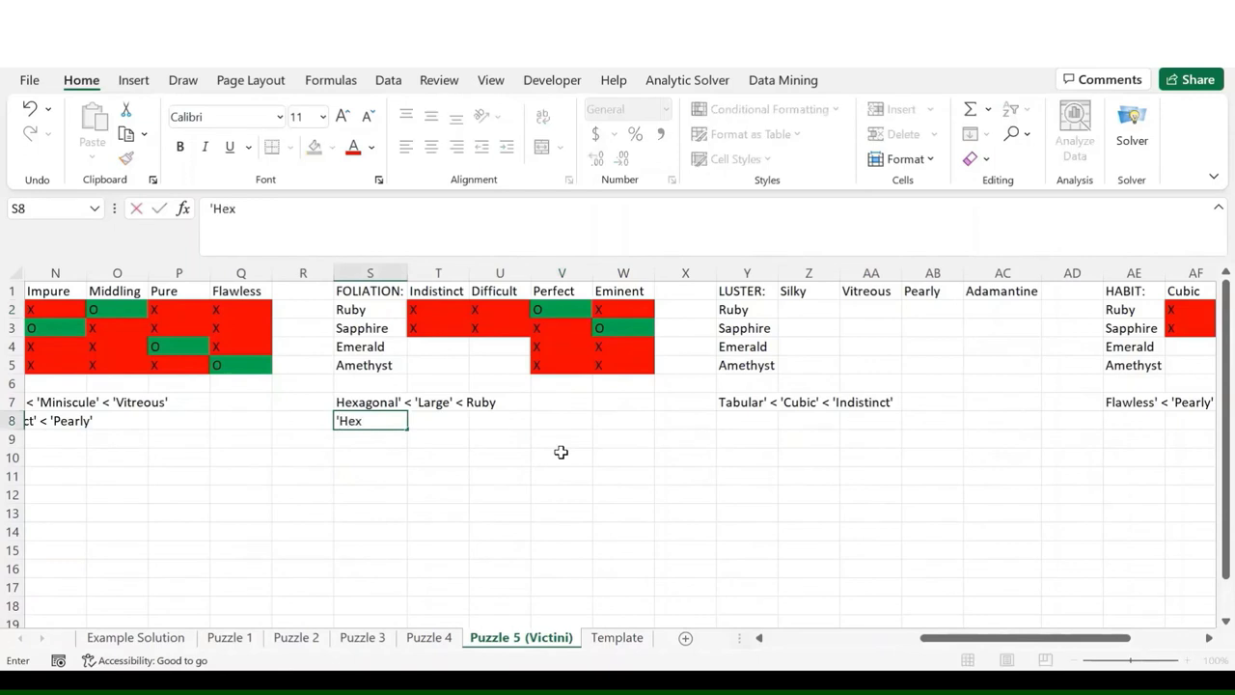
{"action": "key", "text": "BackSpace"}
{"action": "key", "text": "BackSpace"}
{"action": "key", "text": "BackSpace"}
{"action": "key", "text": "BackSpace"}
{"action": "type", "text": "Indistinct' ="}
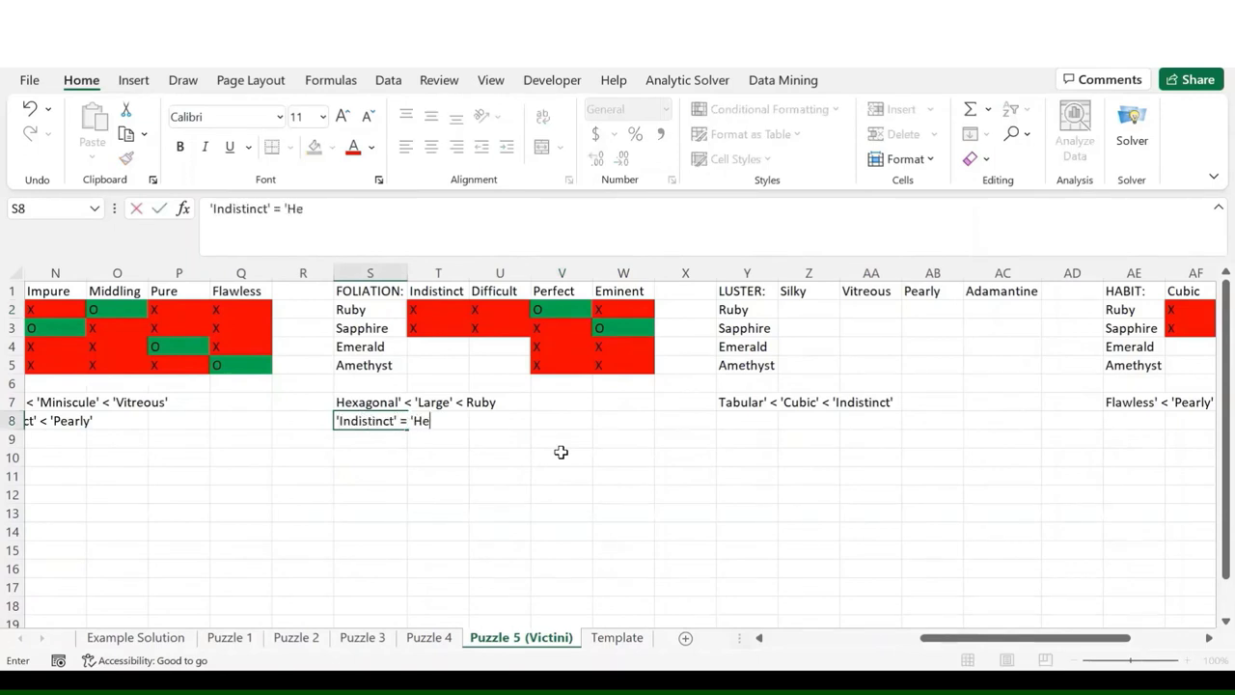
{"action": "type", "text": " 'Hexagonal'"}
{"action": "key", "text": "Return"}
- Record the deduction 'Difficult' = 'Large' in S9 under the Foliation grid
{"action": "type", "text": "'Difficult' ="}
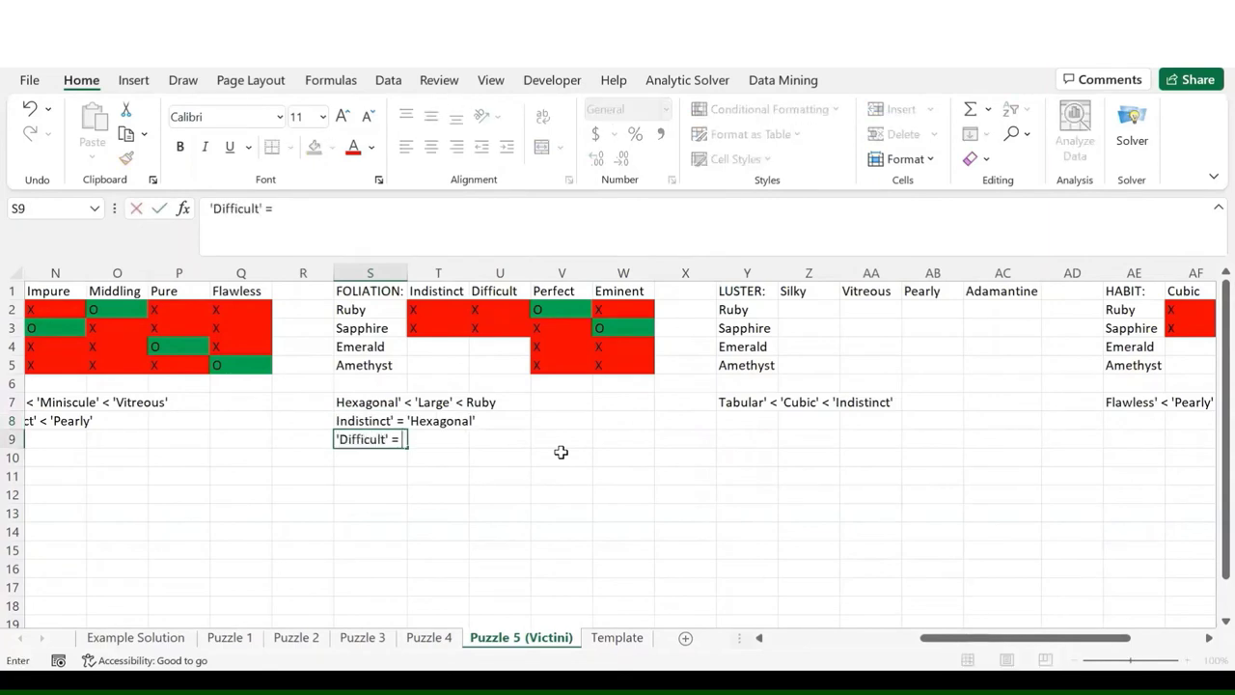
{"action": "type", "text": "arge'"}
{"action": "key", "text": "Return"}
- Copy the 'Indistinct' = 'Hexagonal' deduction from S8 to AE8 under the Habit grid
{"action": "key", "text": "Up"}
{"action": "key", "text": "Up"}
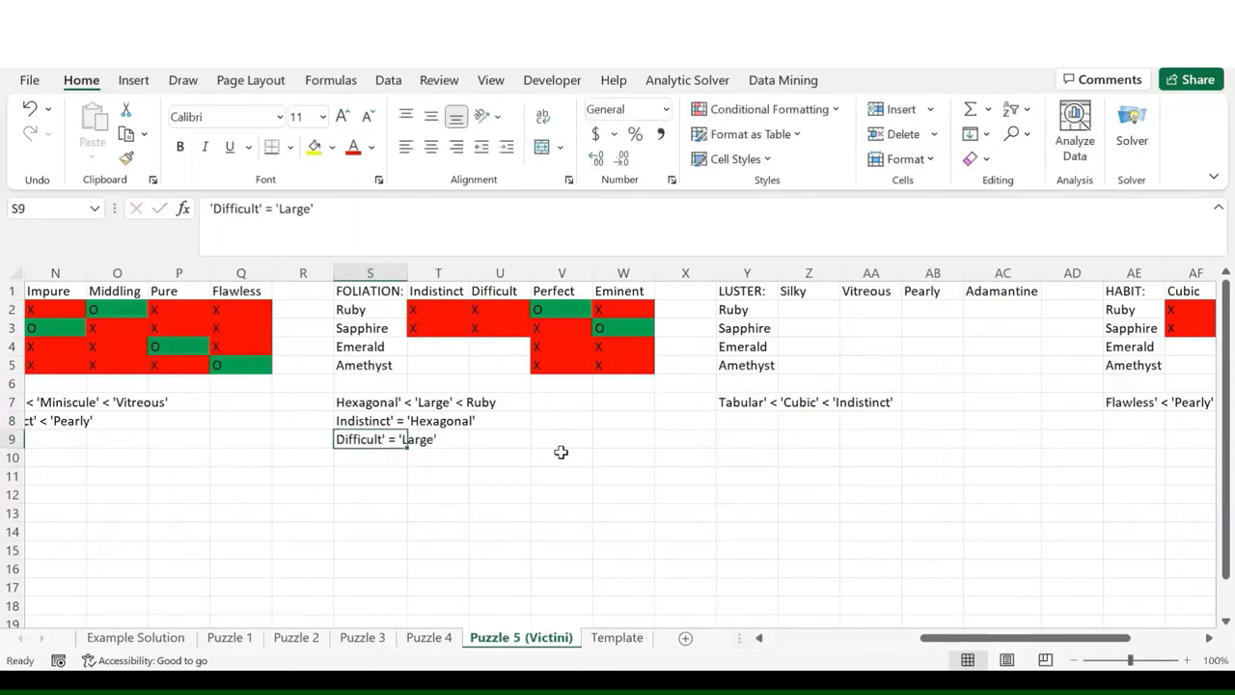
{"action": "key", "text": "ctrl+c"}
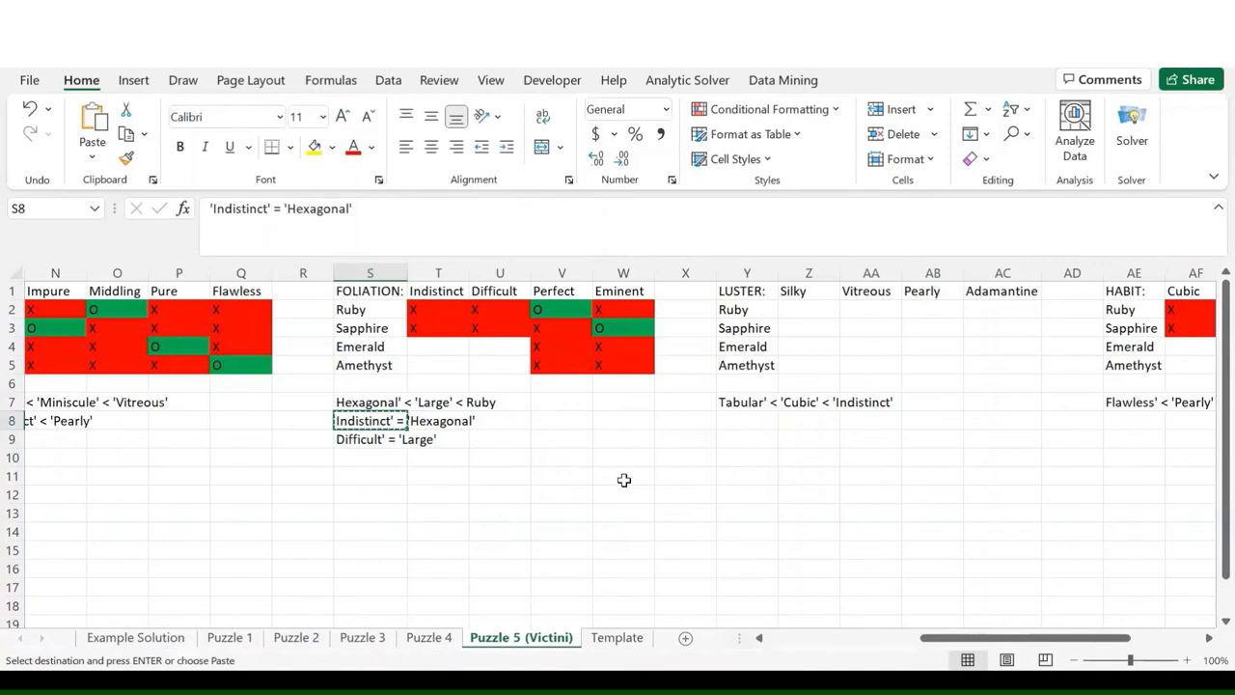
{"action": "scroll", "coordinate": [624, 480], "scroll_direction": "right", "scroll_amount": 3}
{"action": "scroll", "coordinate": [623, 482], "scroll_direction": "left", "scroll_amount": 1}
{"action": "left_click", "coordinate": [952, 422]}
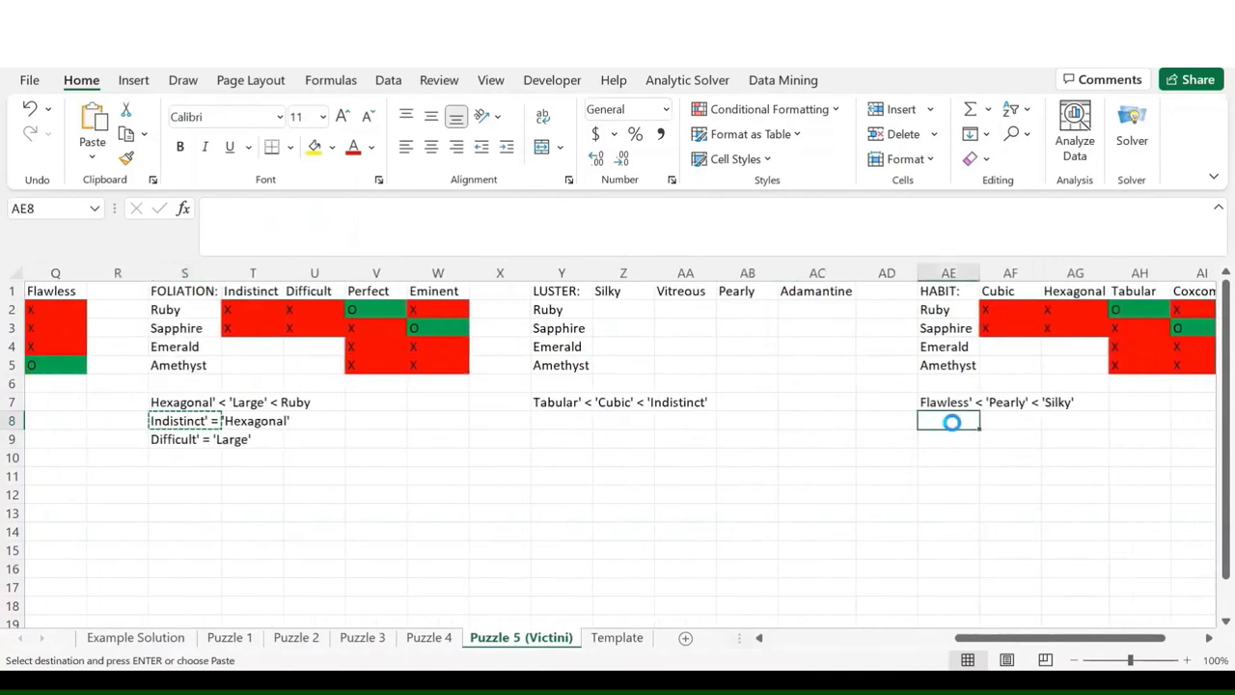
{"action": "key", "text": "ctrl+v"}
- Copy the 'Difficult' = 'Large' deduction from S9 to A8 under the Size grid
{"action": "left_click", "coordinate": [165, 439]}
{"action": "key", "text": "ctrl+c"}
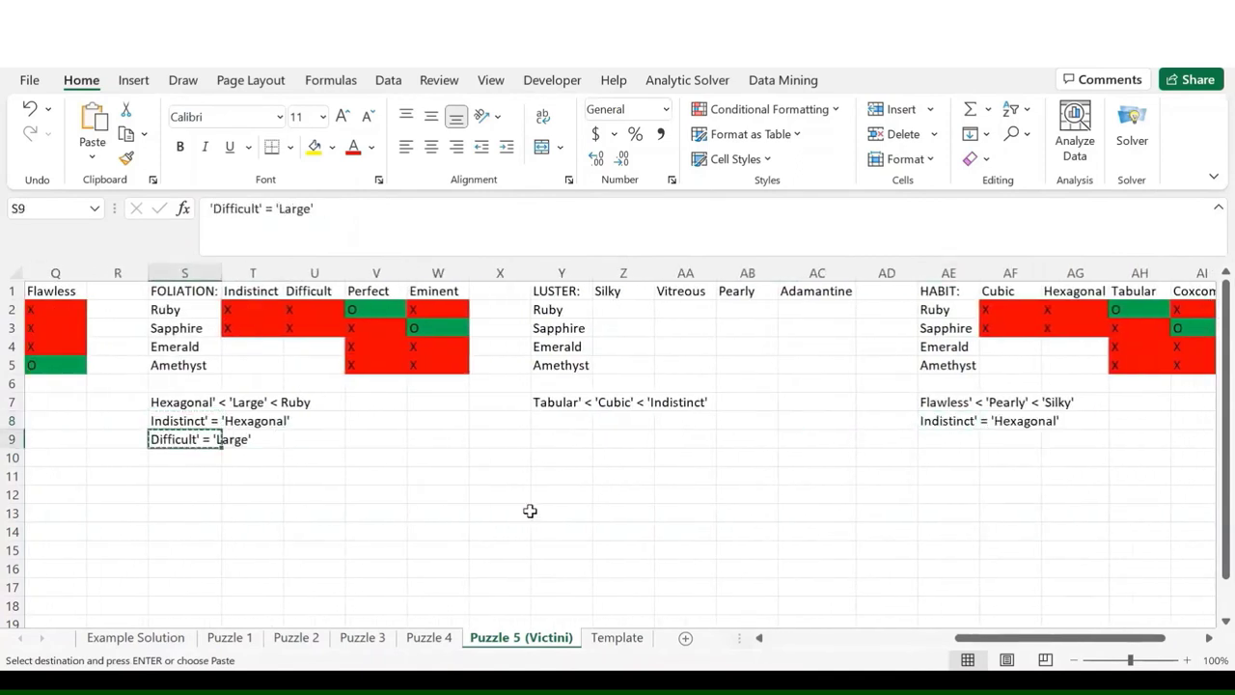
{"action": "scroll", "coordinate": [529, 510], "scroll_direction": "left", "scroll_amount": 5}
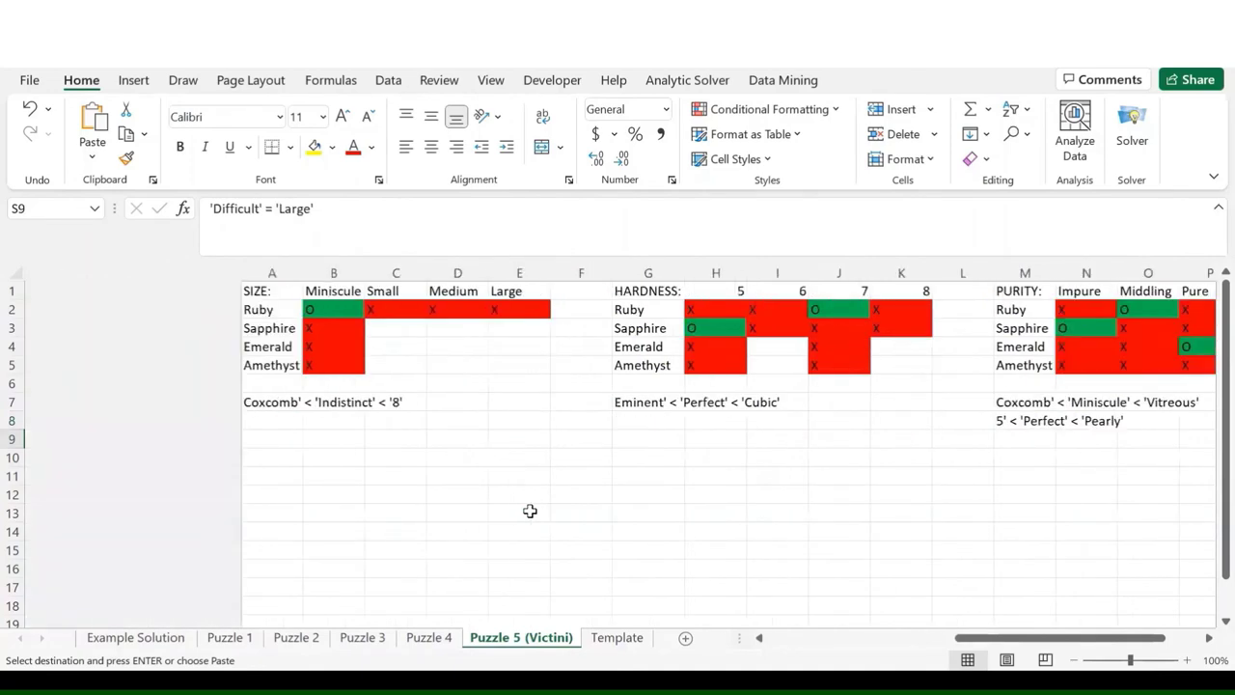
{"action": "left_click", "coordinate": [66, 420]}
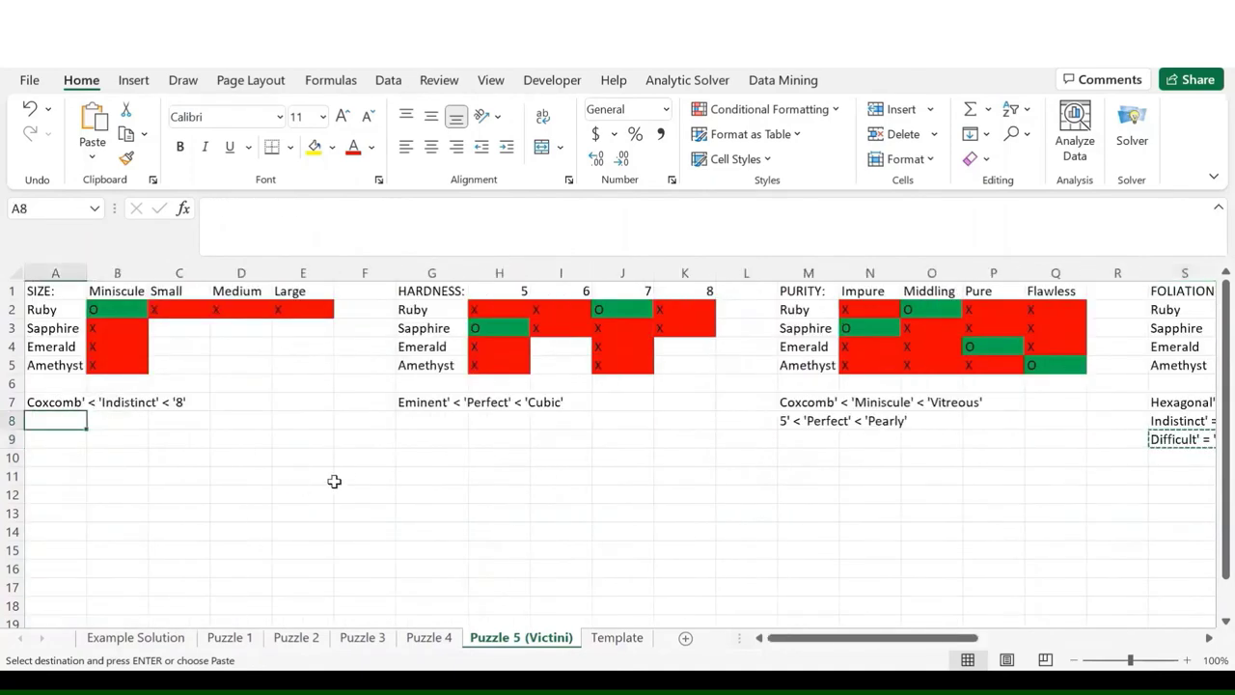
{"action": "key", "text": "ctrl+v"}
- Rule out Large size for Sapphire with an X in E3
{"action": "scroll", "coordinate": [367, 477], "scroll_direction": "right", "scroll_amount": 6}
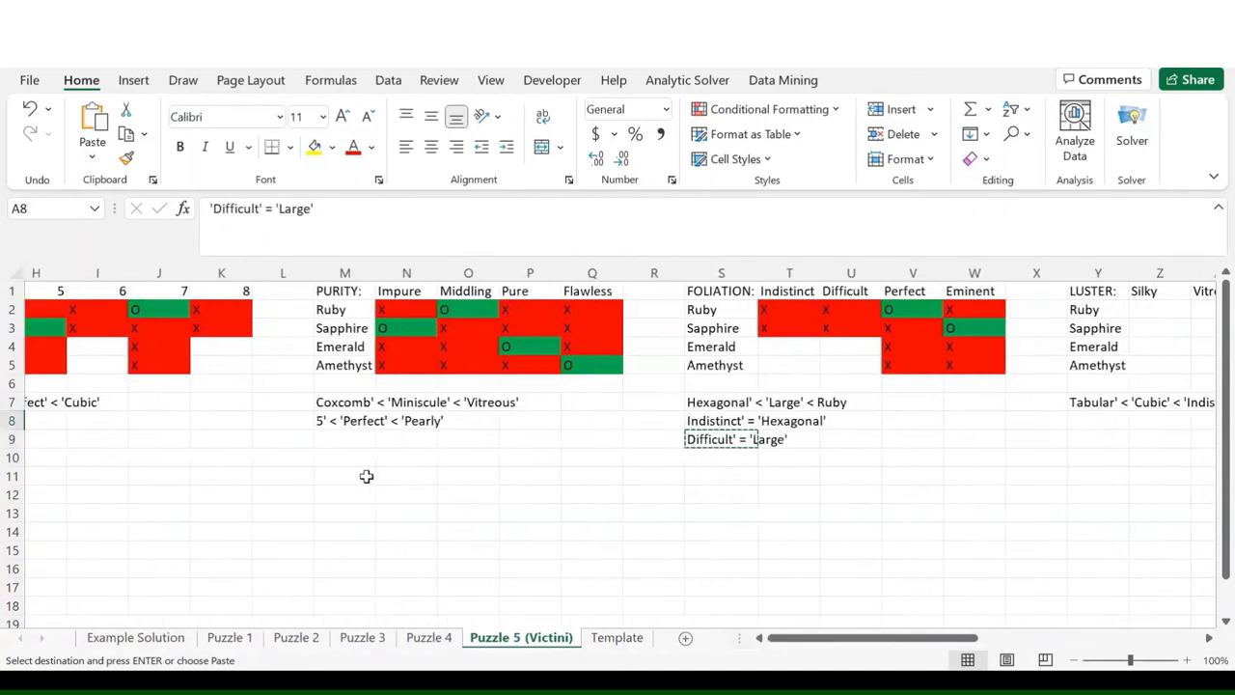
{"action": "scroll", "coordinate": [367, 476], "scroll_direction": "left", "scroll_amount": 6}
{"action": "left_click", "coordinate": [305, 326]}
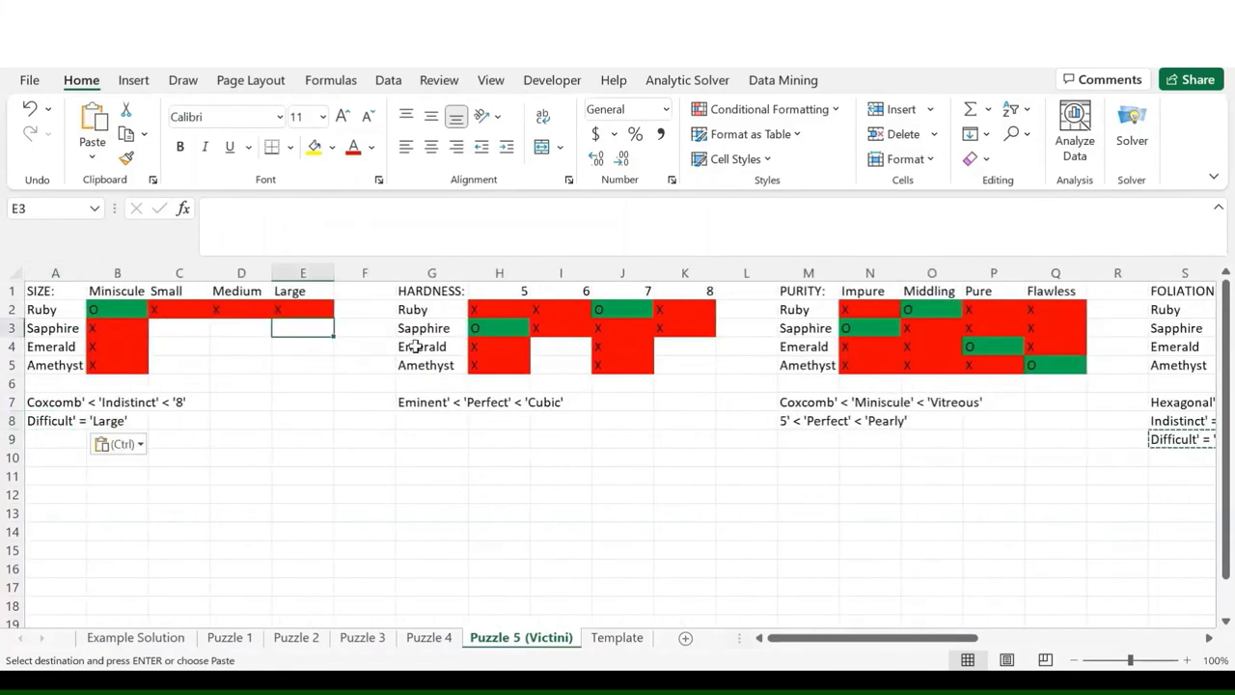
{"action": "key", "text": "Escape"}
{"action": "key", "text": "Down"}
- Compare the Size, Hardness, Purity, Foliation, Luster and Habit grids with their clues for further deductions
{"action": "scroll", "coordinate": [553, 464], "scroll_direction": "right", "scroll_amount": 5}
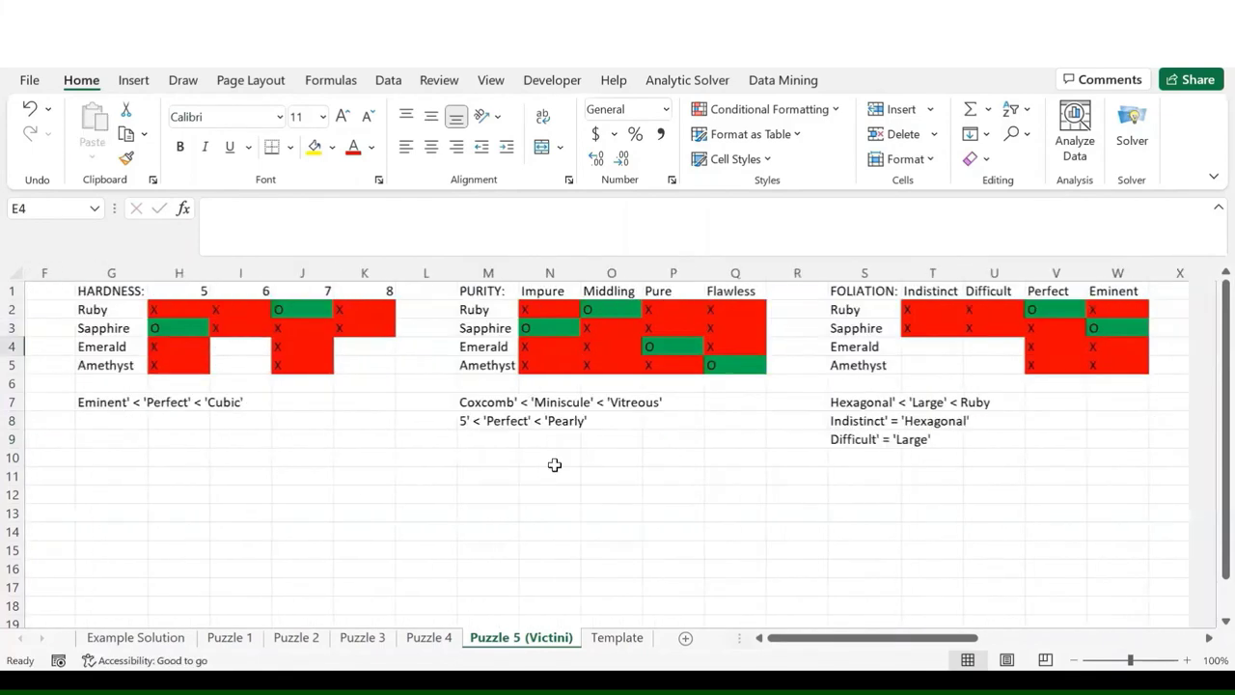
{"action": "scroll", "coordinate": [555, 466], "scroll_direction": "right", "scroll_amount": 1}
{"action": "scroll", "coordinate": [261, 322], "scroll_direction": "left", "scroll_amount": 4}
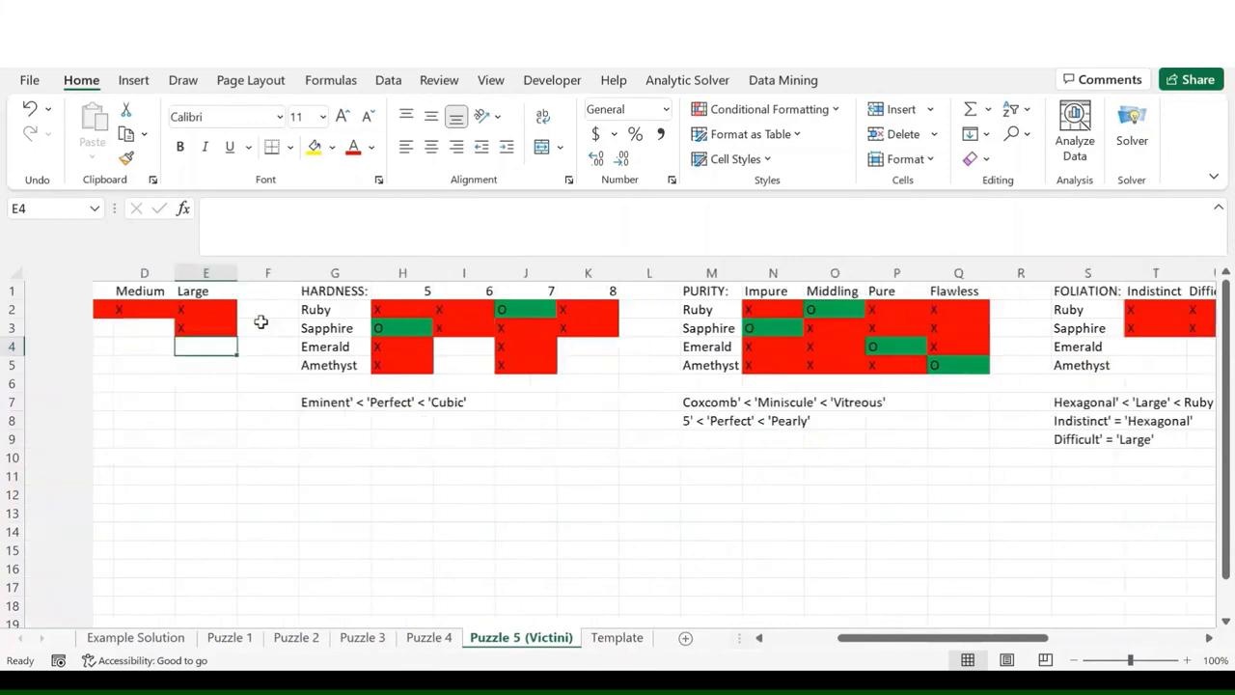
{"action": "scroll", "coordinate": [260, 322], "scroll_direction": "left", "scroll_amount": 3}
{"action": "scroll", "coordinate": [537, 419], "scroll_direction": "right", "scroll_amount": 5}
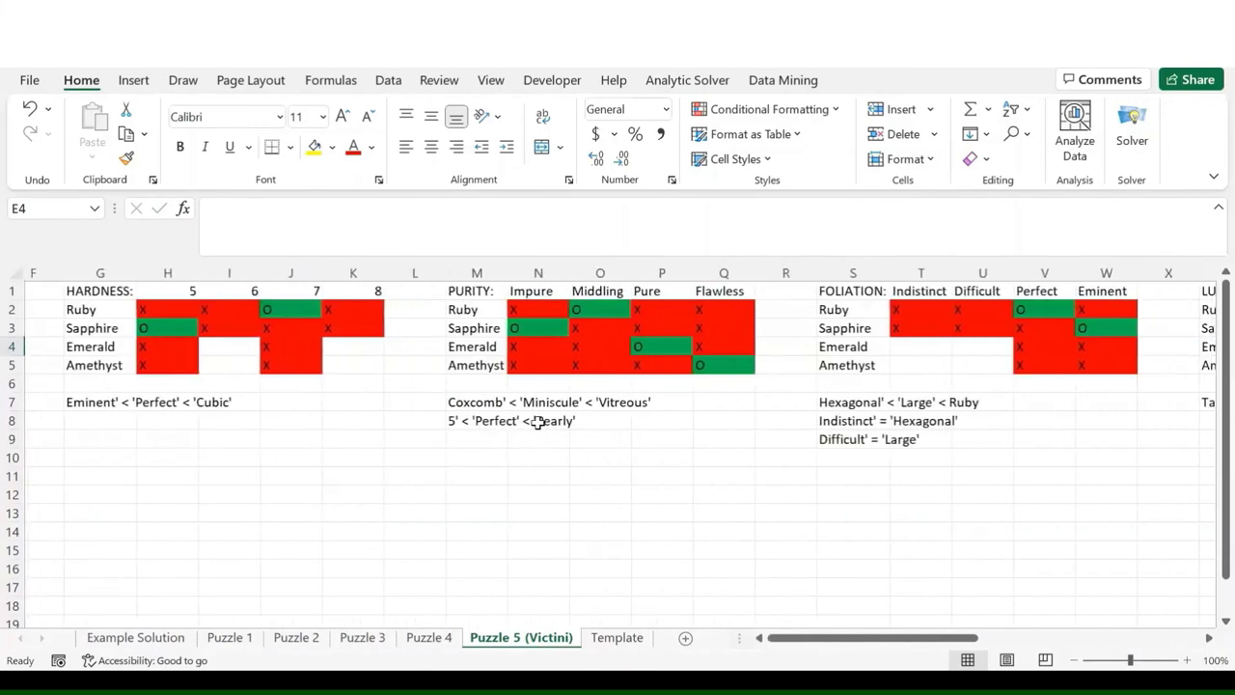
{"action": "scroll", "coordinate": [691, 464], "scroll_direction": "left", "scroll_amount": 3}
{"action": "scroll", "coordinate": [690, 464], "scroll_direction": "right", "scroll_amount": 6}
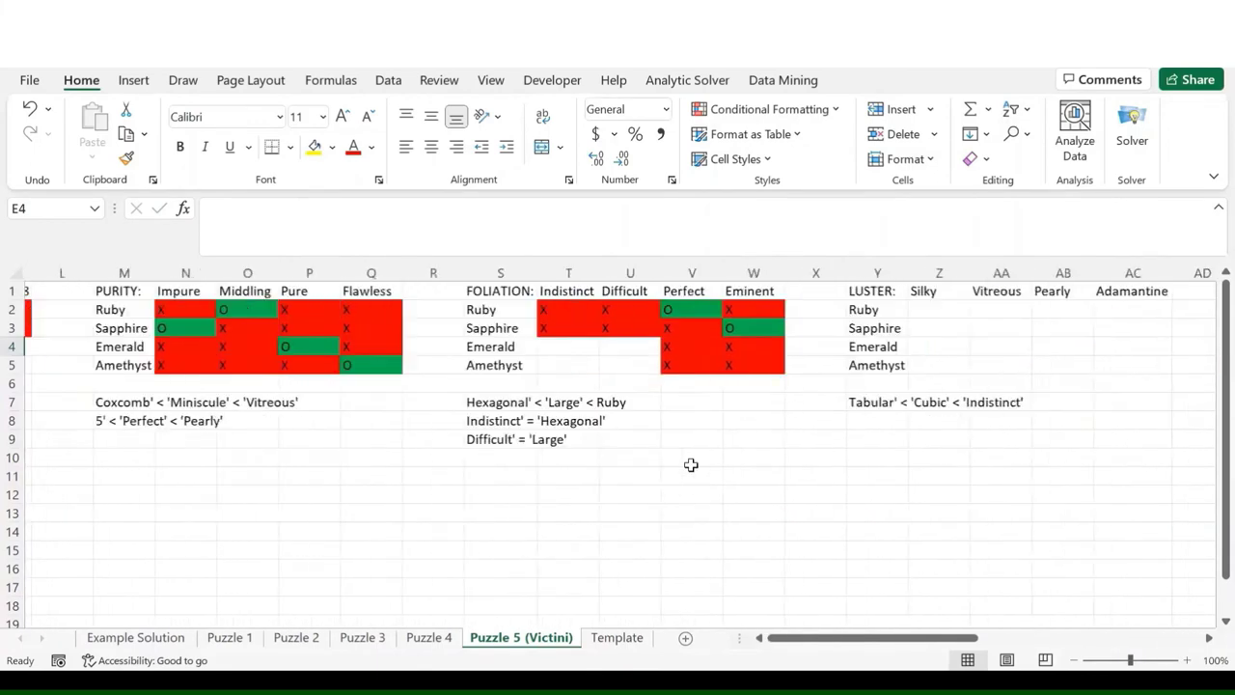
{"action": "scroll", "coordinate": [691, 465], "scroll_direction": "right", "scroll_amount": 5}
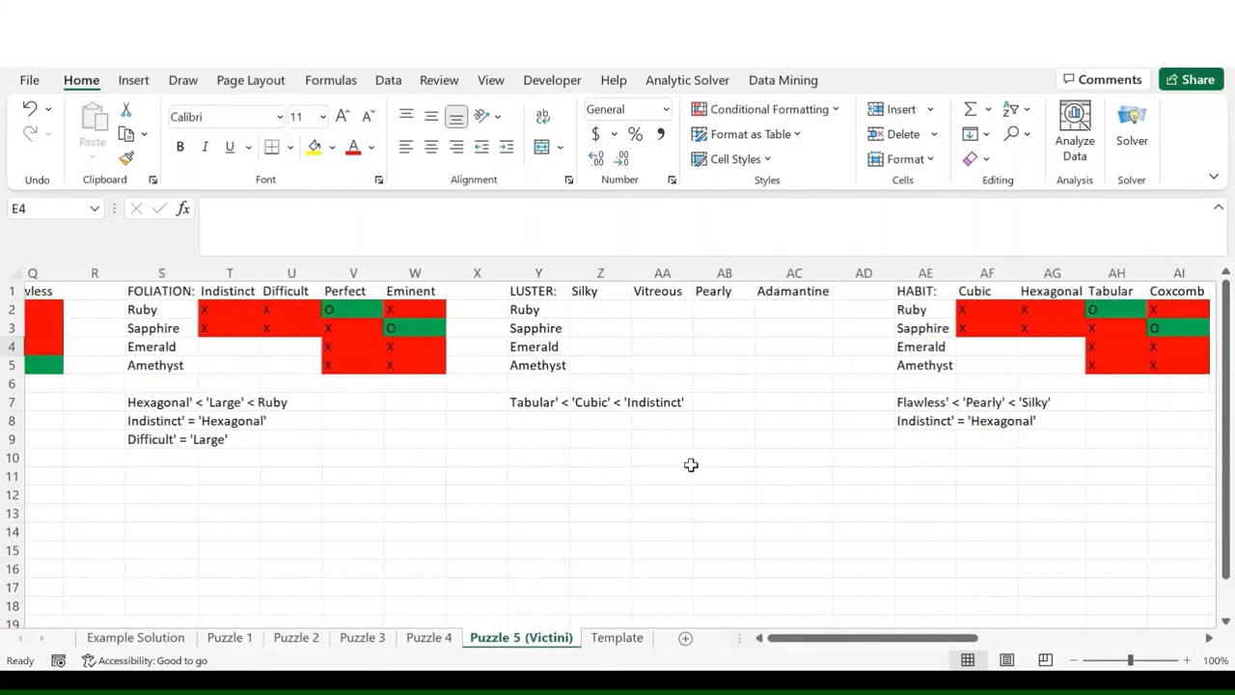
{"action": "scroll", "coordinate": [691, 465], "scroll_direction": "left", "scroll_amount": 1}
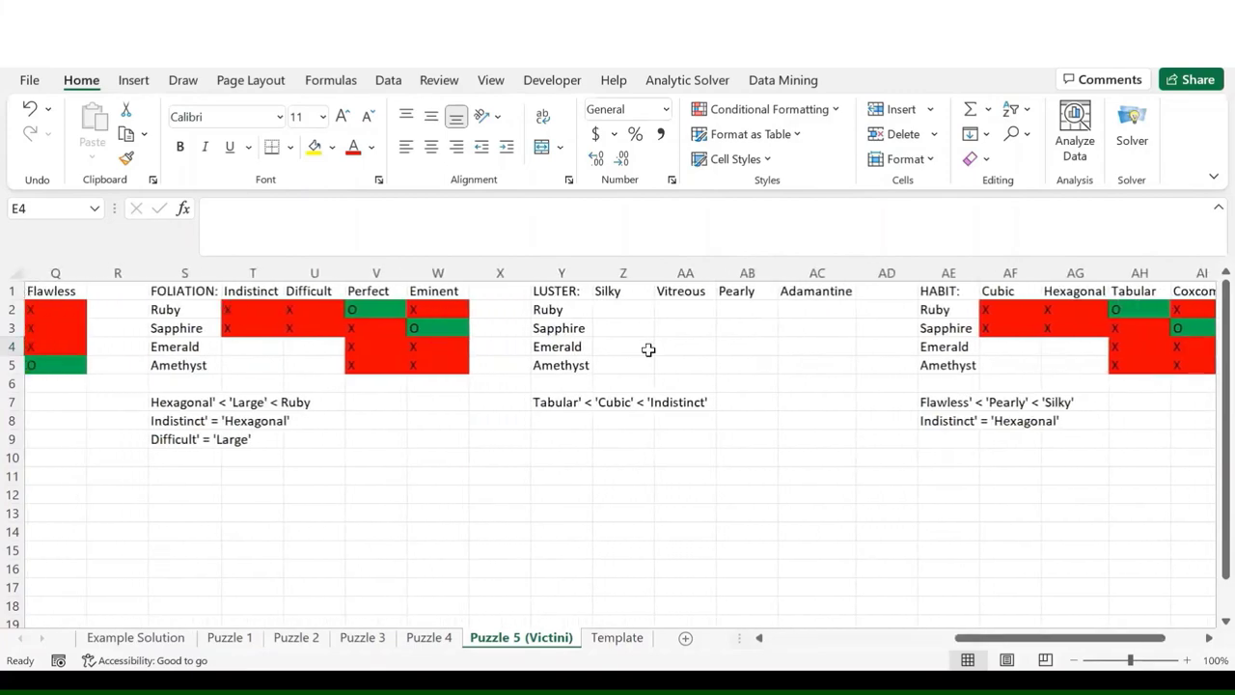
{"action": "scroll", "coordinate": [647, 351], "scroll_direction": "left", "scroll_amount": 4}
{"action": "scroll", "coordinate": [647, 351], "scroll_direction": "left", "scroll_amount": 6}
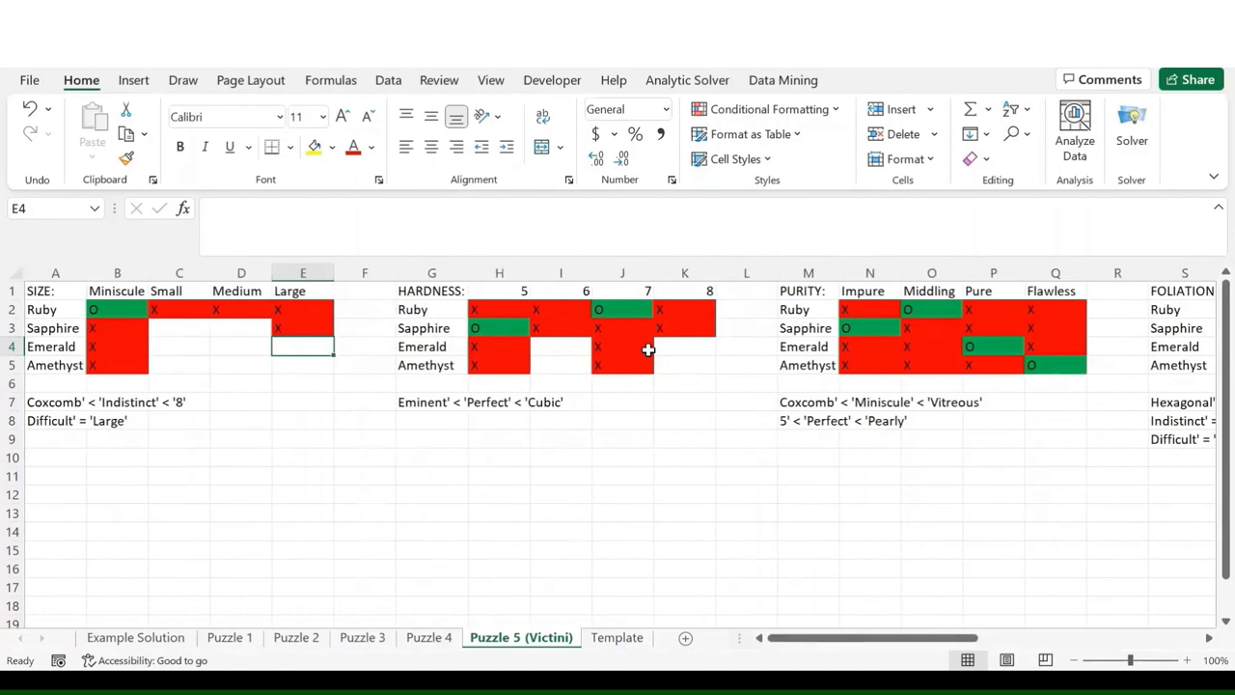
{"action": "scroll", "coordinate": [647, 351], "scroll_direction": "right", "scroll_amount": 9}
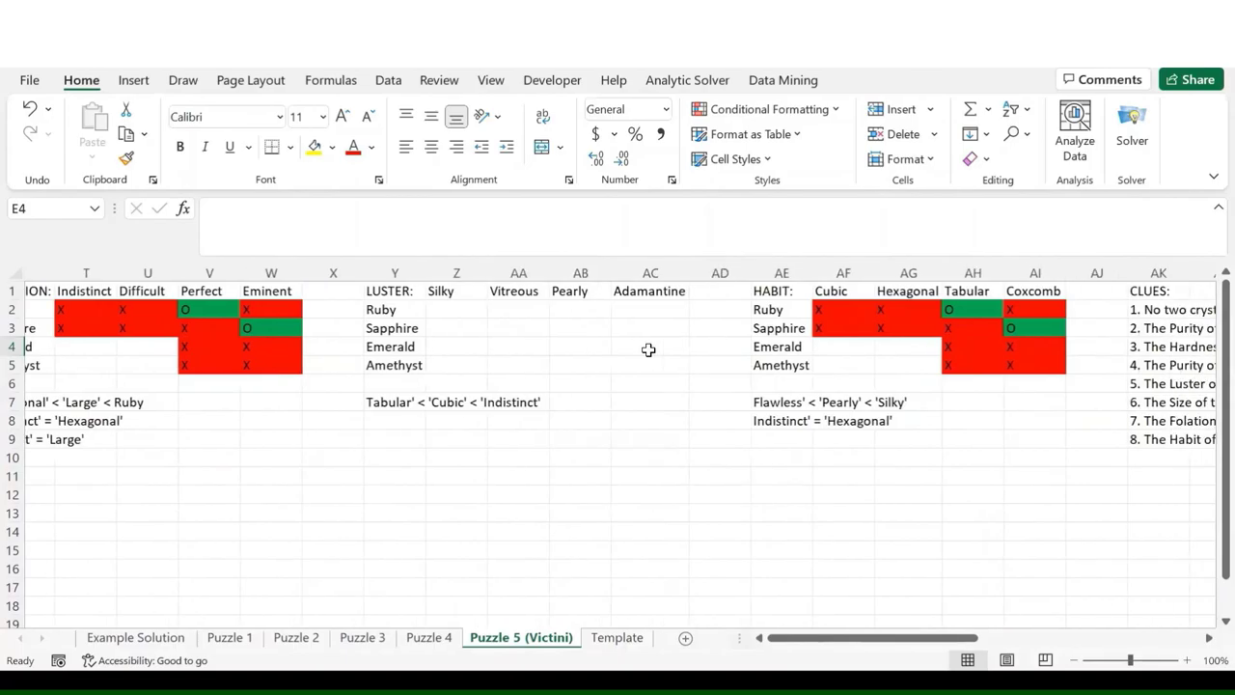
{"action": "scroll", "coordinate": [649, 350], "scroll_direction": "left", "scroll_amount": 9}
- Replace 'Coxcomb' with Sapphire in the A7 size clue so it reads Sapphire < 'Indistinct' < '8'
{"action": "left_click", "coordinate": [73, 401]}
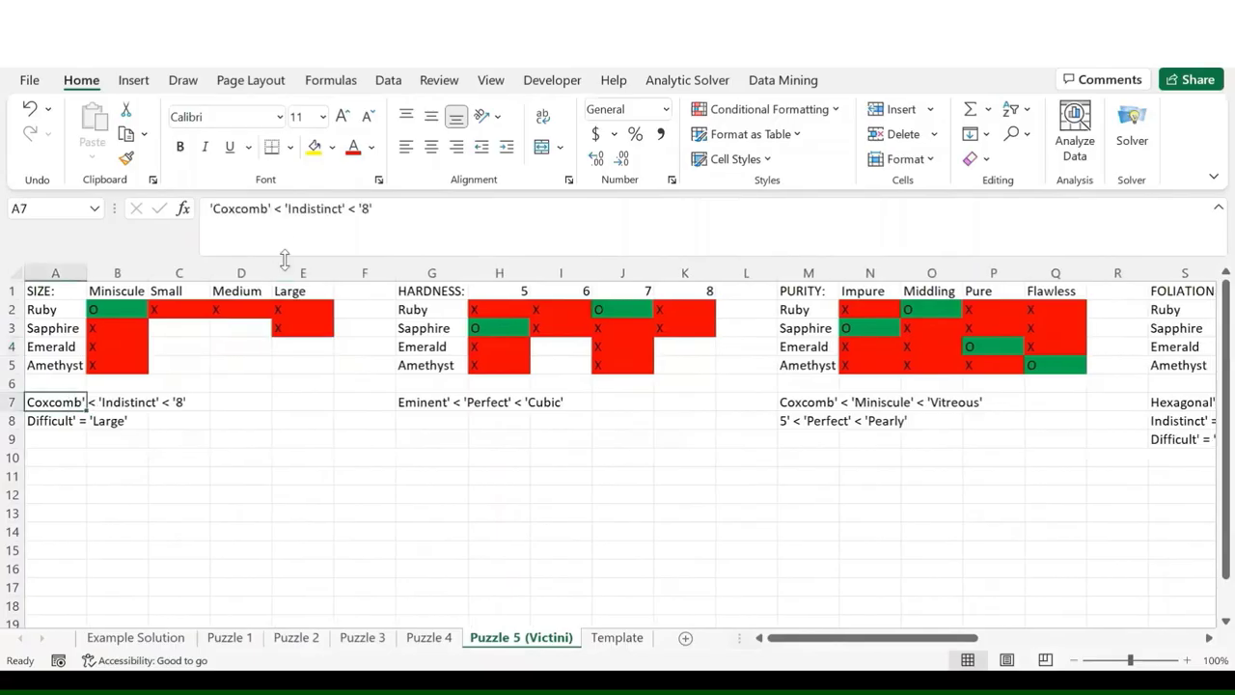
{"action": "left_click", "coordinate": [275, 210]}
{"action": "key", "text": "BackSpace"}
{"action": "key", "text": "BackSpace"}
{"action": "key", "text": "BackSpace"}
{"action": "key", "text": "BackSpace"}
{"action": "key", "text": "BackSpace"}
{"action": "key", "text": "BackSpace"}
{"action": "key", "text": "BackSpace"}
{"action": "key", "text": "BackSpace"}
{"action": "key", "text": "BackSpace"}
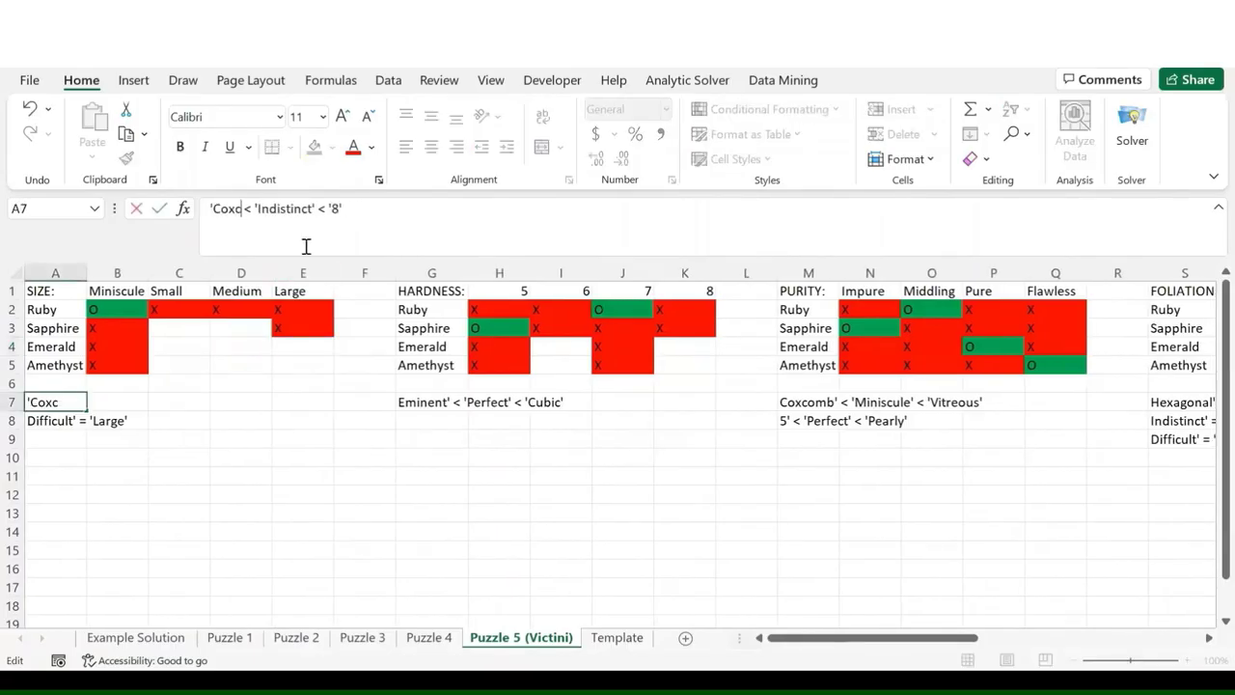
{"action": "type", "text": "Sapphire"}
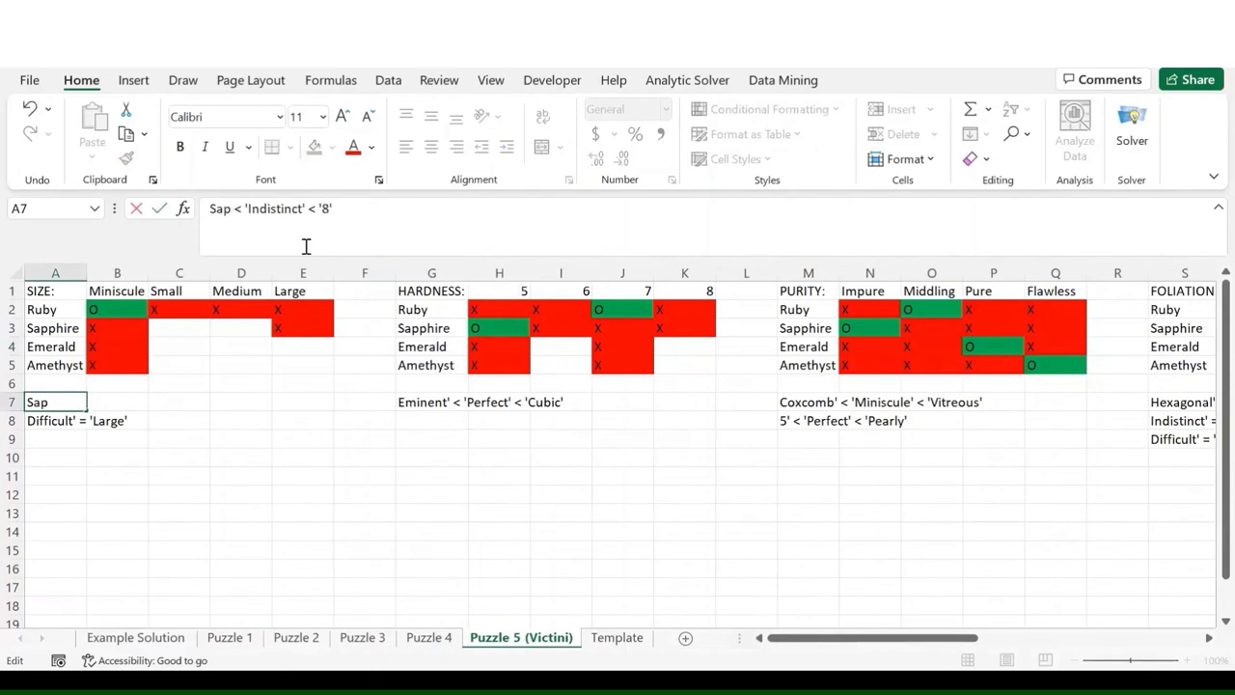
{"action": "key", "text": "Return"}
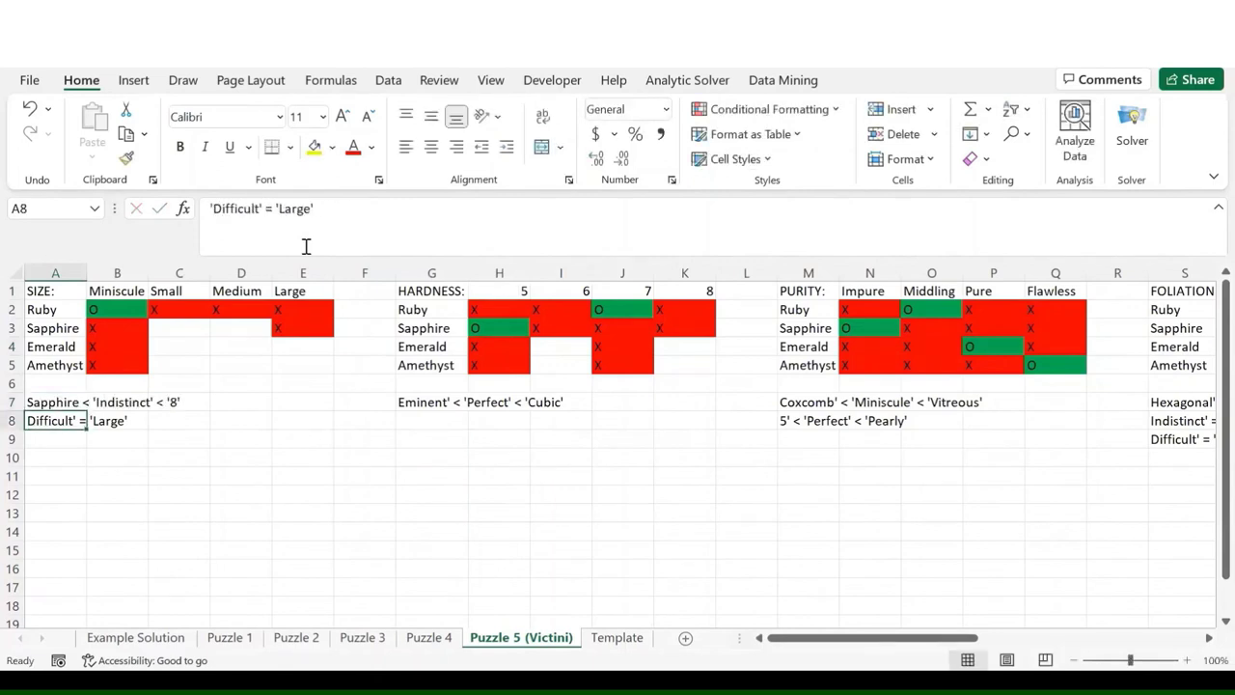
- Rule out Medium size for Sapphire with an X in D3
{"action": "key", "text": "Up"}
{"action": "key", "text": "Up"}
{"action": "key", "text": "Up"}
{"action": "key", "text": "Up"}
{"action": "key", "text": "Up"}
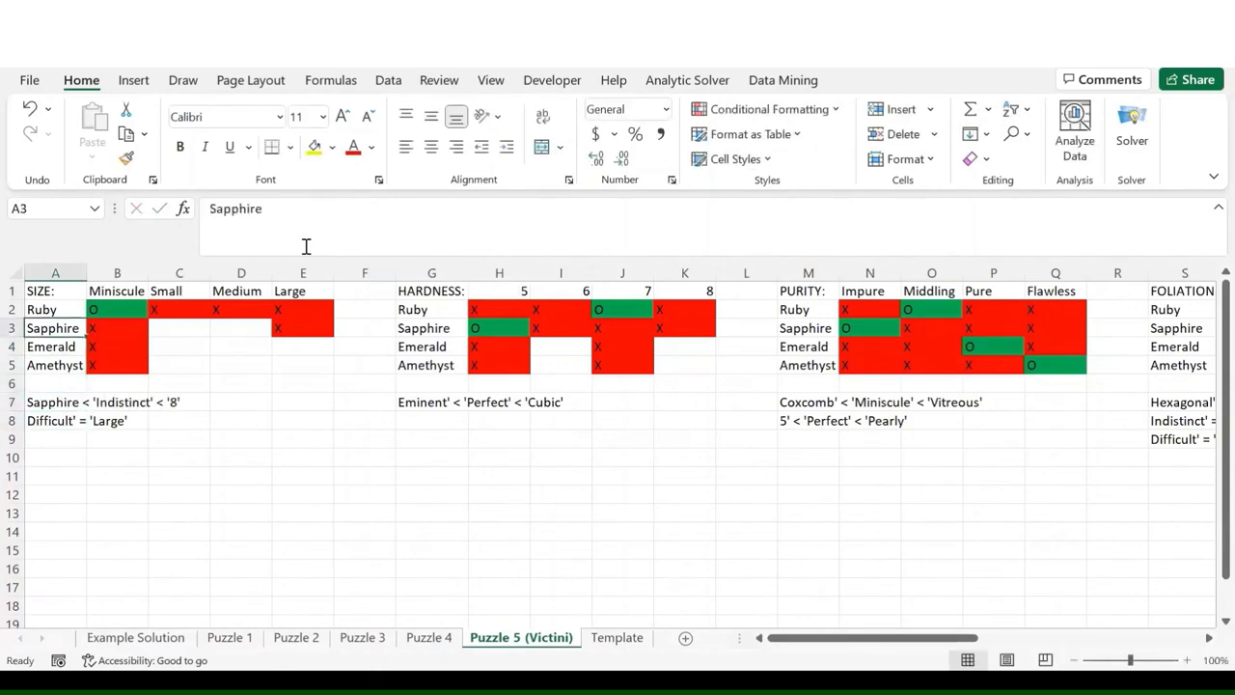
{"action": "key", "text": "Right"}
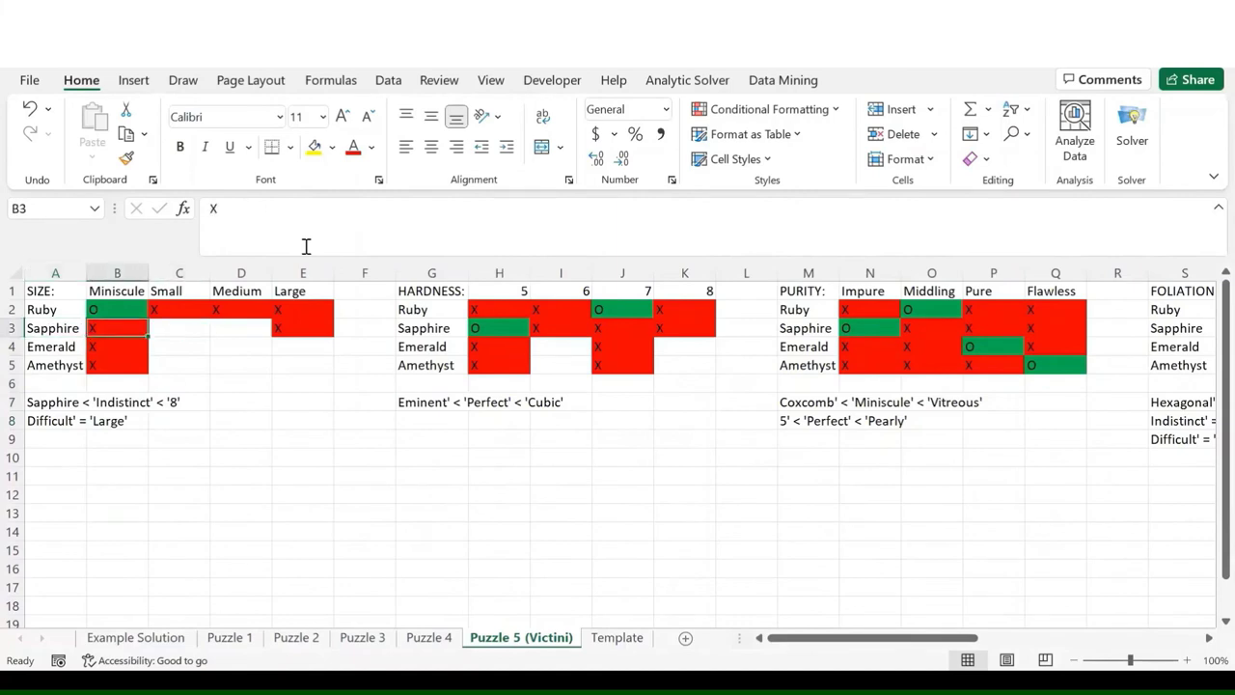
{"action": "key", "text": "Right"}
{"action": "key", "text": "Right"}
{"action": "type", "text": "X"}
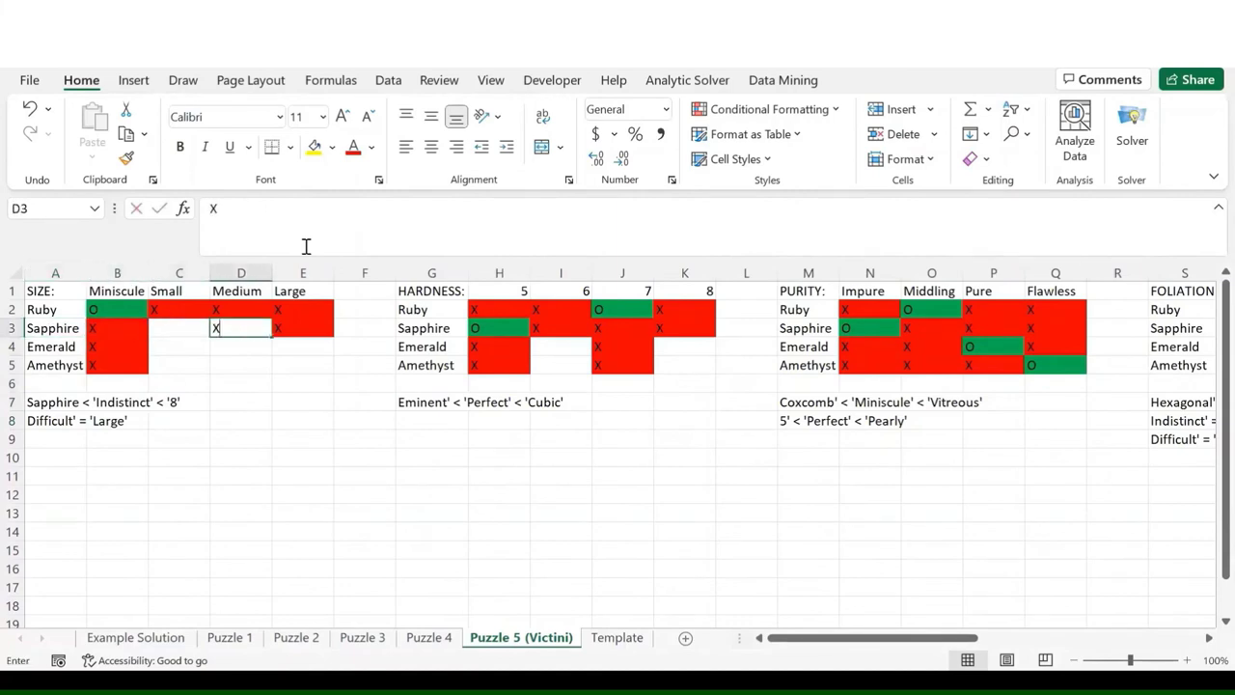
{"action": "key", "text": "Return"}
- Mark Sapphire as Small with an O in C3 and rule out Small for Emerald and Amethyst with X in C4 and C5
{"action": "left_click", "coordinate": [74, 403]}
{"action": "scroll", "coordinate": [280, 440], "scroll_direction": "right", "scroll_amount": 5}
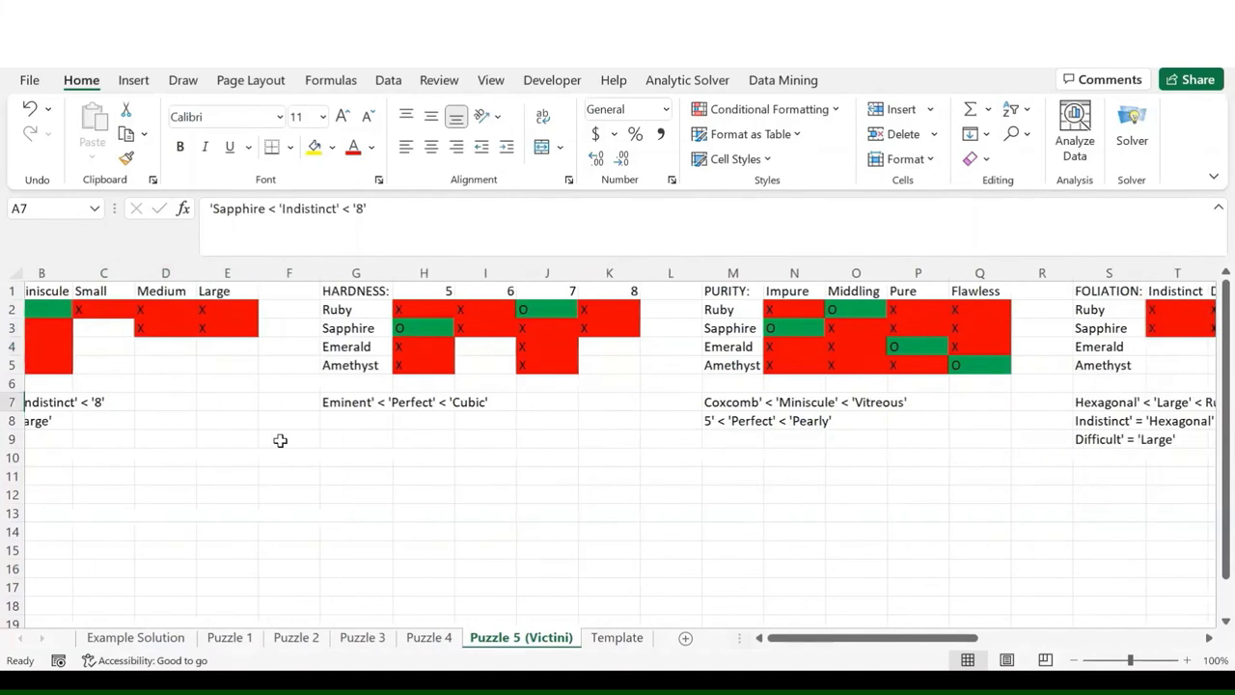
{"action": "scroll", "coordinate": [280, 440], "scroll_direction": "right", "scroll_amount": 3}
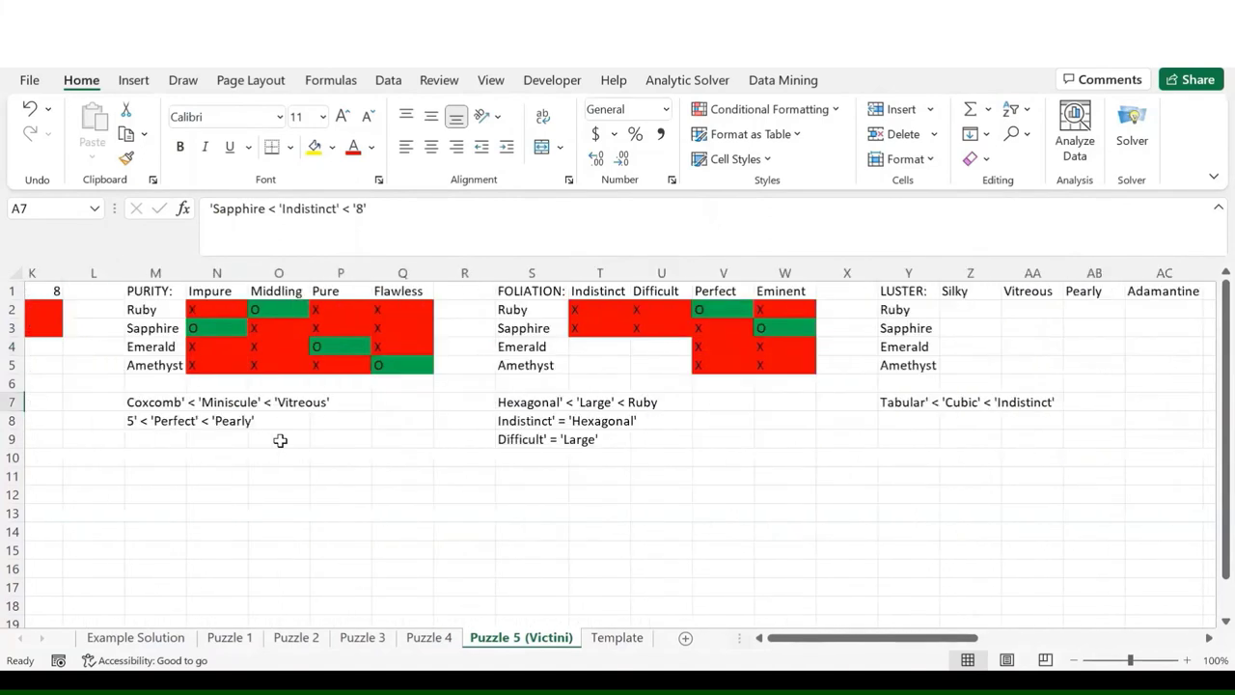
{"action": "scroll", "coordinate": [278, 440], "scroll_direction": "left", "scroll_amount": 8}
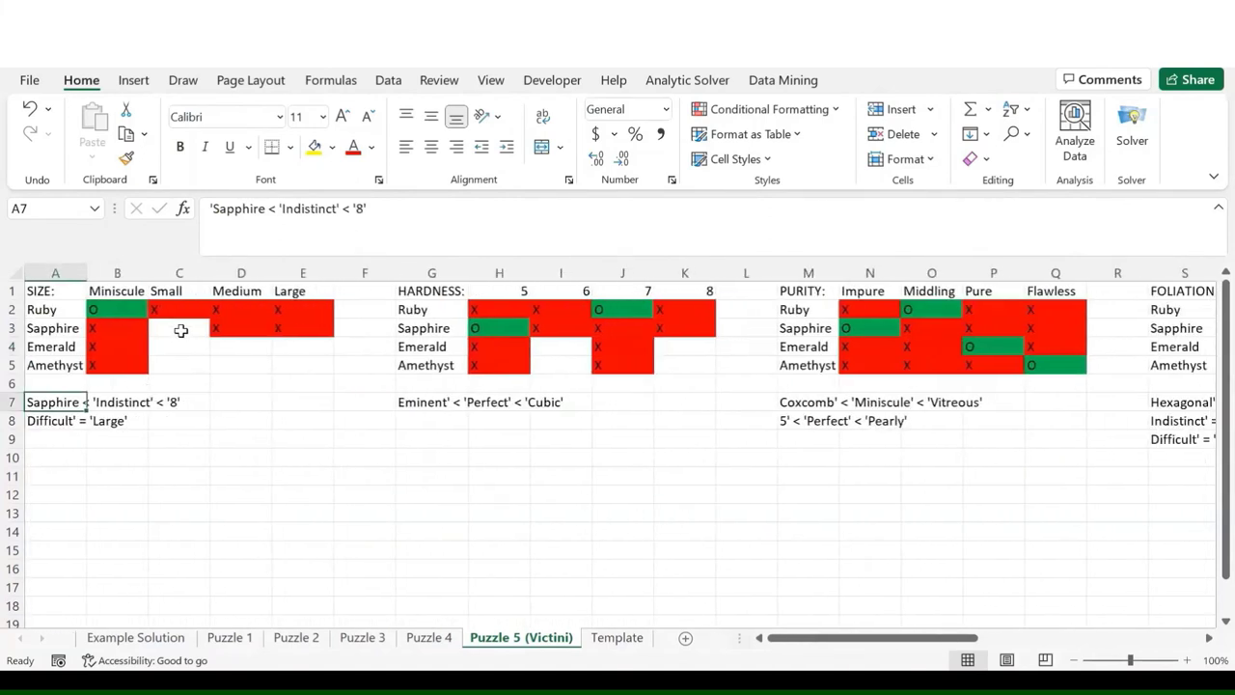
{"action": "left_click", "coordinate": [180, 328]}
{"action": "type", "text": "O"}
{"action": "key", "text": "Return"}
{"action": "type", "text": "X"}
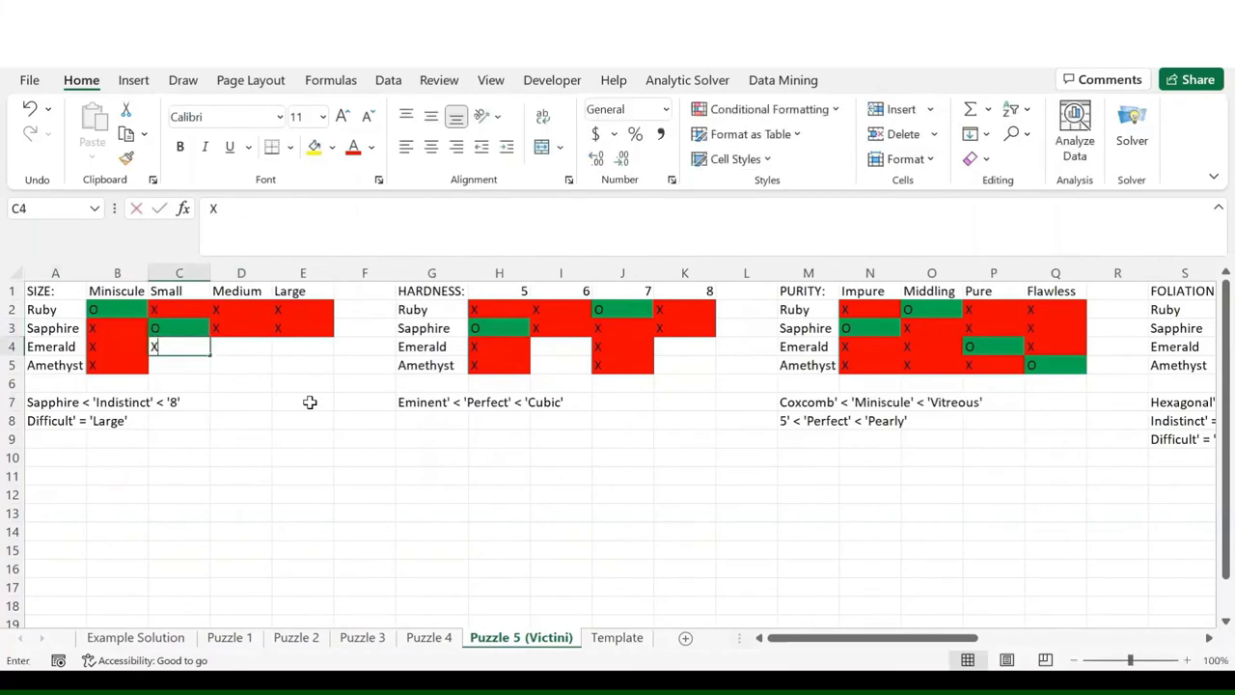
{"action": "key", "text": "Return"}
{"action": "type", "text": "X"}
{"action": "key", "text": "Return"}
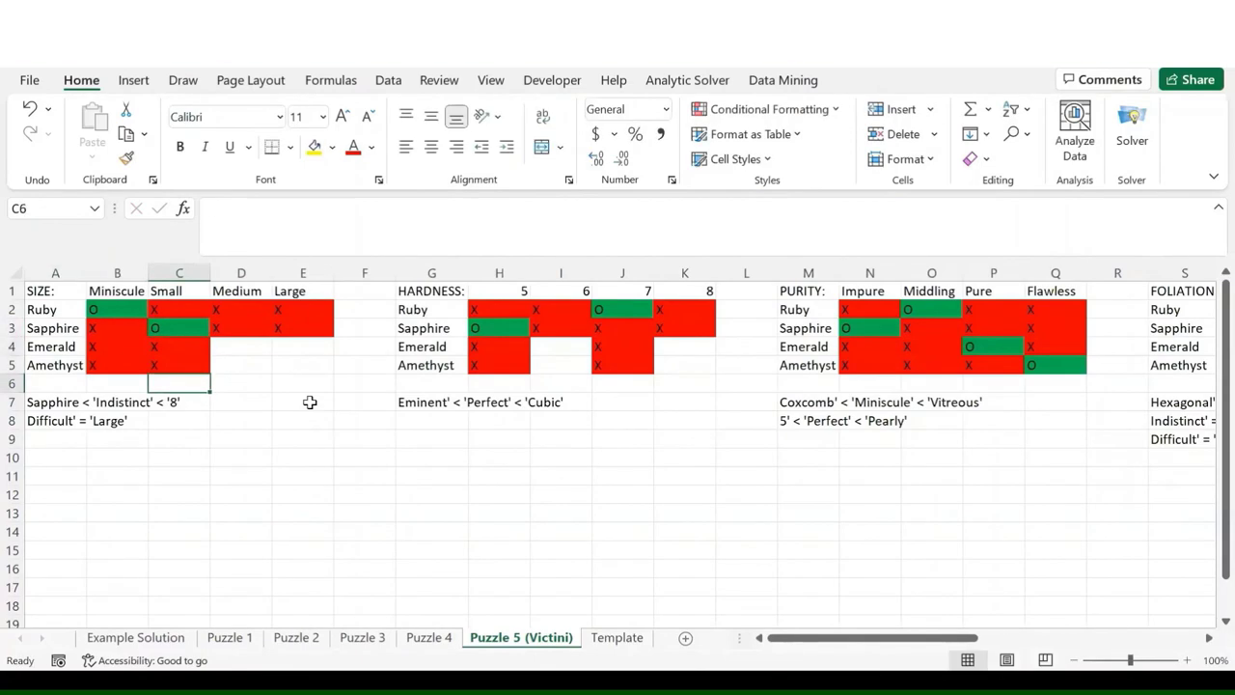
- Replace 'Eminent' with Sapphire in the G7 hardness clue so it reads Sapphire < 'Perfect' < 'Cubic'
{"action": "key", "text": "Down"}
{"action": "scroll", "coordinate": [353, 419], "scroll_direction": "right", "scroll_amount": 5}
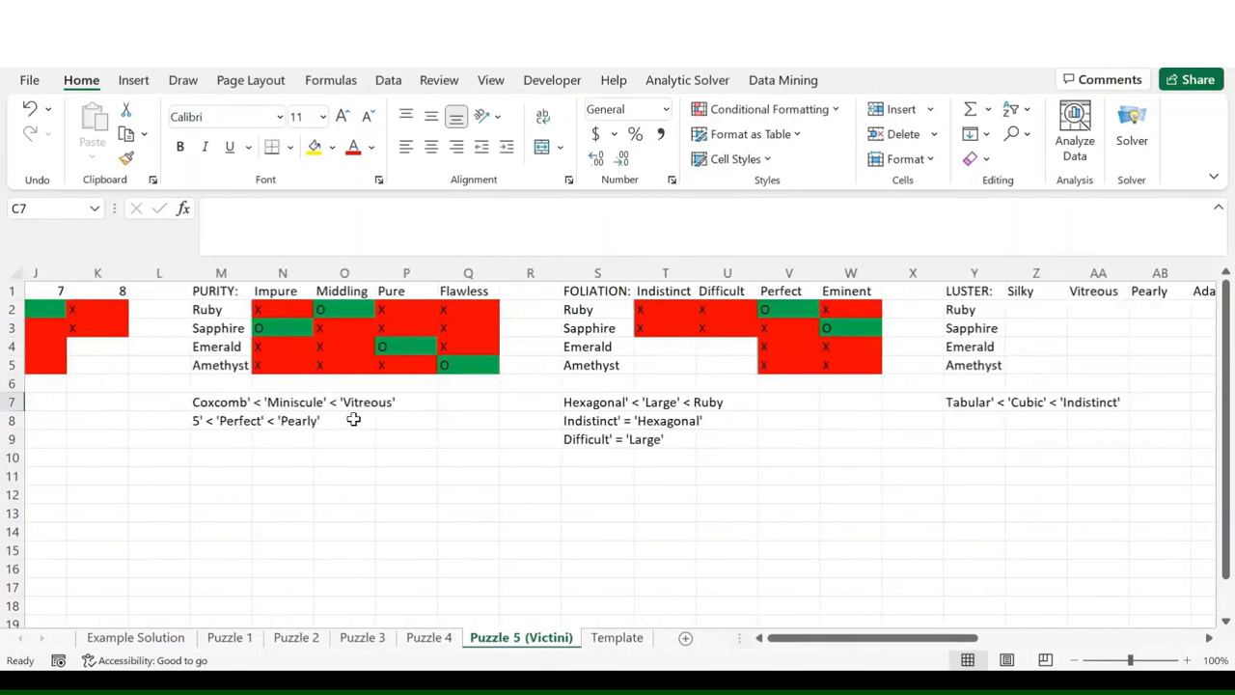
{"action": "scroll", "coordinate": [987, 329], "scroll_direction": "left", "scroll_amount": 1}
{"action": "left_click", "coordinate": [879, 329]}
{"action": "scroll", "coordinate": [880, 330], "scroll_direction": "left", "scroll_amount": 3}
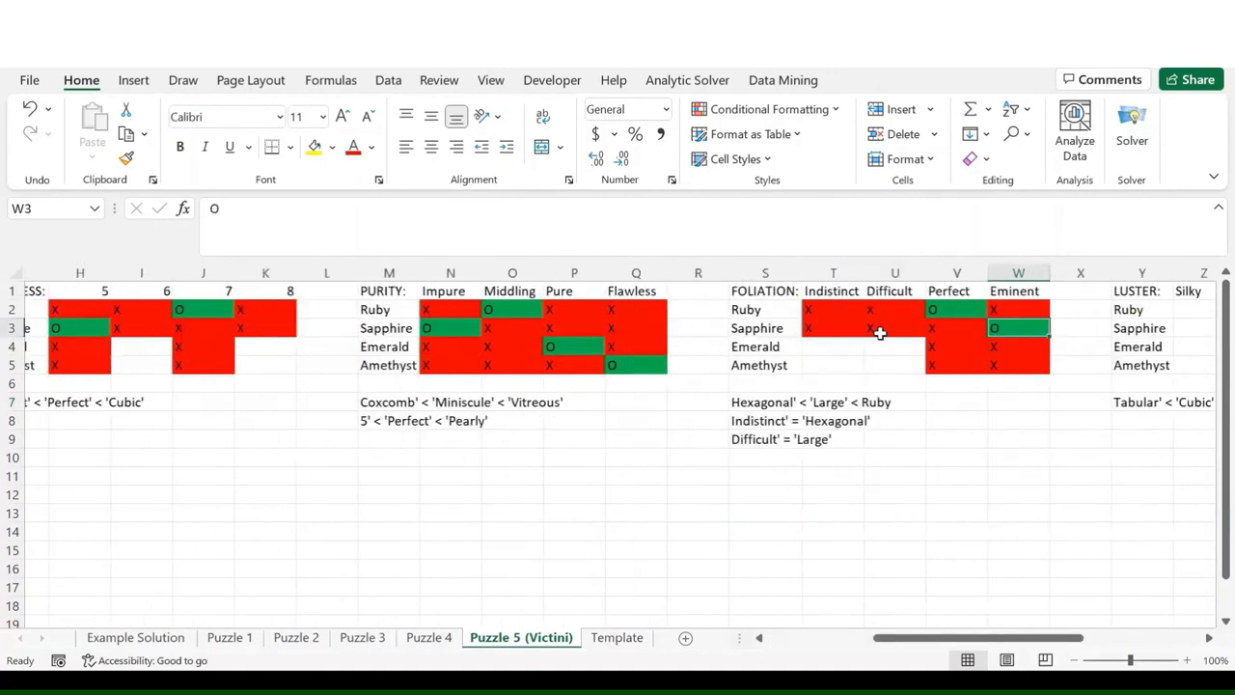
{"action": "scroll", "coordinate": [879, 332], "scroll_direction": "left", "scroll_amount": 3}
{"action": "left_click", "coordinate": [441, 403]}
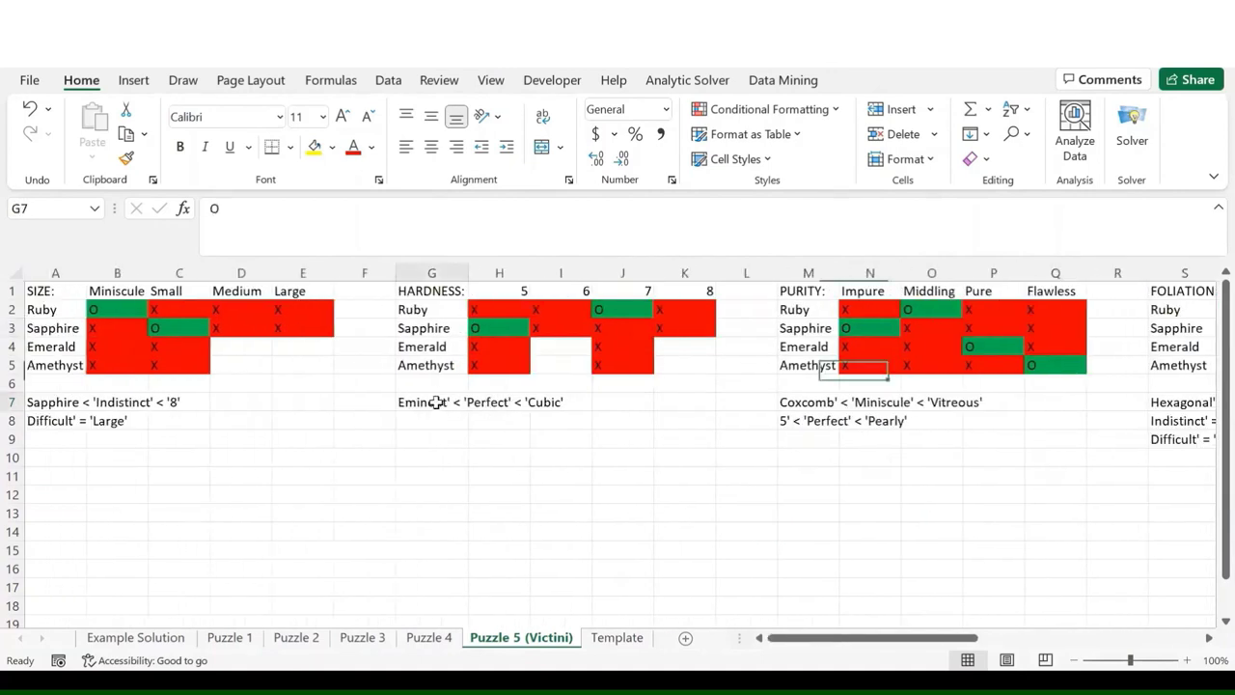
{"action": "left_click", "coordinate": [267, 211]}
{"action": "key", "text": "BackSpace"}
{"action": "key", "text": "BackSpace"}
{"action": "key", "text": "BackSpace"}
{"action": "key", "text": "BackSpace"}
{"action": "key", "text": "BackSpace"}
{"action": "key", "text": "BackSpace"}
{"action": "key", "text": "BackSpace"}
{"action": "key", "text": "BackSpace"}
{"action": "key", "text": "BackSpace"}
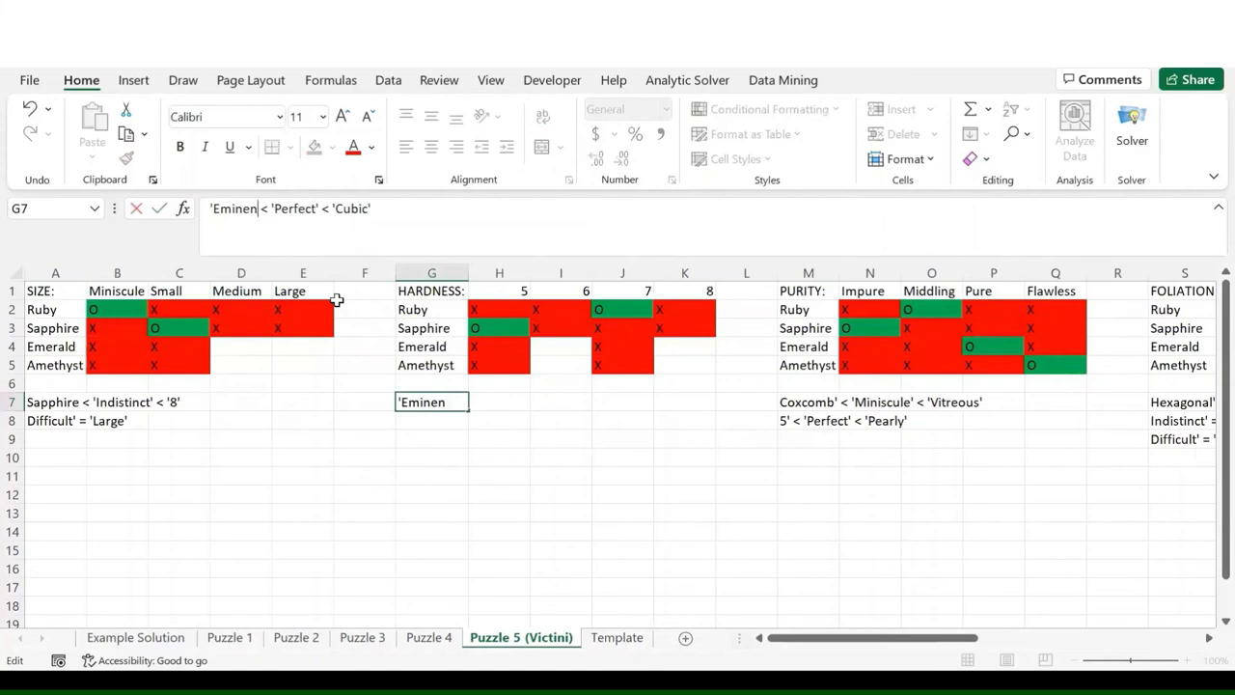
{"action": "type", "text": "Sapphire"}
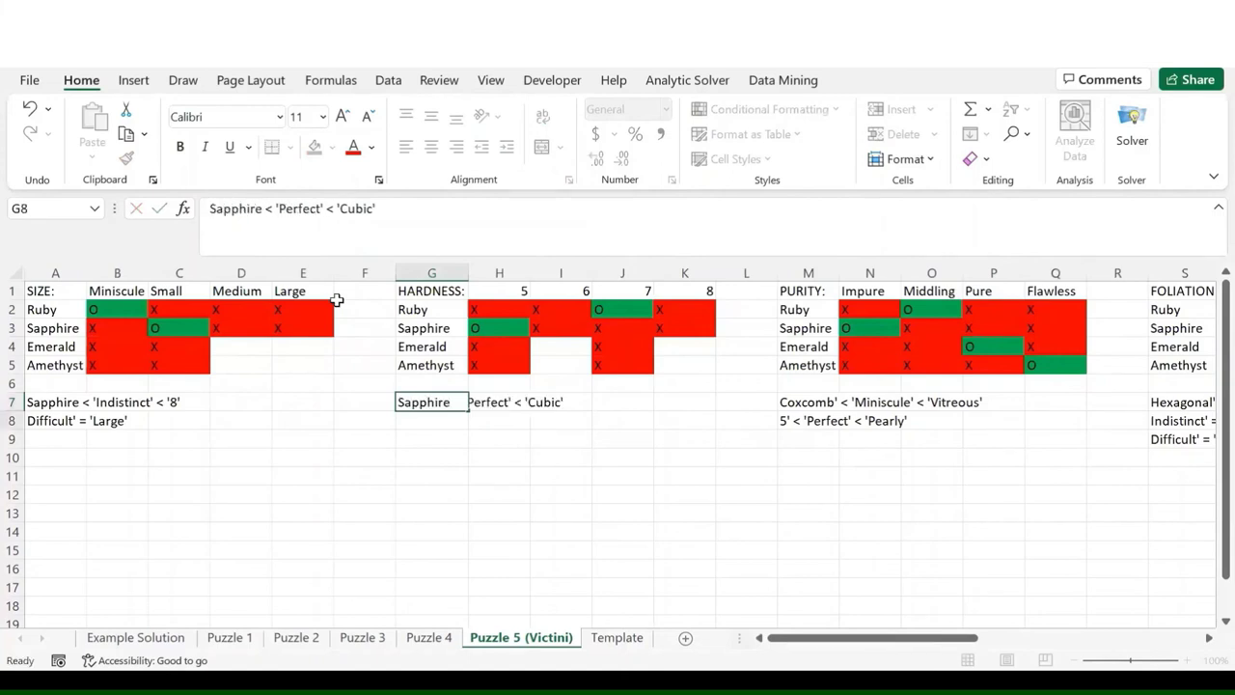
{"action": "key", "text": "Return"}
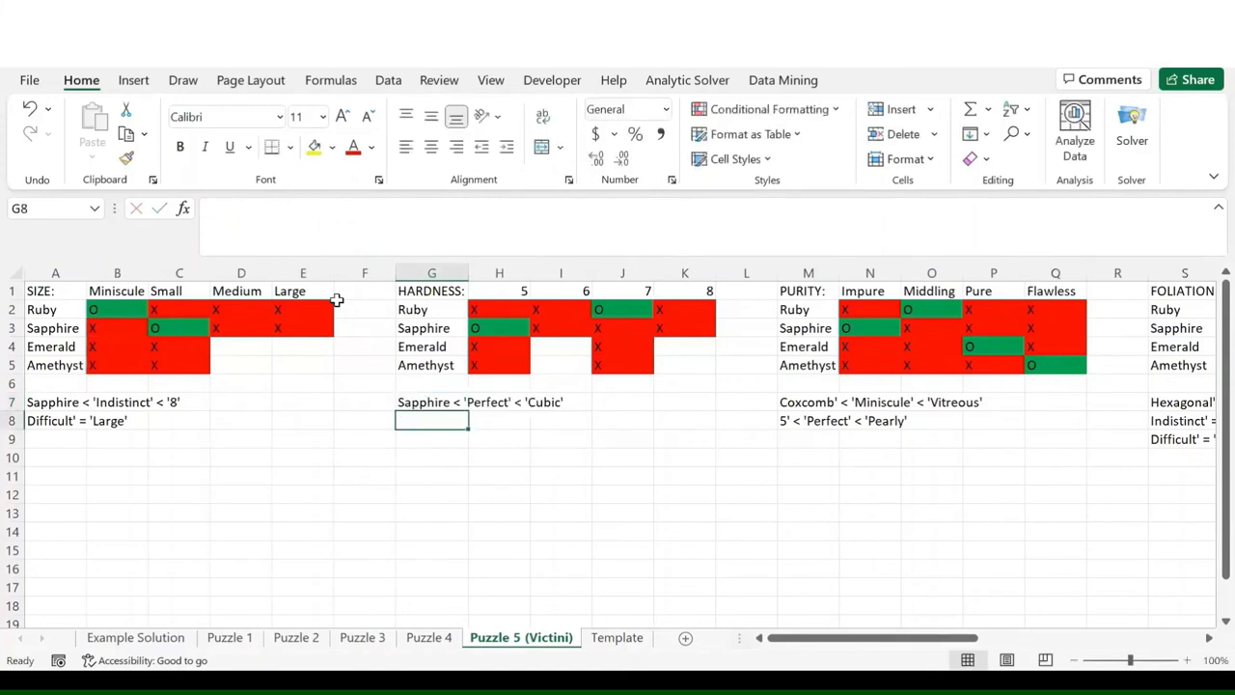
- Replace 'Perfect' with Ruby in the G7 hardness clue so it reads Sapphire < Ruby < 'Cubic'
{"action": "key", "text": "Up"}
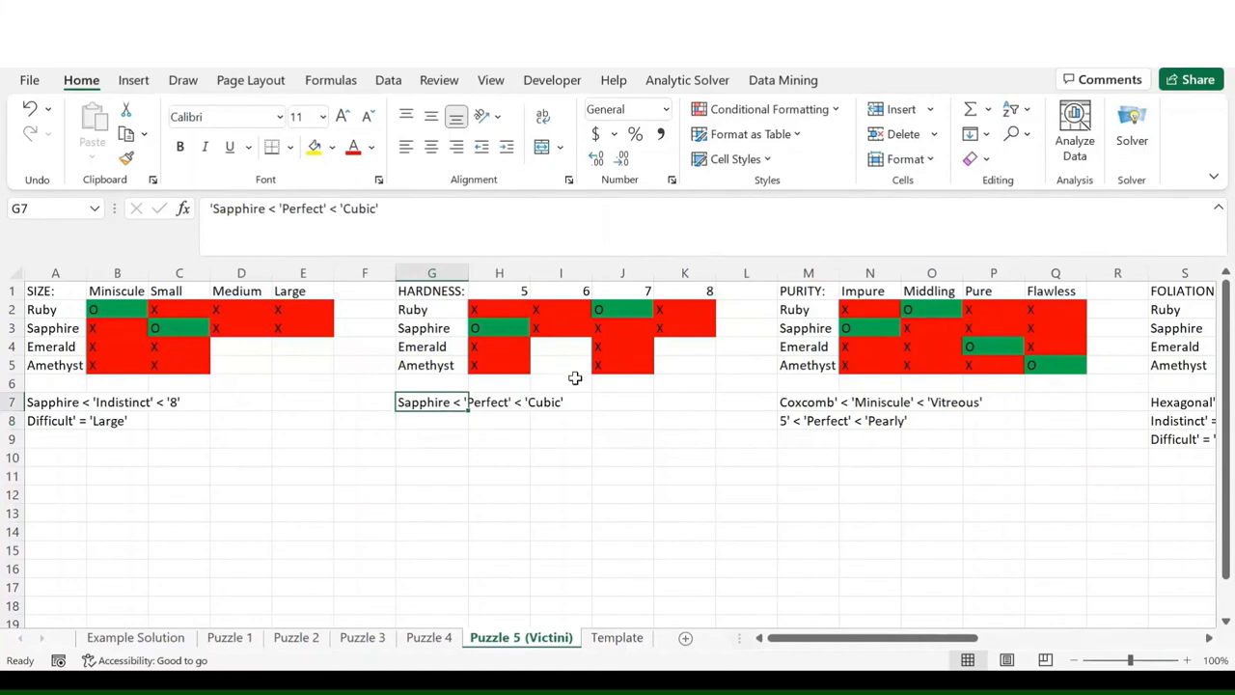
{"action": "scroll", "coordinate": [574, 377], "scroll_direction": "right", "scroll_amount": 6}
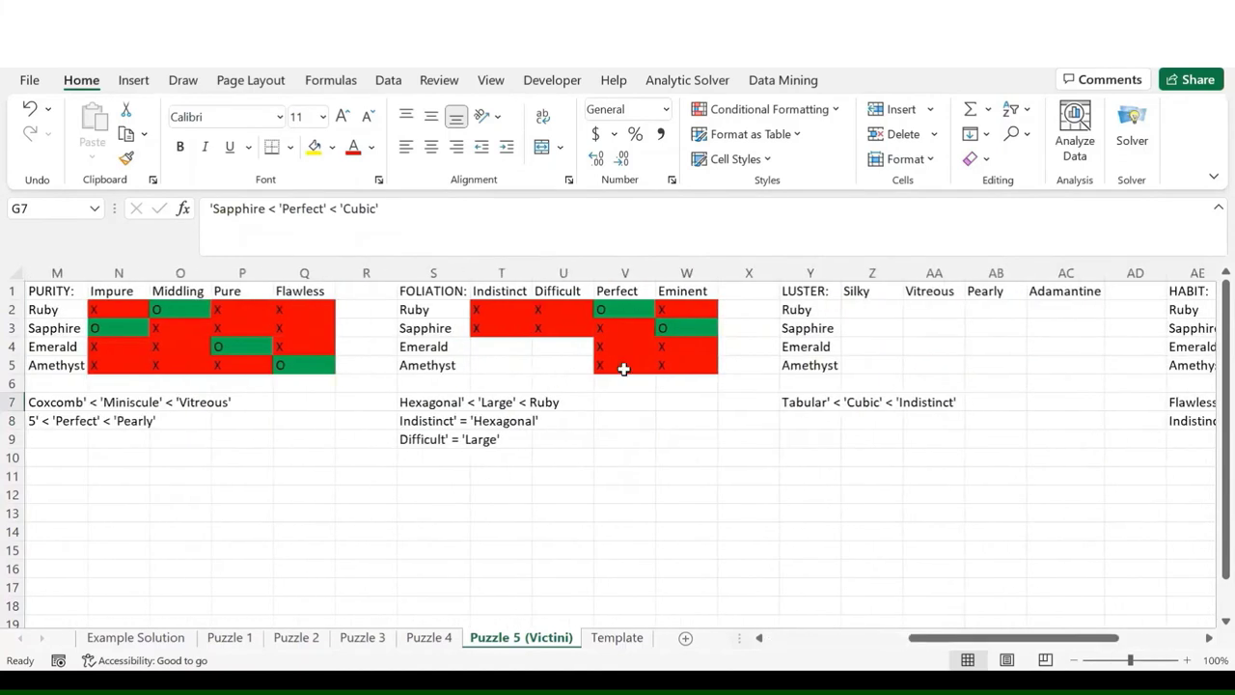
{"action": "scroll", "coordinate": [626, 366], "scroll_direction": "right", "scroll_amount": 1}
{"action": "scroll", "coordinate": [650, 315], "scroll_direction": "right", "scroll_amount": 4}
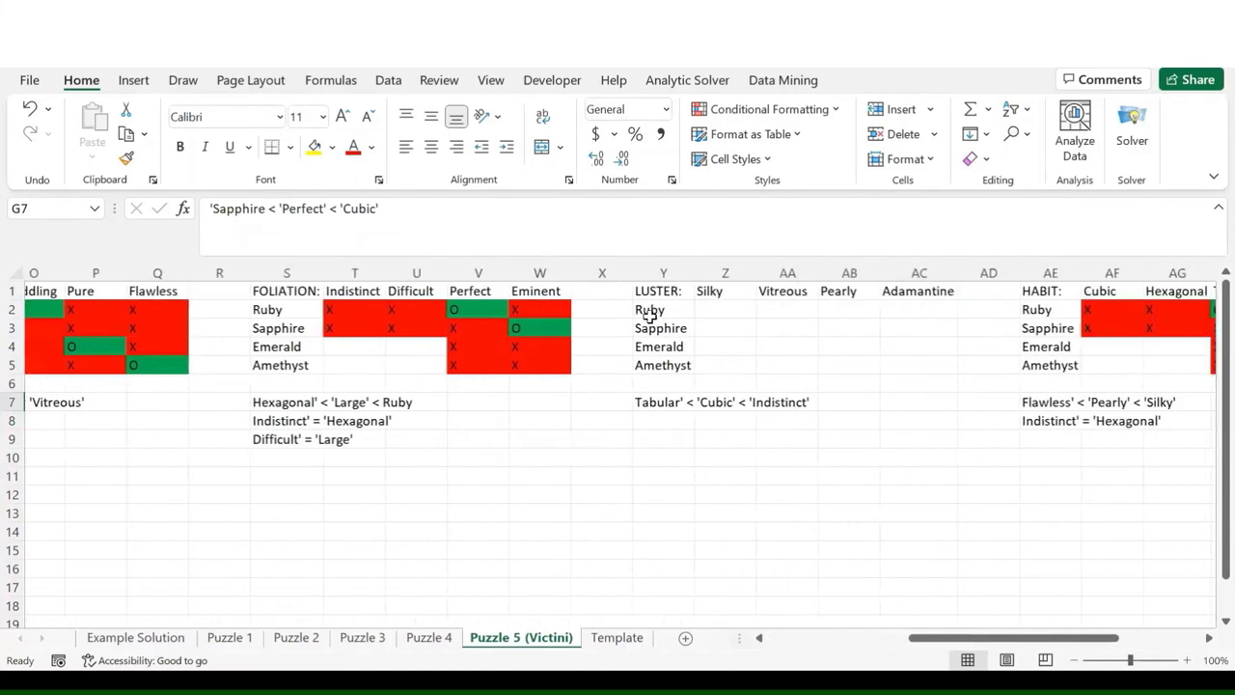
{"action": "scroll", "coordinate": [753, 362], "scroll_direction": "left", "scroll_amount": 10}
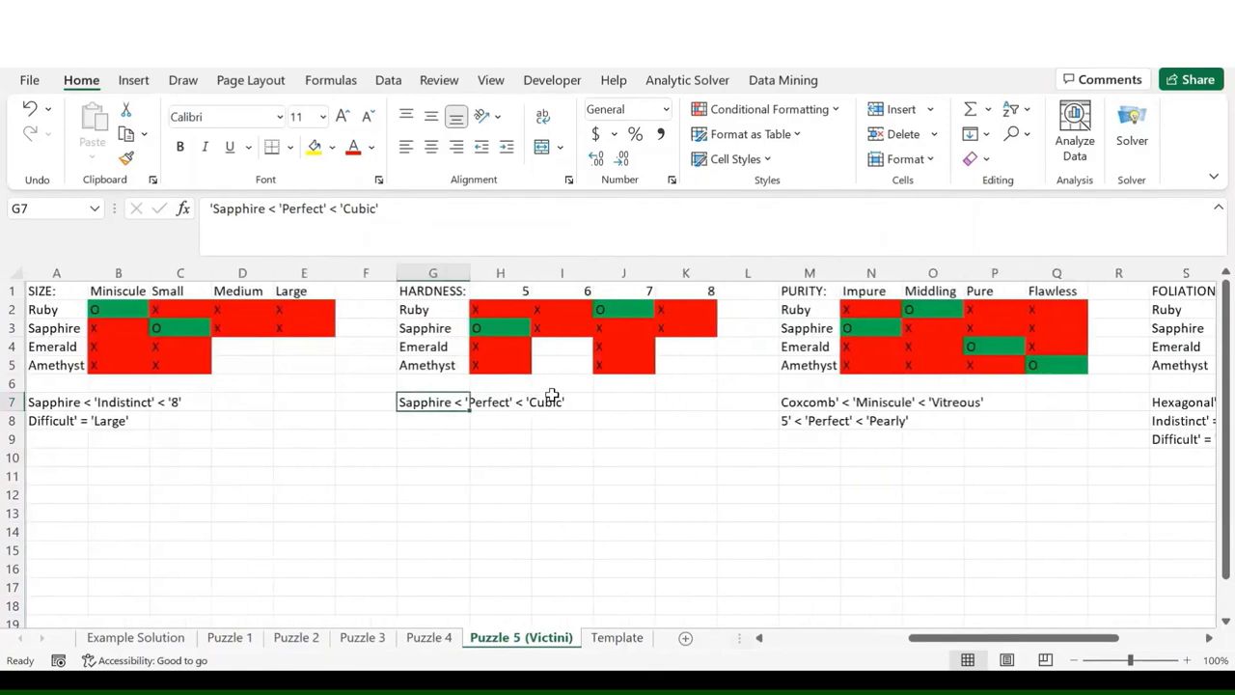
{"action": "scroll", "coordinate": [541, 409], "scroll_direction": "right", "scroll_amount": 6}
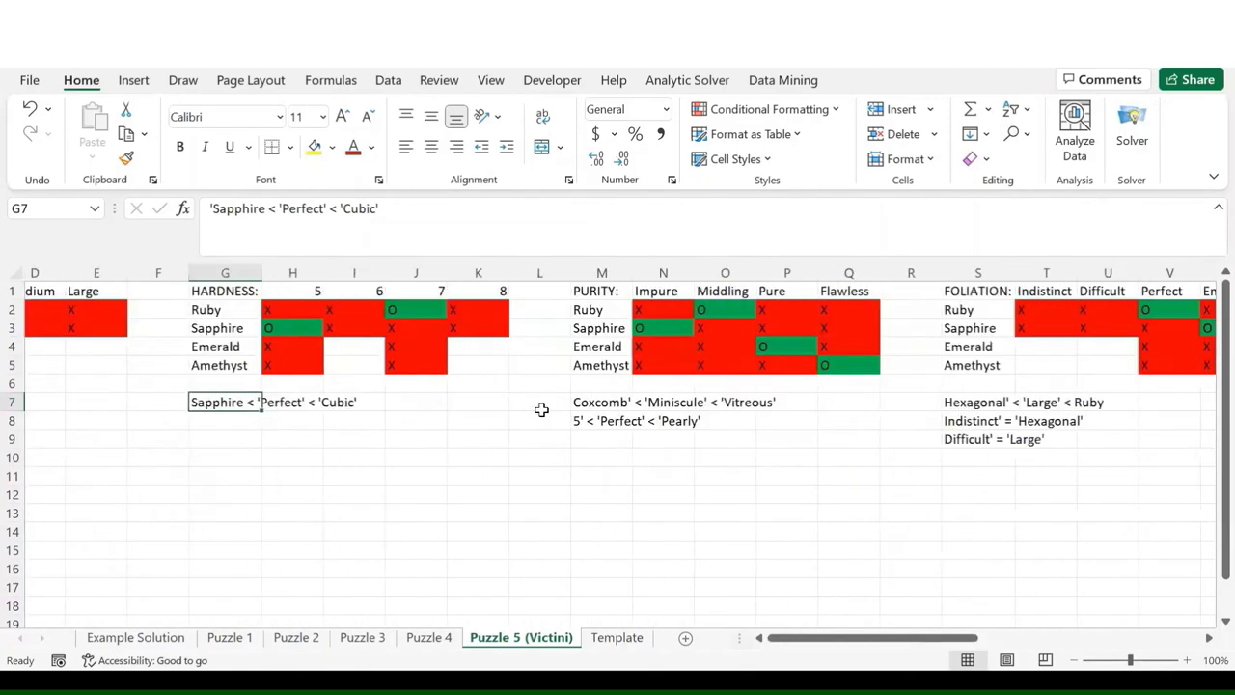
{"action": "scroll", "coordinate": [542, 409], "scroll_direction": "left", "scroll_amount": 6}
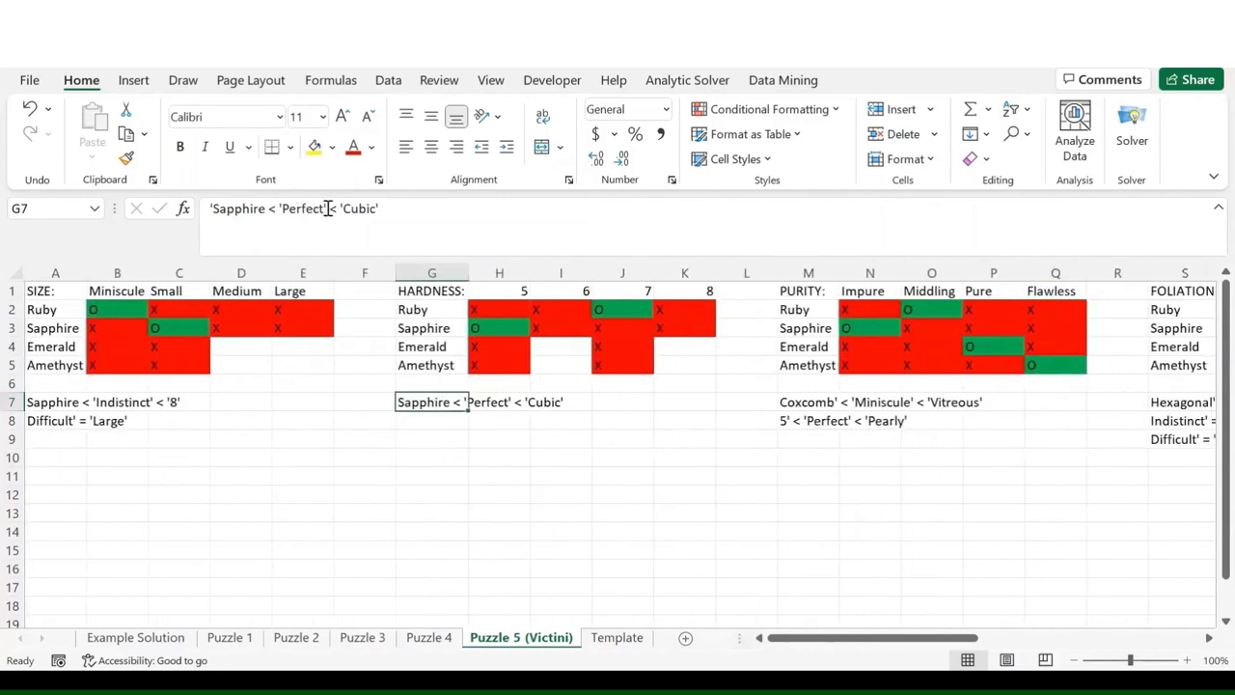
{"action": "key", "text": "F2"}
{"action": "key", "text": "Left"}
{"action": "key", "text": "Left"}
{"action": "key", "text": "Left"}
{"action": "key", "text": "Left"}
{"action": "key", "text": "Left"}
{"action": "key", "text": "Left"}
{"action": "key", "text": "Left"}
{"action": "key", "text": "Left"}
{"action": "key", "text": "Left"}
{"action": "key", "text": "Left"}
{"action": "key", "text": "BackSpace"}
{"action": "key", "text": "BackSpace"}
{"action": "key", "text": "BackSpace"}
{"action": "key", "text": "BackSpace"}
{"action": "key", "text": "BackSpace"}
{"action": "key", "text": "BackSpace"}
{"action": "key", "text": "BackSpace"}
{"action": "key", "text": "BackSpace"}
{"action": "key", "text": "BackSpace"}
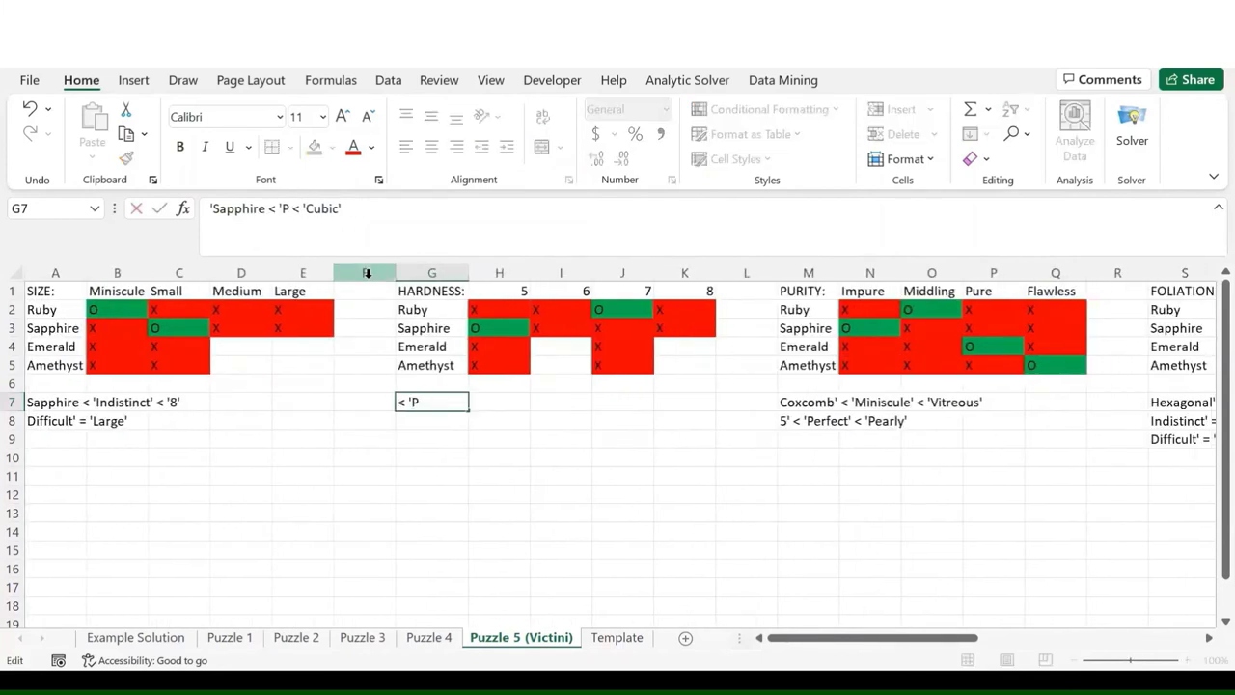
{"action": "type", "text": "Ruby"}
{"action": "key", "text": "Return"}
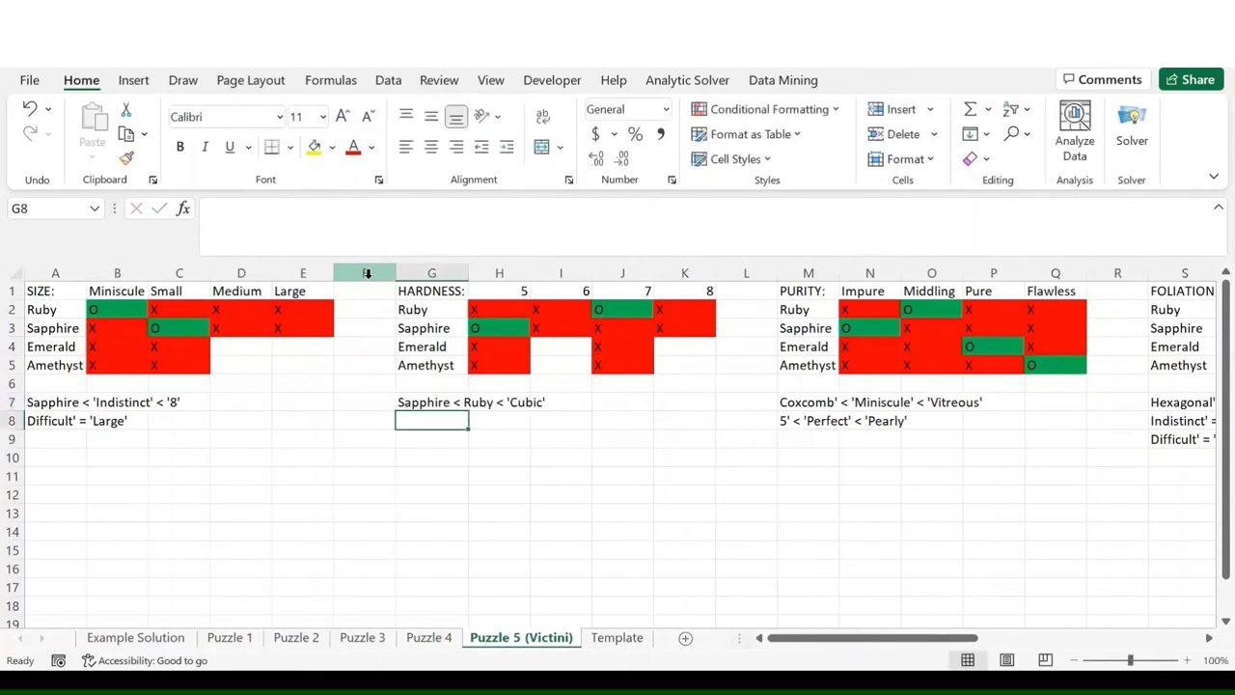
- Record the deduction '8' = 'Cubic' in G8 under the Hardness grid
{"action": "key", "text": "Up"}
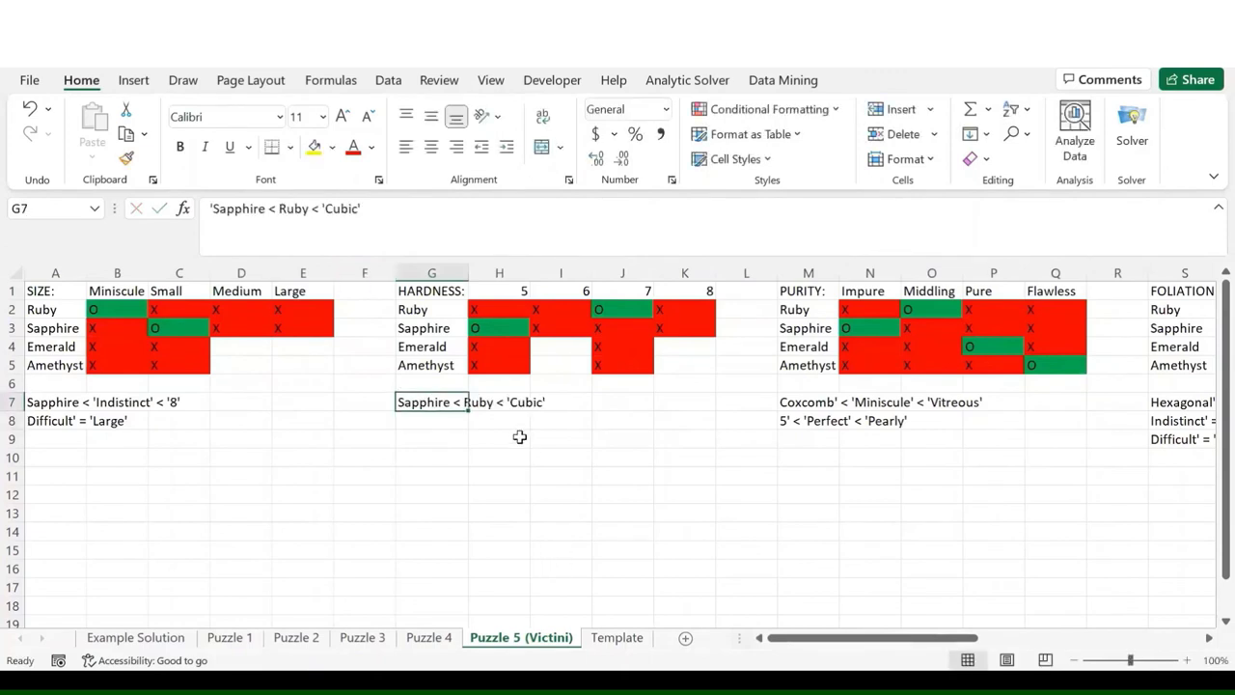
{"action": "scroll", "coordinate": [520, 437], "scroll_direction": "right", "scroll_amount": 5}
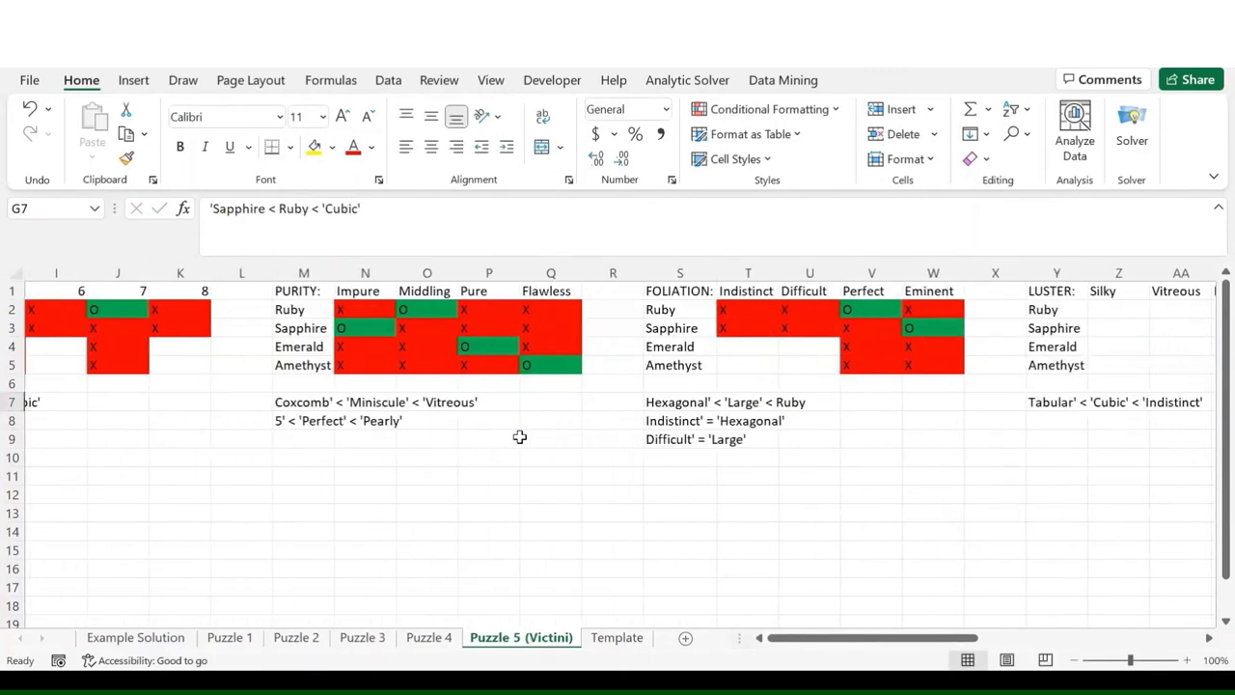
{"action": "scroll", "coordinate": [519, 437], "scroll_direction": "right", "scroll_amount": 2}
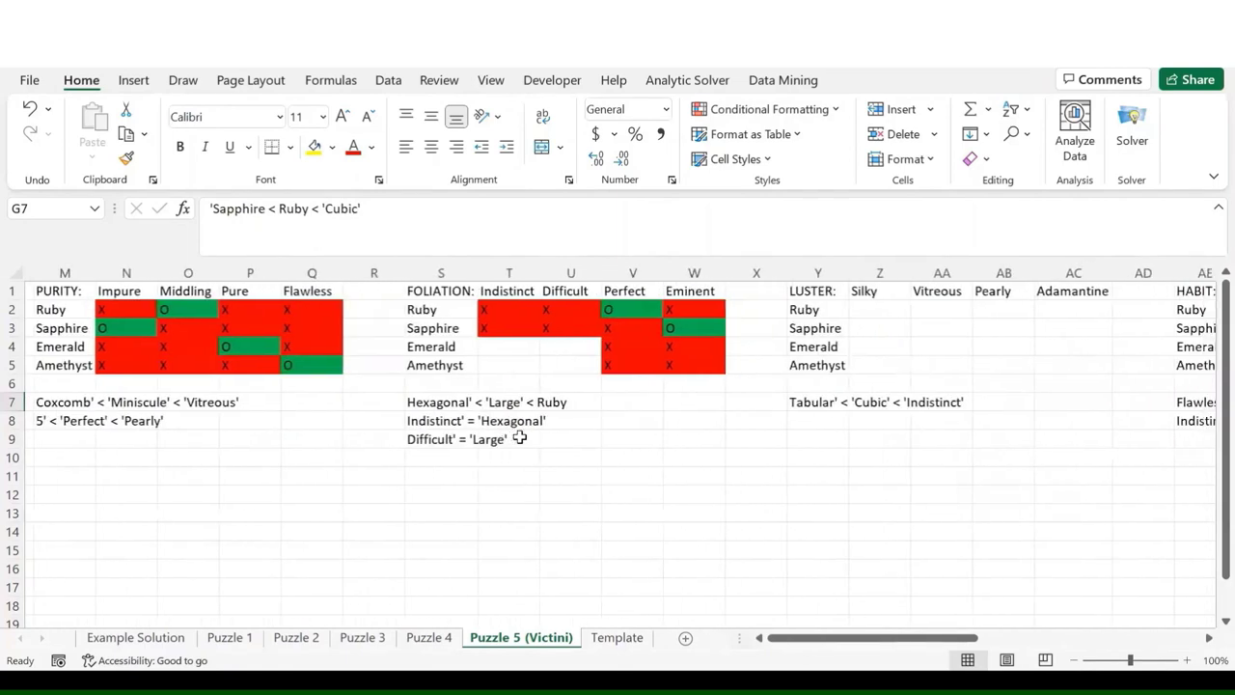
{"action": "scroll", "coordinate": [519, 437], "scroll_direction": "right", "scroll_amount": 3}
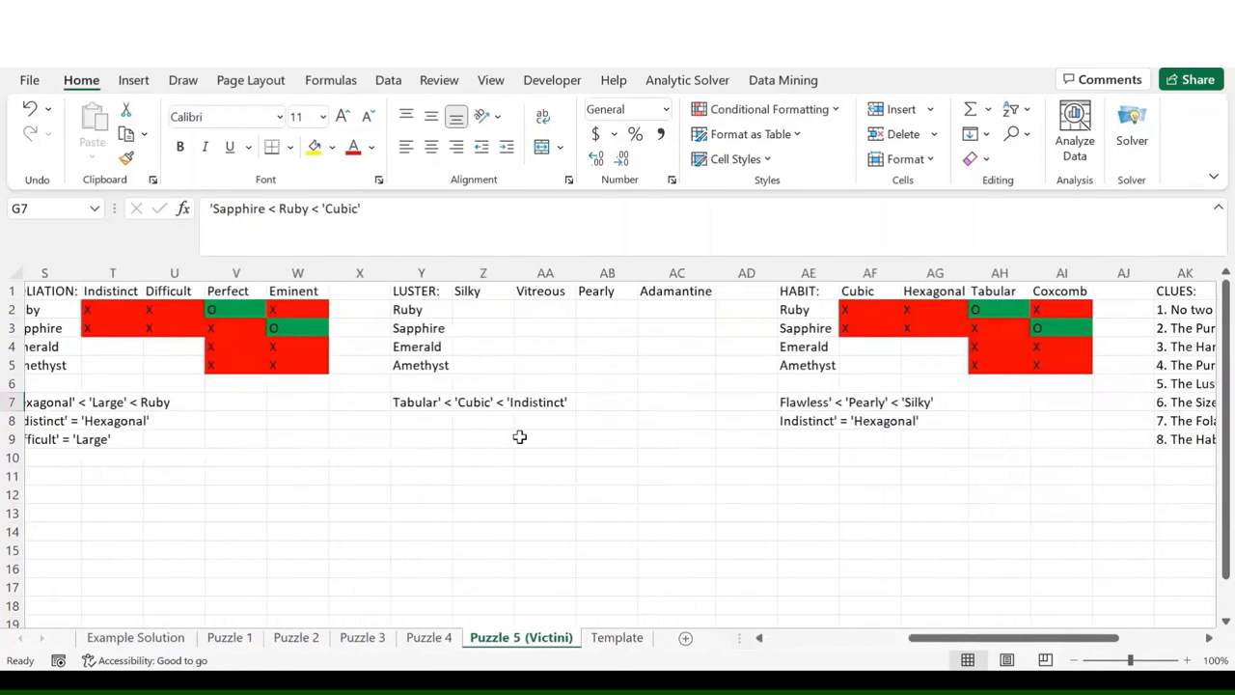
{"action": "scroll", "coordinate": [519, 437], "scroll_direction": "left", "scroll_amount": 1}
{"action": "scroll", "coordinate": [937, 331], "scroll_direction": "left", "scroll_amount": 8}
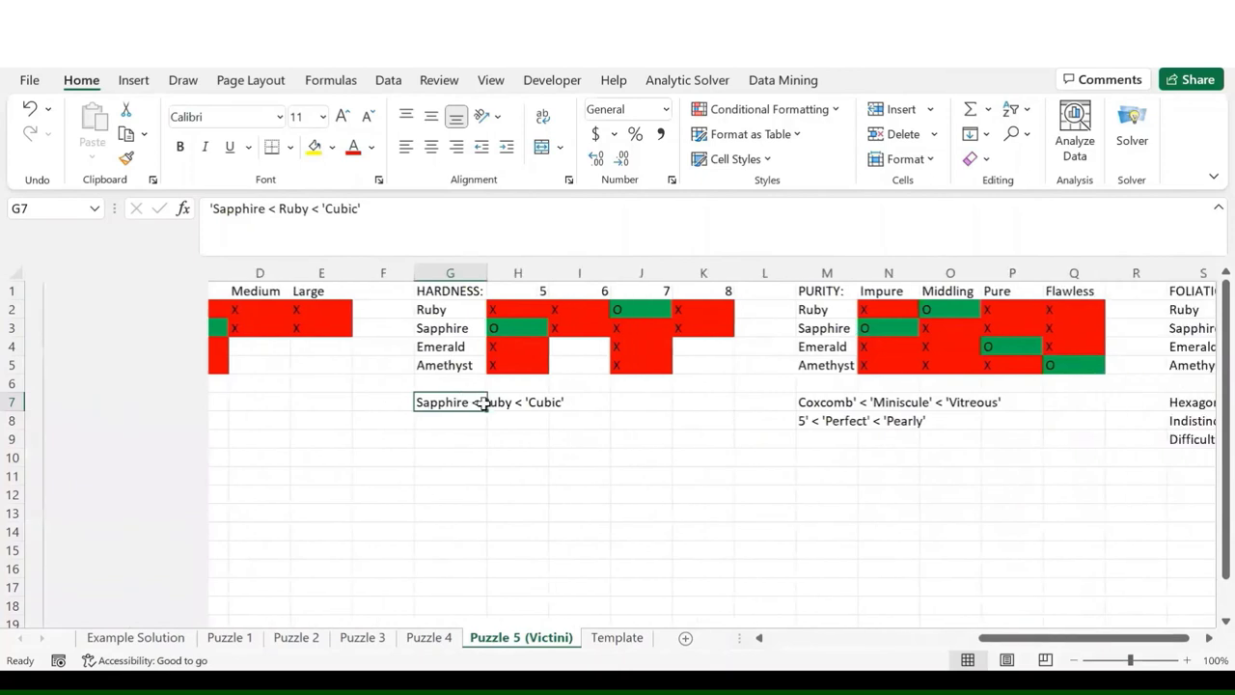
{"action": "scroll", "coordinate": [483, 404], "scroll_direction": "left", "scroll_amount": 1}
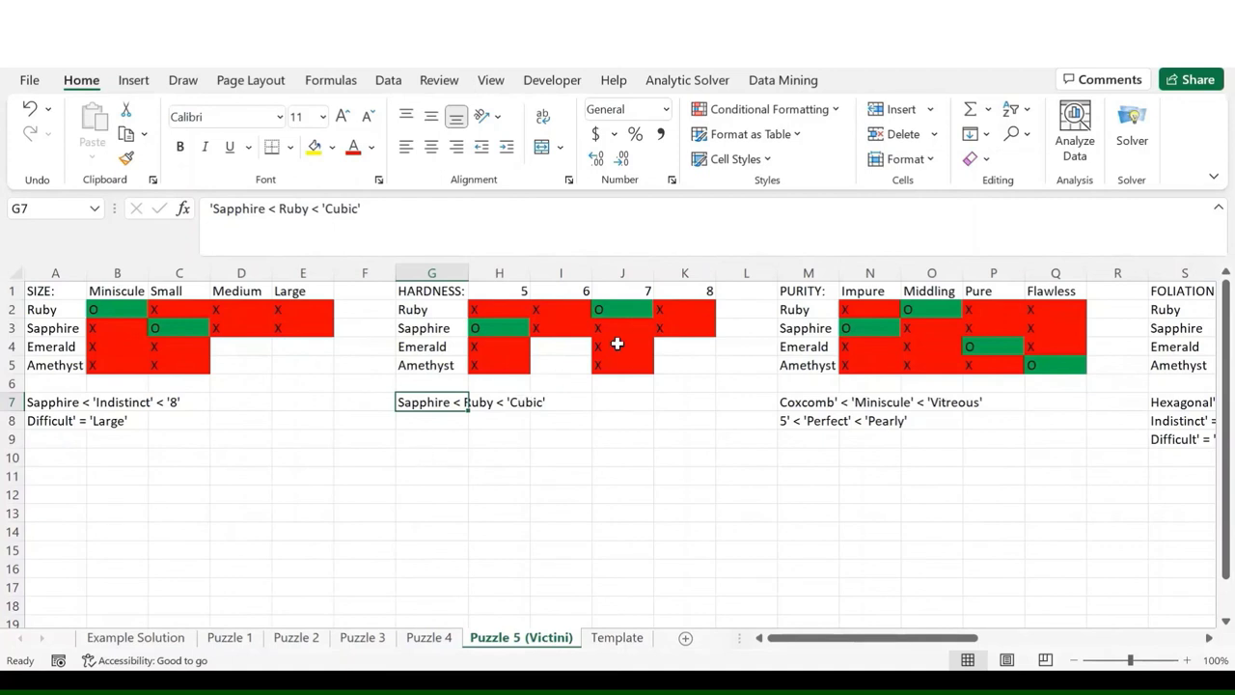
{"action": "left_click", "coordinate": [631, 314]}
{"action": "left_click", "coordinate": [422, 418]}
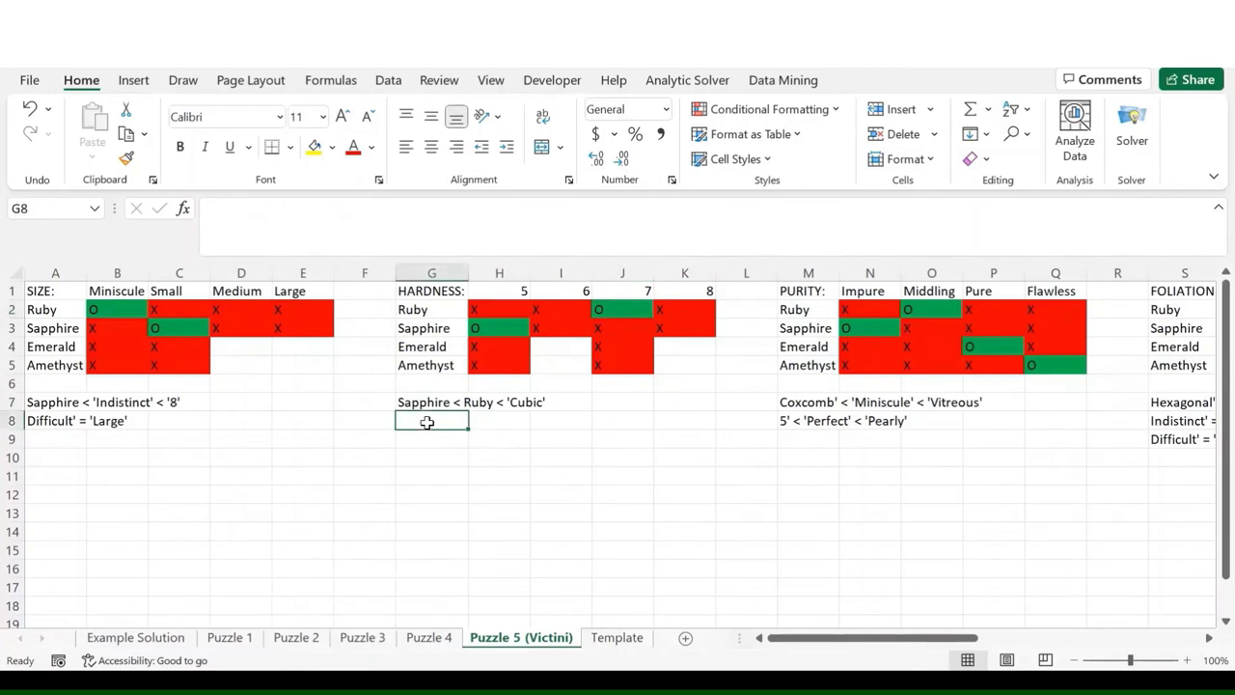
{"action": "type", "text": "'8' = 'Cub"}
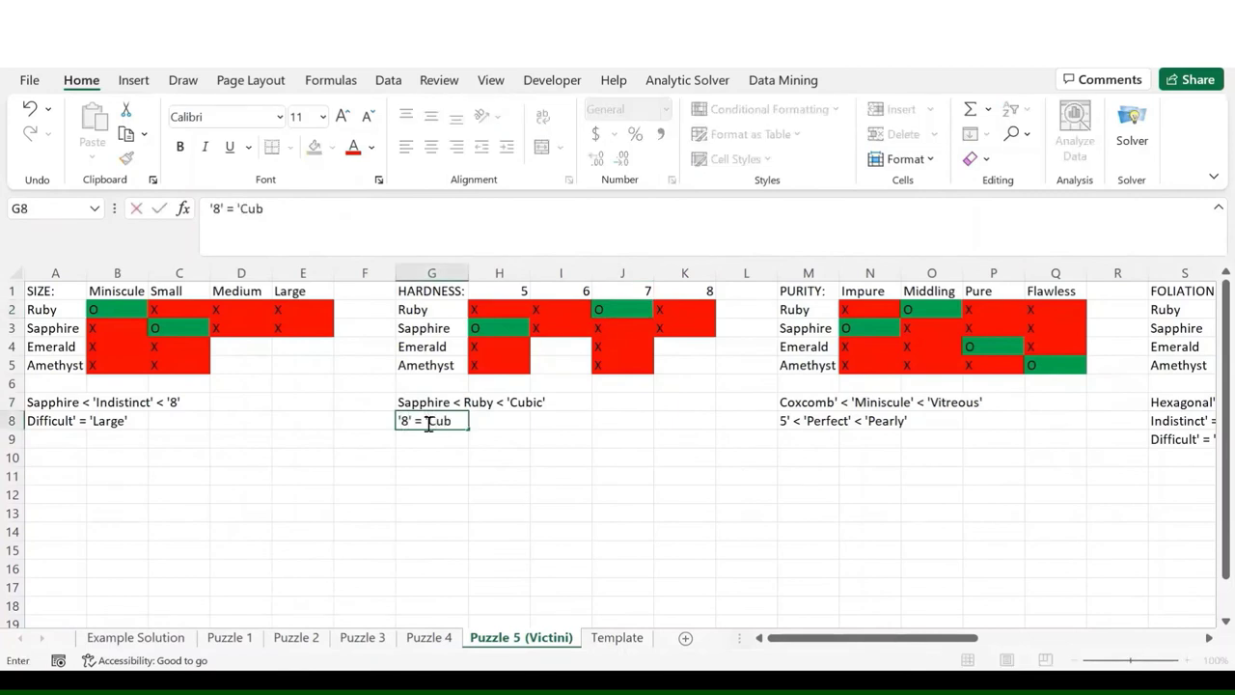
{"action": "type", "text": "ic'"}
{"action": "key", "text": "Return"}
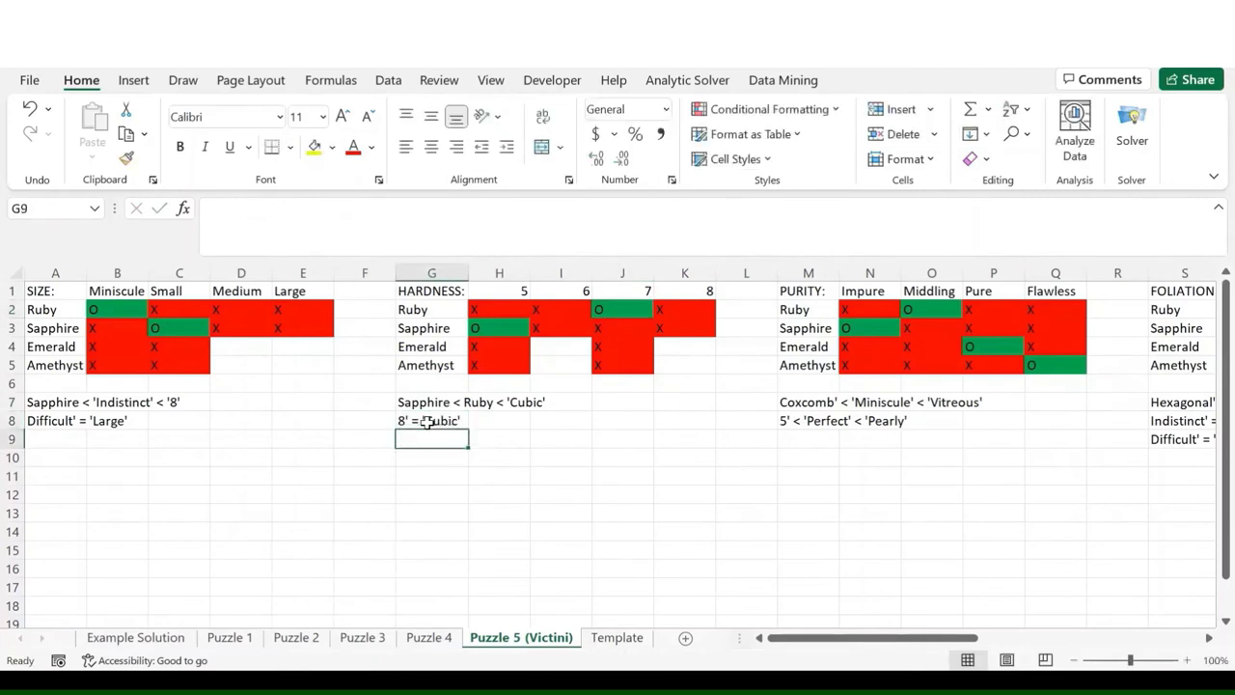
- Copy the '8' = 'Cubic' deduction from G8 to AE9 under the Habit grid
{"action": "key", "text": "Up"}
{"action": "key", "text": "ctrl+c"}
{"action": "scroll", "coordinate": [773, 494], "scroll_direction": "right", "scroll_amount": 6}
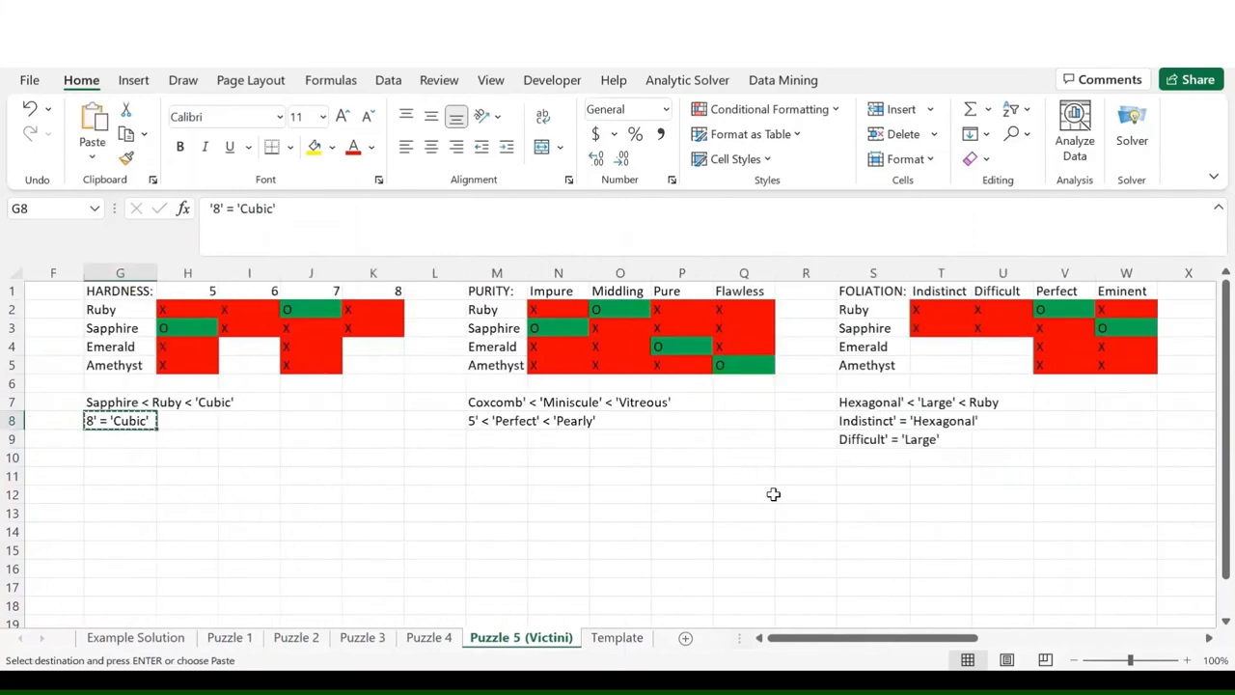
{"action": "scroll", "coordinate": [773, 494], "scroll_direction": "right", "scroll_amount": 4}
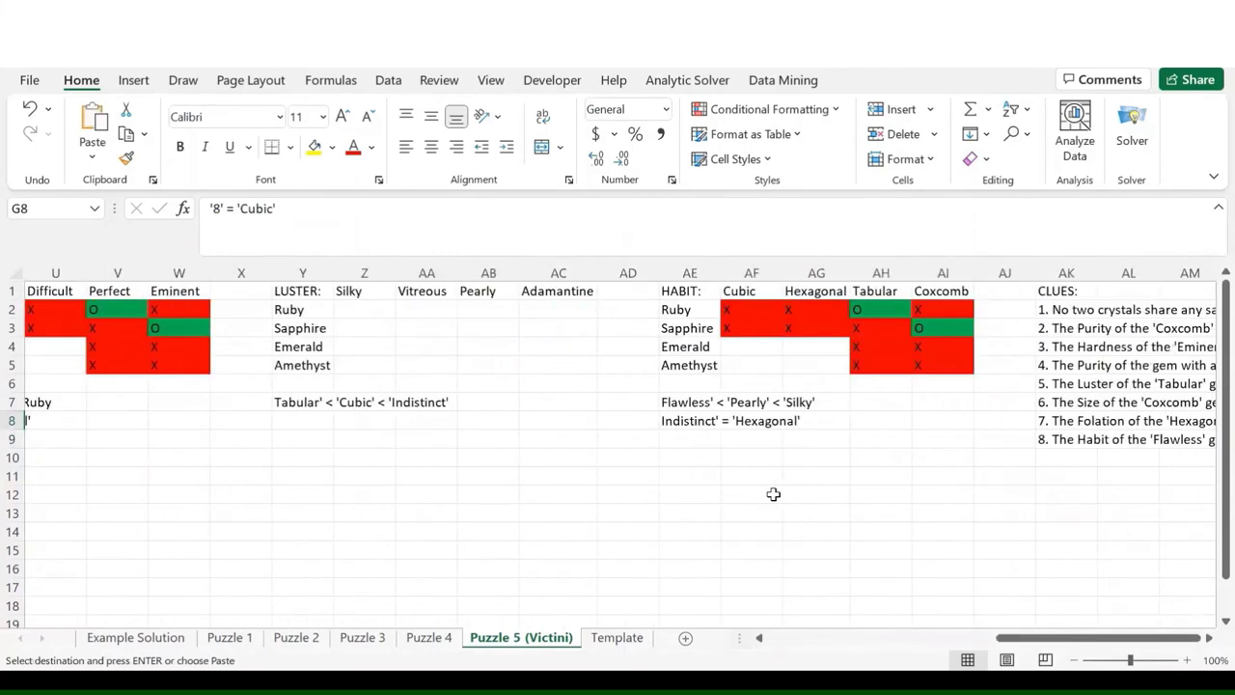
{"action": "left_click", "coordinate": [699, 441]}
{"action": "key", "text": "ctrl+v"}
{"action": "left_click", "coordinate": [827, 506]}
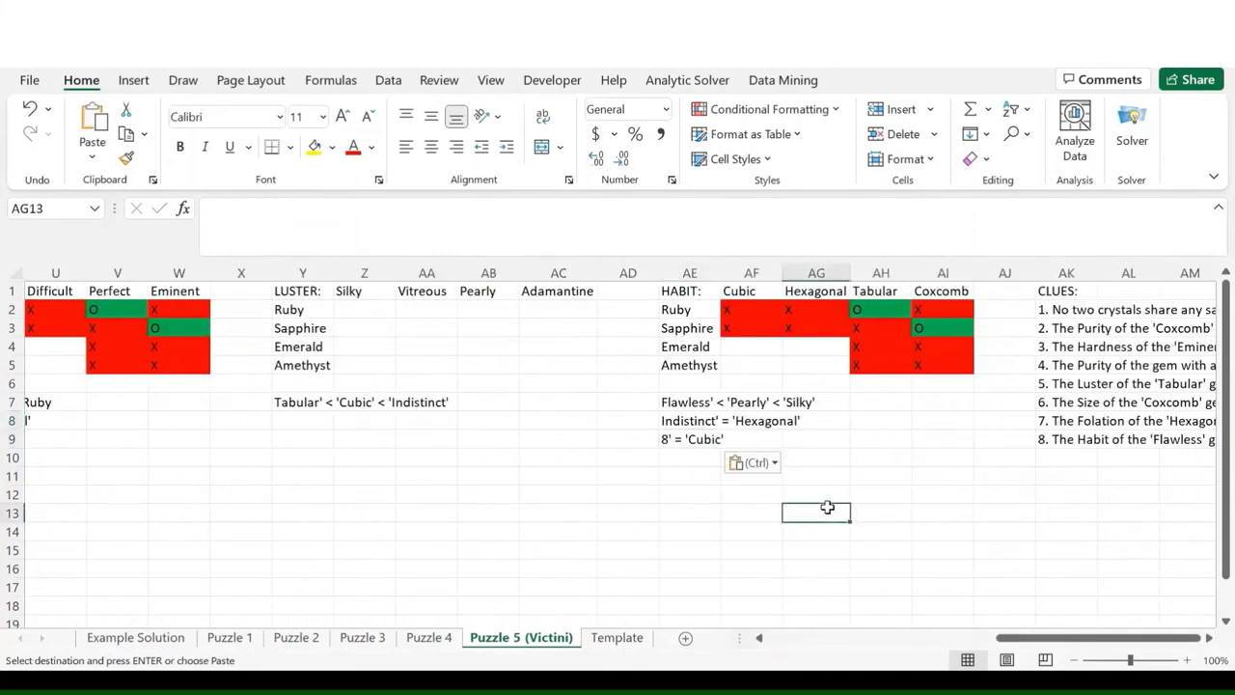
- Replace 'Coxcomb' with Sapphire in the M7 purity clue so it reads Sapphire < 'Miniscule' < 'Vitreous'
{"action": "scroll", "coordinate": [827, 507], "scroll_direction": "left", "scroll_amount": 8}
{"action": "scroll", "coordinate": [827, 507], "scroll_direction": "left", "scroll_amount": 2}
{"action": "scroll", "coordinate": [827, 506], "scroll_direction": "right", "scroll_amount": 9}
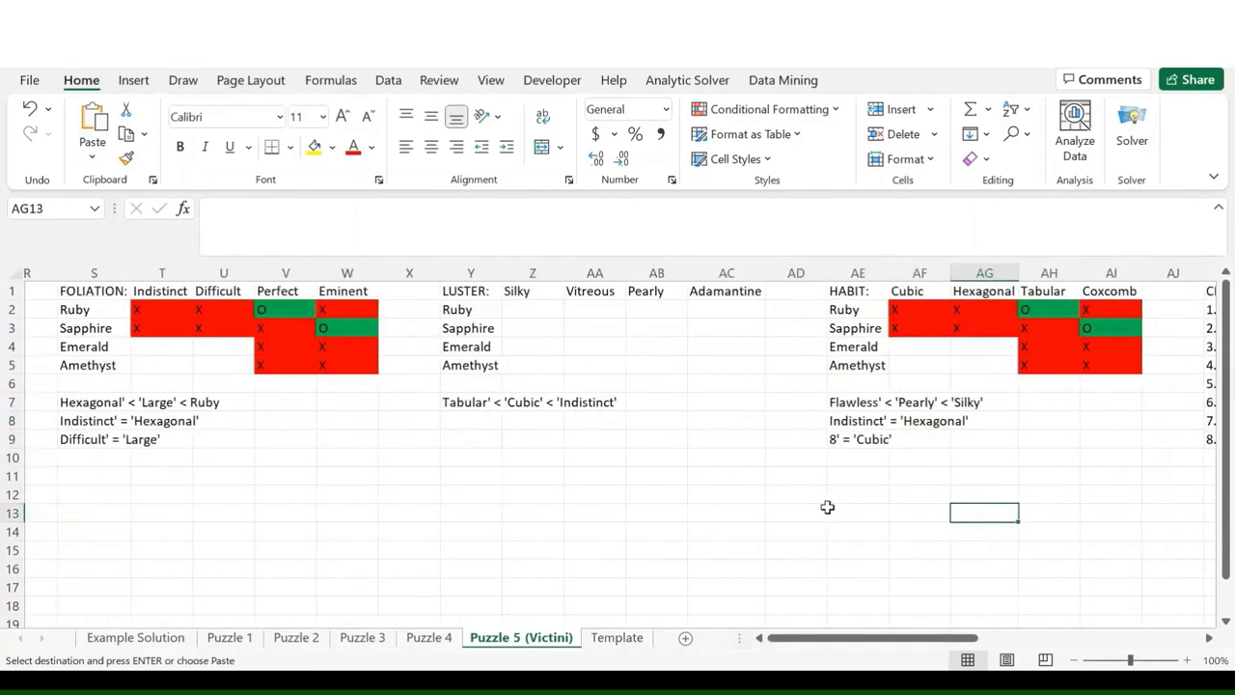
{"action": "scroll", "coordinate": [827, 507], "scroll_direction": "left", "scroll_amount": 4}
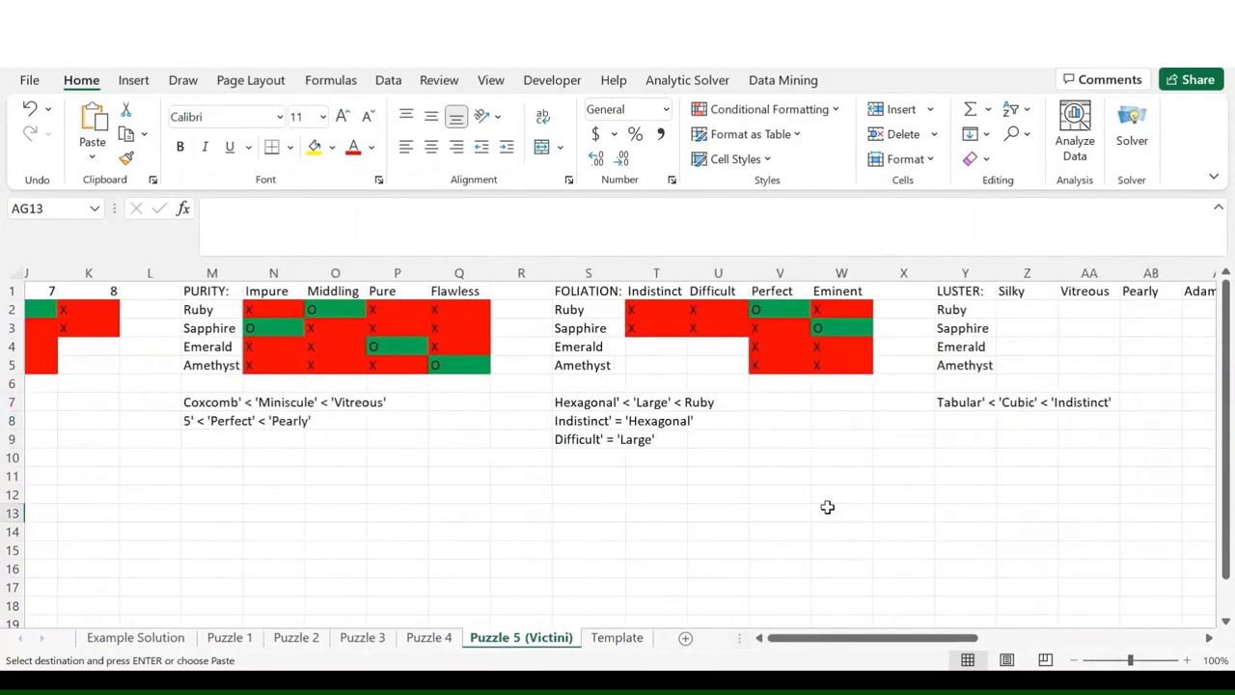
{"action": "left_click", "coordinate": [227, 384]}
{"action": "left_click", "coordinate": [246, 402]}
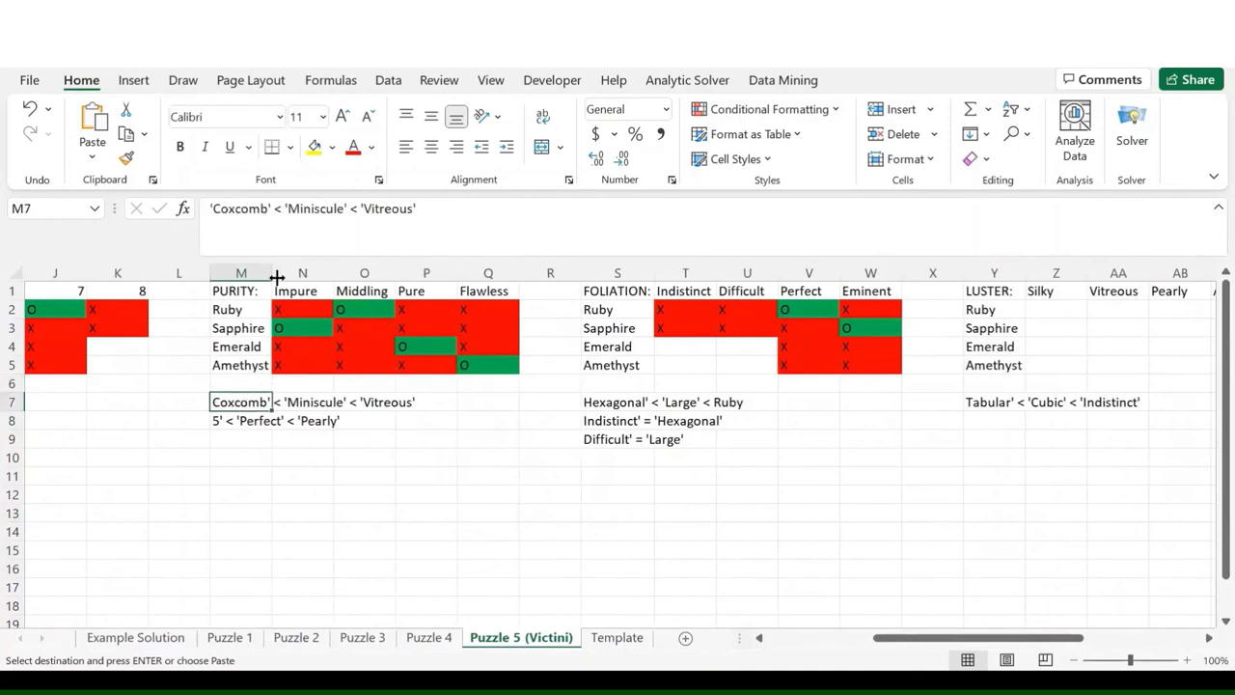
{"action": "key", "text": "Escape"}
{"action": "left_click", "coordinate": [286, 225]}
{"action": "key", "text": "BackSpace"}
{"action": "key", "text": "BackSpace"}
{"action": "key", "text": "BackSpace"}
{"action": "key", "text": "BackSpace"}
{"action": "key", "text": "BackSpace"}
{"action": "key", "text": "BackSpace"}
{"action": "key", "text": "BackSpace"}
{"action": "key", "text": "BackSpace"}
{"action": "key", "text": "BackSpace"}
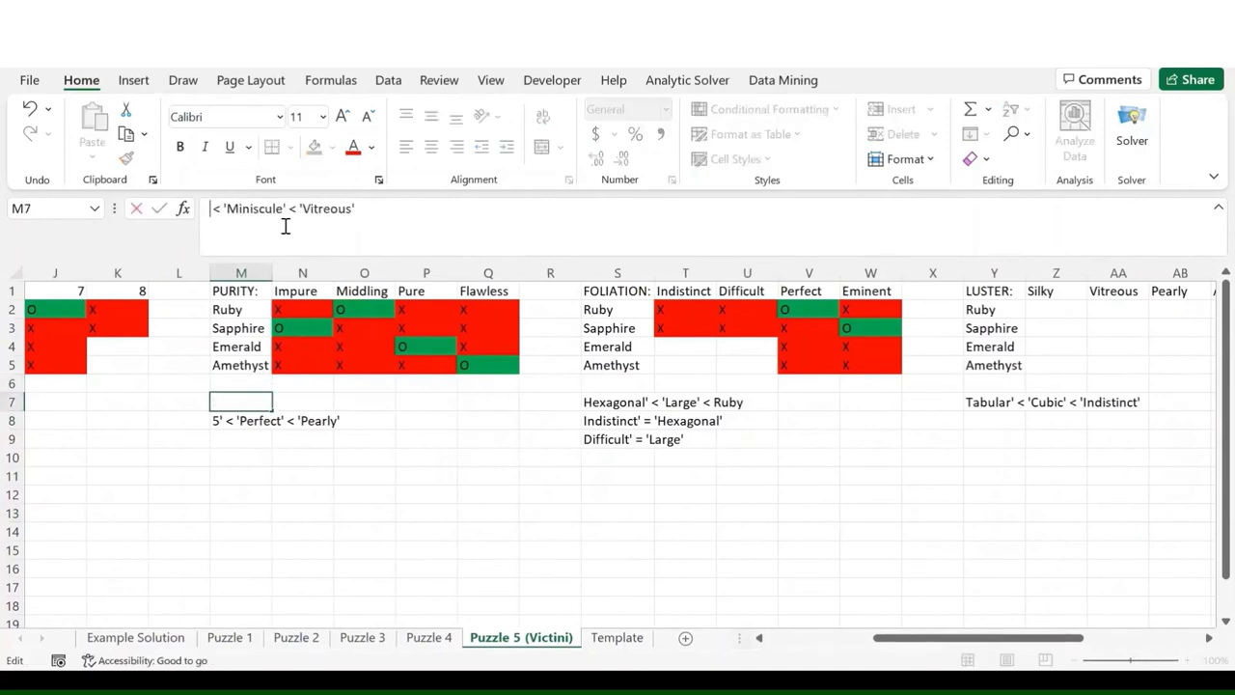
{"action": "type", "text": "Sapphir"}
{"action": "type", "text": "e"}
{"action": "key", "text": "Return"}
{"action": "key", "text": "Up"}
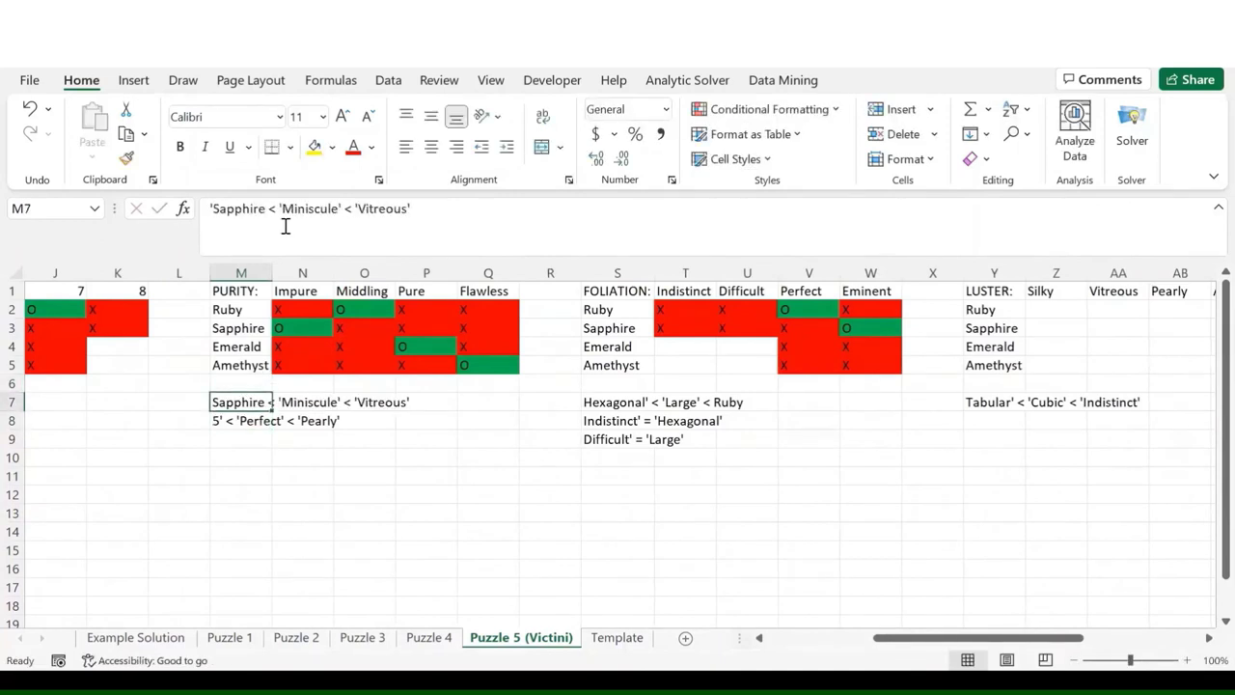
- Mark Vitreous with an X for Sapphire in the Luster grid
{"action": "scroll", "coordinate": [450, 401], "scroll_direction": "left", "scroll_amount": 3}
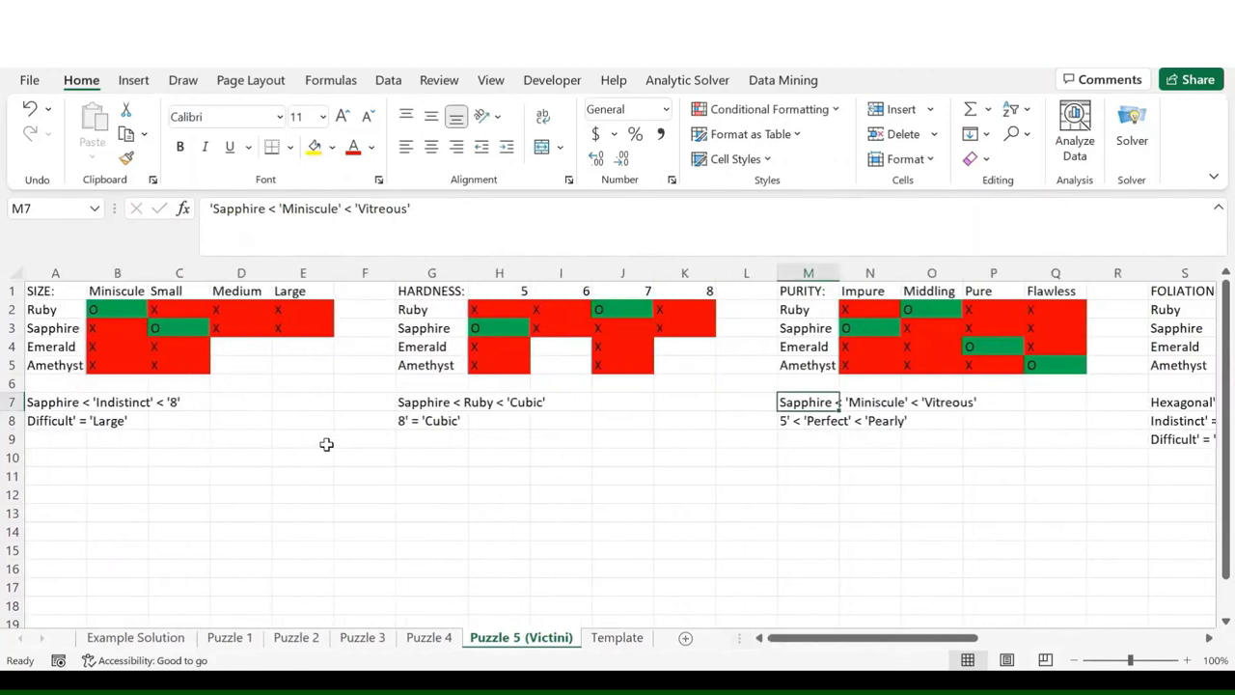
{"action": "scroll", "coordinate": [325, 441], "scroll_direction": "right", "scroll_amount": 4}
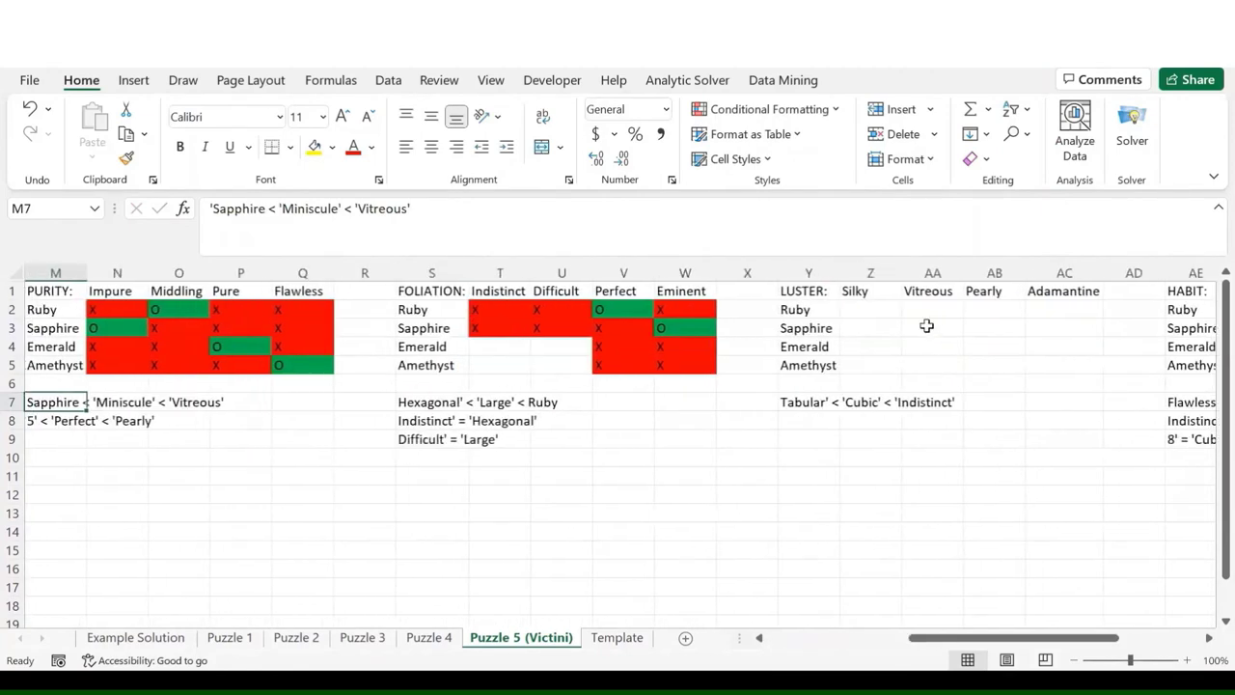
{"action": "left_click", "coordinate": [926, 327]}
{"action": "type", "text": "x"}
{"action": "key", "text": "Return"}
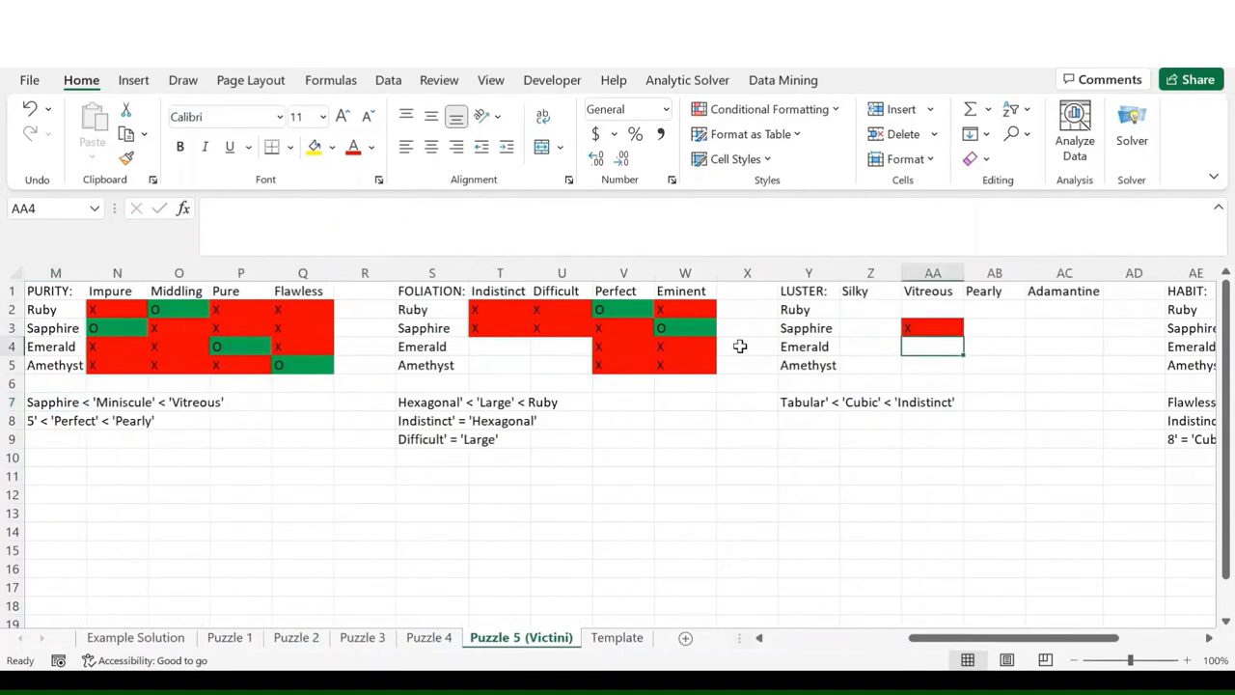
- Replace 'Miniscule' with Ruby in the M7 purity clue so it reads Sapphire < Ruby < 'Vitreous'
{"action": "scroll", "coordinate": [739, 345], "scroll_direction": "left", "scroll_amount": 2}
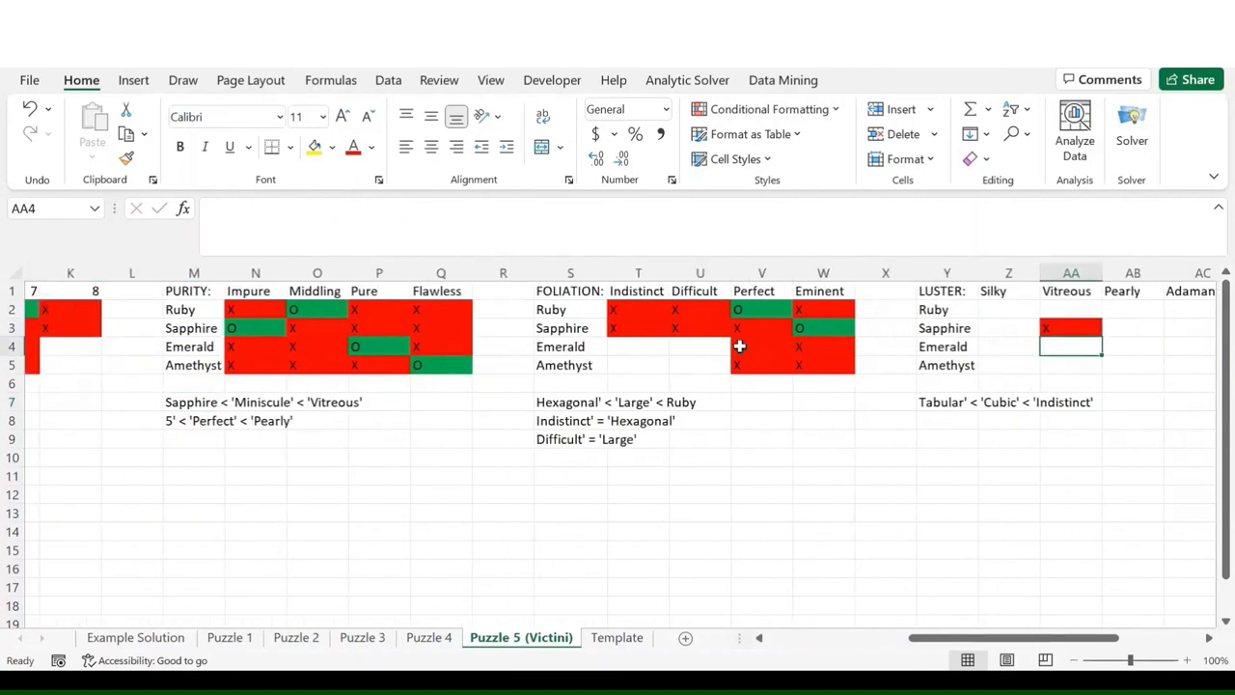
{"action": "scroll", "coordinate": [739, 346], "scroll_direction": "left", "scroll_amount": 5}
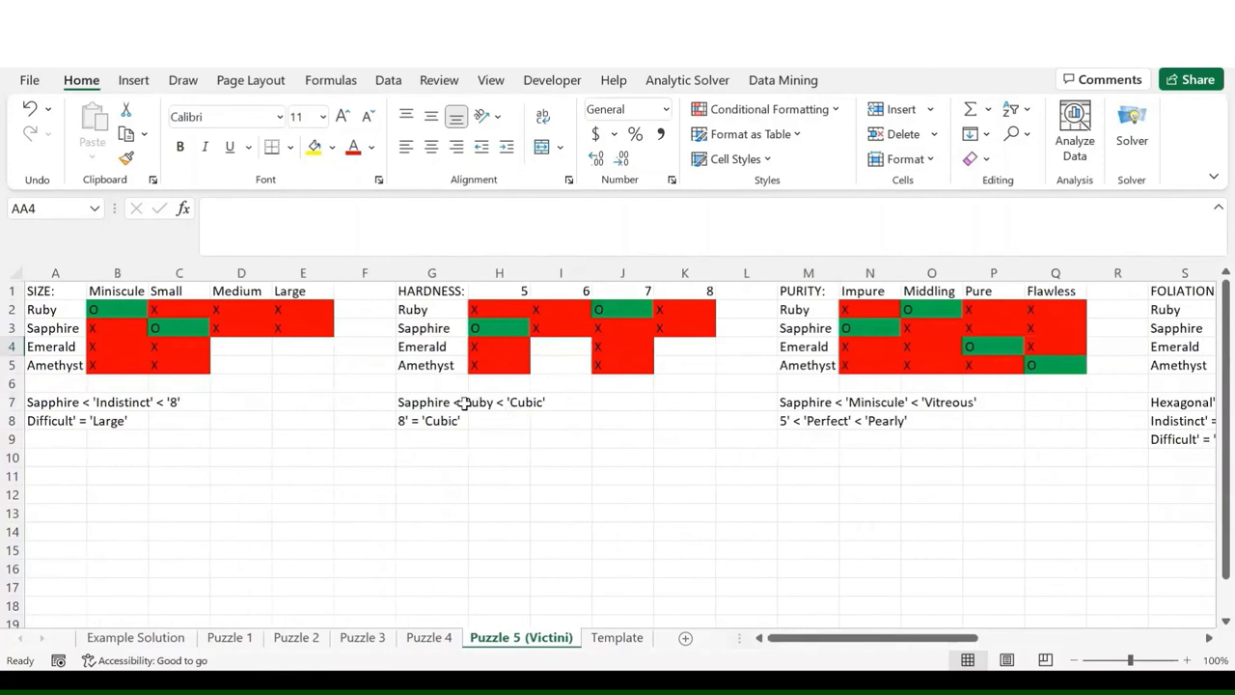
{"action": "left_click", "coordinate": [819, 403]}
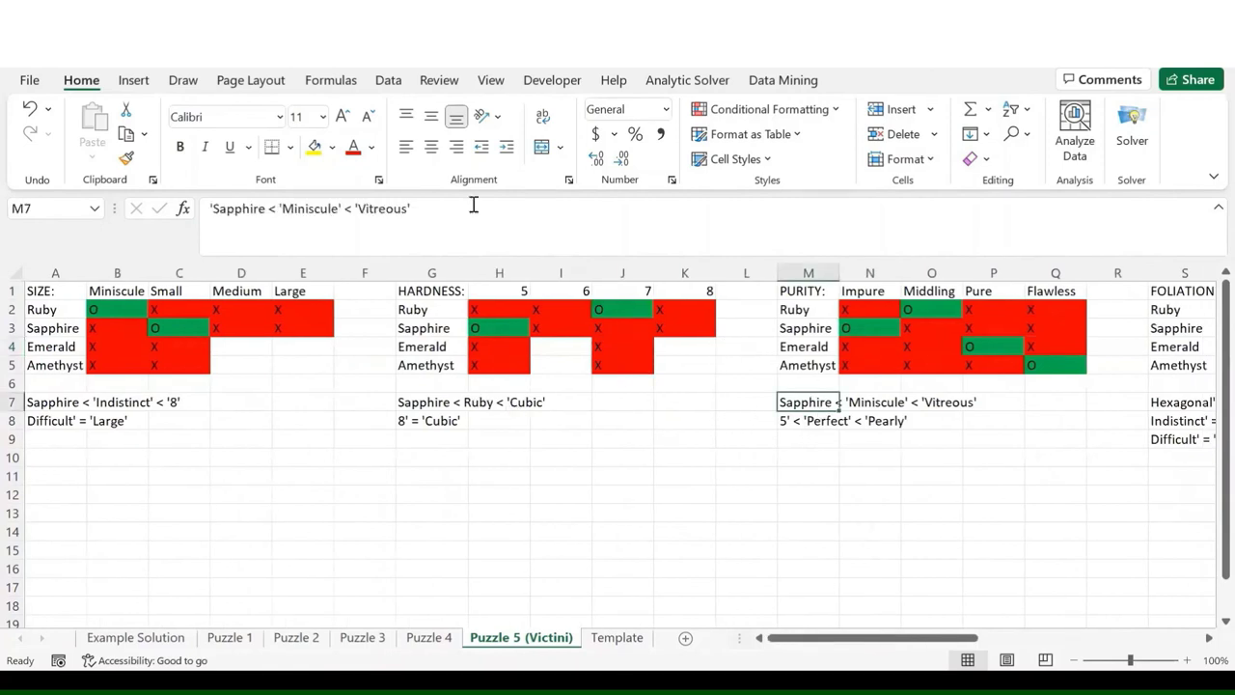
{"action": "left_click", "coordinate": [341, 209]}
{"action": "key", "text": "BackSpace"}
{"action": "key", "text": "BackSpace"}
{"action": "key", "text": "BackSpace"}
{"action": "key", "text": "BackSpace"}
{"action": "key", "text": "BackSpace"}
{"action": "key", "text": "BackSpace"}
{"action": "key", "text": "BackSpace"}
{"action": "key", "text": "BackSpace"}
{"action": "key", "text": "BackSpace"}
{"action": "key", "text": "BackSpace"}
{"action": "key", "text": "BackSpace"}
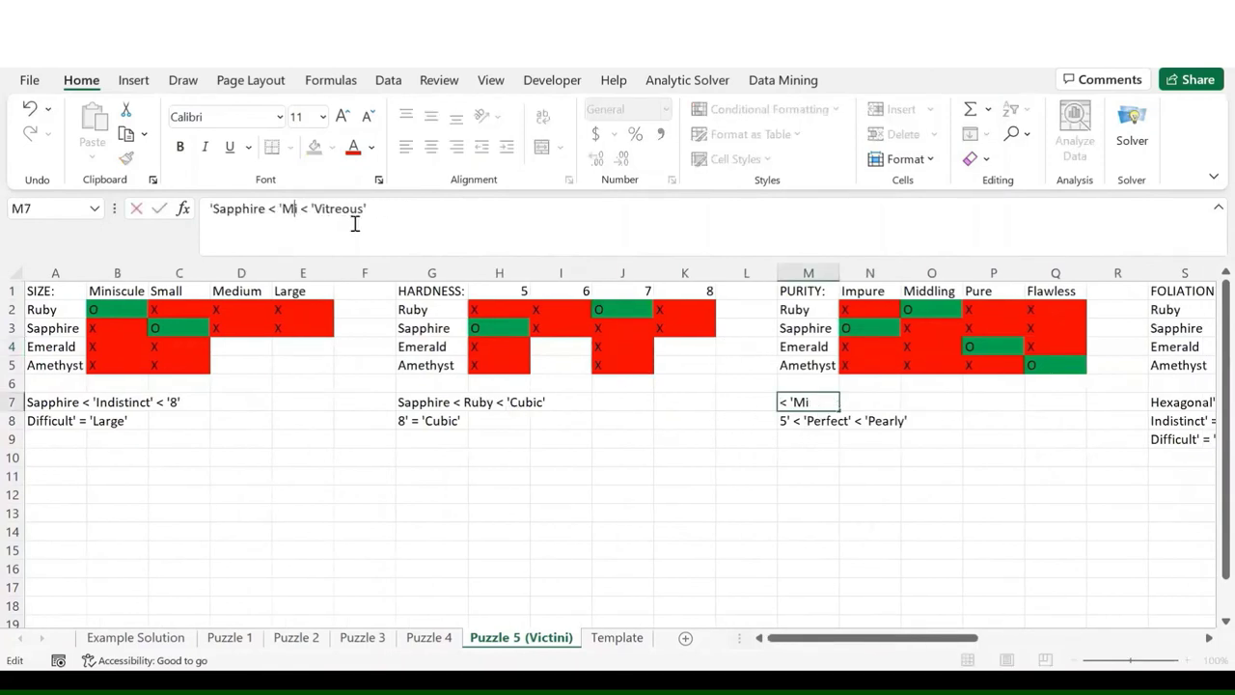
{"action": "type", "text": "Ruby"}
{"action": "key", "text": "Return"}
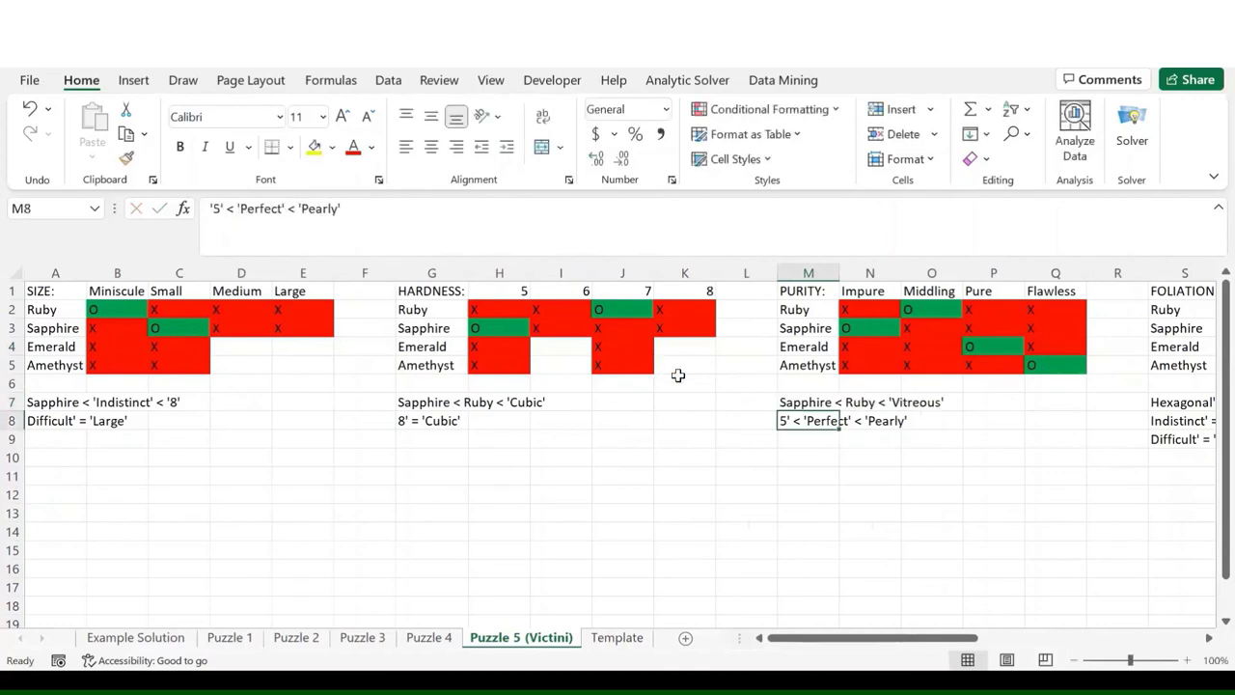
- Mark Vitreous with an X for Ruby in the Luster grid
{"action": "left_click", "coordinate": [818, 403]}
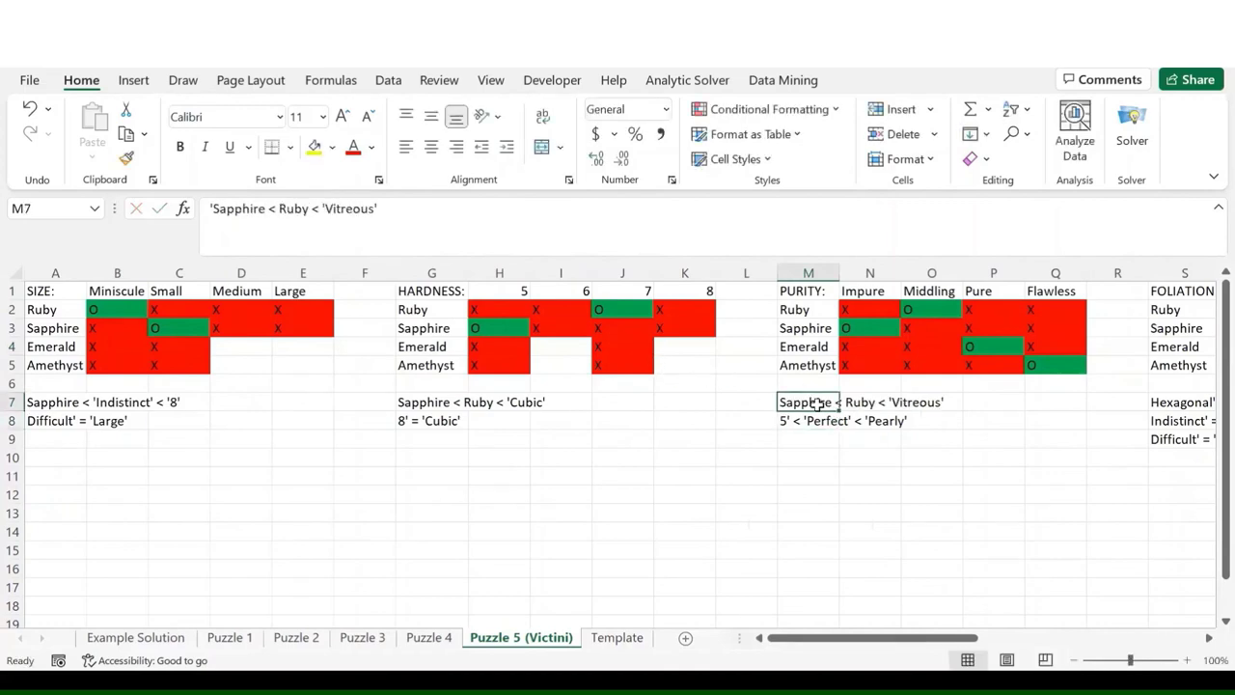
{"action": "scroll", "coordinate": [816, 405], "scroll_direction": "right", "scroll_amount": 3}
{"action": "scroll", "coordinate": [817, 404], "scroll_direction": "right", "scroll_amount": 9}
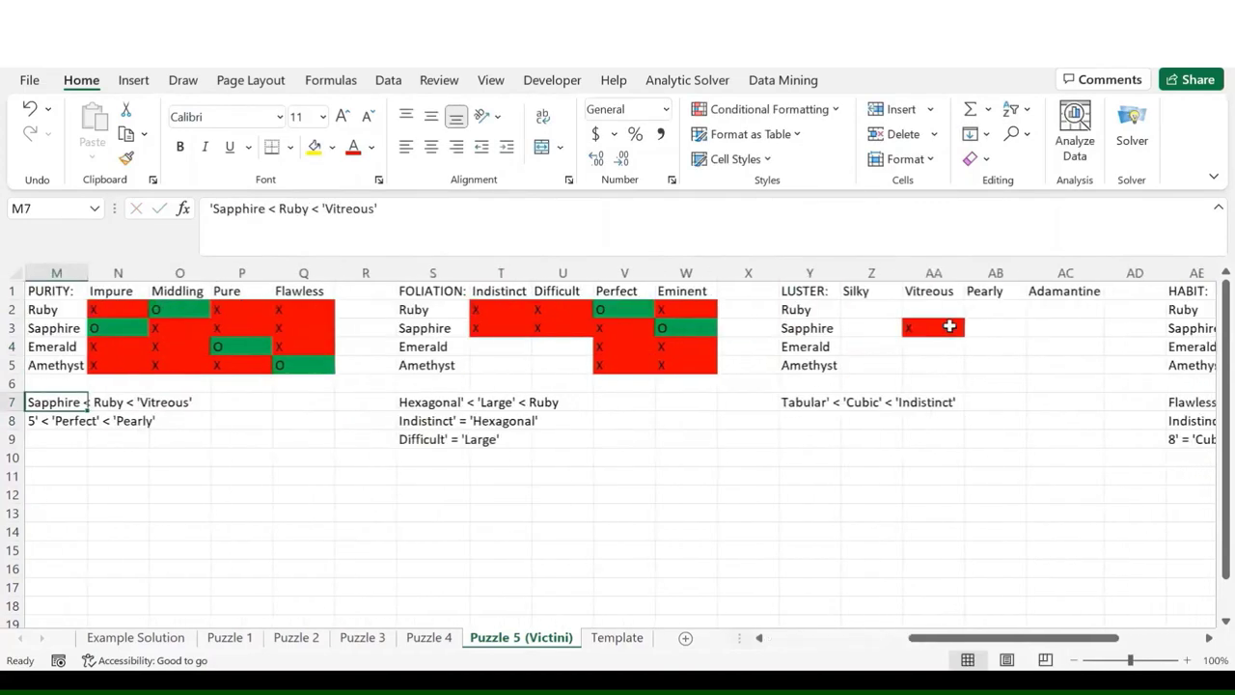
{"action": "left_click", "coordinate": [918, 310]}
{"action": "type", "text": "x"}
{"action": "key", "text": "Return"}
- Replace '5' with Sapphire in the M8 purity clue so it reads Sapphire < 'Perfect' < 'Pearly'
{"action": "scroll", "coordinate": [836, 380], "scroll_direction": "left", "scroll_amount": 6}
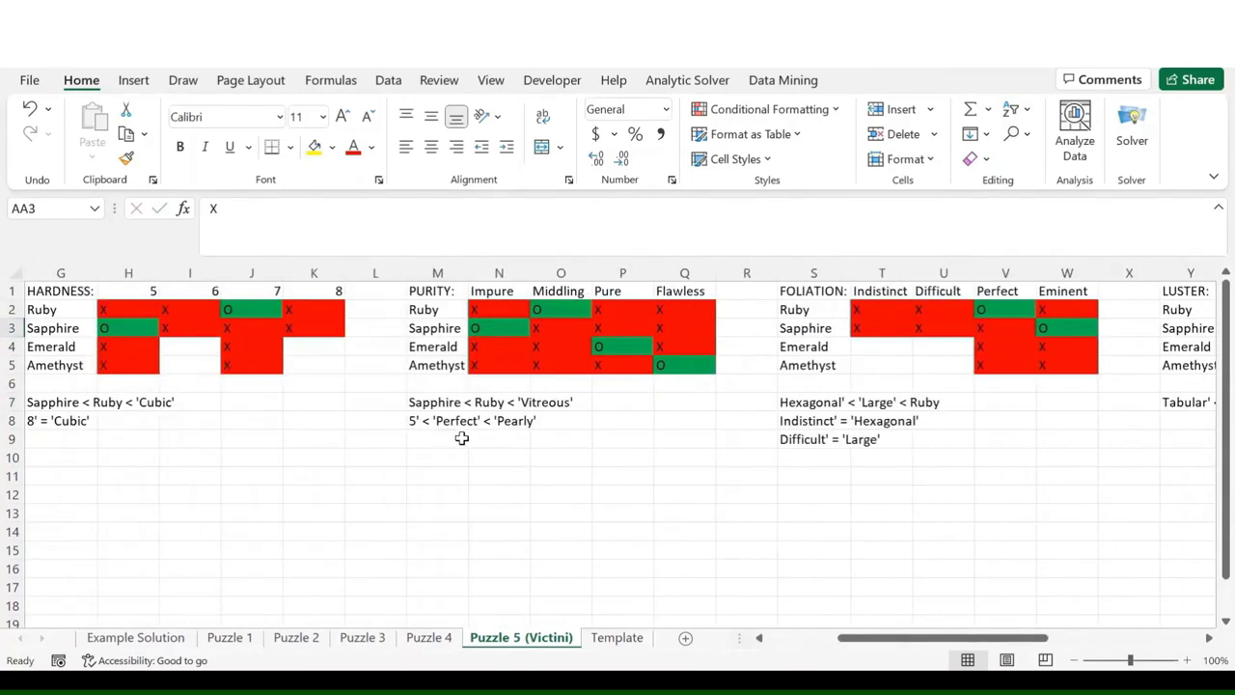
{"action": "left_click", "coordinate": [441, 424]}
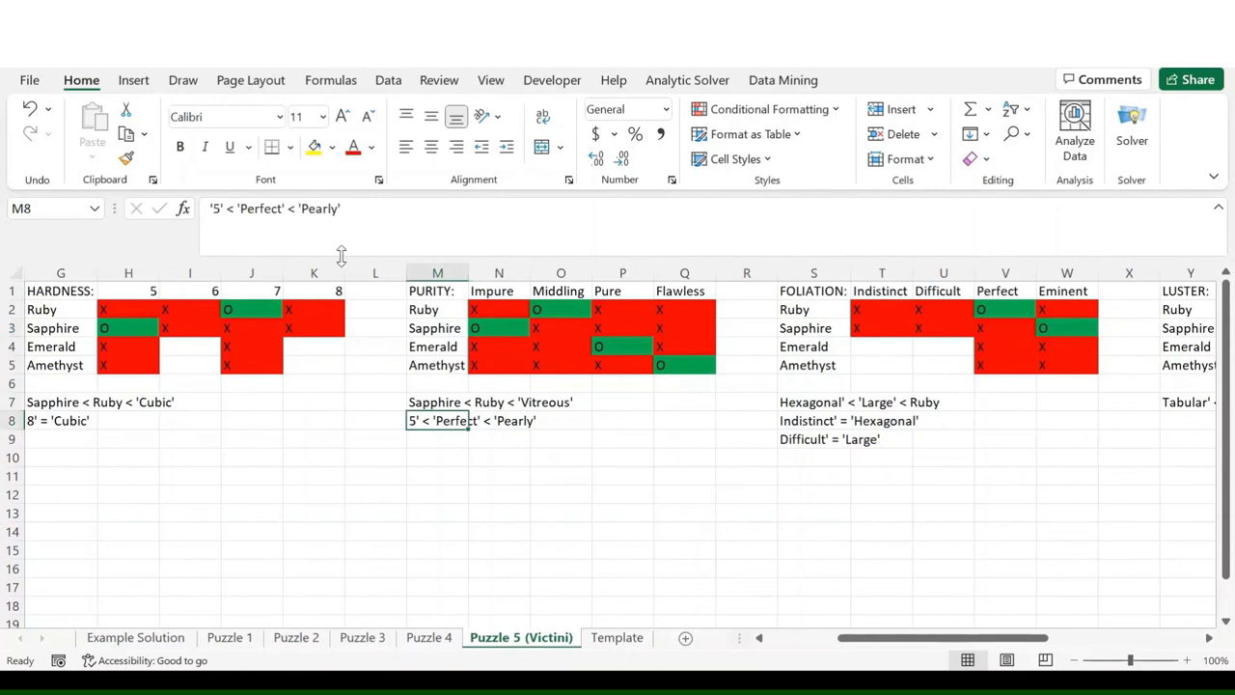
{"action": "double_click", "coordinate": [223, 209]}
{"action": "key", "text": "BackSpace"}
{"action": "type", "text": "Sapp"}
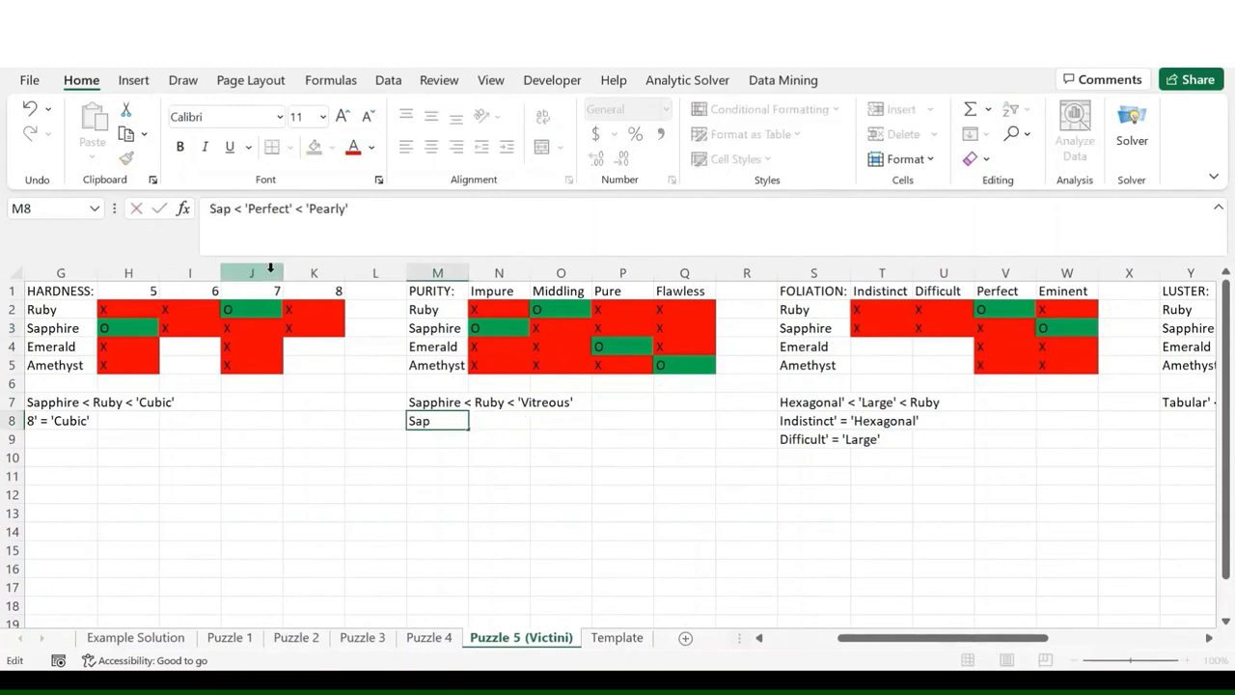
{"action": "type", "text": "hire"}
{"action": "key", "text": "Return"}
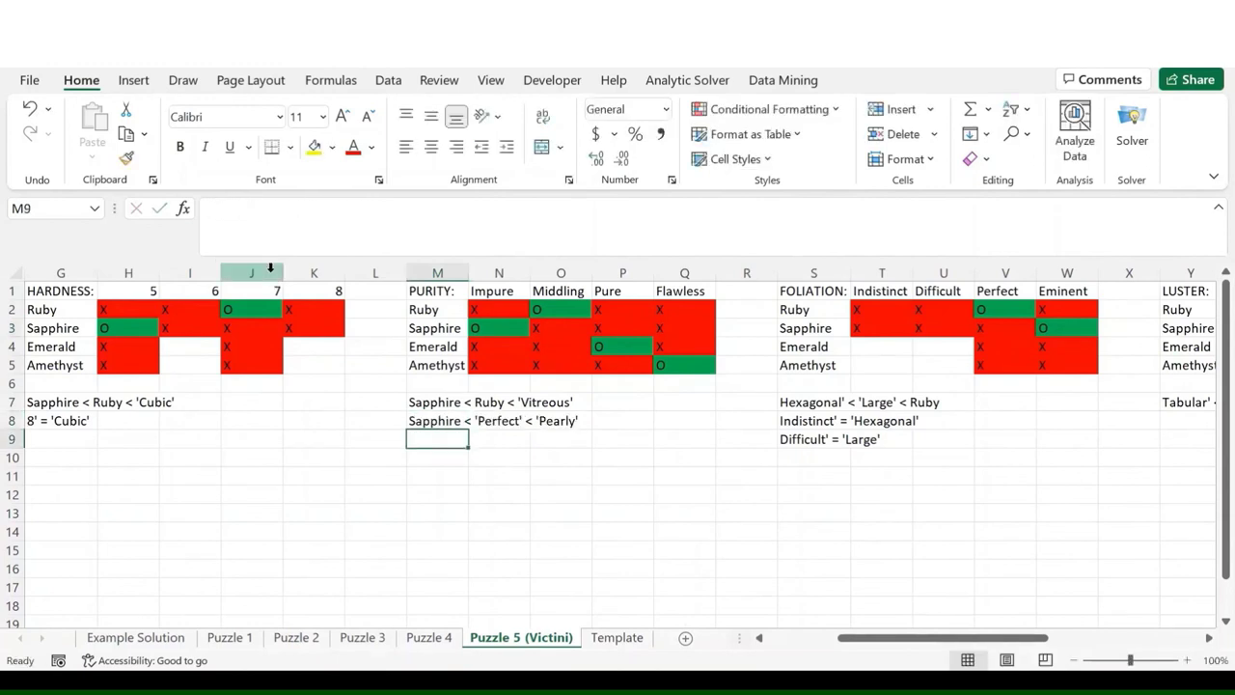
{"action": "key", "text": "Up"}
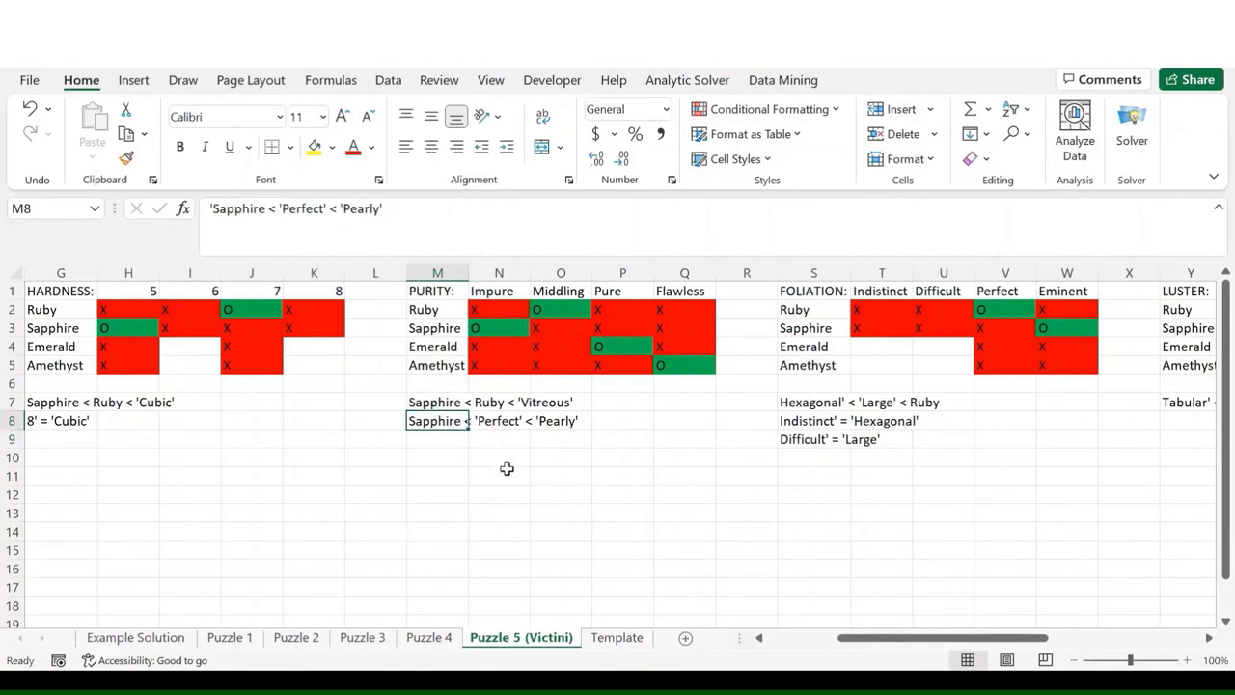
- Mark Pearly with an X for Sapphire in the Luster grid
{"action": "scroll", "coordinate": [506, 468], "scroll_direction": "right", "scroll_amount": 5}
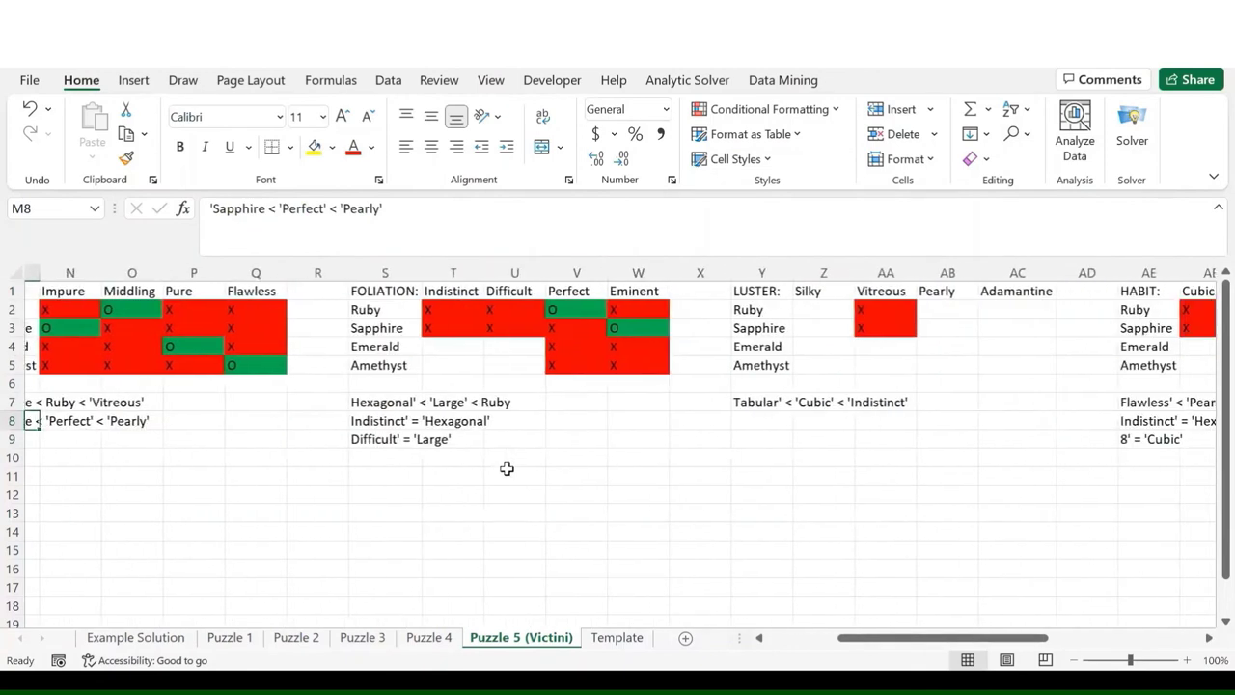
{"action": "left_click", "coordinate": [930, 327]}
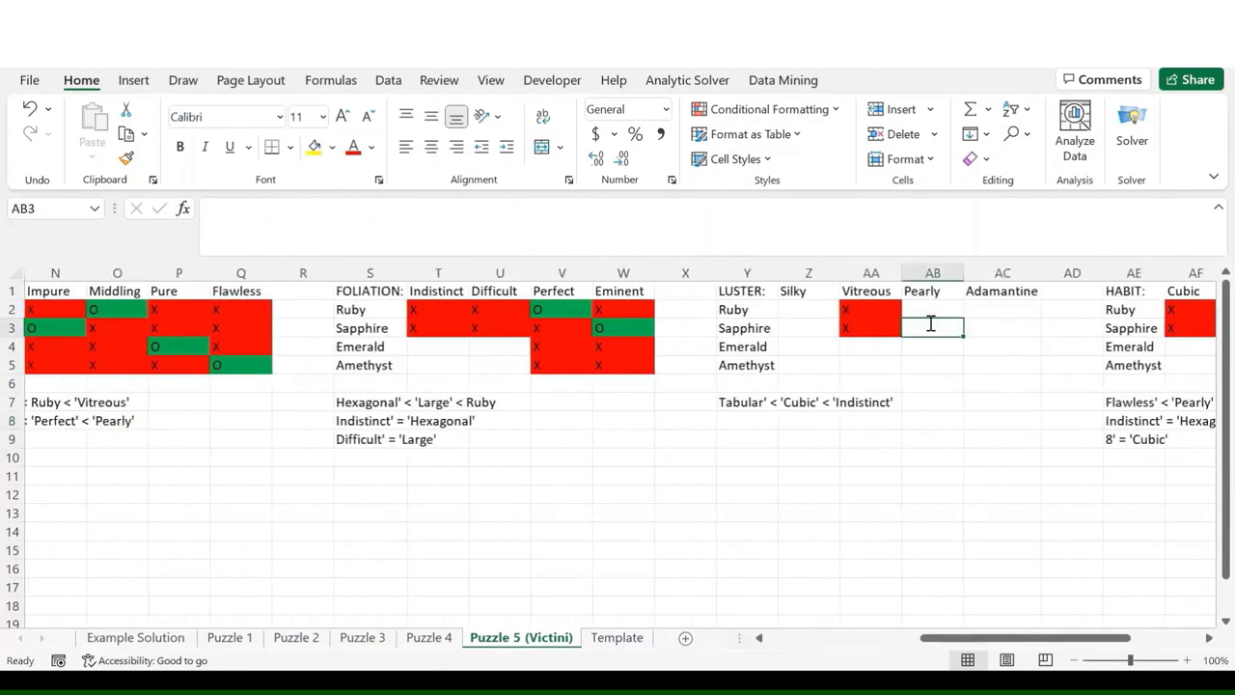
{"action": "type", "text": "x"}
{"action": "key", "text": "Return"}
- Replace 'Perfect' with Ruby in the M8 purity clue so it reads Sapphire < Ruby < 'Pearly'
{"action": "scroll", "coordinate": [991, 464], "scroll_direction": "left", "scroll_amount": 3}
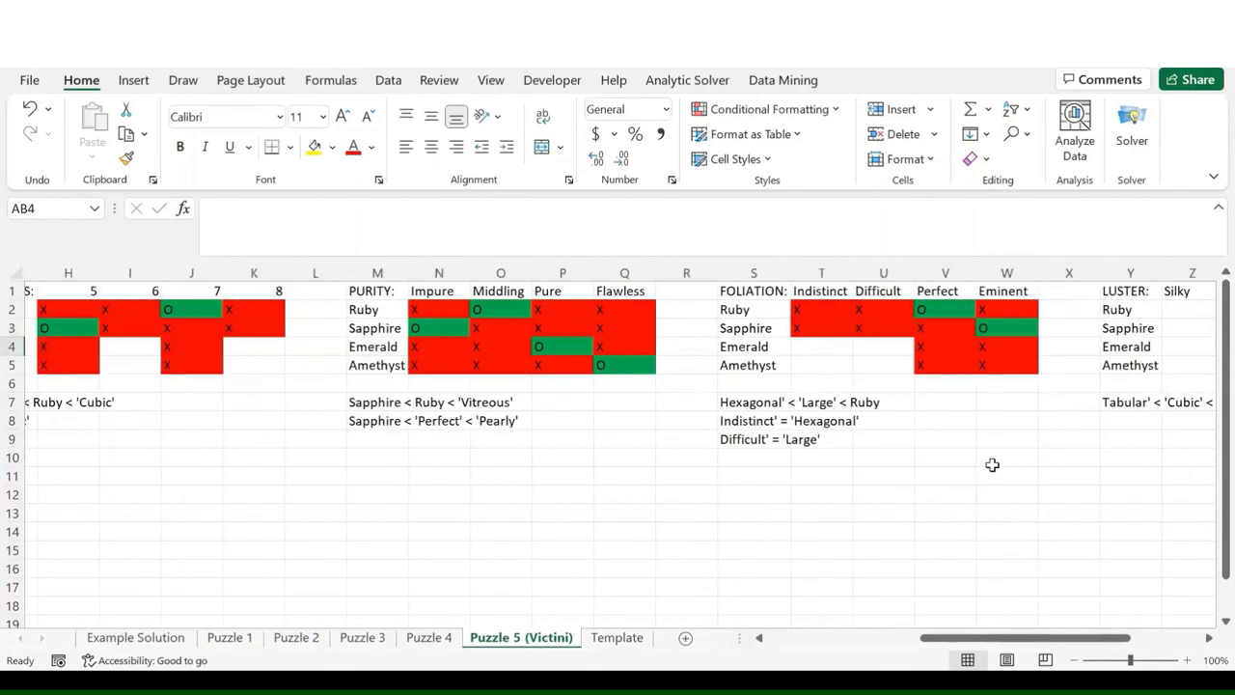
{"action": "left_click", "coordinate": [372, 422]}
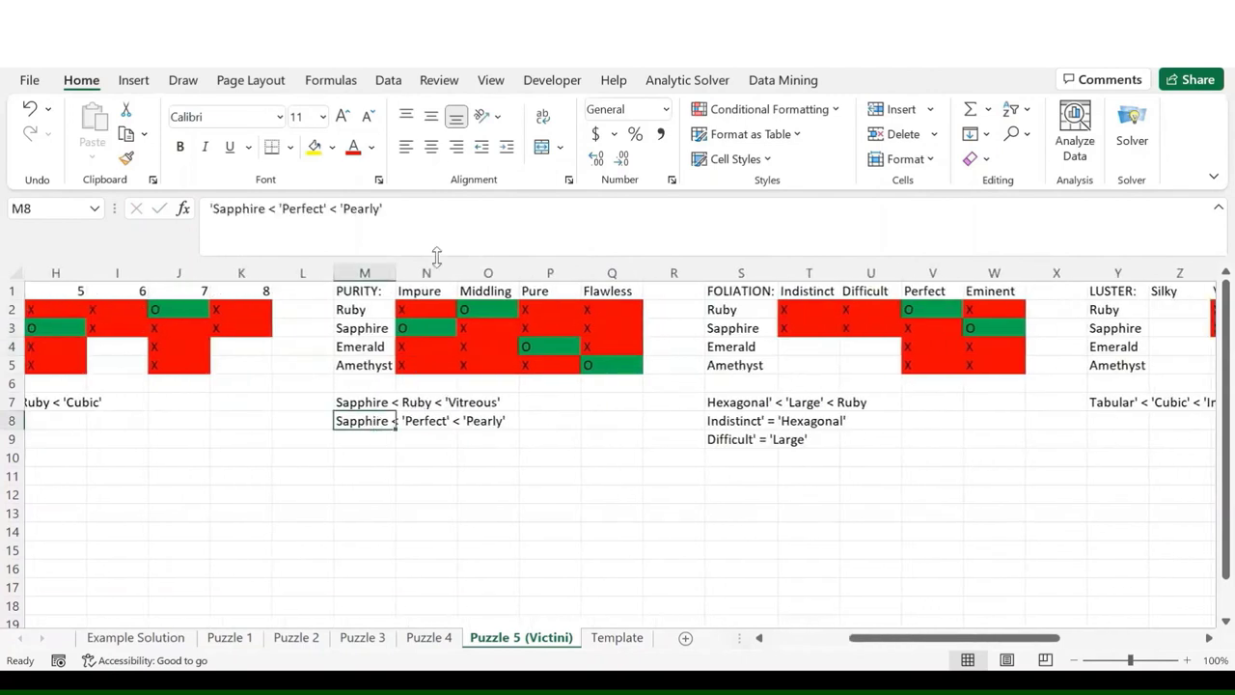
{"action": "left_click", "coordinate": [322, 209]}
{"action": "key", "text": "BackSpace"}
{"action": "key", "text": "BackSpace"}
{"action": "key", "text": "BackSpace"}
{"action": "key", "text": "BackSpace"}
{"action": "key", "text": "BackSpace"}
{"action": "key", "text": "BackSpace"}
{"action": "key", "text": "BackSpace"}
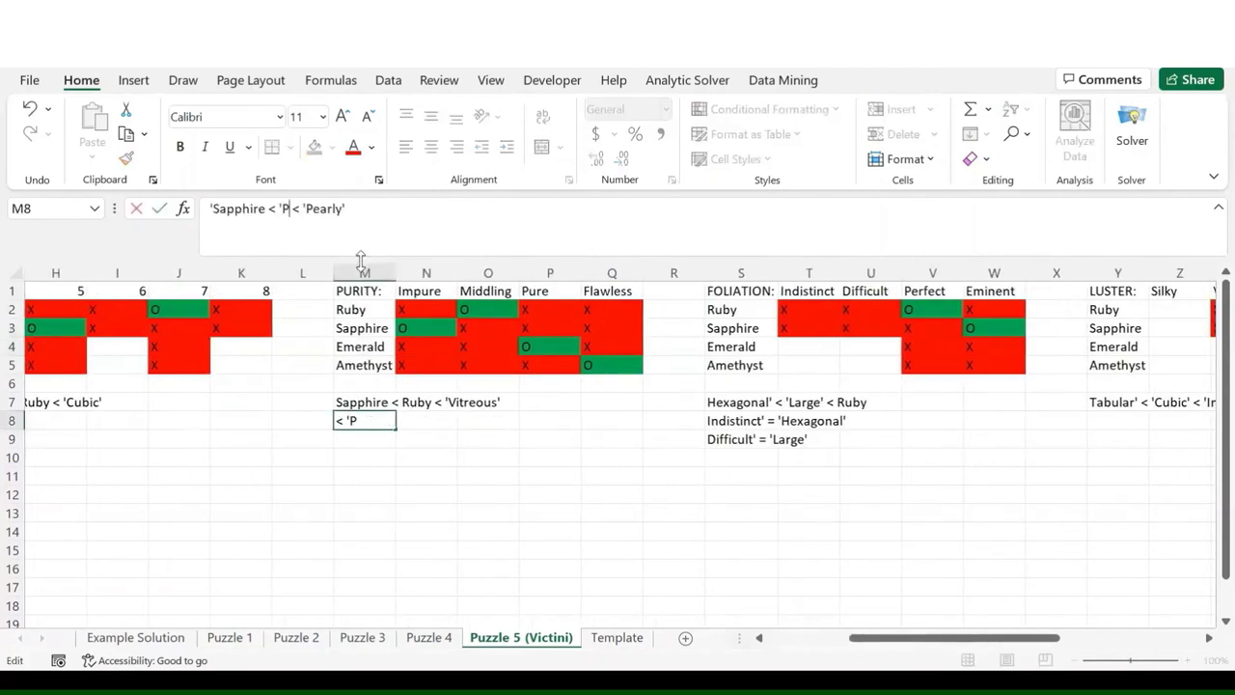
{"action": "key", "text": "Delete"}
{"action": "type", "text": "Ruby"}
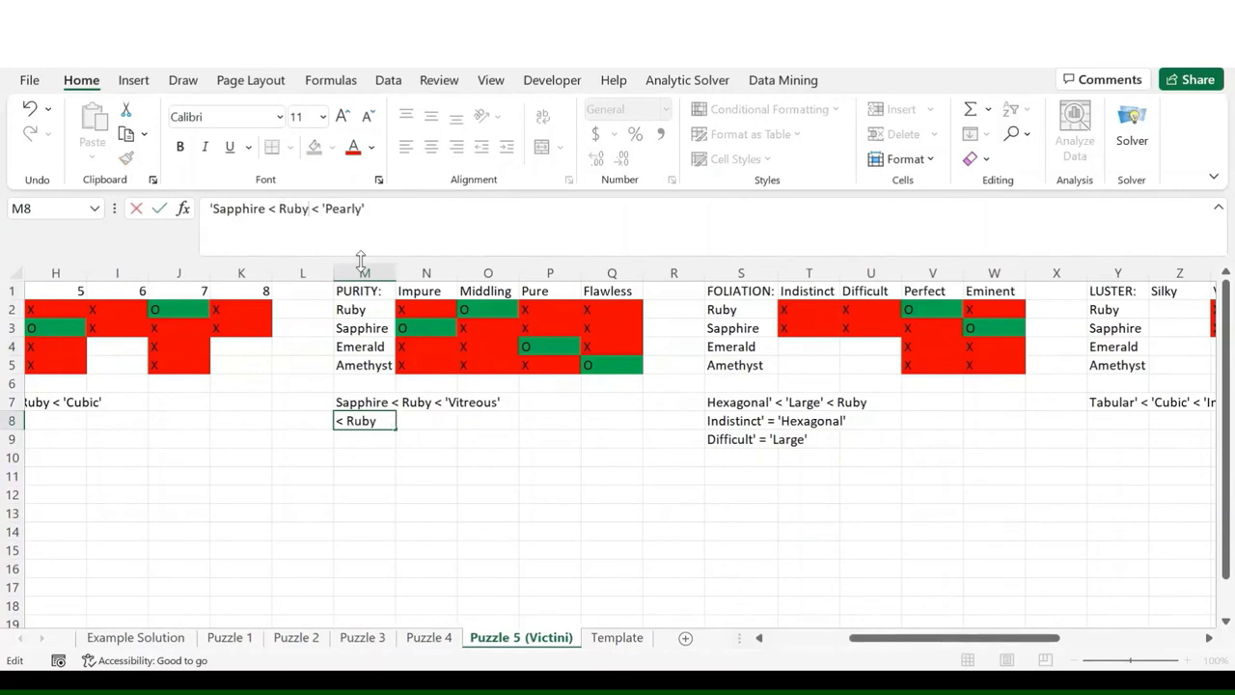
{"action": "key", "text": "Return"}
{"action": "key", "text": "Up"}
{"action": "key", "text": "Up"}
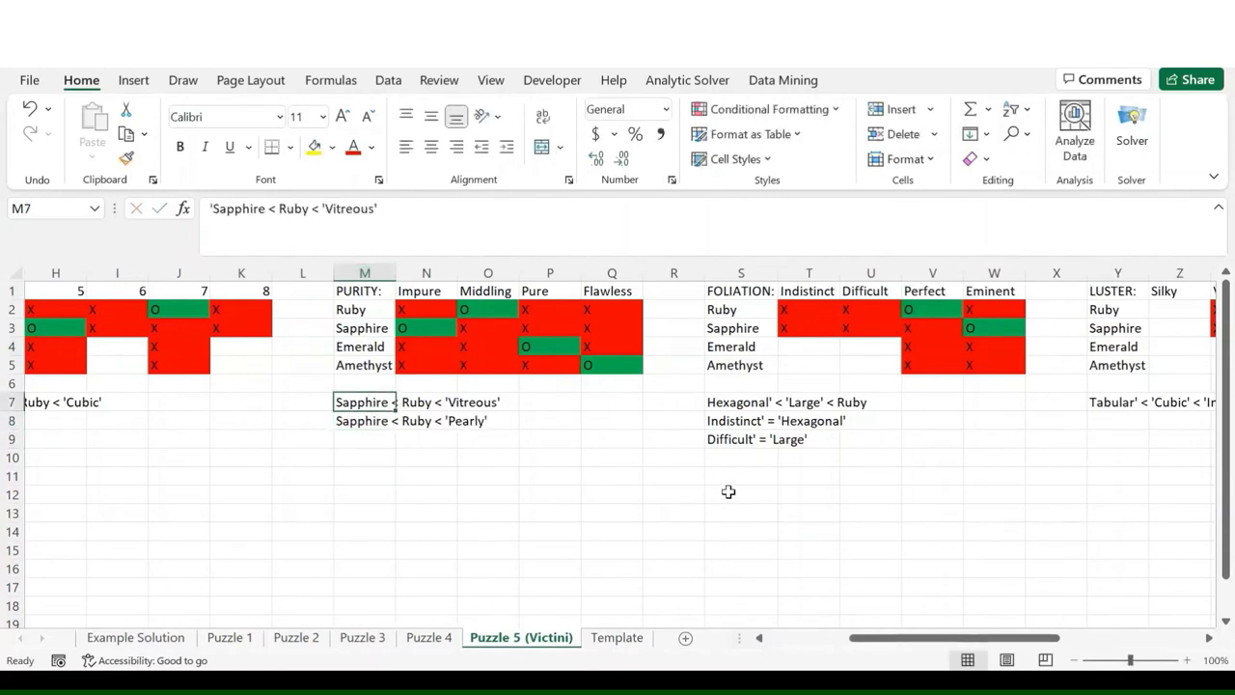
- Replace 'Tabular' with Ruby in the Y7 luster clue so it reads Ruby < 'Cubic' < 'Indistinct'
{"action": "scroll", "coordinate": [729, 493], "scroll_direction": "right", "scroll_amount": 5}
{"action": "scroll", "coordinate": [729, 492], "scroll_direction": "right", "scroll_amount": 1}
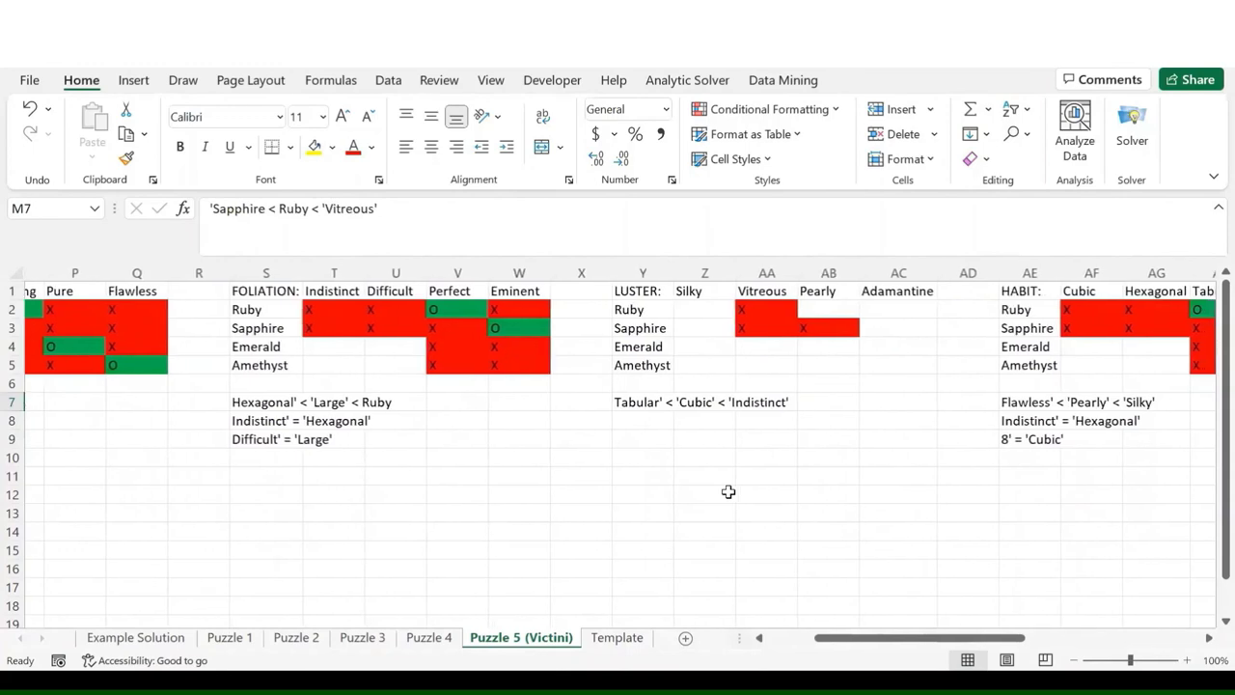
{"action": "scroll", "coordinate": [729, 492], "scroll_direction": "left", "scroll_amount": 12}
{"action": "scroll", "coordinate": [729, 492], "scroll_direction": "right", "scroll_amount": 11}
{"action": "scroll", "coordinate": [729, 492], "scroll_direction": "right", "scroll_amount": 7}
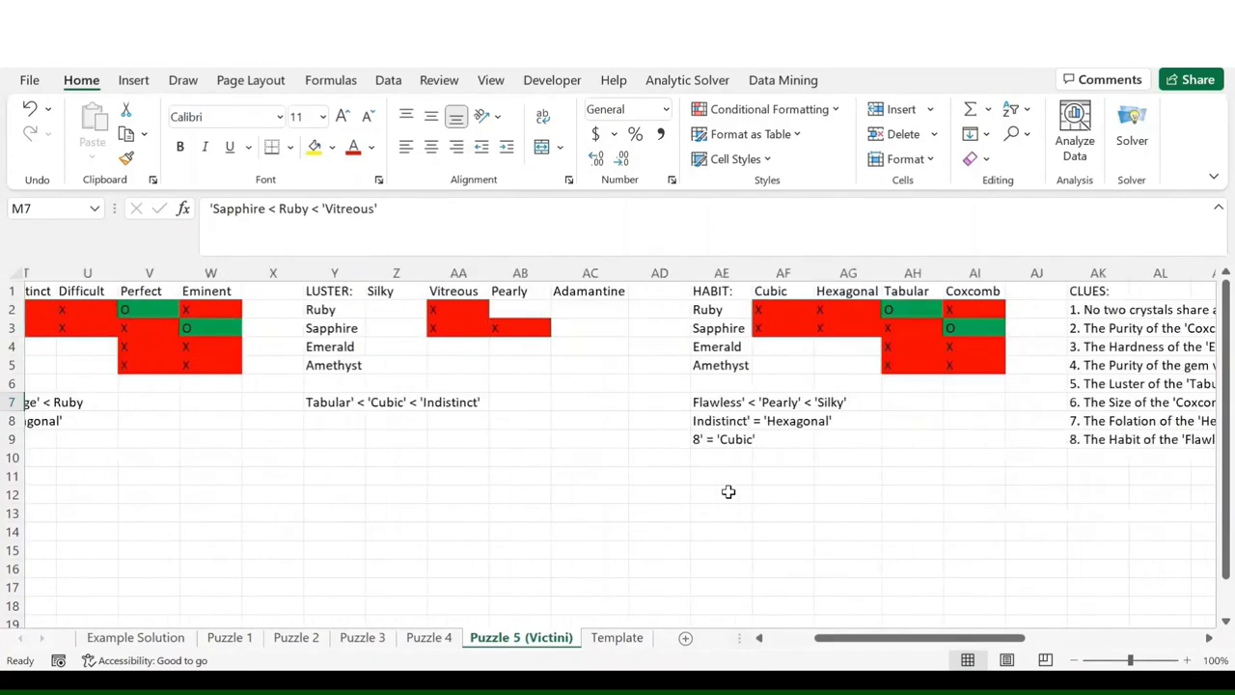
{"action": "left_click", "coordinate": [309, 401]}
{"action": "left_click", "coordinate": [260, 209]}
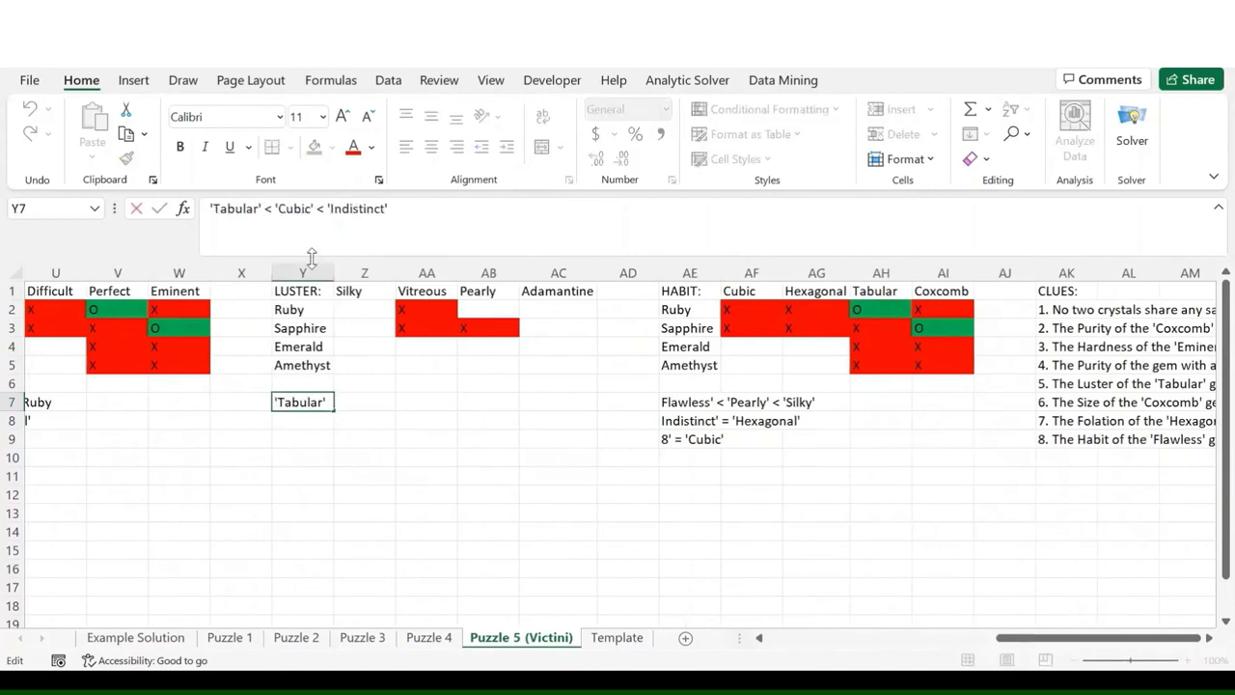
{"action": "key", "text": "BackSpace"}
{"action": "key", "text": "BackSpace"}
{"action": "key", "text": "BackSpace"}
{"action": "key", "text": "BackSpace"}
{"action": "key", "text": "BackSpace"}
{"action": "key", "text": "BackSpace"}
{"action": "key", "text": "BackSpace"}
{"action": "key", "text": "BackSpace"}
{"action": "key", "text": "Delete"}
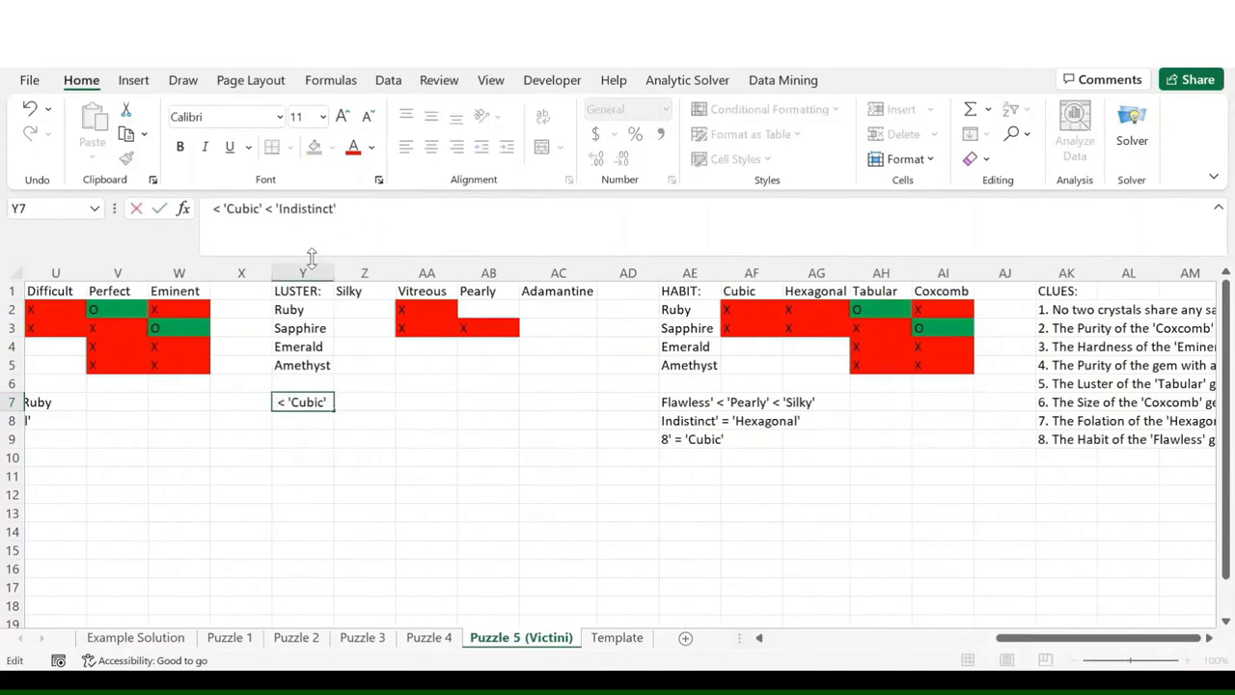
{"action": "type", "text": "Ruby"}
{"action": "key", "text": "Return"}
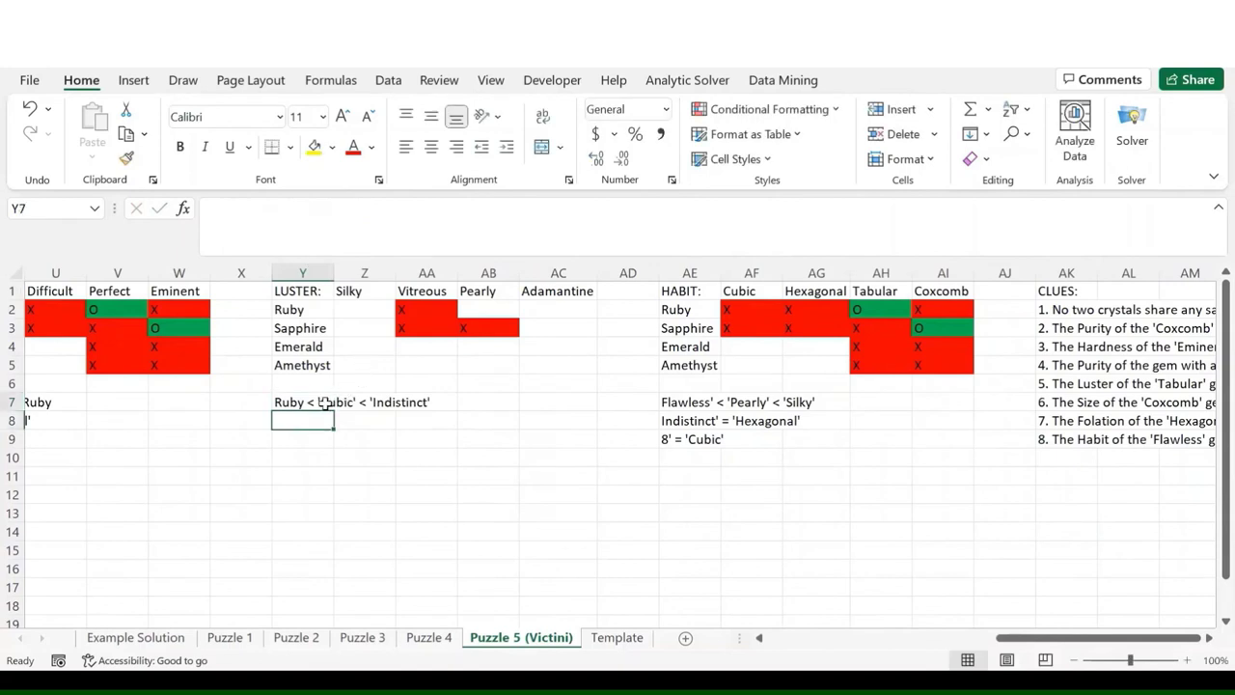
- Mark Pearly and Adamantine with an X for Ruby in the Luster grid
{"action": "left_click", "coordinate": [326, 403]}
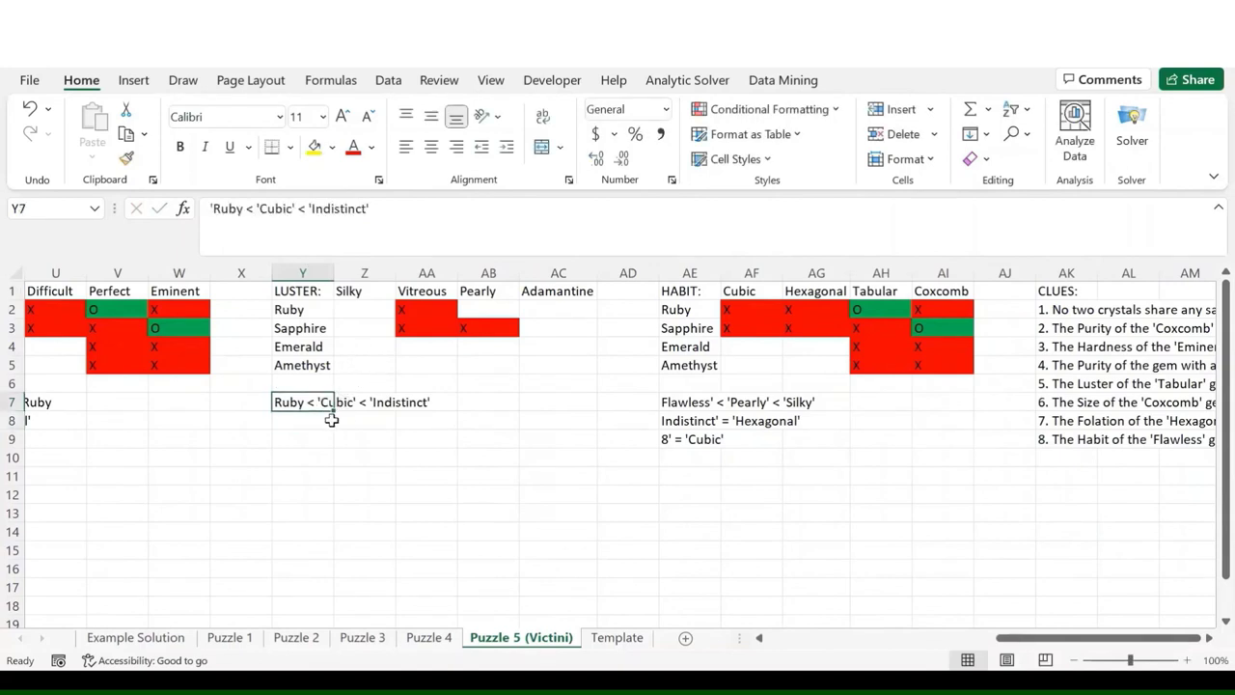
{"action": "left_click", "coordinate": [490, 309]}
{"action": "type", "text": "X"}
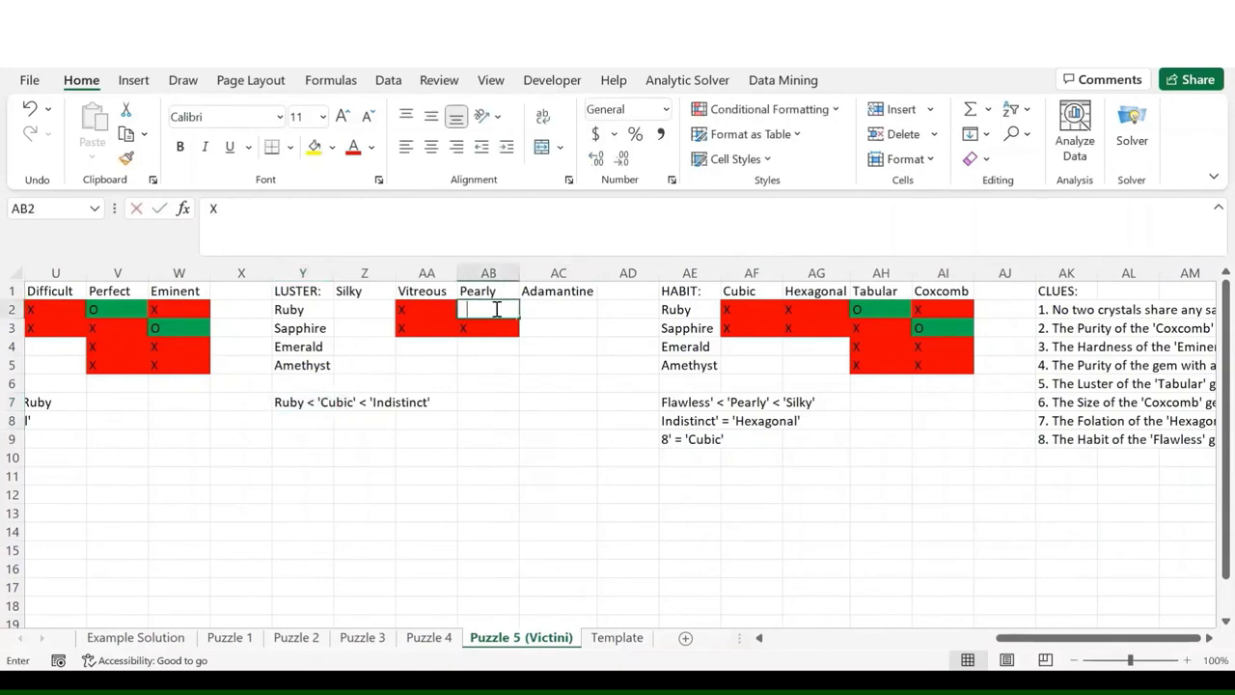
{"action": "key", "text": "Tab"}
{"action": "type", "text": "X"}
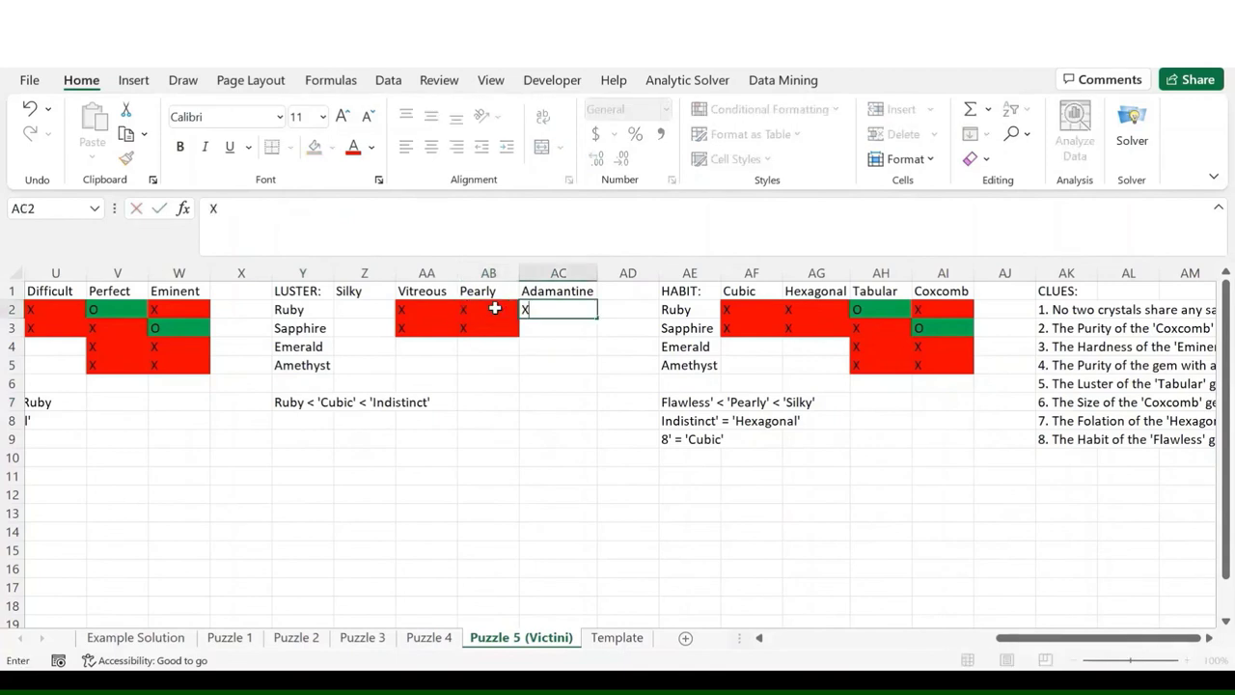
{"action": "key", "text": "Return"}
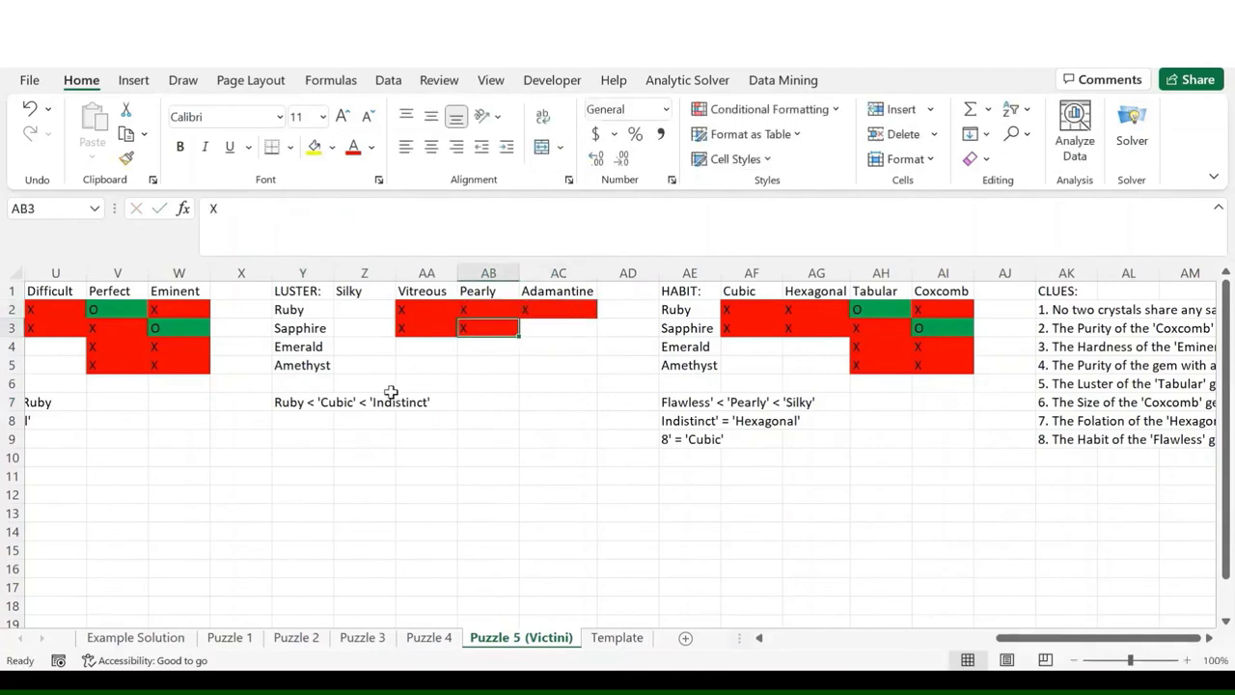
- Mark Silky with an O for Ruby and an X for Sapphire, Emerald and Amethyst in the Luster grid
{"action": "left_click", "coordinate": [311, 404]}
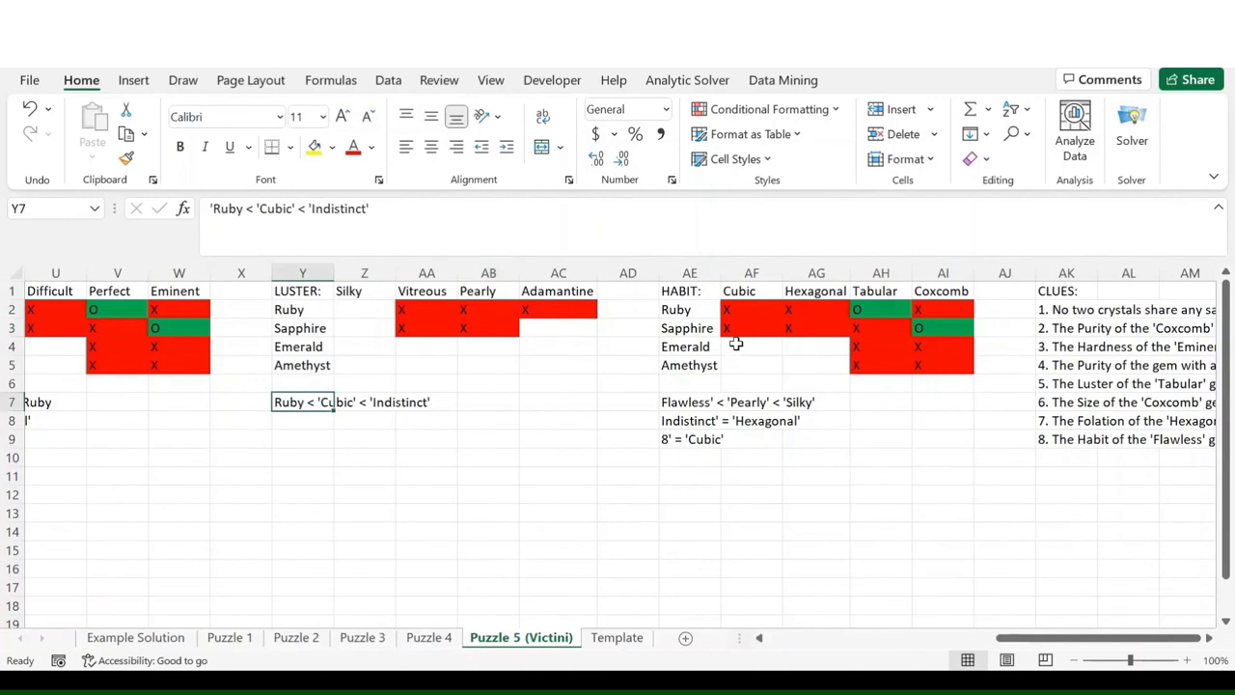
{"action": "scroll", "coordinate": [737, 344], "scroll_direction": "left", "scroll_amount": 3}
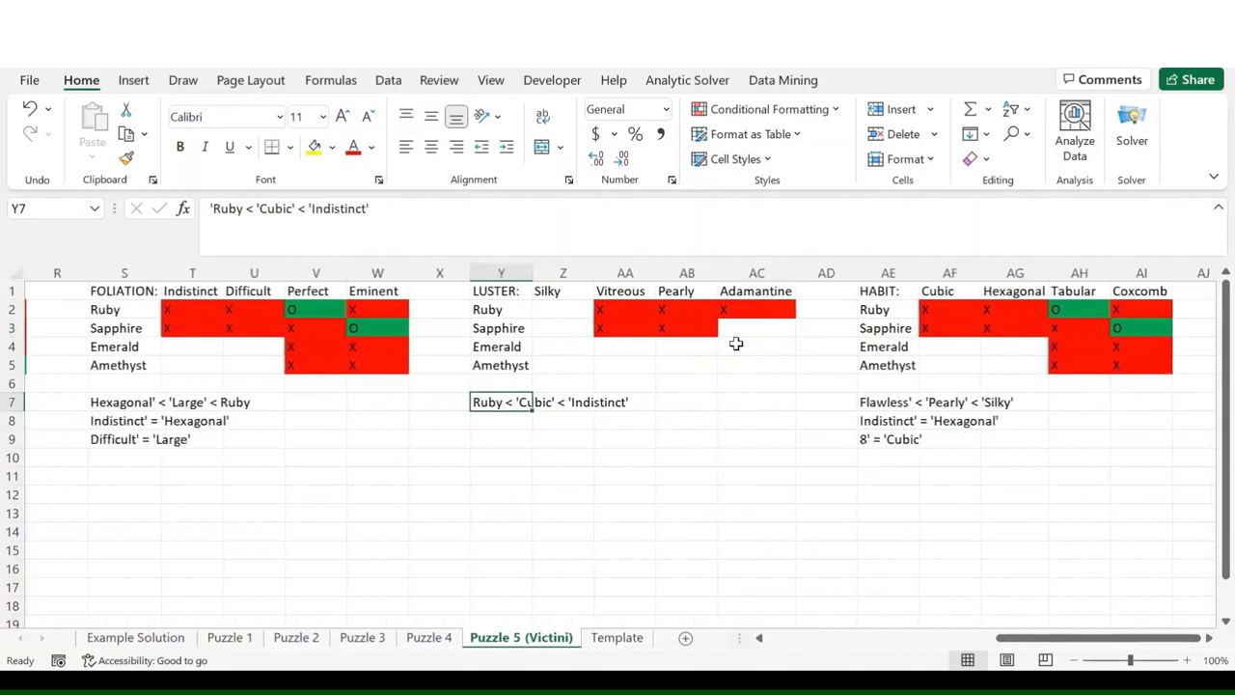
{"action": "scroll", "coordinate": [424, 314], "scroll_direction": "right", "scroll_amount": 1}
{"action": "left_click", "coordinate": [426, 310]}
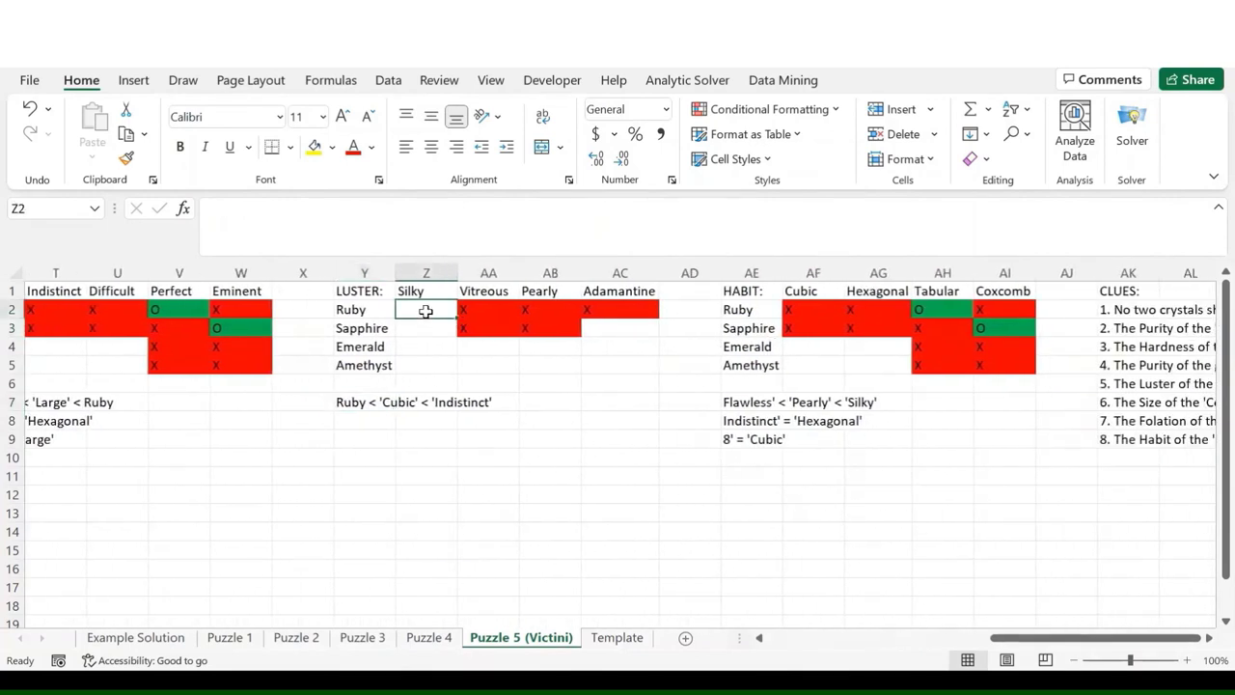
{"action": "type", "text": "O"}
{"action": "key", "text": "Return"}
{"action": "type", "text": "X"}
{"action": "key", "text": "Return"}
{"action": "type", "text": "X"}
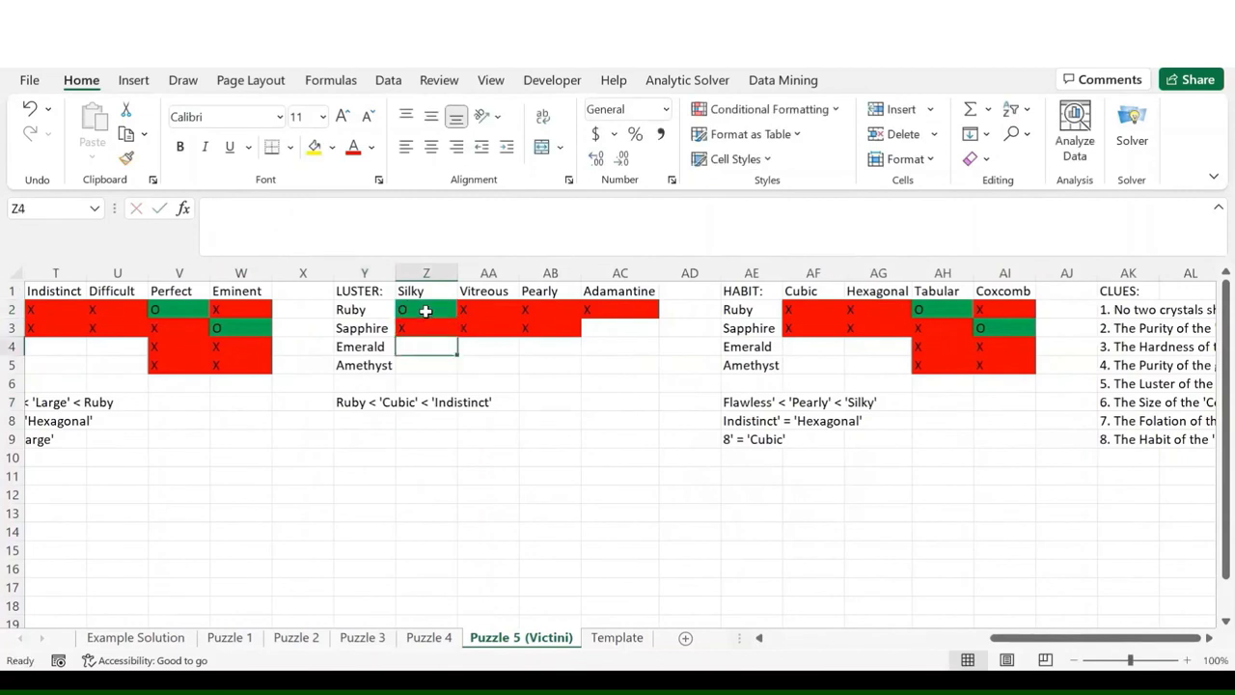
{"action": "key", "text": "Return"}
{"action": "type", "text": "X"}
{"action": "key", "text": "Return"}
- Mark Adamantine with an O for Sapphire and an X for Emerald and Amethyst in the Luster grid
{"action": "left_click", "coordinate": [628, 327]}
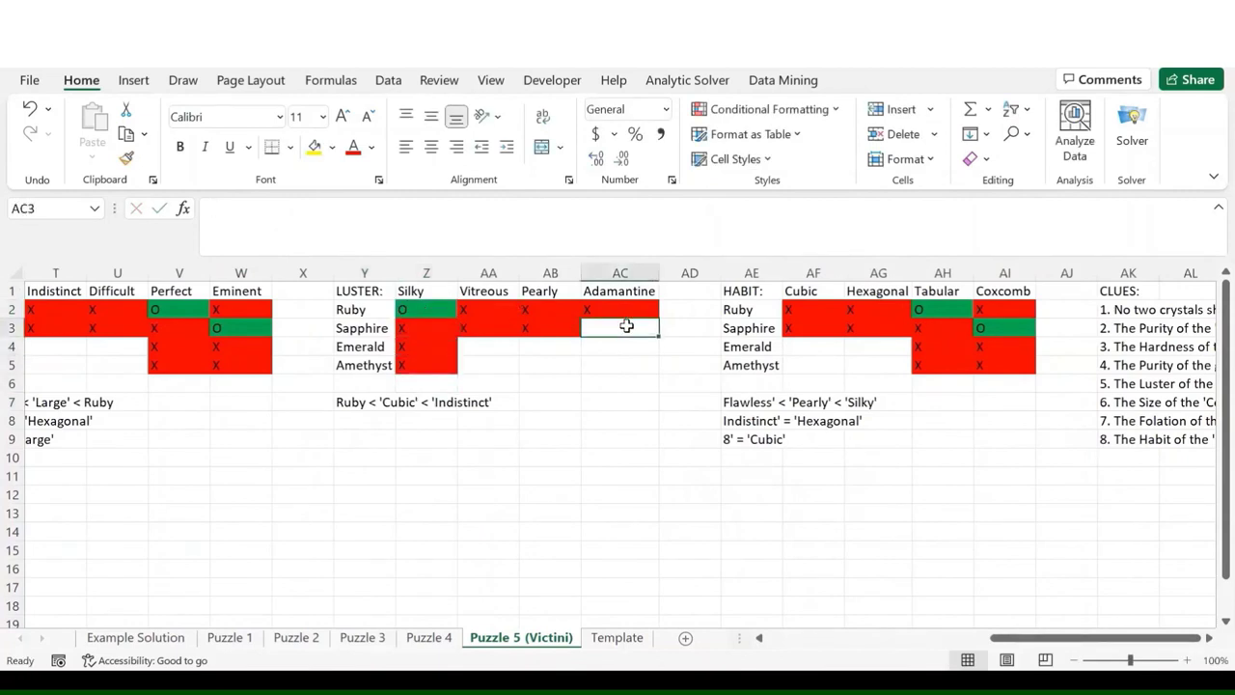
{"action": "type", "text": "O"}
{"action": "key", "text": "Return"}
{"action": "type", "text": "X"}
{"action": "key", "text": "Return"}
{"action": "type", "text": "X"}
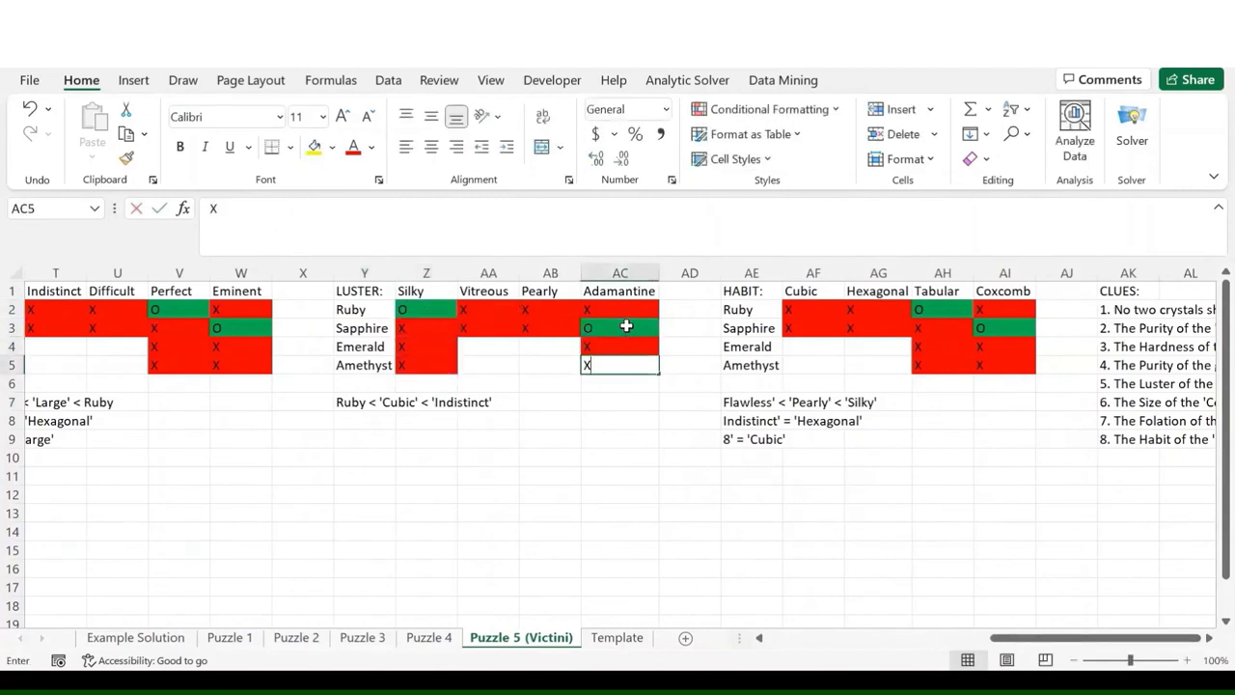
{"action": "key", "text": "Return"}
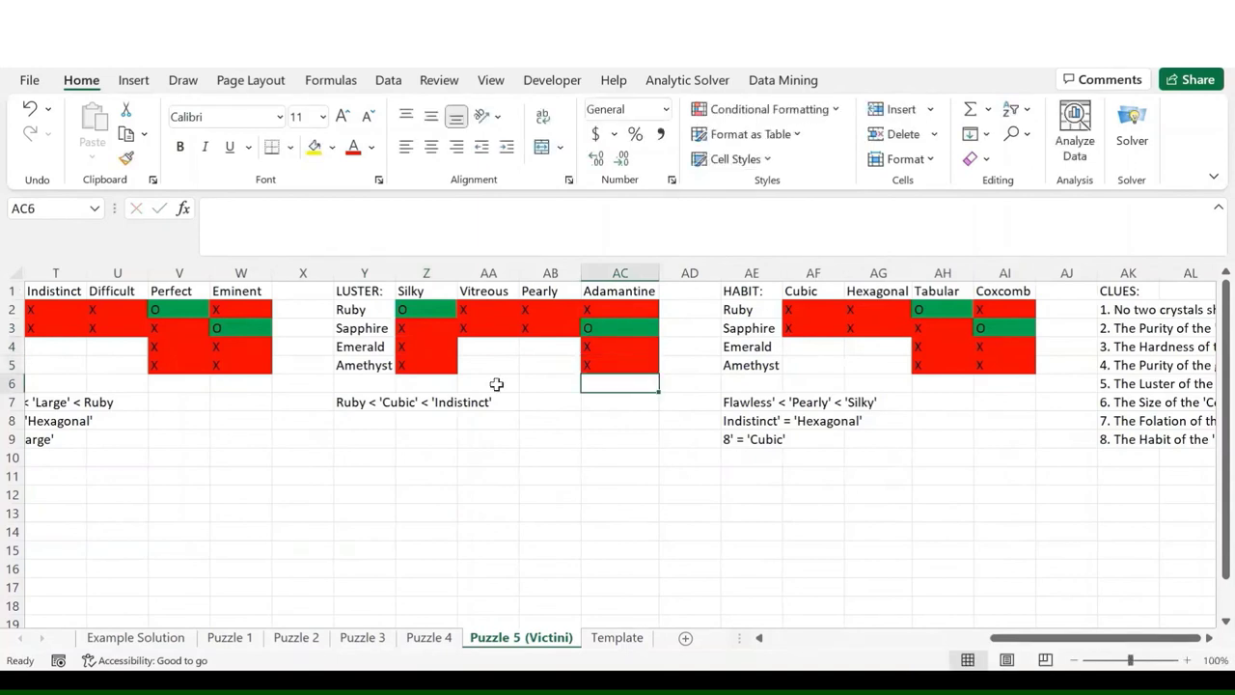
- Replace 'Flawless' with Amethyst in the AE7 habit clue so it reads Amethyst < 'Pearly' < 'Silky'
{"action": "scroll", "coordinate": [496, 384], "scroll_direction": "right", "scroll_amount": 1}
{"action": "left_click", "coordinate": [681, 403]}
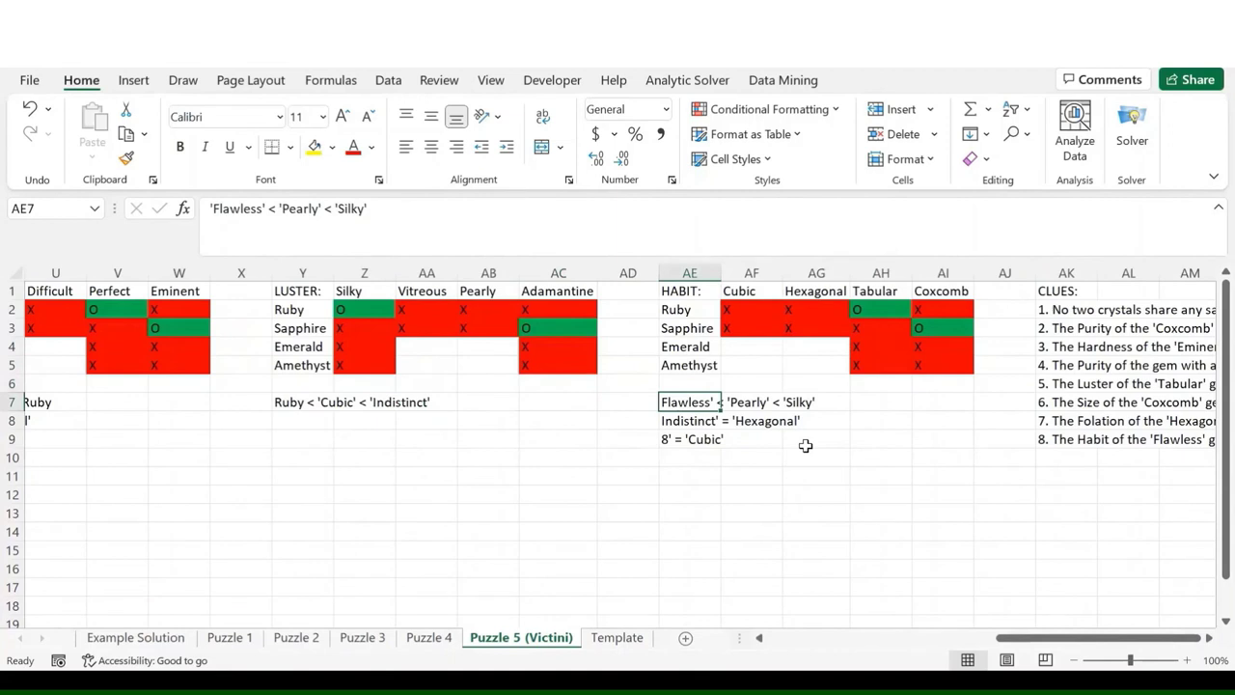
{"action": "scroll", "coordinate": [806, 446], "scroll_direction": "left", "scroll_amount": 10}
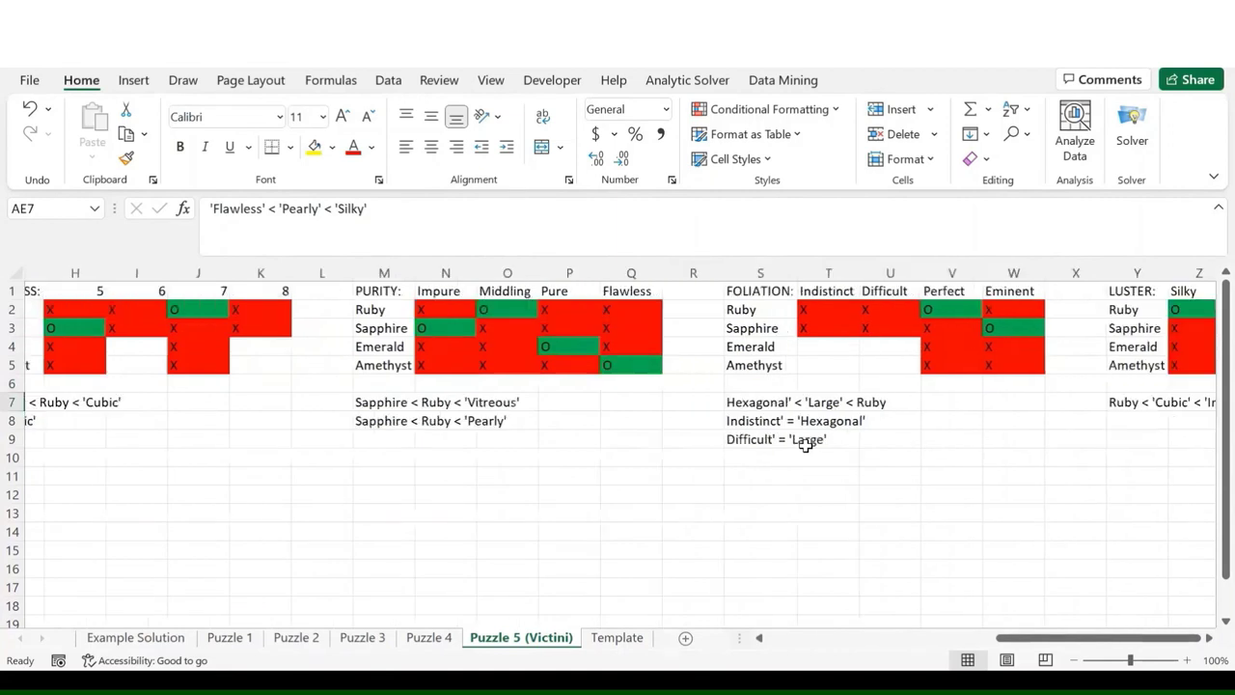
{"action": "scroll", "coordinate": [806, 446], "scroll_direction": "right", "scroll_amount": 1}
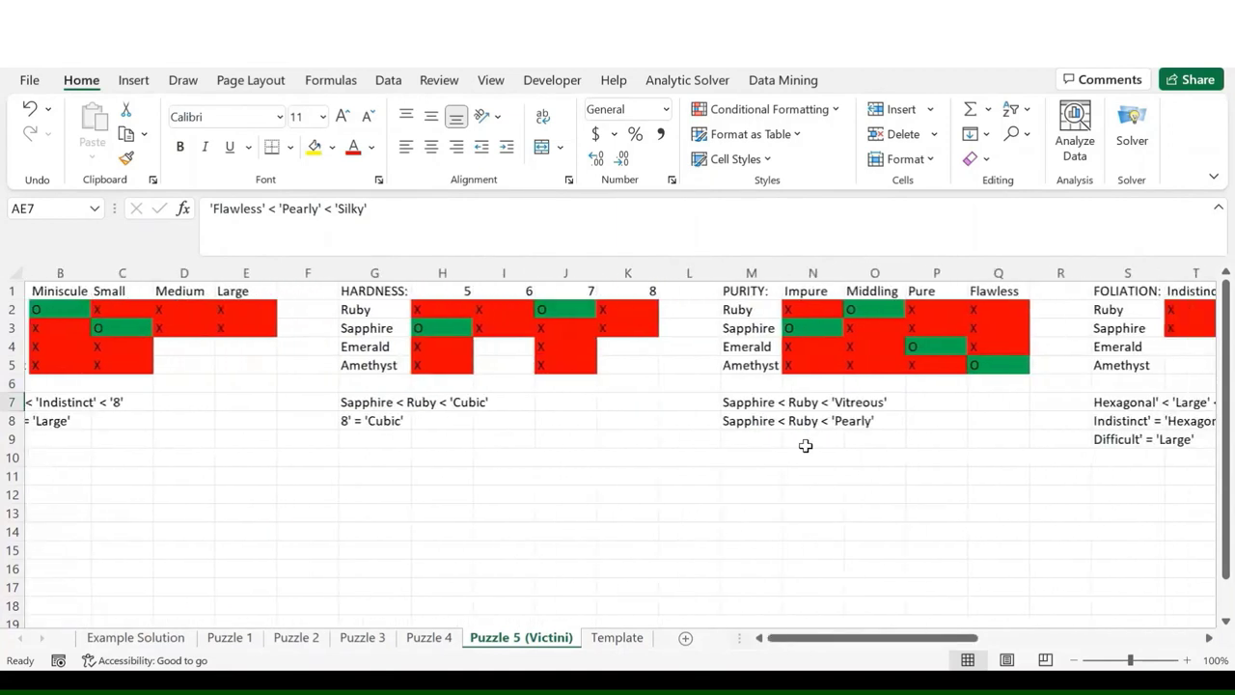
{"action": "scroll", "coordinate": [806, 446], "scroll_direction": "right", "scroll_amount": 8}
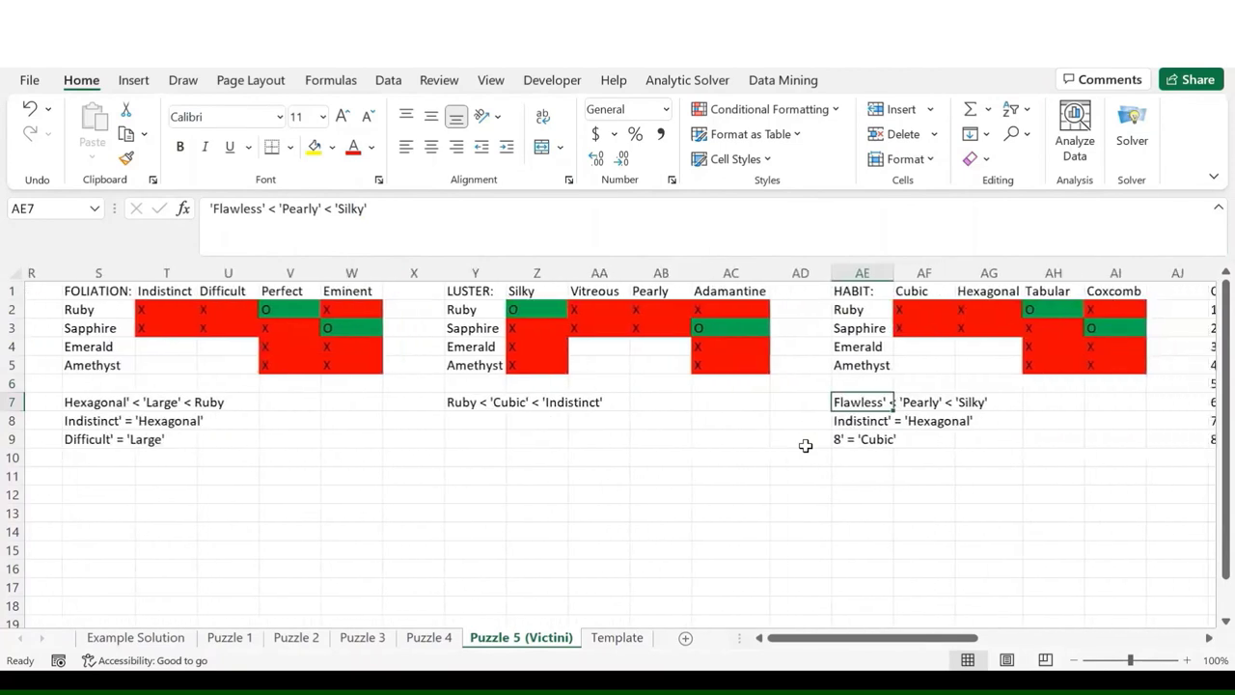
{"action": "left_click", "coordinate": [265, 209]}
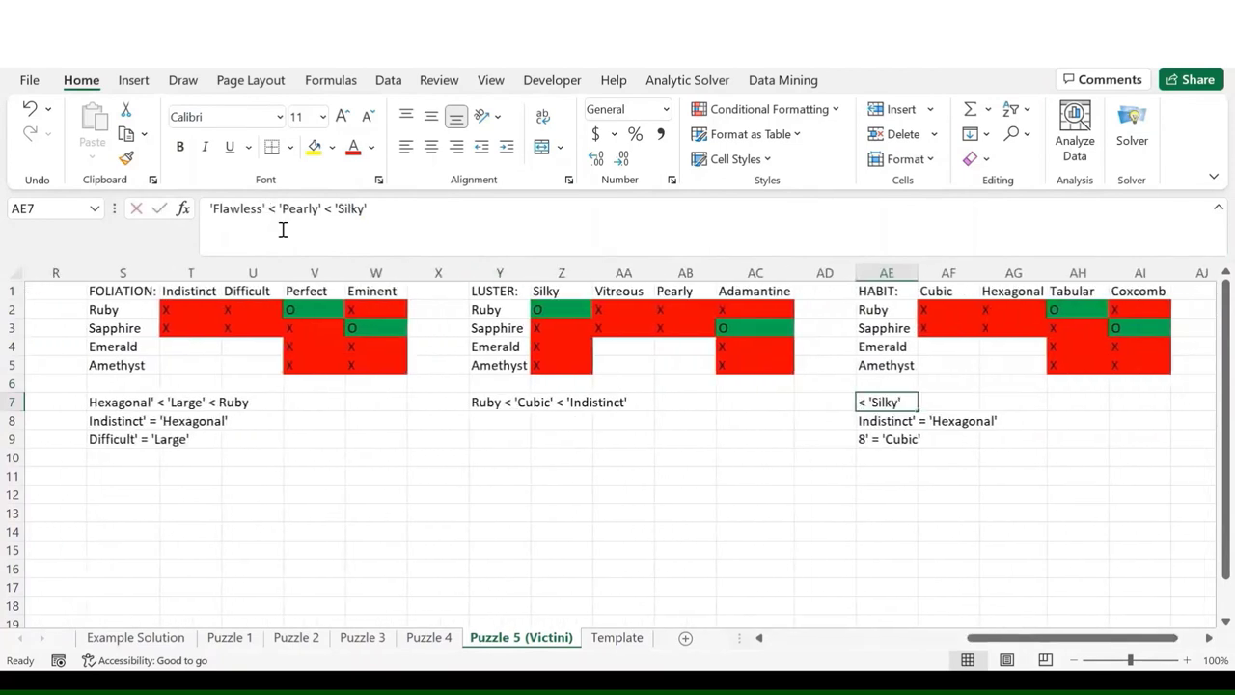
{"action": "key", "text": "BackSpace"}
{"action": "key", "text": "BackSpace"}
{"action": "key", "text": "BackSpace"}
{"action": "key", "text": "BackSpace"}
{"action": "key", "text": "BackSpace"}
{"action": "key", "text": "BackSpace"}
{"action": "key", "text": "BackSpace"}
{"action": "key", "text": "BackSpace"}
{"action": "key", "text": "BackSpace"}
{"action": "type", "text": "Amethyst"}
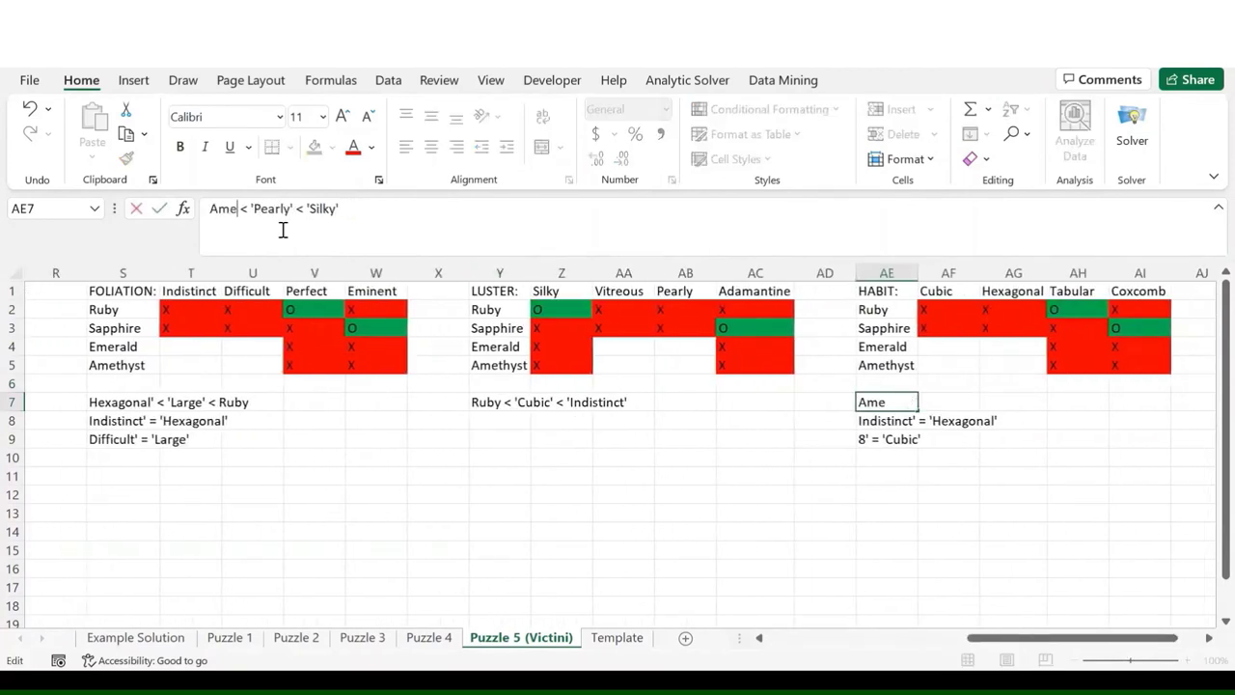
{"action": "key", "text": "Return"}
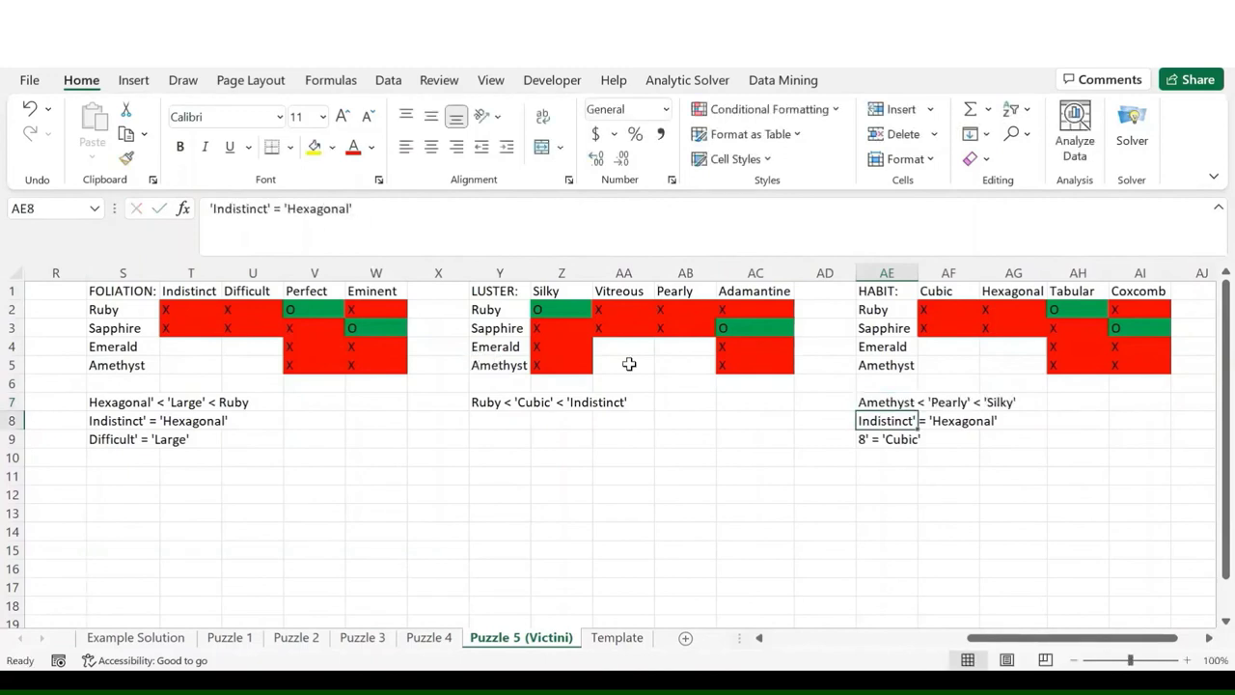
- Mark Pearly with an X for Amethyst in the Luster grid
{"action": "left_click", "coordinate": [680, 370]}
{"action": "type", "text": "X"}
{"action": "key", "text": "Return"}
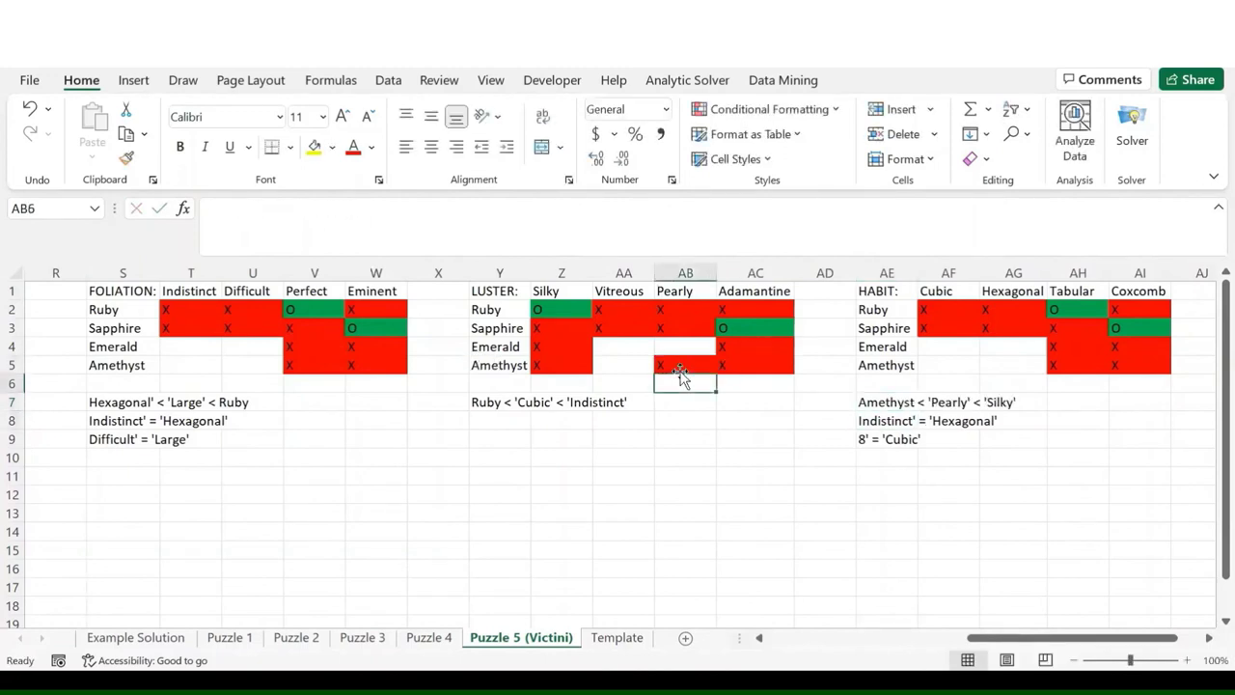
- Mark Vitreous with an O for Amethyst in the Luster grid
{"action": "scroll", "coordinate": [548, 378], "scroll_direction": "left", "scroll_amount": 10}
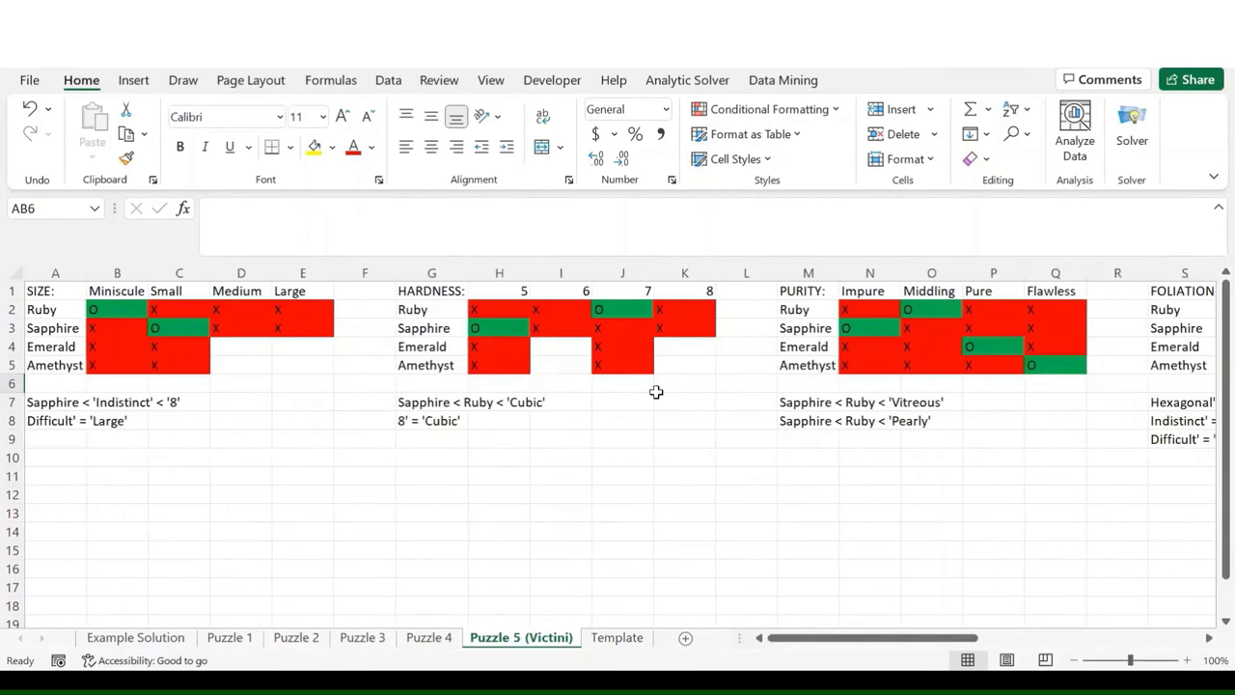
{"action": "scroll", "coordinate": [655, 390], "scroll_direction": "right", "scroll_amount": 2}
{"action": "scroll", "coordinate": [656, 392], "scroll_direction": "right", "scroll_amount": 6}
{"action": "scroll", "coordinate": [675, 386], "scroll_direction": "left", "scroll_amount": 1}
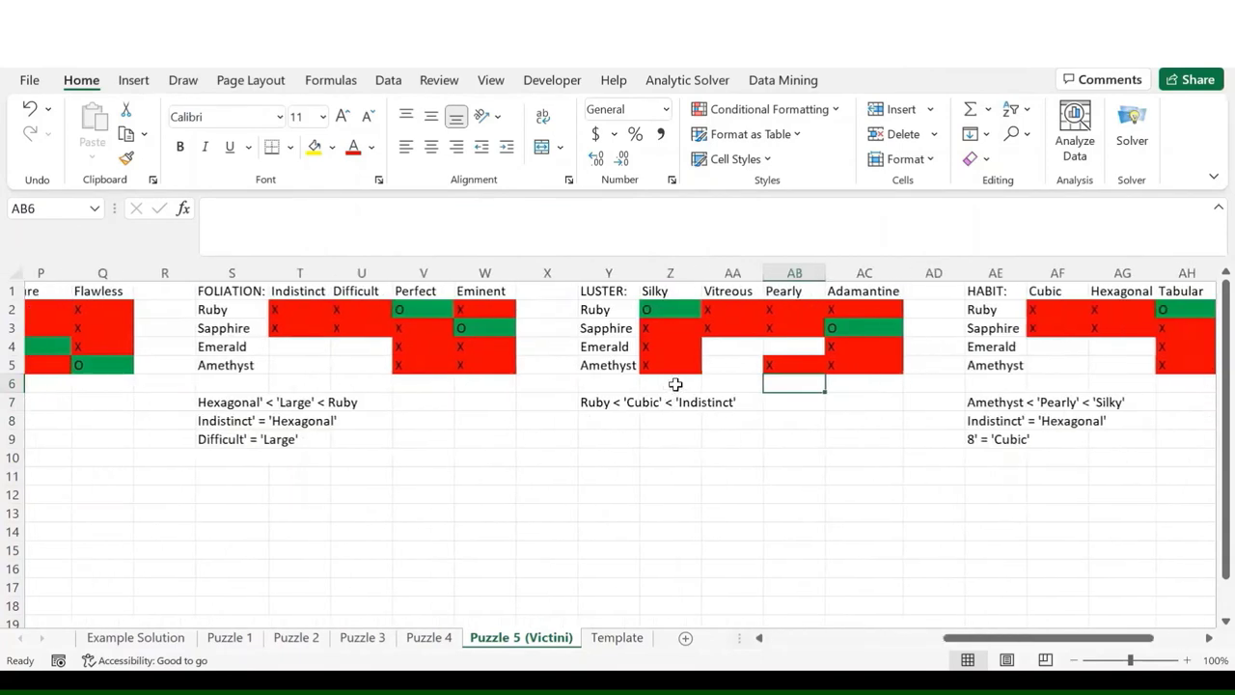
{"action": "left_click", "coordinate": [749, 366]}
{"action": "type", "text": "O"}
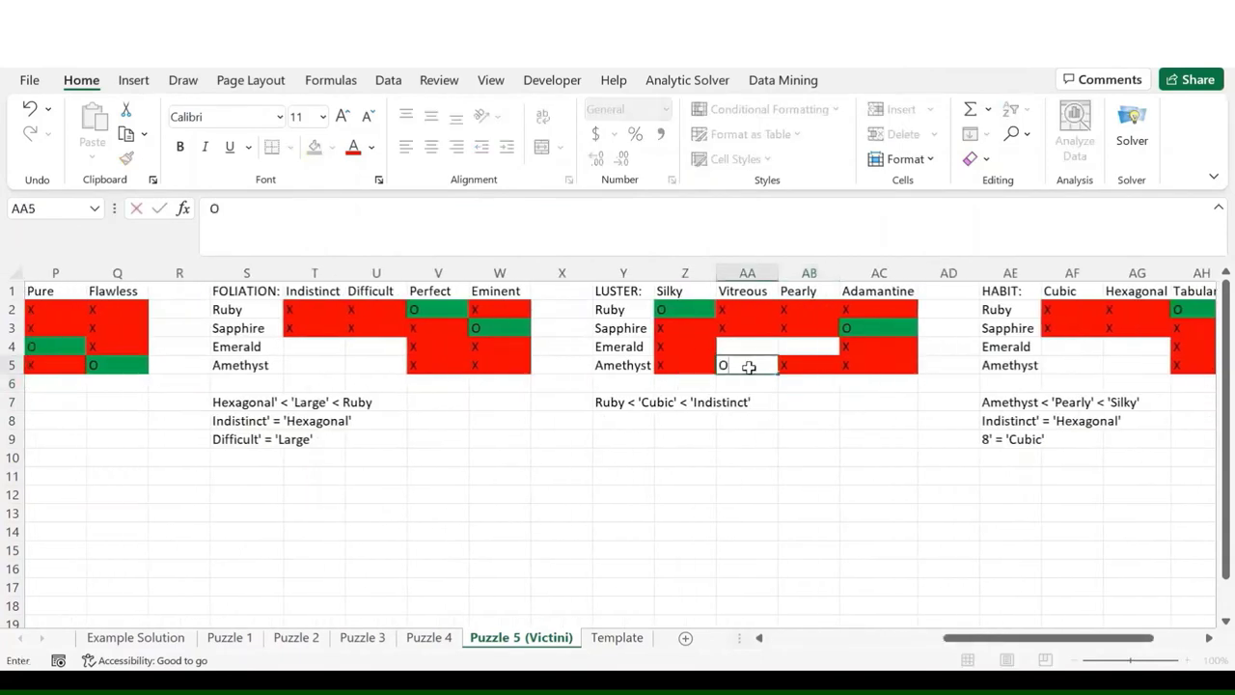
{"action": "key", "text": "Return"}
- Mark Pearly with an O and Vitreous with an X for Emerald in the Luster grid
{"action": "key", "text": "Up"}
{"action": "key", "text": "Up"}
{"action": "key", "text": "Right"}
{"action": "type", "text": "X"}
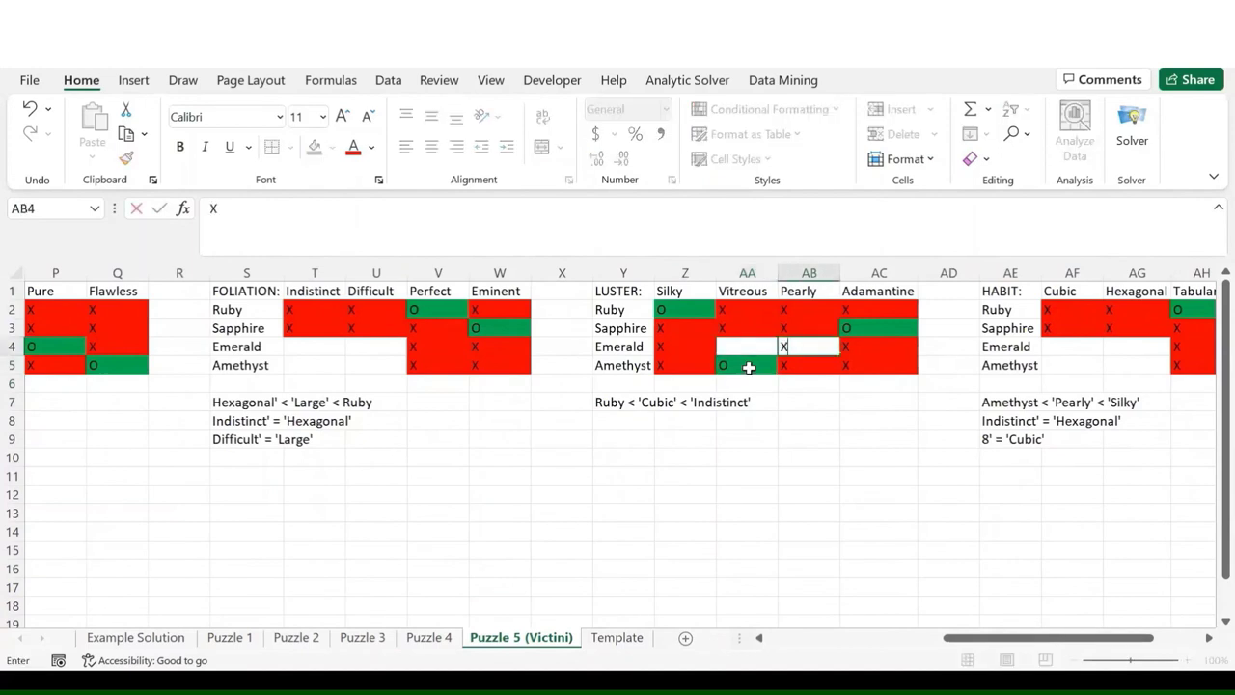
{"action": "key", "text": "Return"}
{"action": "key", "text": "Left"}
{"action": "key", "text": "Up"}
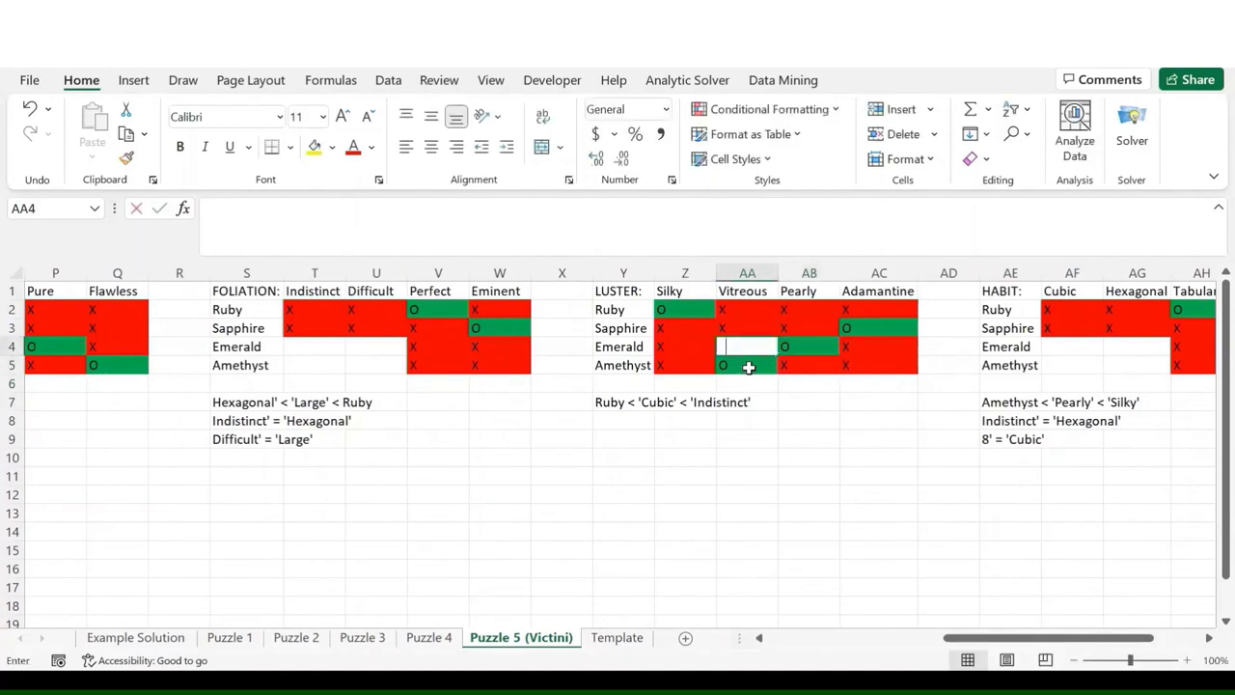
{"action": "type", "text": "X"}
{"action": "key", "text": "Return"}
- Replace 'Pearly' with Emerald and 'Silky' with Ruby in the AE7 habit clue so it reads Amethyst < Emerald < Ruby
{"action": "scroll", "coordinate": [797, 417], "scroll_direction": "right", "scroll_amount": 3}
{"action": "scroll", "coordinate": [797, 417], "scroll_direction": "right", "scroll_amount": 2}
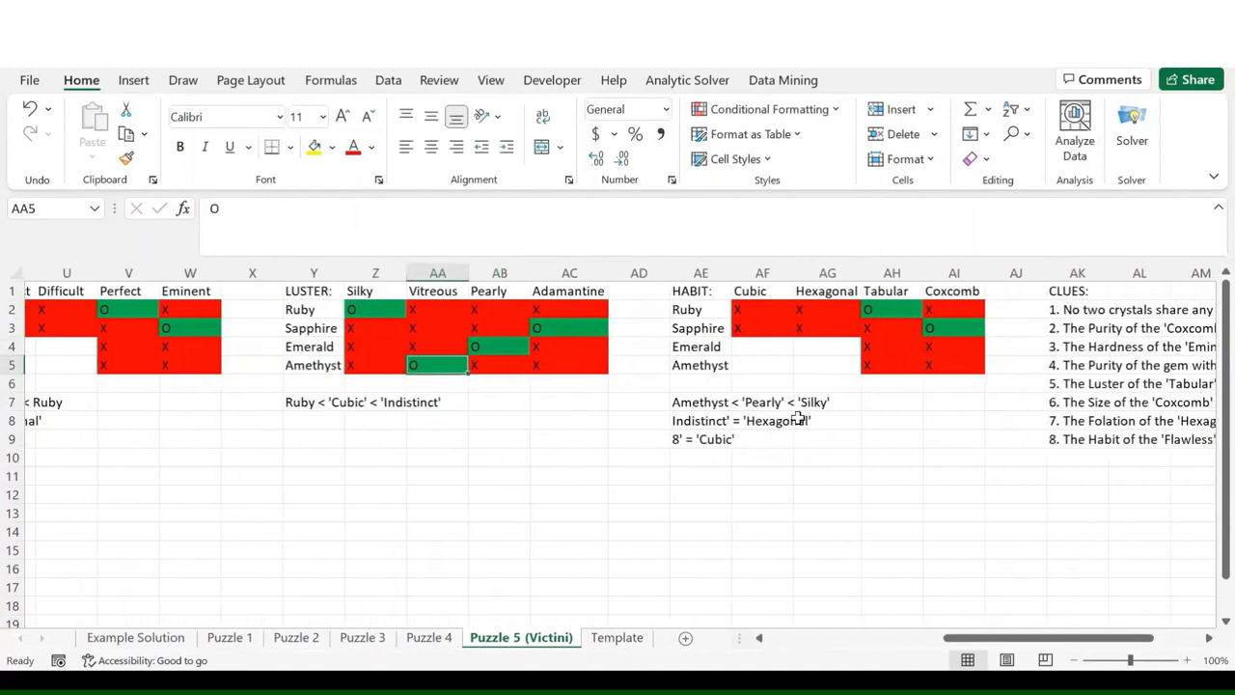
{"action": "left_click", "coordinate": [702, 405]}
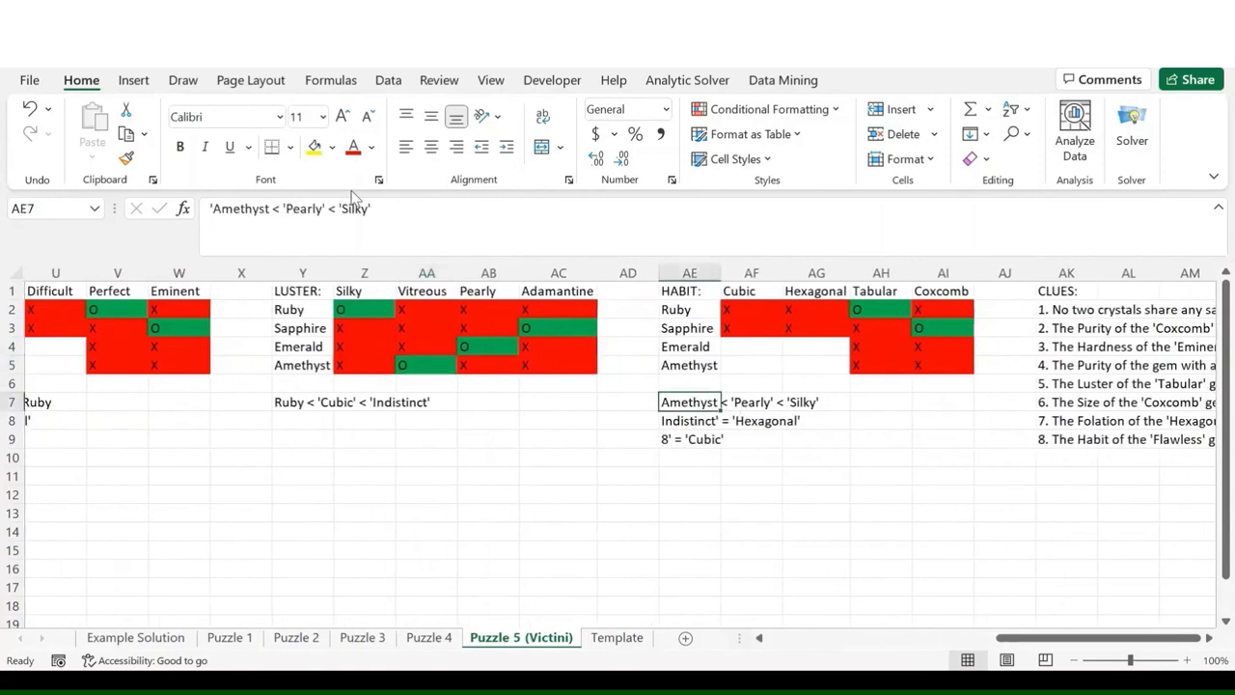
{"action": "left_click", "coordinate": [325, 212]}
{"action": "key", "text": "BackSpace"}
{"action": "key", "text": "BackSpace"}
{"action": "key", "text": "BackSpace"}
{"action": "key", "text": "BackSpace"}
{"action": "key", "text": "BackSpace"}
{"action": "key", "text": "BackSpace"}
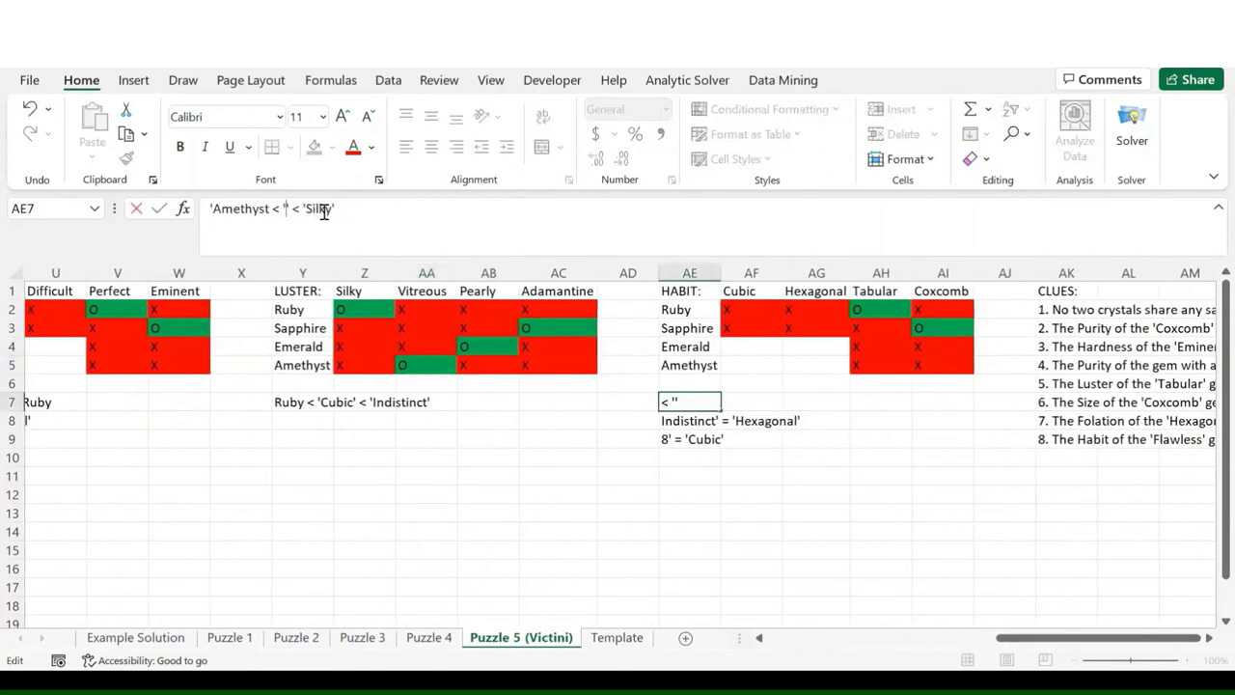
{"action": "key", "text": "BackSpace"}
{"action": "key", "text": "Delete"}
{"action": "type", "text": "Emerald"}
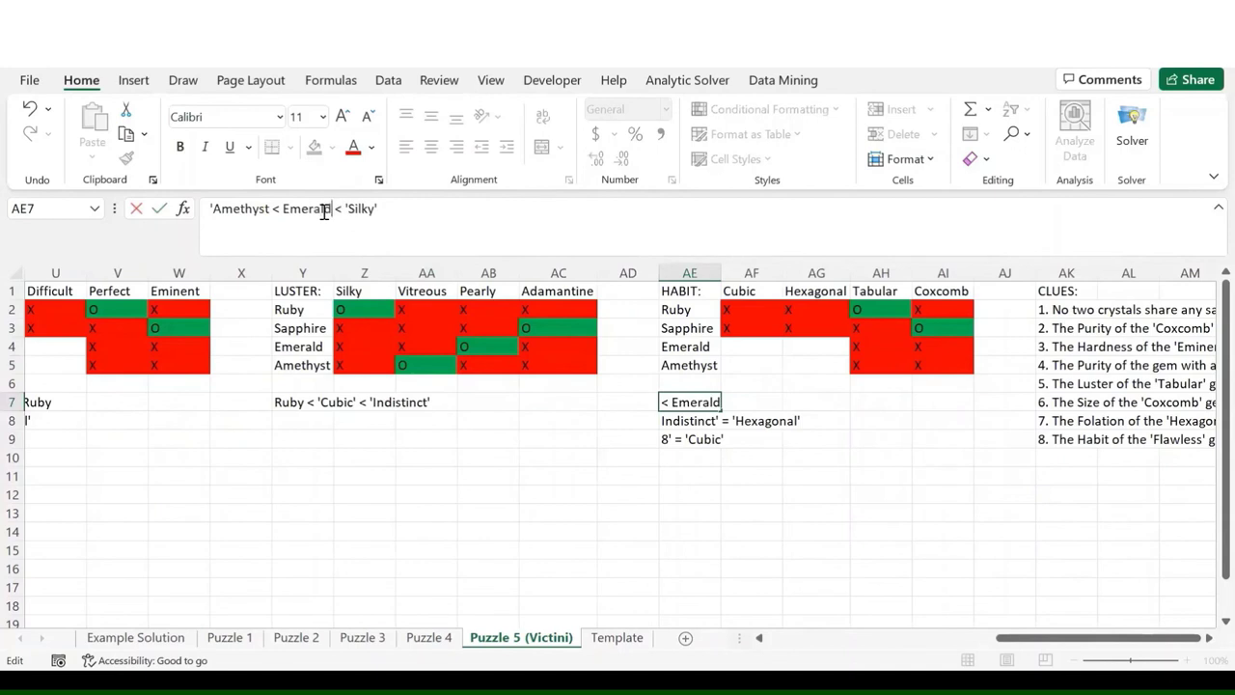
{"action": "left_click", "coordinate": [431, 218]}
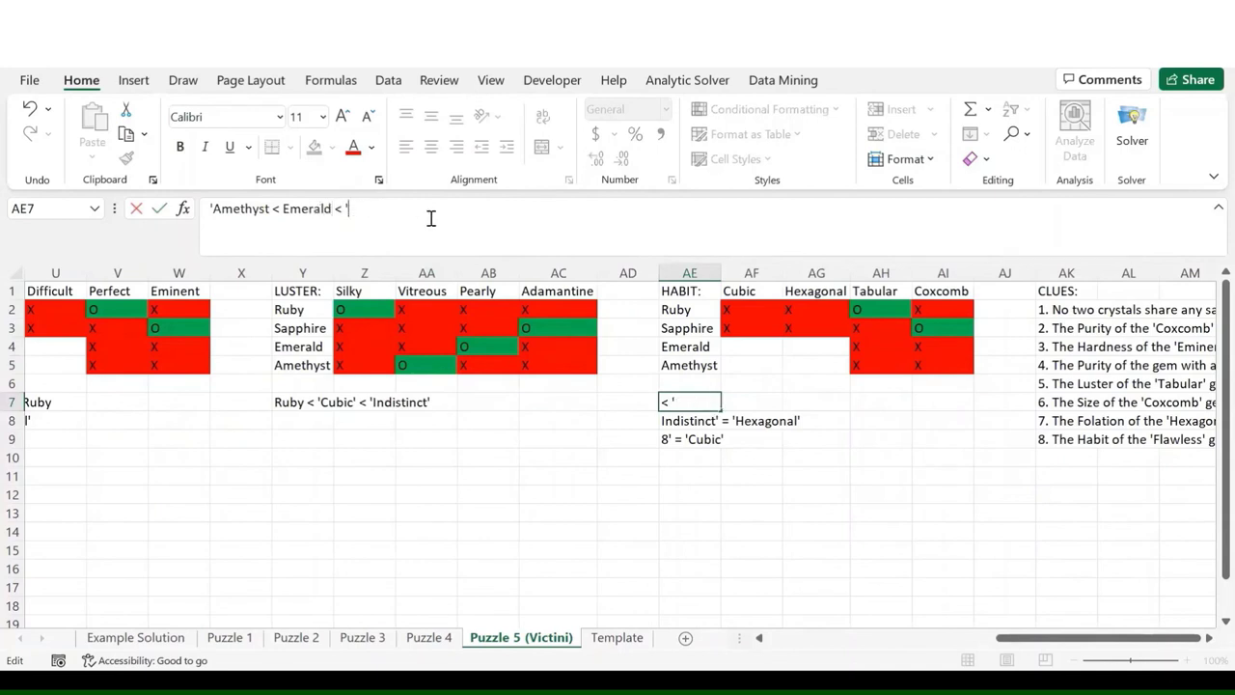
{"action": "type", "text": "Ruby"}
{"action": "key", "text": "Return"}
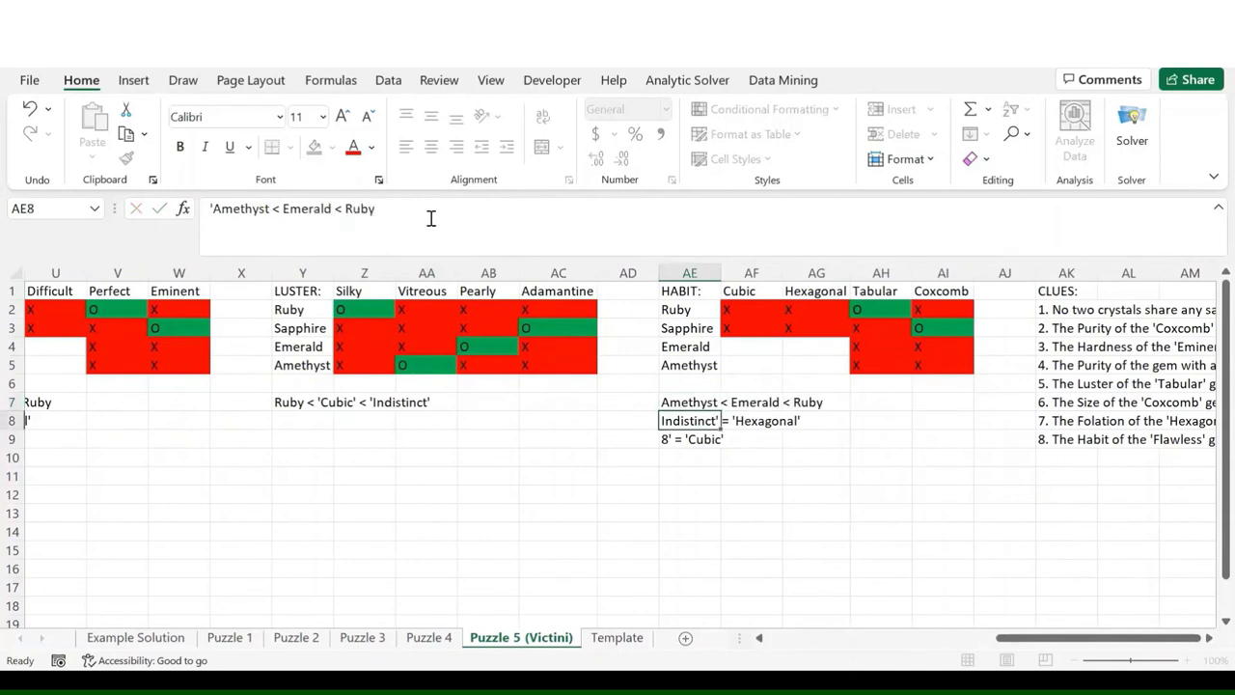
- Mark Cubic with an O for Amethyst in the Habit grid
{"action": "left_click", "coordinate": [753, 366]}
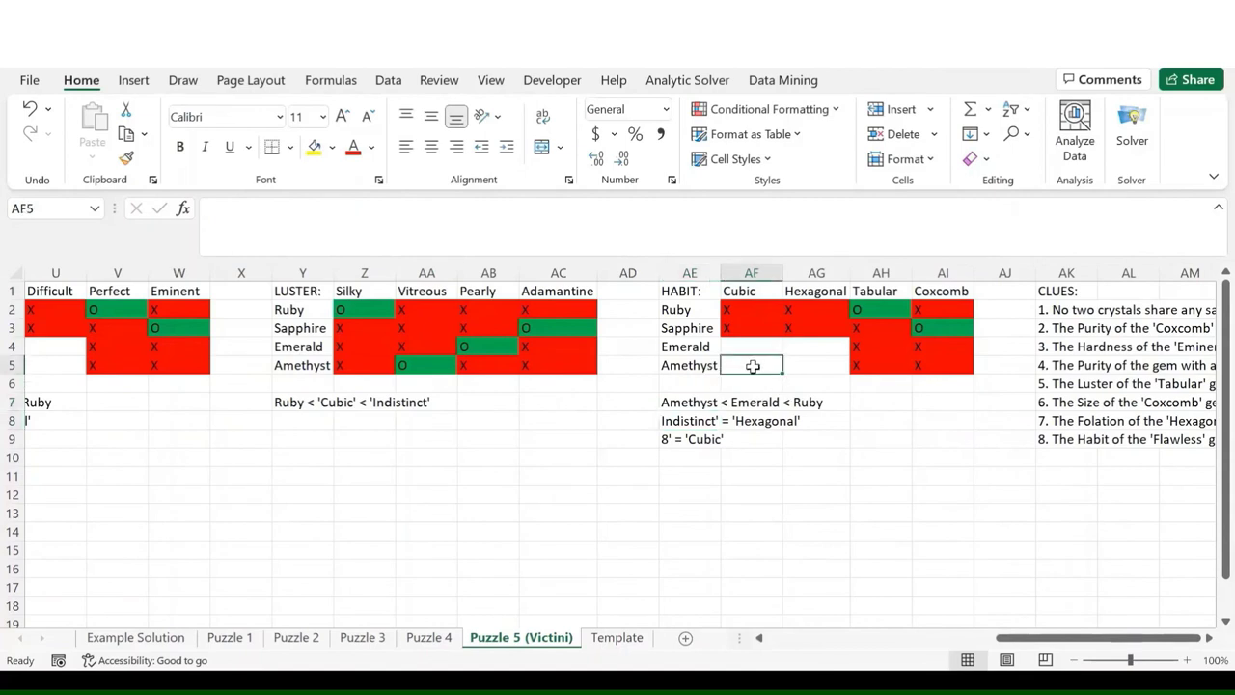
{"action": "left_click", "coordinate": [872, 314]}
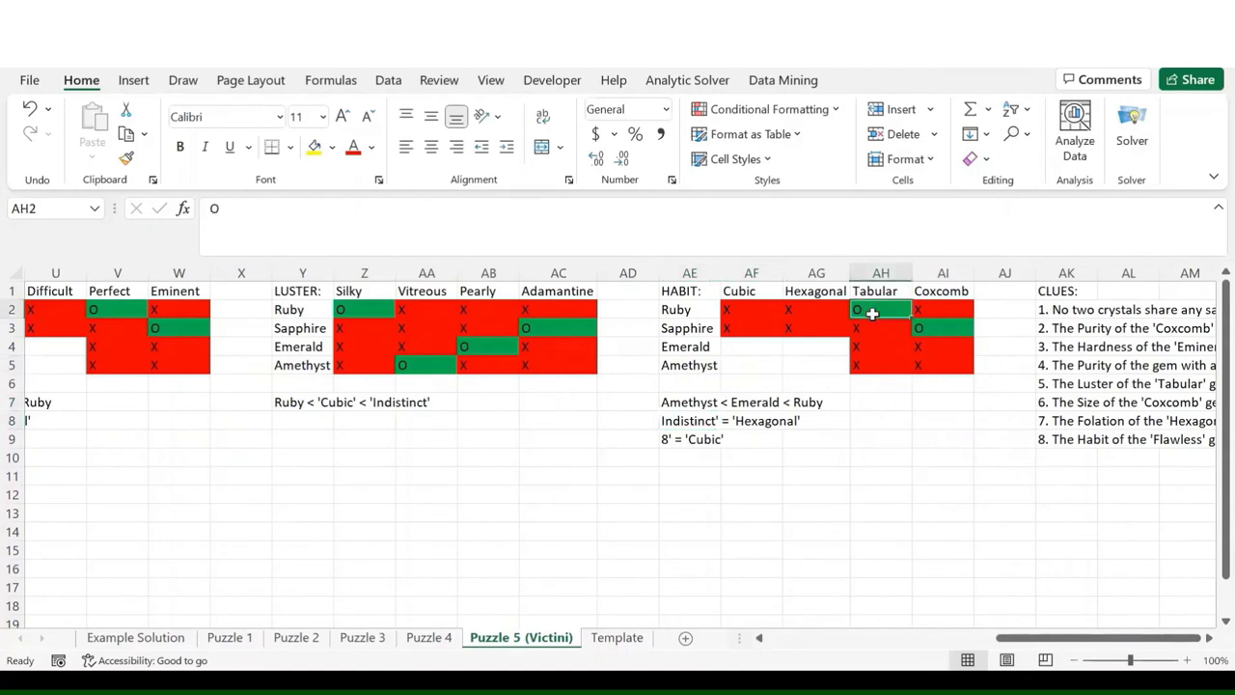
{"action": "left_click", "coordinate": [742, 364]}
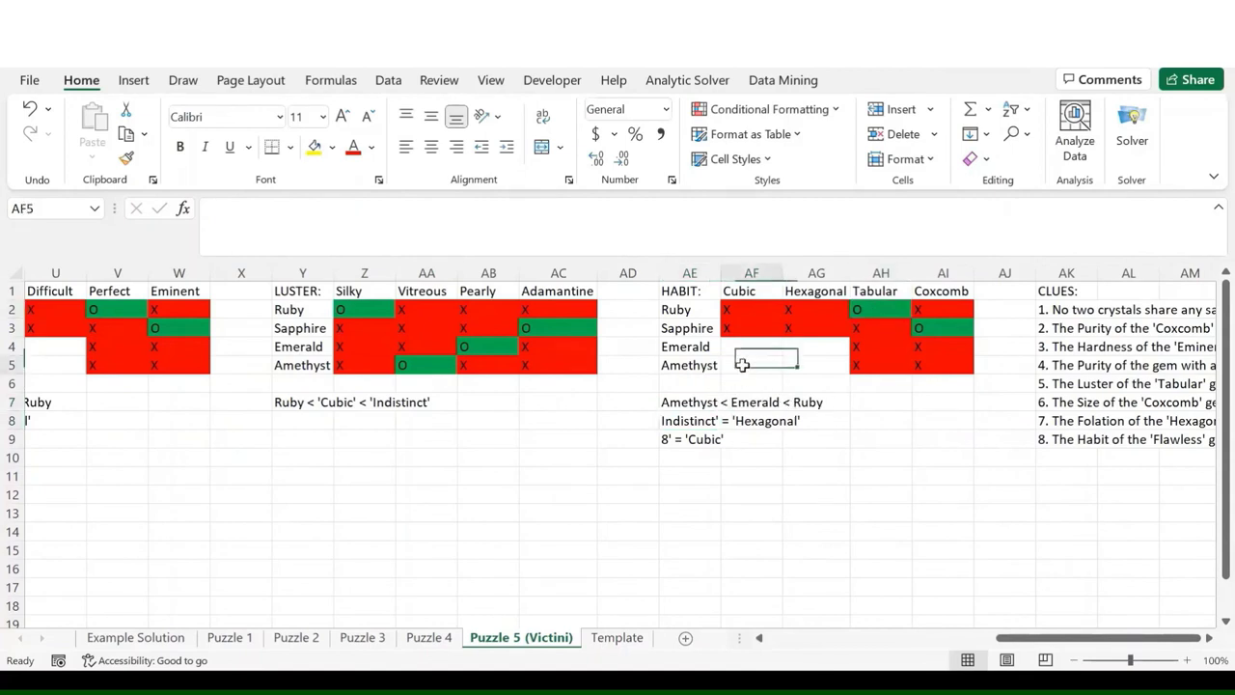
{"action": "type", "text": "O"}
{"action": "key", "text": "Tab"}
- Mark Hexagonal with an O for Emerald and an X for Amethyst in the Habit grid
{"action": "key", "text": "Up"}
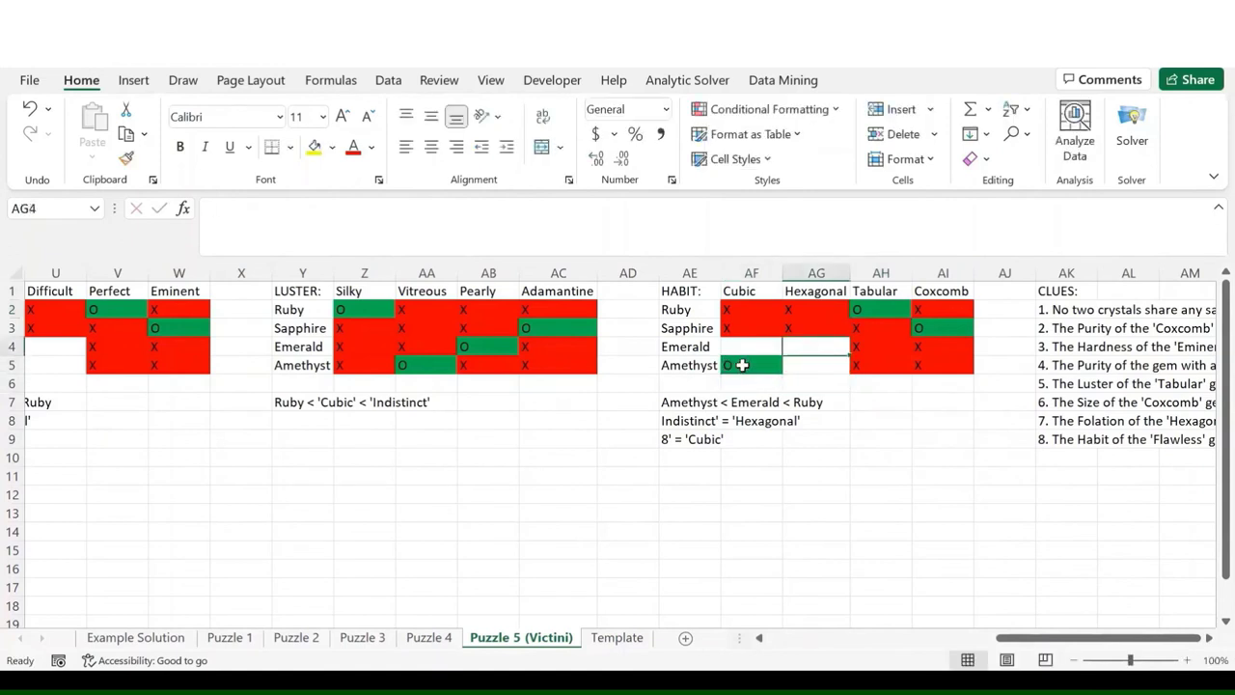
{"action": "type", "text": "O"}
{"action": "key", "text": "Return"}
{"action": "type", "text": "x"}
{"action": "key", "text": "Return"}
- Mark Cubic with an X for Emerald in the Habit grid
{"action": "key", "text": "Up"}
{"action": "key", "text": "Left"}
{"action": "key", "text": "Left"}
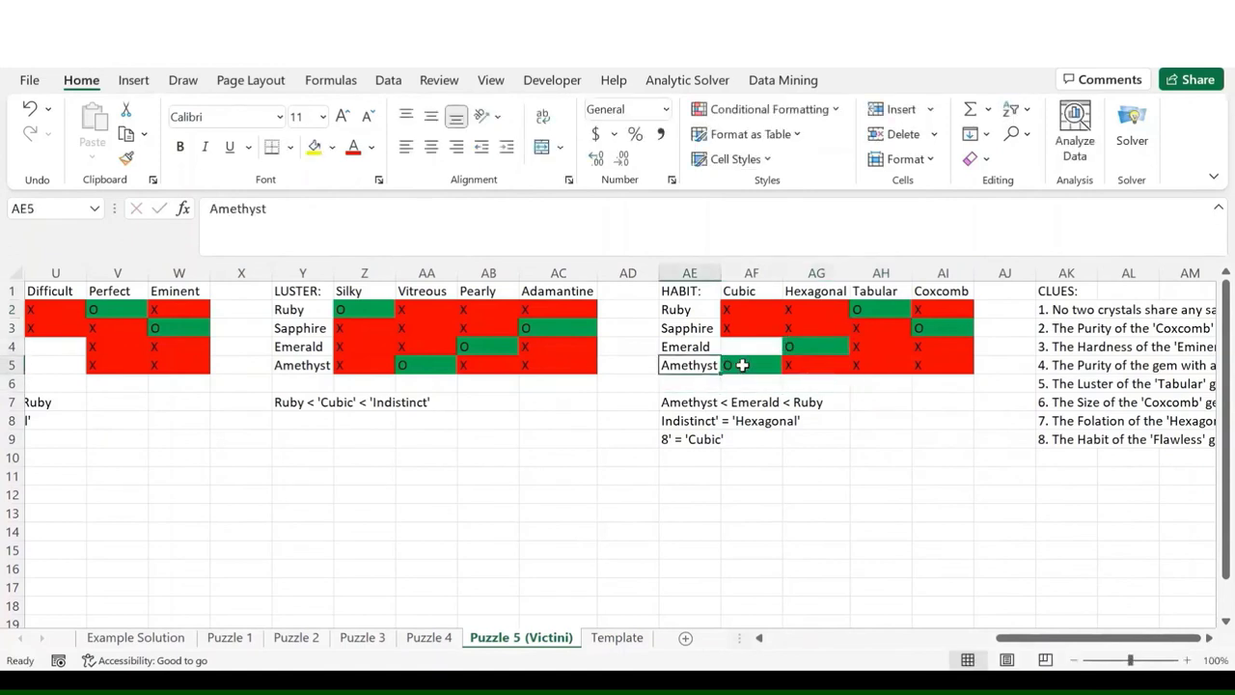
{"action": "key", "text": "Up"}
{"action": "key", "text": "Right"}
{"action": "type", "text": "X"}
{"action": "key", "text": "Return"}
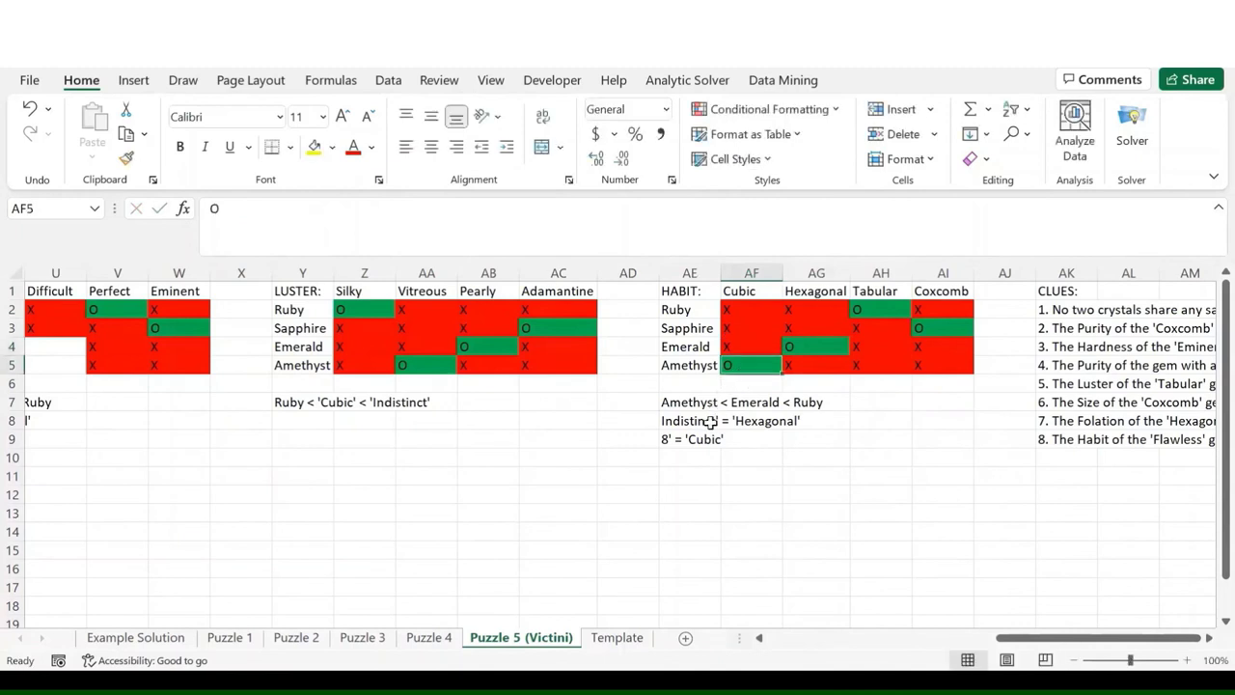
- Clear the '8' = 'Cubic' clue under the Habit grid and mark hardness 8 with an O for Amethyst in the Hardness grid
{"action": "left_click", "coordinate": [697, 442]}
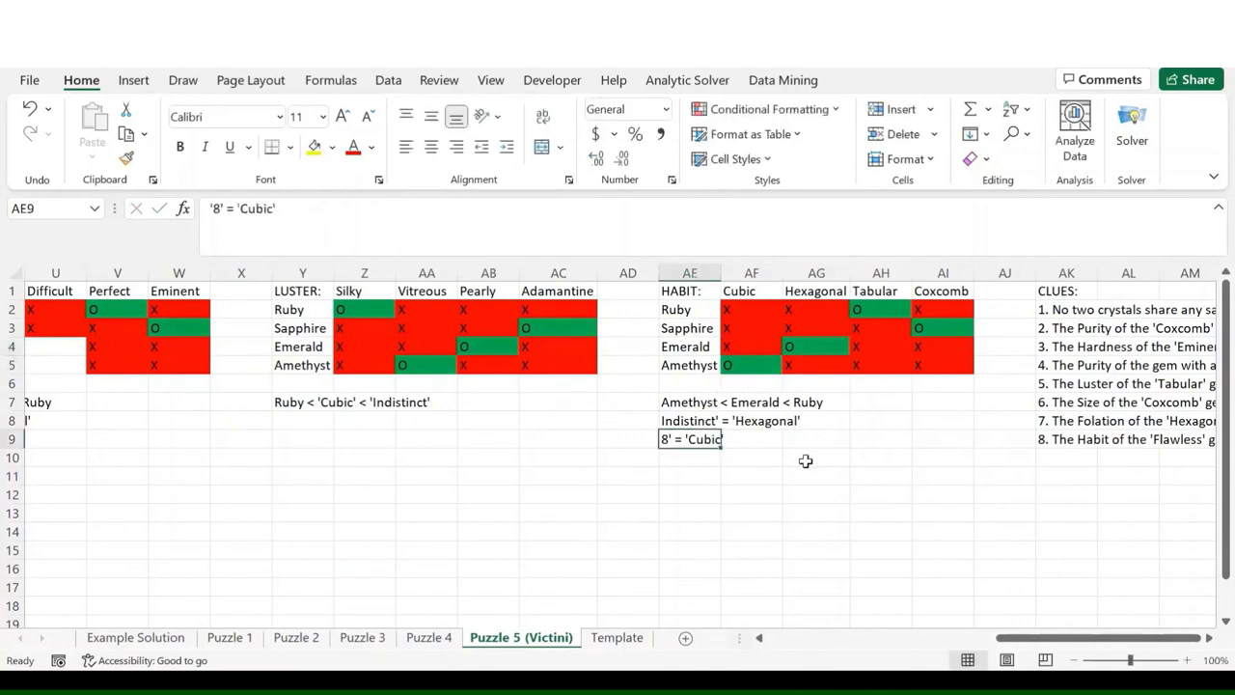
{"action": "key", "text": "Delete"}
{"action": "scroll", "coordinate": [806, 461], "scroll_direction": "left", "scroll_amount": 10}
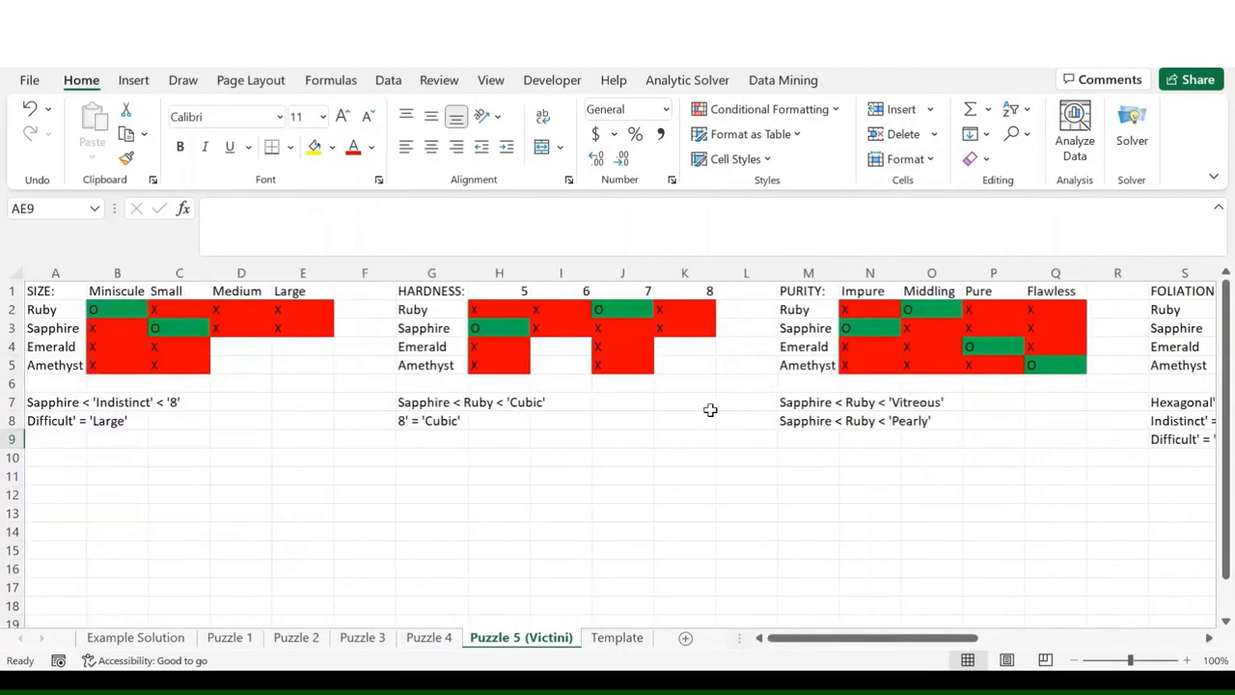
{"action": "scroll", "coordinate": [711, 410], "scroll_direction": "right", "scroll_amount": 10}
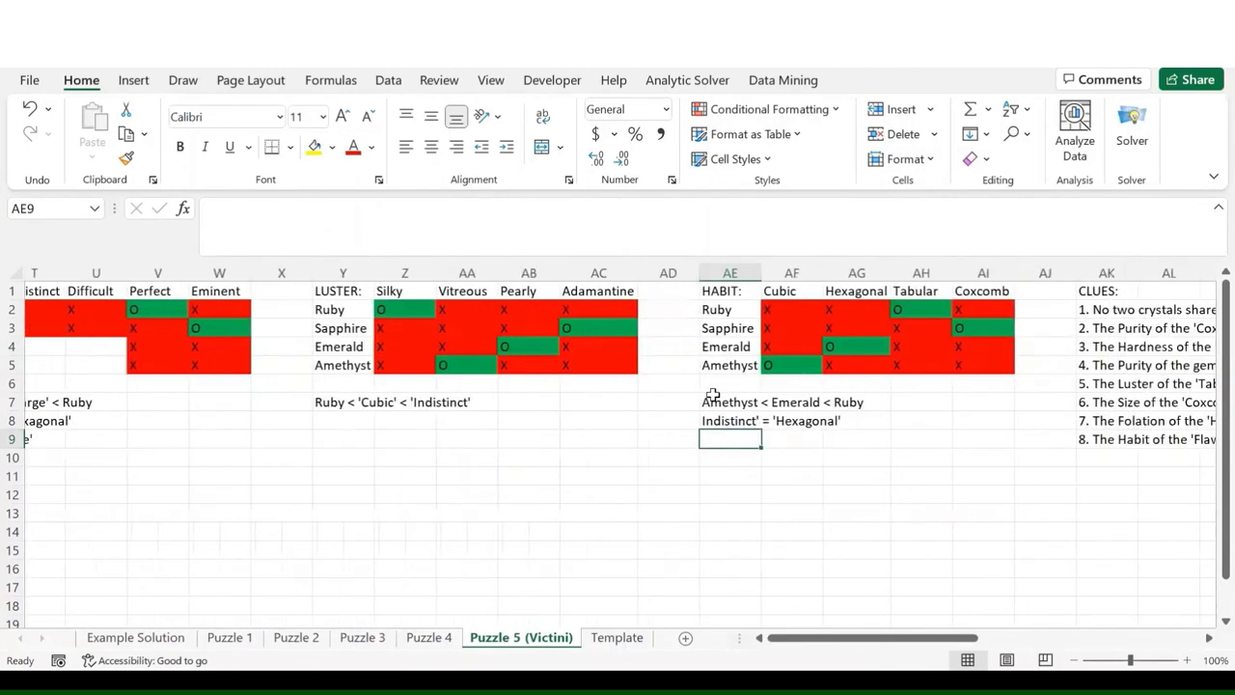
{"action": "scroll", "coordinate": [738, 396], "scroll_direction": "left", "scroll_amount": 1}
{"action": "scroll", "coordinate": [797, 372], "scroll_direction": "left", "scroll_amount": 10}
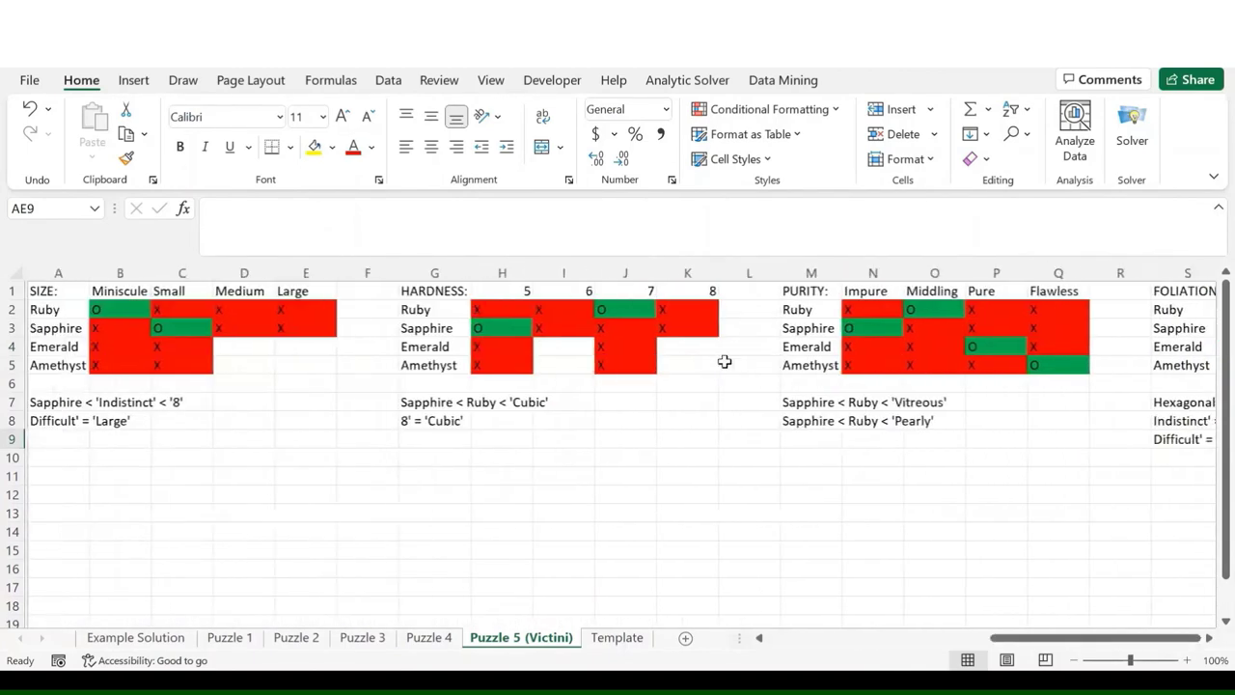
{"action": "left_click", "coordinate": [696, 364]}
{"action": "type", "text": "O"}
{"action": "key", "text": "Return"}
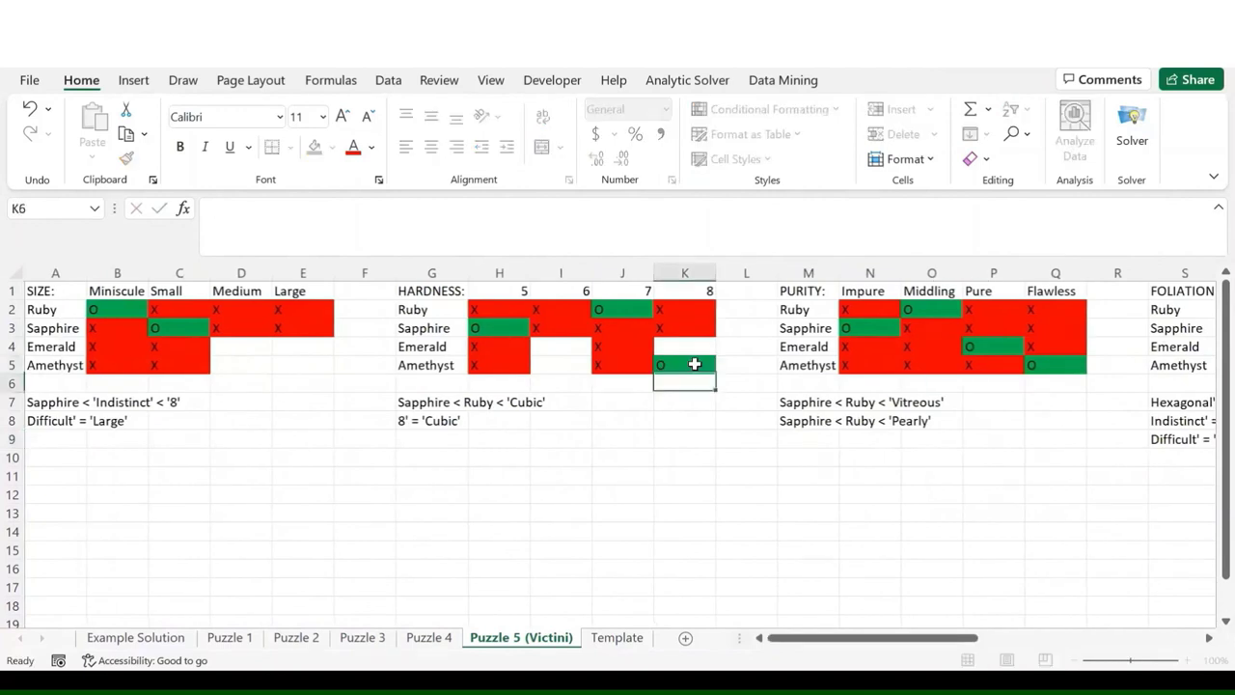
- In the Hardness grid, mark 6 with an O for Emerald and an X for Amethyst, and 8 with an X for Emerald
{"action": "key", "text": "Left"}
{"action": "key", "text": "Left"}
{"action": "key", "text": "Left"}
{"action": "key", "text": "Up"}
{"action": "key", "text": "Up"}
{"action": "key", "text": "Right"}
{"action": "type", "text": "O"}
{"action": "key", "text": "Return"}
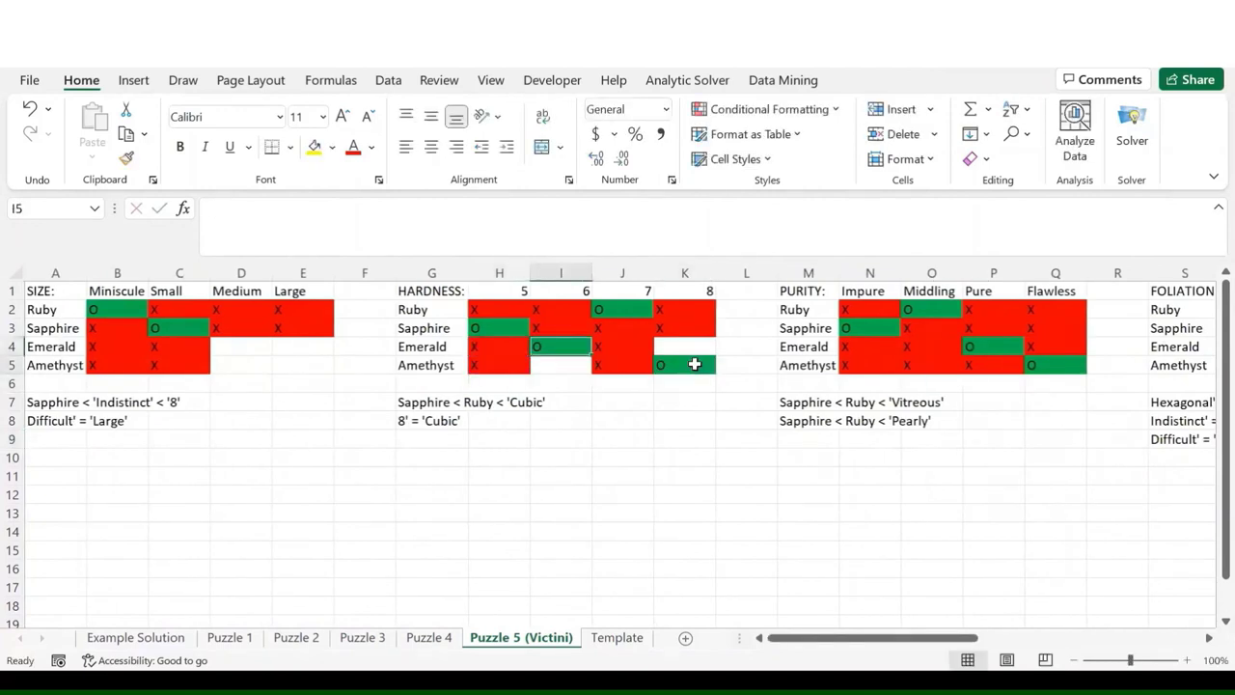
{"action": "type", "text": "X"}
{"action": "key", "text": "Return"}
{"action": "left_click", "coordinate": [694, 349]}
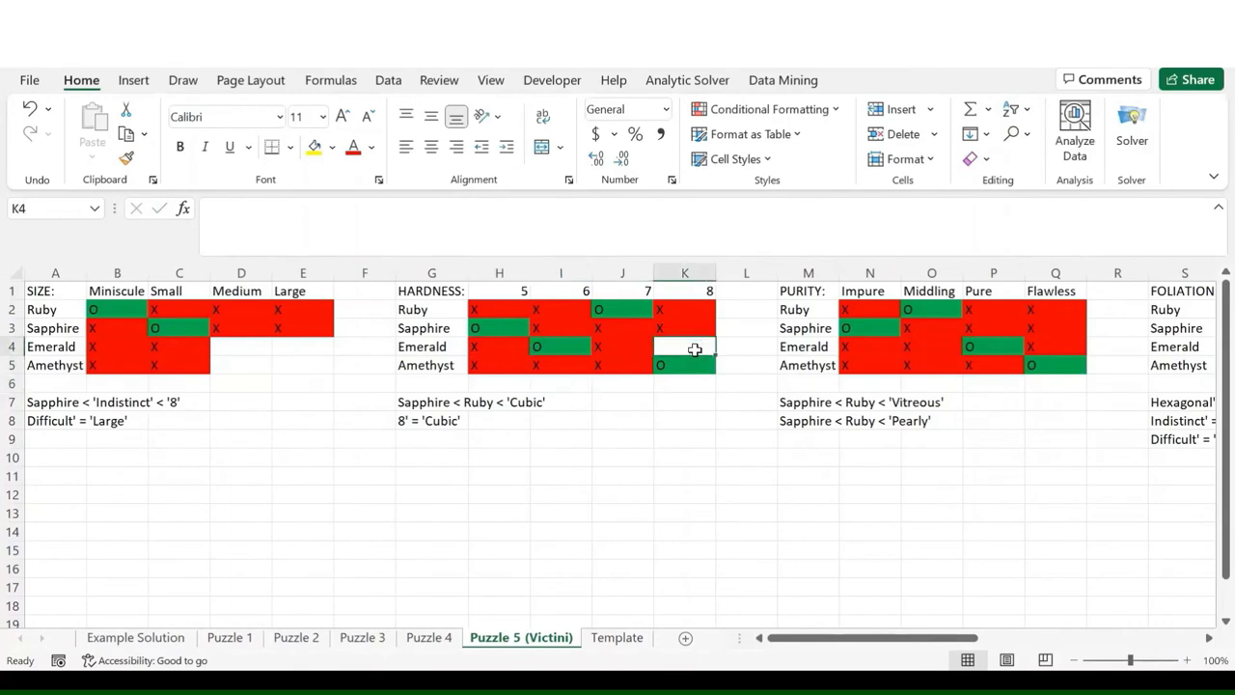
{"action": "type", "text": "X"}
{"action": "key", "text": "Return"}
- Clear the Amethyst < Emerald < Ruby clue under the Habit grid
{"action": "scroll", "coordinate": [696, 355], "scroll_direction": "right", "scroll_amount": 8}
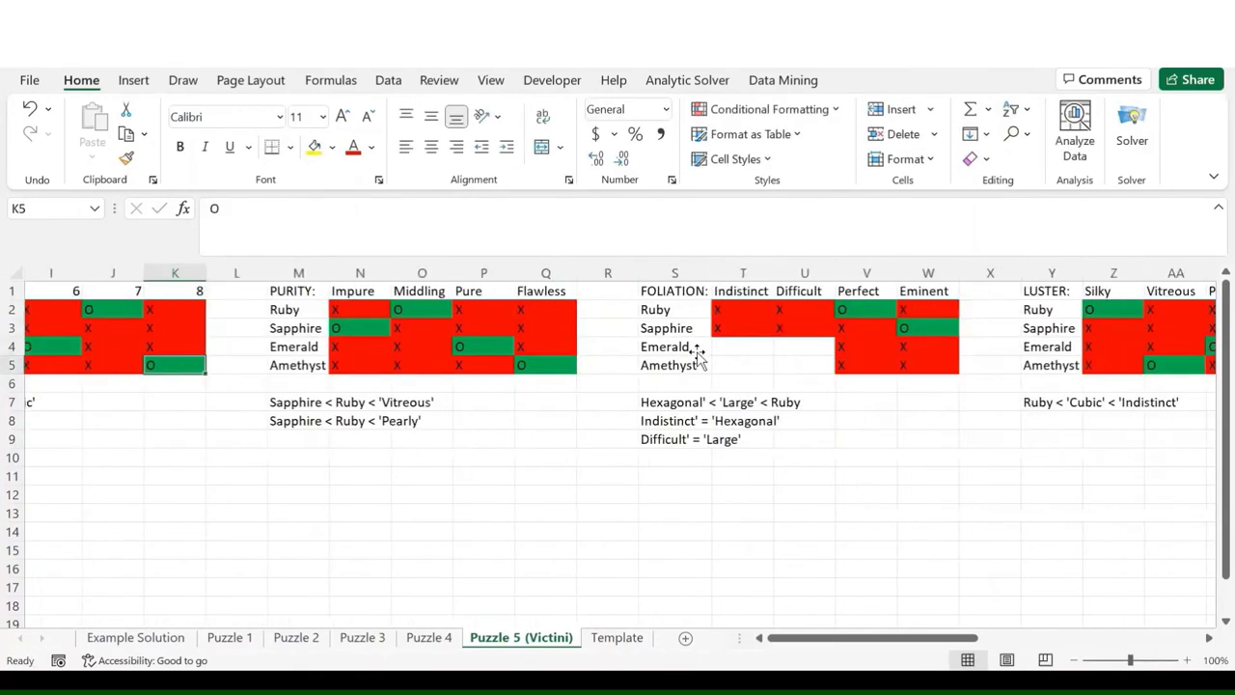
{"action": "scroll", "coordinate": [697, 356], "scroll_direction": "right", "scroll_amount": 2}
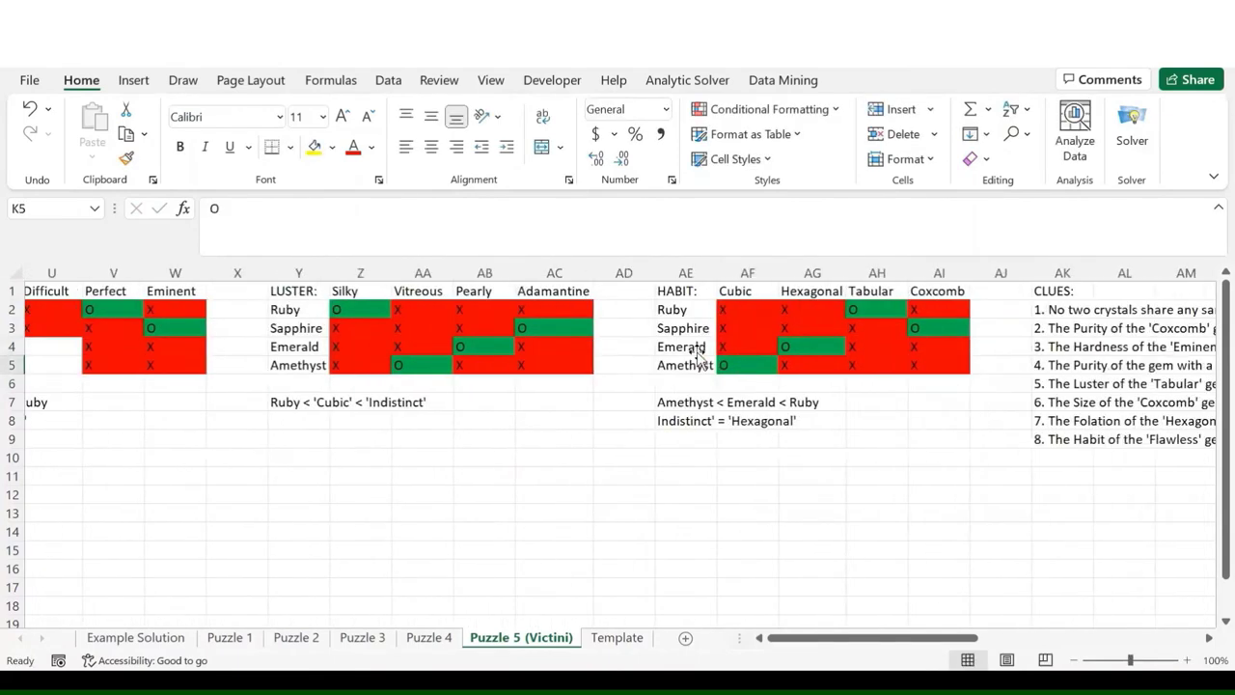
{"action": "left_click", "coordinate": [696, 401]}
{"action": "key", "text": "Delete"}
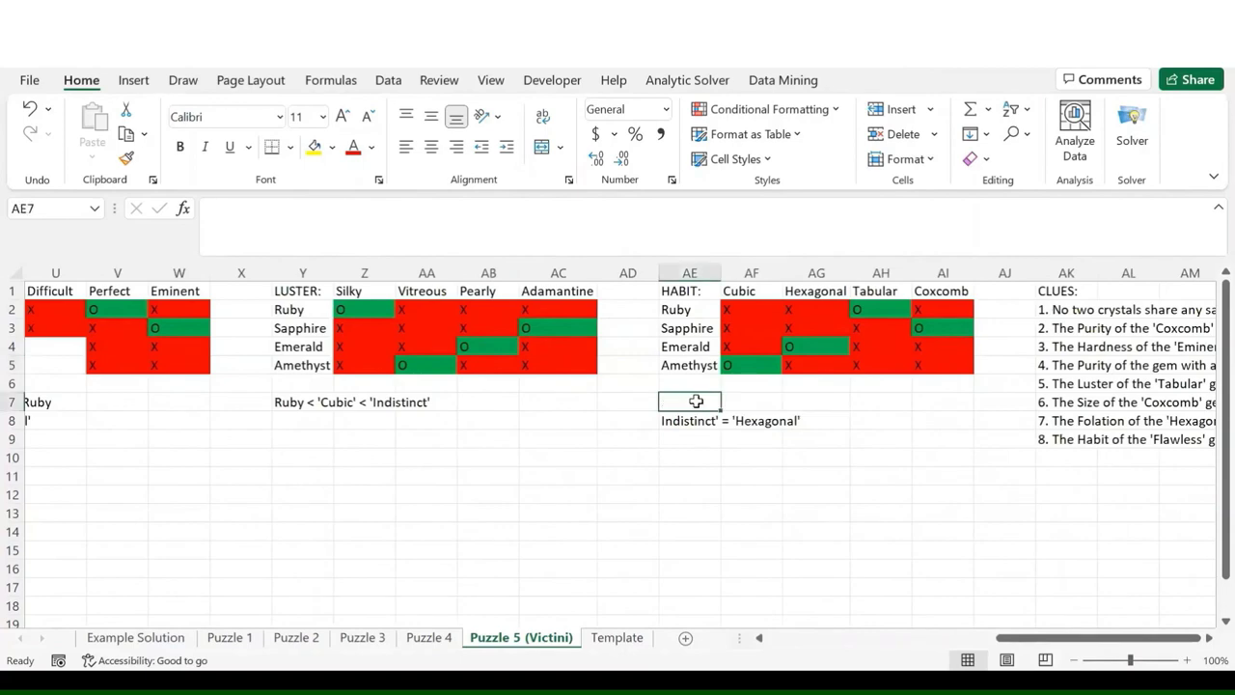
- Mark Indistinct with an O for Emerald and an X for Amethyst in the Foliation grid
{"action": "scroll", "coordinate": [760, 492], "scroll_direction": "left", "scroll_amount": 4}
{"action": "scroll", "coordinate": [761, 492], "scroll_direction": "right", "scroll_amount": 6}
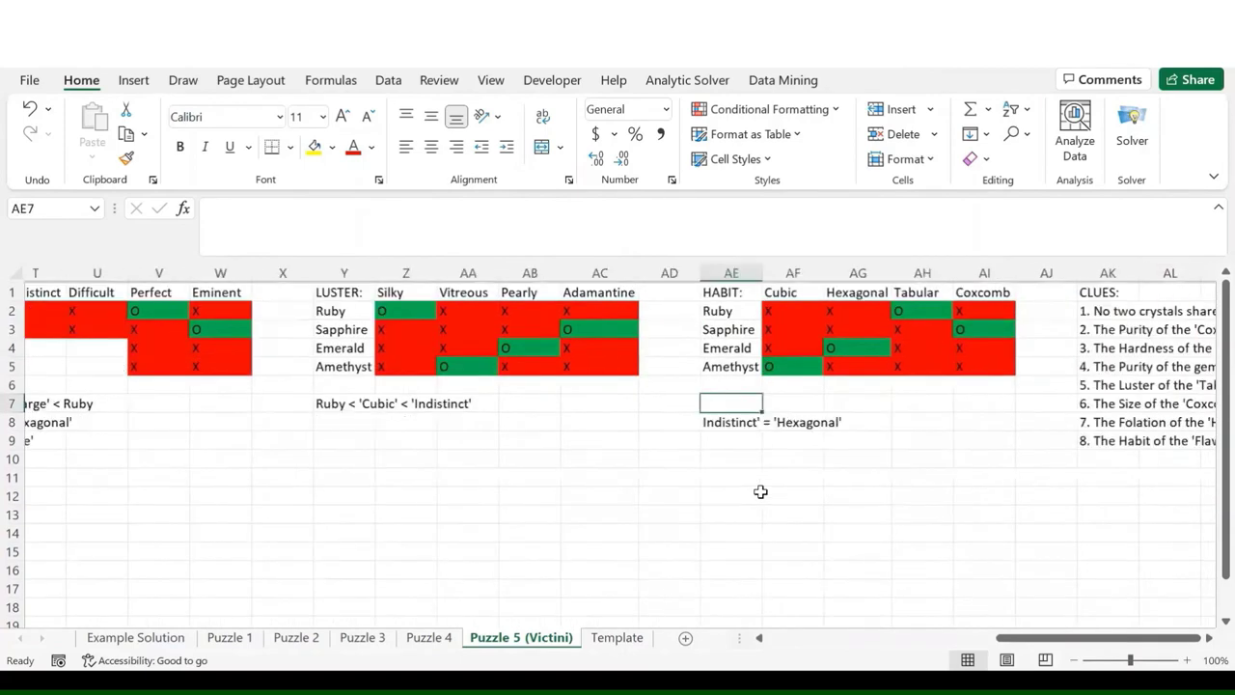
{"action": "scroll", "coordinate": [802, 361], "scroll_direction": "left", "scroll_amount": 2}
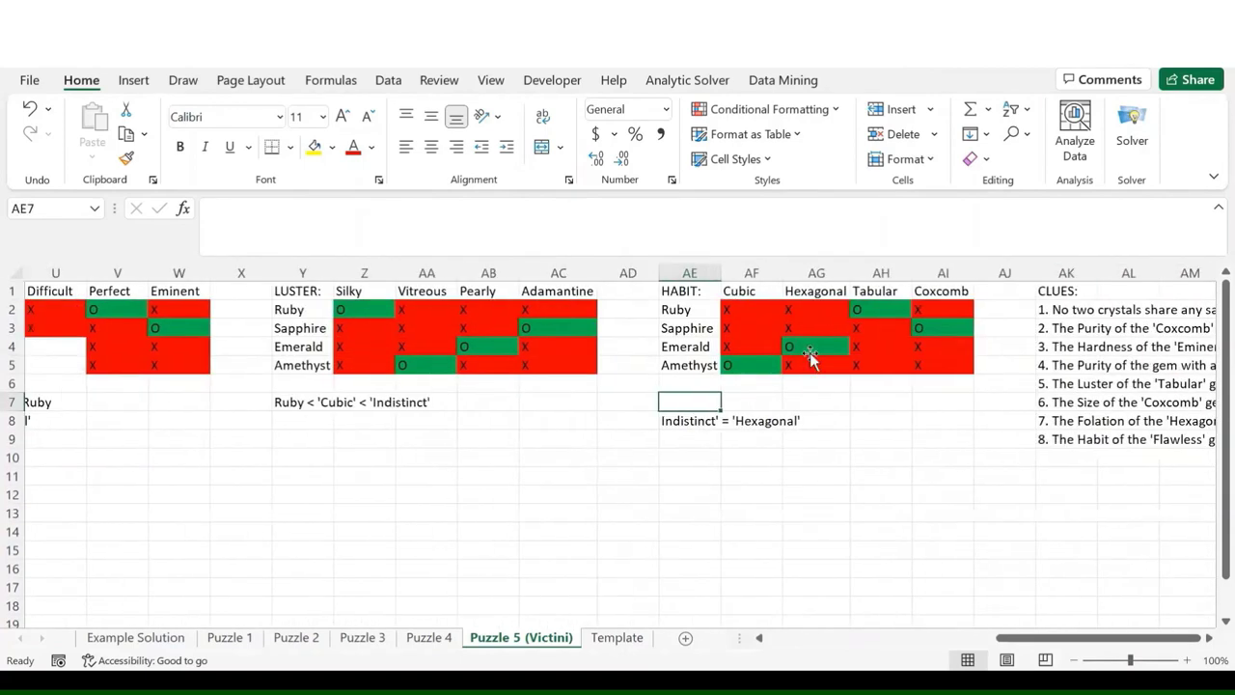
{"action": "left_click", "coordinate": [810, 349]}
{"action": "scroll", "coordinate": [508, 457], "scroll_direction": "left", "scroll_amount": 3}
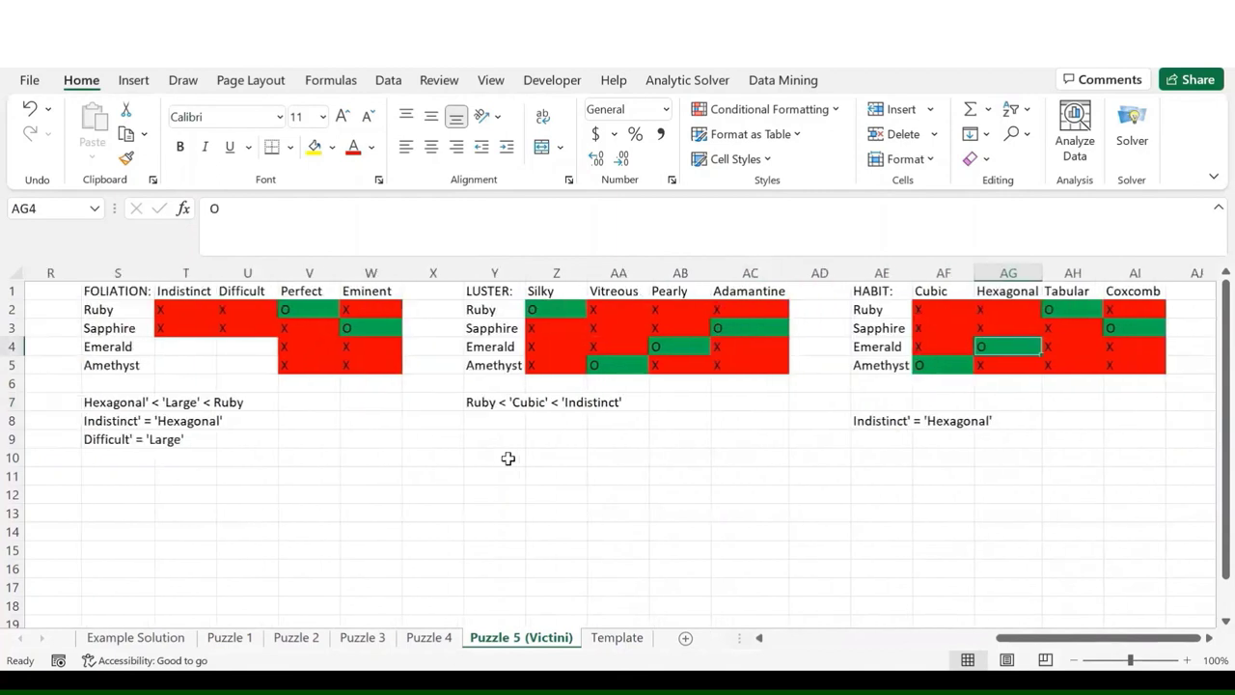
{"action": "left_click", "coordinate": [180, 346]}
{"action": "type", "text": "O"}
{"action": "key", "text": "Return"}
{"action": "type", "text": "X"}
{"action": "key", "text": "Return"}
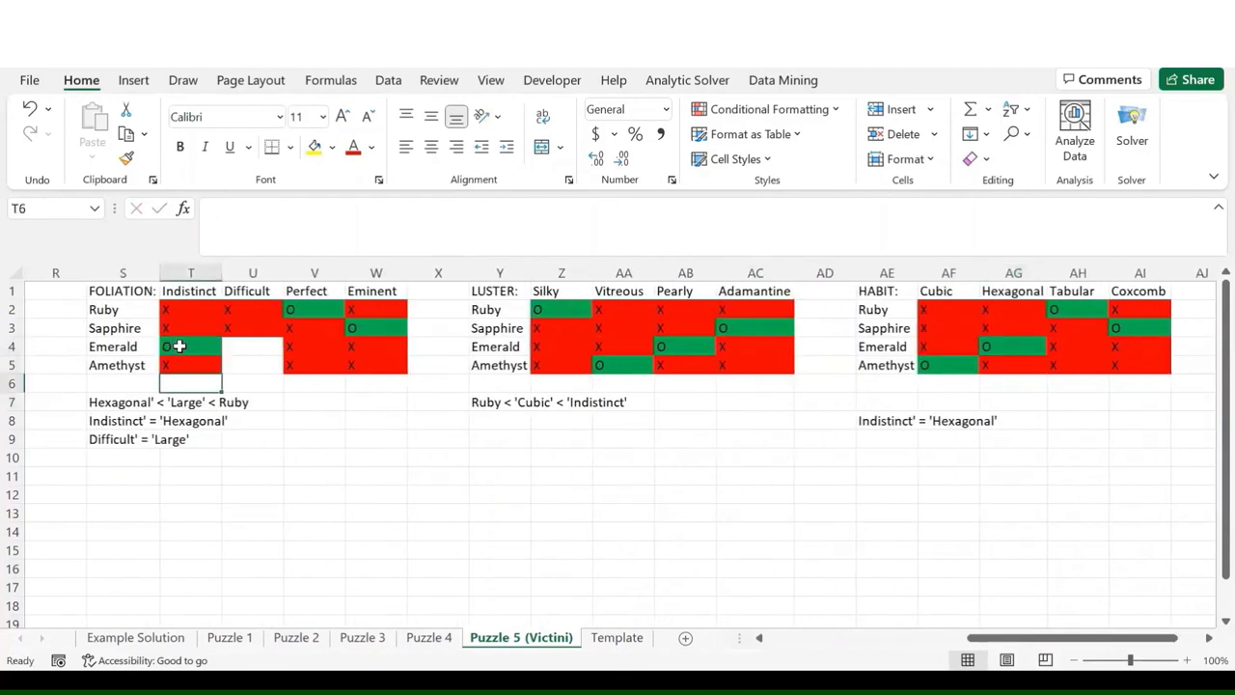
- Mark Difficult with an X for Emerald and an O for Amethyst in the Foliation grid
{"action": "left_click", "coordinate": [248, 348]}
{"action": "type", "text": "X"}
{"action": "key", "text": "Return"}
{"action": "type", "text": "O"}
{"action": "key", "text": "Return"}
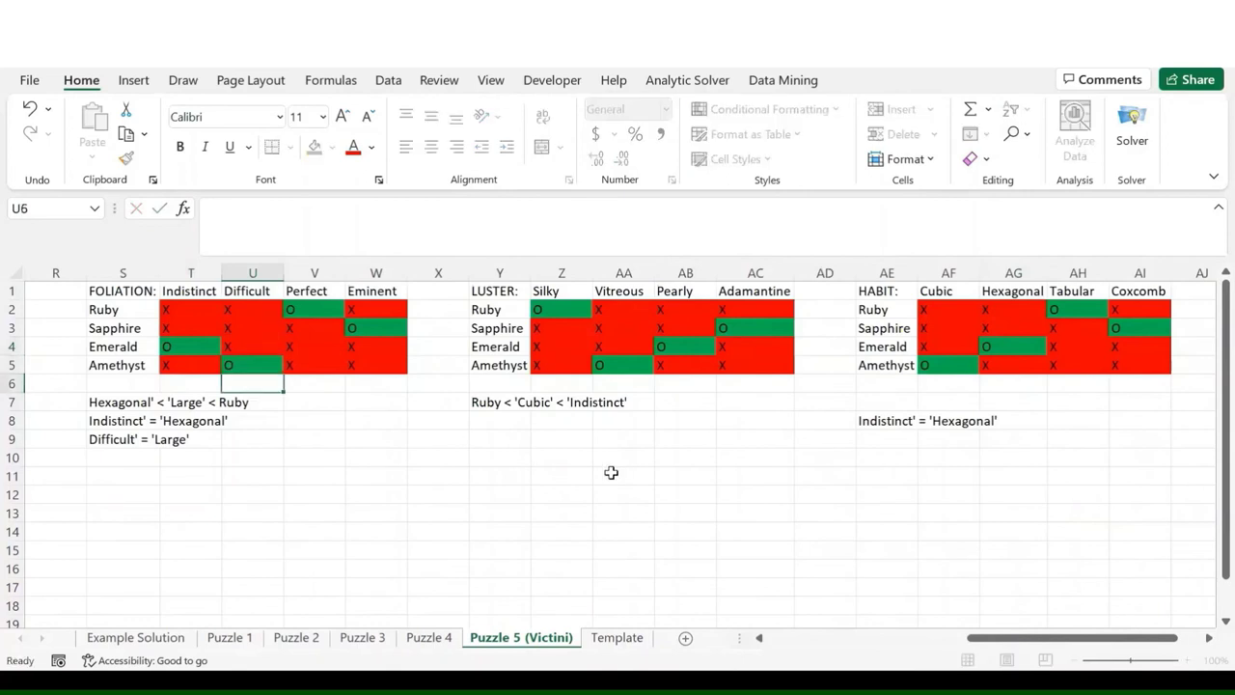
- Mark Large with an O for Amethyst and an X for Emerald in the Size grid
{"action": "scroll", "coordinate": [664, 484], "scroll_direction": "left", "scroll_amount": 10}
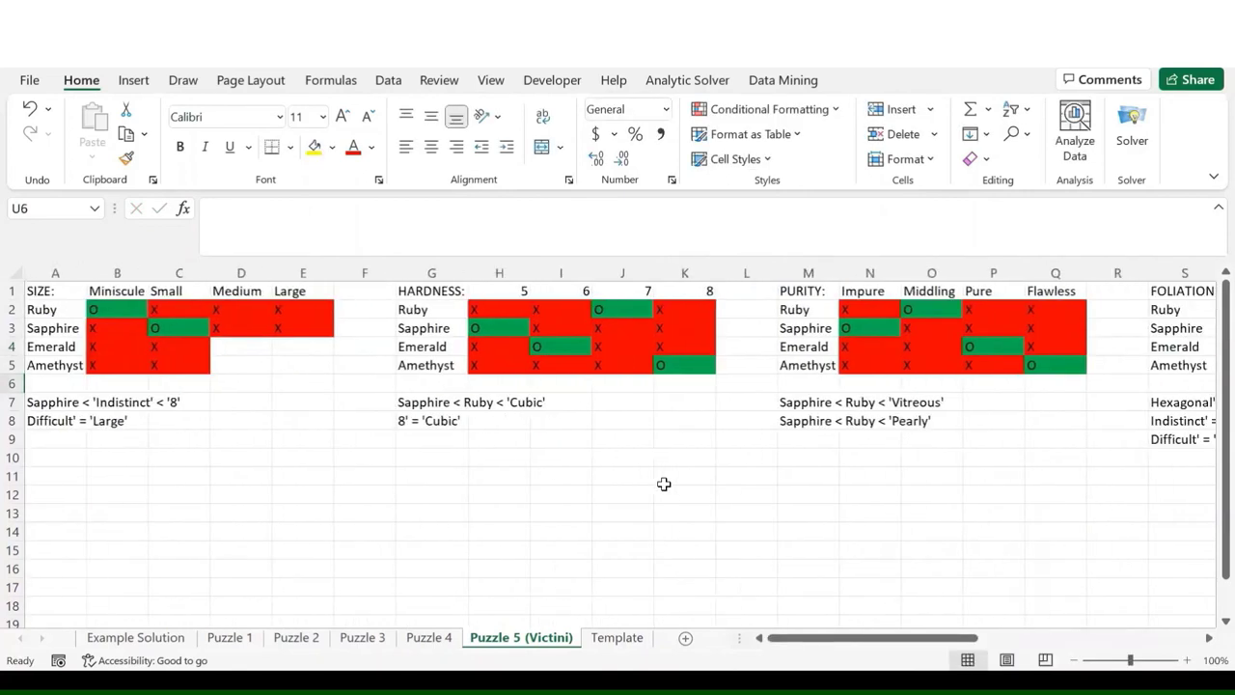
{"action": "scroll", "coordinate": [260, 366], "scroll_direction": "right", "scroll_amount": 4}
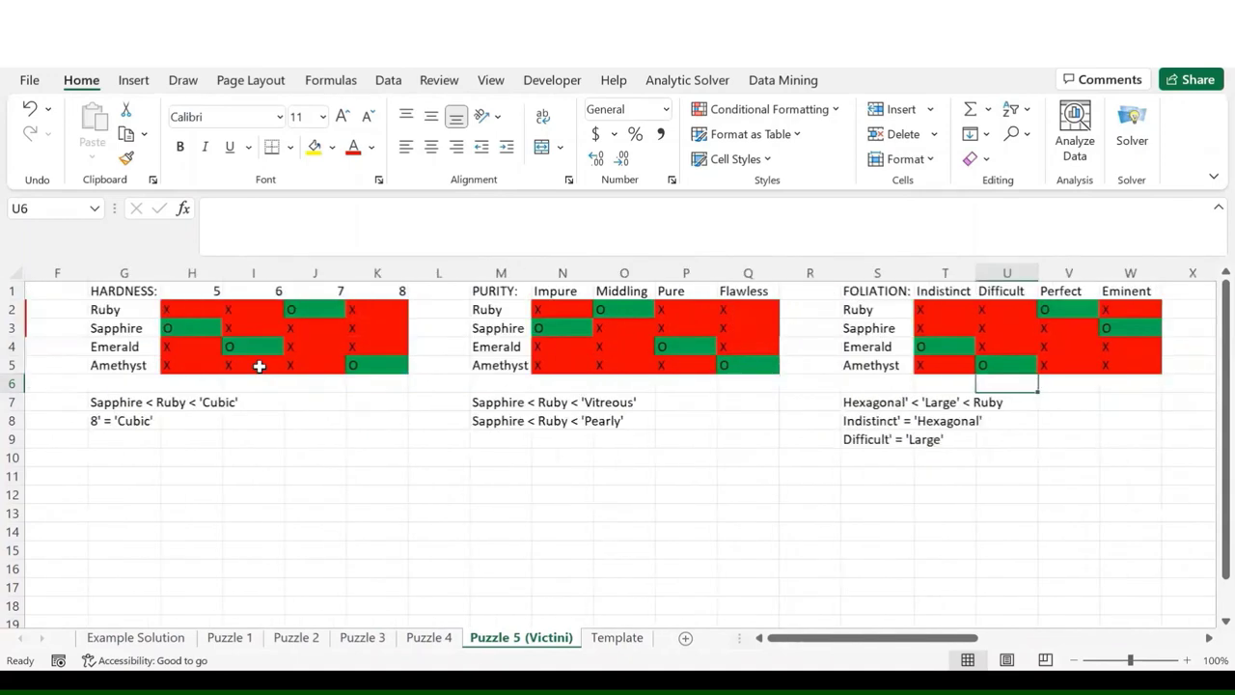
{"action": "left_click", "coordinate": [944, 365]}
{"action": "scroll", "coordinate": [573, 378], "scroll_direction": "left", "scroll_amount": 4}
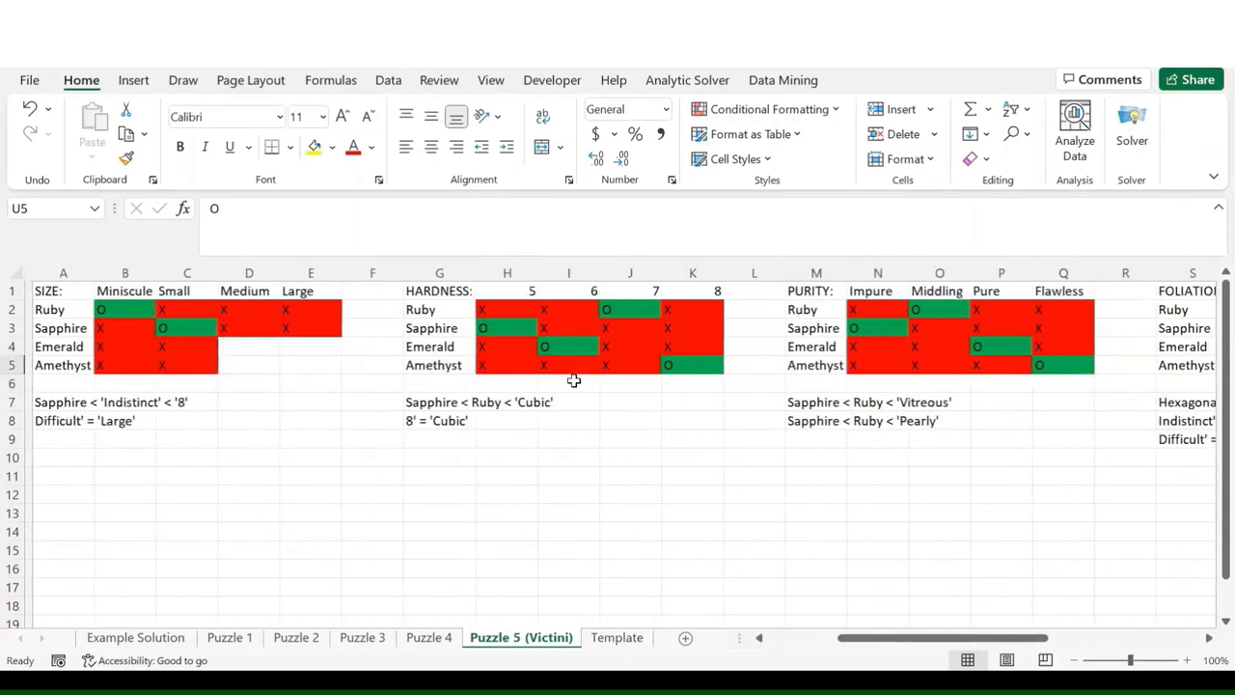
{"action": "left_click", "coordinate": [304, 365]}
{"action": "type", "text": "O"}
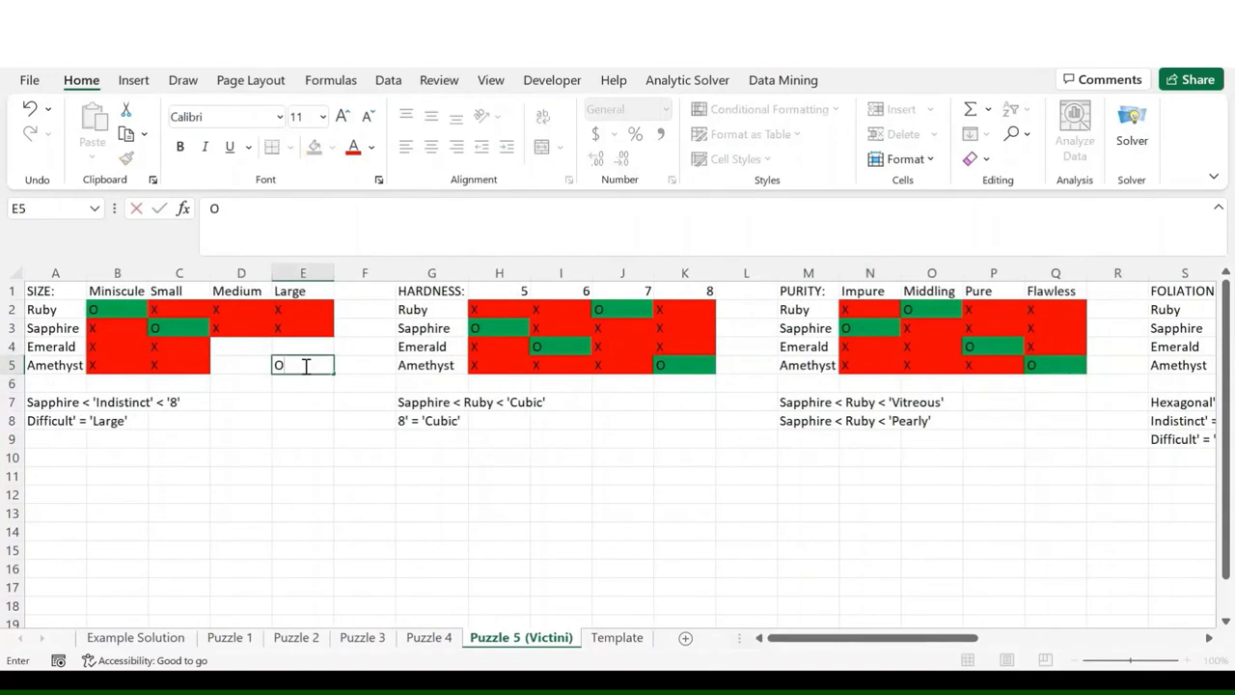
{"action": "key", "text": "Return"}
{"action": "left_click", "coordinate": [304, 365]}
{"action": "key", "text": "Up"}
{"action": "type", "text": "X"}
{"action": "key", "text": "Return"}
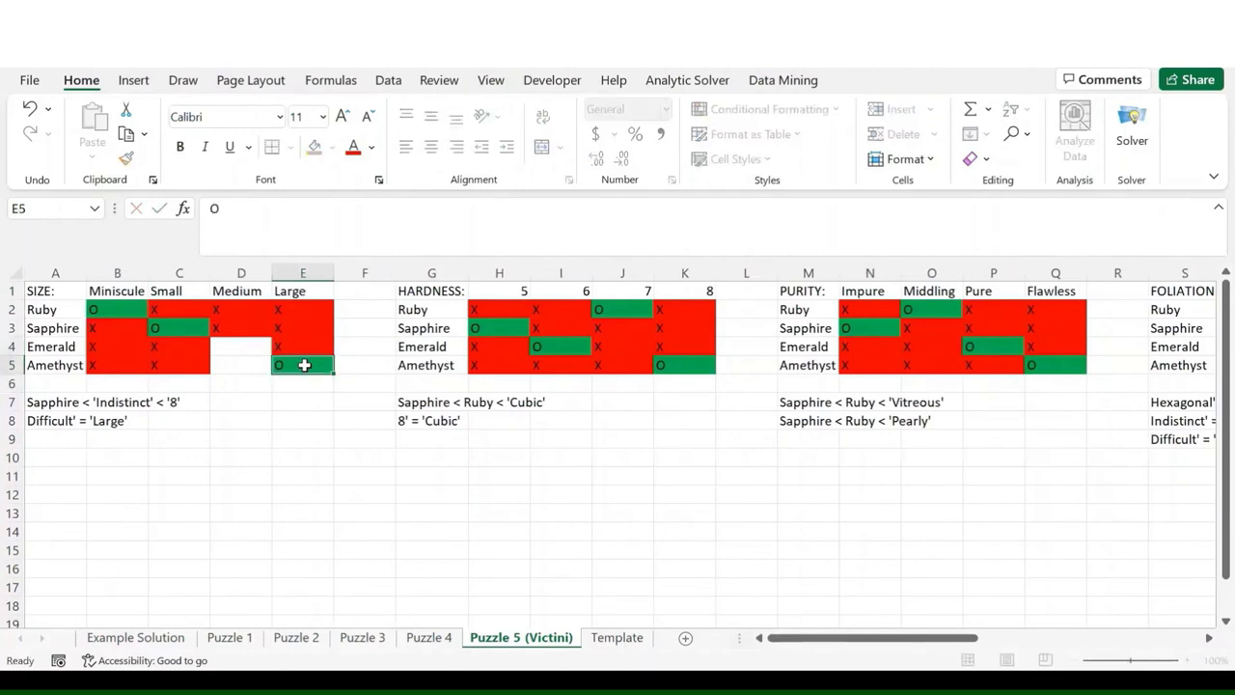
- Mark Medium with an X for Amethyst and an O for Emerald in the Size grid
{"action": "key", "text": "Left"}
{"action": "type", "text": "X"}
{"action": "key", "text": "Return"}
{"action": "key", "text": "Up"}
{"action": "key", "text": "Up"}
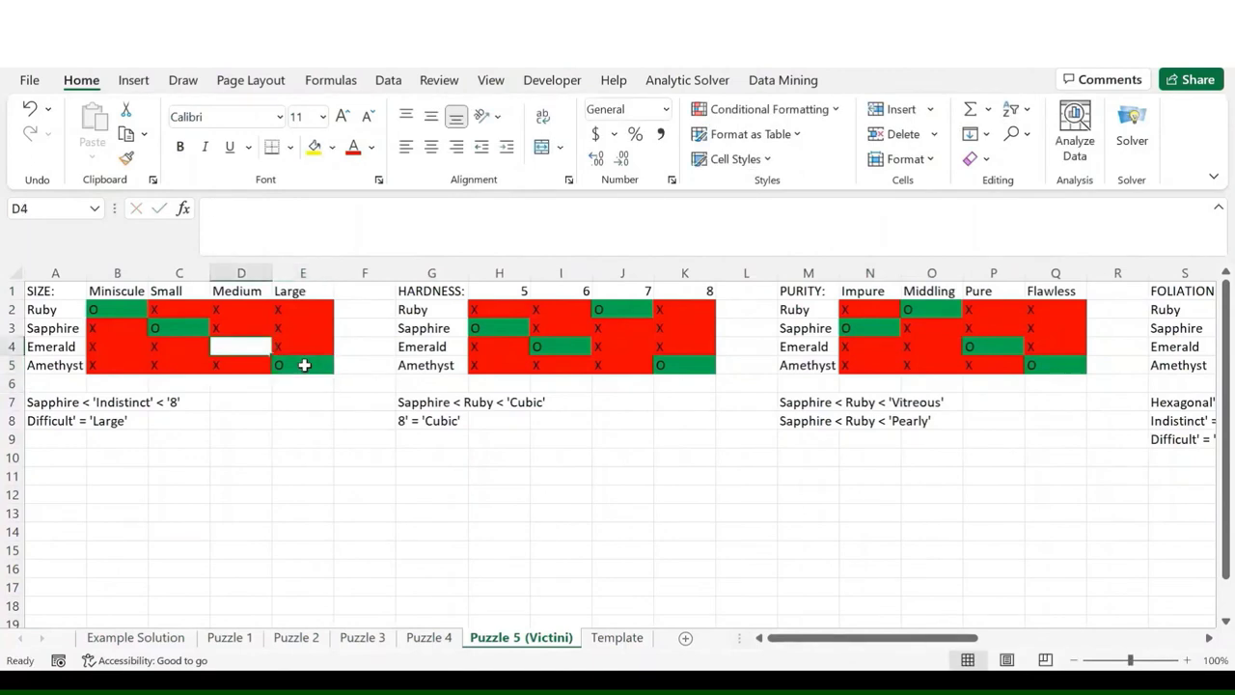
{"action": "type", "text": "O"}
{"action": "key", "text": "Return"}
- Review the completed grids across the sheet from Size to Habit, checking the marks for each gem
{"action": "key", "text": "Right"}
{"action": "key", "text": "Right"}
{"action": "key", "text": "Right"}
{"action": "key", "text": "Right"}
{"action": "key", "text": "Right"}
{"action": "key", "text": "Right"}
{"action": "key", "text": "Right"}
{"action": "key", "text": "Right"}
{"action": "key", "text": "Right"}
{"action": "key", "text": "Right"}
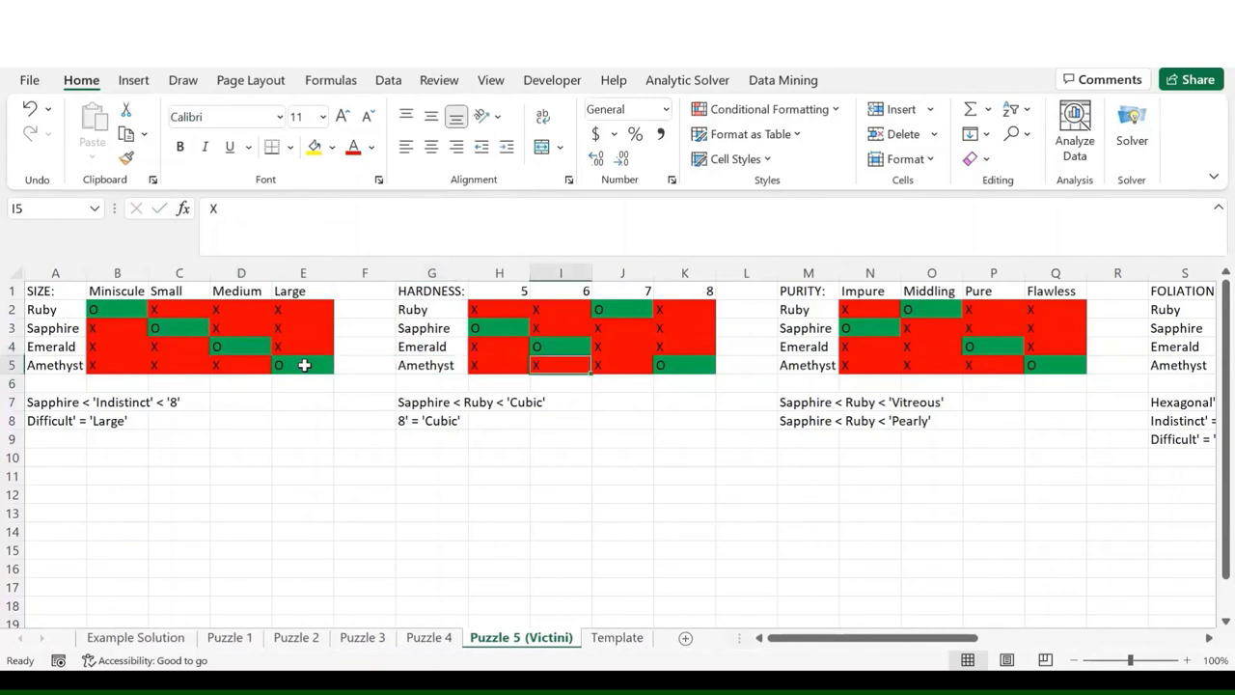
{"action": "key", "text": "Right"}
{"action": "key", "text": "Right"}
{"action": "key", "text": "Right"}
{"action": "key", "text": "Right"}
{"action": "key", "text": "Right"}
{"action": "key", "text": "Right"}
{"action": "key", "text": "Right"}
{"action": "key", "text": "Right"}
{"action": "key", "text": "Right"}
{"action": "key", "text": "Right"}
{"action": "key", "text": "Right"}
{"action": "key", "text": "Right"}
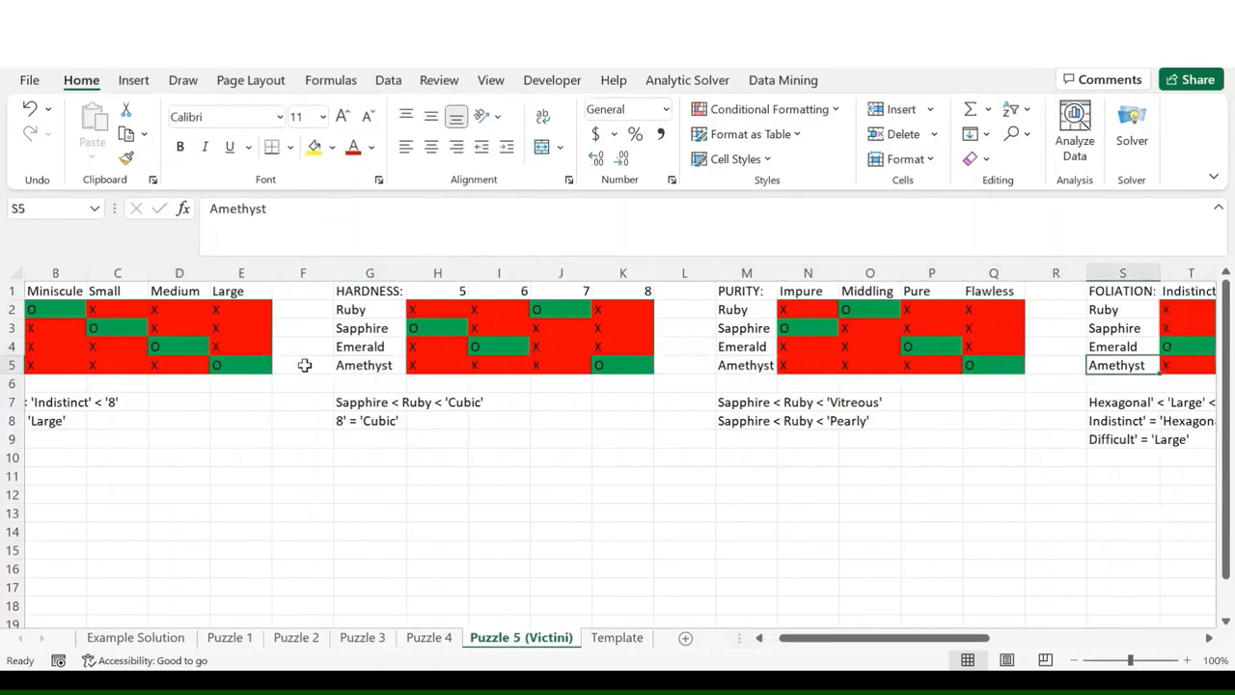
{"action": "key", "text": "Right"}
{"action": "key", "text": "Right"}
{"action": "key", "text": "Right"}
{"action": "key", "text": "Right"}
{"action": "key", "text": "Right"}
{"action": "key", "text": "Right"}
{"action": "key", "text": "Right"}
{"action": "key", "text": "Right"}
{"action": "key", "text": "Right"}
{"action": "key", "text": "Right"}
{"action": "key", "text": "Right"}
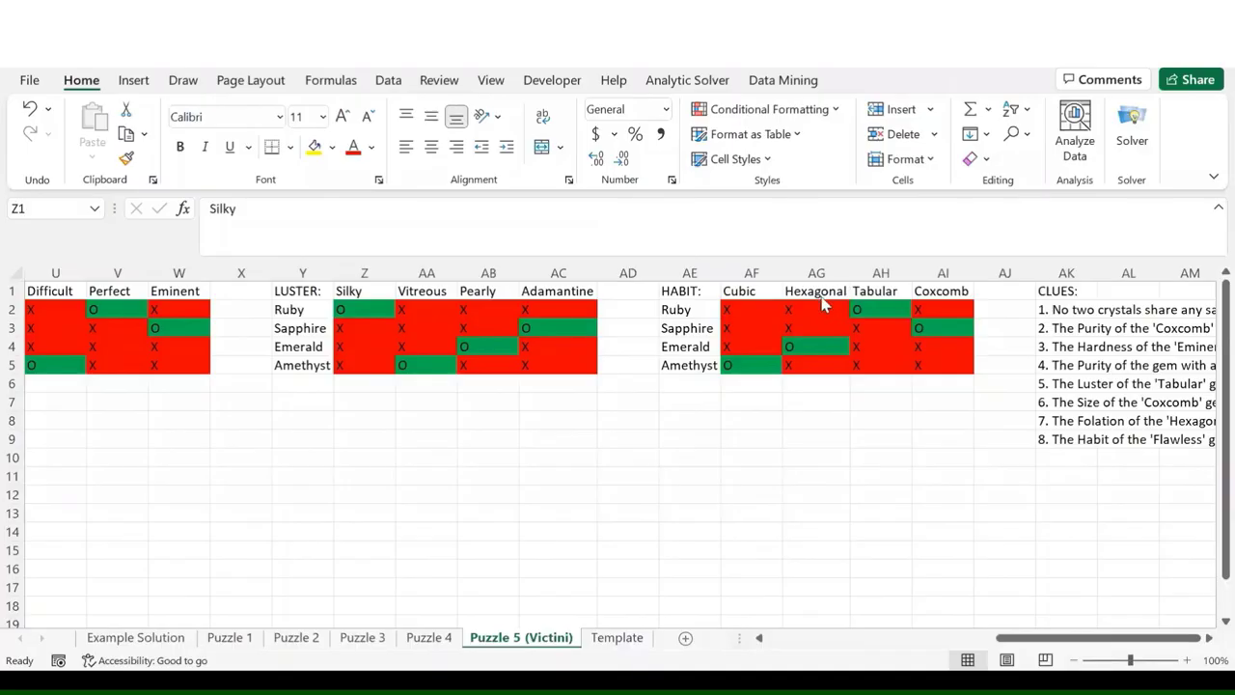
{"action": "left_click", "coordinate": [871, 291]}
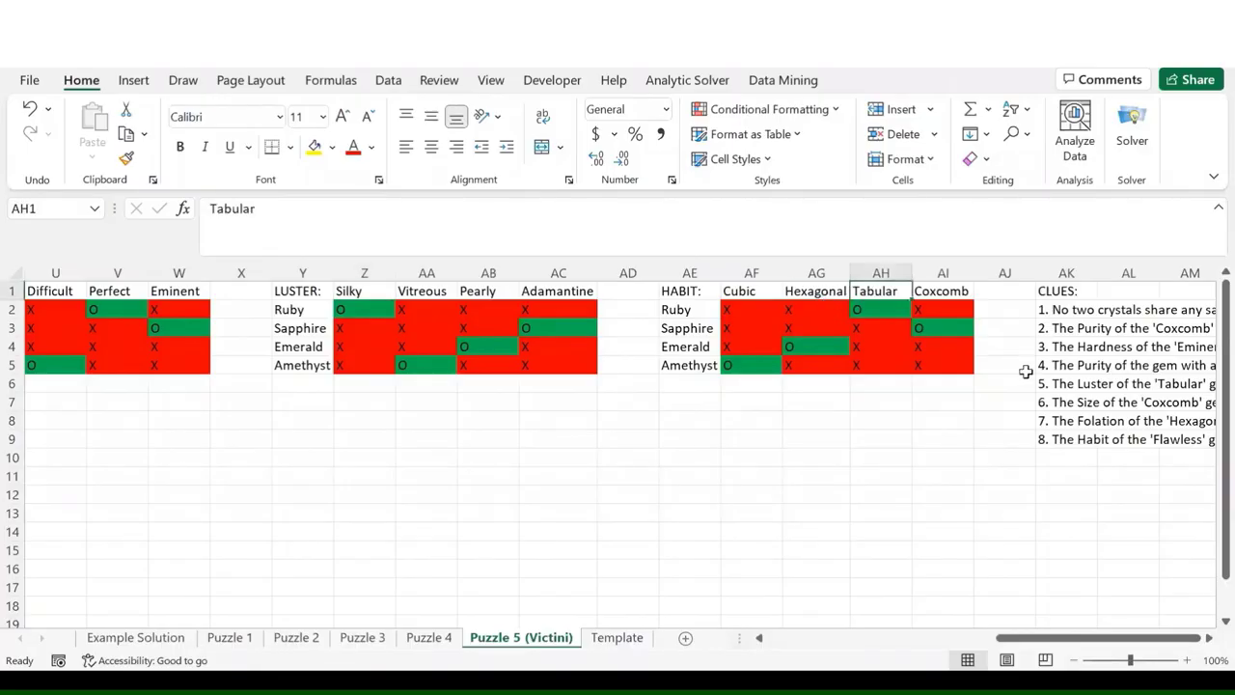